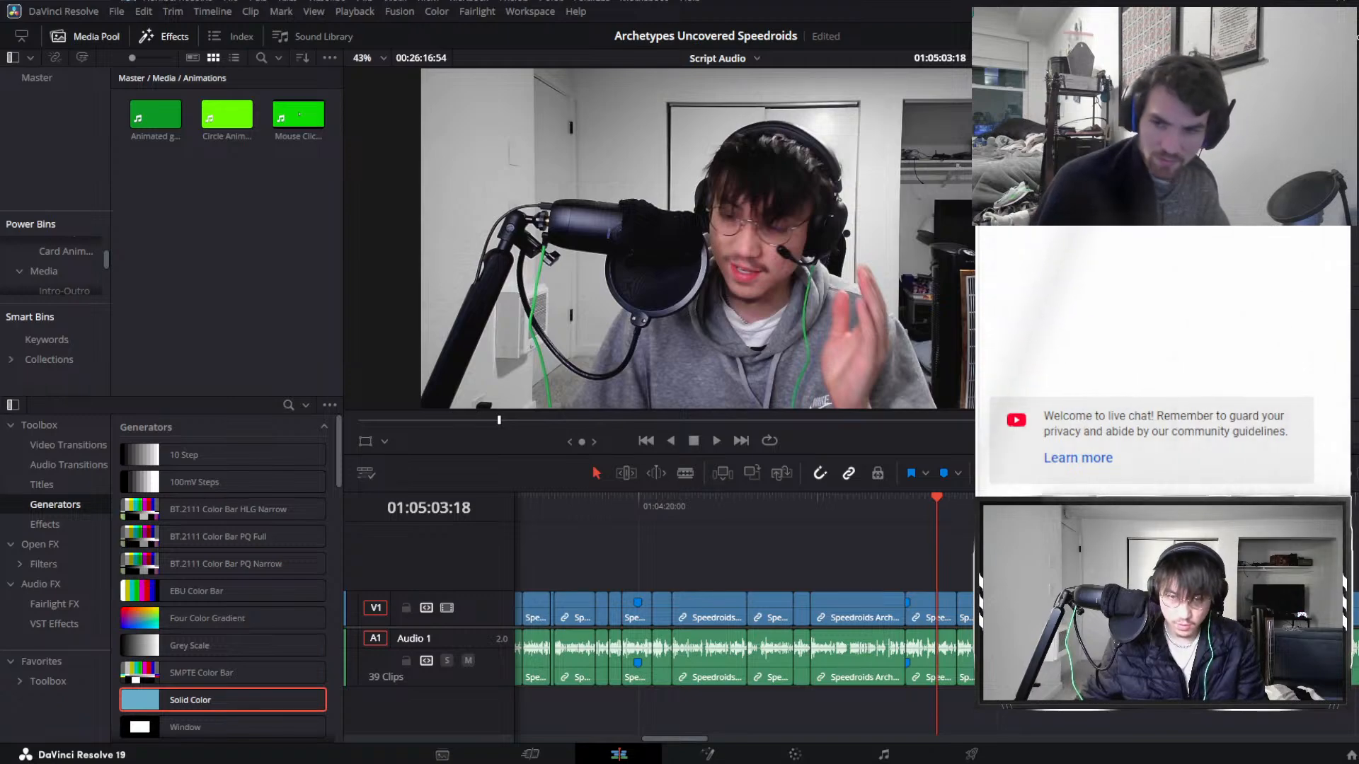
Play through the talking-head footage from 01:05:03:18 to about 01:05:30 to find the section that needs cutting.
key(space)
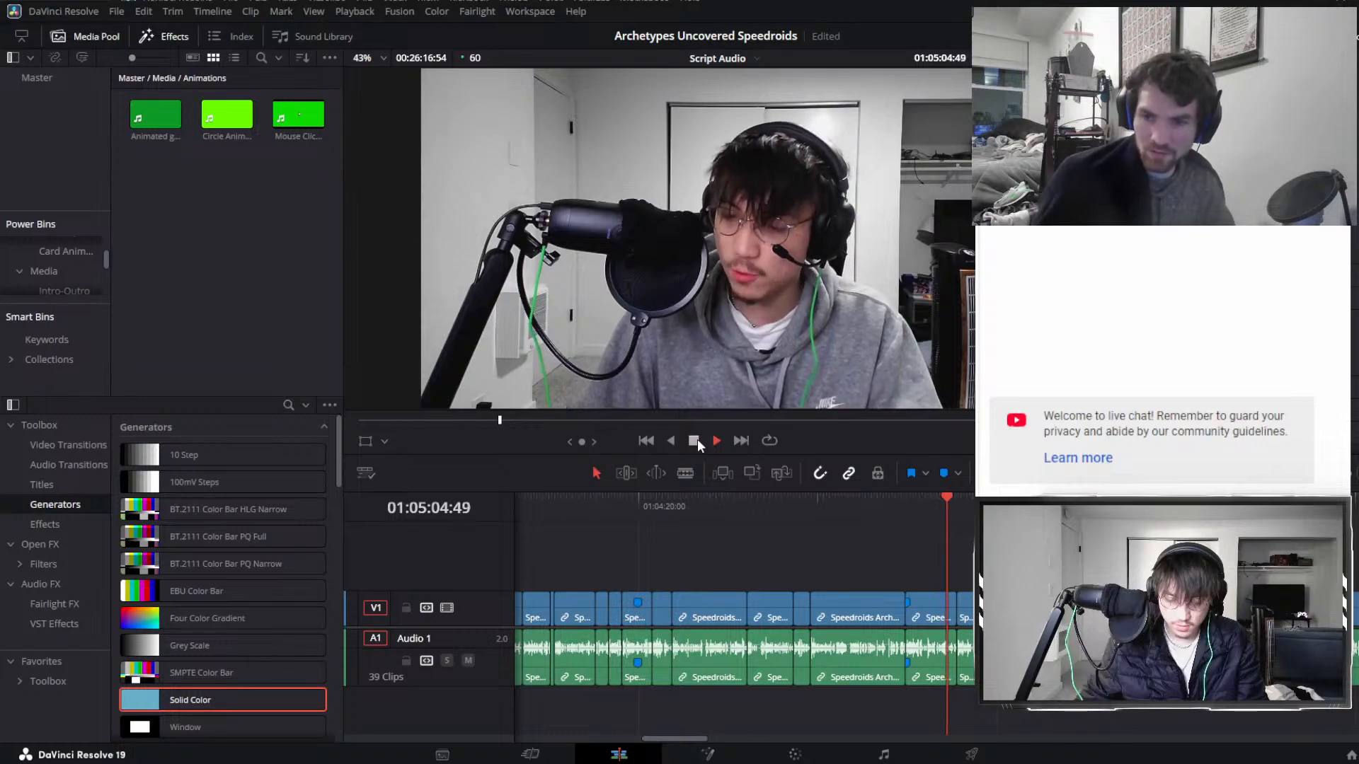
key(space)
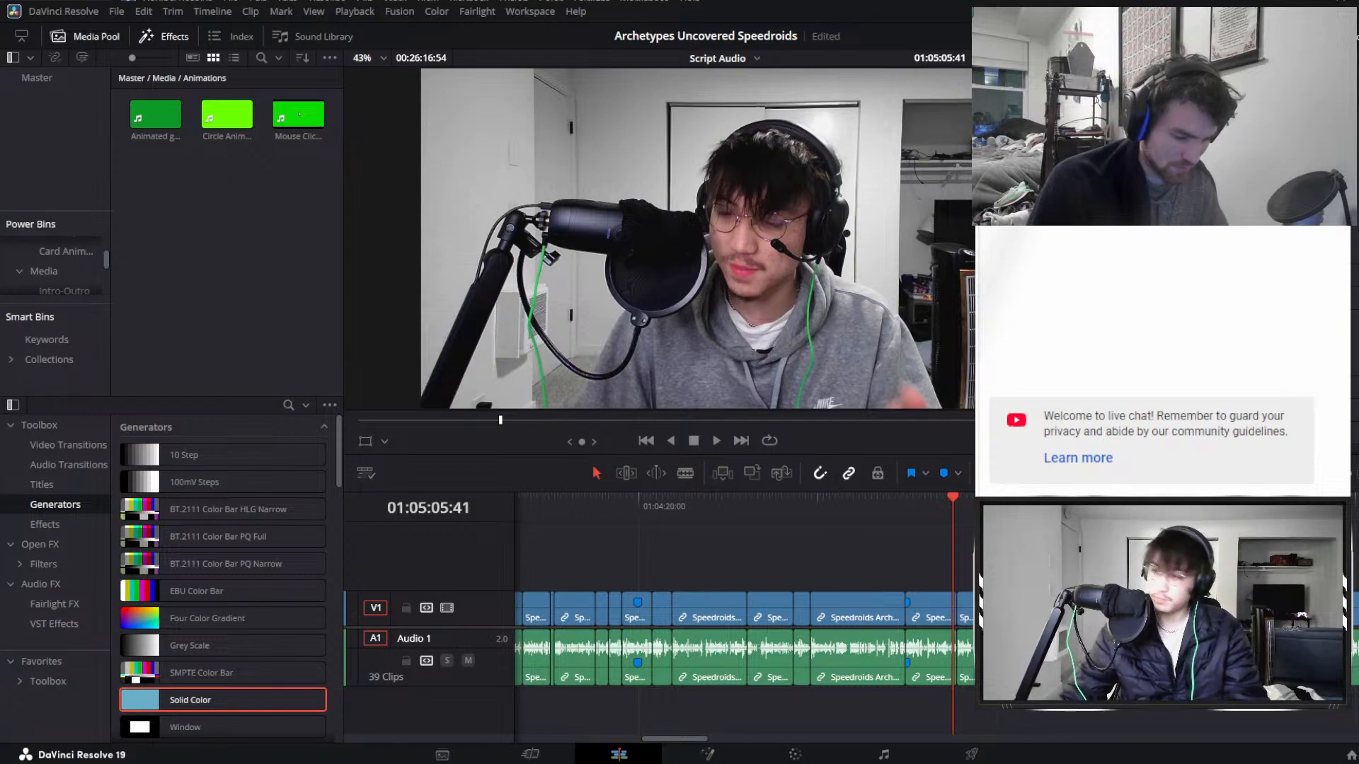
key(space)
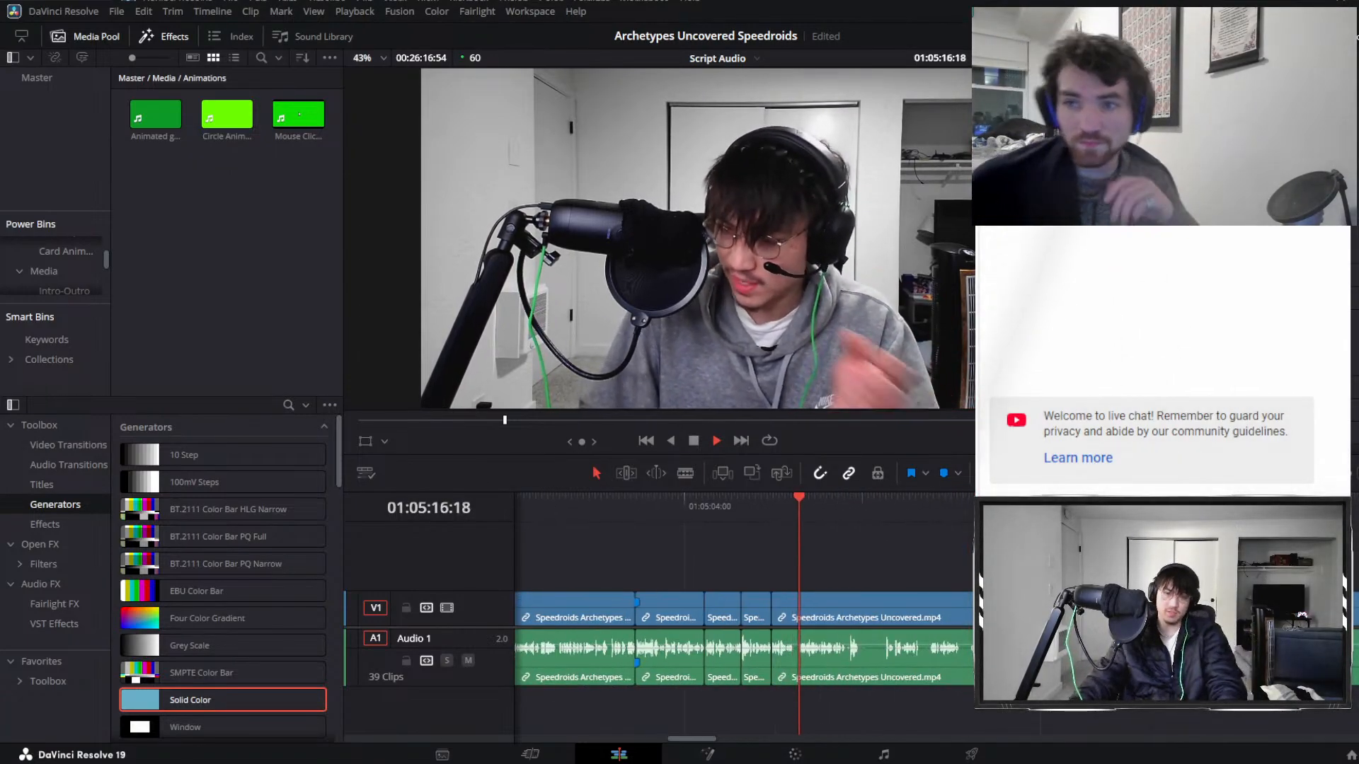
click(860, 605)
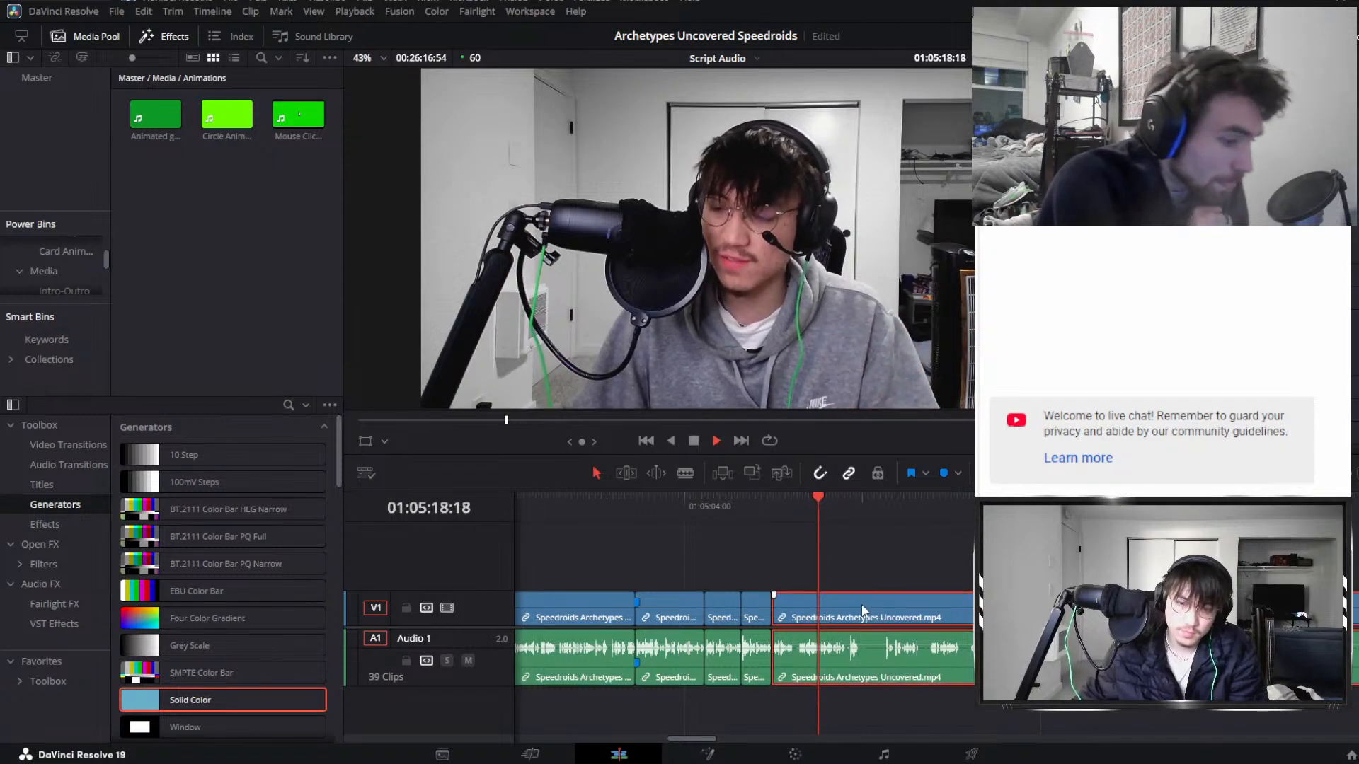
key(space)
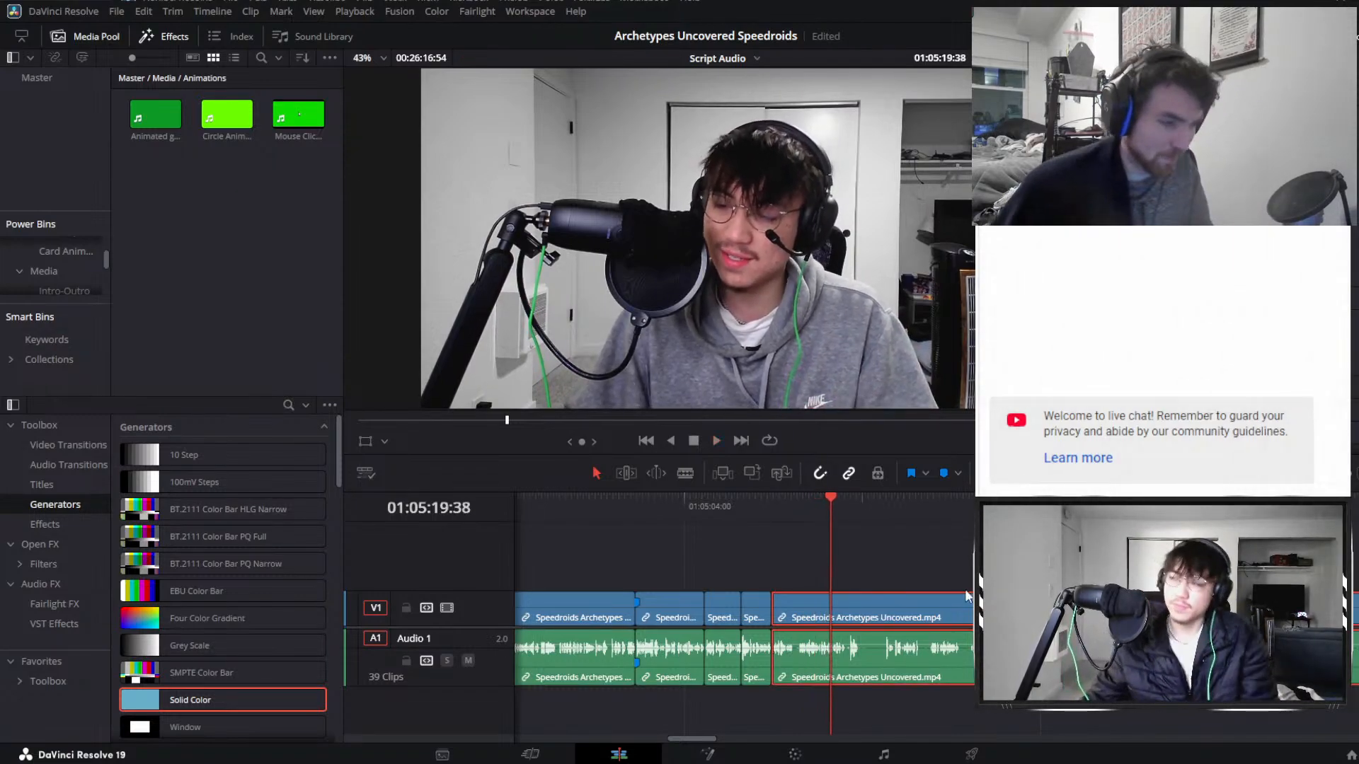
click(885, 538)
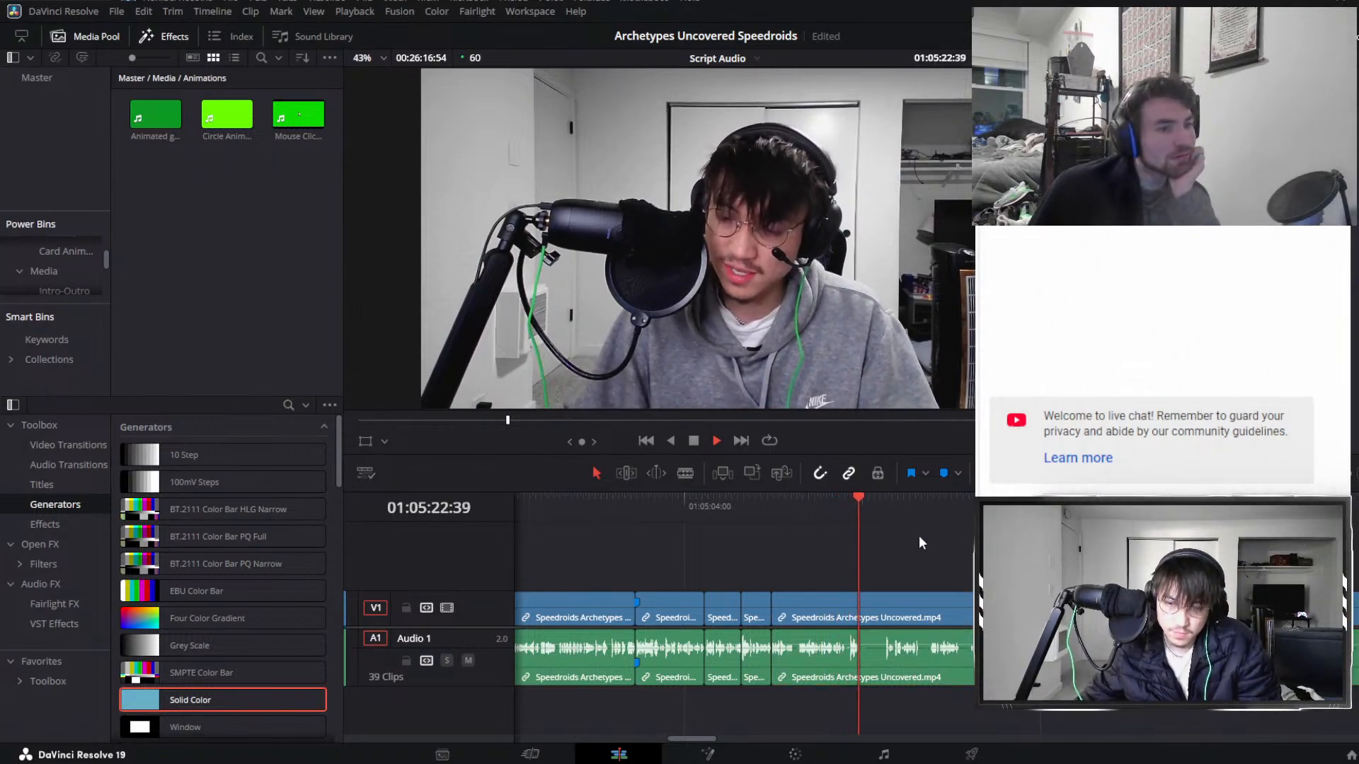
scroll(932, 536, up, 2)
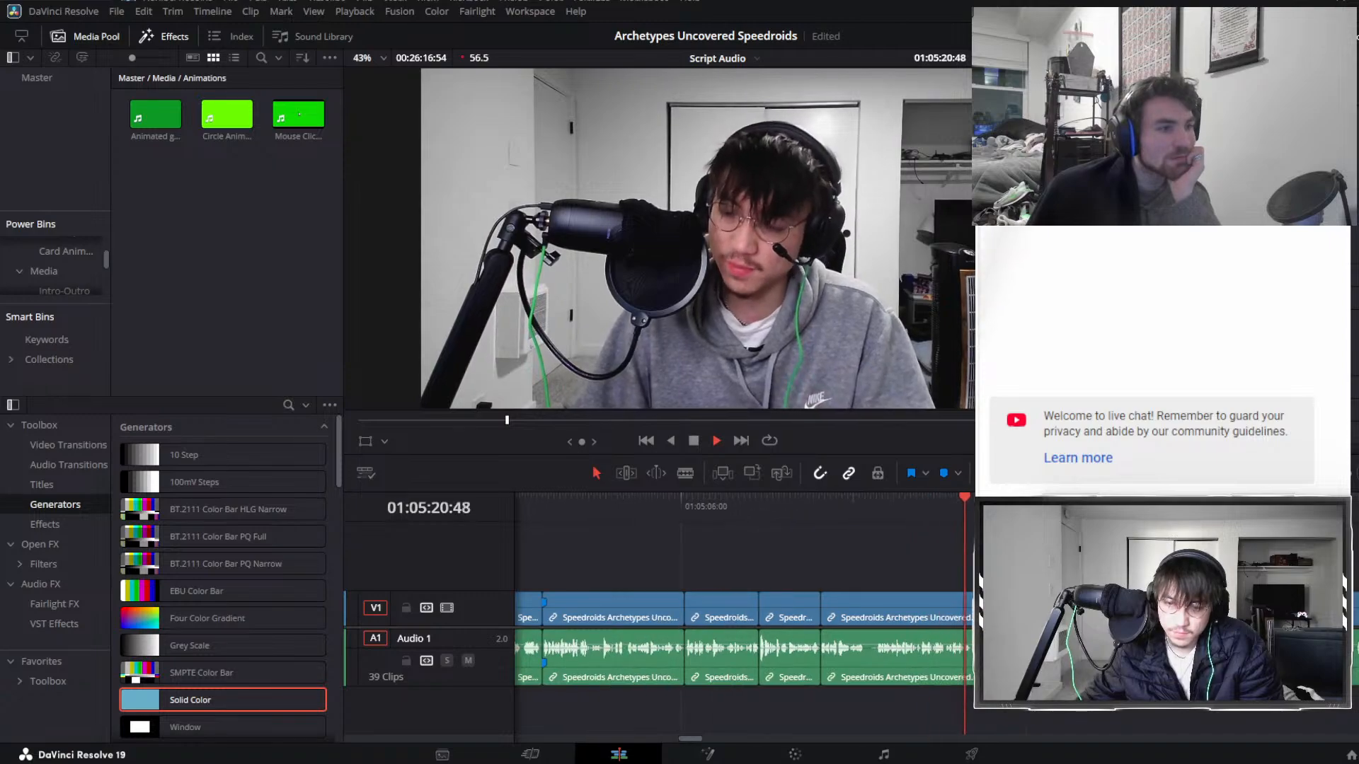
click(851, 502)
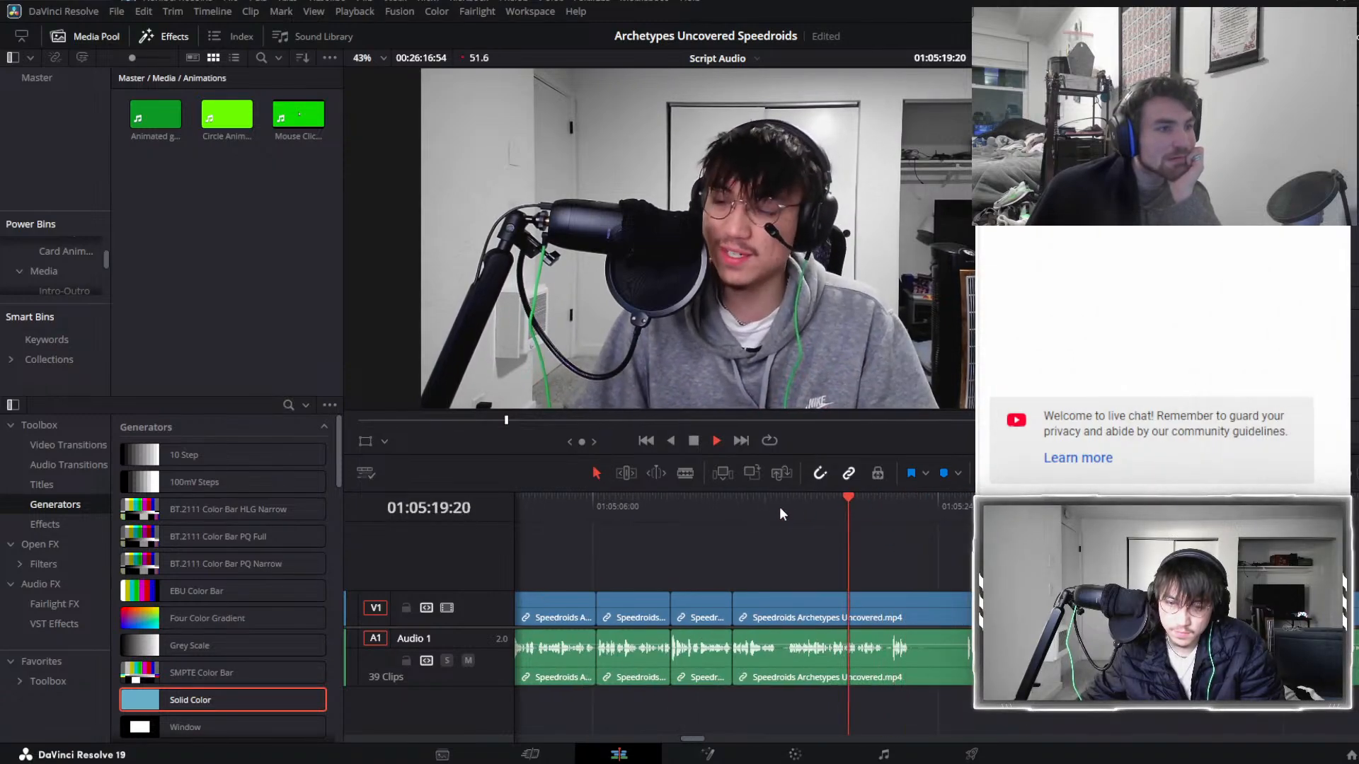
click(785, 505)
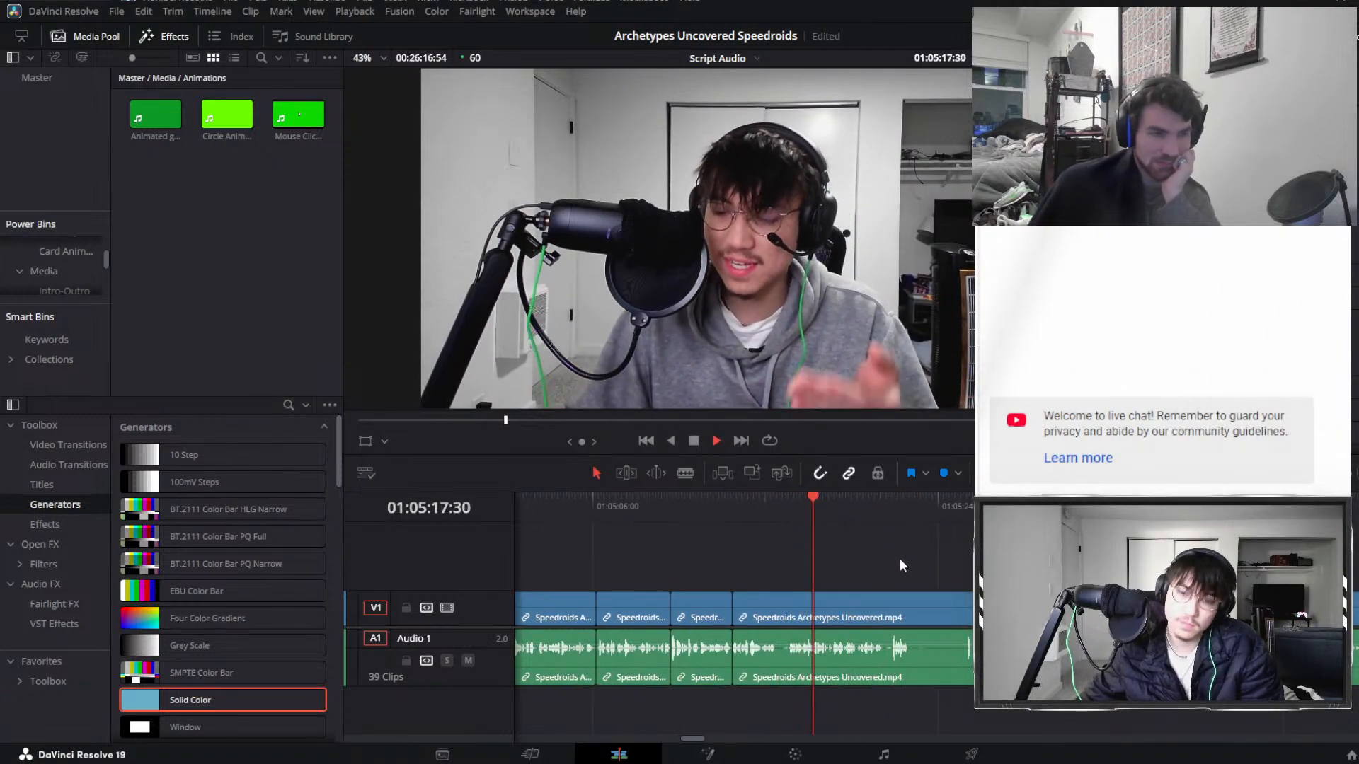
click(885, 604)
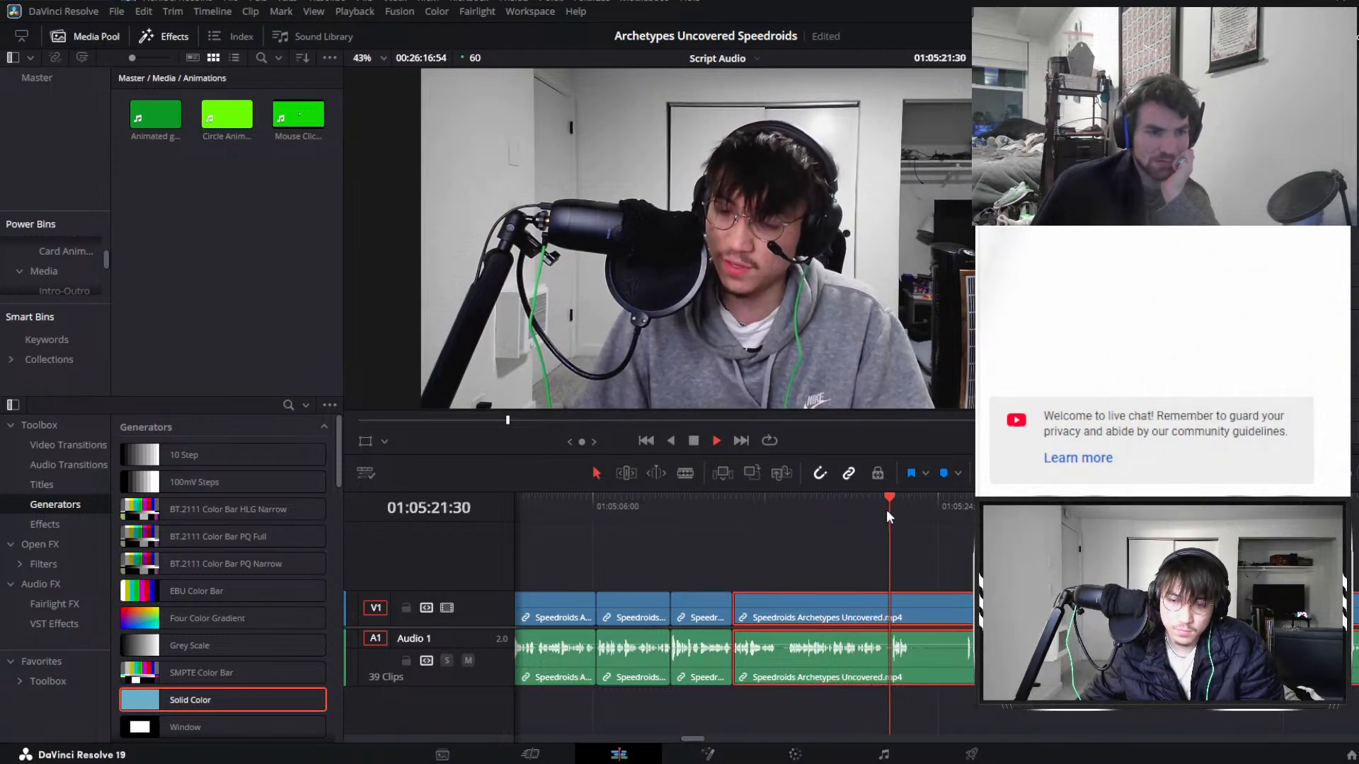
click(956, 501)
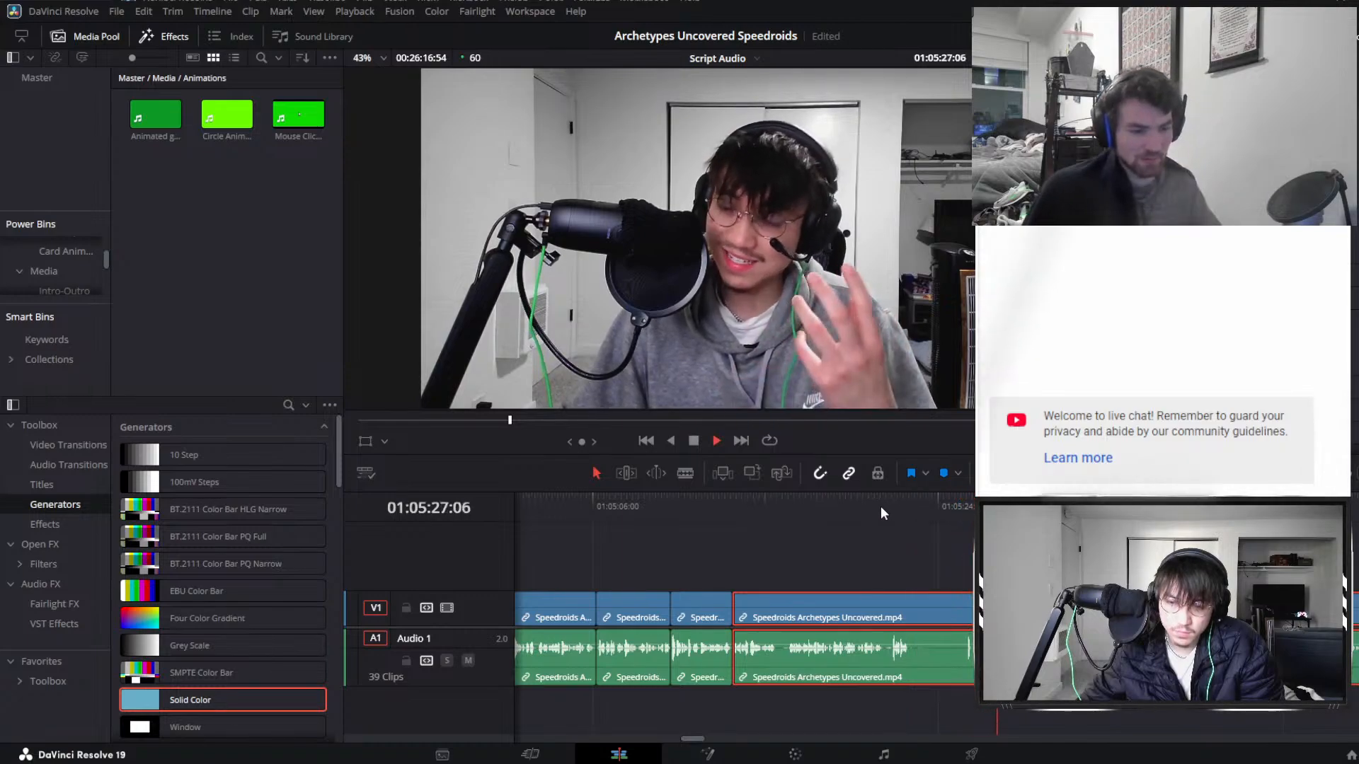
click(1057, 504)
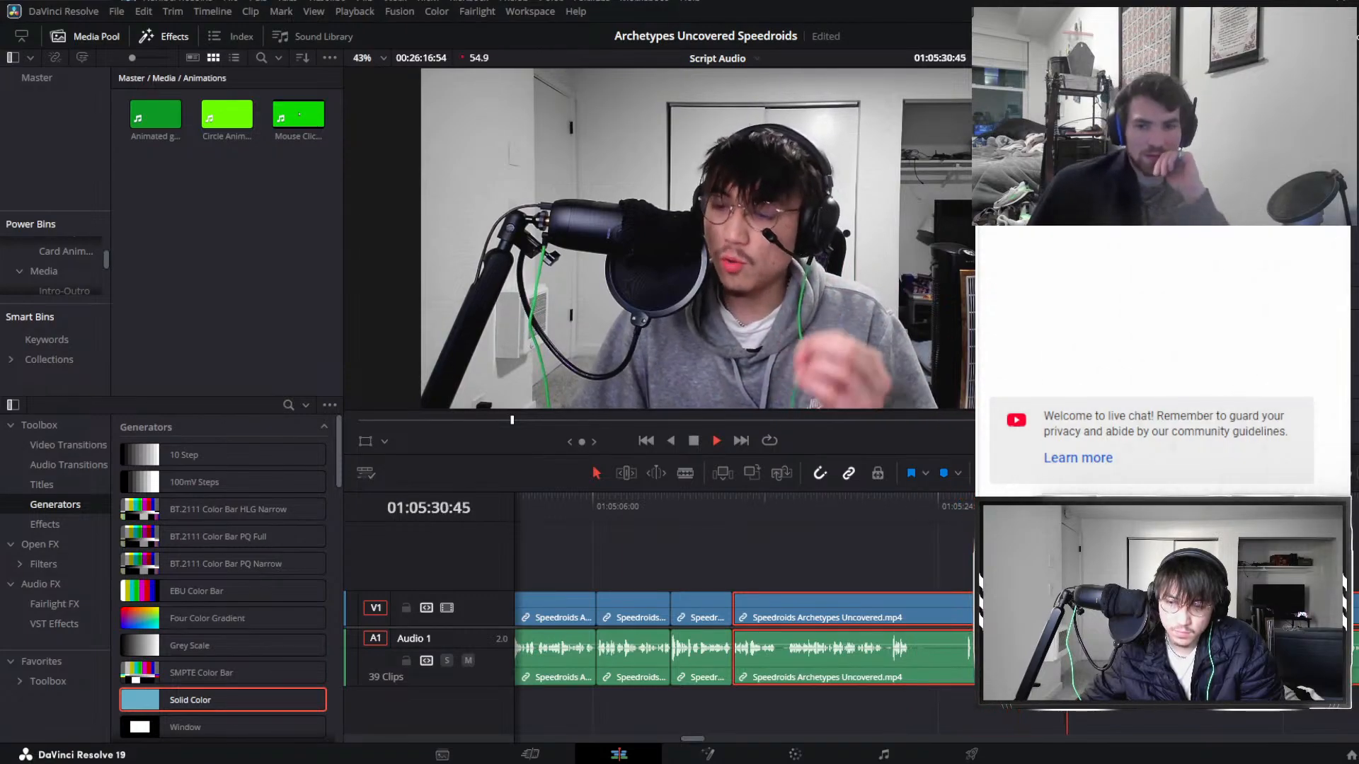
Split the Speedroids clip at about 01:05:16 and ripple-trim the second part's start to about 01:05:30.
click(782, 505)
key(space)
key(ctrl+b)
drag(781, 504, 1057, 522)
click(944, 620)
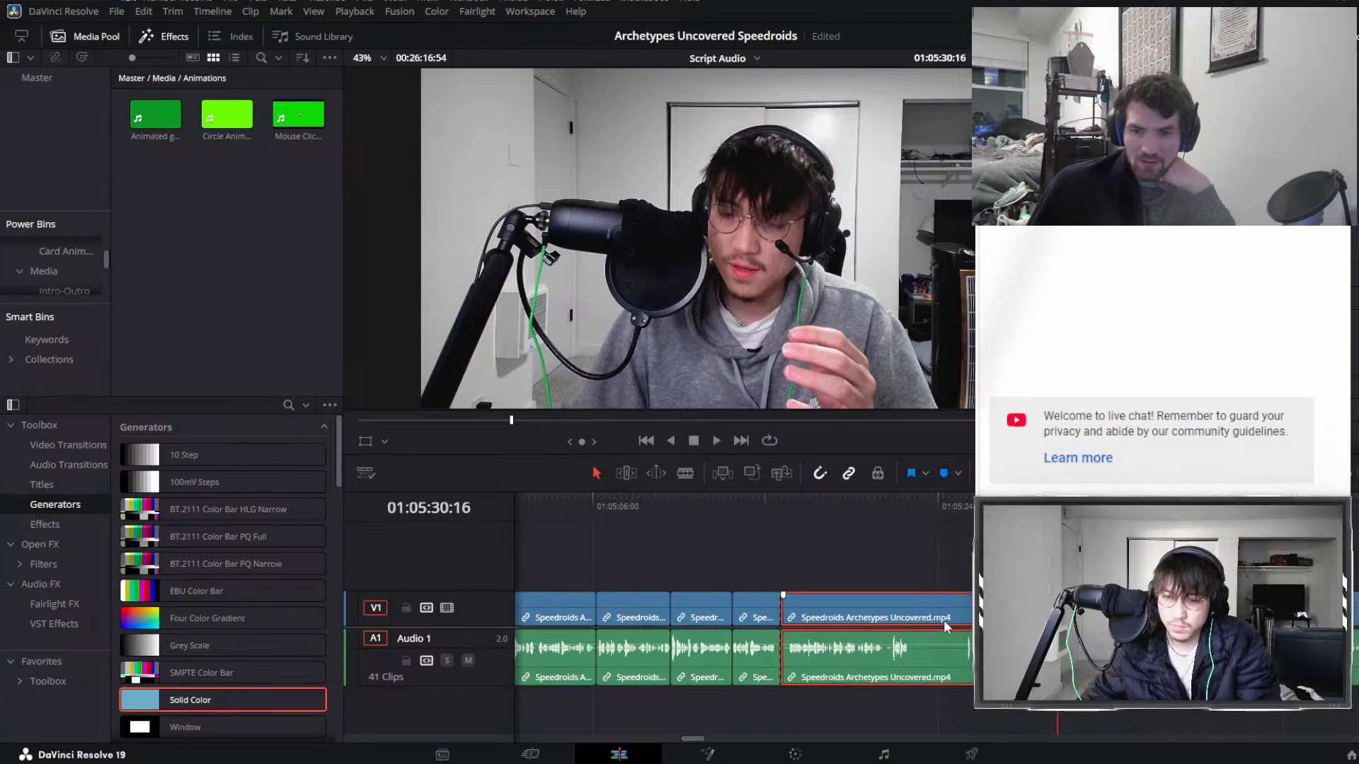
key(ctrl+shift+[)
Review the new join, split the clip at 01:05:20:12, and ripple-delete the piece just before the split.
click(751, 522)
key(space)
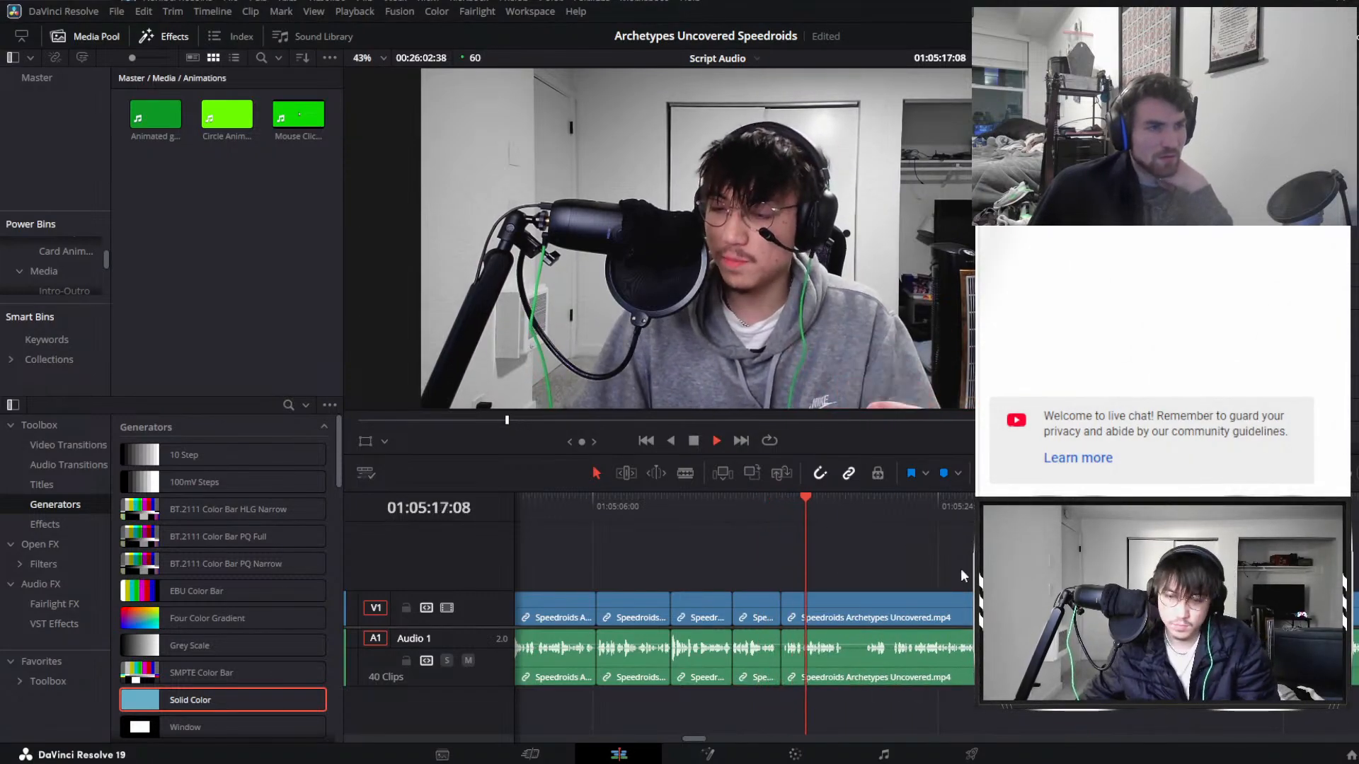
click(928, 600)
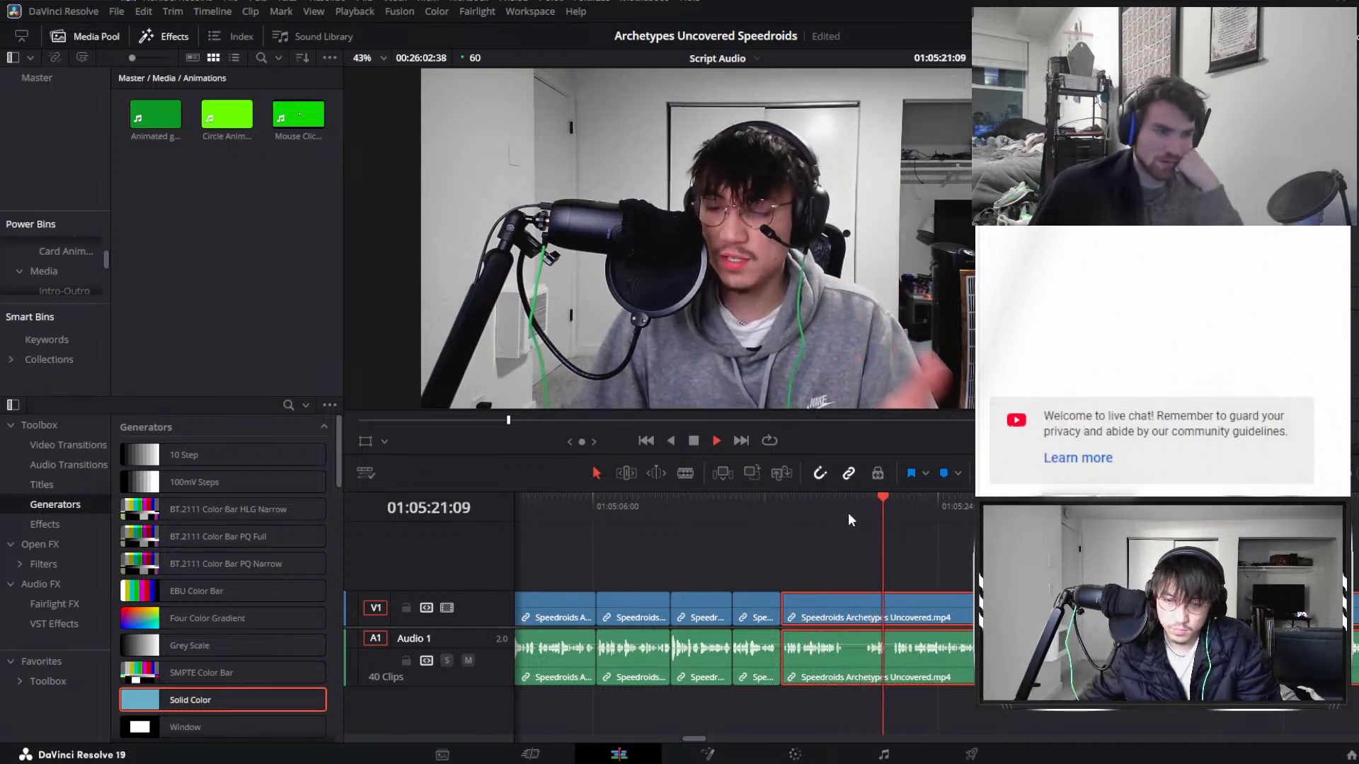
scroll(915, 522, right, 2)
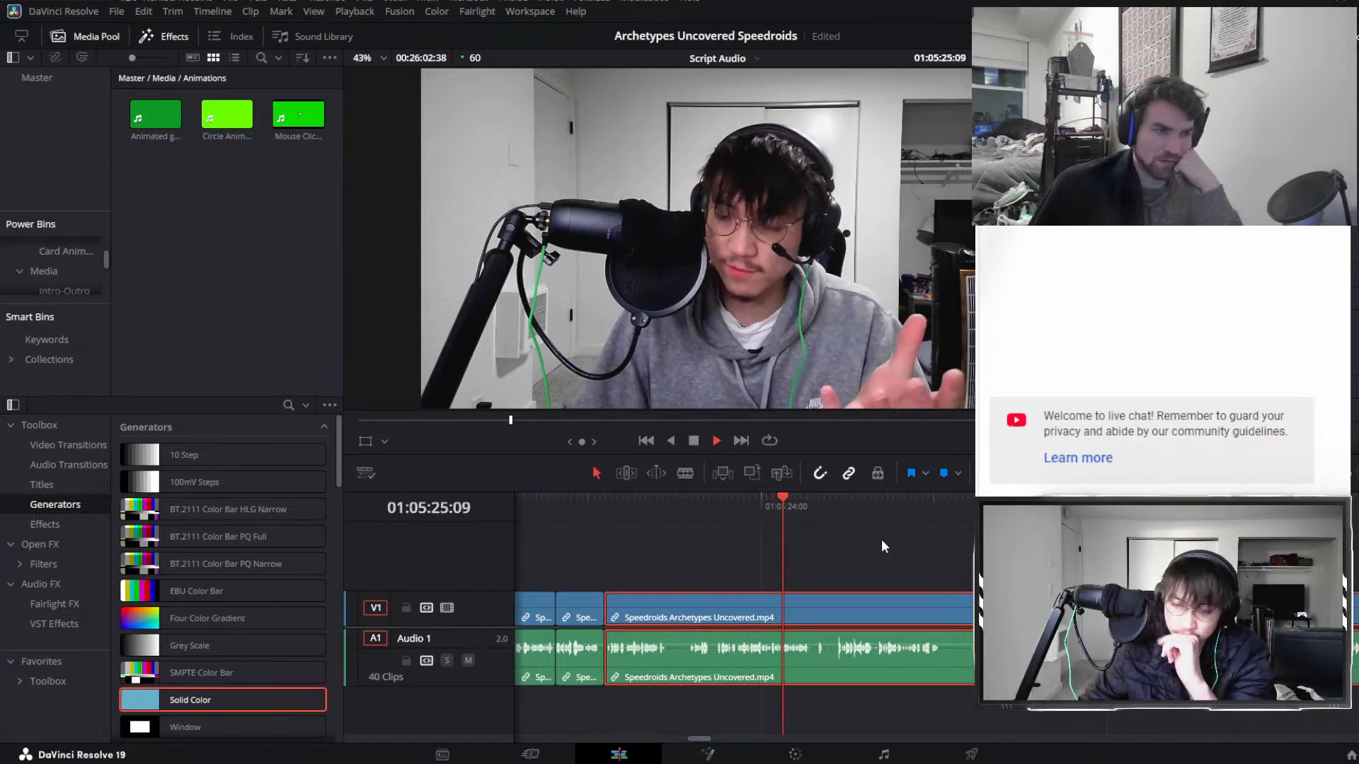
click(688, 497)
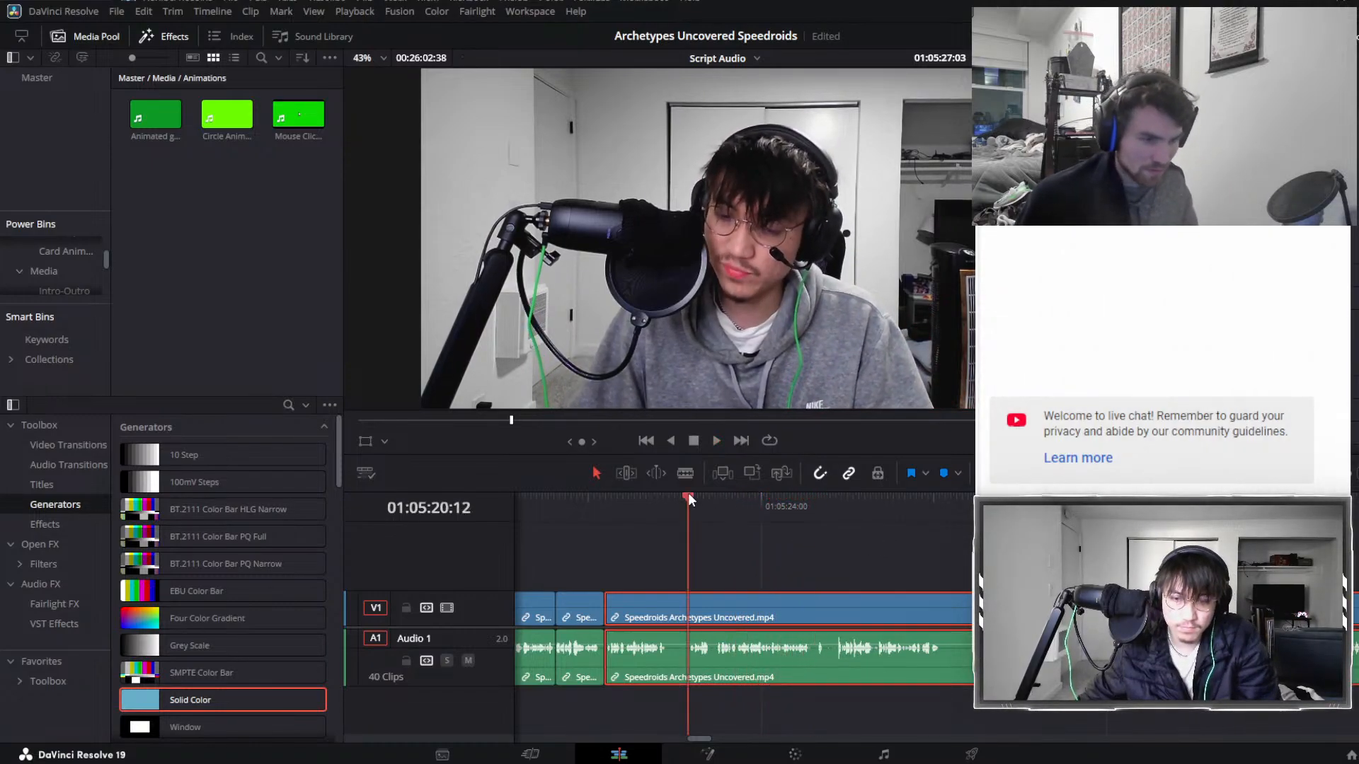
key(ctrl+b)
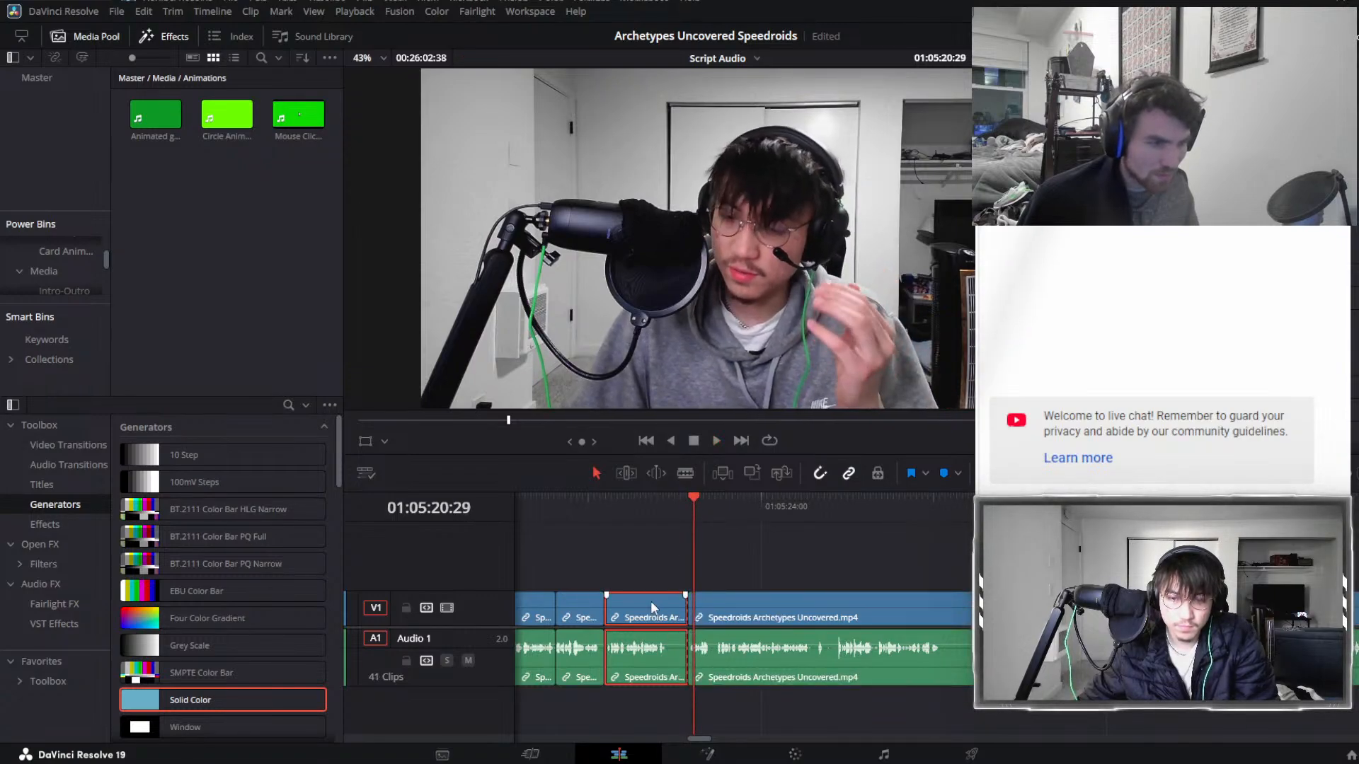
key(BackSpace)
Play back the join left by the deleted piece up to 01:05:18:38.
click(596, 516)
key(space)
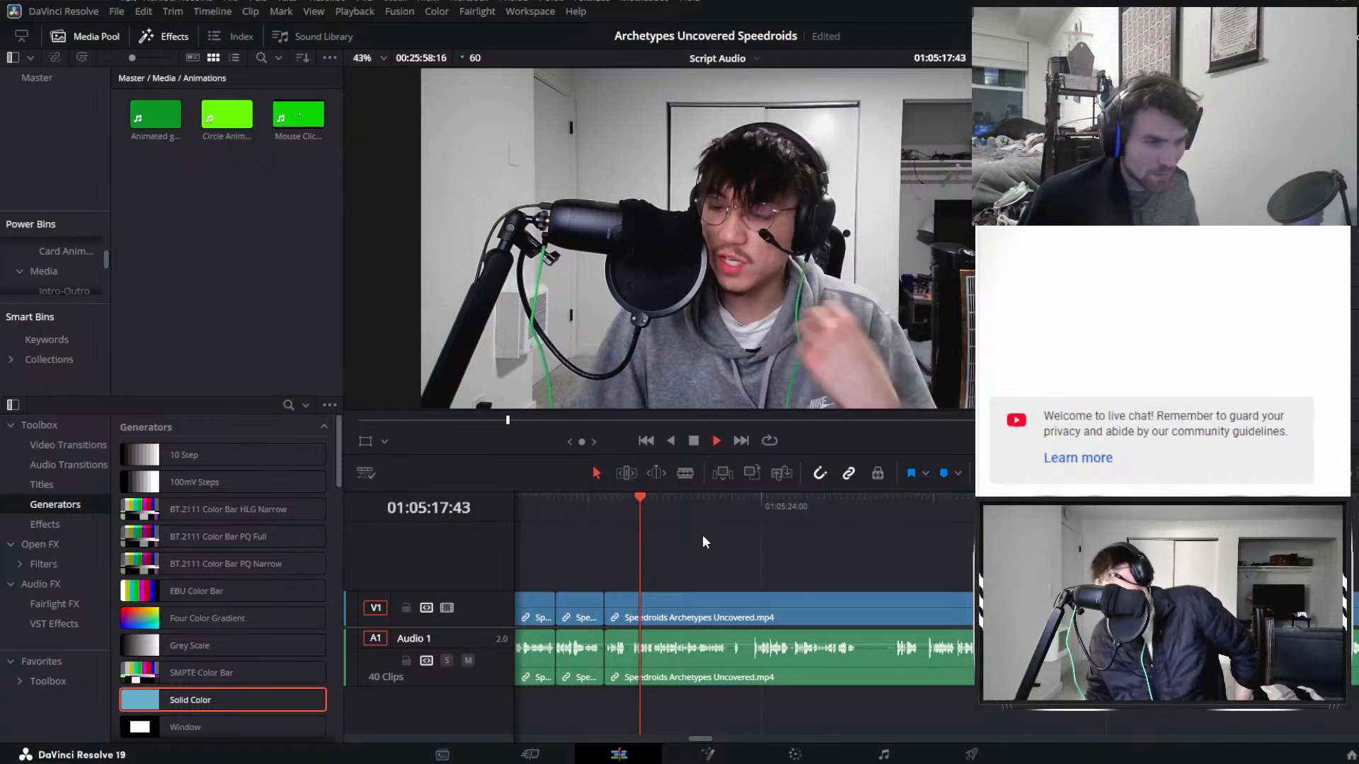
key(space)
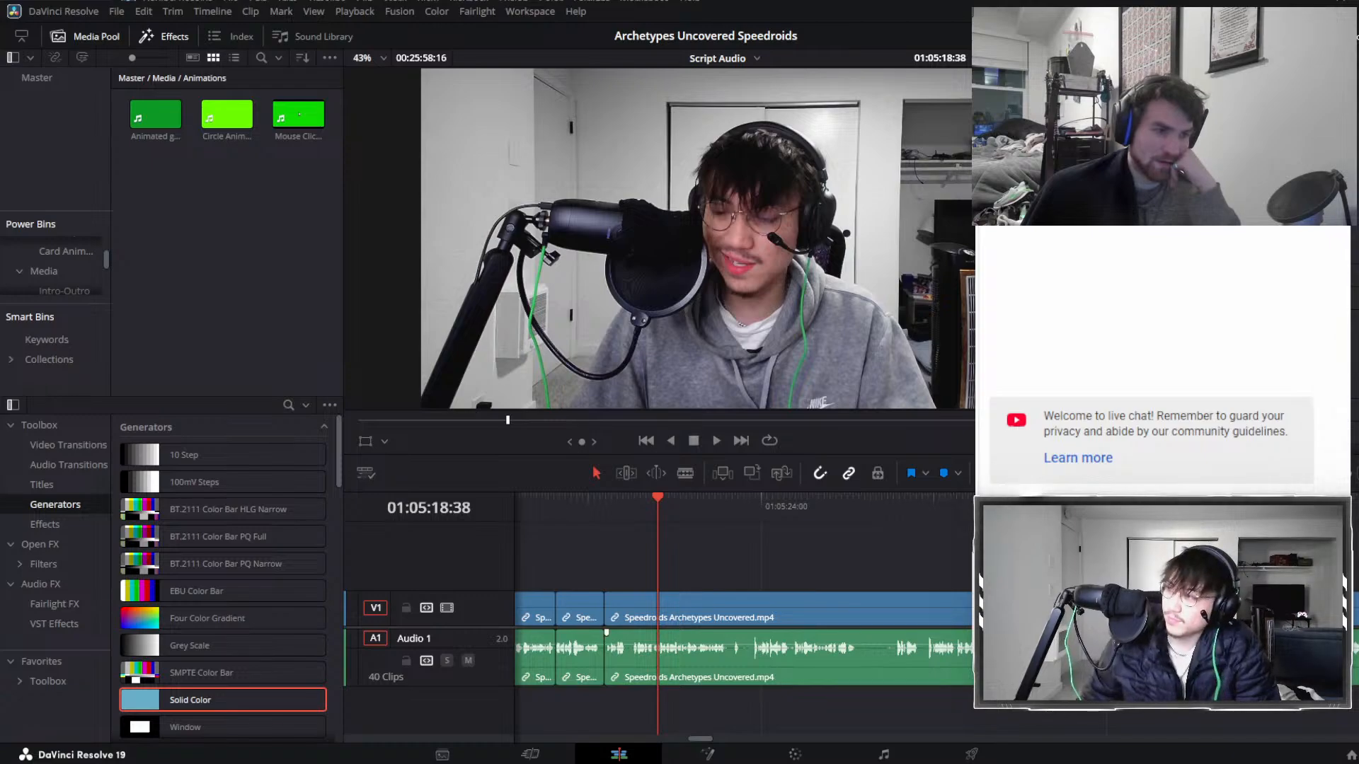
key(shift+z)
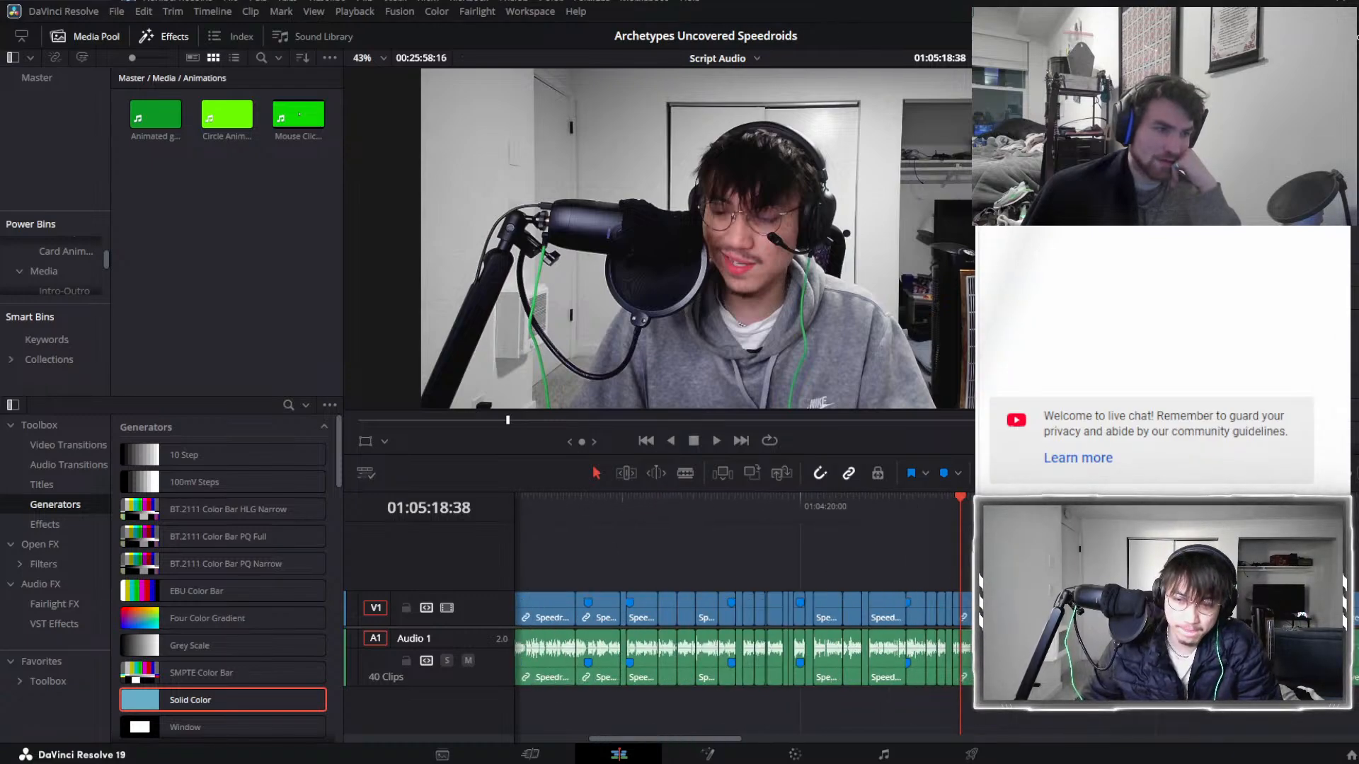
key(shift+z)
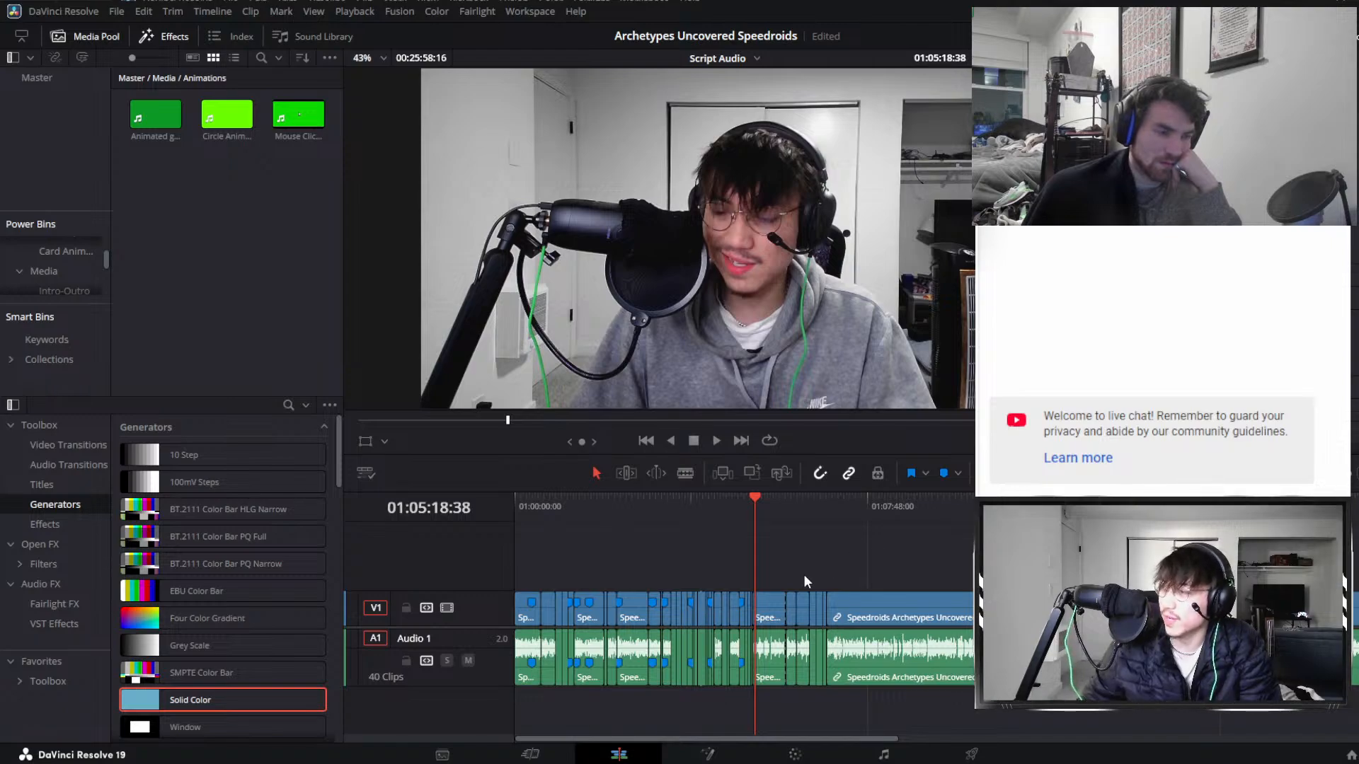
key(ctrl+=)
key(ctrl+=)
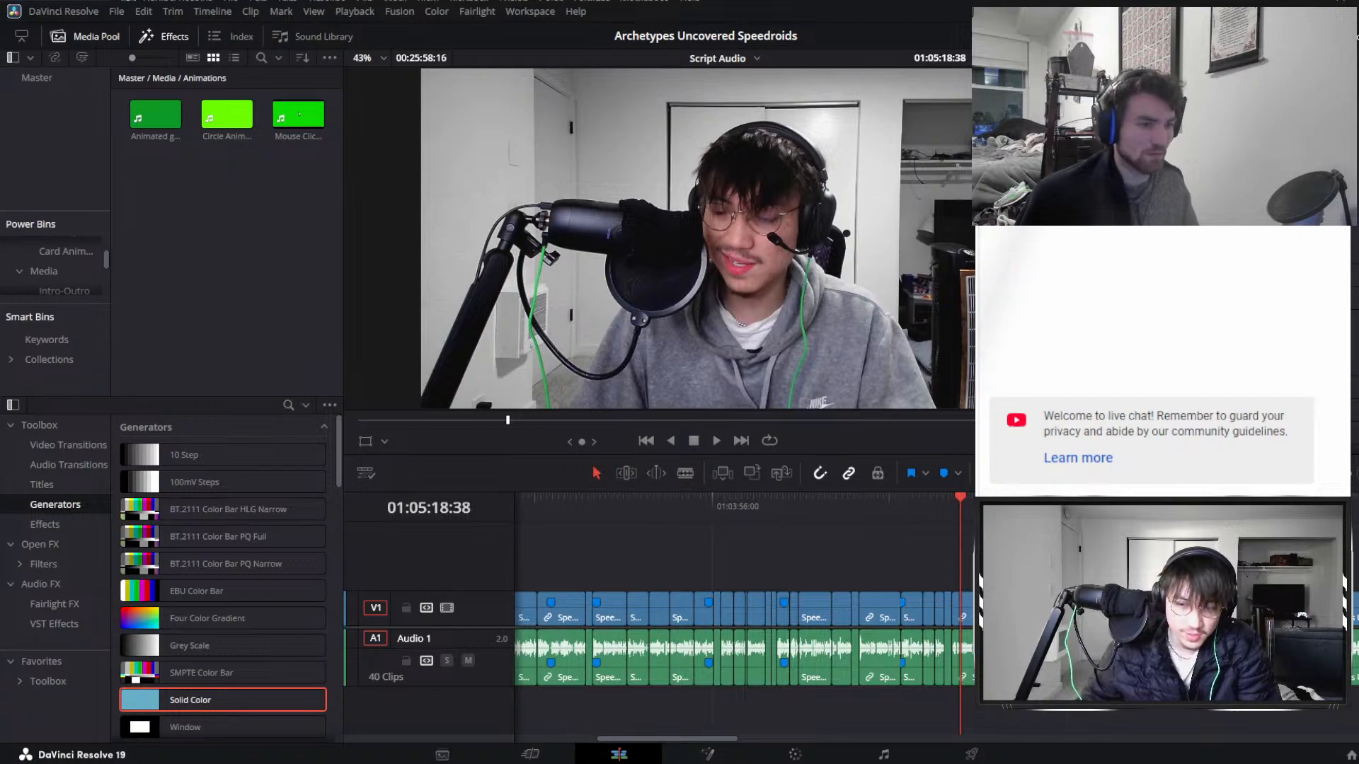
key(ctrl+=)
key(ctrl+=)
key(ctrl+=)
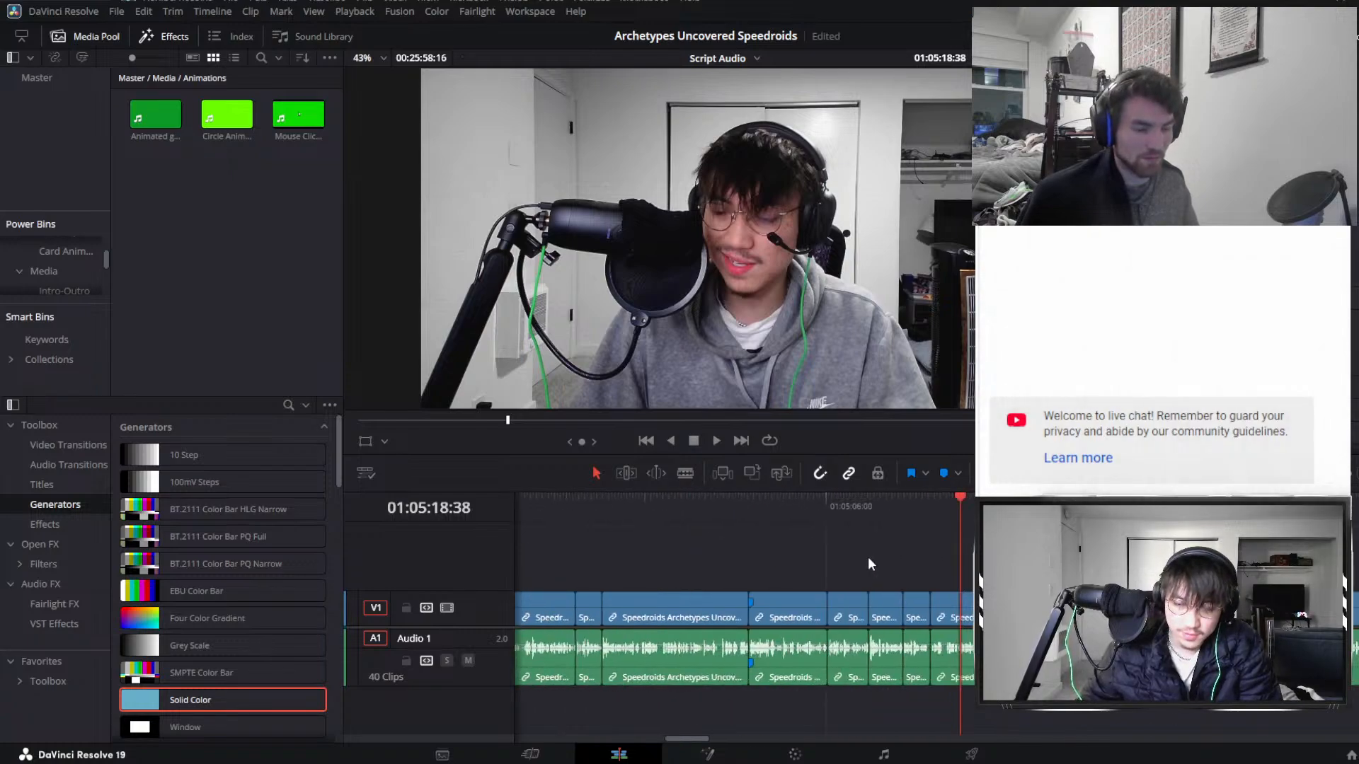
key(ctrl+-)
key(ctrl+-)
key(ctrl+-)
key(ctrl+-)
key(ctrl+-)
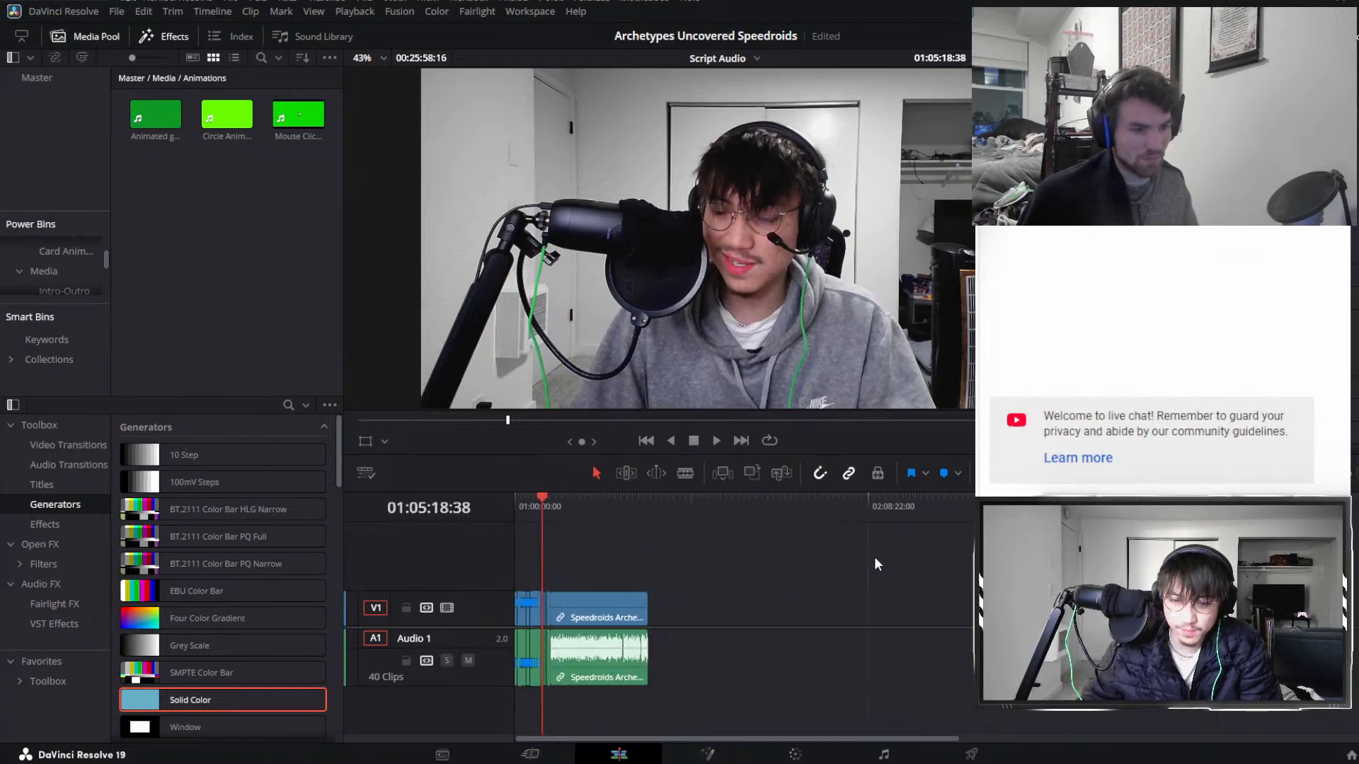
key(ctrl+=)
key(ctrl+=)
key(ctrl+=)
key(ctrl+=)
key(ctrl+=)
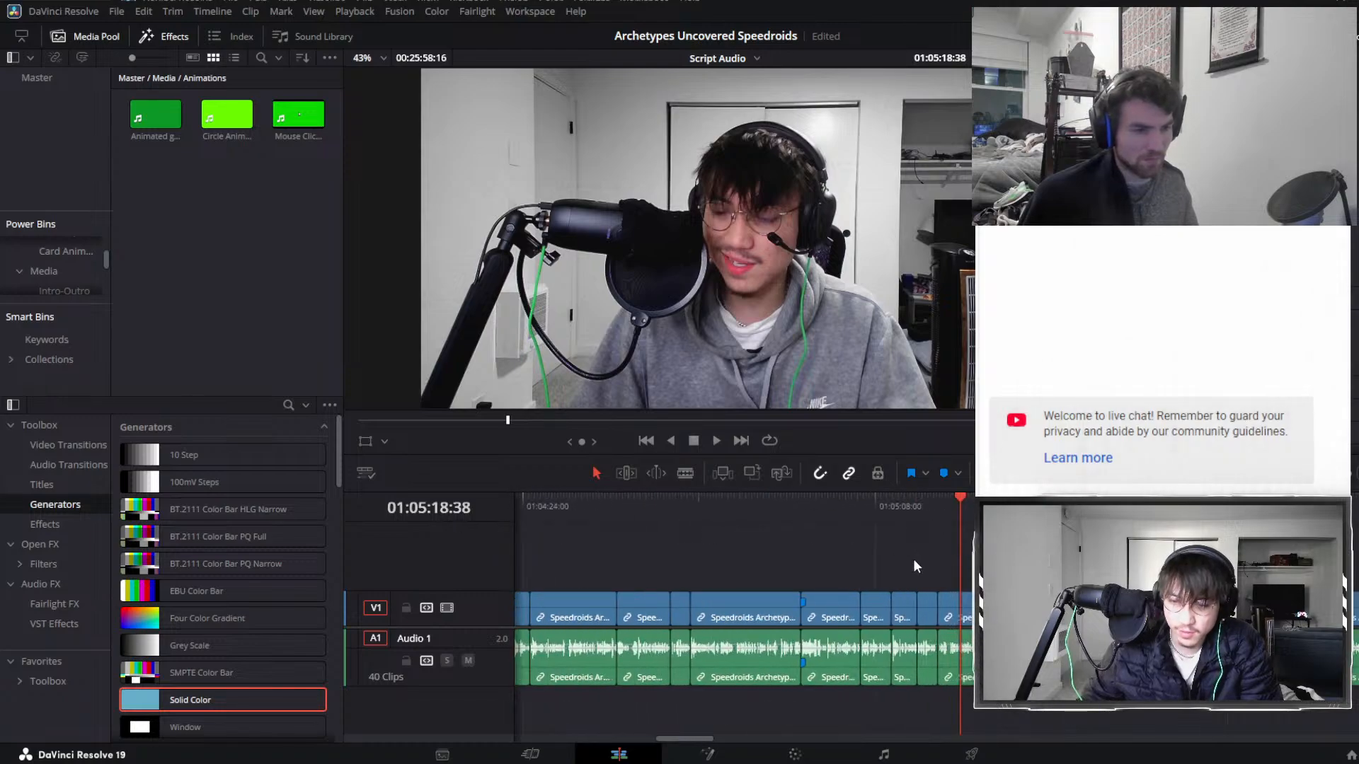
key(ctrl+=)
key(ctrl+=)
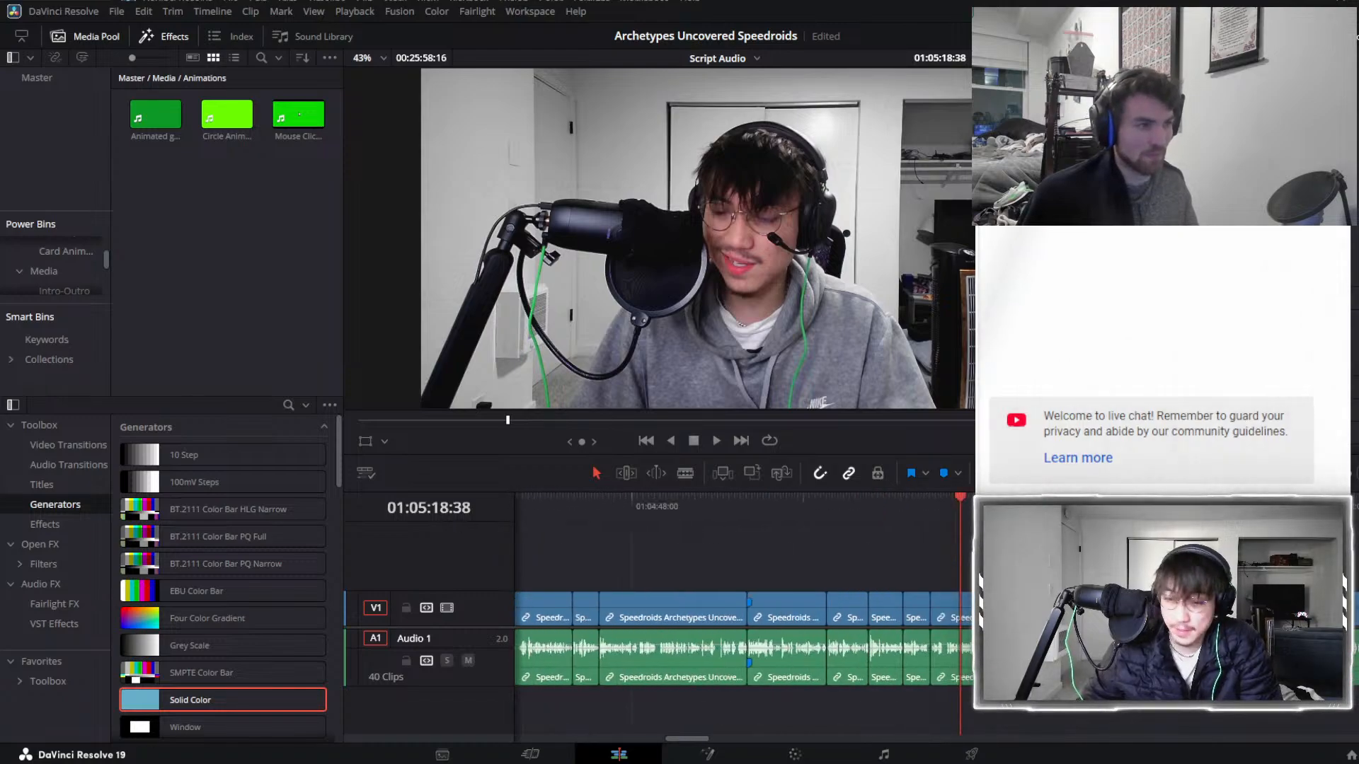
Split the clip at 01:05:22:14 and 01:05:23:34, and ripple-delete the short piece between the cuts.
key(space)
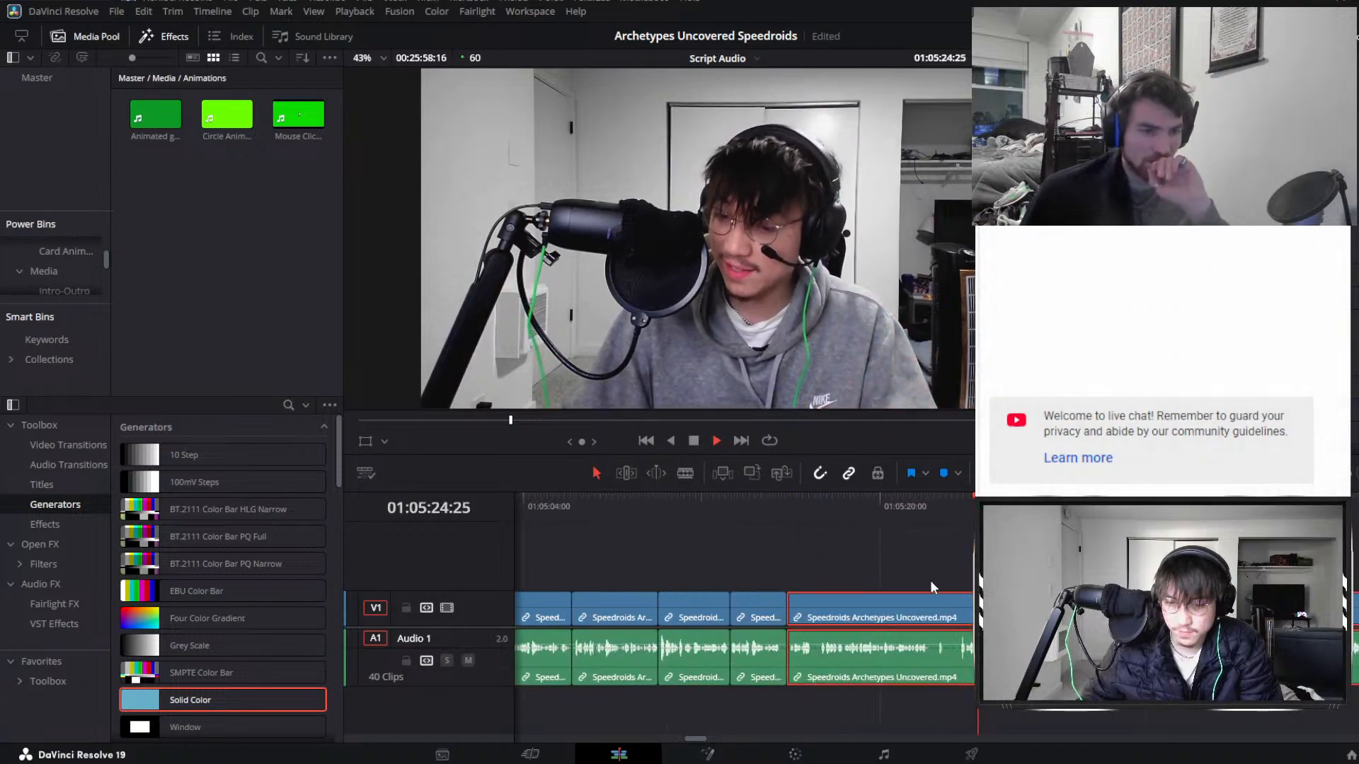
key(ctrl+=)
drag(846, 513, 919, 506)
key(ctrl+b)
key(ctrl+b)
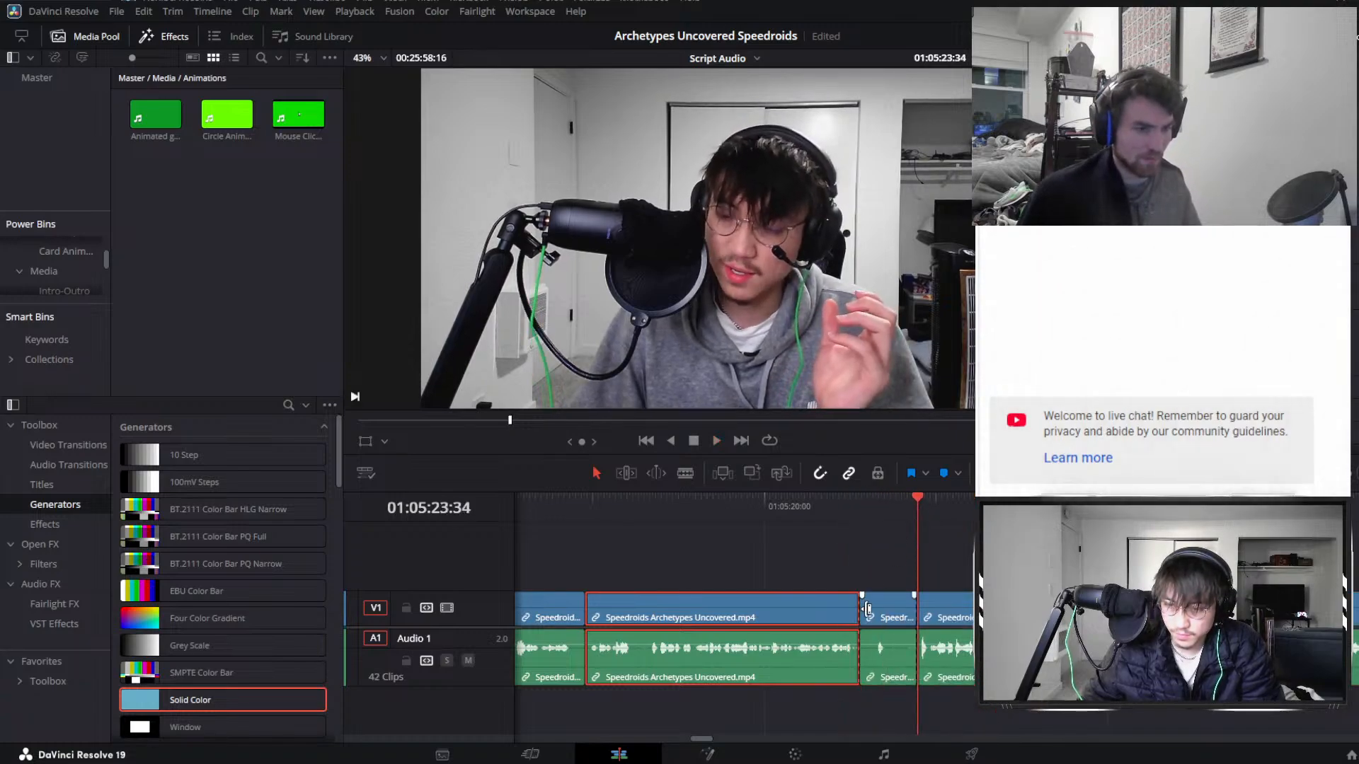
click(868, 609)
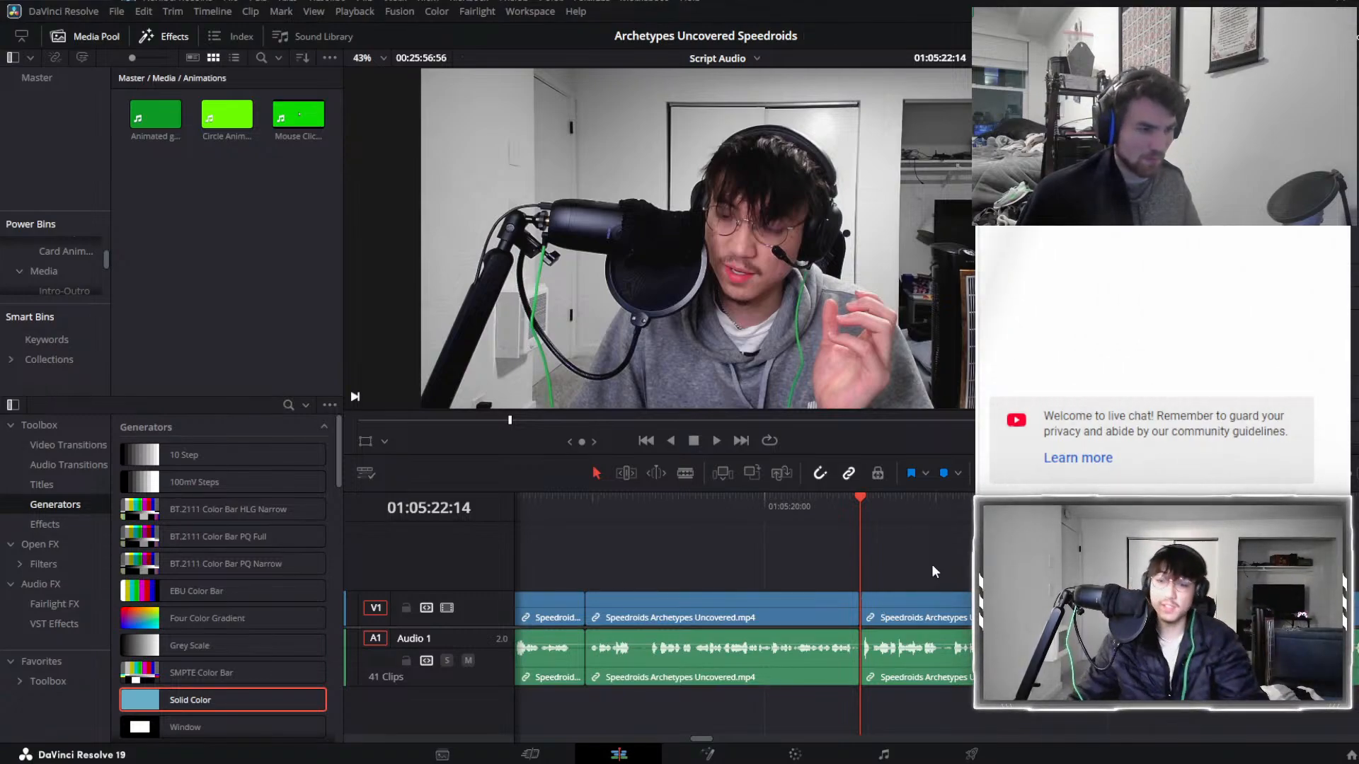
Play back the join at 01:05:22:14 from 01:05:21:21 and listen on to about 01:05:28:15 to find the next cut.
click(822, 527)
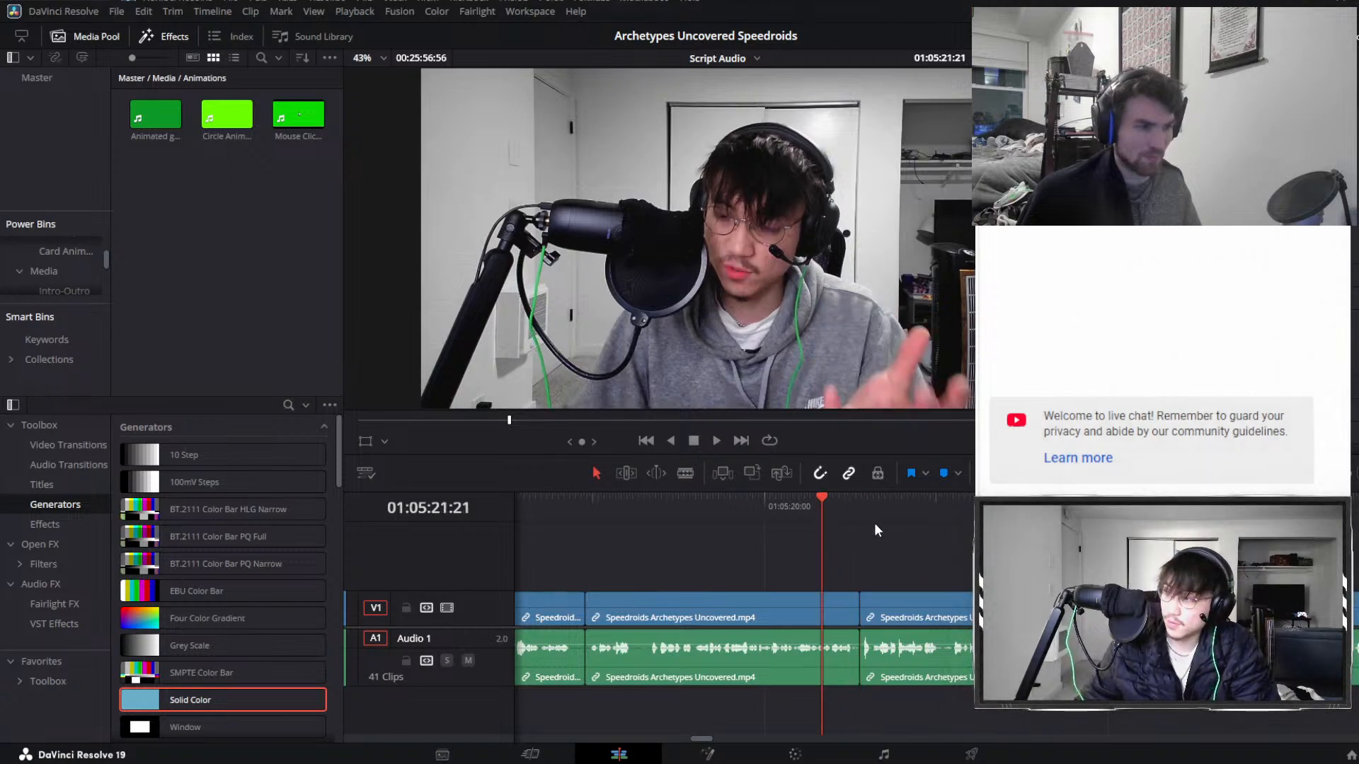
key(space)
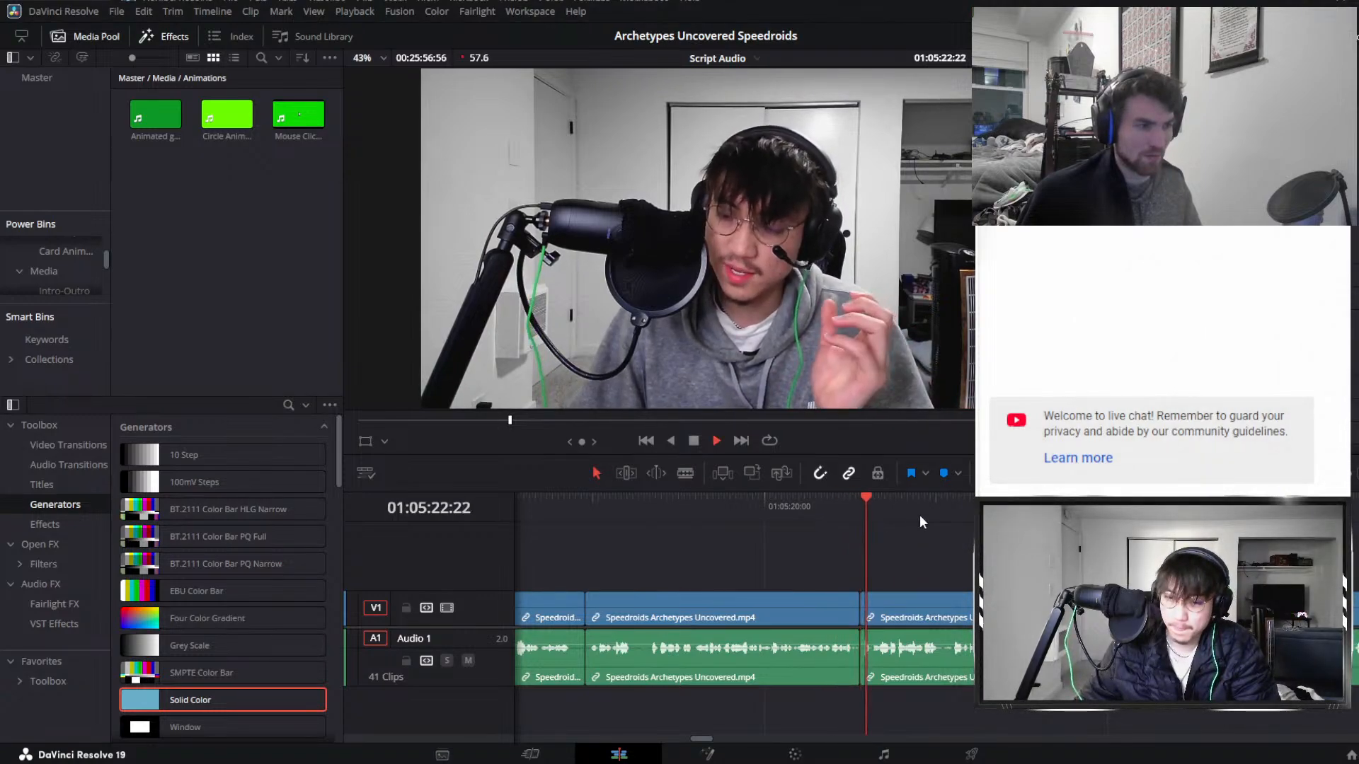
scroll(903, 550, down, 3)
scroll(903, 552, down, 2)
click(901, 598)
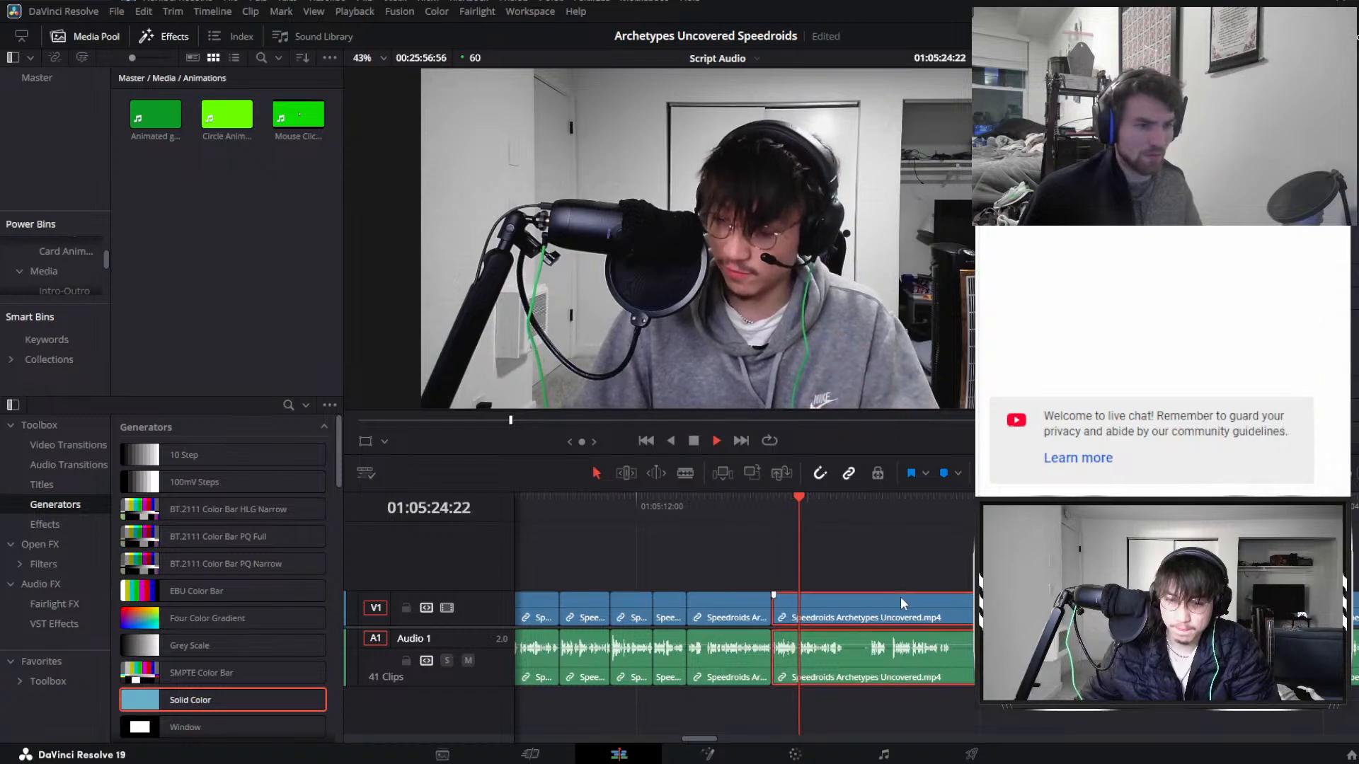
key(space)
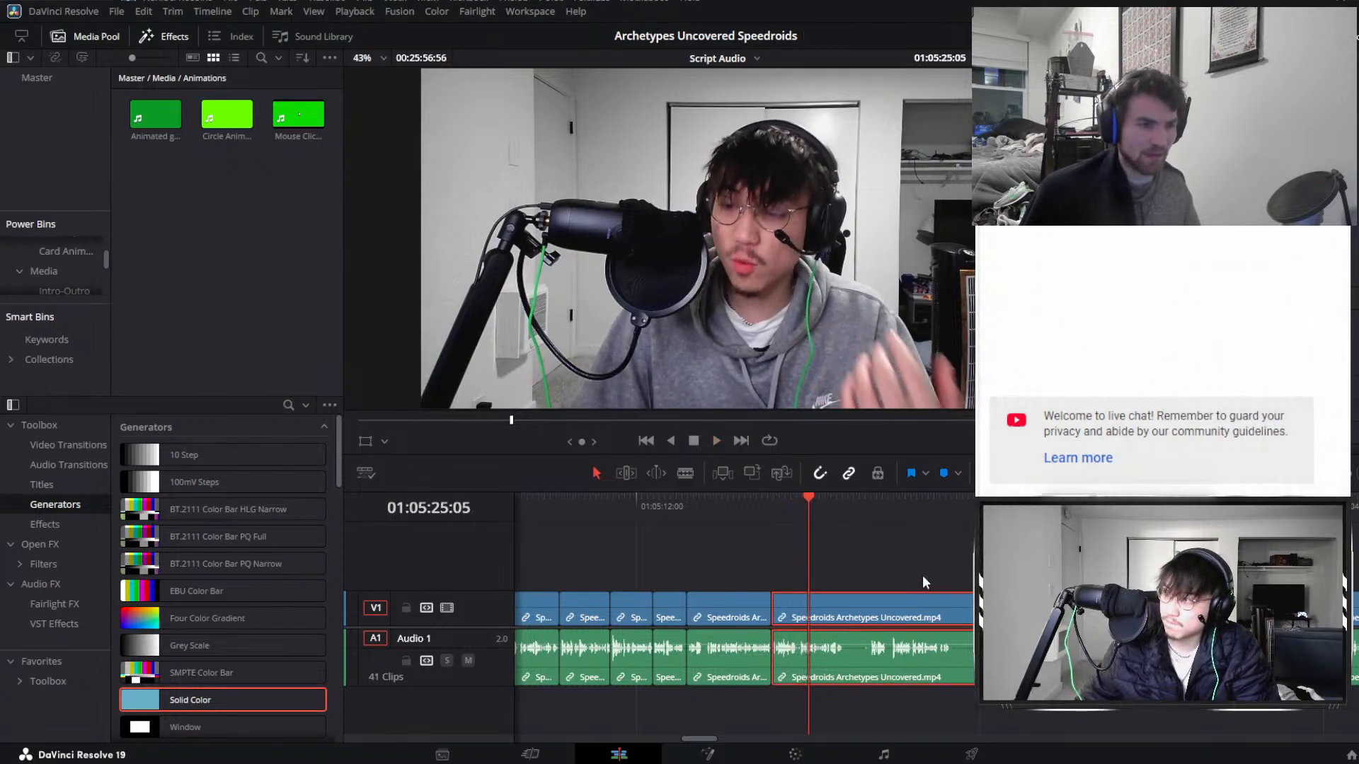
key(space)
scroll(920, 593, up, 3)
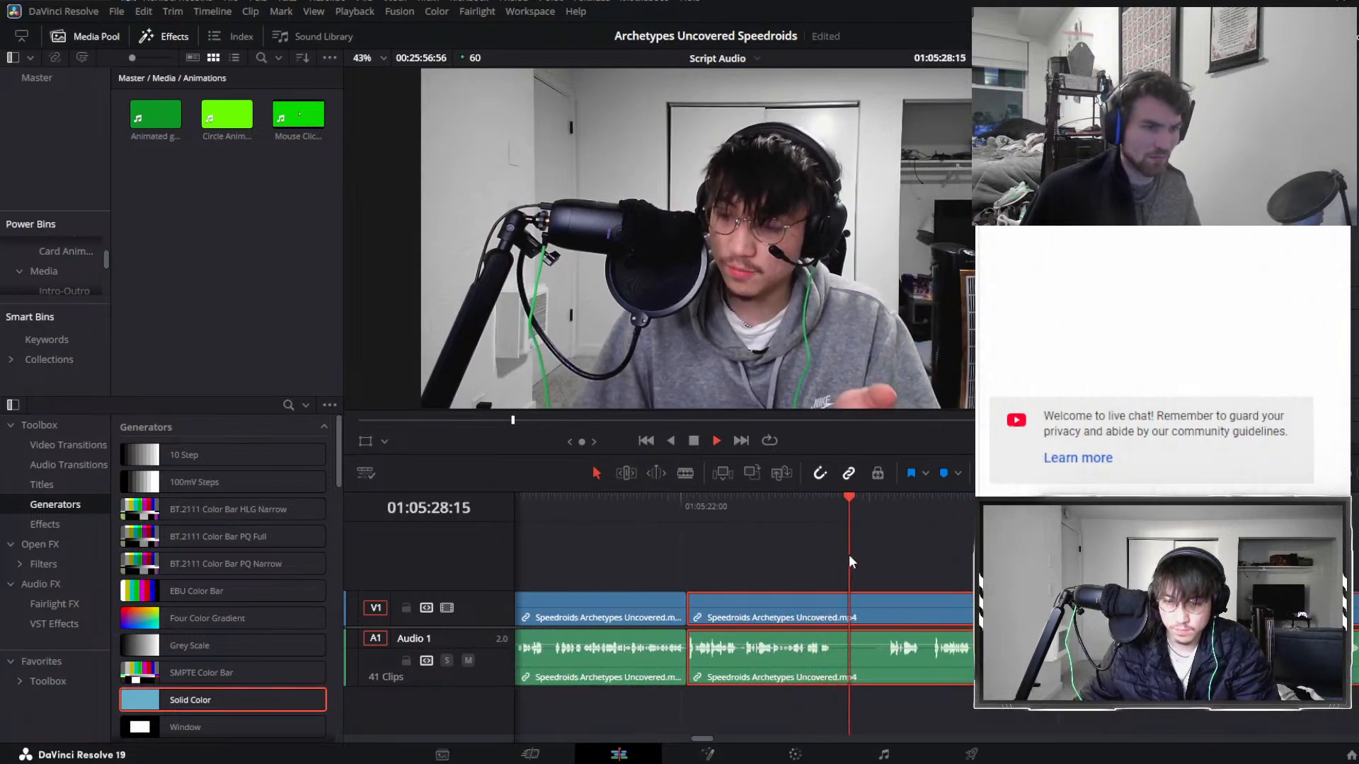
Split the Speedroids clip at about 01:05:24:12 and 01:05:29:38, and ripple-delete the piece between the cuts.
click(694, 511)
drag(746, 508, 887, 524)
key(ctrl+b)
key(ctrl+b)
click(834, 602)
key(Delete)
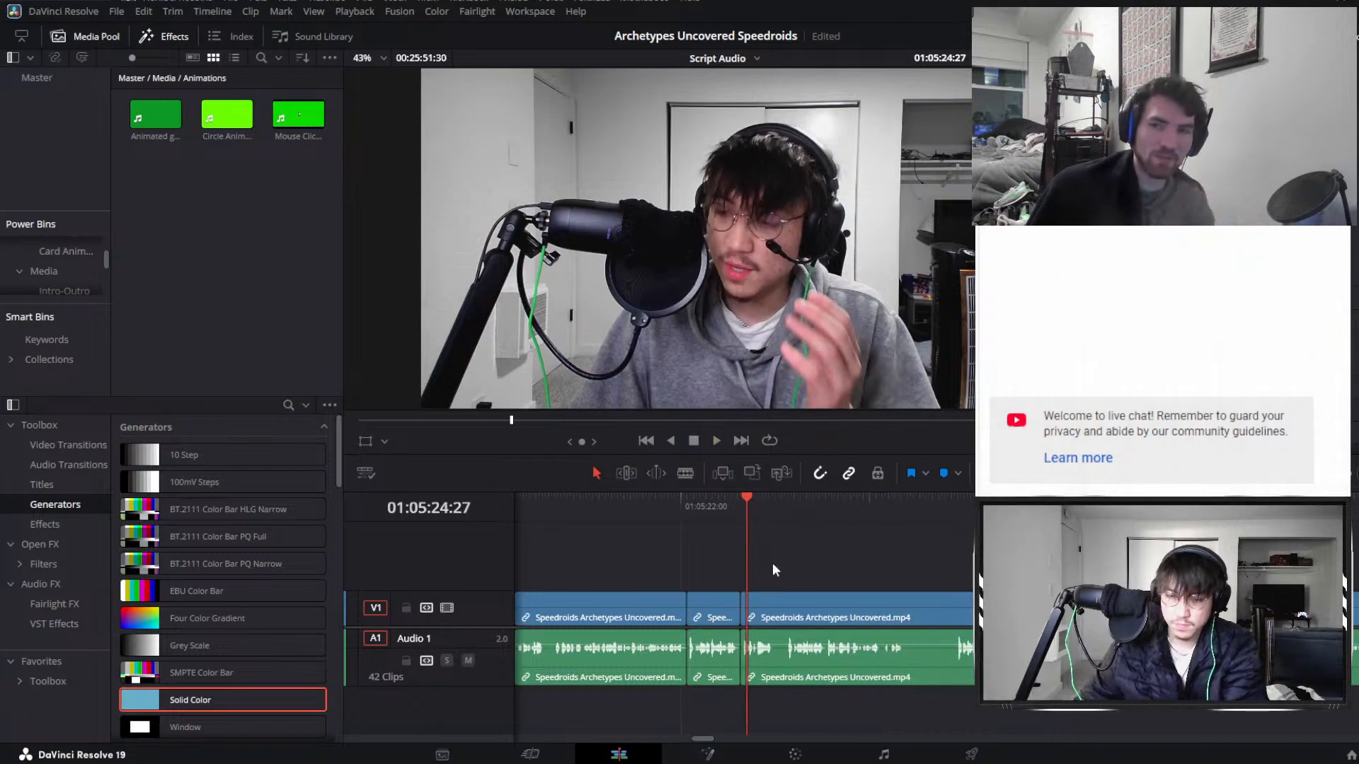
Split the clip at about 01:05:25:54 and ripple-delete the two short pieces between 01:05:22:14 and that split.
click(709, 510)
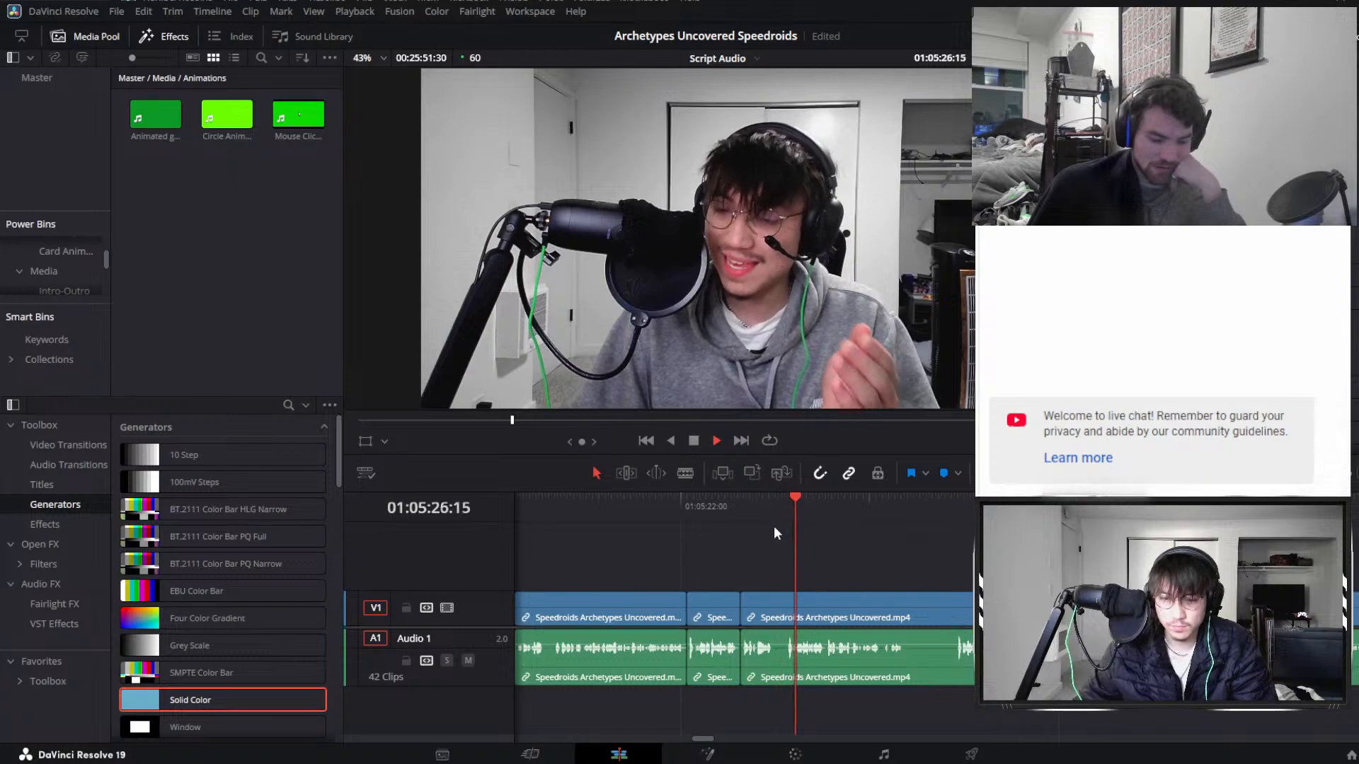
click(690, 513)
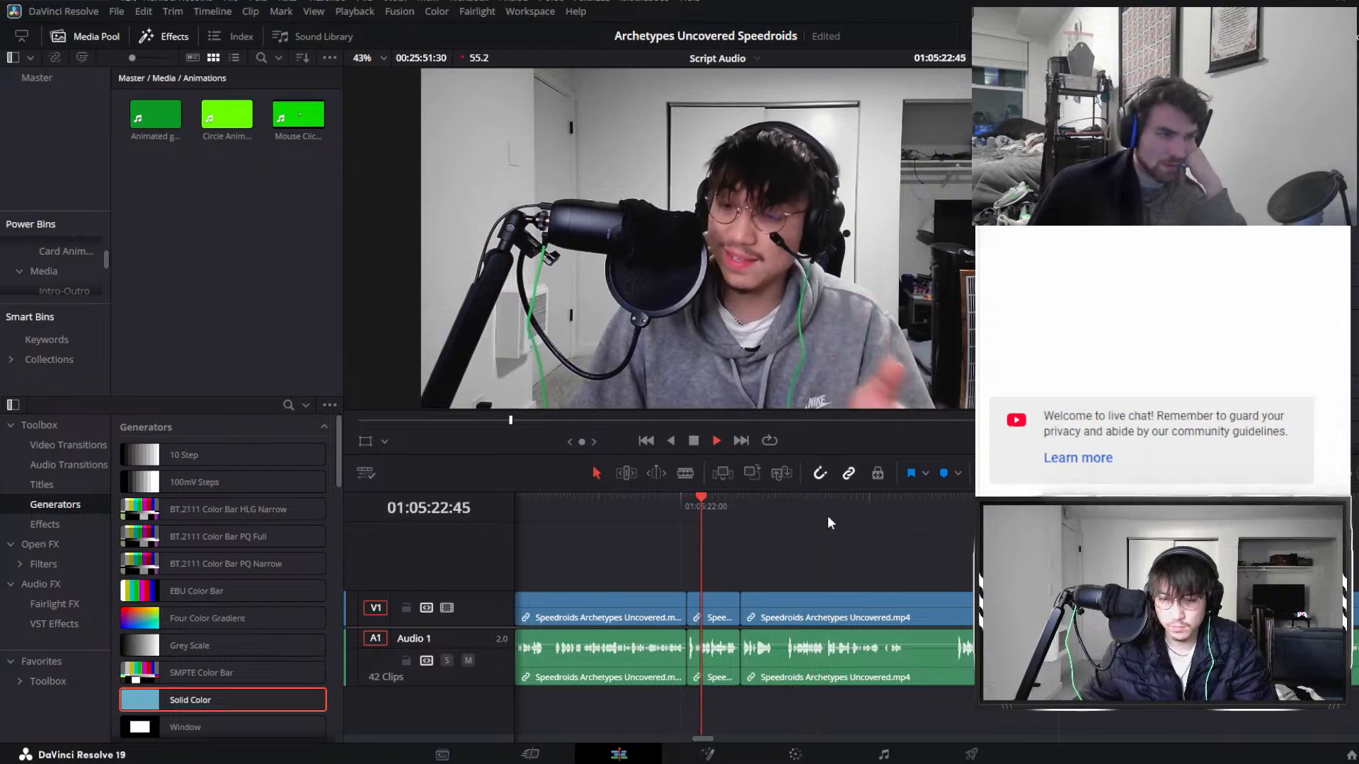
click(827, 513)
click(715, 504)
drag(783, 503, 786, 501)
key(ctrl+b)
key(space)
drag(714, 577, 741, 621)
key(Delete)
Play back the new join from 01:05:21:09 and check the following takes up to about 01:05:35:00.
click(658, 503)
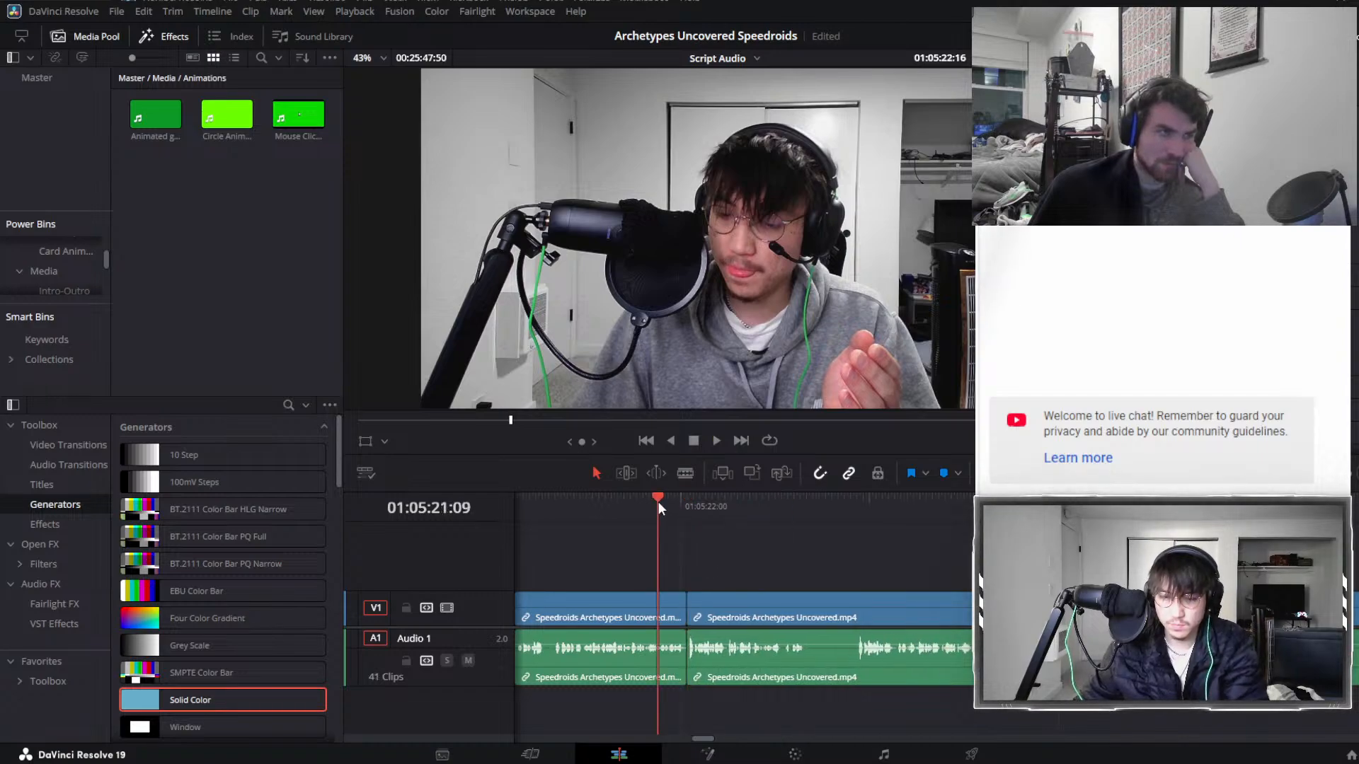
key(space)
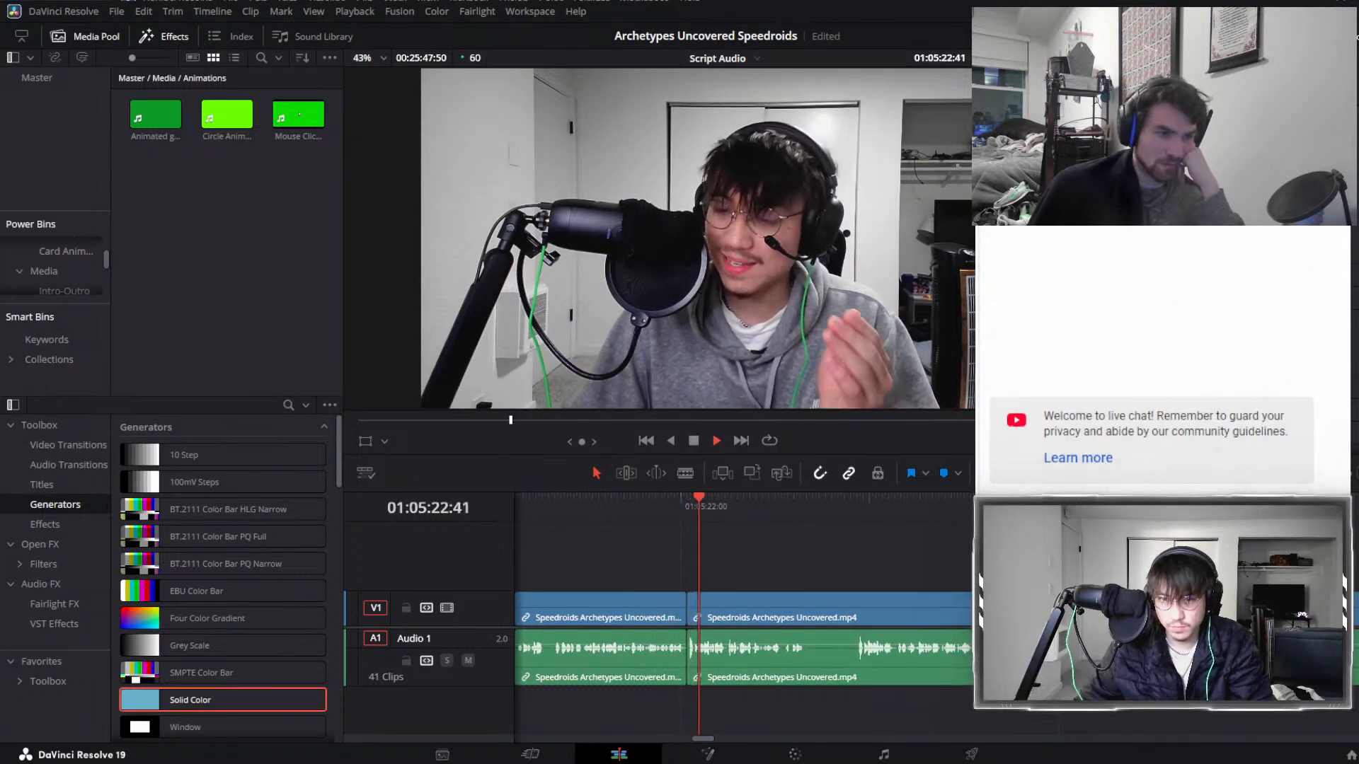
scroll(968, 557, up, 2)
scroll(906, 547, right, 4)
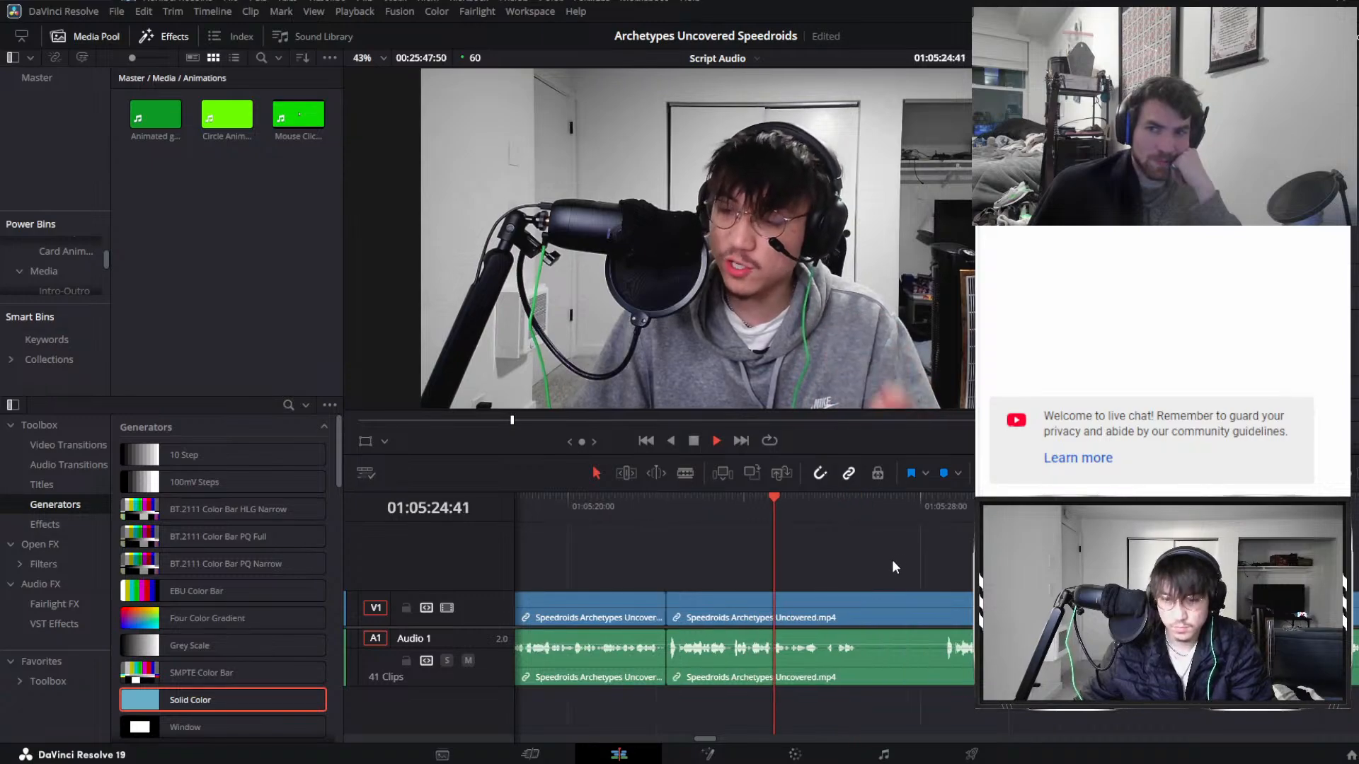
click(827, 610)
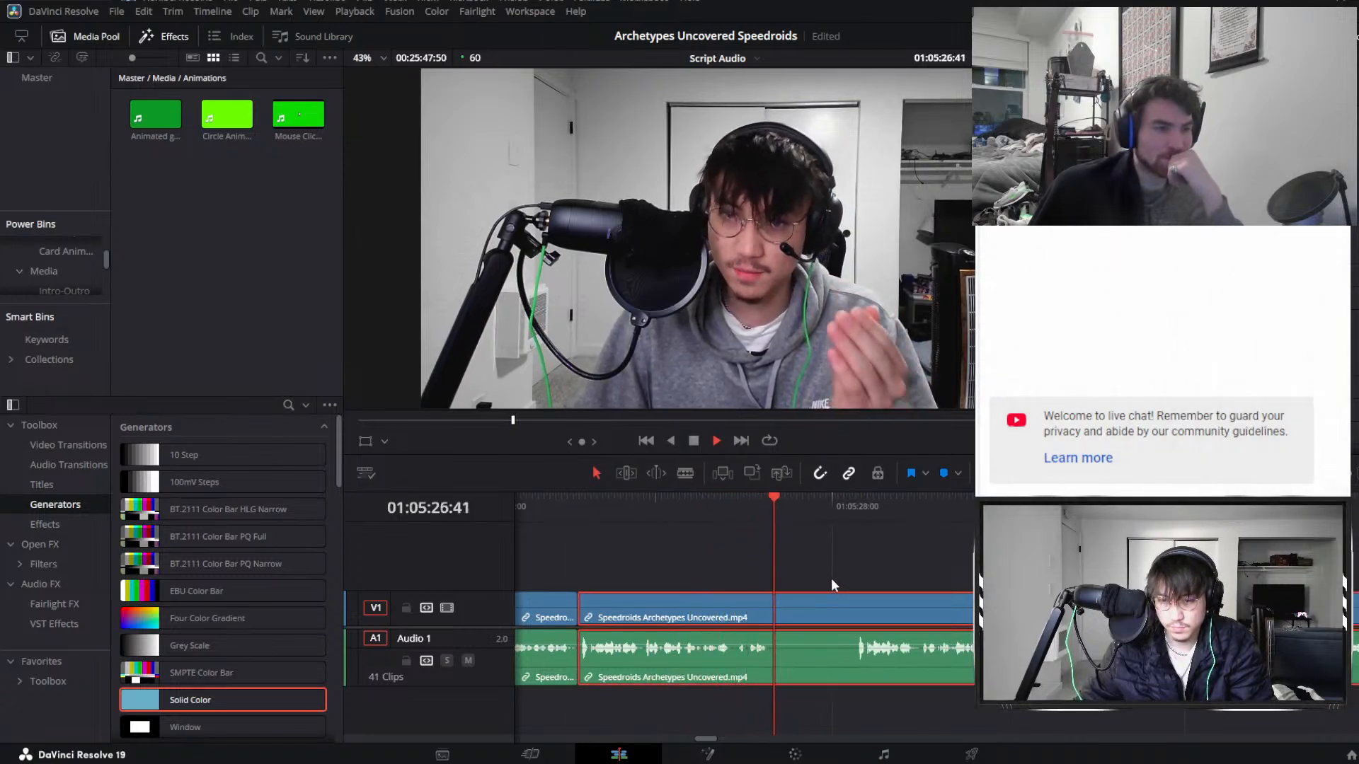
click(865, 506)
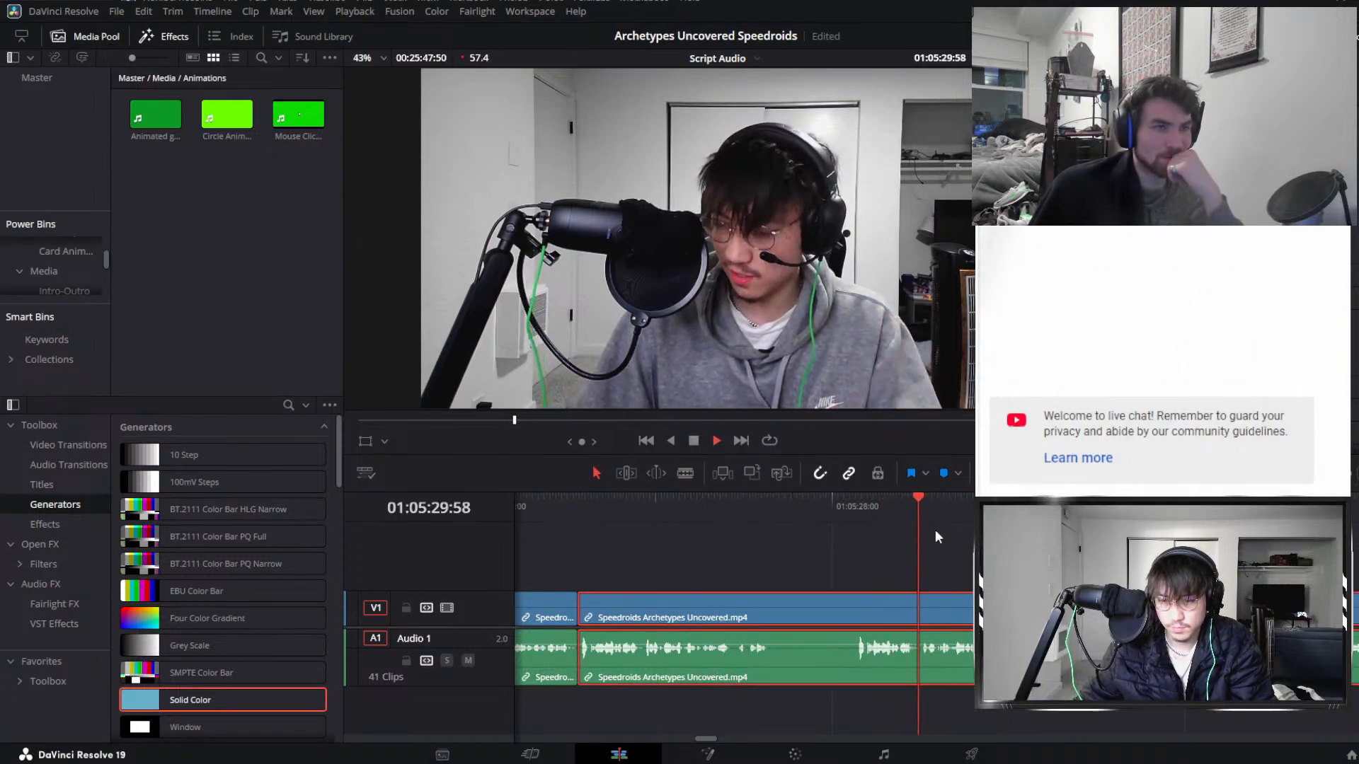
scroll(905, 549, right, 2)
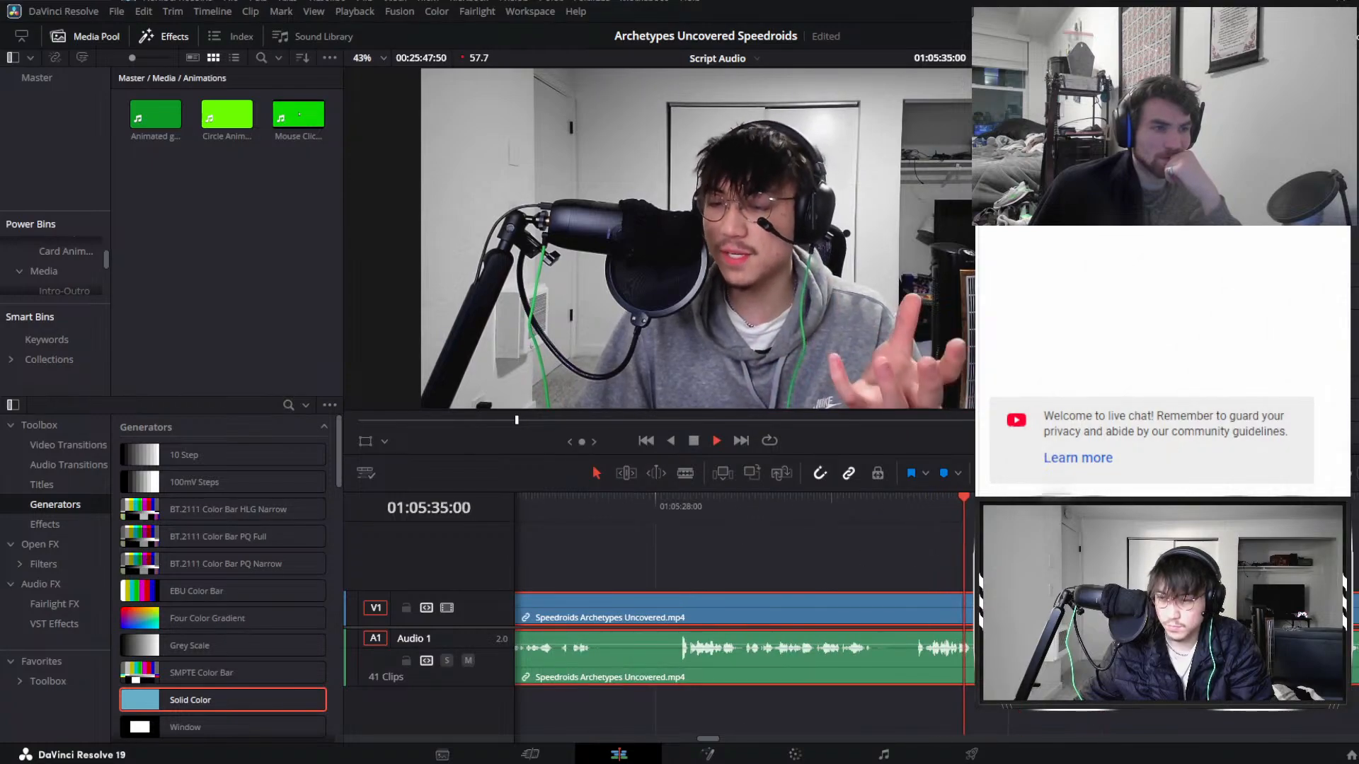
Split the clip at 01:05:33:49 and ripple-delete the piece before the split, back to the previous cut.
scroll(894, 560, right, 4)
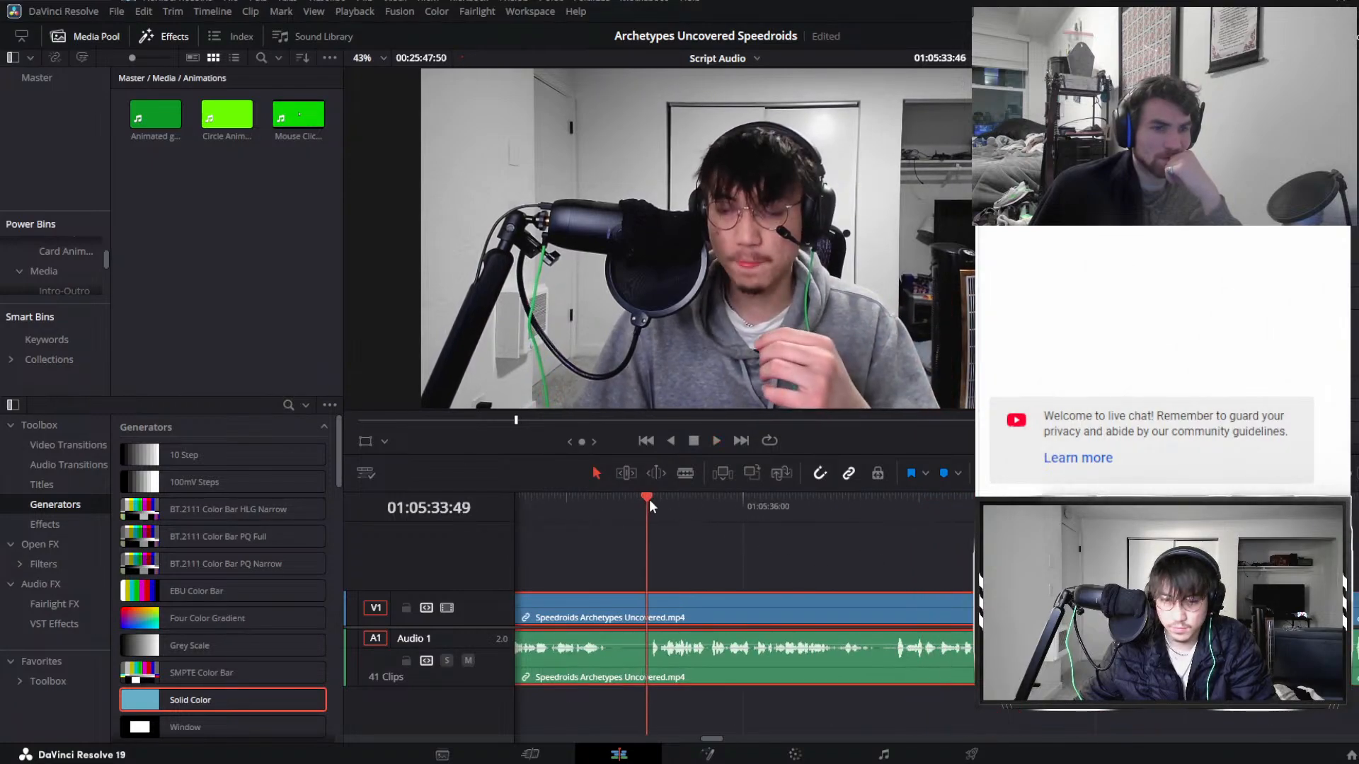
key(ctrl+b)
click(607, 617)
key(Delete)
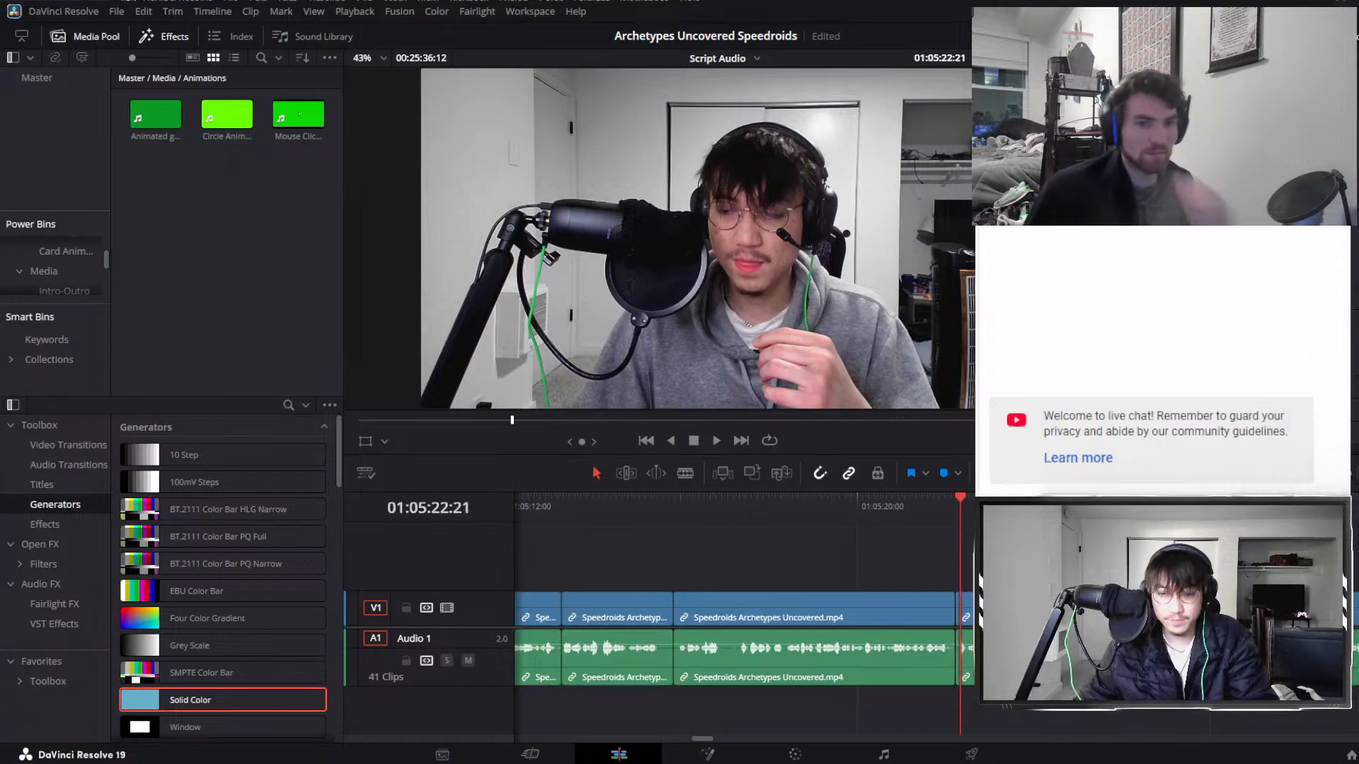
Play back the join near 01:05:22:14 from 01:05:21:05 and listen on to about 01:05:33:36.
key(ctrl+minus)
key(ctrl+minus)
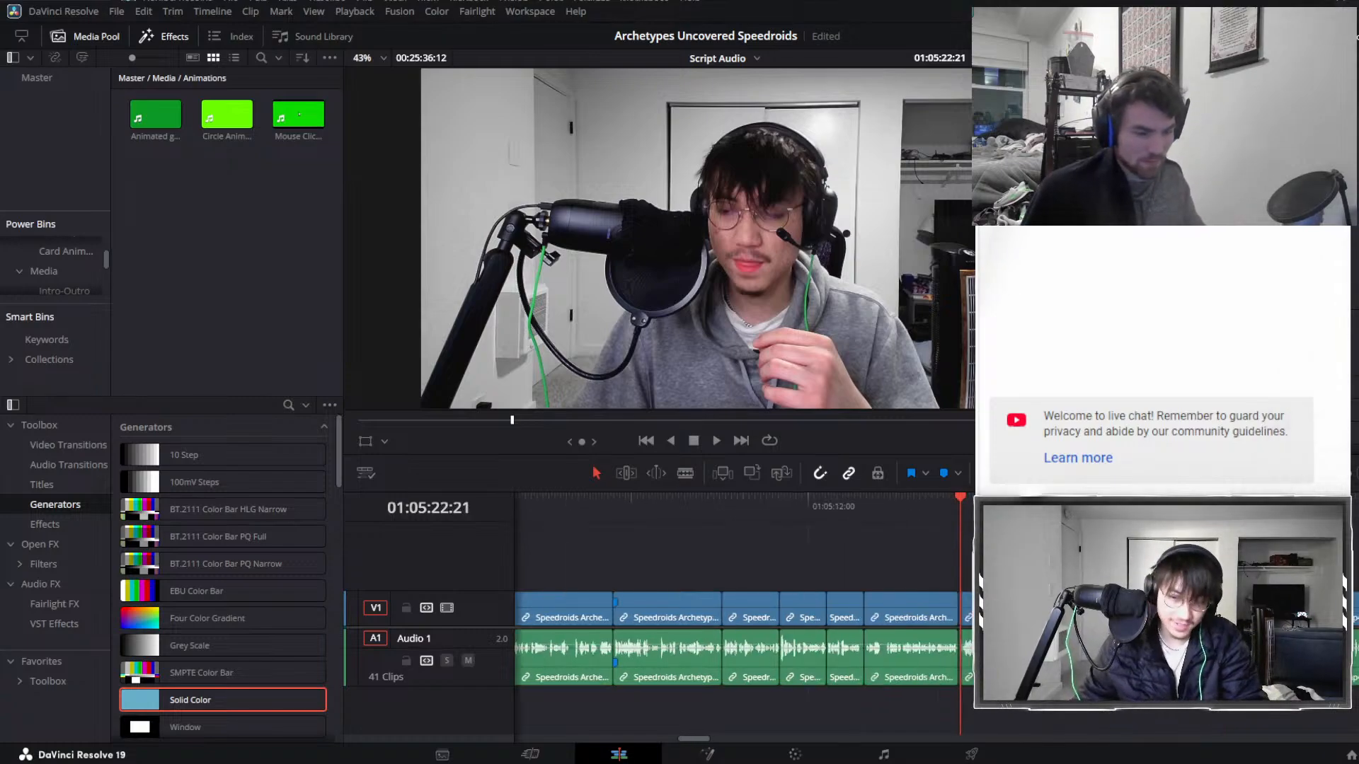
click(951, 512)
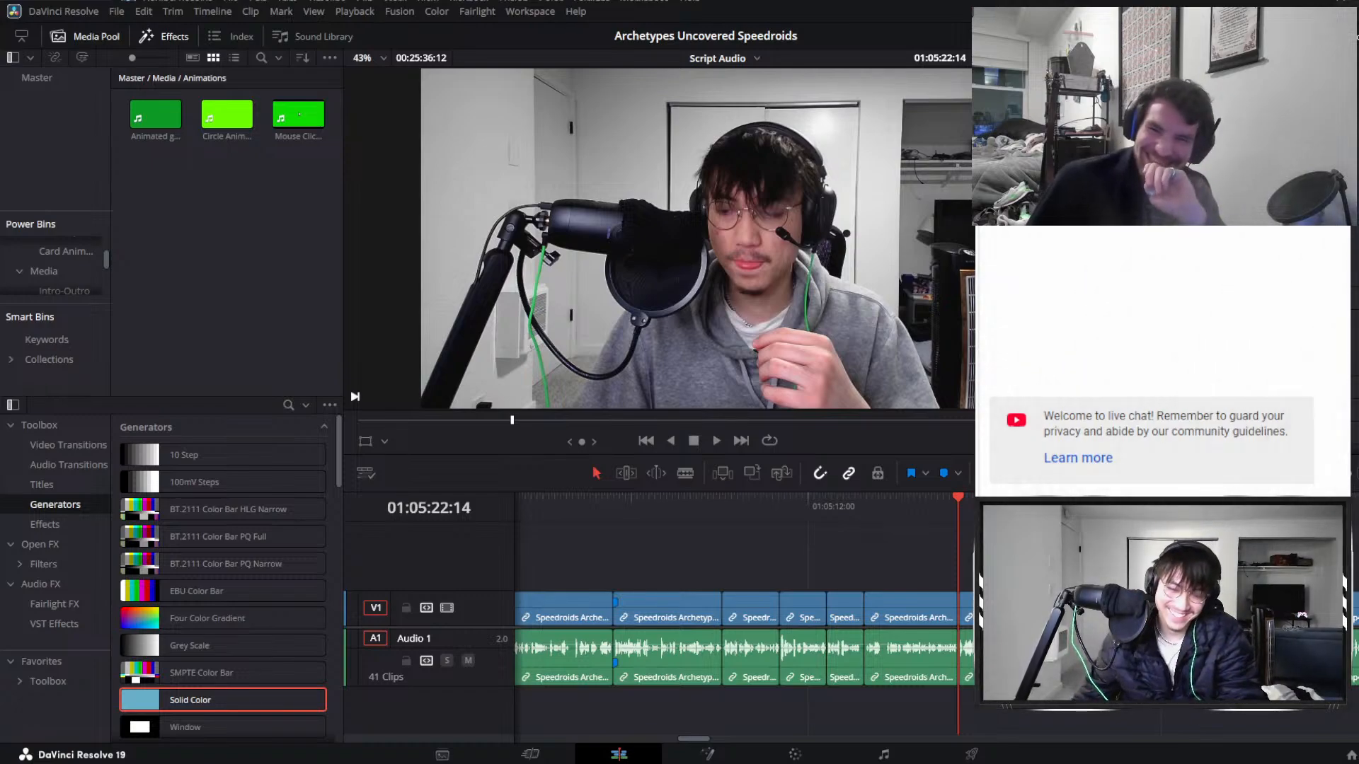
key(ctrl+minus)
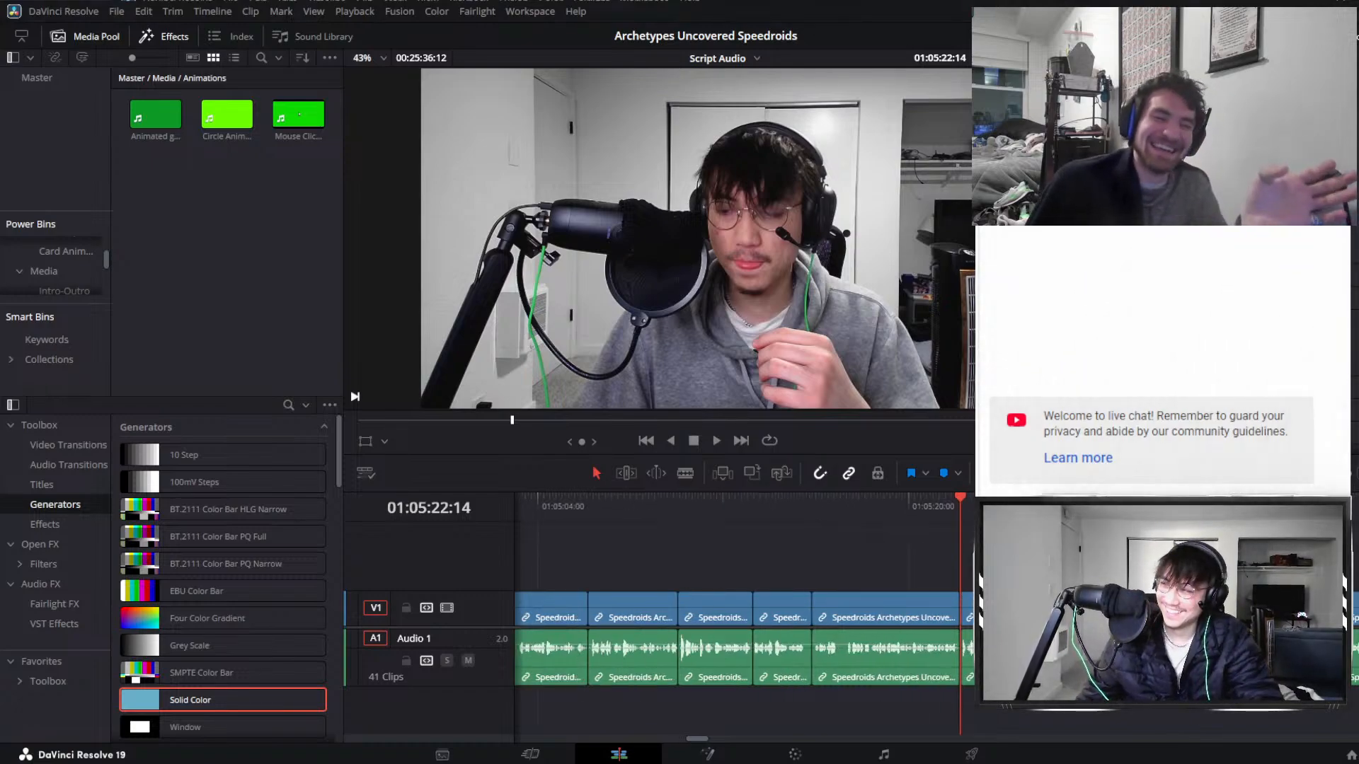
click(933, 511)
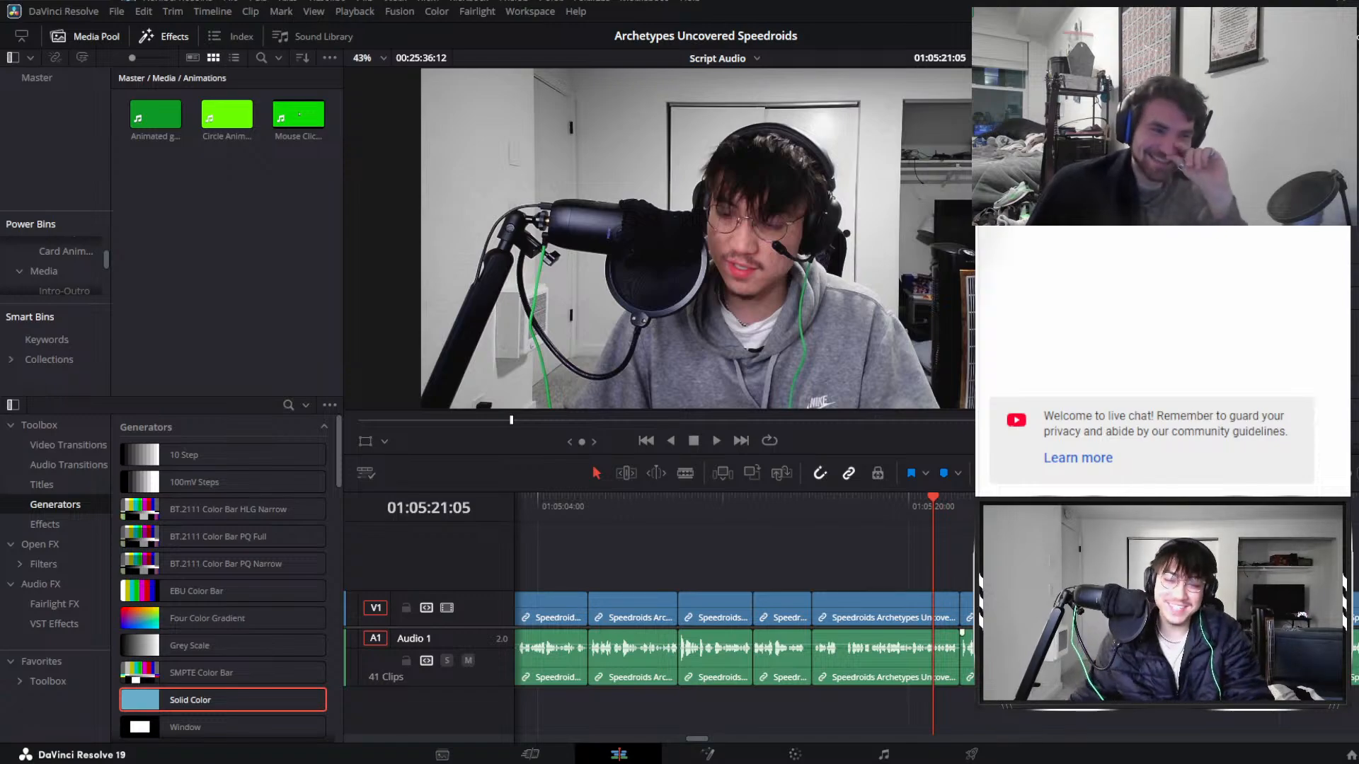
key(space)
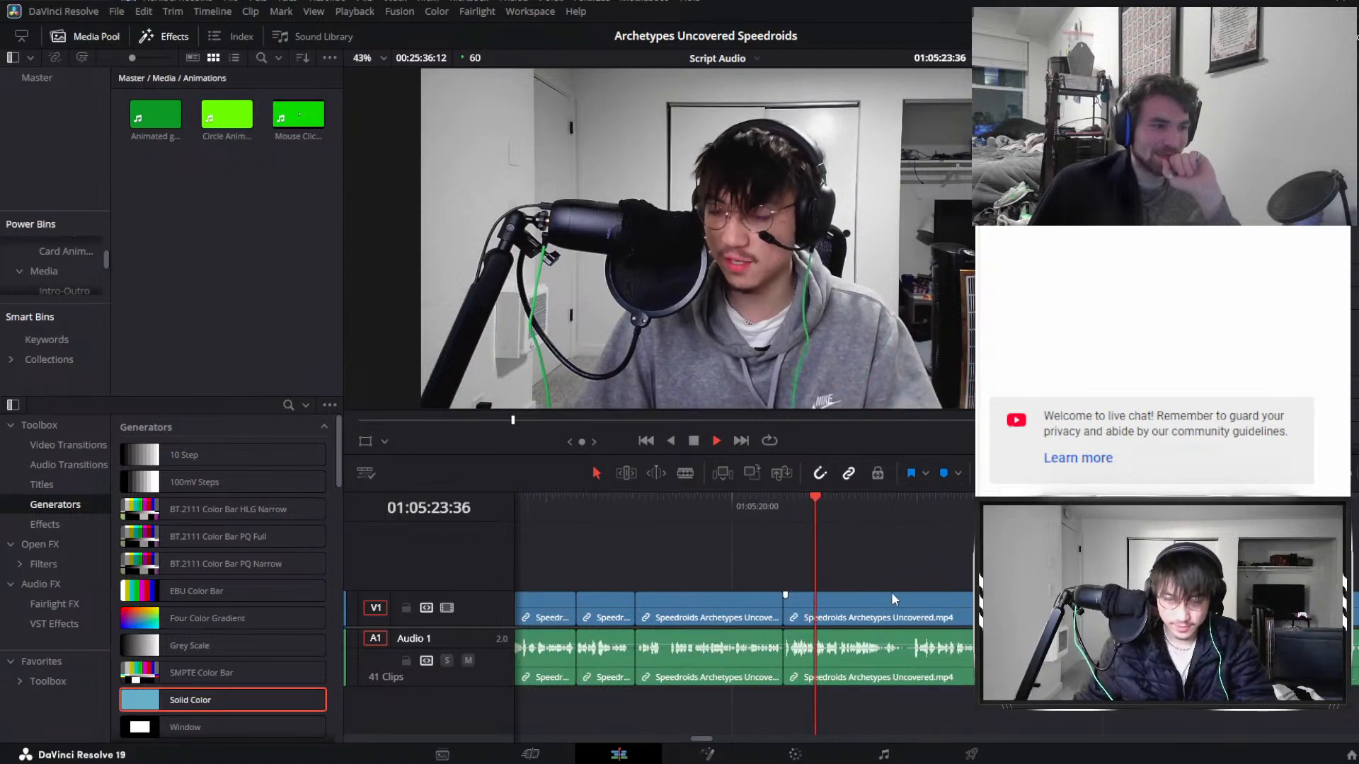
click(717, 621)
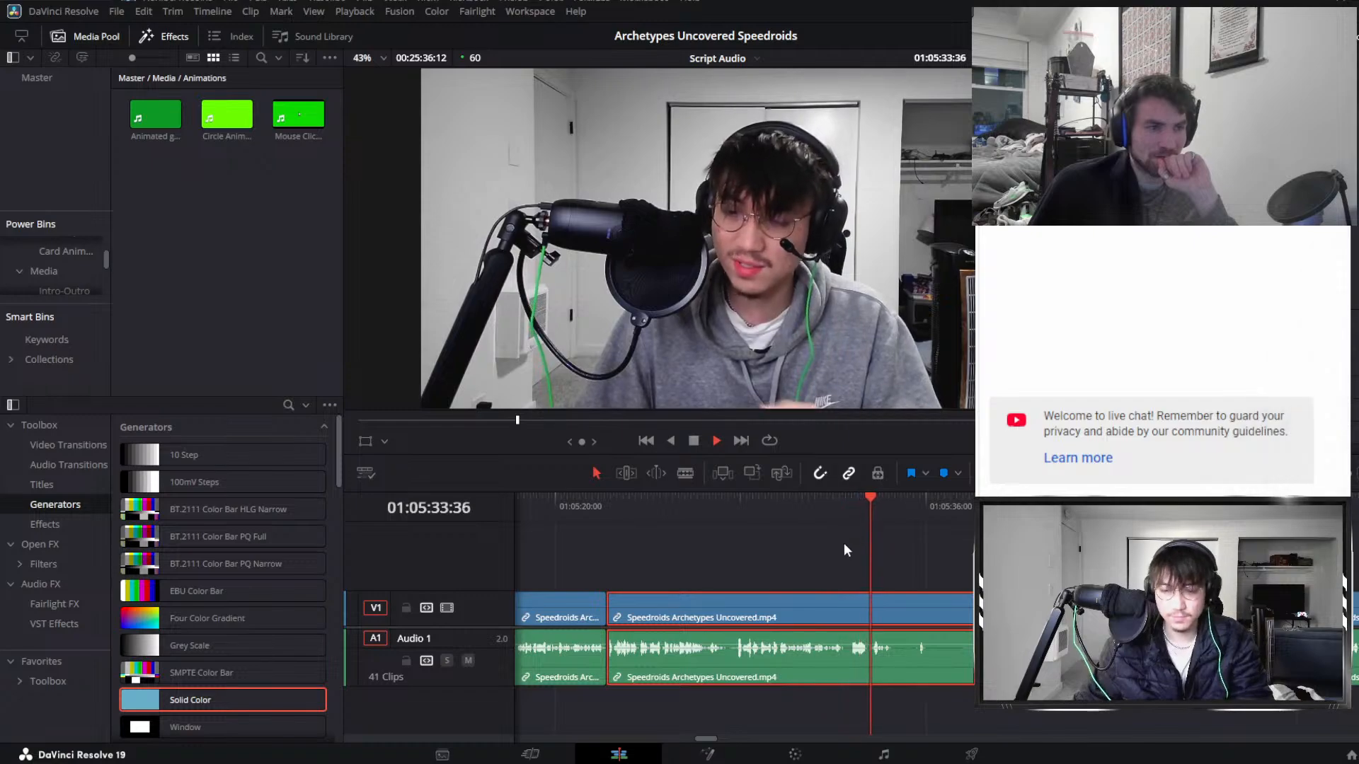
Split the clip at about 01:05:34:48 and 01:05:38:10, and ripple-delete the short piece between the cuts.
scroll(842, 559, right, 3)
key(space)
key(ctrl+b)
key(space)
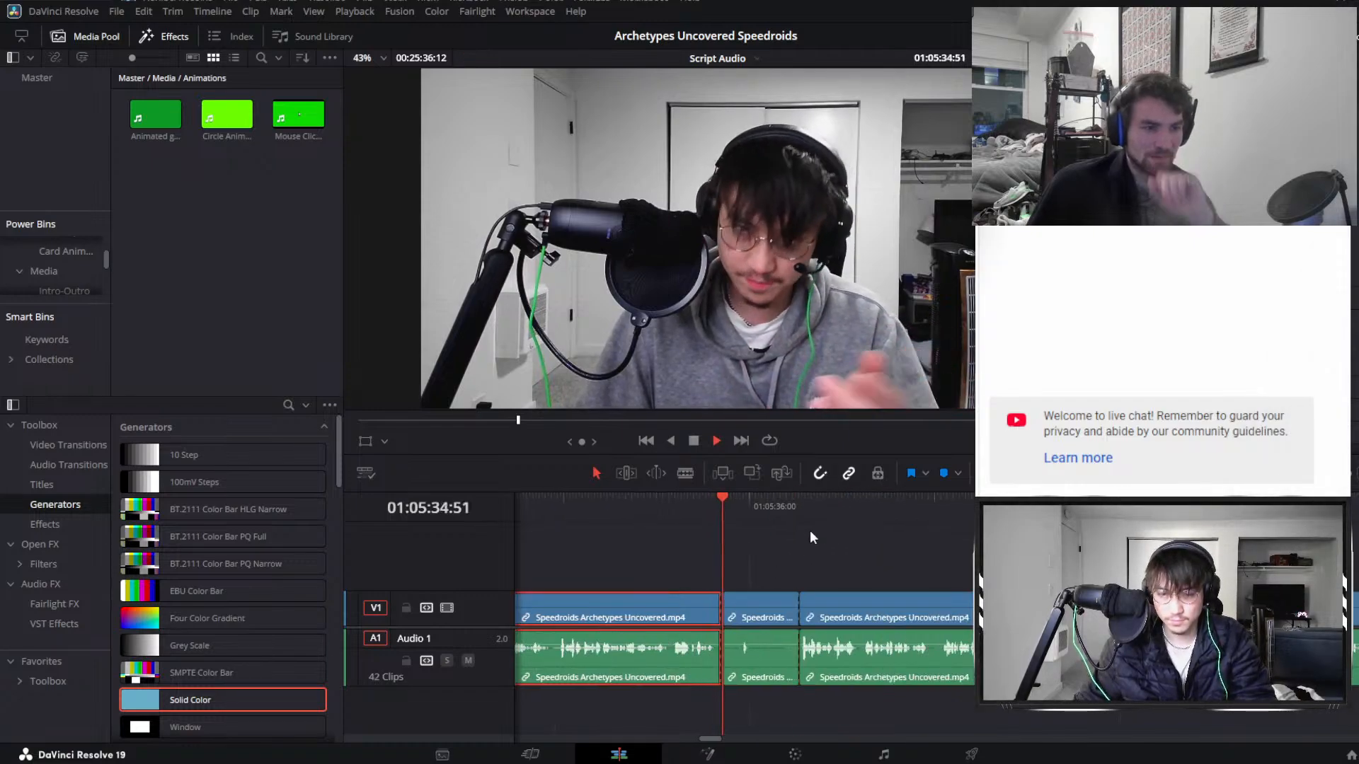
key(Delete)
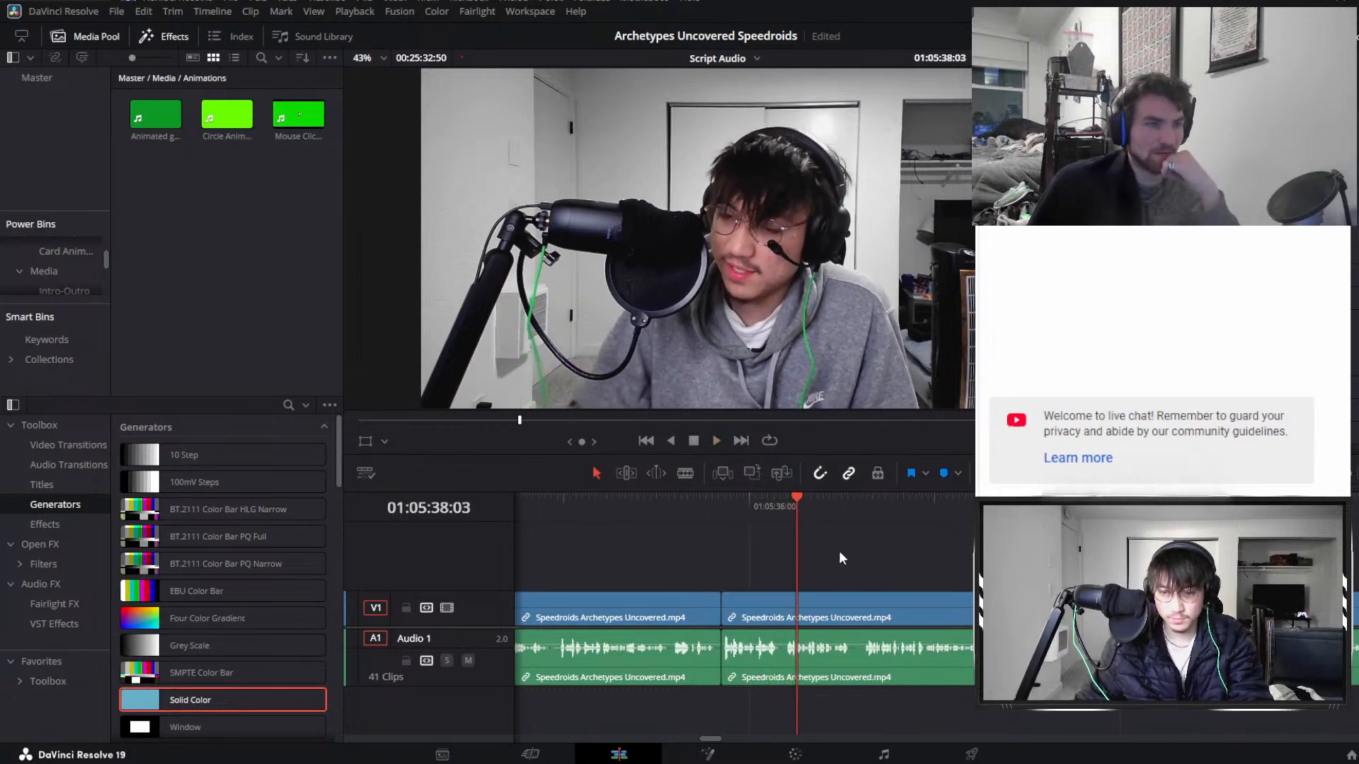
Review the join at 01:05:34:48, add a marker to the following clip at 01:05:35:36, and name it "Passinglider".
scroll(839, 550, down, 3)
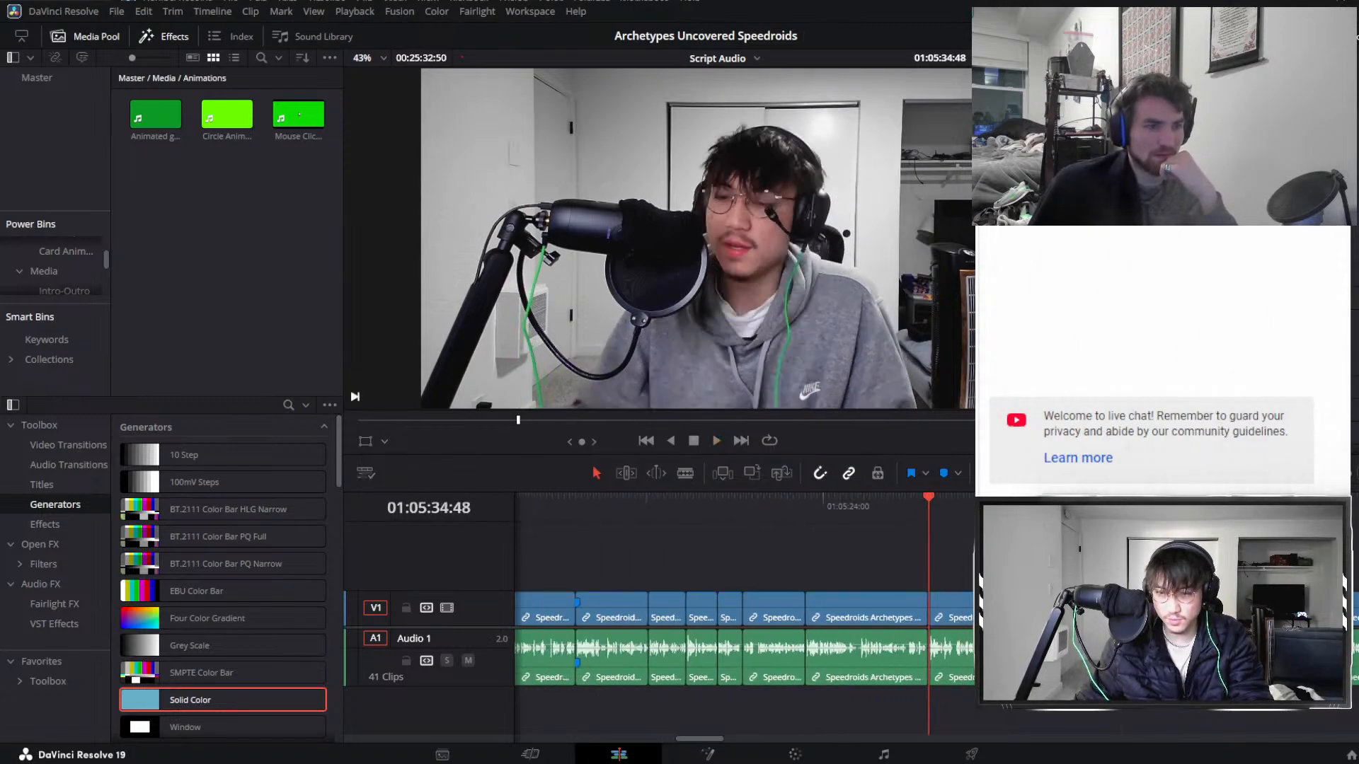
key(ctrl+equal)
key(ctrl+equal)
key(space)
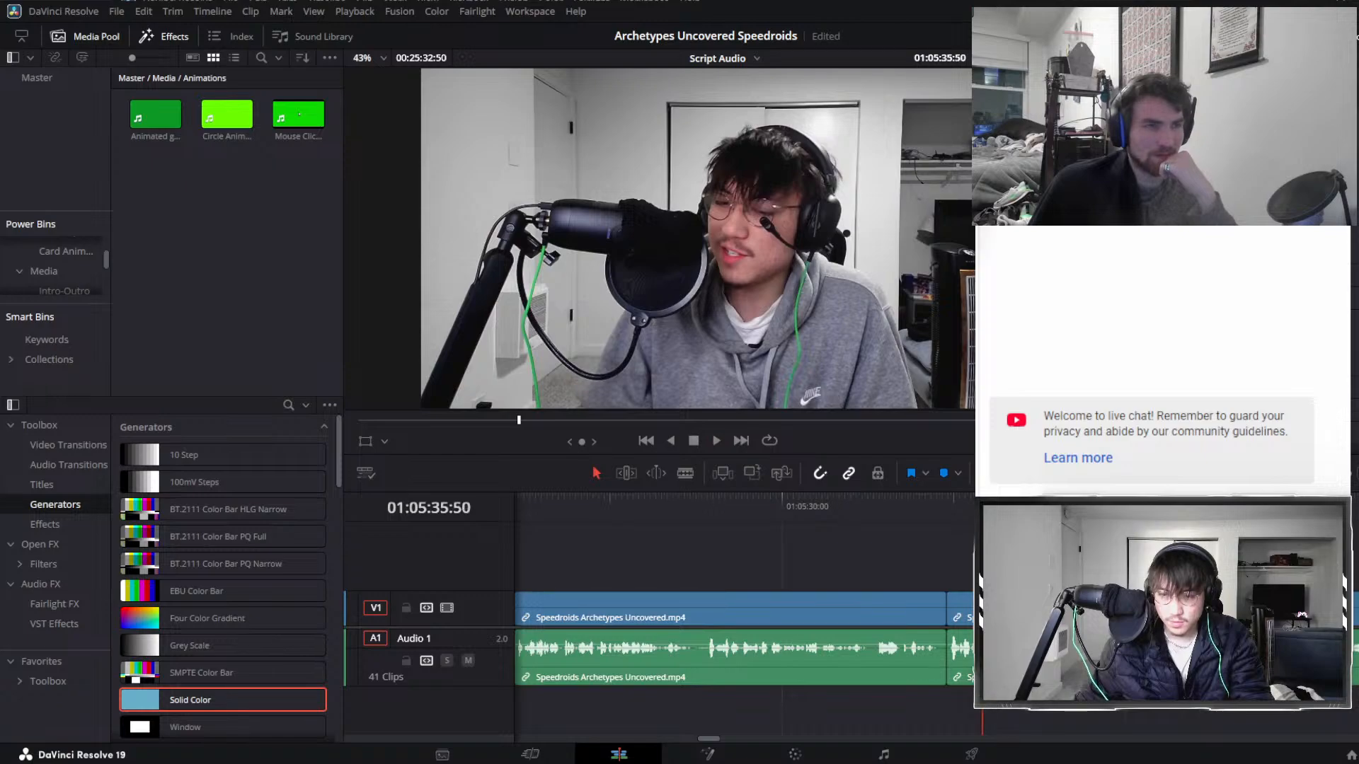
key(space)
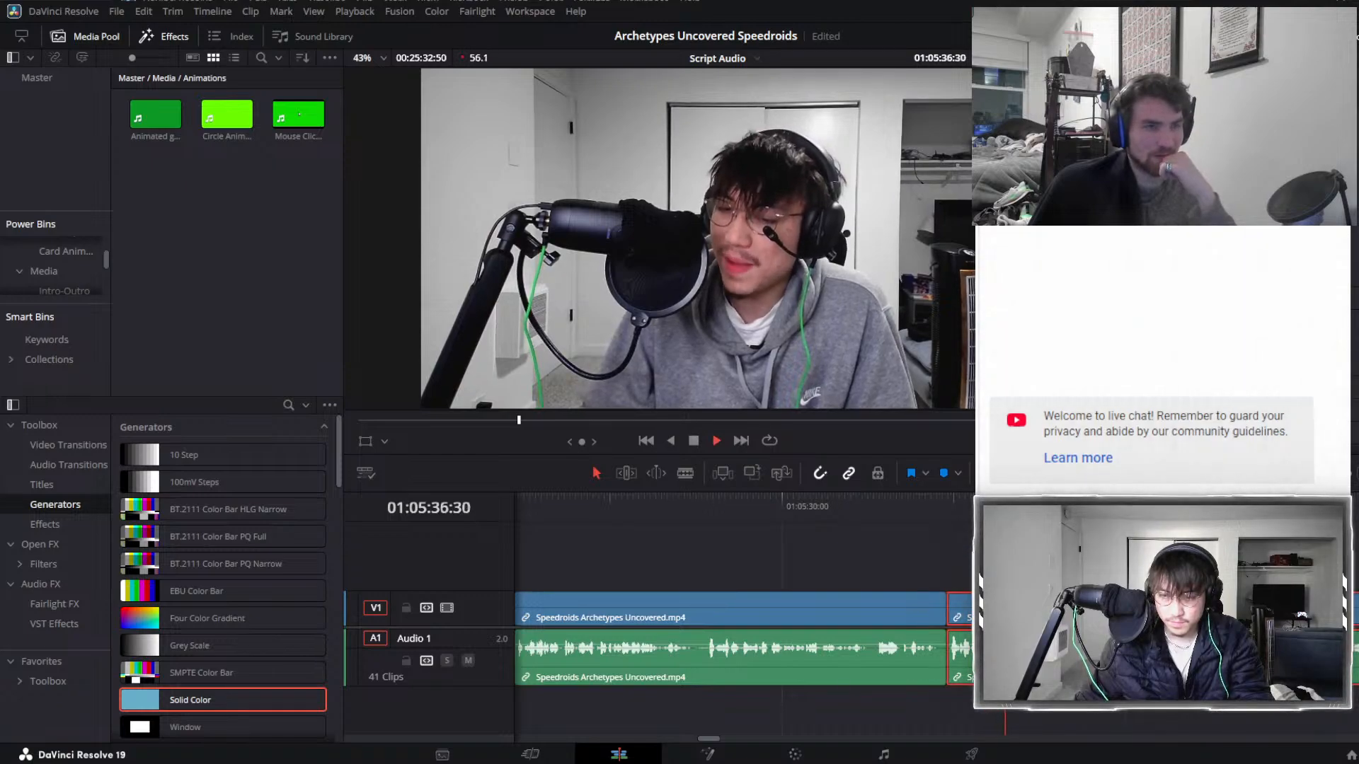
key(space)
key(shift+Left)
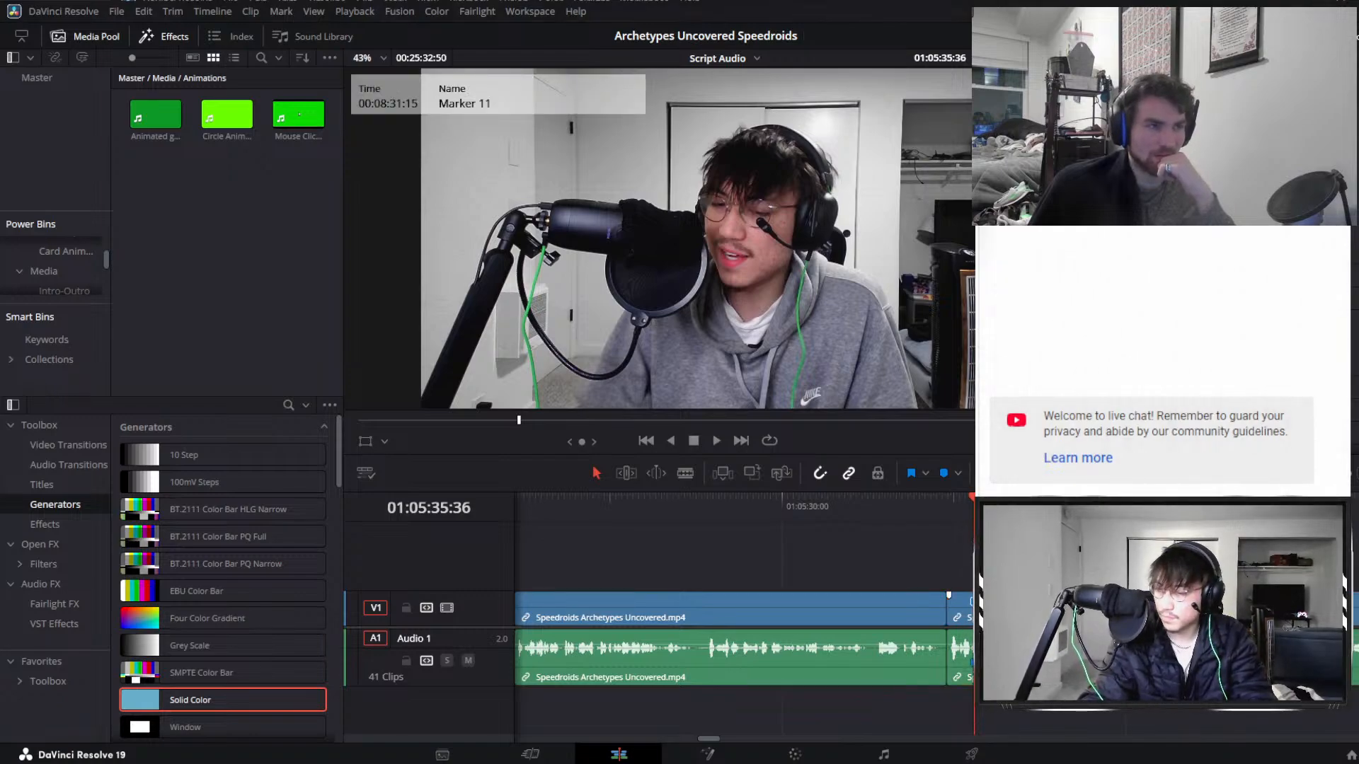
text(Passinglider)
key(Return)
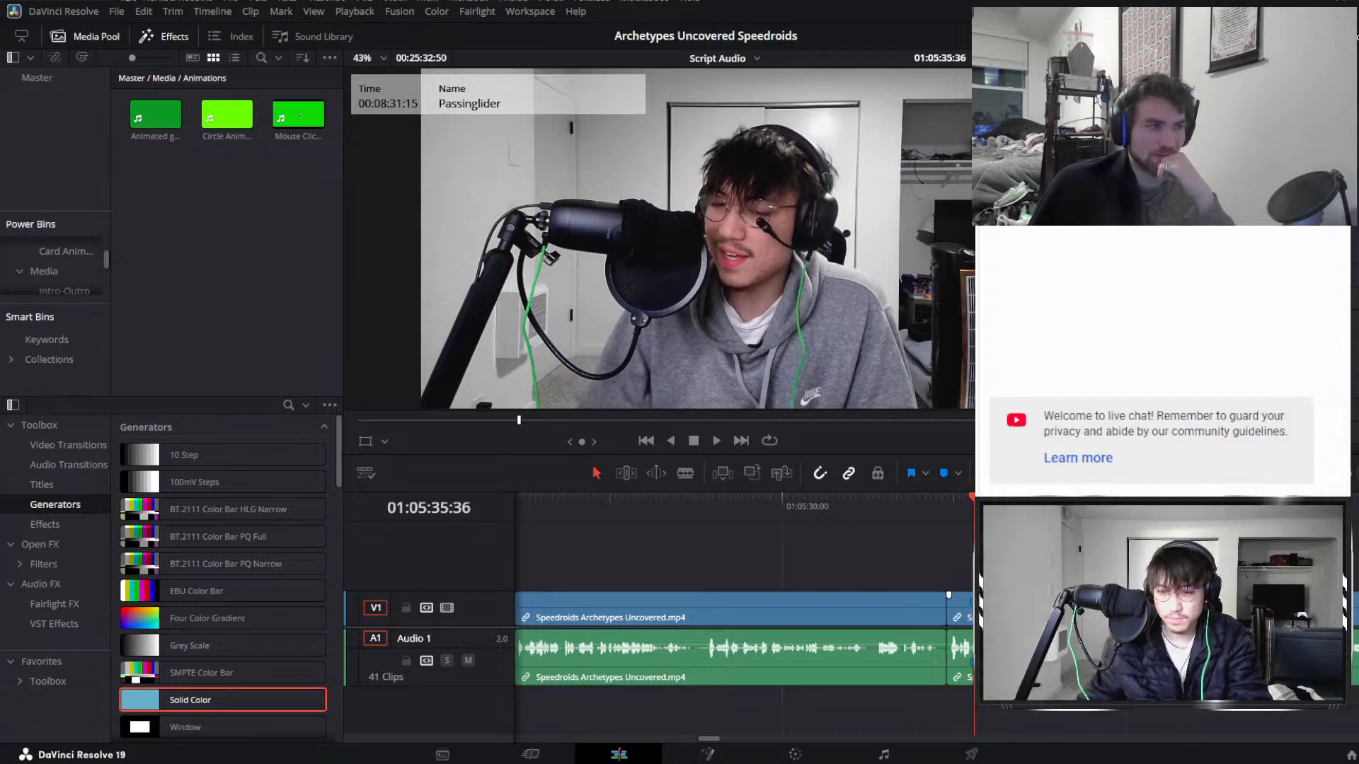
Play back the footage after the marker to about 01:05:48:56, and check the start of the clip near 01:06:07:14 up to 01:06:08:03.
key(space)
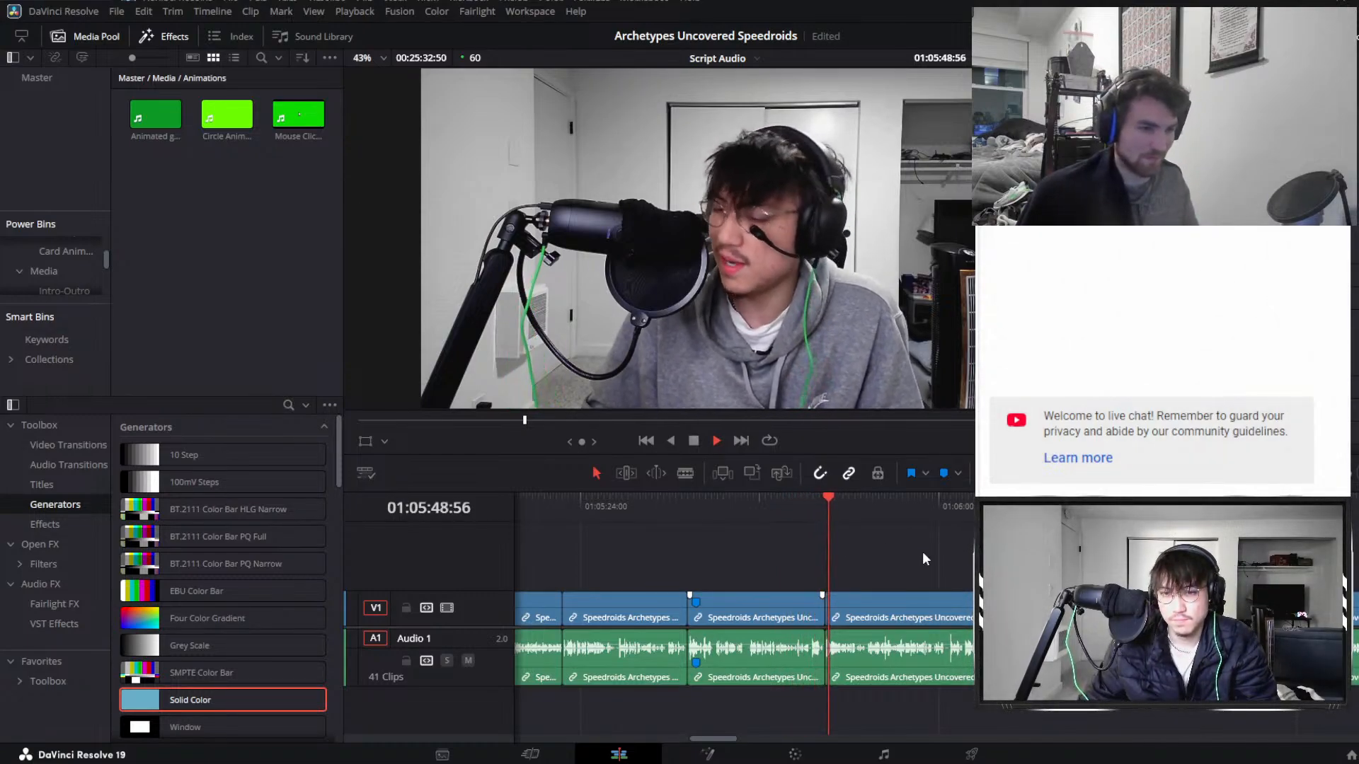
key(Down)
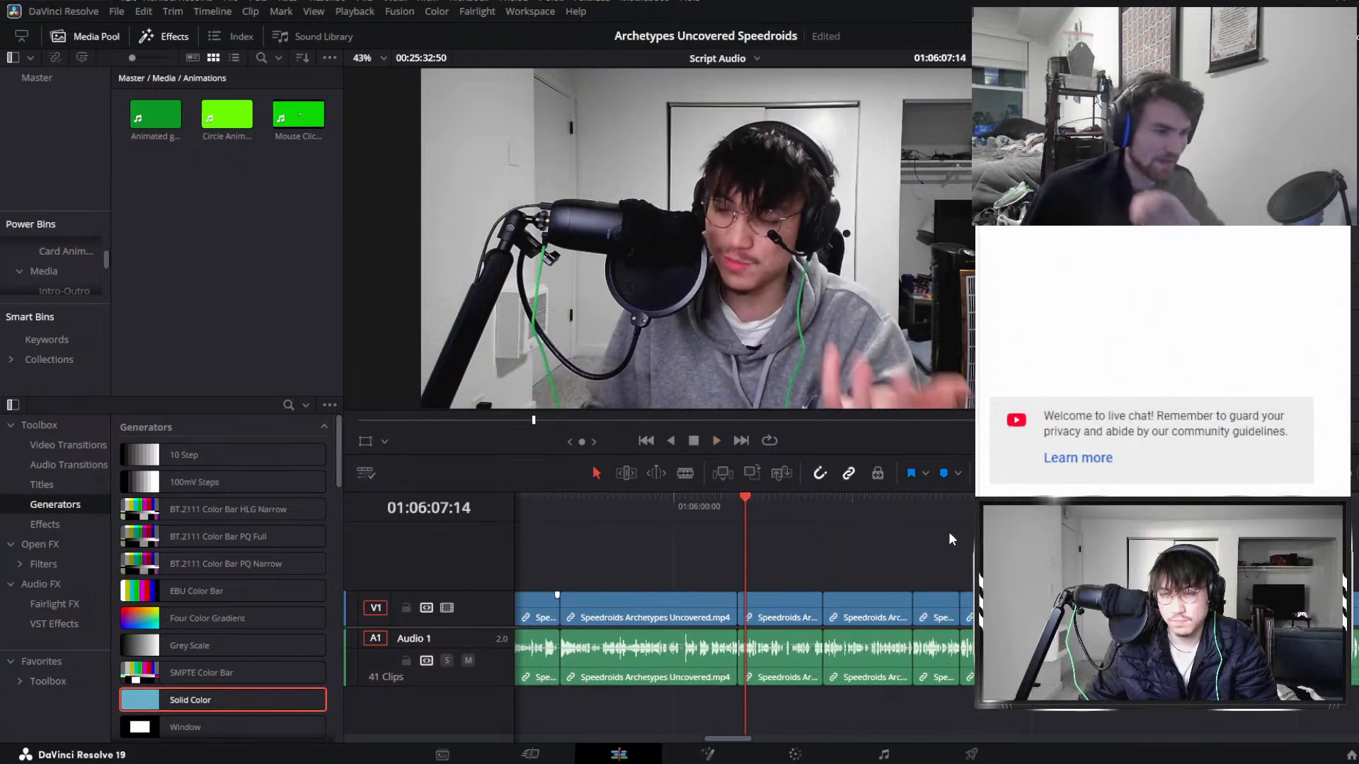
scroll(953, 559, up, 1)
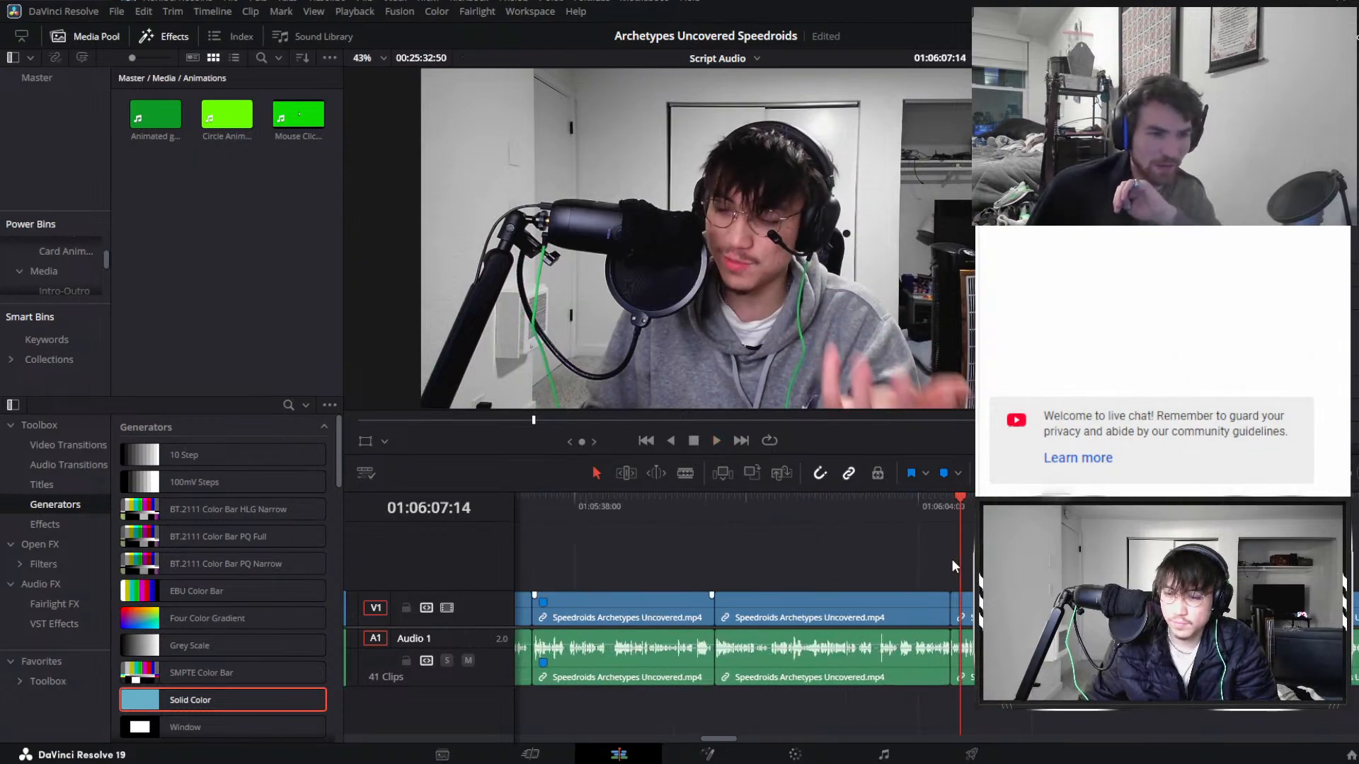
scroll(953, 559, right, 1)
scroll(952, 559, right, 2)
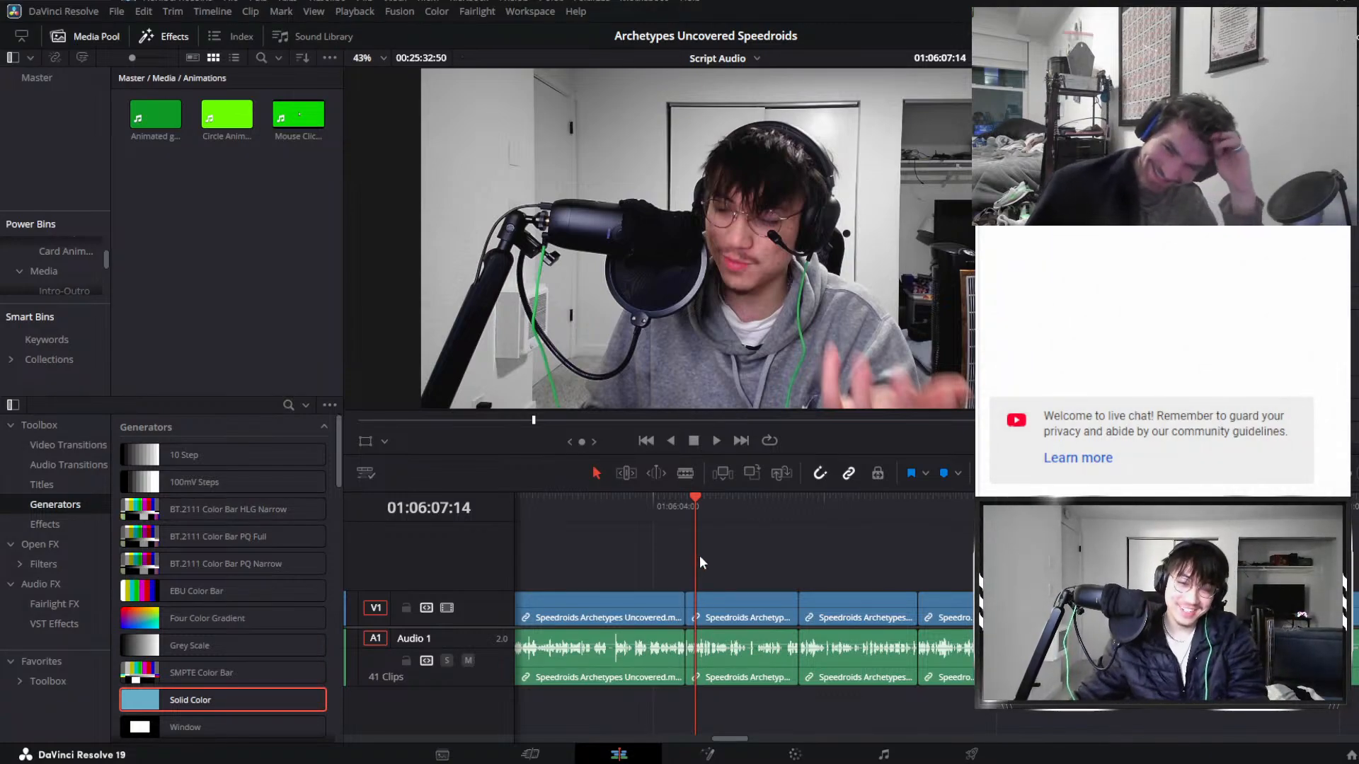
key(space)
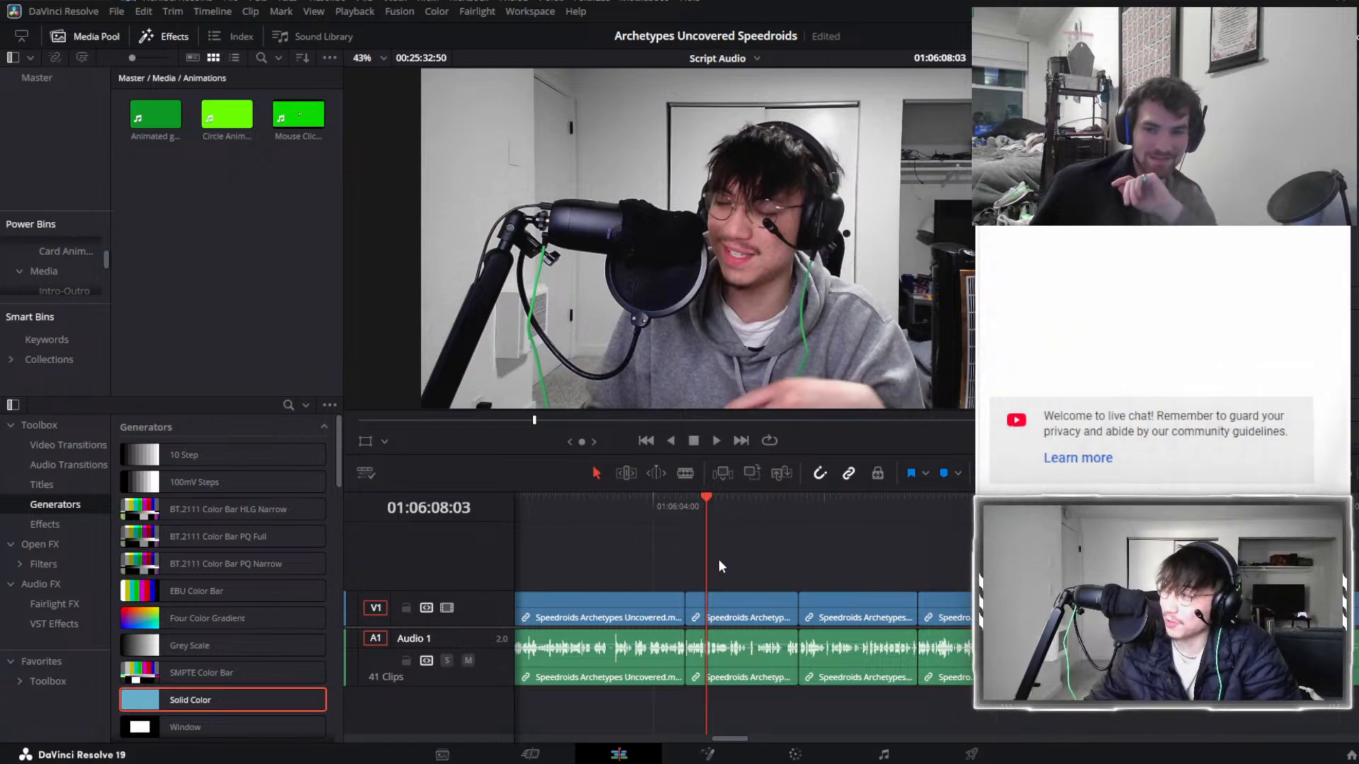
mouse_move(723, 614)
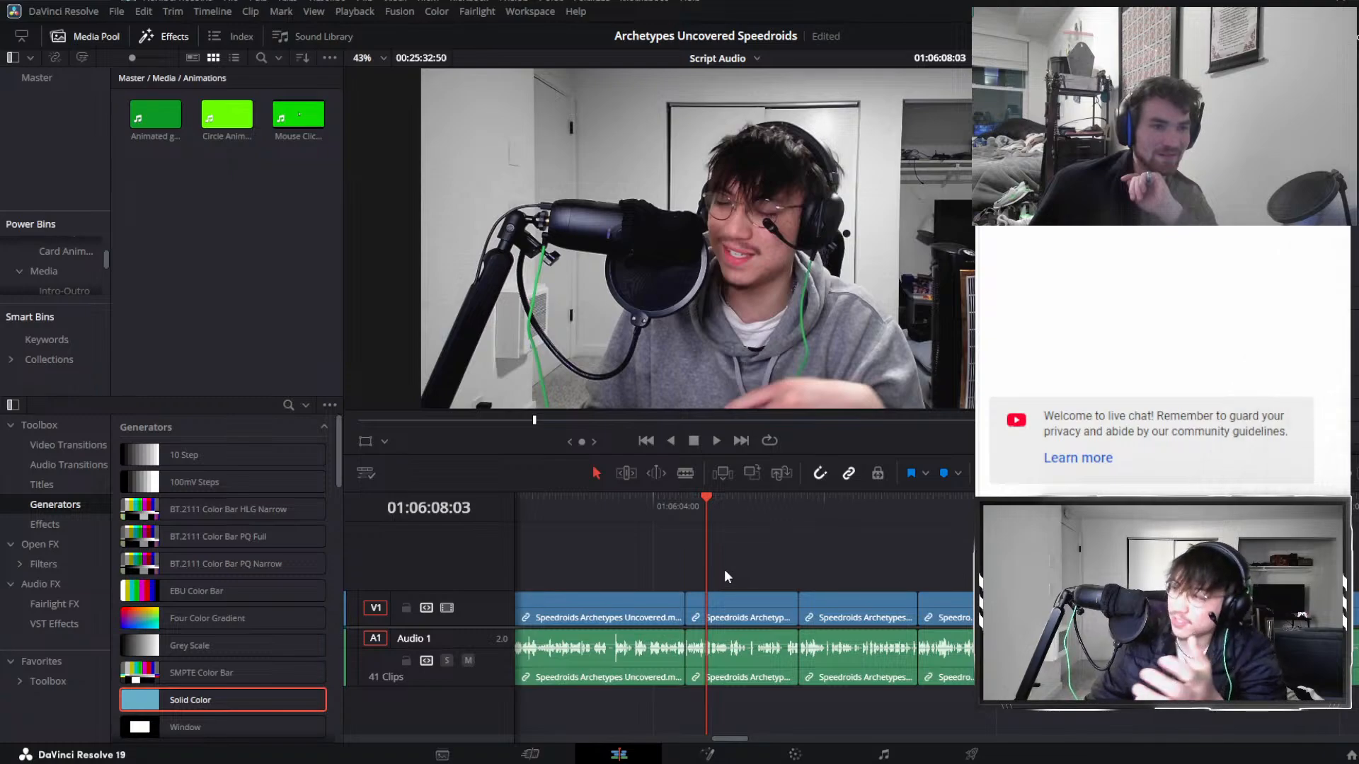
scroll(724, 552, up, 2)
scroll(795, 564, right, 1)
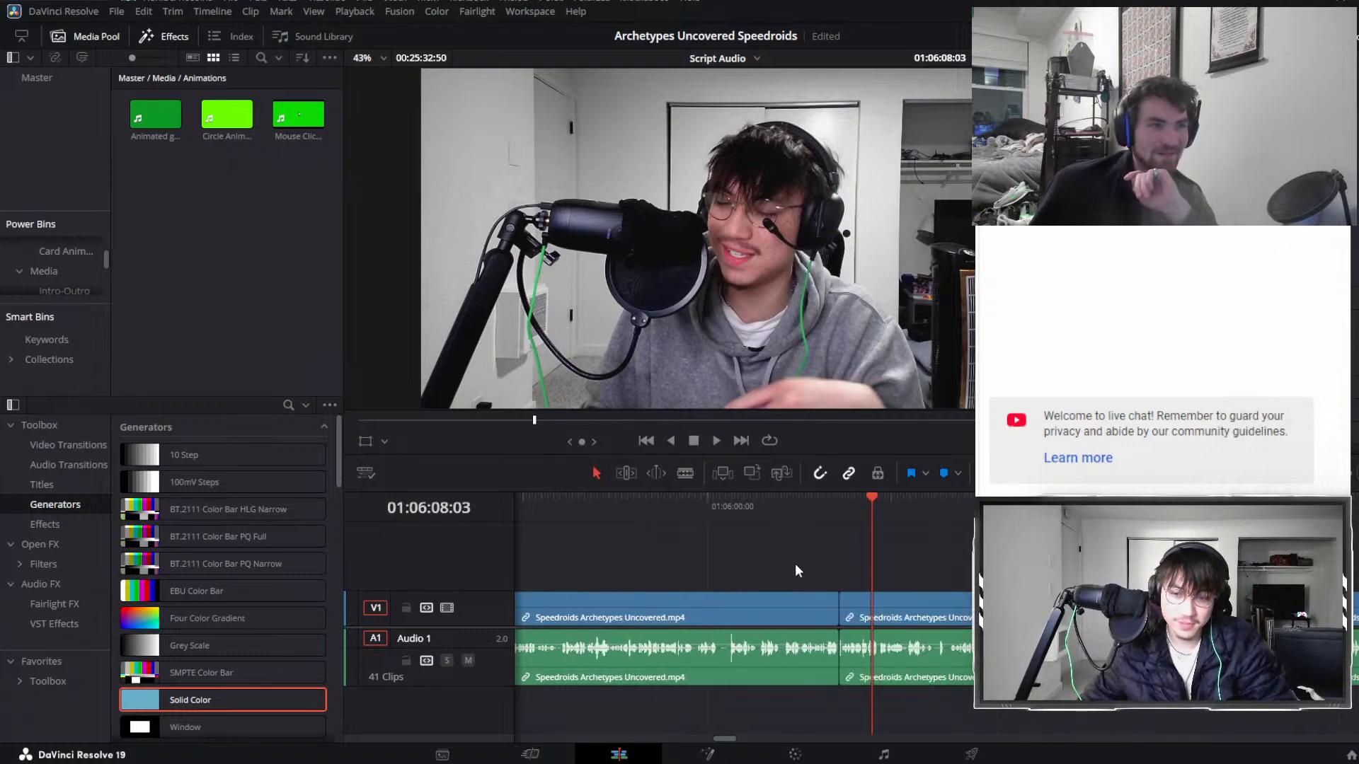
scroll(795, 564, right, 2)
scroll(667, 528, left, 2)
scroll(671, 526, right, 1)
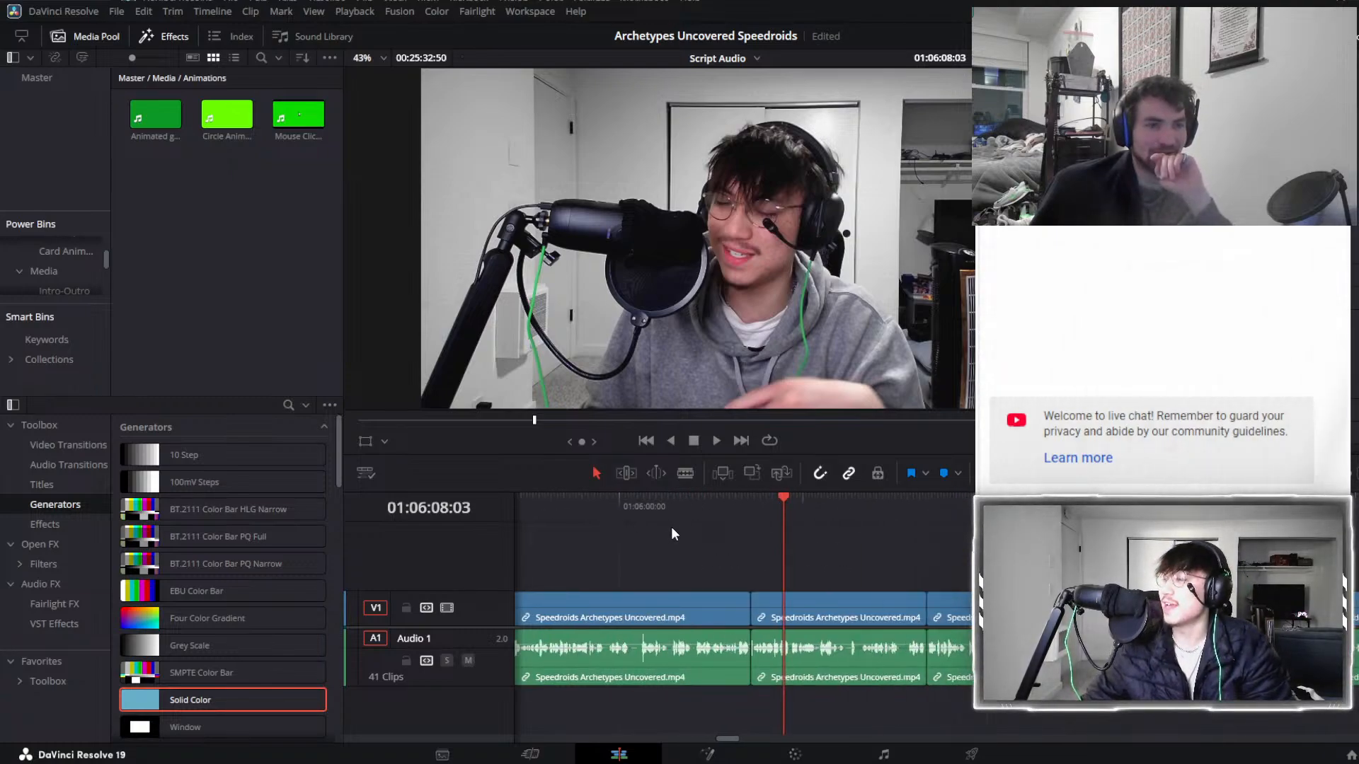
scroll(671, 527, right, 1)
scroll(671, 527, left, 2)
scroll(671, 527, right, 1)
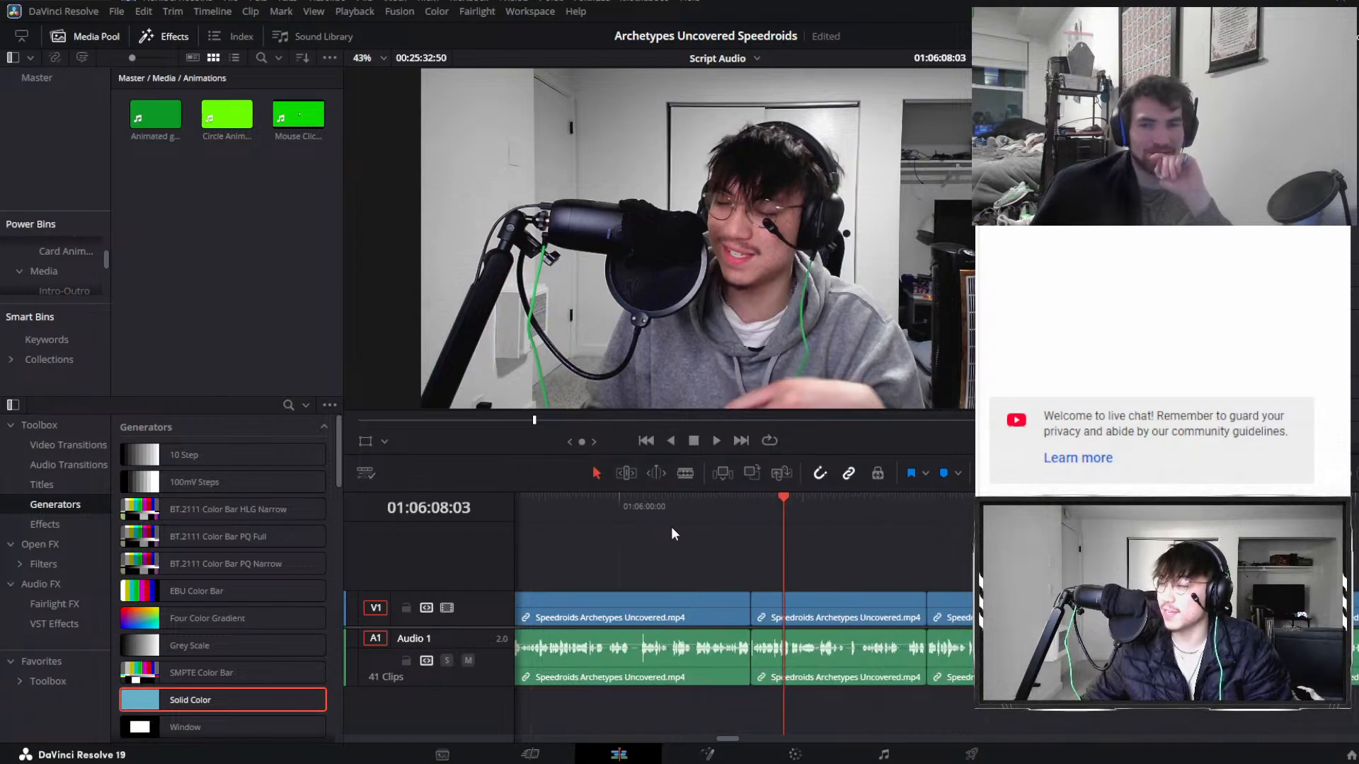
scroll(671, 526, left, 1)
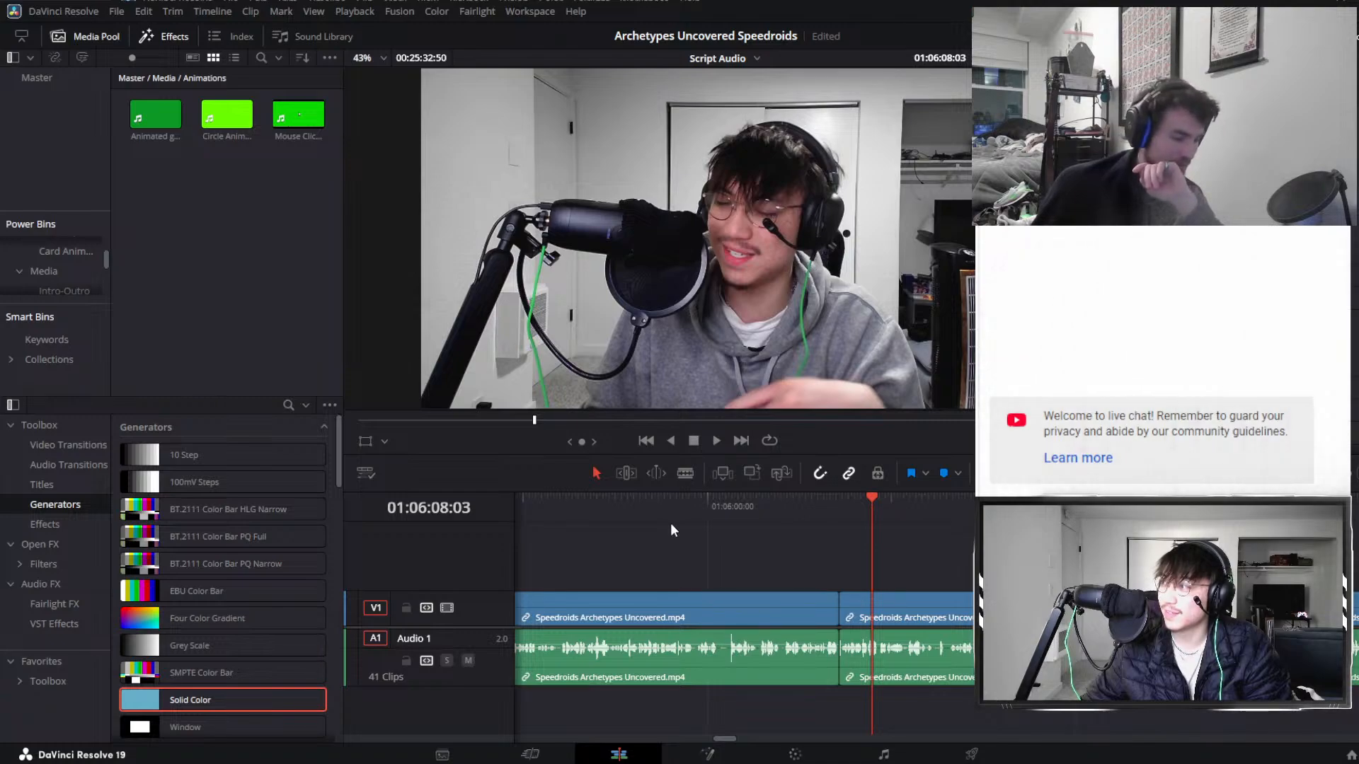
scroll(705, 542, right, 3)
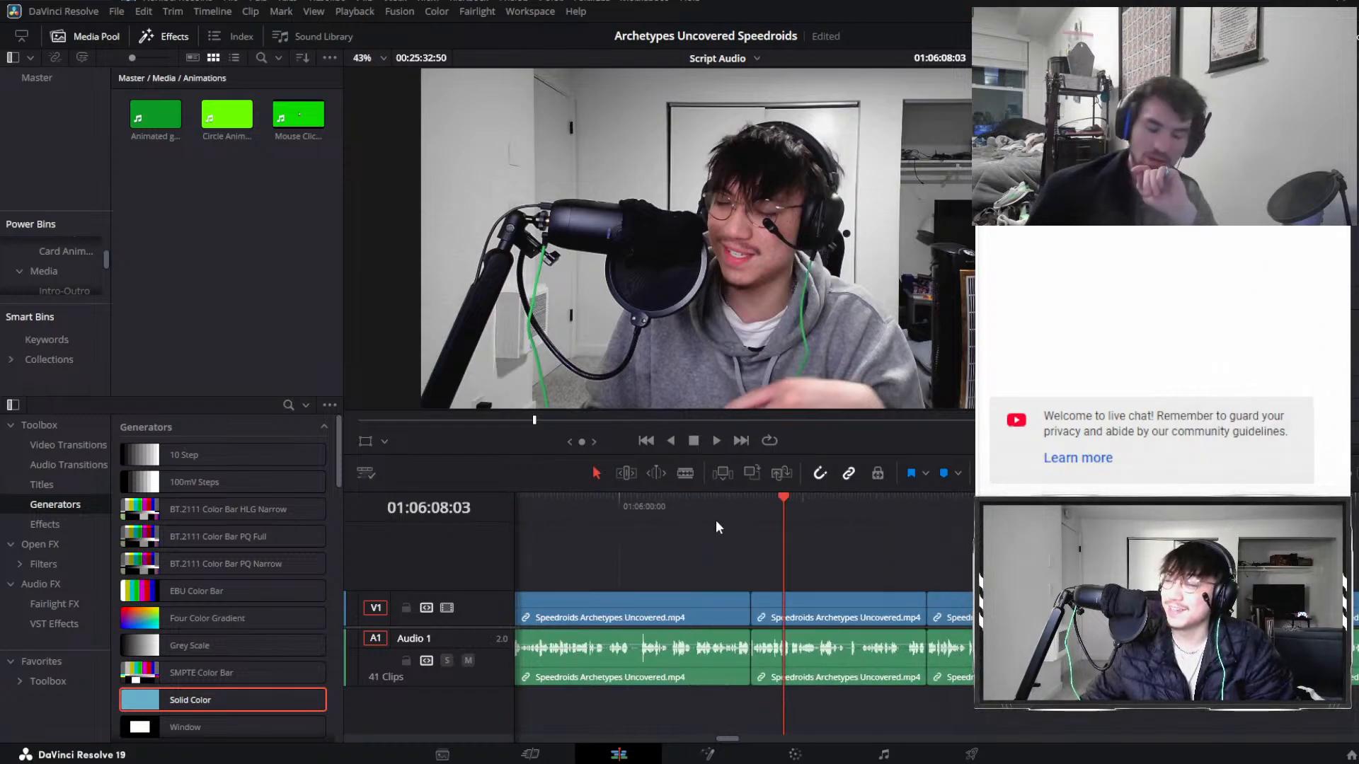
scroll(716, 523, right, 3)
scroll(716, 527, left, 3)
scroll(715, 527, right, 6)
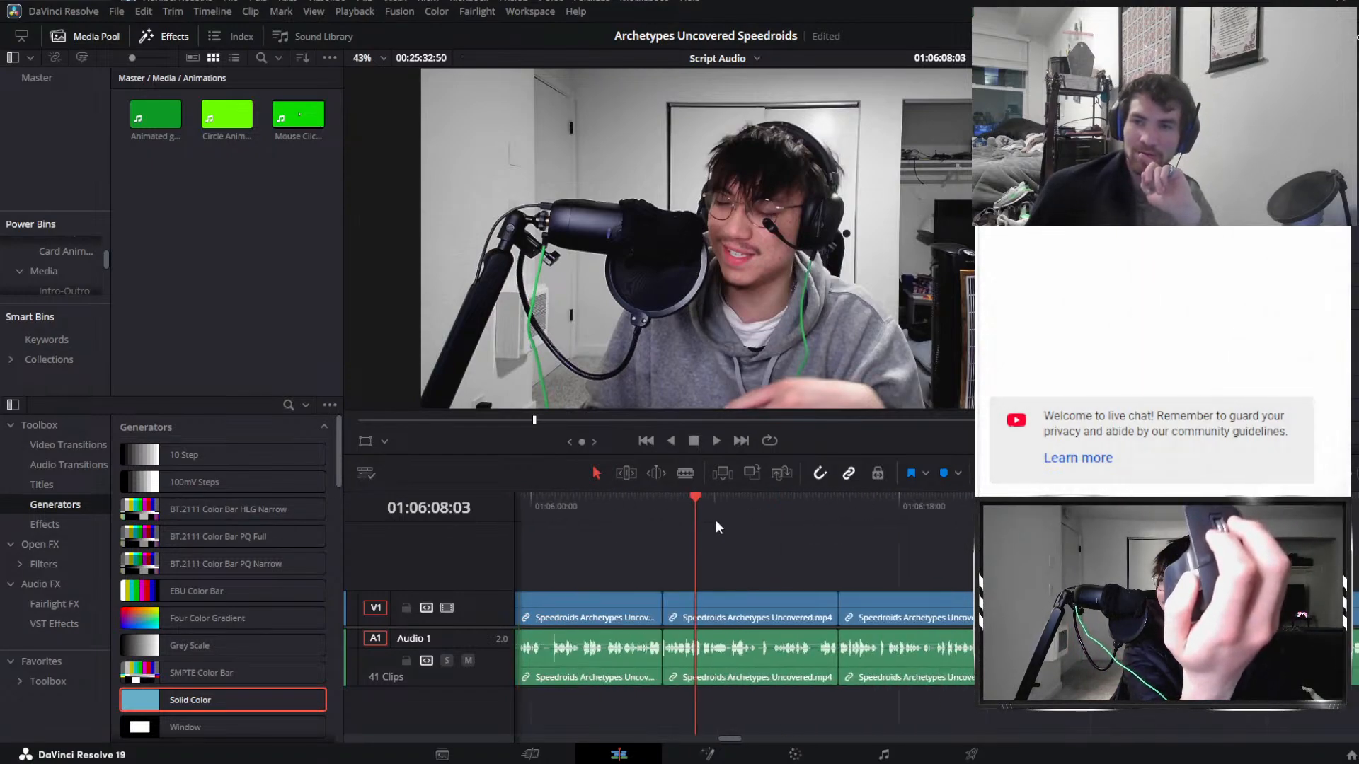
scroll(716, 528, left, 2)
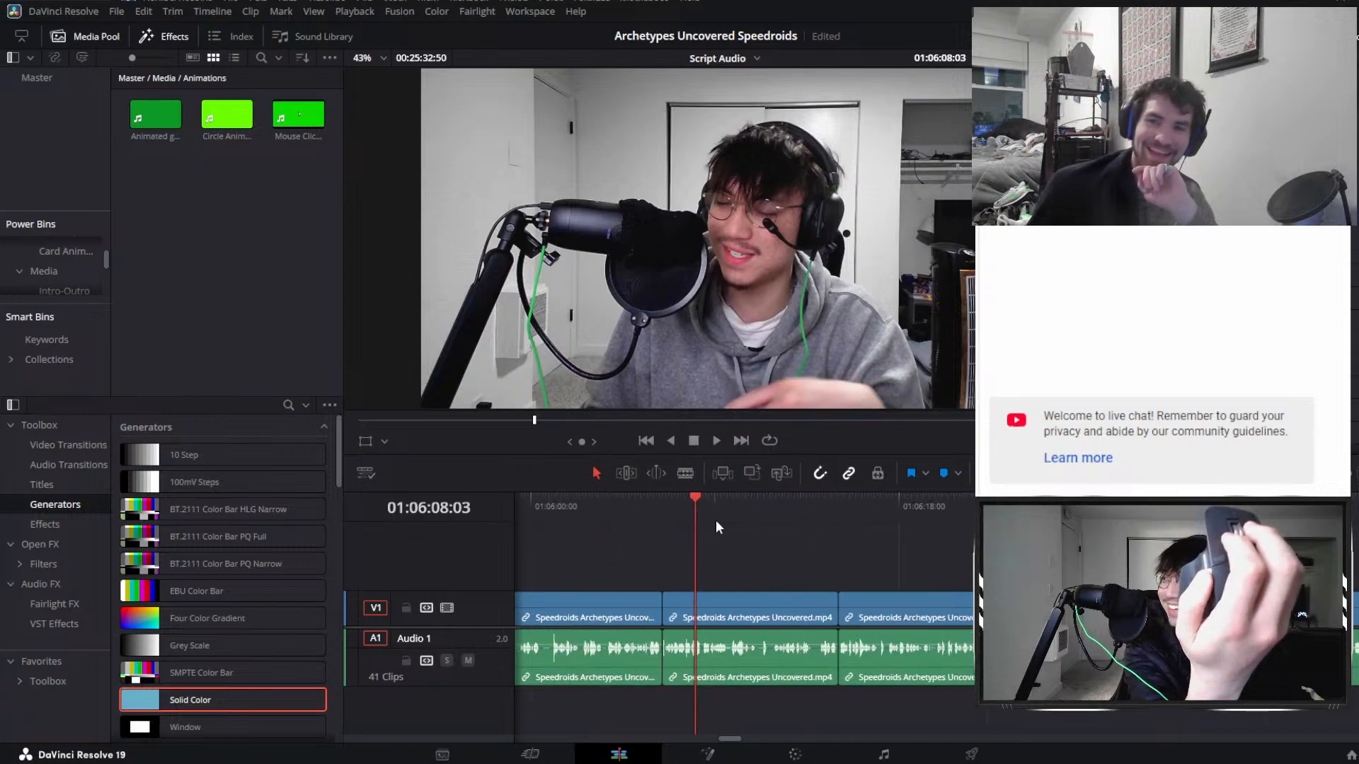
scroll(715, 527, right, 1)
scroll(716, 527, right, 1)
scroll(715, 527, left, 2)
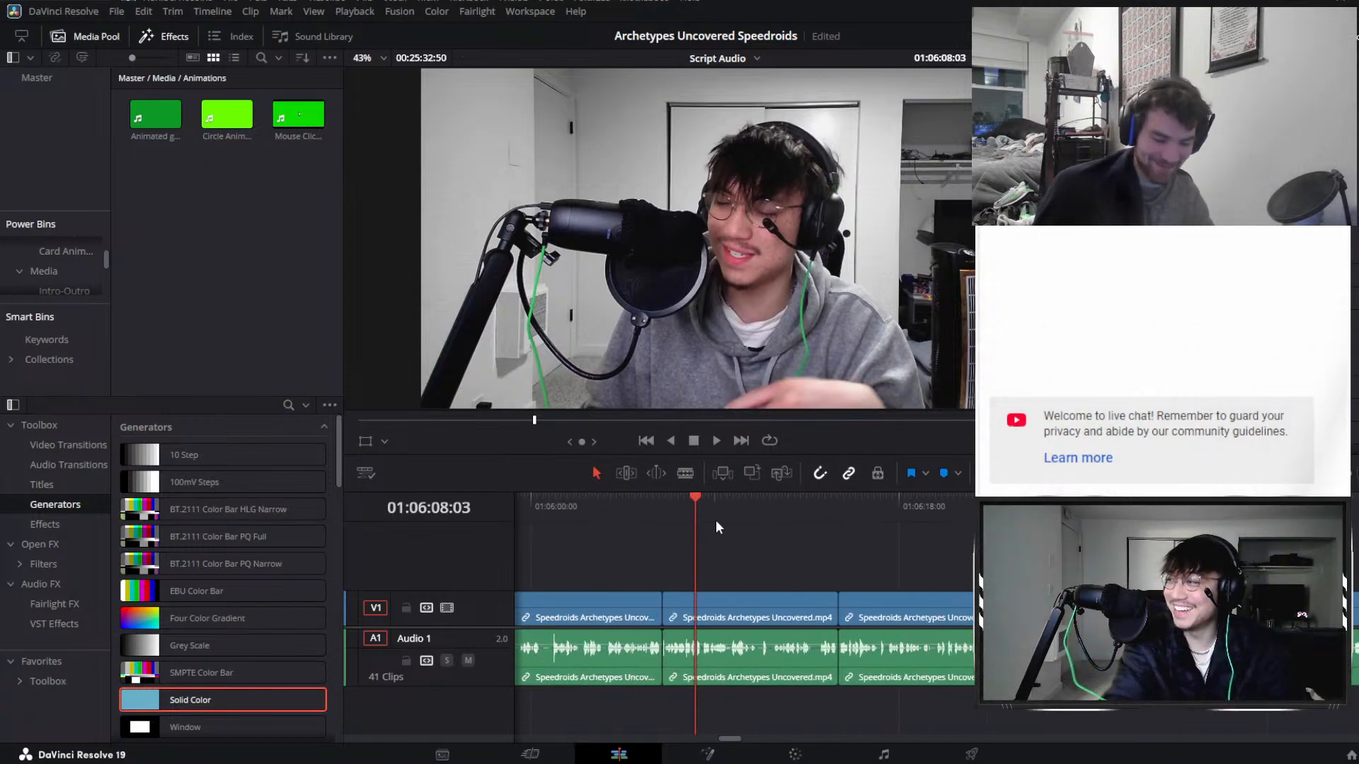
scroll(765, 529, right, 2)
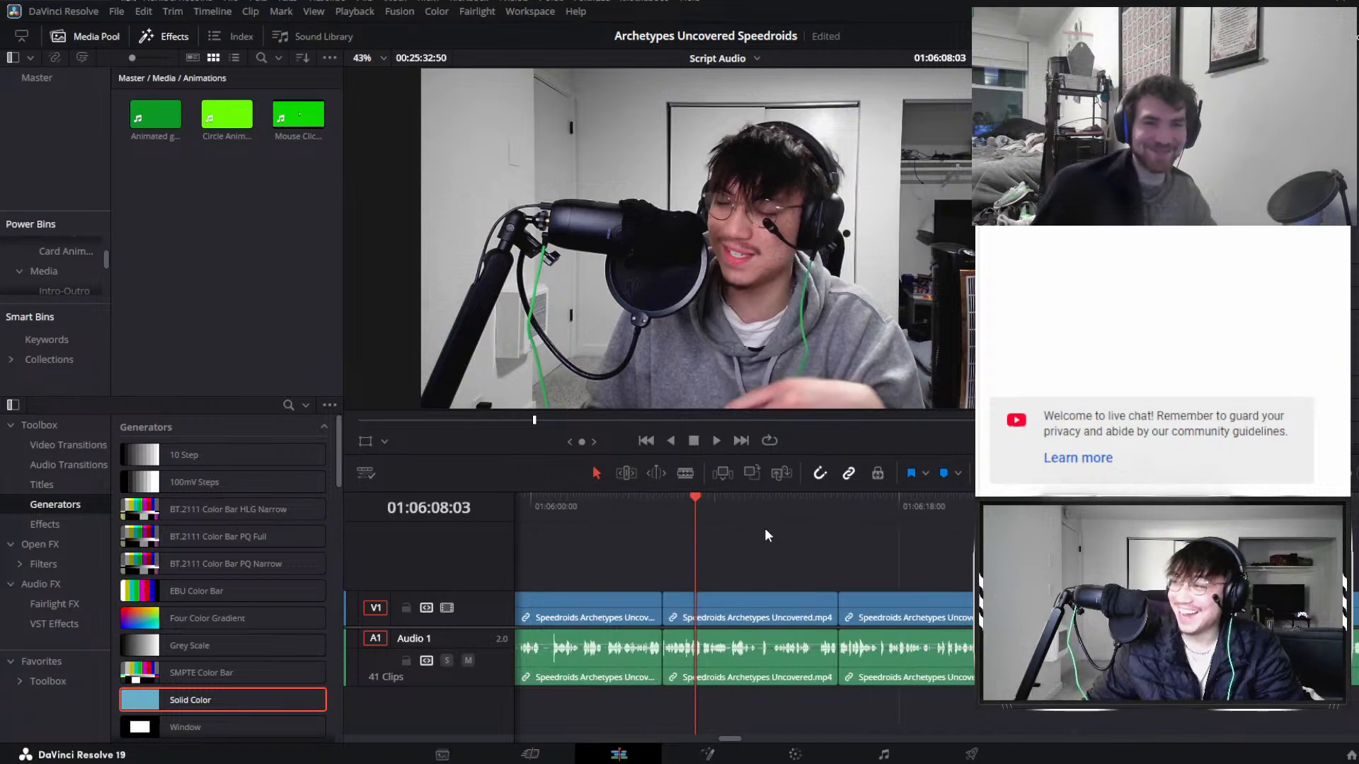
scroll(765, 529, left, 2)
scroll(765, 529, right, 1)
scroll(765, 530, left, 2)
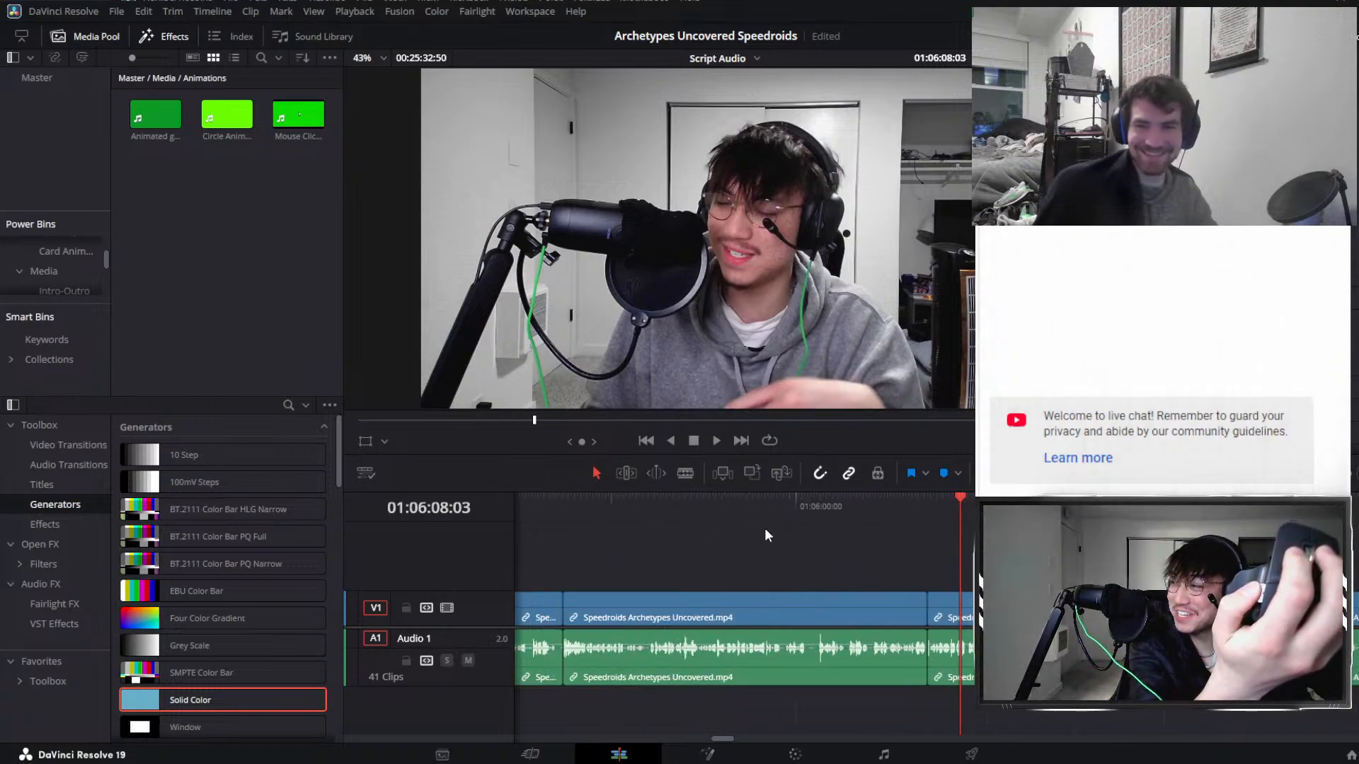
scroll(765, 530, right, 1)
scroll(765, 530, left, 1)
scroll(765, 529, right, 3)
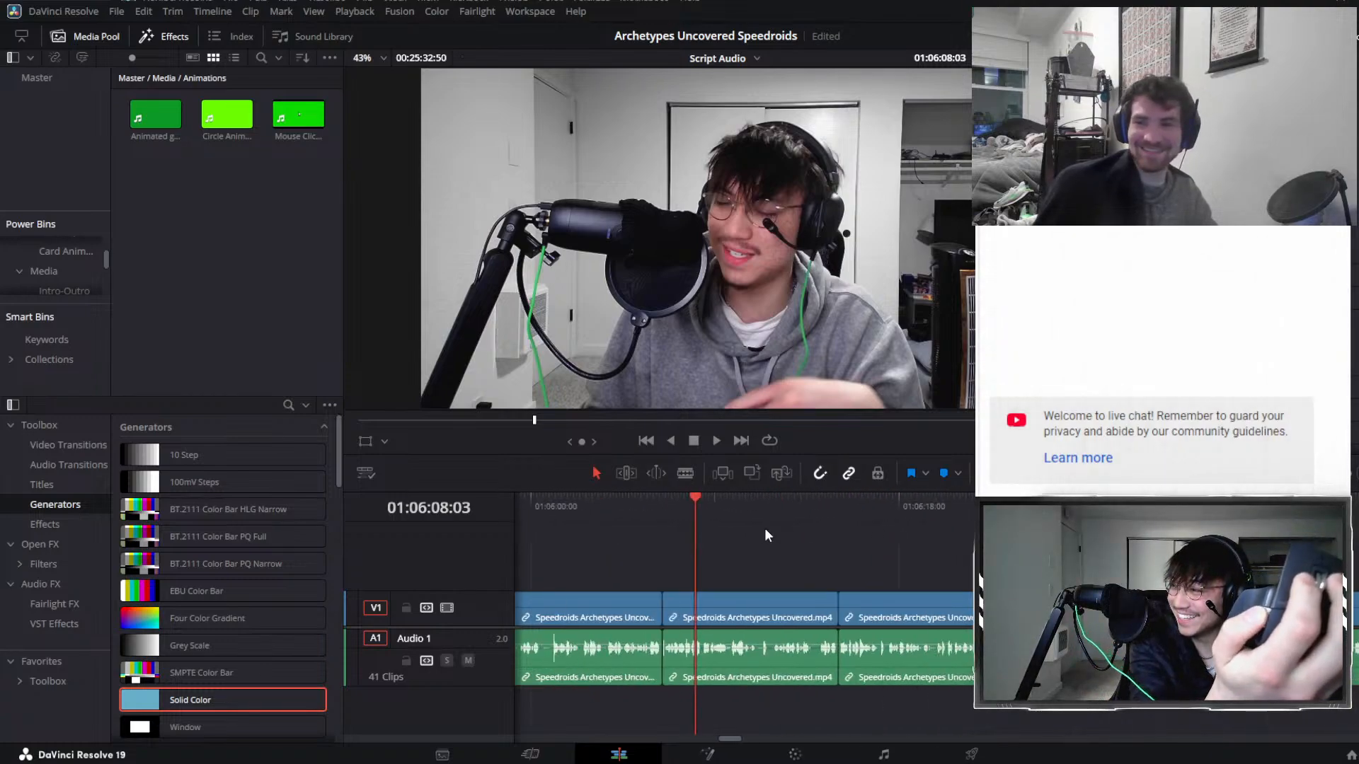
scroll(764, 528, left, 2)
scroll(765, 528, right, 3)
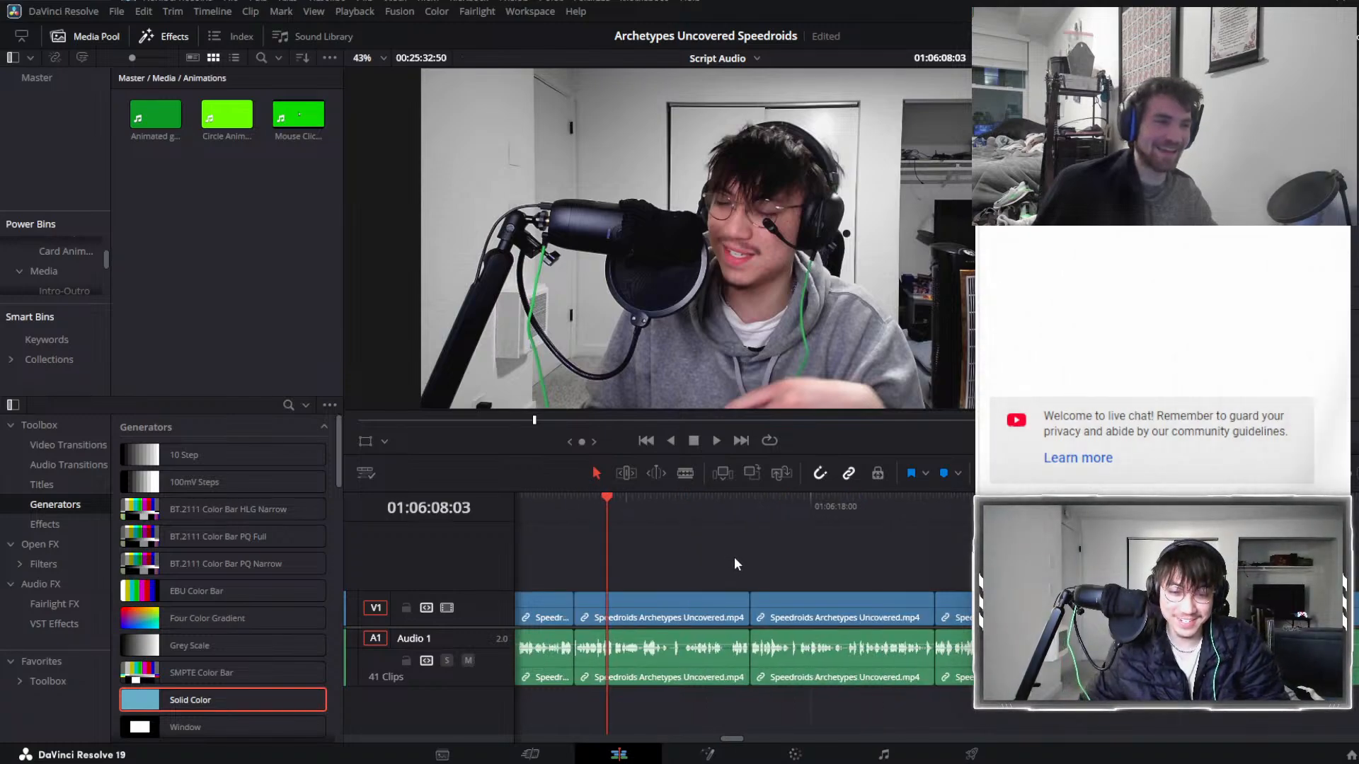
scroll(742, 559, left, 4)
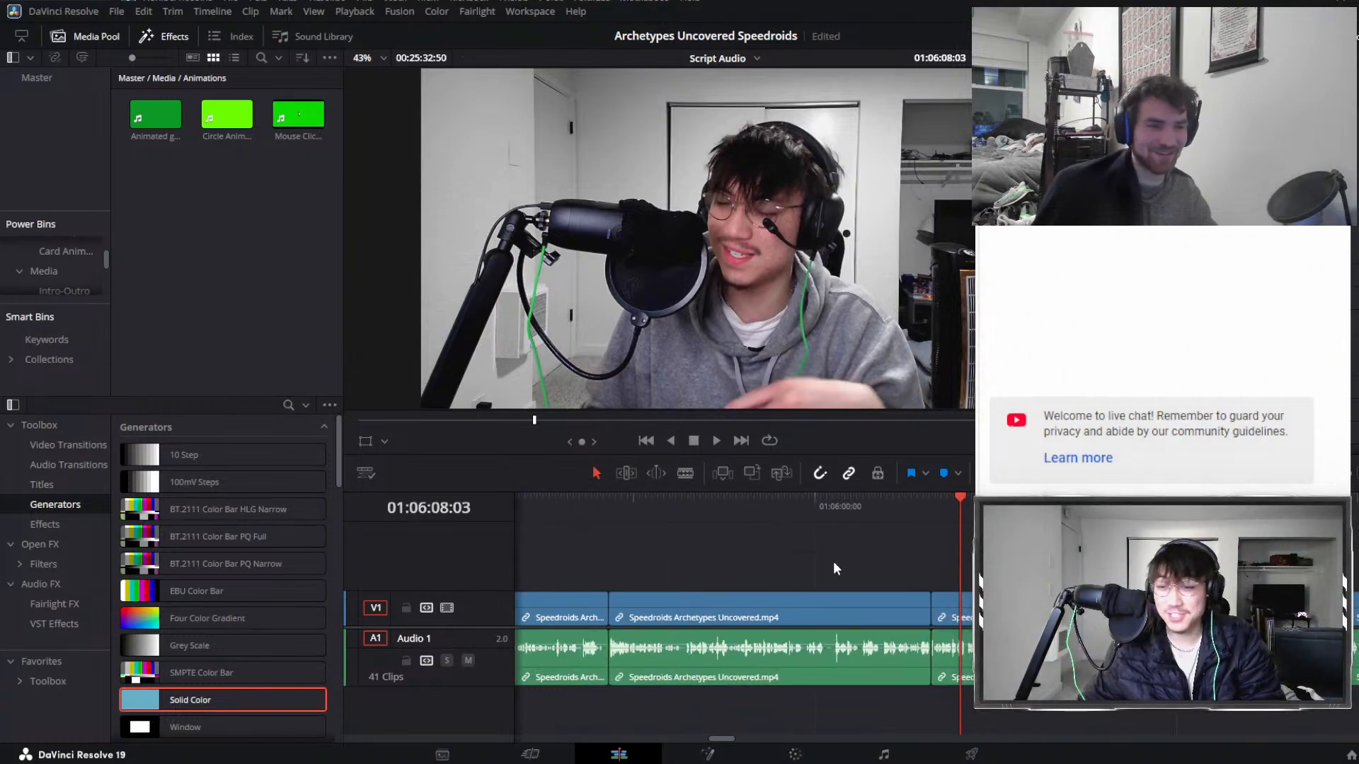
scroll(842, 563, right, 2)
scroll(845, 563, left, 2)
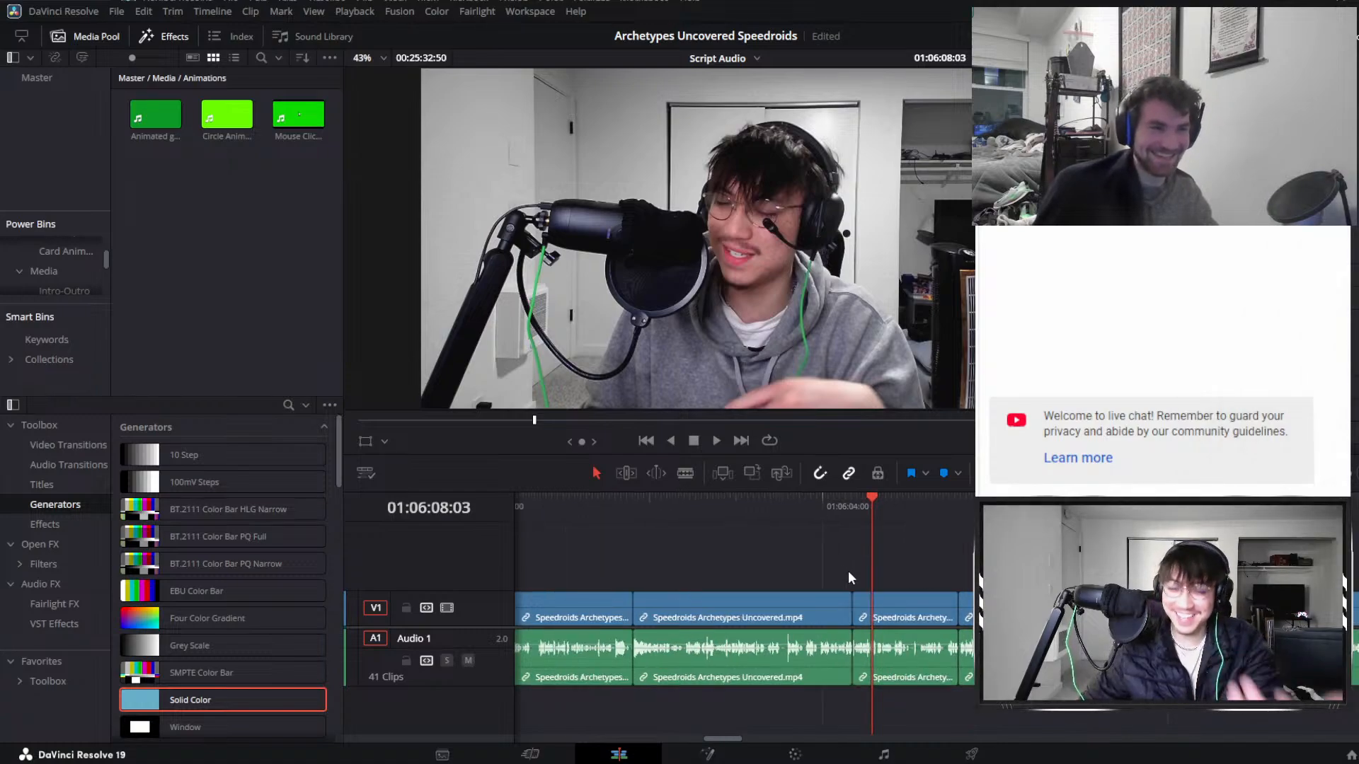
Play back the recording from about 01:06:28, just before the long clip starts, through to about 01:06:39:18.
scroll(847, 571, right, 4)
scroll(851, 554, right, 4)
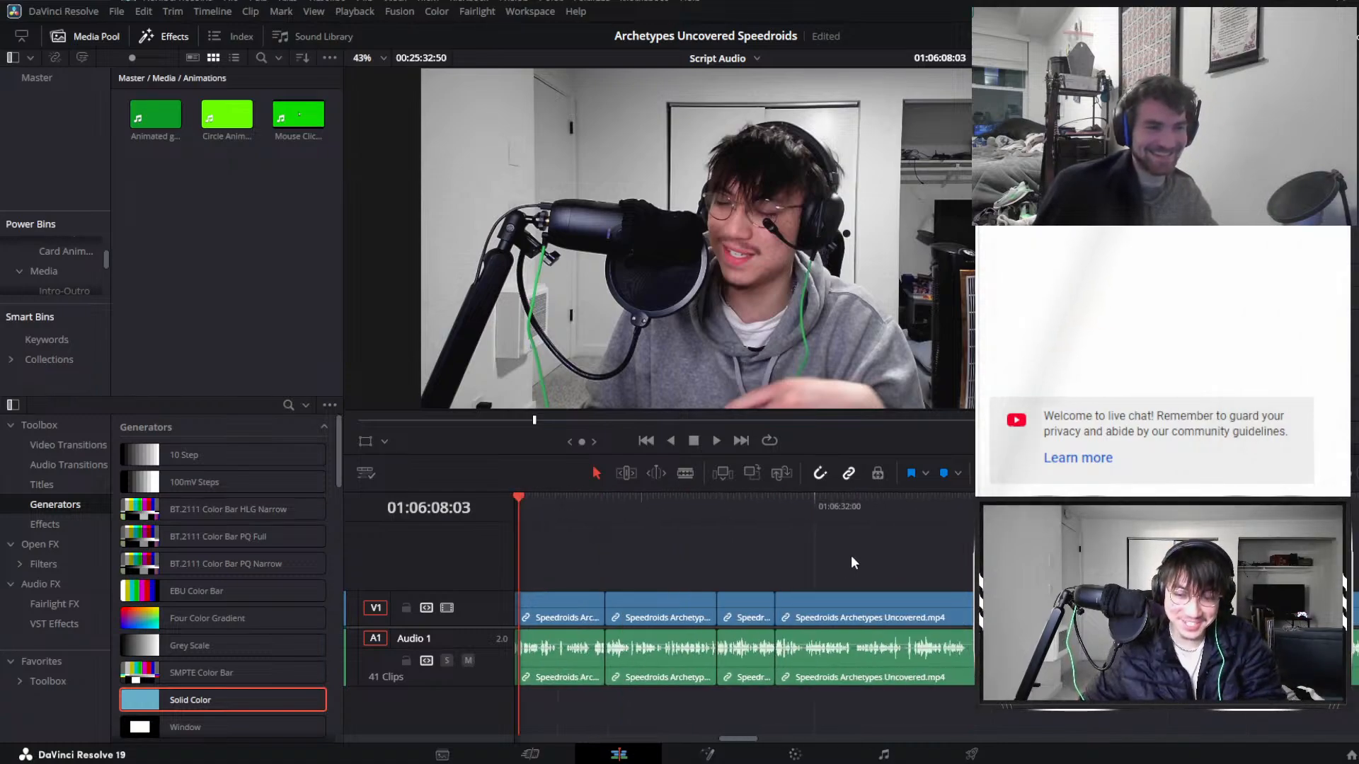
click(762, 500)
key(space)
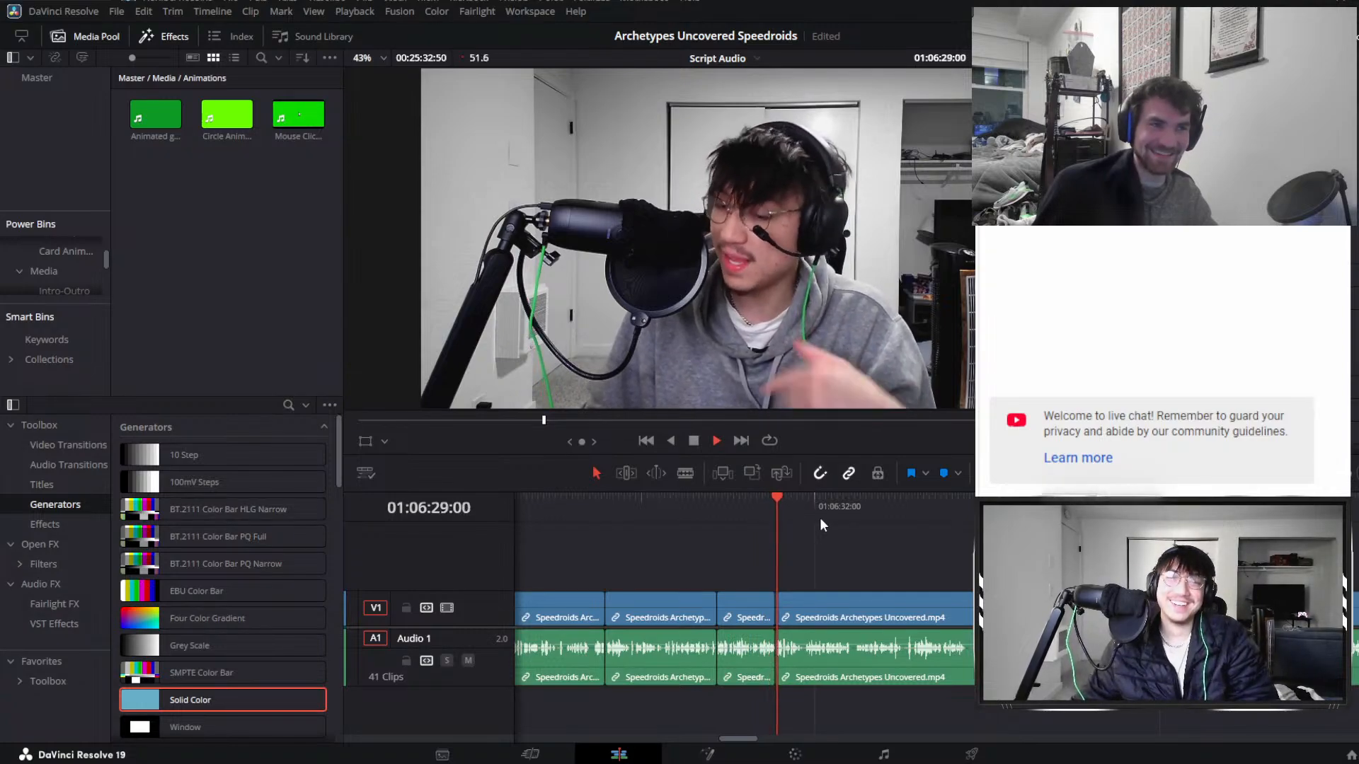
scroll(871, 550, right, 2)
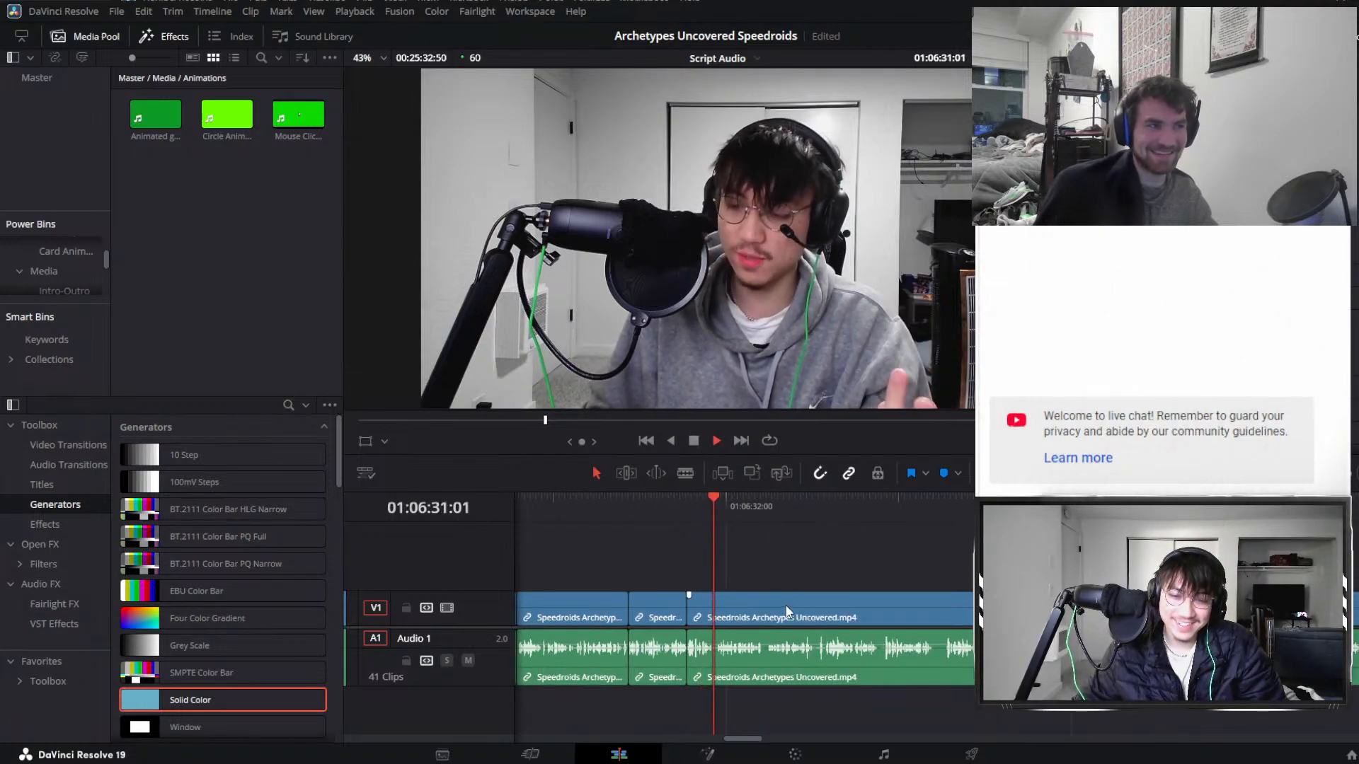
click(807, 610)
key(space)
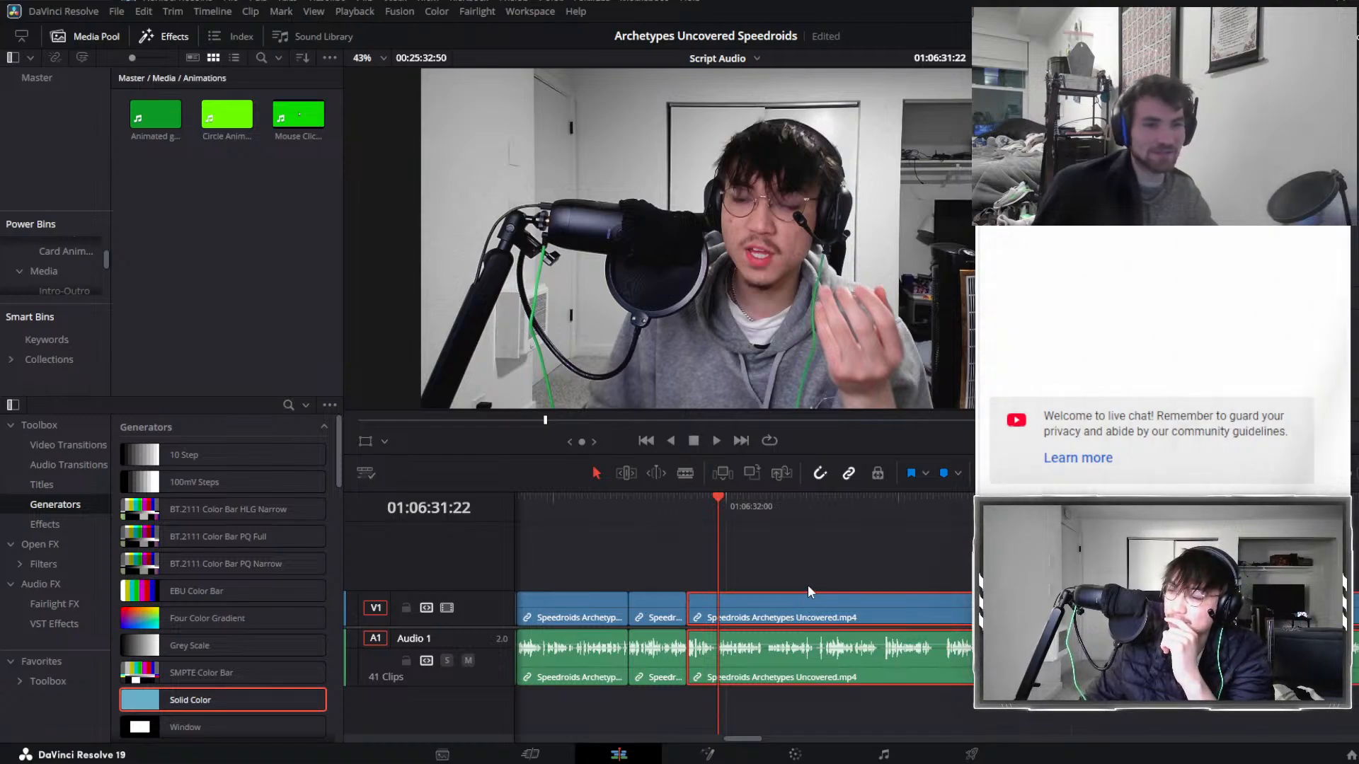
click(893, 571)
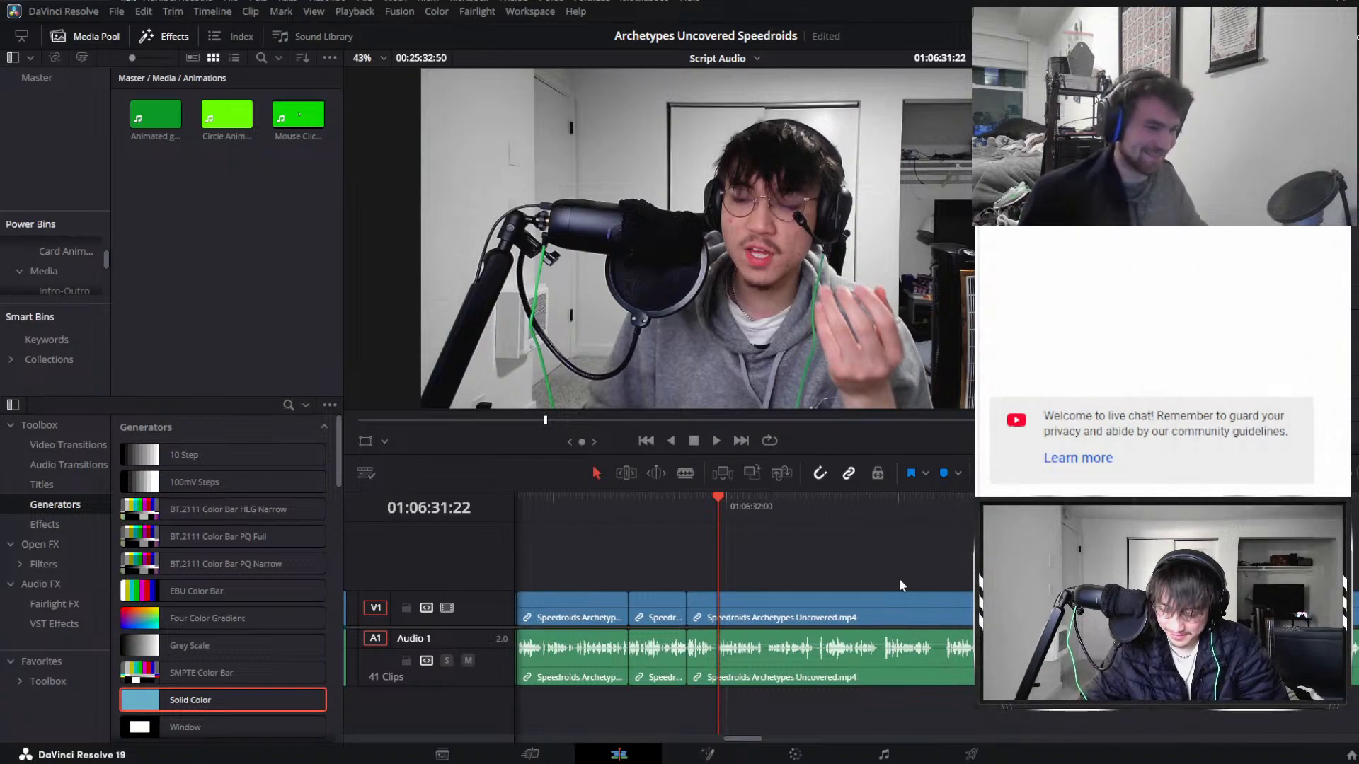
key(space)
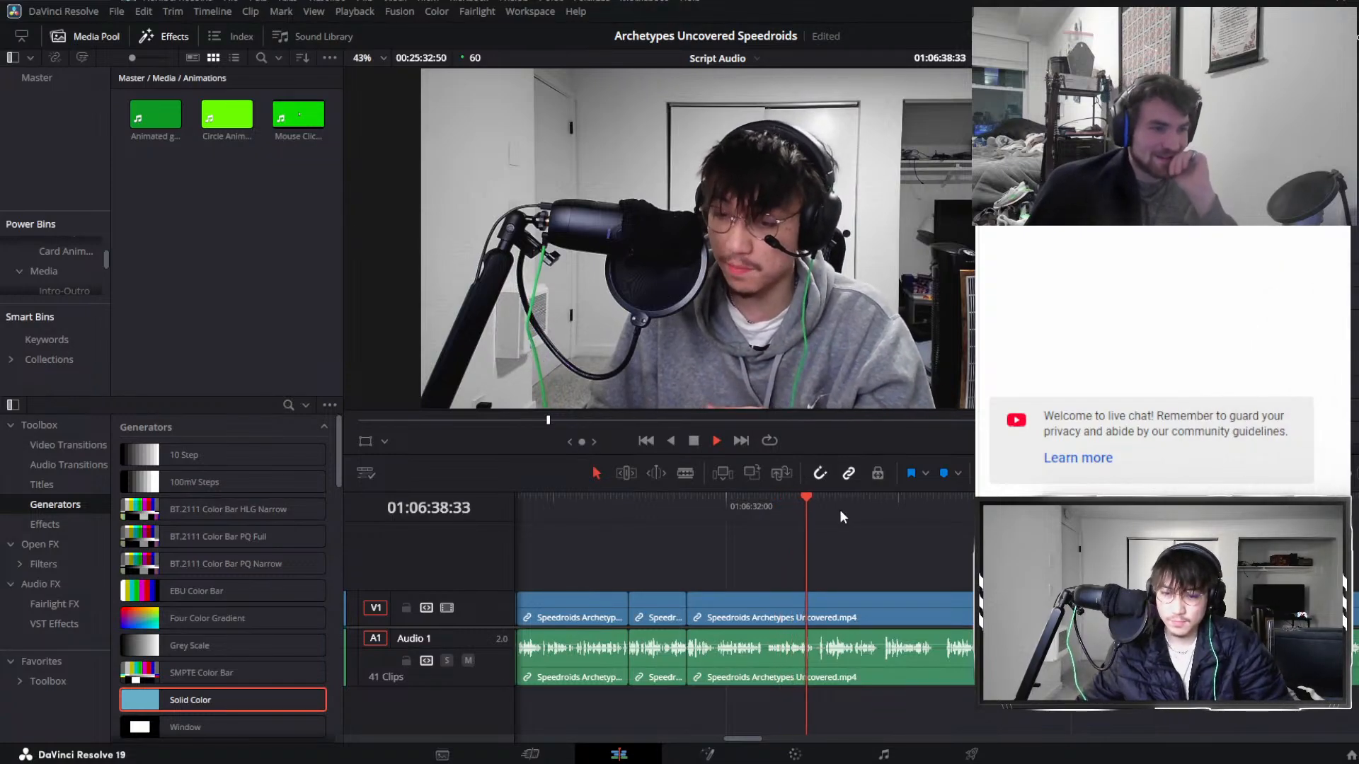
key(space)
Listen on past 01:06:39:18 to about 01:06:44:14, and split the long clip at about 01:06:39.
scroll(840, 591, up, 2)
scroll(840, 591, down, 10)
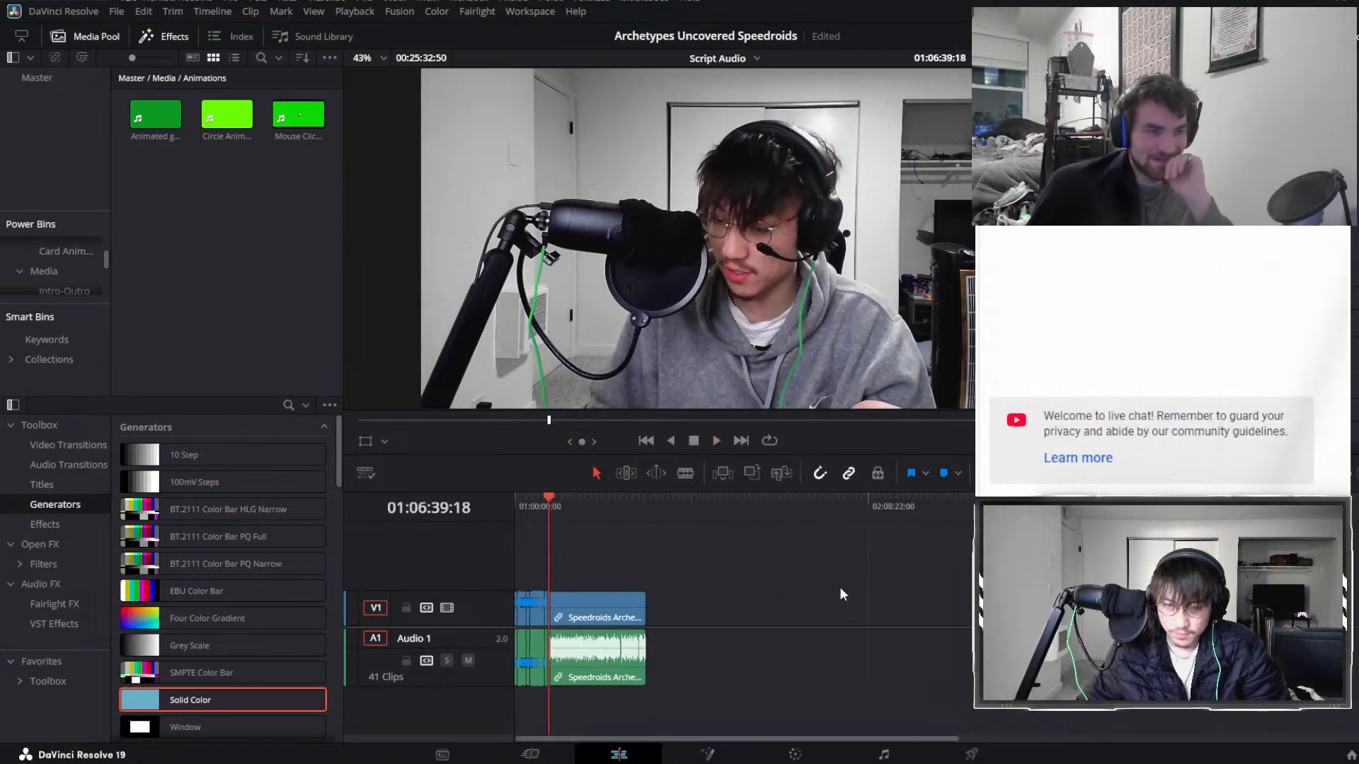
scroll(840, 591, up, 8)
scroll(832, 595, up, 3)
key(space)
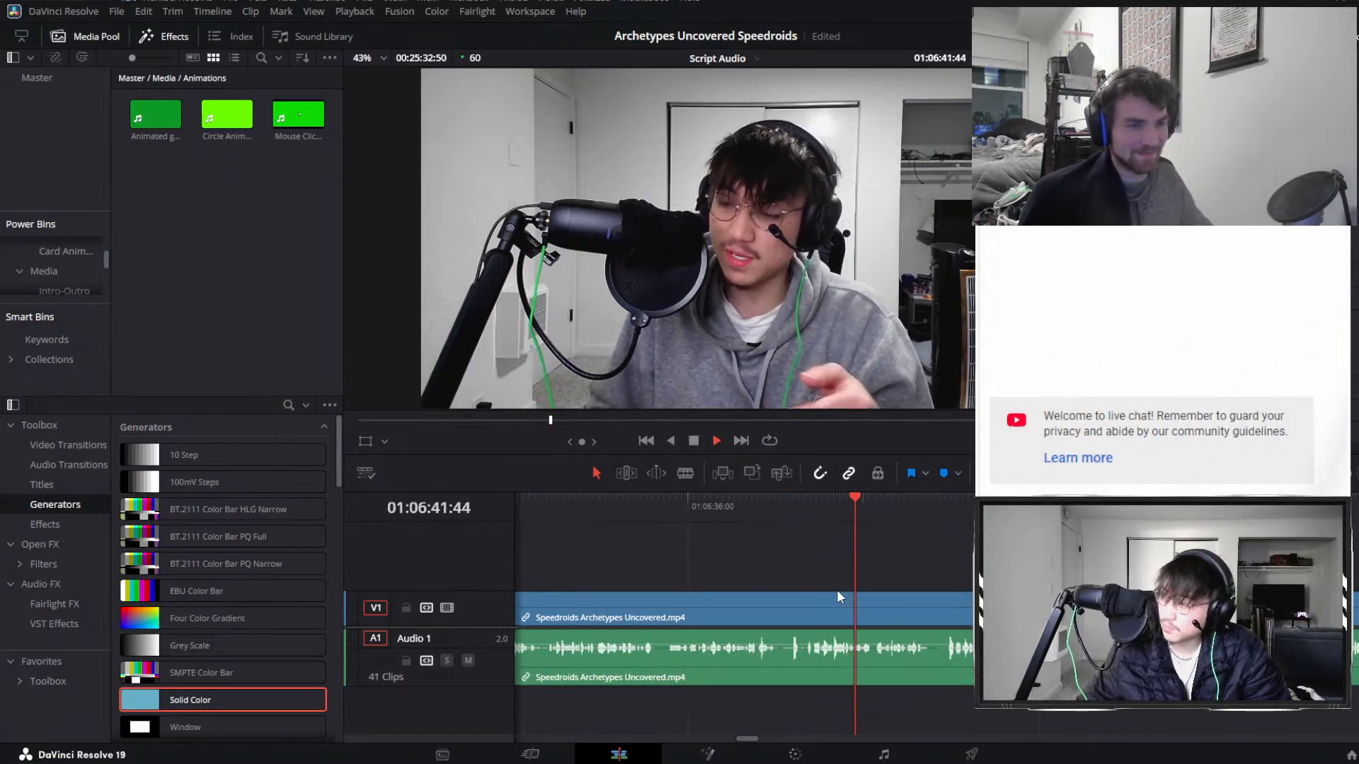
scroll(937, 584, right, 3)
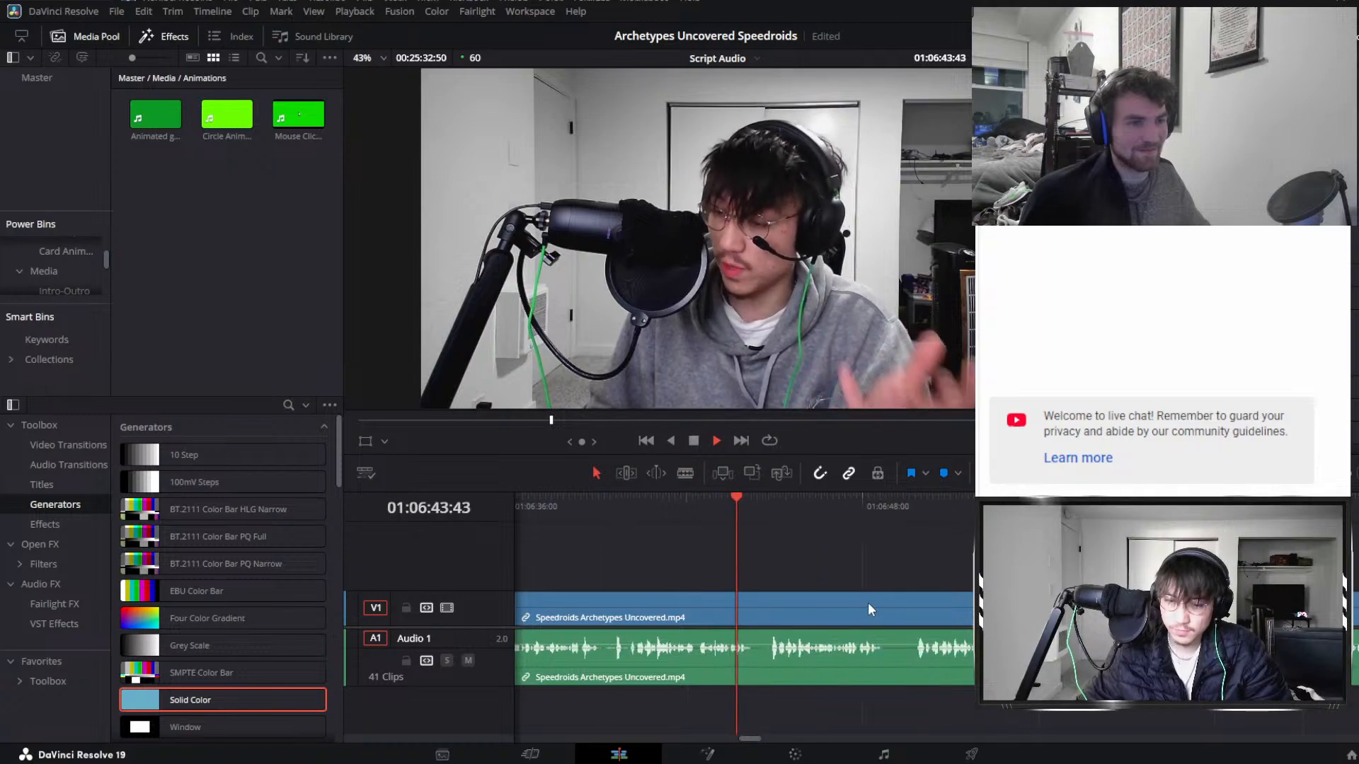
click(867, 601)
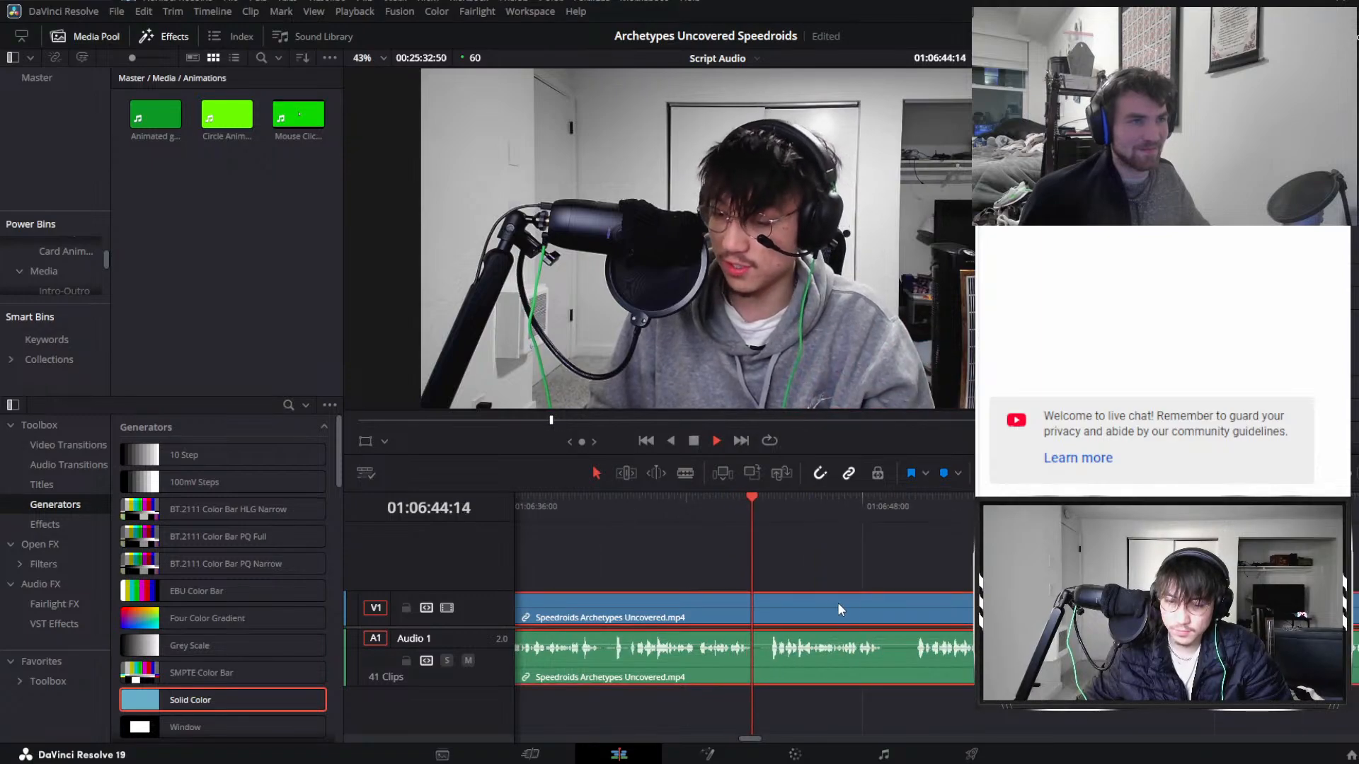
click(679, 507)
drag(686, 507, 911, 534)
key(ctrl+b)
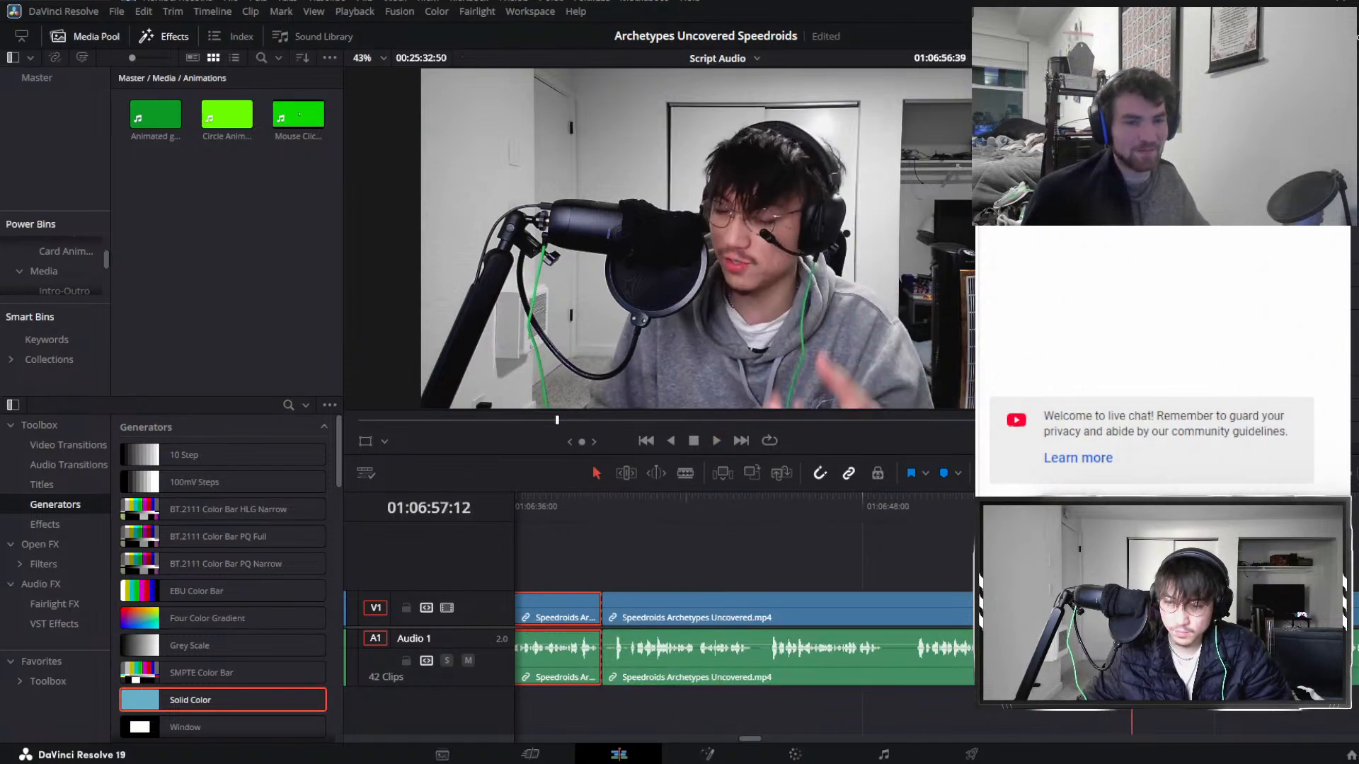
Split the clip again at about 01:06:49:50 and ripple-delete the piece between this cut and the one near 01:06:39.
key(space)
click(920, 511)
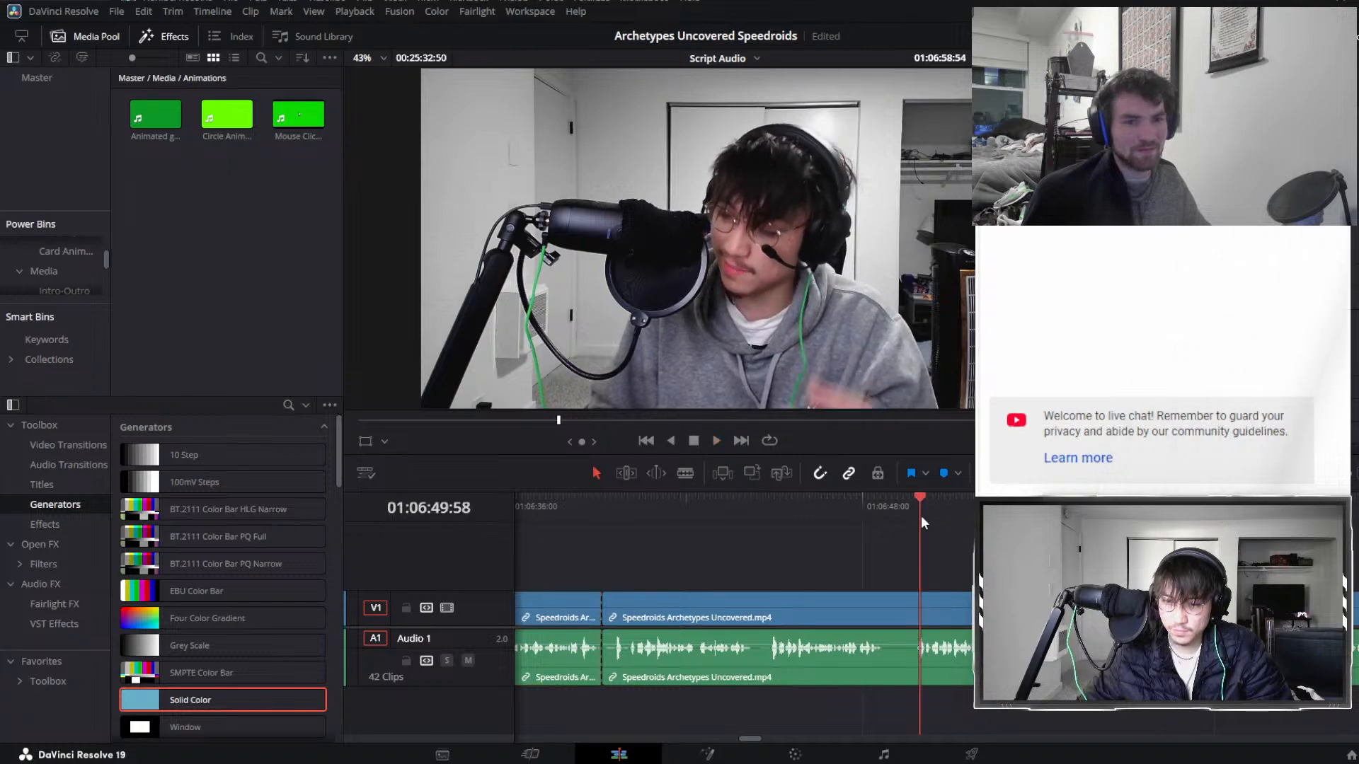
click(915, 506)
key(space)
key(ctrl+b)
click(860, 595)
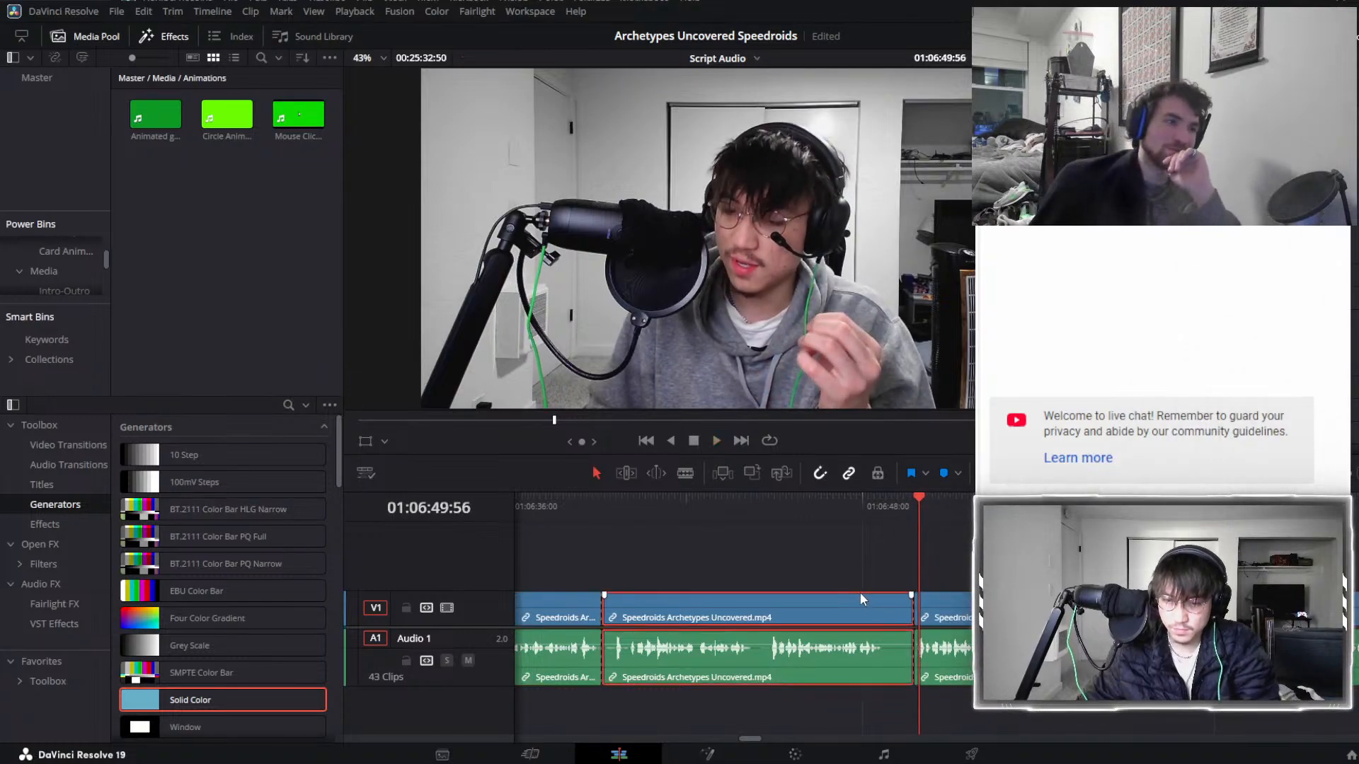
key(Delete)
Play back the join near 01:06:39 from about 01:06:38 to 01:06:39:48.
key(space)
click(573, 508)
key(space)
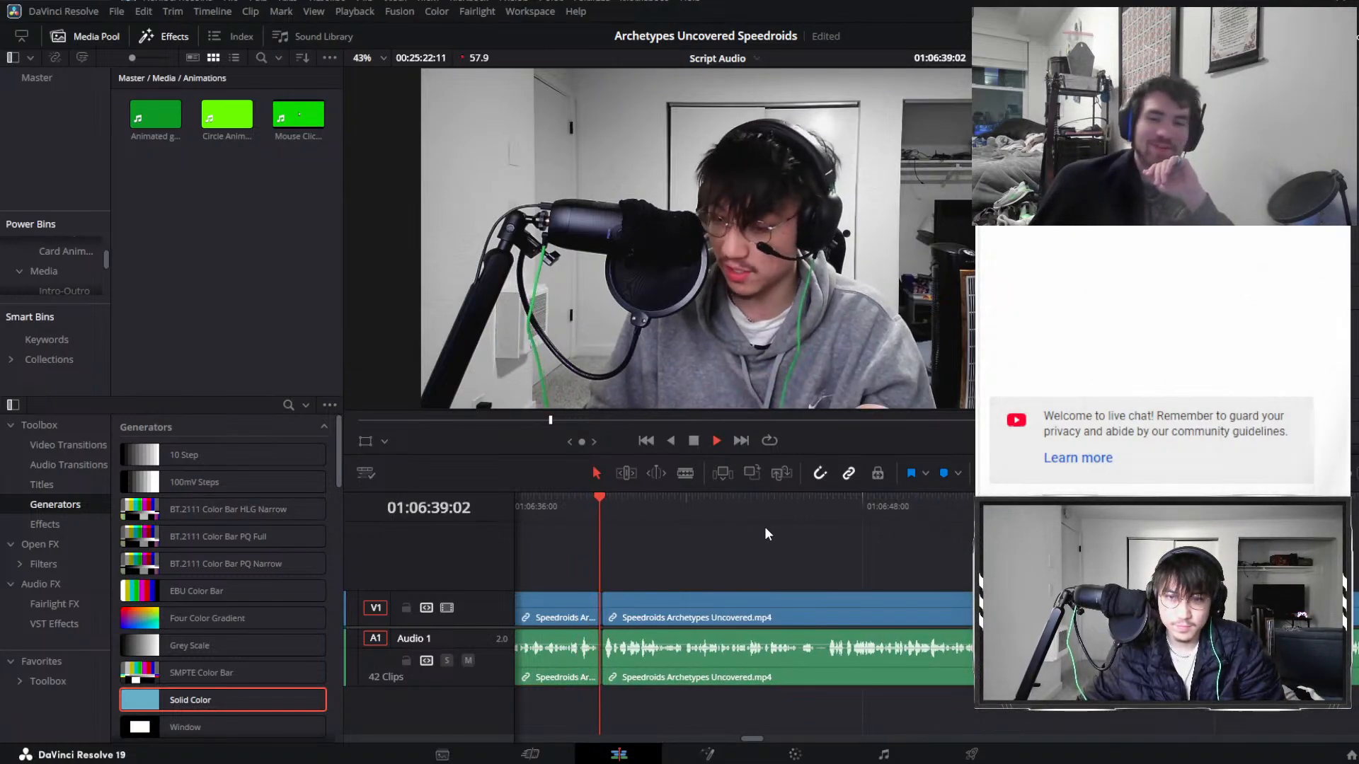
key(space)
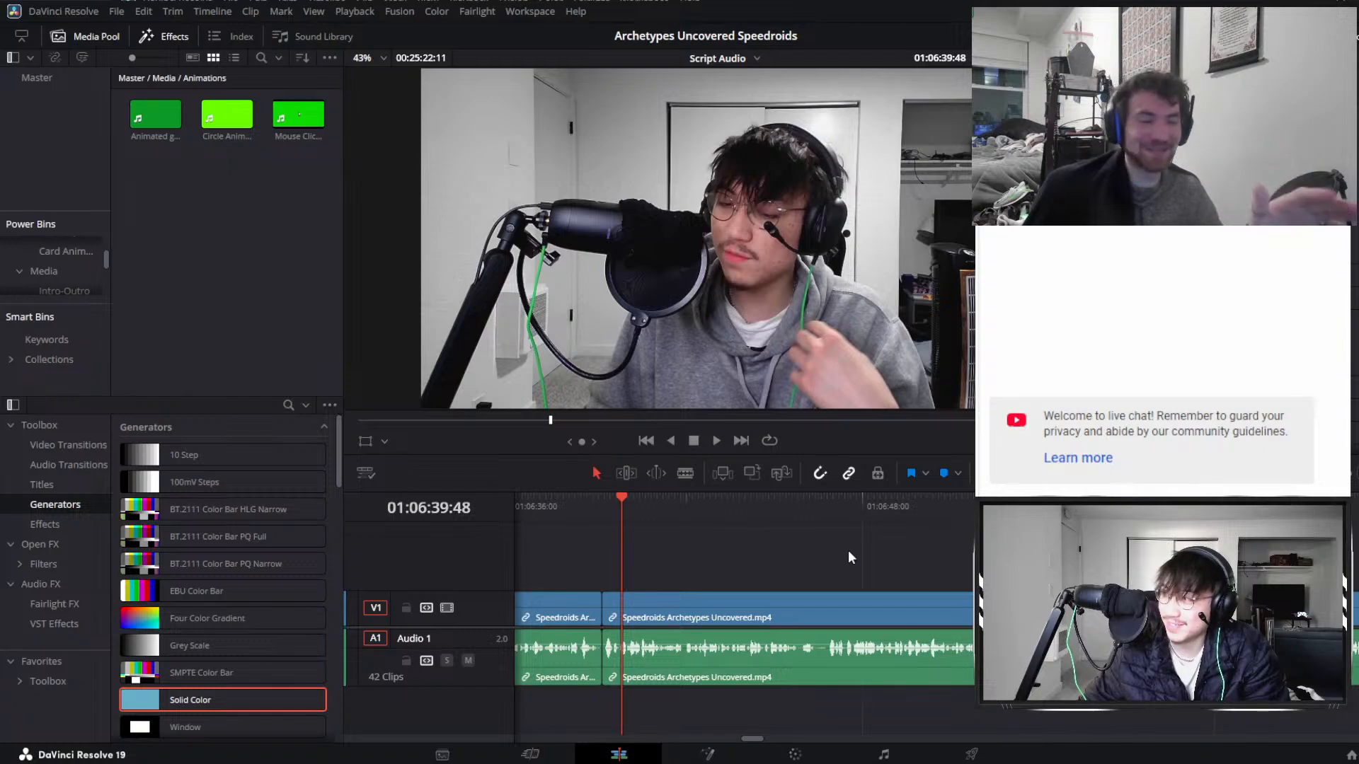
key(ctrl+minus)
key(ctrl+equal)
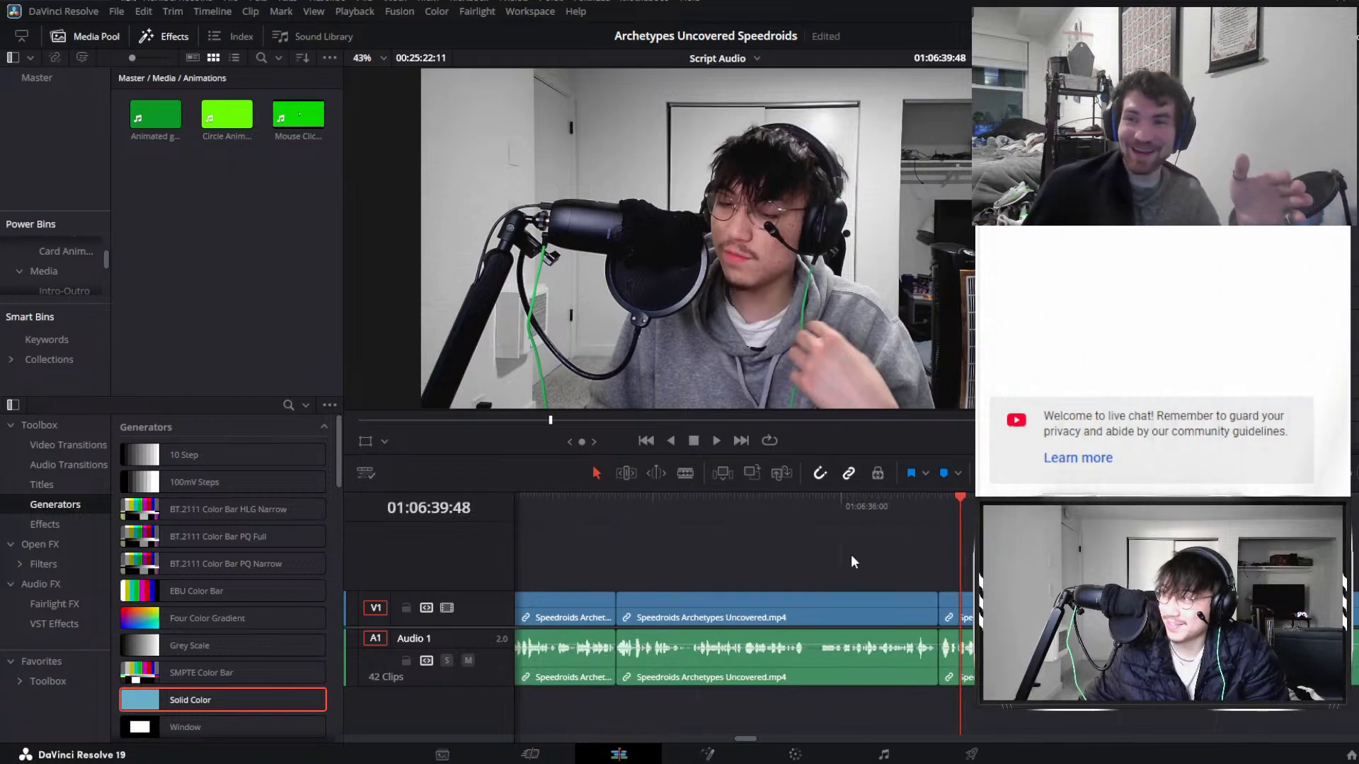
drag(872, 556, 946, 610)
click(903, 574)
drag(923, 557, 952, 615)
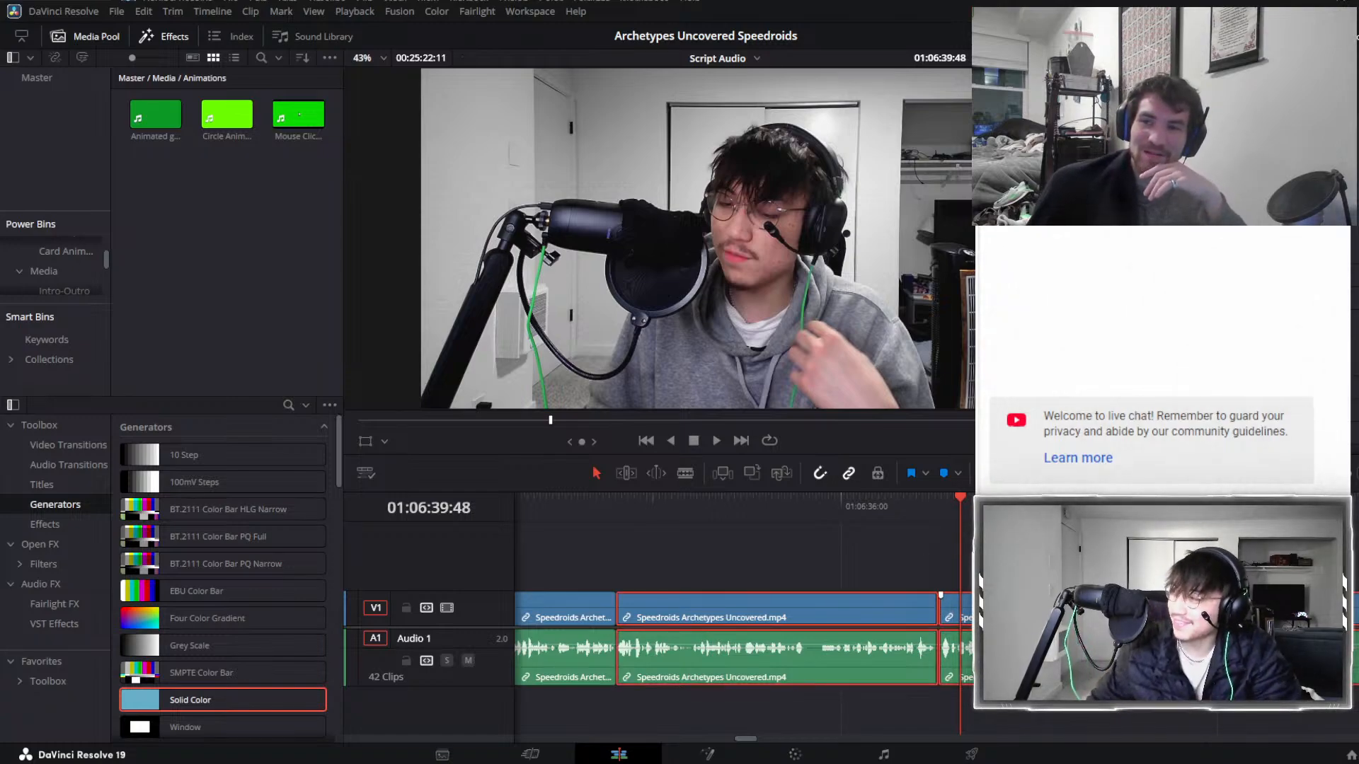
click(928, 567)
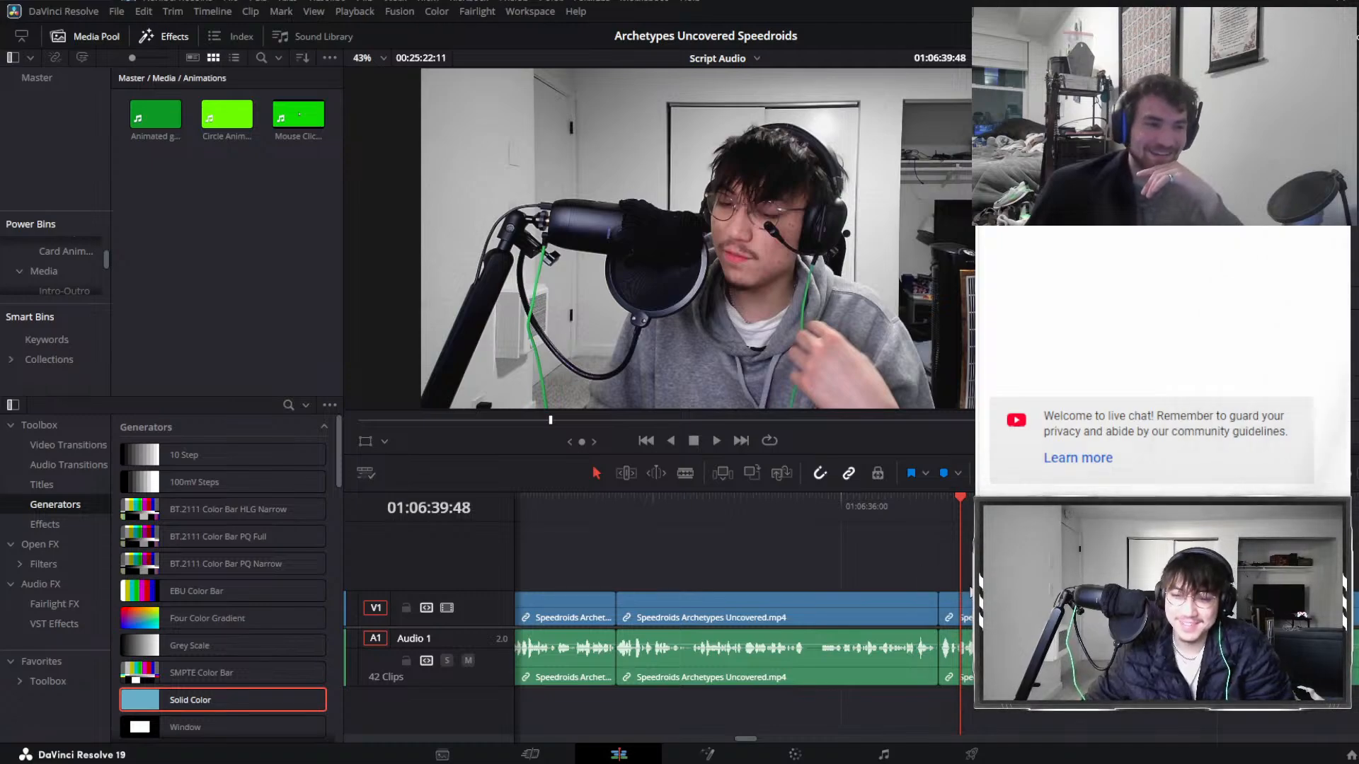
Play back the recording from 01:06:39:48 through to about 01:06:48:50.
scroll(960, 583, right, 1)
scroll(960, 578, right, 3)
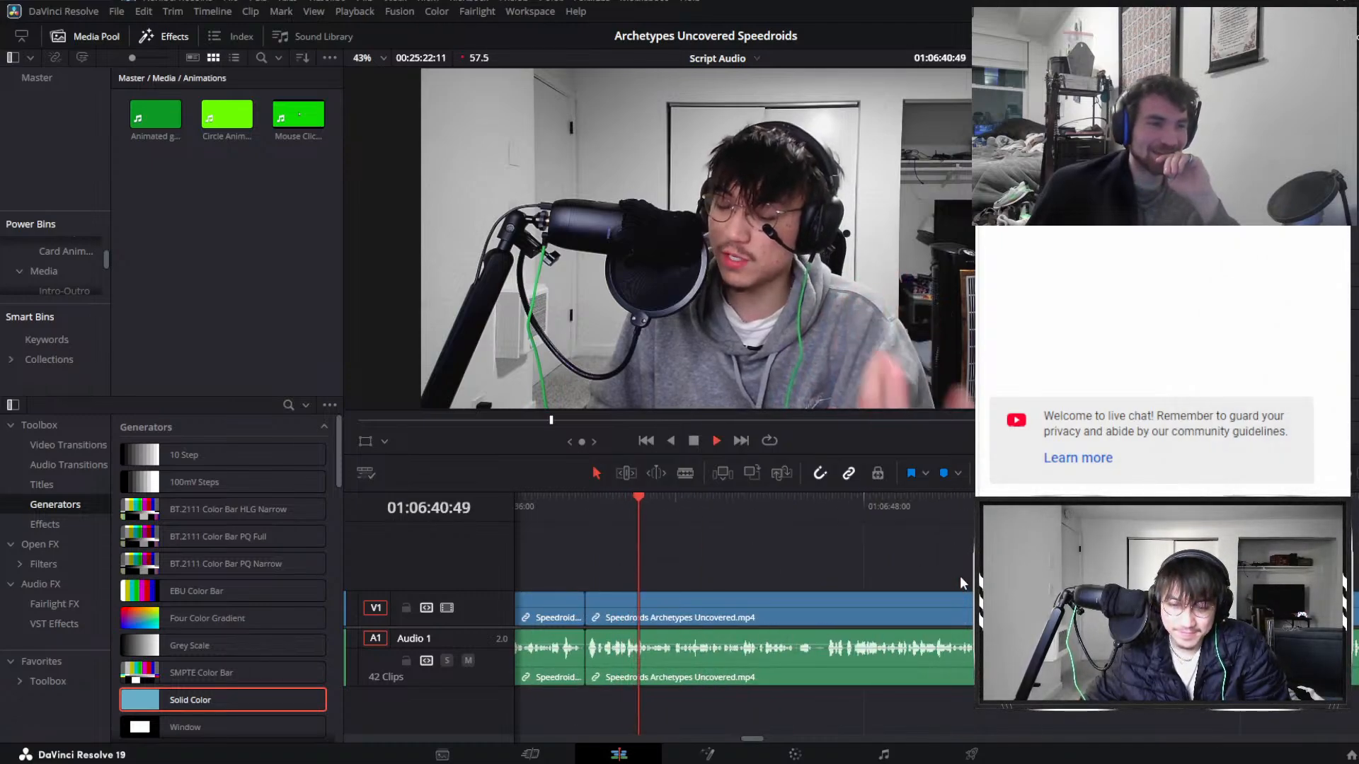
scroll(960, 578, left, 3)
scroll(960, 578, down, 2)
mouse_move(826, 567)
mouse_down()
mouse_move(880, 613)
mouse_move(808, 569)
mouse_up()
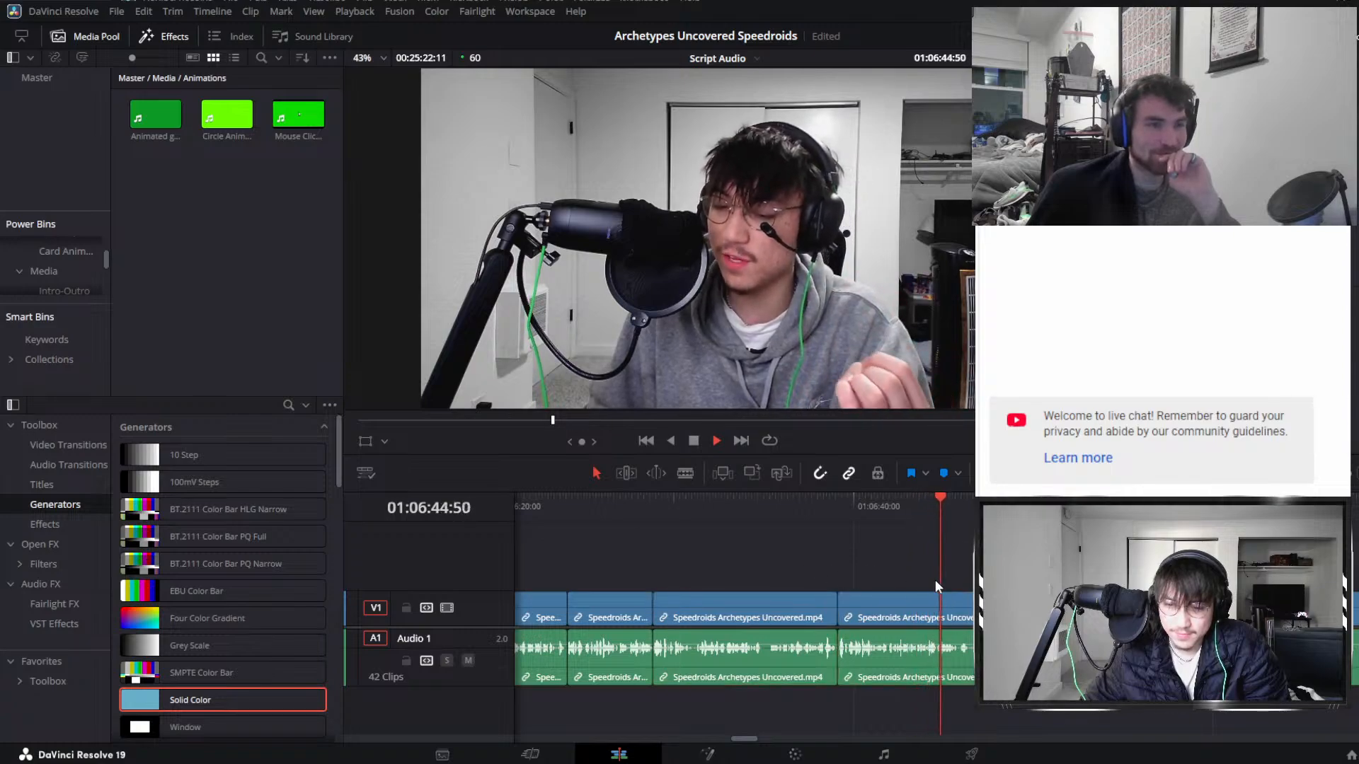
scroll(936, 580, up, 2)
click(927, 611)
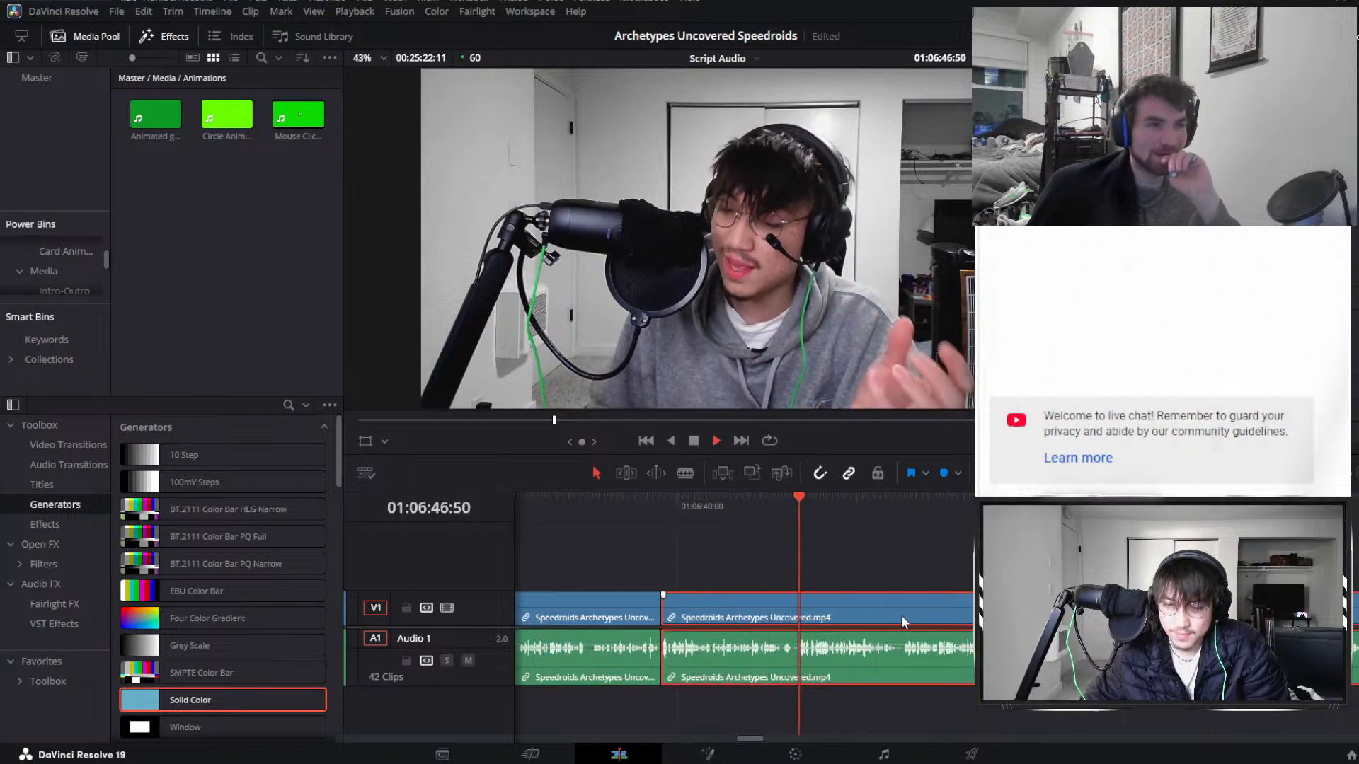
scroll(903, 621, up, 3)
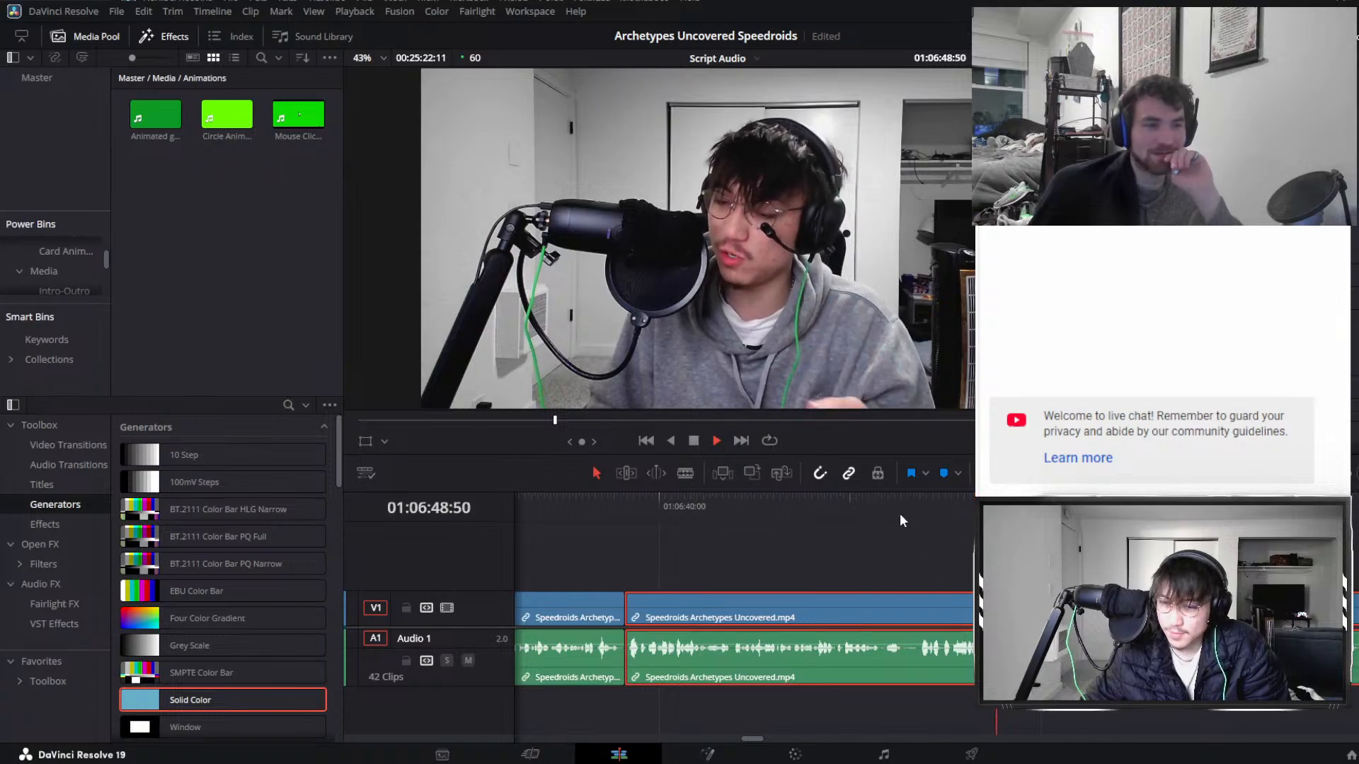
Split the long clip on both sides of the short pause at about 01:06:46 and ripple-delete the piece between the cuts.
click(895, 501)
drag(894, 501, 925, 500)
key(ctrl+b)
key(ctrl+b)
click(910, 598)
key(Delete)
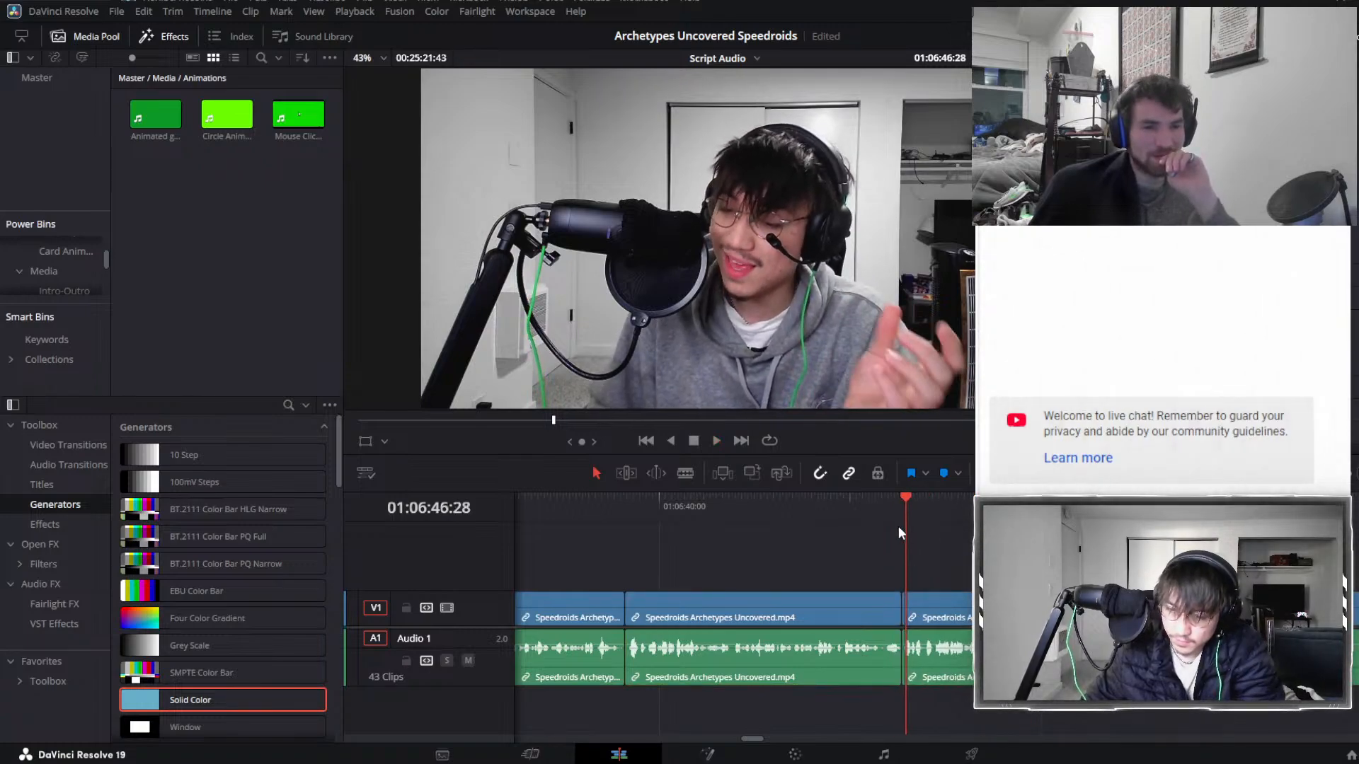
Listen on from the cut near 01:06:46 to about 01:07:02:58.
key(space)
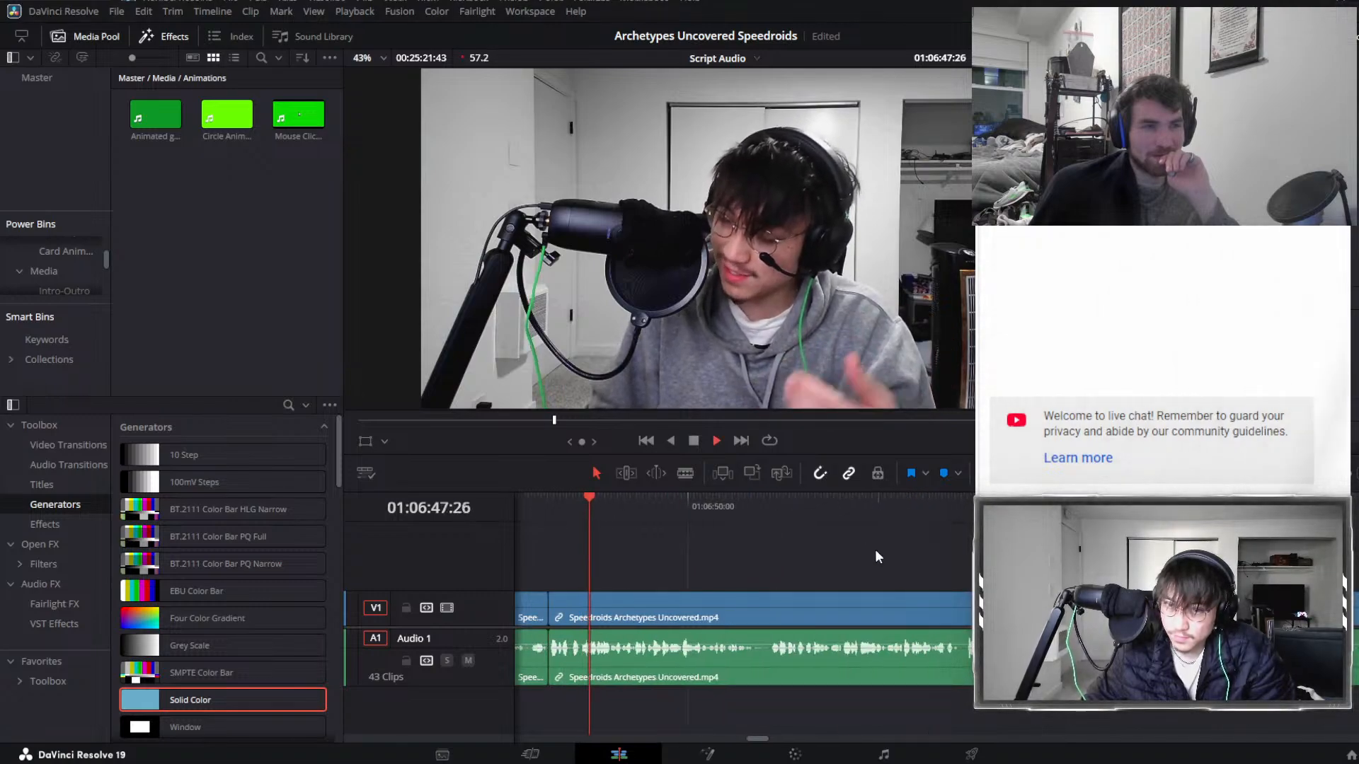
click(780, 614)
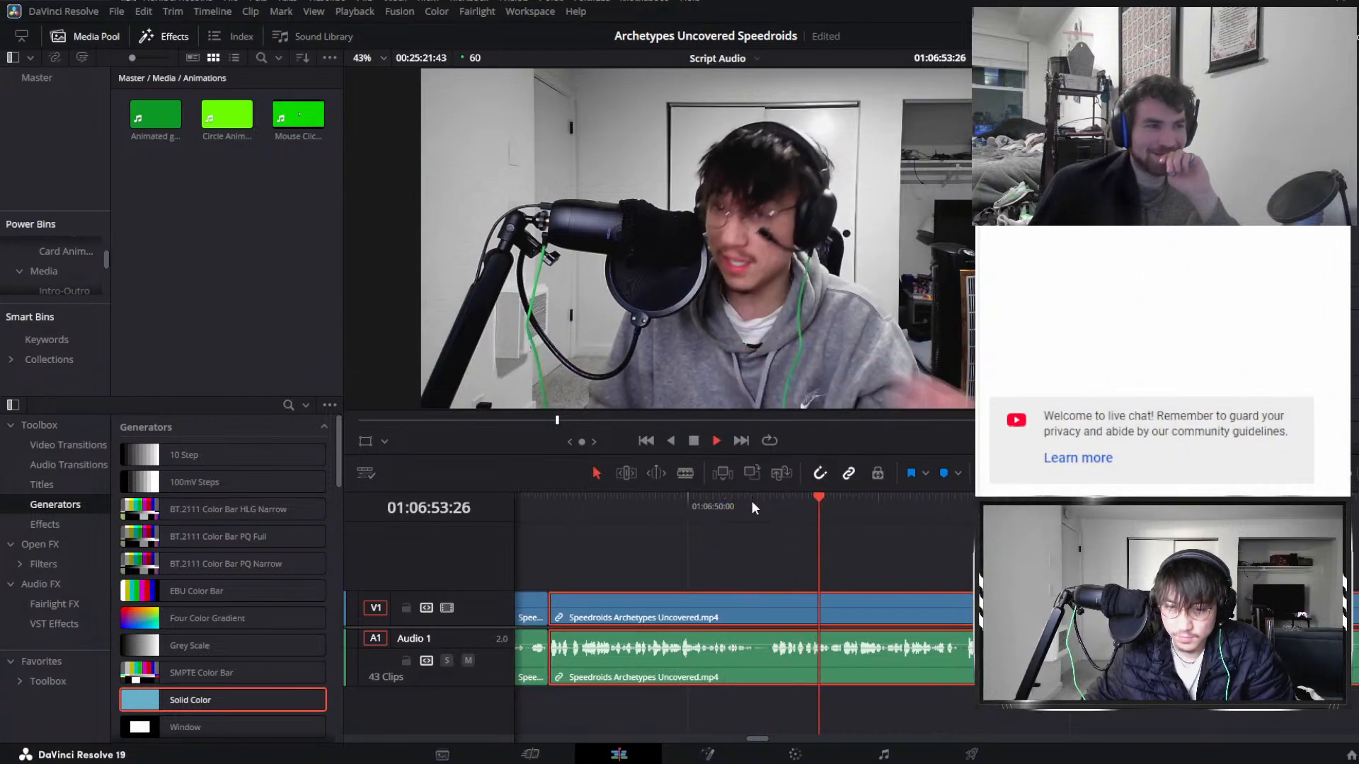
scroll(799, 558, right, 1)
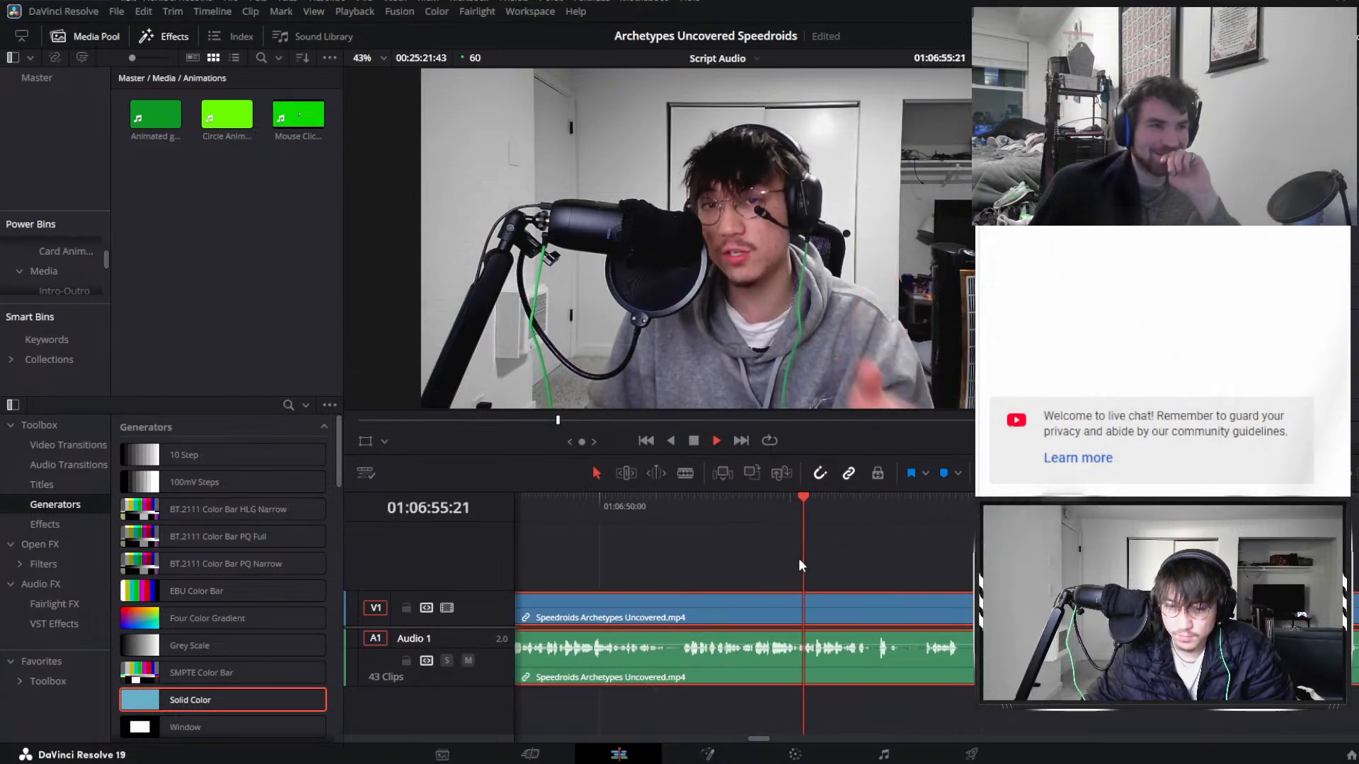
scroll(798, 560, right, 1)
scroll(797, 559, right, 1)
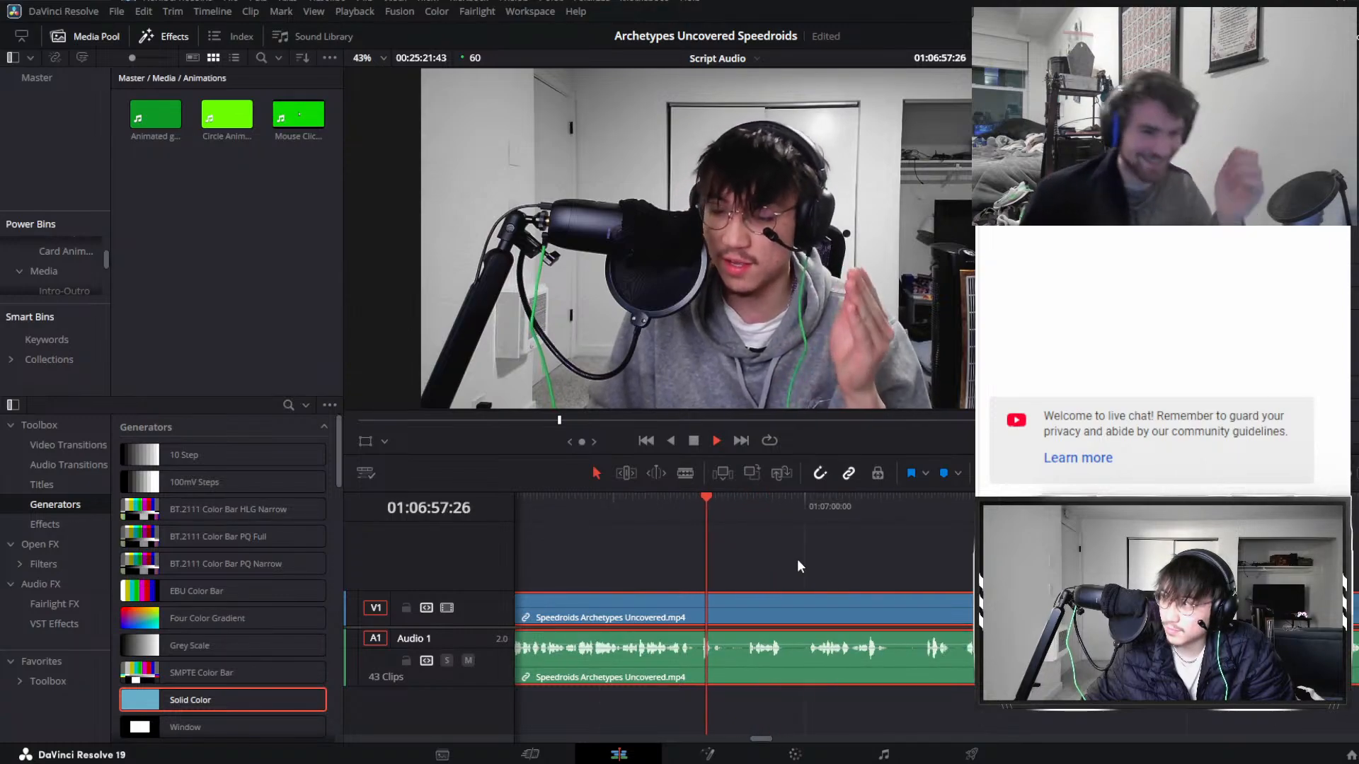
scroll(786, 561, right, 1)
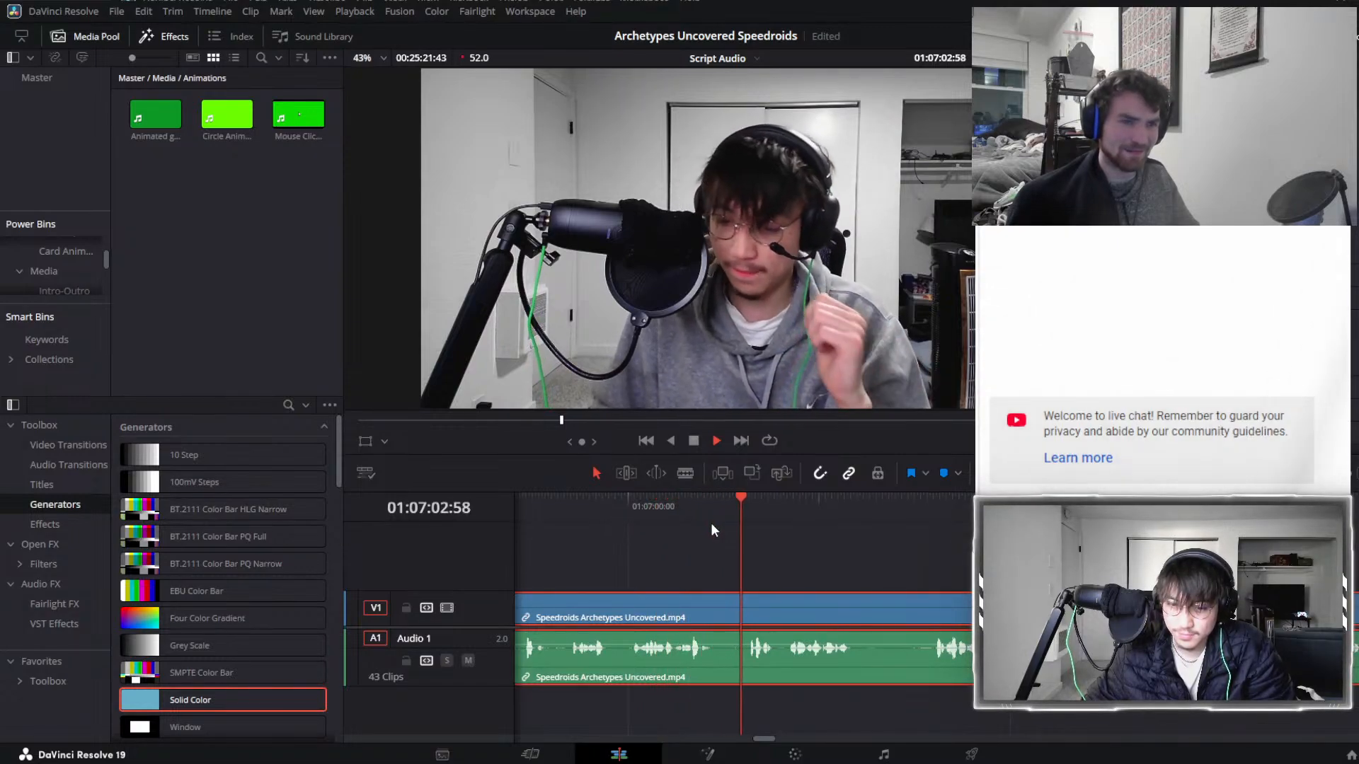
Split the long clip at about 01:07:02 and save the project.
drag(714, 511, 766, 525)
key(ctrl+b)
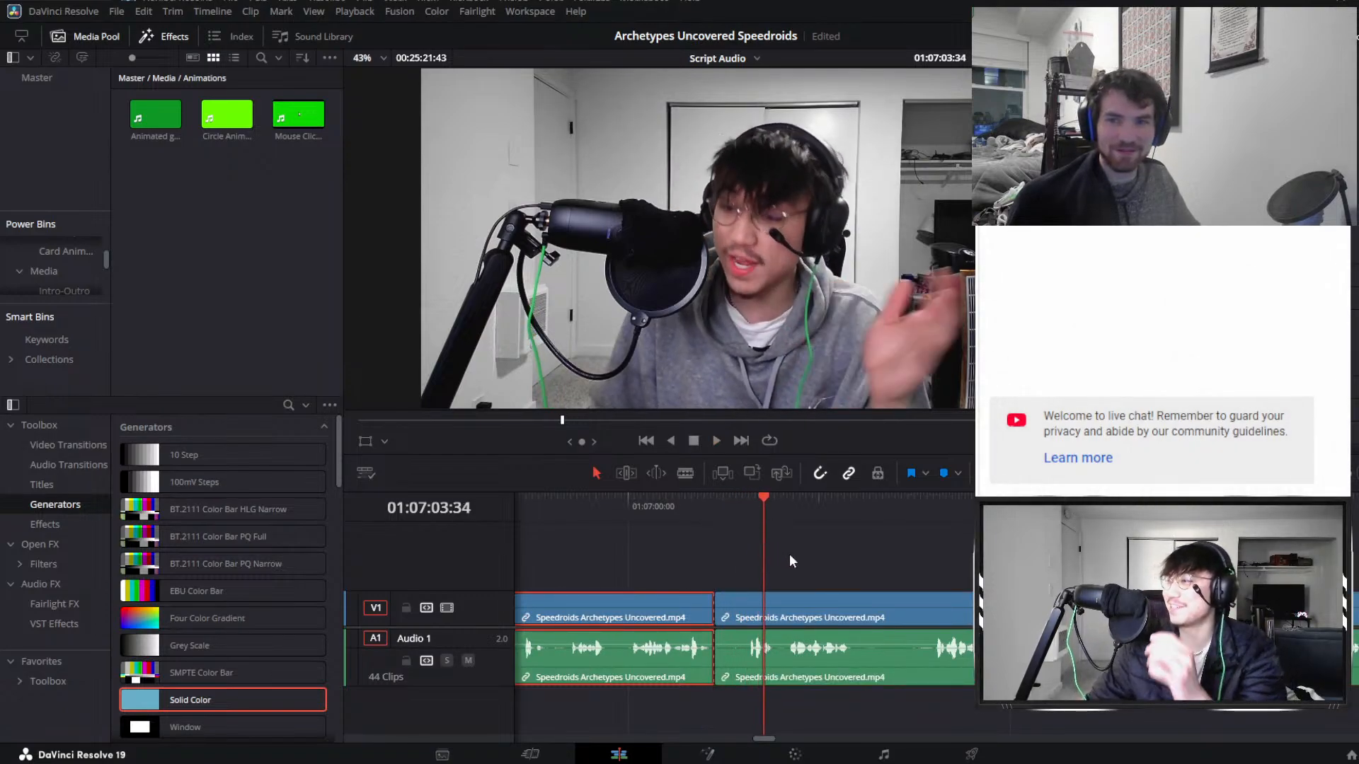
key(ctrl+s)
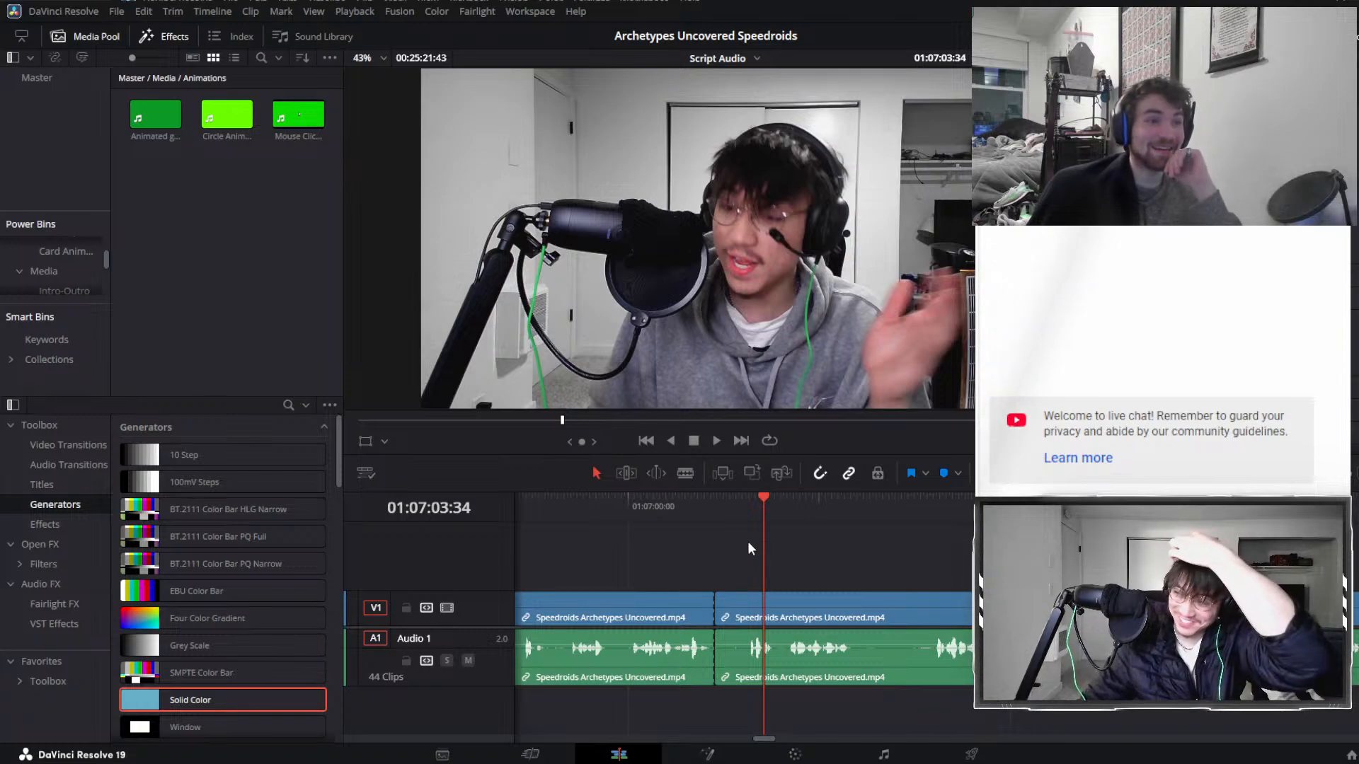
click(797, 598)
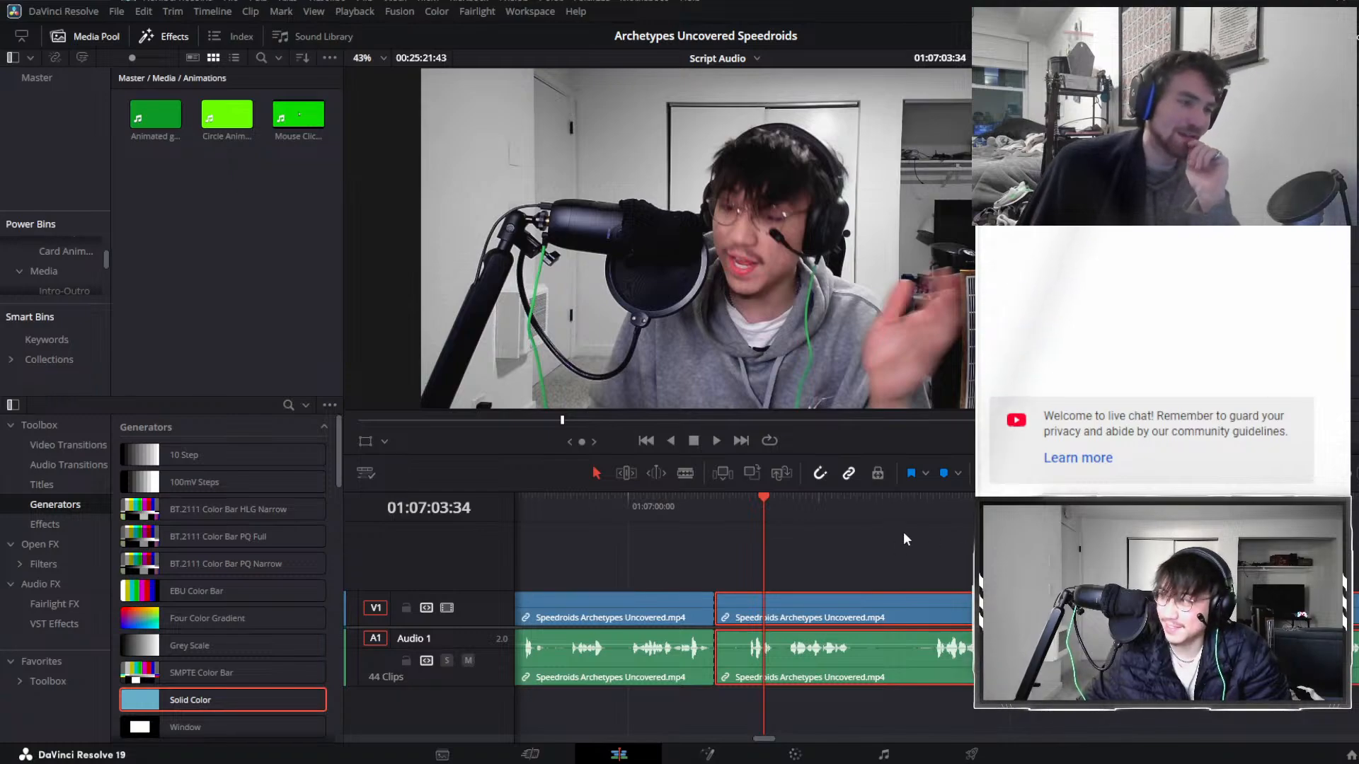
key(ctrl+minus)
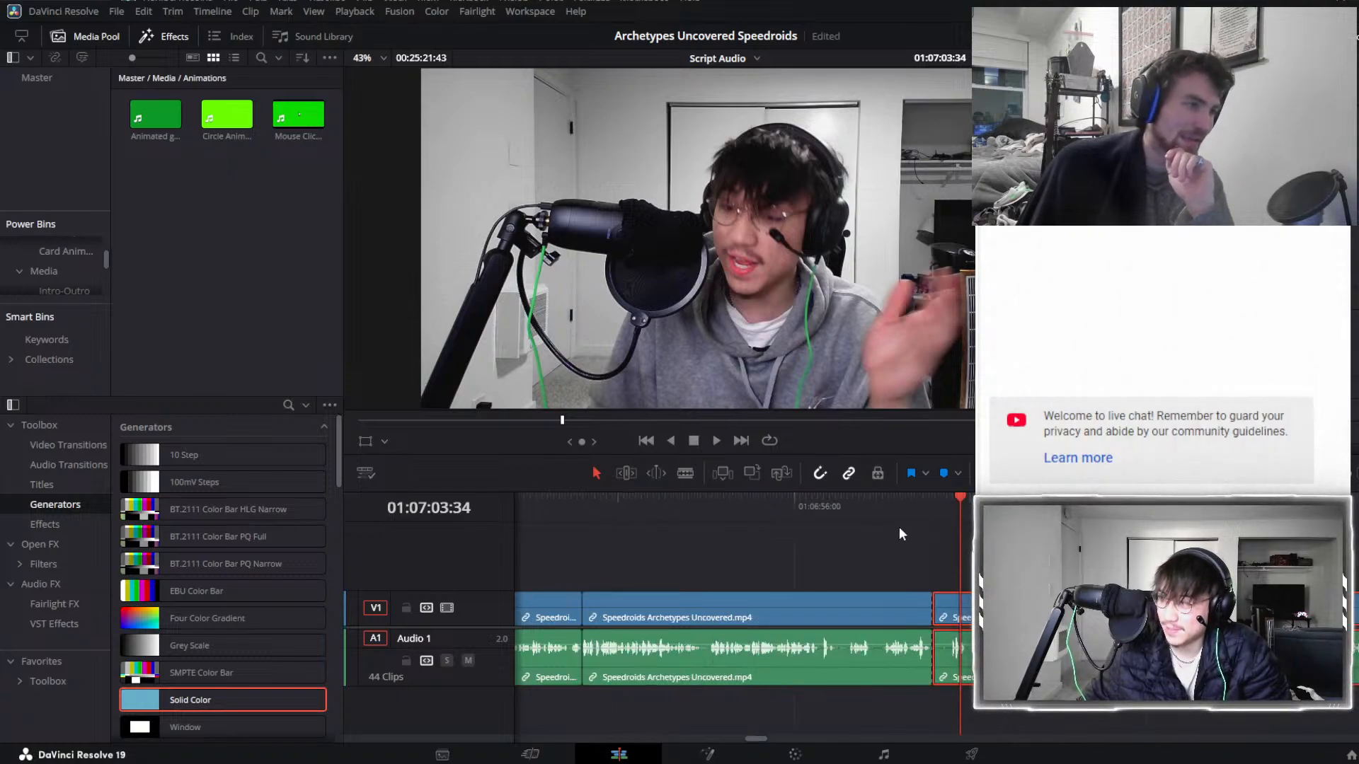
scroll(899, 526, right, 3)
scroll(828, 535, left, 3)
scroll(828, 535, right, 3)
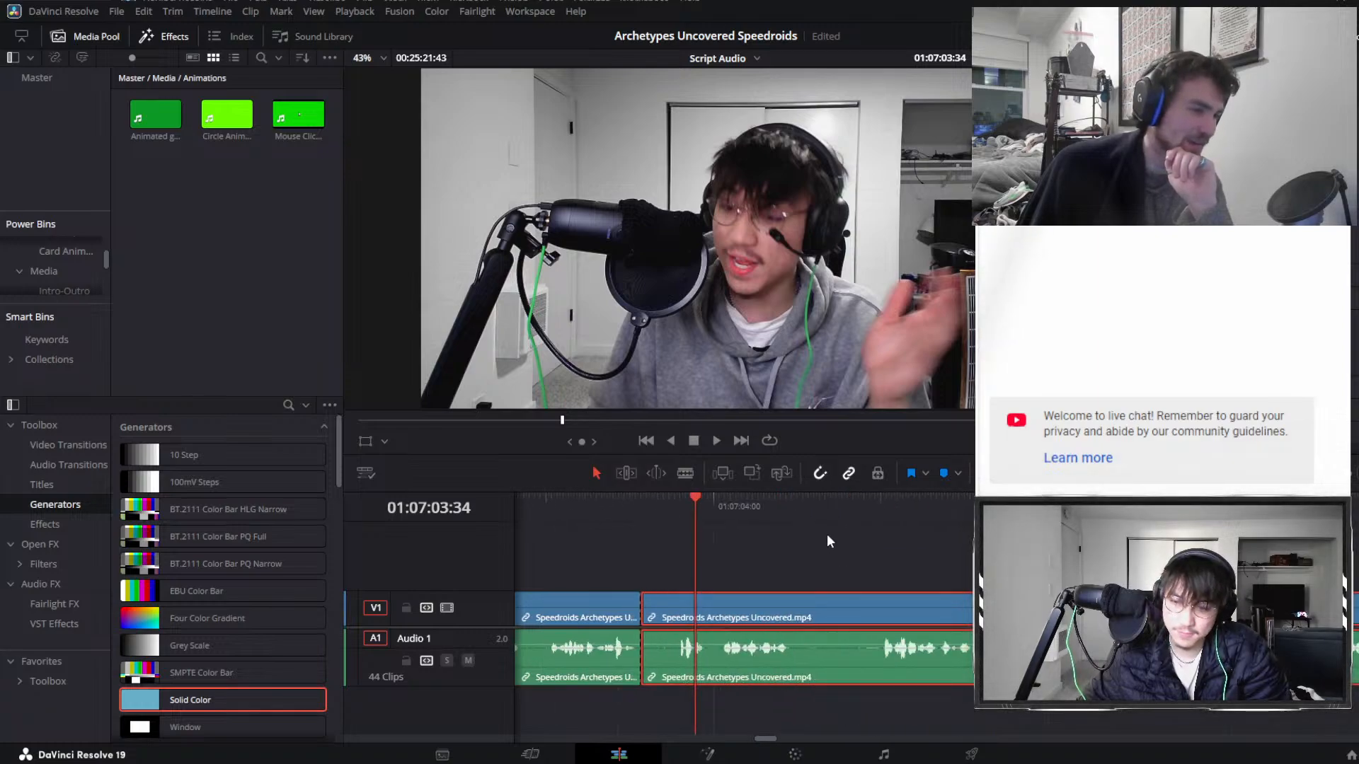
scroll(828, 535, left, 3)
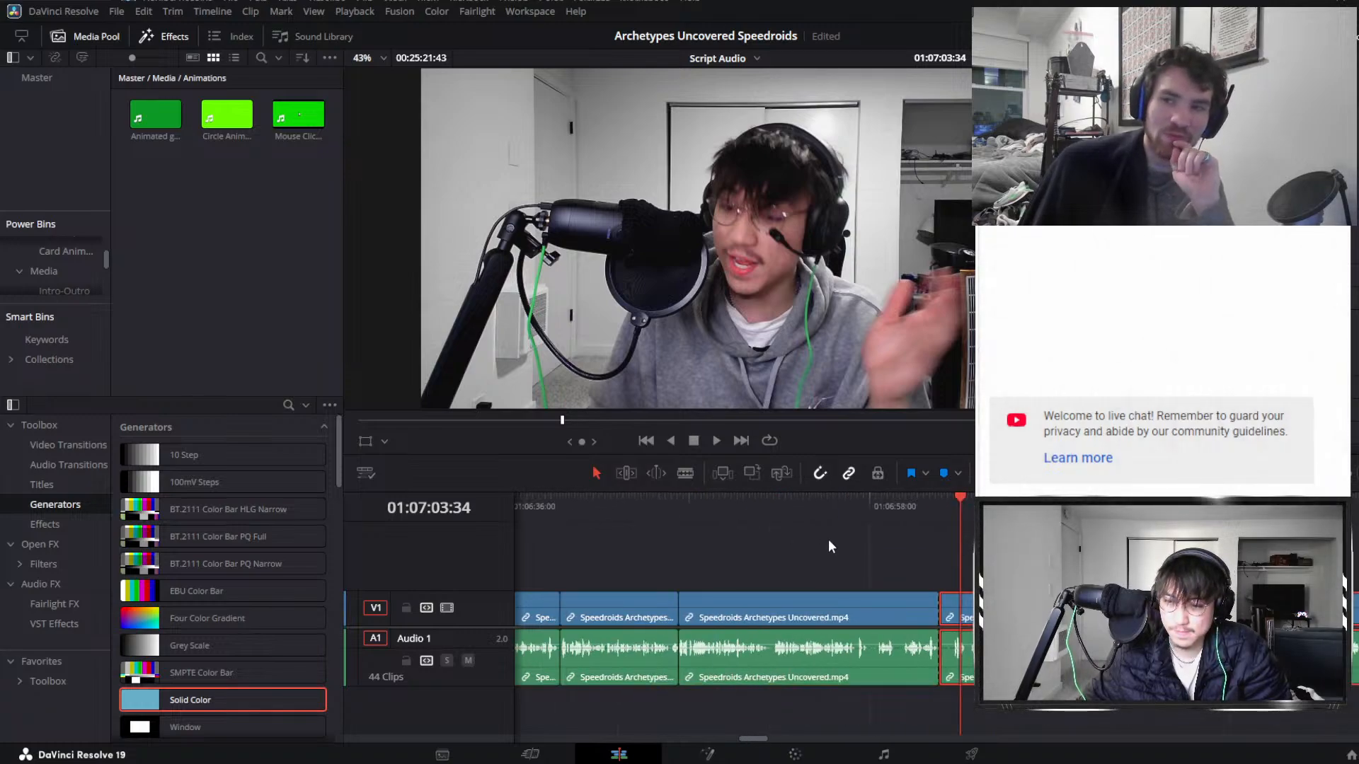
scroll(828, 542, right, 2)
scroll(828, 541, down, 1)
scroll(826, 540, right, 2)
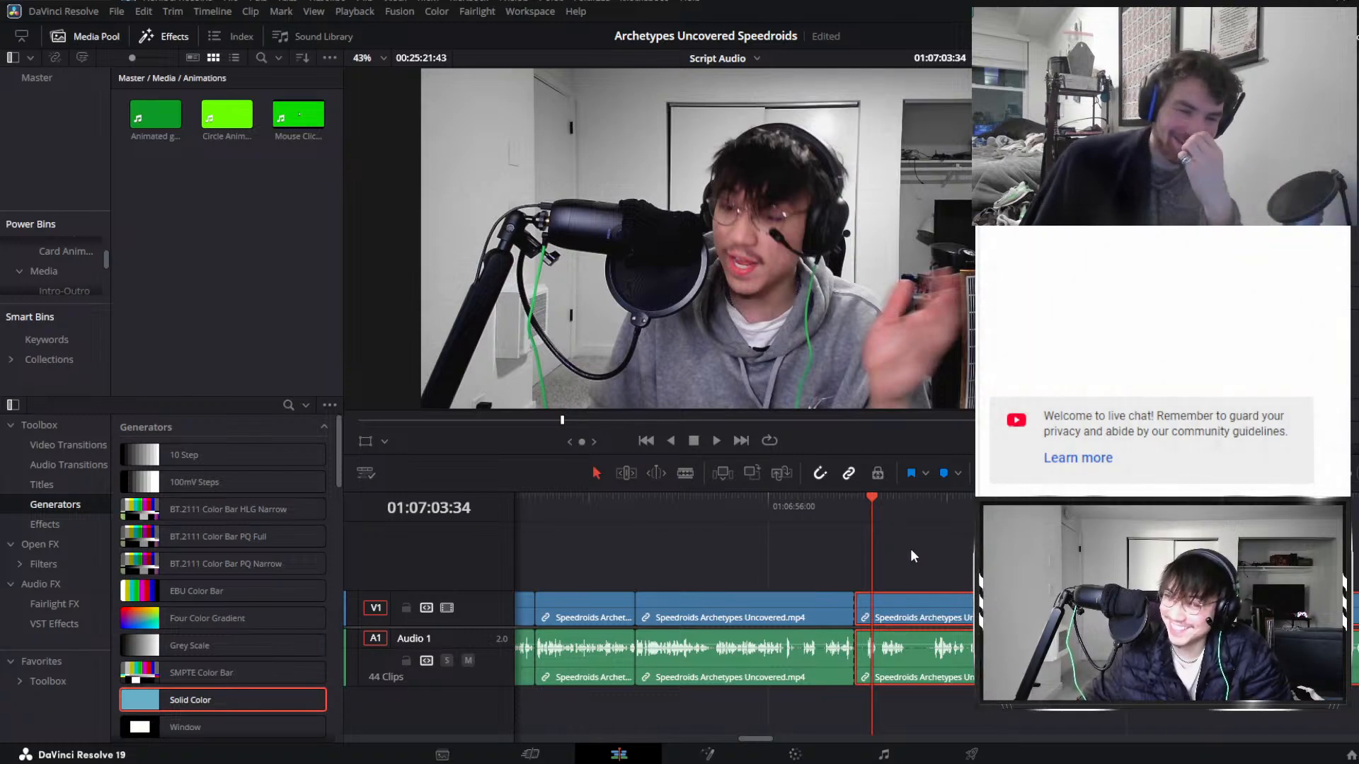
scroll(716, 550, up, 3)
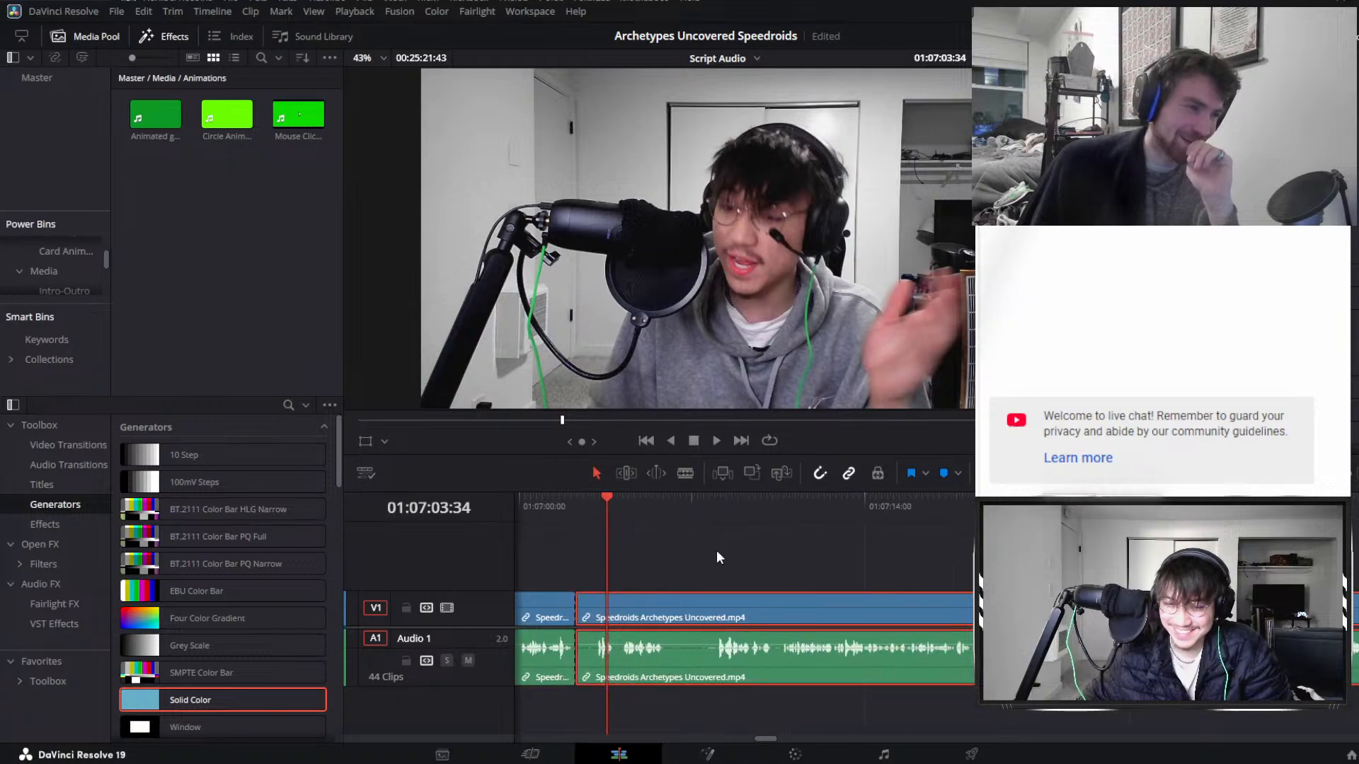
Play back from 01:07:03:34 to about 01:07:08:14, and replay the take from about 01:07:03.
key(space)
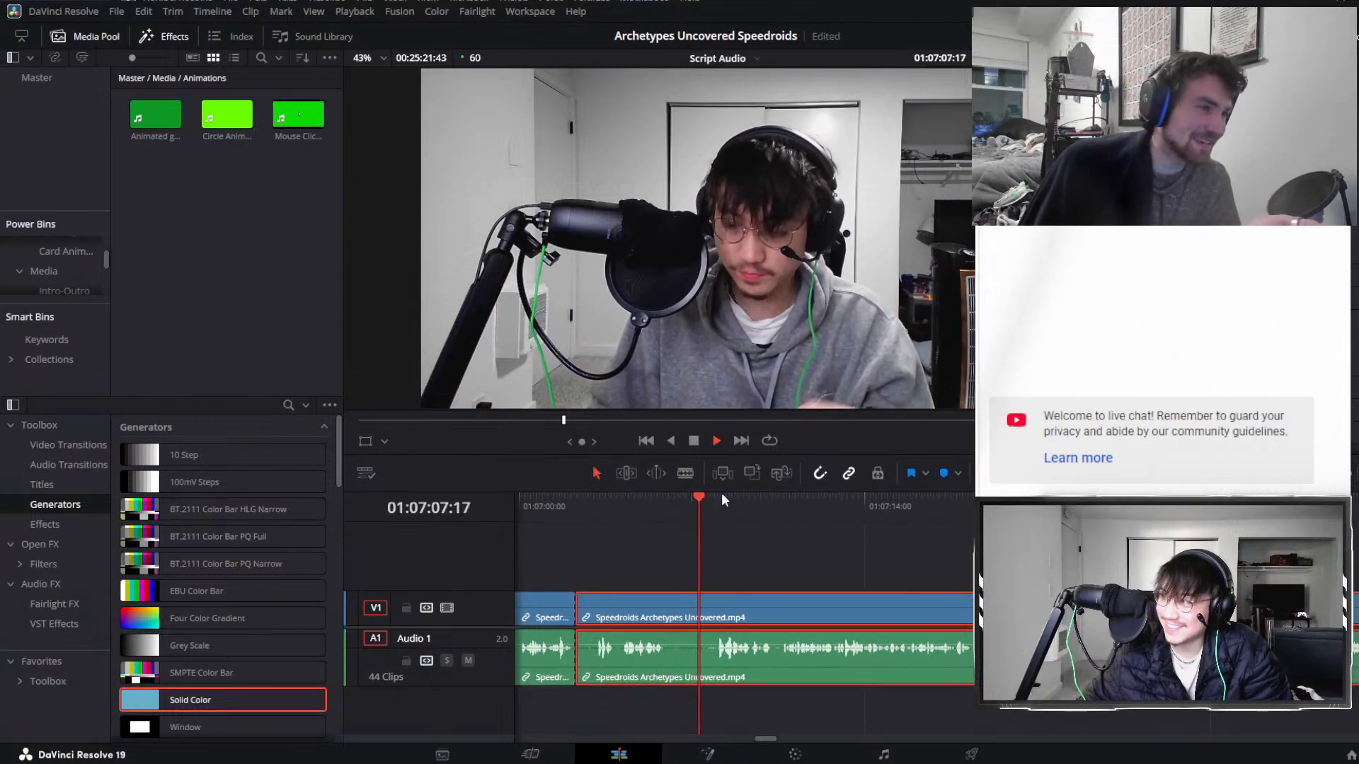
key(space)
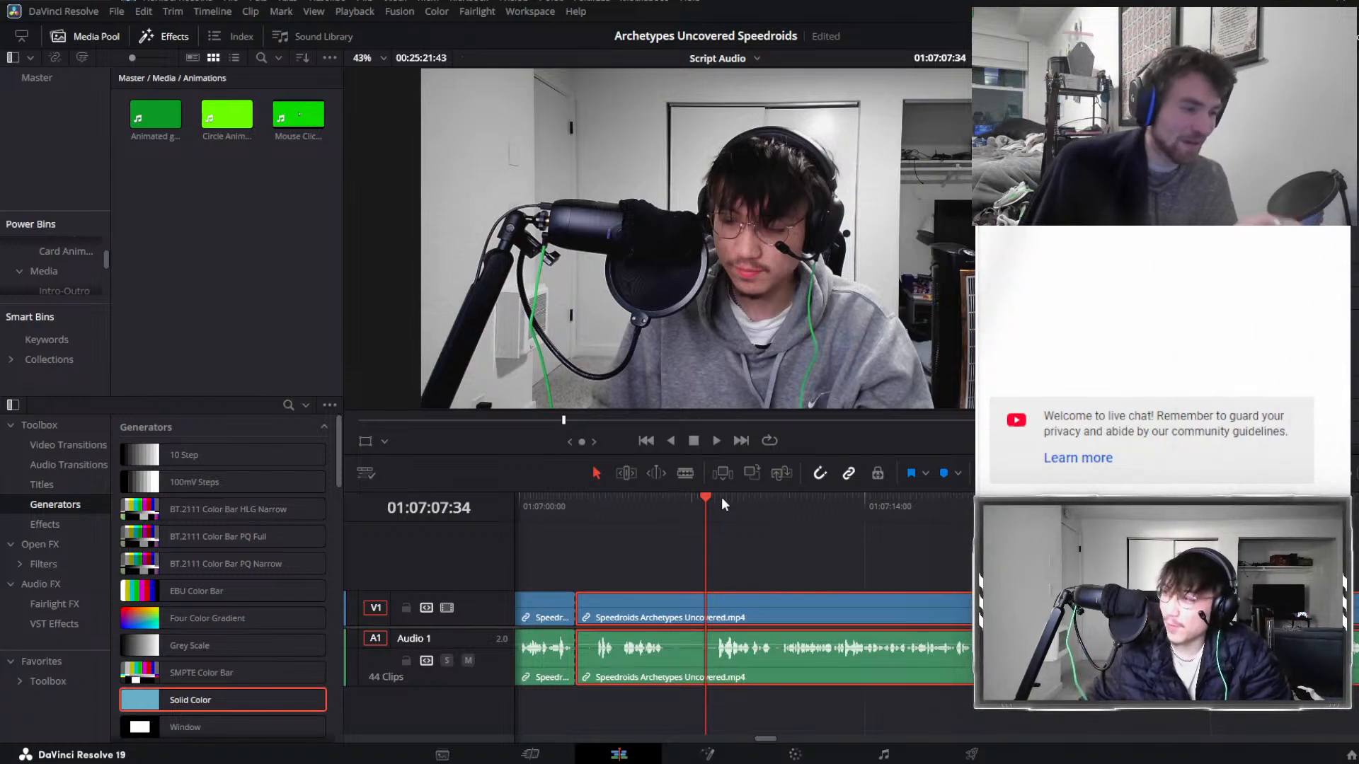
key(space)
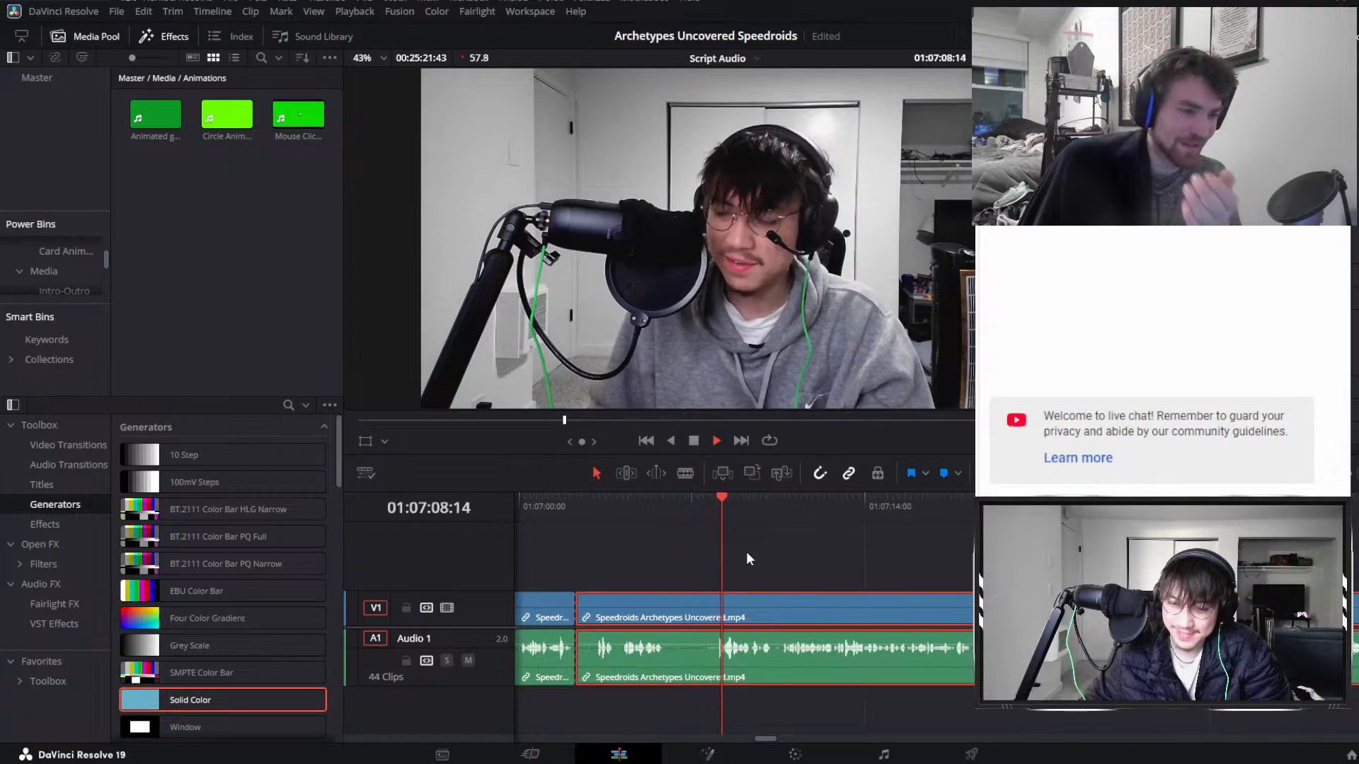
click(597, 508)
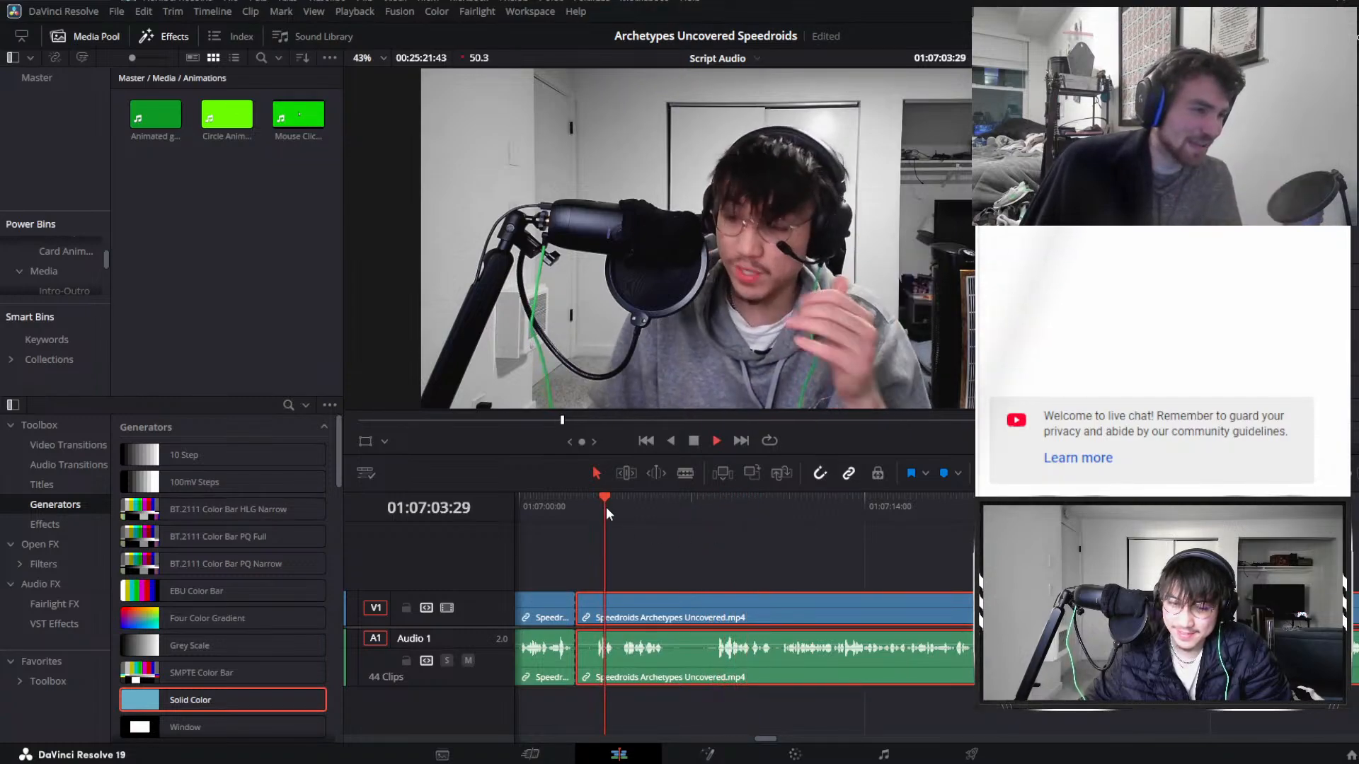
Split the clip at about 01:07:08 and ripple-delete the piece between this cut and the one near 01:07:02.
click(710, 508)
key(ctrl+b)
key(space)
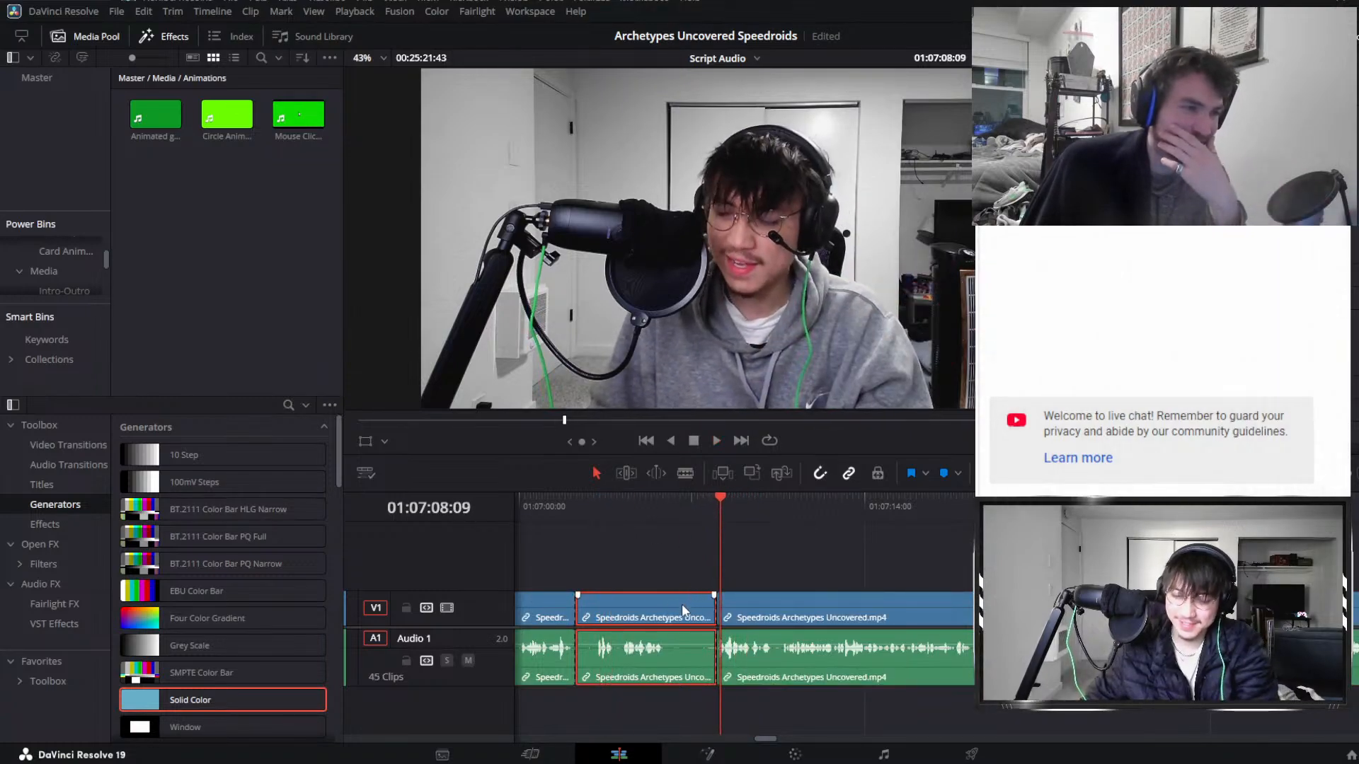
key(Delete)
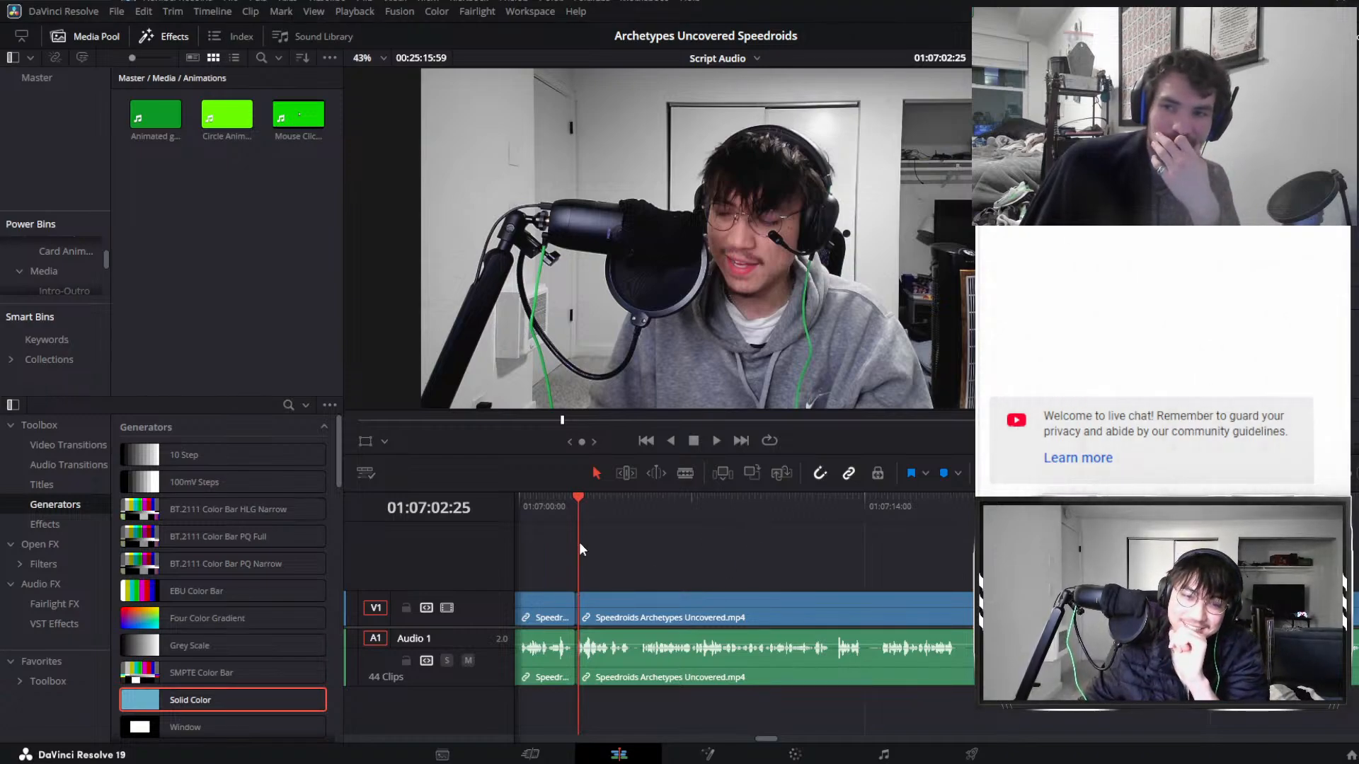
Scrub across the join near 01:07:02, from 01:07:01:34 to 01:07:02:42.
click(558, 496)
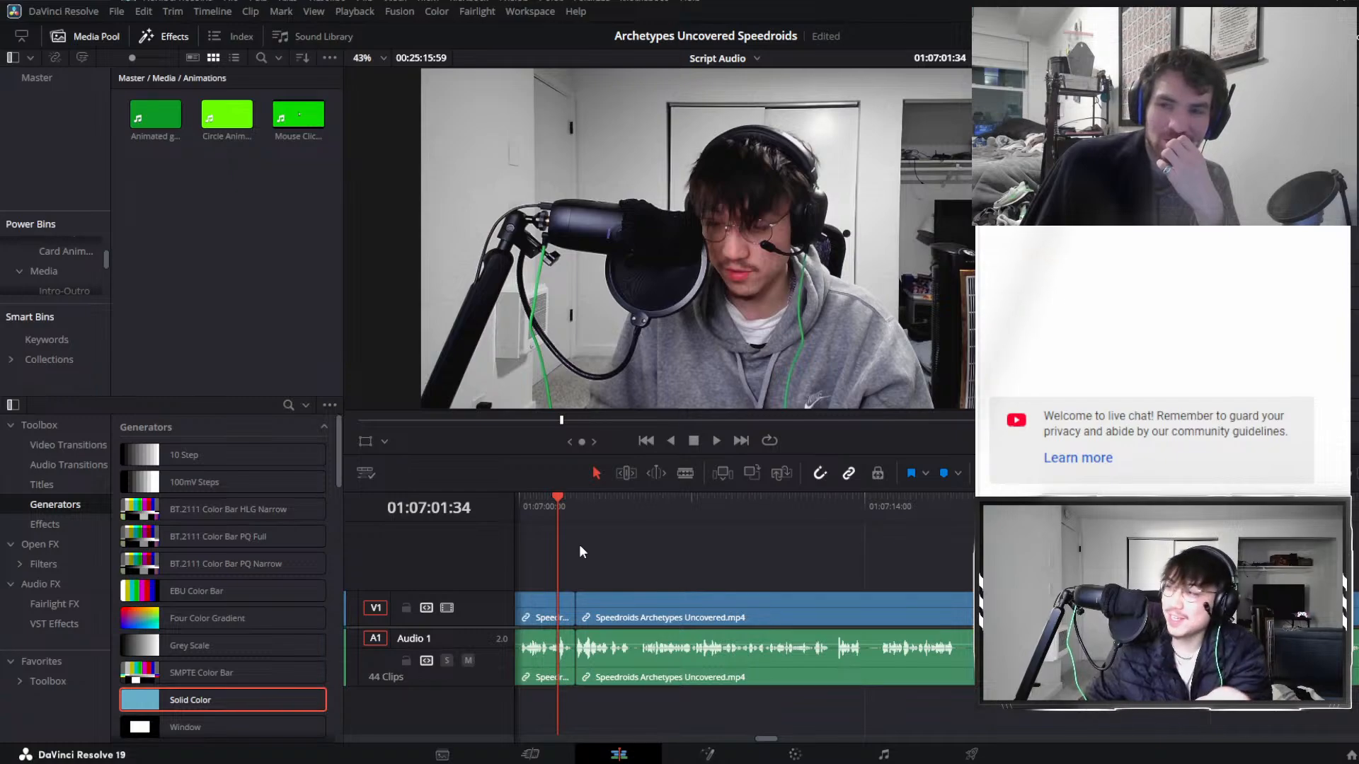
click(554, 537)
drag(554, 537, 580, 596)
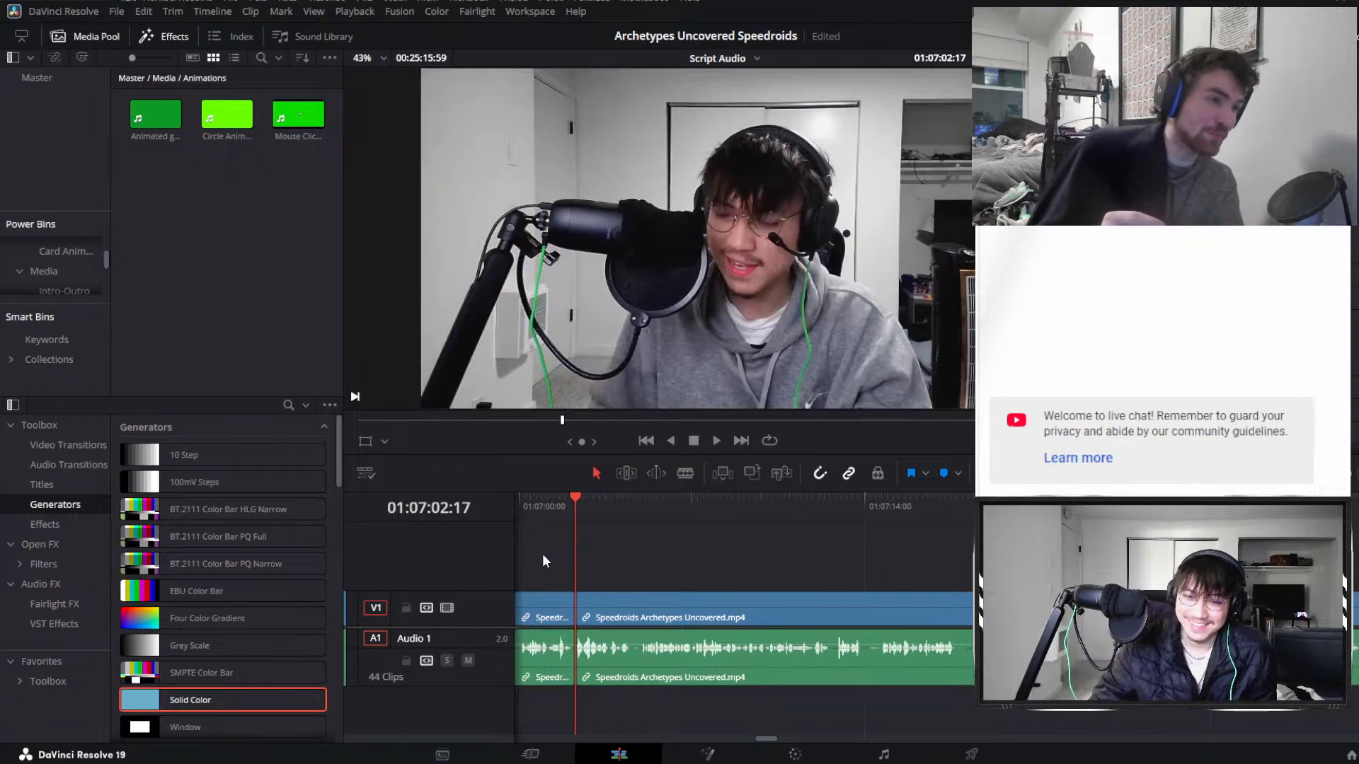
click(586, 520)
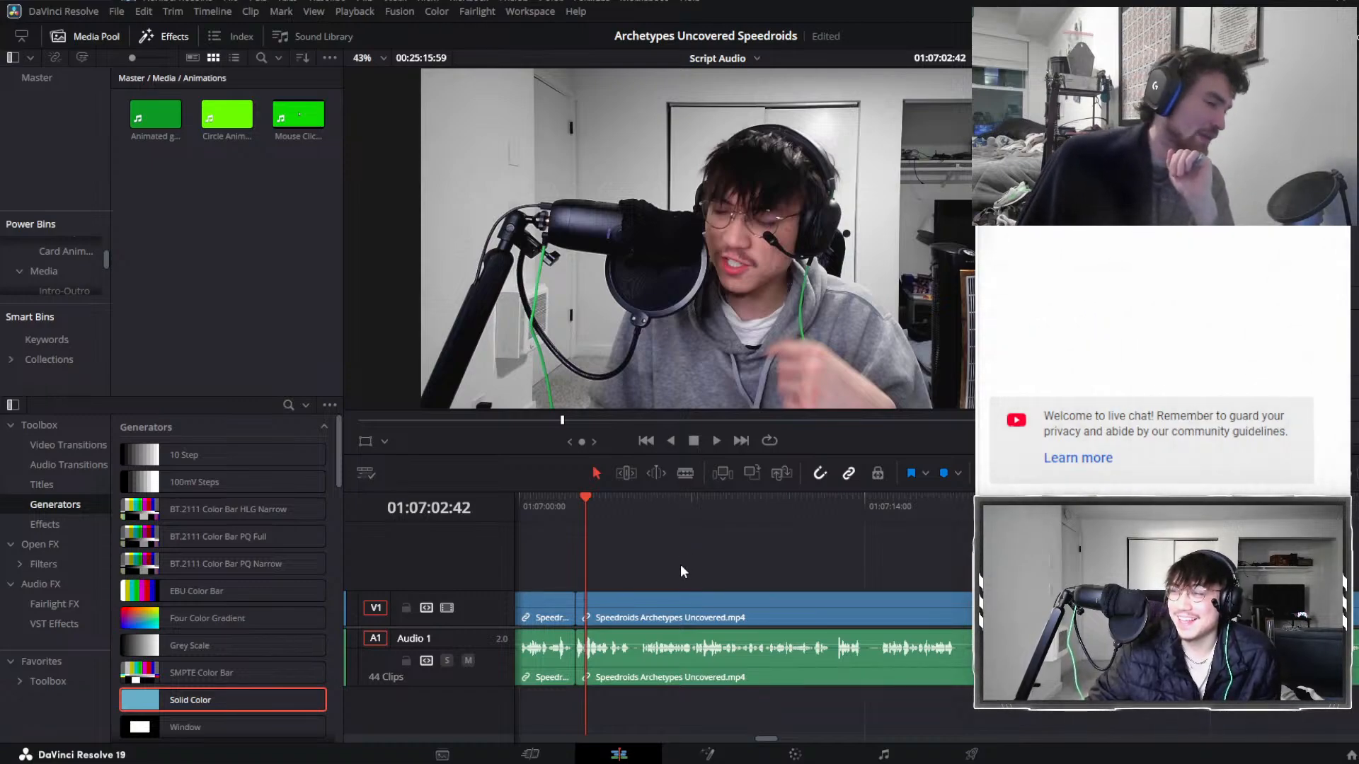
Play back the join near 01:07:02 from 01:07:01:25 to 01:07:05:22.
scroll(680, 546, left, 3)
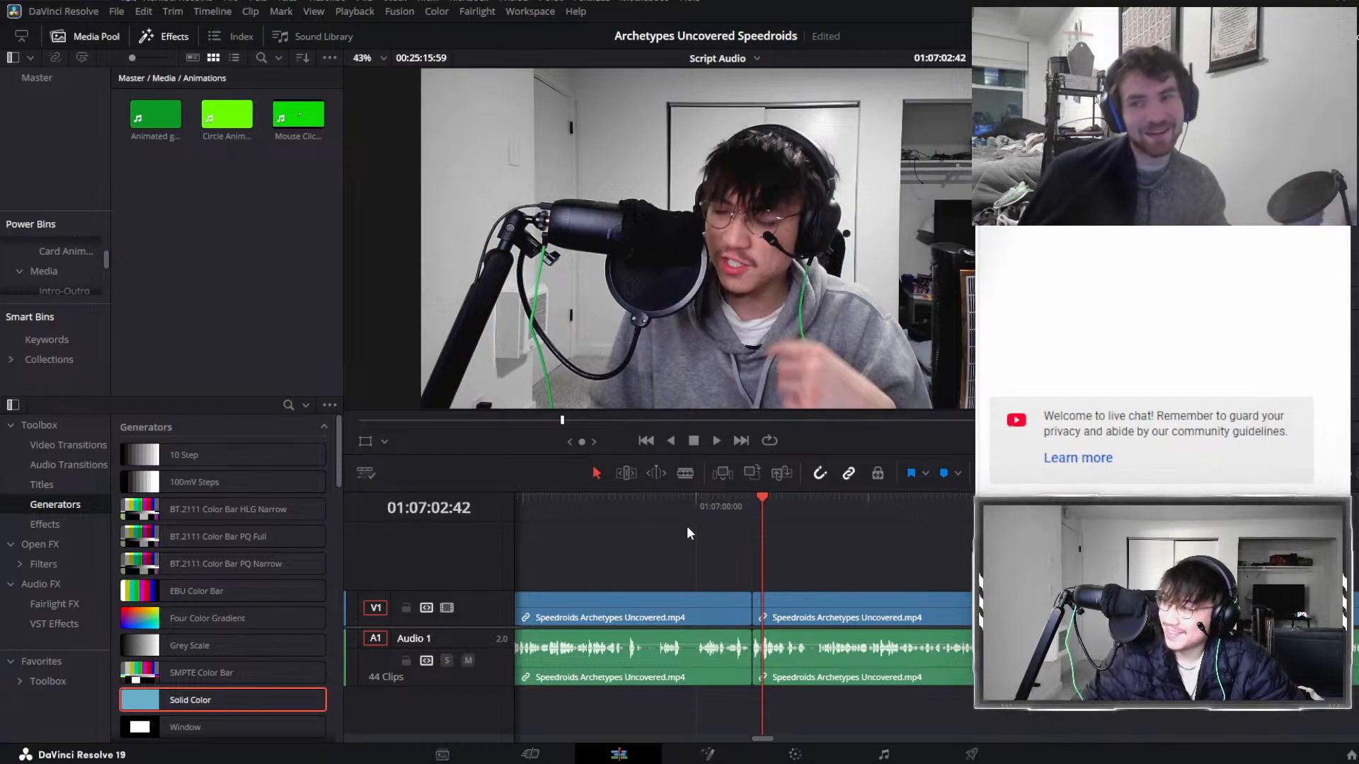
click(731, 507)
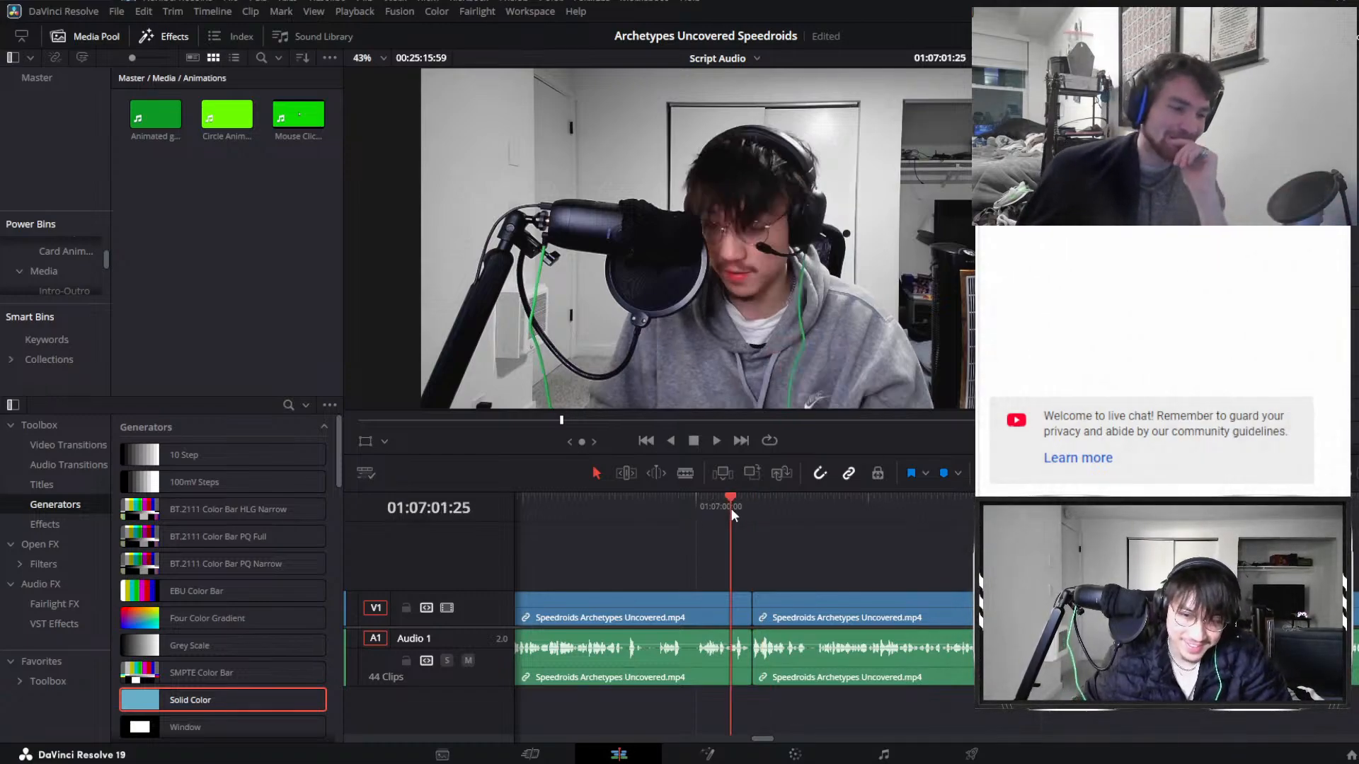
key(space)
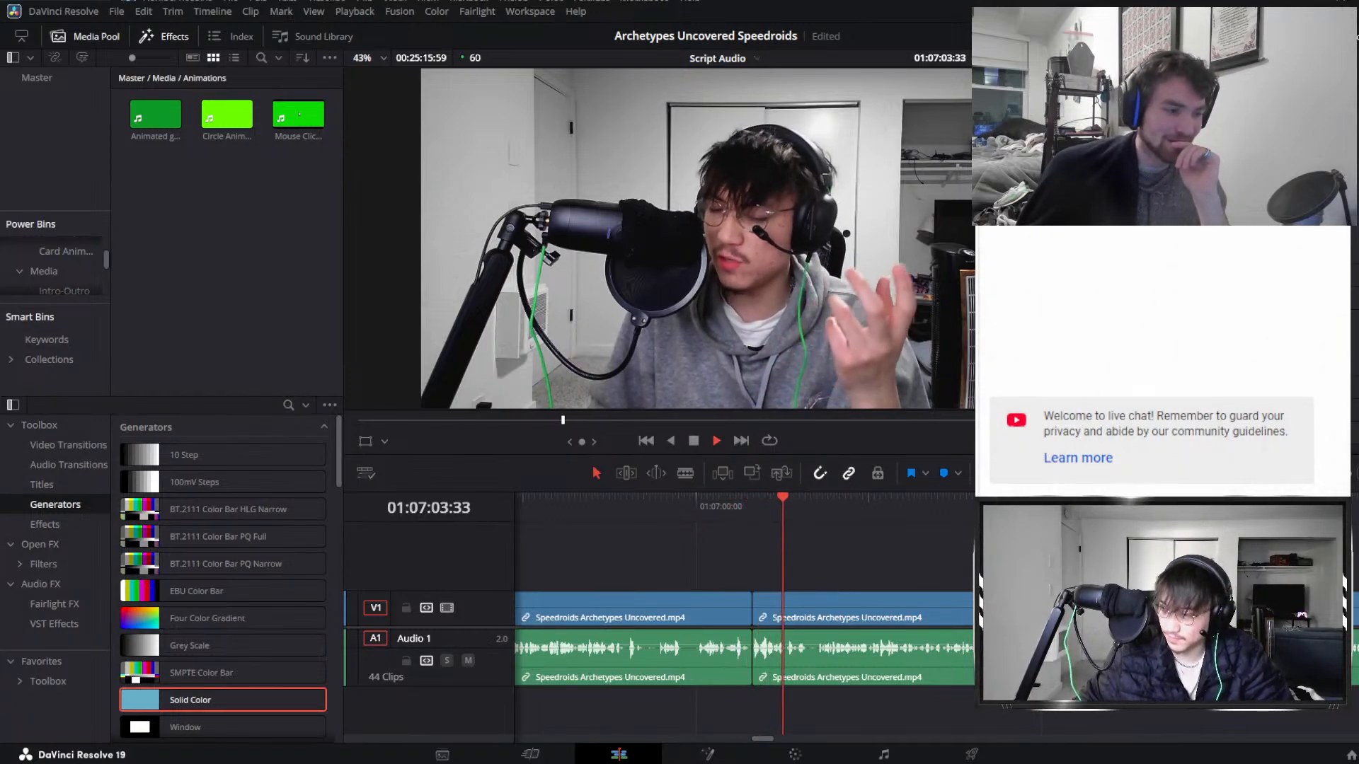
key(space)
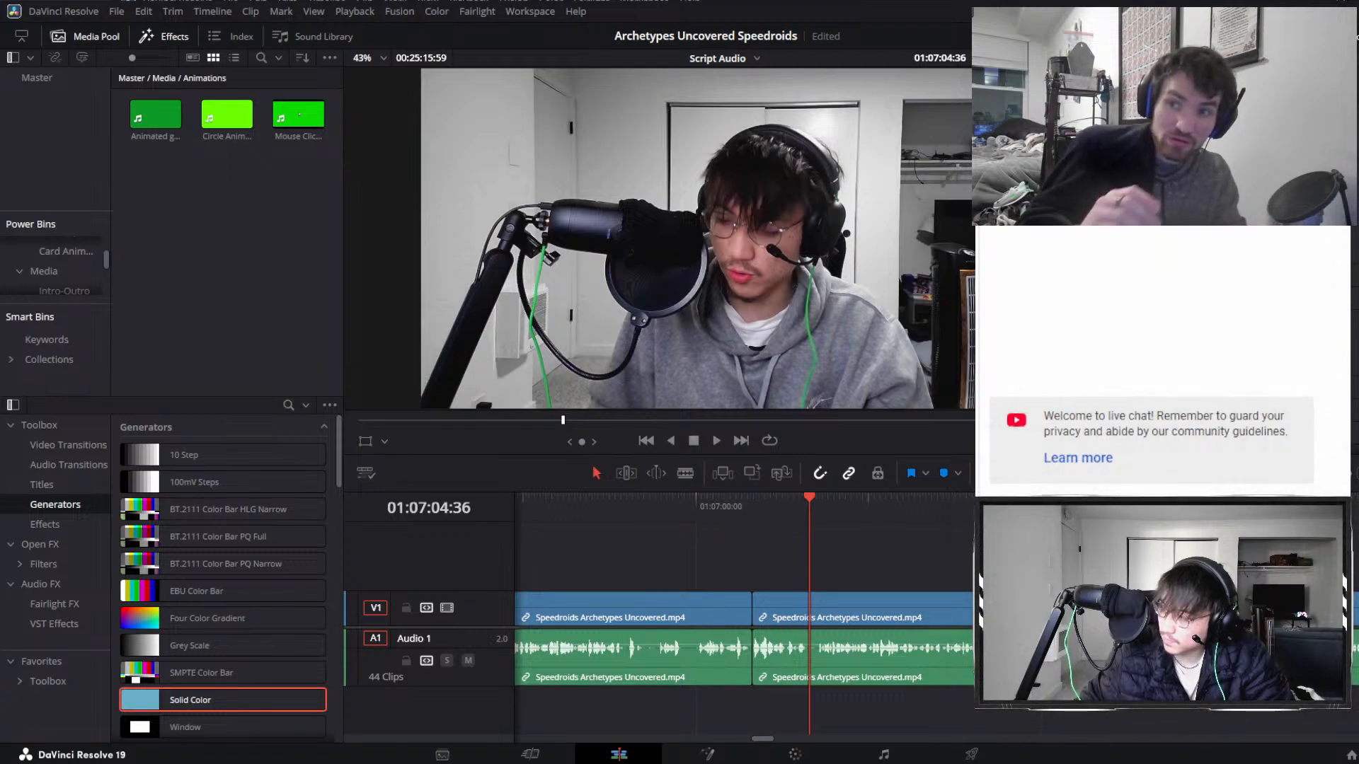
key(space)
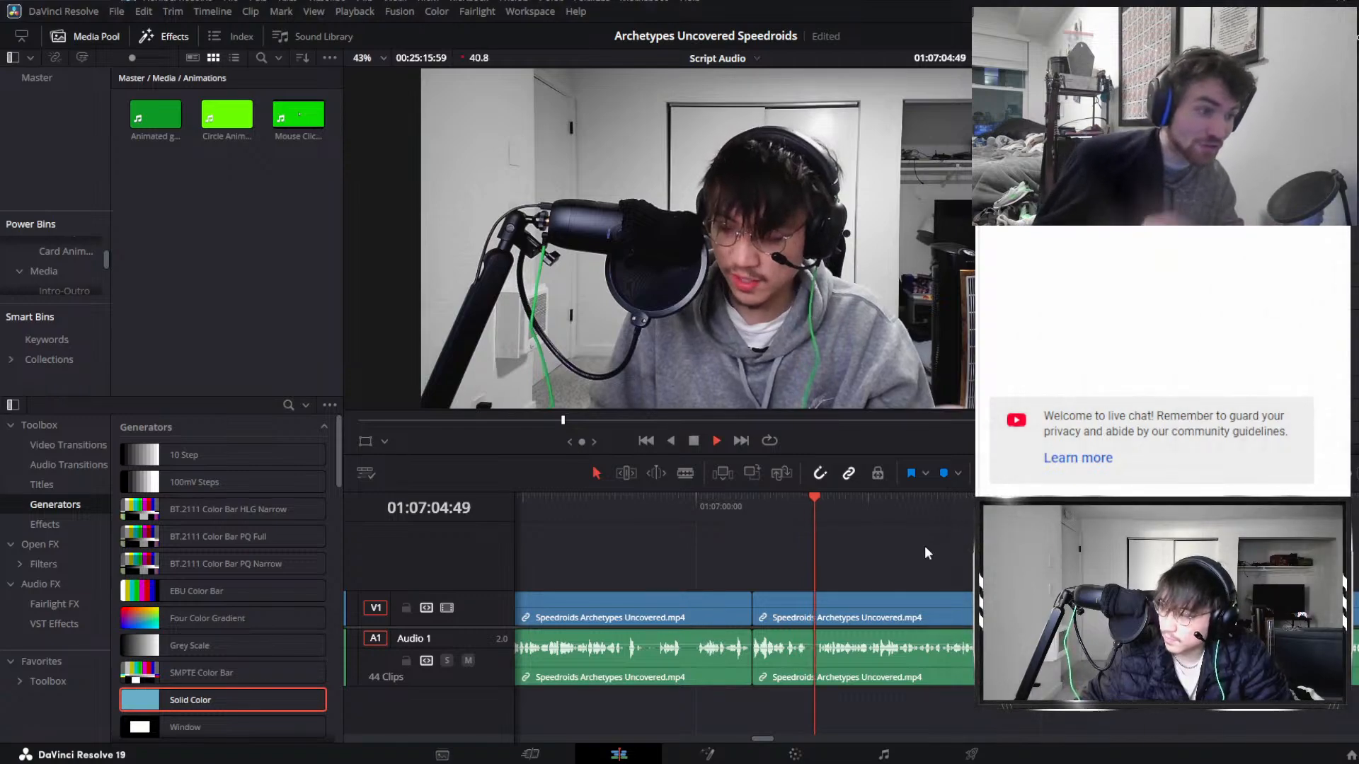
key(space)
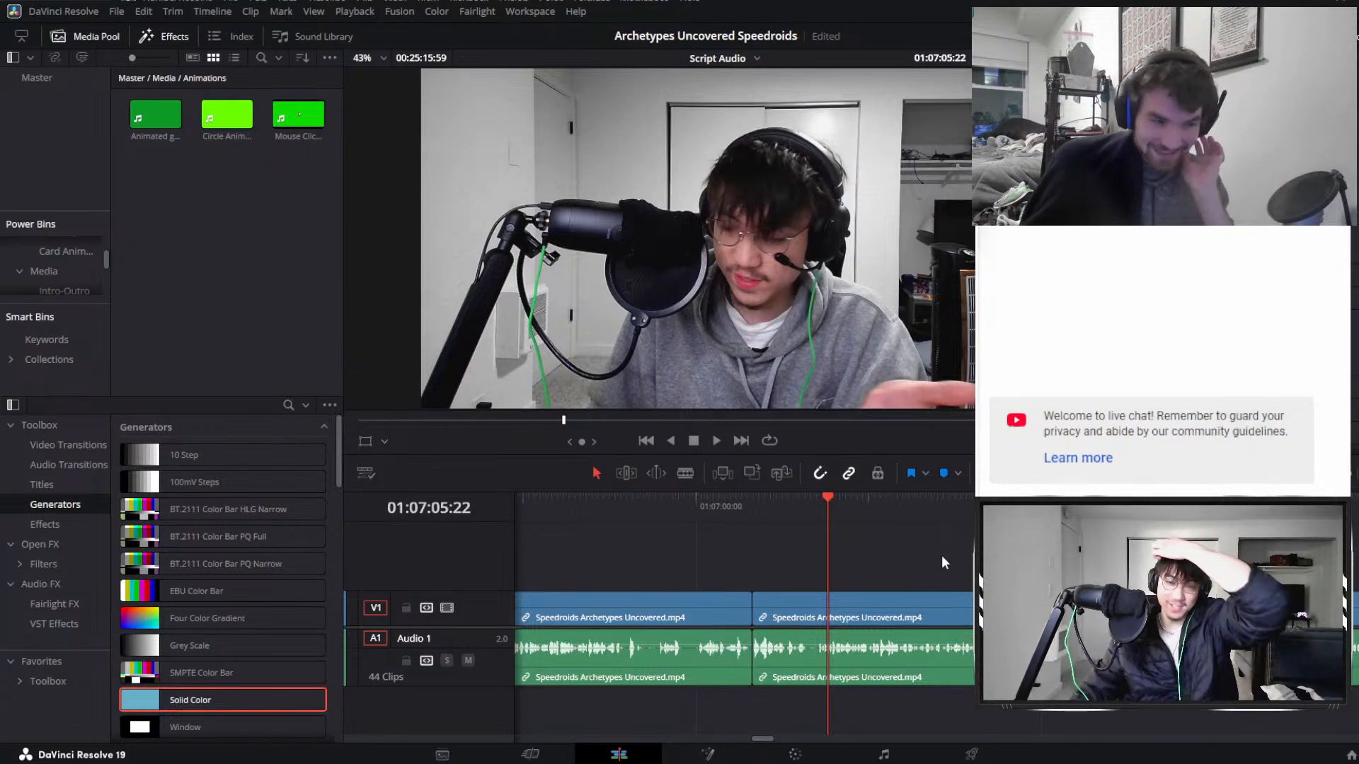
Play back the recording from the join near 01:07:02 to about 01:07:18:54.
click(752, 507)
key(space)
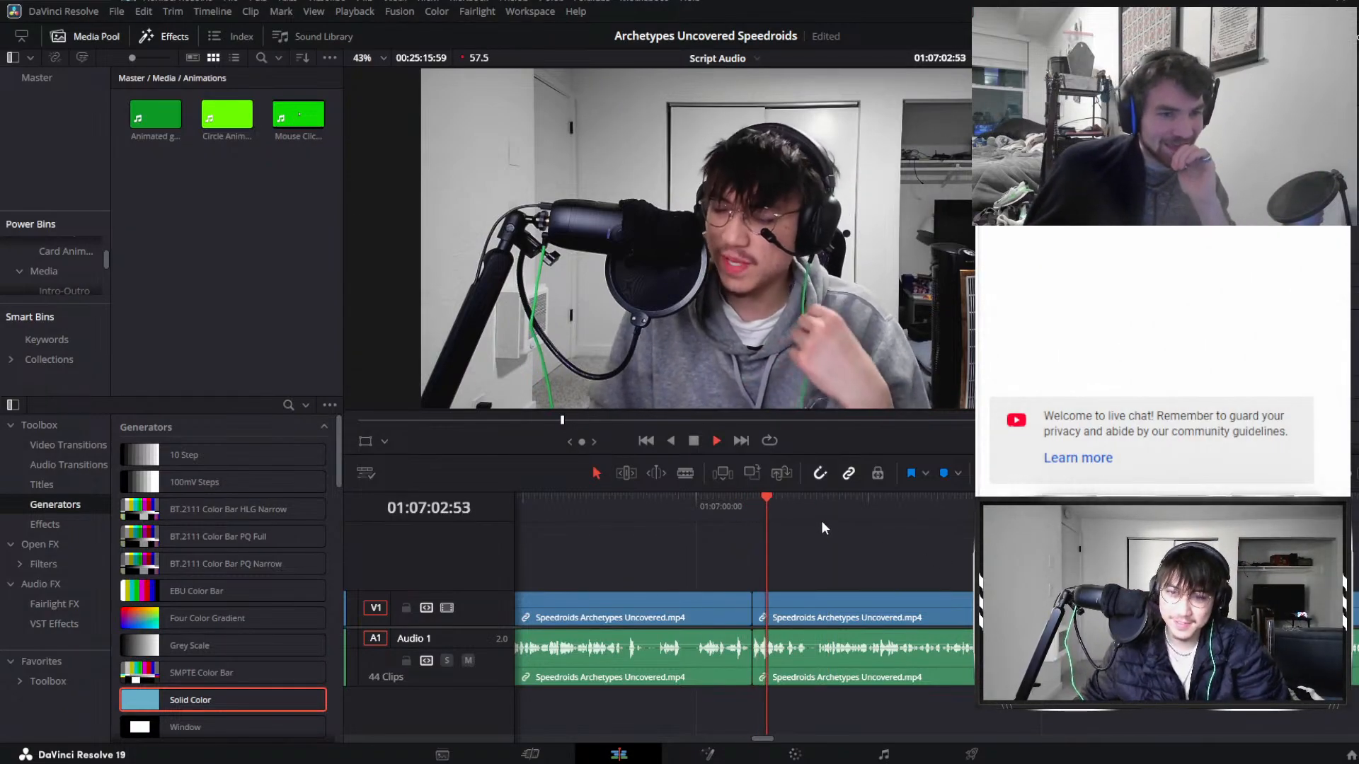
scroll(819, 523, right, 1)
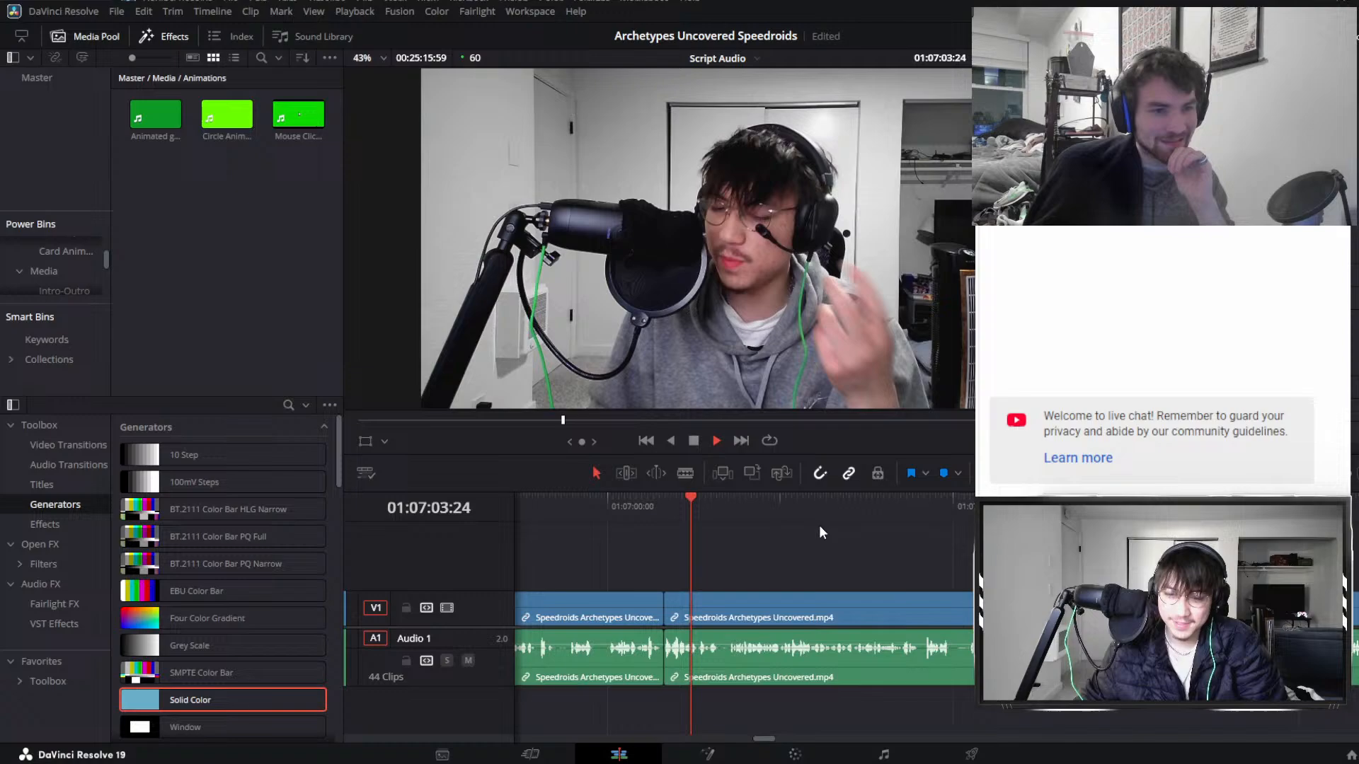
click(780, 601)
key(ctrl+=)
scroll(868, 555, down, 4)
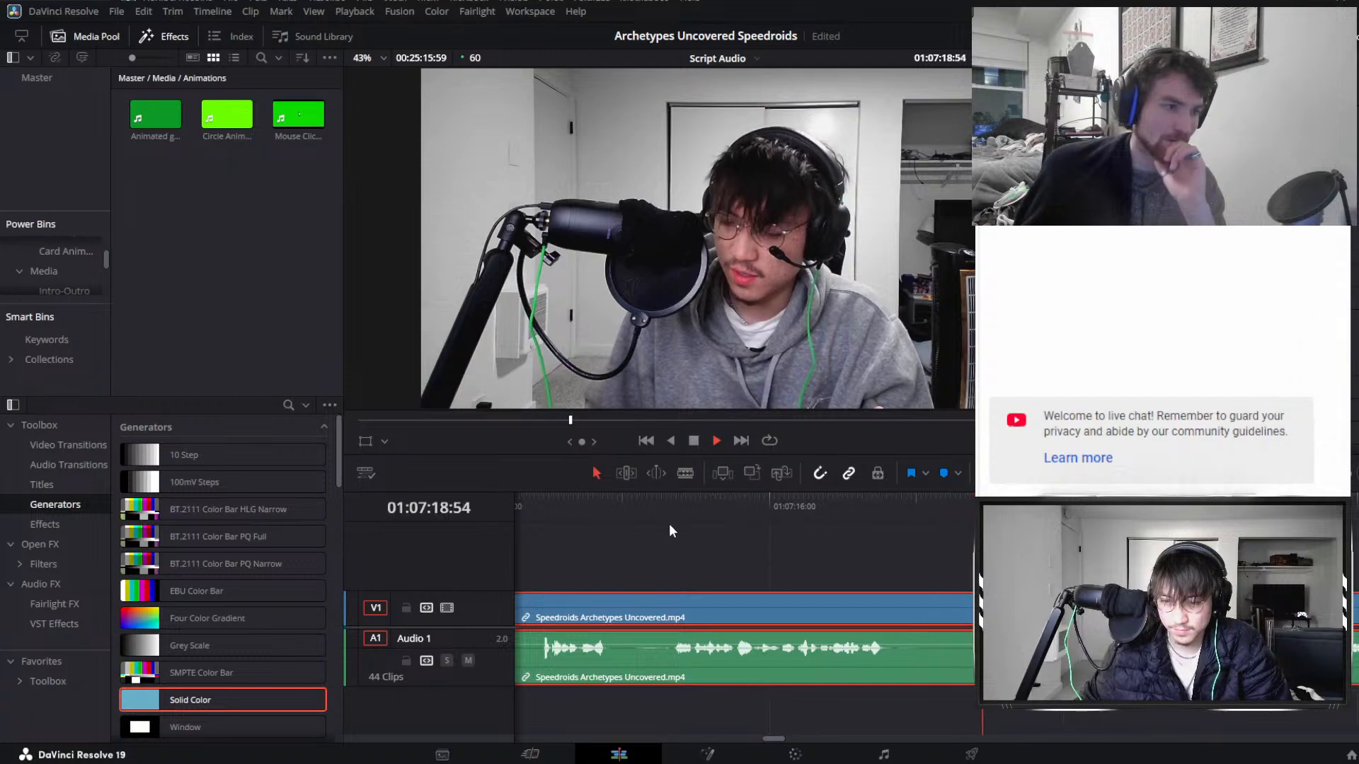
Split the clip at about 01:07:14 and 01:07:19, and ripple-delete the piece between the two cuts.
drag(662, 508, 616, 512)
key(ctrl+b)
click(892, 504)
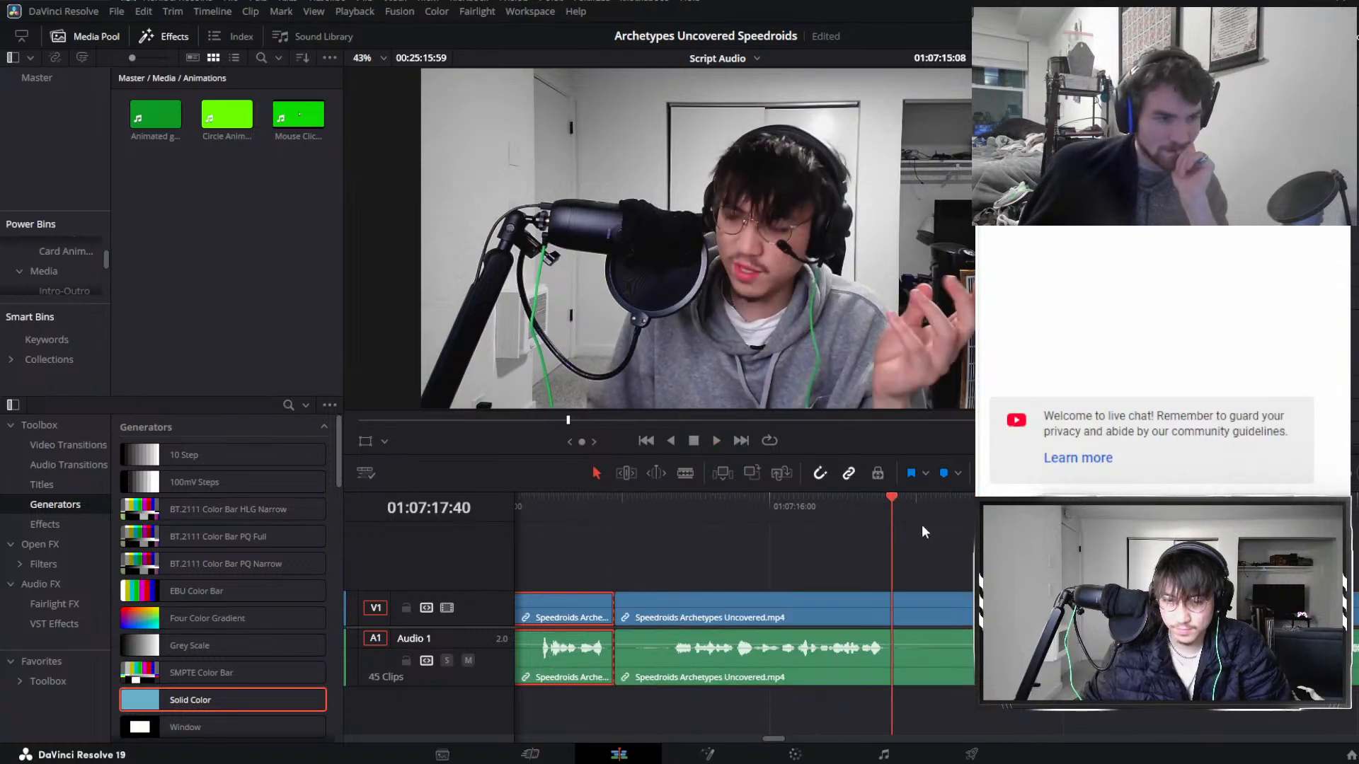
key(ctrl+b)
drag(1010, 504, 1016, 504)
click(894, 624)
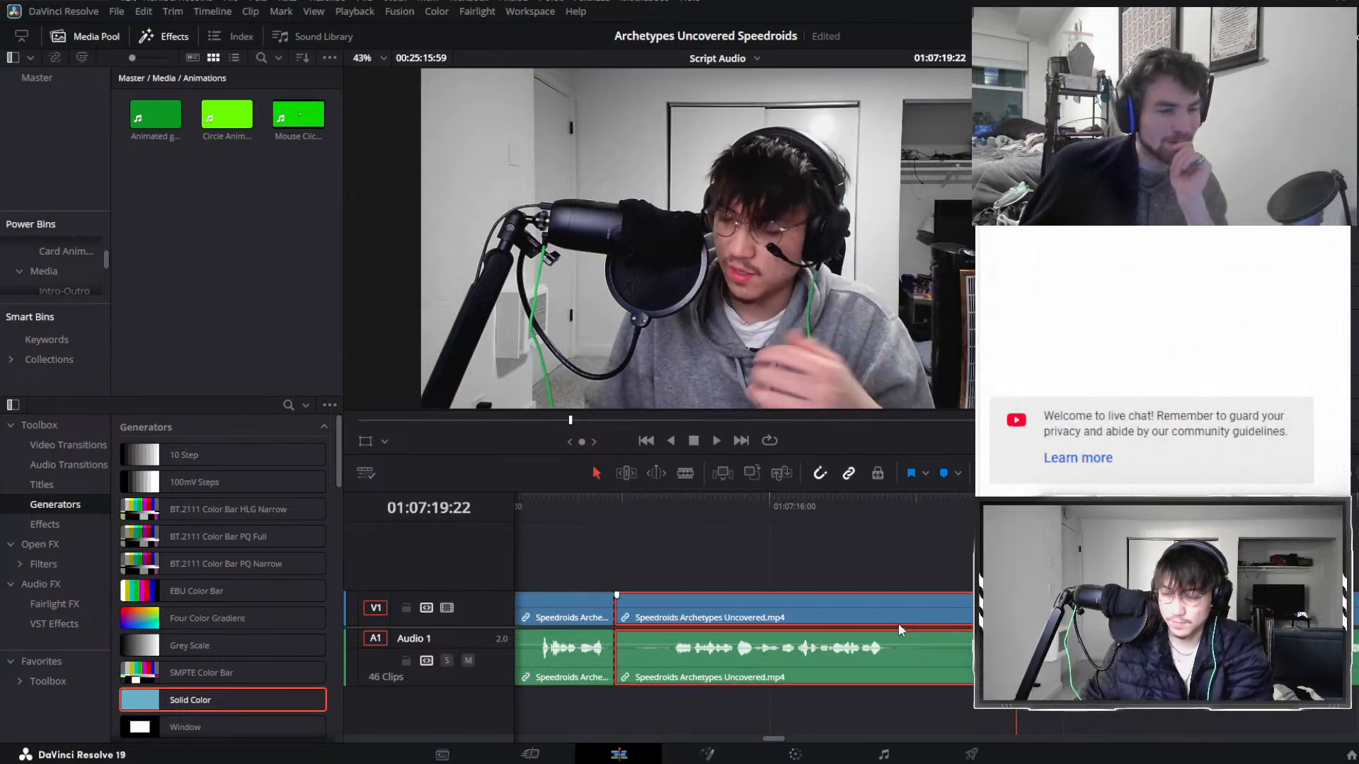
key(Delete)
Play back from just before the join near 01:07:14 to 01:07:21:12.
click(575, 509)
key(space)
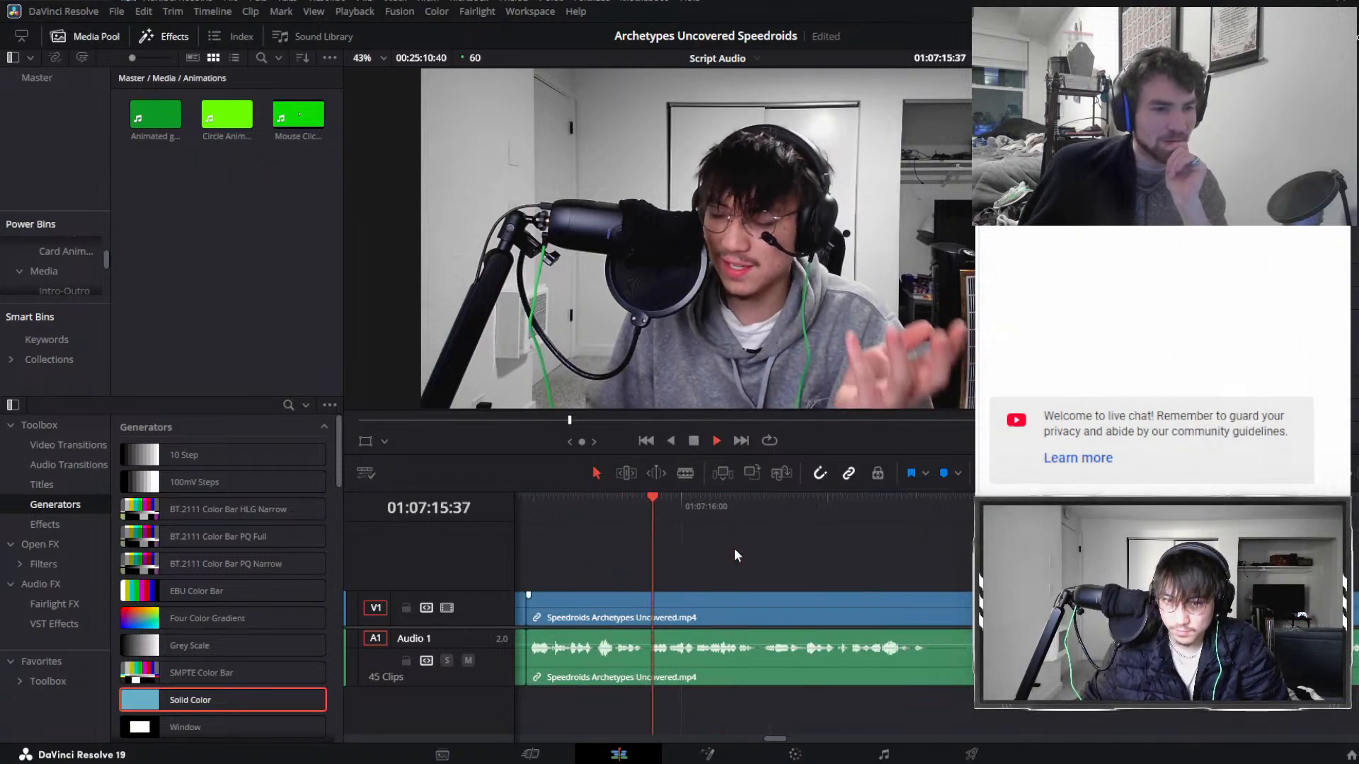
click(831, 592)
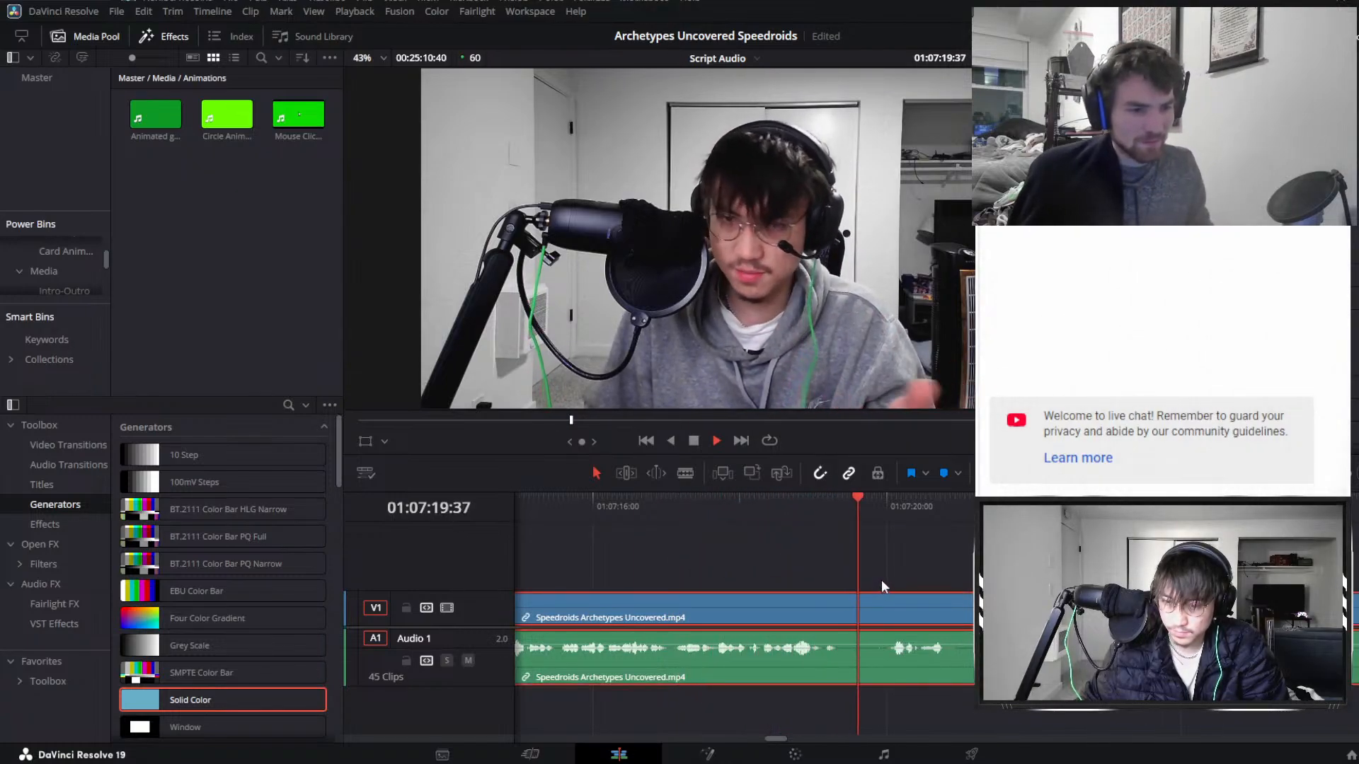
key(space)
Go back and play short stretches from about 01:06:55 and from about 01:07:02 to 01:07:03:28.
scroll(858, 559, down, 3)
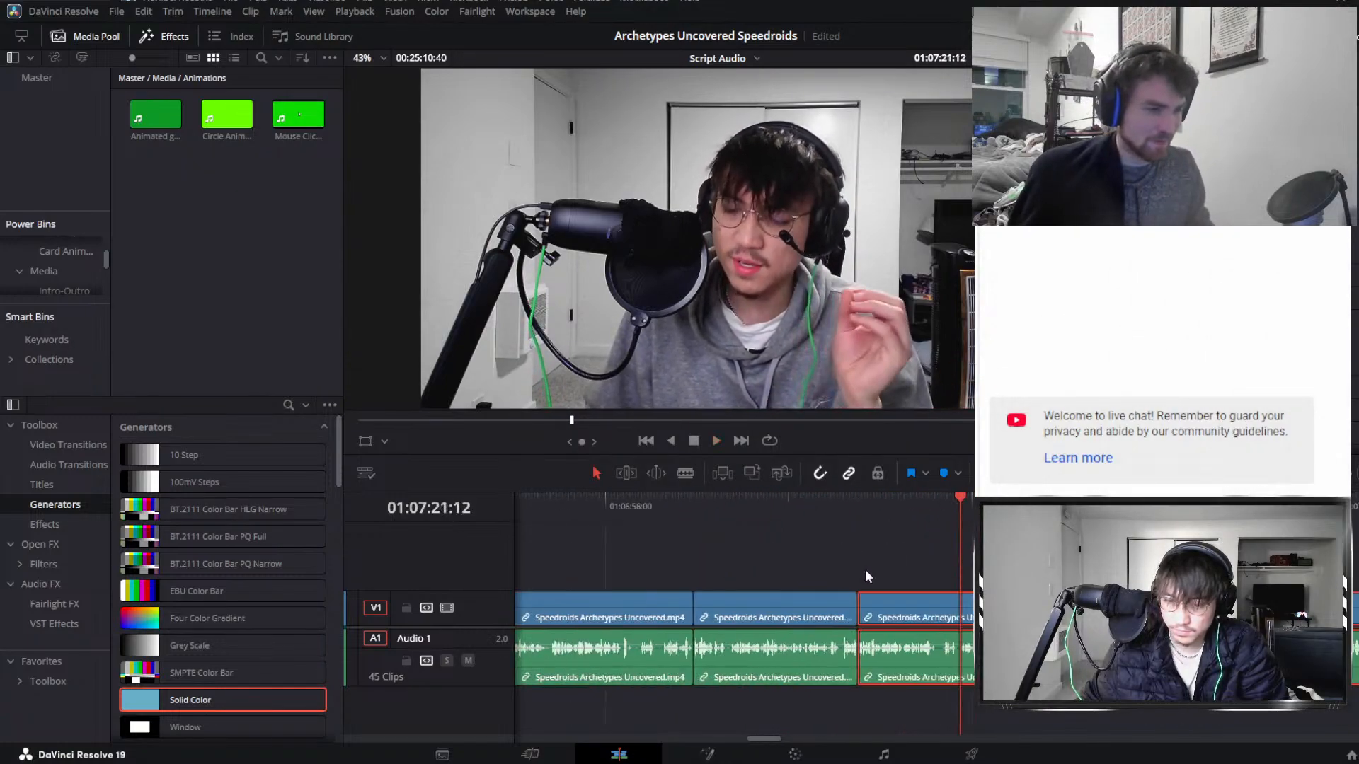
scroll(822, 564, down, 3)
click(838, 511)
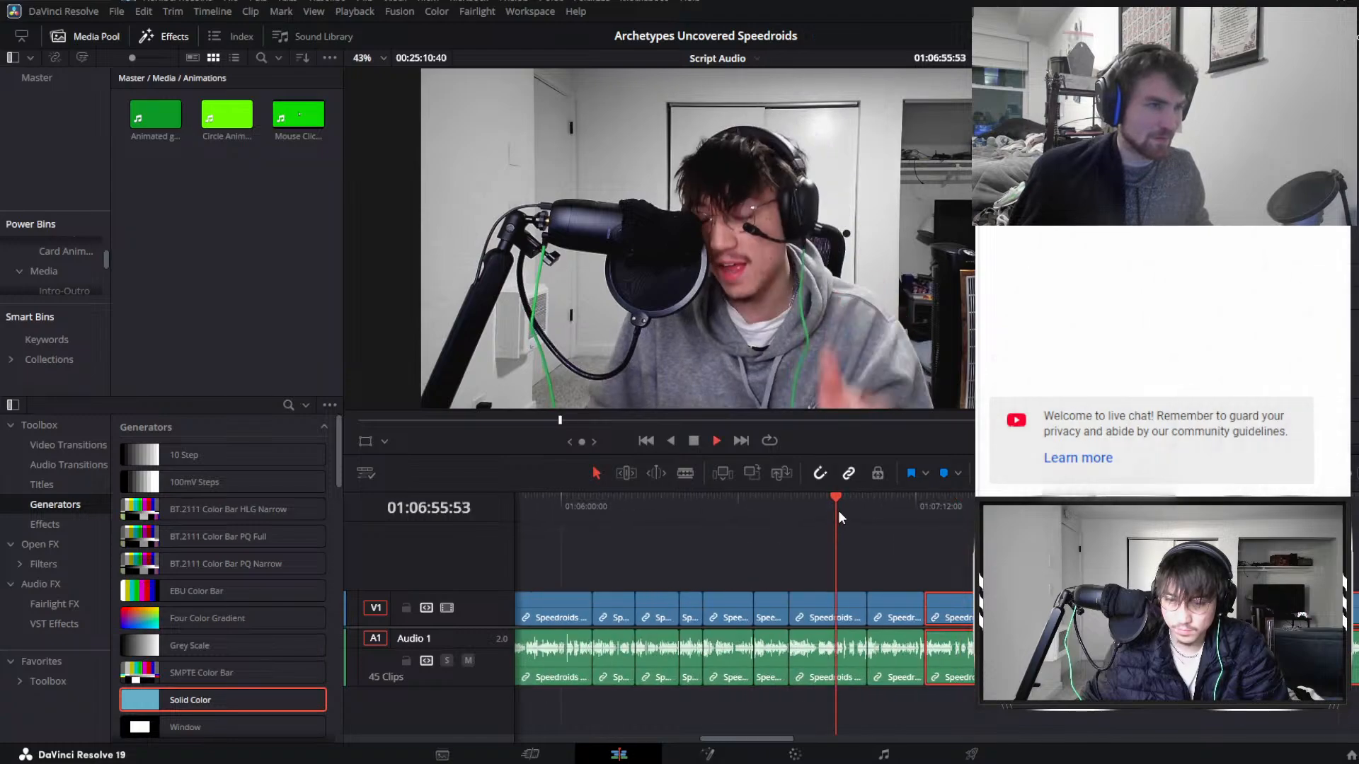
key(space)
click(868, 507)
scroll(927, 531, up, 2)
key(space)
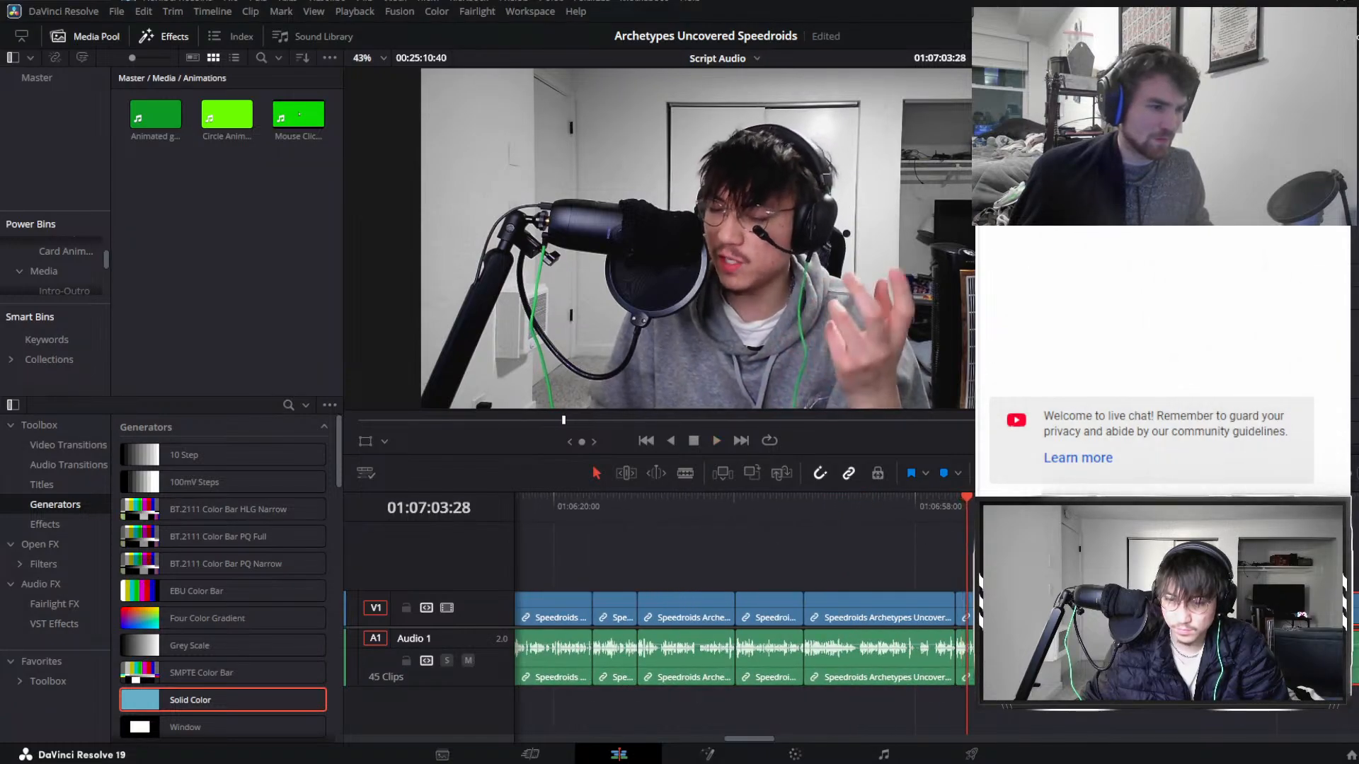
Add a marker at 01:07:02:49 on the clip that starts near 01:07:02.
scroll(931, 534, up, 1)
click(940, 508)
scroll(941, 538, up, 1)
click(955, 613)
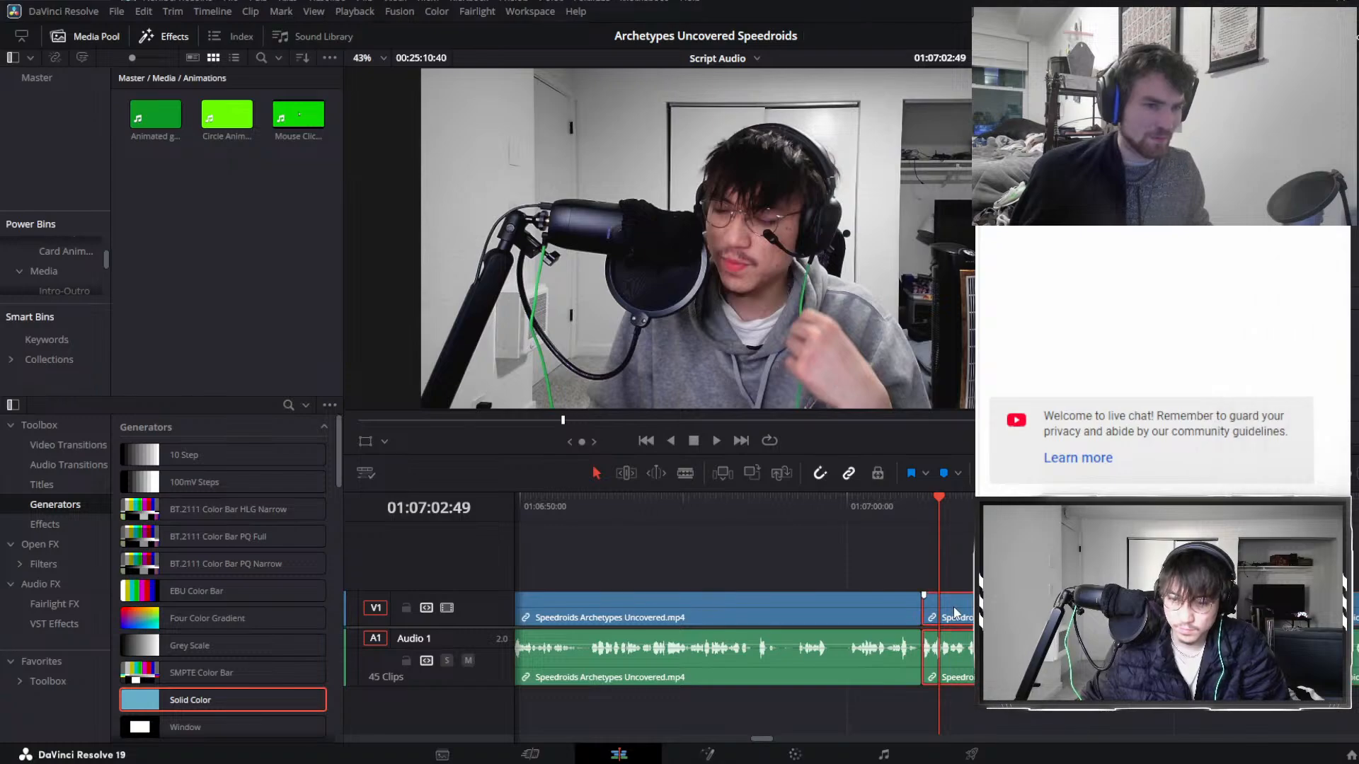
key(m)
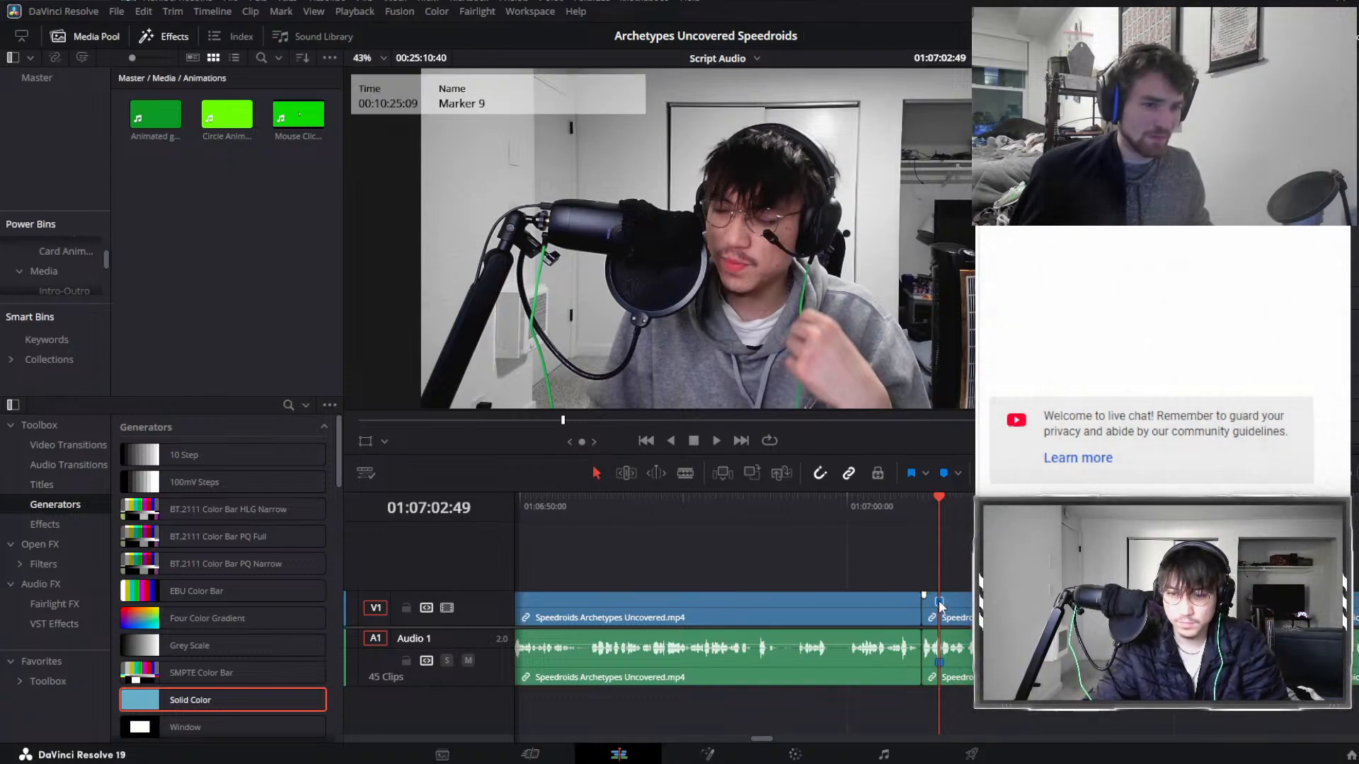
Play on from the 01:07:02:49 marker, and play back from the join near 01:07:14 to 01:07:20:47.
key(space)
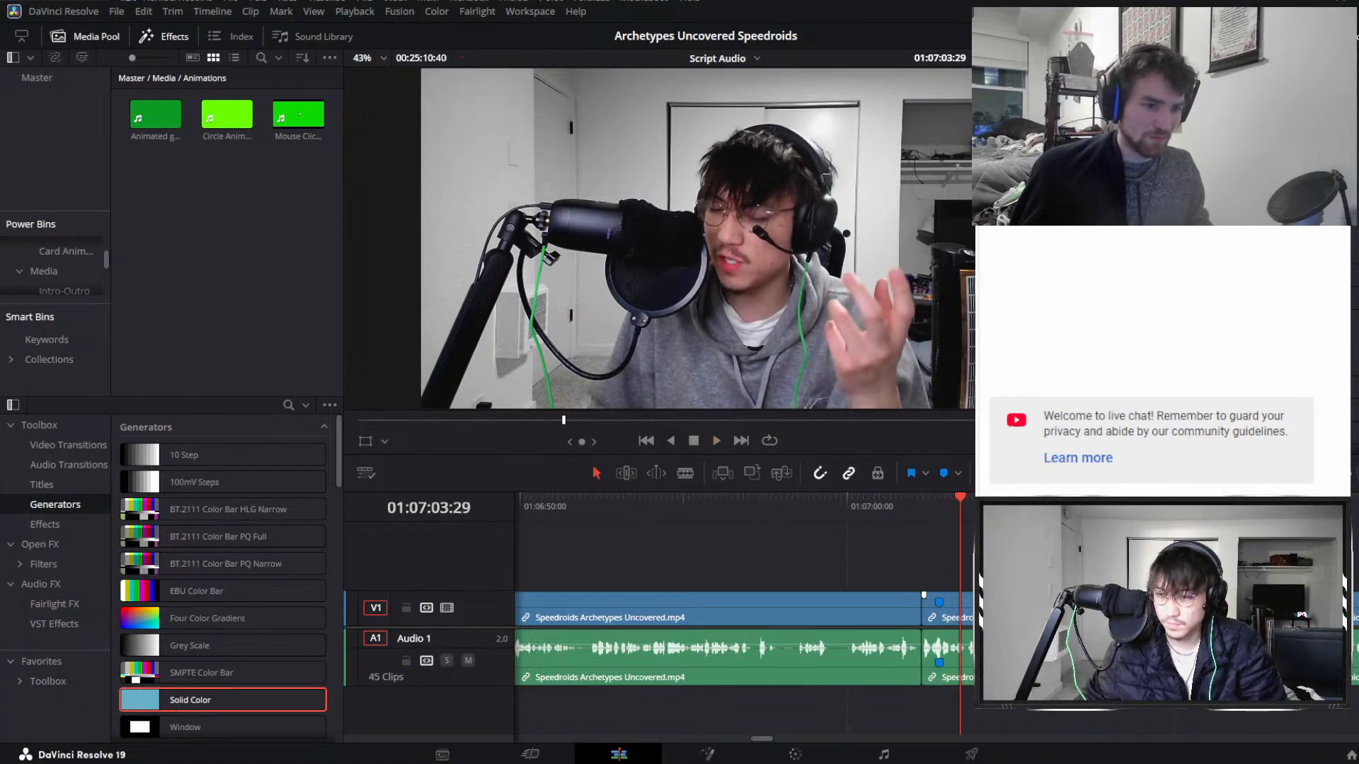
scroll(889, 518, right, 3)
click(863, 510)
key(space)
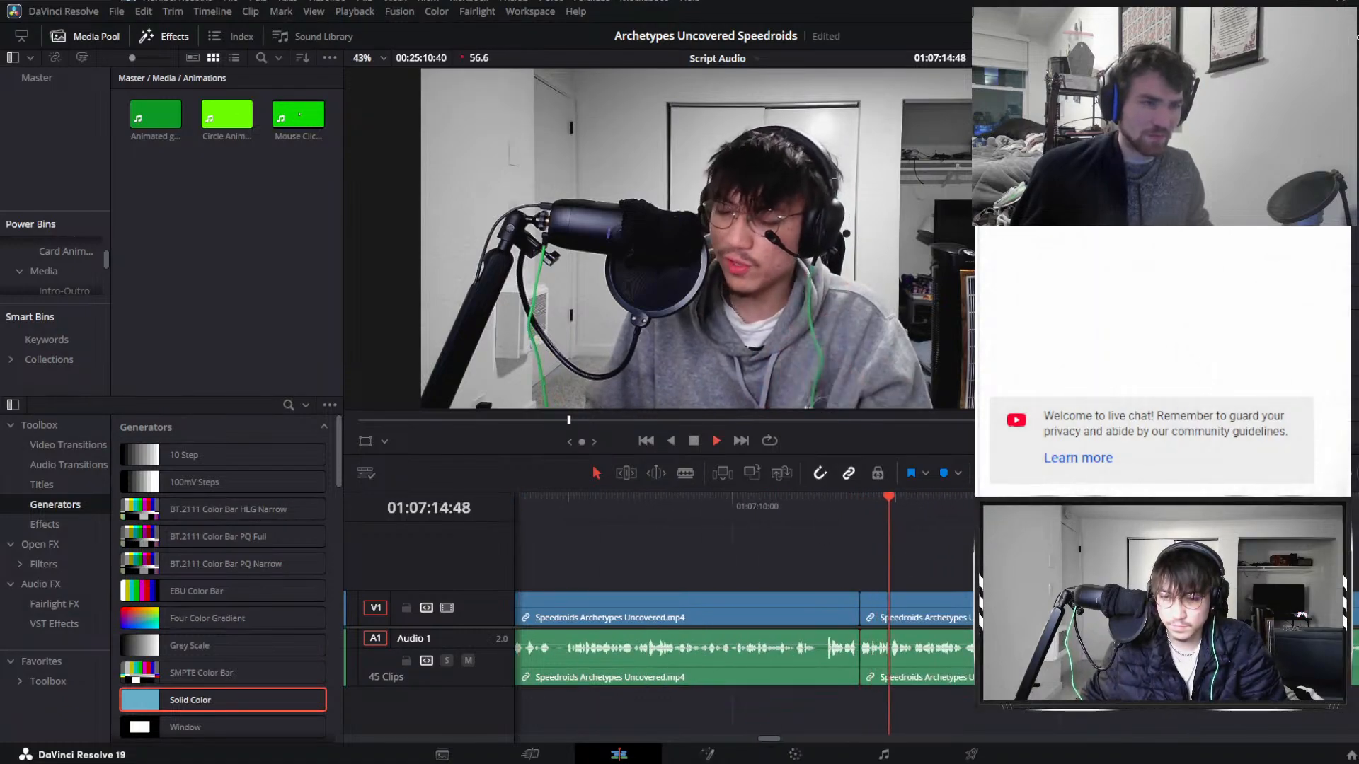
key(ctrl+minus)
scroll(821, 600, right, 3)
click(821, 600)
key(ctrl+equal)
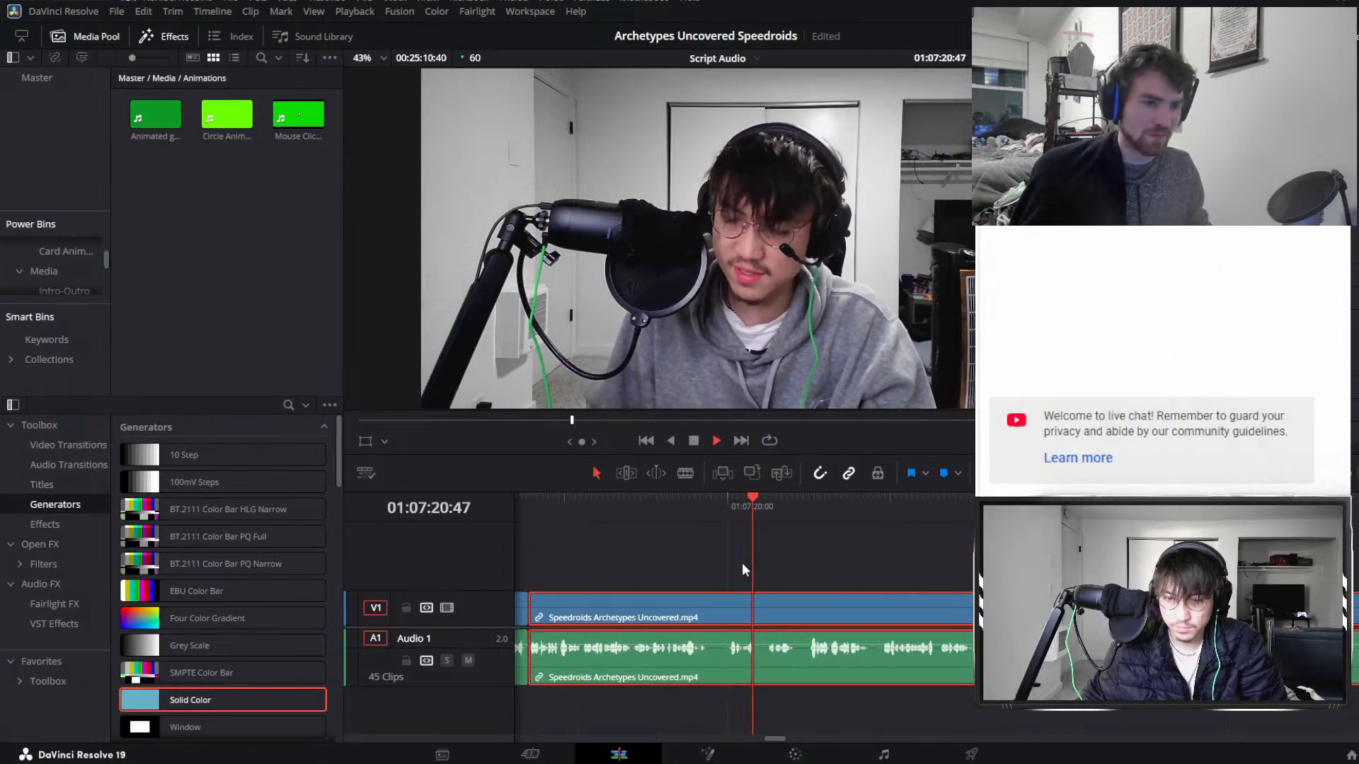
Split the clip at 01:07:19:26 and 01:07:22:26, ripple-delete the piece between, and save the project.
click(707, 511)
key(ctrl+b)
click(806, 510)
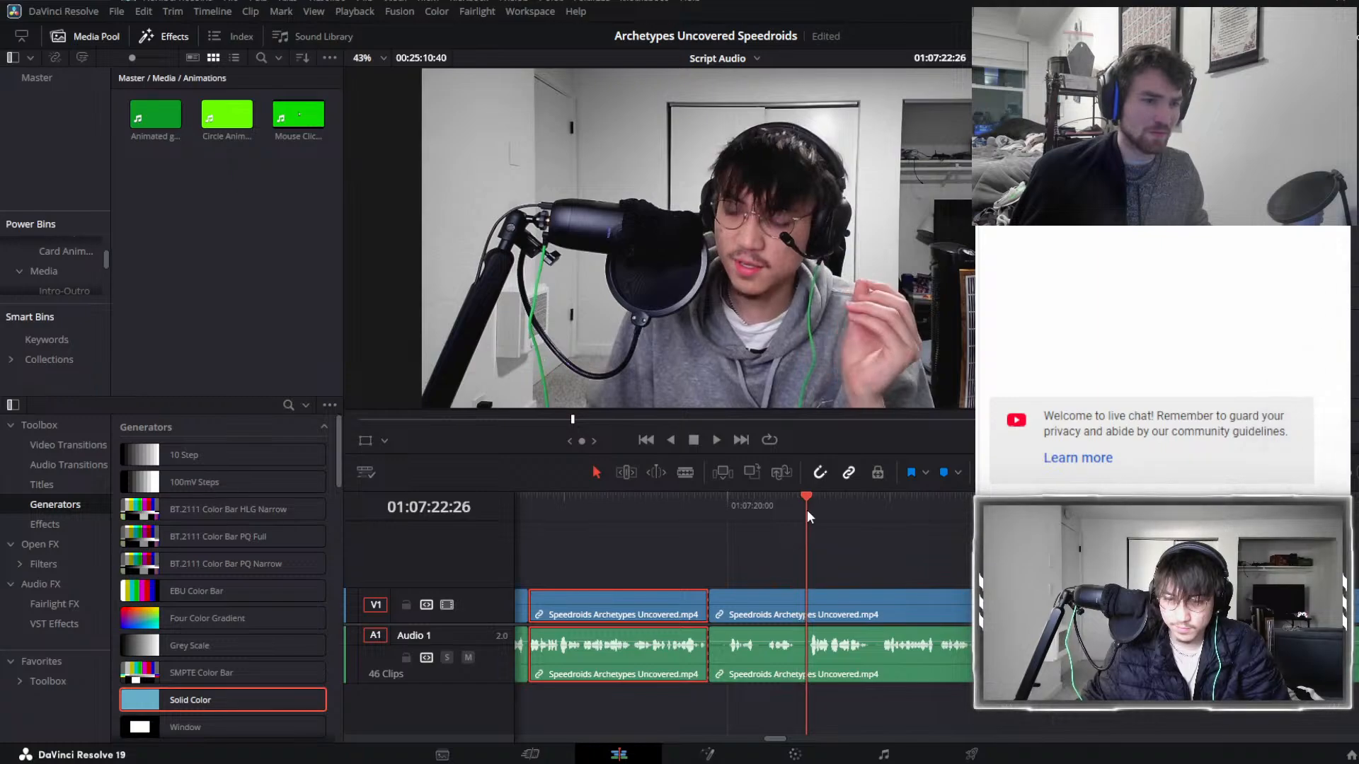
key(ctrl+b)
click(755, 592)
key(Delete)
click(702, 503)
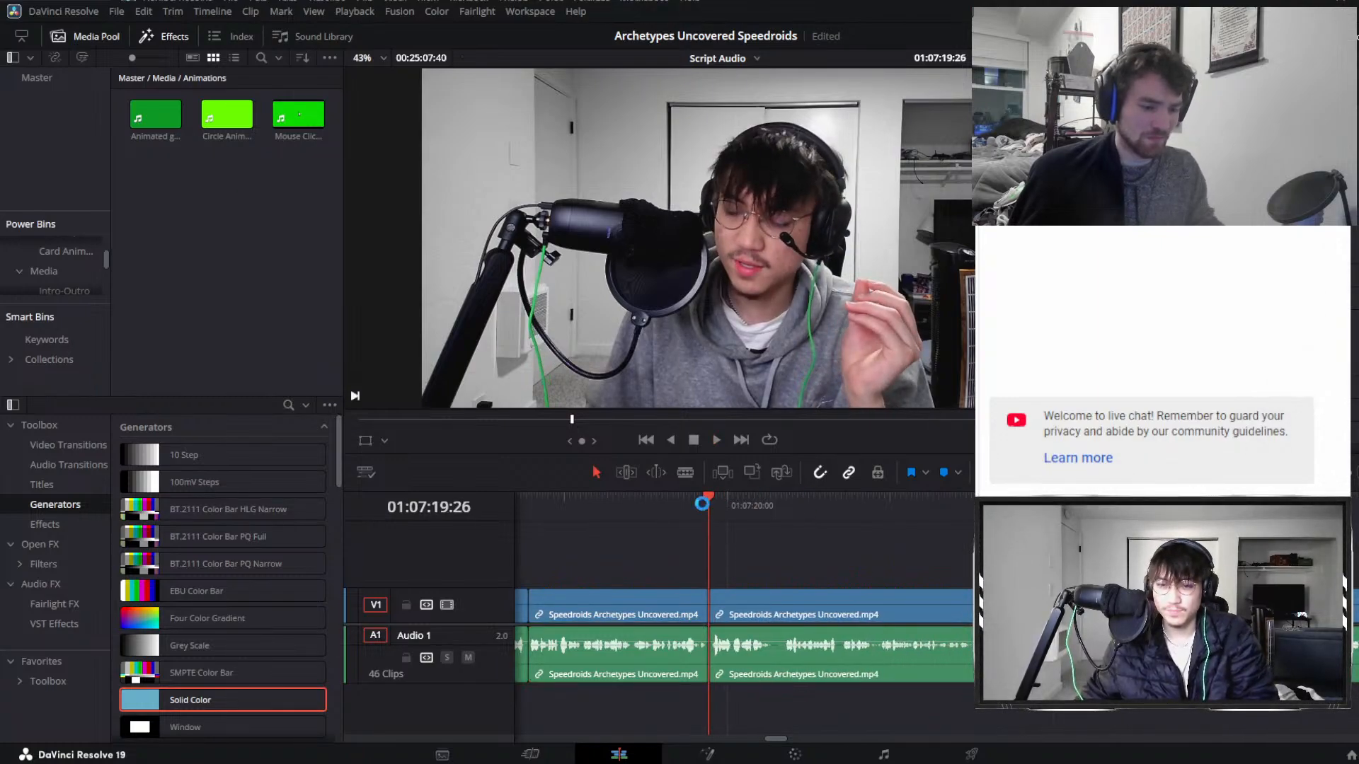
key(ctrl+s)
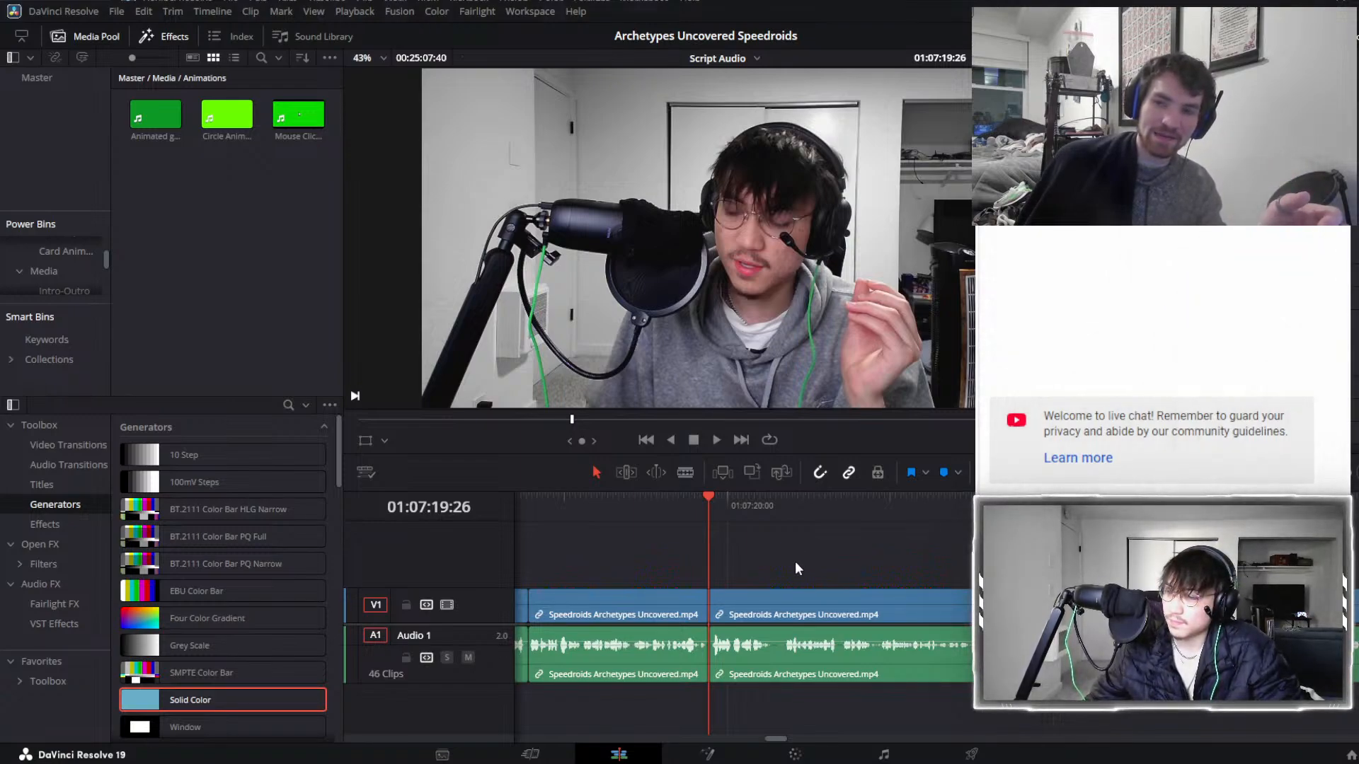
Play back from the join at 01:07:19:26 to 01:07:21:16.
scroll(794, 566, down, 5)
scroll(953, 579, up, 3)
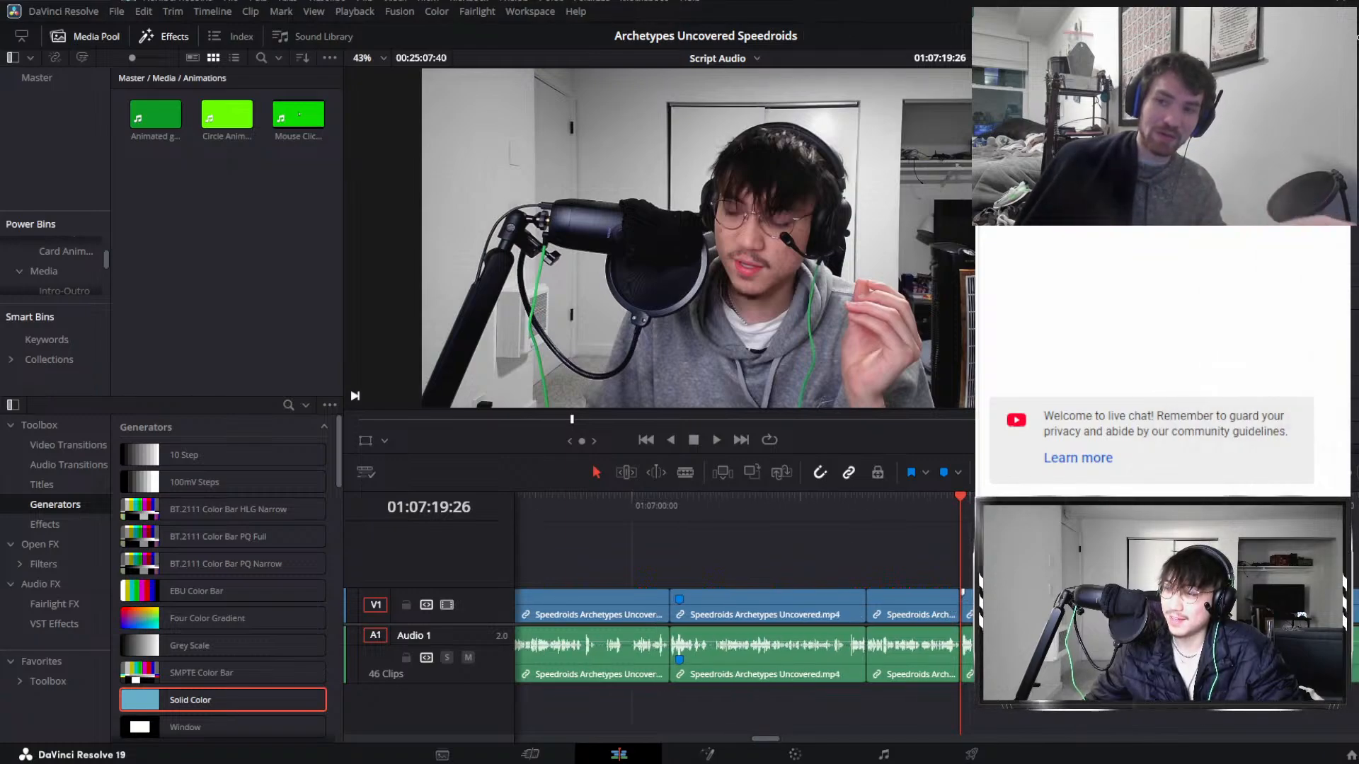
scroll(743, 637, down, 1)
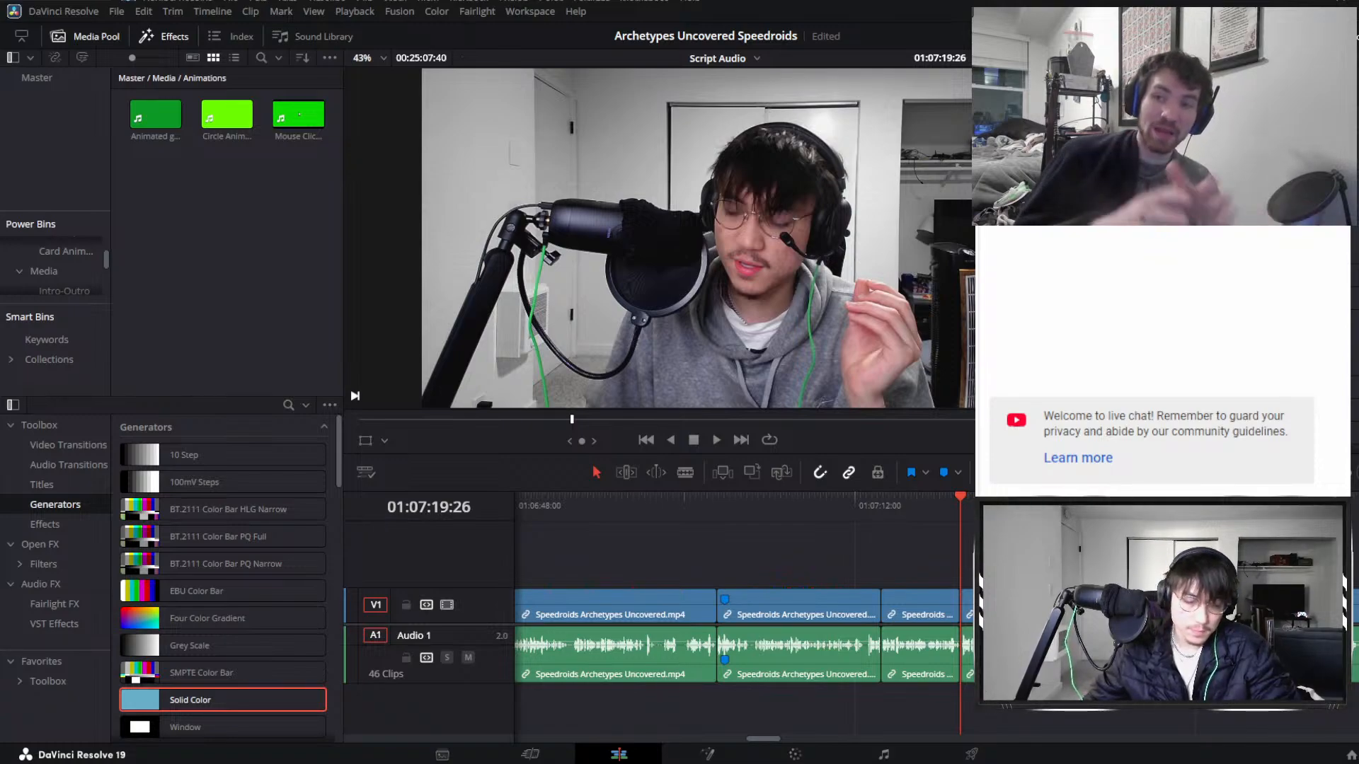
scroll(928, 572, up, 1)
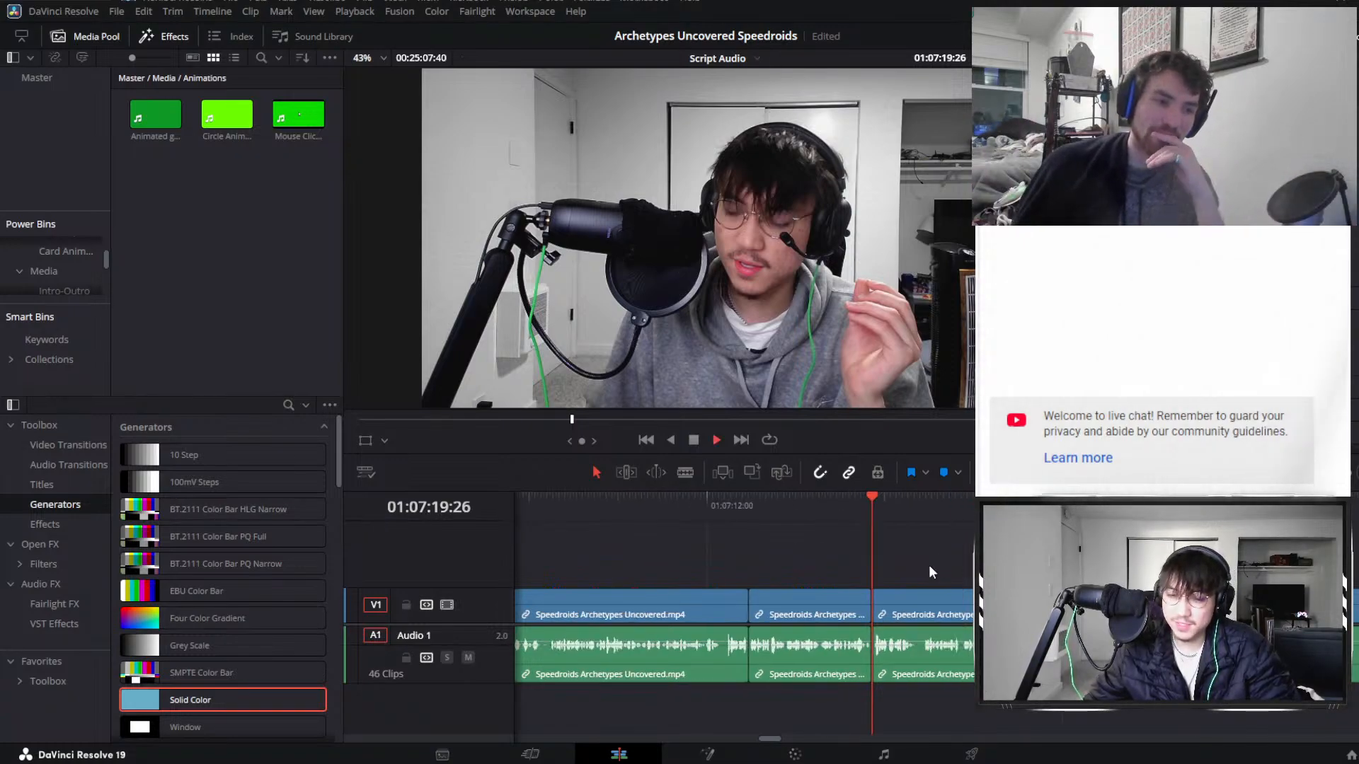
scroll(941, 563, right, 3)
click(630, 597)
key(space)
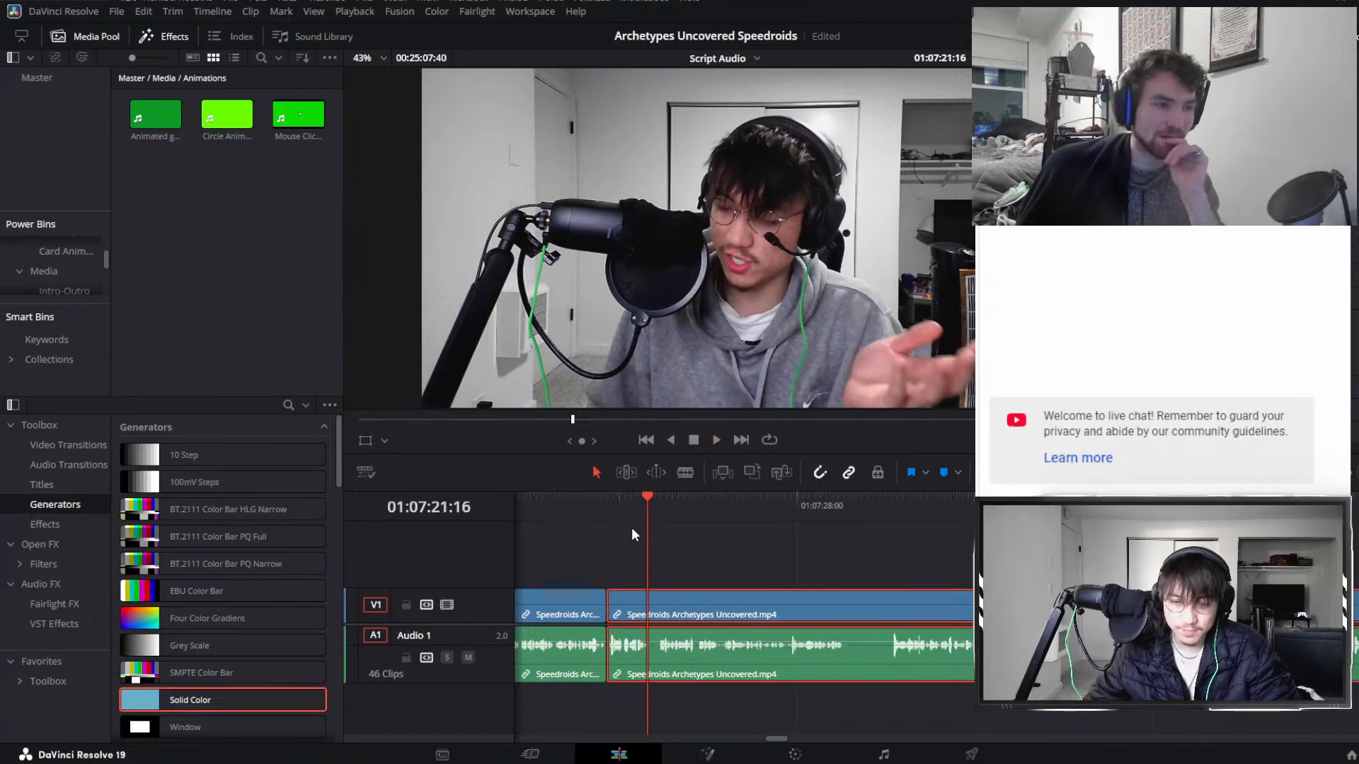
Add a marker at 01:07:20:15 on the clip that starts at 01:07:19:26.
click(627, 512)
key(space)
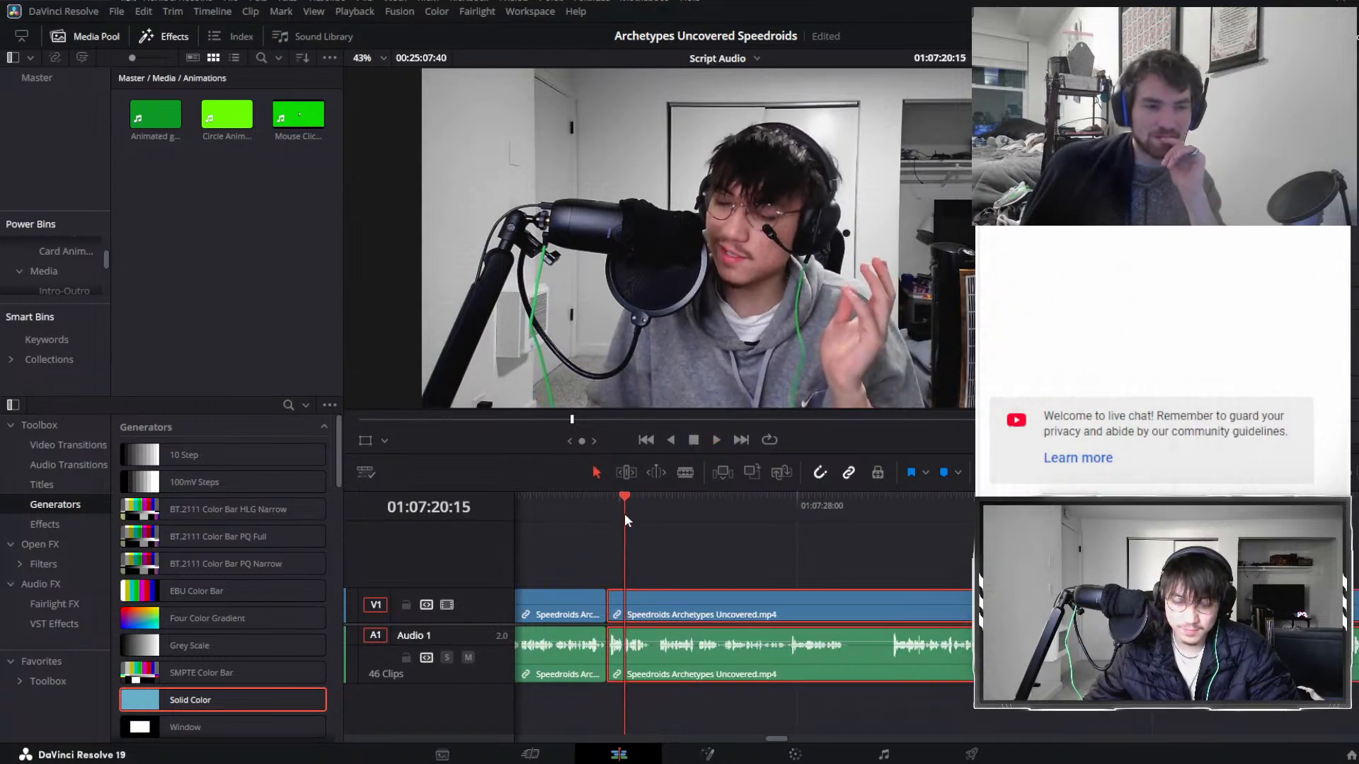
key(m)
click(627, 600)
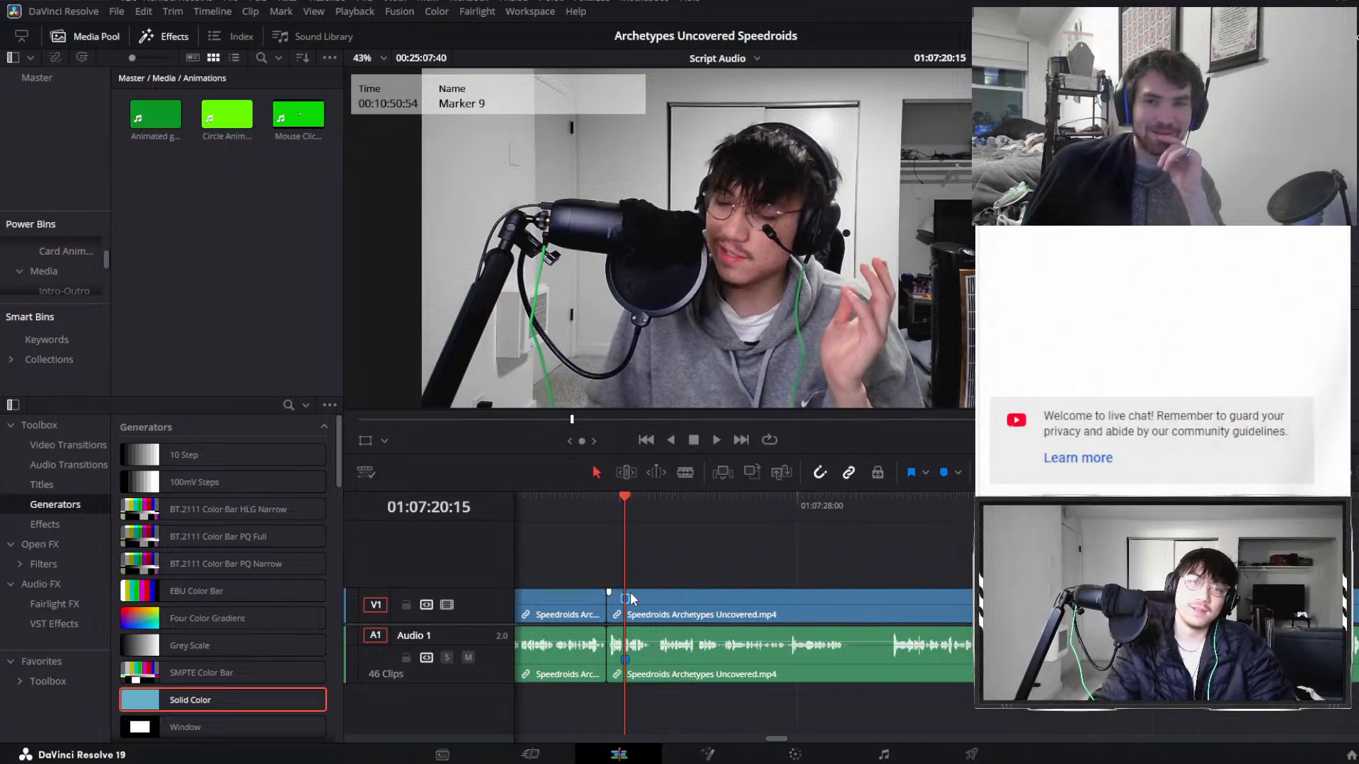
Play on from the 01:07:20:15 marker and split the clip in the pause just before 01:07:28.
key(space)
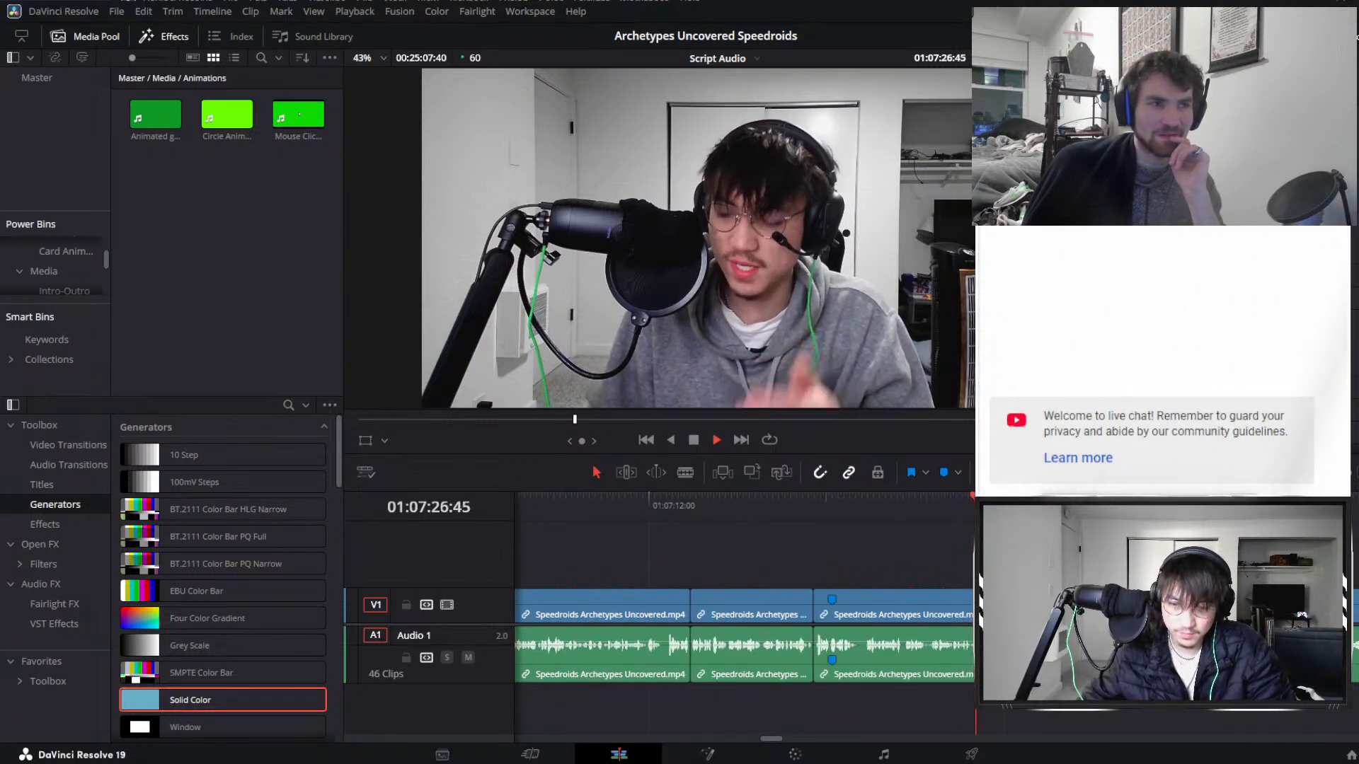
click(891, 612)
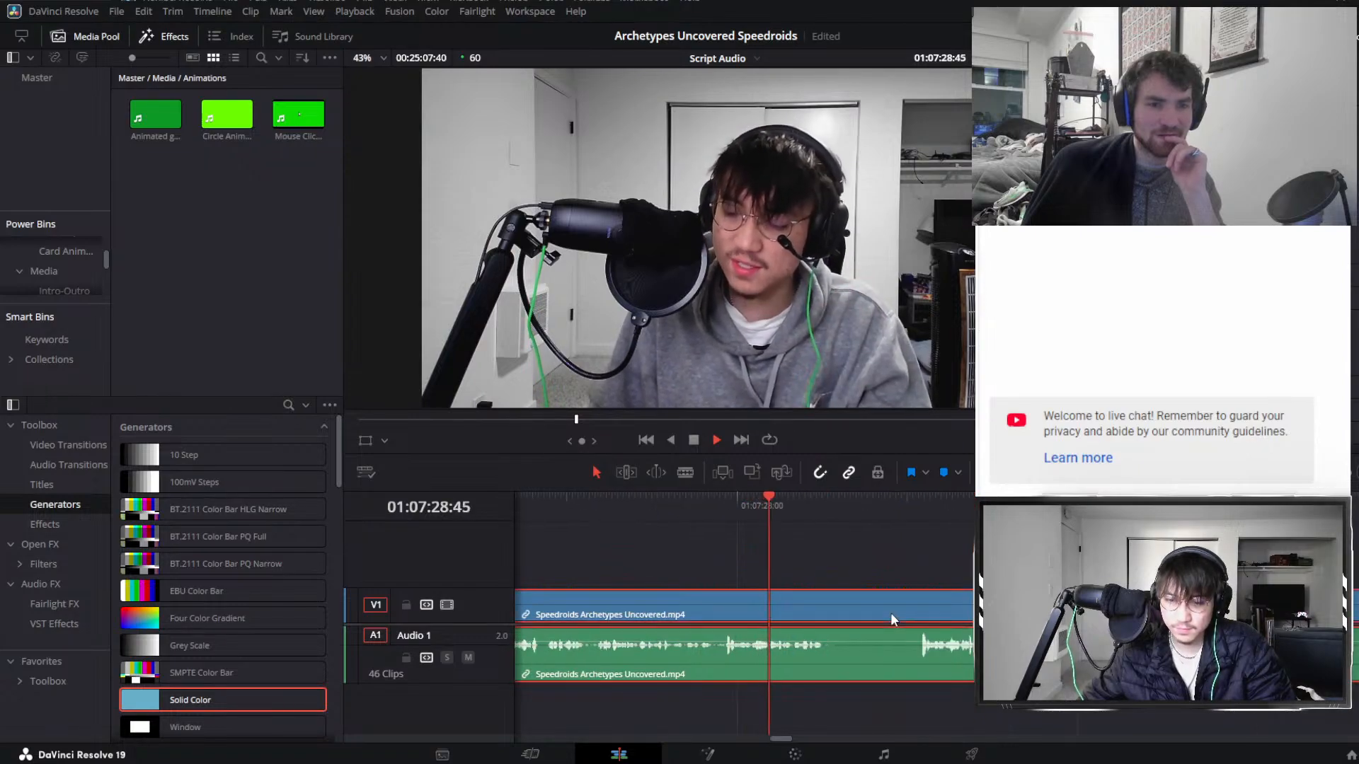
drag(920, 502, 725, 512)
key(ctrl+b)
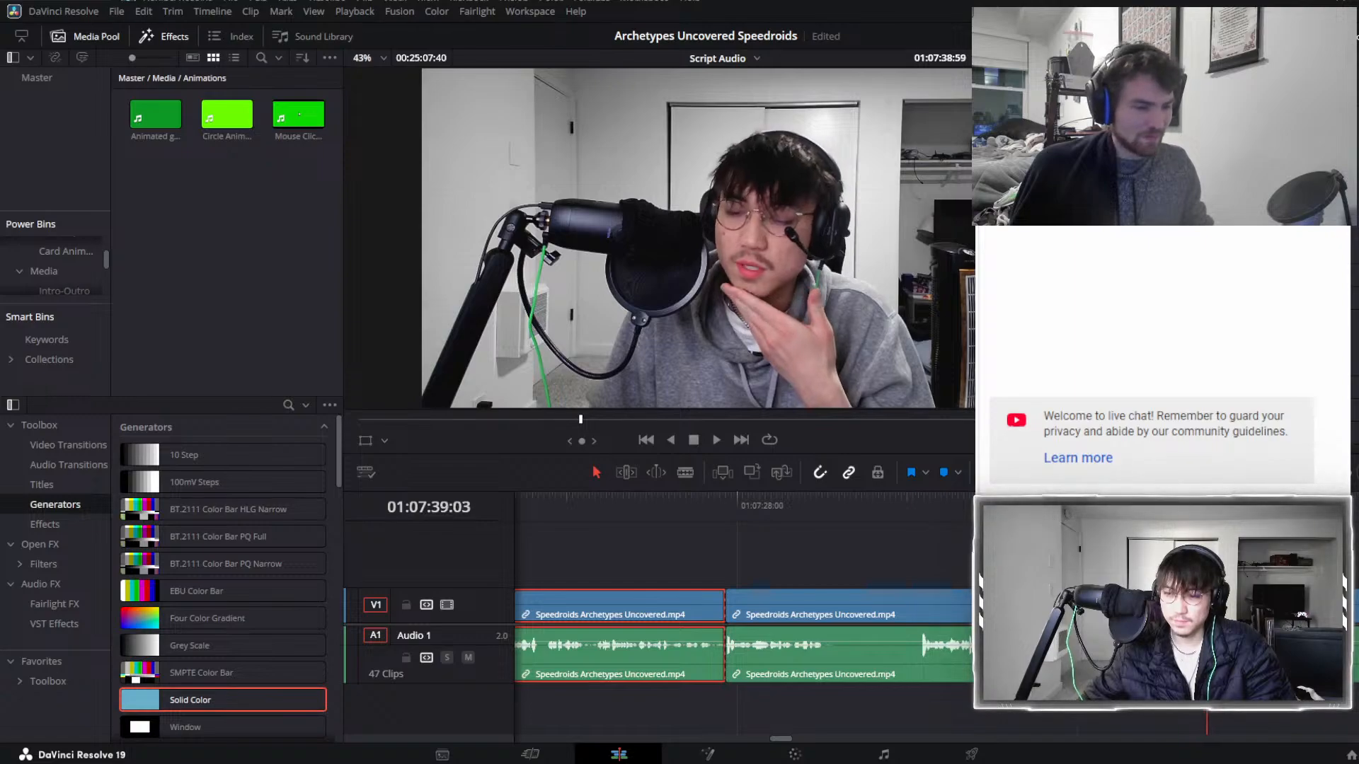
Preview the following takes, split the clip at 01:07:43:22, and ripple-delete the piece back to the cut near 01:07:28.
key(space)
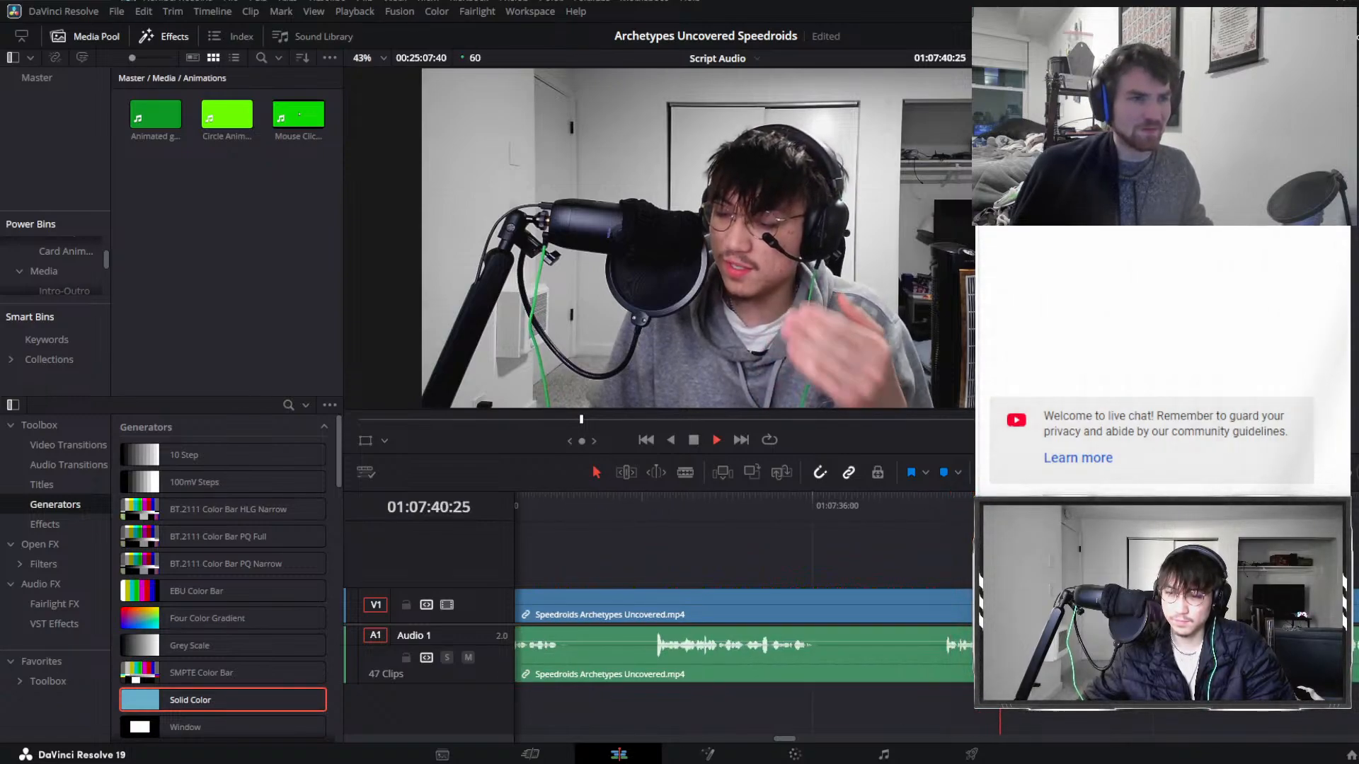
click(1114, 505)
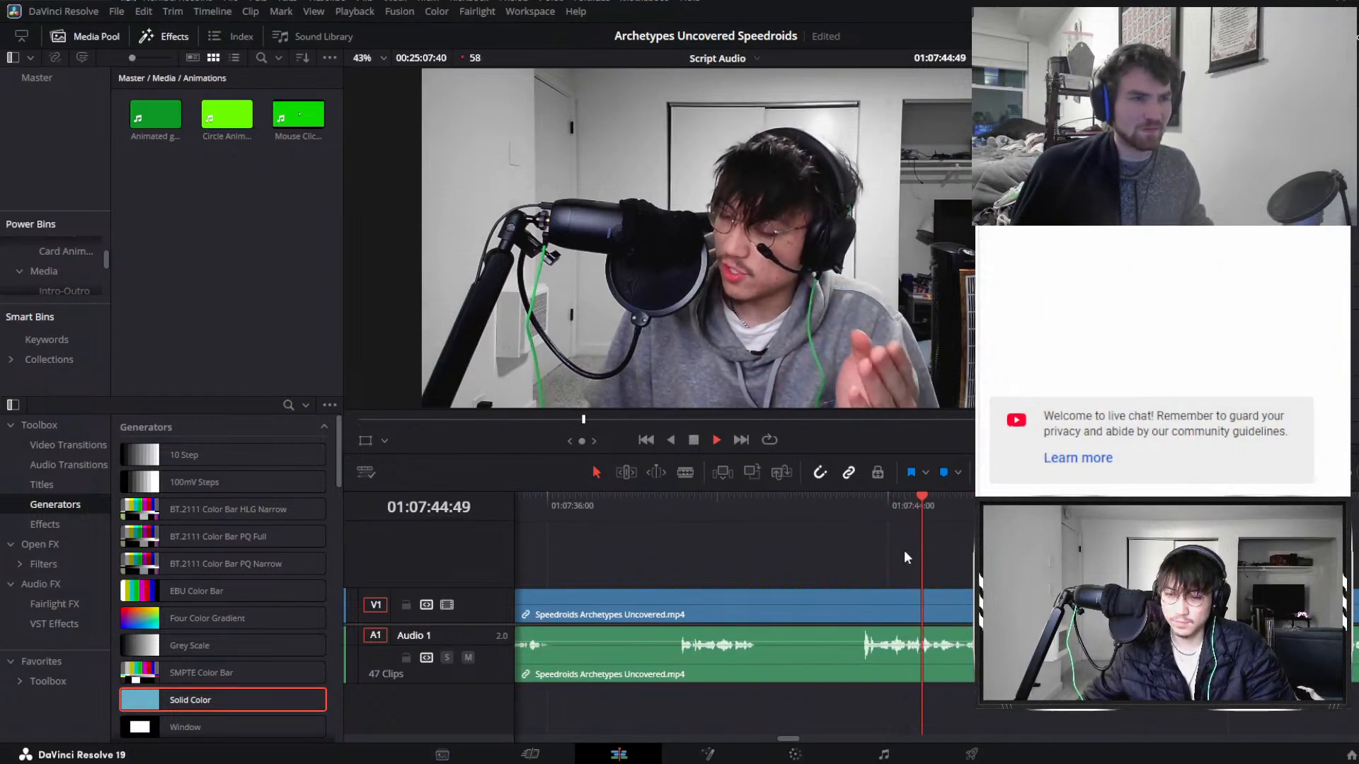
drag(875, 517, 859, 525)
key(ctrl+b)
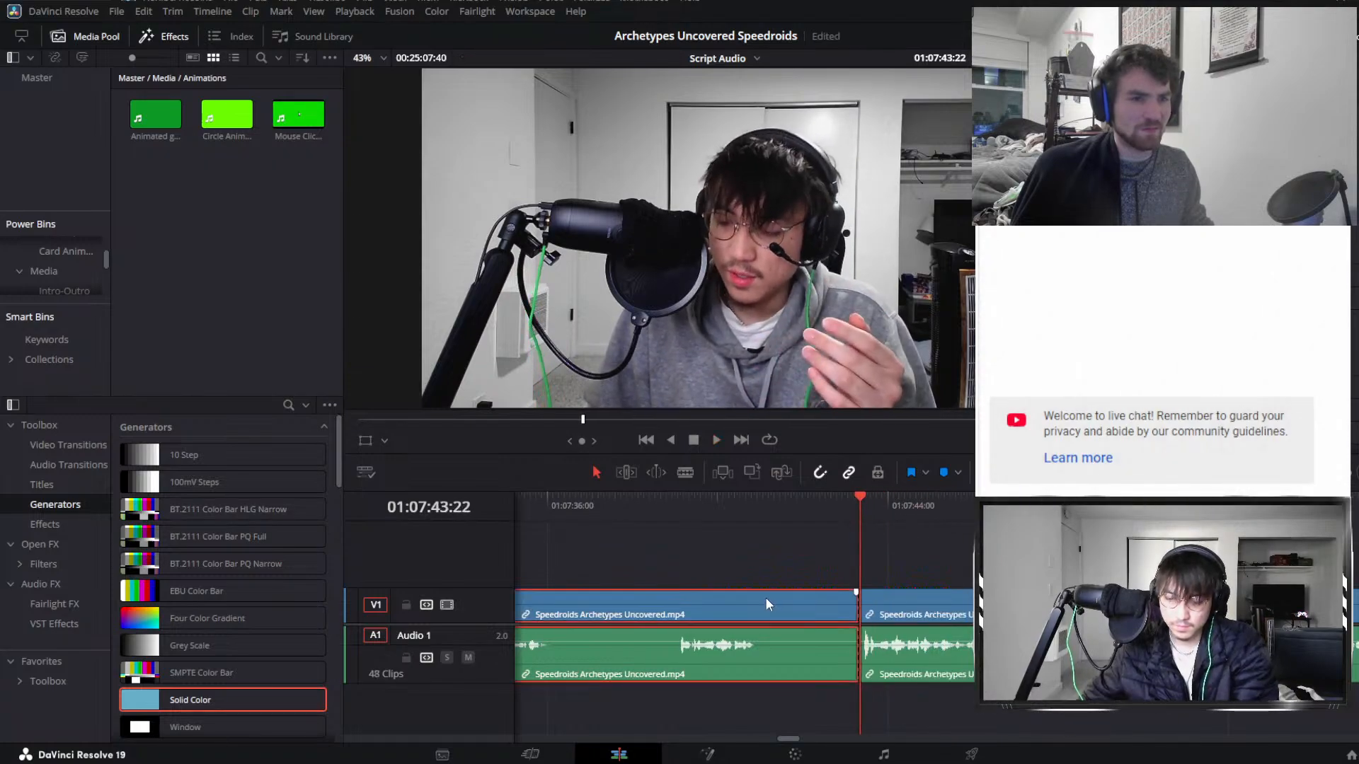
click(766, 598)
key(Delete)
Tighten the join near 01:07:28 by trimming the clip edges, and play it back to 01:07:30:27.
click(924, 512)
key(space)
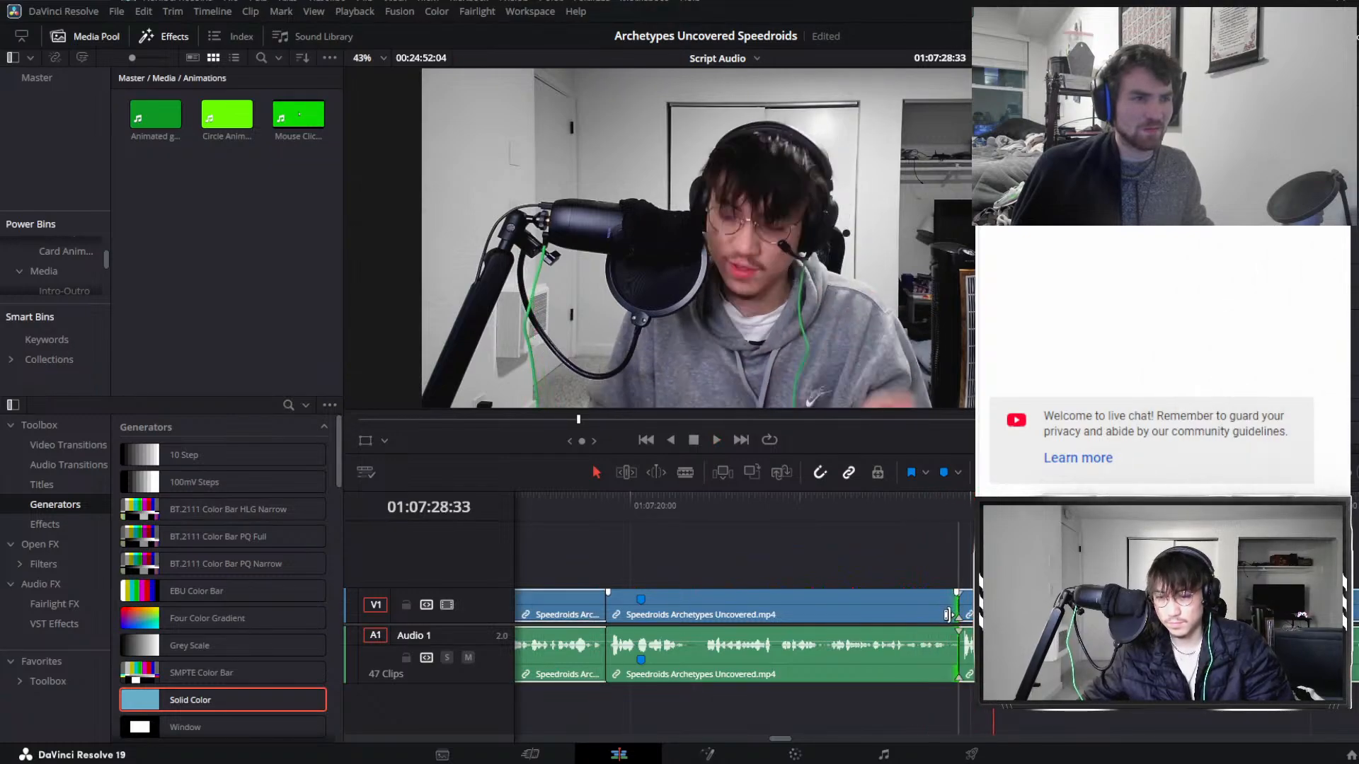
drag(945, 616, 962, 612)
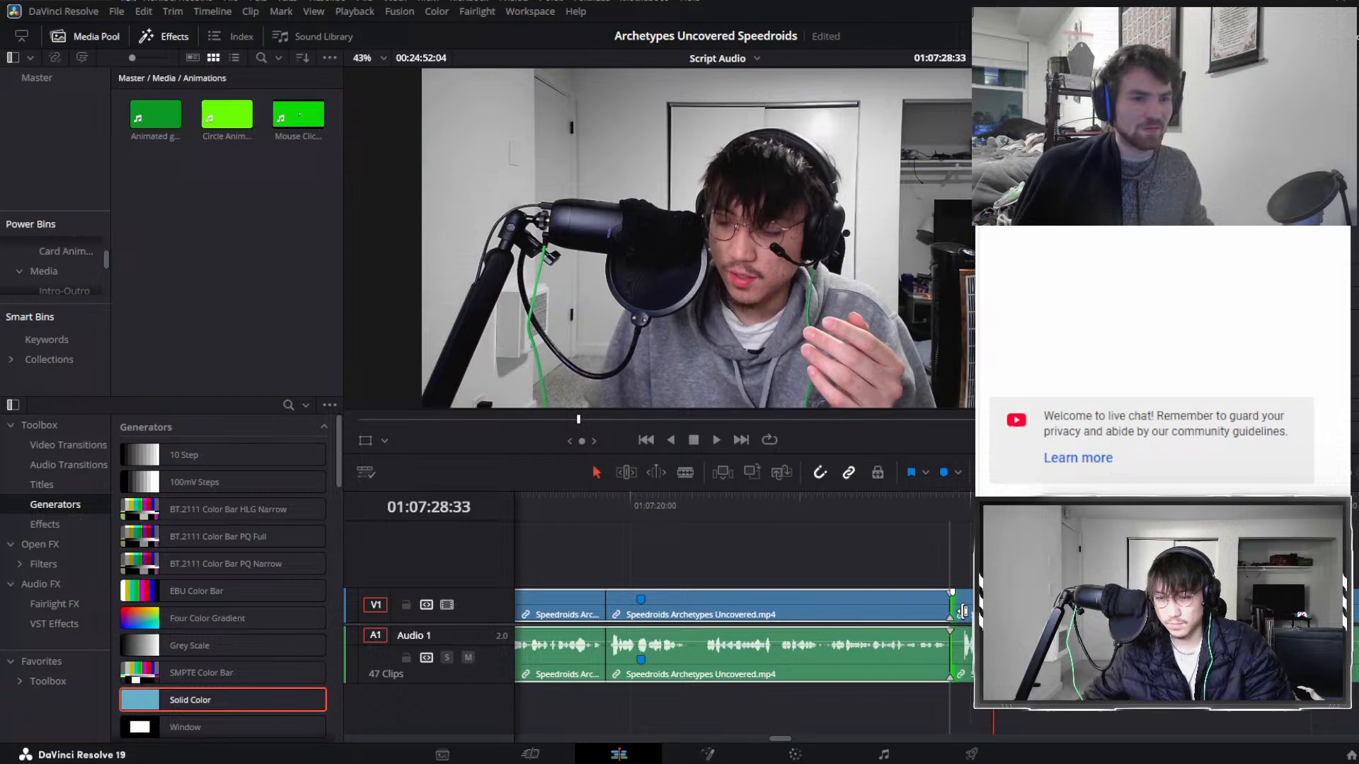
click(921, 506)
key(space)
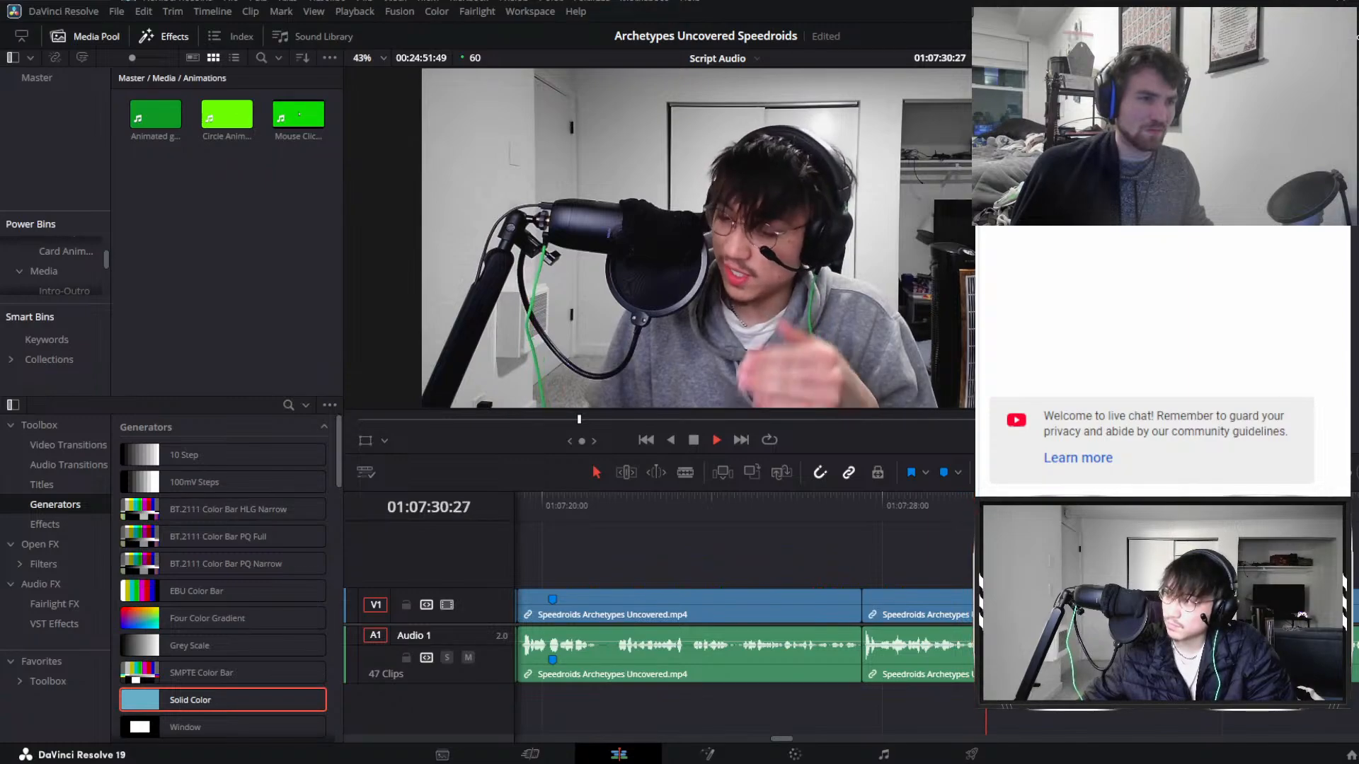
Split the clip at about 01:07:31:43 and 01:07:32:14, and ripple-delete the short piece between the cuts.
click(911, 596)
key(ctrl+b)
drag(866, 496, 886, 499)
key(ctrl+b)
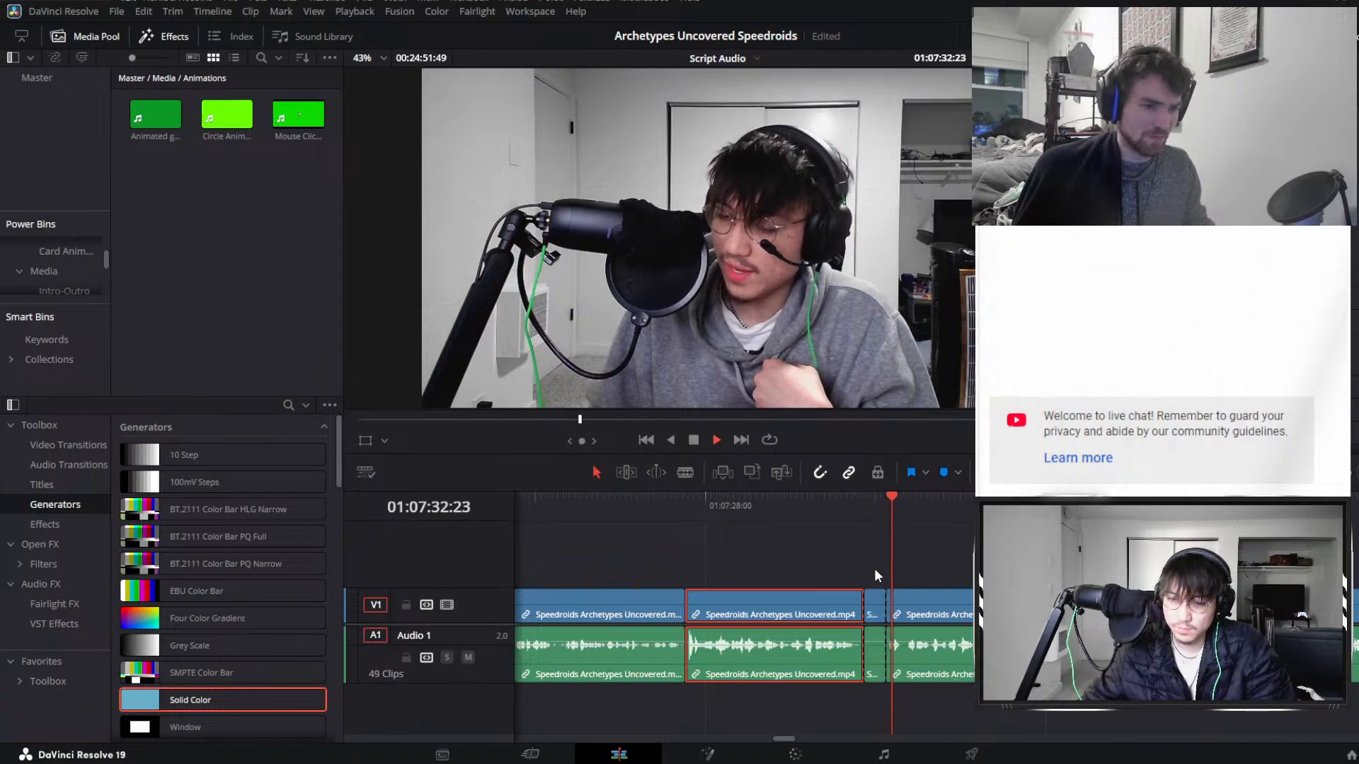
click(873, 607)
click(872, 598)
key(Delete)
click(851, 513)
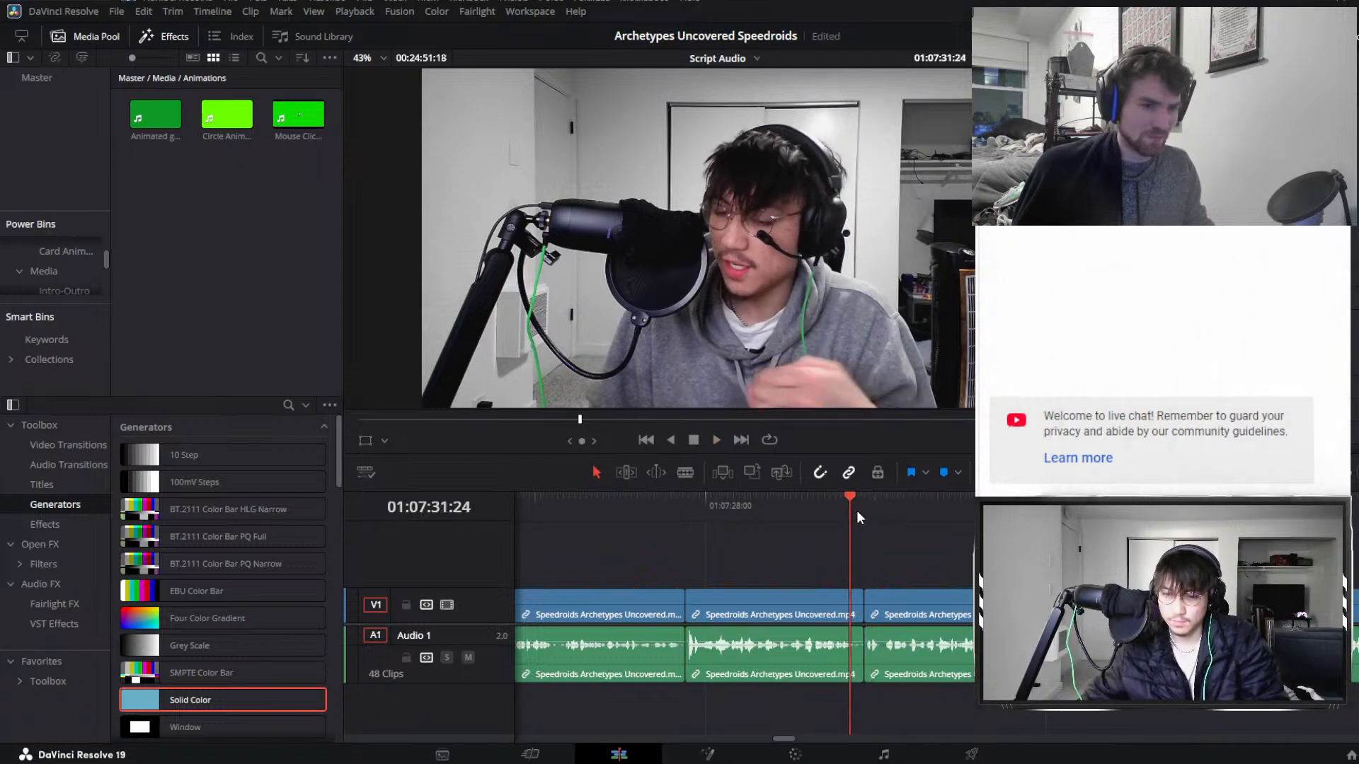
Play the recording on from 01:07:31:24 to the pause at about 01:07:39:40 to check the takes.
key(space)
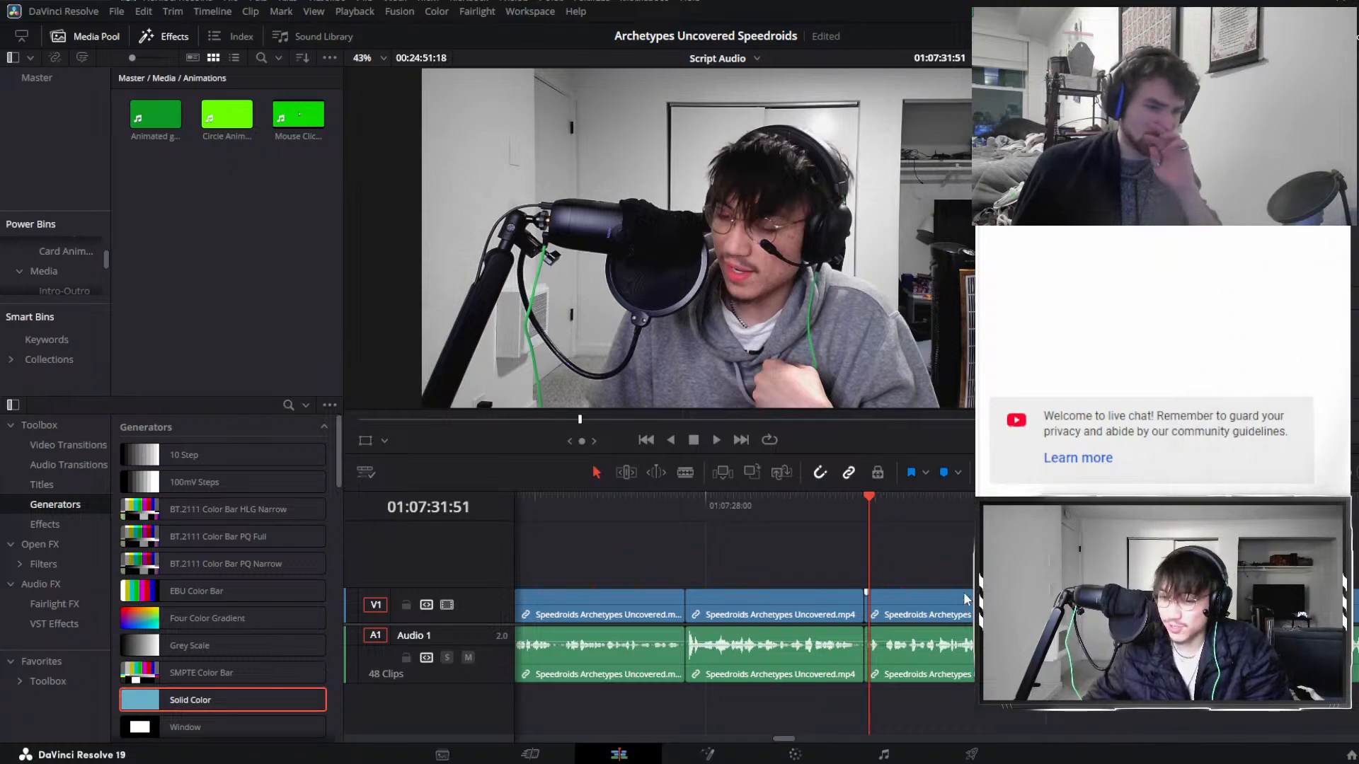
key(space)
key(space)
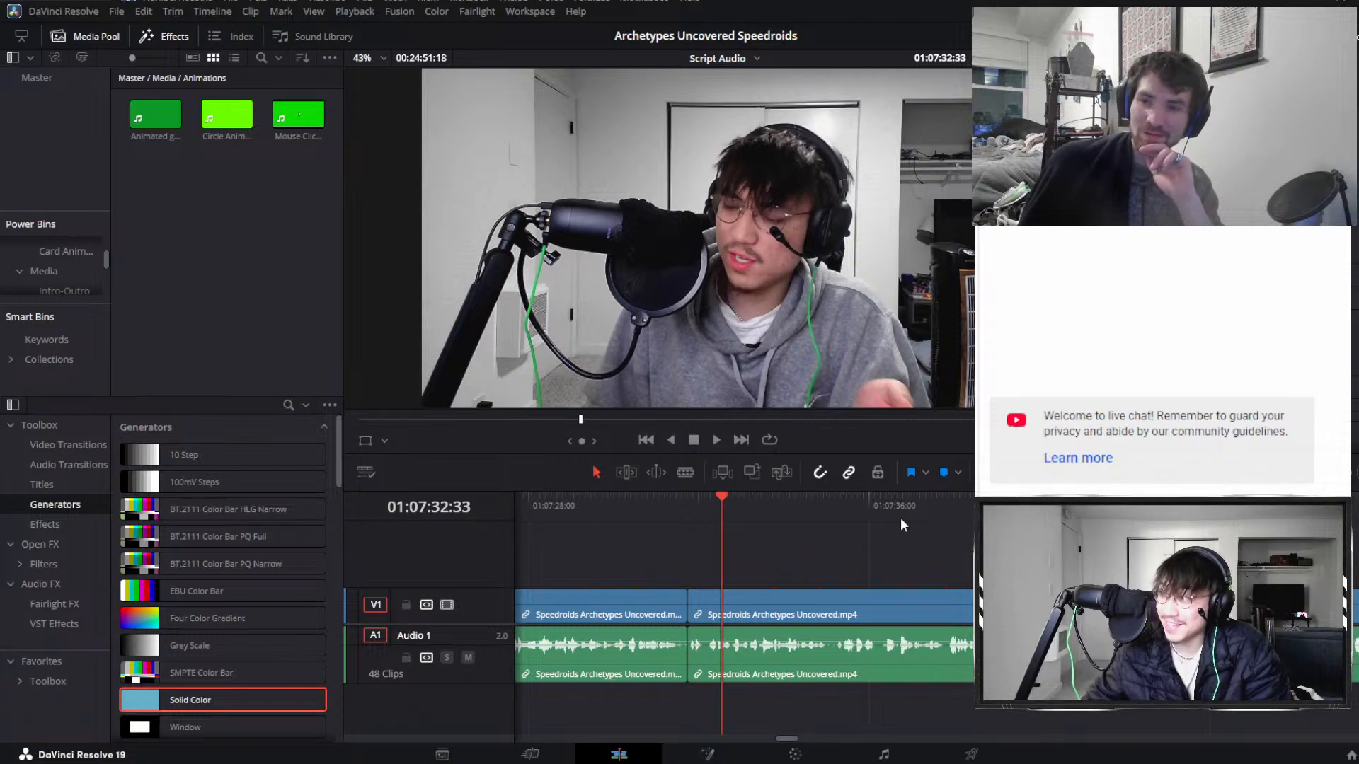
key(space)
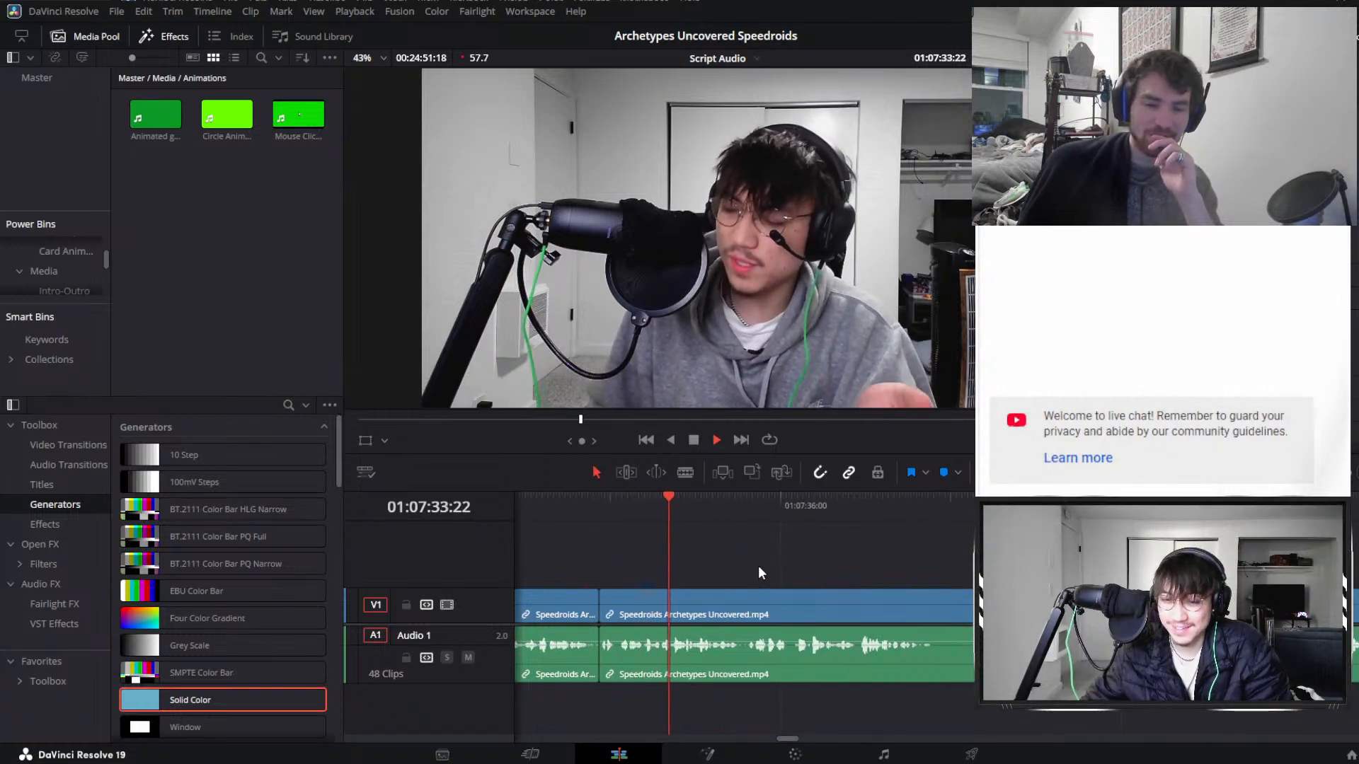
key(space)
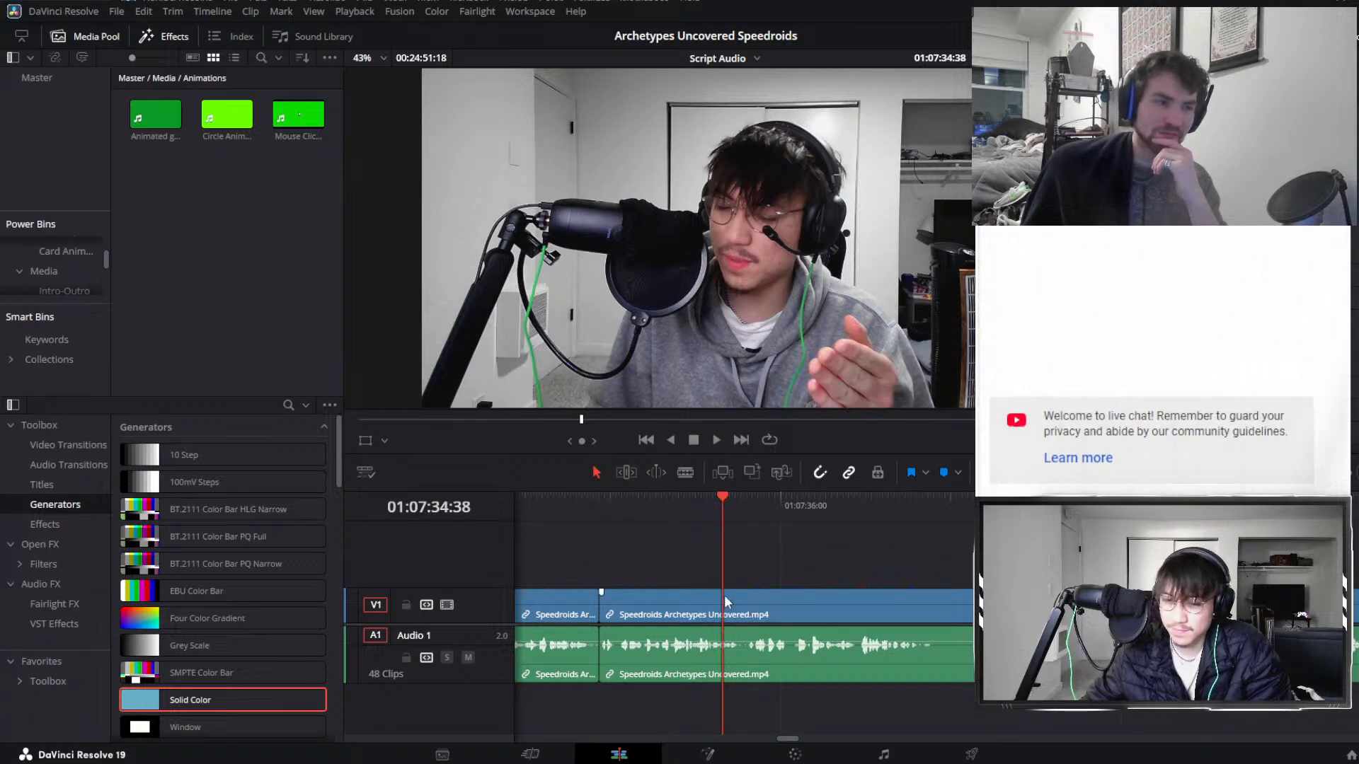
key(space)
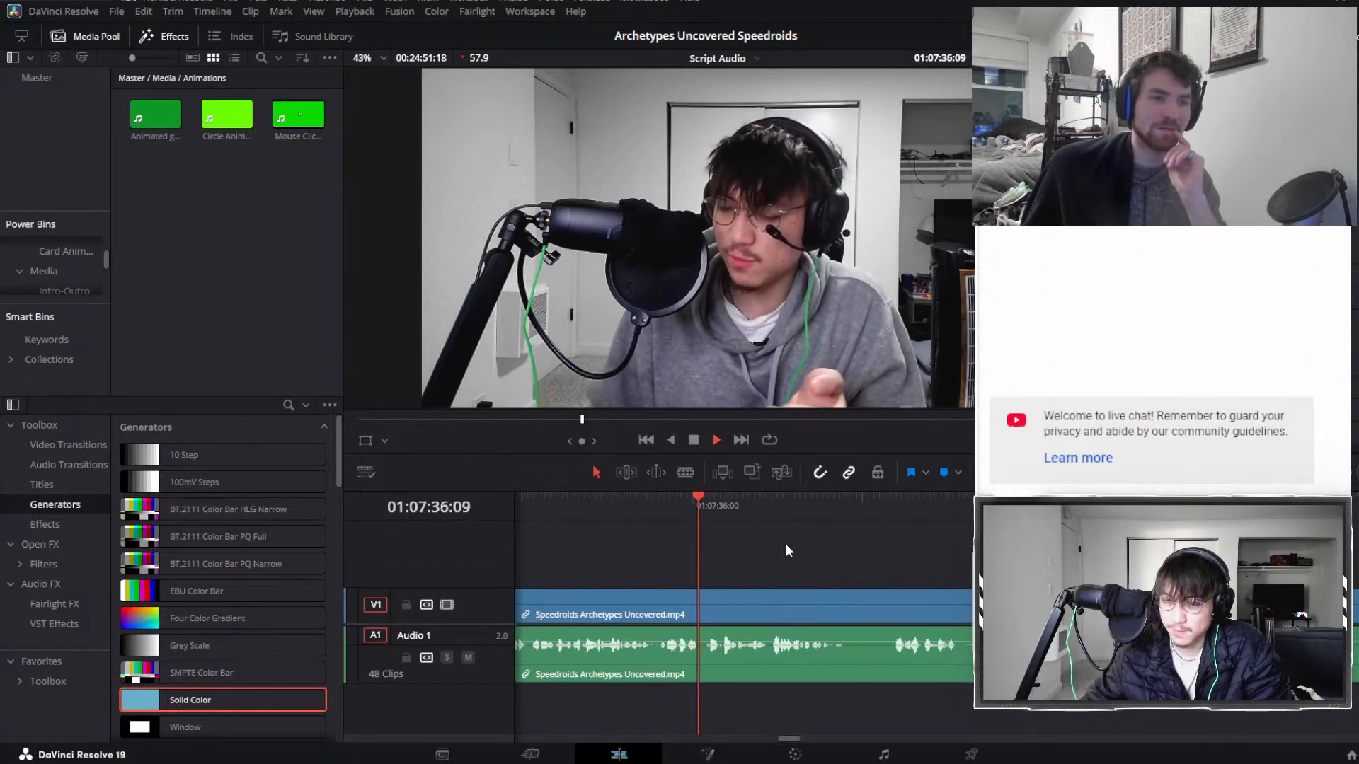
click(811, 593)
key(space)
key(space)
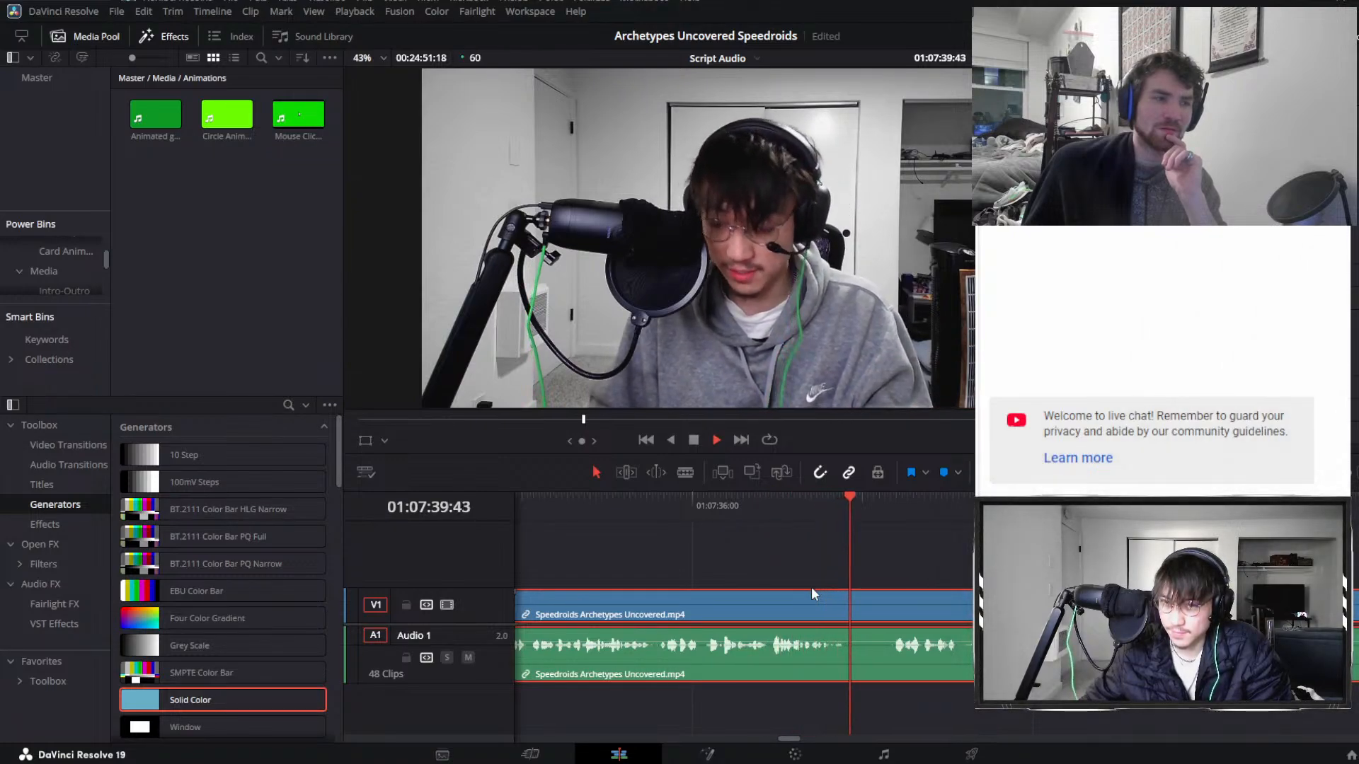
Split the clip at 01:07:39:39 and again just before speech resumes near 01:07:40:45, and ripple-delete the pause between the cuts.
click(848, 503)
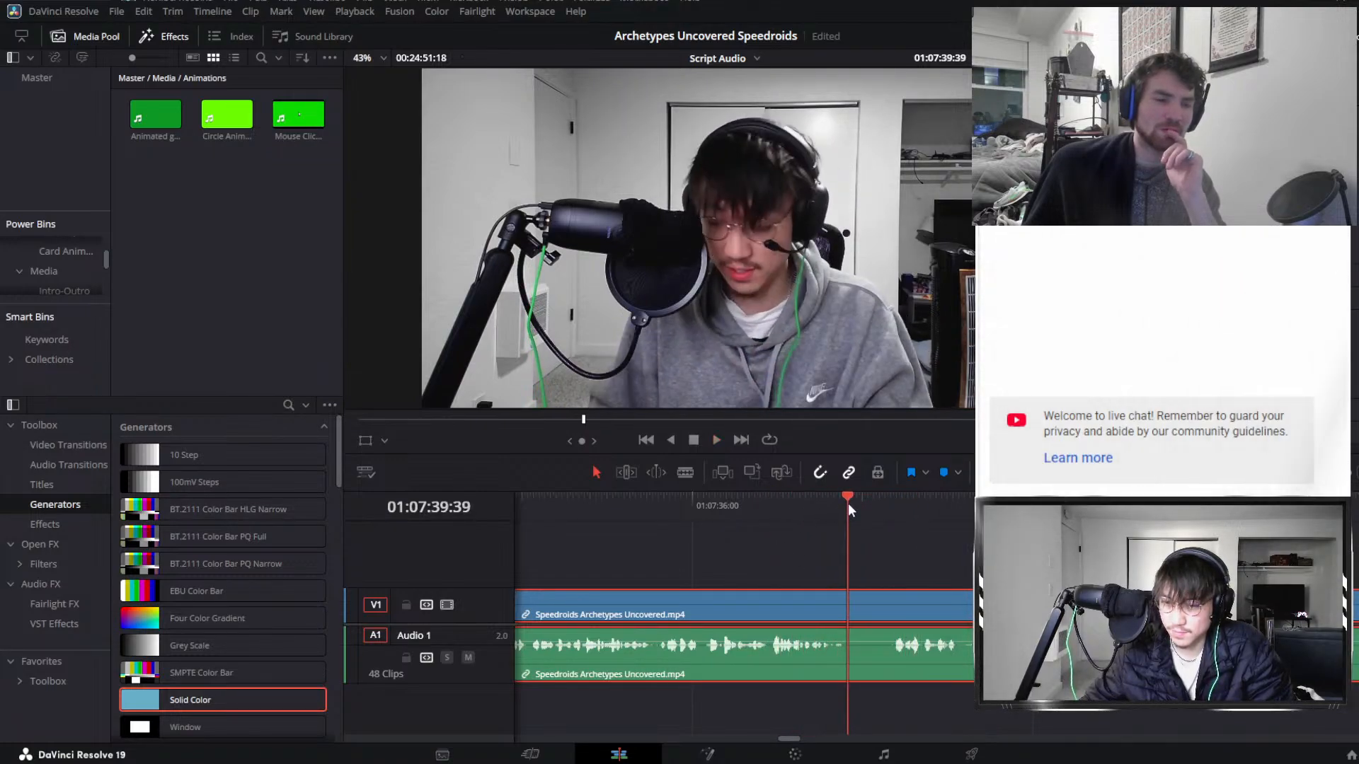
key(ctrl+b)
click(881, 506)
drag(885, 505, 894, 503)
key(ctrl+b)
key(space)
key(space)
click(873, 613)
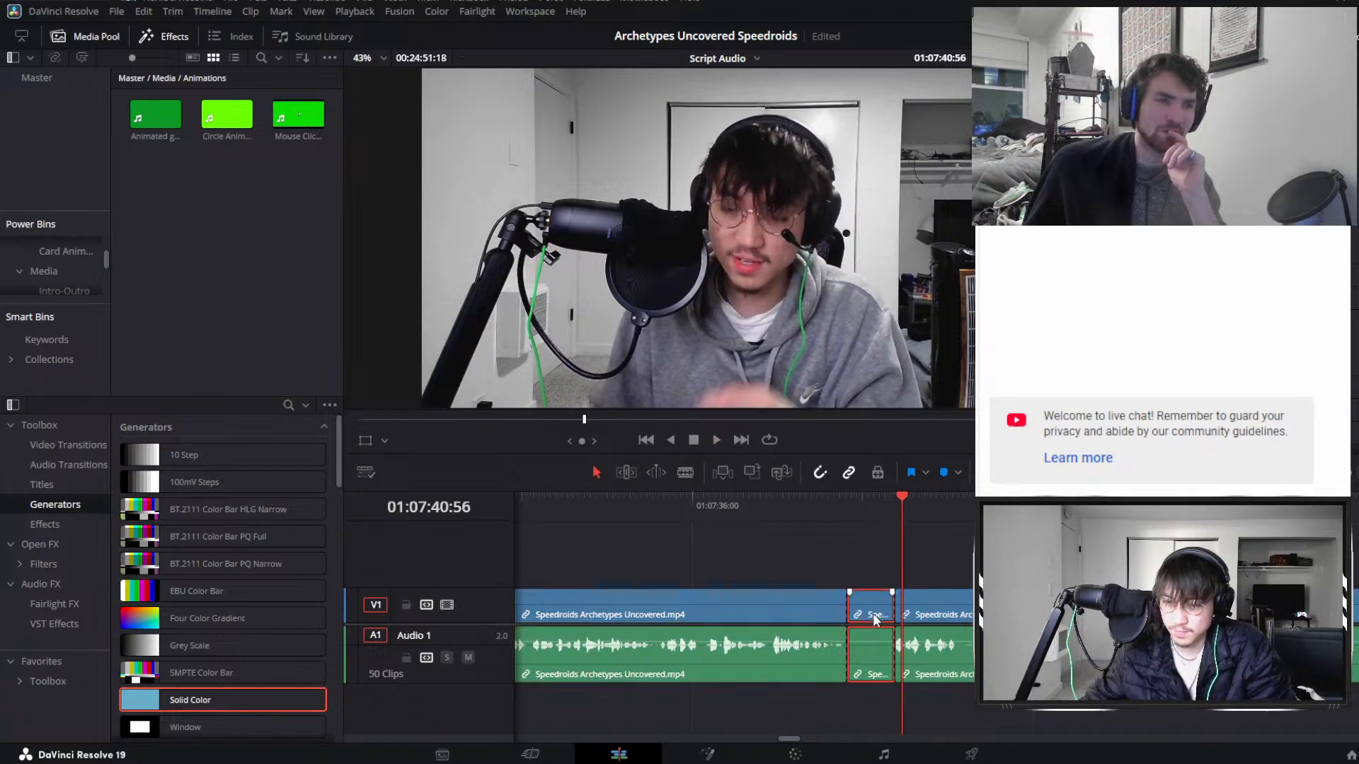
key(Delete)
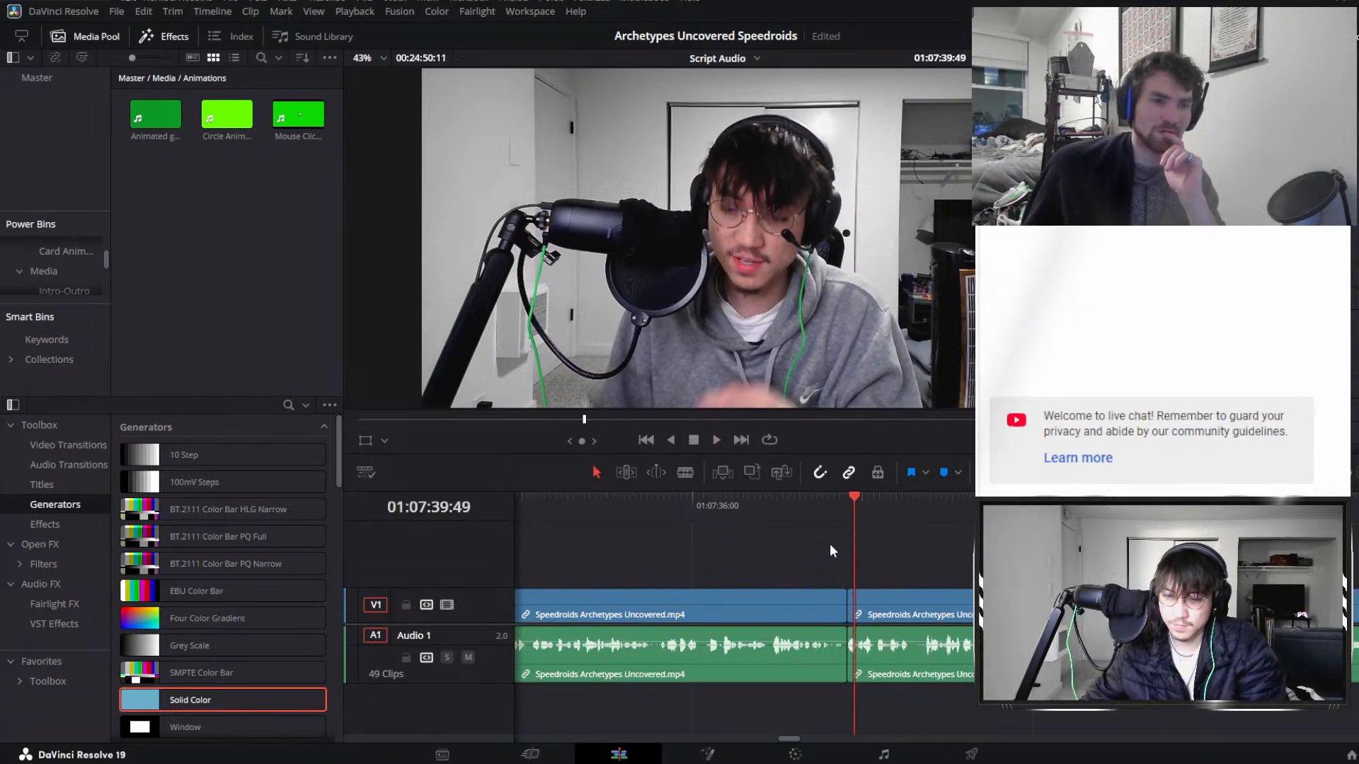
Try rolling the edit point near 01:07:39:39 slightly earlier, roll it back, and play the join.
click(845, 504)
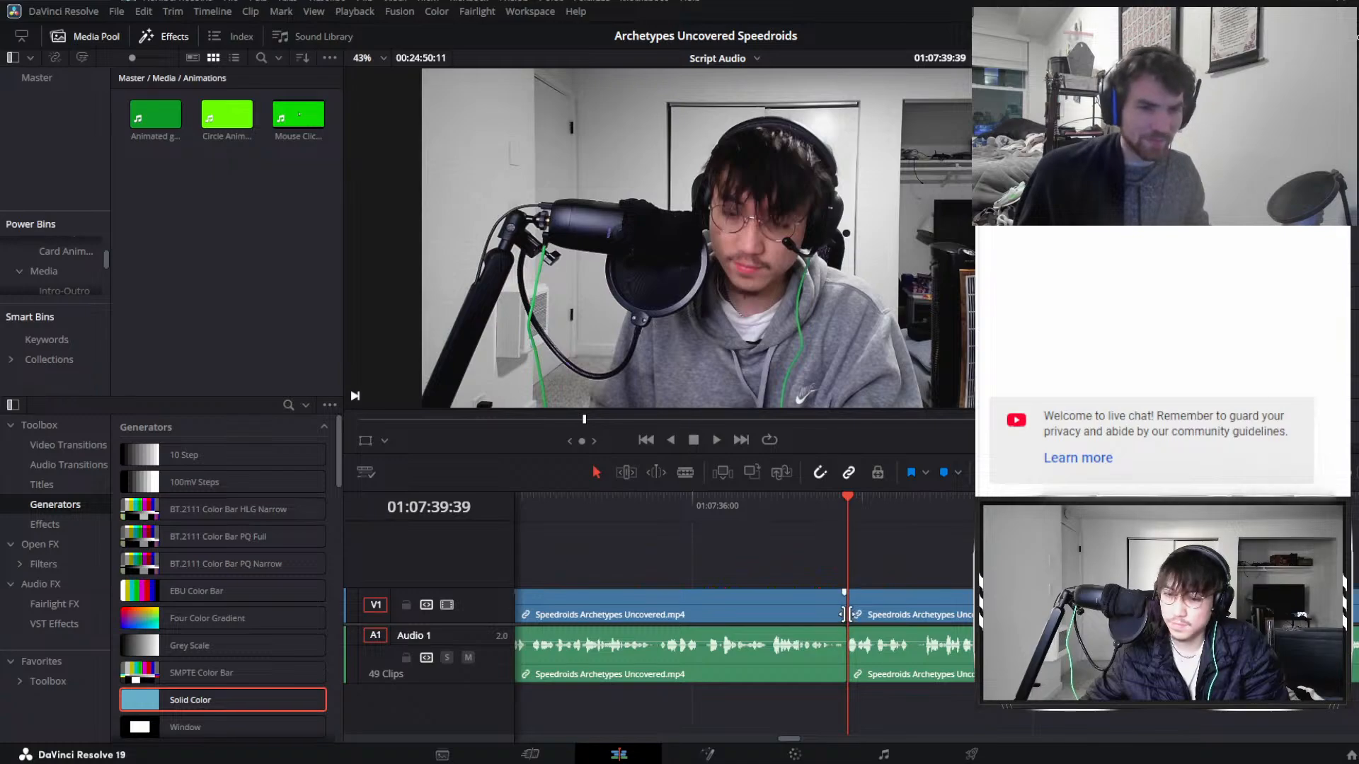
click(845, 607)
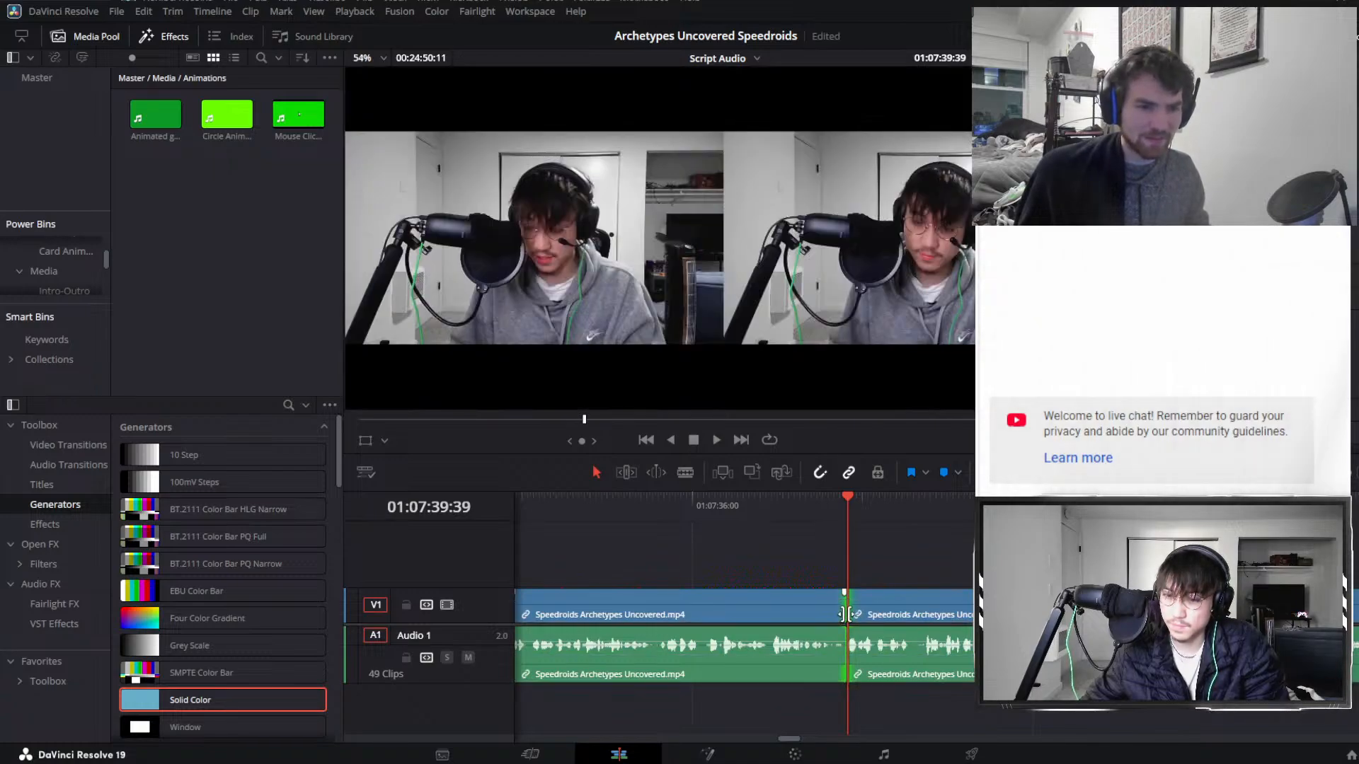
drag(837, 620, 833, 622)
click(808, 517)
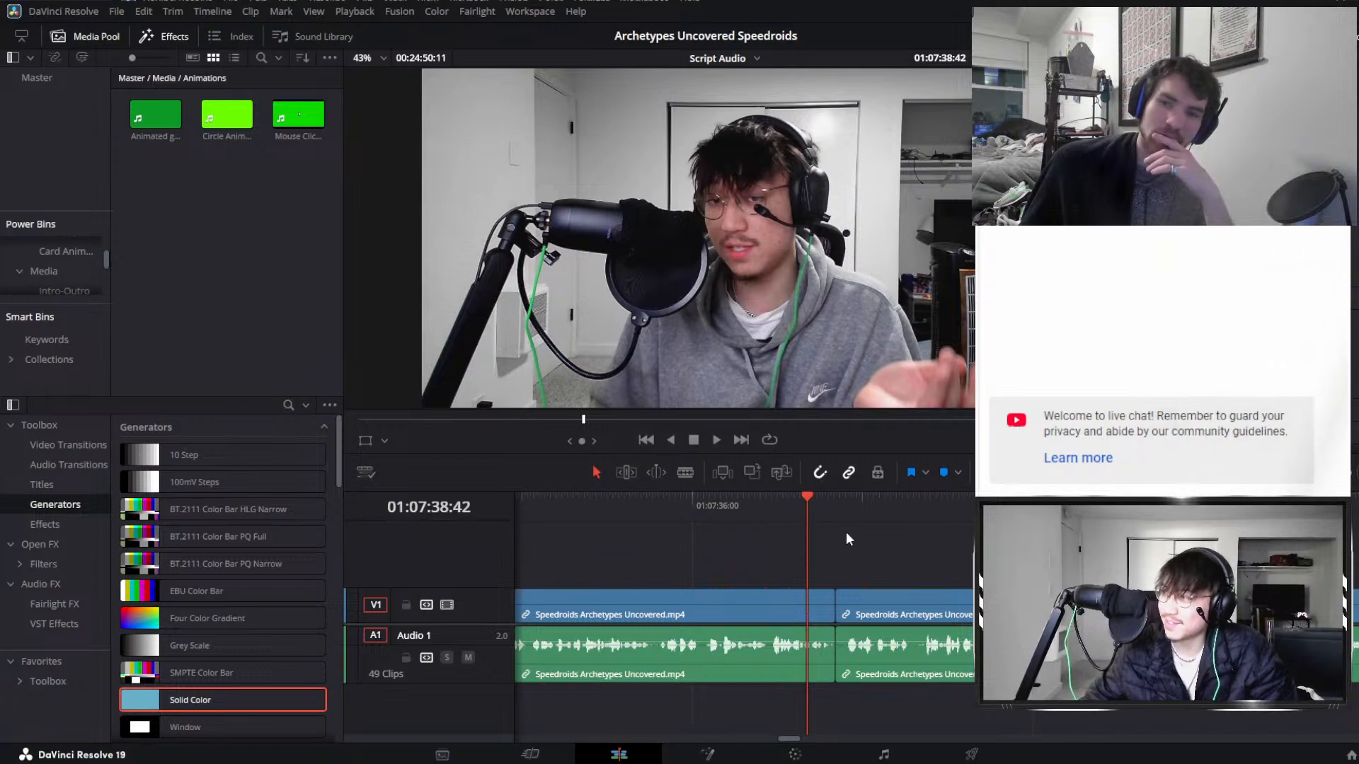
key(space)
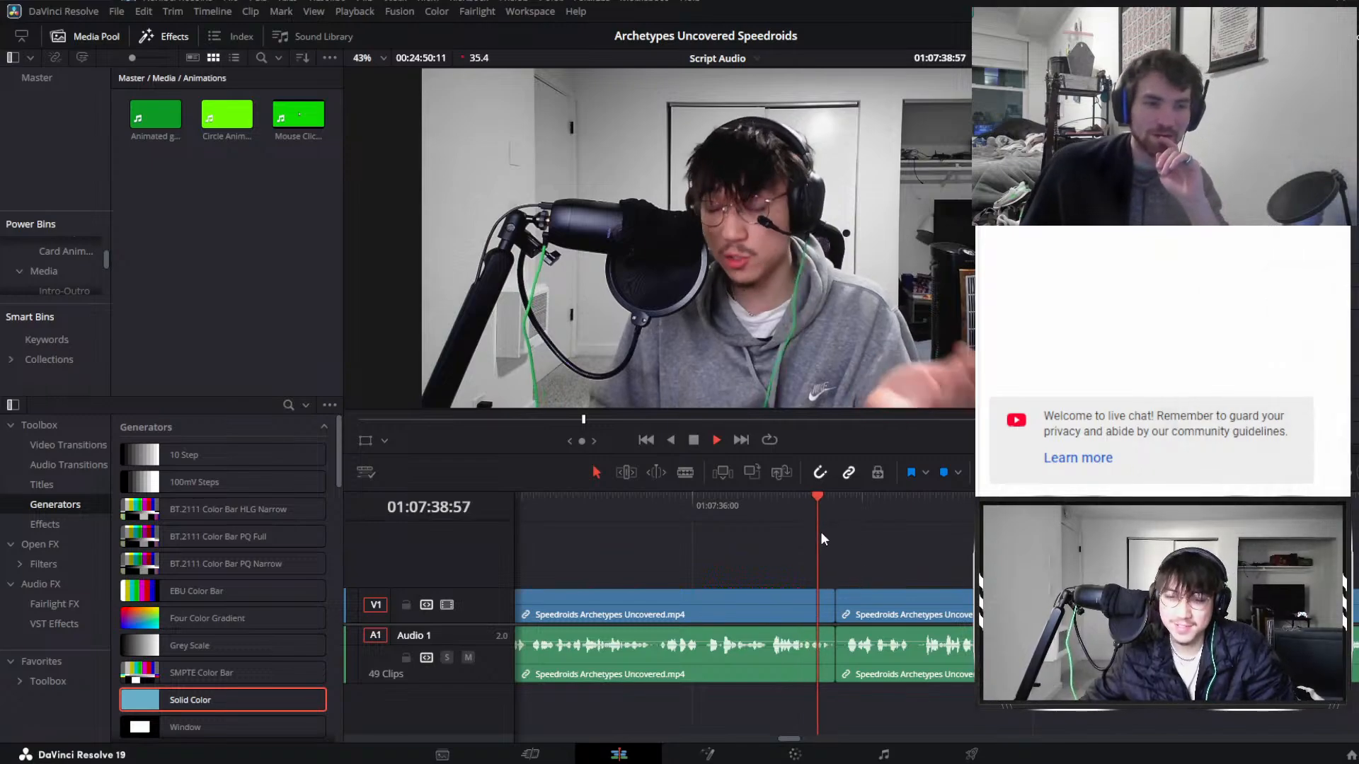
drag(836, 613, 846, 612)
click(781, 511)
key(space)
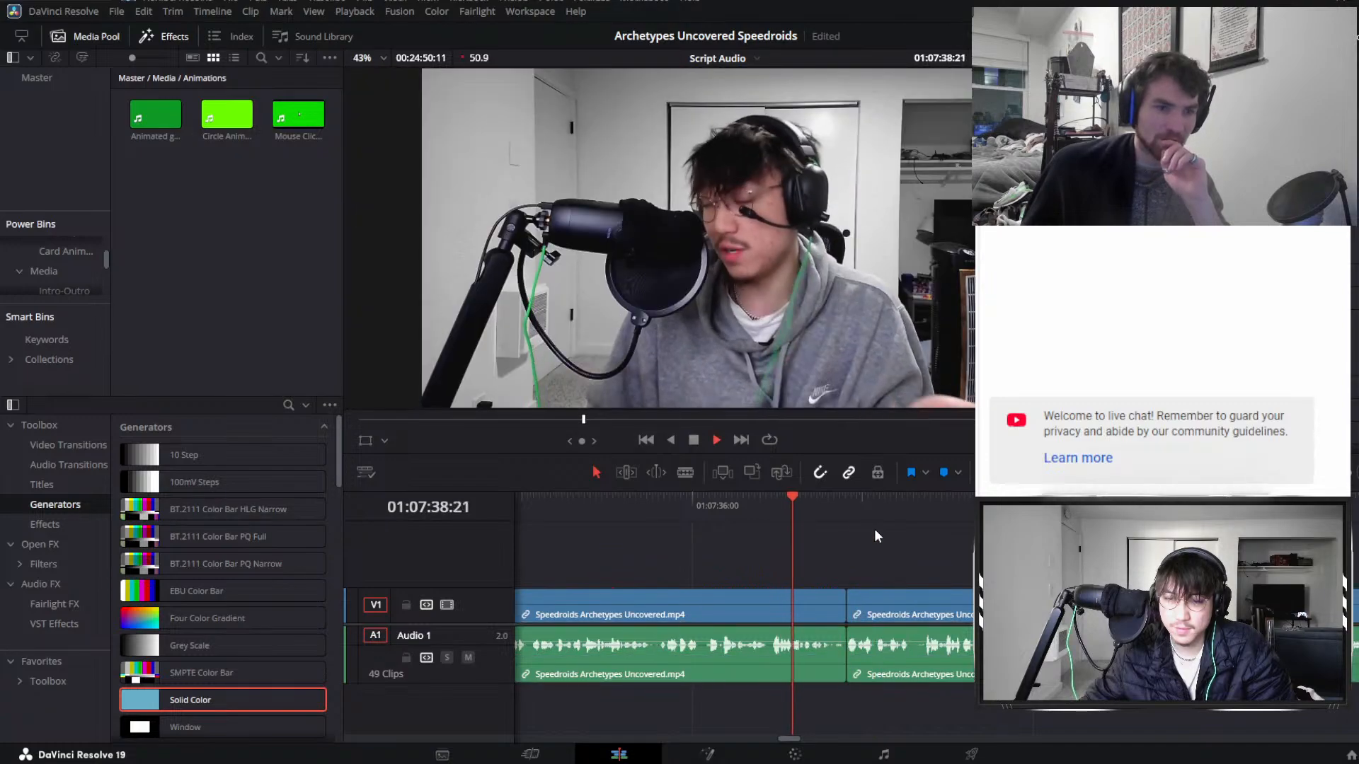
Play on from the 01:07:39:39 join to about 01:07:46:56, saving the project along the way.
scroll(761, 541, right, 5)
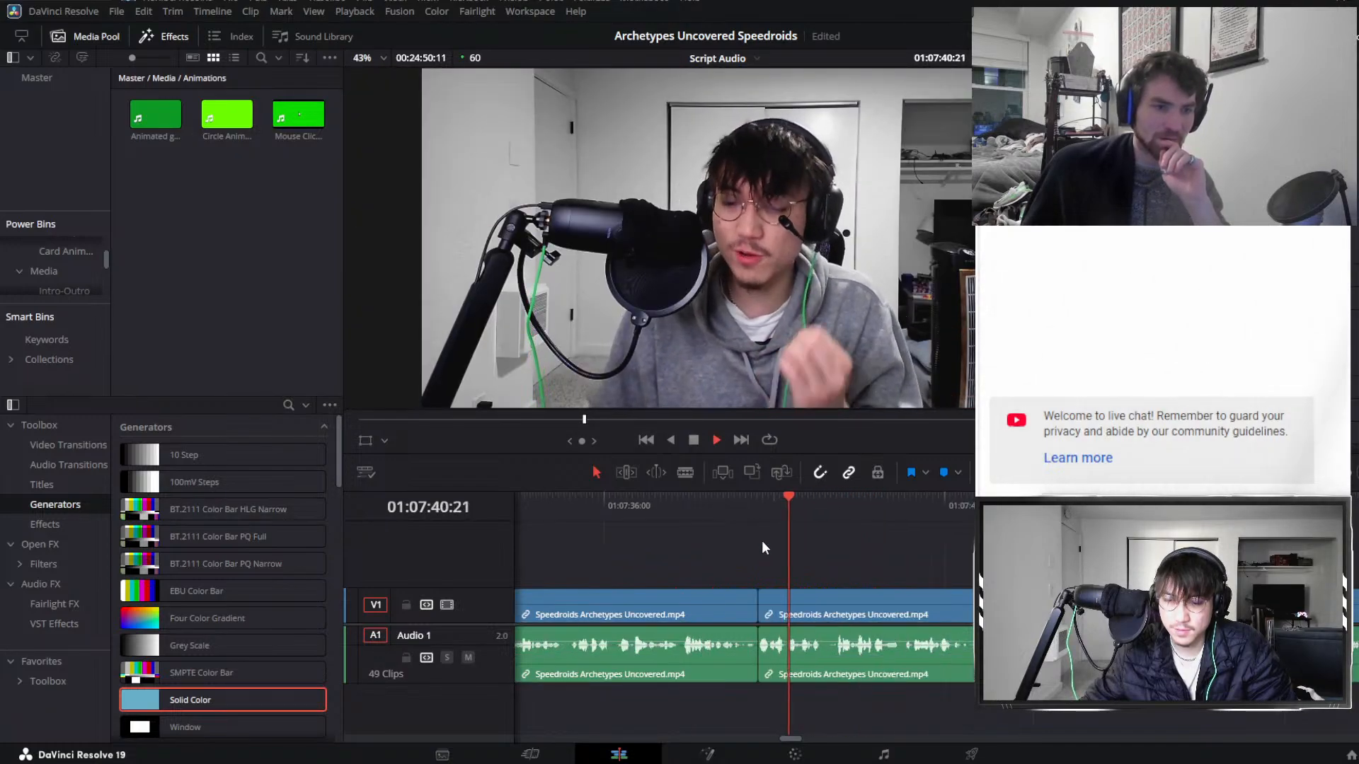
click(789, 595)
key(space)
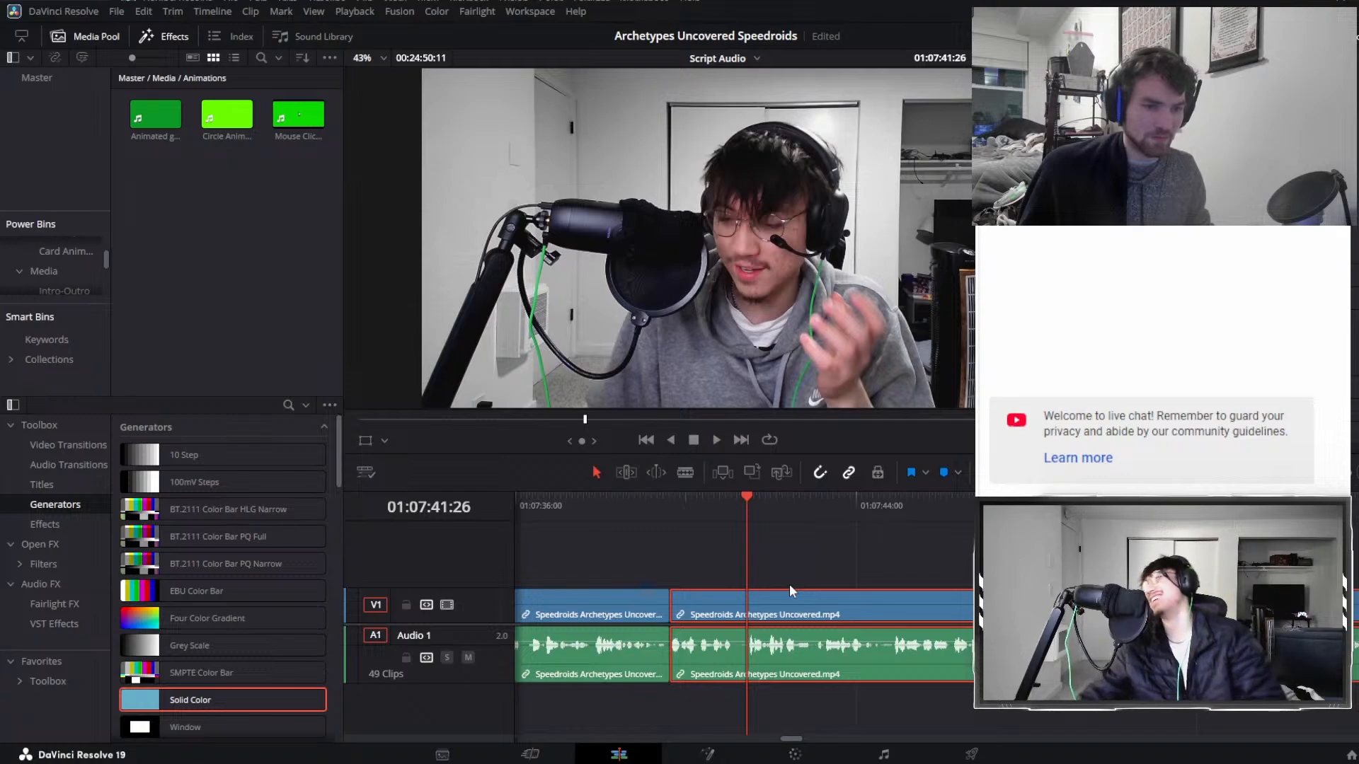
key(ctrl+s)
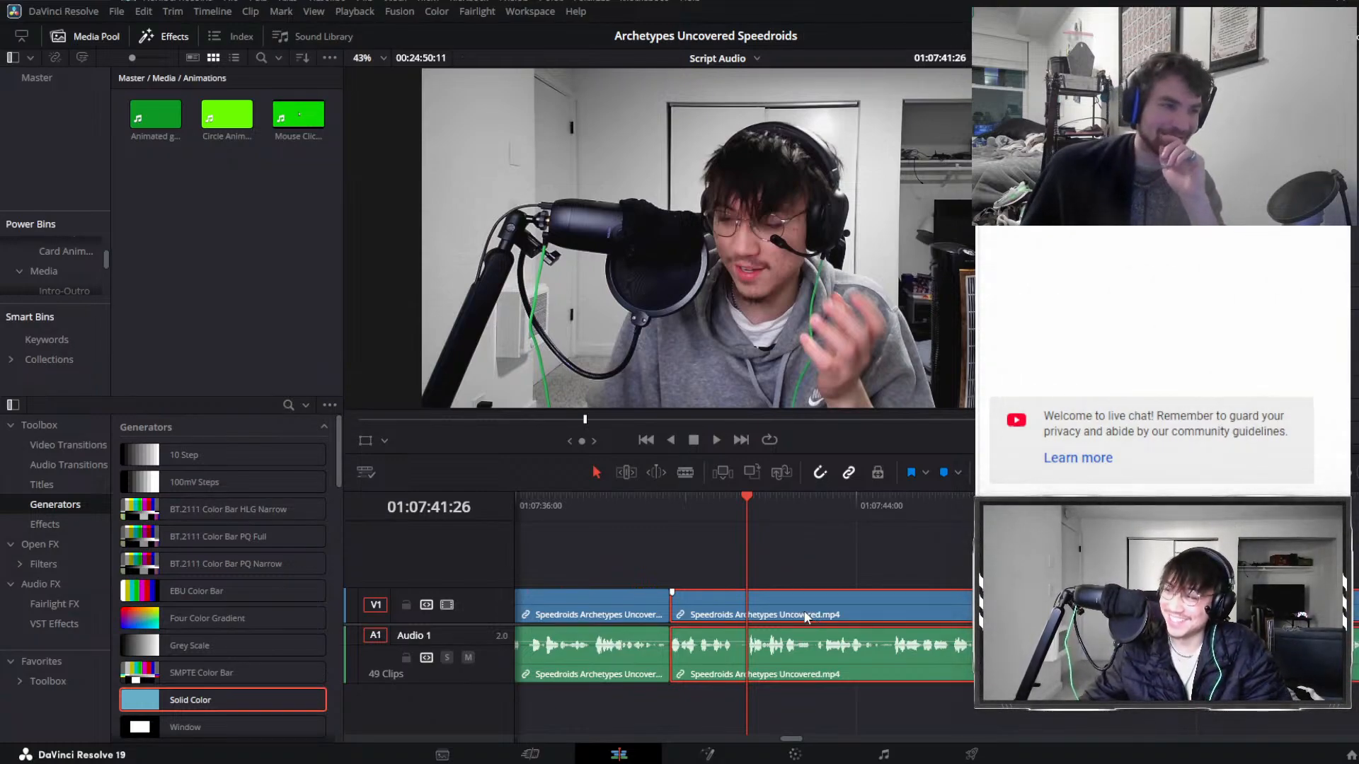
key(space)
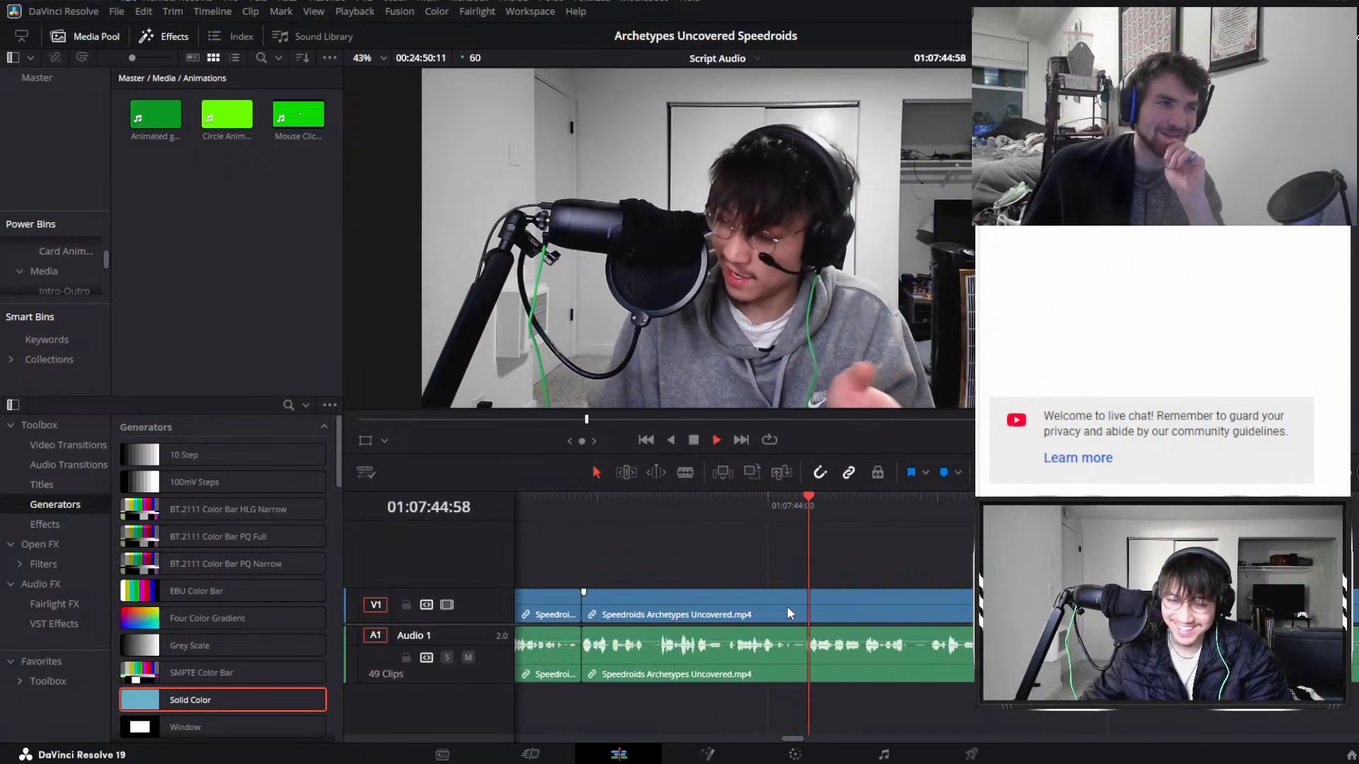
click(803, 594)
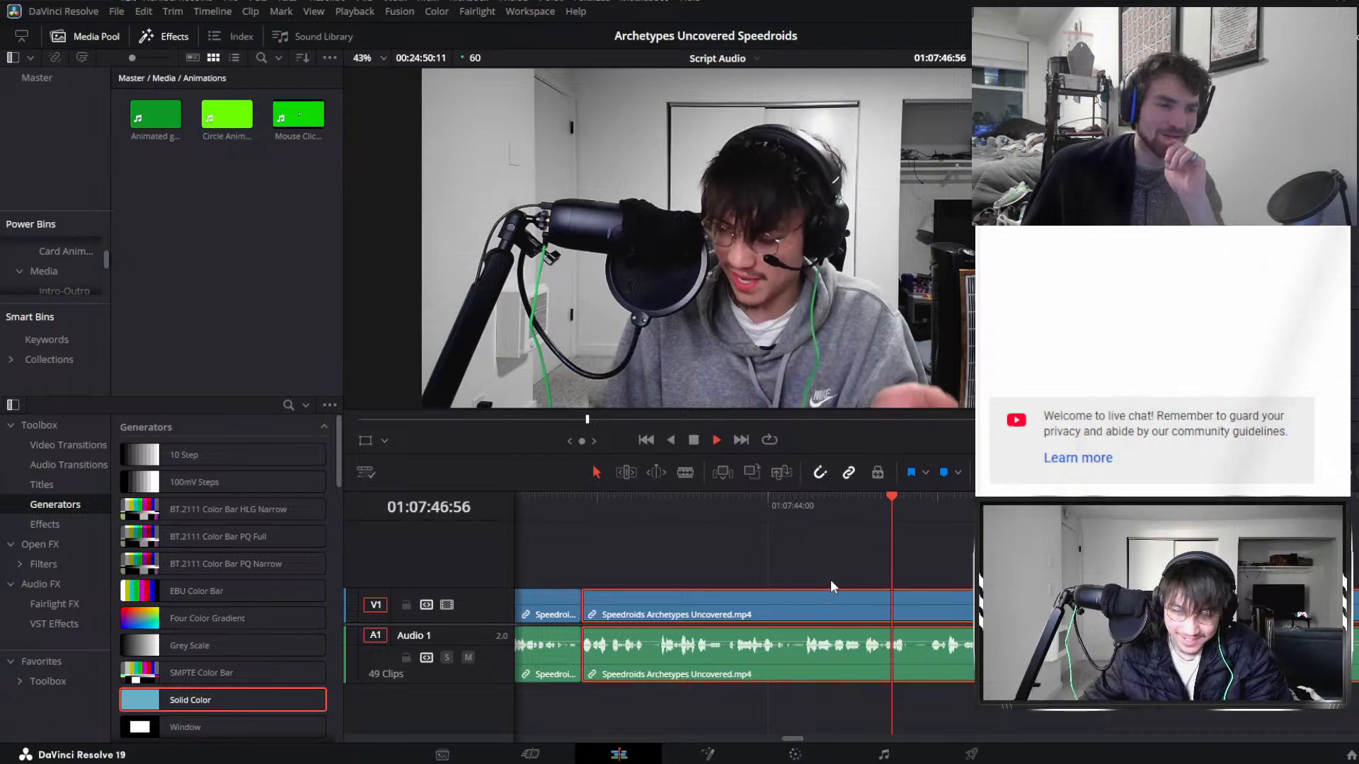
Split the clip on both sides of the short pause near 01:07:47:30 and ripple-delete the piece between the cuts.
click(735, 498)
key(ctrl+b)
click(750, 500)
key(ctrl+b)
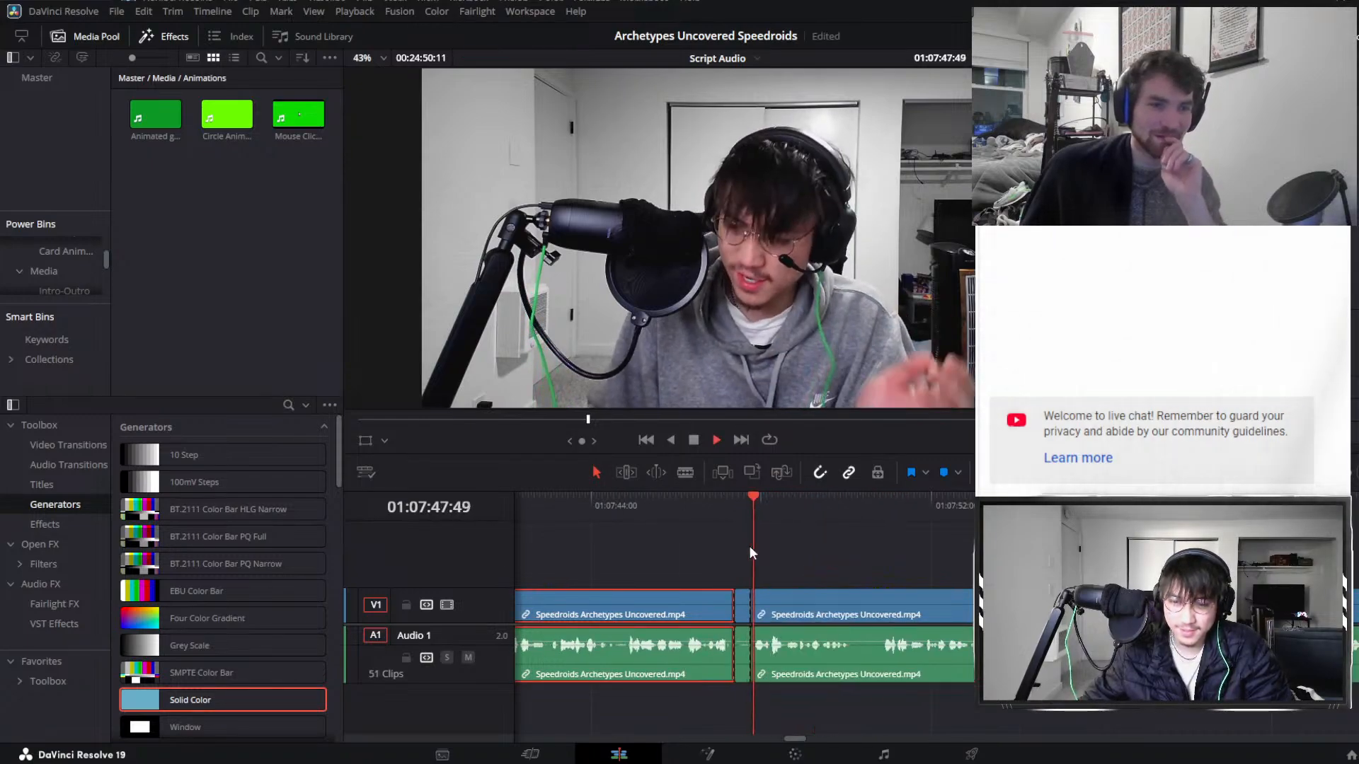
click(741, 612)
key(Delete)
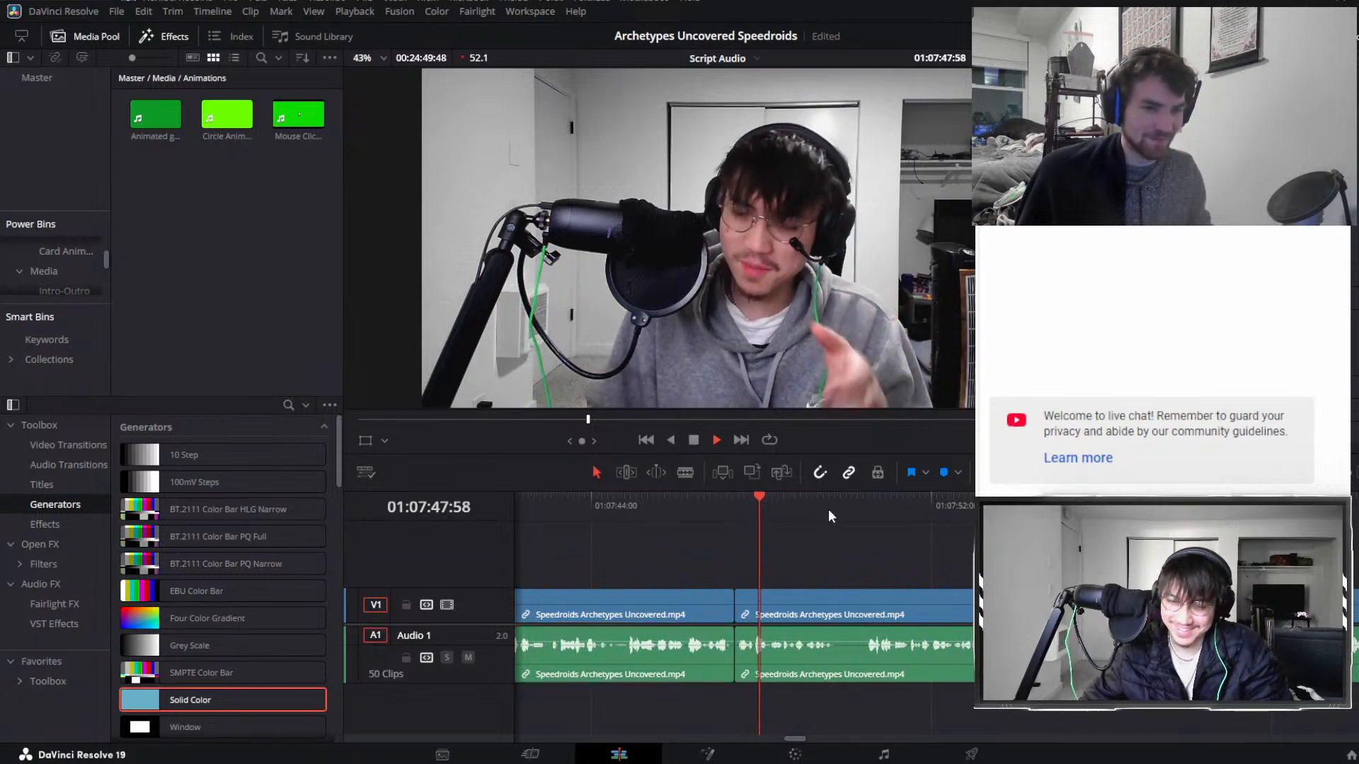
Split the clip at 01:07:50:28 and ripple-delete the take back to the cut near 01:07:47.
click(780, 596)
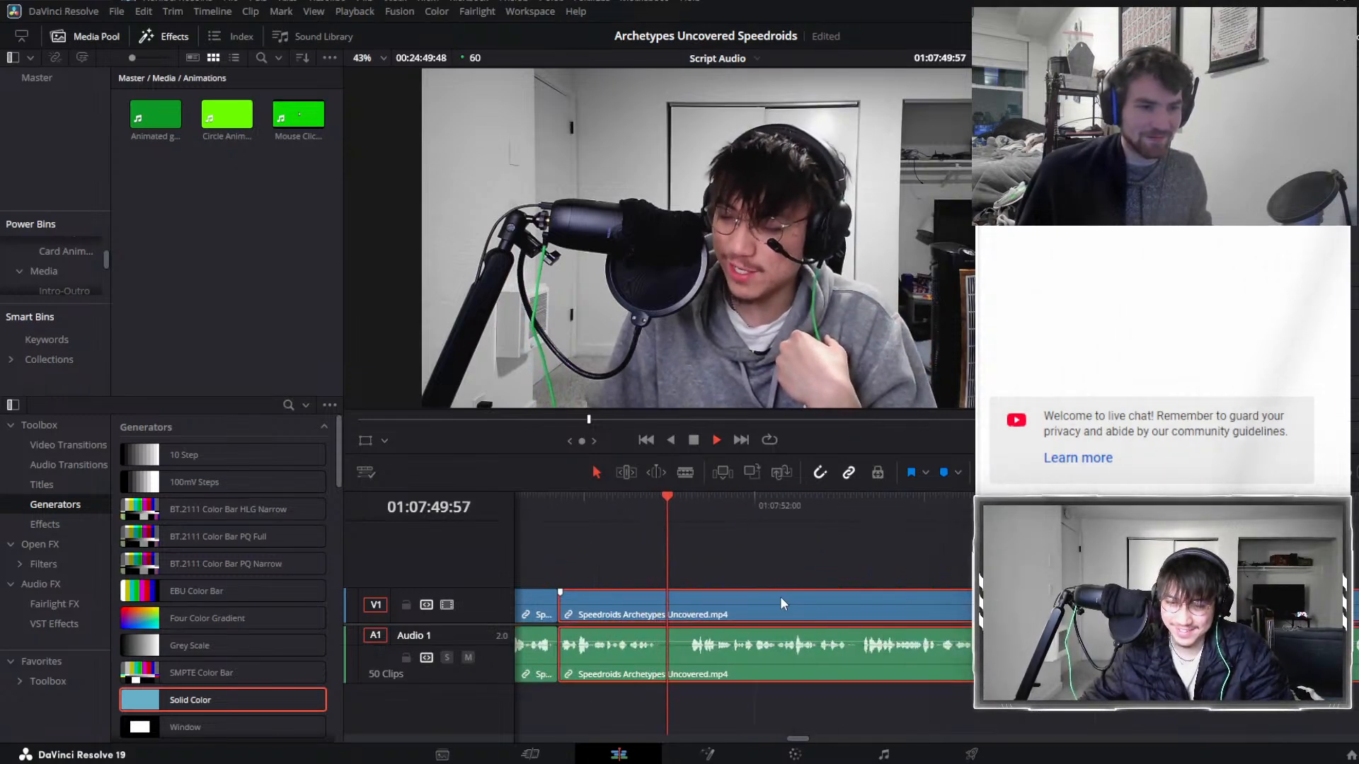
drag(686, 504, 689, 500)
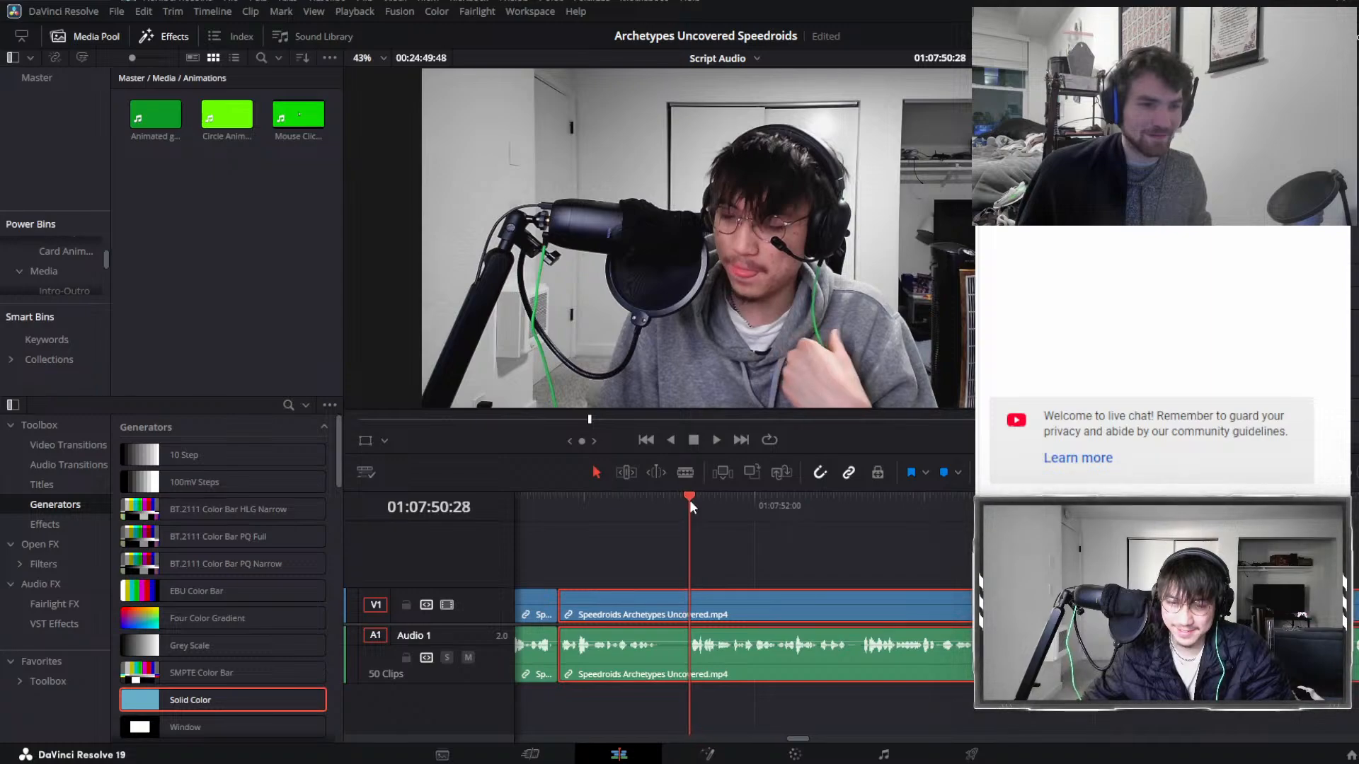
key(ctrl+b)
click(660, 613)
key(Delete)
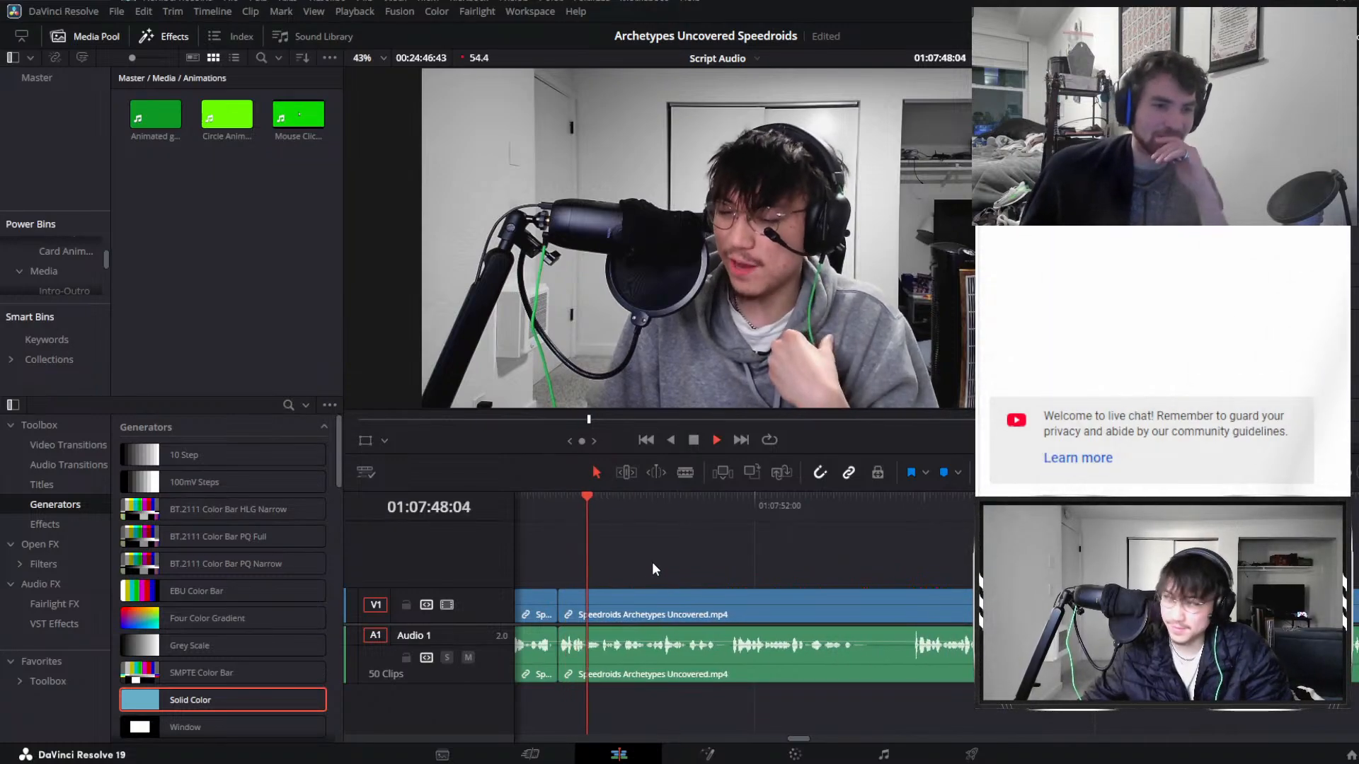
Split the clip just after 01:07:51 and again just before 01:07:56, ripple-delete the piece between, and play back the join.
click(725, 592)
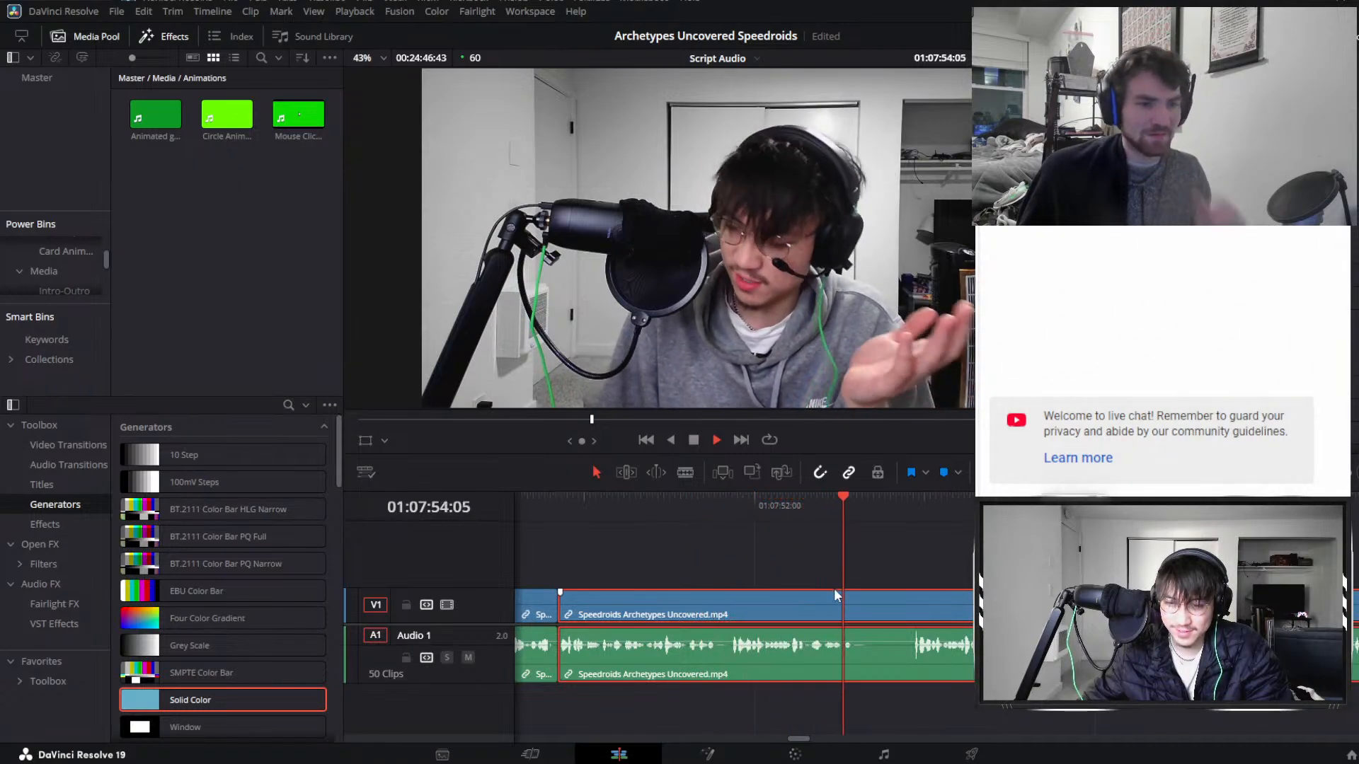
click(916, 511)
click(723, 529)
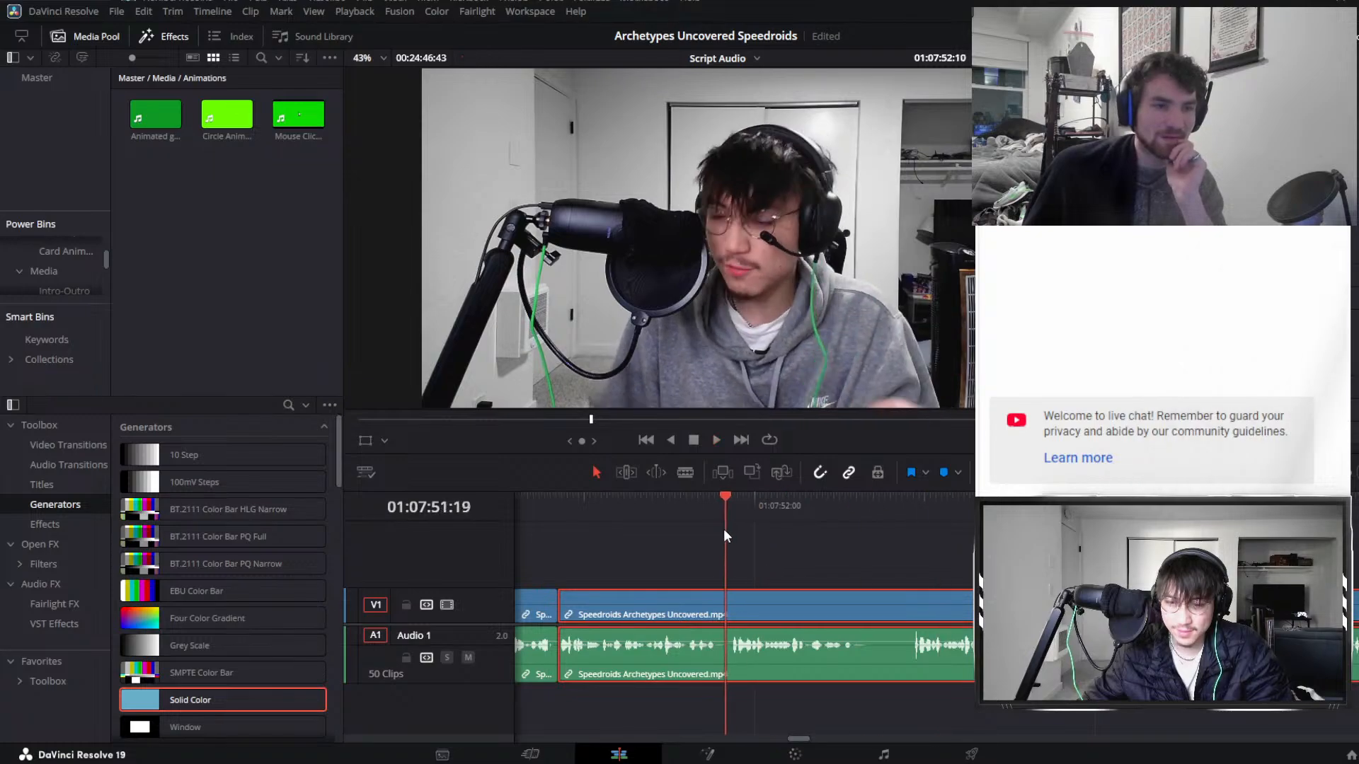
click(718, 532)
key(ctrl+b)
click(883, 541)
drag(883, 540, 917, 540)
key(ctrl+b)
click(848, 596)
key(Delete)
click(702, 515)
key(space)
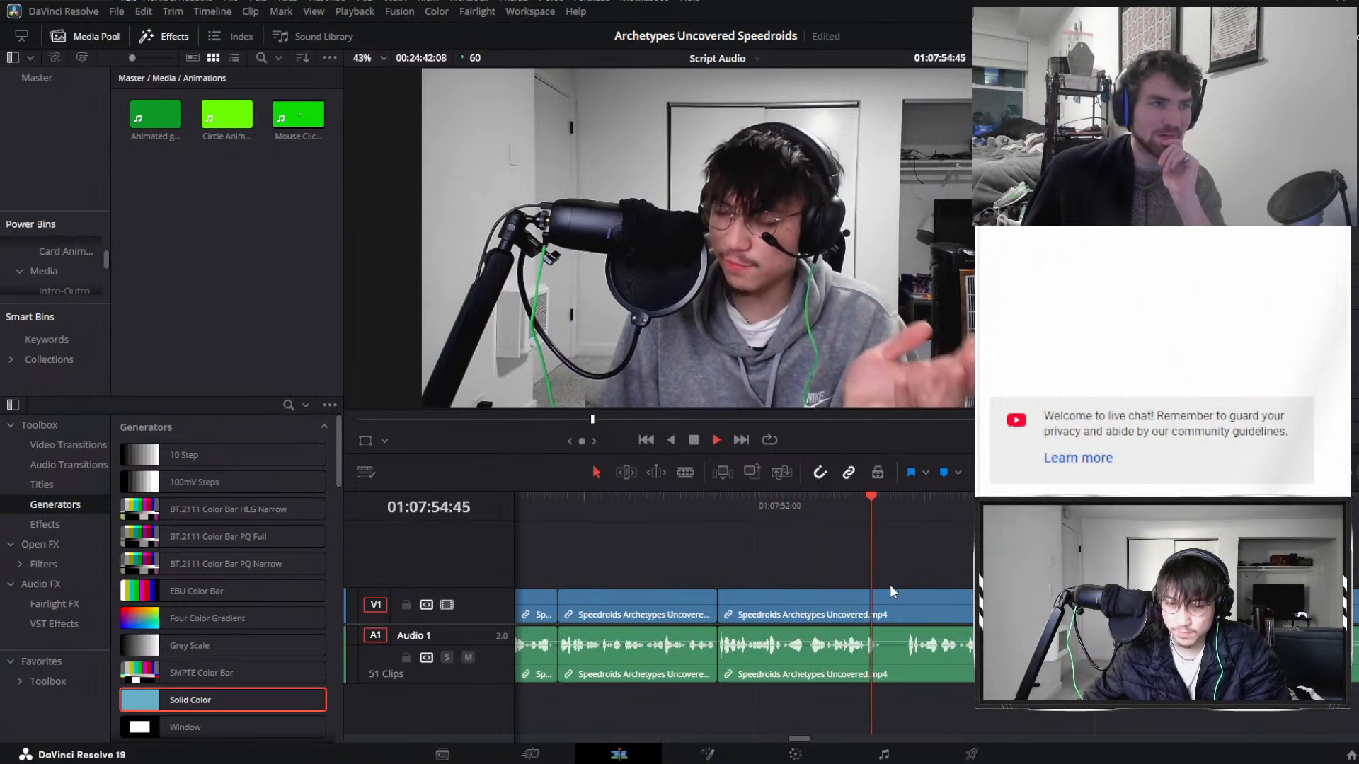
Replay the takes around 01:07:52 to 01:07:56 and split the clip at 01:07:52:21.
scroll(821, 566, right, 2)
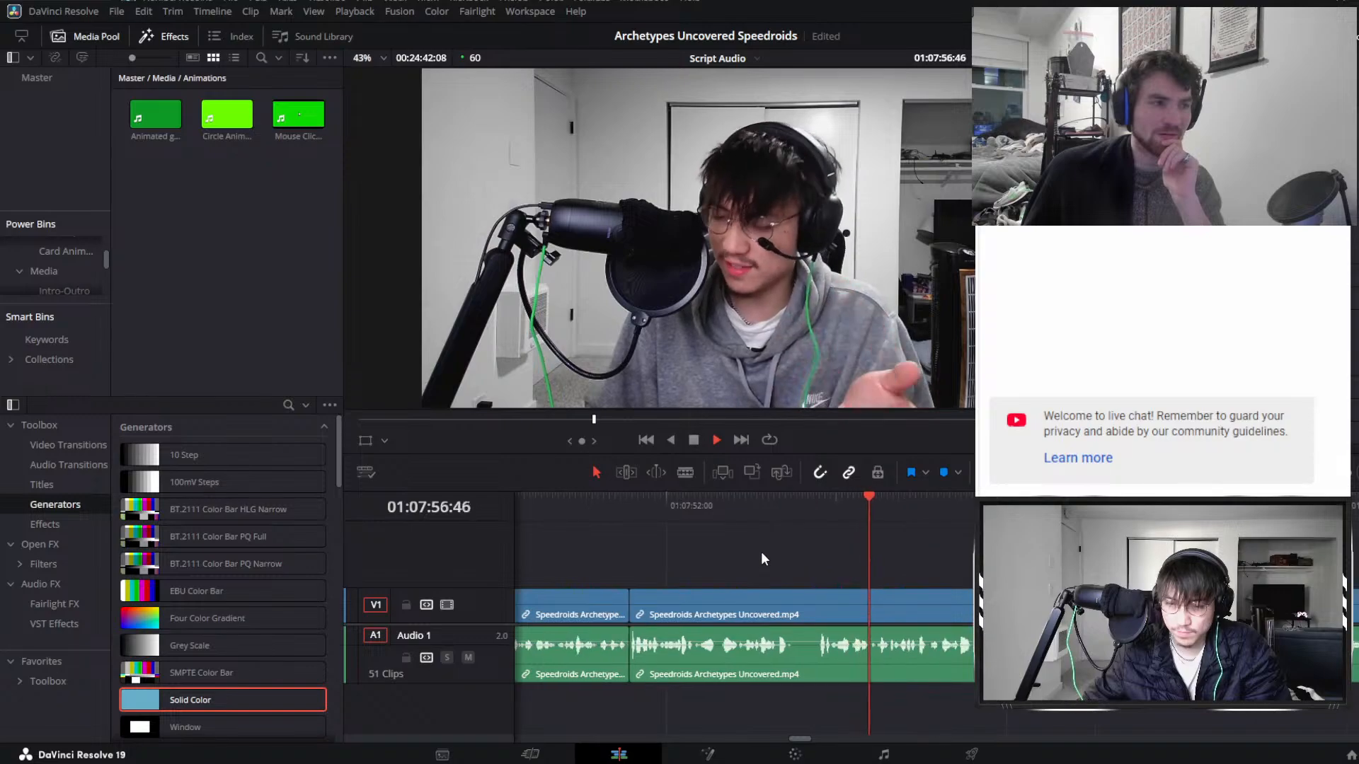
click(736, 511)
drag(729, 502, 619, 501)
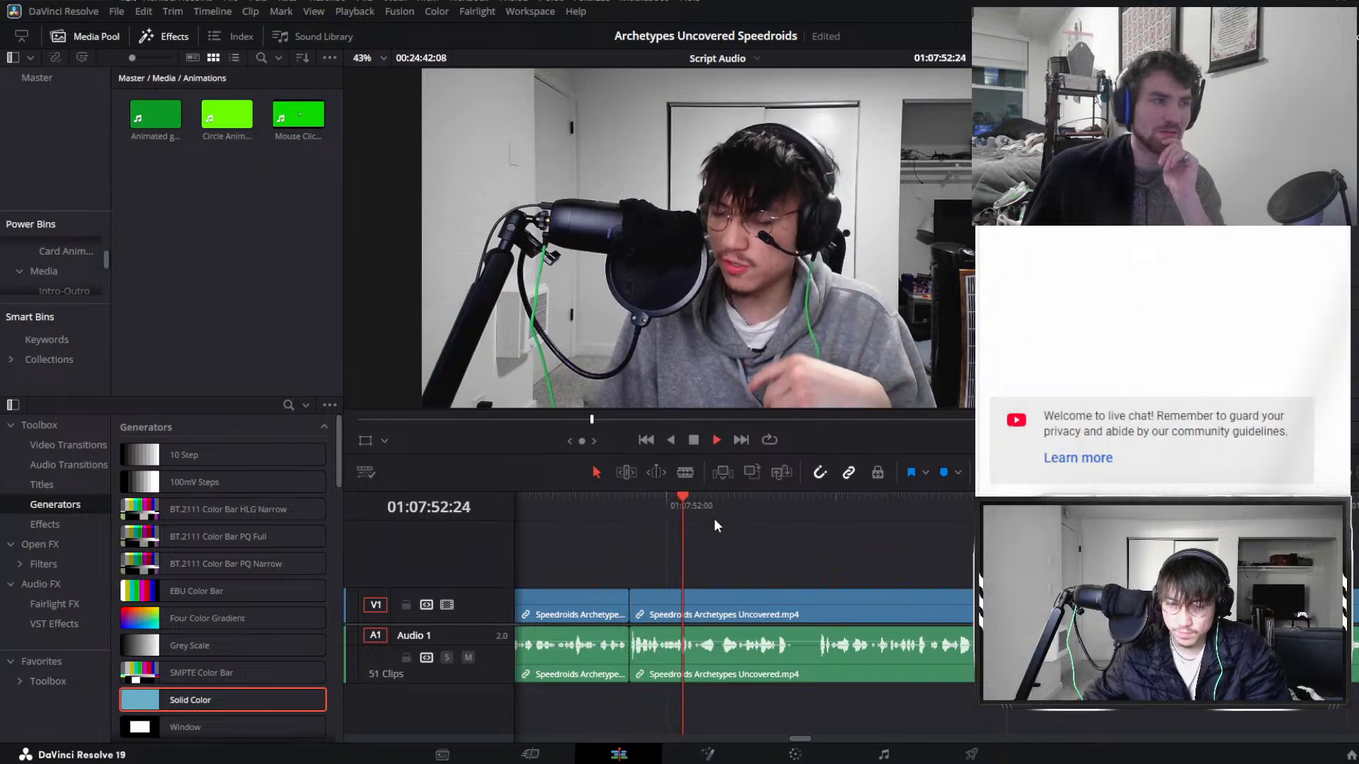
click(804, 498)
click(664, 496)
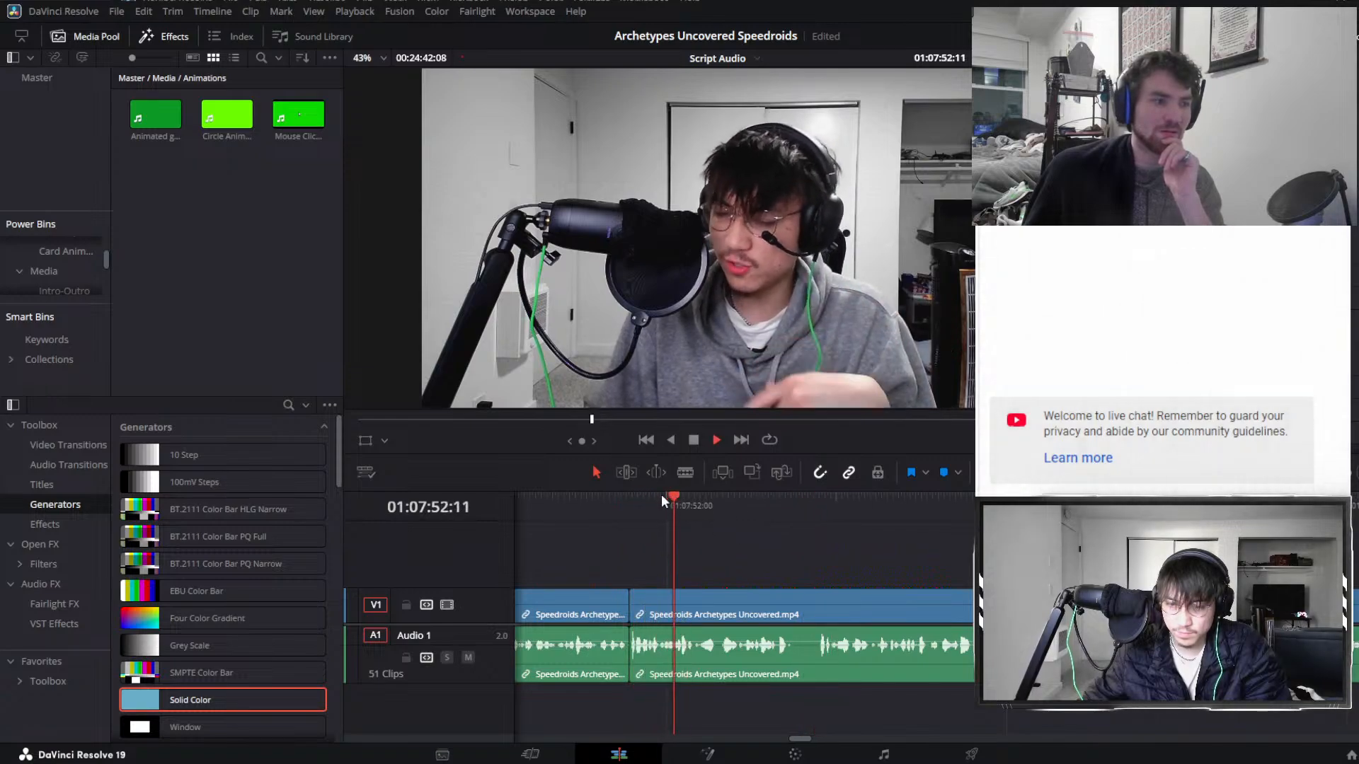
key(space)
key(ctrl+equal)
key(space)
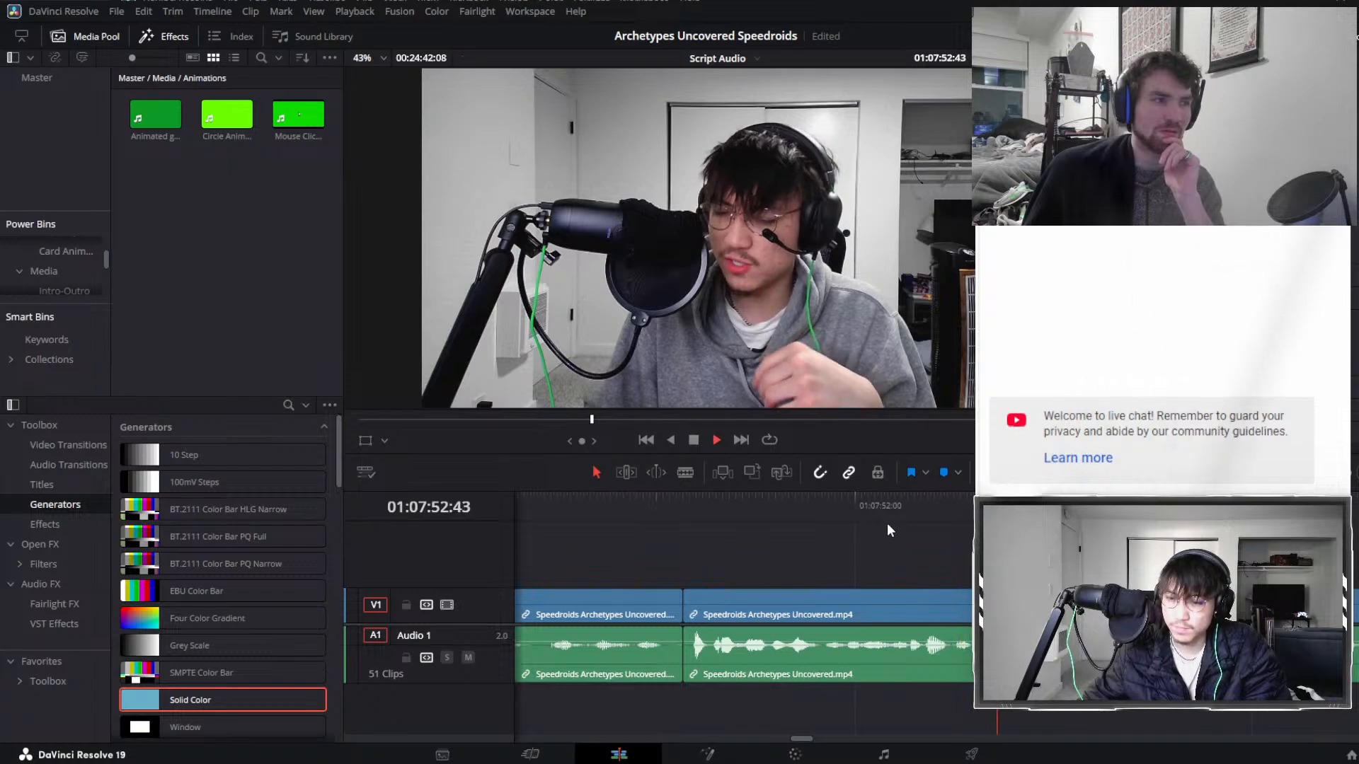
click(903, 504)
click(924, 514)
key(ctrl+b)
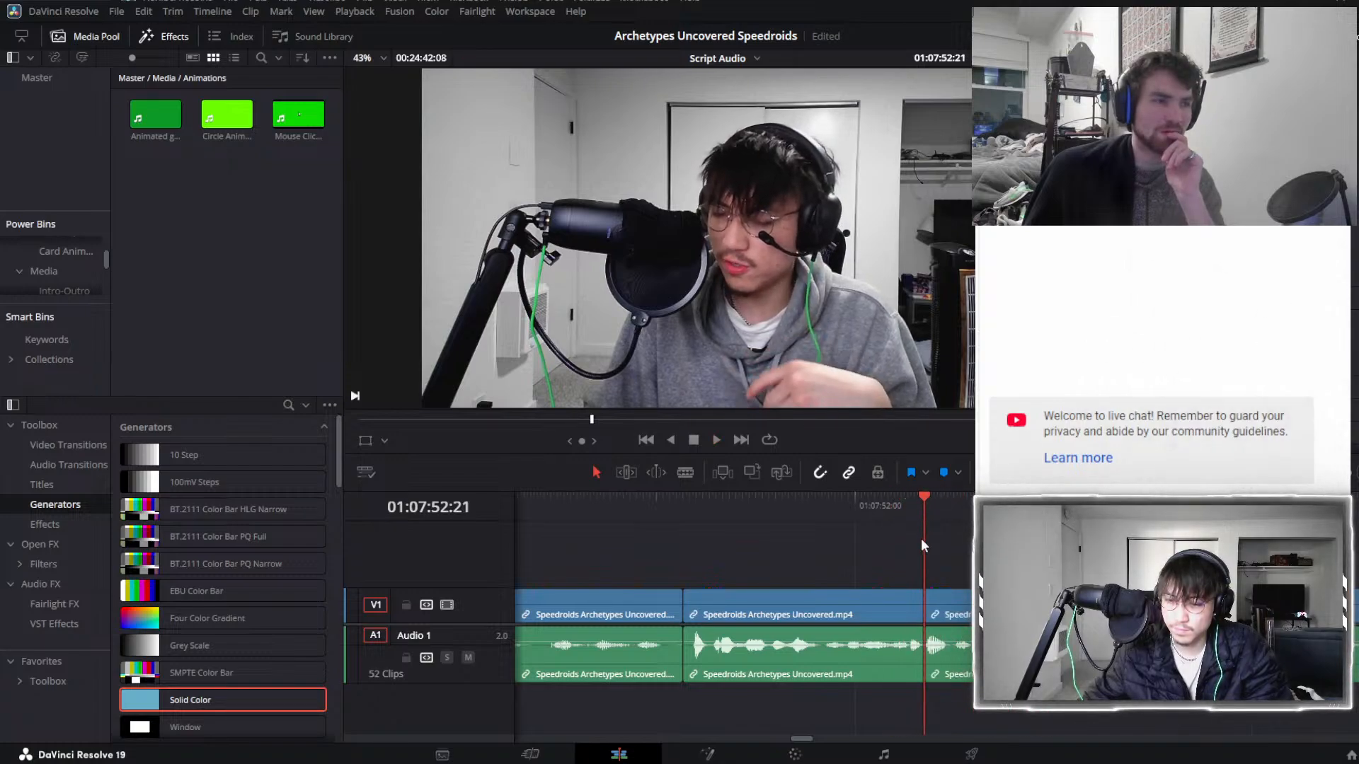
Ripple-delete the stretch from the 01:07:52:21 cut to just past 01:07:55, and play back the new join.
key(ctrl+minus)
key(ctrl+minus)
key(ctrl+minus)
key(space)
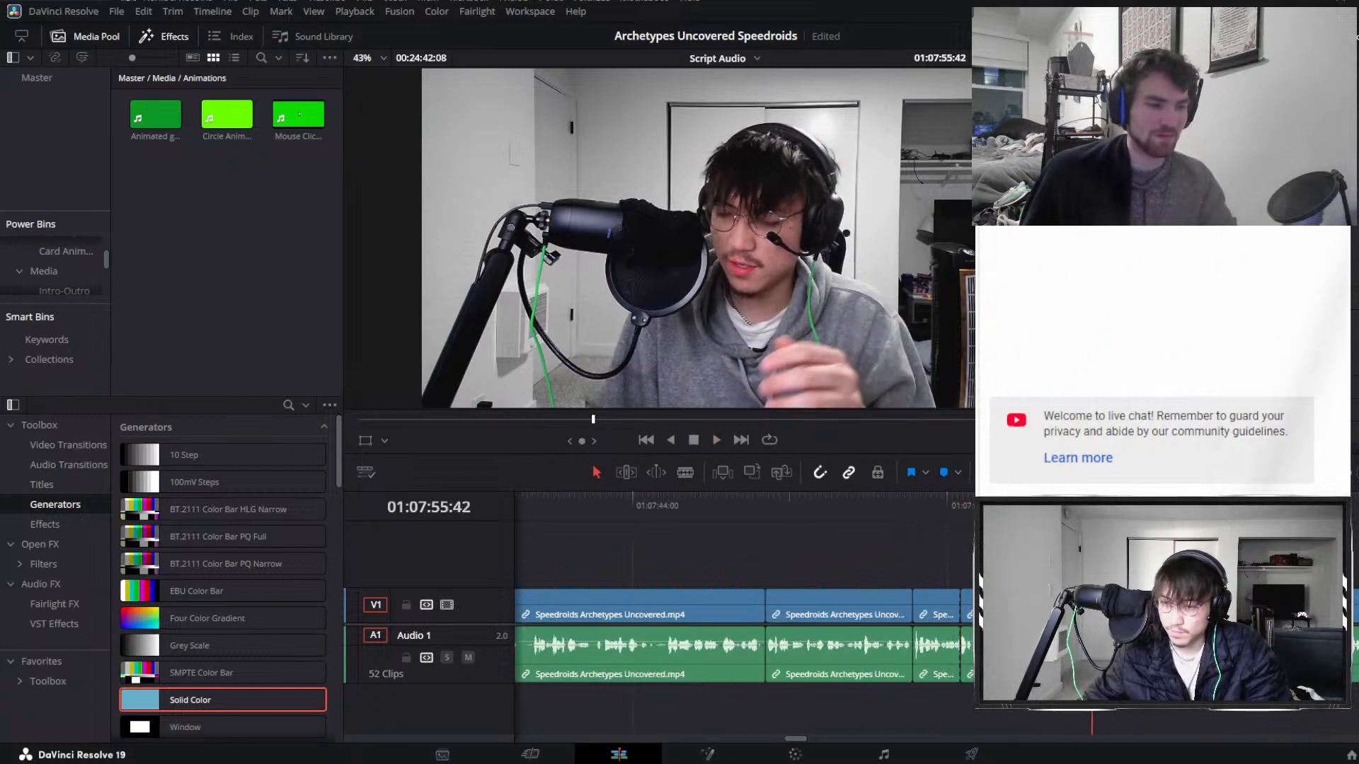
key(space)
key(Delete)
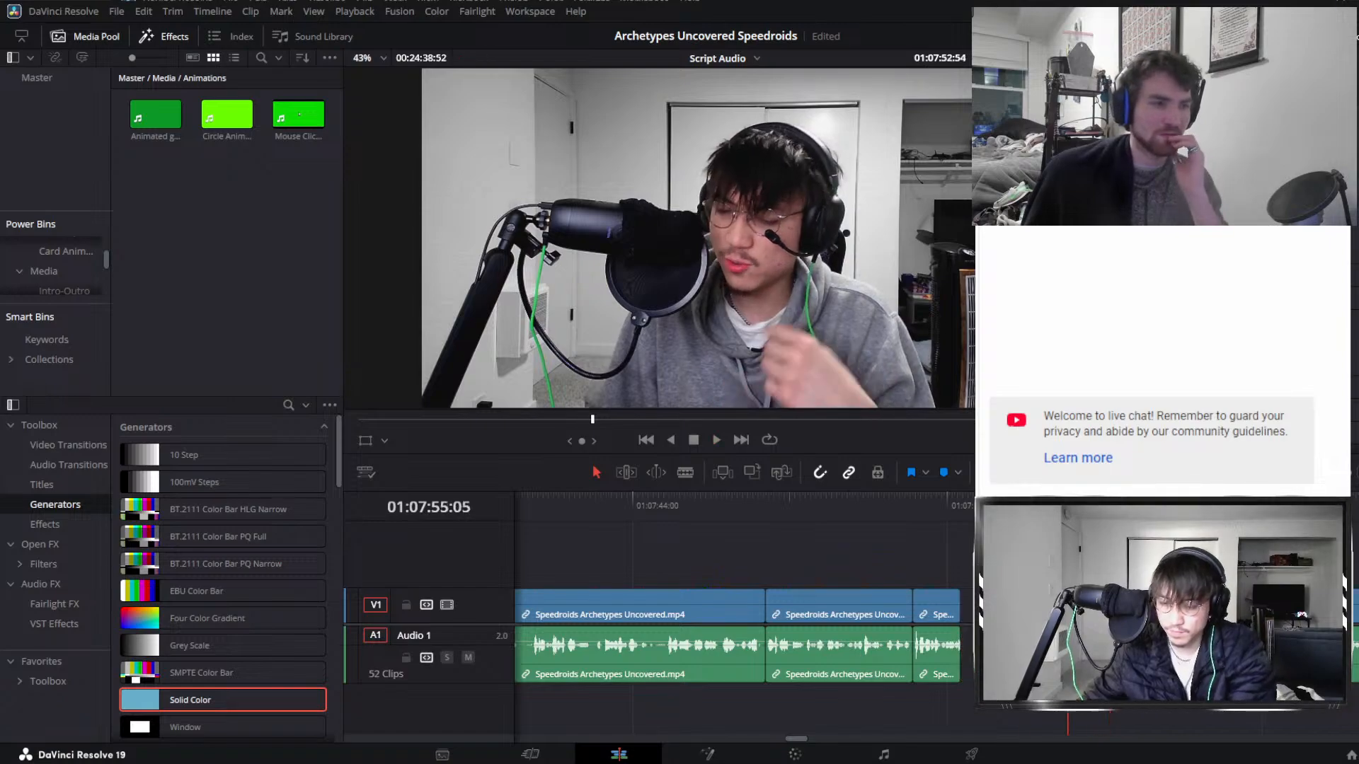
click(947, 504)
key(space)
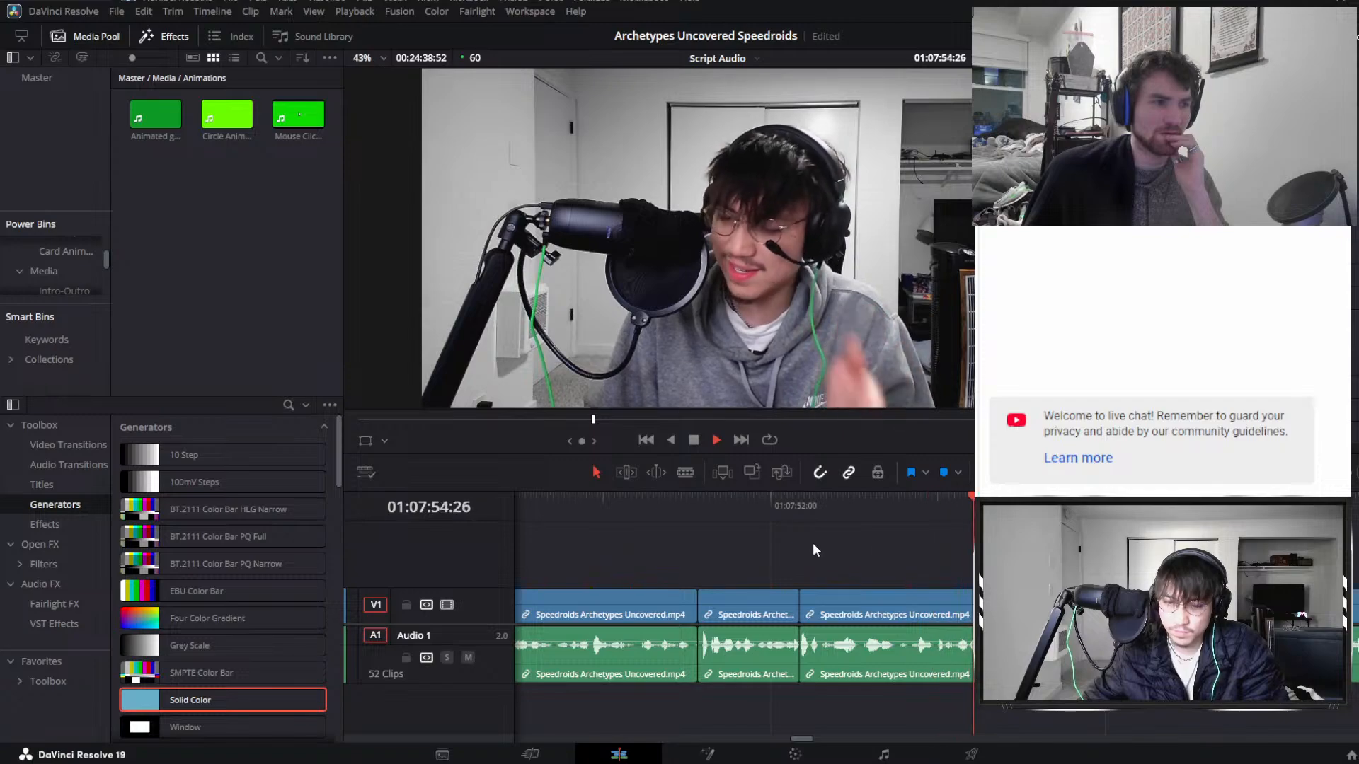
Replay the join from just before 01:07:52 and listen through the following clip to about 01:08:03.
click(759, 499)
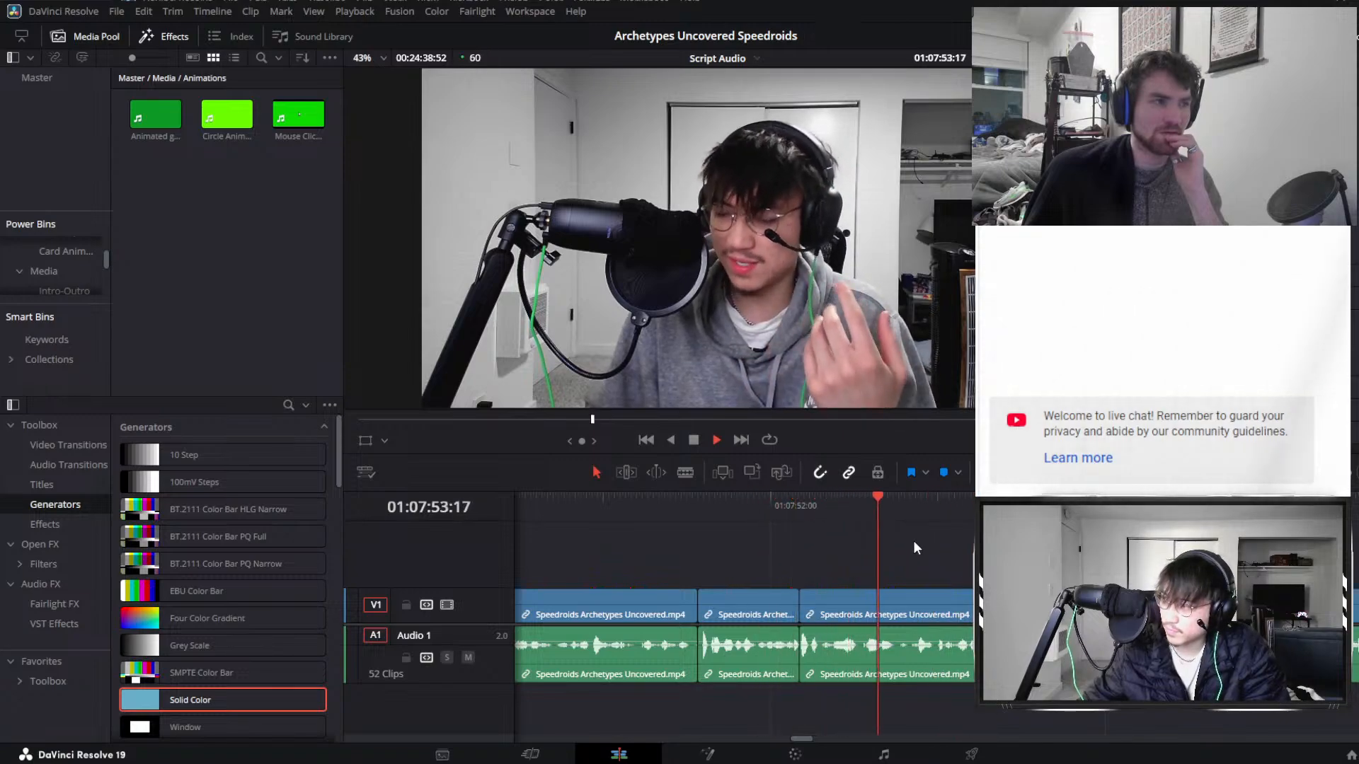
click(858, 603)
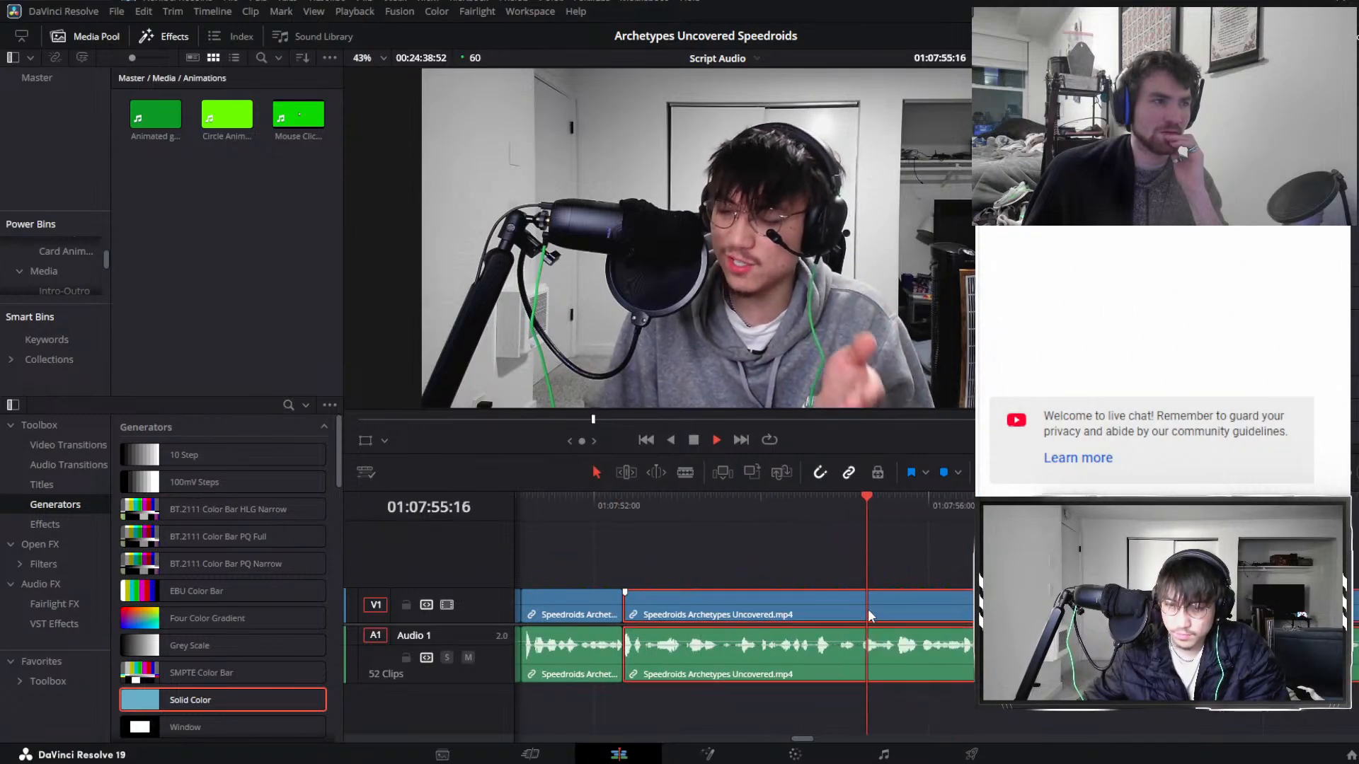
key(ctrl+minus)
key(ctrl+minus)
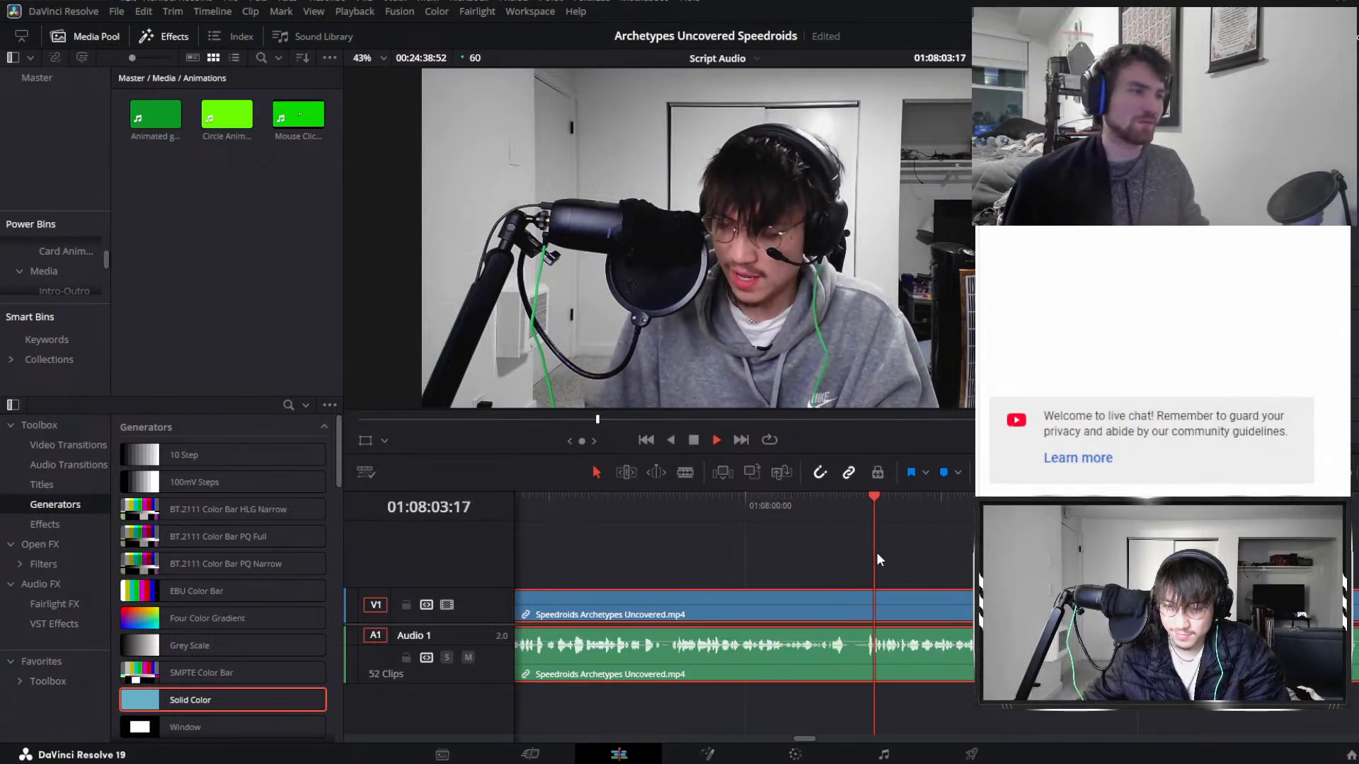
Split the clip just after 01:08:02:30 and again just after 01:08:03, and ripple-delete the short pause between.
click(848, 504)
key(ctrl+b)
drag(848, 504, 872, 508)
key(ctrl+b)
click(855, 603)
key(Delete)
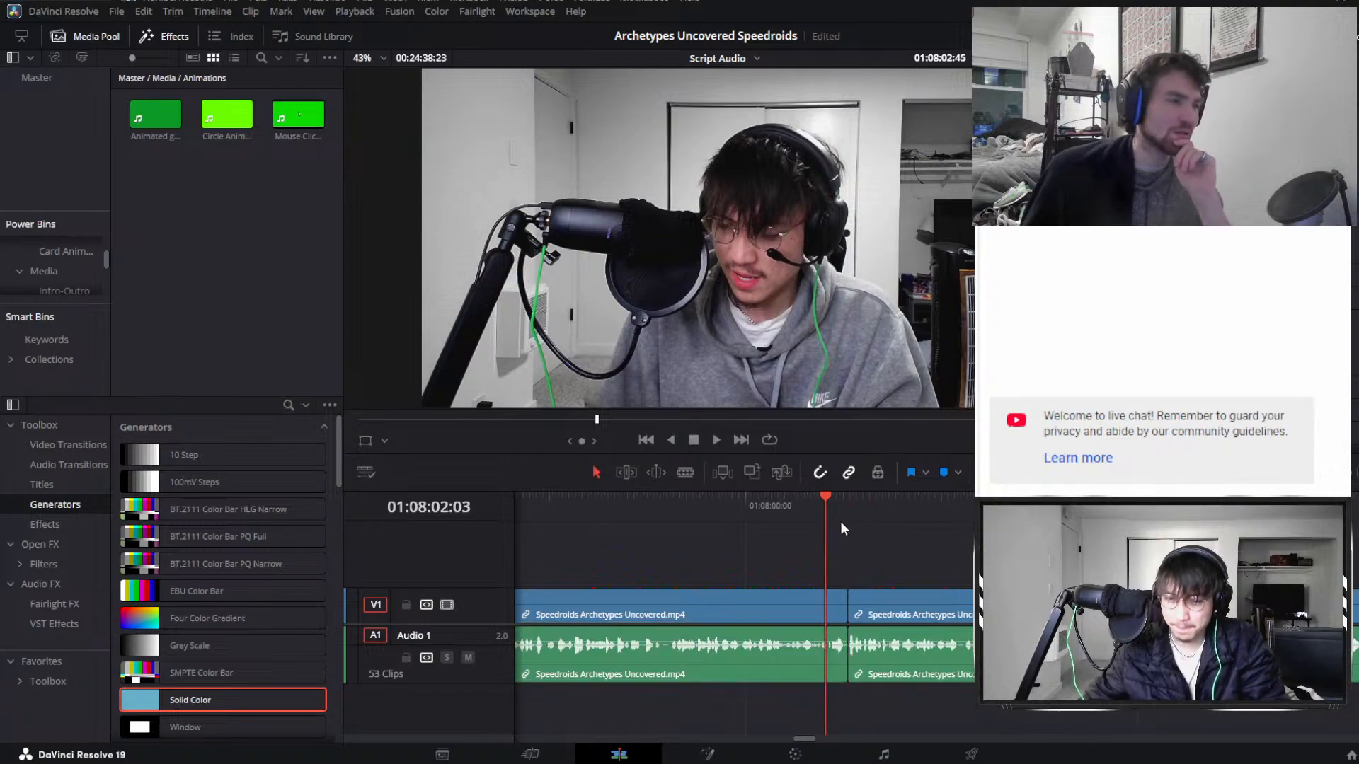
Play back the join near 01:08:02:38, replaying it from about 01:08:01:47.
key(space)
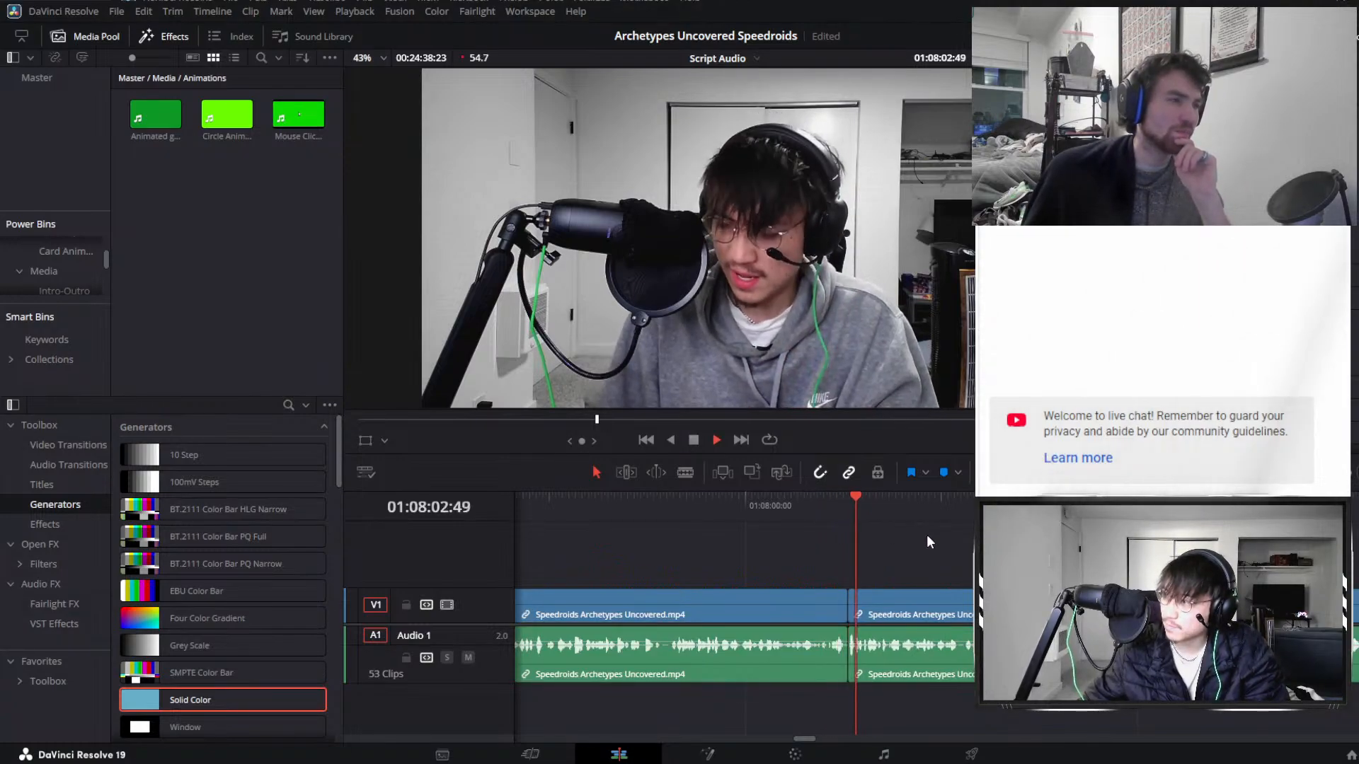
key(space)
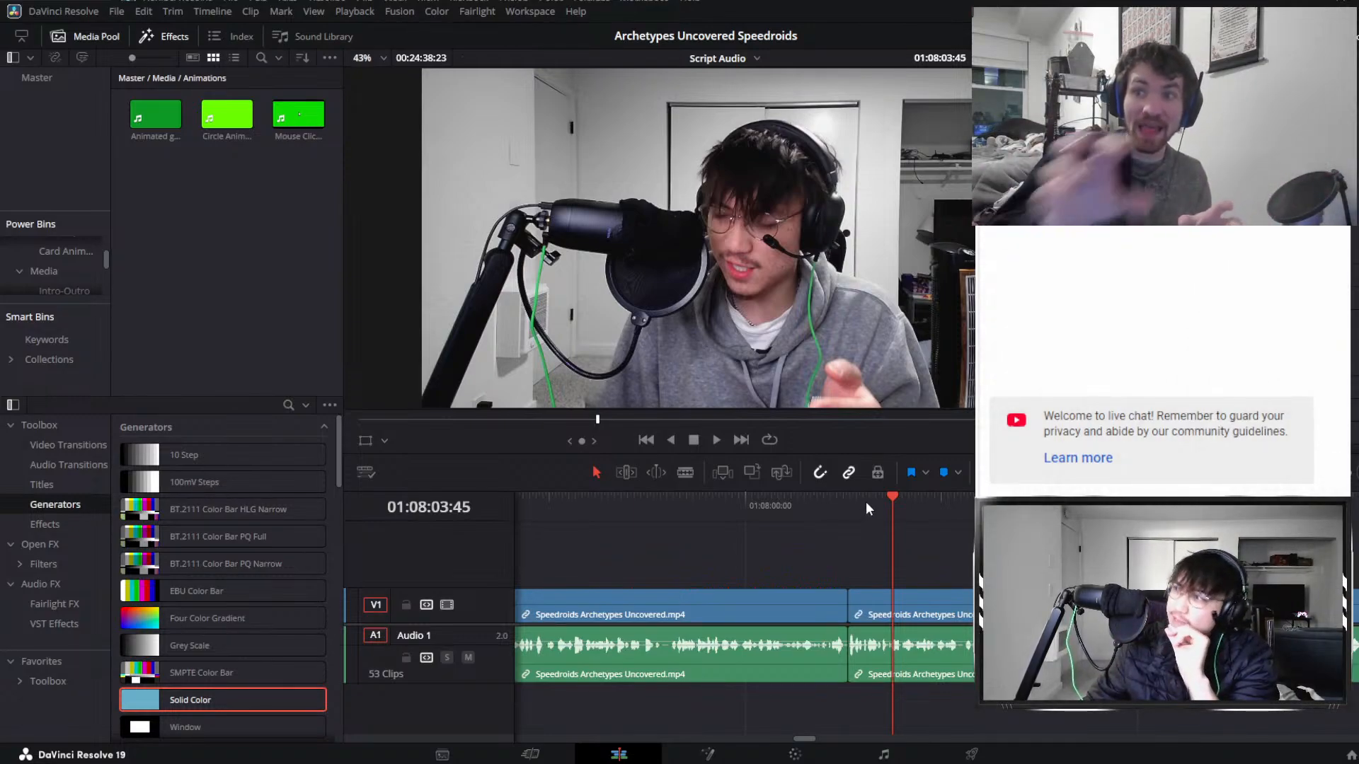
click(816, 515)
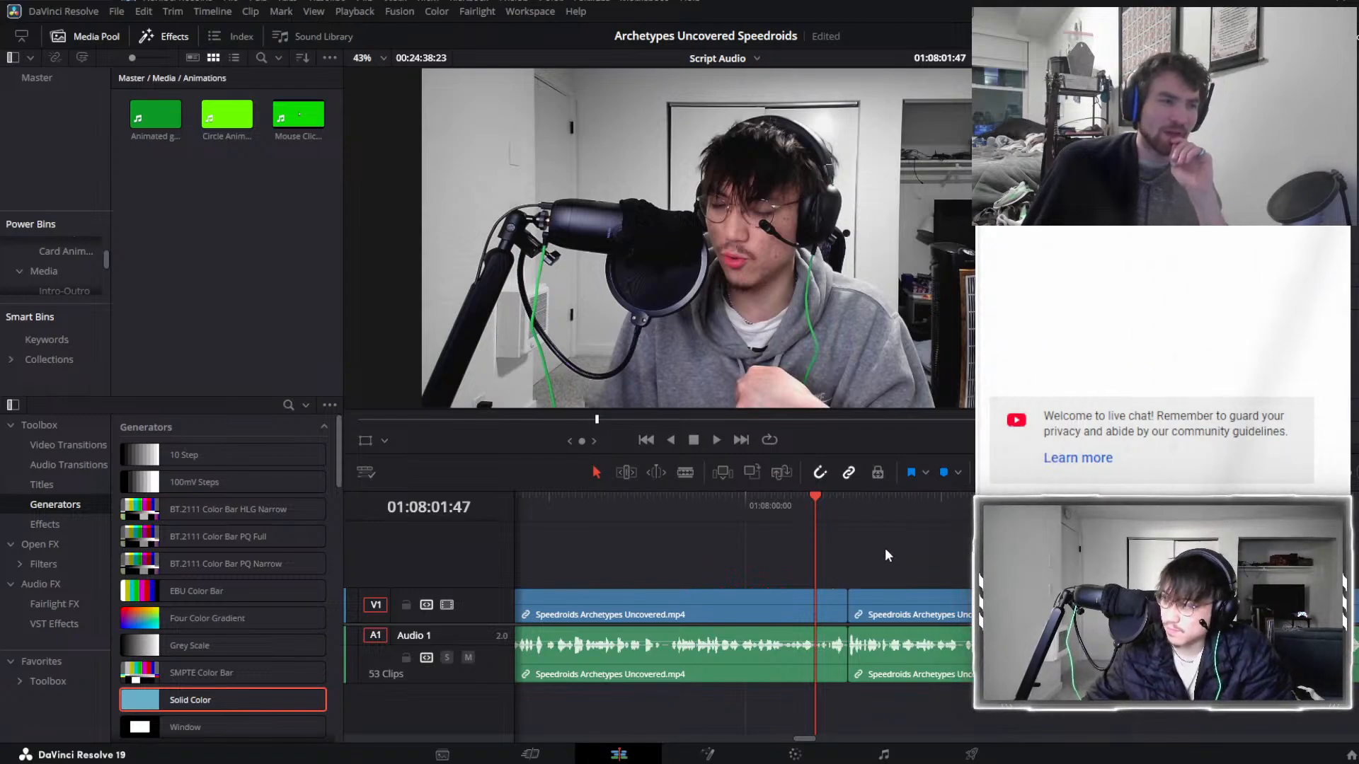
key(space)
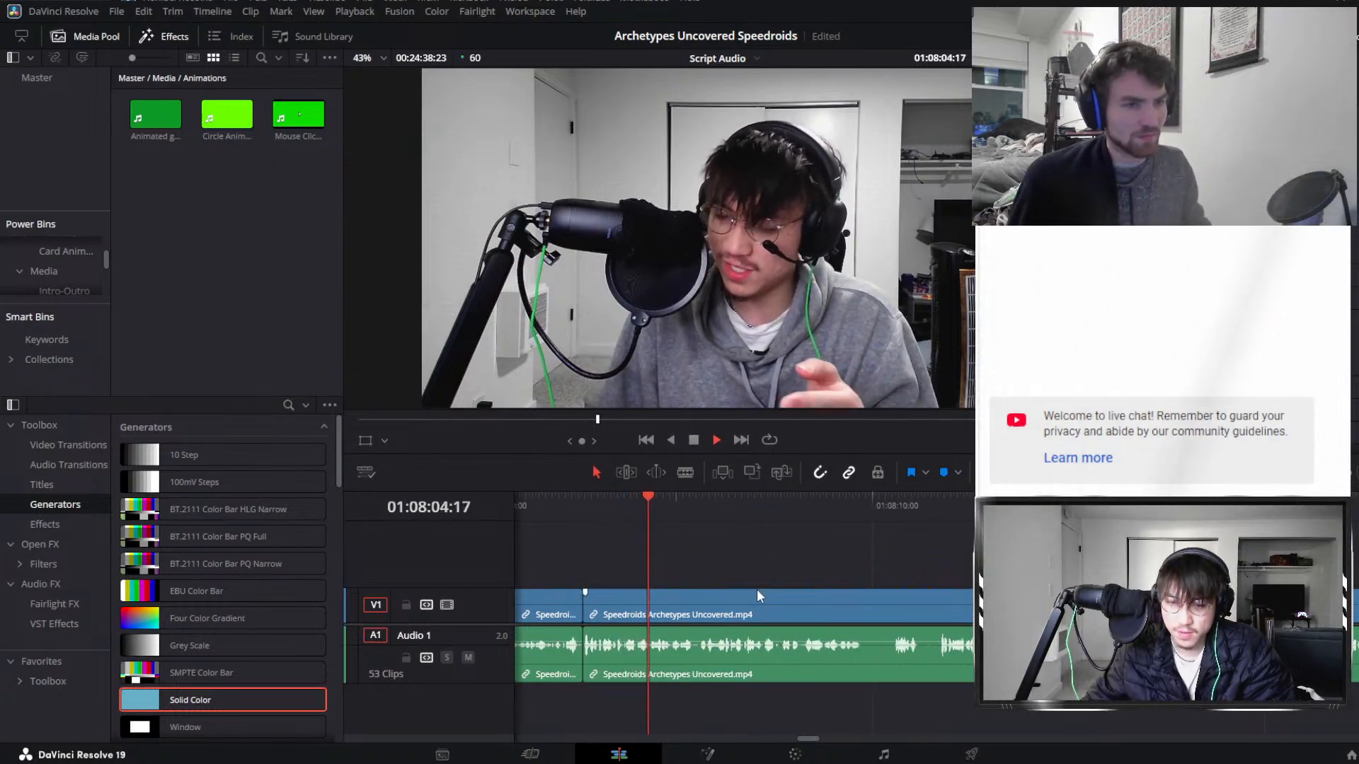
Split the clip just before 01:08:08 and again just before 01:08:12, ripple-delete the piece between, and play back the join.
click(719, 592)
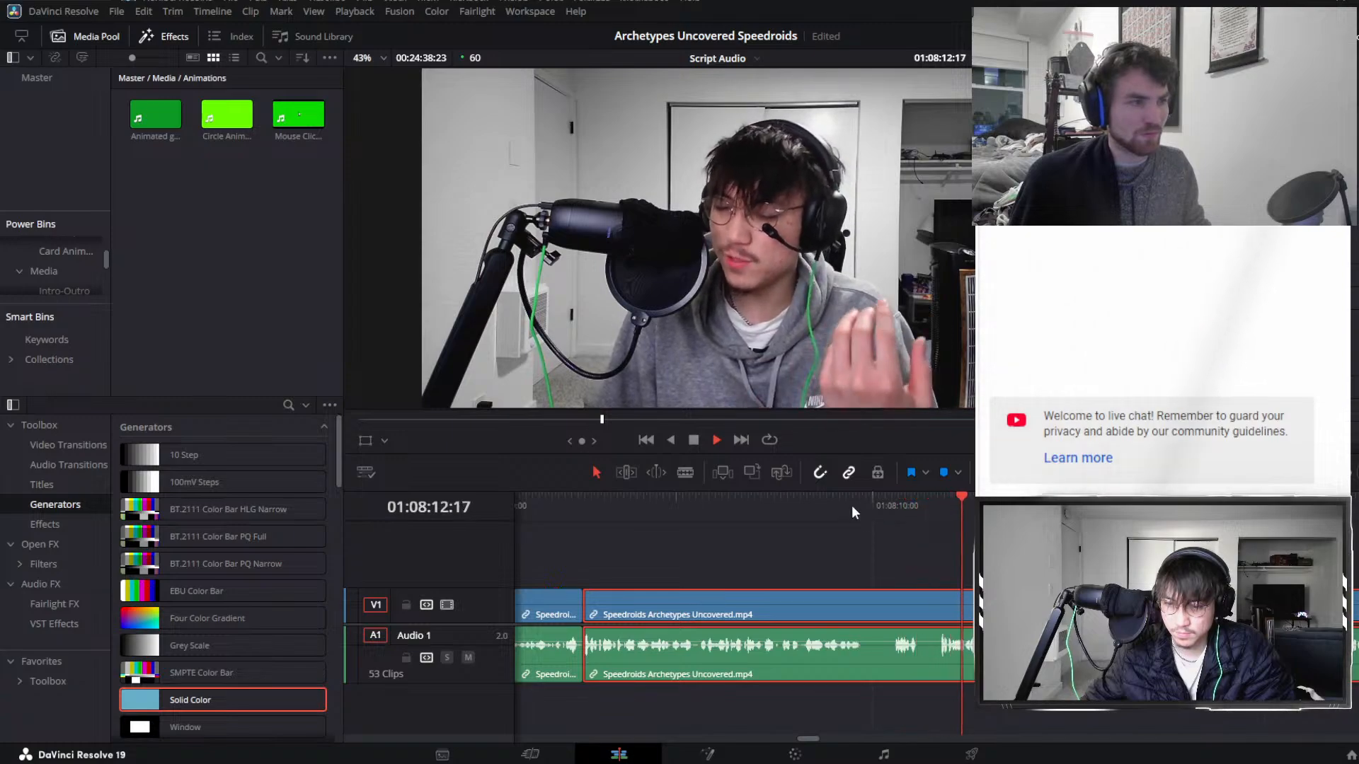
drag(851, 506, 939, 520)
key(ctrl+b)
key(ctrl+b)
key(space)
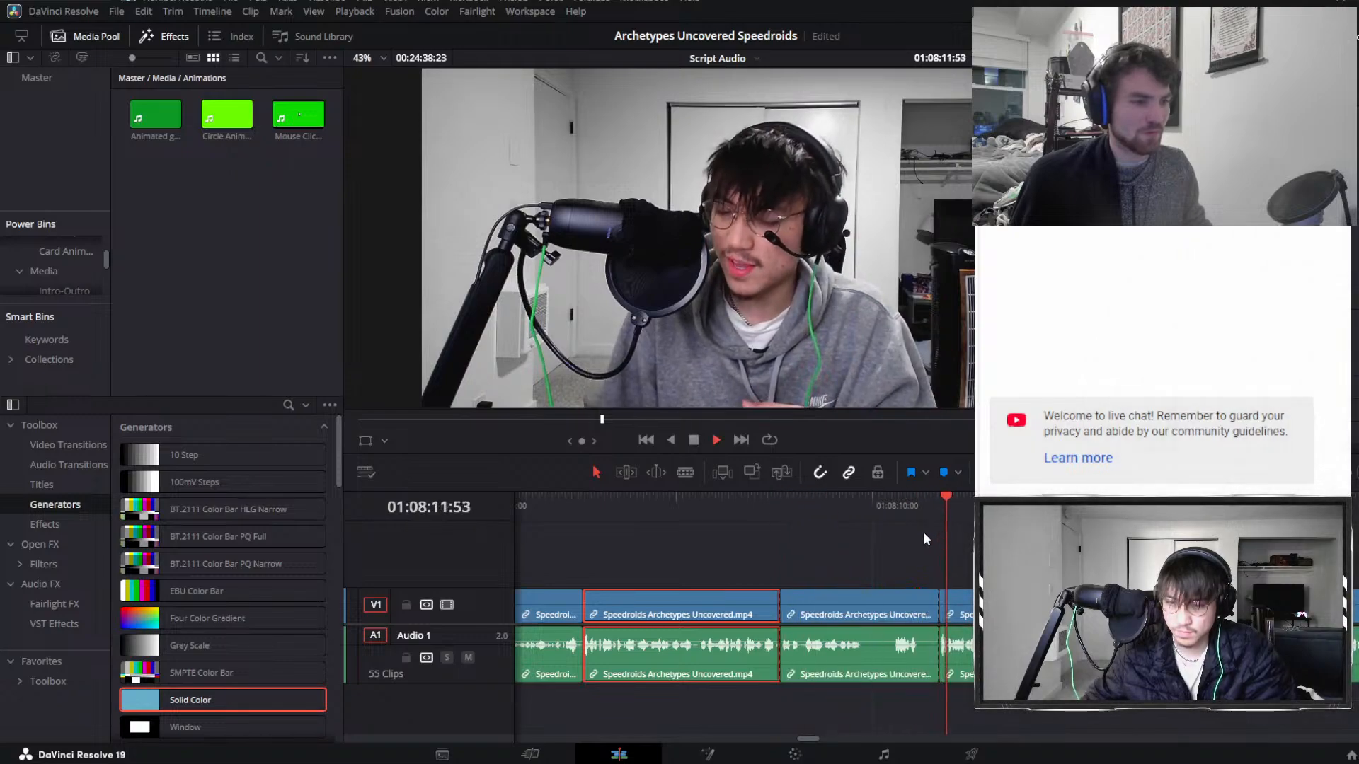
click(865, 594)
key(Delete)
click(741, 518)
key(space)
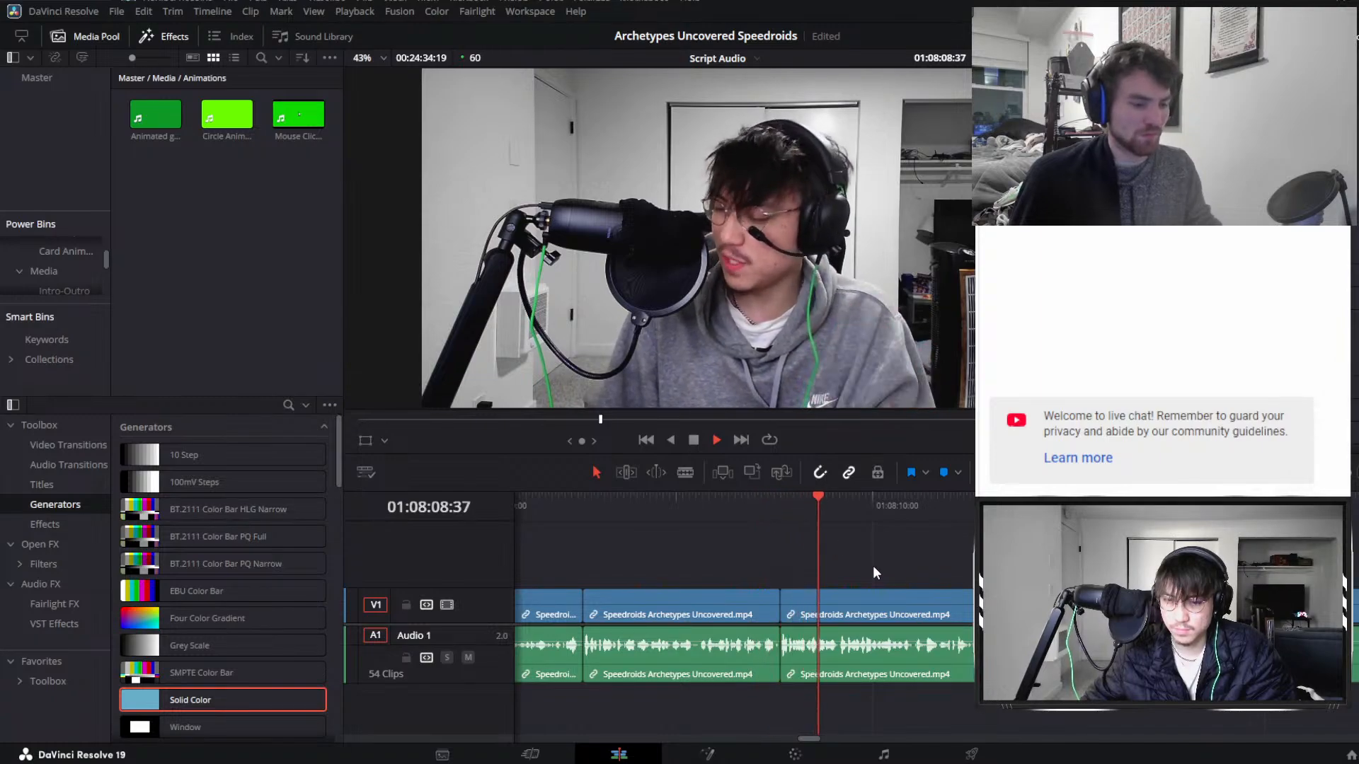
Listen on to about 01:08:18 and replay the passage from about 01:08:14.
click(865, 596)
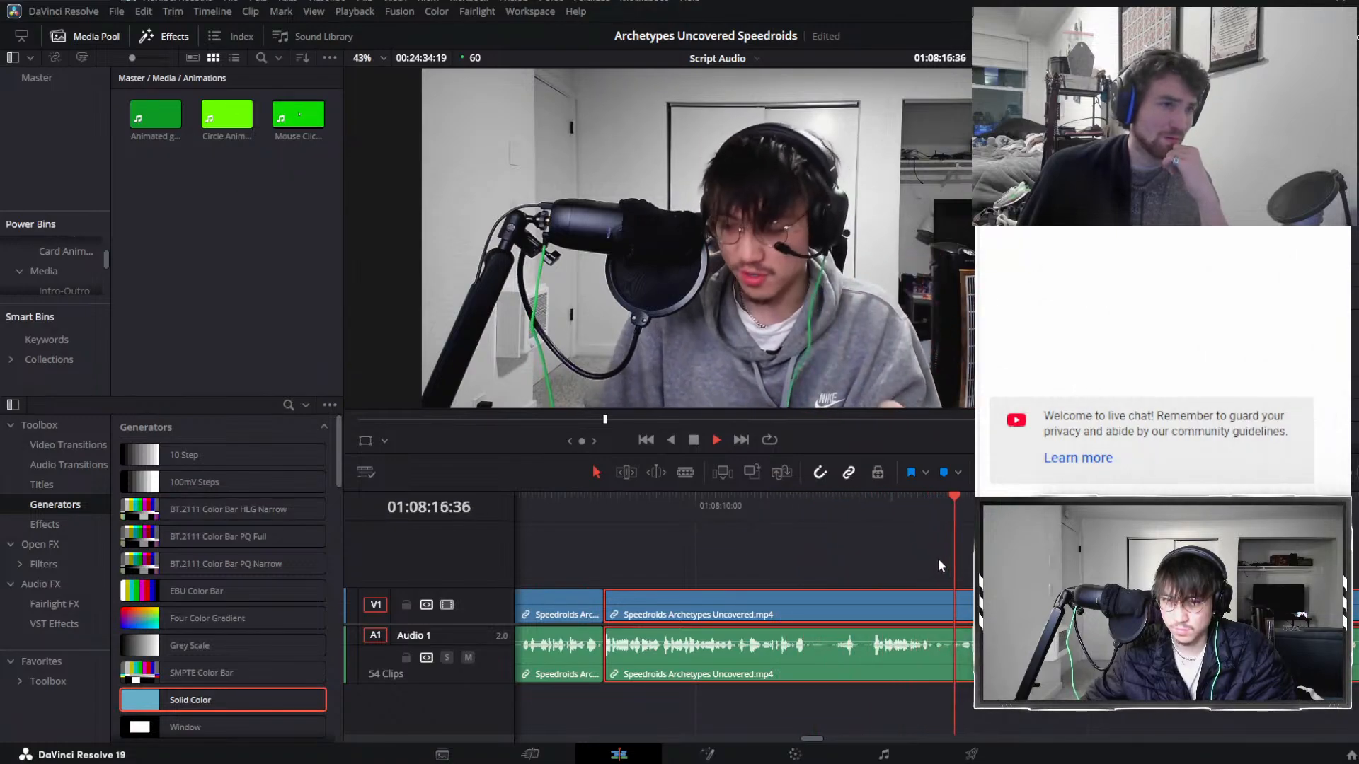
key(space)
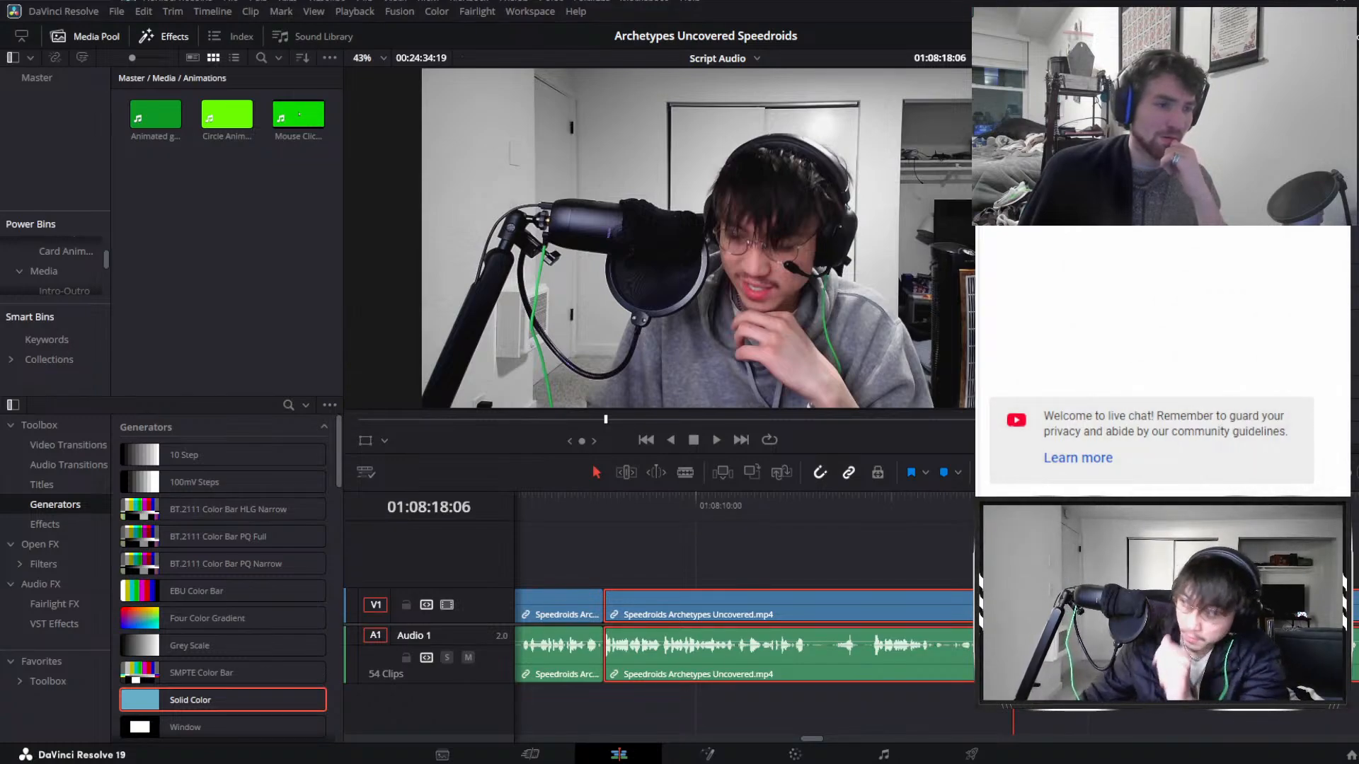
key(space)
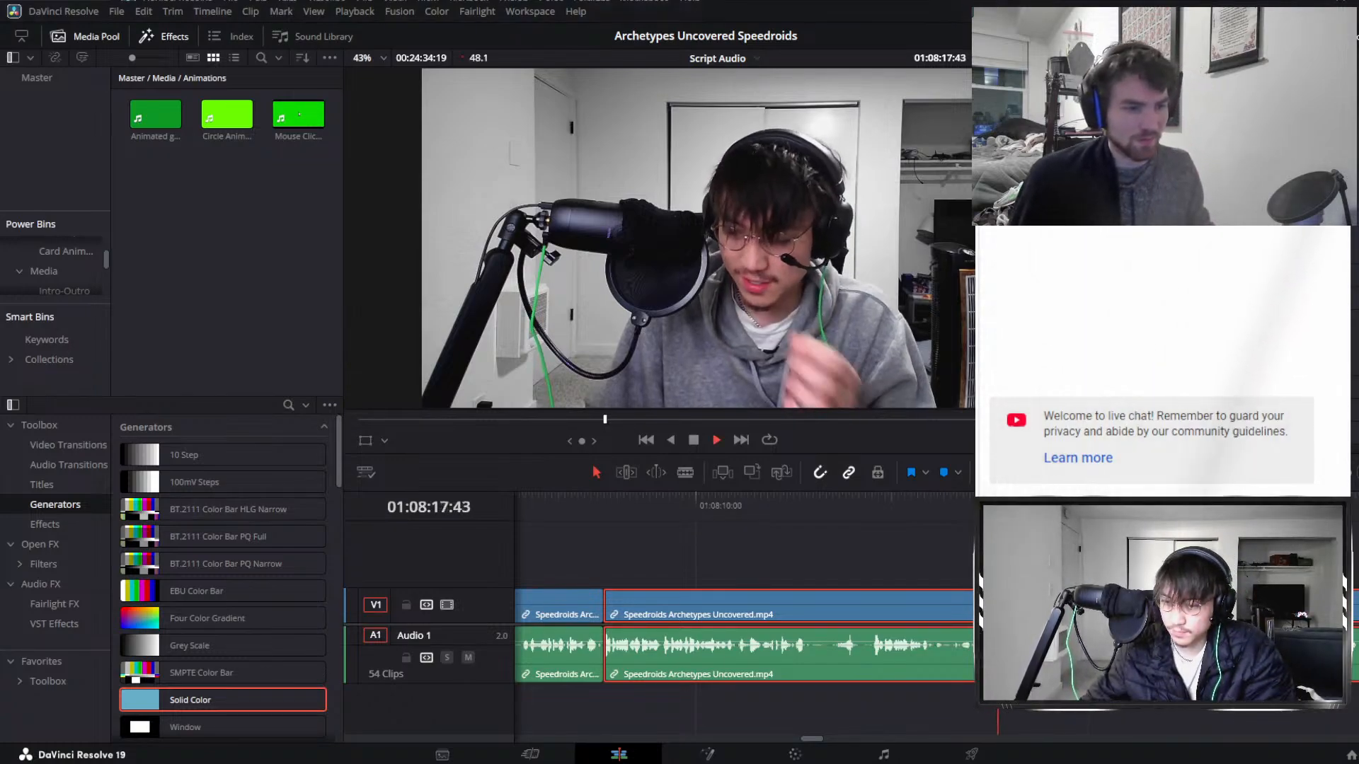
click(855, 516)
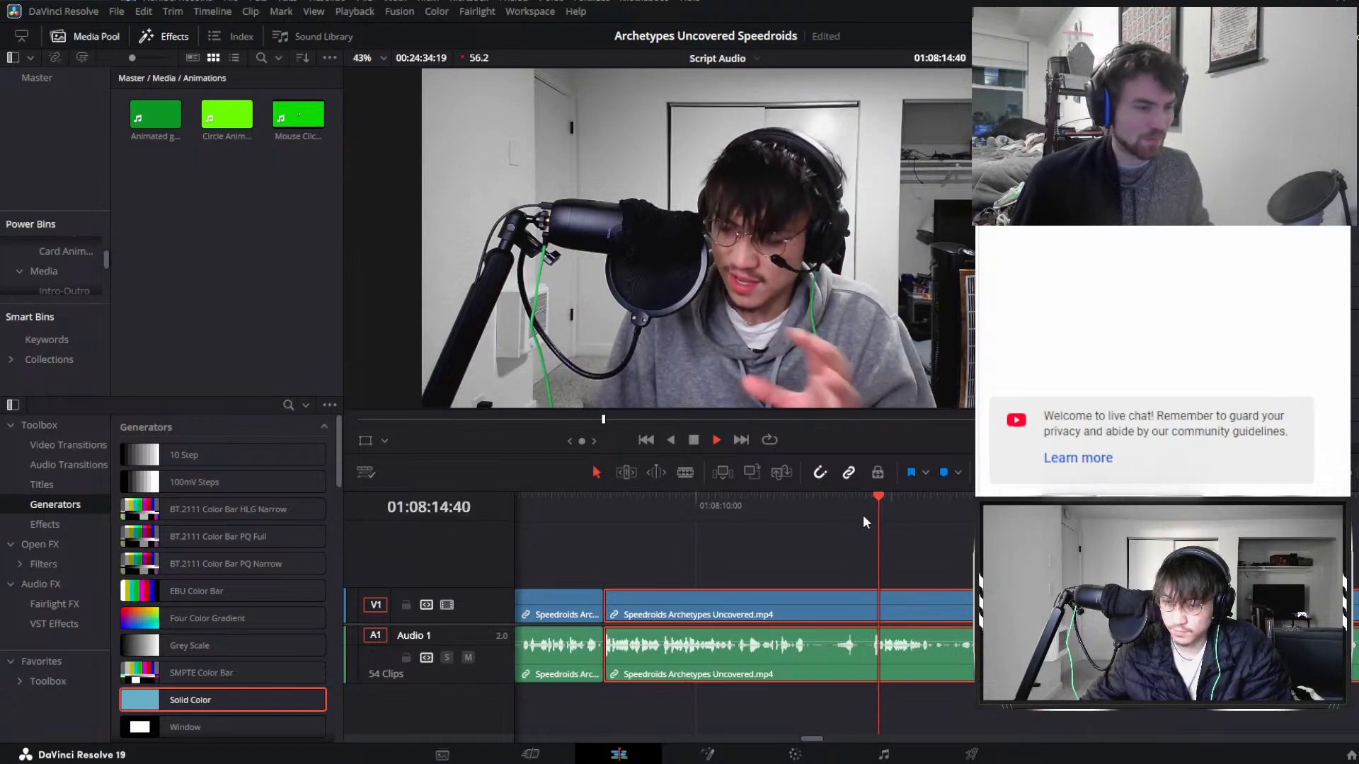
Split the clip near 01:08:16:30 and again about a second further on, and ripple-delete the pause between.
click(933, 511)
key(space)
drag(937, 511, 1008, 512)
key(ctrl+b)
key(ctrl+b)
key(ctrl+z)
Play back the new join from 01:08:15:58 and save the project.
click(930, 512)
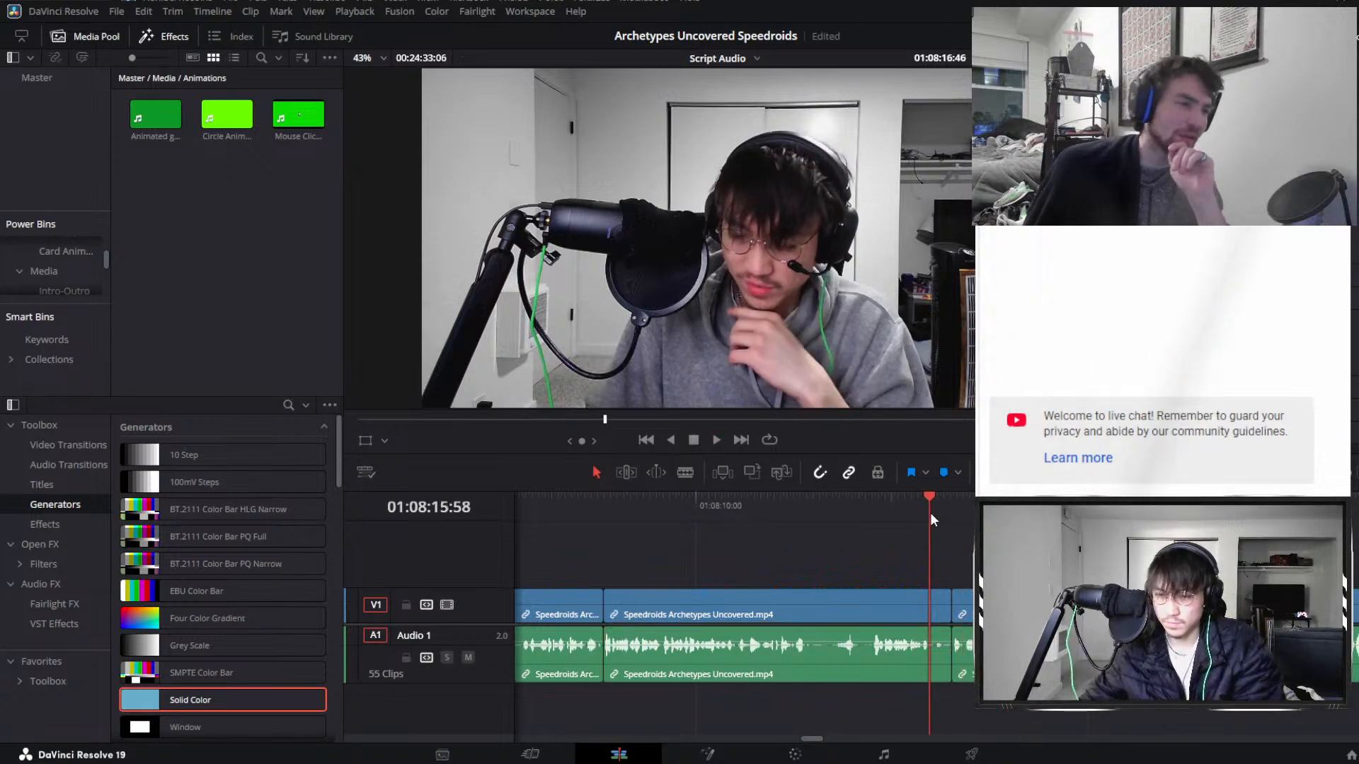
key(space)
key(space)
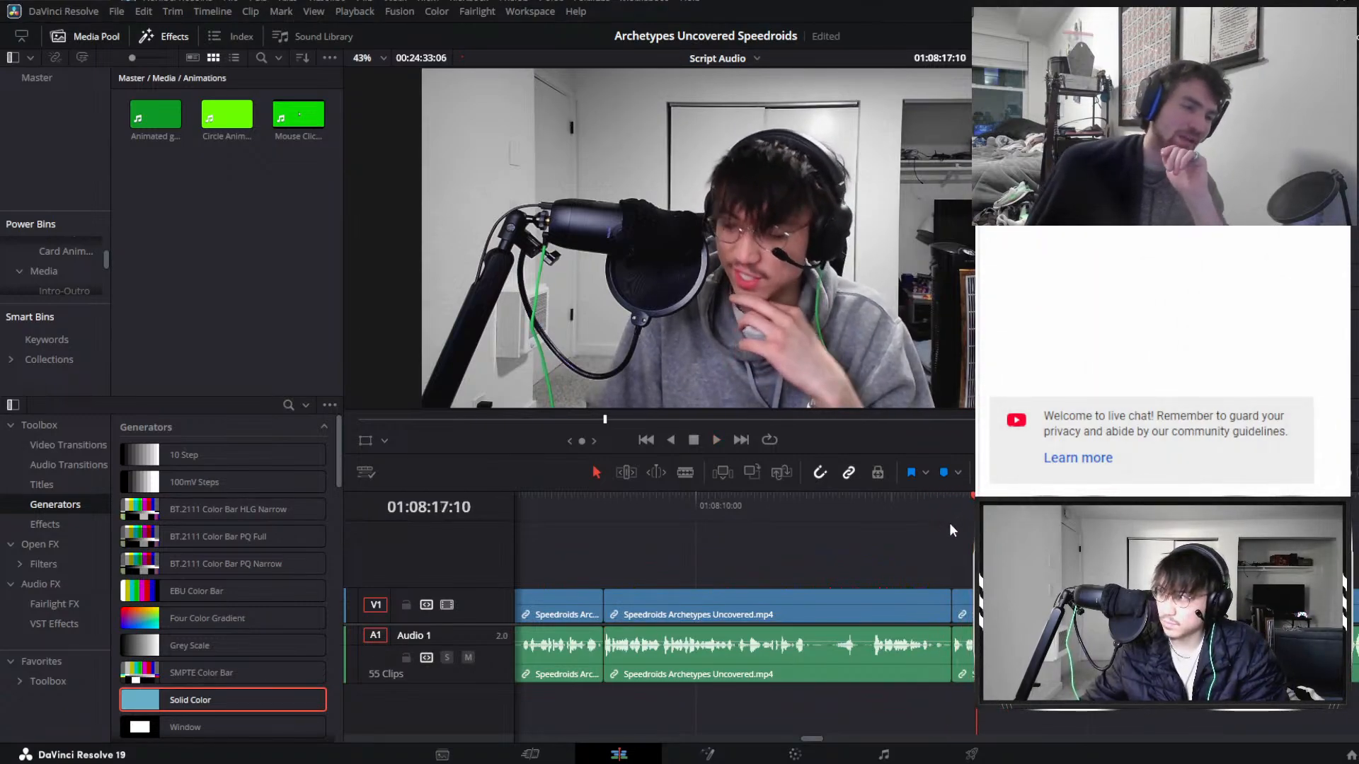
key(ctrl+s)
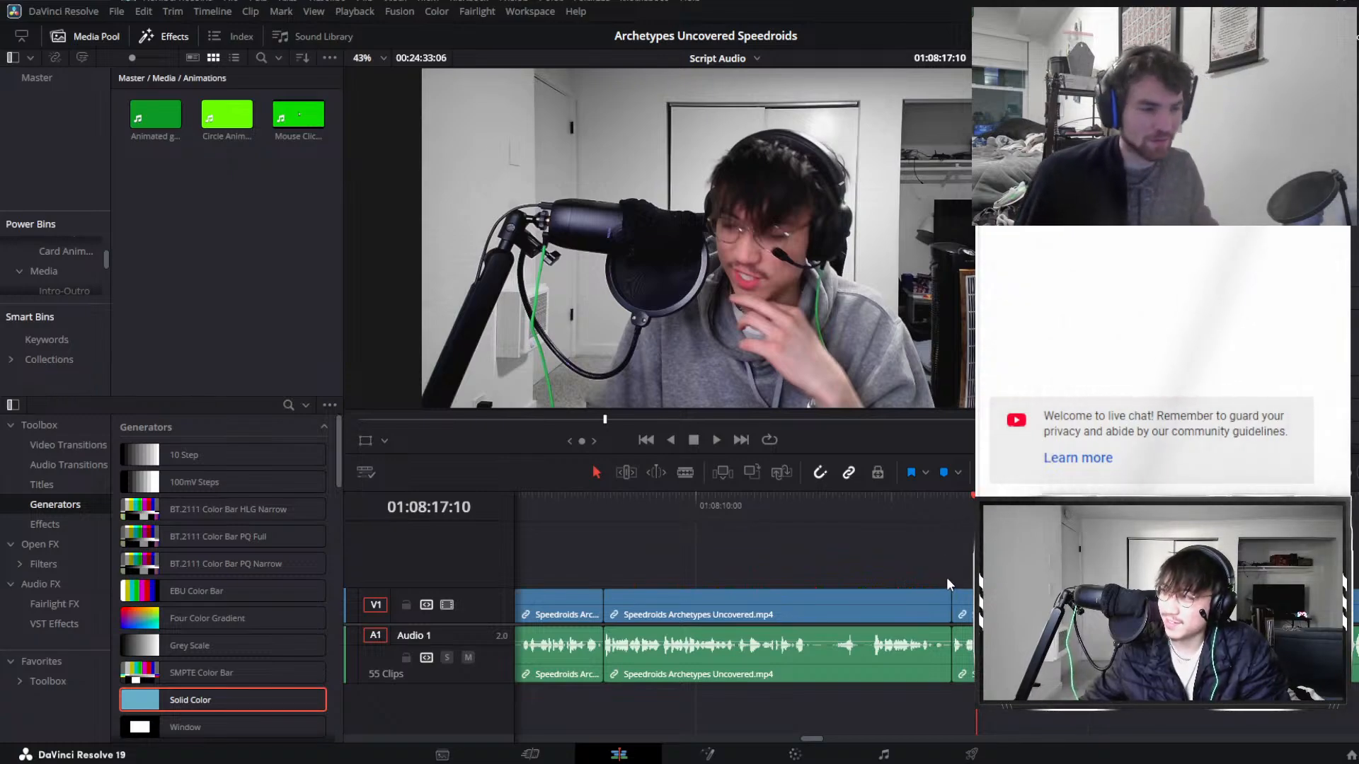
Replay the passage from 01:08:13:08 across the cut near 01:08:16:30.
click(894, 524)
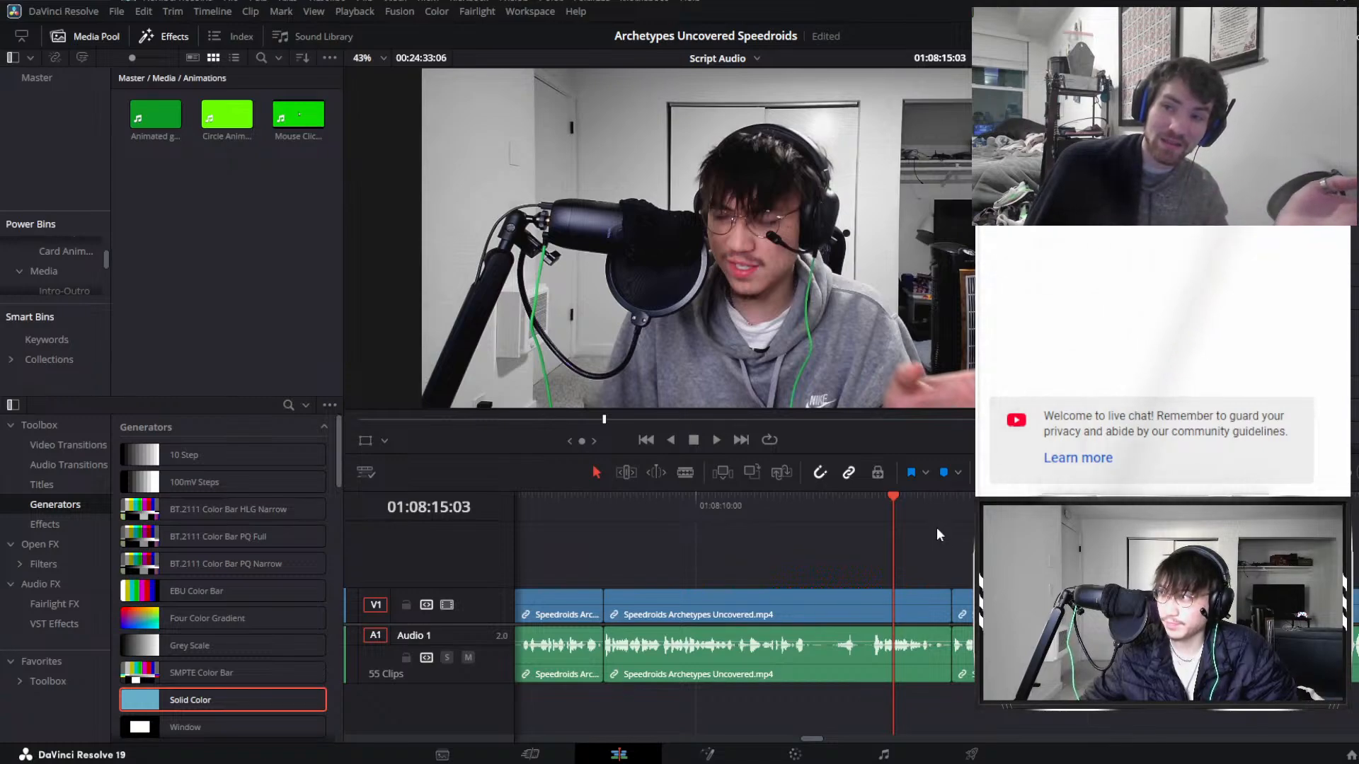
click(818, 498)
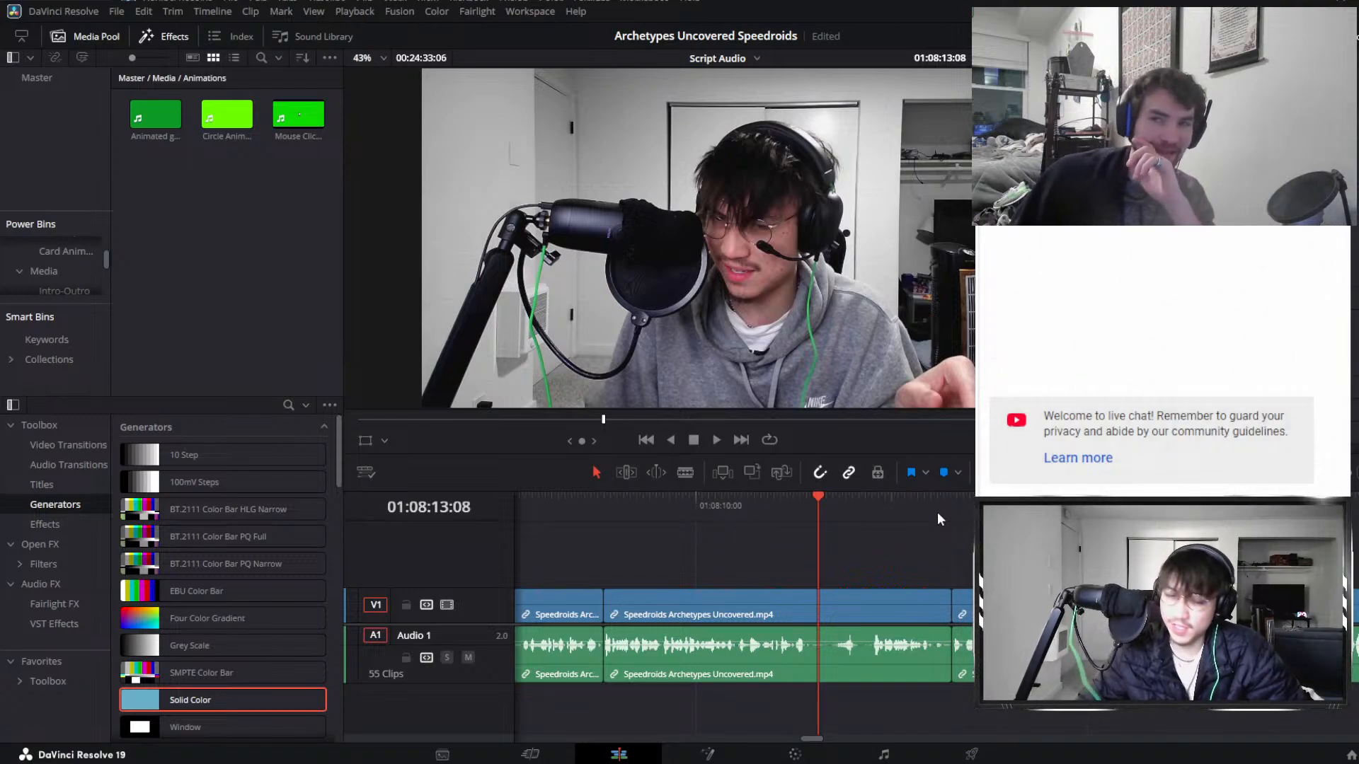
key(space)
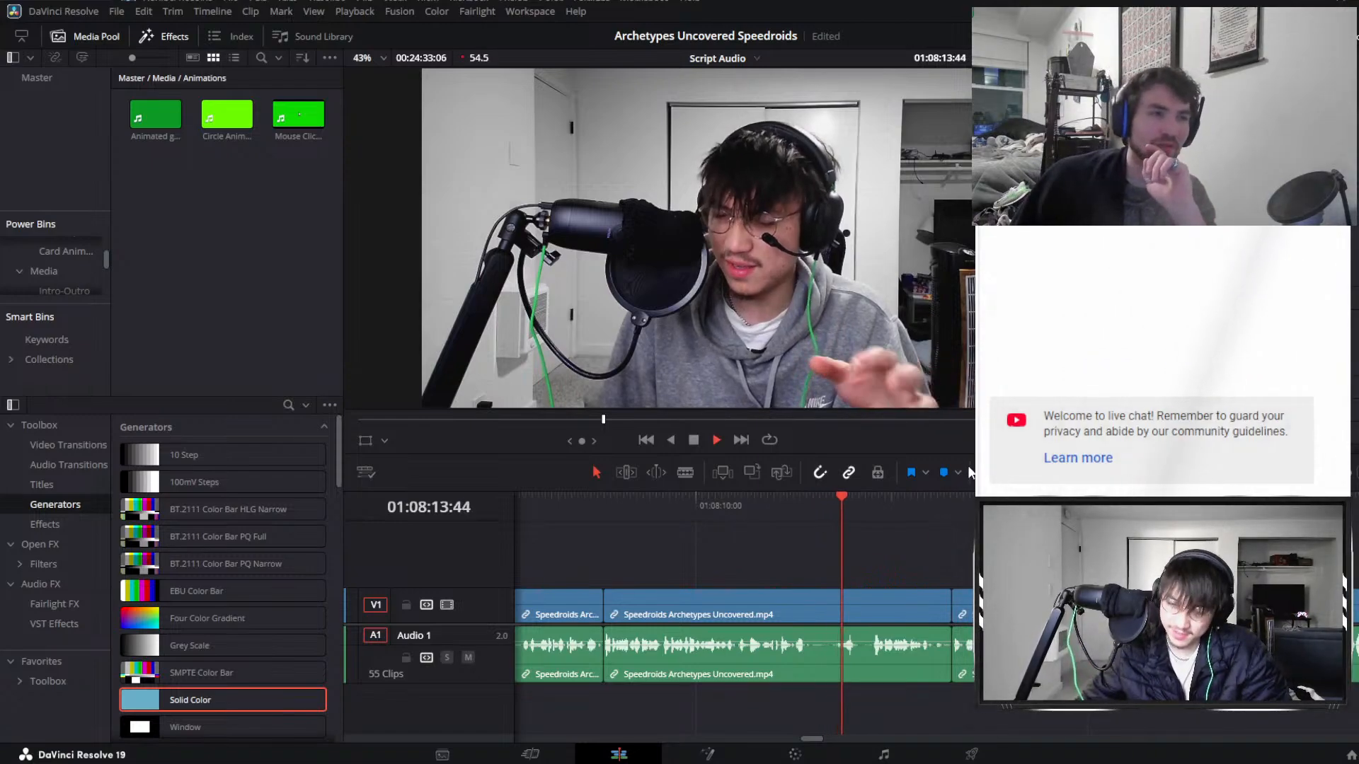
key(space)
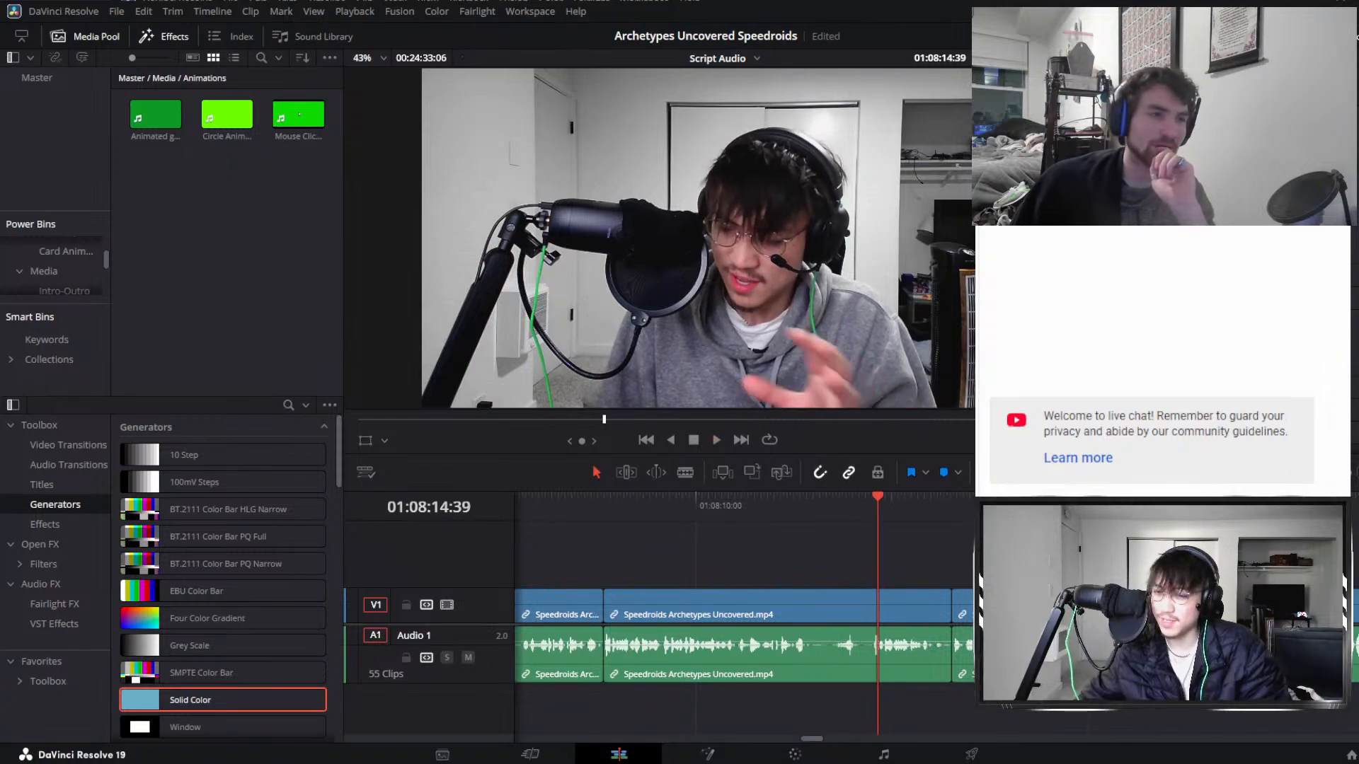
key(space)
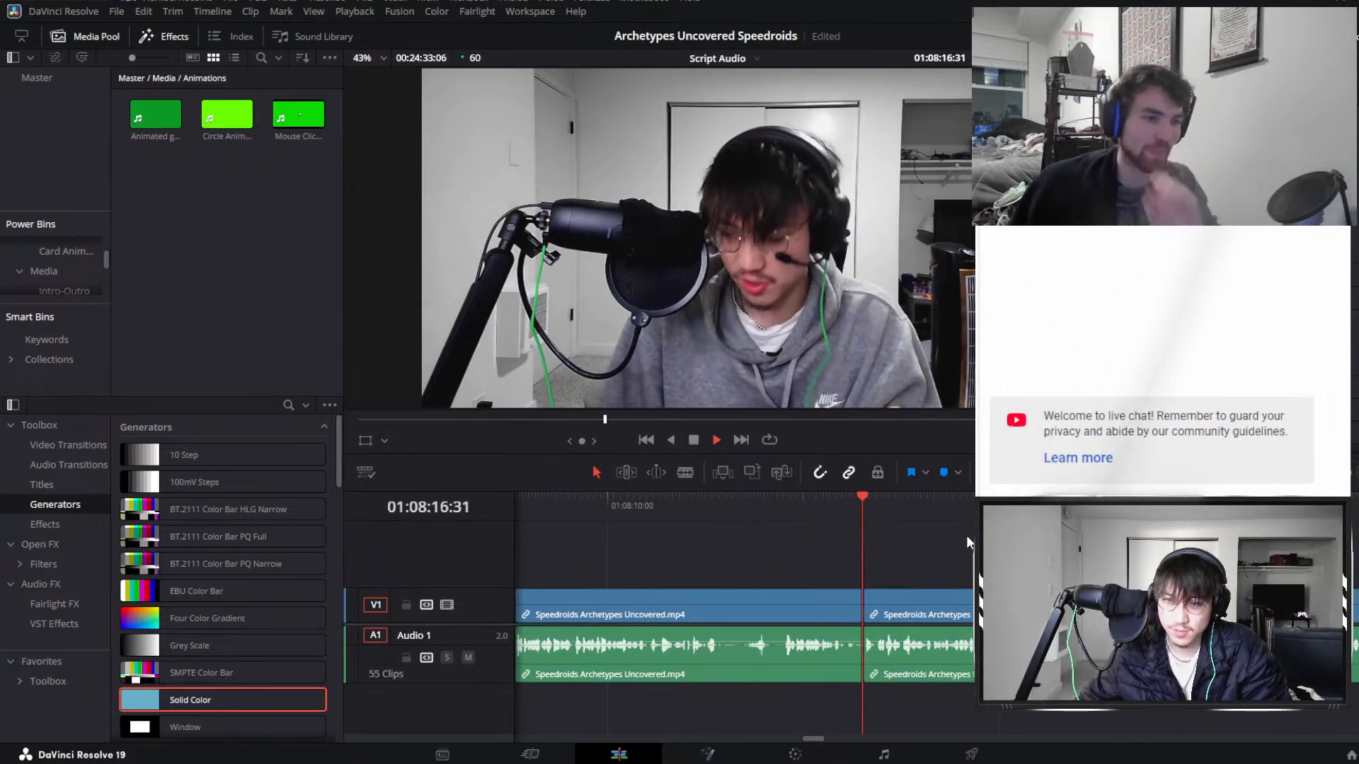
Split the clip just after 01:08:20:30 and at 01:08:22:20, ripple-delete the pause between, and play back the join.
click(860, 602)
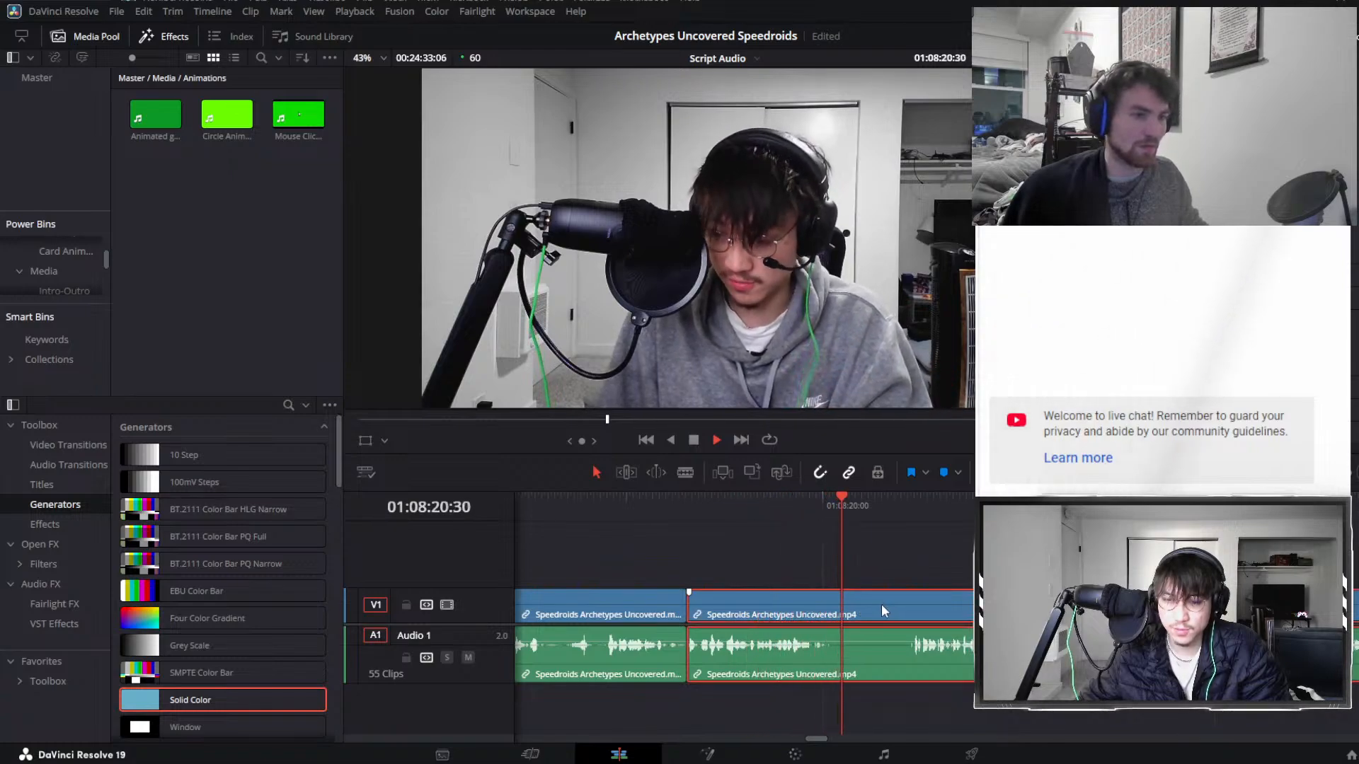
key(ctrl+b)
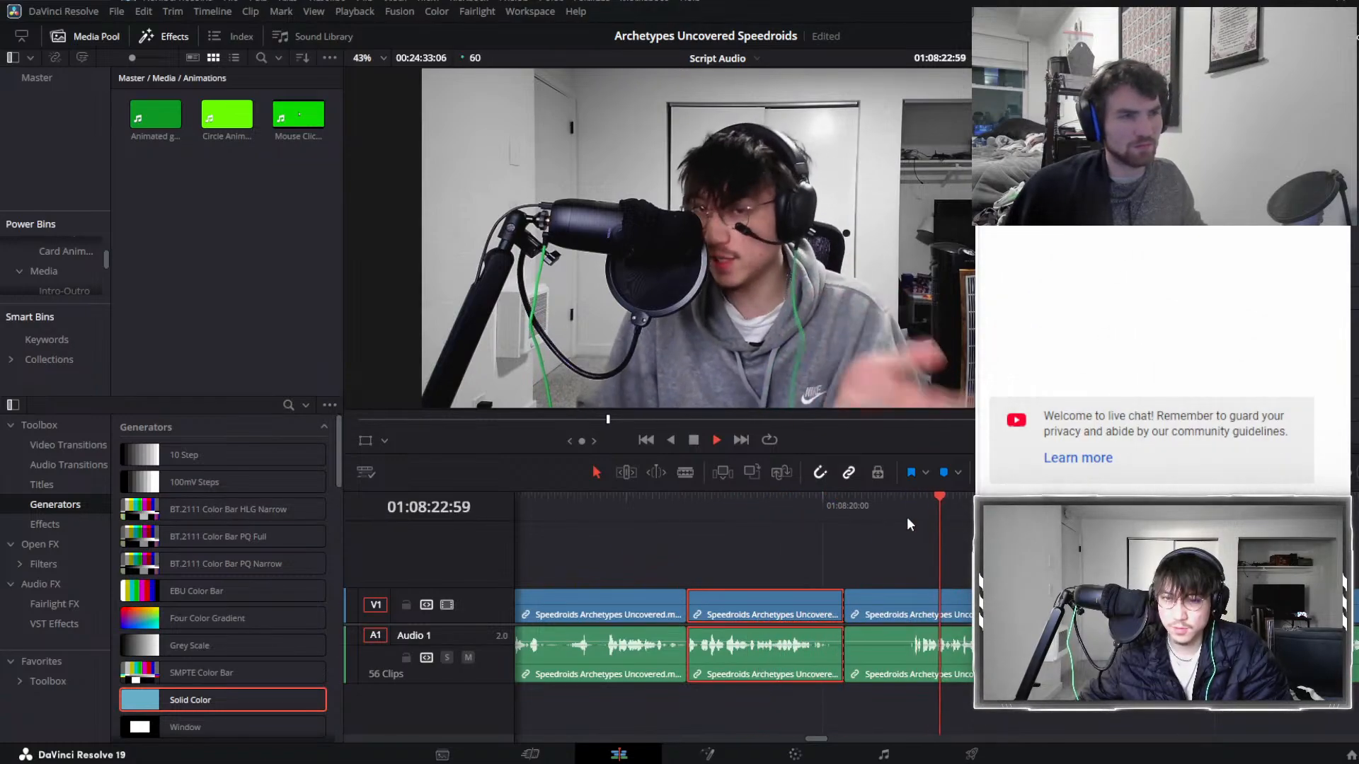
drag(907, 511, 915, 511)
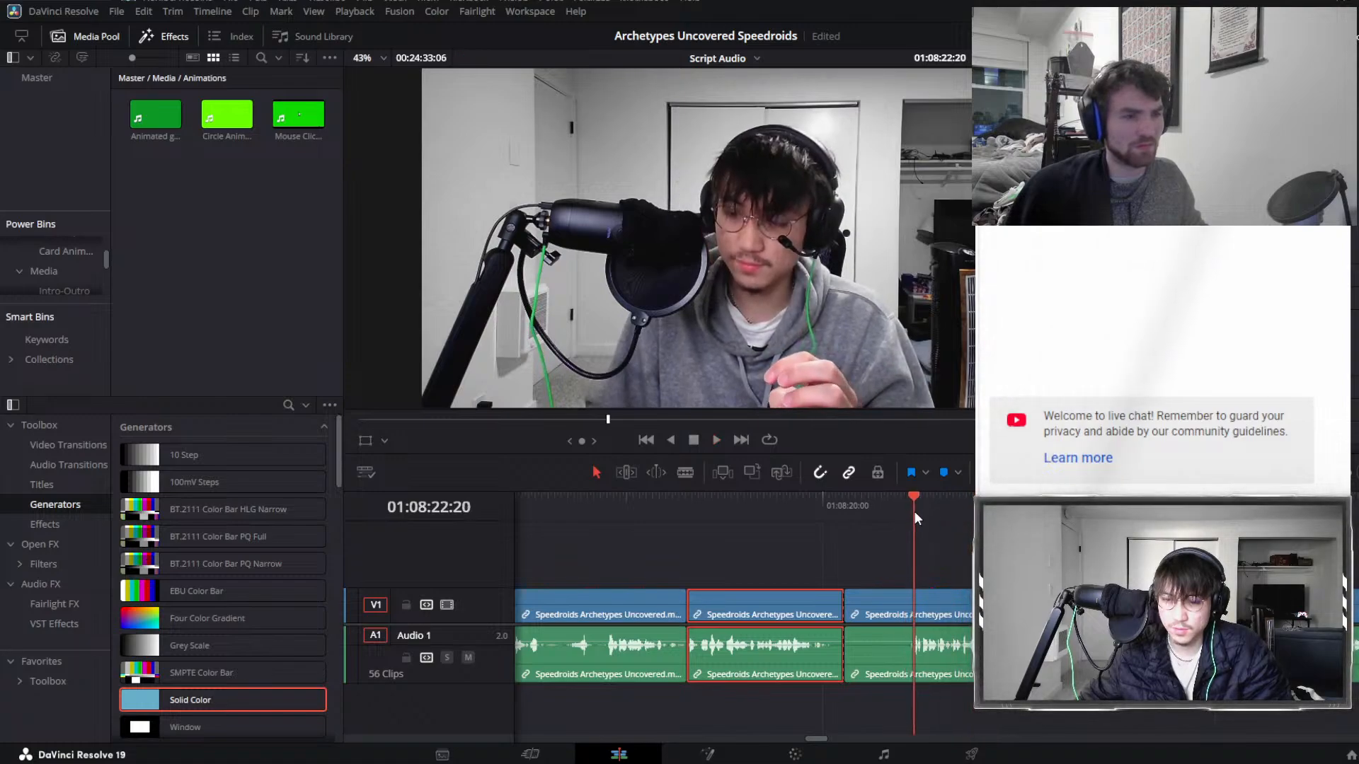
key(ctrl+b)
key(space)
click(856, 619)
key(Delete)
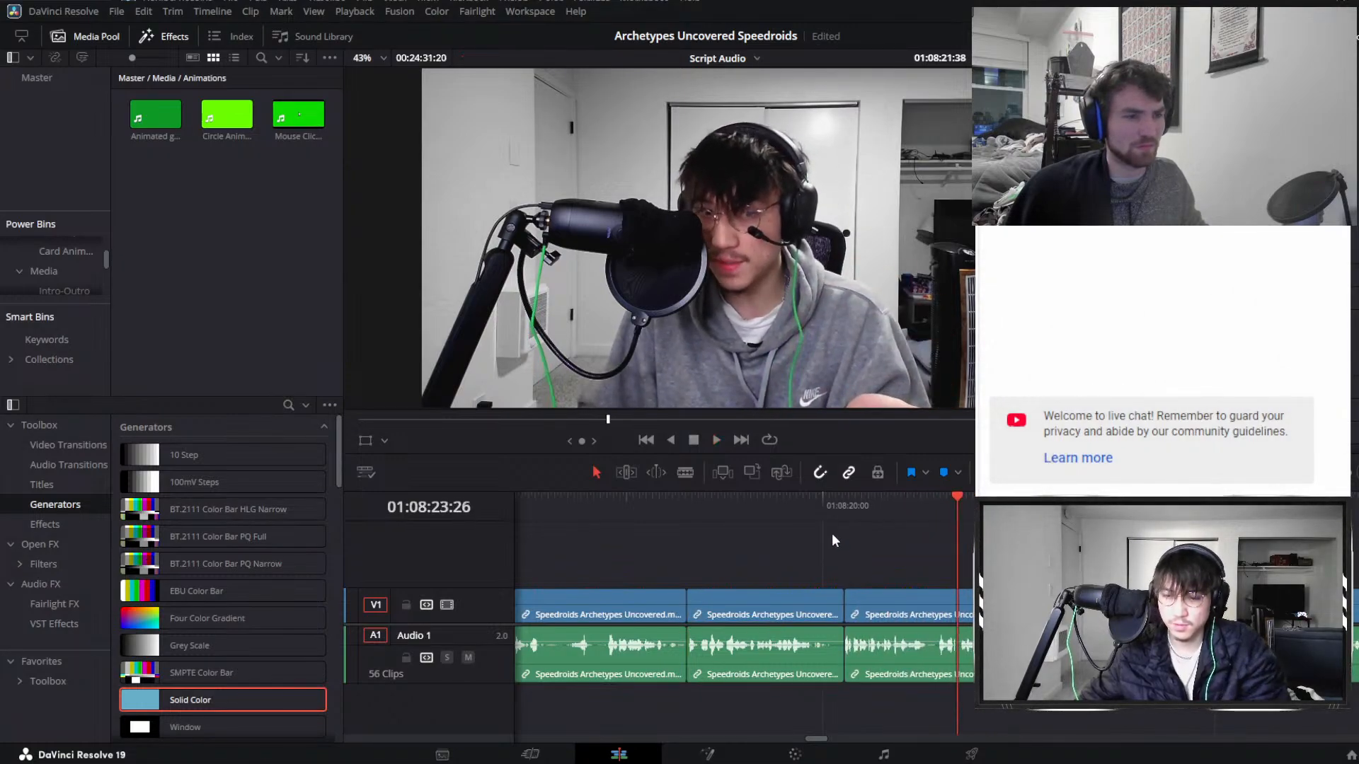
click(752, 503)
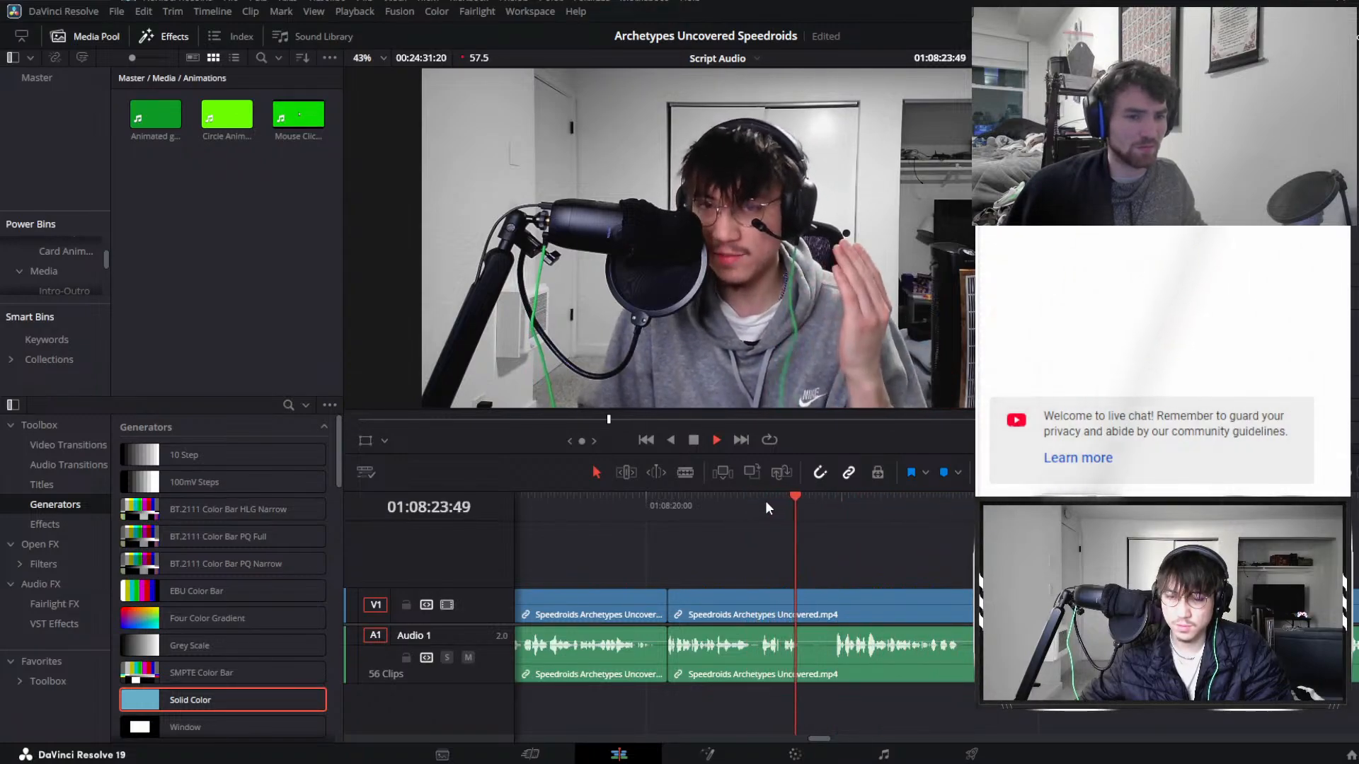
Split the clip near 01:08:22:36 and again near 01:08:25:00, and ripple-delete the take between the cuts.
drag(765, 504, 748, 508)
key(ctrl+b)
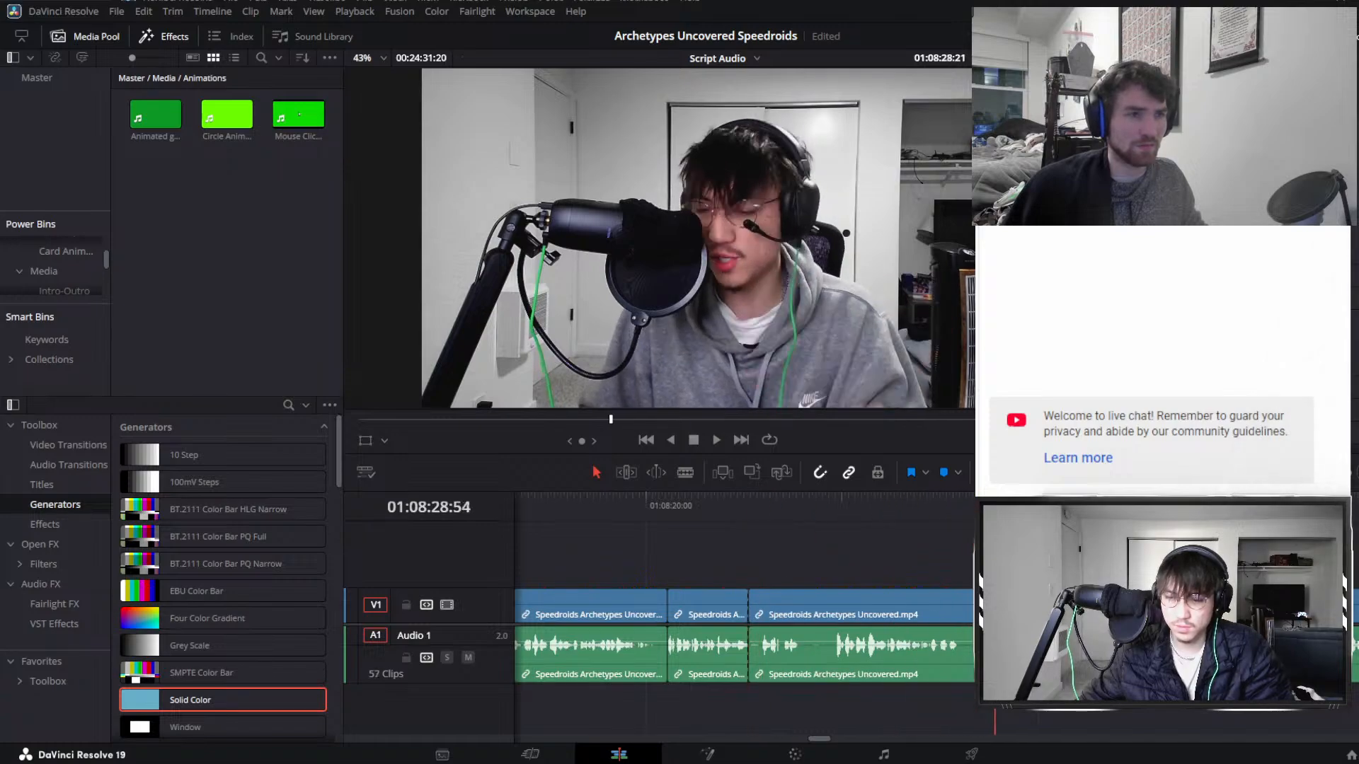
drag(966, 508, 843, 500)
key(ctrl+b)
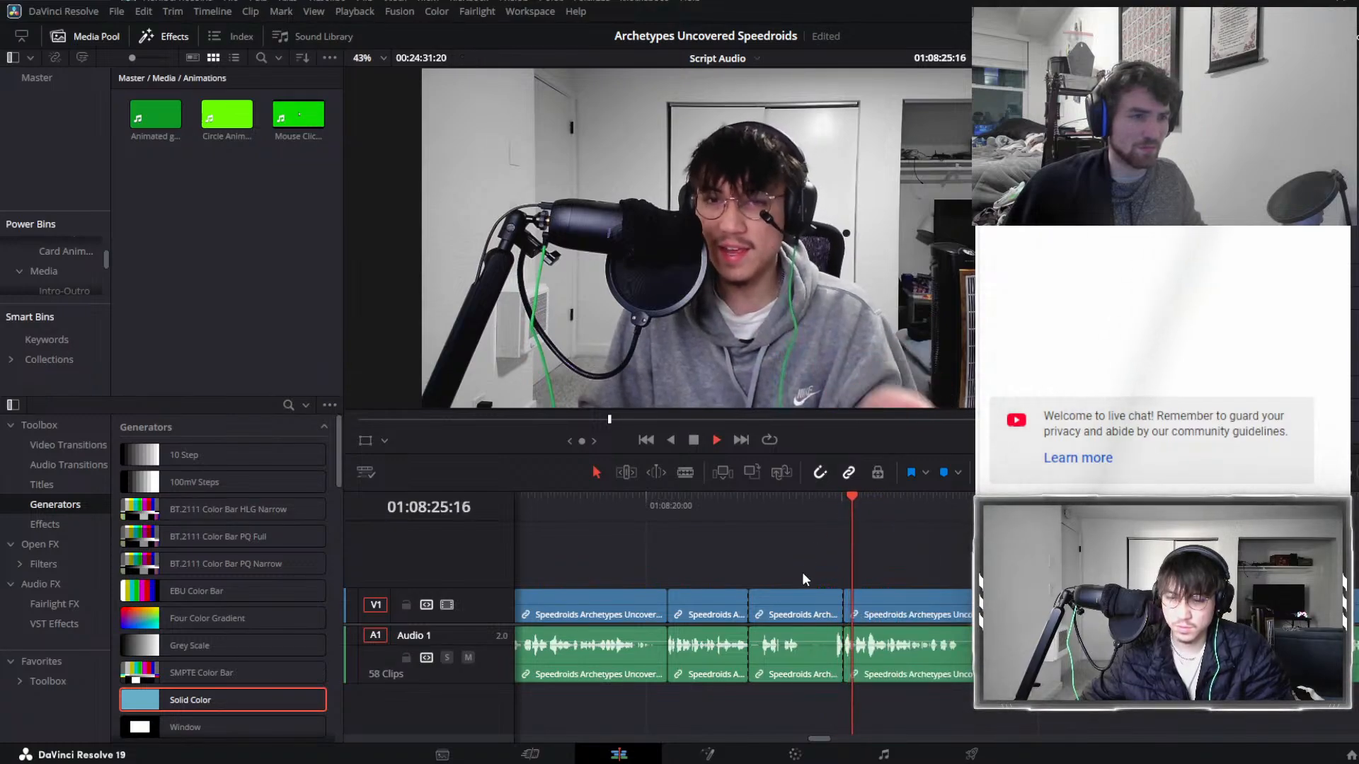
click(797, 595)
key(Delete)
Play back the join near 01:08:22:36 and split the following clip at about 01:08:25:40.
click(726, 508)
key(space)
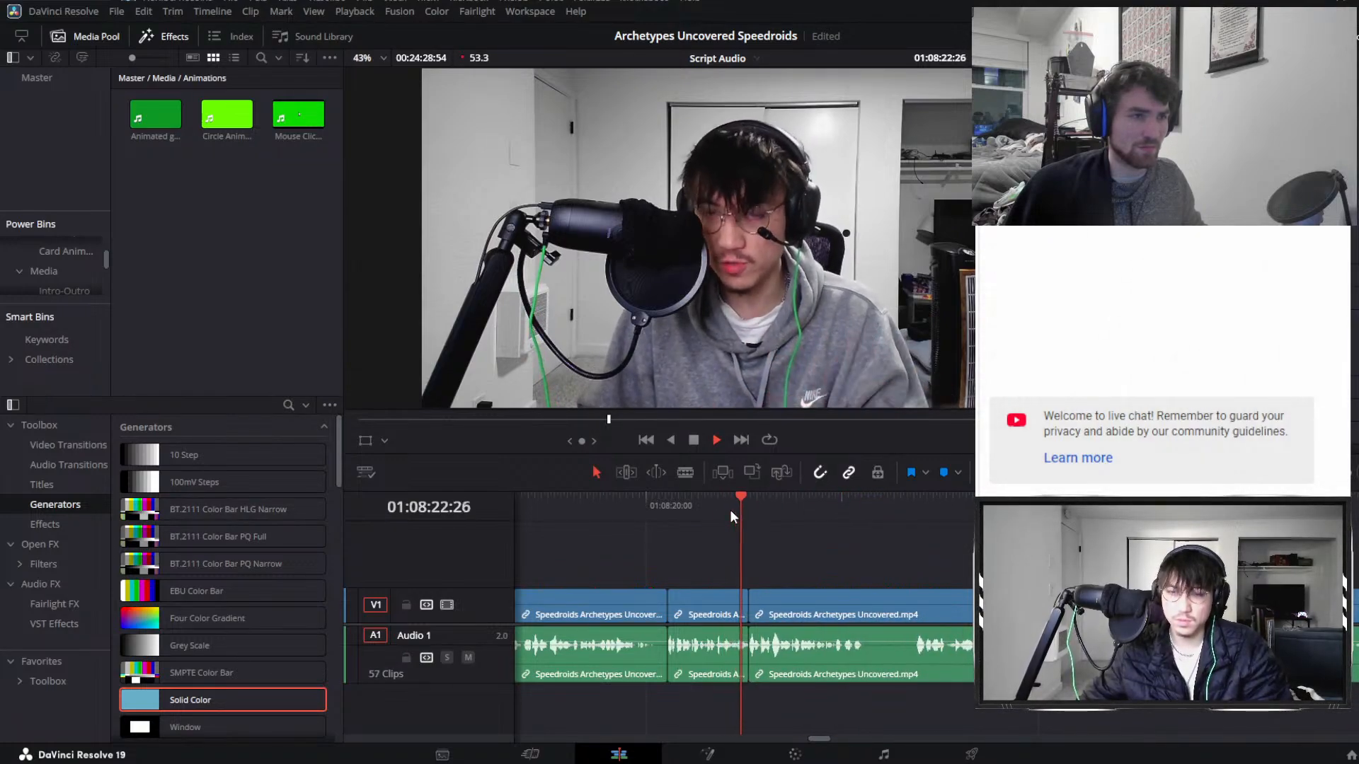
click(828, 601)
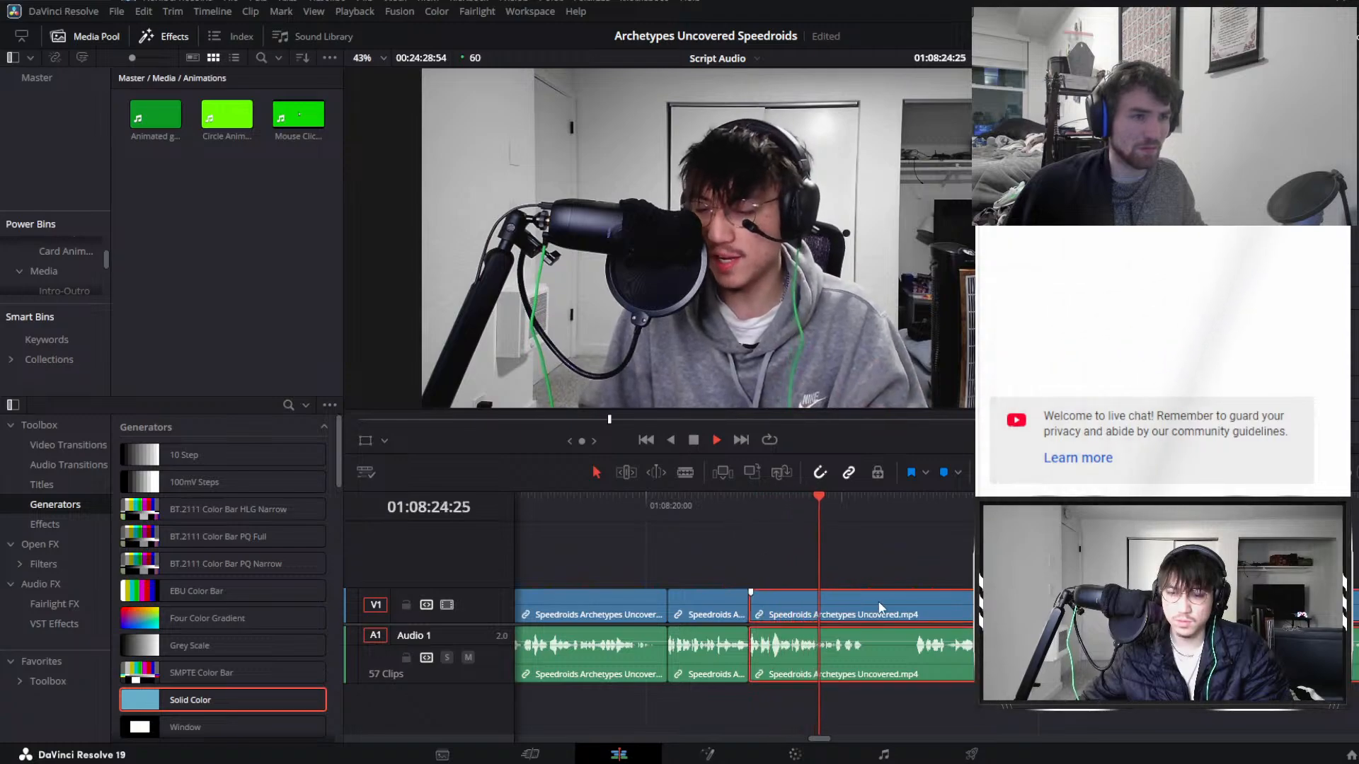
key(ctrl+b)
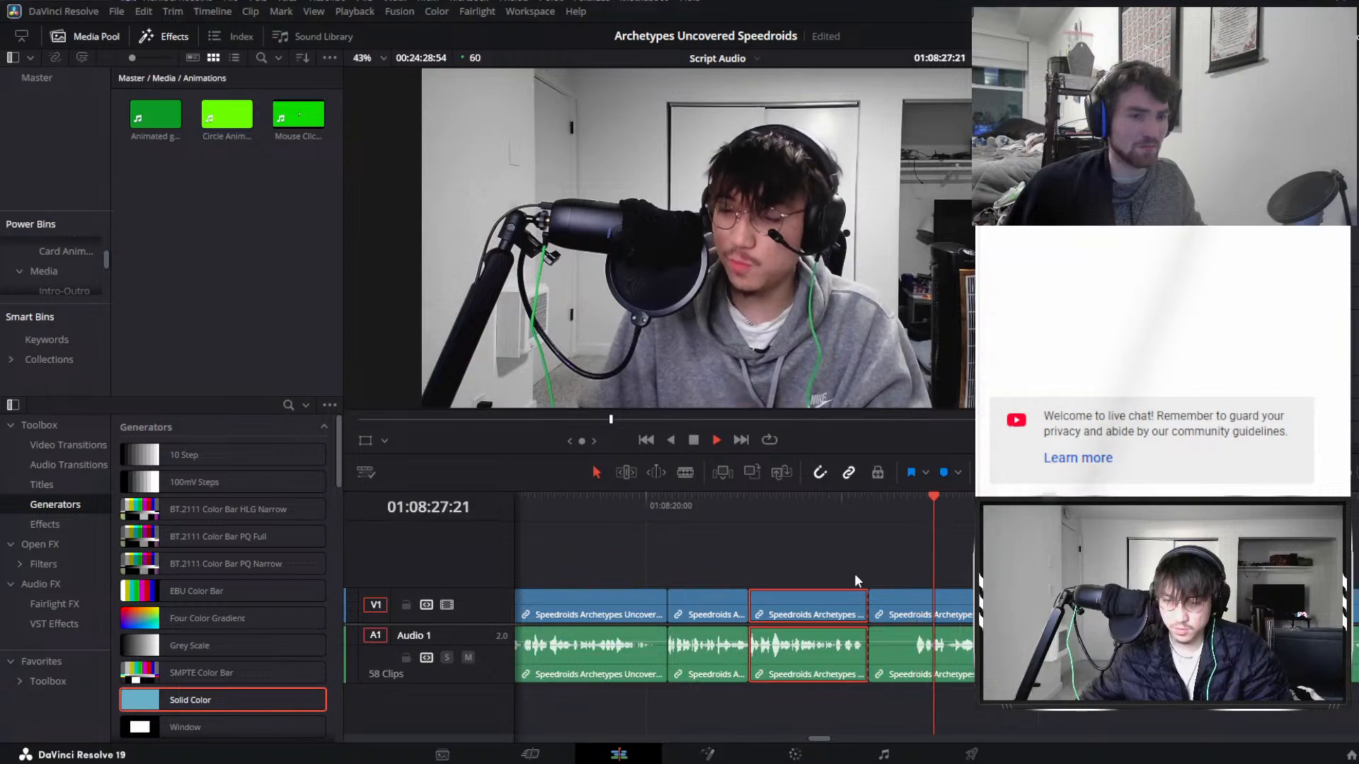
Return to 01:07:19:26 near the clip marker and play back the edited section from there.
scroll(854, 573, down, 5)
click(525, 504)
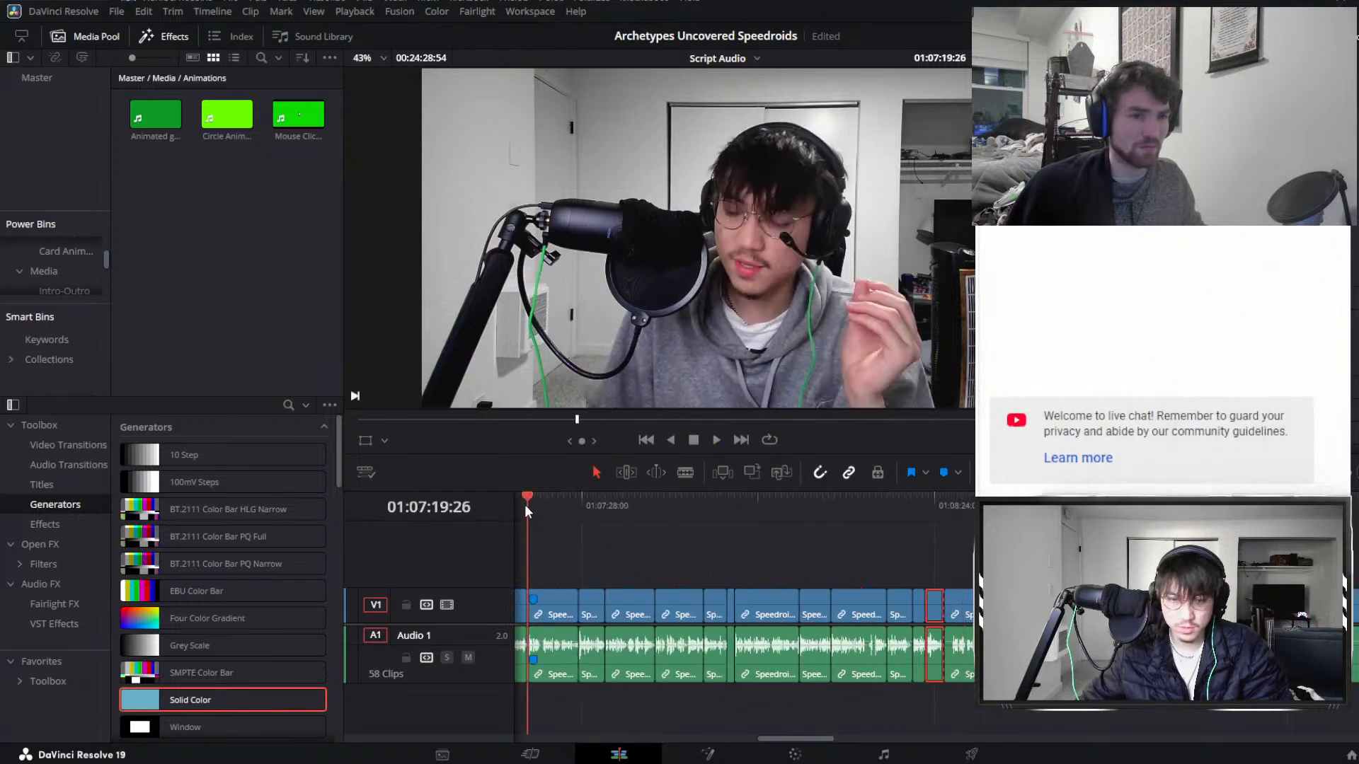
key(space)
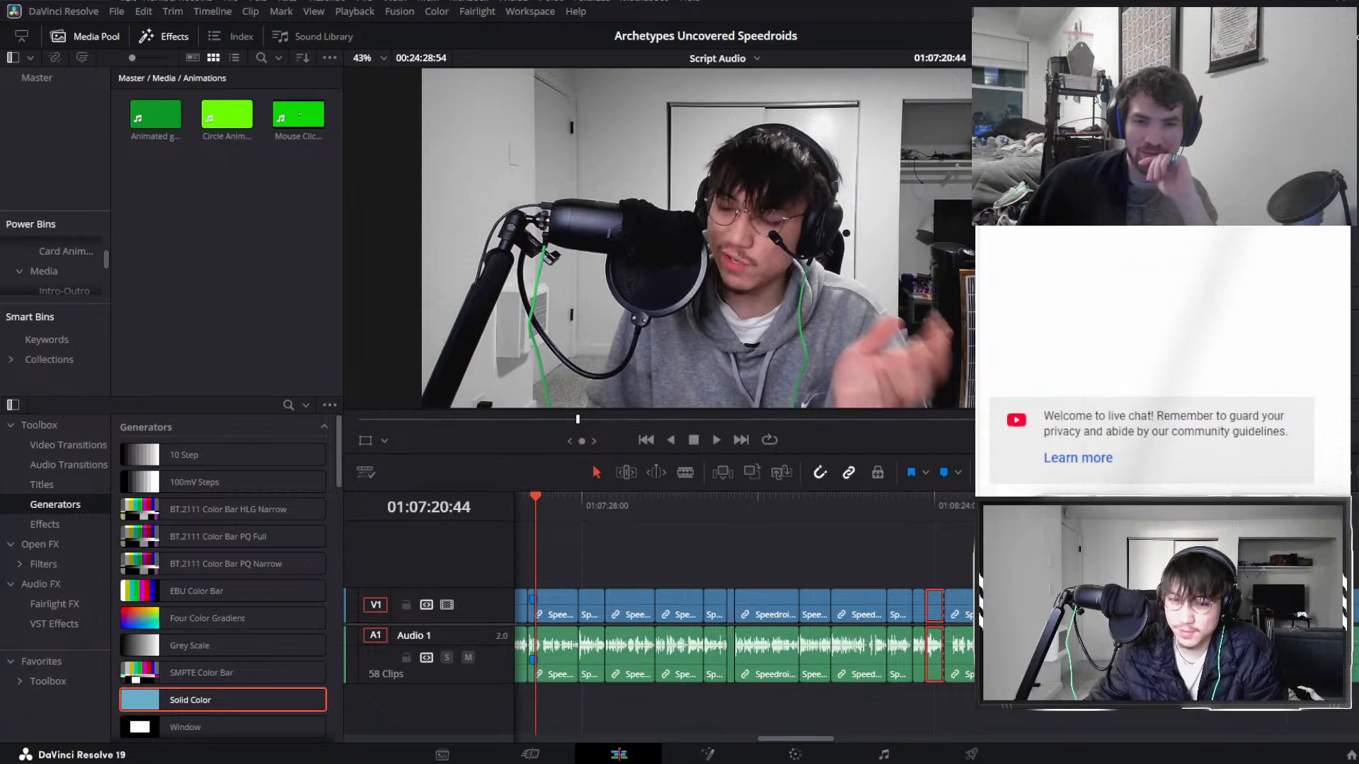
Play back the edited section from 01:07:19:26 and skim ahead to find the topic change at 01:07:39:38.
scroll(743, 637, left, 1)
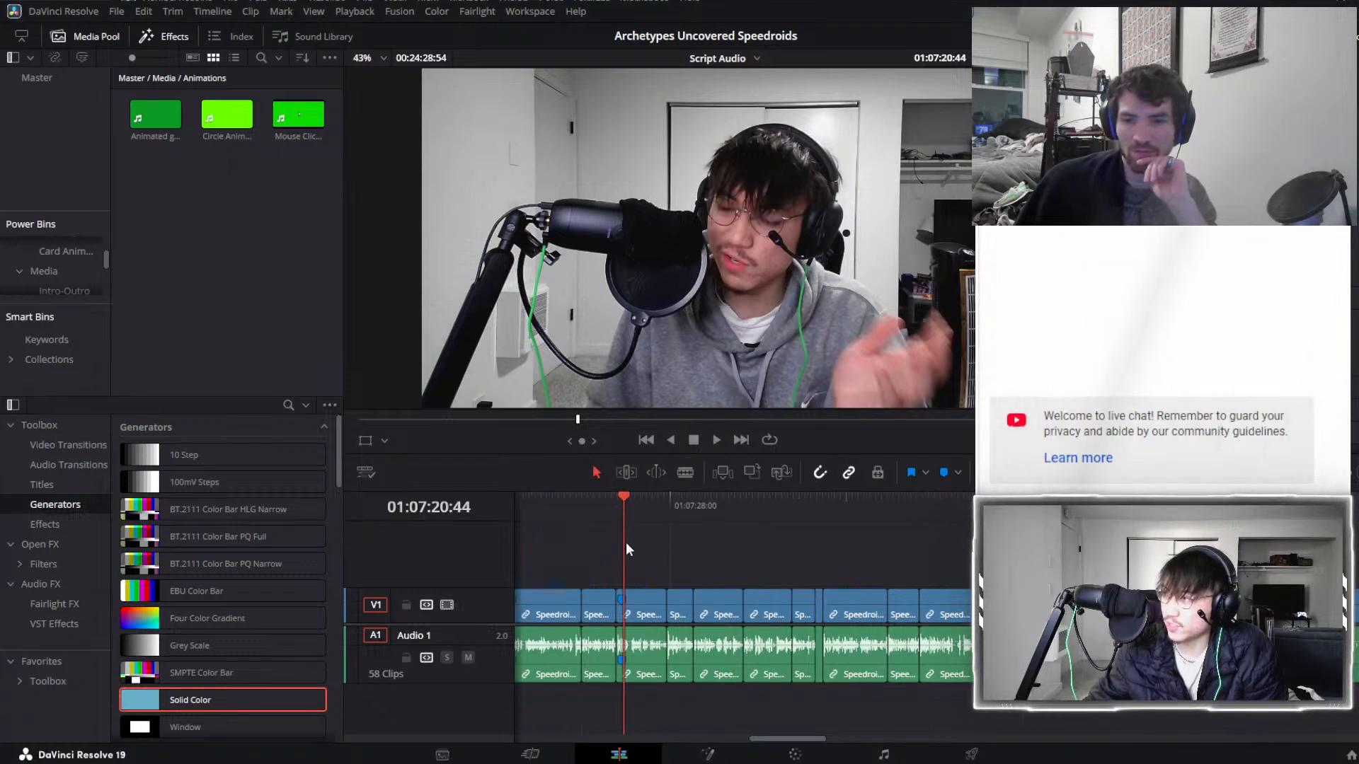
drag(626, 507, 611, 504)
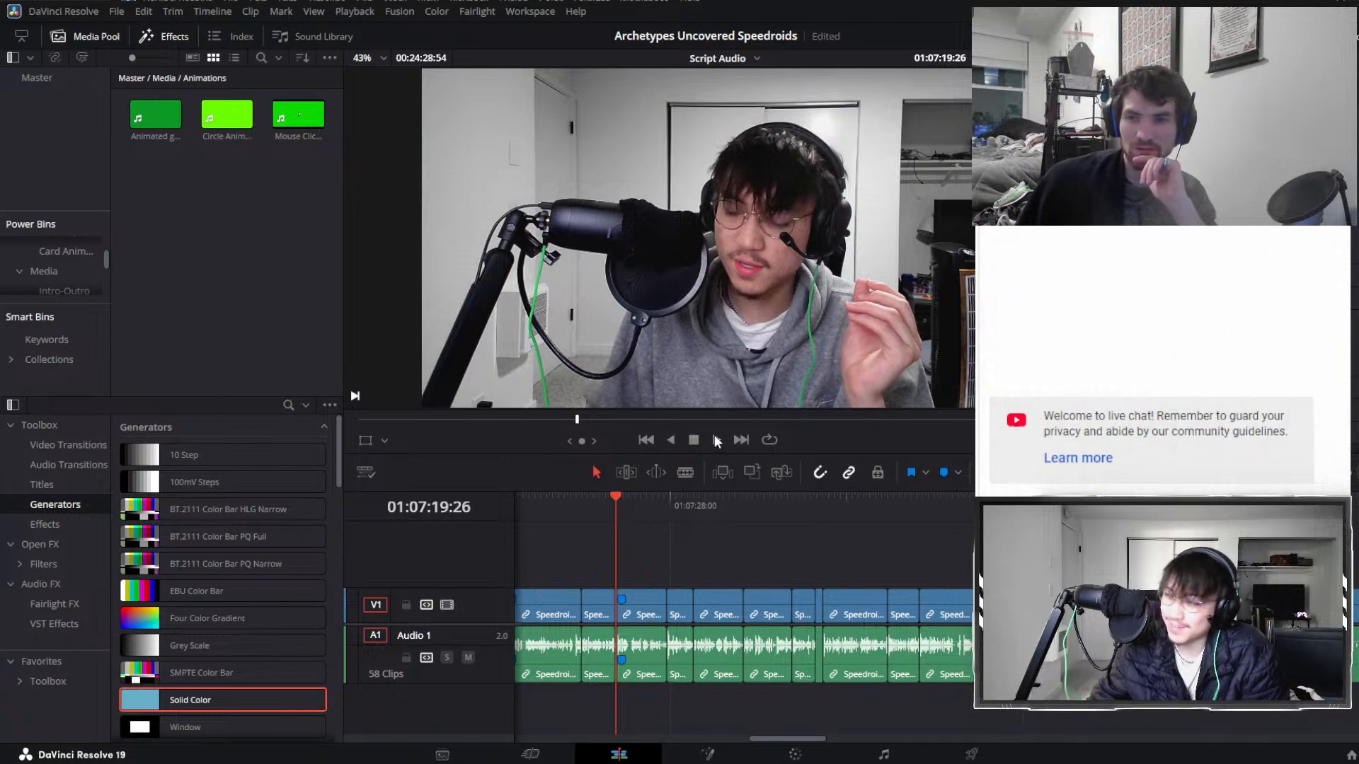
click(716, 440)
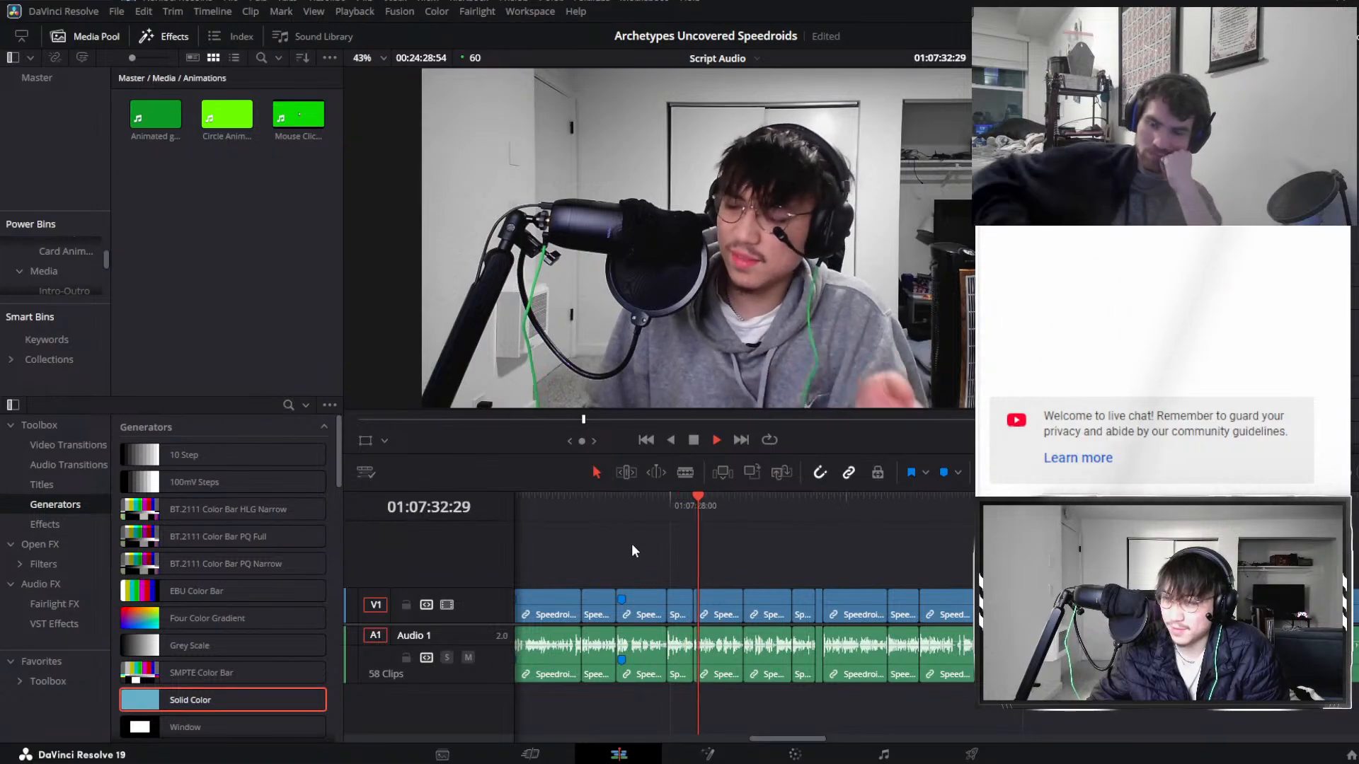
click(794, 507)
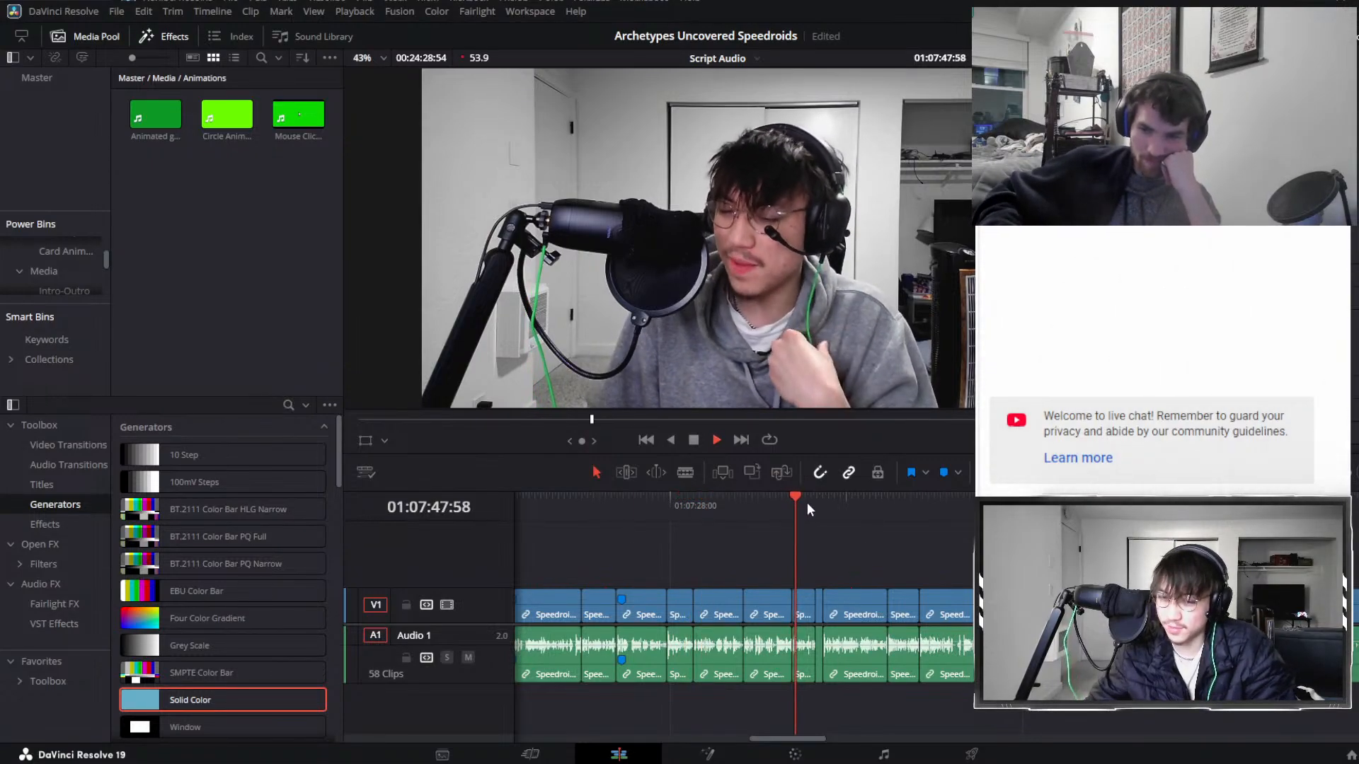
click(823, 500)
click(769, 504)
click(740, 500)
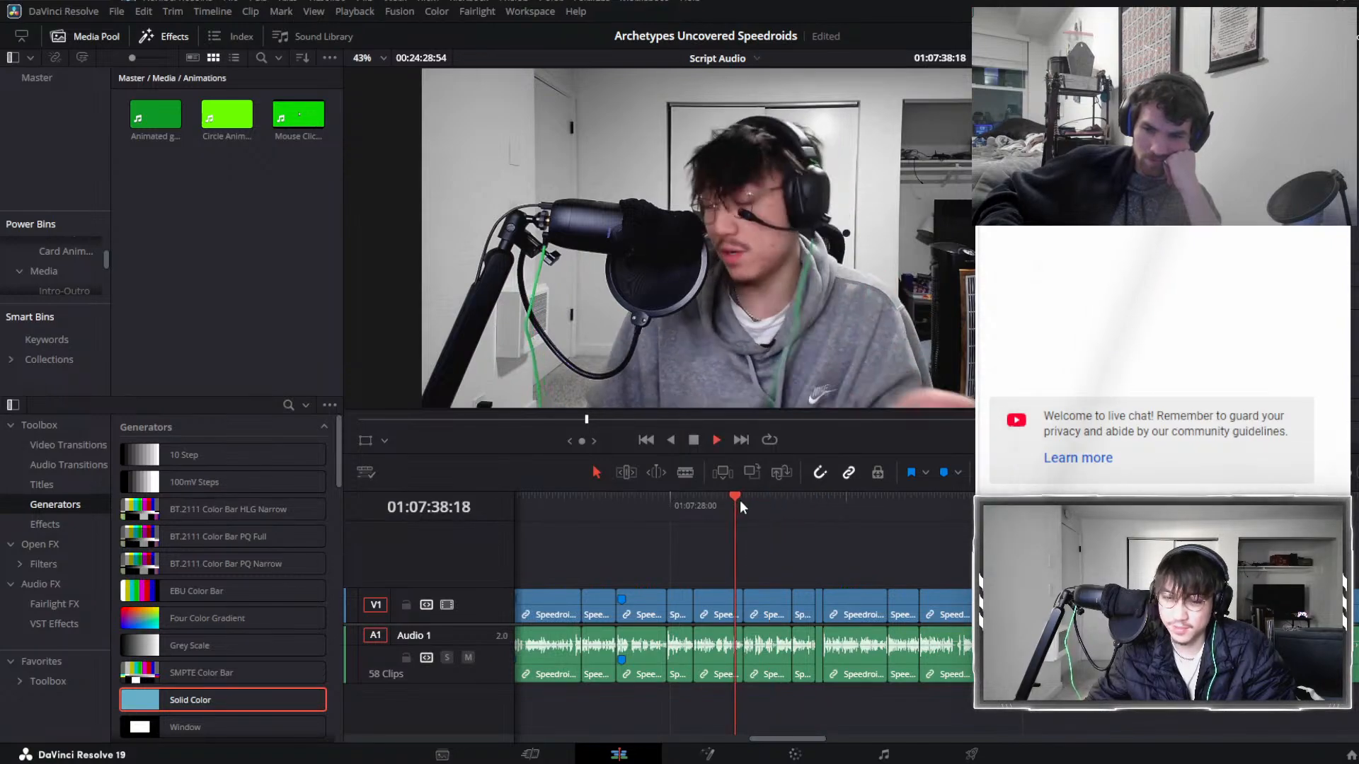
click(750, 500)
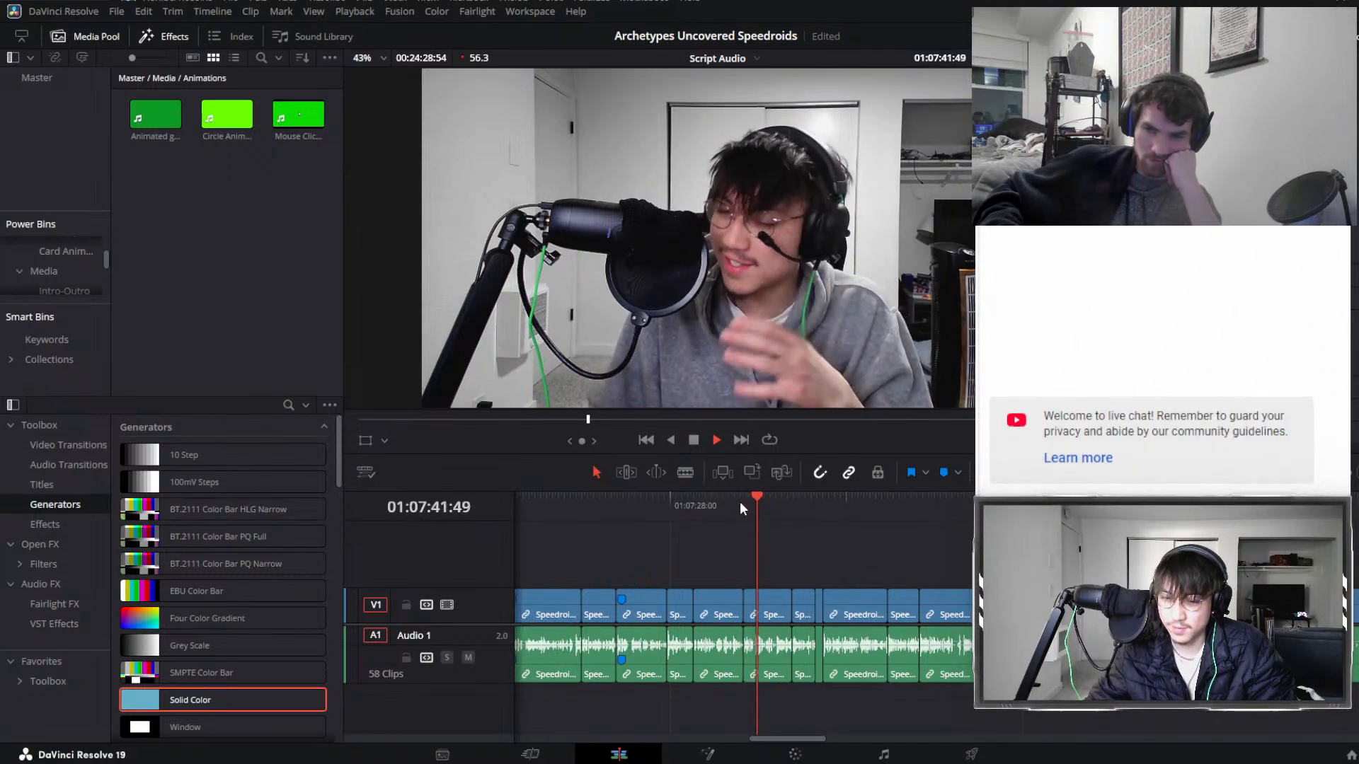
click(741, 500)
key(space)
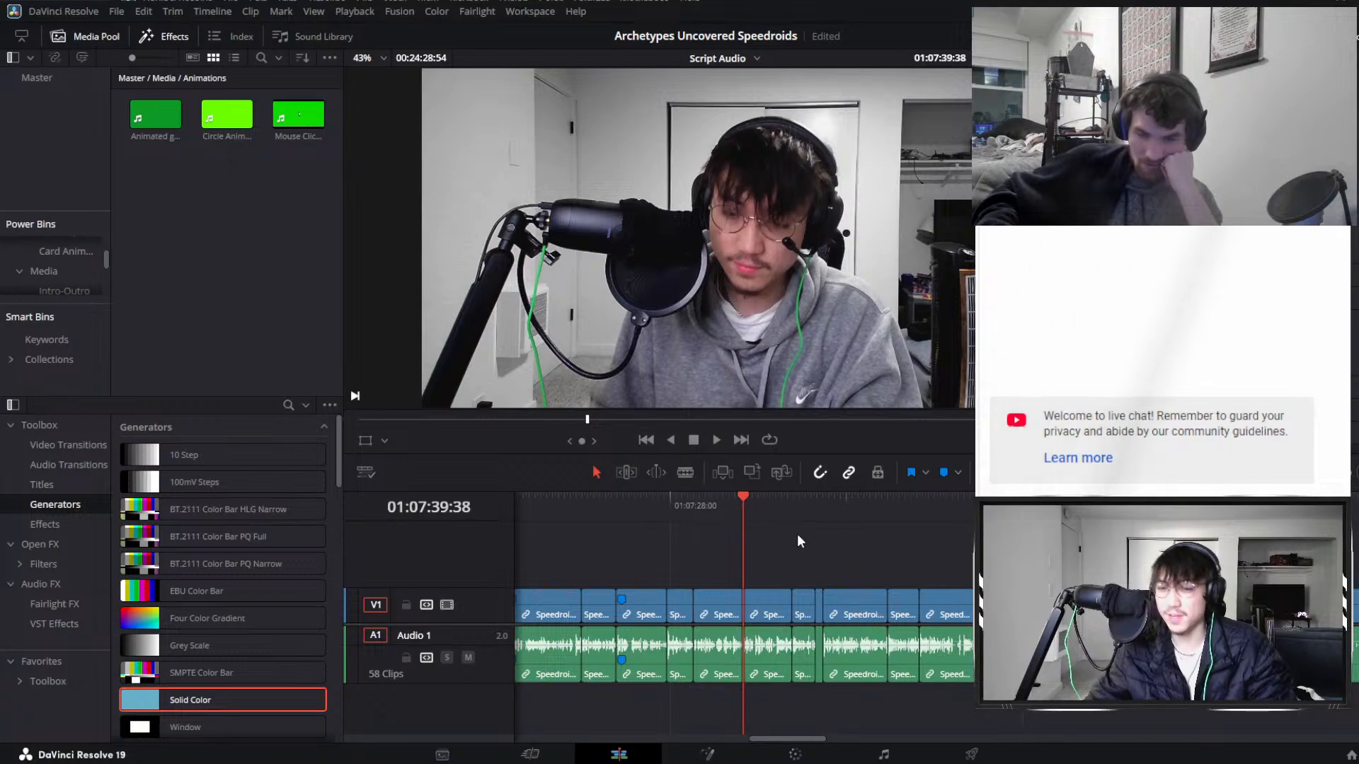
Play back the edit from 01:07:39:38 up to the pause around 01:08:27:02.
key(space)
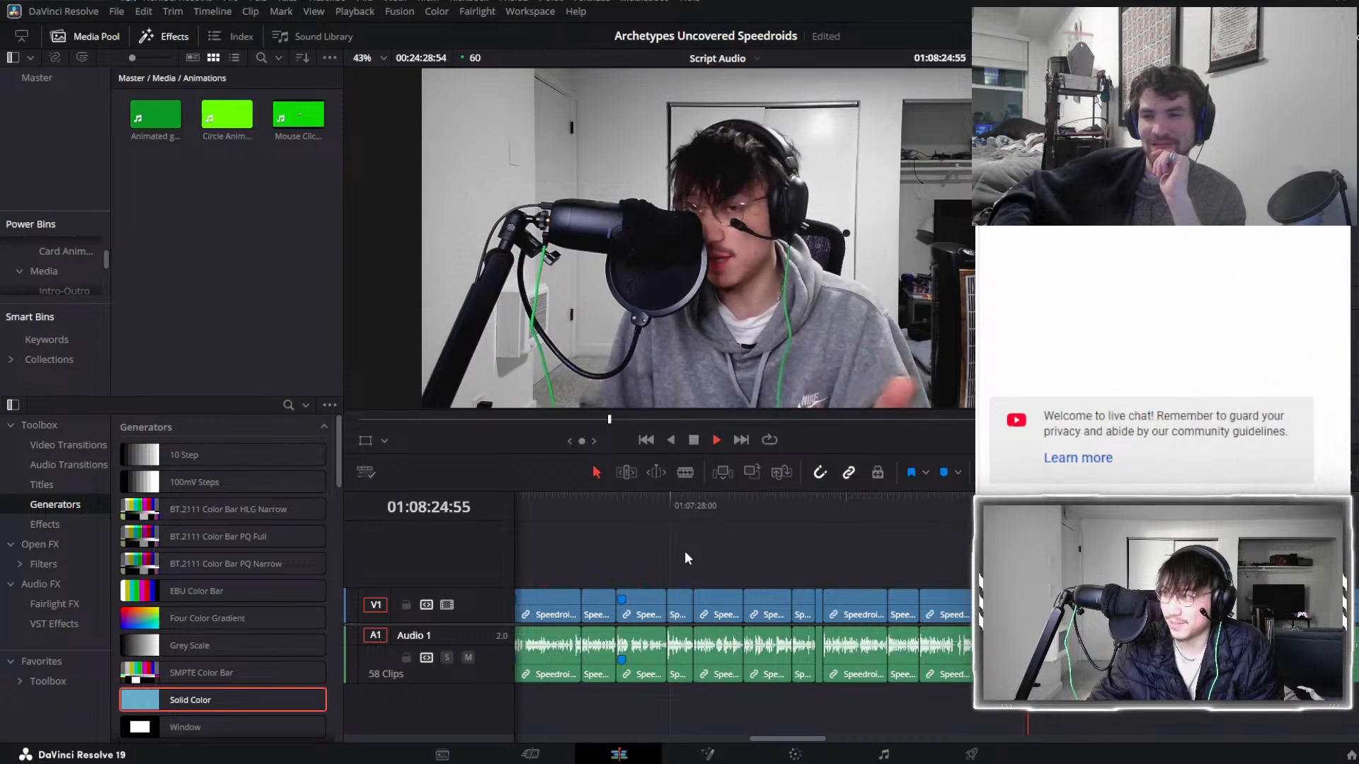
key(space)
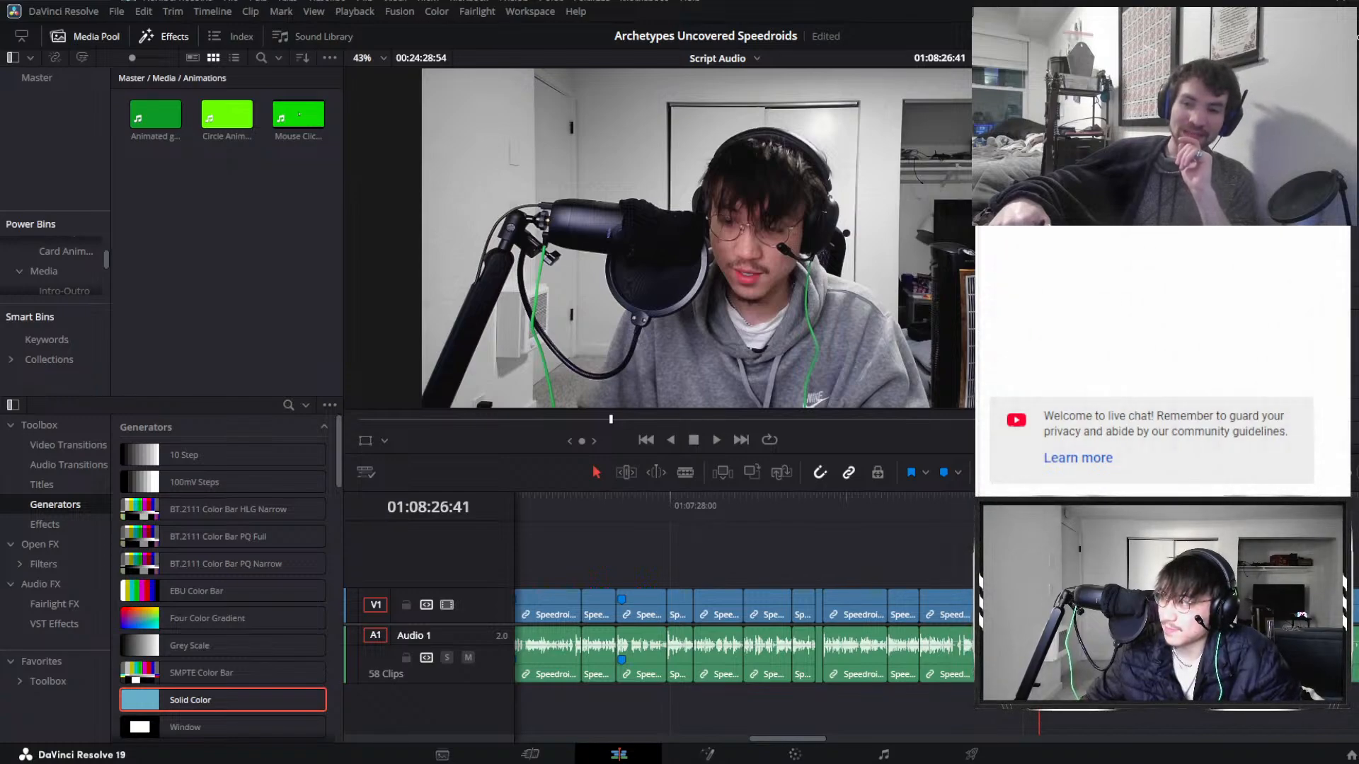
key(space)
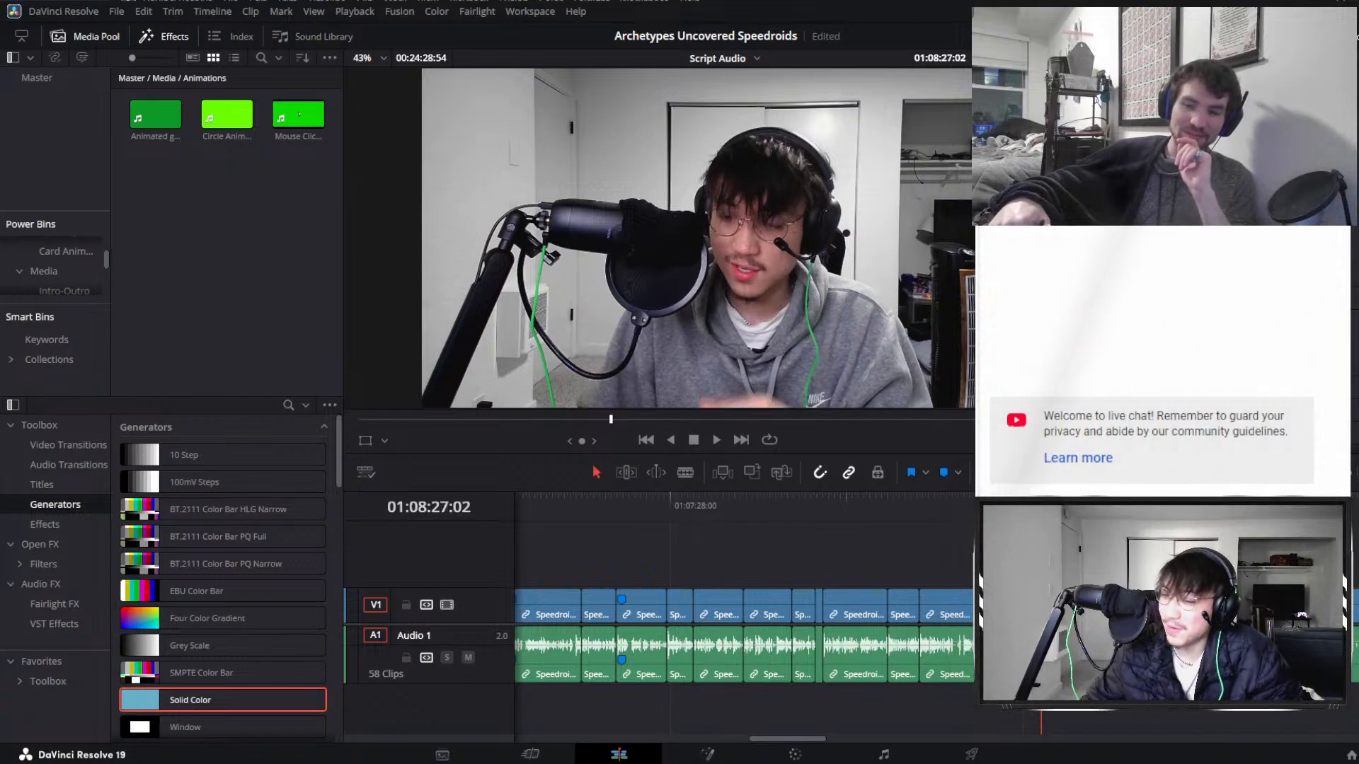
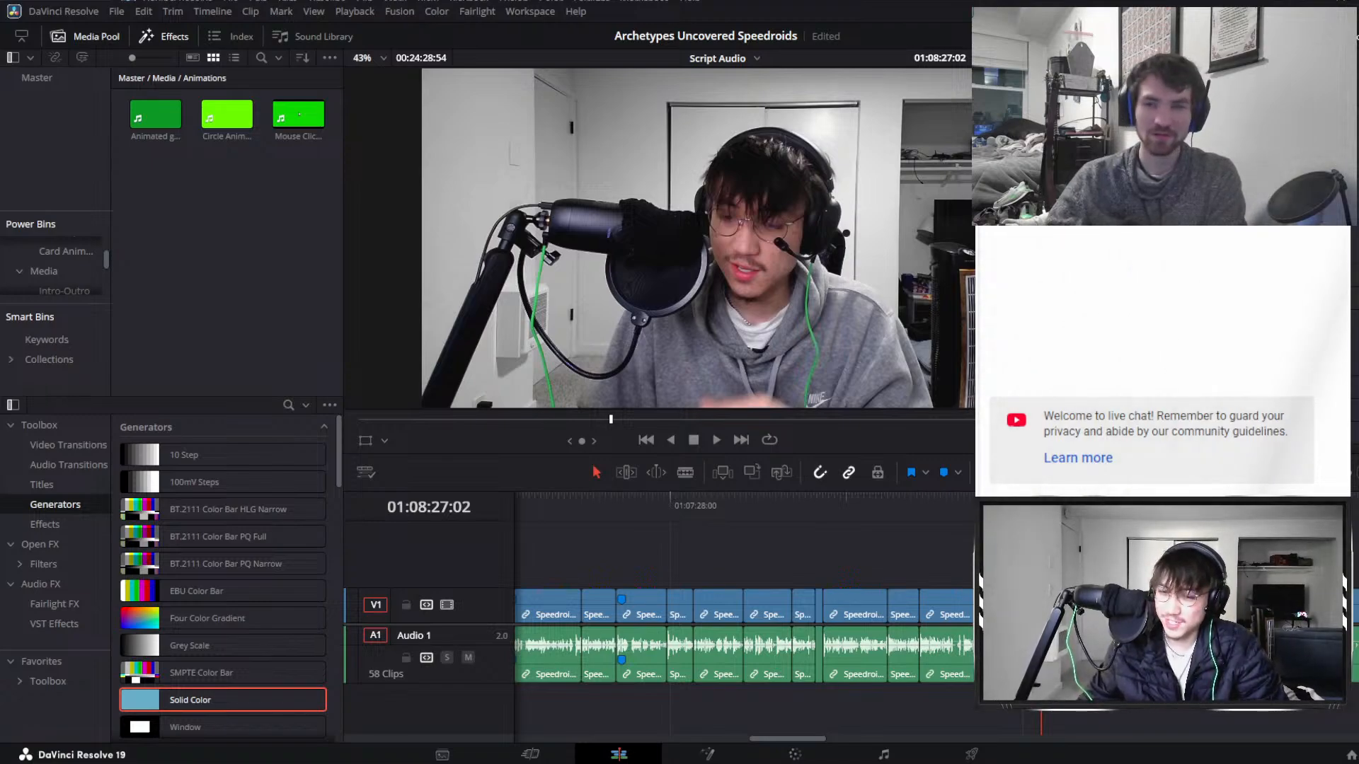
Add a clip marker at the start of the clip at 01:07:39:38 and save the project.
click(816, 502)
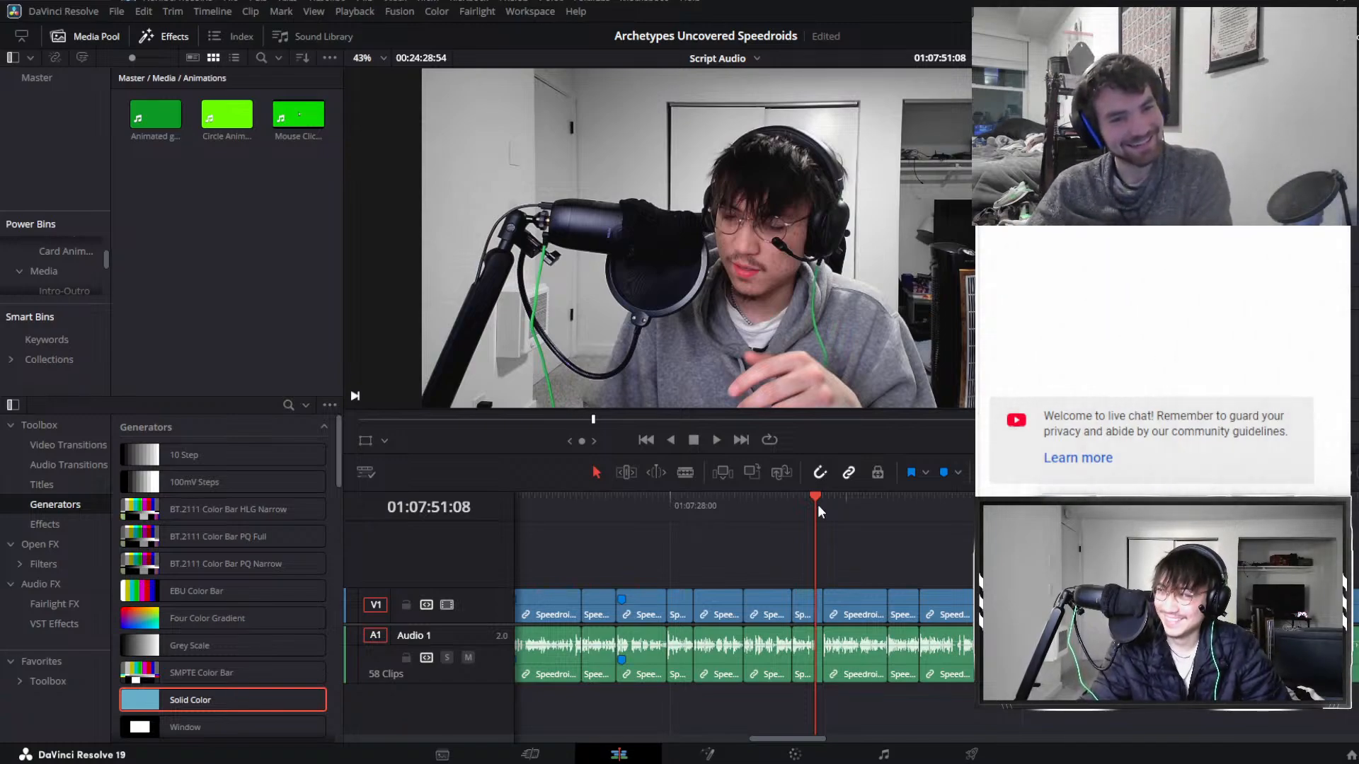
key(space)
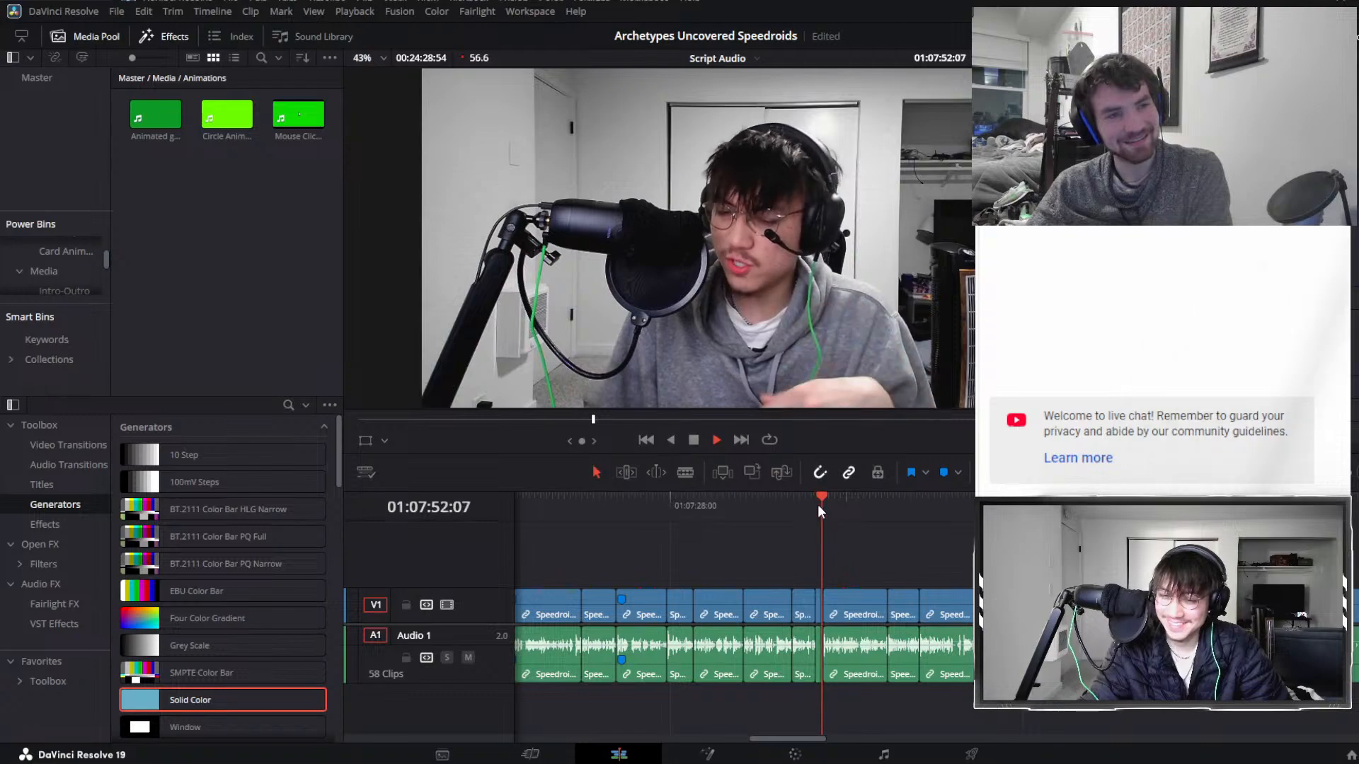
click(757, 504)
key(space)
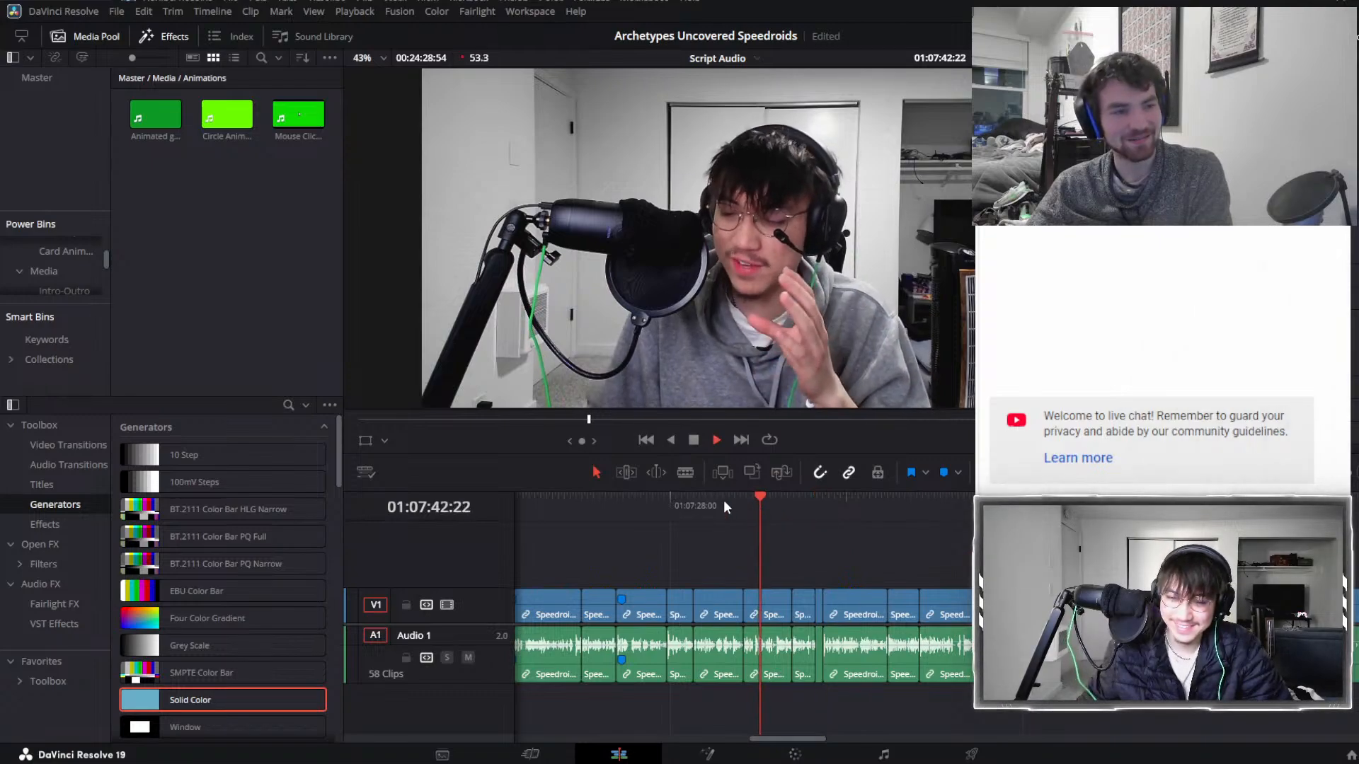
click(723, 500)
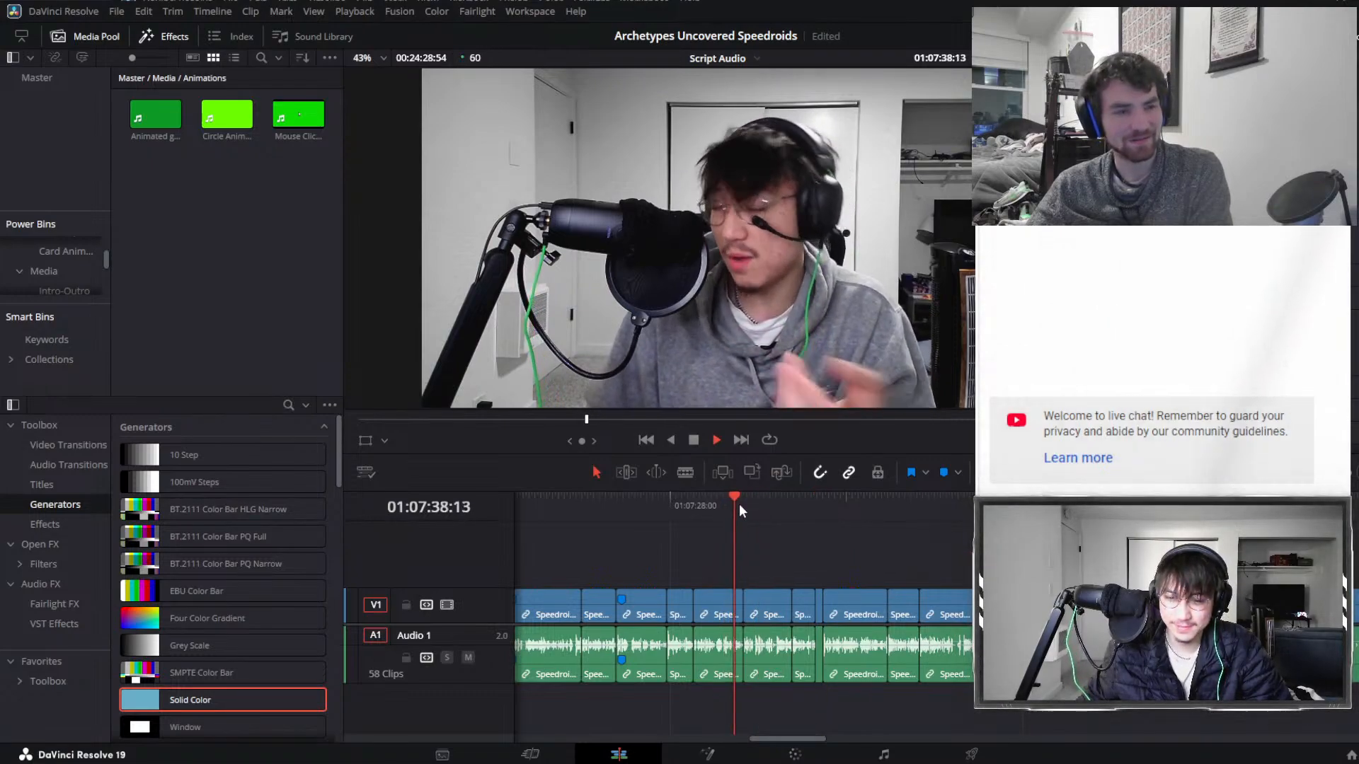
key(ctrl+equal)
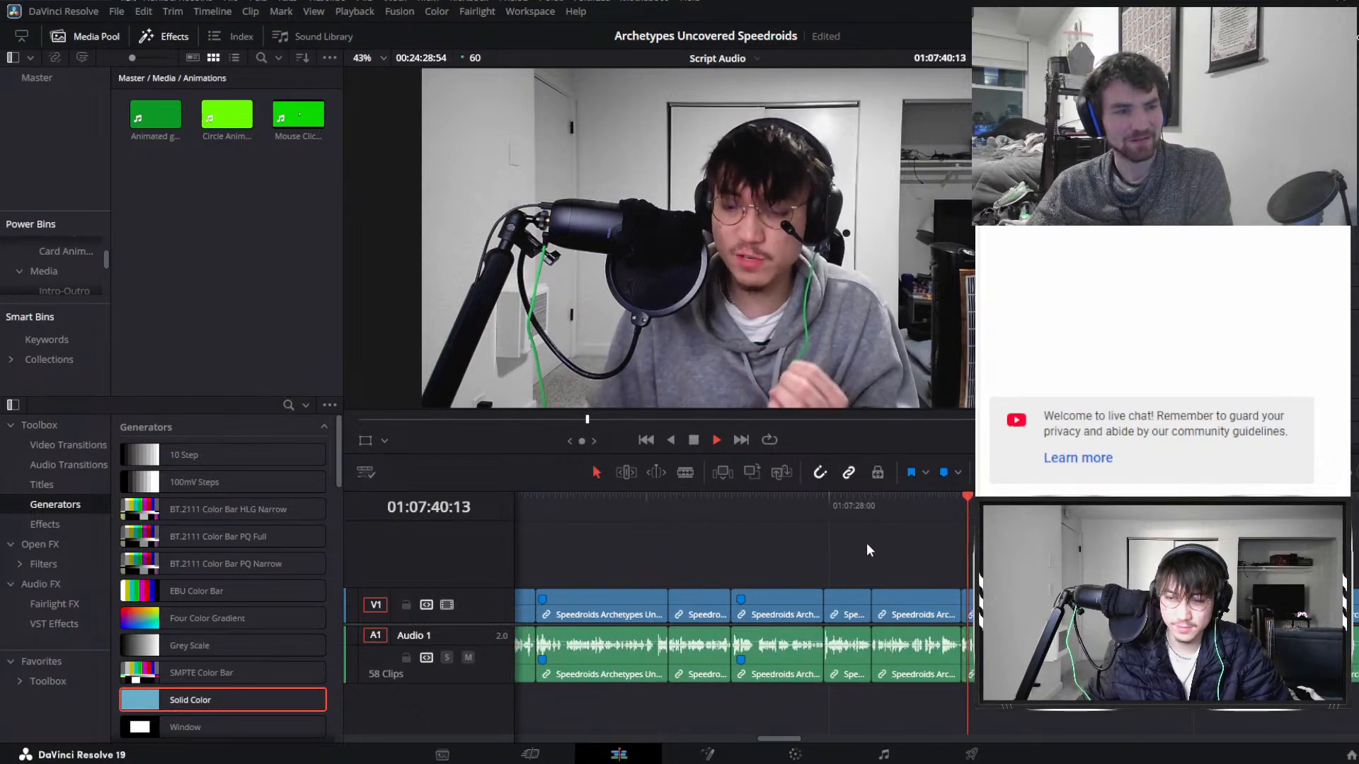
scroll(866, 552, right, 1)
click(886, 603)
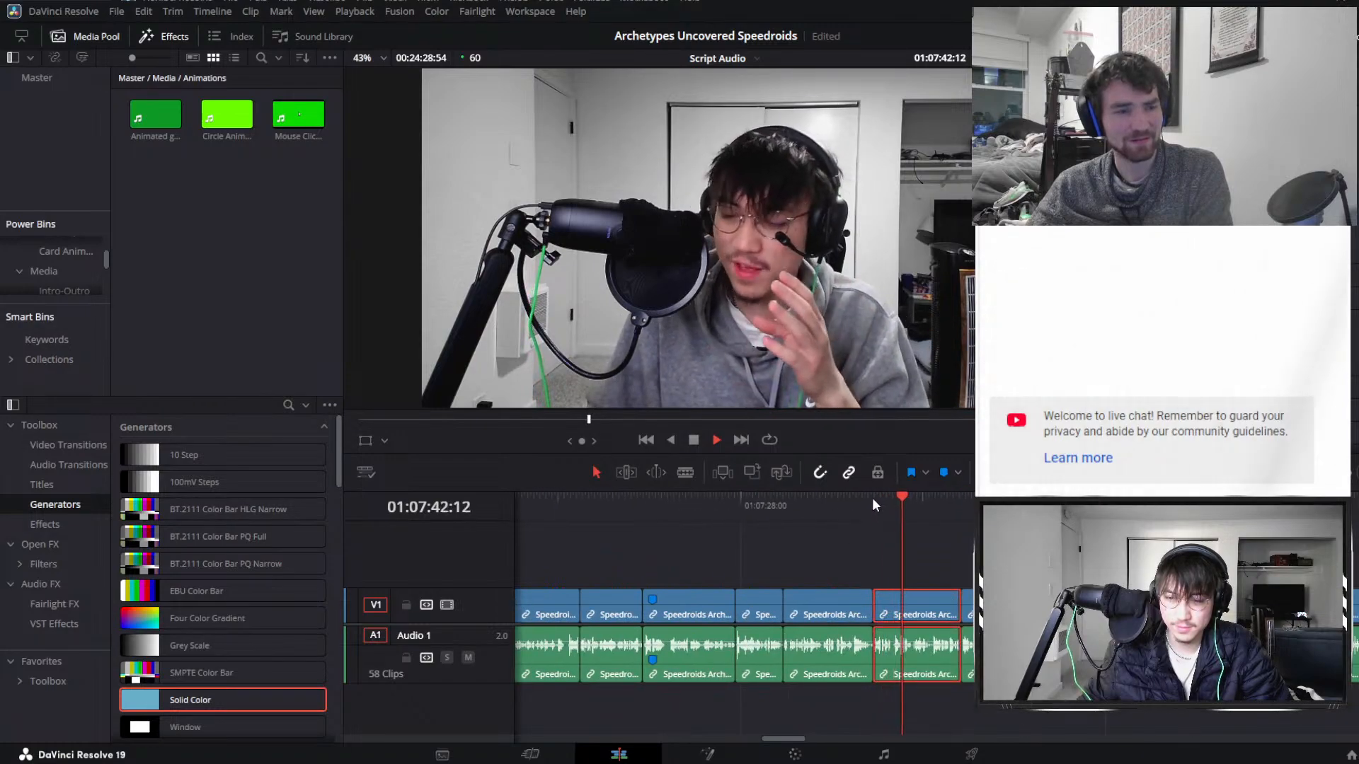
click(872, 499)
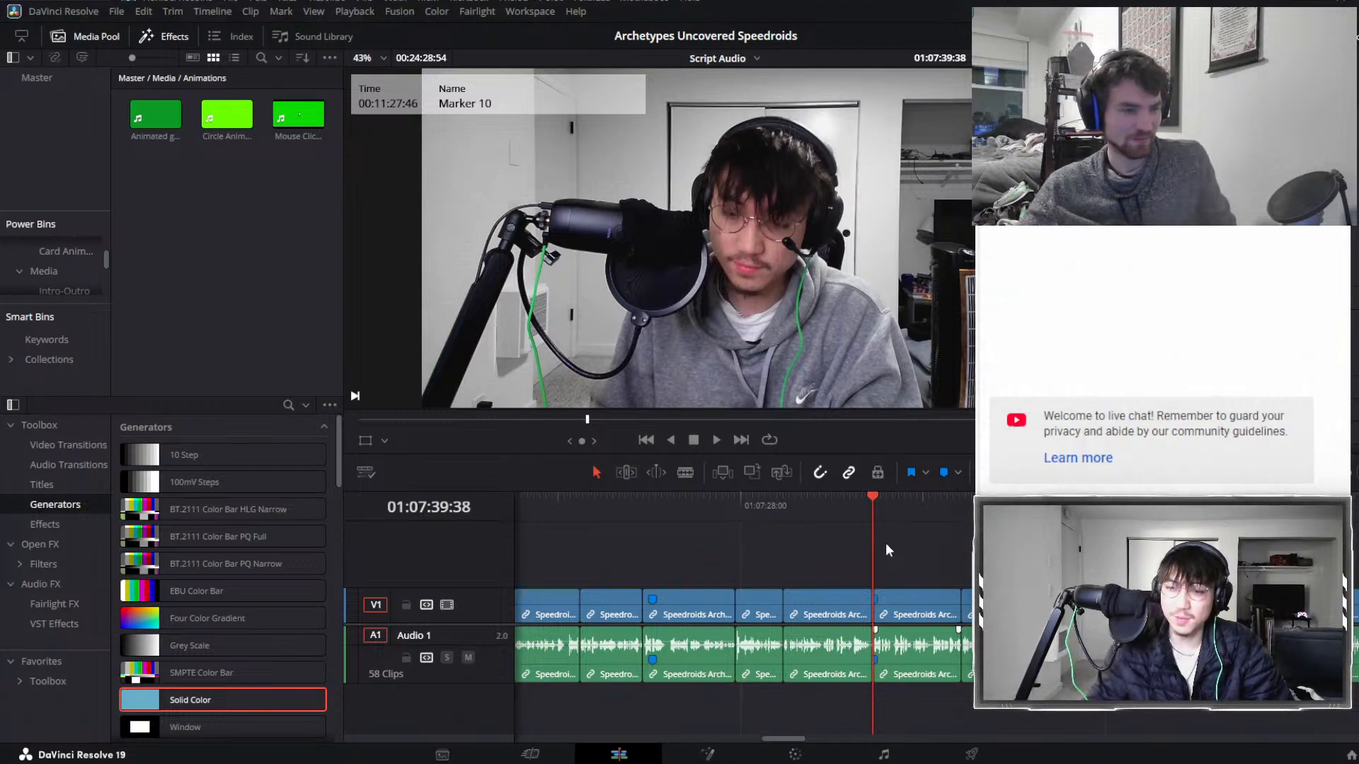
key(ctrl+equal)
key(space)
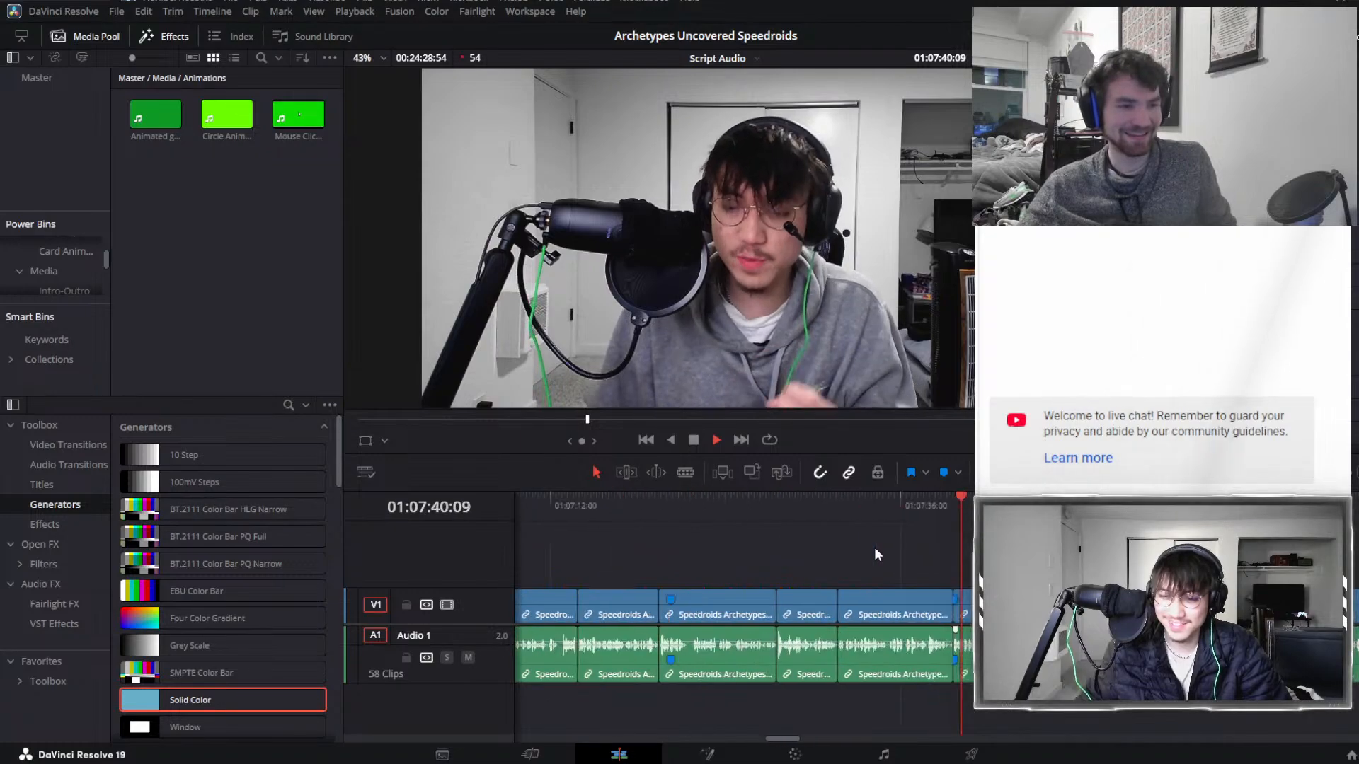
key(space)
Split the clip at 01:08:26:51, ripple-delete the section between 01:08:25:41 and the cut, and save the project.
key(ctrl+minus)
click(1113, 506)
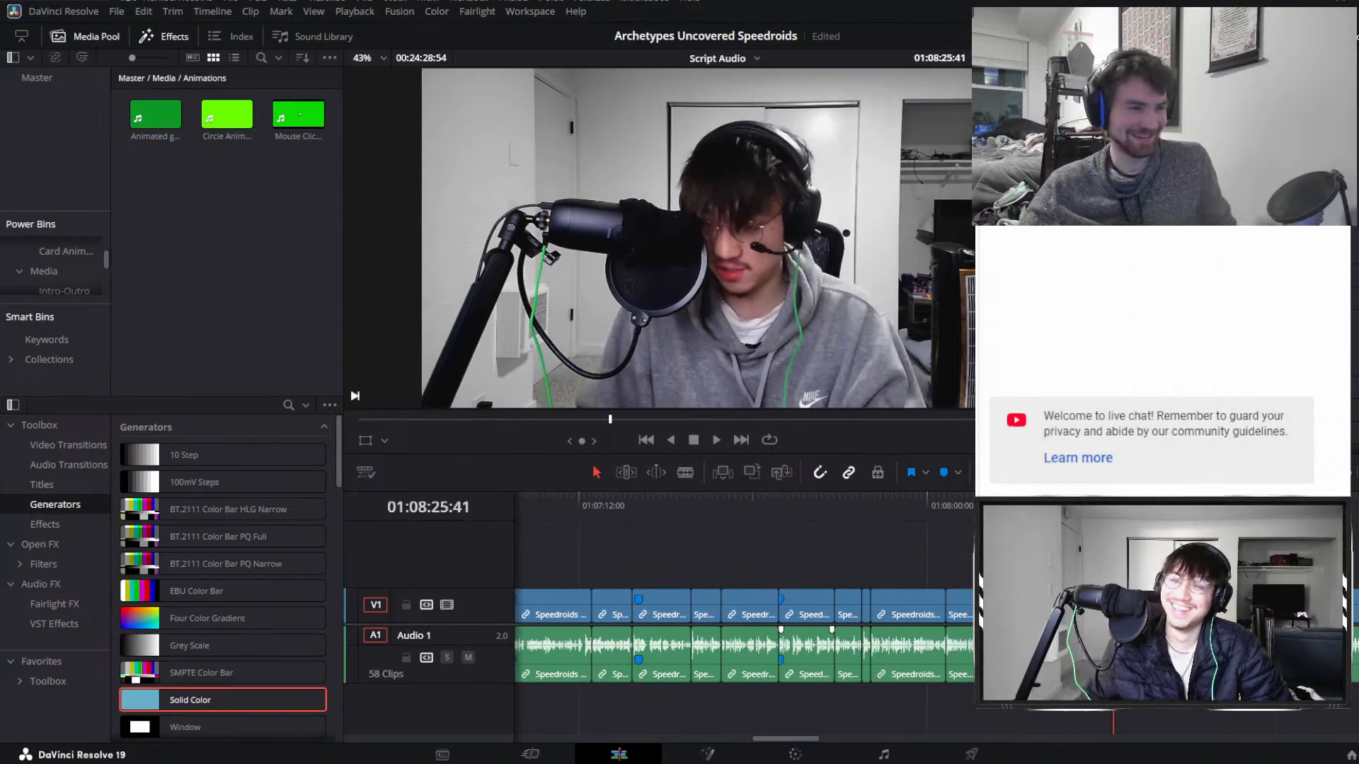
scroll(869, 616, up, 2)
scroll(964, 561, up, 5)
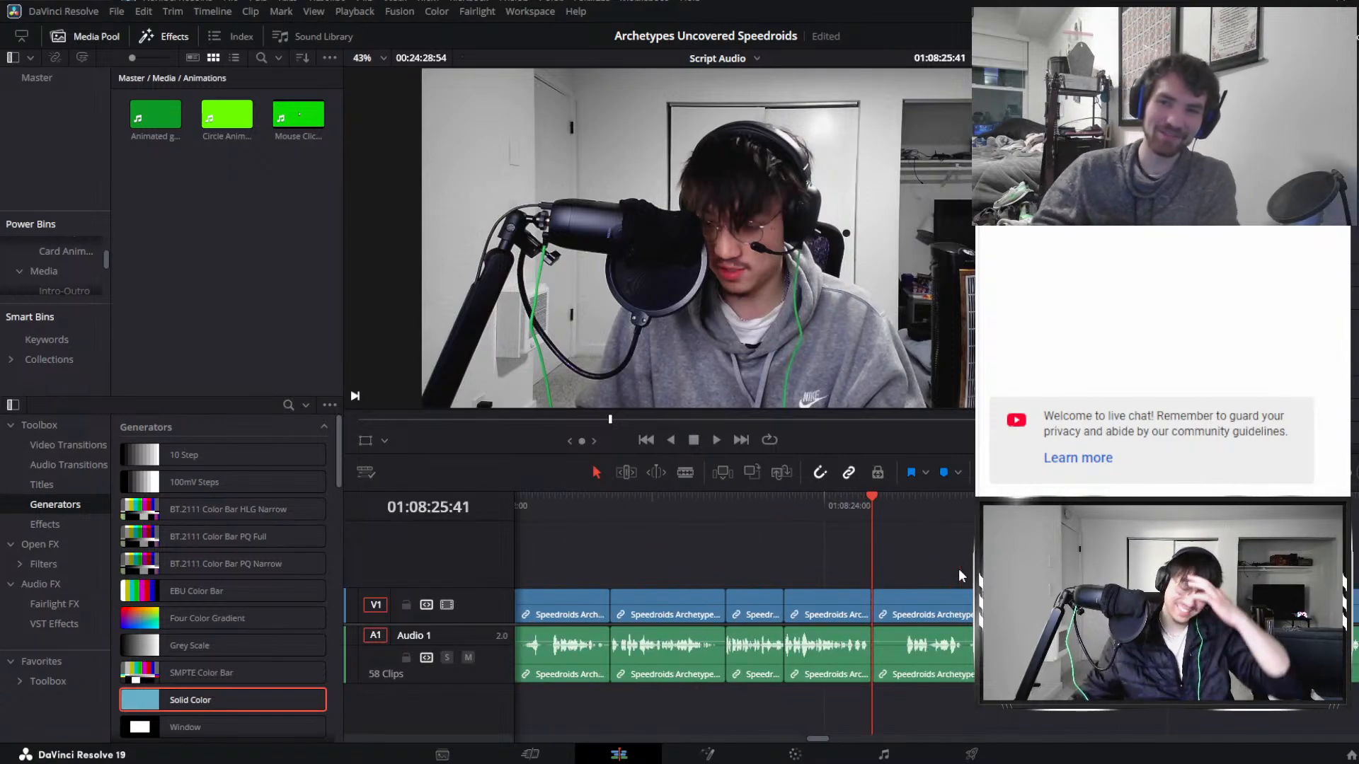
key(space)
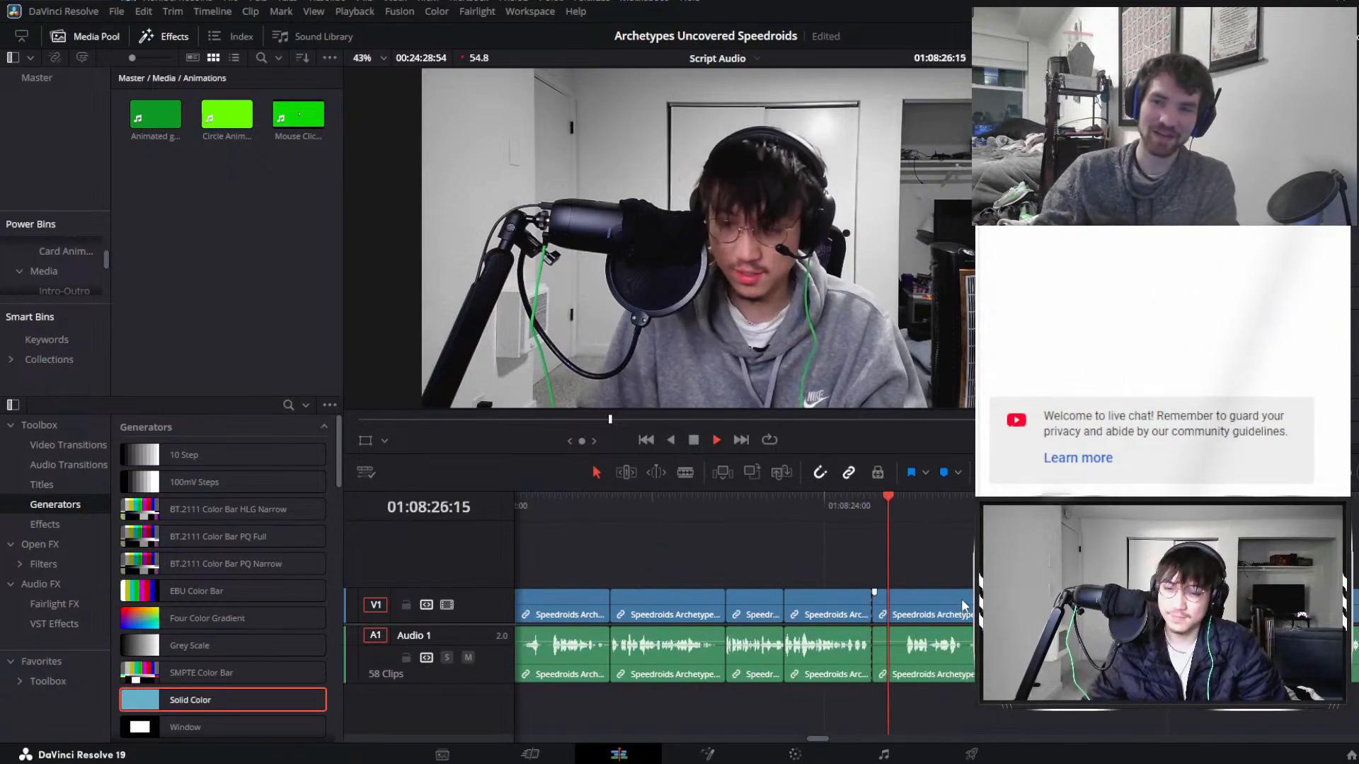
click(949, 600)
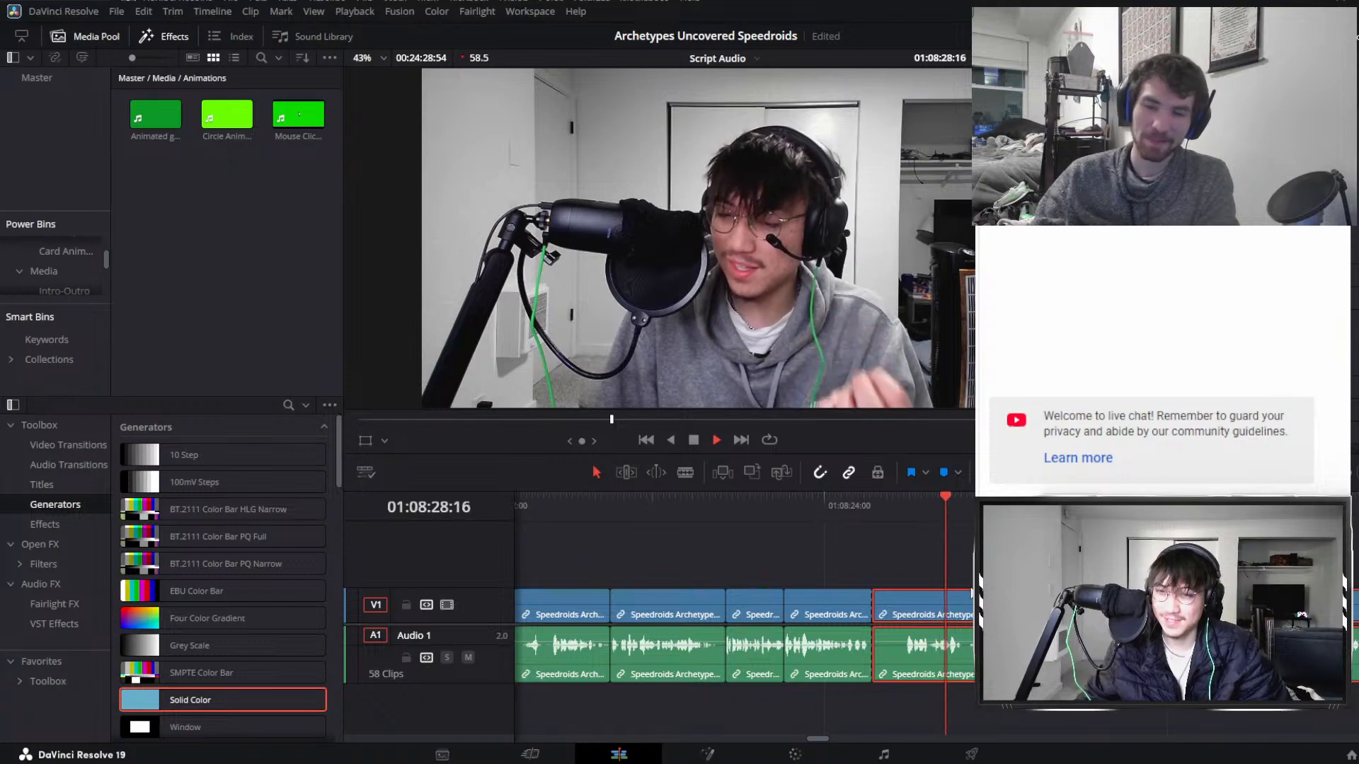
key(space)
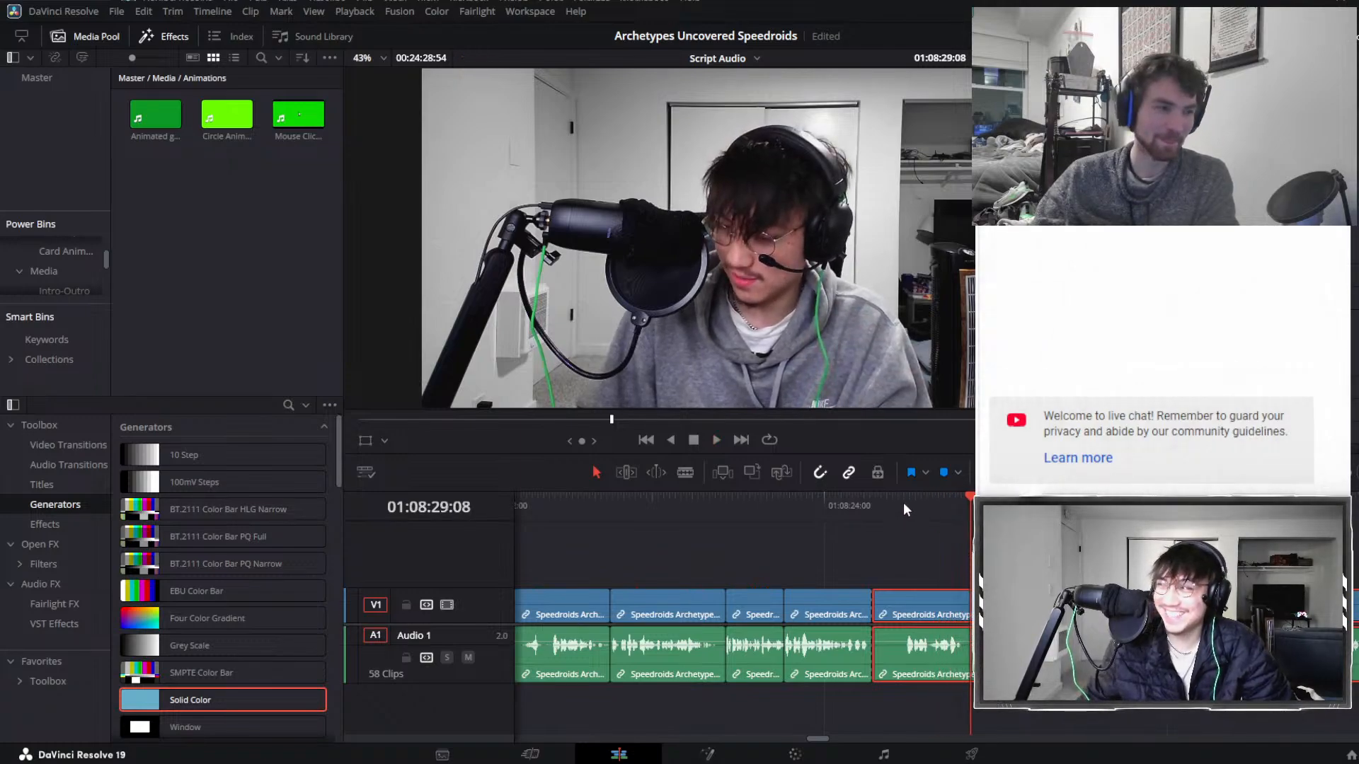
click(905, 506)
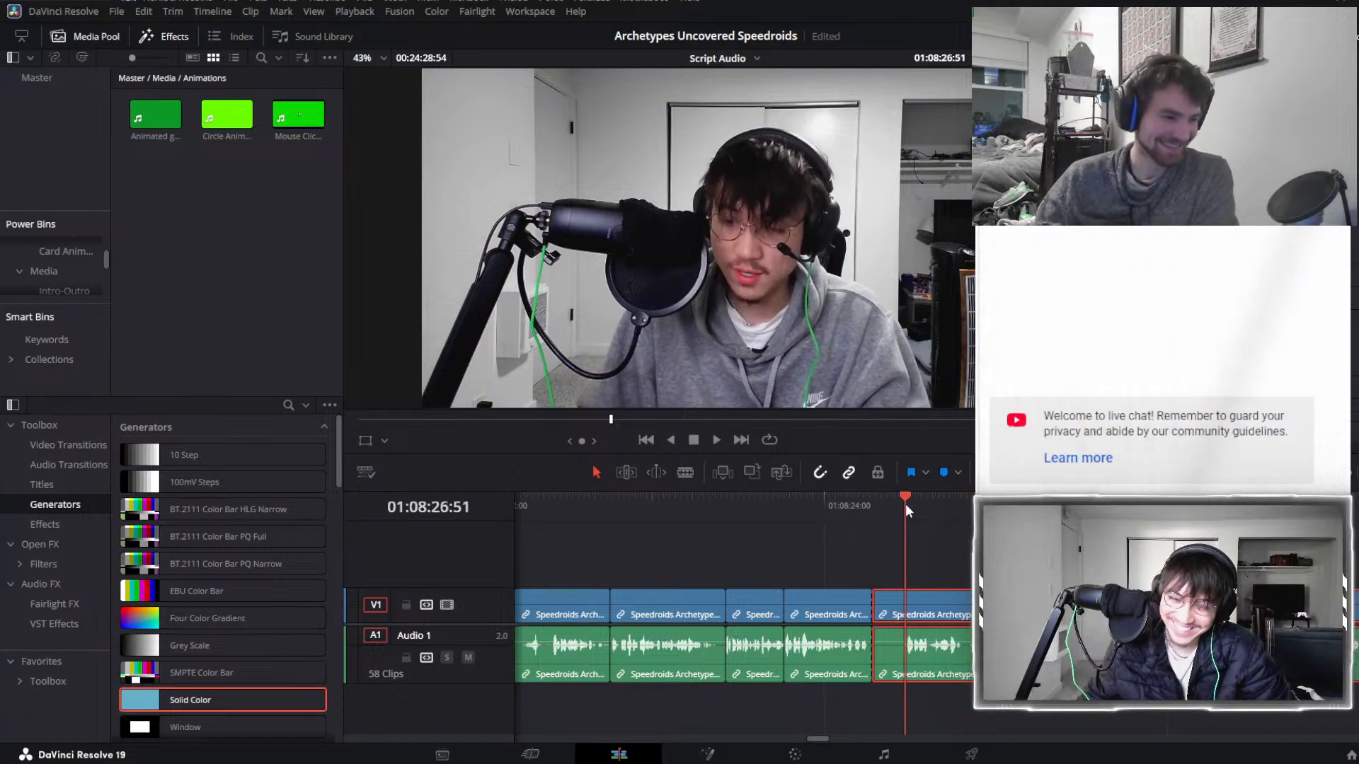
key(ctrl+b)
key(Delete)
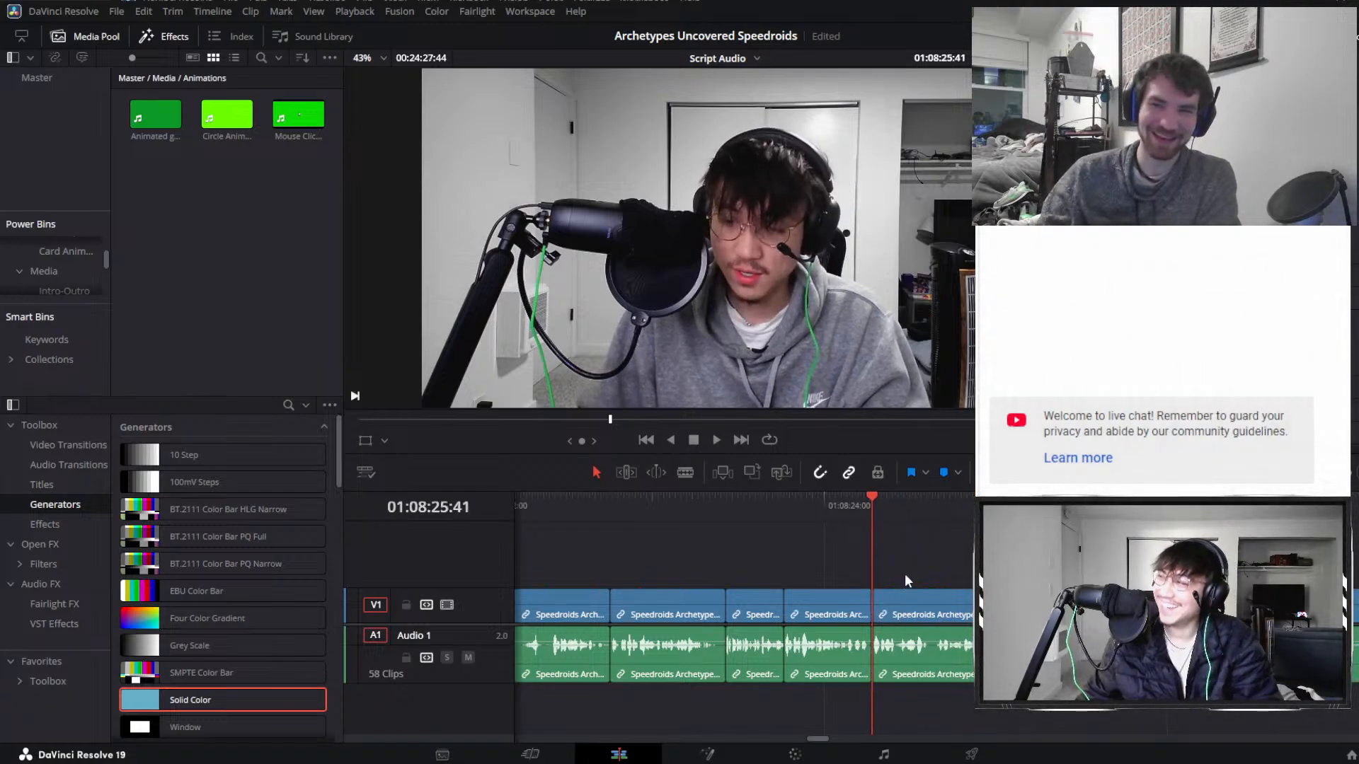
key(ctrl+s)
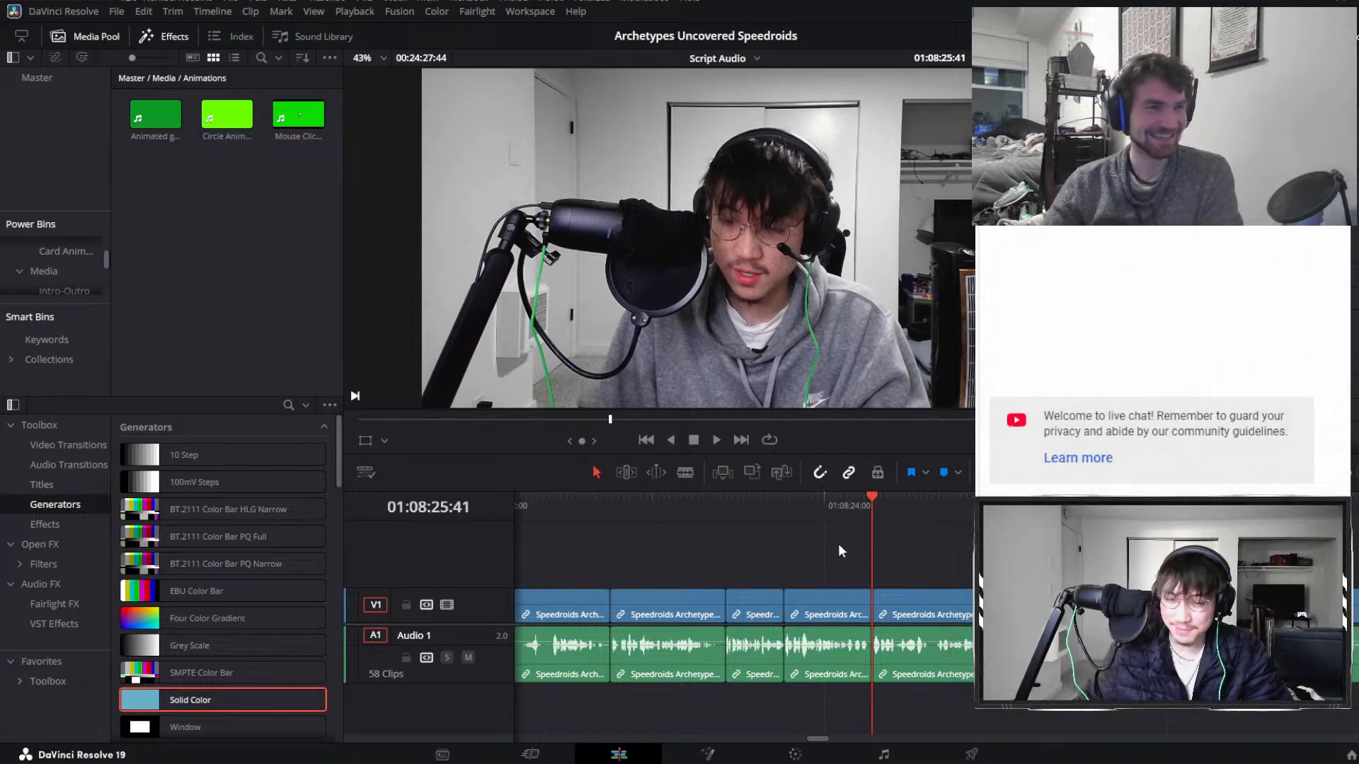
Play back the new join from 01:08:25:41.
click(807, 516)
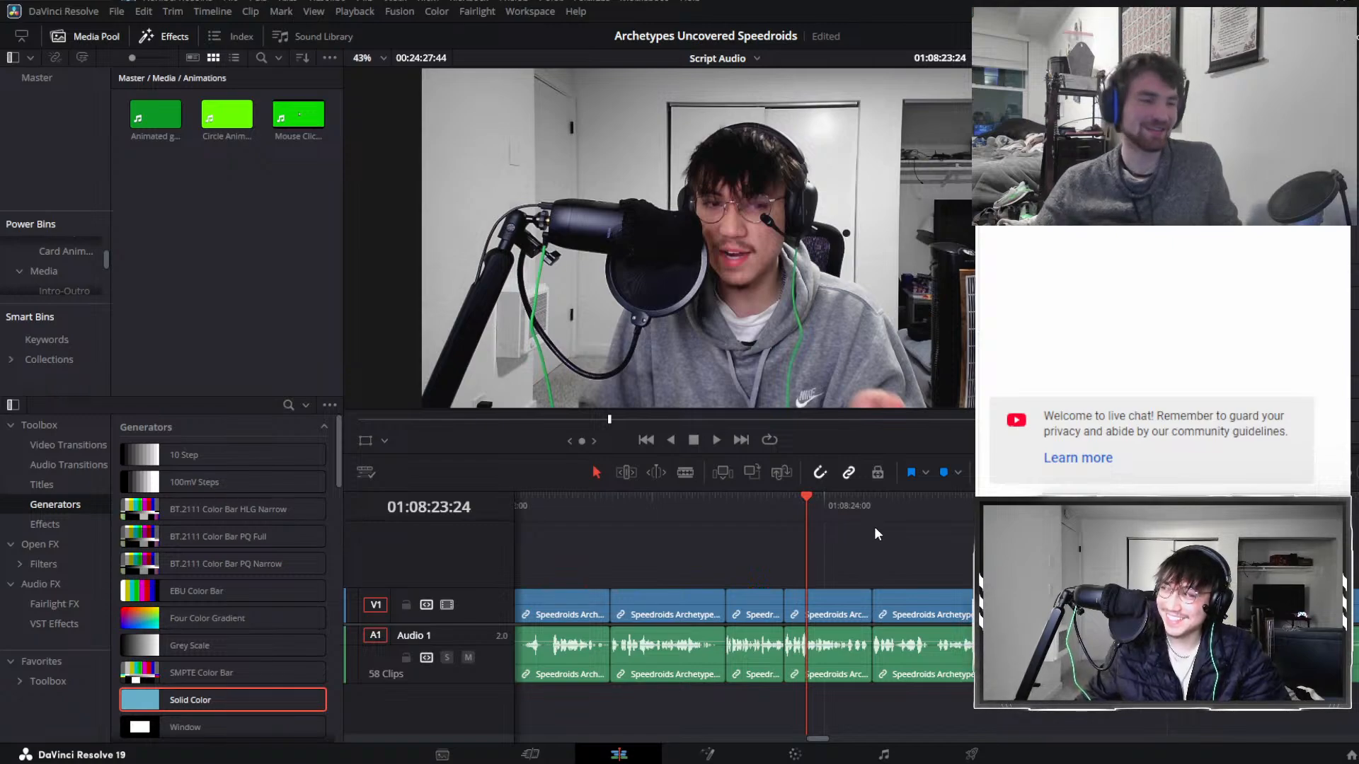
click(871, 500)
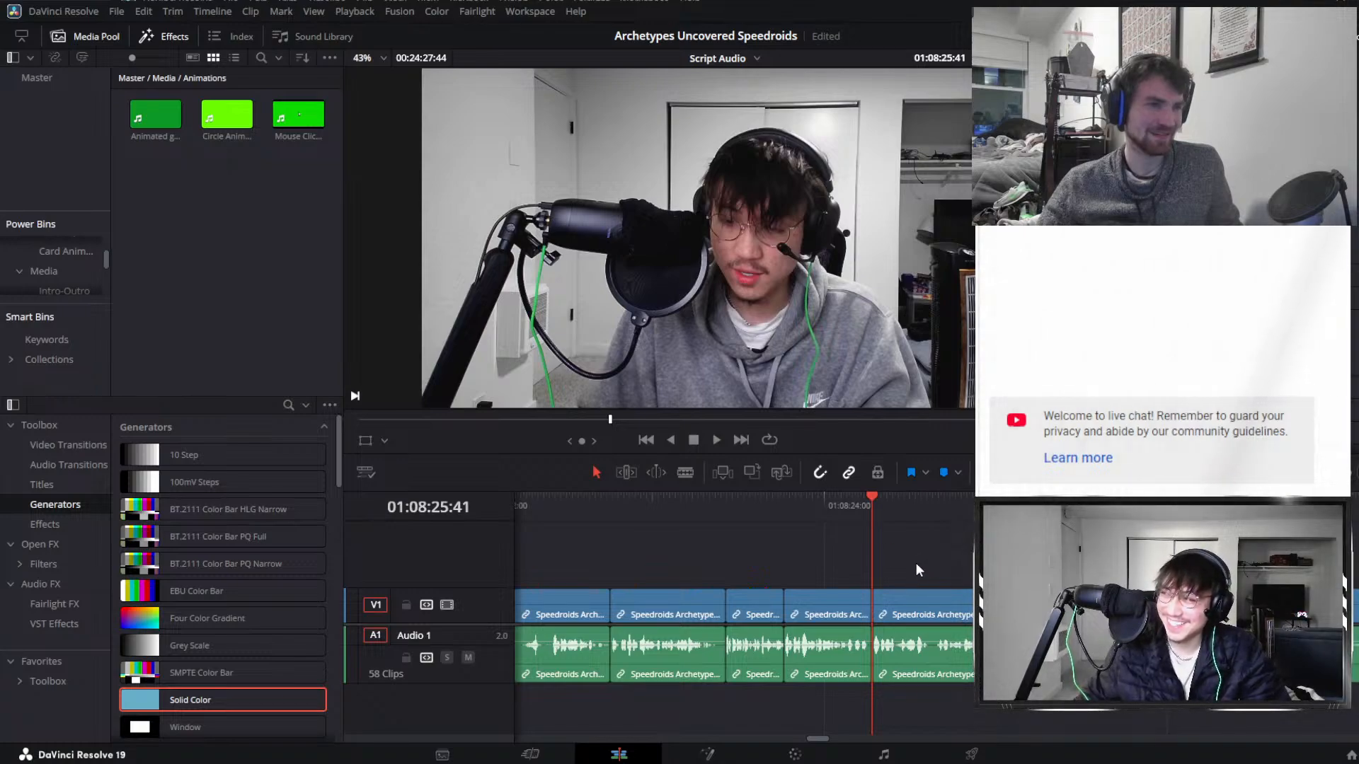
key(space)
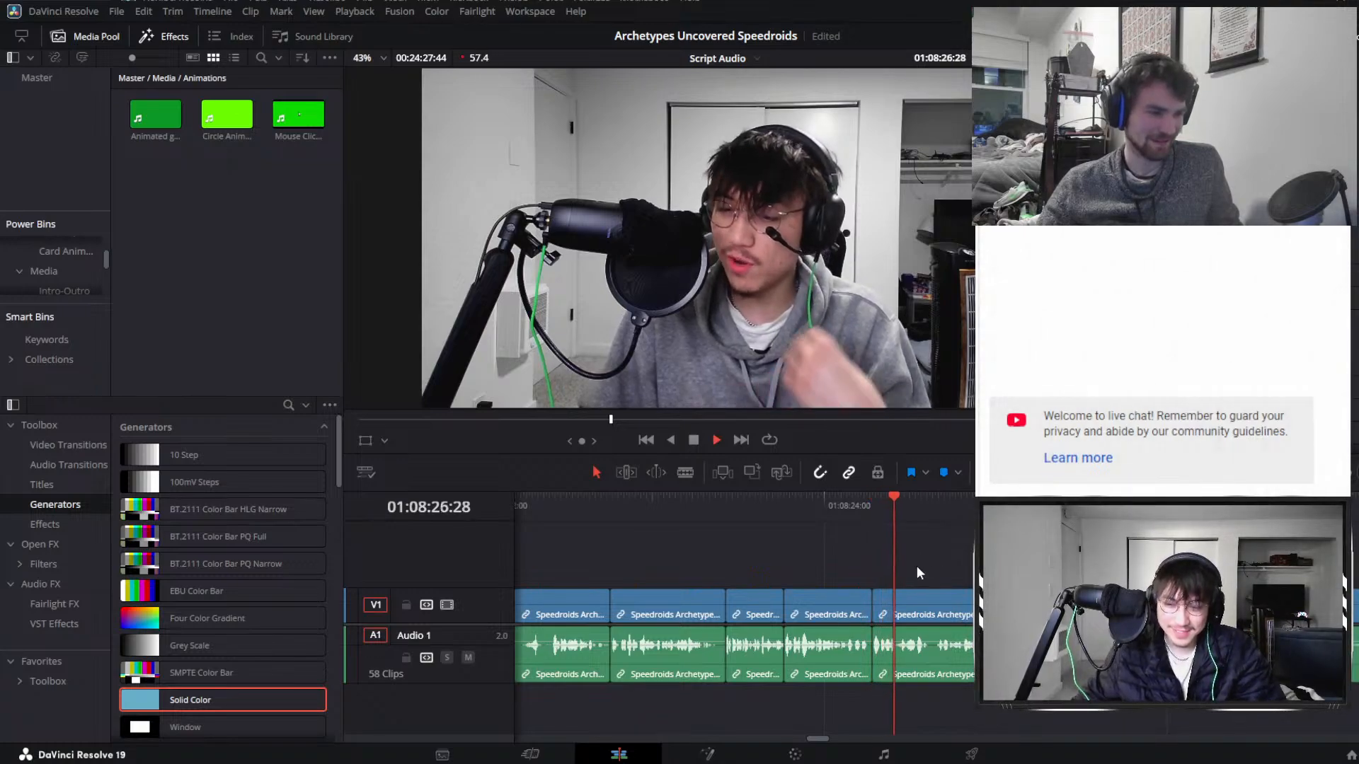
Split the clip at about 01:08:31:20 and ripple-delete the take from 01:08:25:41 up to the cut.
scroll(903, 602, right, 2)
click(902, 608)
scroll(902, 613, right, 1)
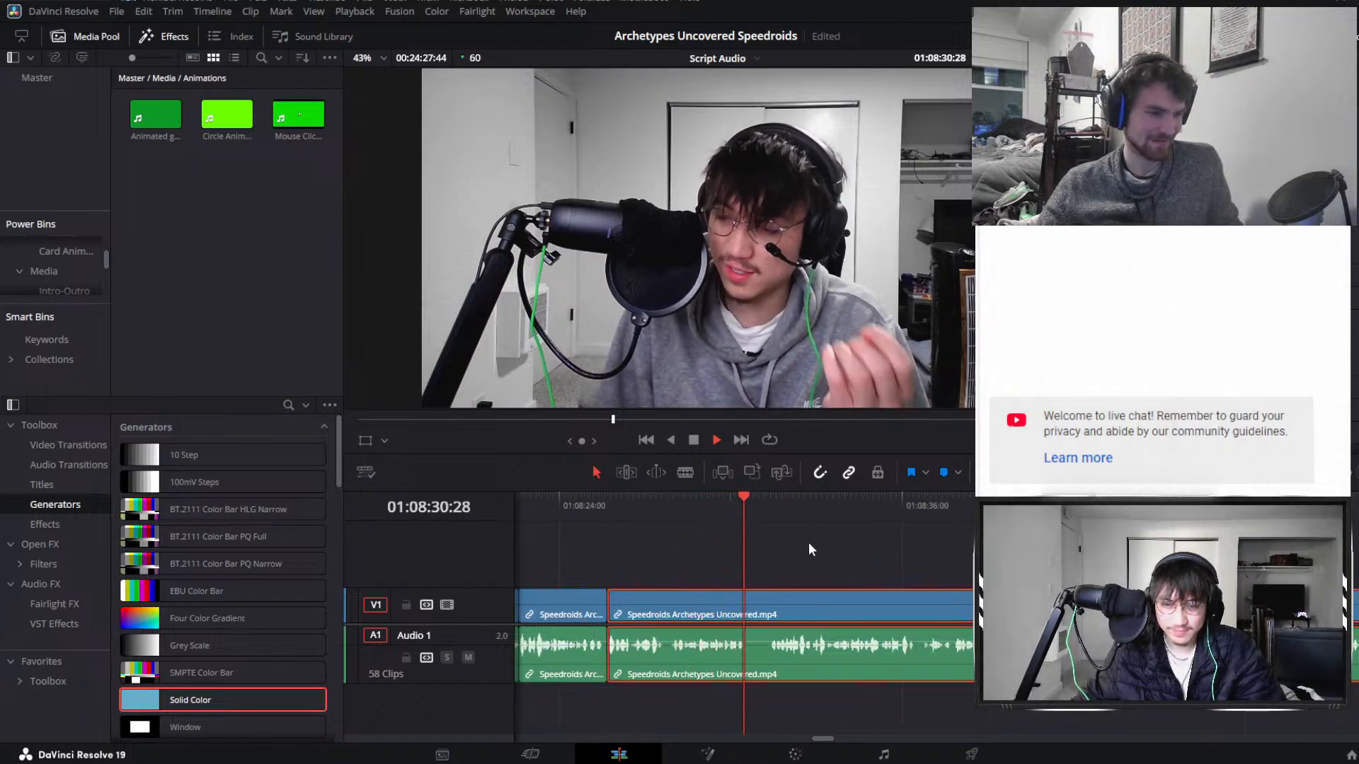
click(677, 505)
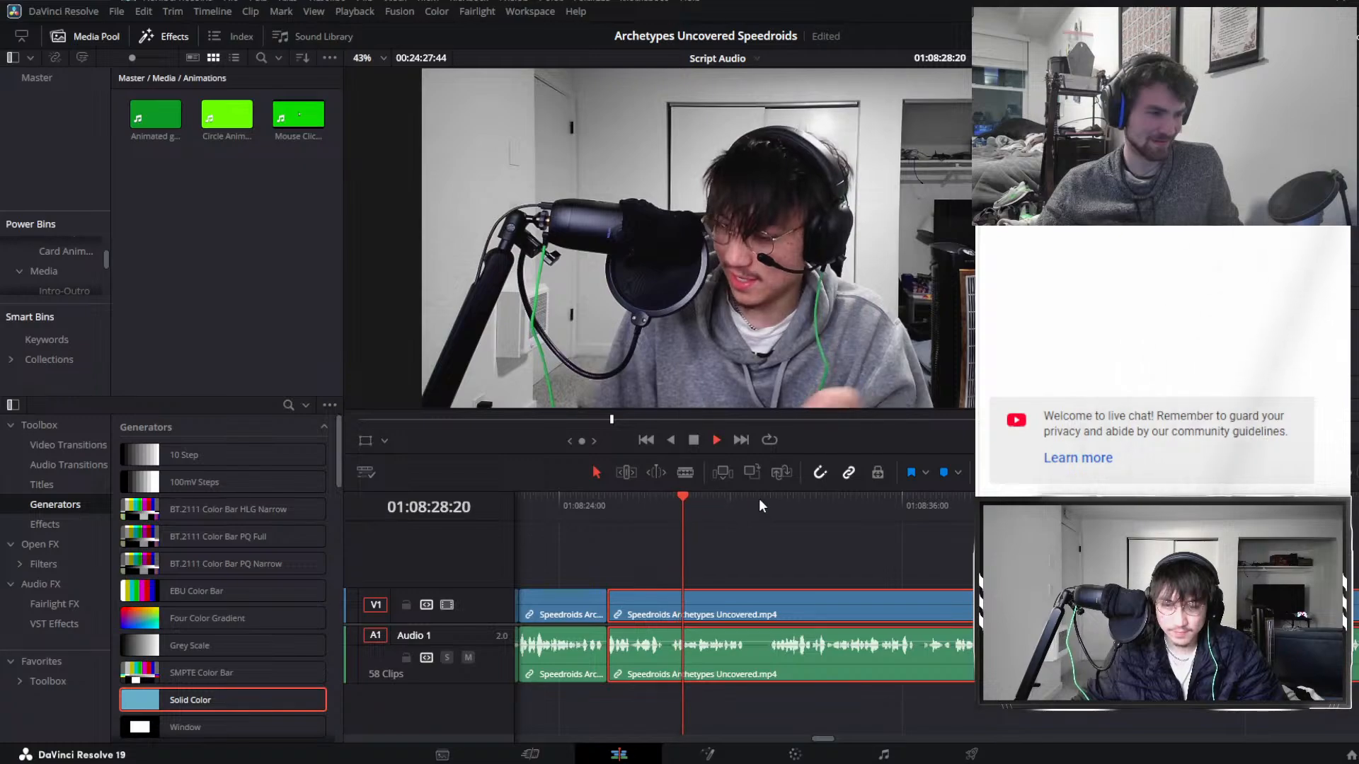
click(806, 494)
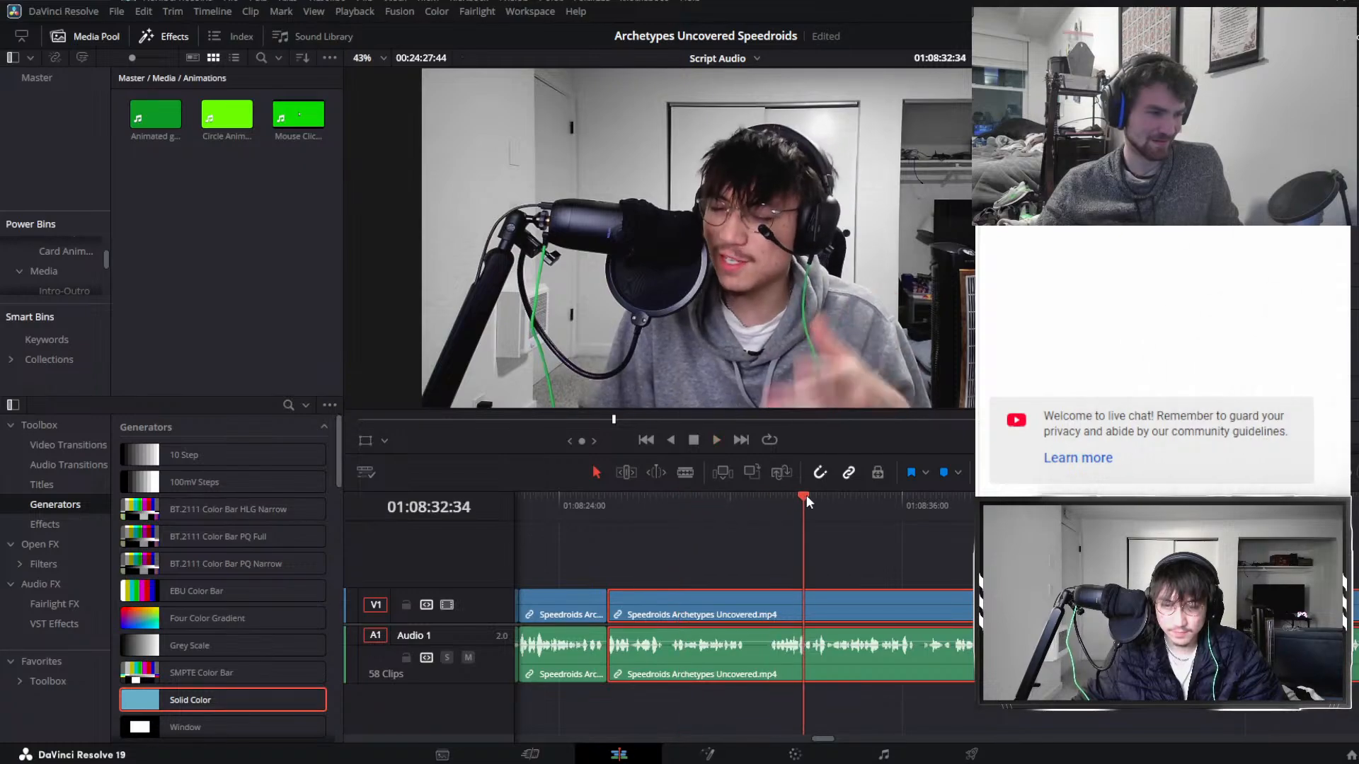
drag(770, 493, 771, 495)
click(768, 504)
key(ctrl+b)
click(725, 593)
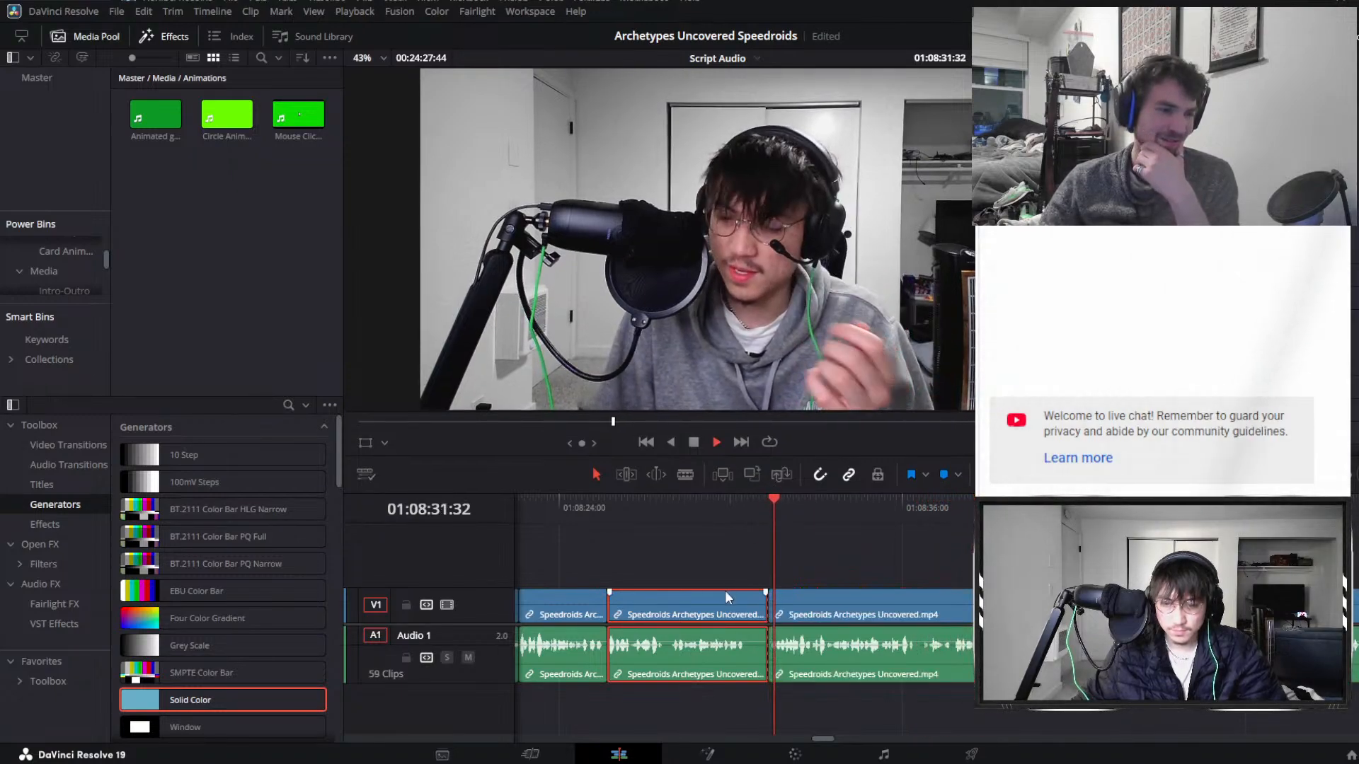
key(Delete)
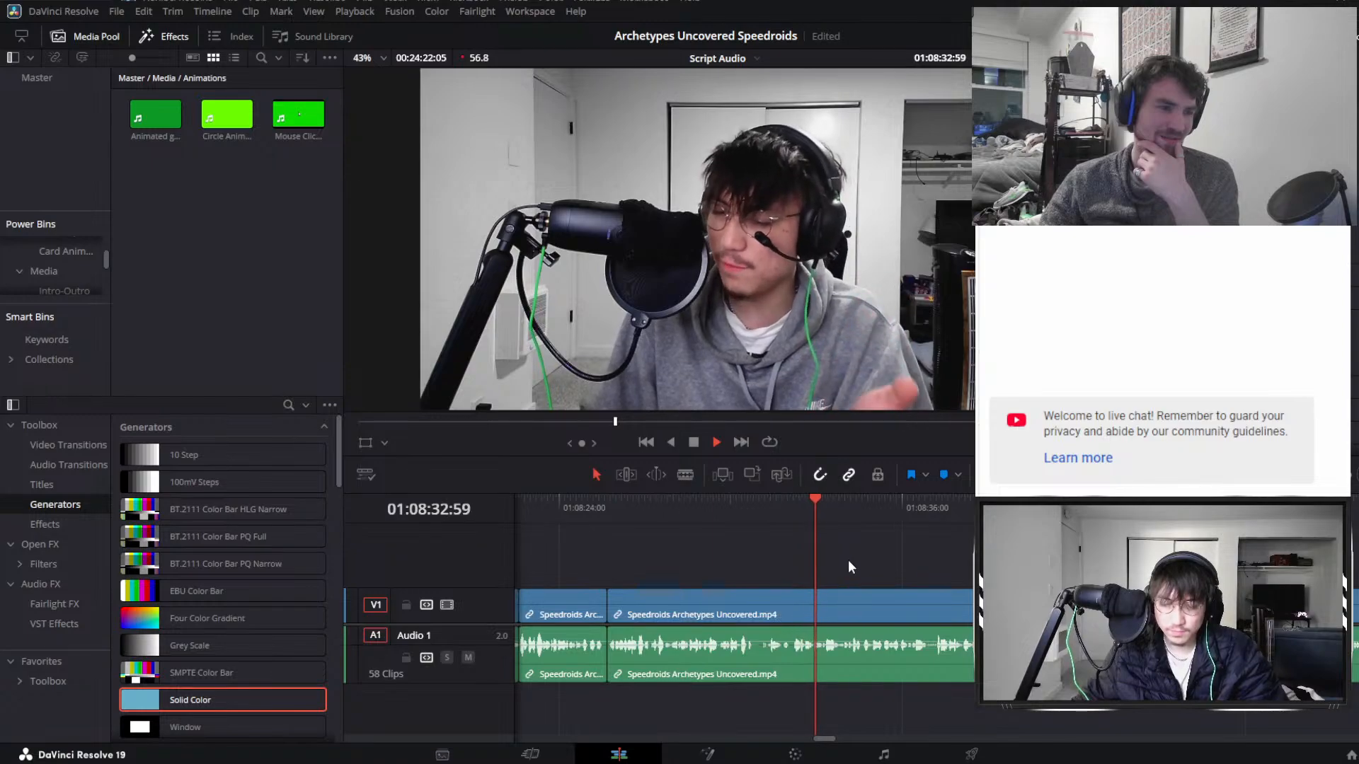
Split the clip at about 01:08:41:00 and 01:08:41:41, and ripple-delete the short pause between the two cuts.
click(869, 596)
scroll(743, 612, right, 1)
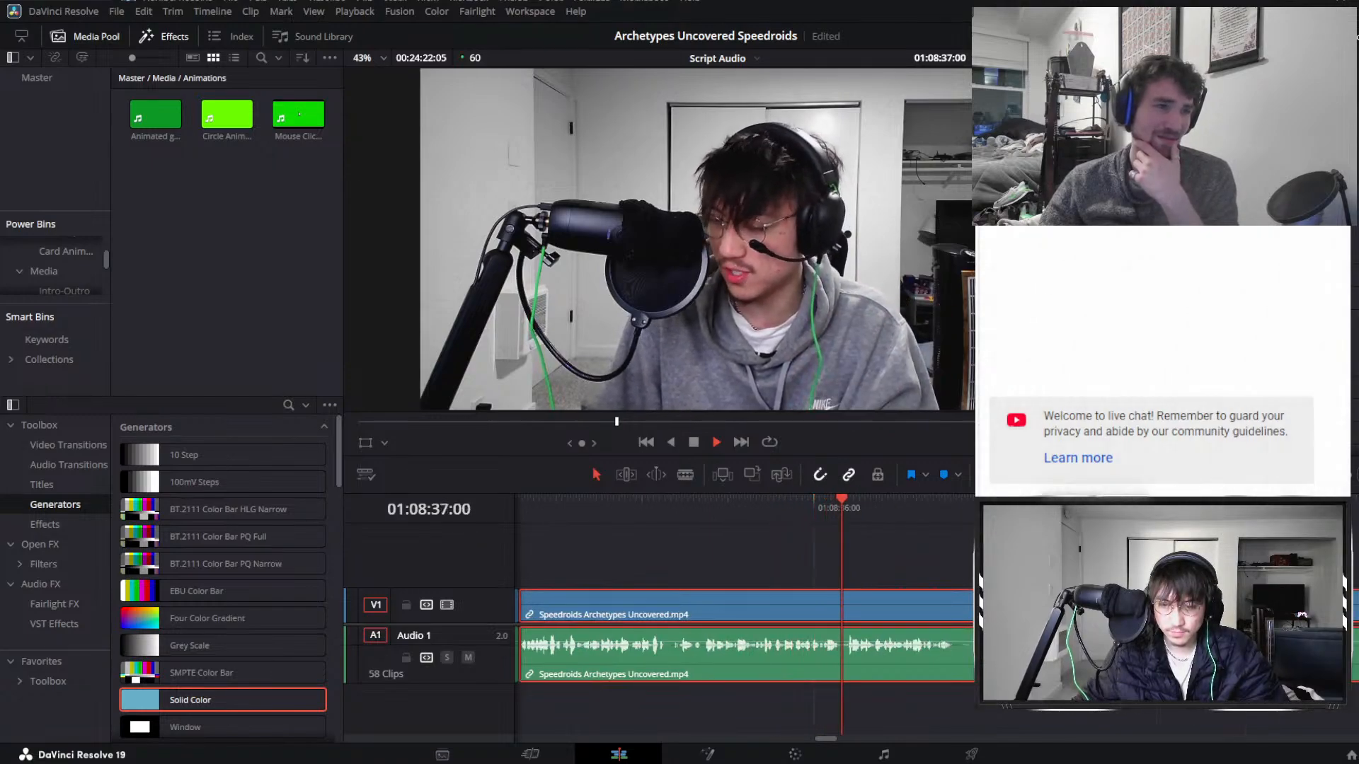
scroll(943, 580, right, 1)
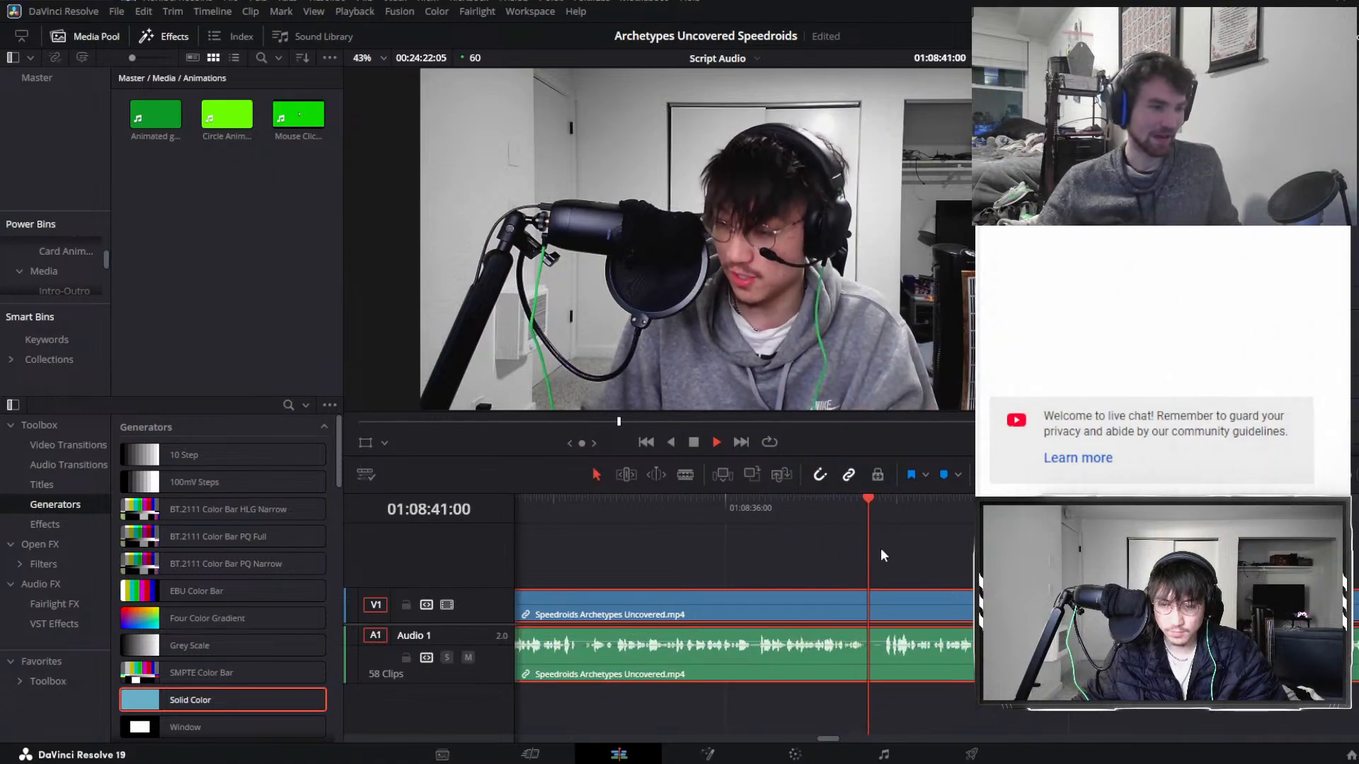
click(863, 503)
key(ctrl+b)
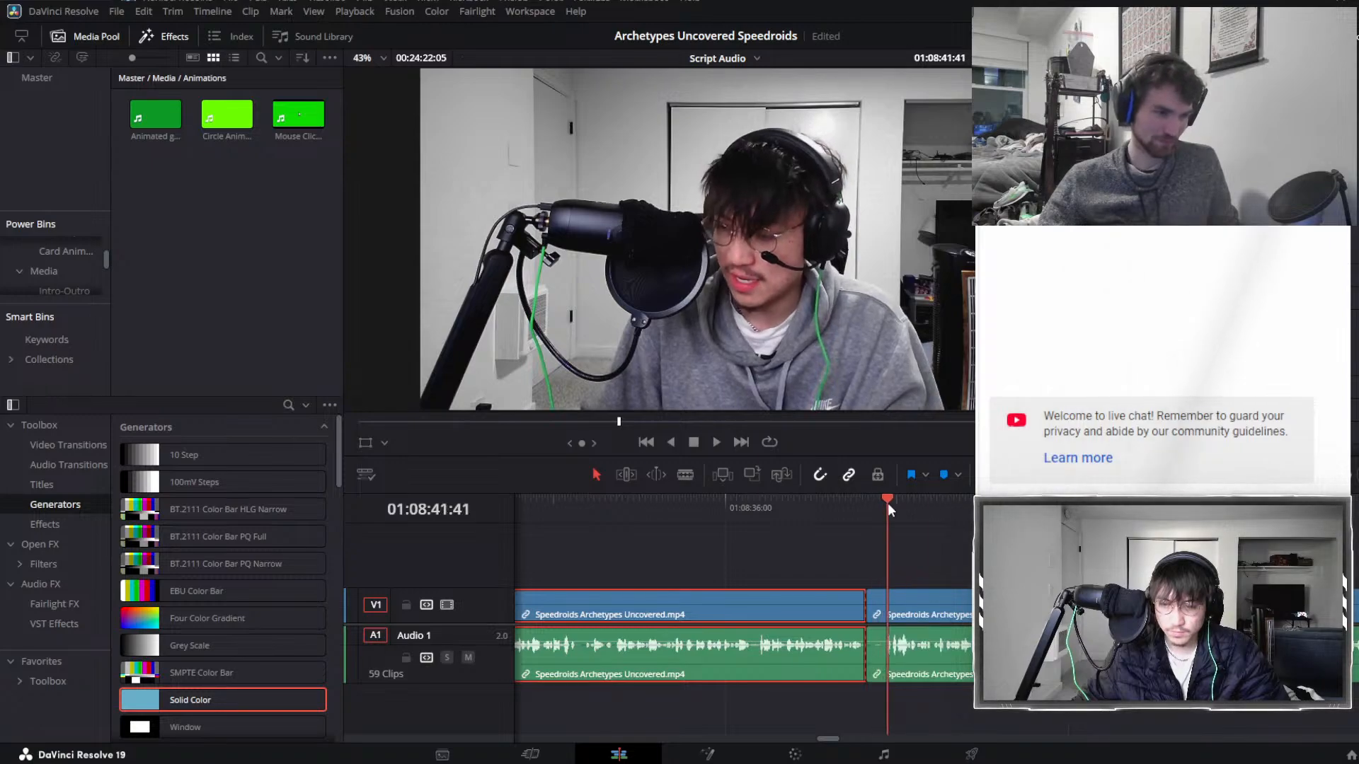
click(878, 598)
key(Delete)
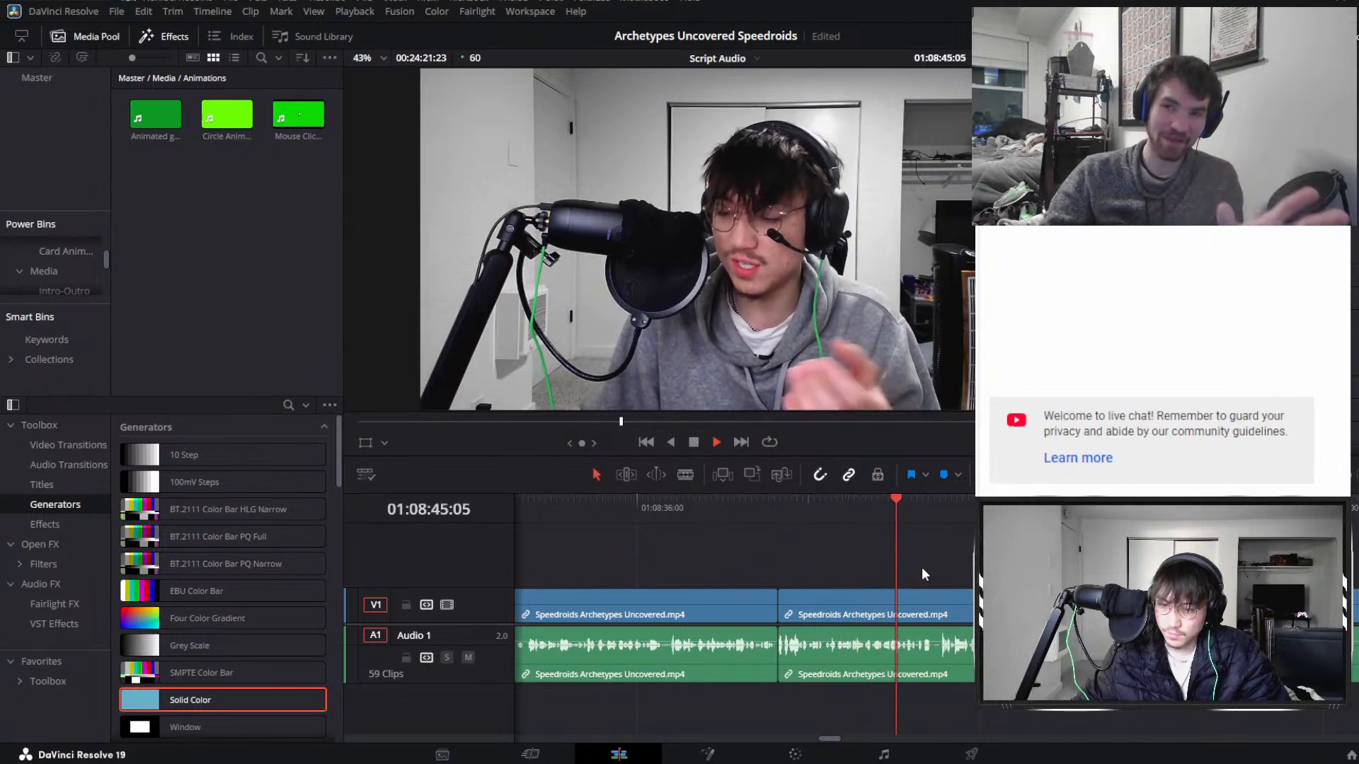
Play the recording from about 01:08:45 to 01:08:55 to check the new join and find the next pause.
key(space)
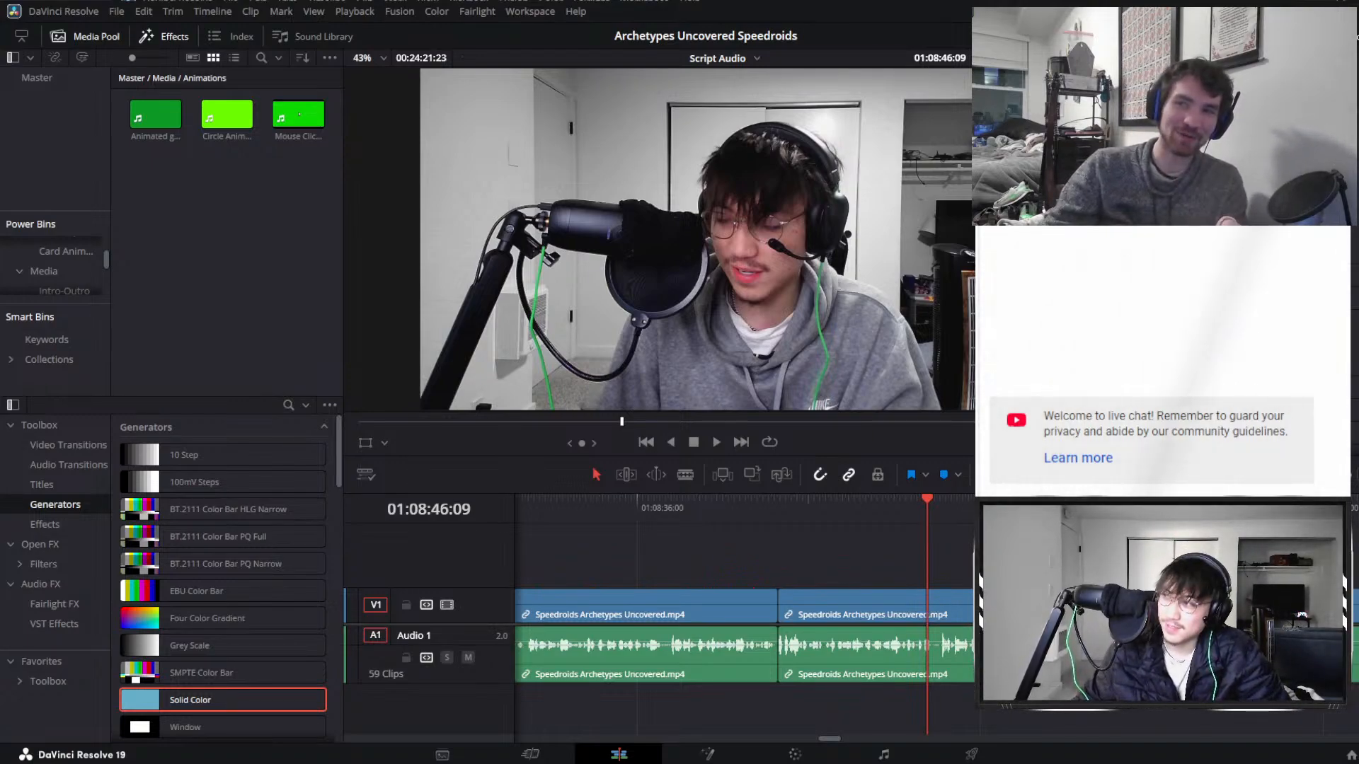
click(948, 607)
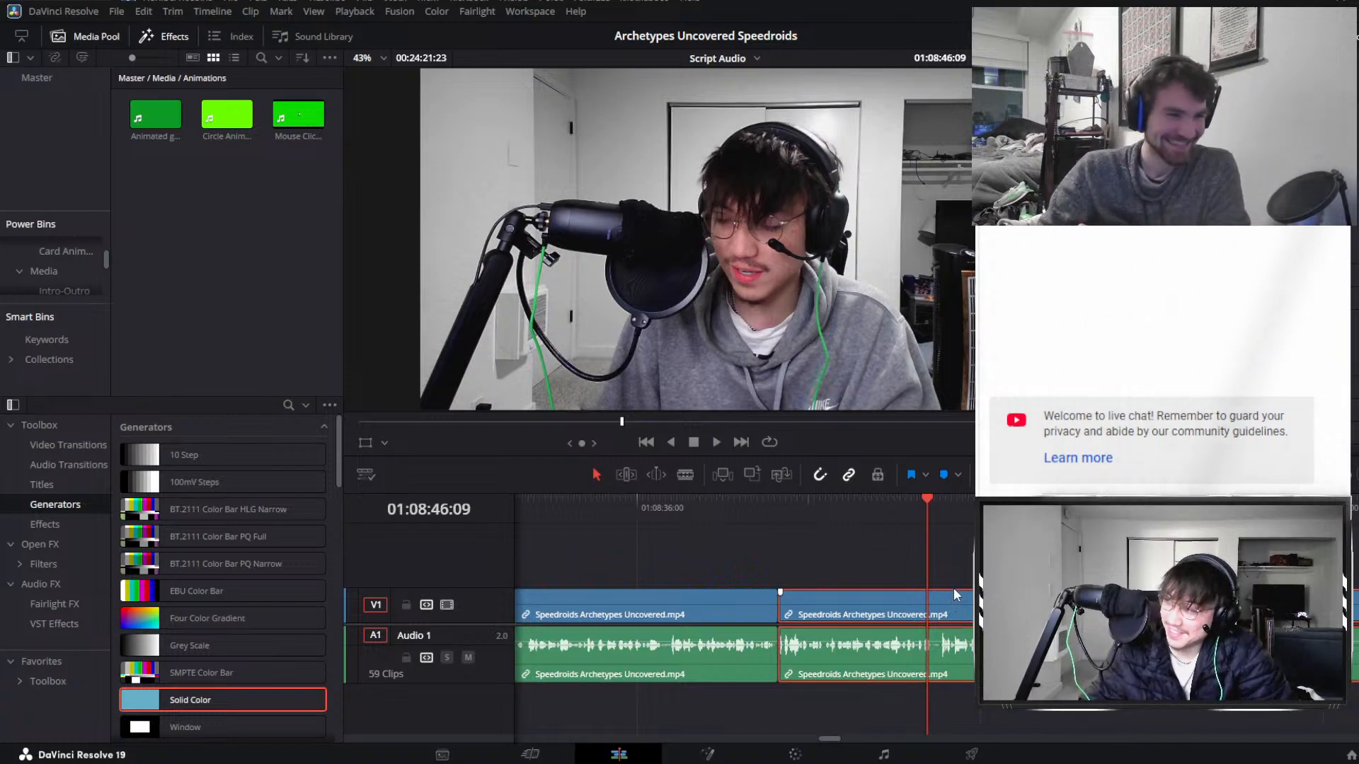
key(space)
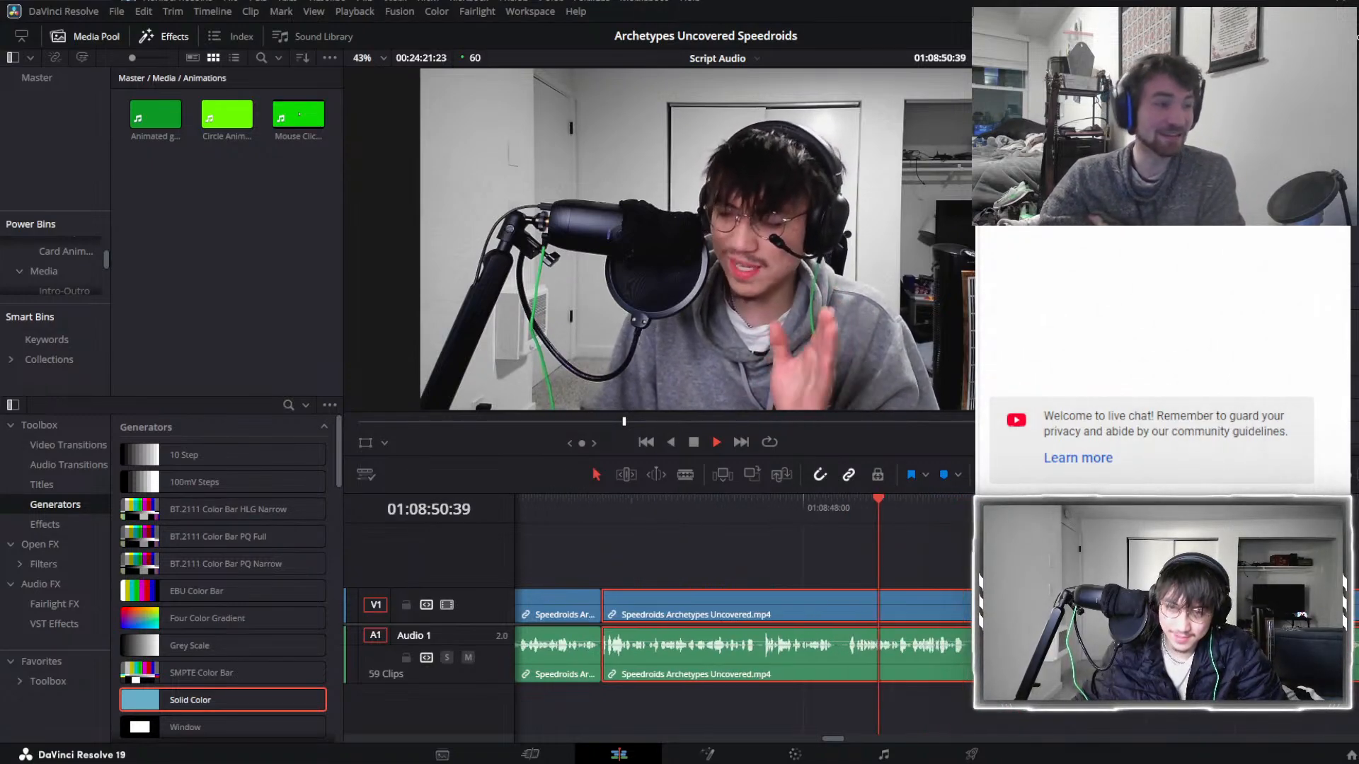
key(space)
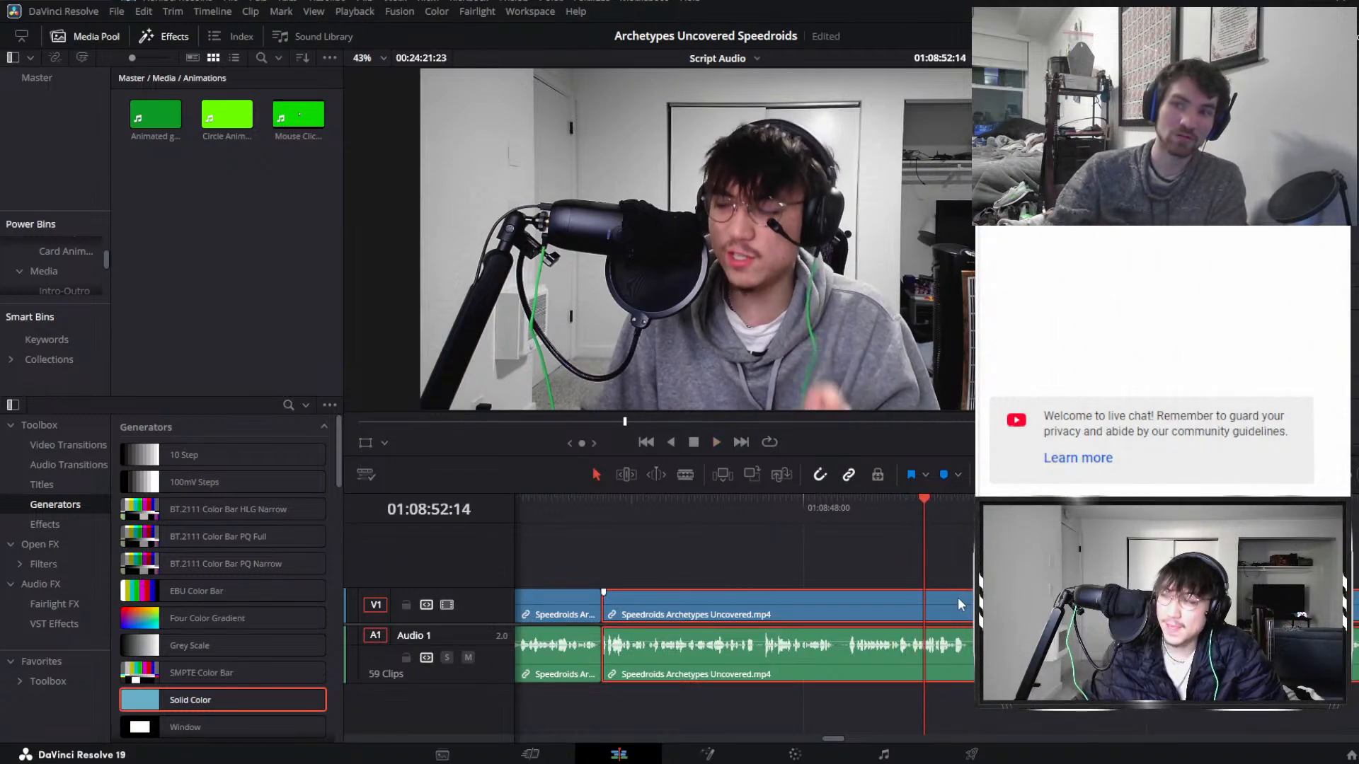
key(space)
key(space)
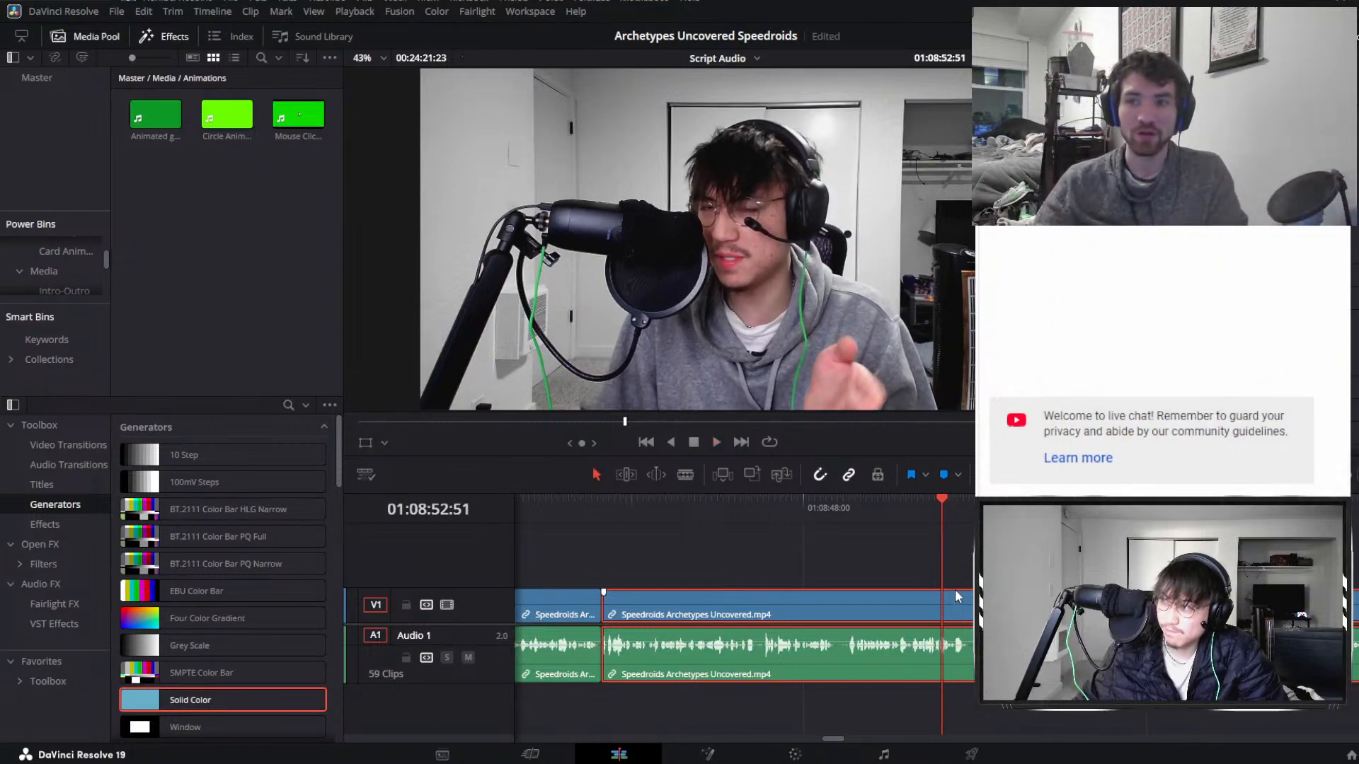
key(space)
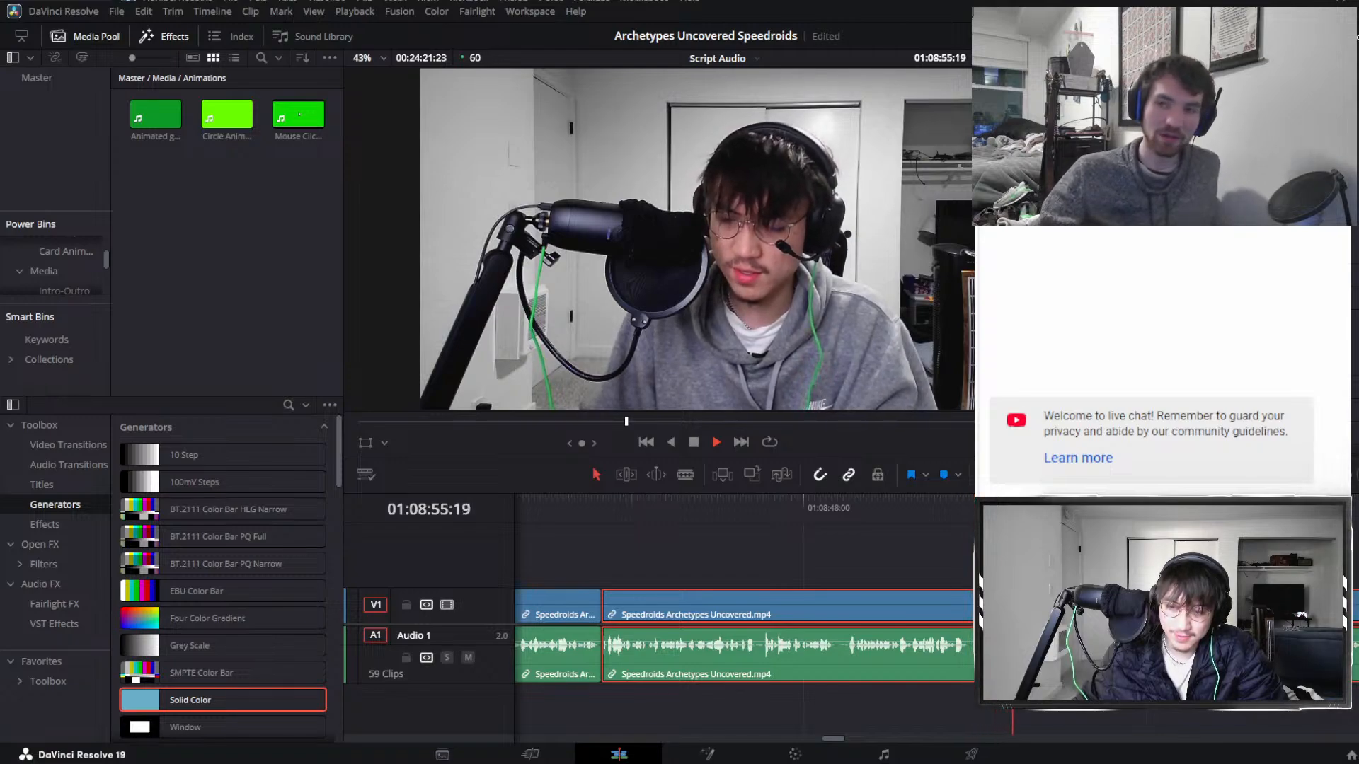
Split the clip at about 01:08:53:50 and 01:08:55:20, and ripple-delete the section between the cuts.
drag(968, 505, 995, 505)
key(ctrl+b)
key(space)
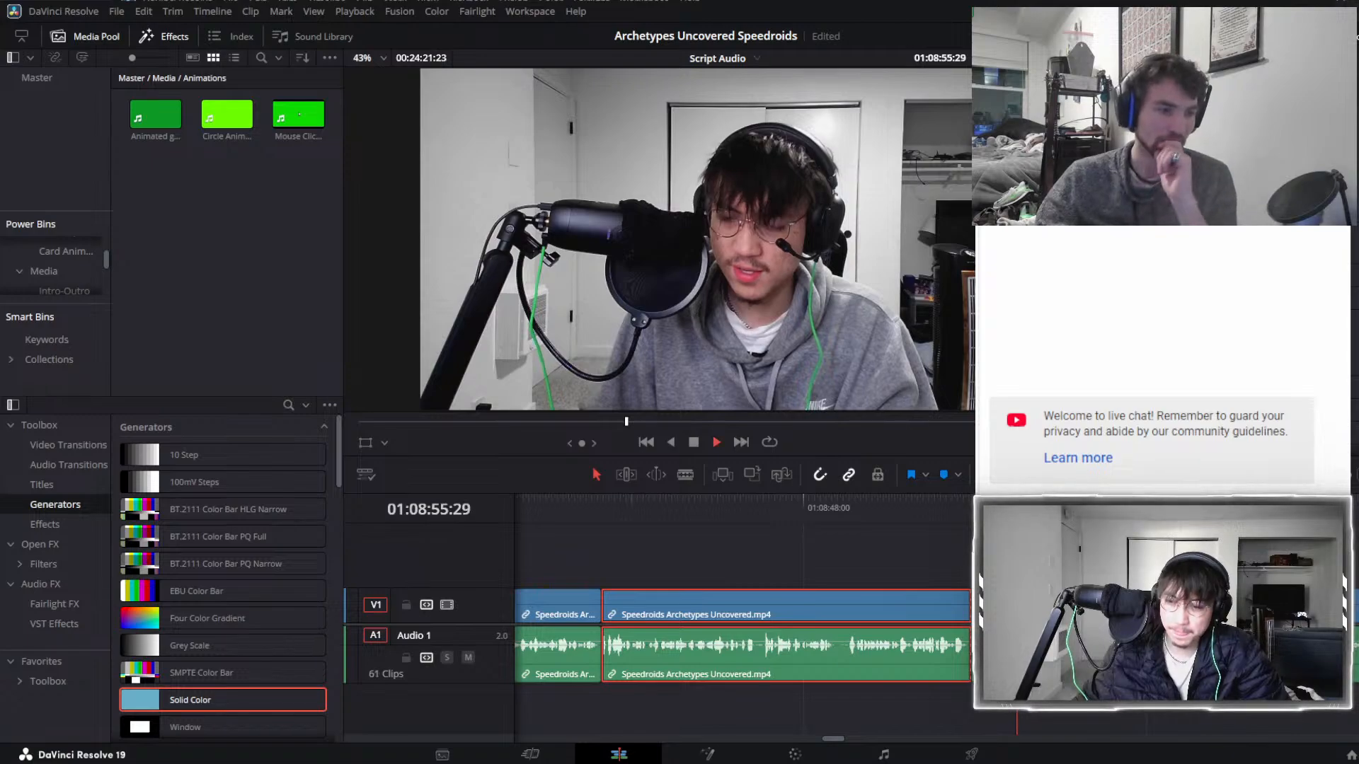
key(space)
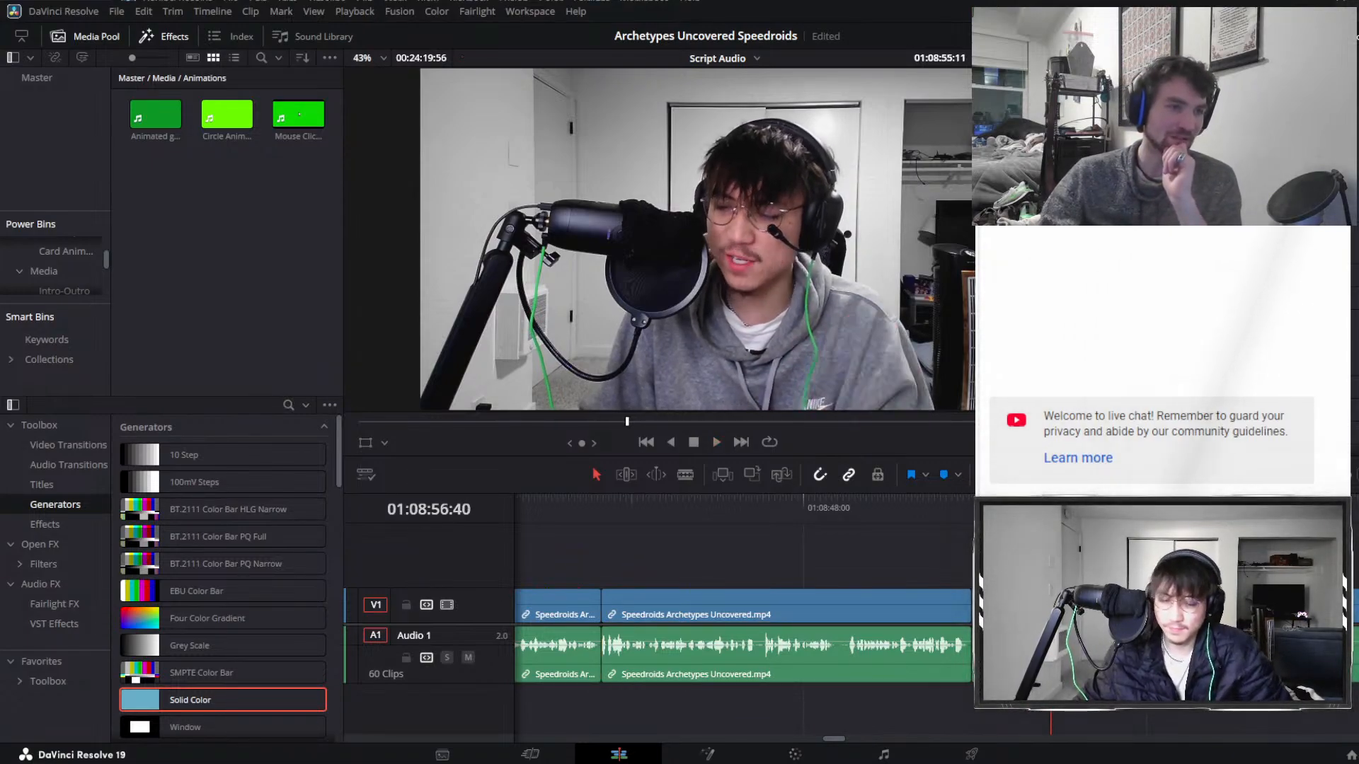
Split the clip at 01:08:57:03 and again at 01:09:03:04 to isolate the unwanted take.
key(ctrl+minus)
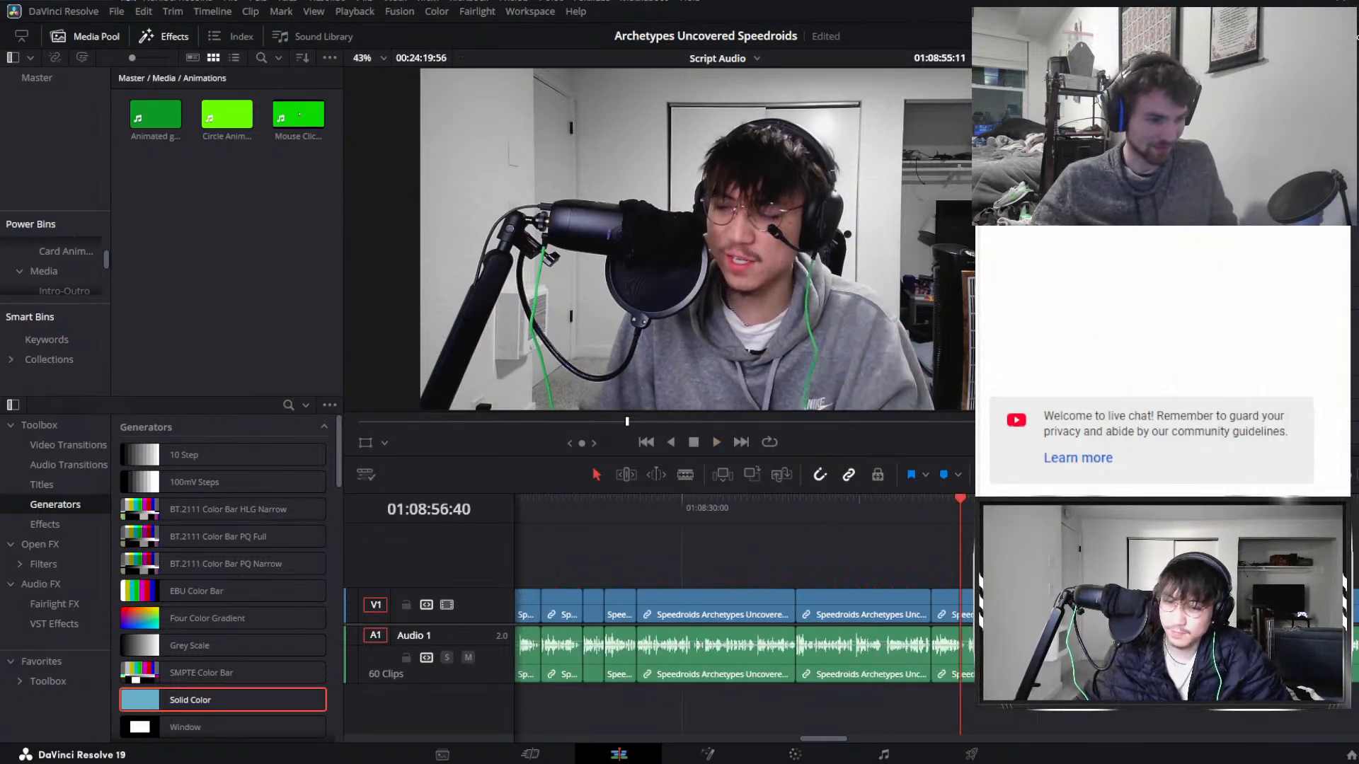
key(space)
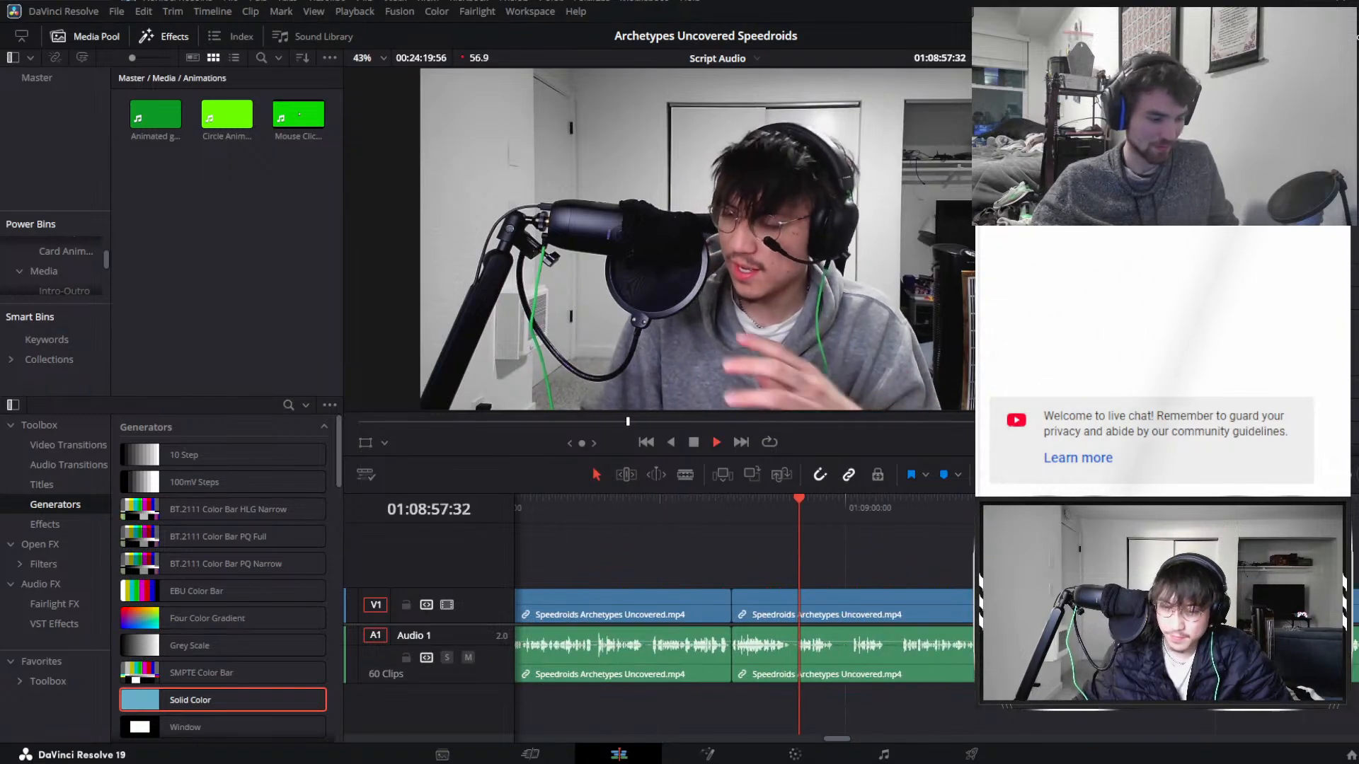
click(890, 601)
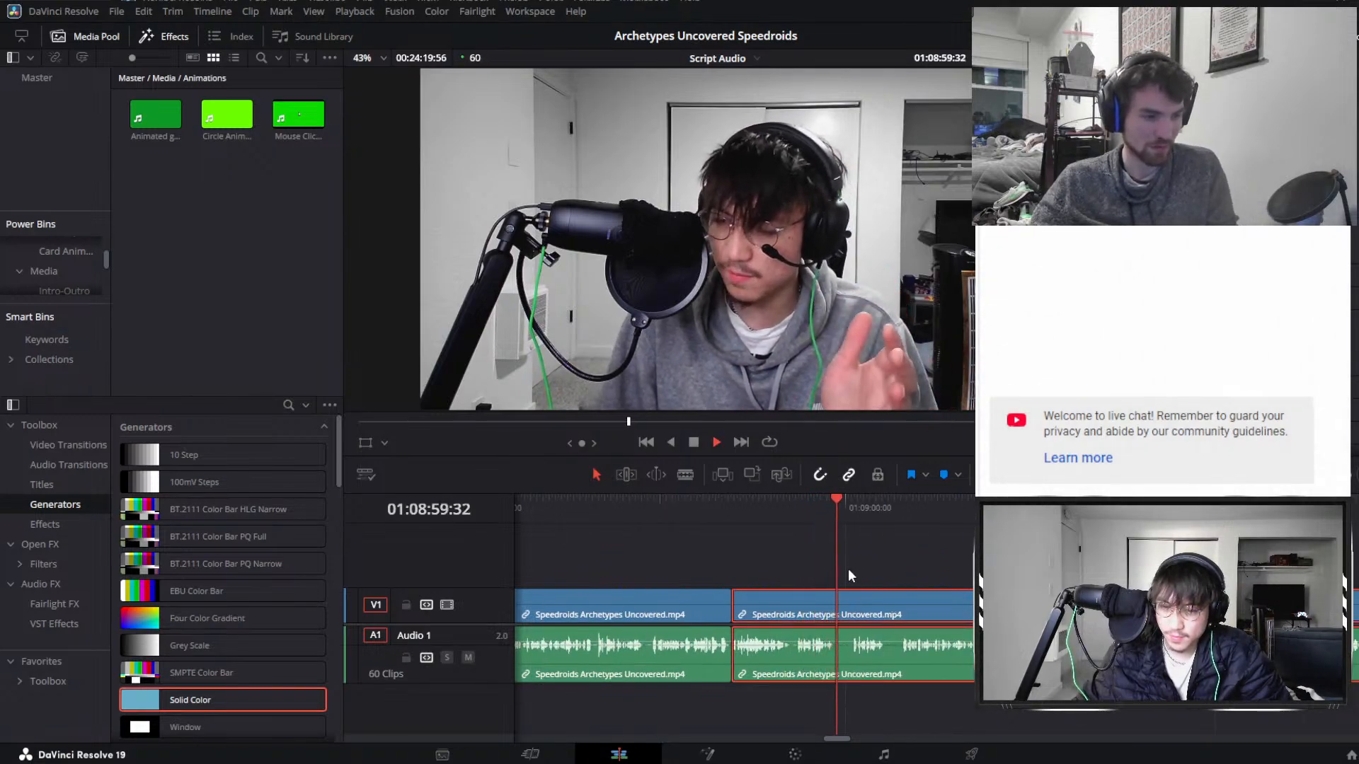
click(902, 505)
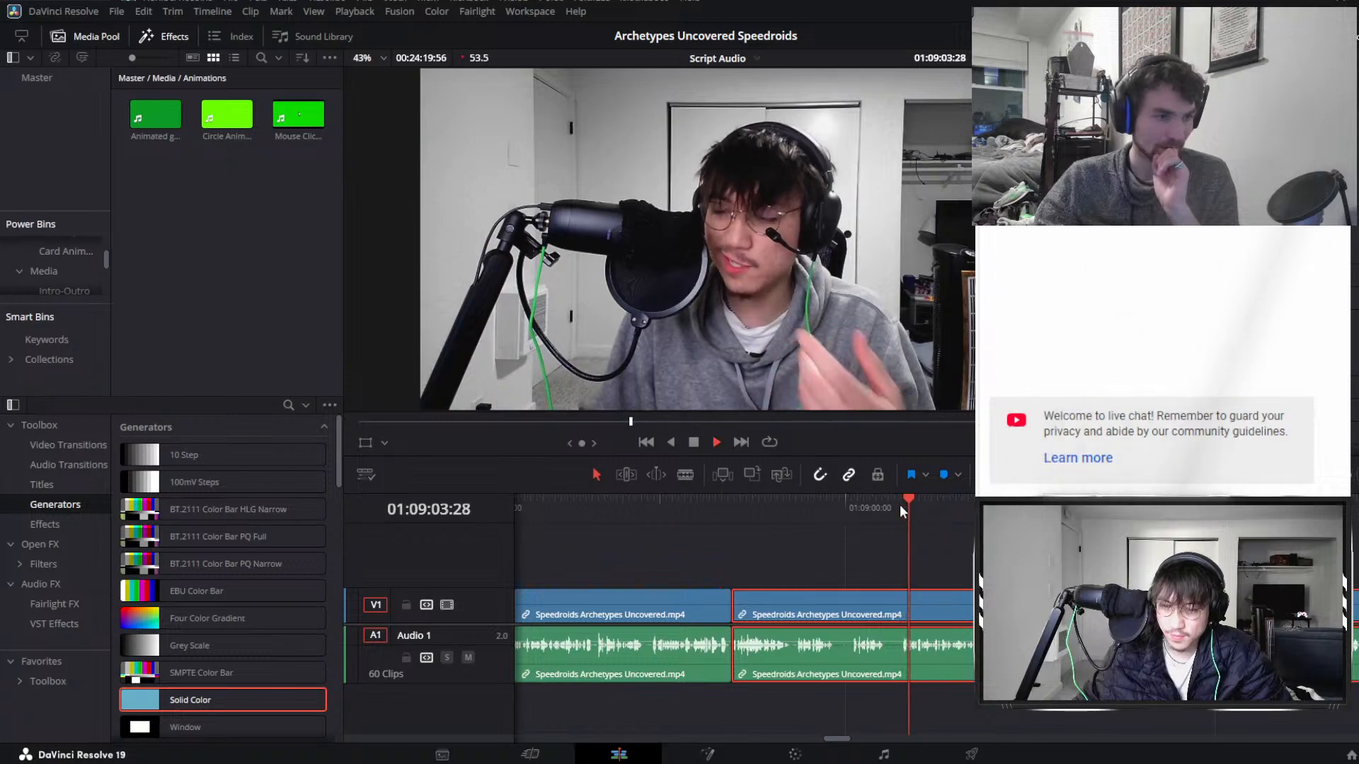
click(791, 498)
key(ctrl+b)
click(819, 504)
click(898, 510)
click(902, 508)
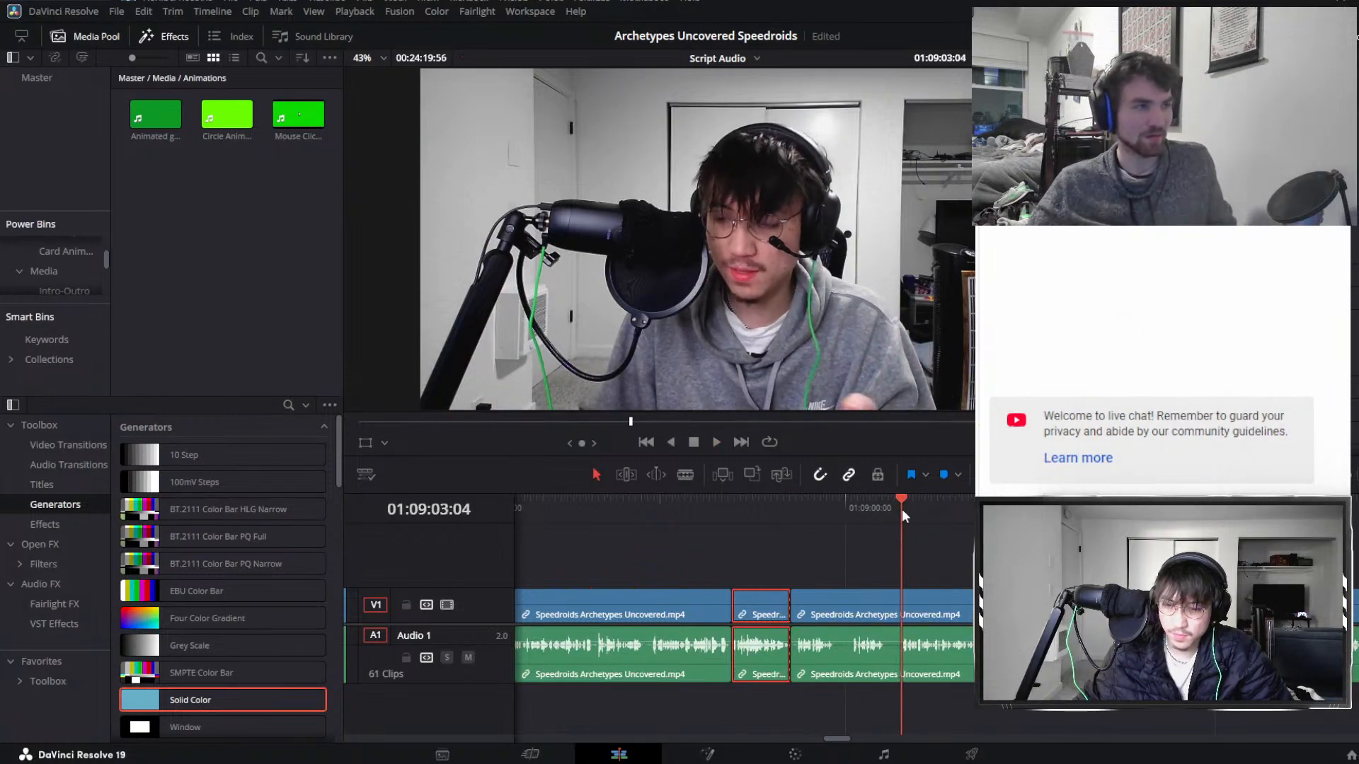
key(ctrl+b)
Split the recording at about 01:09:30 and ripple-delete everything from 01:08:57:03 up to that cut.
click(1041, 508)
key(space)
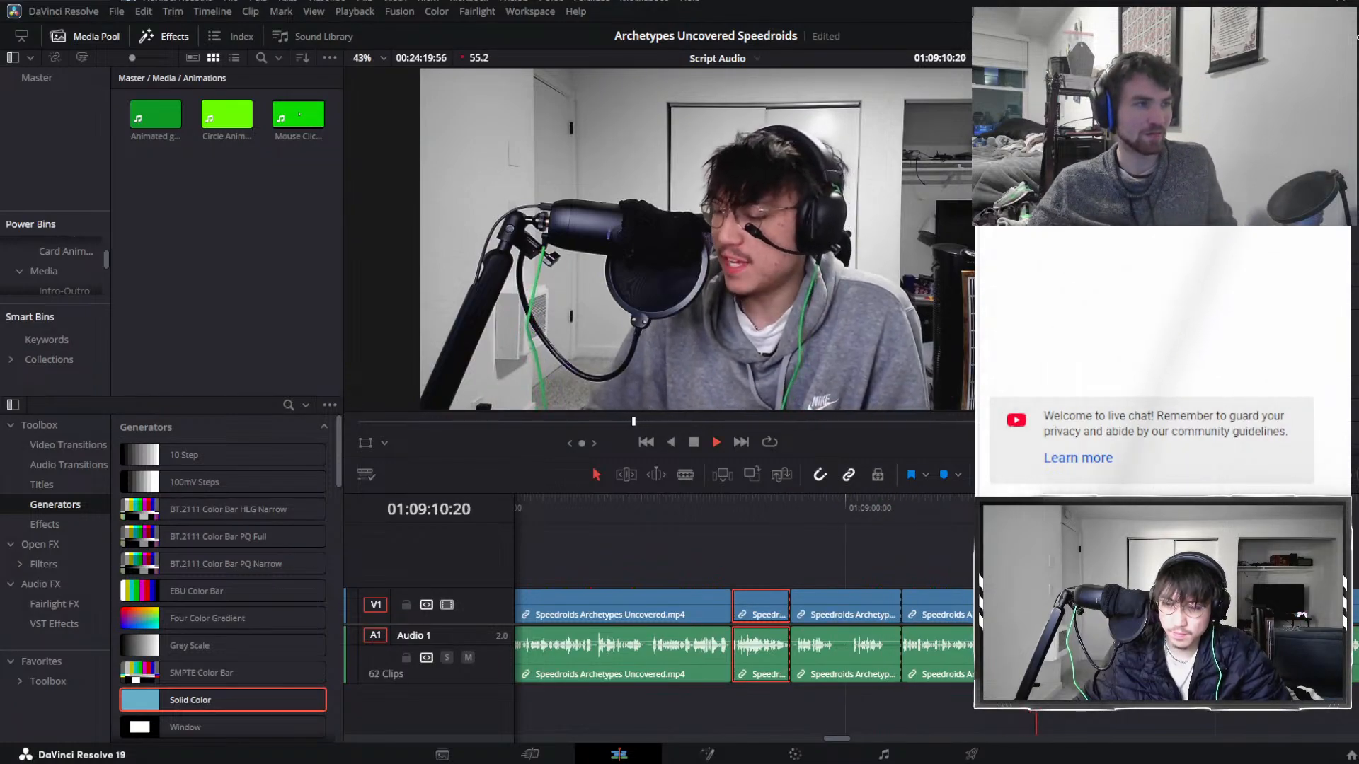
drag(1027, 508, 1235, 508)
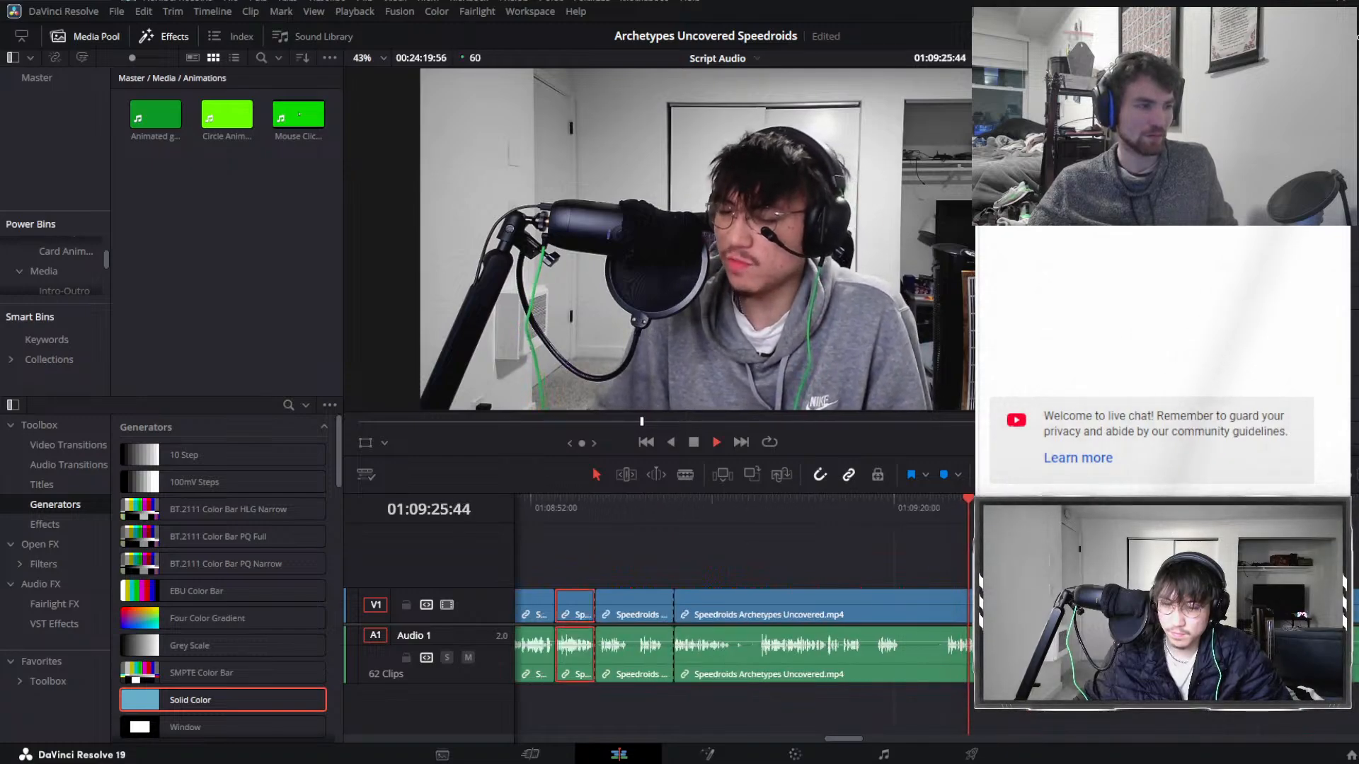
drag(950, 515, 634, 655)
key(ctrl+b)
key(Delete)
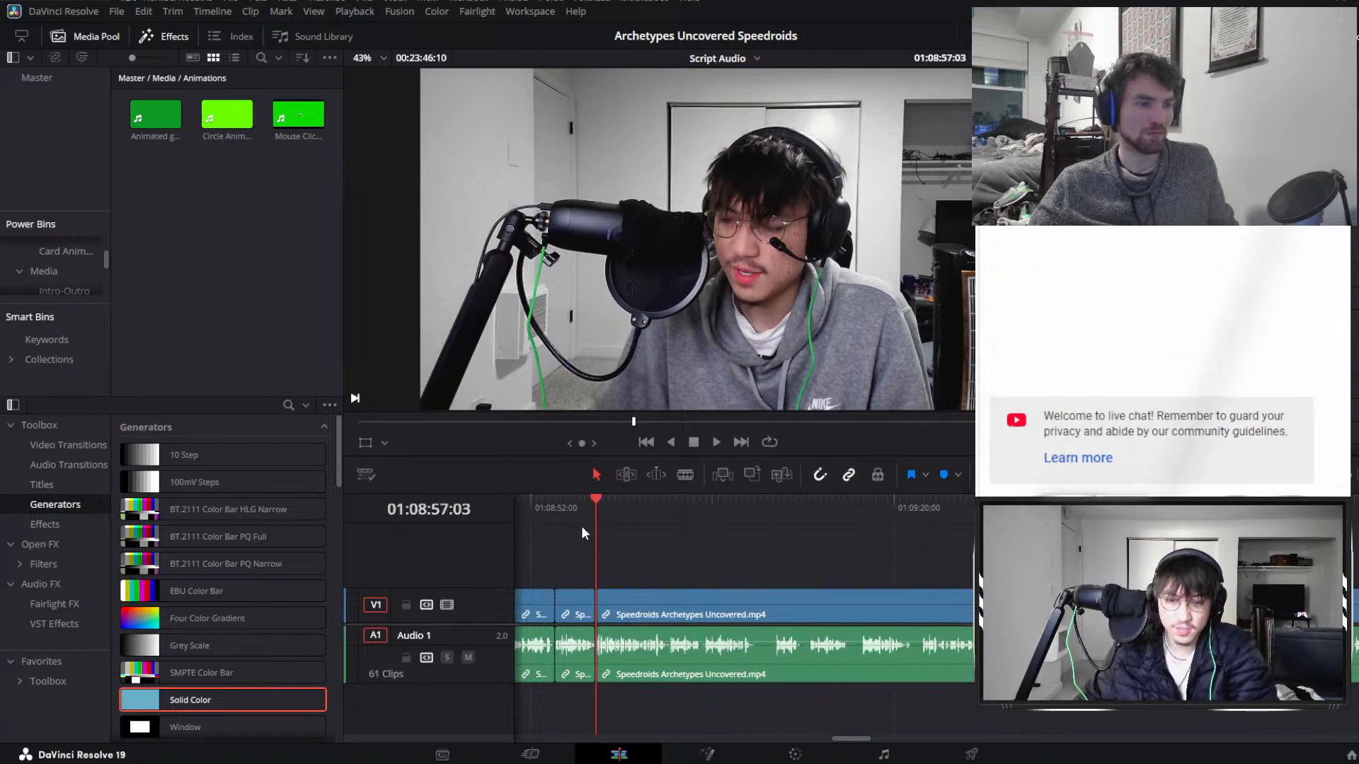
Split the clip at 01:09:02:29 and about 01:09:05:26, and ripple-delete the section between the cuts.
click(576, 511)
key(space)
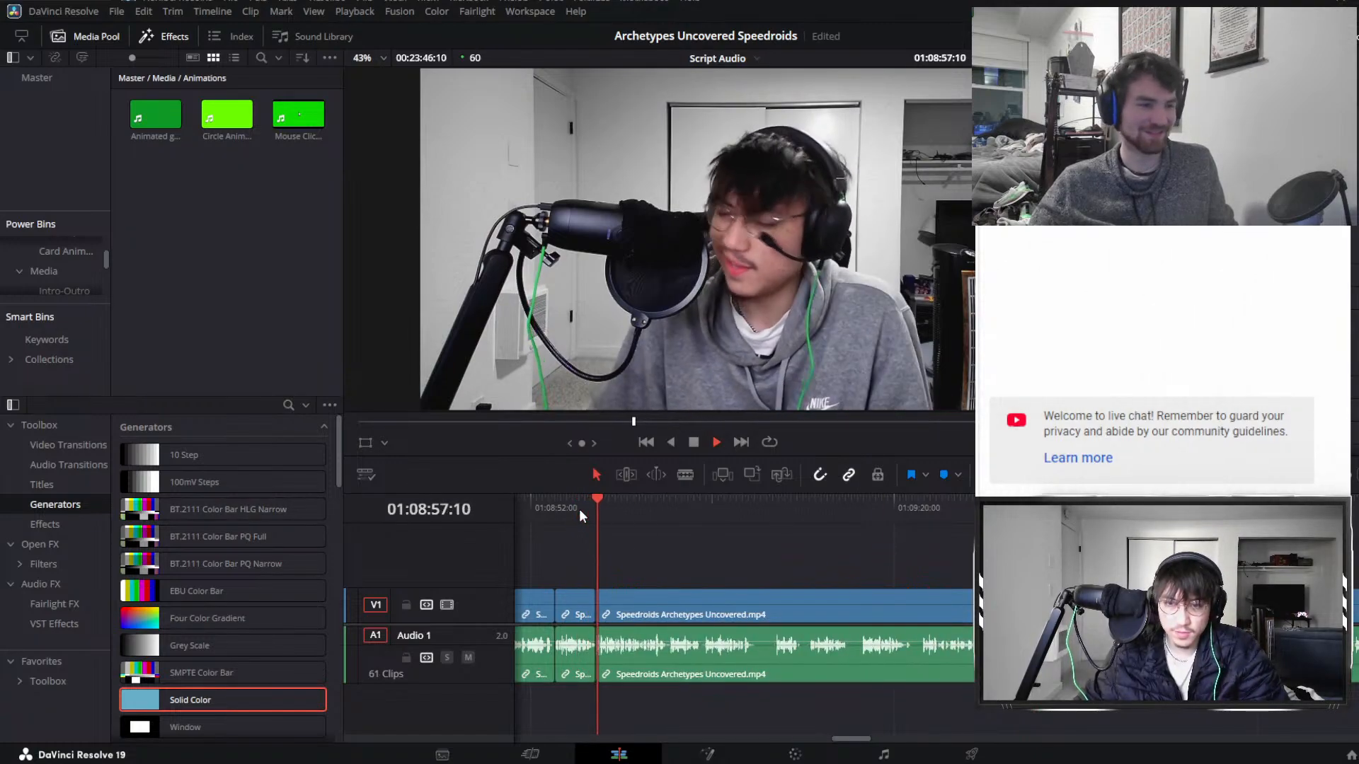
click(780, 605)
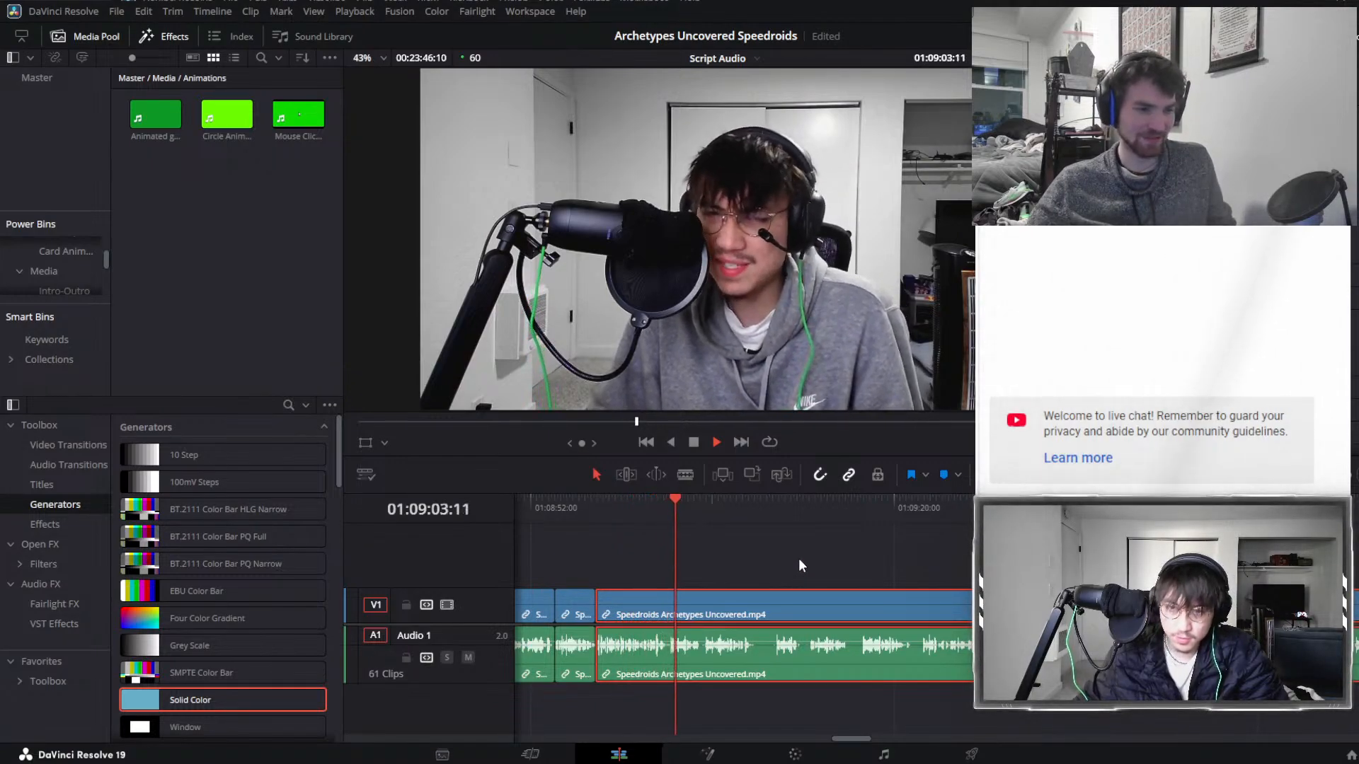
scroll(808, 574, up, 2)
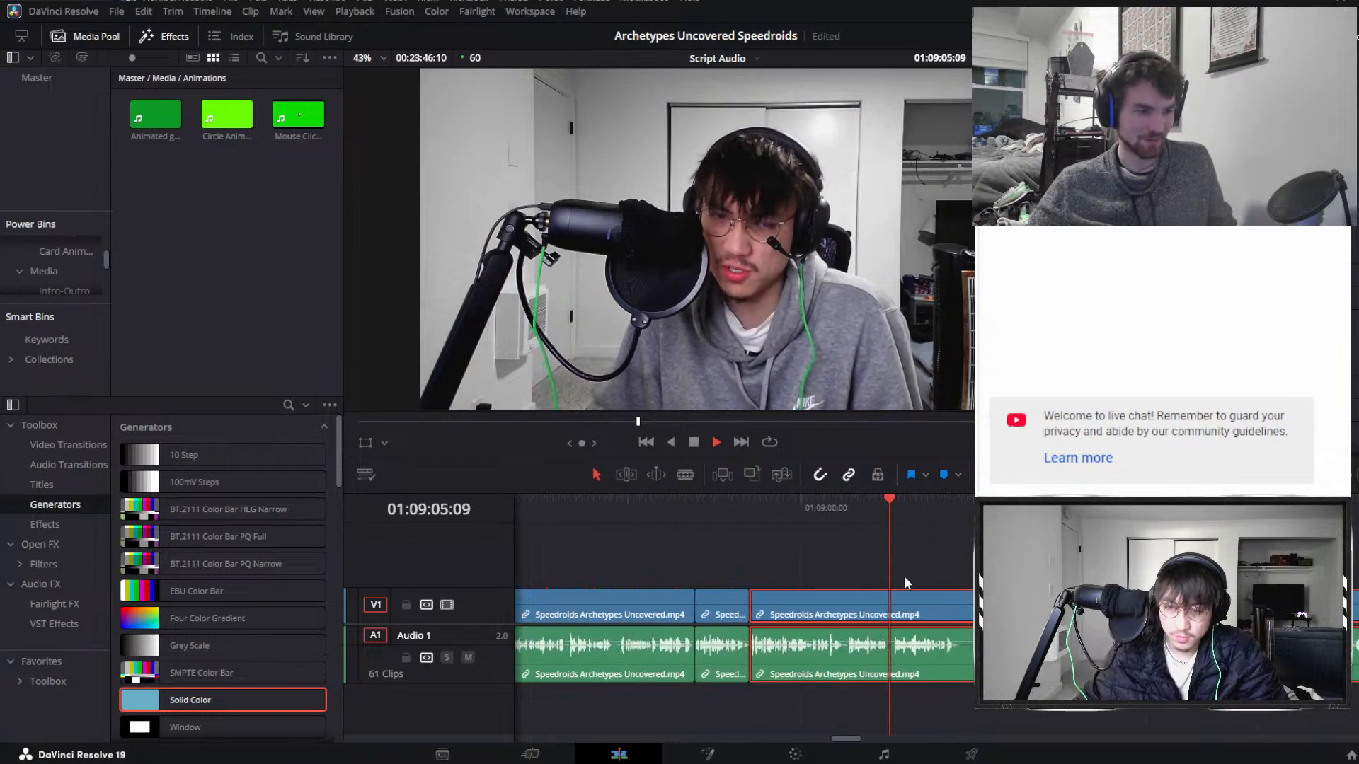
click(844, 515)
key(ctrl+b)
drag(843, 514, 893, 511)
key(ctrl+b)
key(space)
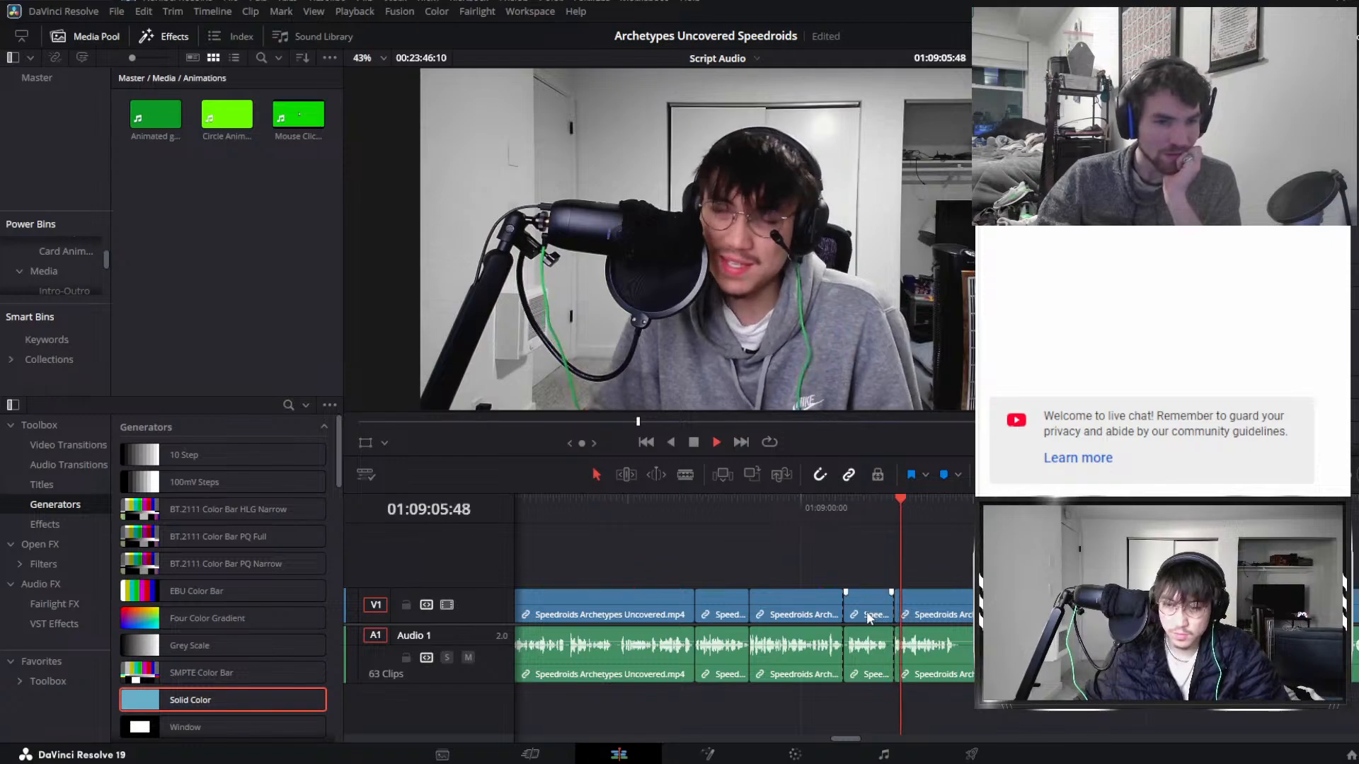
click(866, 610)
key(BackSpace)
Replay the section from 01:08:57:03 to about 01:09:04 to check how the speech flows across the join at 01:09:02:29.
key(space)
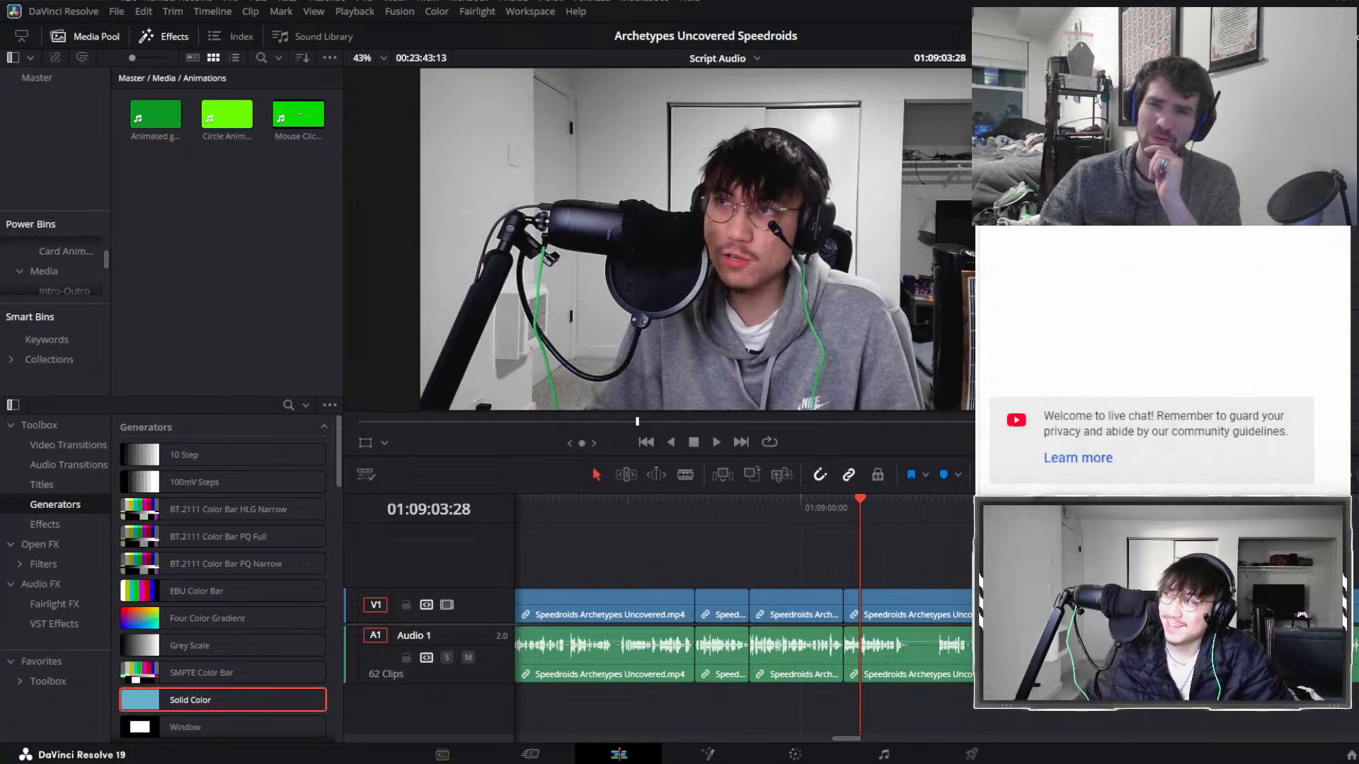
click(822, 525)
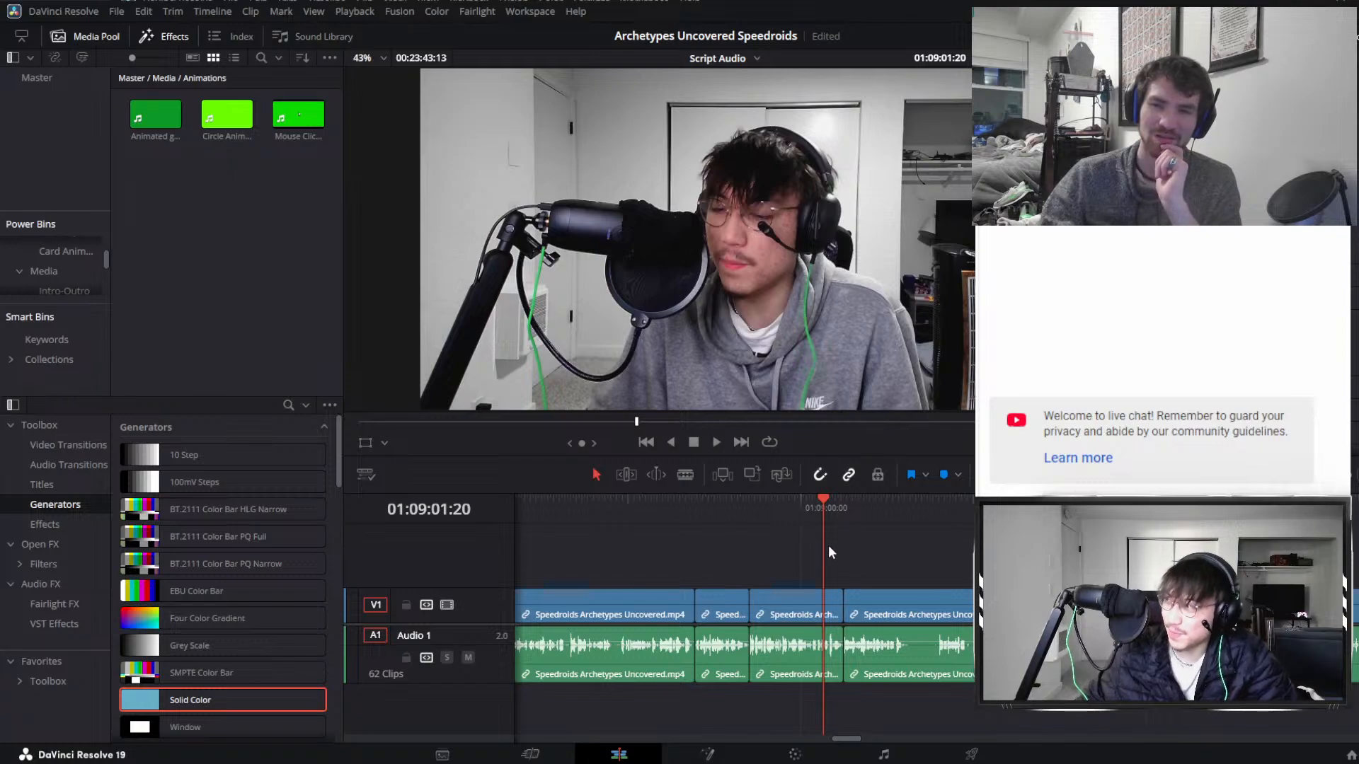
click(763, 523)
key(space)
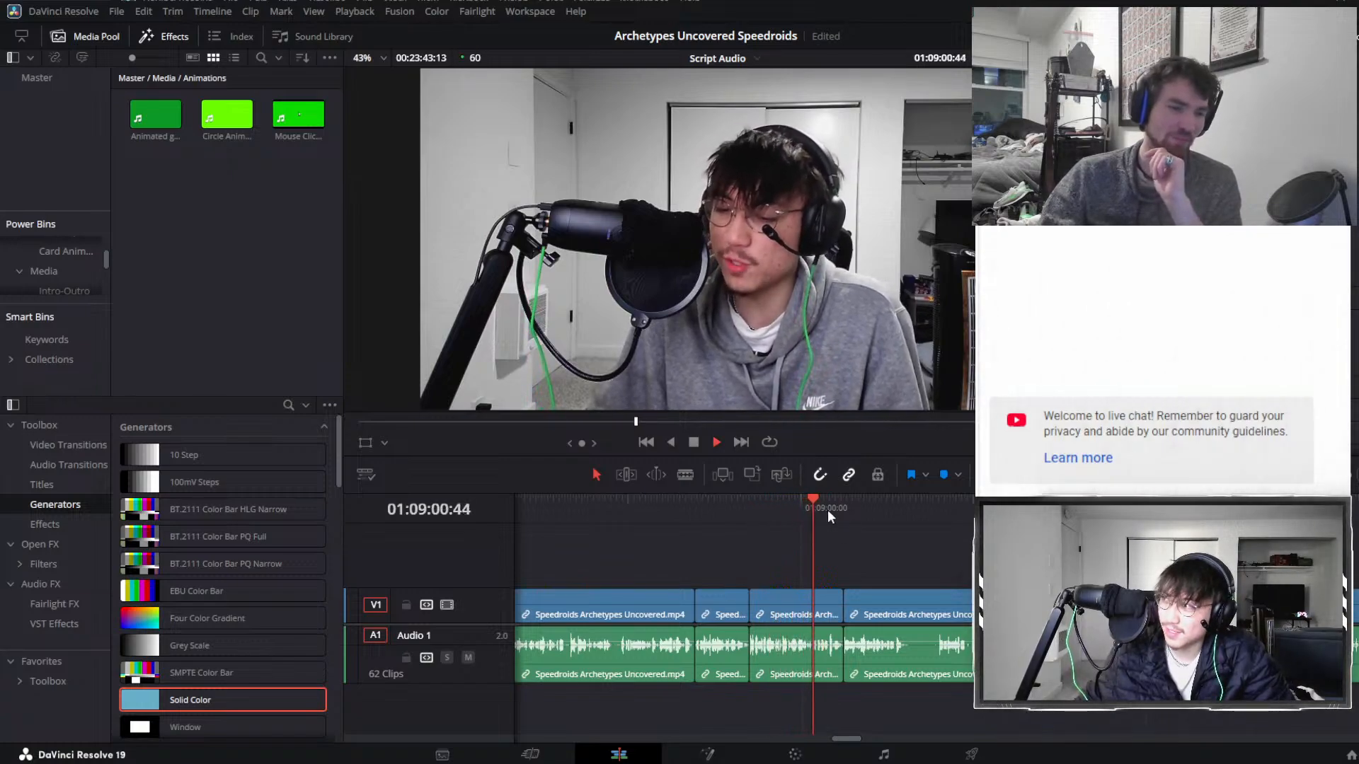
key(space)
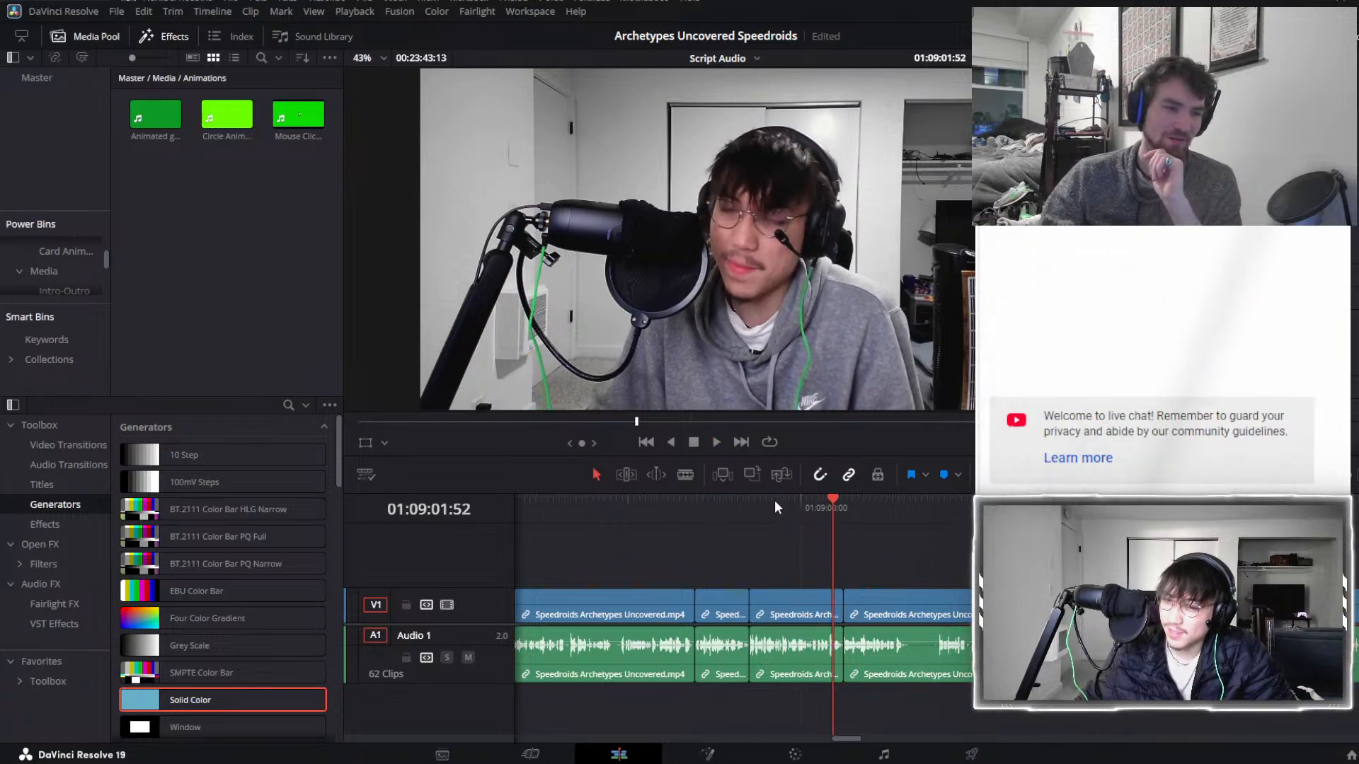
click(755, 504)
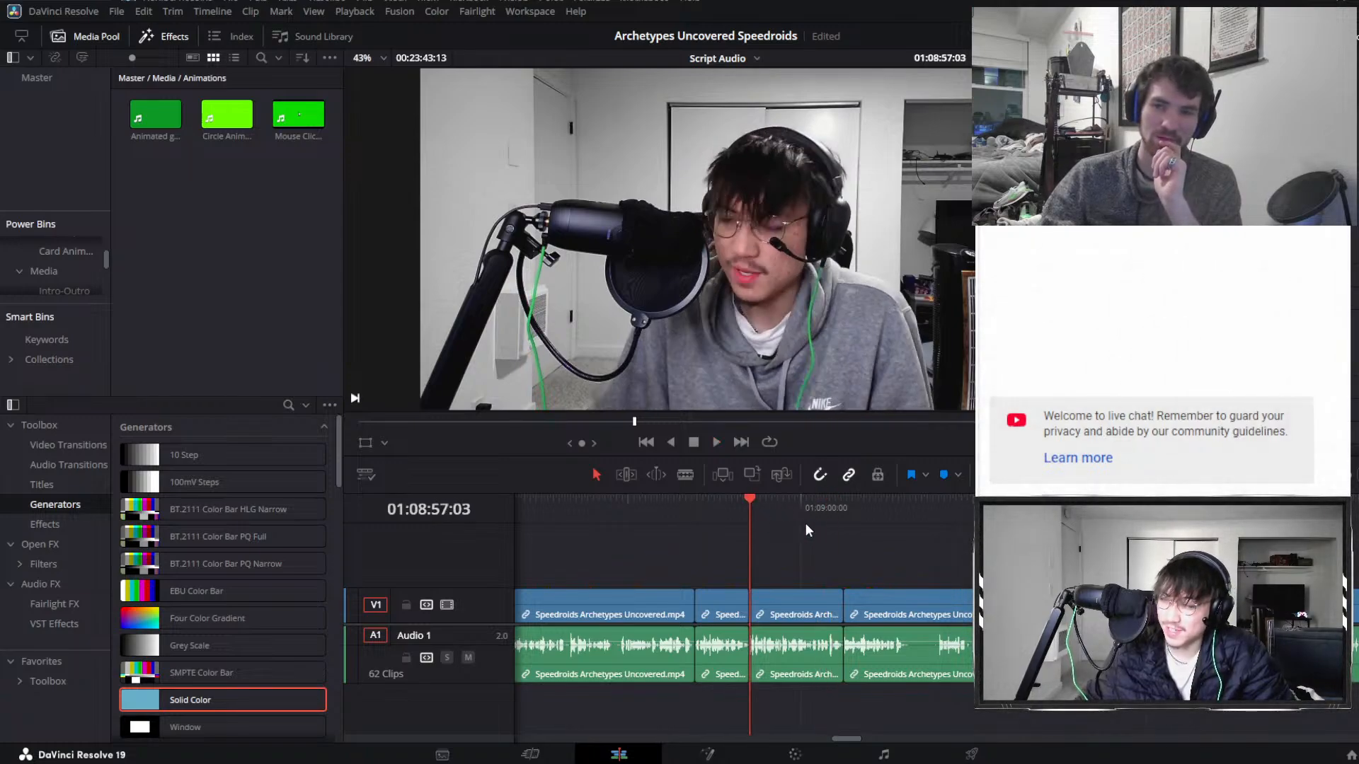
key(space)
key(space)
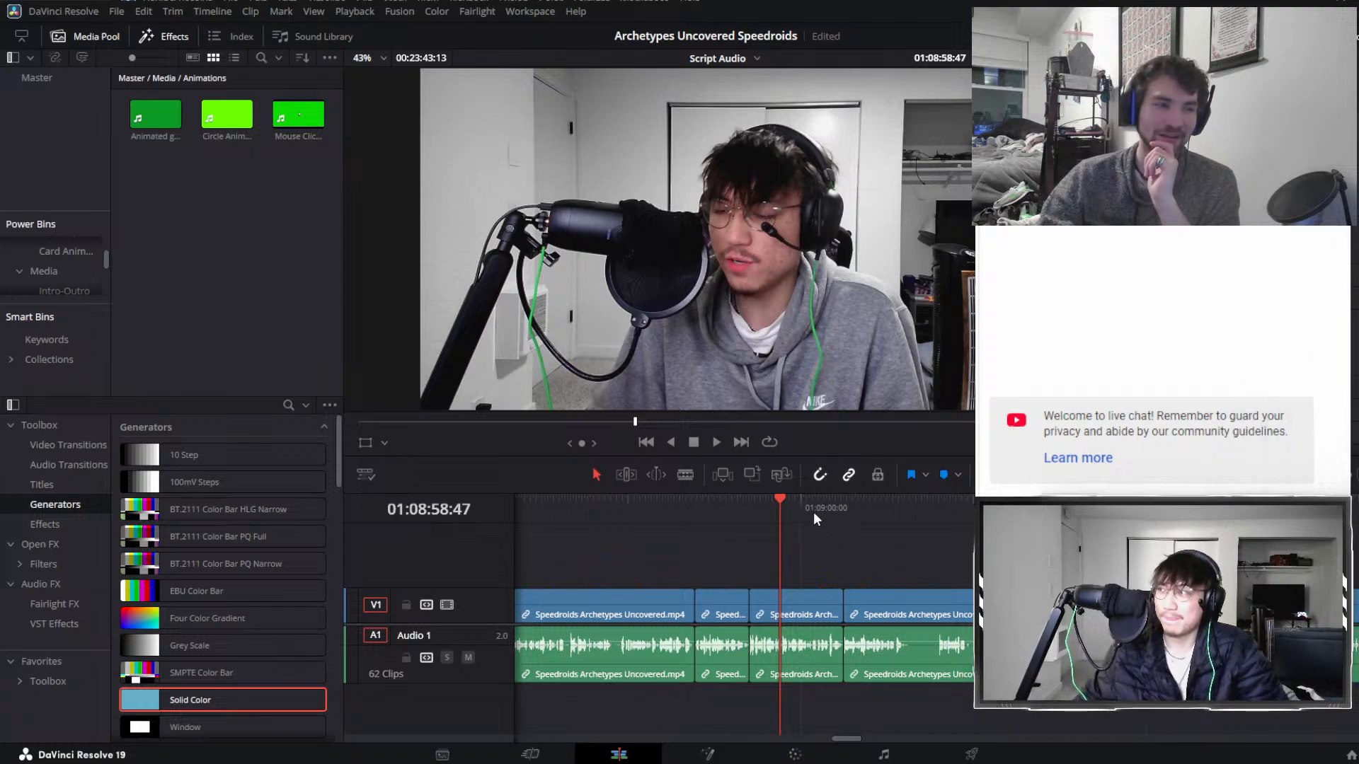
key(space)
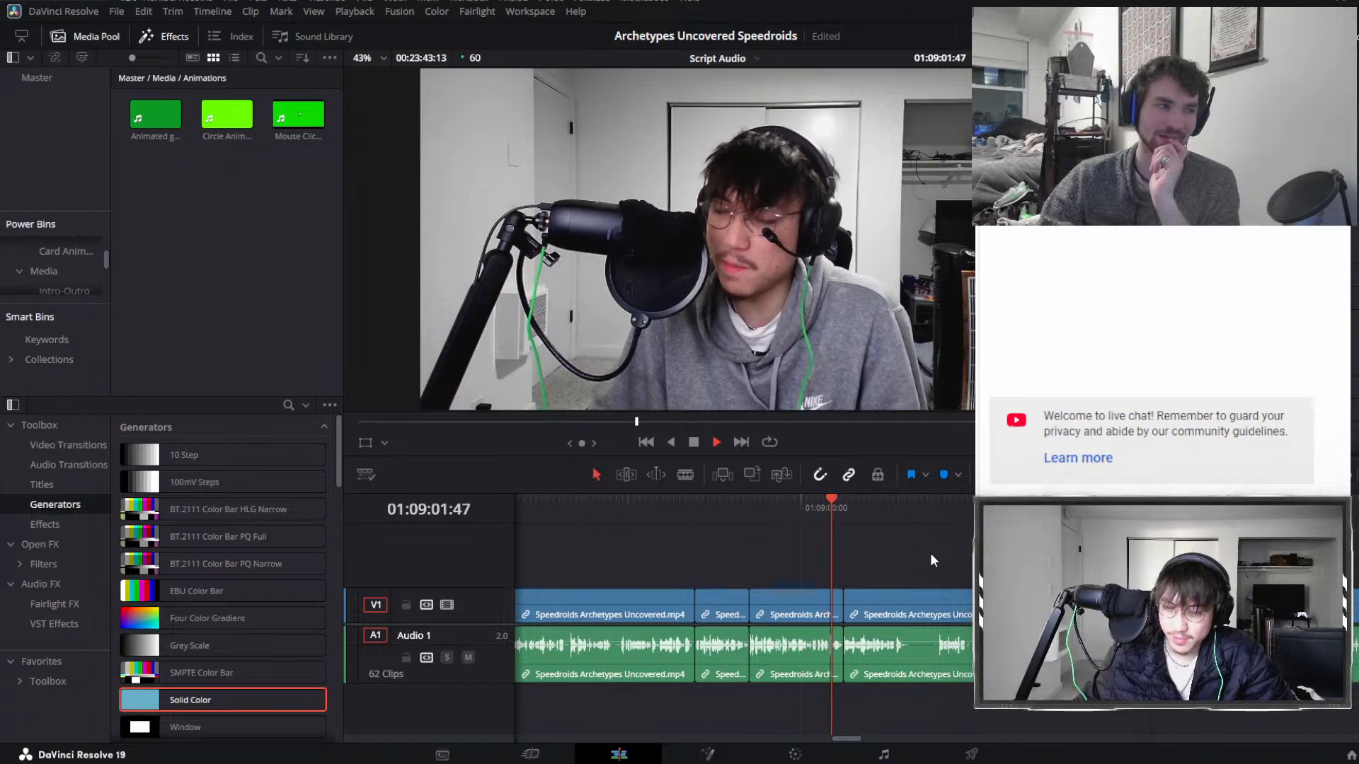
scroll(906, 558, right, 2)
scroll(803, 576, right, 1)
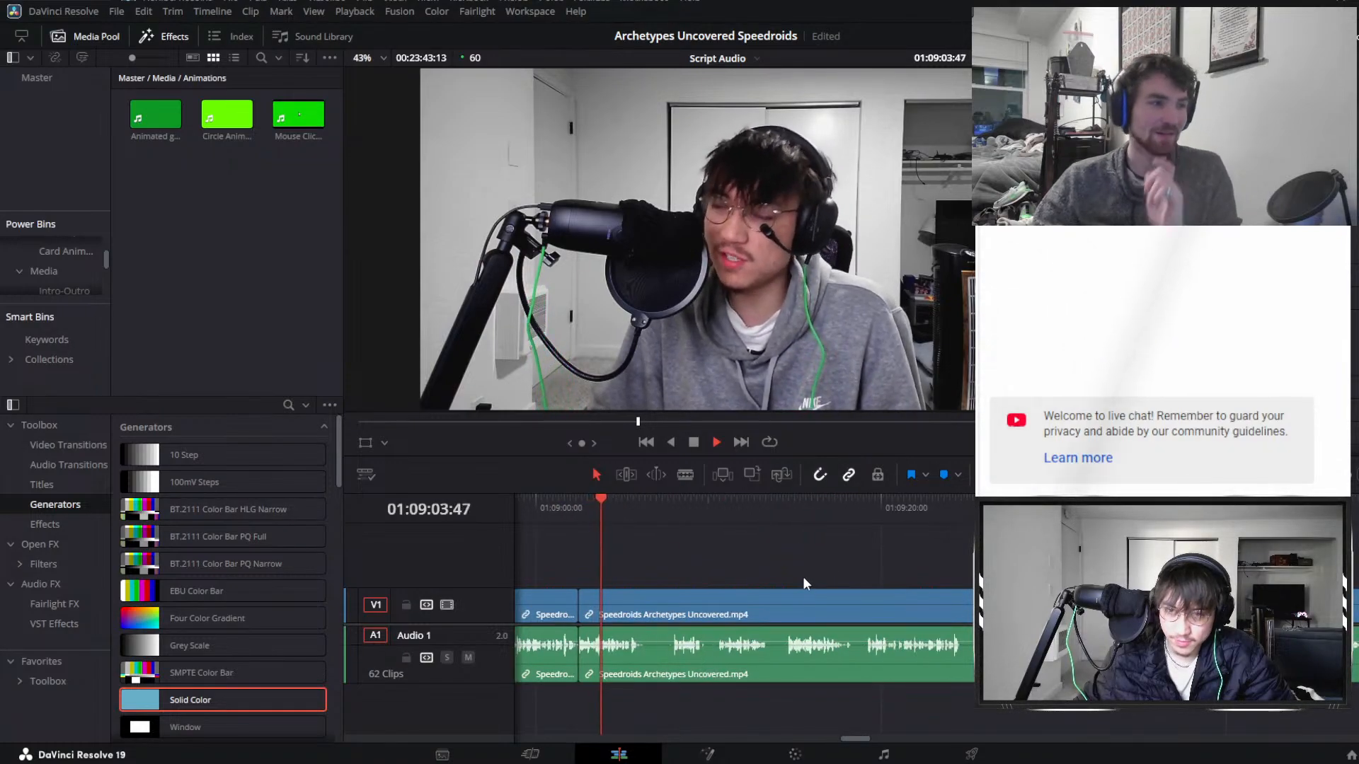
key(space)
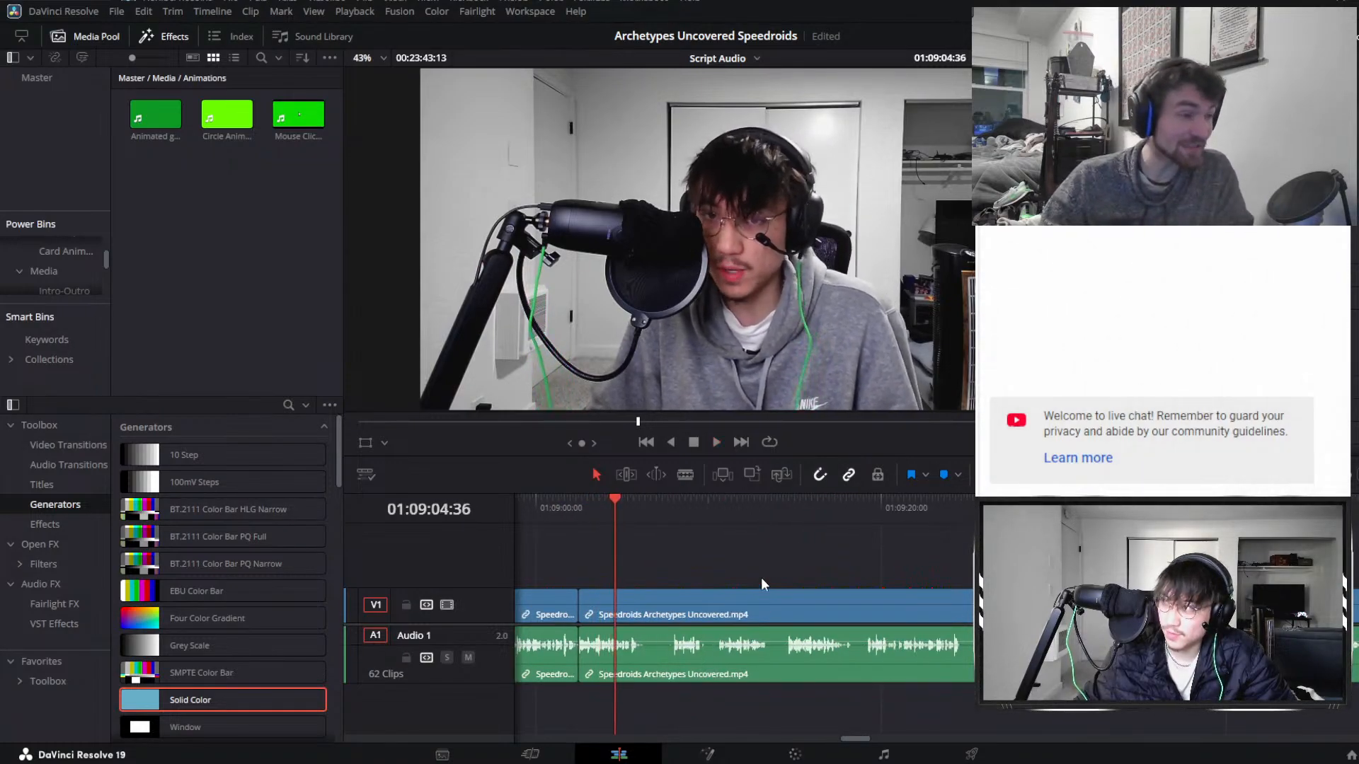
Split the recording at about 01:09:14:31 and ripple-delete everything from the cut at 01:09:02:29 up to it.
key(space)
click(670, 610)
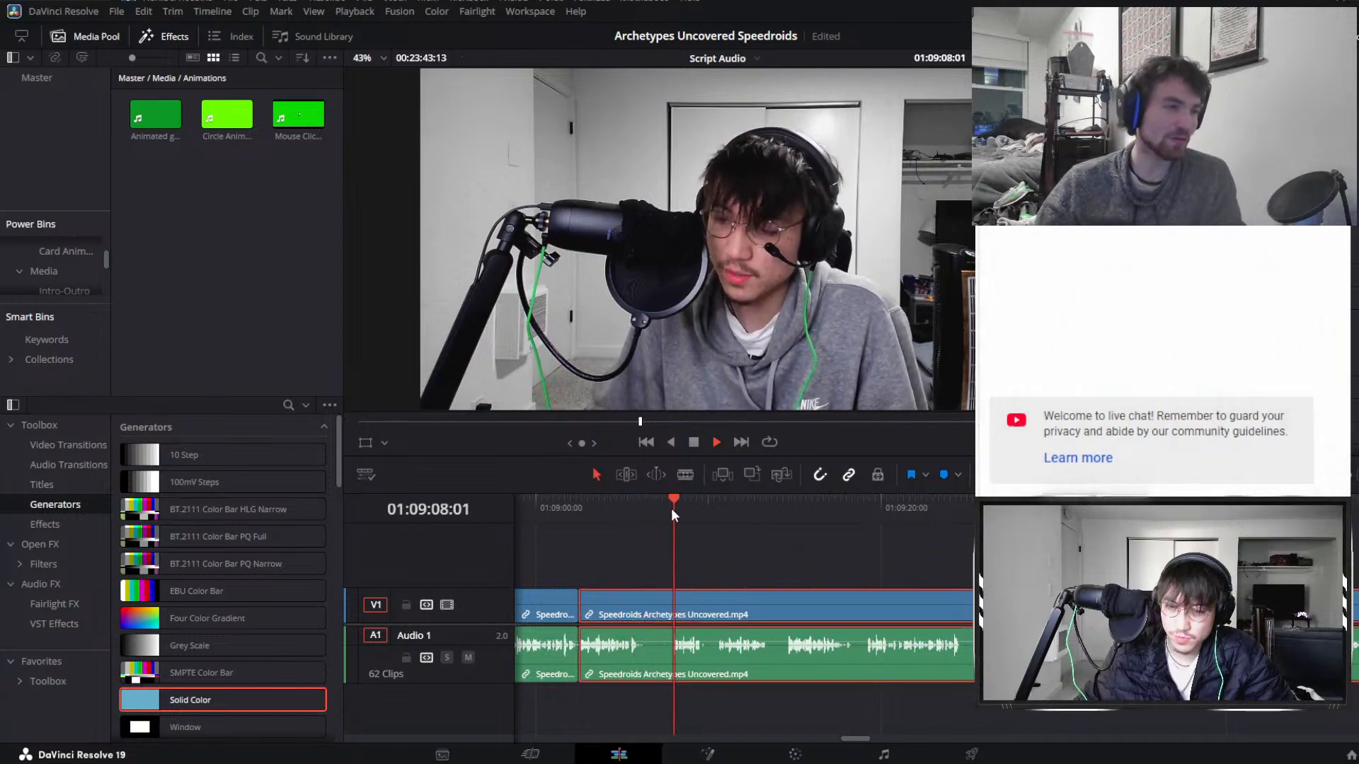
drag(562, 501, 579, 506)
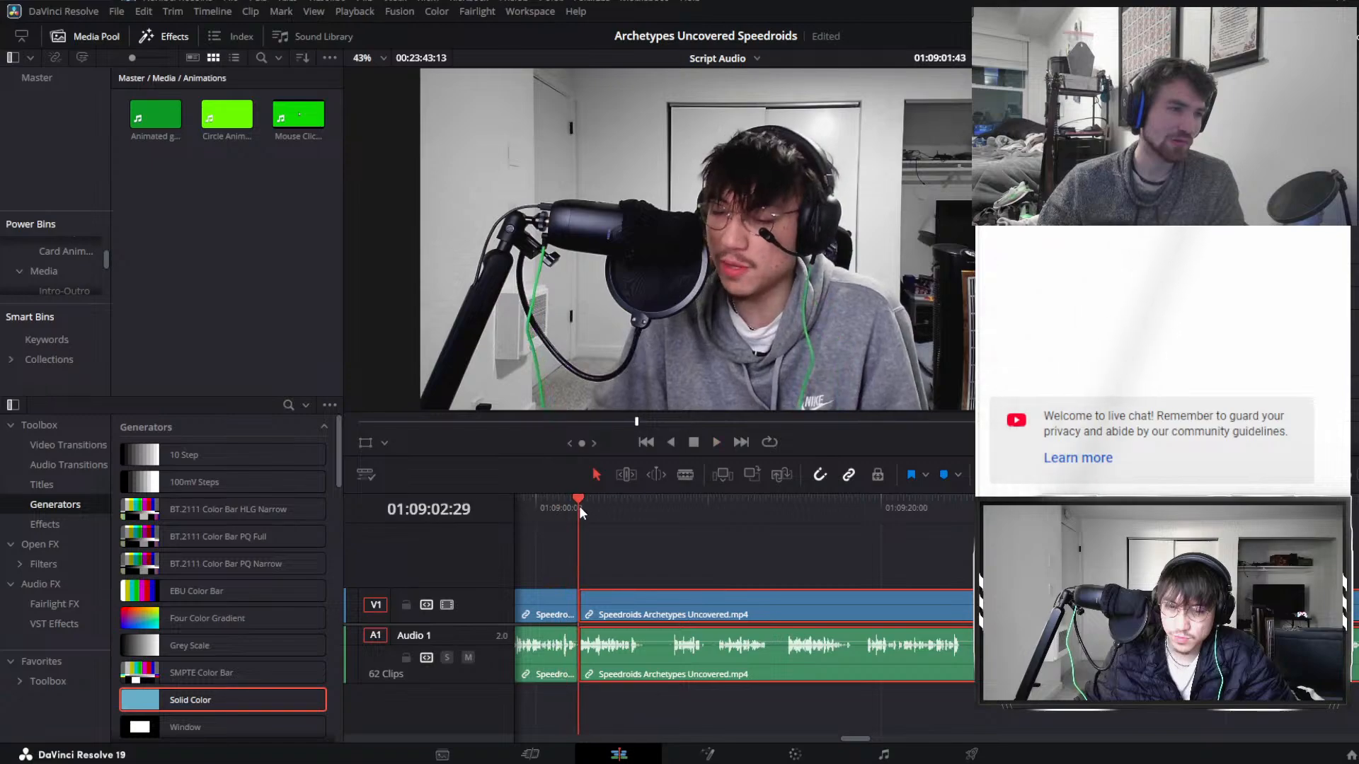
click(718, 518)
drag(718, 518, 863, 524)
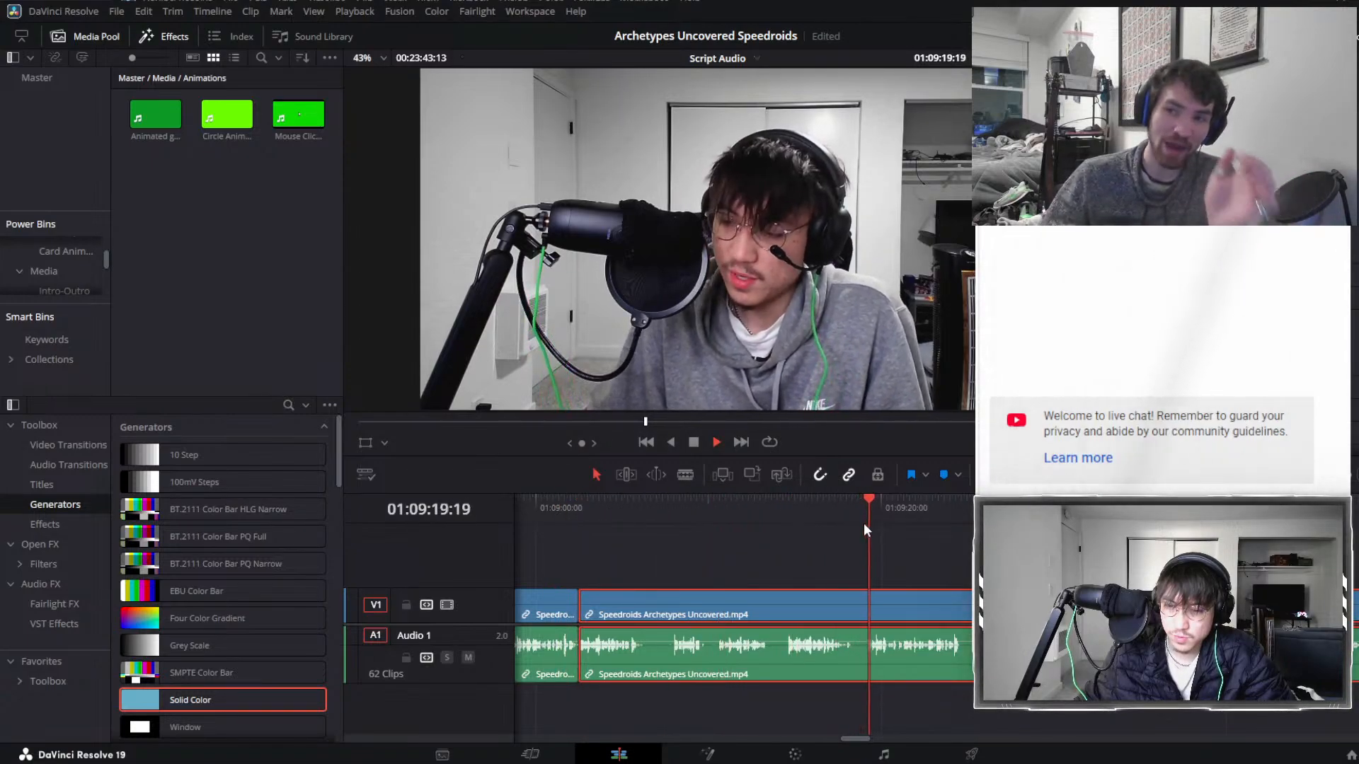
click(787, 525)
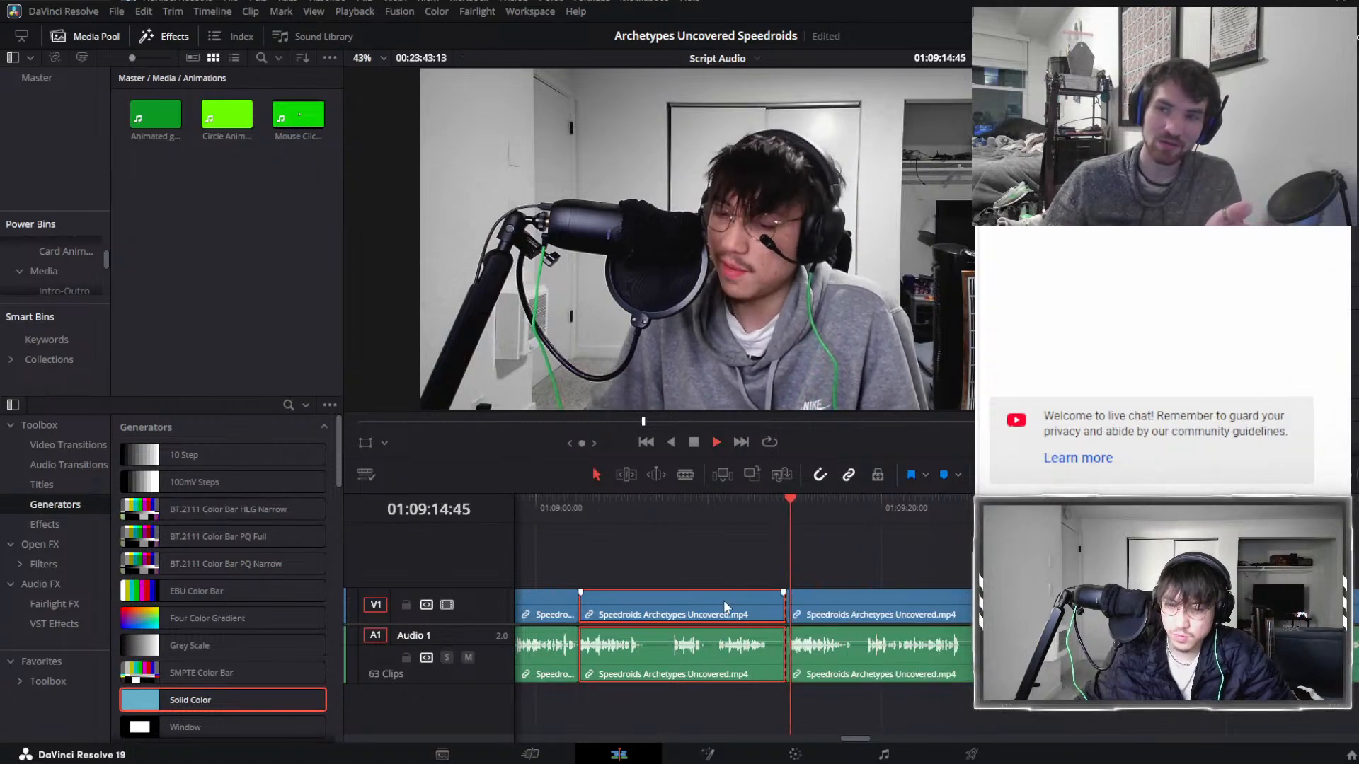
Review the speech from 01:09:02:29, split the clip at 01:09:06:10 and 01:09:07:11, and ripple-delete the pause between the cuts.
click(579, 503)
key(space)
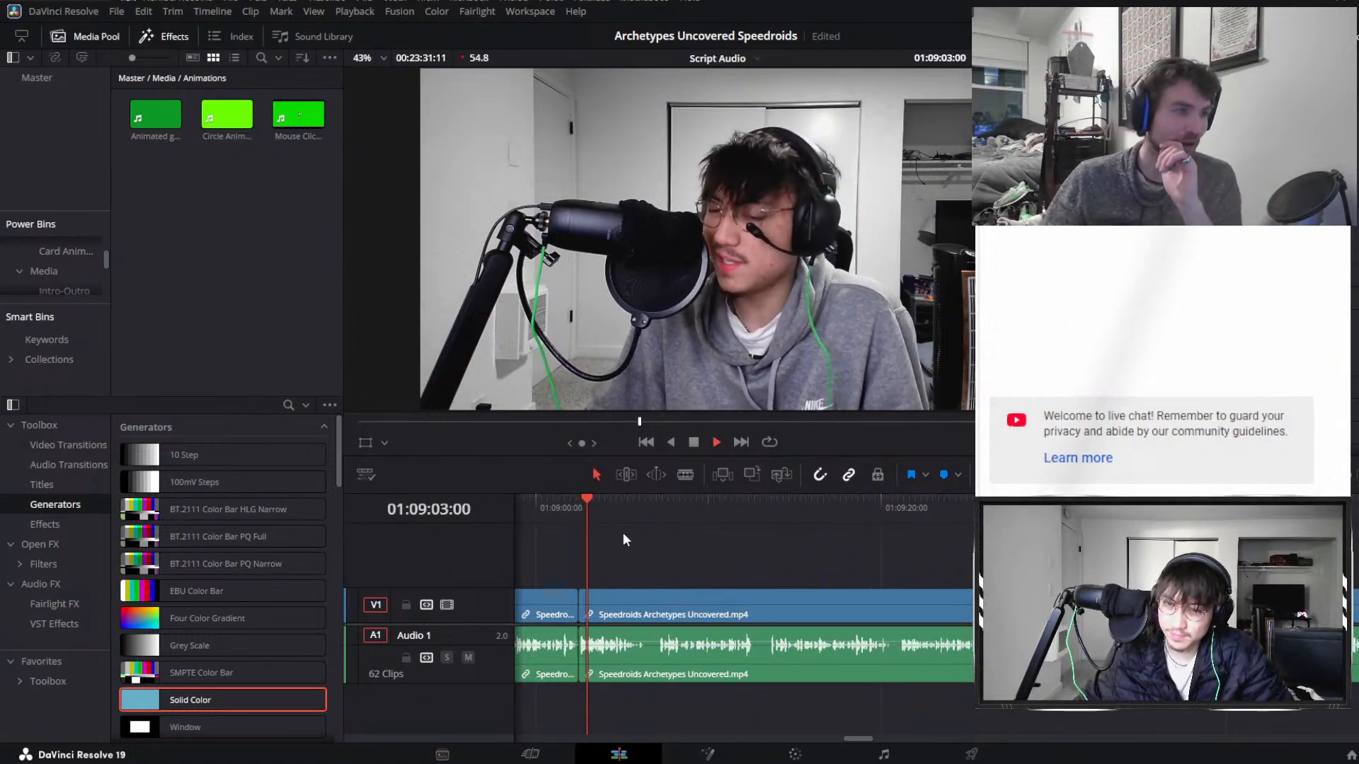
click(661, 593)
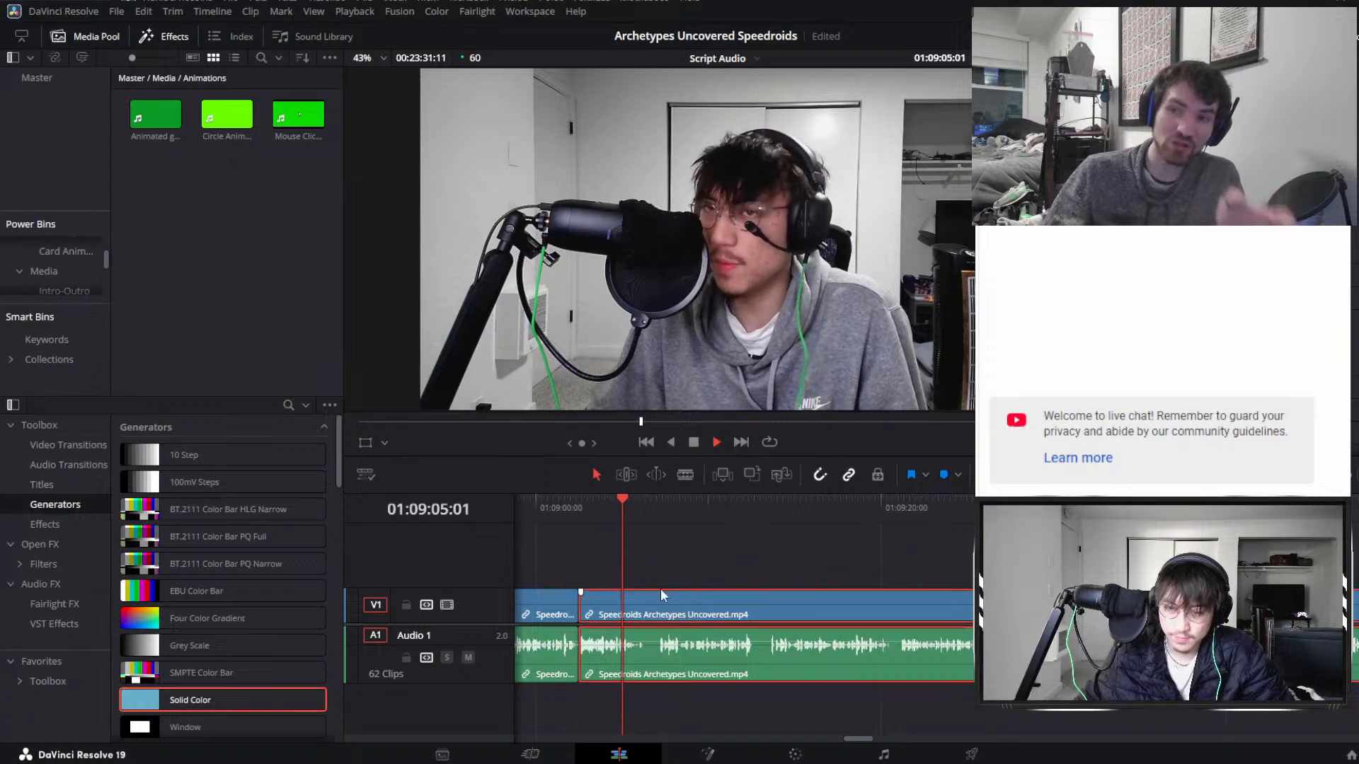
key(space)
key(ctrl+b)
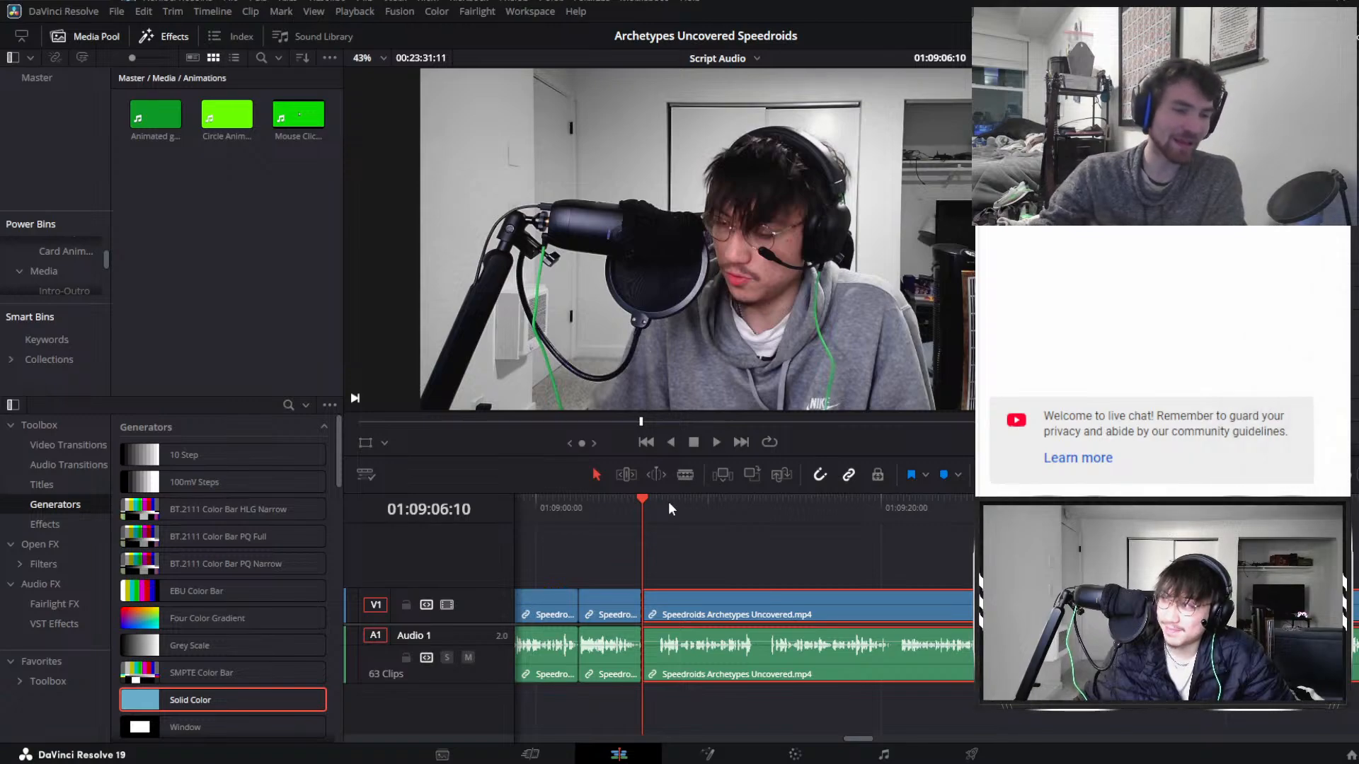
drag(669, 503, 660, 502)
key(space)
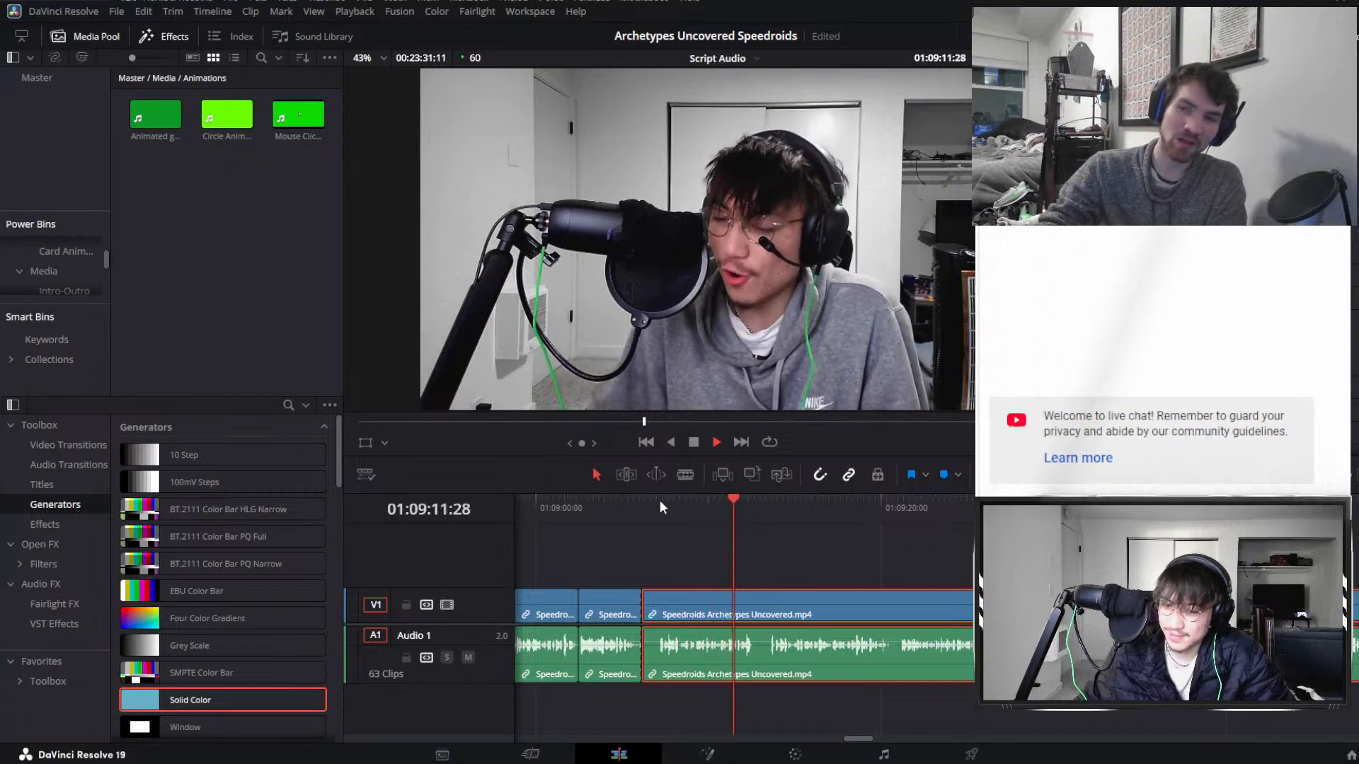
mouse_move(660, 500)
mouse_down()
mouse_move(636, 502)
mouse_move(660, 499)
mouse_up()
key(ctrl+b)
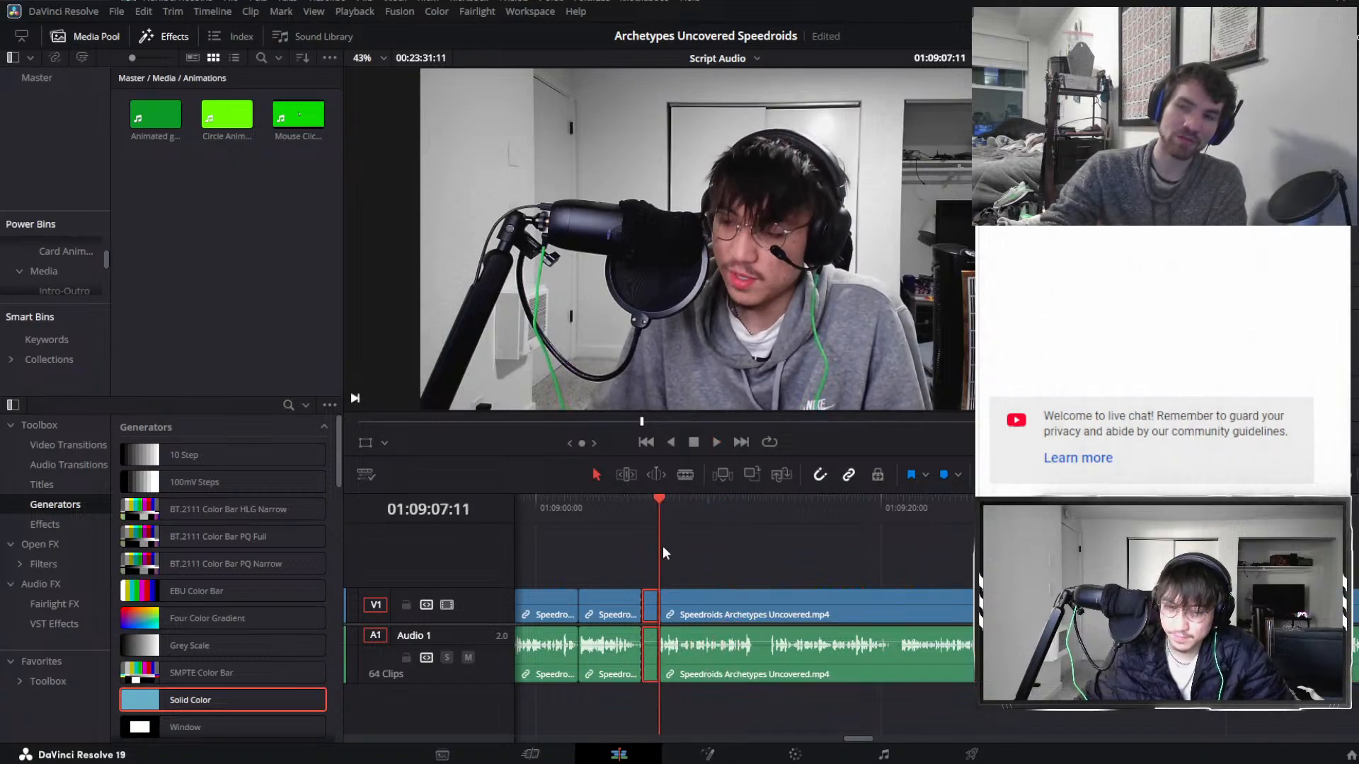
key(Delete)
Find the card topic in the earlier speech and add a clip marker at 01:08:25:53.
scroll(778, 579, down, 5)
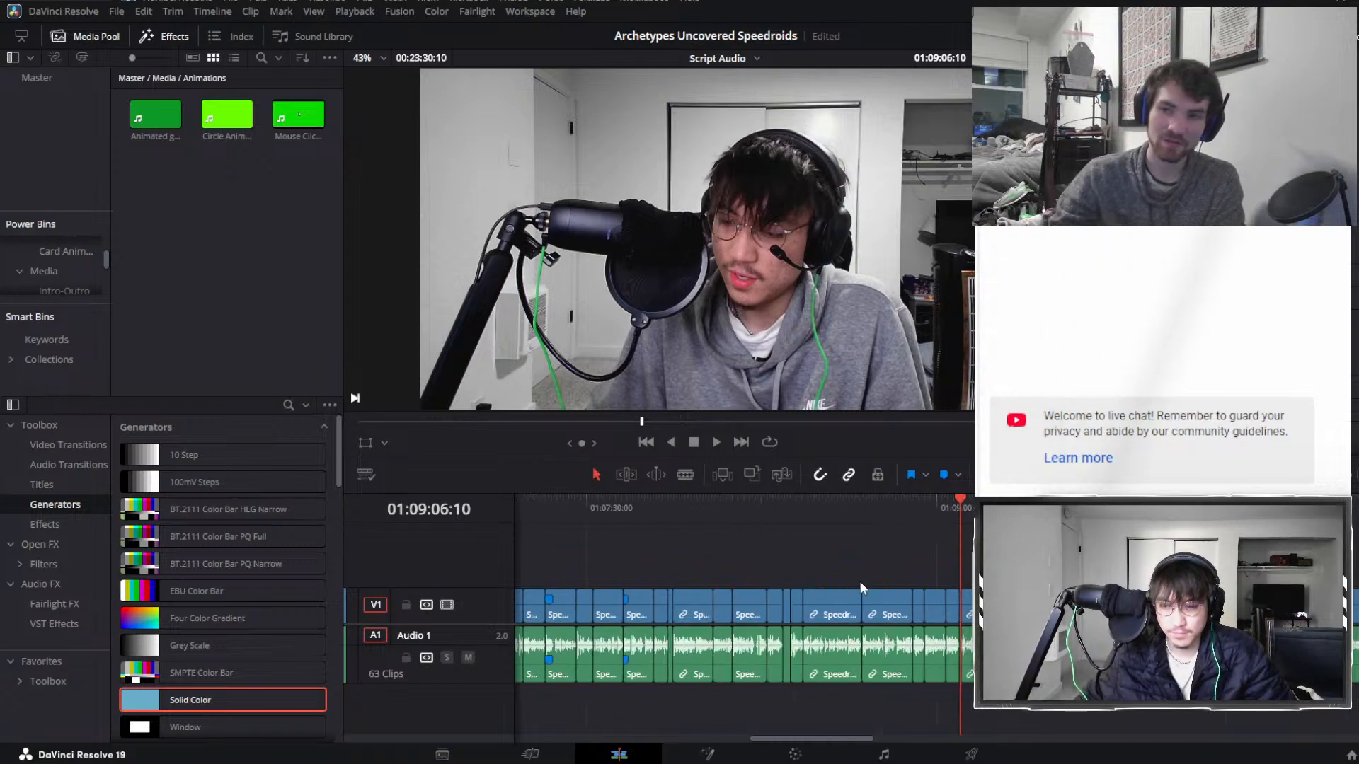
scroll(872, 575, up, 2)
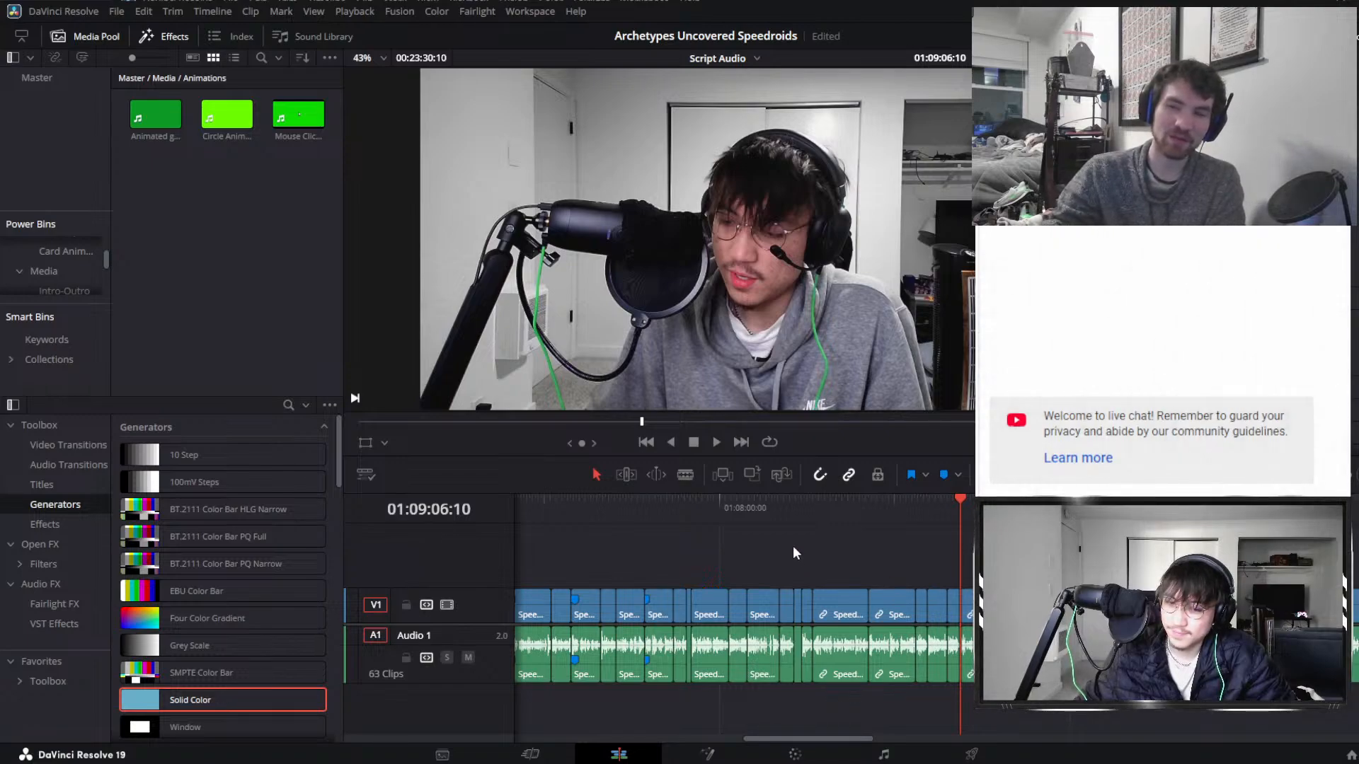
click(745, 512)
key(space)
click(700, 508)
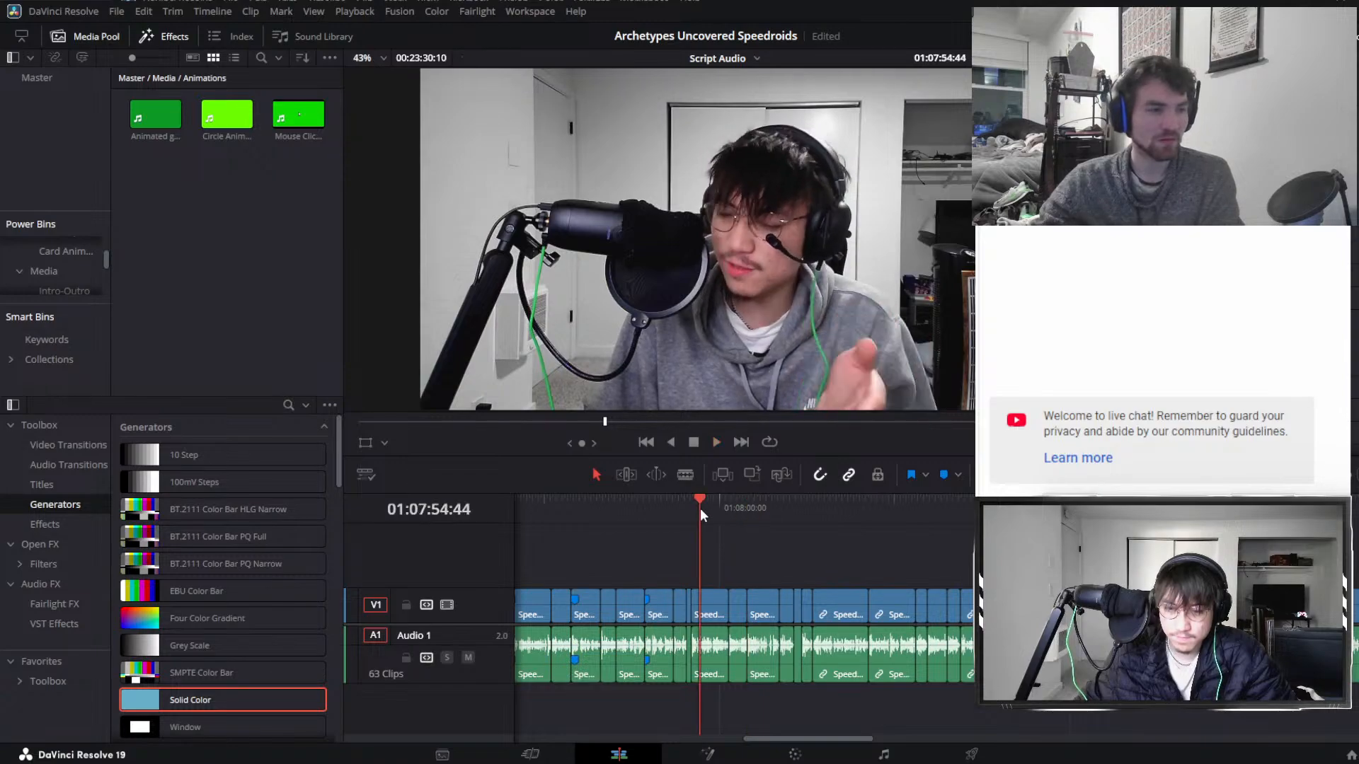
click(802, 508)
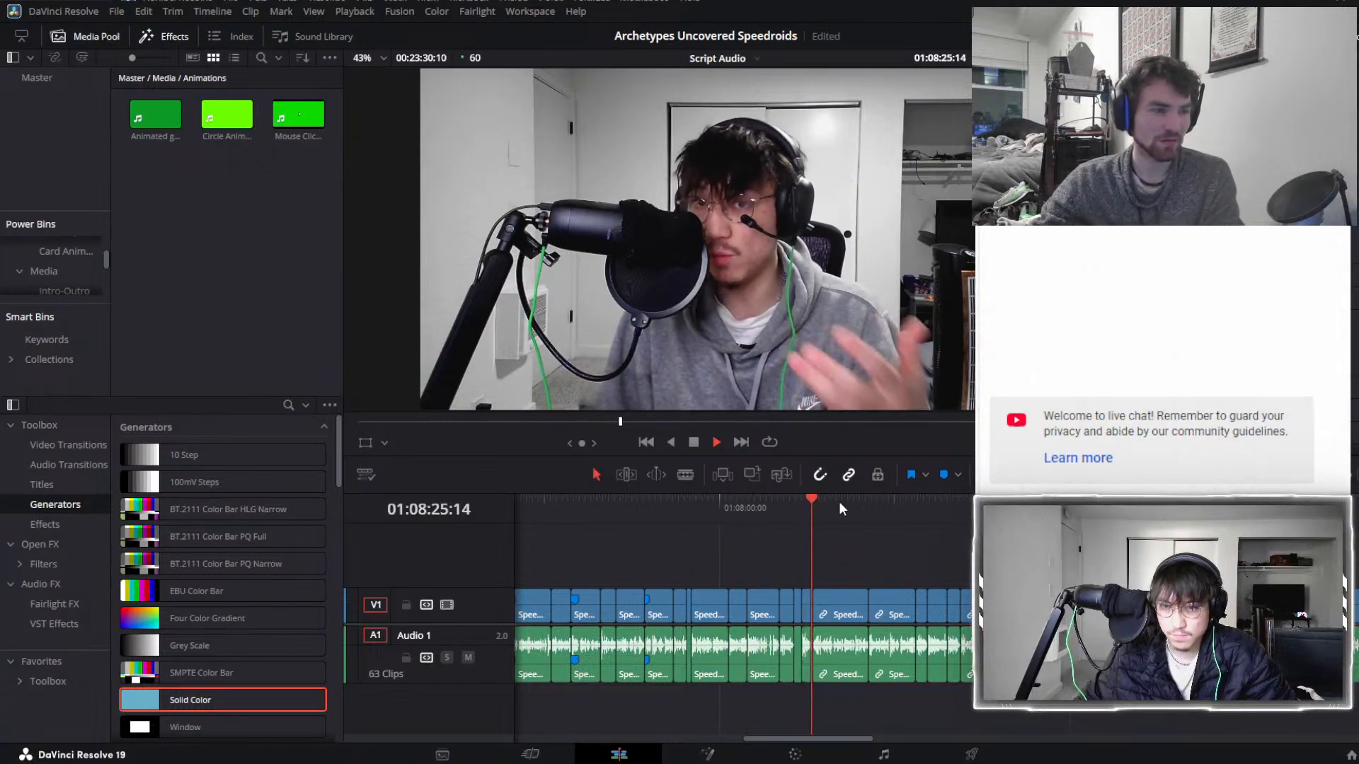
key(space)
scroll(849, 520, up, 5)
scroll(913, 598, up, 2)
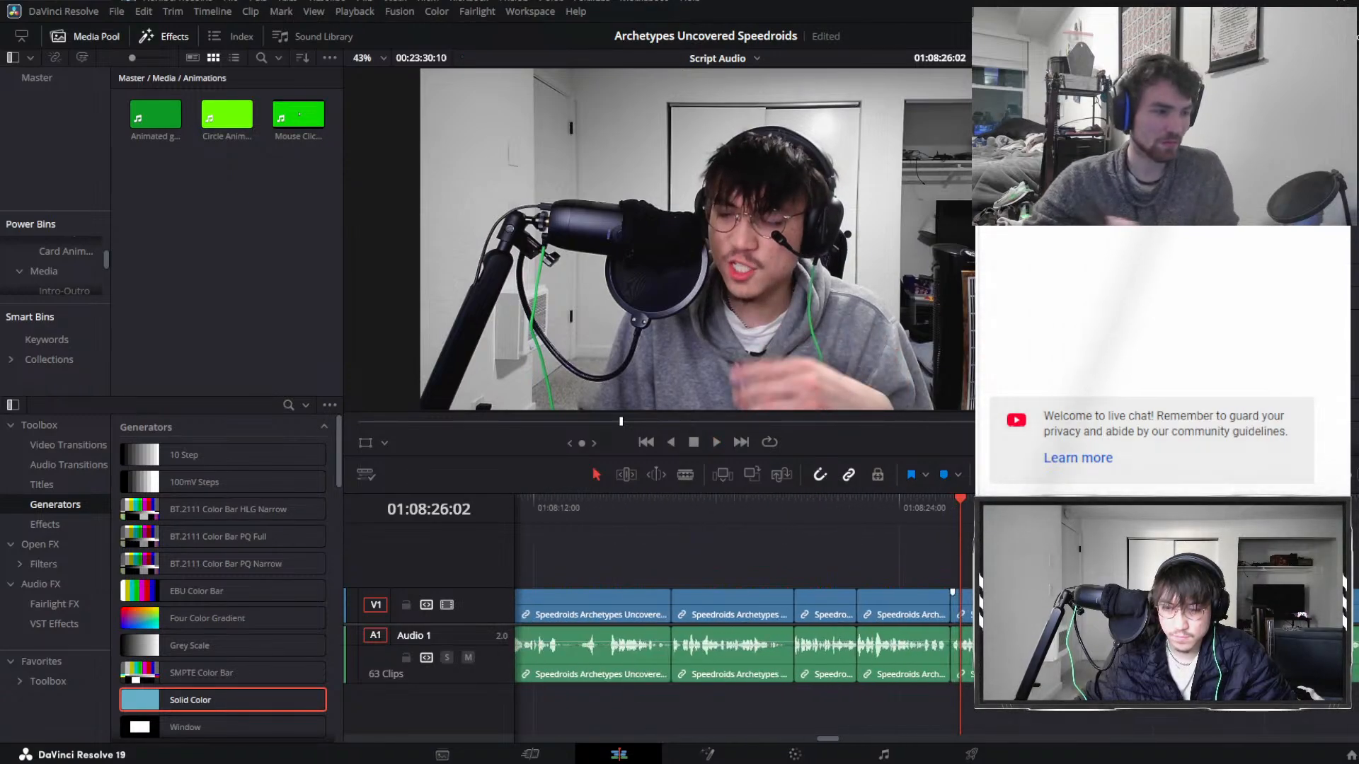
drag(949, 500, 958, 499)
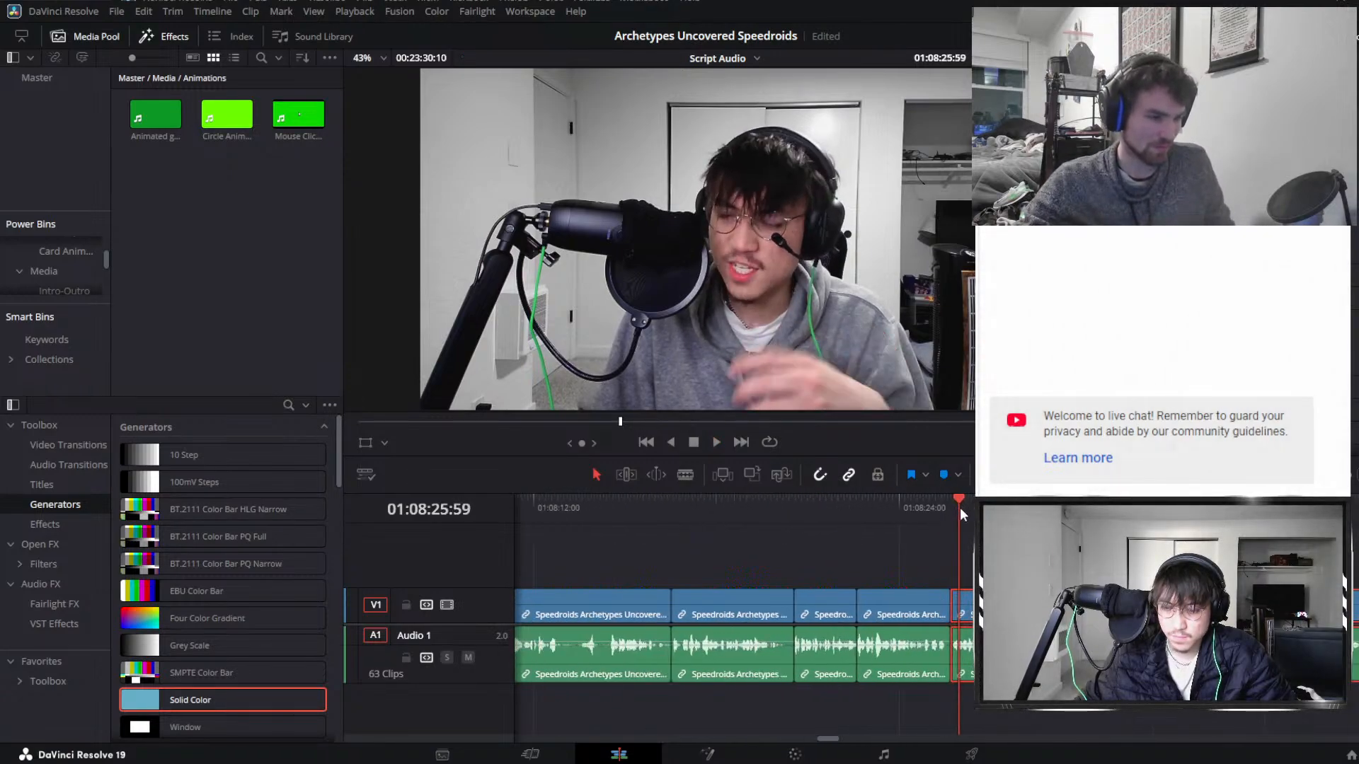
key(Left)
key(Left)
key(Left)
key(Left)
key(Left)
key(Left)
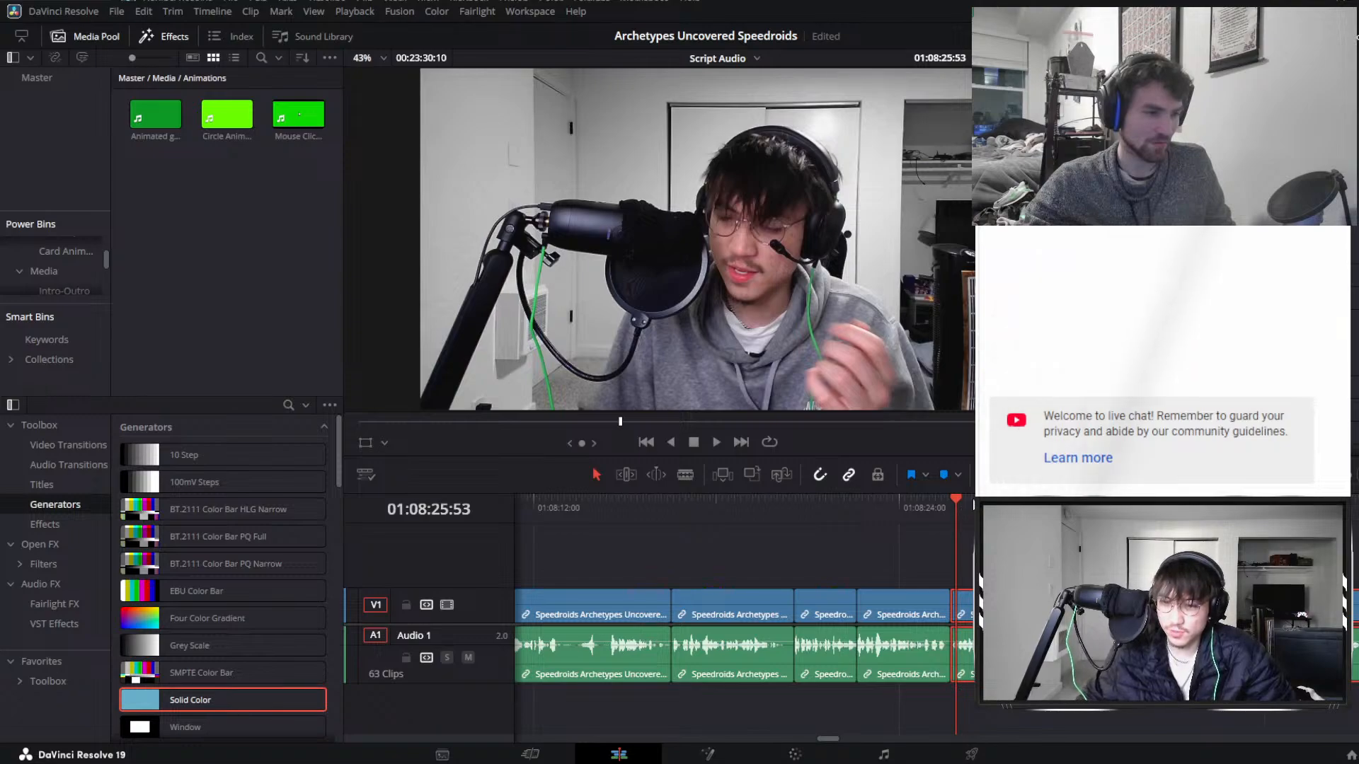
key(m)
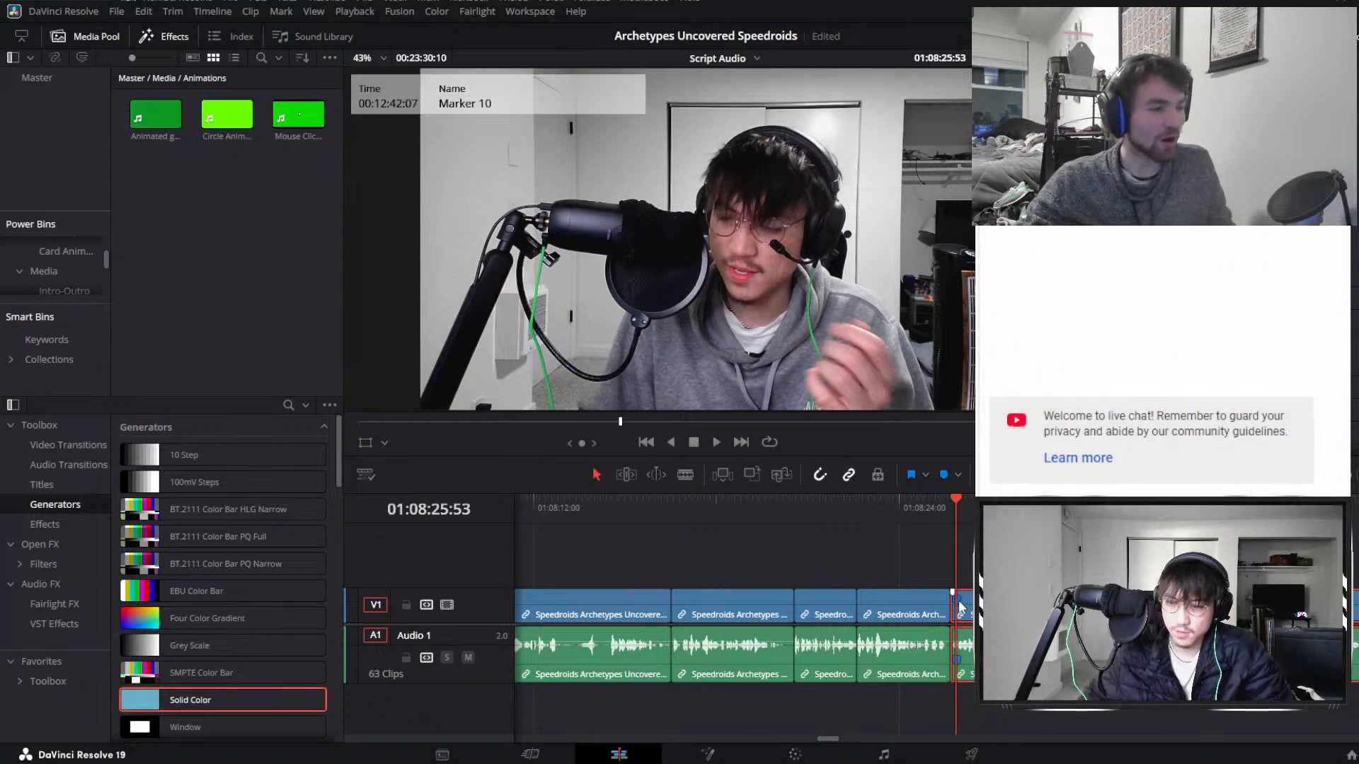
Play the speech after the 01:08:25:53 marker until about 01:08:31 and return the playhead to the cut at 01:09:06:10.
key(space)
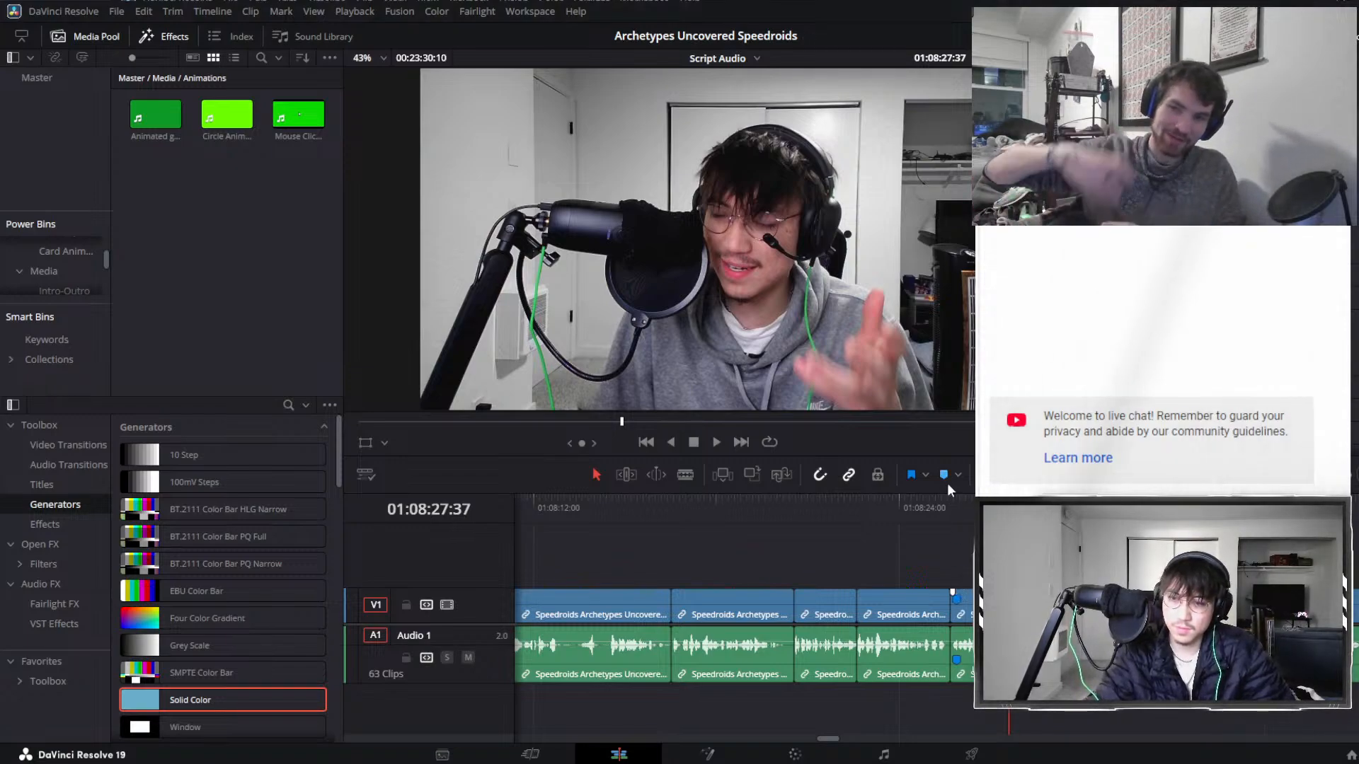
key(space)
key(space)
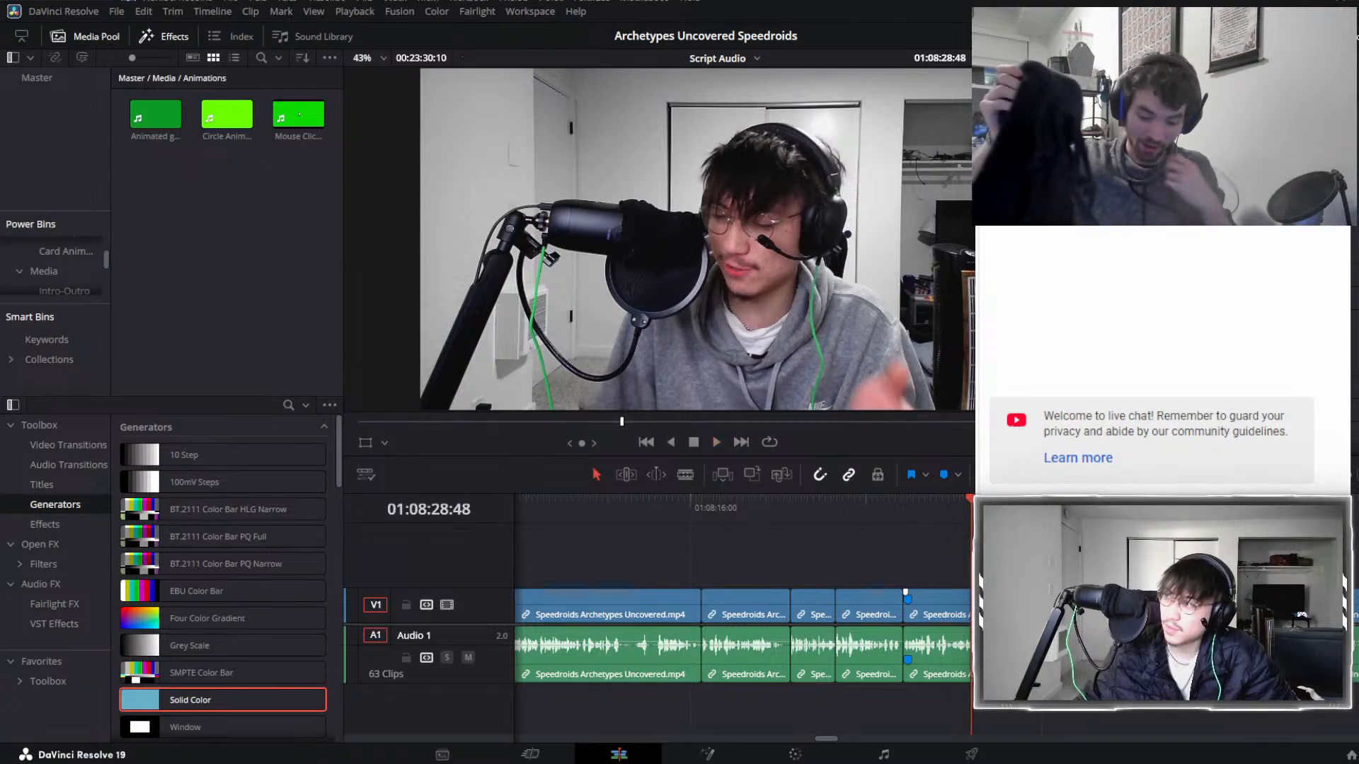
scroll(964, 566, right, 3)
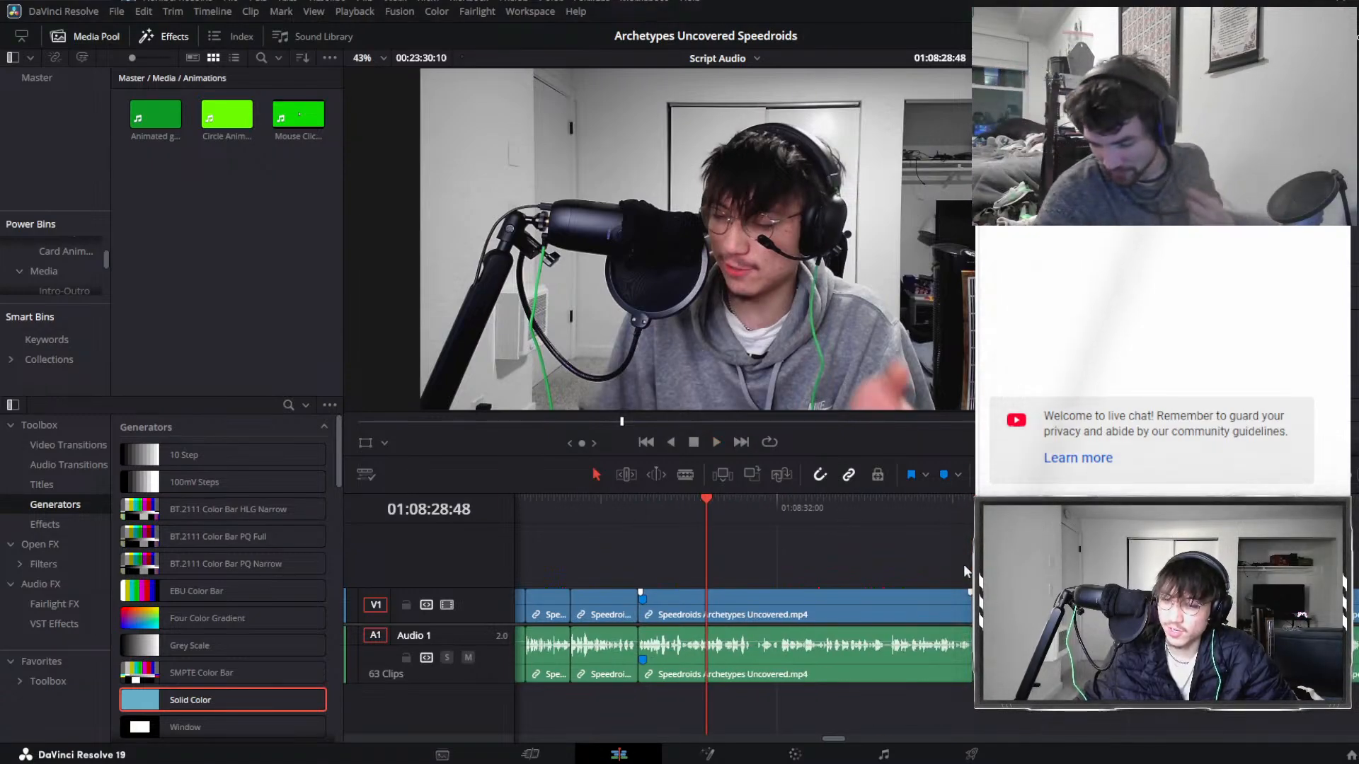
key(ctrl+minus)
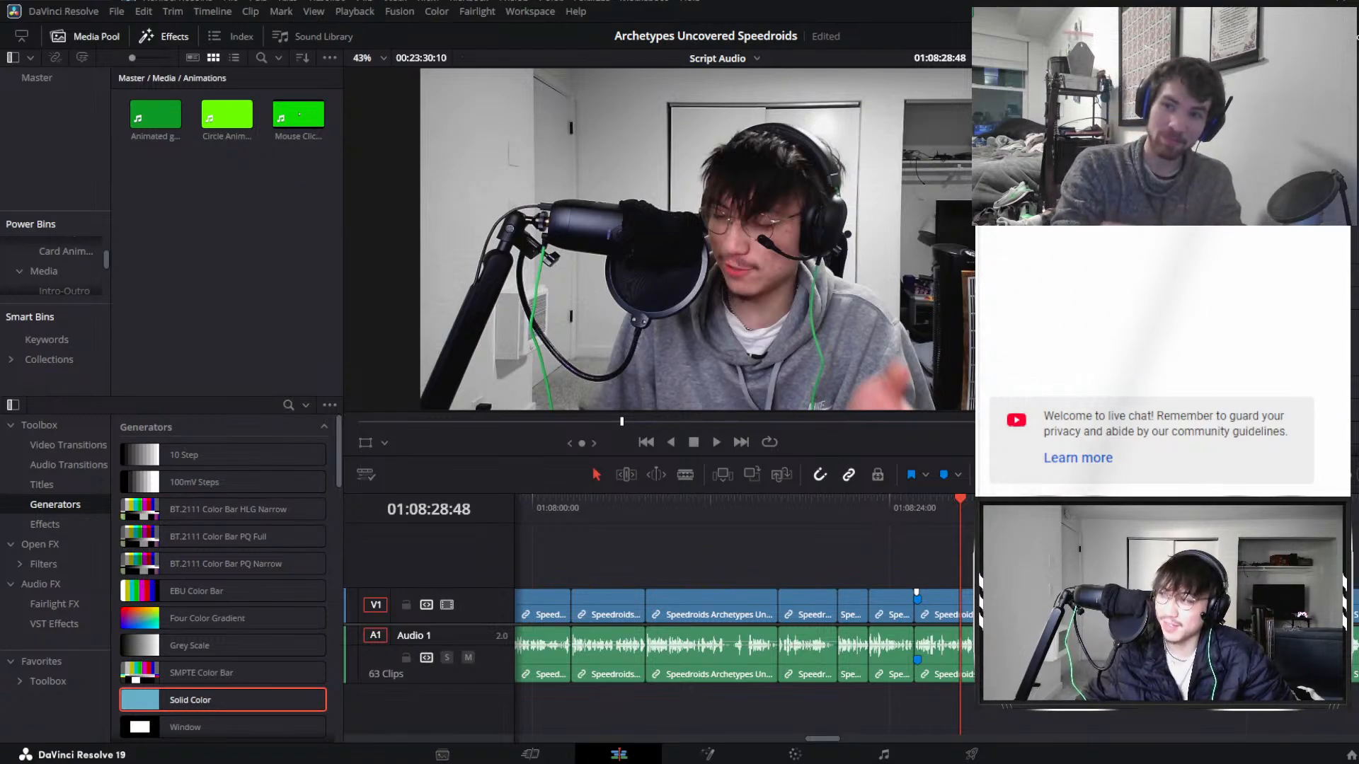
scroll(743, 637, right, 1)
scroll(743, 637, right, 1)
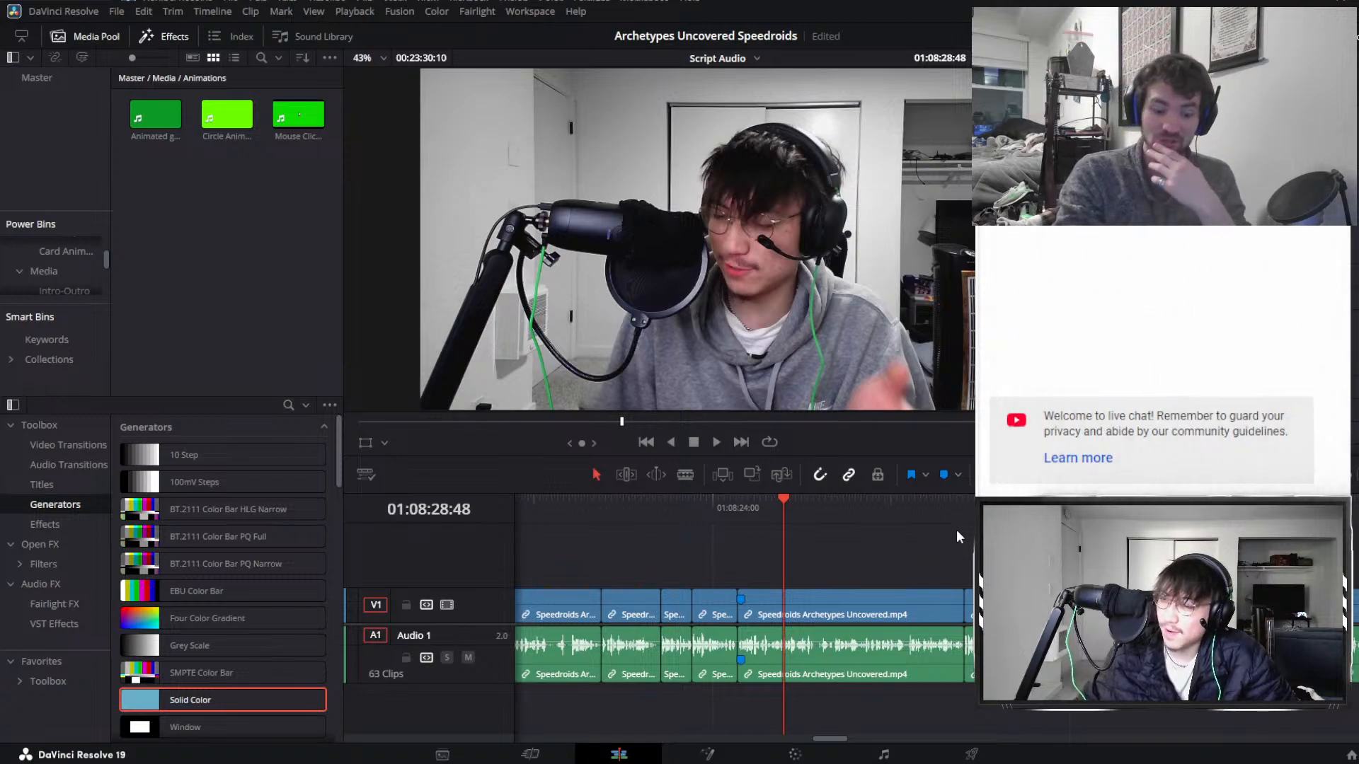
scroll(744, 637, right, 3)
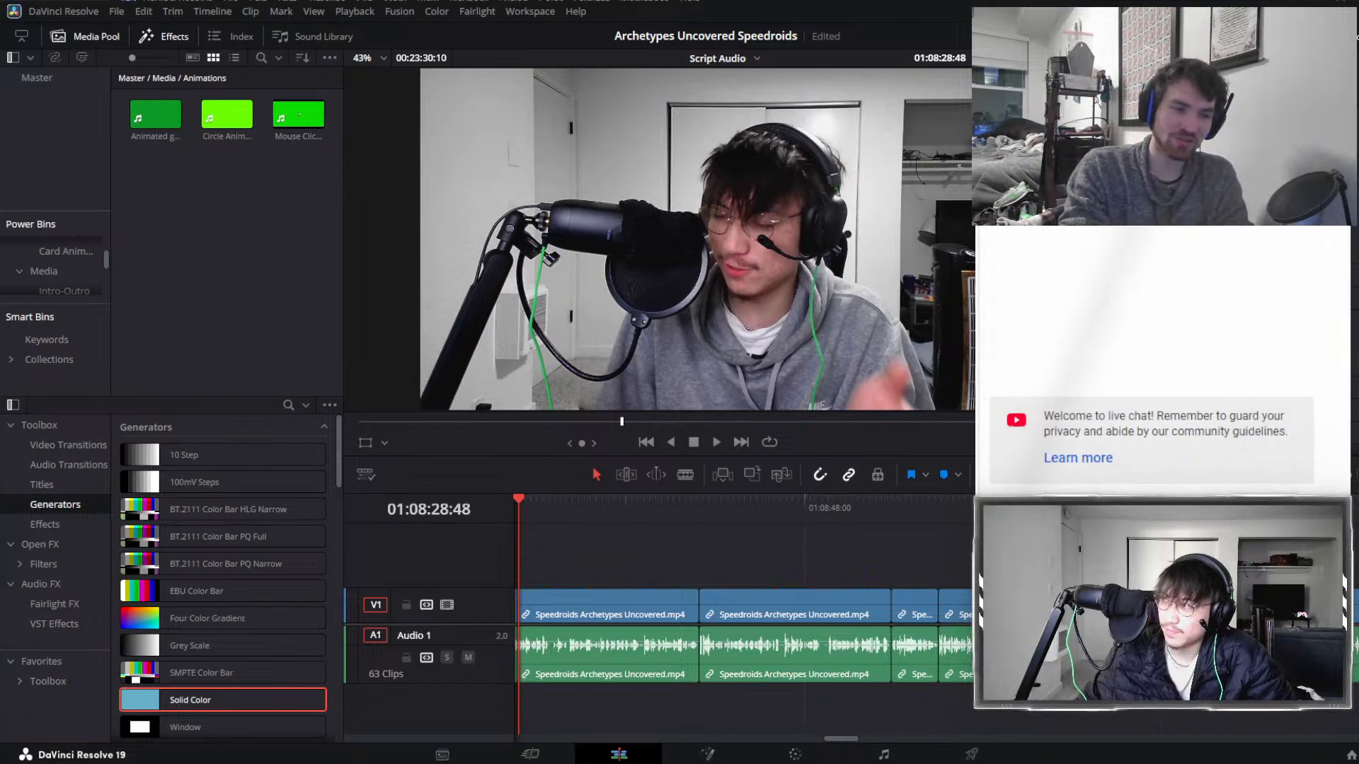
key(ctrl+minus)
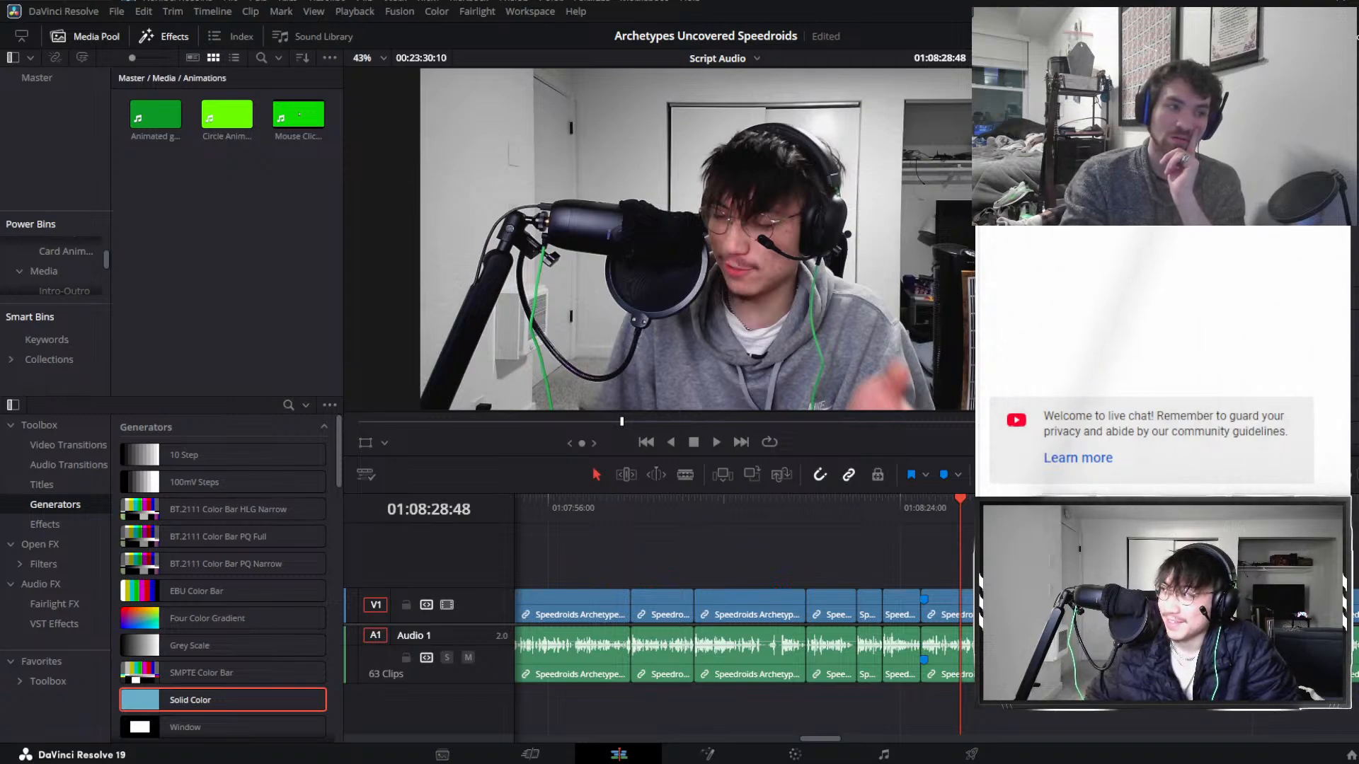
key(space)
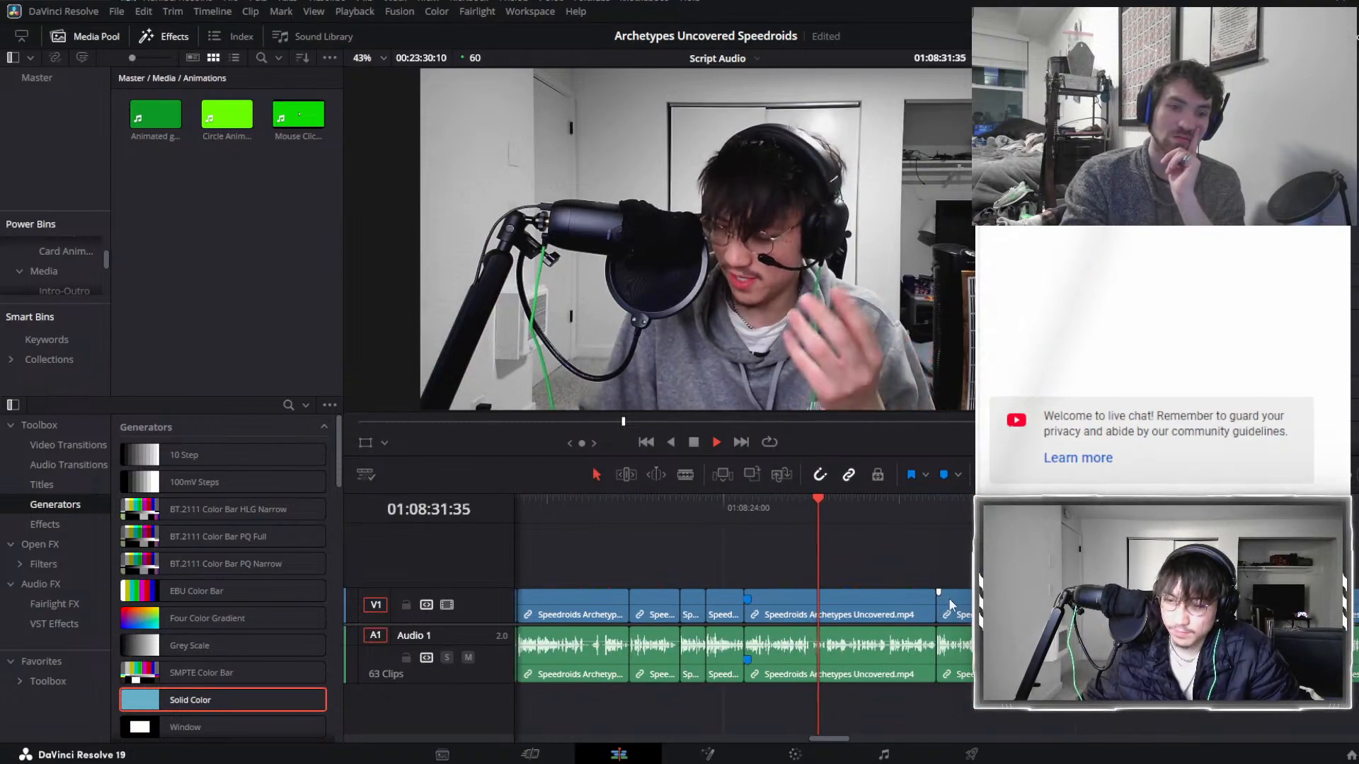
key(space)
scroll(901, 547, right, 3)
click(872, 511)
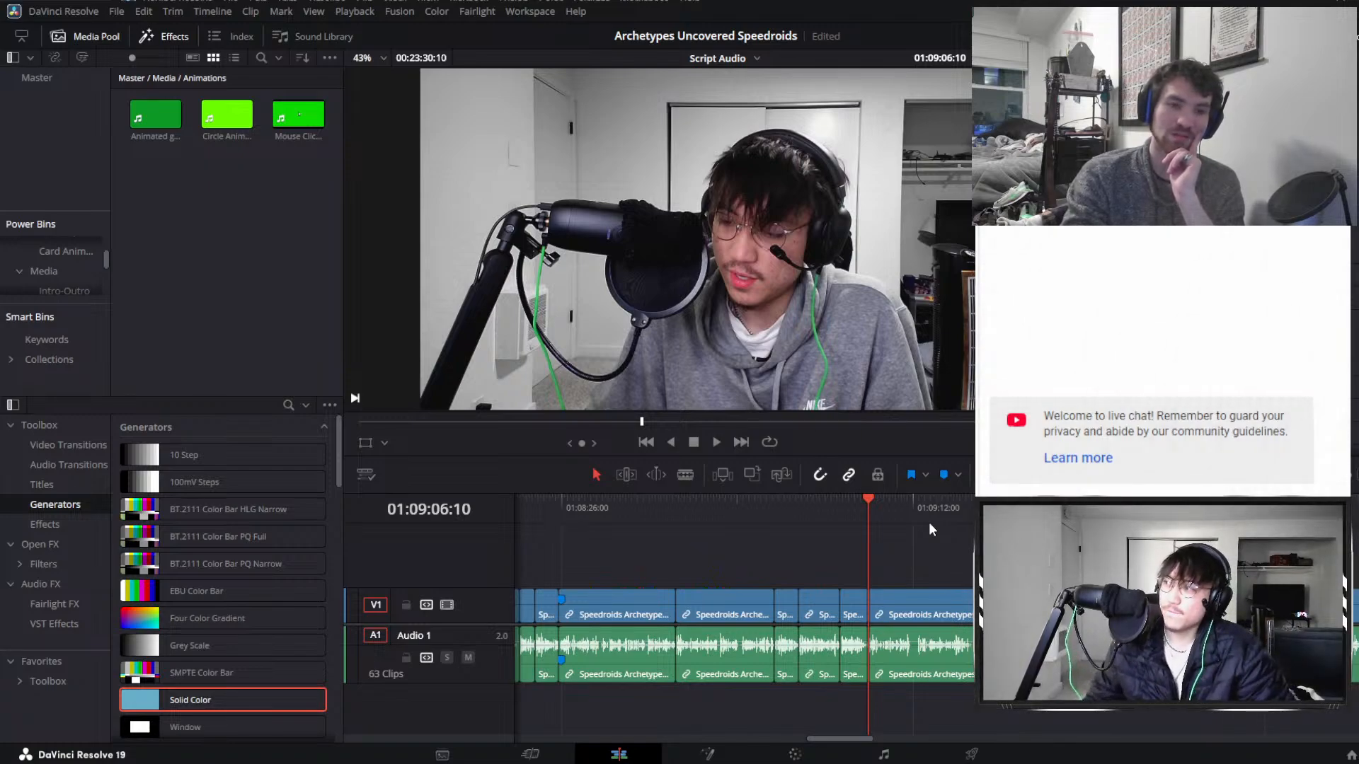
scroll(743, 623, right, 2)
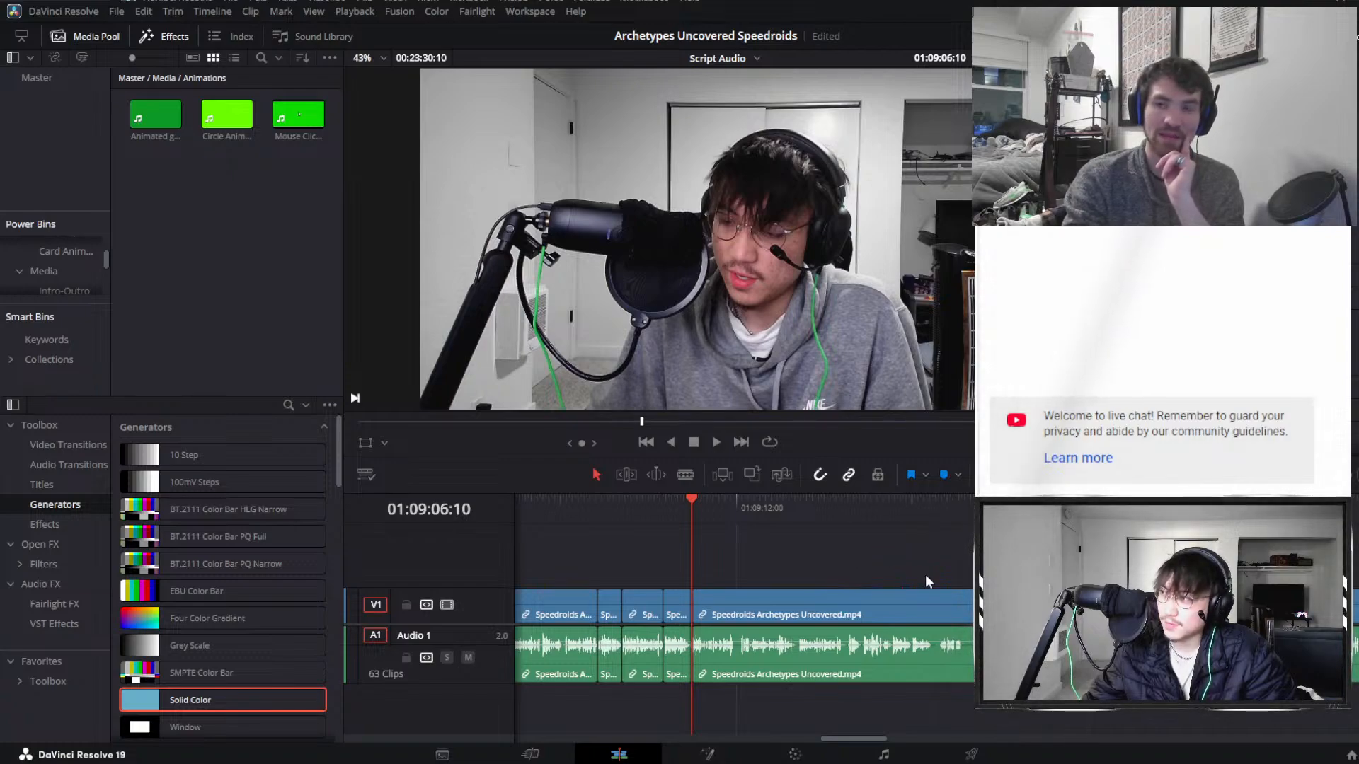
scroll(924, 575, up, 2)
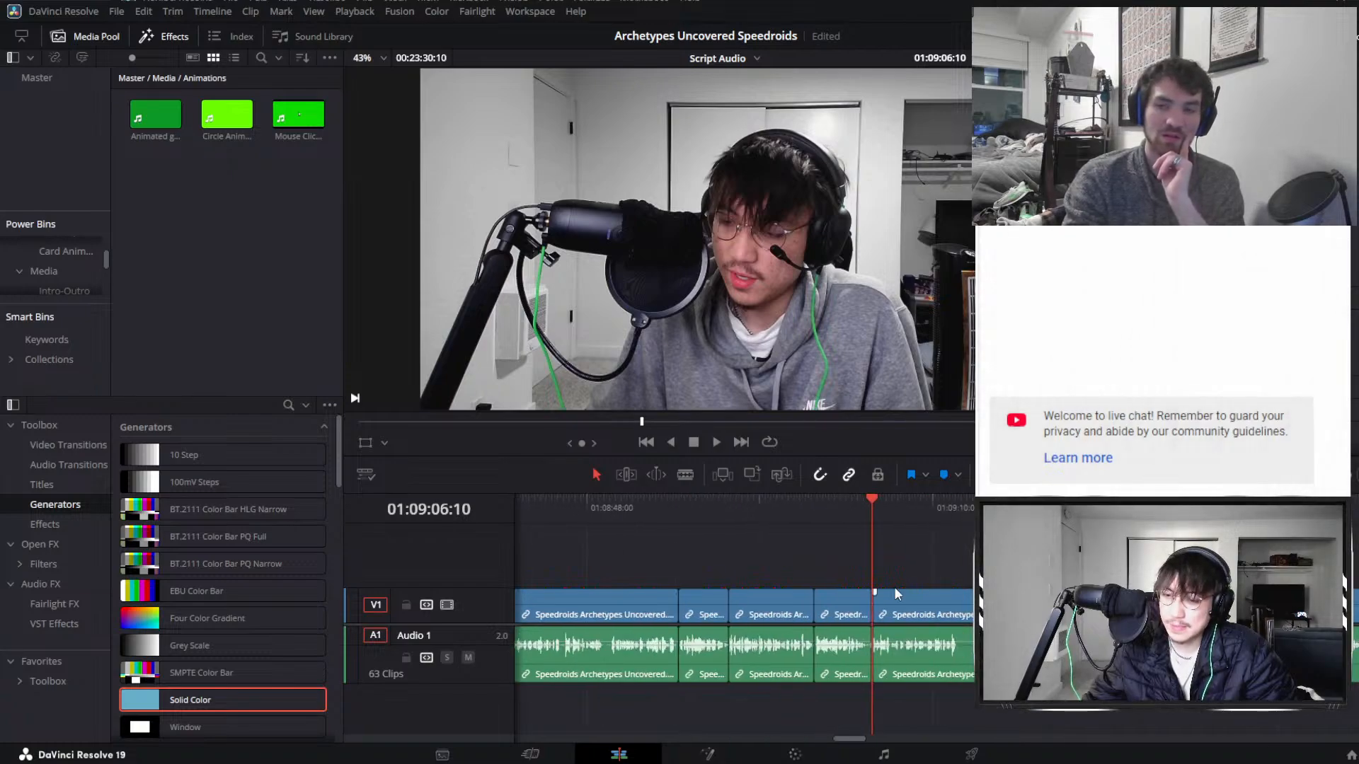
click(914, 592)
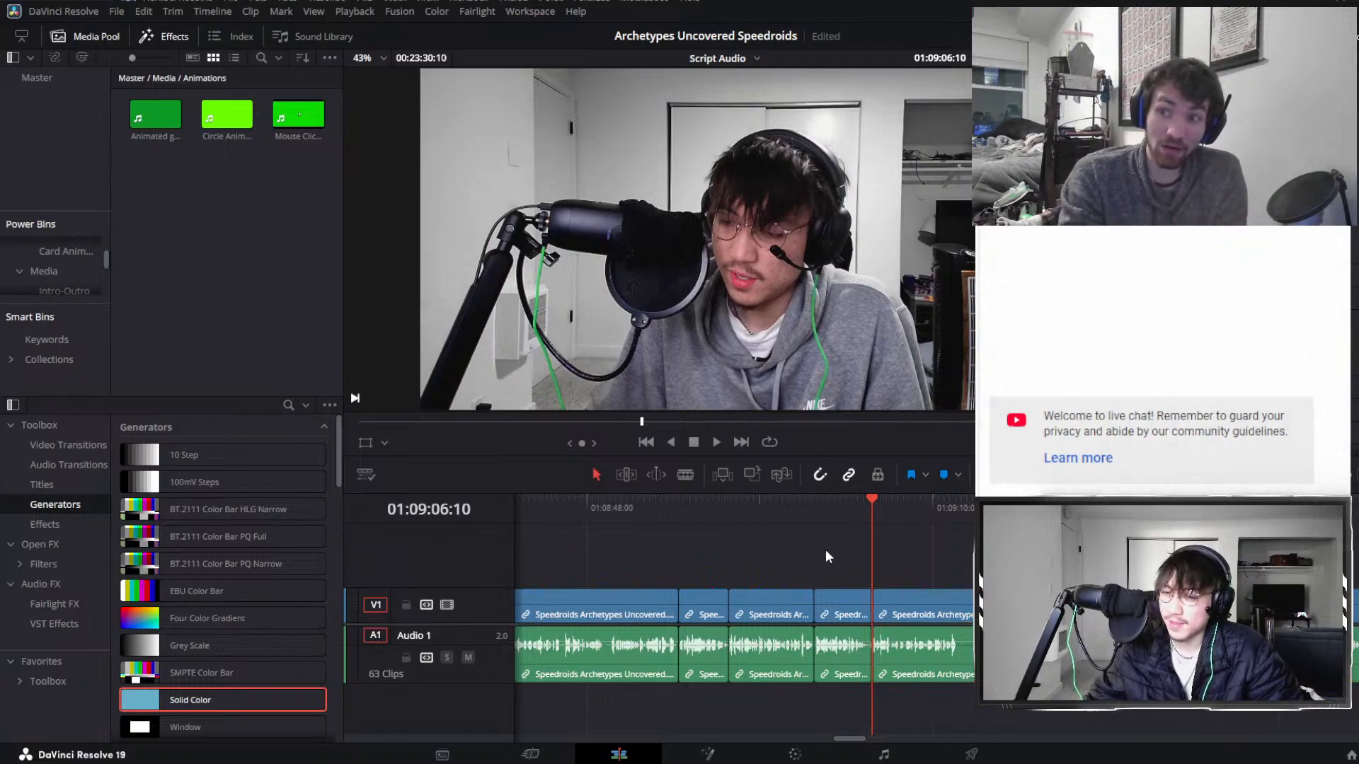
drag(708, 550, 852, 564)
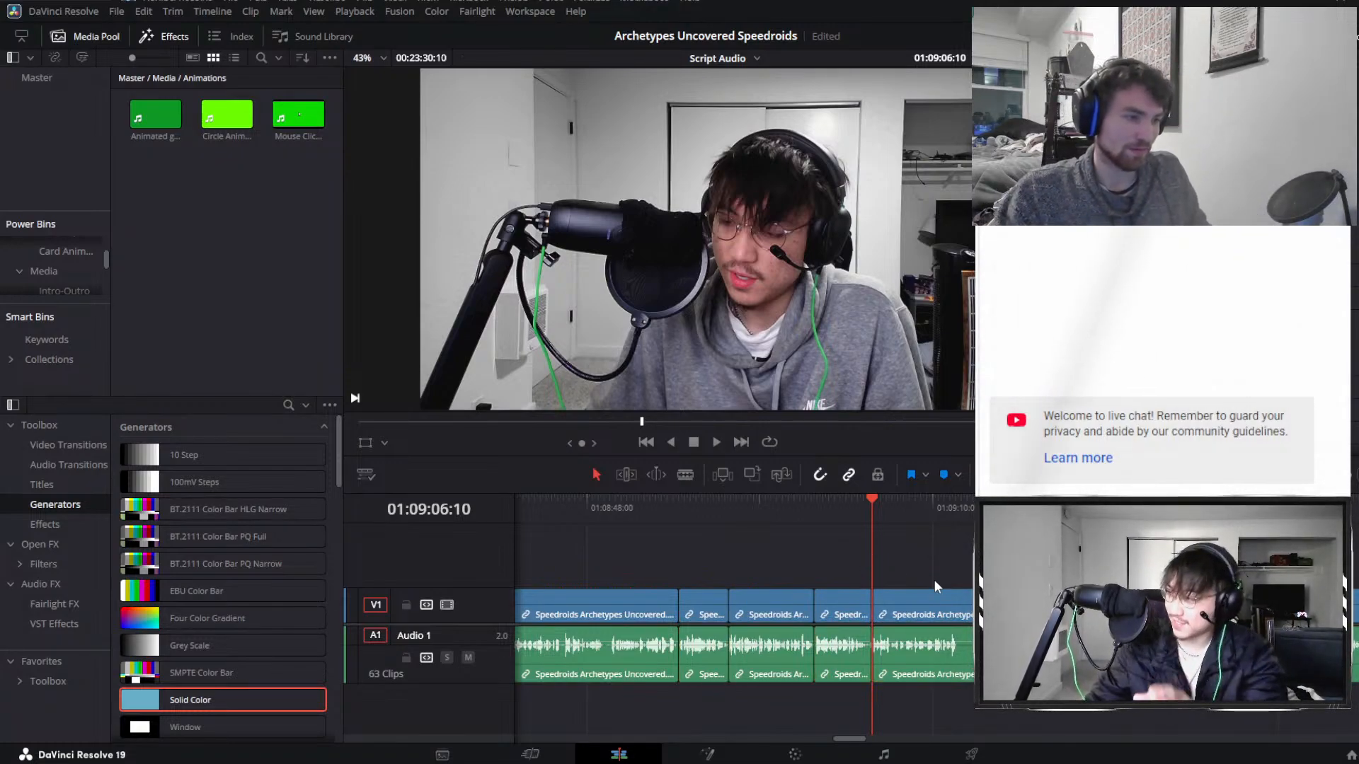
drag(711, 555, 817, 619)
drag(832, 564, 905, 559)
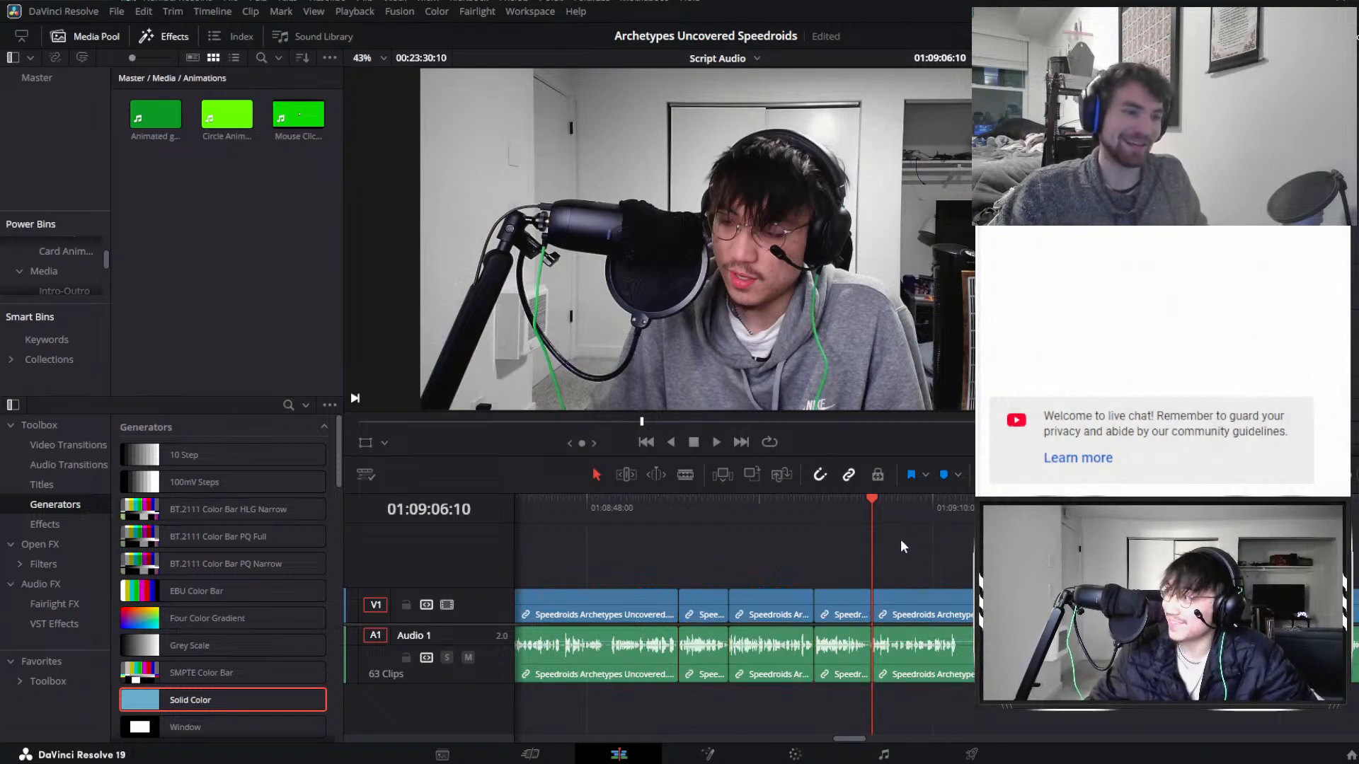
scroll(890, 549, right, 2)
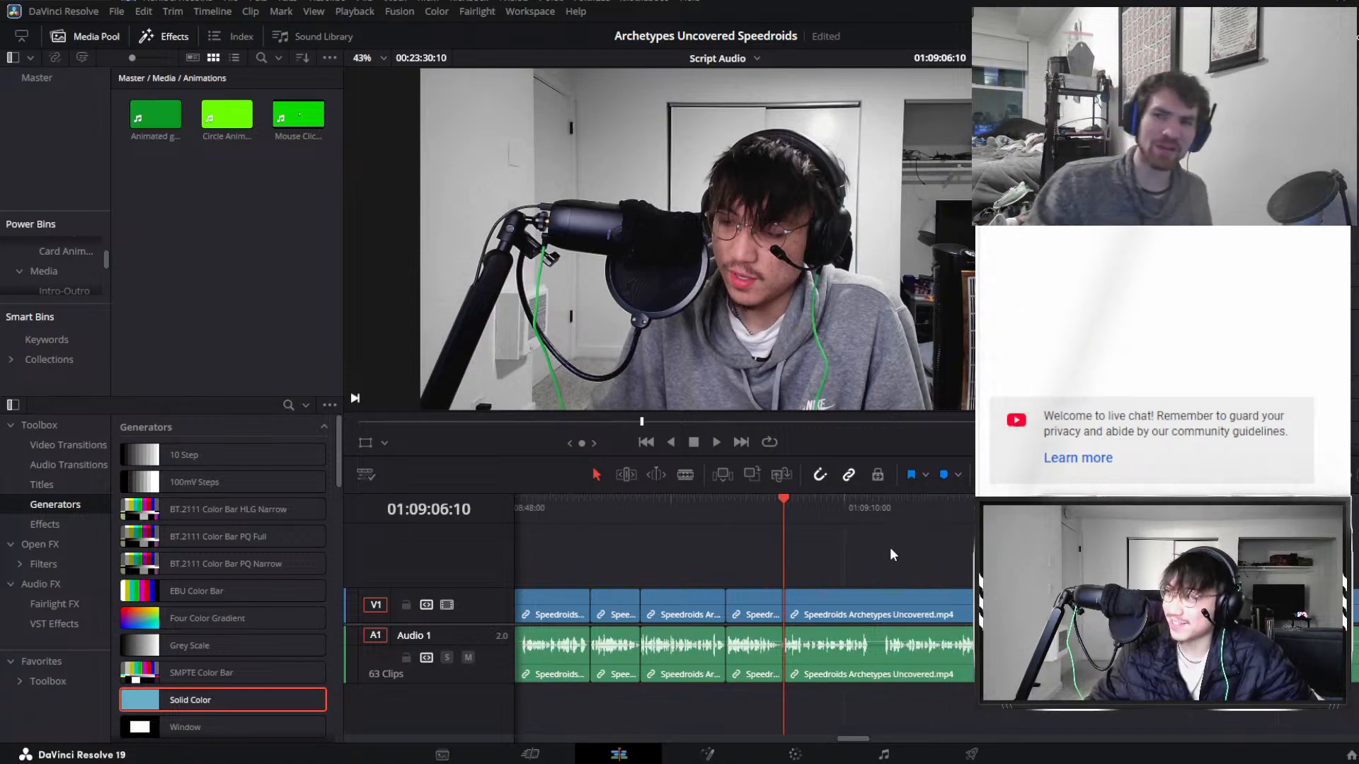
scroll(890, 547, right, 2)
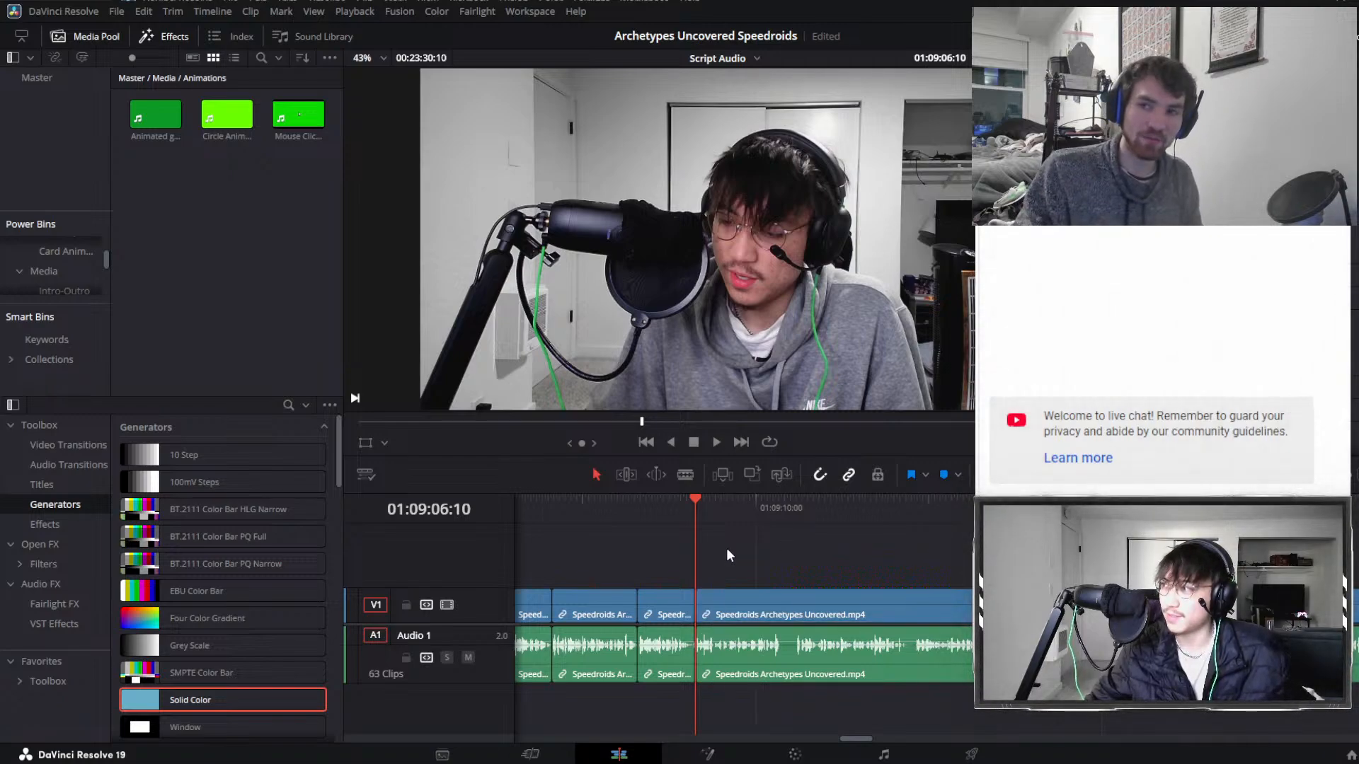
click(750, 596)
click(738, 575)
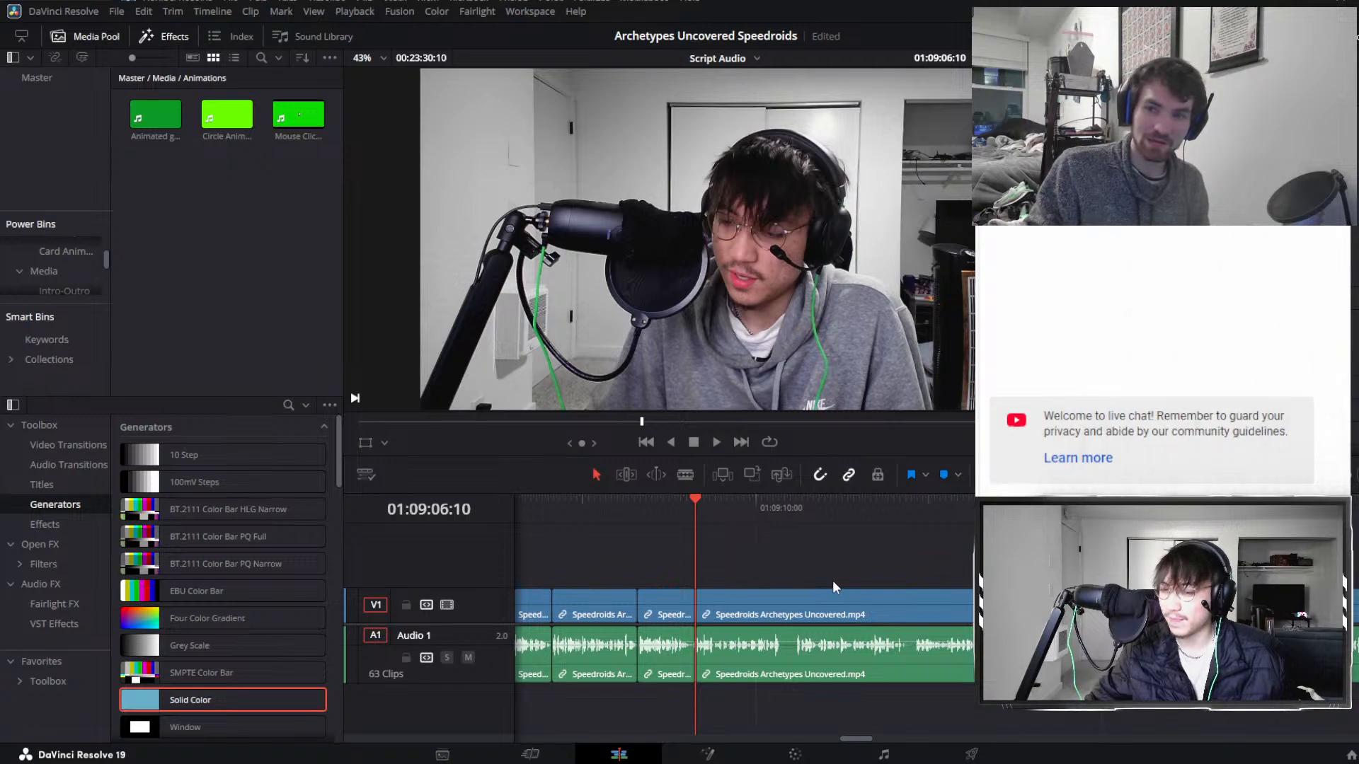
mouse_move(673, 550)
mouse_down()
mouse_move(766, 609)
mouse_move(636, 558)
mouse_move(767, 615)
mouse_move(649, 560)
mouse_move(710, 565)
mouse_move(651, 540)
mouse_move(700, 573)
mouse_move(711, 610)
mouse_move(661, 573)
mouse_up()
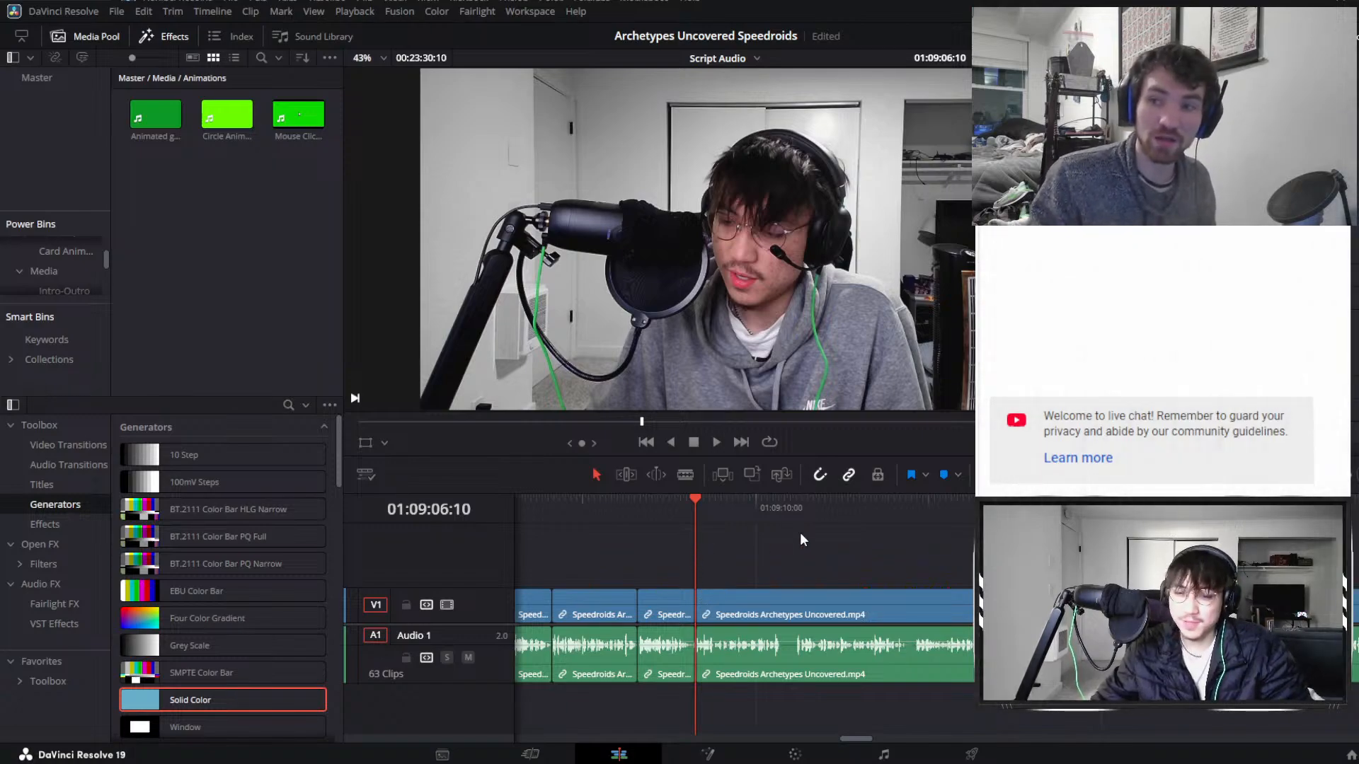
scroll(799, 529, up, 2)
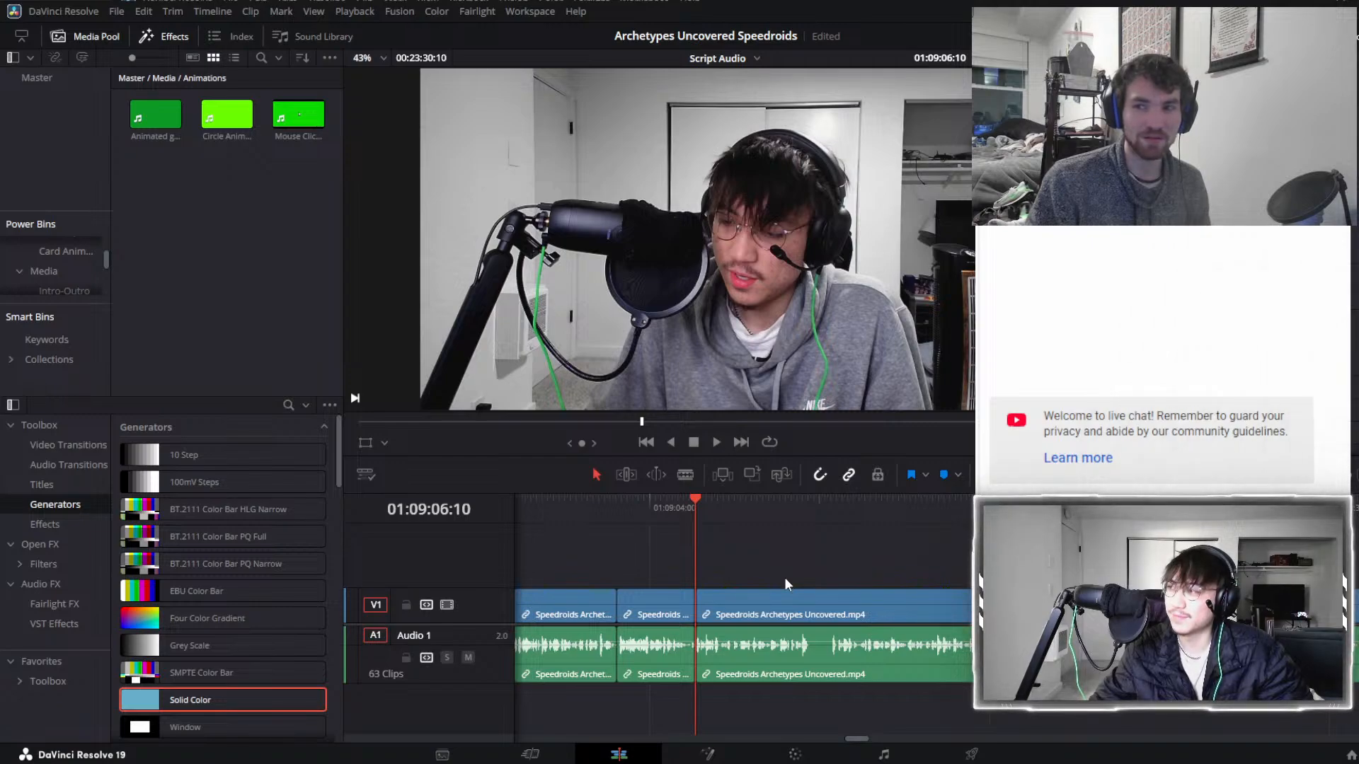
click(770, 613)
click(819, 579)
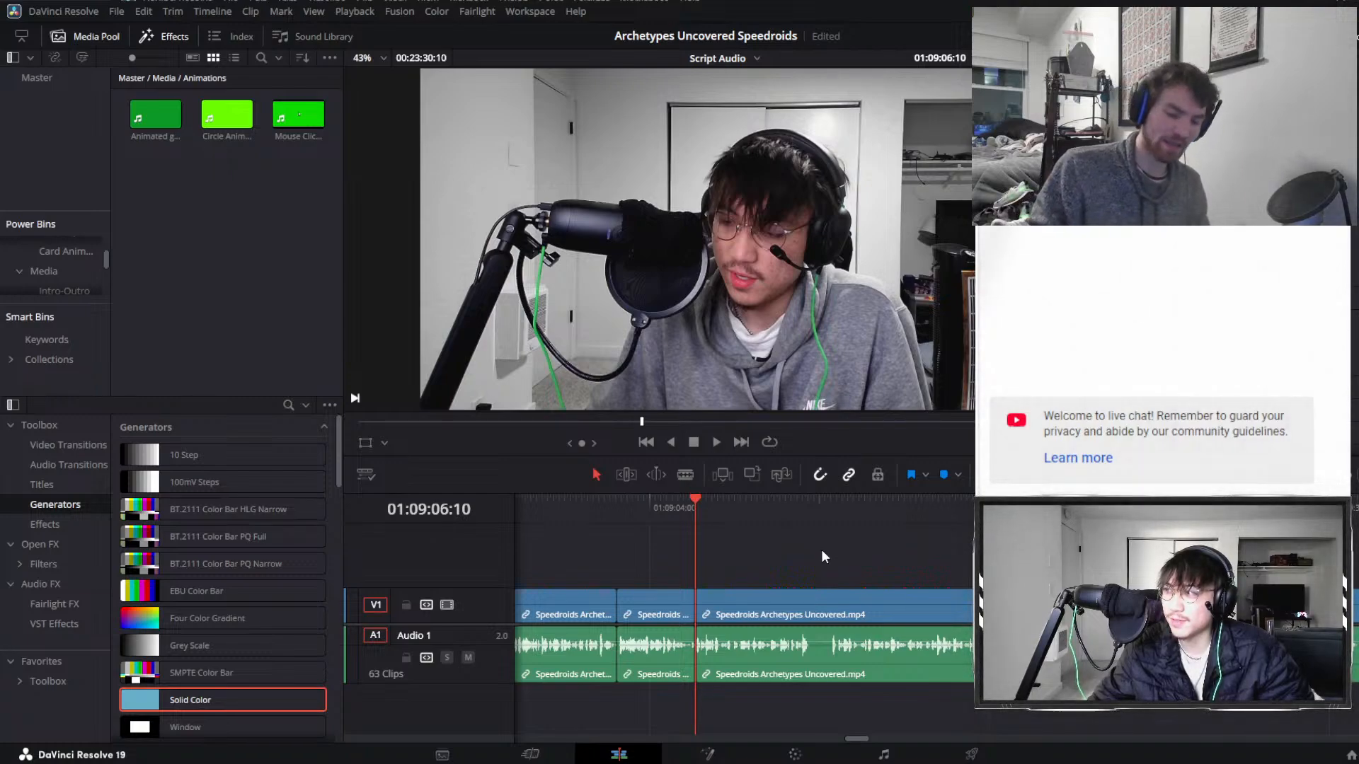
click(809, 592)
click(828, 576)
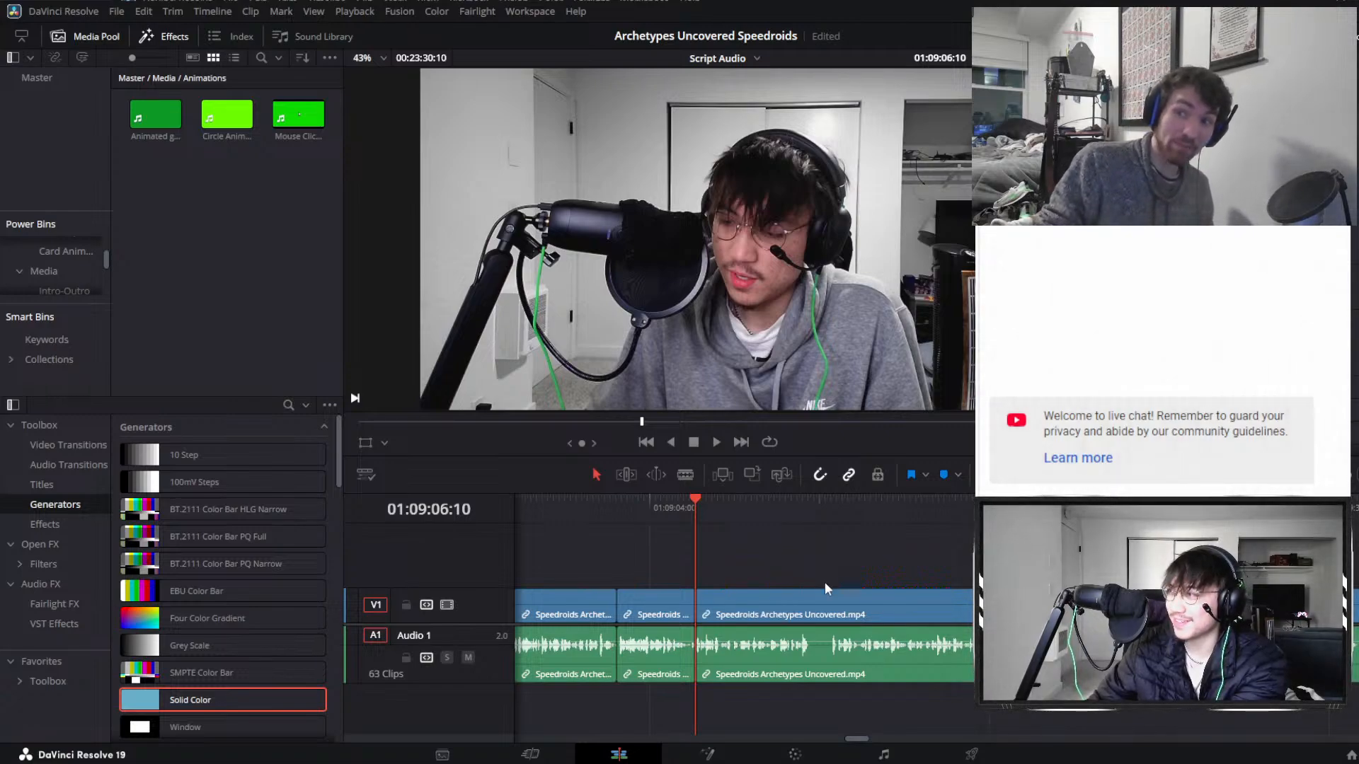
click(782, 593)
click(739, 541)
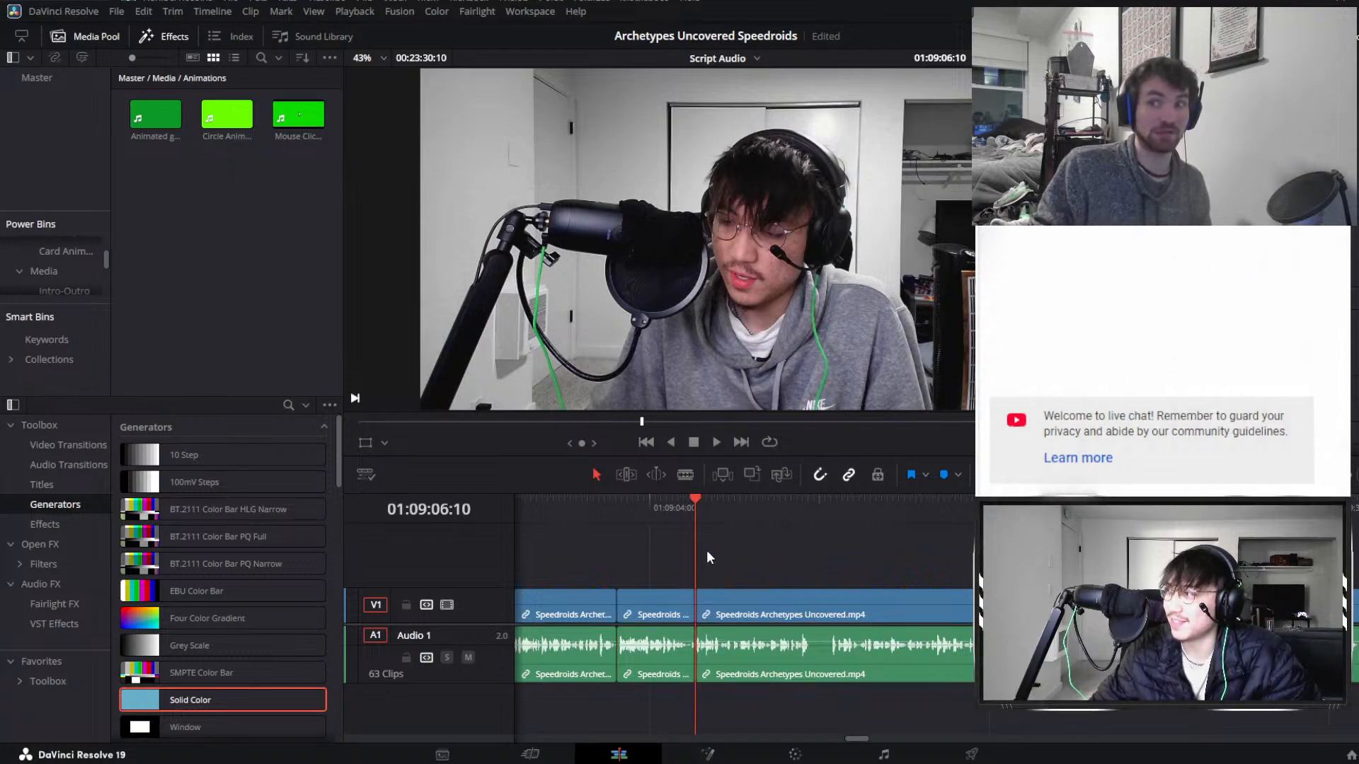
mouse_move(722, 555)
mouse_down()
mouse_move(741, 567)
mouse_move(727, 588)
mouse_move(717, 577)
mouse_up()
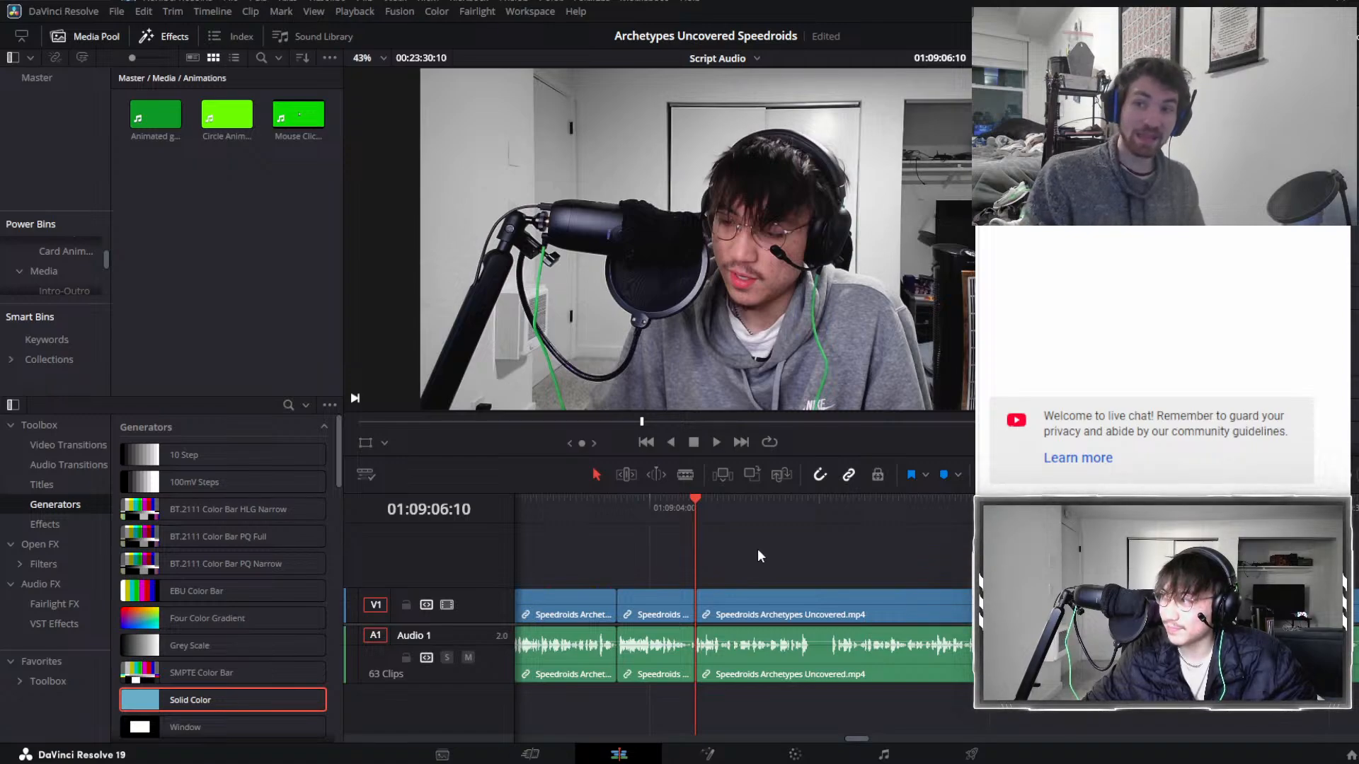
alt+scroll(757, 549, up, 2)
scroll(830, 571, left, 3)
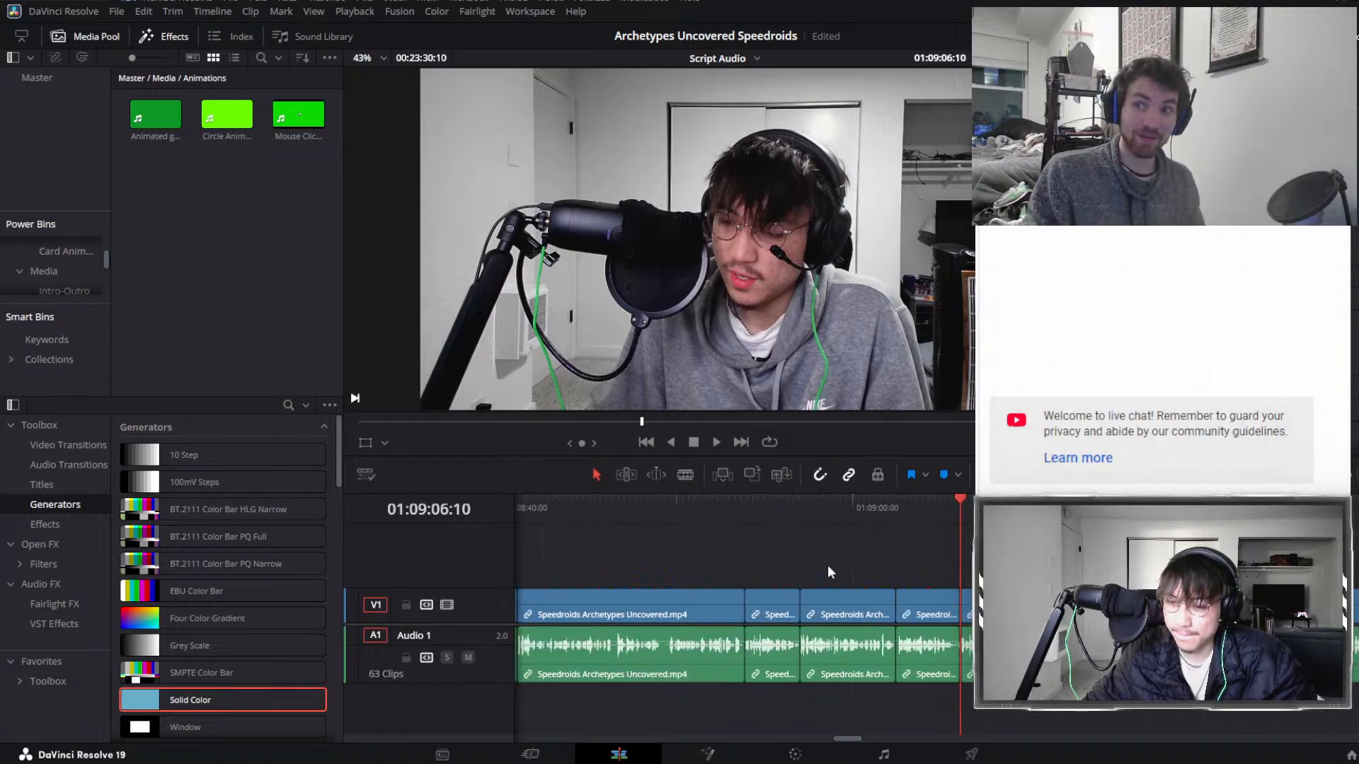
alt+scroll(828, 570, down, 2)
drag(782, 540, 818, 591)
click(863, 579)
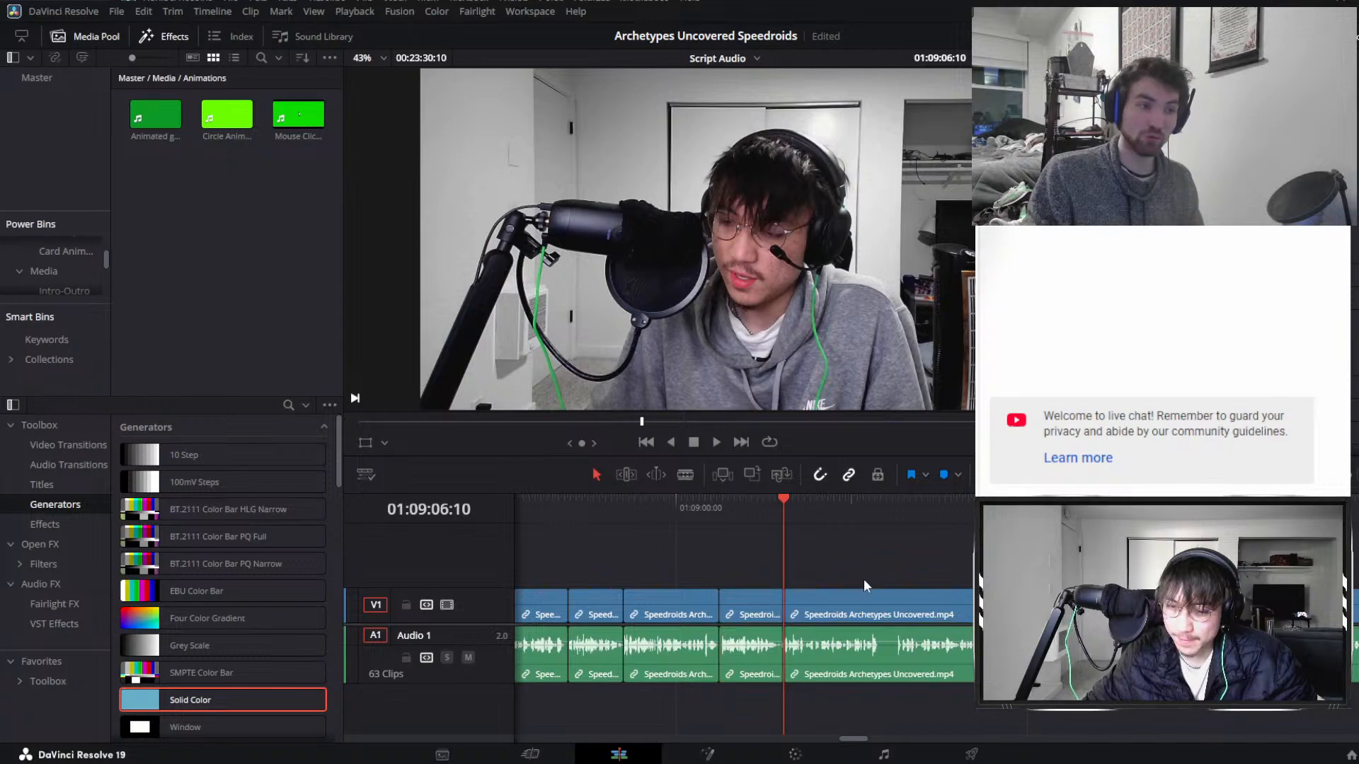
scroll(864, 579, right, 3)
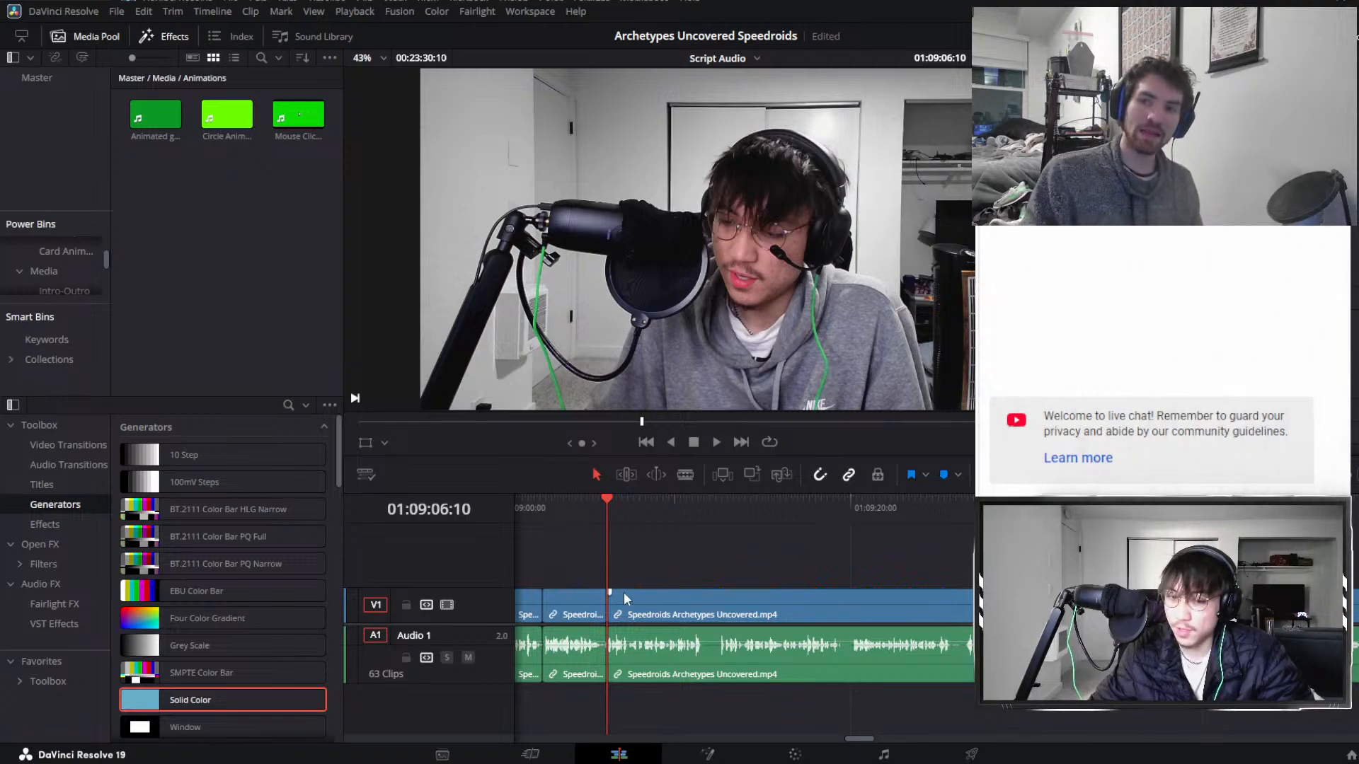
drag(554, 568, 725, 561)
scroll(824, 555, right, 1)
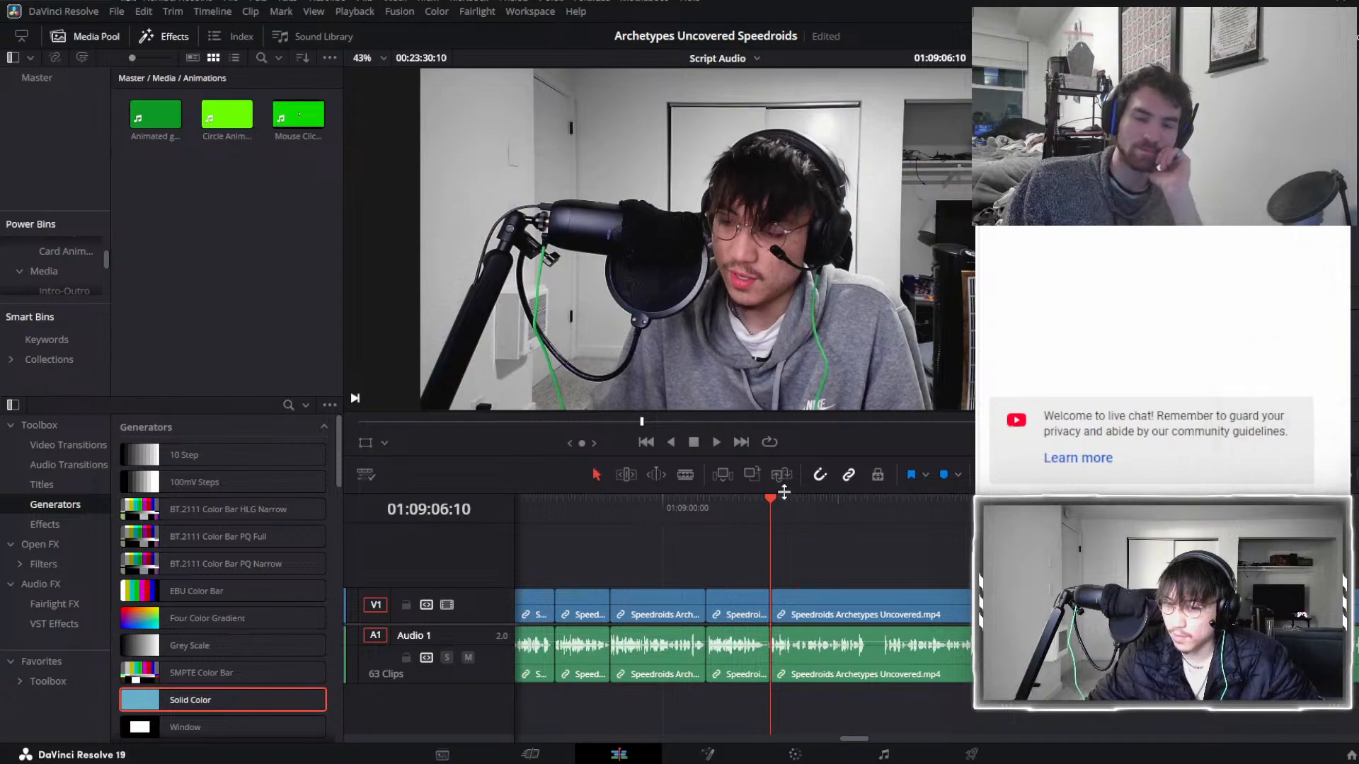
drag(778, 493, 785, 482)
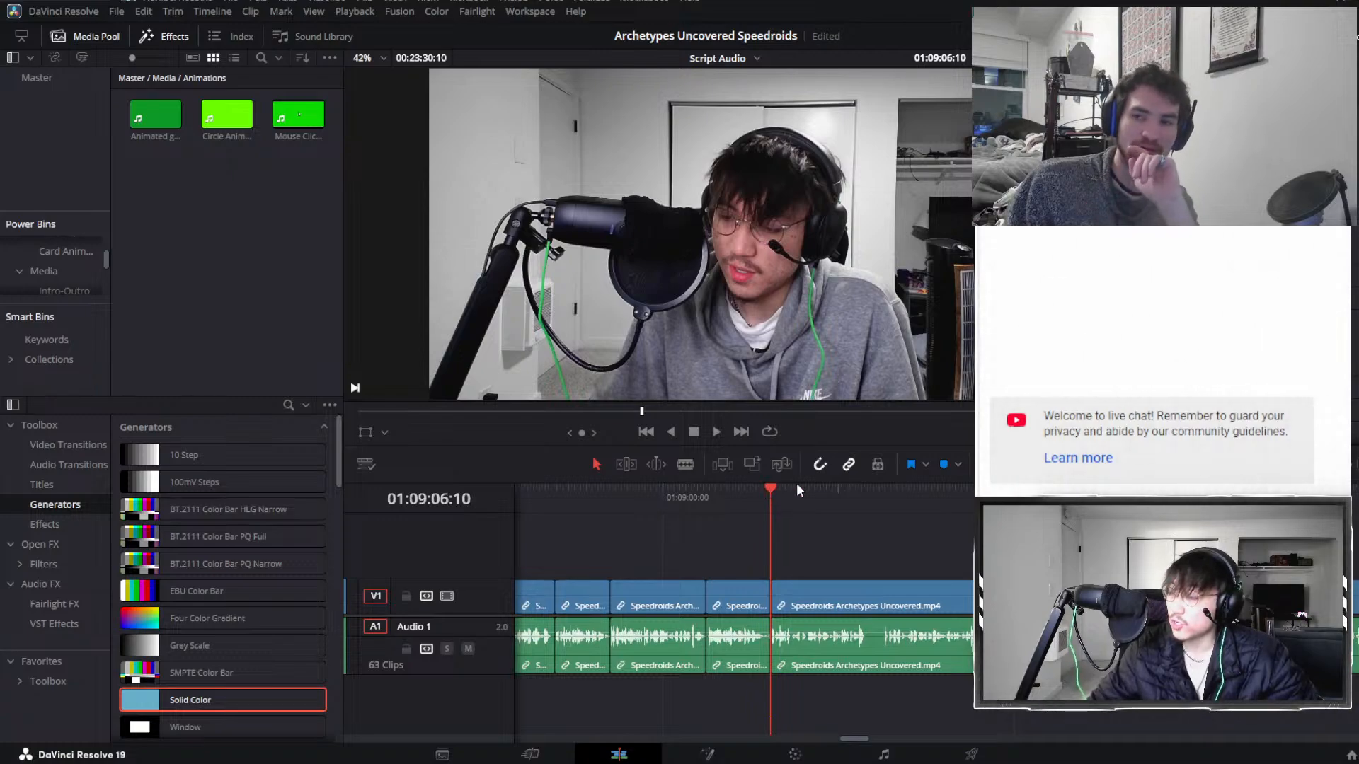
drag(787, 528, 805, 545)
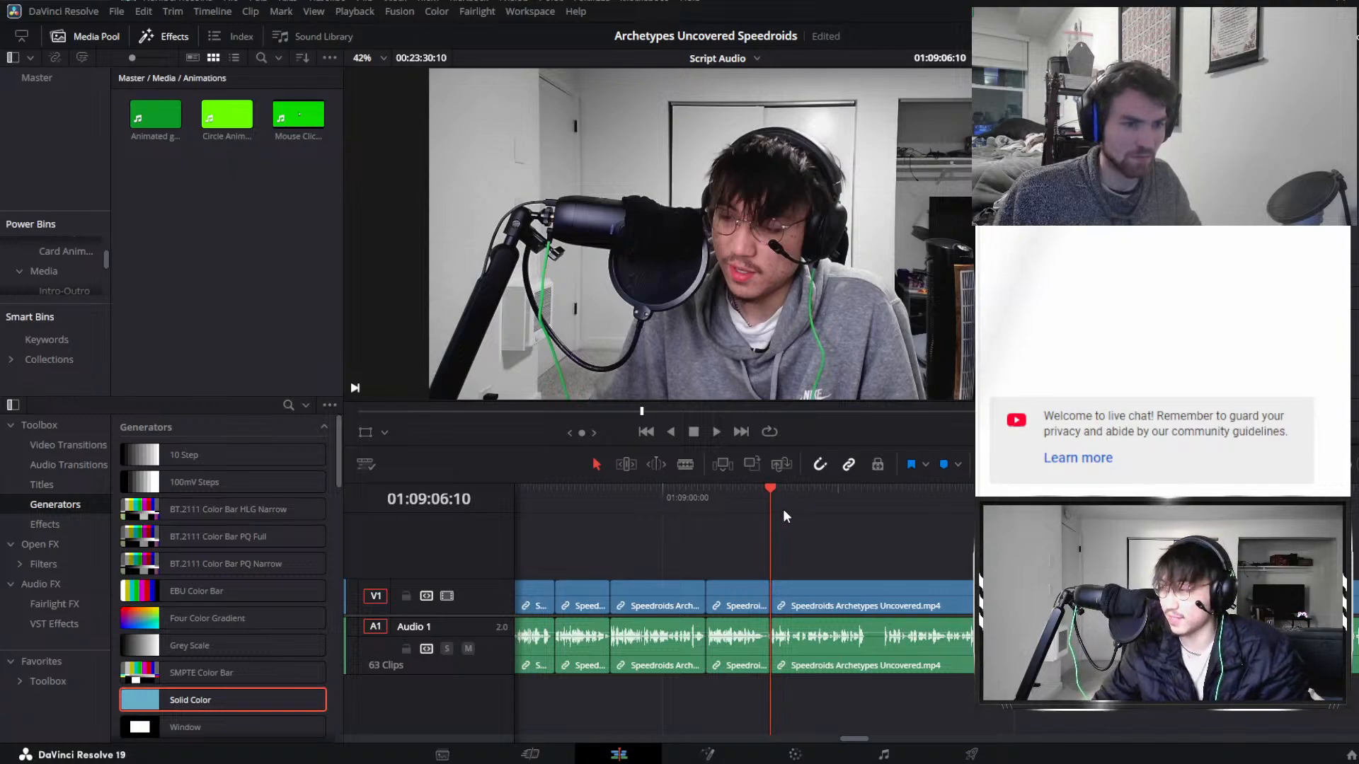
Play the speech from the cut at 01:09:06:10 and move the playhead on to 01:09:09:31.
key(space)
key(space)
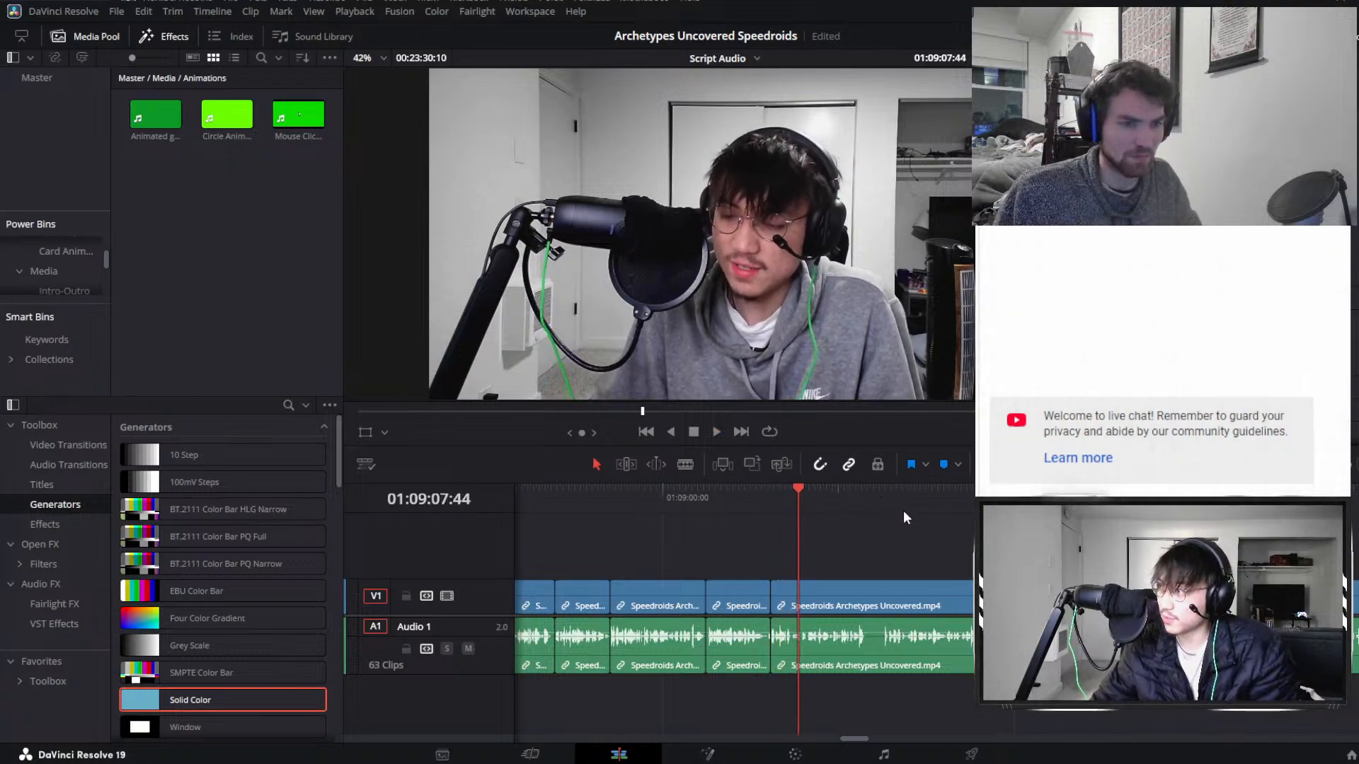
scroll(903, 518, right, 2)
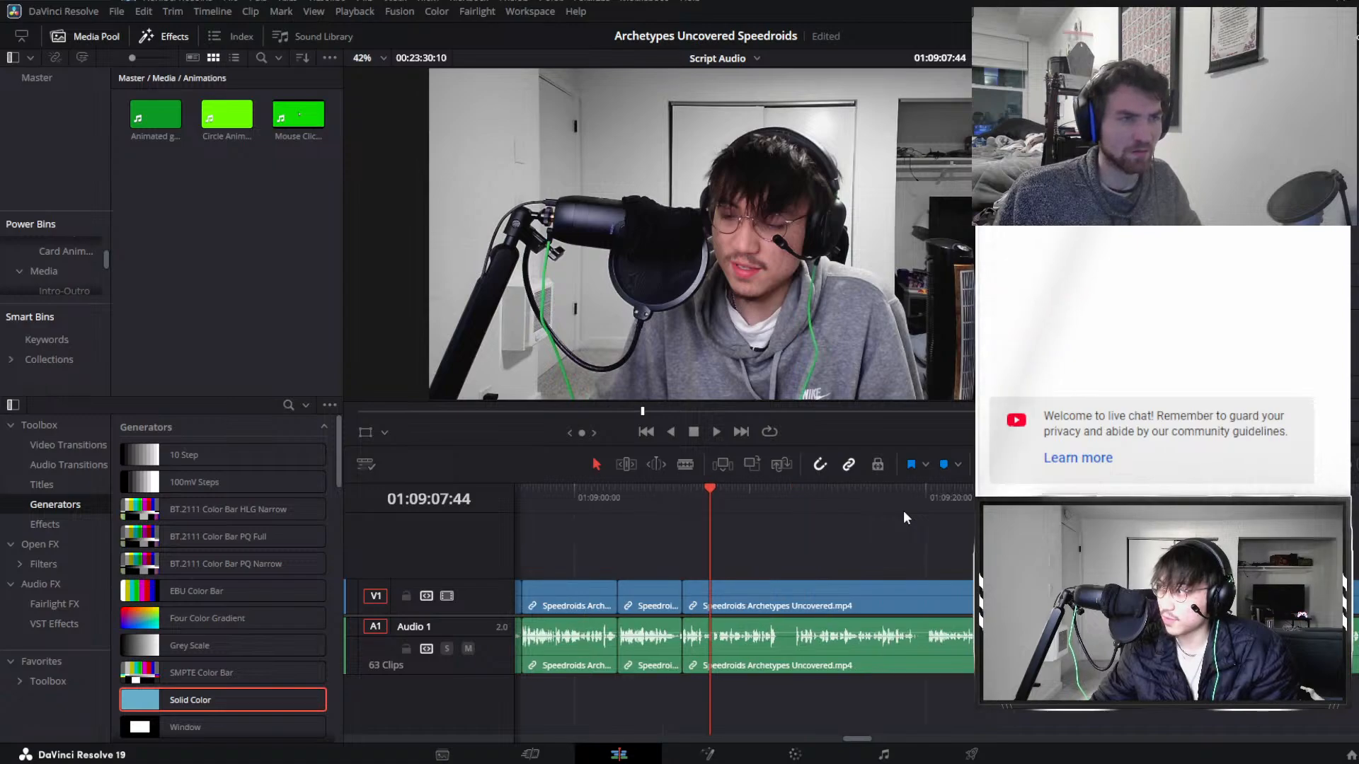
key(ctrl+minus)
click(962, 515)
drag(963, 518, 986, 522)
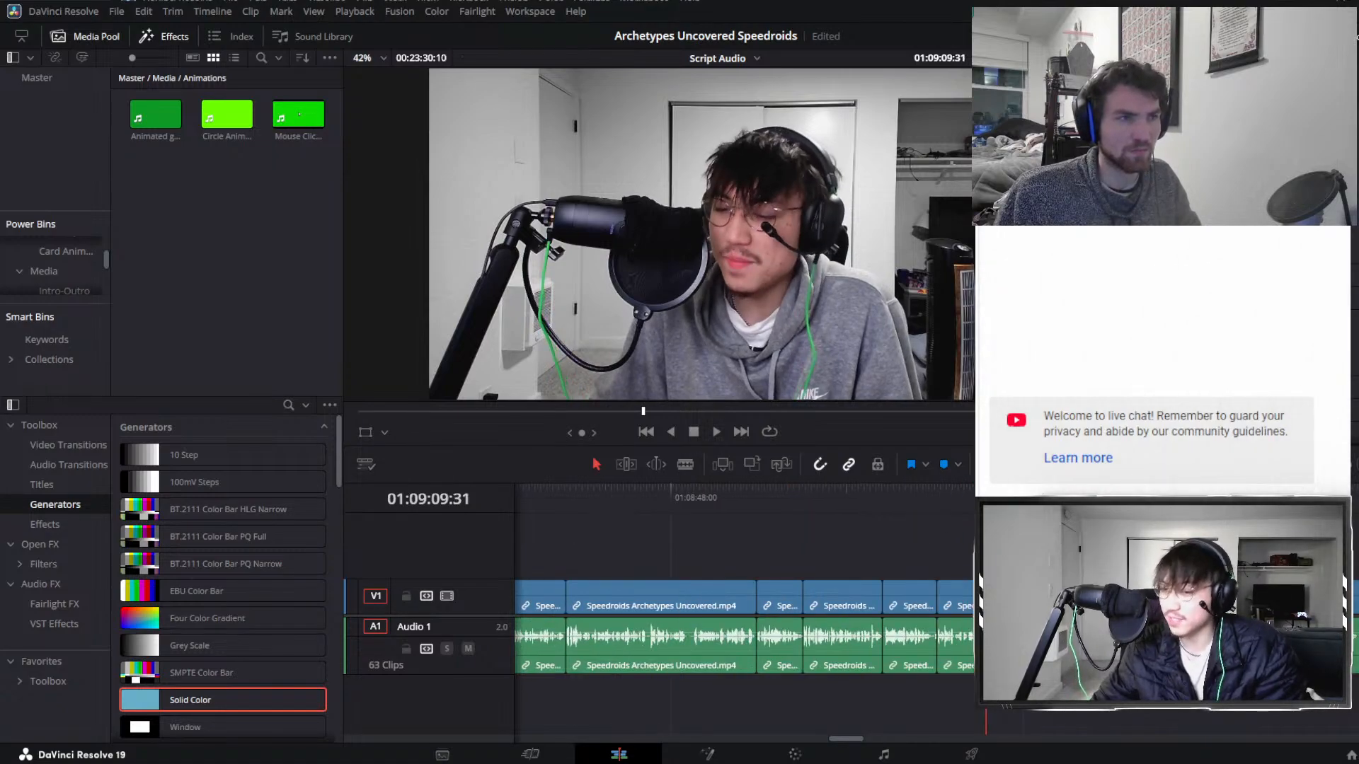
scroll(969, 528, right, 3)
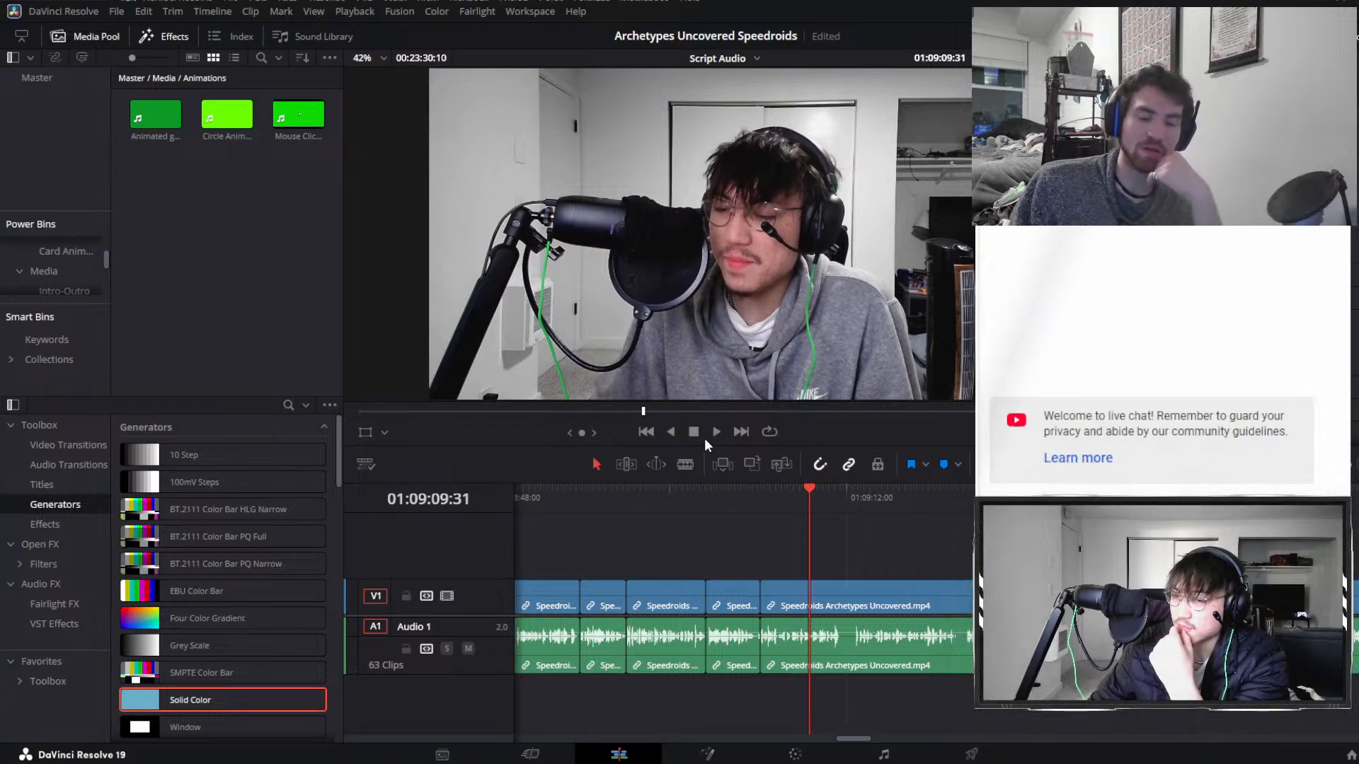
mouse_move(746, 556)
mouse_down()
mouse_move(785, 567)
mouse_move(782, 589)
mouse_move(725, 549)
mouse_move(801, 588)
mouse_move(749, 546)
mouse_up()
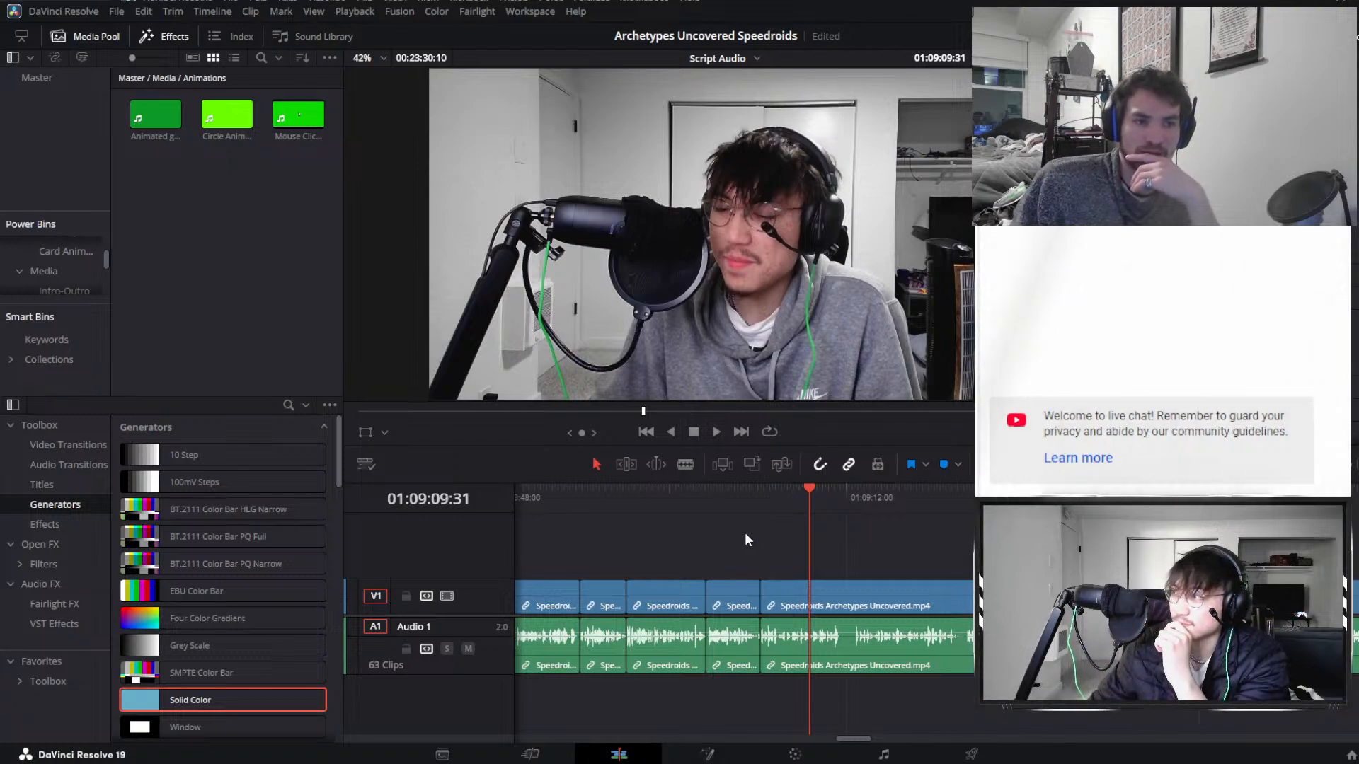
scroll(745, 532, right, 2)
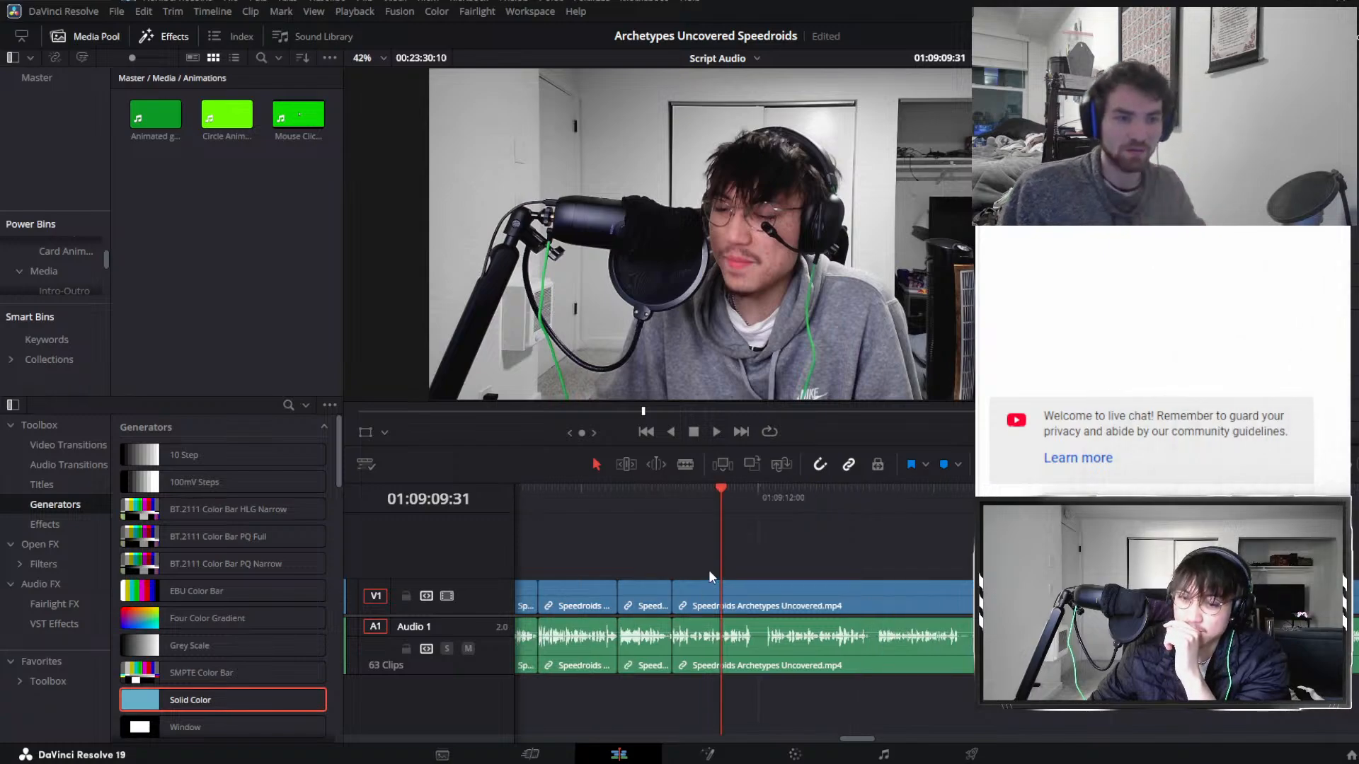
drag(643, 558, 670, 567)
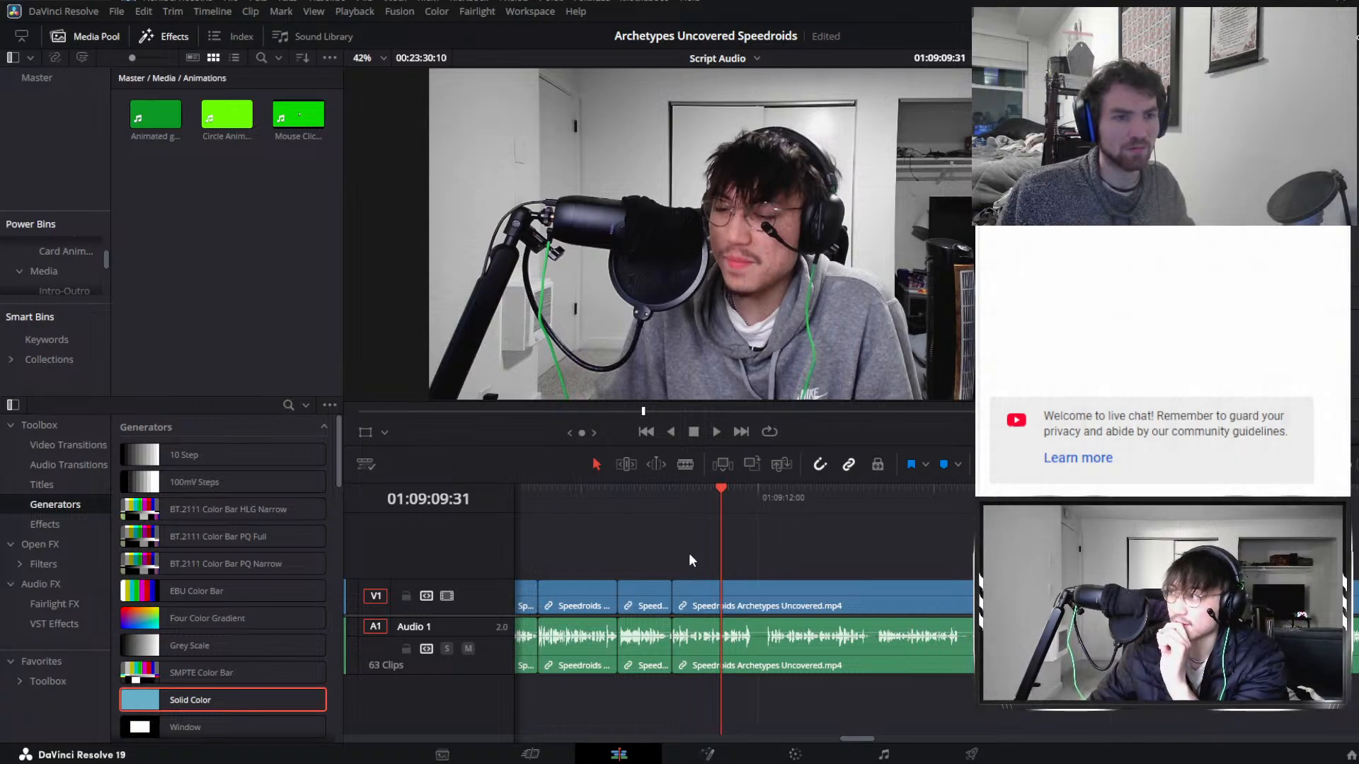
Review the take starting at 01:09:06:10, split the clip just past 01:09:12, and ripple-delete the part between the two cuts.
click(766, 607)
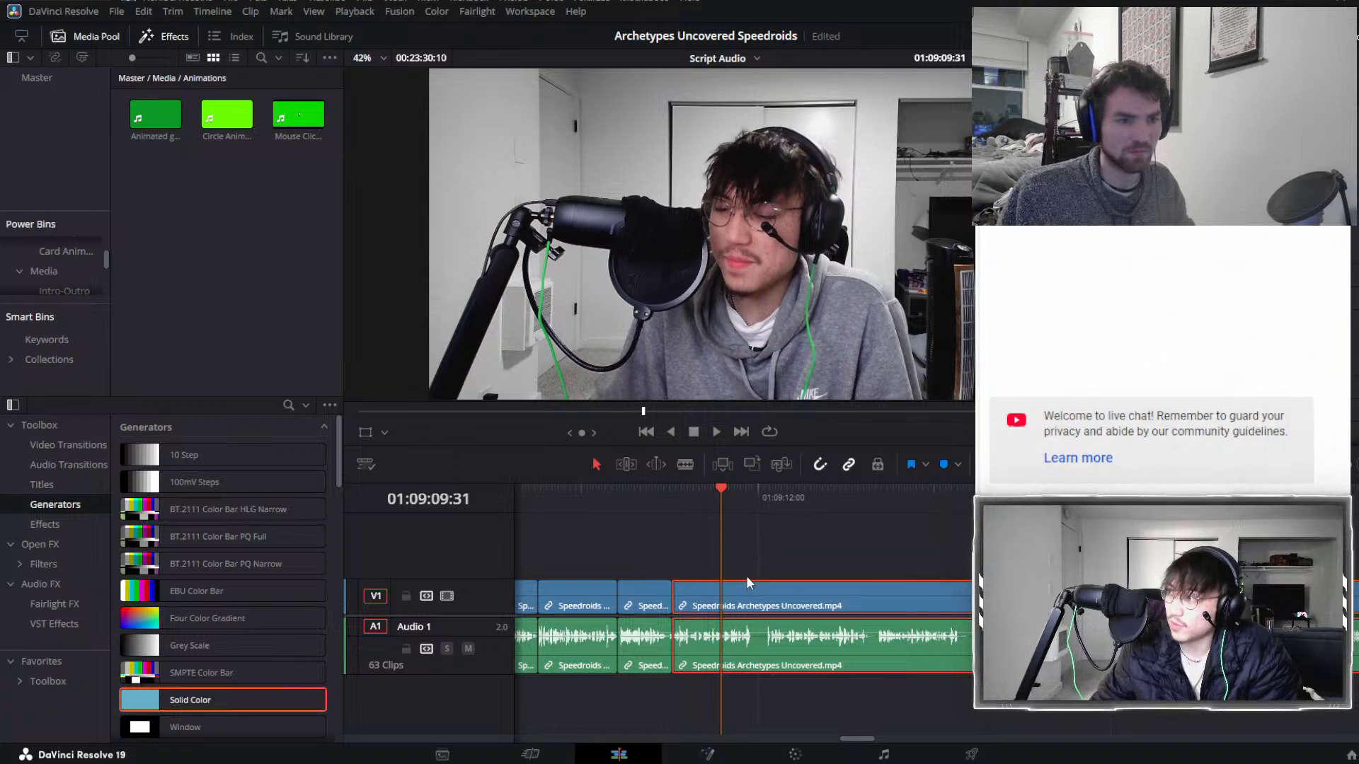
key(space)
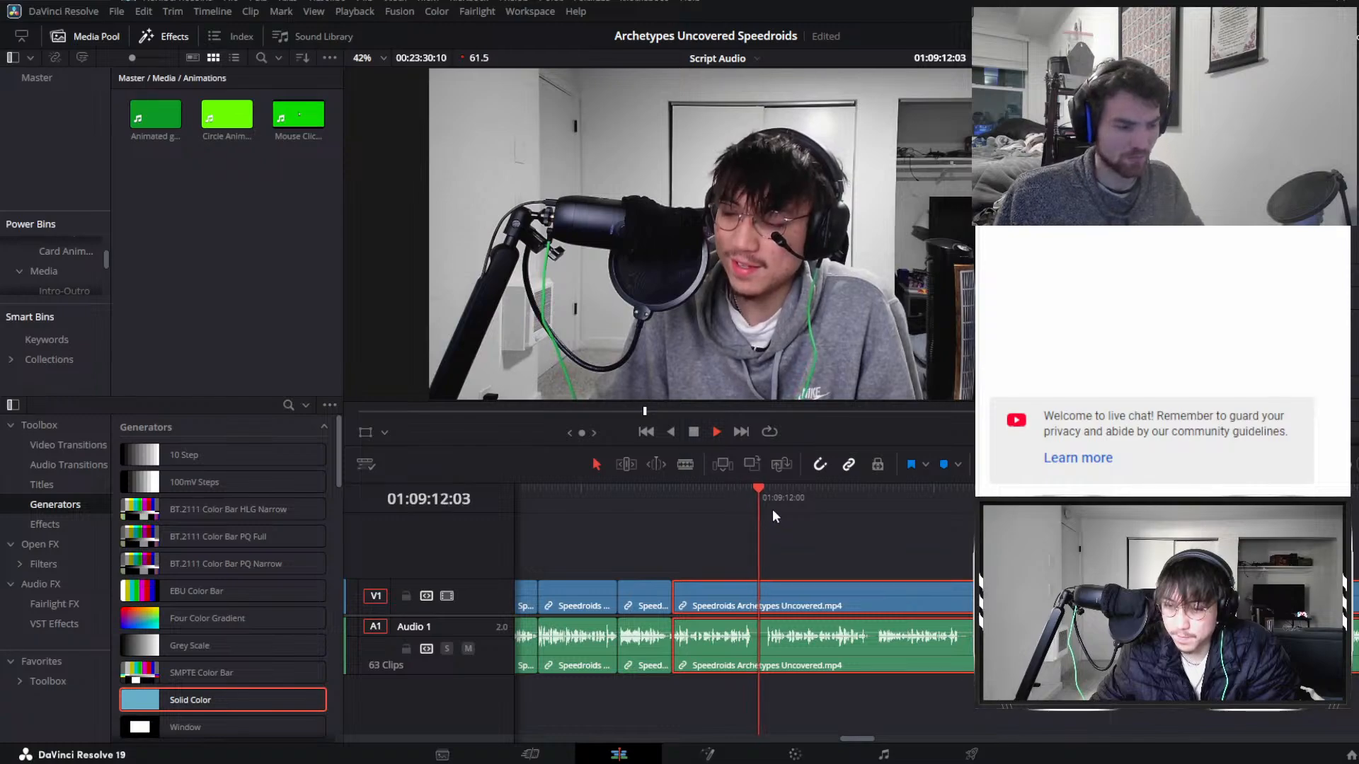
click(674, 491)
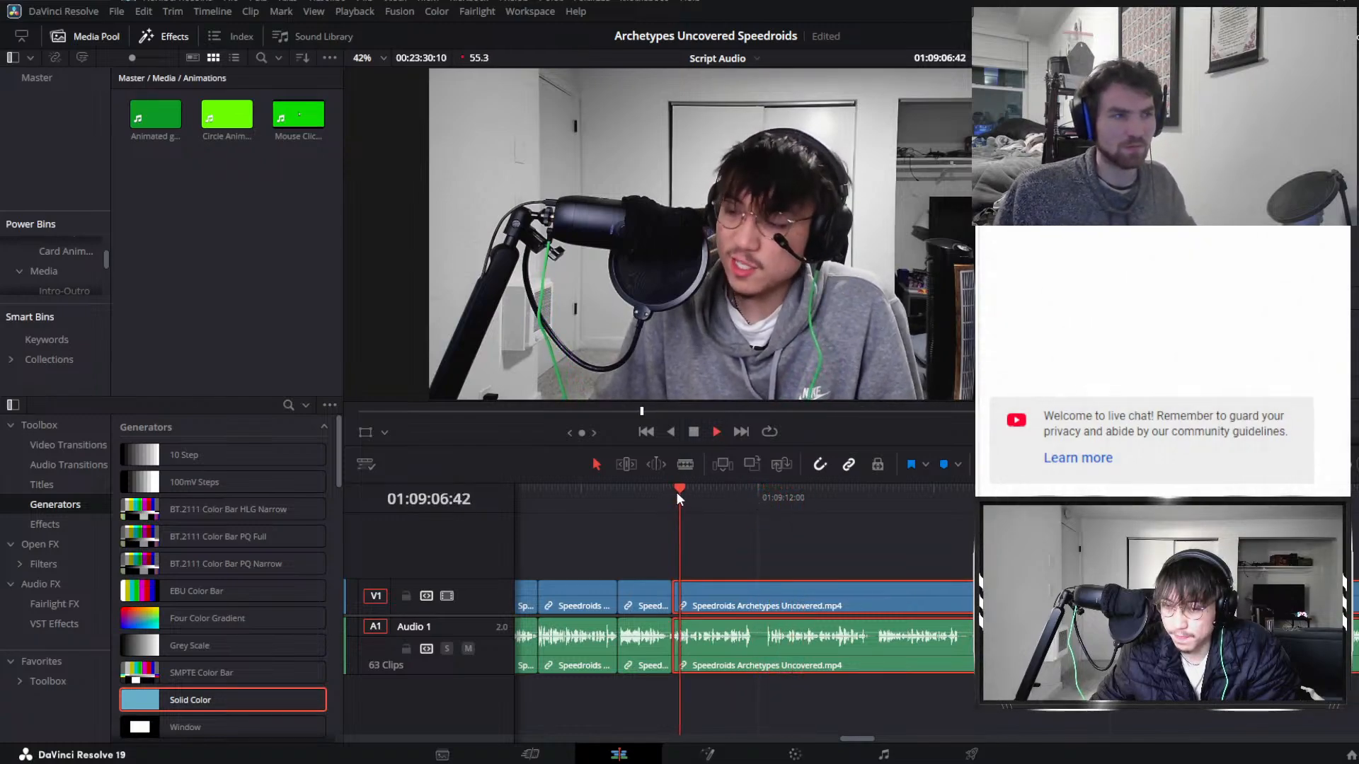
click(762, 489)
key(ctrl+b)
key(space)
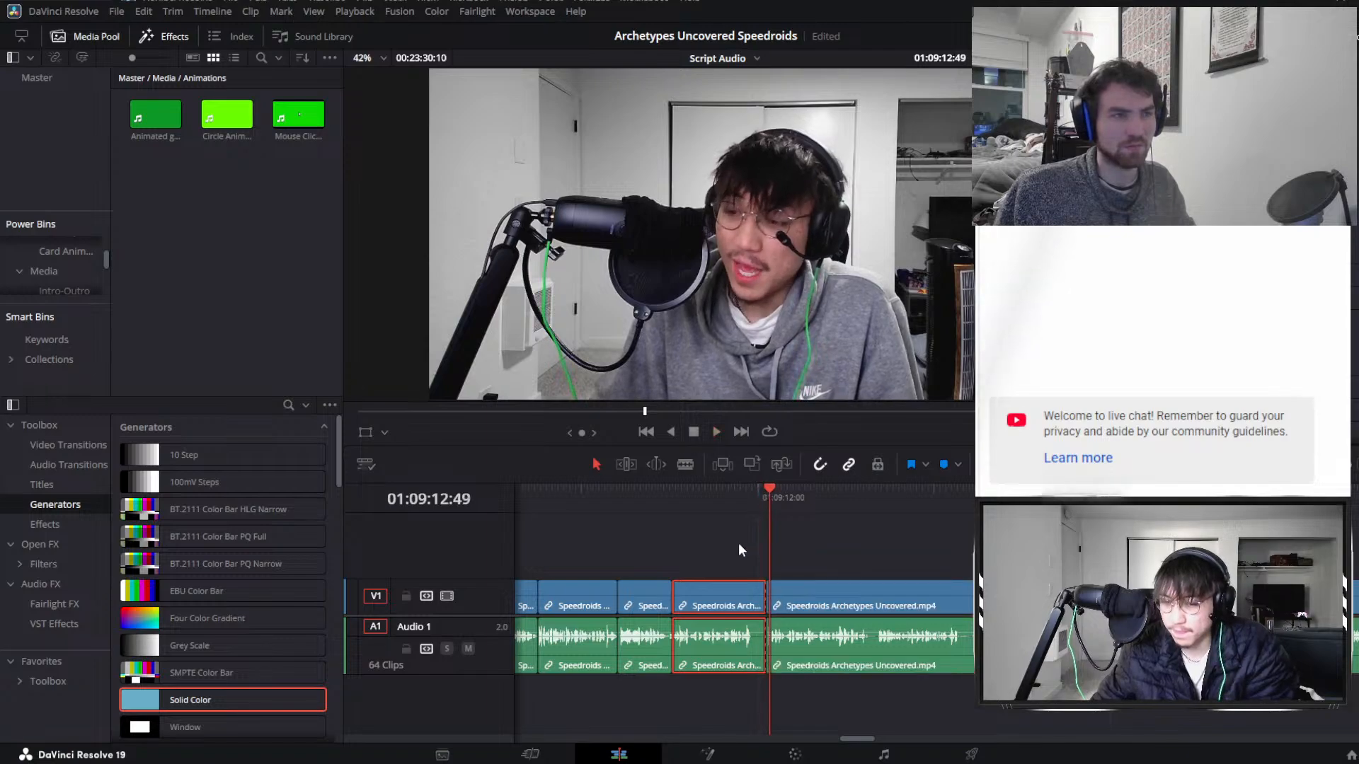
key(Delete)
Play the speech after the cut at 01:09:06:10 through about 01:09:22 to find the next pause.
click(645, 505)
click(681, 516)
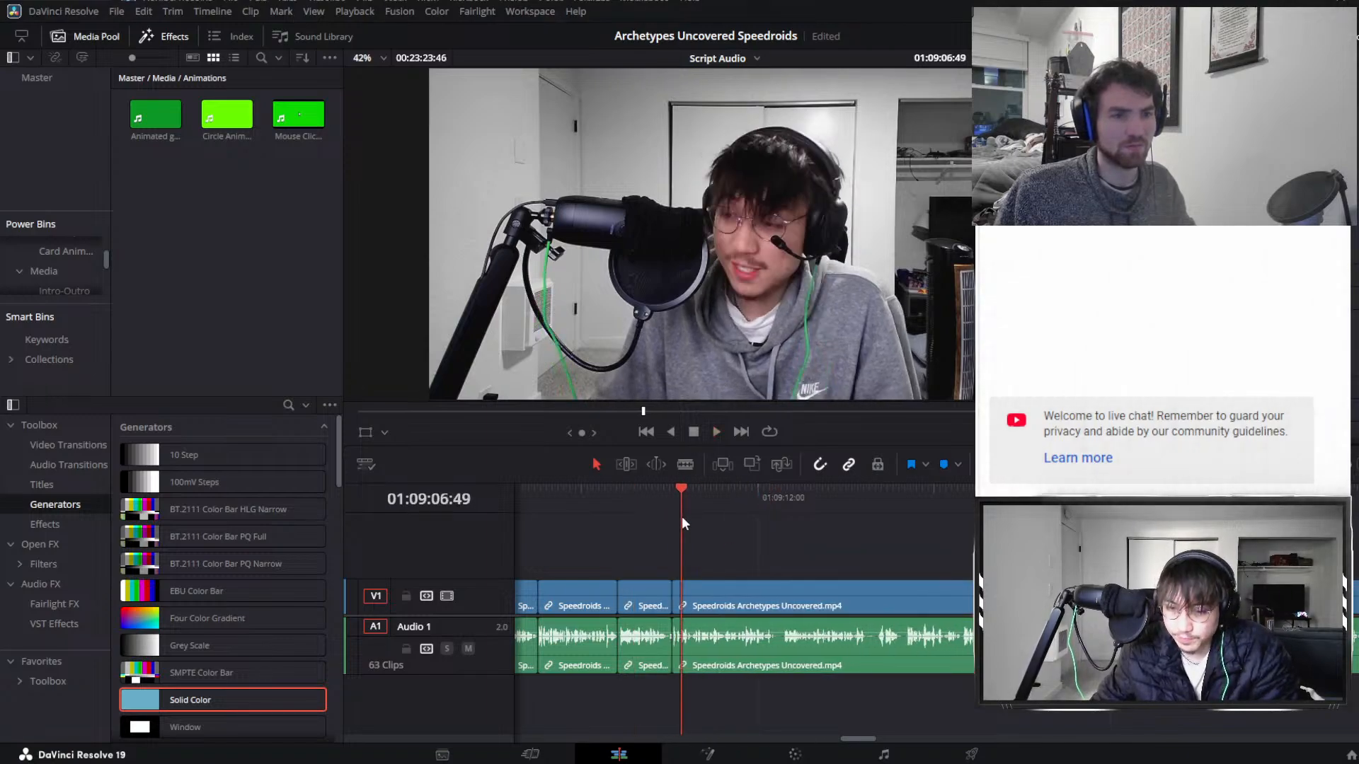
click(659, 505)
key(space)
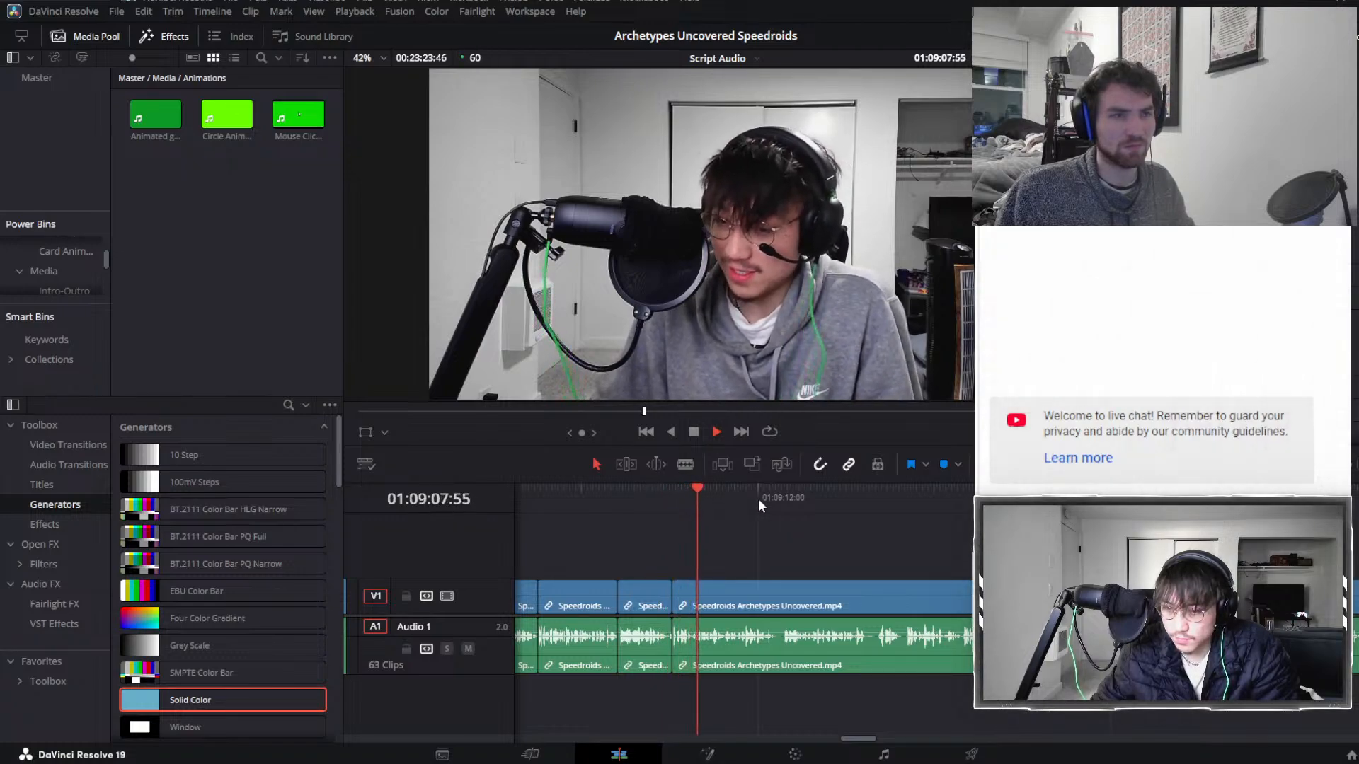
click(774, 492)
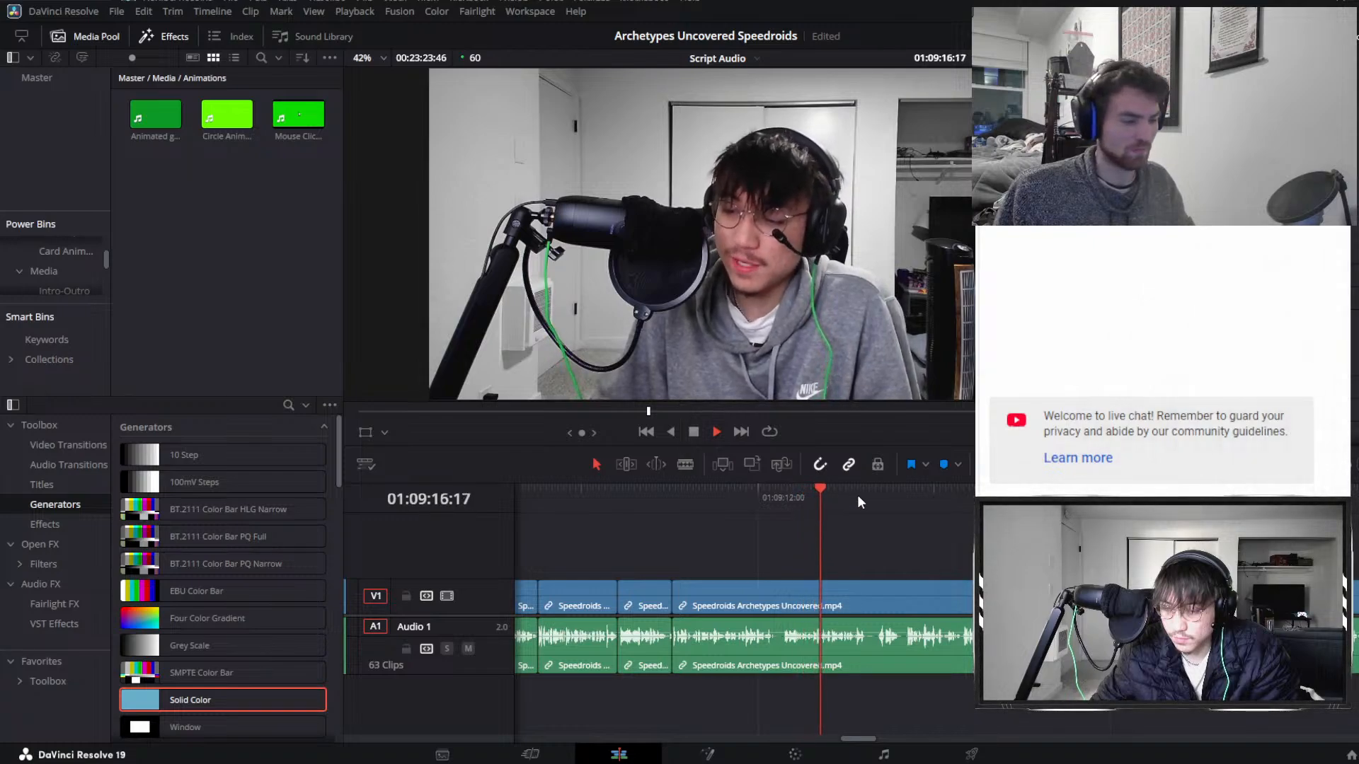
scroll(861, 507, down, 2)
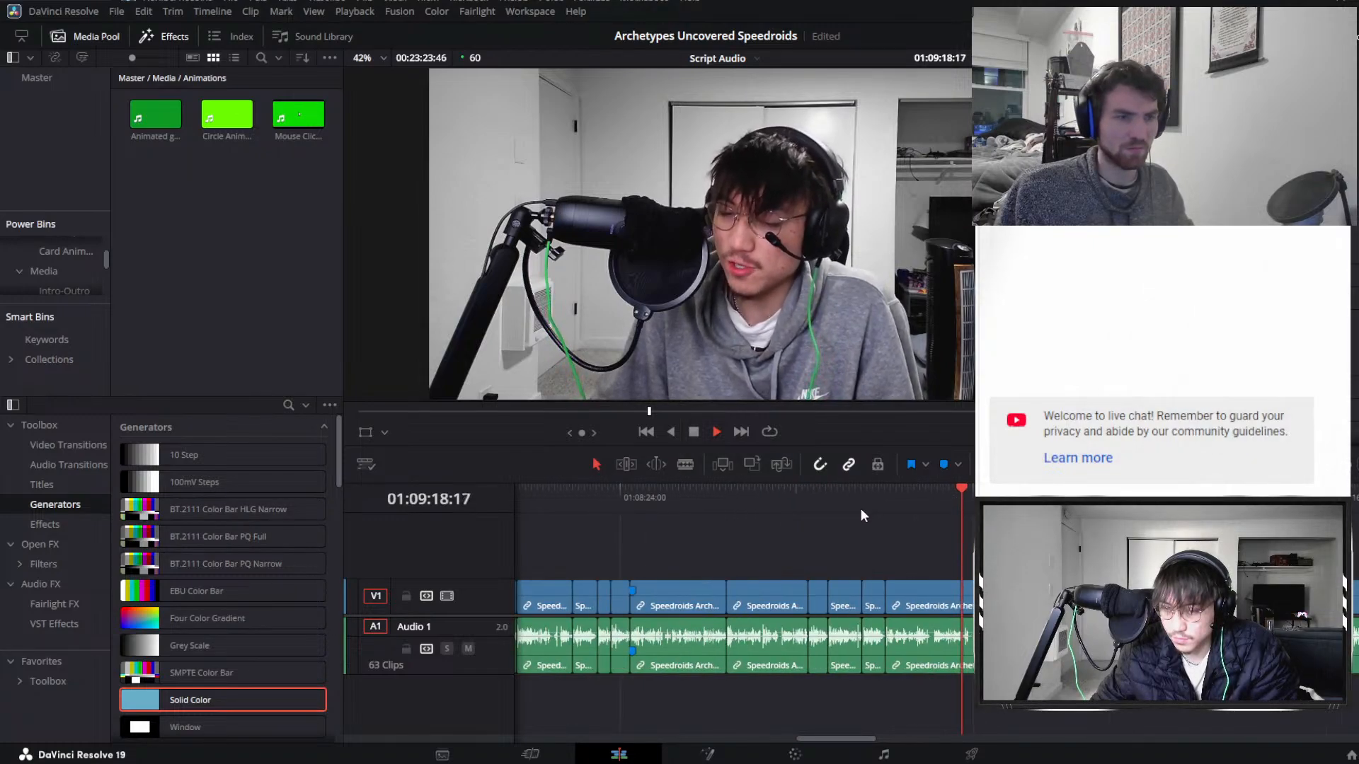
scroll(940, 534, up, 1)
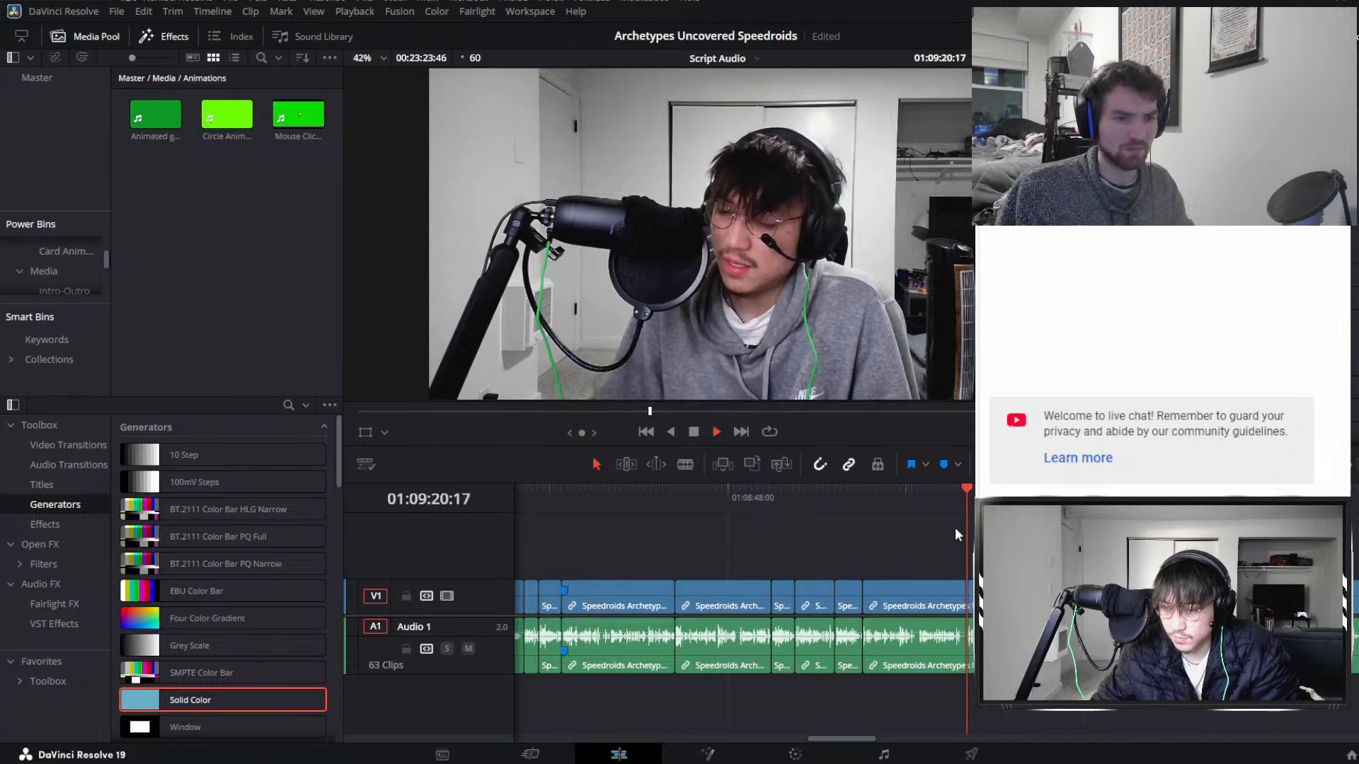
scroll(955, 533, up, 2)
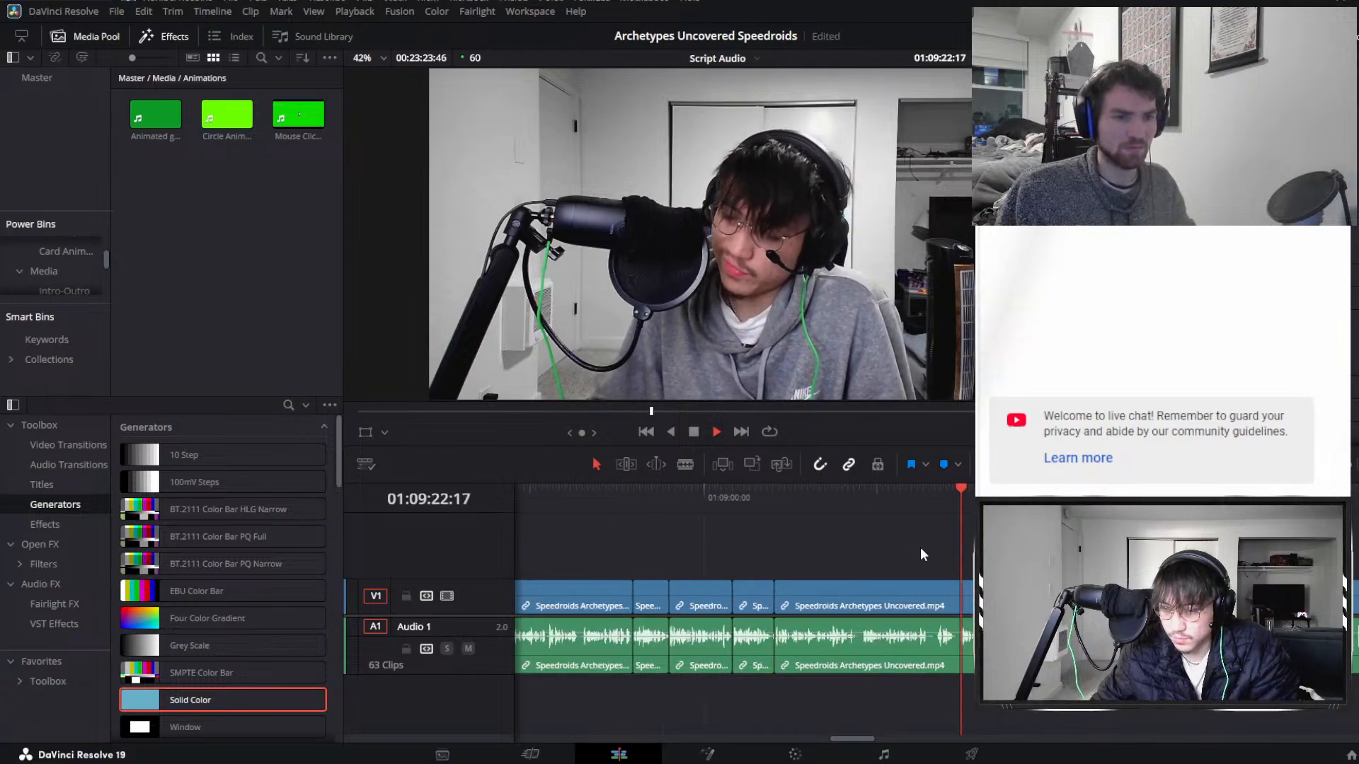
scroll(920, 546, up, 2)
Split the clip at 01:09:20:39 and at about 01:09:22, and ripple-delete the pause between the cuts.
click(920, 506)
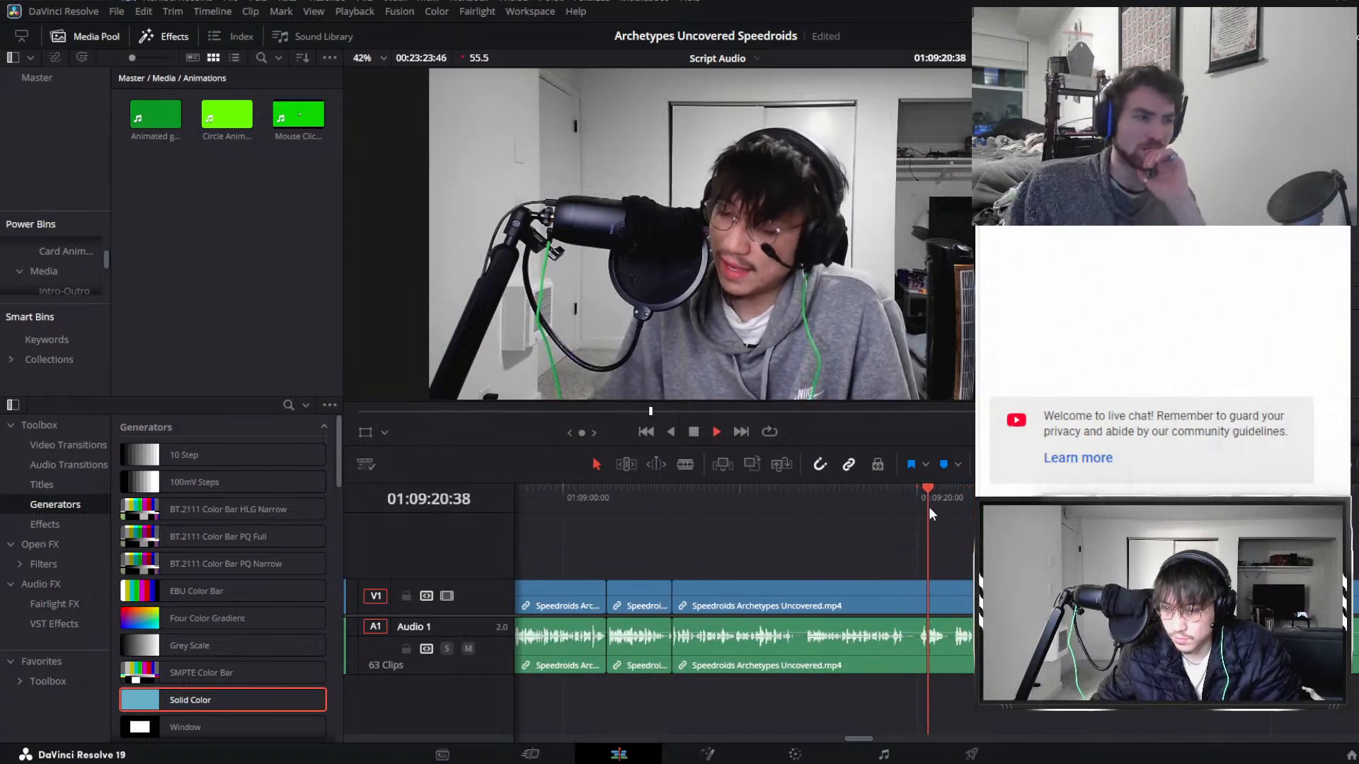
drag(928, 507, 952, 493)
key(ctrl+b)
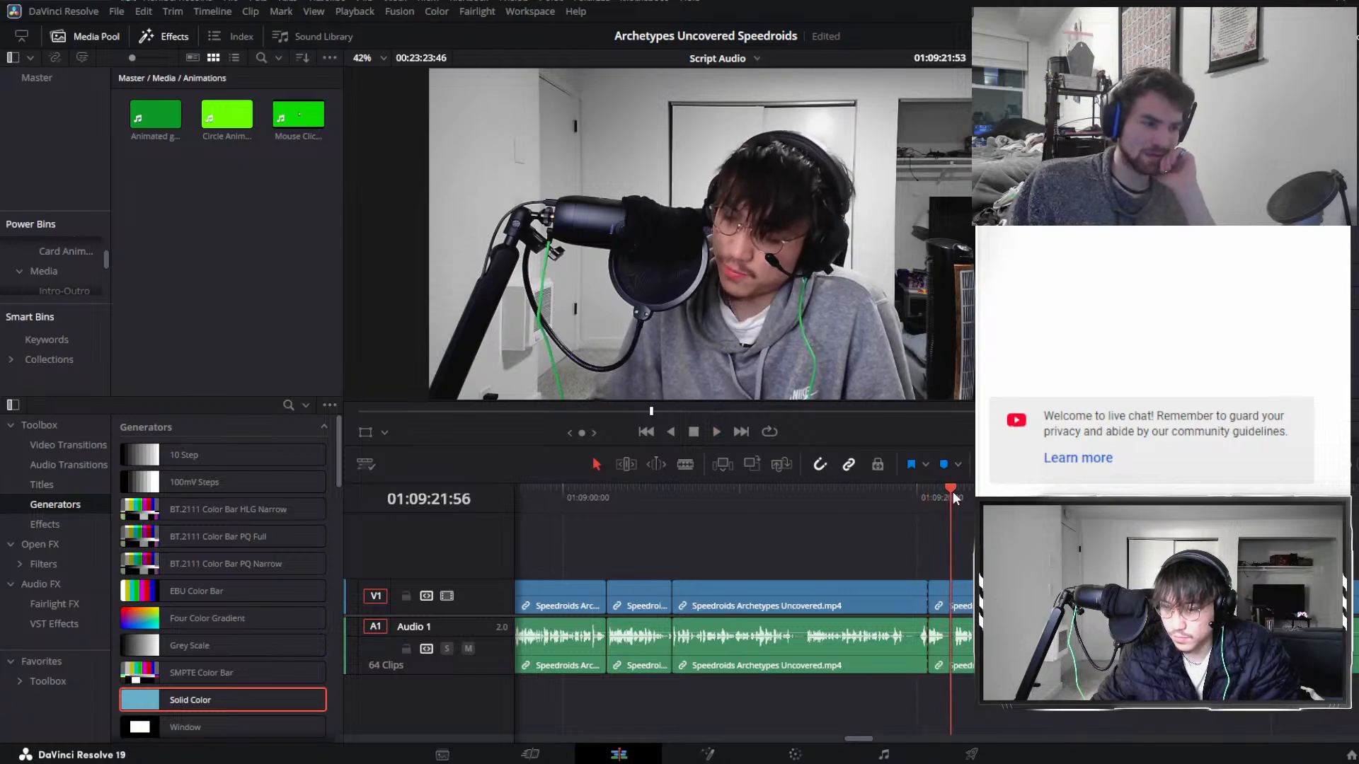
key(Up)
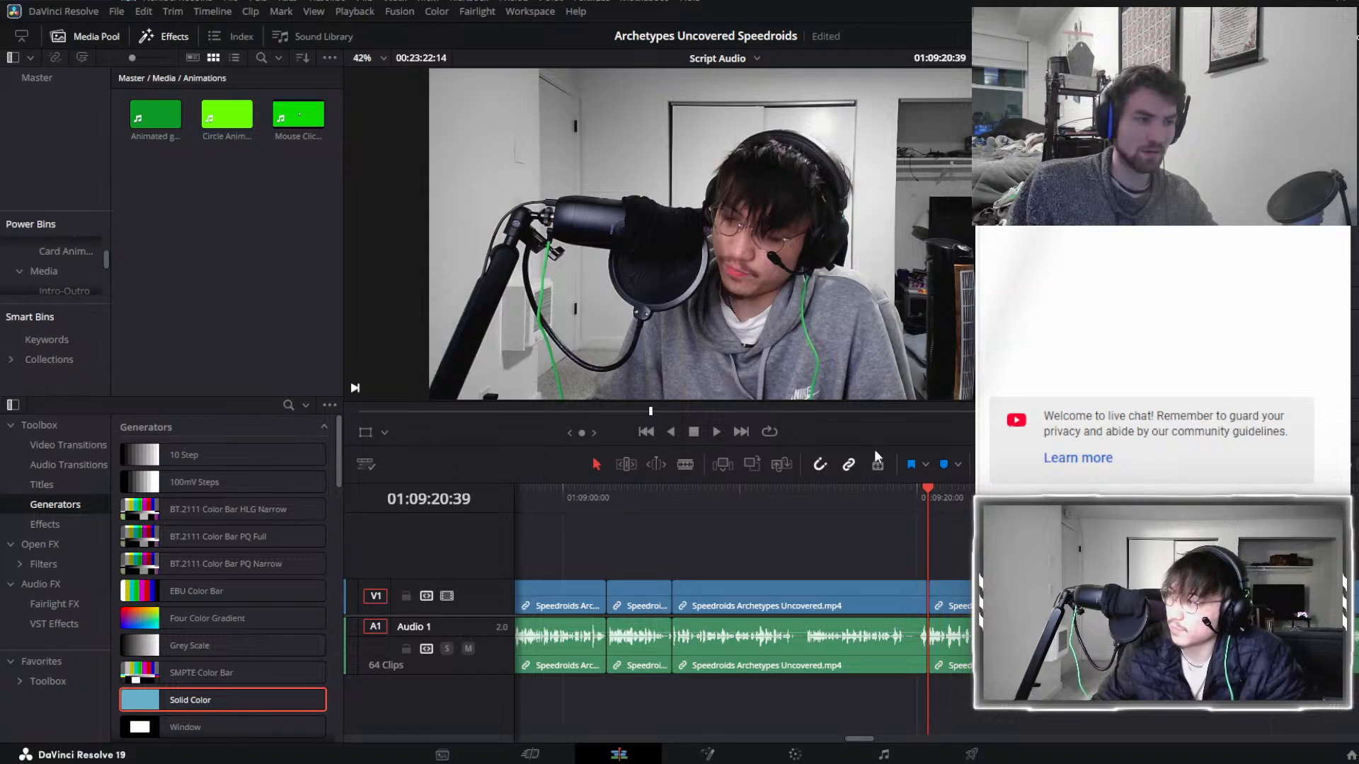
Play across the cut at 01:09:20:39, from 01:09:18:26 to about 01:09:21:18.
click(869, 489)
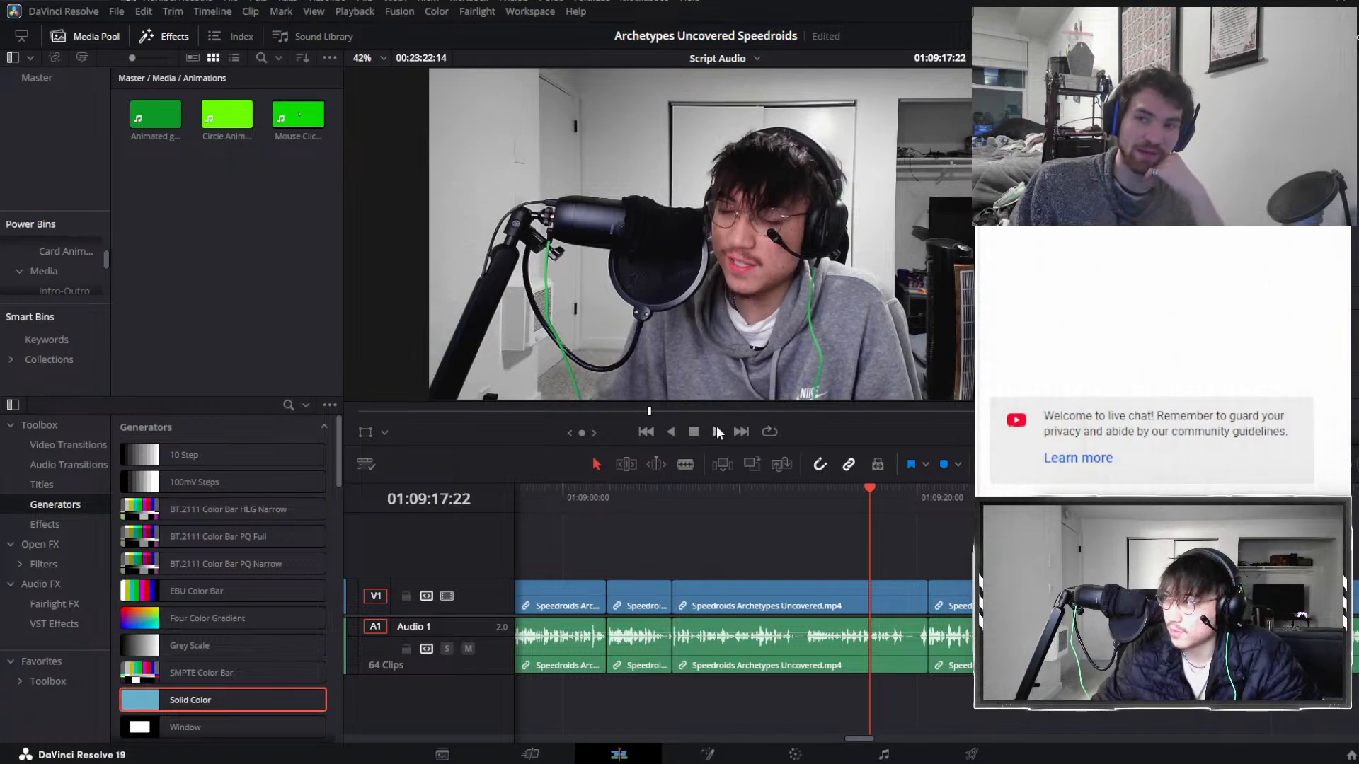
click(888, 488)
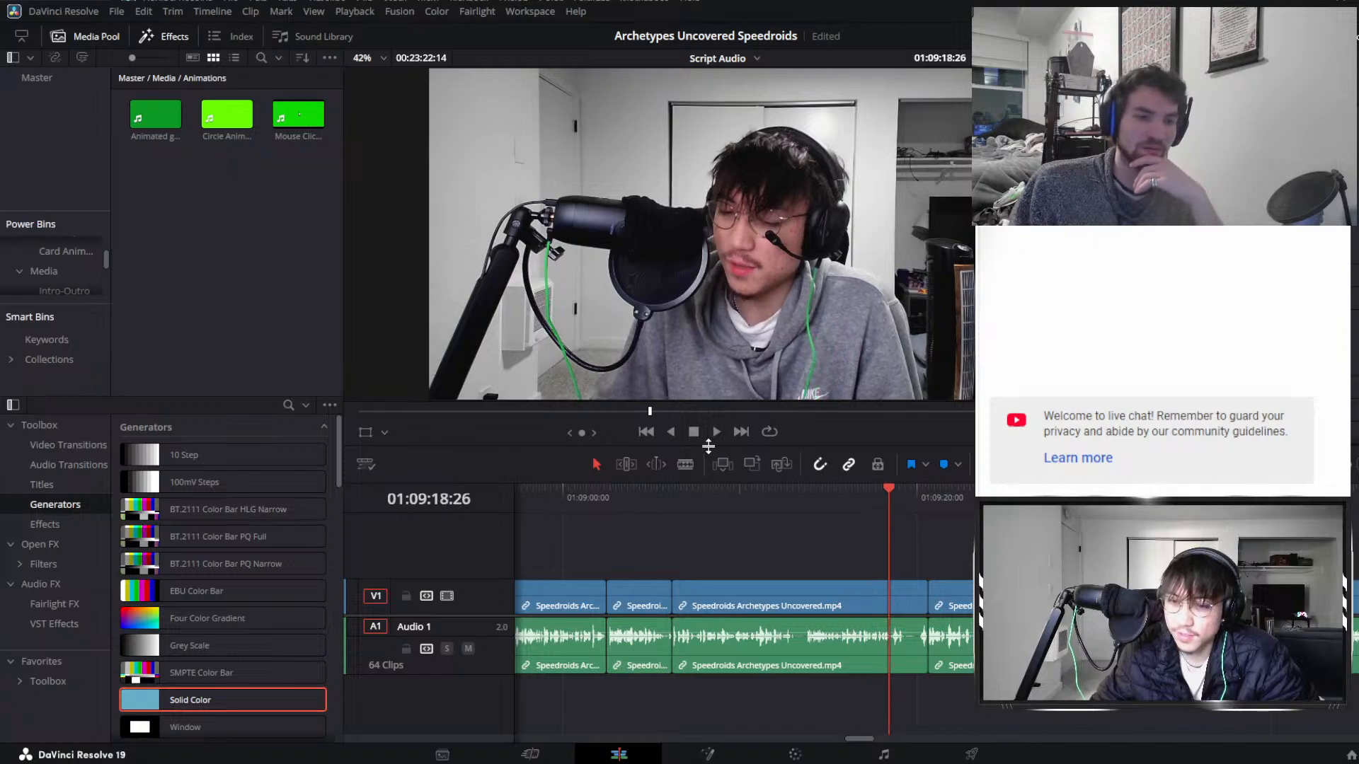
key(space)
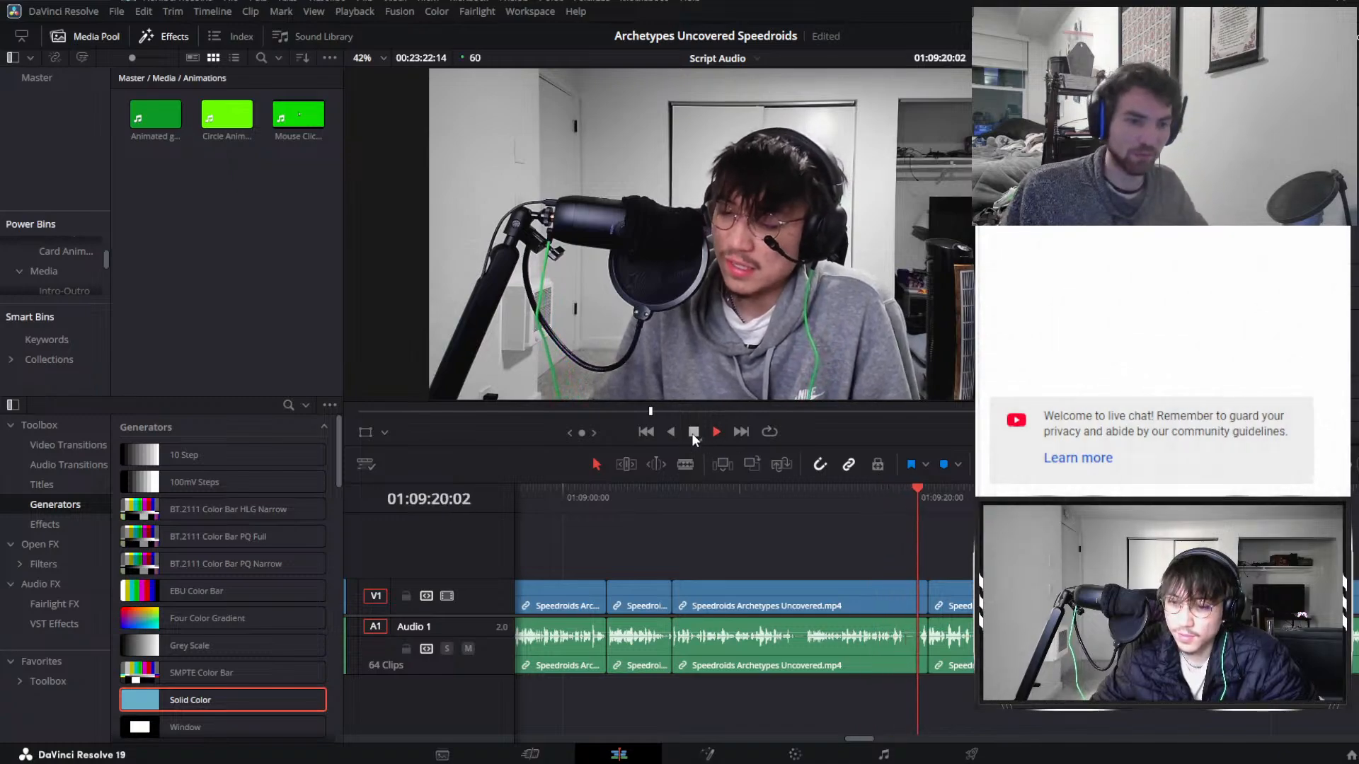
click(693, 433)
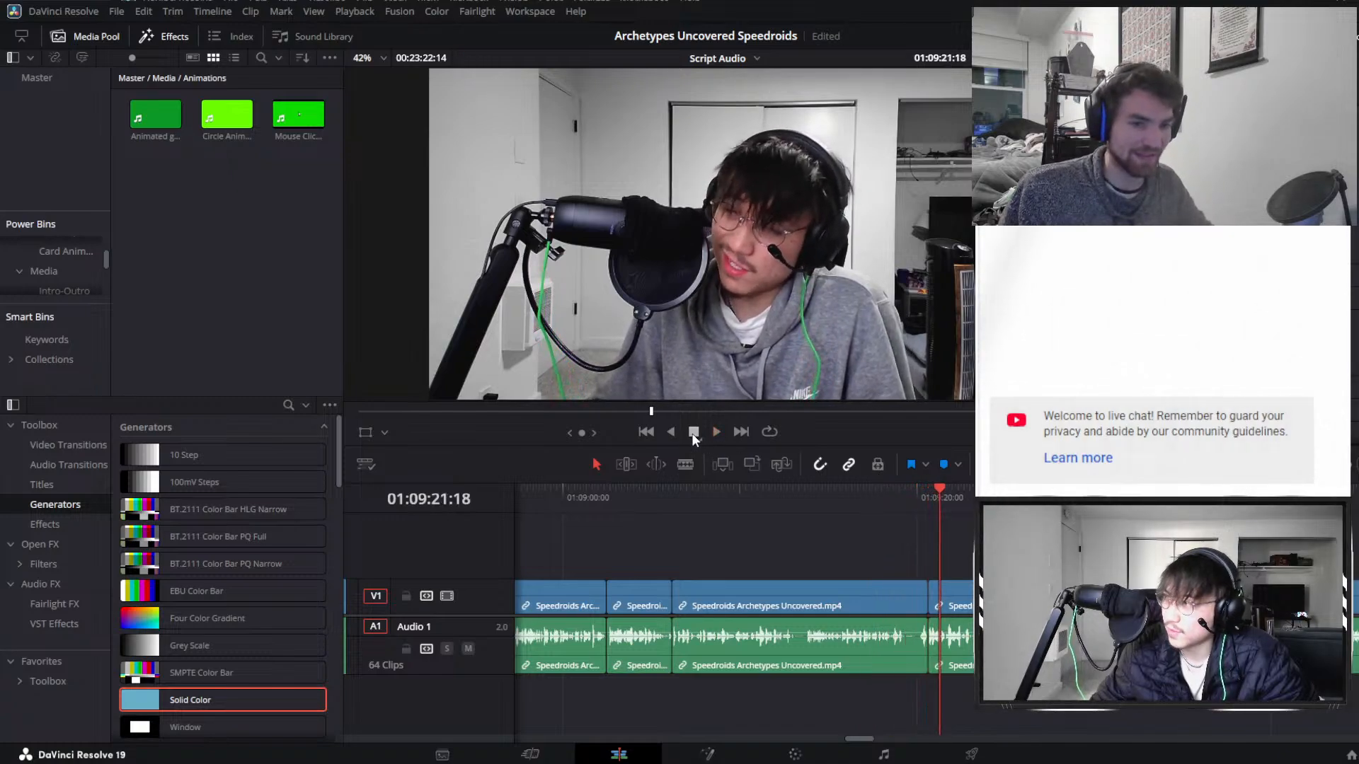
scroll(883, 543, right, 2)
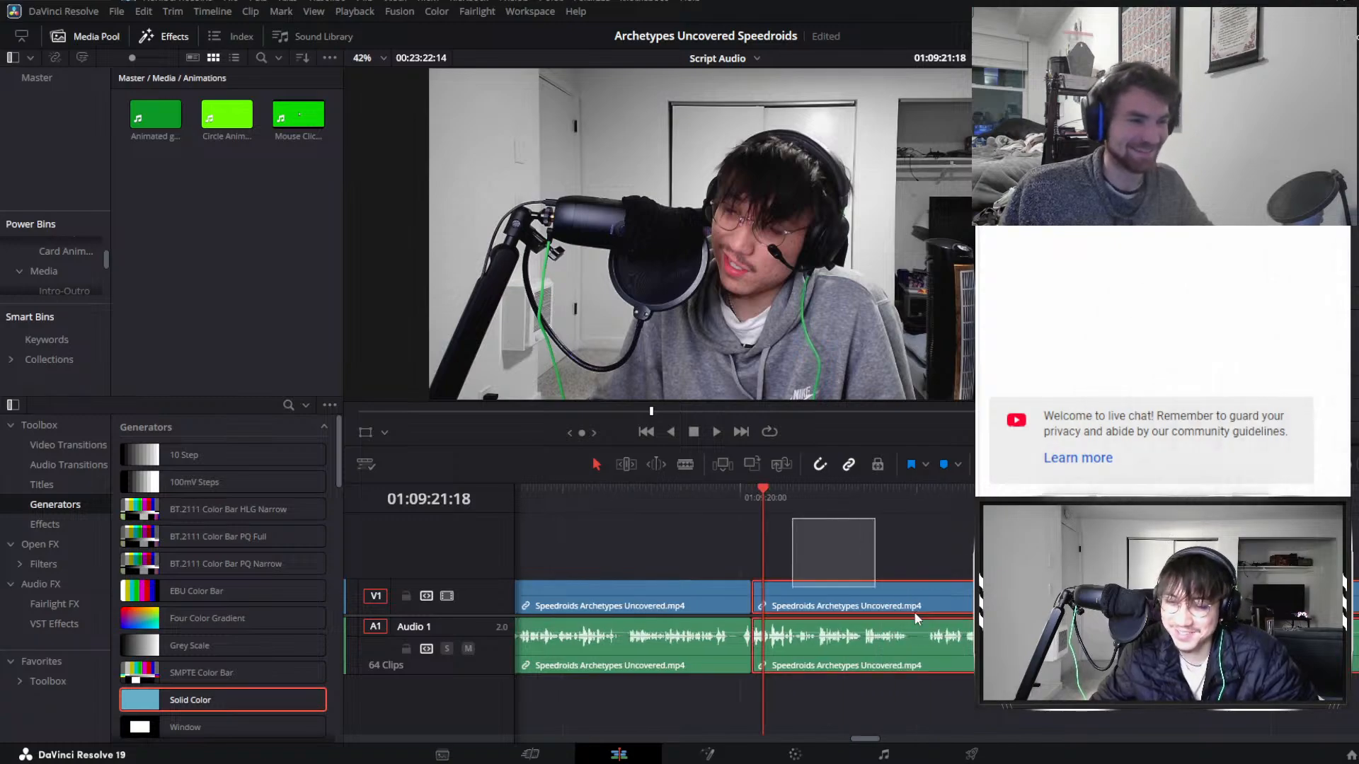
drag(914, 613, 788, 567)
drag(710, 548, 752, 550)
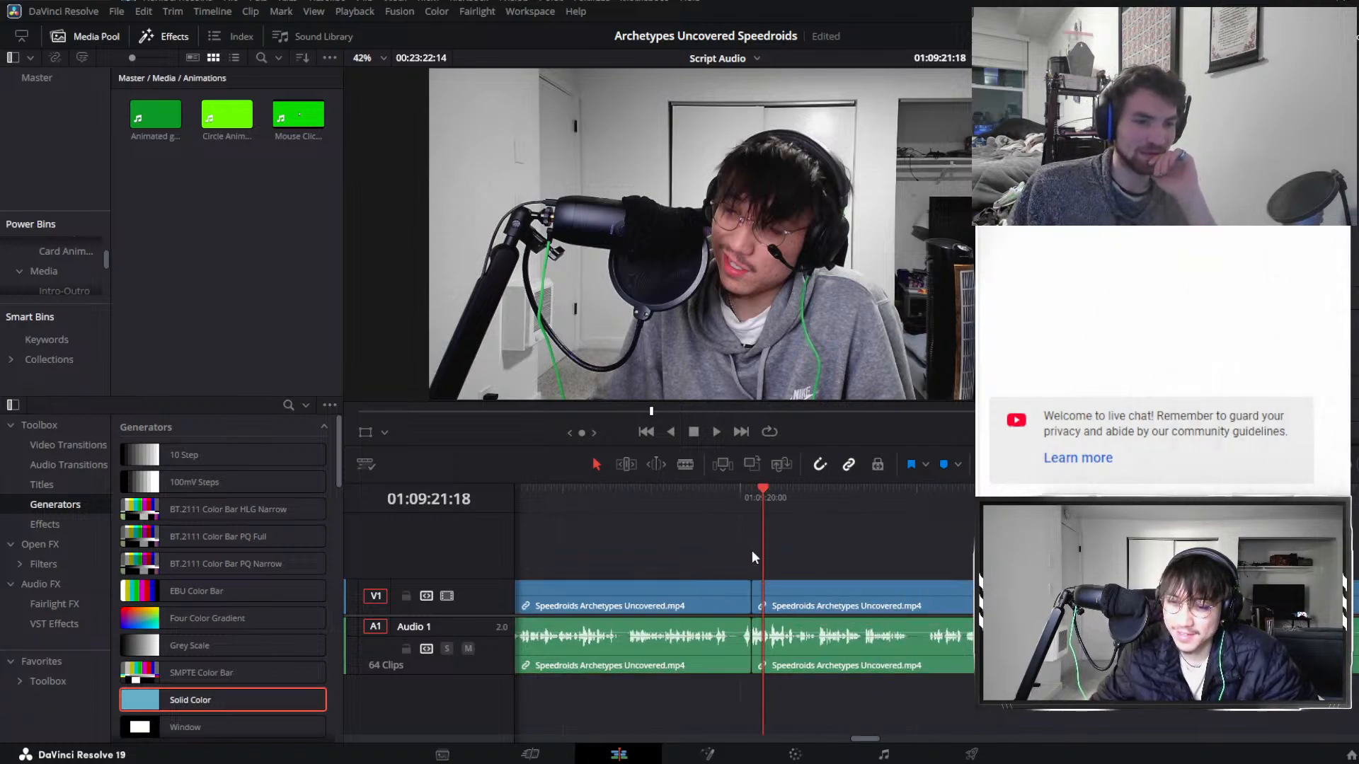
drag(860, 550, 905, 564)
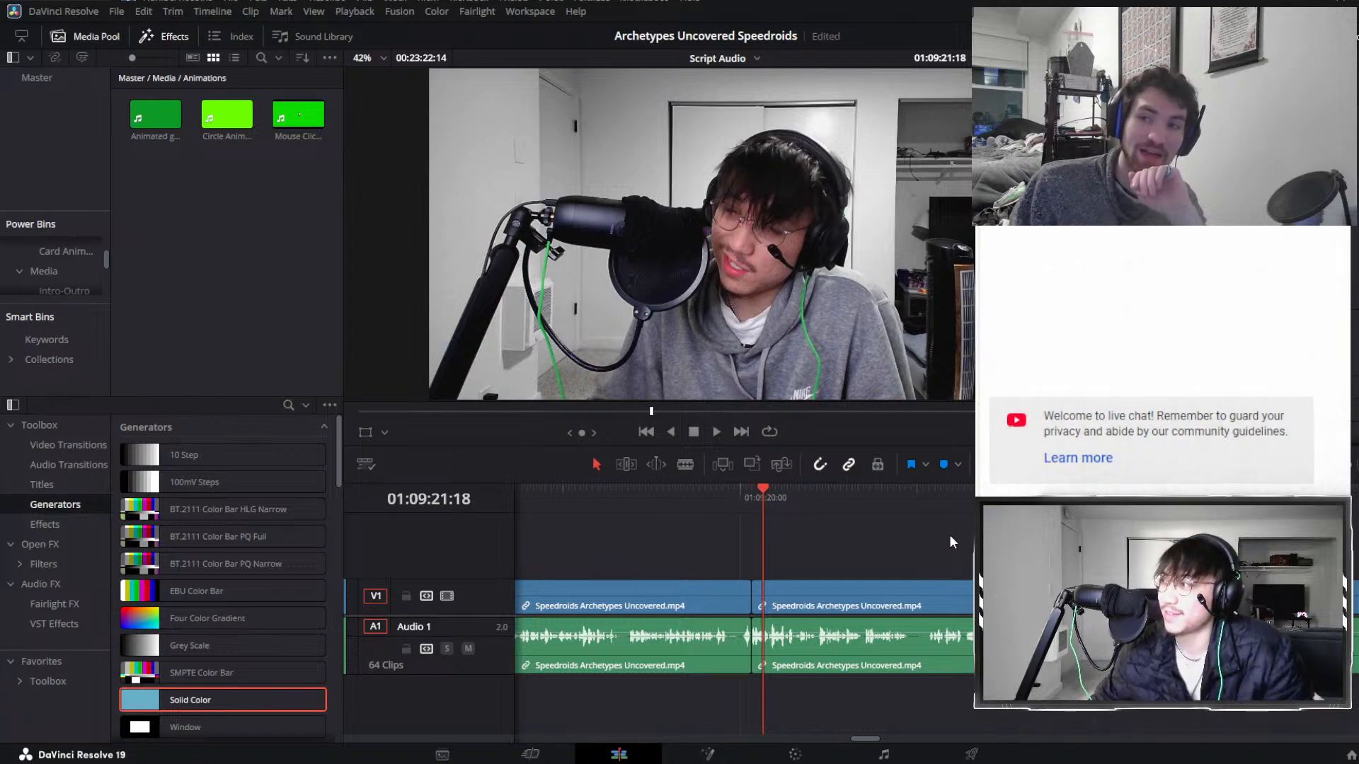
click(898, 605)
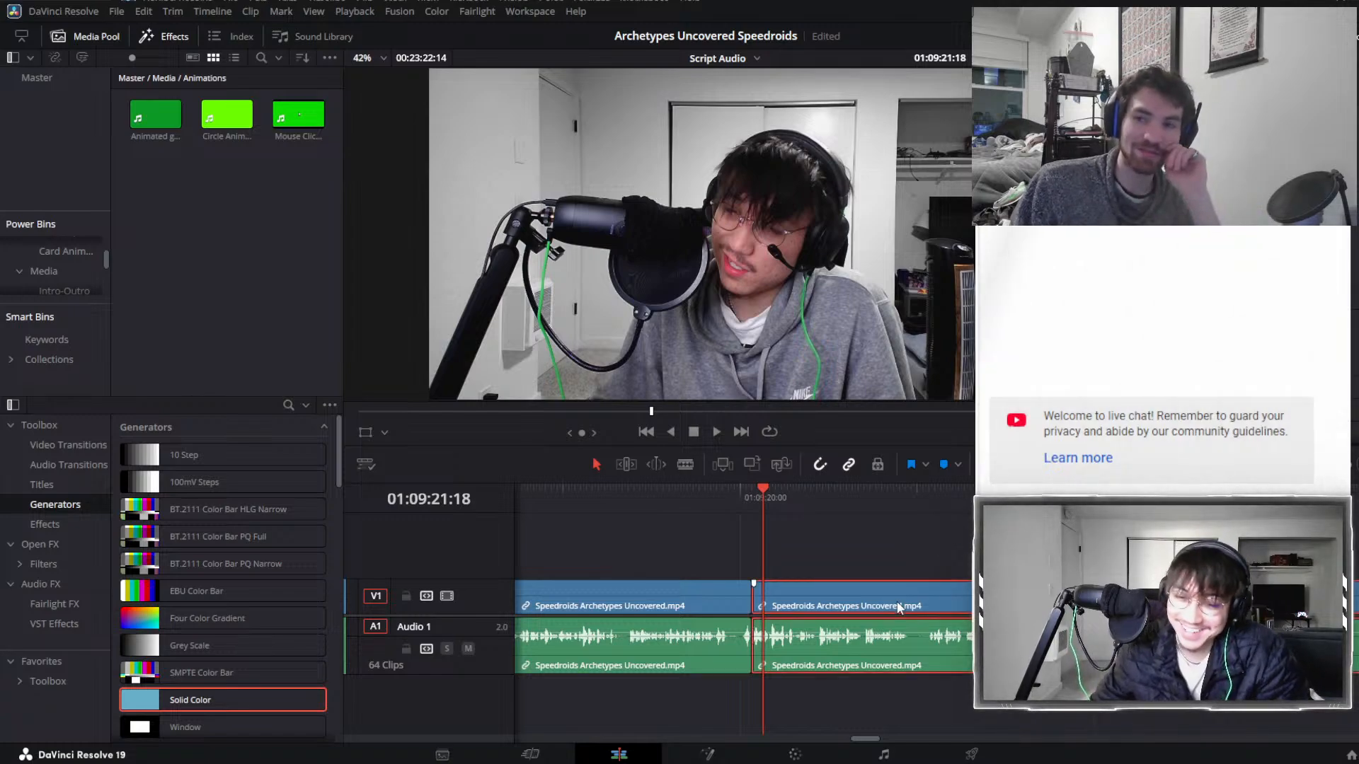
click(903, 544)
scroll(904, 544, right, 1)
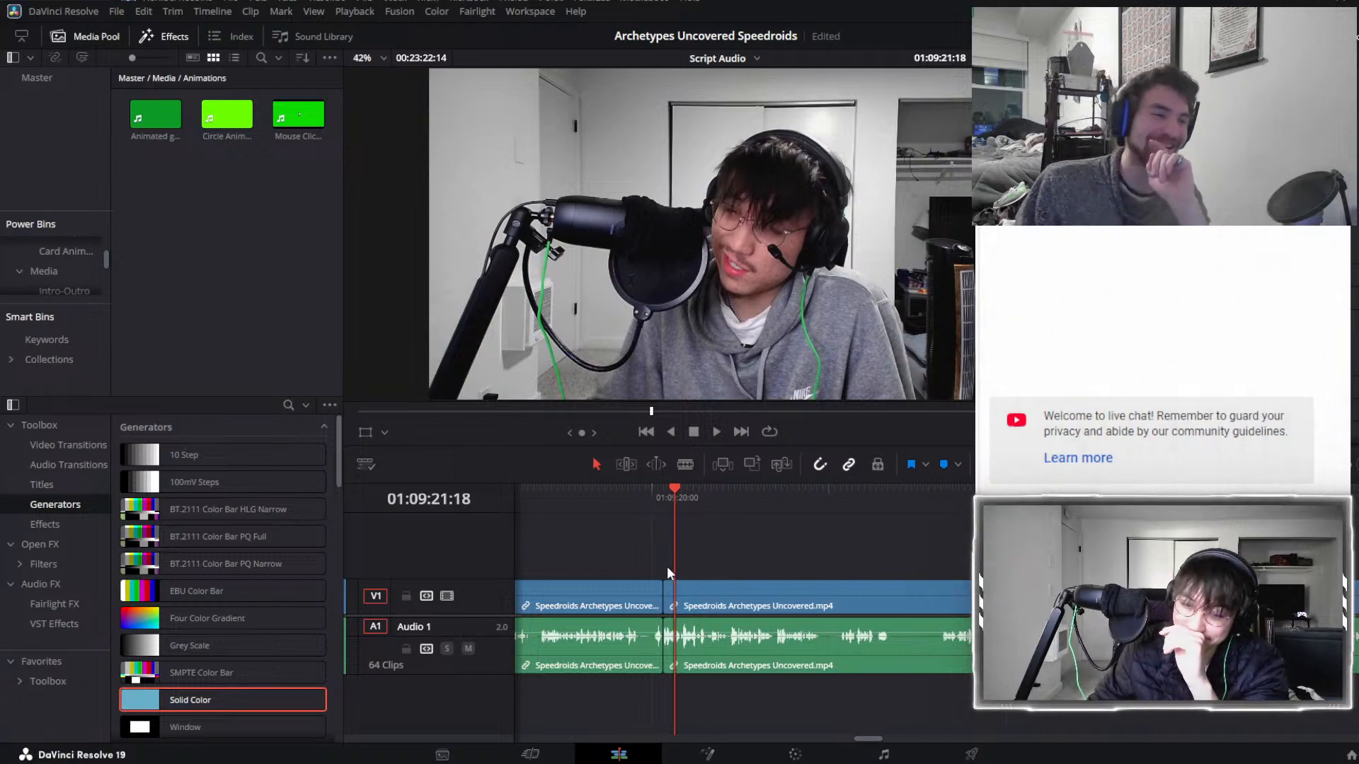
Scrub ahead to 01:09:24:31 to check the following speech, and return the playhead to the cut at 01:09:20:39.
drag(610, 556, 659, 552)
drag(664, 489, 731, 490)
scroll(941, 534, right, 5)
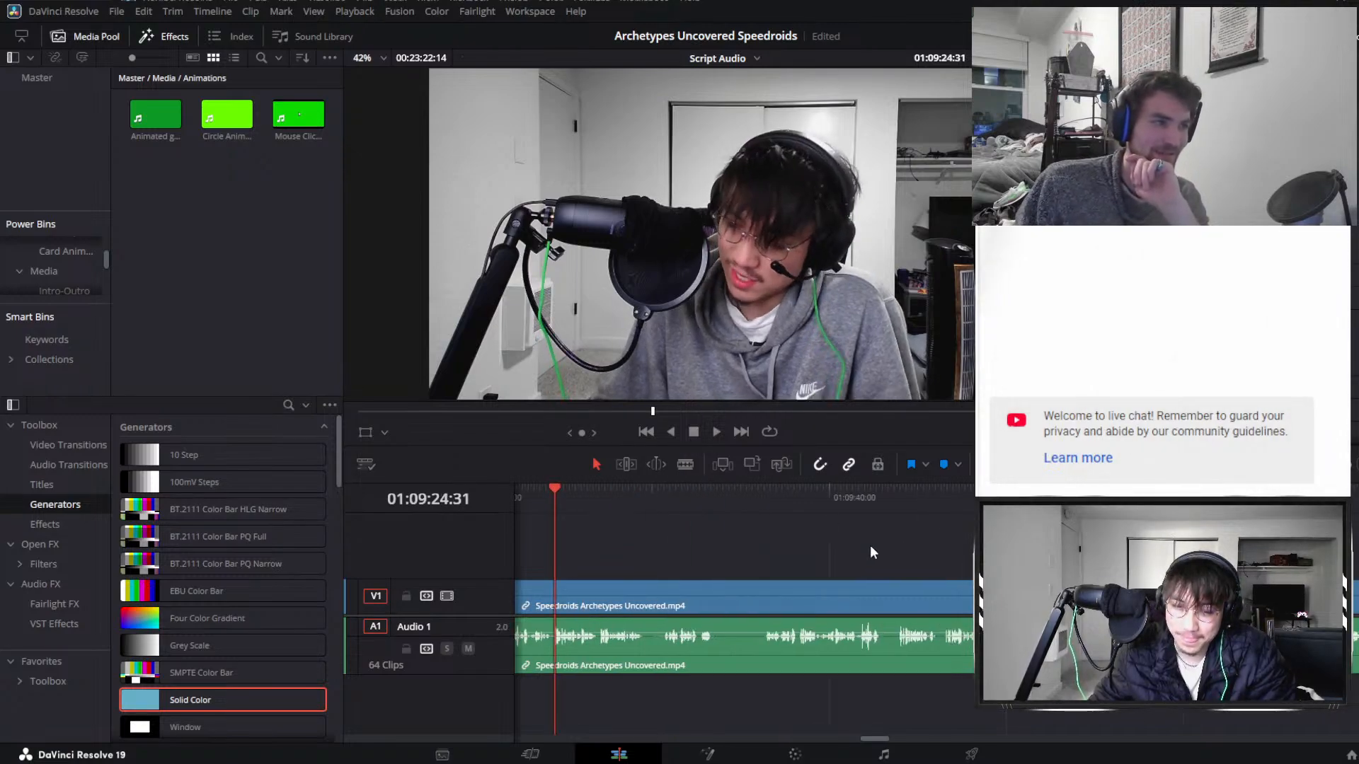
scroll(886, 545, left, 3)
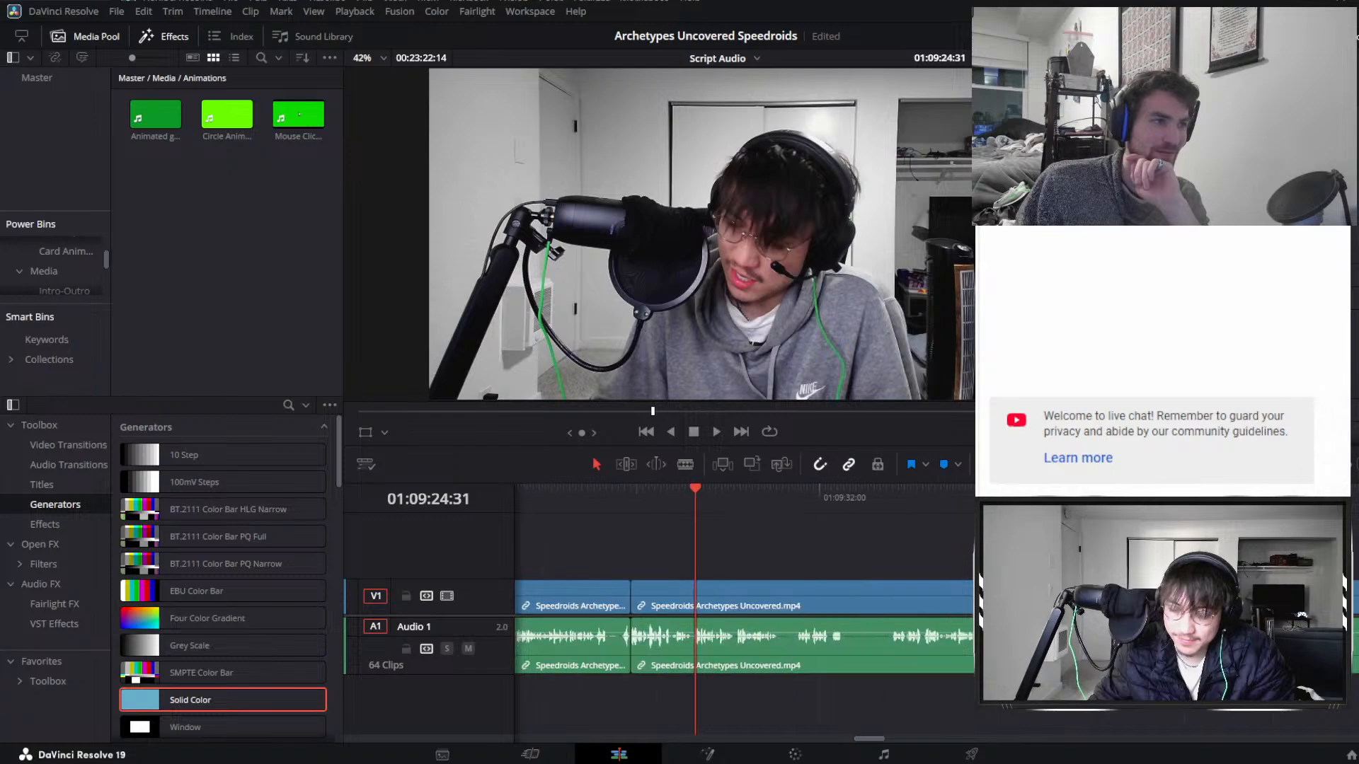
scroll(744, 608, left, 3)
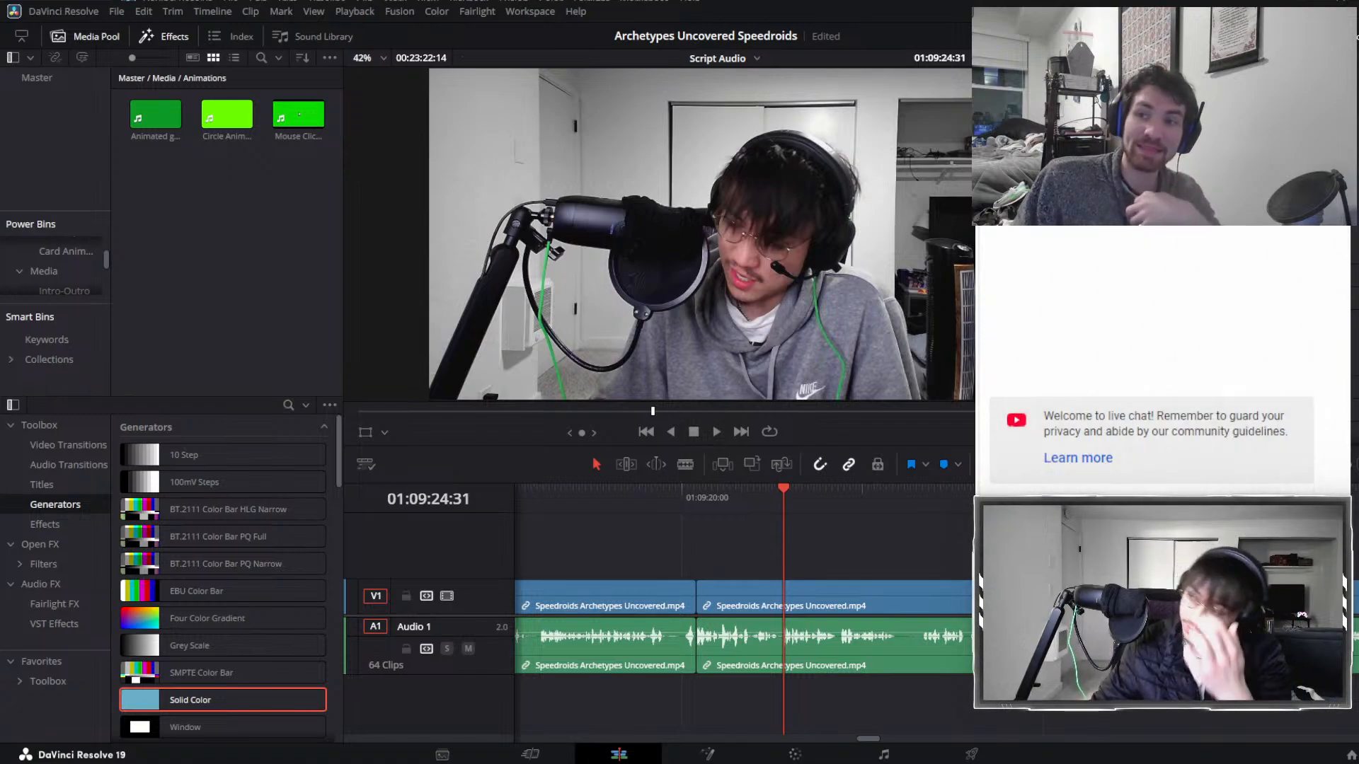
click(698, 497)
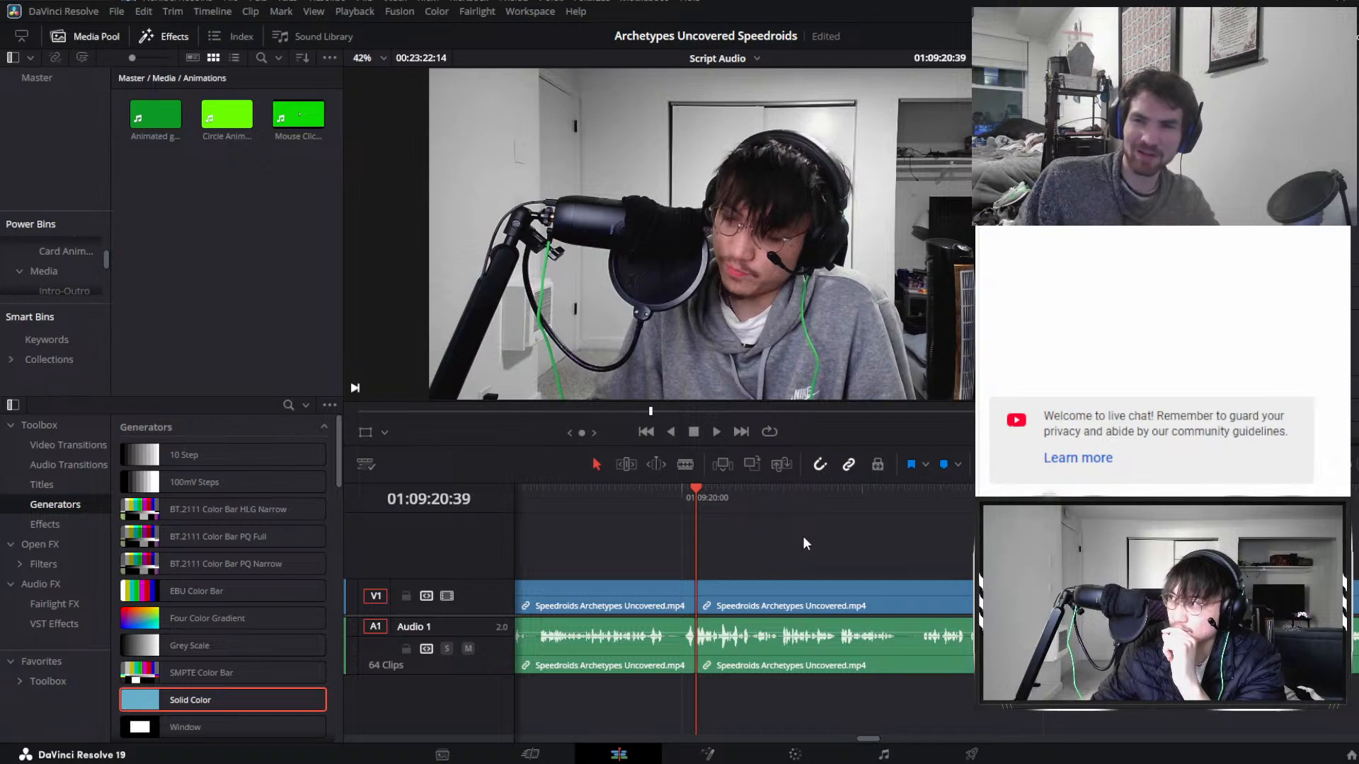
scroll(804, 542, right, 2)
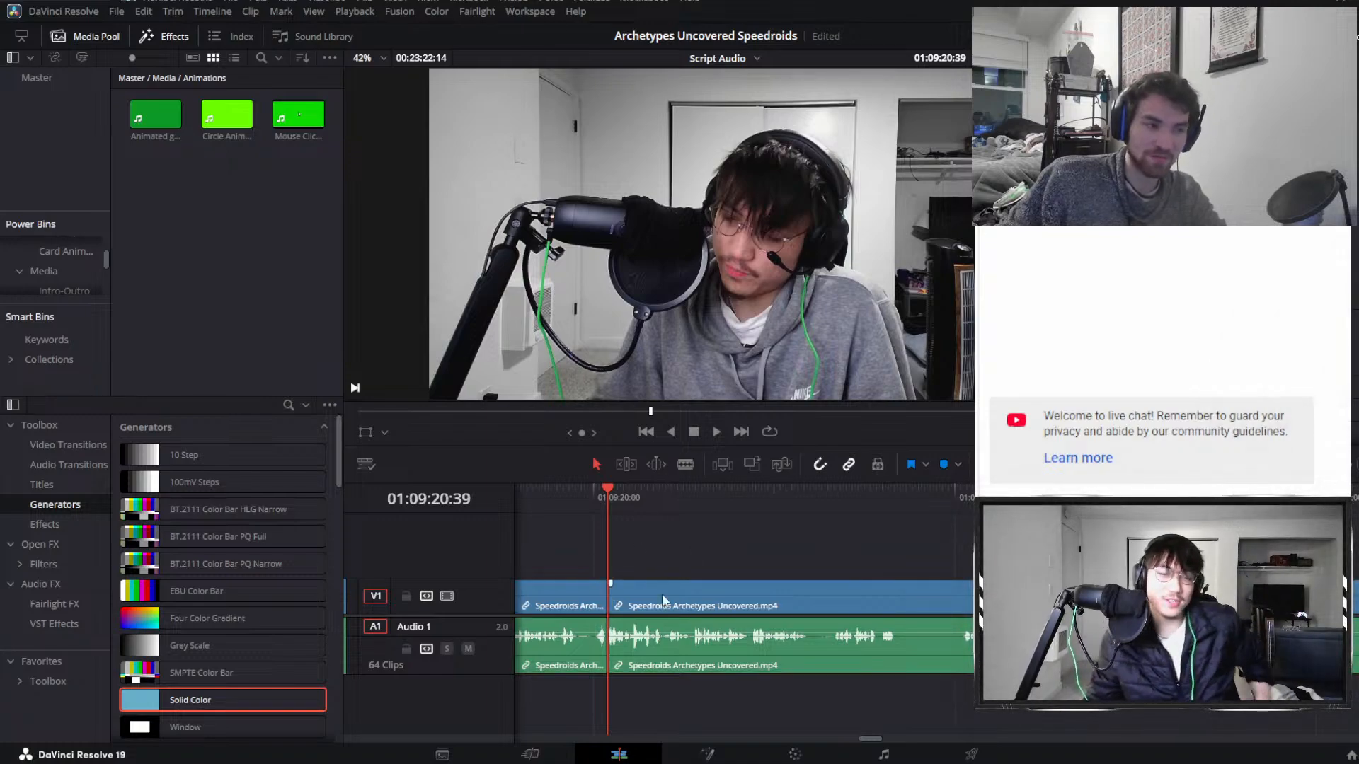
drag(601, 558, 618, 592)
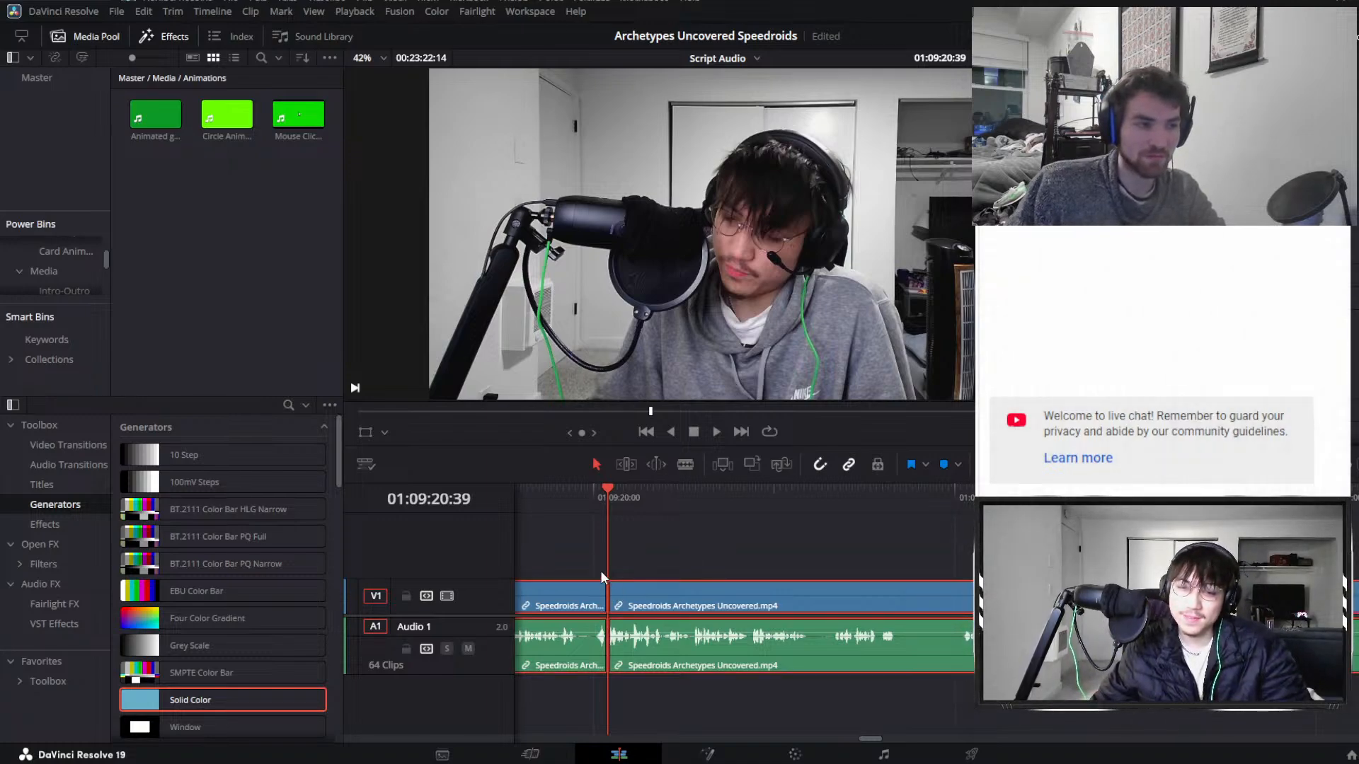
click(589, 562)
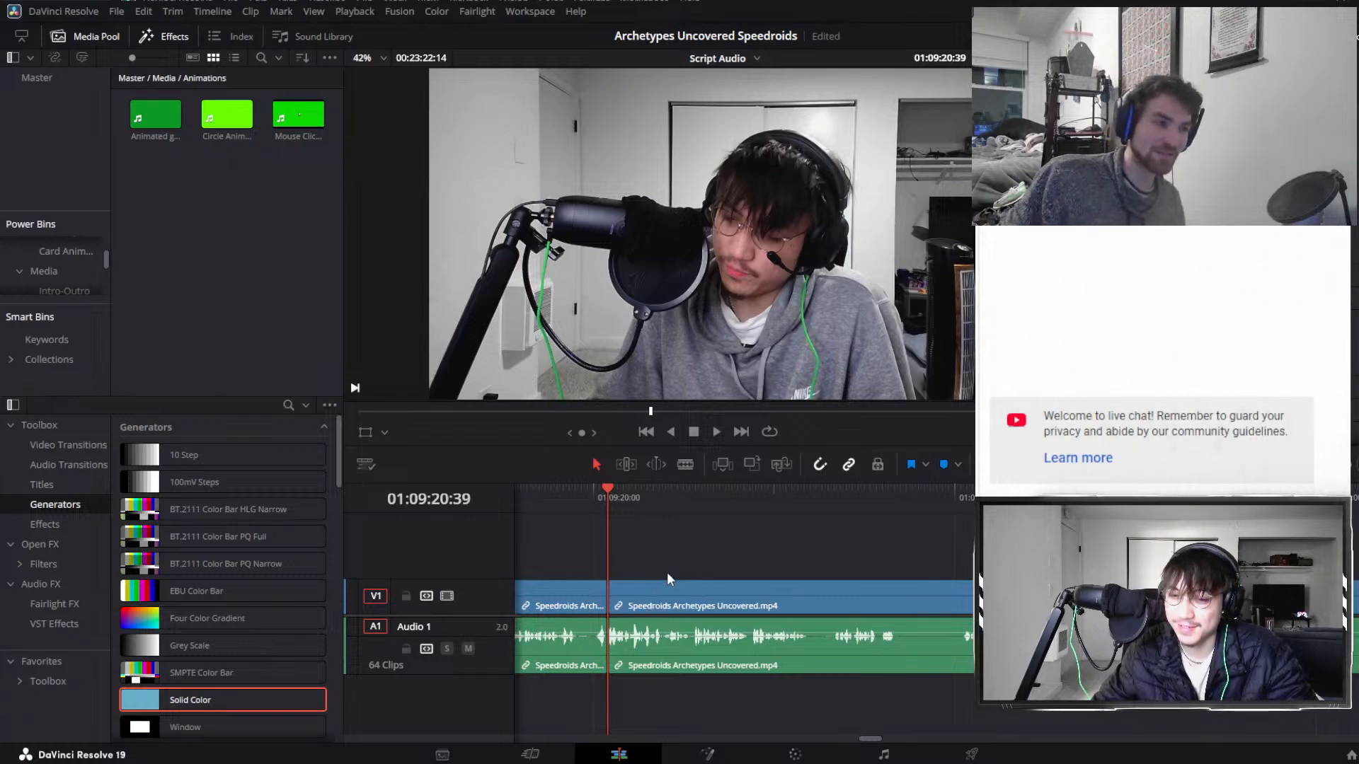
scroll(613, 559, left, 3)
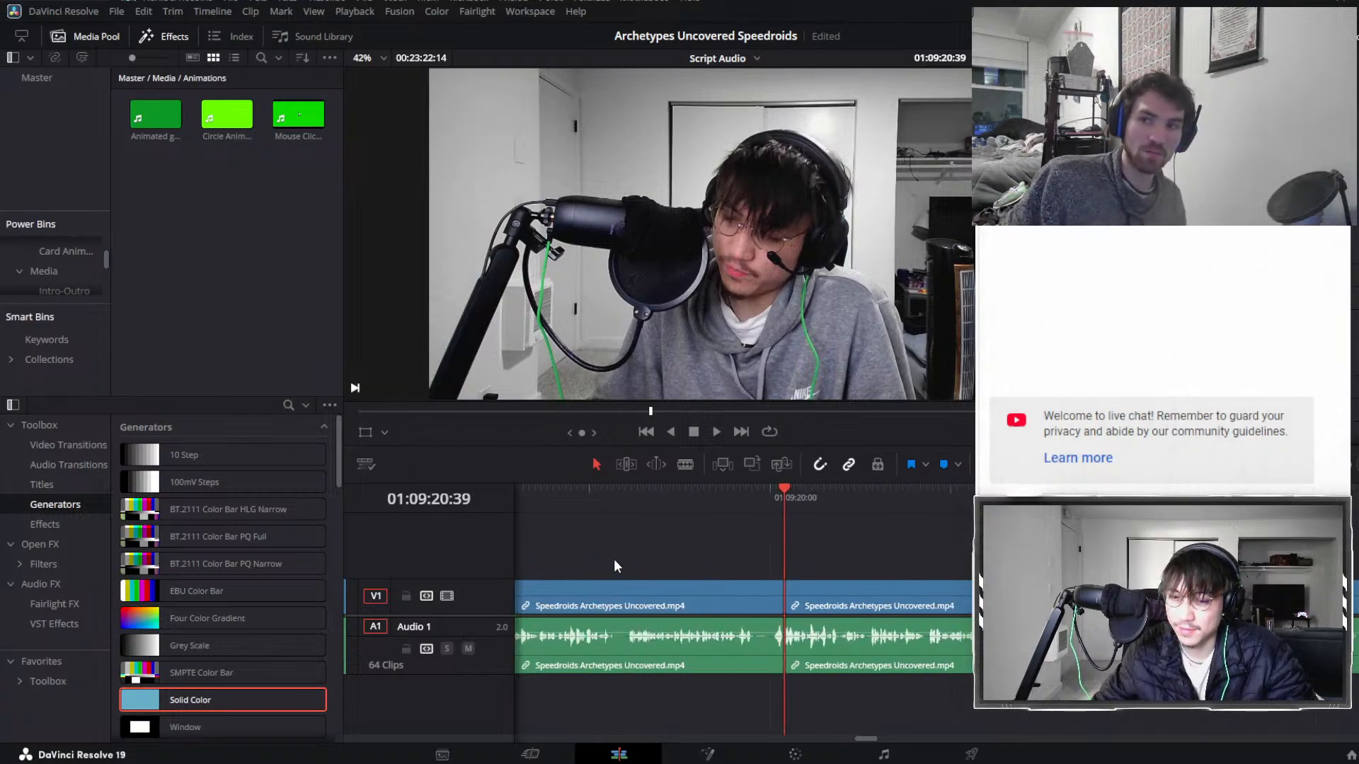
scroll(697, 560, left, 3)
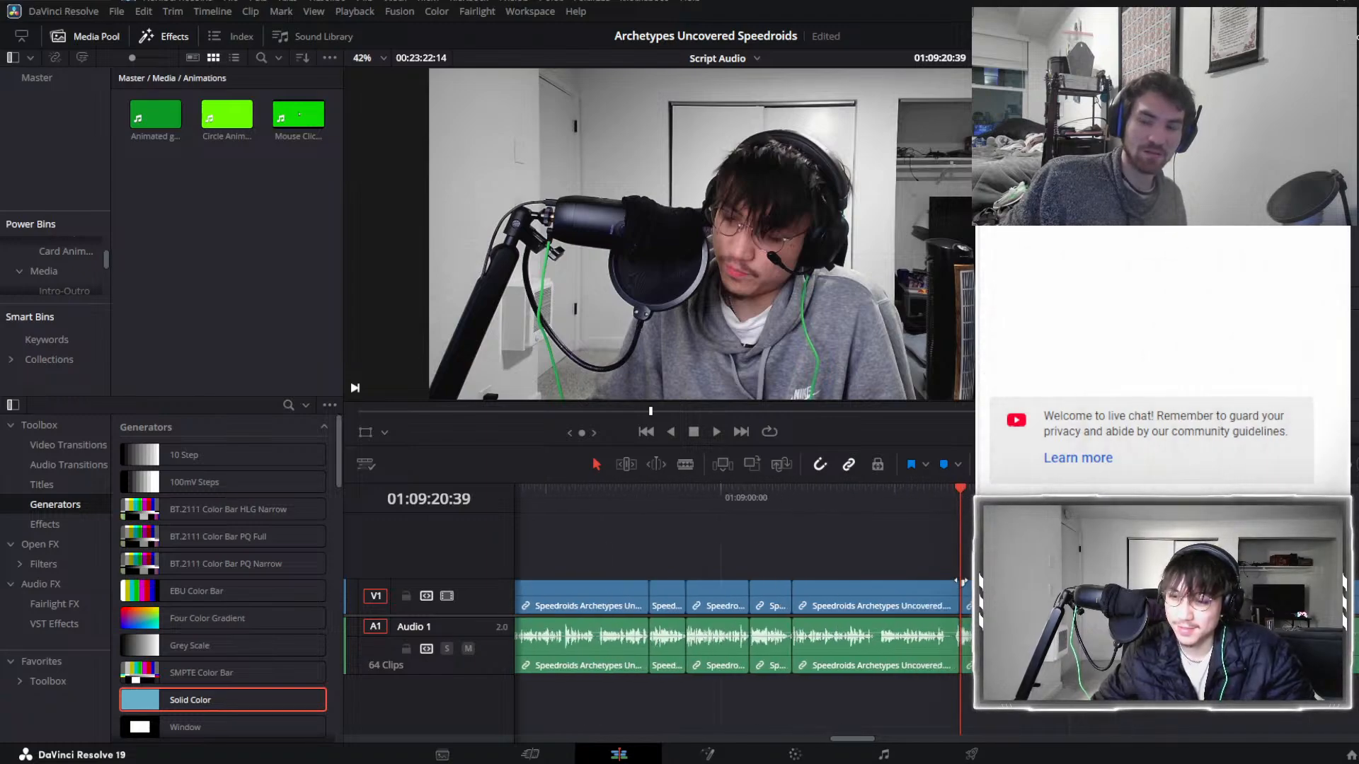
scroll(961, 582, up, 2)
scroll(963, 582, right, 3)
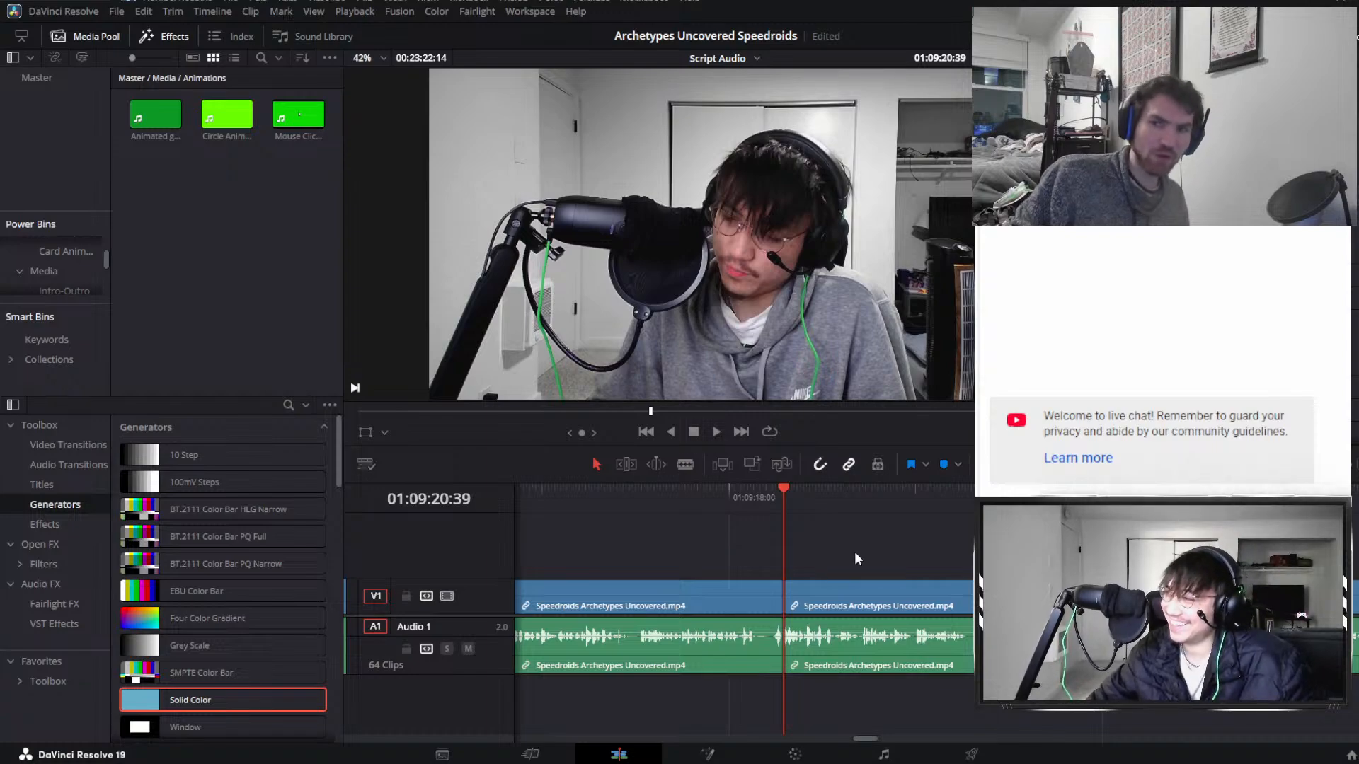
scroll(863, 549, up, 3)
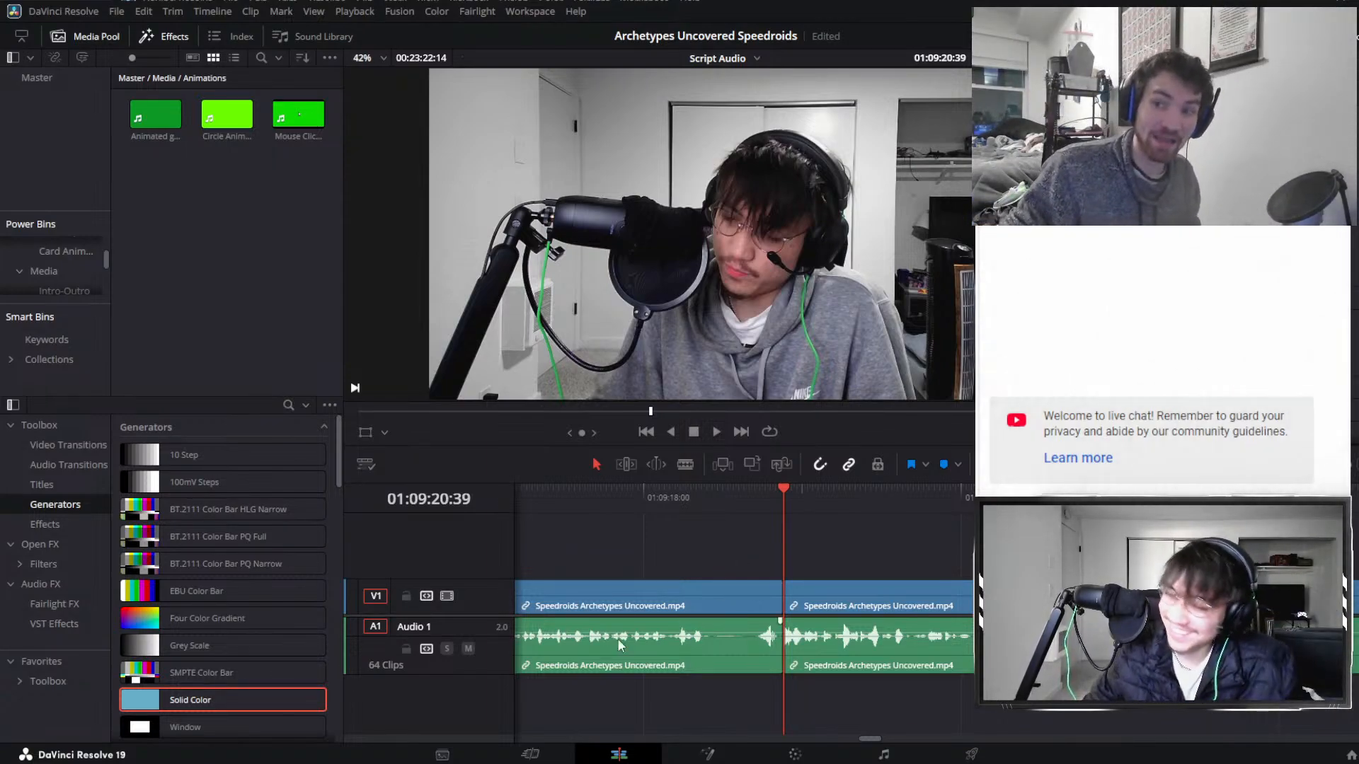
drag(757, 545, 788, 563)
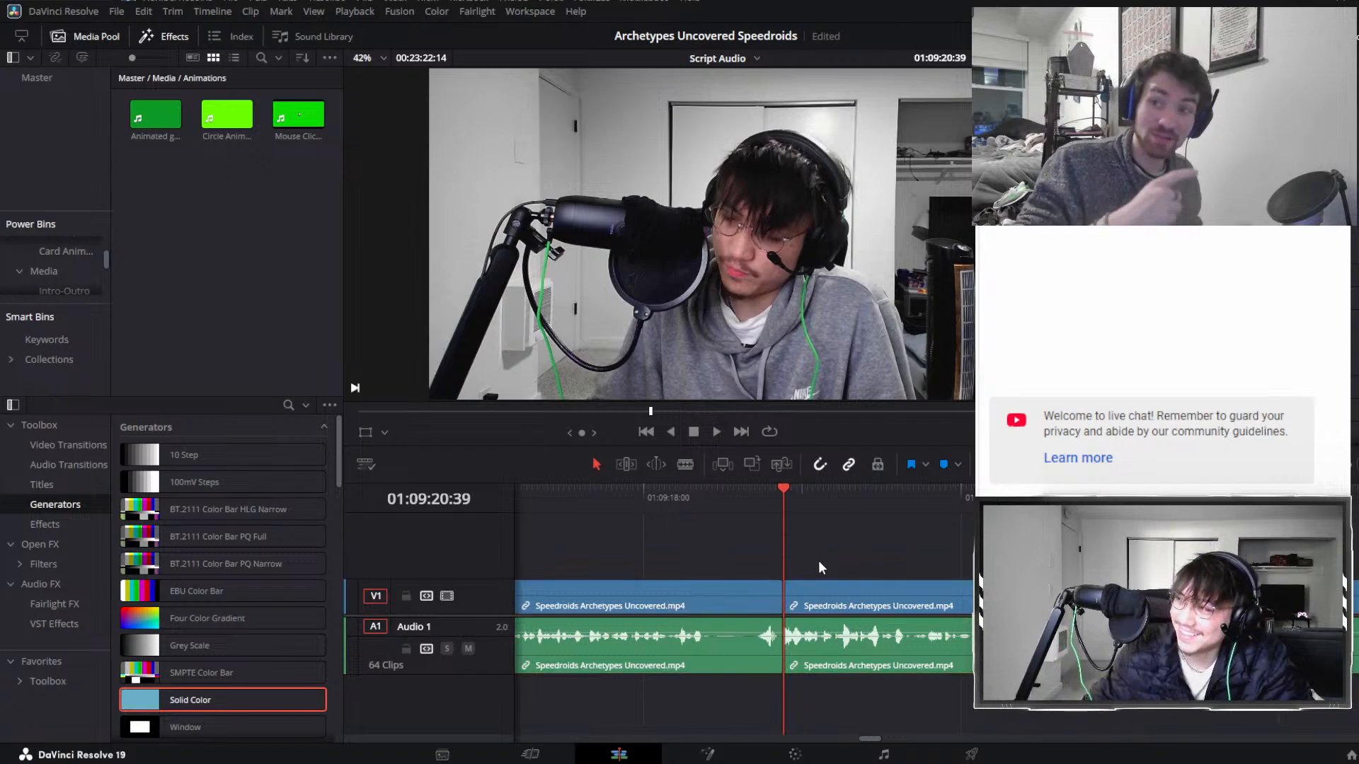
scroll(818, 561, right, 2)
key(ctrl+minus)
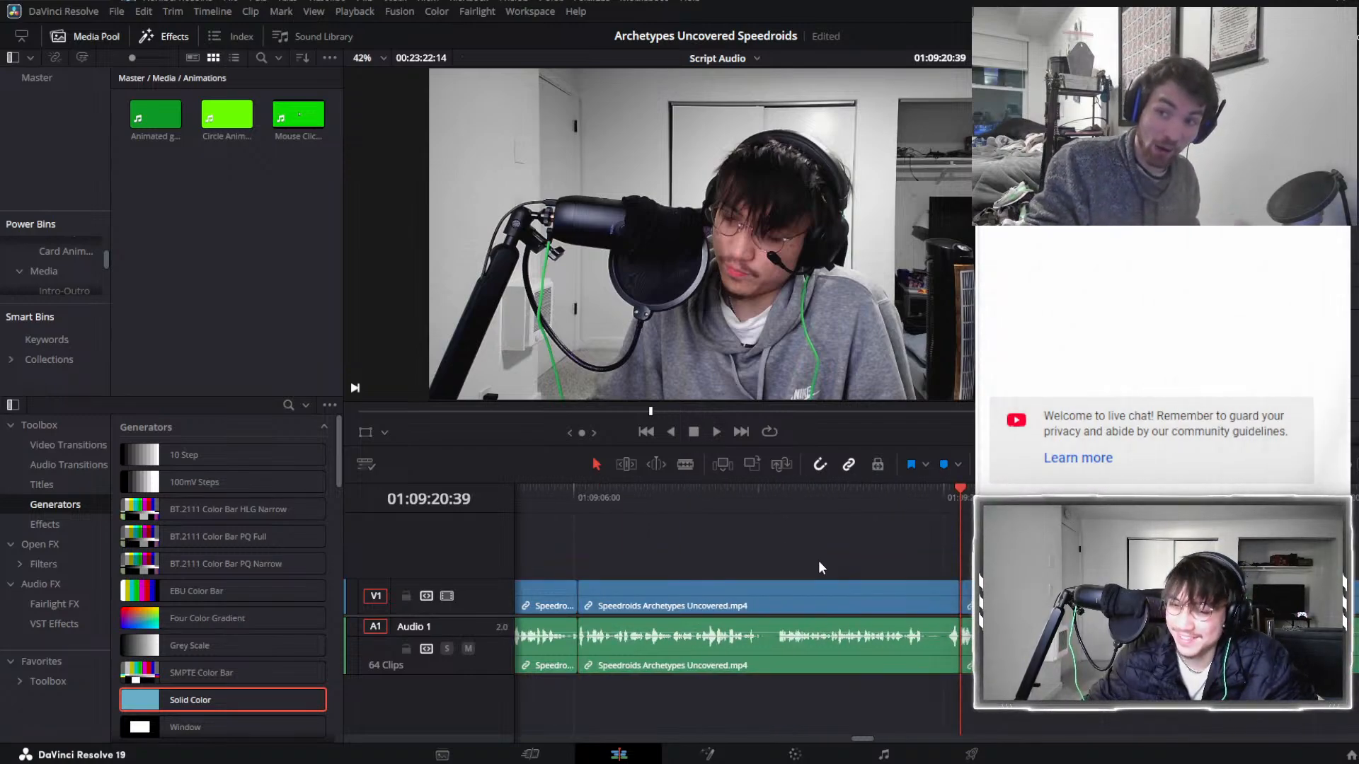
scroll(818, 561, right, 1)
key(ctrl+minus)
key(ctrl+minus)
click(908, 587)
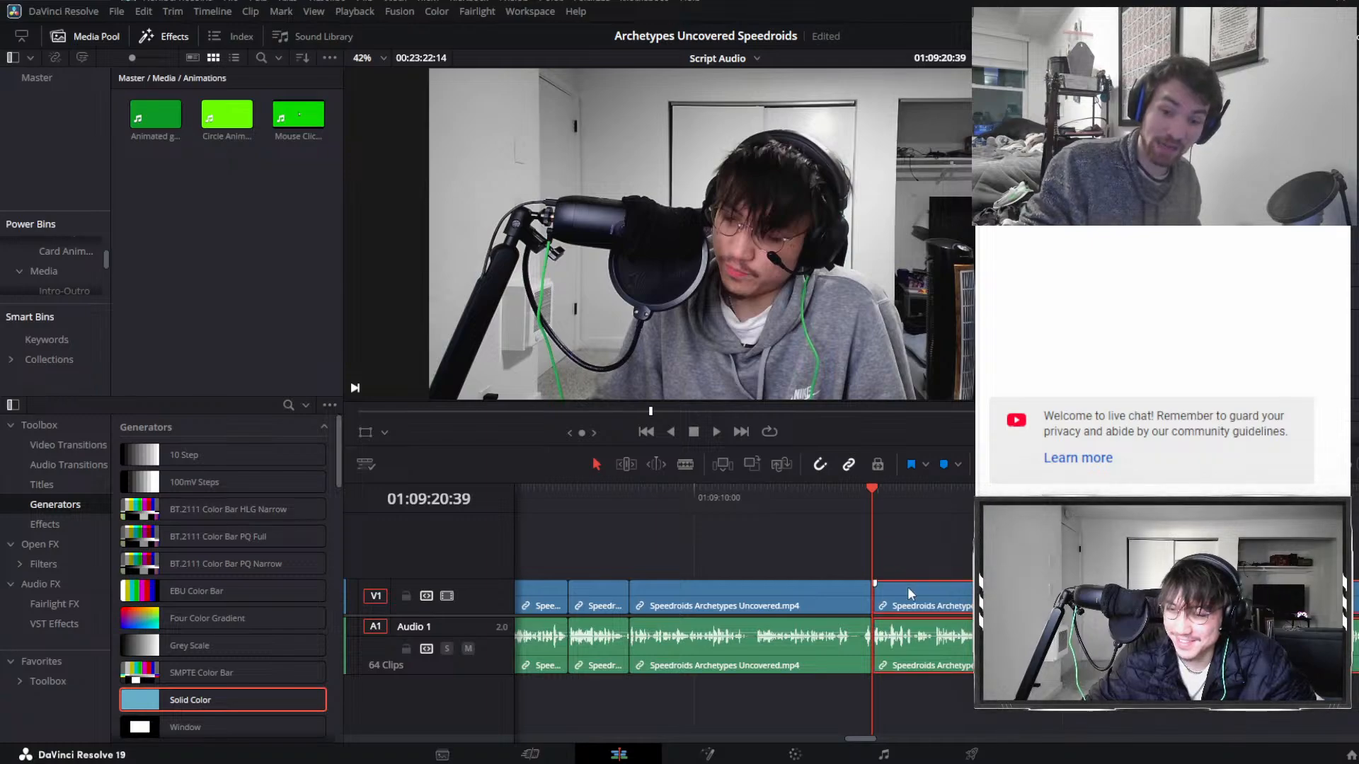
click(922, 563)
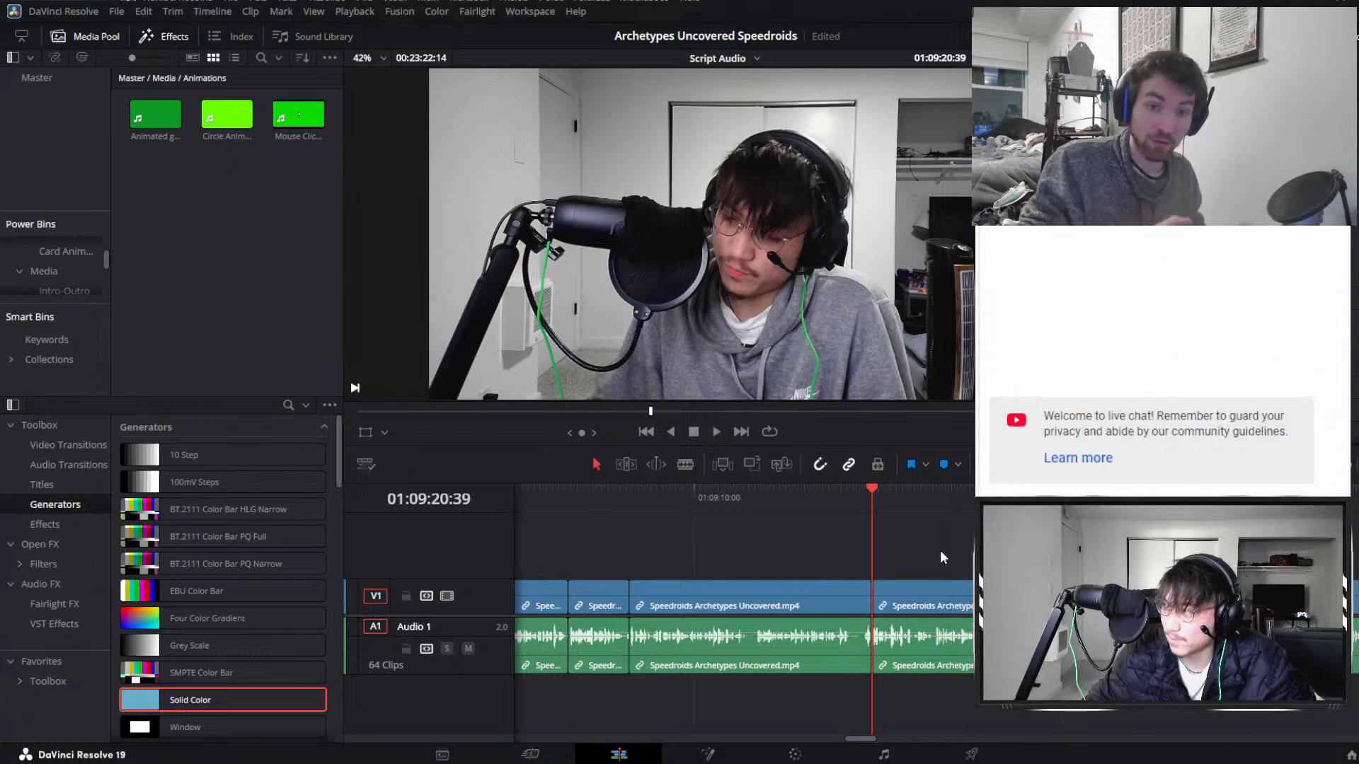
scroll(888, 562, right, 5)
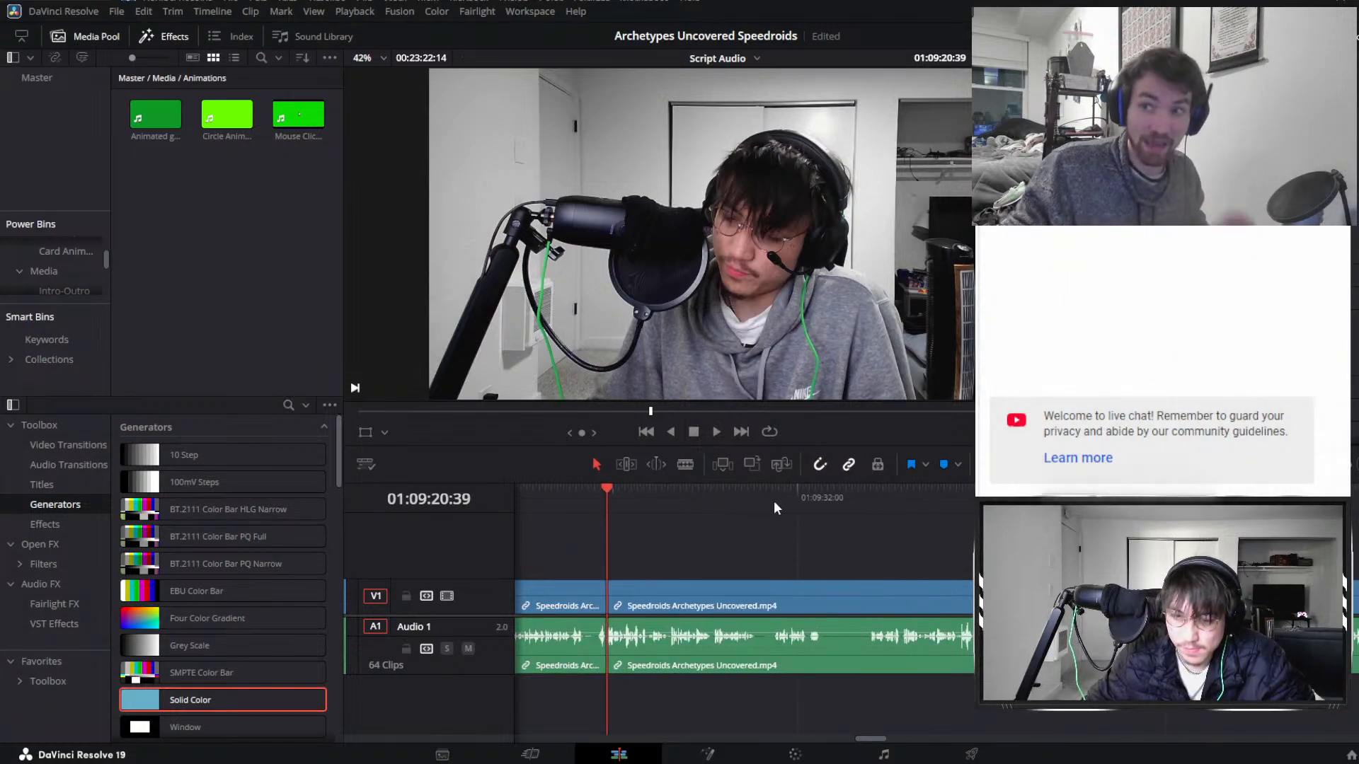
Move the playhead back to the clip marker at 01:08:25:53 for a closer view of the marked clip.
scroll(812, 523, down, 2)
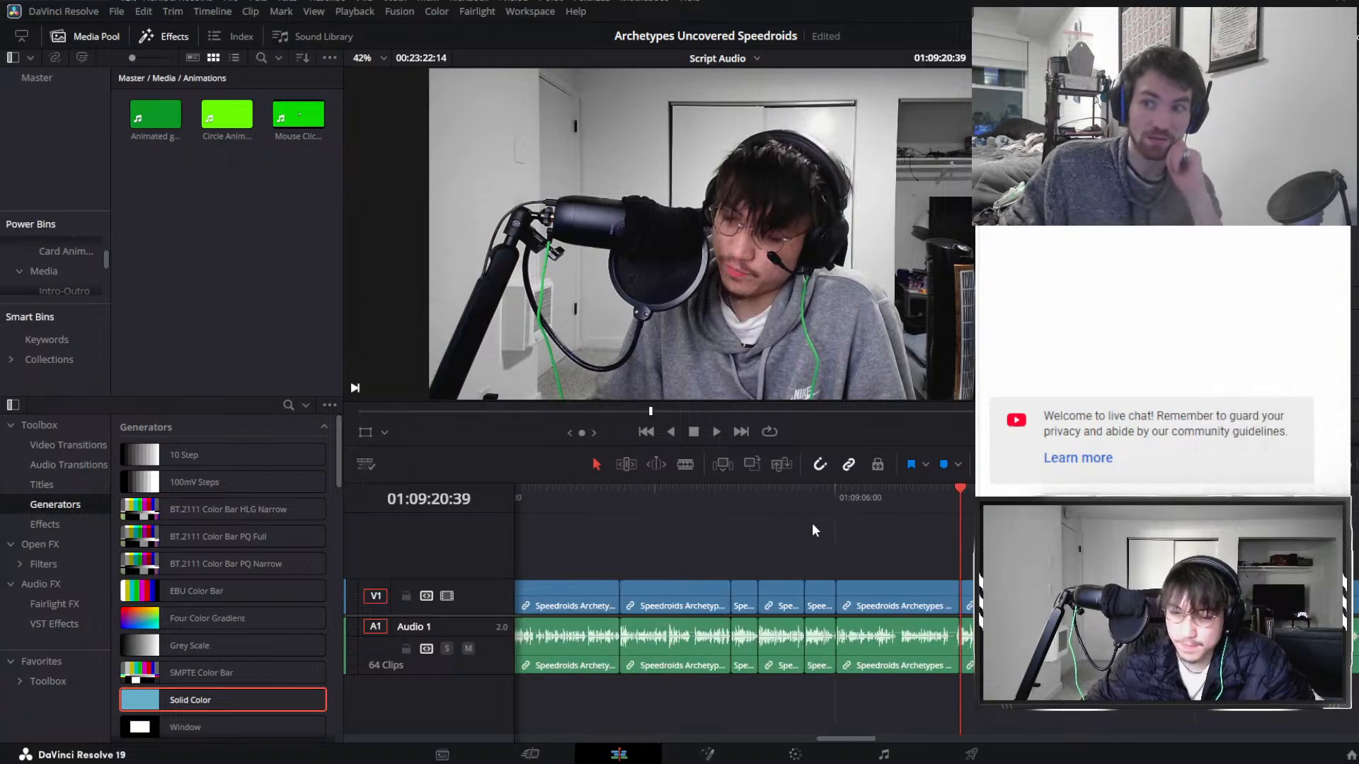
scroll(813, 524, down, 2)
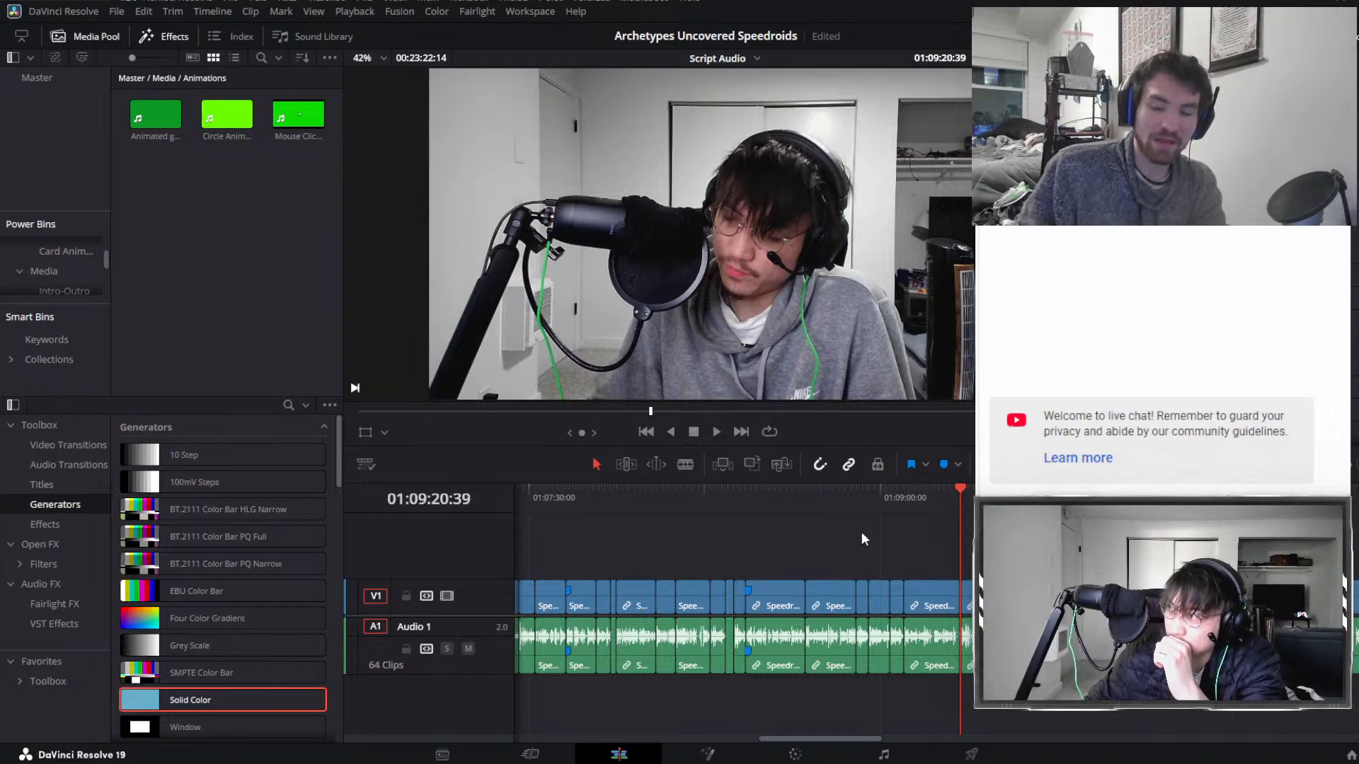
click(748, 498)
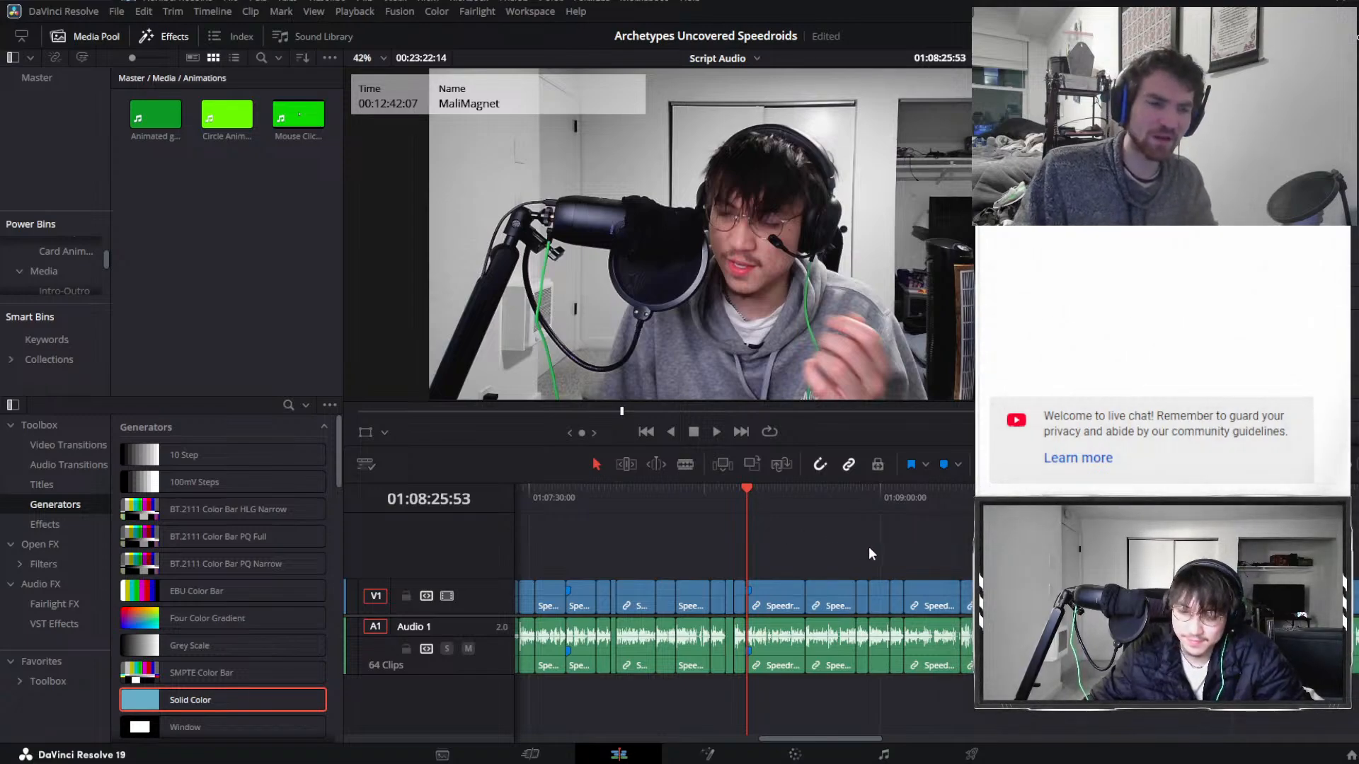
scroll(868, 546, up, 4)
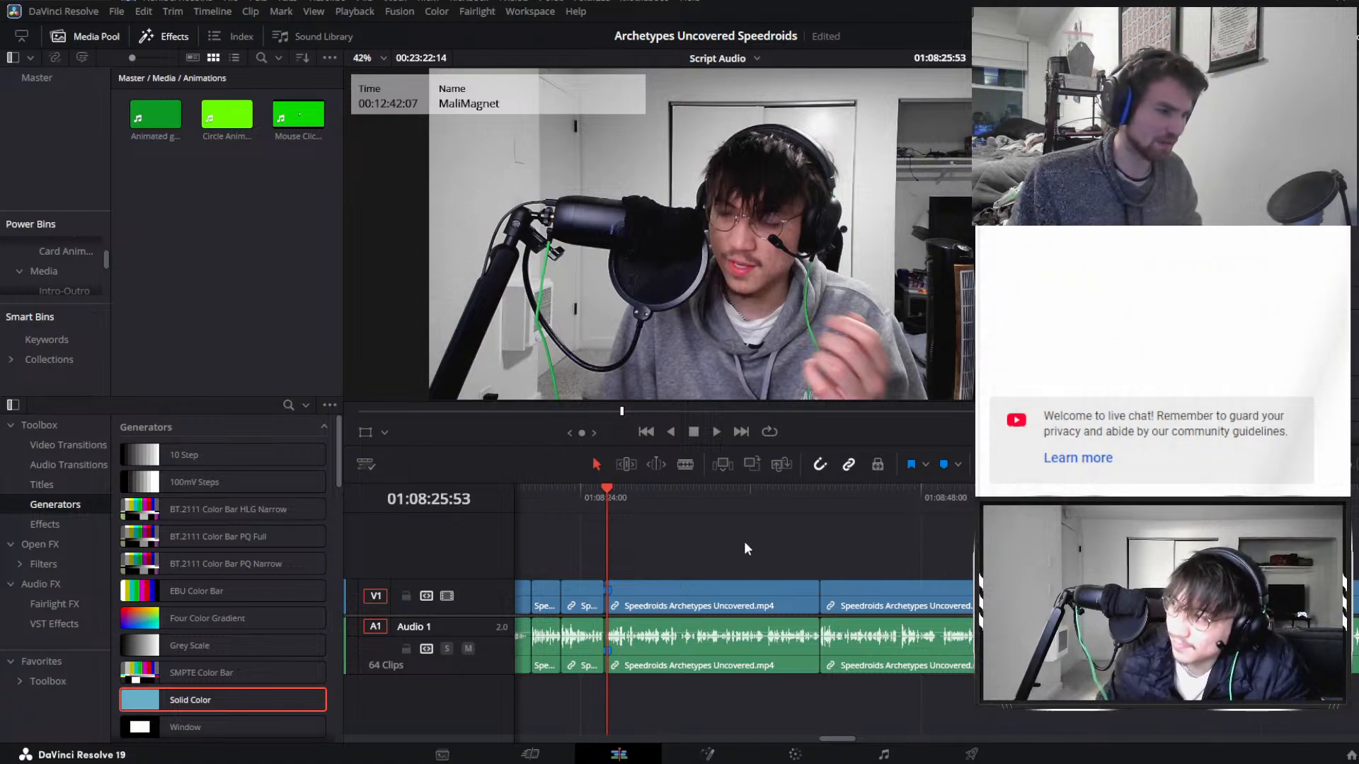
drag(752, 532, 878, 607)
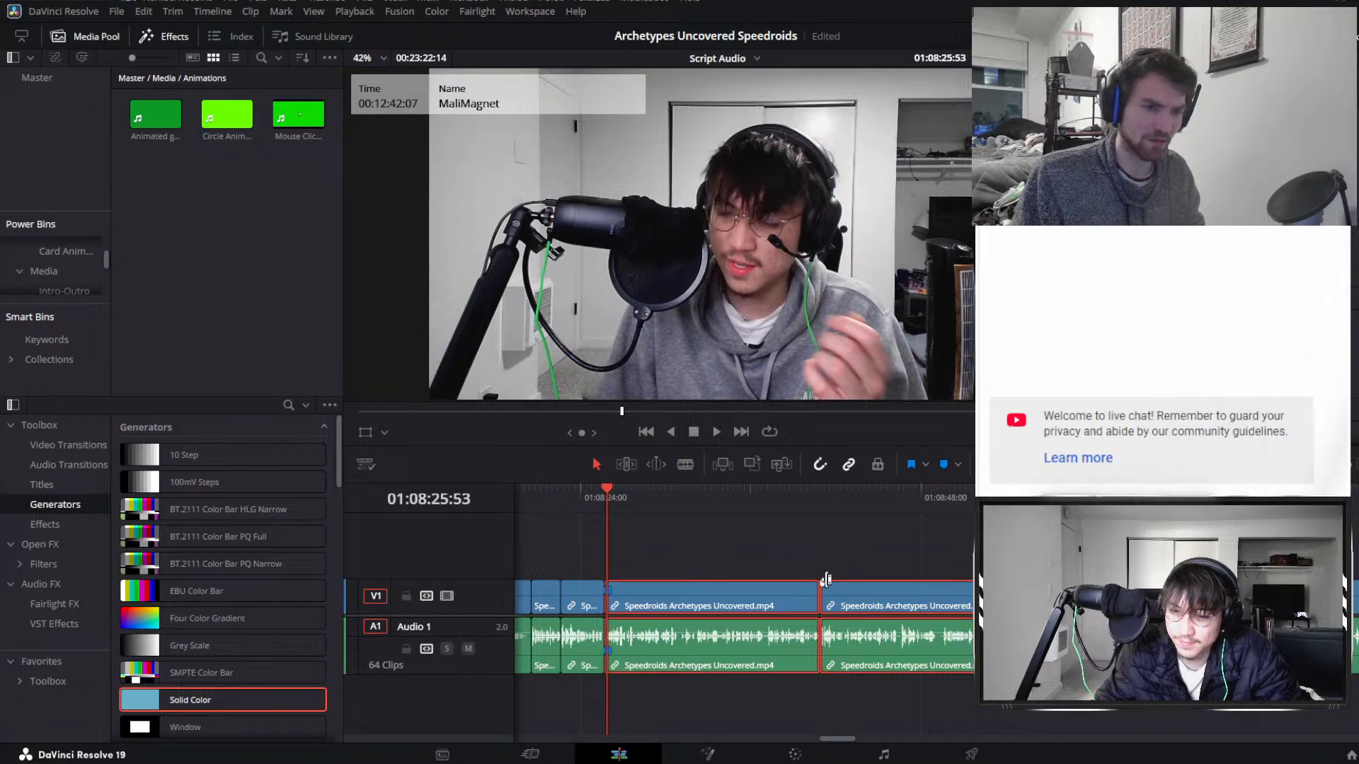
click(803, 567)
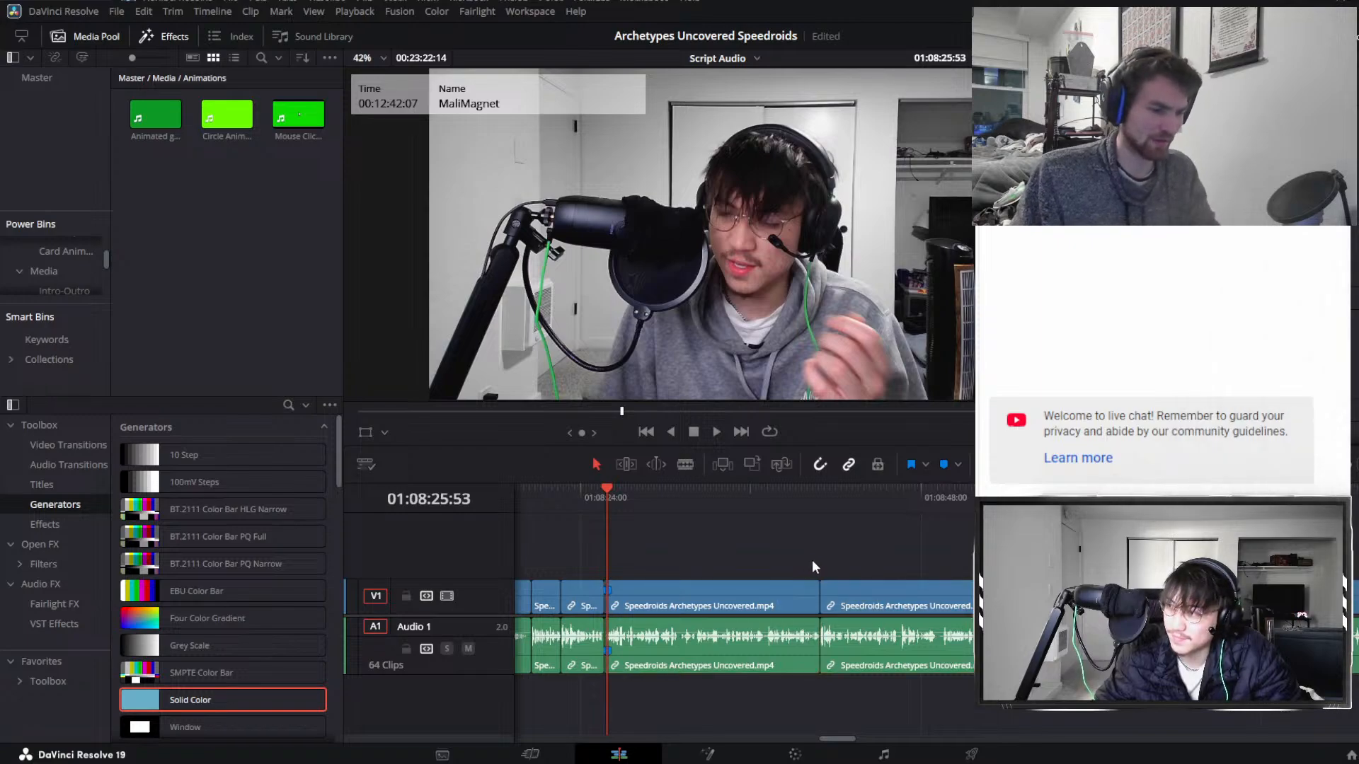
scroll(812, 560, left, 5)
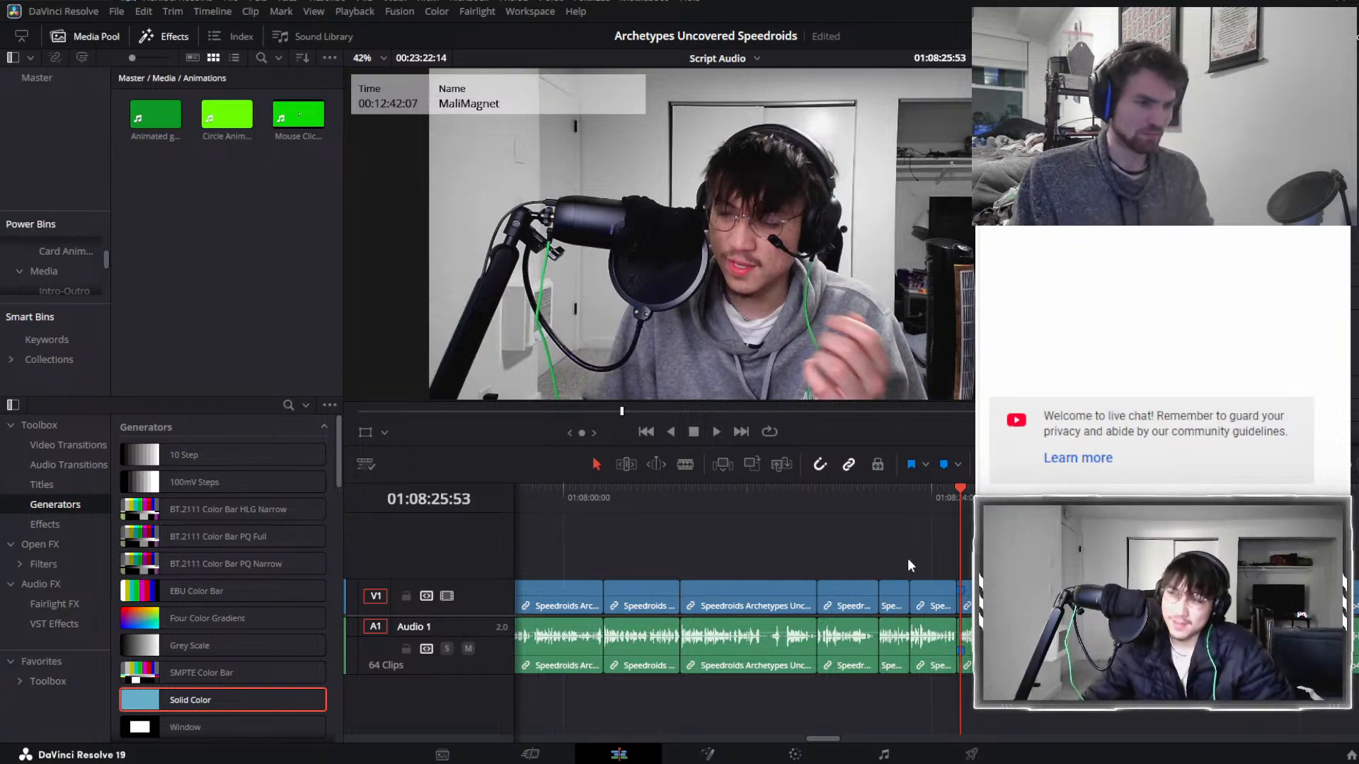
scroll(902, 552, right, 1)
scroll(900, 547, down, 1)
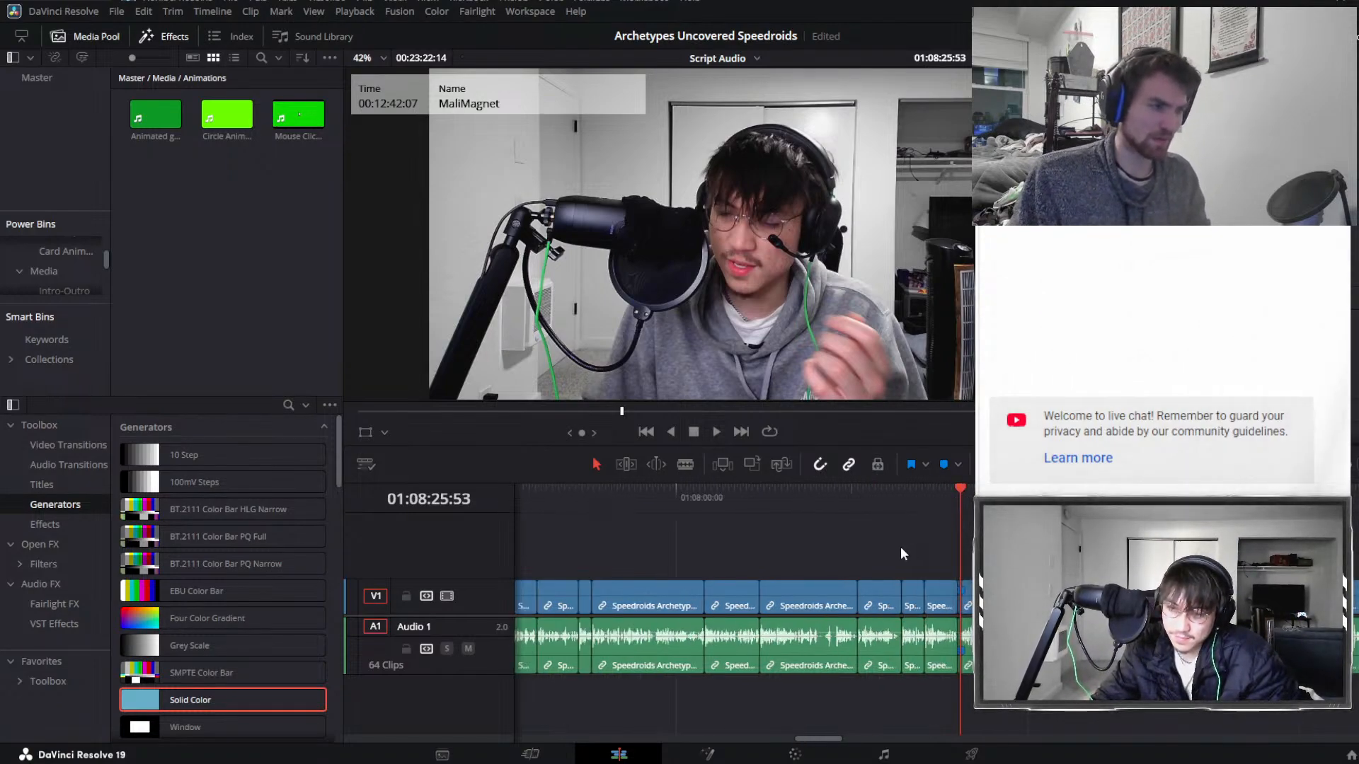
scroll(900, 548, right, 1)
drag(898, 546, 981, 624)
drag(820, 554, 881, 579)
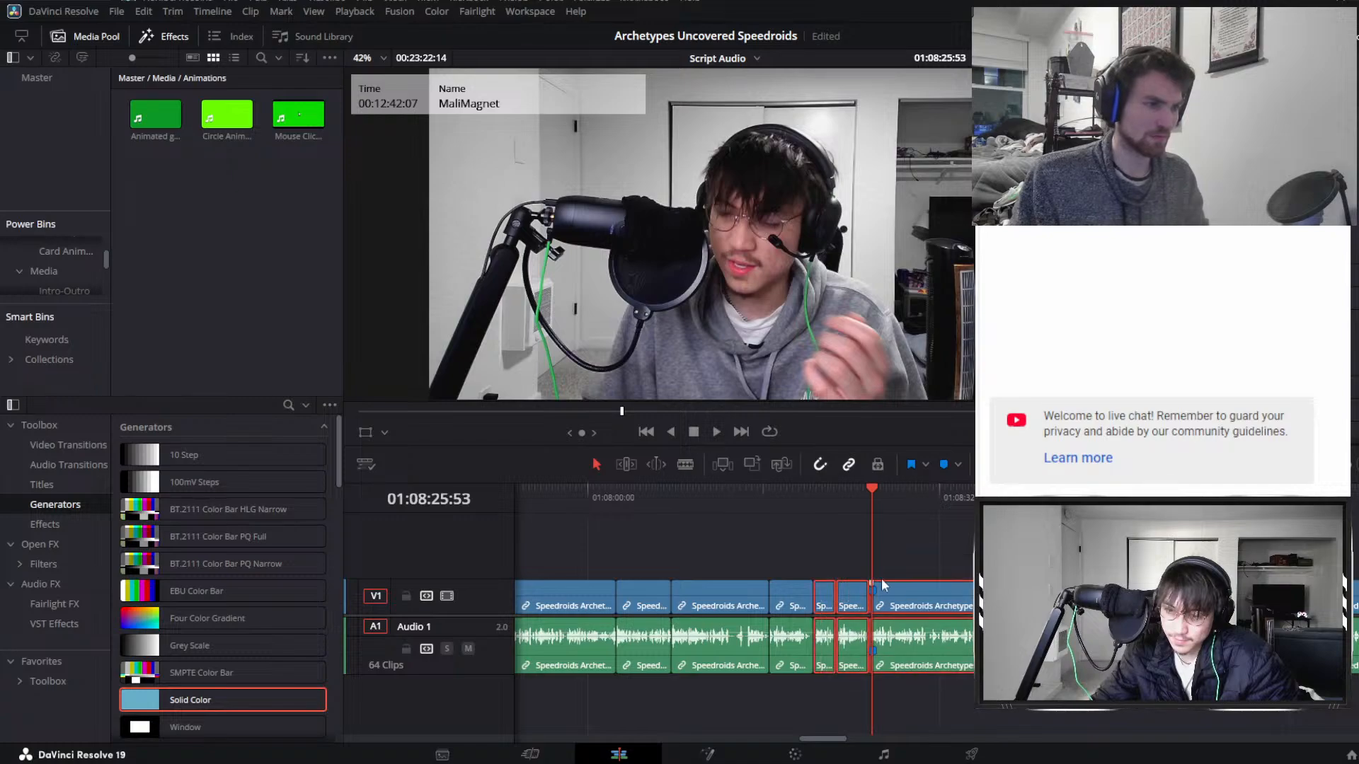
drag(795, 543, 975, 708)
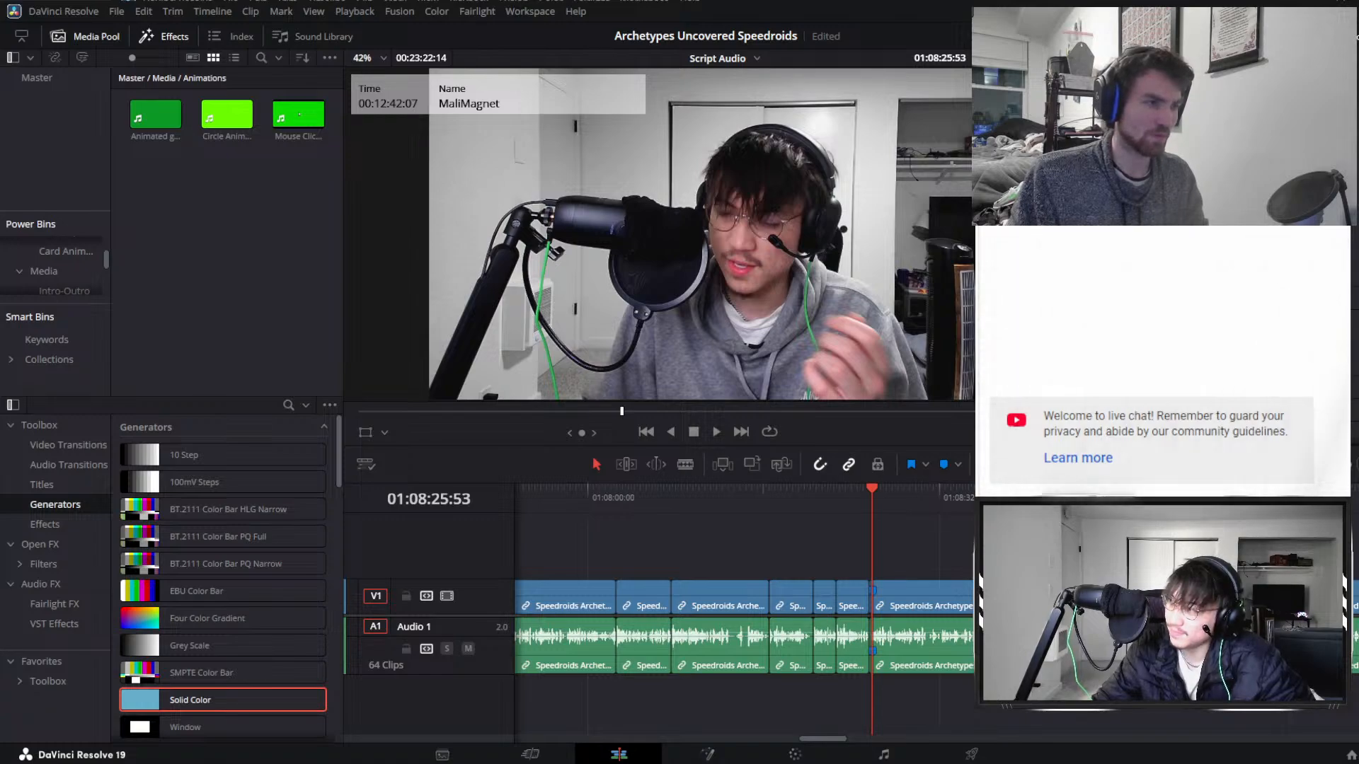
scroll(744, 609, right, 4)
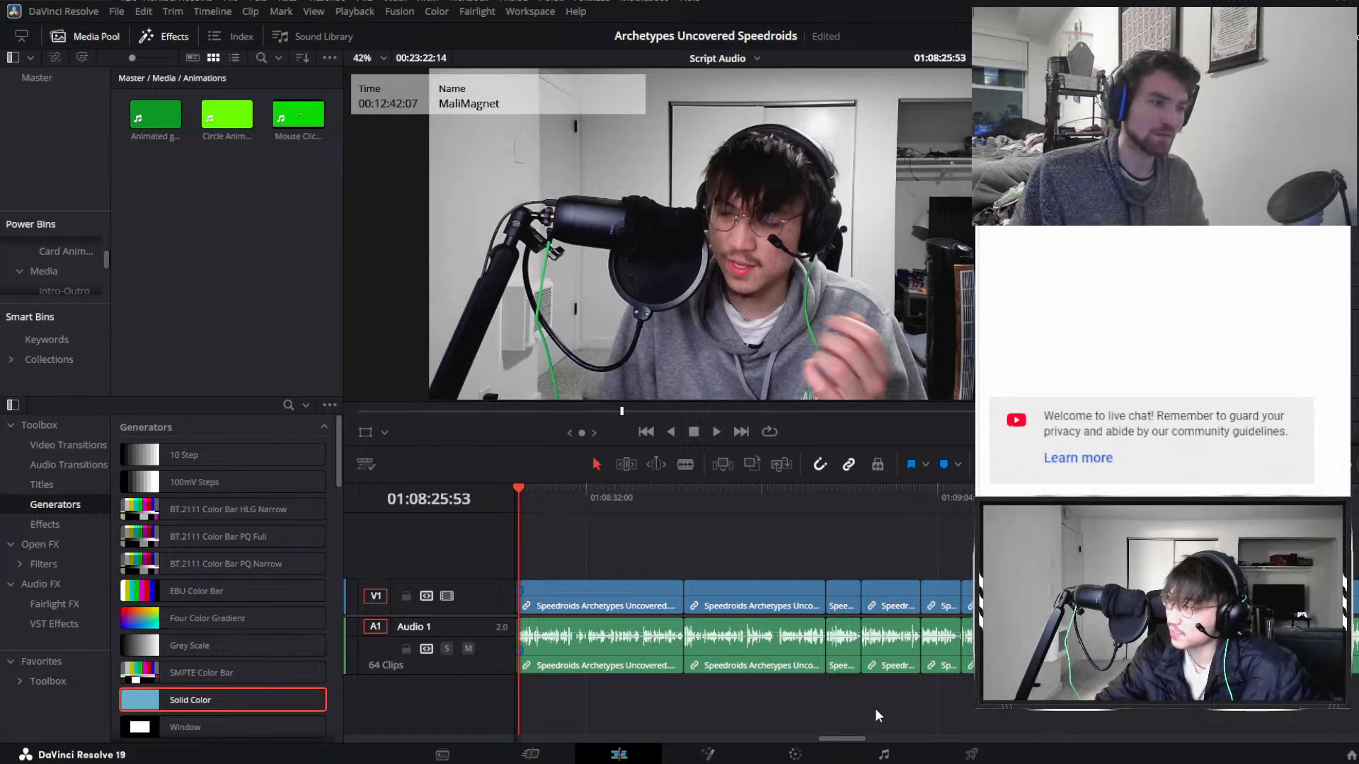
scroll(874, 708, left, 2)
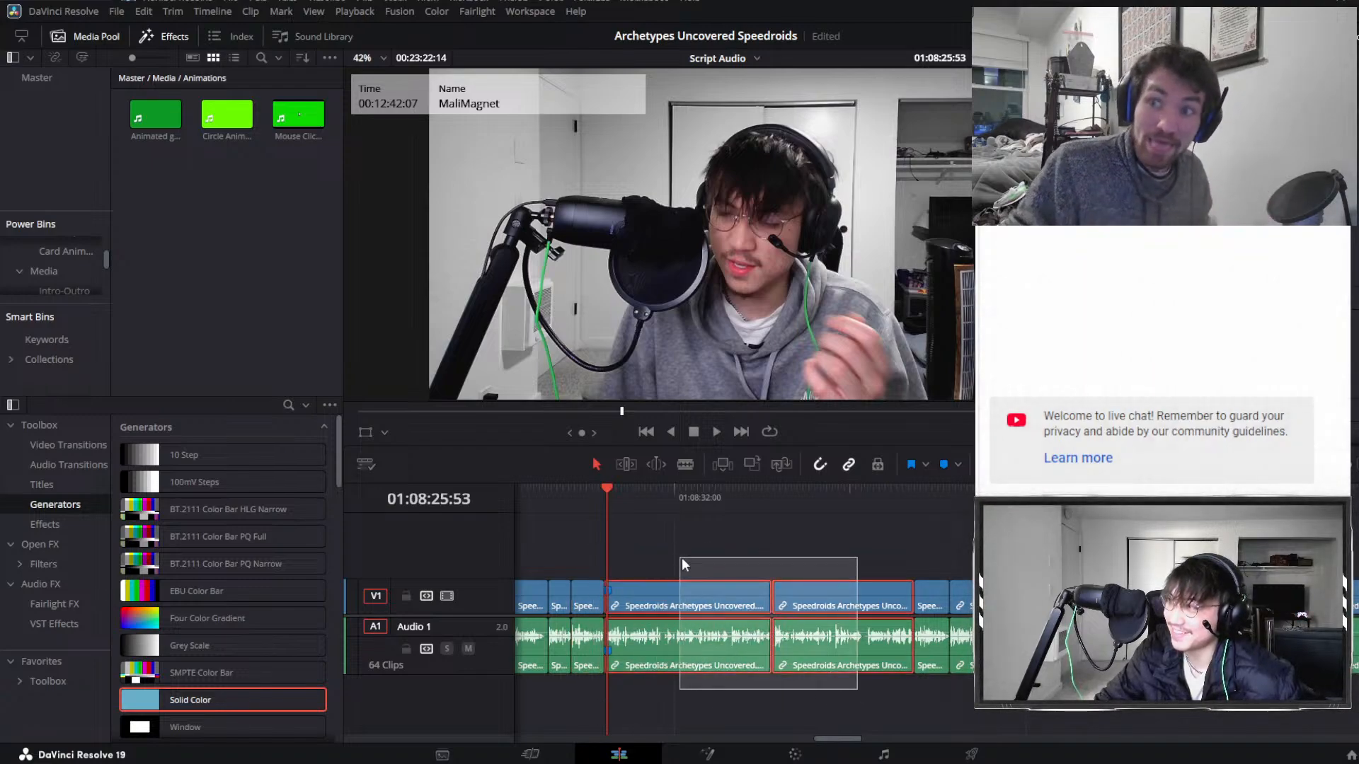
drag(658, 567, 827, 677)
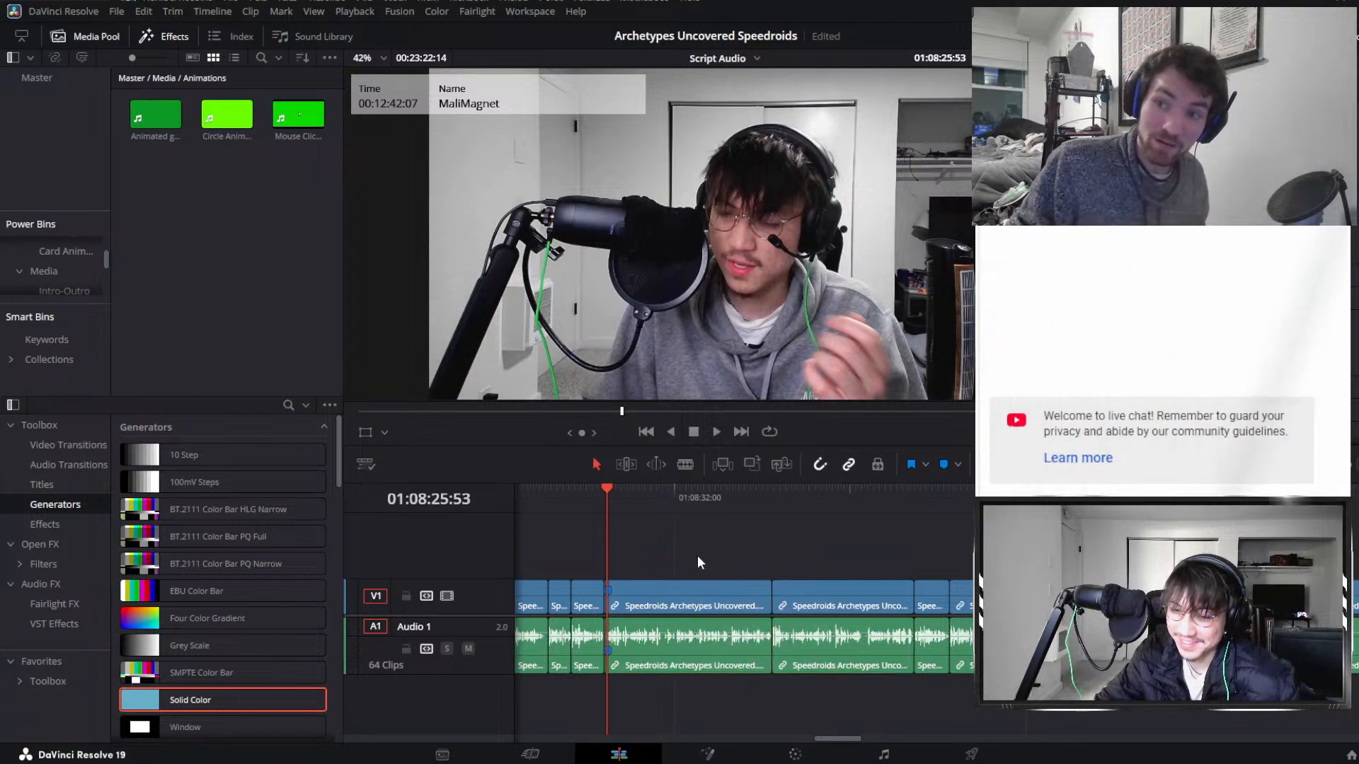
drag(698, 555, 825, 671)
drag(823, 701, 834, 676)
click(834, 682)
drag(694, 555, 818, 687)
scroll(818, 686, right, 3)
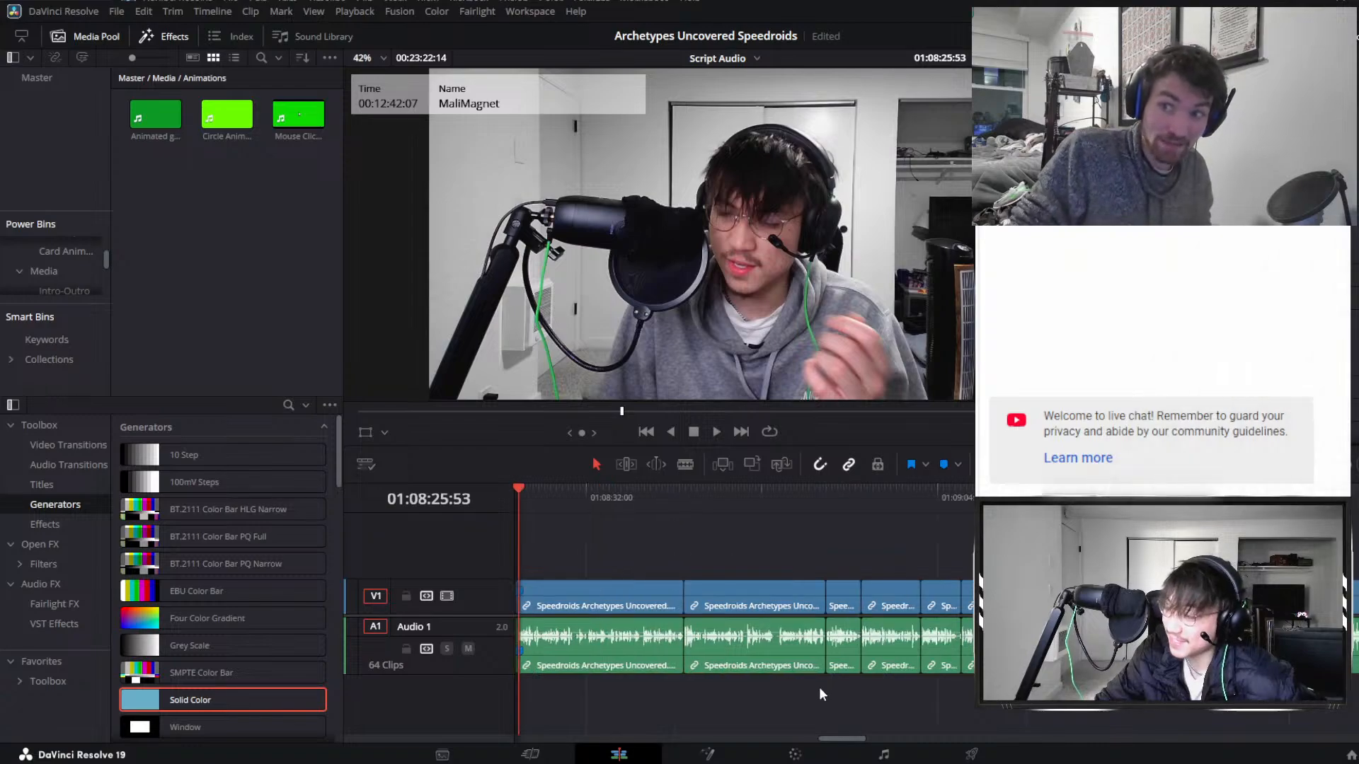
scroll(820, 688, left, 5)
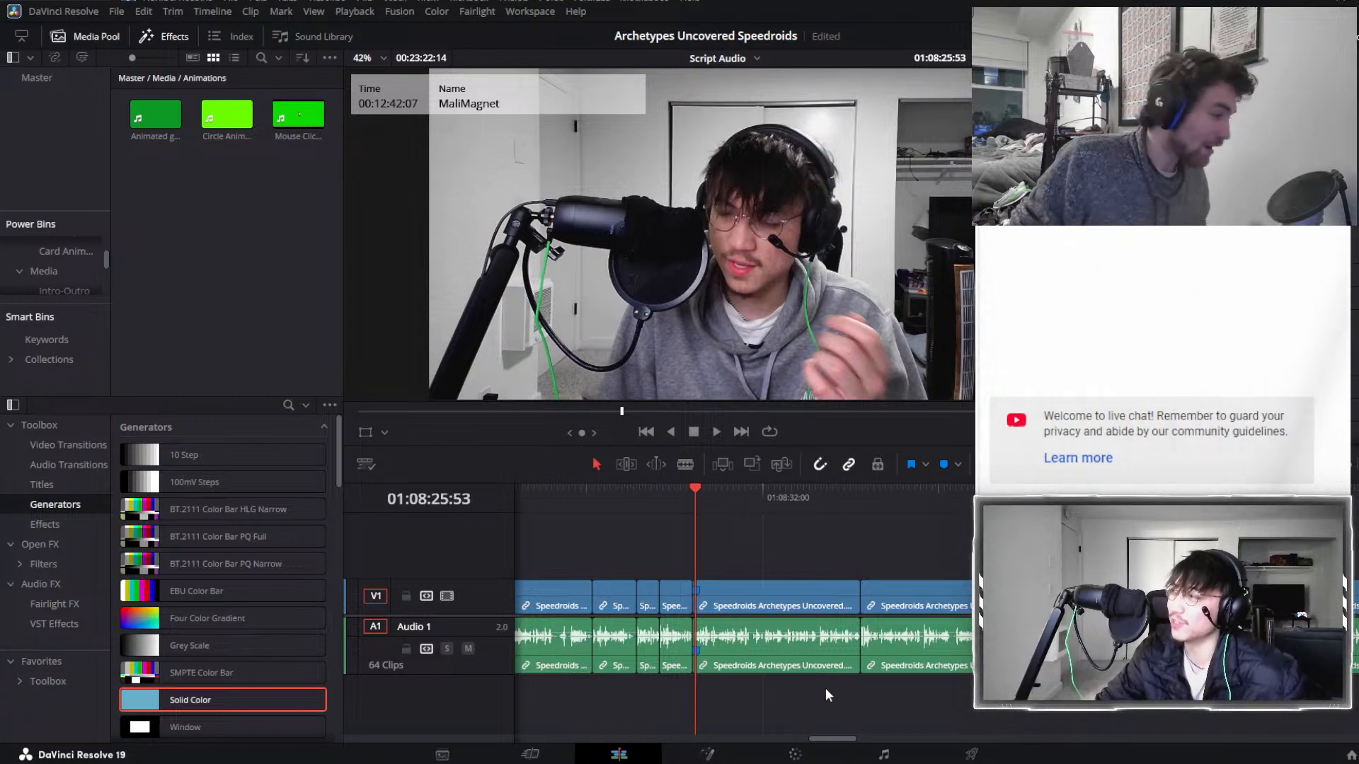
scroll(825, 689, right, 3)
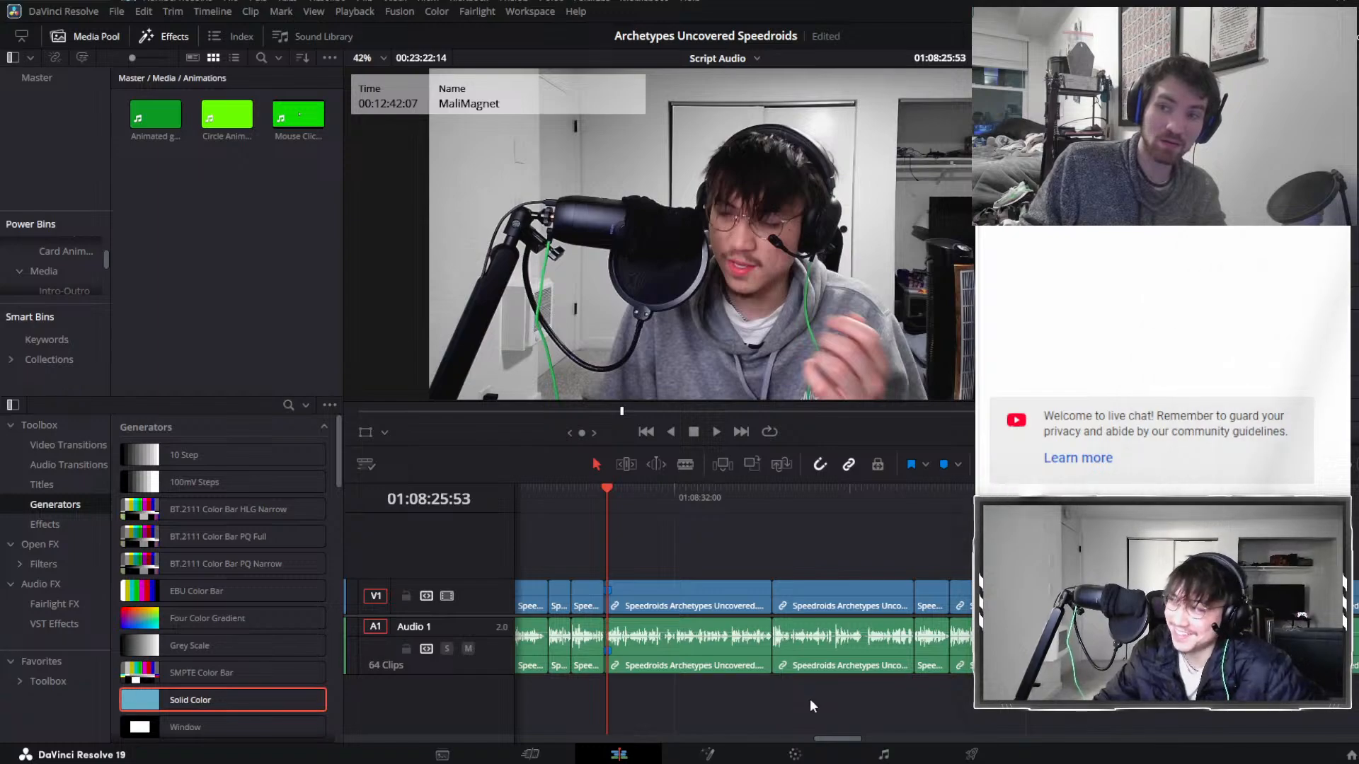
Move the playhead to the cut at the end of the marked clip, at 01:08:40:56.
click(764, 515)
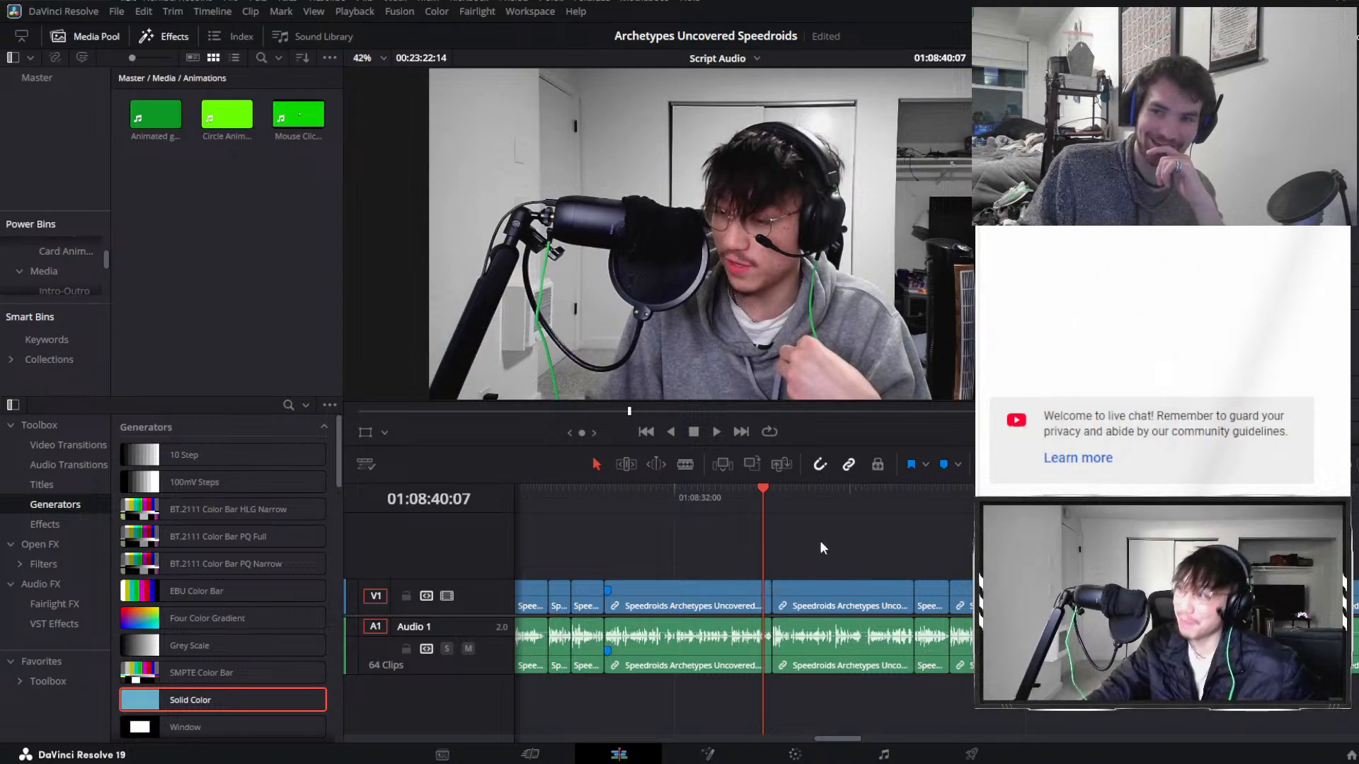
click(762, 555)
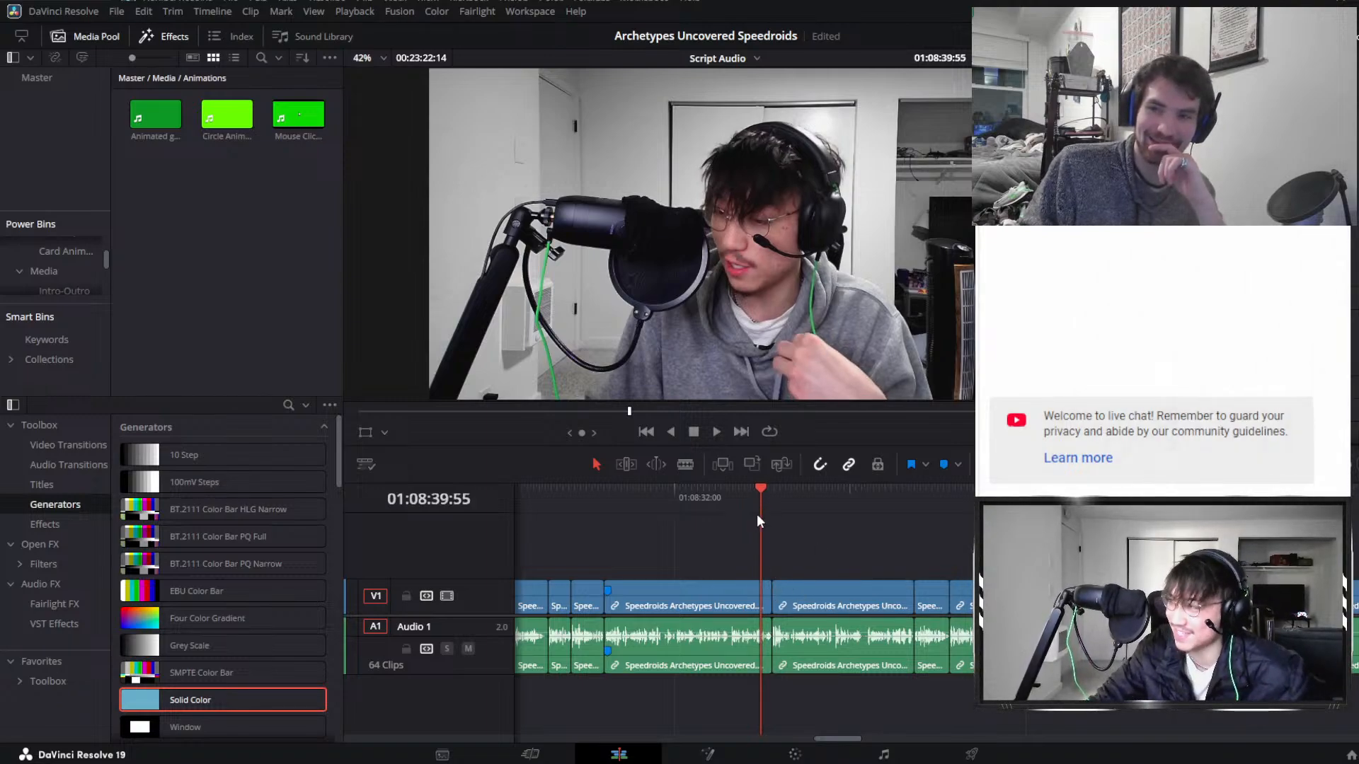
scroll(757, 514, right, 2)
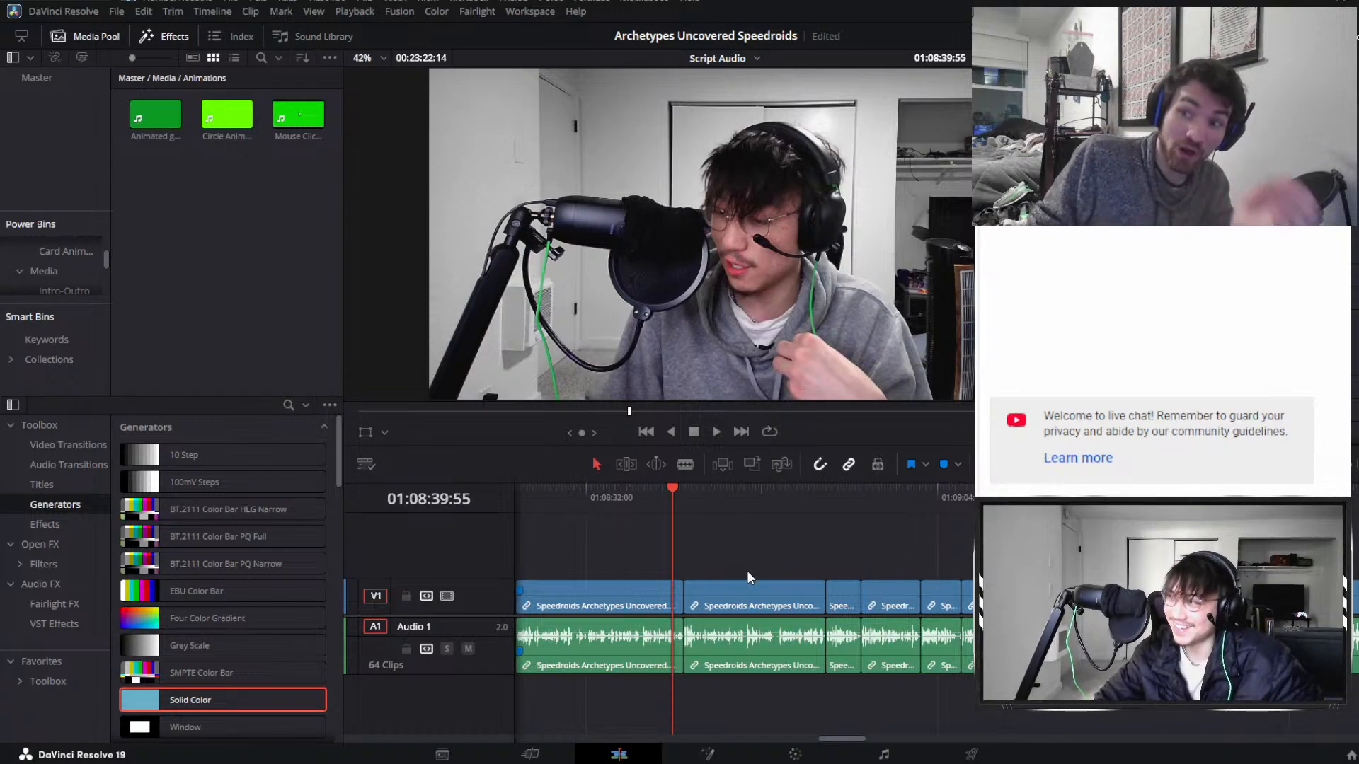
scroll(748, 572, up, 3)
scroll(749, 573, left, 1)
click(804, 498)
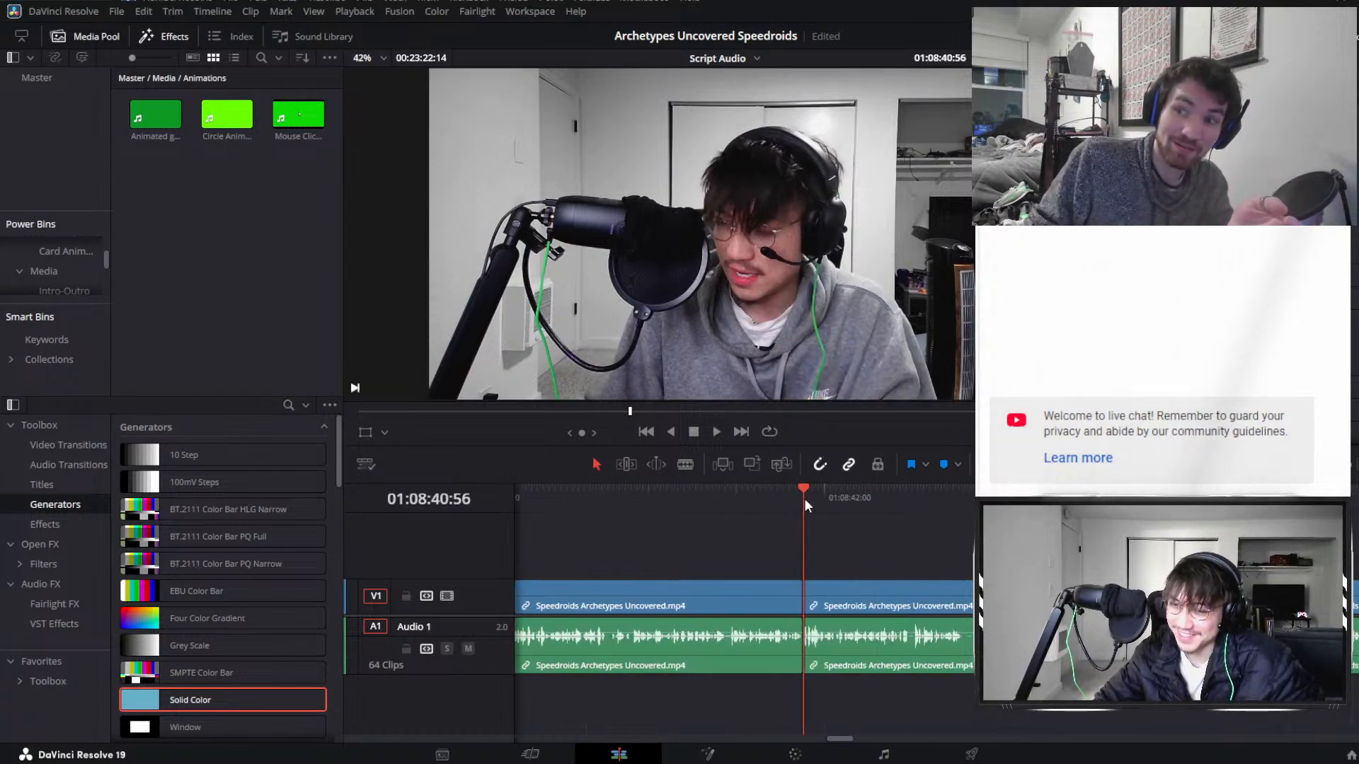
scroll(761, 520, right, 2)
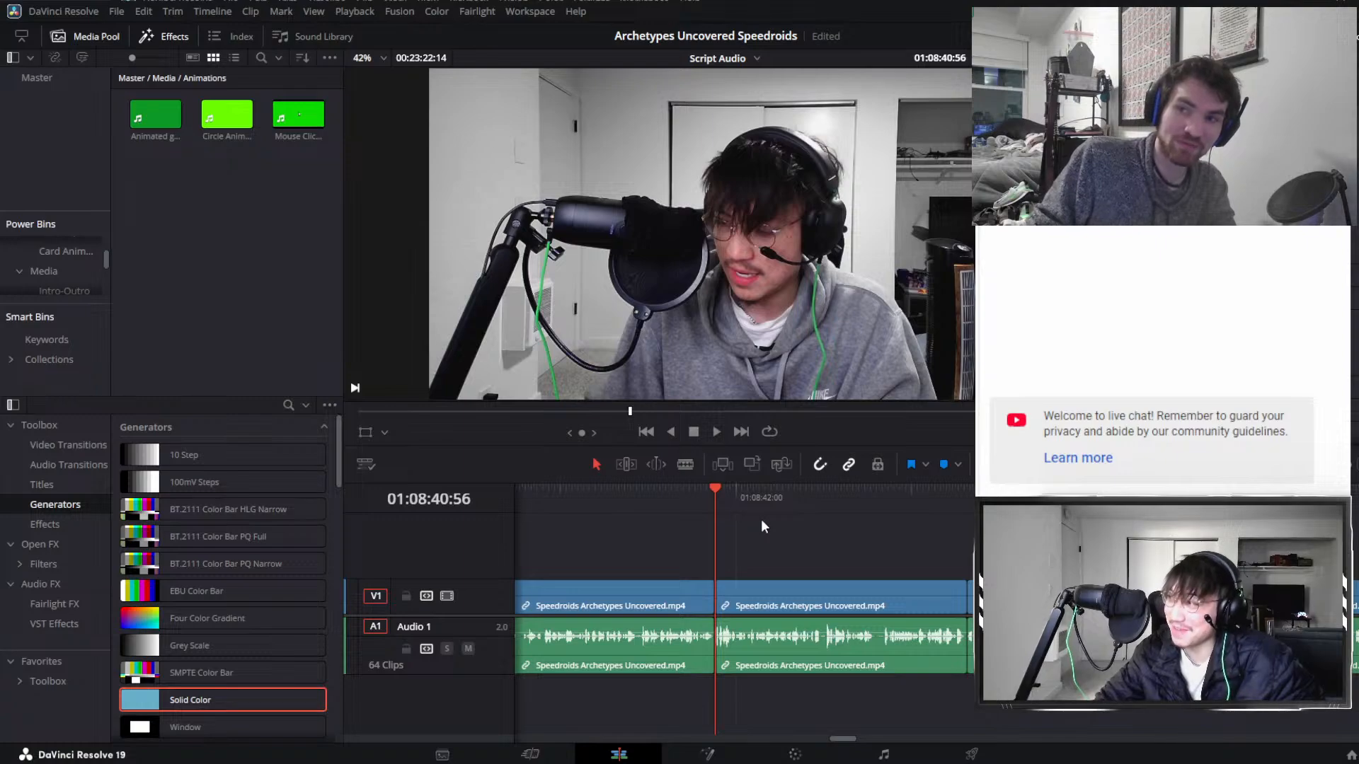
scroll(761, 519, right, 4)
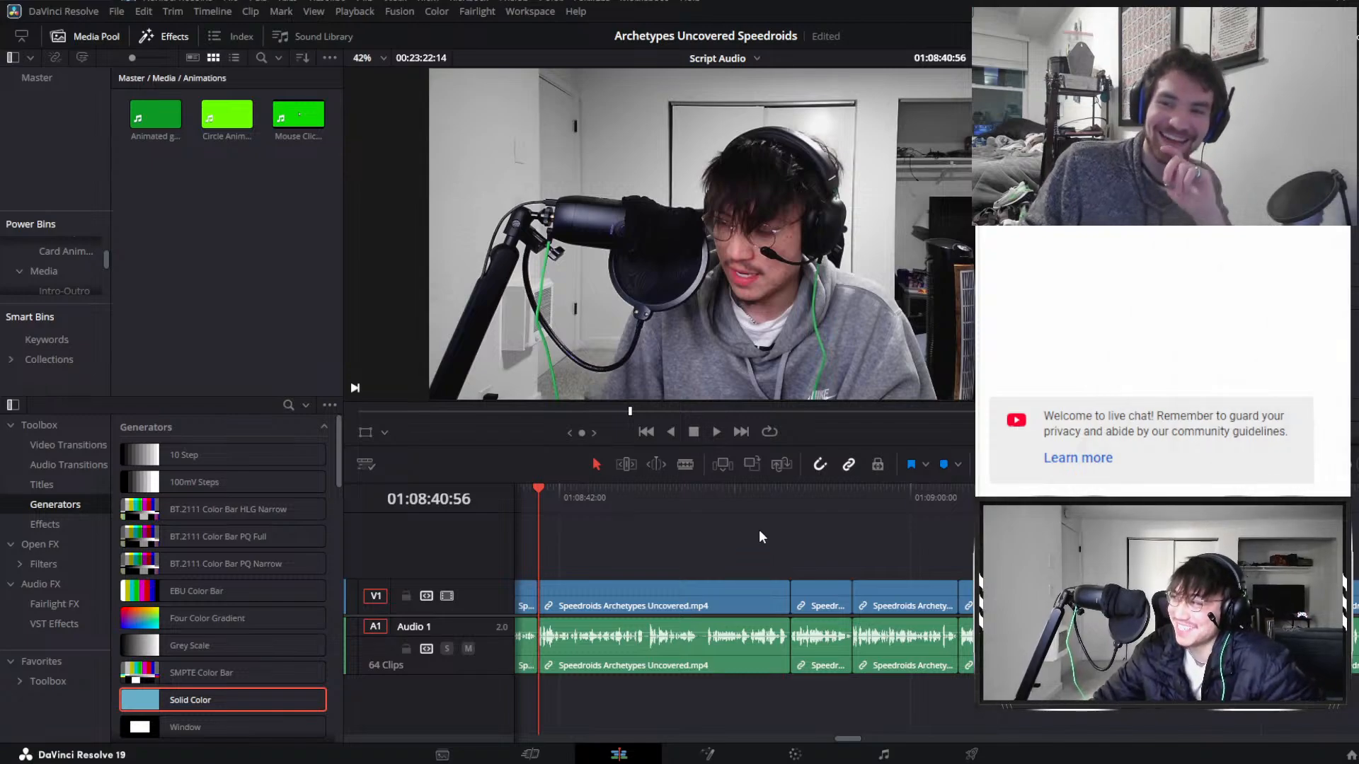
Return the playhead to the clip marker at 01:08:25:53 and inspect the audio waveform around the preceding cut.
key(ctrl+minus)
key(ctrl+minus)
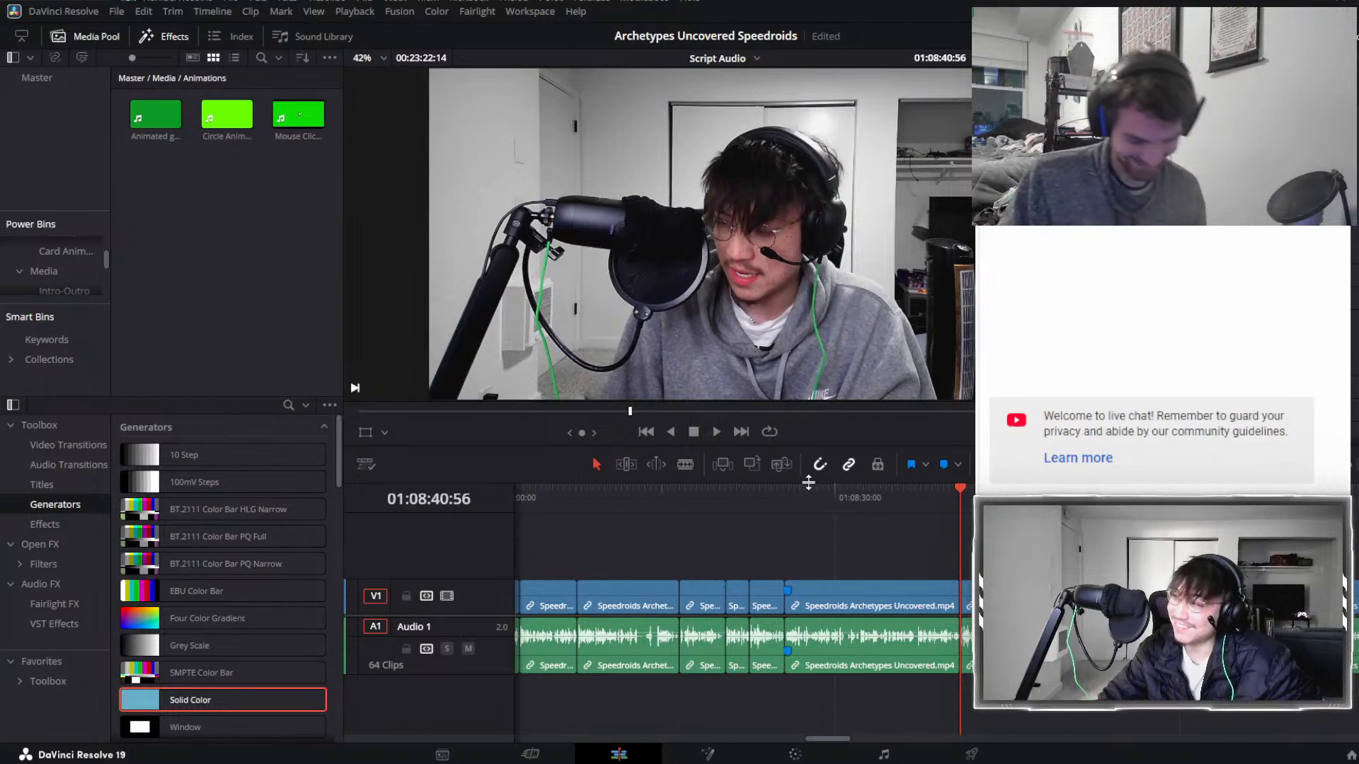
click(788, 506)
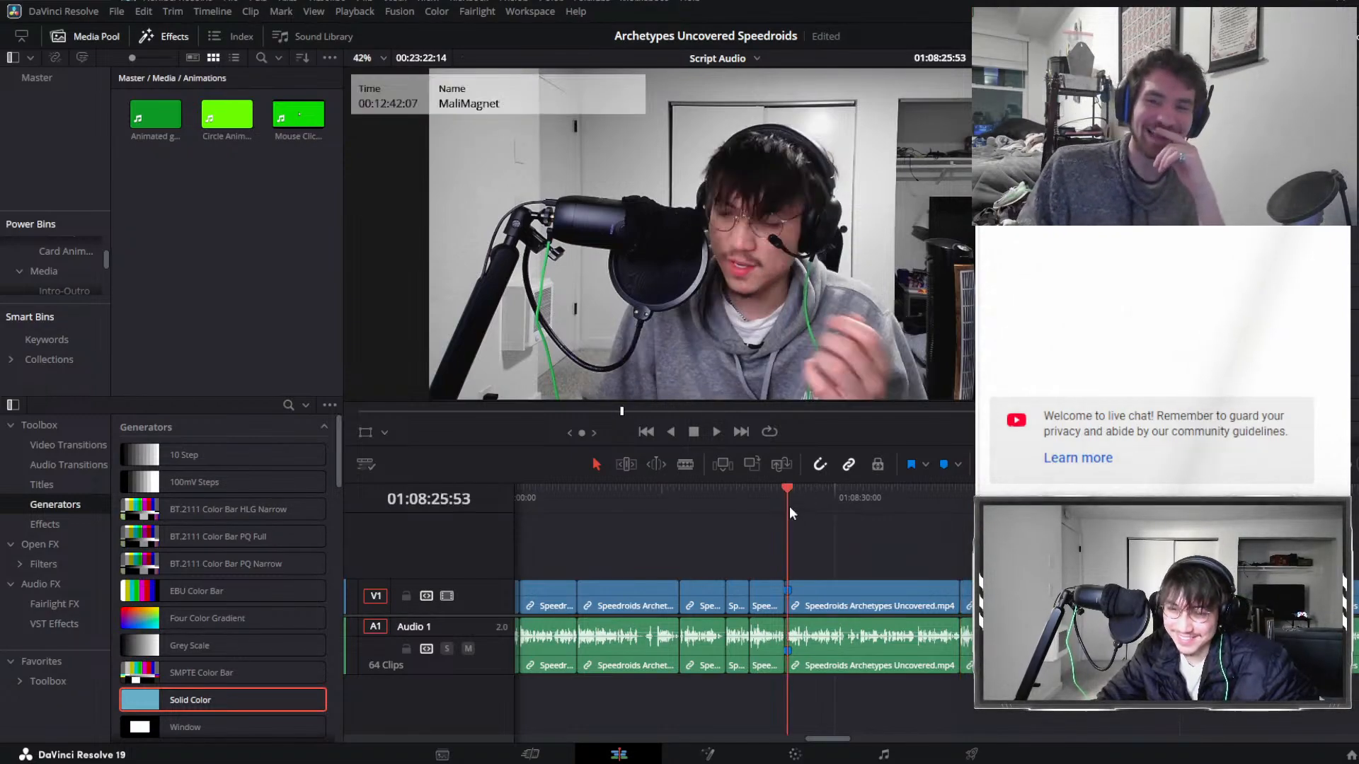
scroll(921, 579, up, 4)
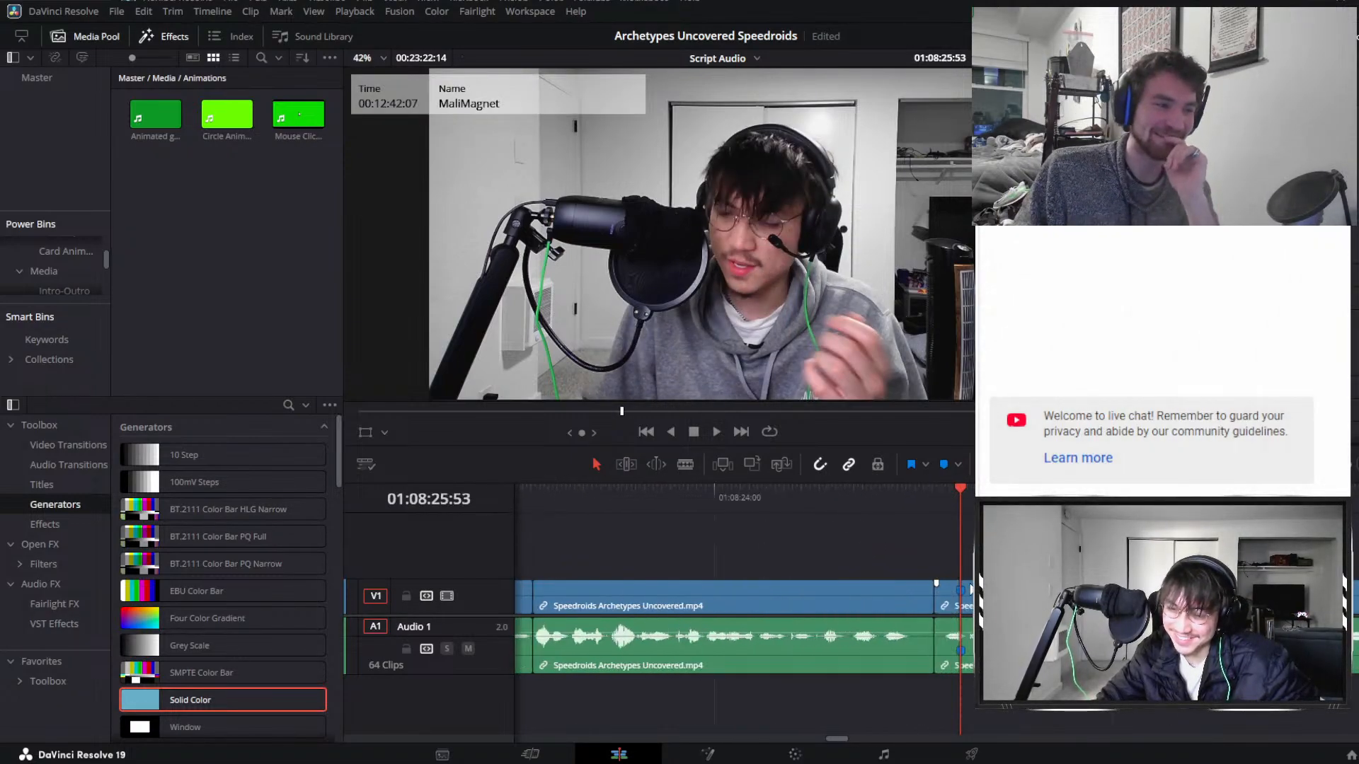
scroll(935, 581, down, 3)
scroll(935, 582, up, 3)
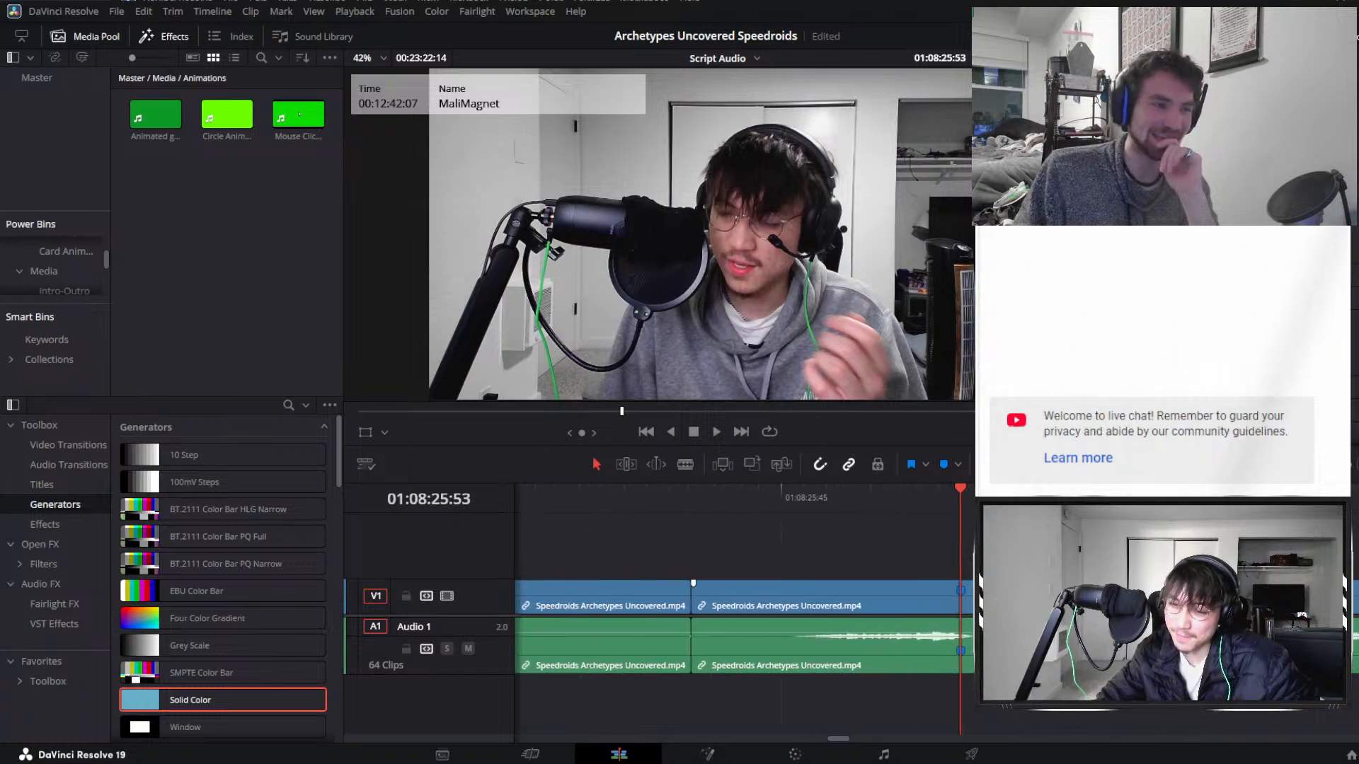
scroll(743, 623, down, 3)
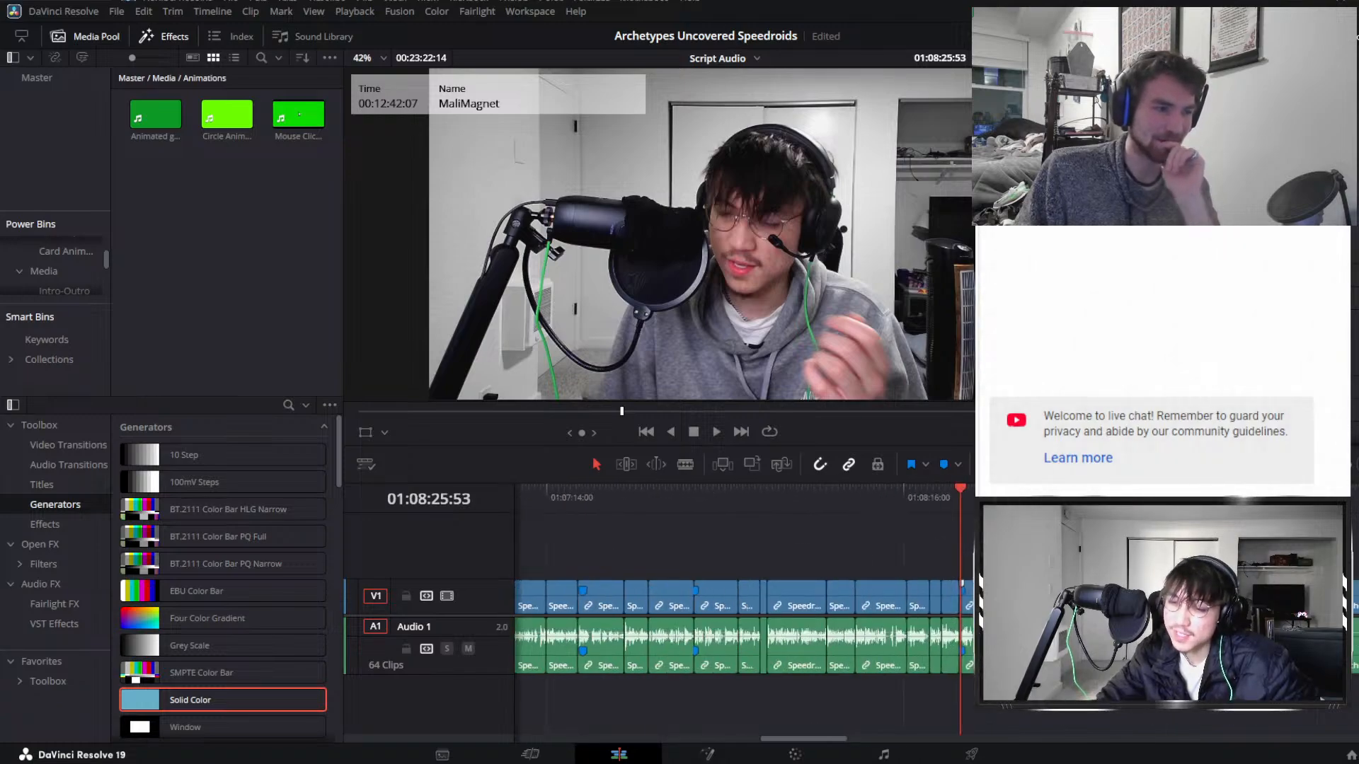
scroll(967, 601, up, 2)
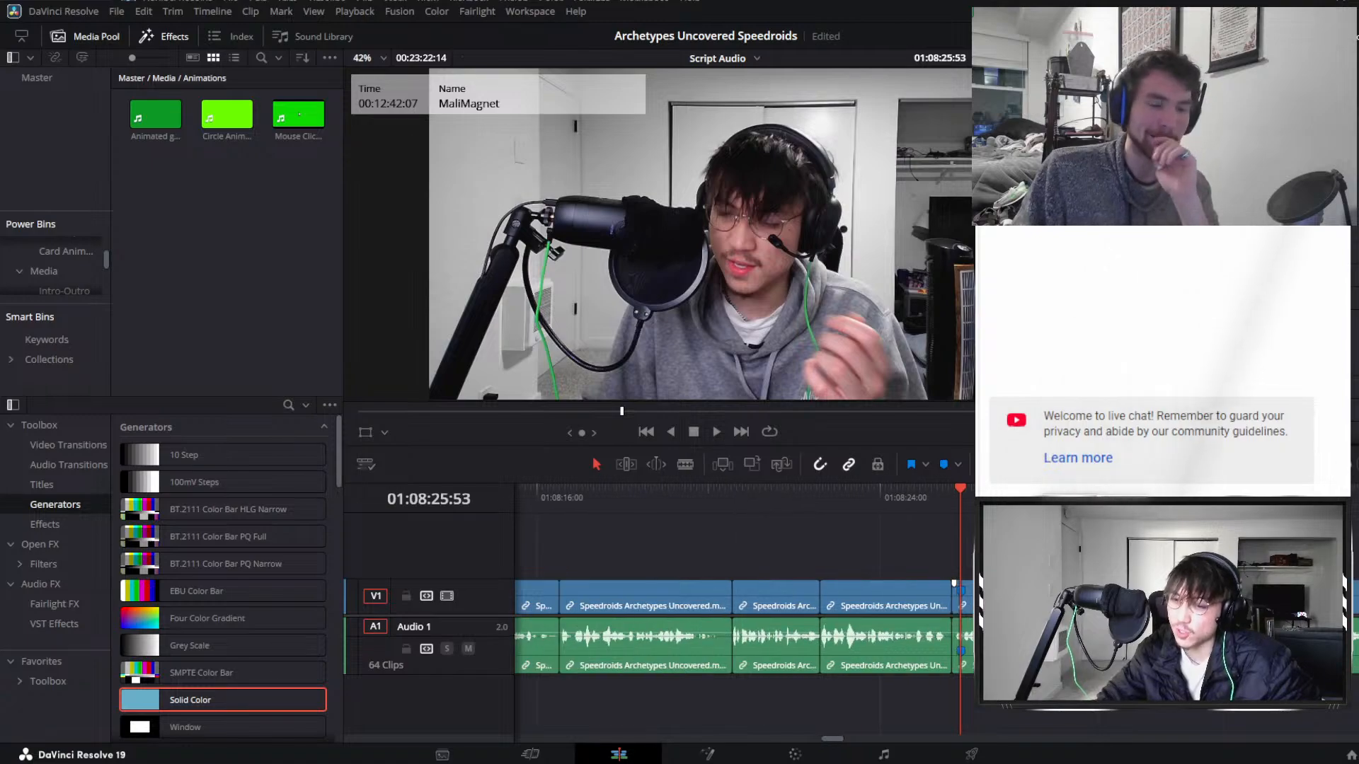
Play the start of the marked clip briefly from the marker and stop playback.
key(ctrl+equal)
key(ctrl+equal)
key(ctrl+equal)
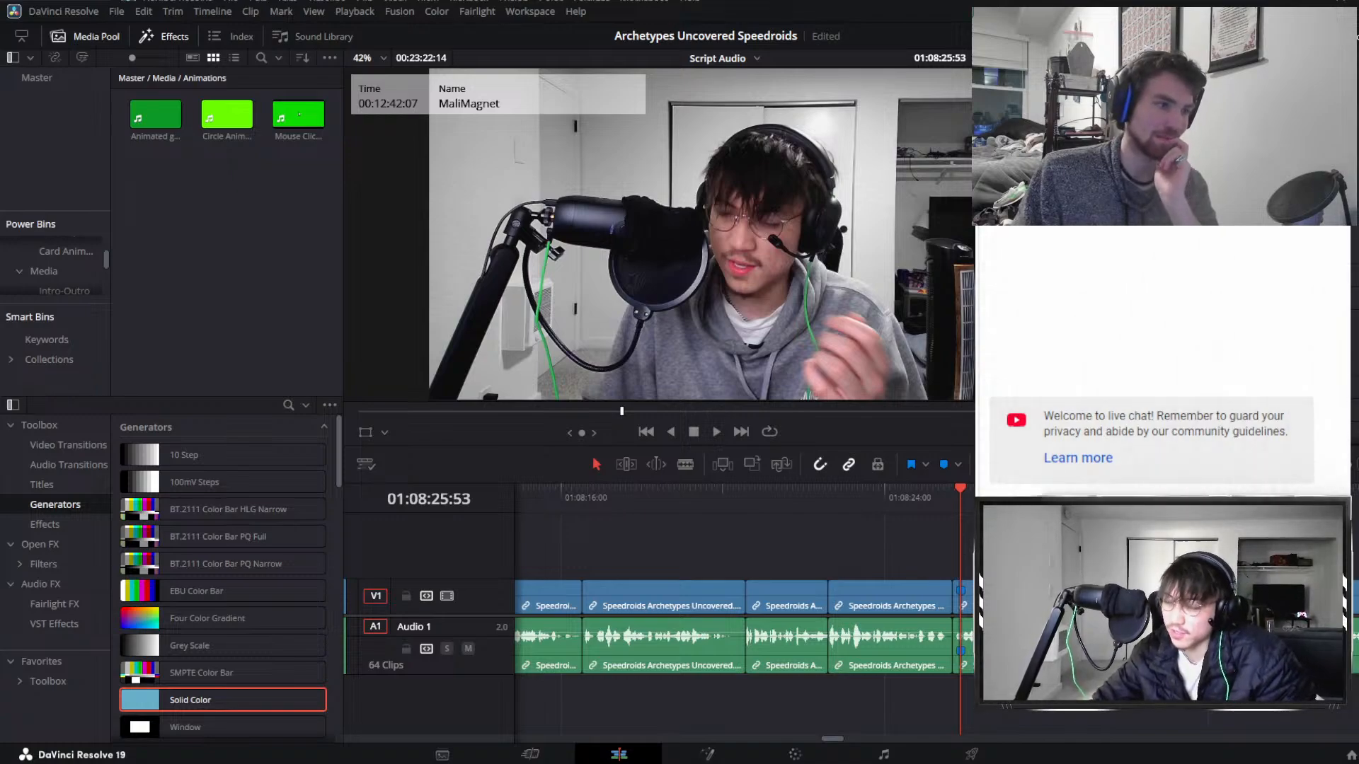
key(ctrl+equal)
key(ctrl+equal)
key(space)
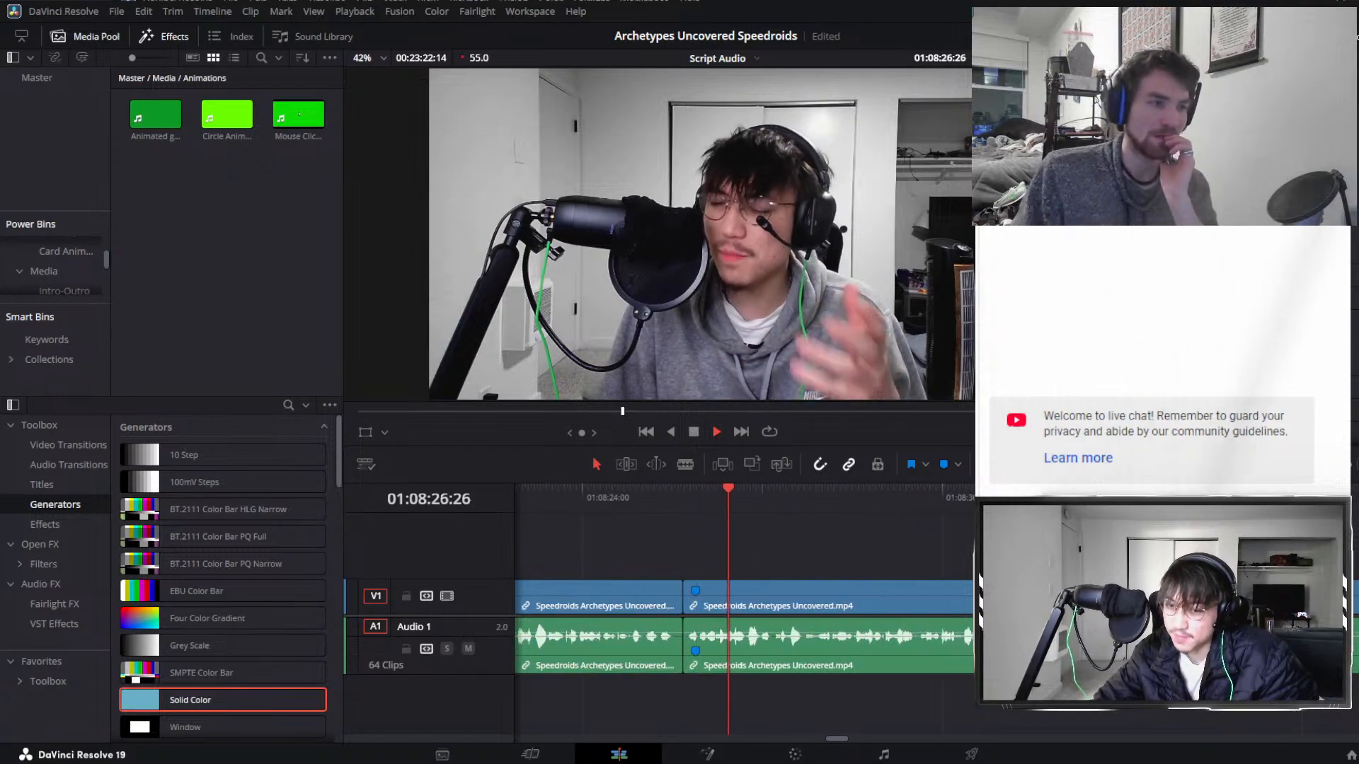
key(space)
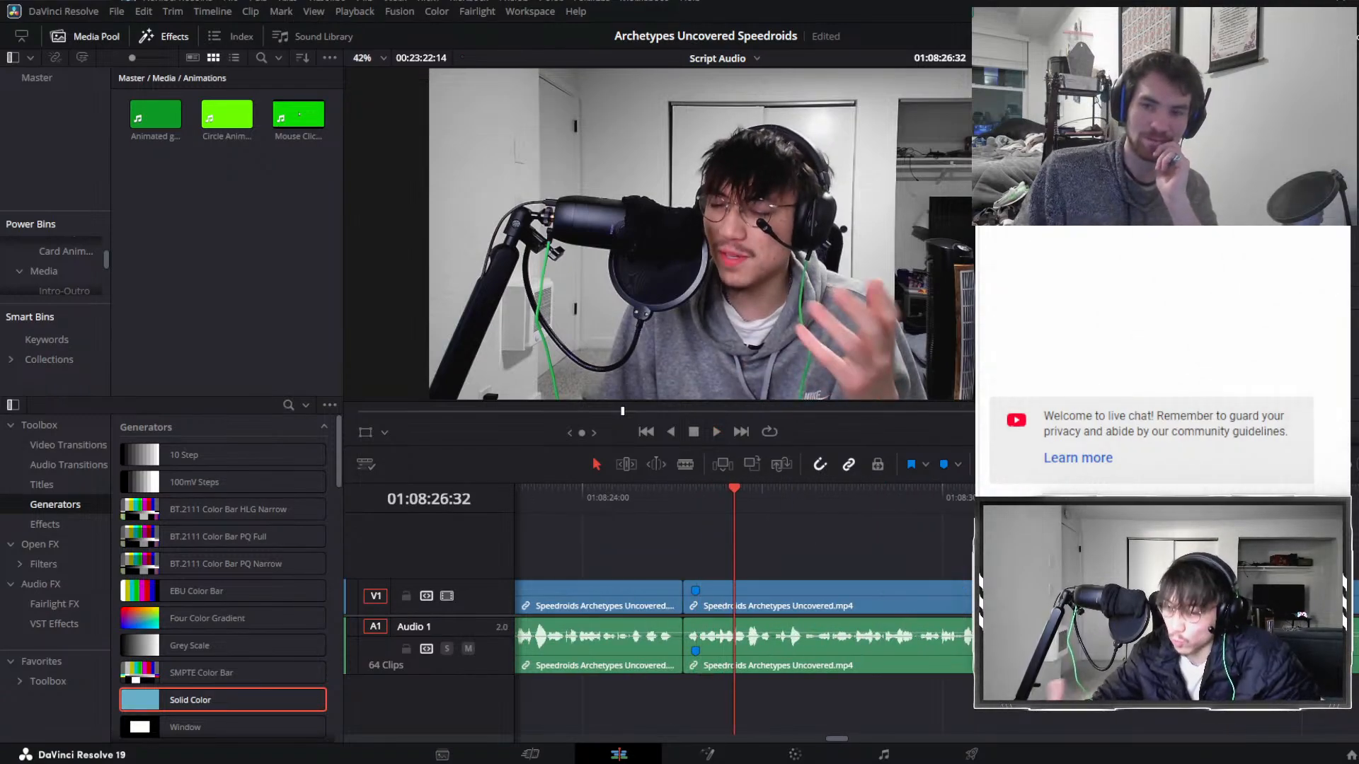
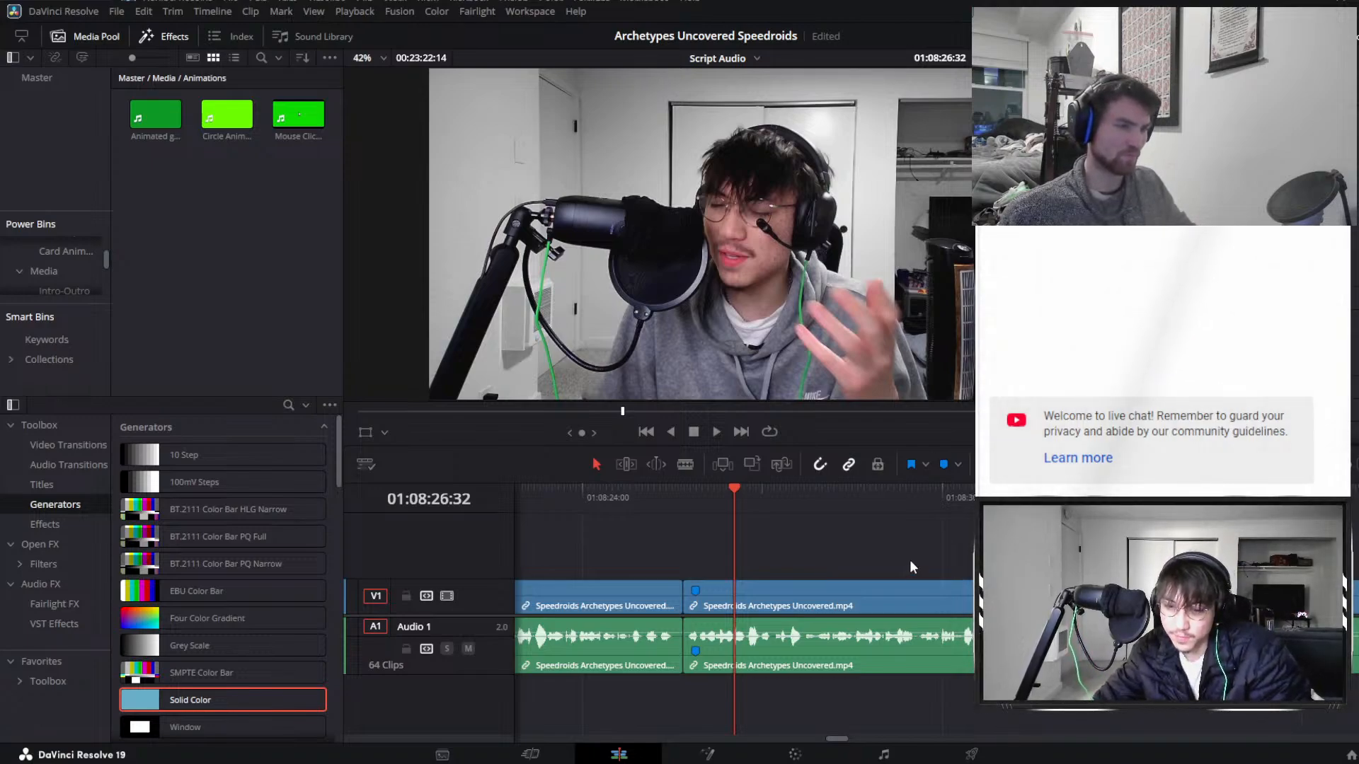
scroll(949, 532, down, 2)
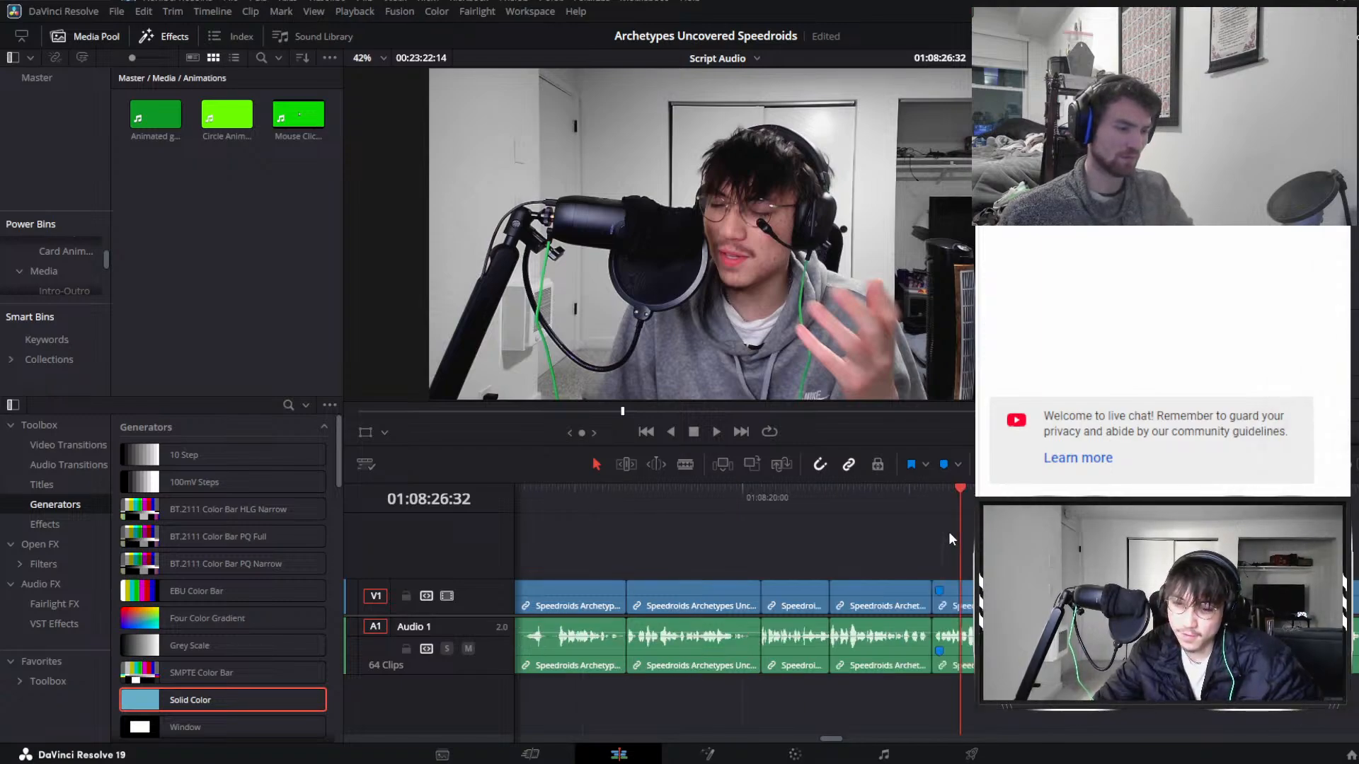
scroll(948, 532, up, 3)
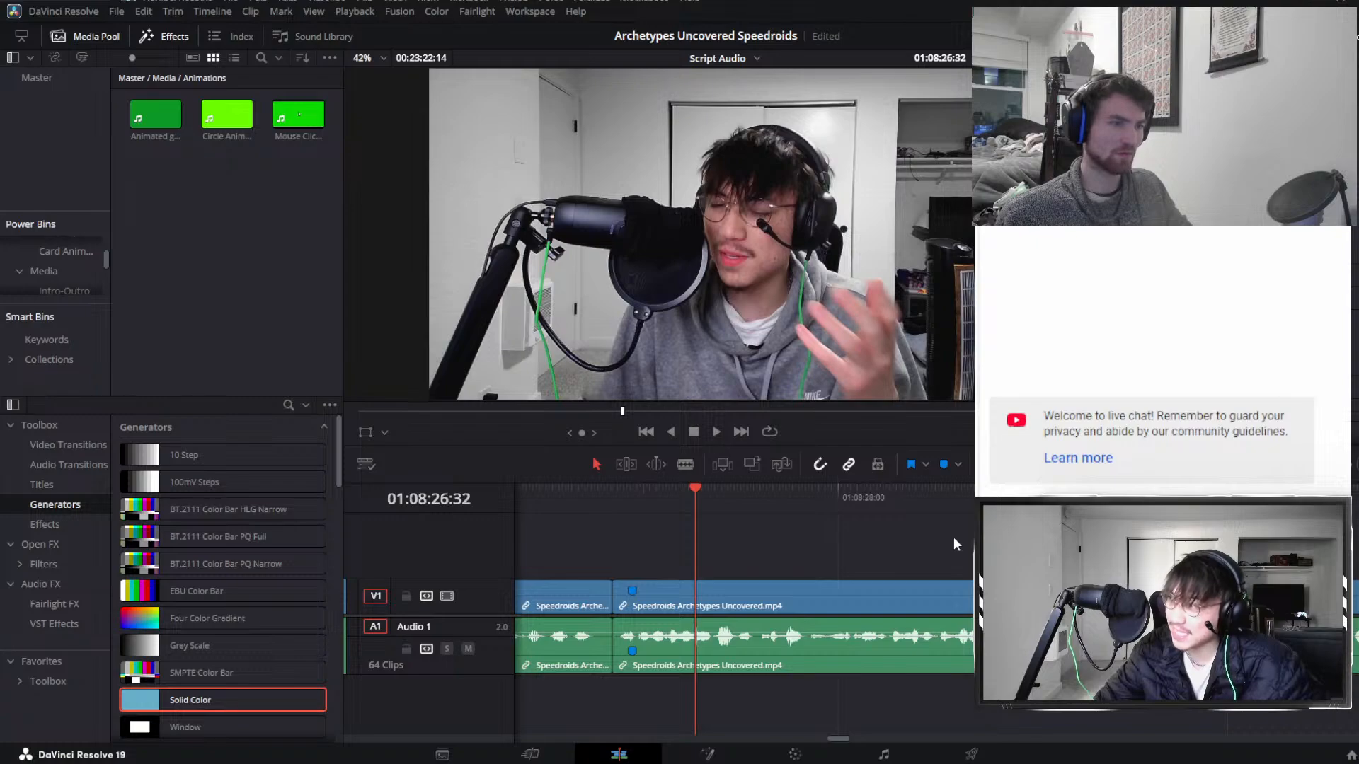
scroll(954, 536, down, 3)
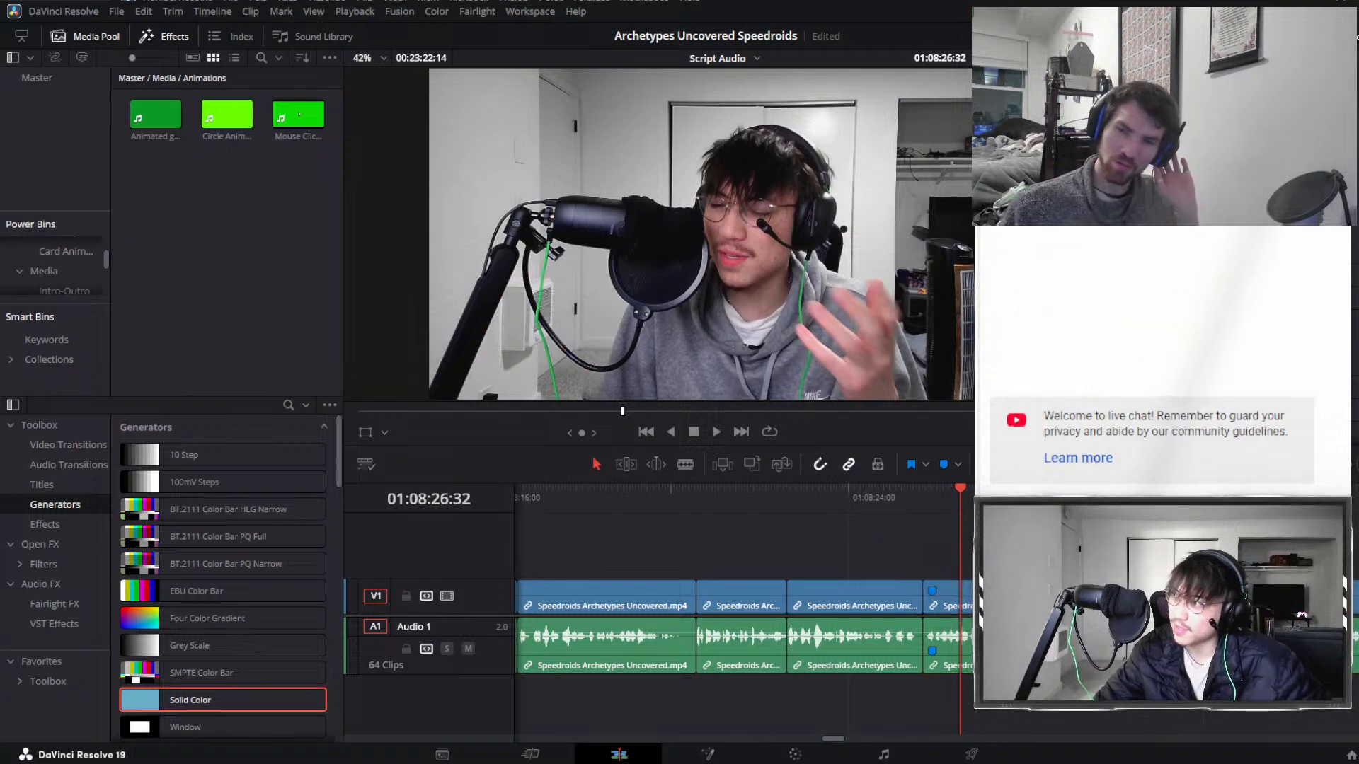
click(919, 540)
scroll(743, 613, right, 2)
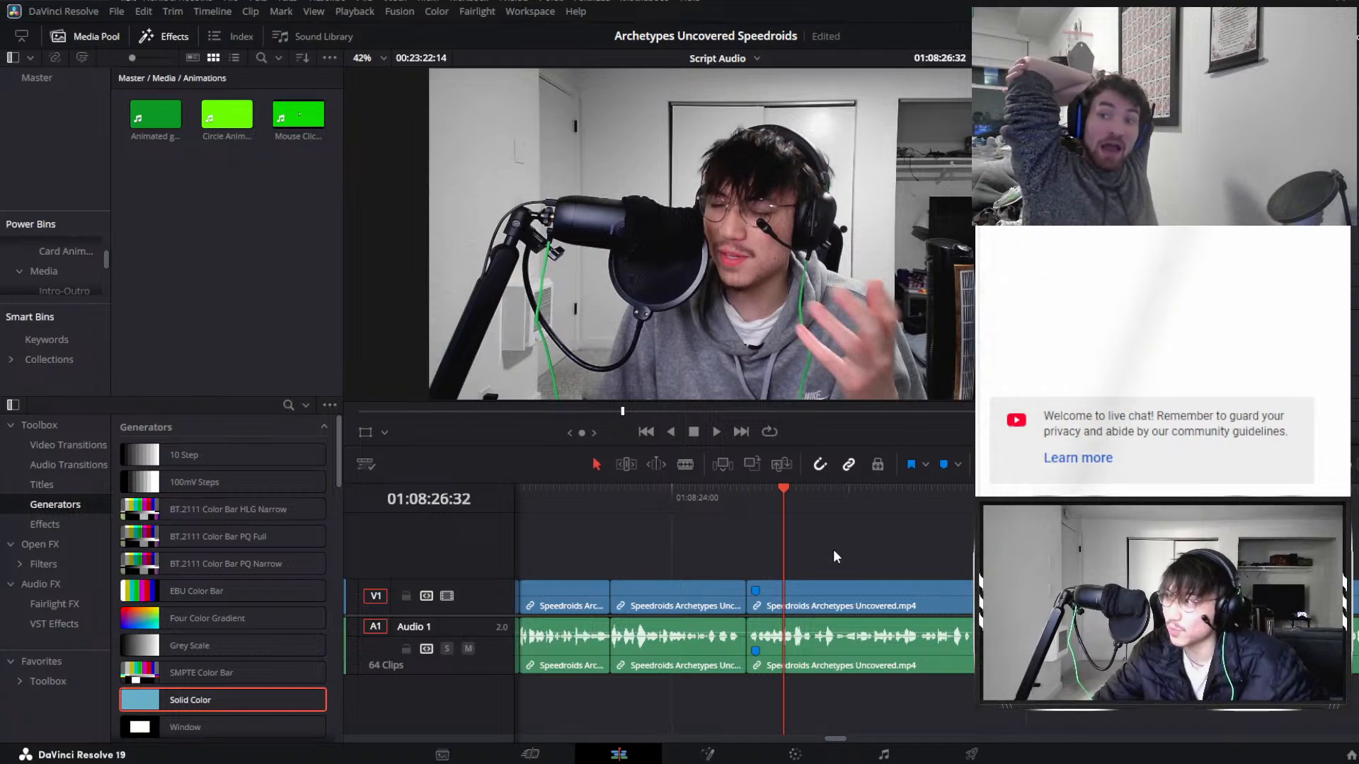
scroll(834, 549, right, 3)
scroll(834, 549, left, 3)
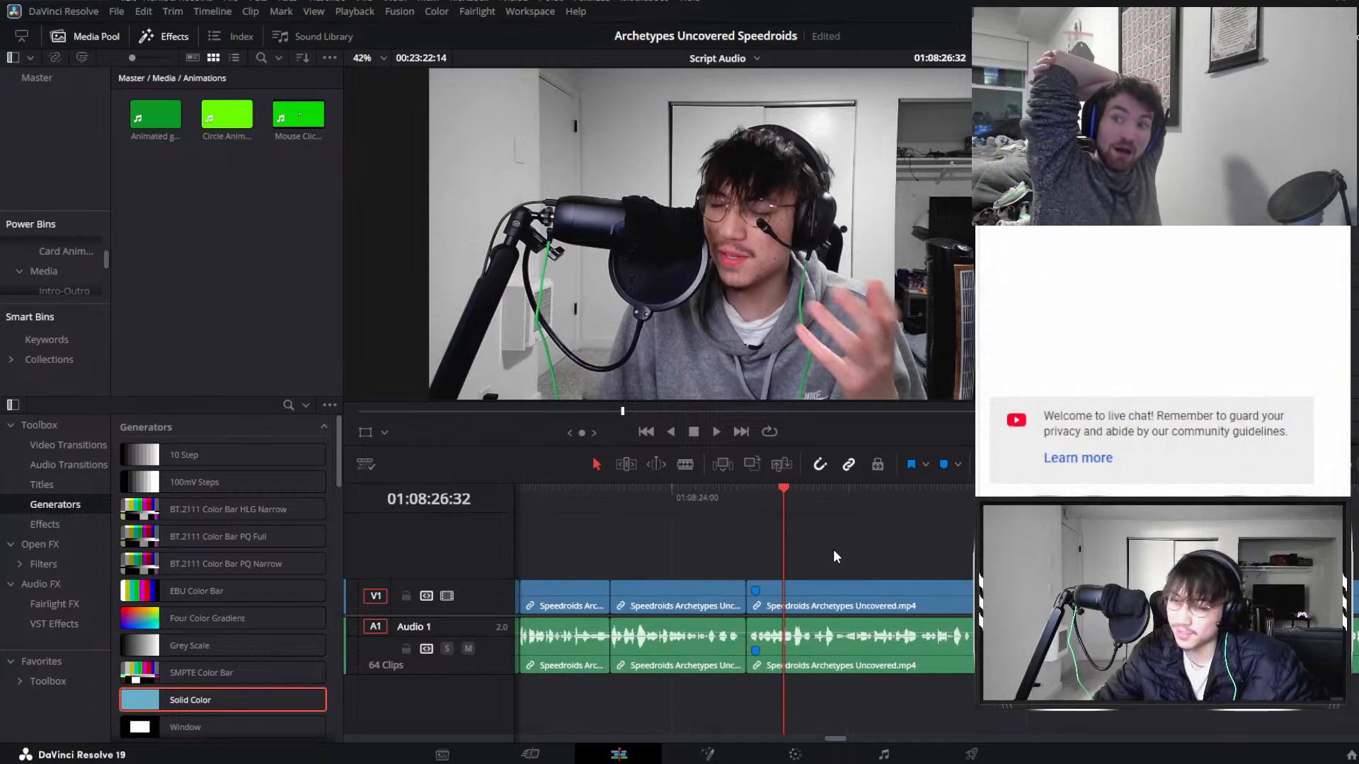
click(842, 610)
drag(840, 606, 868, 552)
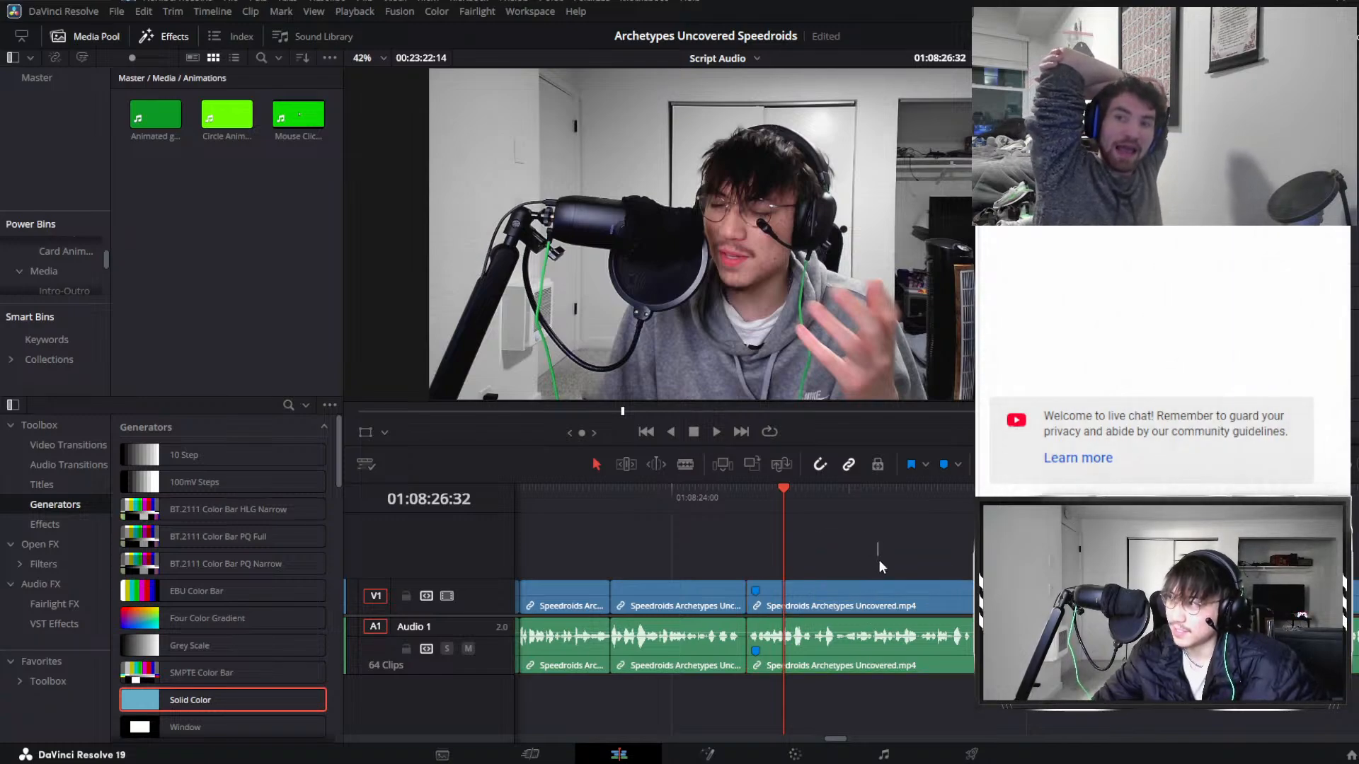
click(881, 598)
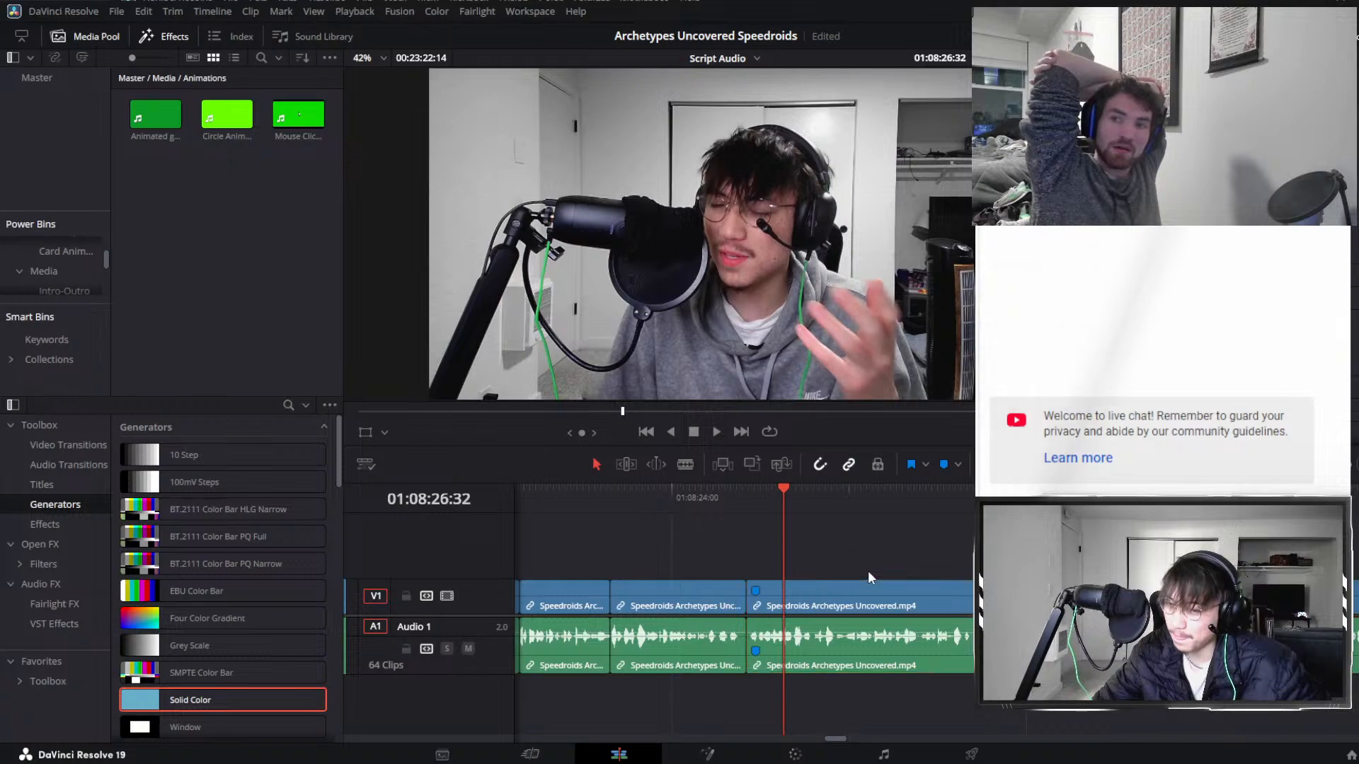
click(879, 577)
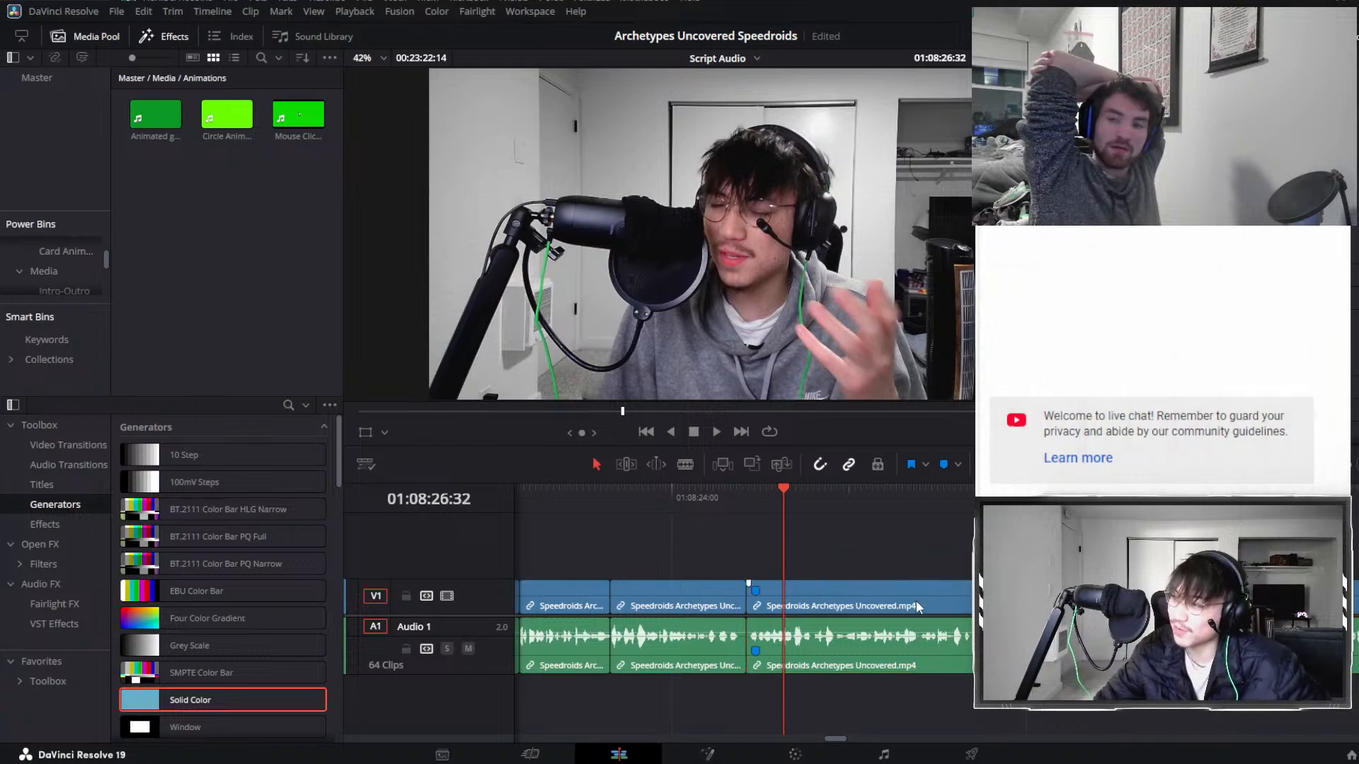
Select the marked clip and examine the run of cuts leading up to it at several timeline scales.
drag(812, 585, 842, 580)
key(ctrl+z)
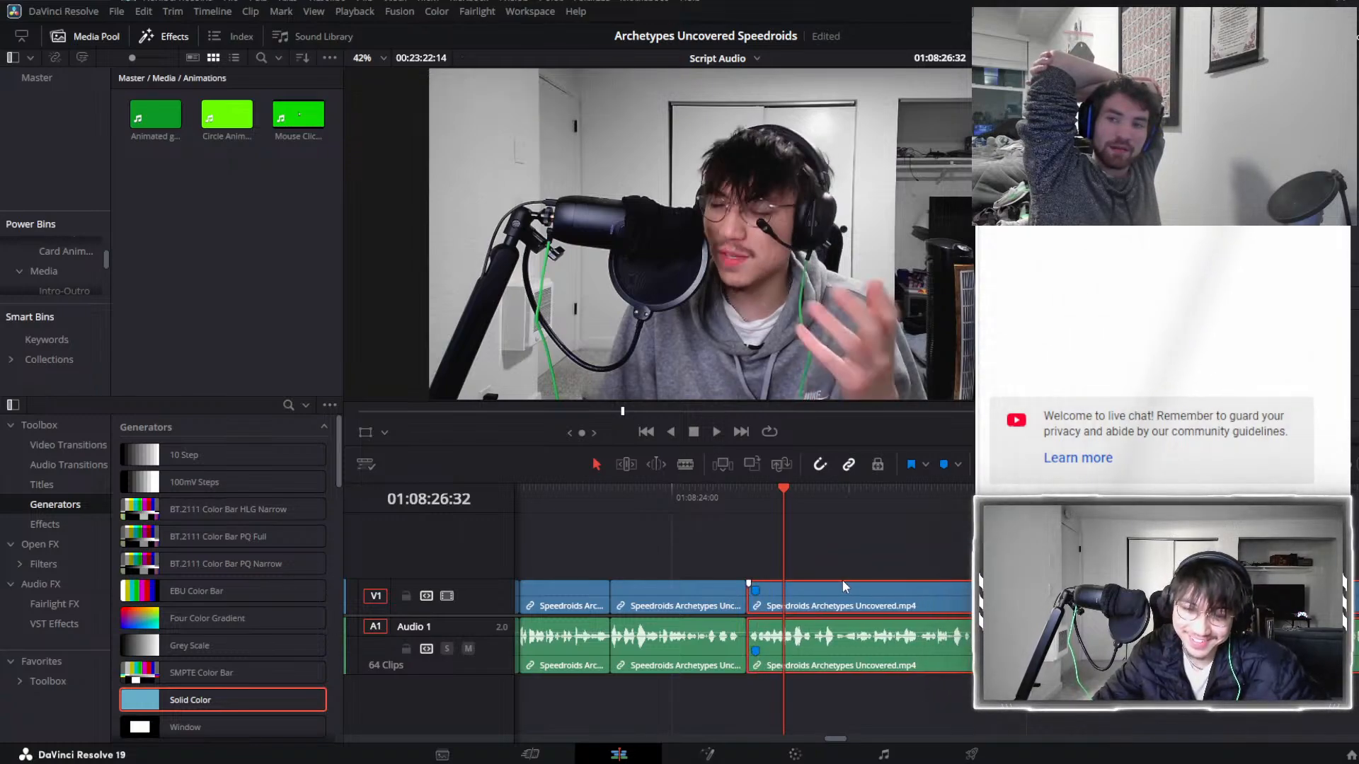
scroll(845, 577, down, 4)
scroll(941, 609, up, 2)
scroll(743, 622, up, 4)
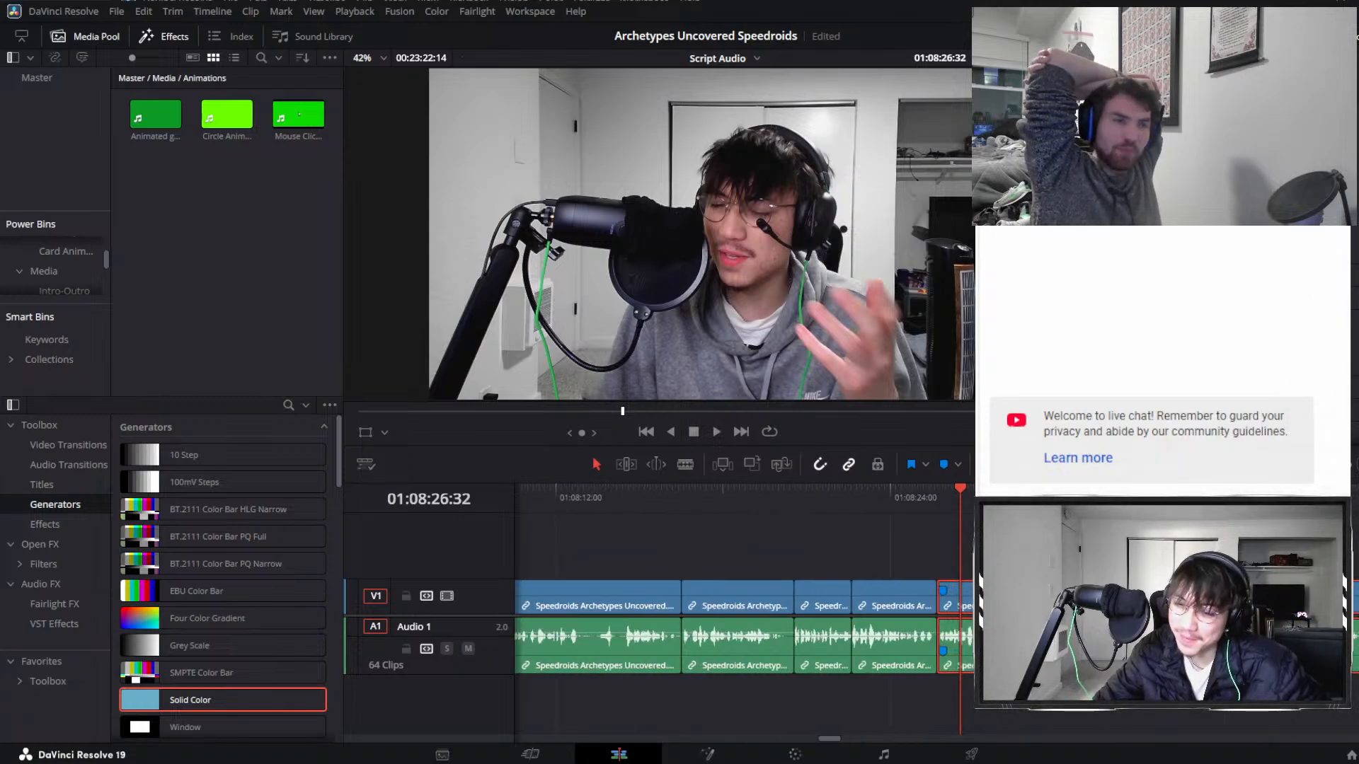
scroll(743, 616, right, 2)
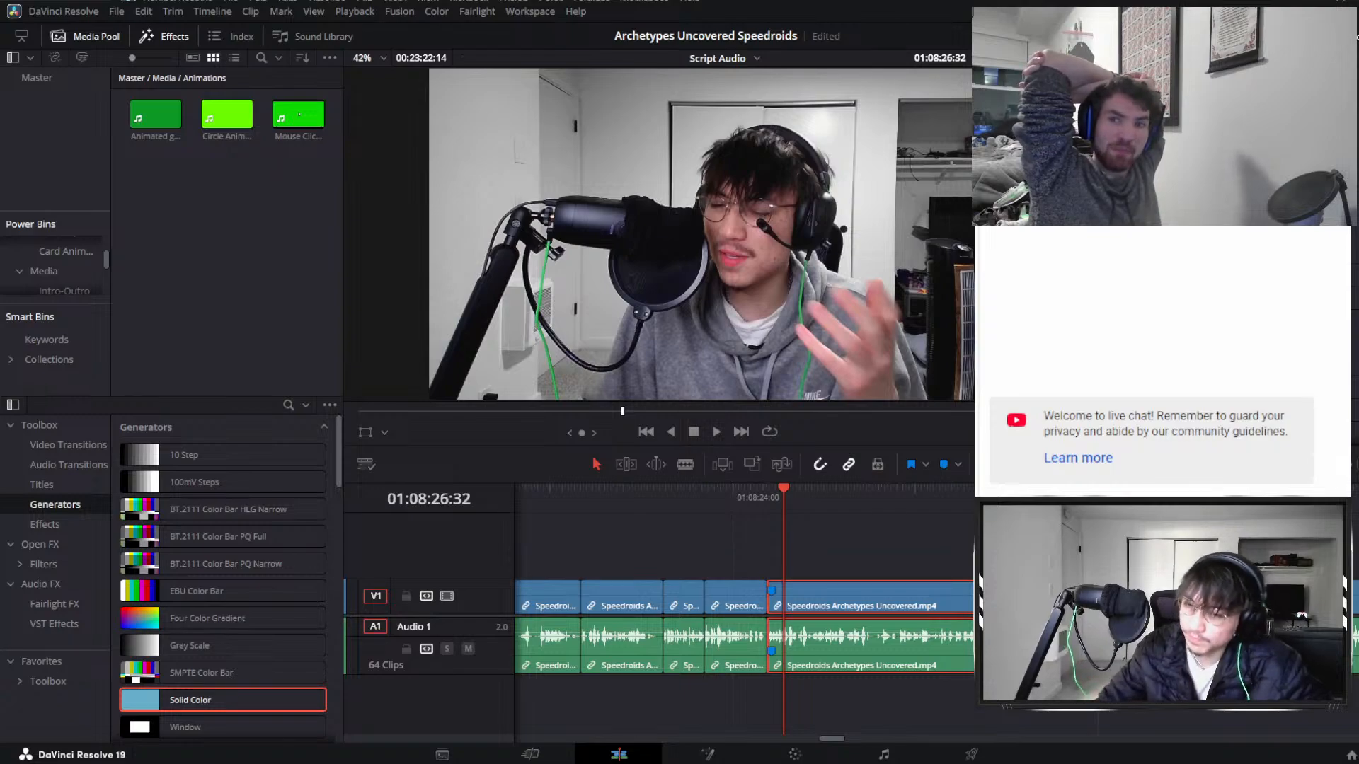
scroll(743, 623, down, 3)
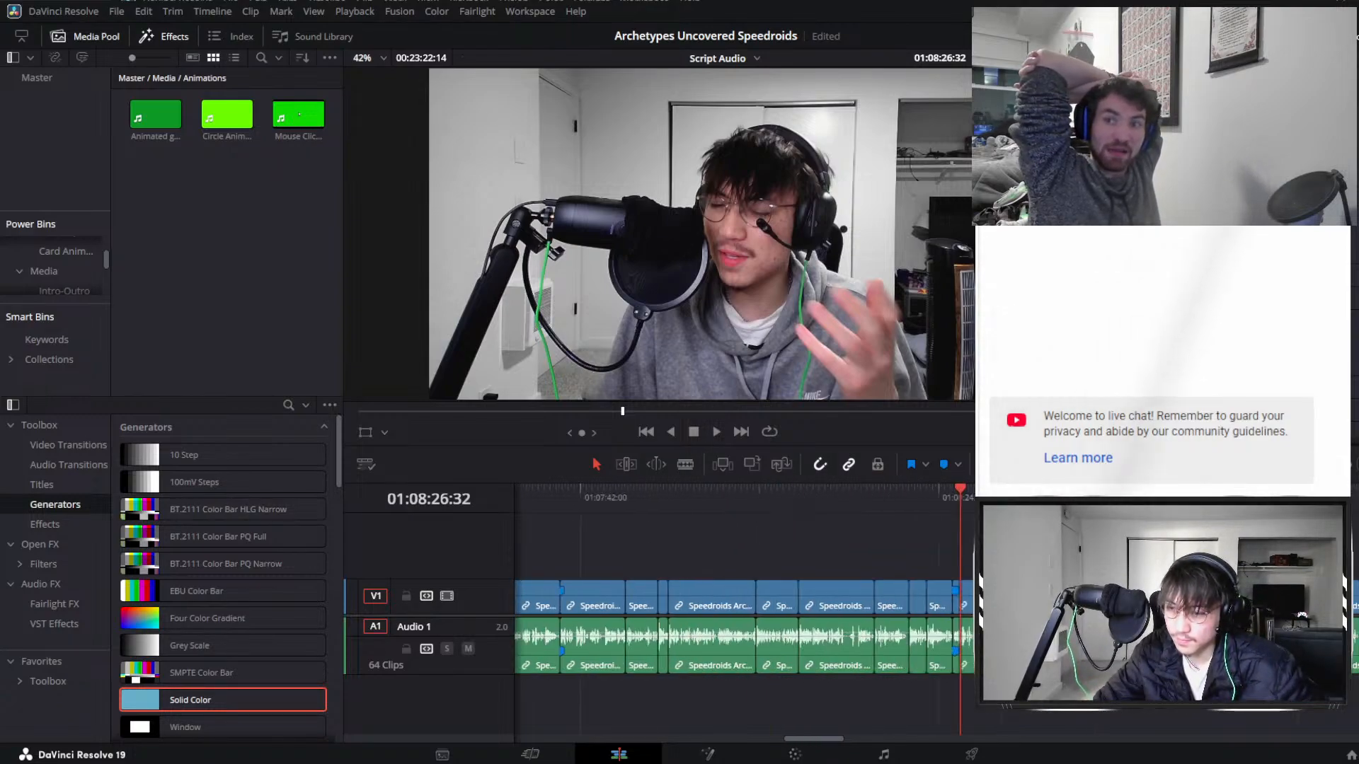
scroll(743, 622, up, 4)
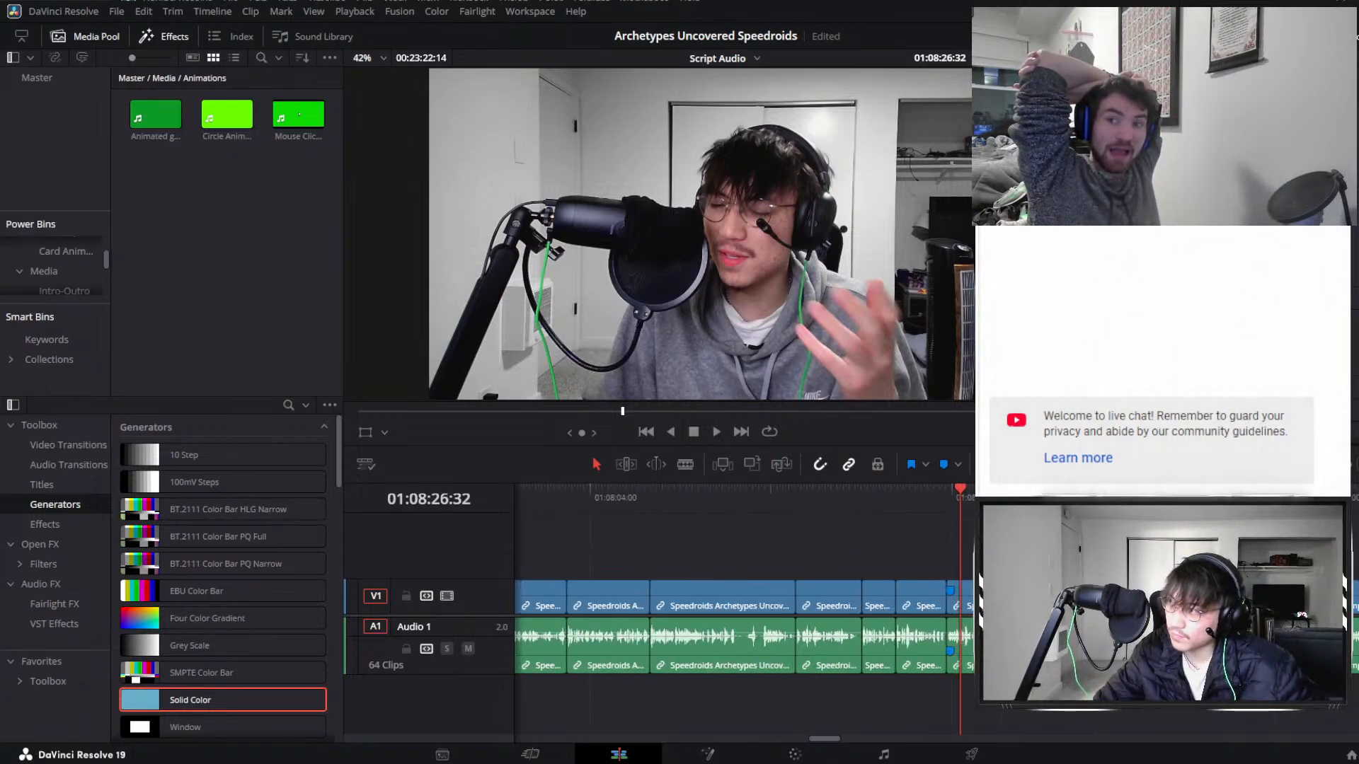
scroll(743, 623, right, 2)
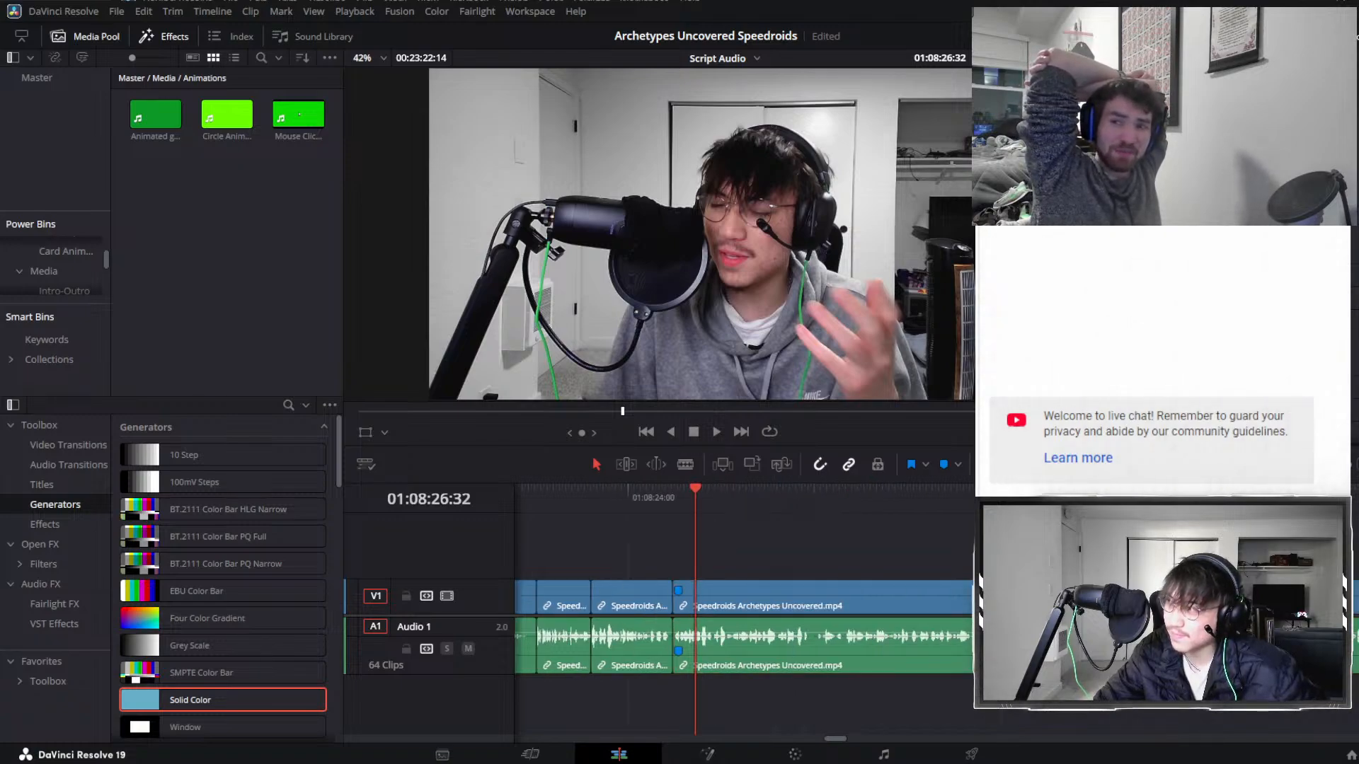
scroll(743, 623, down, 1)
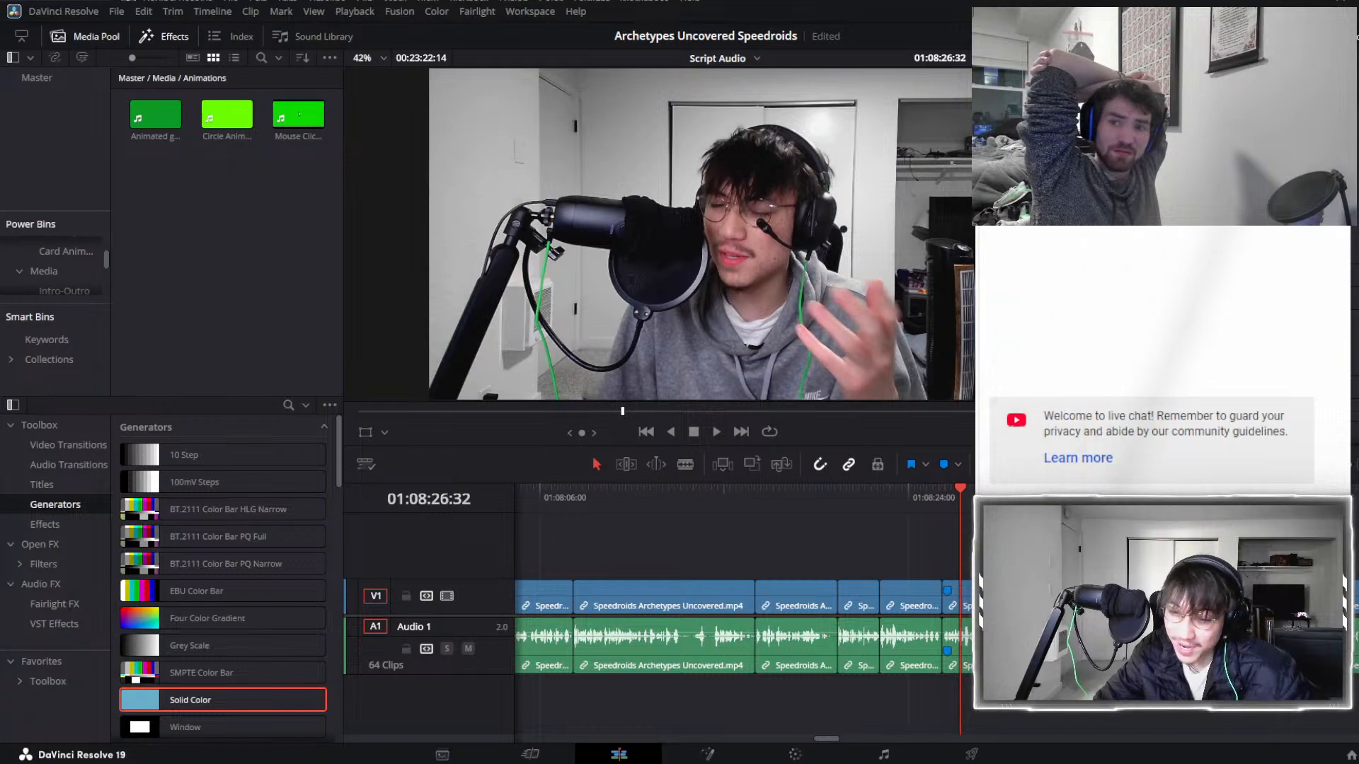
scroll(743, 623, right, 2)
scroll(743, 622, right, 1)
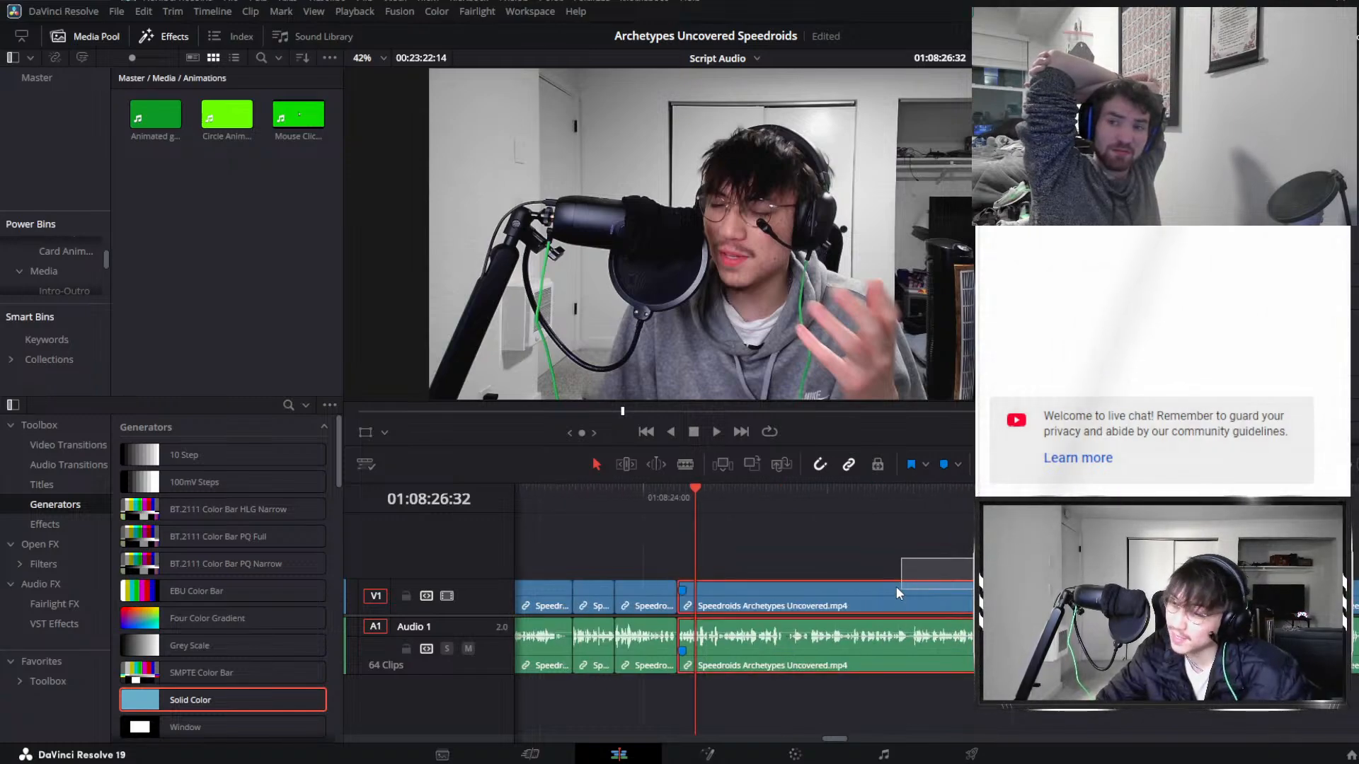
Clear the clip selection and move the playhead inside the marked clip to 01:08:30:01.
drag(969, 552, 603, 591)
click(601, 567)
click(766, 495)
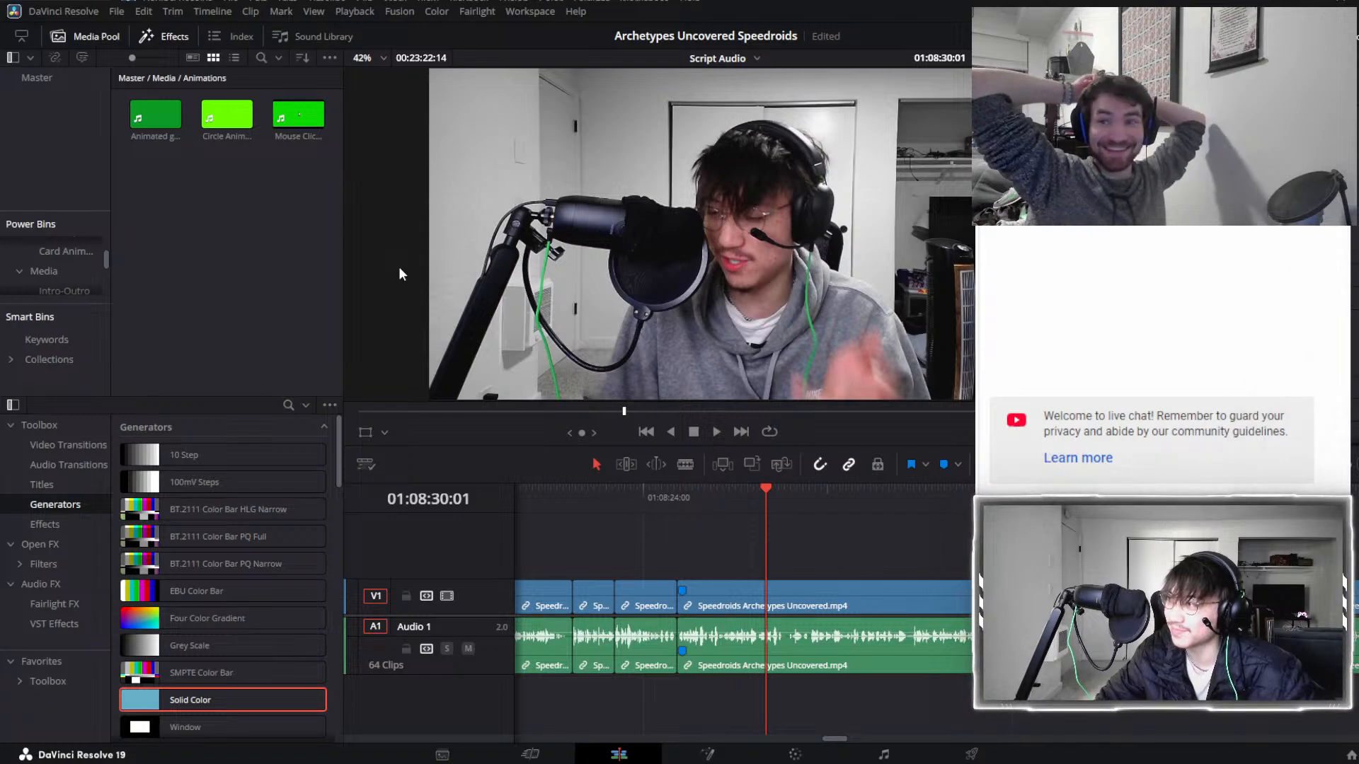
scroll(411, 281, down, 1)
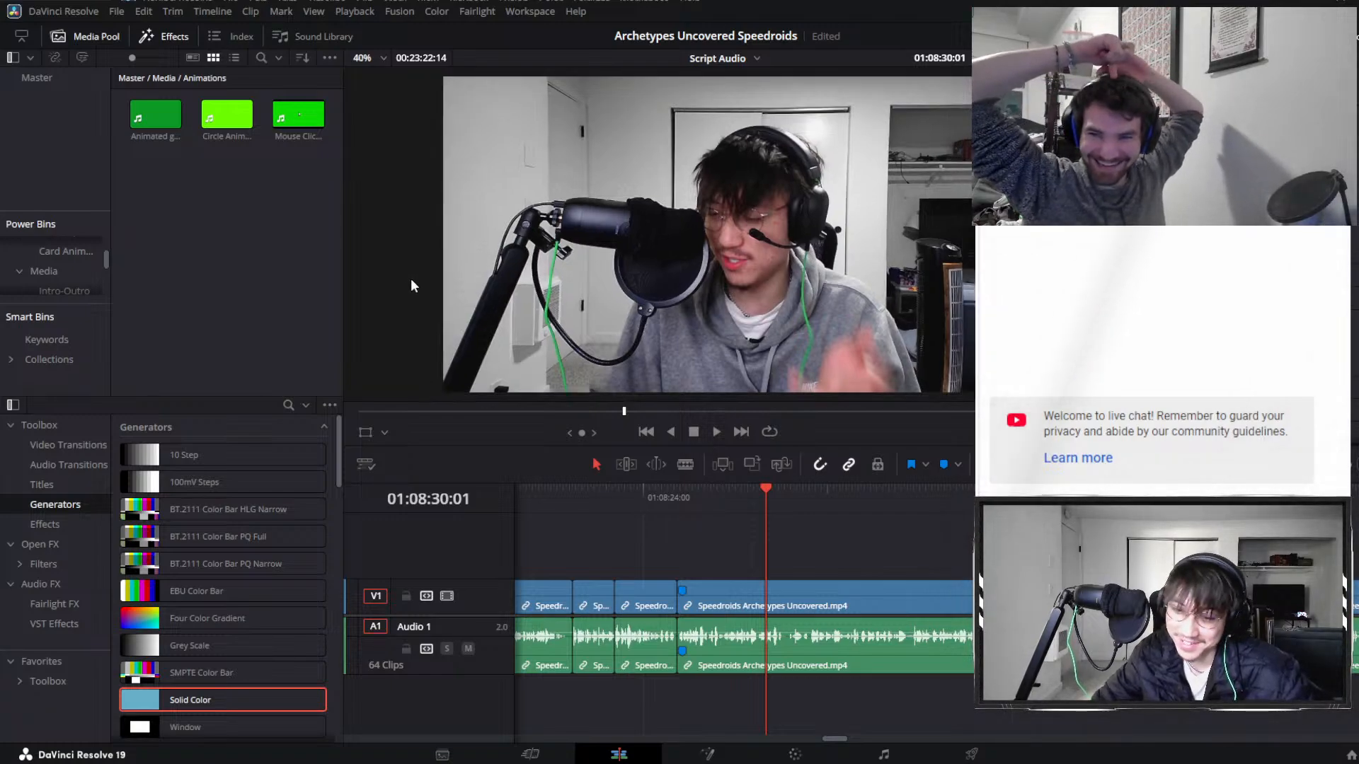
scroll(728, 372, up, 1)
scroll(726, 355, down, 3)
scroll(728, 346, up, 6)
scroll(739, 329, down, 4)
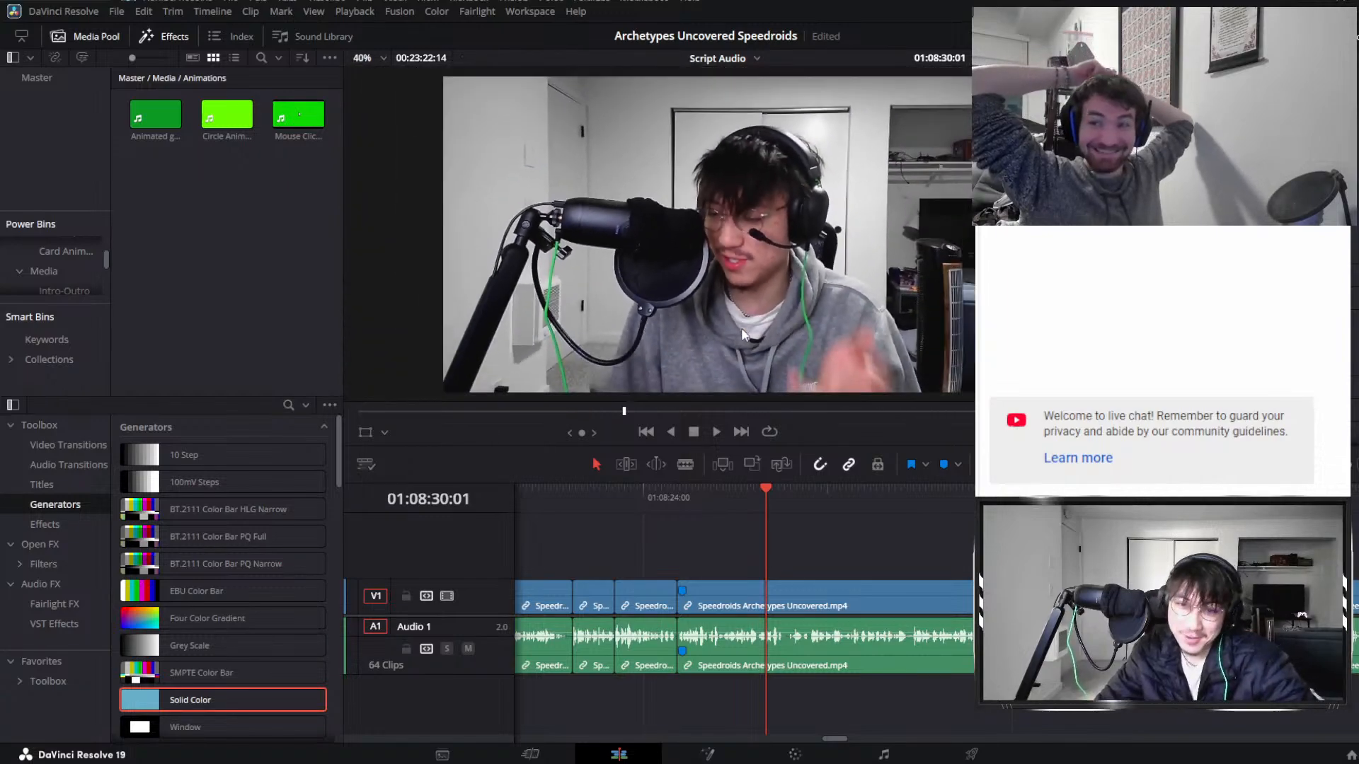
scroll(741, 328, up, 1)
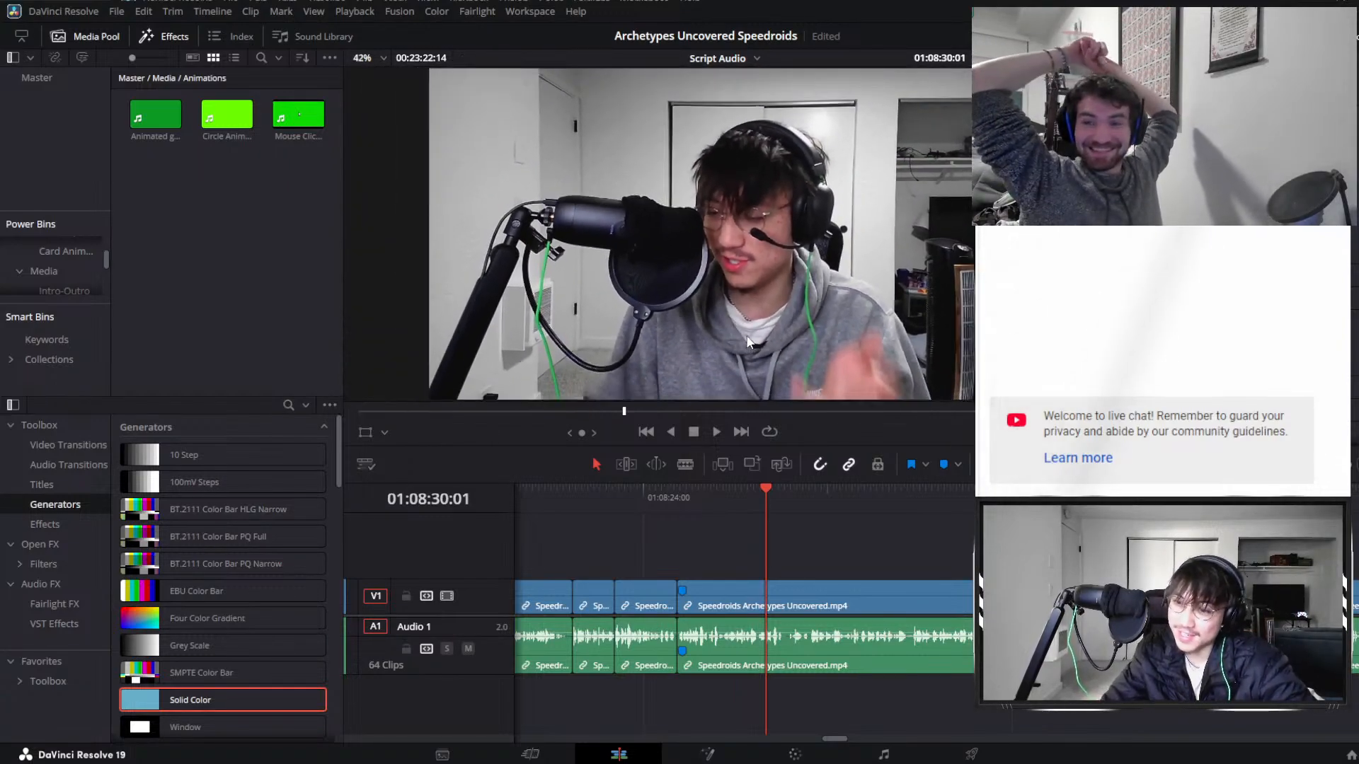
Review the marked clip from 01:08:29:24 to 01:08:35:00 and return the playhead to 01:08:27:58.
click(754, 499)
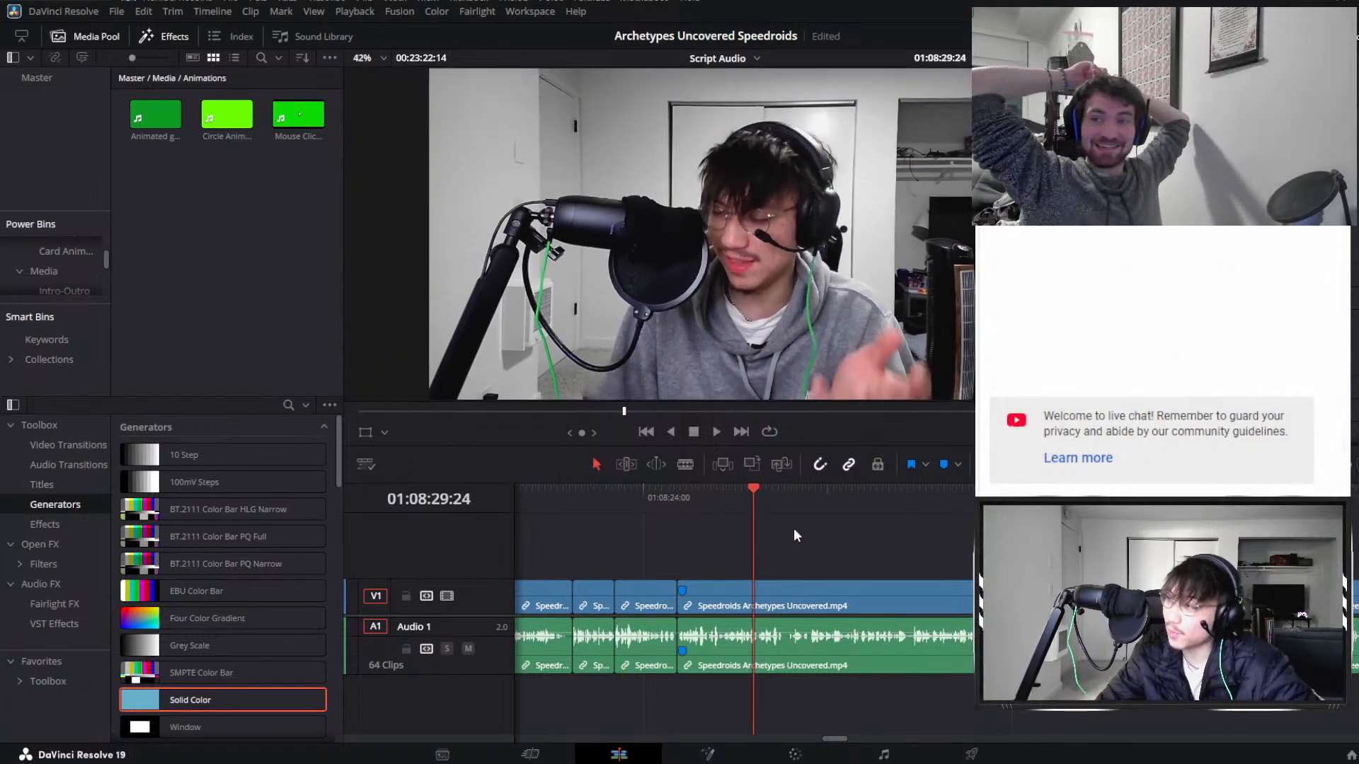
key(ctrl+z)
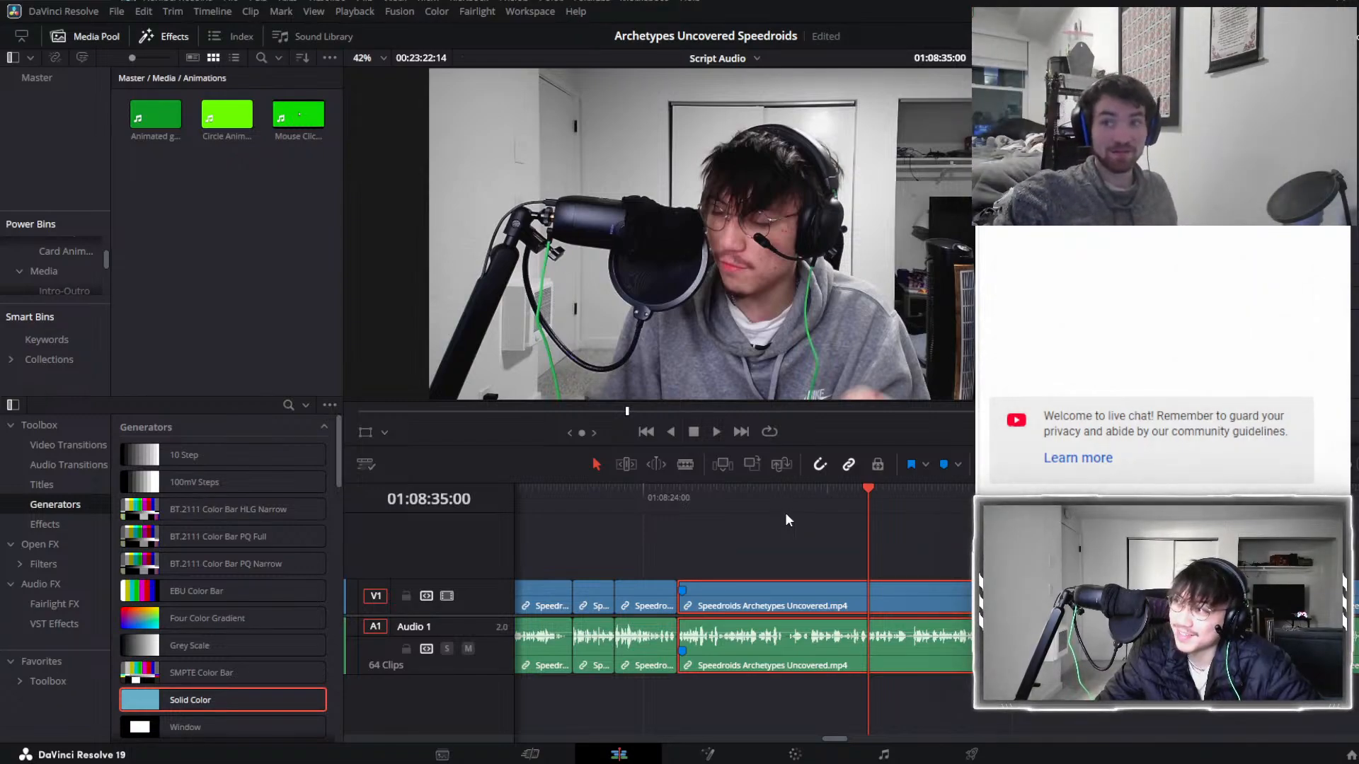
click(724, 490)
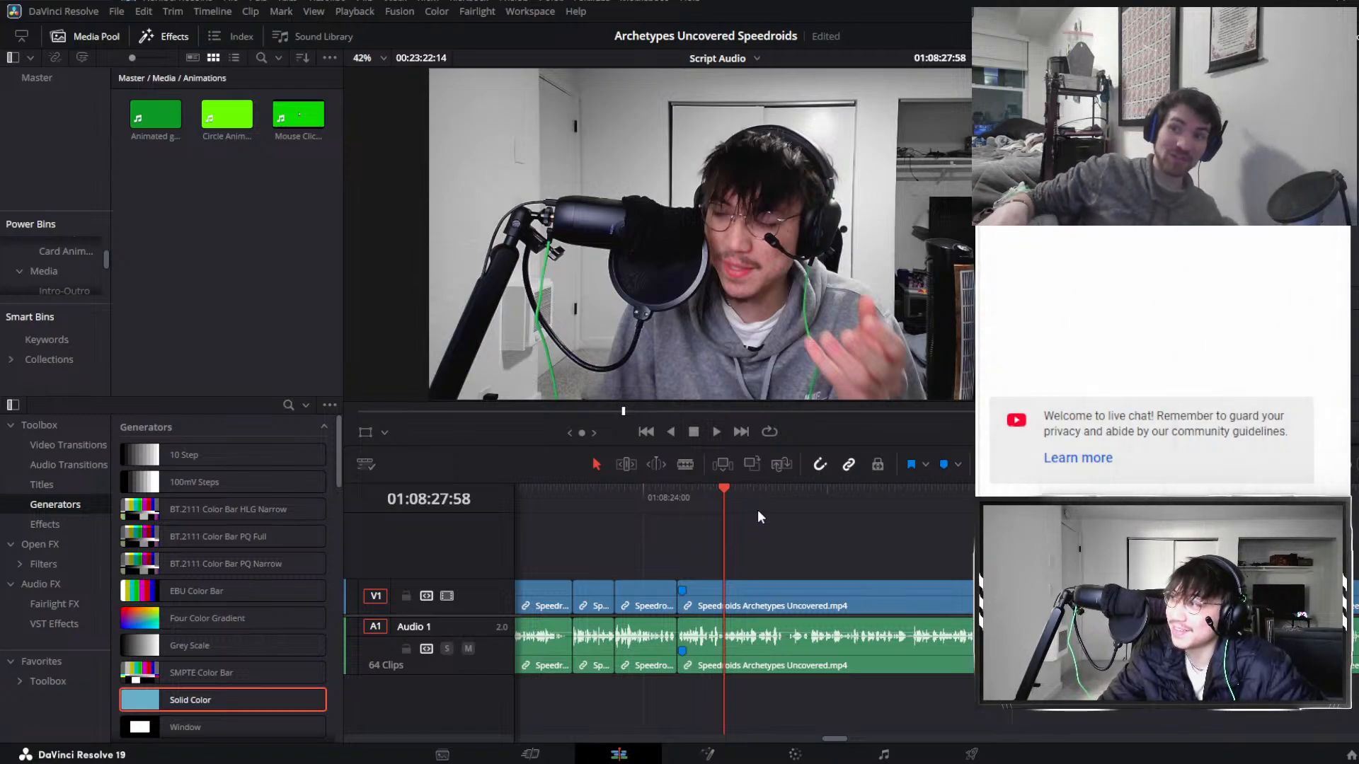
Select the marked clip and step the playhead back frame by frame to 01:08:27:51.
click(771, 631)
key(Left)
key(Left)
key(Left)
key(Left)
key(Left)
key(Left)
key(Left)
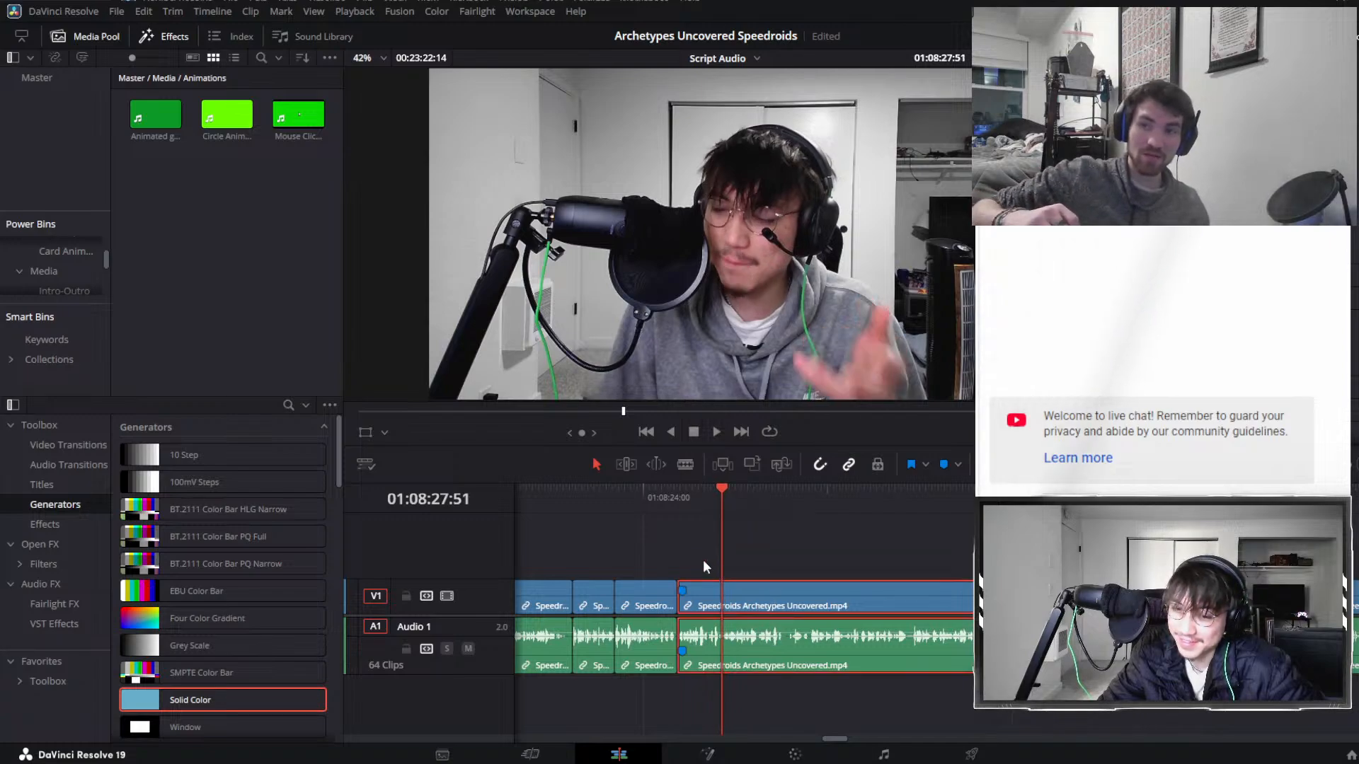
Step the playhead forward frame by frame within the marked clip to 01:08:28:00.
drag(702, 558, 723, 609)
key(Right)
key(Right)
key(Right)
key(Right)
key(Right)
key(Right)
key(Right)
key(Right)
key(Right)
mouse_move(750, 566)
mouse_down()
mouse_move(754, 598)
mouse_move(759, 566)
mouse_up()
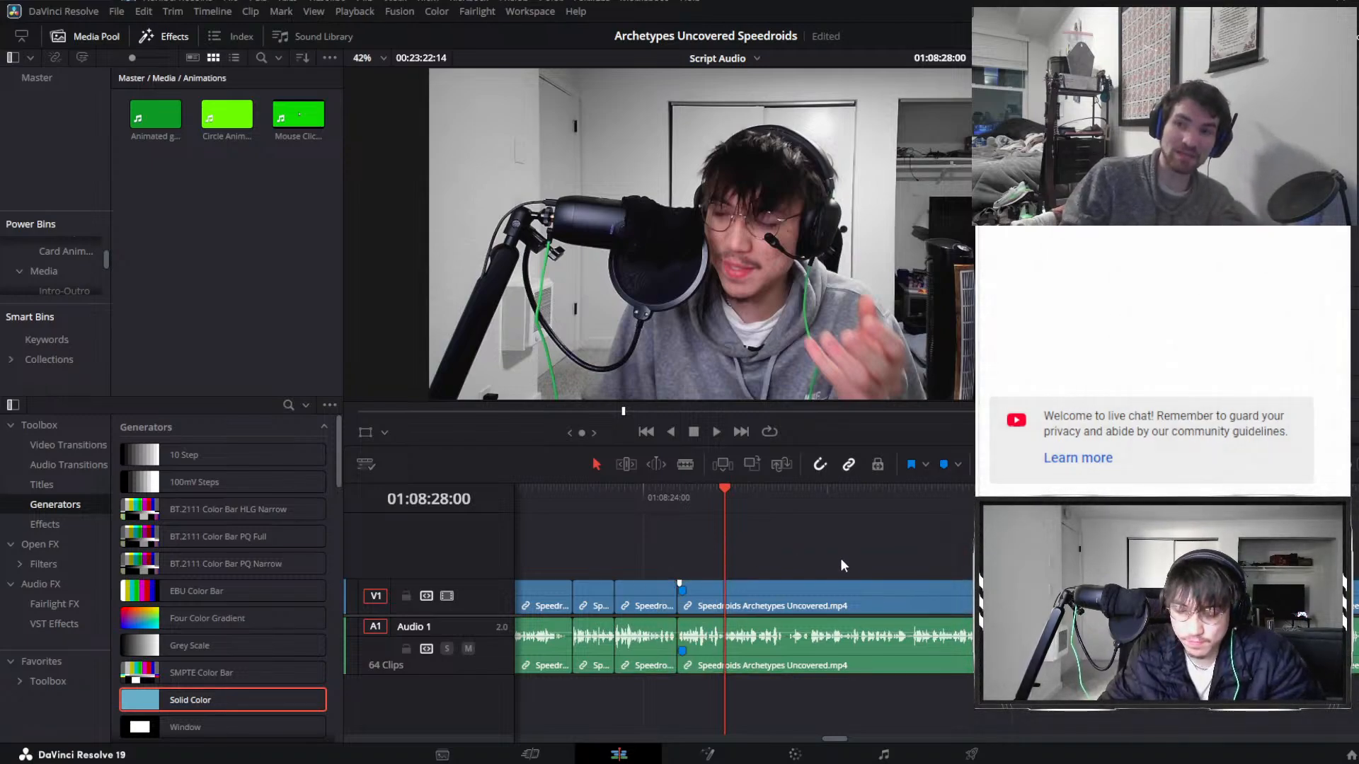
Examine the cuts between the two marked clips and the full extent of the clip under the playhead.
scroll(841, 565, down, 4)
scroll(877, 572, up, 2)
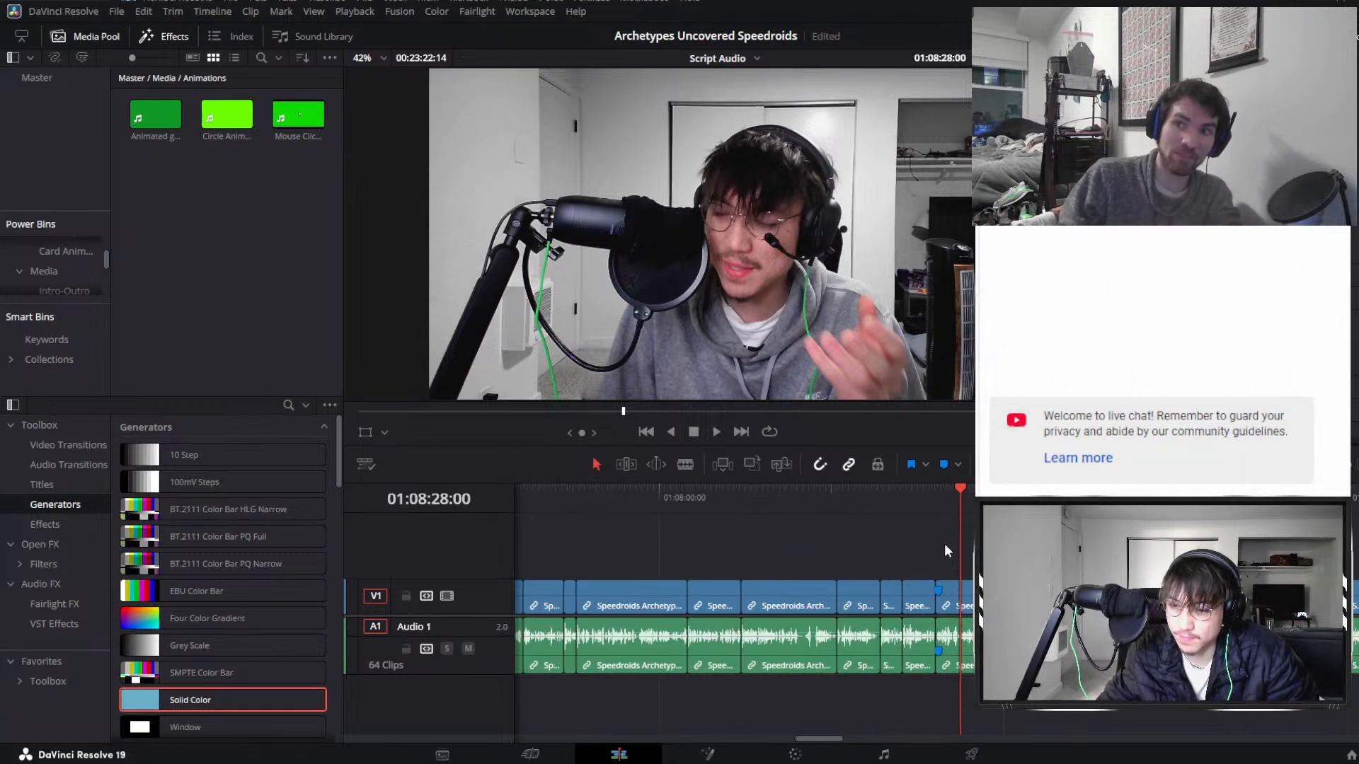
scroll(948, 546, up, 3)
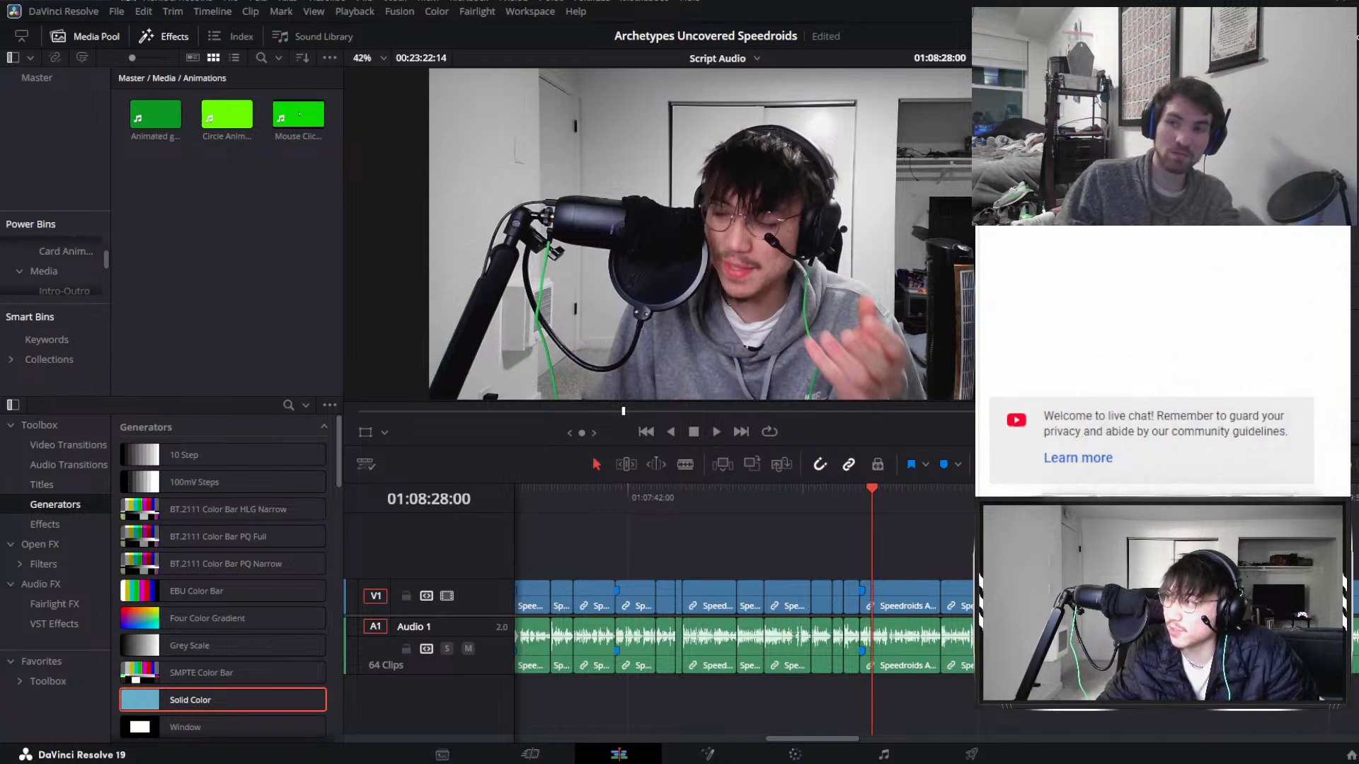
key(ctrl+equal)
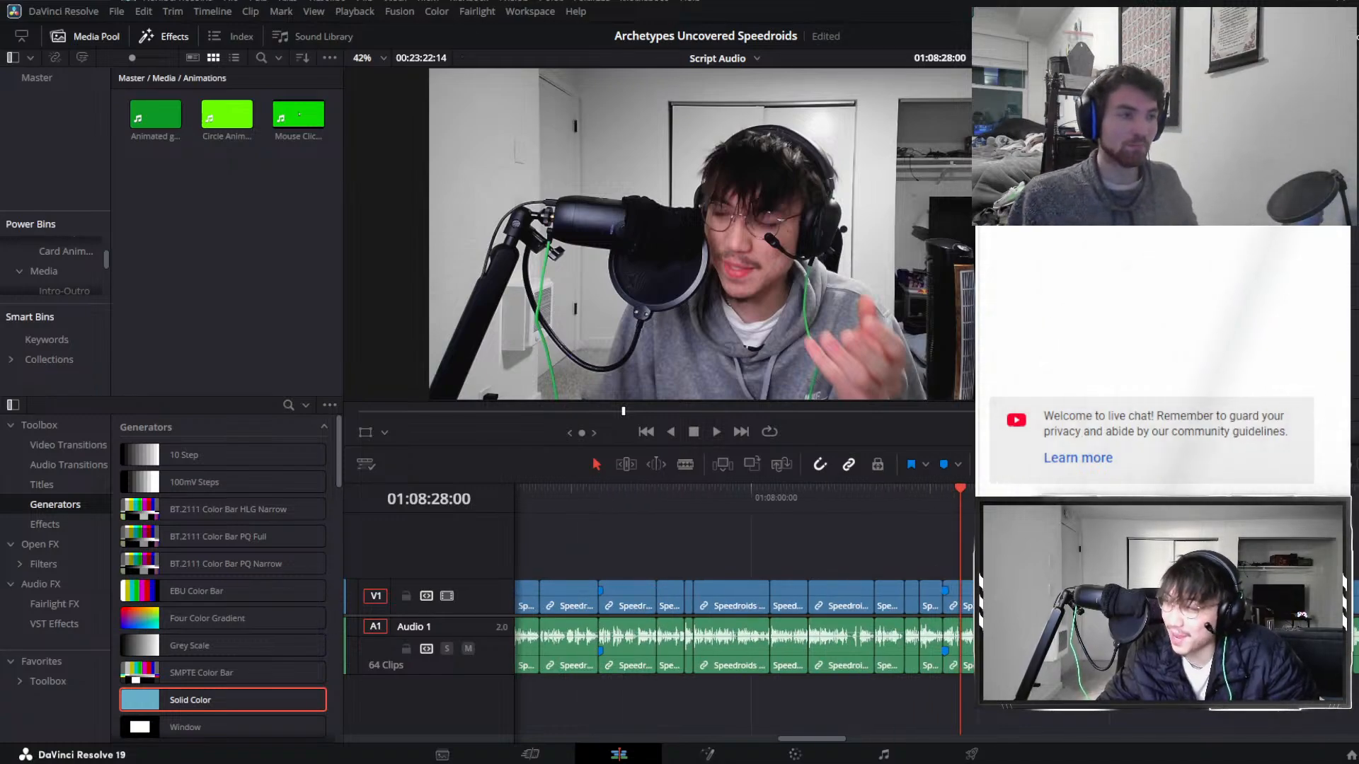
key(ctrl+equal)
scroll(743, 616, right, 1)
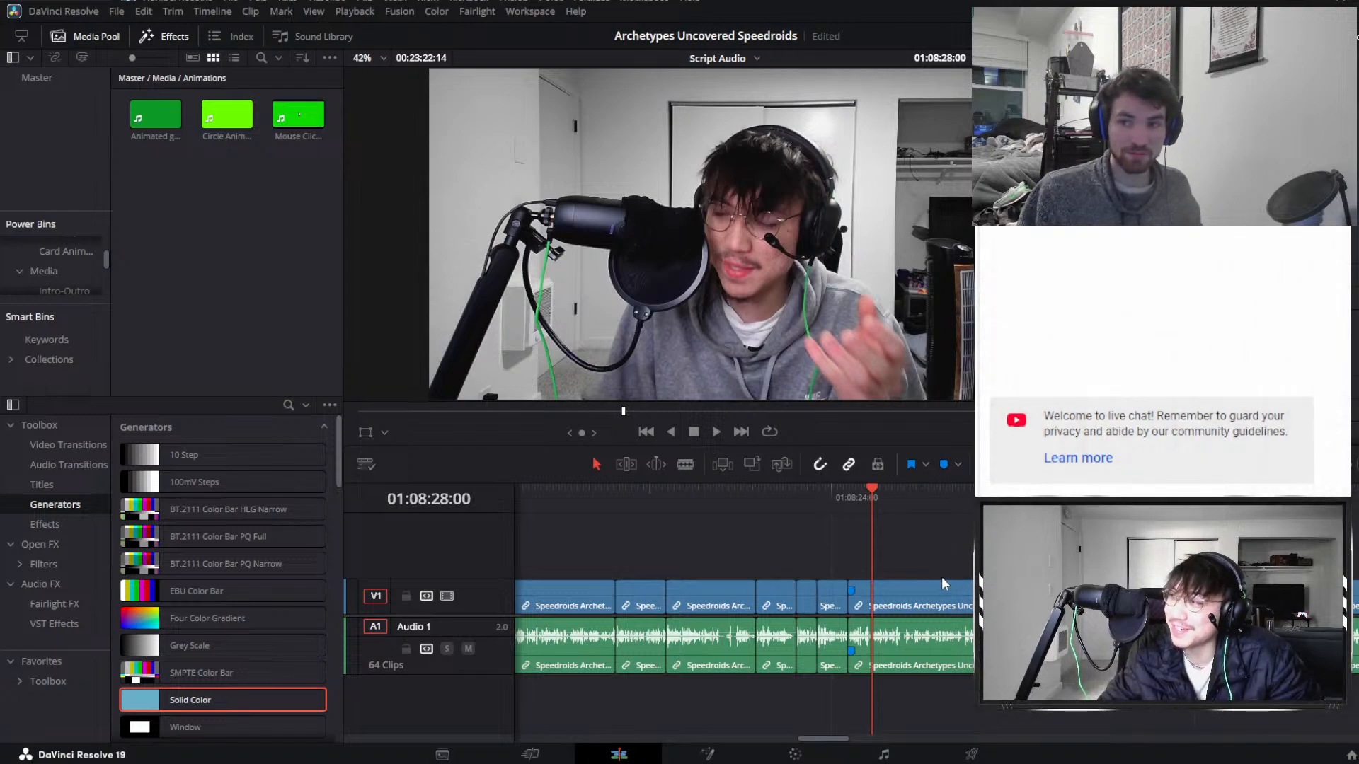
scroll(963, 577, left, 3)
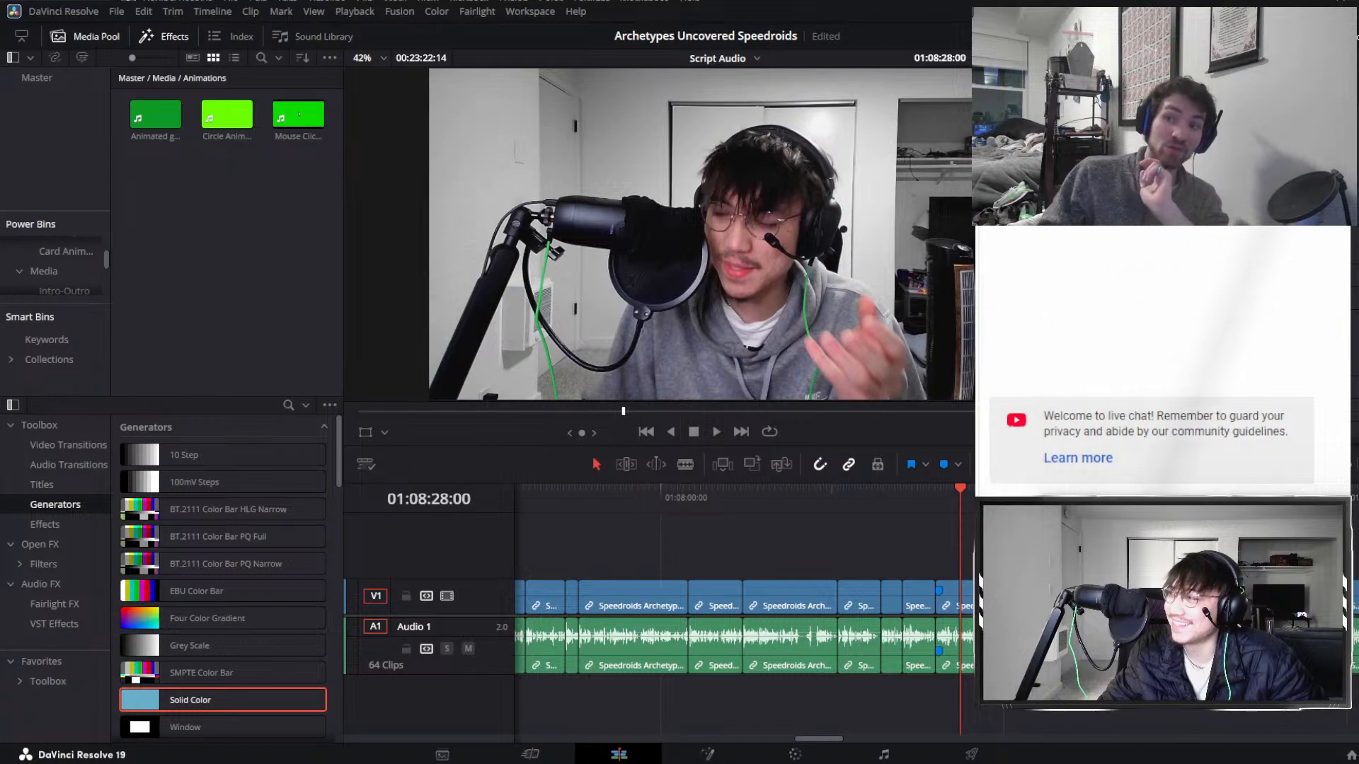
scroll(743, 608, right, 6)
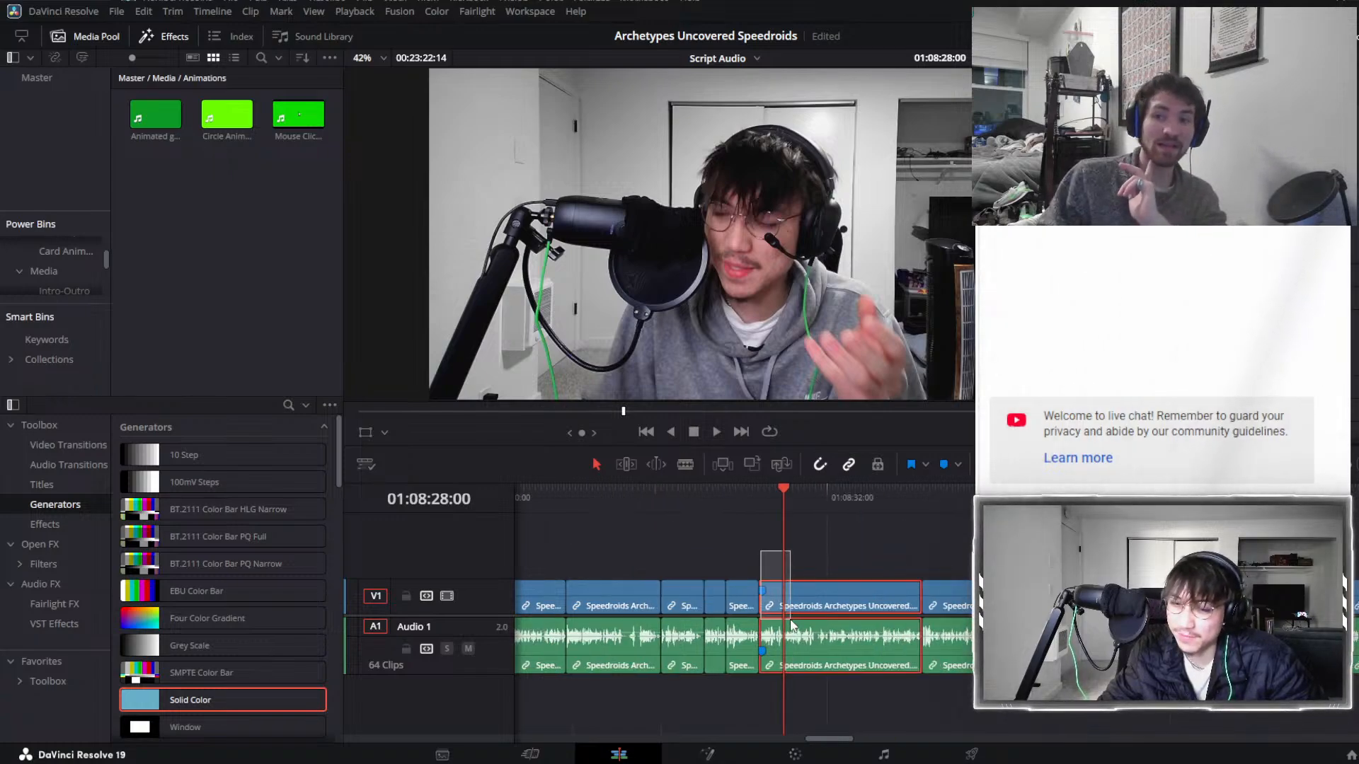
Return the playhead to the clip marker at 01:08:25:53 and clear the selection of the surrounding clips.
drag(716, 542, 797, 594)
click(719, 543)
click(730, 543)
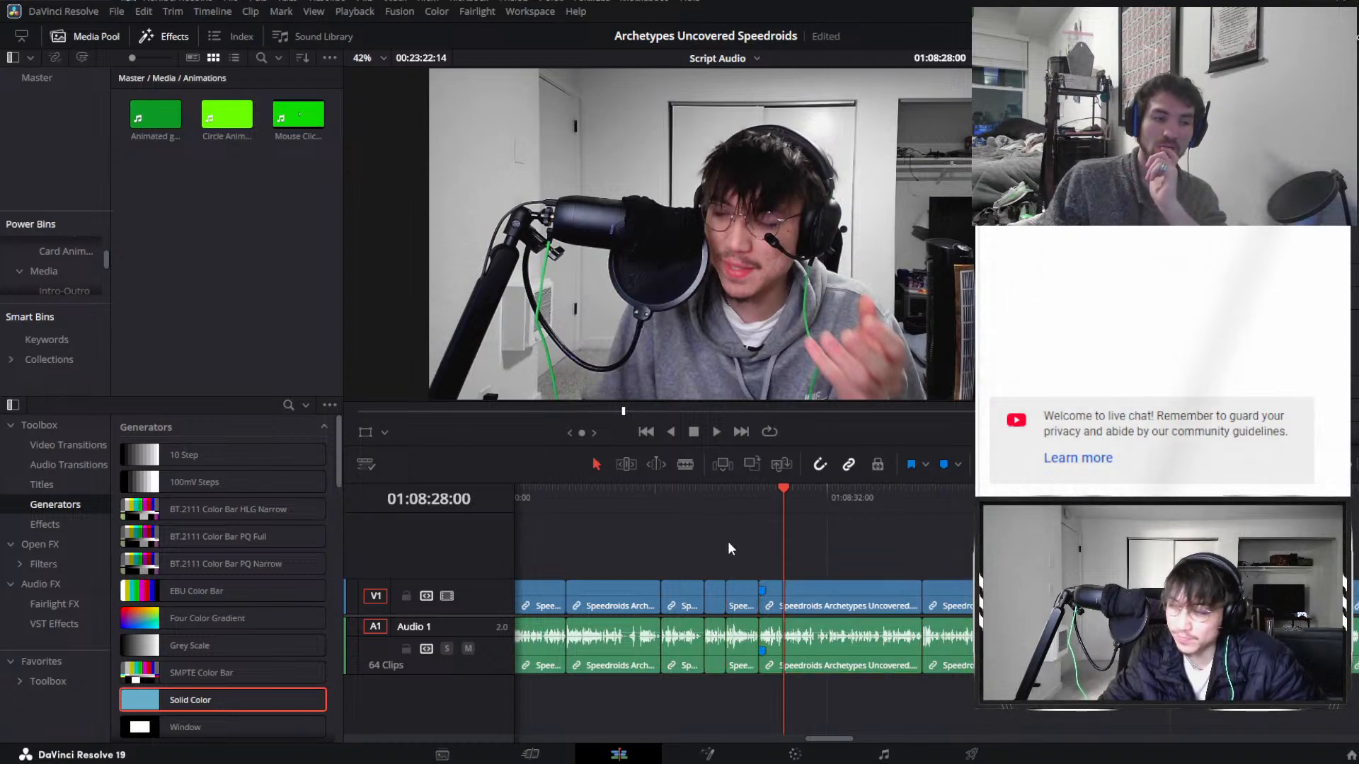
drag(729, 543, 750, 558)
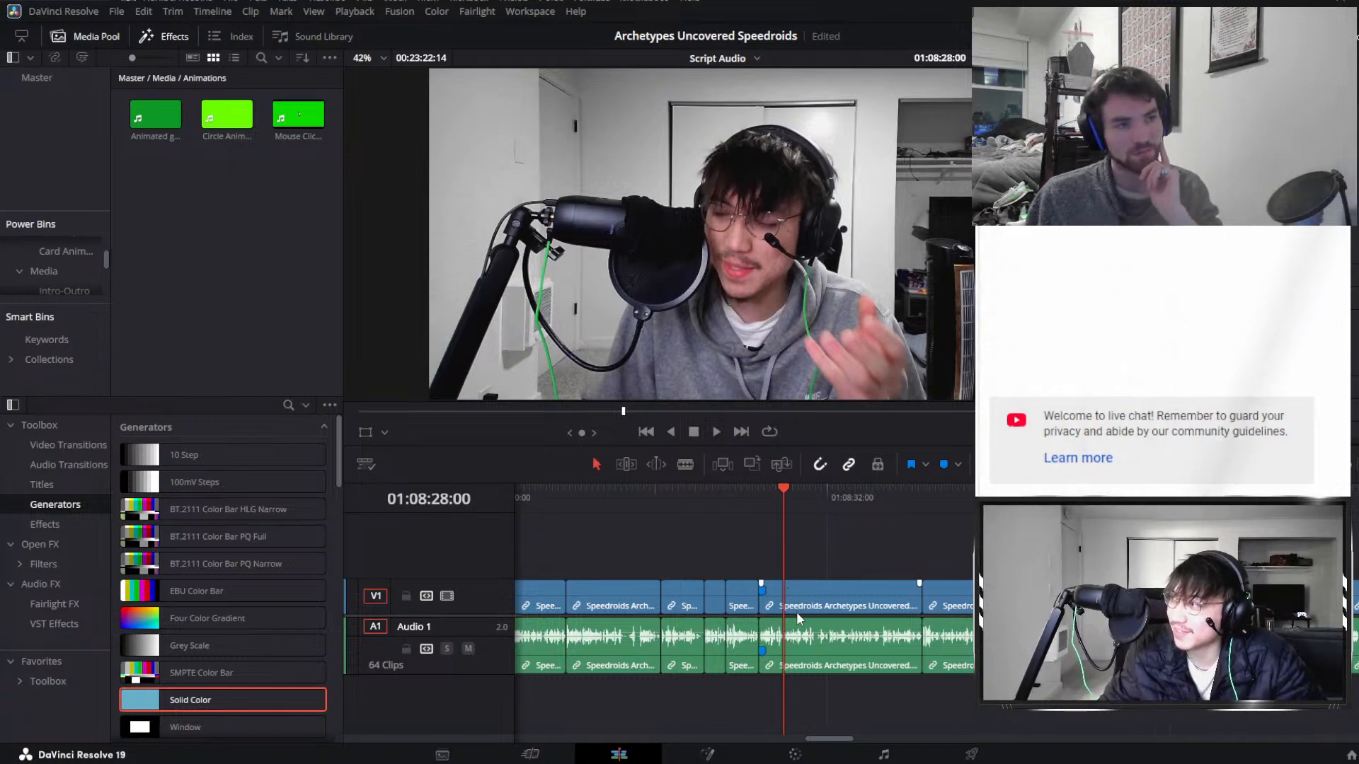
click(762, 489)
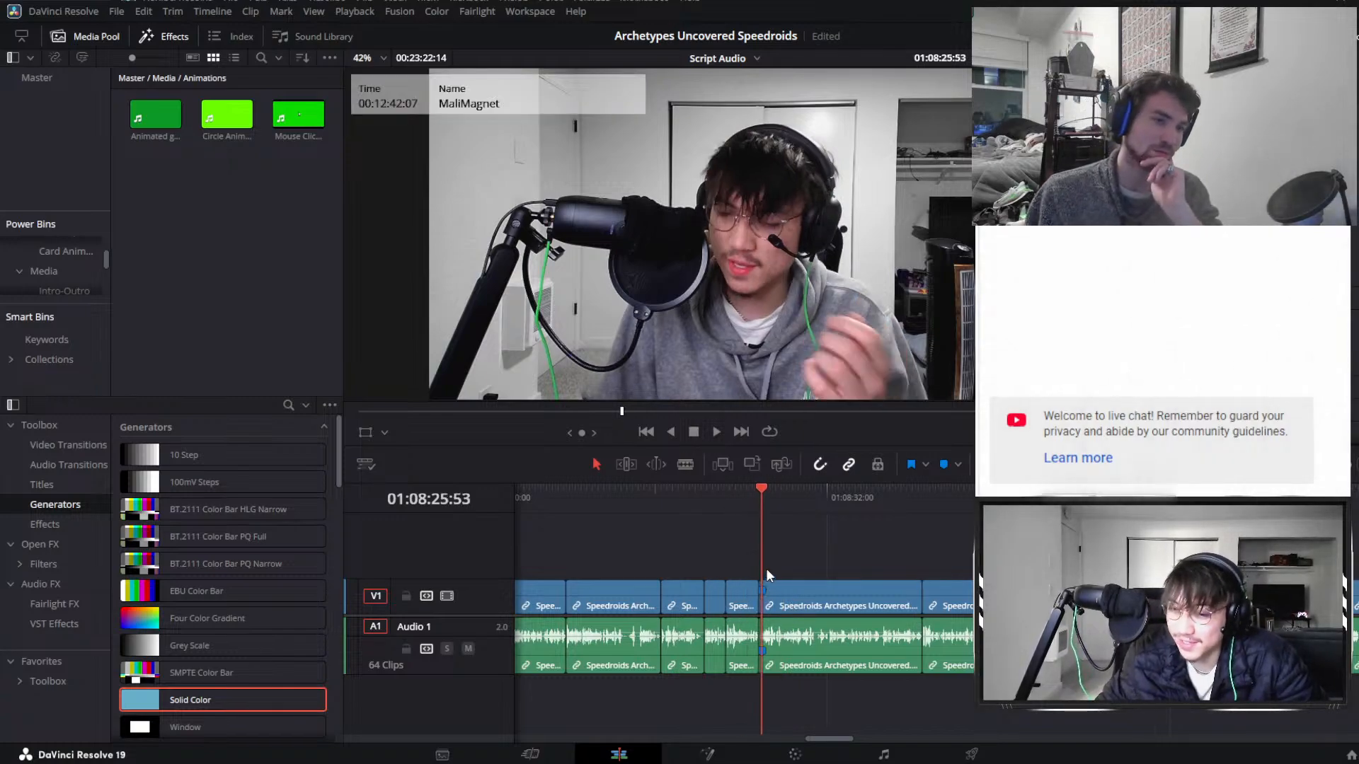
drag(823, 556, 665, 539)
drag(662, 536, 951, 702)
click(950, 701)
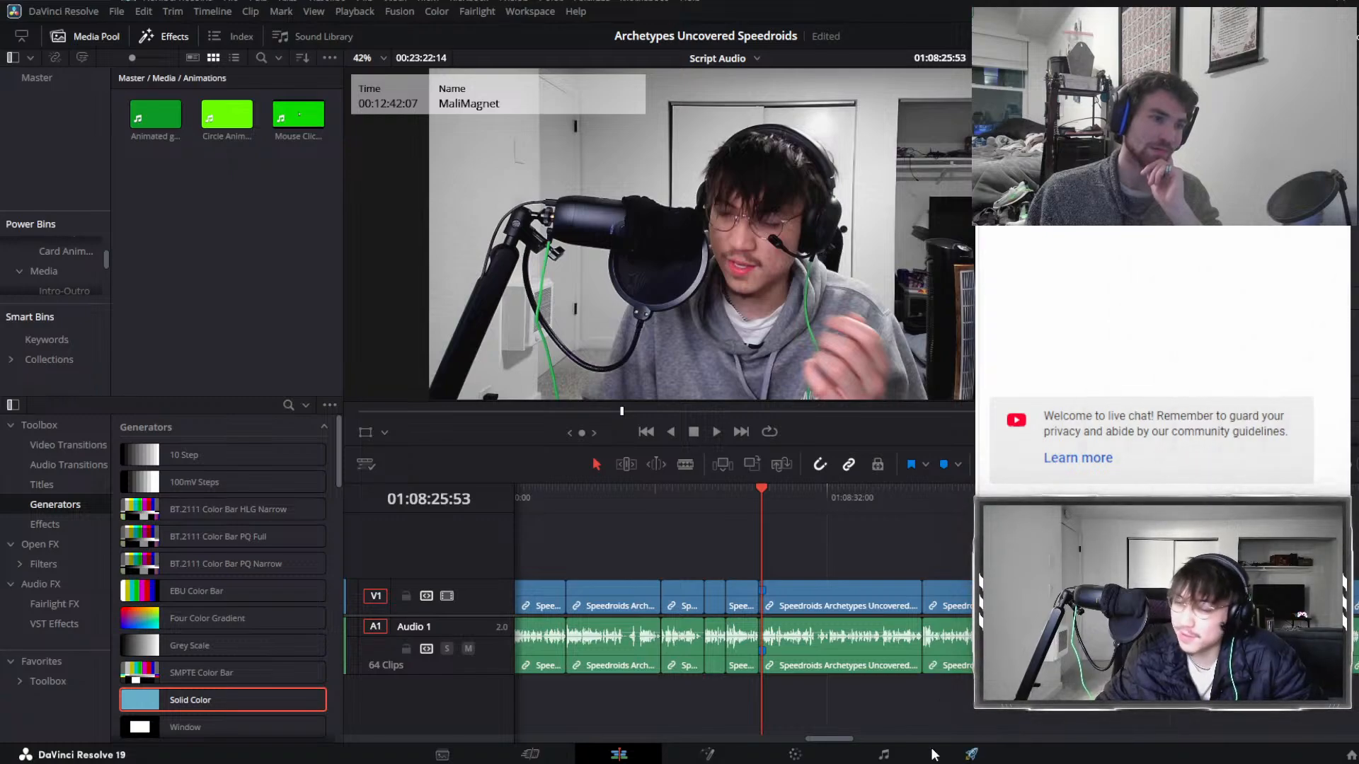
Advance the playhead past the marked clip to 01:08:46:54 and select the short clip directly before the marked one.
key(space)
drag(703, 550, 885, 696)
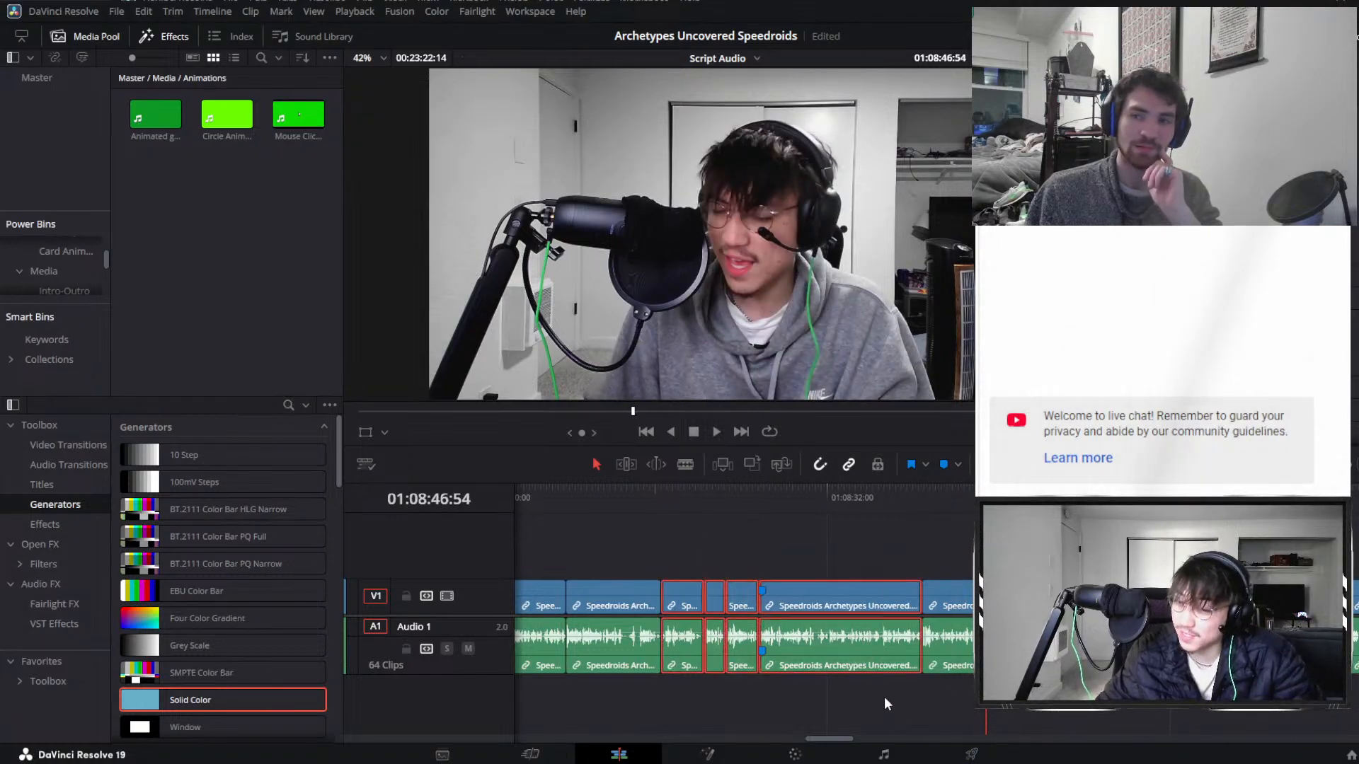
click(885, 696)
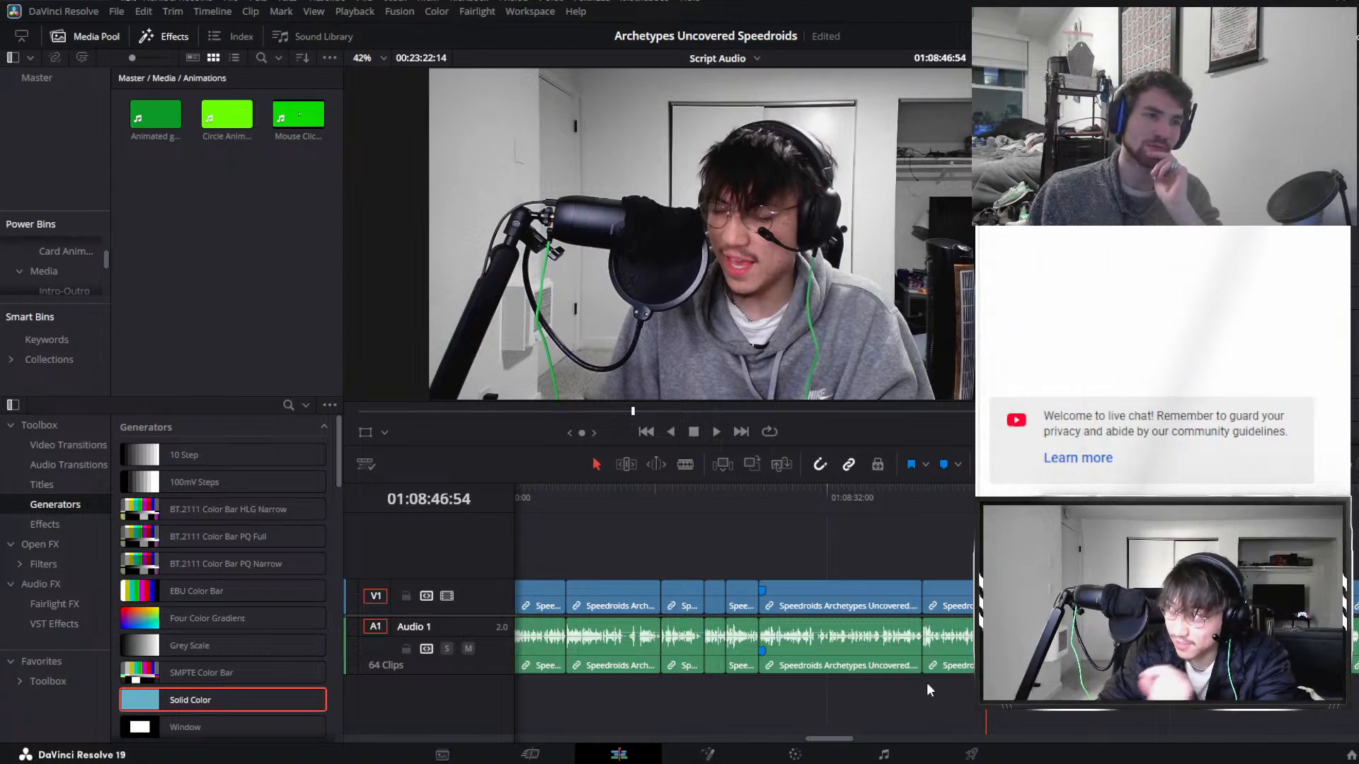
click(753, 609)
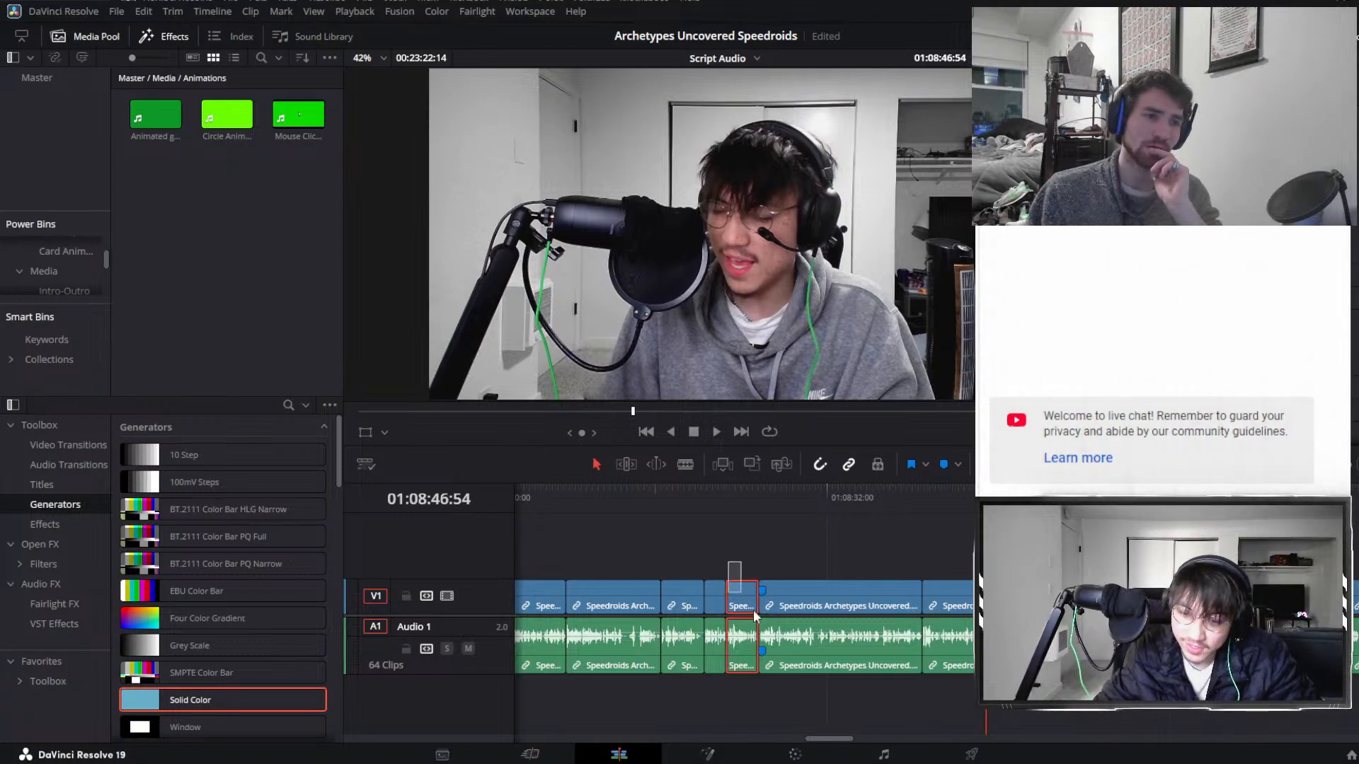
drag(699, 547, 838, 690)
click(838, 690)
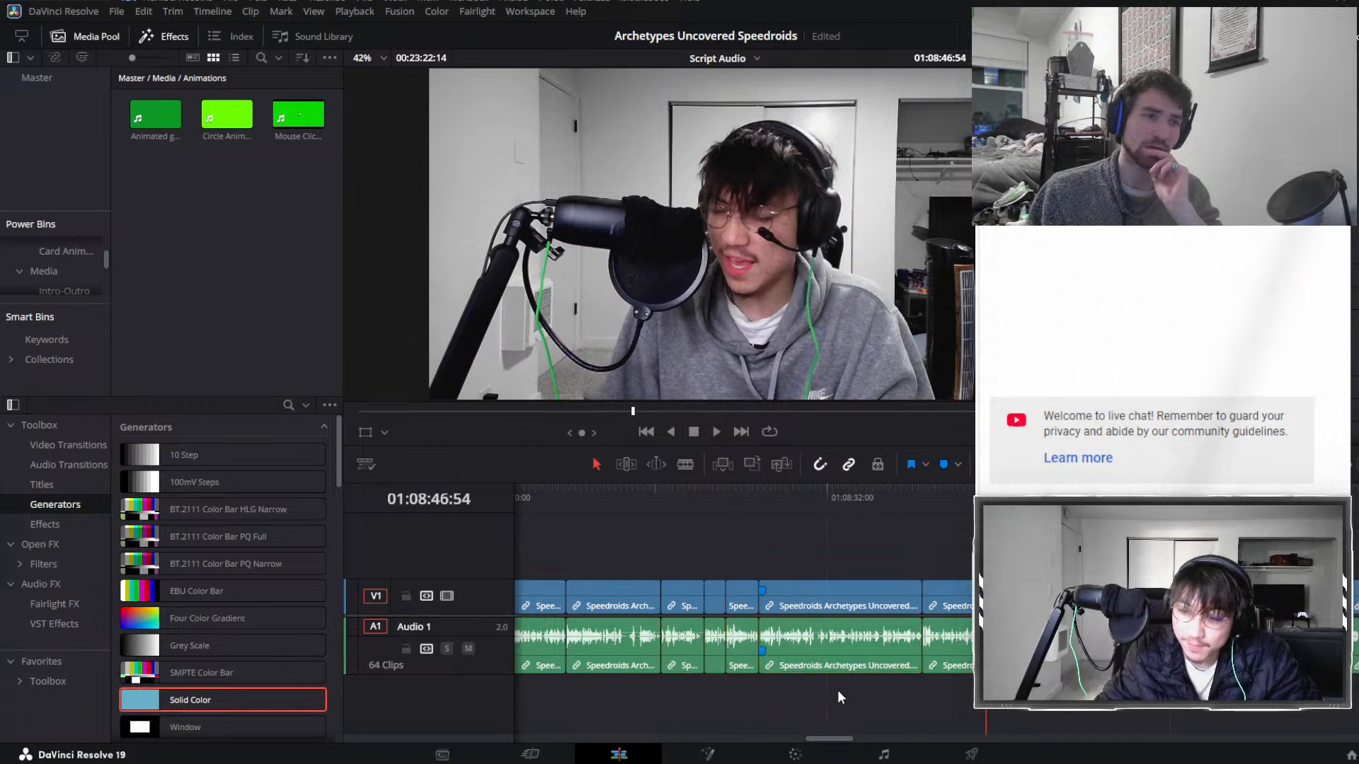
drag(695, 548, 799, 689)
drag(817, 697, 839, 671)
click(684, 539)
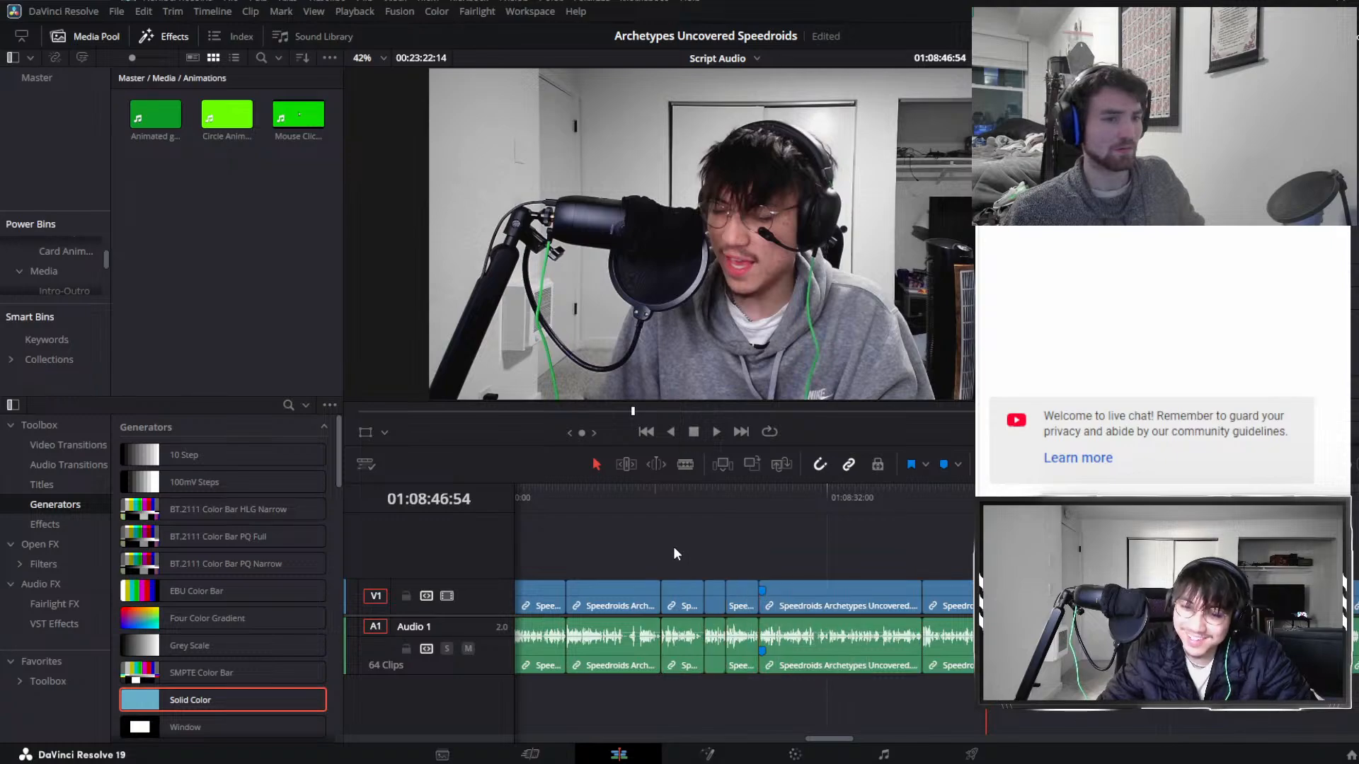
drag(673, 546, 829, 692)
drag(895, 724, 685, 583)
click(706, 563)
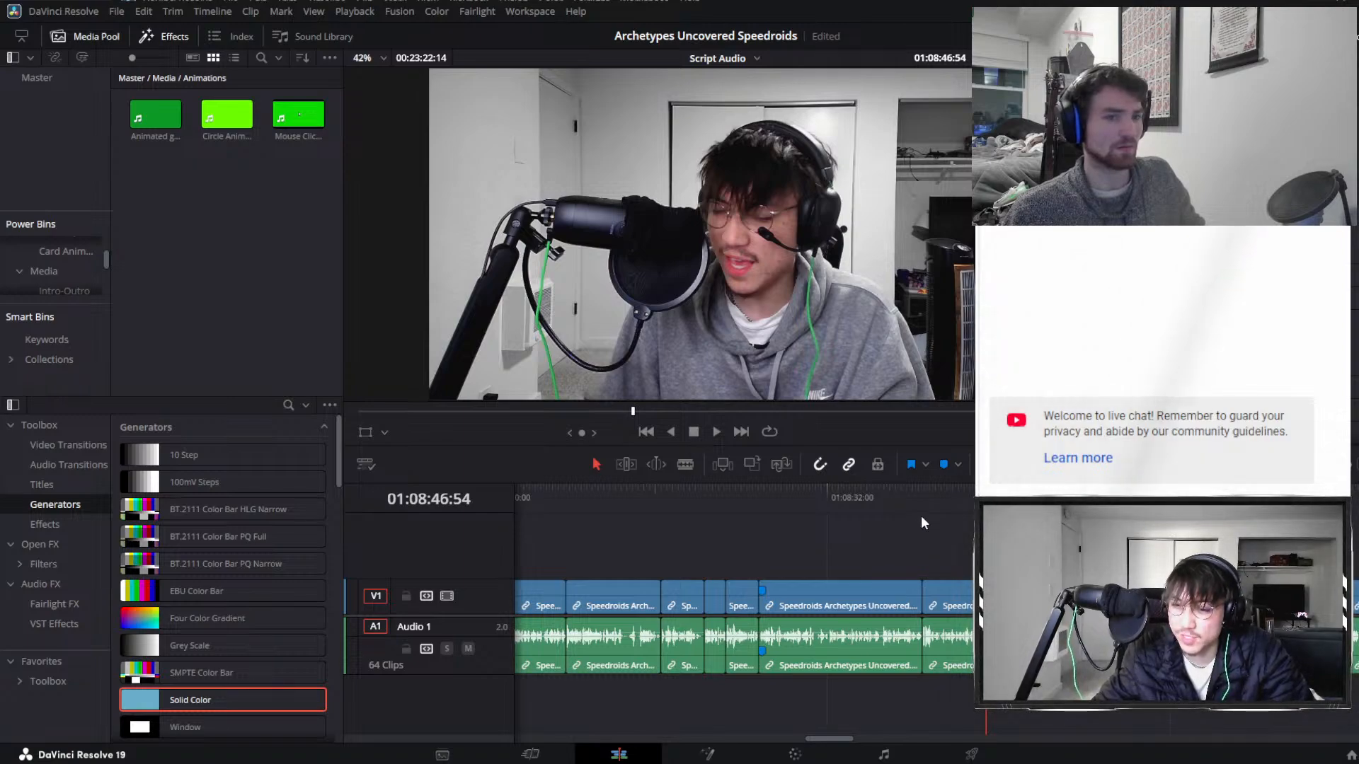
Review the opening of the marked clip from 01:08:25:41 to 01:08:27:23 and its cut with the preceding clip.
scroll(940, 542, right, 3)
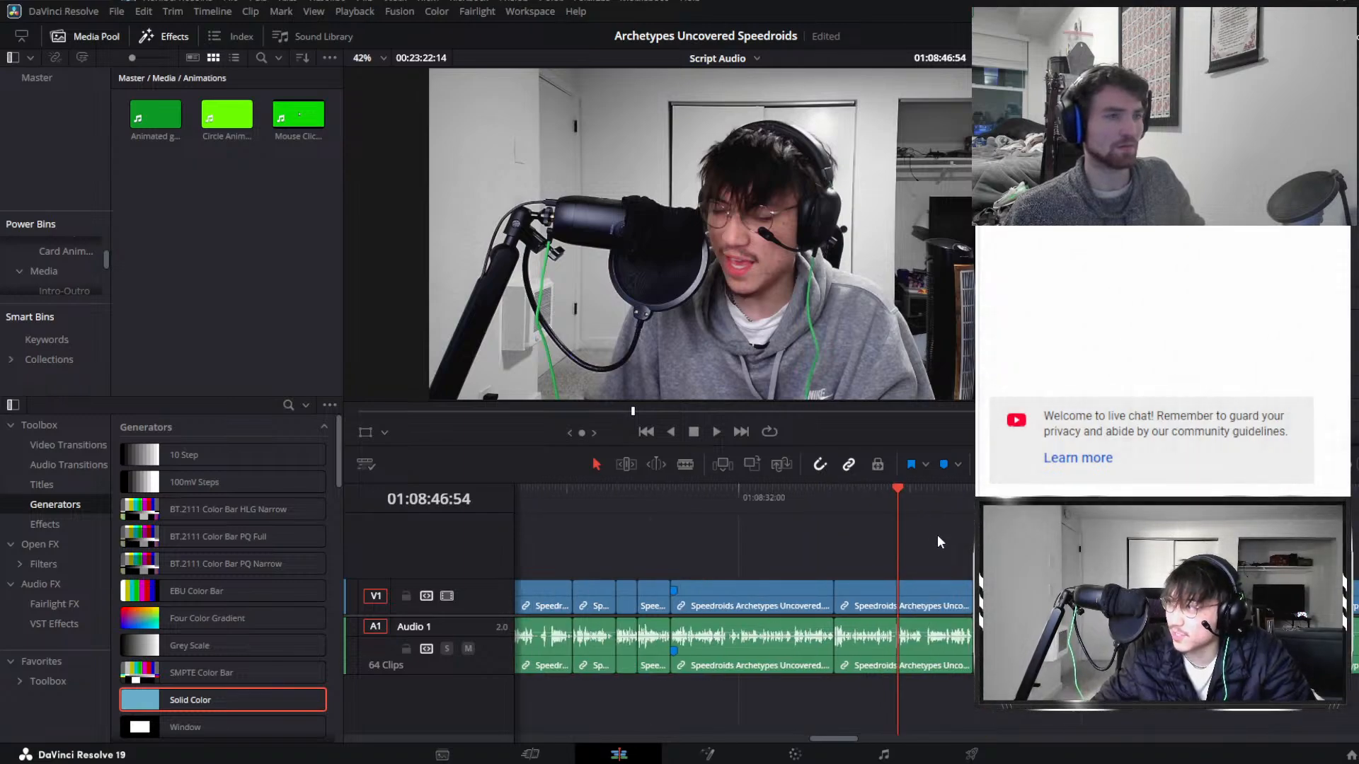
drag(661, 487, 671, 490)
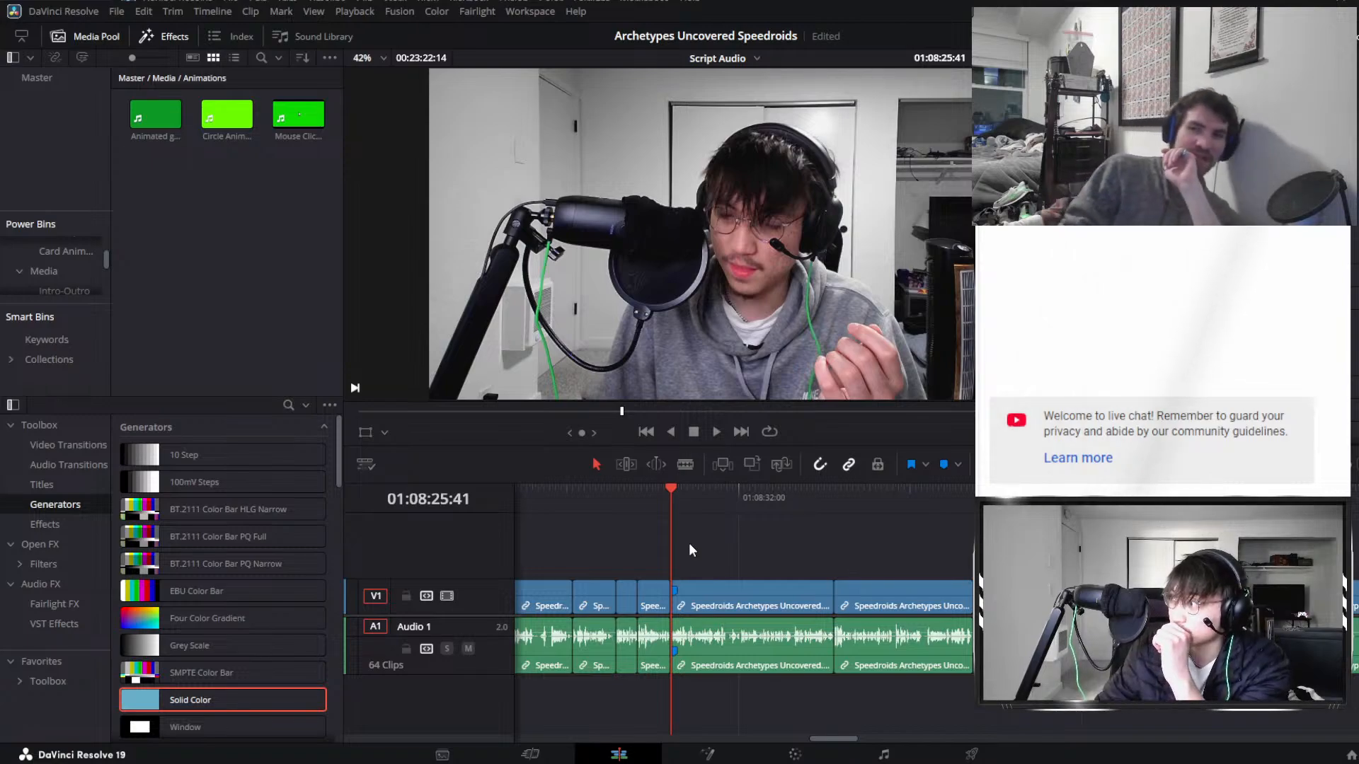
drag(692, 549, 694, 600)
drag(646, 563, 703, 622)
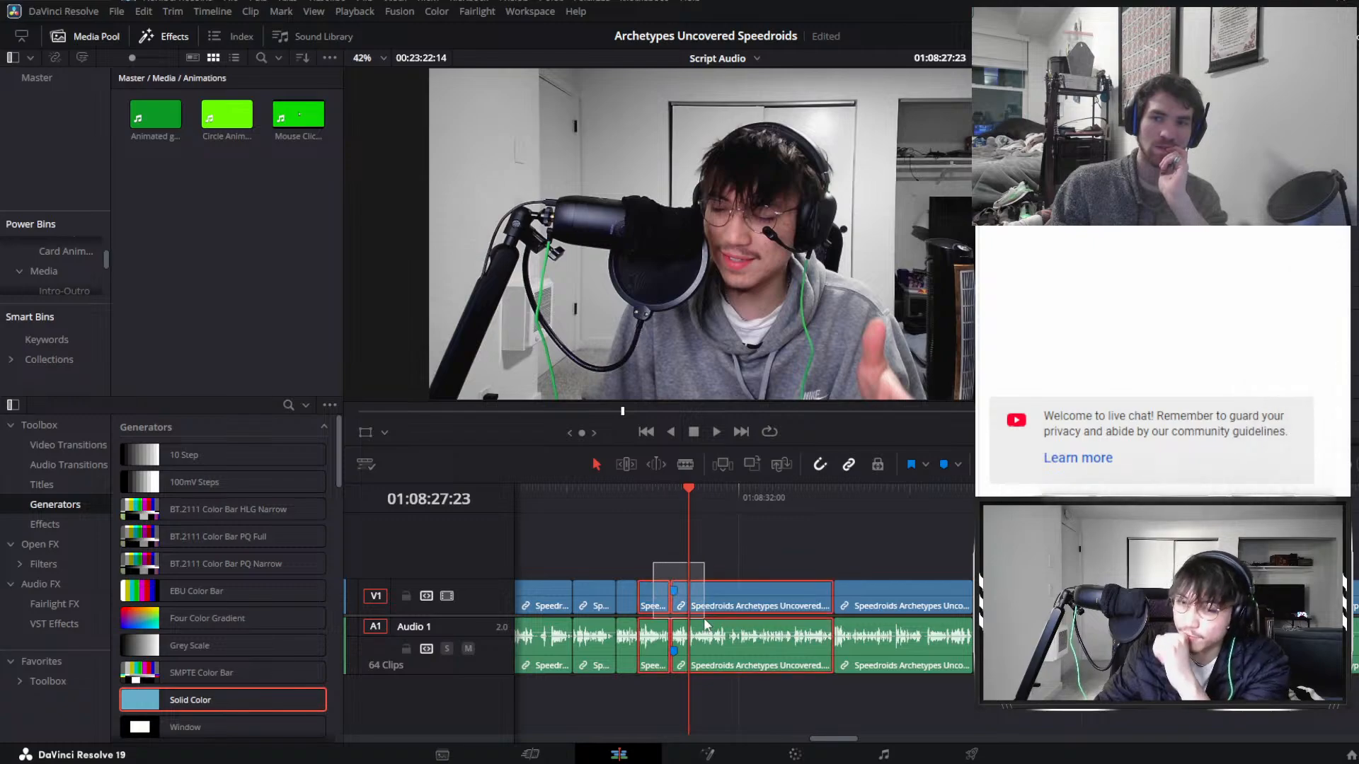
click(637, 573)
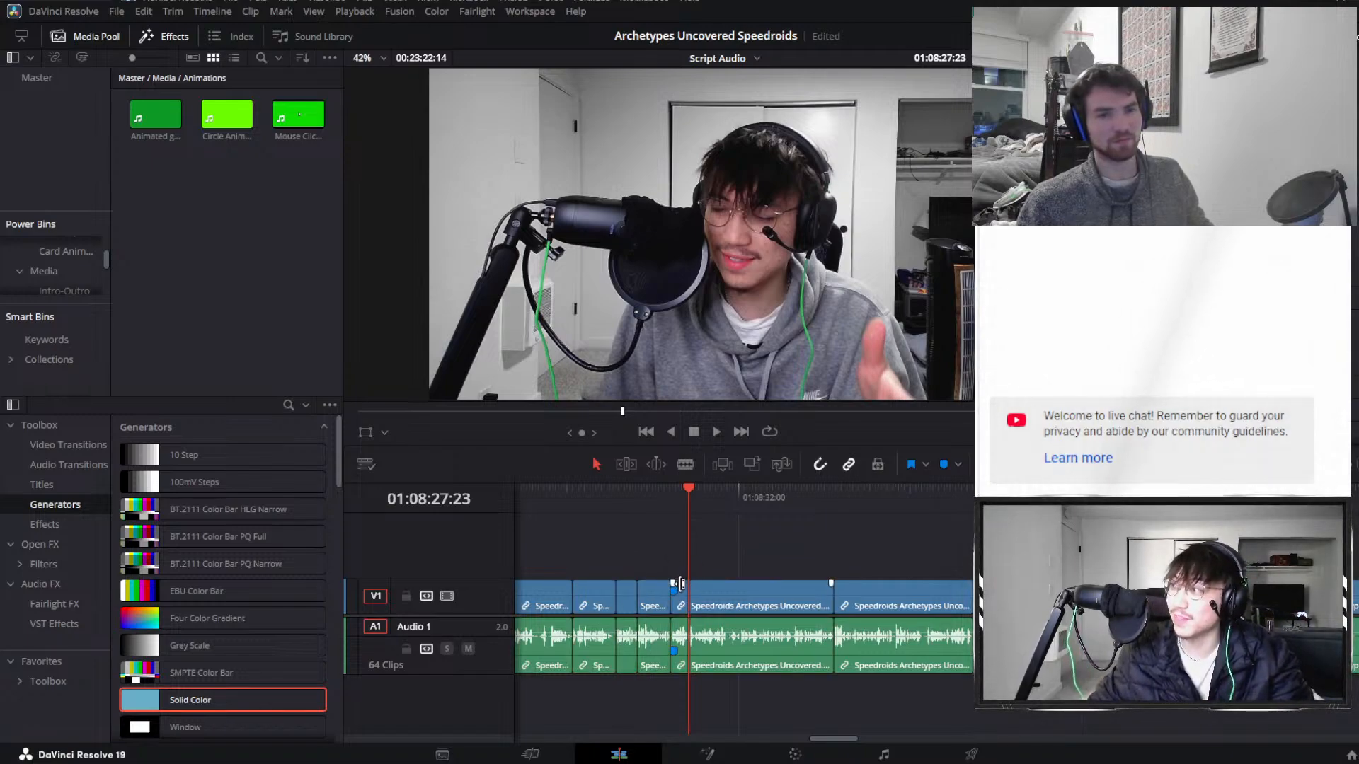
scroll(678, 532, left, 3)
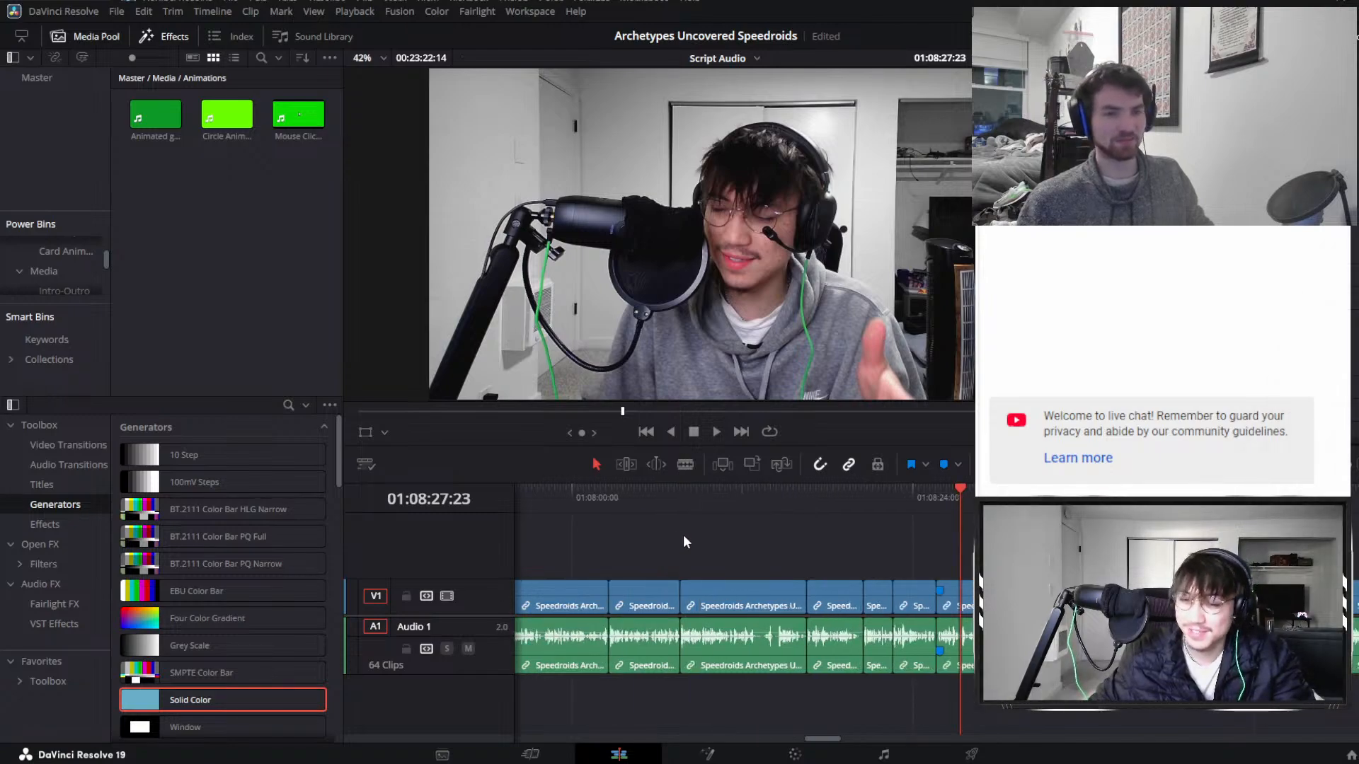
scroll(833, 558, right, 5)
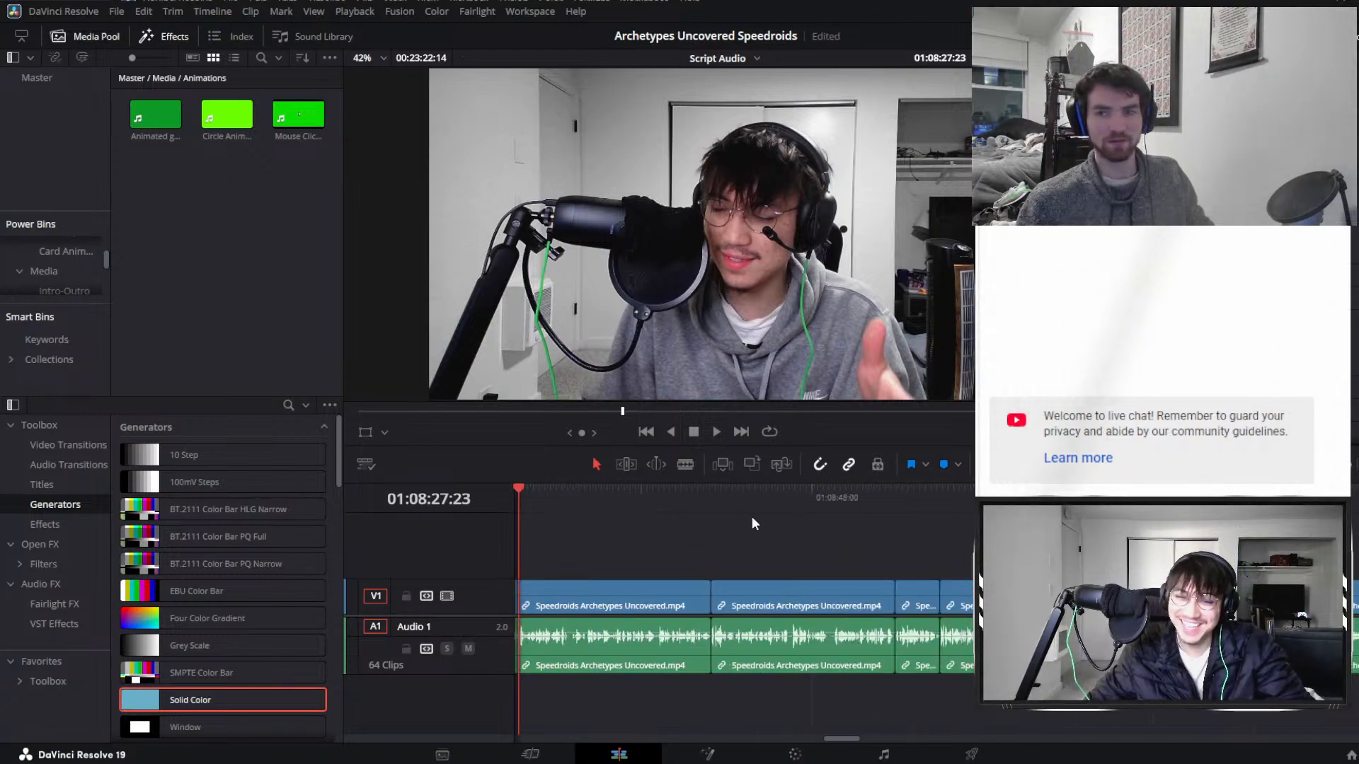
scroll(758, 520, left, 1)
scroll(787, 529, left, 4)
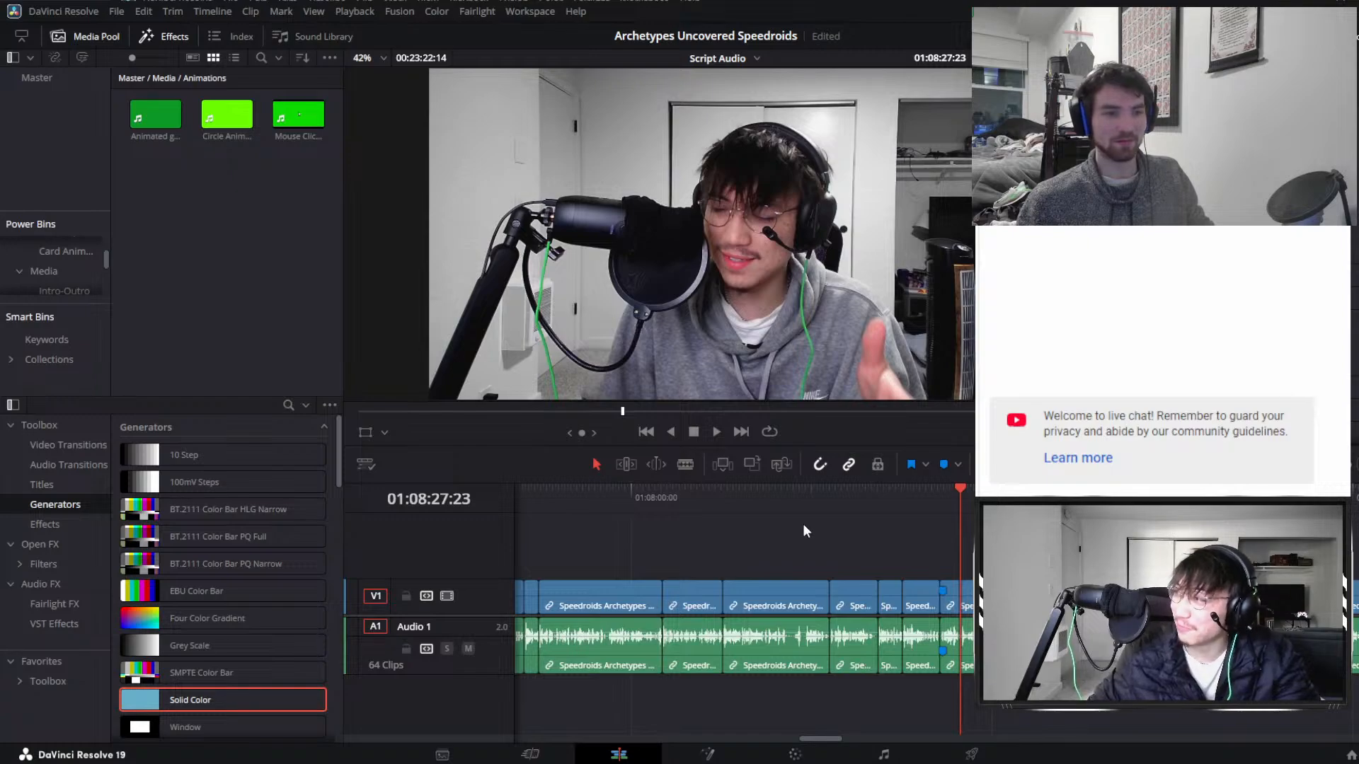
scroll(801, 524, right, 3)
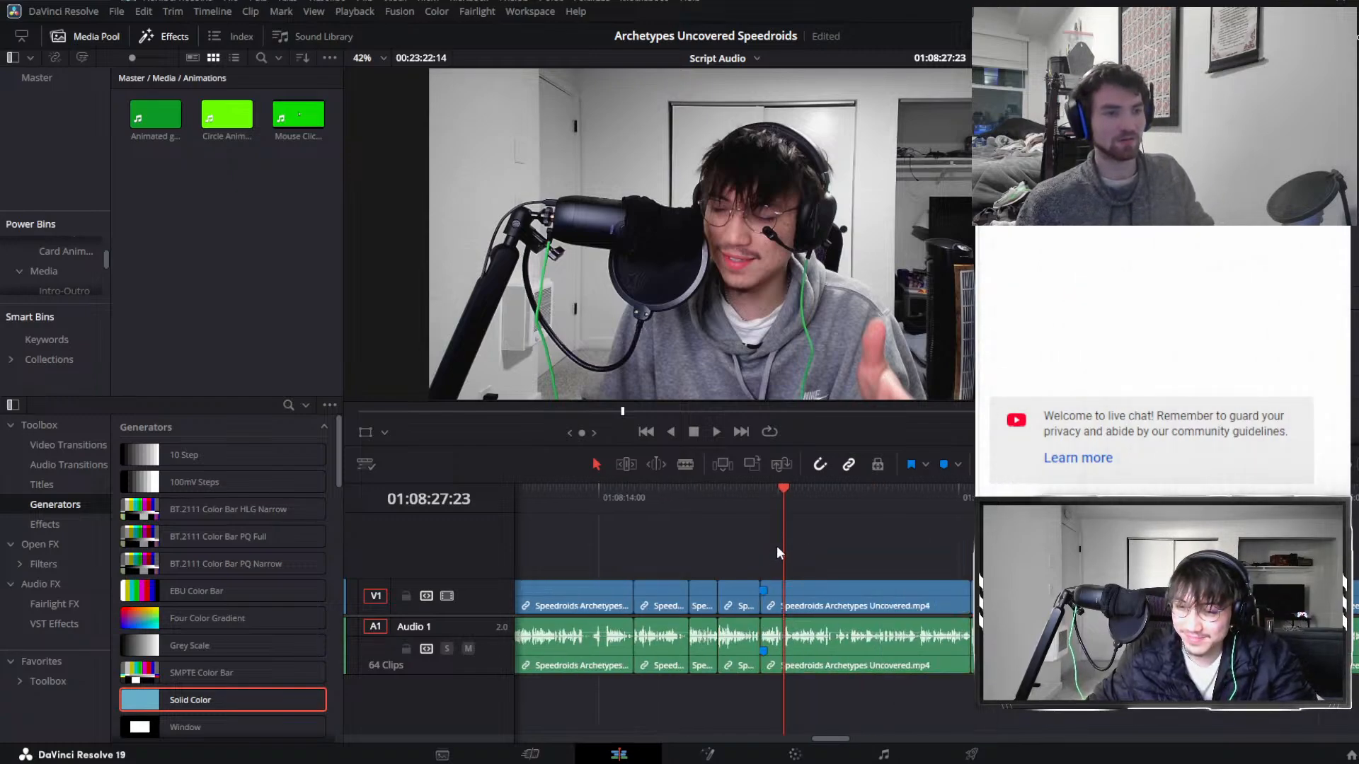
Play the timeline from the start of the marked clip at 01:08:25:41 through to 01:08:46:39.
scroll(780, 539, right, 3)
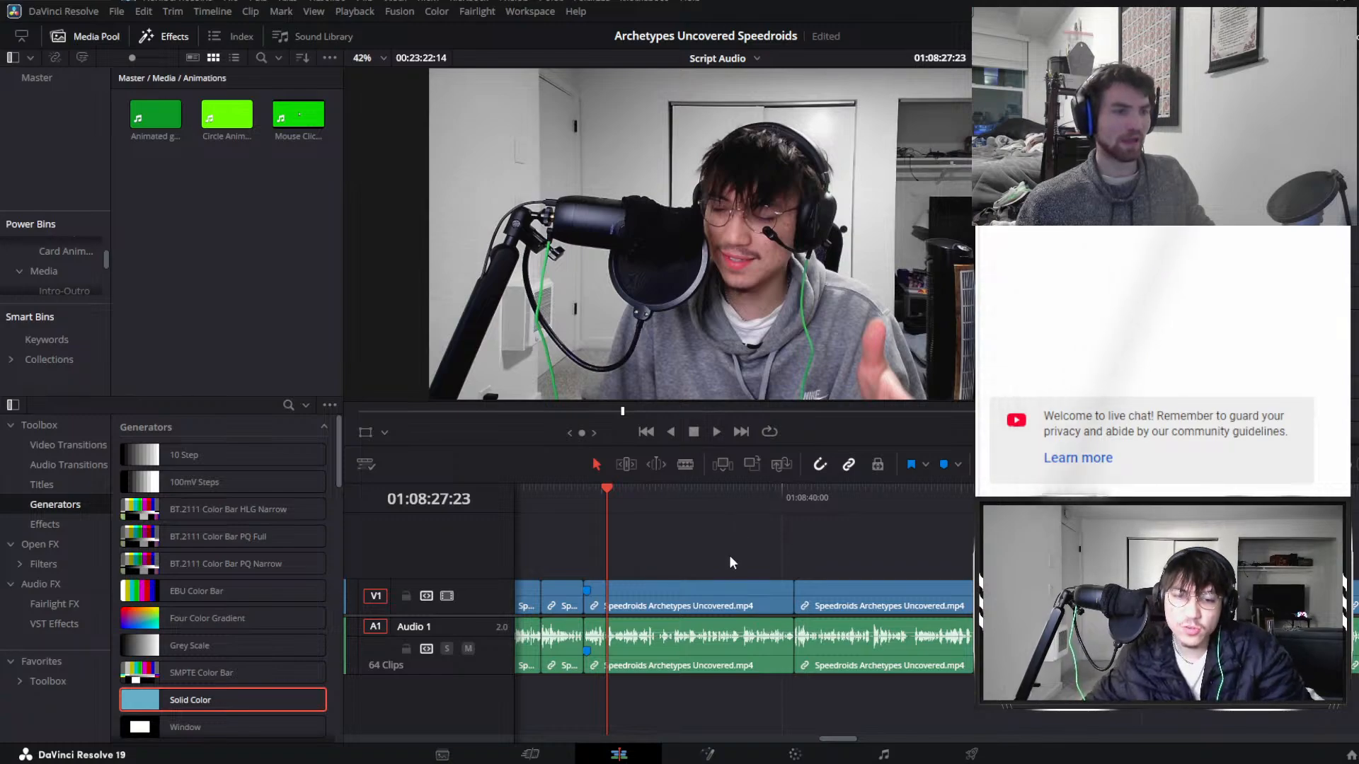
click(582, 488)
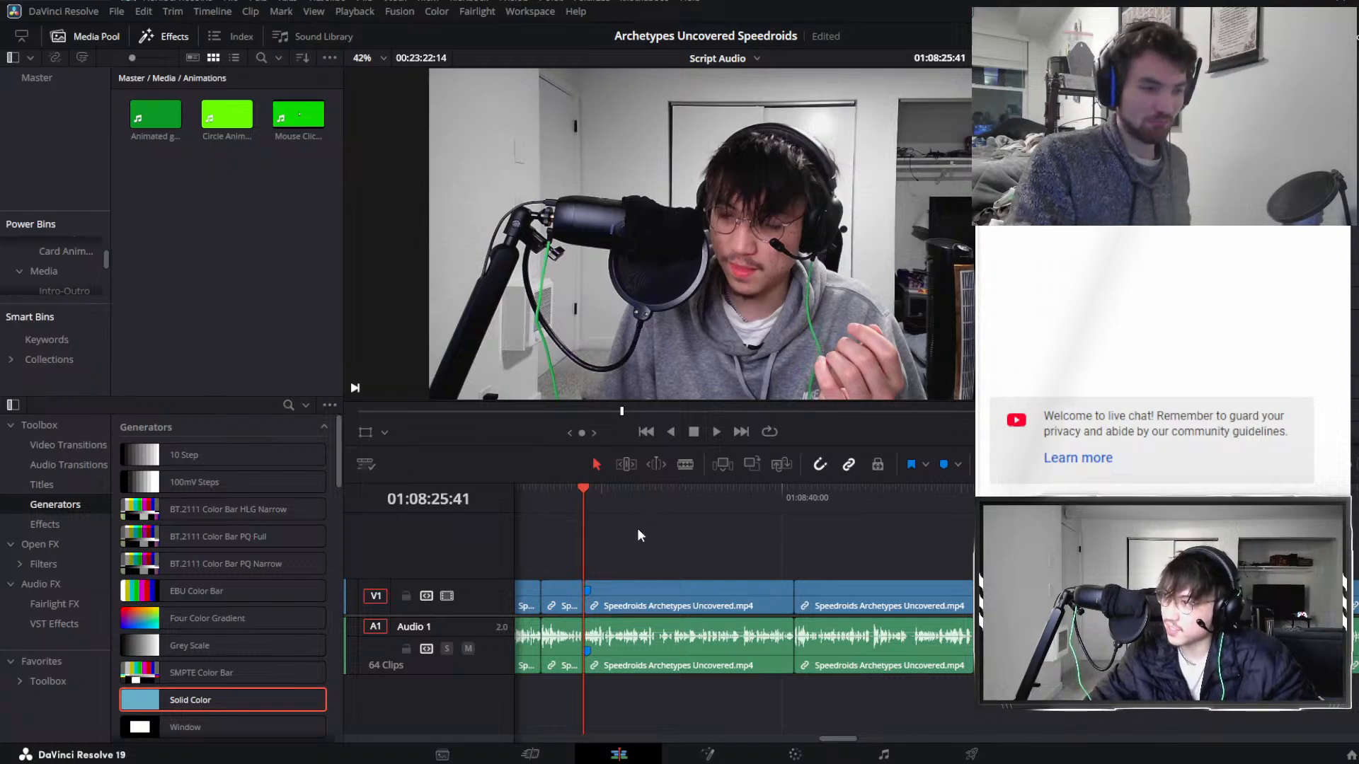
key(space)
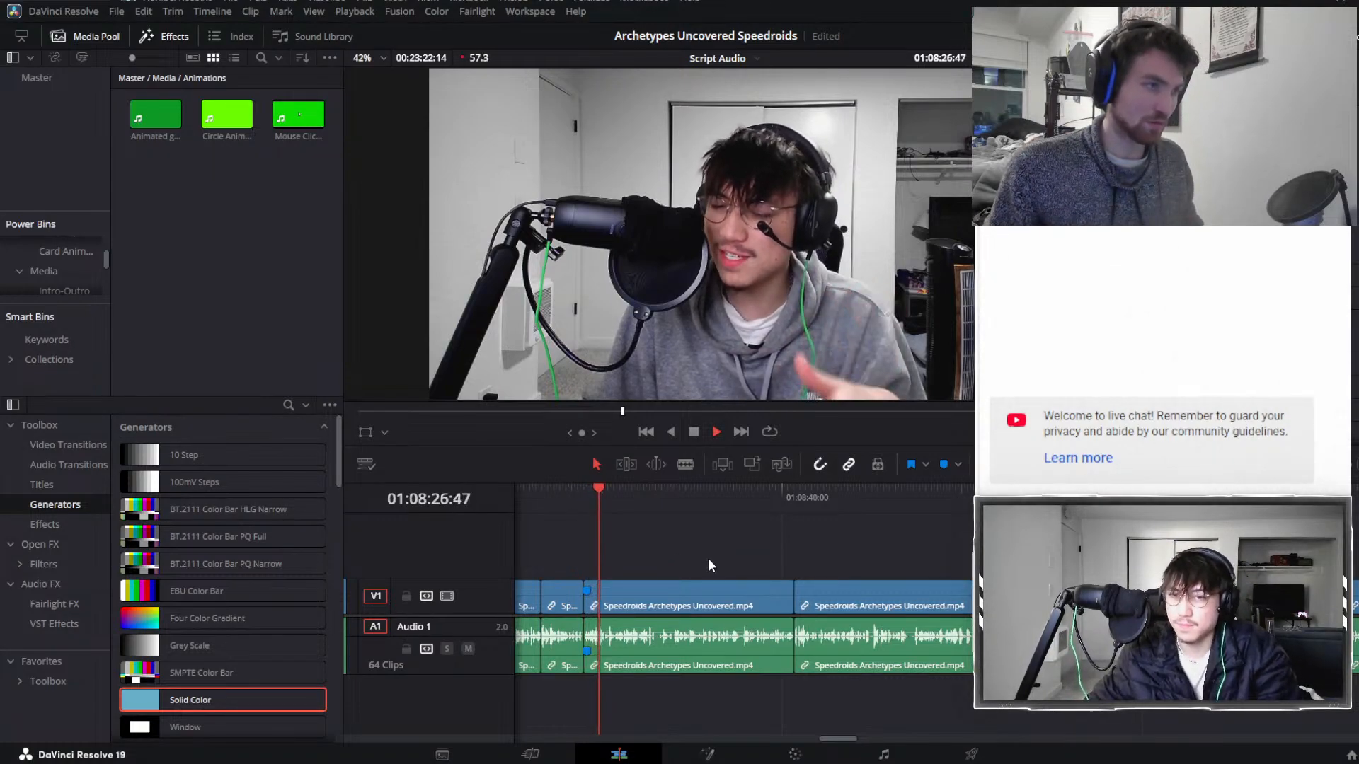
scroll(714, 555, down, 3)
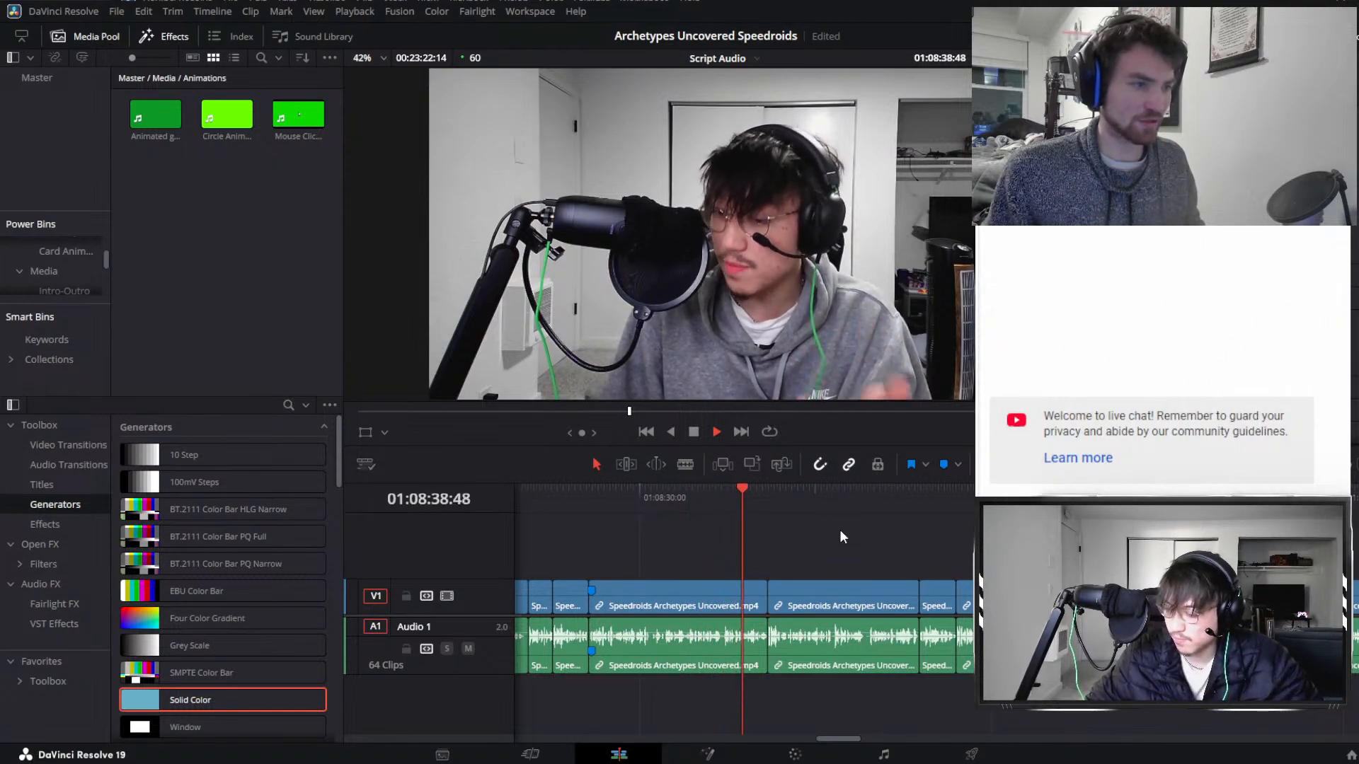
key(space)
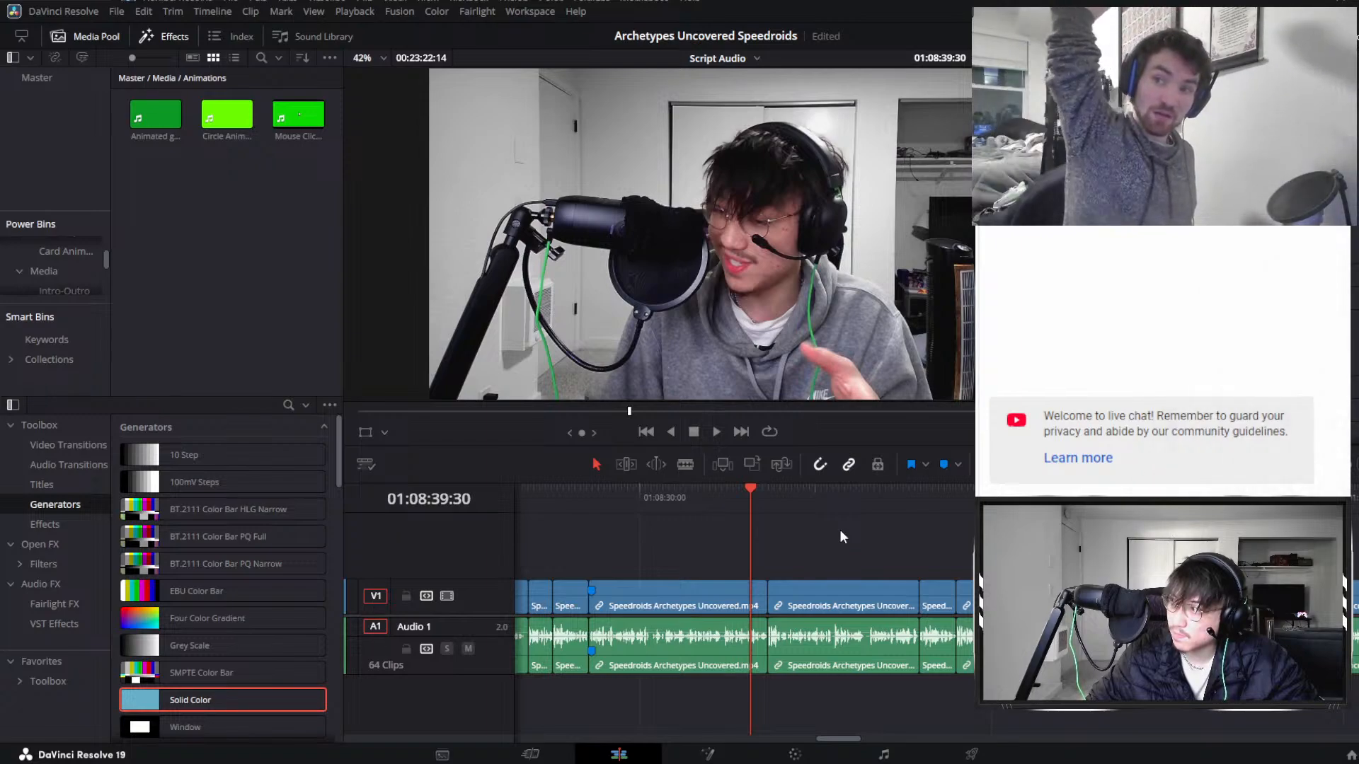
key(space)
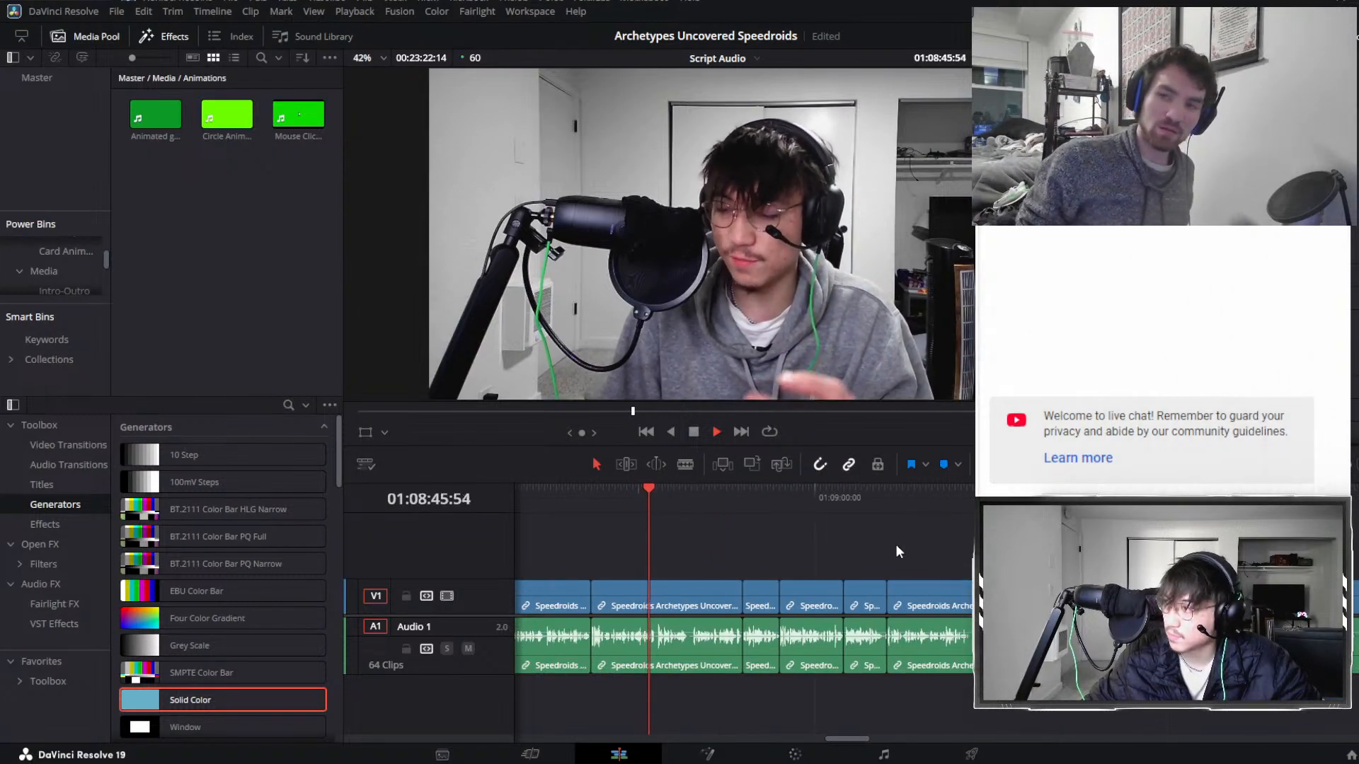
key(space)
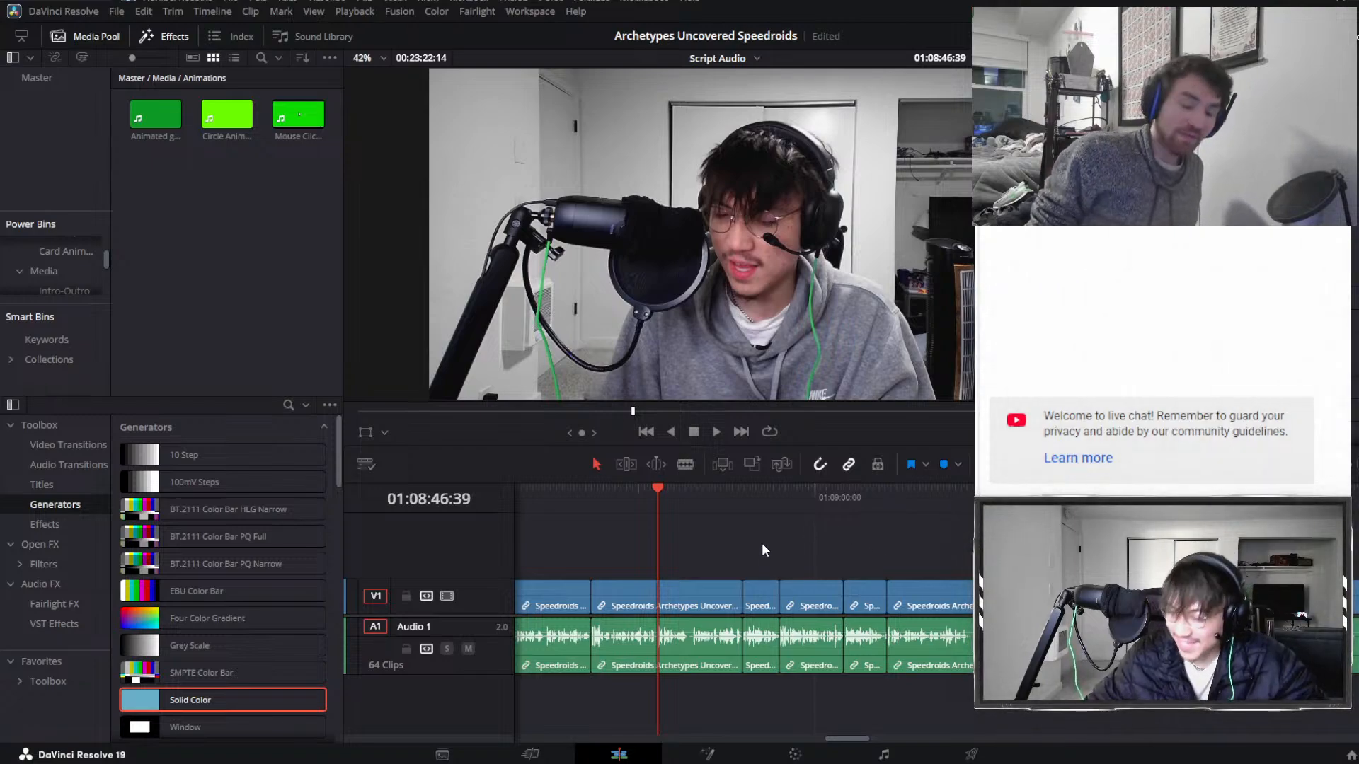
Replay the pause within the current clip from 01:08:46:13 to 01:08:46:32 and leave no clips selected.
drag(763, 544, 652, 545)
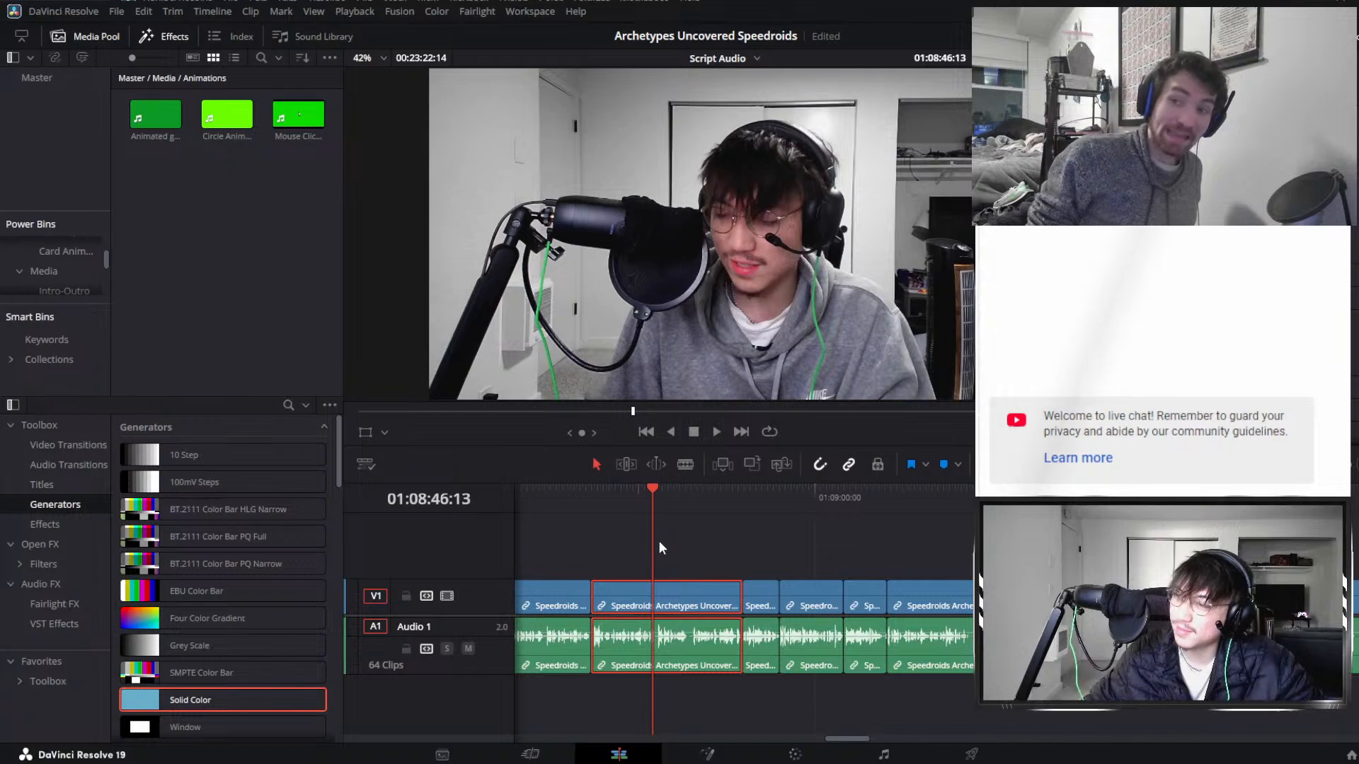
key(space)
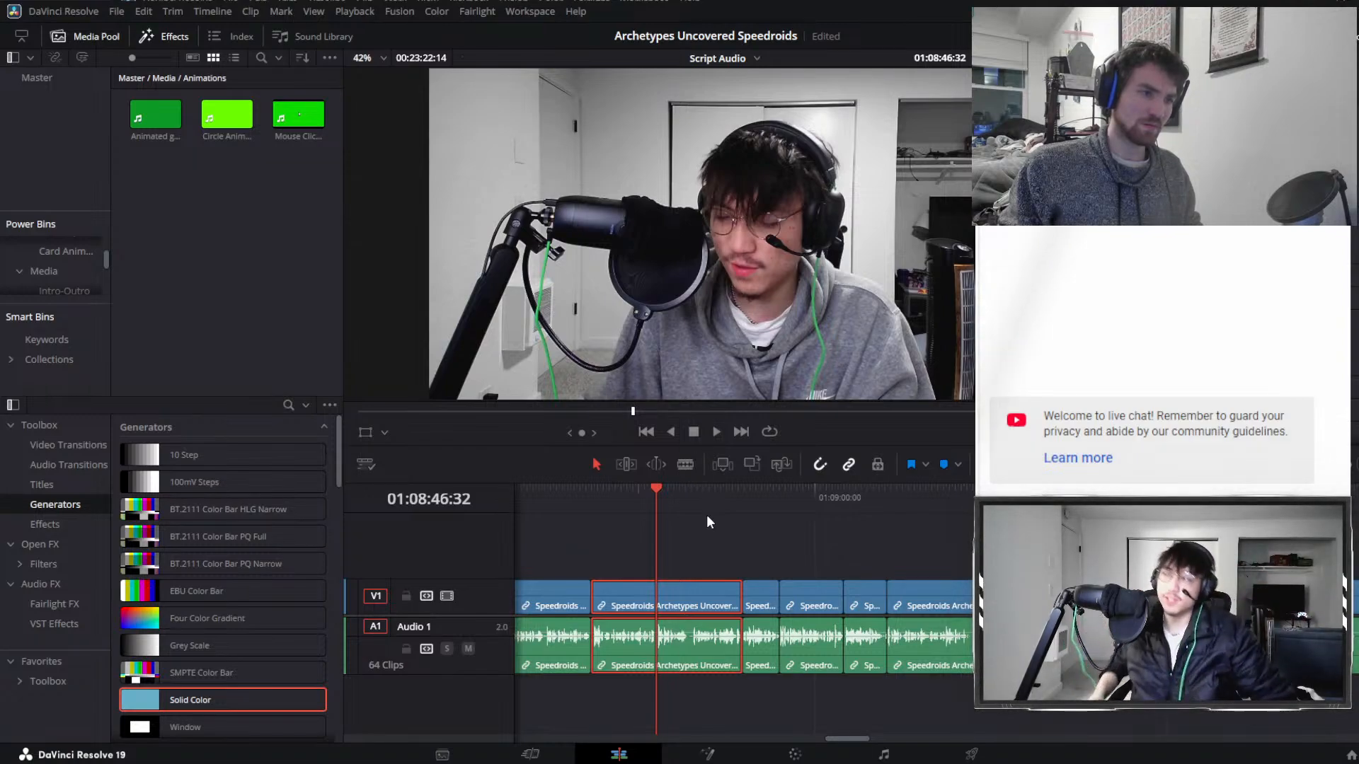
click(809, 525)
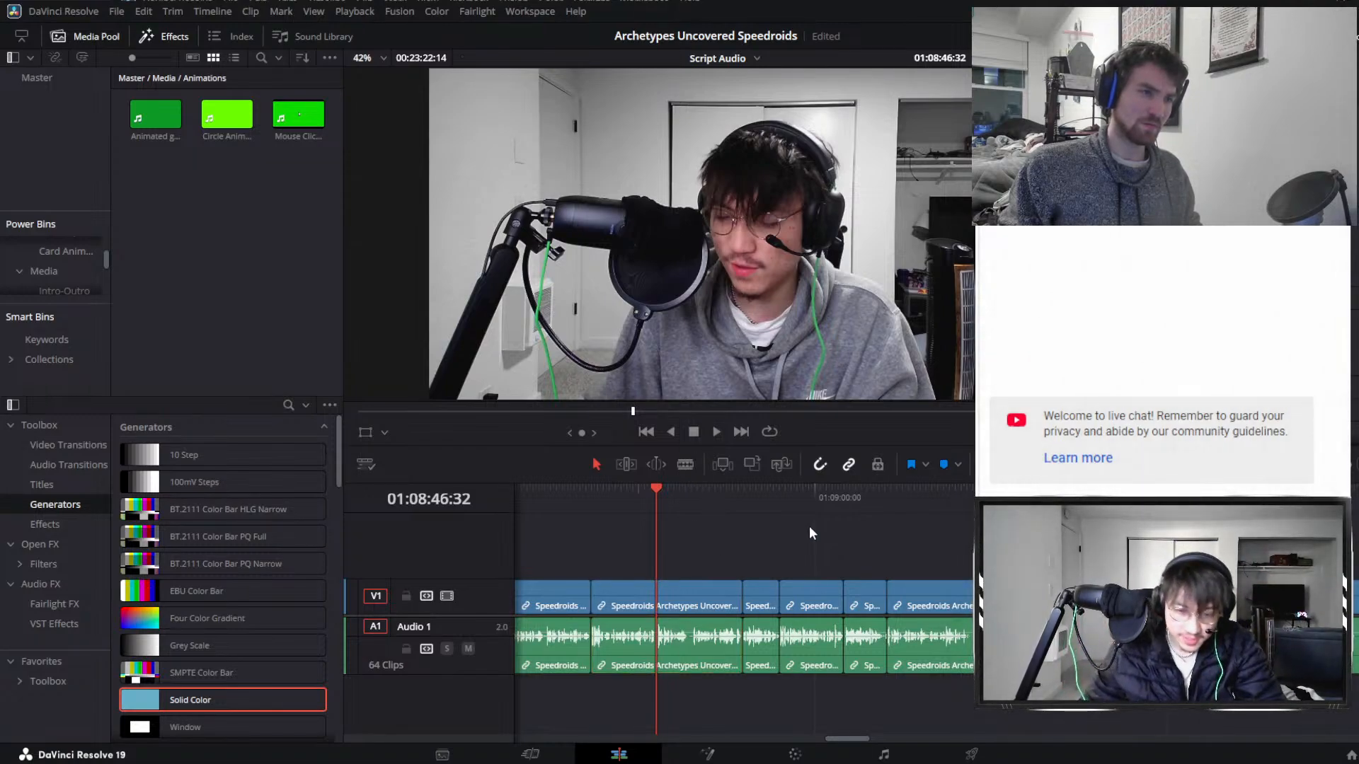
Play on to 01:08:57:06 and add a clip marker at the start of the short clip at 01:08:53:53.
scroll(778, 525, left, 5)
key(space)
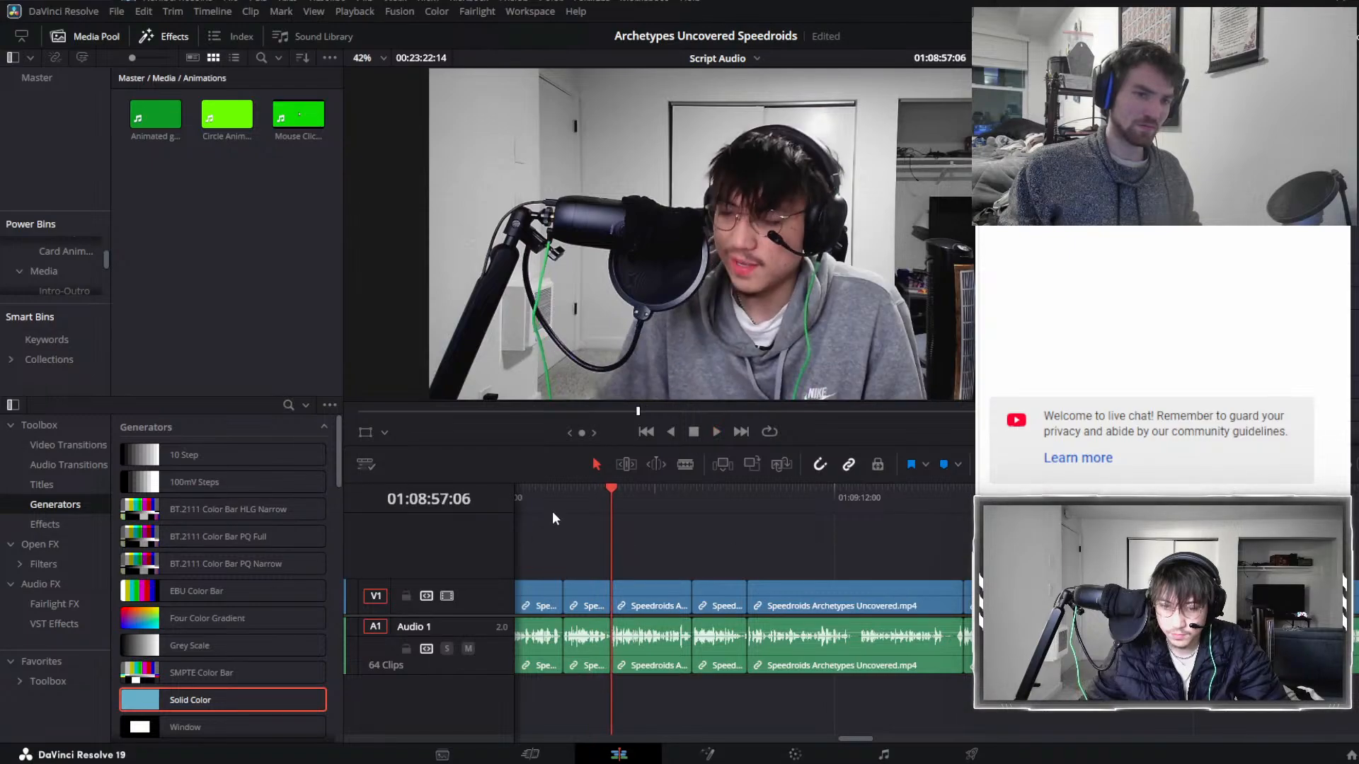
click(562, 493)
key(m)
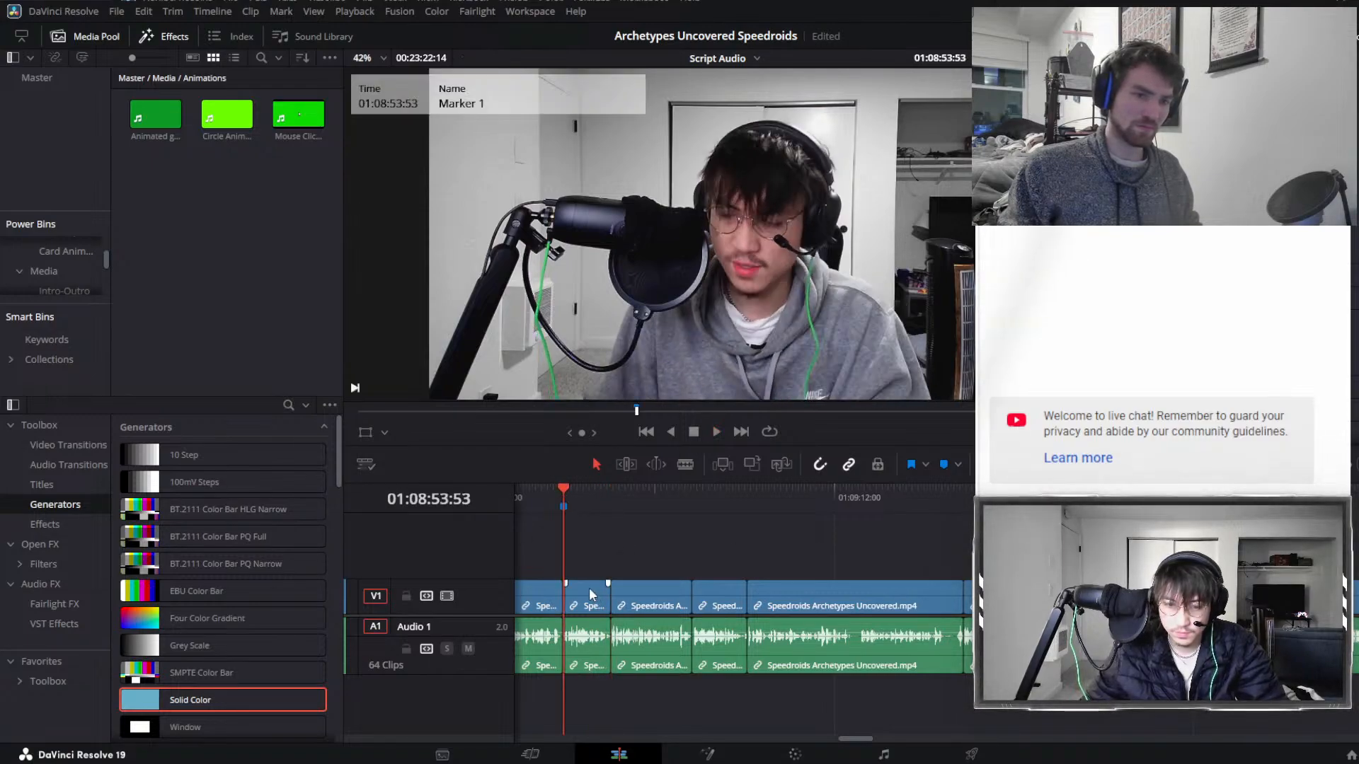
key(ctrl+z)
click(580, 607)
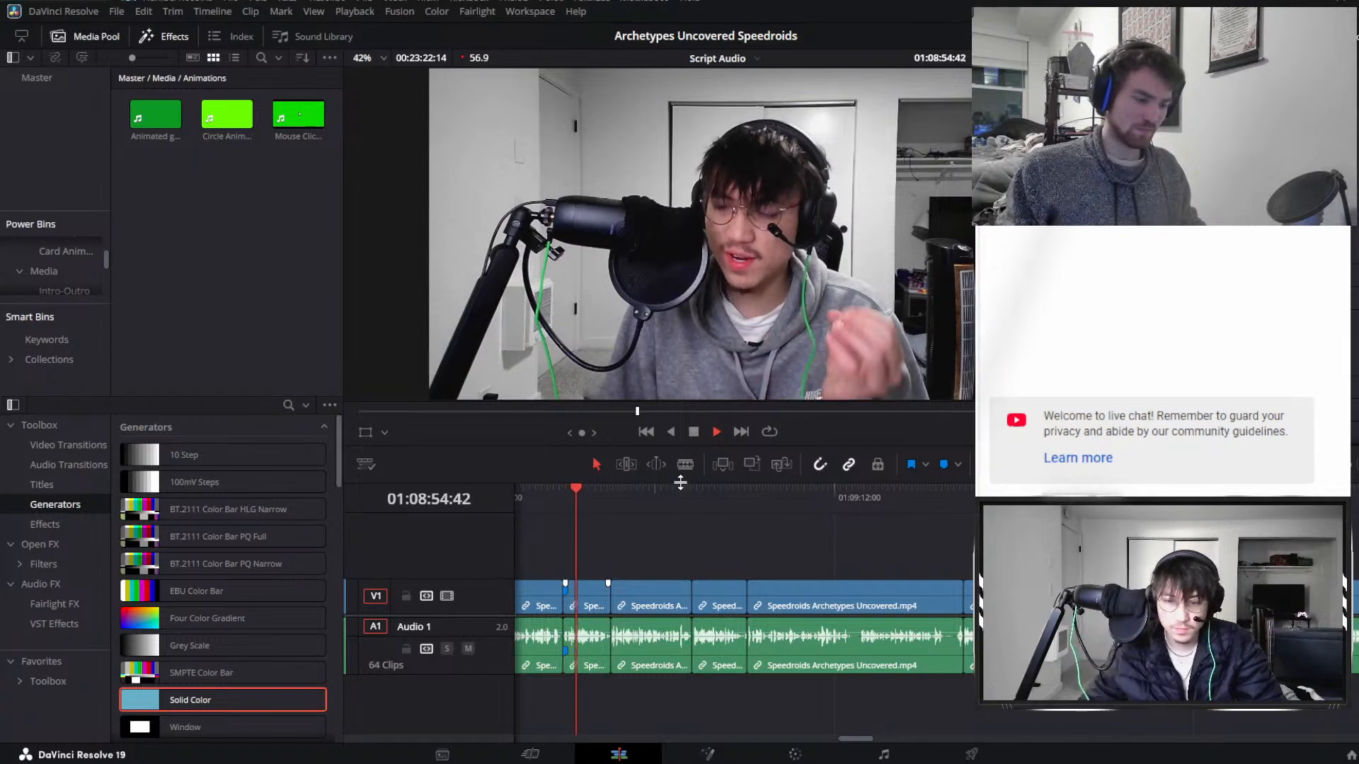
Play from the newly marked clip through the following cuts and stop at 01:09:10:14 inside the long clip.
scroll(818, 534, down, 3)
scroll(817, 533, up, 2)
scroll(960, 555, down, 3)
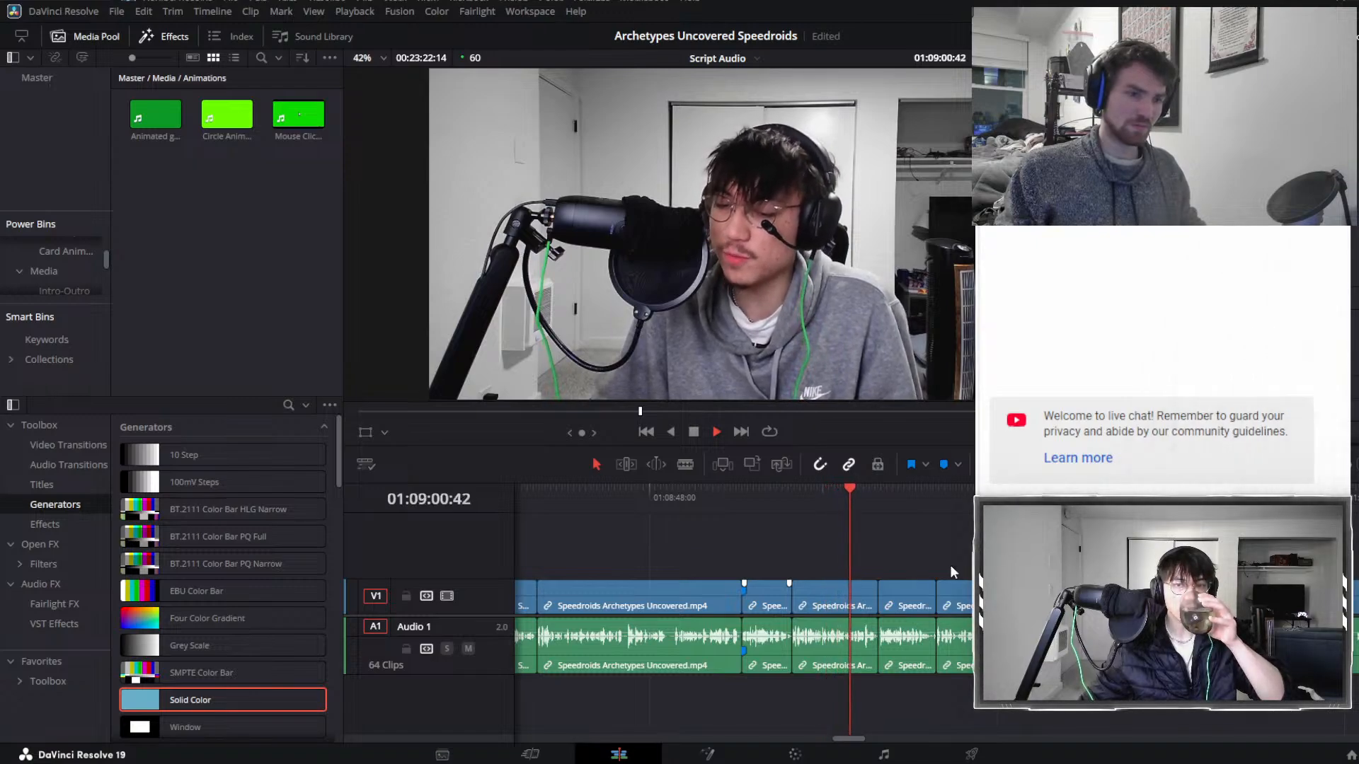
scroll(940, 560, down, 3)
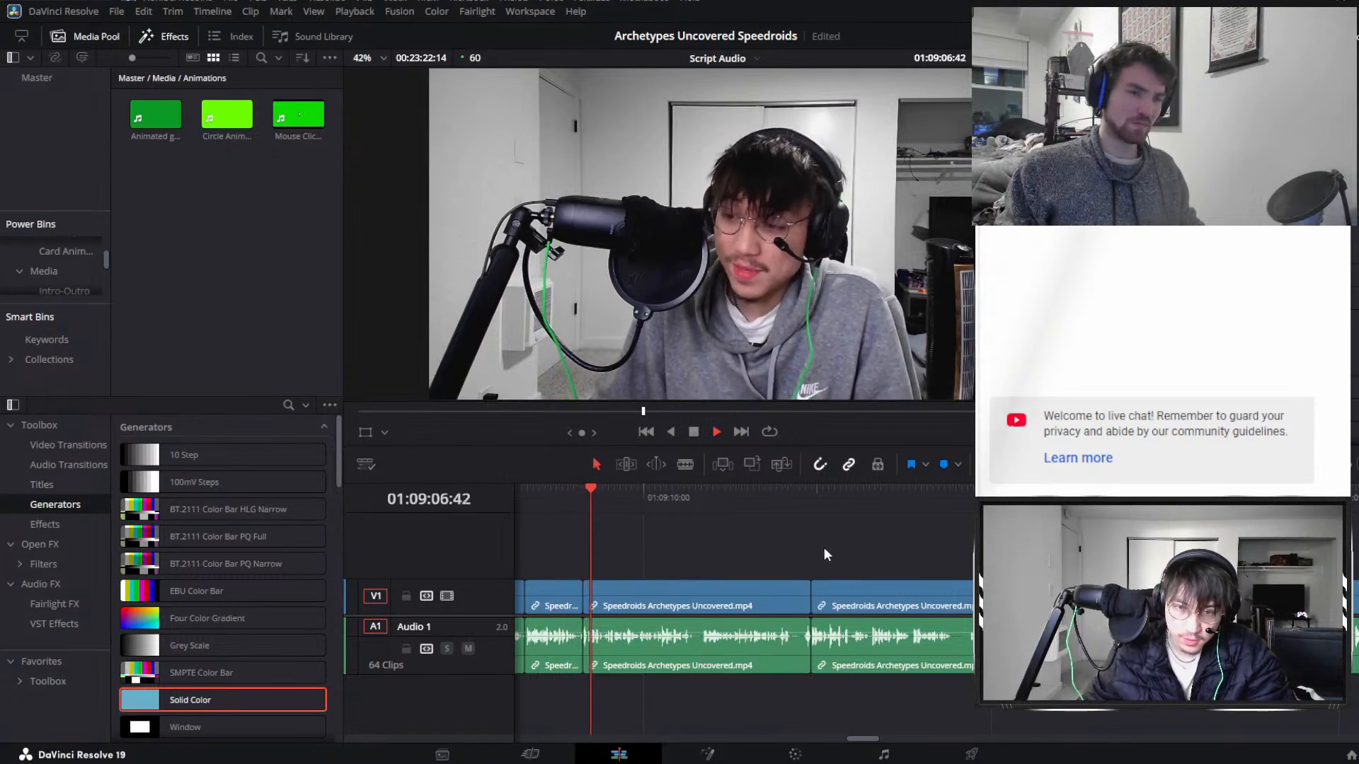
scroll(839, 553, down, 3)
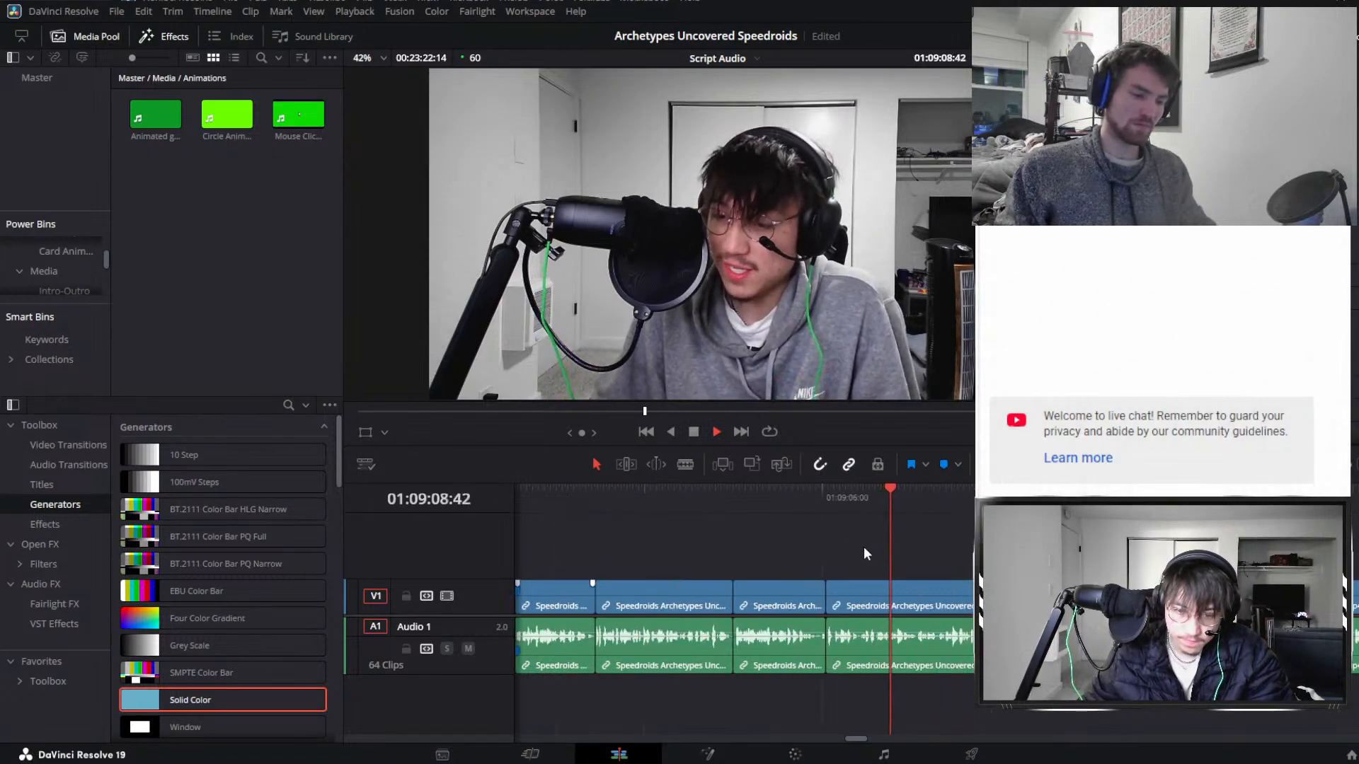
scroll(863, 546, up, 3)
key(space)
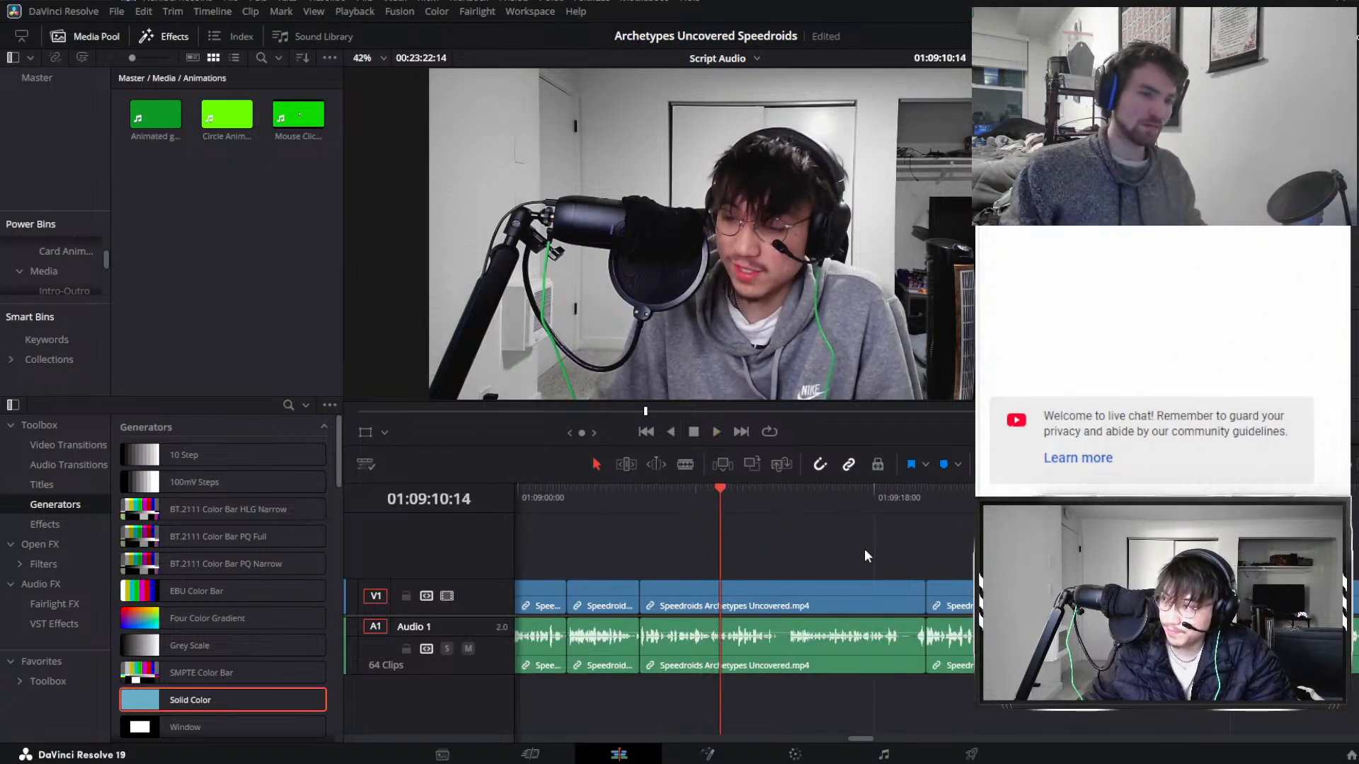
Play the rest of the long clip and stop at 01:09:21:41, just after the next cut.
key(space)
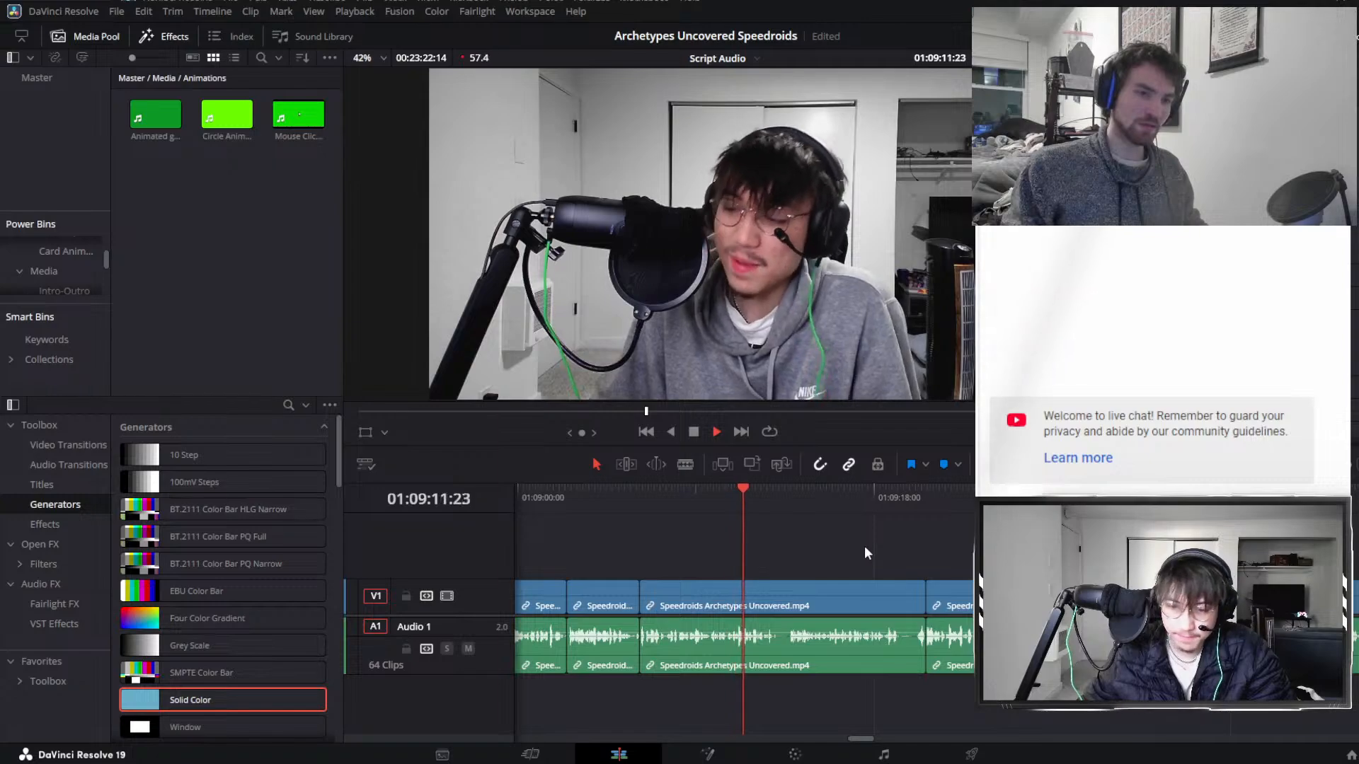
click(837, 585)
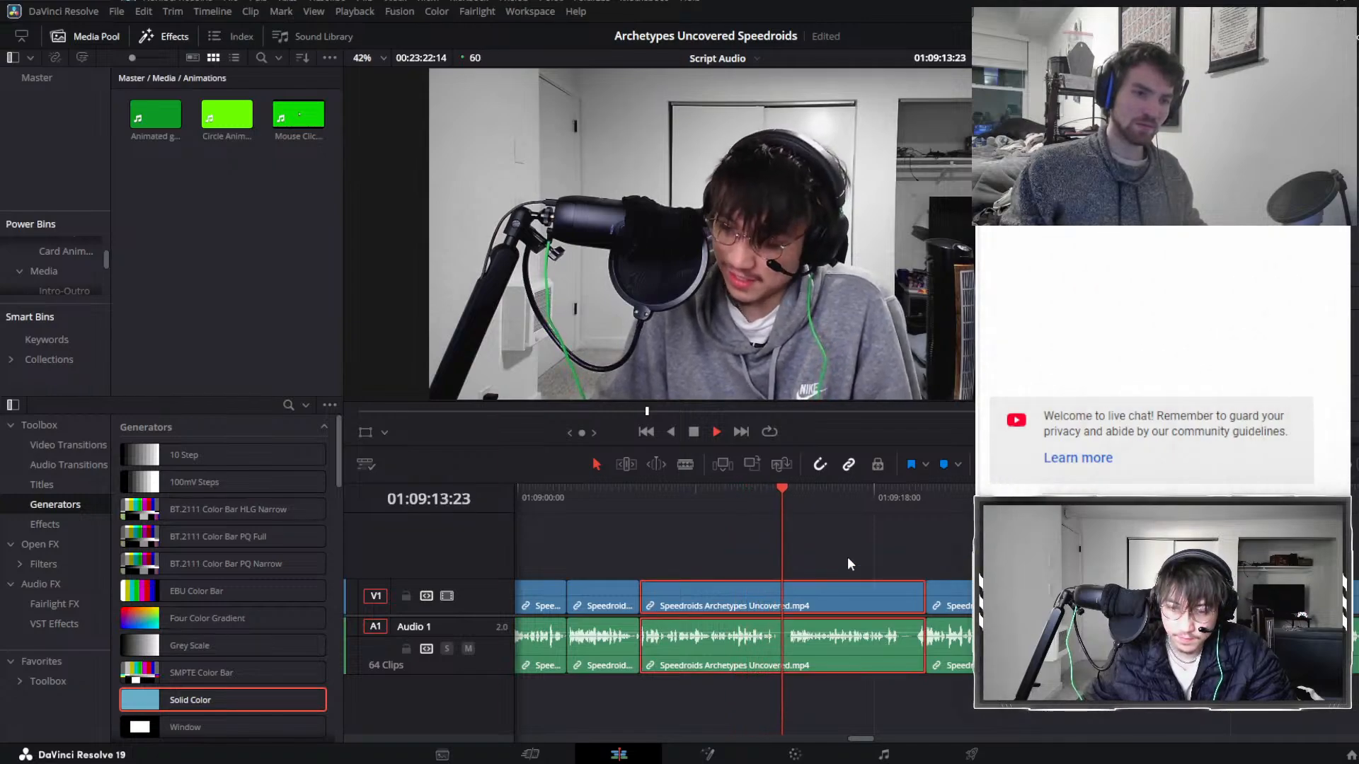
click(847, 554)
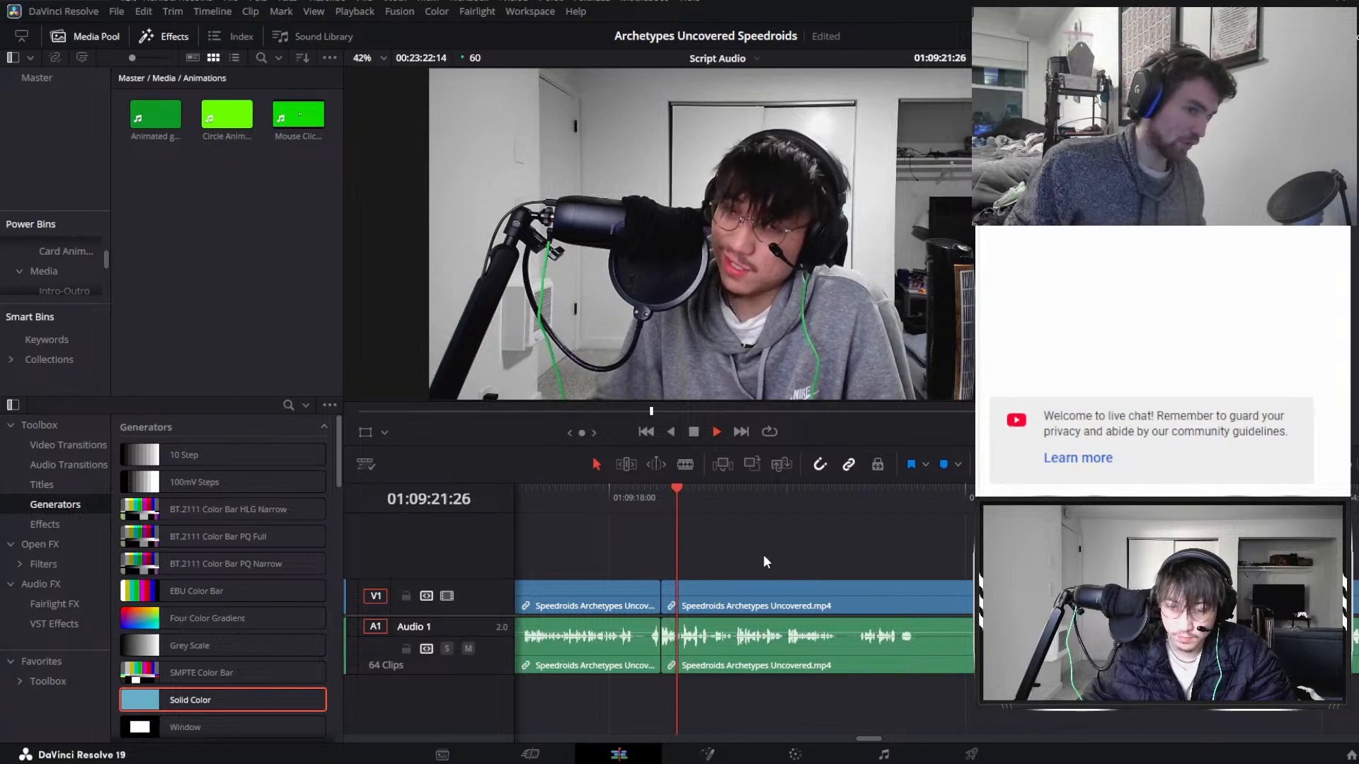
key(space)
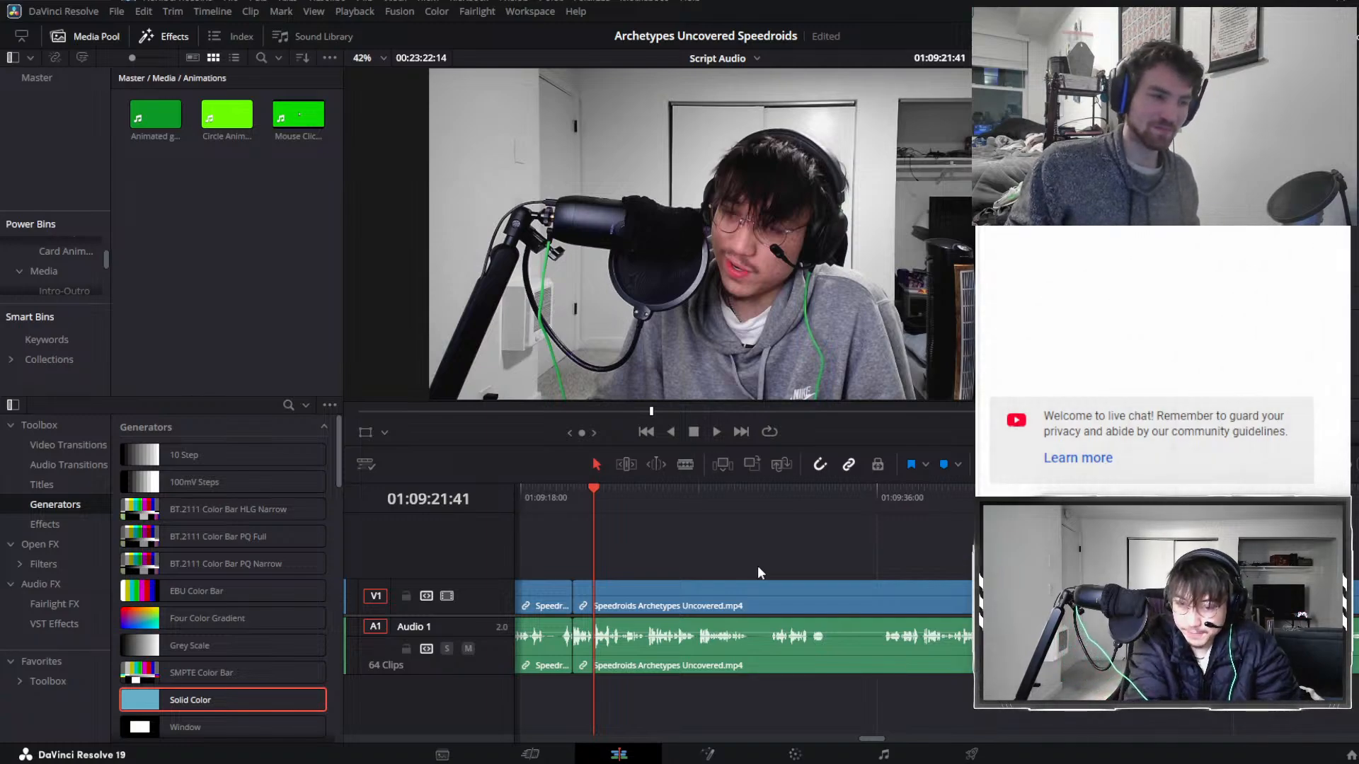
Play on from 01:09:21:41 past the first phrases of the long clip and return the playhead to 01:09:25:30.
key(space)
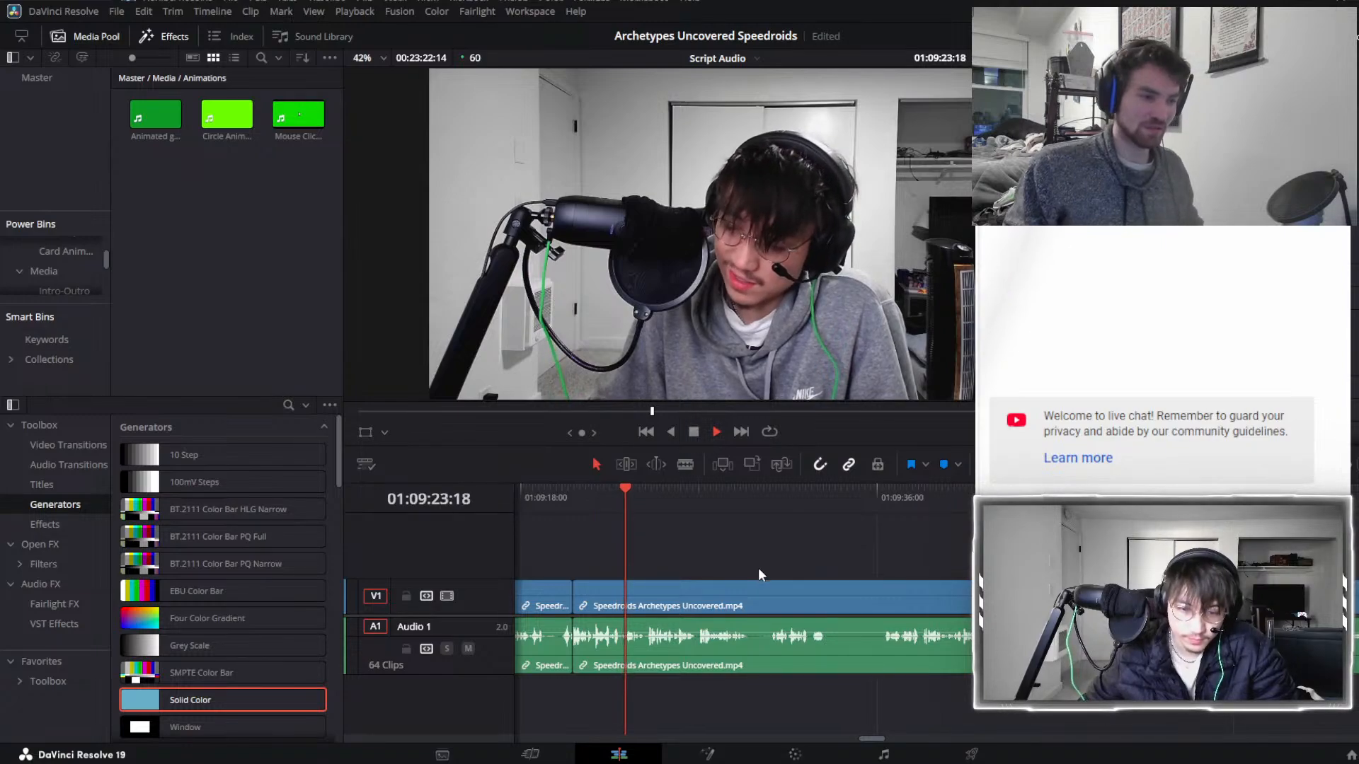
click(770, 600)
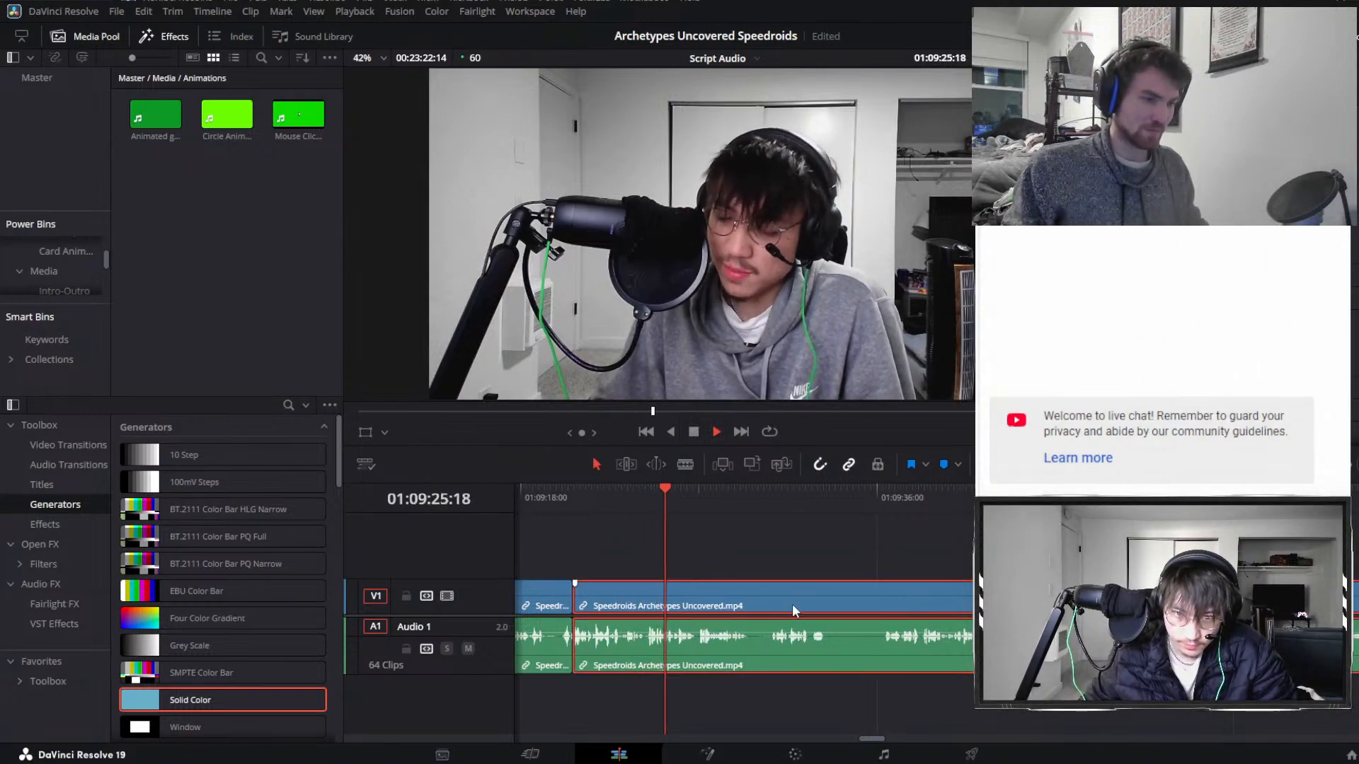
scroll(793, 607, right, 2)
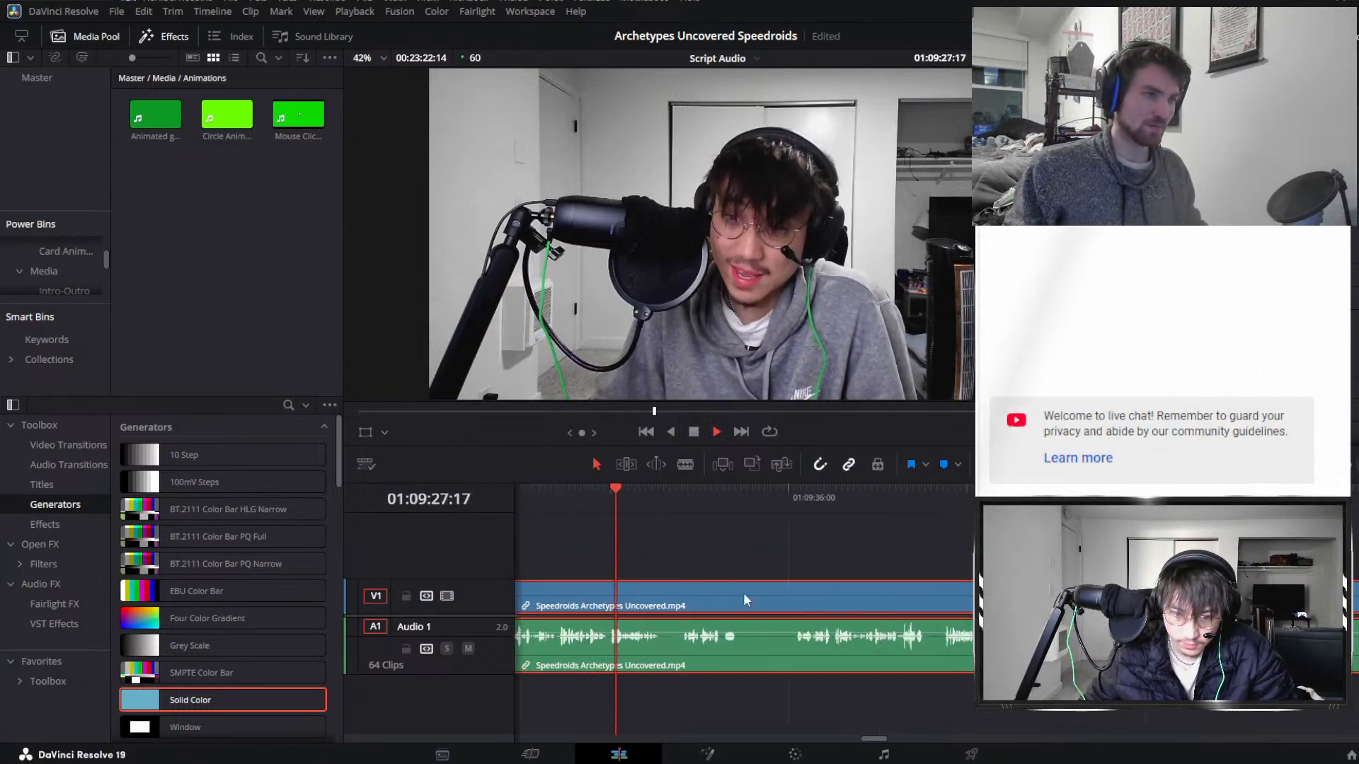
click(594, 509)
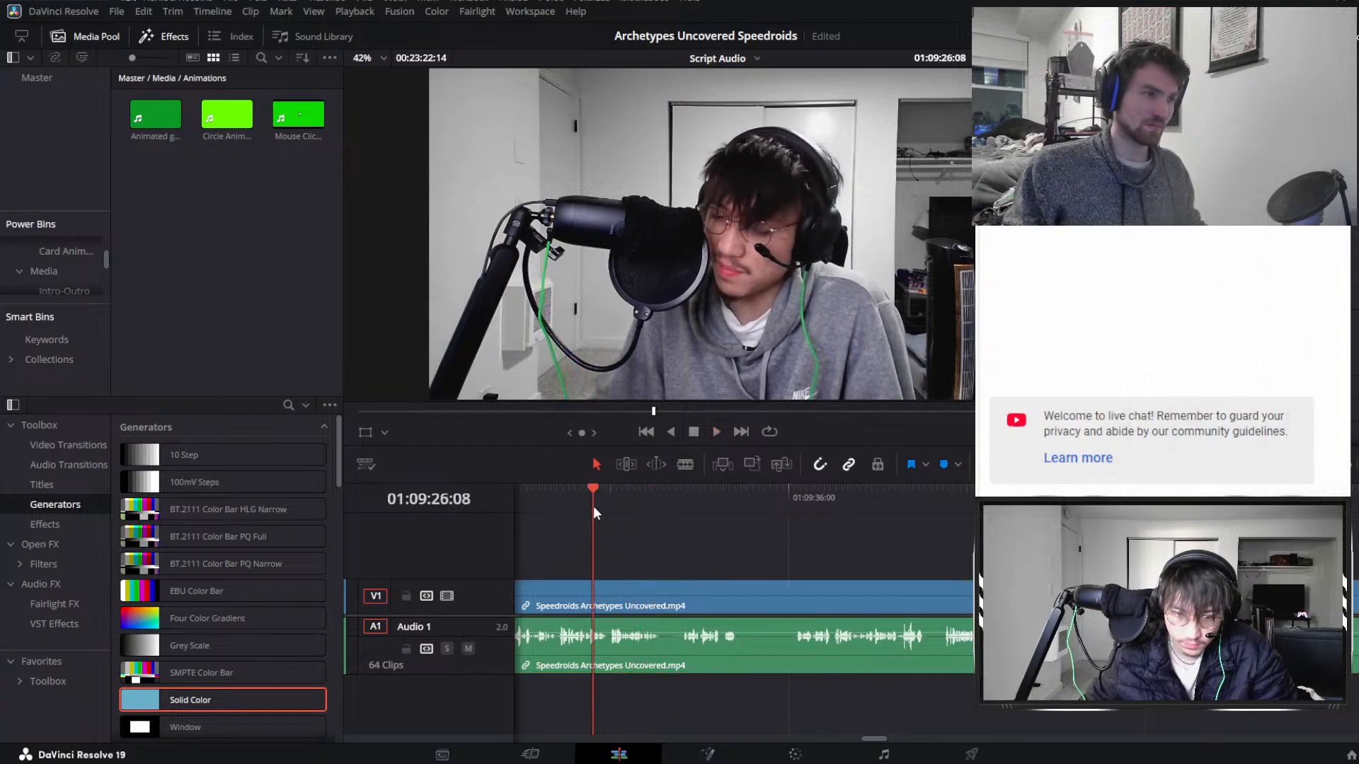
click(582, 496)
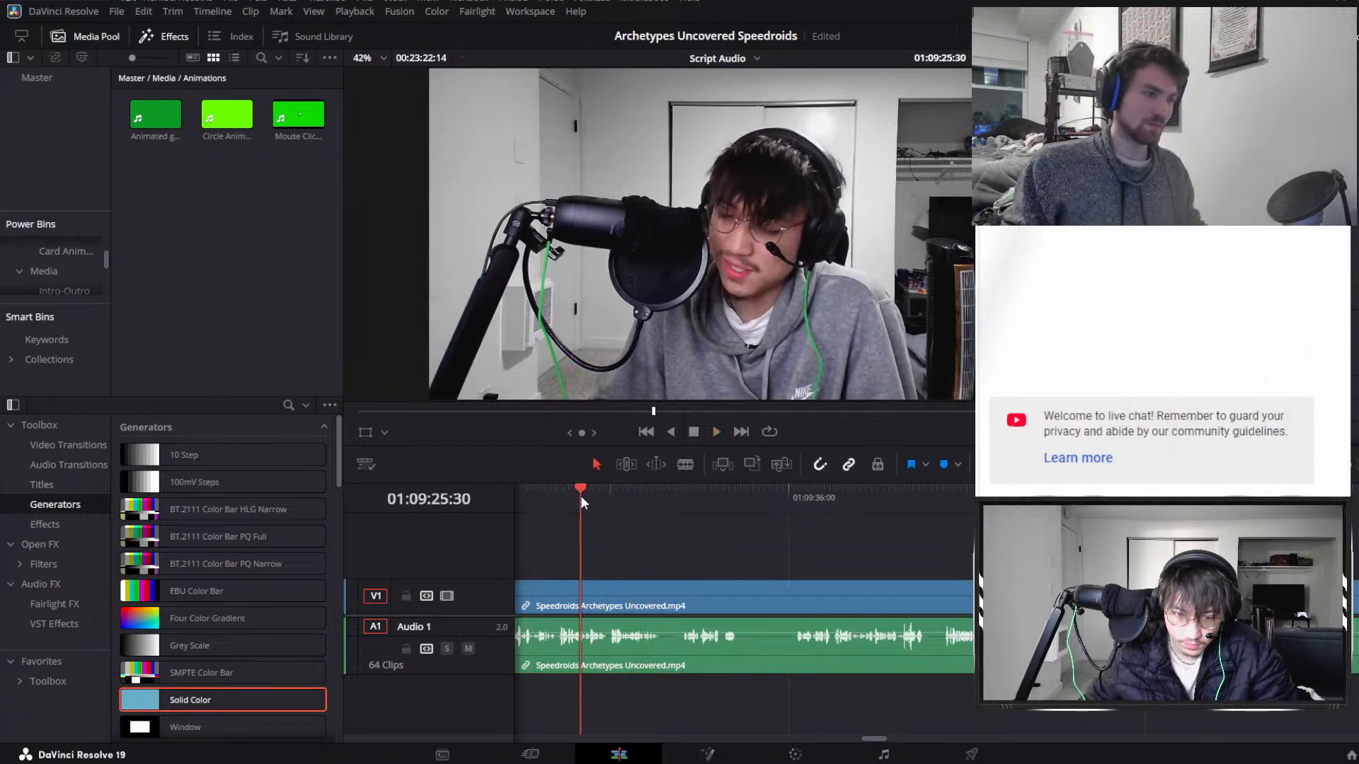
Cut the long clip at 01:09:26:08 and 01:09:27:04 and ripple delete the short section between the cuts.
key(space)
key(ctrl+equal)
key(ctrl+equal)
key(ctrl+equal)
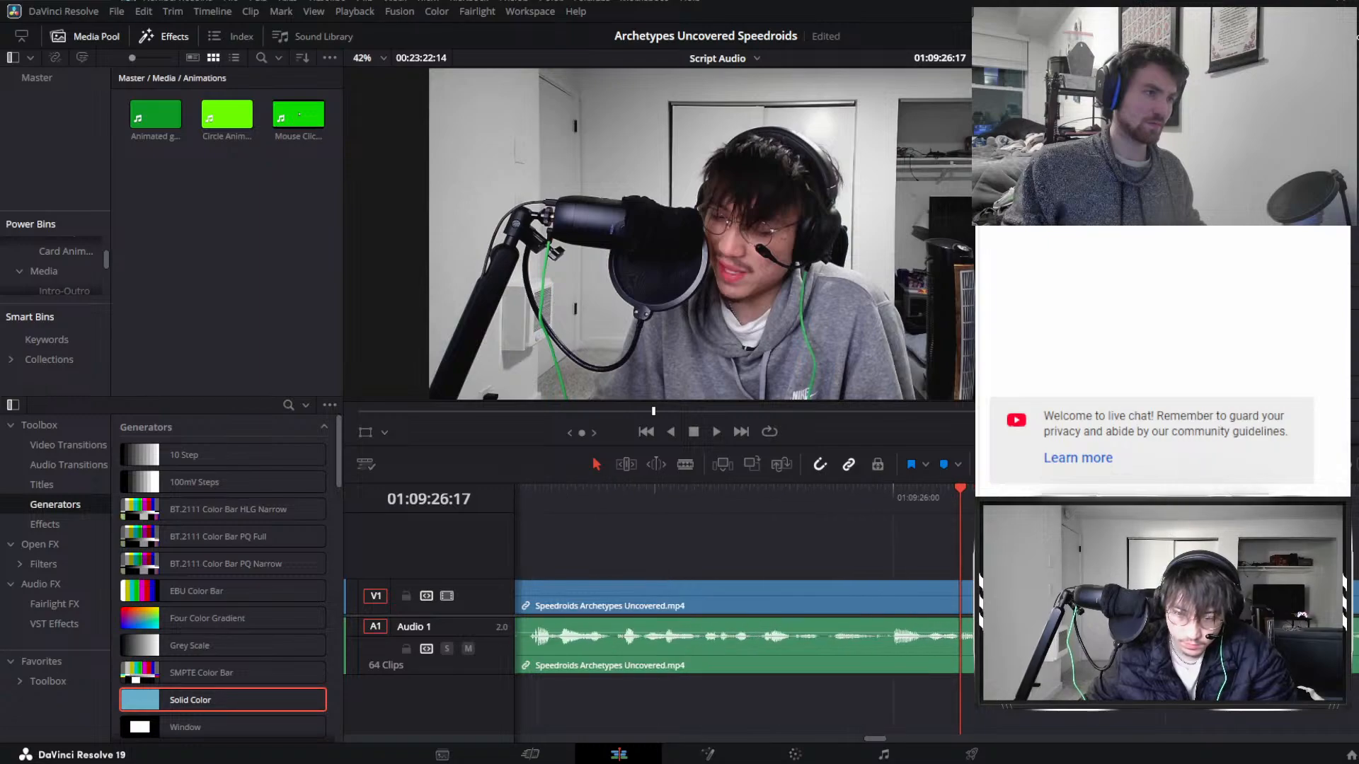
key(space)
key(space)
click(924, 507)
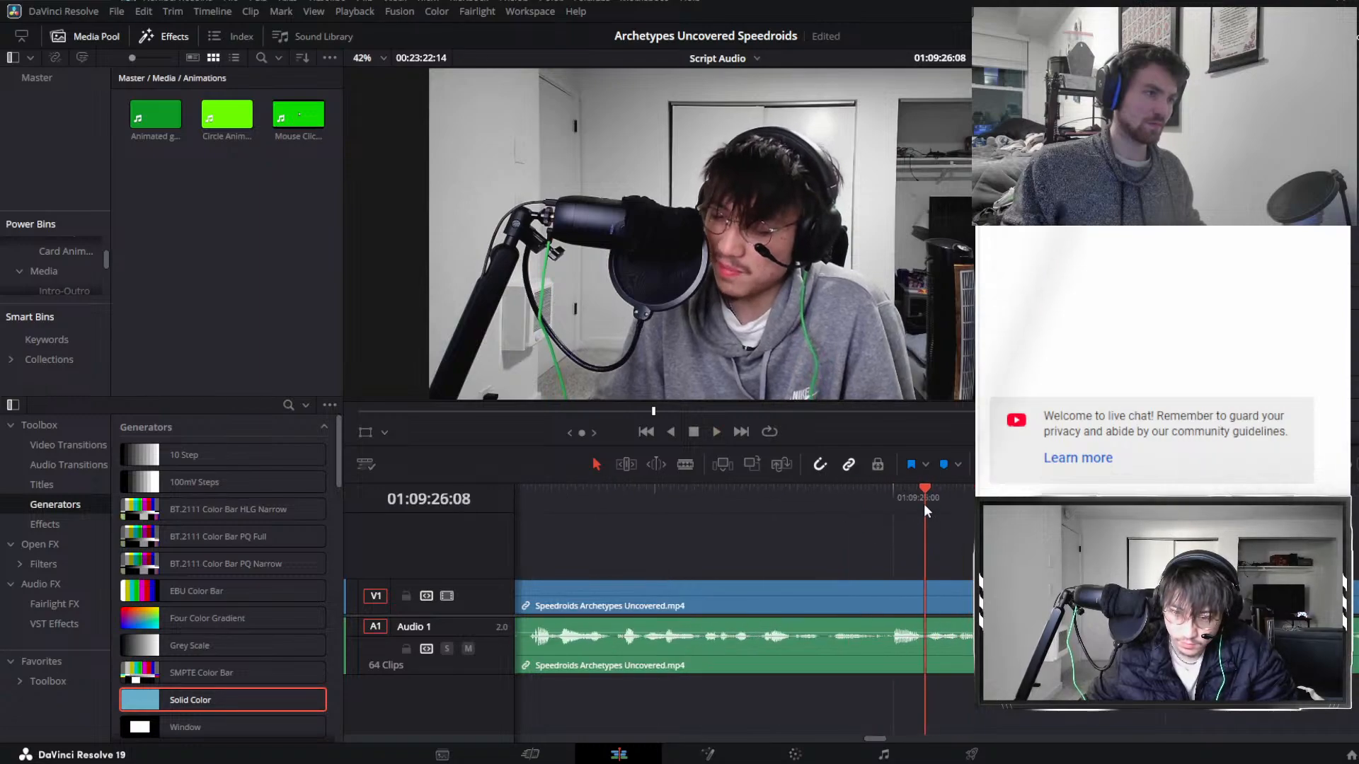
key(ctrl+b)
key(space)
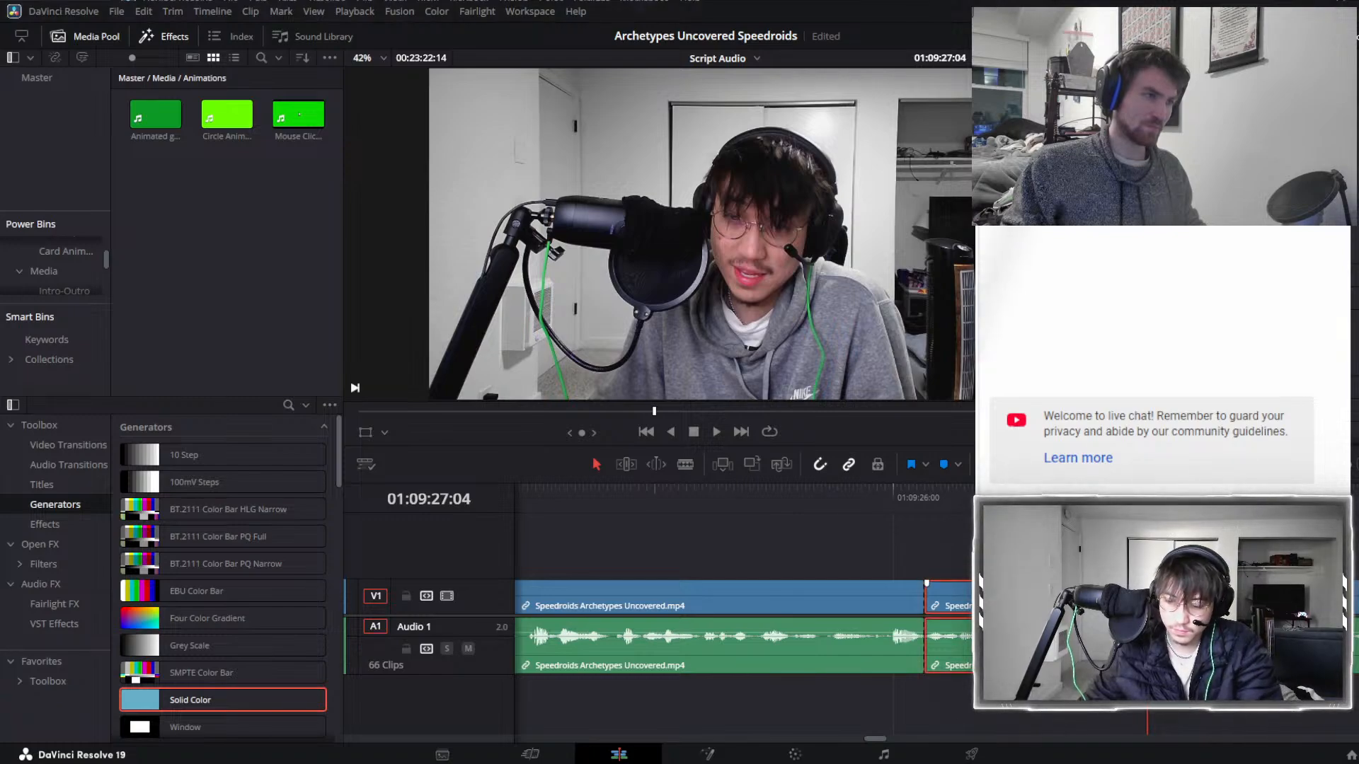
key(ctrl+z)
Split the clip at 01:09:28:40 and ripple delete about one second right after that cut.
key(space)
scroll(885, 557, down, 4)
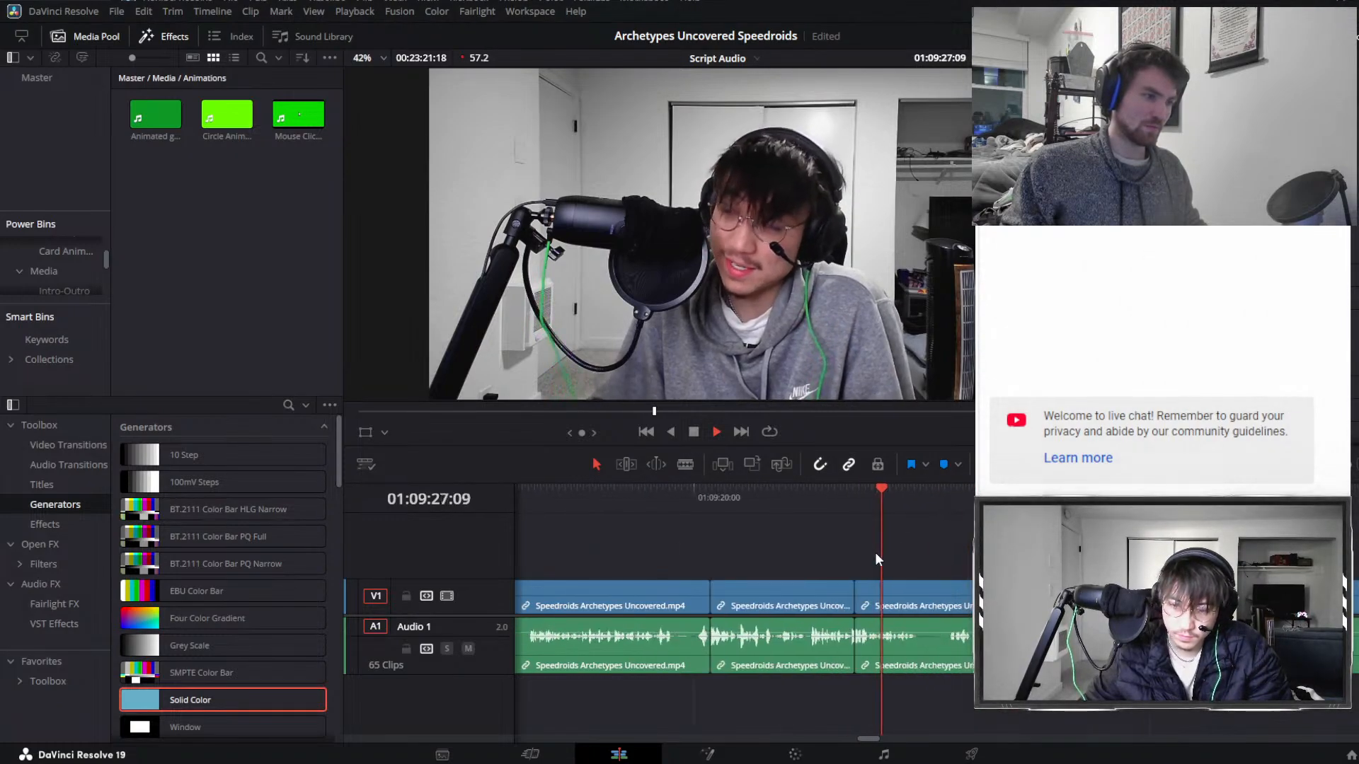
key(space)
key(ctrl+b)
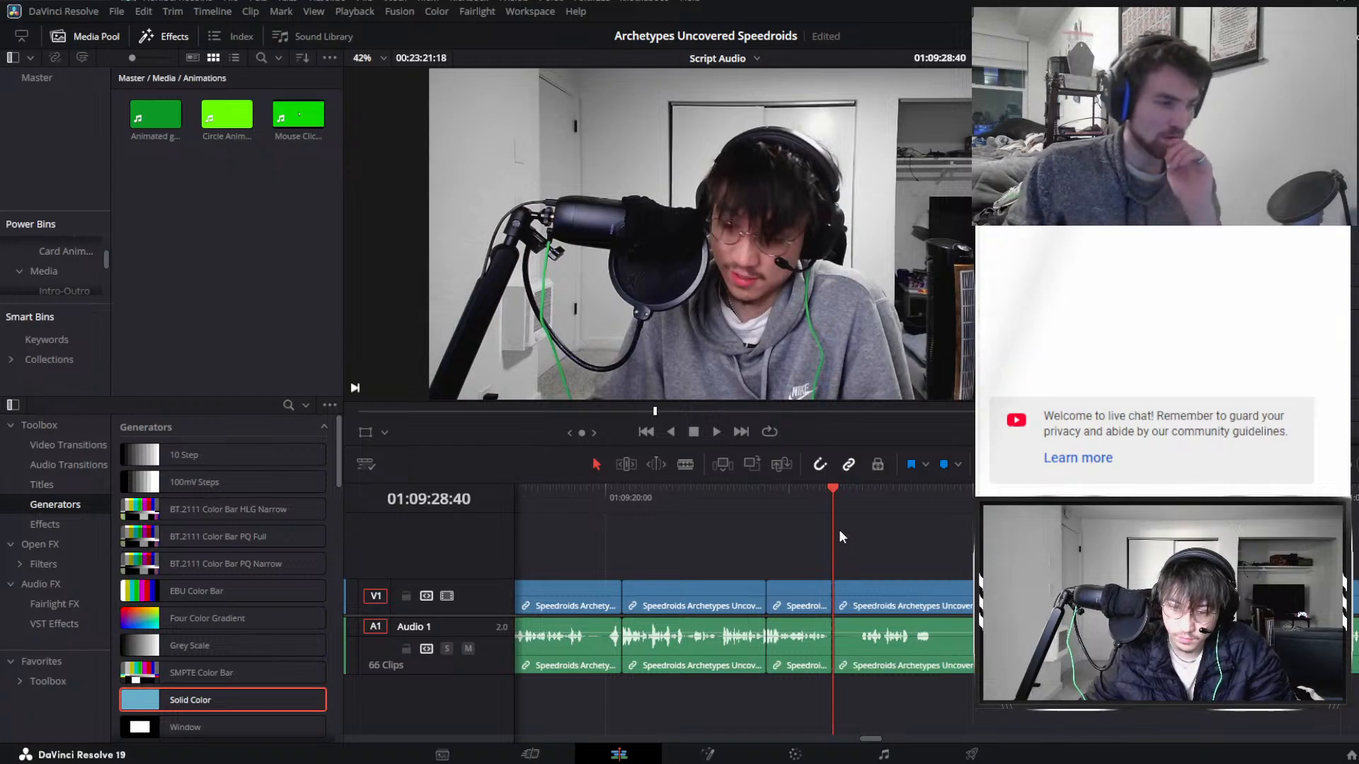
key(space)
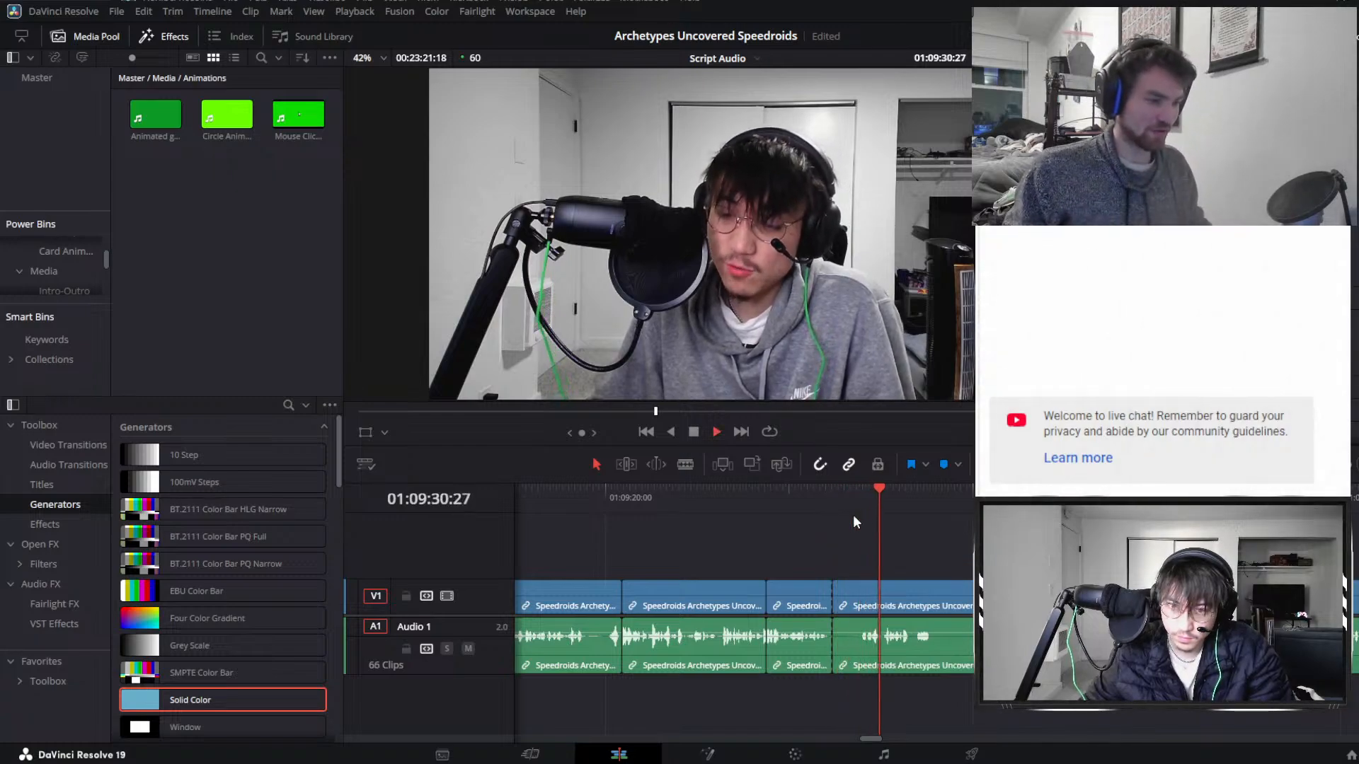
drag(865, 506, 859, 502)
key(ctrl+b)
click(845, 596)
key(Delete)
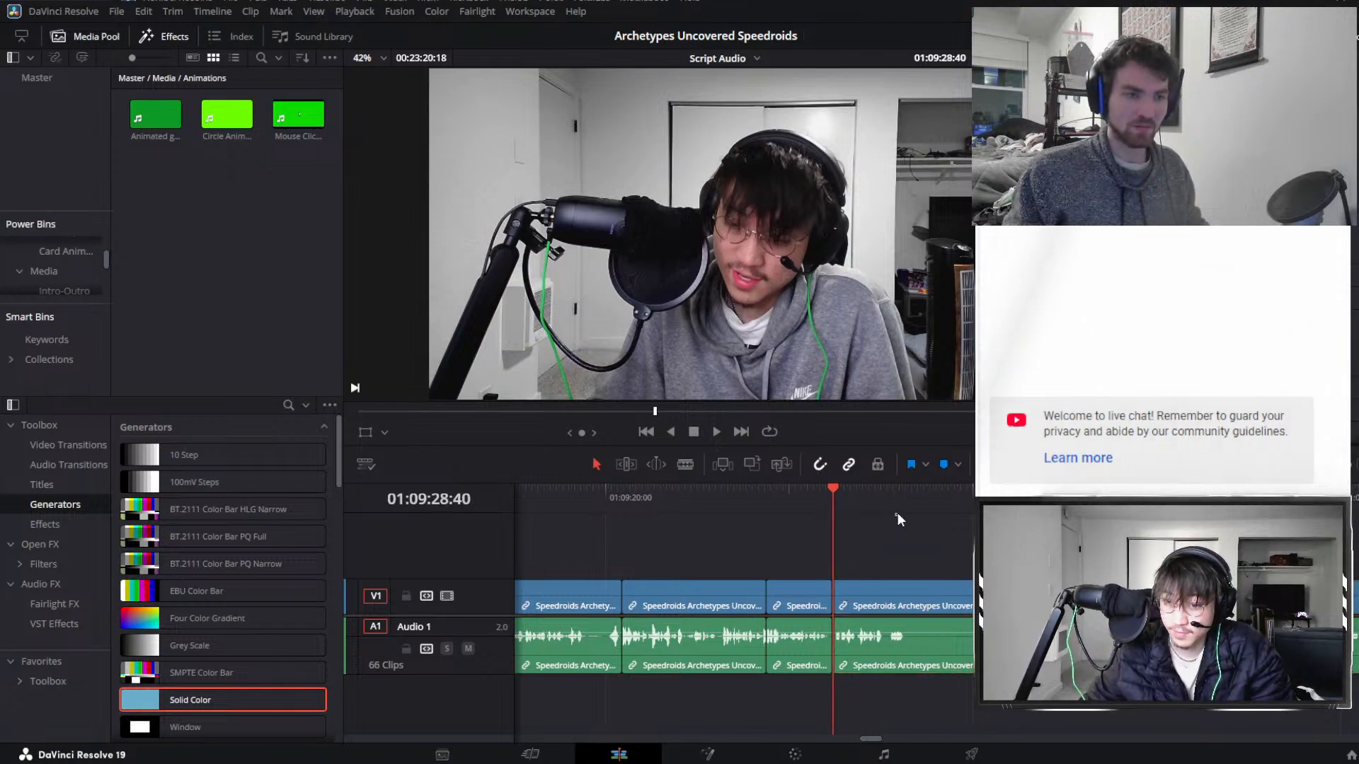
Add a clip marker named Pachingo at the start of the clip at 01:09:28:40.
drag(897, 507, 841, 503)
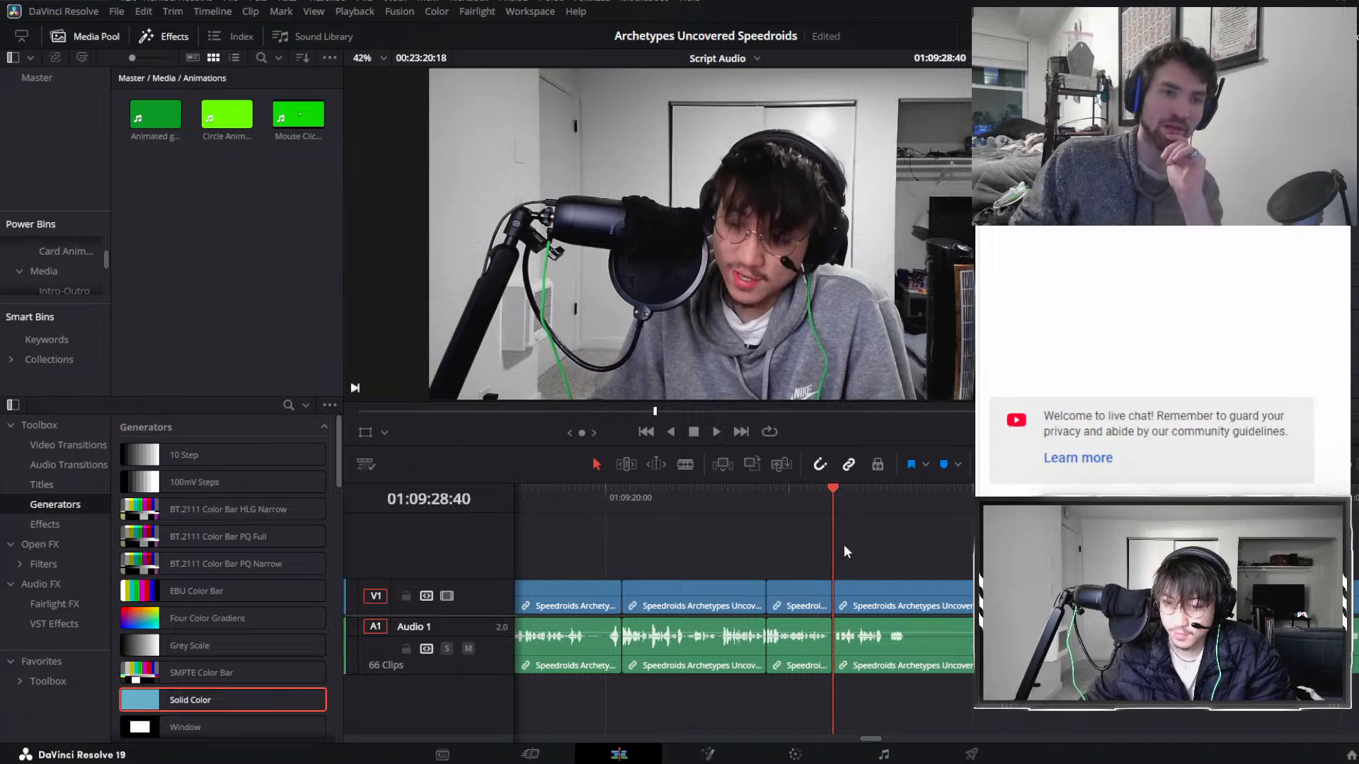
click(852, 593)
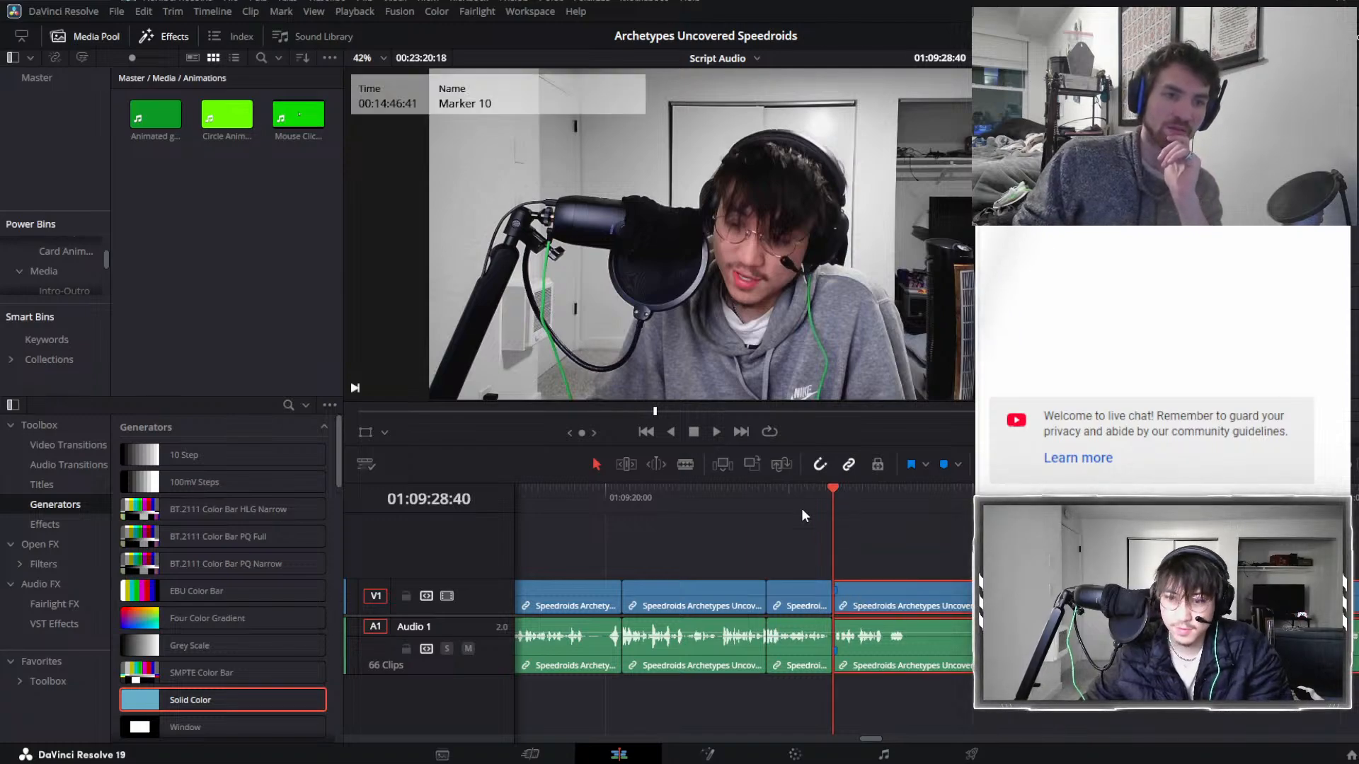
click(881, 564)
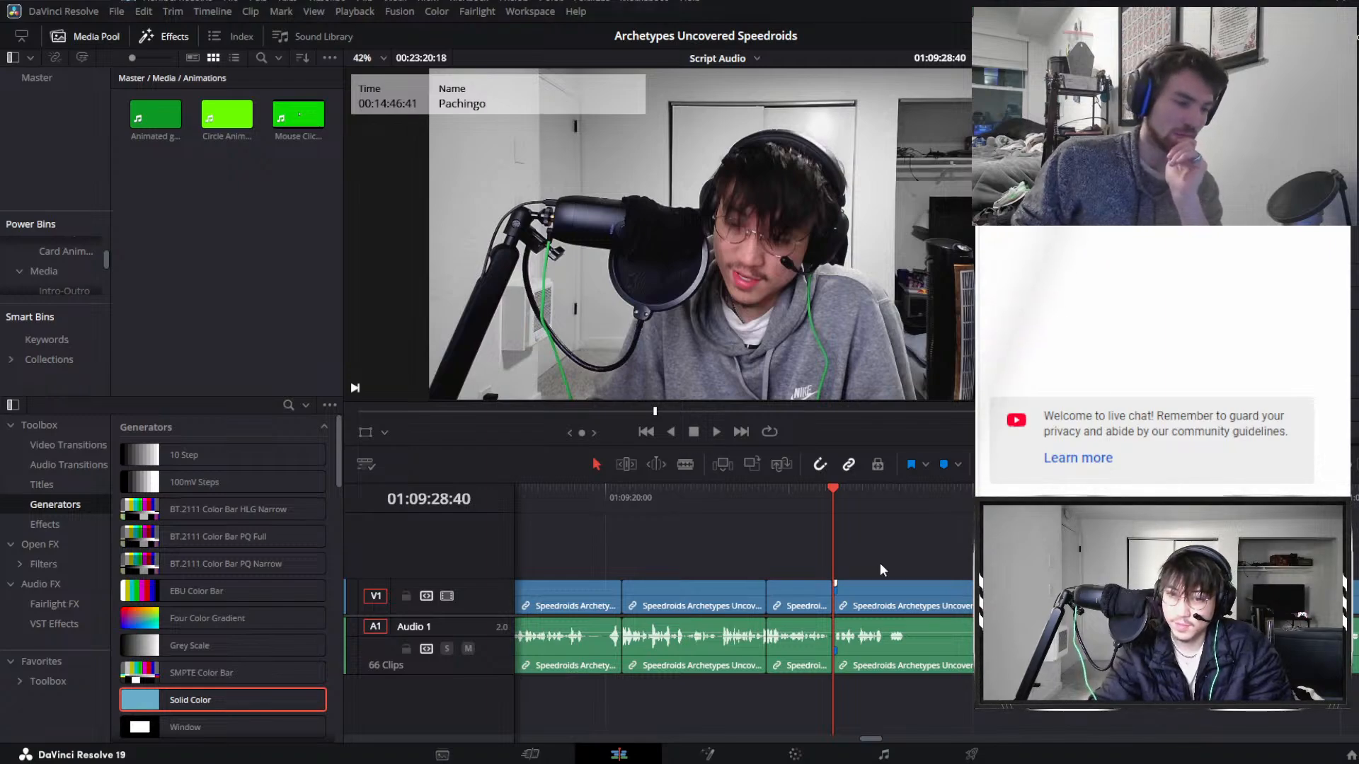
Split the marked clip at 01:09:31:24 and ripple delete about three seconds following the cut.
click(907, 600)
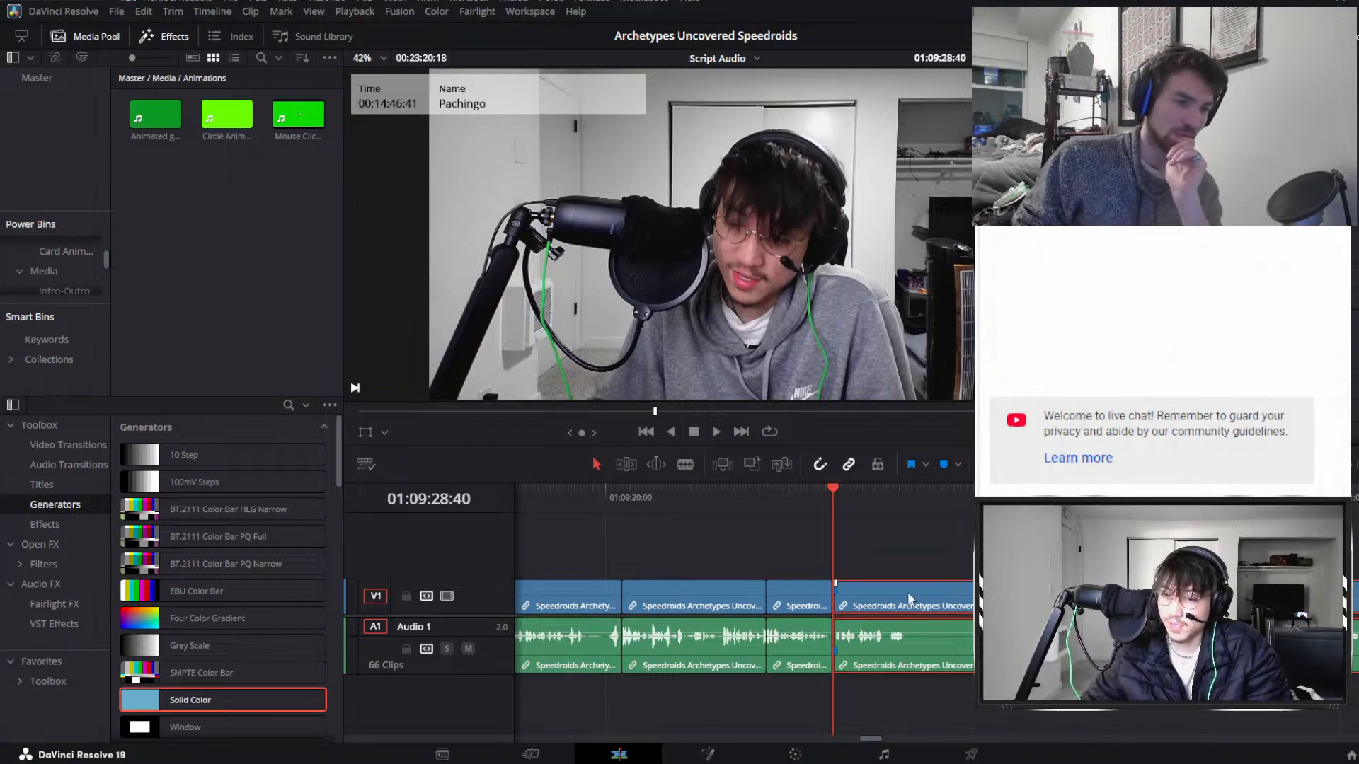
click(903, 495)
key(ctrl+b)
drag(912, 494, 984, 495)
key(ctrl+b)
click(948, 594)
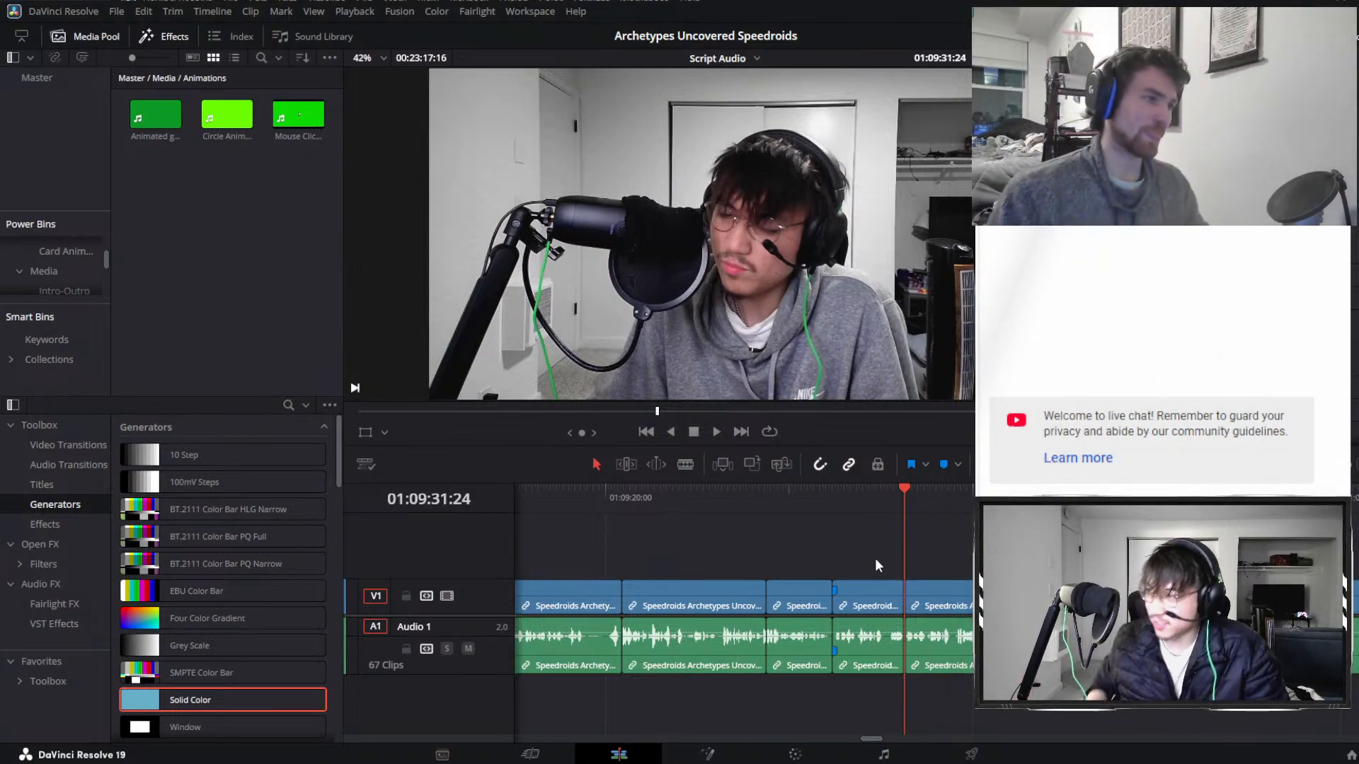
drag(991, 719, 784, 584)
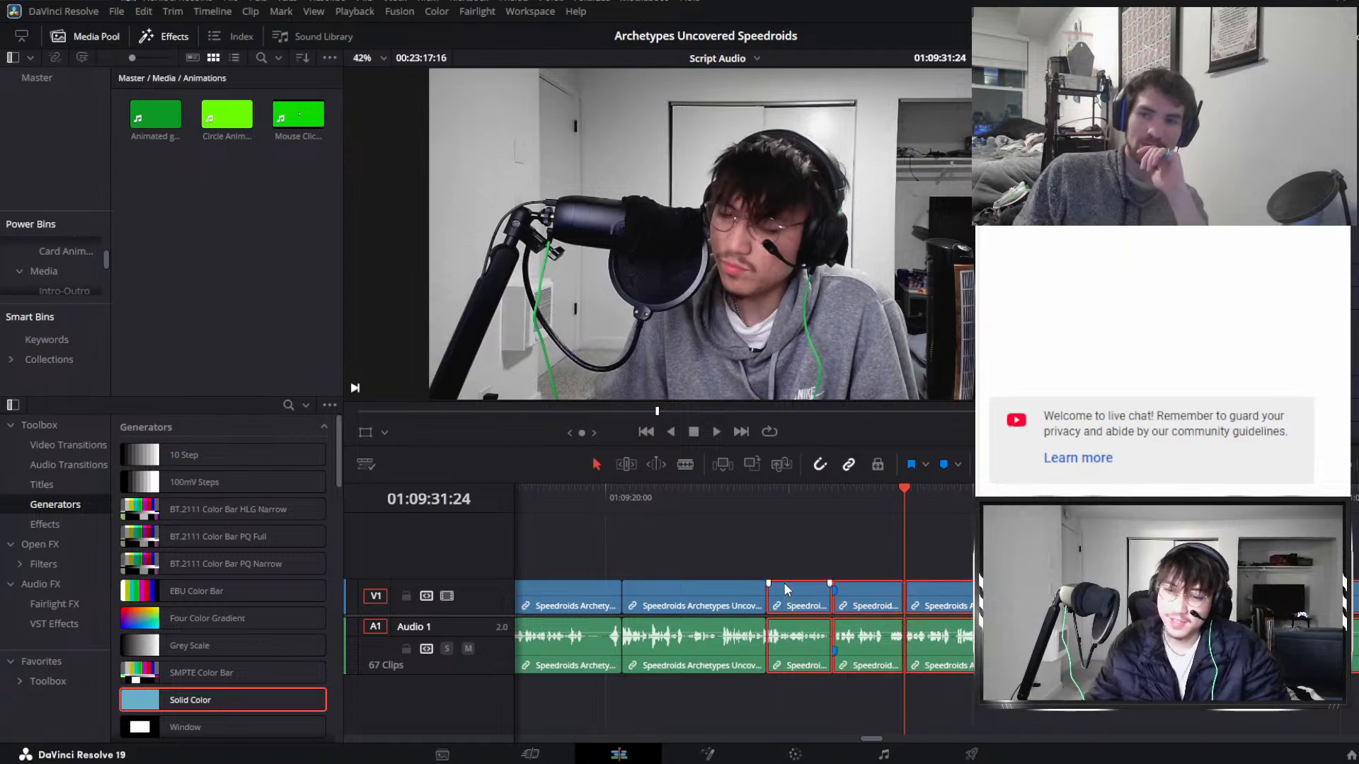
scroll(826, 549, right, 3)
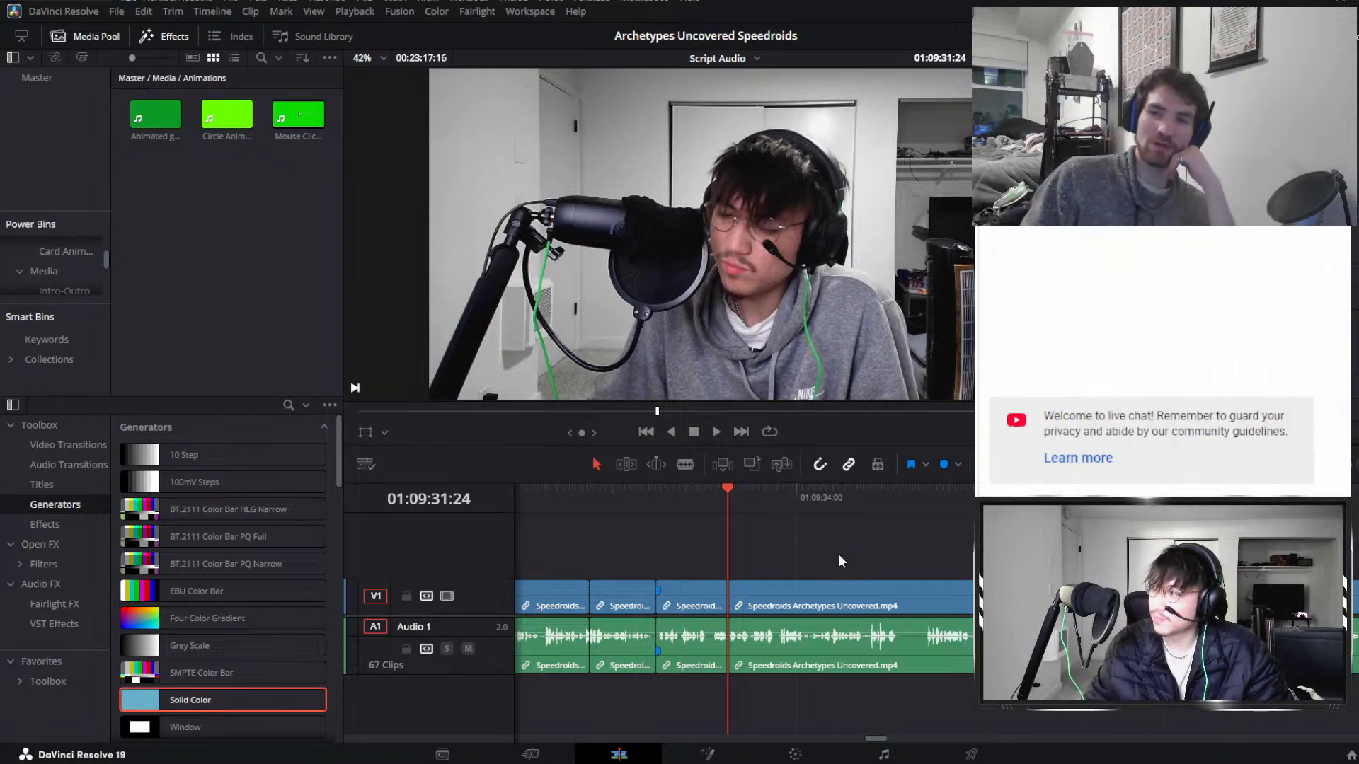
scroll(838, 553, right, 3)
scroll(838, 553, left, 3)
scroll(838, 555, right, 2)
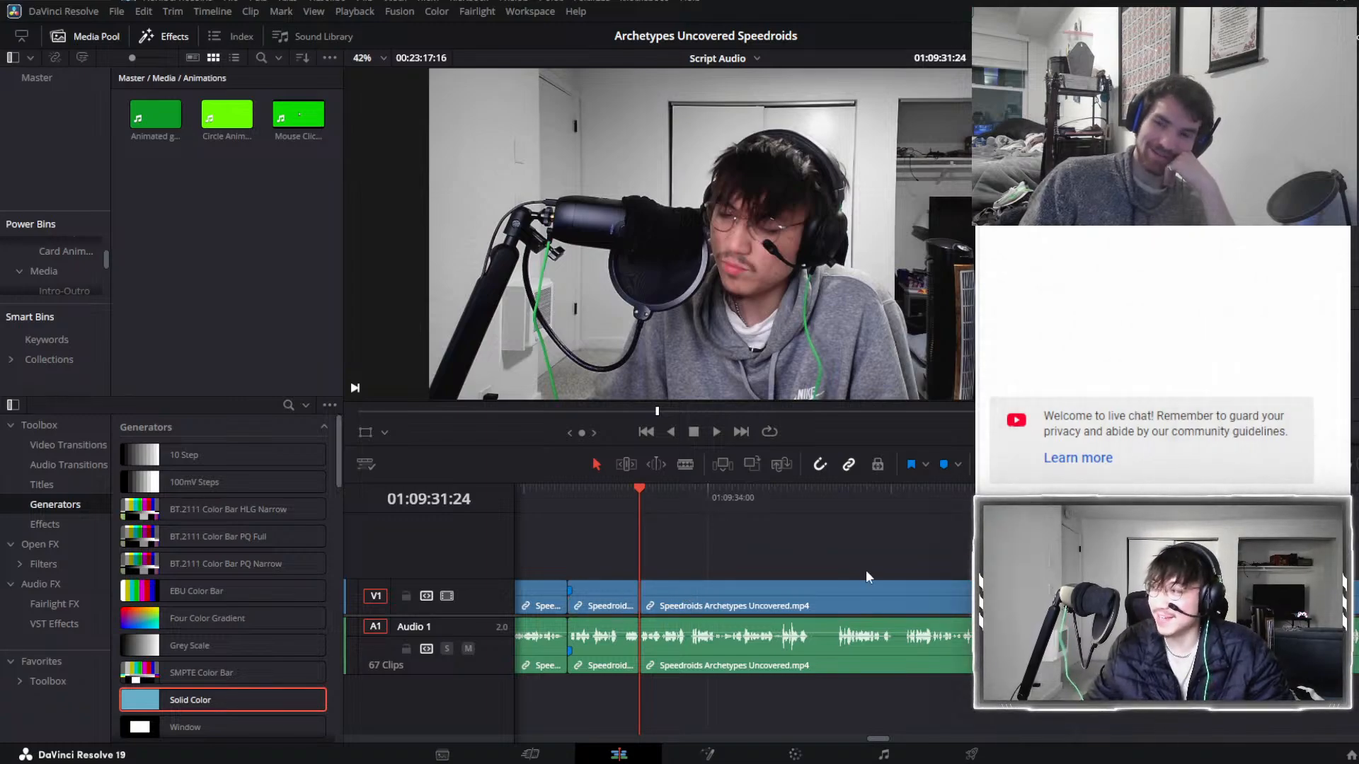
click(787, 609)
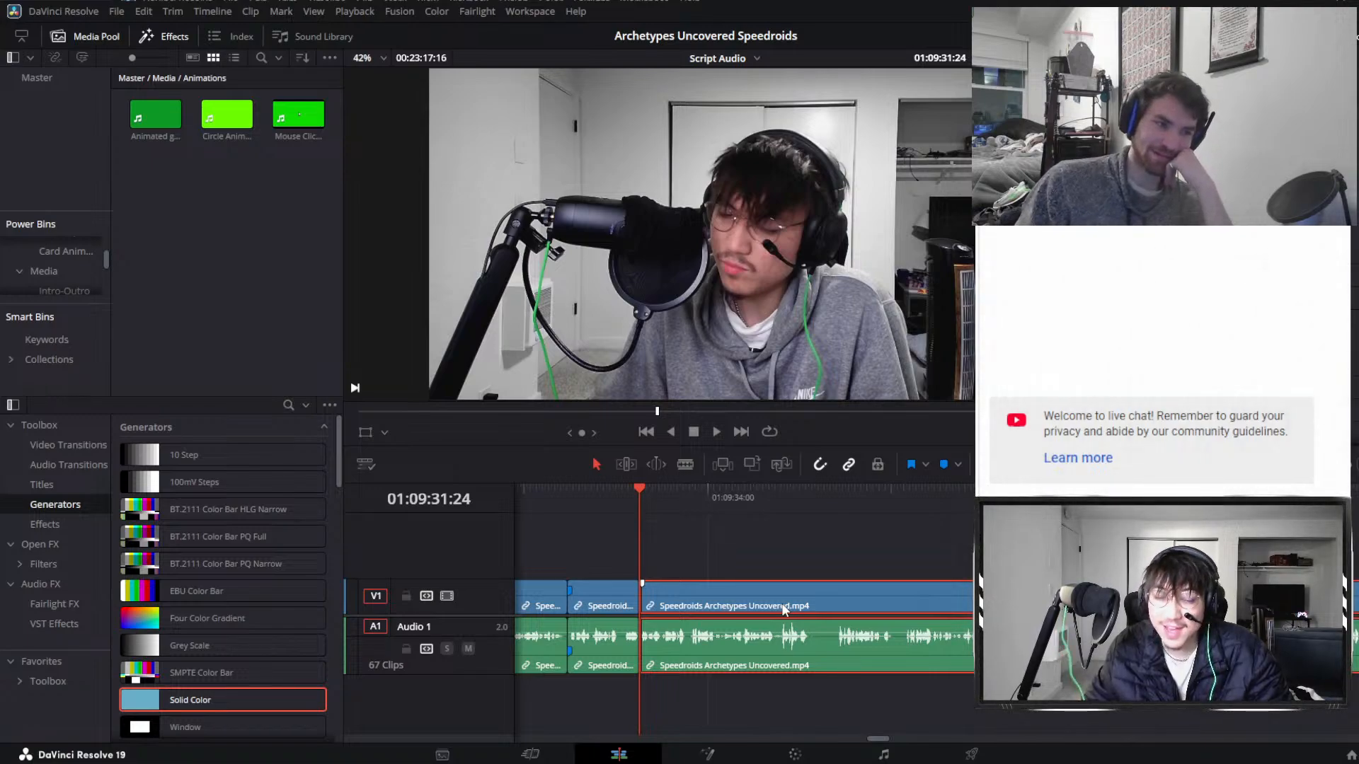
scroll(783, 608, up, 2)
scroll(783, 610, down, 2)
scroll(786, 615, up, 2)
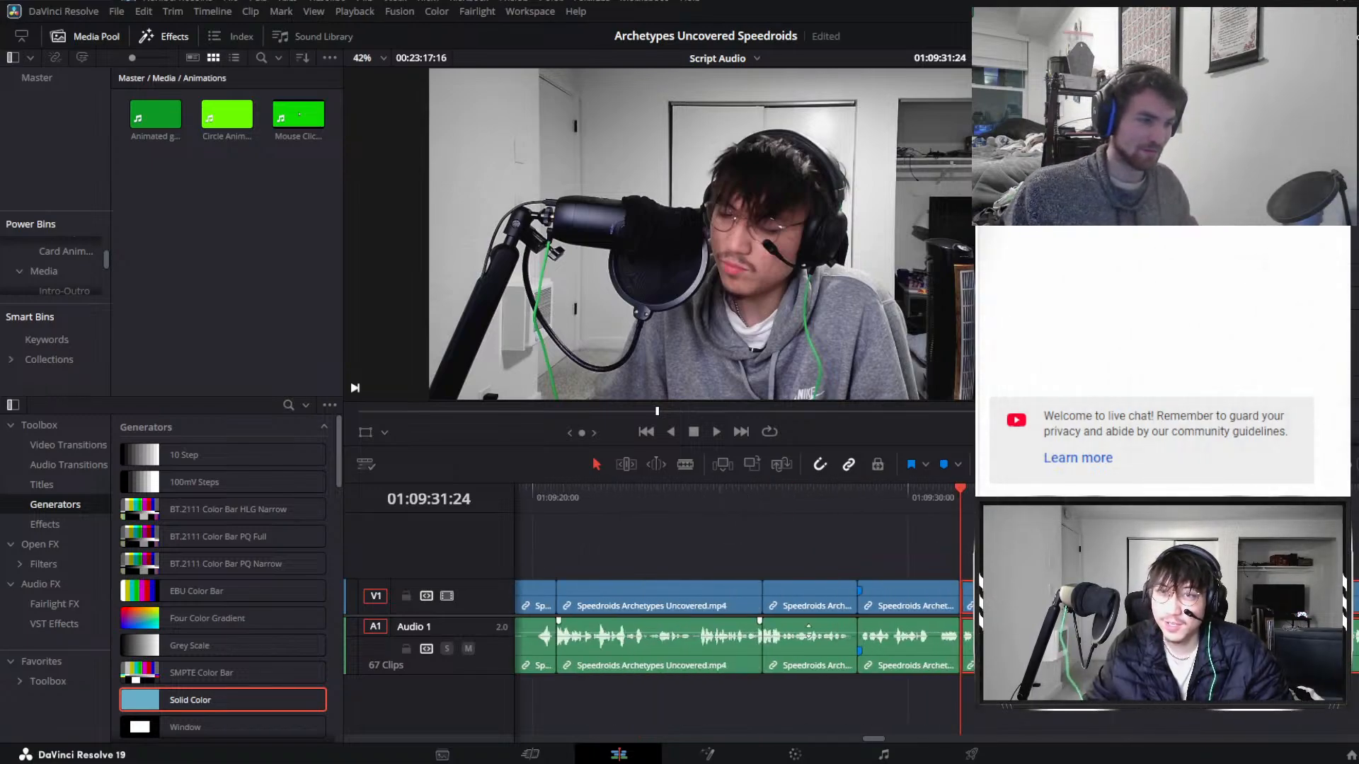
scroll(808, 627, down, 2)
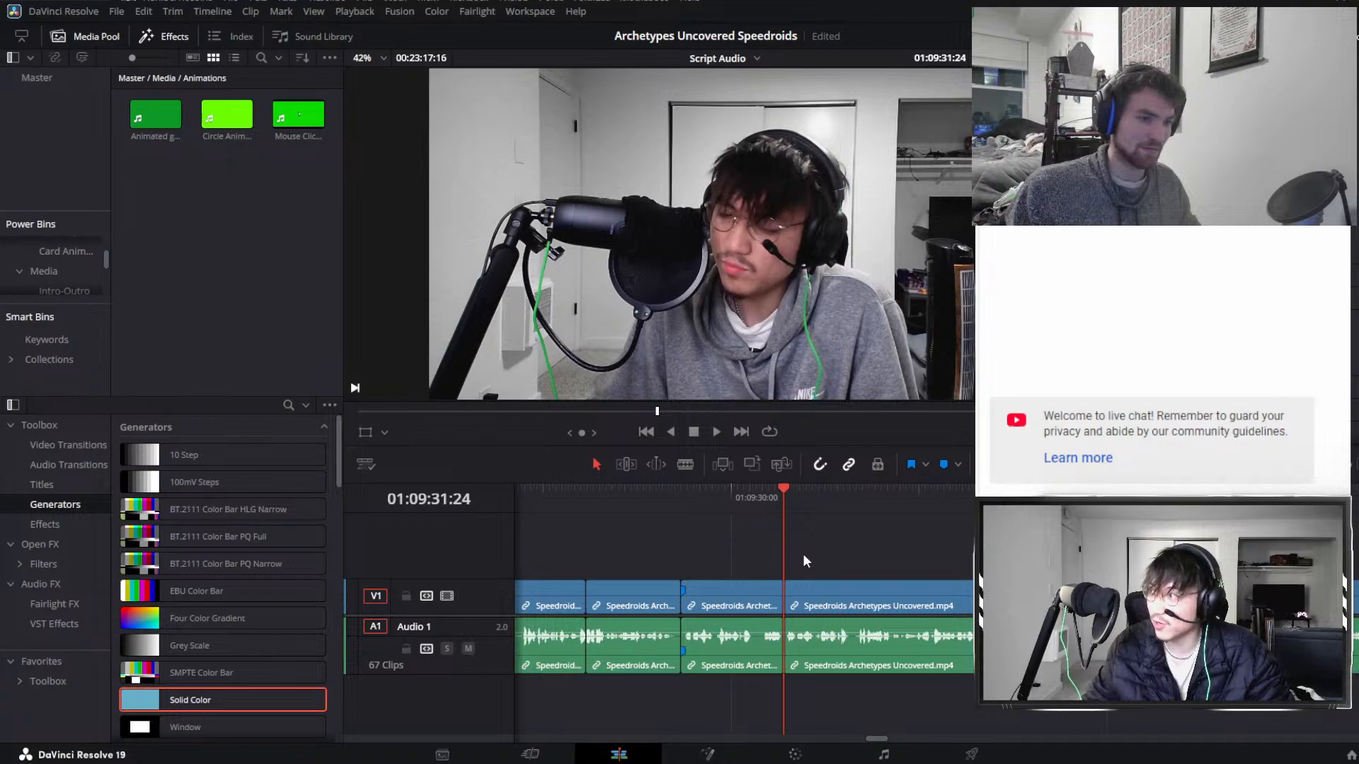
scroll(803, 560, down, 2)
click(792, 607)
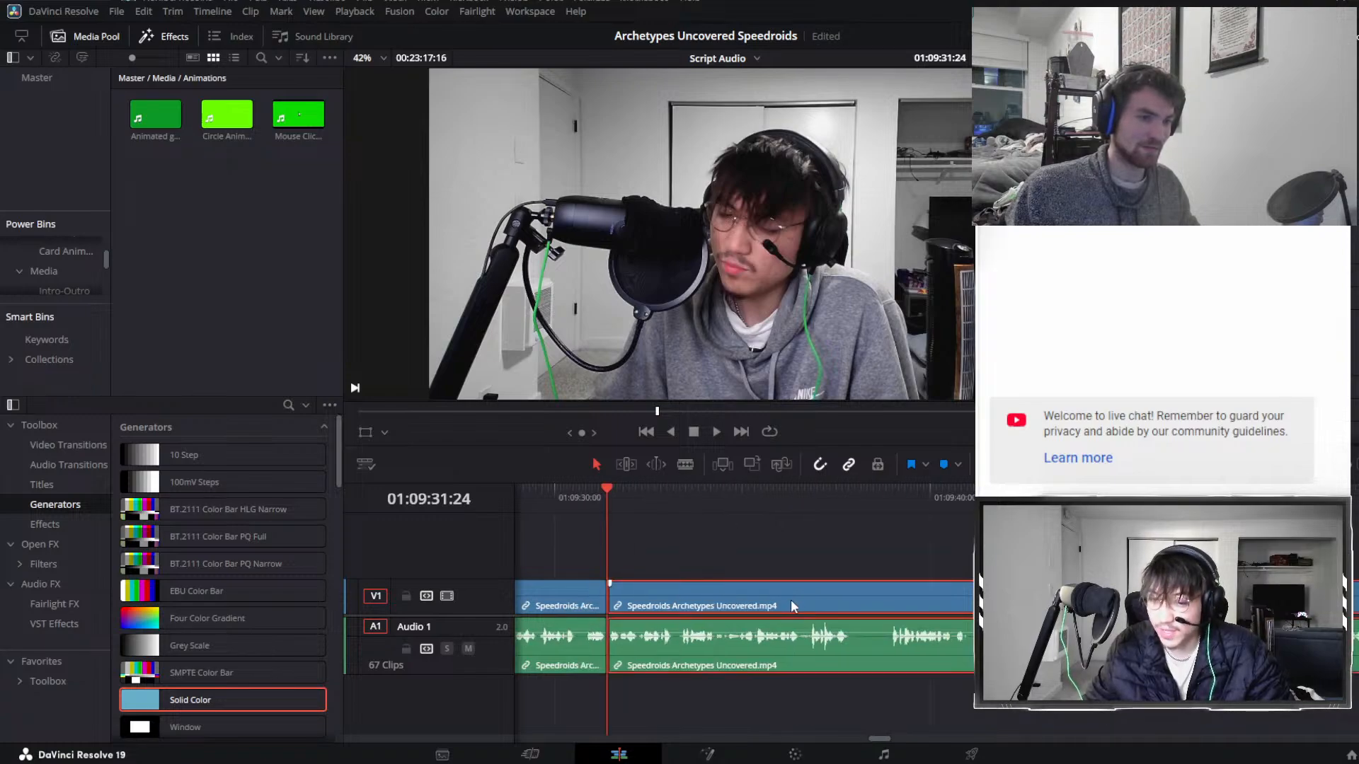
scroll(785, 550, up, 2)
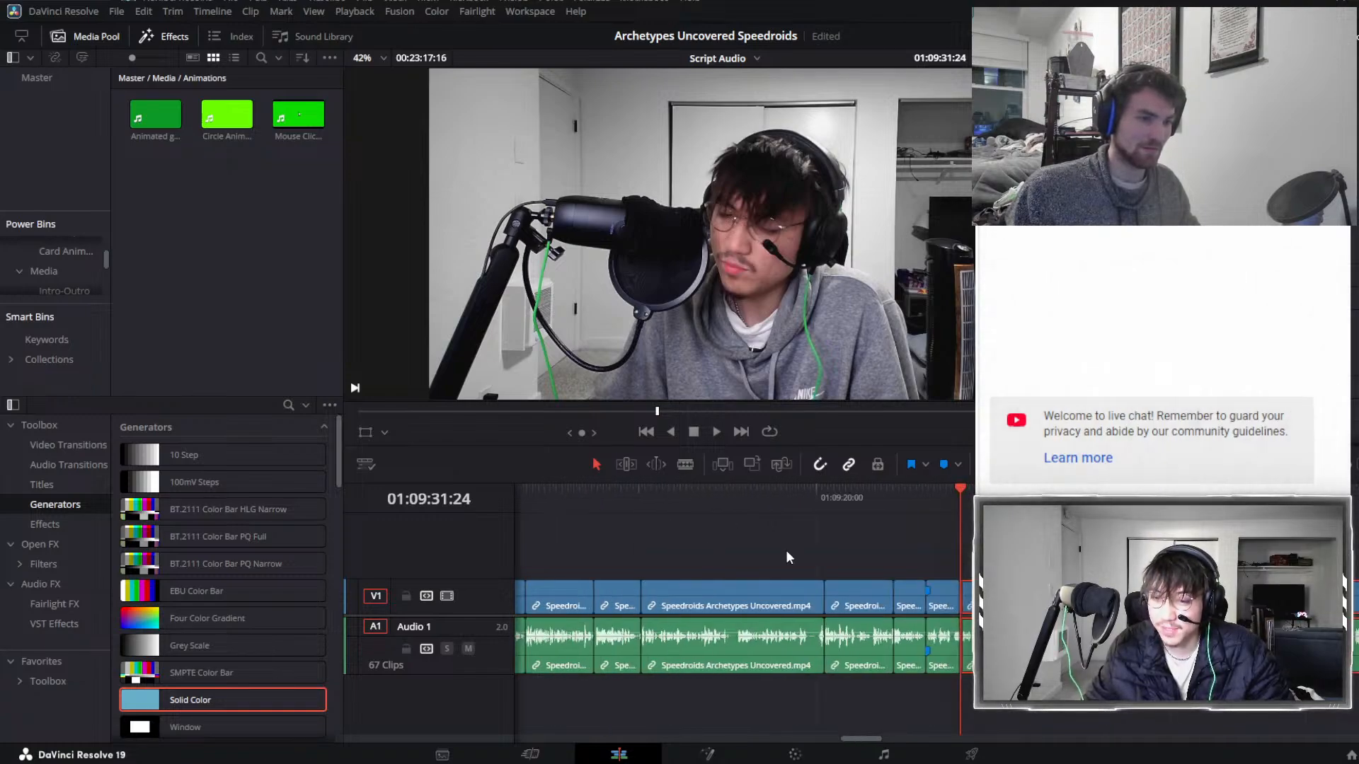
scroll(786, 549, down, 2)
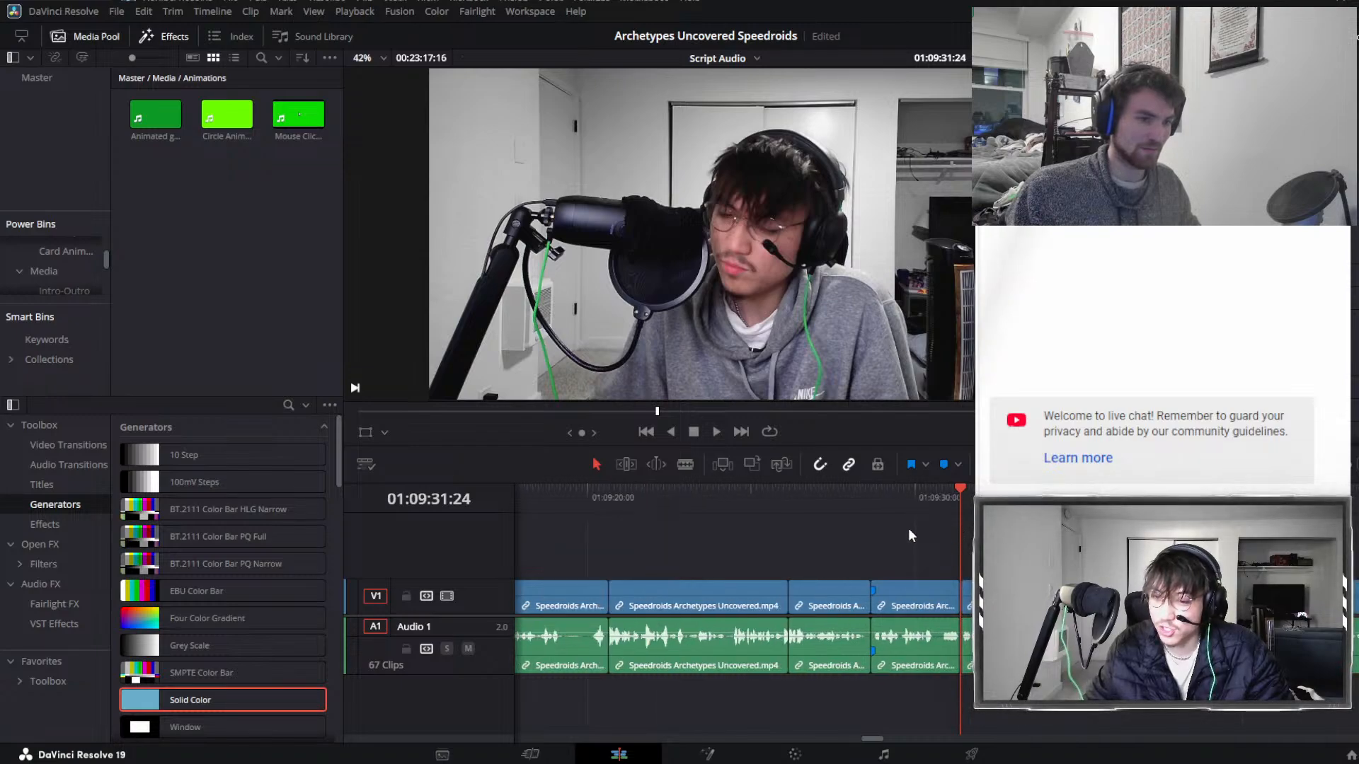
Replay the Pachingo-marked clip from 01:09:28:40 through the next cut and stop at 01:09:33:21.
click(877, 496)
scroll(968, 536, right, 2)
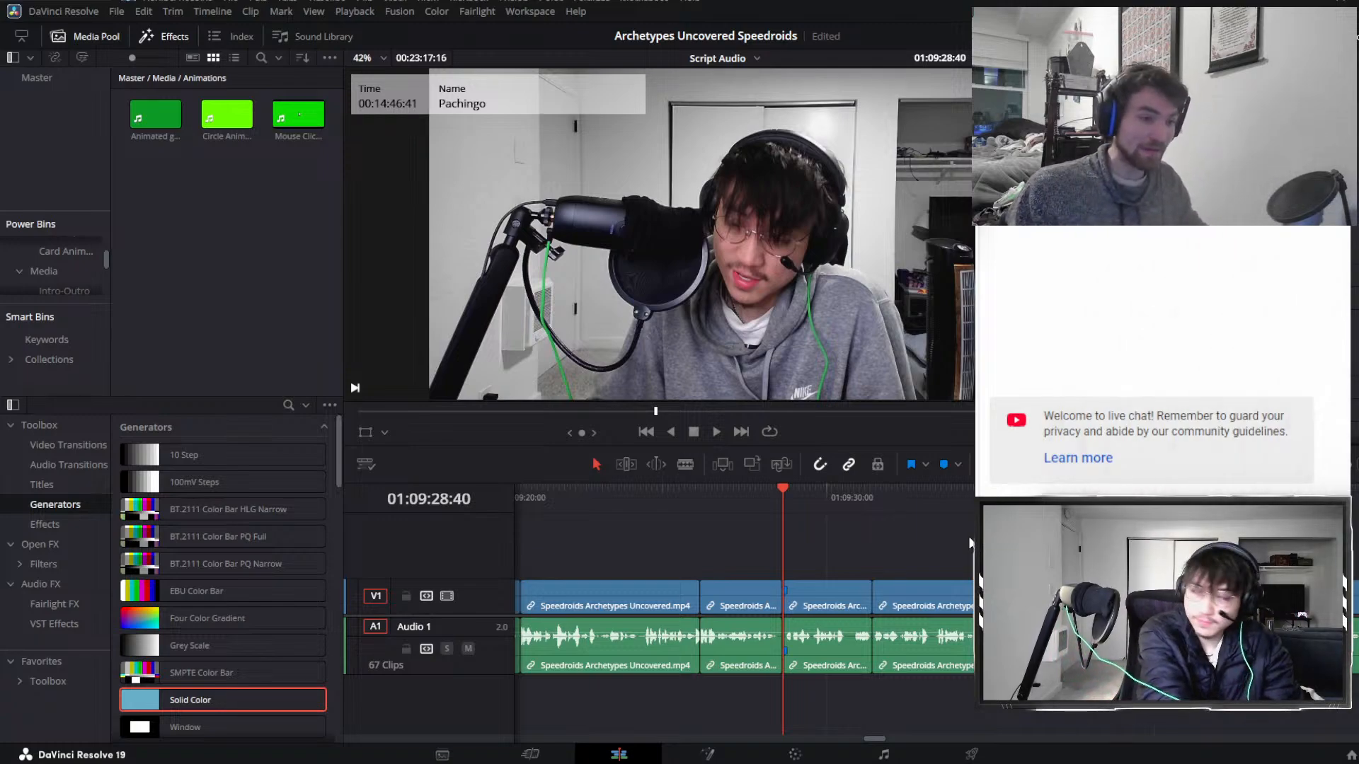
key(space)
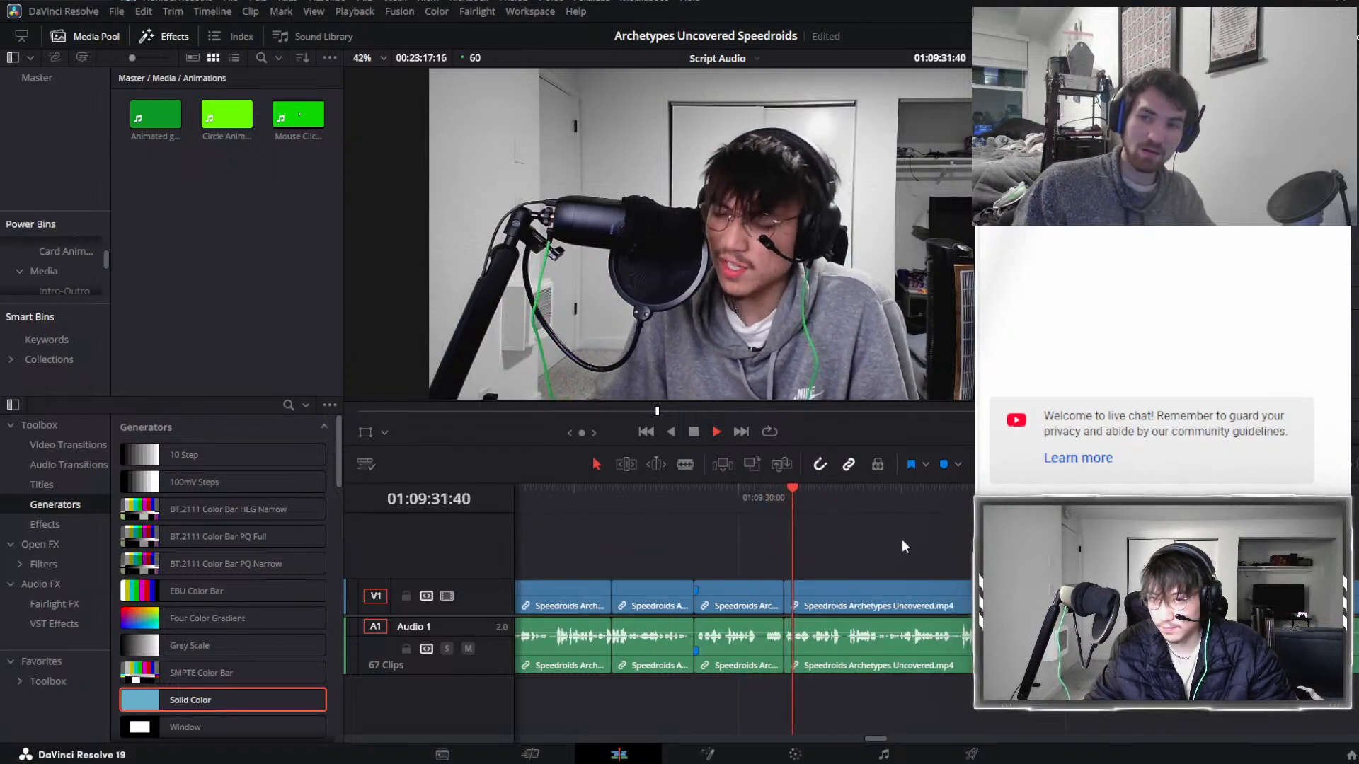
click(734, 603)
key(space)
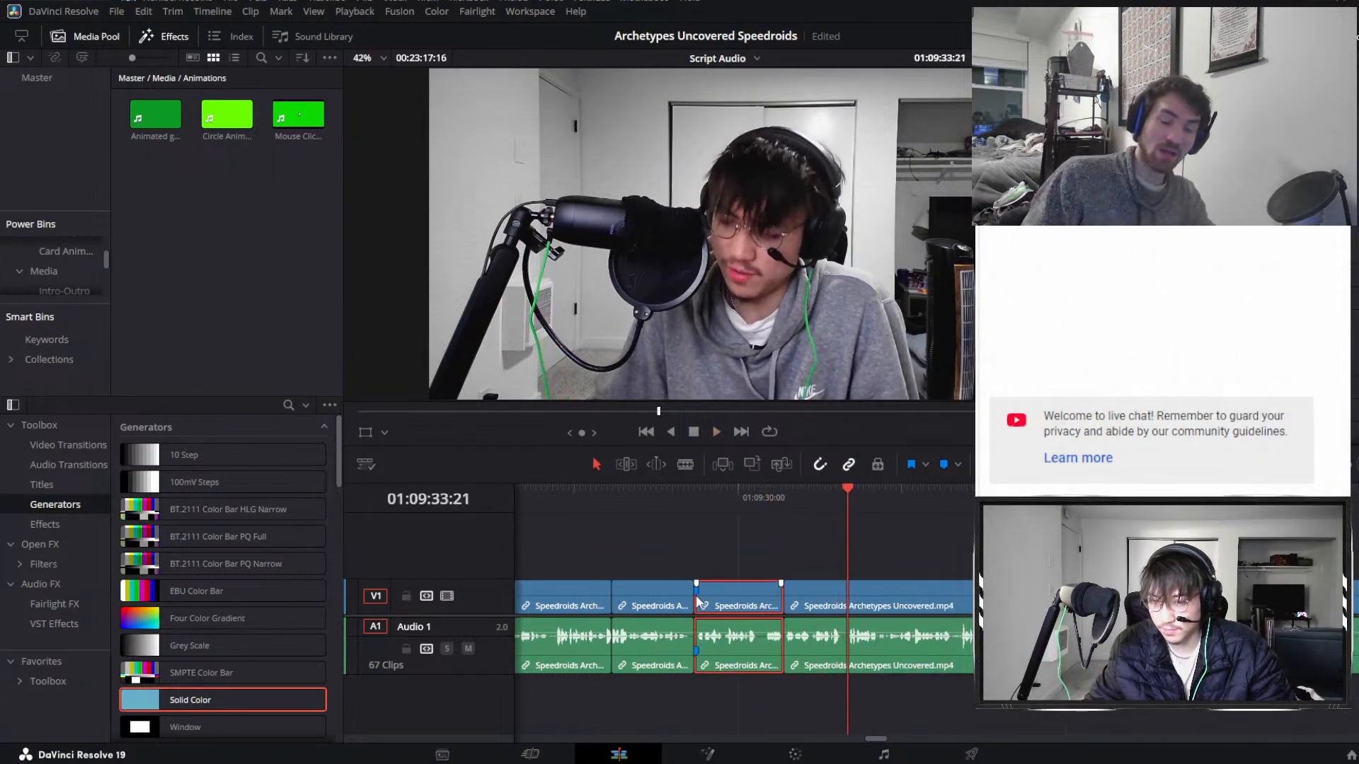
Ripple delete the Pachingo-marked clip between 01:09:28:40 and 01:09:31:24.
mouse_move(695, 594)
mouse_down()
mouse_move(809, 601)
mouse_move(771, 591)
mouse_up()
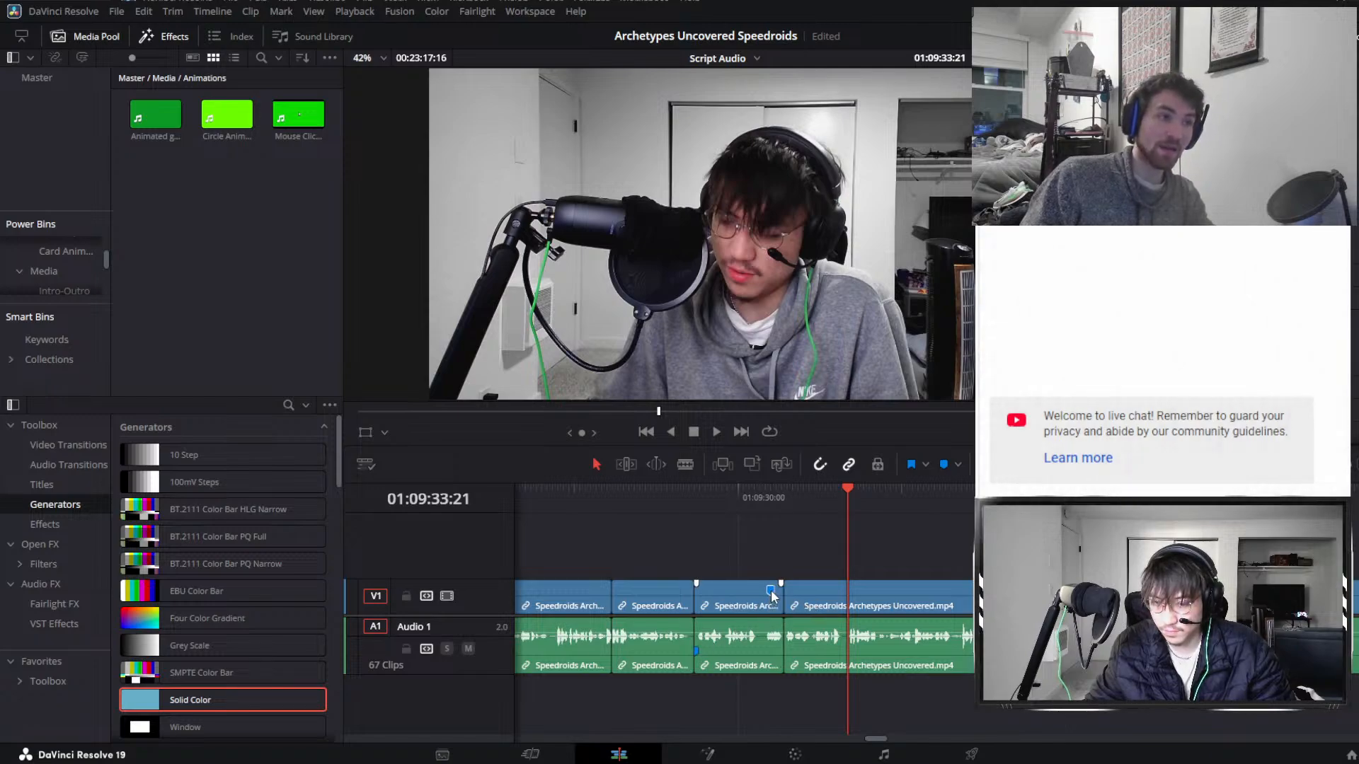
click(752, 602)
key(Delete)
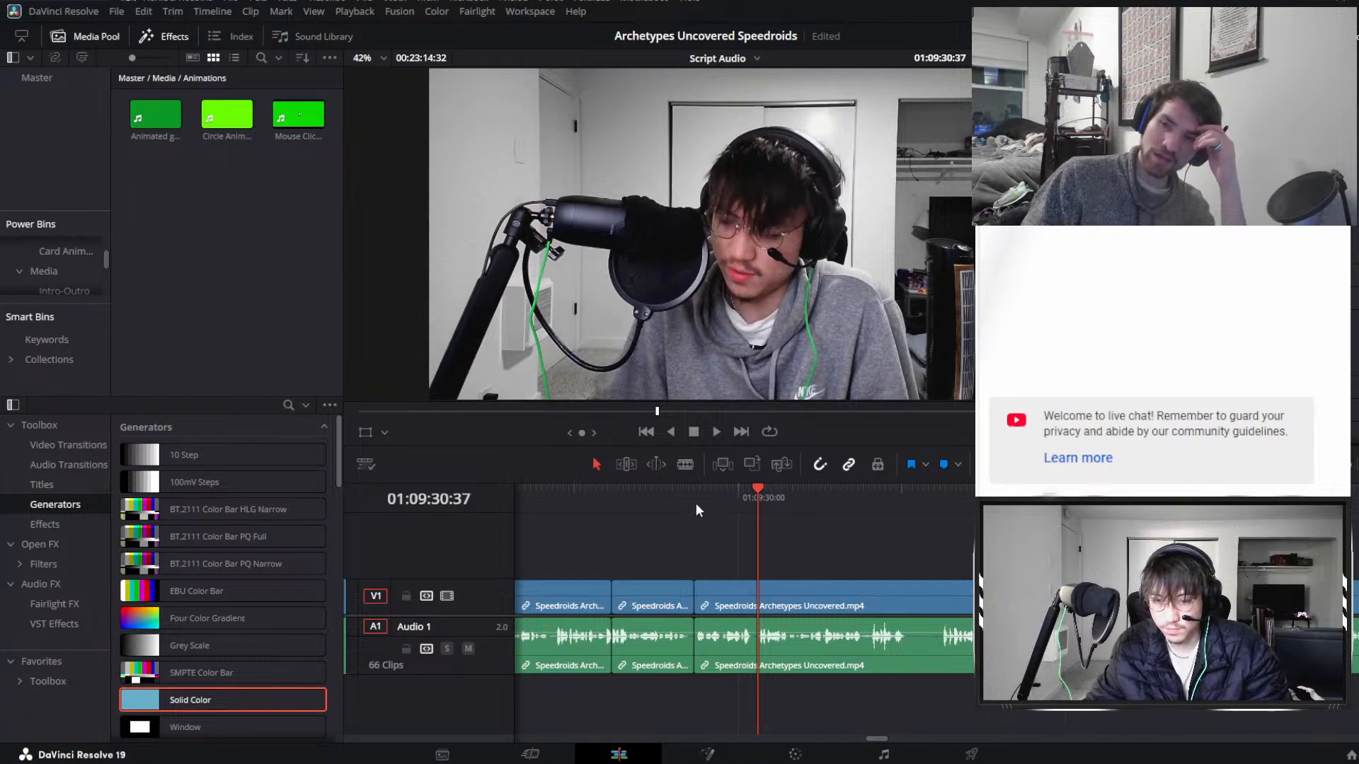
Add a clip marker at the start of the clip at 01:09:28:40 and play on to 01:09:30:11.
click(695, 503)
click(720, 615)
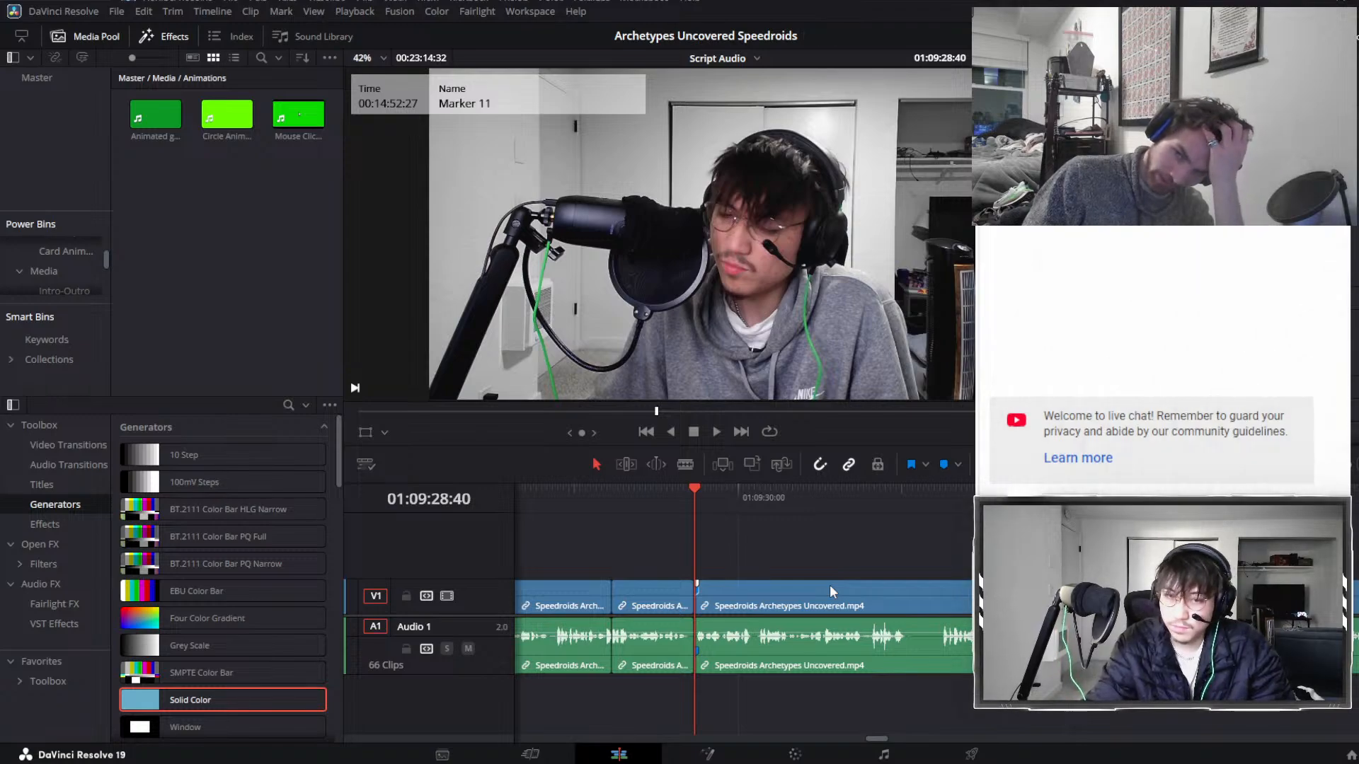
key(space)
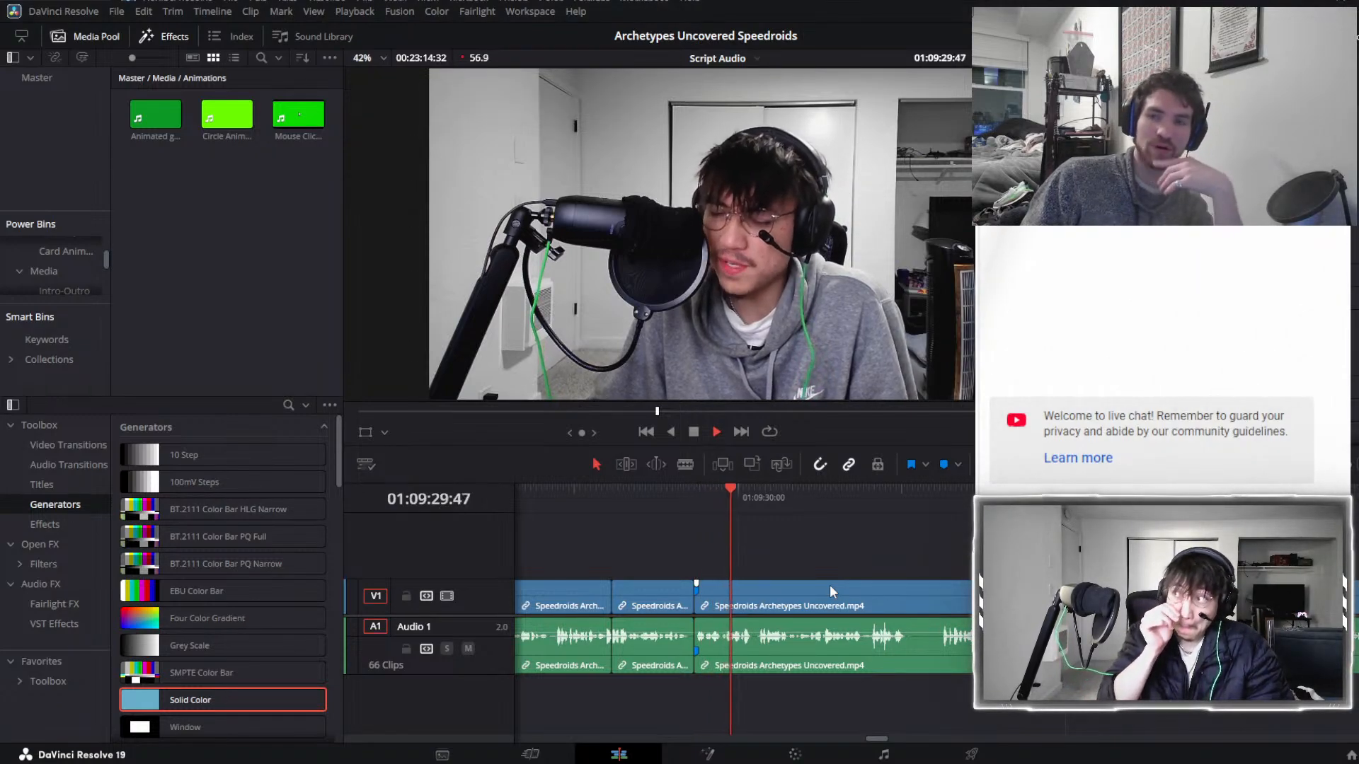
key(space)
Zoom the timeline out until the edited clips are in view back to 01:00:00:00.
key(ctrl+minus)
key(ctrl+minus)
key(ctrl+minus)
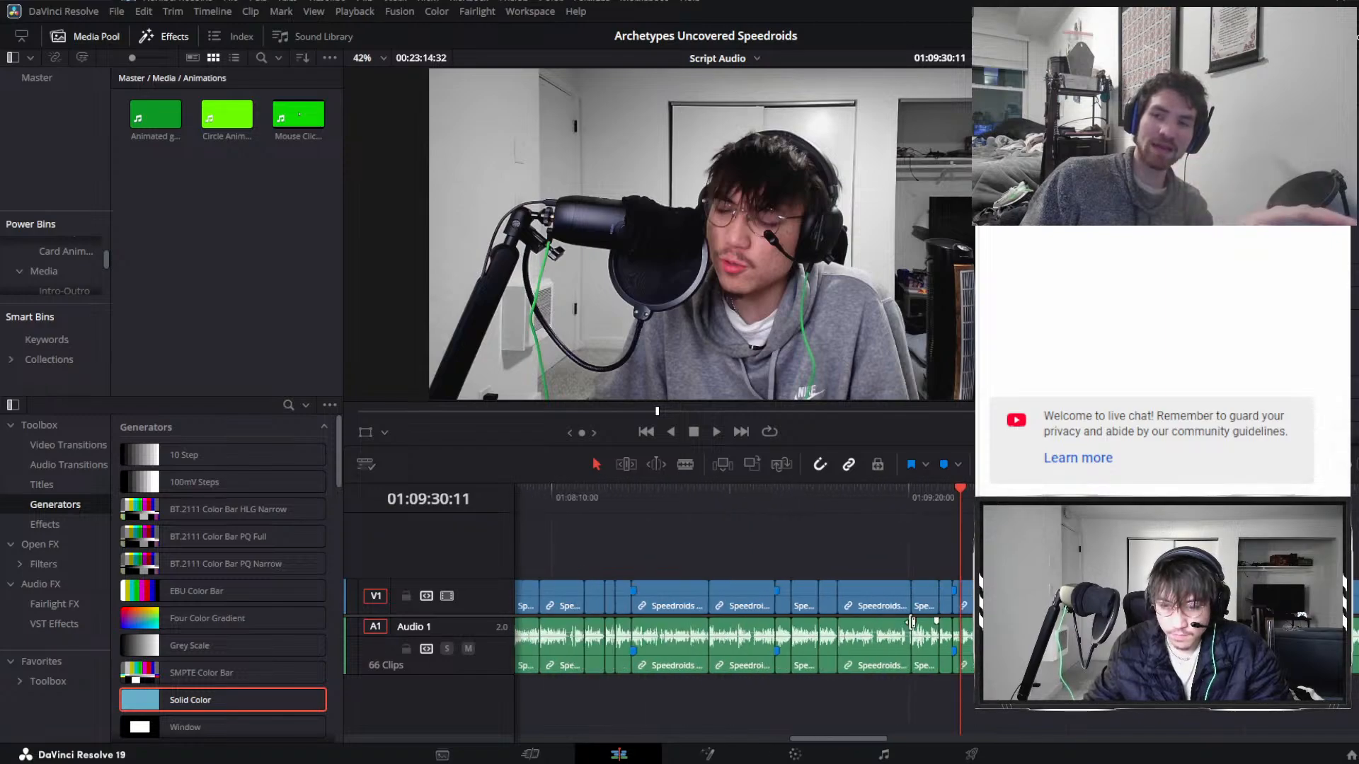
key(ctrl+minus)
key(ctrl+minus)
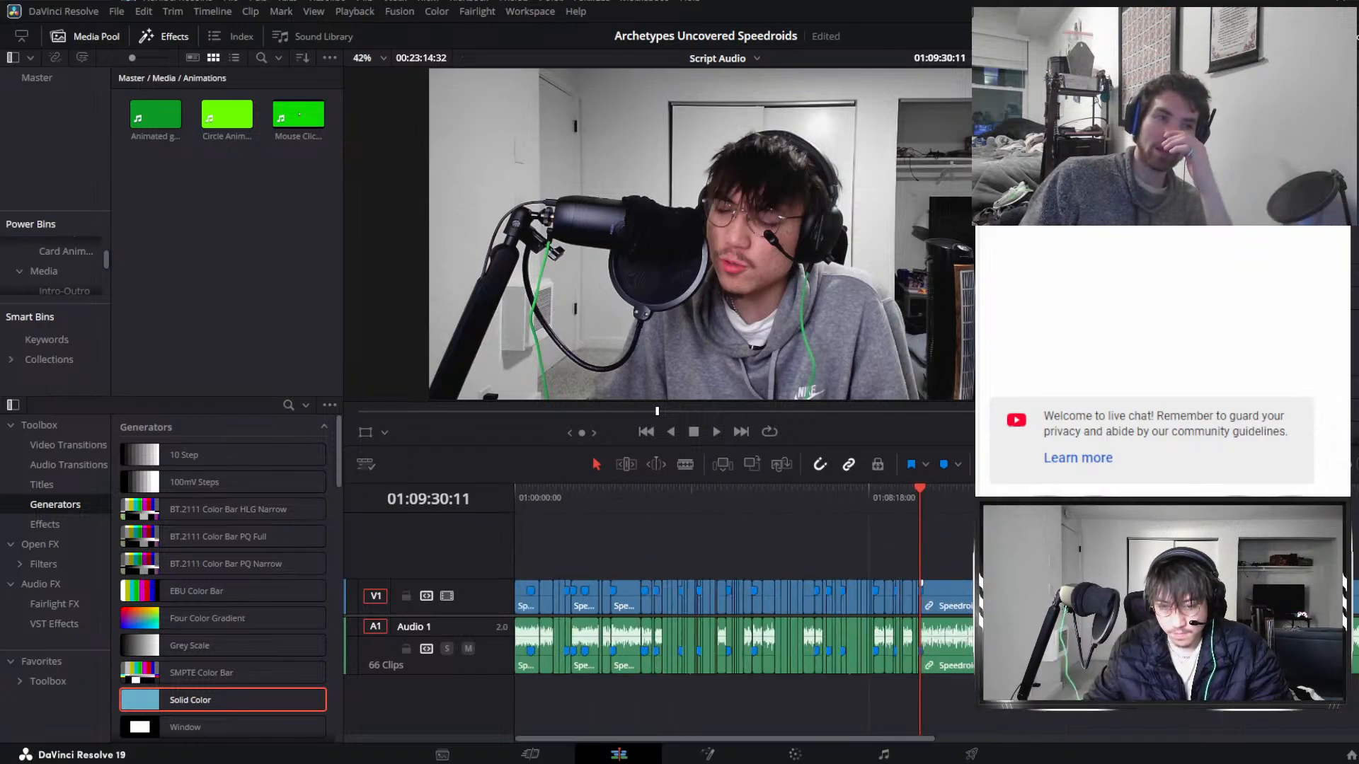
Play on from 01:09:30:11 and split the marked clip at 01:09:33:45, ahead of the next unwanted stretch.
key(ctrl+plus)
key(ctrl+plus)
key(ctrl+plus)
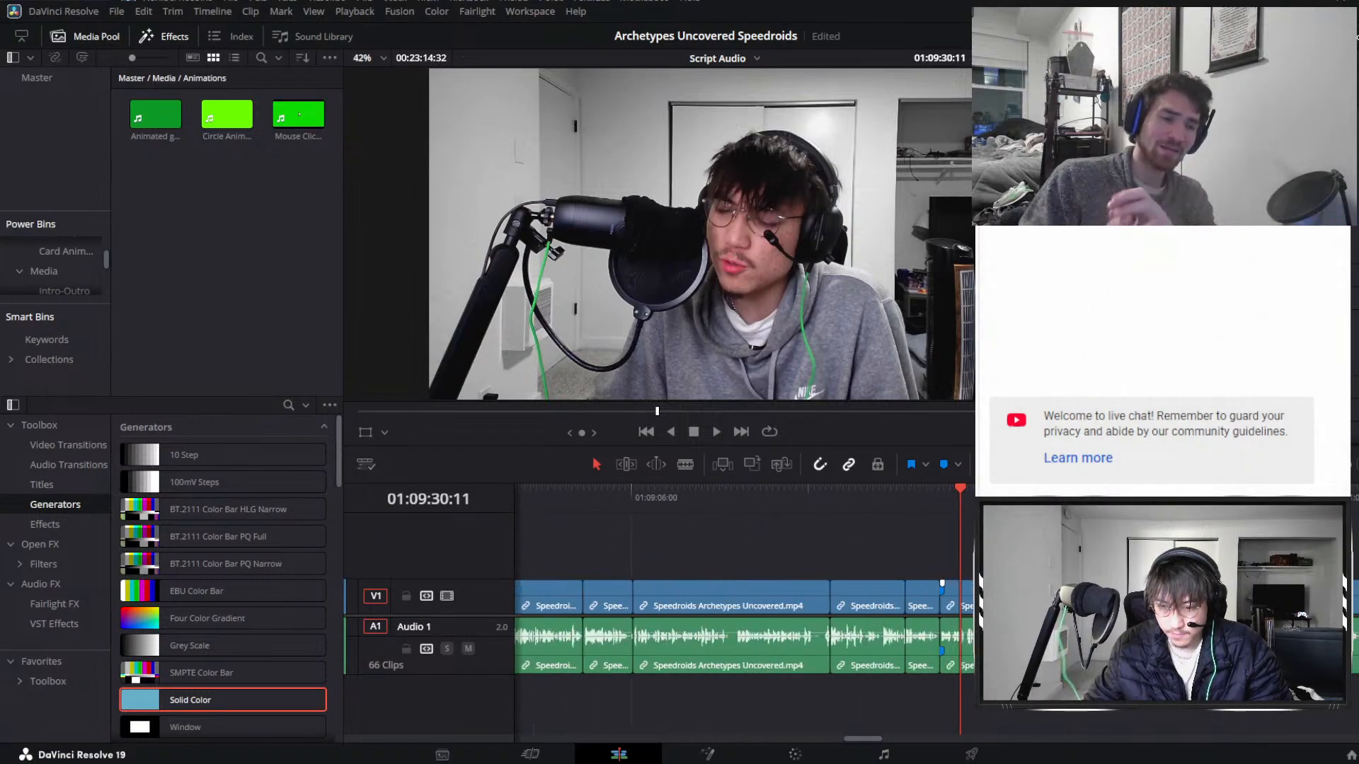
key(ctrl+plus)
key(ctrl+plus)
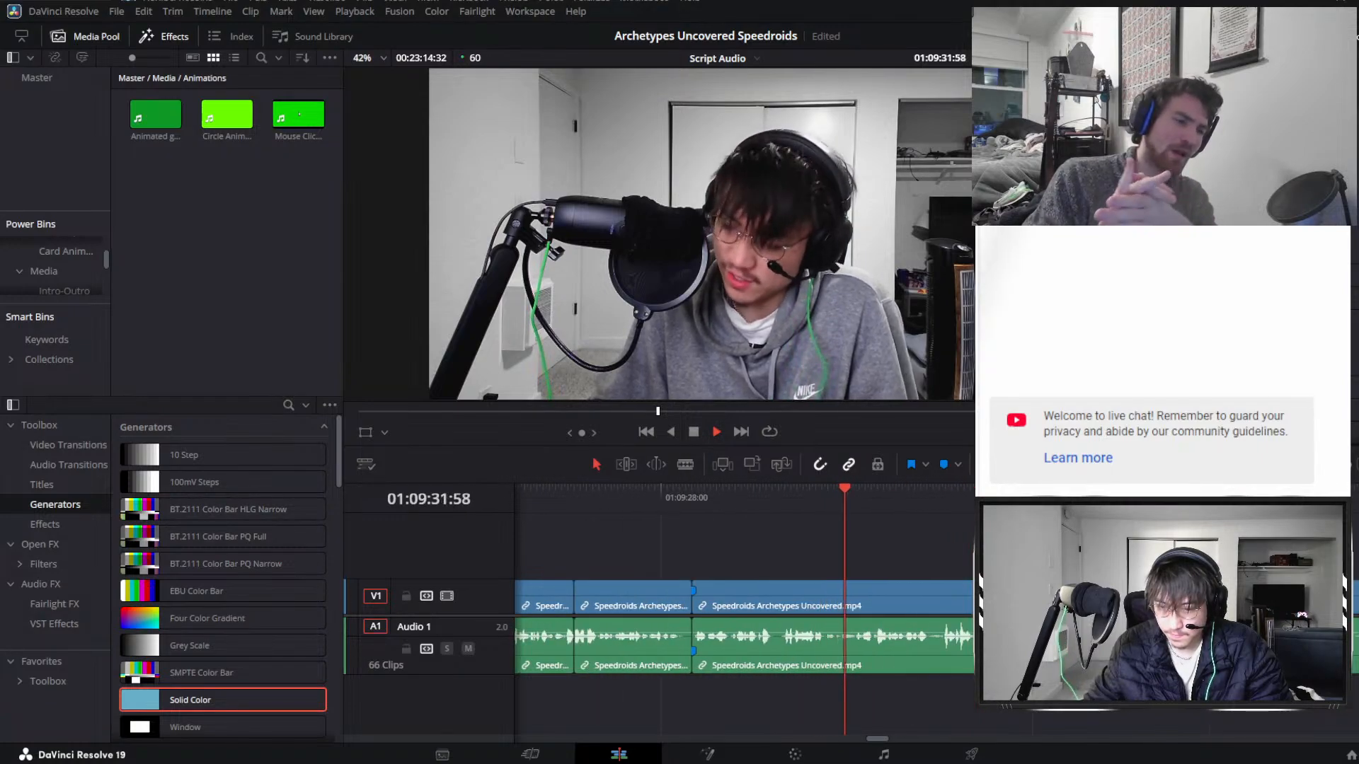
key(shift+v)
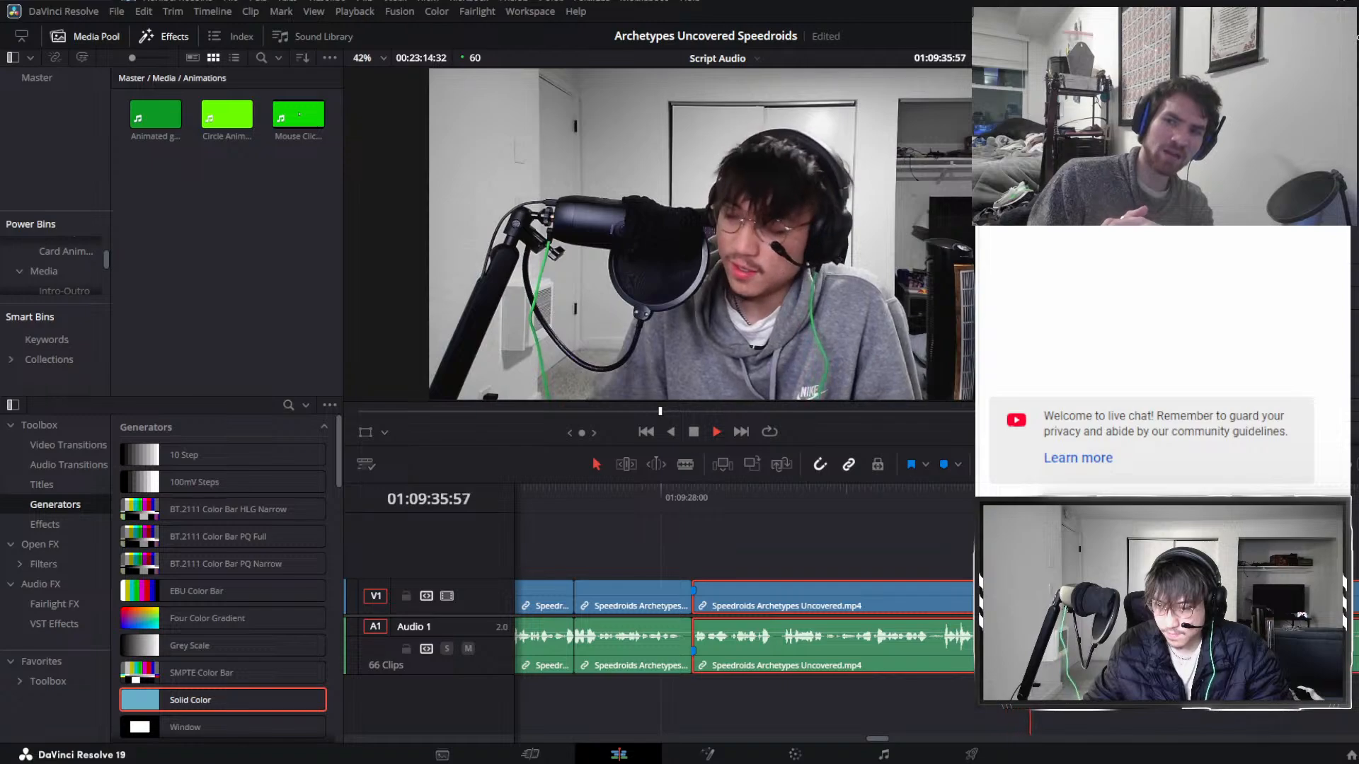
drag(928, 511, 927, 501)
key(ctrl+b)
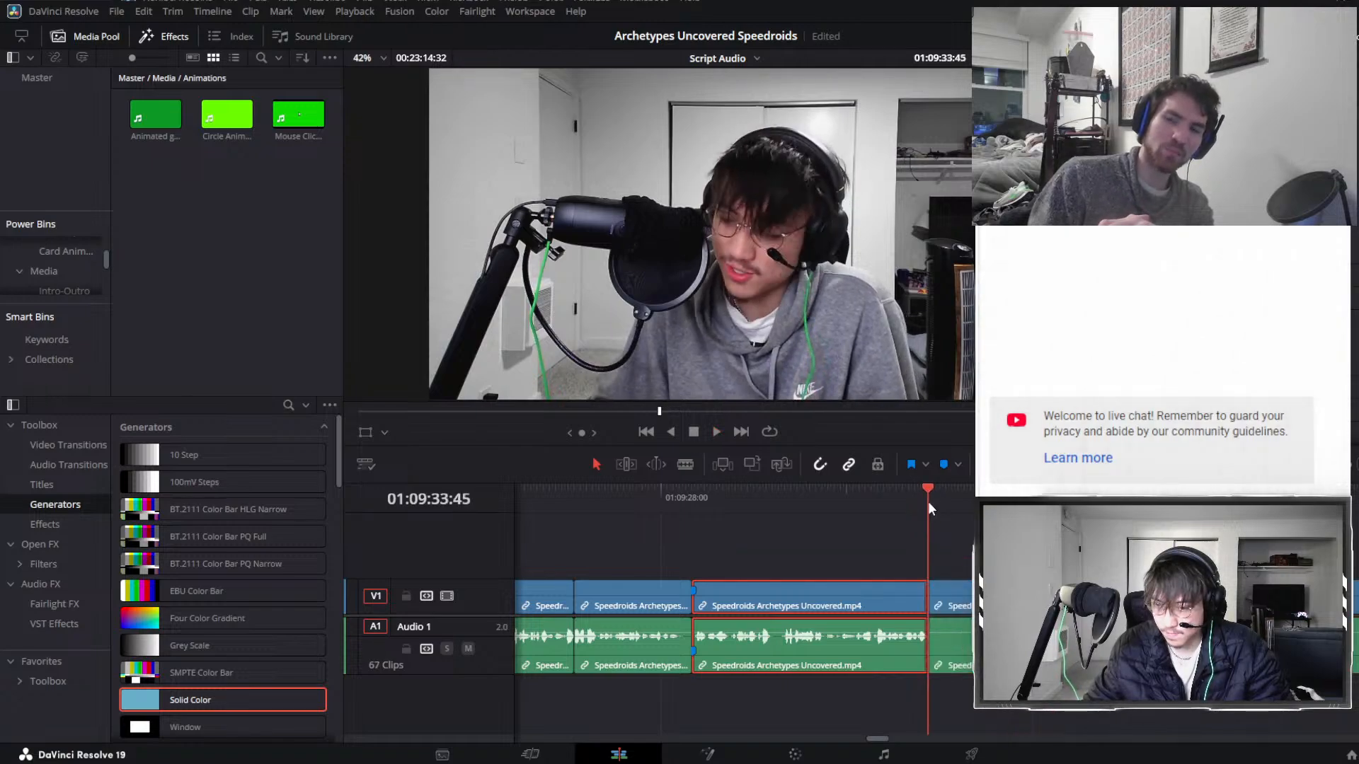
Ripple delete the section between 01:09:33:45 and 01:09:36:16 and save the project.
key(space)
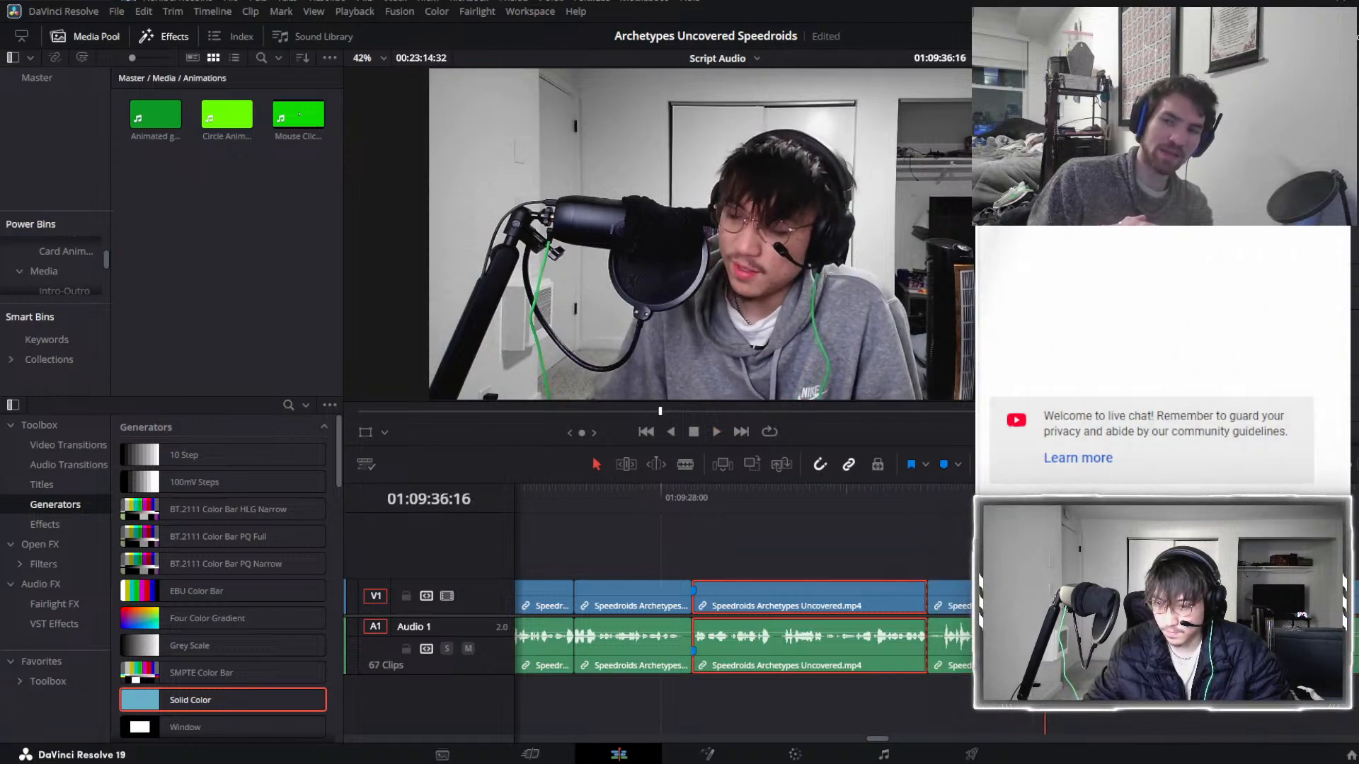
key(ctrl+b)
key(Delete)
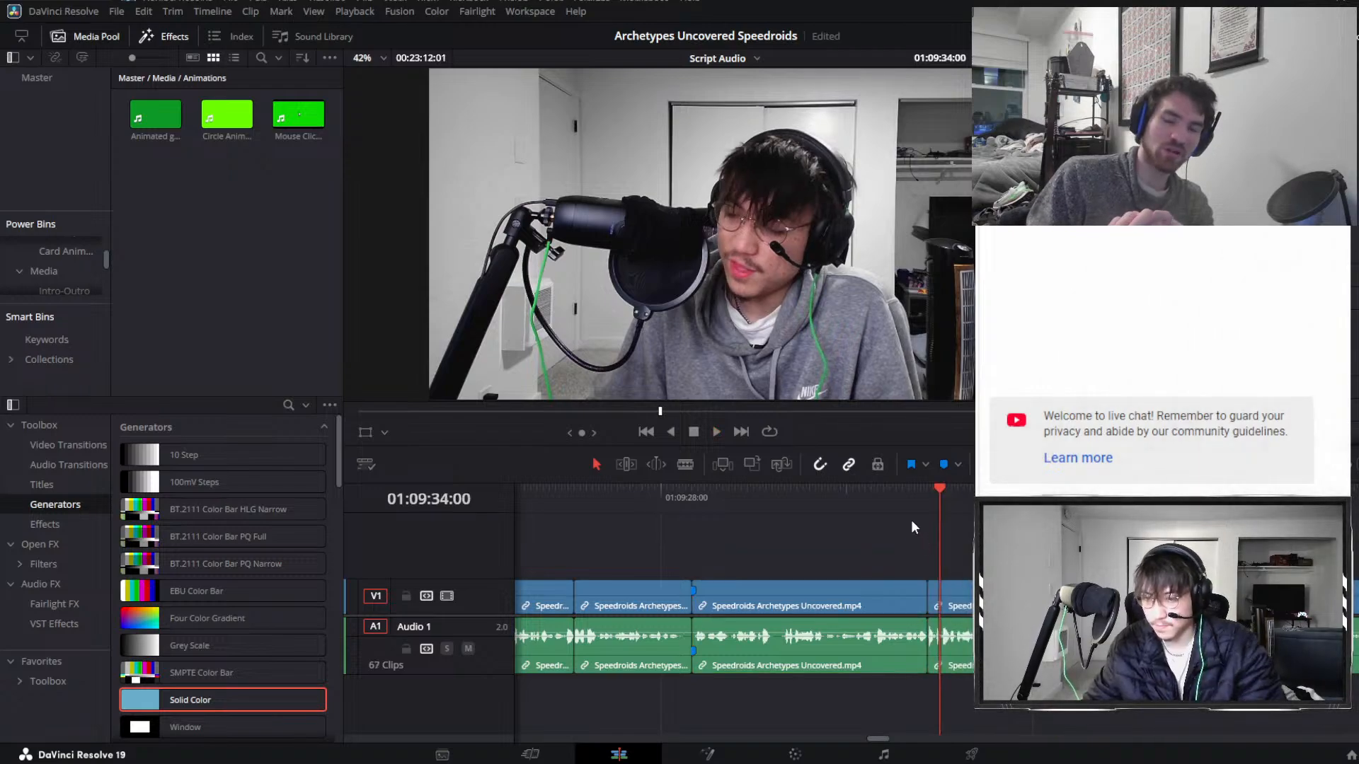
click(910, 507)
key(ctrl+s)
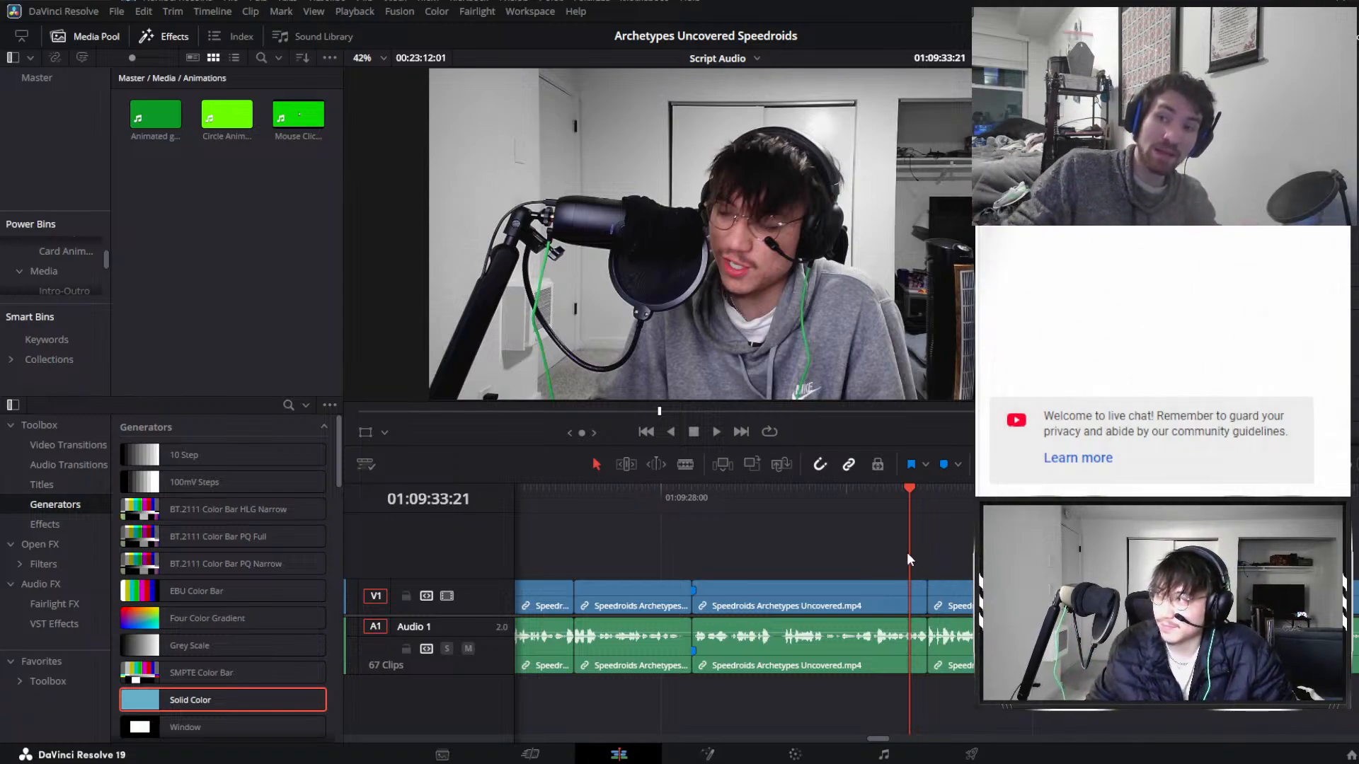
scroll(903, 559, right, 2)
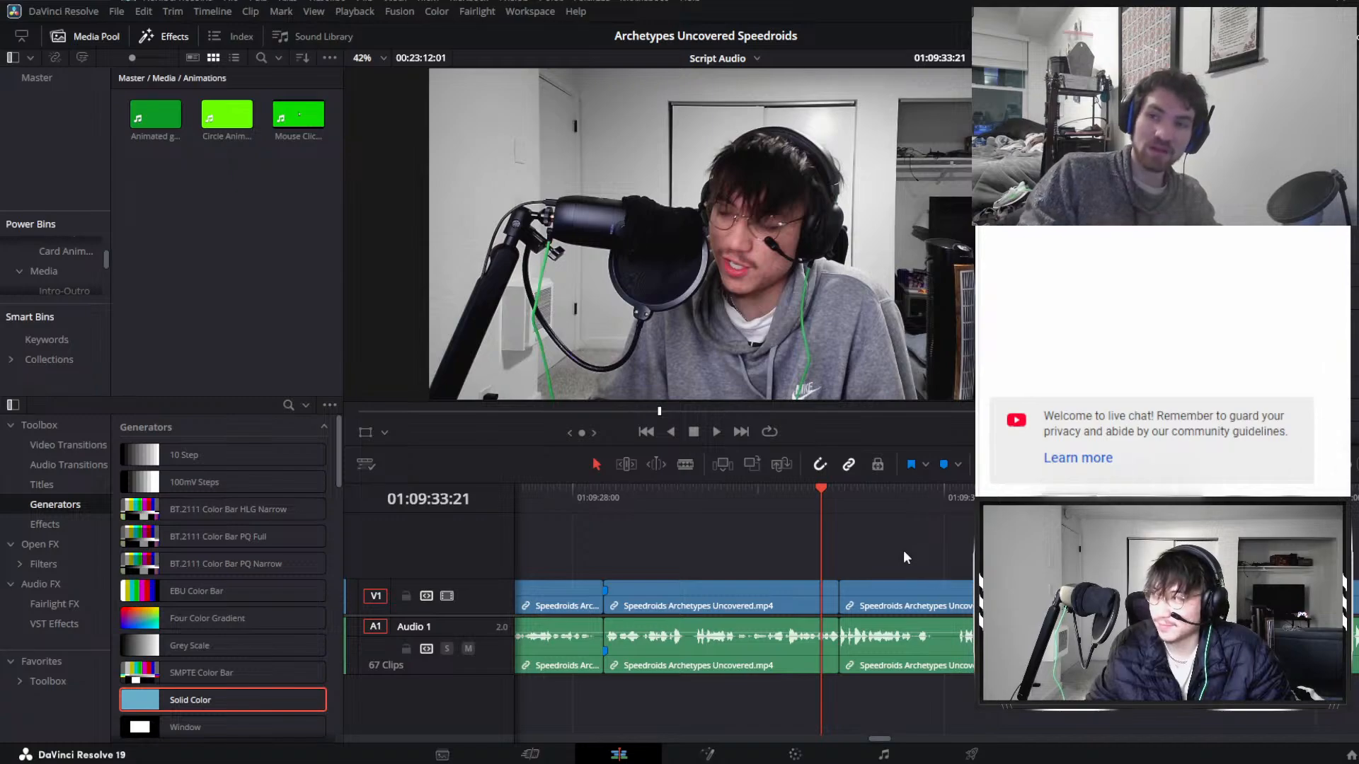
drag(895, 554, 837, 610)
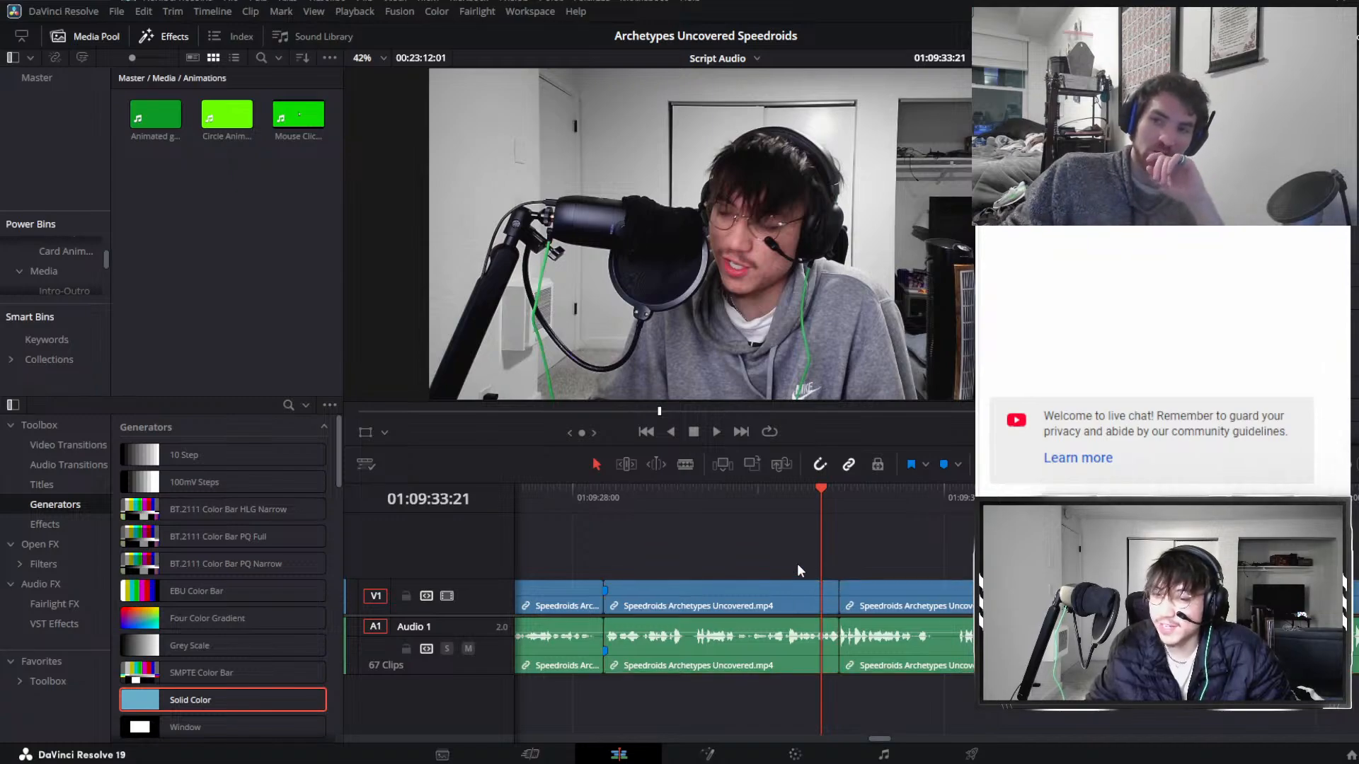
click(782, 555)
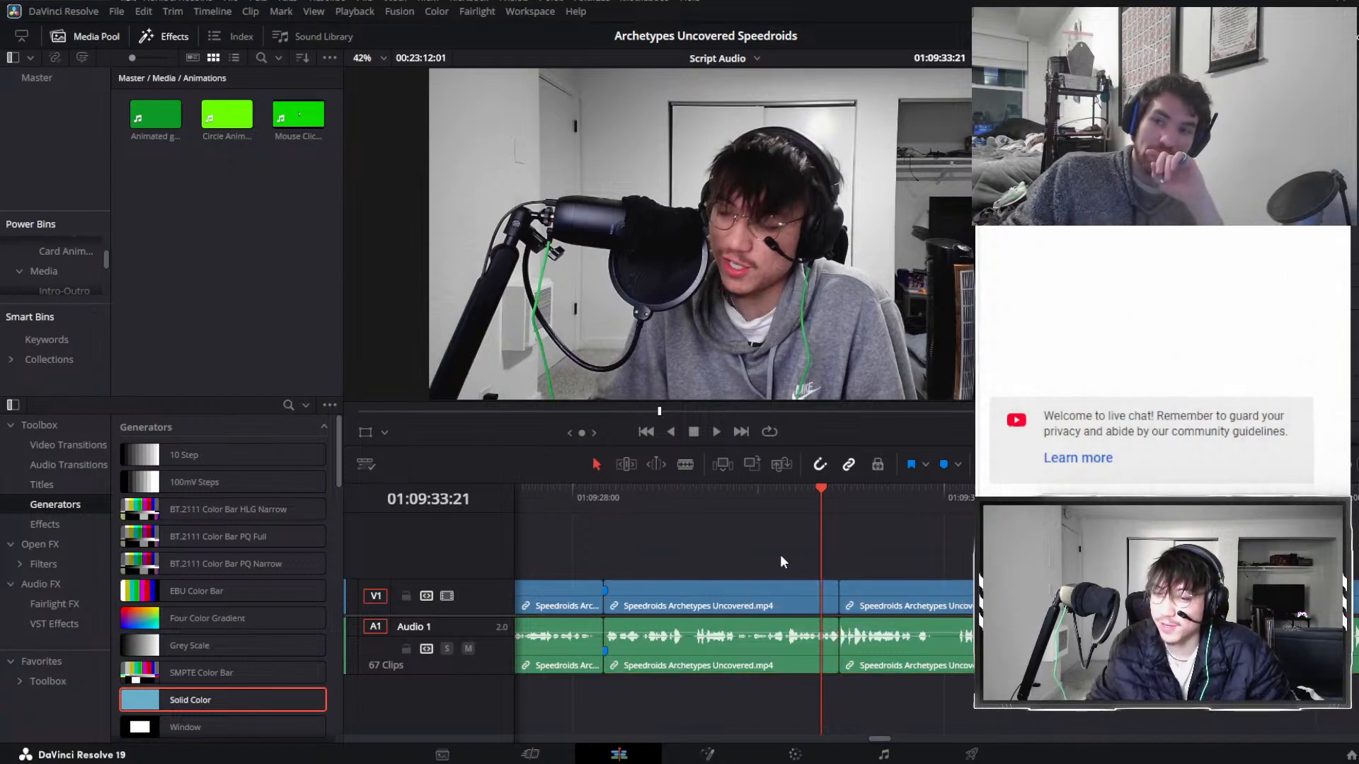
scroll(791, 552, down, 3)
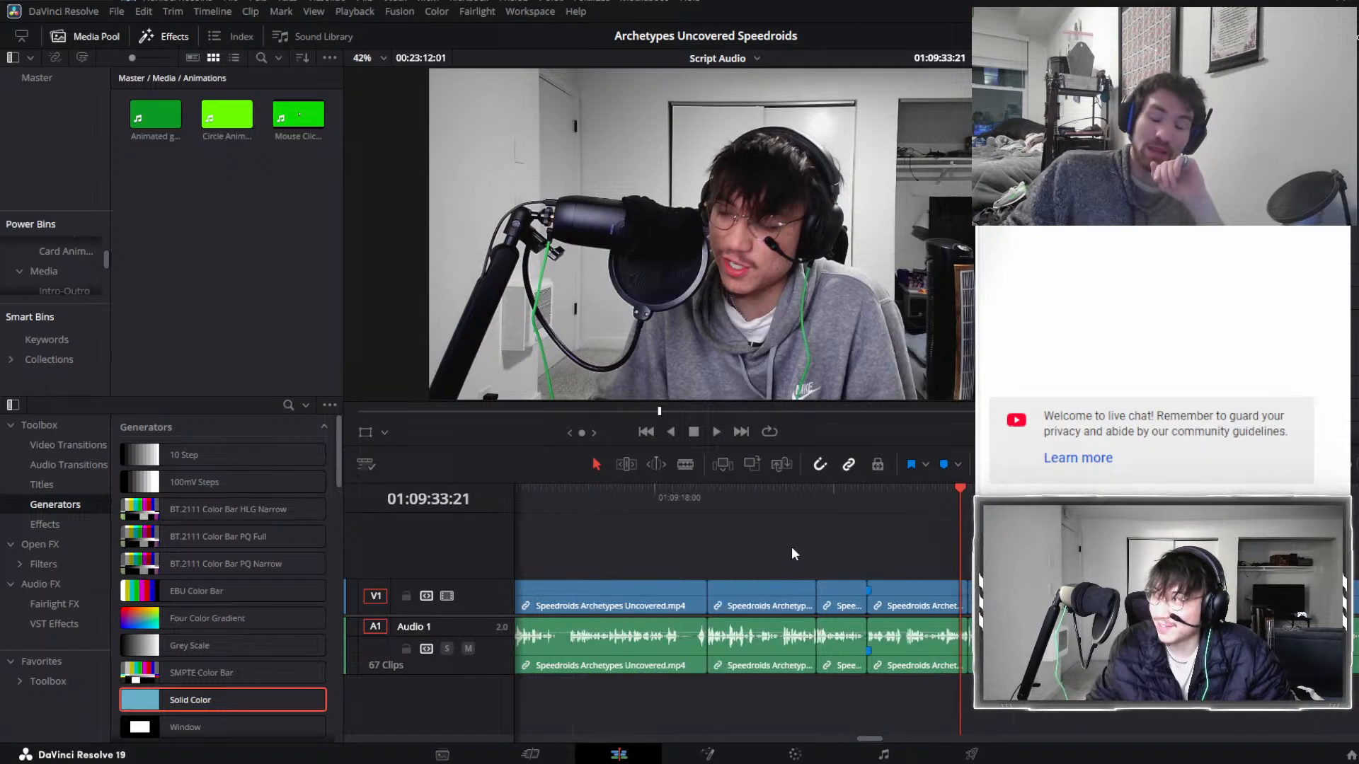
scroll(821, 559, down, 1)
scroll(845, 565, right, 1)
scroll(845, 559, up, 1)
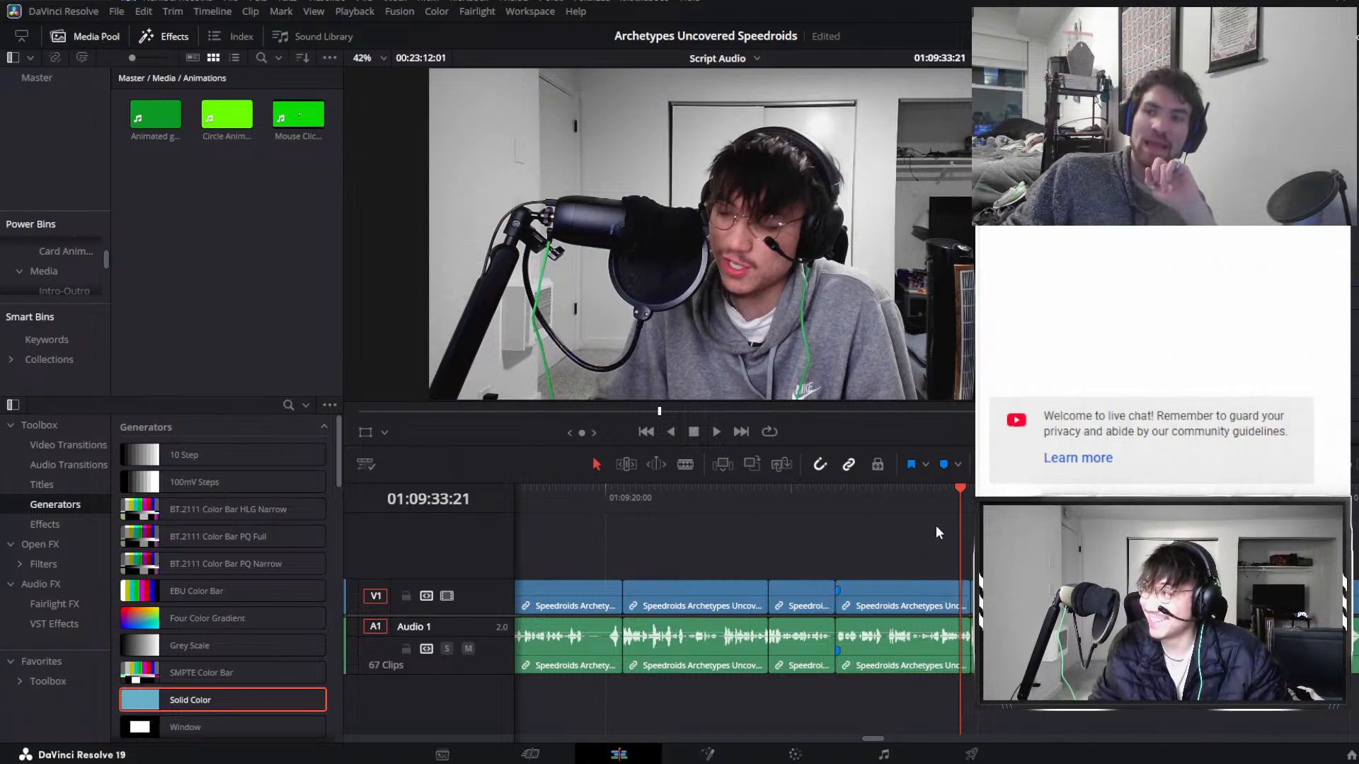
Play on from 01:09:33:21 and ripple delete the section between 01:09:43:20 and 01:09:44:45.
scroll(936, 525, right, 3)
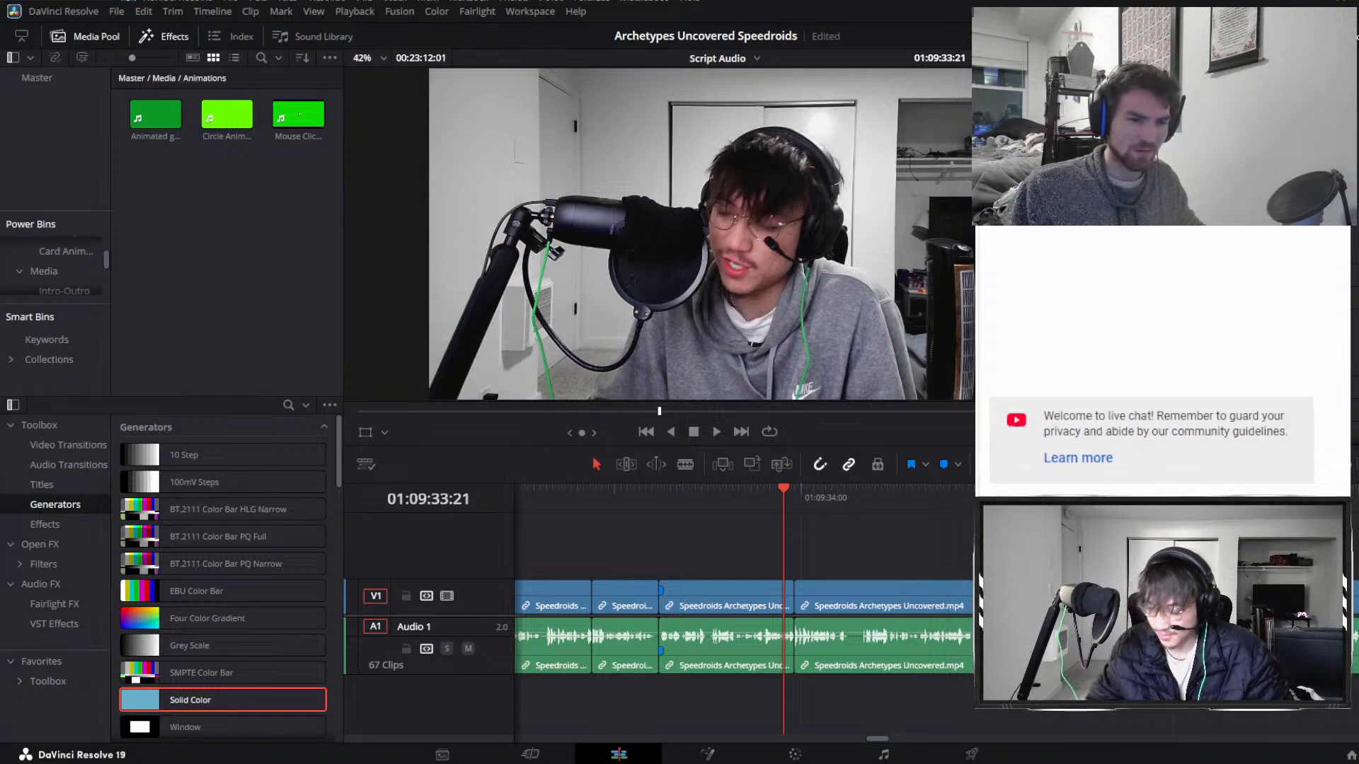
key(space)
click(900, 600)
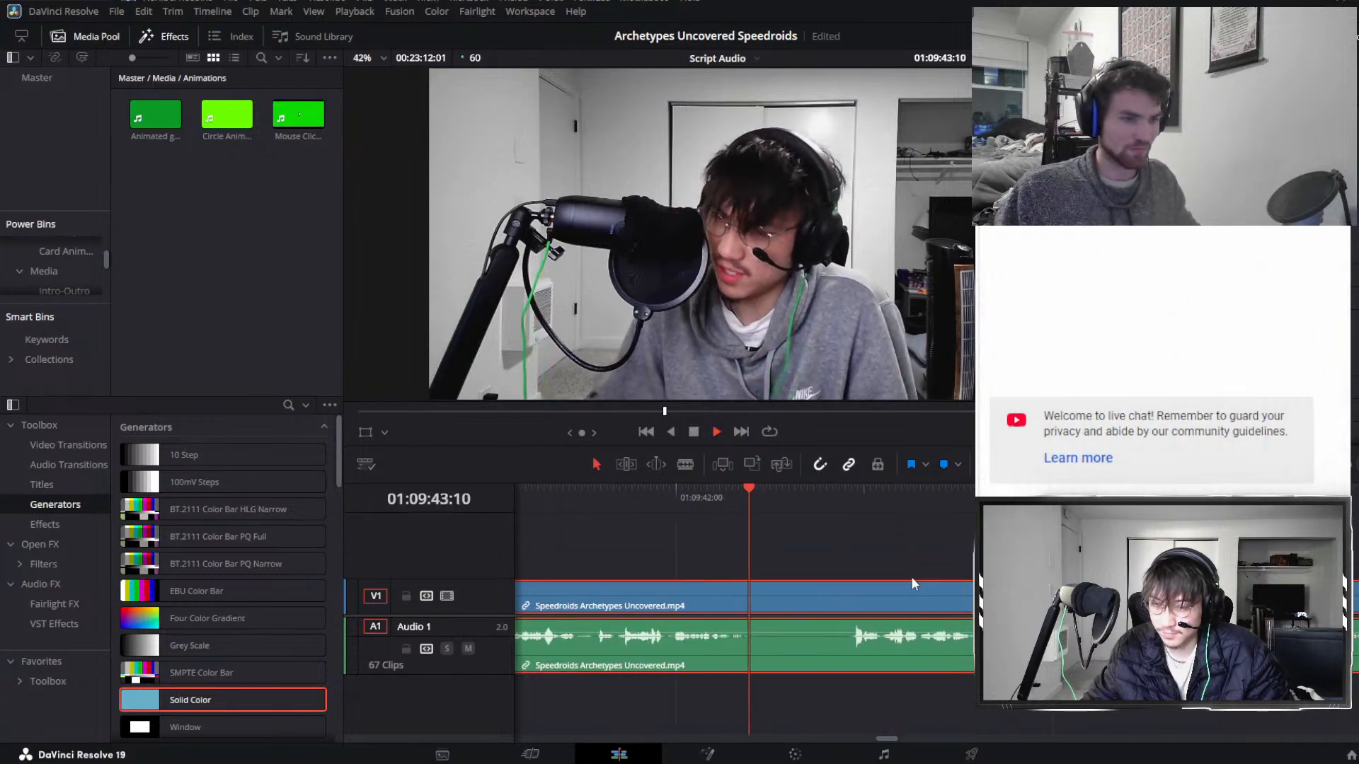
key(space)
key(ctrl+b)
drag(843, 494, 848, 494)
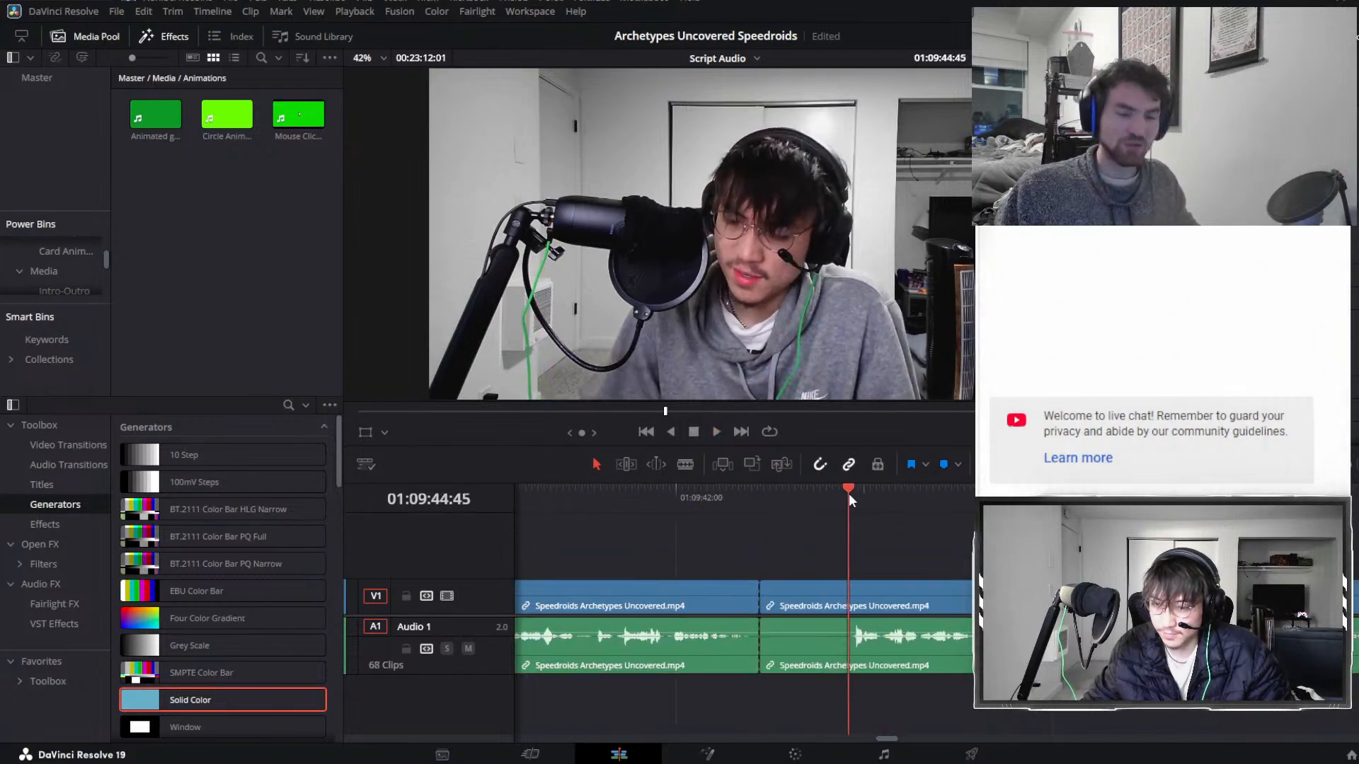
click(801, 607)
key(Delete)
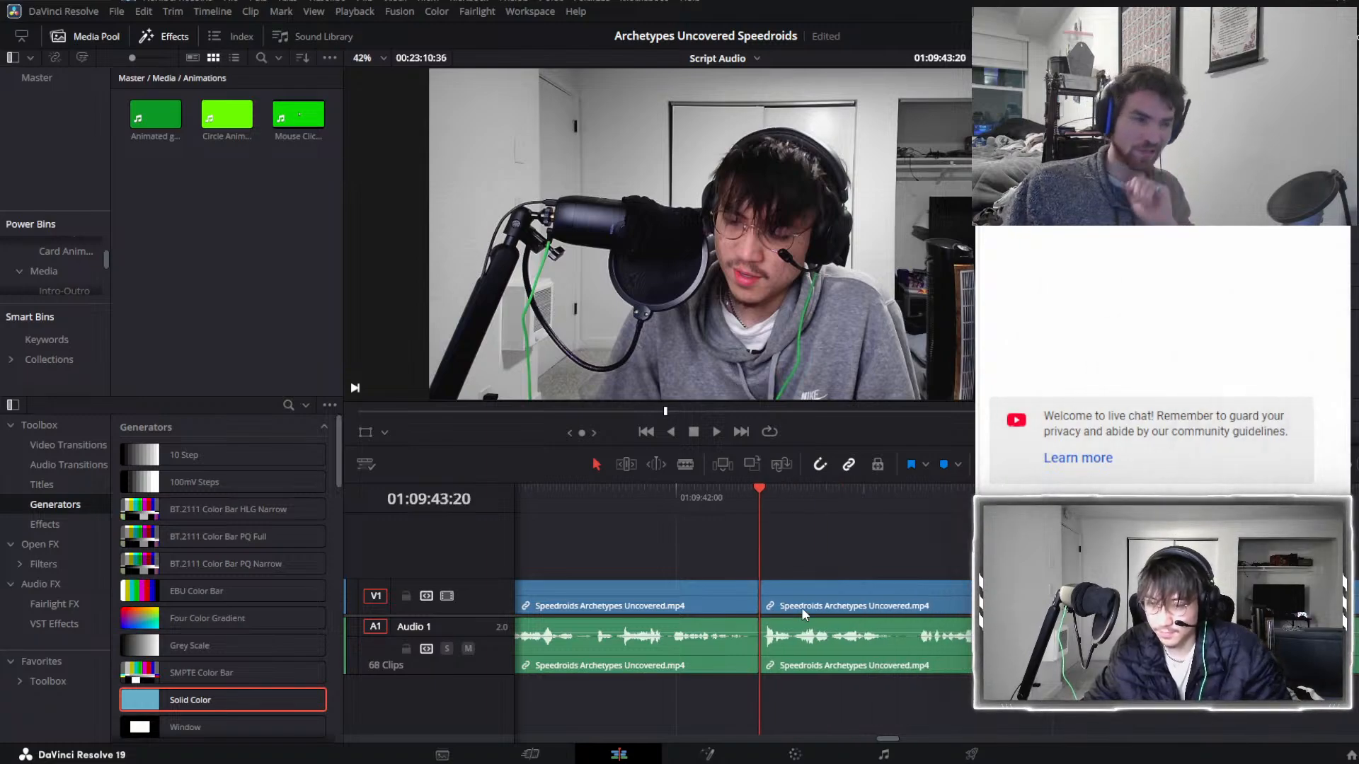
scroll(937, 605, down, 6)
scroll(960, 605, up, 1)
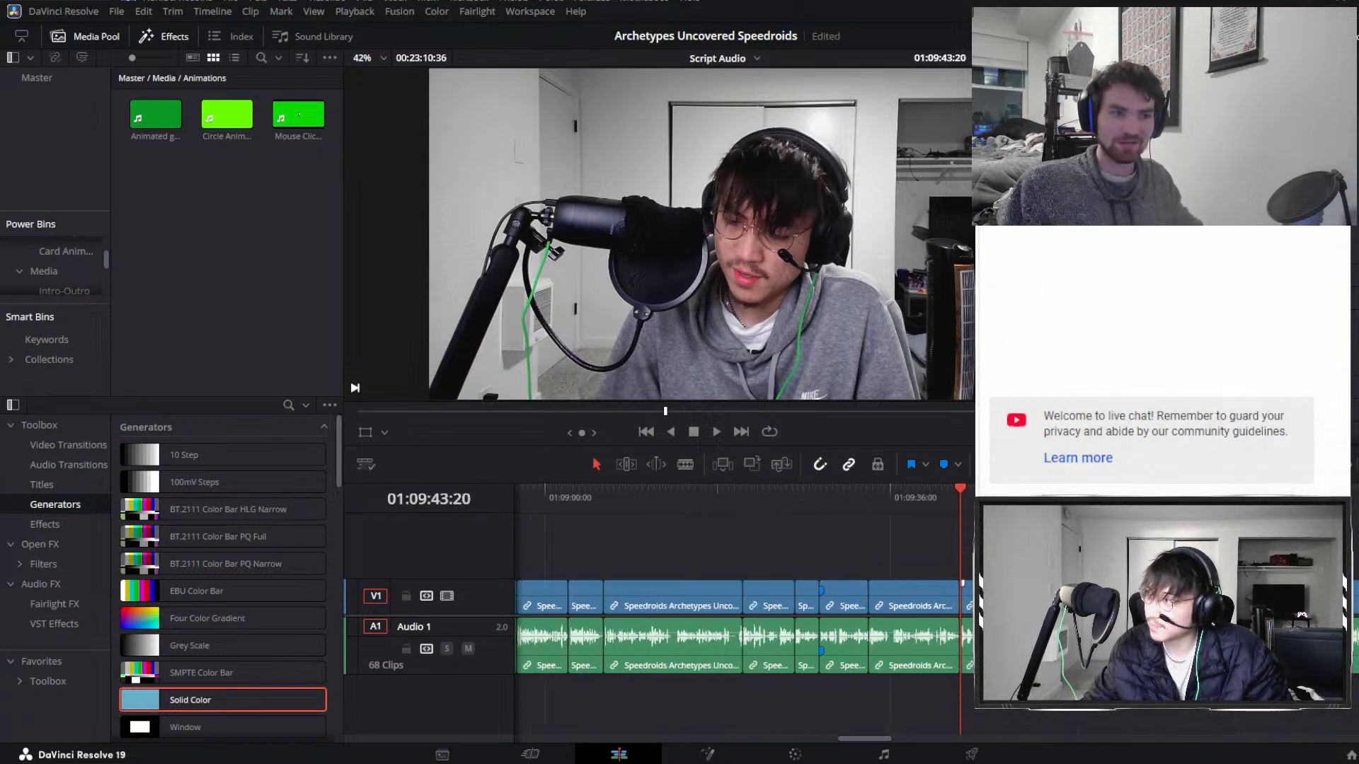
scroll(743, 609, up, 1)
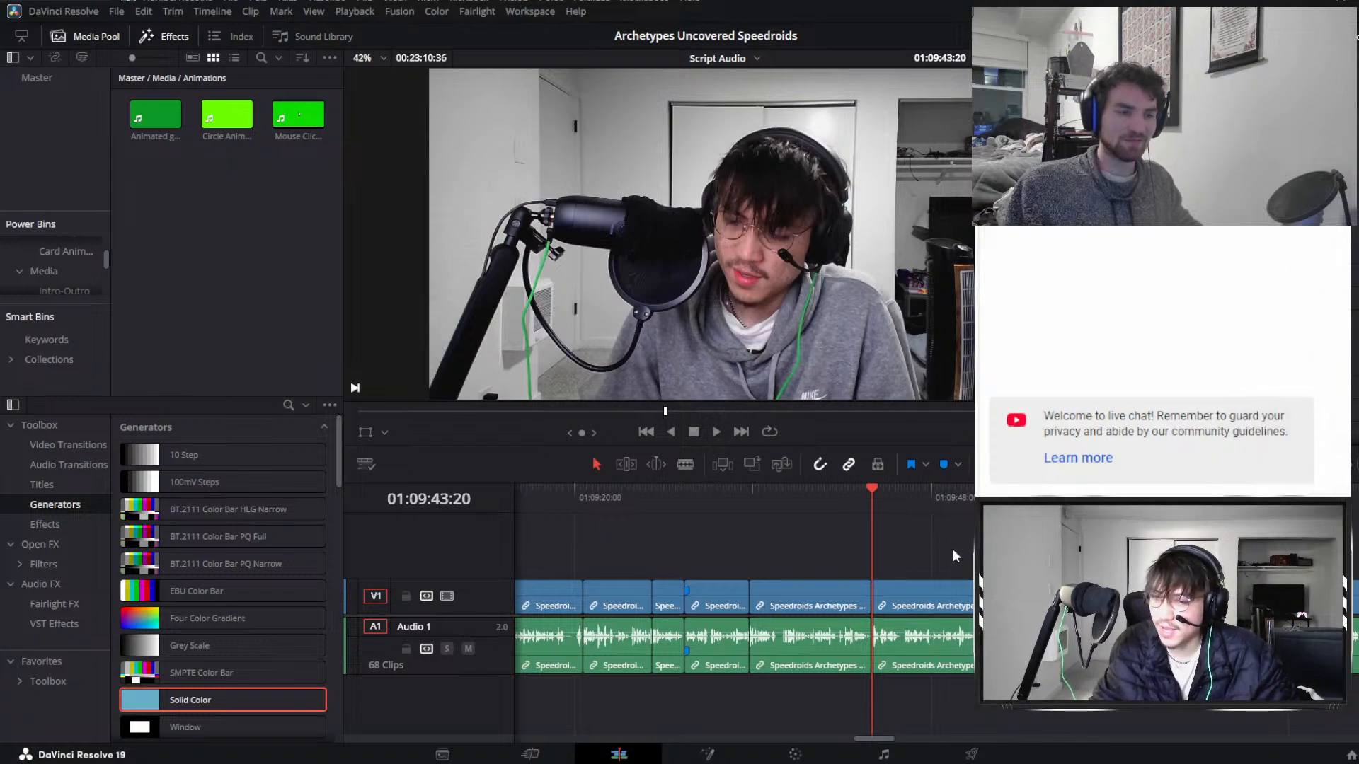
scroll(922, 562, down, 1)
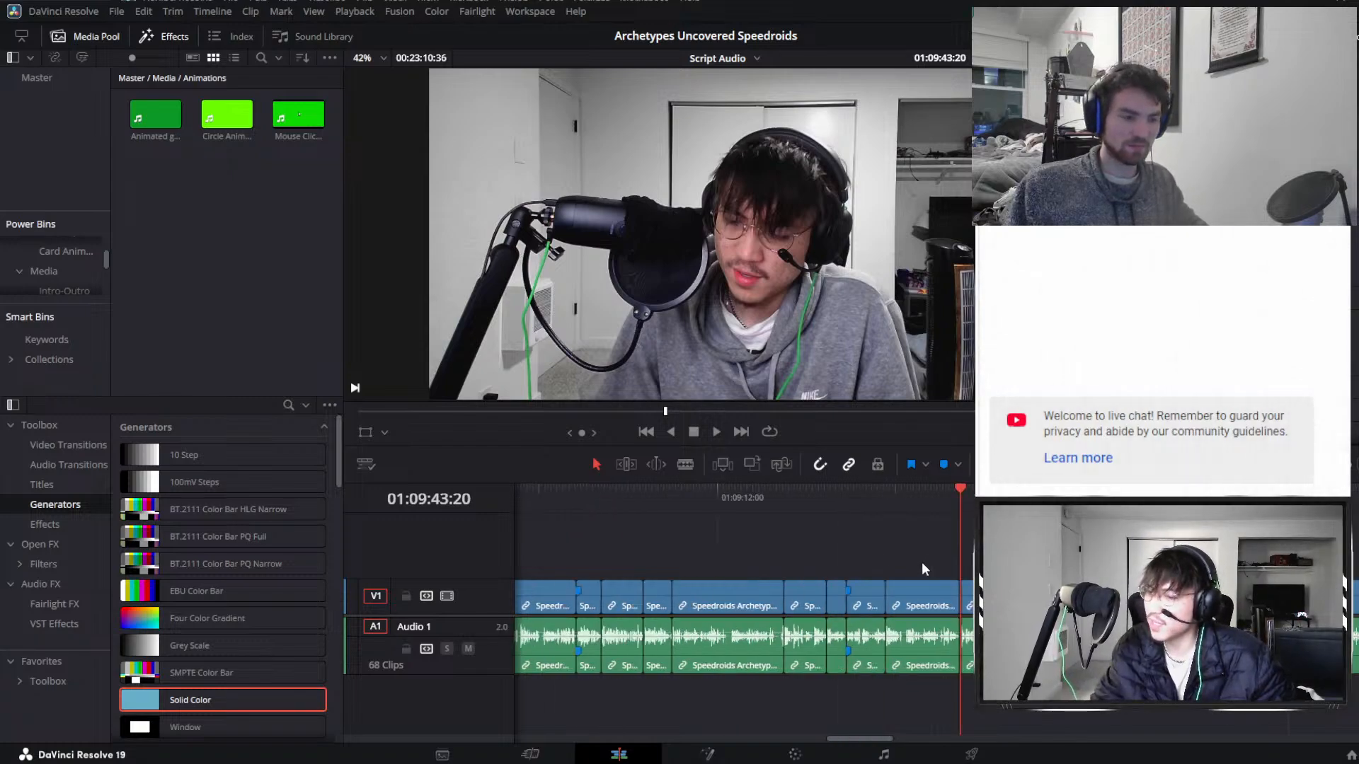
scroll(921, 562, down, 2)
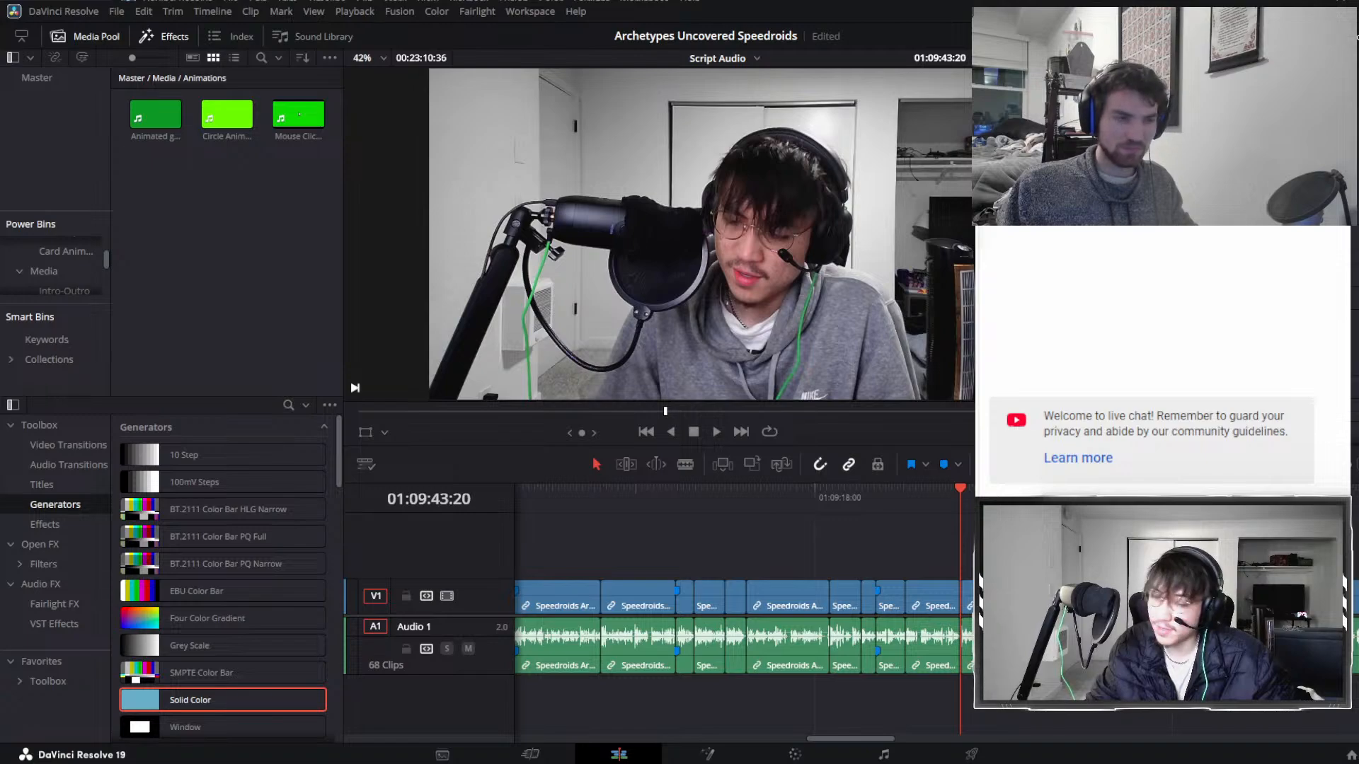
key(ctrl+minus)
key(ctrl+minus)
key(ctrl+minus)
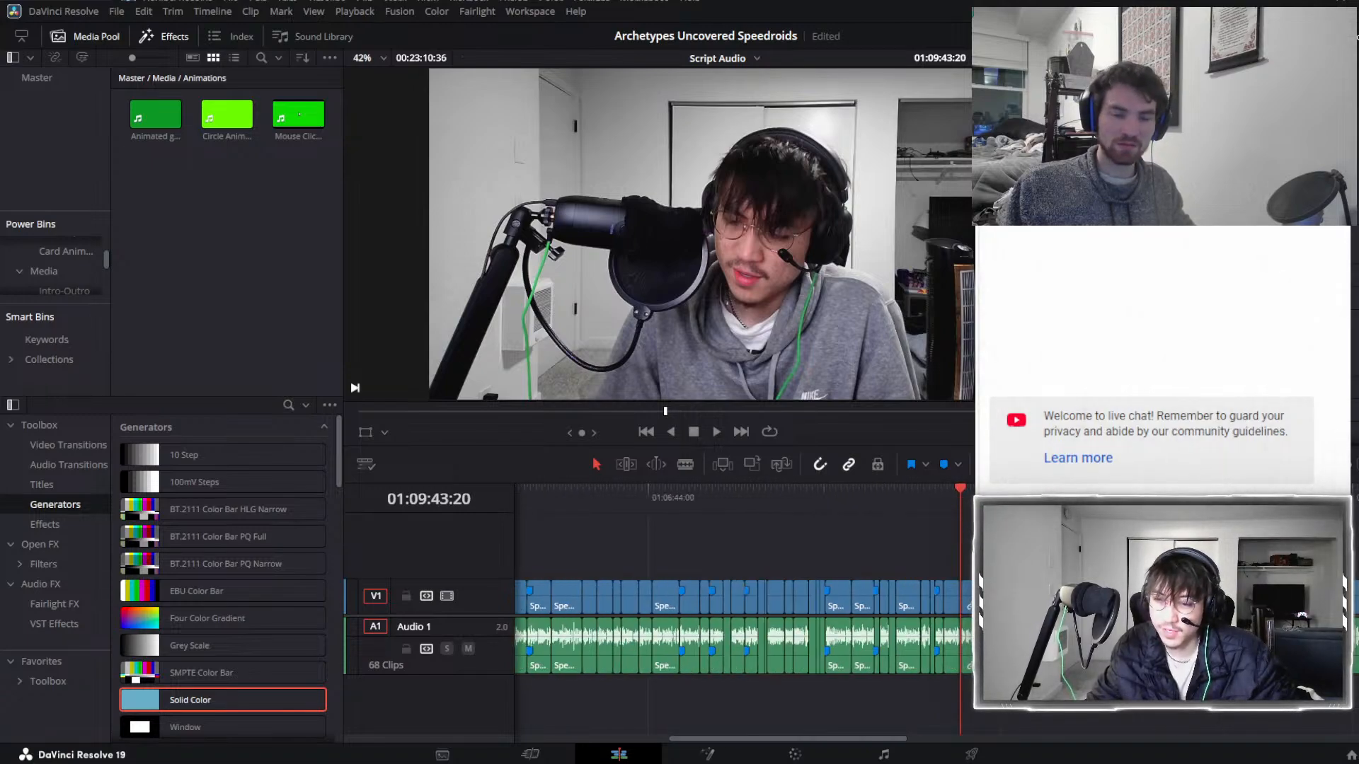
scroll(743, 616, right, 3)
key(ctrl+equal)
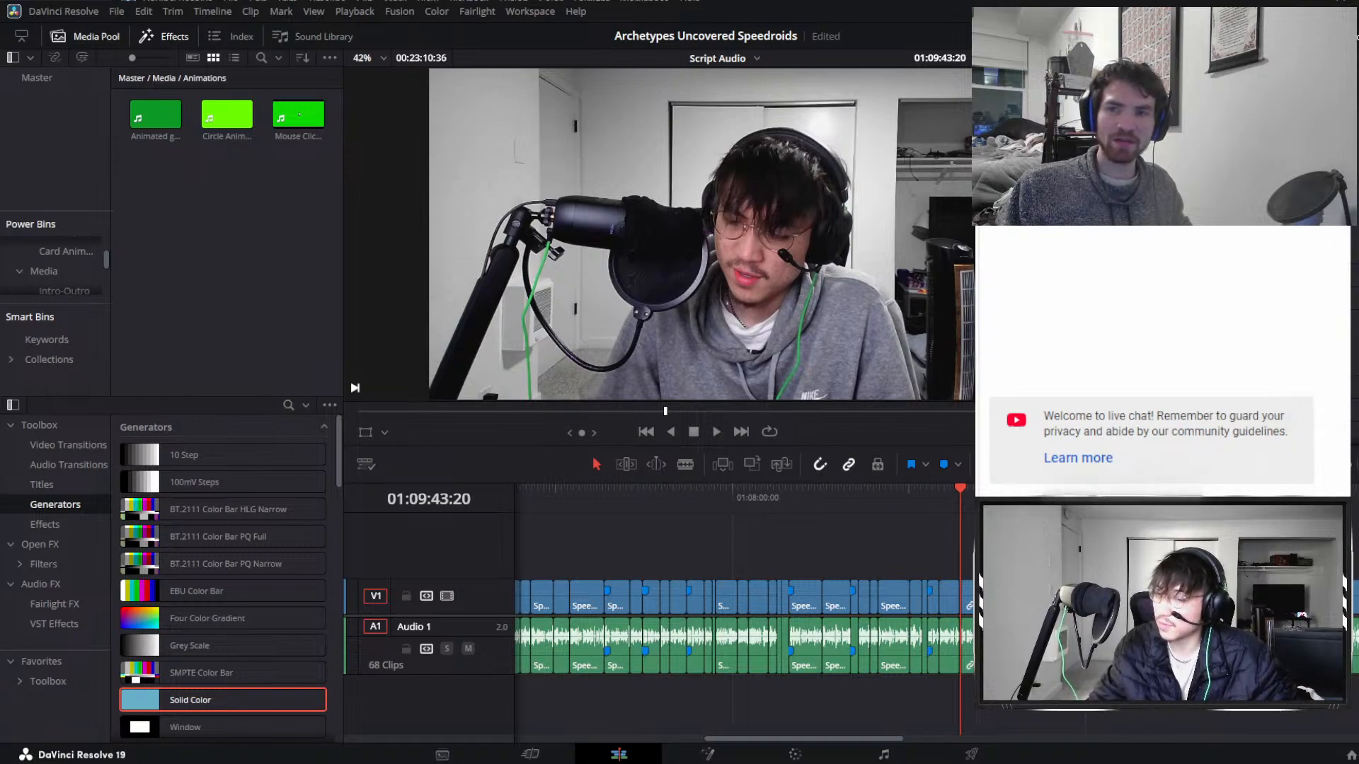
scroll(566, 584, down, 5)
scroll(566, 584, up, 4)
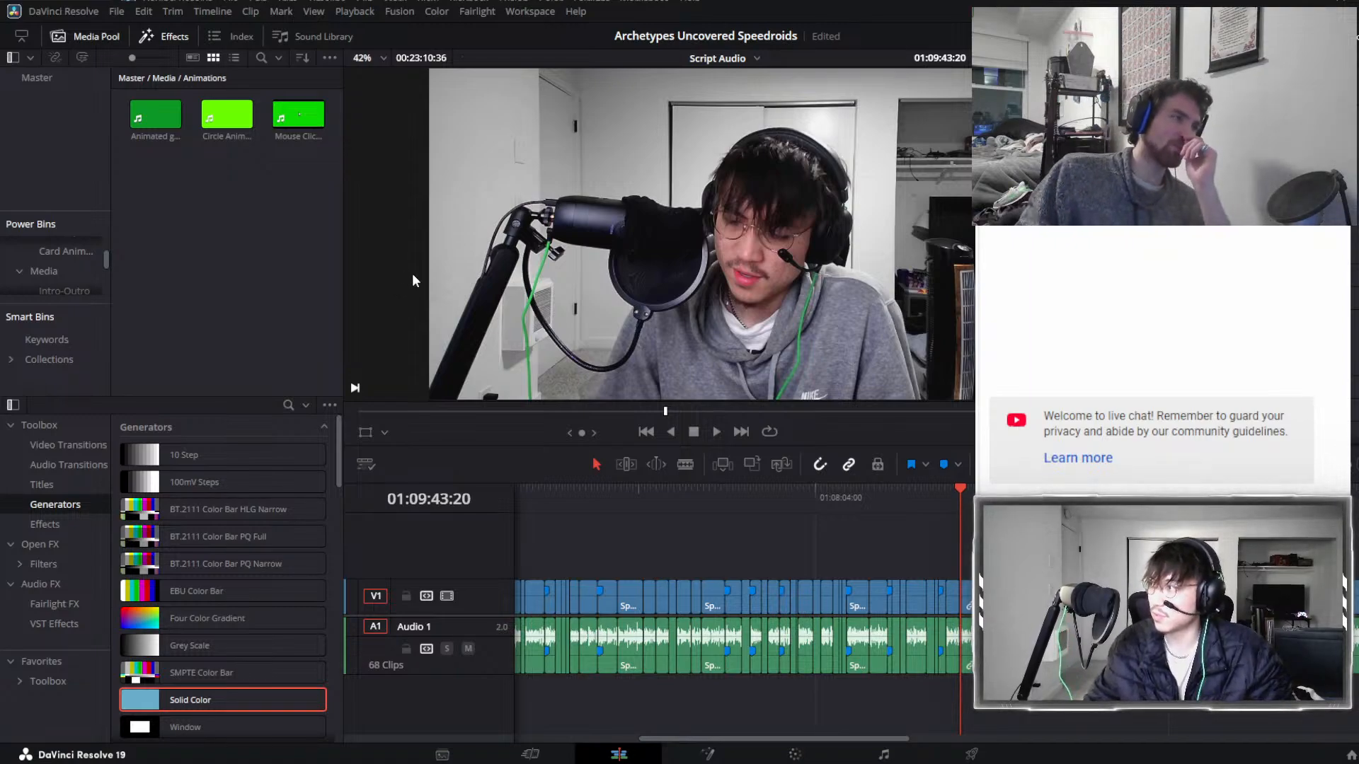
Move the playhead to 01:09:50:47 and examine the edited clips against the remaining uncut recording across the timeline.
click(971, 495)
key(ctrl+equal)
key(ctrl+equal)
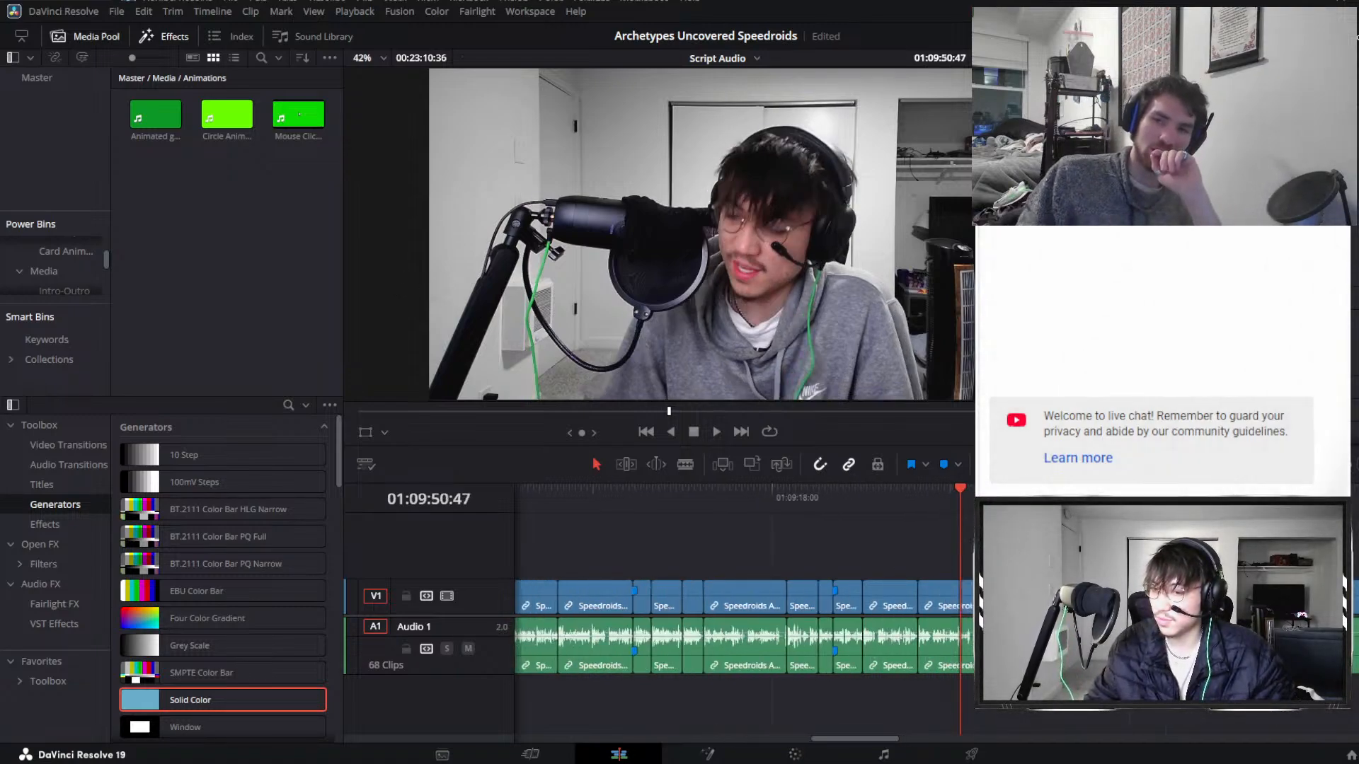
key(ctrl+equal)
scroll(743, 616, right, 1)
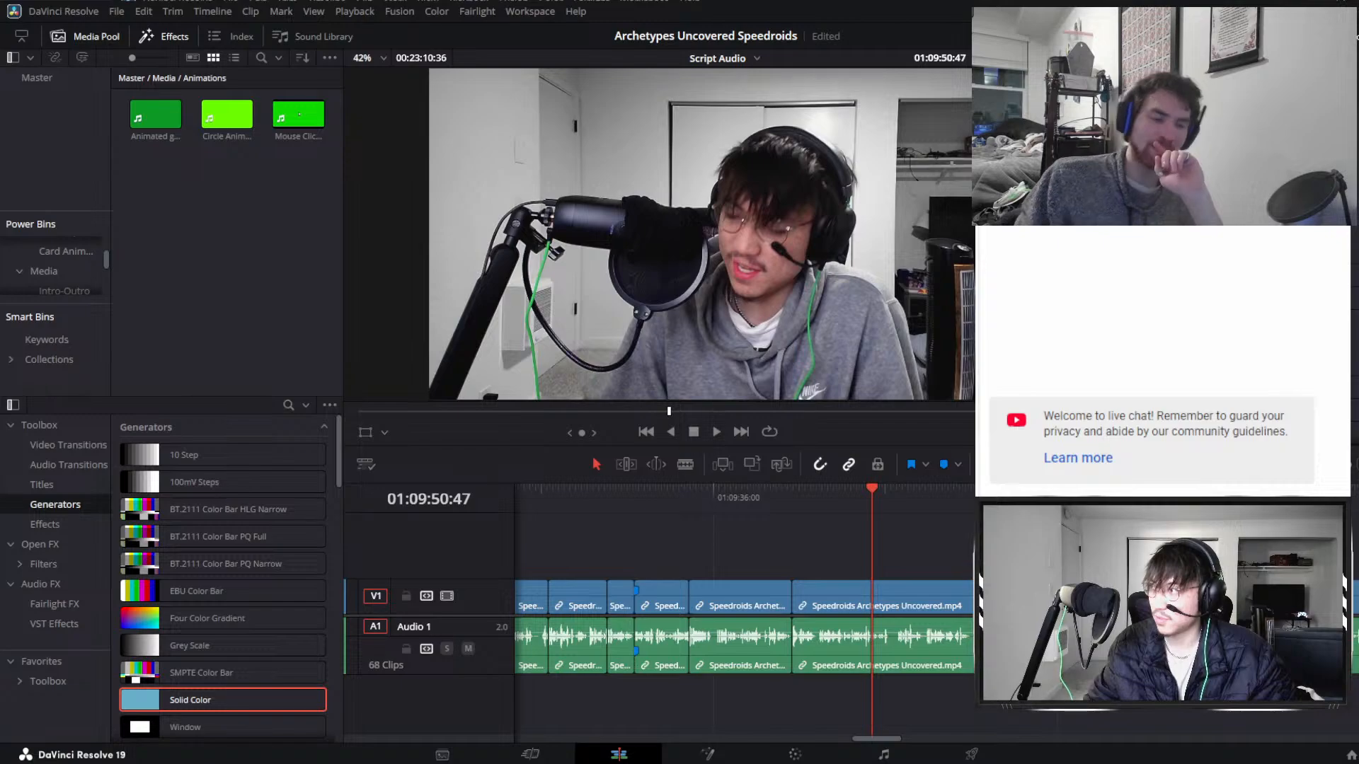
key(ctrl+minus)
key(ctrl+minus)
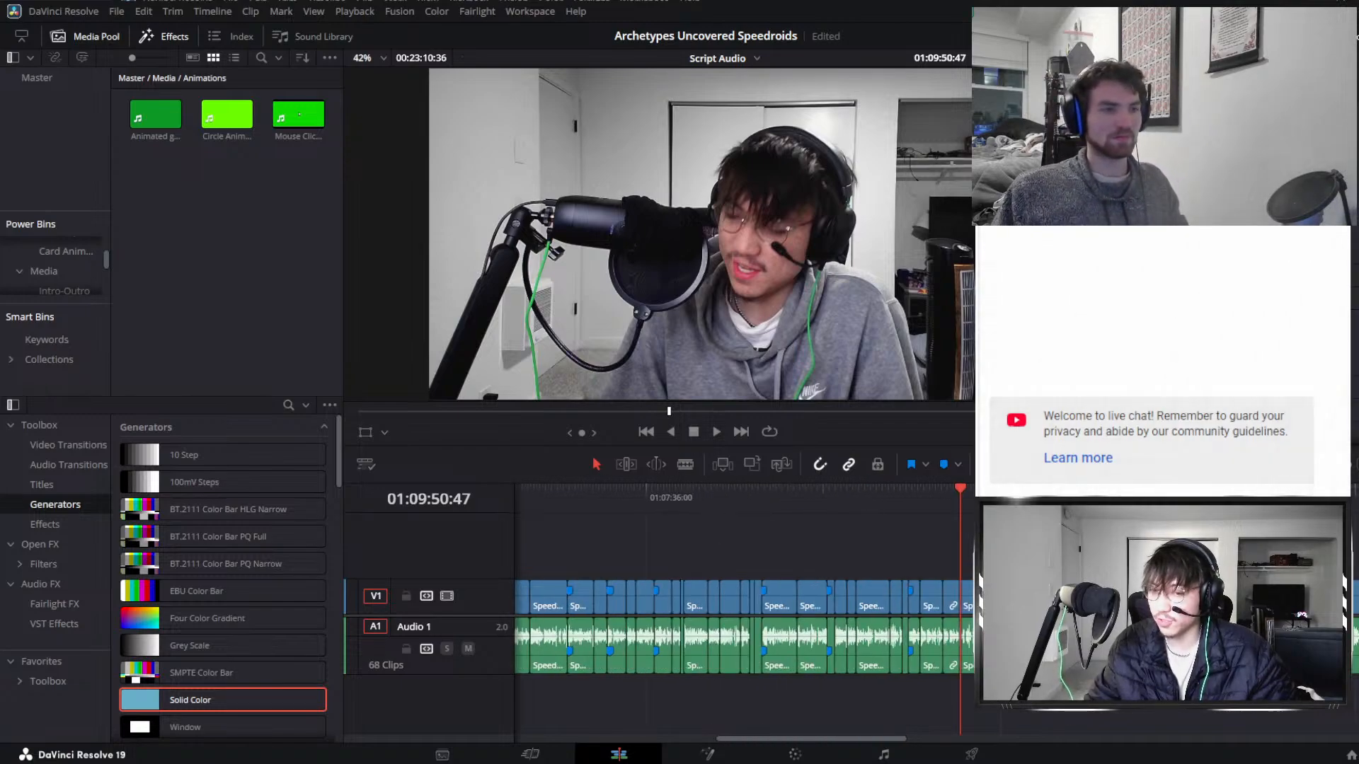
key(ctrl+minus)
key(ctrl+minus)
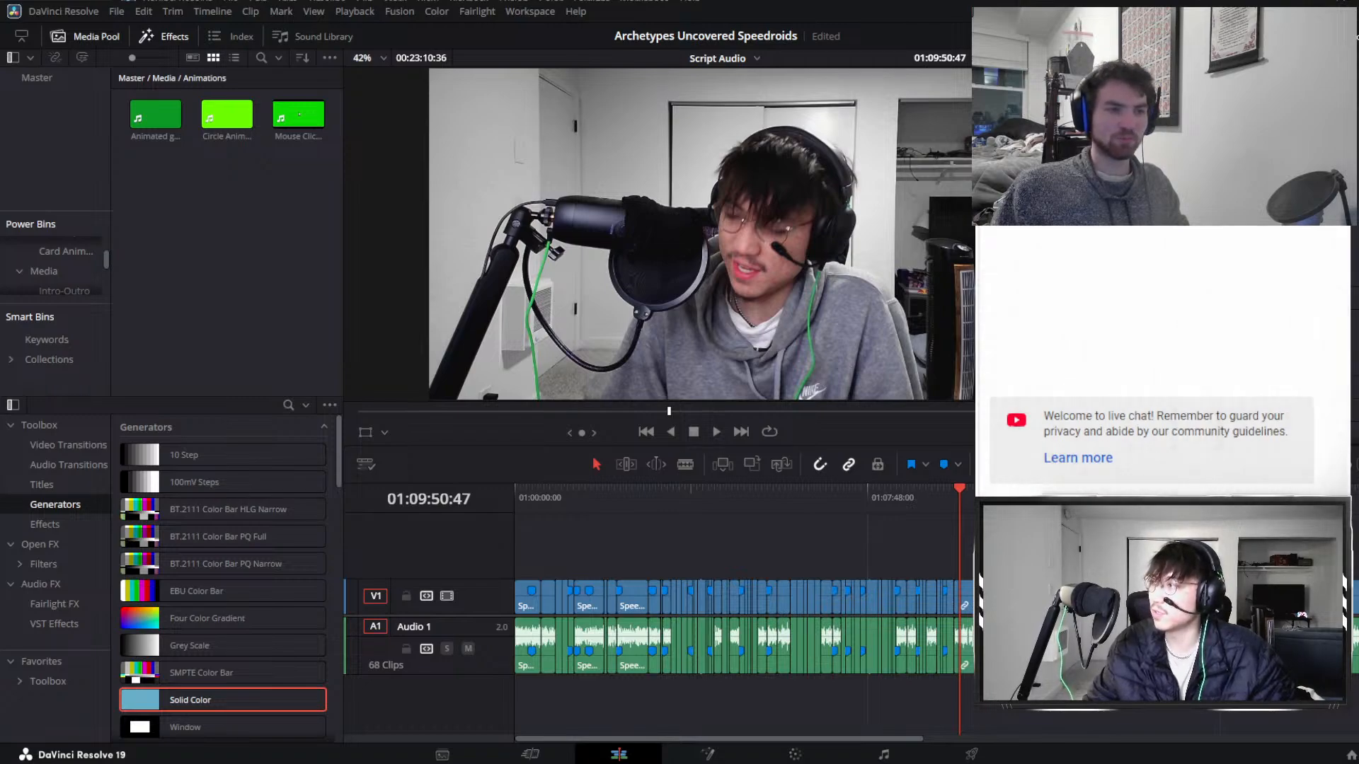
key(ctrl+equal)
key(ctrl+equal)
key(ctrl+equal)
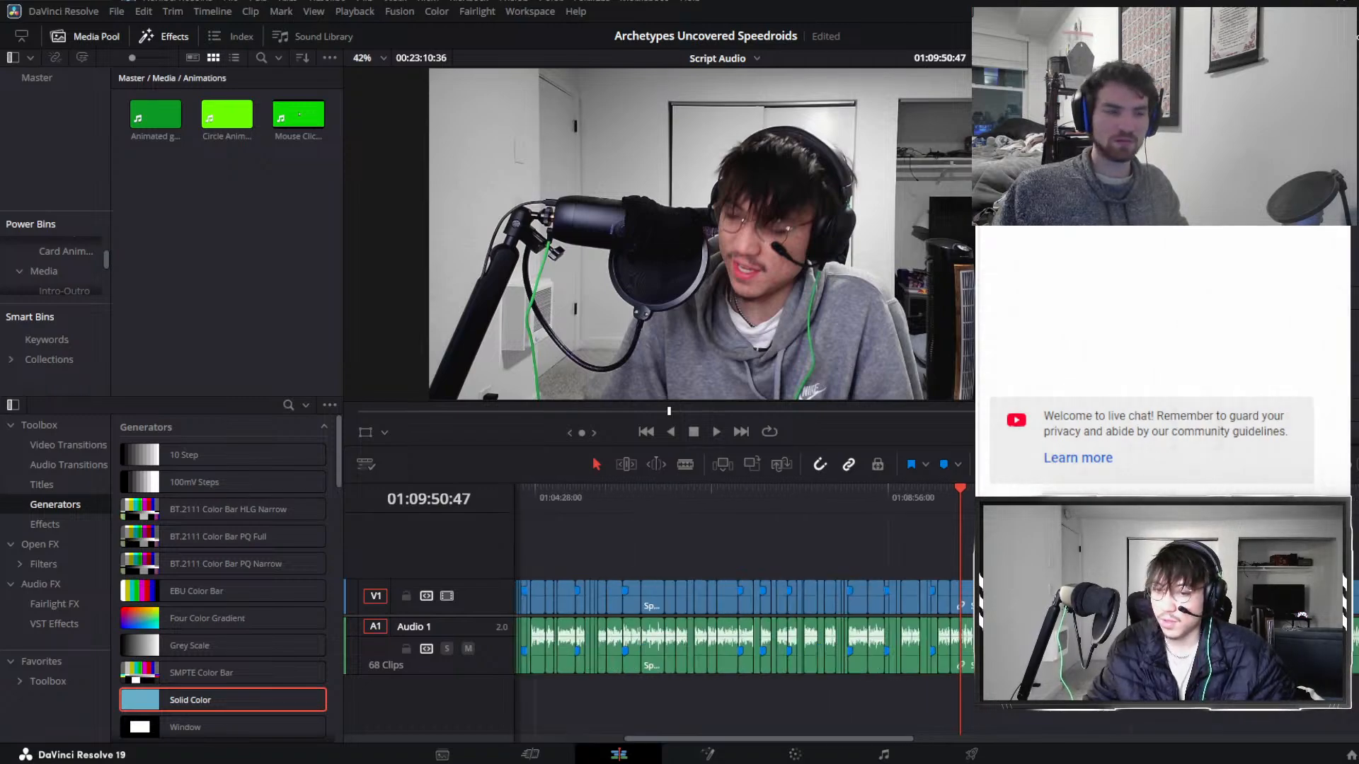
key(ctrl+equal)
key(ctrl+equal)
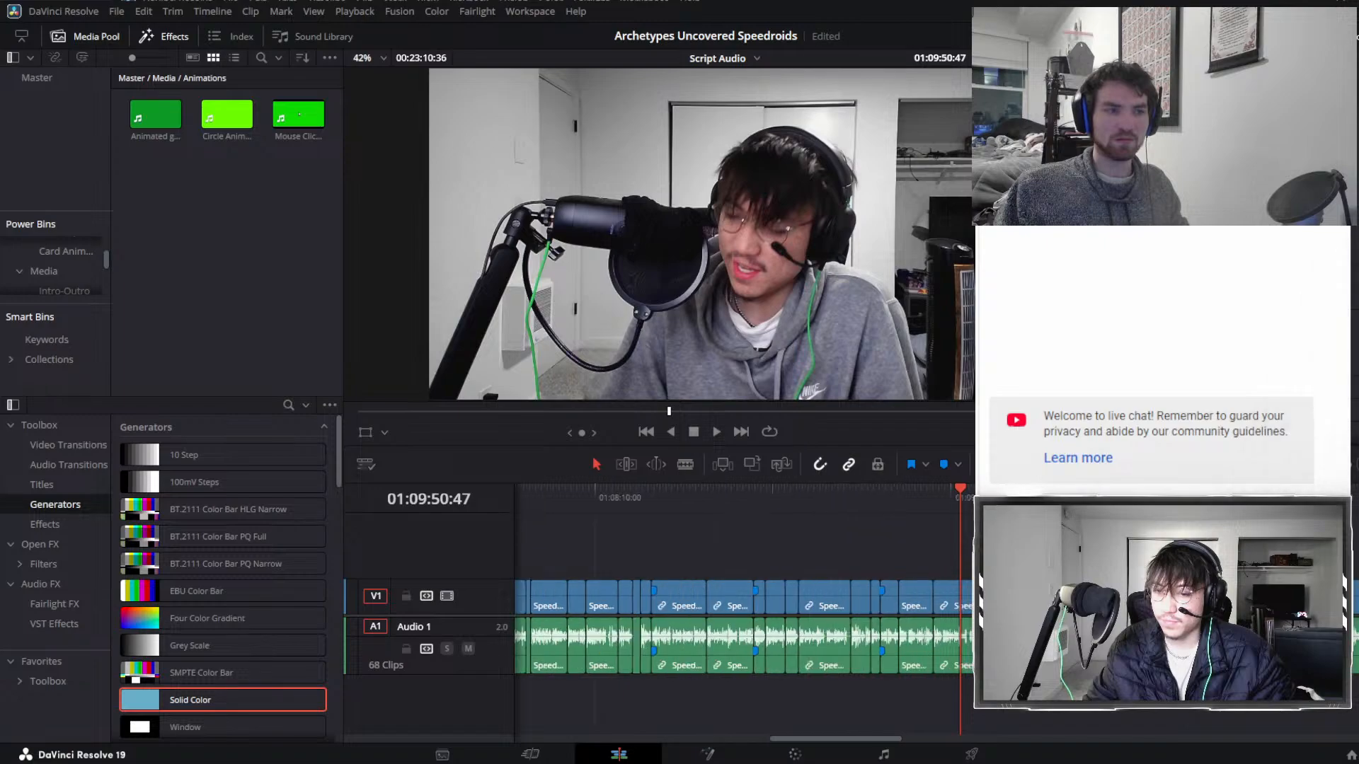
key(shift+z)
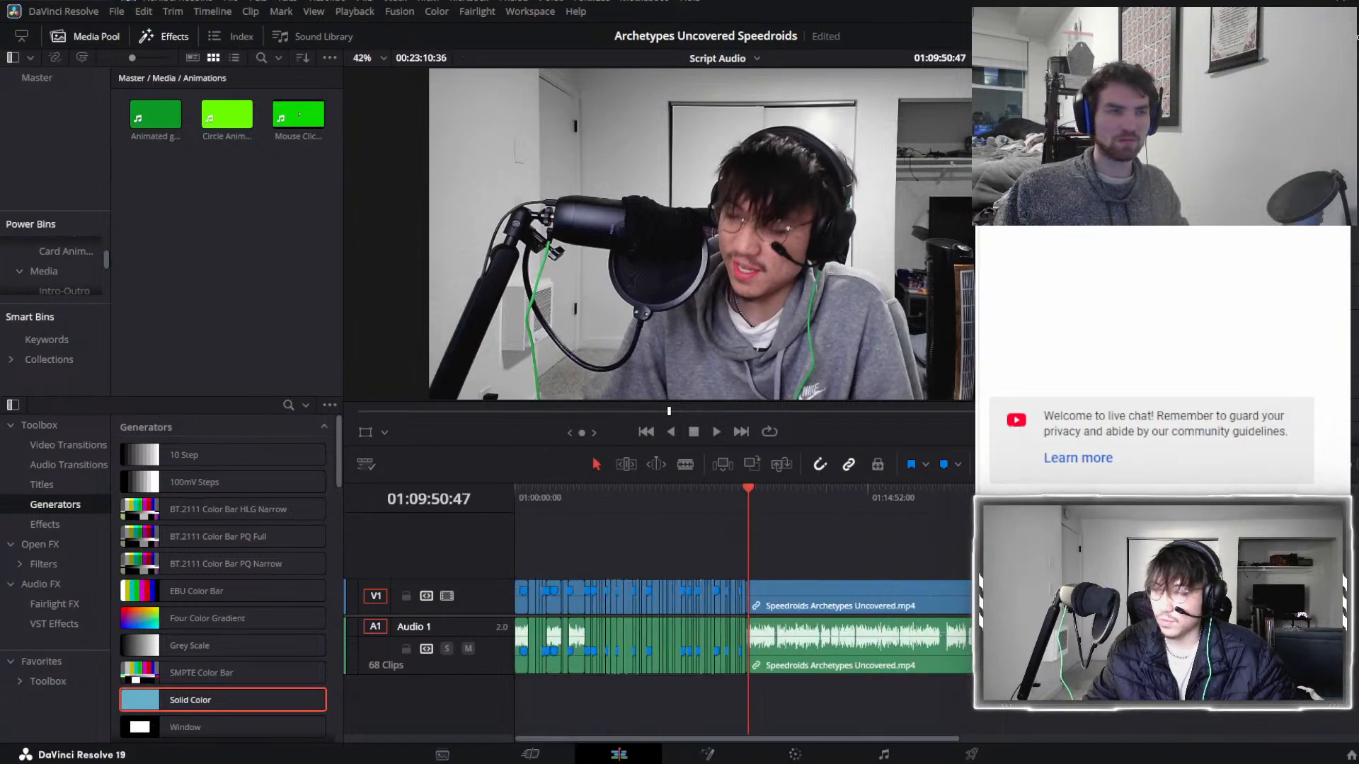
key(shift+z)
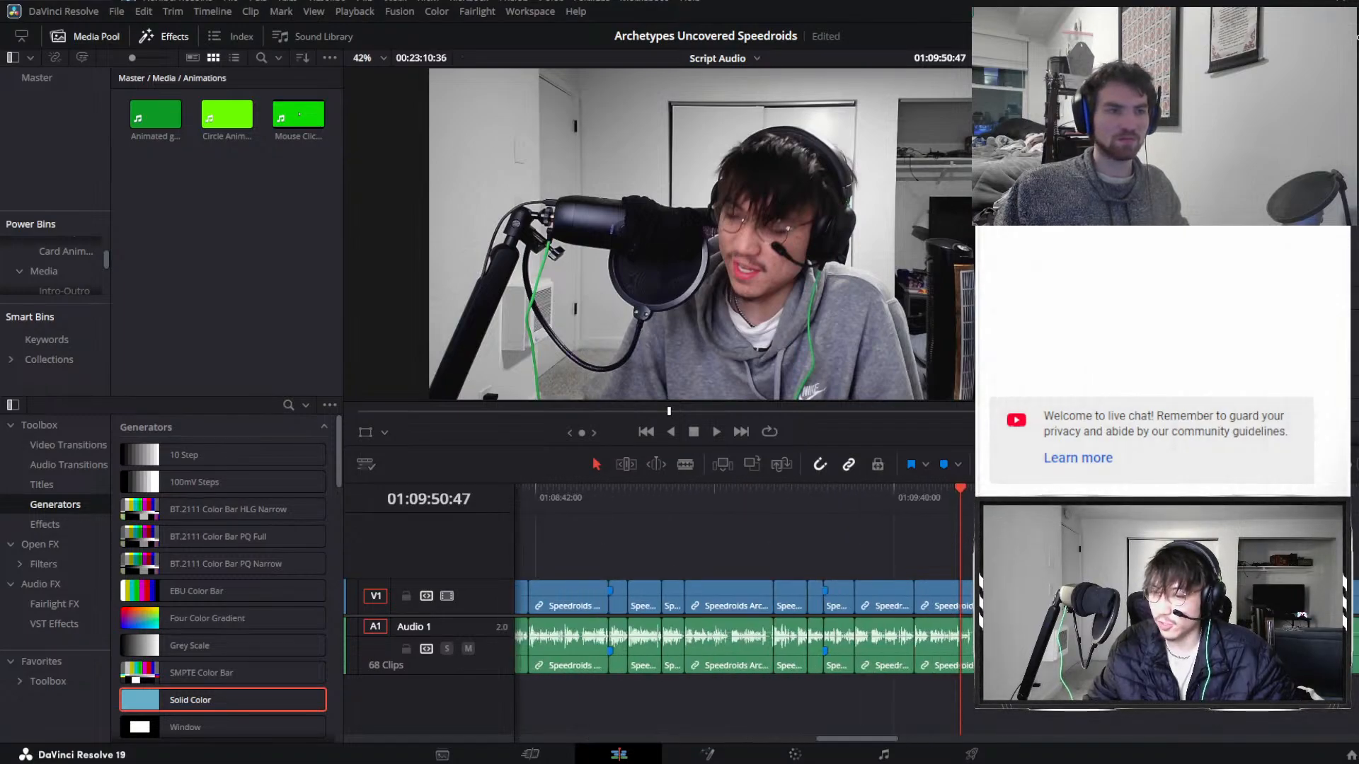
key(ctrl+equal)
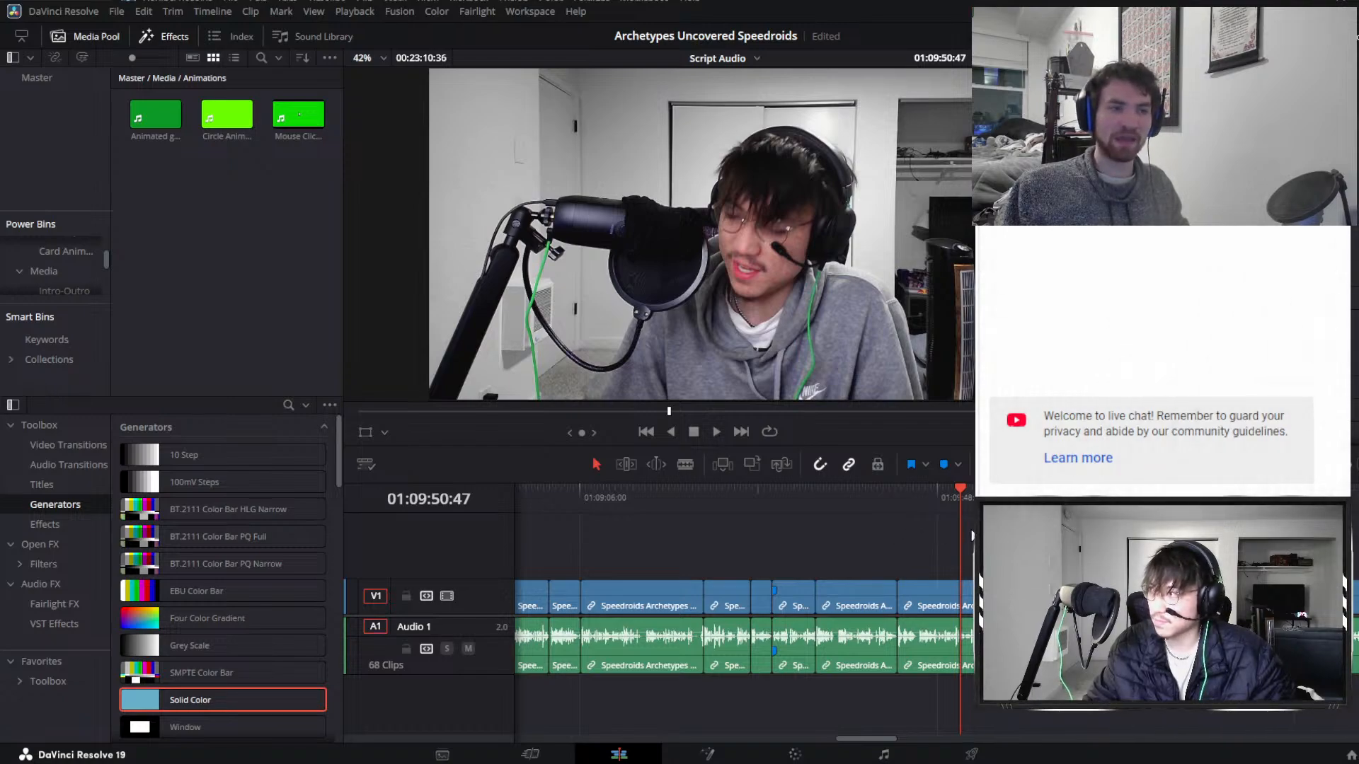
key(ctrl+minus)
key(ctrl+minus)
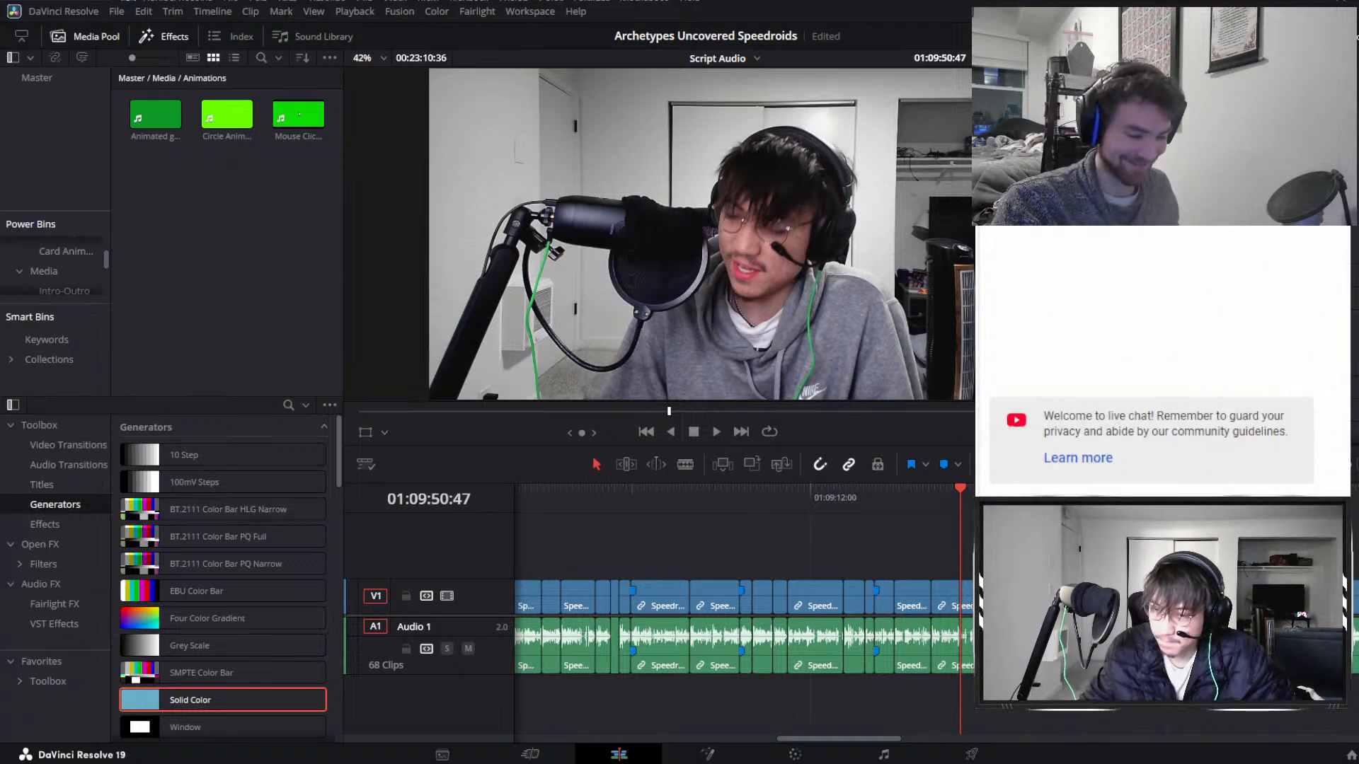
Replay the timeline across the cut at 01:09:43:20 and stop at 01:09:43:58.
click(923, 499)
key(space)
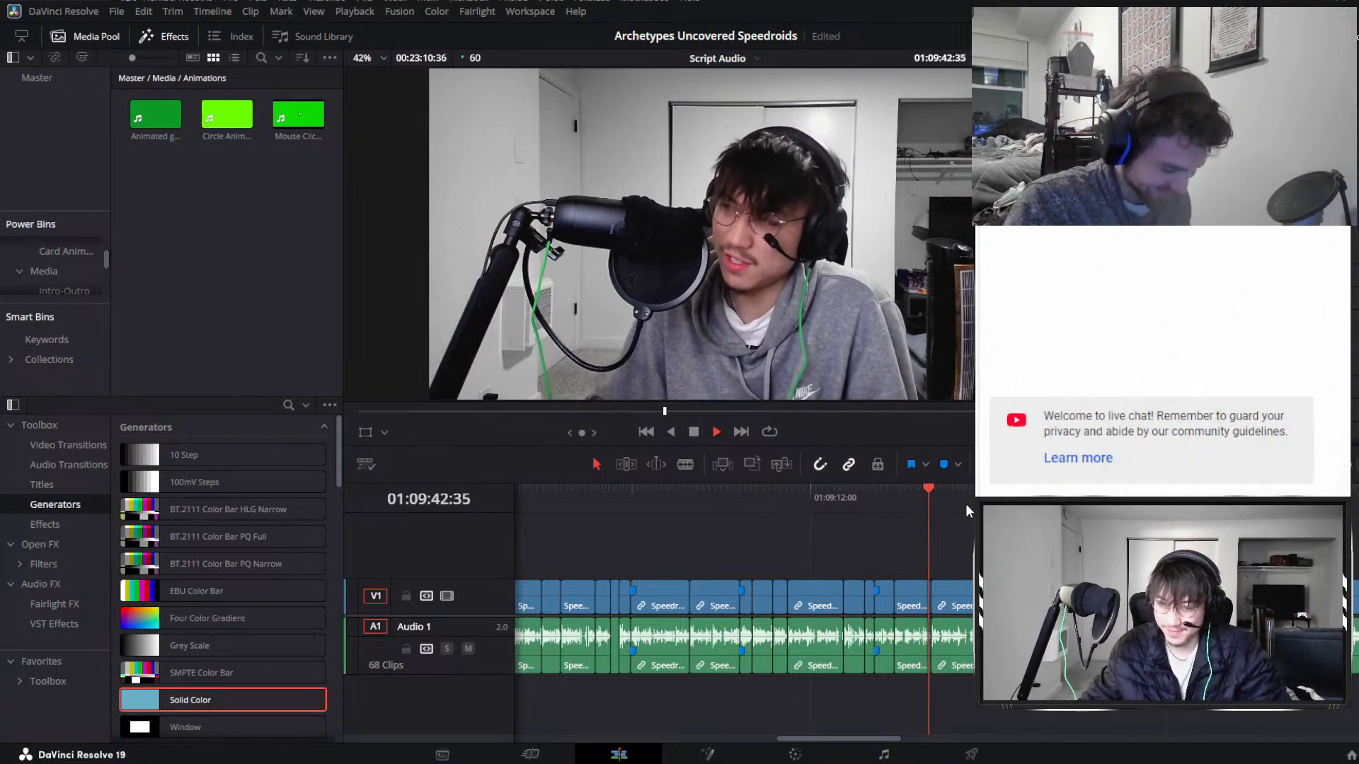
key(space)
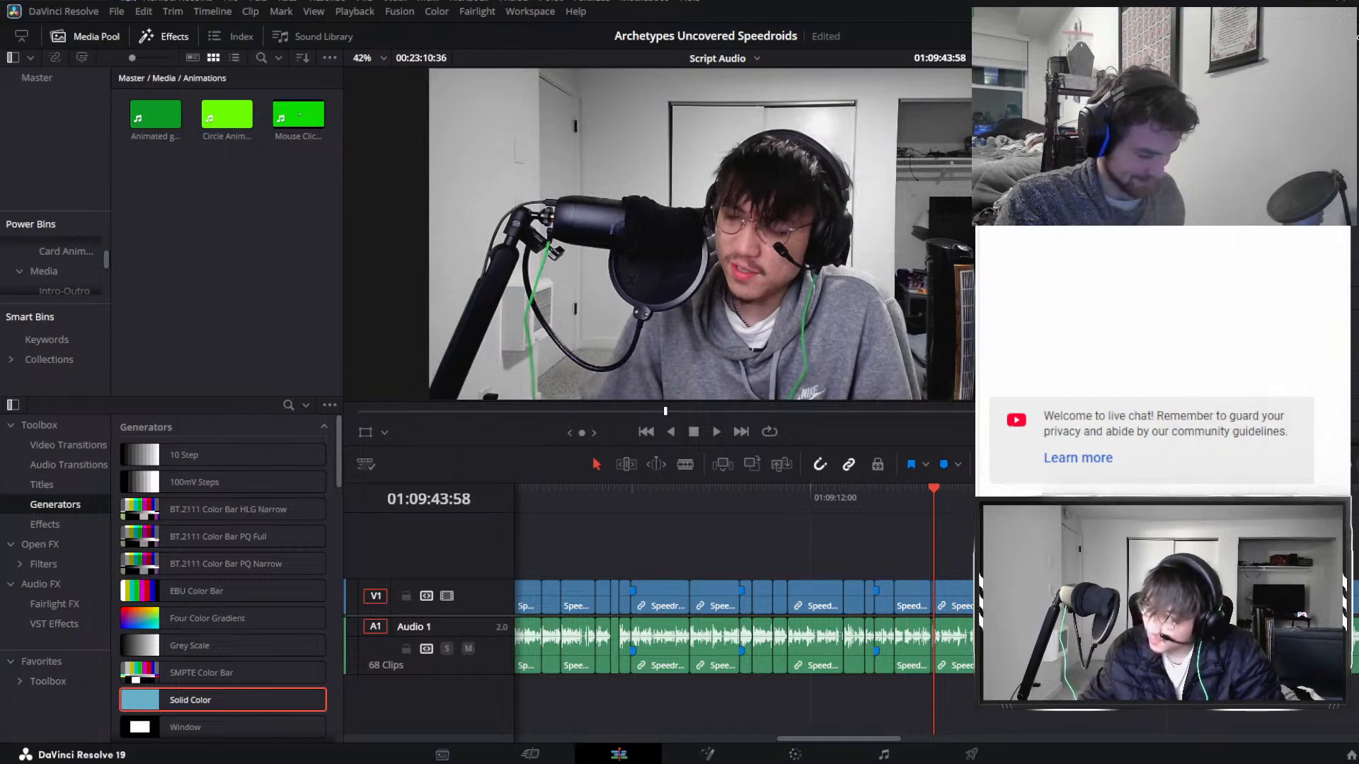
Play the timeline from 01:09:43:58 to 01:09:47:00 and examine the edited clips around 01:07:19:26.
key(space)
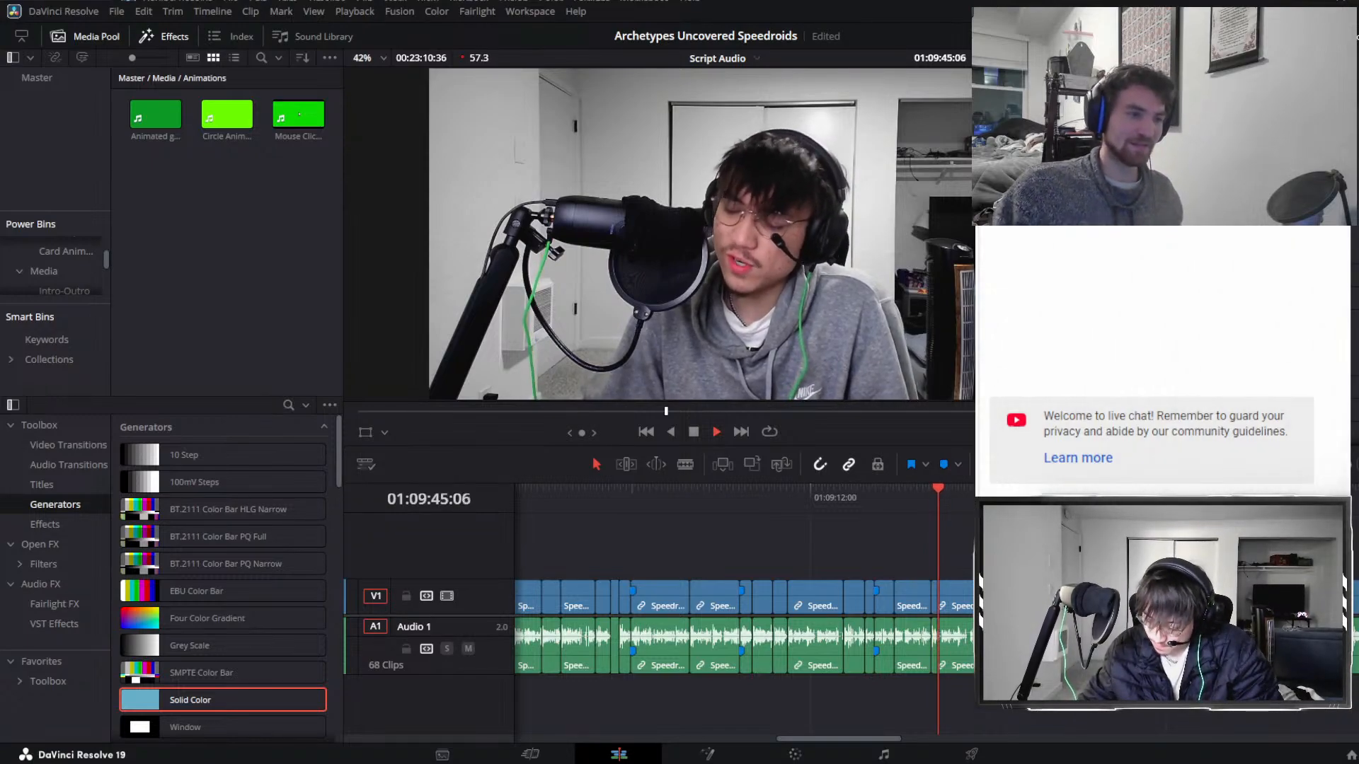
key(space)
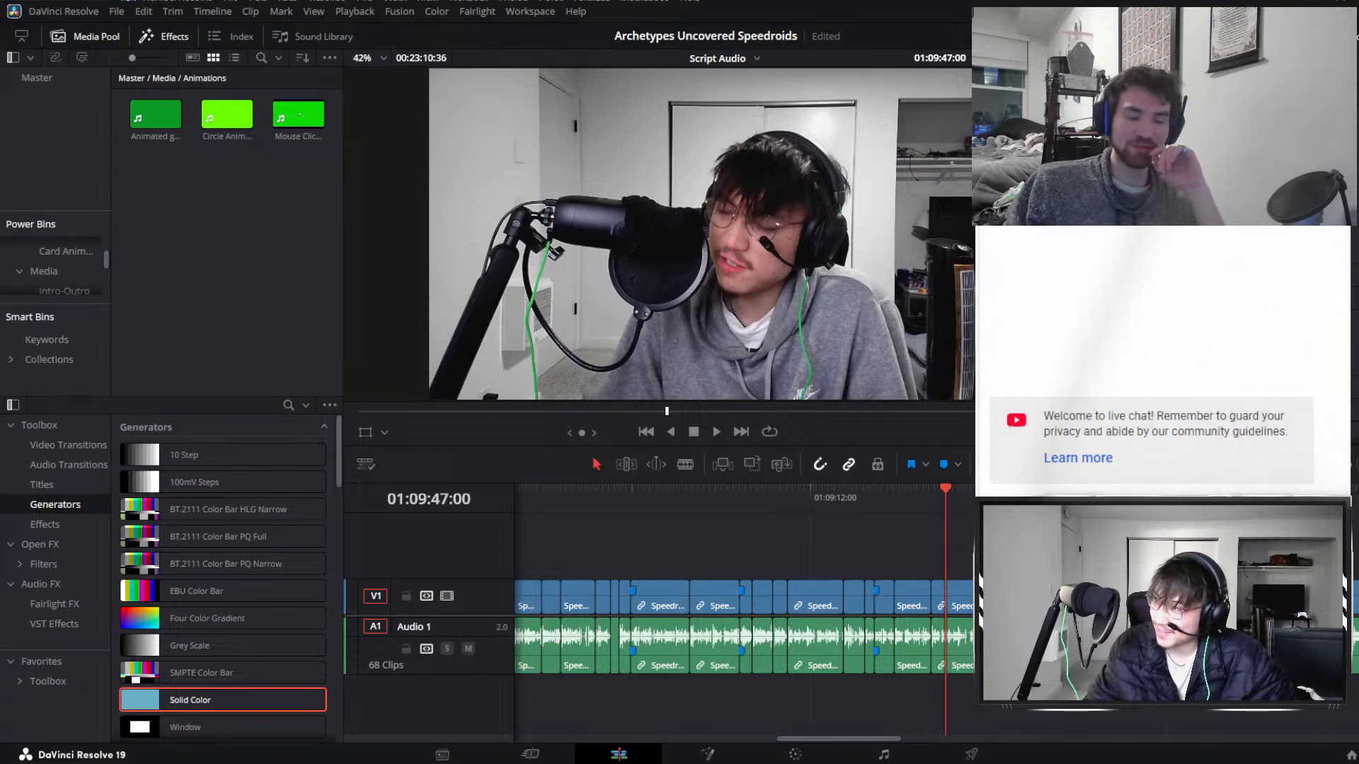
scroll(778, 541, up, 3)
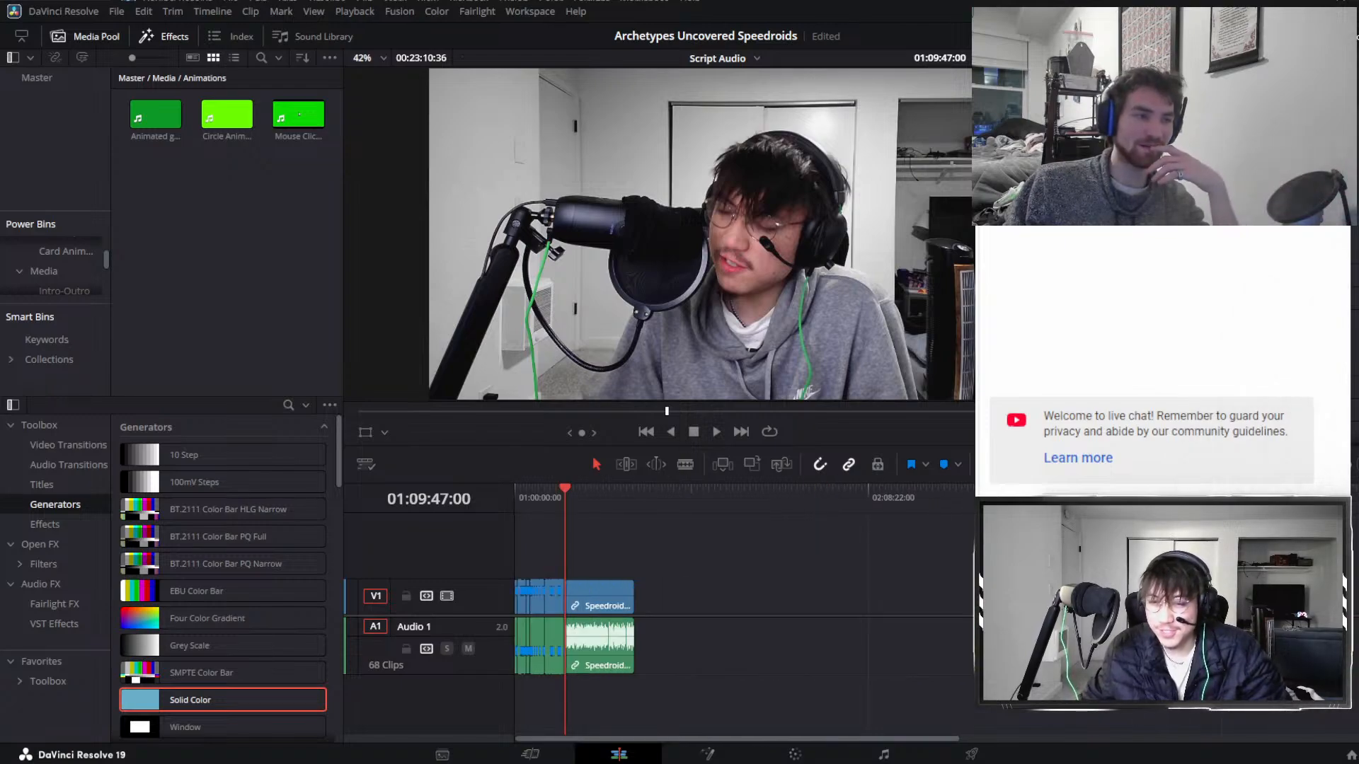
scroll(778, 541, down, 6)
scroll(791, 541, up, 3)
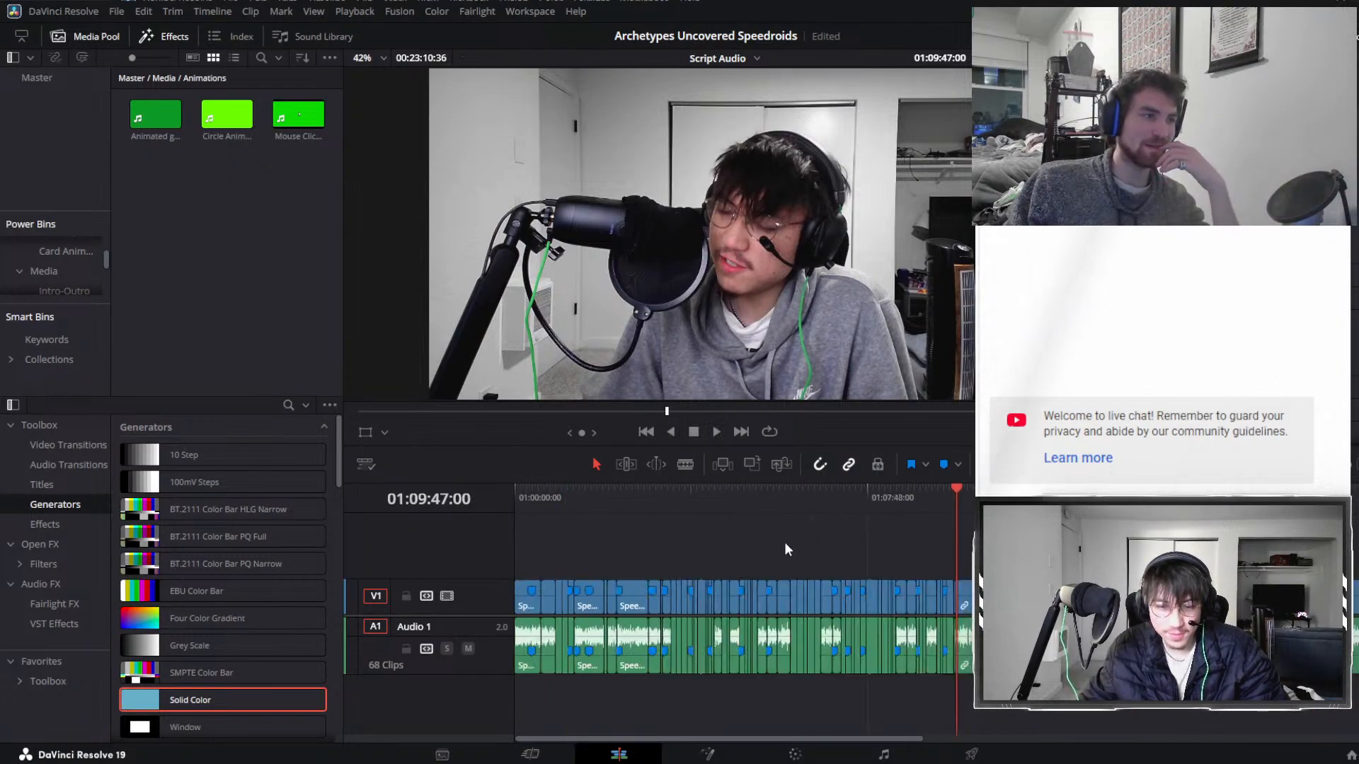
click(605, 496)
drag(448, 498, 973, 517)
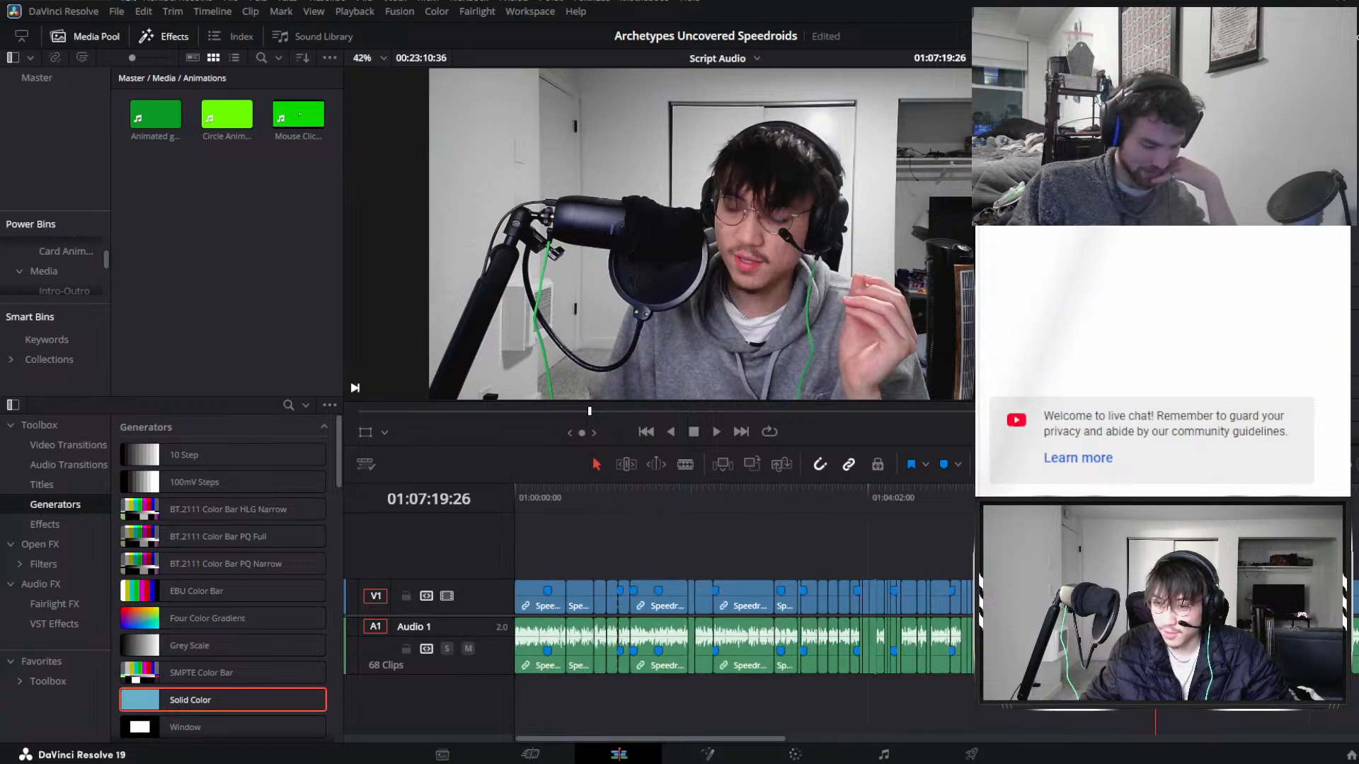
scroll(908, 610, right, 5)
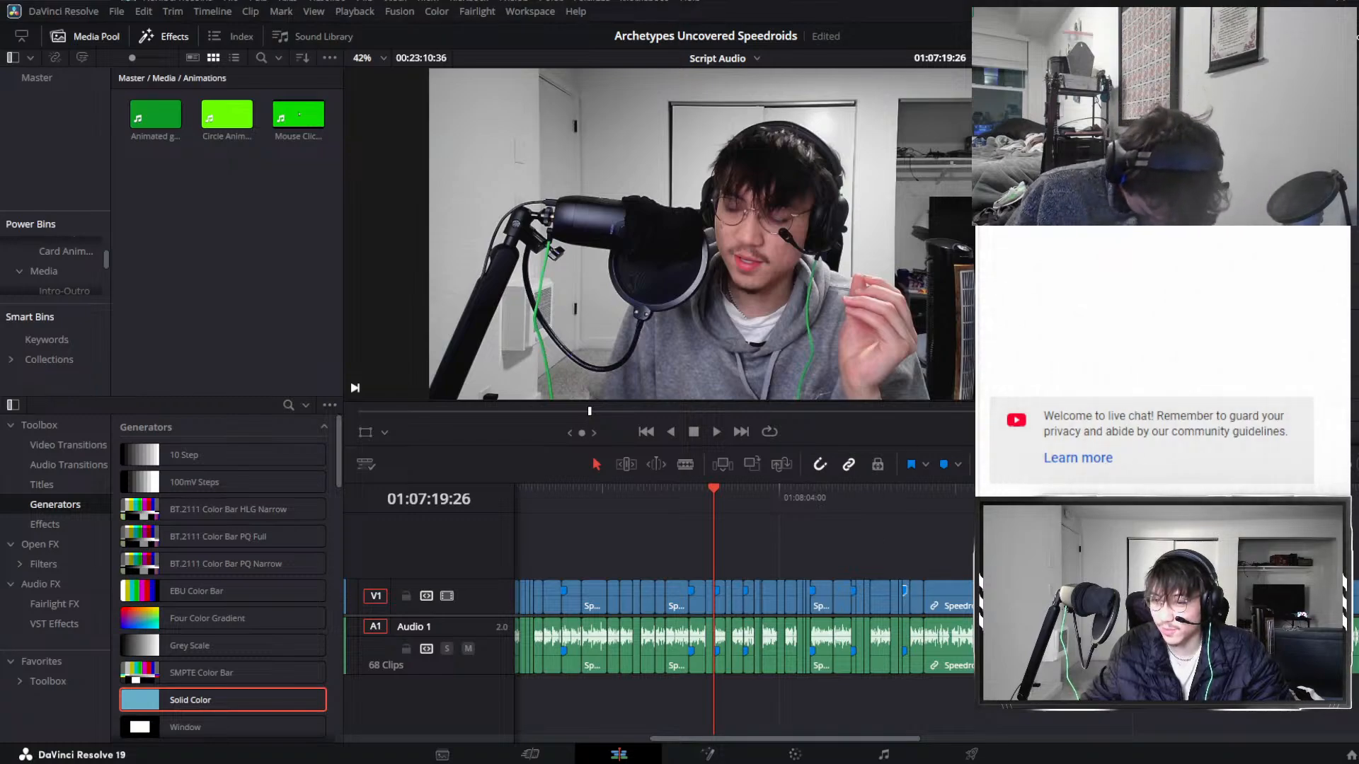
Move the playhead to 01:09:40:53 and compare the cut section with the remaining uncut recording across the whole timeline.
click(922, 504)
scroll(909, 513, up, 3)
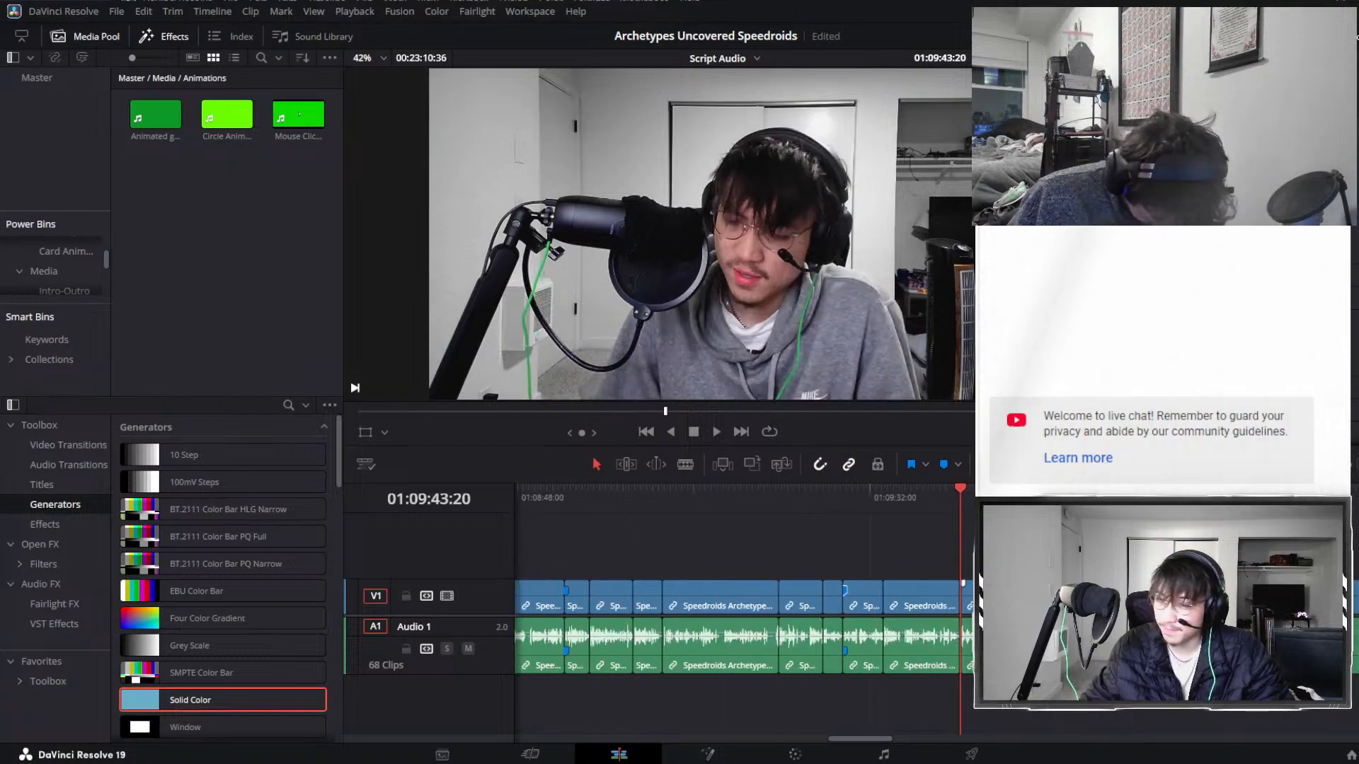
drag(898, 511, 940, 520)
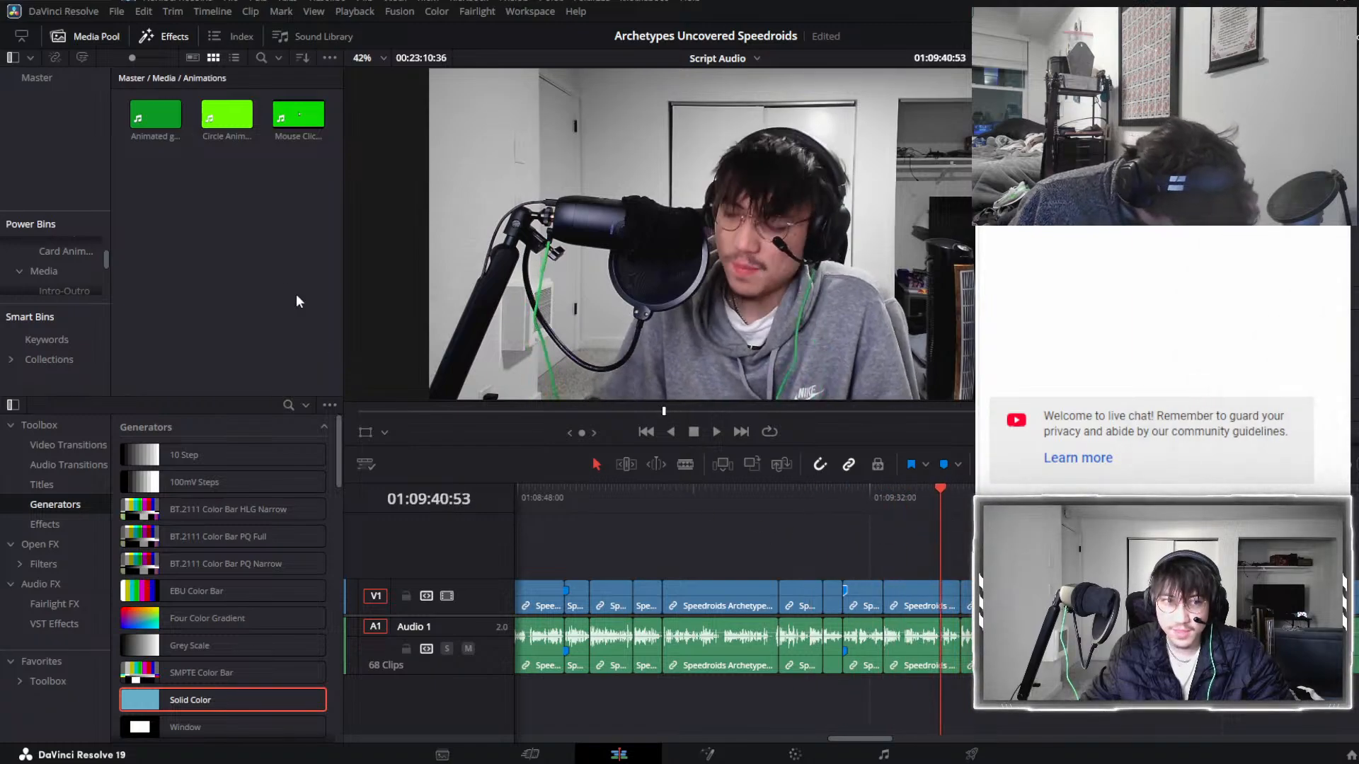
scroll(963, 584, down, 4)
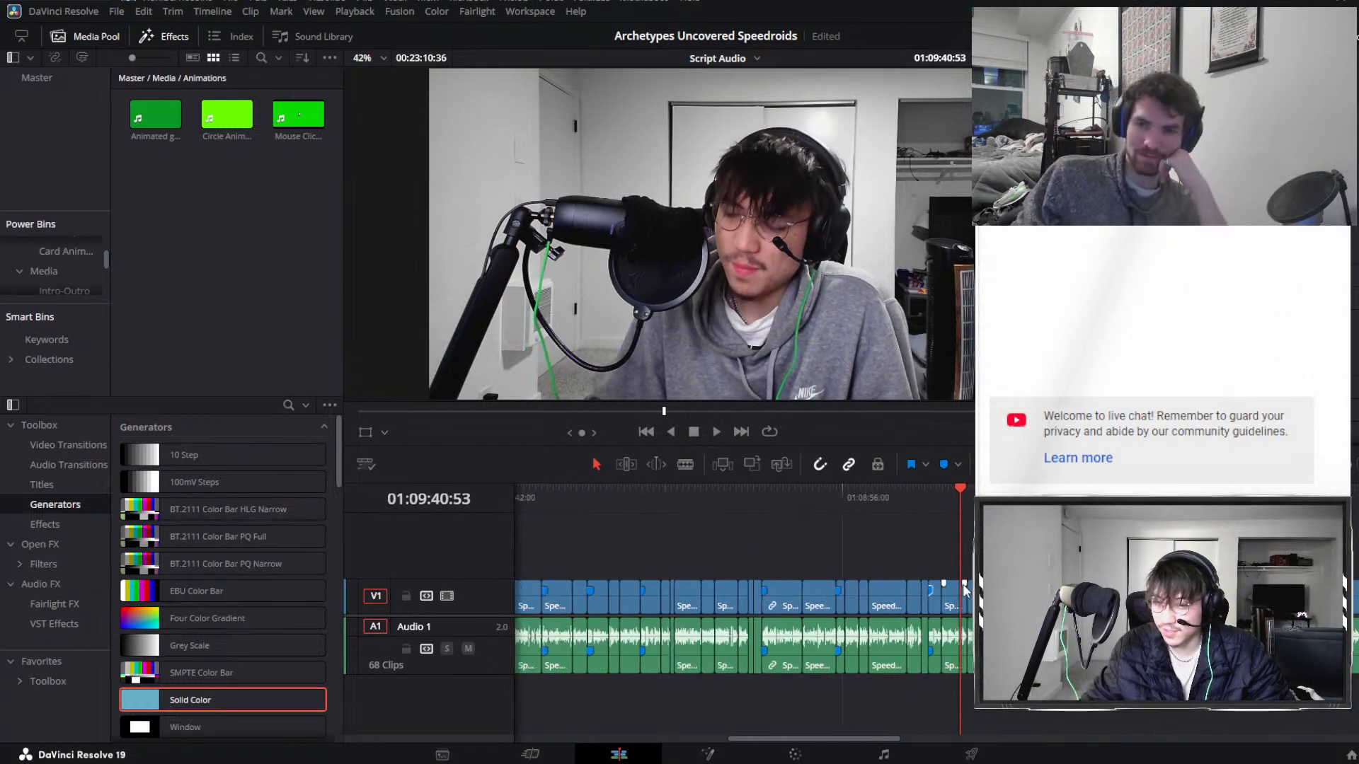
scroll(961, 584, down, 3)
scroll(963, 579, down, 5)
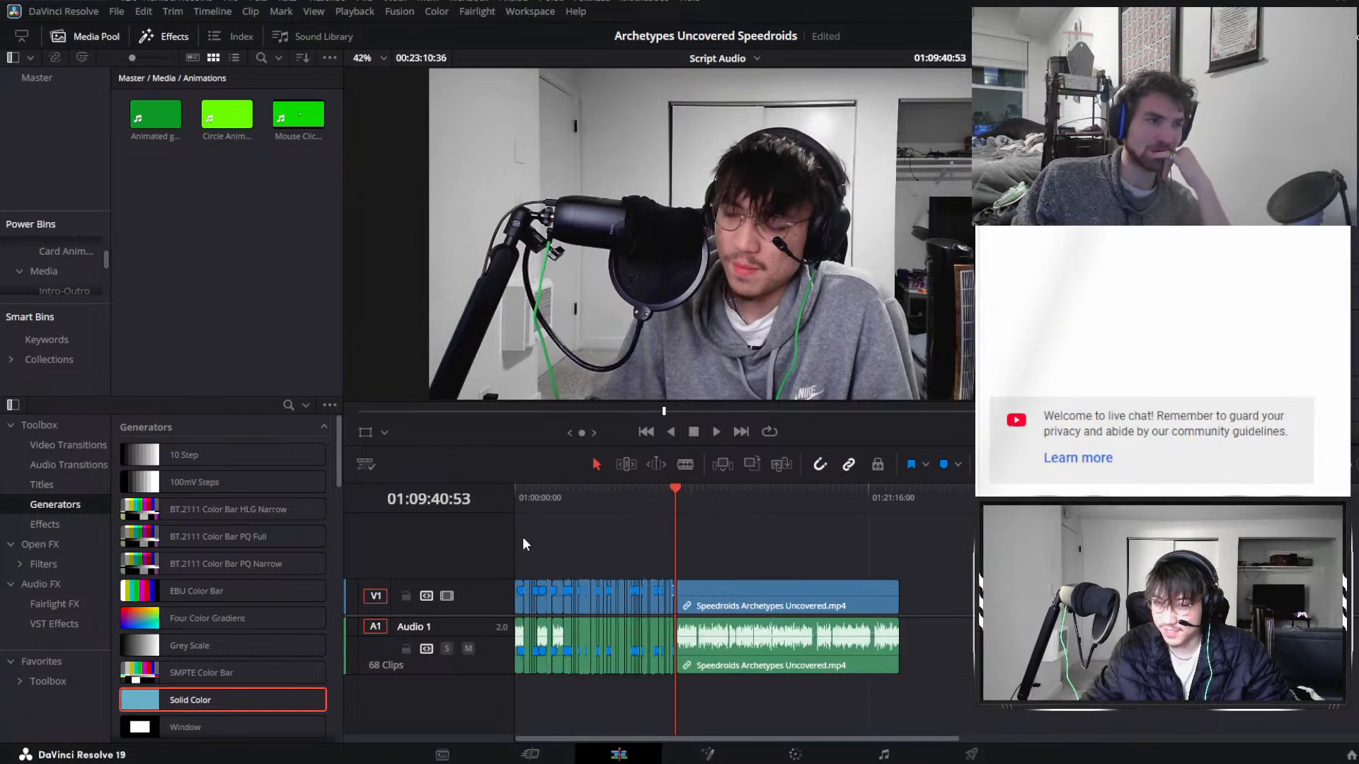
drag(520, 542, 668, 686)
click(783, 692)
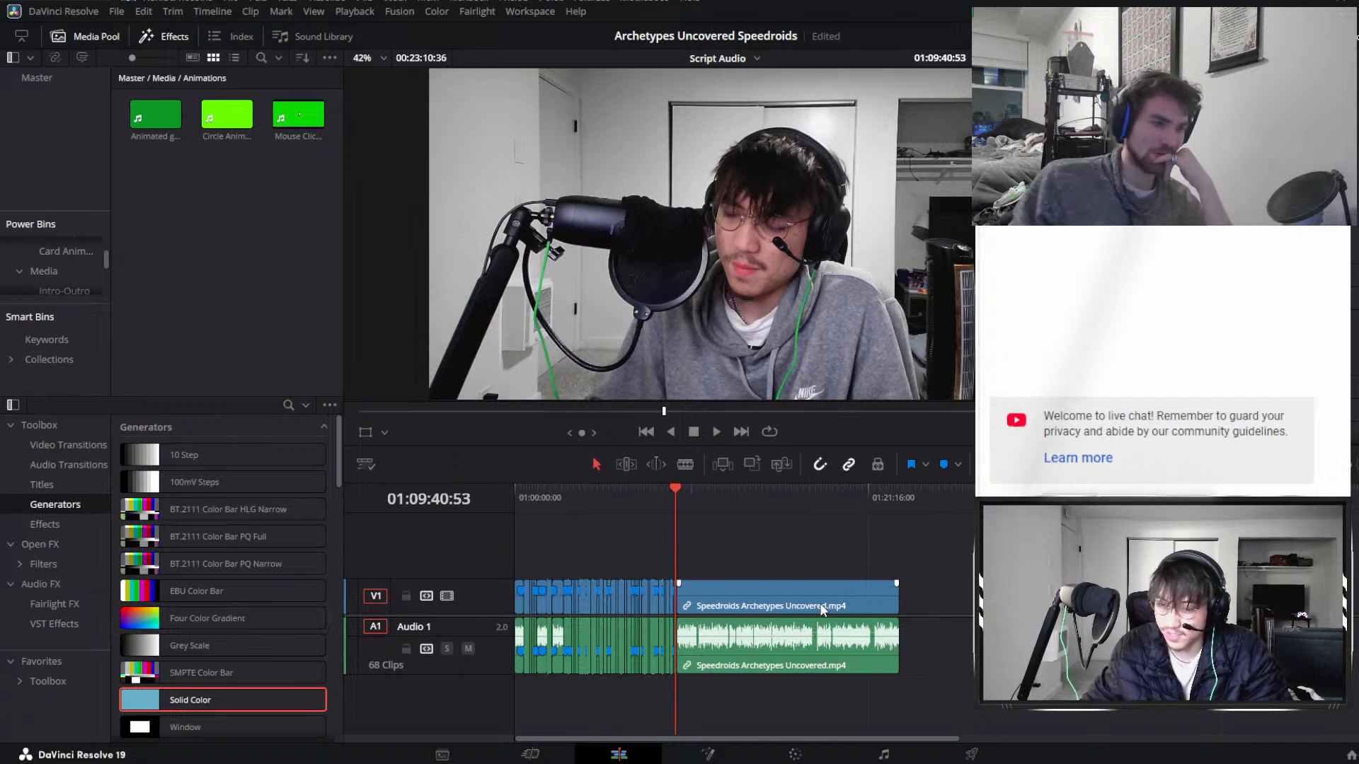
Replay the timeline from 01:09:40:53 across the start of the uncut recording.
scroll(820, 603, up, 10)
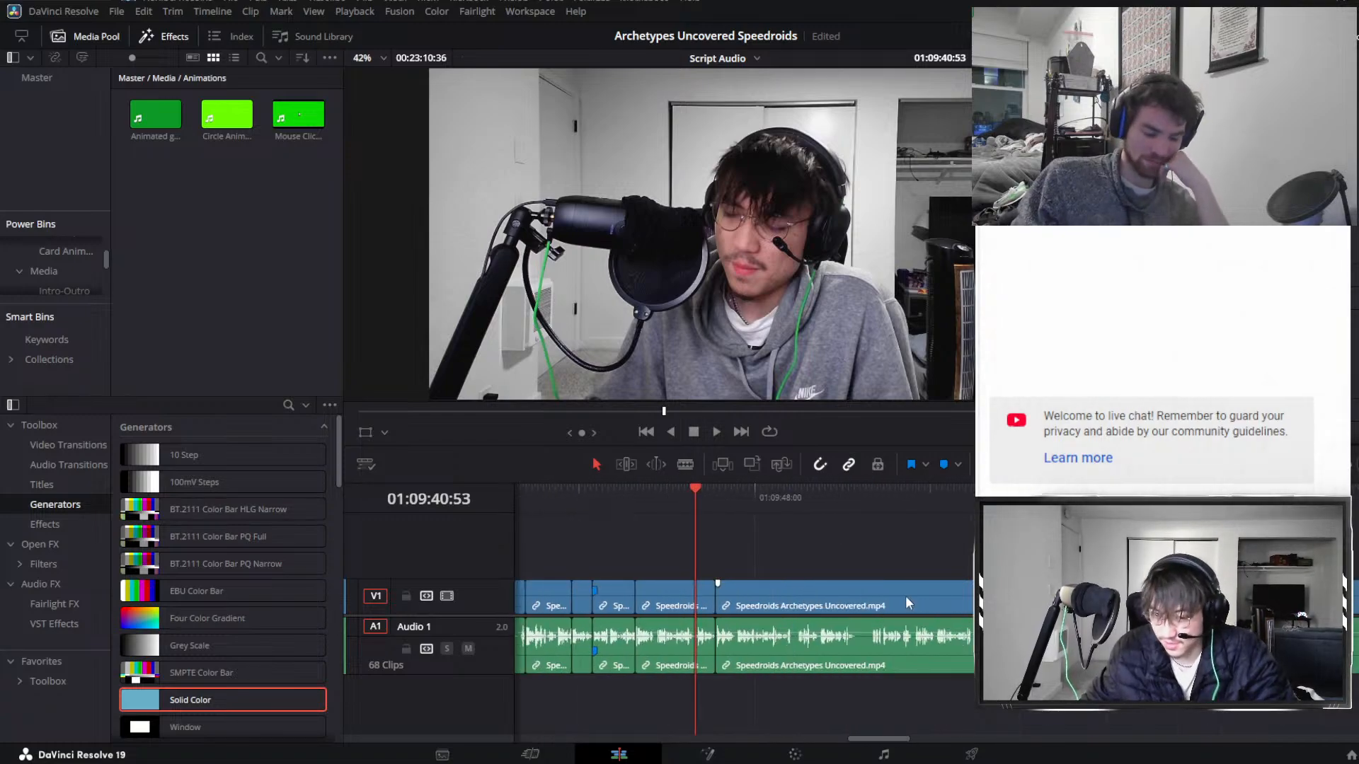
key(space)
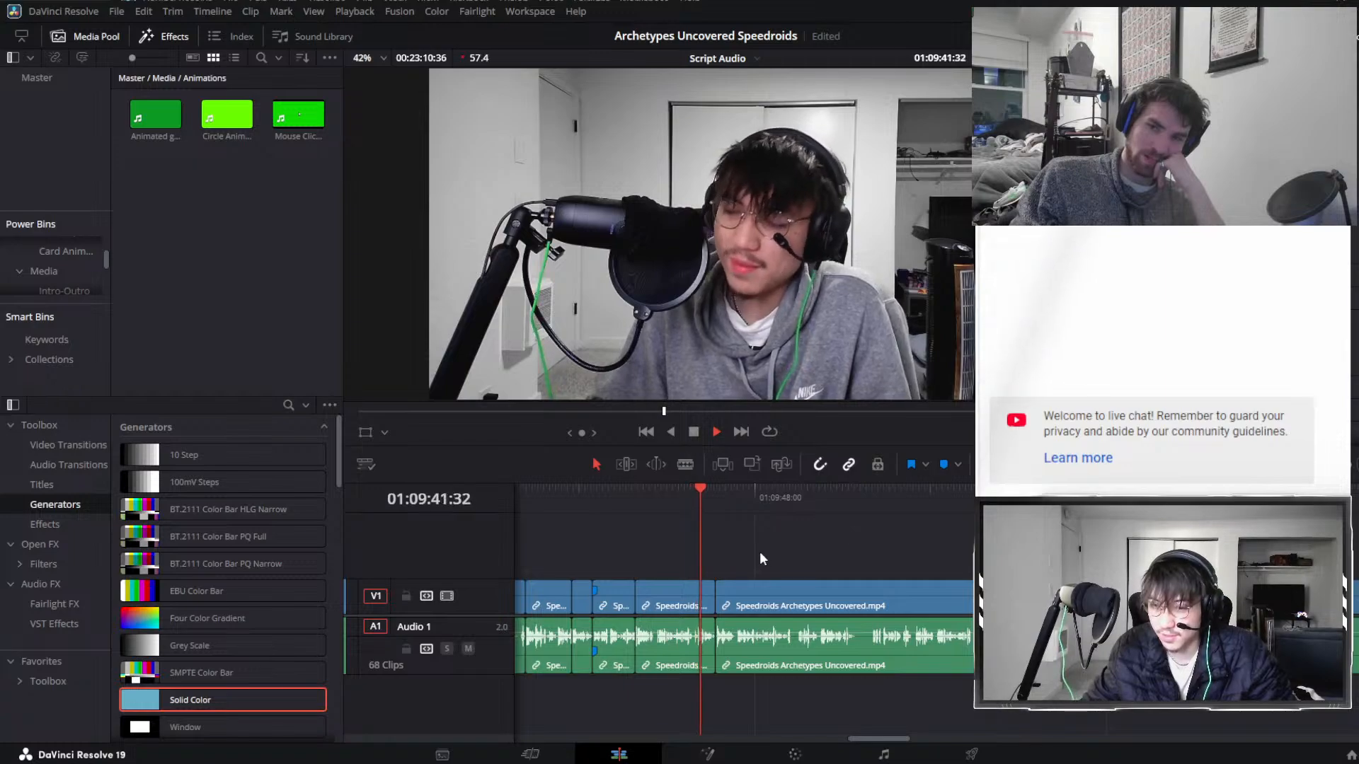
click(793, 590)
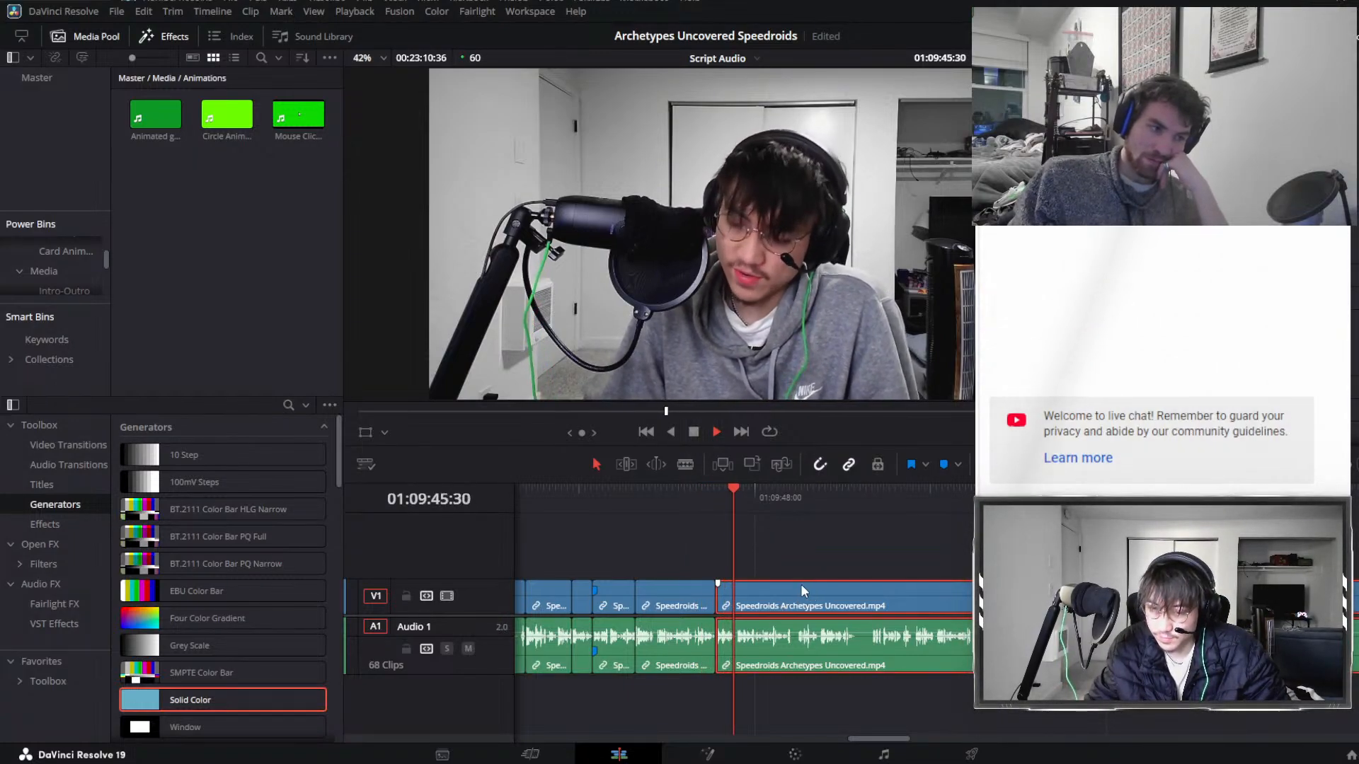
key(space)
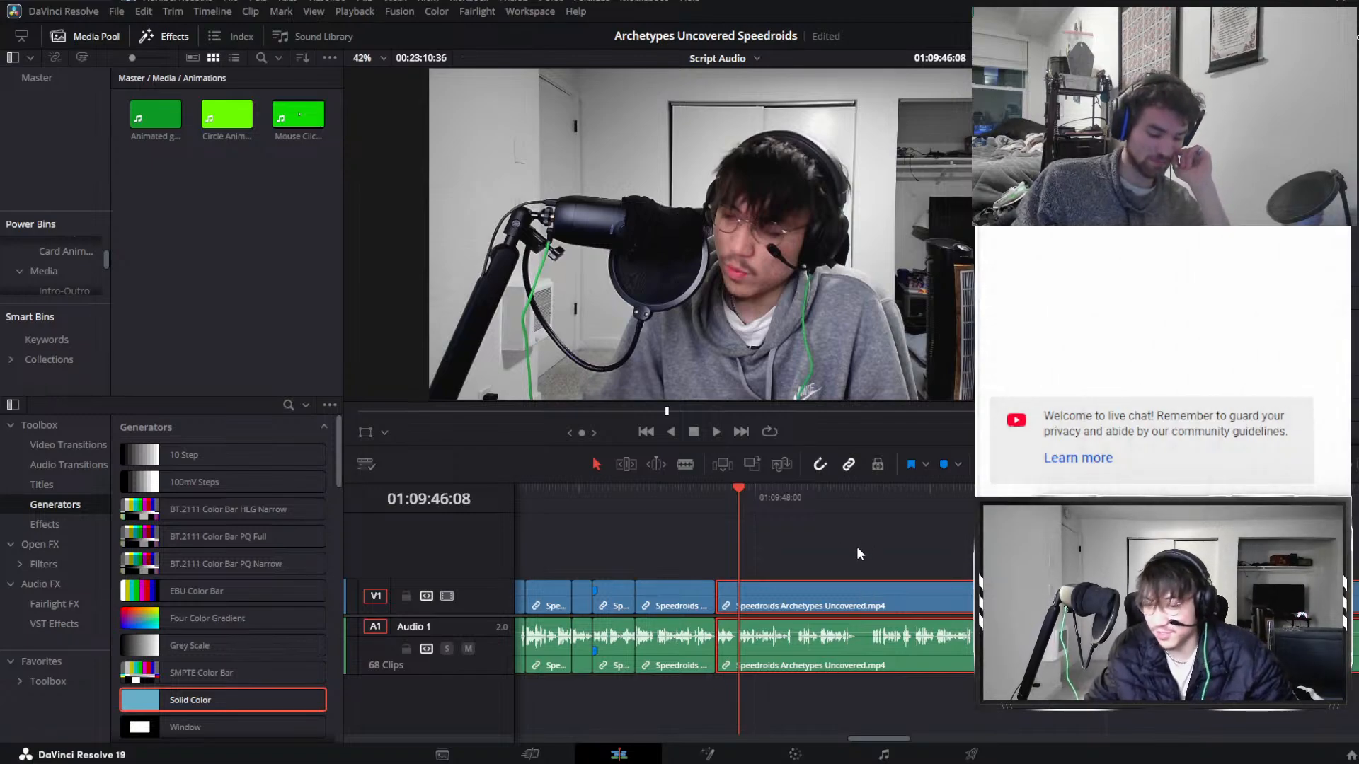
key(space)
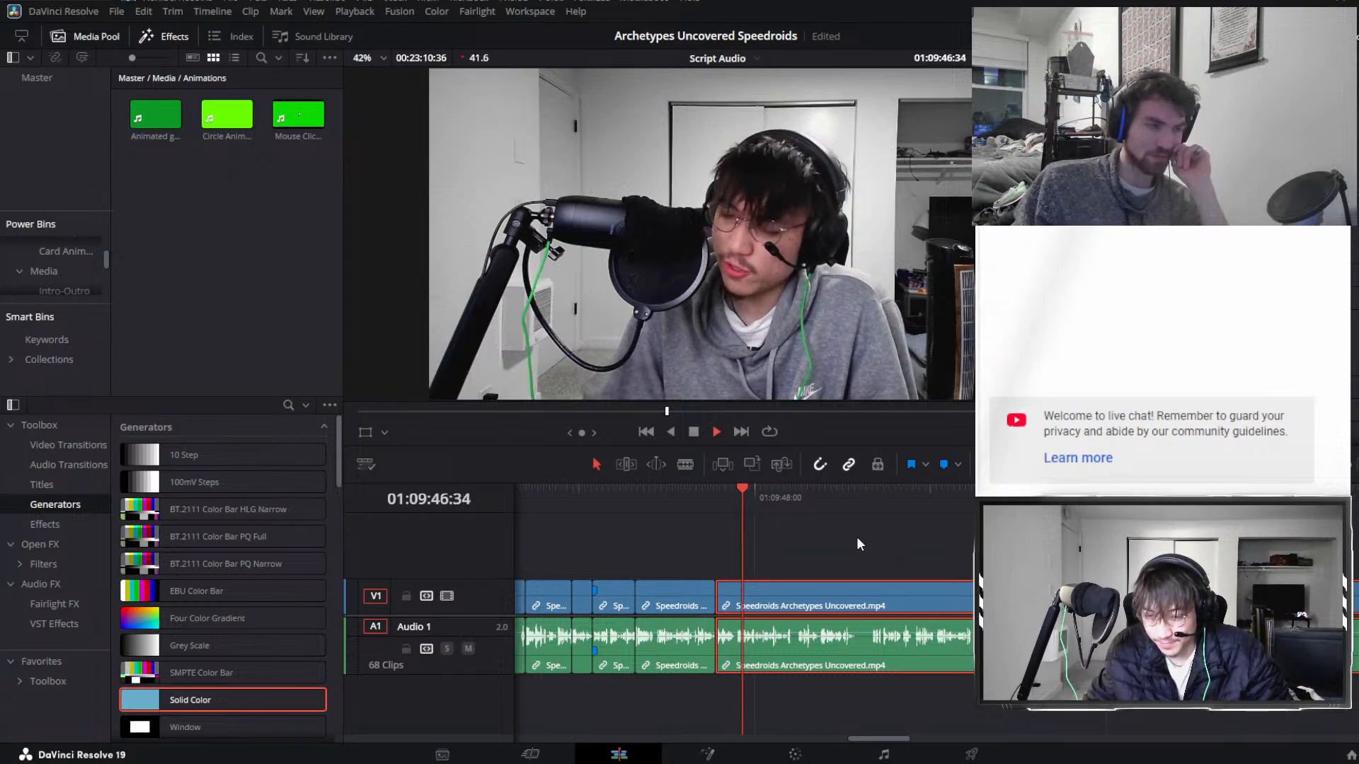
Add a marker to the uncut recording at 01:09:44:35 and save the project.
scroll(910, 564, up, 4)
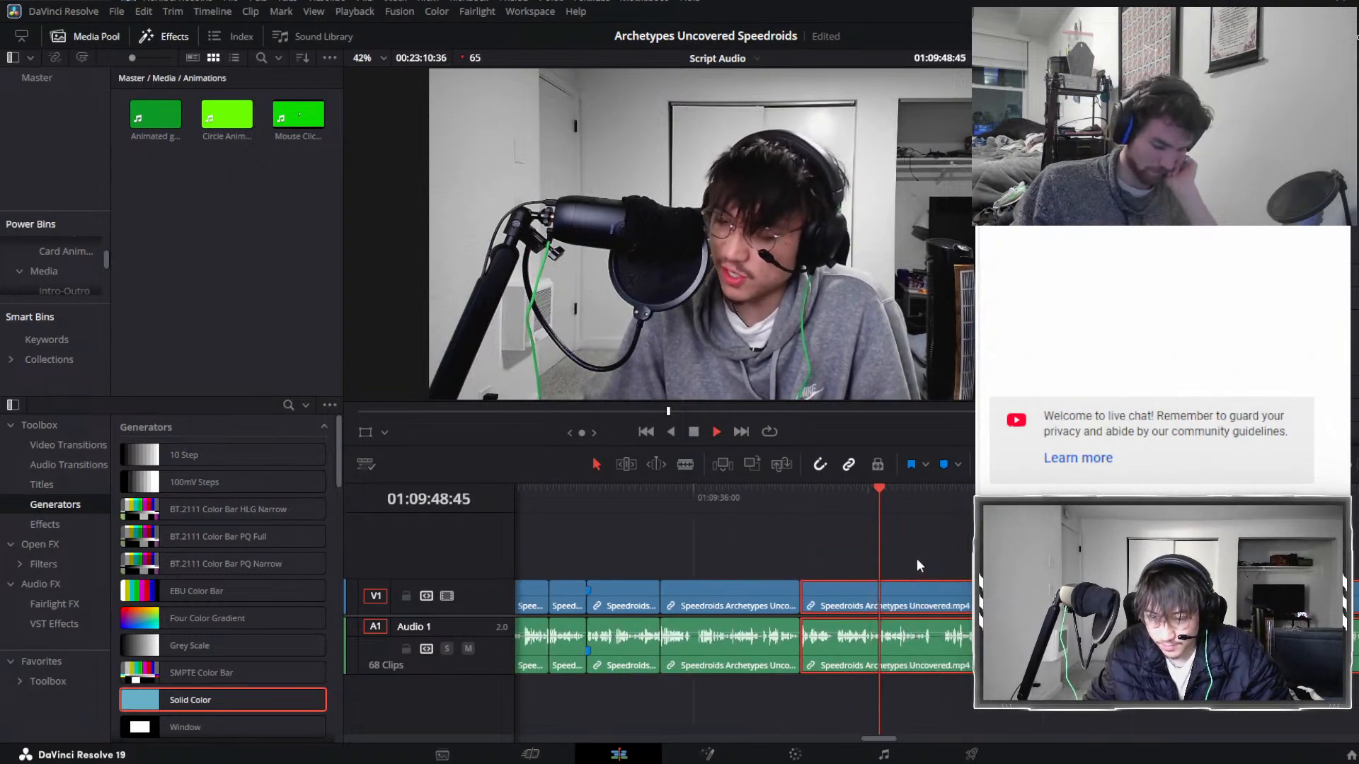
click(805, 496)
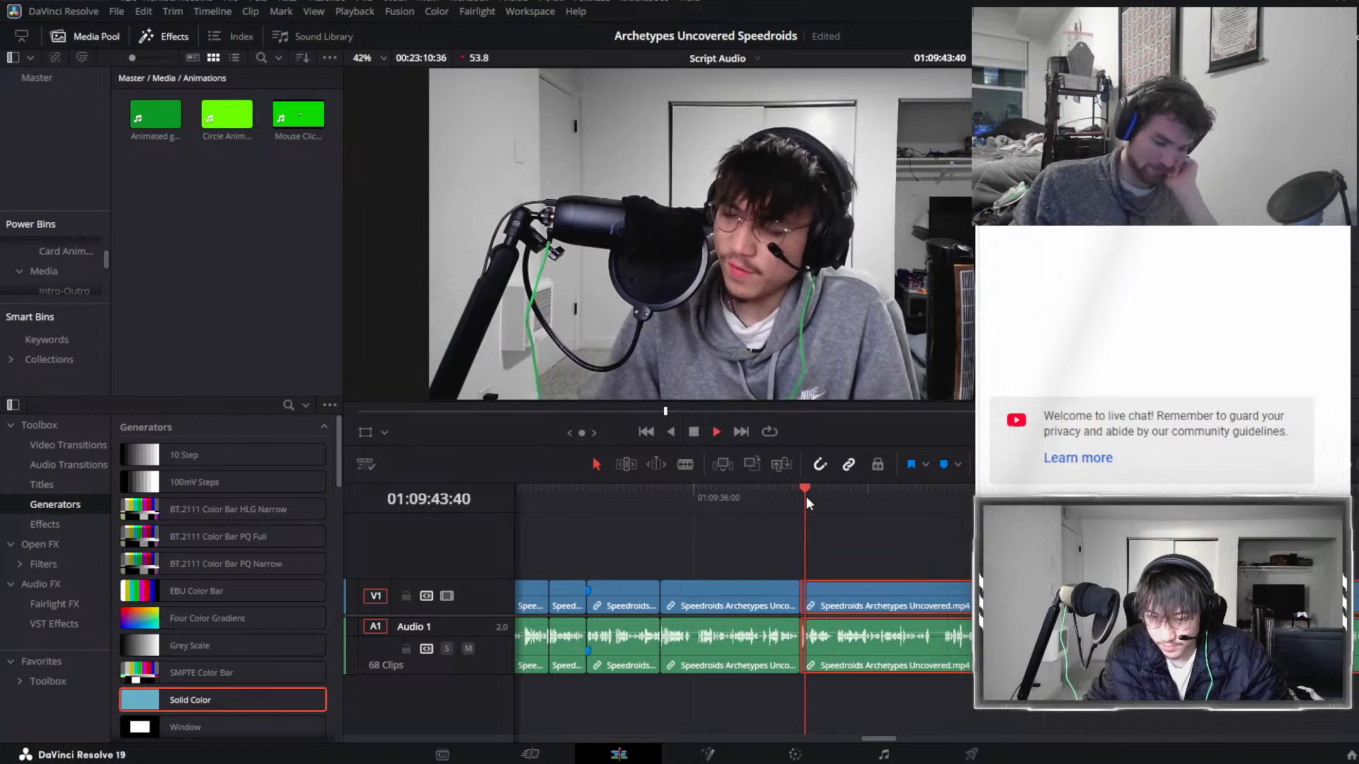
key(space)
click(818, 500)
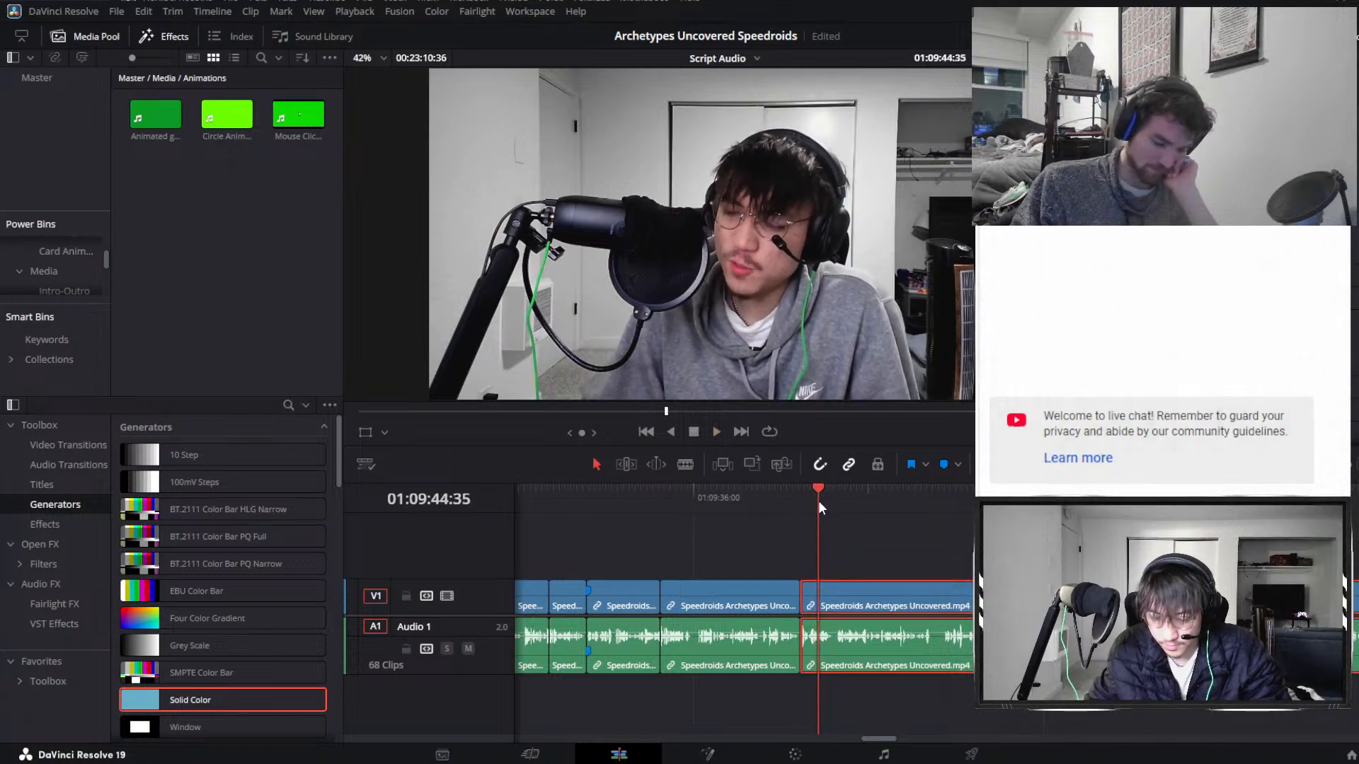
text(mRazorang)
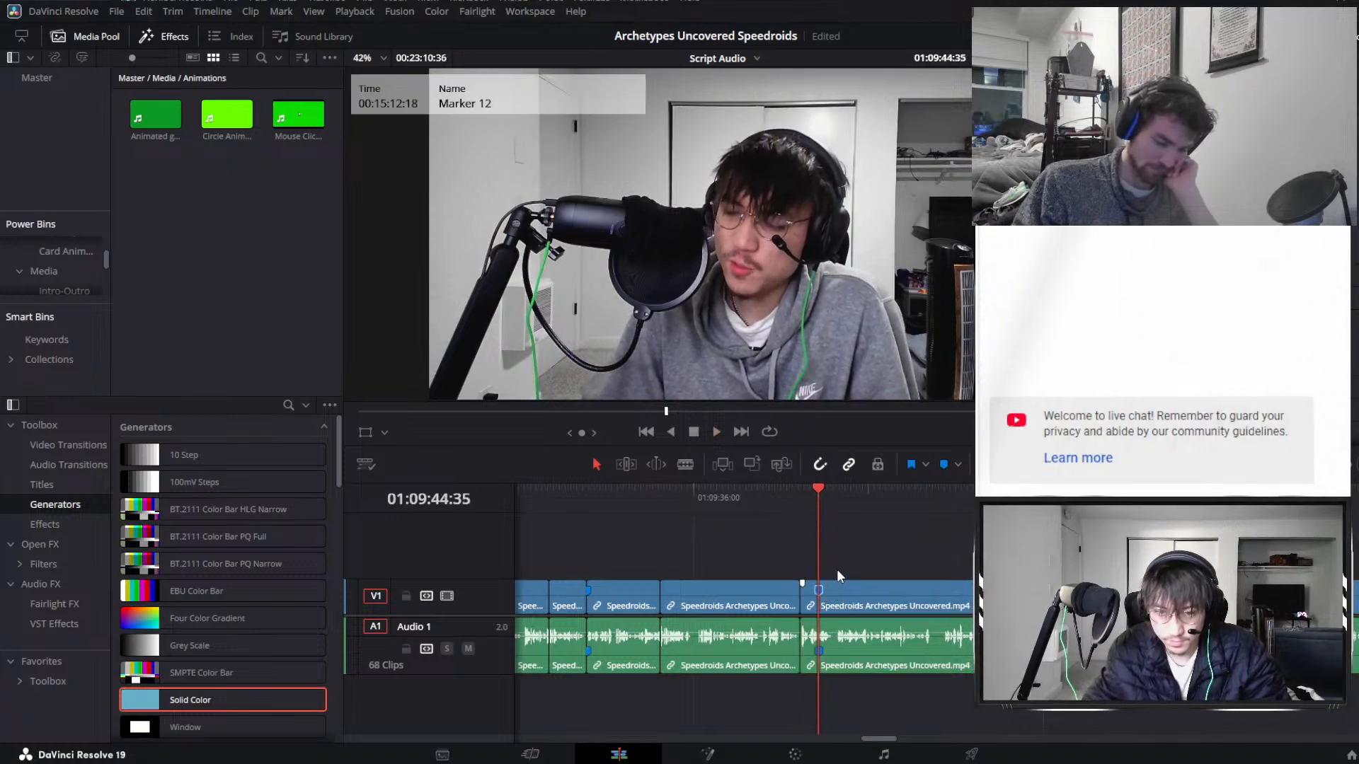
key(Return)
Play on from 01:09:44:35 and ripple delete the short pause ending at 01:09:53:13.
key(space)
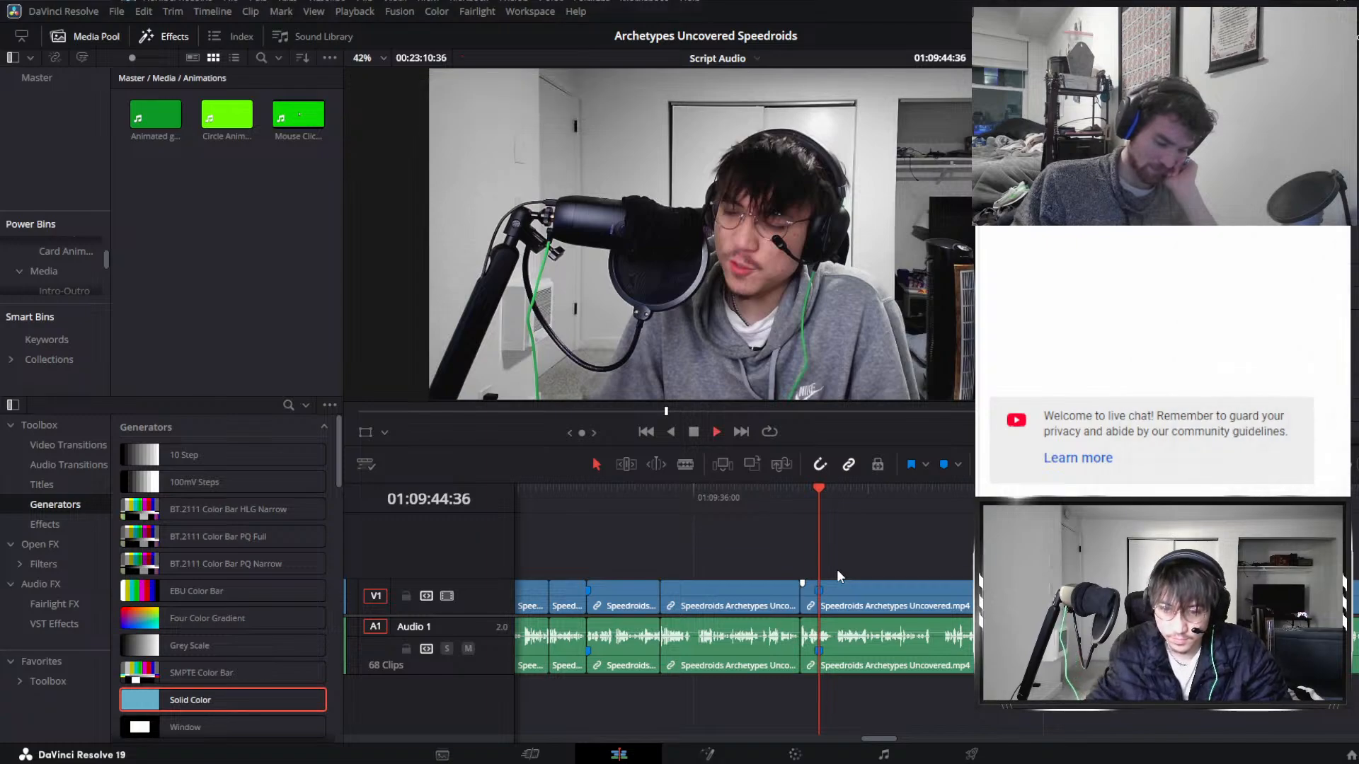
click(910, 587)
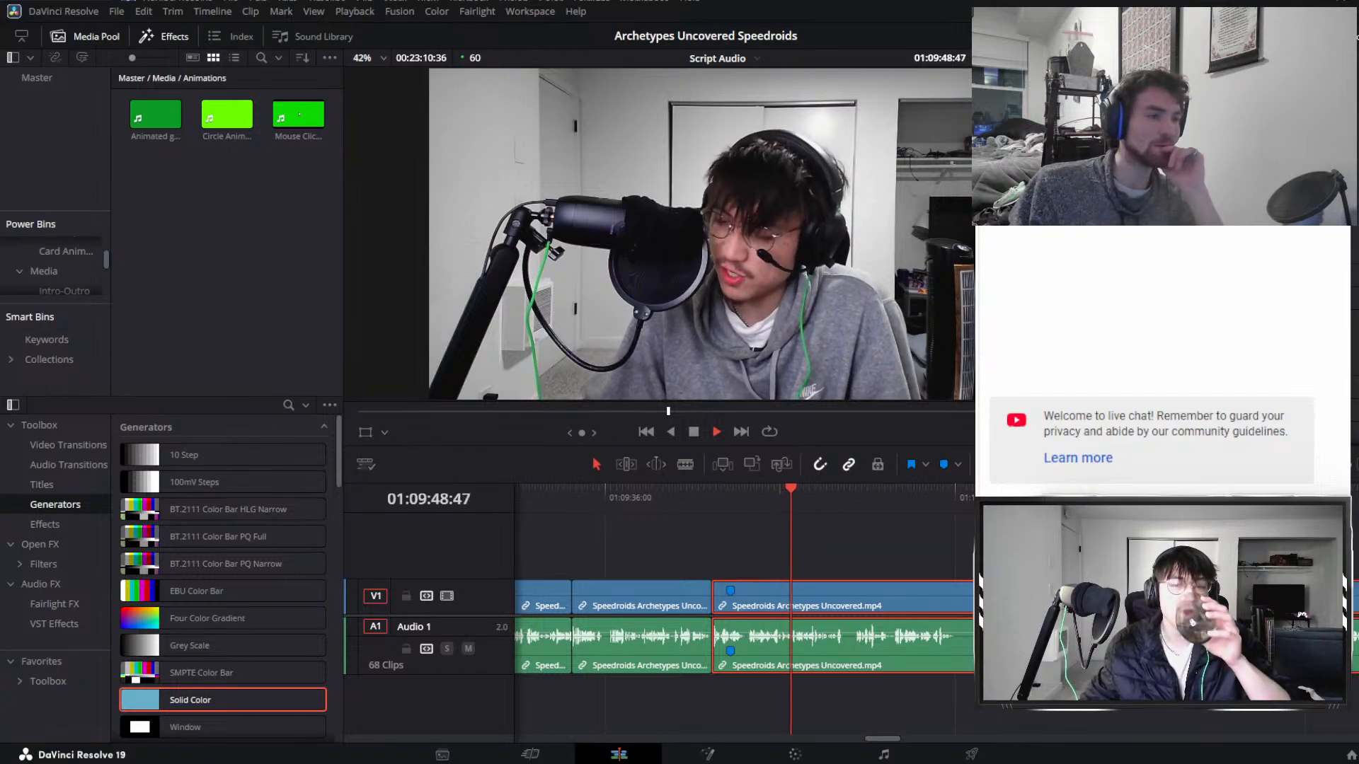
click(927, 558)
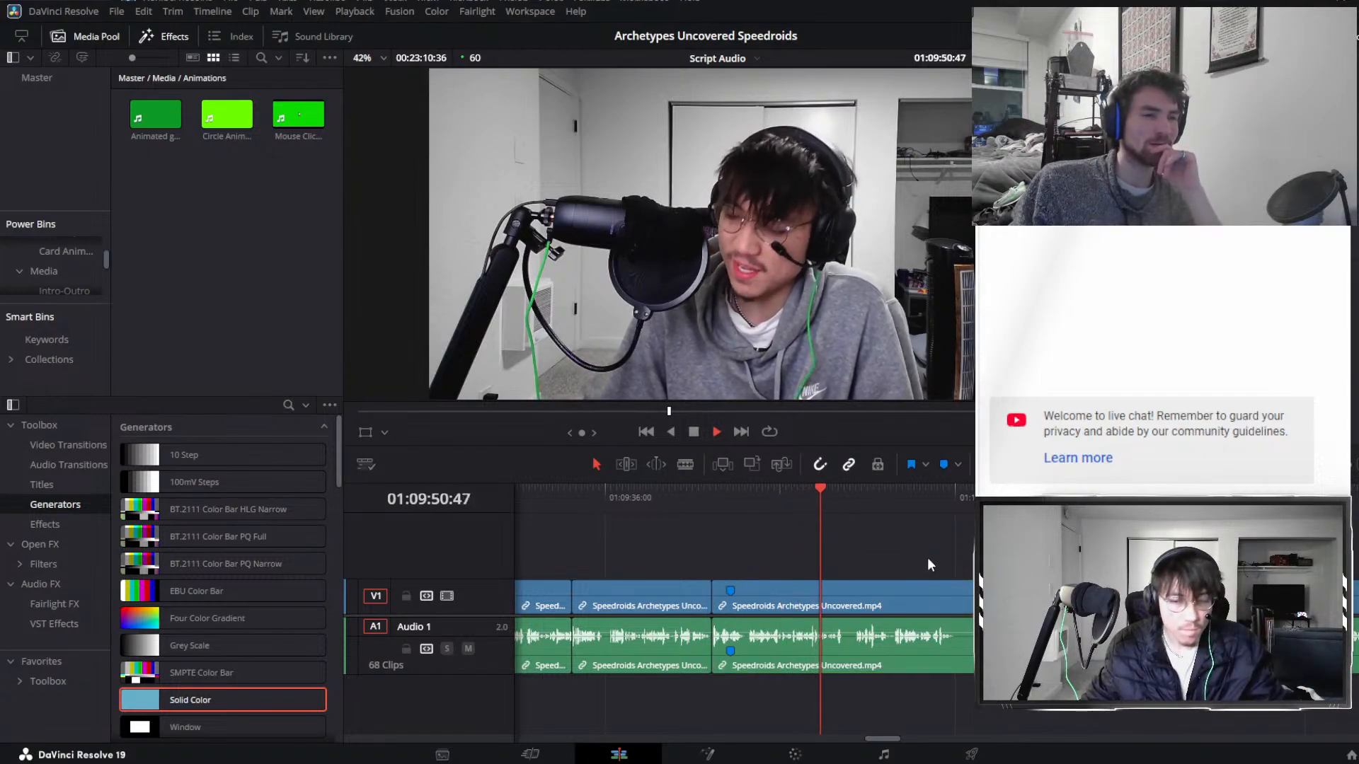
click(865, 588)
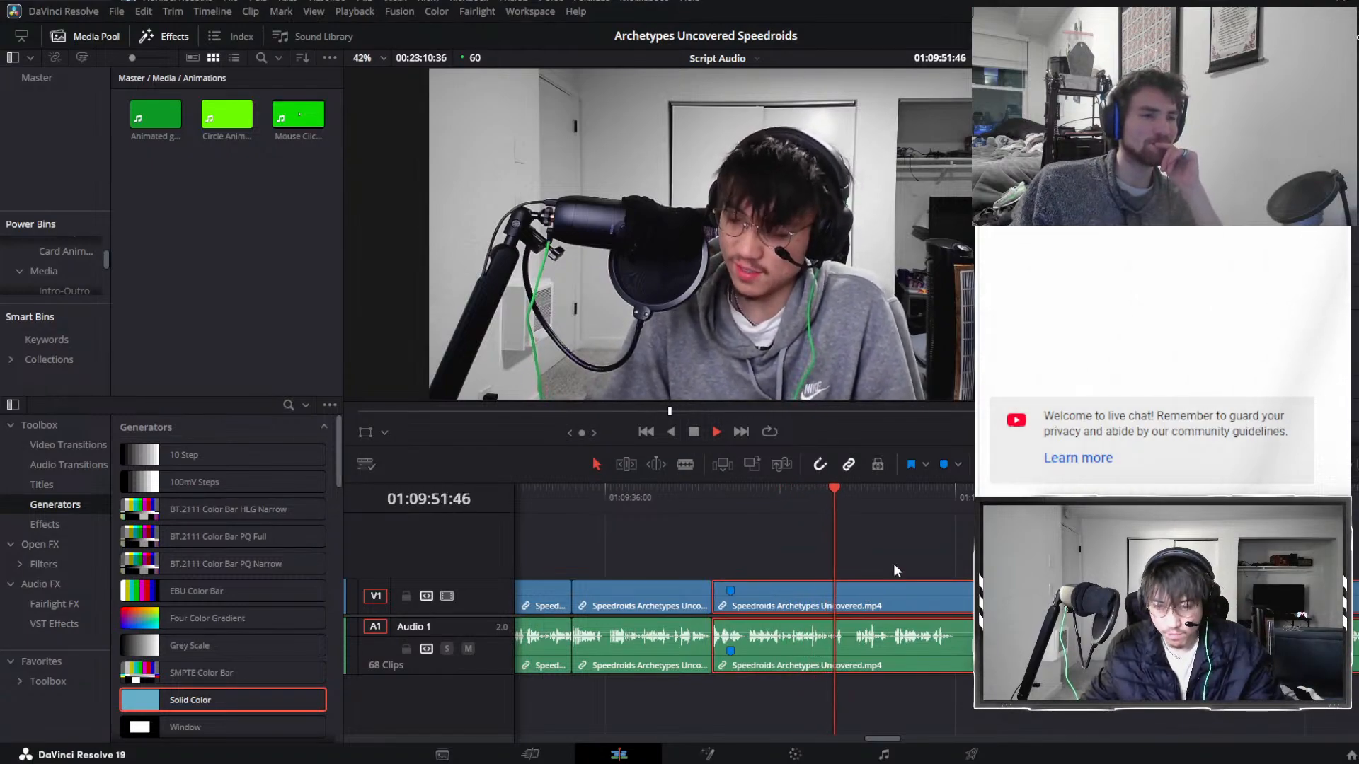
click(844, 500)
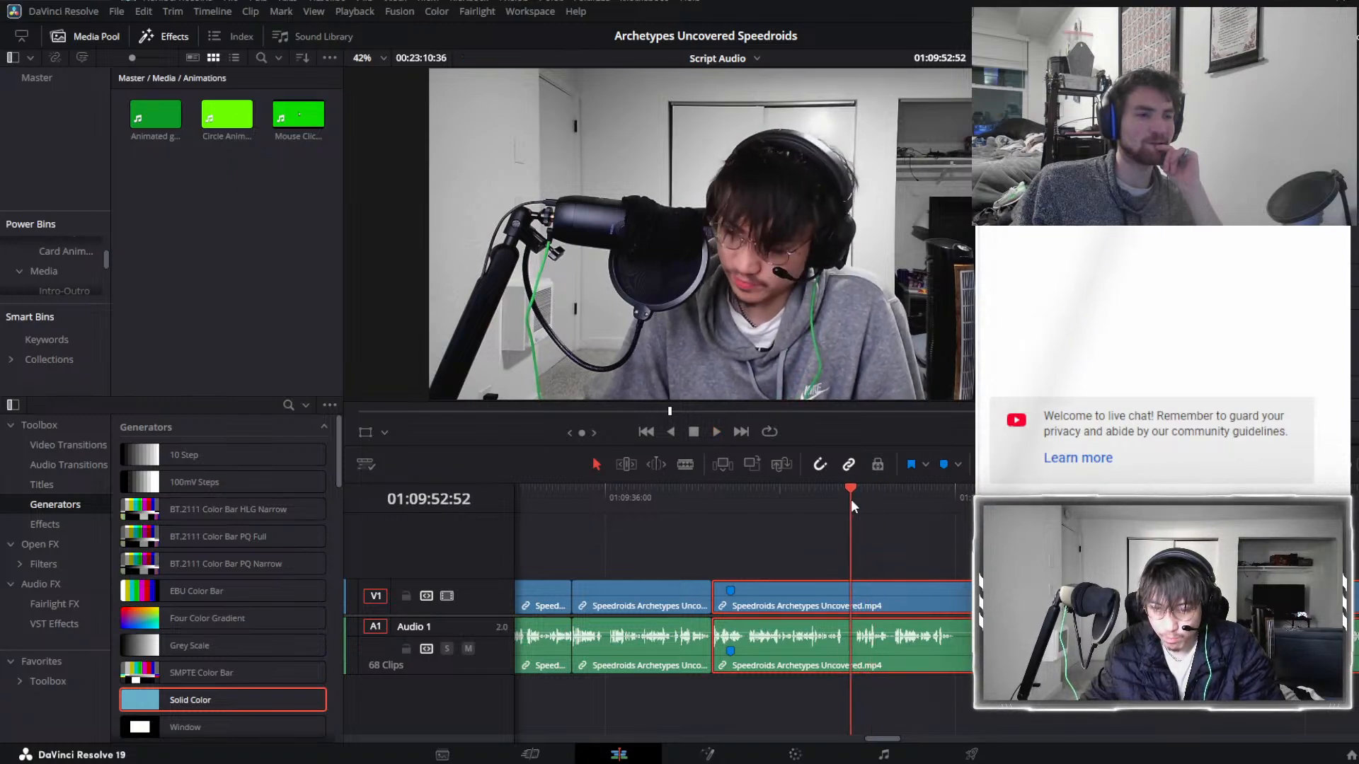
key(ctrl+b)
key(space)
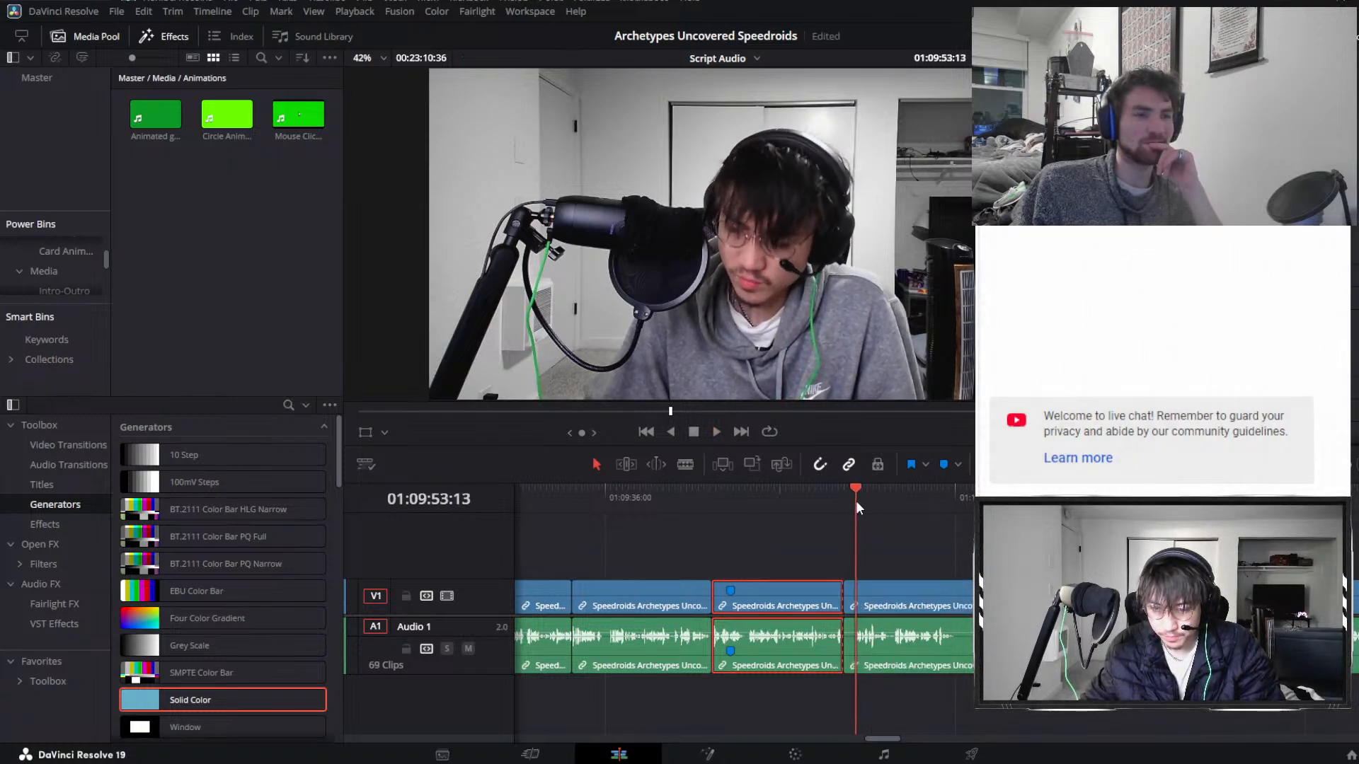
click(852, 607)
key(Delete)
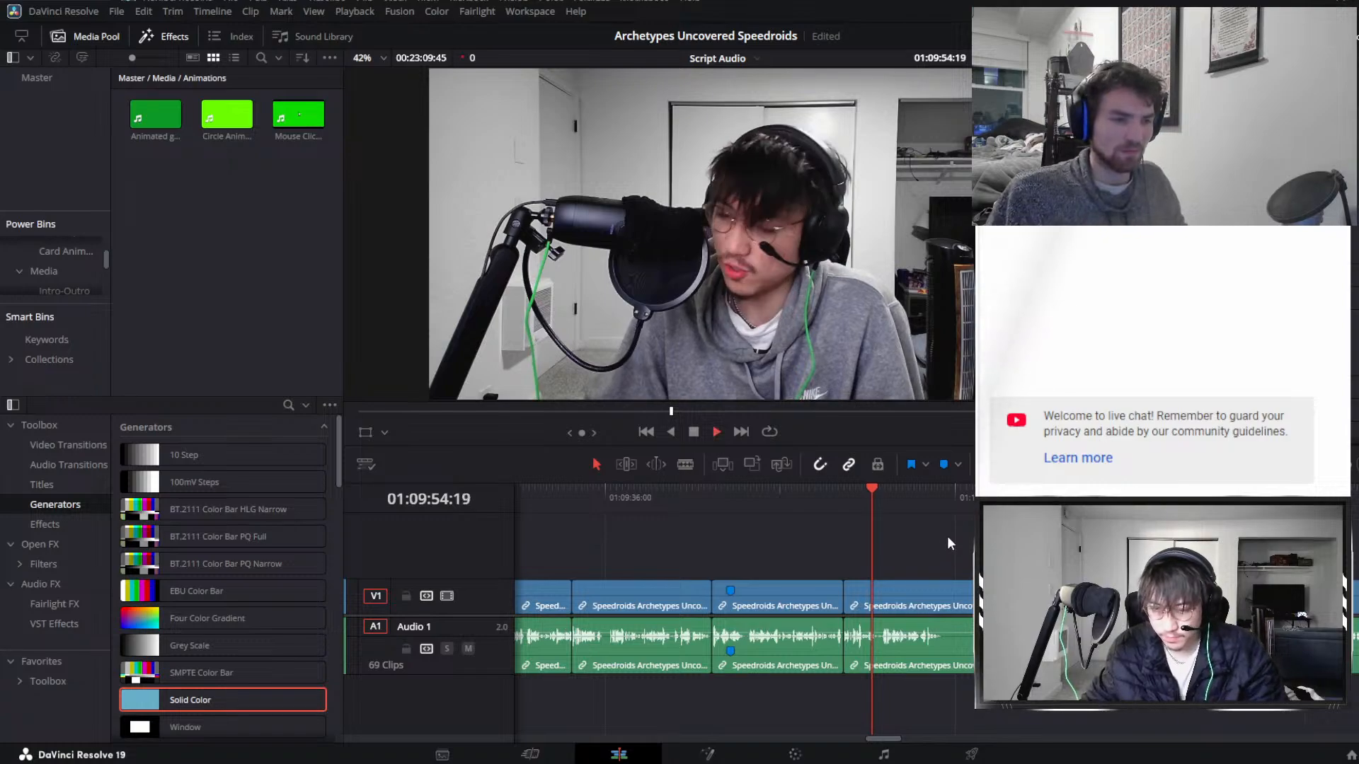
Play on, split the uncut recording around the next silence, and ripple delete the silent section ending at 01:10:01:15.
key(space)
scroll(947, 545, right, 1)
click(874, 587)
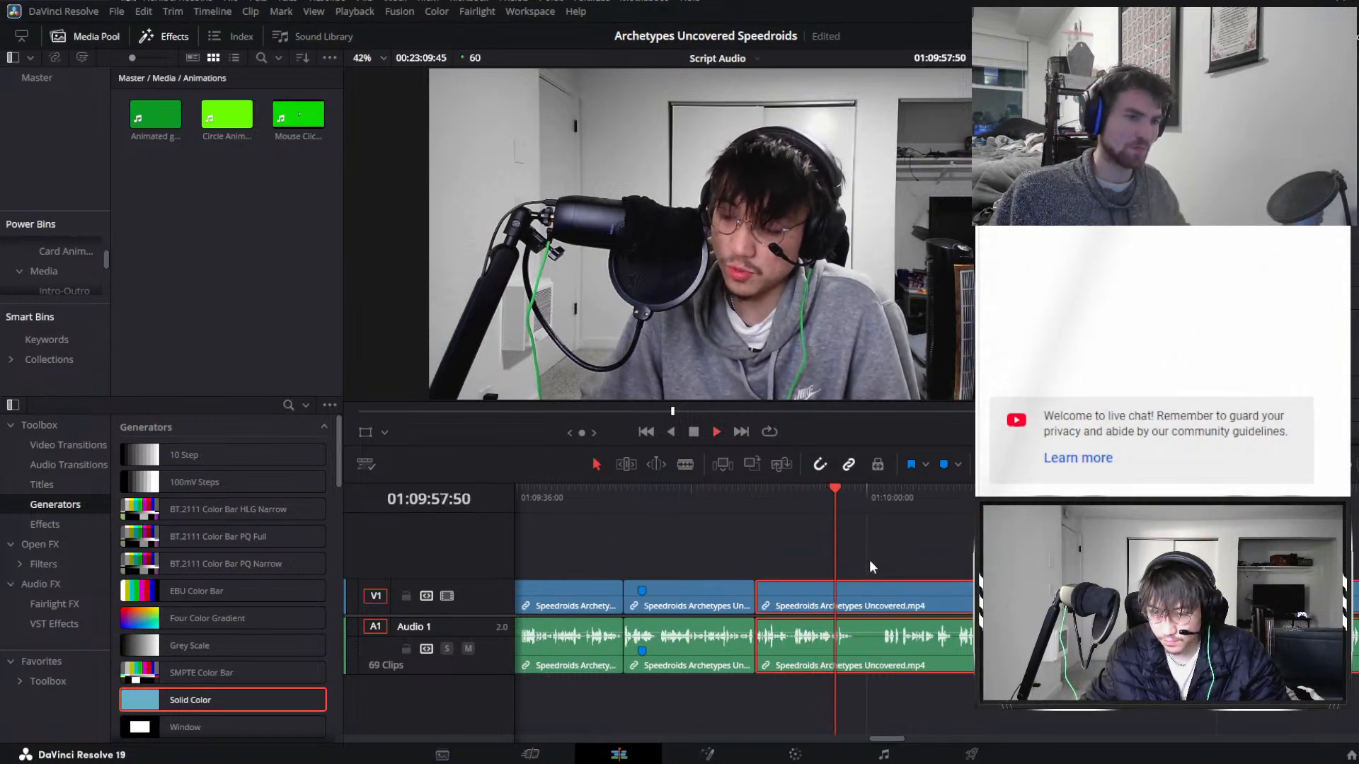
key(space)
key(ctrl+b)
drag(861, 490, 885, 489)
key(ctrl+b)
click(875, 596)
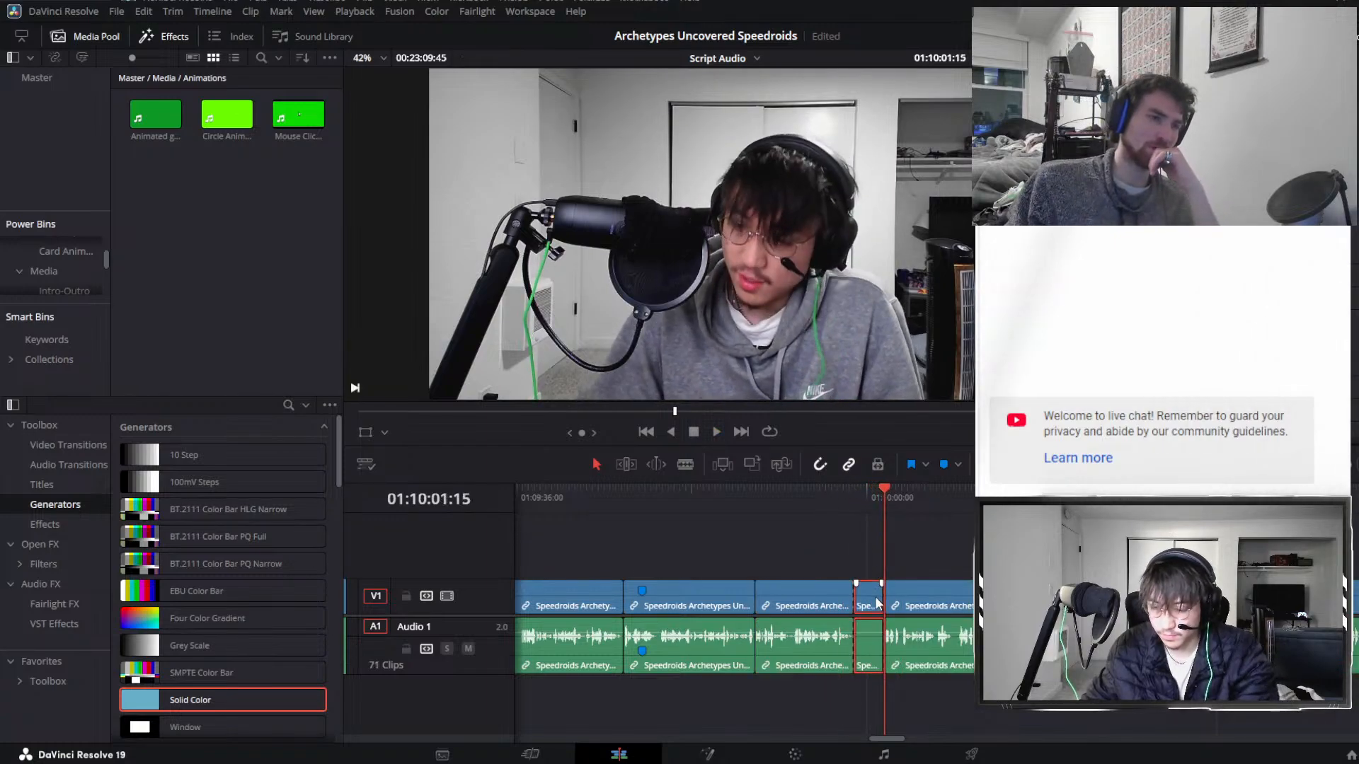
key(Delete)
Play on to 01:10:04:39, add a marker to the uncut recording just before that point, and save the project.
key(space)
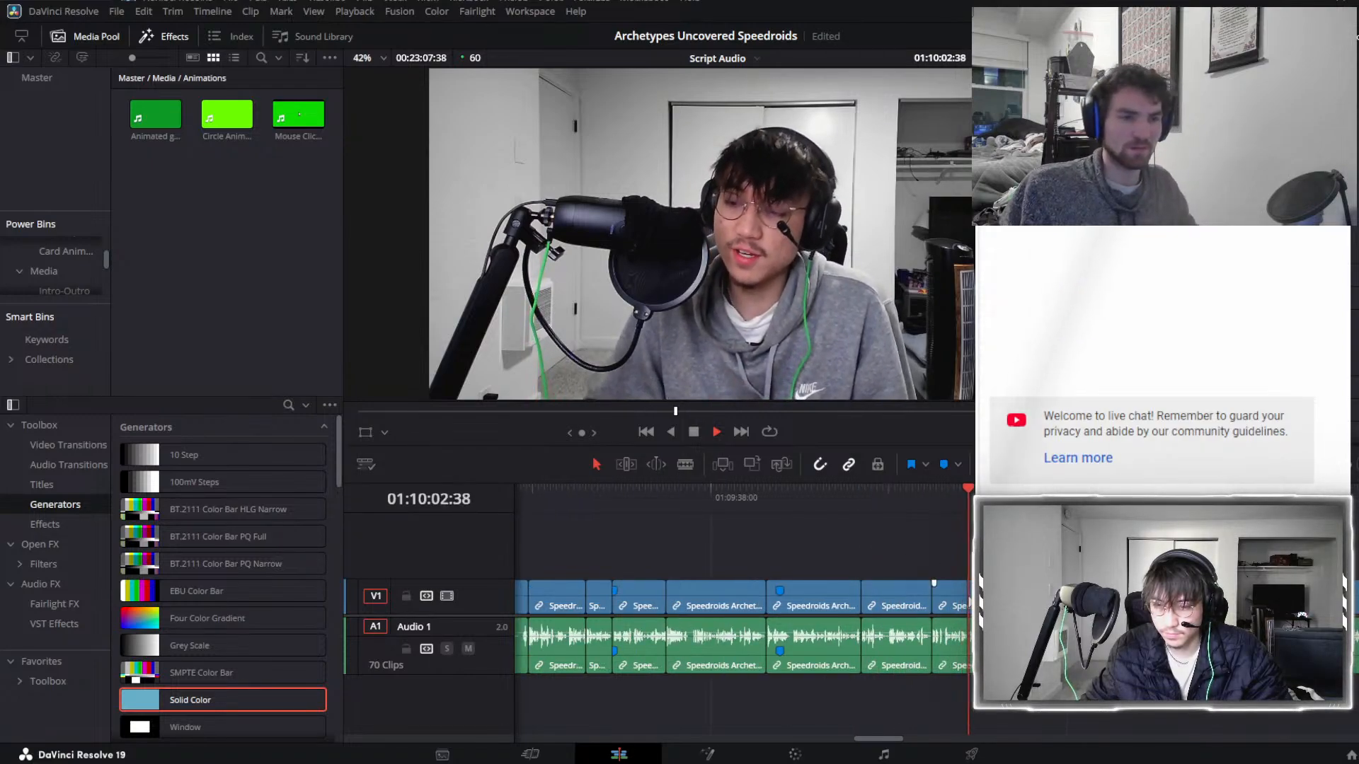
scroll(970, 600, right, 1)
click(871, 598)
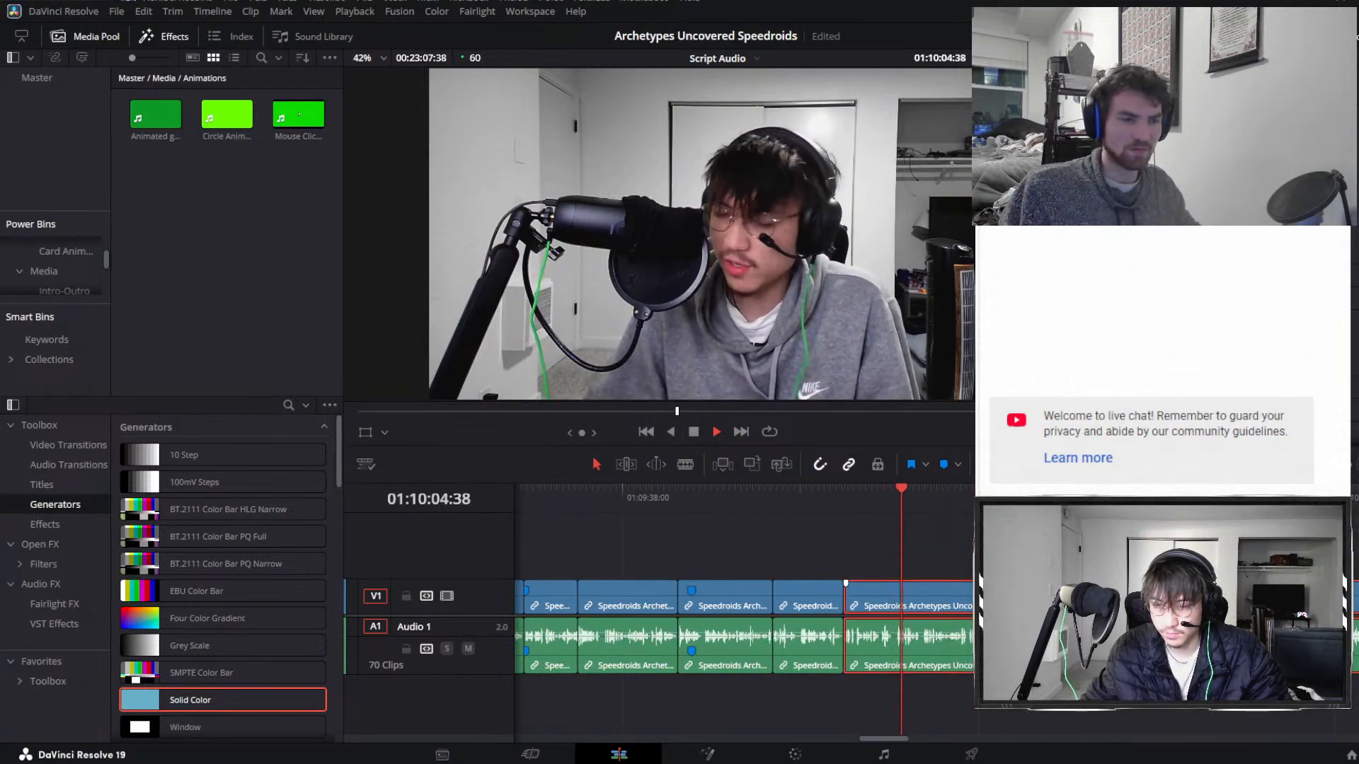
scroll(872, 598, up, 3)
drag(862, 494, 859, 493)
key(space)
click(855, 590)
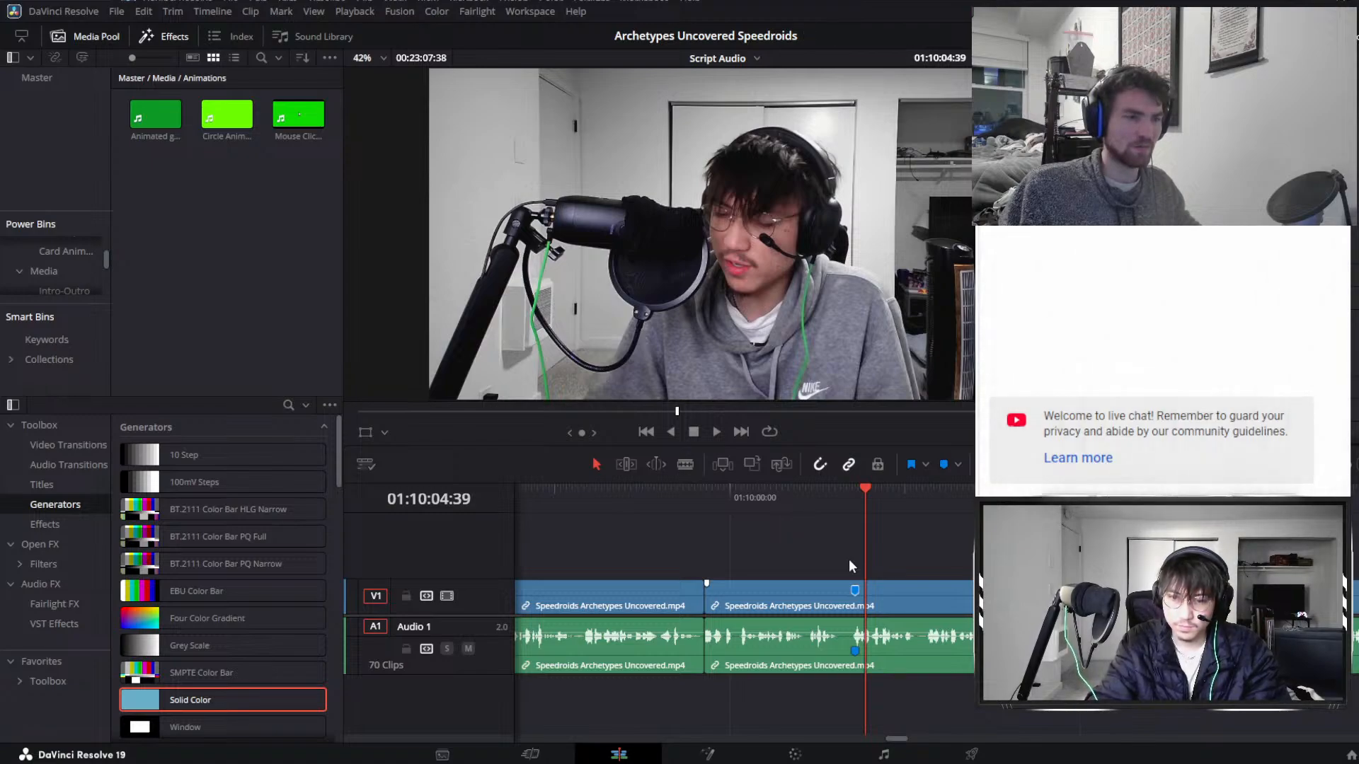
Play on from 01:10:04:39, split the recording around the pause near 01:10:11, and ripple delete the silent section.
key(space)
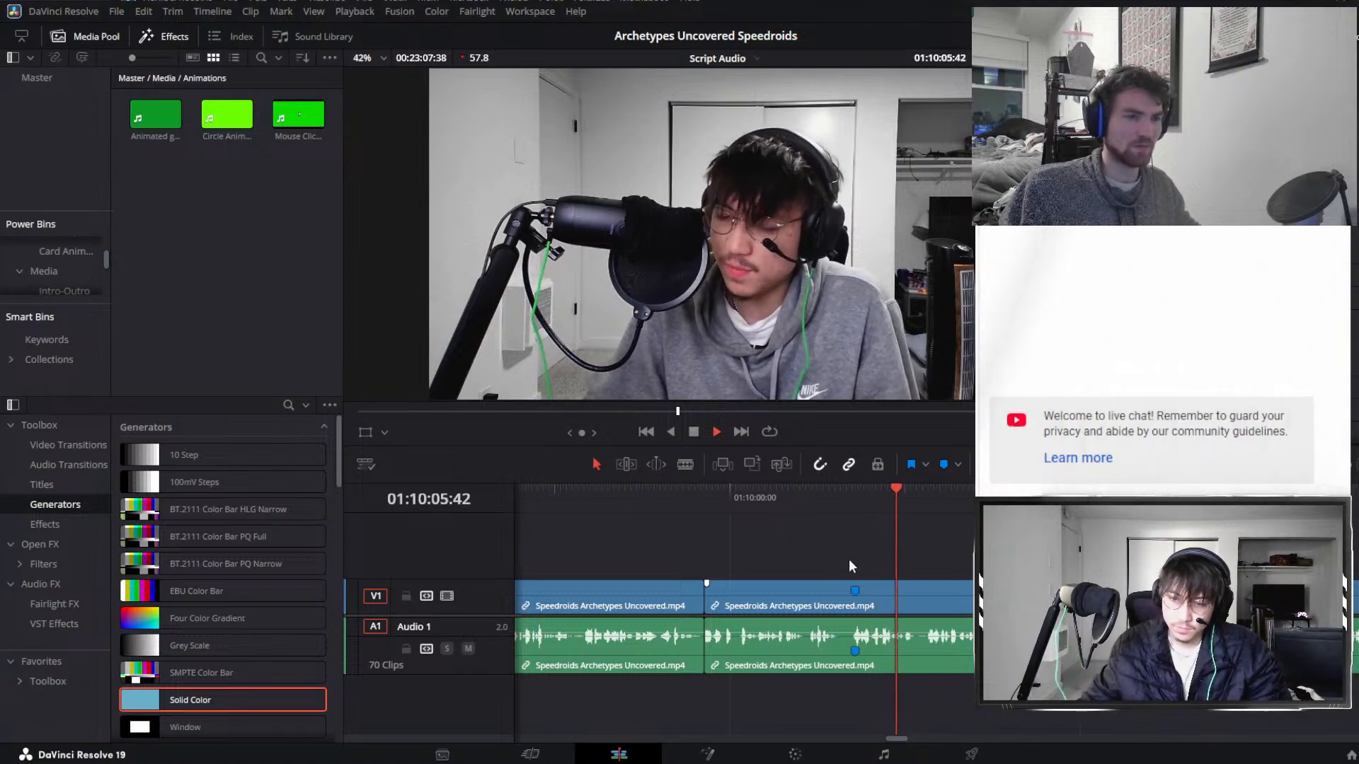
scroll(889, 562, down, 4)
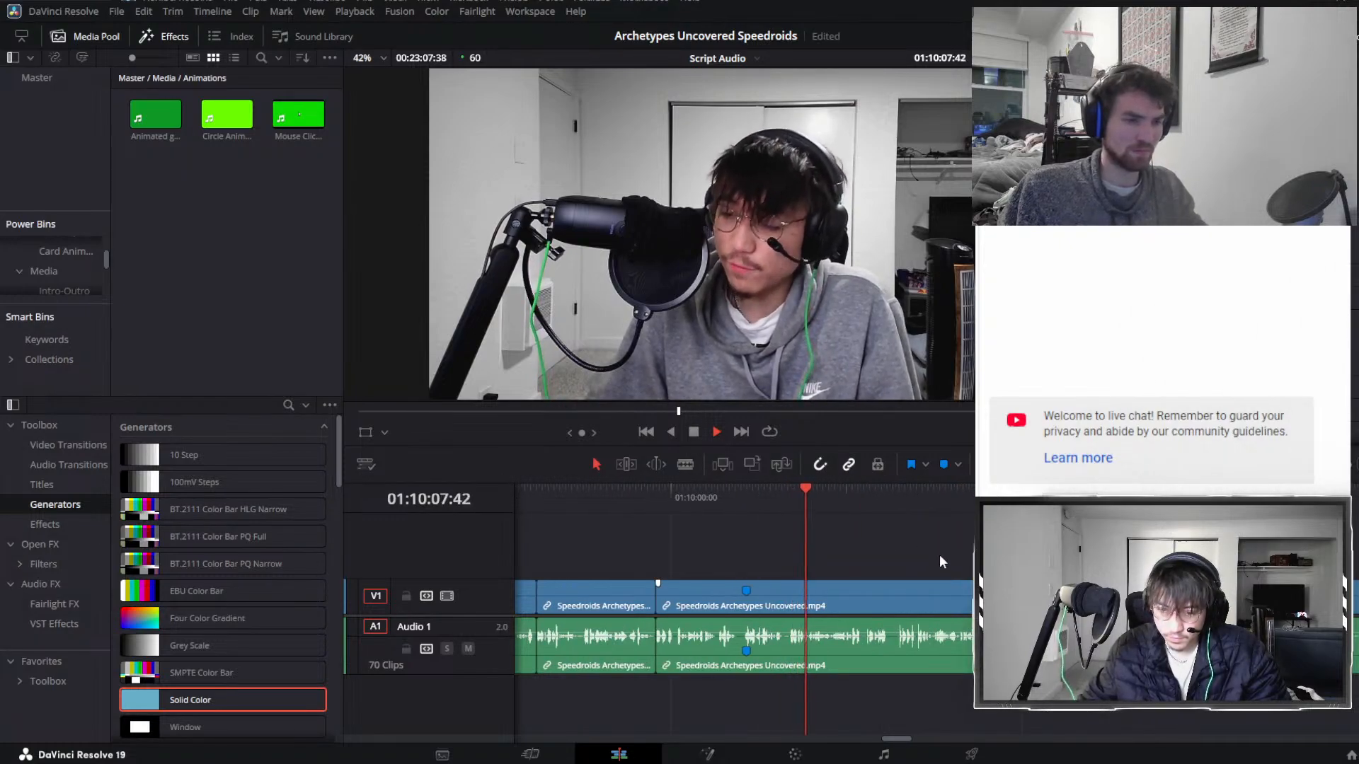
scroll(968, 583, down, 2)
scroll(968, 583, up, 3)
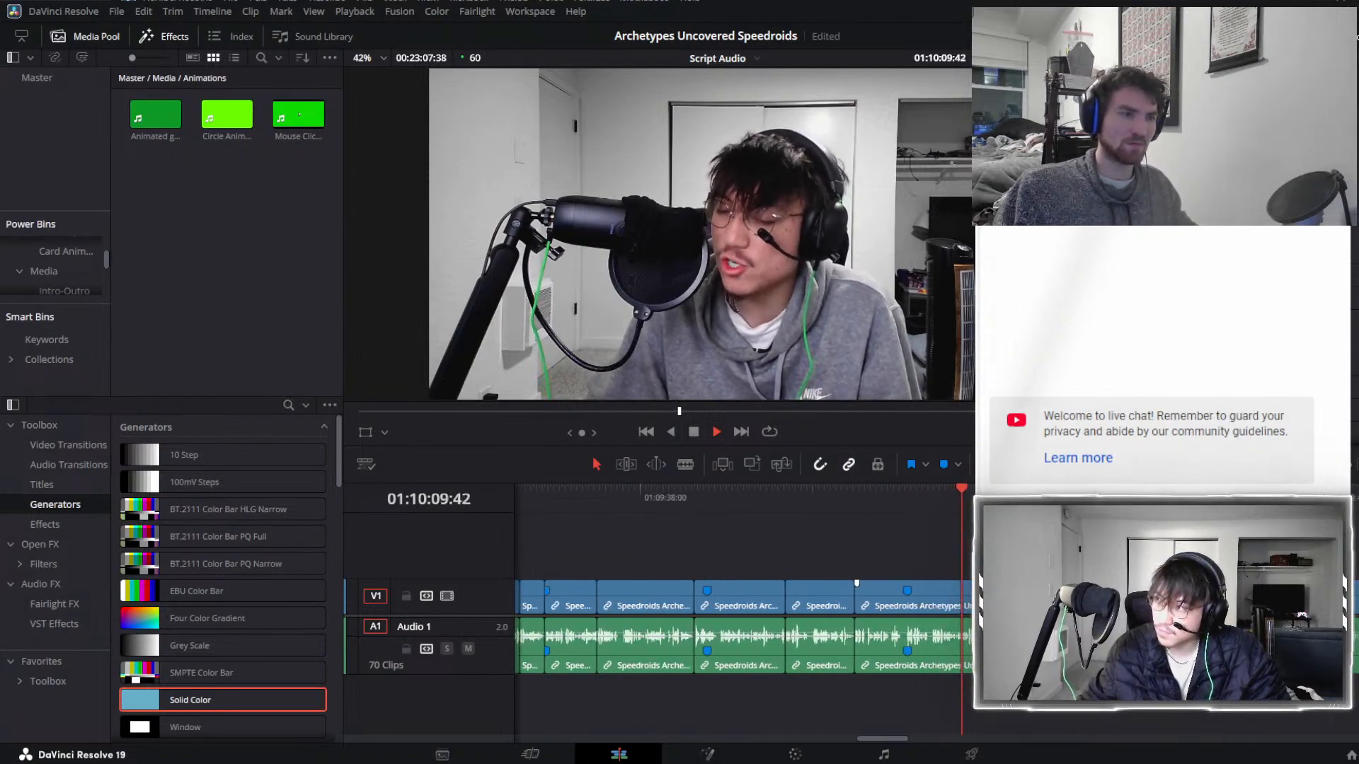
scroll(843, 588, up, 2)
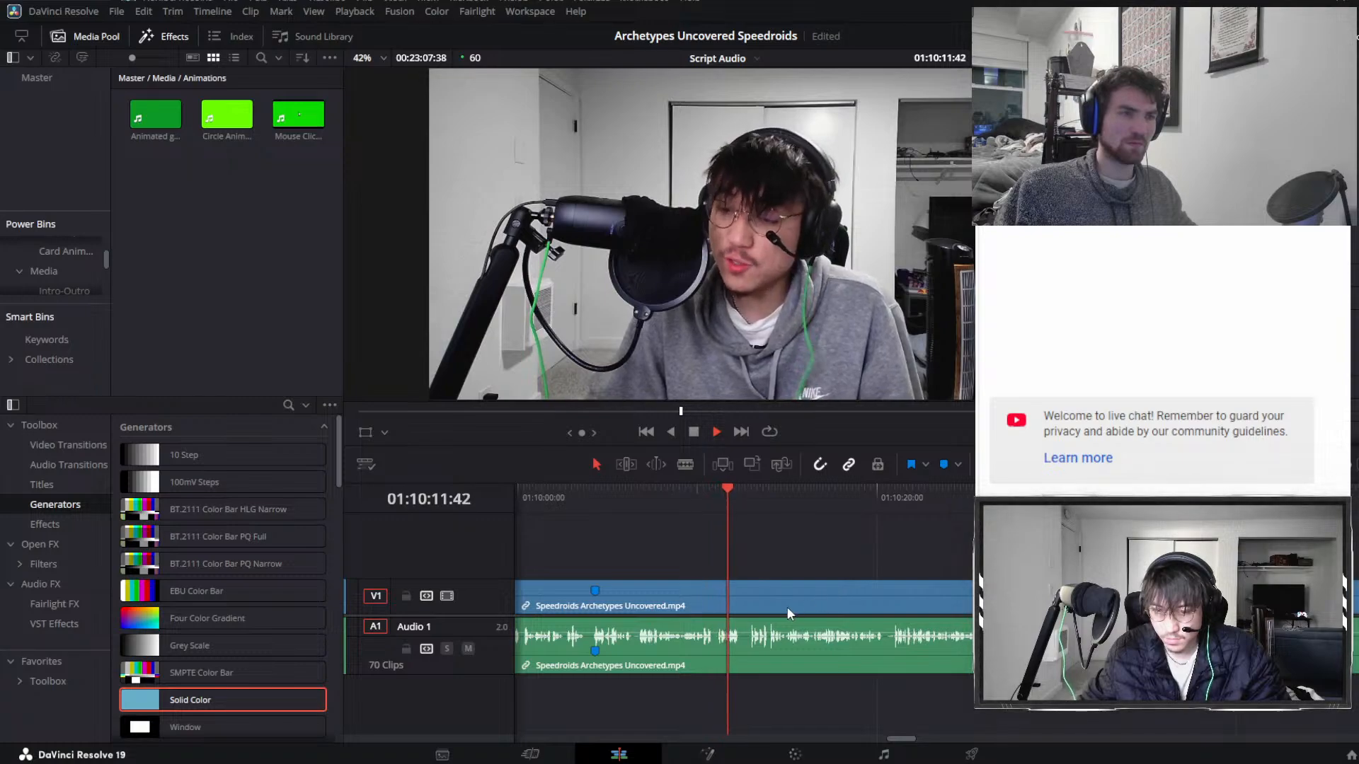
scroll(798, 571, up, 1)
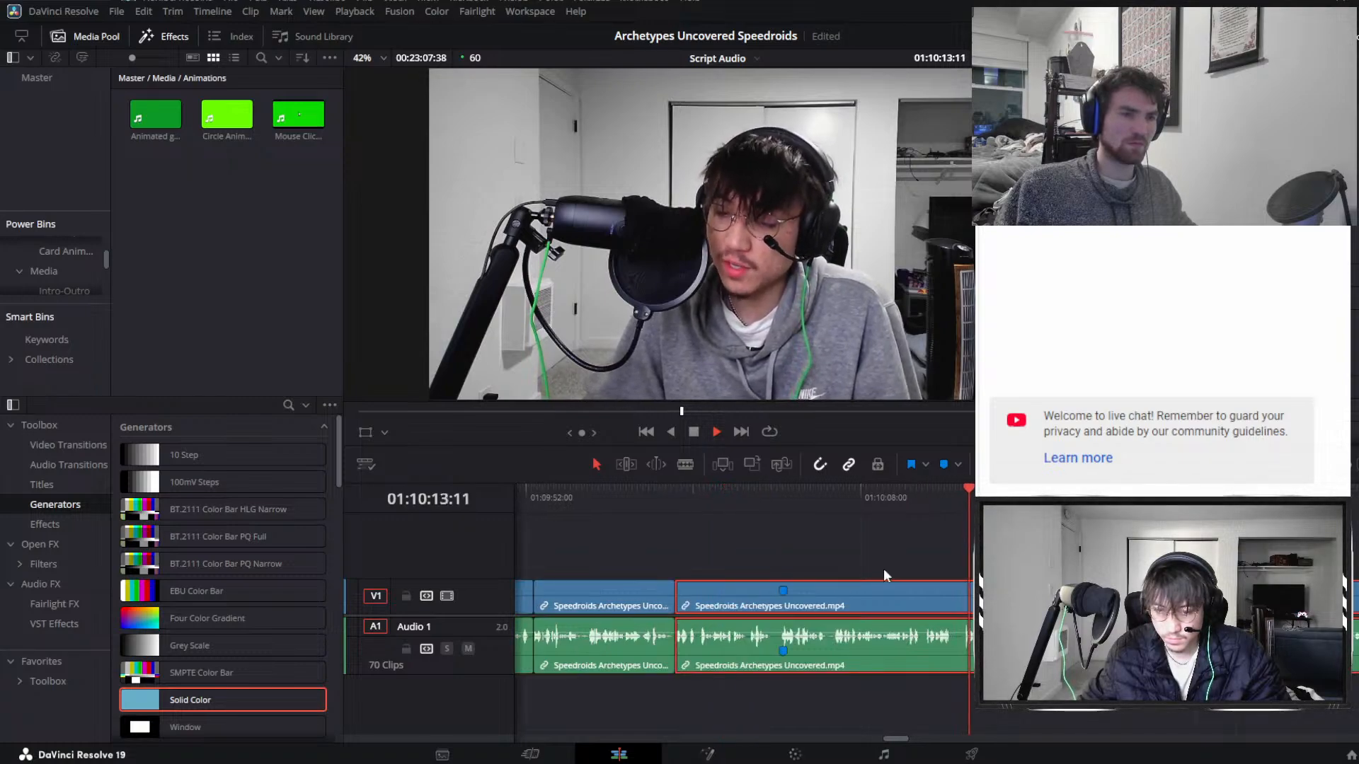
click(920, 512)
key(ctrl+b)
drag(921, 513, 964, 511)
key(ctrl+b)
click(952, 589)
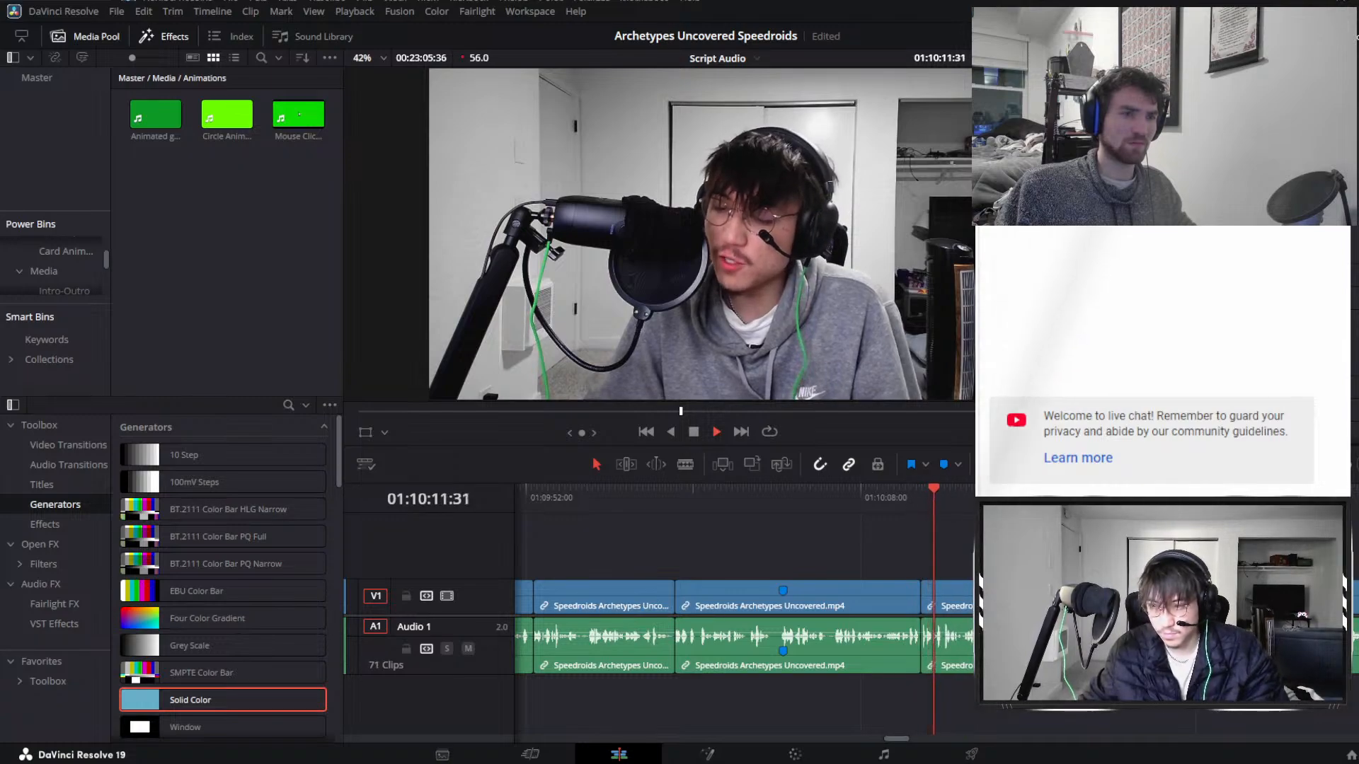
Play on, split the uncut recording at the next pause near 01:10:27, and ripple delete the silent section.
scroll(971, 561, right, 2)
scroll(972, 561, down, 3)
scroll(971, 562, up, 5)
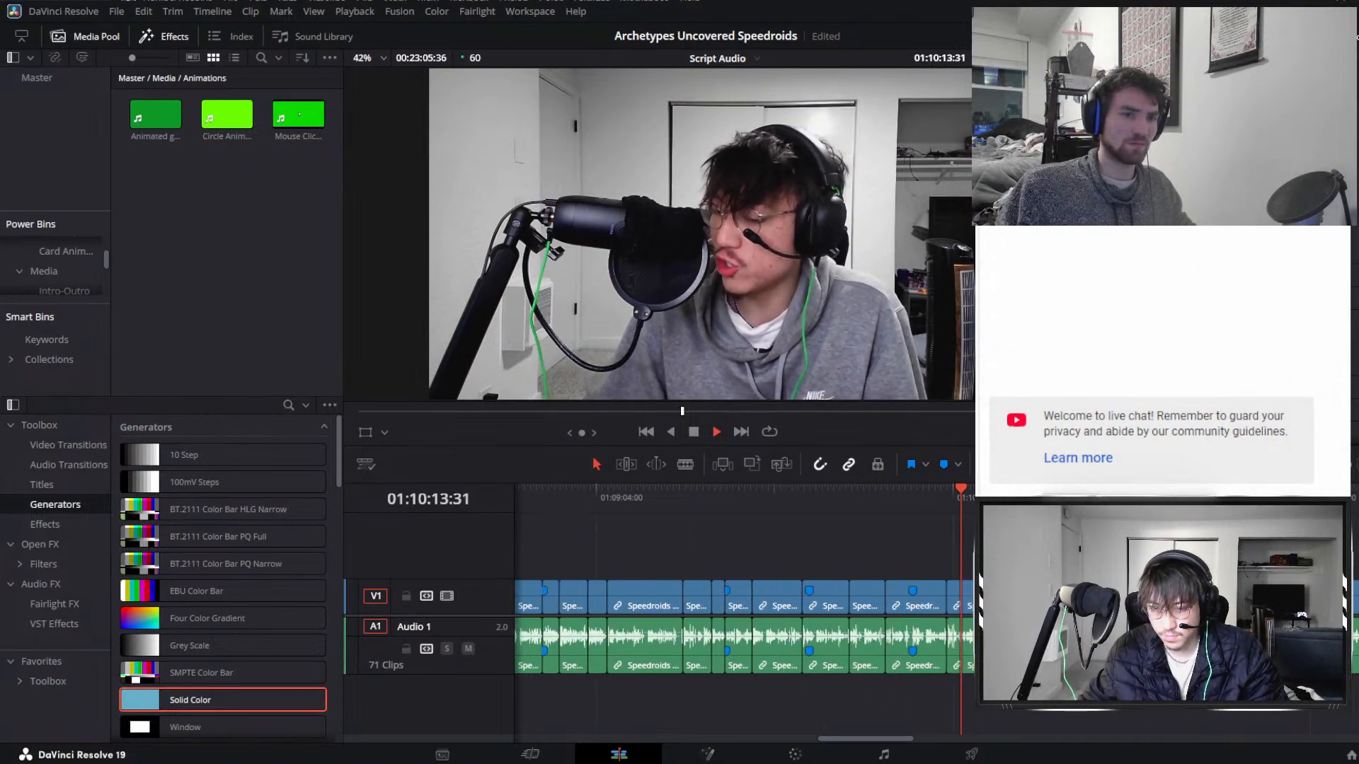
scroll(960, 566, right, 3)
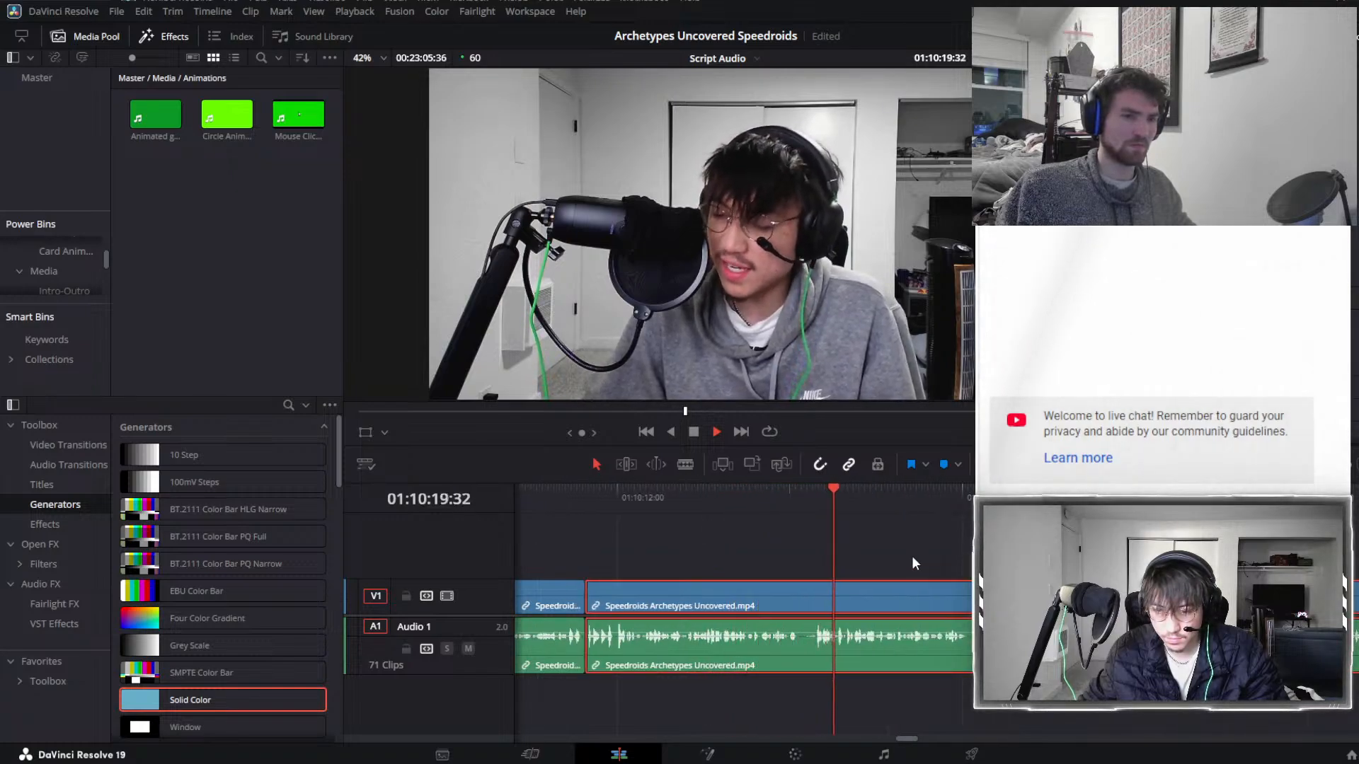
scroll(912, 555, right, 1)
scroll(906, 573, right, 2)
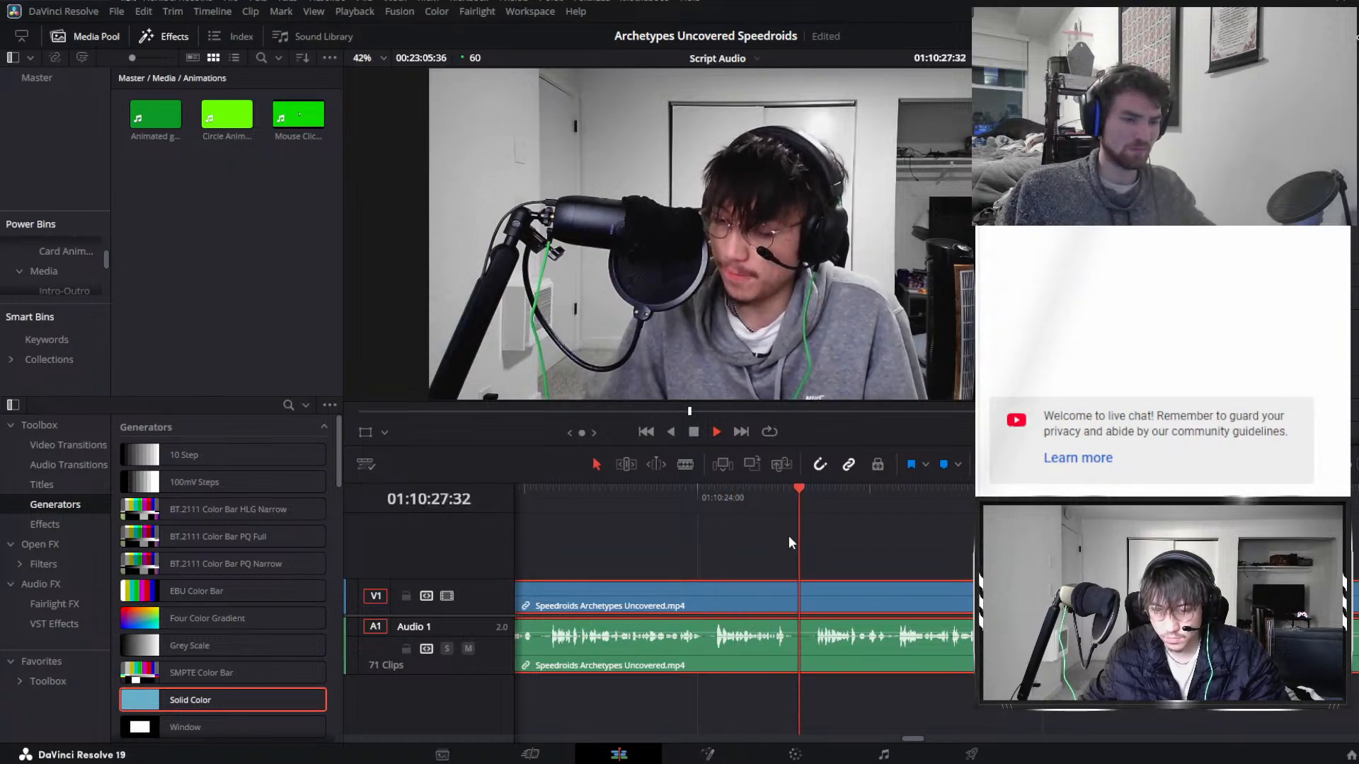
key(ctrl+b)
key(space)
key(space)
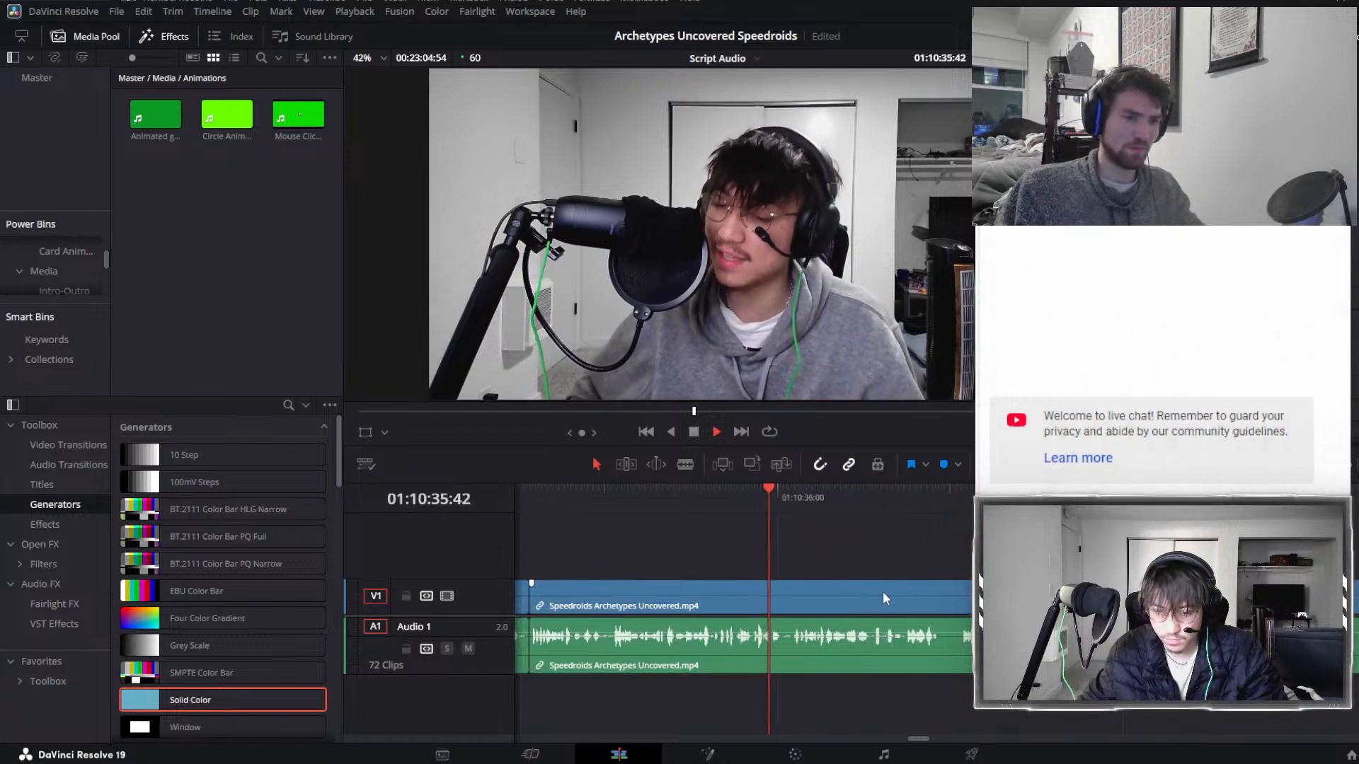
Play on to 01:10:37:24 and replay the passage from 01:10:35:22 to check the delivery.
click(839, 596)
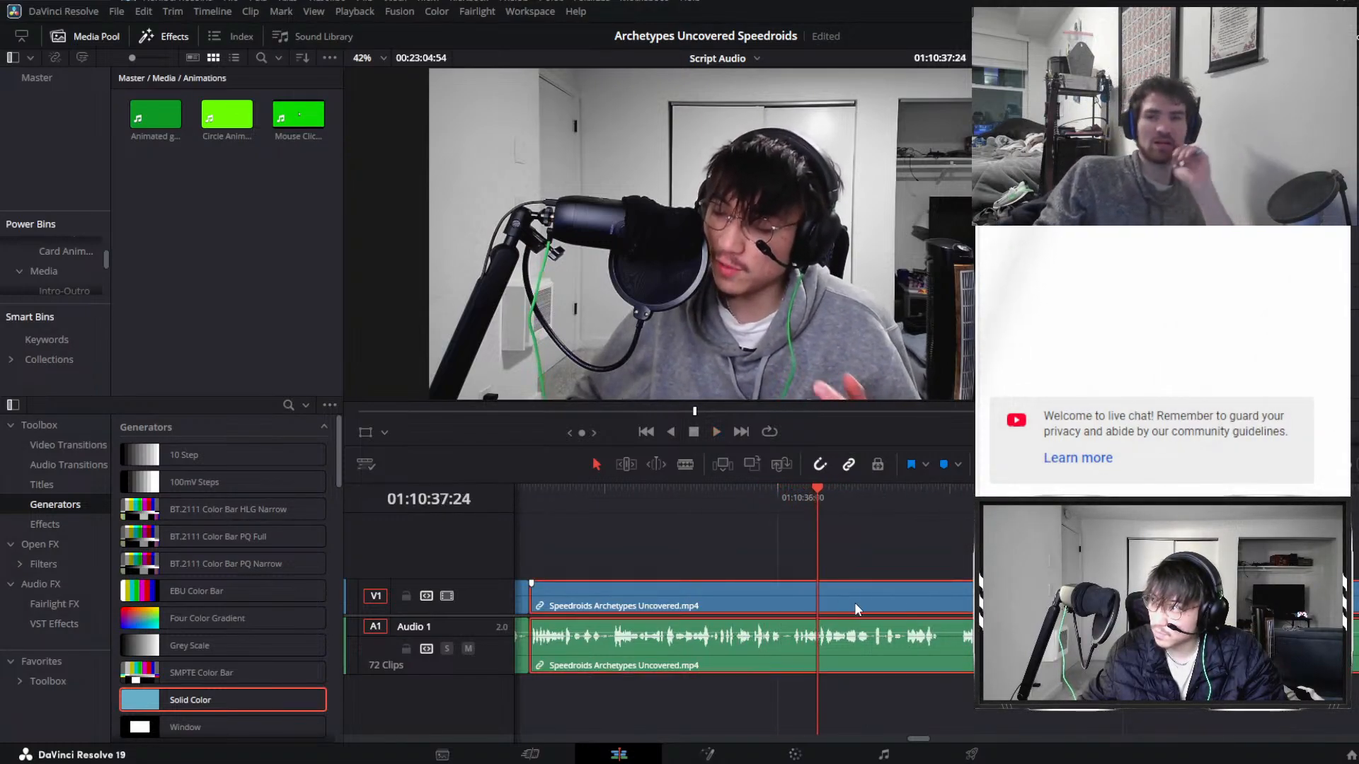
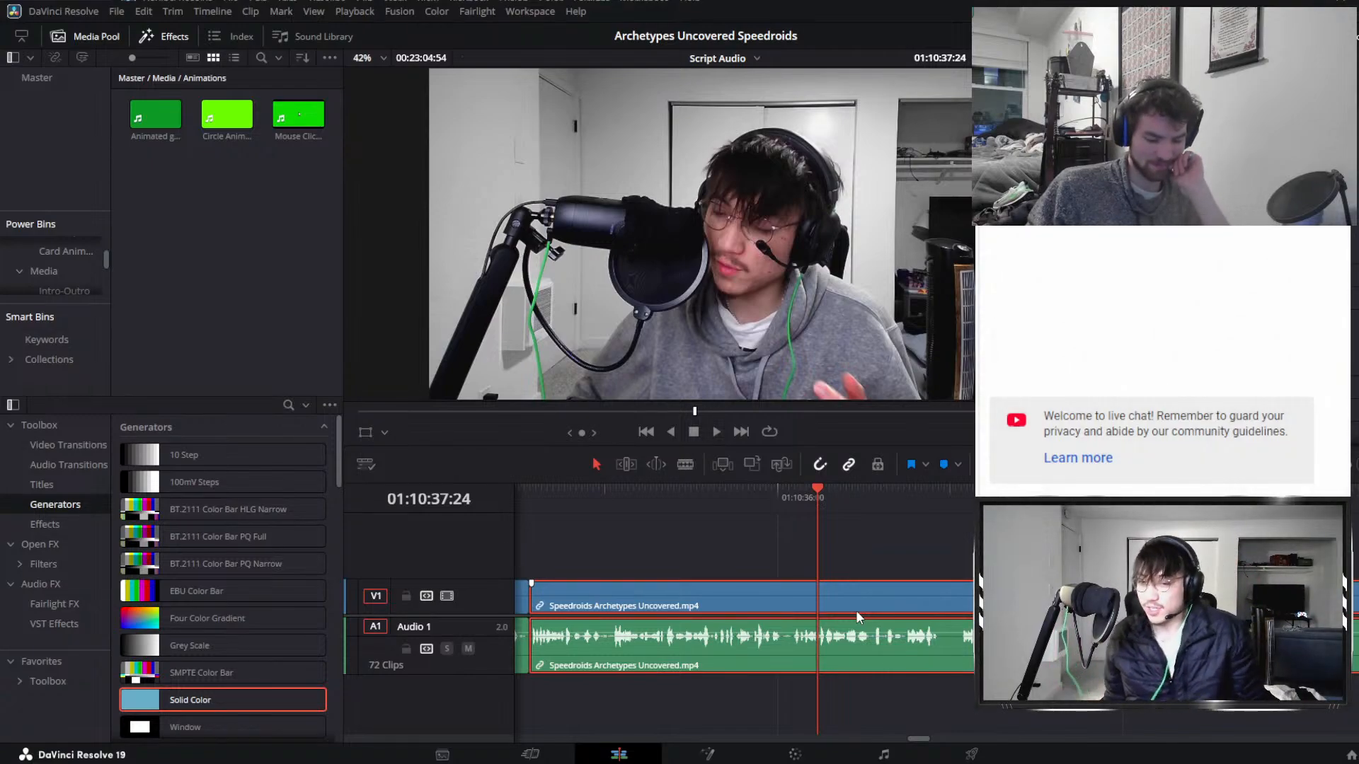
click(857, 550)
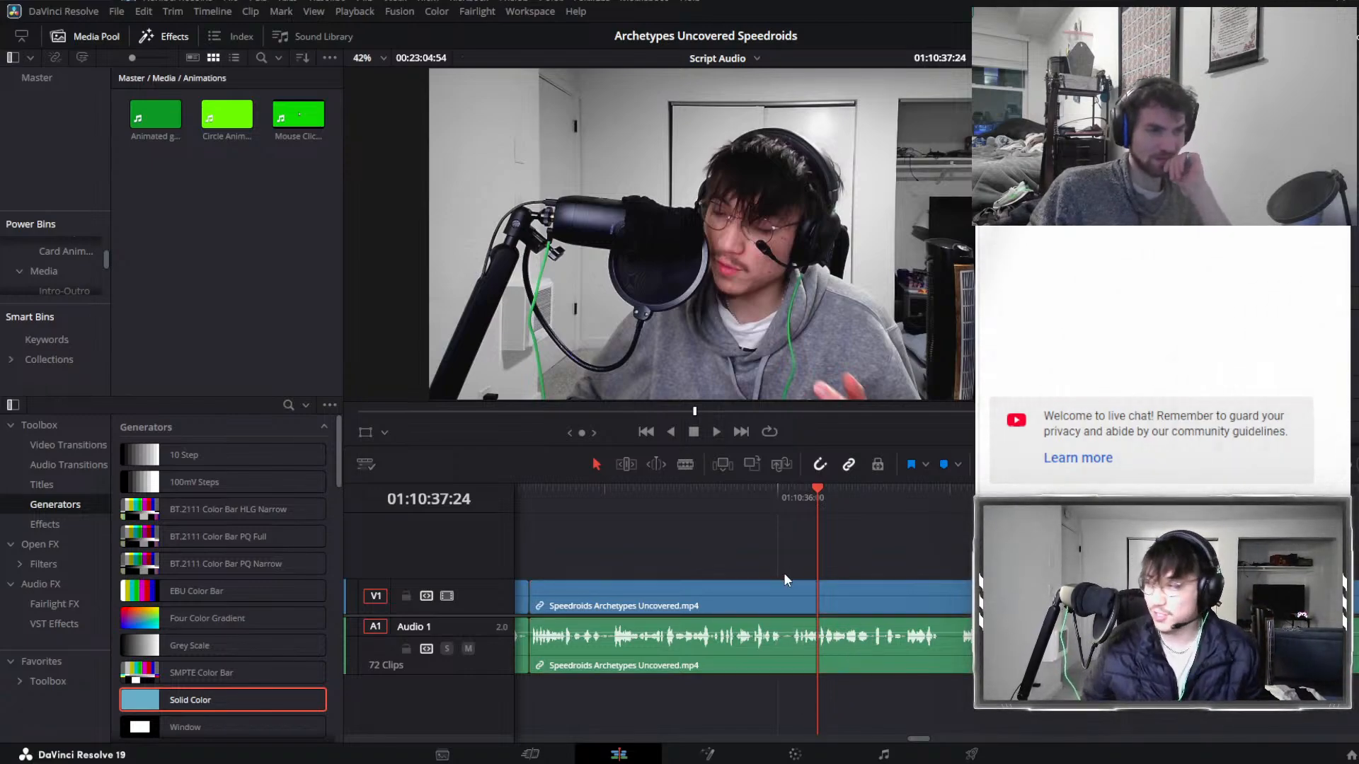
click(805, 599)
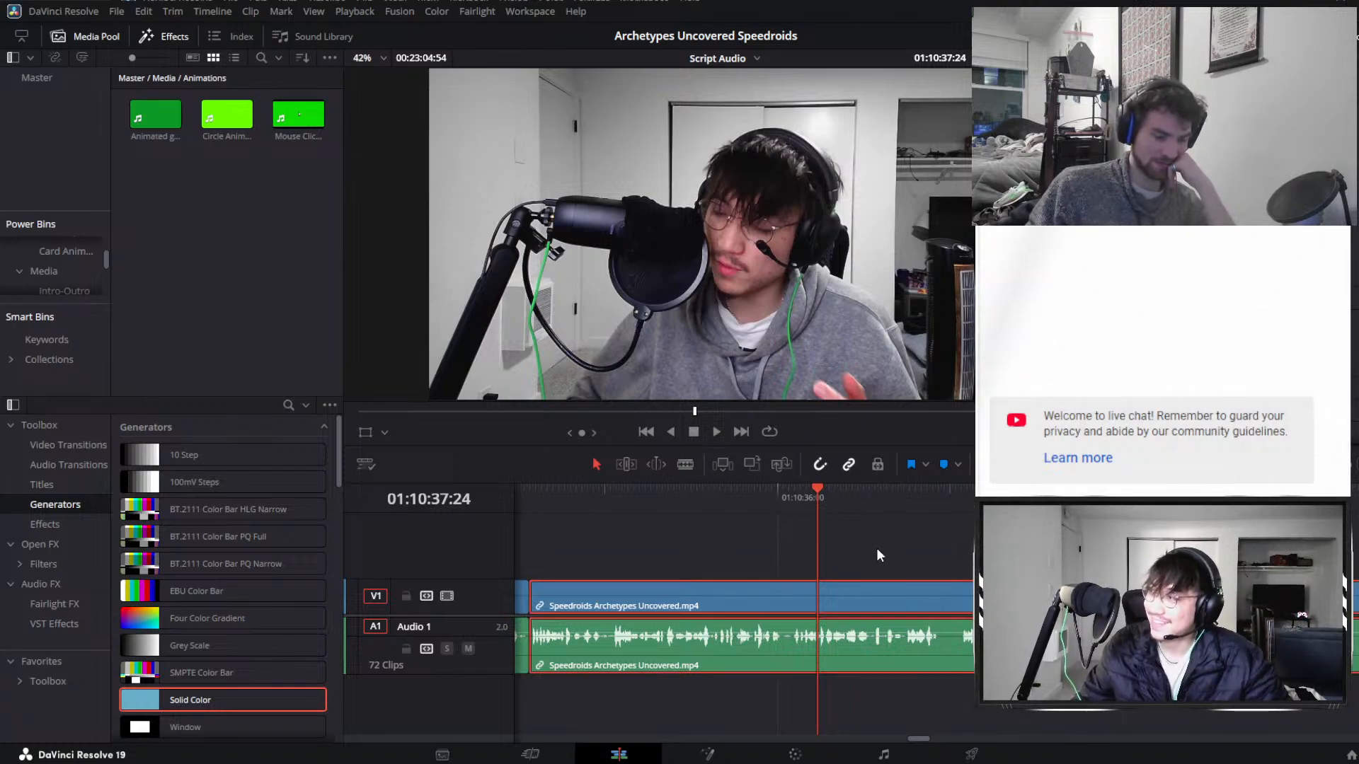
key(Delete)
click(920, 495)
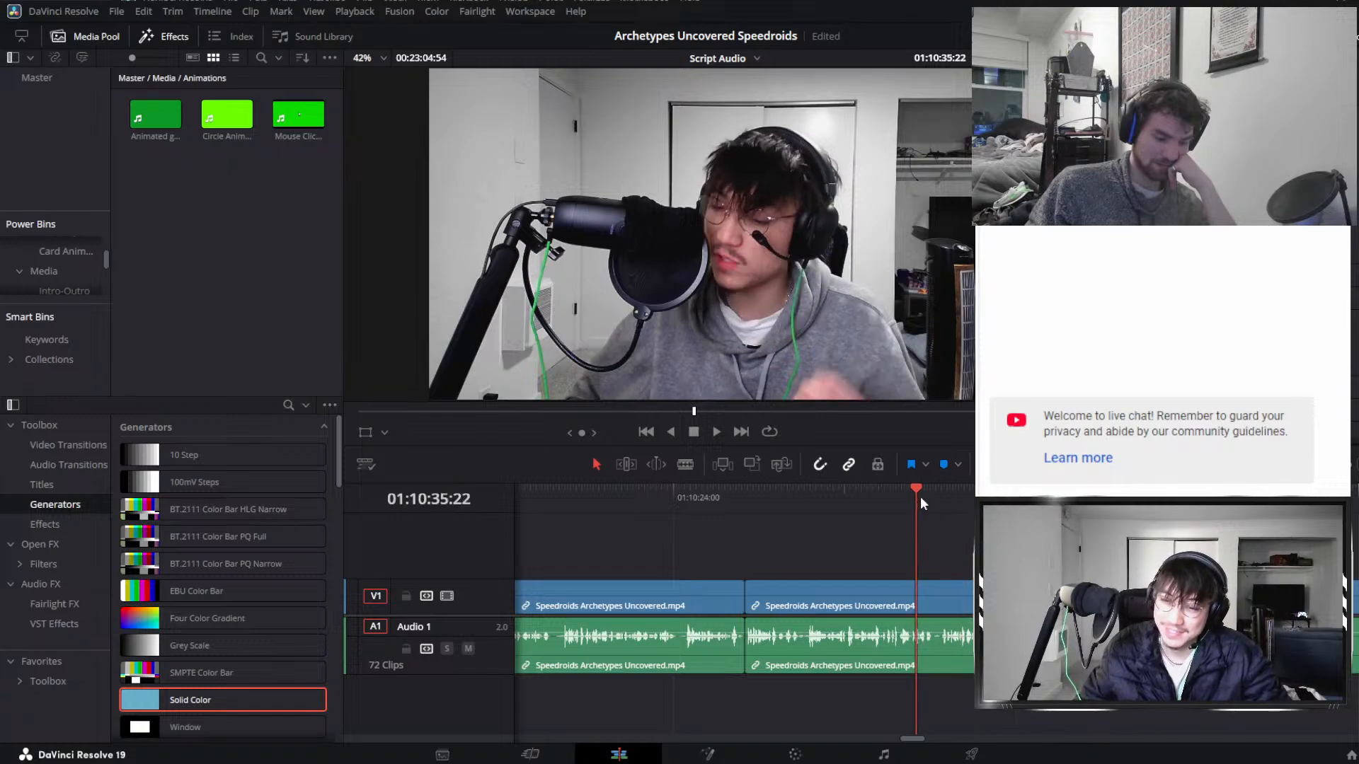
key(space)
click(910, 601)
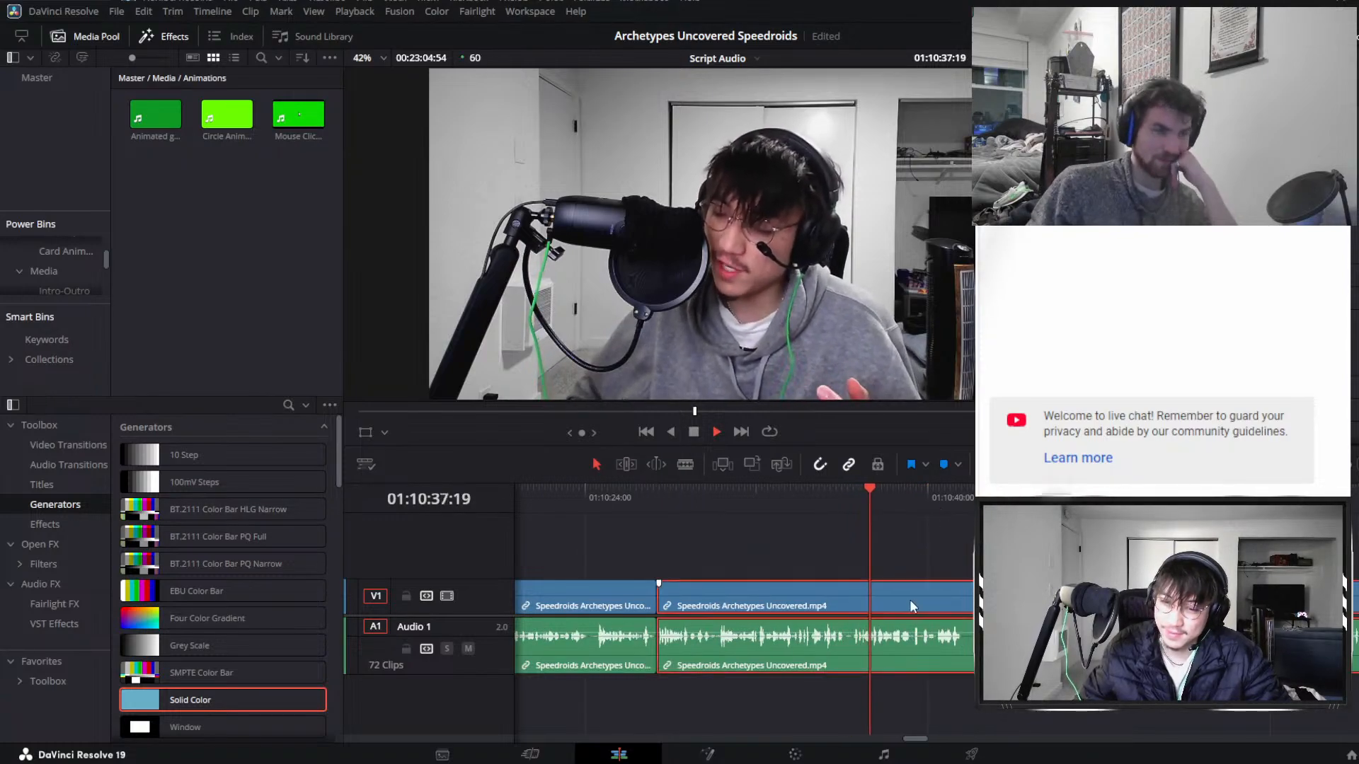
key(space)
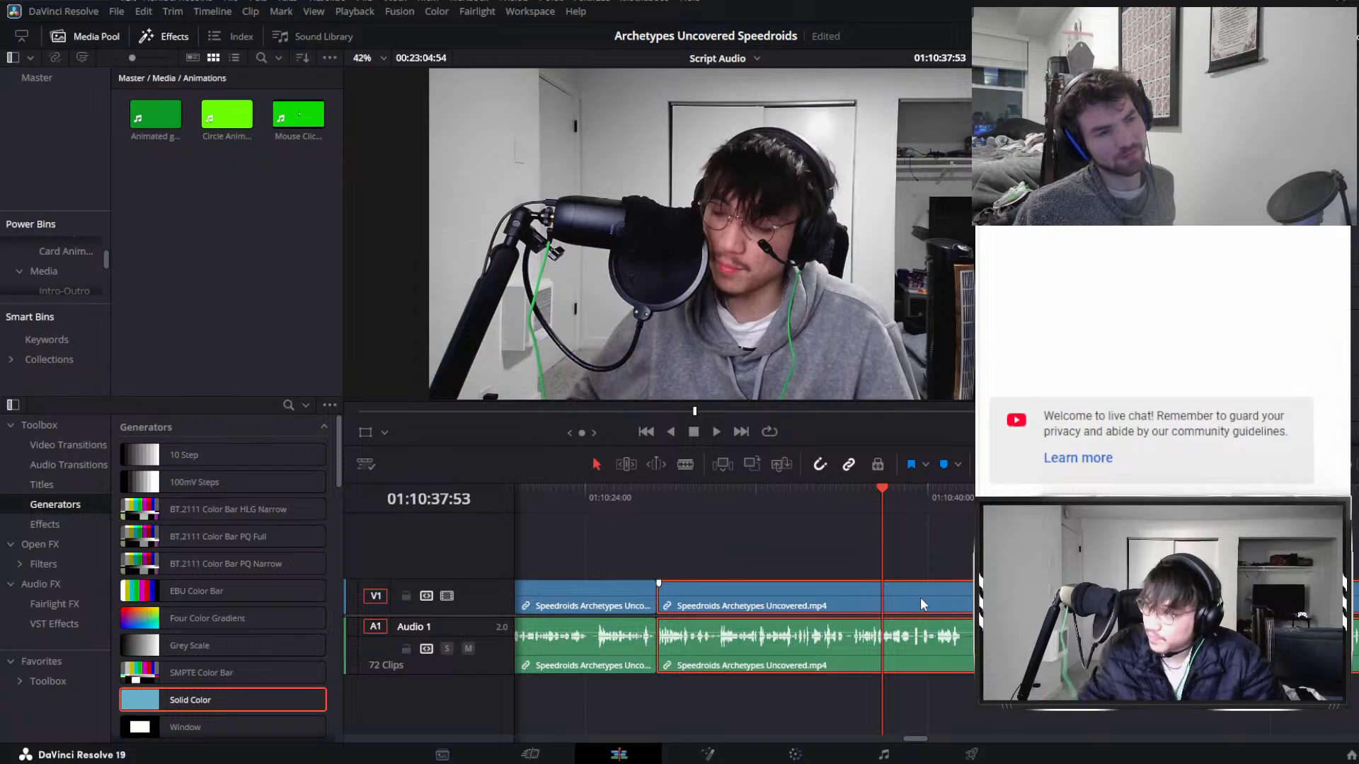
Play on, split the recording near 01:10:41 and again at 01:10:59:56, and ripple delete the bad take between the cuts.
key(space)
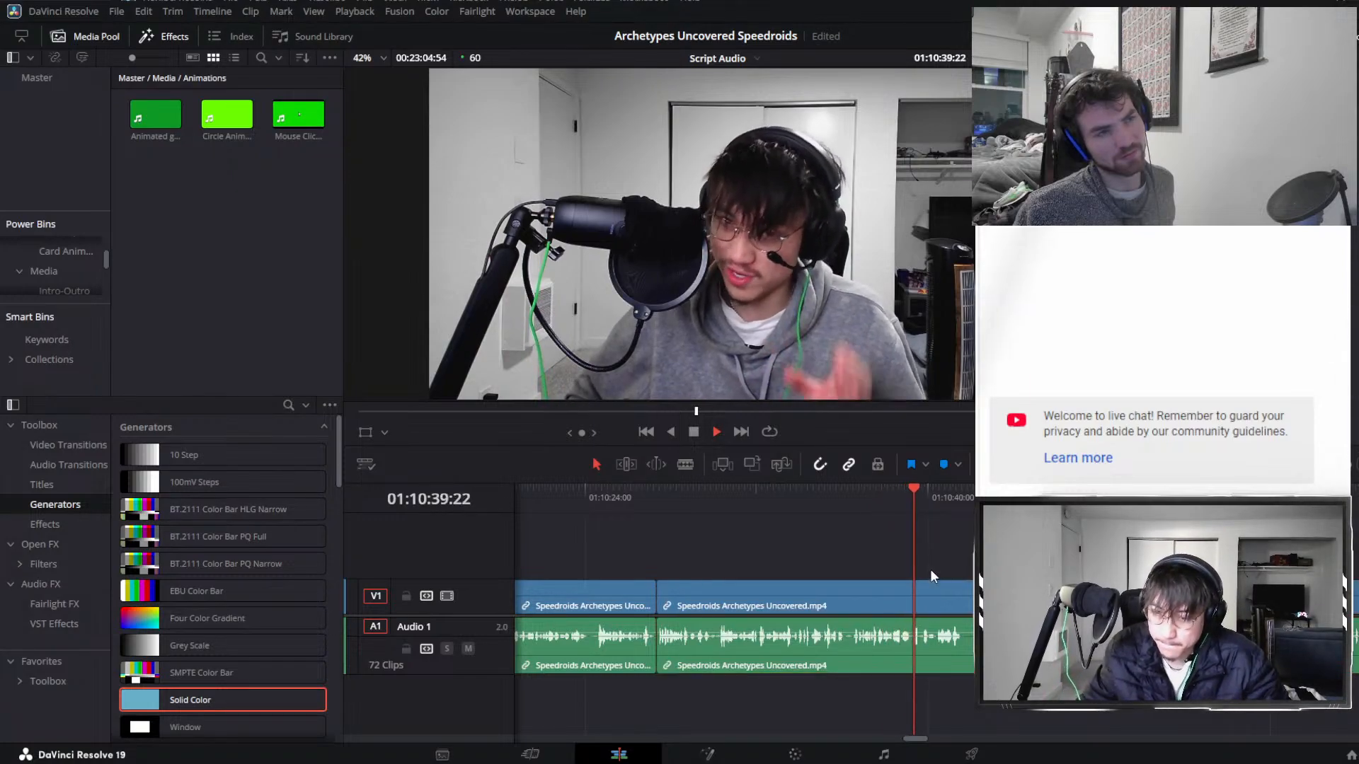
click(960, 593)
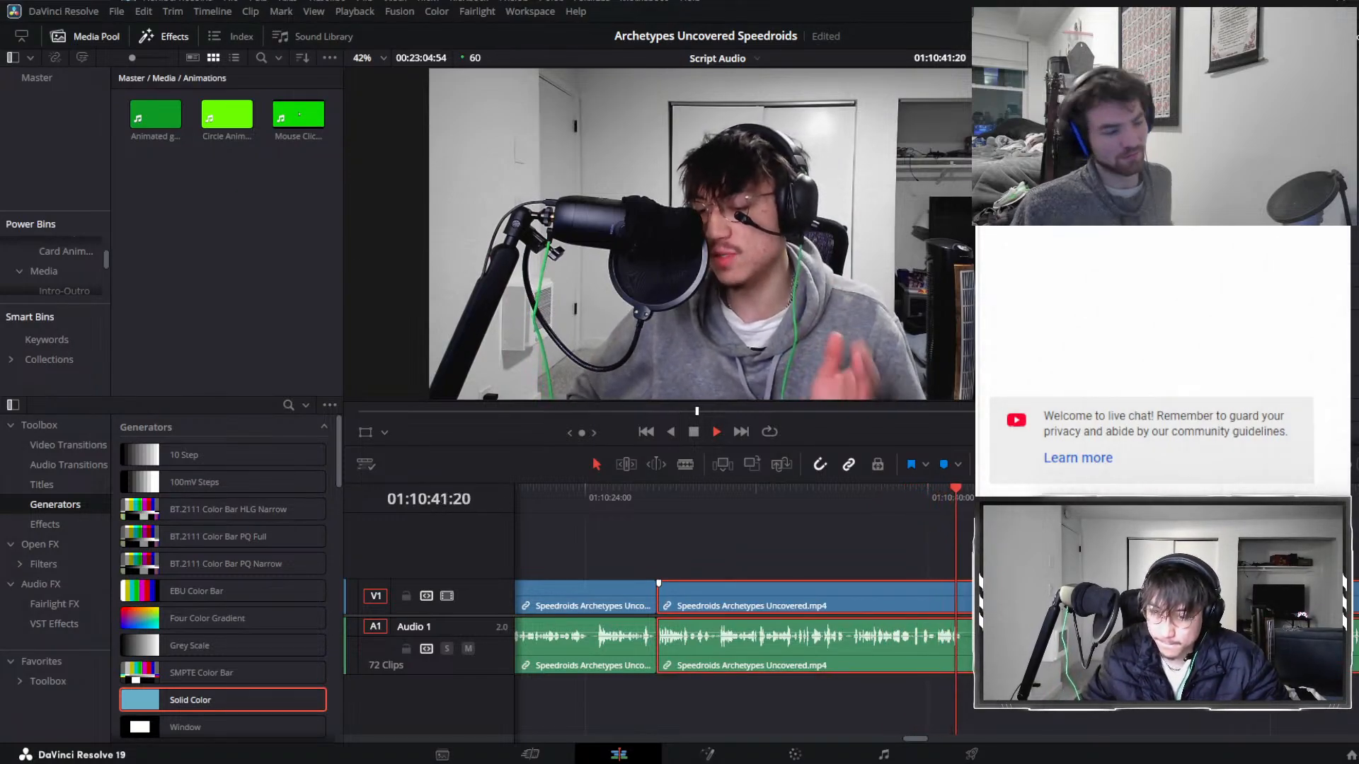
click(957, 495)
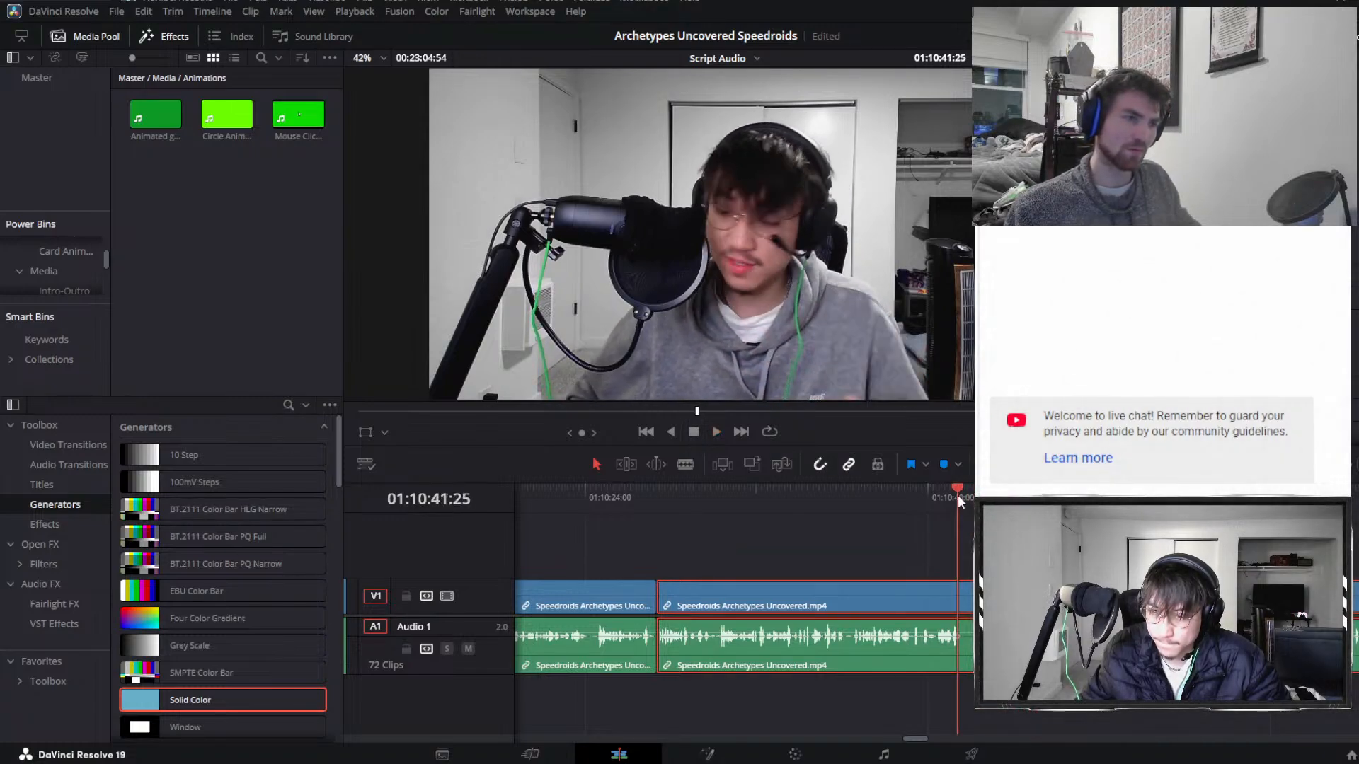
key(ctrl+b)
key(space)
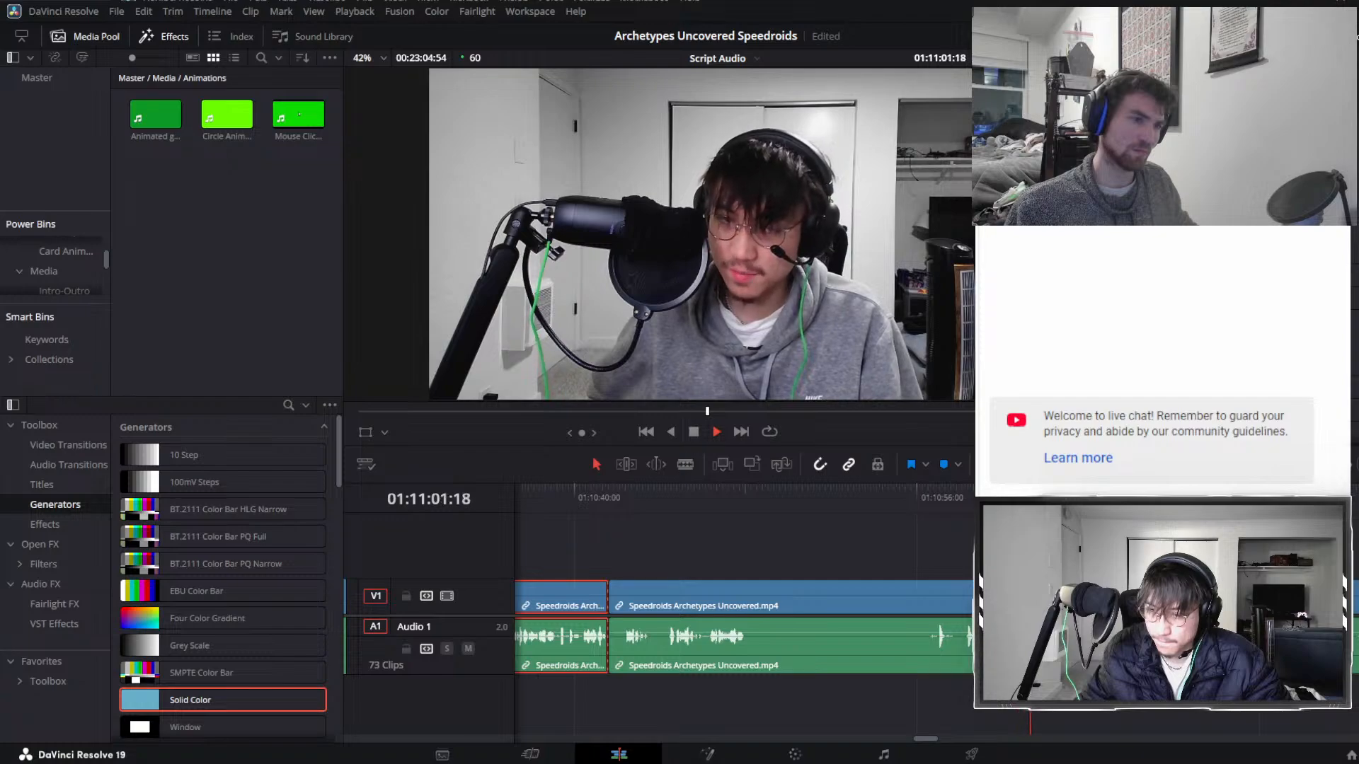
click(988, 497)
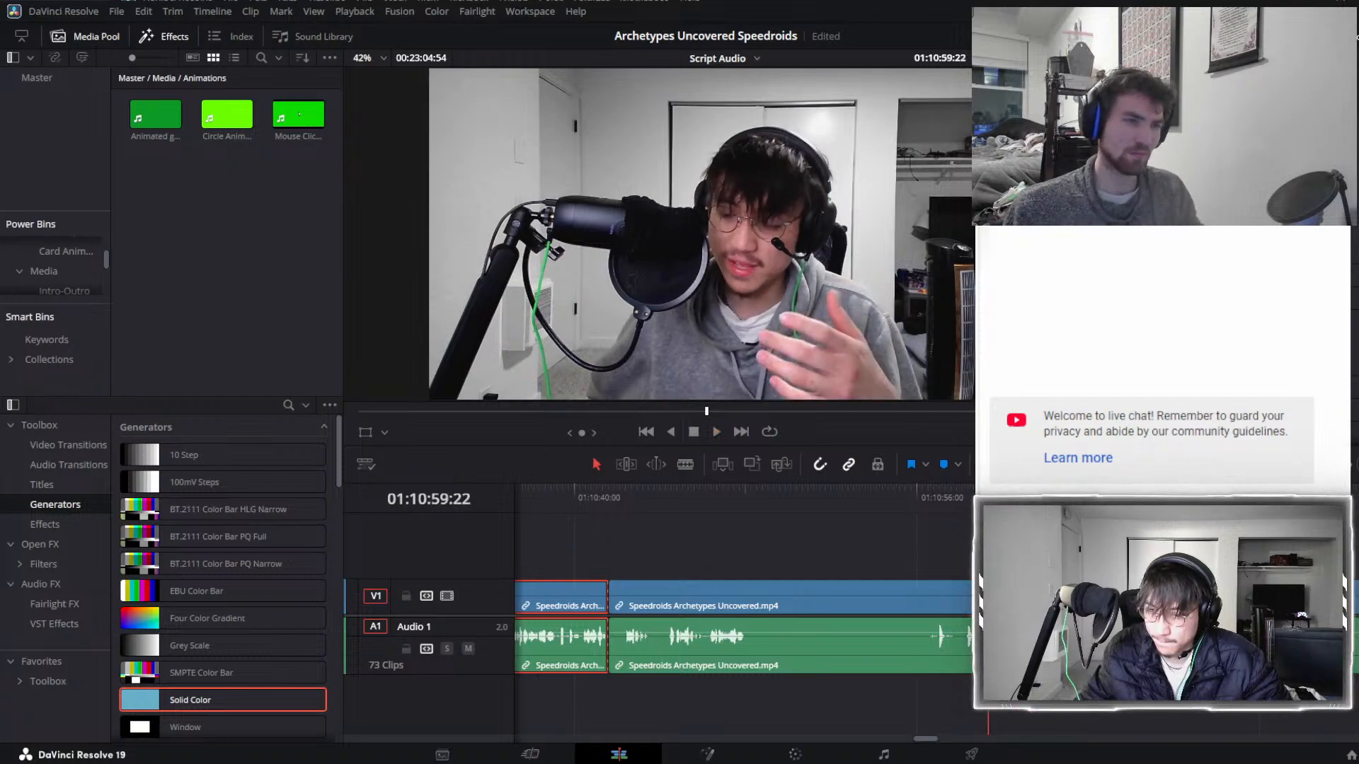
key(space)
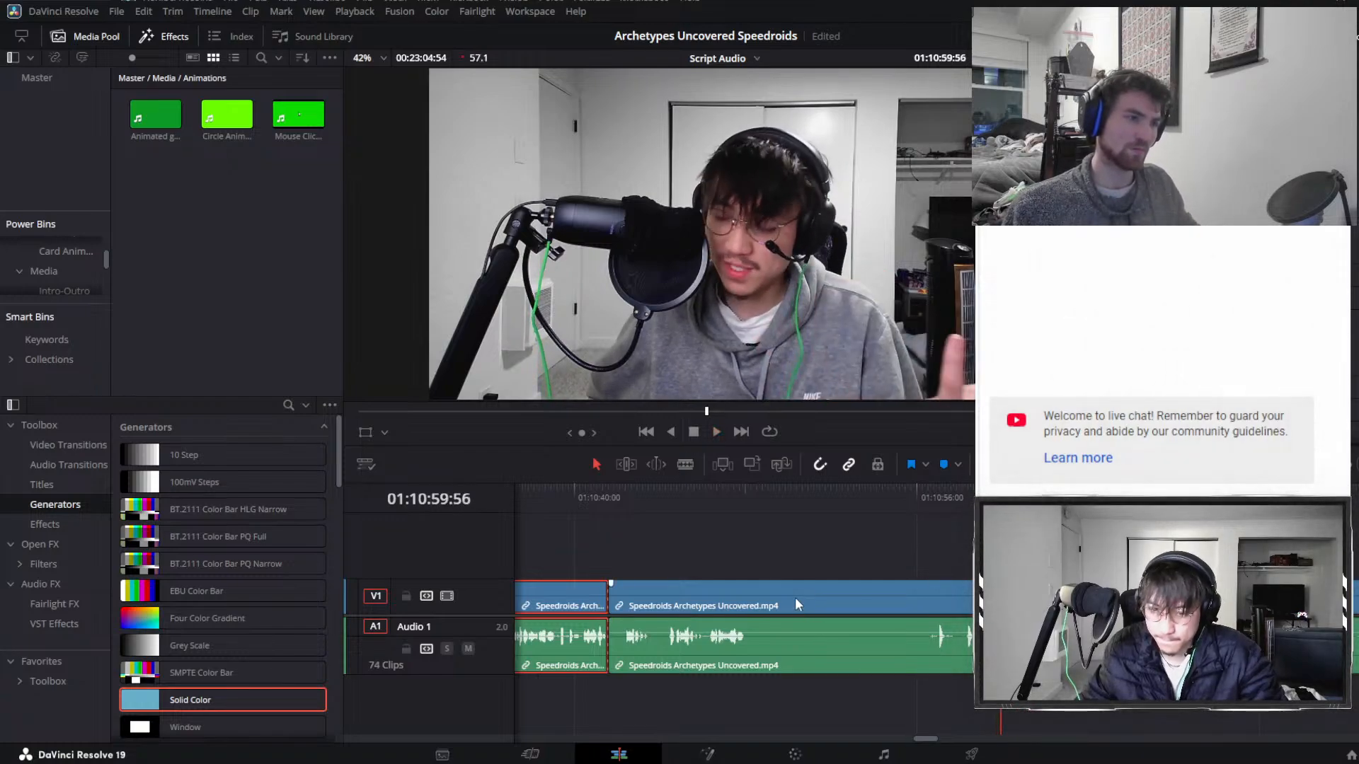
key(ctrl+b)
click(795, 597)
key(Delete)
Play back across the new cut from just before 01:10:41 and review the following speech up to 01:10:52:33.
click(597, 512)
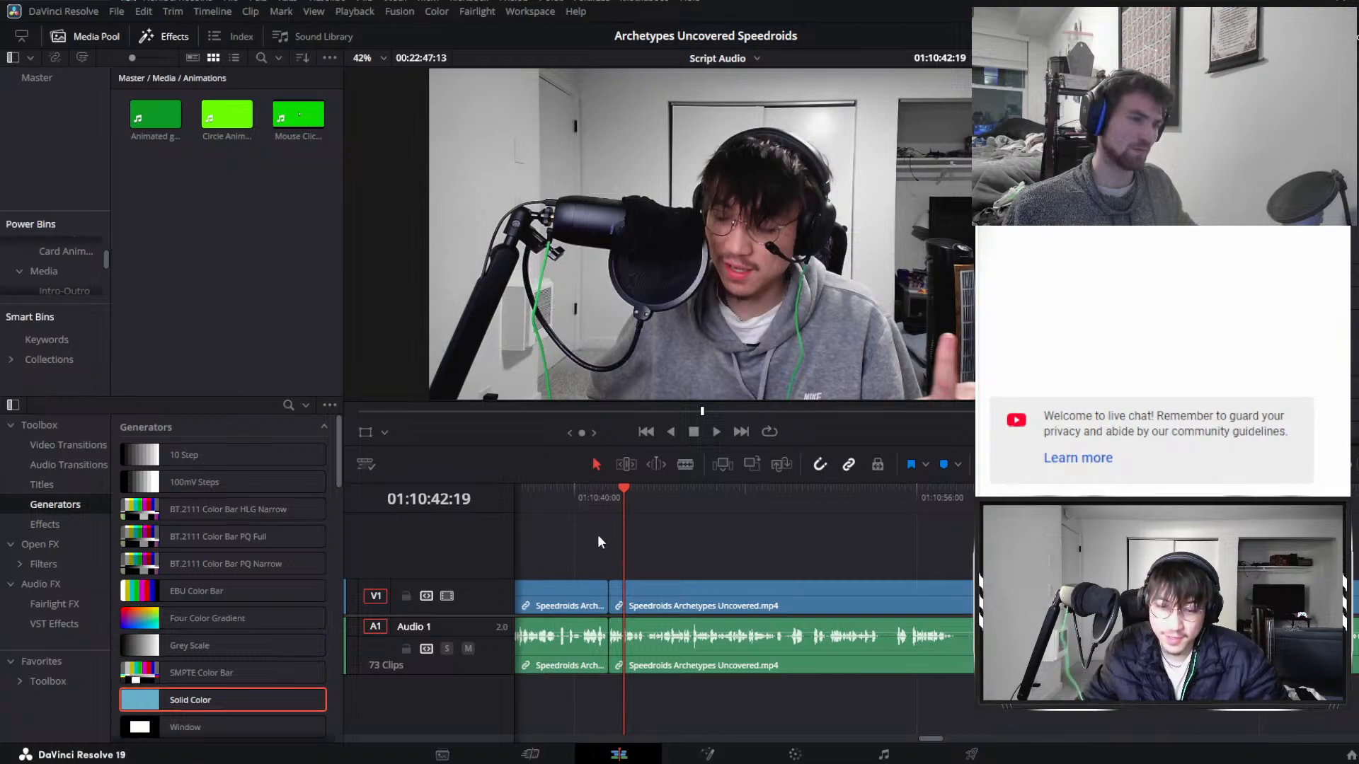
click(575, 499)
key(space)
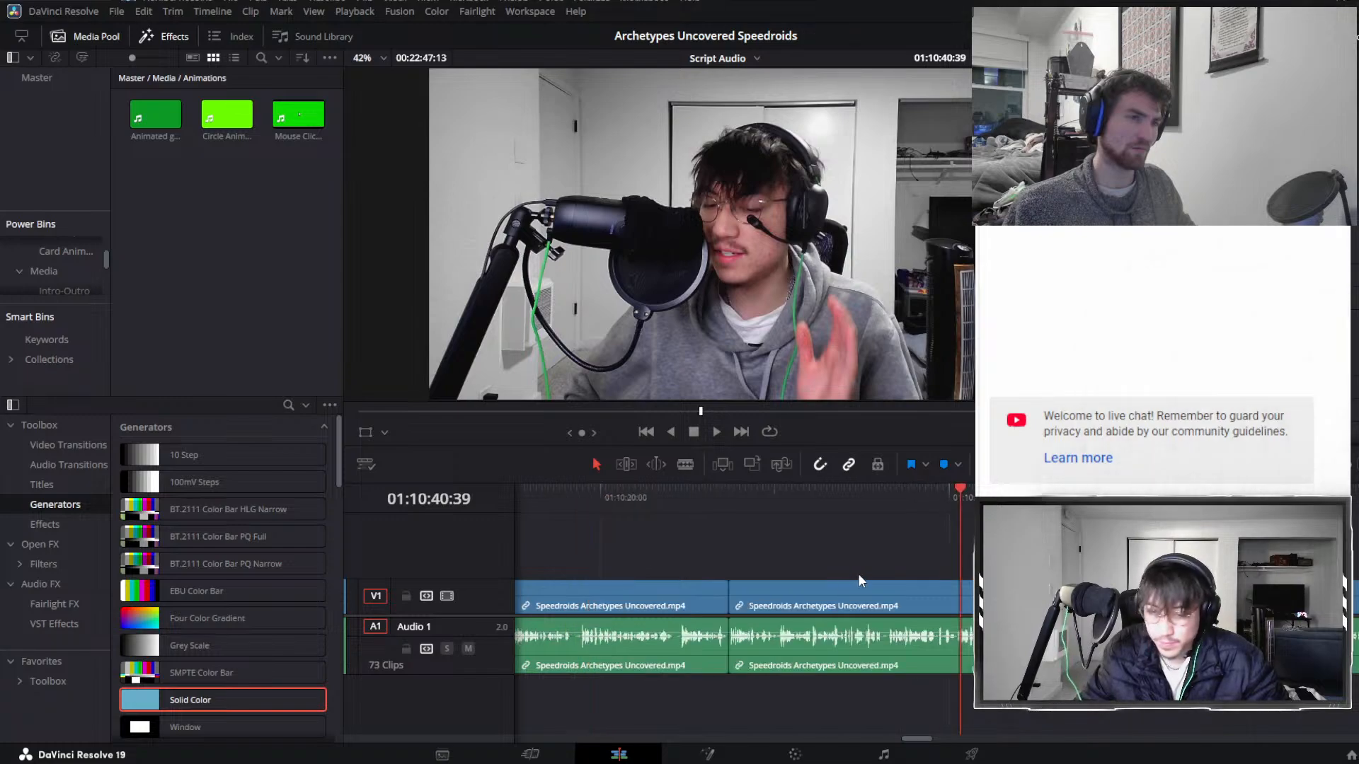
key(space)
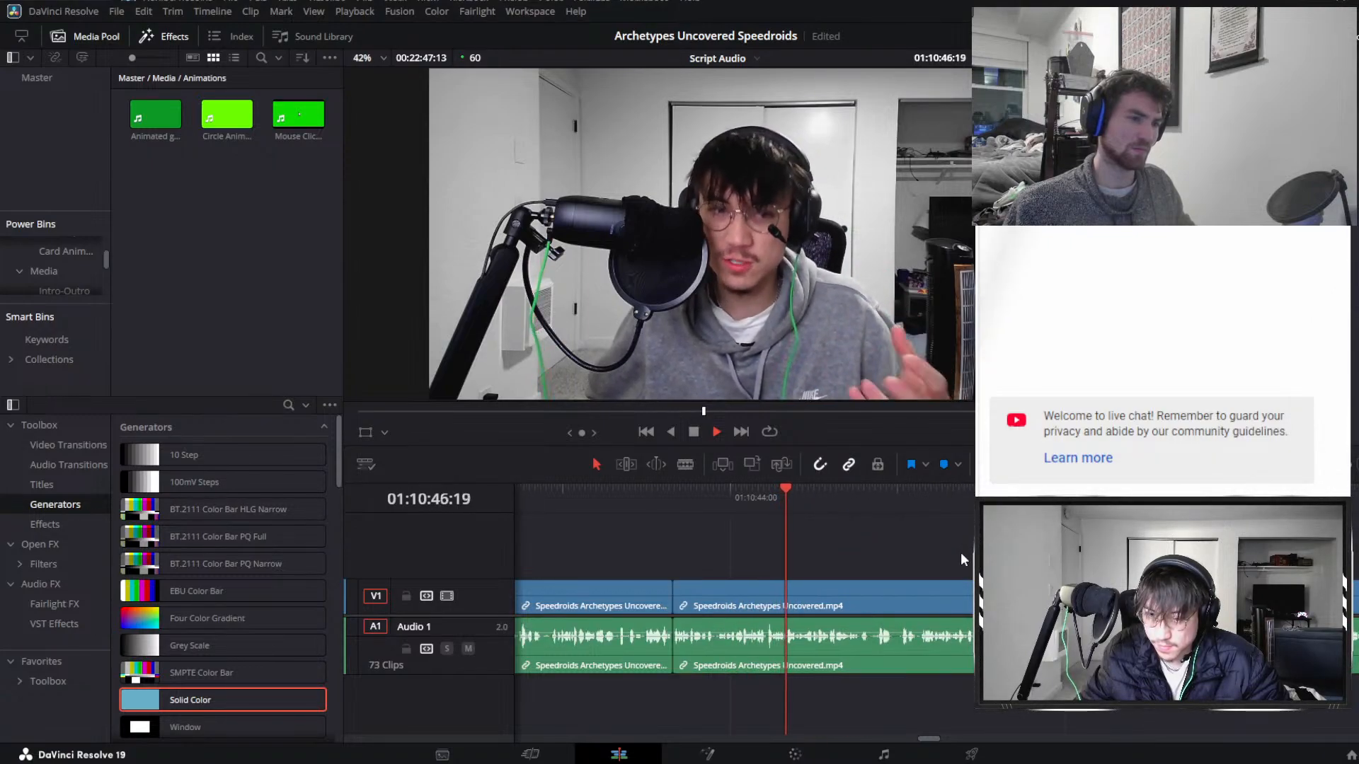
click(970, 595)
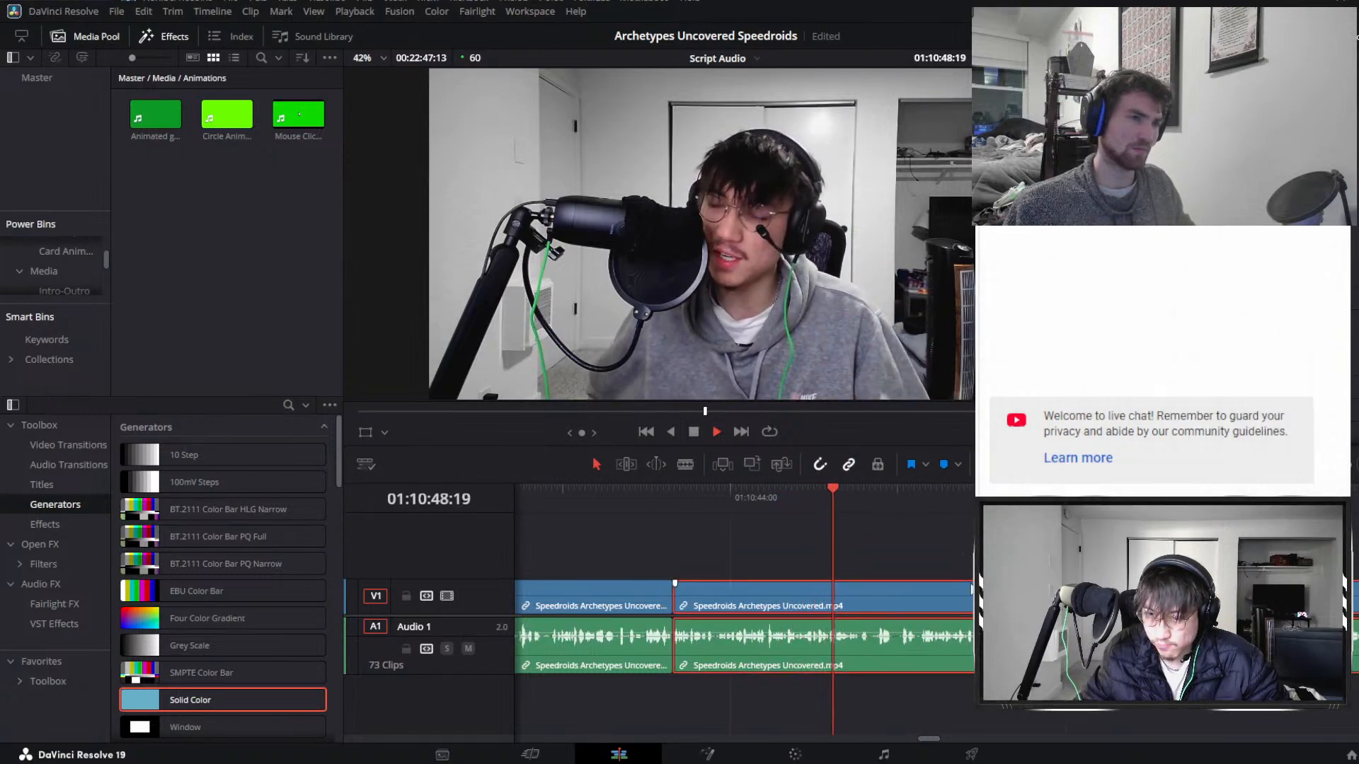
key(space)
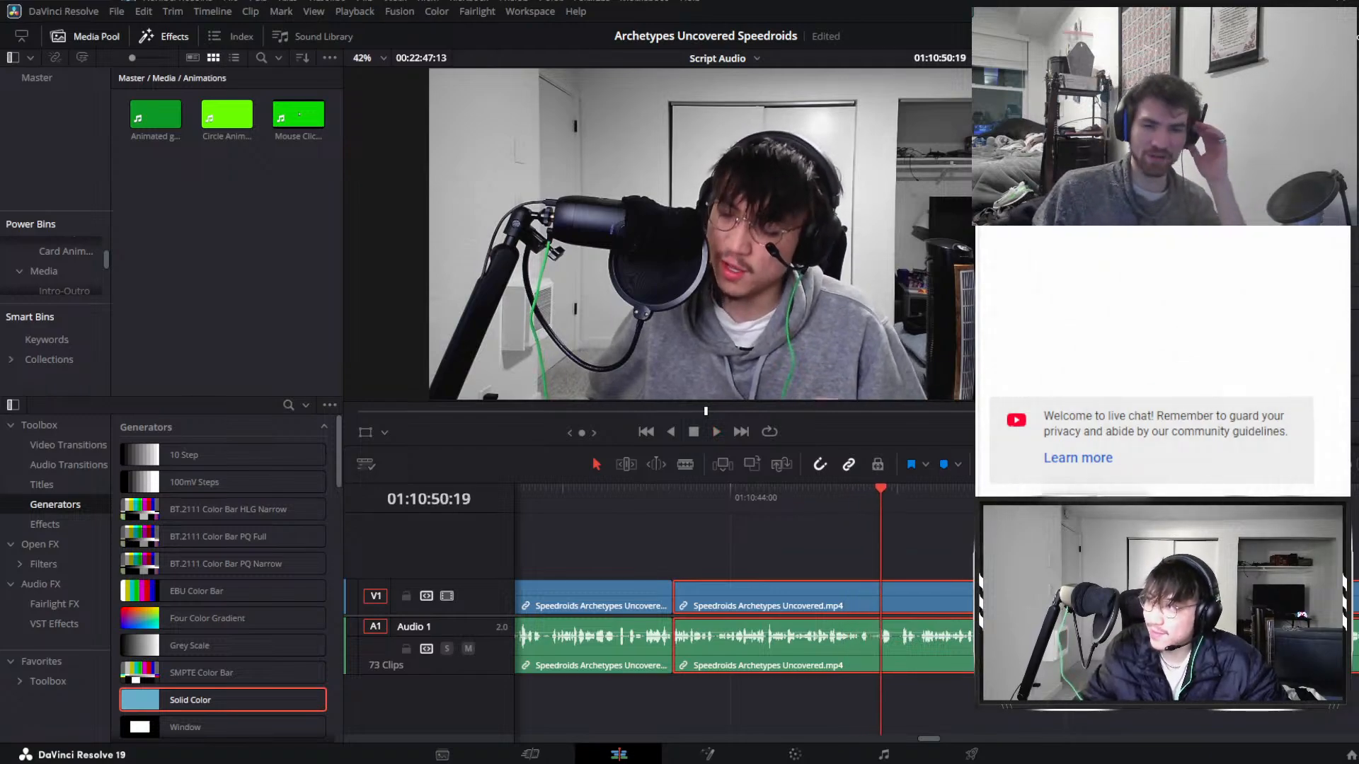
key(space)
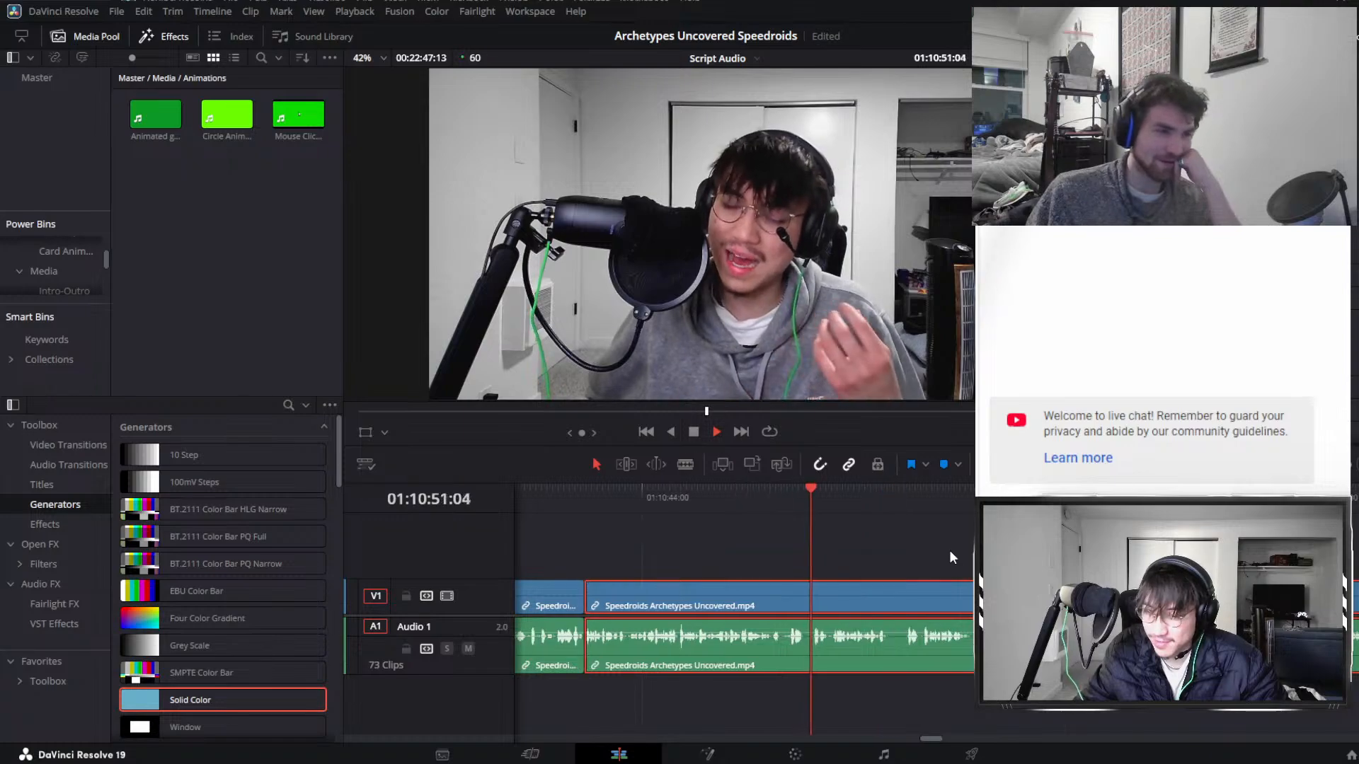
key(space)
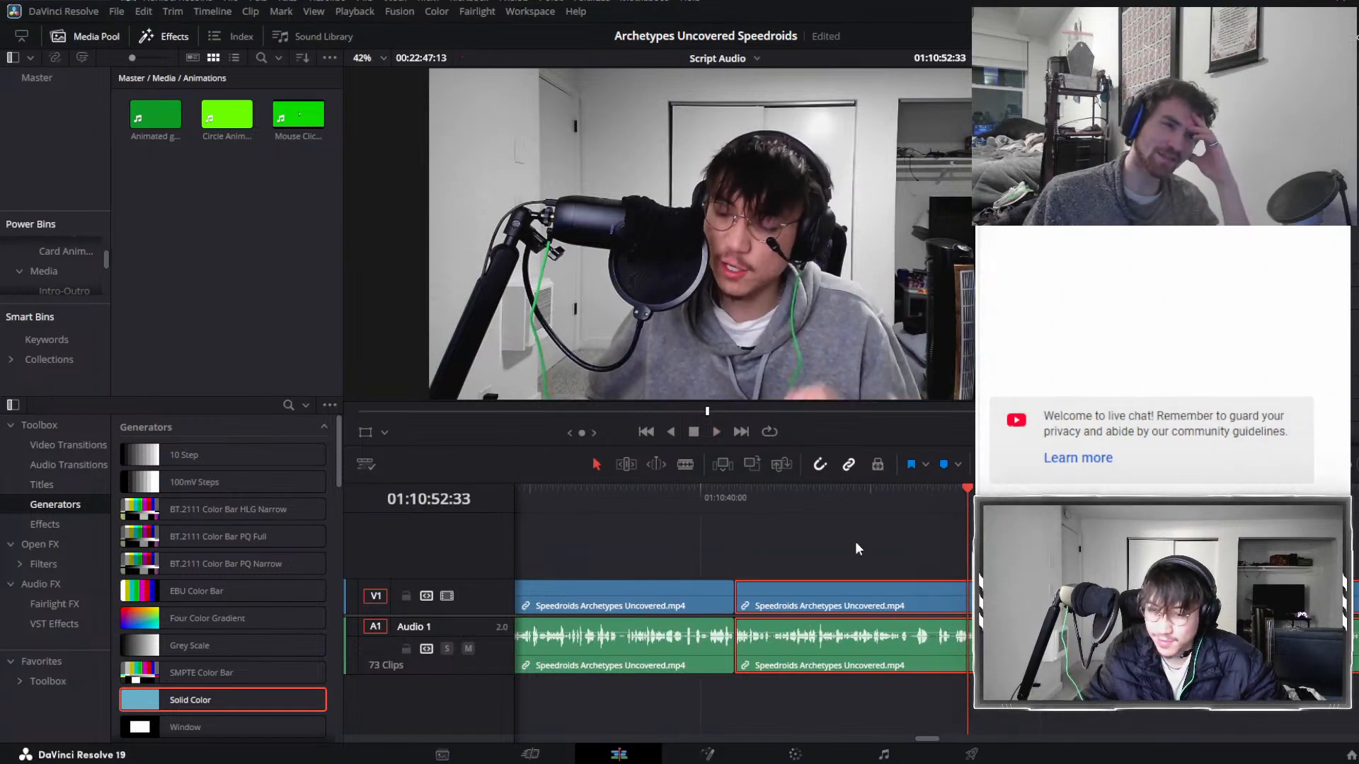
Replay from the cut at 01:10:41:37 to 01:10:45:25 and select the clips on both sides of the cut.
click(736, 495)
click(931, 567)
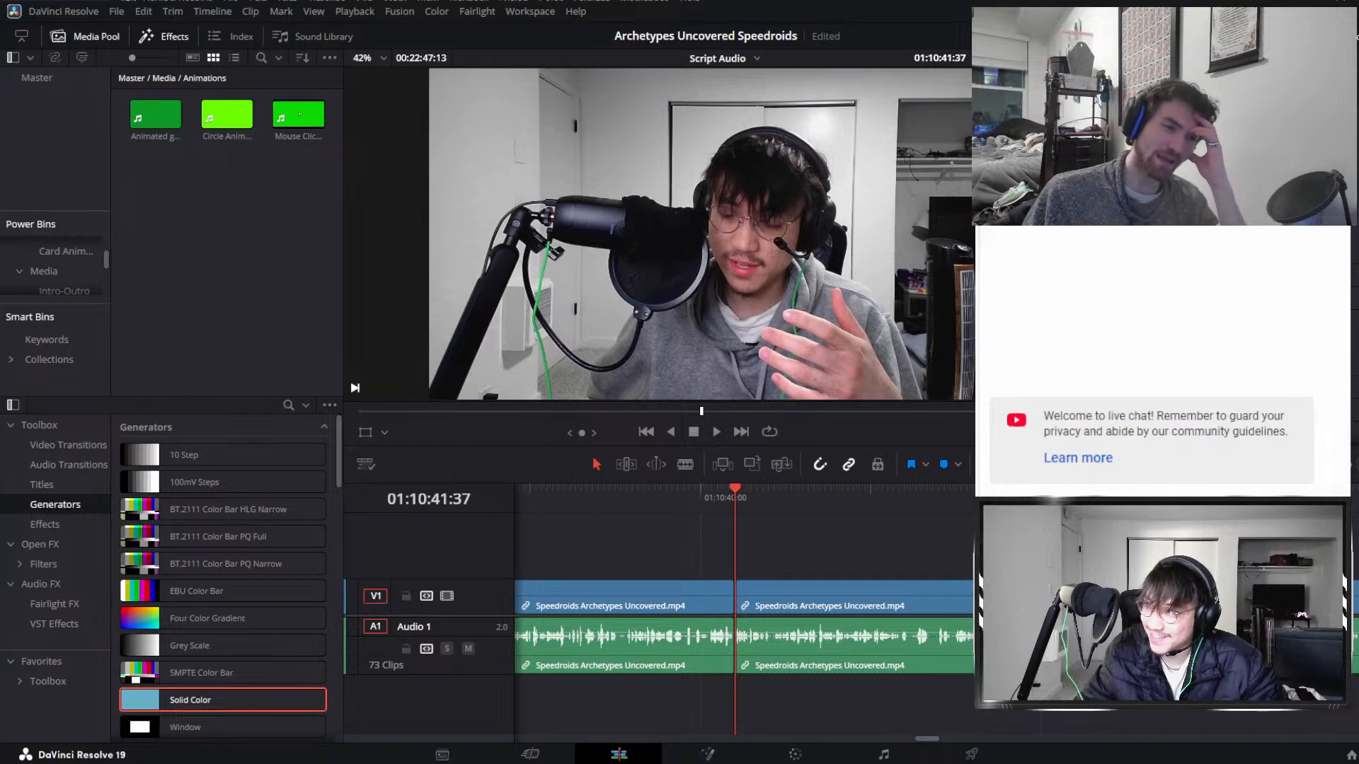
key(space)
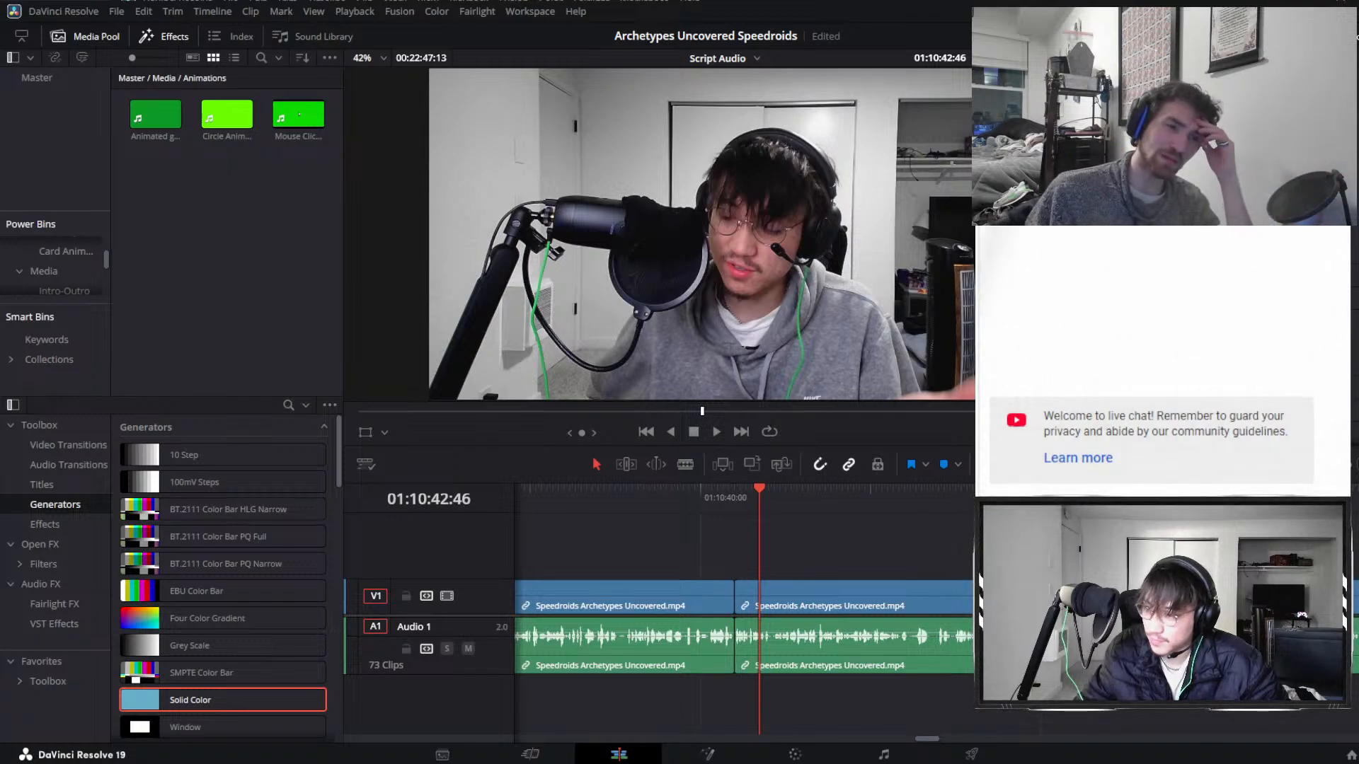
key(space)
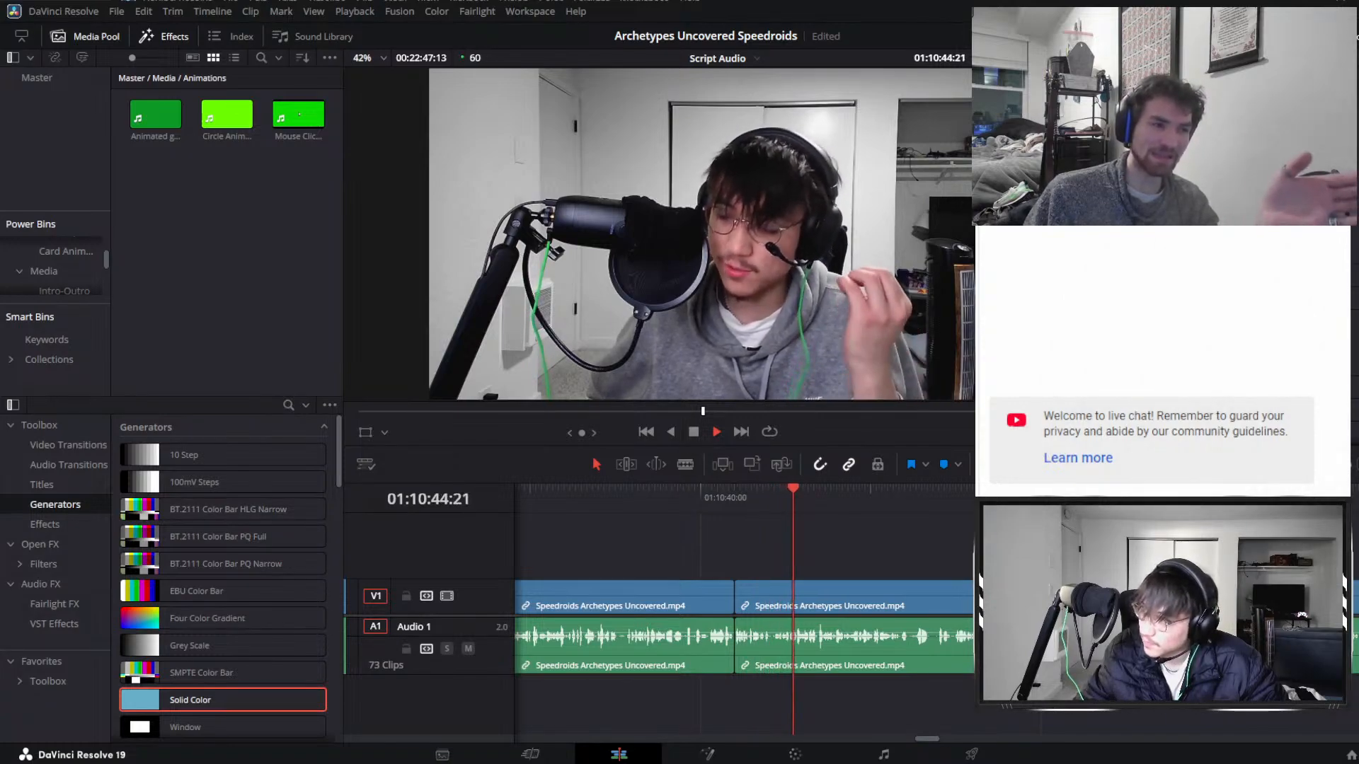
key(space)
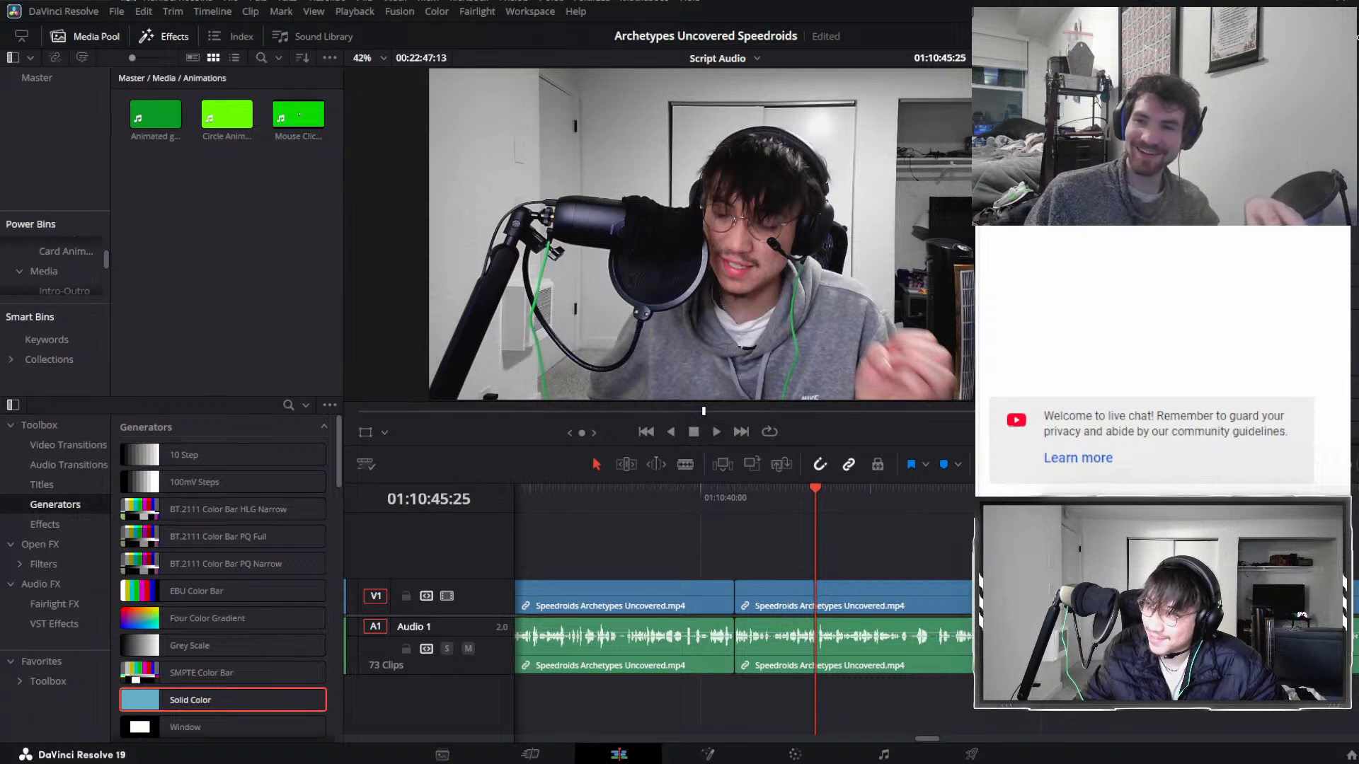
drag(958, 552, 700, 592)
drag(682, 552, 910, 664)
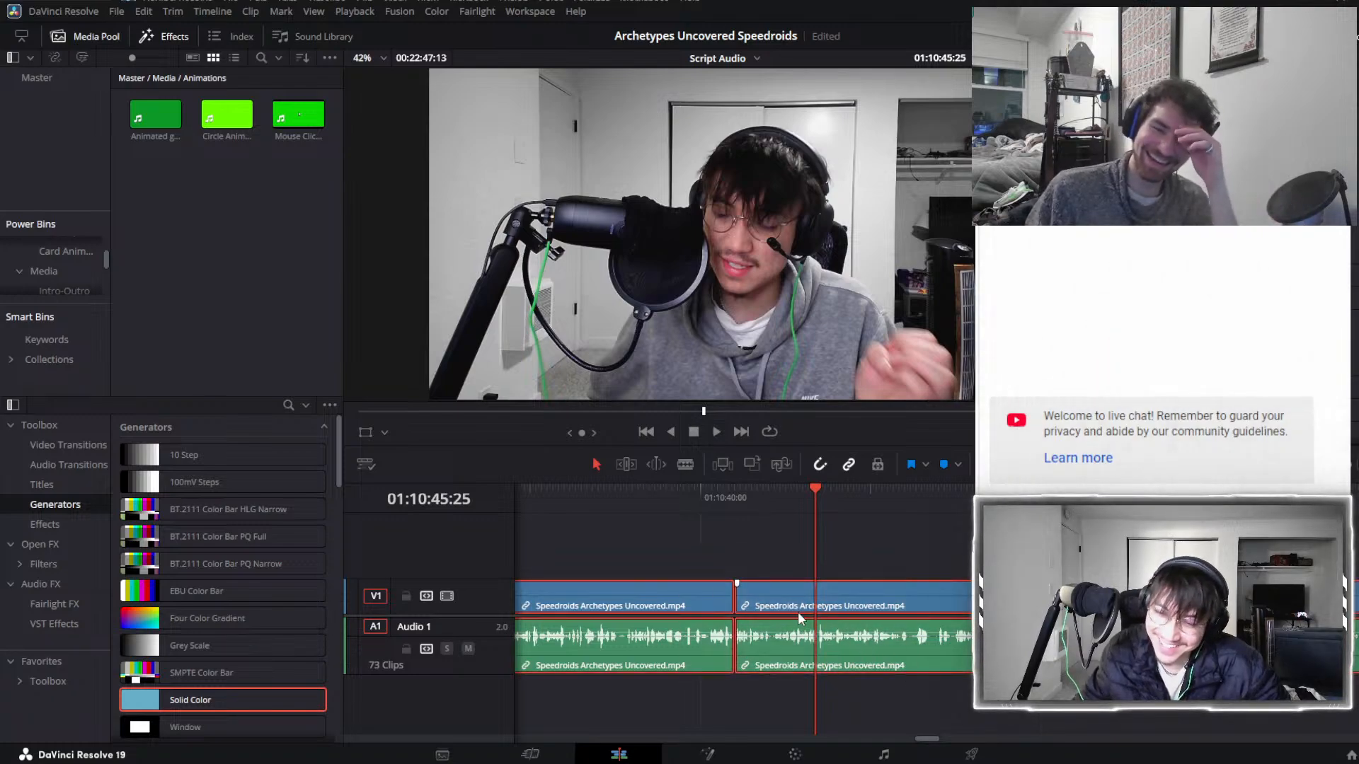
Return the playhead to 01:10:39:03, before the cut, and clear the clip selection.
click(791, 566)
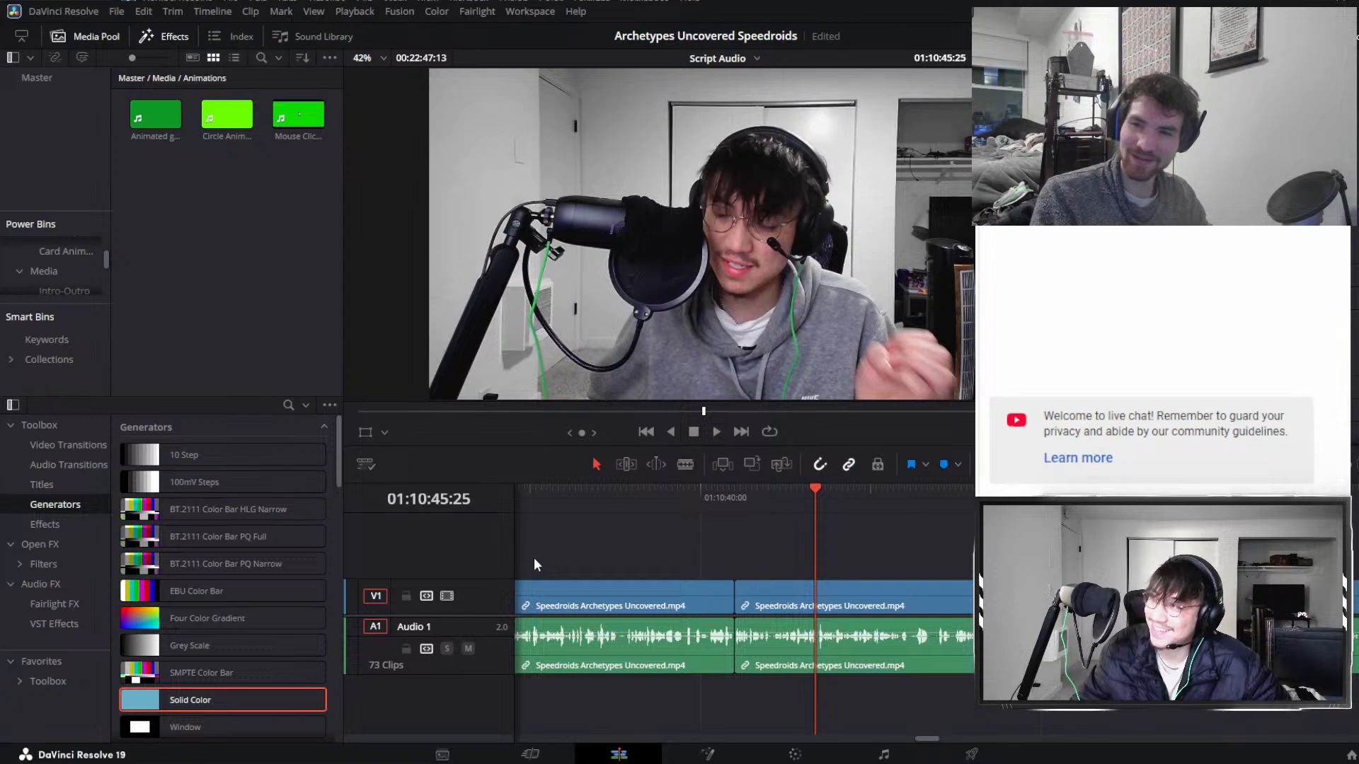
click(680, 490)
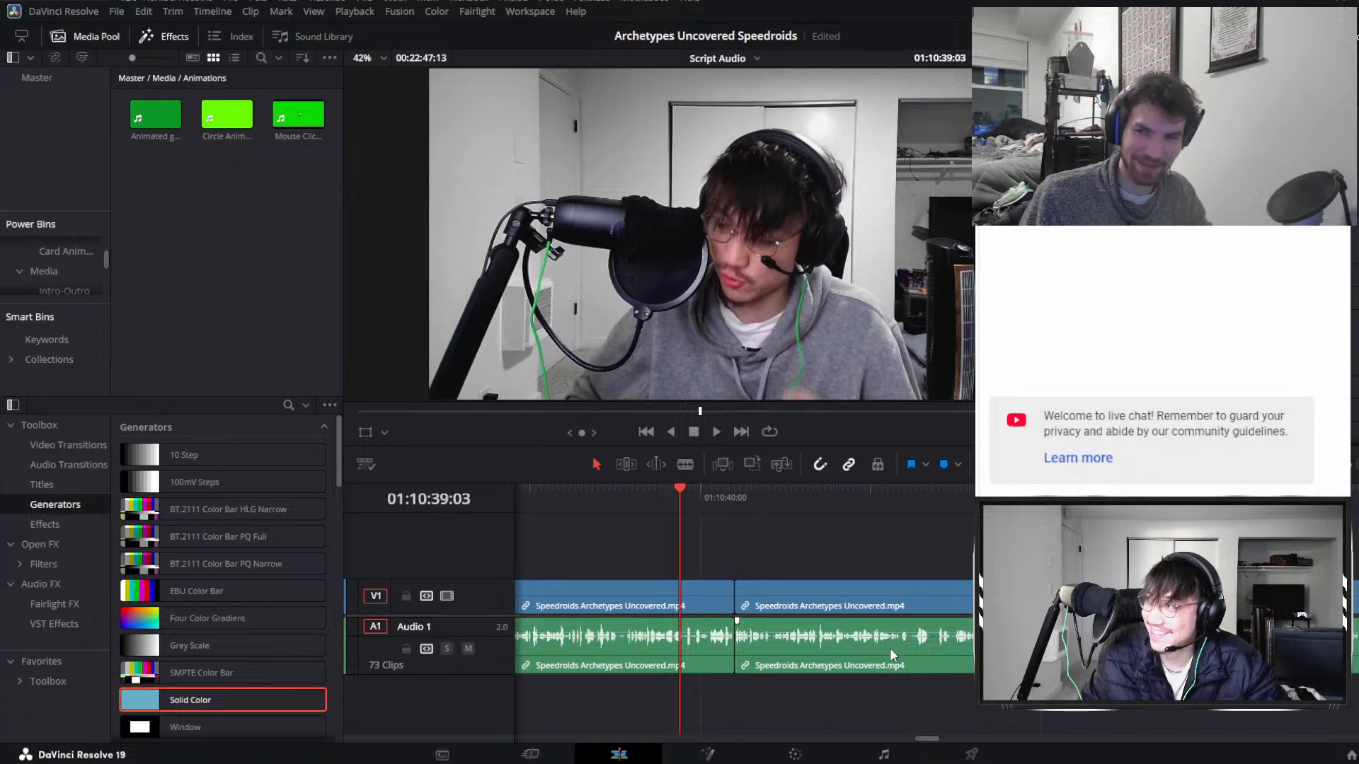
drag(758, 537, 610, 636)
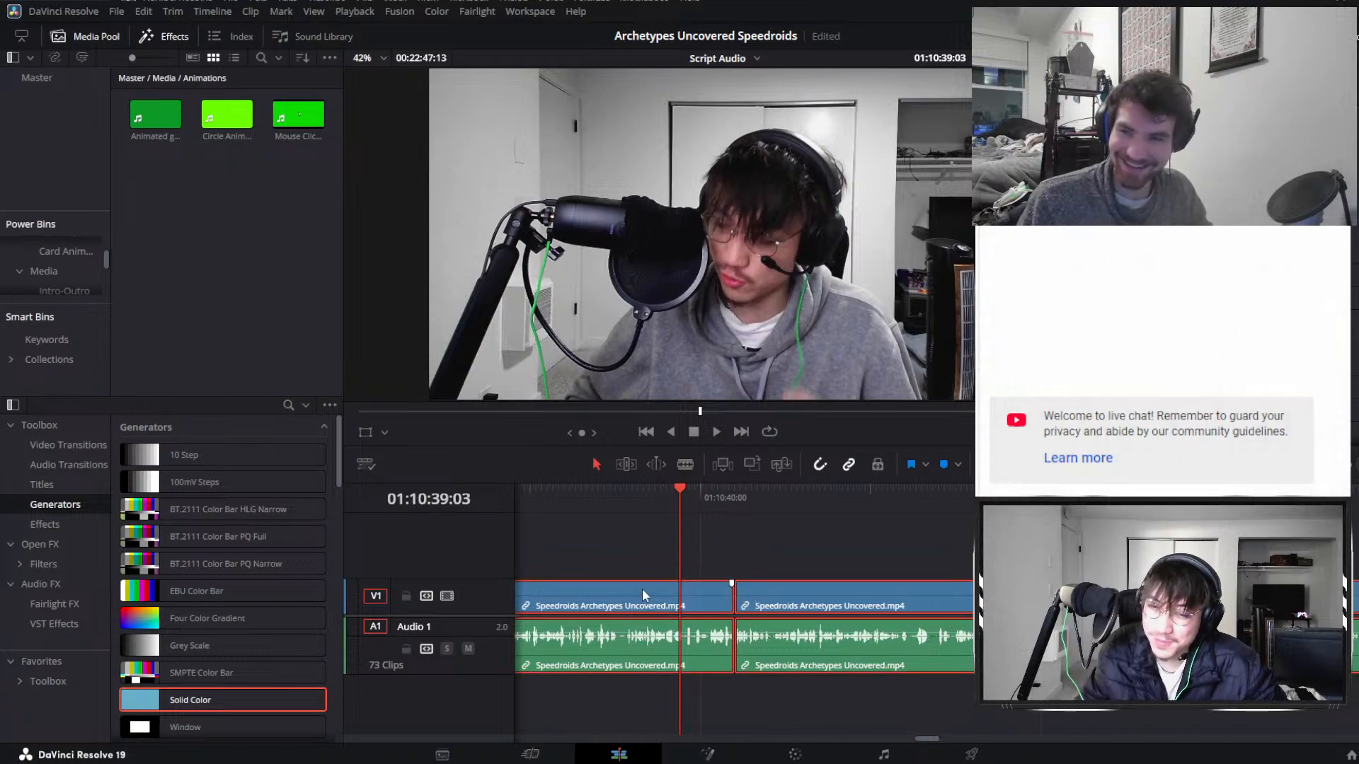
click(652, 567)
drag(646, 537, 845, 650)
click(693, 521)
drag(709, 541, 762, 596)
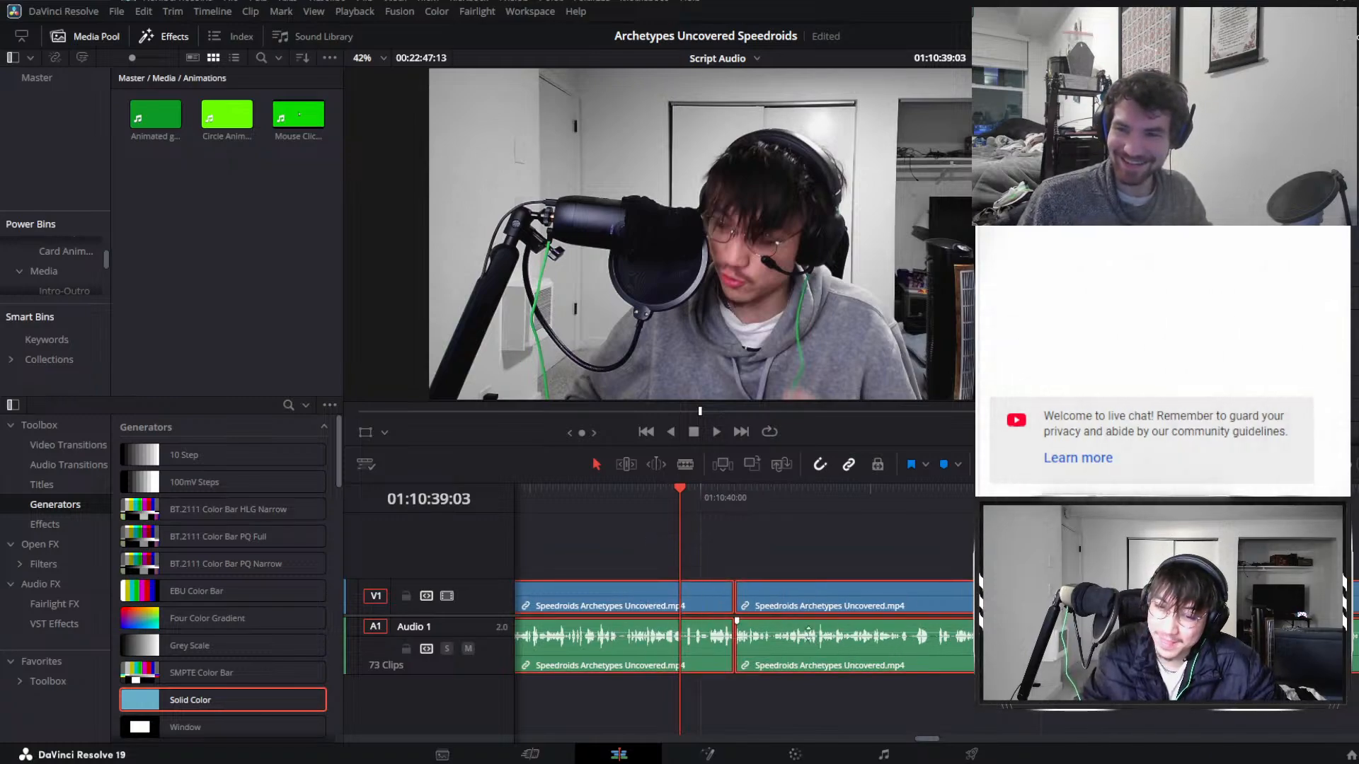
click(782, 552)
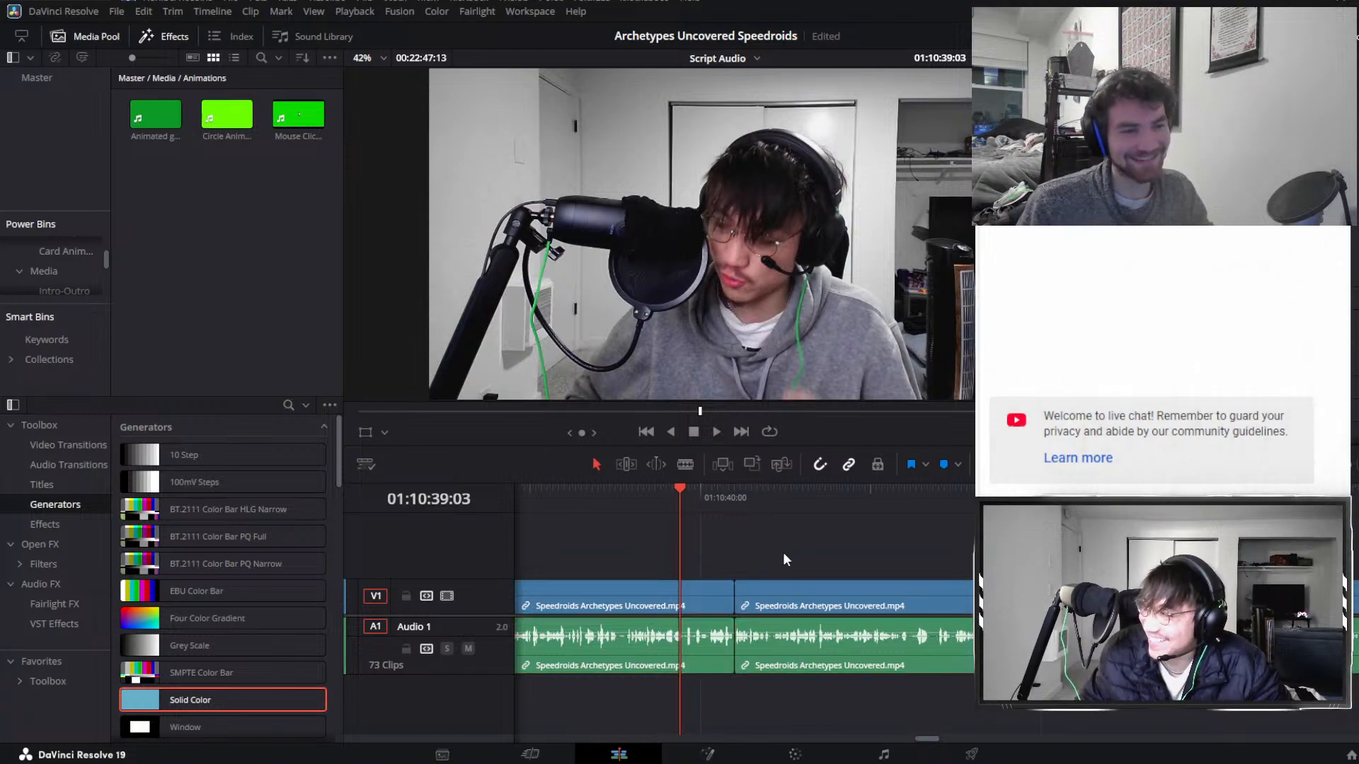
Play from 01:10:39:03 across the cut and review the speech up to 01:10:51:40.
key(space)
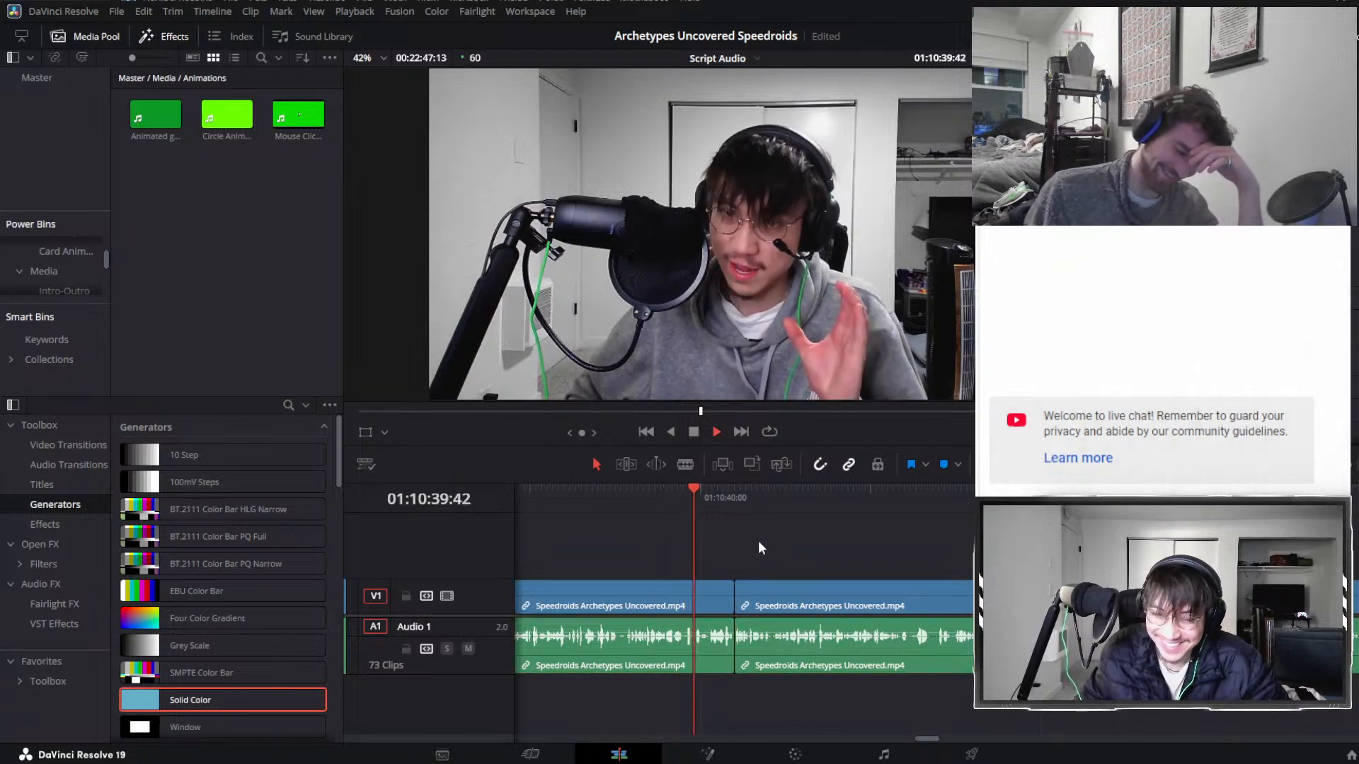
scroll(755, 537, right, 2)
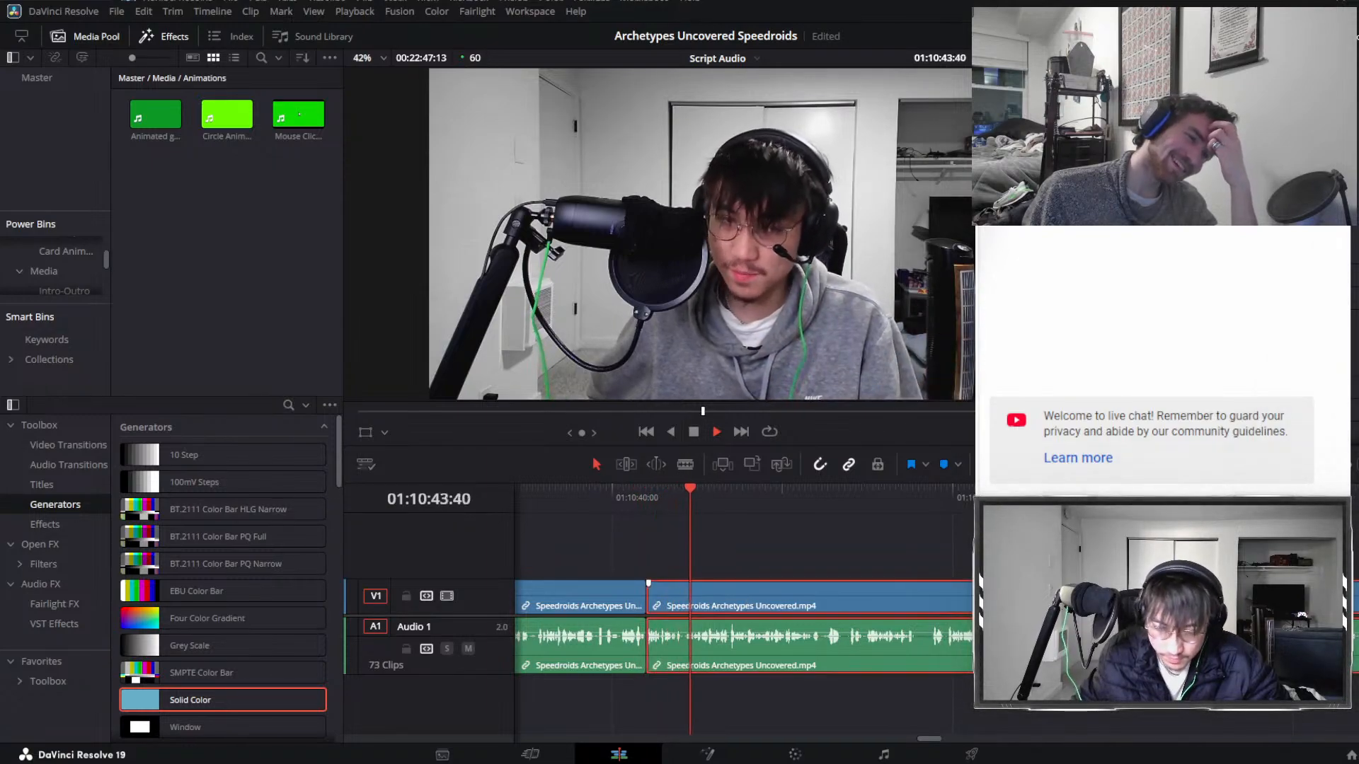
click(825, 593)
scroll(826, 595, right, 2)
scroll(826, 588, down, 3)
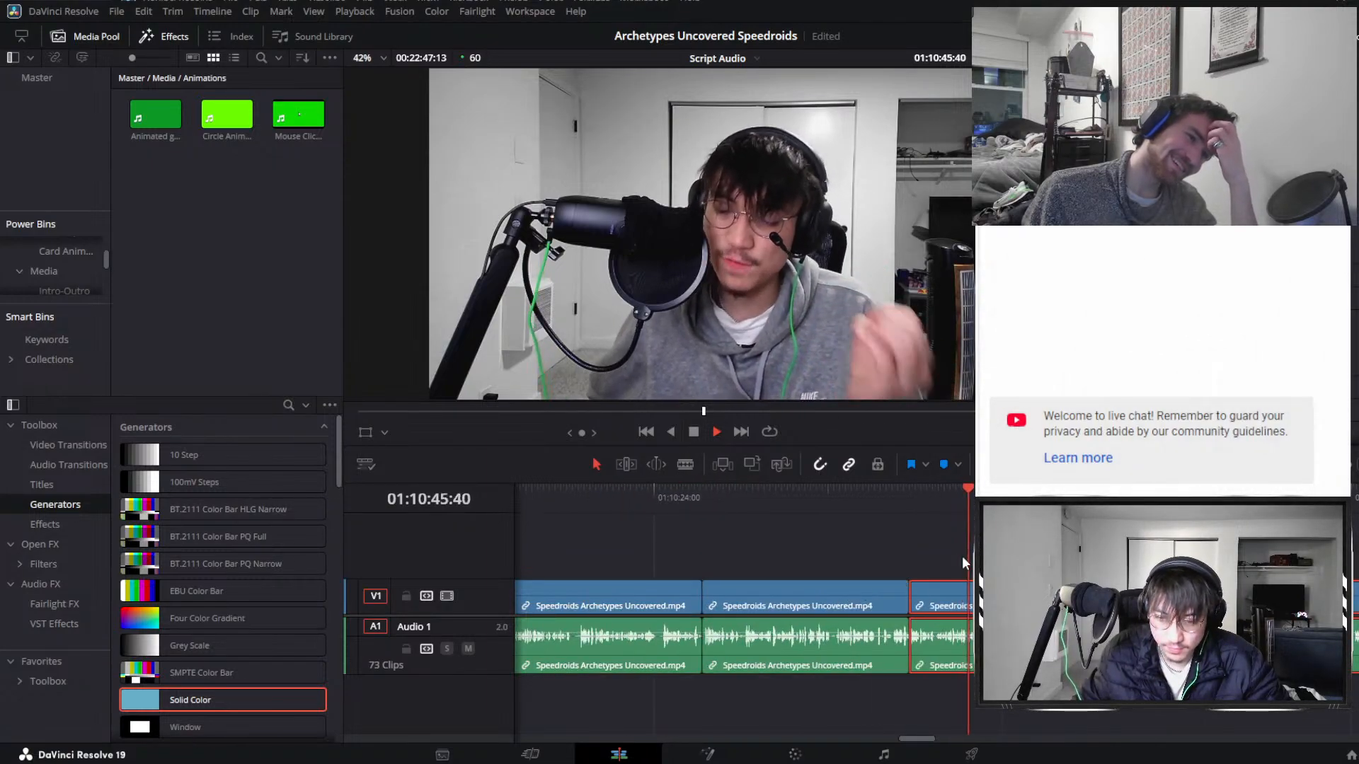
scroll(959, 555, up, 3)
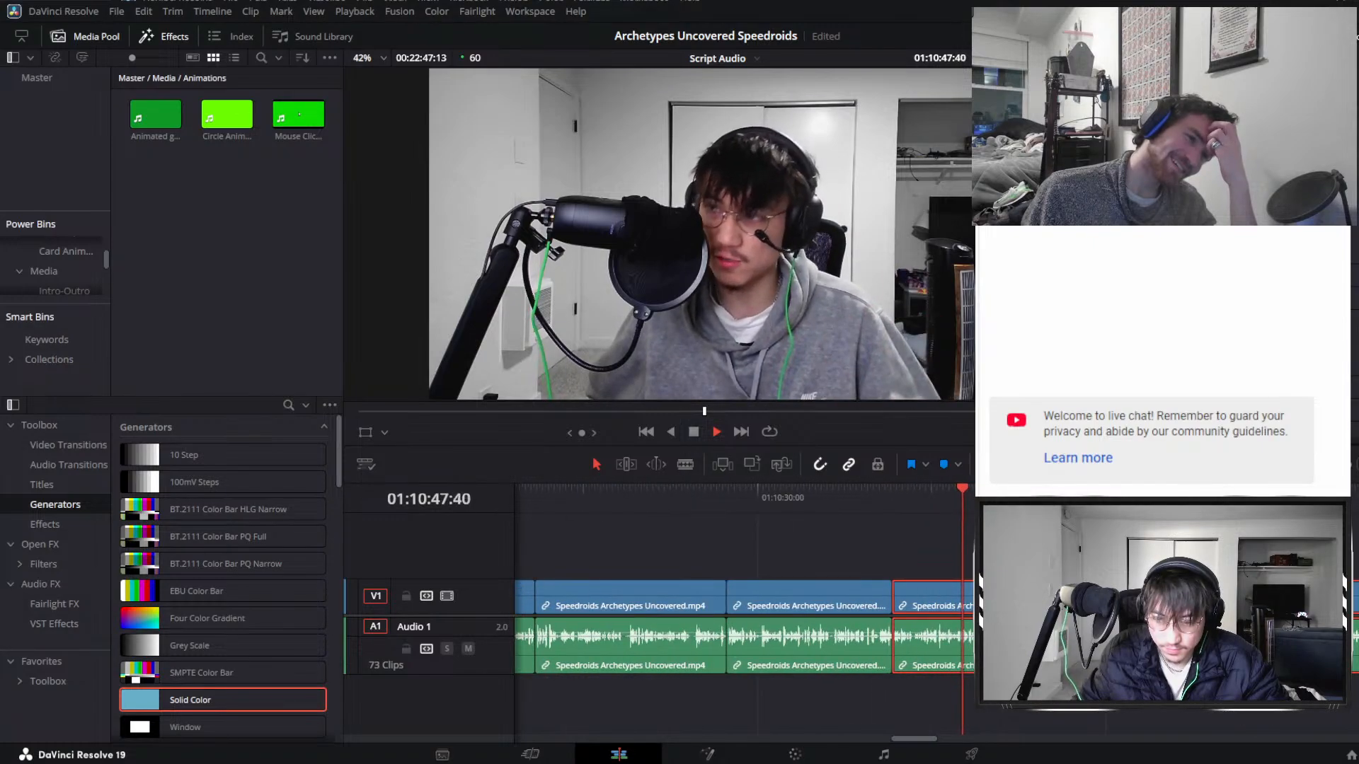
scroll(869, 567, up, 3)
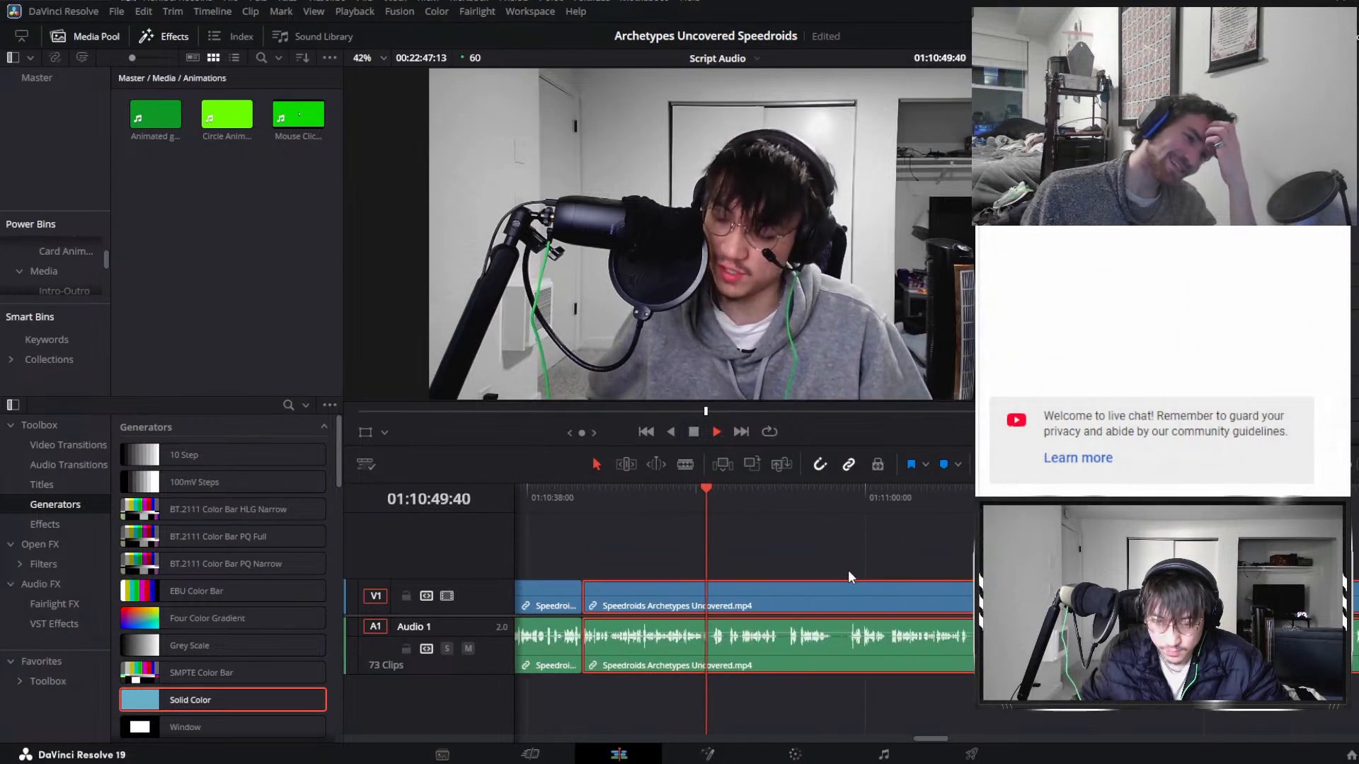
scroll(910, 570, up, 3)
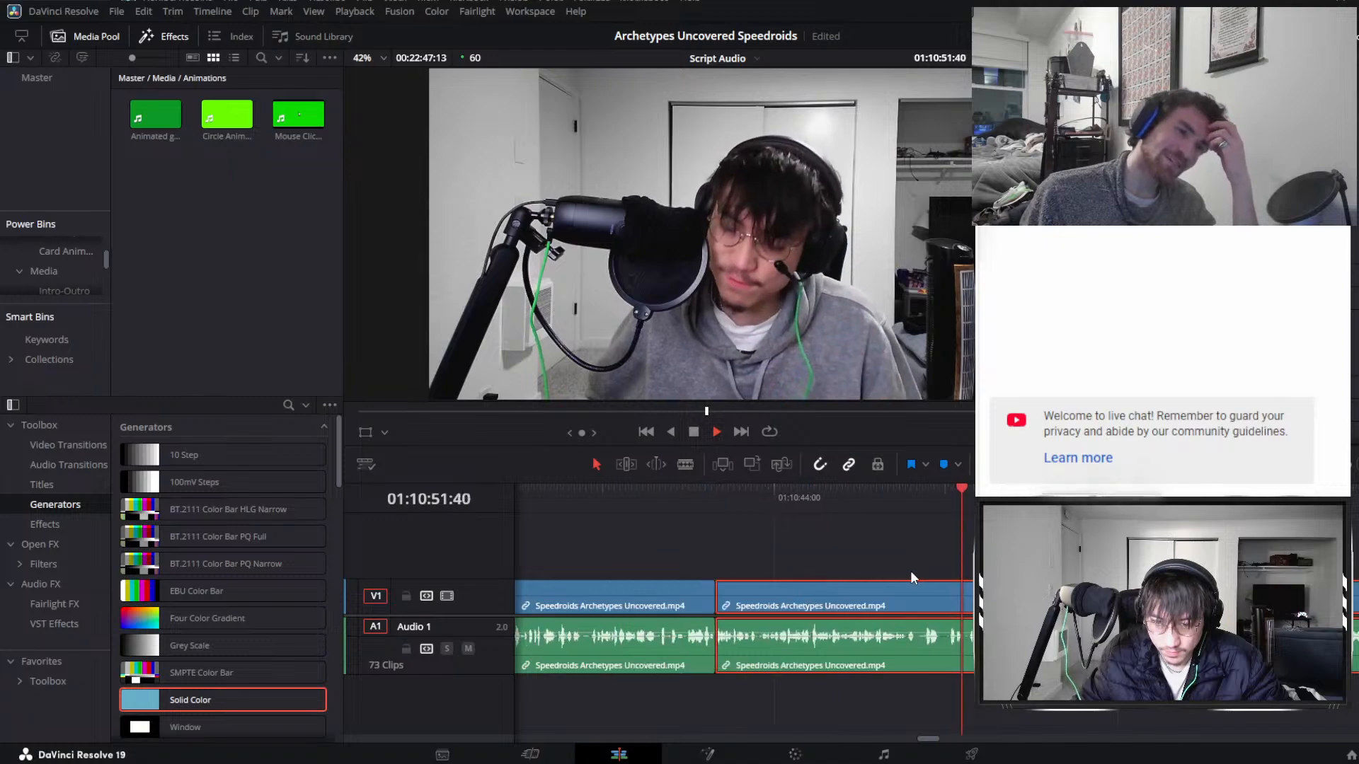
Split the recording near 01:10:50:45 and ripple delete the short stretch right after that cut.
click(864, 511)
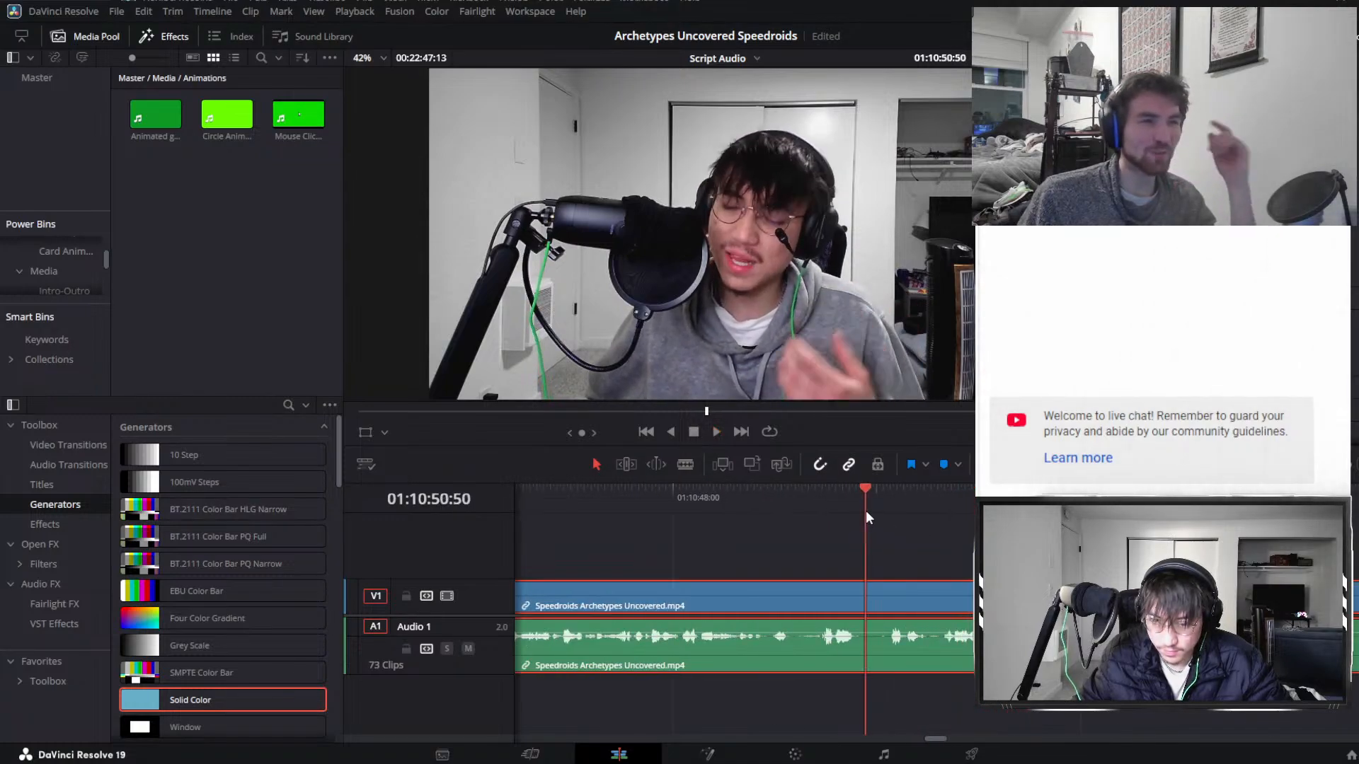
click(860, 511)
key(ctrl+b)
click(888, 514)
key(space)
click(870, 527)
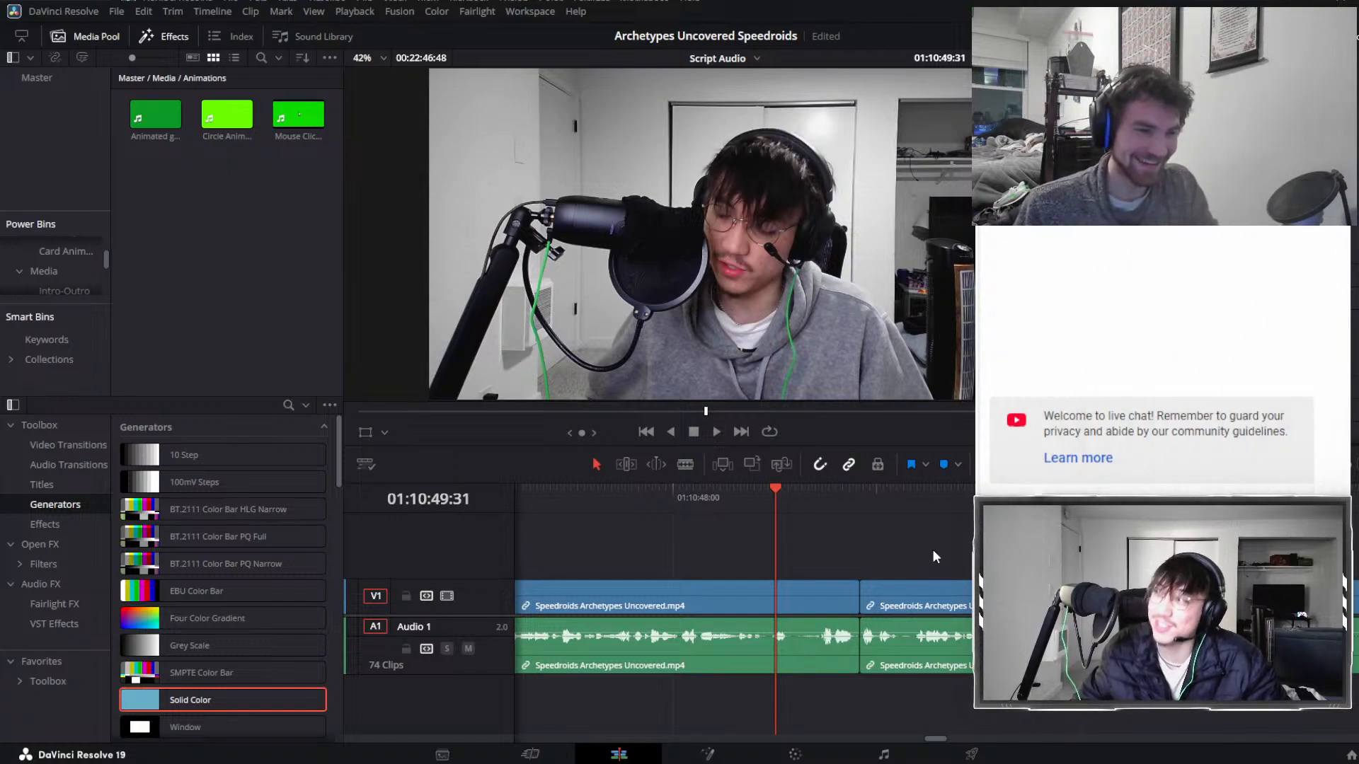
Play from 01:10:49:31 across the new cut to 01:10:54:45 and replay the passage from 01:10:50:41.
key(space)
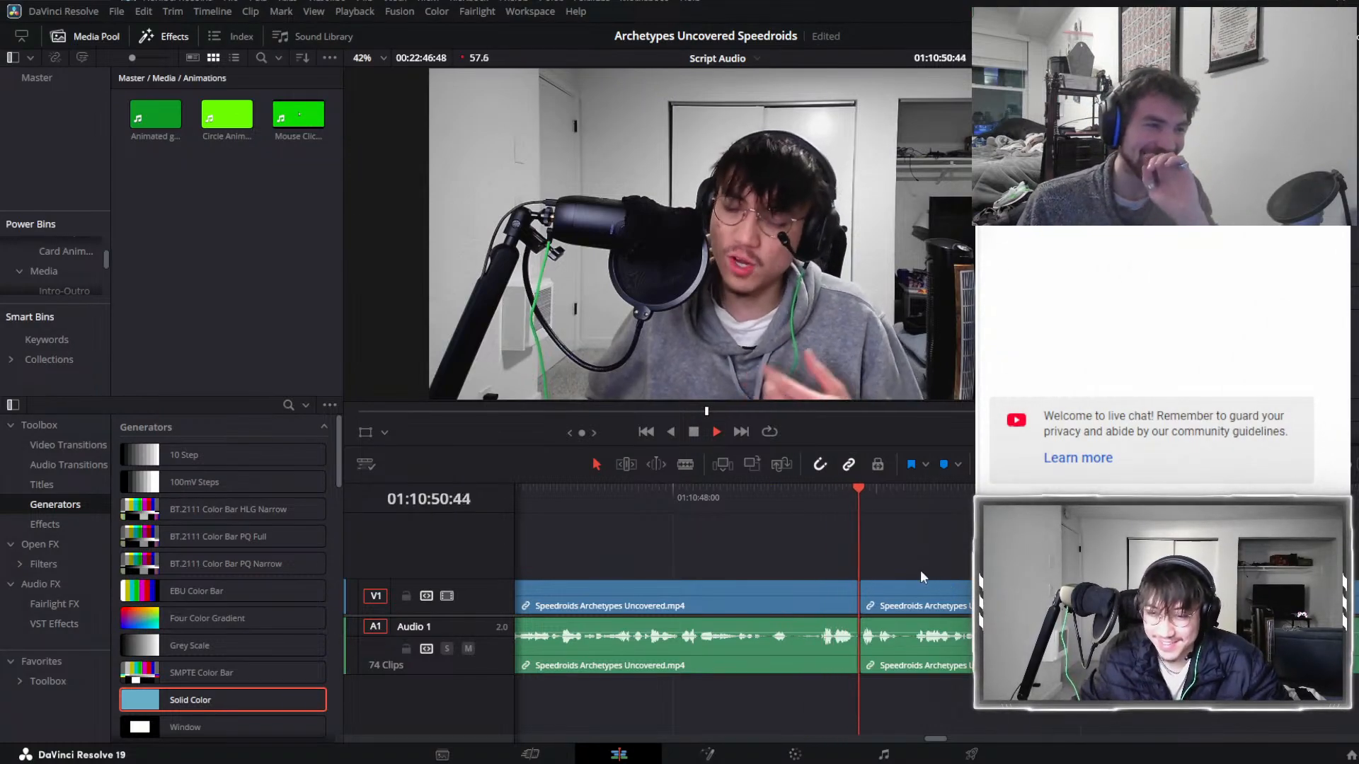
scroll(819, 581, down, 3)
click(949, 594)
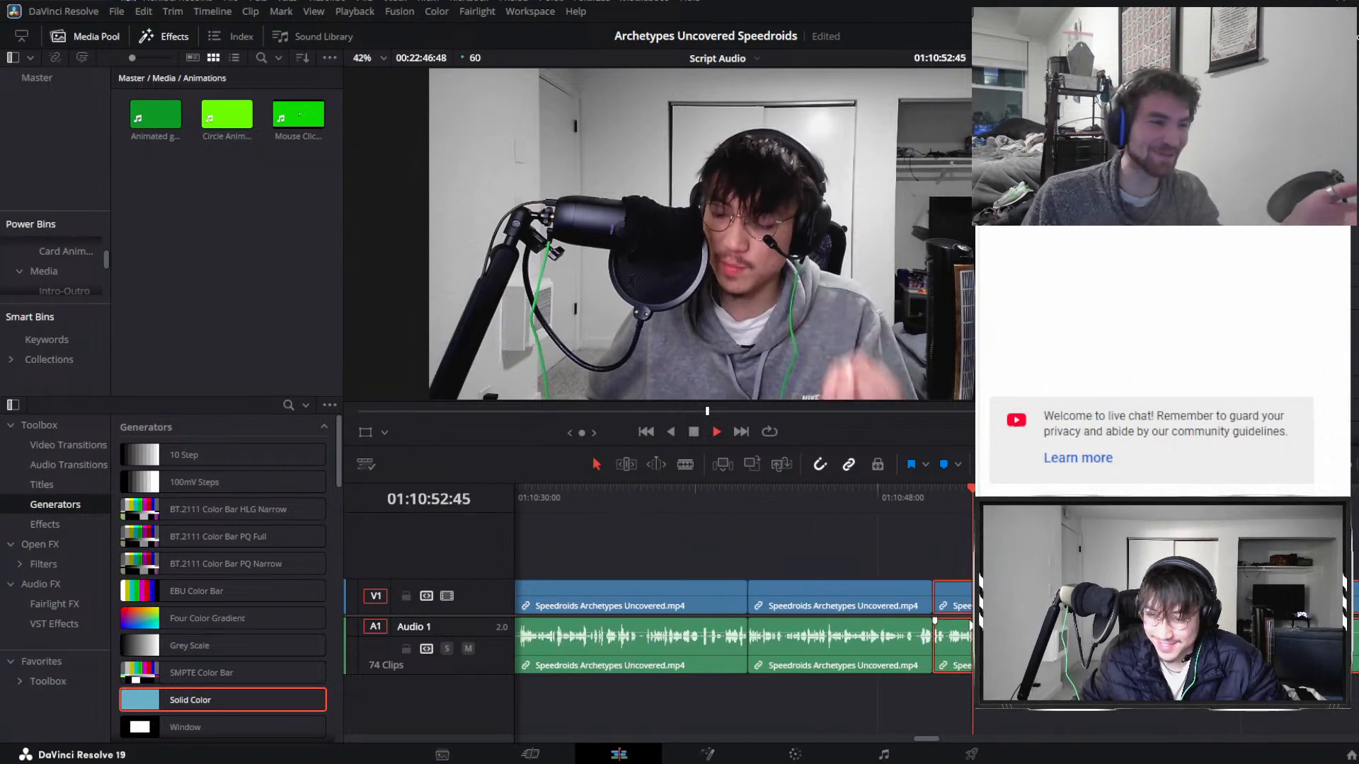
scroll(961, 577, up, 3)
scroll(961, 577, down, 2)
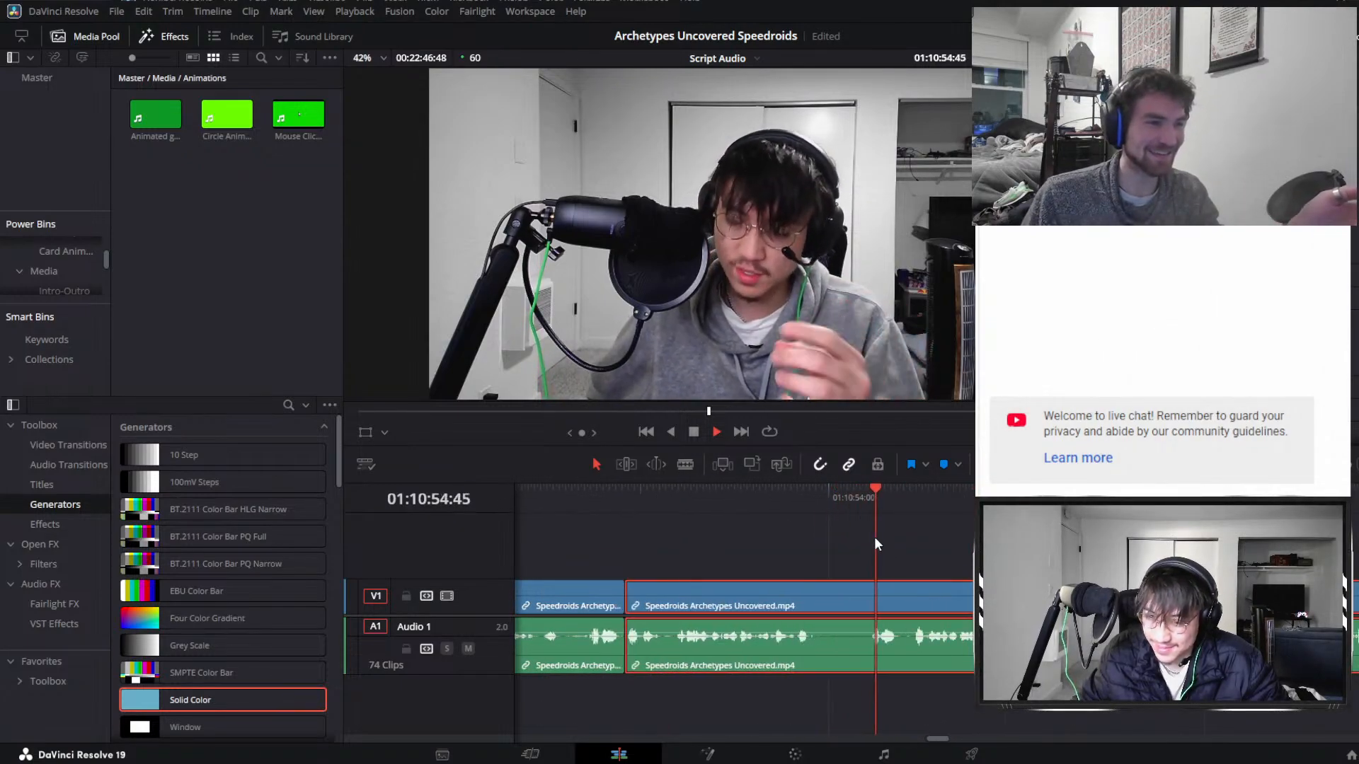
click(617, 499)
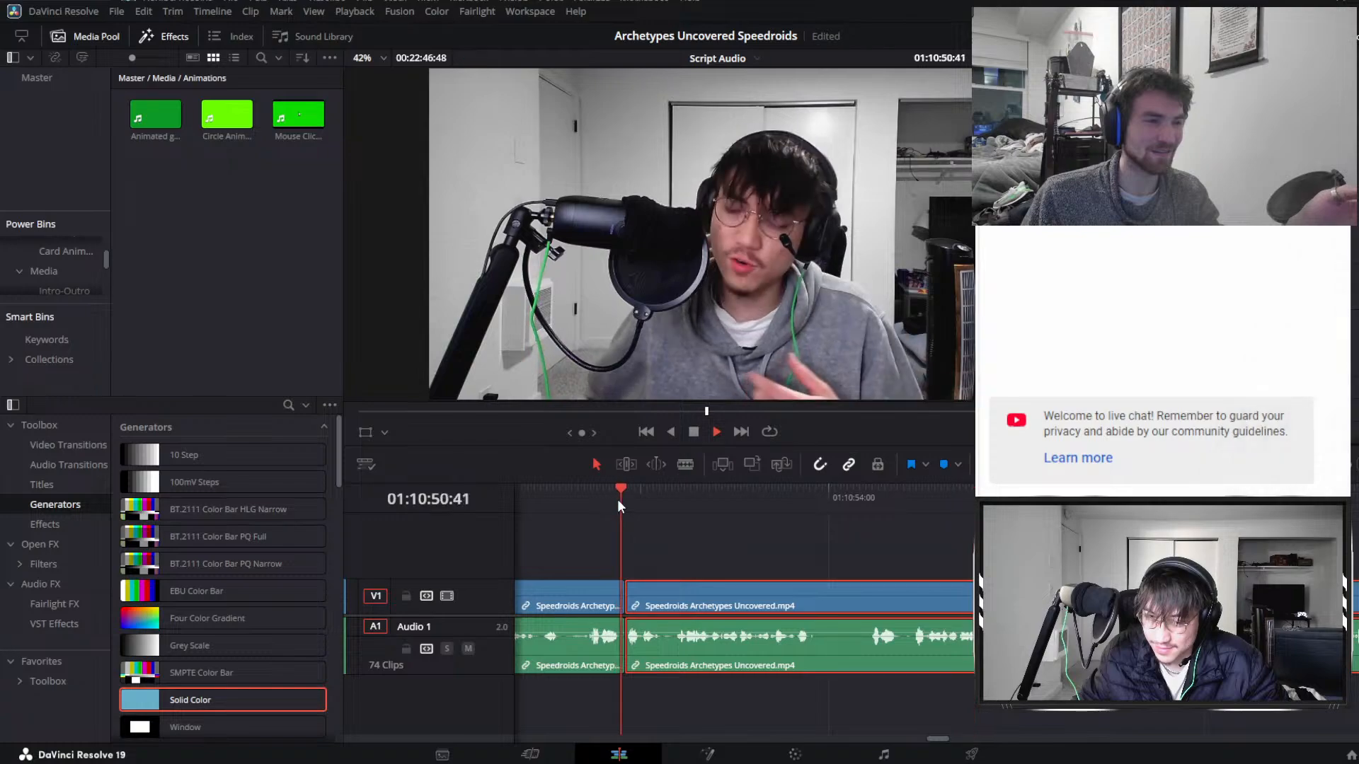
click(579, 498)
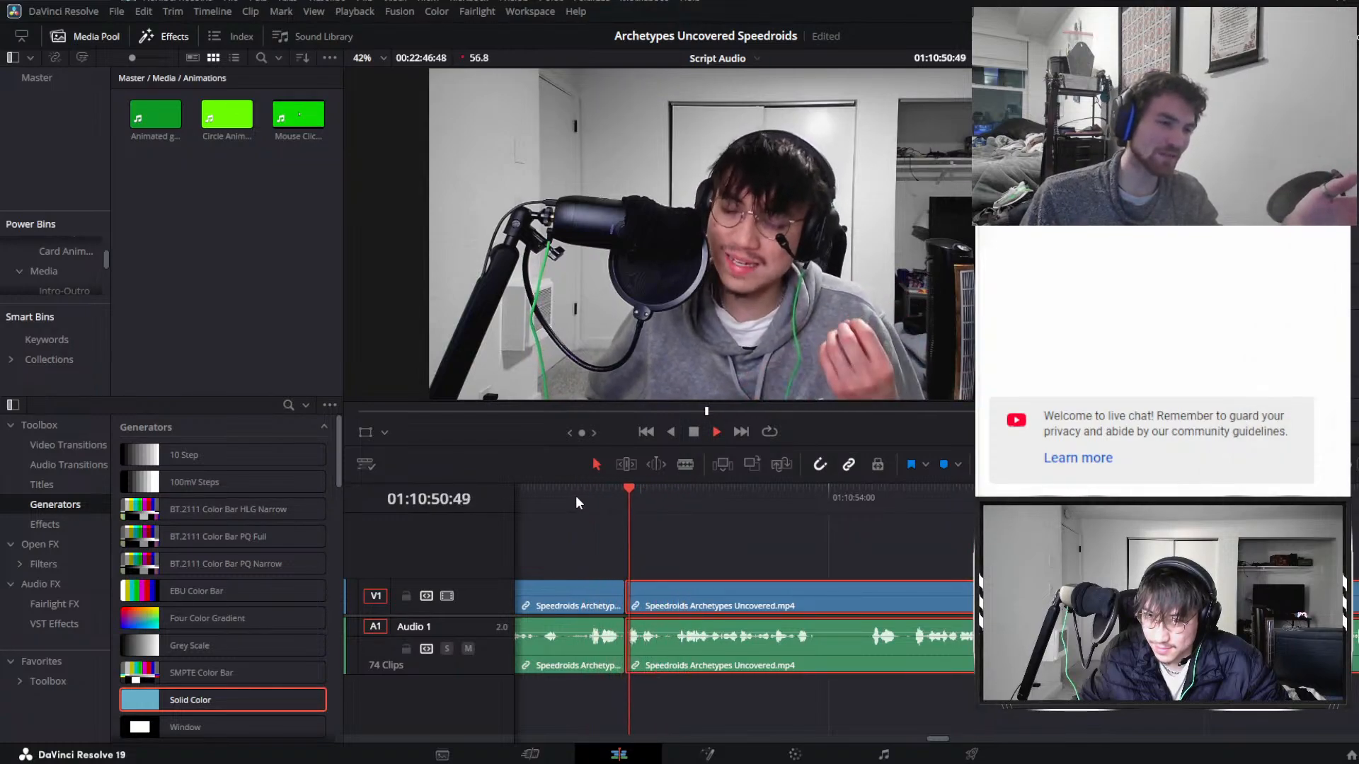
Split the recording just before 01:10:50 and again near 01:10:54:41, and ripple delete both clips between these cuts.
drag(579, 497, 1140, 508)
key(ctrl+b)
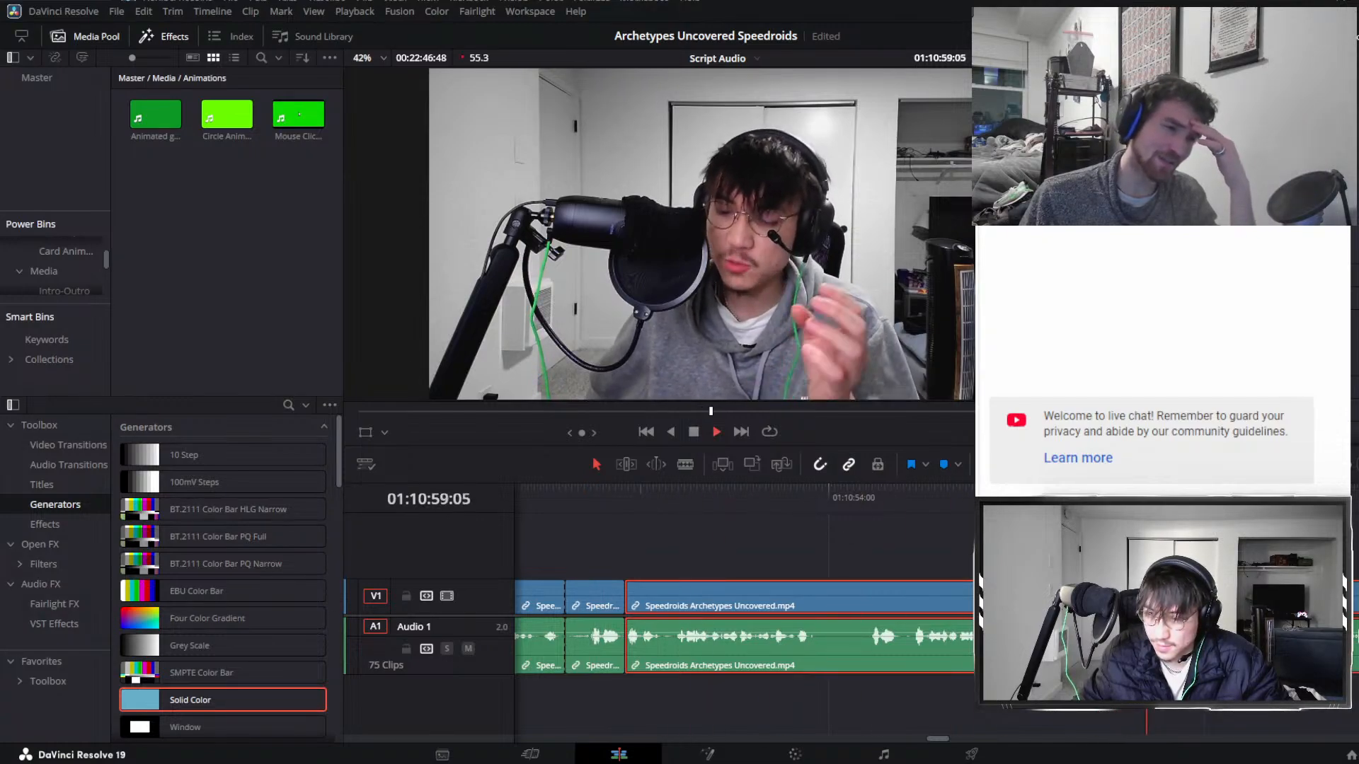
click(871, 503)
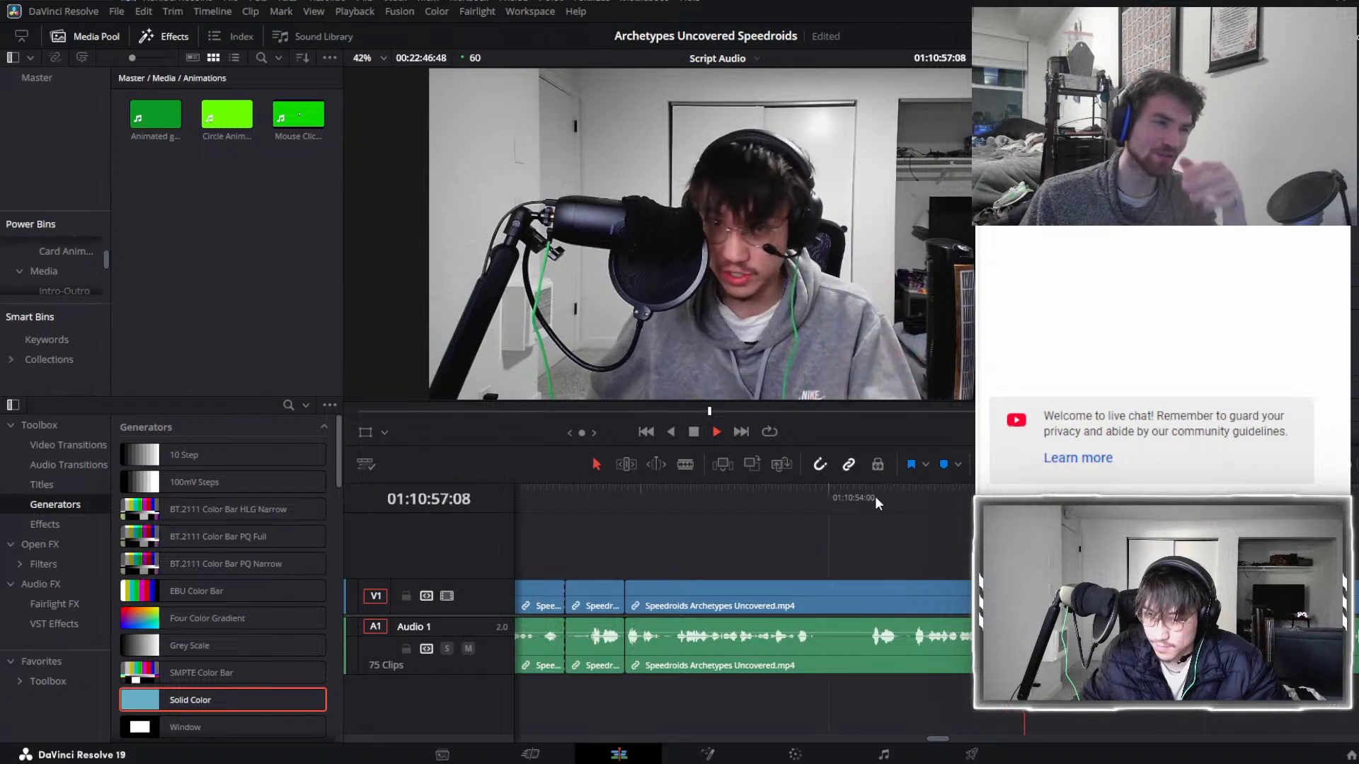
click(872, 501)
key(ctrl+b)
key(space)
drag(823, 545, 619, 606)
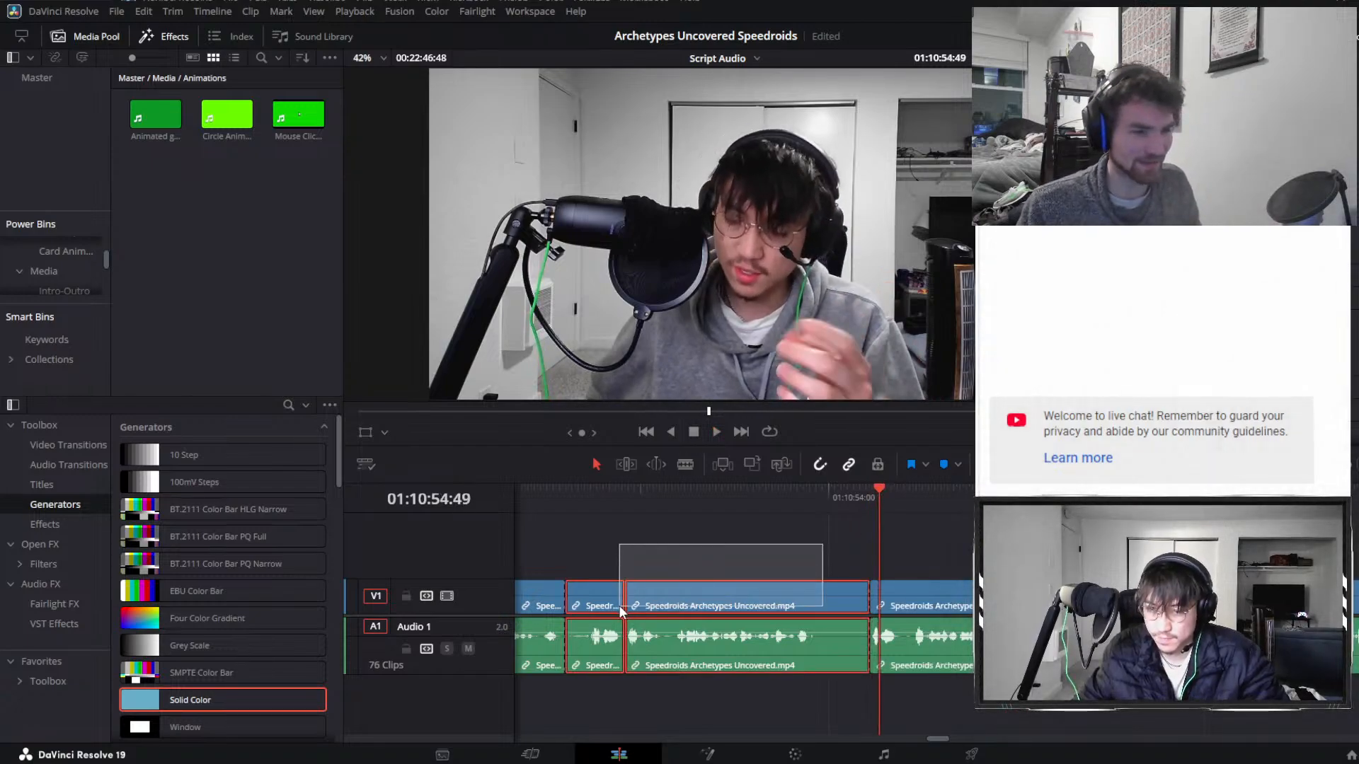
key(Delete)
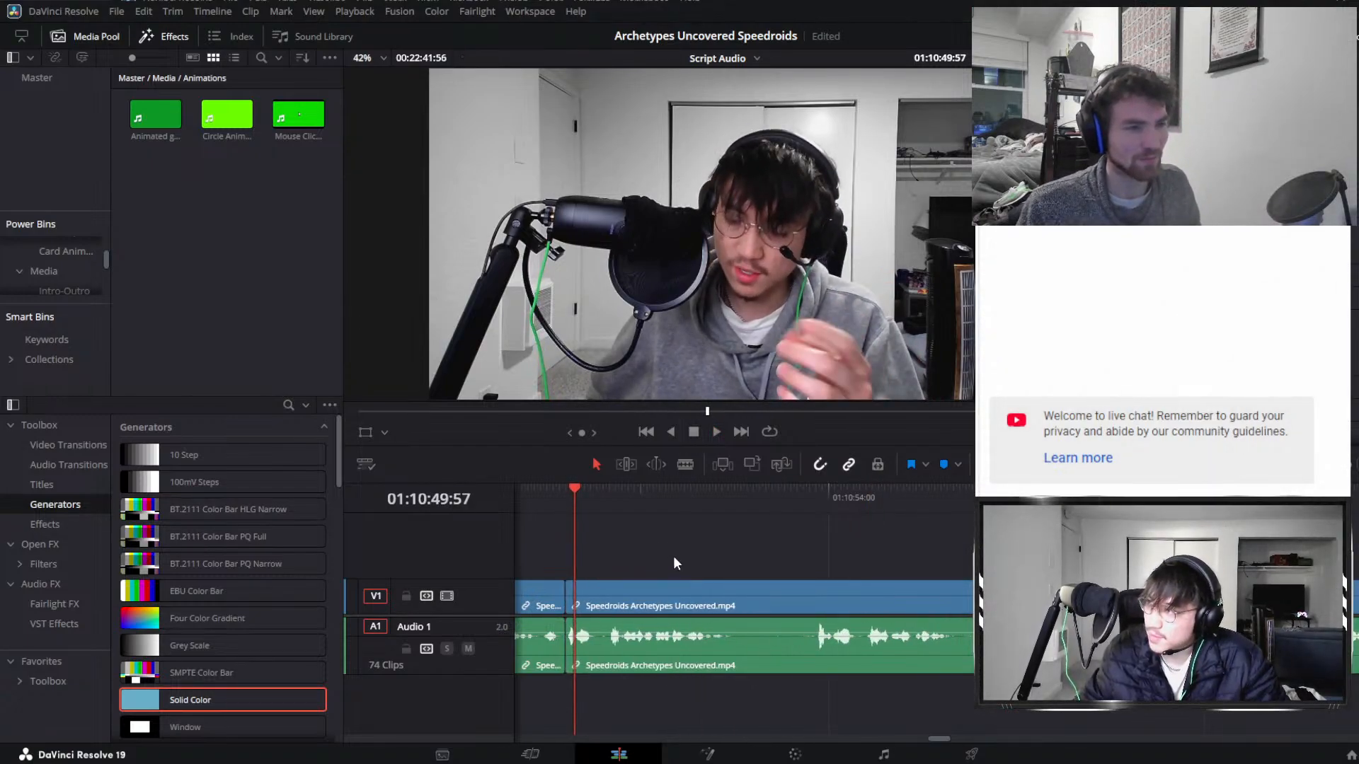
Play across the new cut from 01:10:49:22, check the speech from 01:10:55:14 to 01:10:56:08, and replay from 01:10:49:23.
click(538, 488)
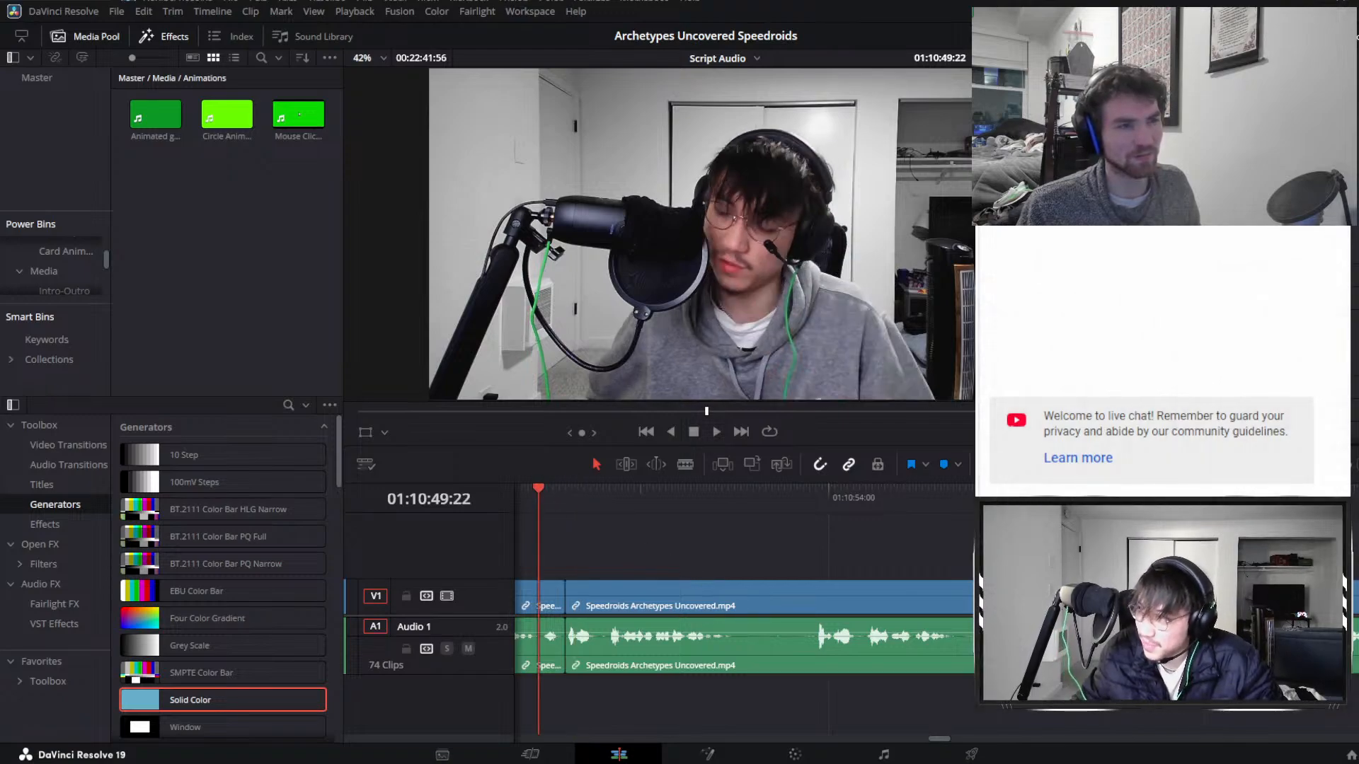
key(space)
click(906, 496)
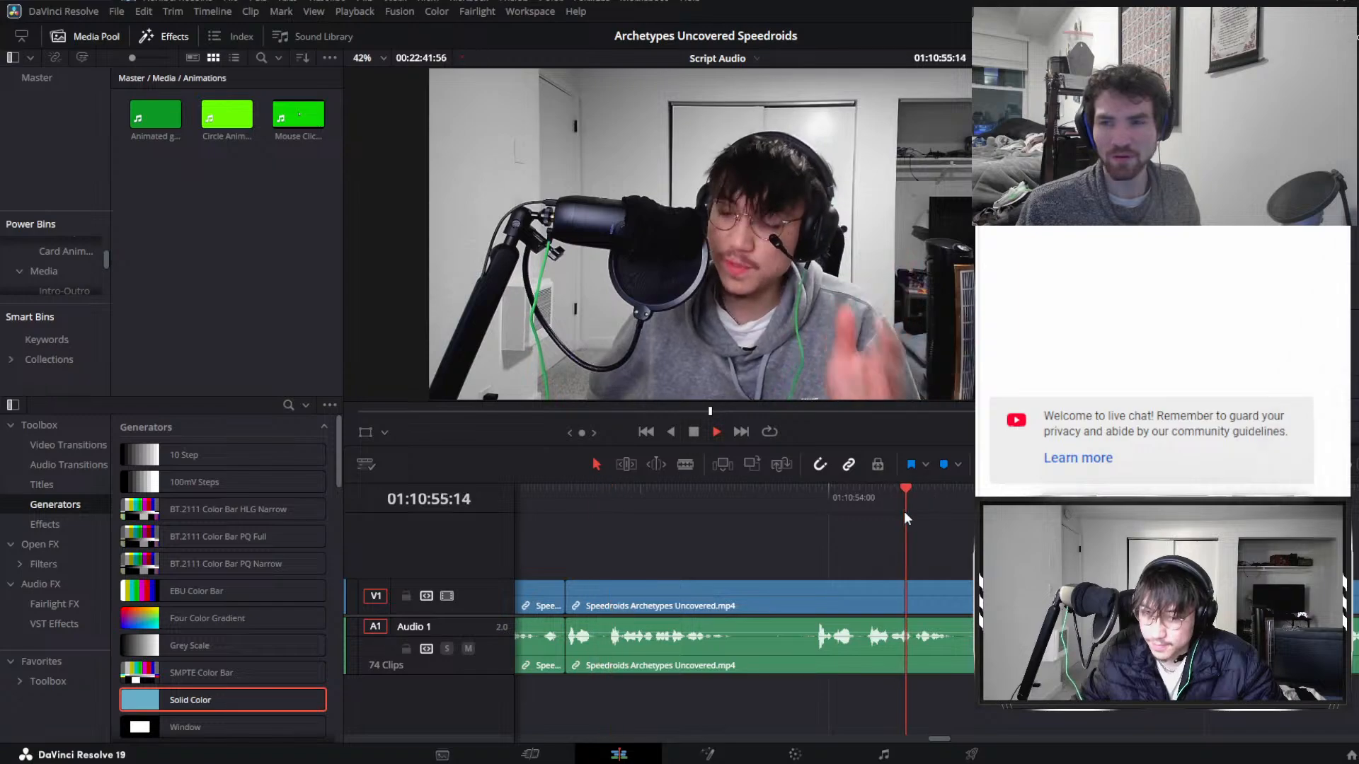
key(space)
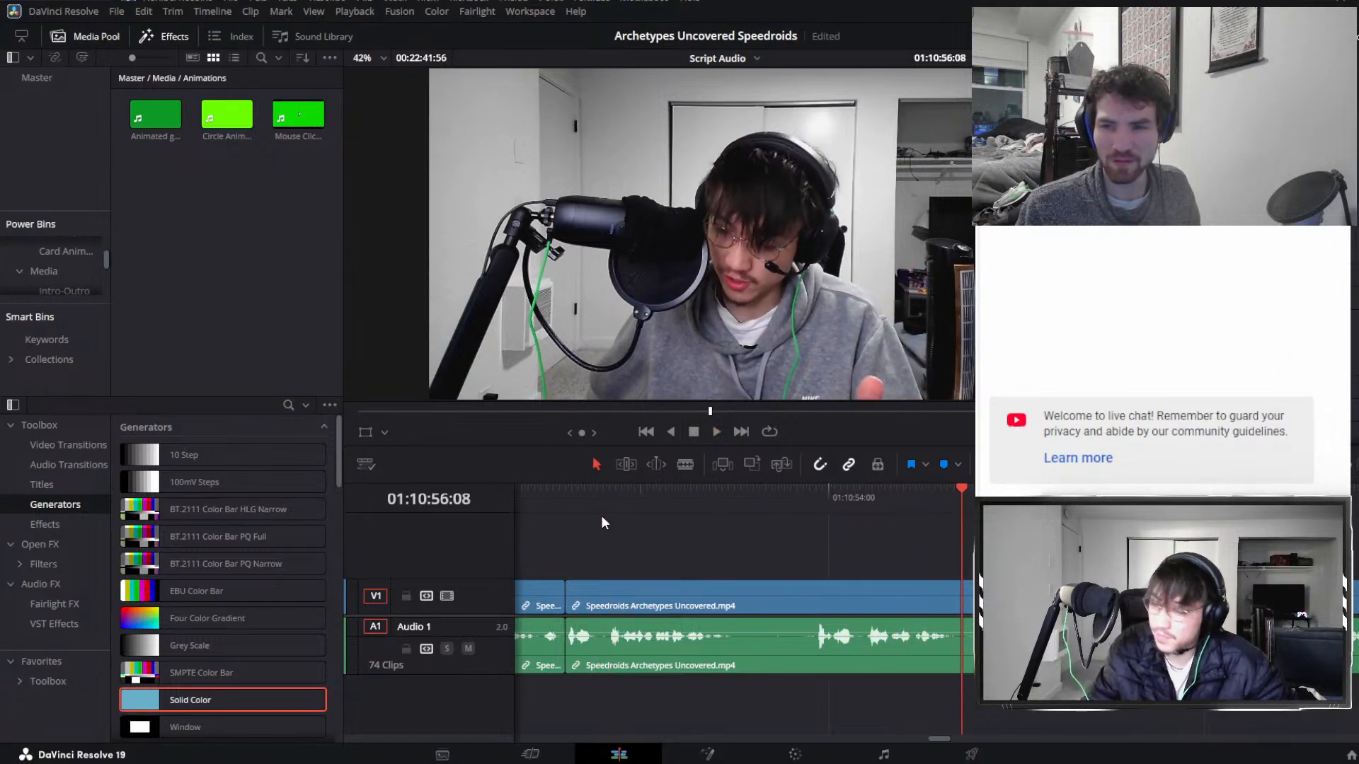
click(540, 491)
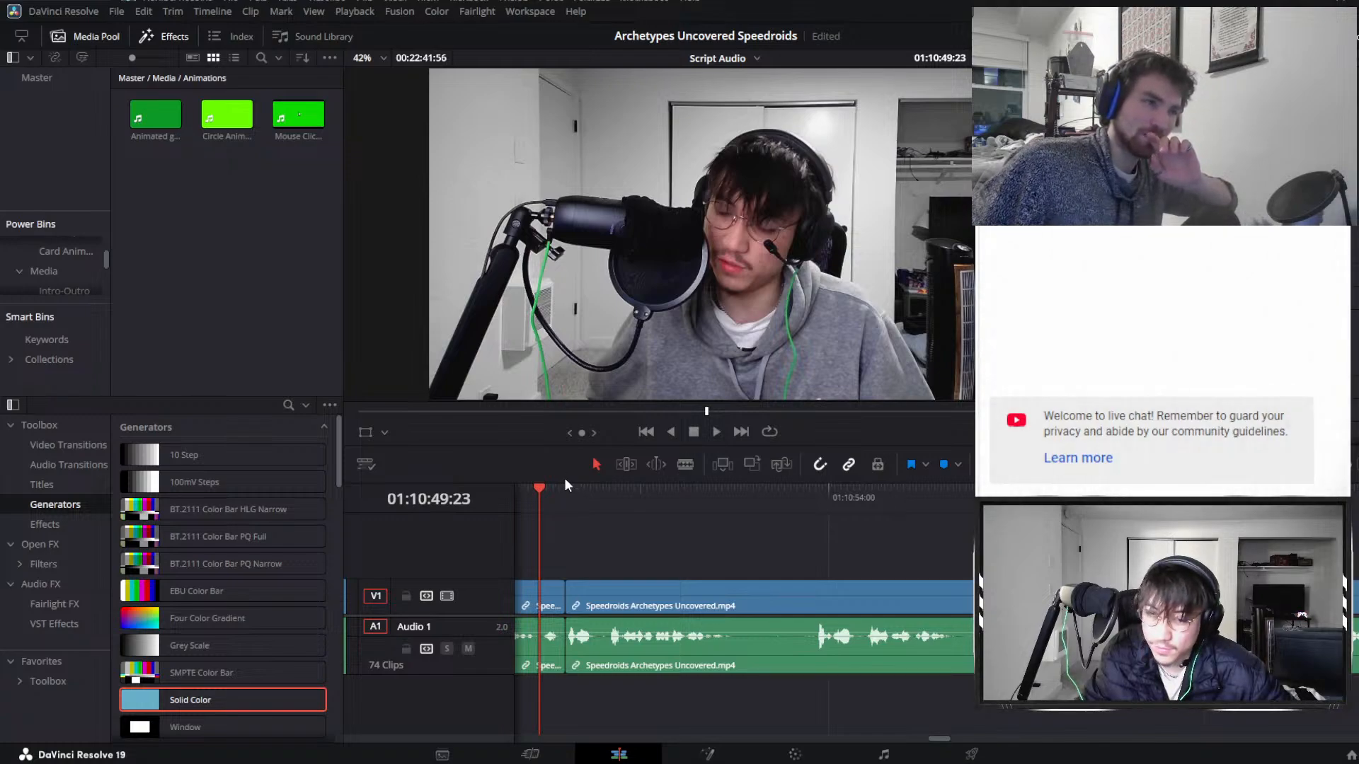
key(space)
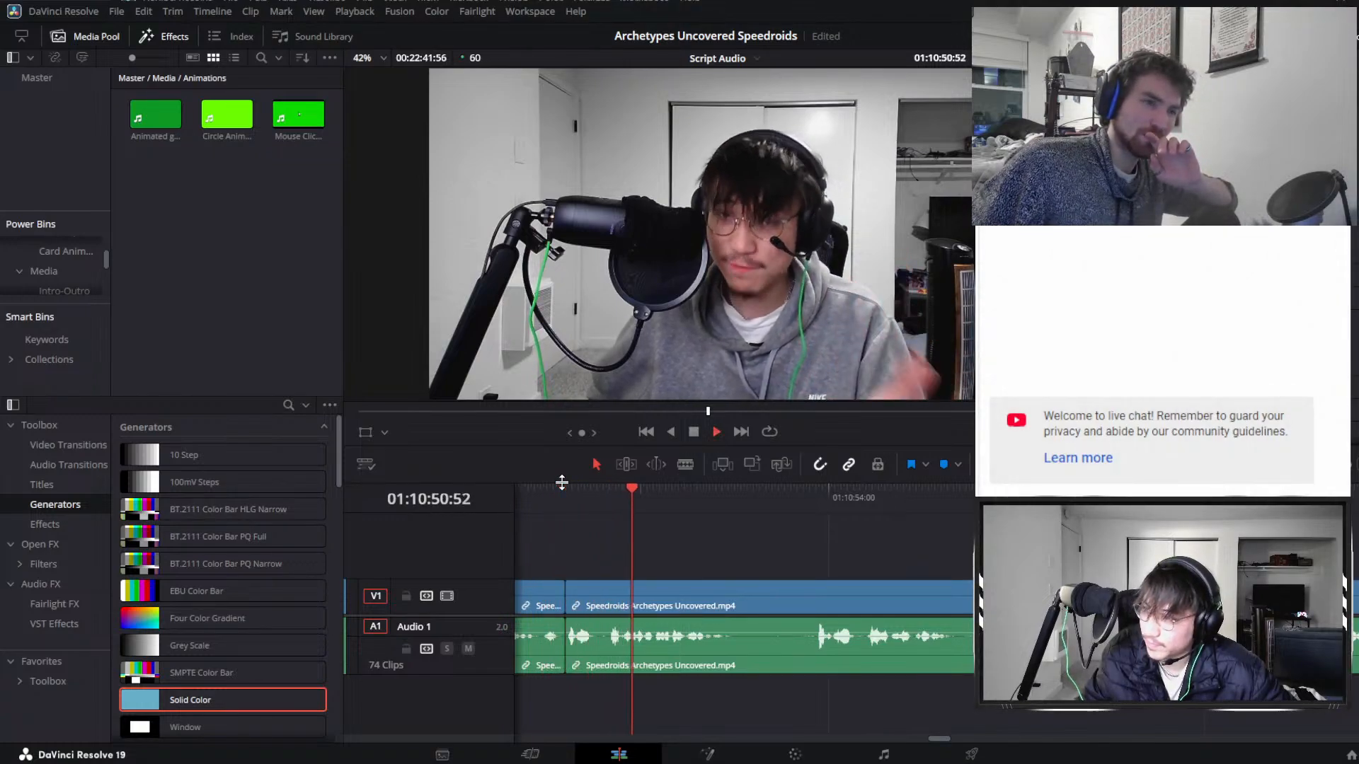
Split the recording at about 01:10:52:44 and 01:10:53:46, and ripple delete the silent pause between the cuts.
click(762, 601)
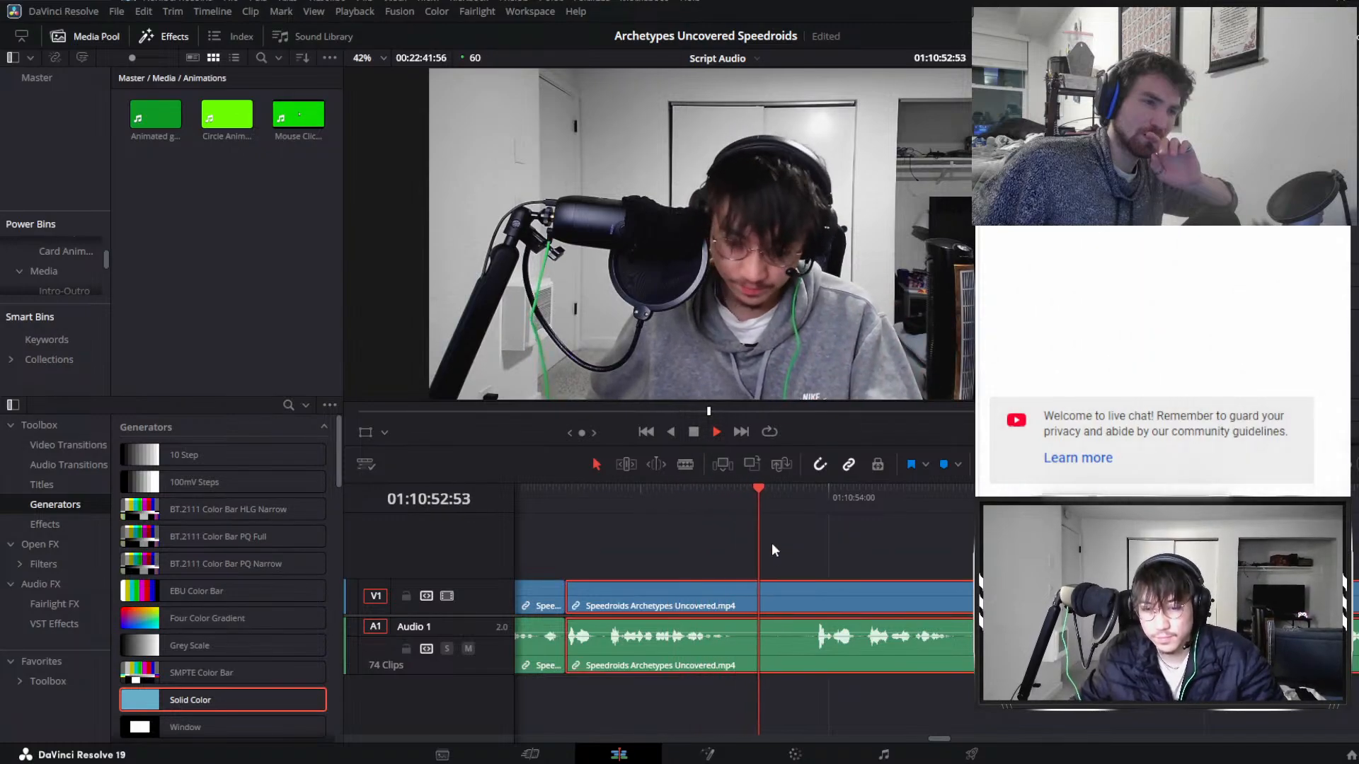
key(space)
click(745, 518)
click(749, 499)
key(ctrl+b)
click(813, 504)
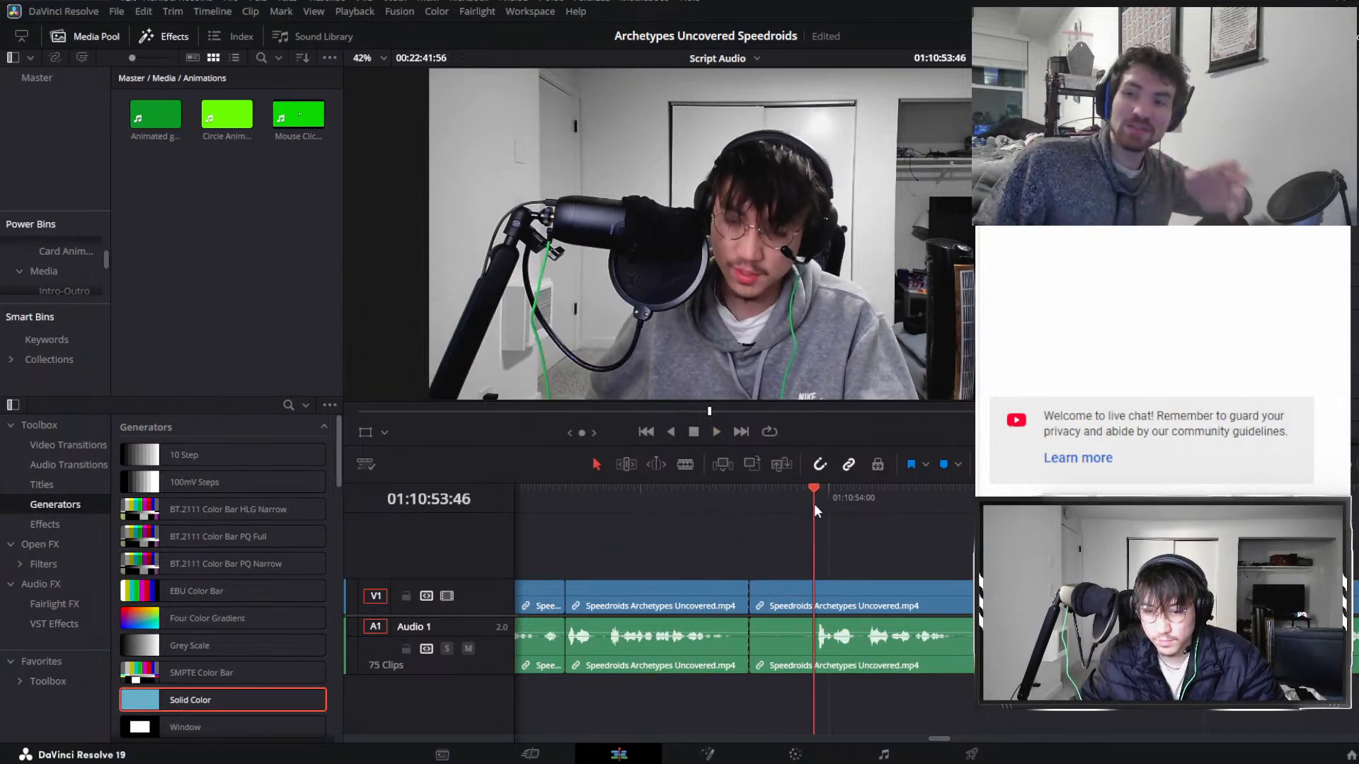
key(ctrl+b)
click(789, 586)
key(Delete)
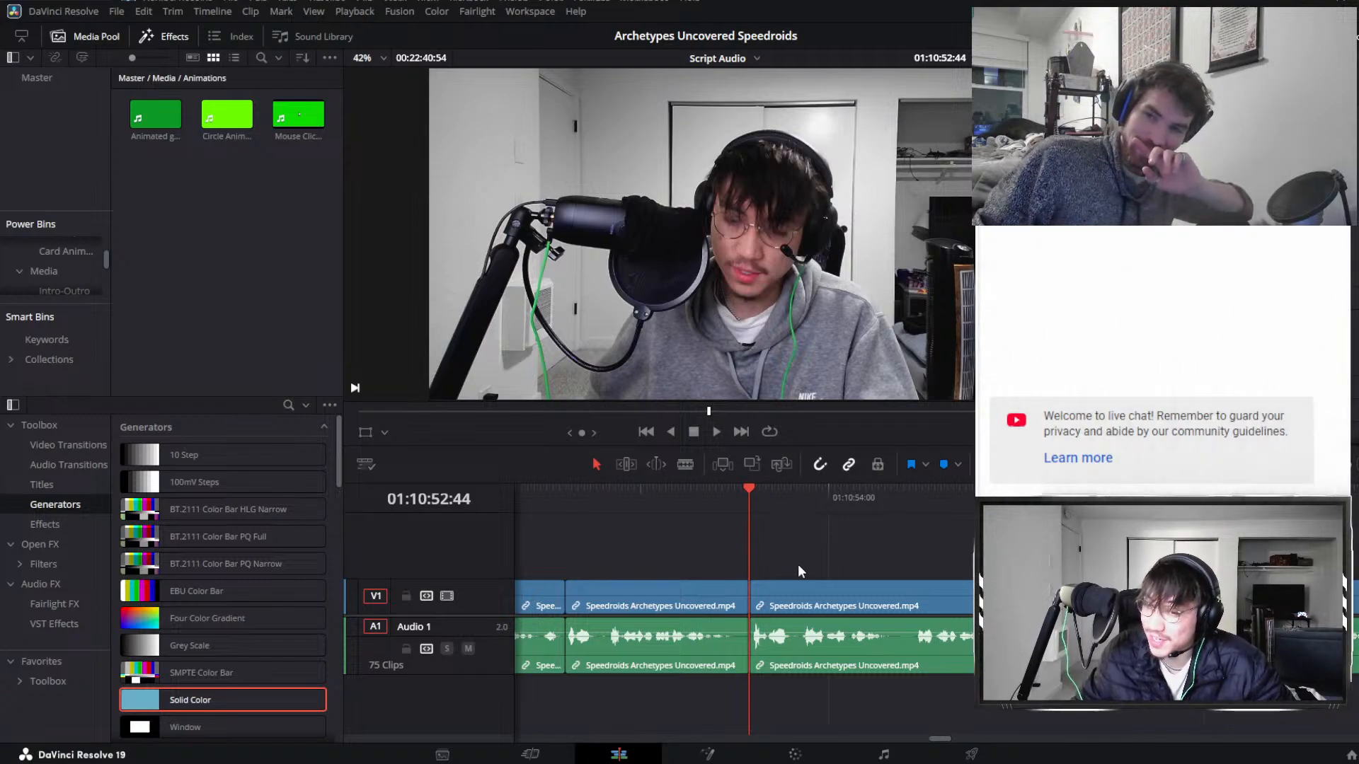
Return the playhead to 01:10:52:01, shortly before the newest cut, to review the transition.
click(830, 514)
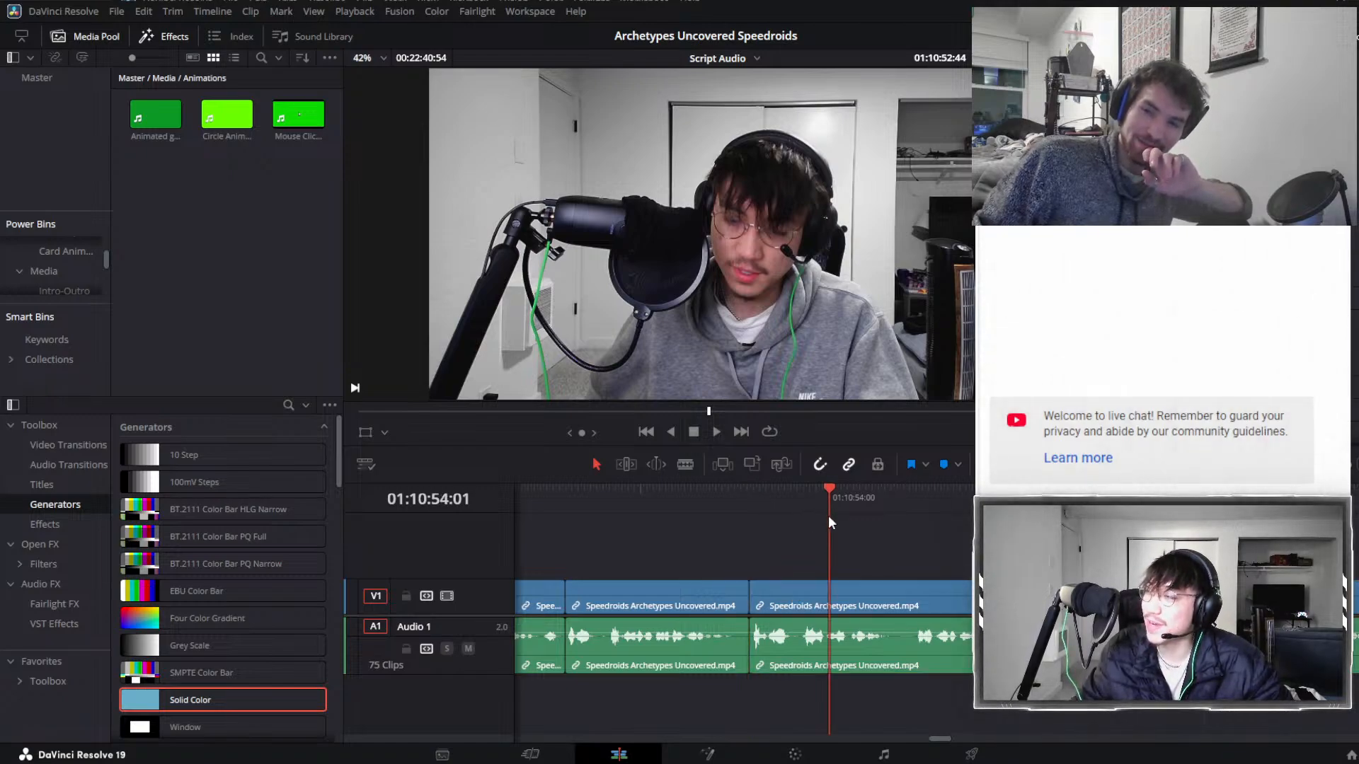
click(819, 573)
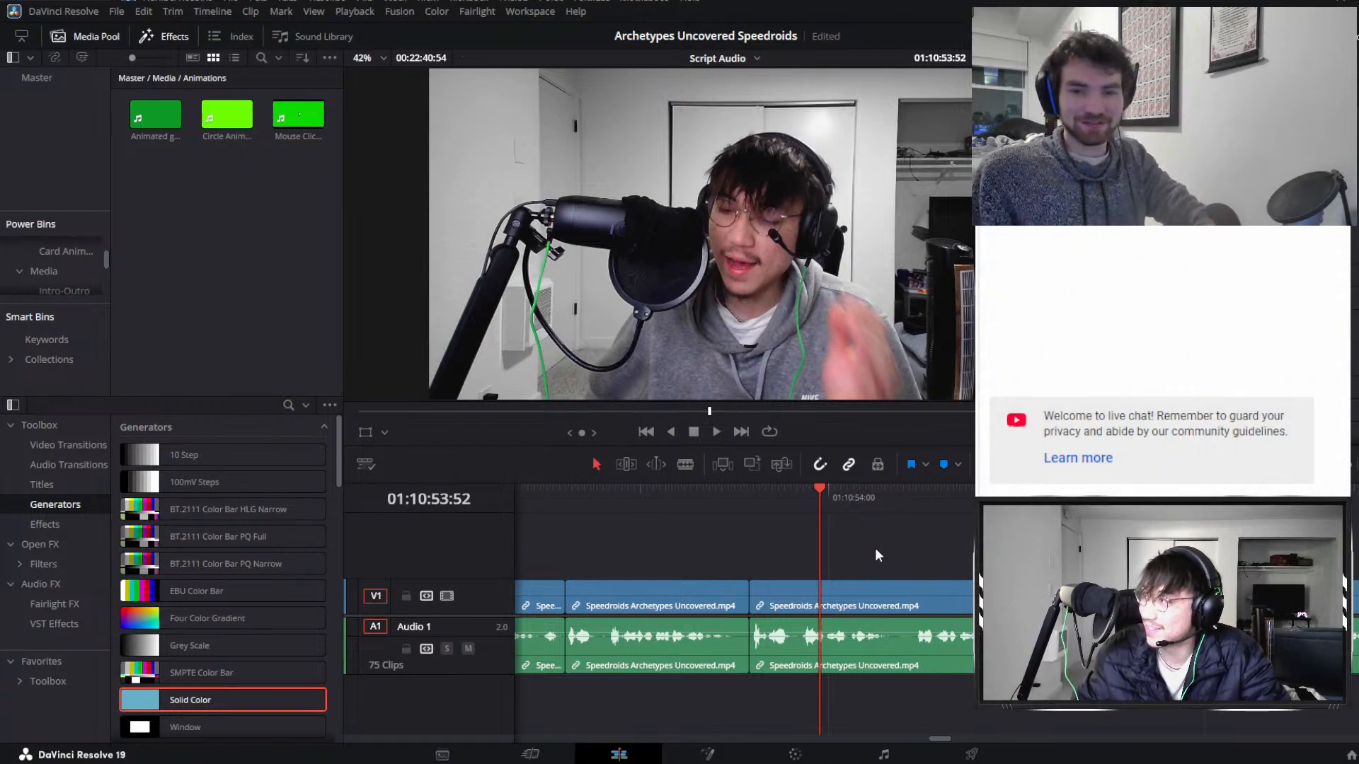
scroll(875, 548, right, 3)
scroll(627, 571, left, 5)
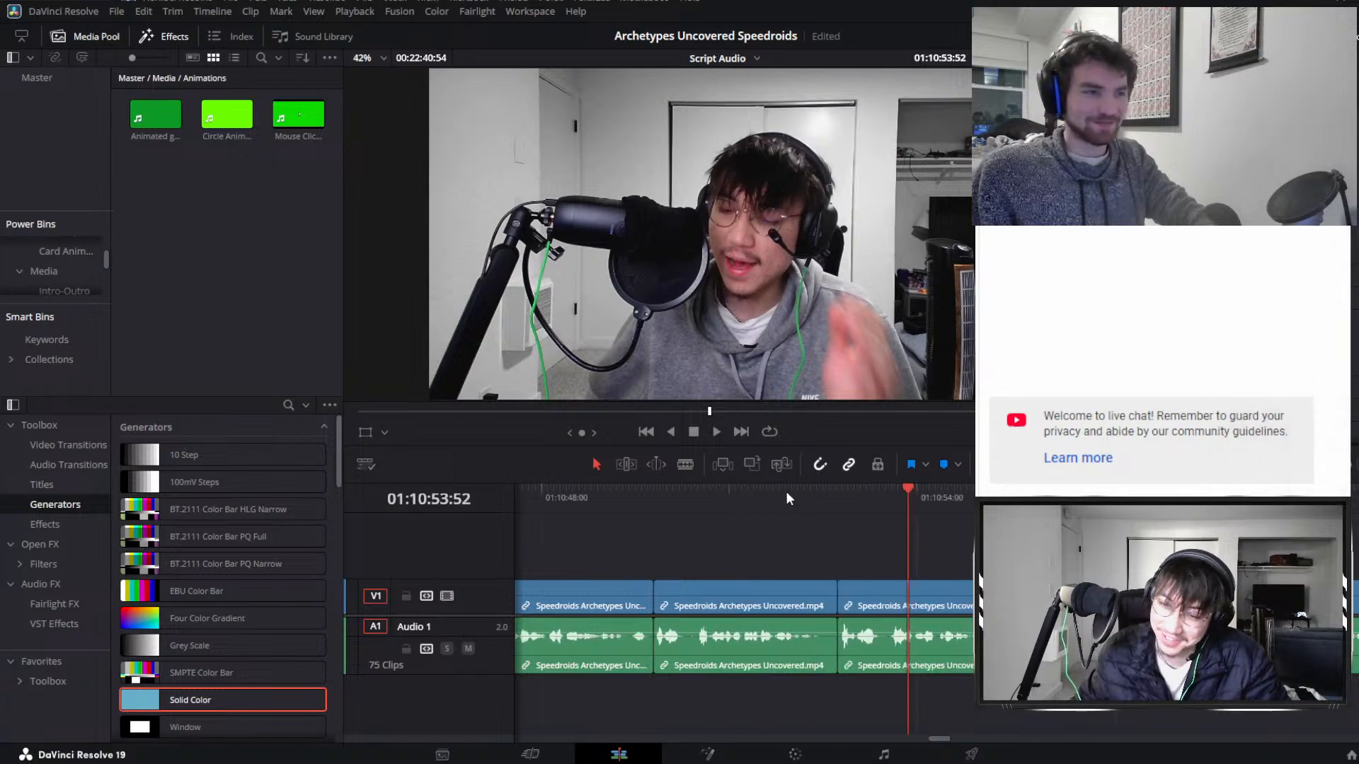
click(792, 491)
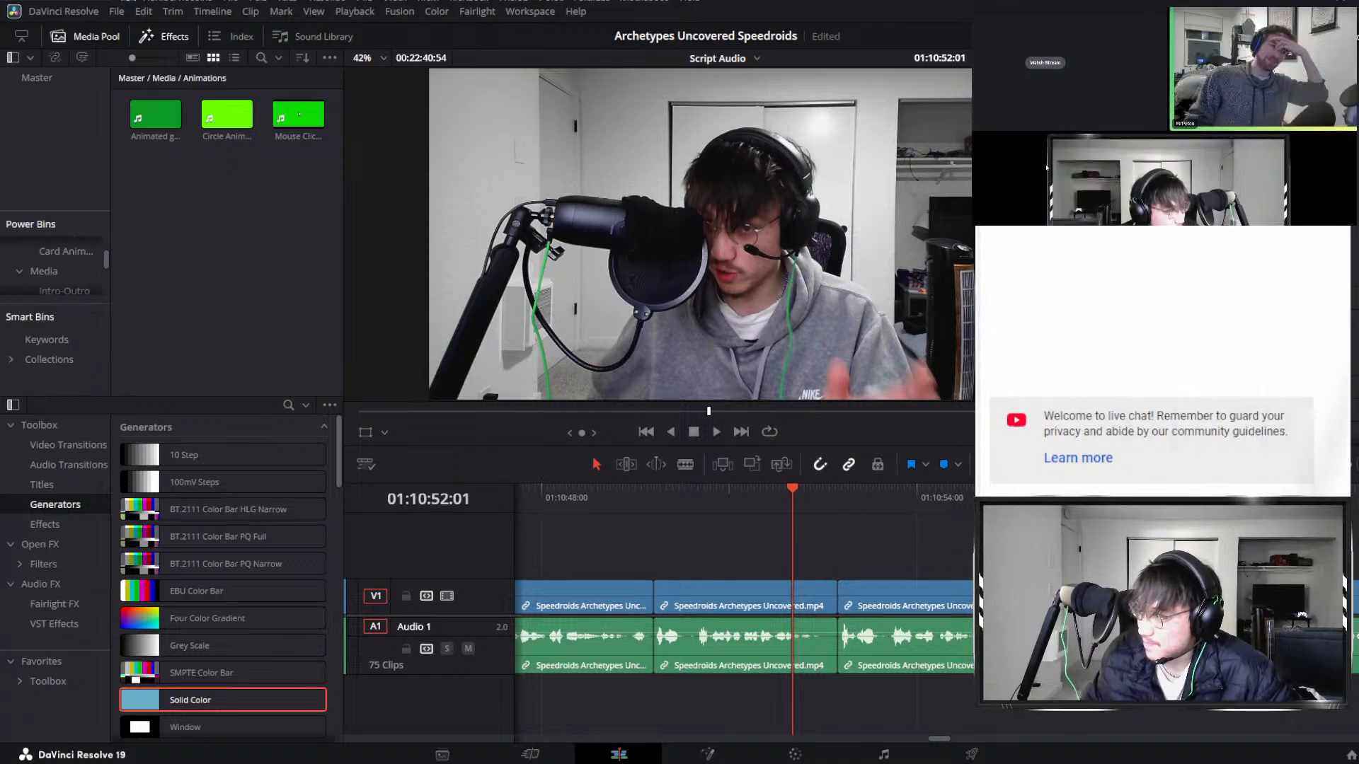
click(1050, 60)
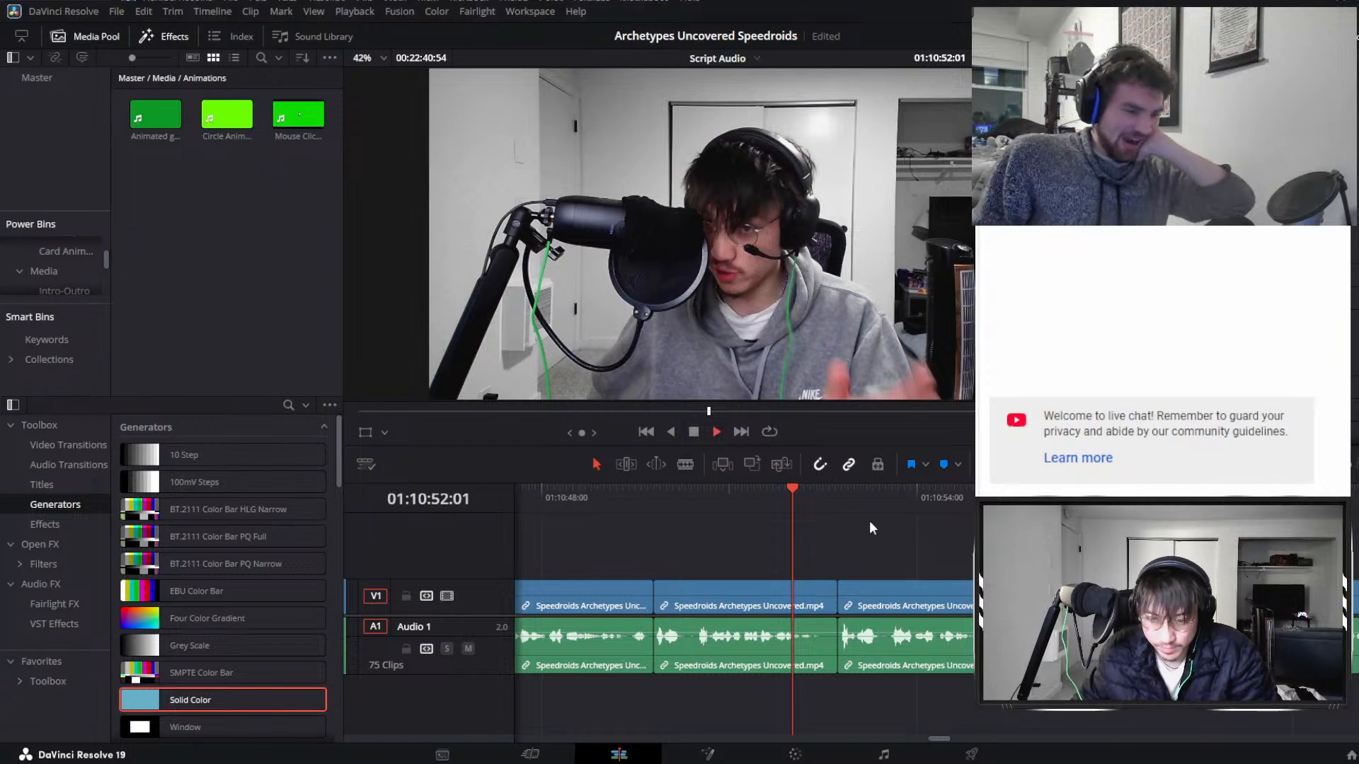
Play across the newest cut, then add a marker at 01:10:54:05 on the clip that follows it.
key(space)
scroll(864, 537, down, 5)
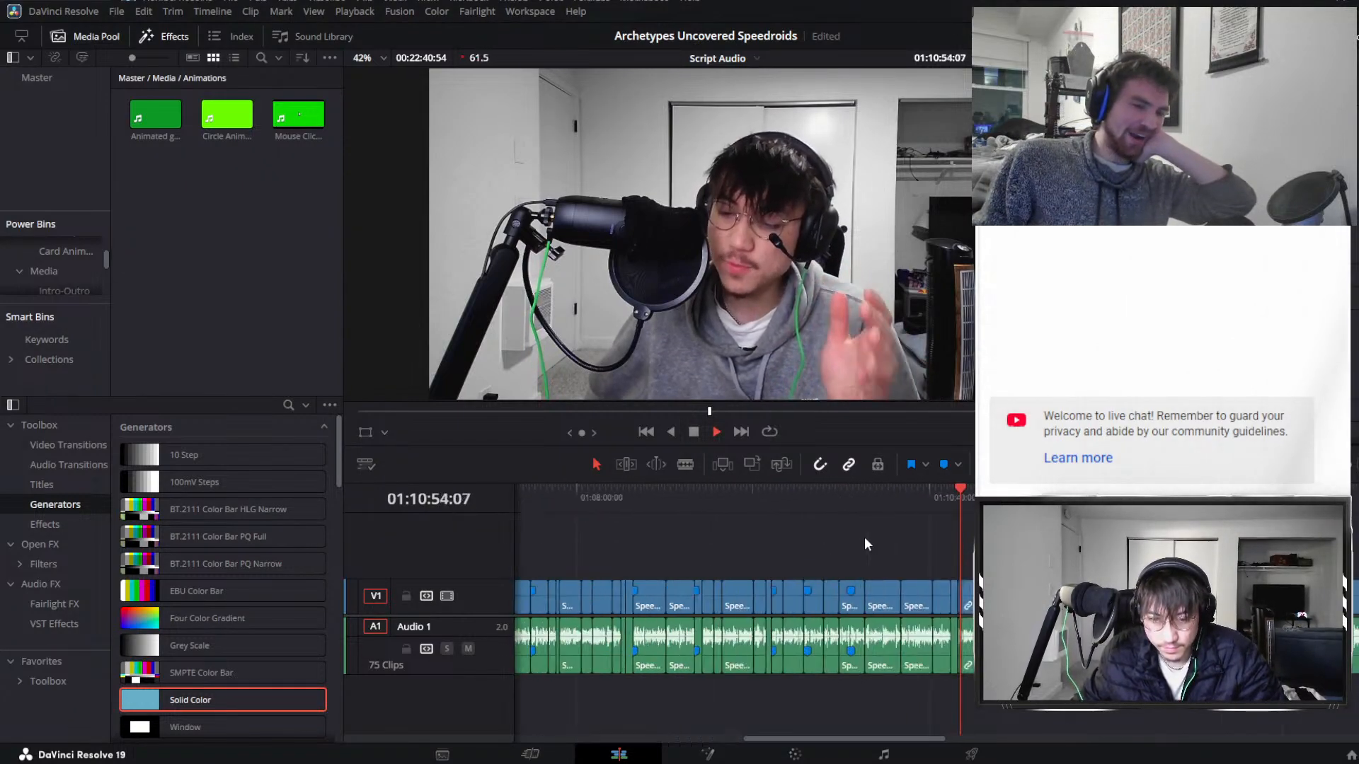
scroll(865, 537, up, 5)
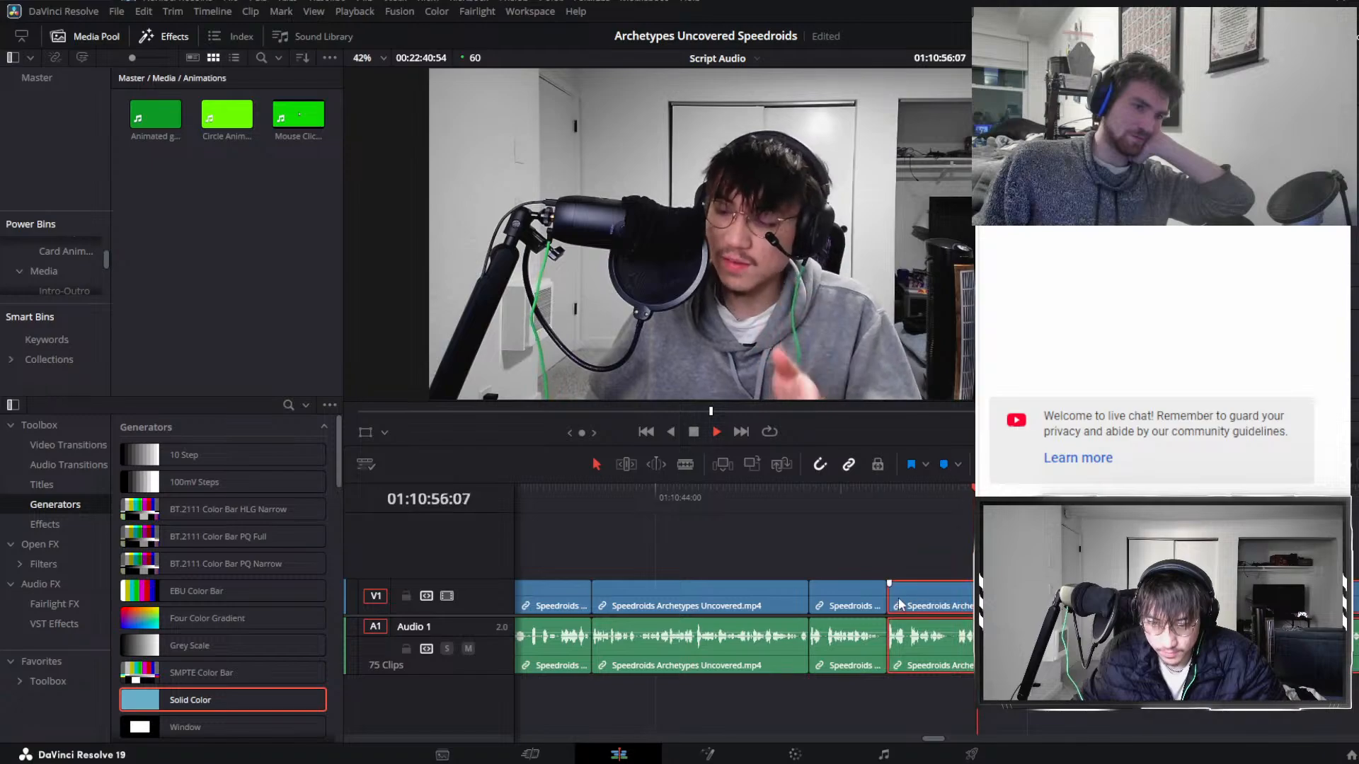
drag(928, 508, 923, 499)
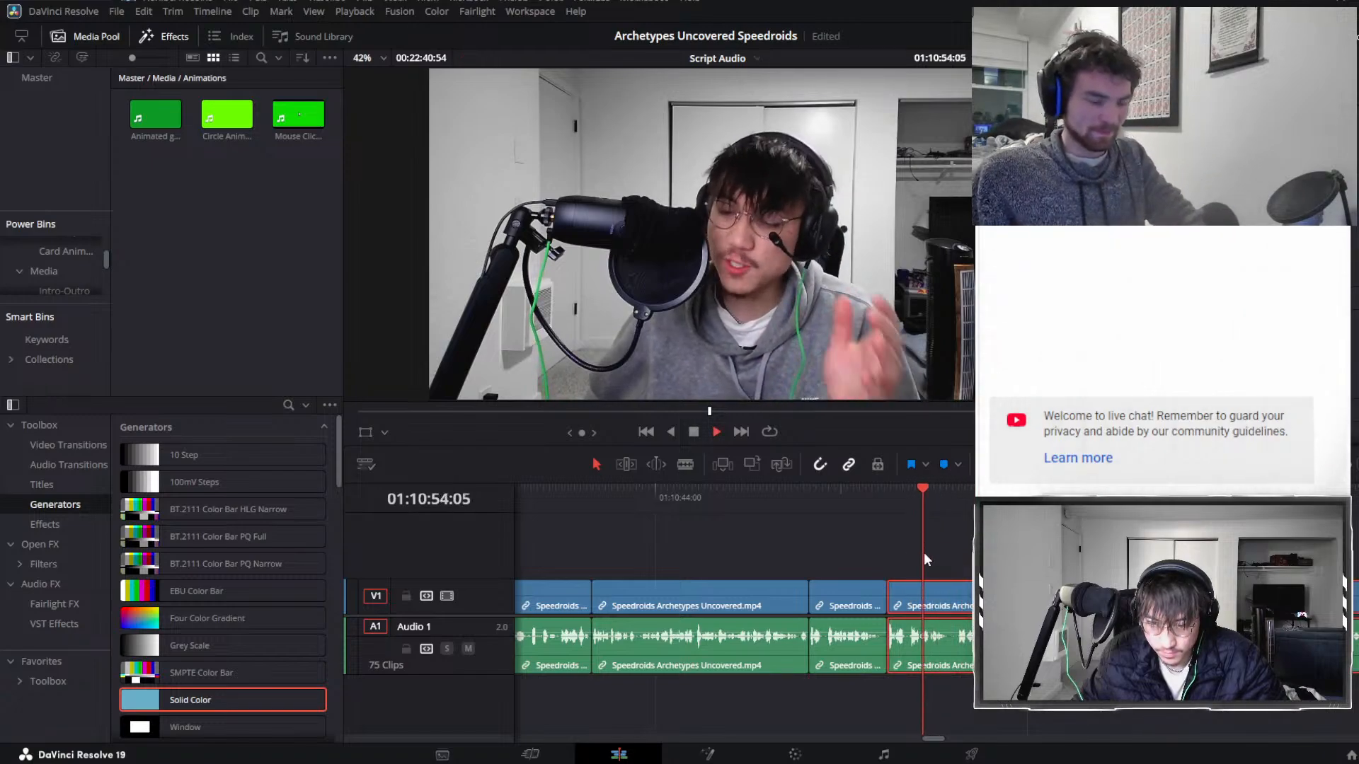
key(m)
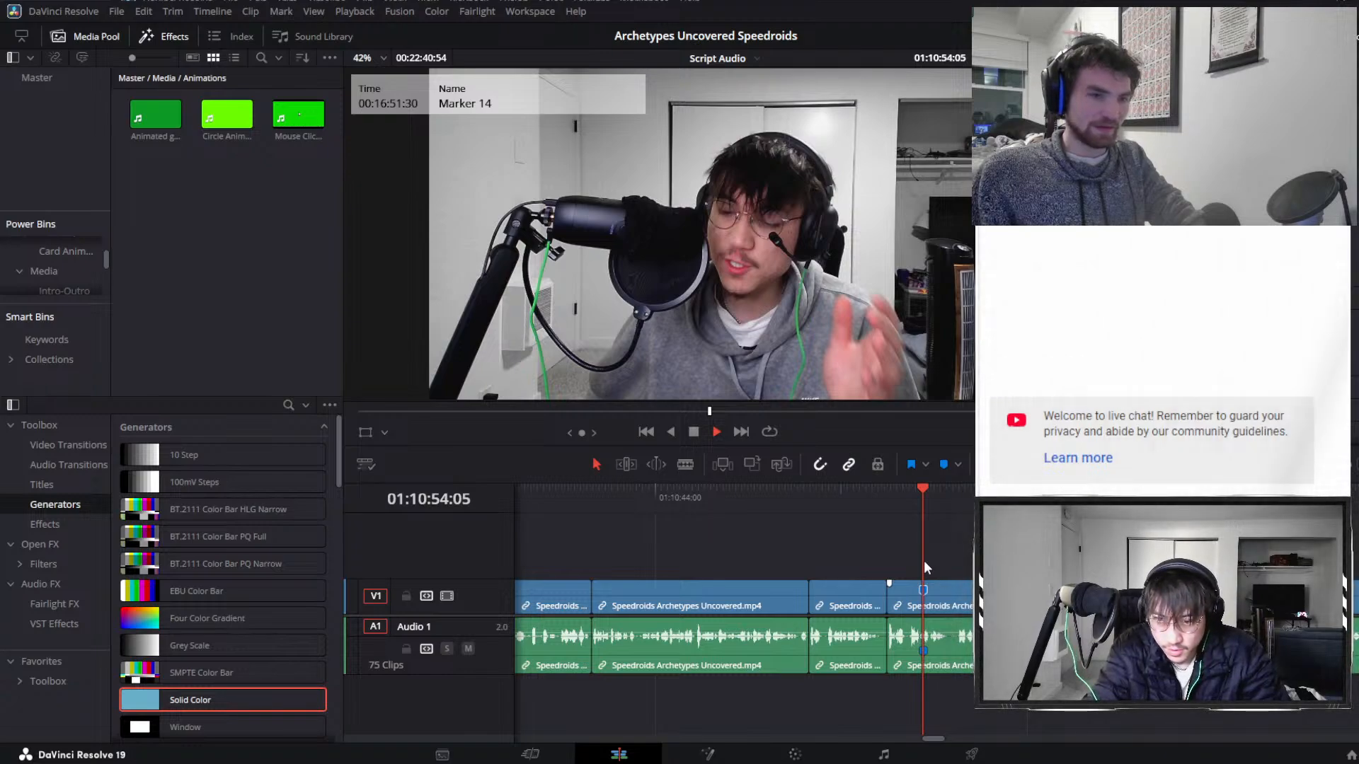
Play on from 01:10:54:05, split the recording at about 01:11:22:28 and 01:11:23:48, and ripple delete the pause between the cuts.
key(space)
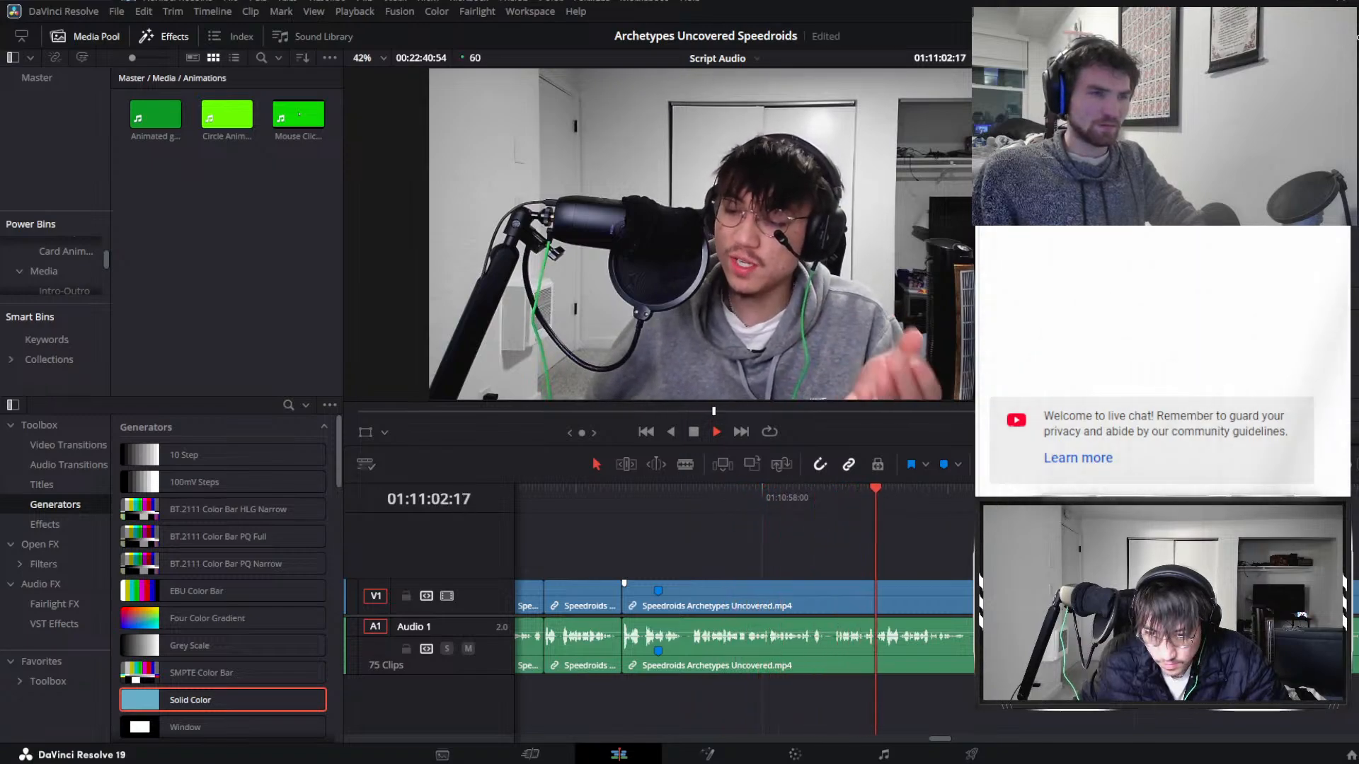
click(971, 496)
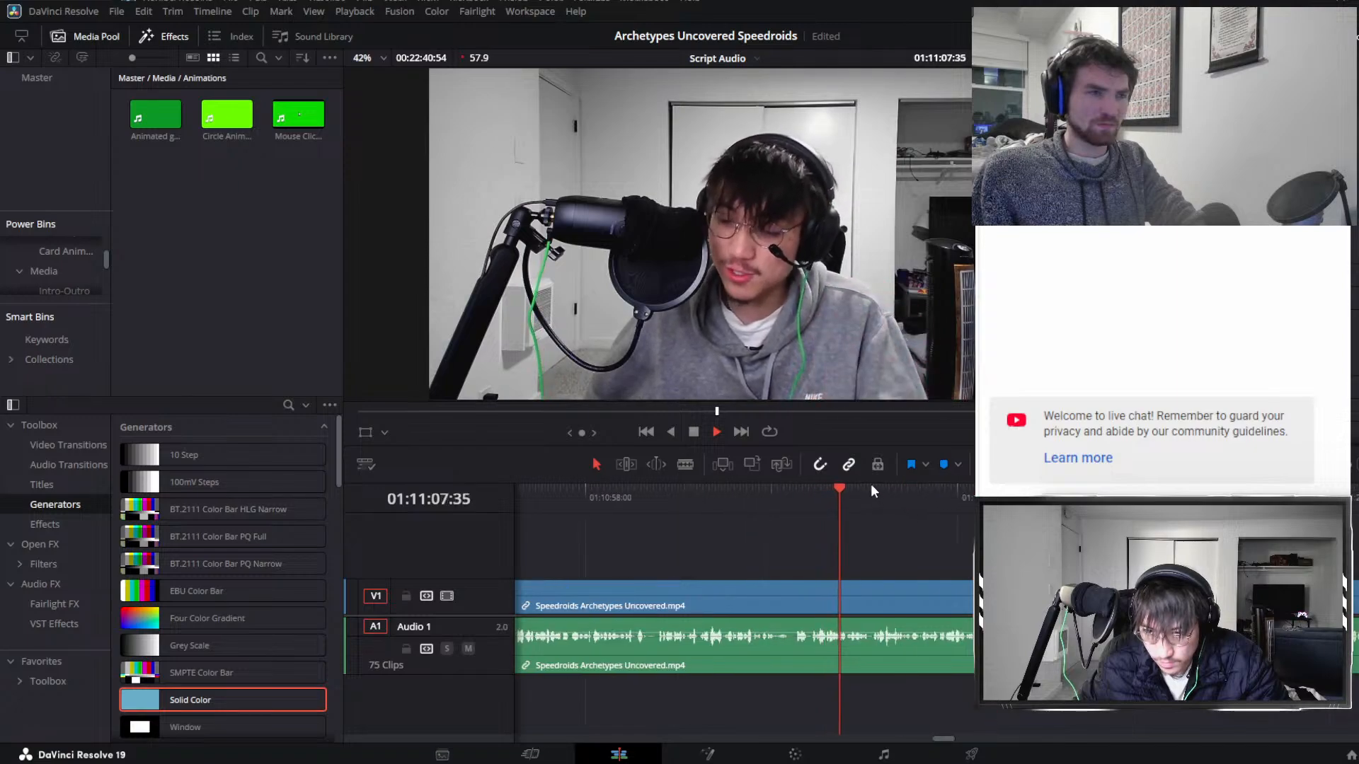
click(973, 496)
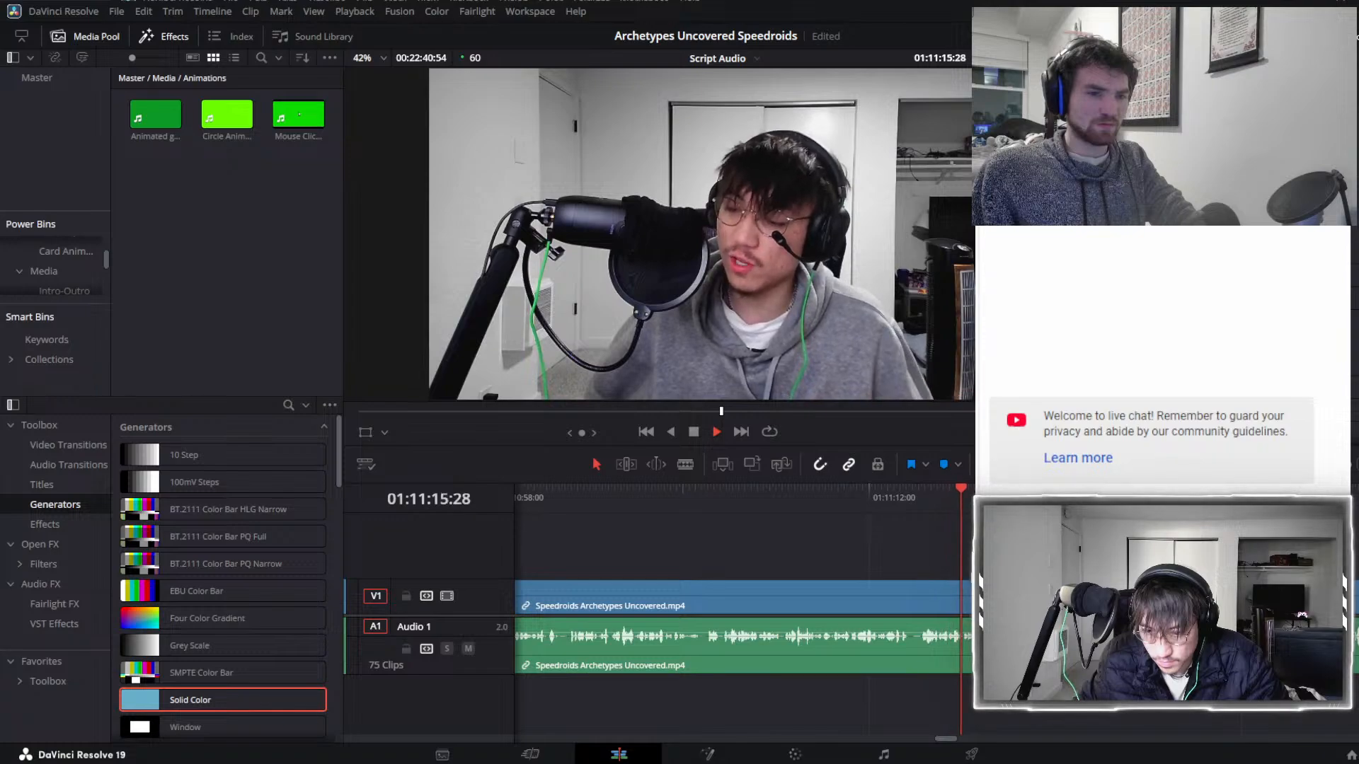
click(896, 589)
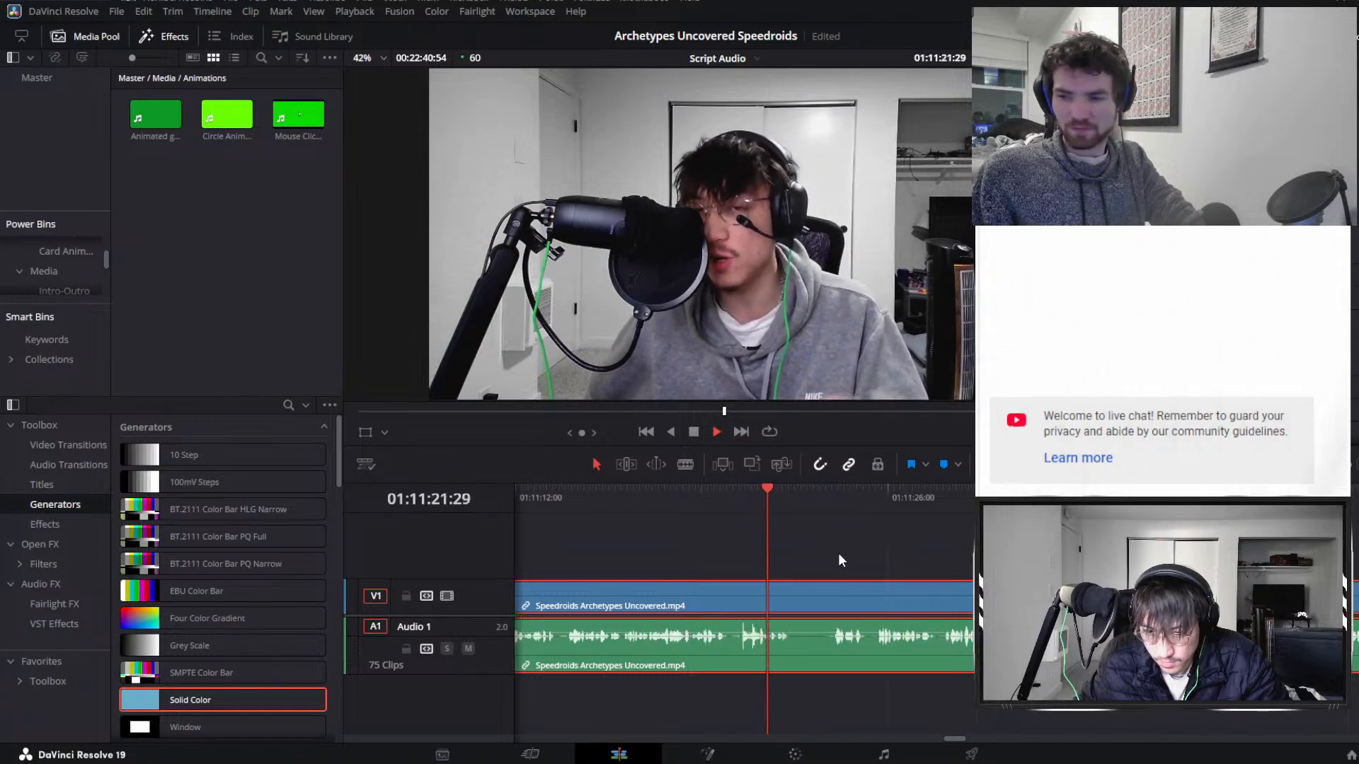
key(ctrl+b)
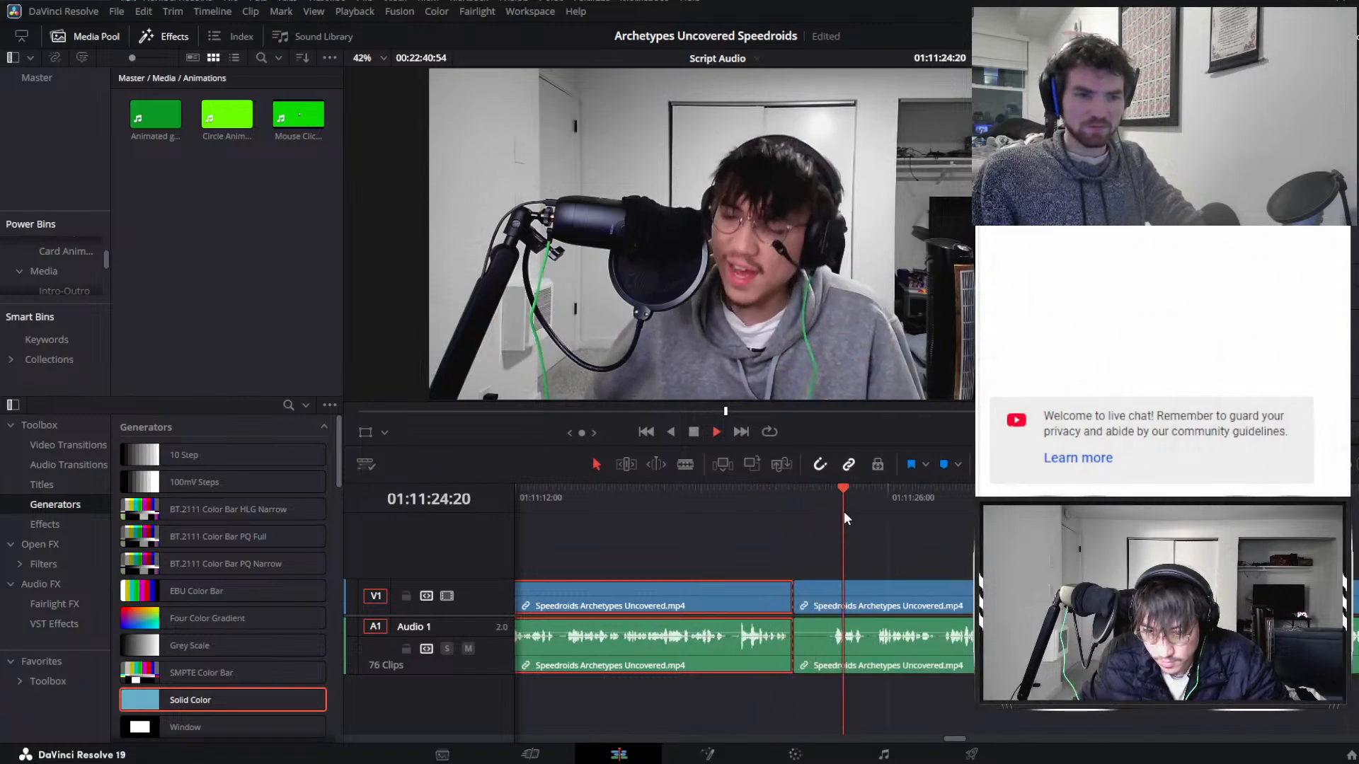
click(830, 507)
key(ctrl+b)
key(space)
click(806, 595)
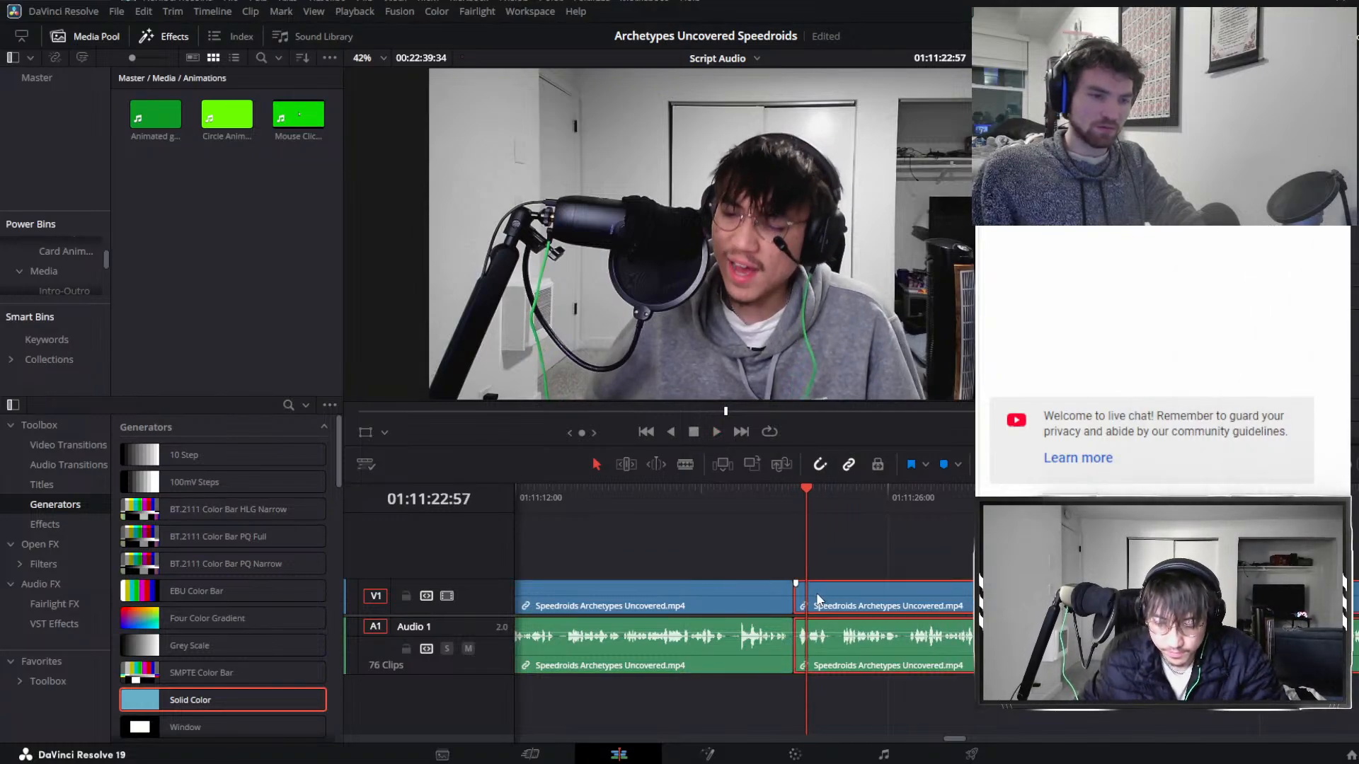
Add a marker at 01:11:22:57 near the start of the clip after the new cut and play on from it.
key(m)
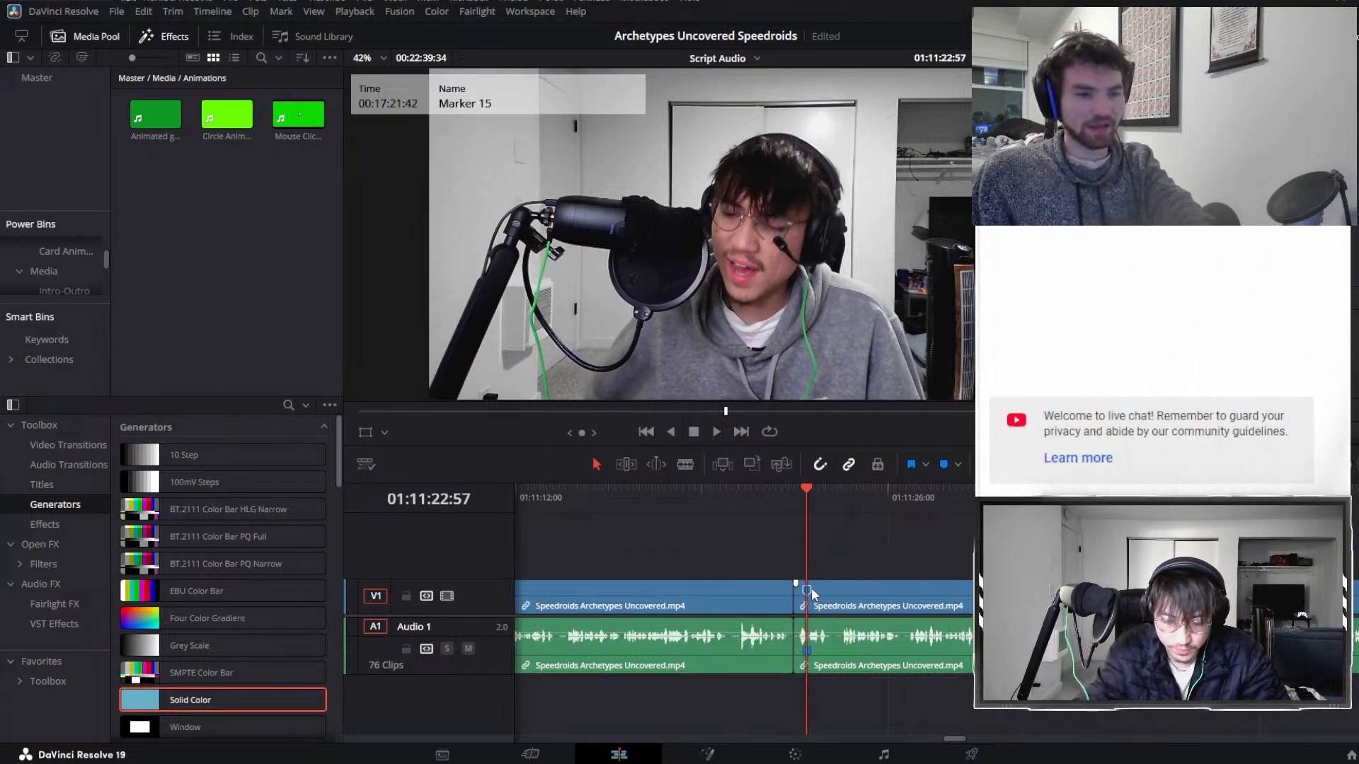
key(space)
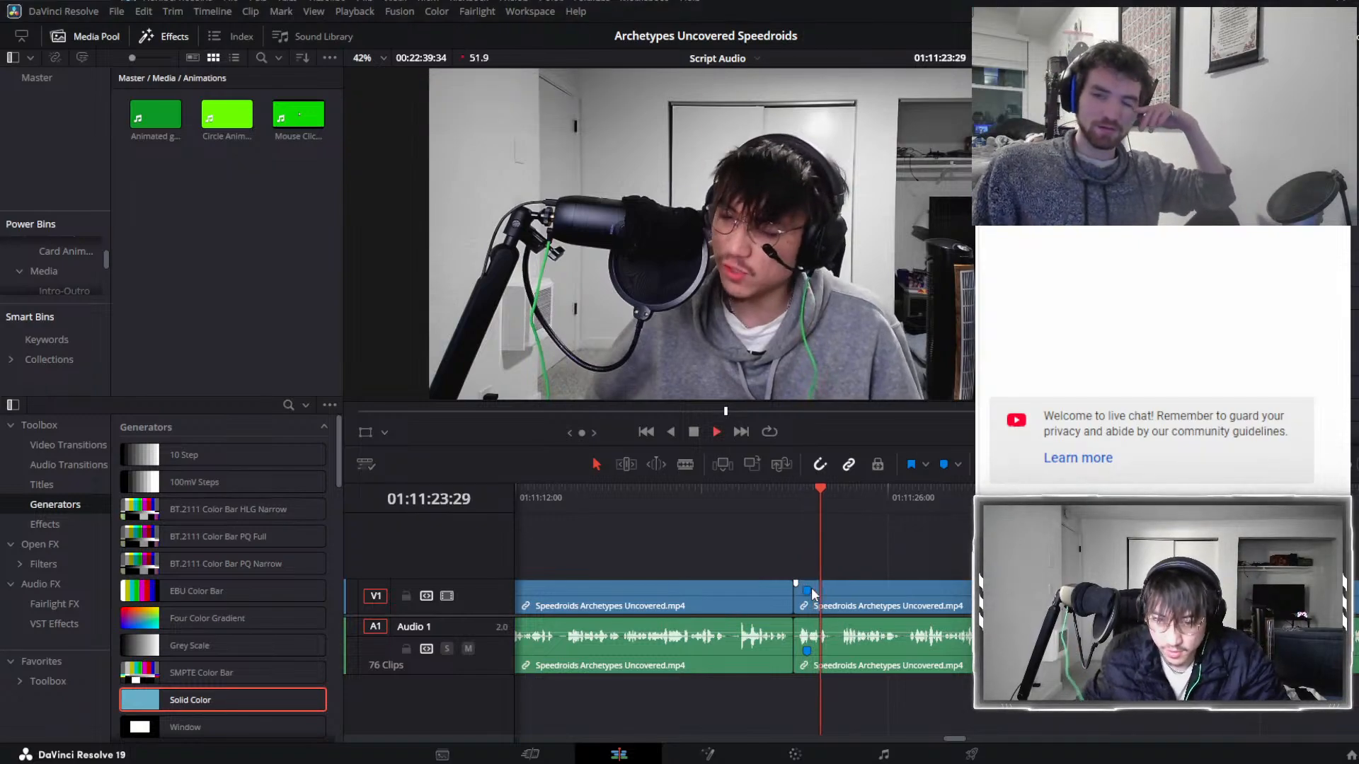
key(space)
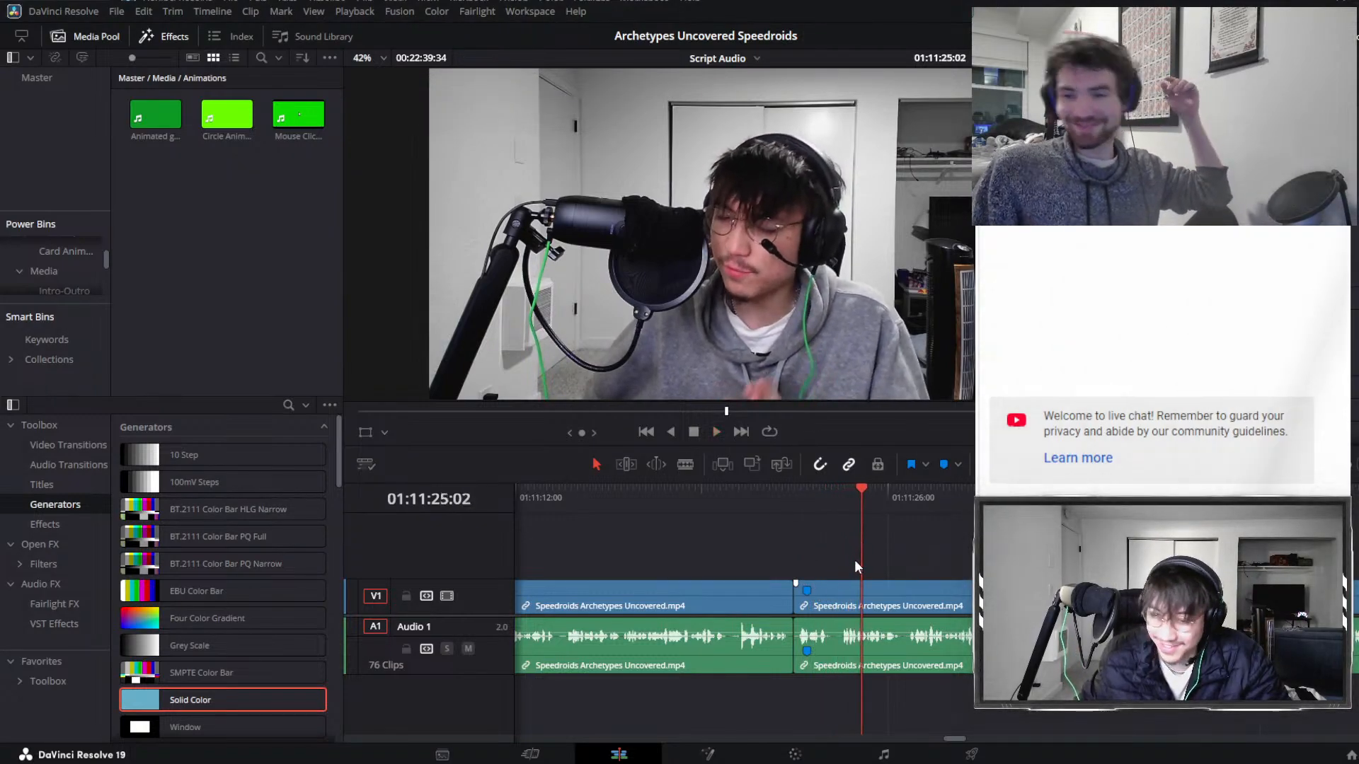
key(space)
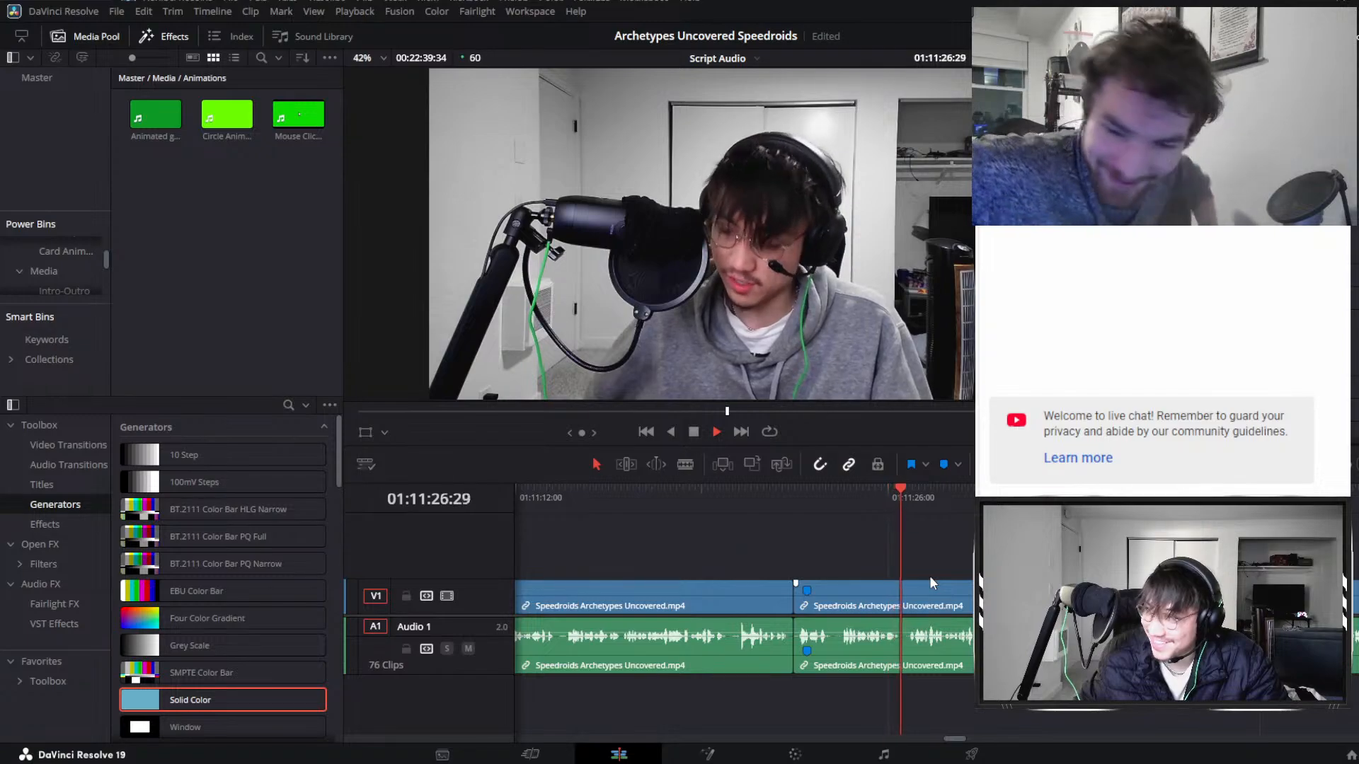
Listen to the marked clip up to about 01:11:46:29, checking the speech and waveform for pauses.
click(839, 597)
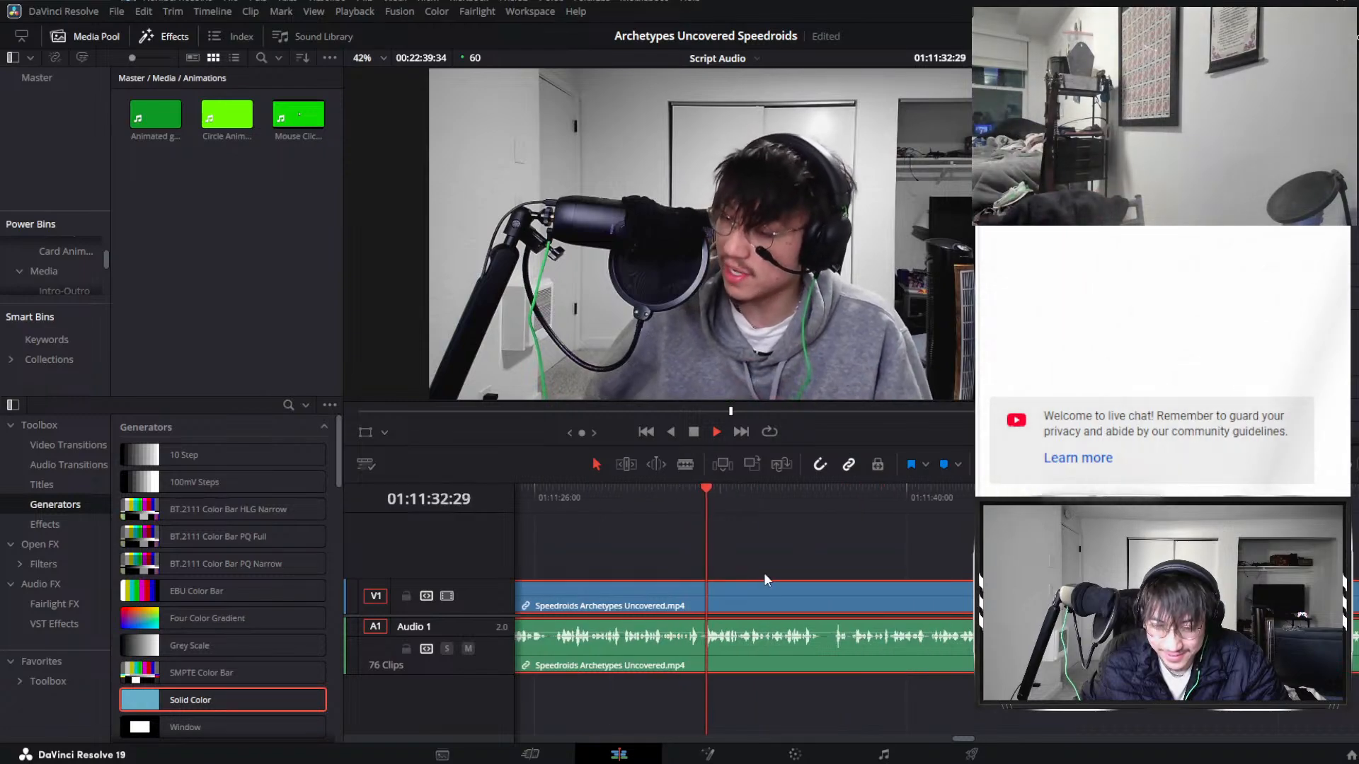
key(ctrl+minus)
key(ctrl+minus)
key(ctrl+minus)
key(ctrl+minus)
key(ctrl+minus)
key(ctrl+minus)
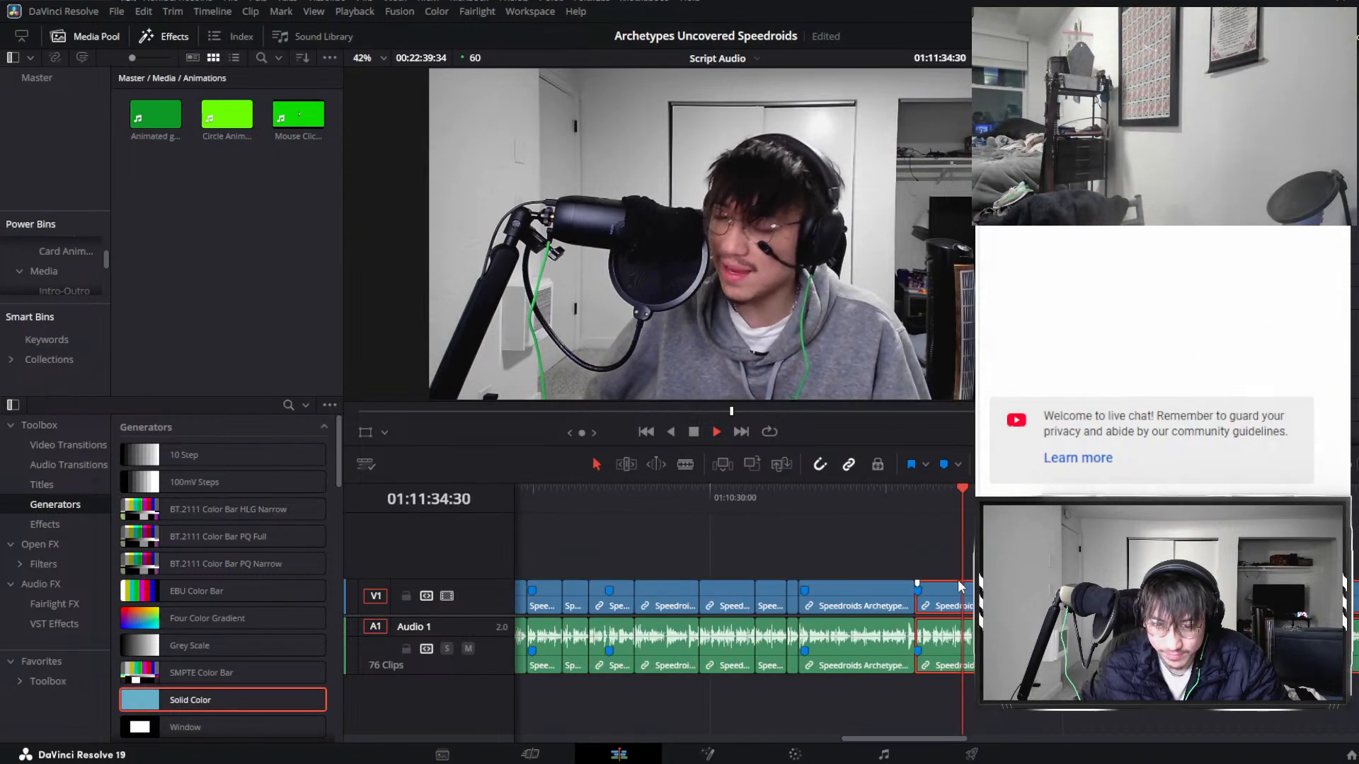
key(ctrl+equal)
key(ctrl+equal)
key(ctrl+equal)
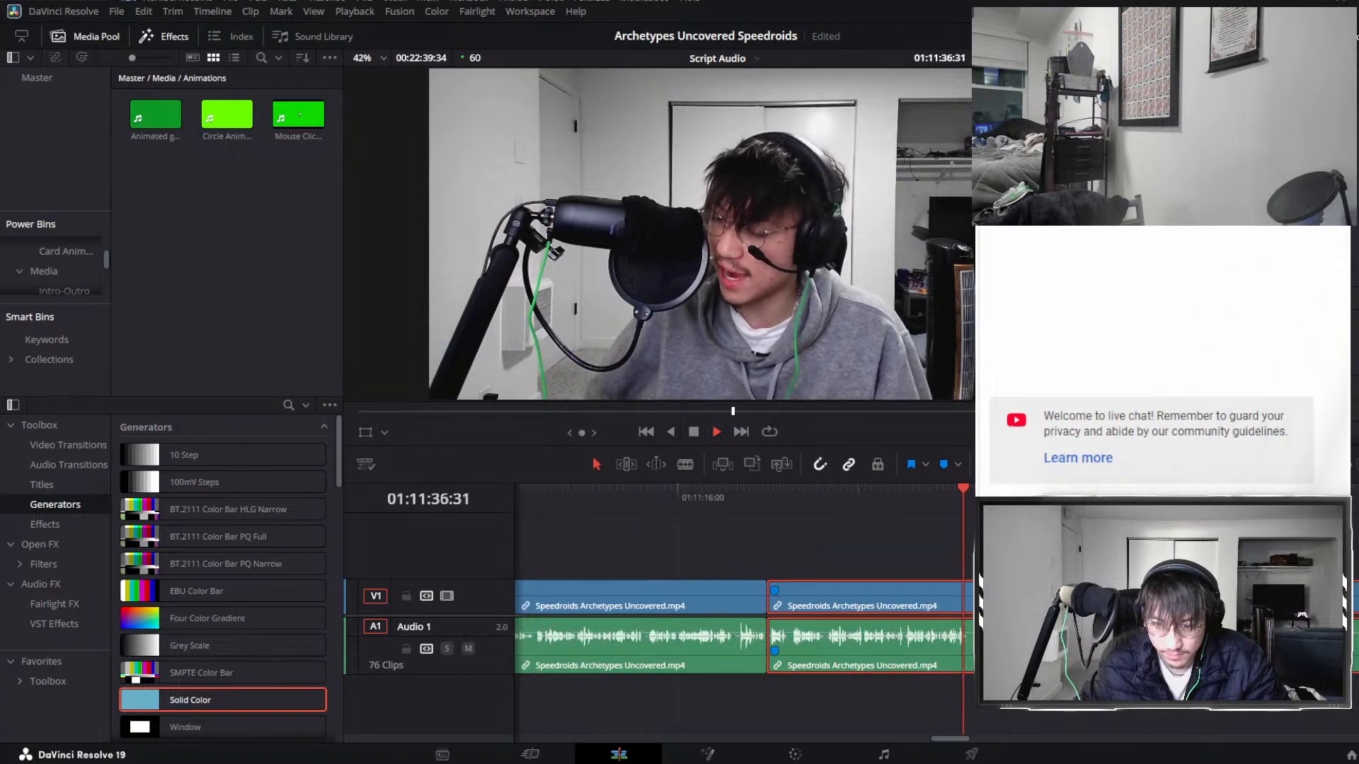
scroll(924, 552, right, 1)
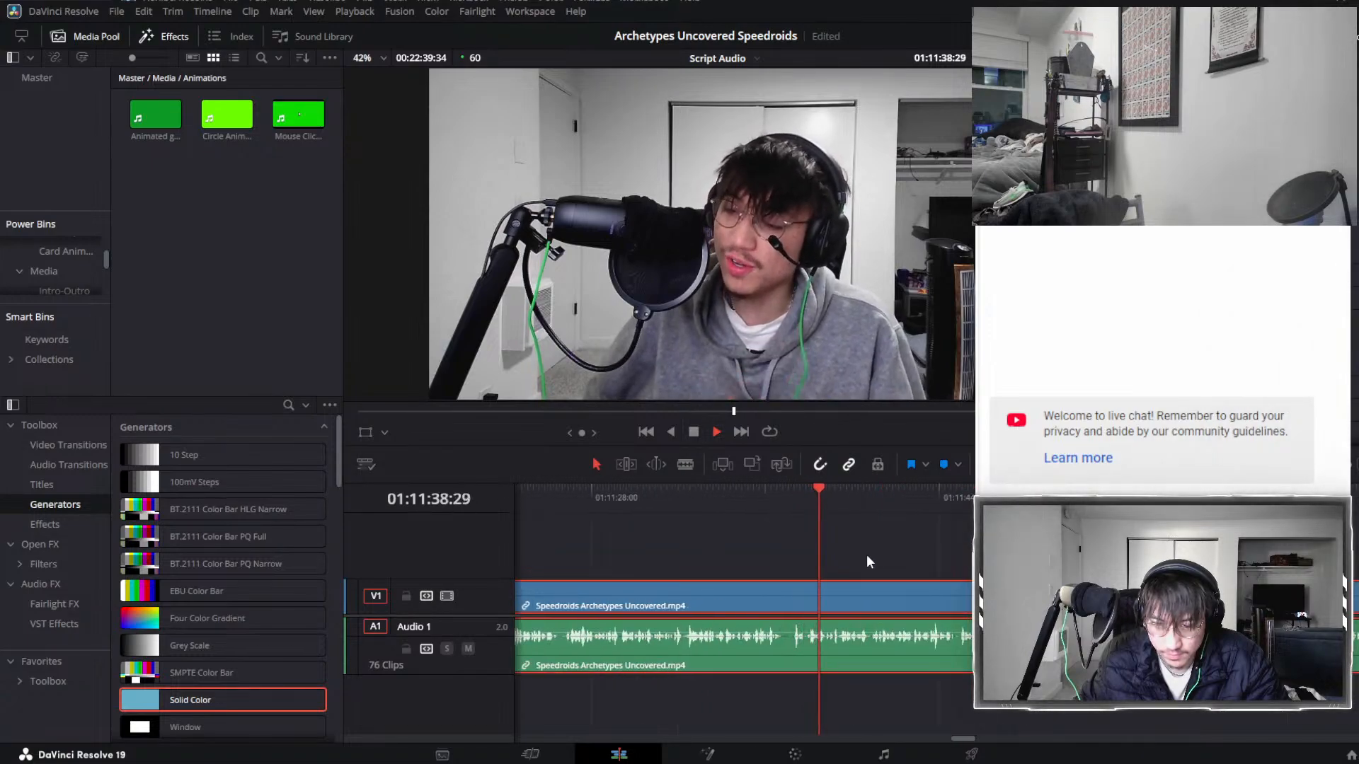
scroll(867, 557, right, 1)
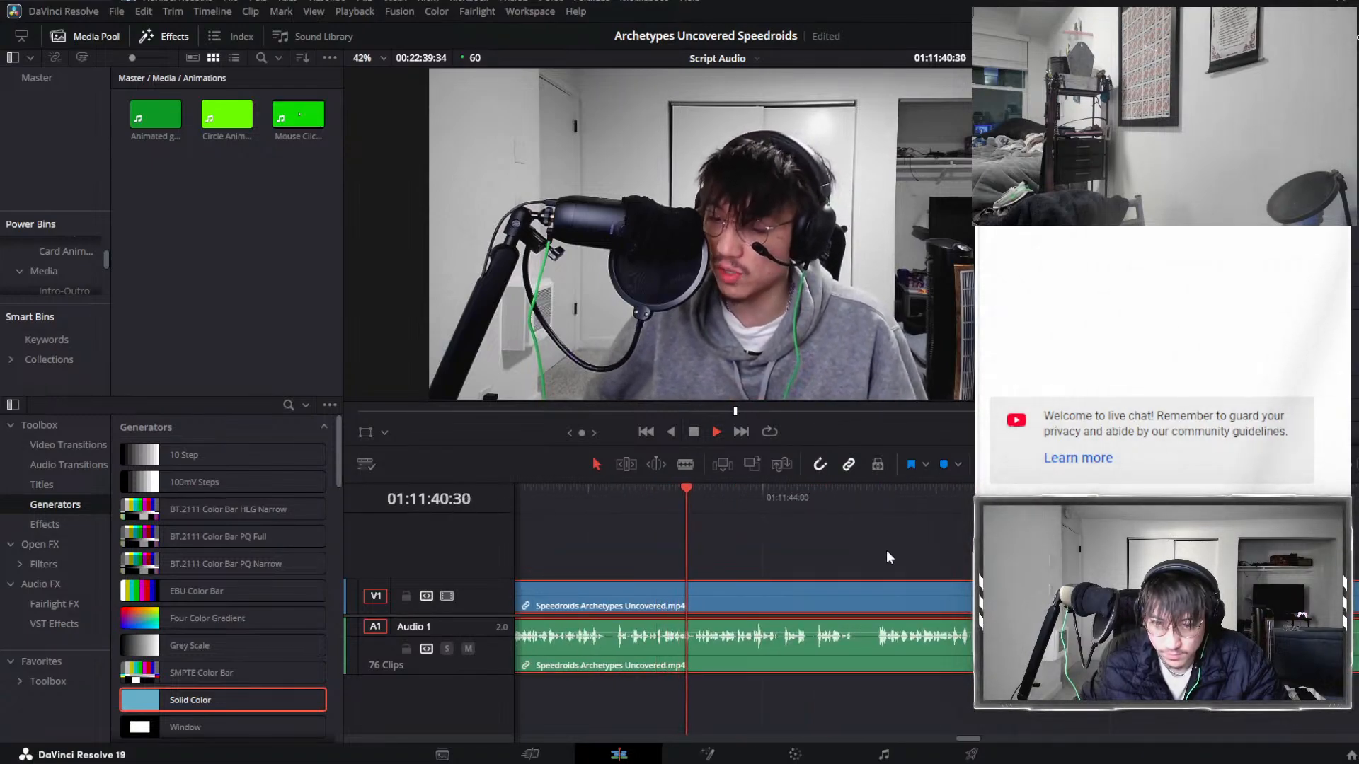
key(ctrl+minus)
key(ctrl+minus)
key(ctrl+minus)
key(ctrl+minus)
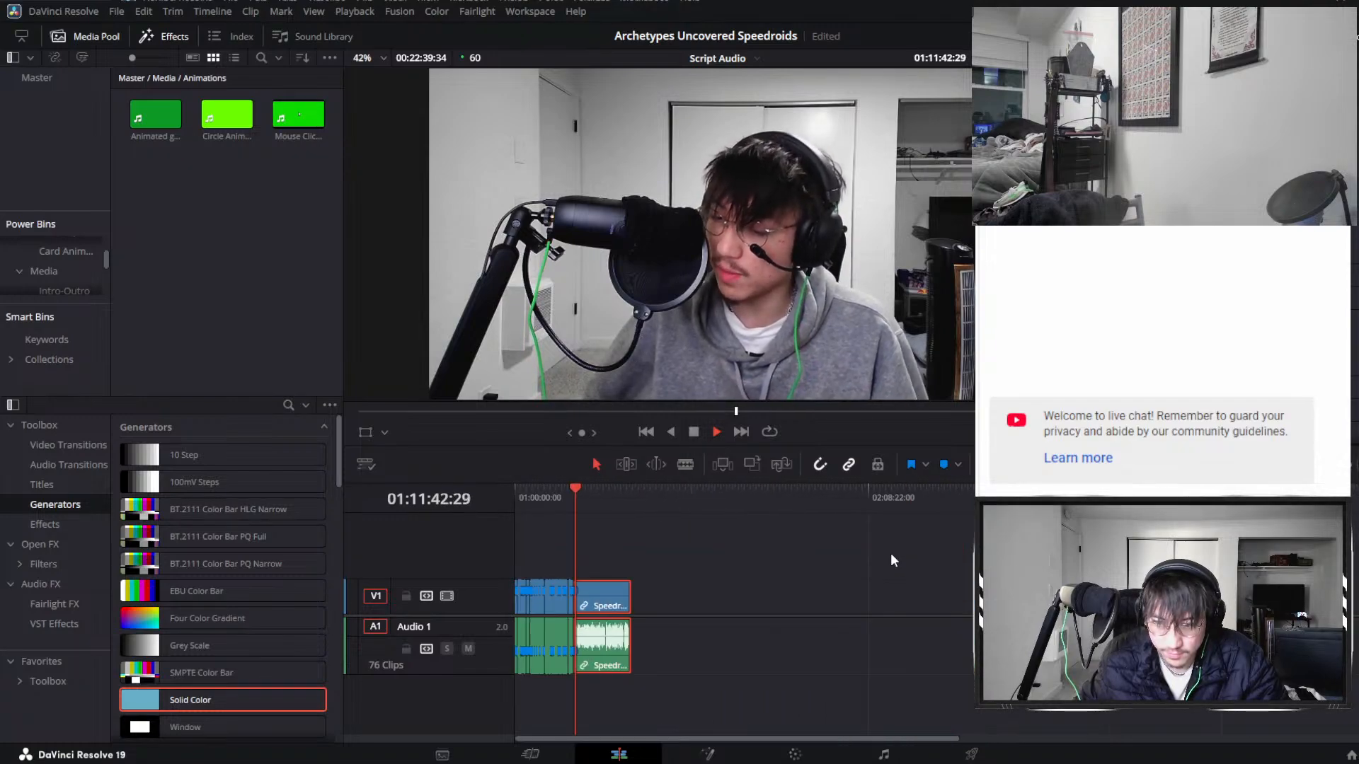
key(ctrl+equal)
key(ctrl+equal)
key(ctrl+equal)
key(ctrl+equal)
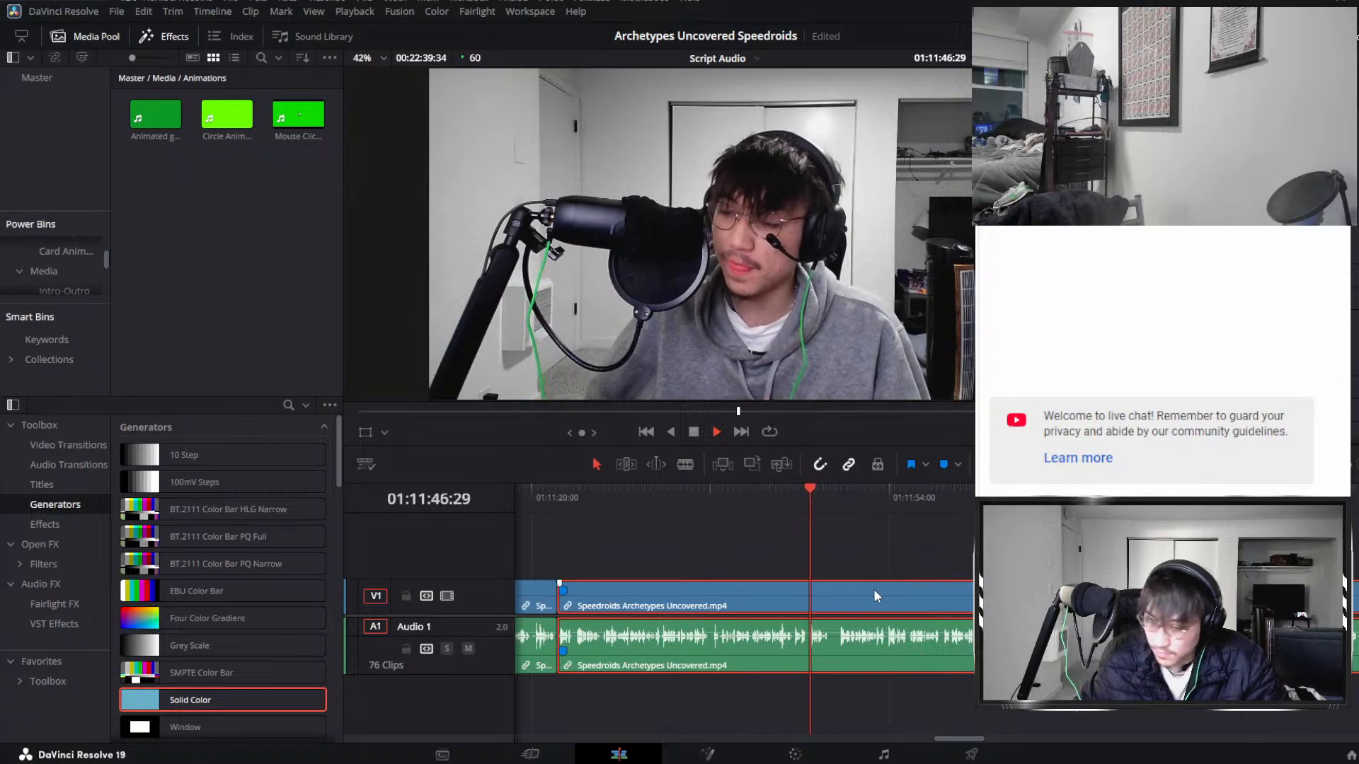
Split the recording at about 01:11:44:56 and at 01:11:46:30, and ripple delete the section between the cuts.
click(780, 501)
key(ctrl+equal)
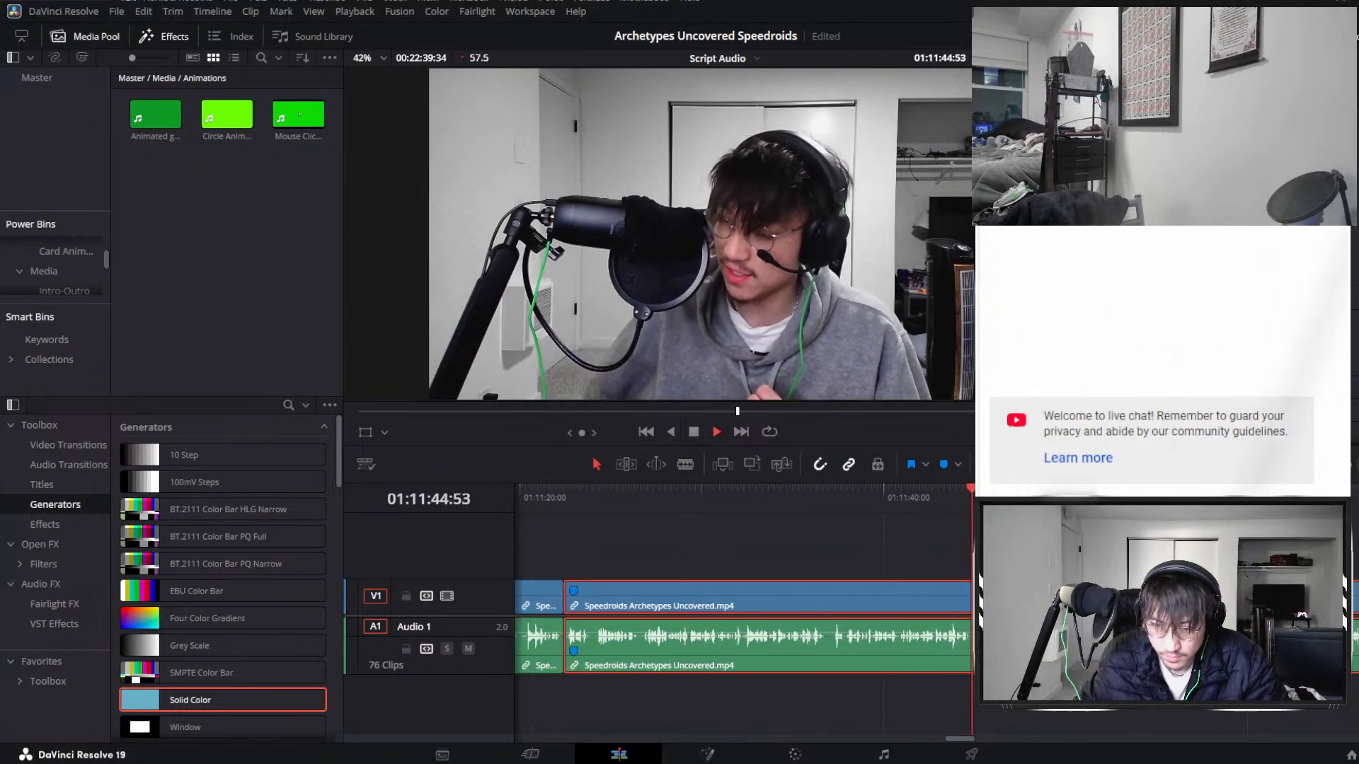
key(space)
key(ctrl+b)
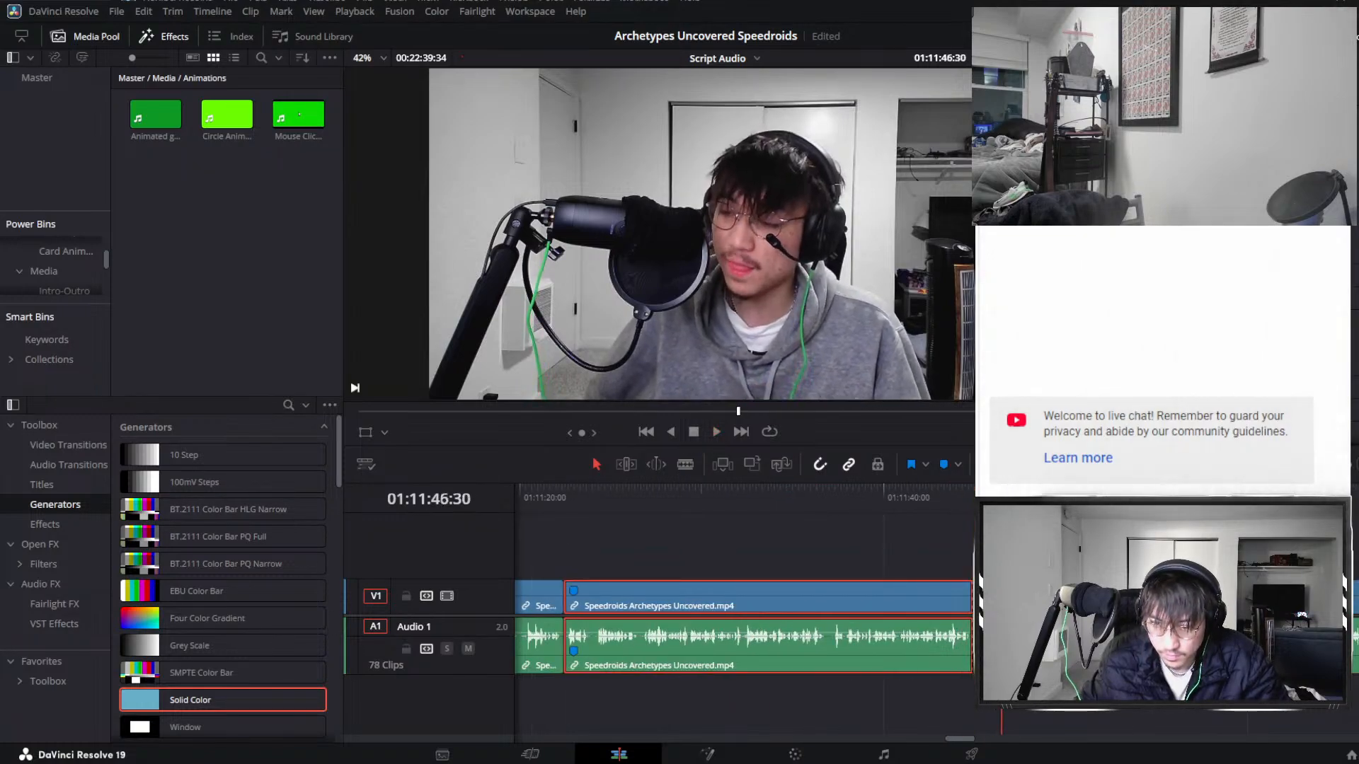
key(Delete)
key(space)
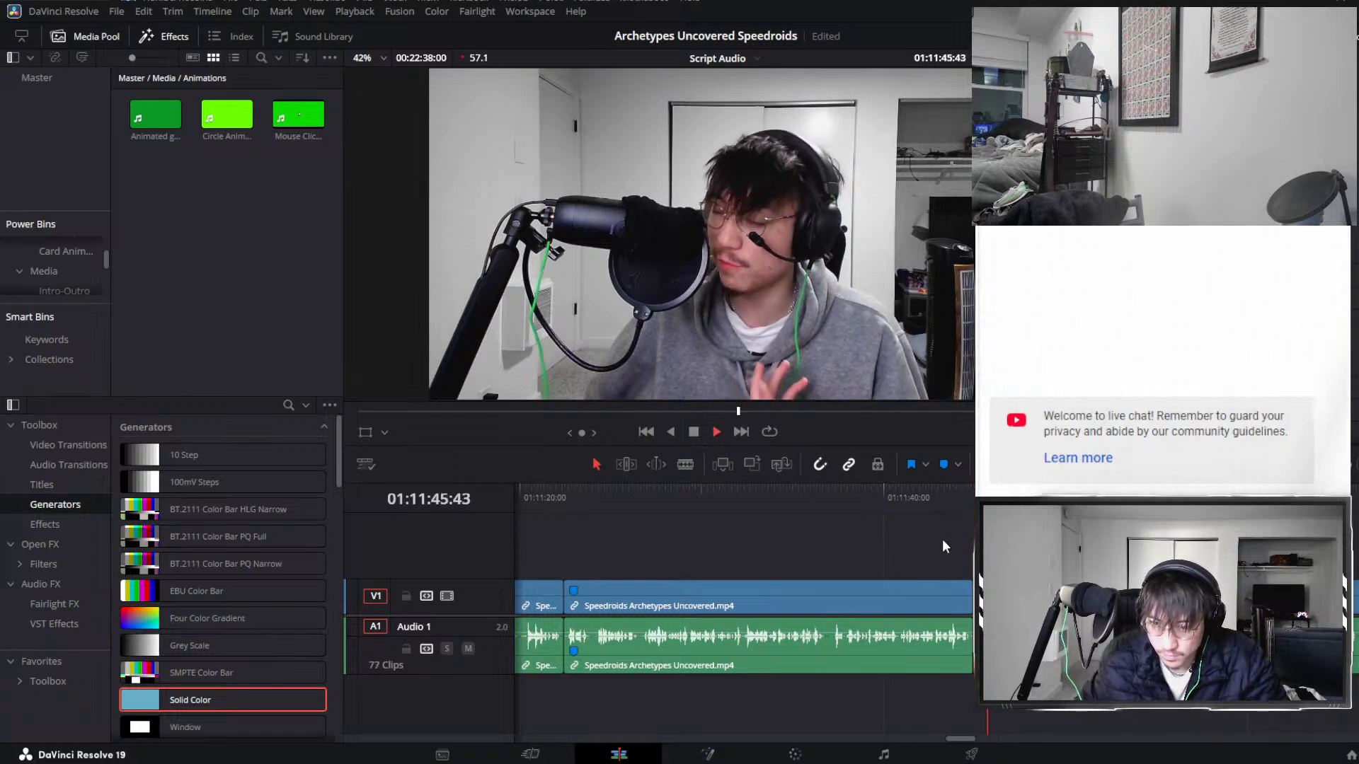
Split the recording at 01:11:46:43 and about 01:11:47:34, and ripple delete the short silent piece between the cuts.
scroll(772, 580, down, 2)
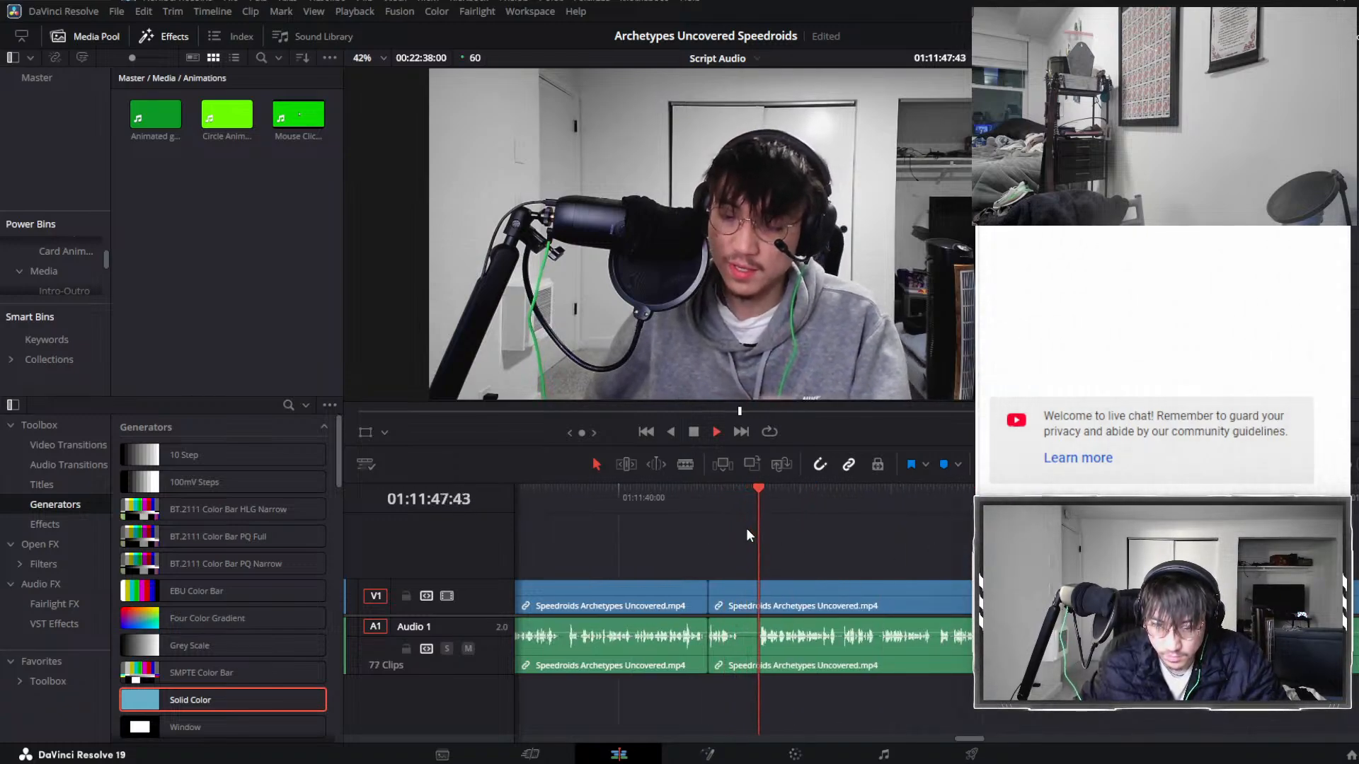
click(740, 496)
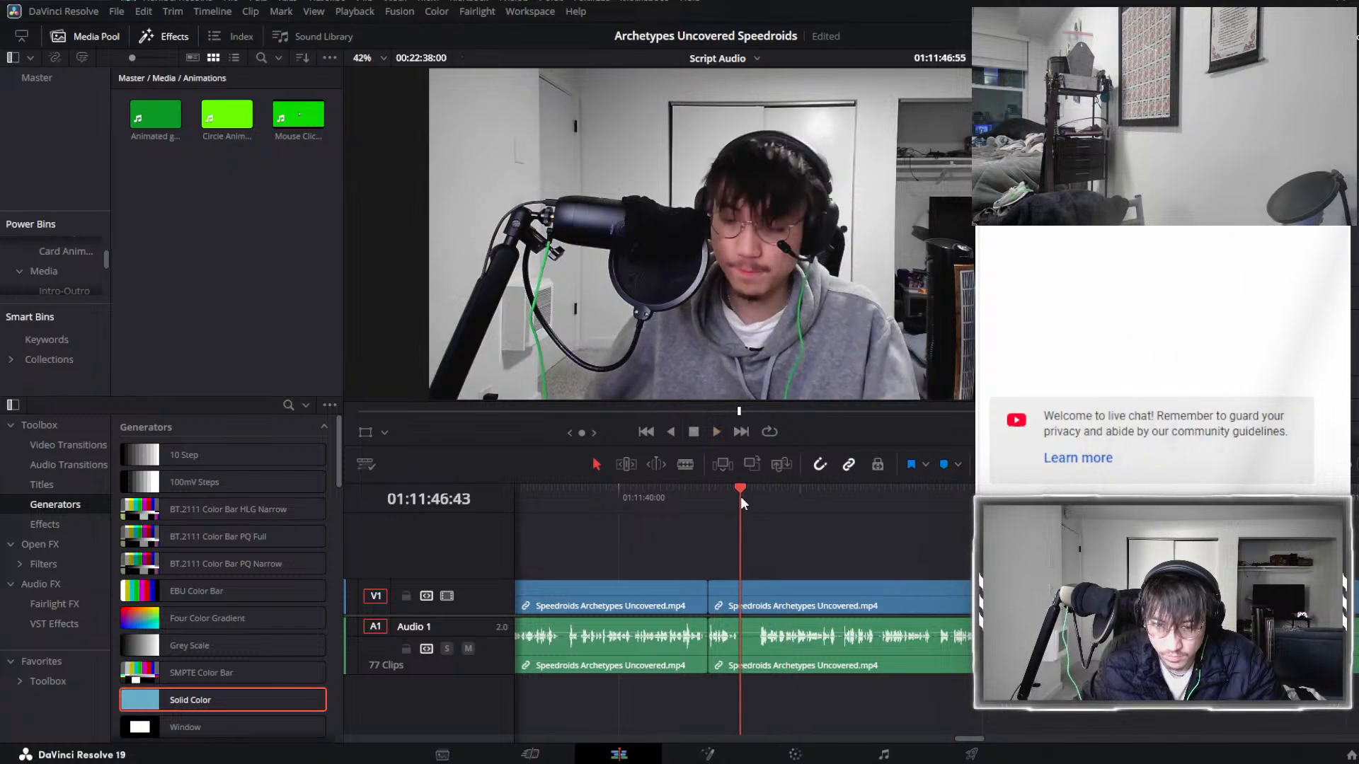
key(ctrl+b)
key(space)
key(ctrl+b)
key(space)
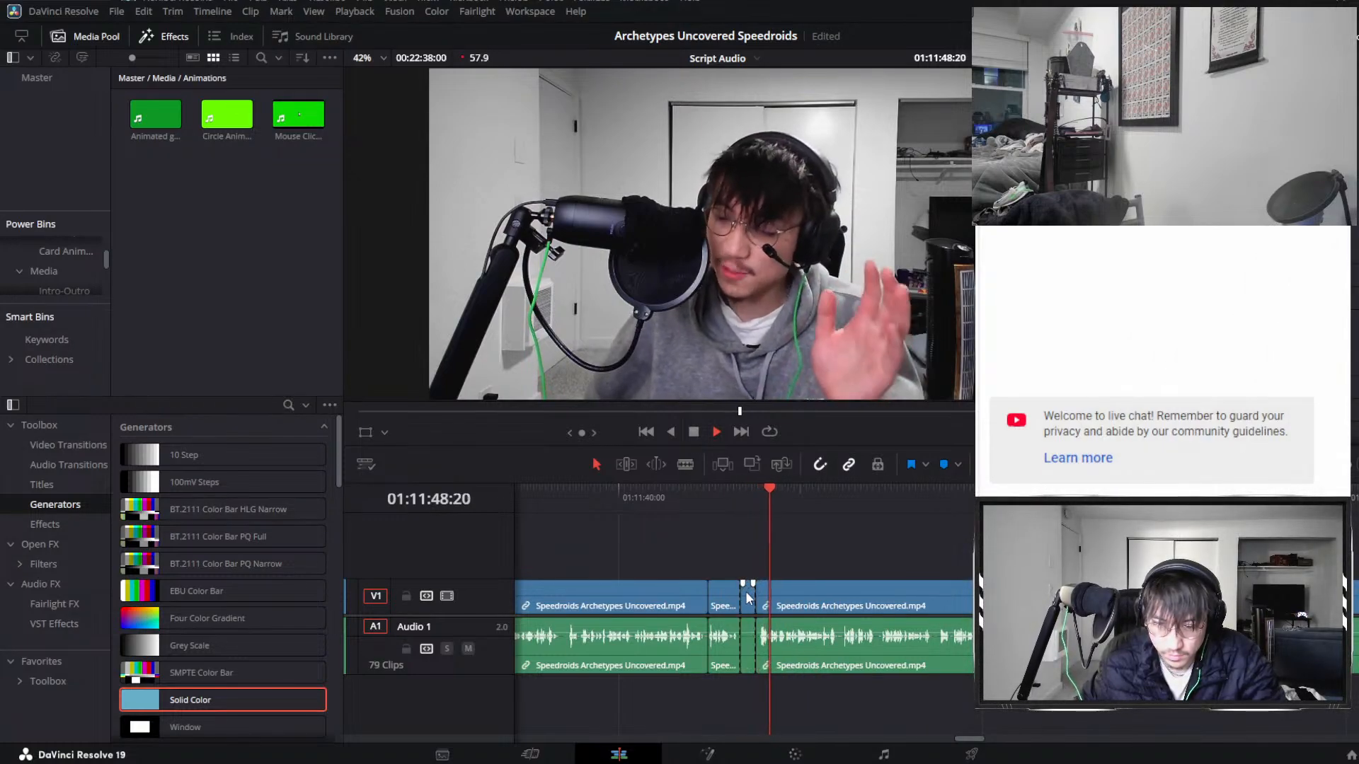
key(Delete)
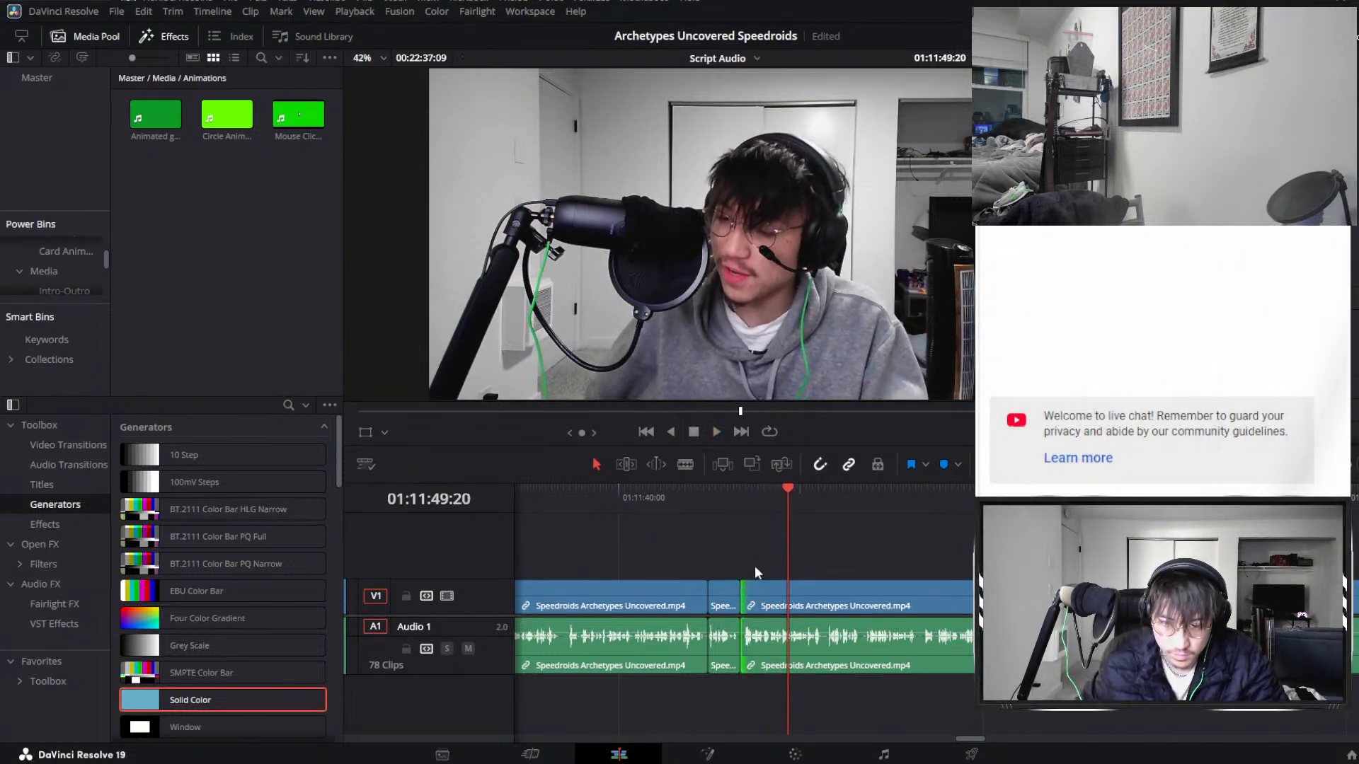
Return the playhead to 01:11:46:43, add a marker named Chambara to the clip starting there, and play from it.
click(753, 490)
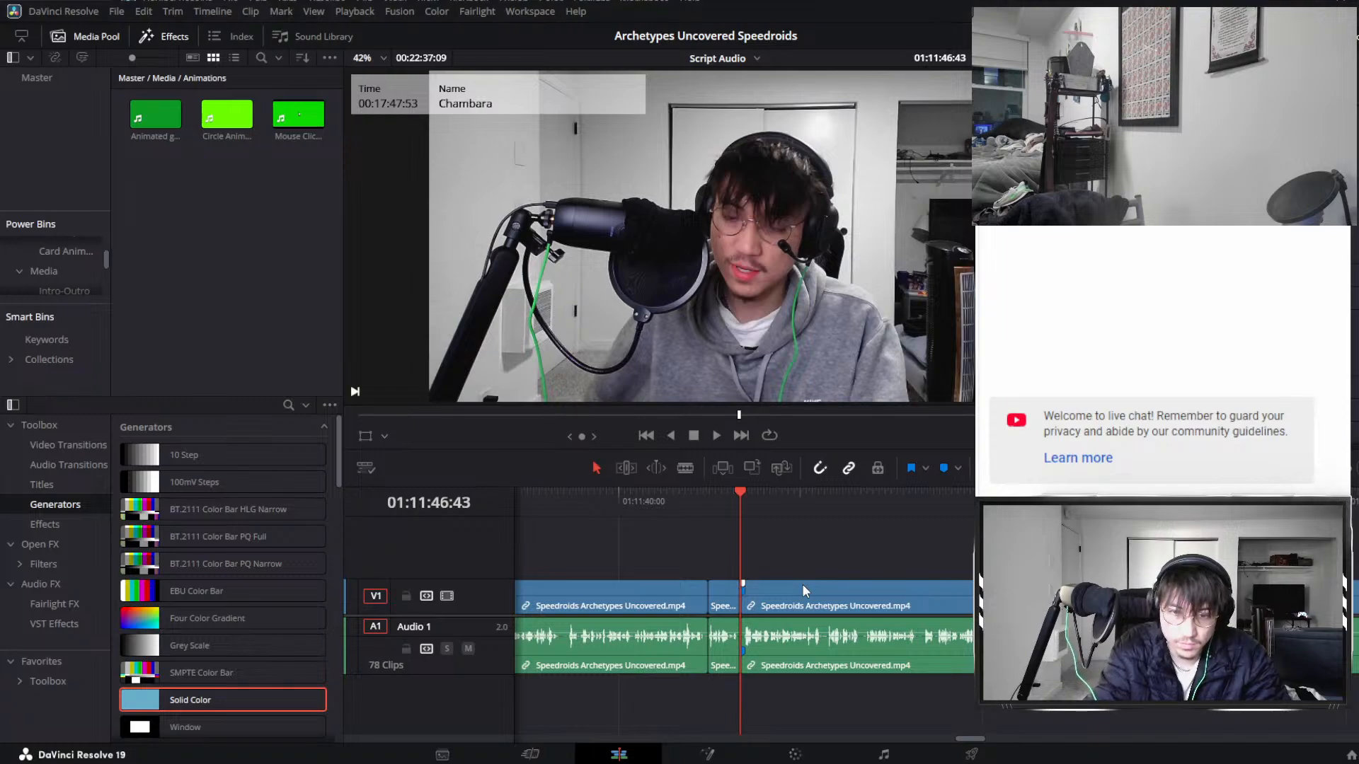
key(space)
scroll(873, 586, left, 2)
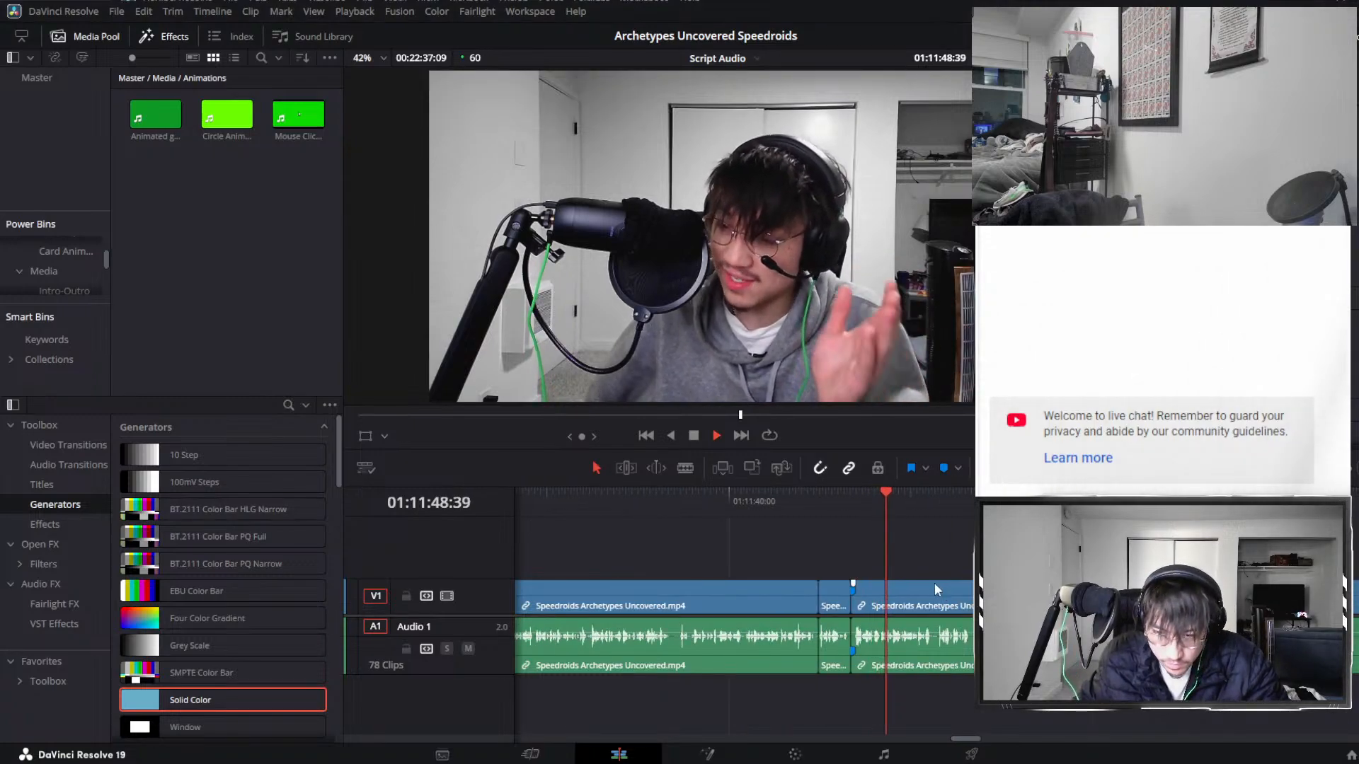
Play through the Chambara clip and split it at the start of the pause at about 01:12:02.
scroll(920, 588, right, 3)
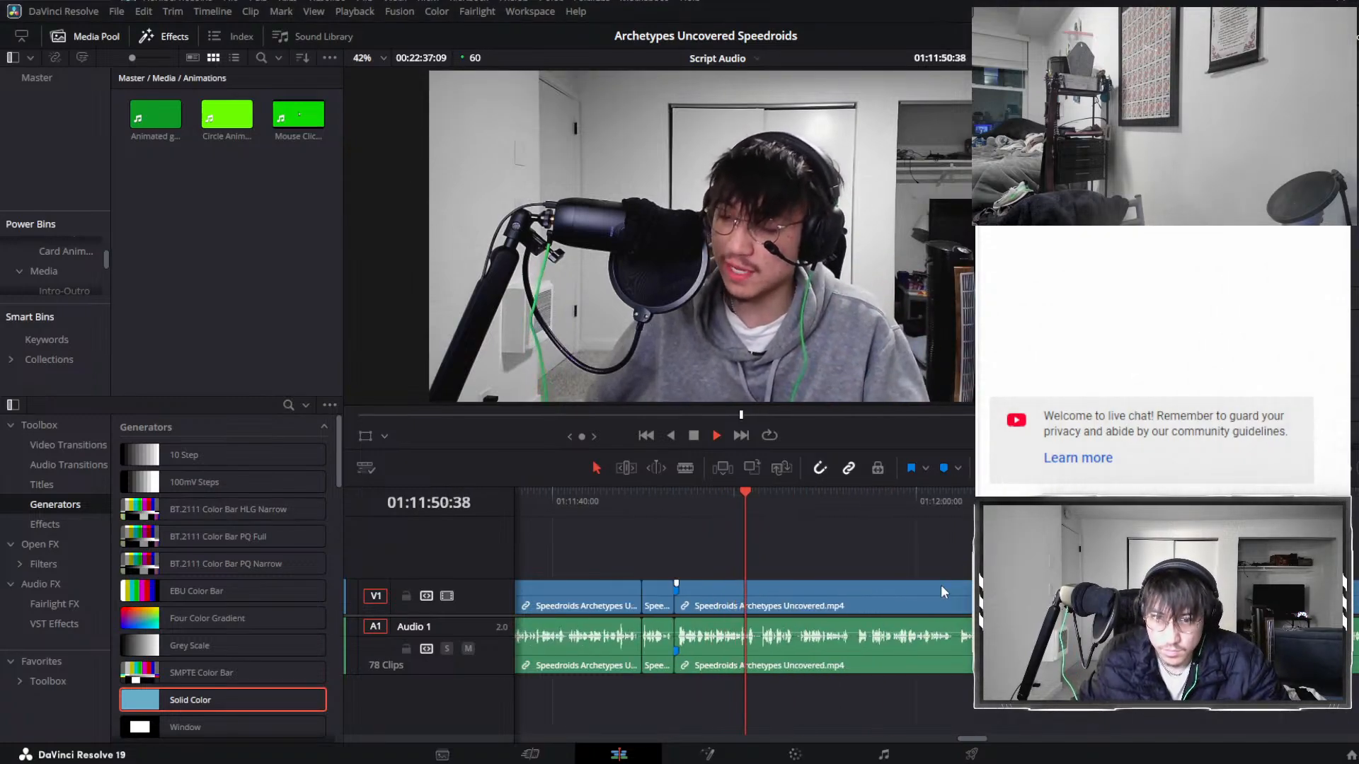
scroll(824, 556, right, 2)
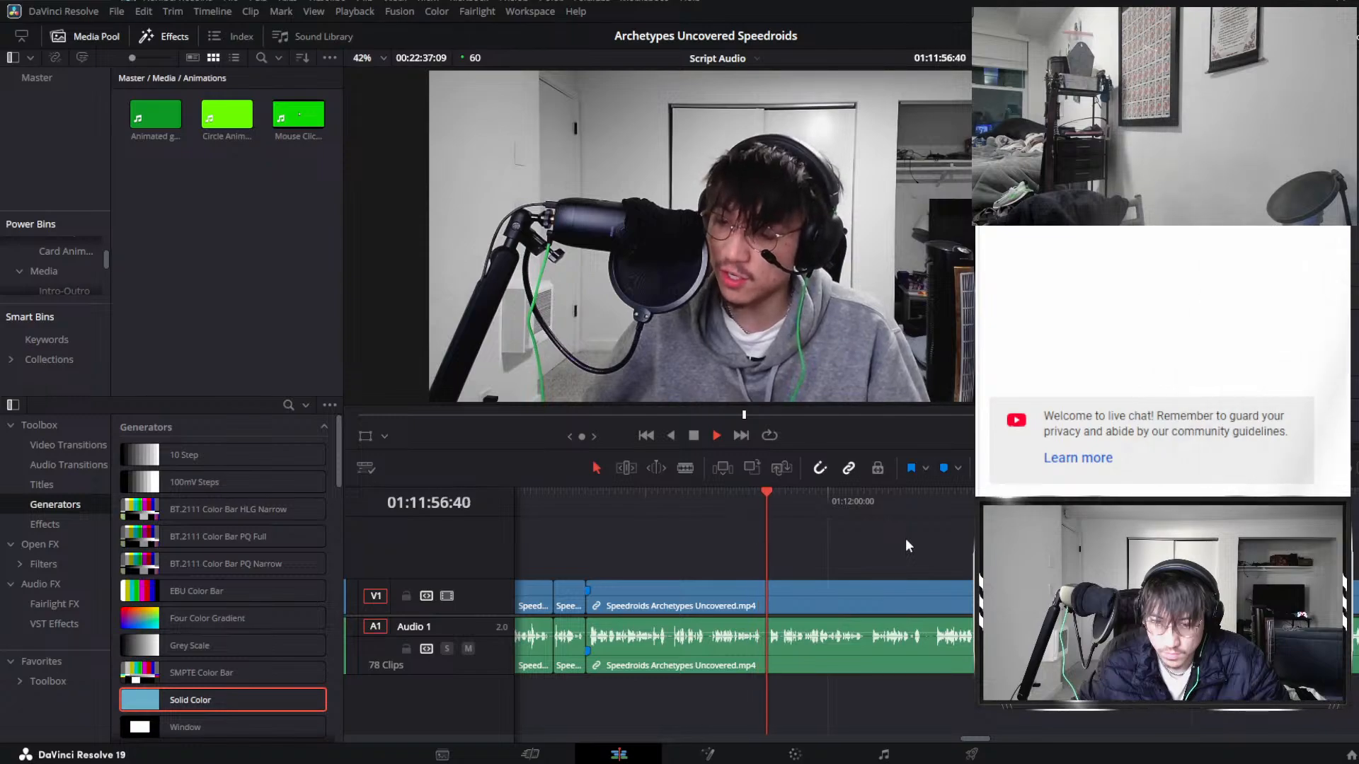
scroll(905, 538, right, 2)
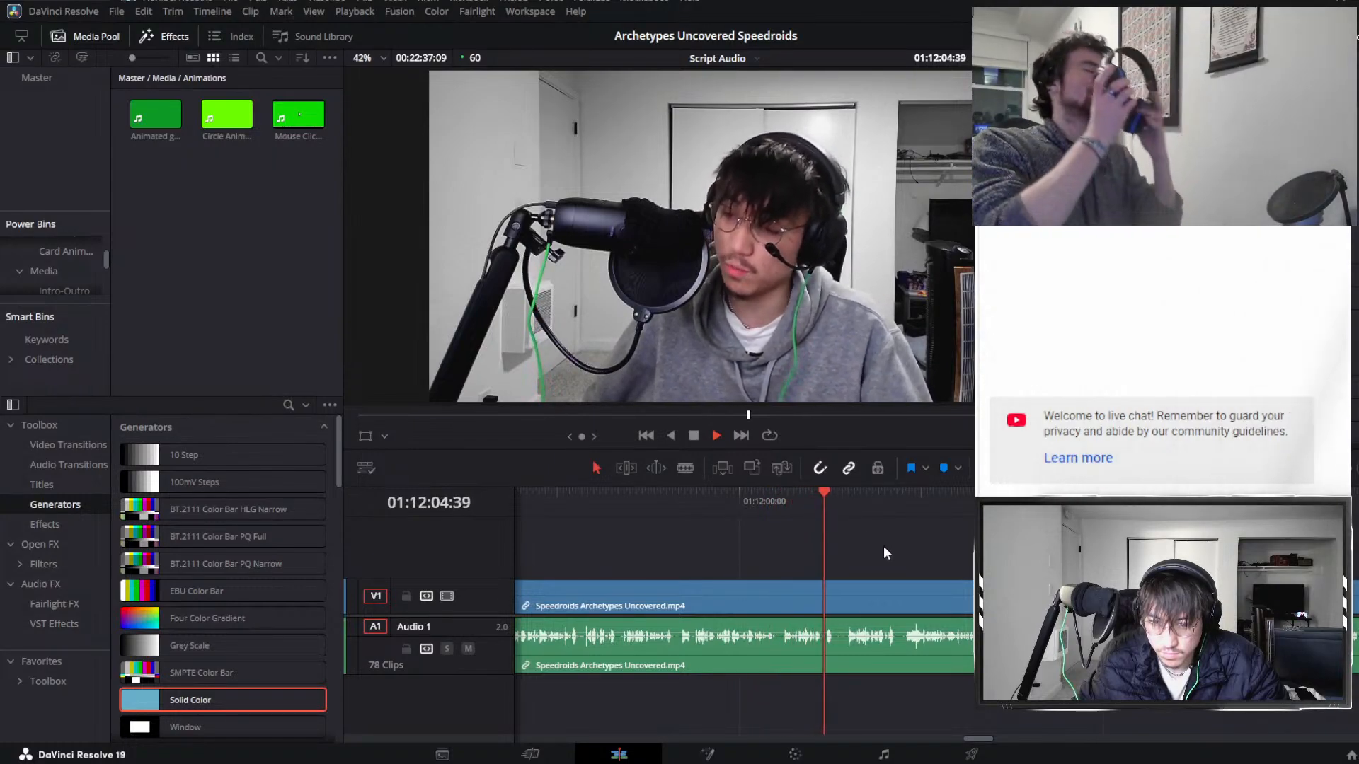
scroll(901, 558, up, 1)
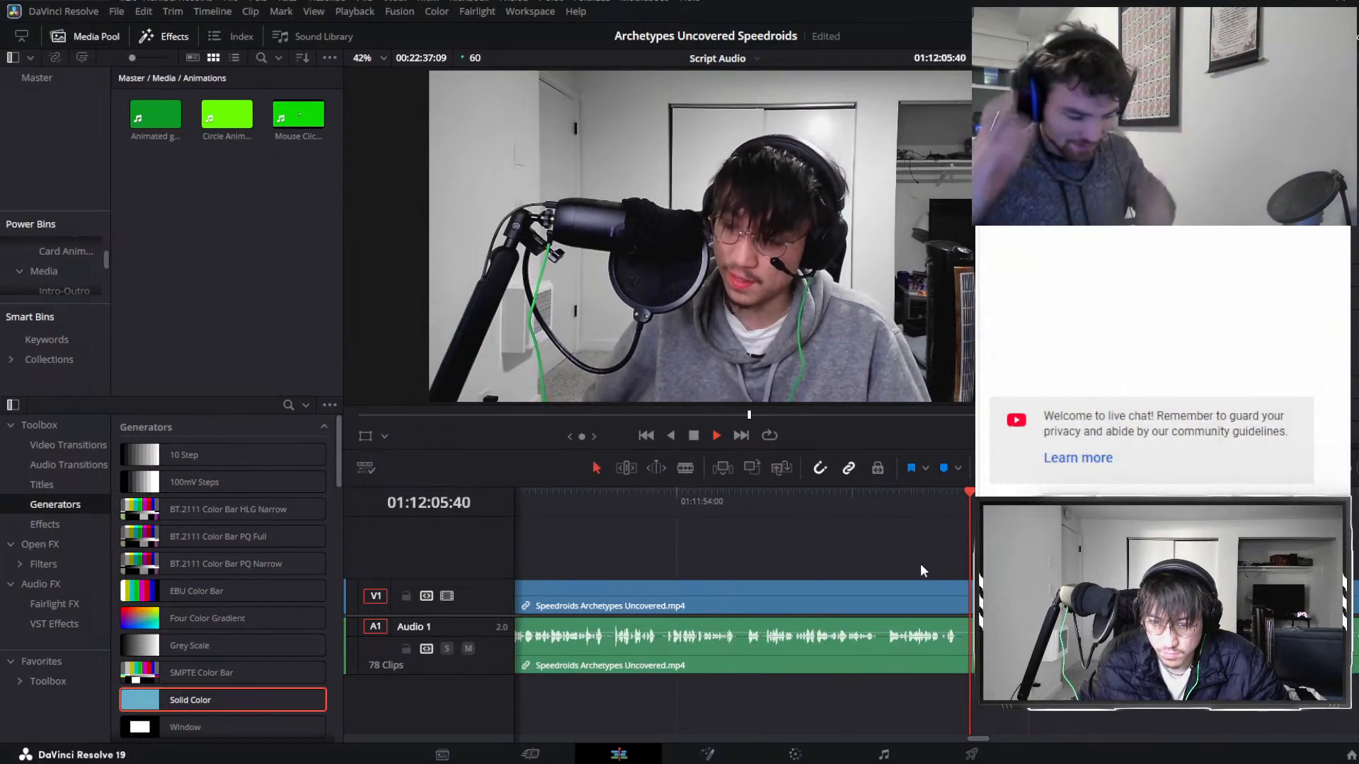
click(881, 512)
key(ctrl+b)
click(970, 513)
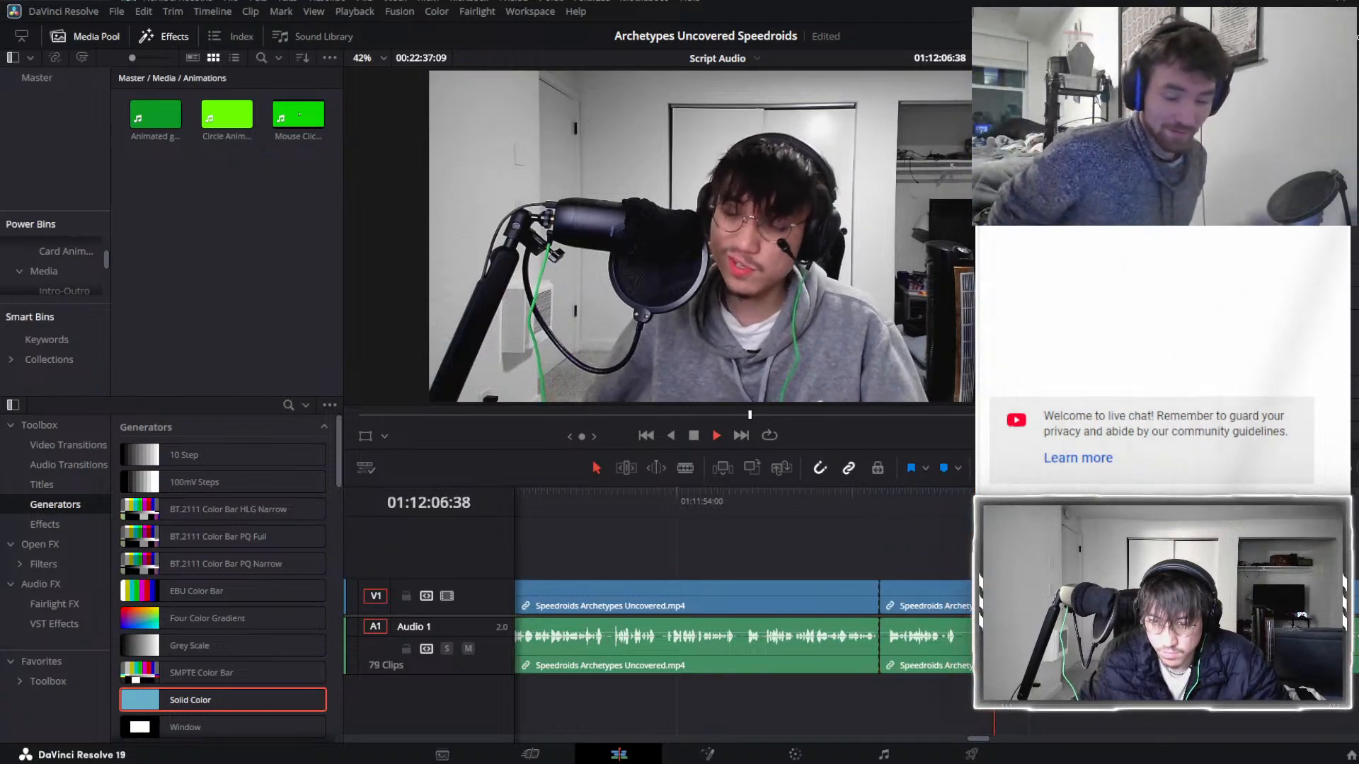
Split the recording at 01:12:06:15, ripple delete the section back to the previous cut, and save the project.
scroll(900, 552, up, 2)
click(813, 508)
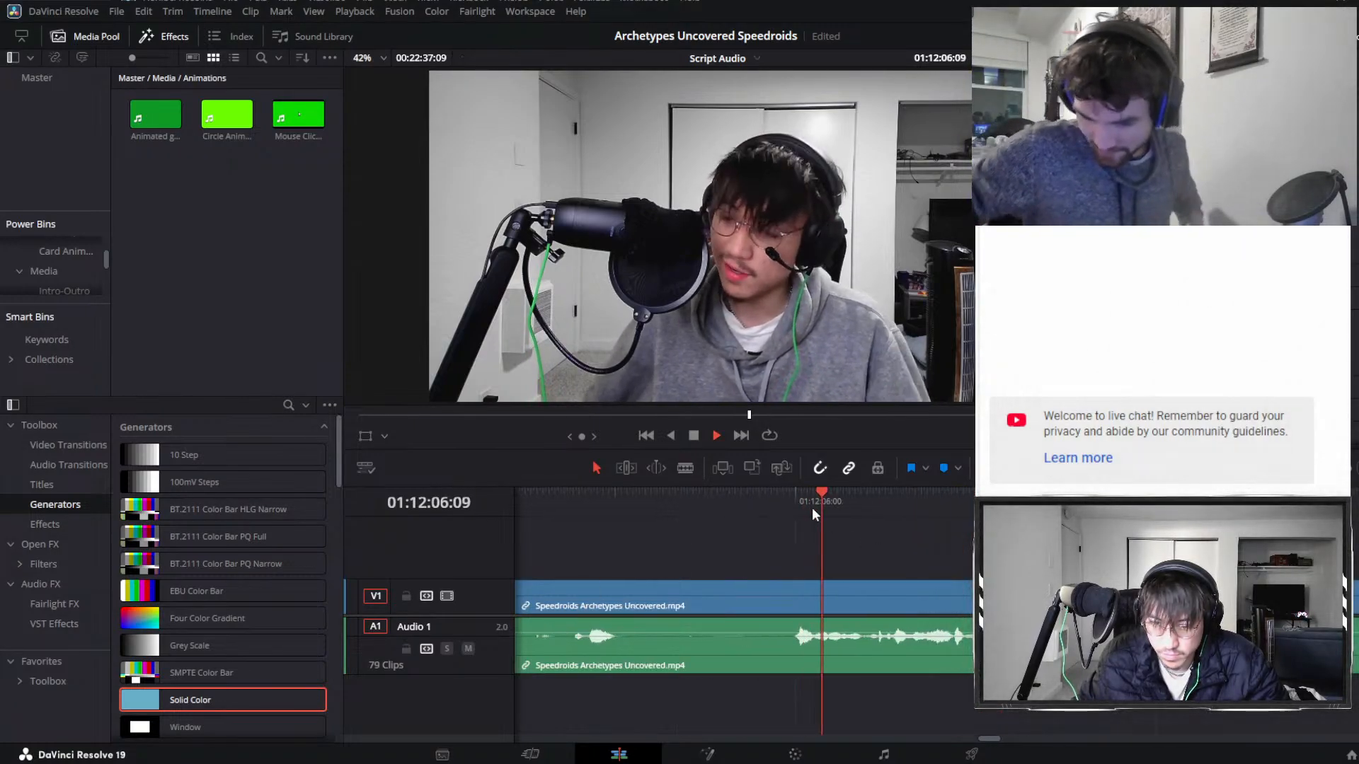
click(841, 513)
click(841, 512)
key(space)
key(ctrl+b)
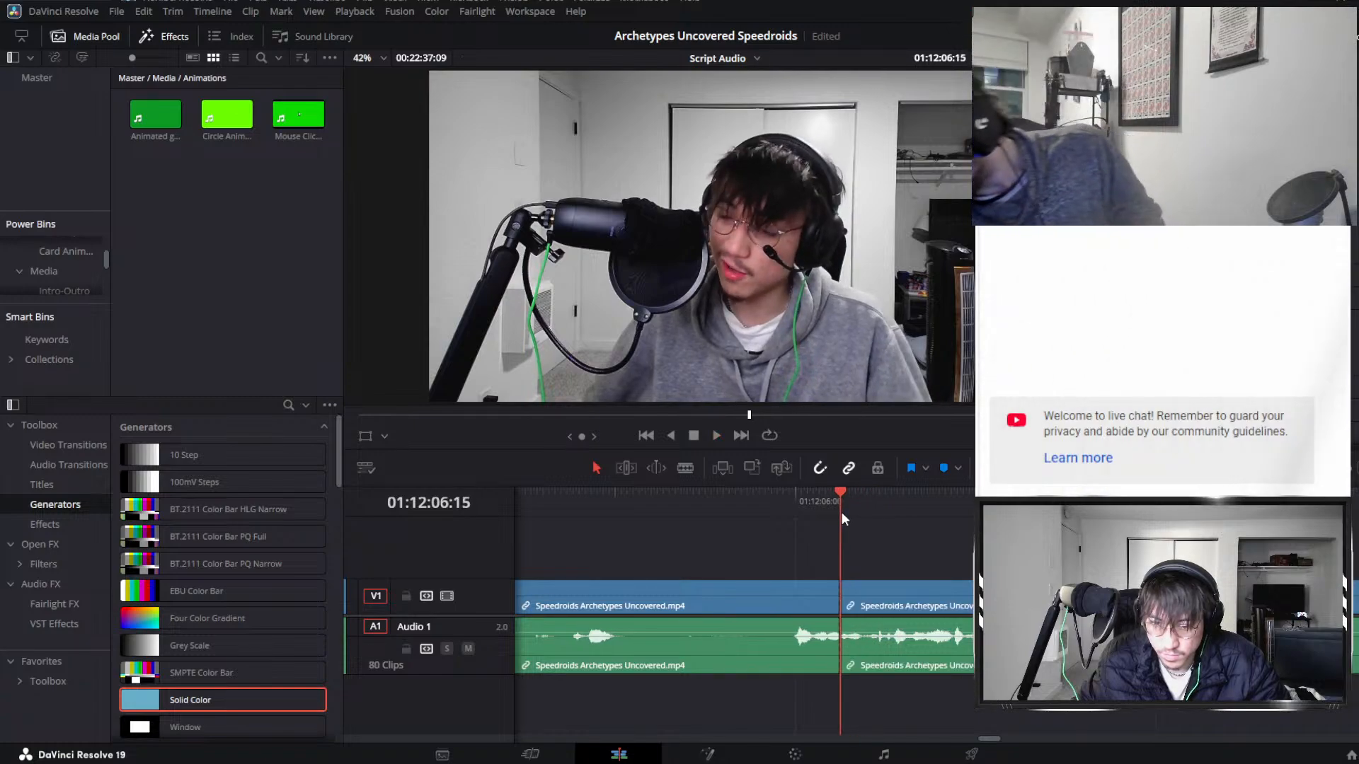
key(ctrl+z)
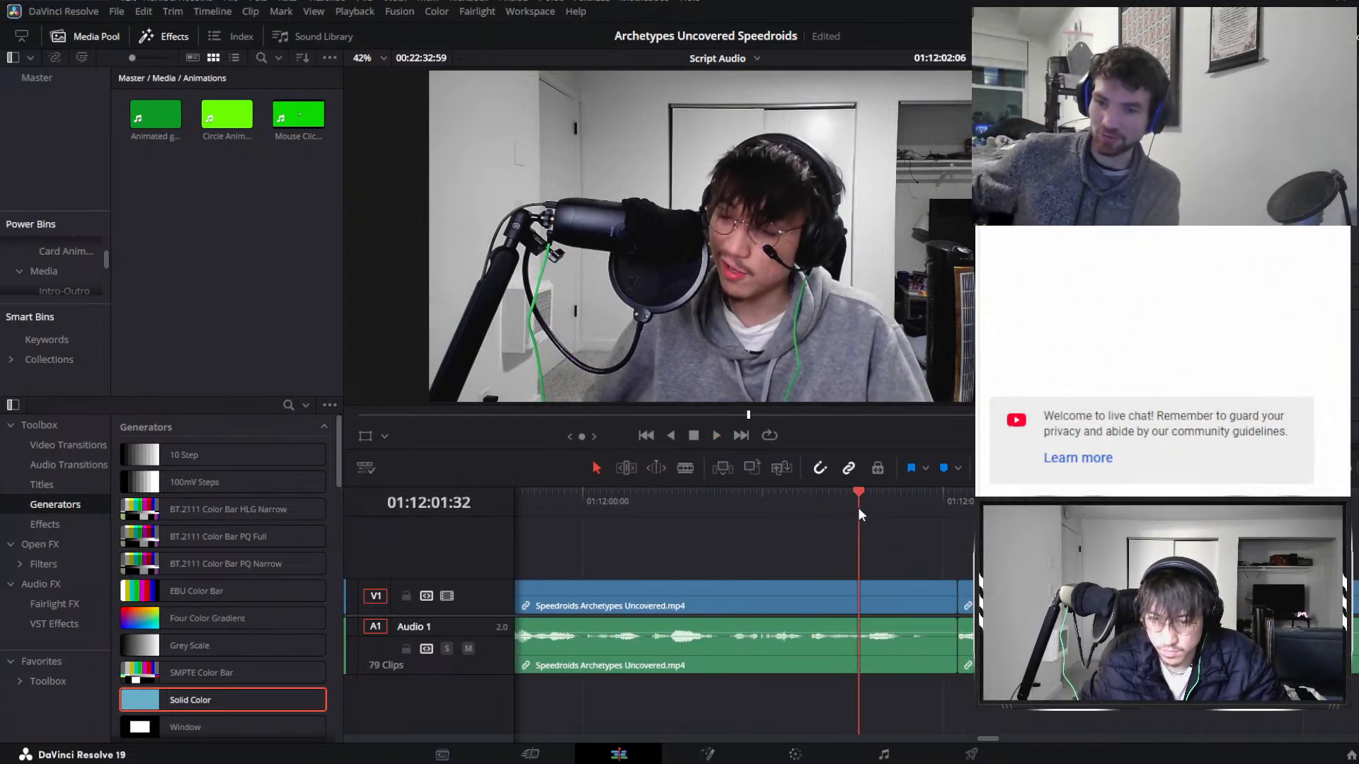
key(ctrl+s)
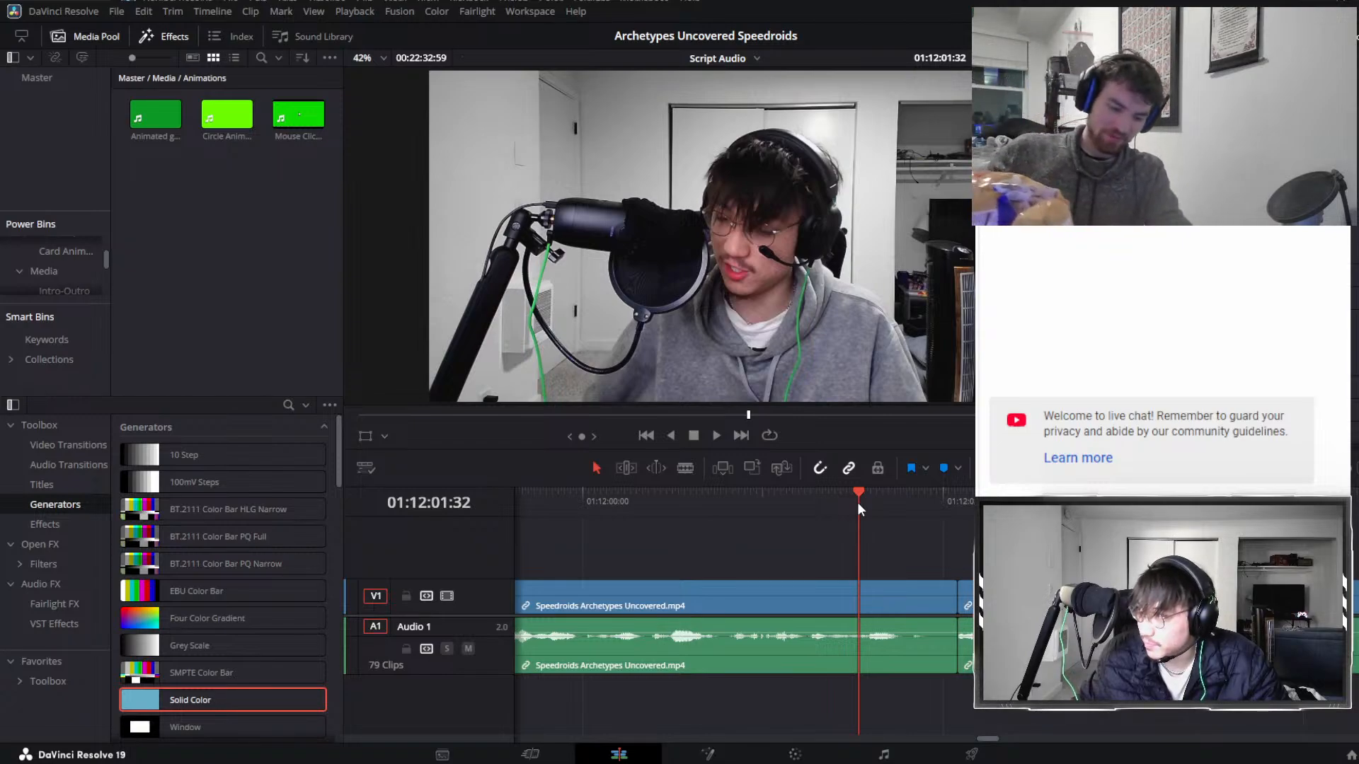
Play from 01:12:01:32 across the new cut and split the recording at 01:12:09:13, where the speech ends.
key(space)
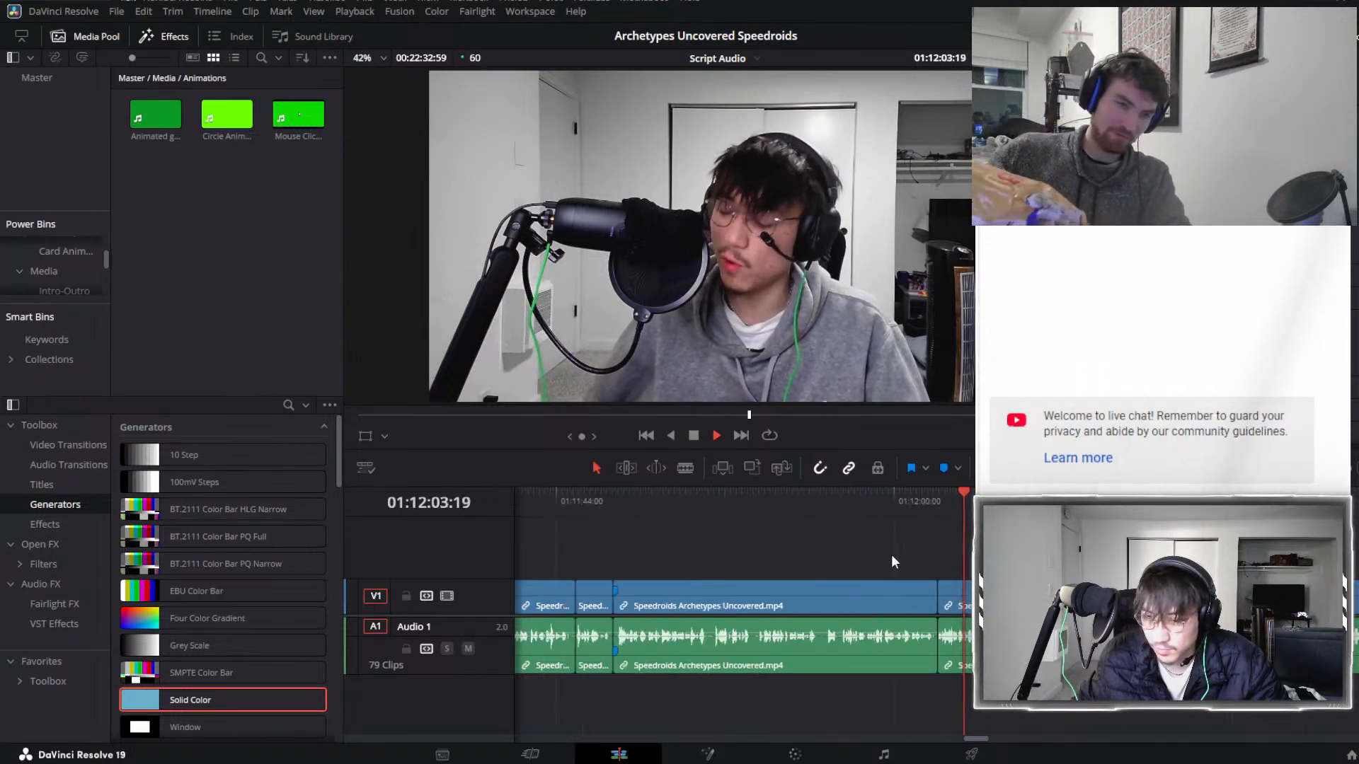
click(928, 602)
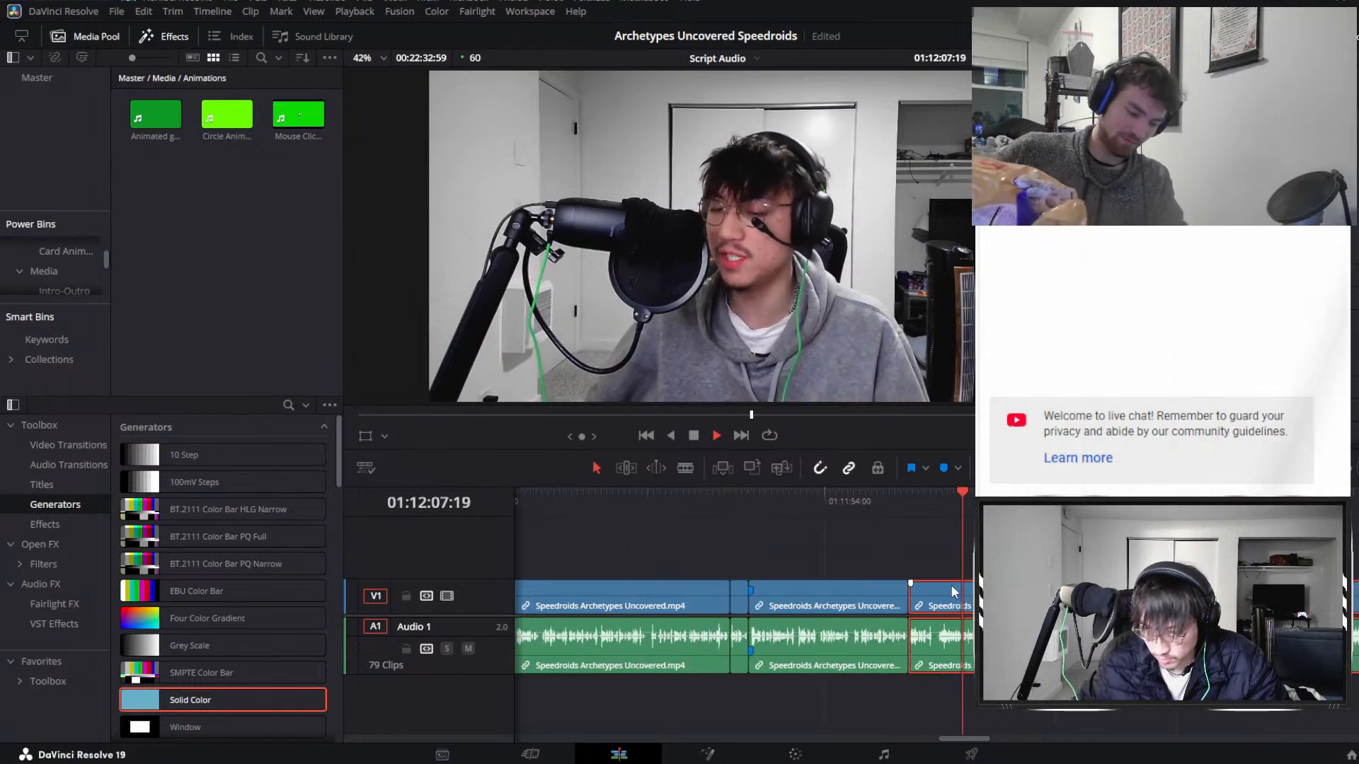
key(space)
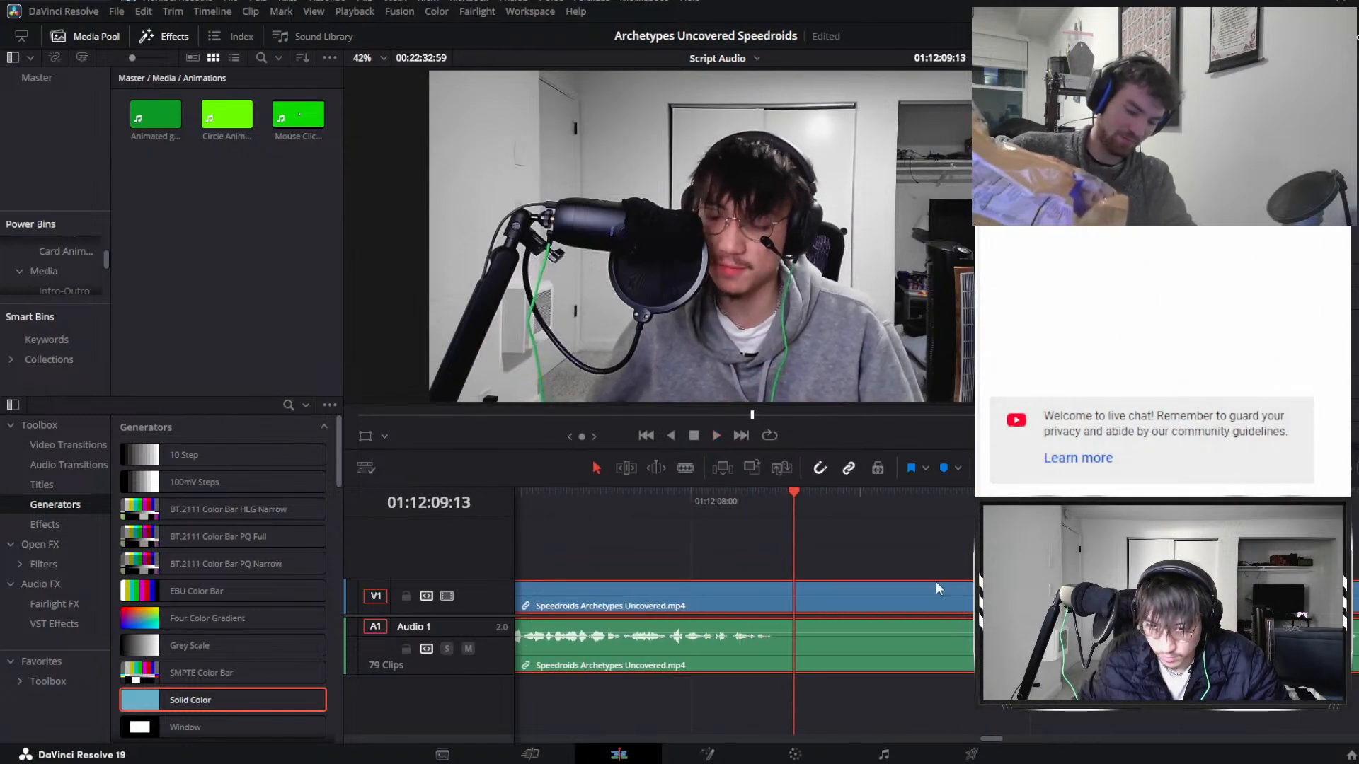
key(ctrl+b)
scroll(941, 587, down, 5)
scroll(947, 590, down, 1)
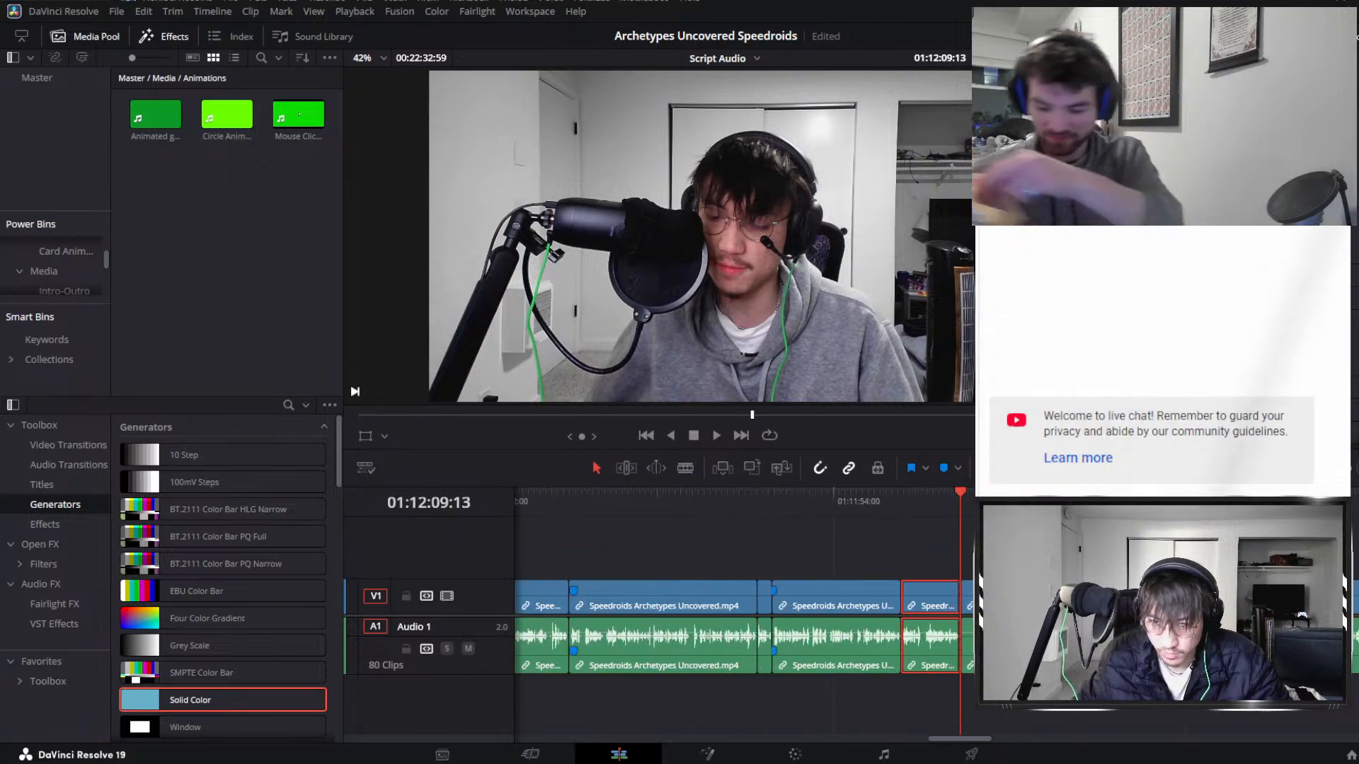
Split the recording just before the next take at about 01:12:16:49 and ripple delete the section back to the 01:12:09:13 cut.
key(shift+Right)
key(shift+Right)
key(shift+Right)
key(shift+Right)
key(shift+Right)
key(shift+Right)
key(shift+Right)
key(shift+Right)
scroll(743, 616, up, 3)
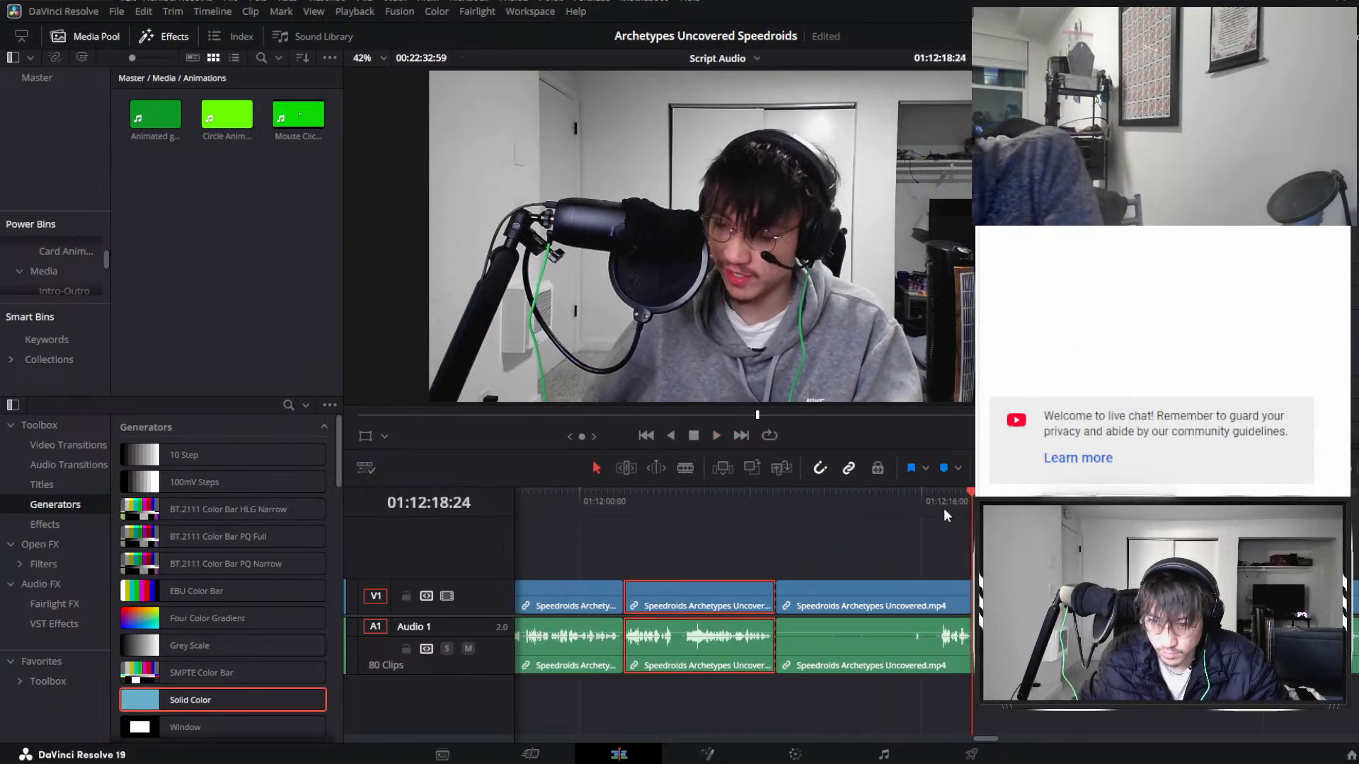
click(941, 508)
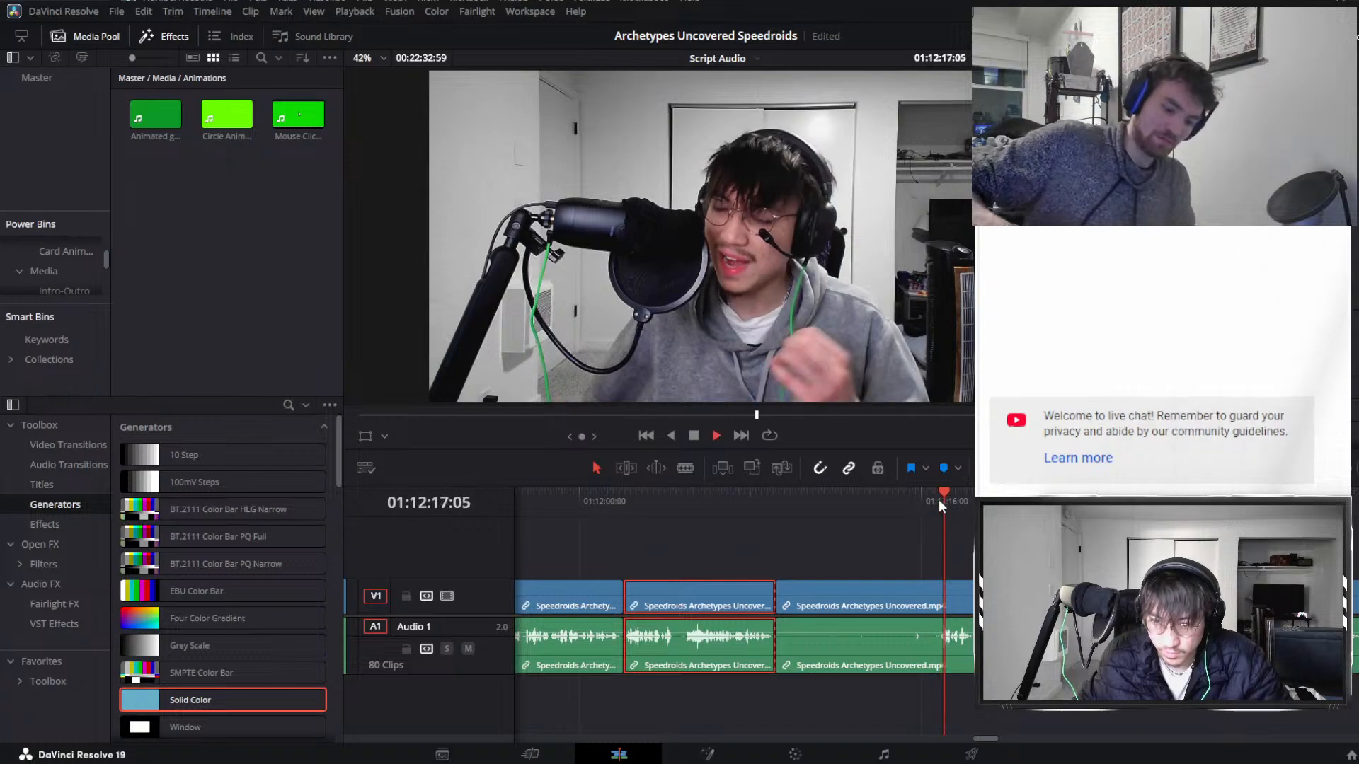
click(938, 498)
key(space)
key(ctrl+b)
click(832, 613)
key(Delete)
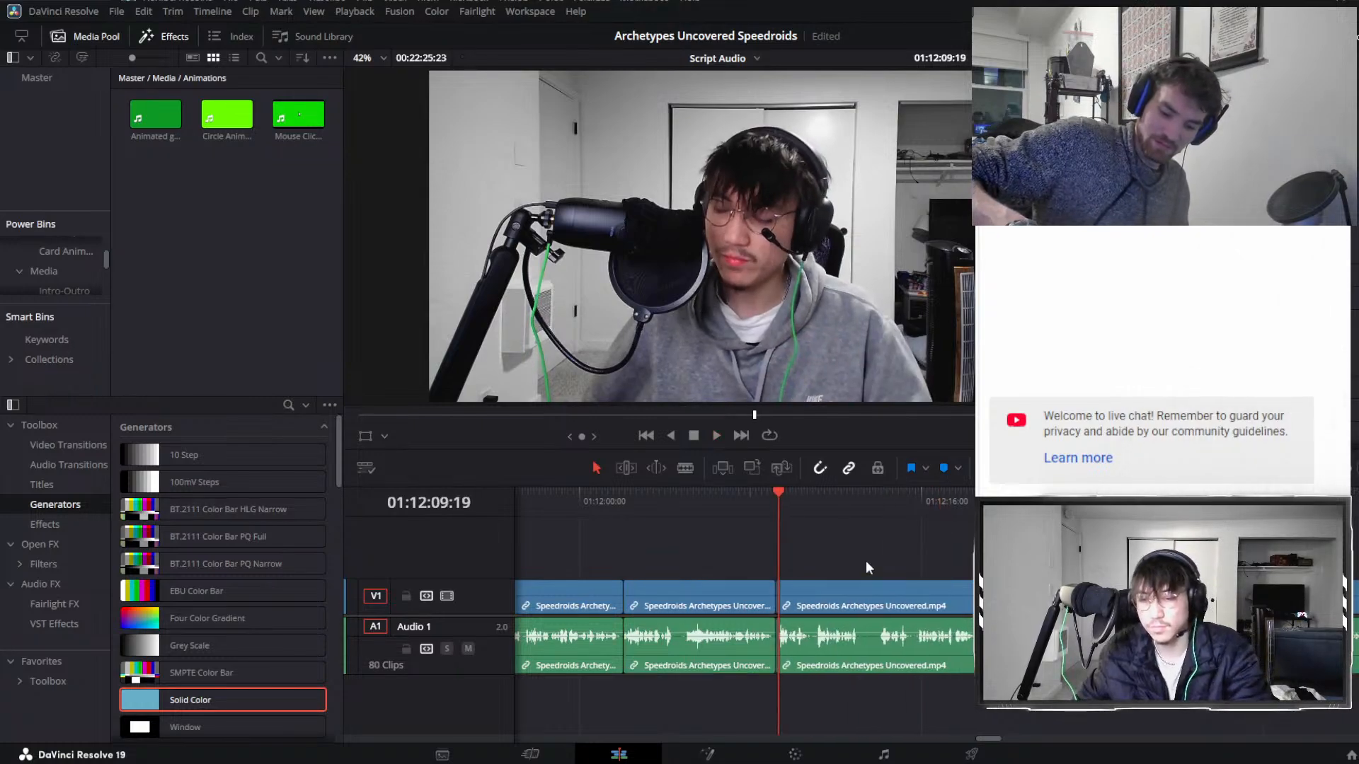
Add a marker at 01:12:09:19 at the start of the new clip, save the project, and play on from it.
click(787, 593)
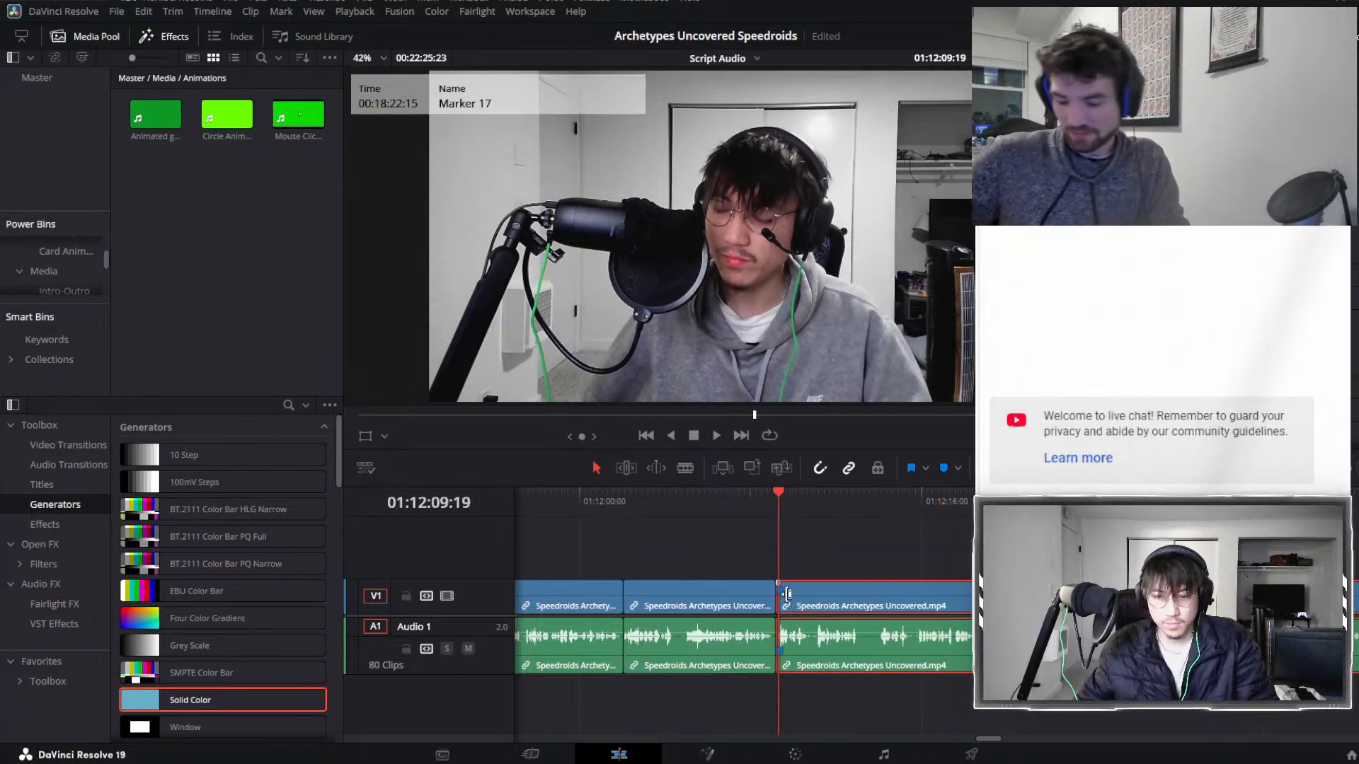
click(777, 593)
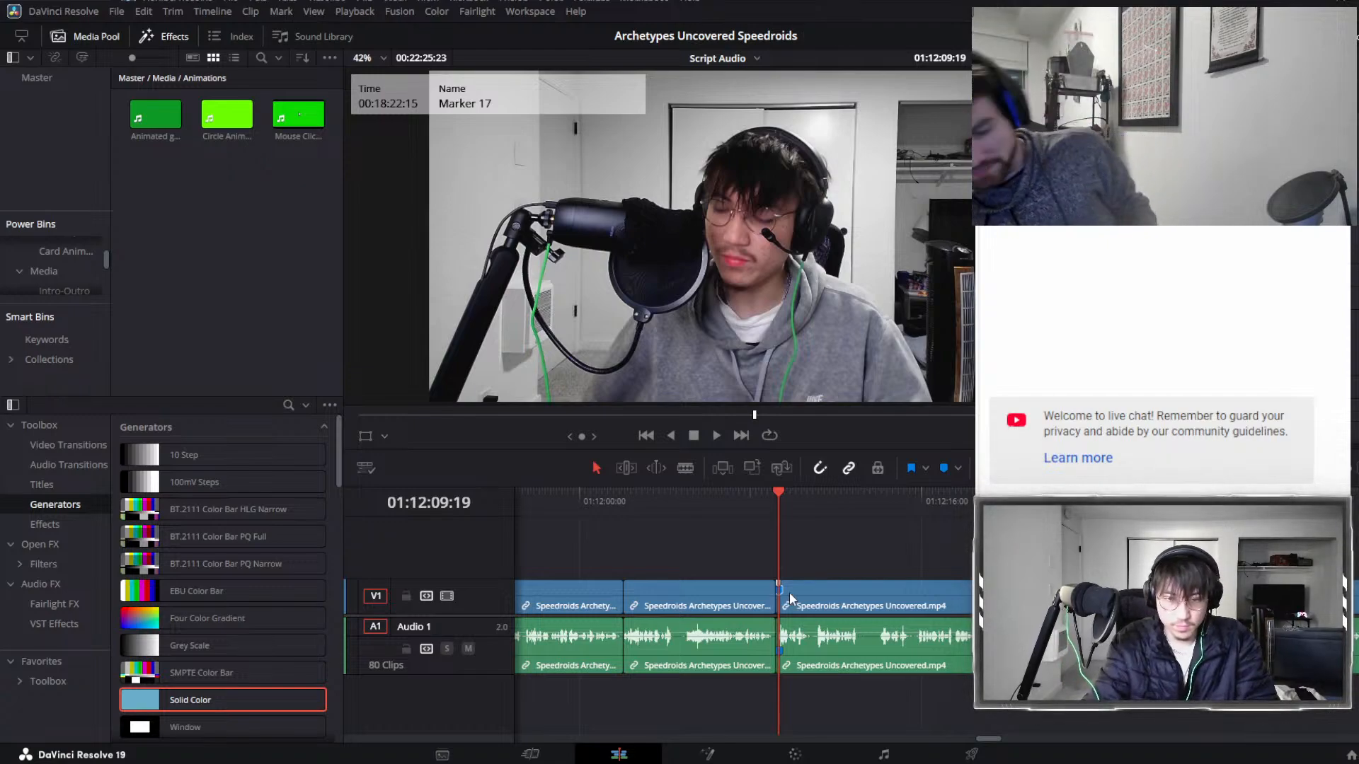
key(space)
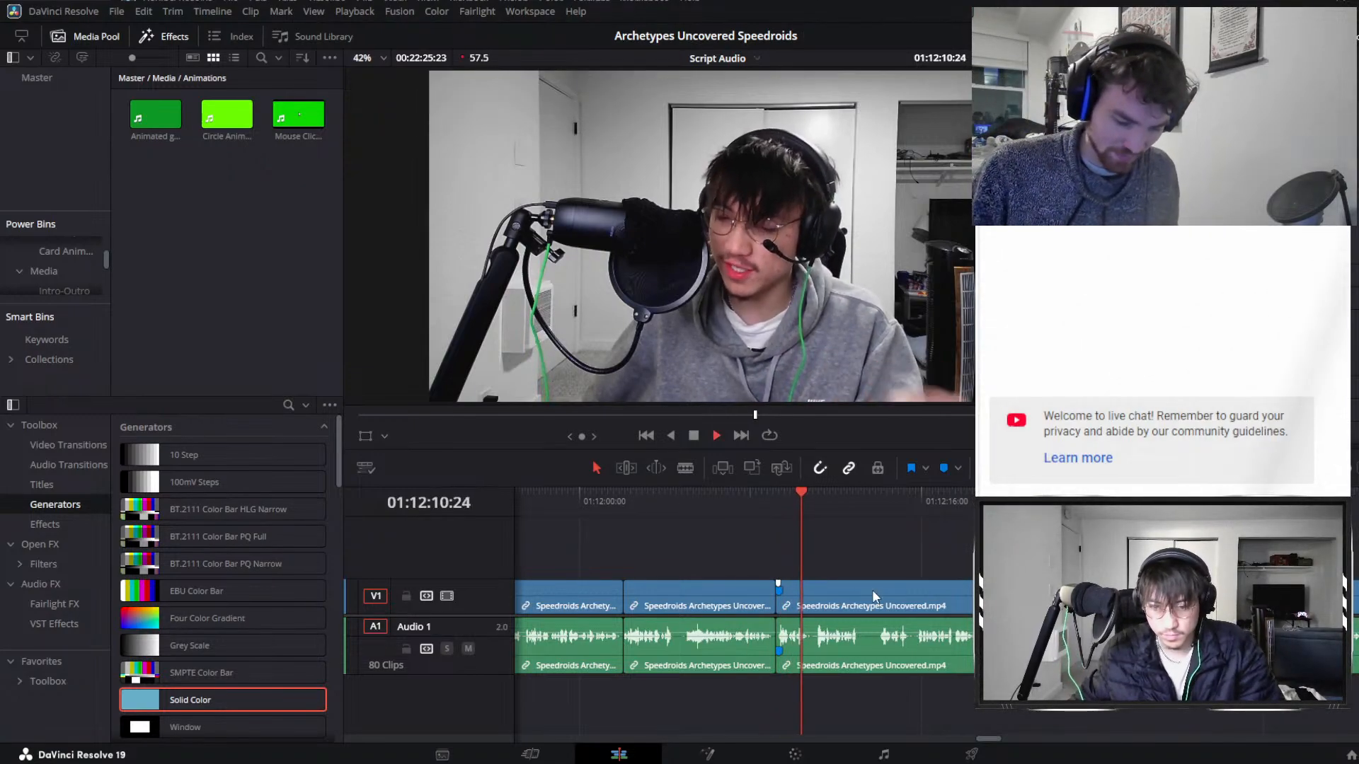
scroll(873, 593, down, 5)
scroll(909, 581, up, 4)
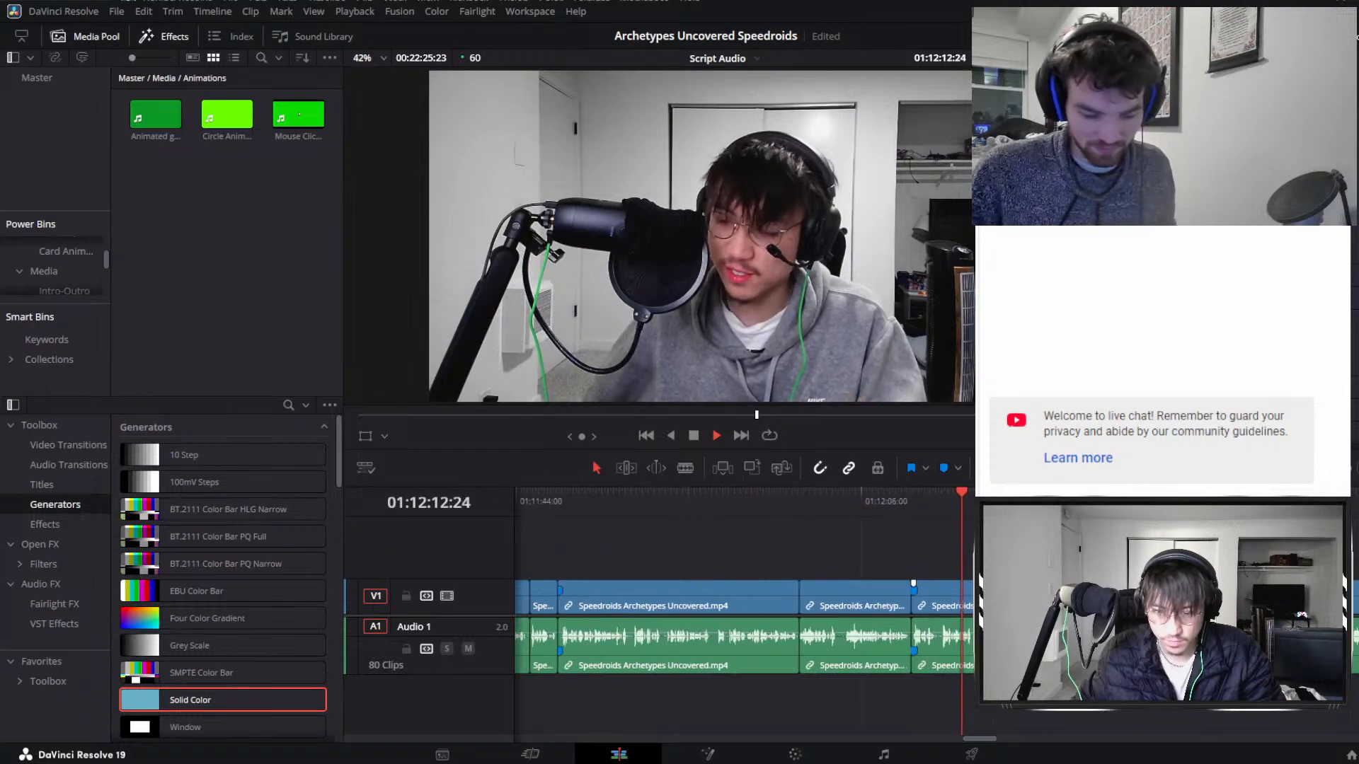
scroll(924, 546, up, 2)
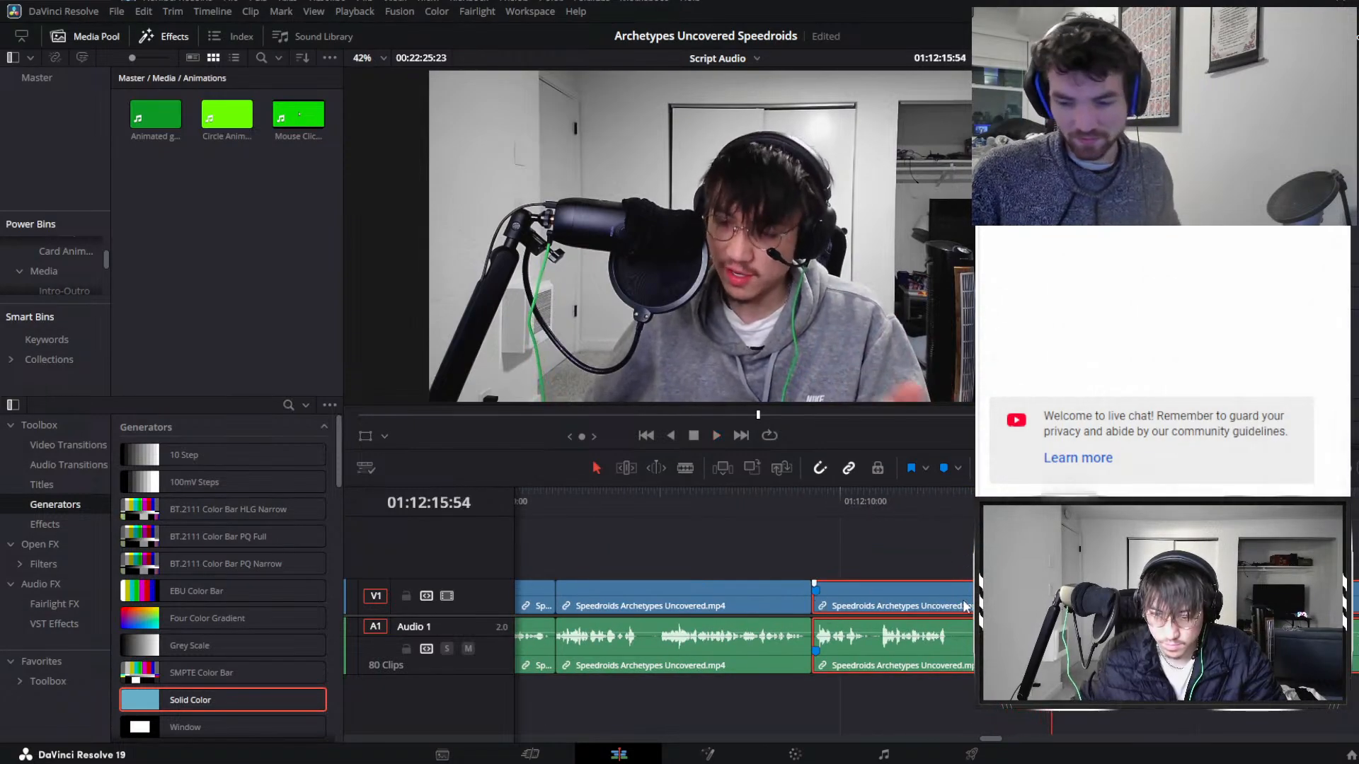
Split the marked clip at about 01:12:16 and about 01:12:11, and ripple delete the section between the cuts.
scroll(861, 536, right, 1)
click(757, 500)
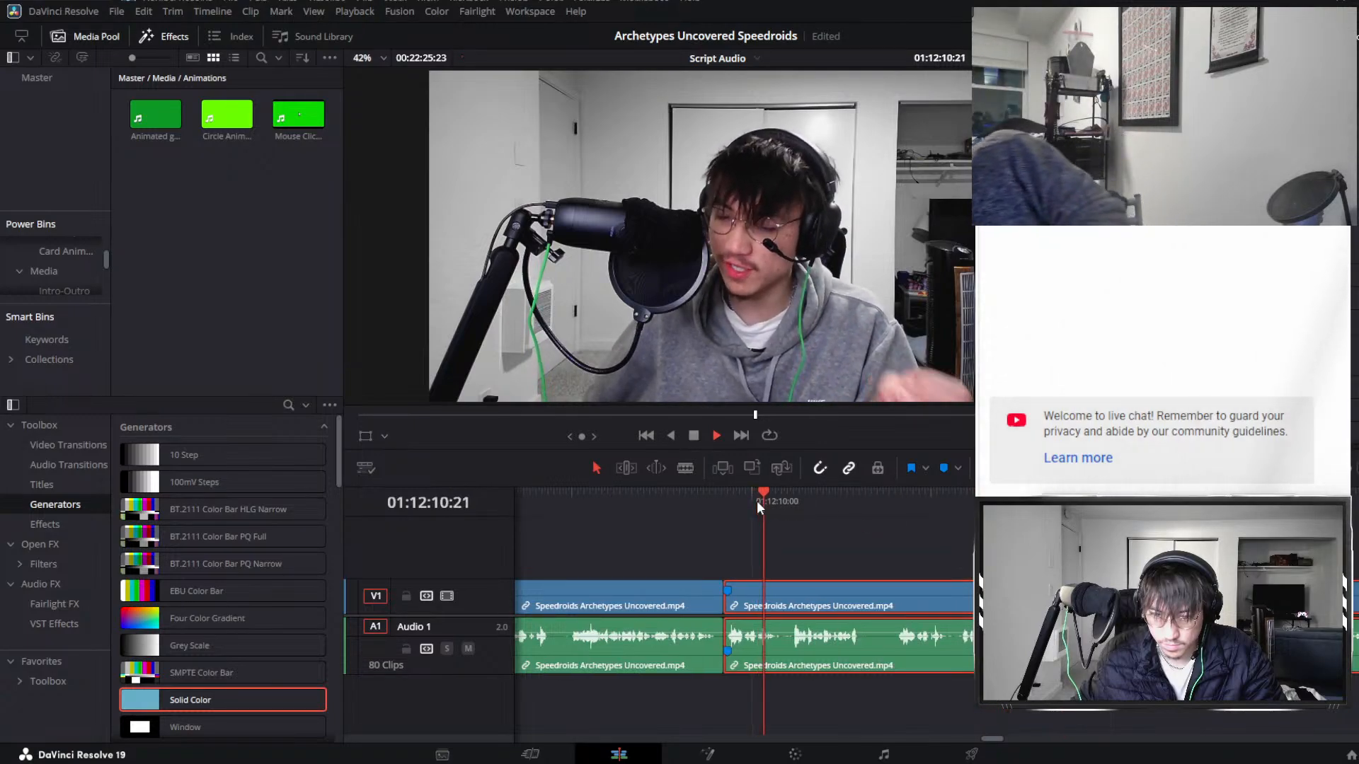
drag(765, 501, 958, 496)
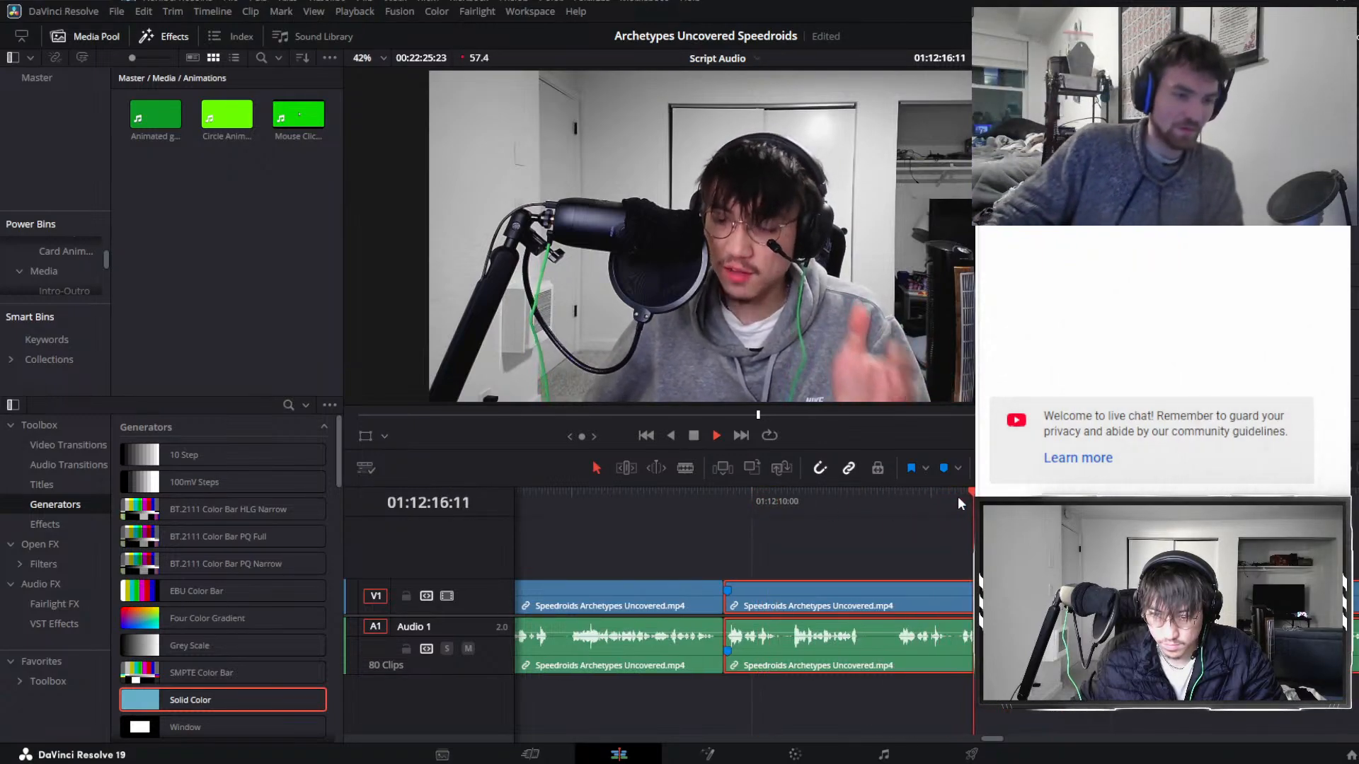
key(ctrl+b)
key(space)
key(space)
drag(777, 502, 784, 506)
key(ctrl+b)
click(852, 605)
key(Delete)
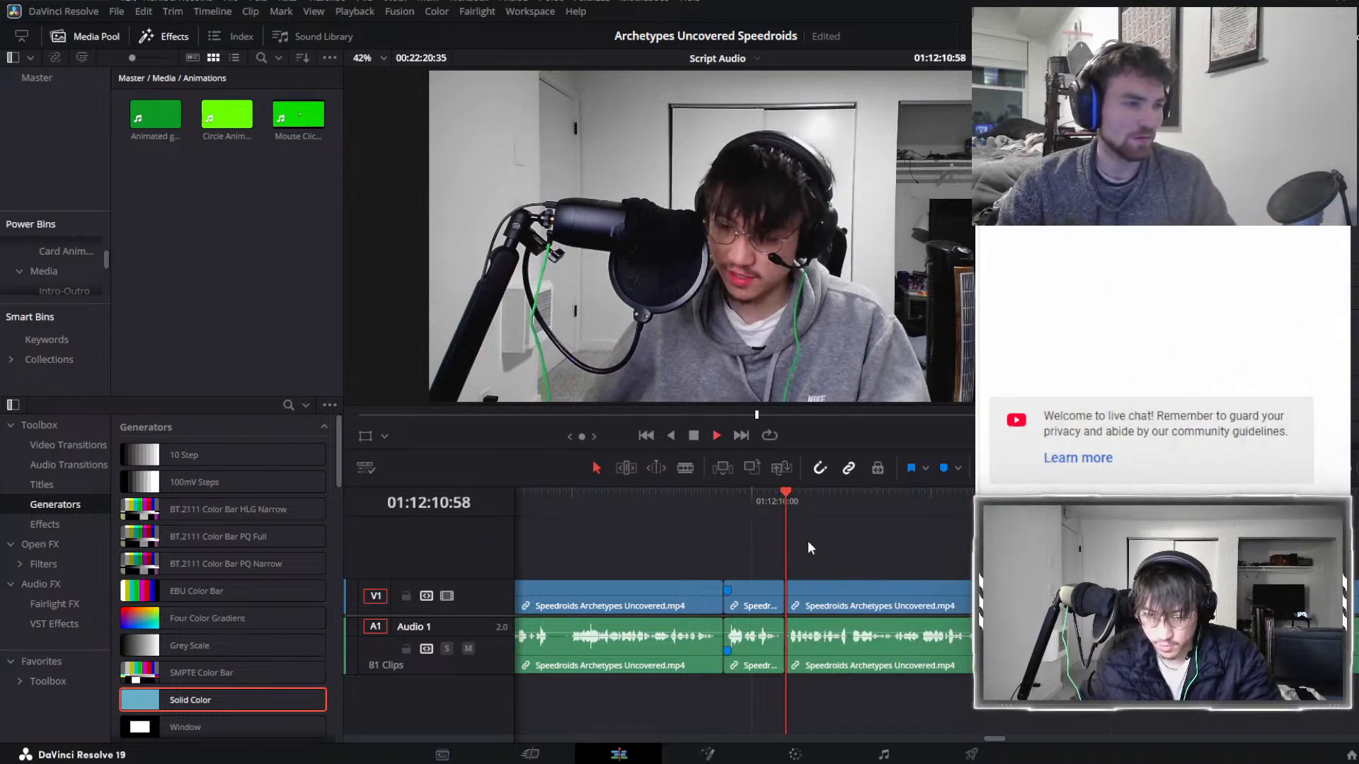
Play on from the last cut, split the recording at 01:12:24:17 and about 01:12:27:31, and ripple delete the piece between.
key(space)
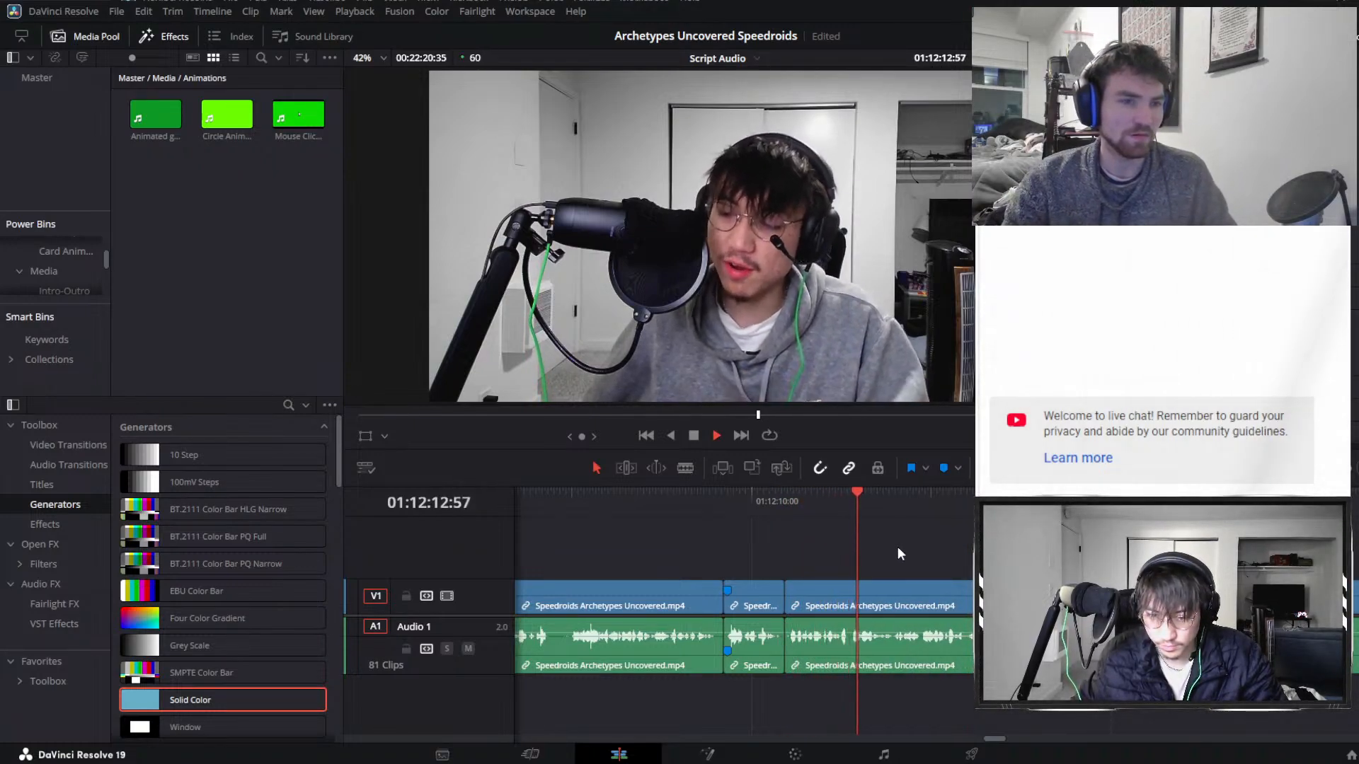
click(756, 504)
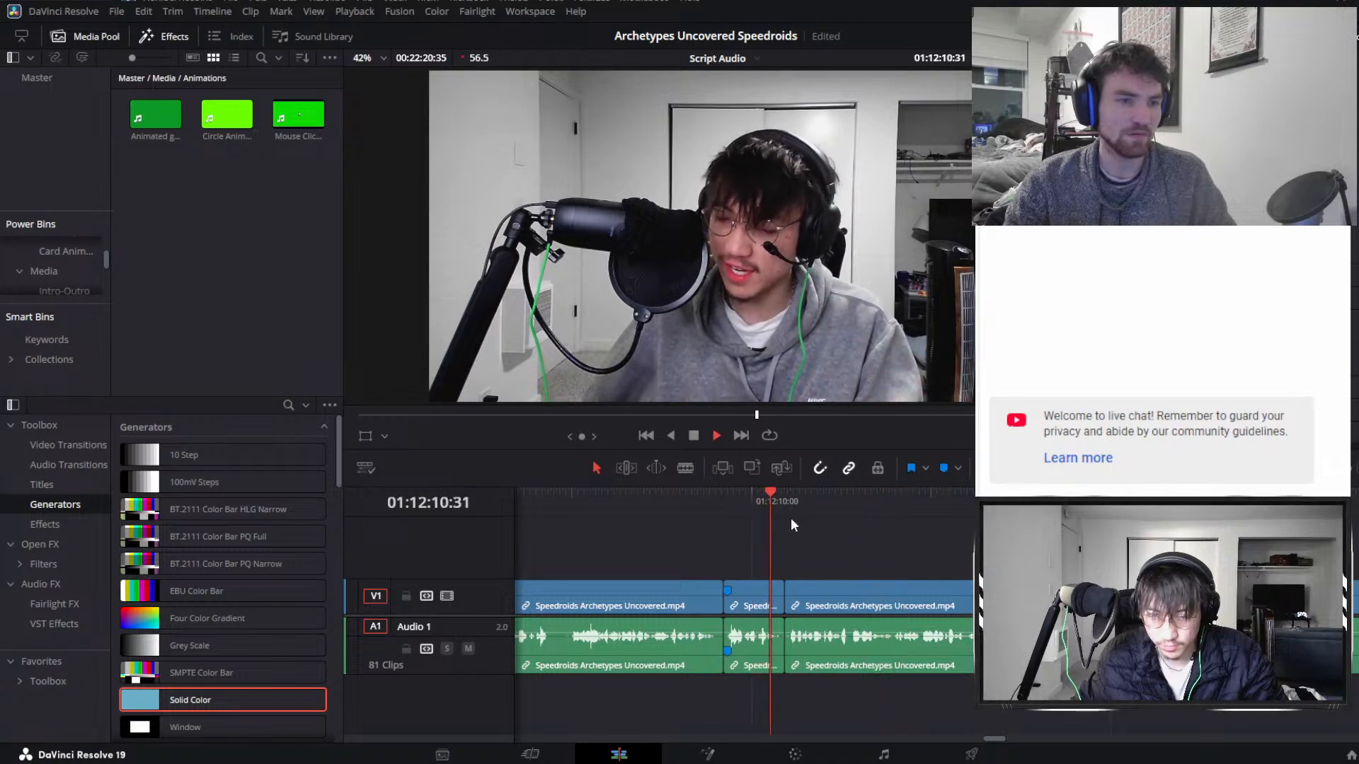
scroll(887, 564, right, 3)
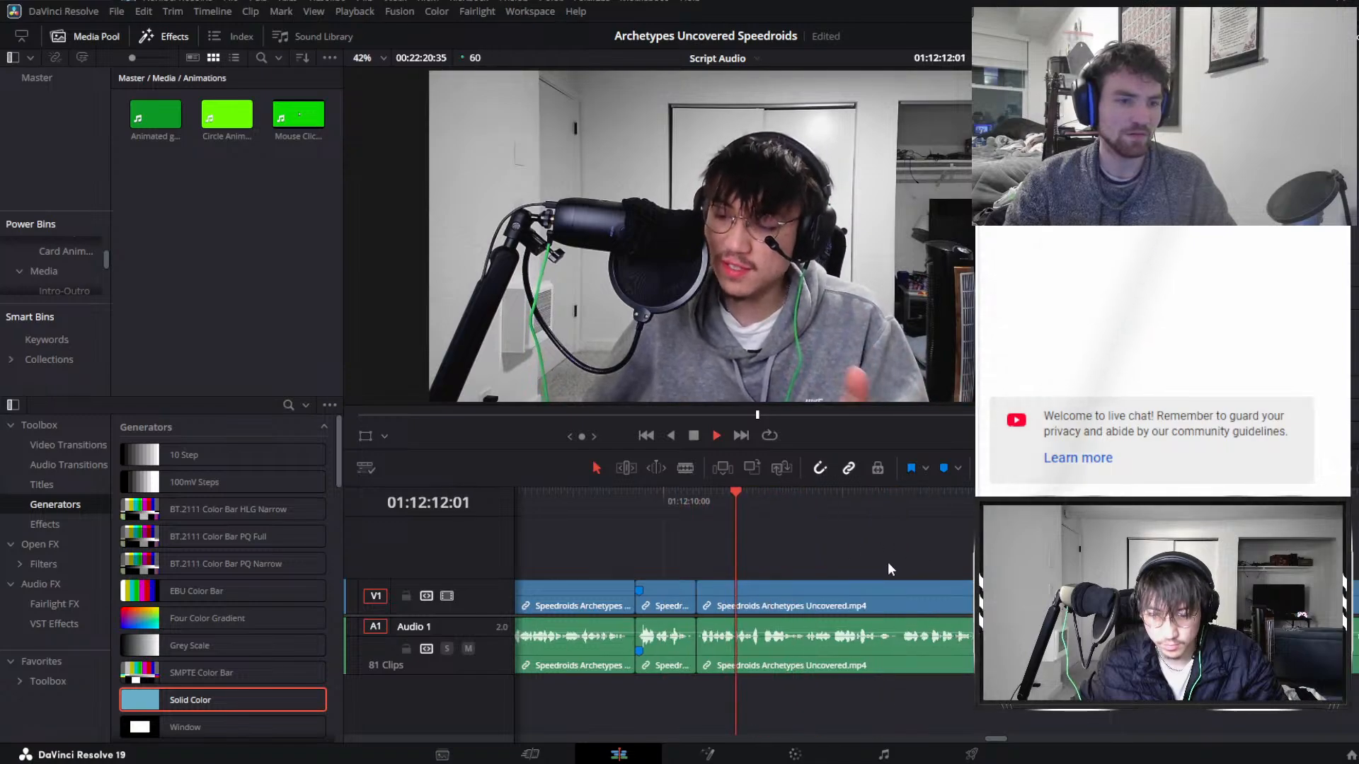
click(743, 610)
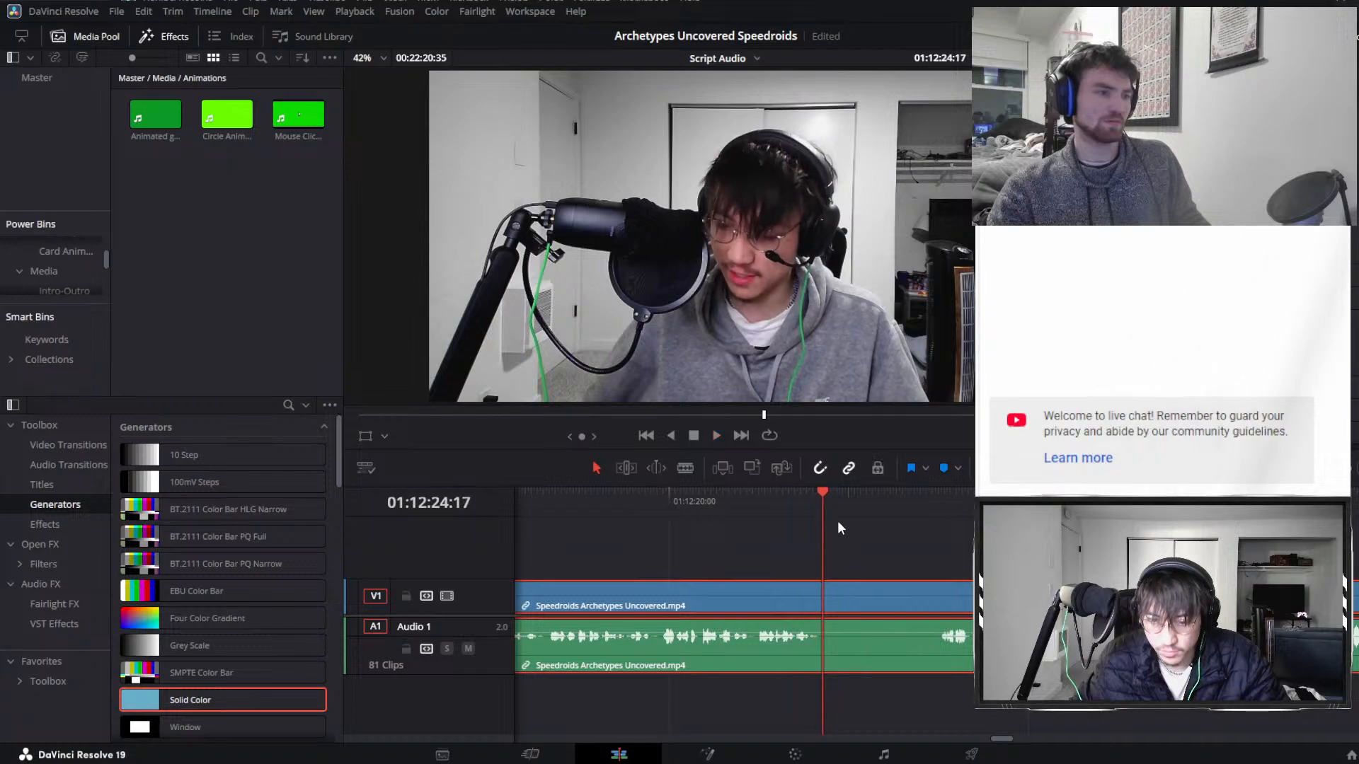
key(ctrl+b)
click(918, 516)
drag(918, 518, 940, 518)
key(ctrl+b)
click(865, 593)
key(Delete)
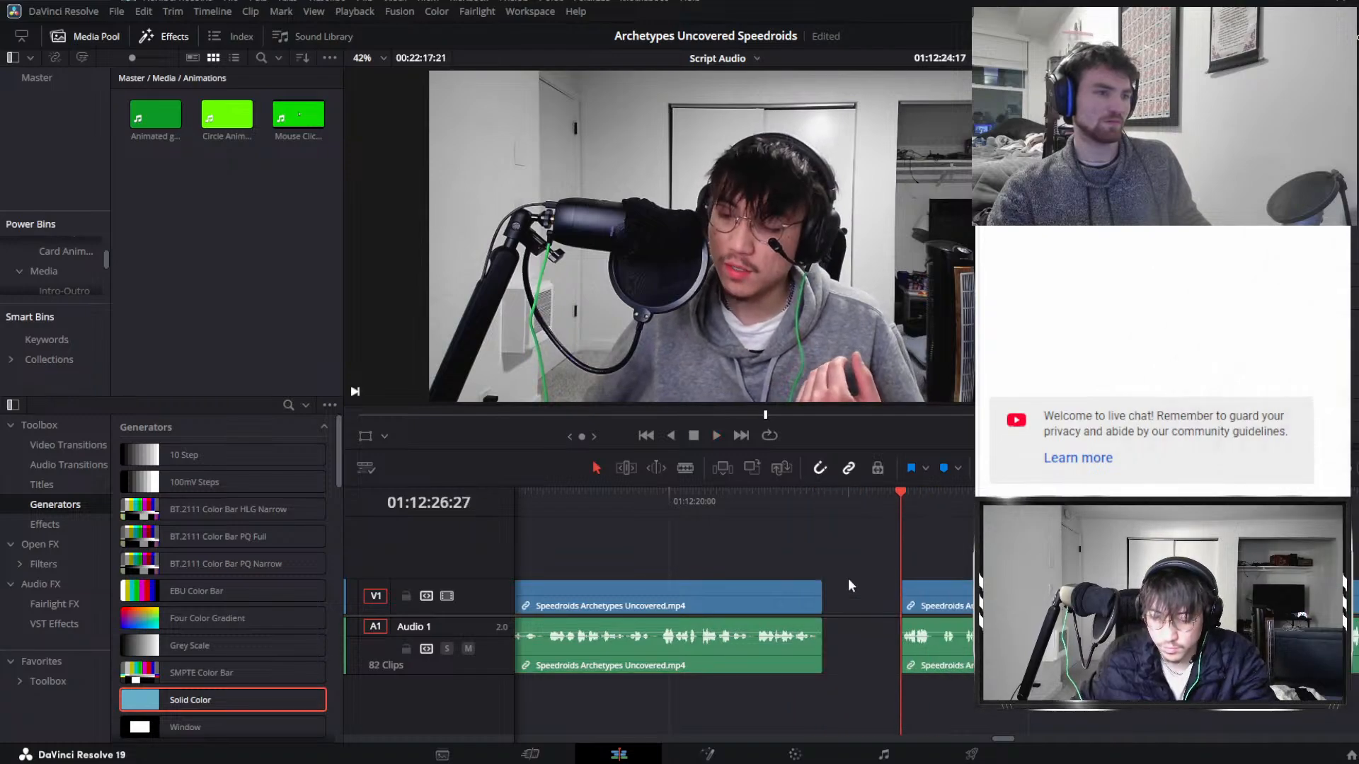
Play on and move the clip after the 01:12:24:17 cut about 5 seconds forward, leaving a gap before it.
key(space)
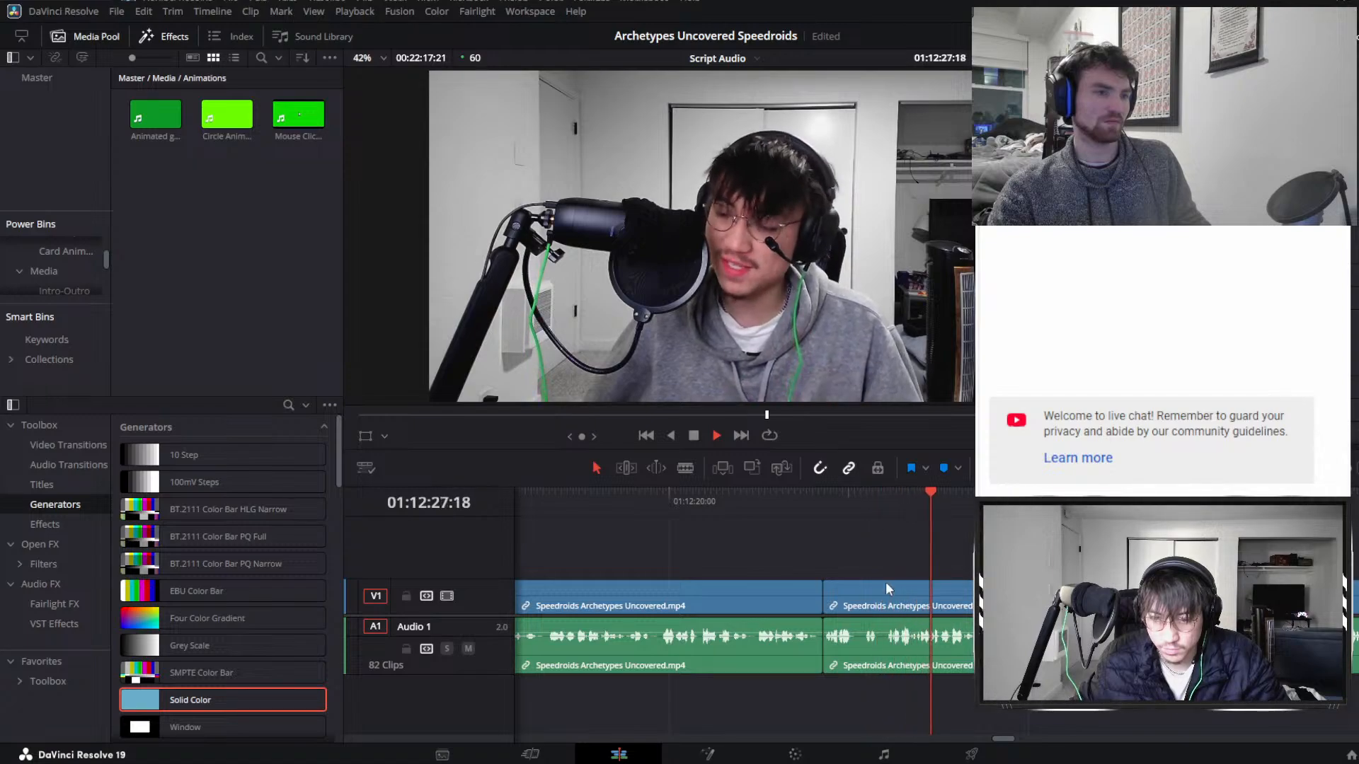
drag(832, 599, 985, 598)
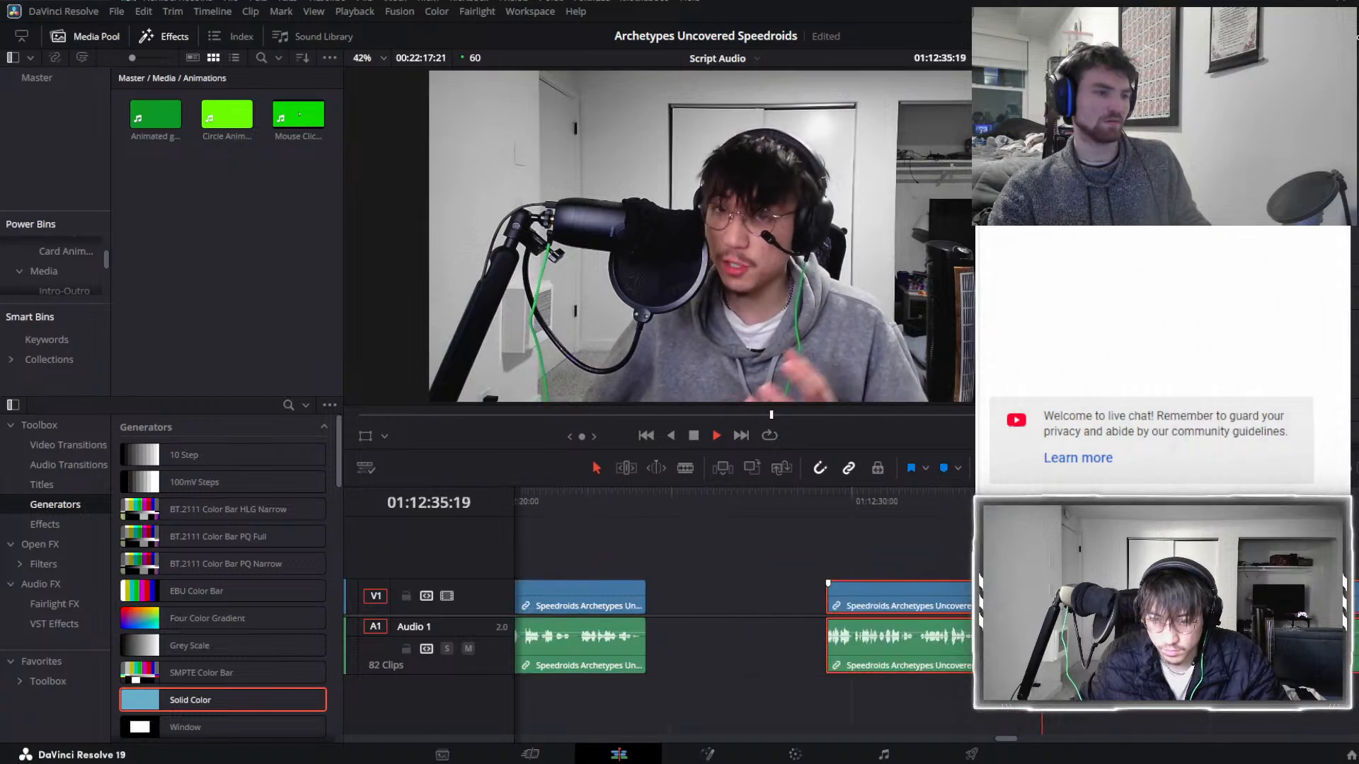
Split the moved clip at about 01:12:34:30 and about 01:12:36:40, ripple delete the piece between, and play on.
drag(927, 512, 923, 512)
key(ctrl+b)
key(space)
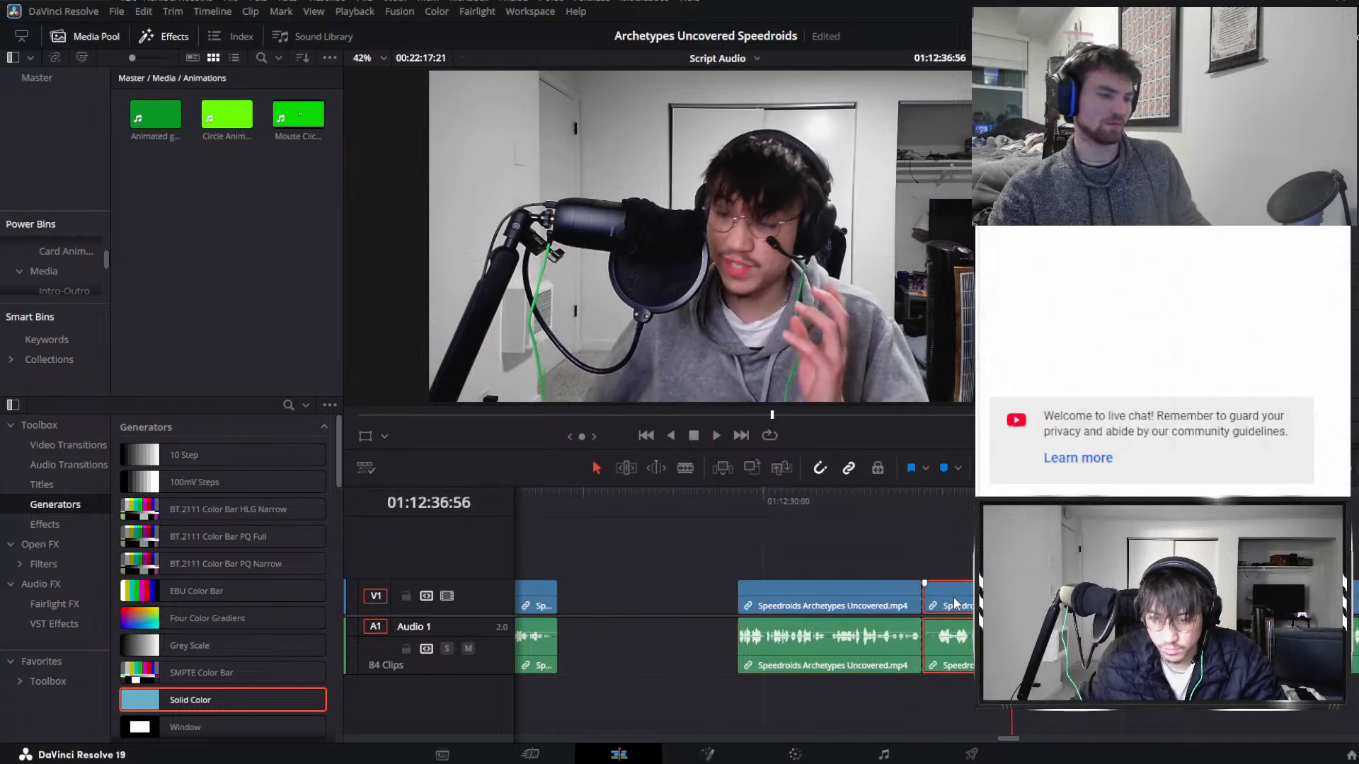
key(space)
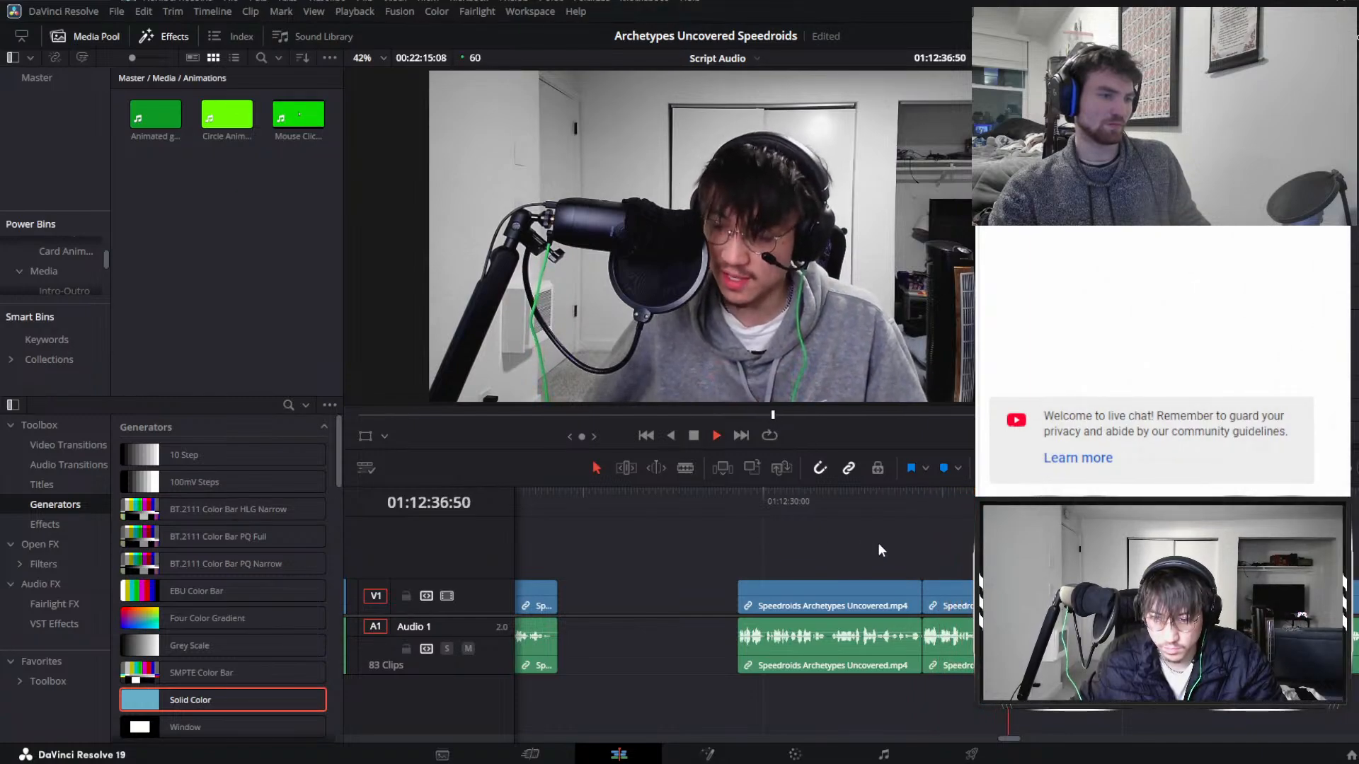
Split the recording at 01:12:40:42 and close the gap after the 01:12:24:17 cut by pulling the following clips back.
click(948, 595)
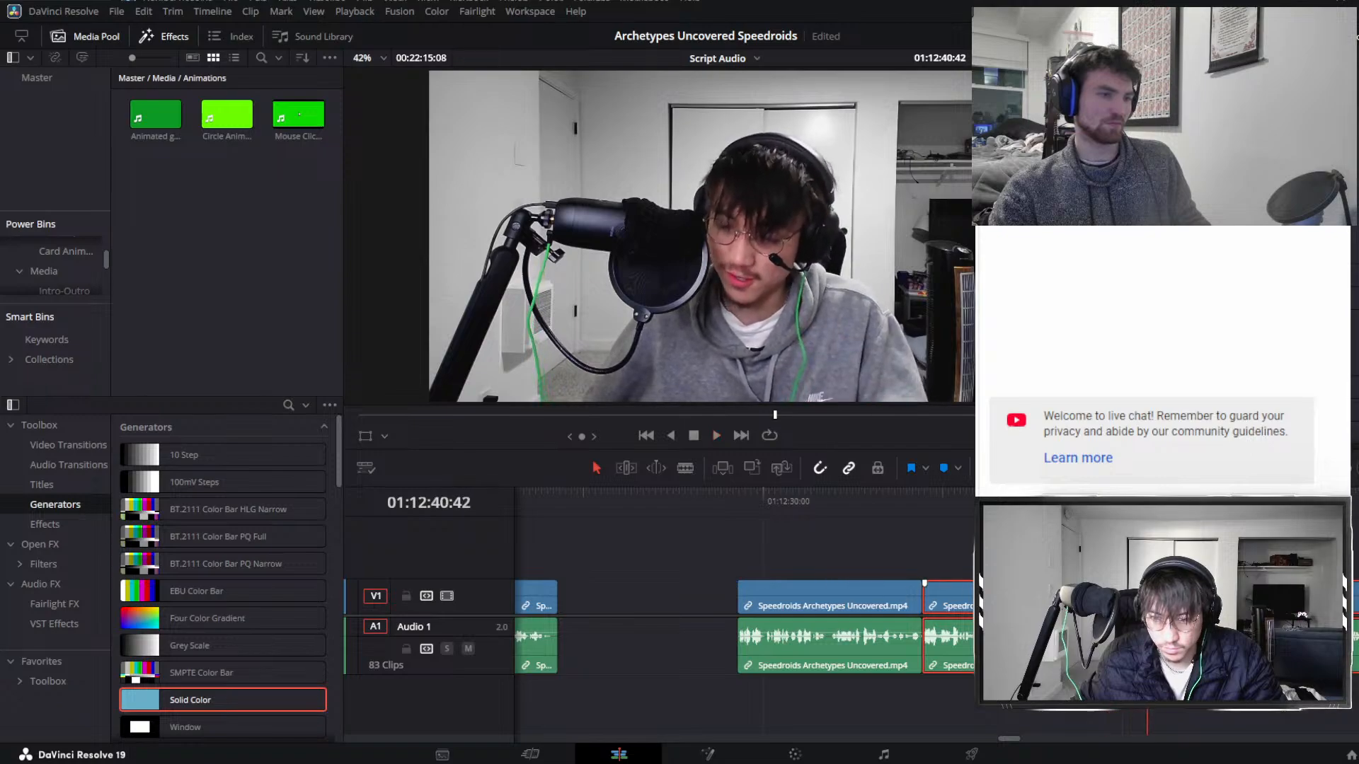
drag(1022, 598, 832, 589)
key(ctrl+shift+a)
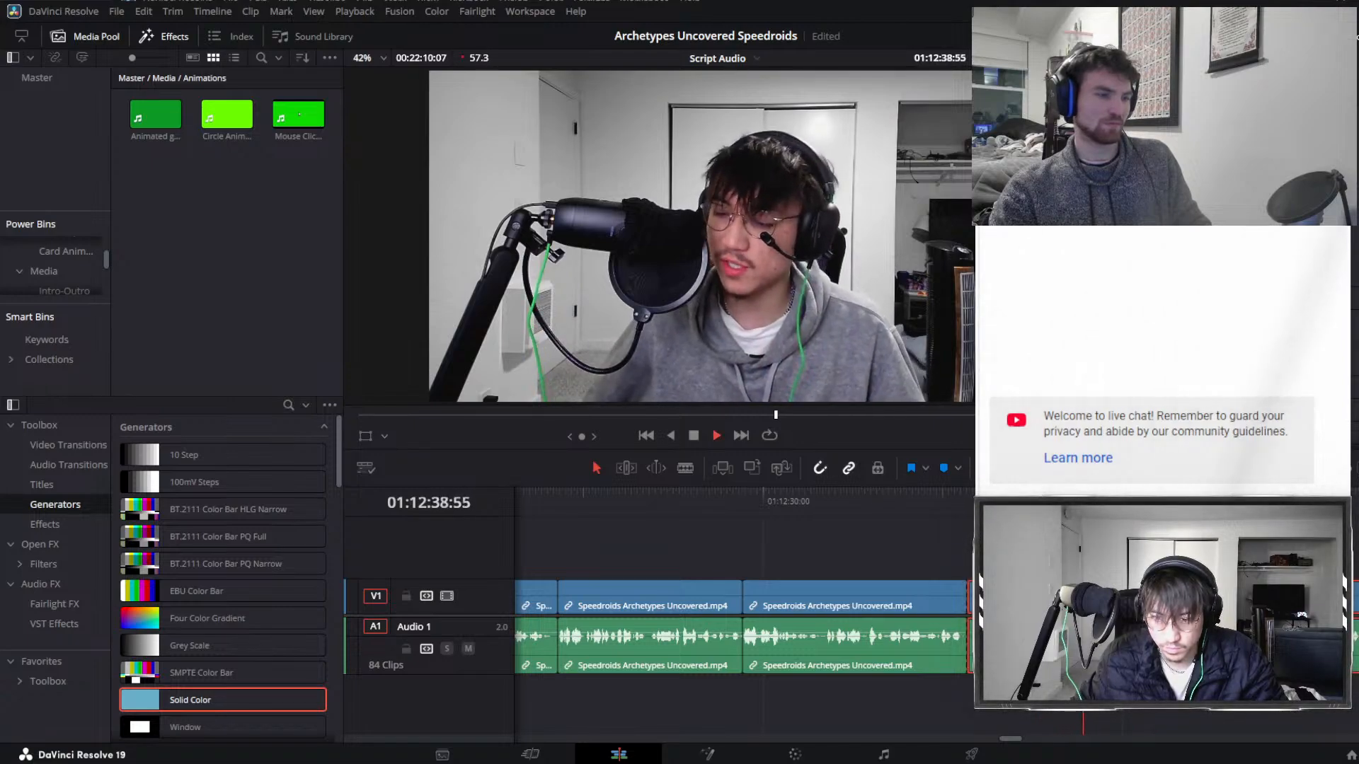
Remove about two seconds right after the 01:12:35:41 cut, replay it, and extend the following clip's start by 23 frames.
key(space)
key(shift+Left)
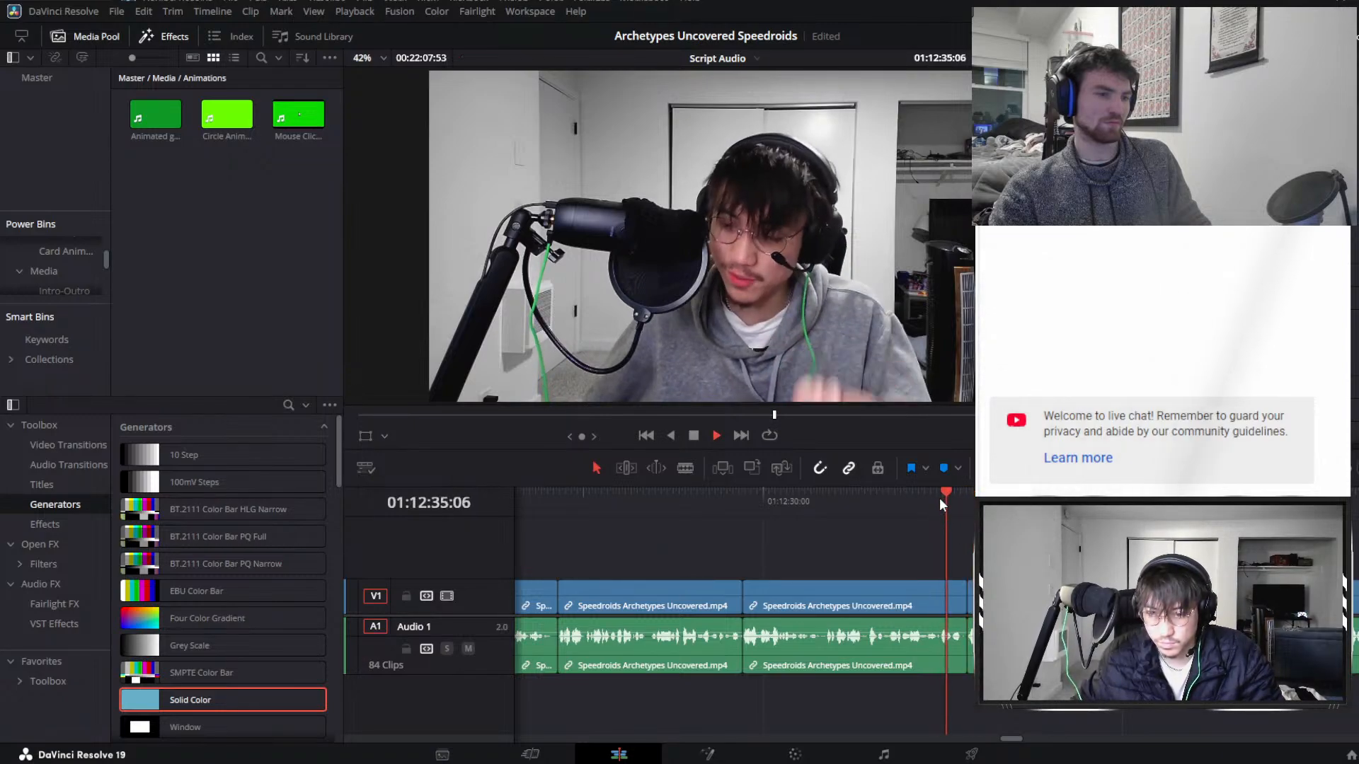
key(space)
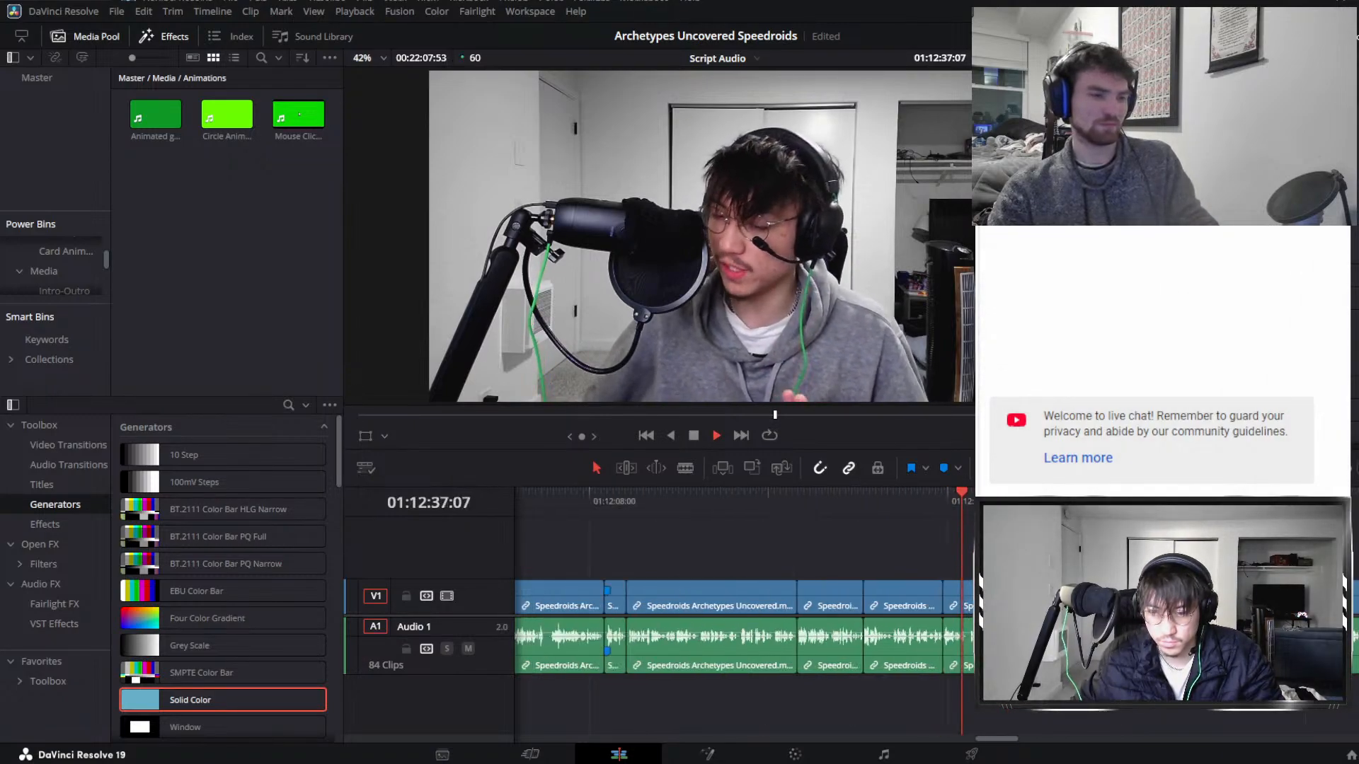
key(space)
click(939, 587)
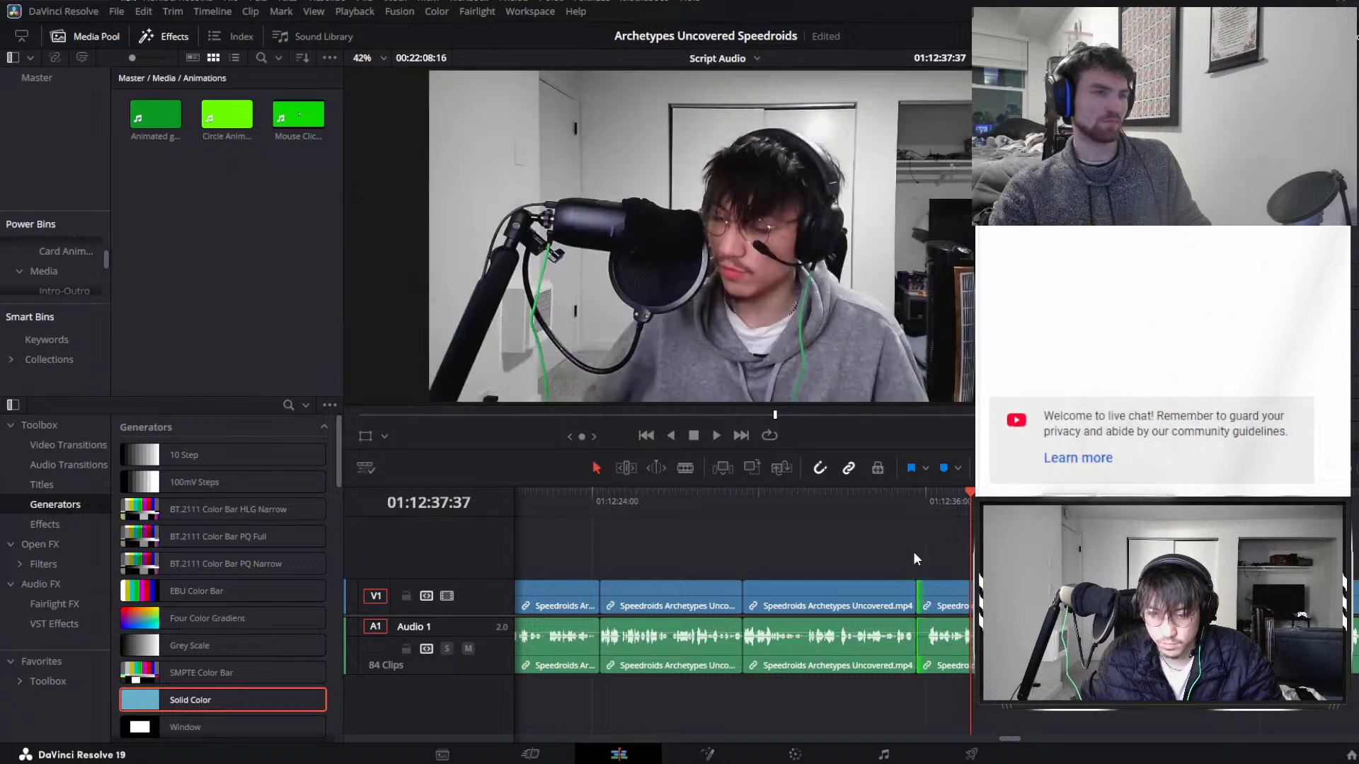
Replay the join at 01:12:35:41 and ripple trim the start of the clip after it by 5 frames.
click(896, 515)
key(space)
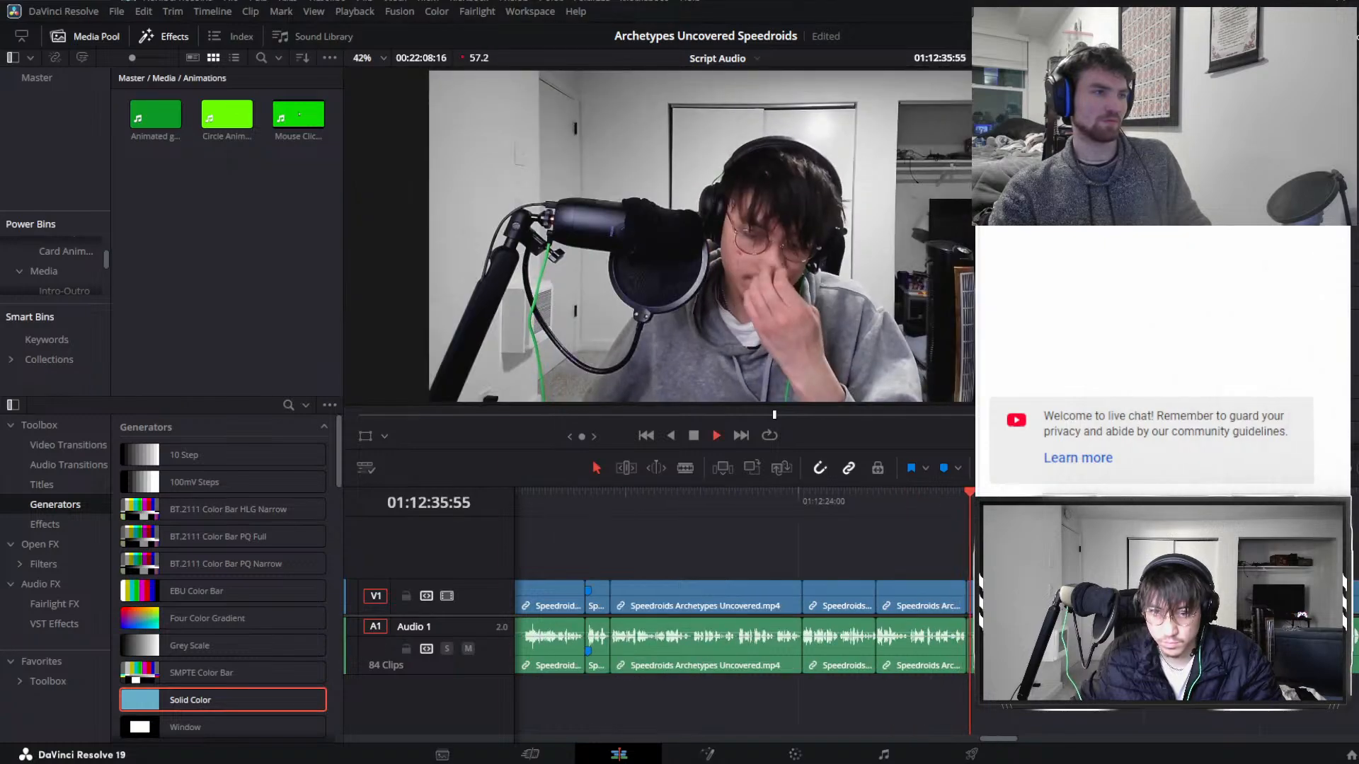
key(ctrl+minus)
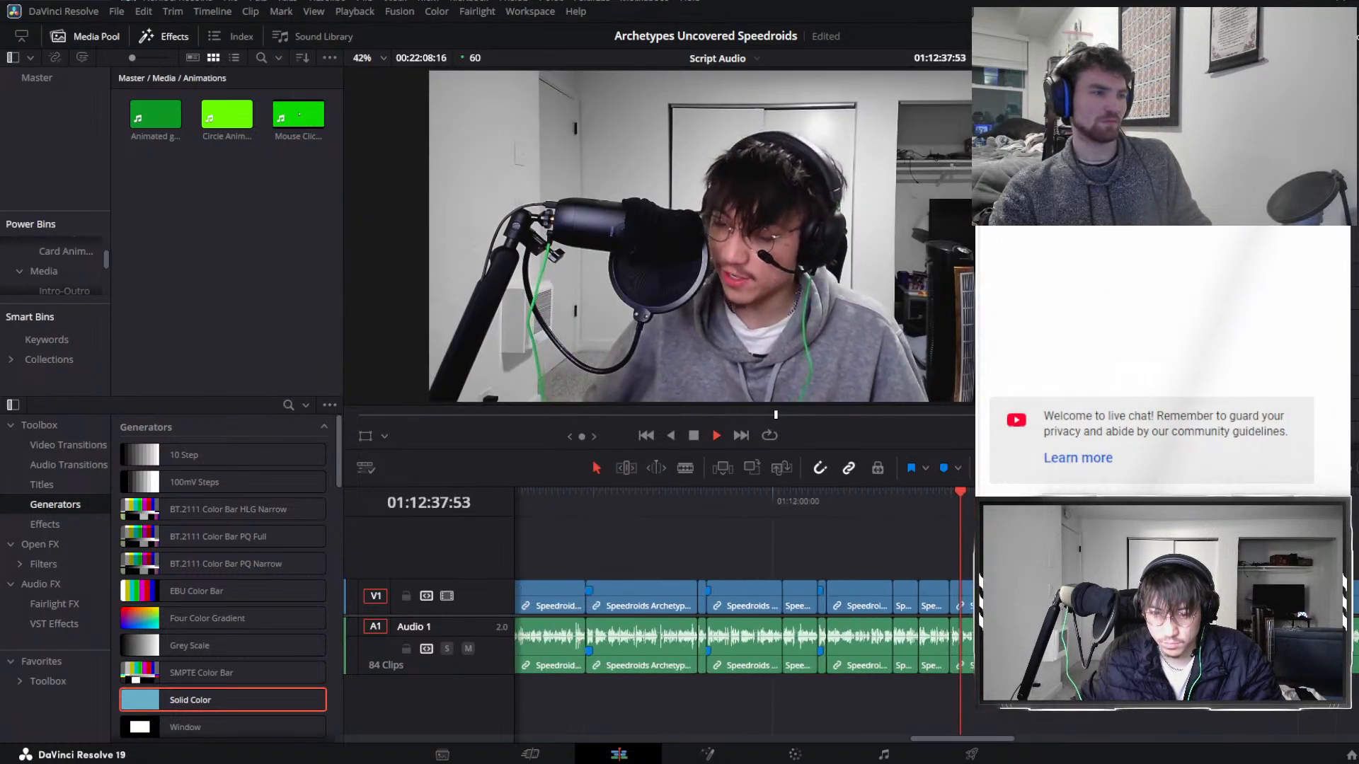
key(space)
click(952, 602)
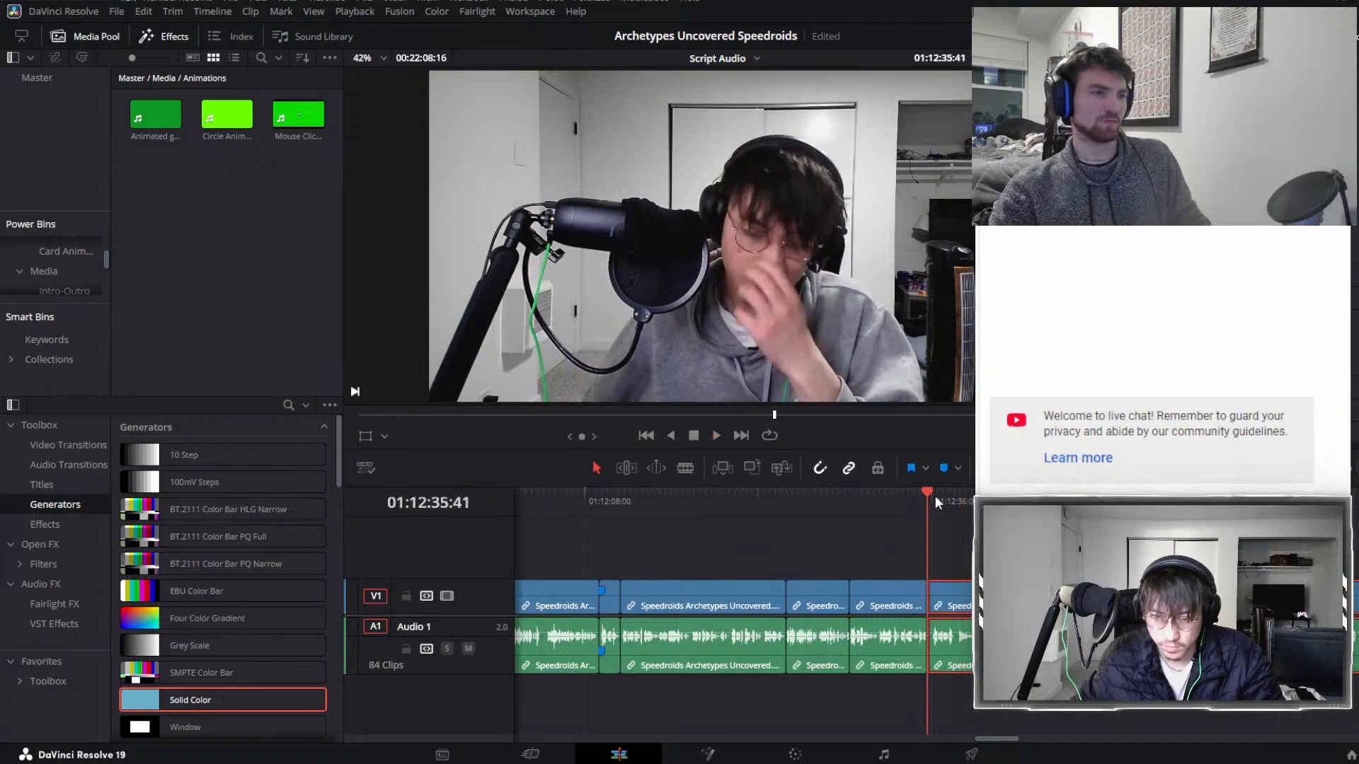
key(m)
key(shift+c)
key(space)
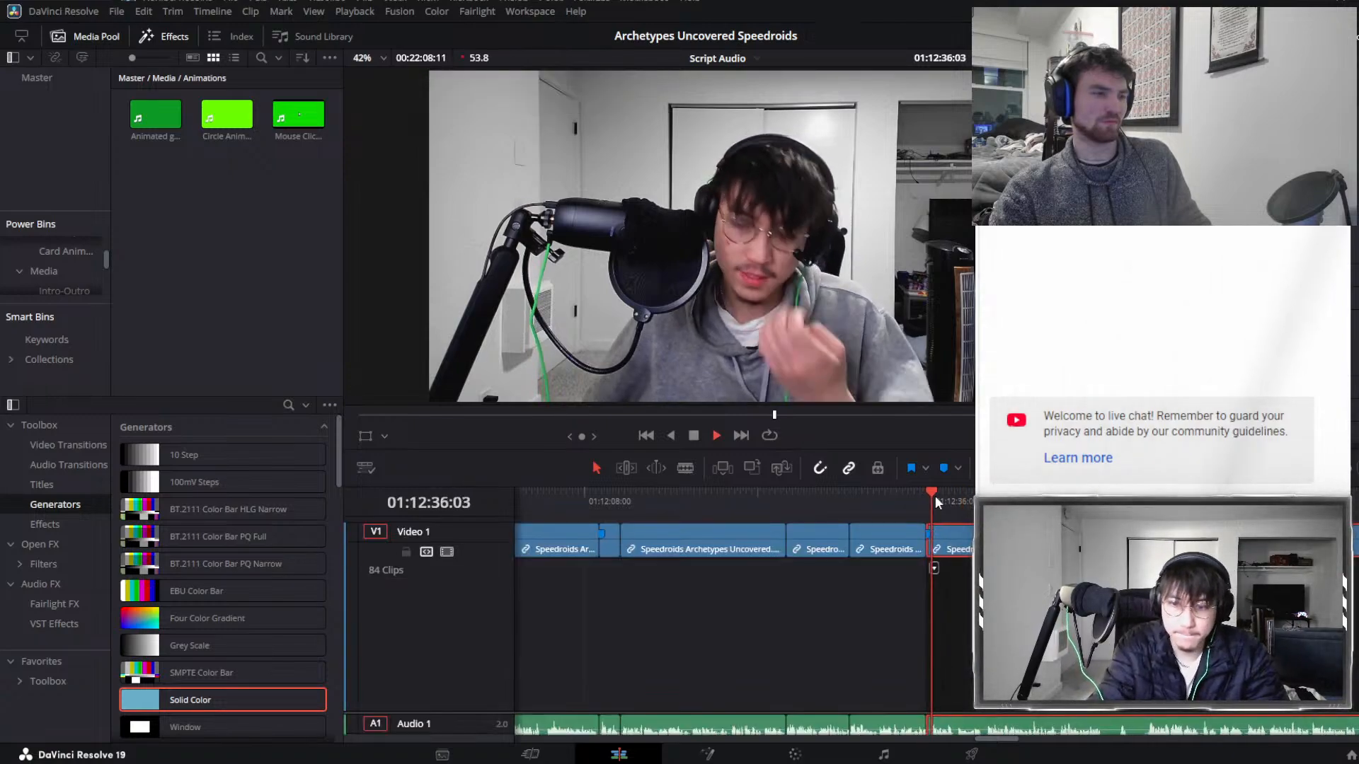
key(space)
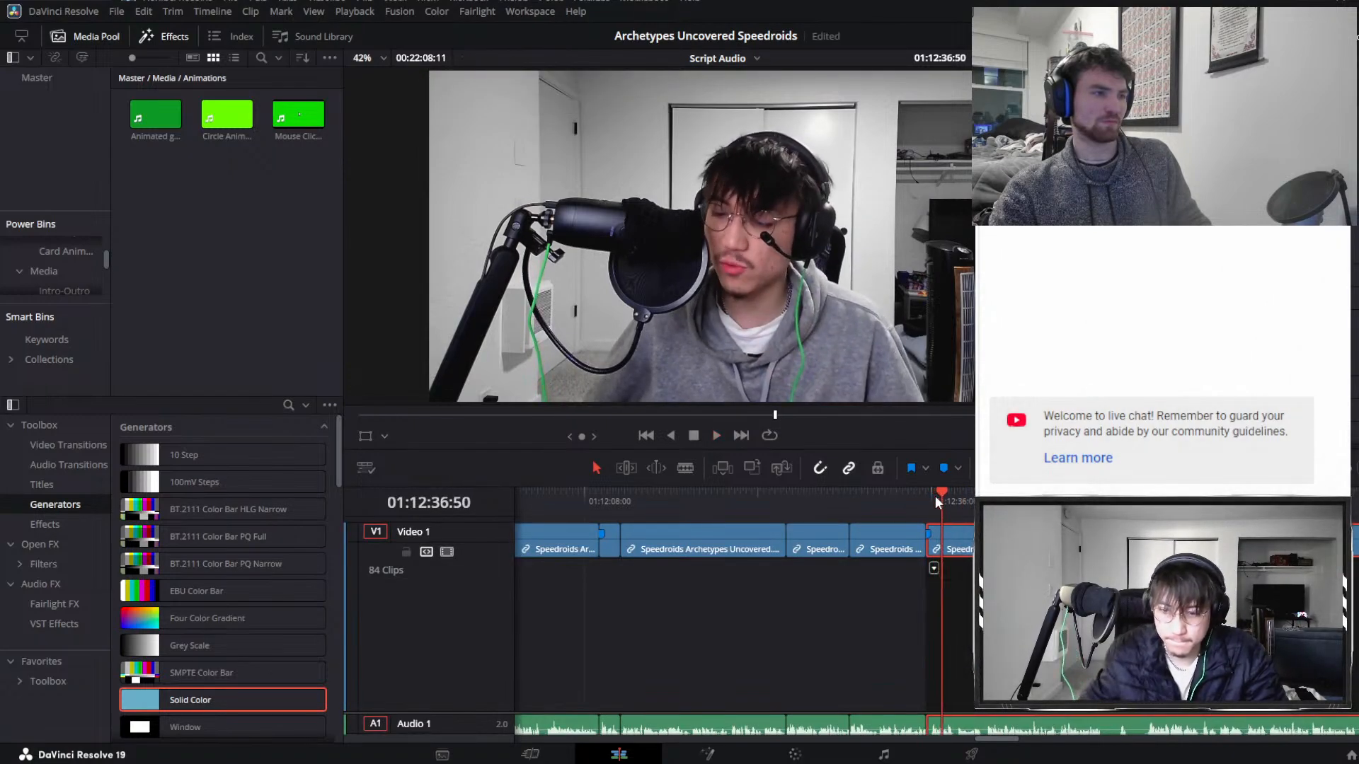
click(933, 567)
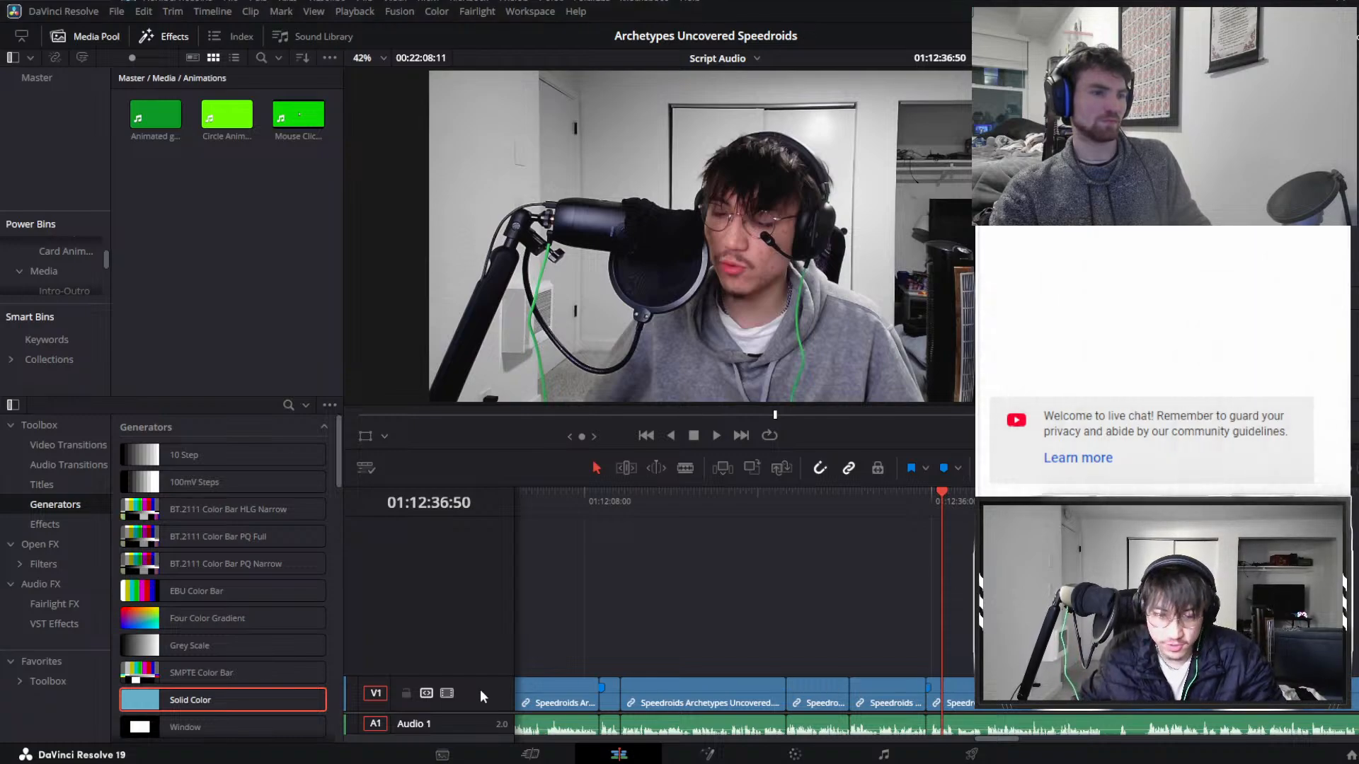
Enlarge the Video 1 track until its clips show thumbnails and restore the Audio 1 track's height so its waveforms show.
mouse_move(466, 678)
mouse_down()
mouse_move(464, 564)
mouse_move(484, 659)
mouse_up()
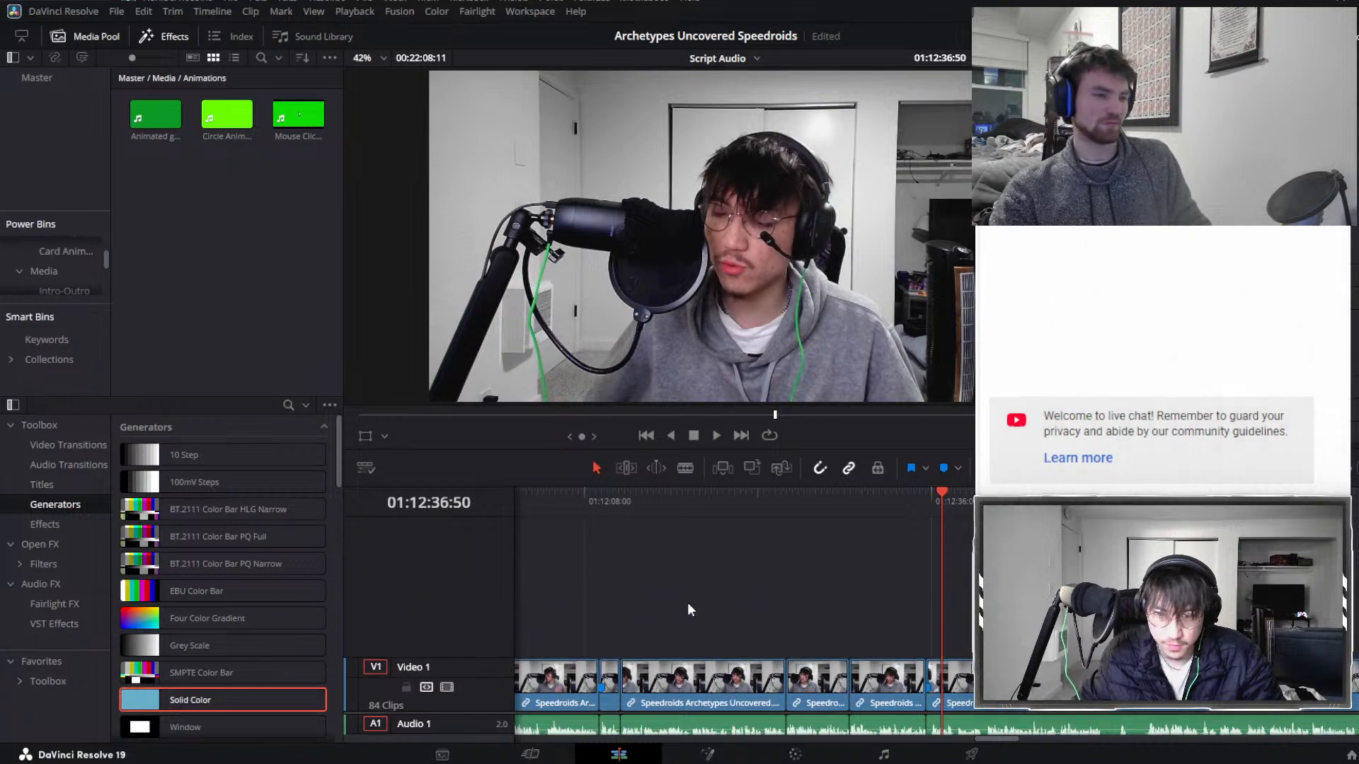
drag(753, 507, 740, 528)
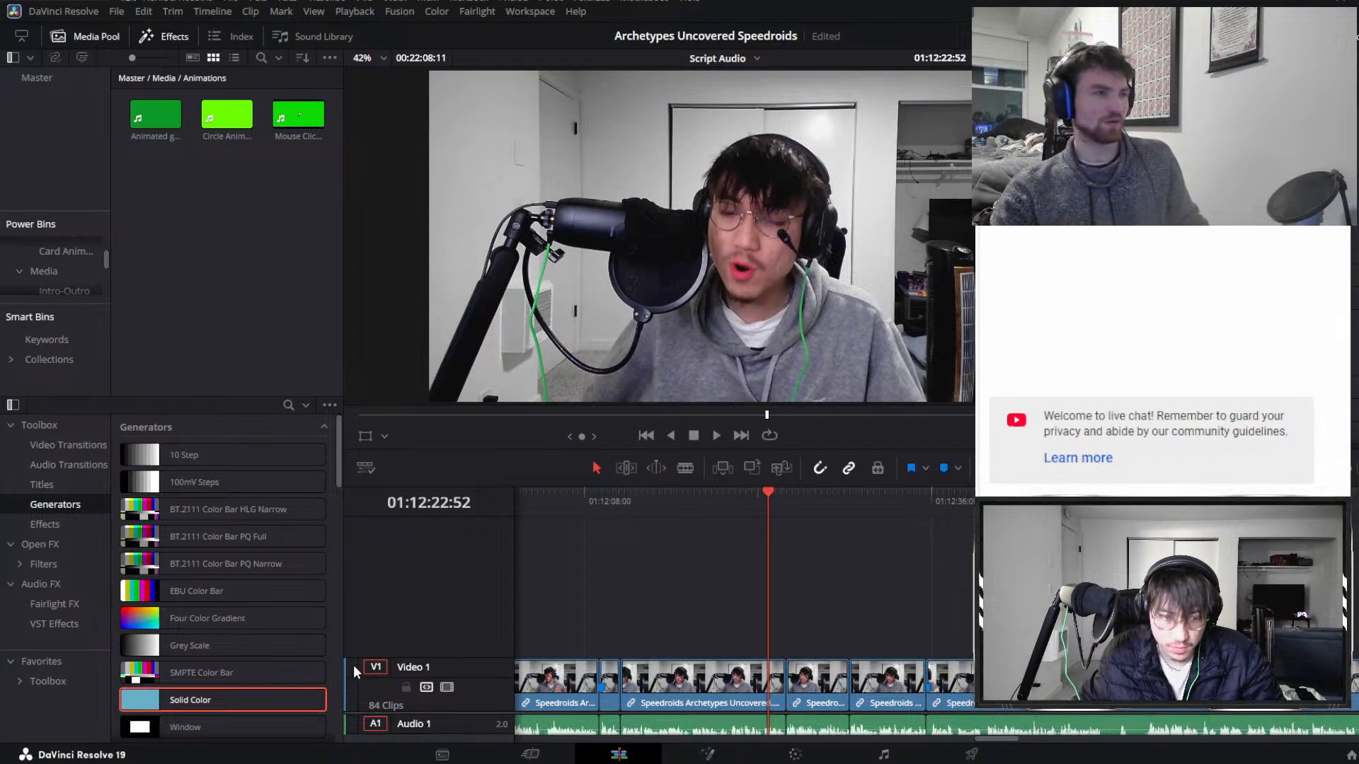
drag(356, 656, 420, 607)
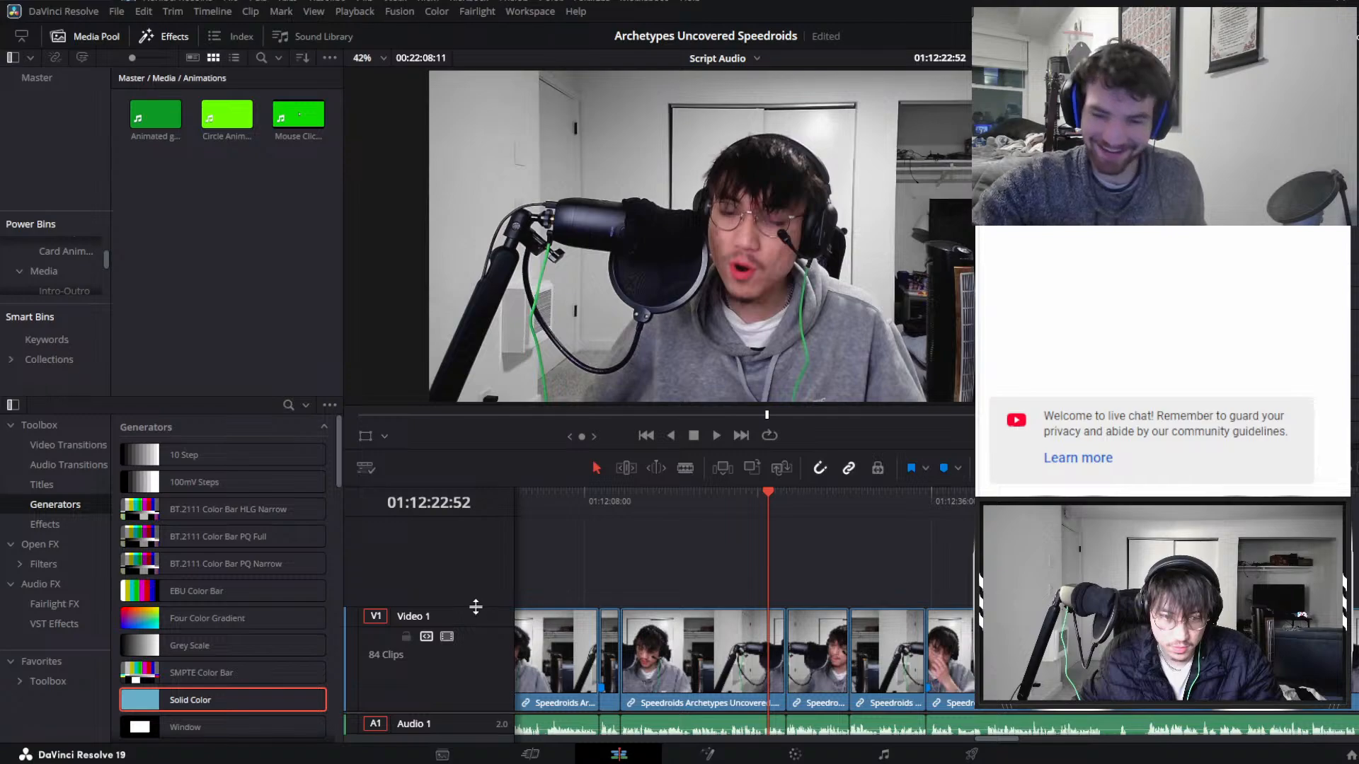
drag(475, 606, 475, 661)
scroll(877, 631, down, 3)
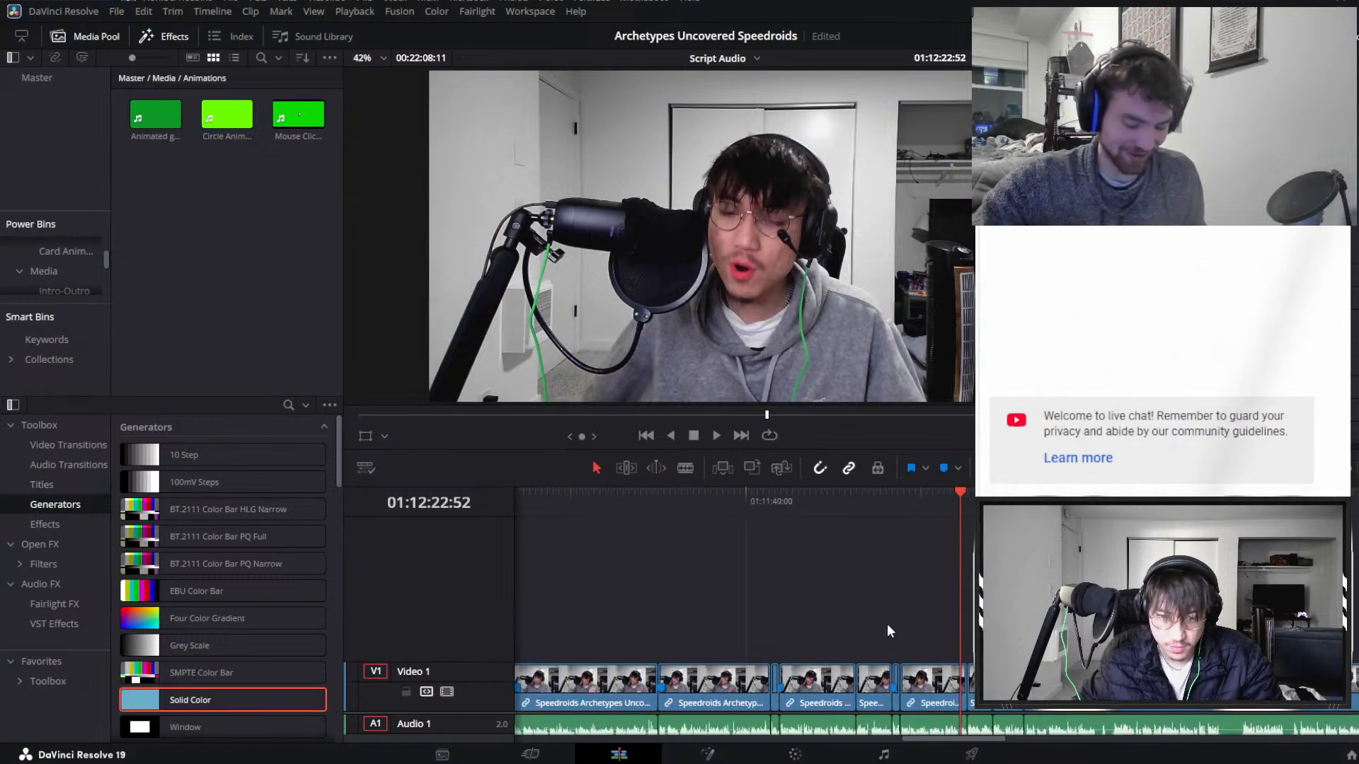
scroll(915, 615, right, 5)
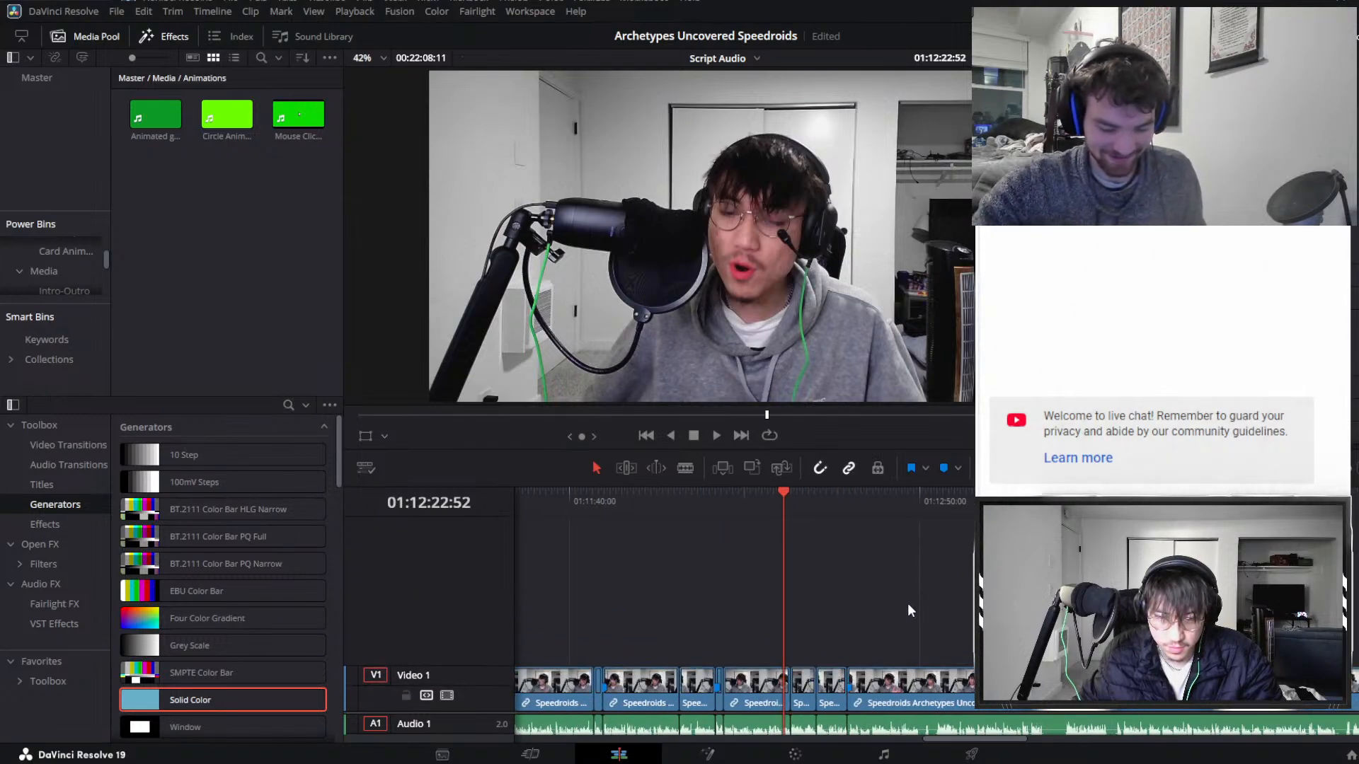
scroll(908, 606, up, 4)
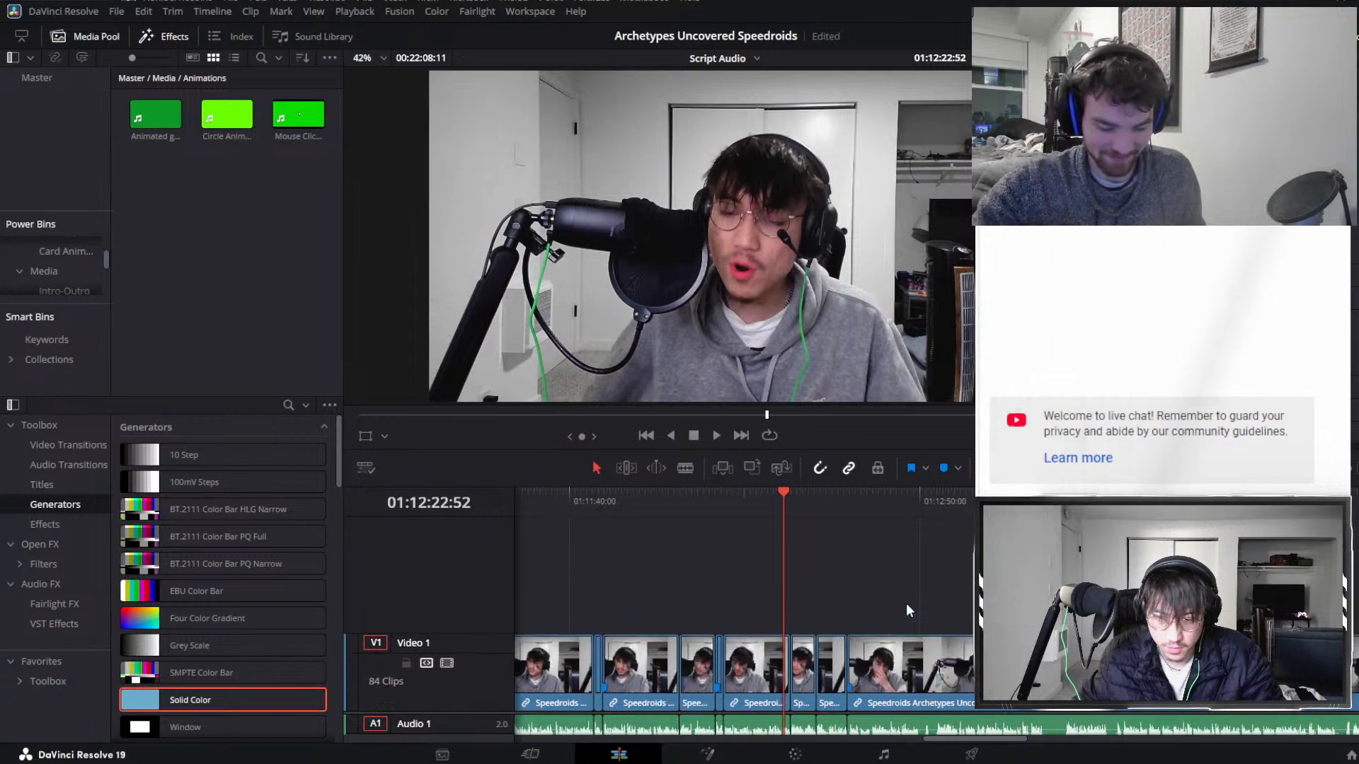
scroll(906, 603, down, 2)
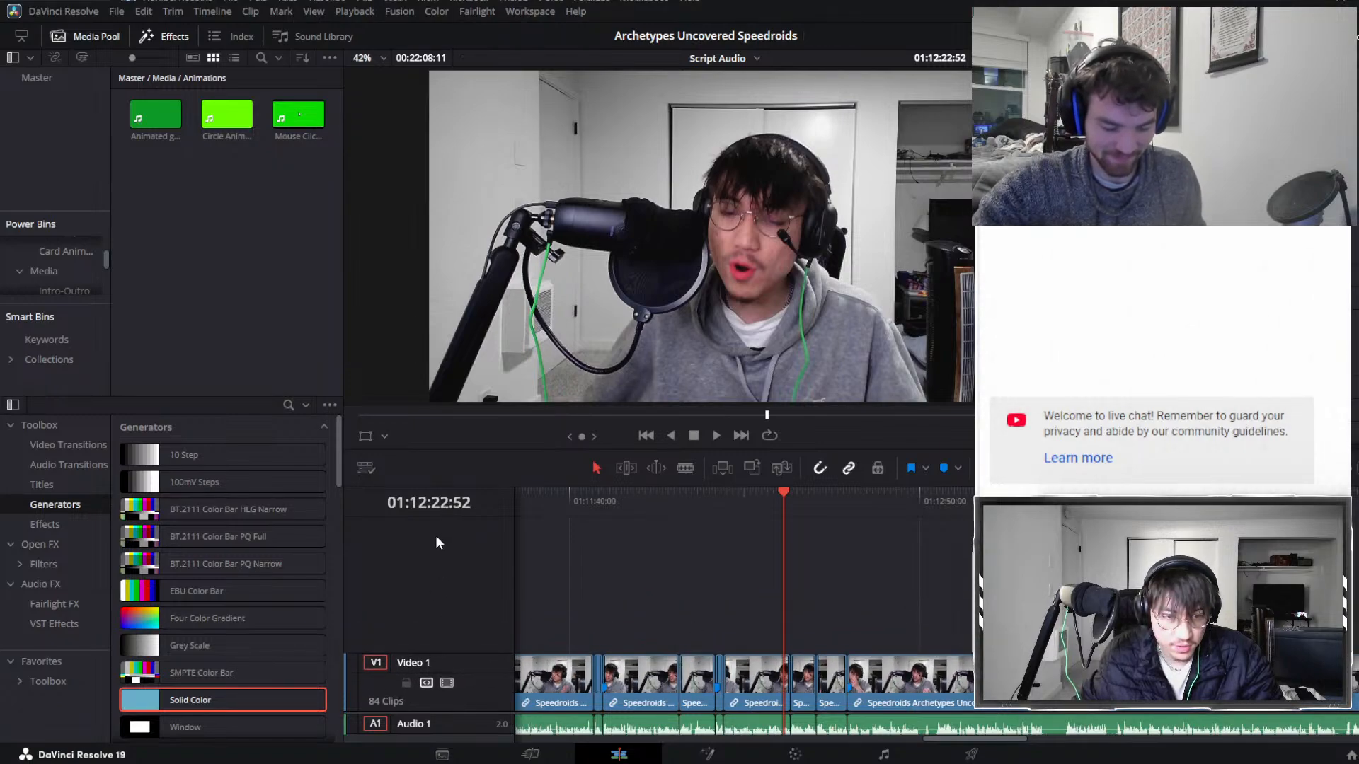
key(ctrl+z)
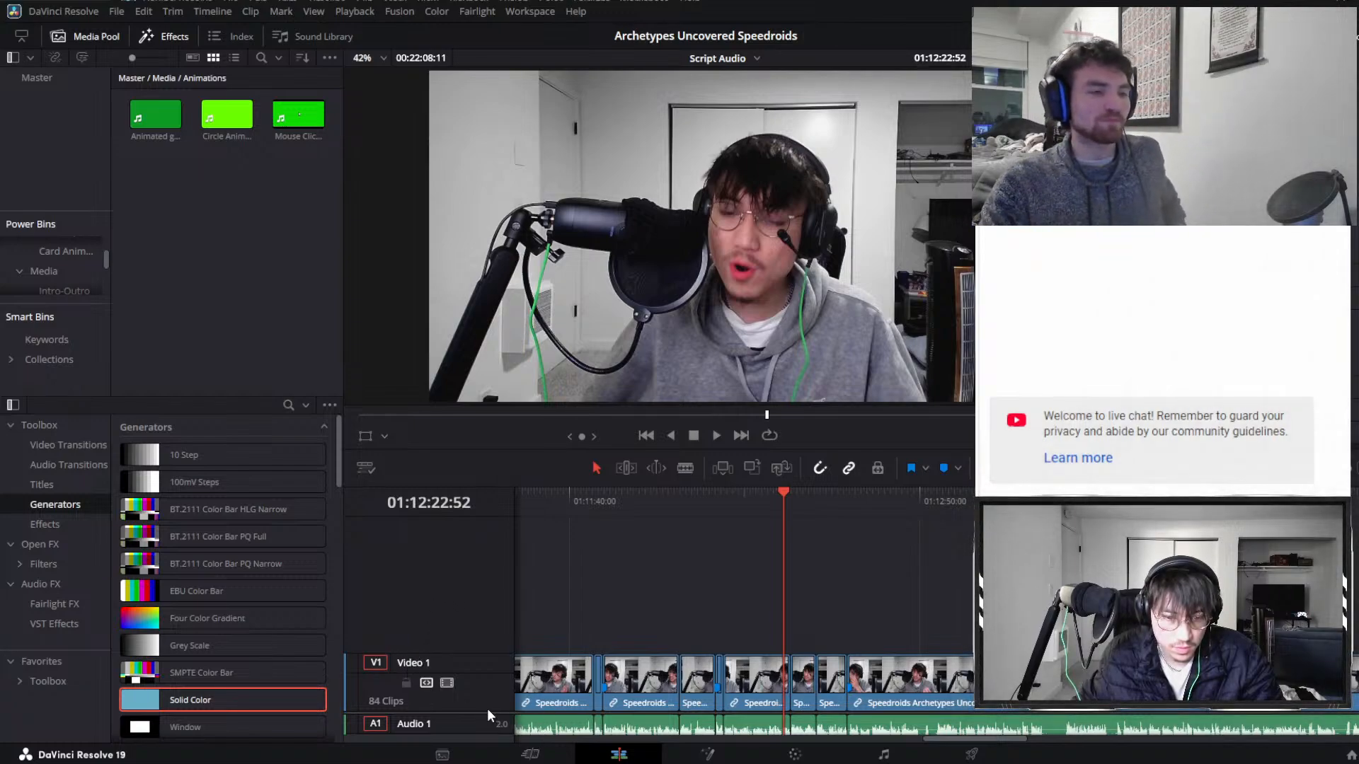
scroll(487, 708, down, 3)
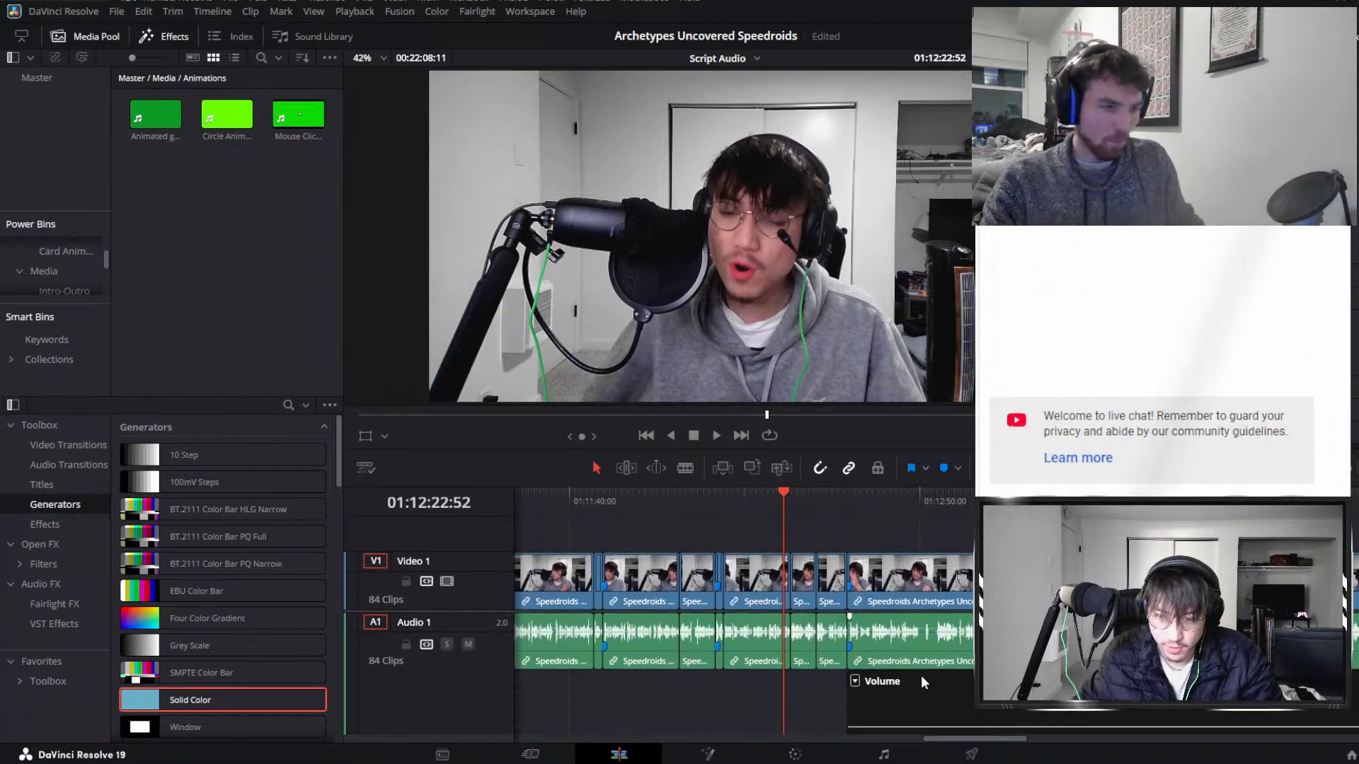
Examine the cut clips across the whole timeline and place the playhead at 01:12:39:15.
key(ctrl+minus)
key(ctrl+minus)
key(ctrl+minus)
key(ctrl+minus)
key(ctrl+minus)
key(ctrl+minus)
key(ctrl+equal)
key(ctrl+equal)
key(ctrl+equal)
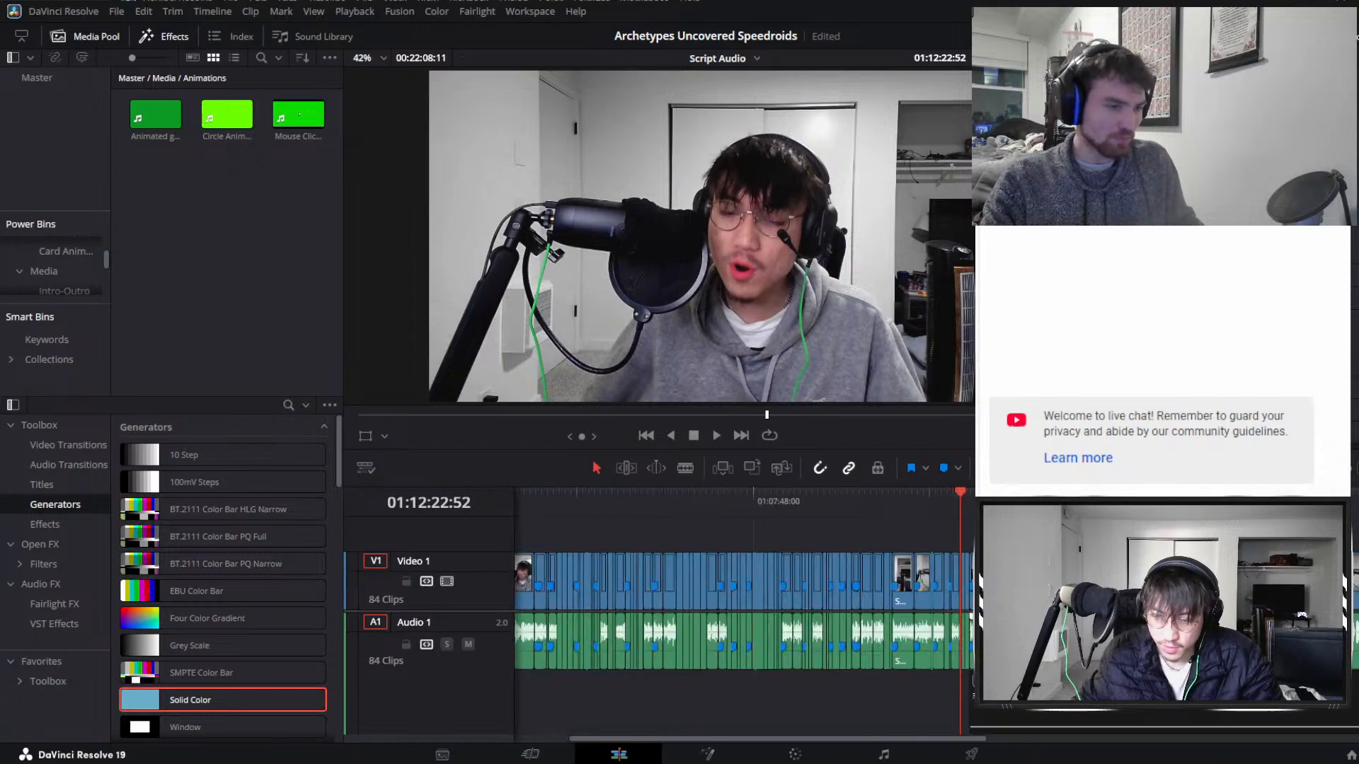
key(ctrl+minus)
key(ctrl+minus)
key(ctrl+minus)
key(ctrl+equal)
key(ctrl+equal)
key(ctrl+equal)
key(ctrl+equal)
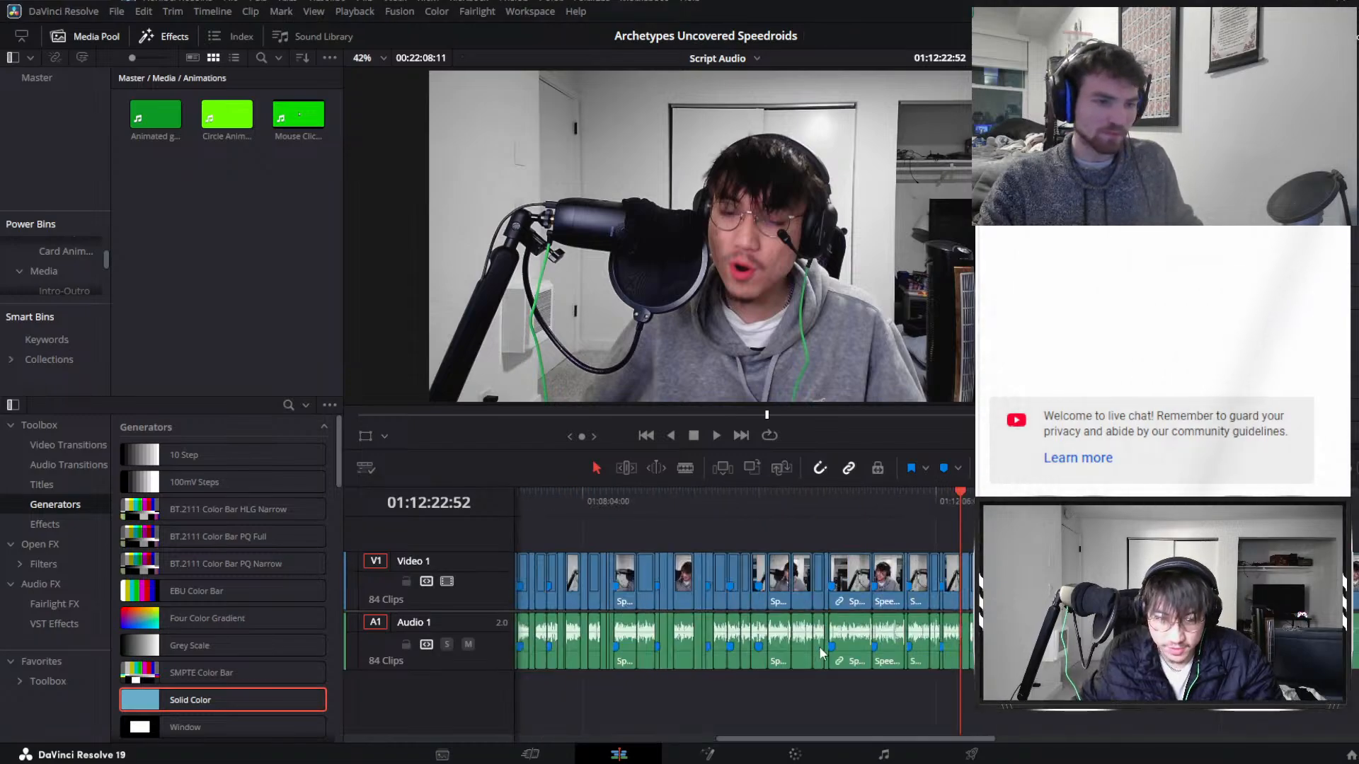
scroll(743, 612, right, 3)
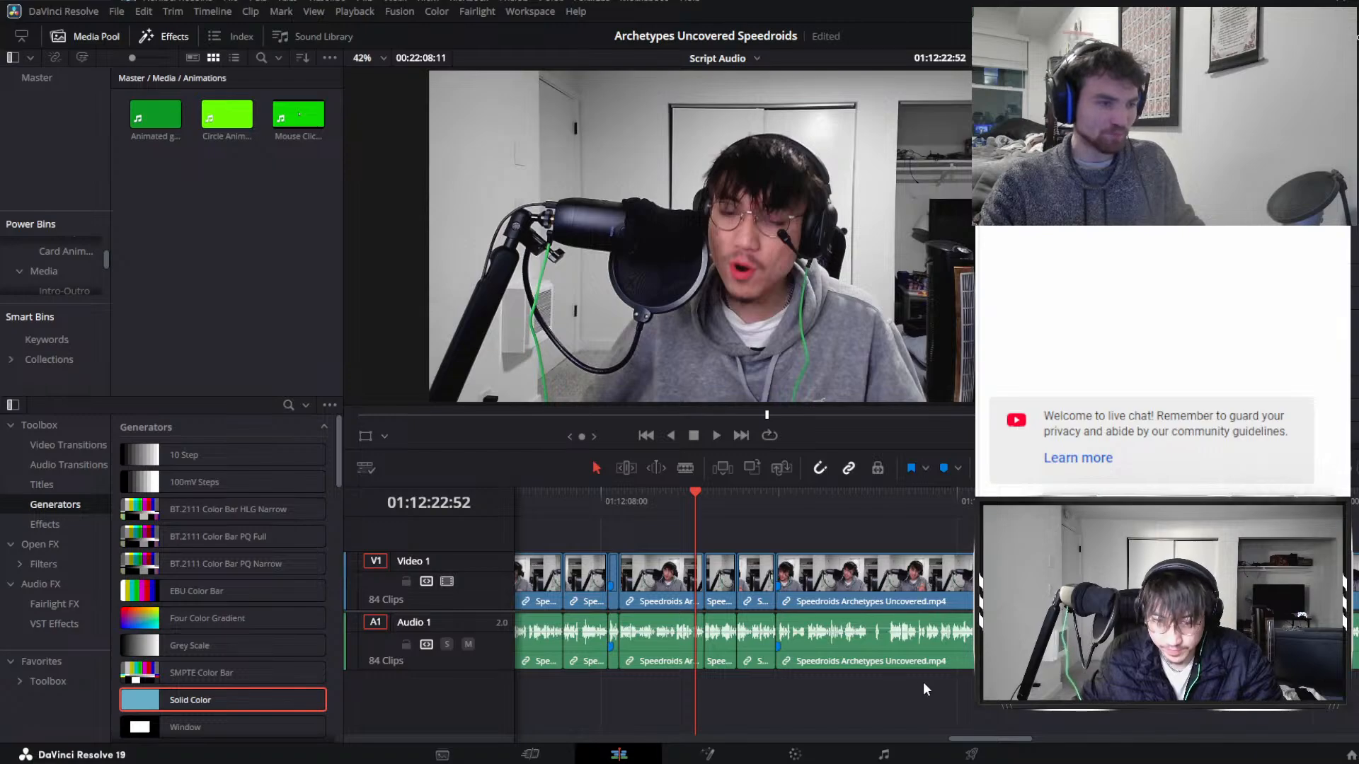
click(800, 508)
scroll(931, 604, down, 8)
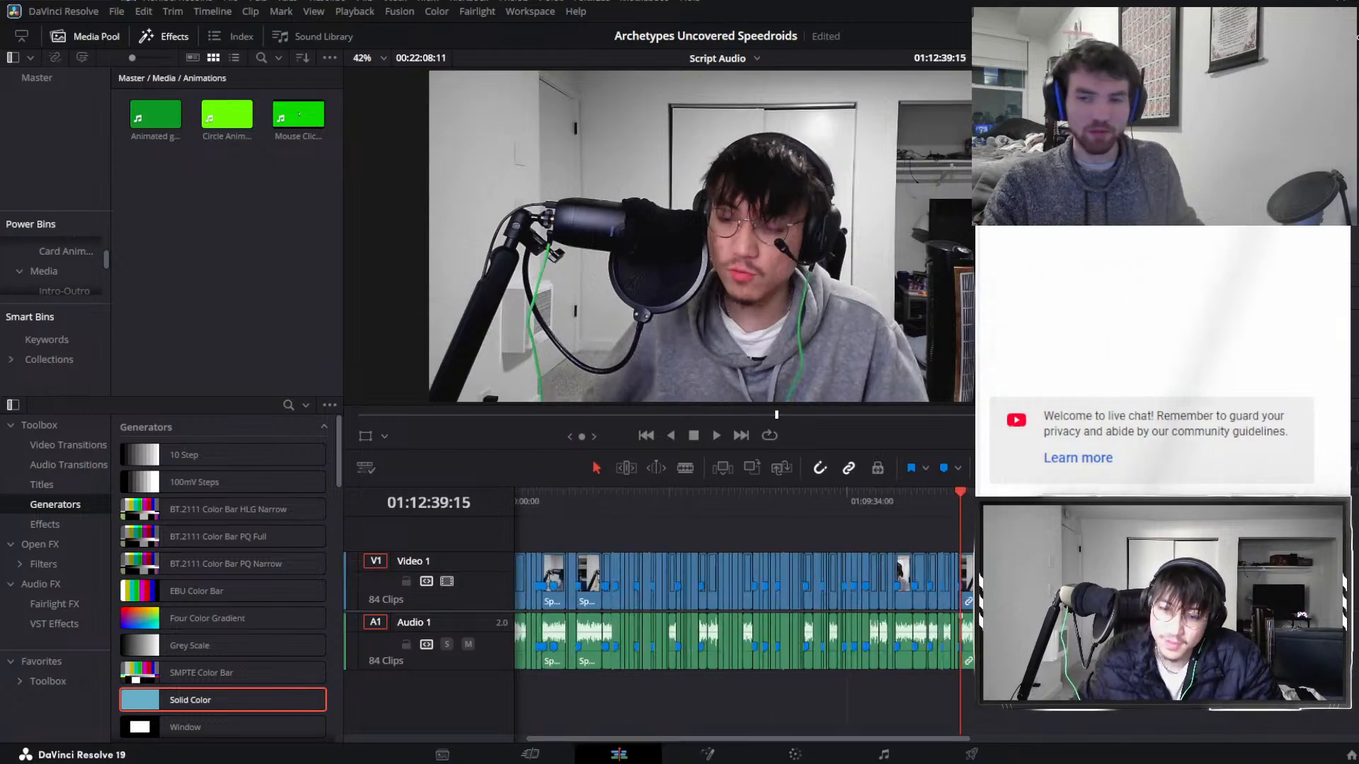
scroll(862, 610, up, 4)
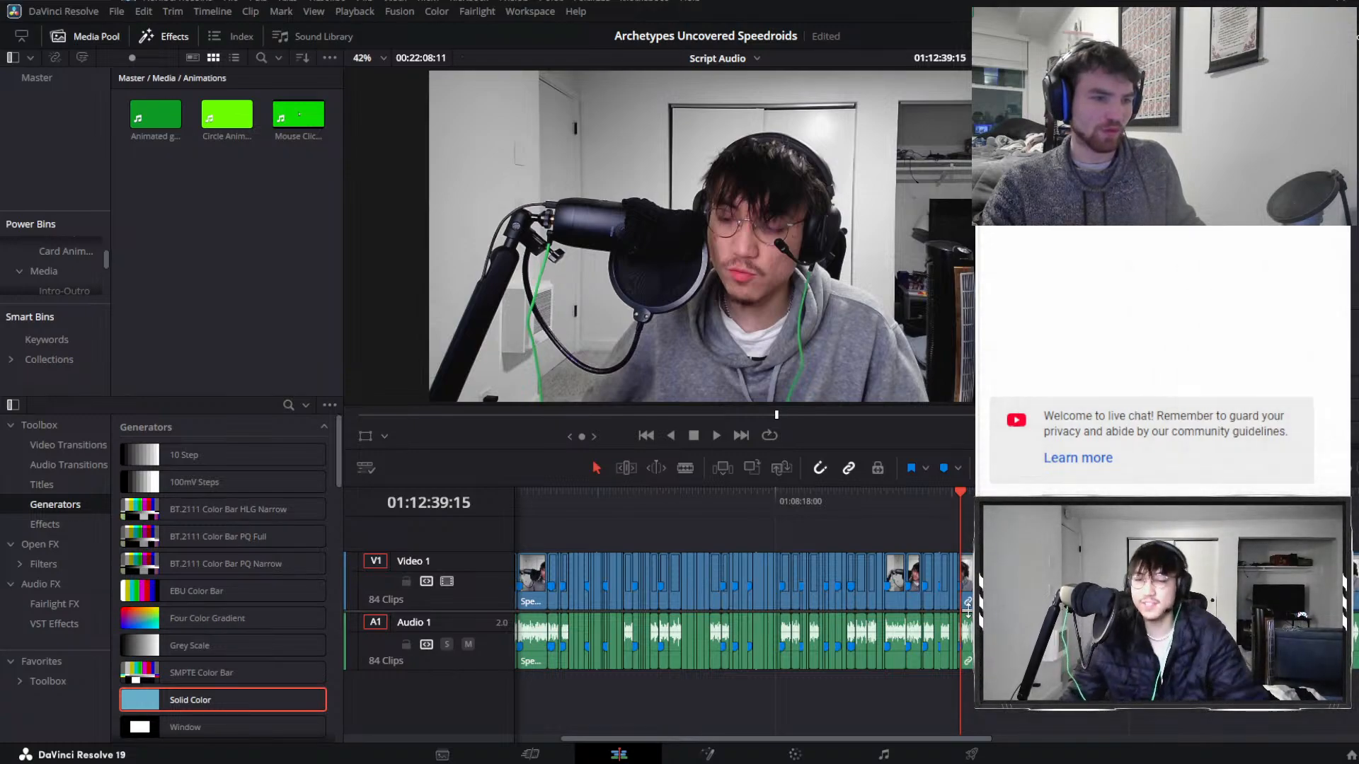
scroll(707, 525, down, 4)
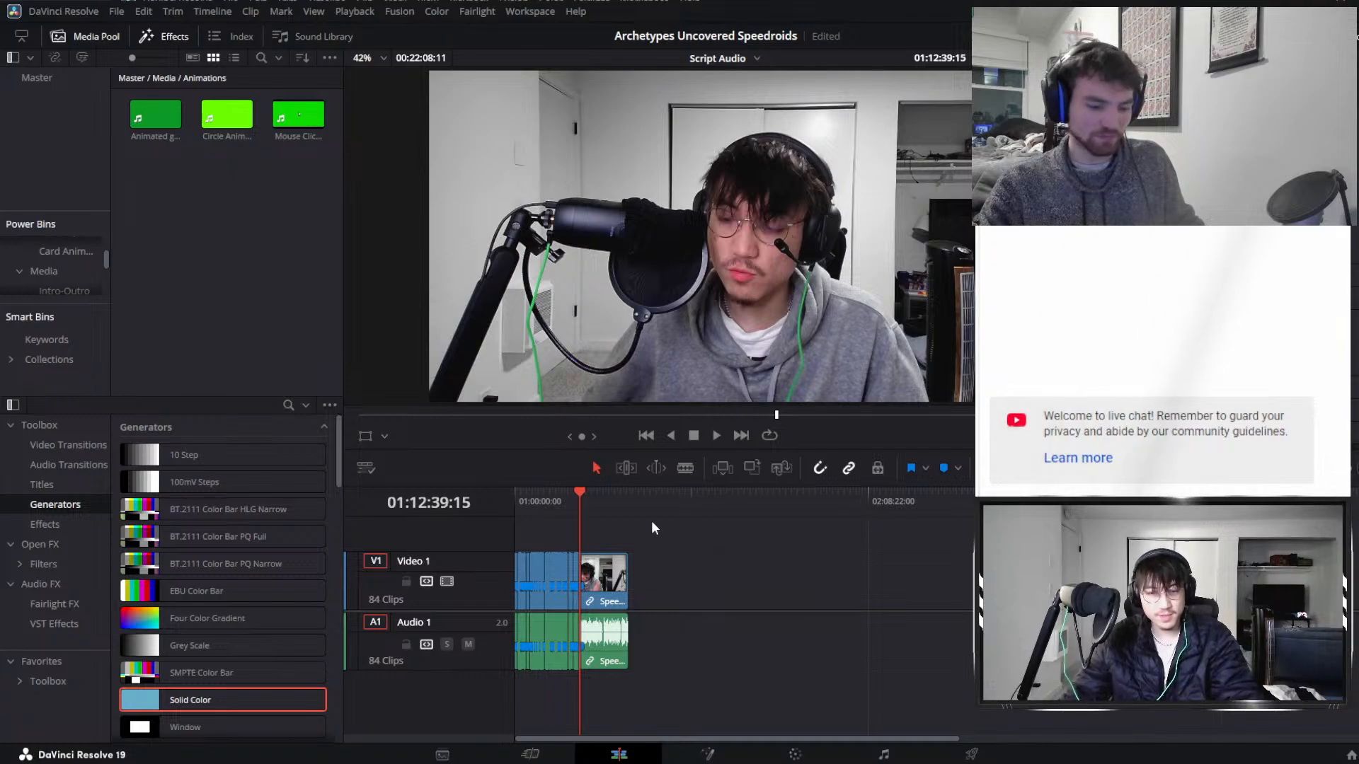
scroll(746, 538, up, 6)
scroll(743, 538, up, 2)
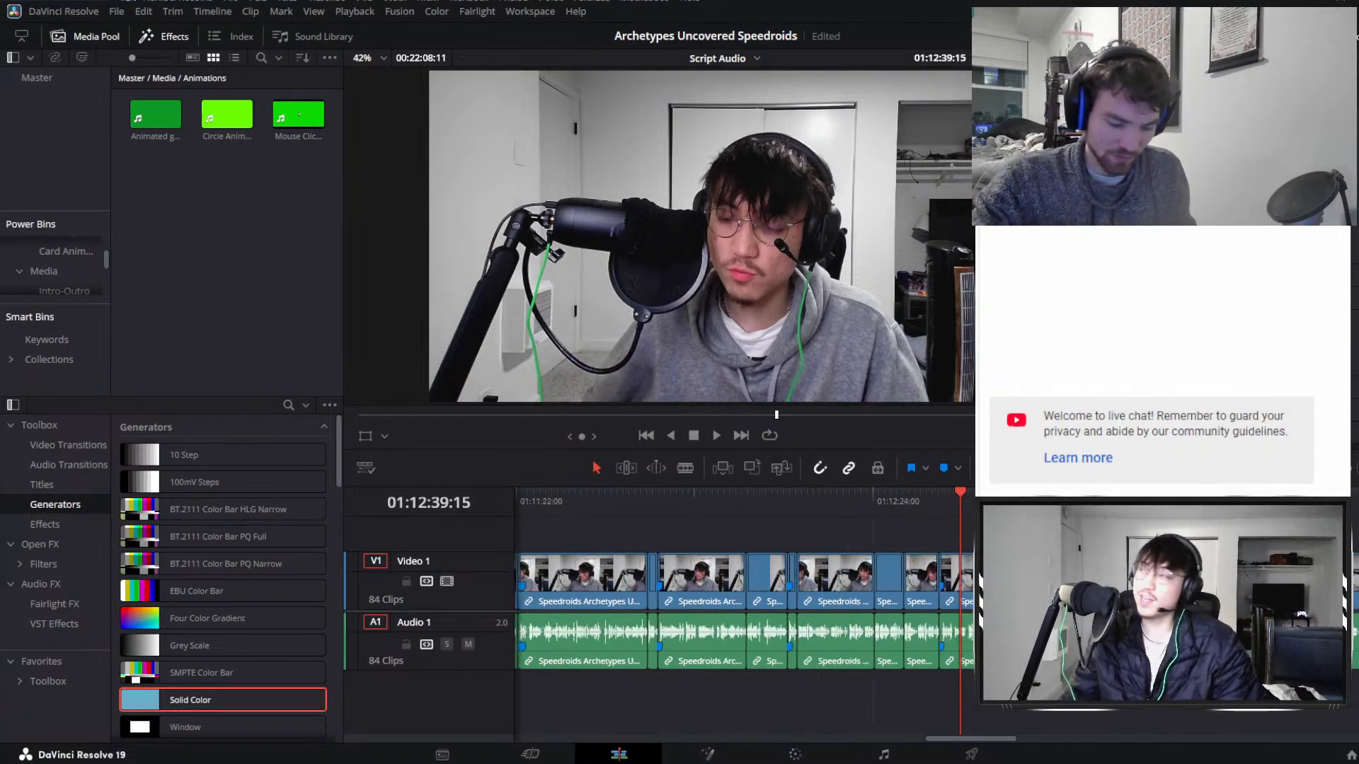
scroll(743, 538, up, 2)
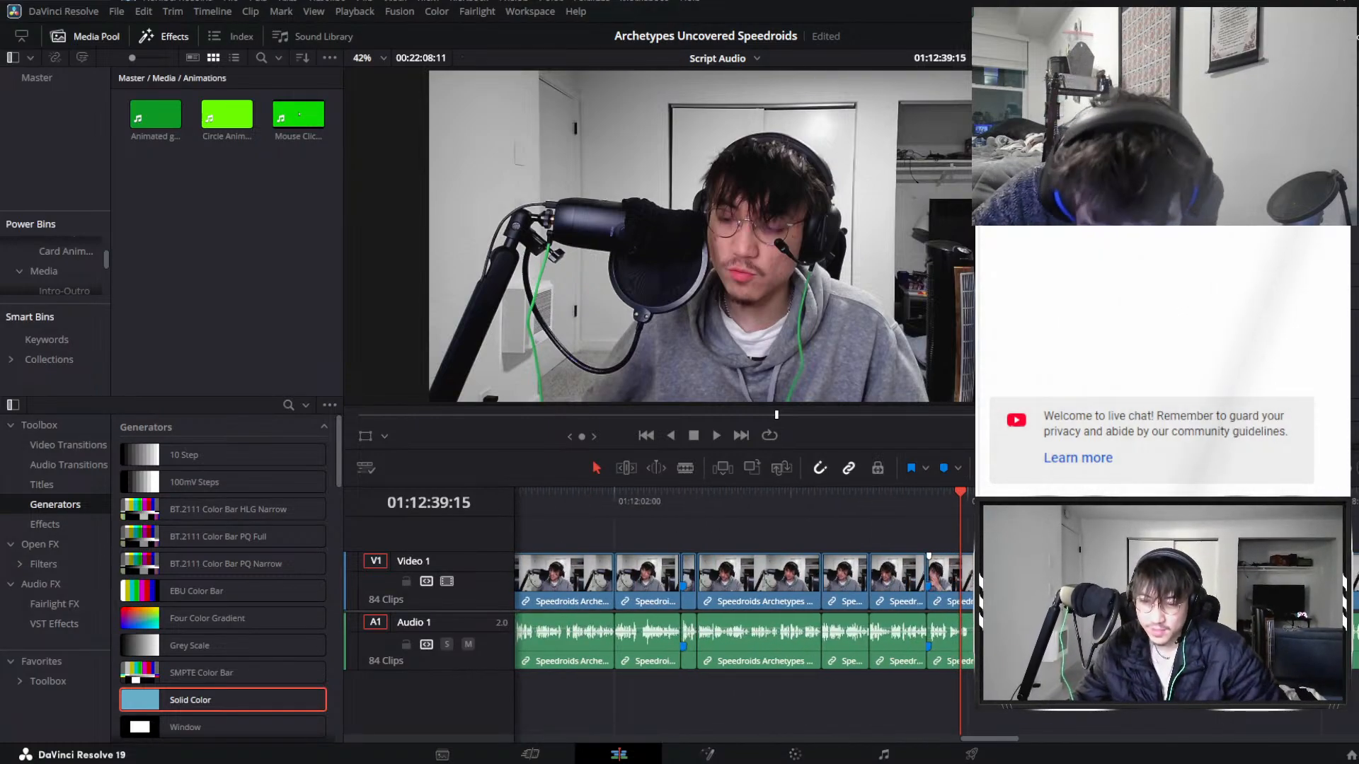
Play on, split the recording at 01:12:37:41 and 01:12:40:28, and ripple delete the piece between.
key(space)
scroll(900, 580, up, 2)
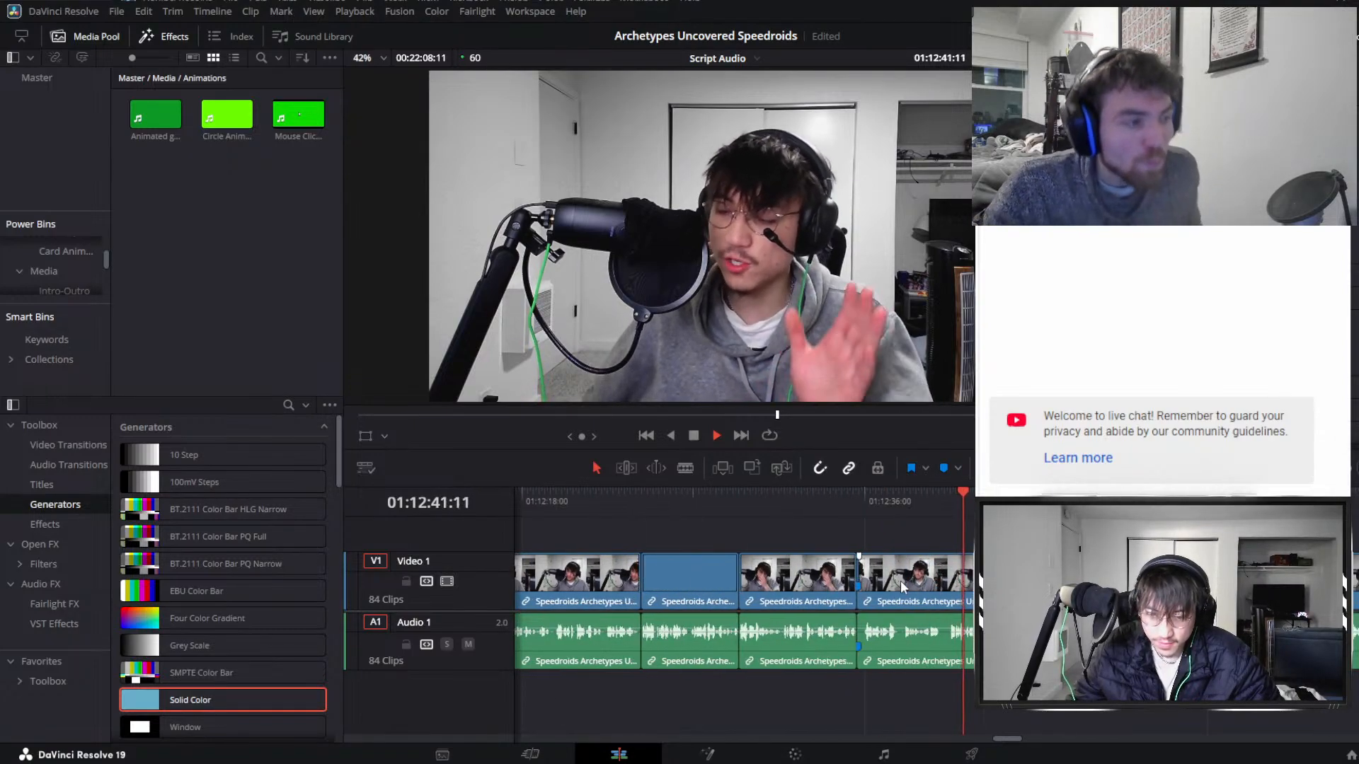
click(868, 504)
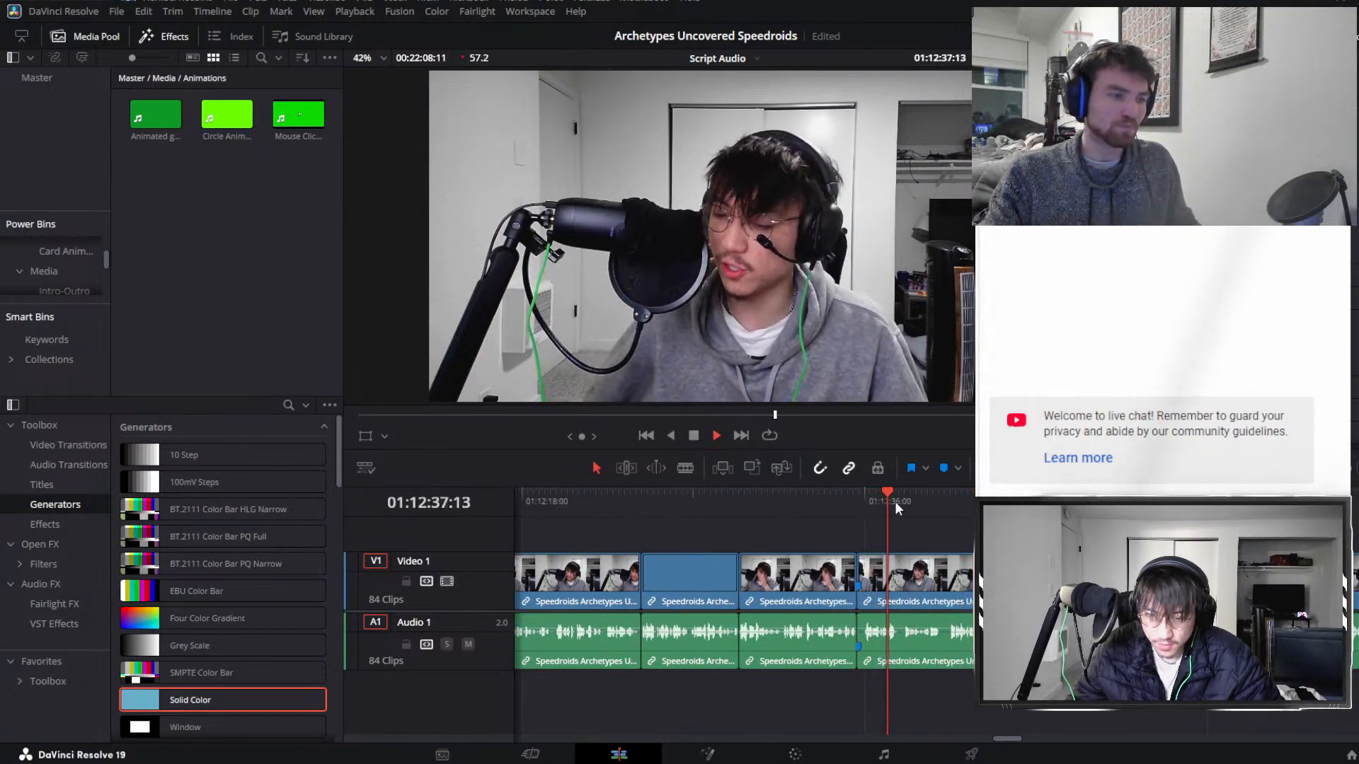
key(space)
key(ctrl+b)
drag(896, 499, 947, 505)
key(ctrl+b)
click(928, 570)
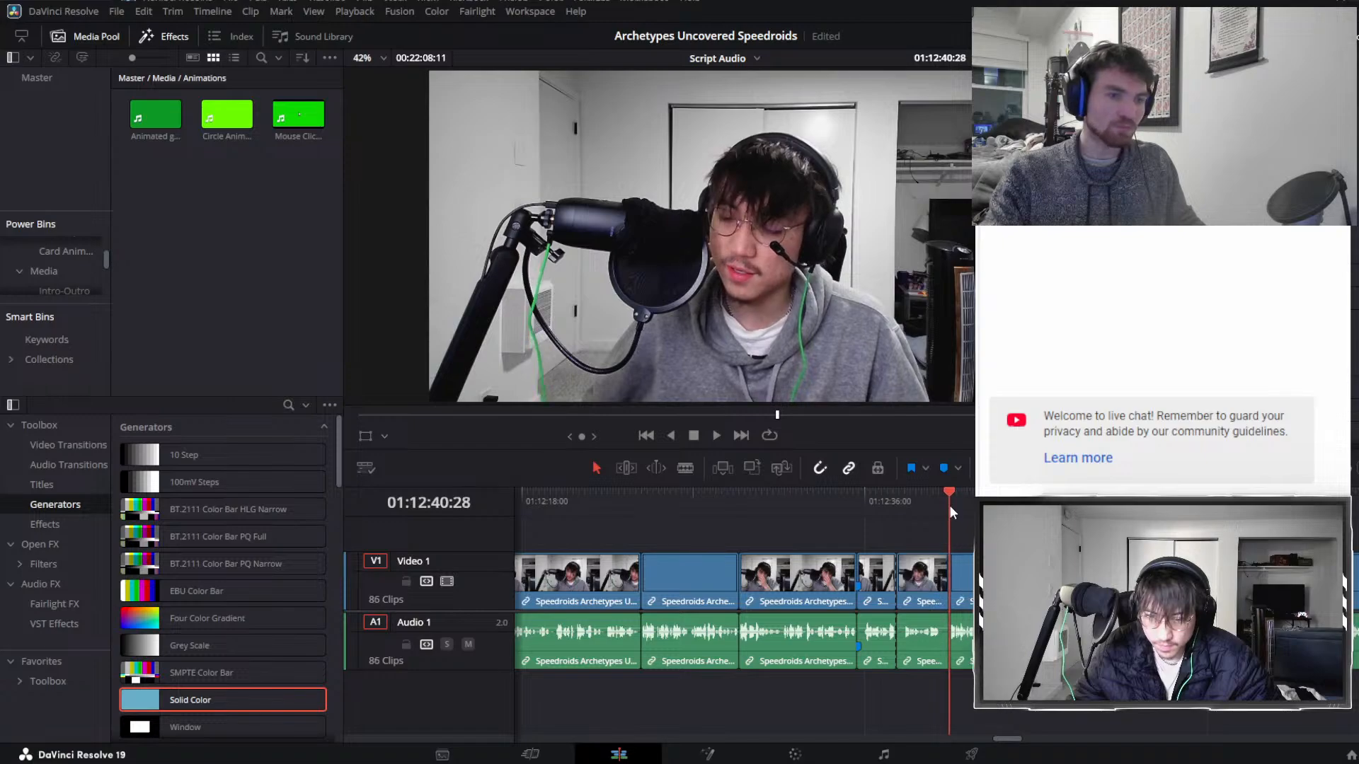
key(Delete)
key(space)
click(928, 576)
key(BackSpace)
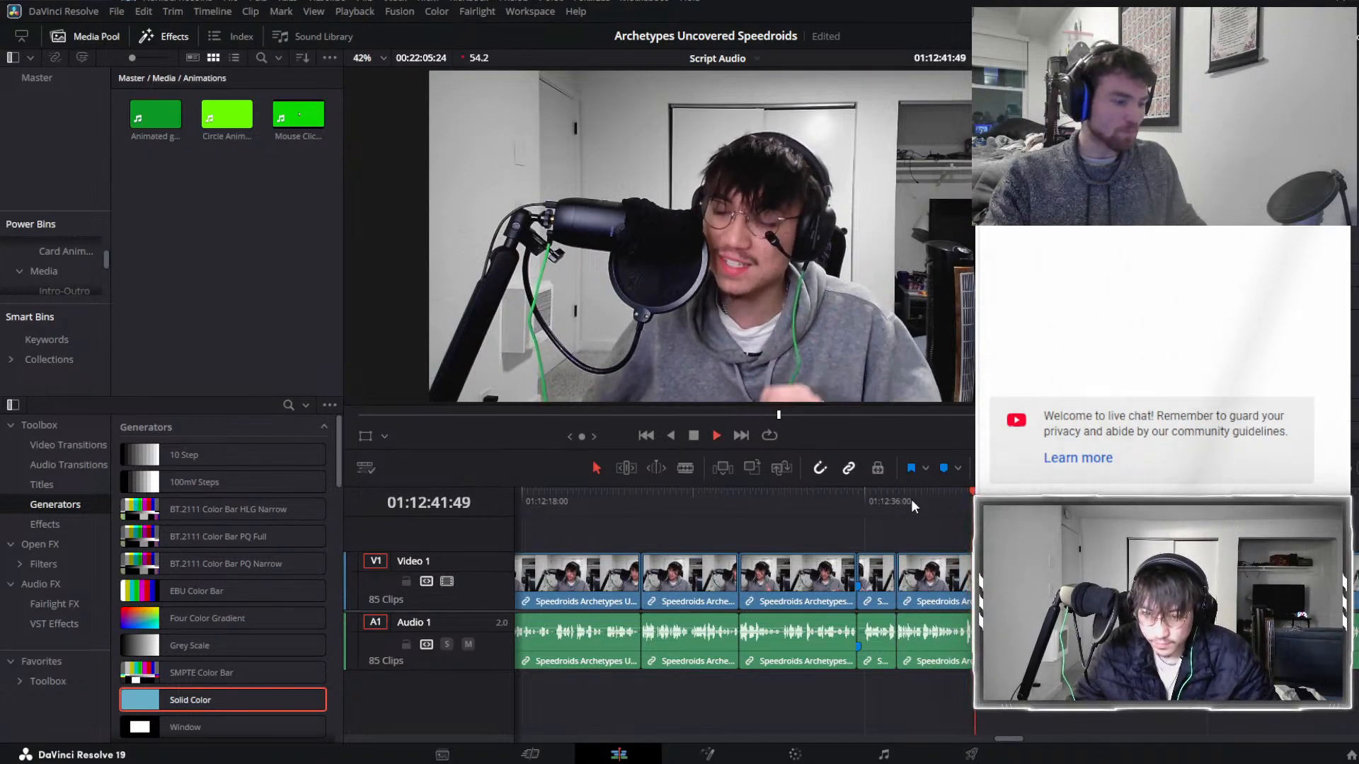
Return to the 01:12:37:41 cut and listen to the clip after it up to 01:12:53:06.
drag(878, 496, 898, 495)
key(ctrl+equal)
key(ctrl+equal)
key(ctrl+equal)
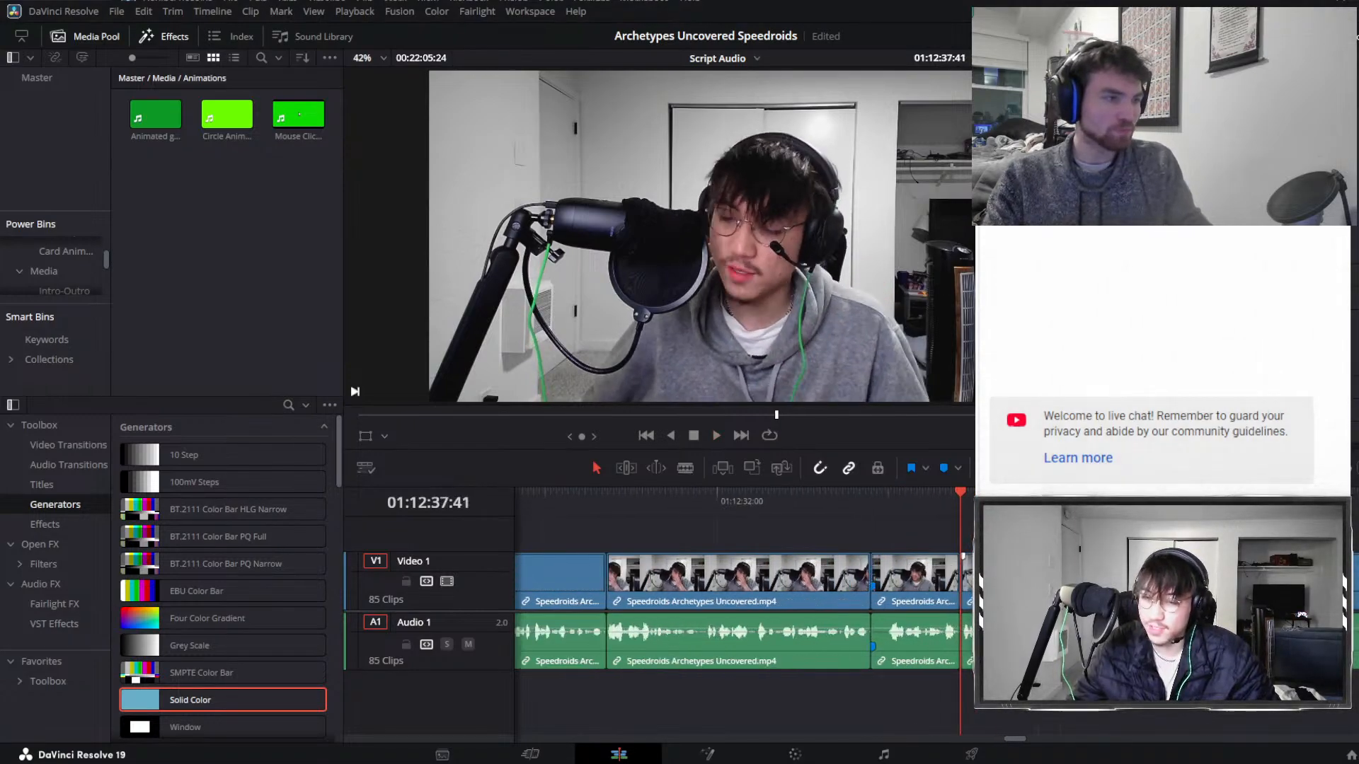
key(ctrl+minus)
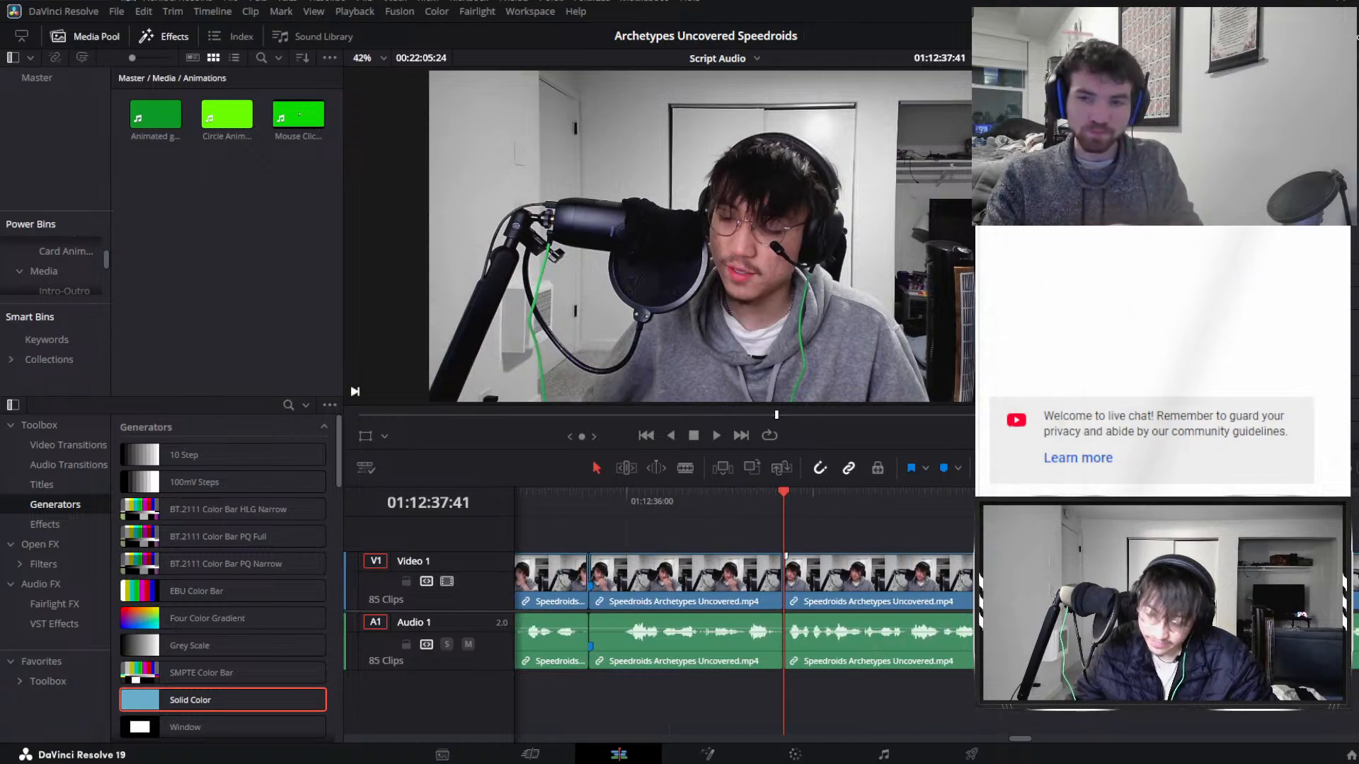
key(space)
click(970, 566)
key(ctrl+minus)
key(ctrl+minus)
scroll(970, 566, right, 3)
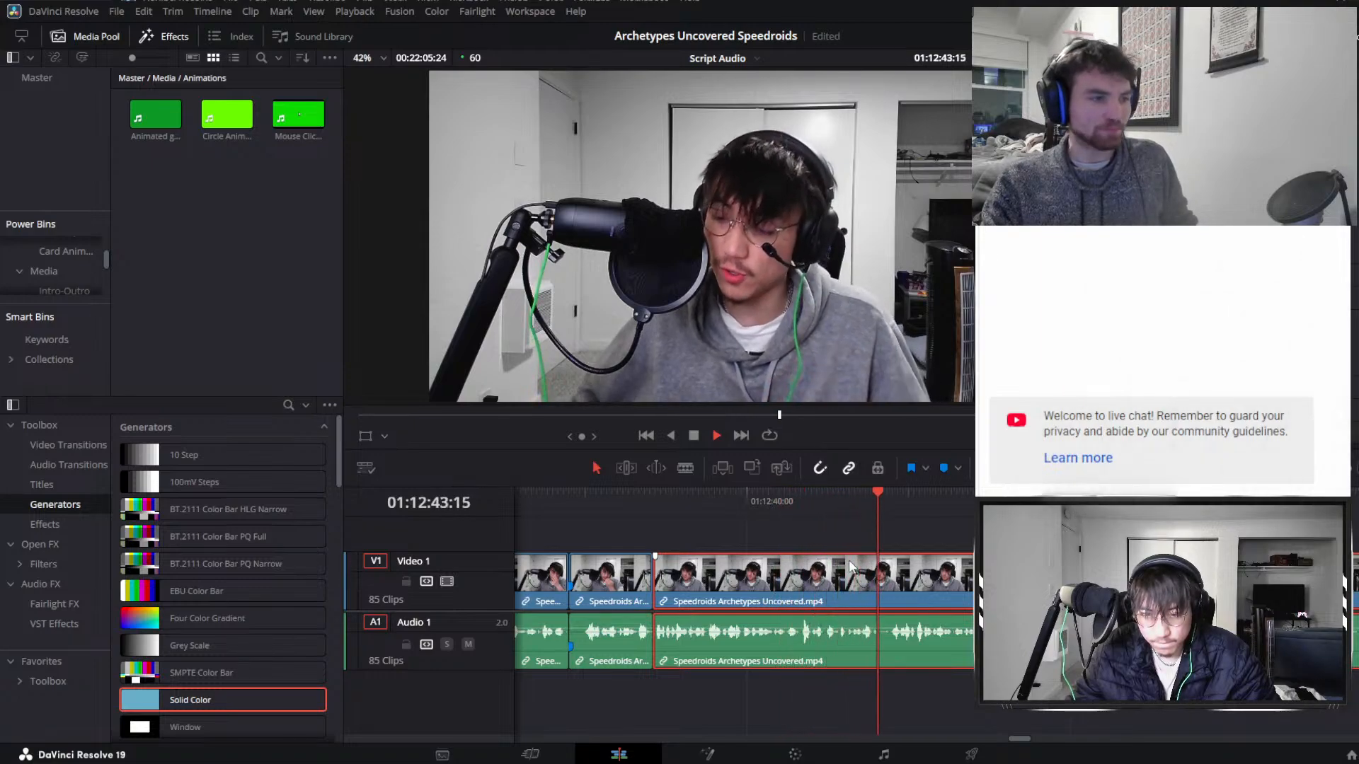
scroll(842, 561, right, 2)
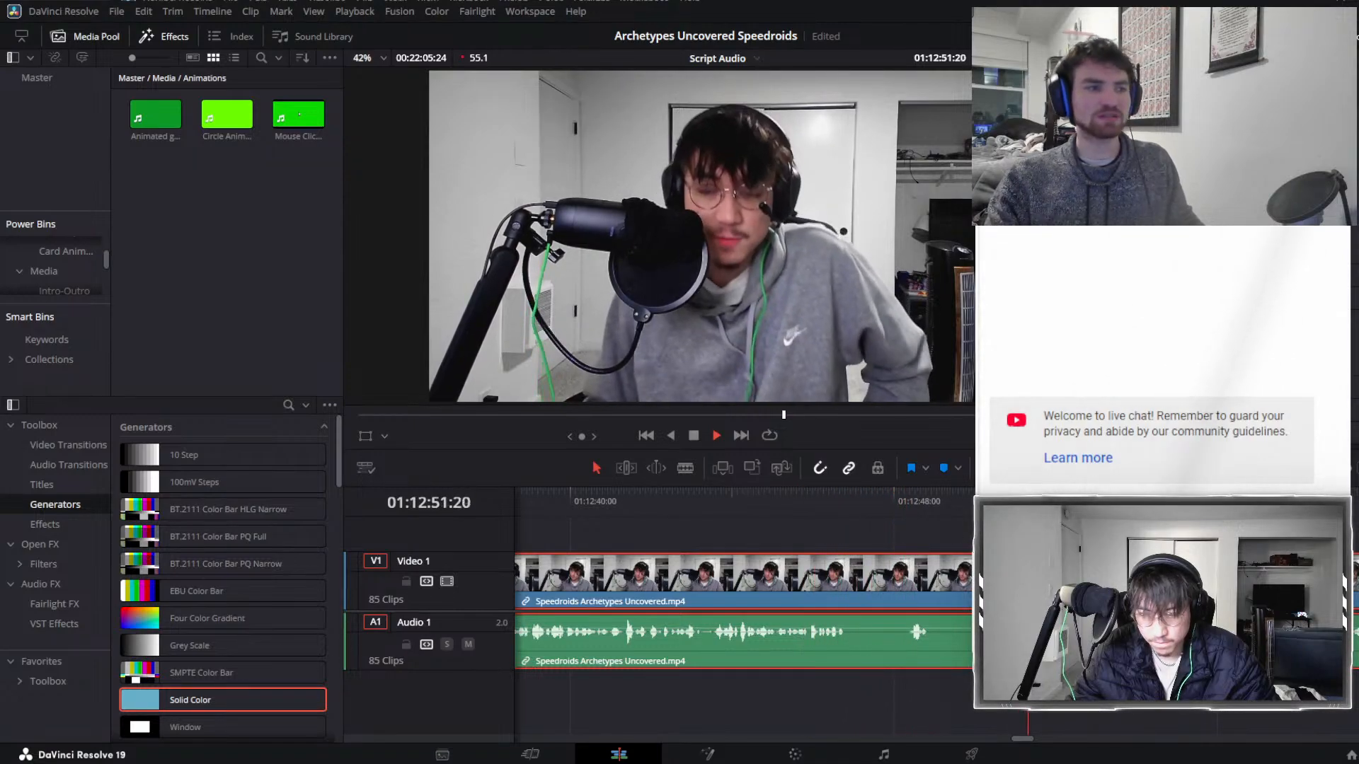
scroll(937, 544, down, 3)
key(space)
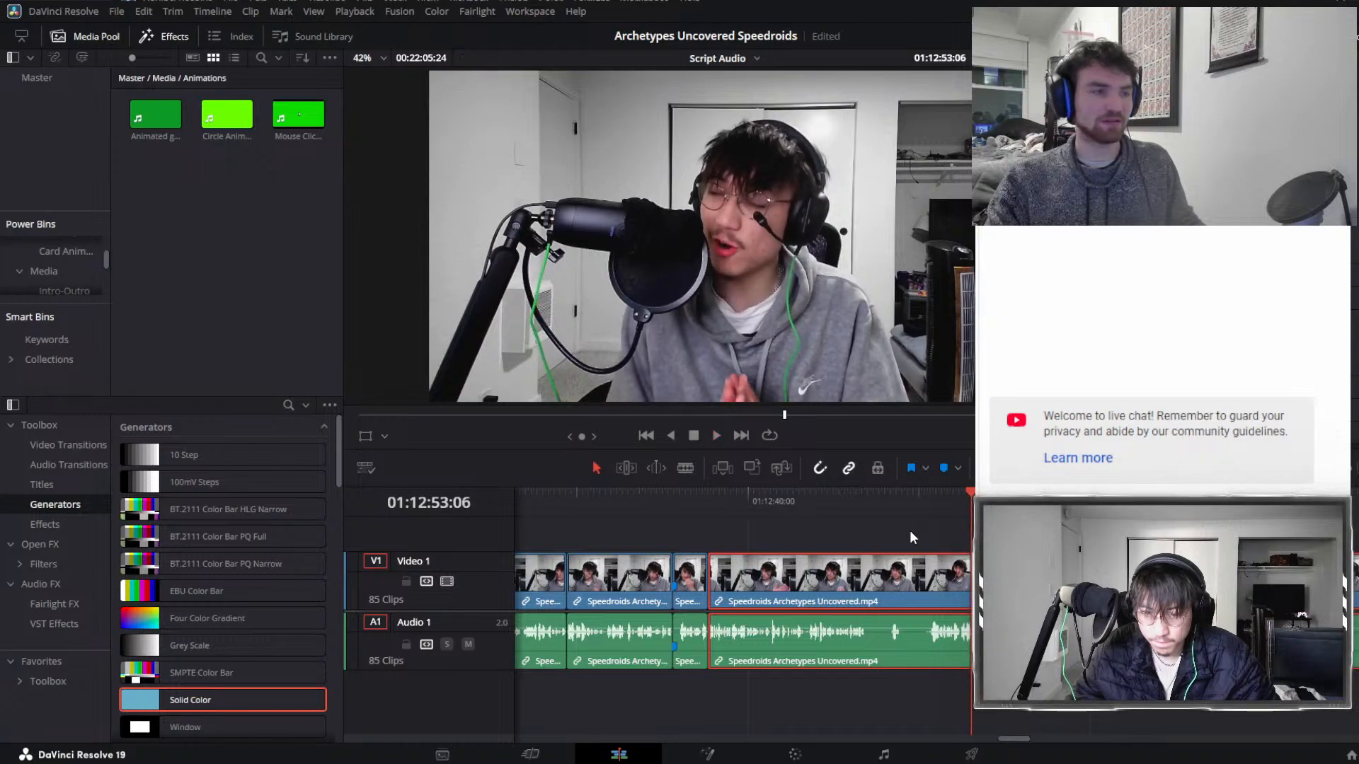
Split the recording at 01:12:52:25 and ripple delete the piece between the 01:12:37:41 cut and this split.
scroll(955, 532, up, 4)
drag(927, 512, 924, 511)
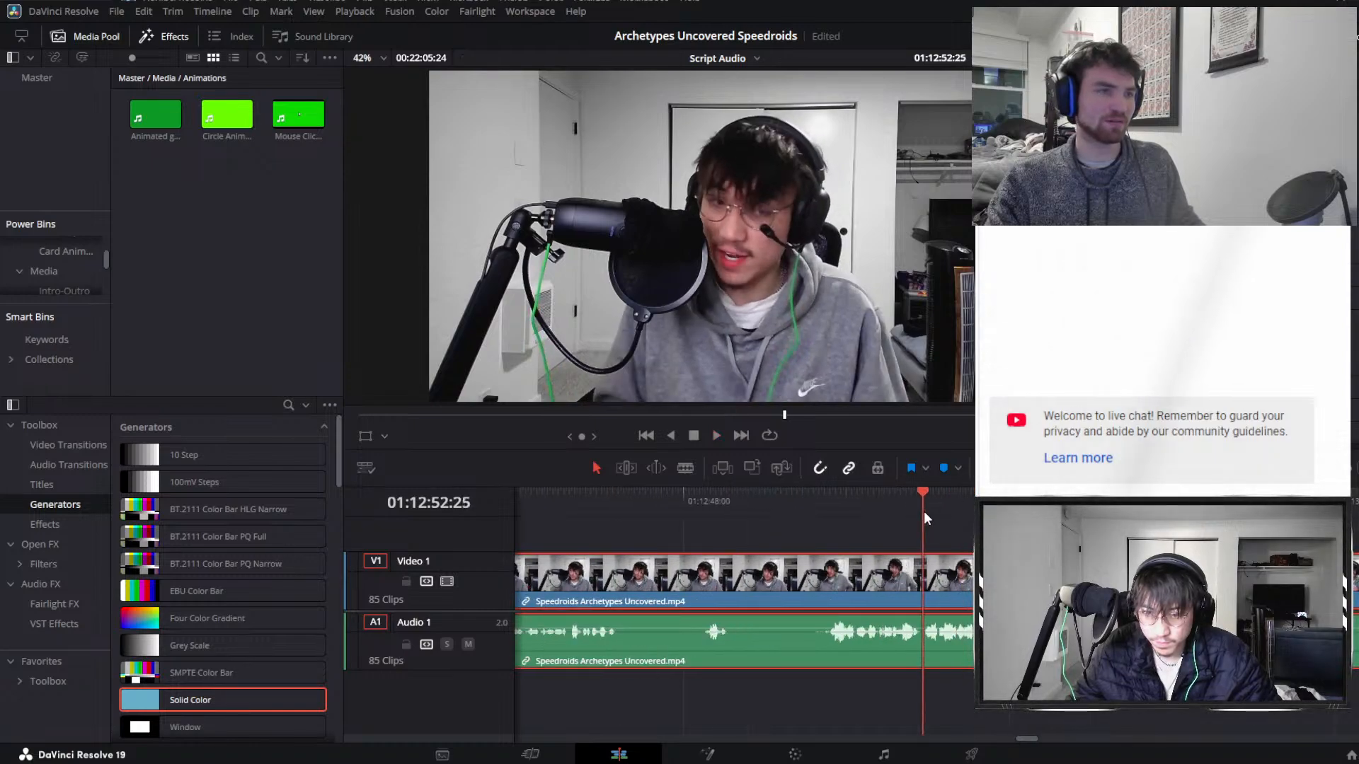
key(ctrl+b)
scroll(919, 537, down, 3)
key(shift+BackSpace)
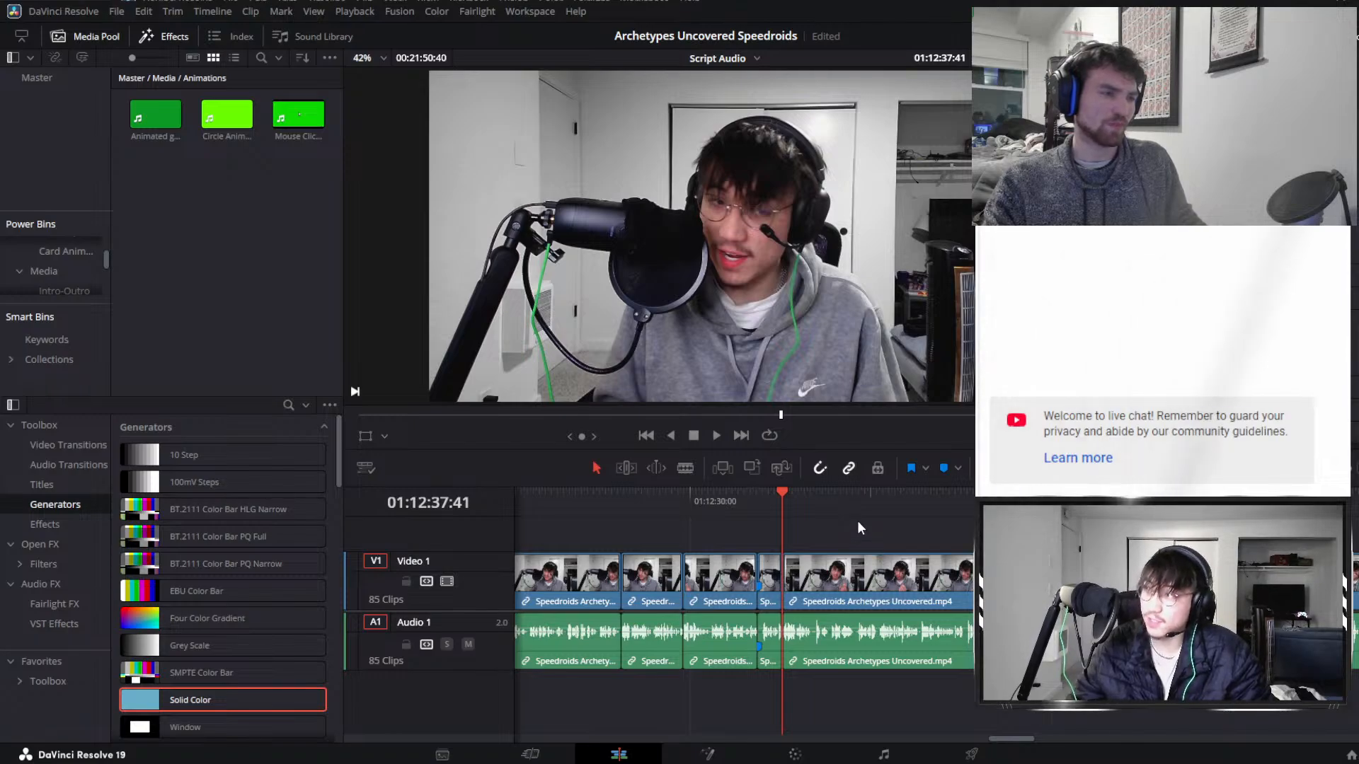
Play across the 01:12:37:41 cut, split the following clip about 4 seconds in, and ripple delete that opening piece.
scroll(885, 563, up, 3)
scroll(962, 538, up, 2)
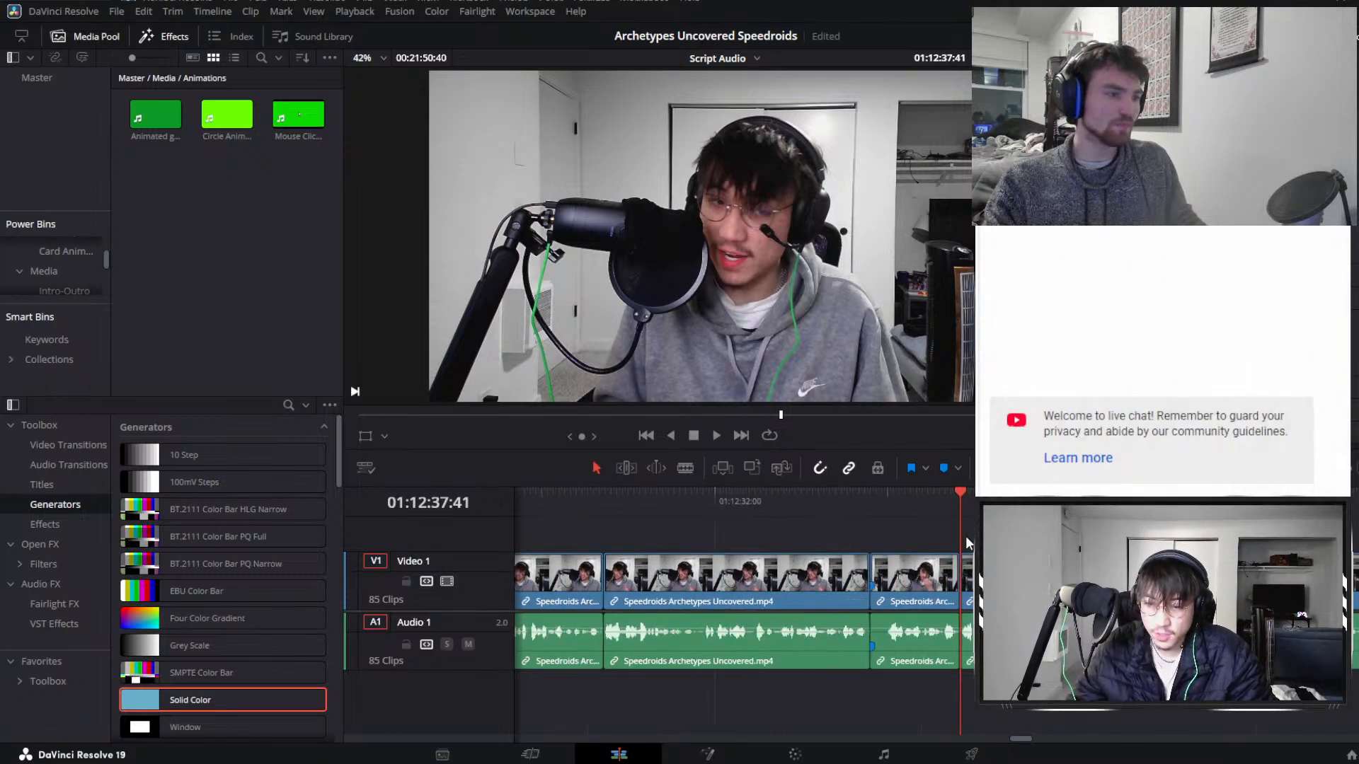
click(868, 503)
click(848, 501)
key(space)
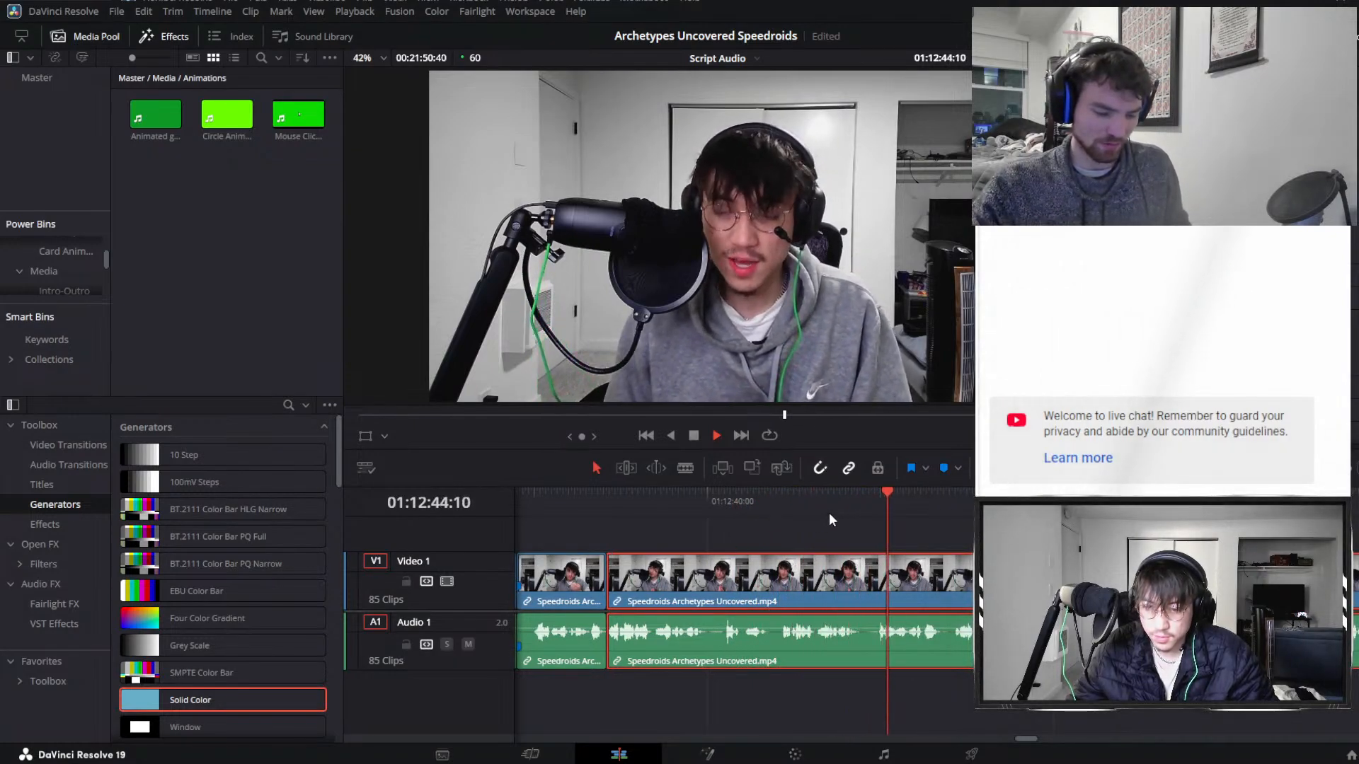
click(779, 494)
key(ctrl+b)
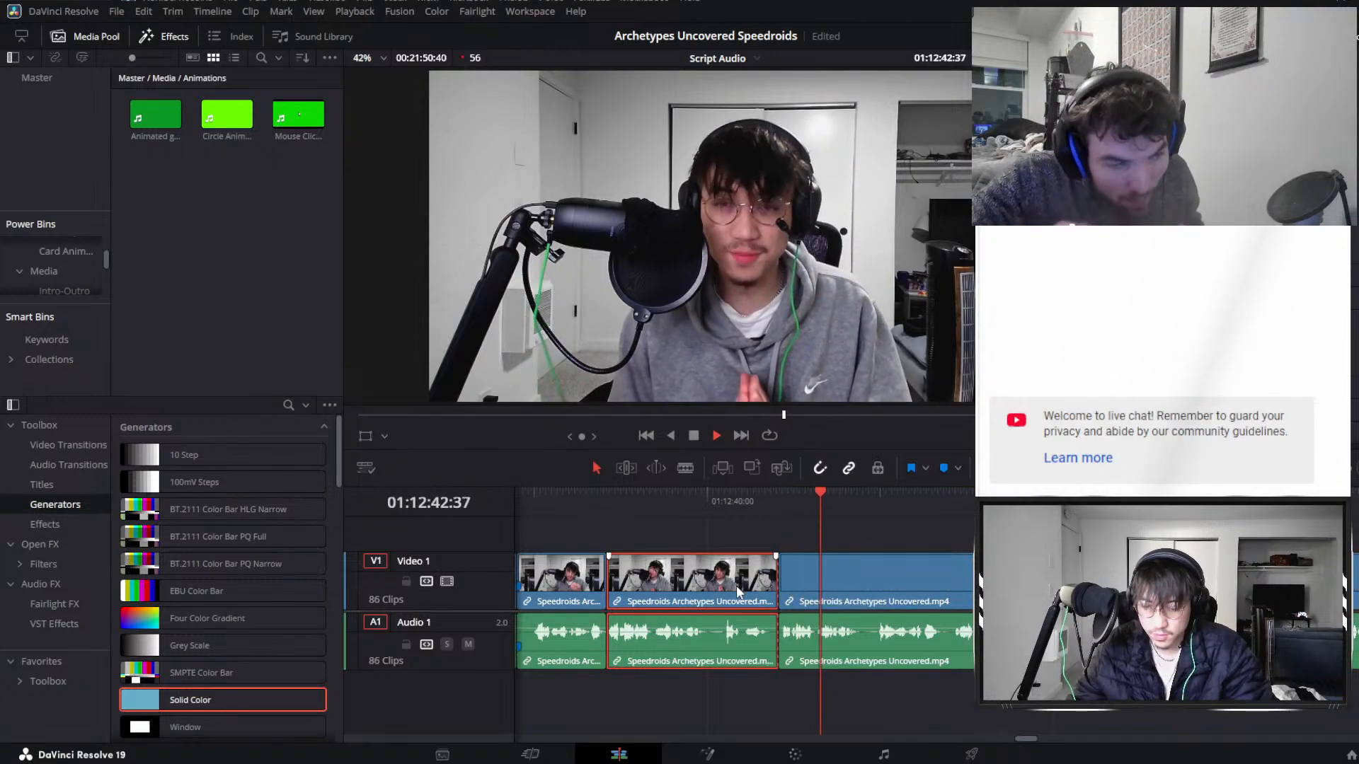
key(Delete)
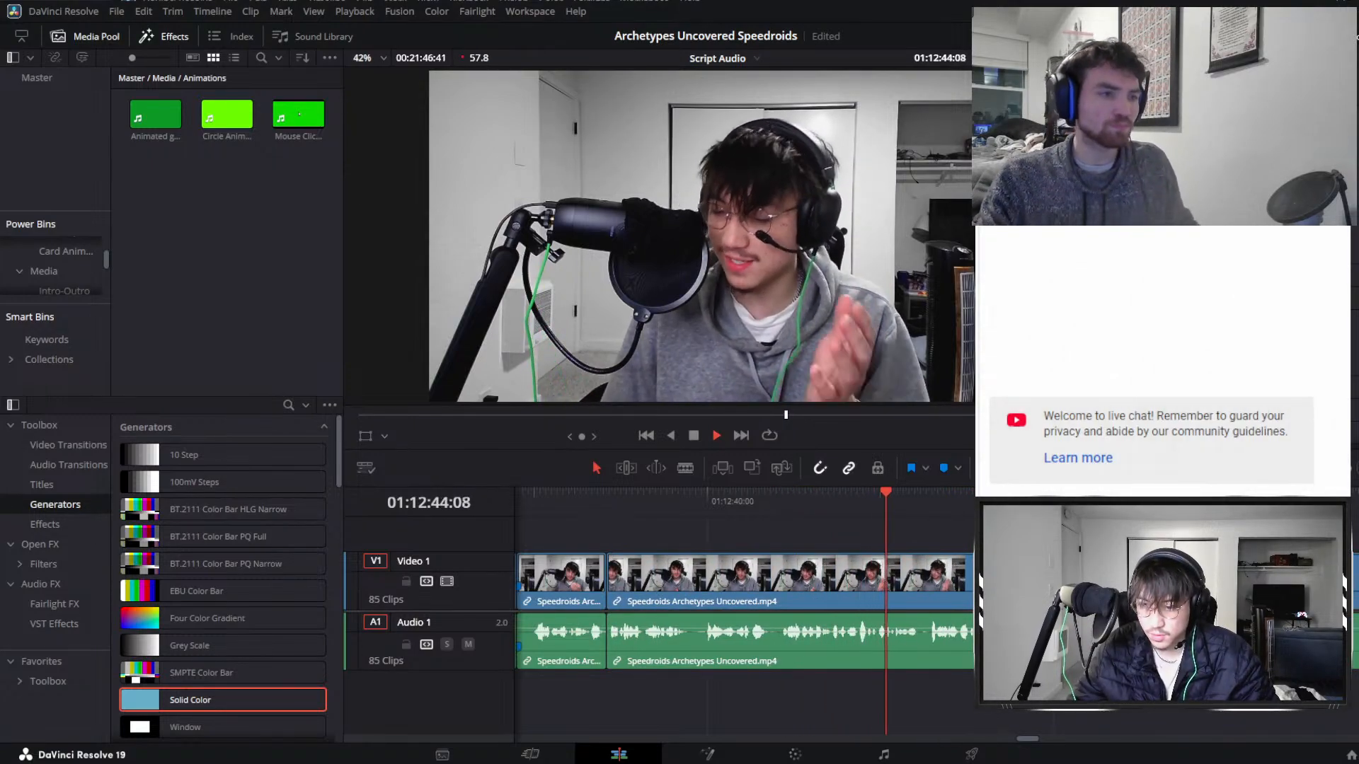
Listen through the clip after the 01:12:37:41 cut and split it at 01:12:47:47.
key(ctrl+minus)
key(ctrl+minus)
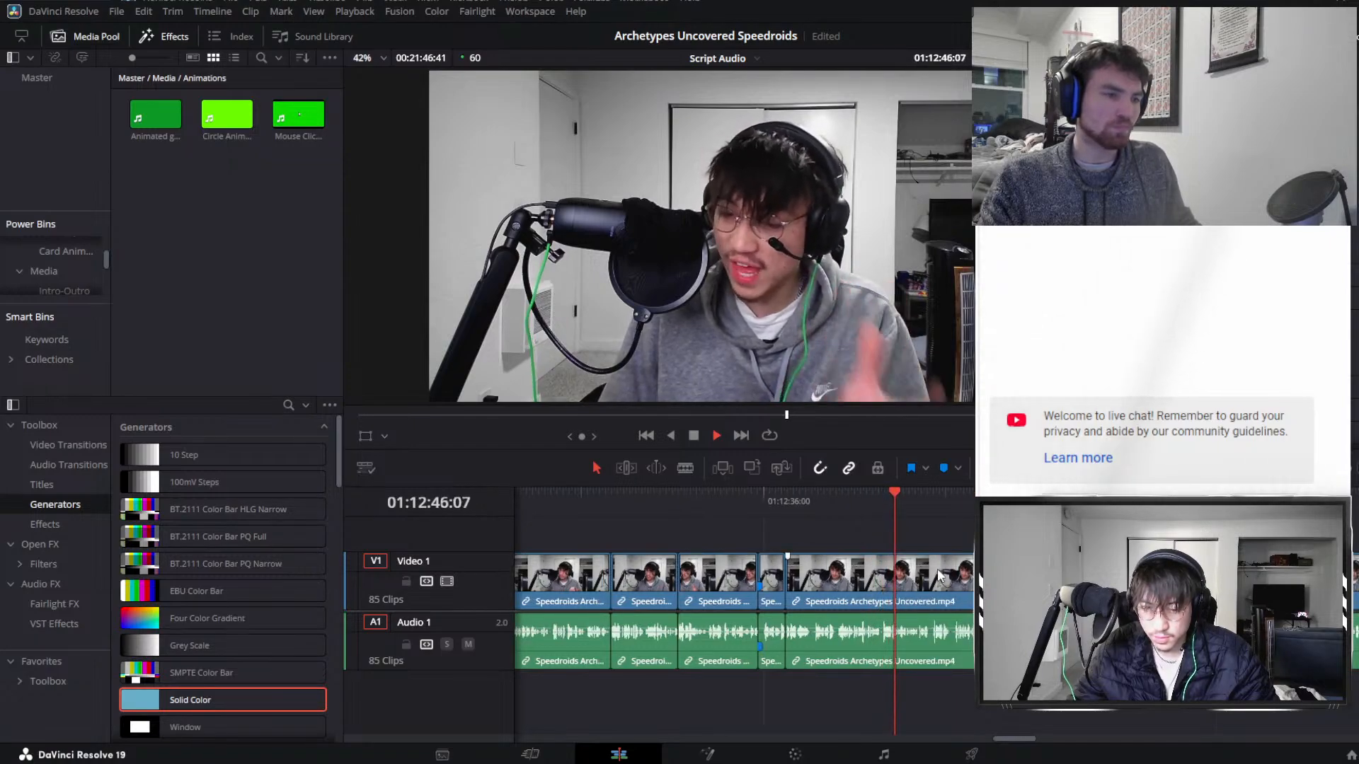
click(873, 498)
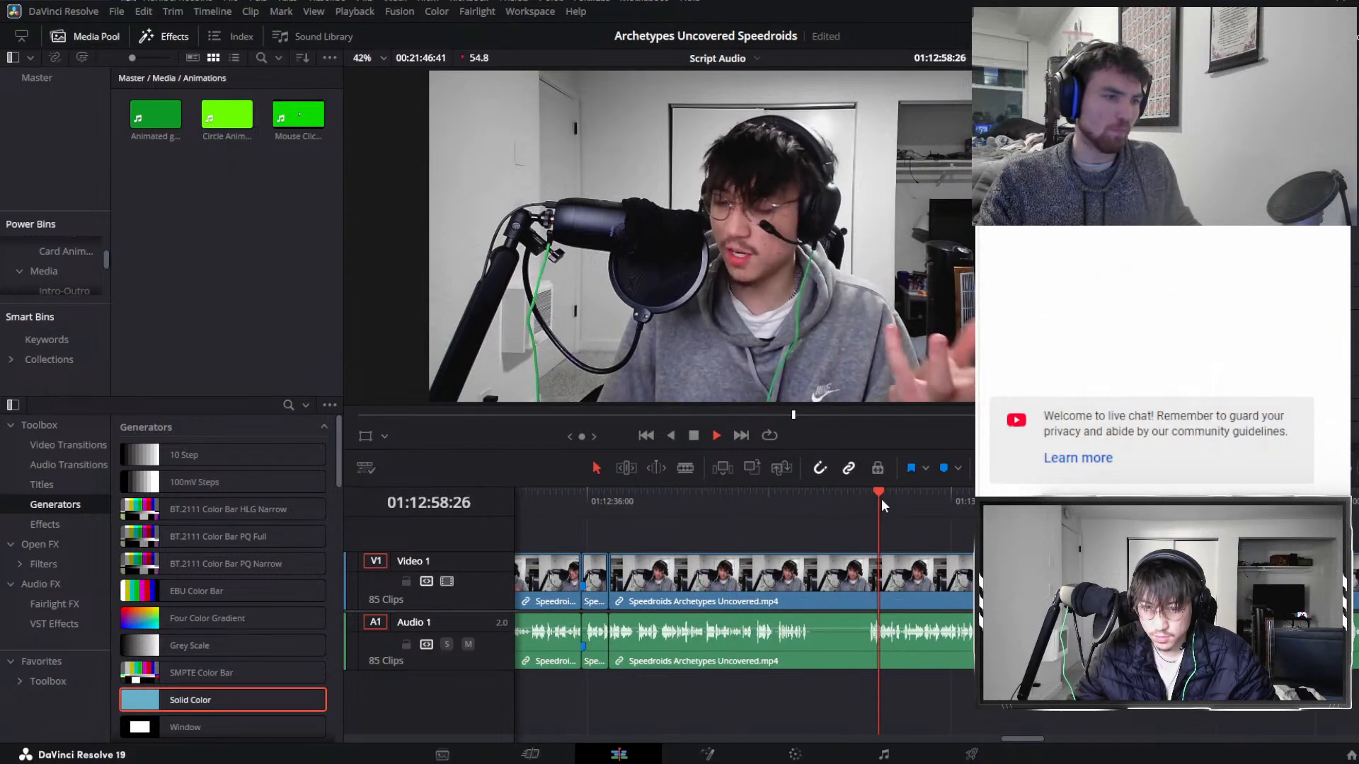
click(737, 498)
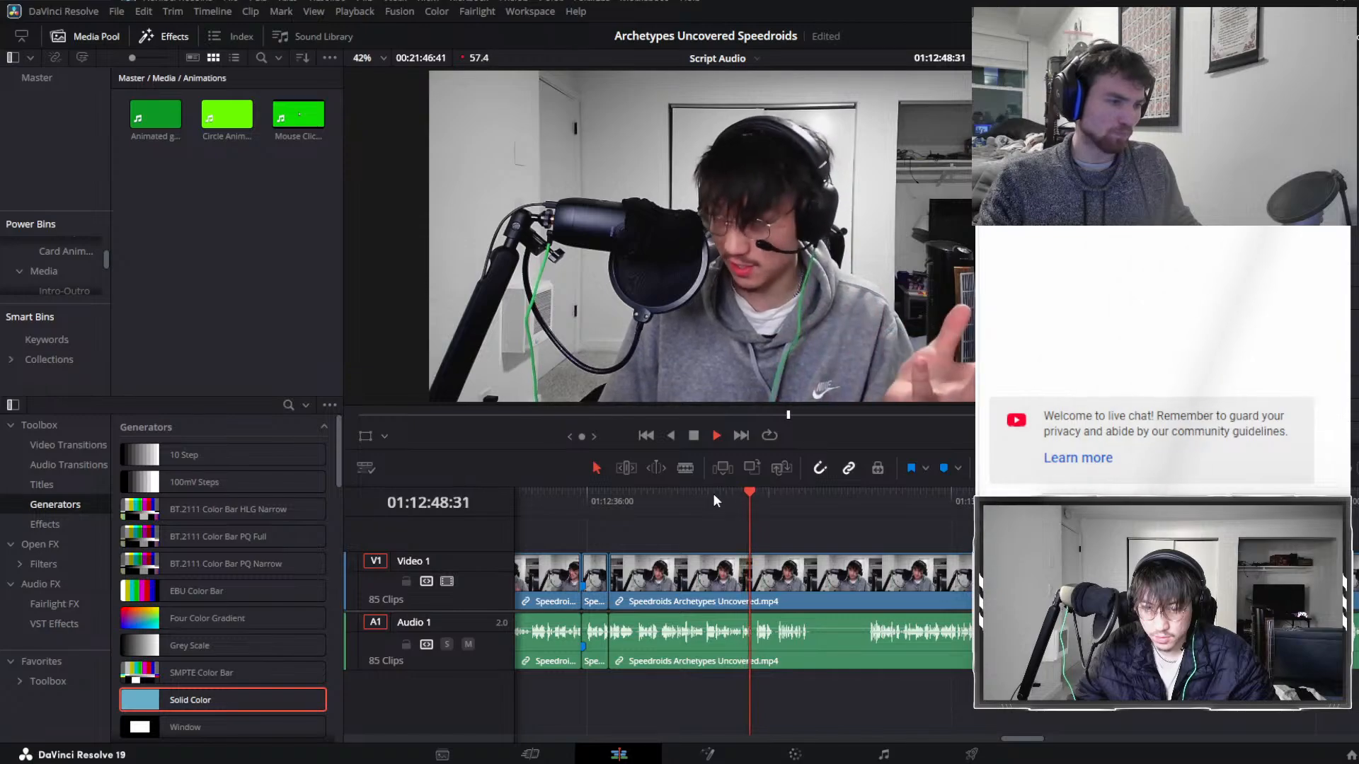
click(705, 491)
click(742, 496)
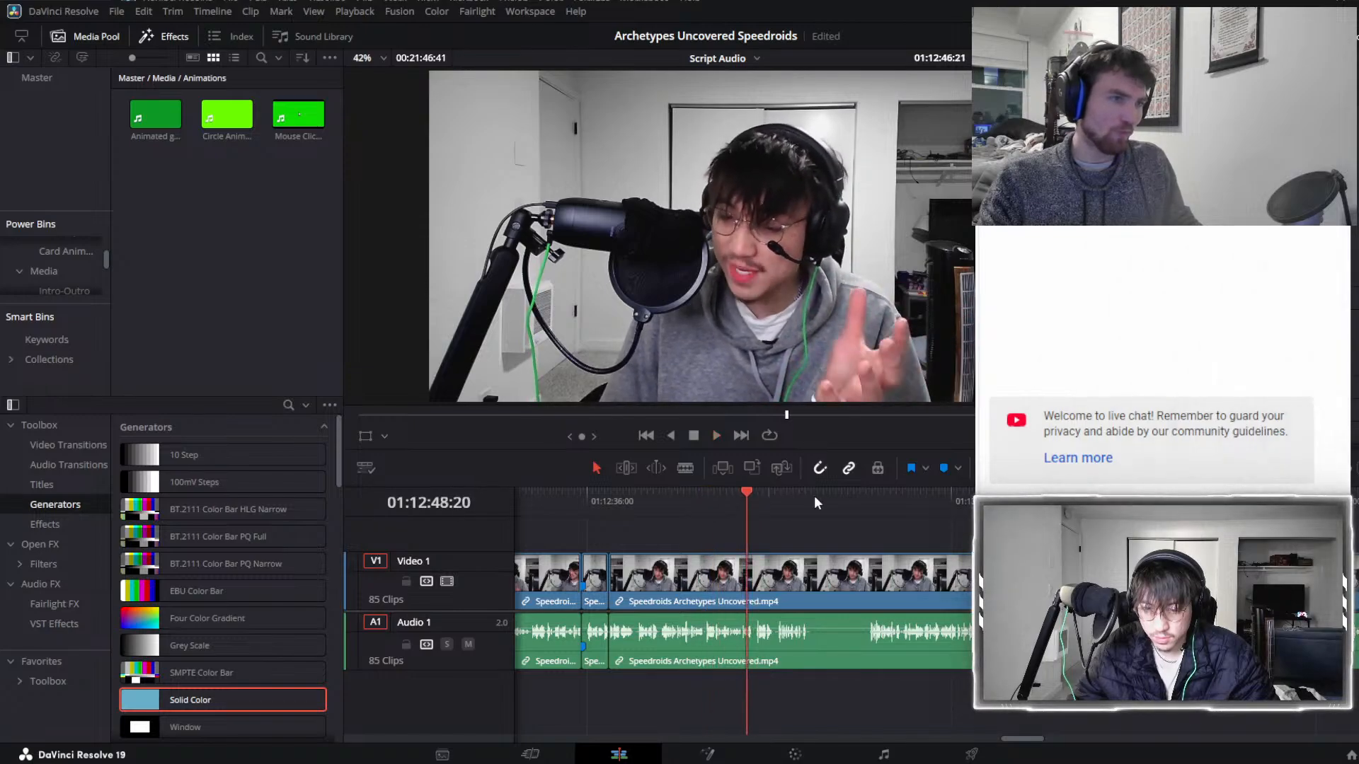
click(863, 498)
click(754, 495)
click(716, 499)
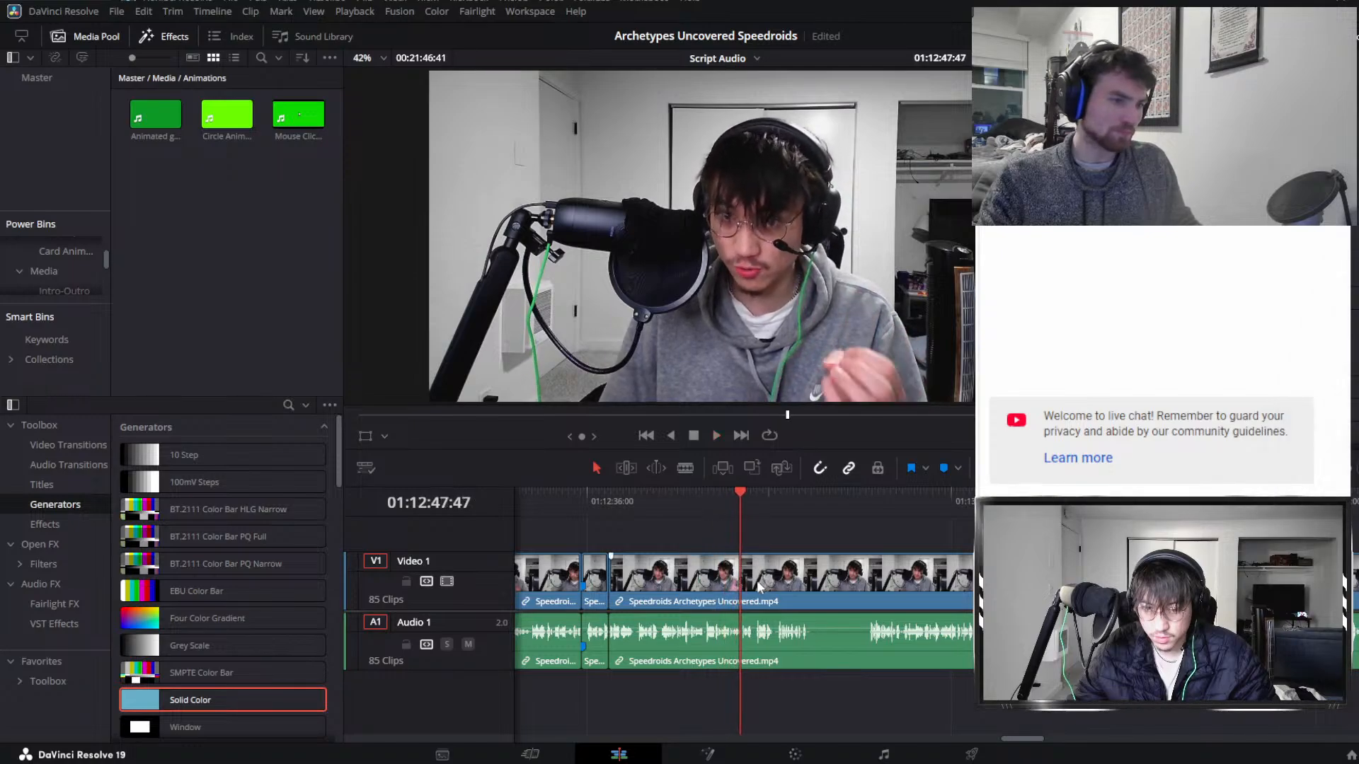
click(789, 644)
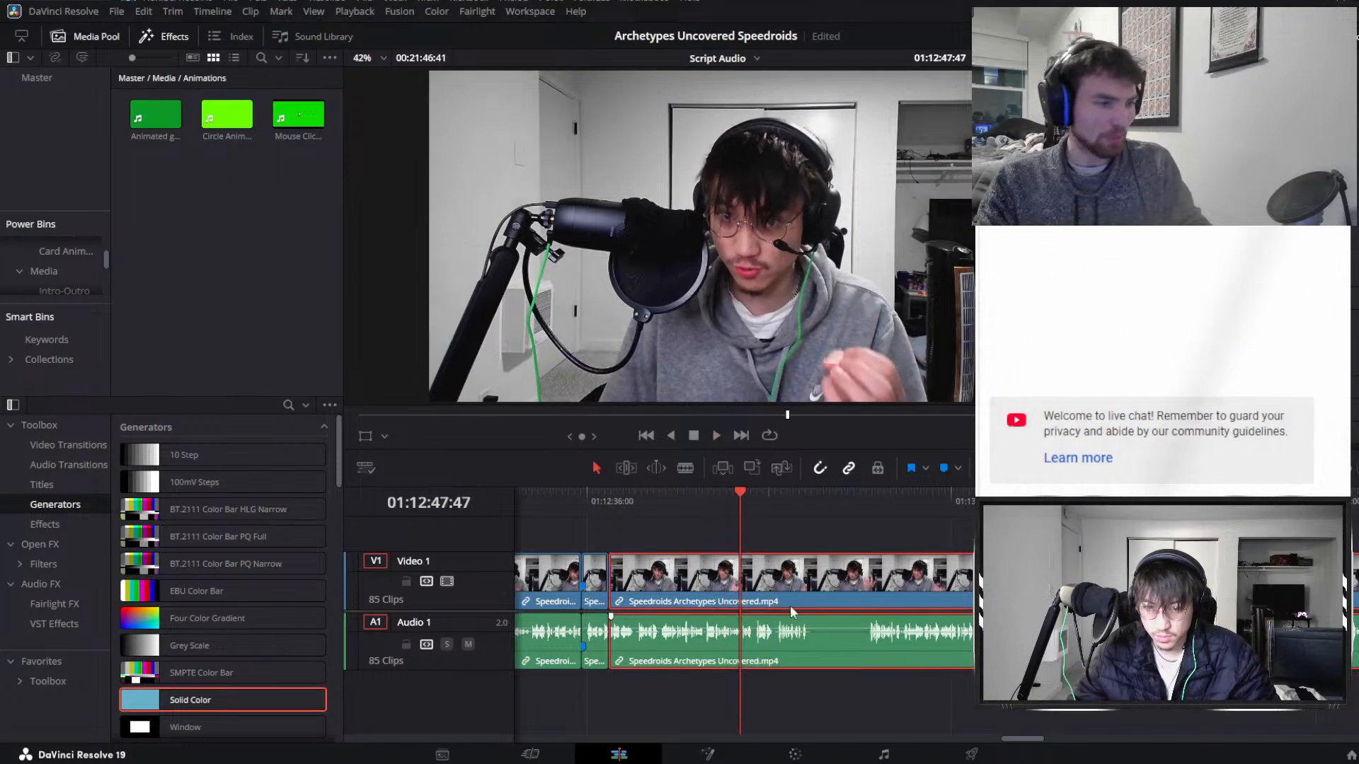
key(ctrl+b)
Play on, split the recording at 01:12:57:47, and ripple delete the piece between 01:12:47:47 and this split.
key(space)
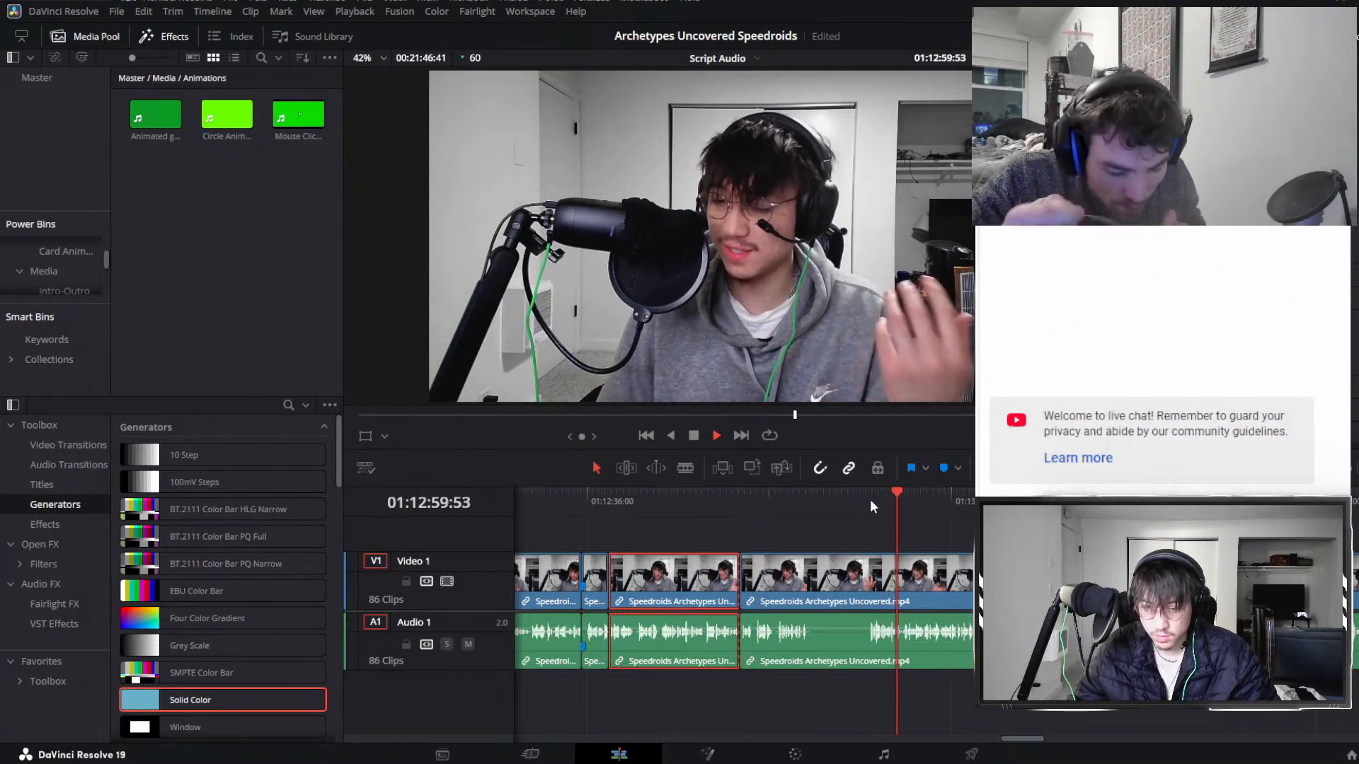
click(870, 500)
key(ctrl+b)
click(804, 580)
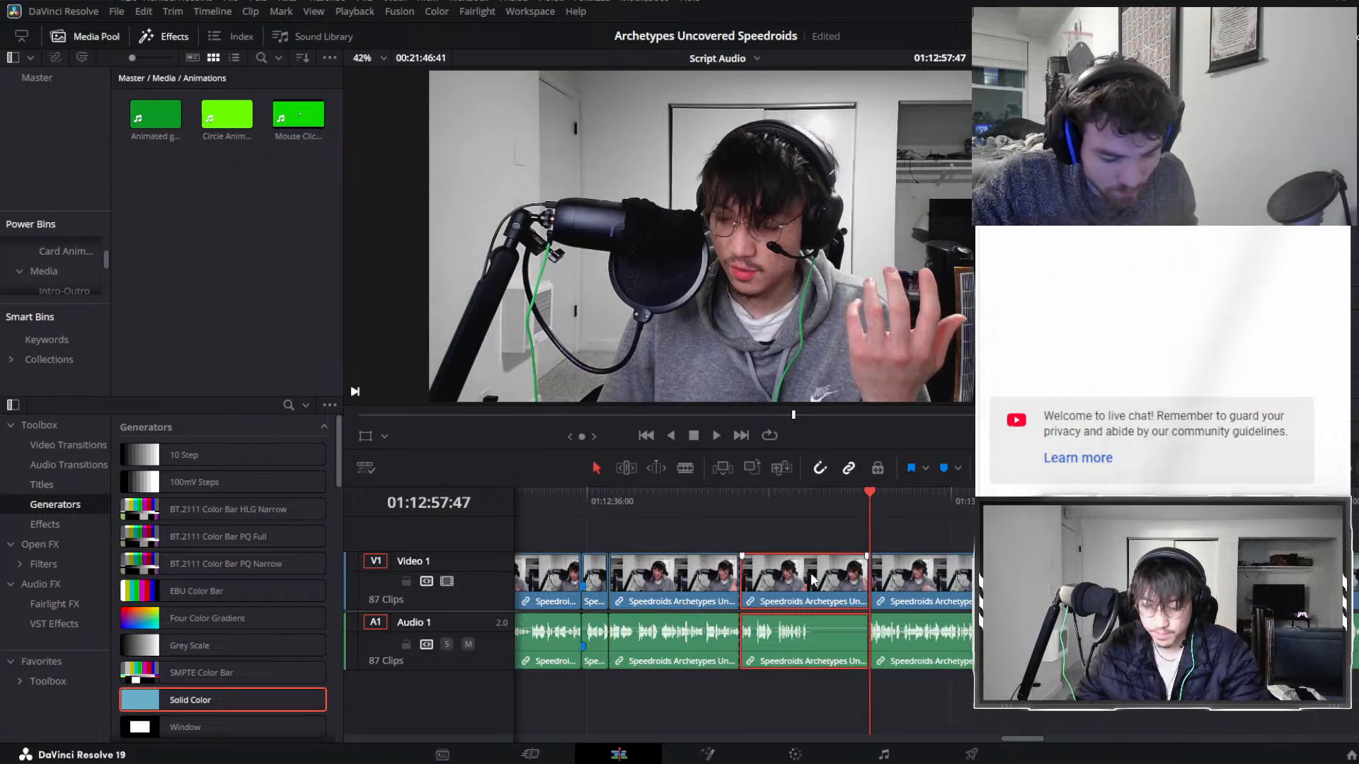
key(Delete)
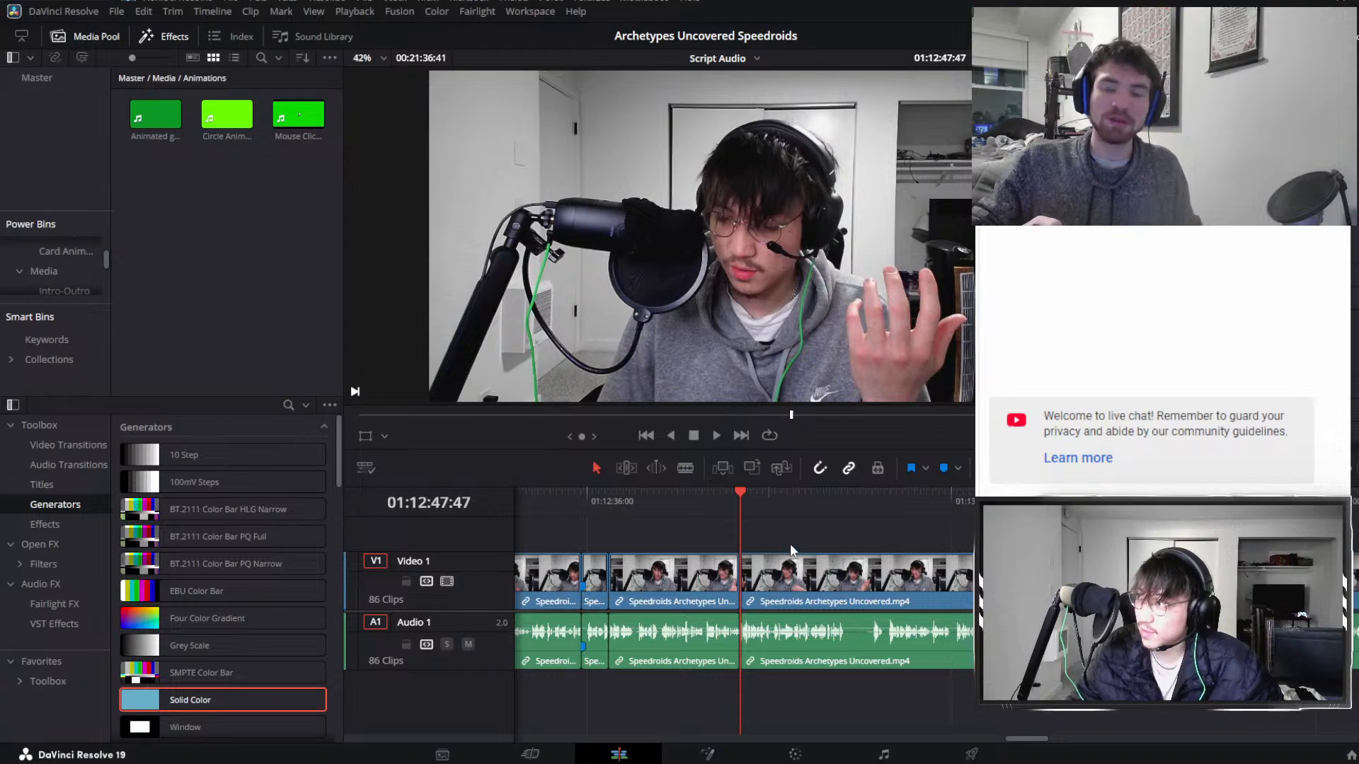
Play back from just before the 01:12:37:41 cut to check the edited passage up to the 01:12:47:47 cut.
scroll(785, 535, up, 3)
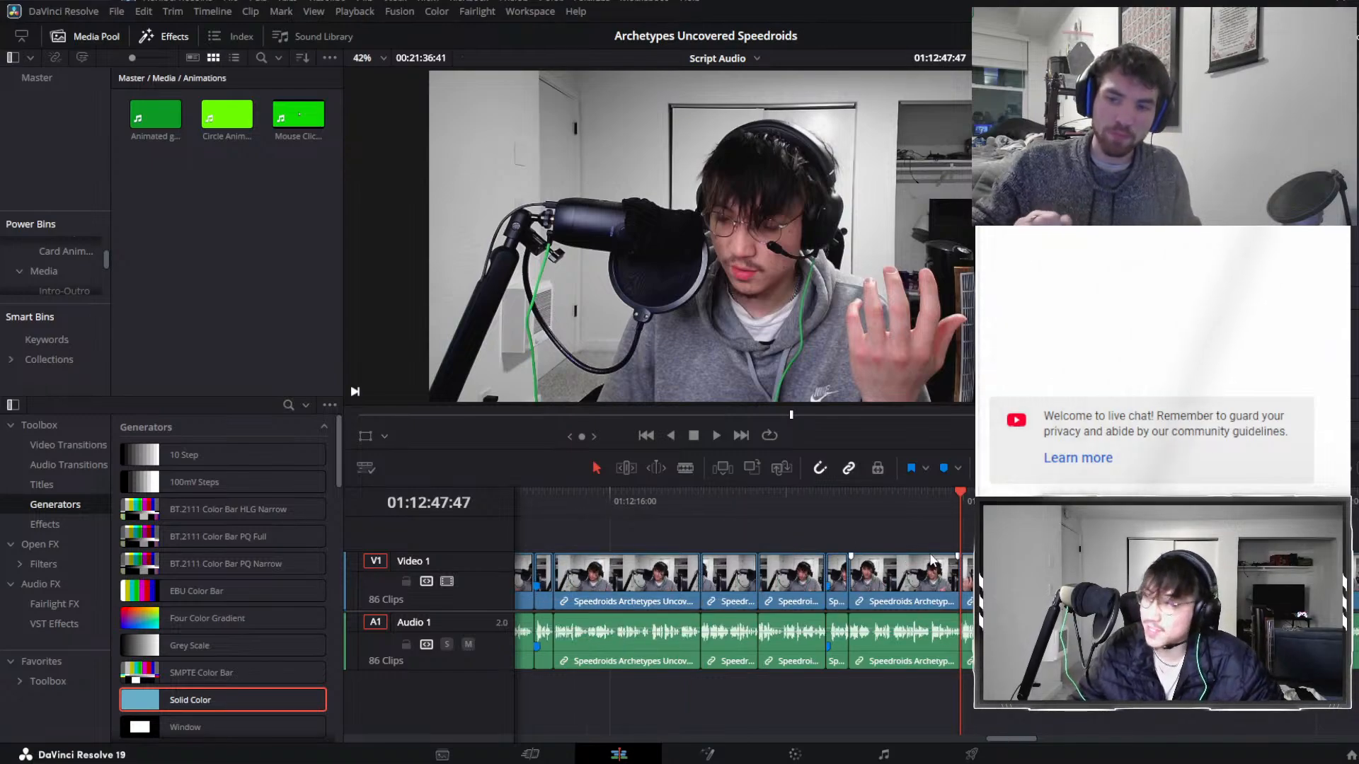
scroll(937, 519, up, 3)
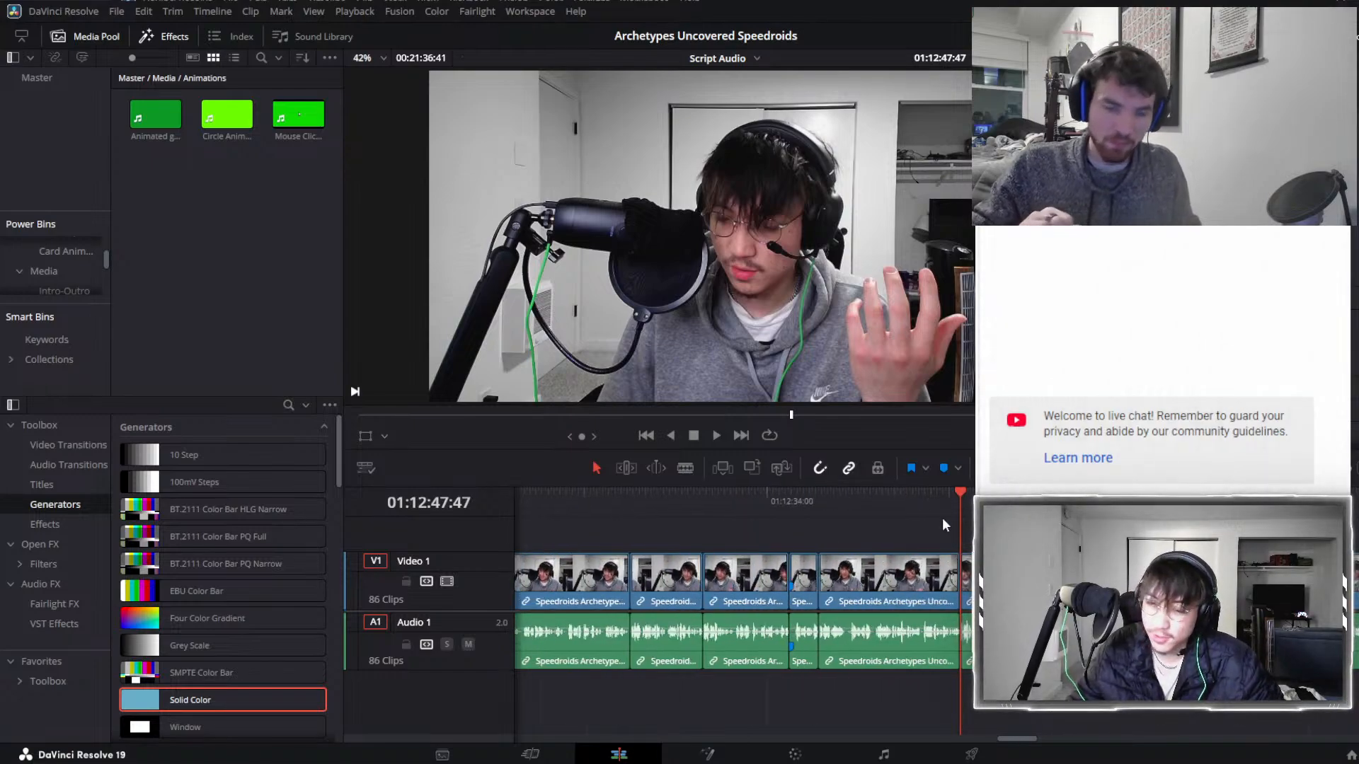
click(809, 509)
key(space)
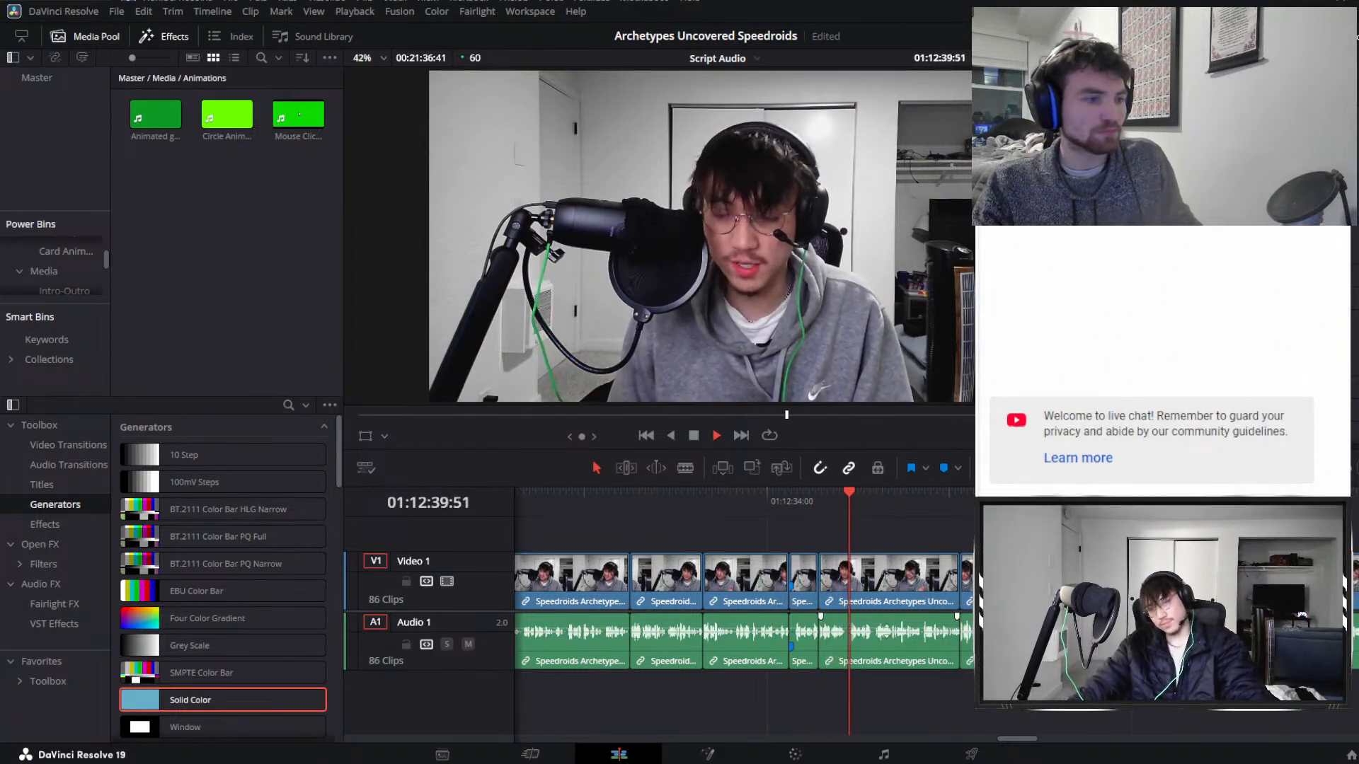
scroll(899, 577, up, 2)
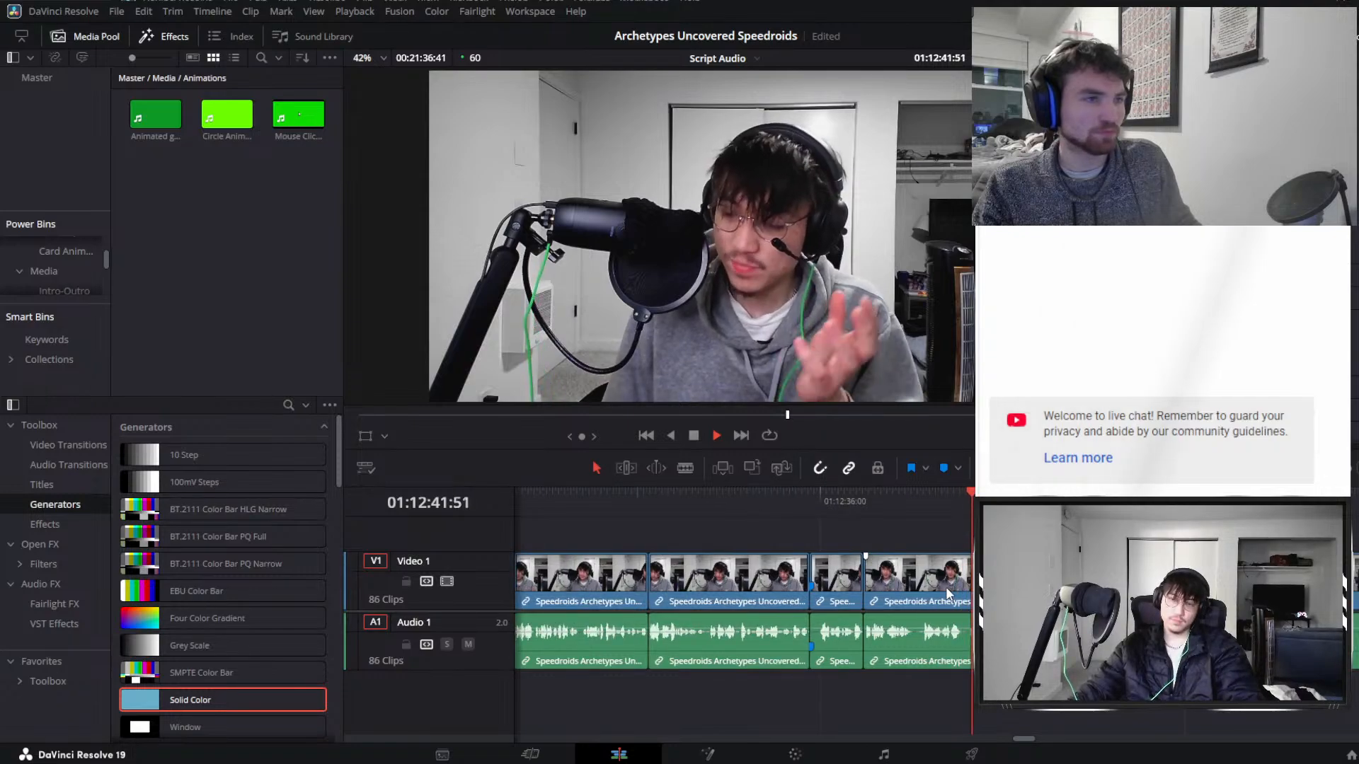
scroll(945, 592, right, 1)
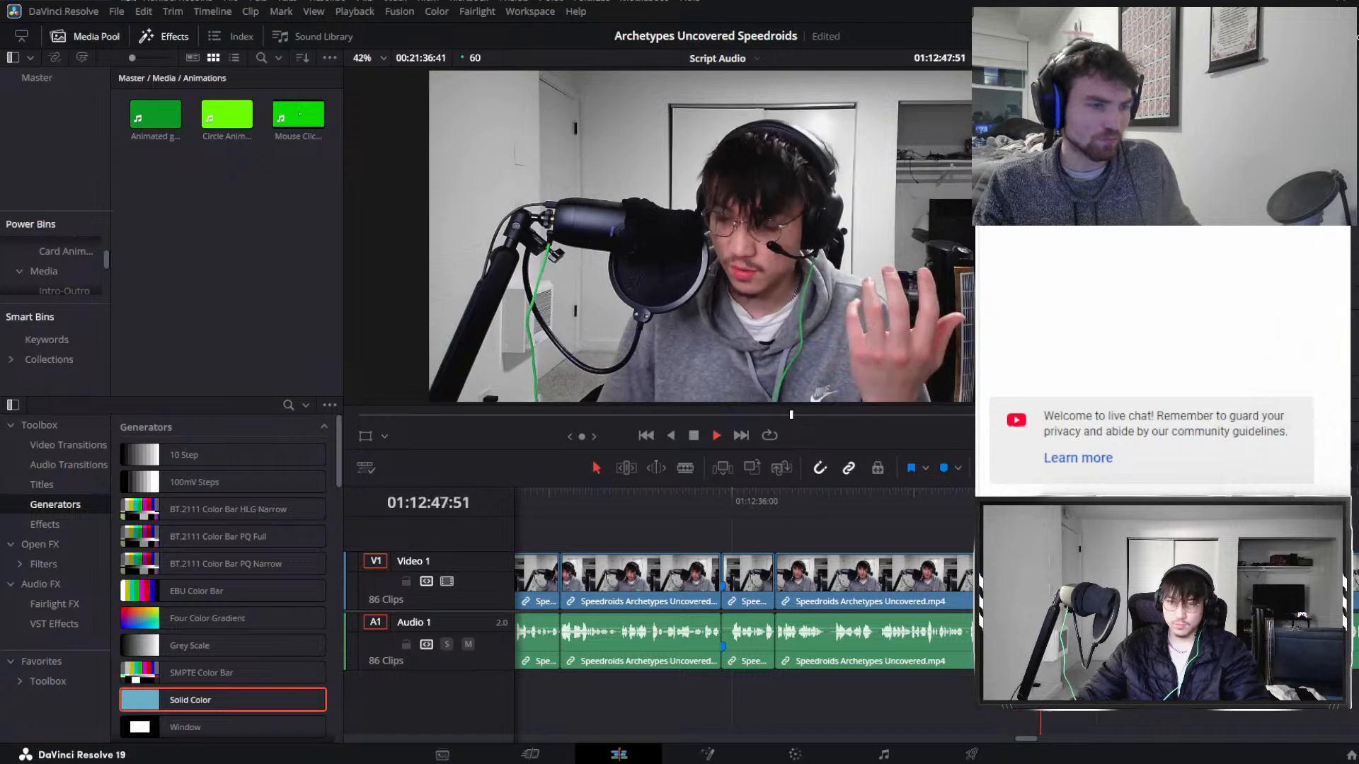
Play the interview footage and split the clip in the pause at about 01:12:56.
scroll(959, 520, up, 3)
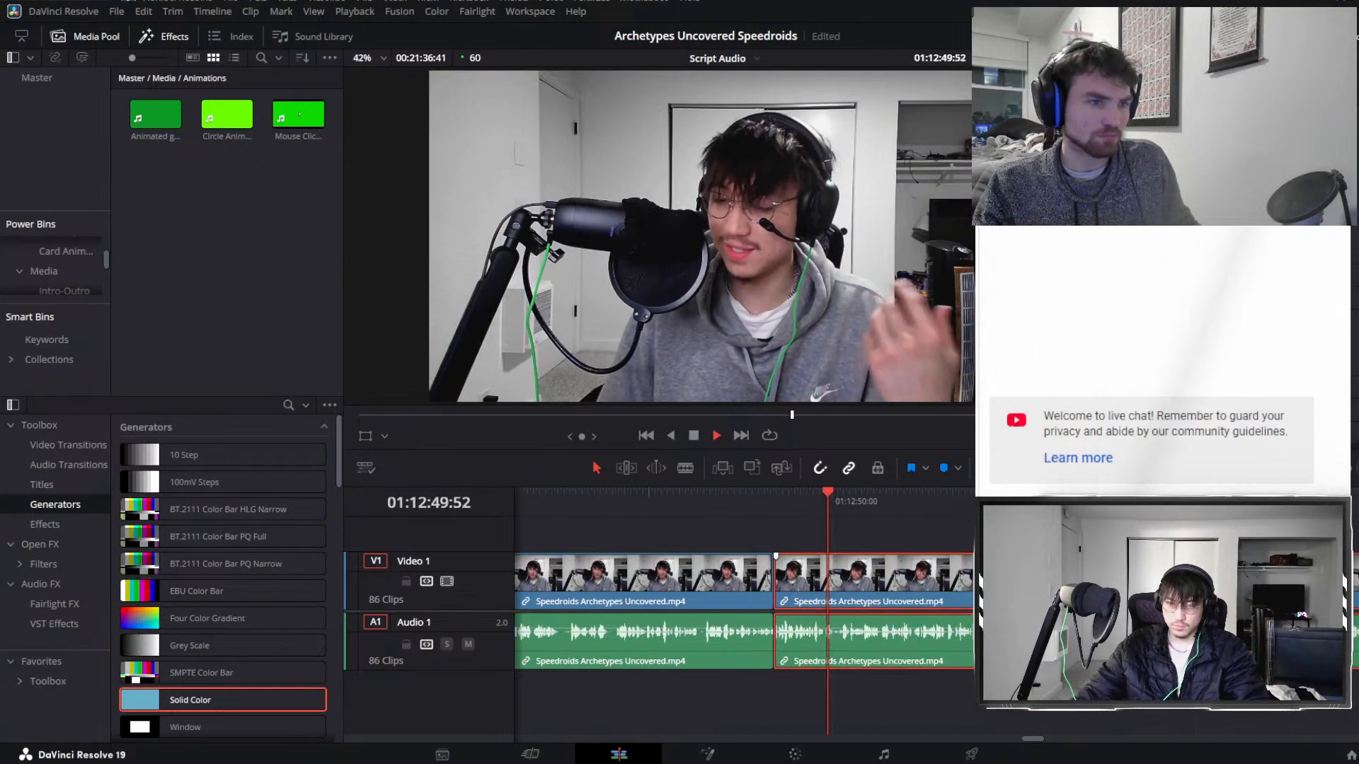
scroll(743, 612, right, 2)
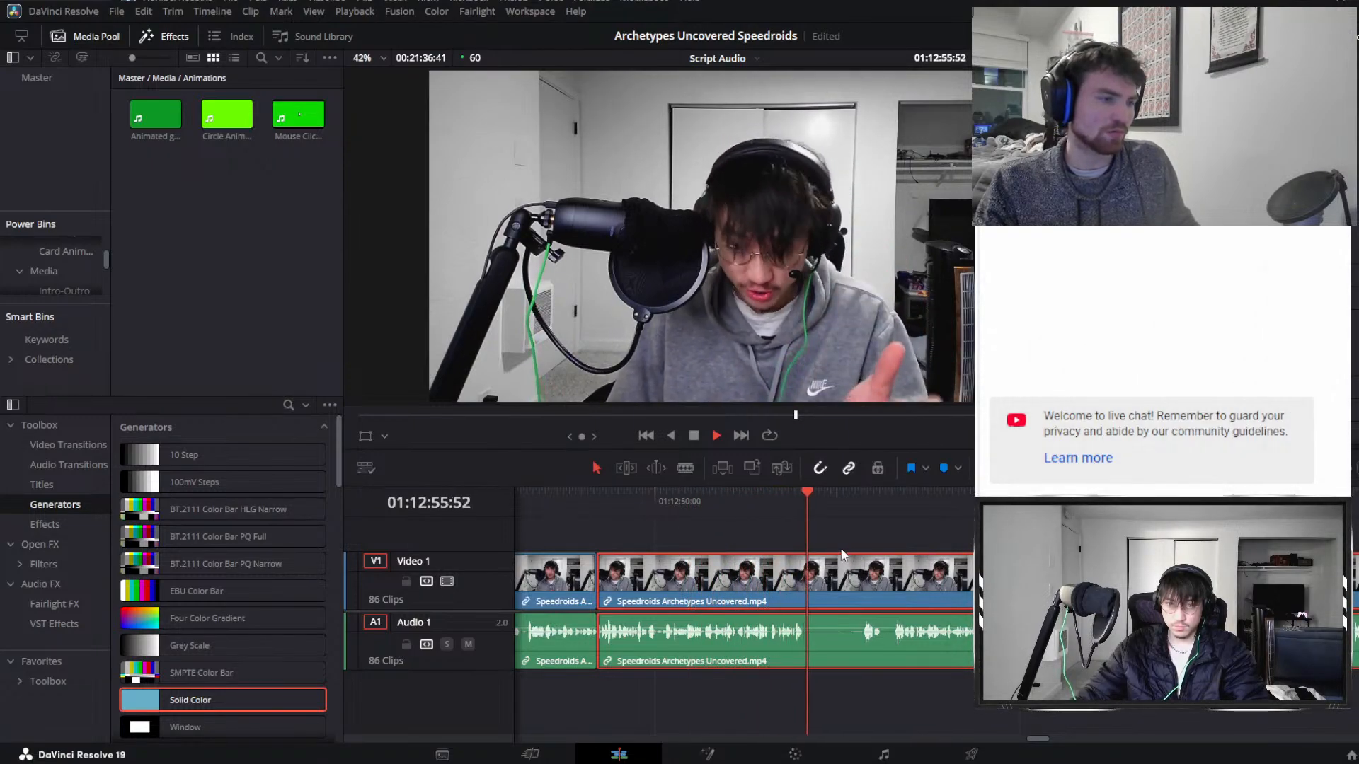
key(space)
key(ctrl+b)
drag(809, 524, 869, 517)
key(space)
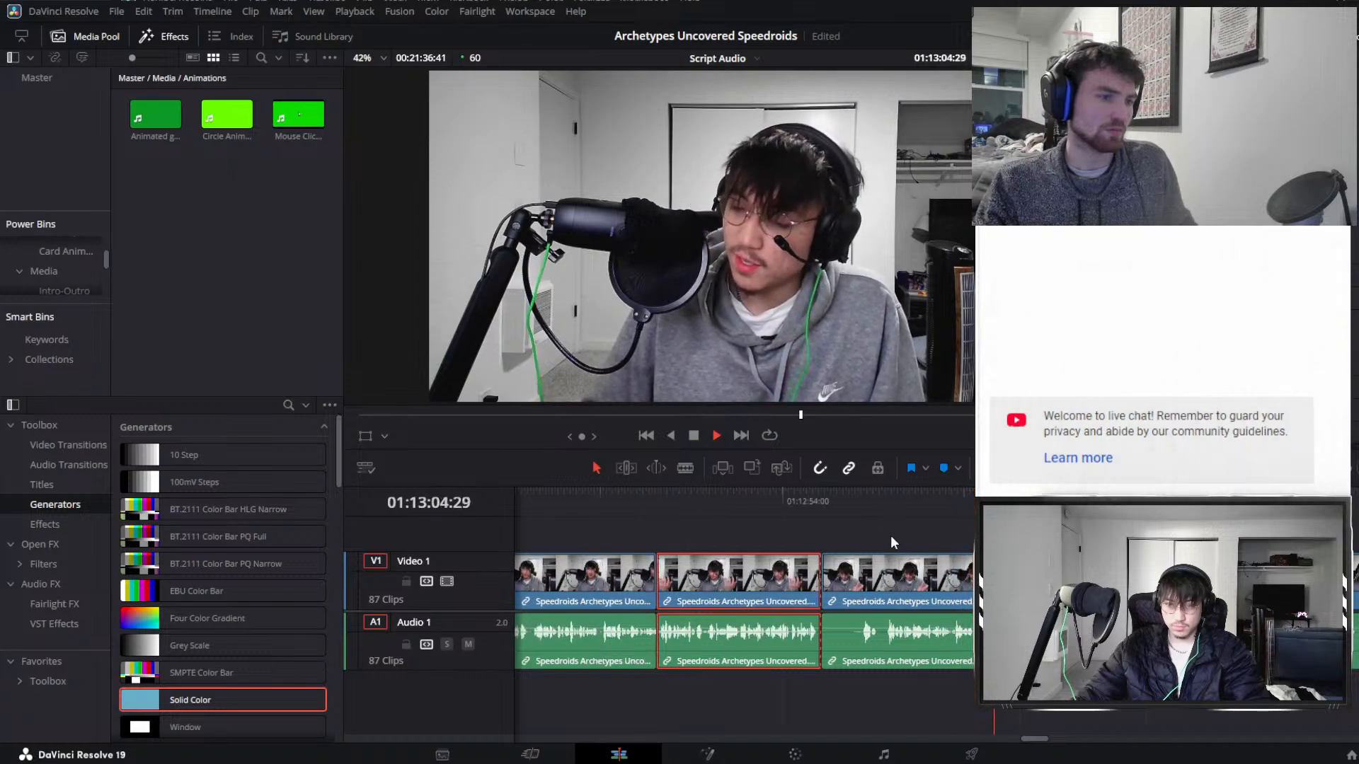
Replay the preceding takes, split the clip at about 01:12:59, and ripple-delete the section between the previous cut and this one.
key(ctrl+equal)
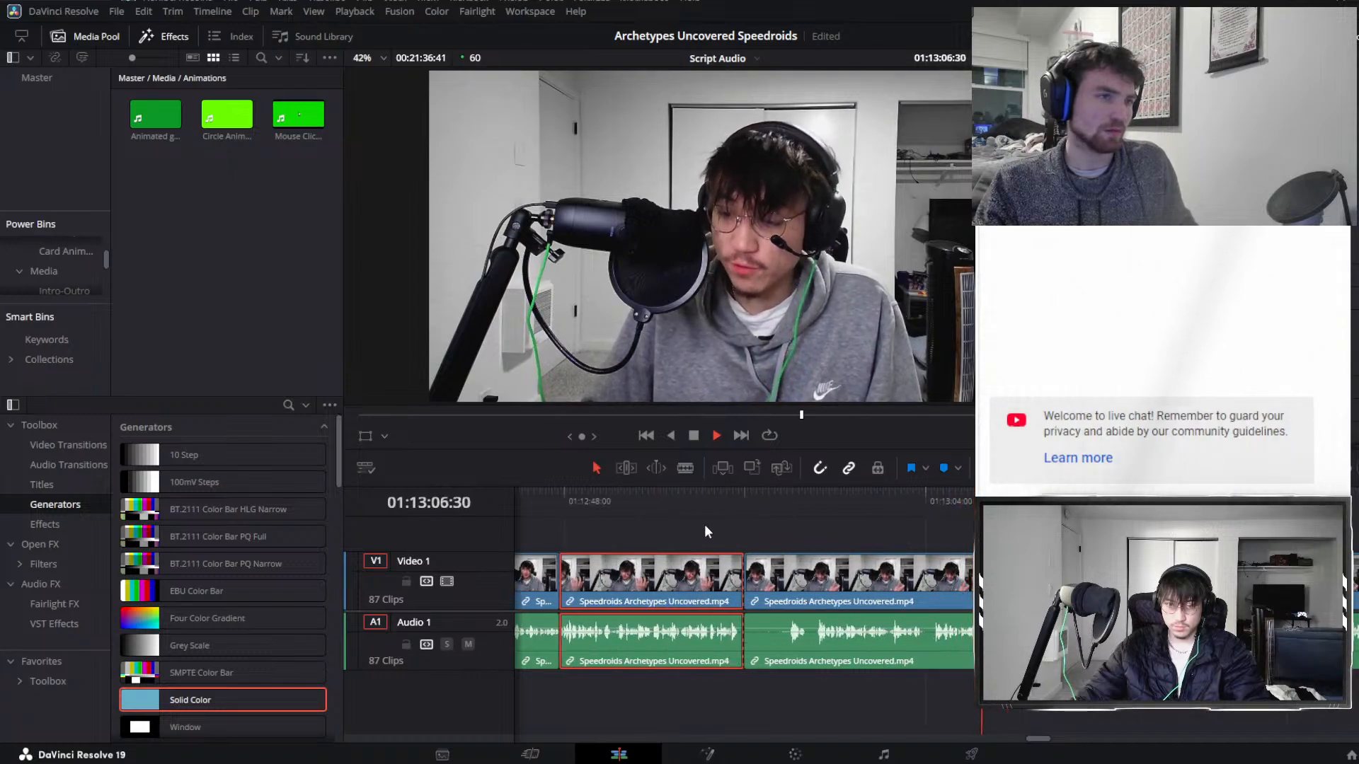
scroll(705, 525, left, 3)
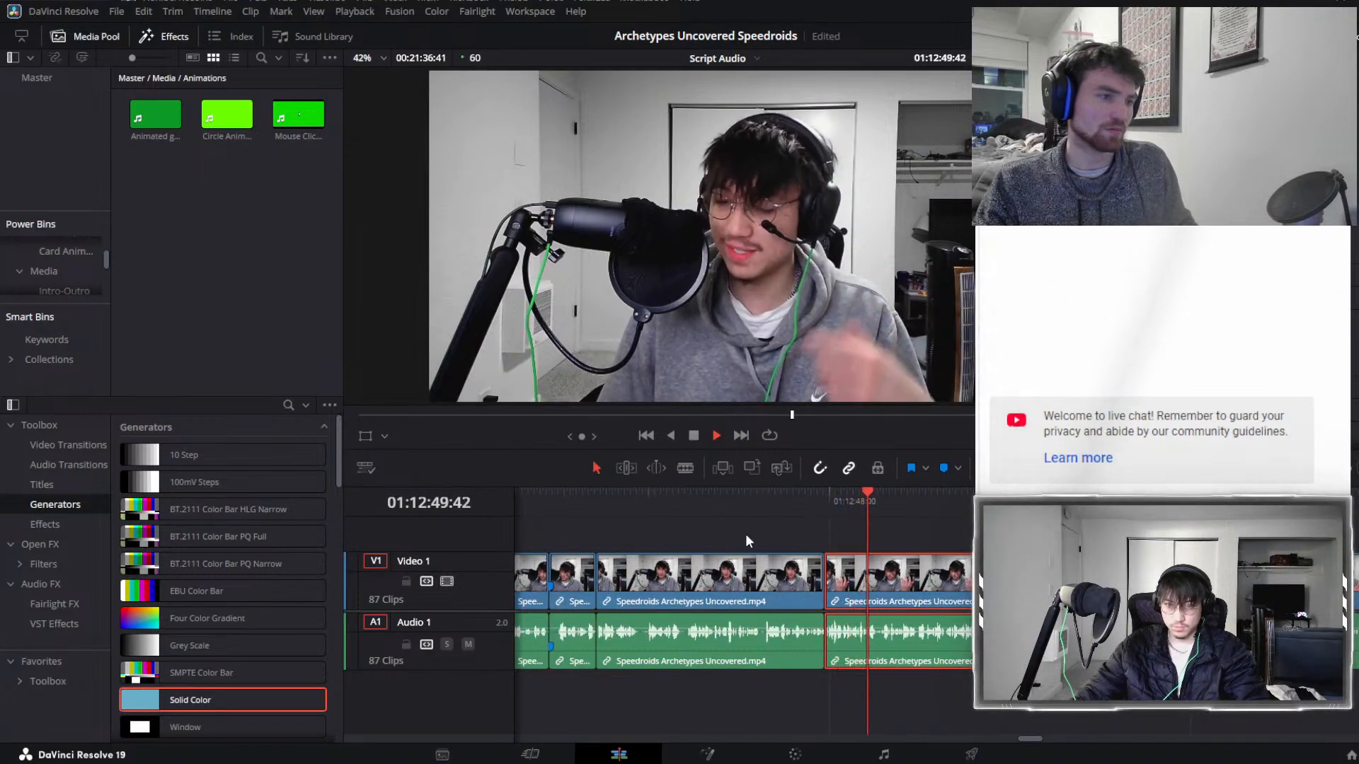
drag(636, 503, 875, 594)
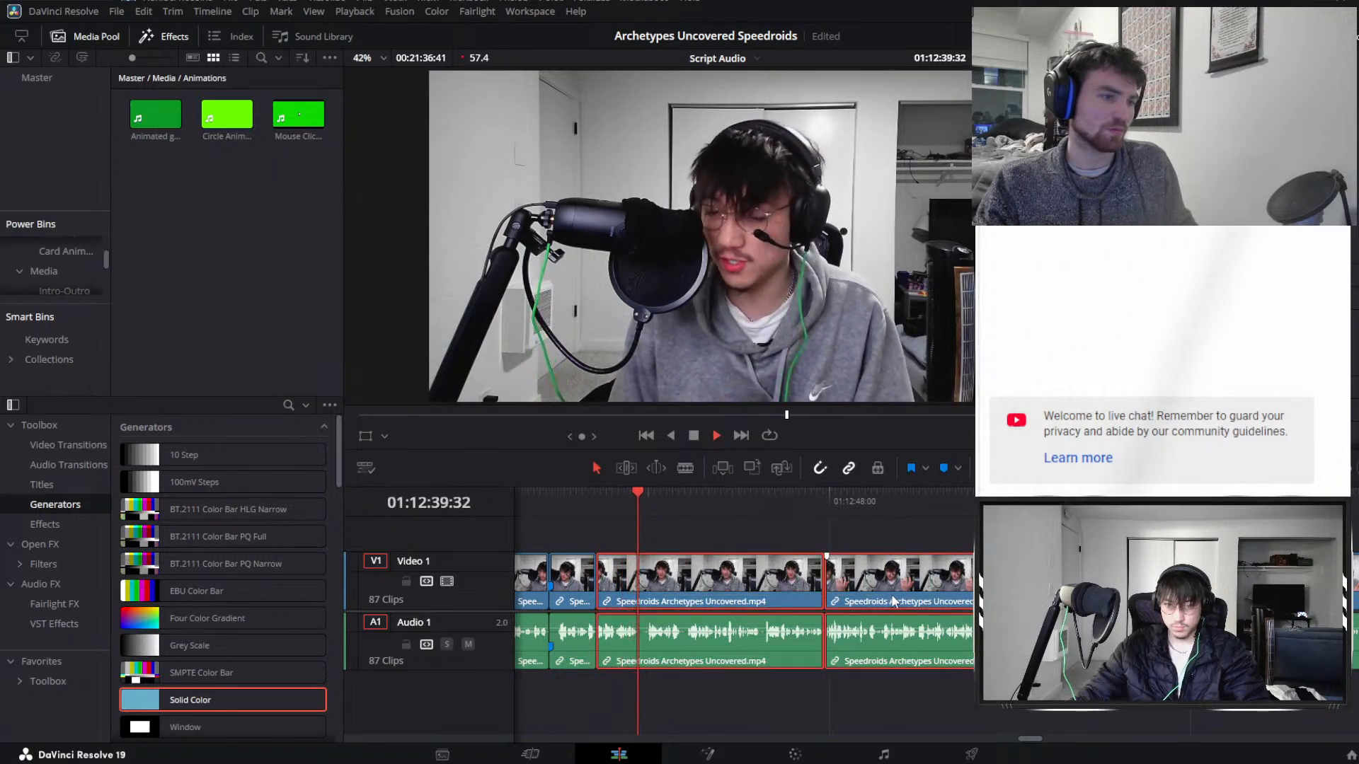
drag(1108, 503, 1132, 502)
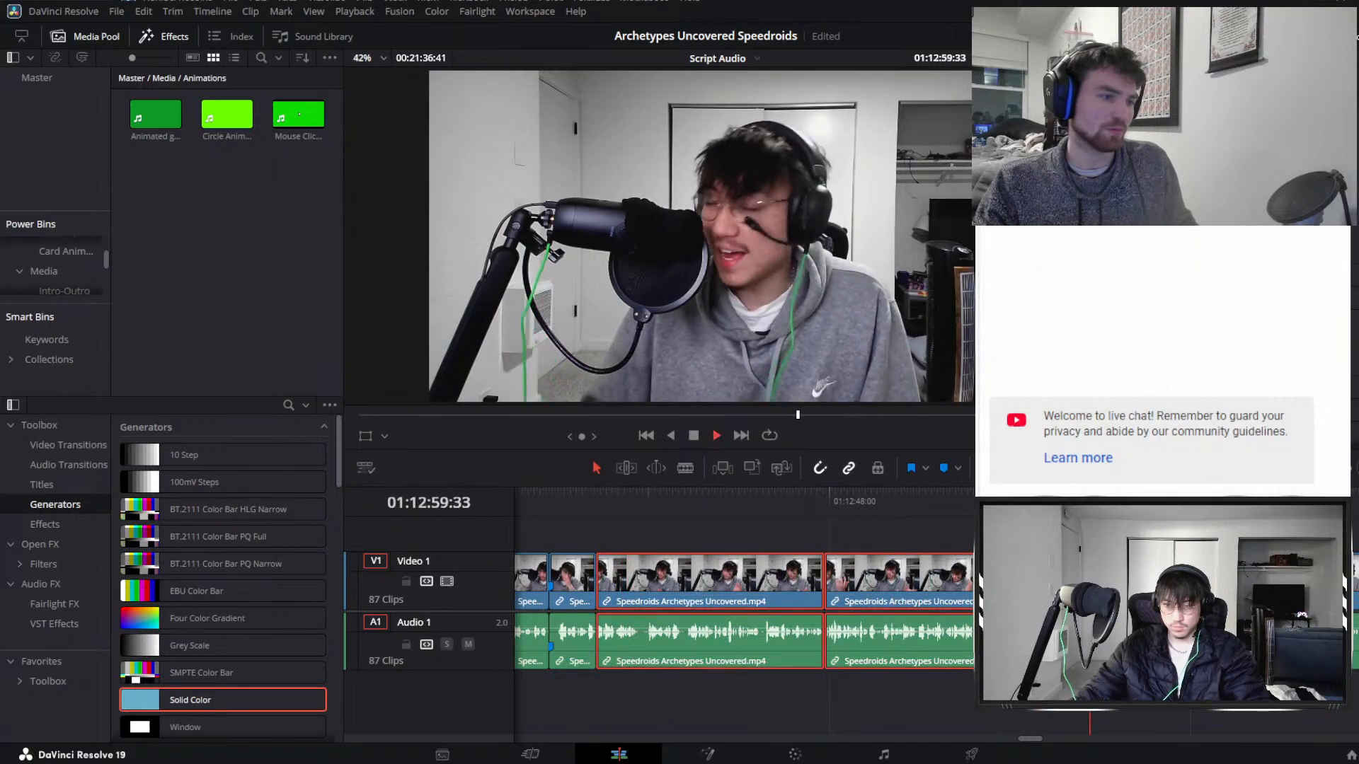
key(space)
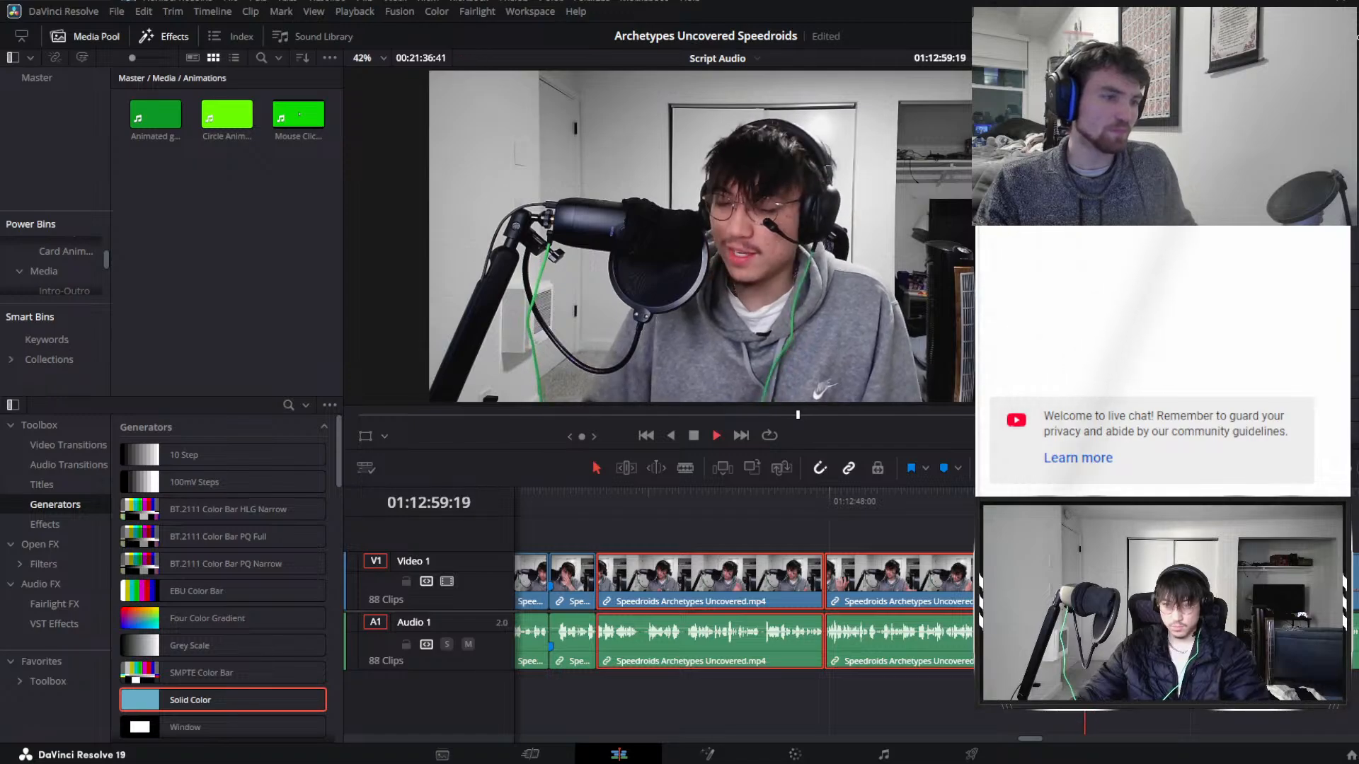
key(space)
key(ctrl+shift+[)
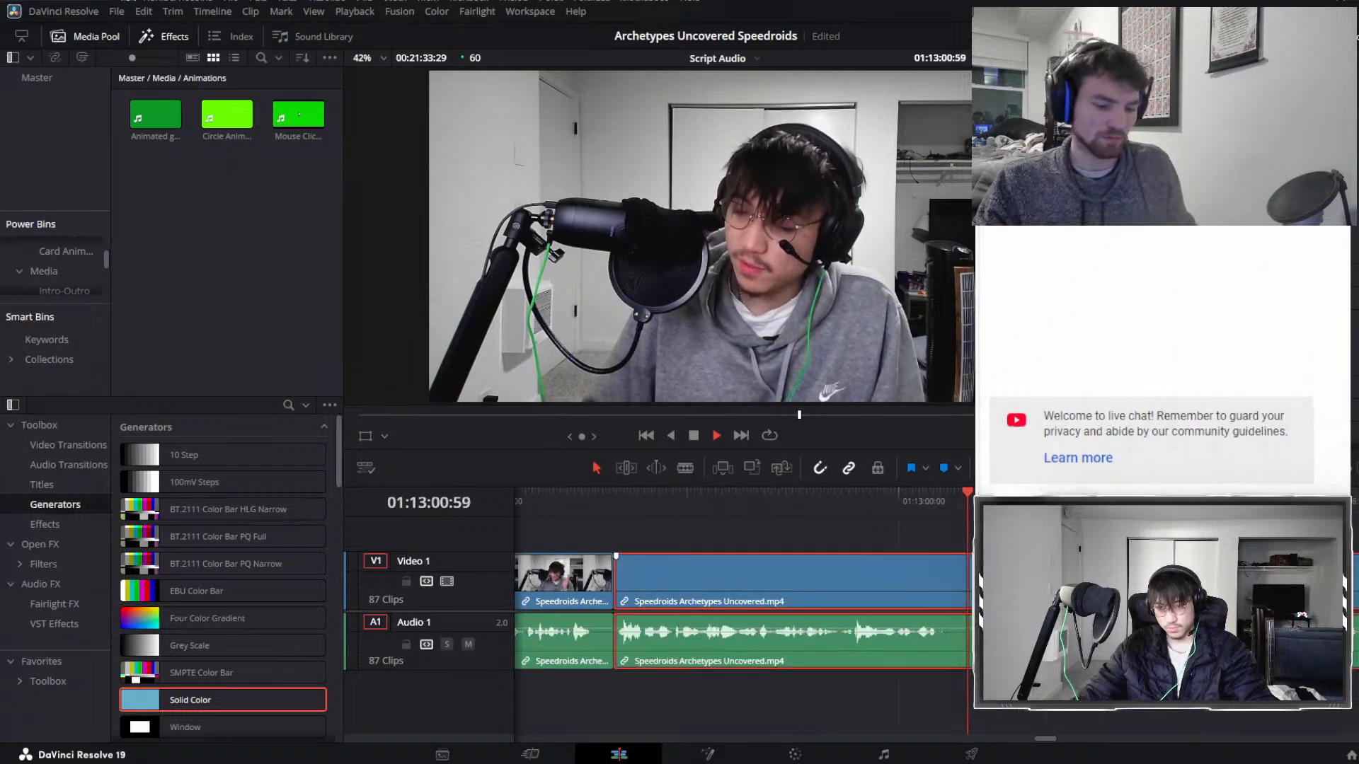
Split out the section between about 01:12:59 and 01:13:01, ripple-delete it, and play back across the join.
click(792, 508)
drag(795, 501, 783, 507)
key(ctrl+b)
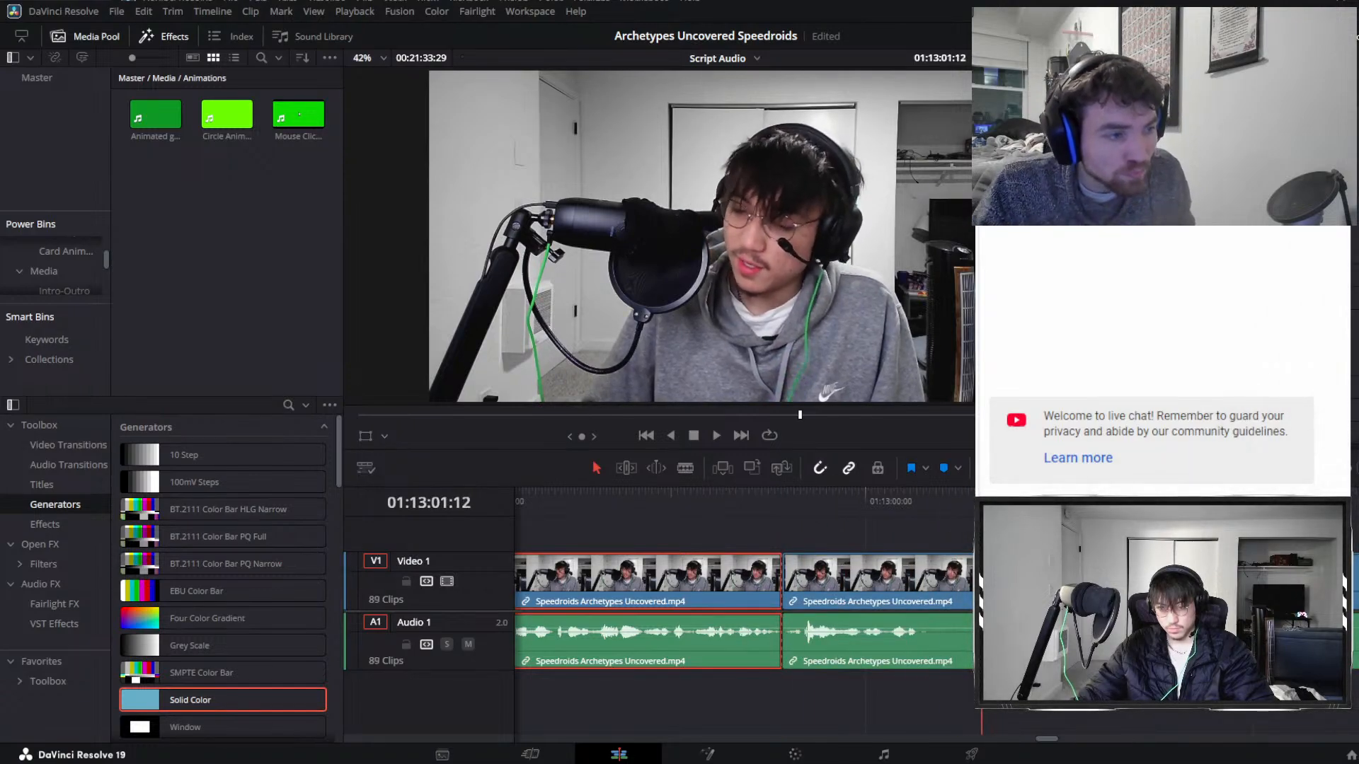
key(Delete)
drag(821, 504, 744, 507)
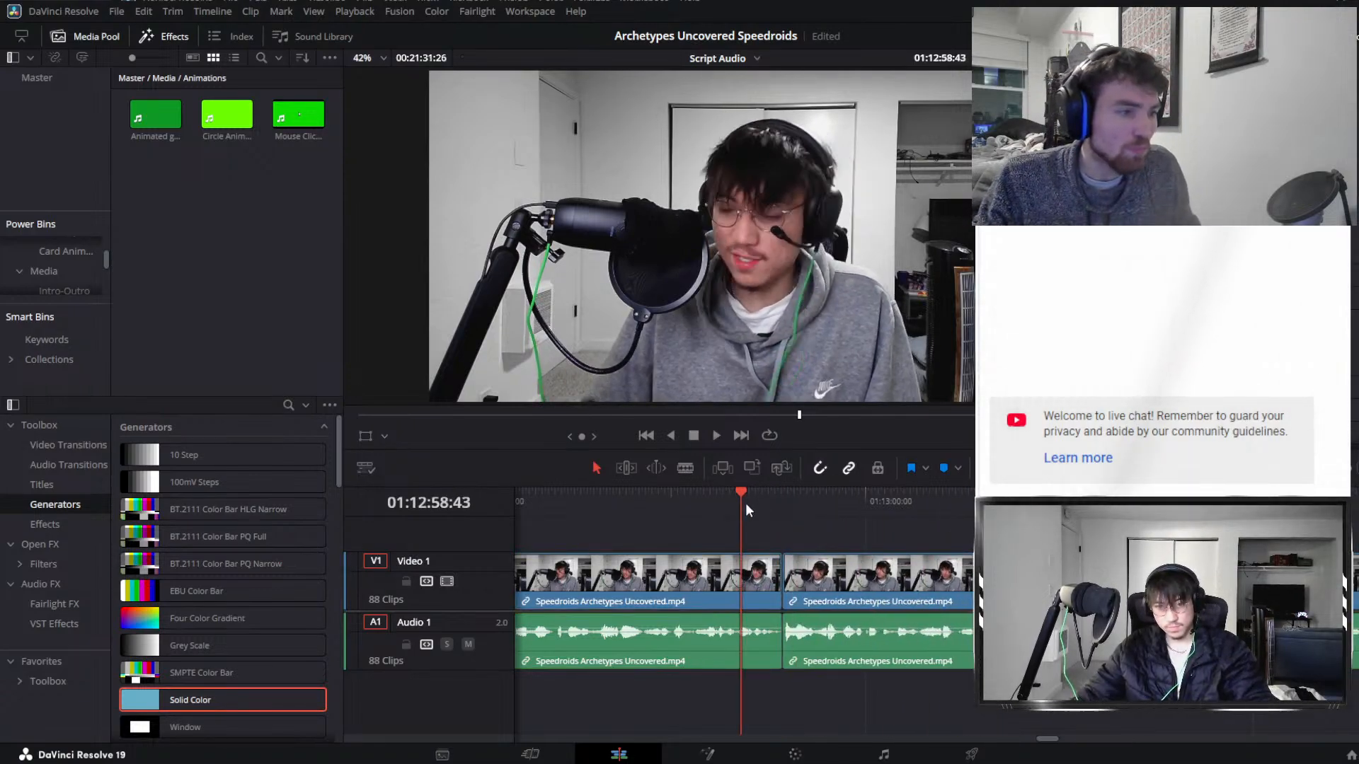
key(space)
Split the clip following the last join at about 01:13:01, ripple-delete its opening part, and resume playback.
scroll(972, 560, right, 2)
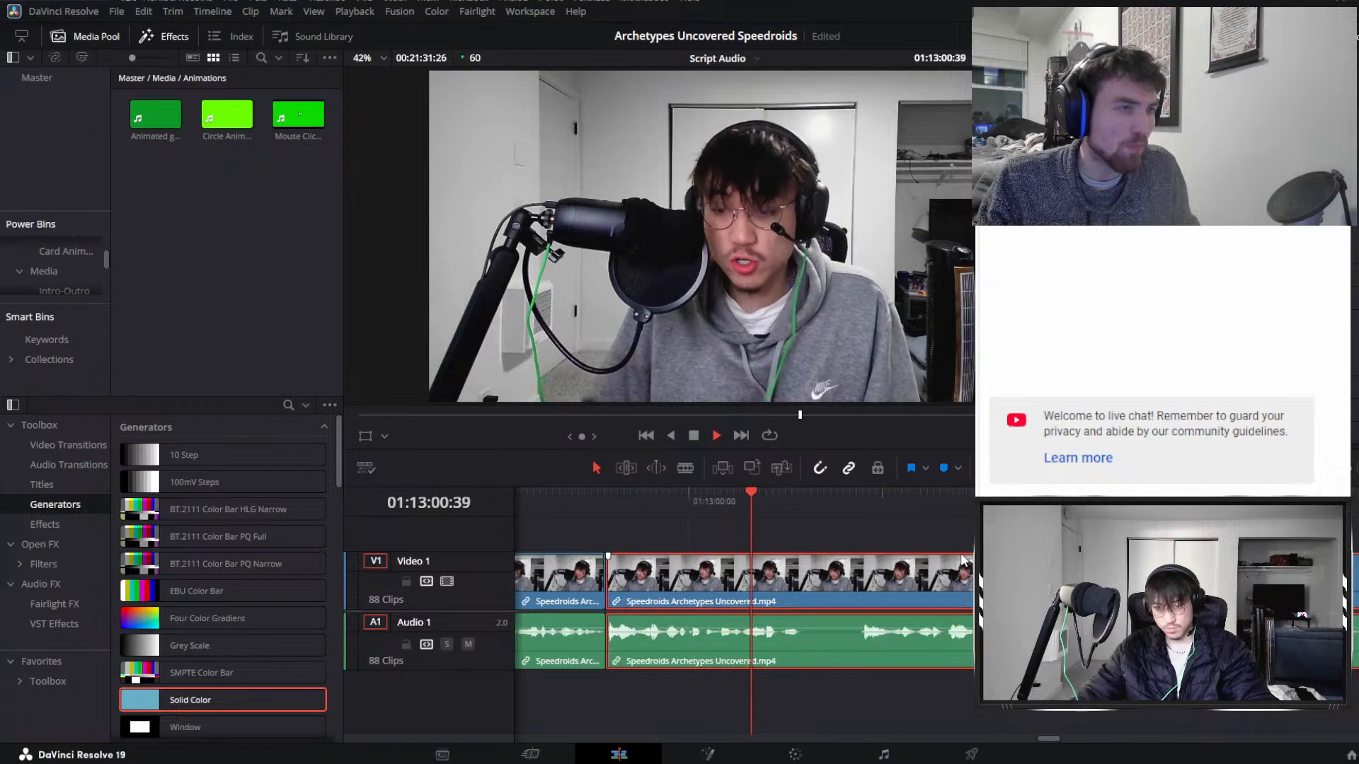
scroll(956, 564, down, 1)
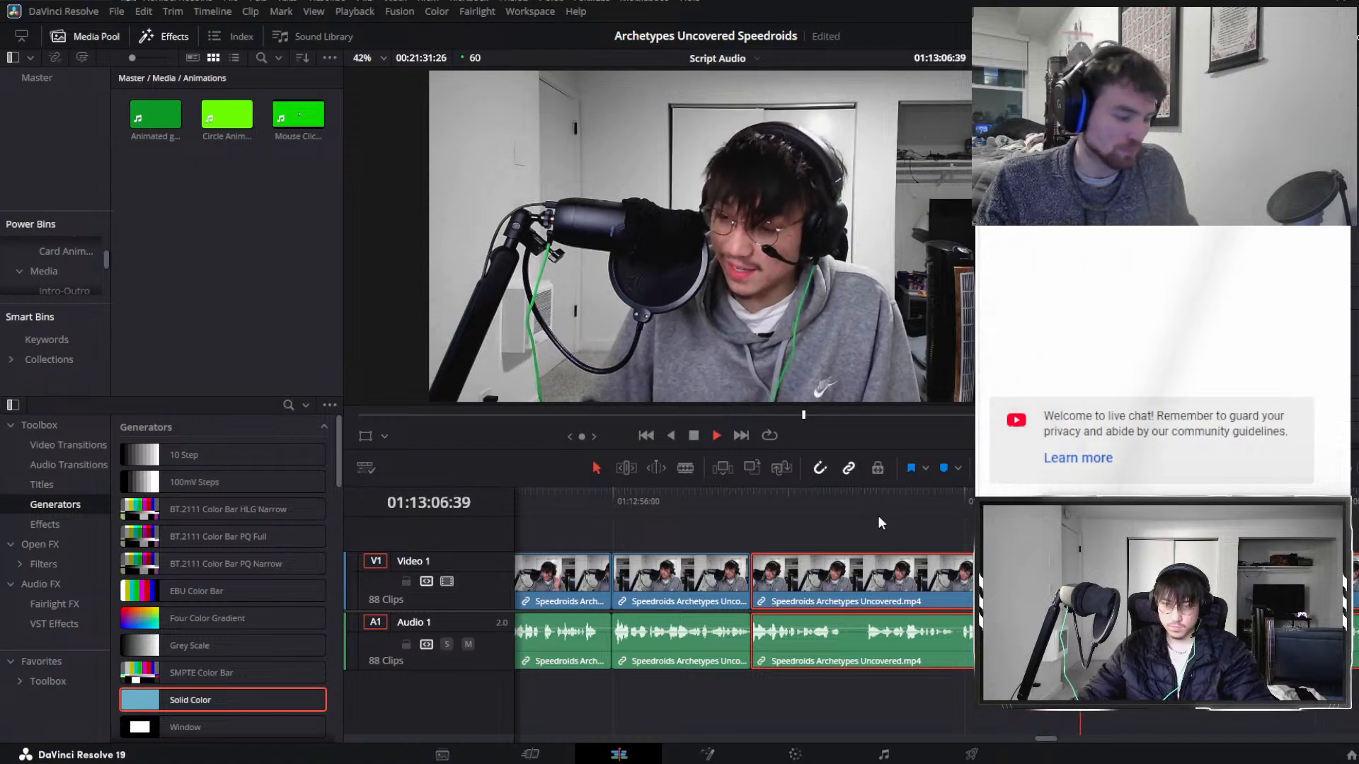
click(855, 503)
key(ctrl+b)
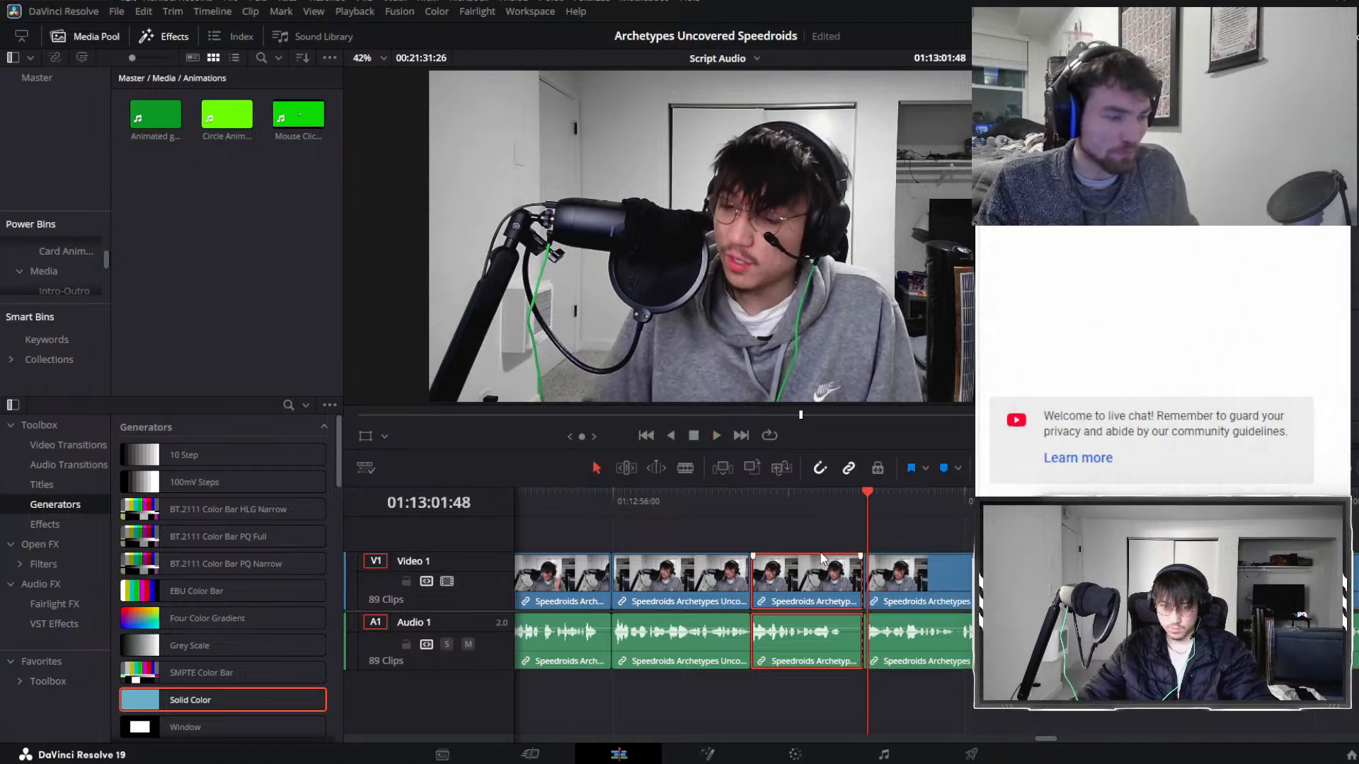
key(Delete)
key(space)
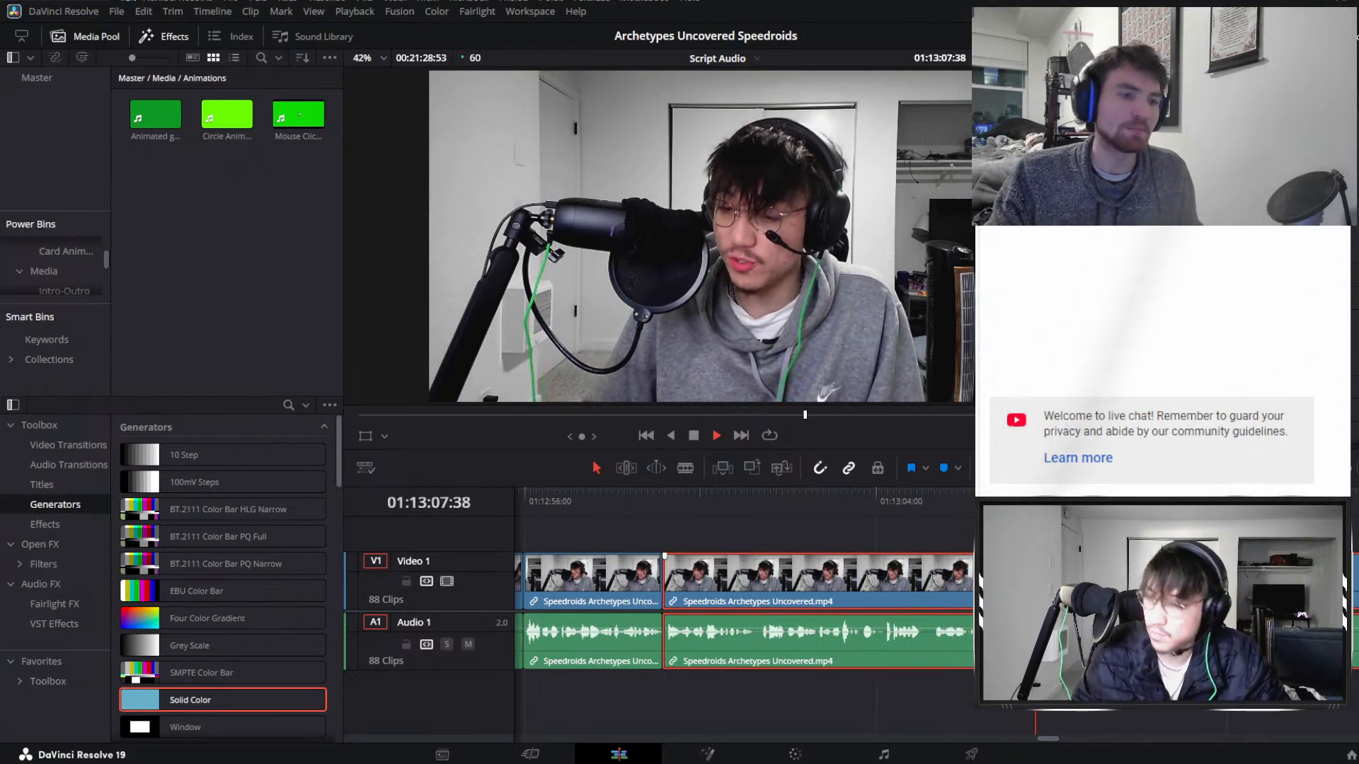
key(space)
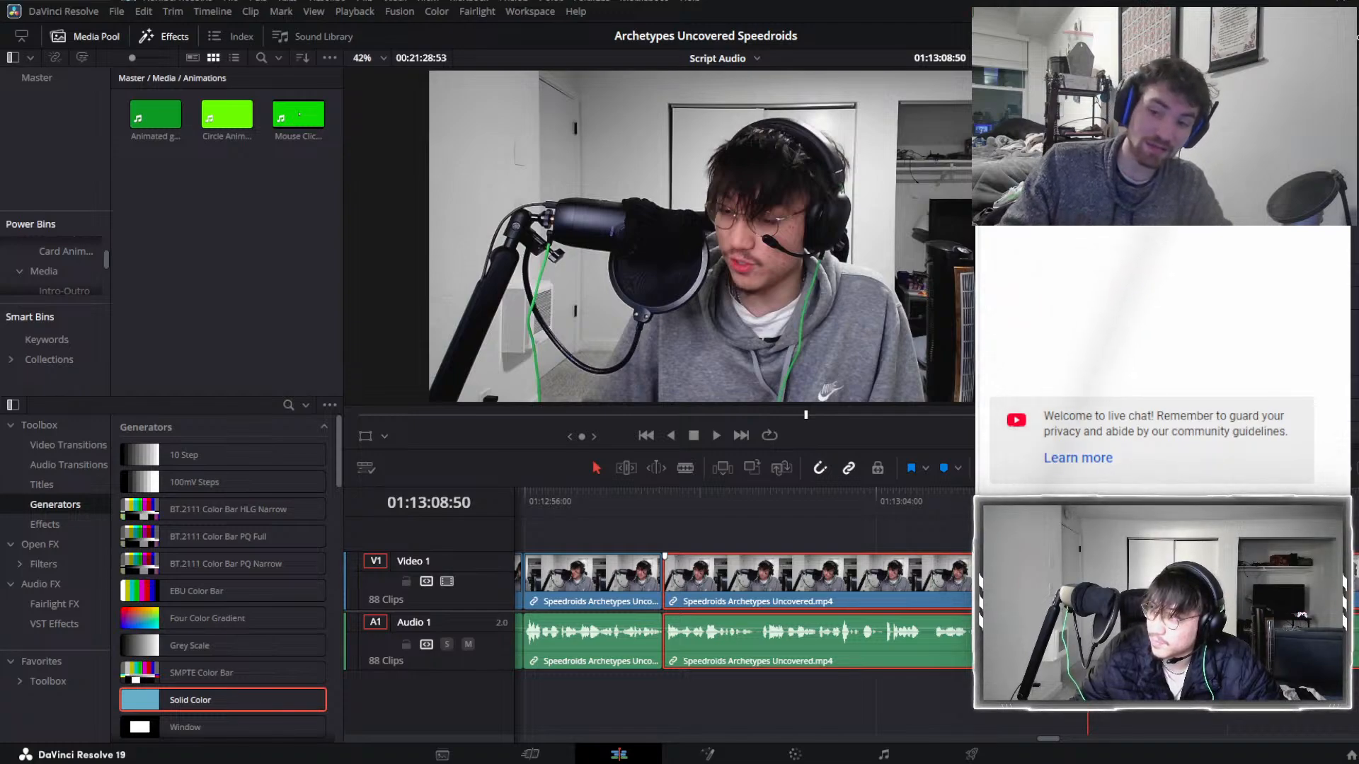
key(ctrl+shift+a)
click(817, 580)
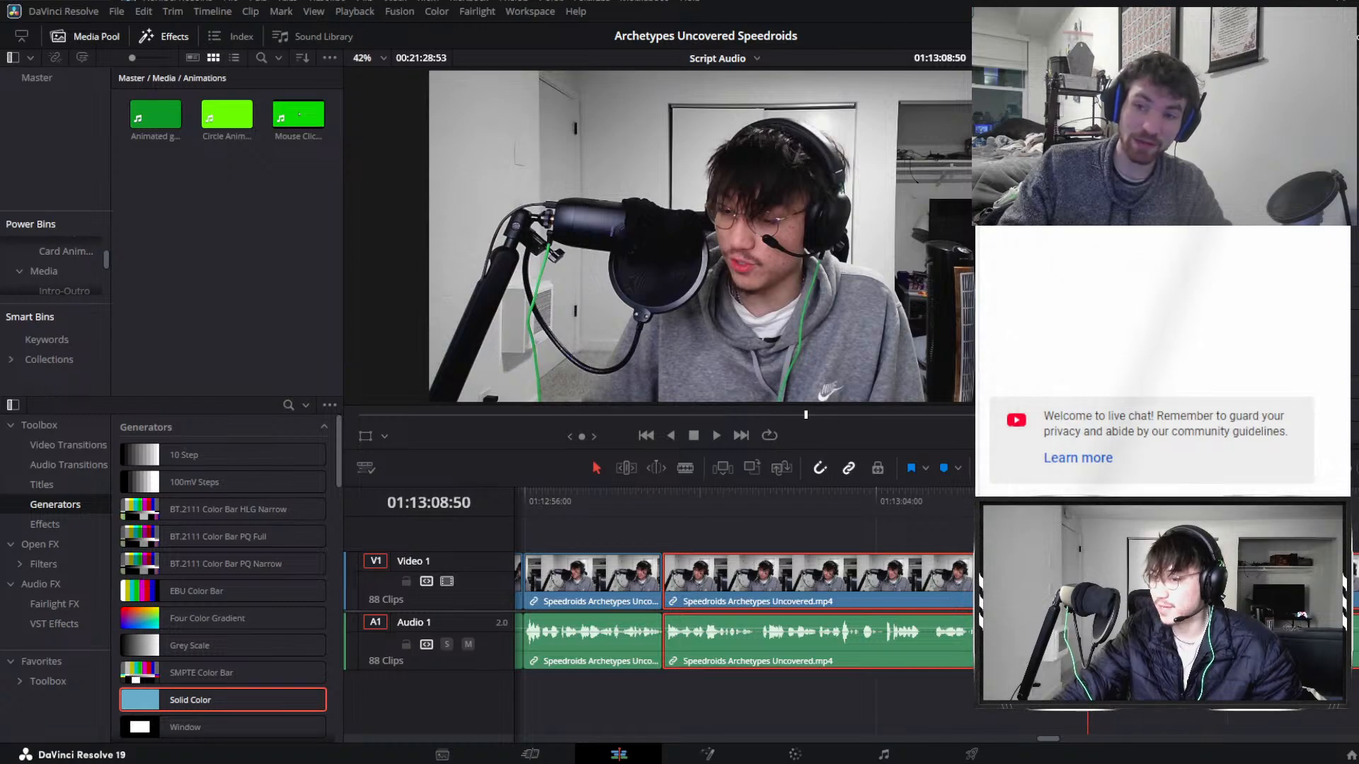
click(1035, 501)
key(ctrl+b)
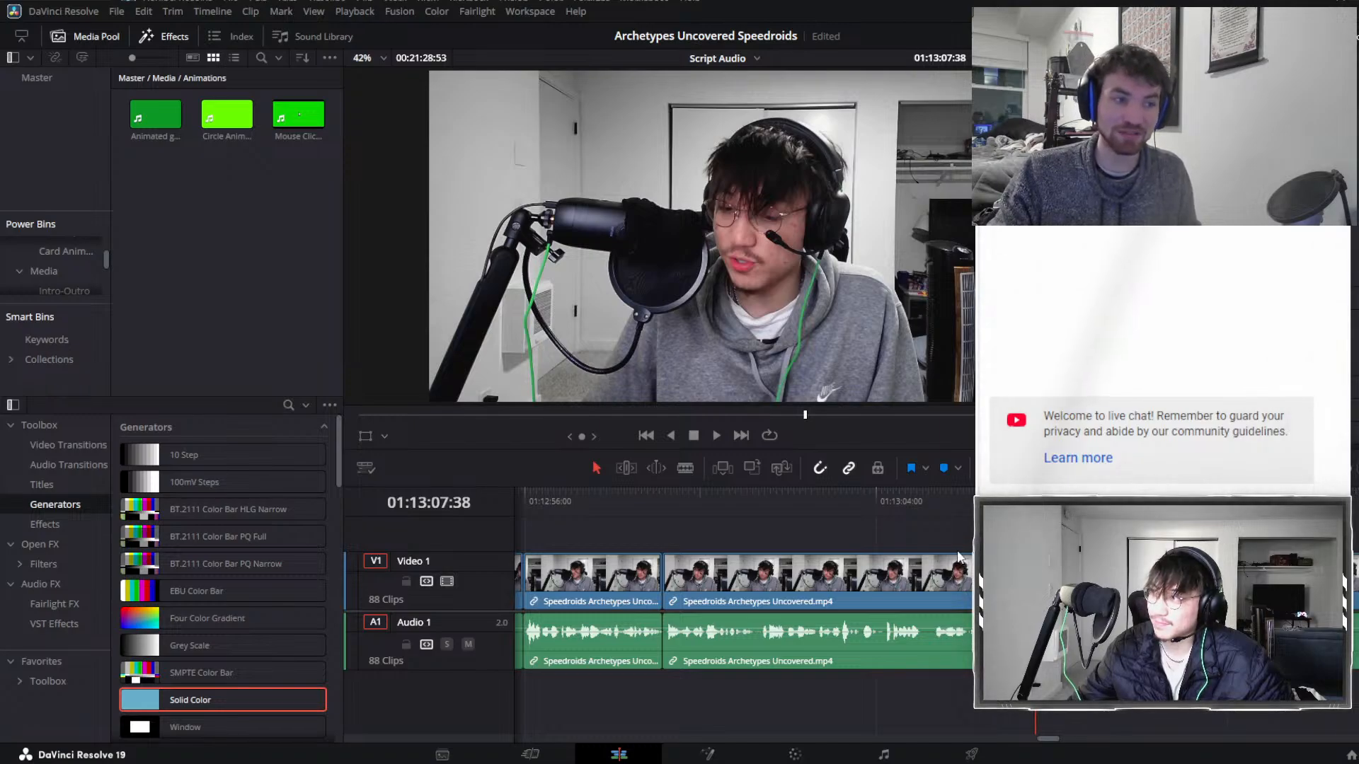
Split out the short section starting at about 01:13:09, ripple-delete it, and replay across the join.
key(space)
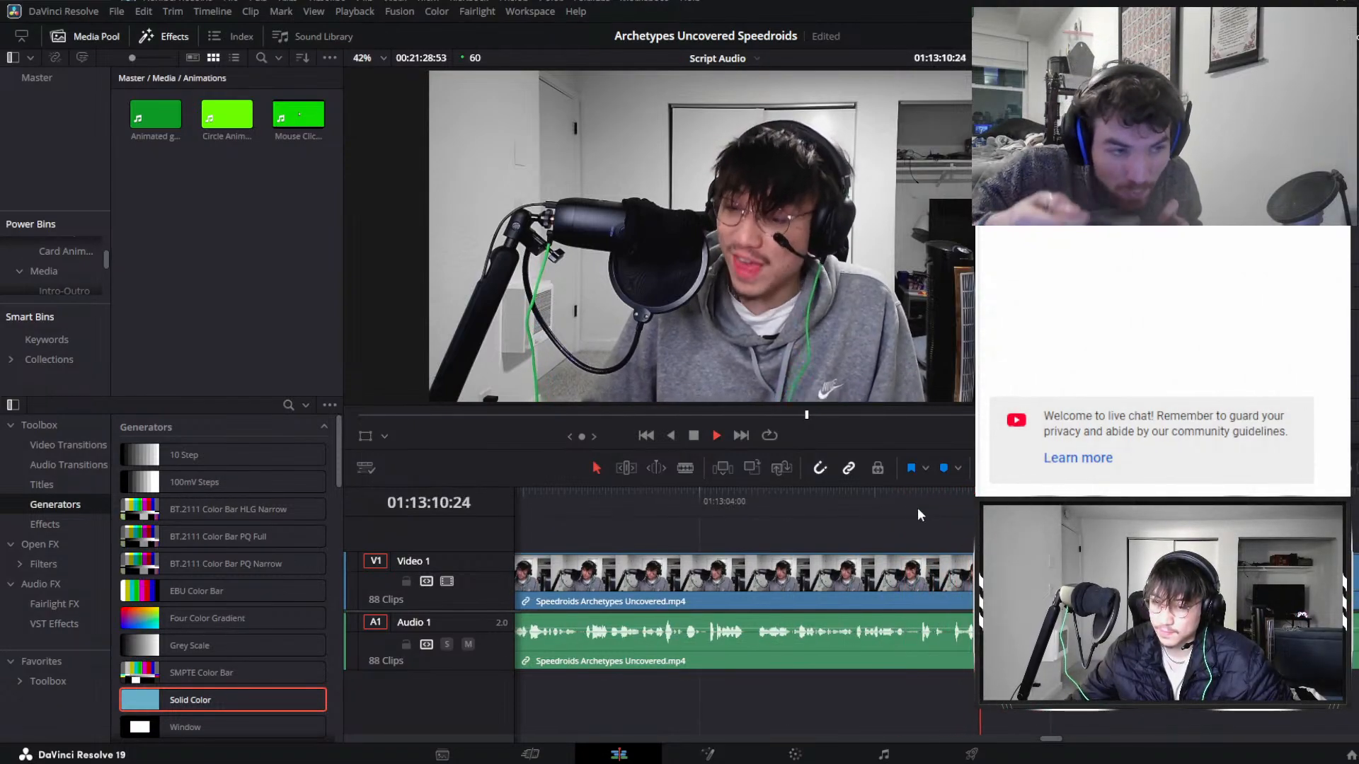
click(895, 499)
drag(912, 496, 956, 502)
key(ctrl+b)
key(ctrl+b)
key(space)
click(946, 499)
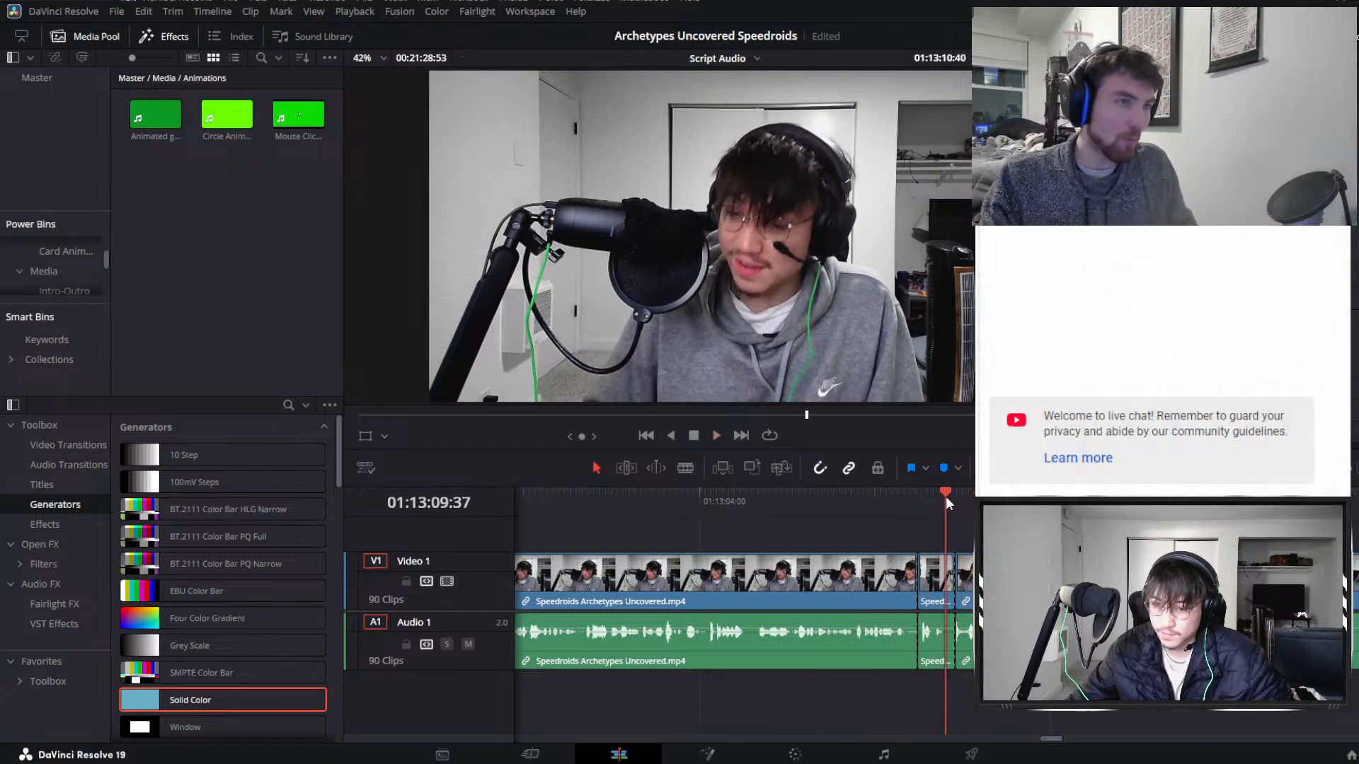
key(space)
click(937, 580)
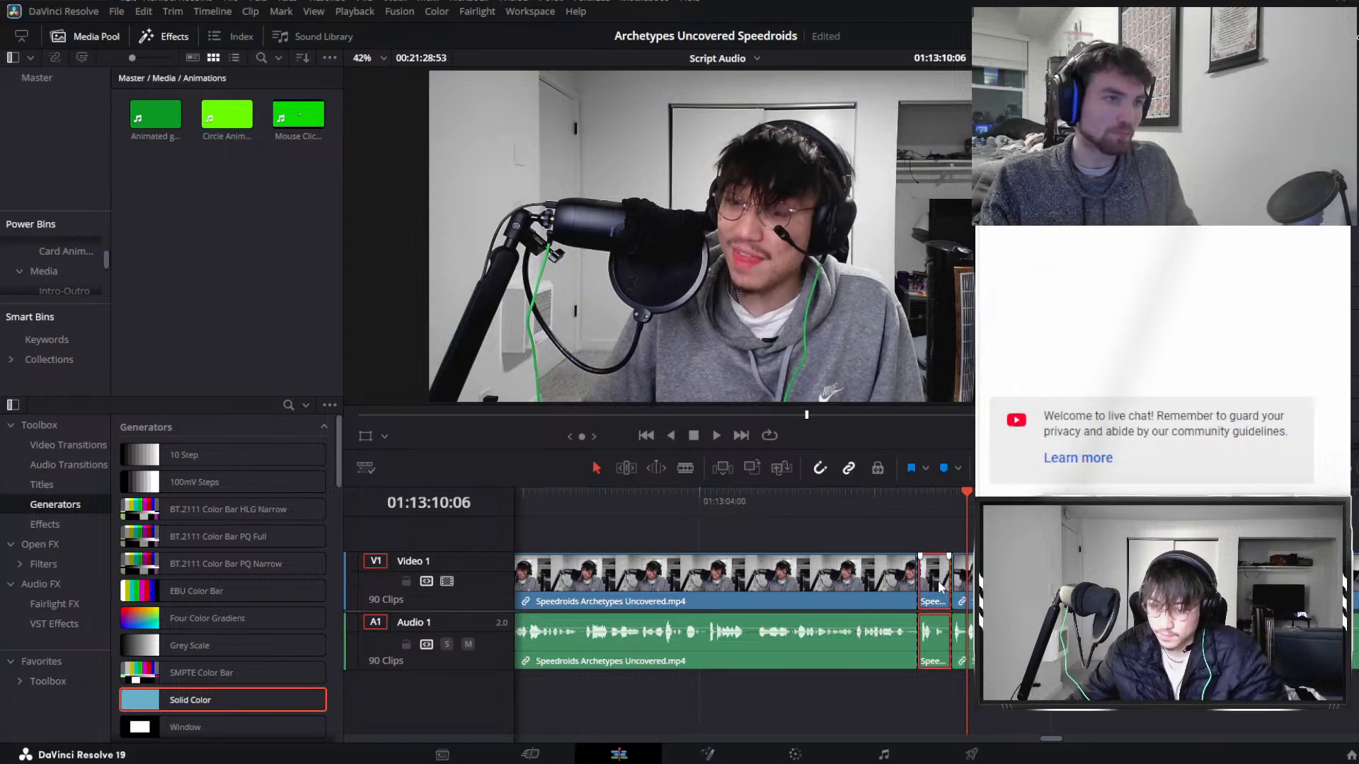
key(Delete)
click(900, 515)
key(space)
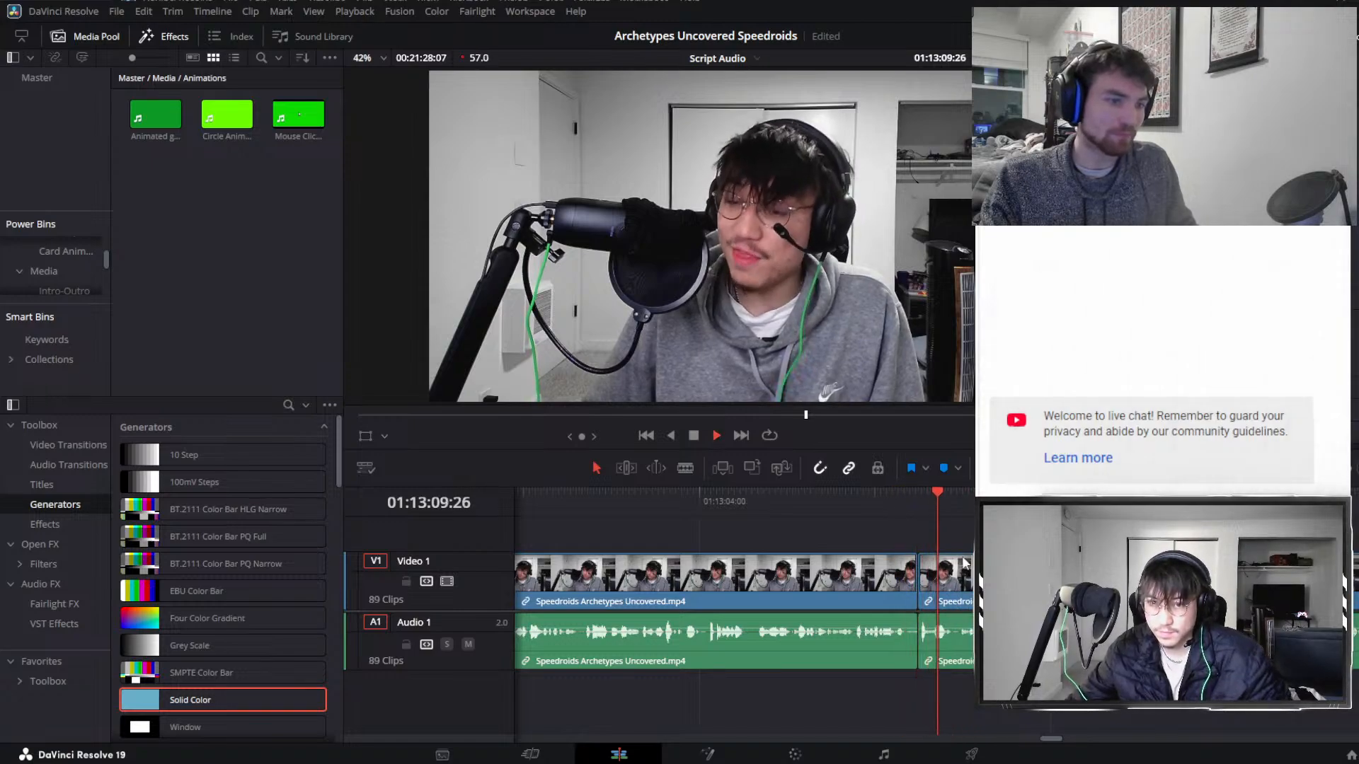
Play on to about 01:13:18, isolate the very short section there with cuts, and ripple-delete it.
scroll(920, 580, down, 3)
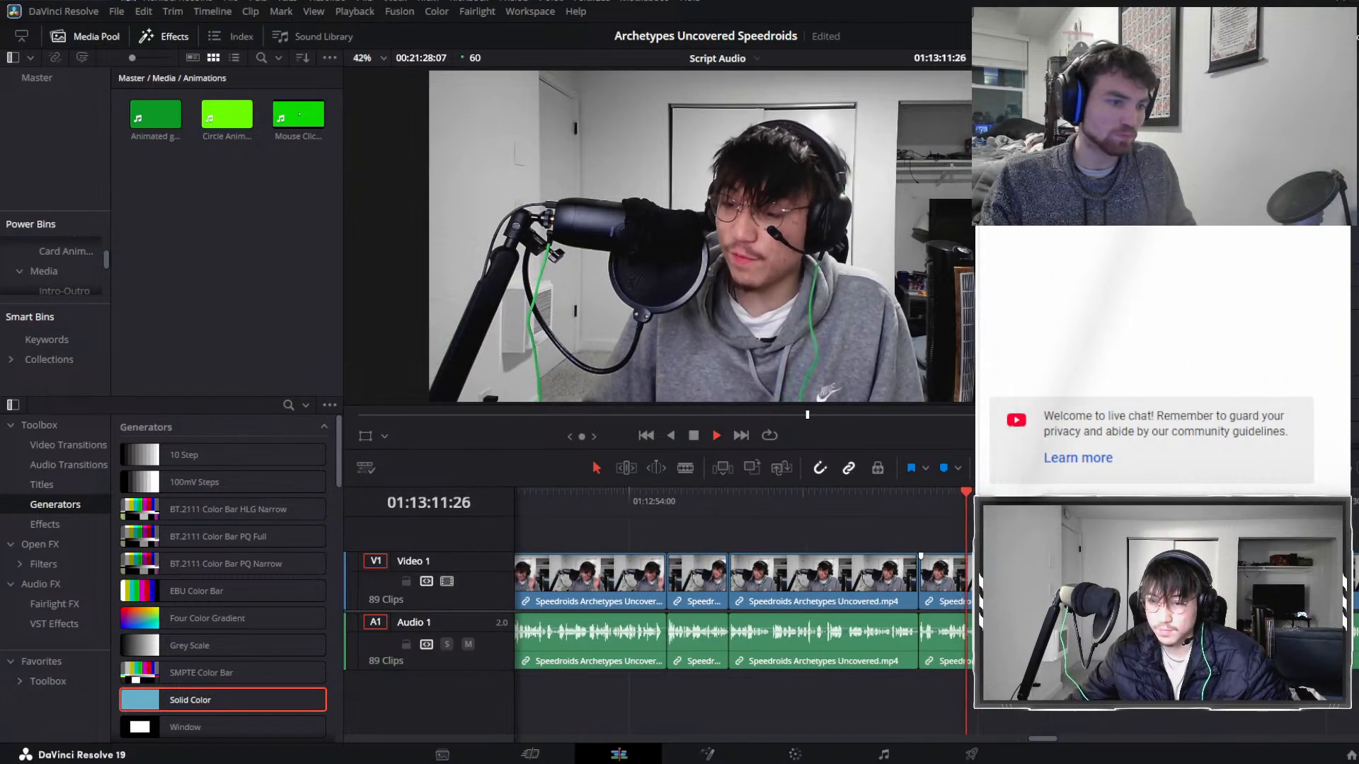
click(941, 581)
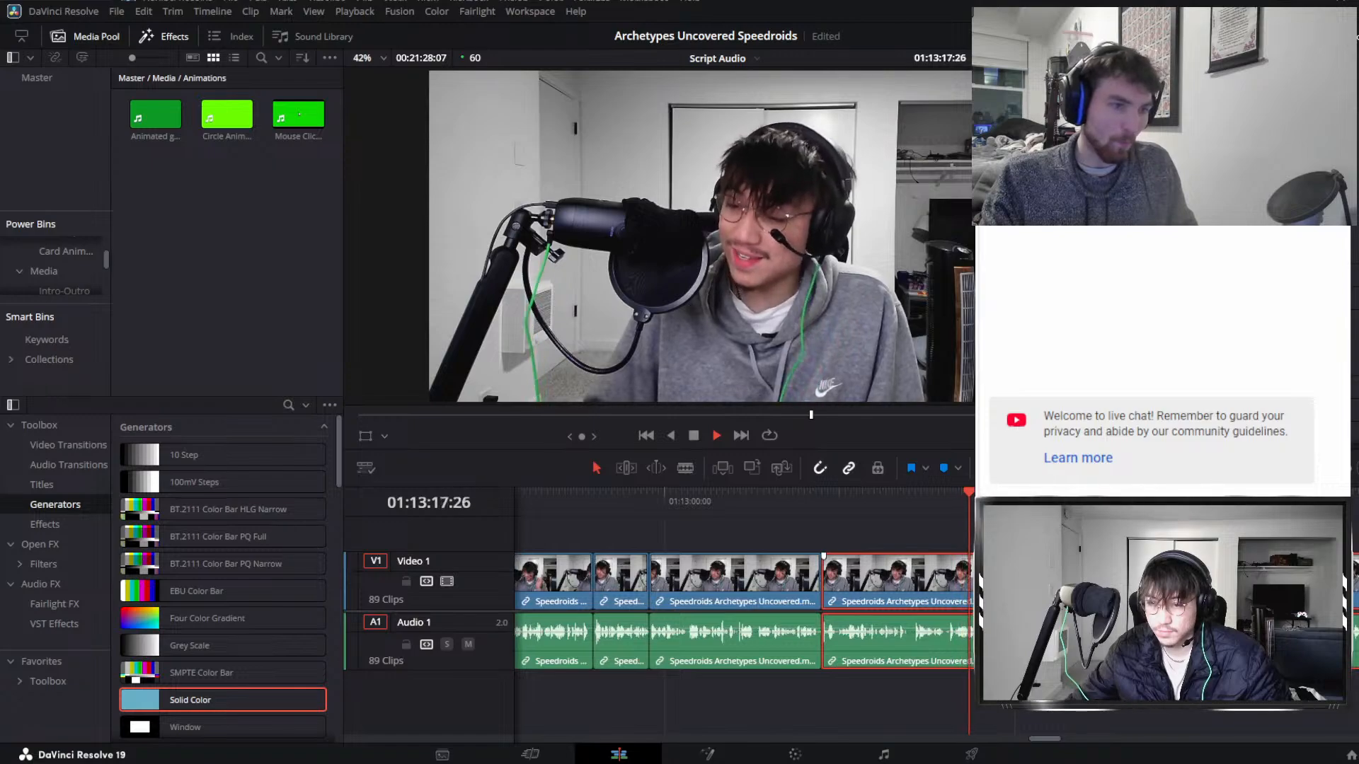
scroll(981, 516, up, 2)
click(978, 496)
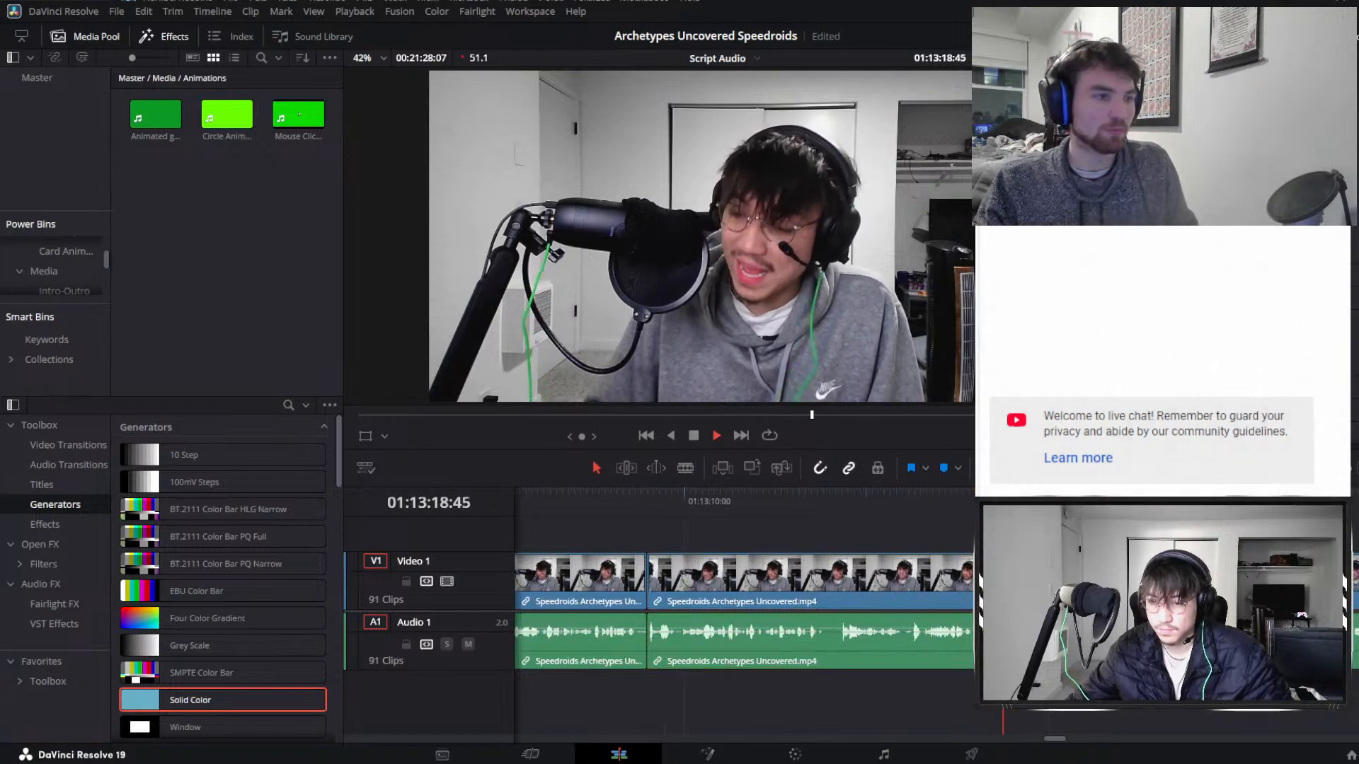
key(Delete)
Ripple-delete the three adjacent clips starting at about 01:12:35 and play back from the new join.
scroll(944, 515, down, 3)
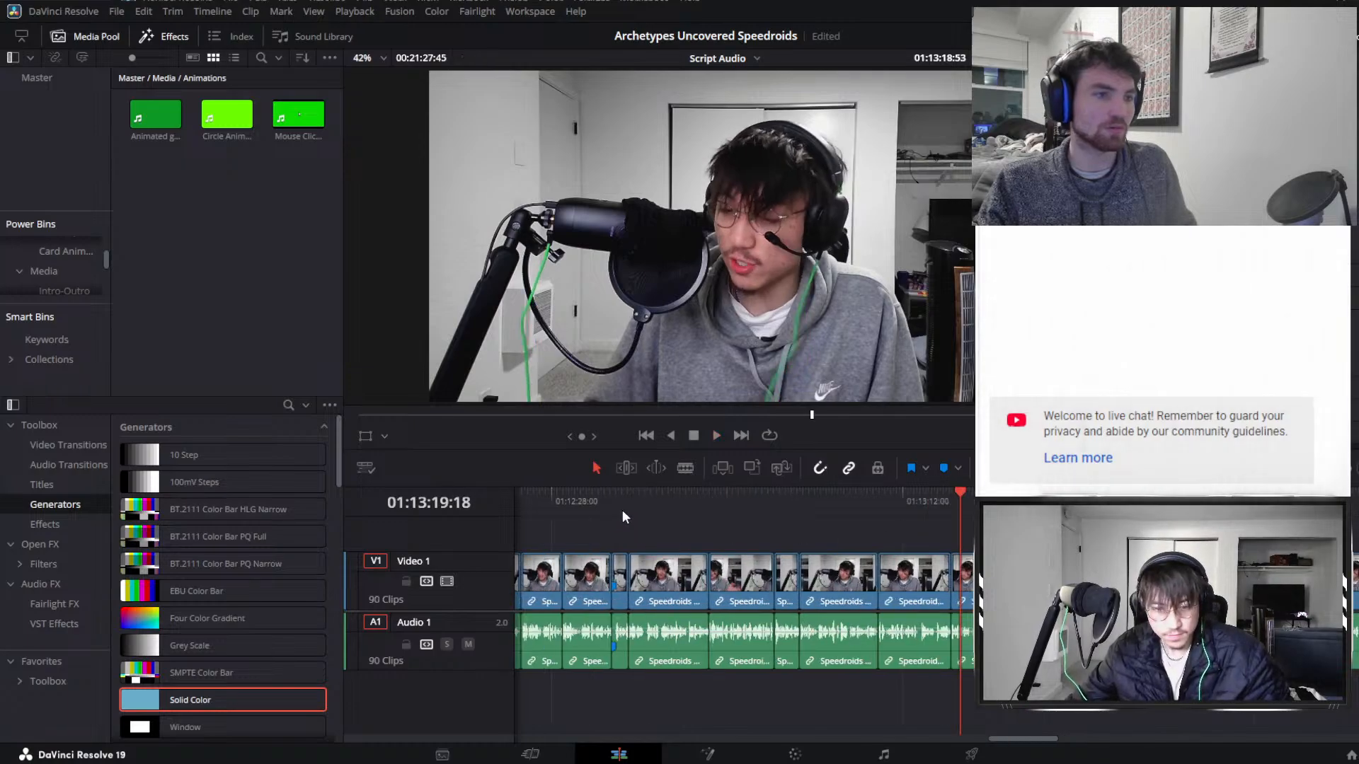
click(622, 505)
key(space)
scroll(793, 537, up, 2)
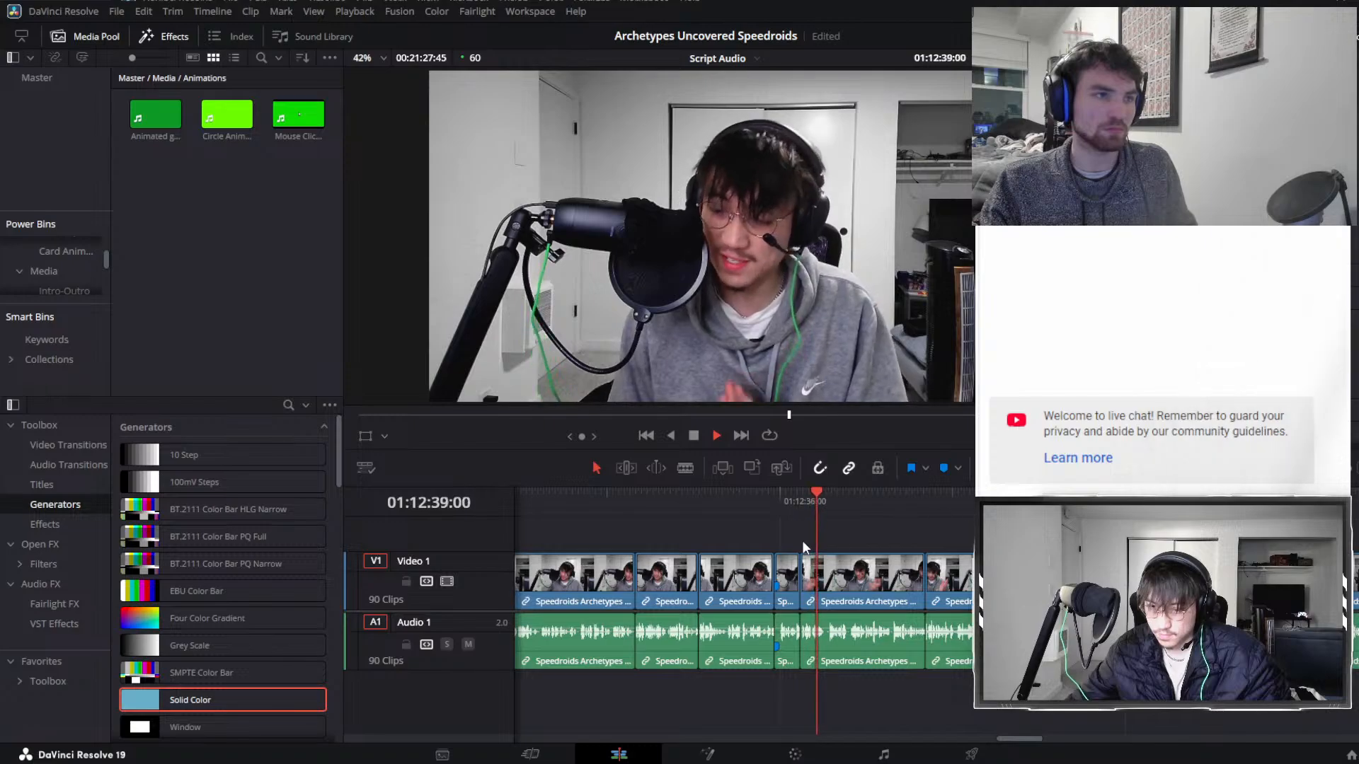
drag(791, 544, 943, 592)
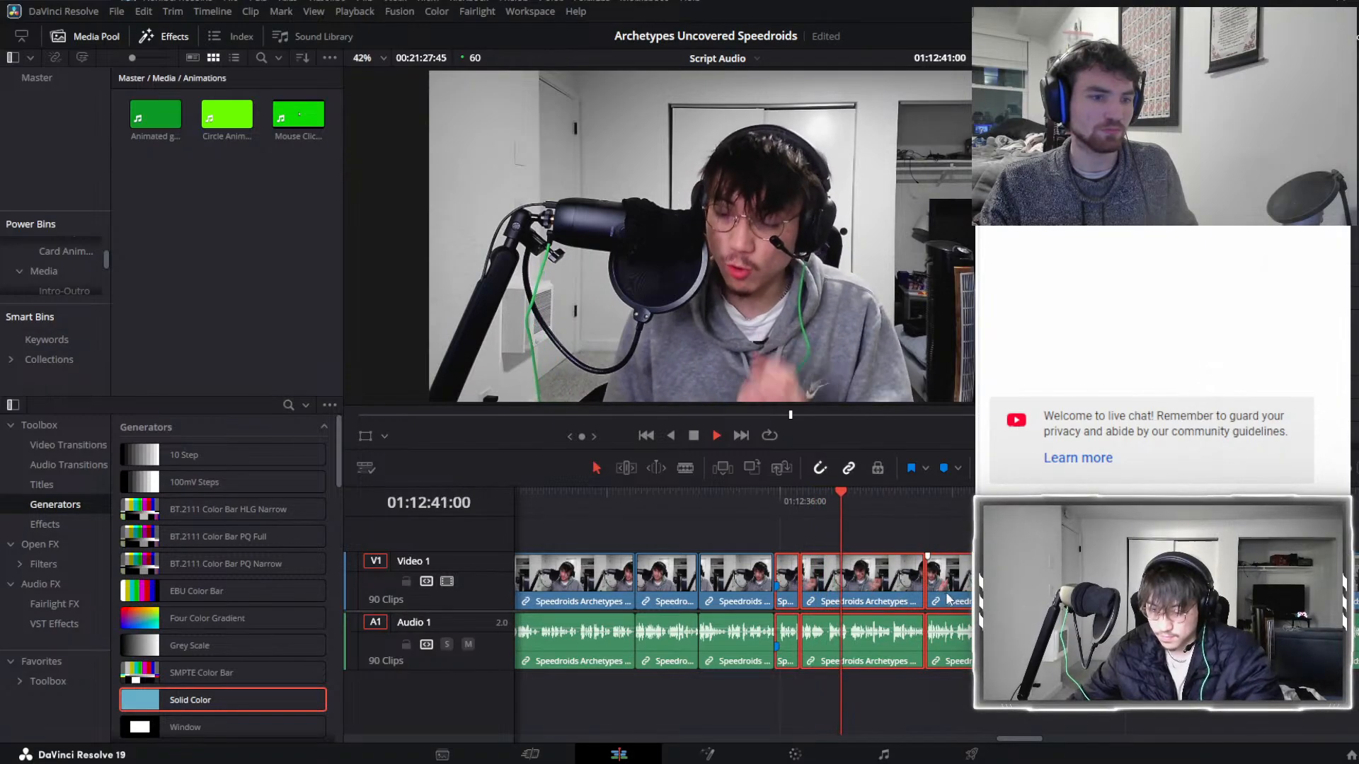
key(Delete)
click(777, 494)
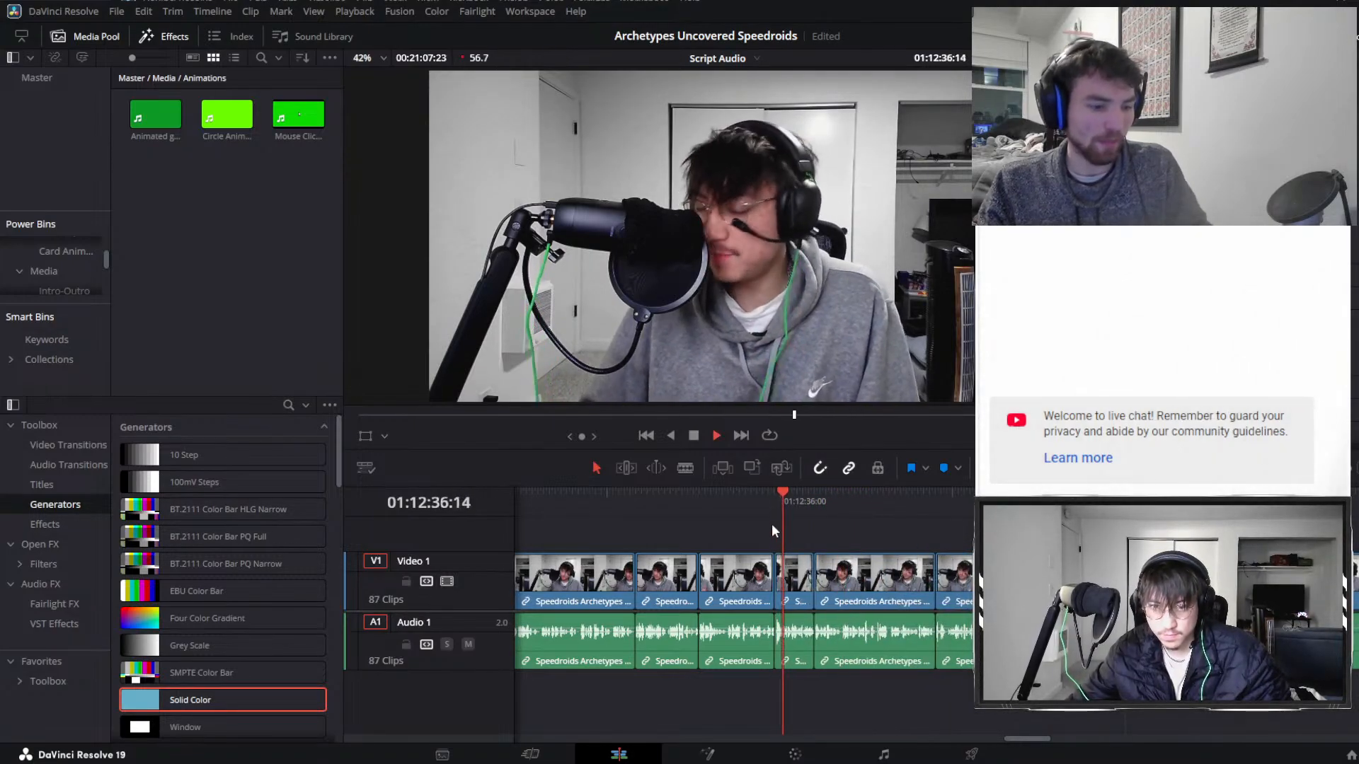
Add a blue marker near the start of the clip that begins at about 01:12:35.
click(791, 571)
scroll(799, 540, up, 3)
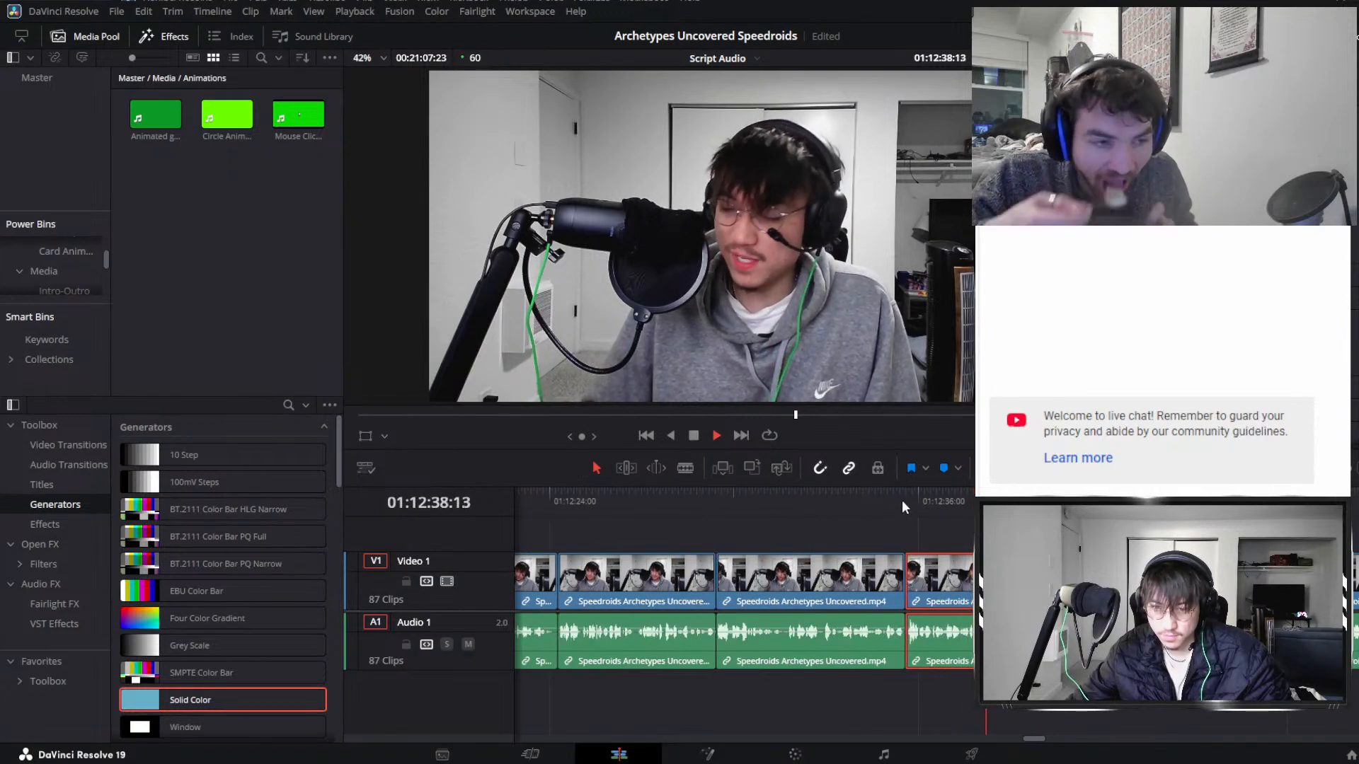
click(903, 498)
key(space)
key(space)
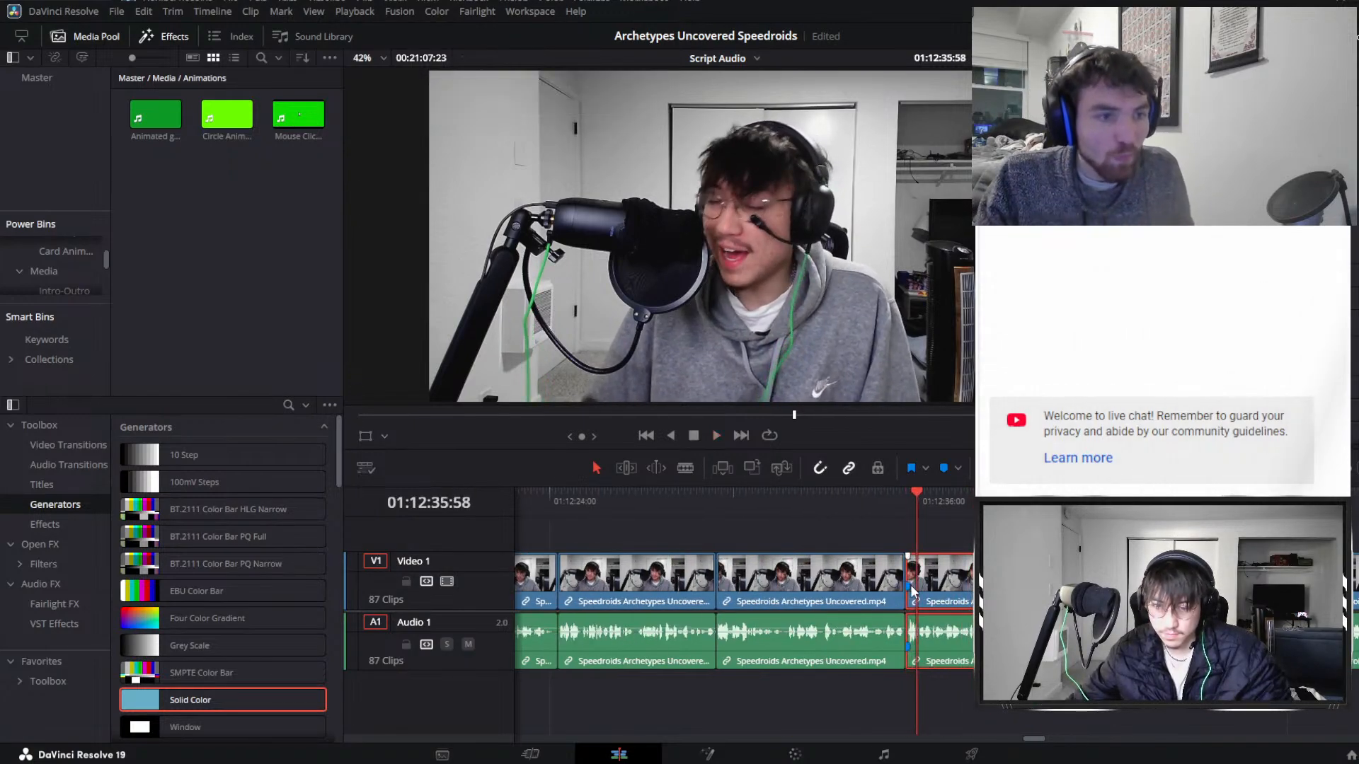
click(910, 585)
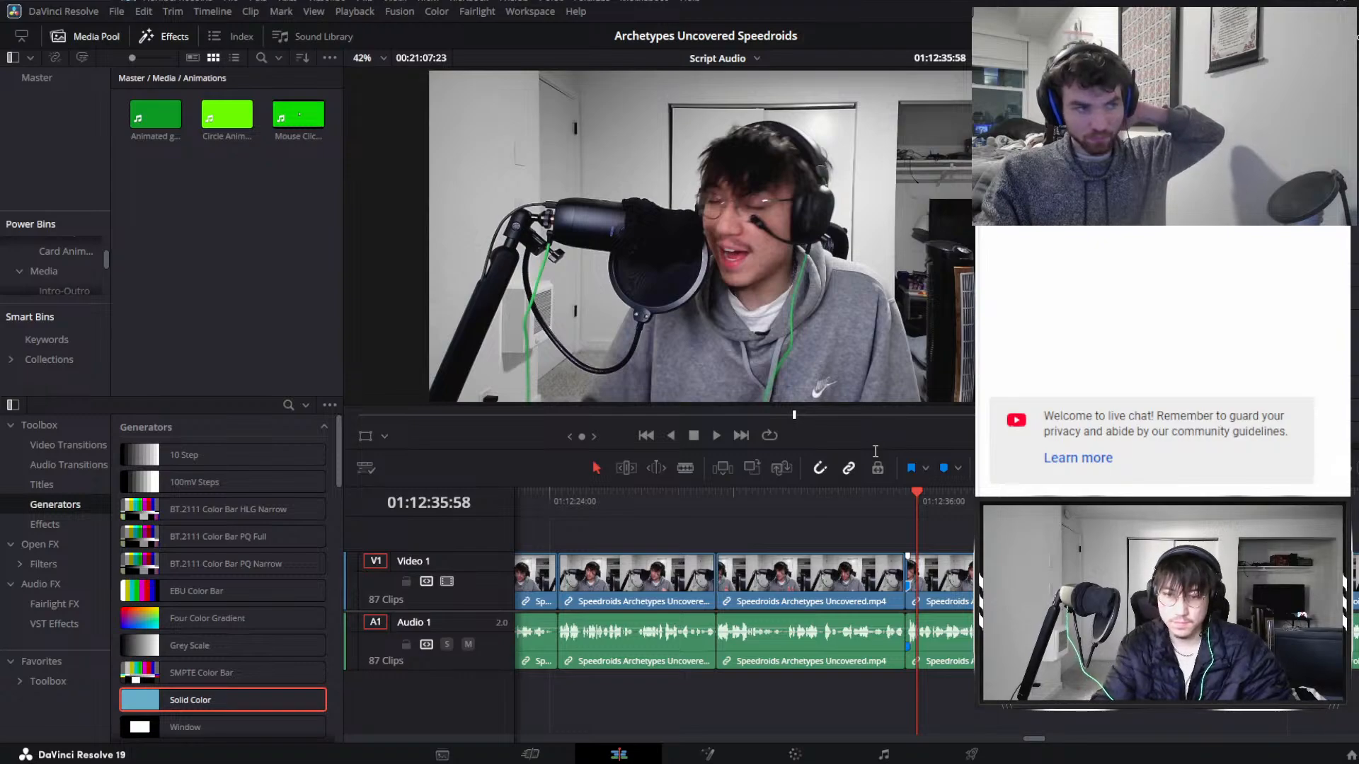
Play on and skip ahead, split out the short section from about 01:13:06 to 01:13:08, and ripple-delete it.
key(space)
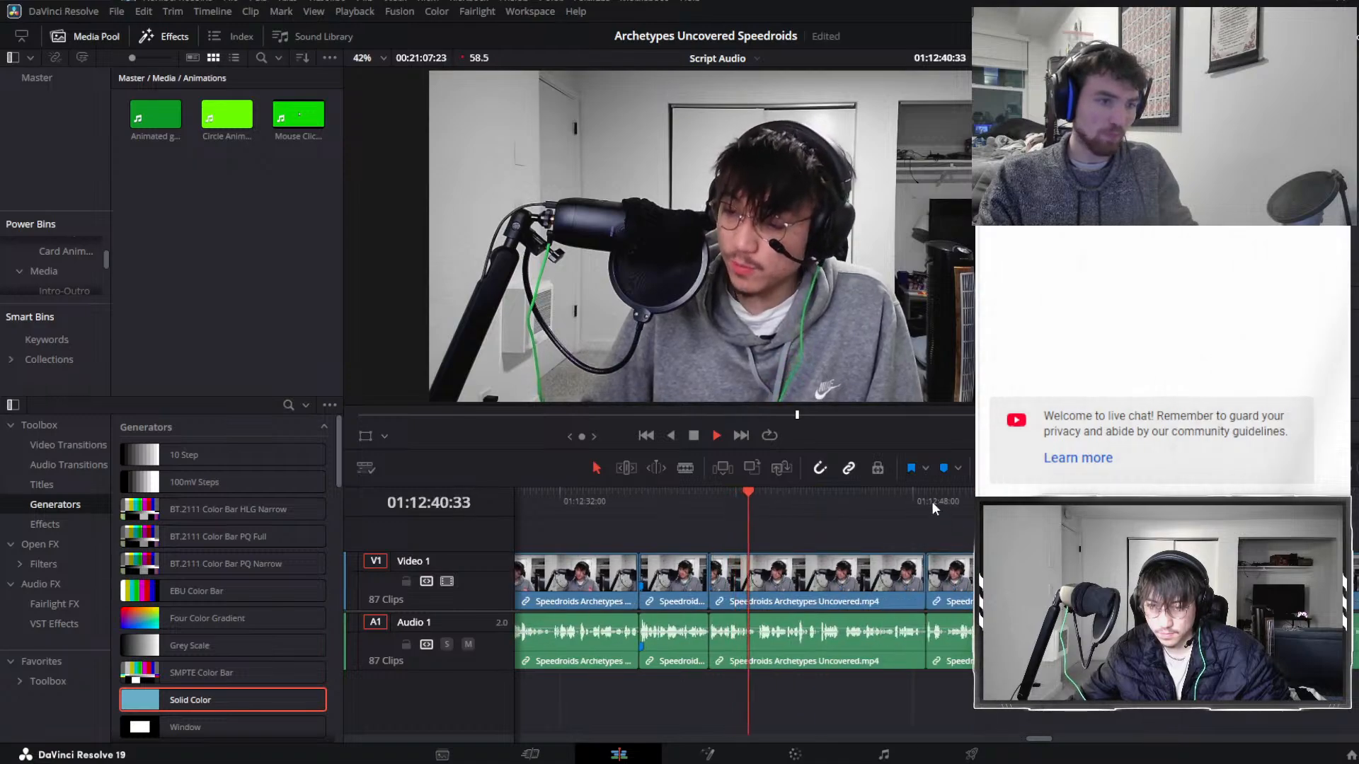
click(931, 501)
click(1201, 501)
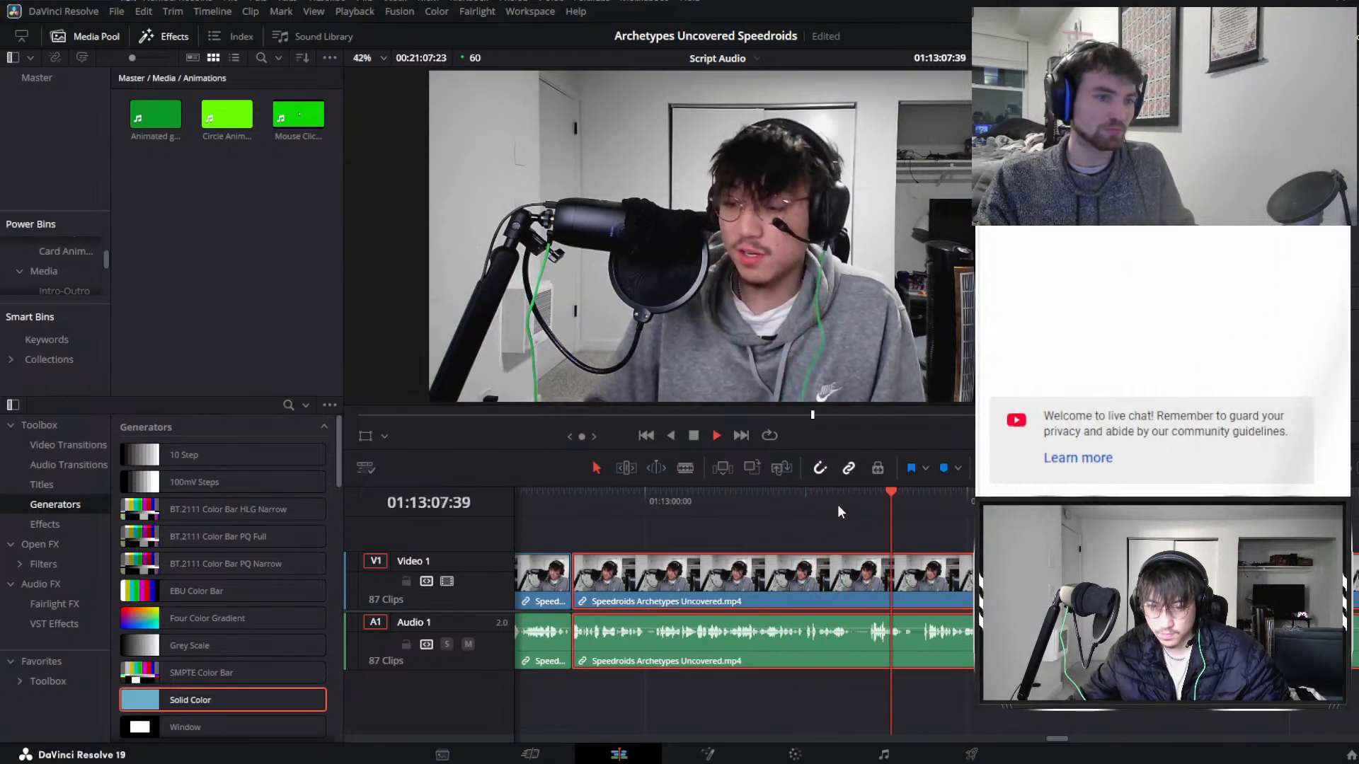
drag(839, 504, 921, 512)
key(ctrl+b)
key(ctrl+b)
click(890, 572)
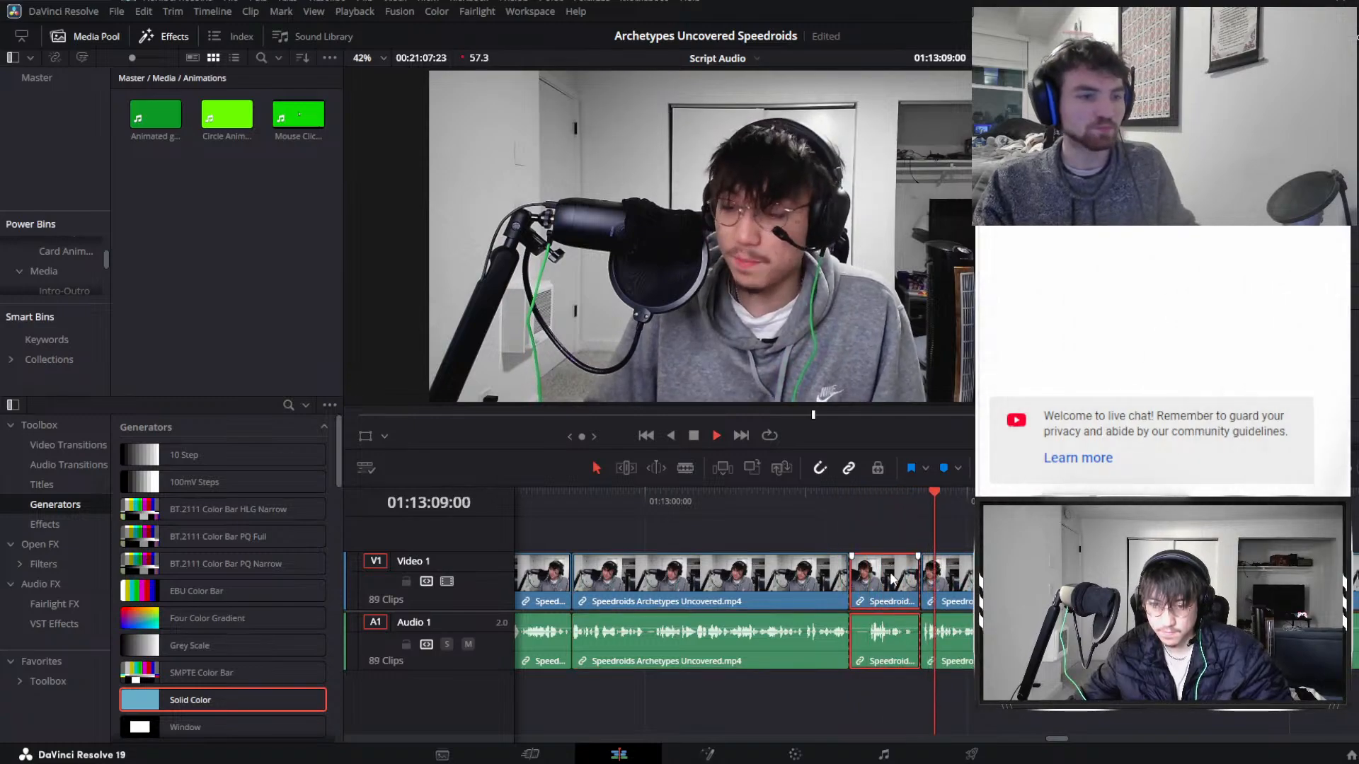
key(BackSpace)
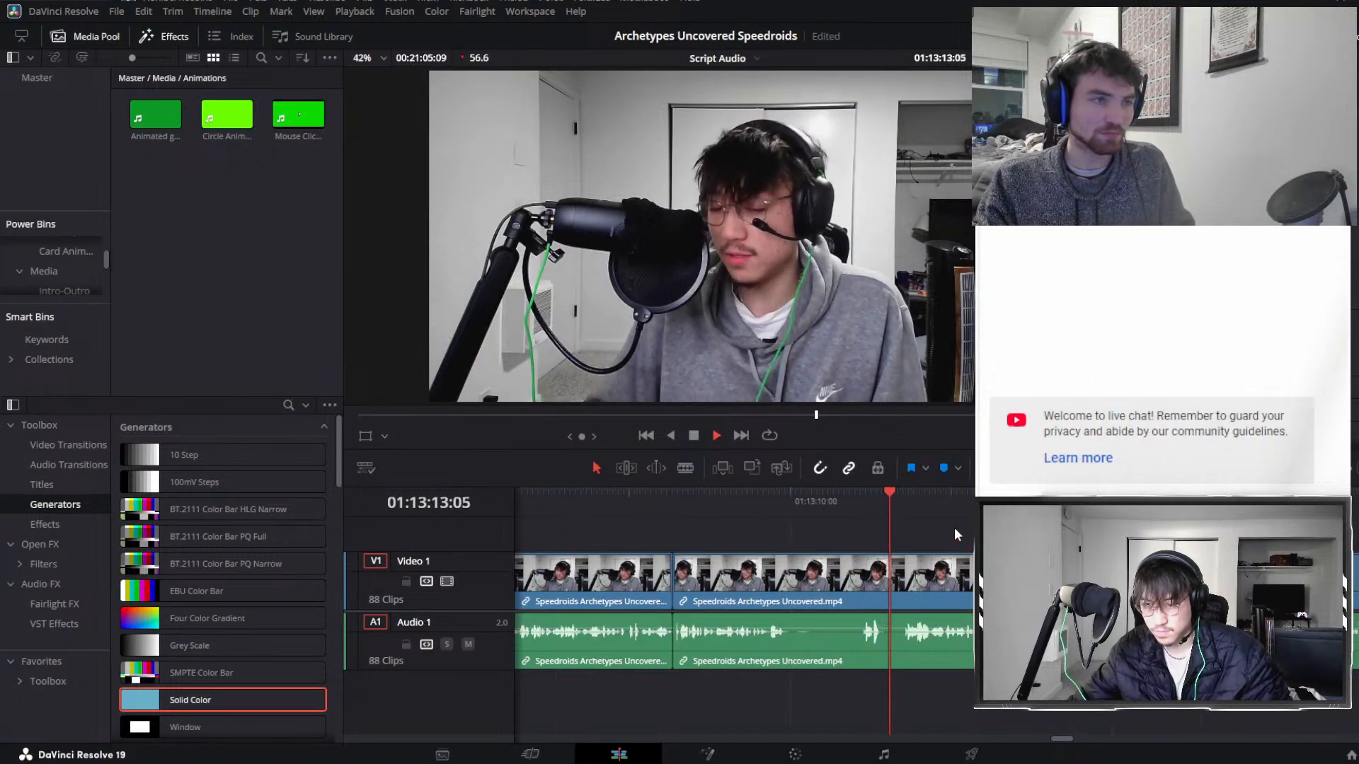
Cut at about 01:13:10 and 01:13:13:30, then ripple-delete the section between the two cuts.
click(791, 501)
key(ctrl+b)
click(901, 511)
key(ctrl+b)
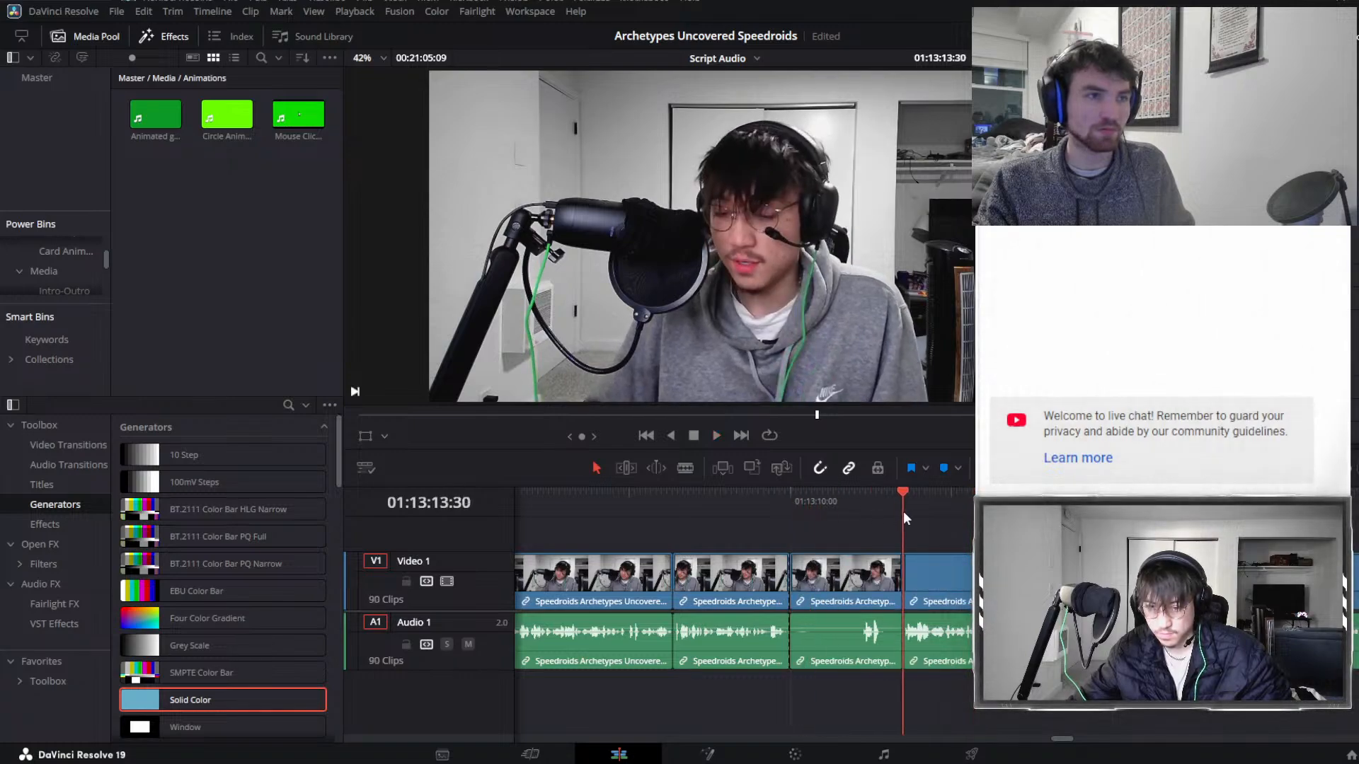
key(space)
click(861, 583)
key(Delete)
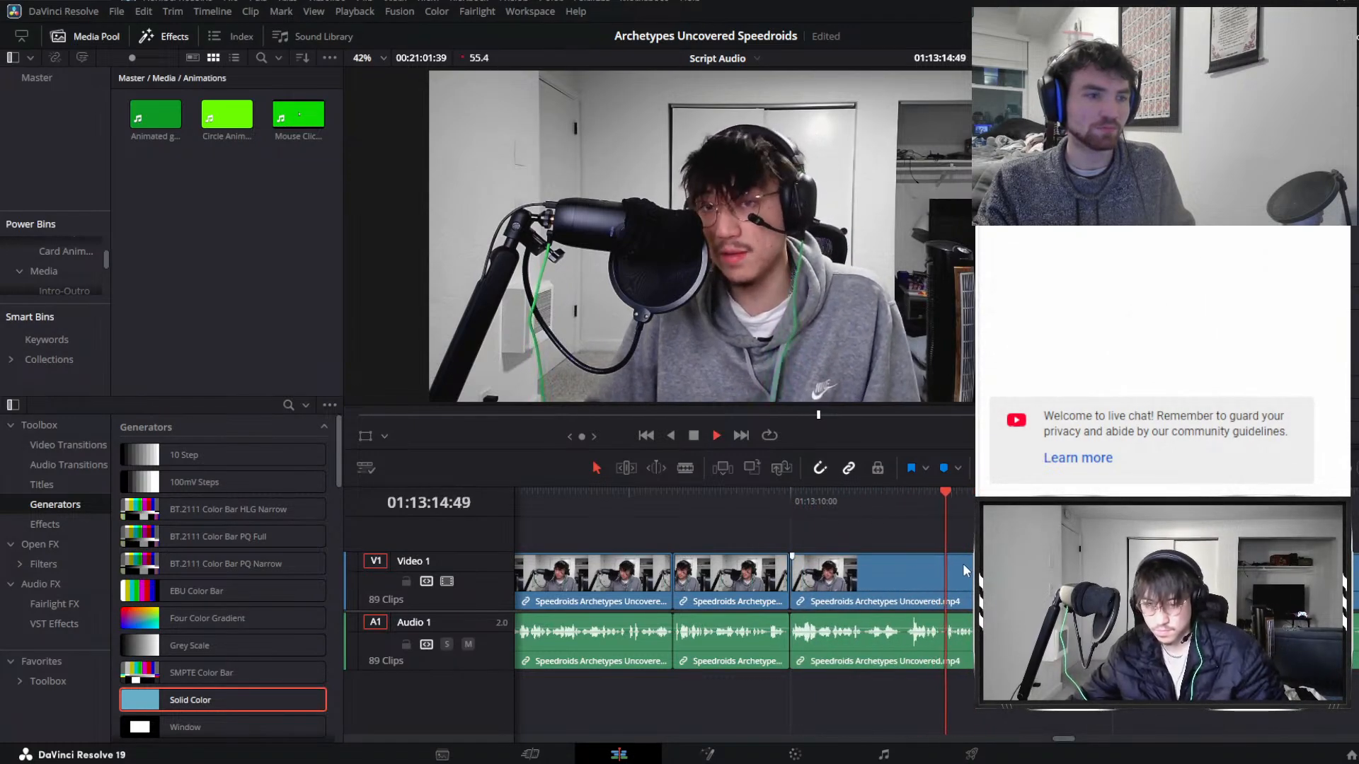
Play on through the joined clip and split it at 01:13:16:24.
scroll(910, 570, right, 1)
click(902, 582)
key(space)
key(ctrl+b)
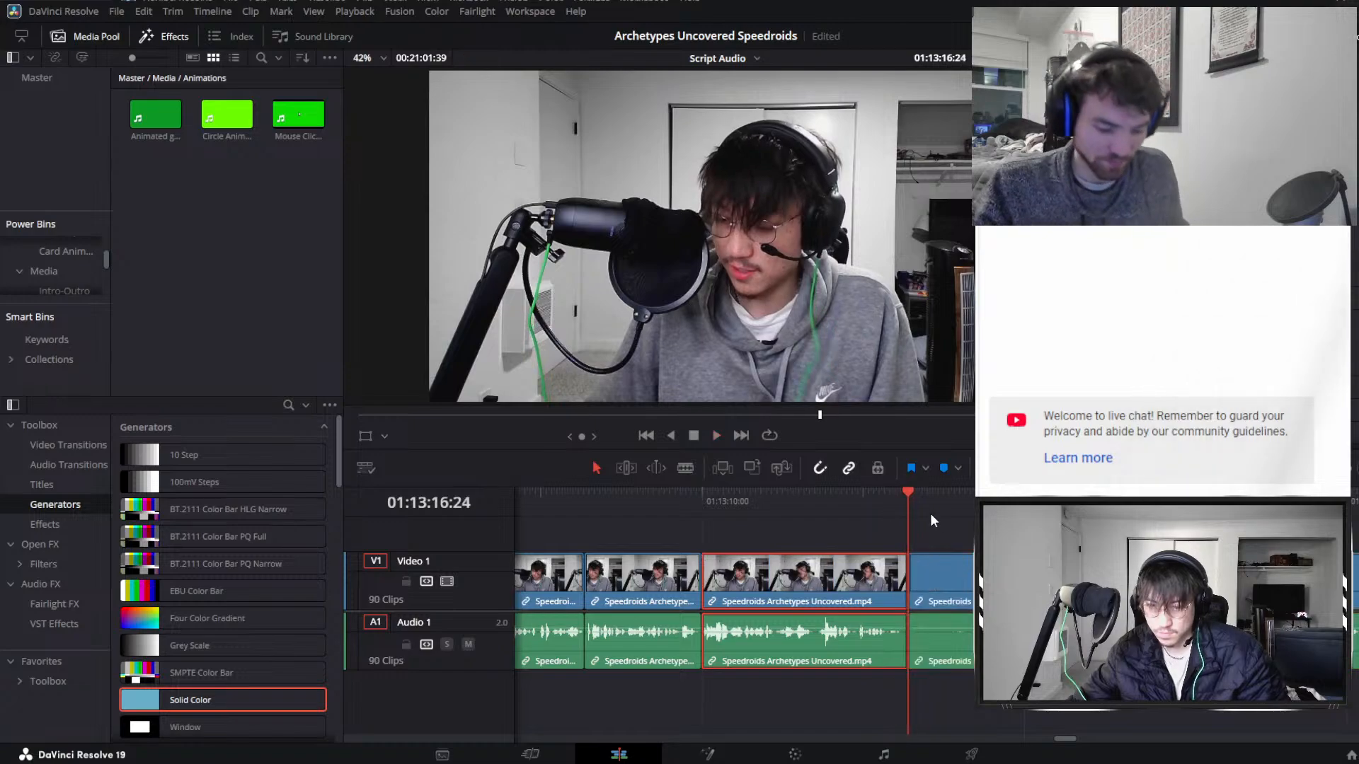
scroll(930, 521, down, 5)
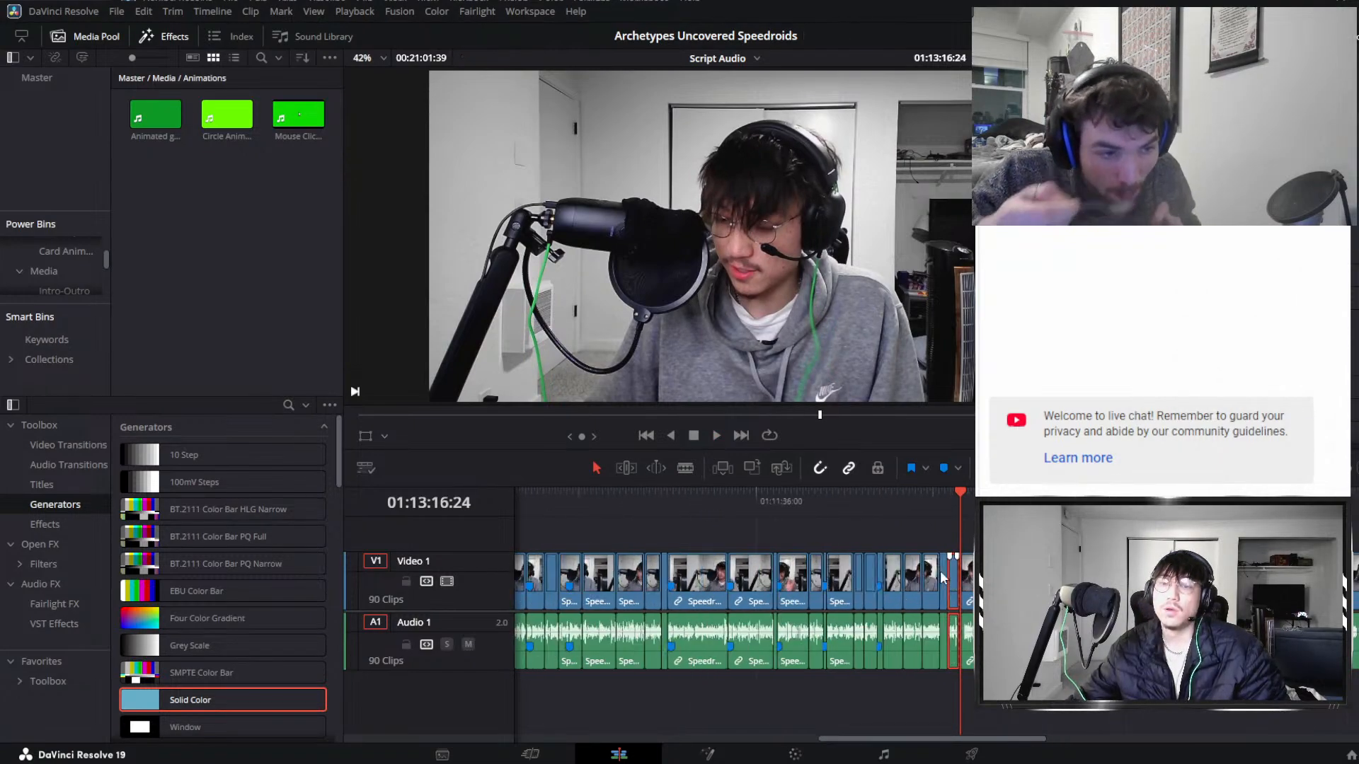
key(shift+z)
key(shift+z)
key(shift+z)
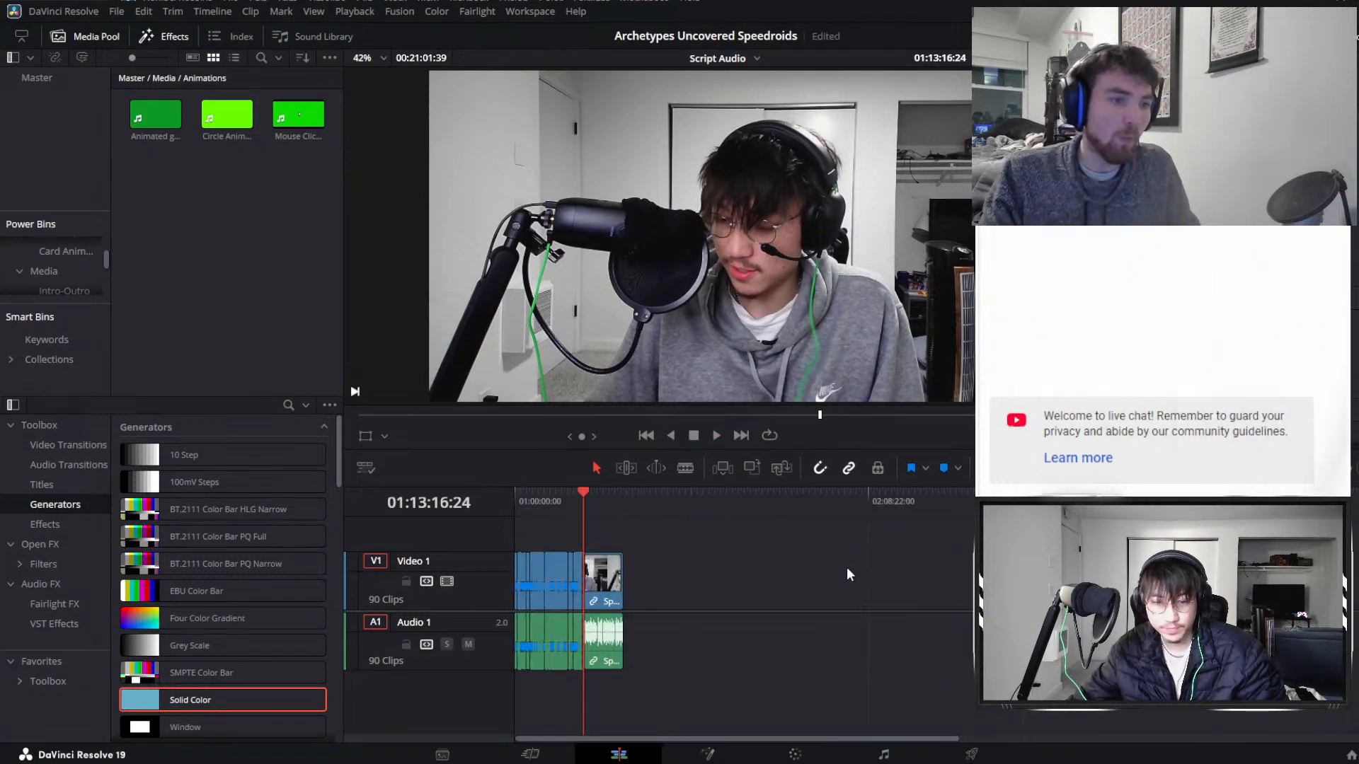
key(shift+z)
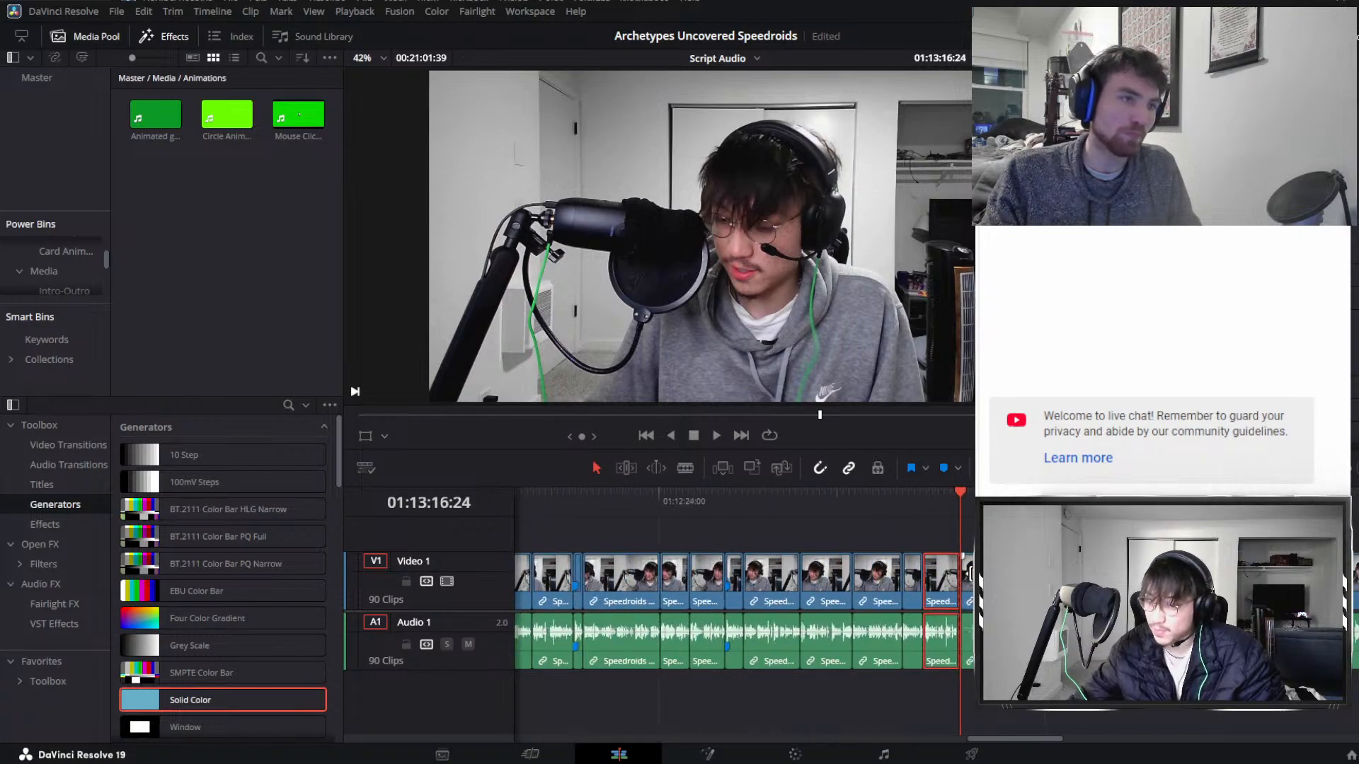
scroll(961, 570, up, 2)
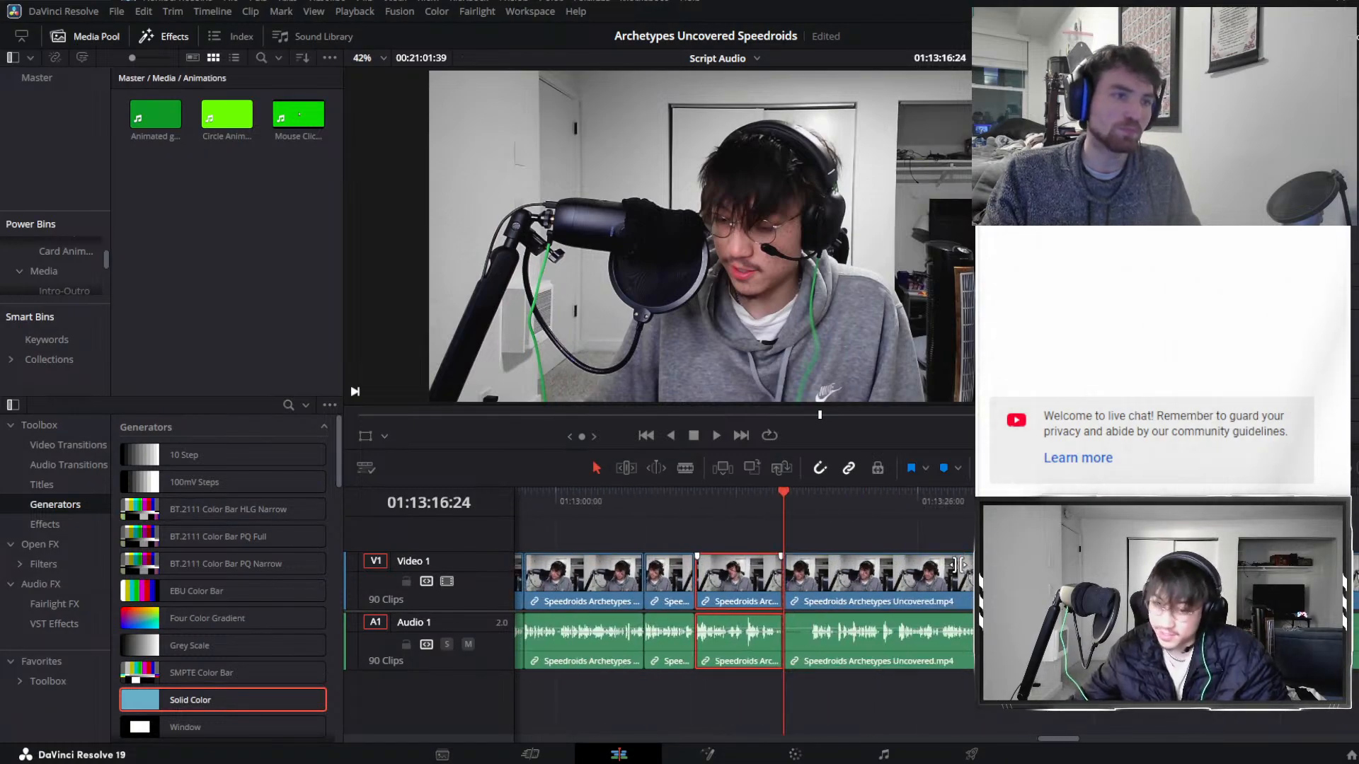
Split the following clip at 01:13:18:32, ripple-delete the pause from 01:13:16:24 to that cut, and play across the join.
key(space)
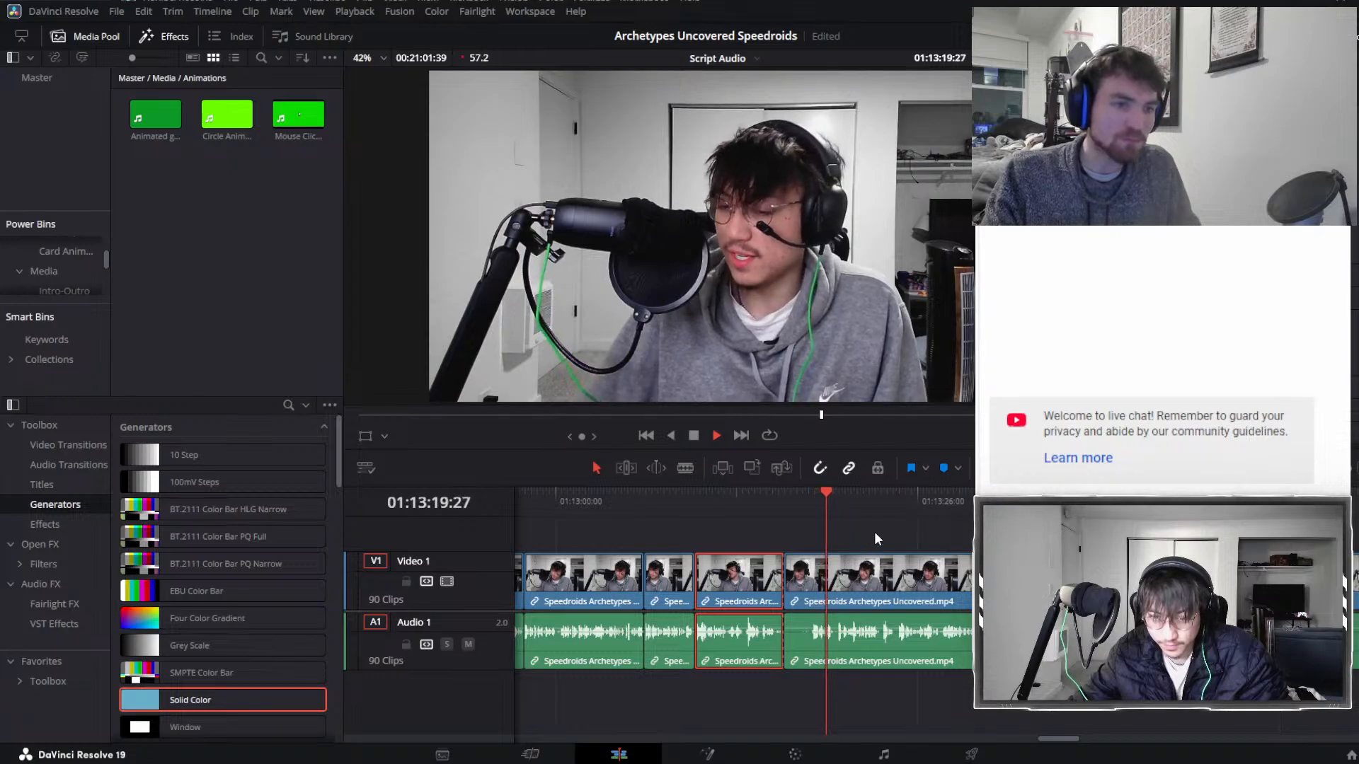
scroll(860, 535, right, 2)
click(637, 503)
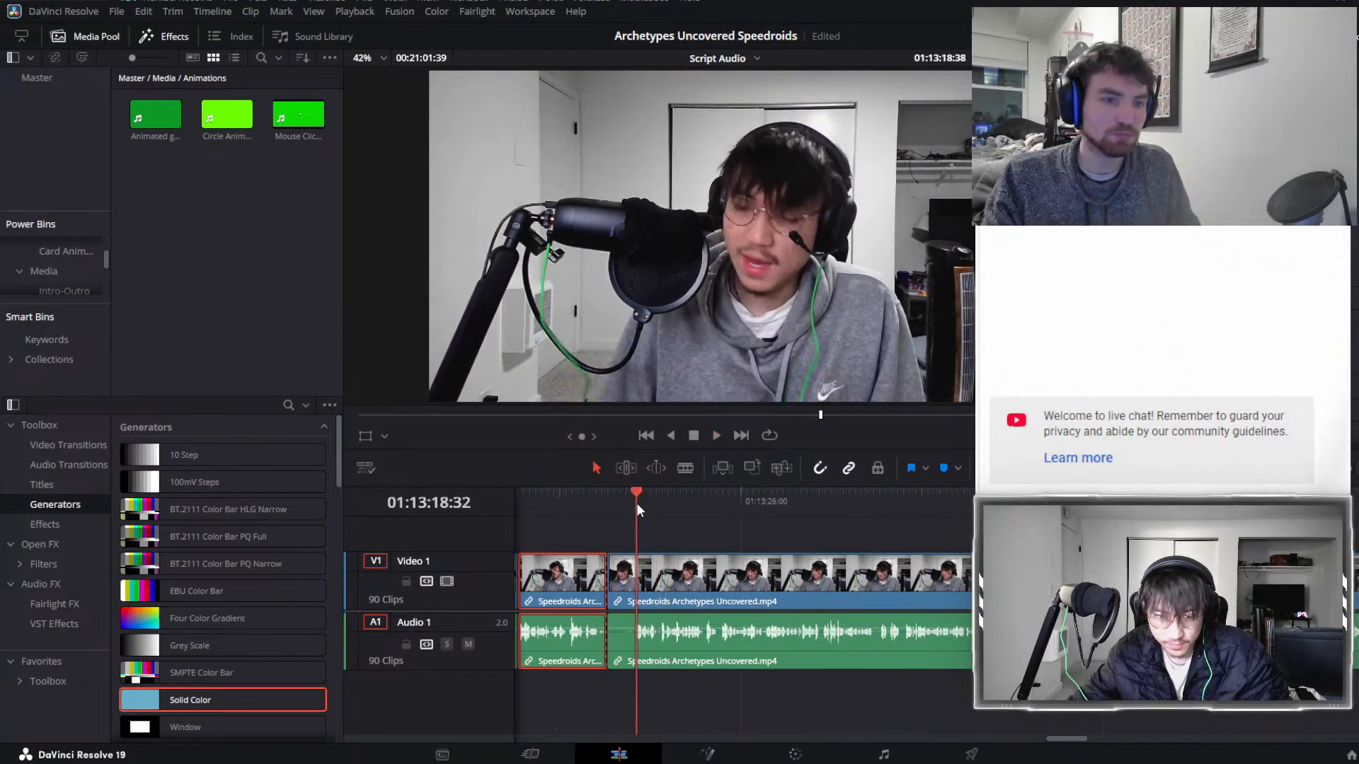
key(ctrl+b)
key(Delete)
key(space)
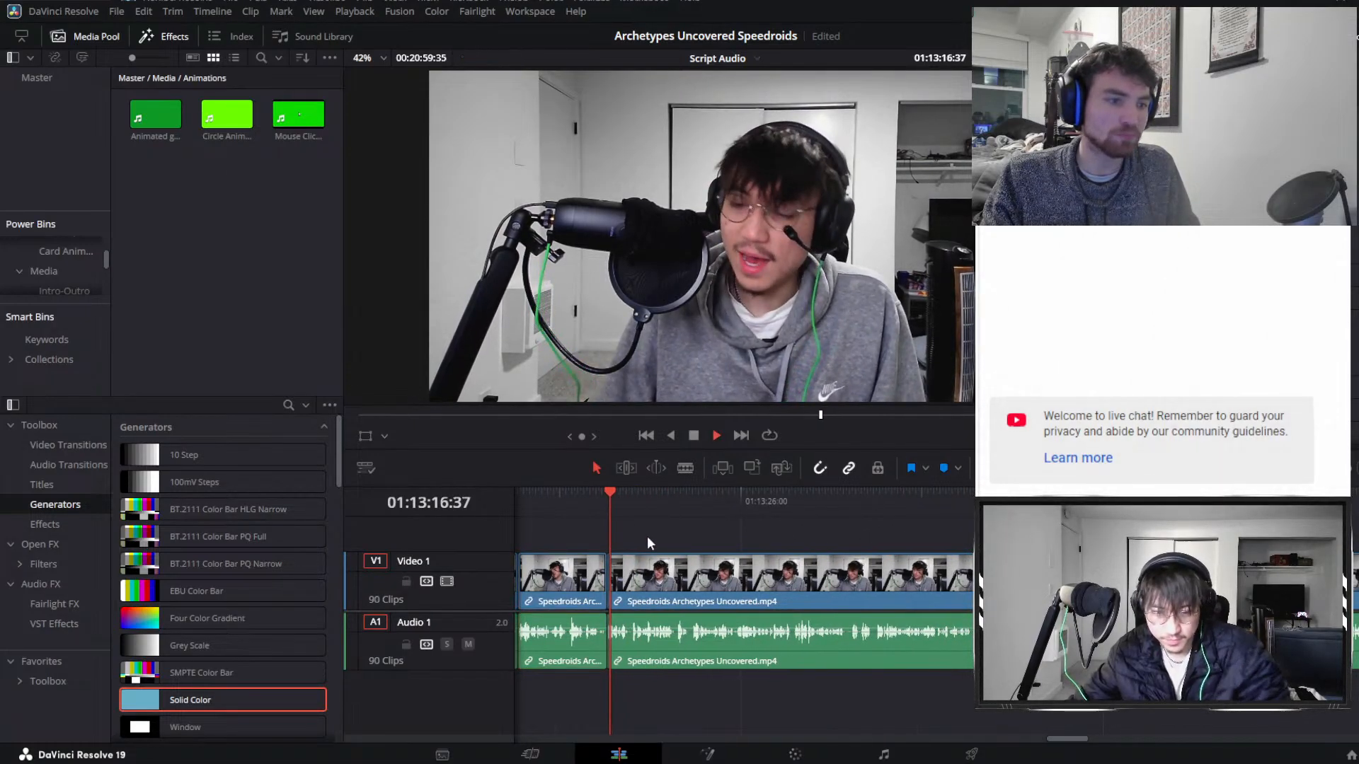
Add a marker named Kendama at 01:13:16:24, the start of the clip after the new join, and resume playback.
click(620, 598)
key(space)
click(616, 503)
key(Up)
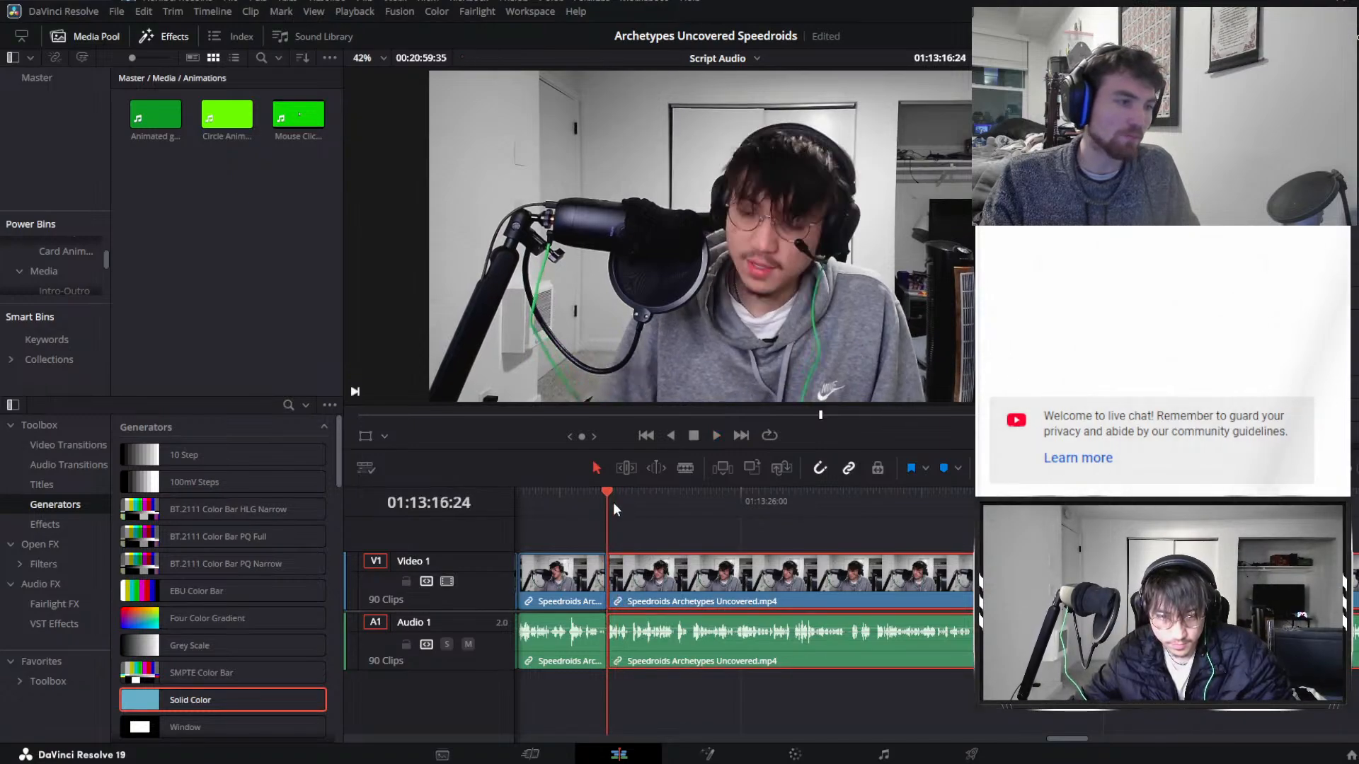
key(m)
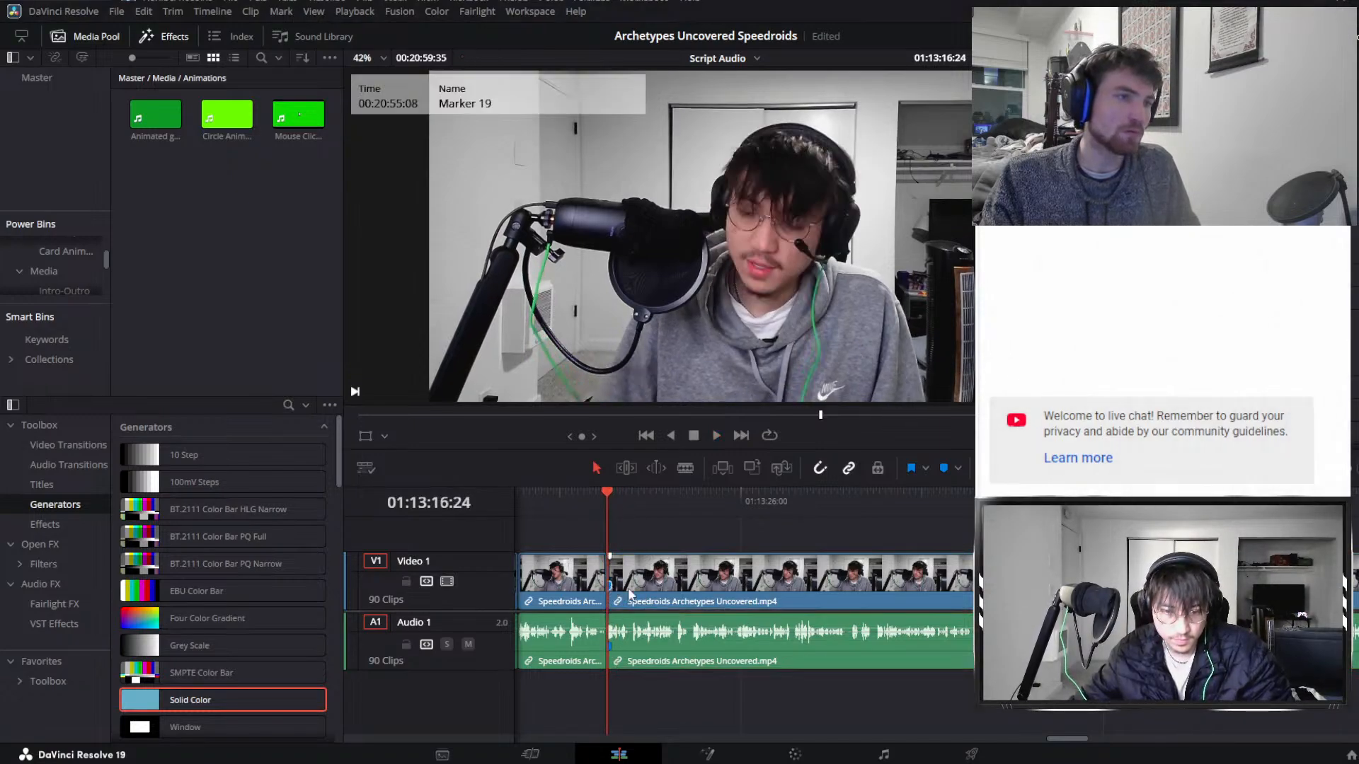
text(Kendama)
key(Return)
key(space)
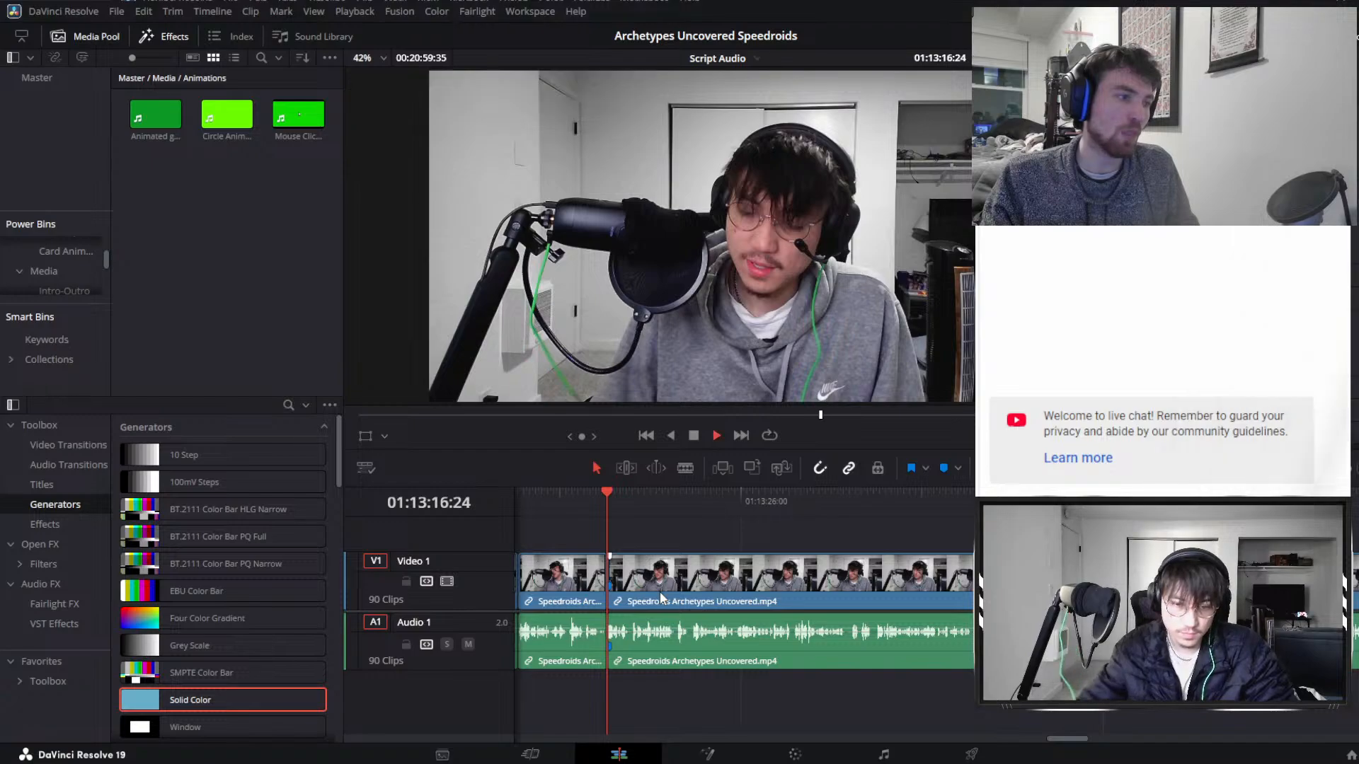
Isolate the short section from about 01:13:21 to 01:13:22:28 with cuts, ripple-delete it, and continue playback.
scroll(842, 551, left, 5)
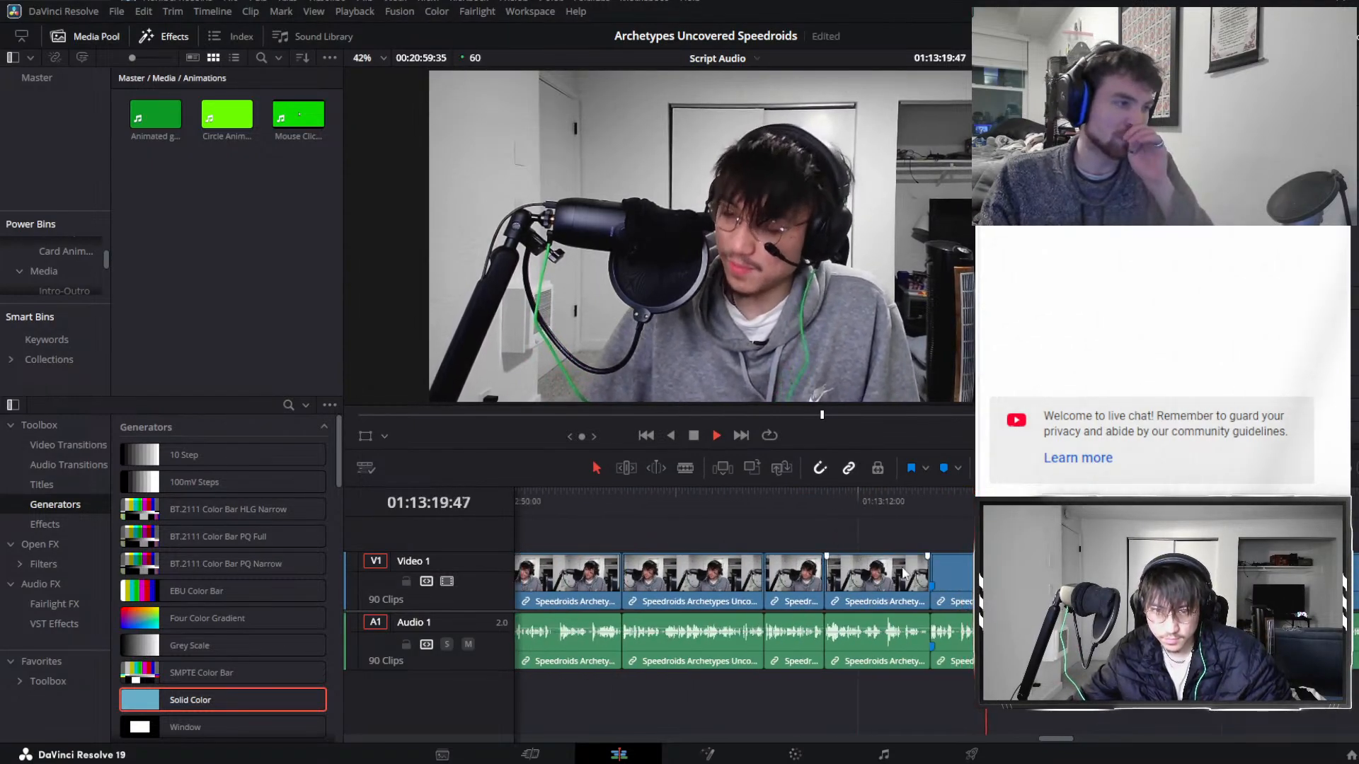
scroll(901, 572, down, 2)
scroll(901, 570, up, 2)
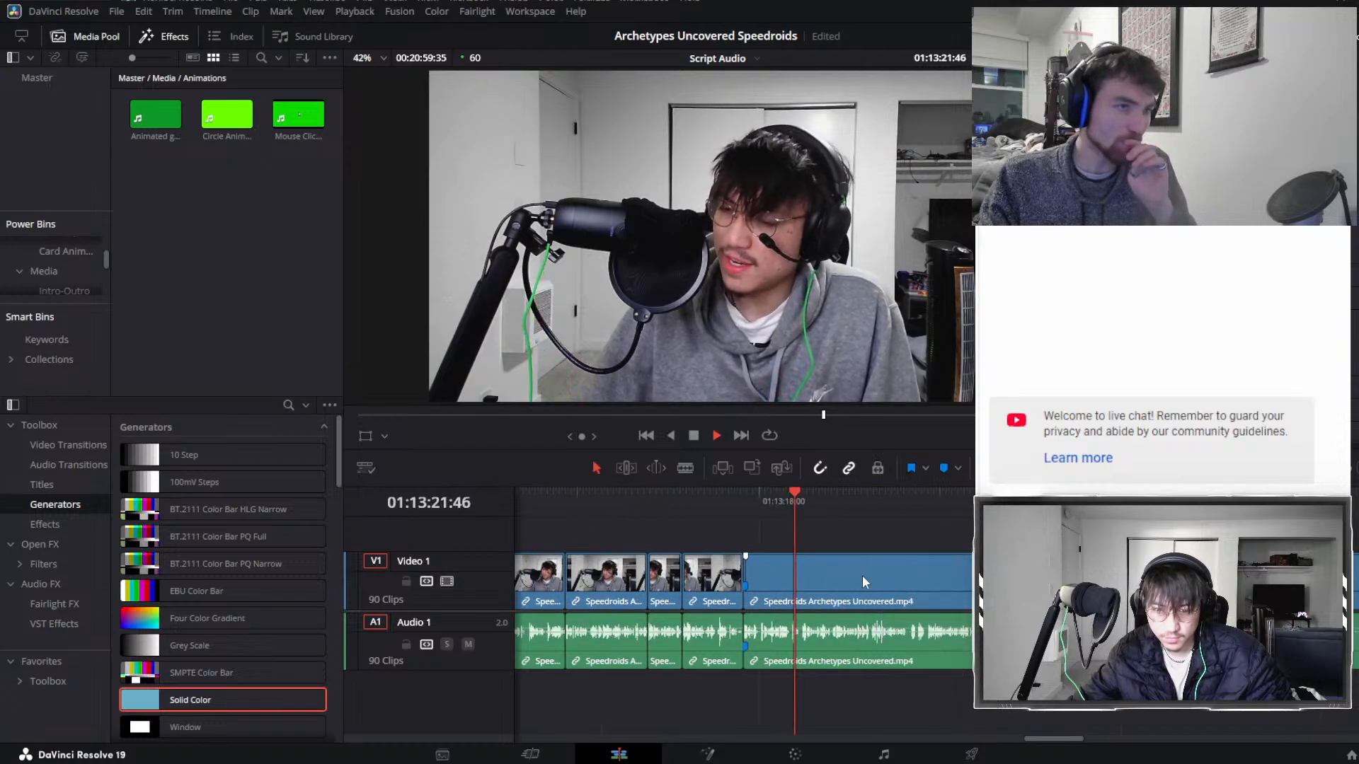
scroll(848, 577, up, 2)
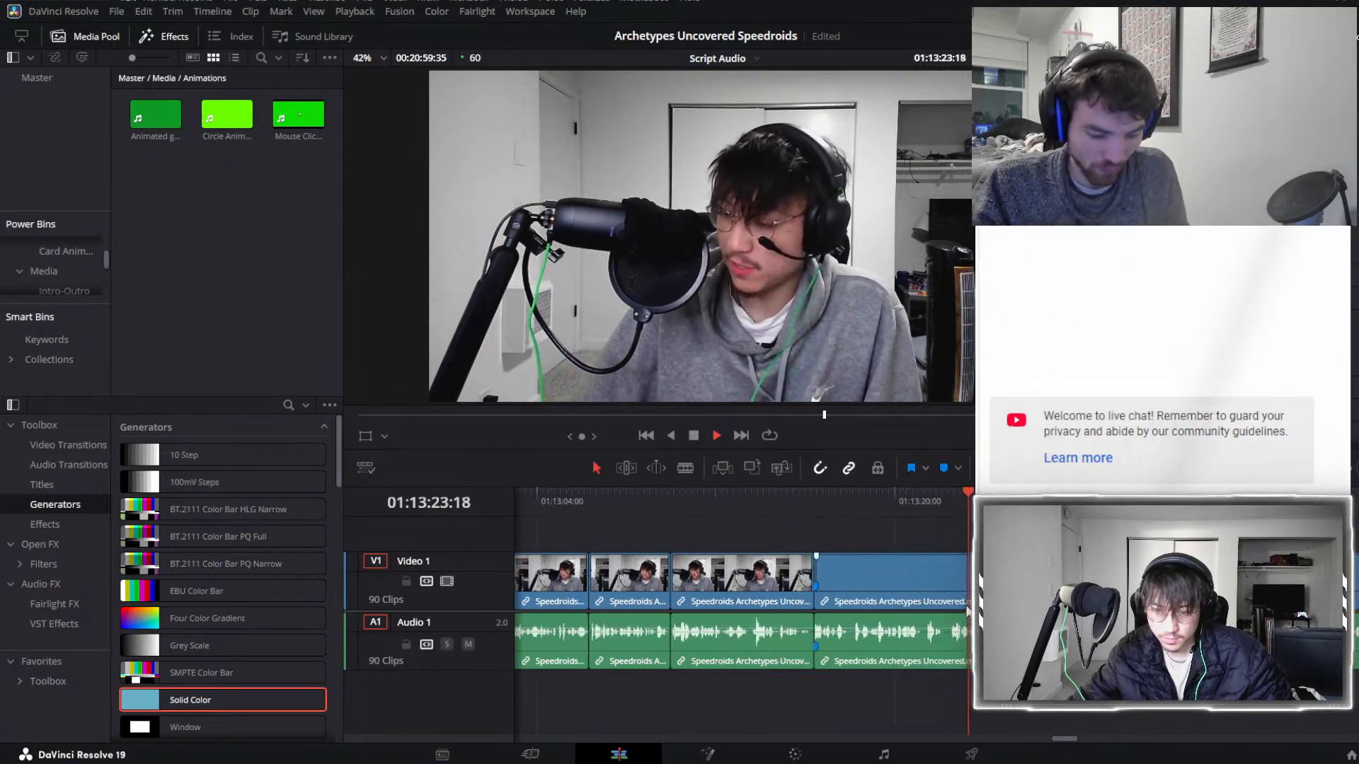
click(920, 500)
key(ctrl+b)
drag(953, 504, 949, 504)
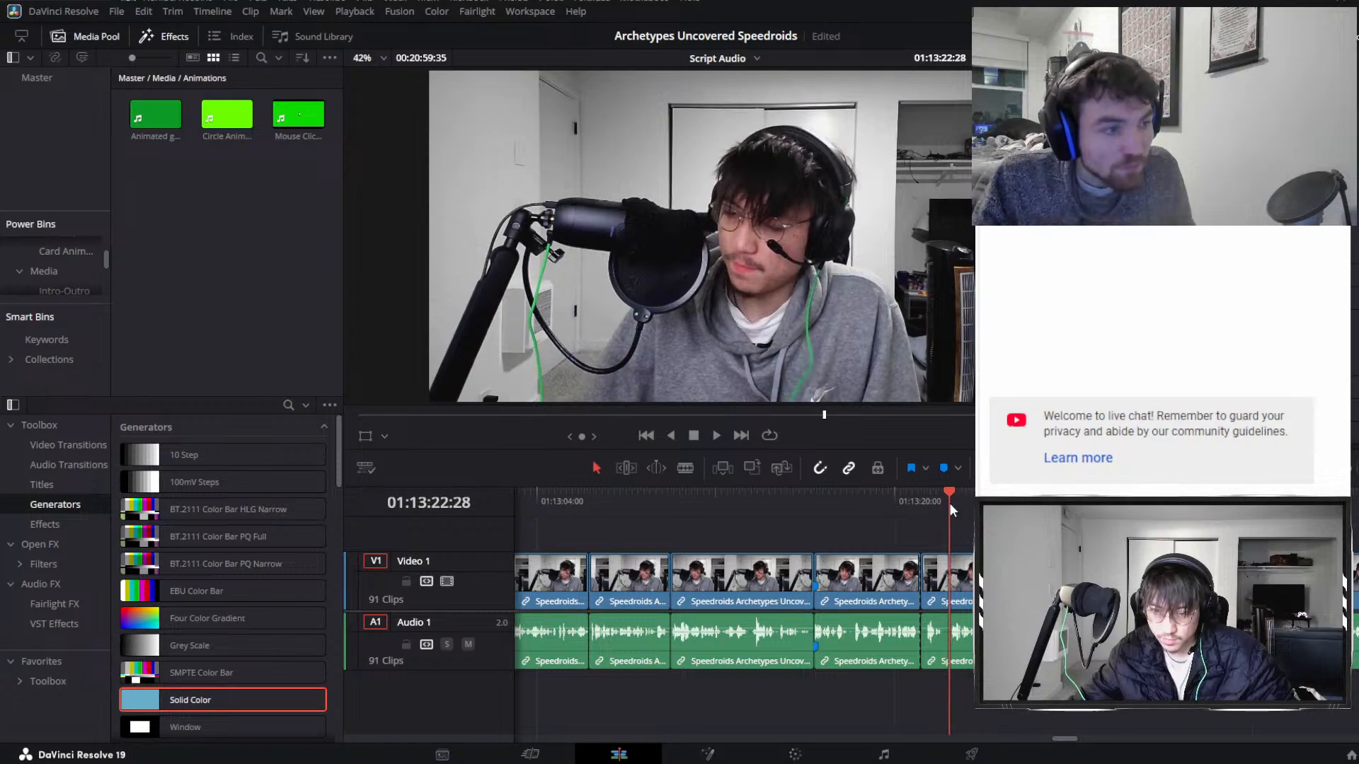
key(ctrl+b)
key(space)
click(936, 573)
key(Delete)
key(space)
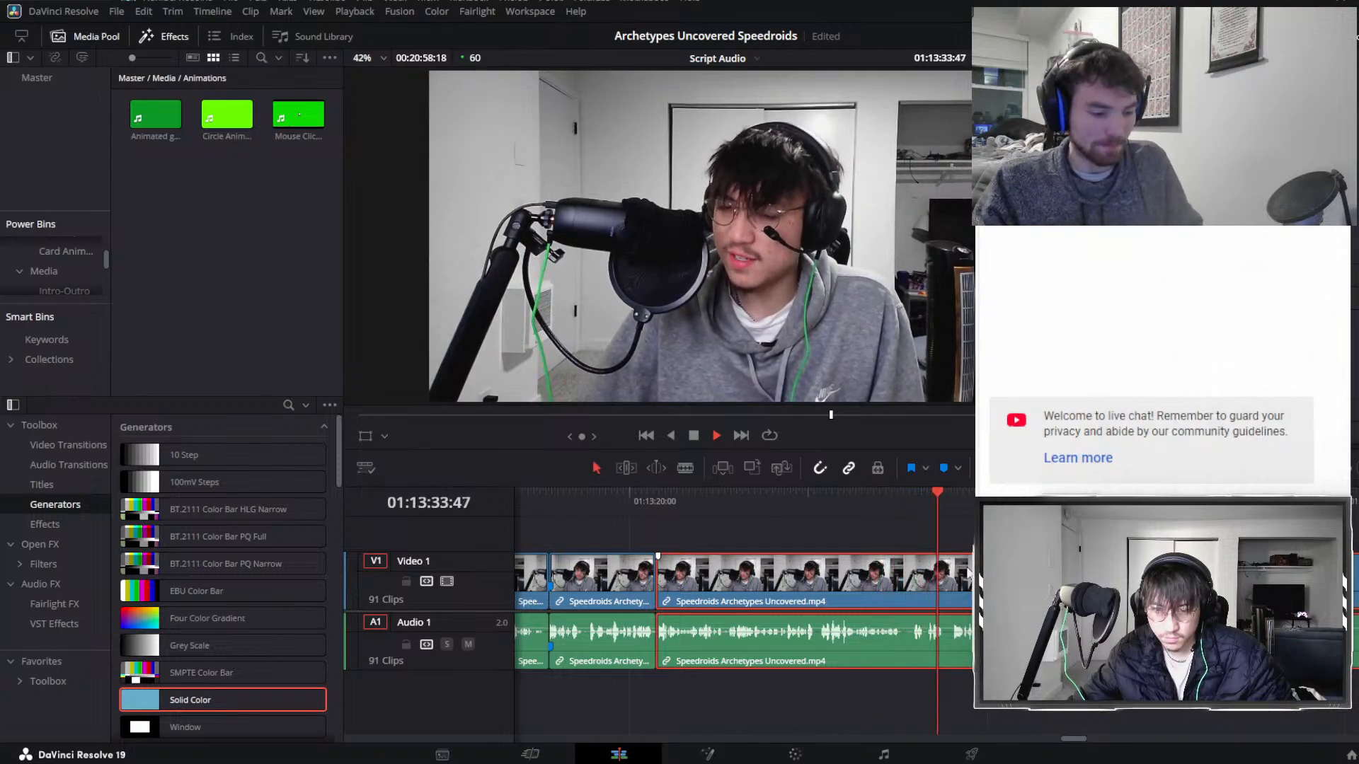
Cut out the short section from about 01:13:32 to 01:13:34 and close the gap with a ripple delete.
drag(909, 496, 954, 504)
key(ctrl+b)
key(ctrl+b)
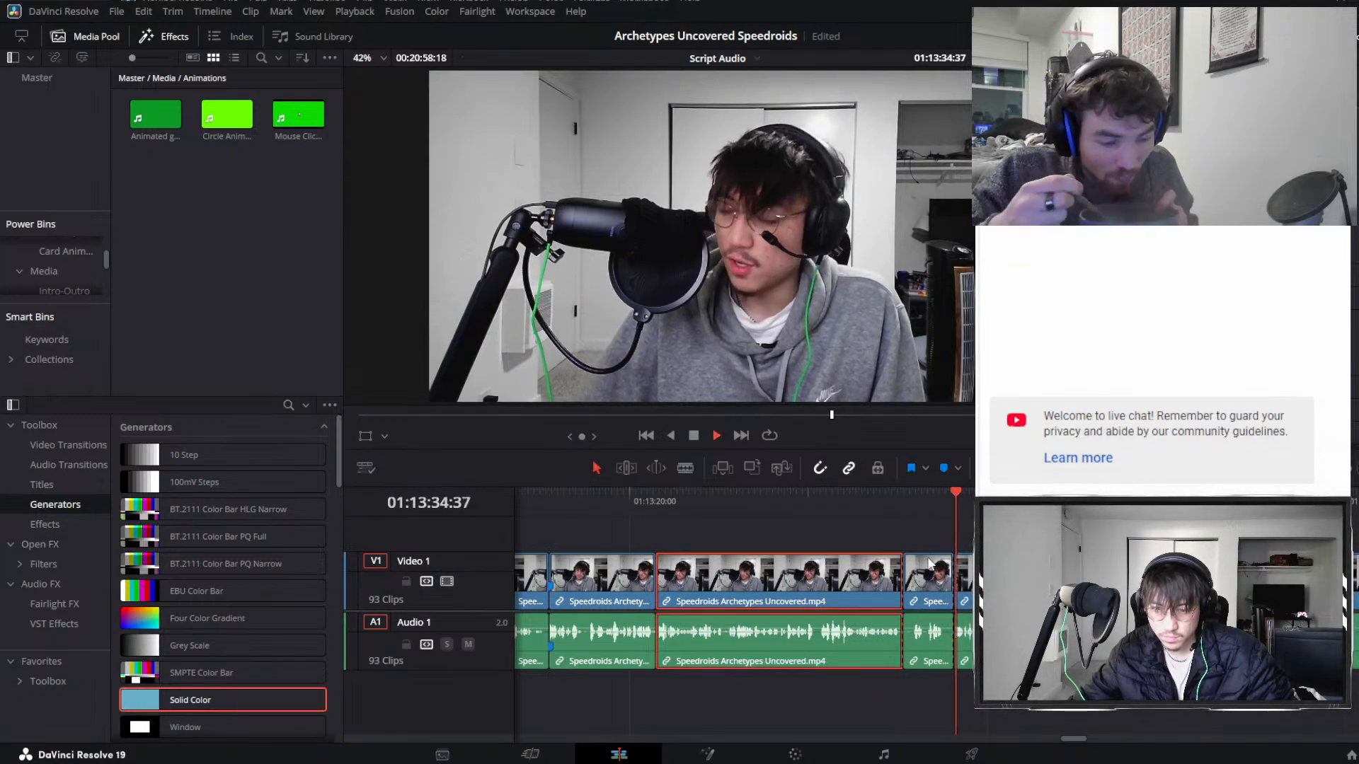
click(924, 584)
key(End)
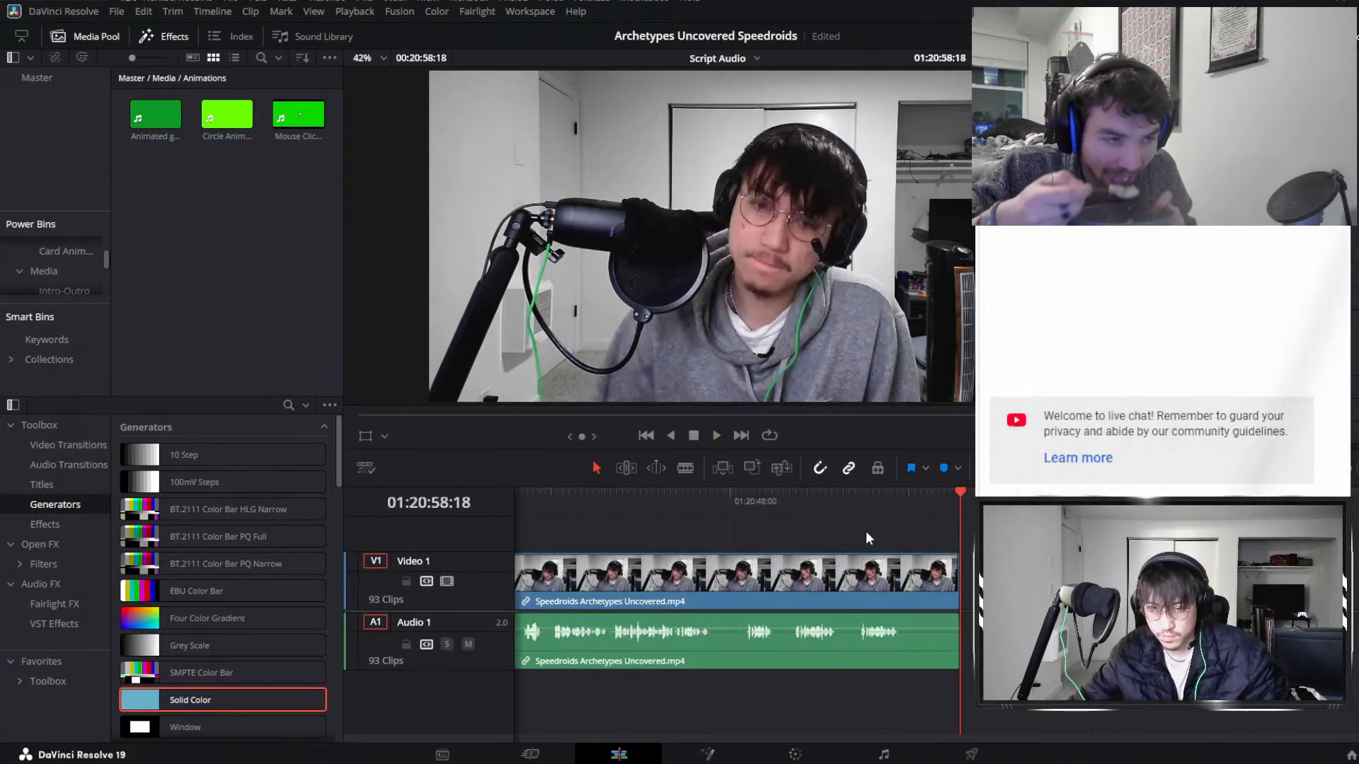
scroll(862, 546, down, 10)
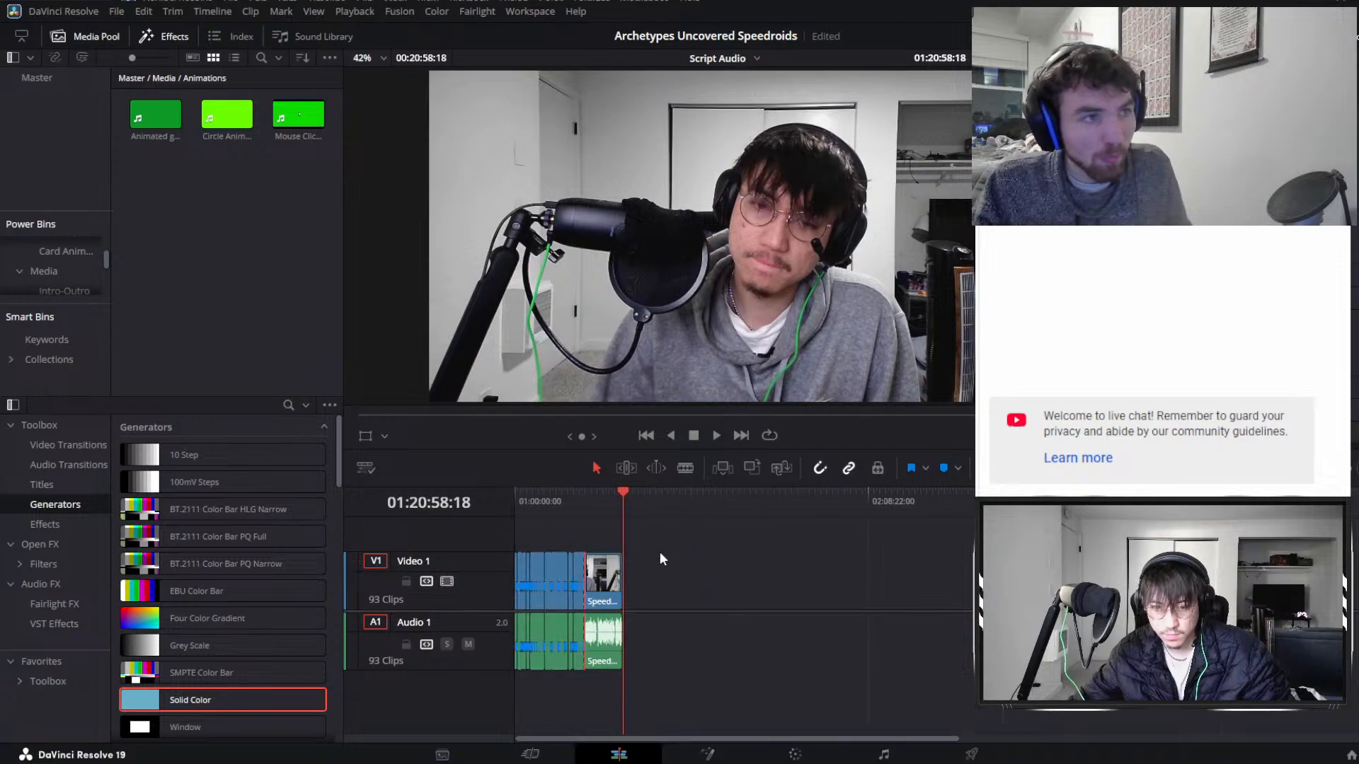
scroll(659, 551, up, 4)
click(625, 505)
scroll(624, 505, up, 5)
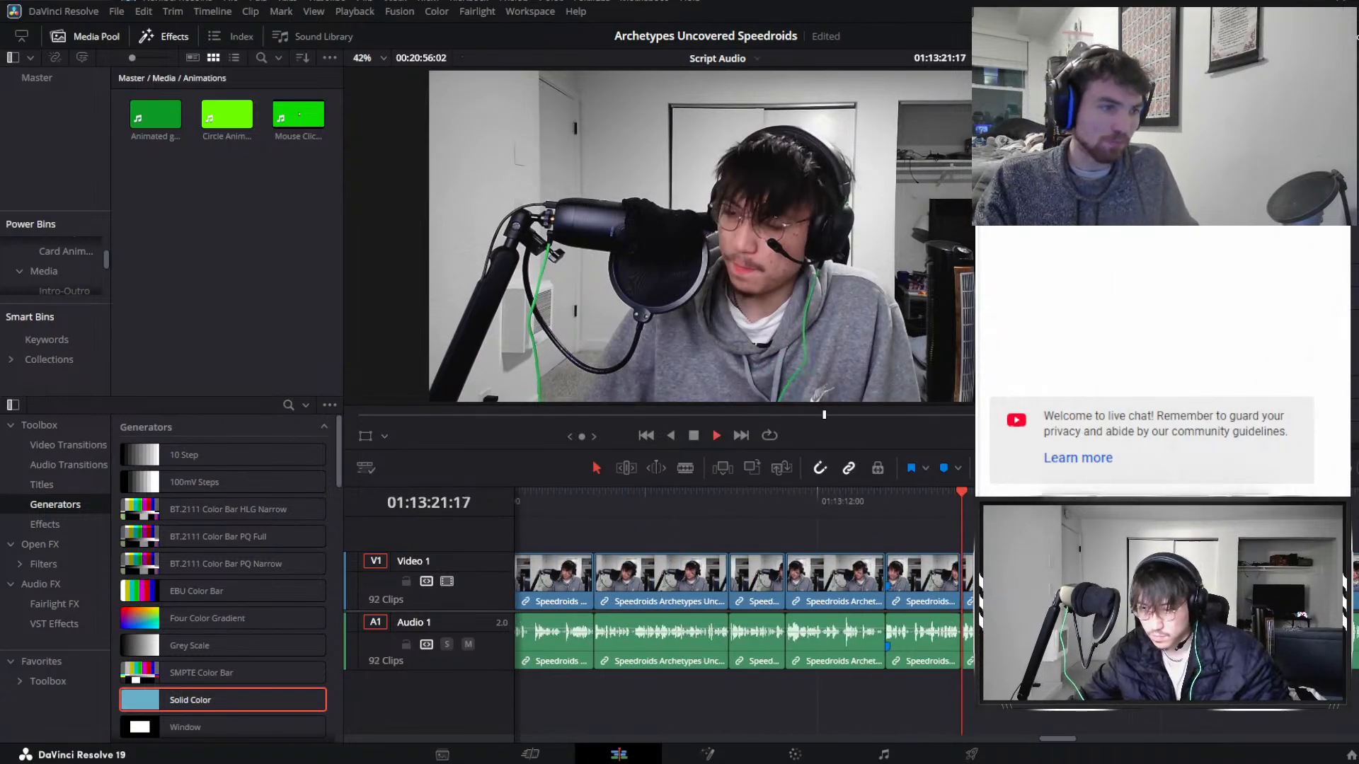
Play across the join at about 01:13:32 and review the clip after it up to about 01:13:40.
click(1106, 501)
scroll(949, 564, right, 3)
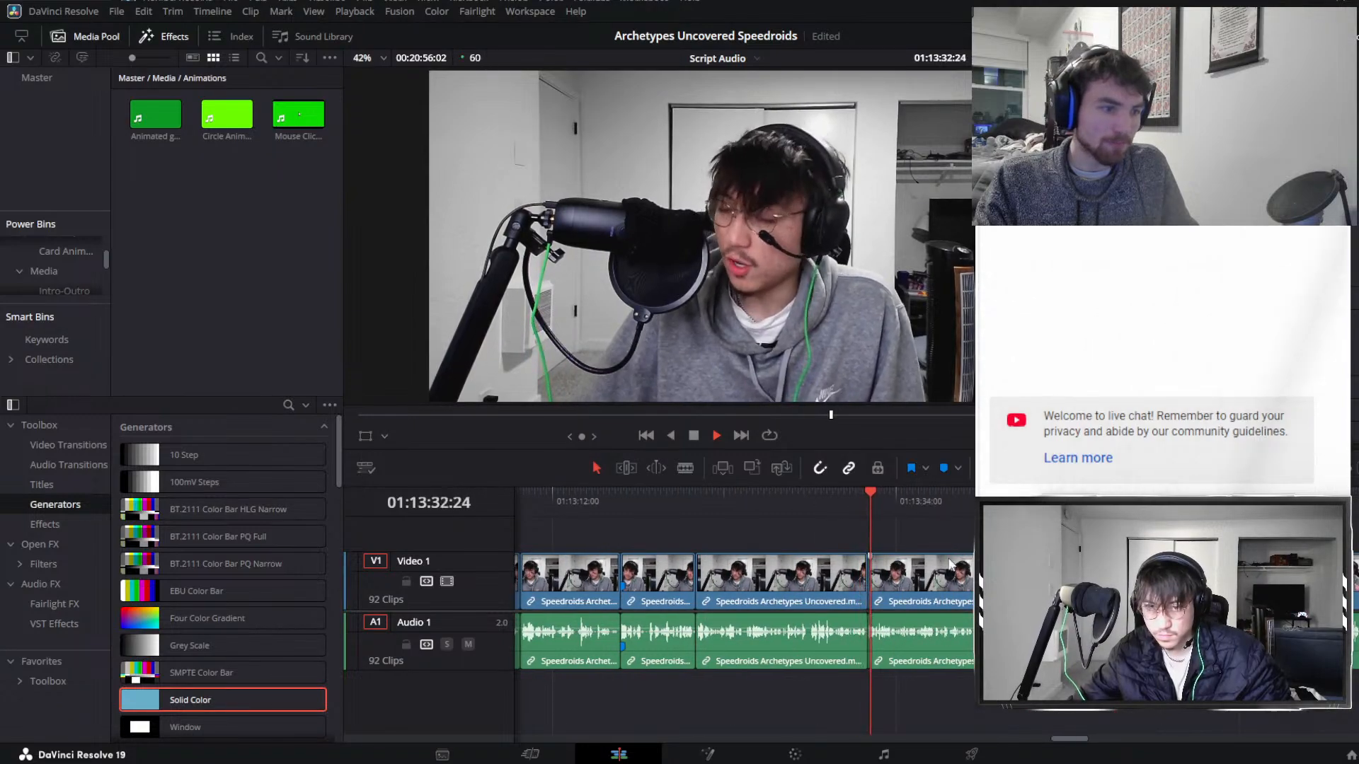
scroll(949, 564, up, 2)
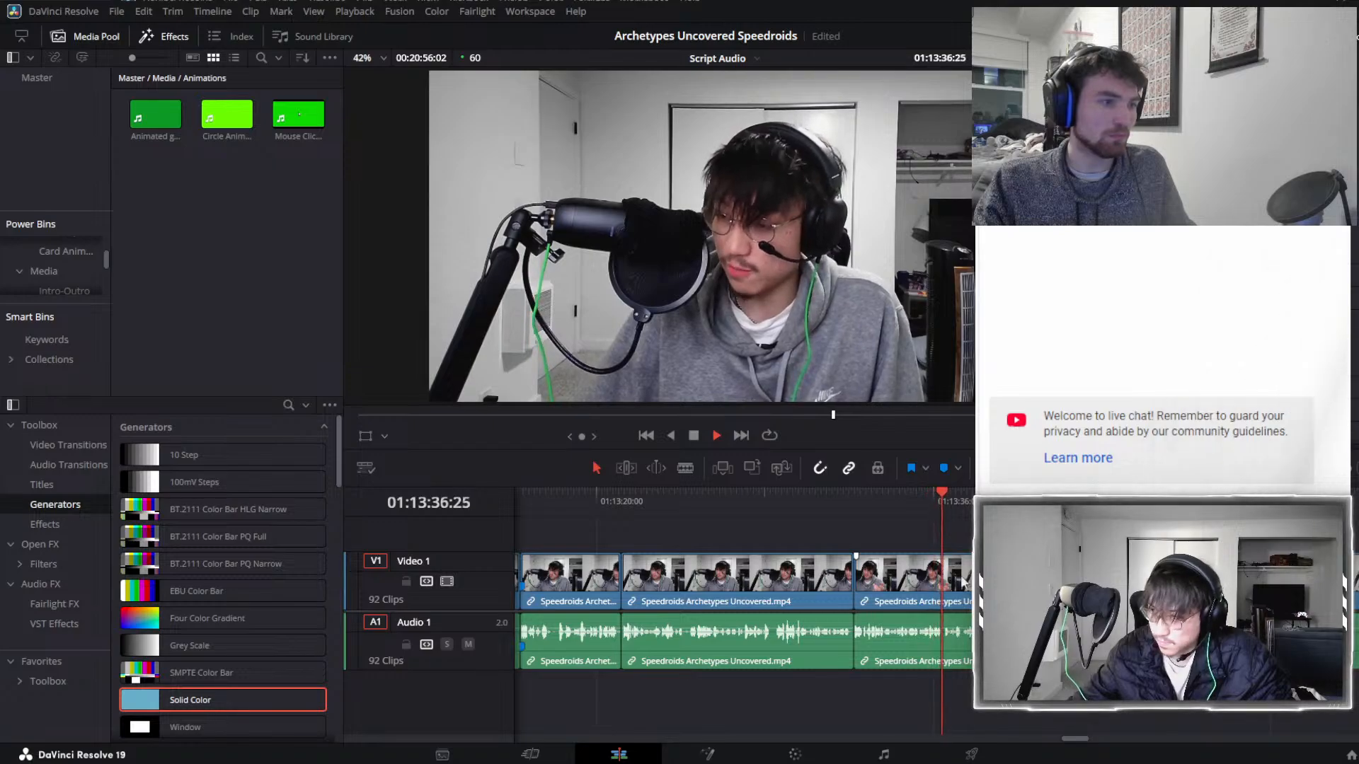
scroll(956, 577, right, 3)
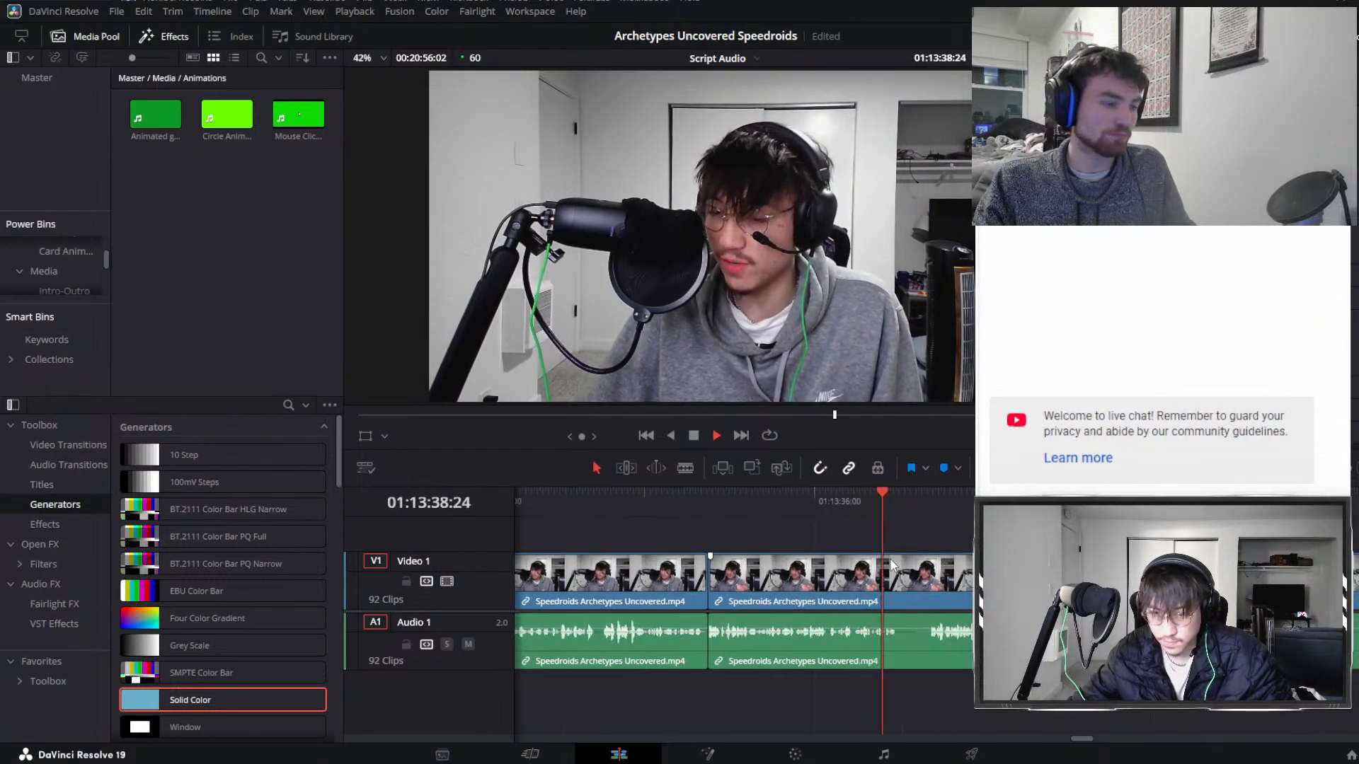
click(812, 569)
click(846, 494)
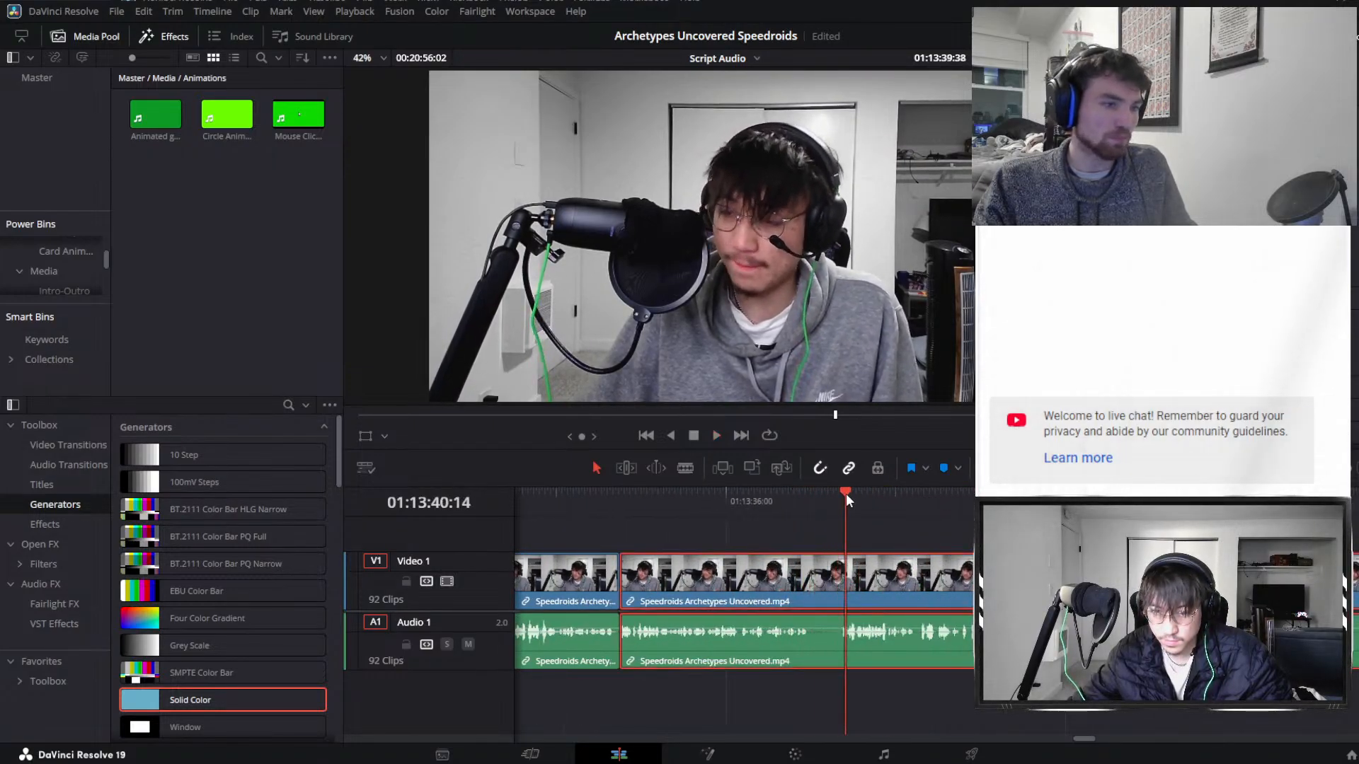
drag(846, 493, 648, 491)
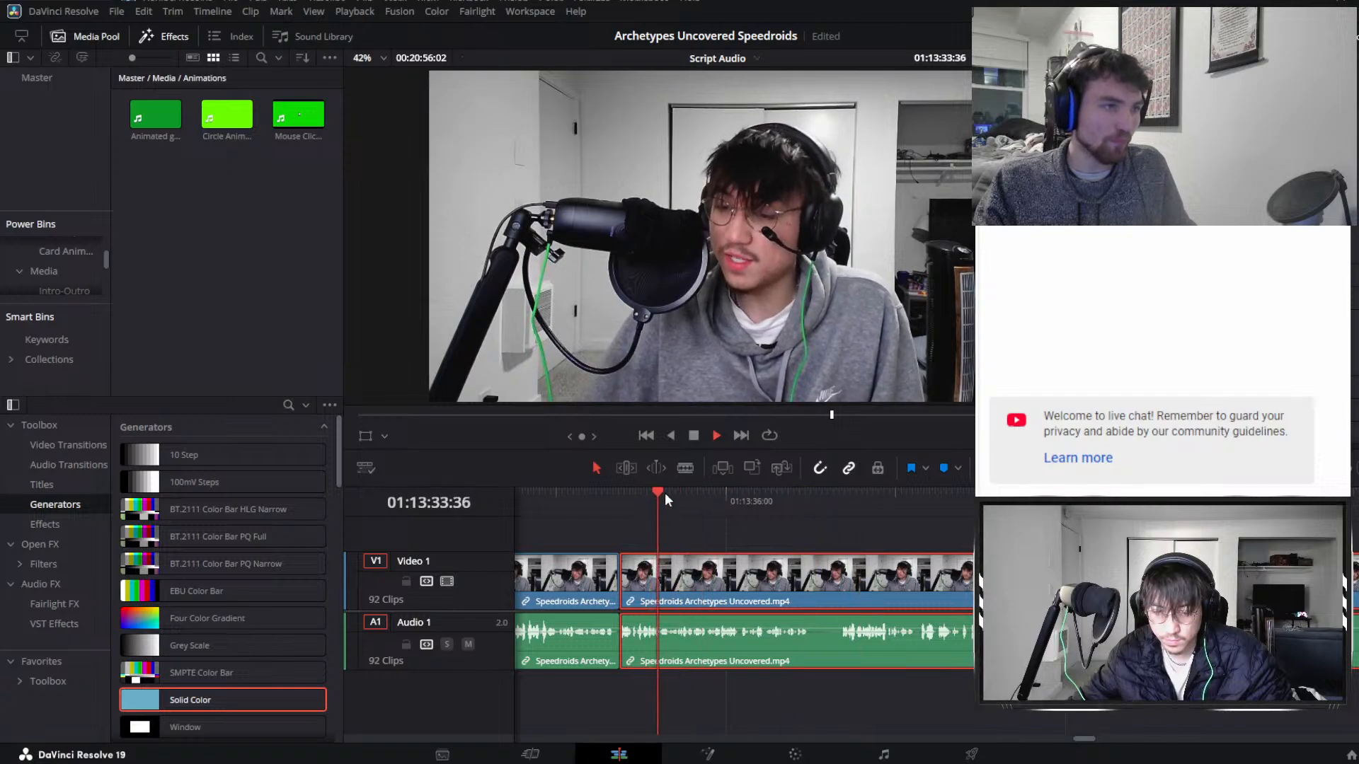
Split at about 01:13:36 and 01:13:40:06, ripple-delete the section between the cuts, and replay from just before the join.
click(740, 497)
key(space)
key(ctrl+b)
drag(845, 508, 842, 503)
key(space)
key(ctrl+b)
key(space)
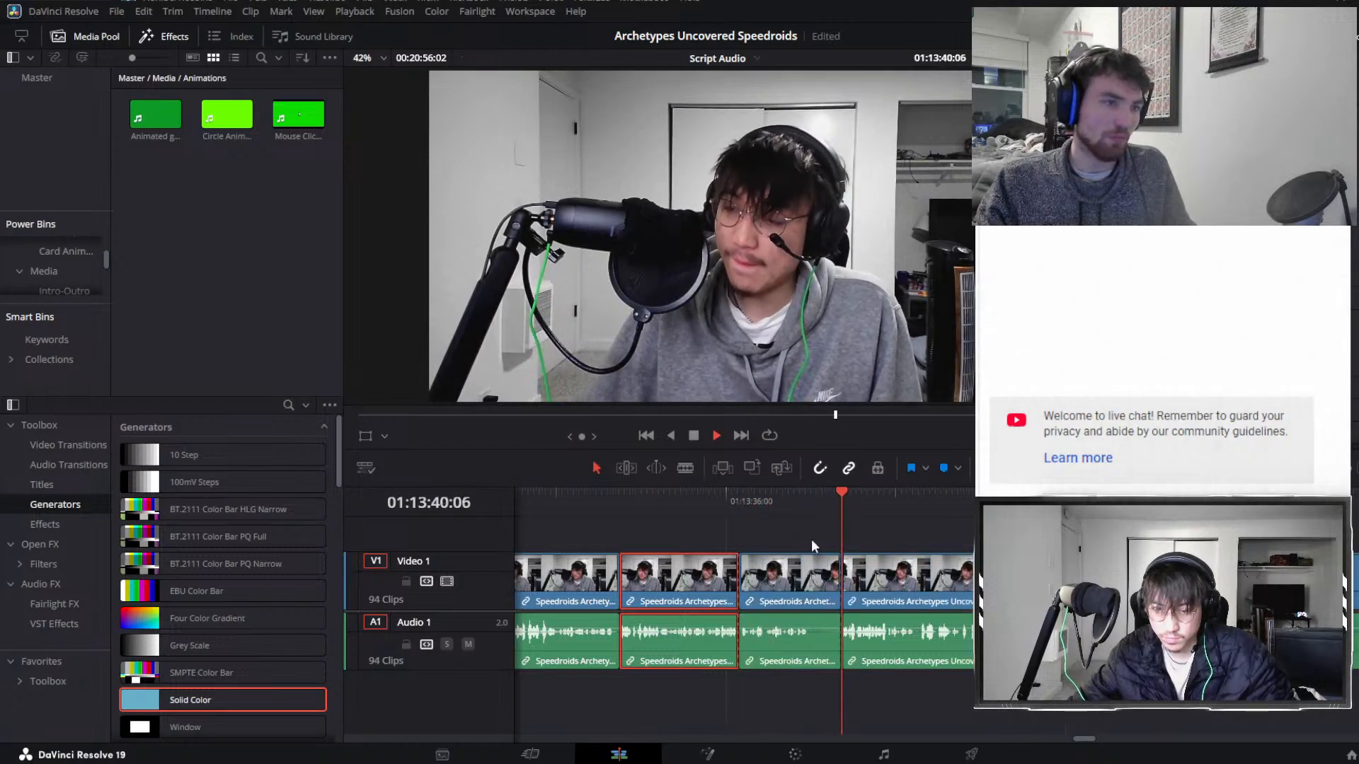
click(802, 566)
key(Delete)
click(715, 514)
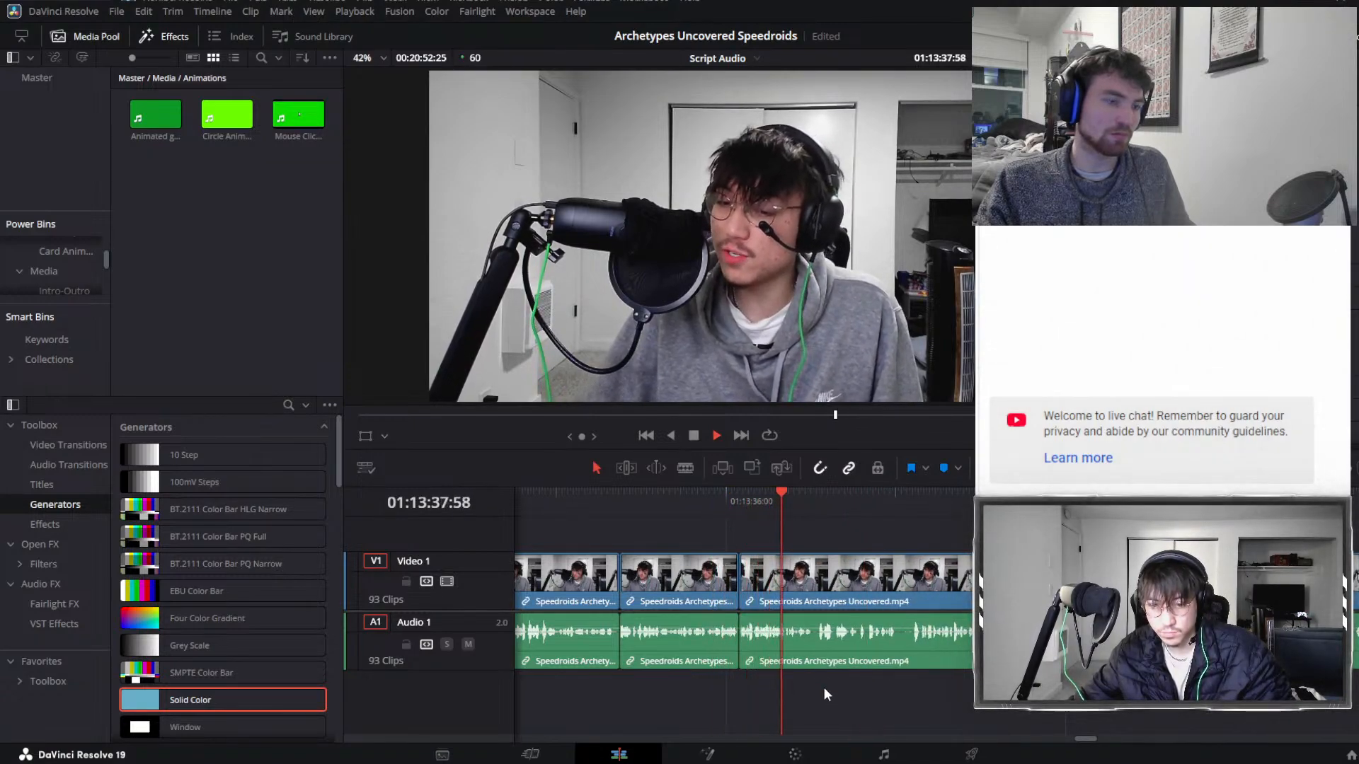
Split at about 01:13:40:38 and 01:13:42:35 and ripple-delete the section between the cuts while playback continues.
click(844, 651)
scroll(846, 635, right, 3)
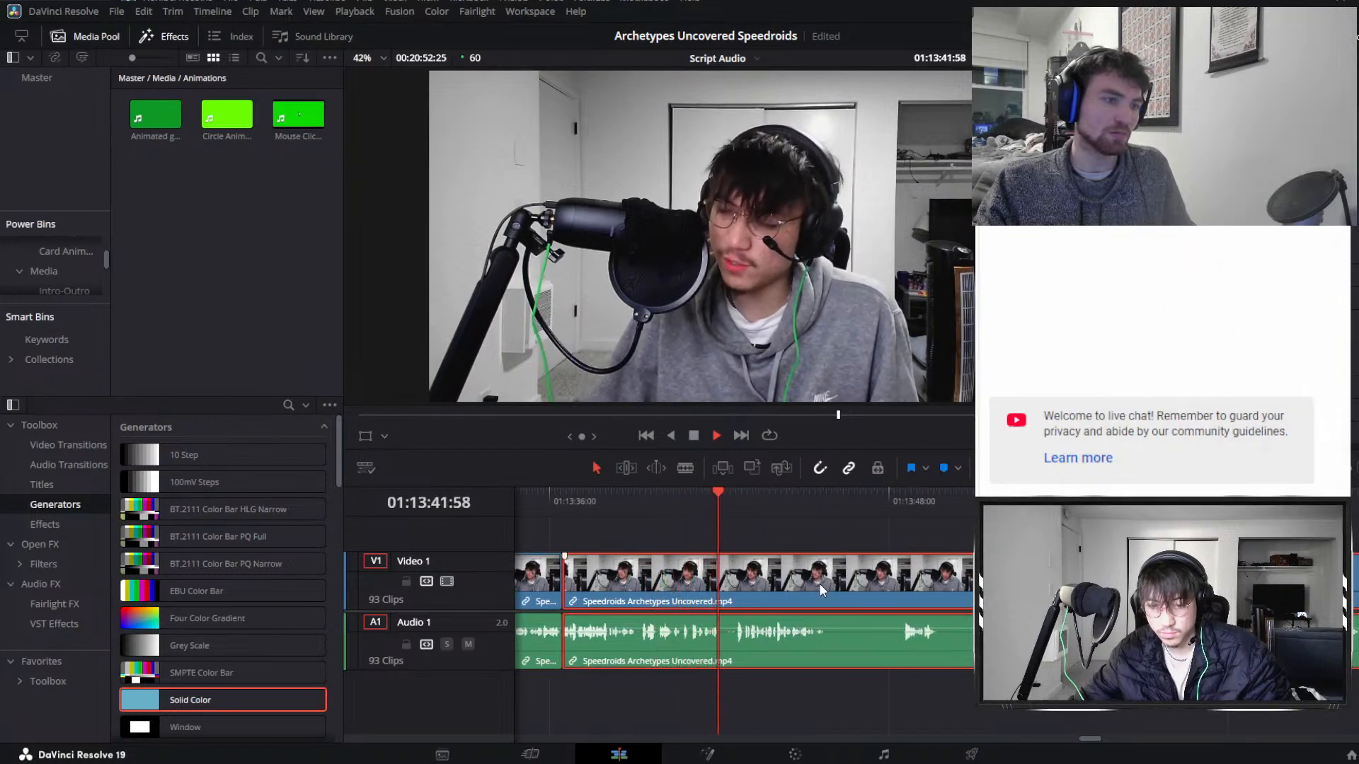
drag(681, 511, 733, 506)
key(ctrl+b)
key(ctrl+b)
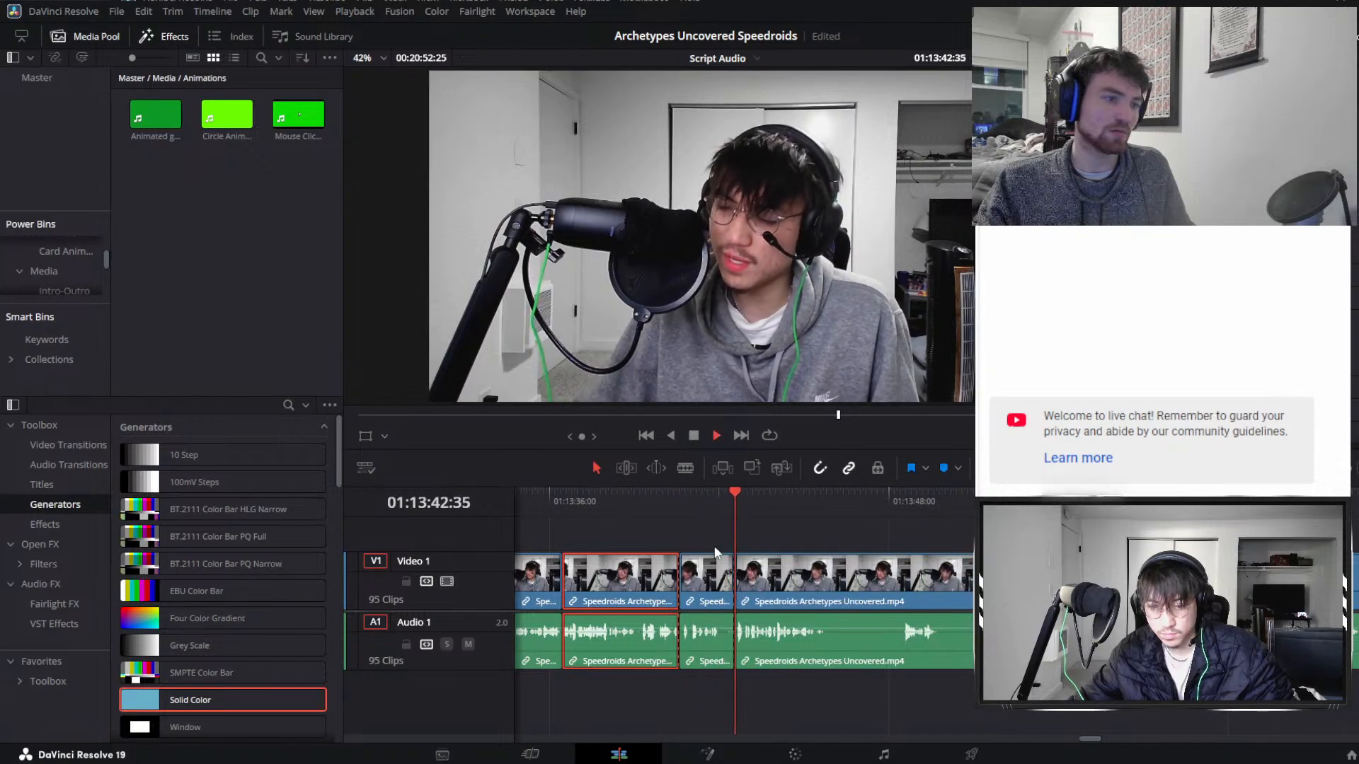
key(space)
key(BackSpace)
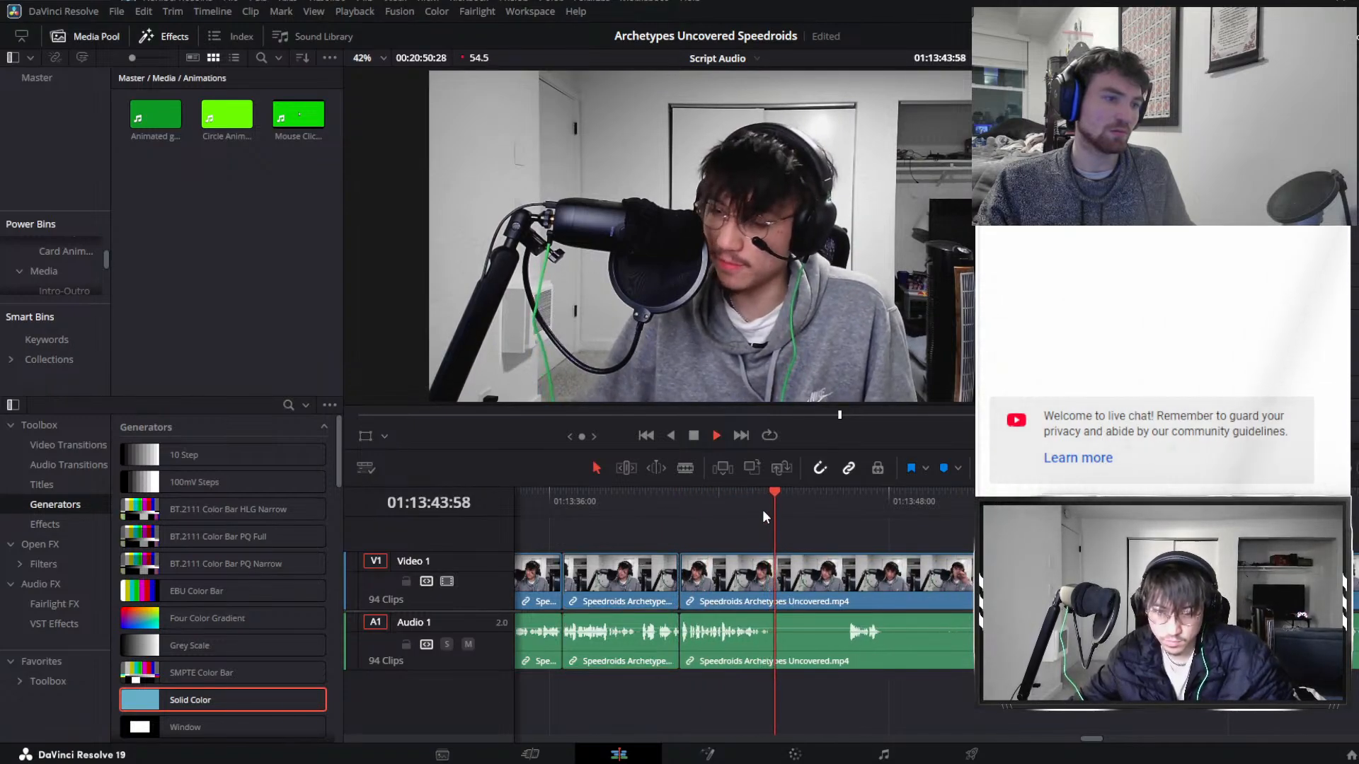
Cut out the section from about 01:13:44:01 to 01:13:53:50 and close the gap with a ripple delete.
click(775, 503)
key(ctrl+b)
drag(776, 503, 1061, 513)
key(space)
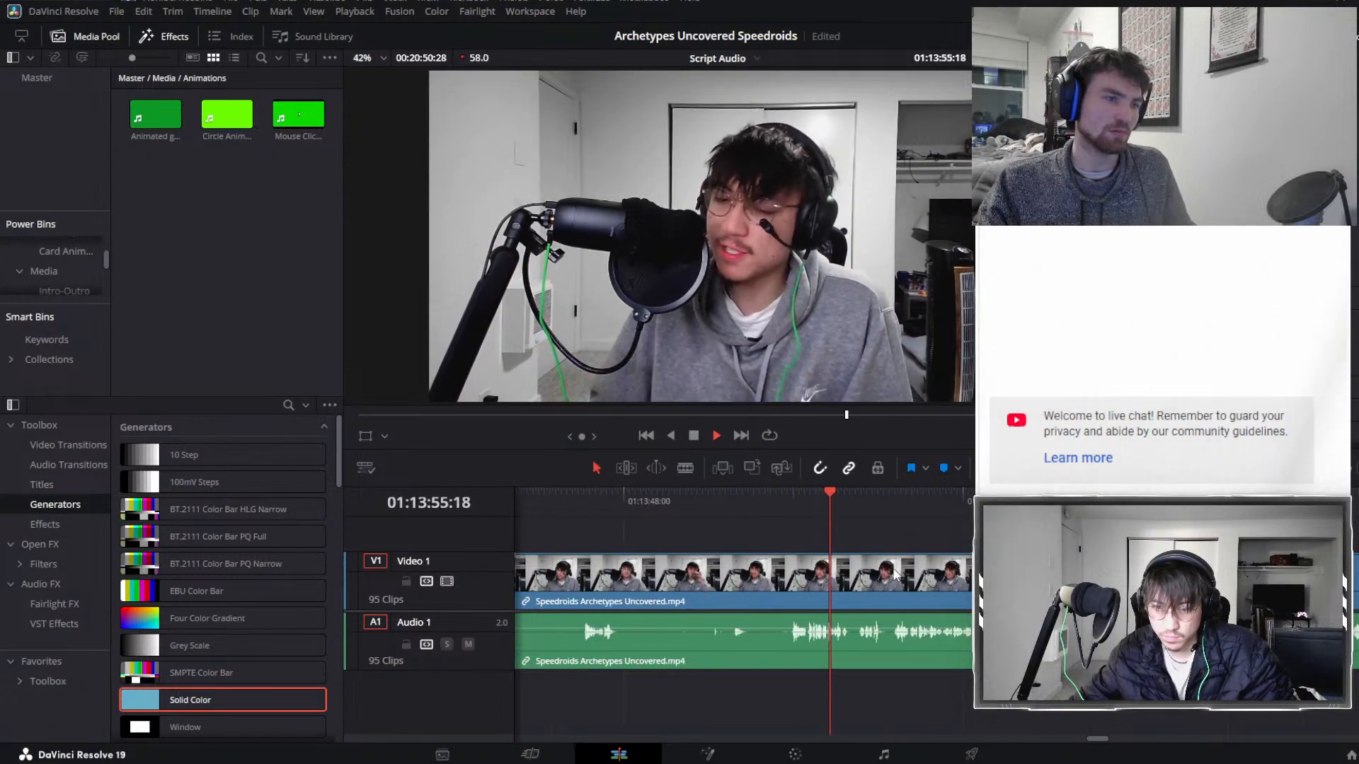
drag(797, 514, 789, 504)
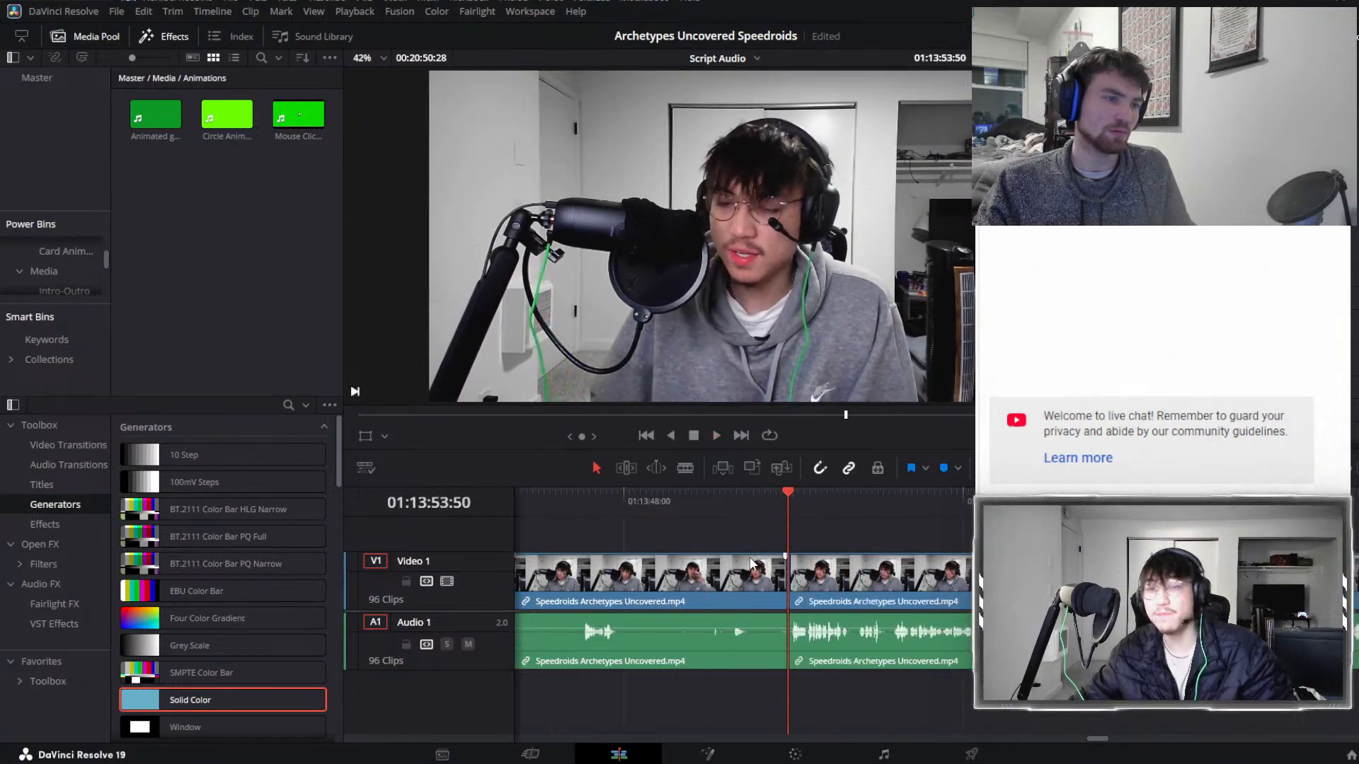
key(ctrl+b)
key(Delete)
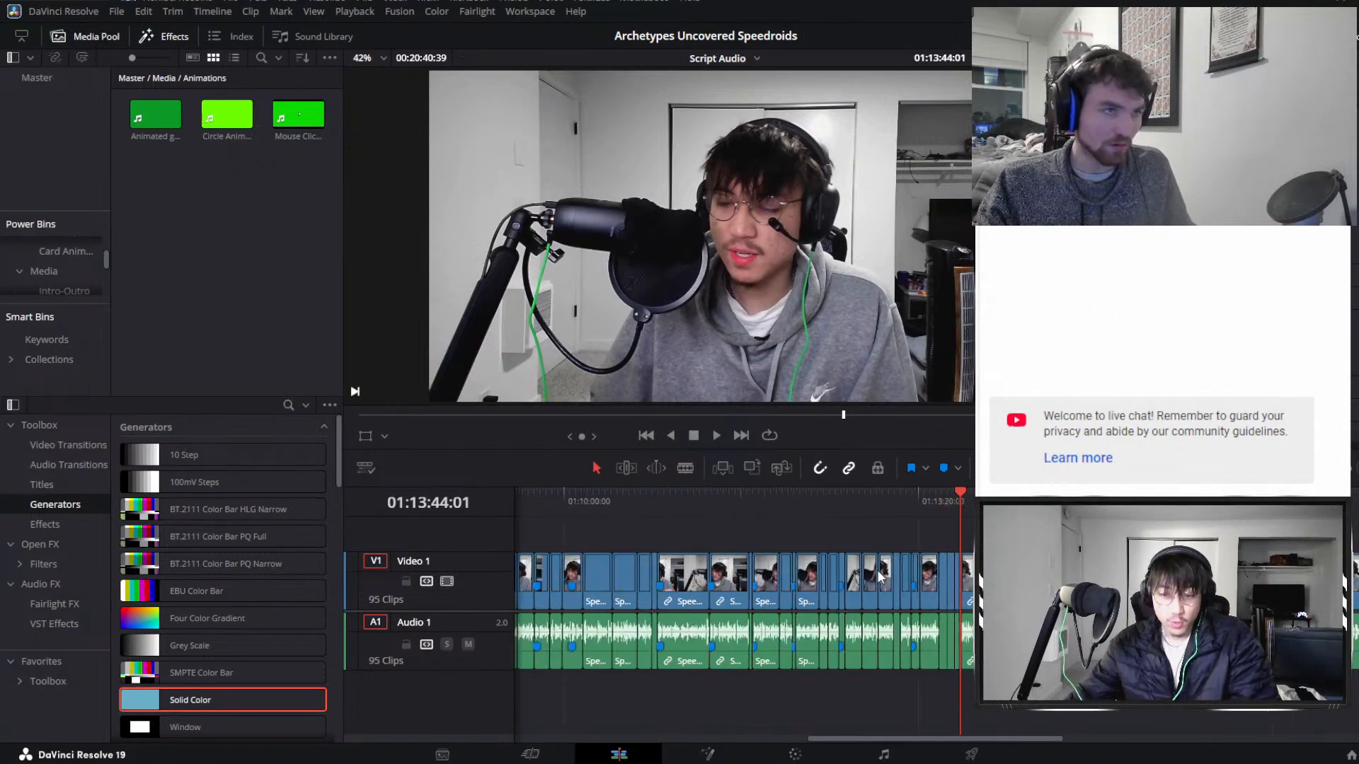
Add a marker to the clip at 01:13:46:30, deselect the clip and resume playback.
key(shift+z)
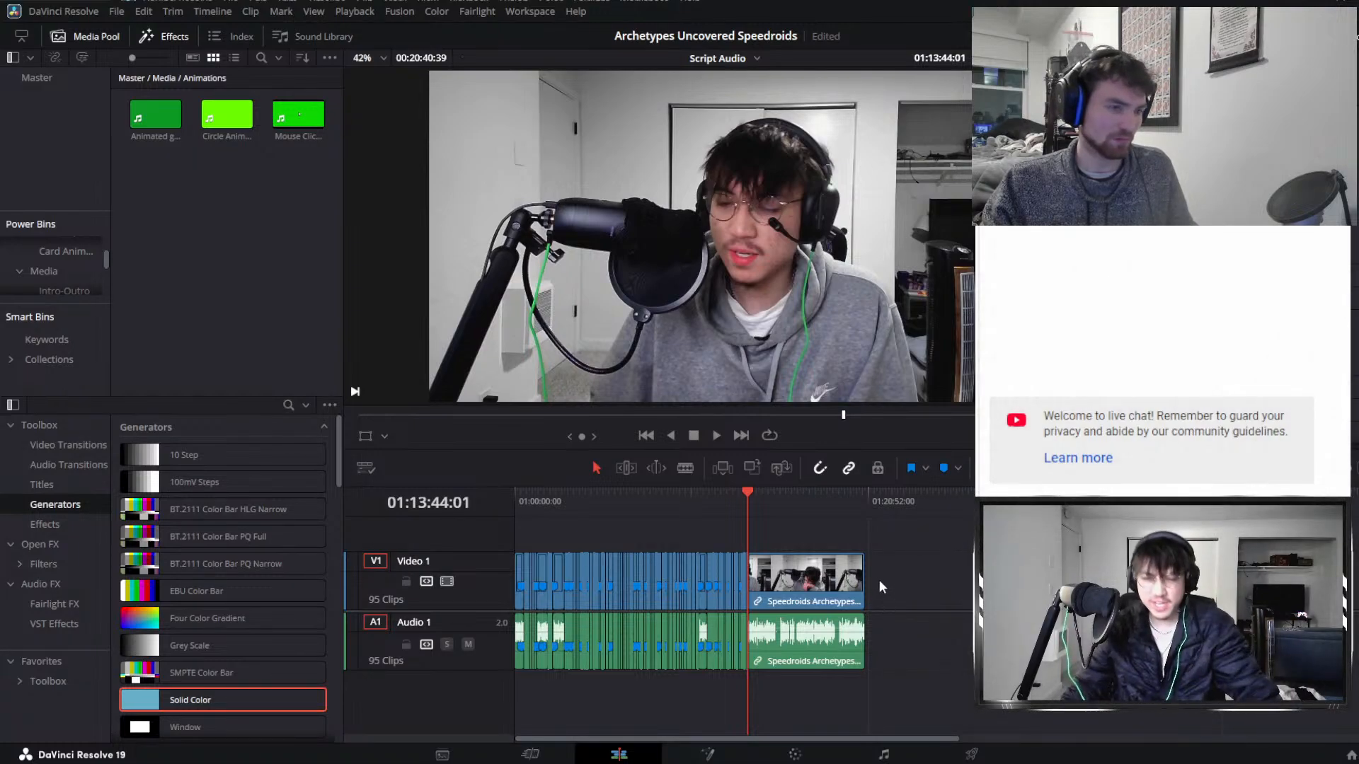
scroll(805, 545, up, 7)
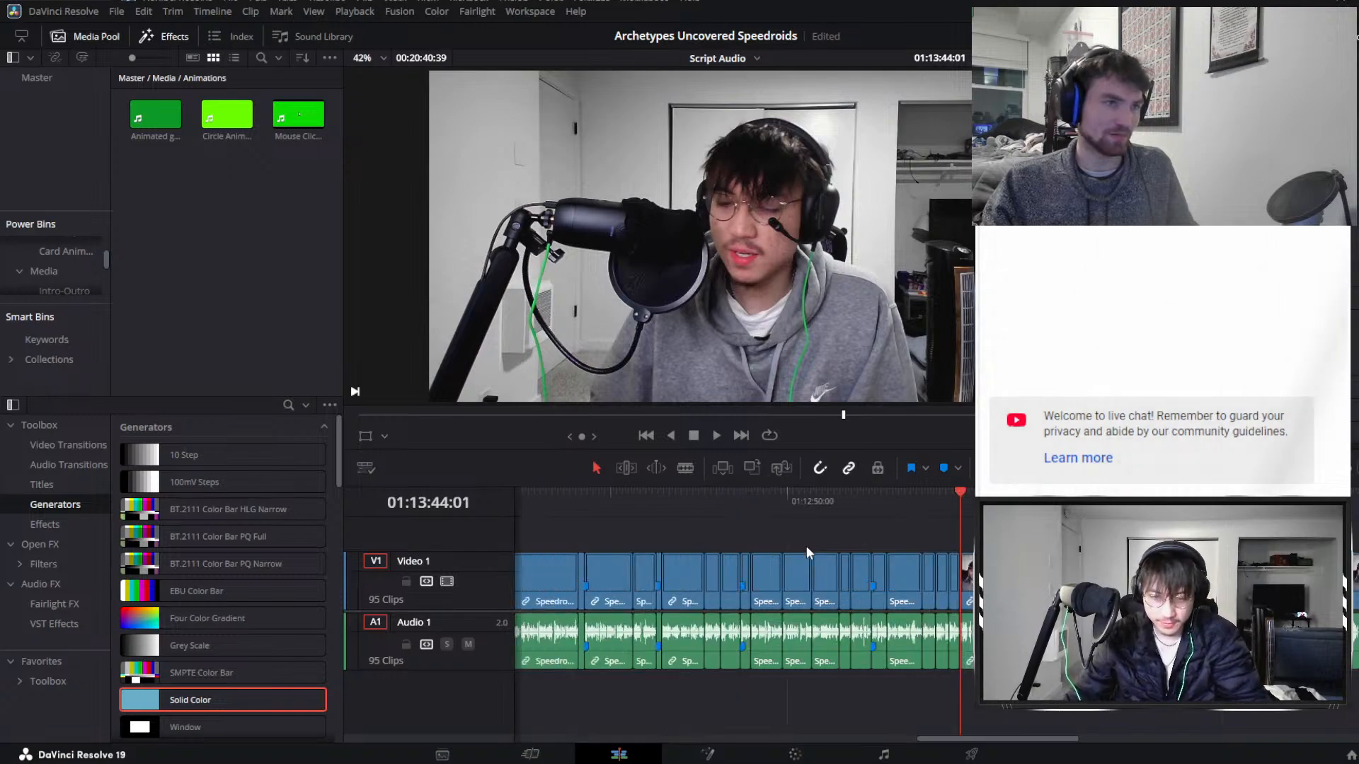
key(space)
scroll(859, 541, up, 3)
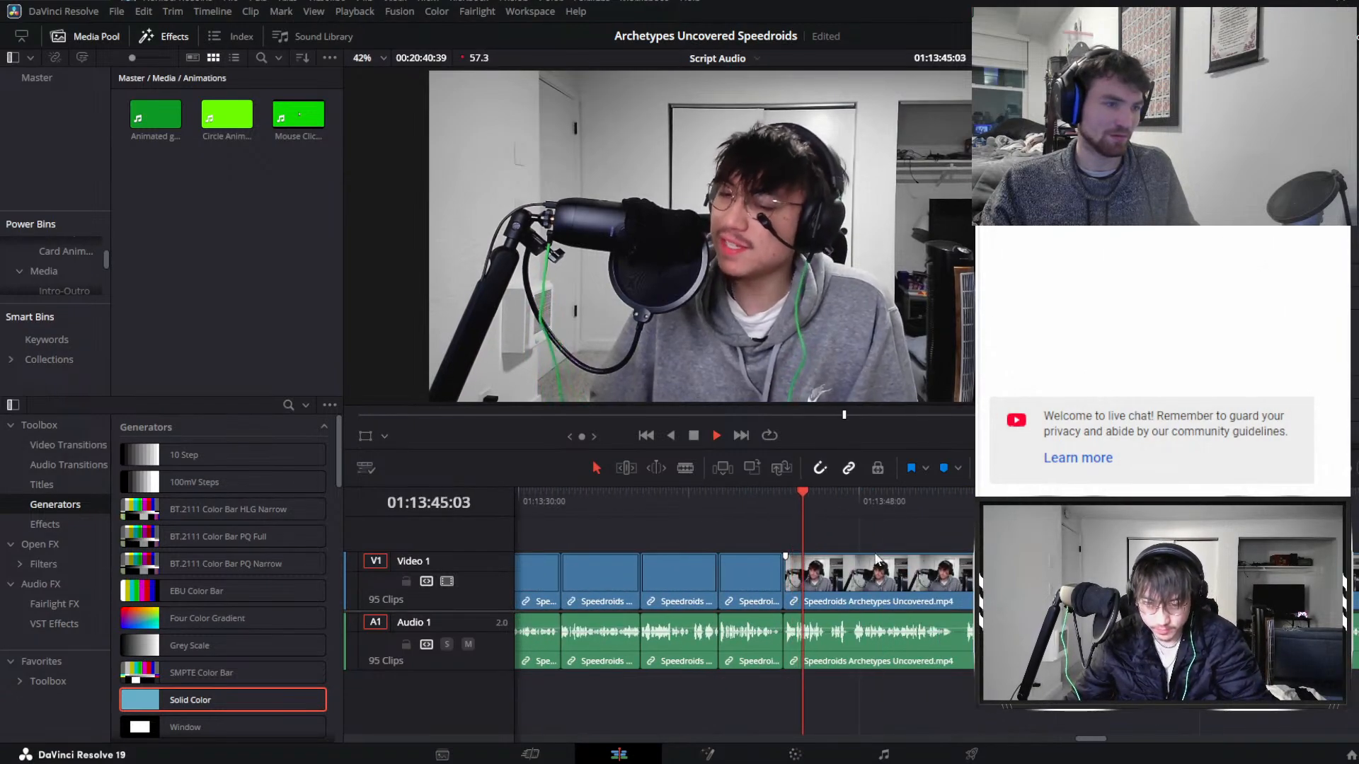
scroll(878, 579, up, 4)
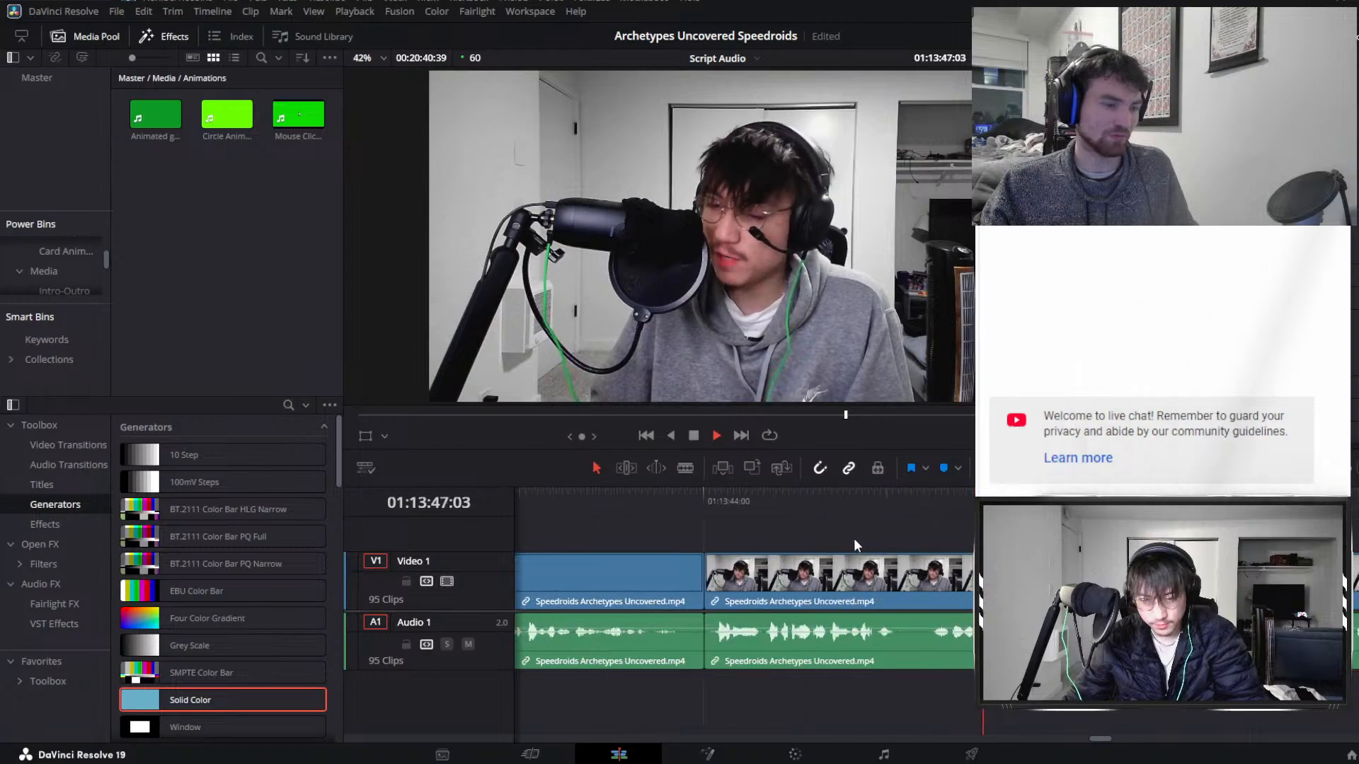
click(800, 595)
key(space)
click(756, 499)
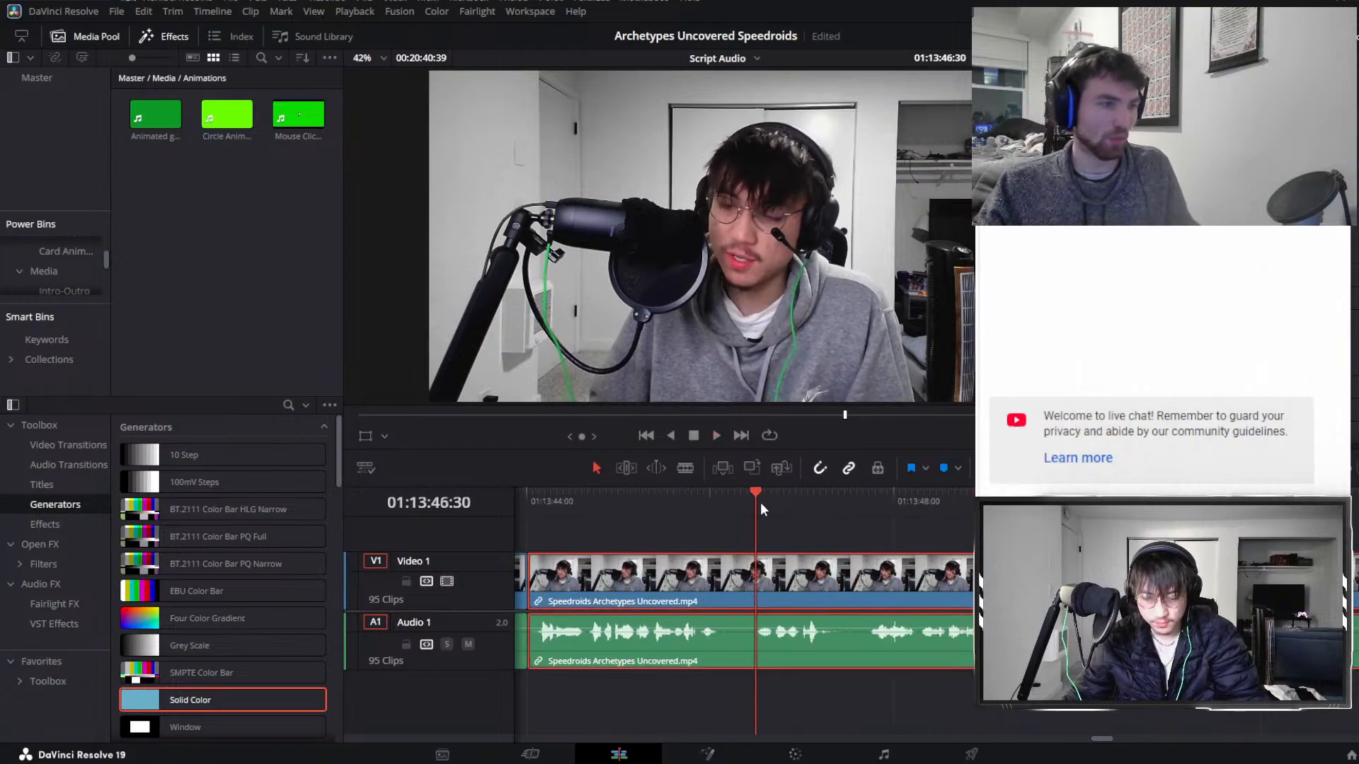
key(m)
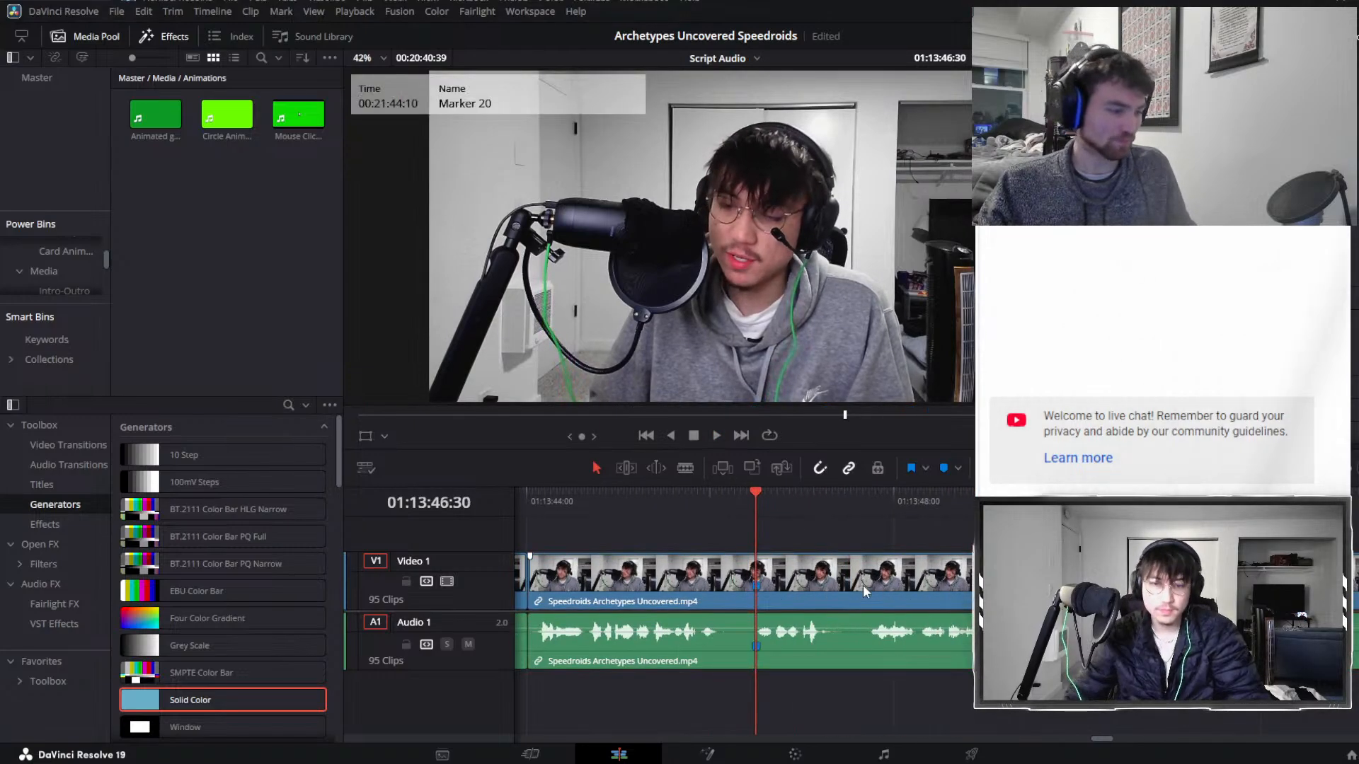
key(ctrl+shift+a)
key(space)
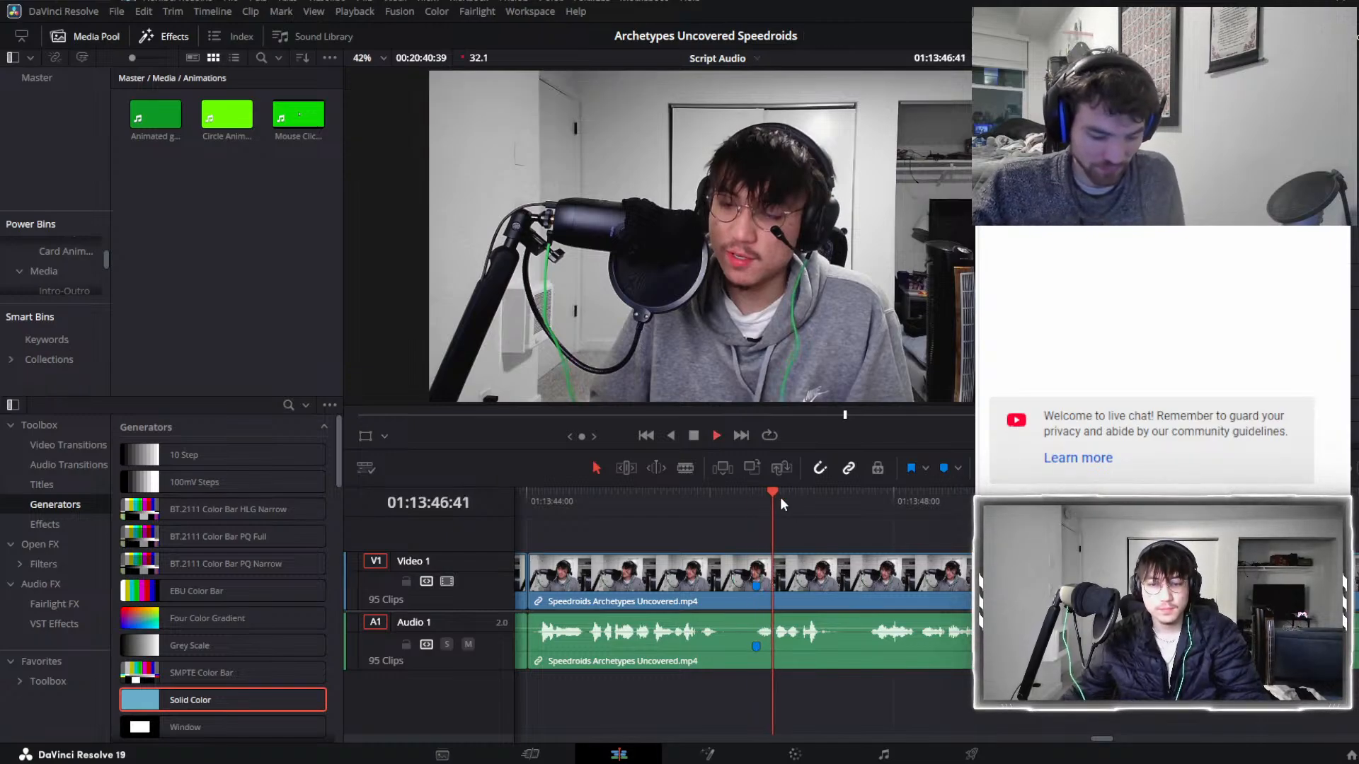
Isolate the short section from about 01:13:47:24 to 01:13:47:46 with cuts, ripple-delete it, and continue playback.
click(860, 577)
scroll(859, 572, down, 1)
scroll(743, 576, right, 3)
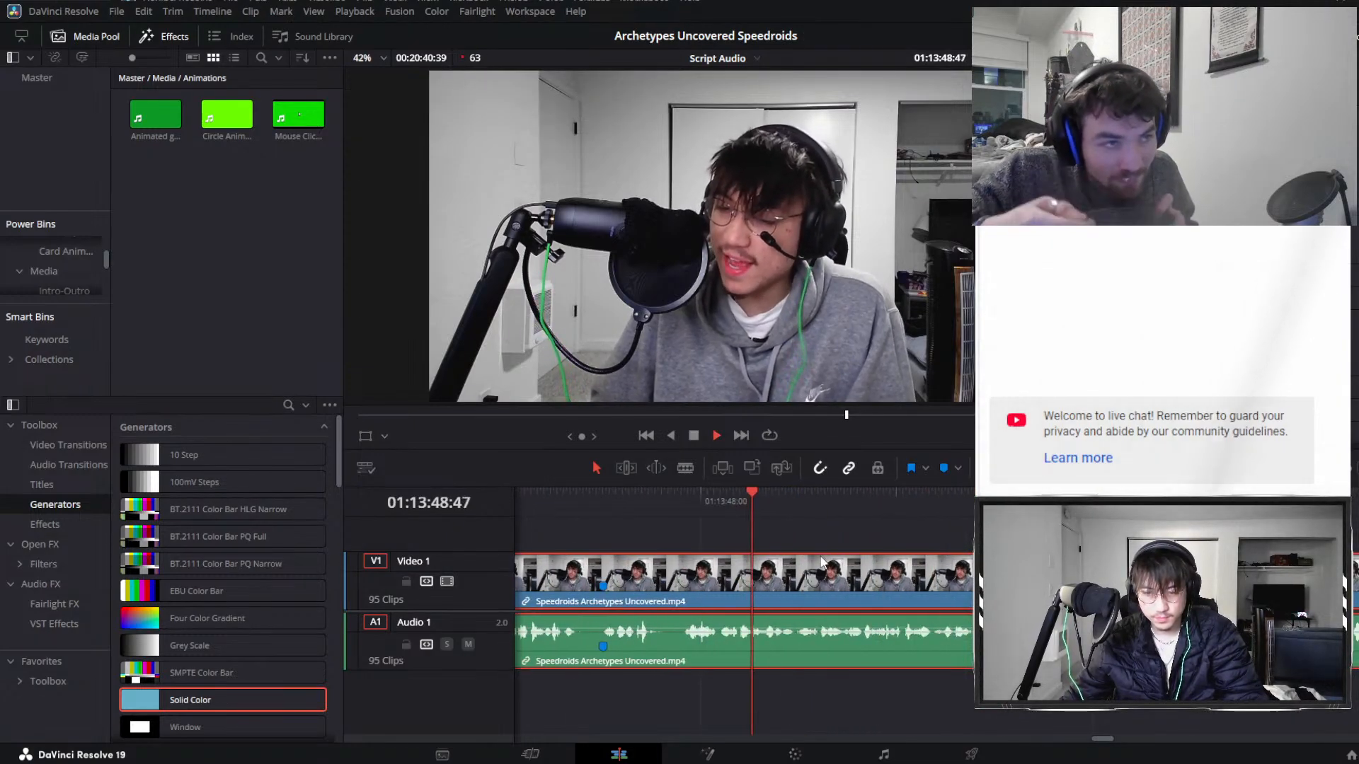
key(space)
click(659, 505)
key(ctrl+b)
drag(661, 504, 686, 502)
key(ctrl+b)
click(672, 572)
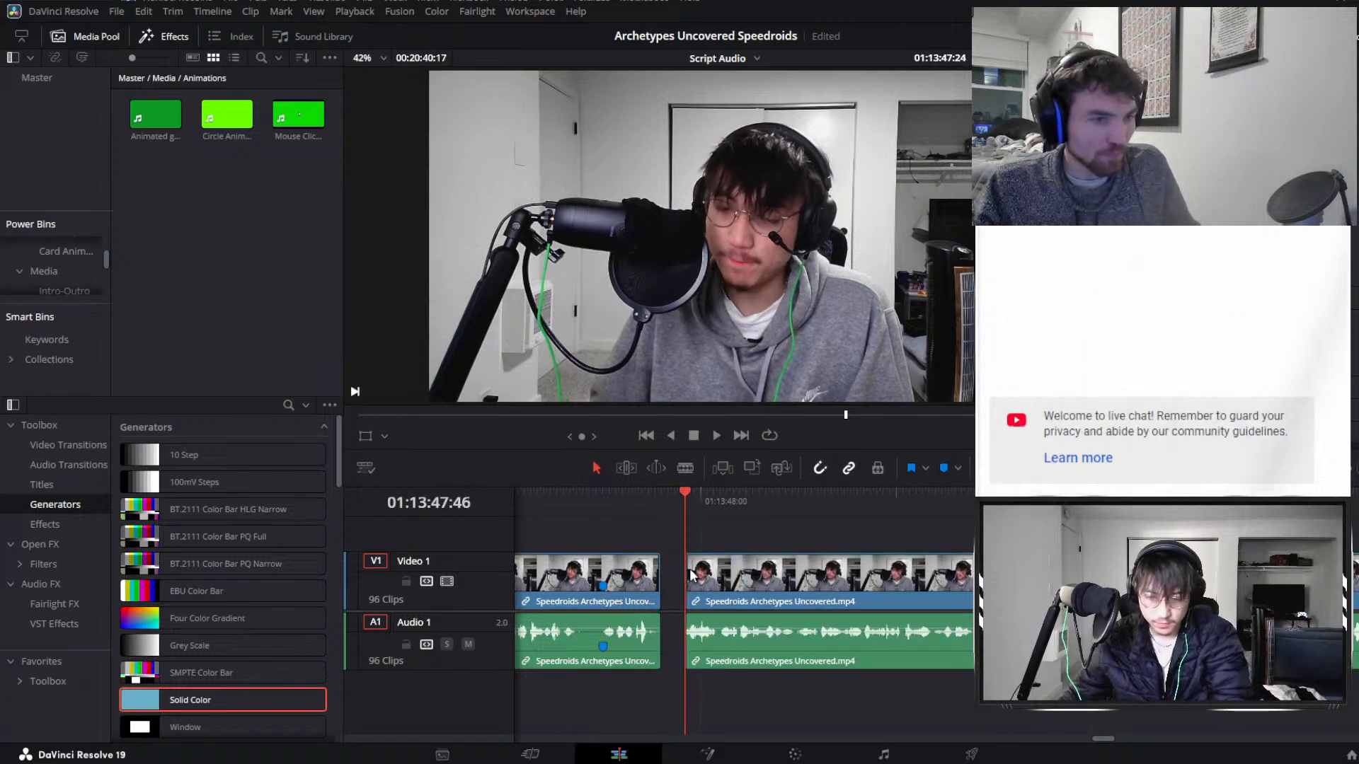
key(Delete)
key(space)
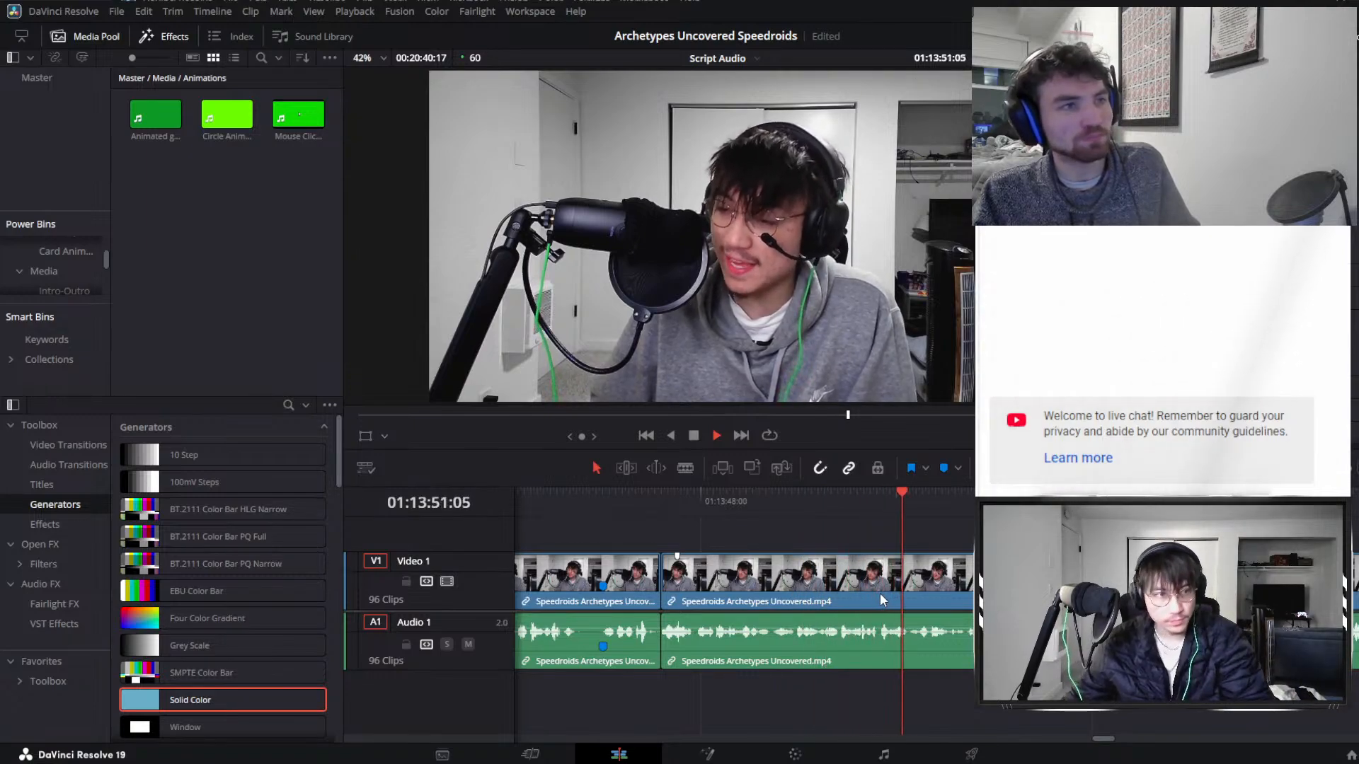
Display the contents of the Master bin and enlarge the Power Bins list.
click(70, 207)
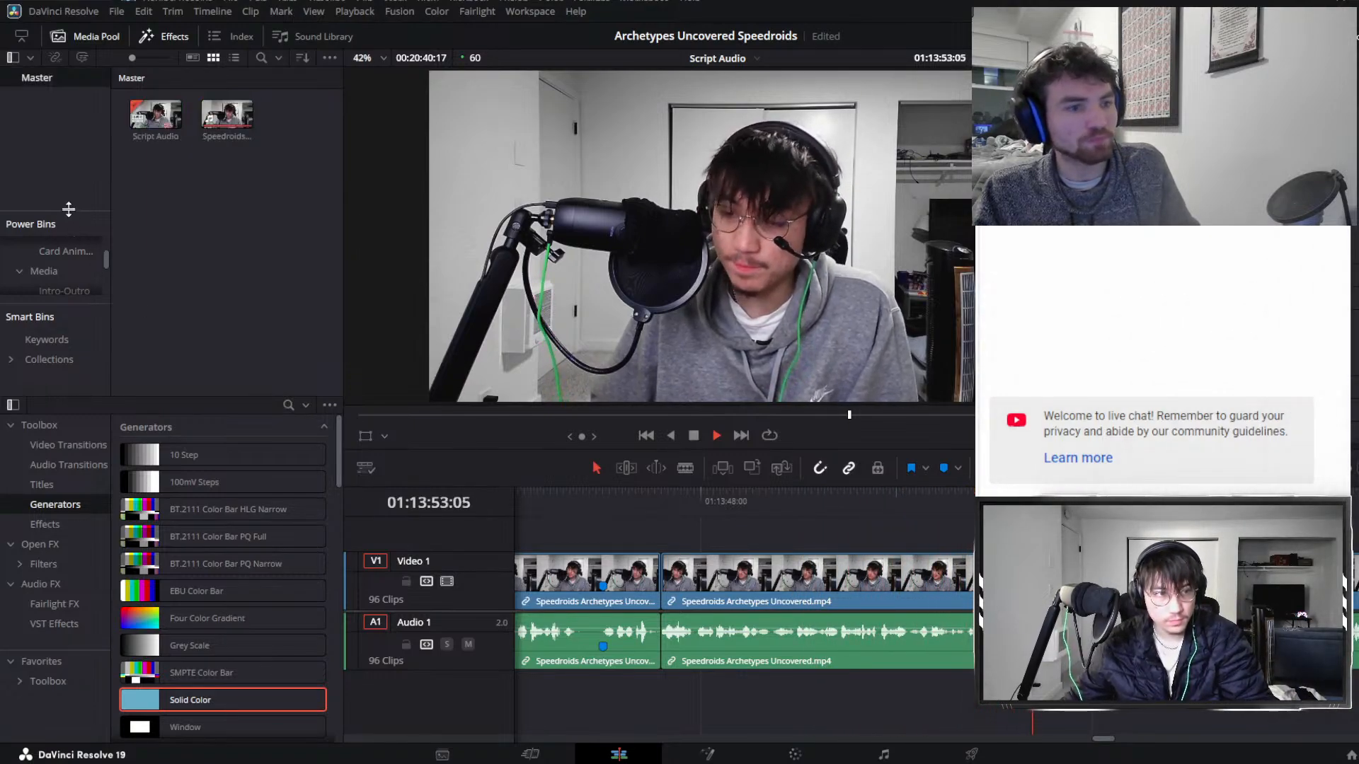
drag(67, 210, 94, 169)
Cut out the short section from about 01:13:52:34 to 01:13:53:17, close the gap, and play on through the following clip.
click(987, 504)
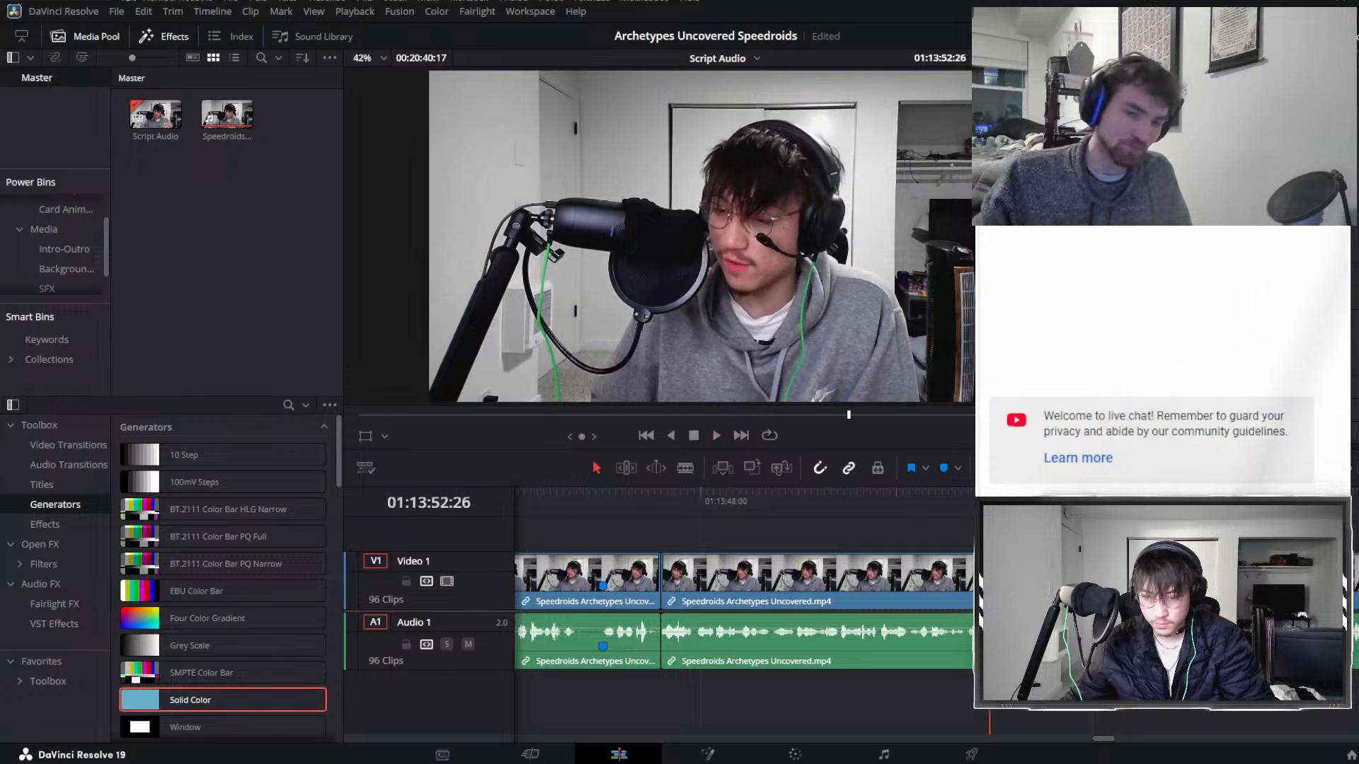
key(space)
key(ctrl+b)
key(ctrl+b)
key(space)
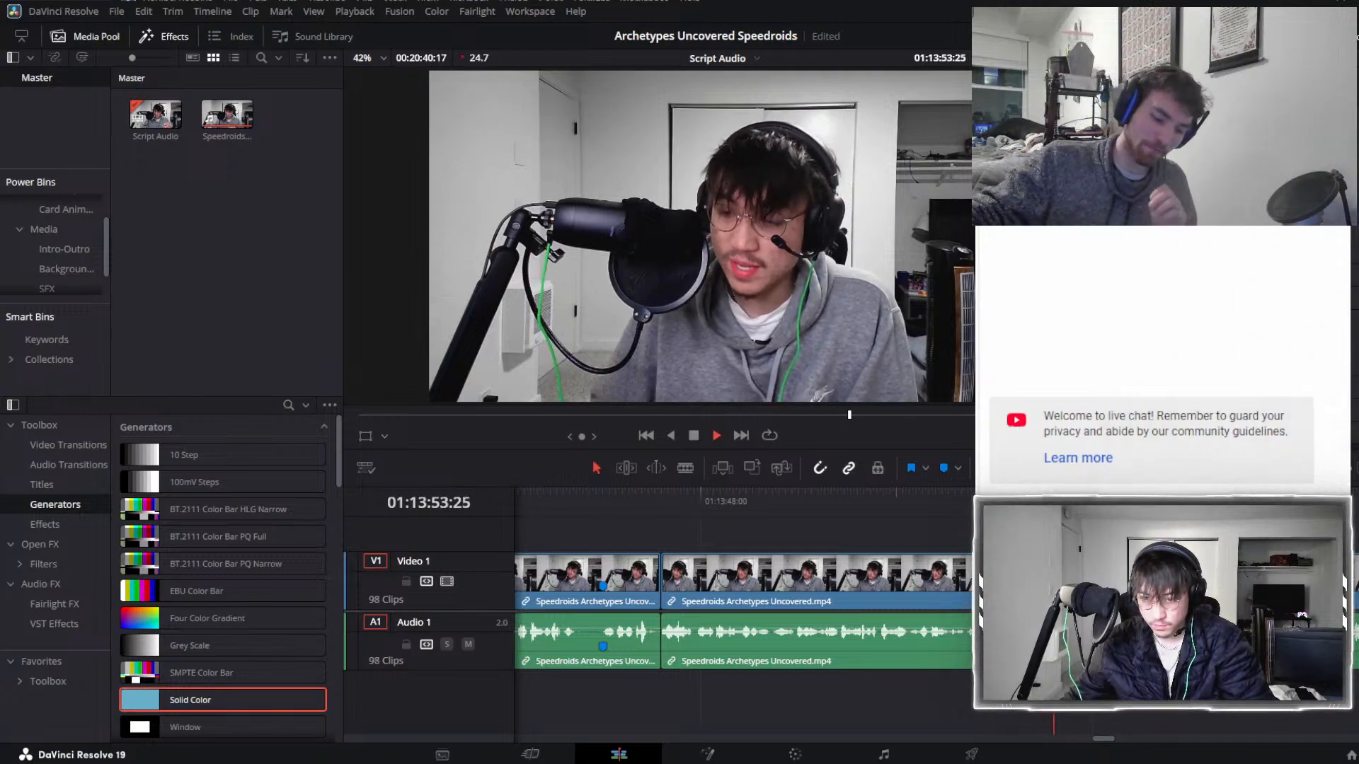
key(space)
scroll(743, 608, right, 3)
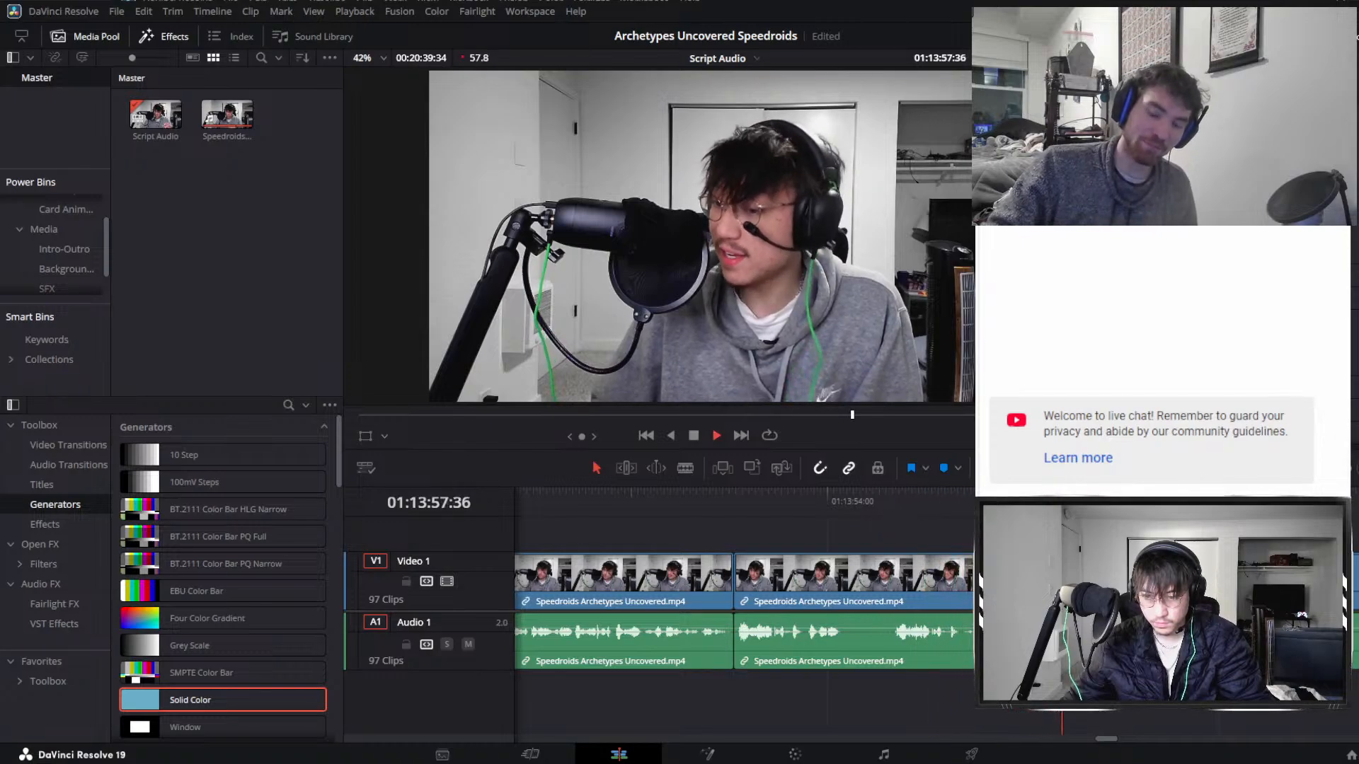
Split at 01:13:56:55 and ripple-delete the take between about 01:13:52:34 and that cut.
click(1019, 504)
key(space)
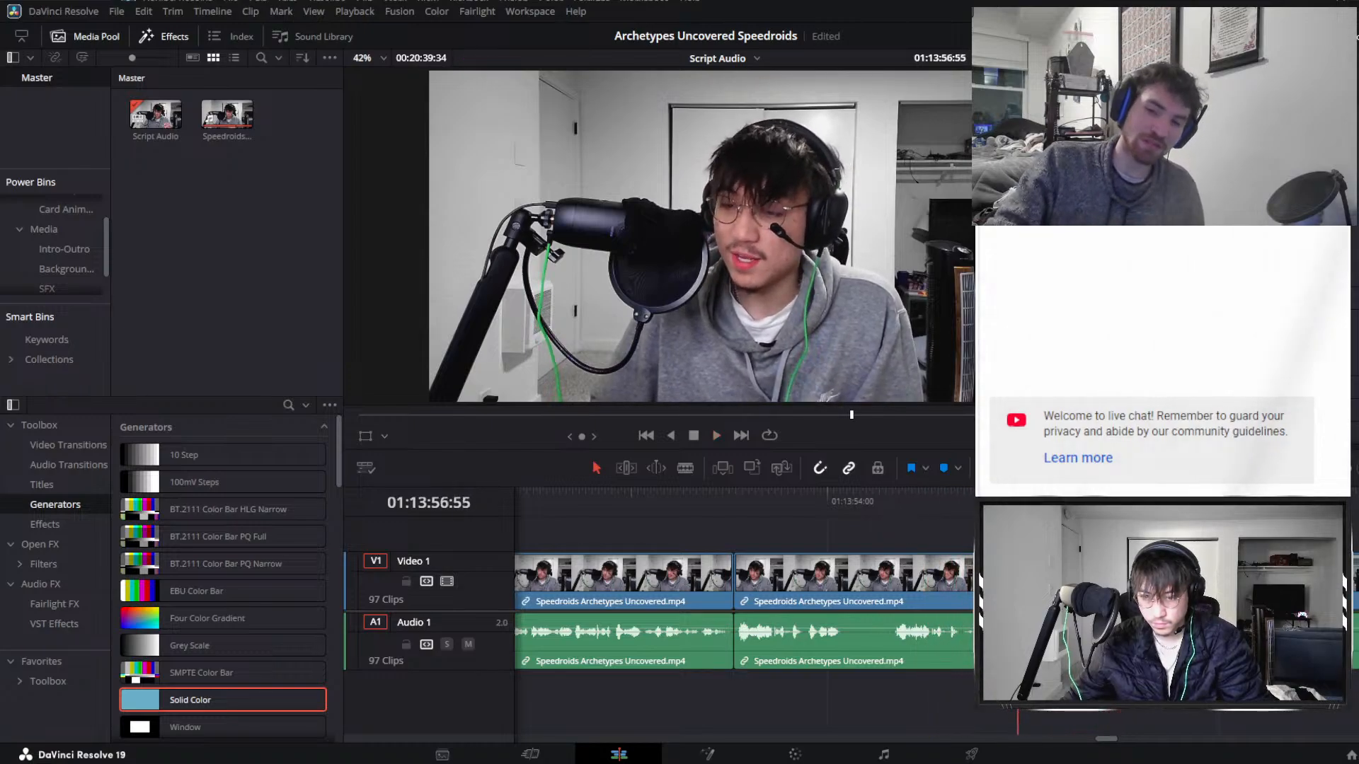
key(ctrl+b)
key(space)
click(927, 571)
key(space)
key(Delete)
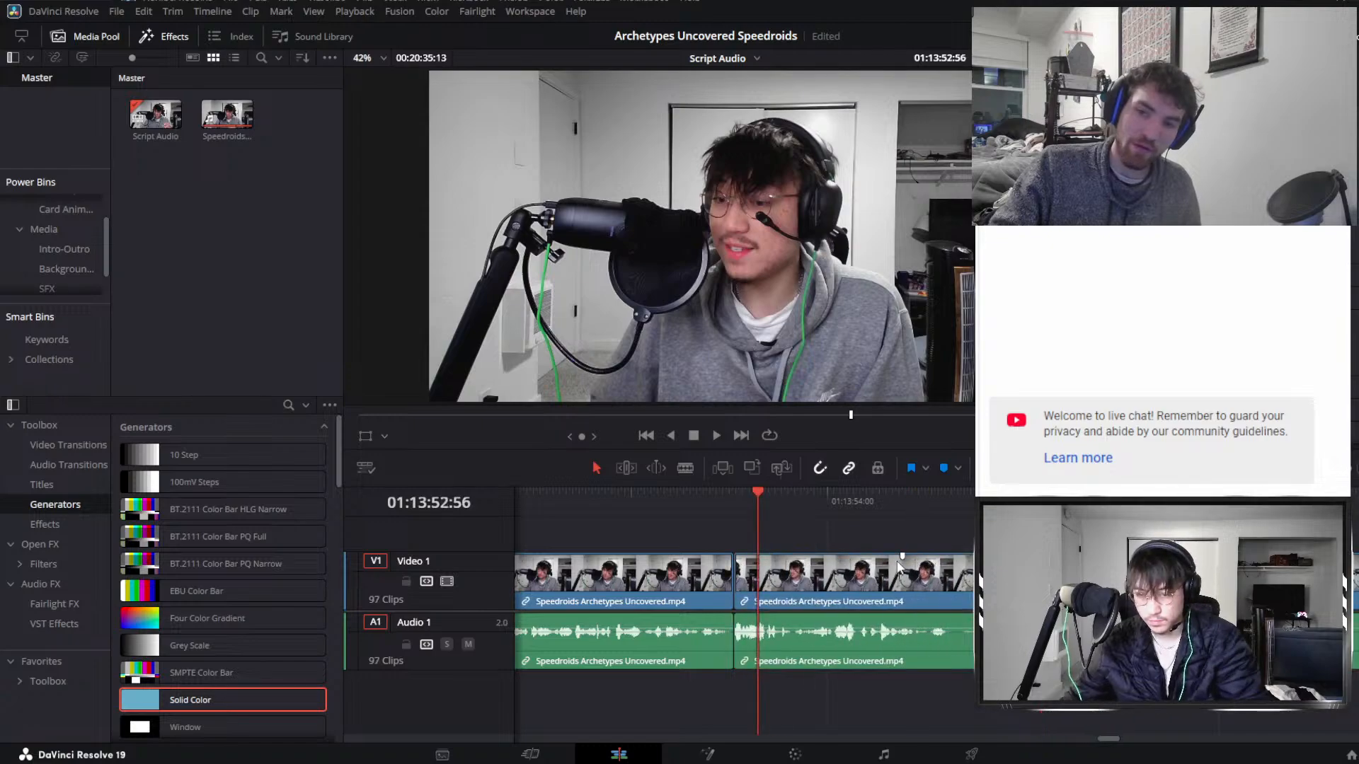
Shift the edit point between the two clips slightly earlier to 01:13:52:30 and play across it.
click(709, 508)
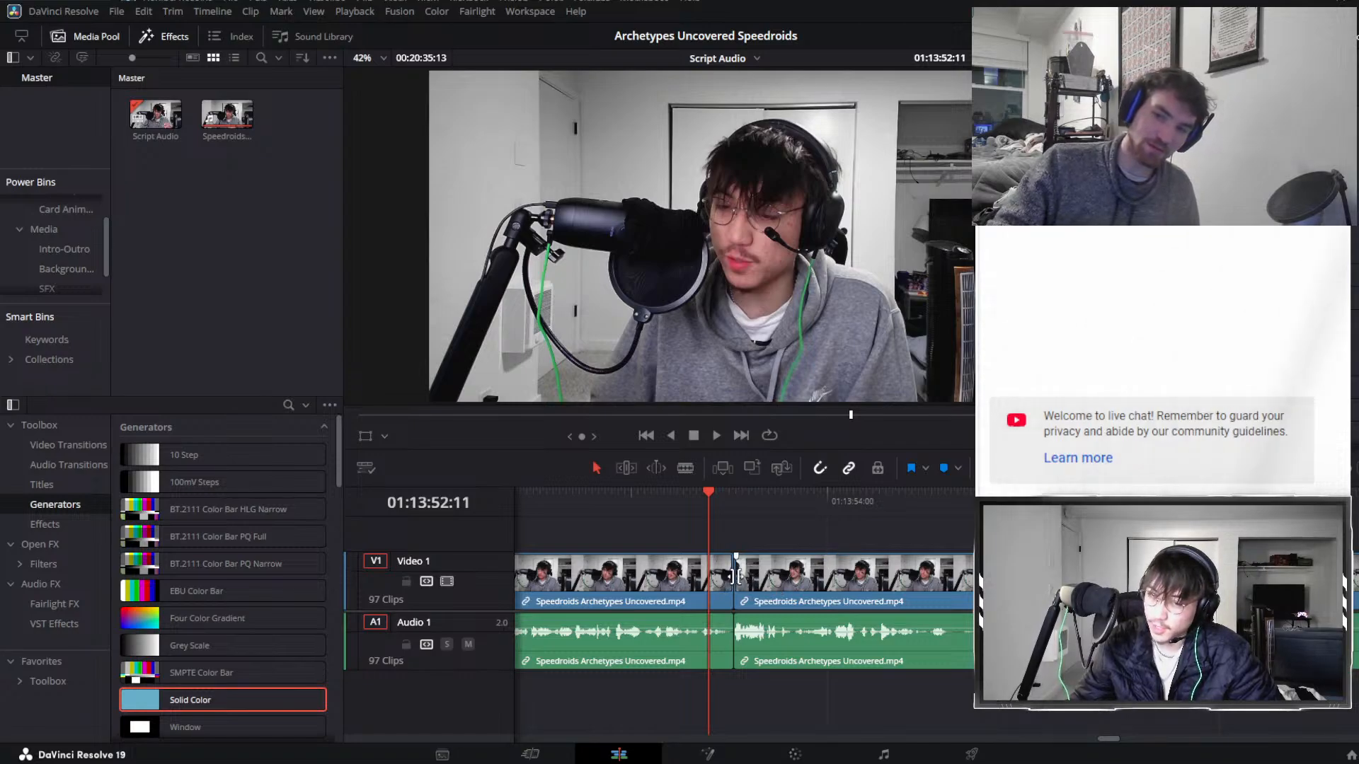
drag(733, 576, 730, 577)
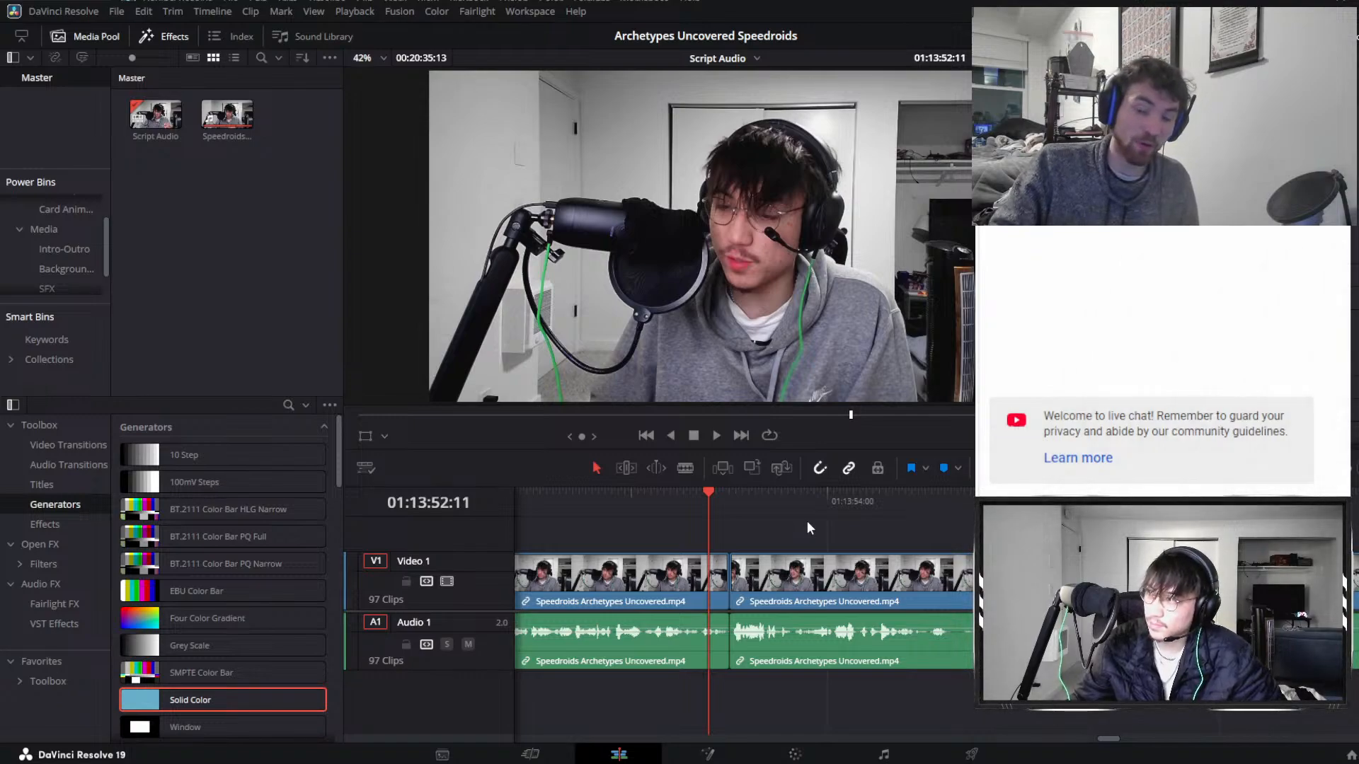
scroll(809, 527, down, 2)
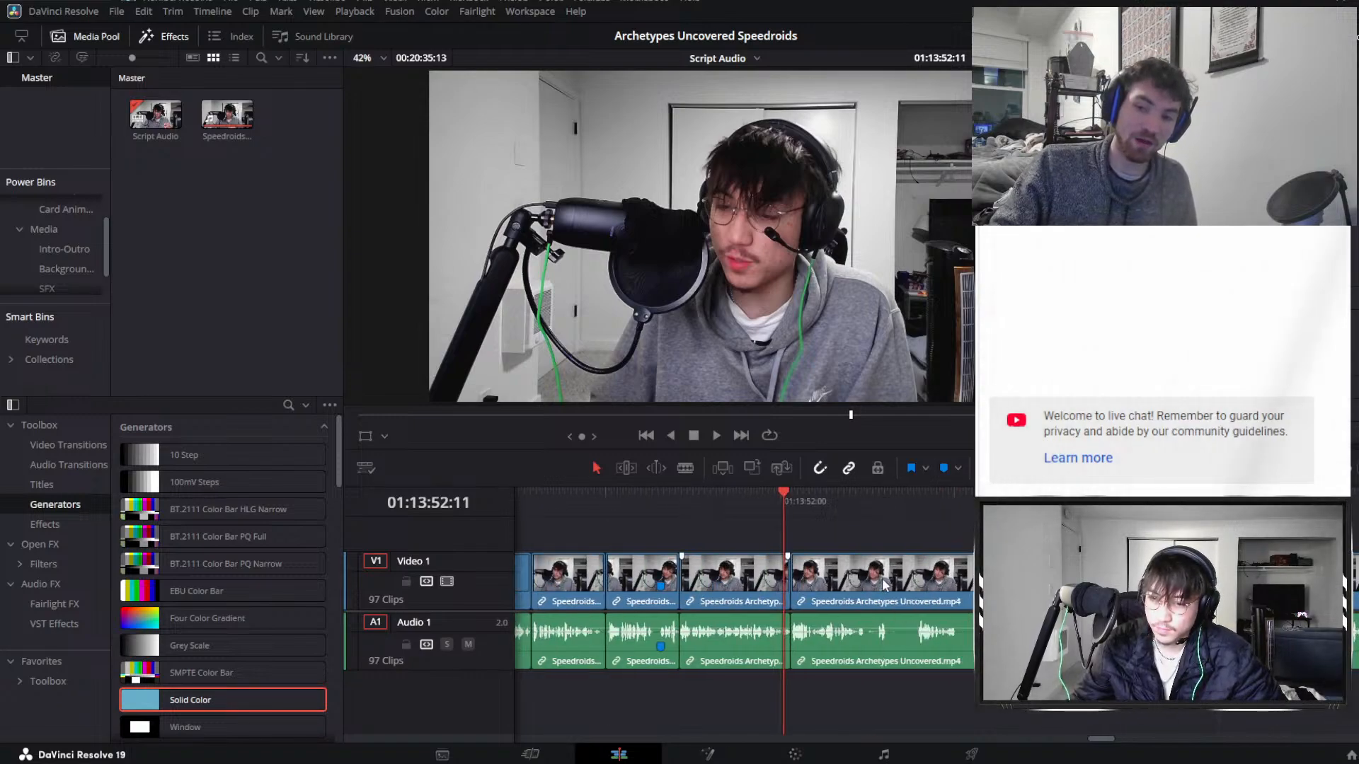
scroll(920, 581, up, 2)
key(space)
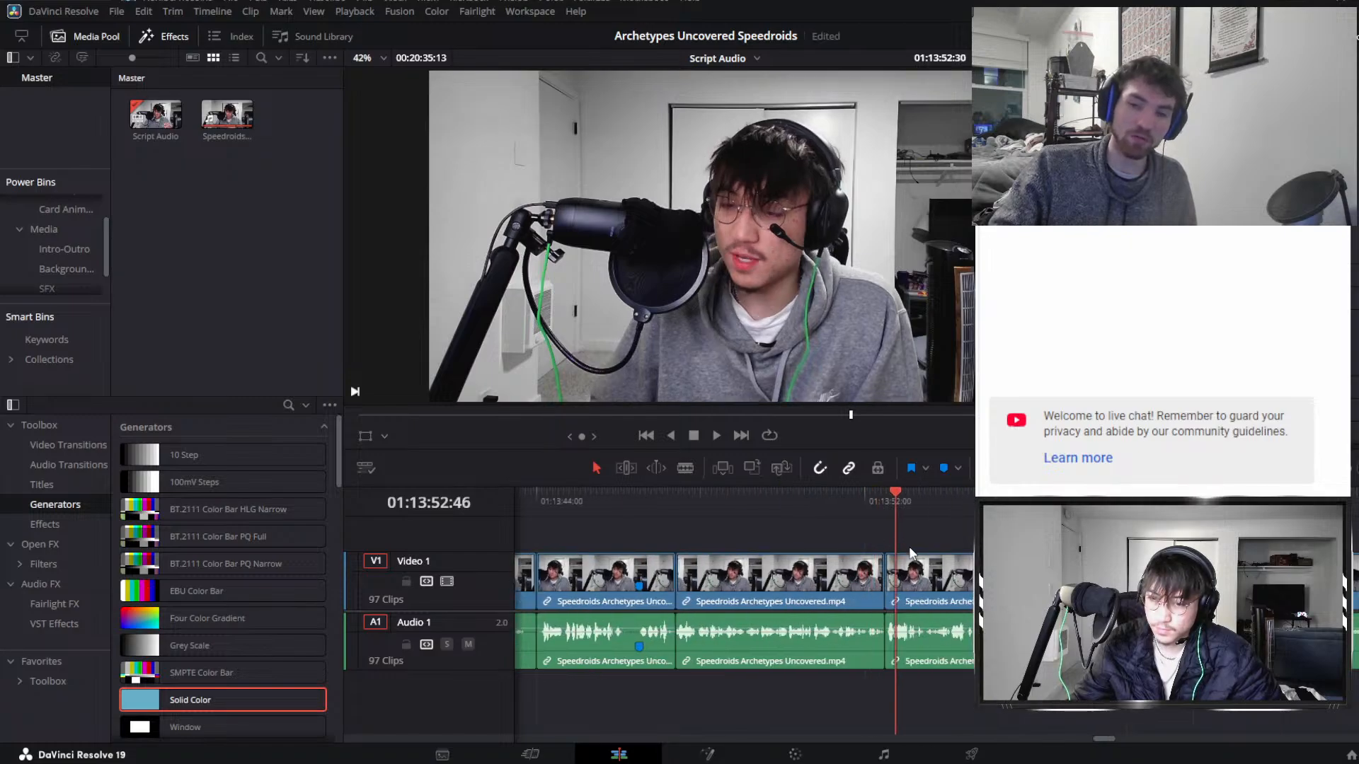
Examine the join at 01:13:52:30 by checking the frames and waveform just before and after it.
click(880, 504)
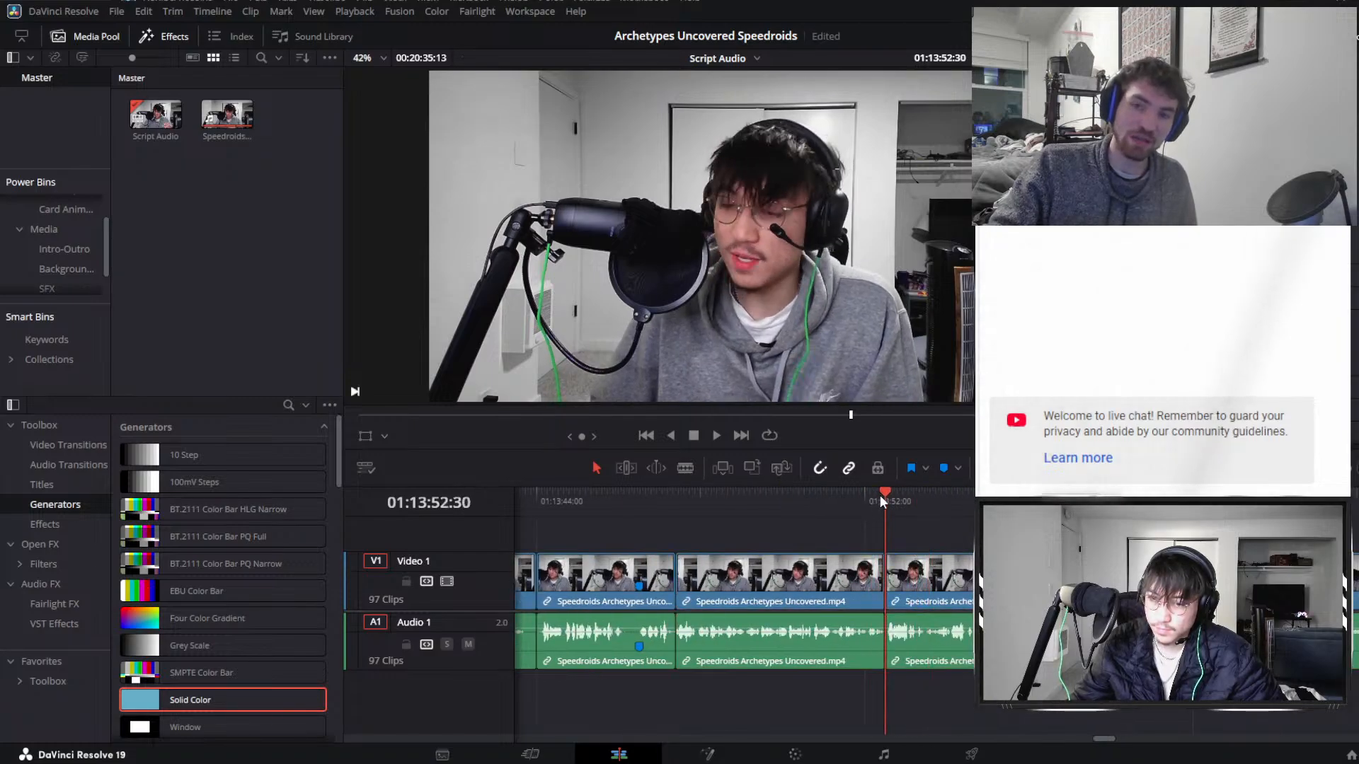
click(872, 503)
click(882, 502)
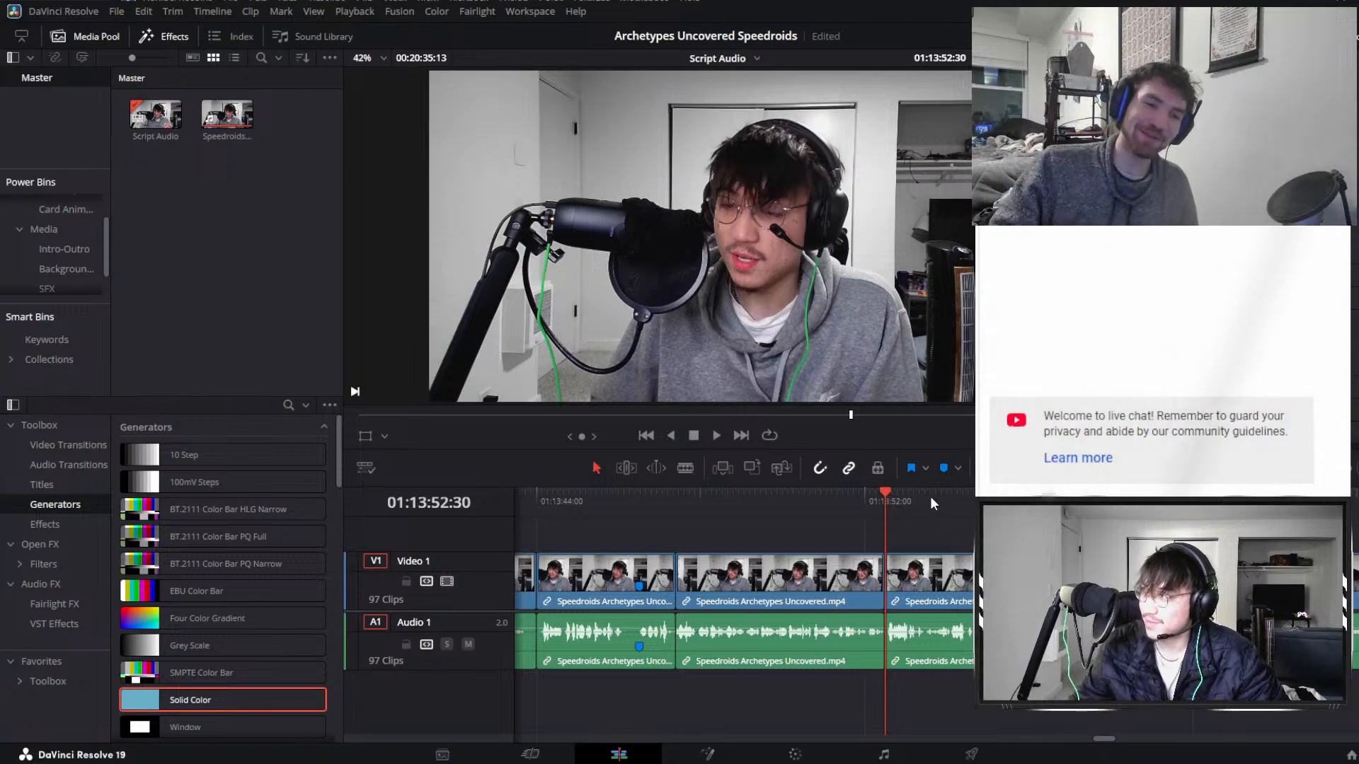
click(876, 501)
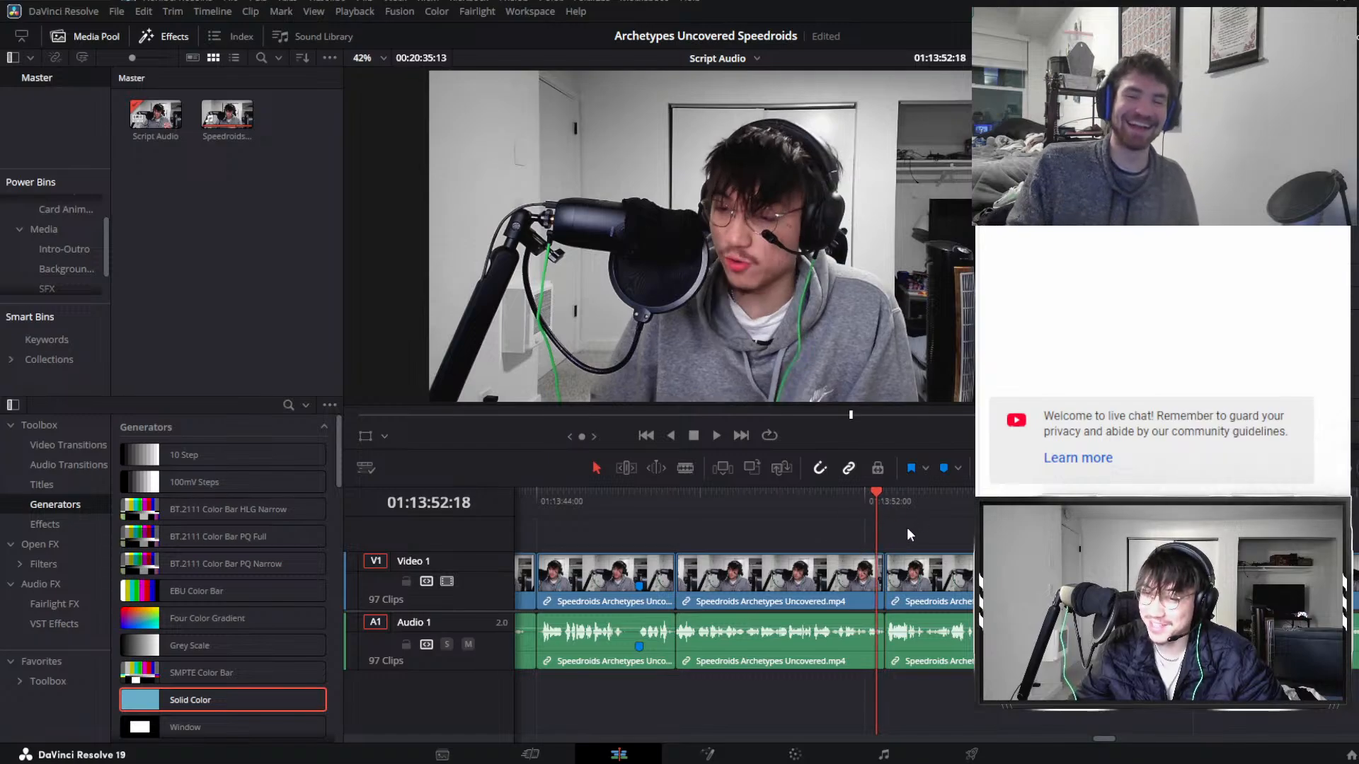
scroll(963, 546, up, 3)
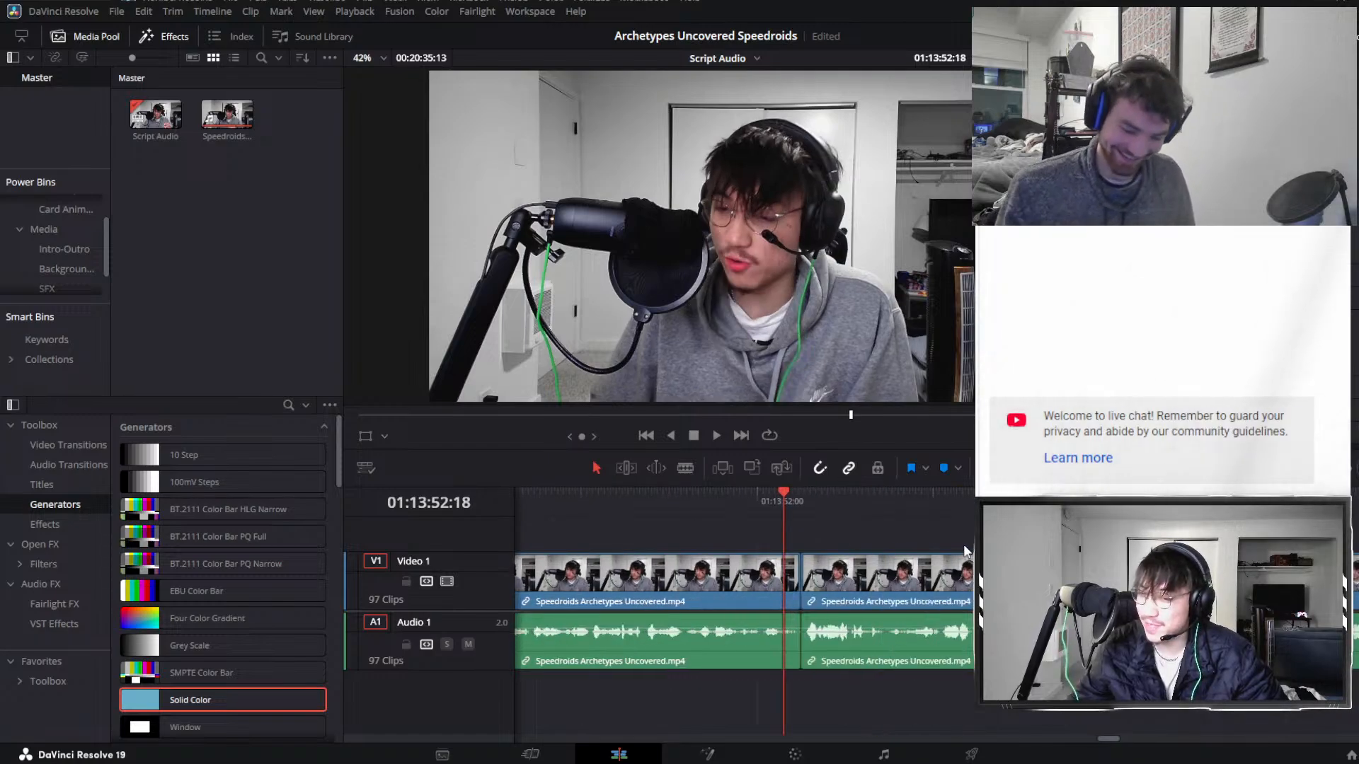
scroll(963, 545, right, 2)
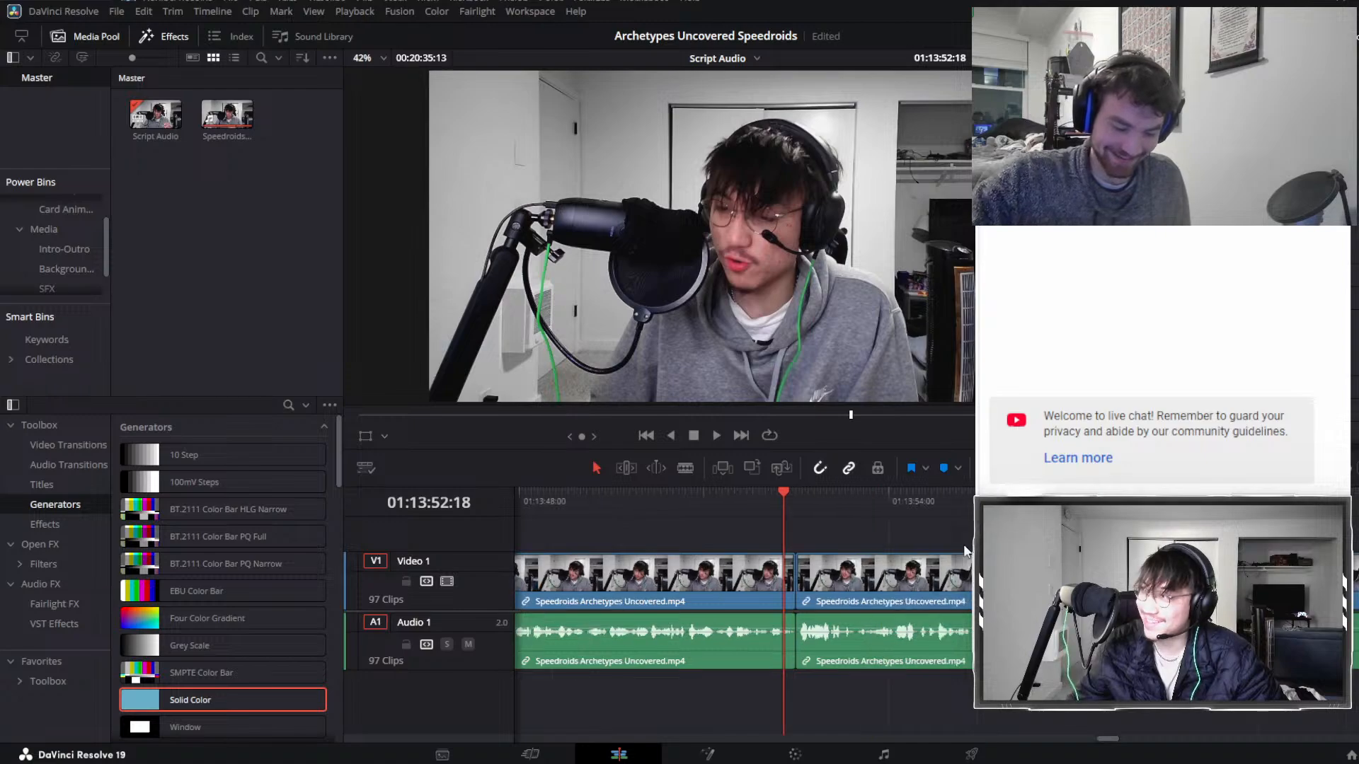
scroll(964, 549, down, 3)
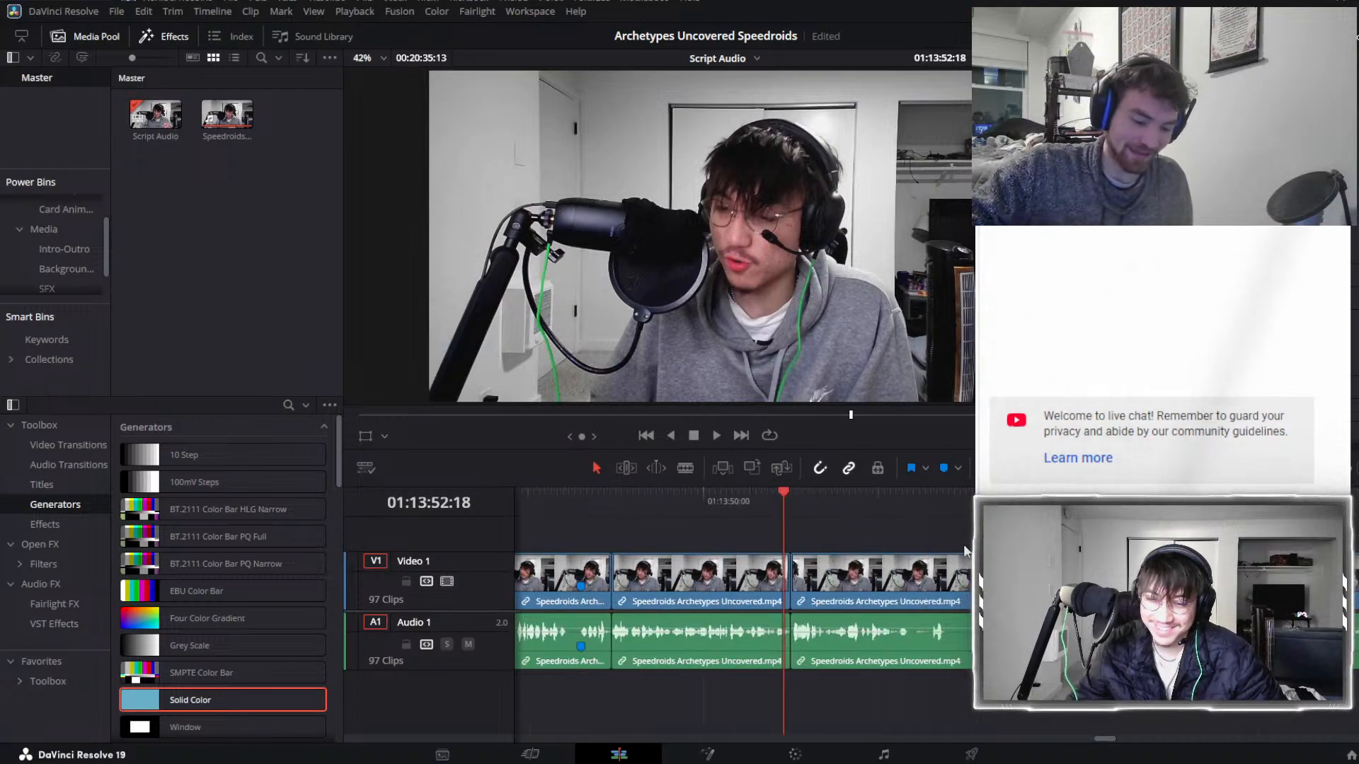
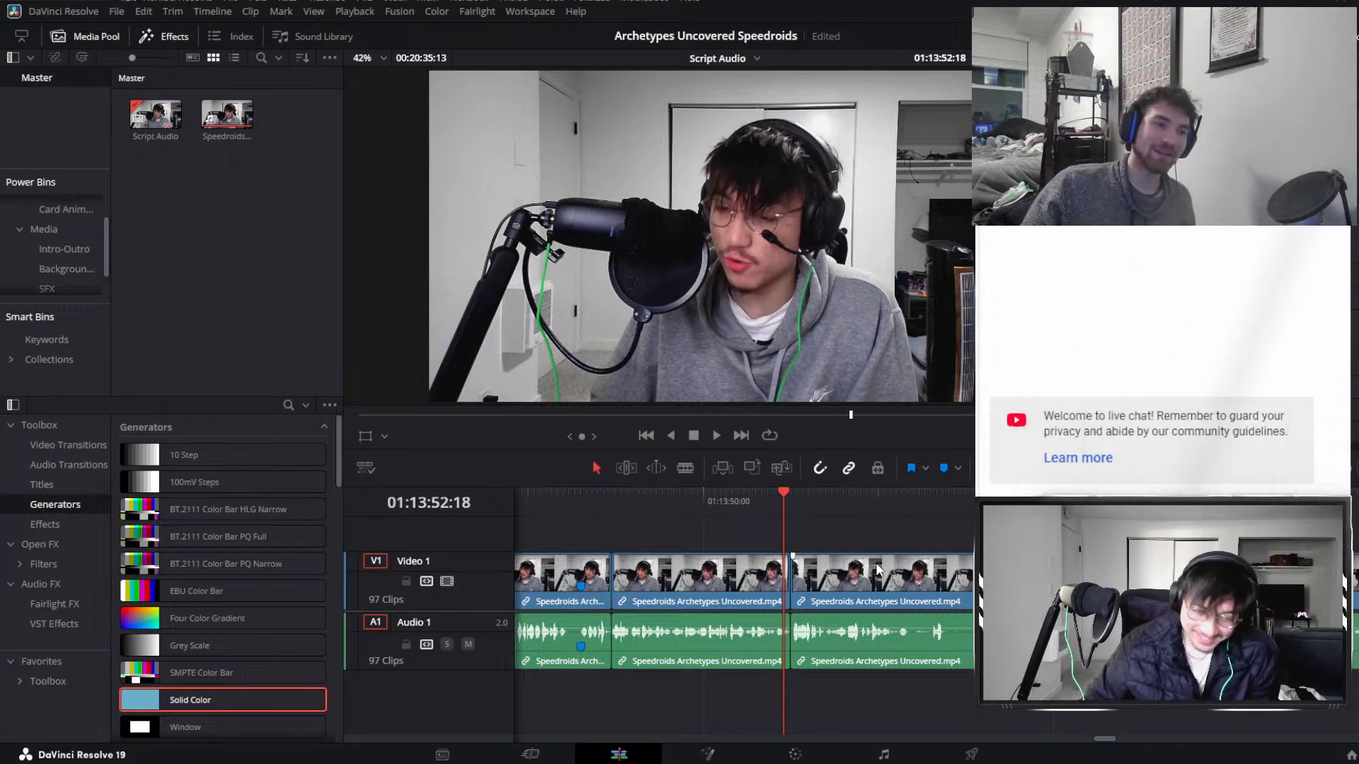
click(831, 494)
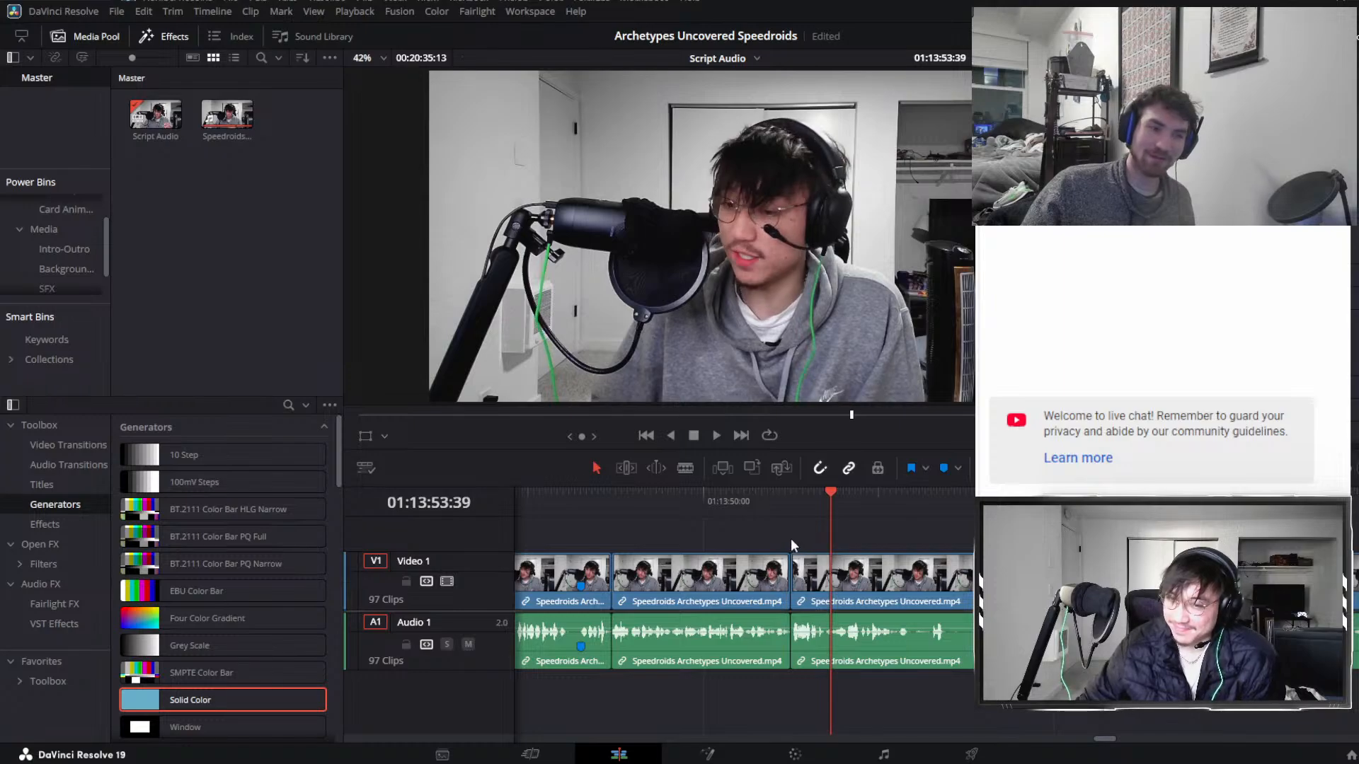
click(787, 494)
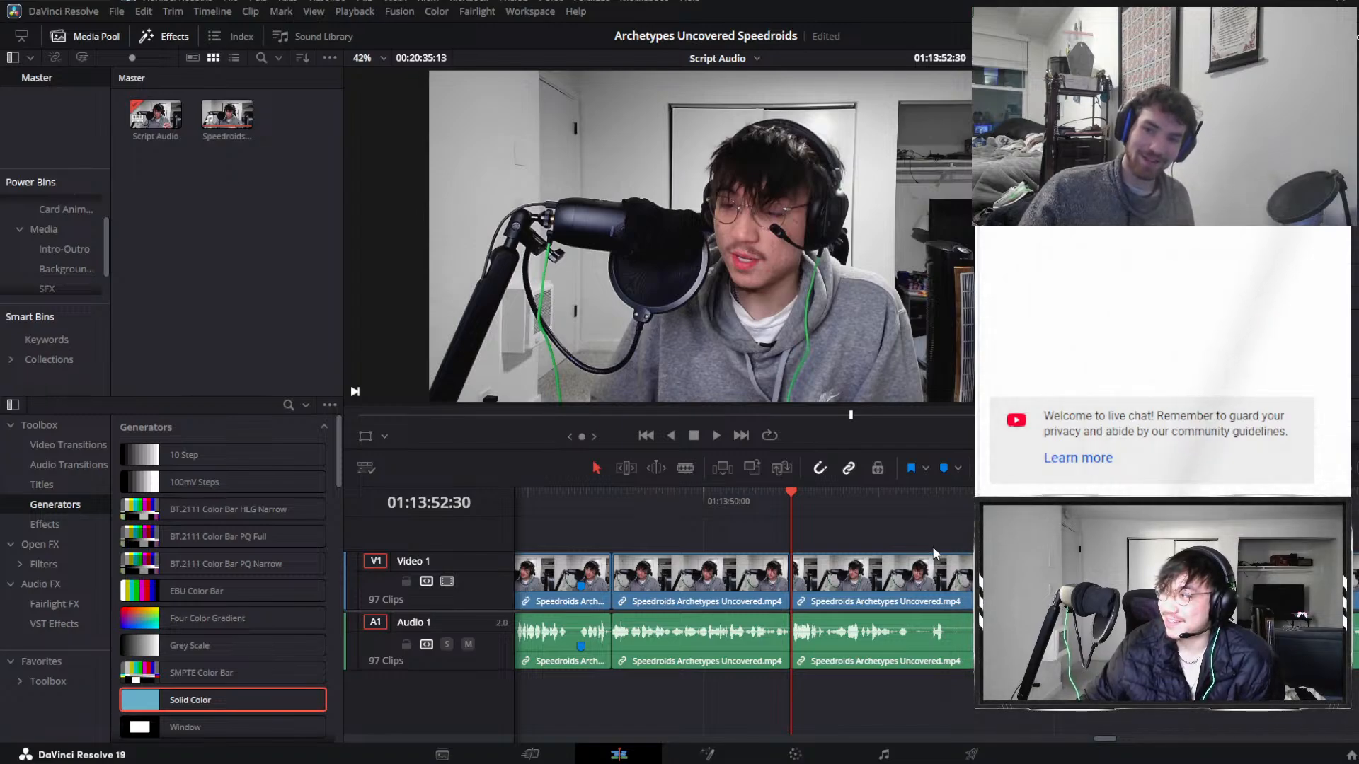
Play across the join at 01:13:52:30, starting from 01:13:51:44 and stopping at 01:13:53:56.
drag(820, 538, 761, 564)
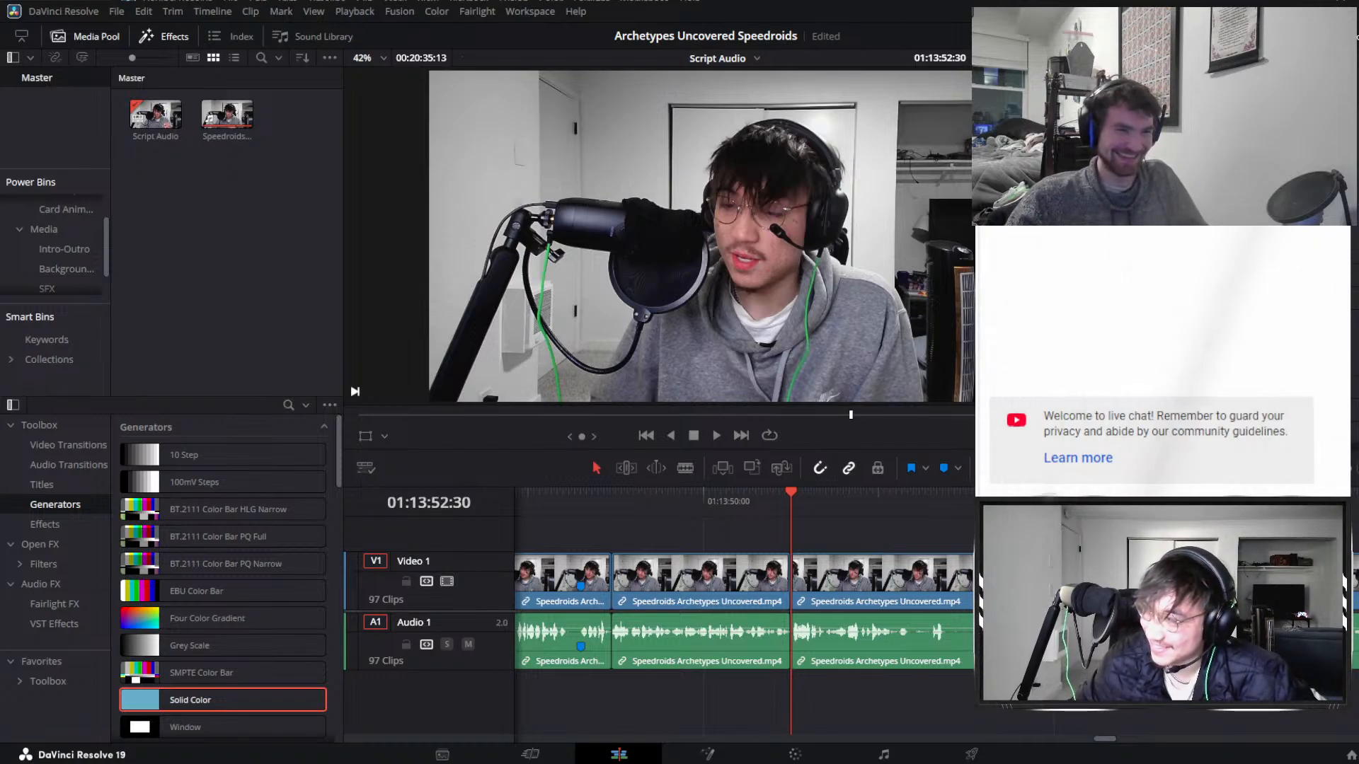
click(763, 507)
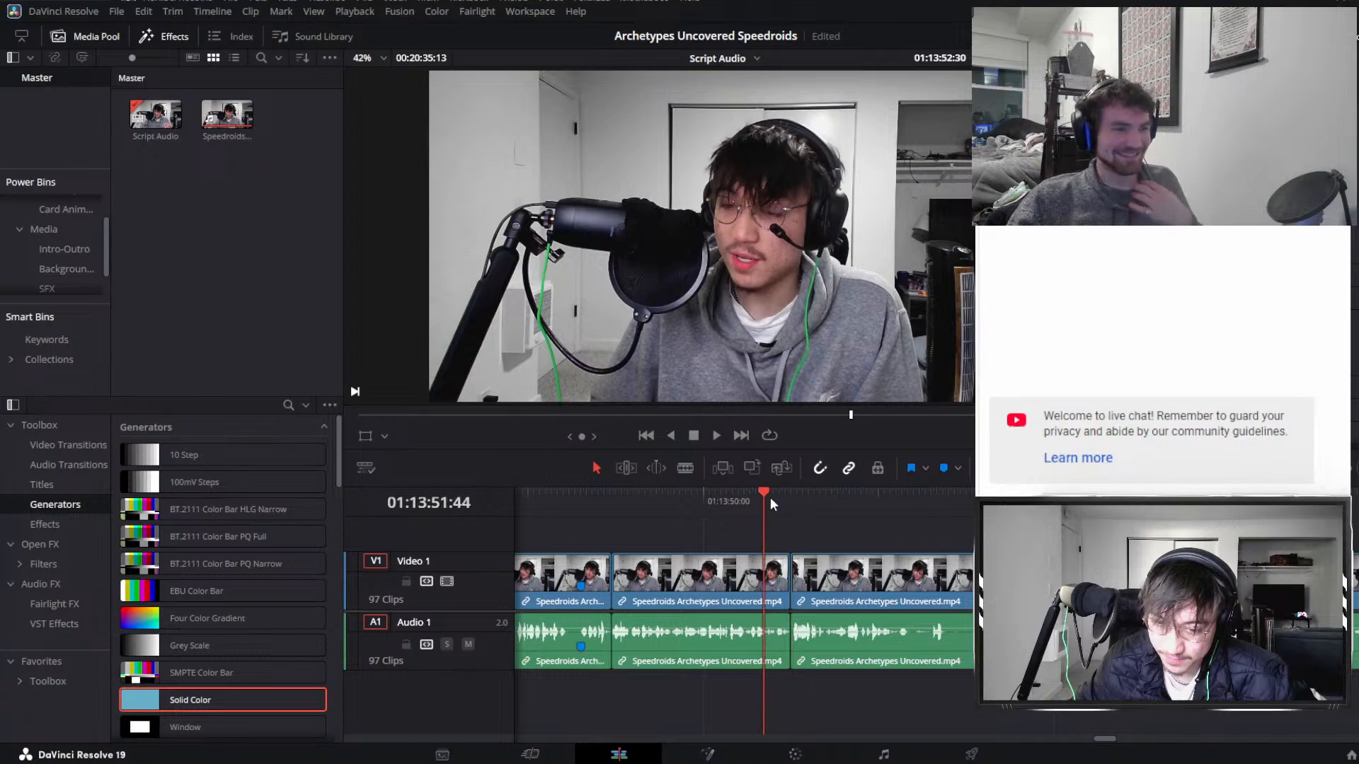
key(space)
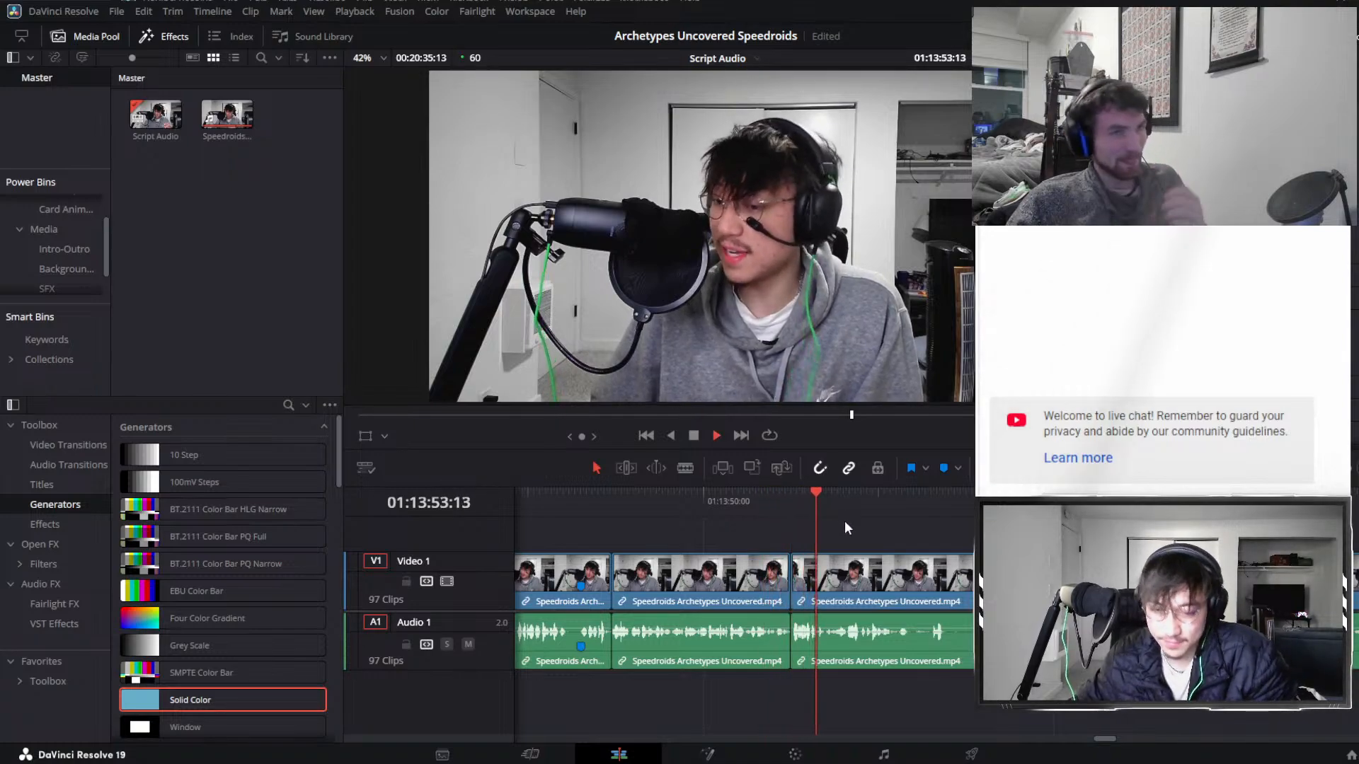
key(space)
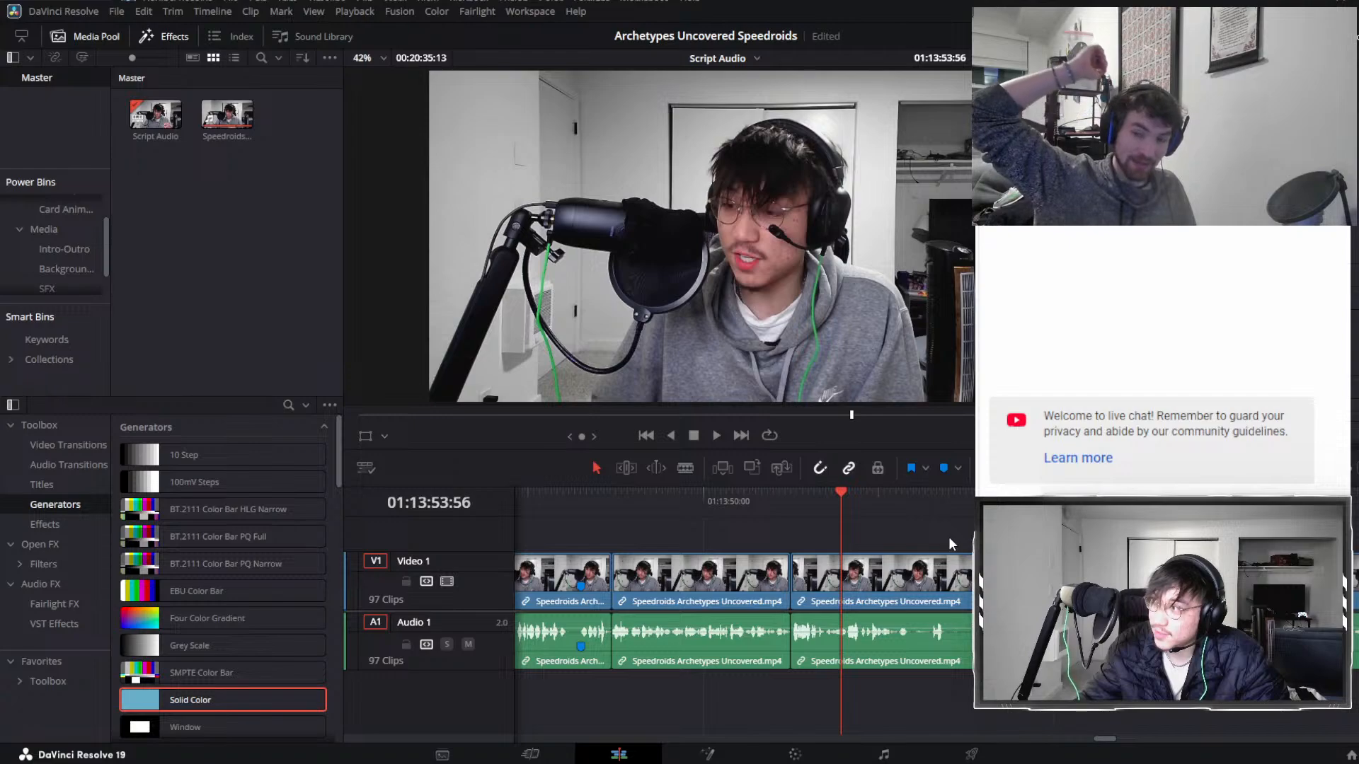
drag(950, 556, 860, 558)
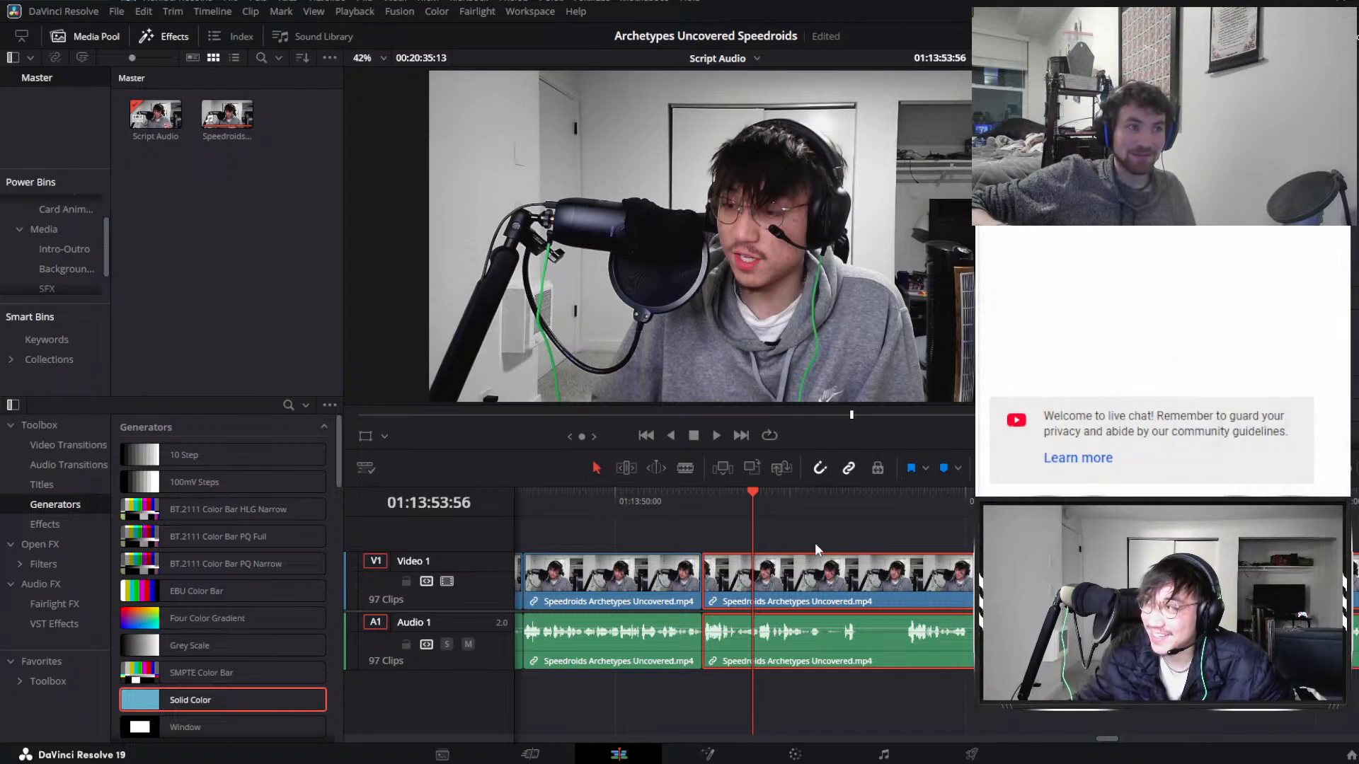
click(872, 540)
scroll(849, 539, up, 3)
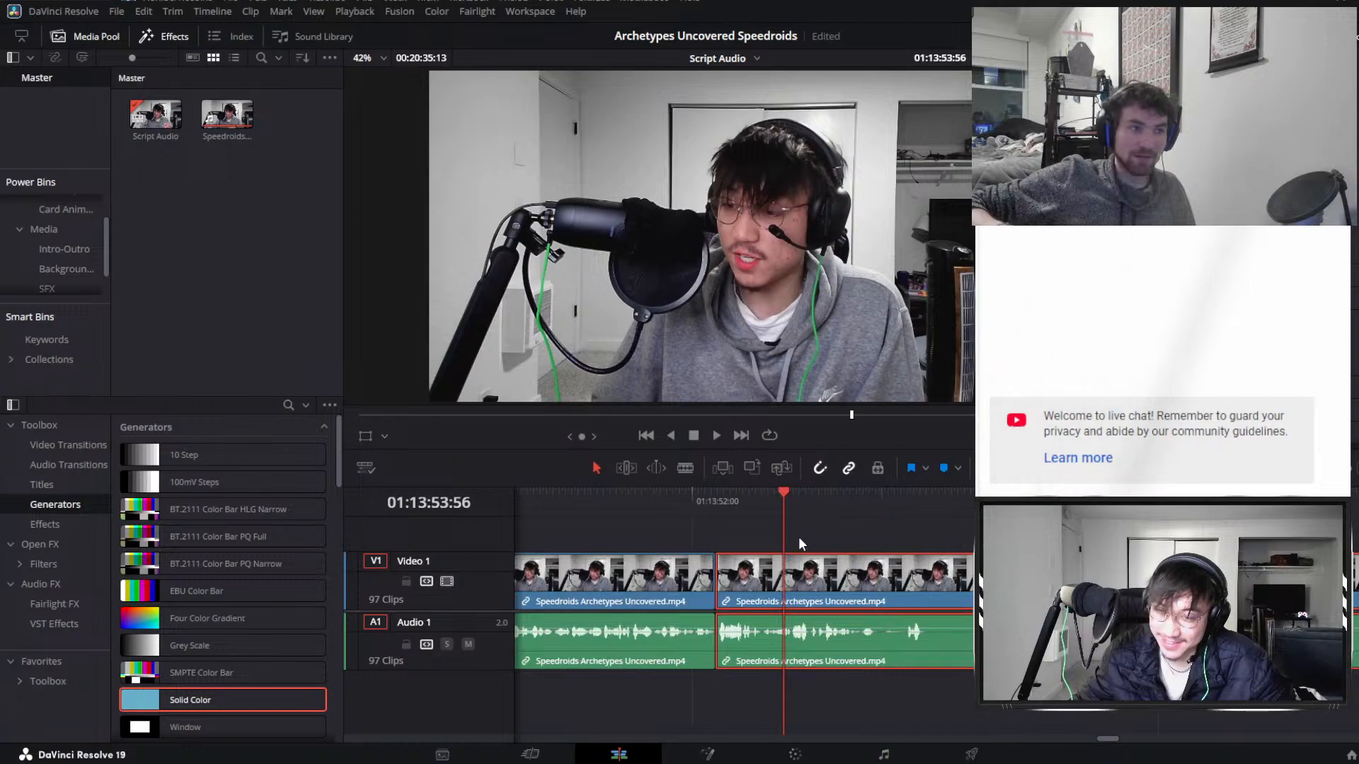
click(812, 561)
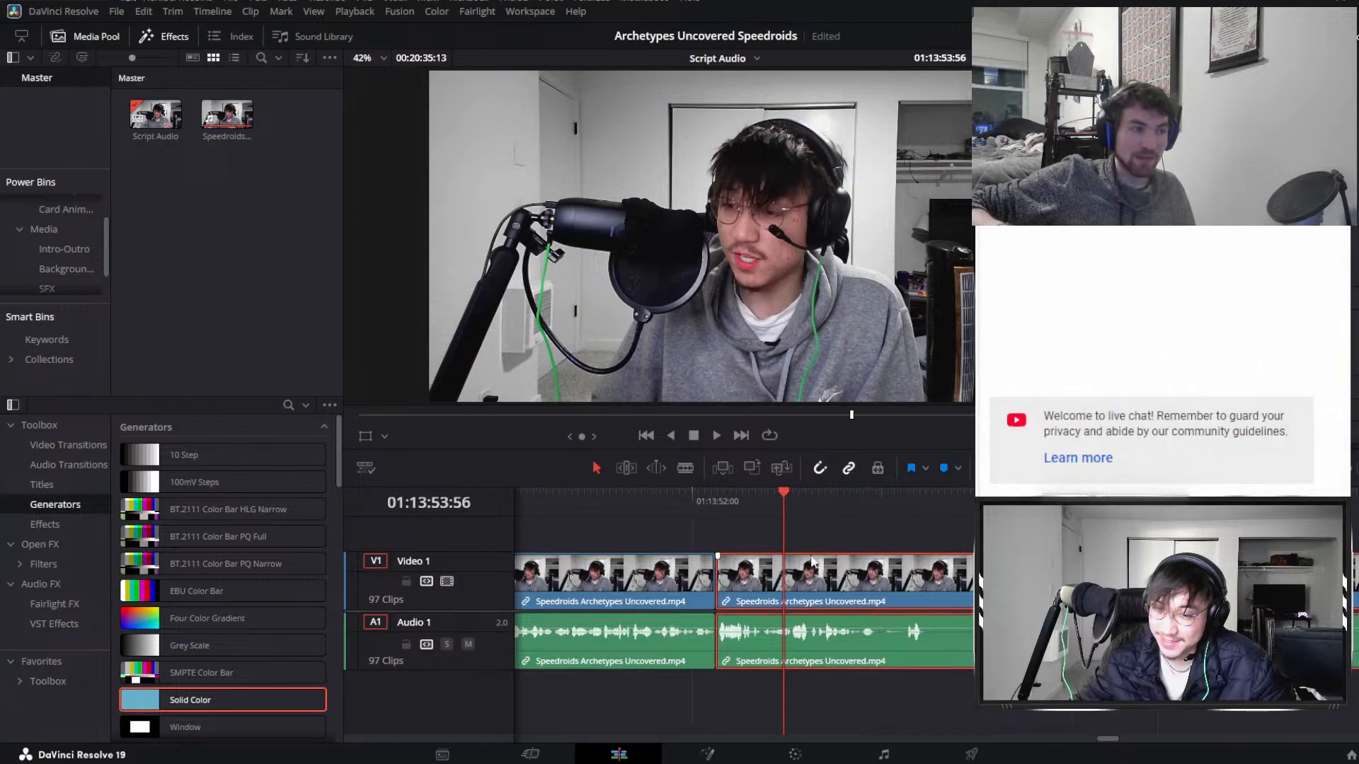
click(849, 546)
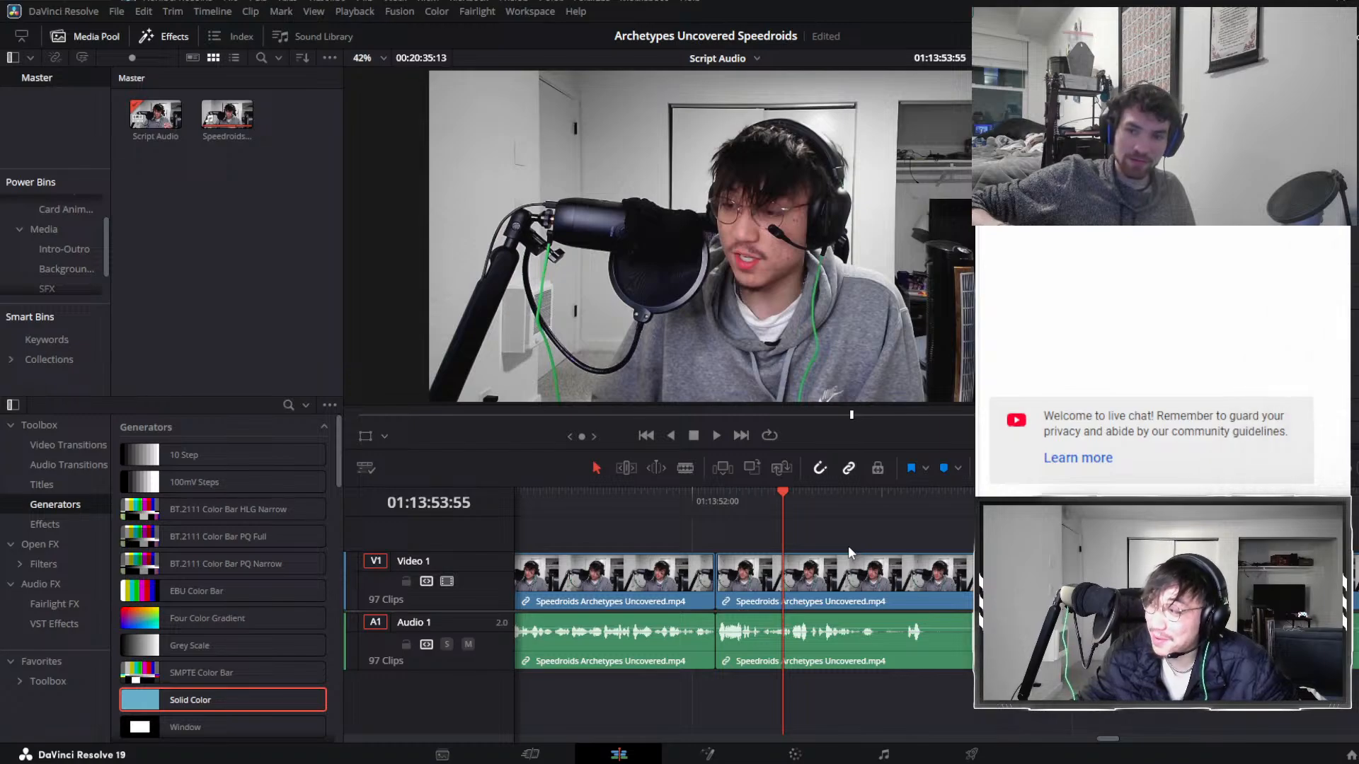
click(835, 581)
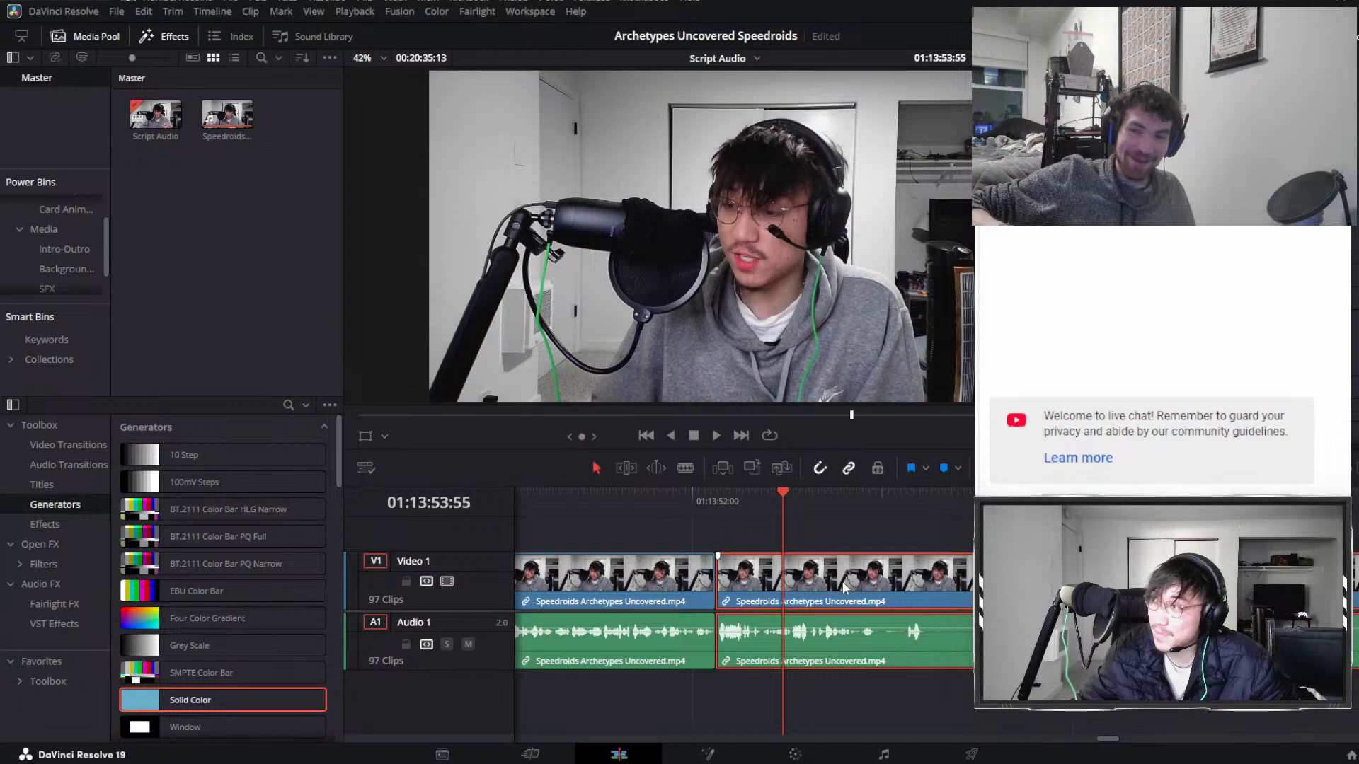
click(806, 530)
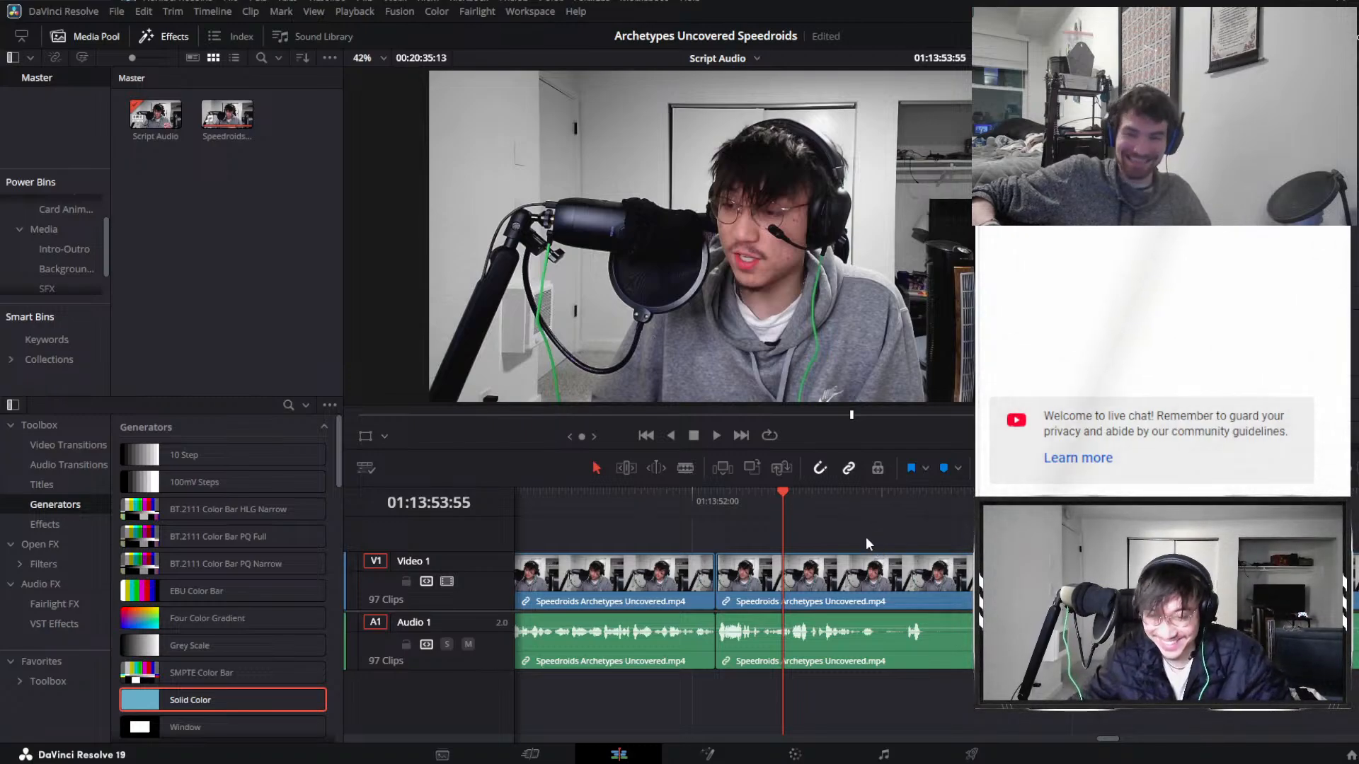
Review the lead-in from the marker at 01:13:46:30, then listen through the clip after 01:13:52:30 to about 01:14:04:34.
scroll(881, 538, down, 3)
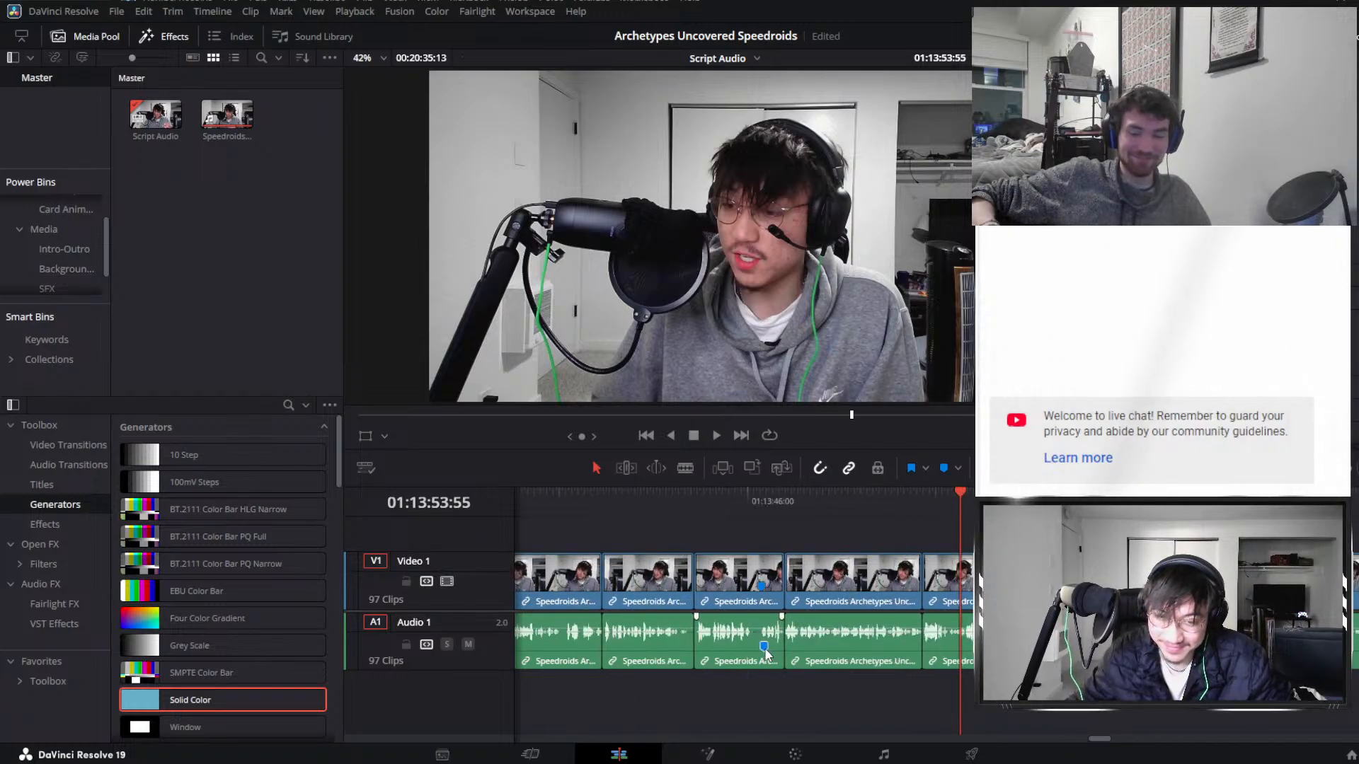
click(755, 501)
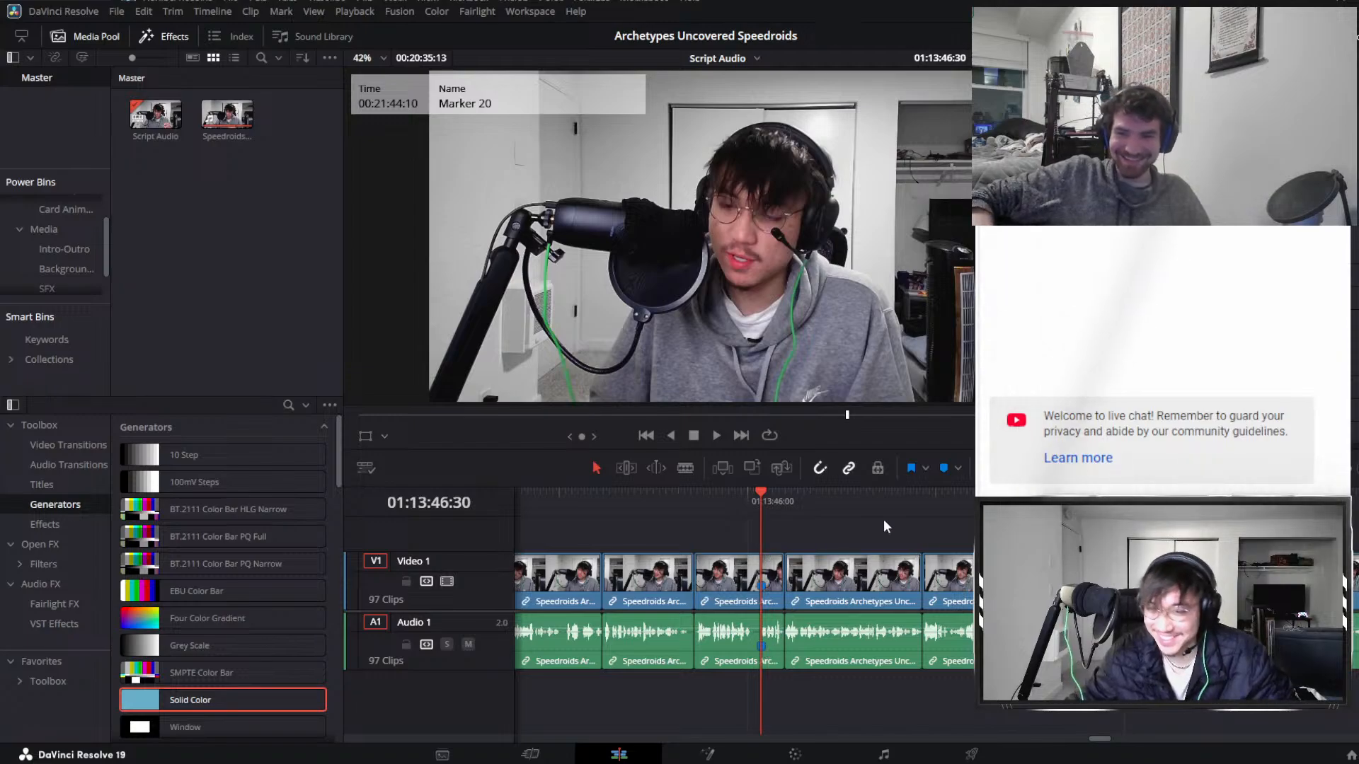
key(space)
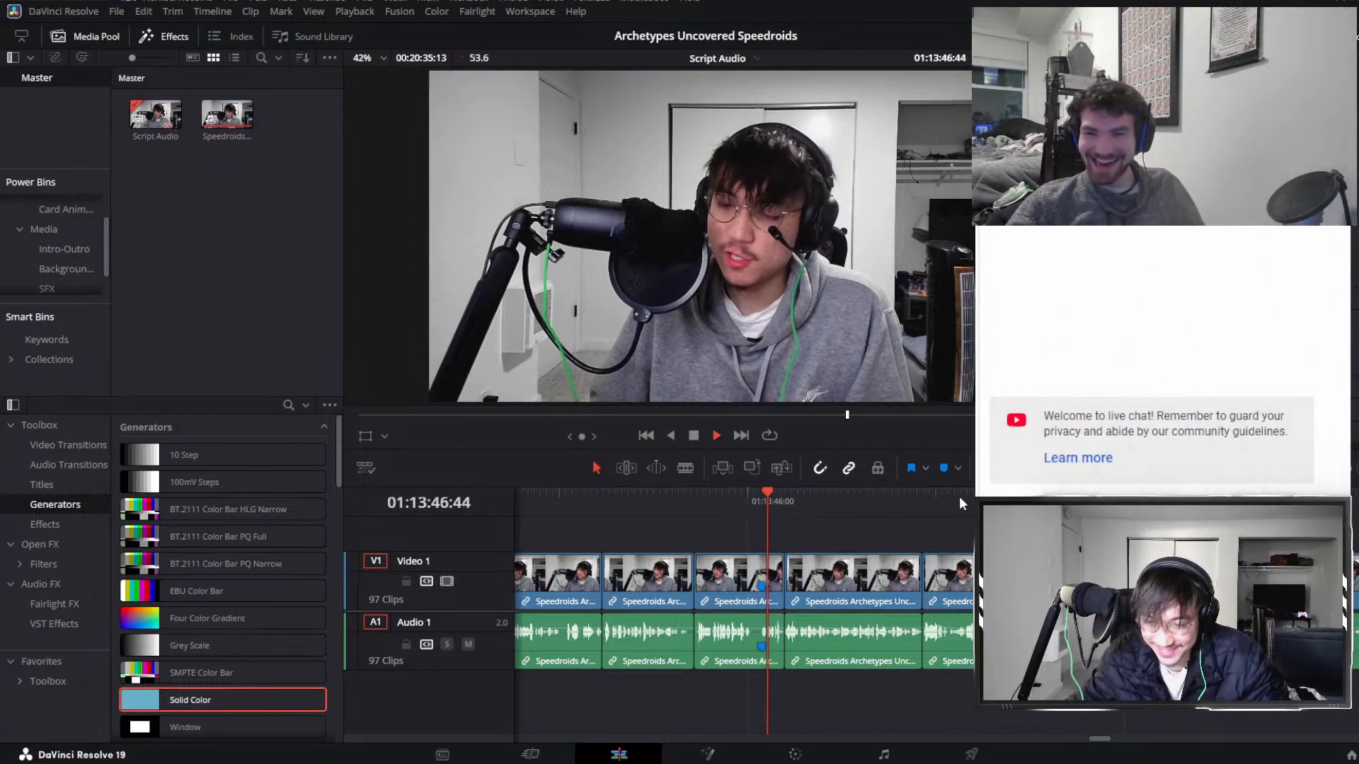
click(912, 491)
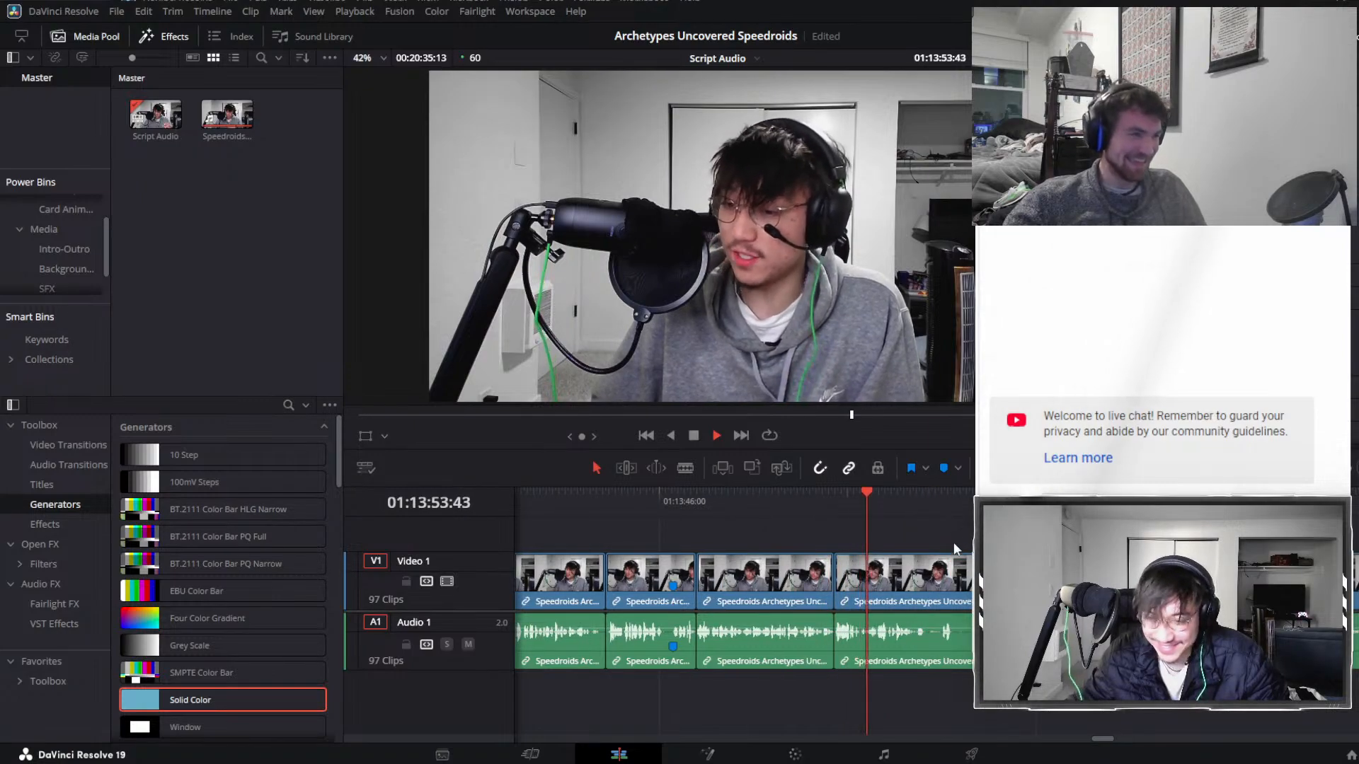
click(902, 589)
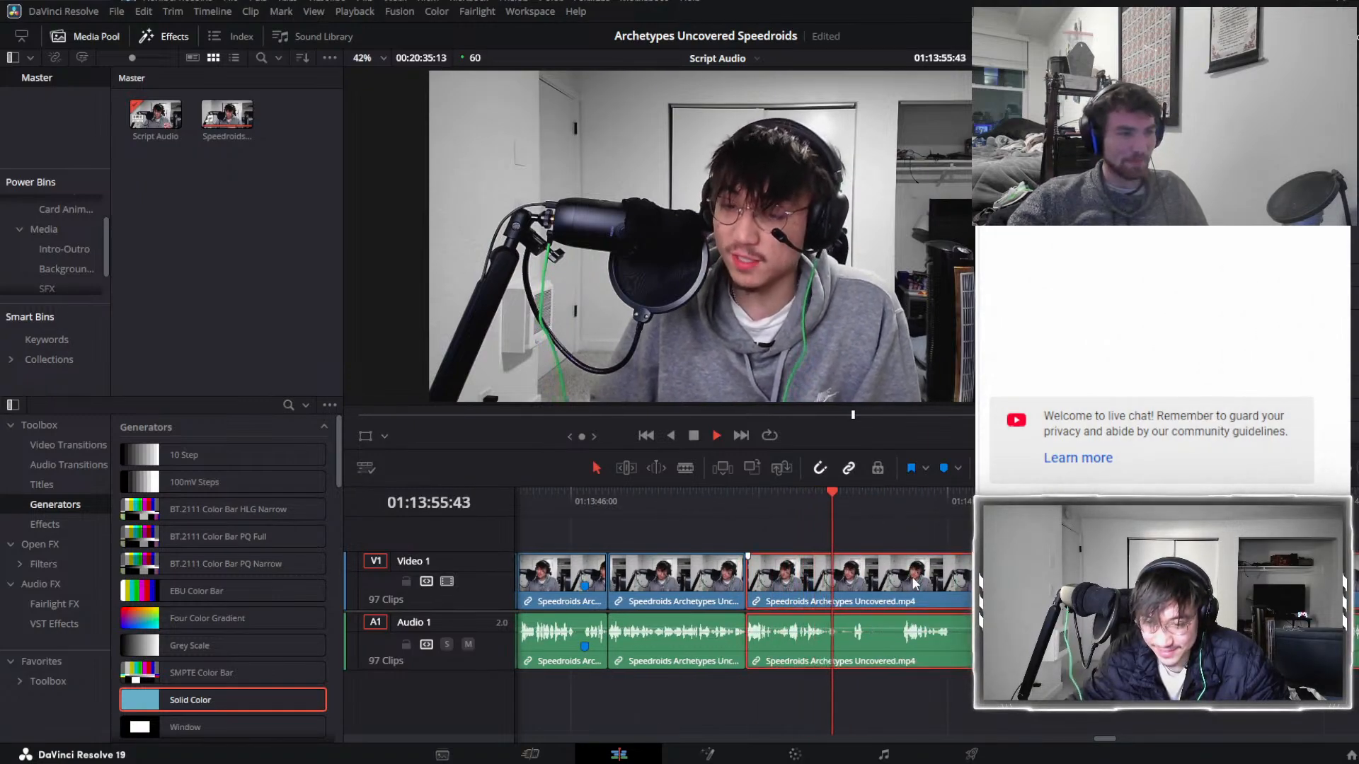
click(835, 508)
click(902, 515)
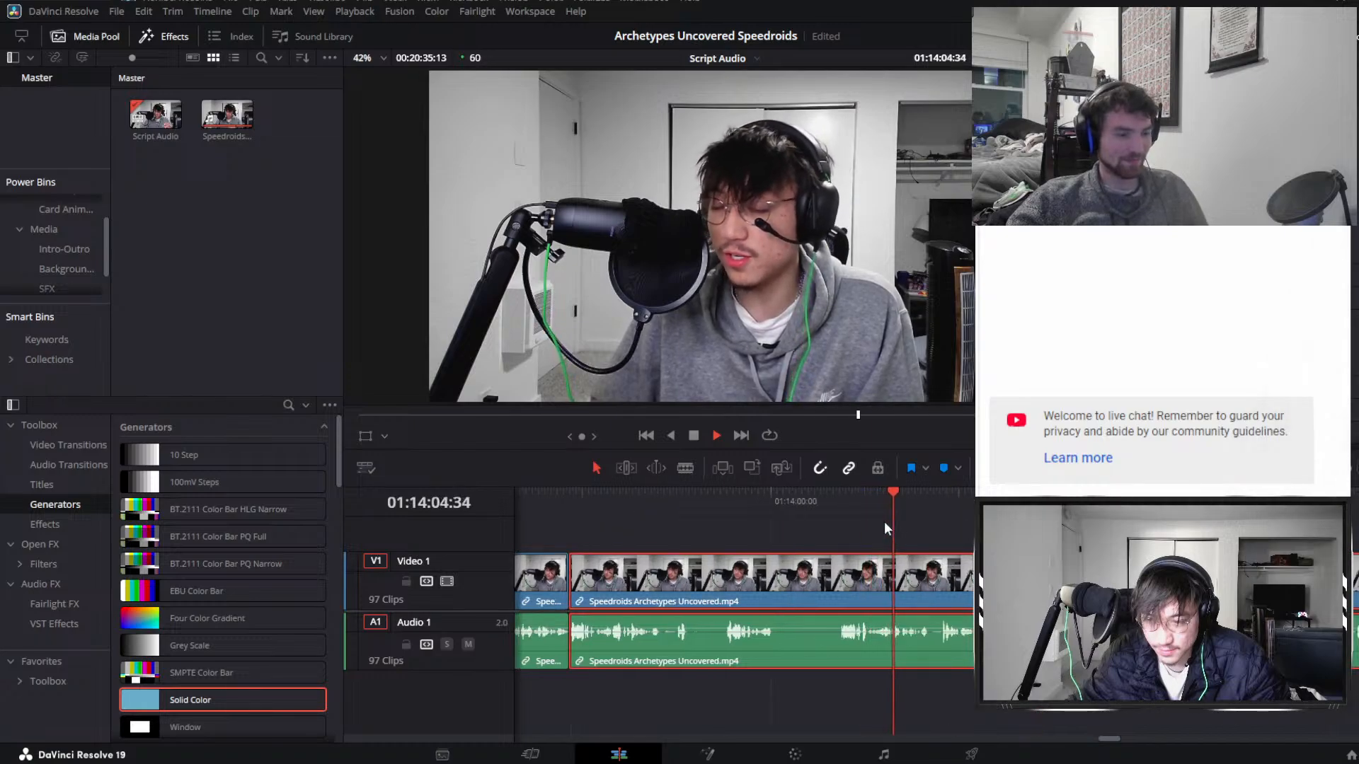
Split at about 01:14:02, ripple-delete the take from 01:13:52:30 to that cut, and play across the new join.
click(835, 498)
key(ctrl+b)
key(space)
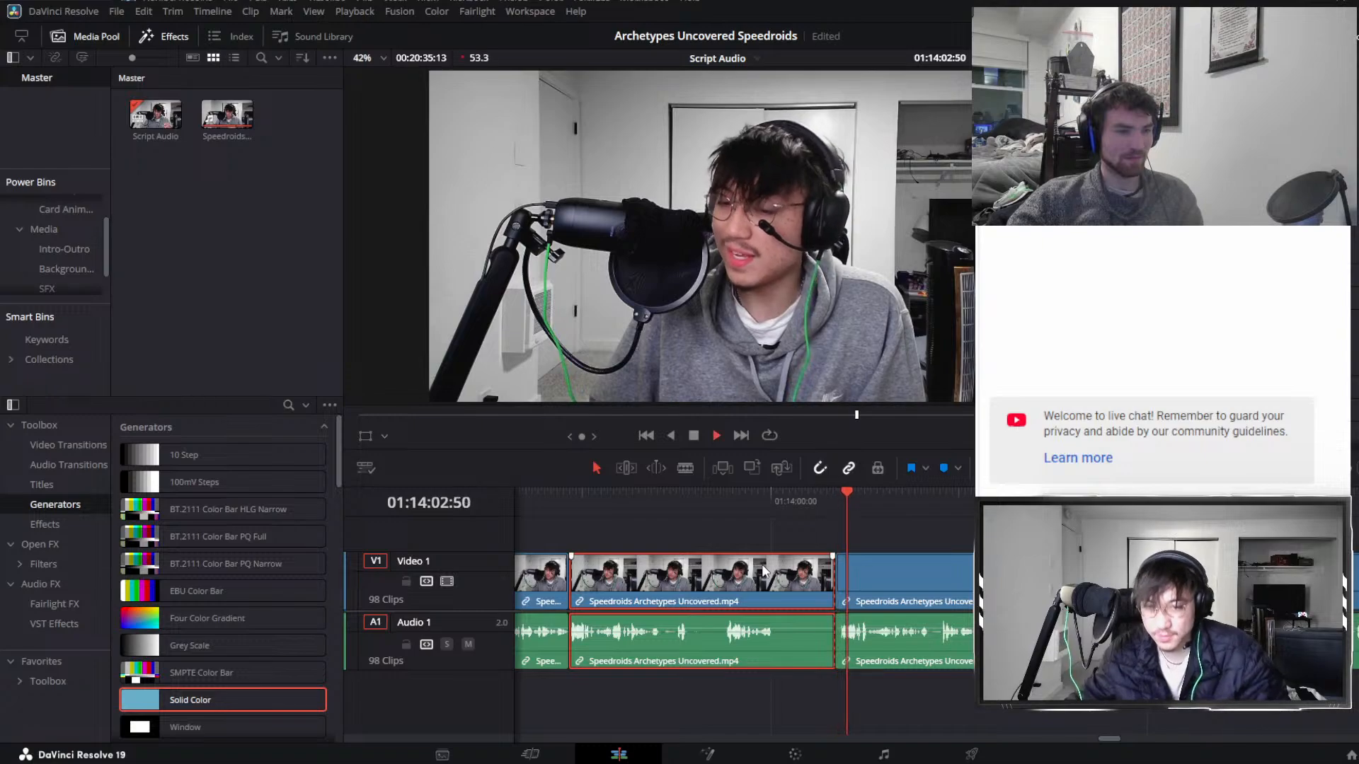
key(Delete)
click(569, 507)
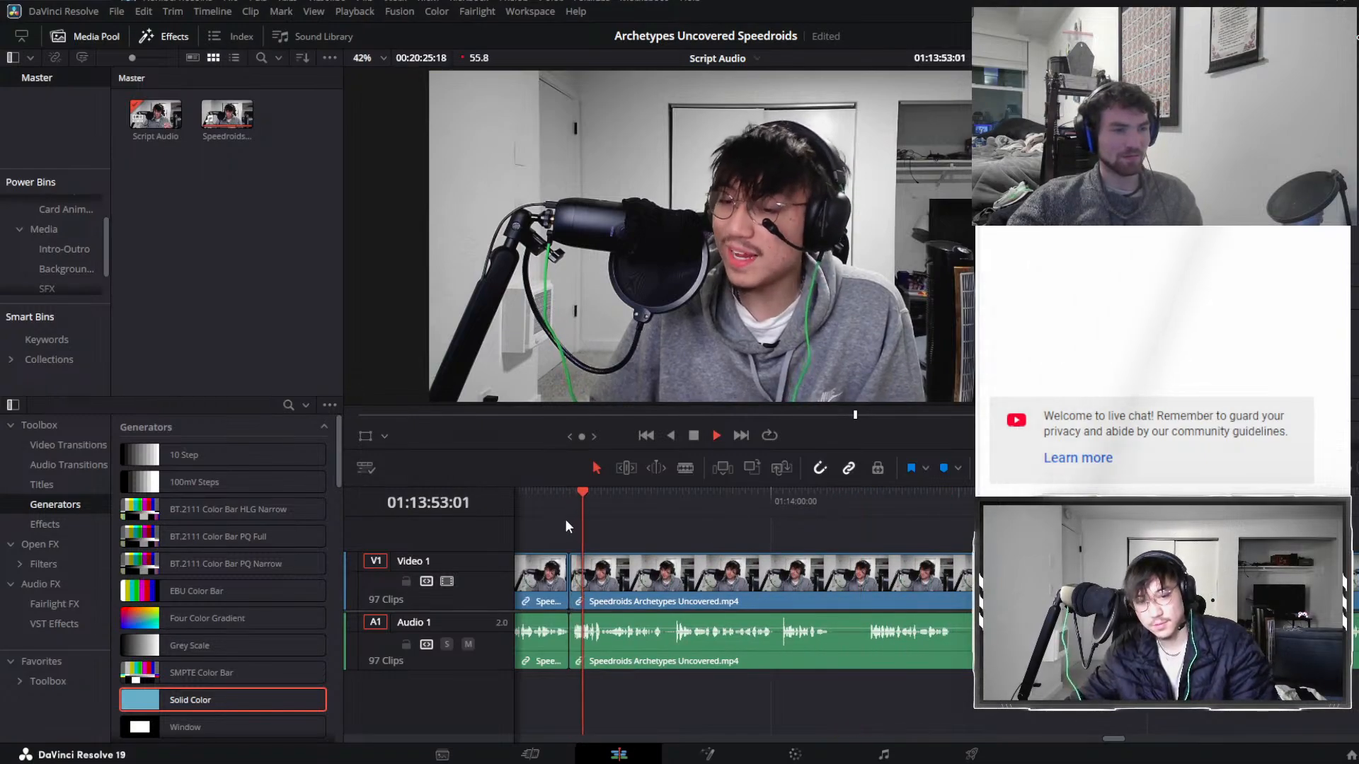
click(555, 499)
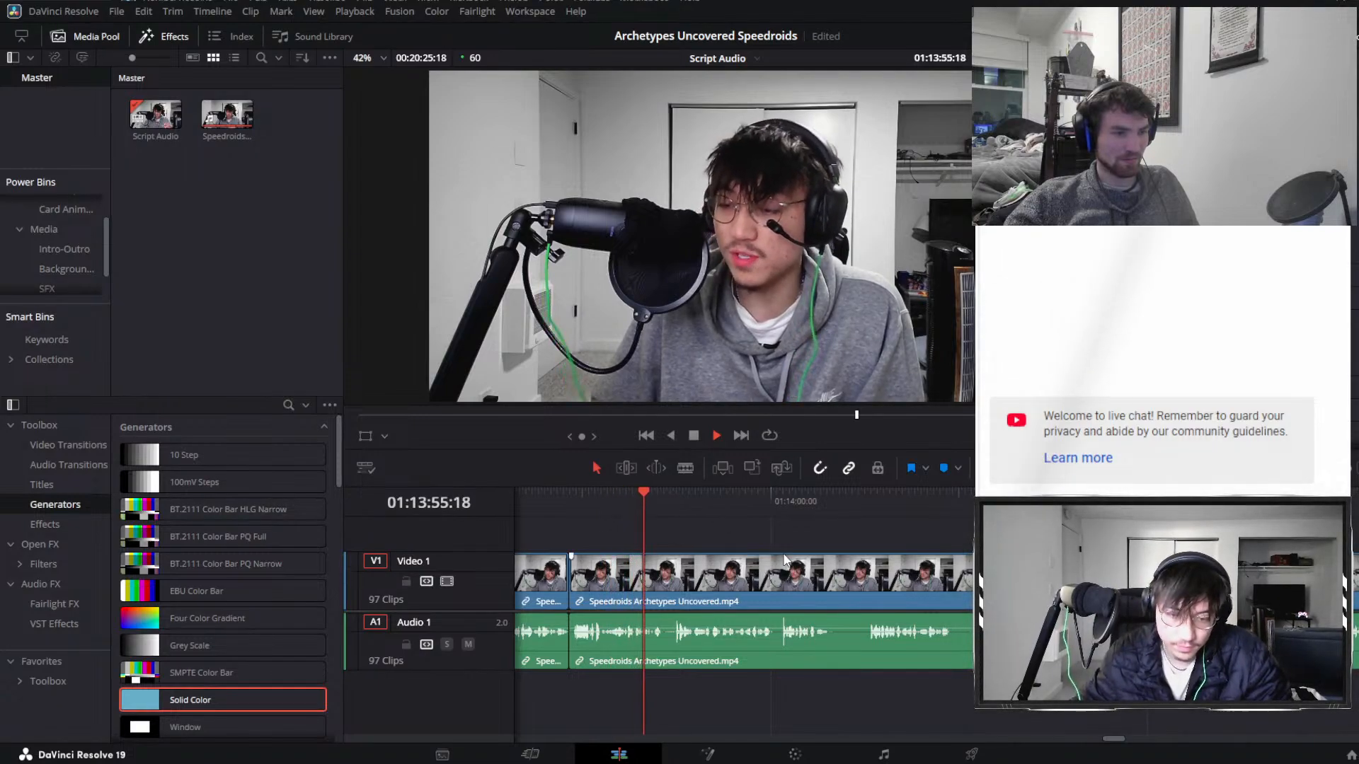
Listen on through the clip following 01:13:52:30 to about 01:14:05:19 to find its pauses and repeated takes.
key(ctrl+minus)
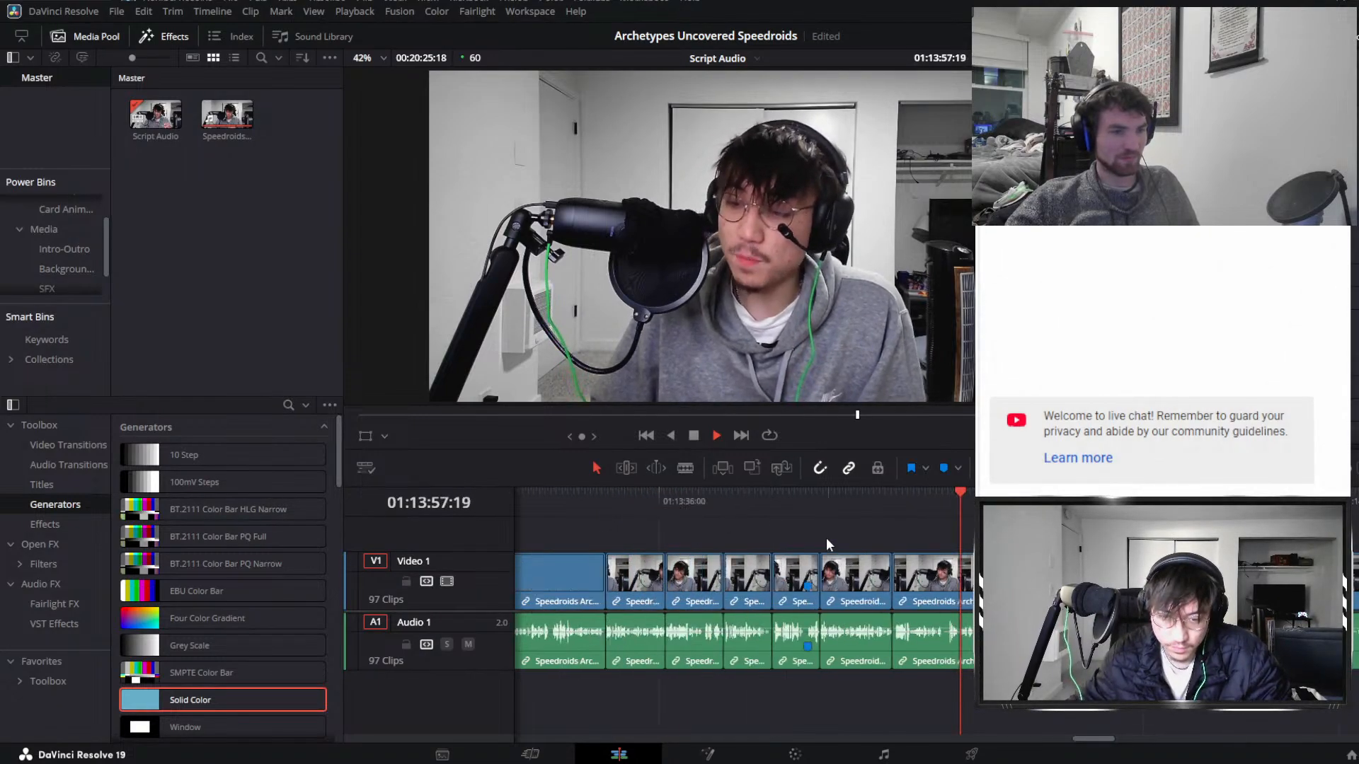
scroll(826, 543, right, 2)
click(948, 567)
key(ctrl+equal)
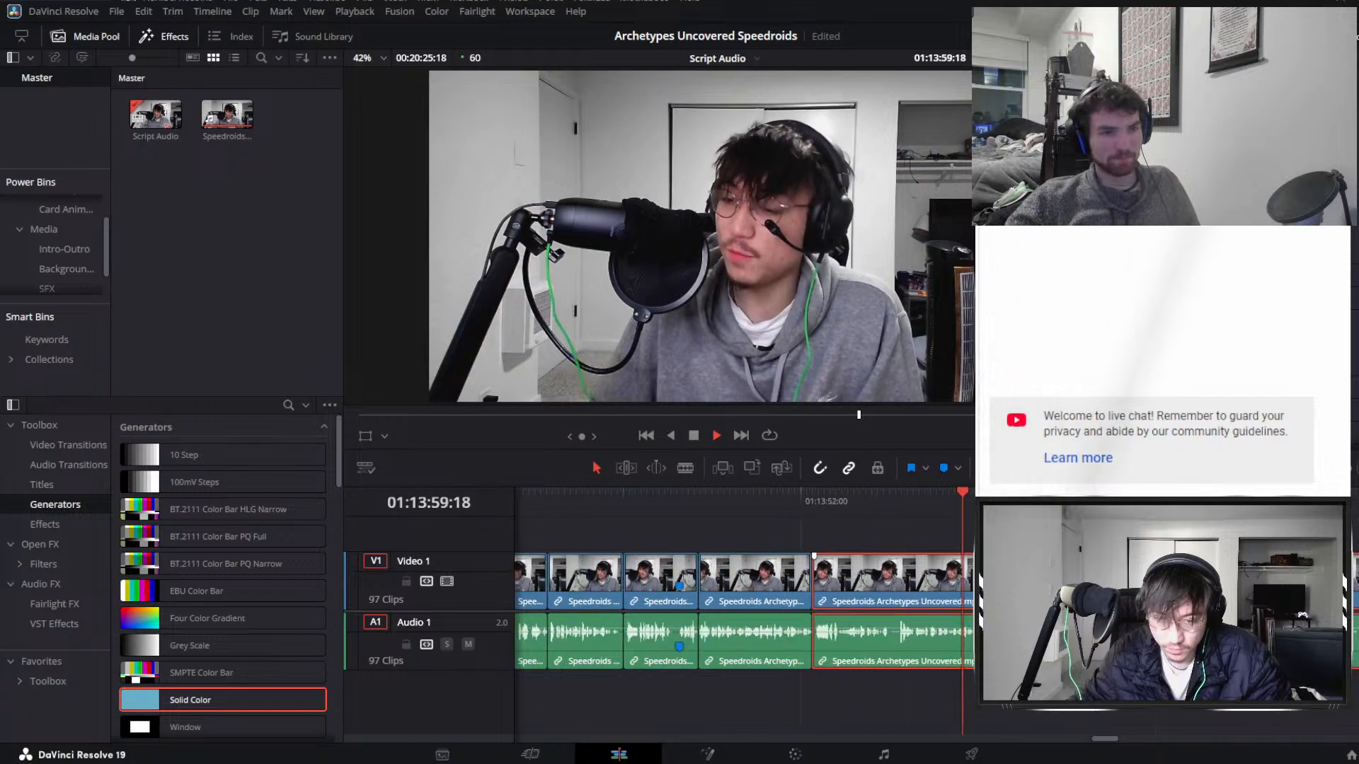
scroll(920, 565, right, 3)
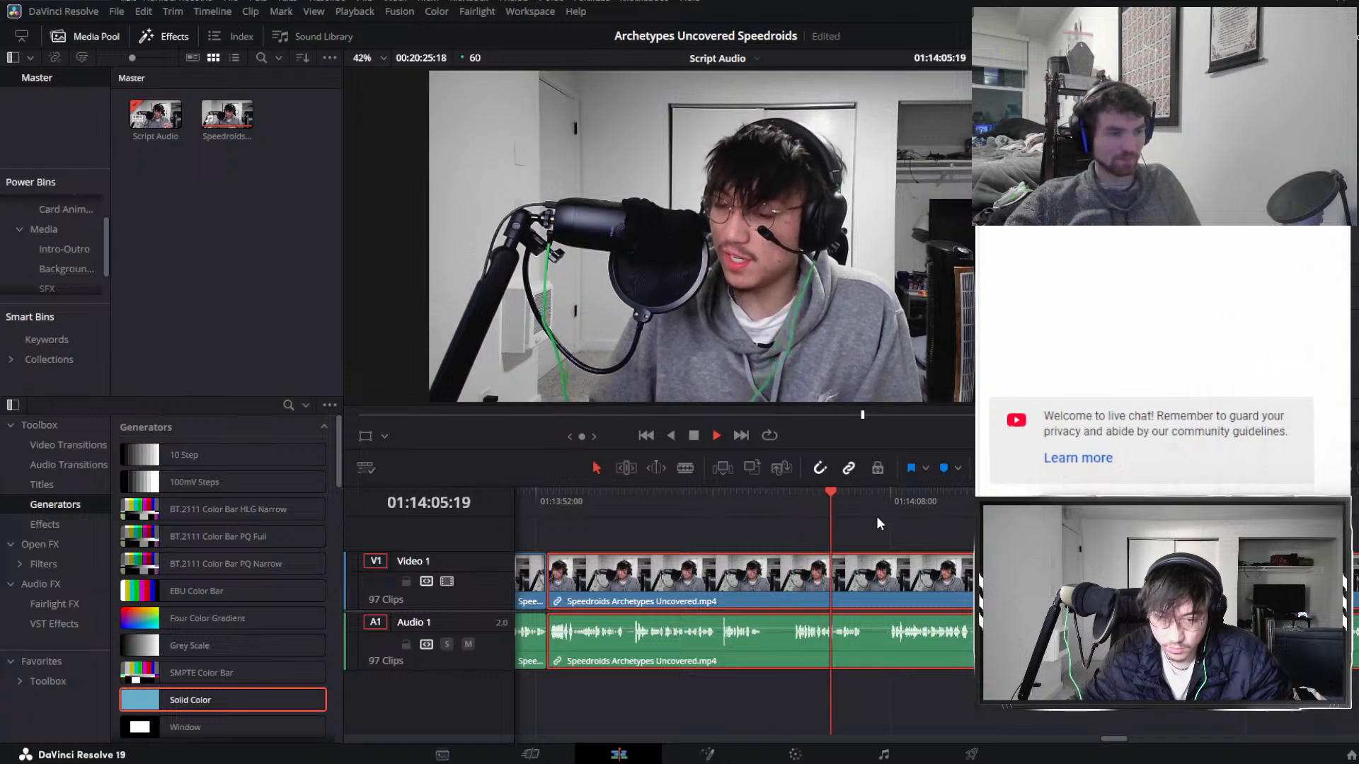
click(897, 495)
Split the clip at 01:14:00:11, 01:14:03:42, 01:14:06:39 and 01:14:07:55 to isolate the unwanted sections.
click(714, 505)
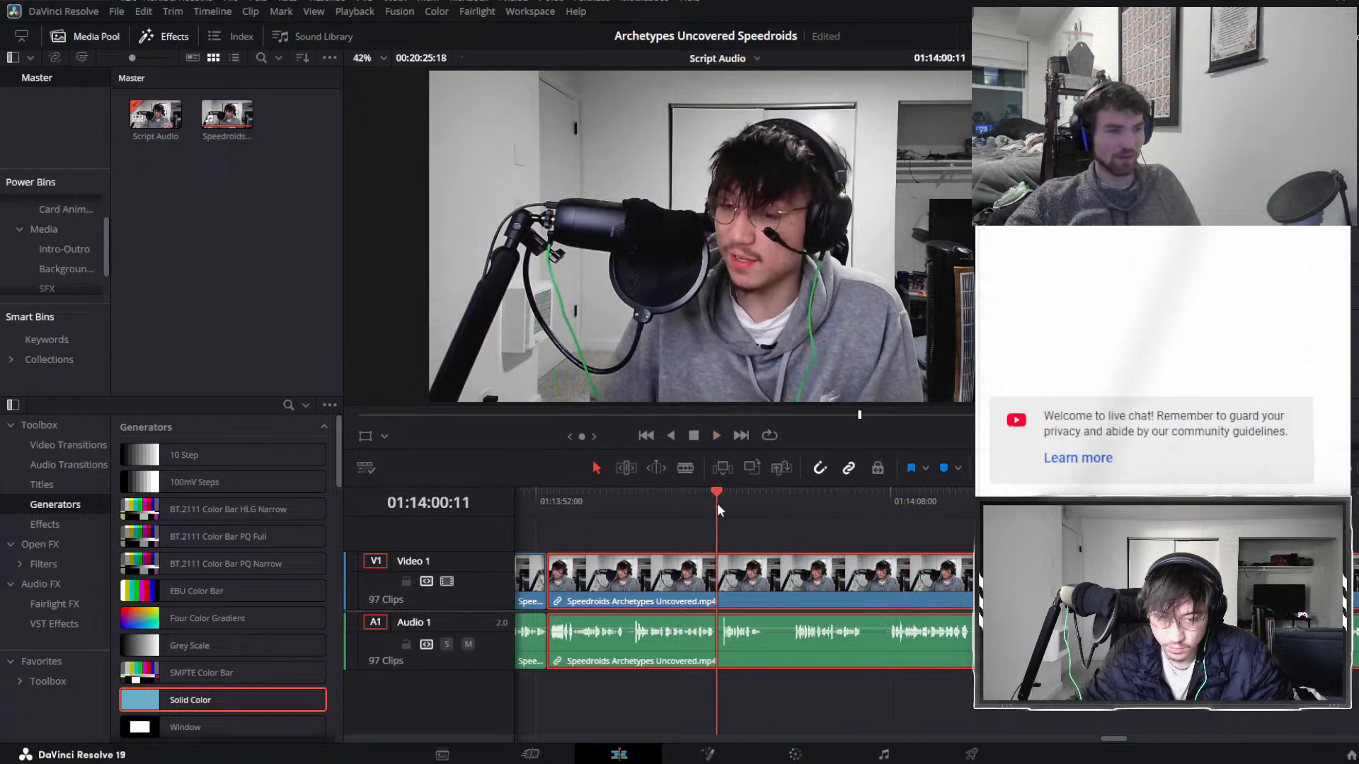
key(ctrl+b)
key(space)
key(ctrl+b)
click(865, 517)
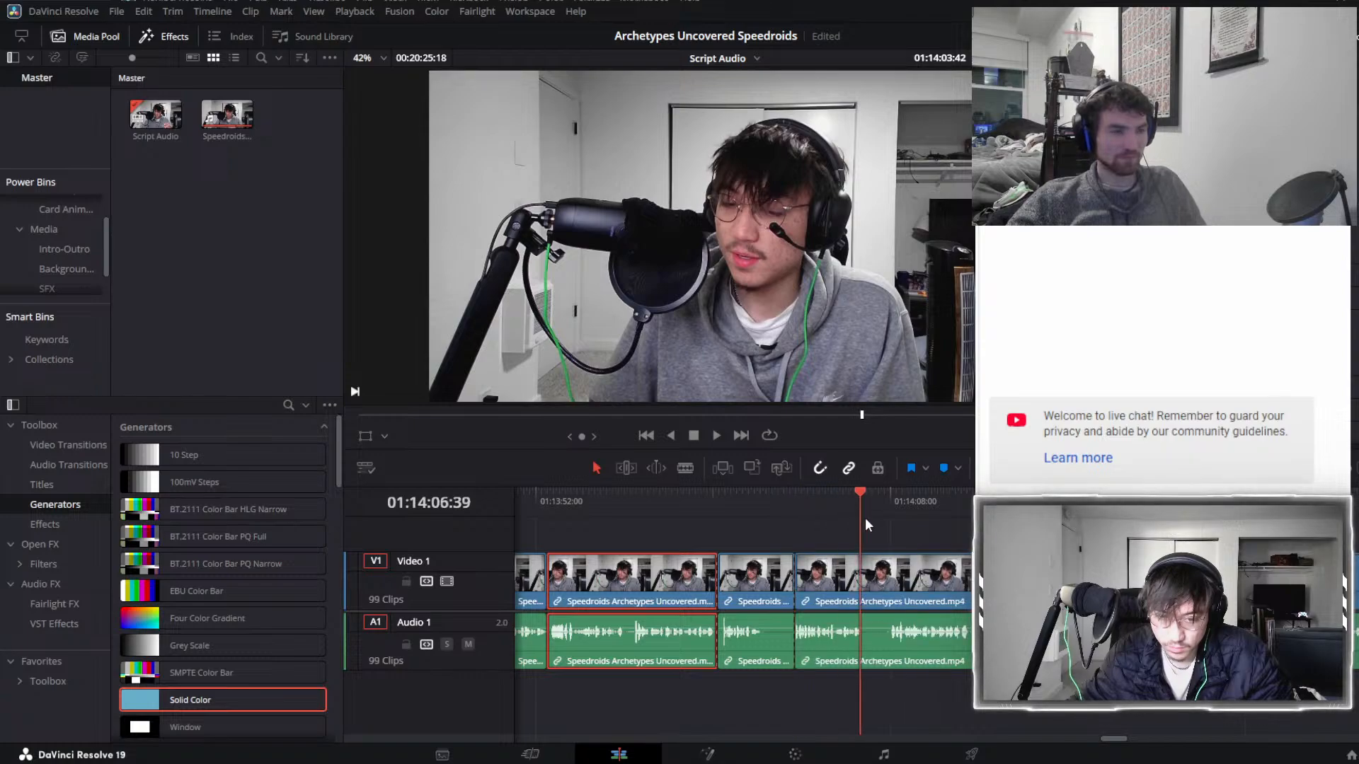
key(ctrl+b)
click(898, 515)
drag(898, 515, 889, 516)
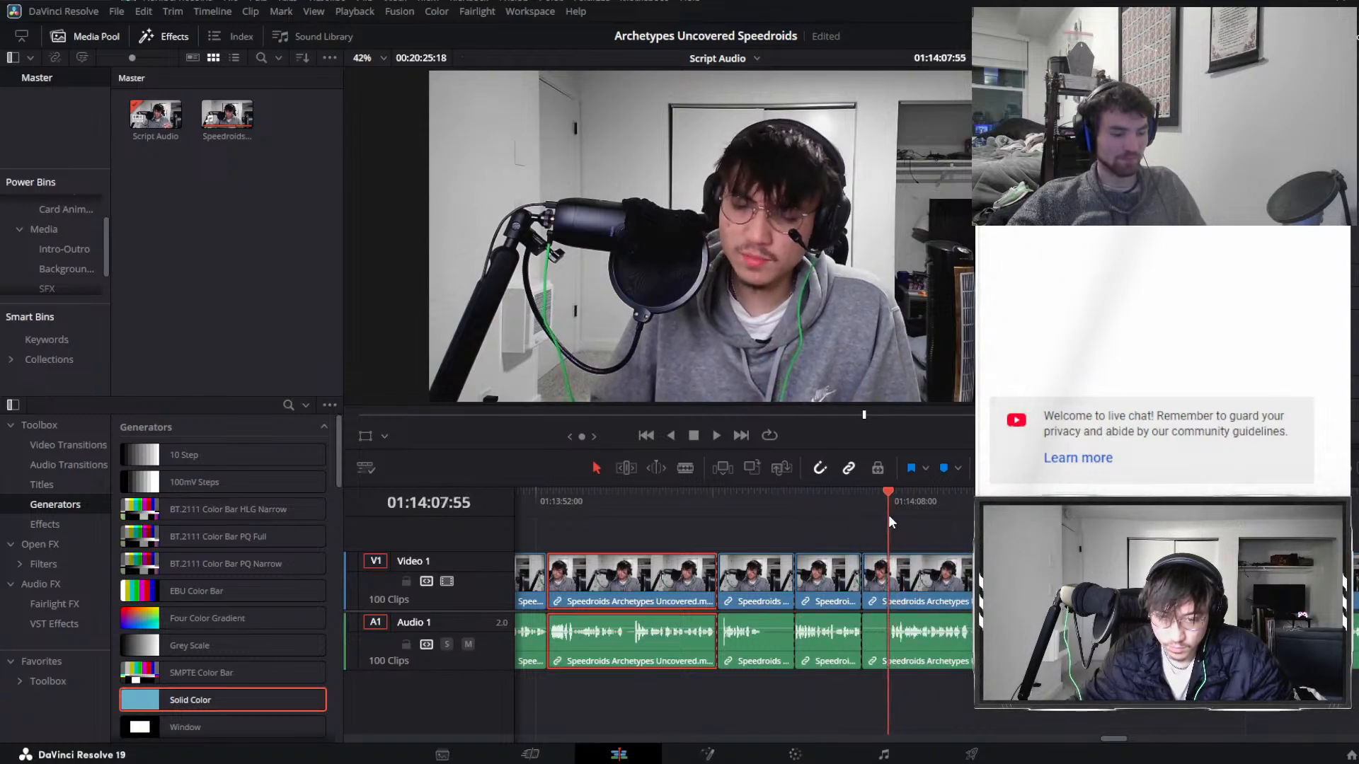
key(ctrl+b)
Ripple-delete the section from 01:14:00:11 to 01:14:03:42 and the short pause between the last two cuts.
key(space)
click(778, 580)
key(Delete)
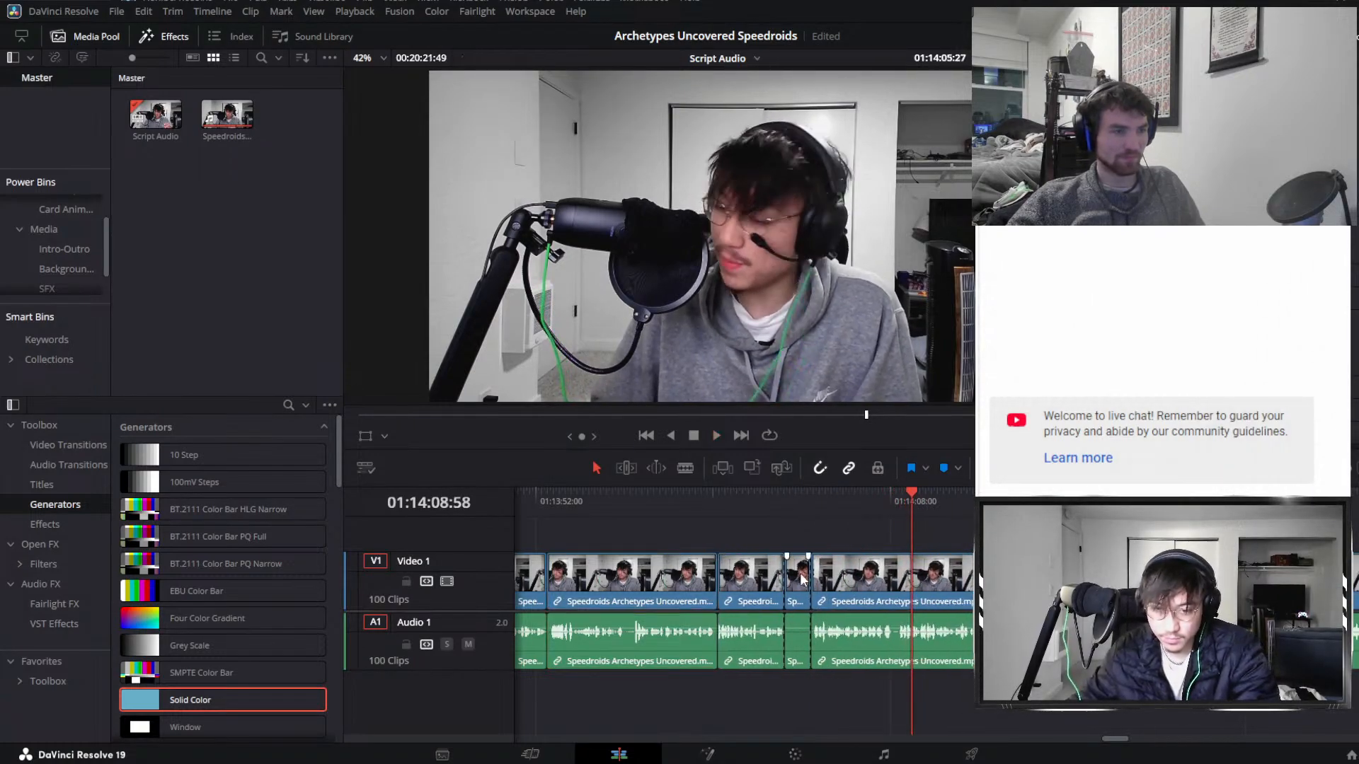
click(804, 587)
key(Delete)
Play across the two new joins from just before 01:14:00:11, stopping at 01:14:07:37.
click(699, 500)
key(space)
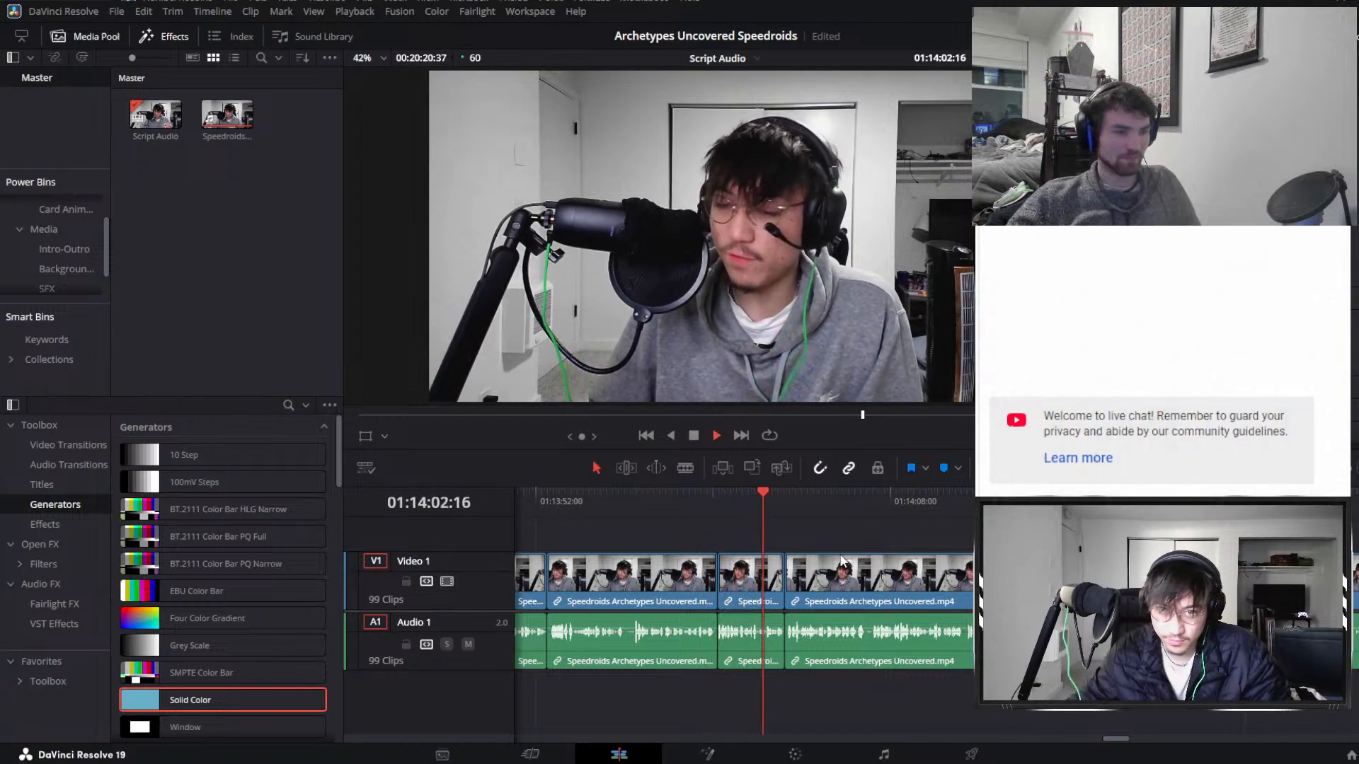
scroll(848, 571, right, 3)
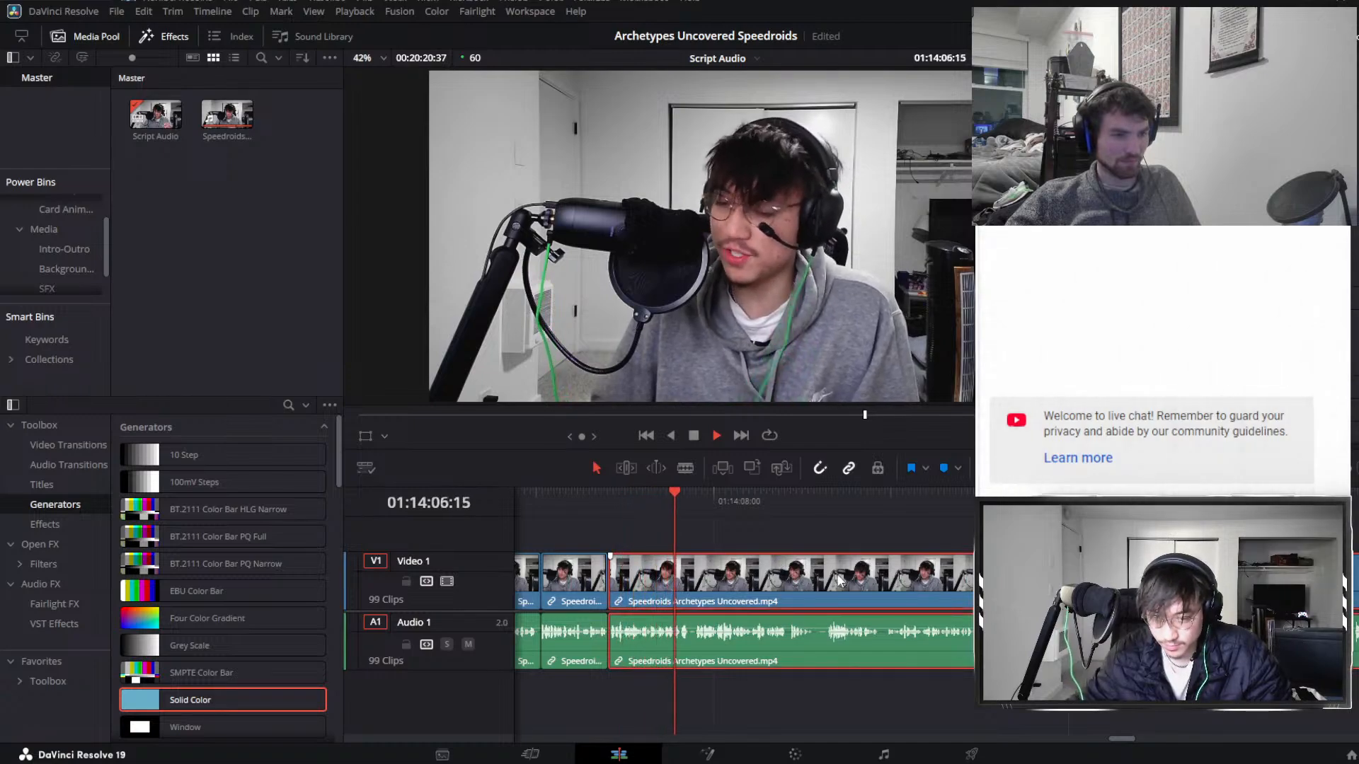
key(space)
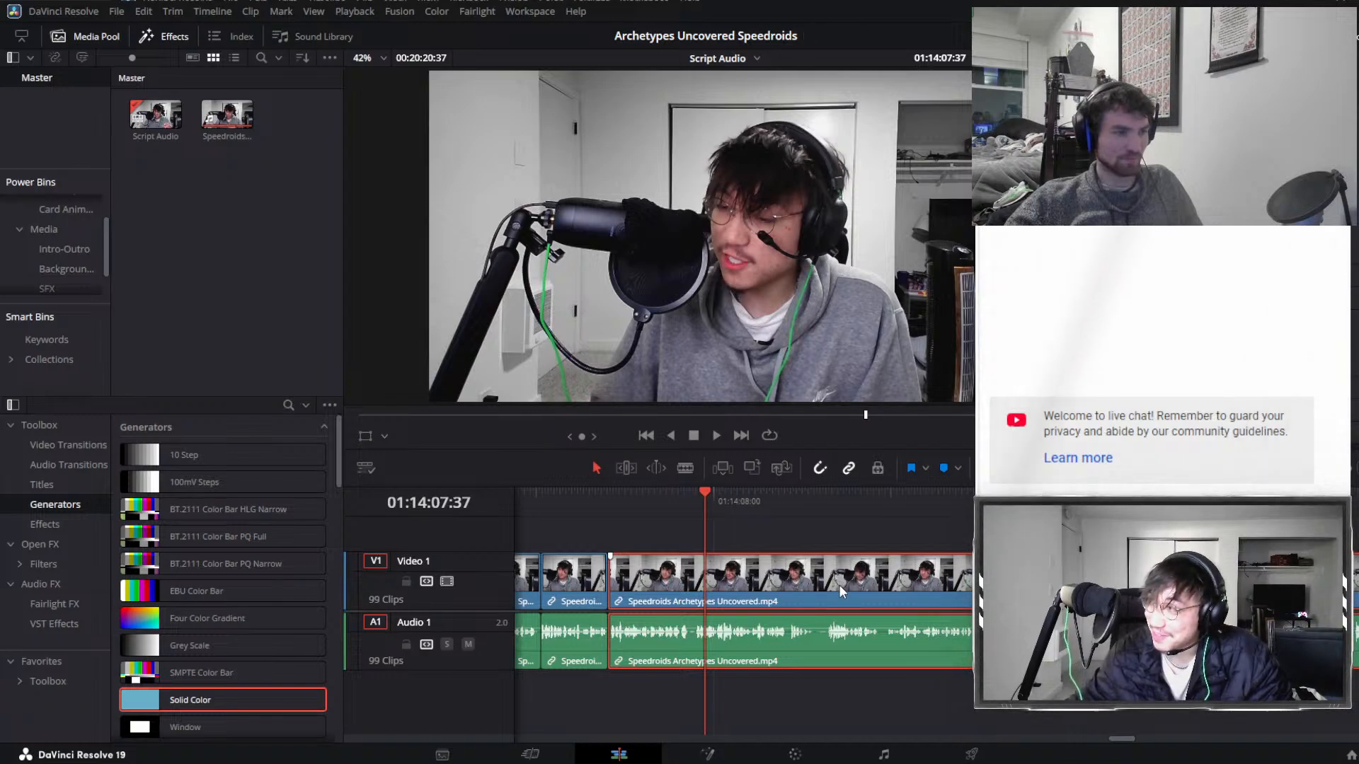
Add a marker at the start of the clip at 01:14:03:14 and play on through that clip to about 01:14:11:01.
scroll(872, 579, down, 2)
scroll(872, 579, down, 2)
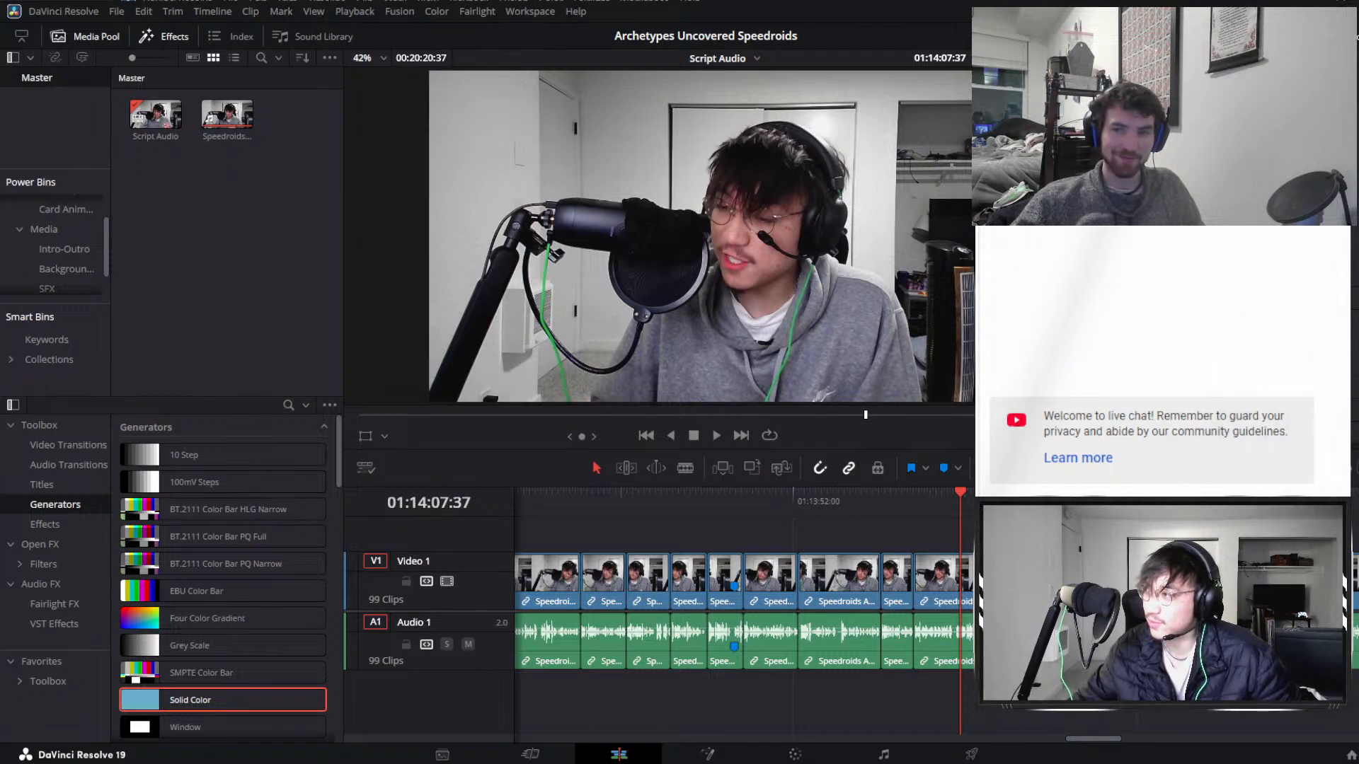
click(913, 496)
key(space)
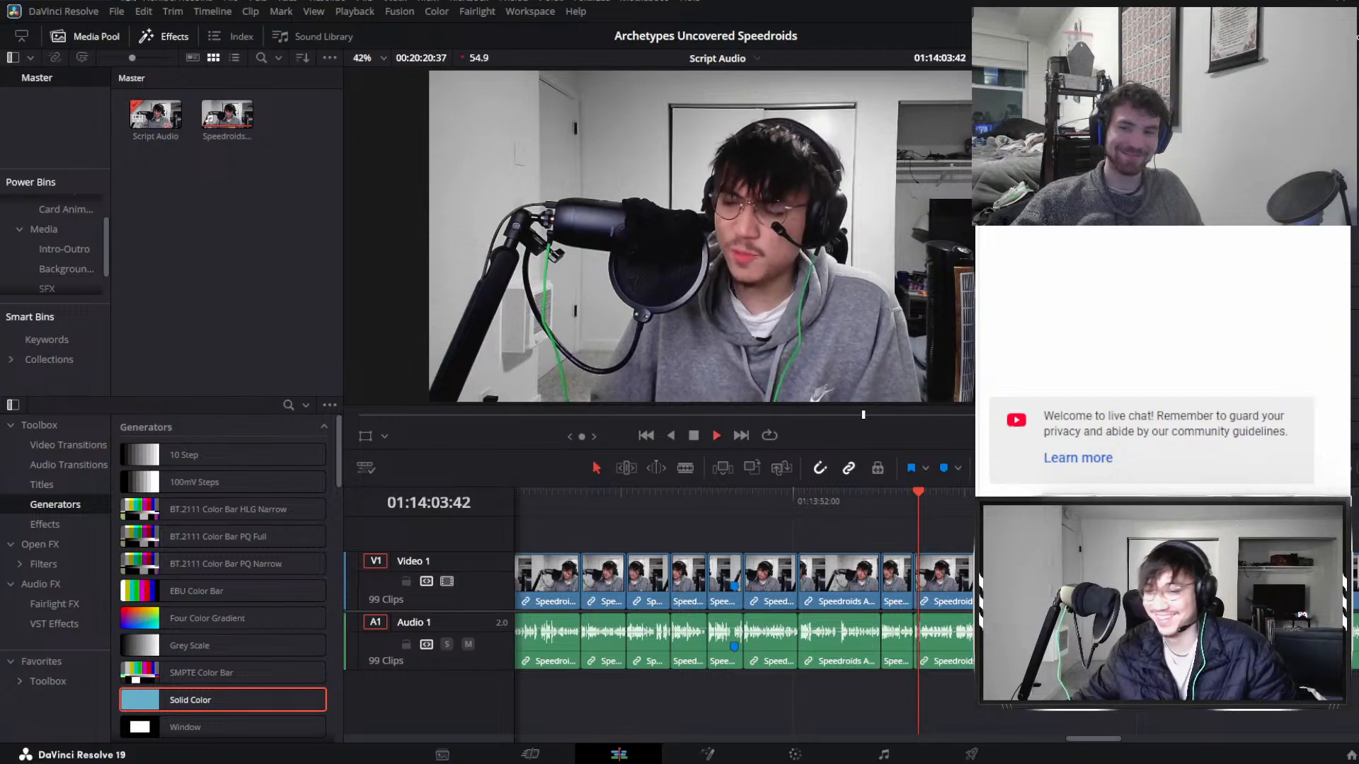
click(916, 495)
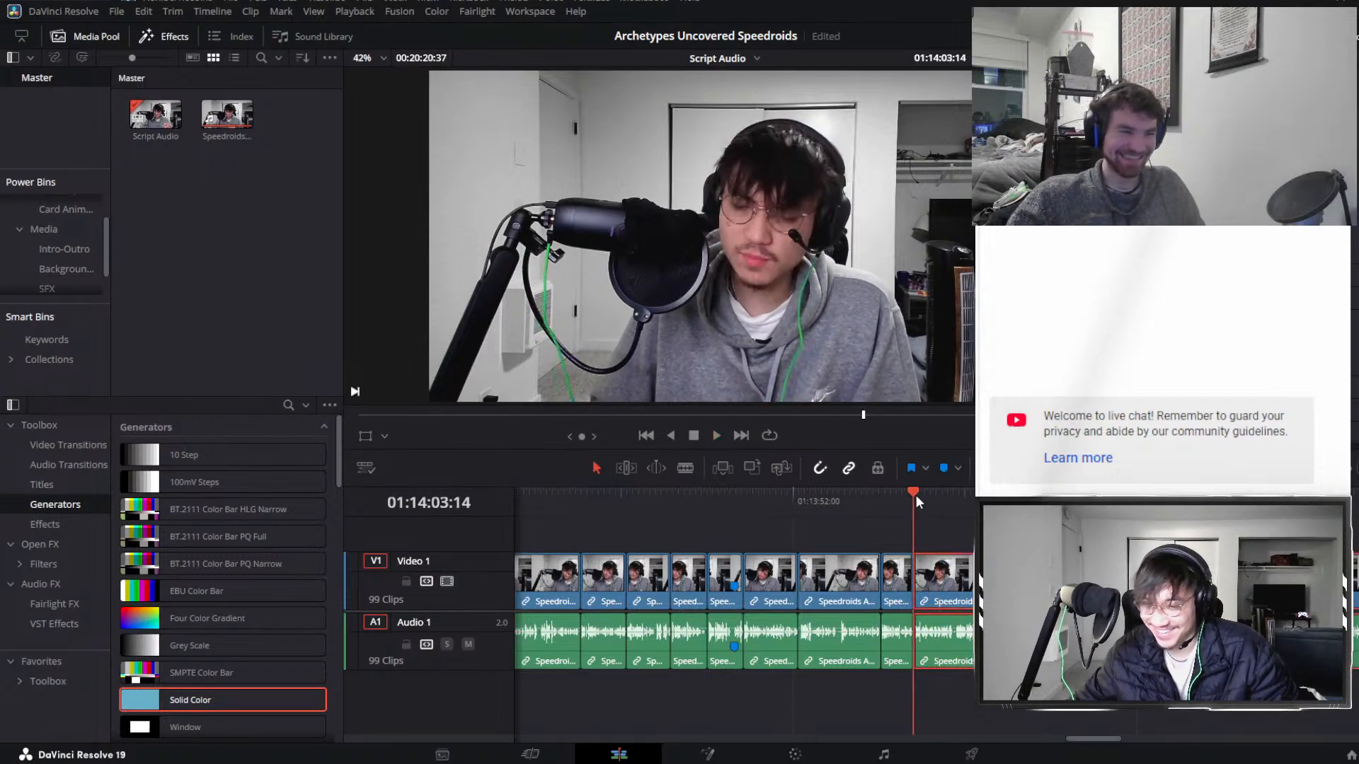
key(space)
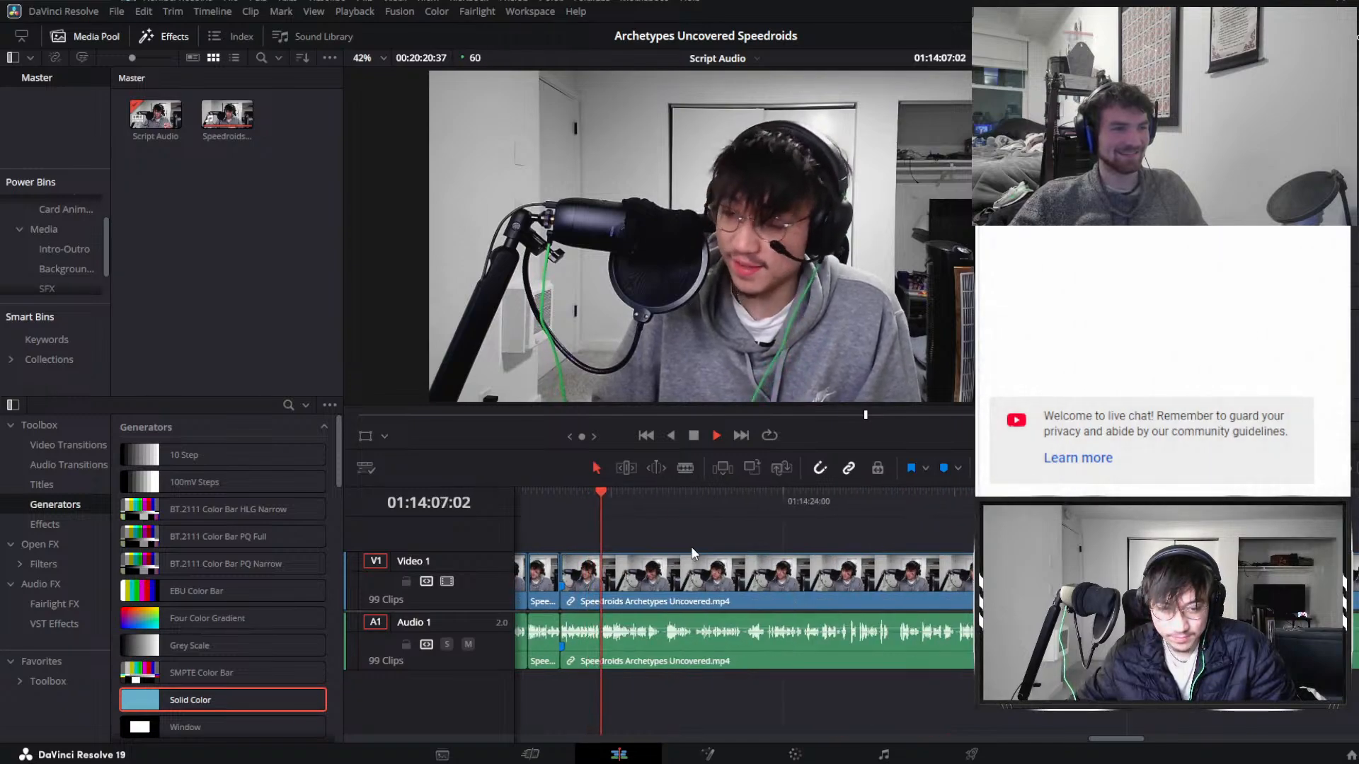
click(685, 570)
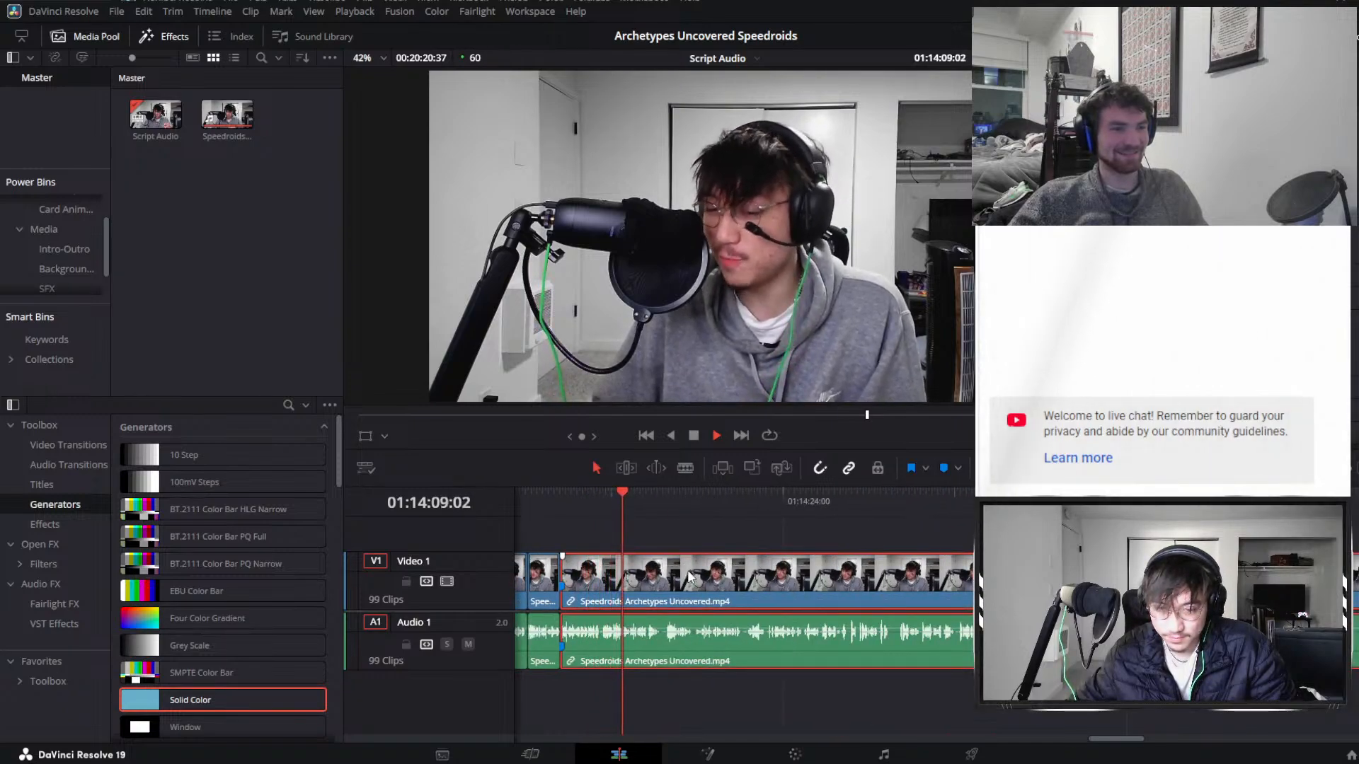
scroll(822, 597, up, 2)
scroll(829, 589, down, 1)
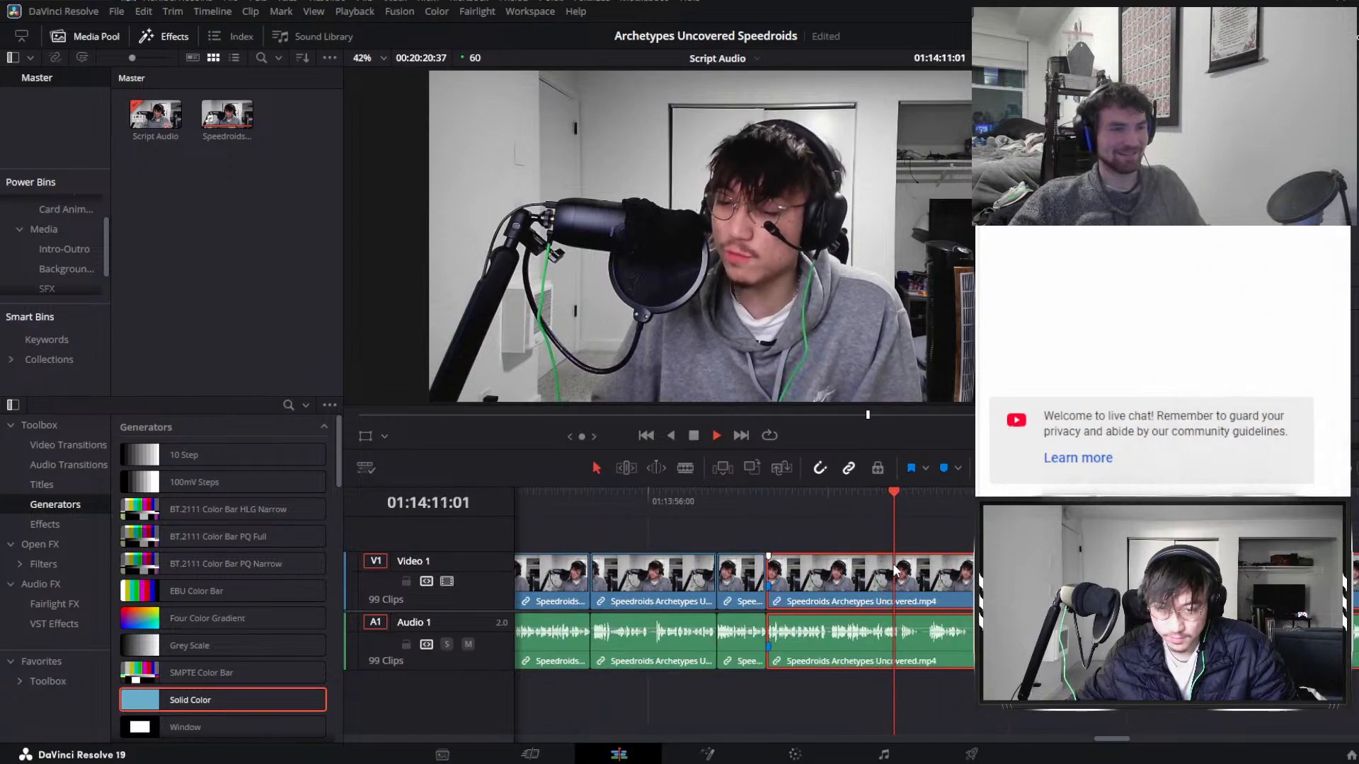
Split the clip at about 01:14:12:28 and at 01:14:15:53, and ripple-delete the section between the two cuts.
scroll(744, 611, up, 2)
scroll(774, 534, down, 1)
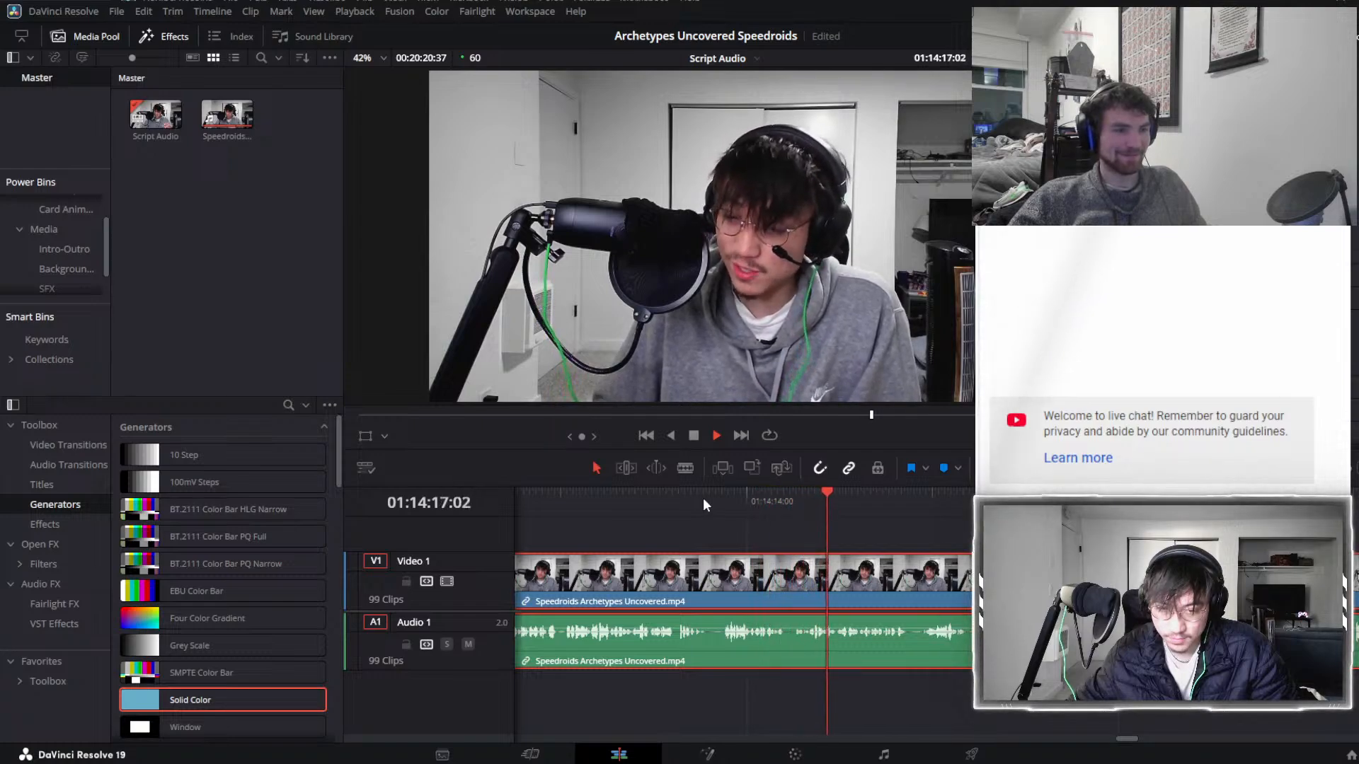
click(707, 498)
key(ctrl+b)
click(765, 501)
drag(768, 502, 796, 499)
key(ctrl+b)
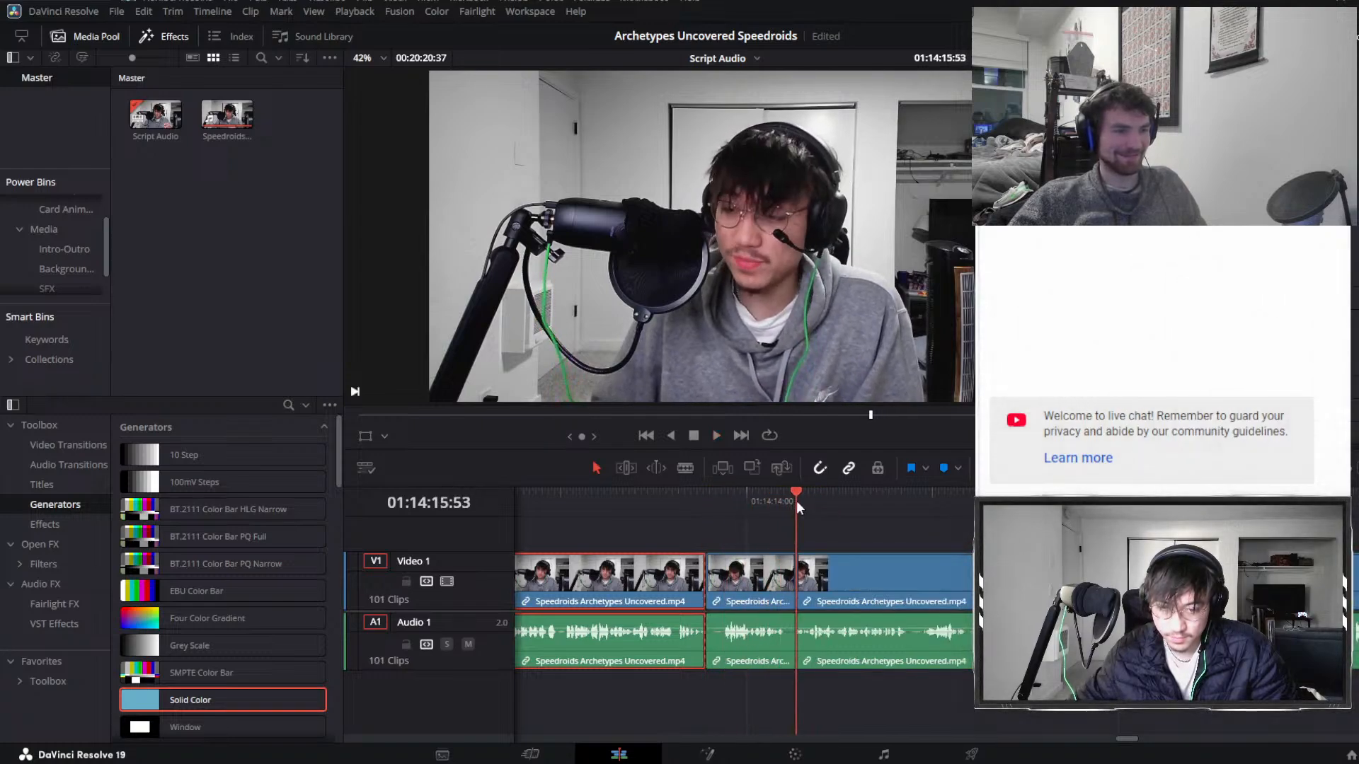
key(space)
click(755, 579)
key(Delete)
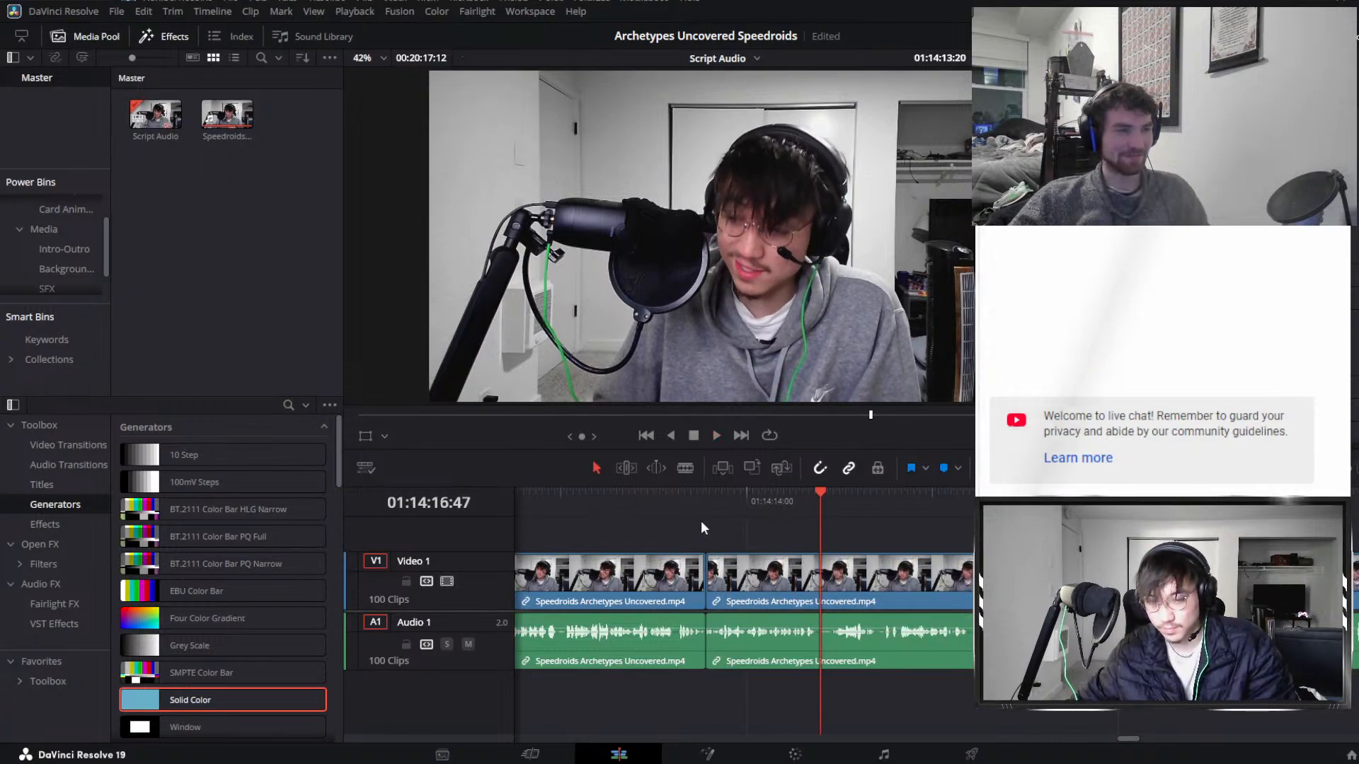
Play from just before the new join and on through the following clip to about 01:14:25:26.
click(698, 498)
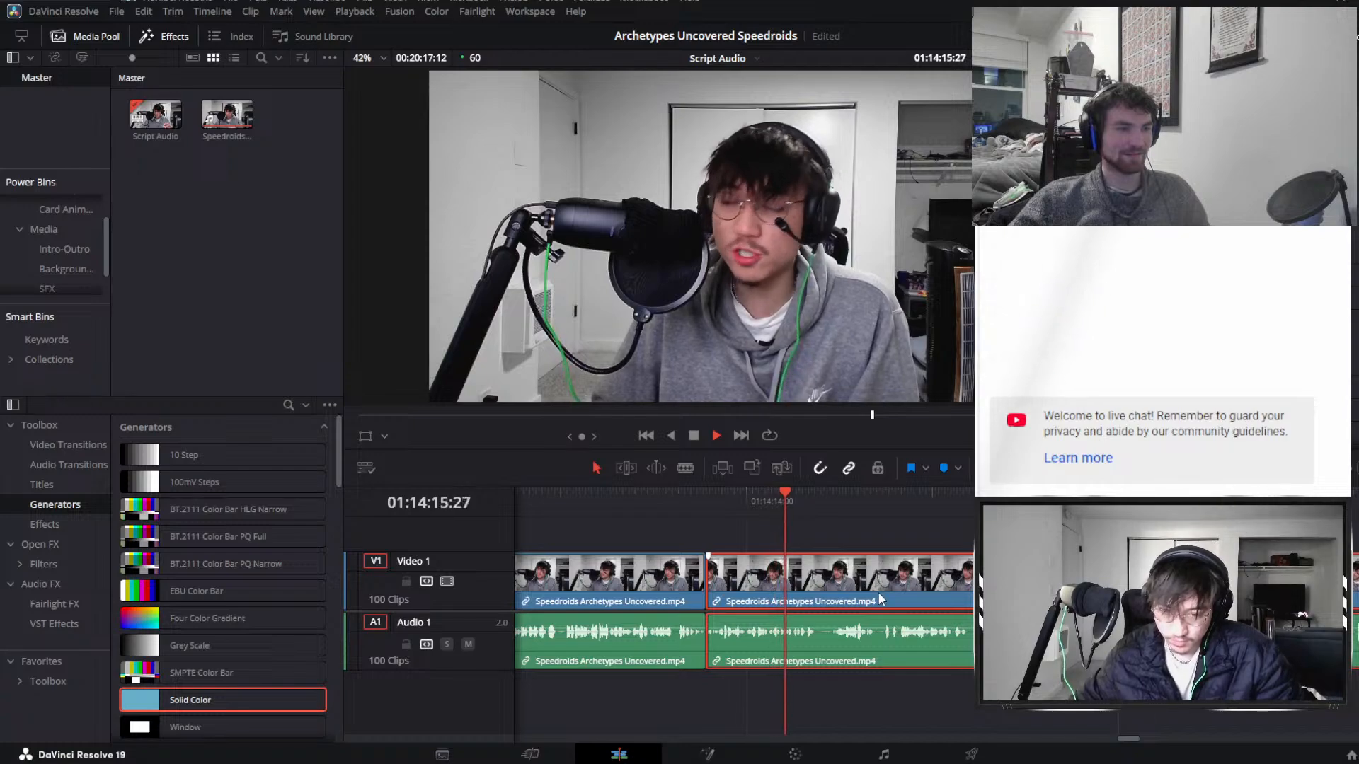
scroll(877, 591, right, 1)
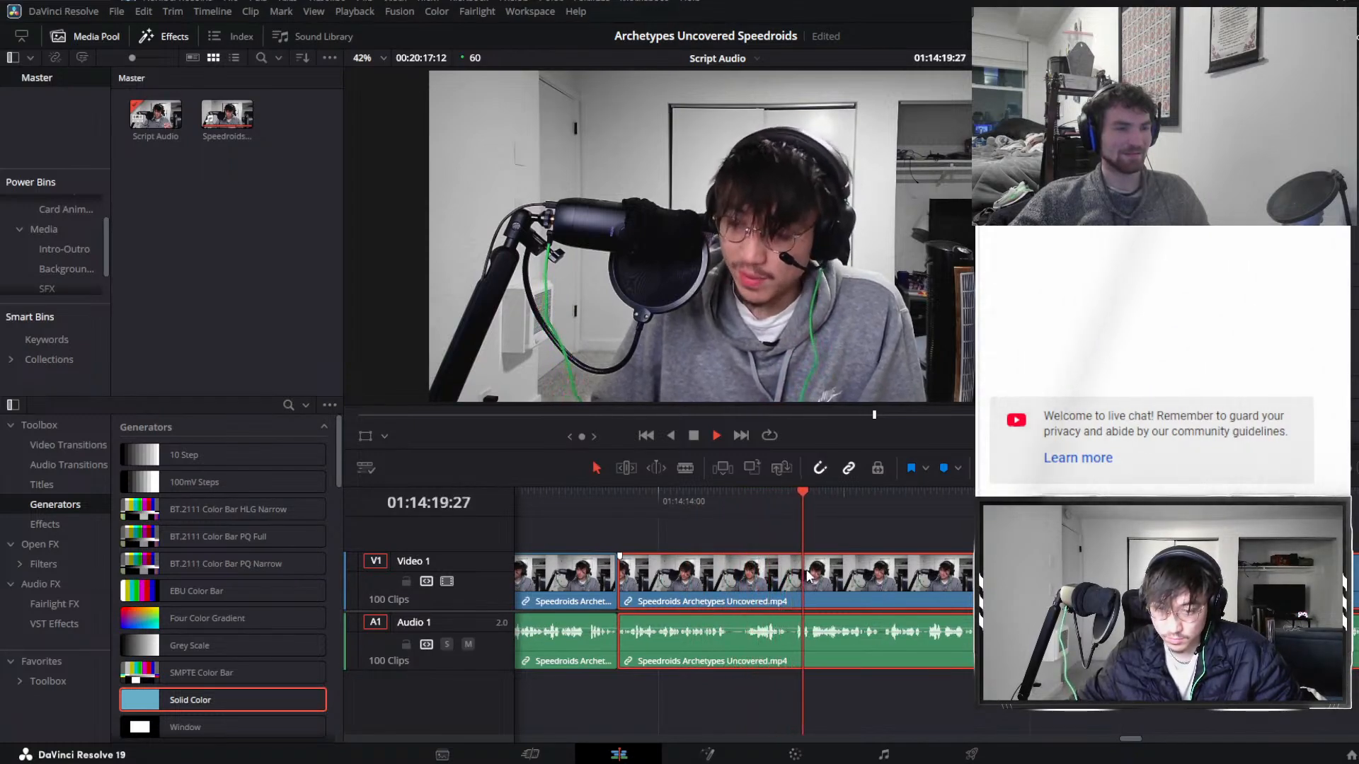
scroll(824, 575, down, 3)
scroll(881, 599, down, 2)
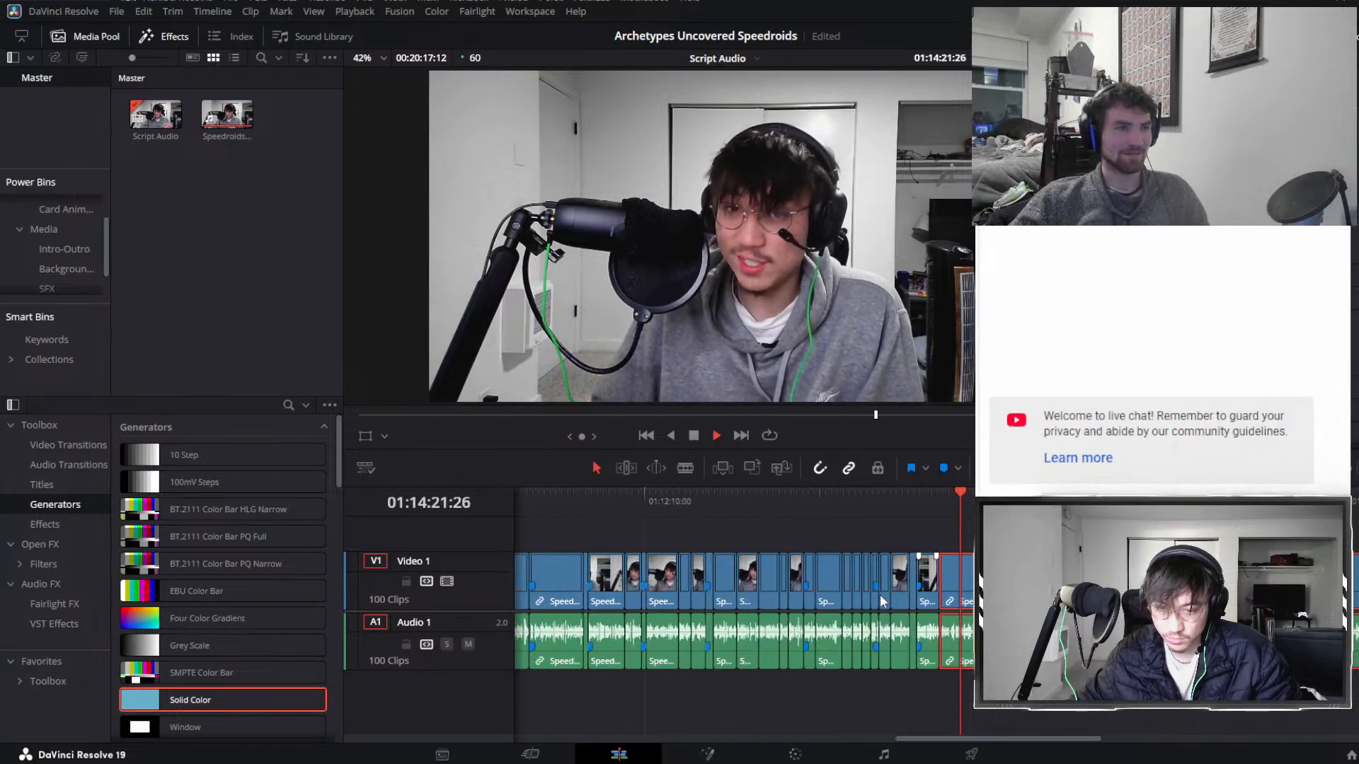
scroll(881, 599, up, 4)
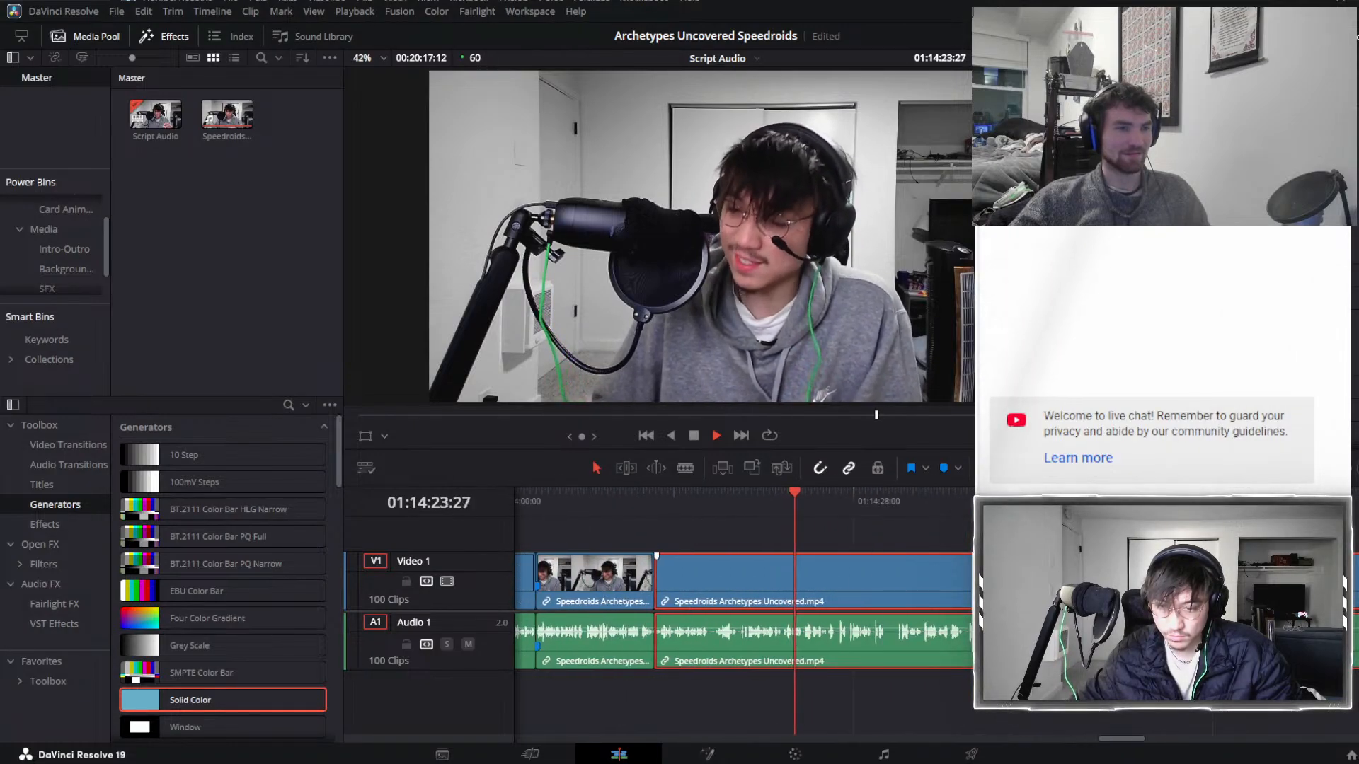
scroll(907, 577, up, 3)
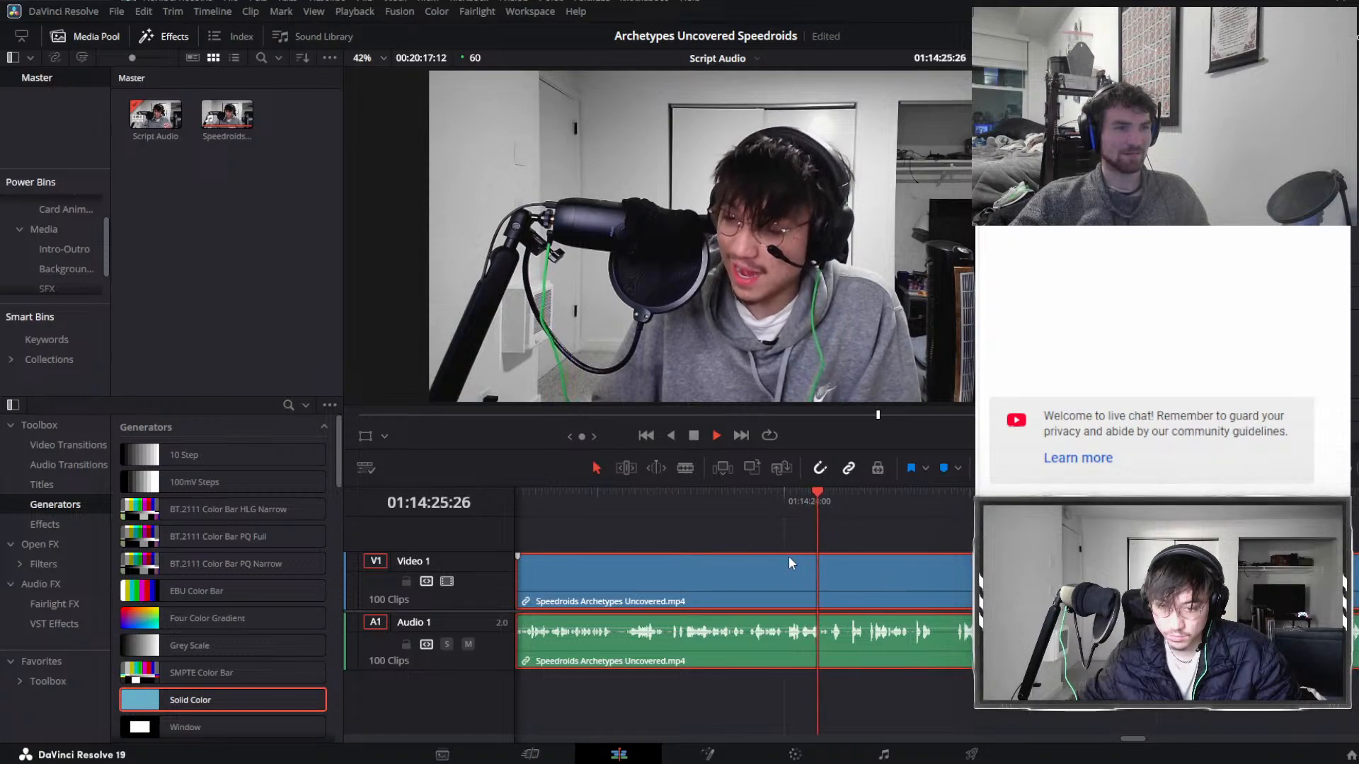
Split the clip at about 01:14:23:56 and at 01:14:31:35 to isolate the unwanted section.
click(777, 515)
click(780, 513)
key(ctrl+b)
drag(782, 512, 910, 520)
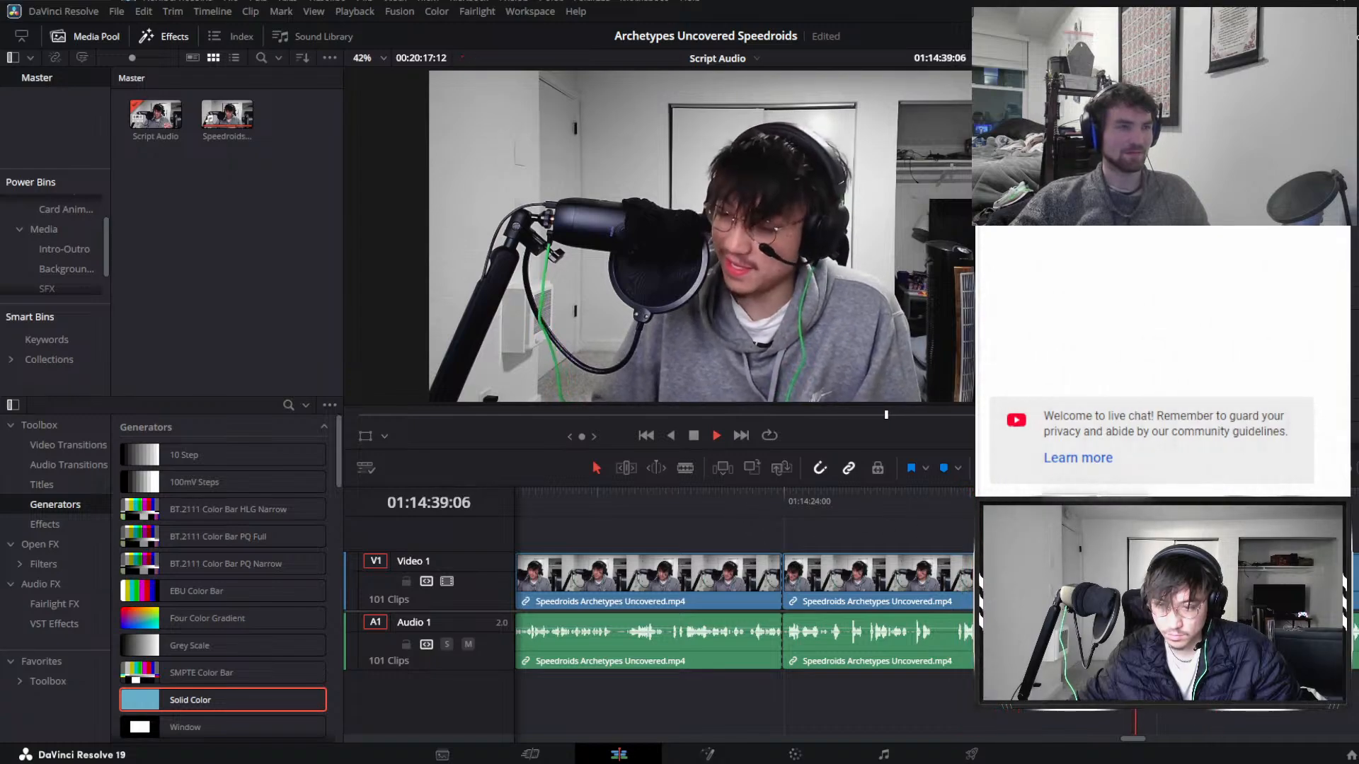
click(977, 509)
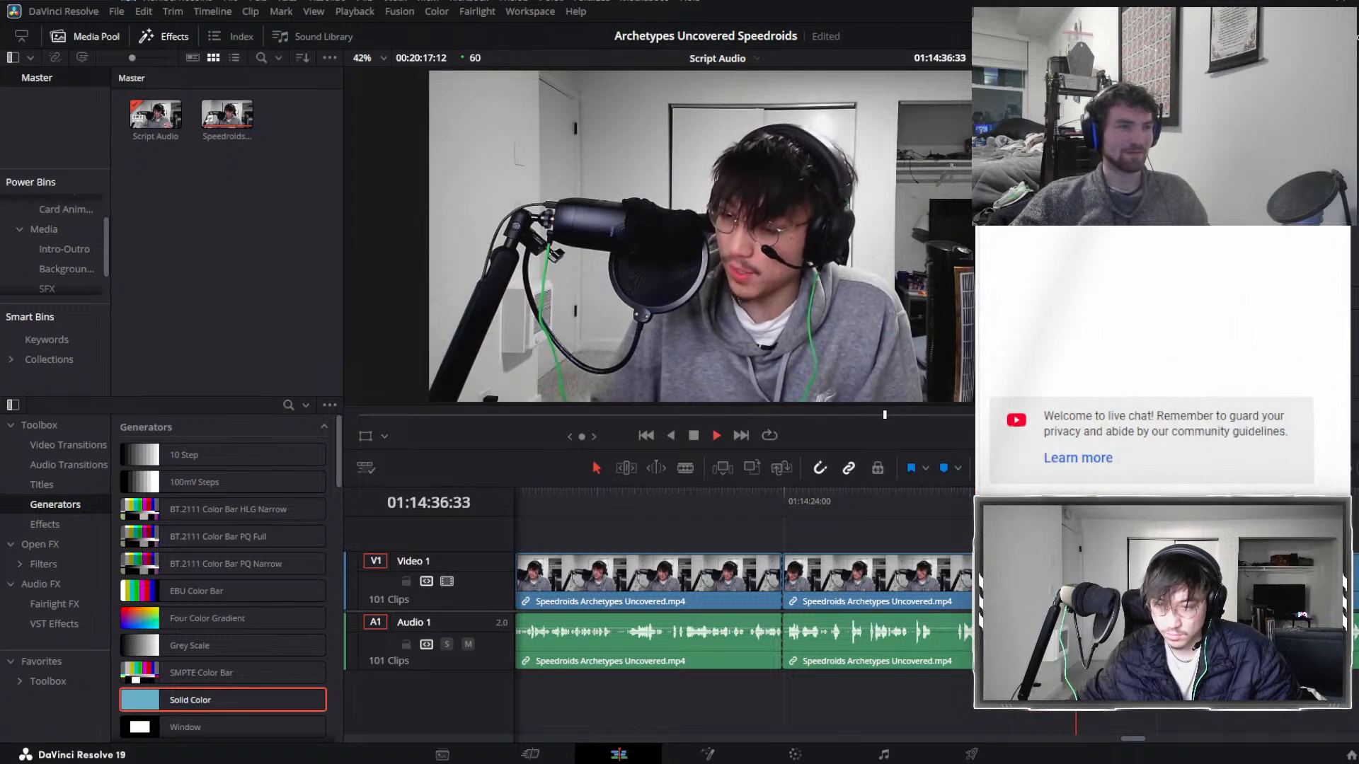
click(950, 498)
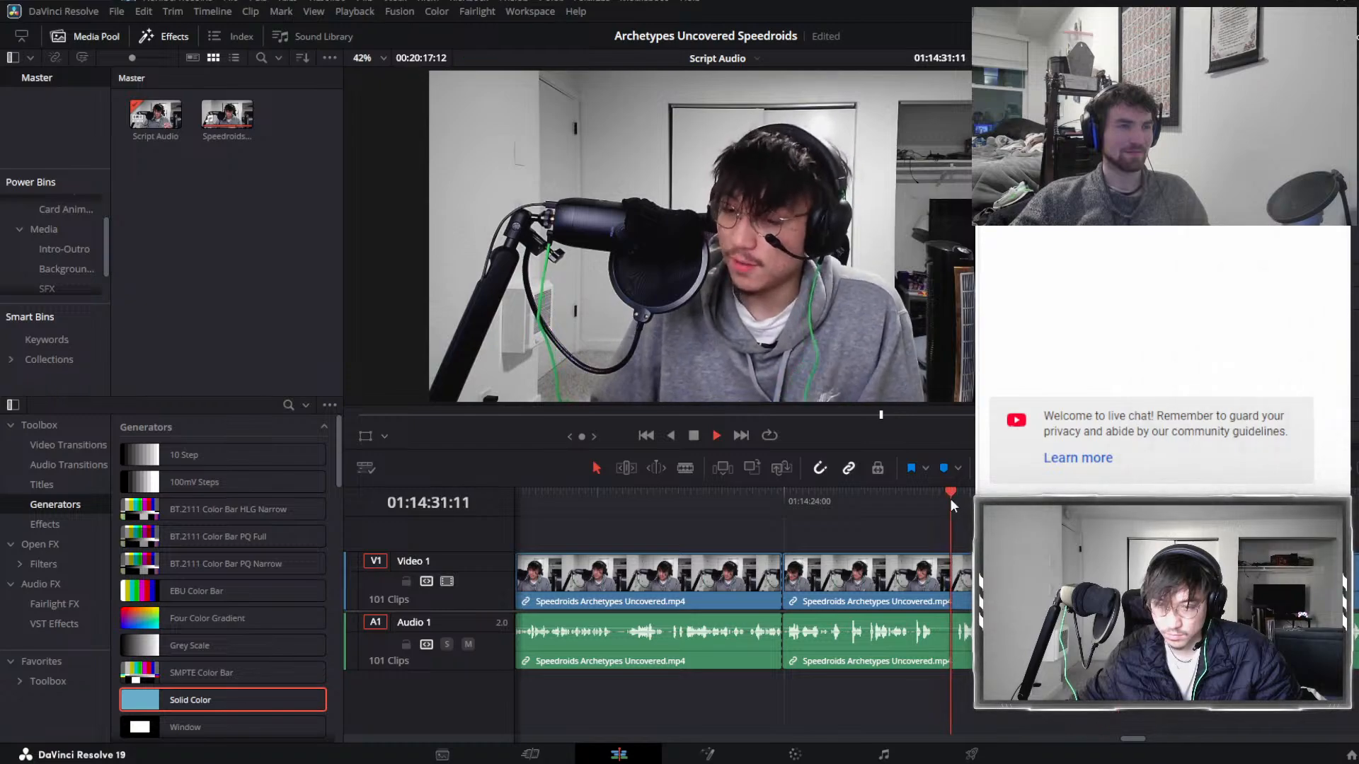
click(956, 499)
click(961, 499)
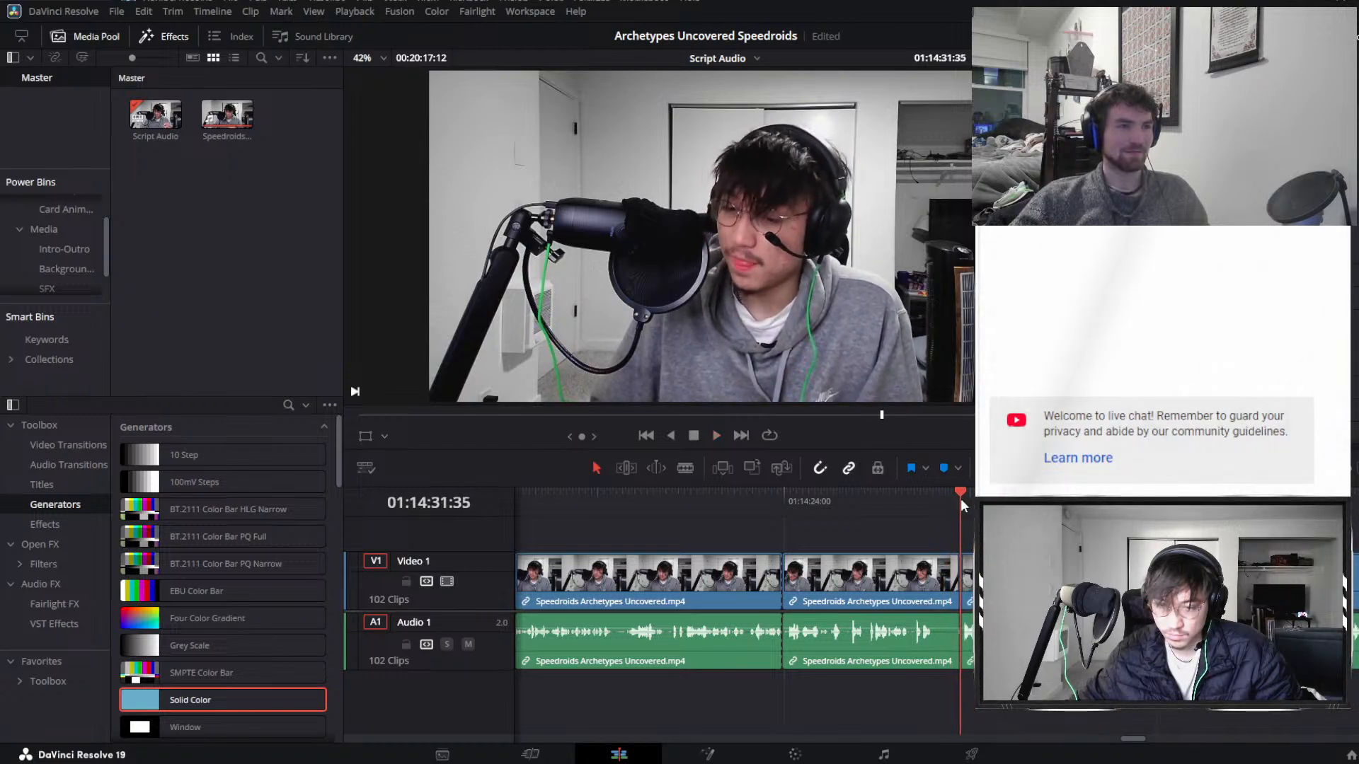
key(ctrl+b)
Split the preceding clip at 01:14:22:29 and ripple-delete the short piece after it and the section isolated up to 01:14:31:35.
drag(960, 499, 749, 511)
key(space)
key(ctrl+b)
key(space)
click(770, 569)
key(Delete)
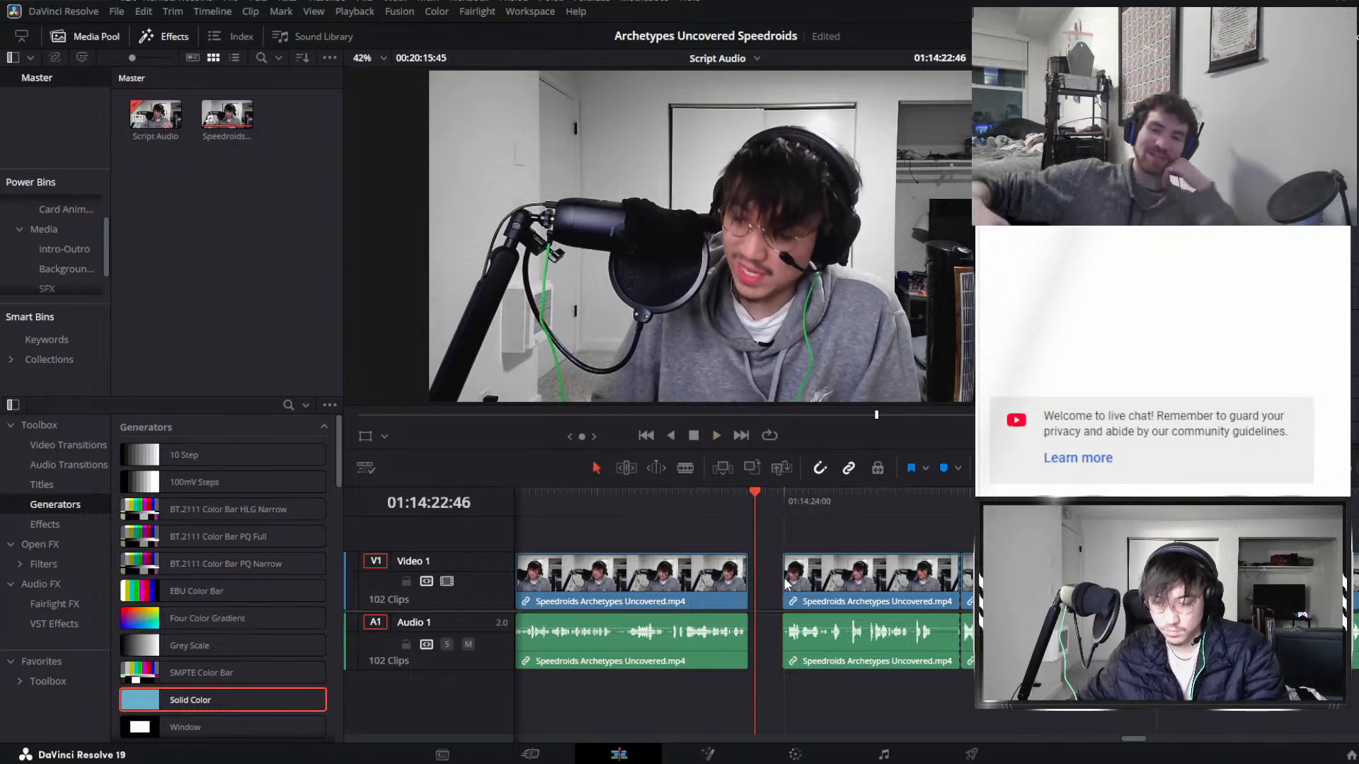
click(783, 576)
key(Delete)
Play across the new join from 01:14:21:51 and restore about 9 frames at the start of the clip following it.
click(735, 501)
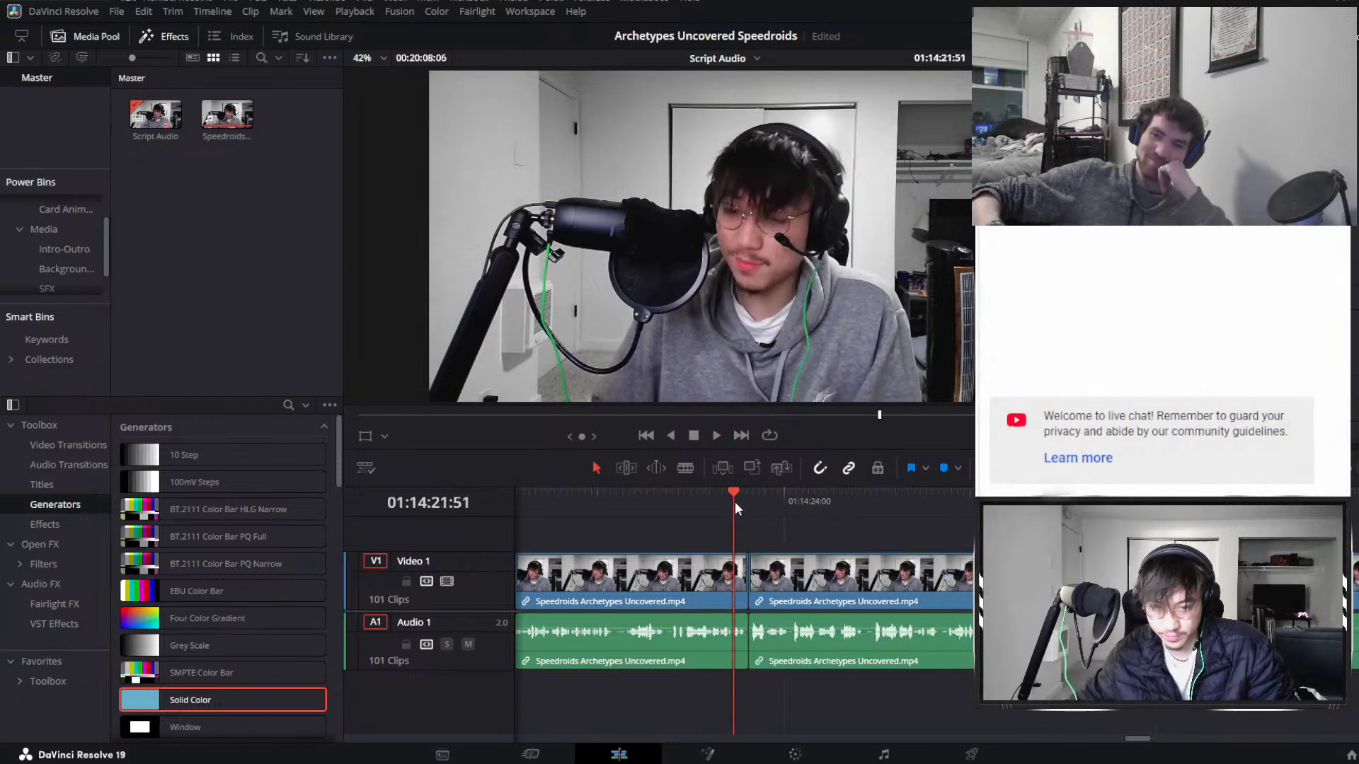
key(space)
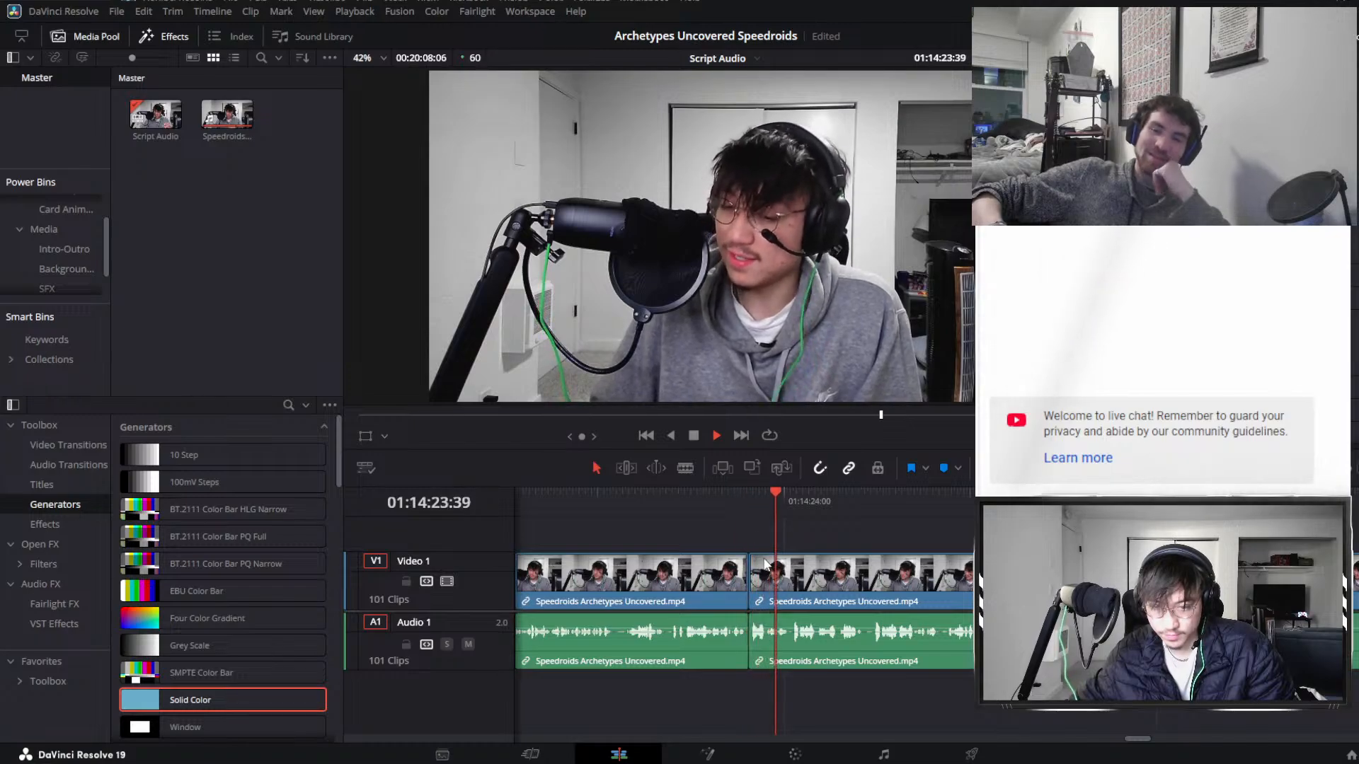
key(space)
drag(749, 584, 842, 583)
scroll(835, 602, up, 3)
key(y)
click(732, 514)
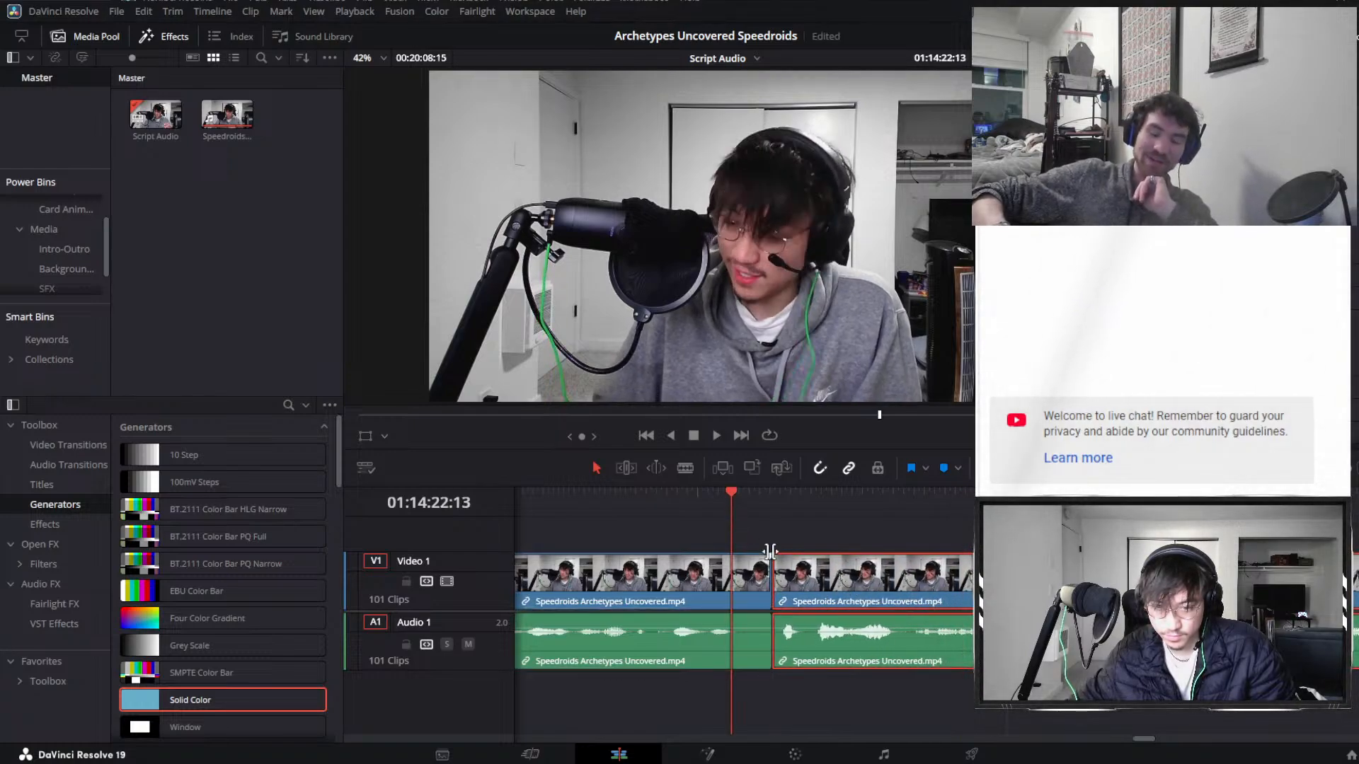
scroll(853, 566, down, 3)
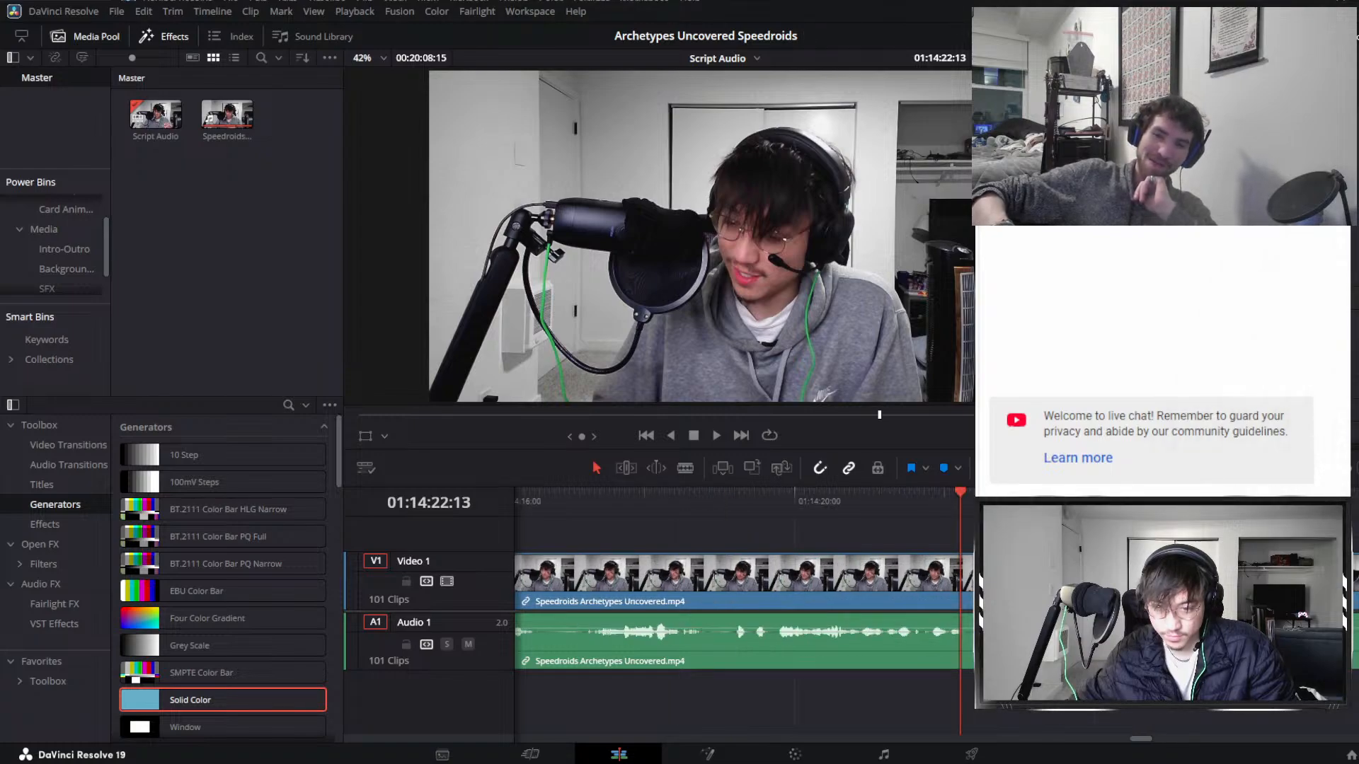
scroll(744, 612, down, 5)
scroll(744, 611, up, 3)
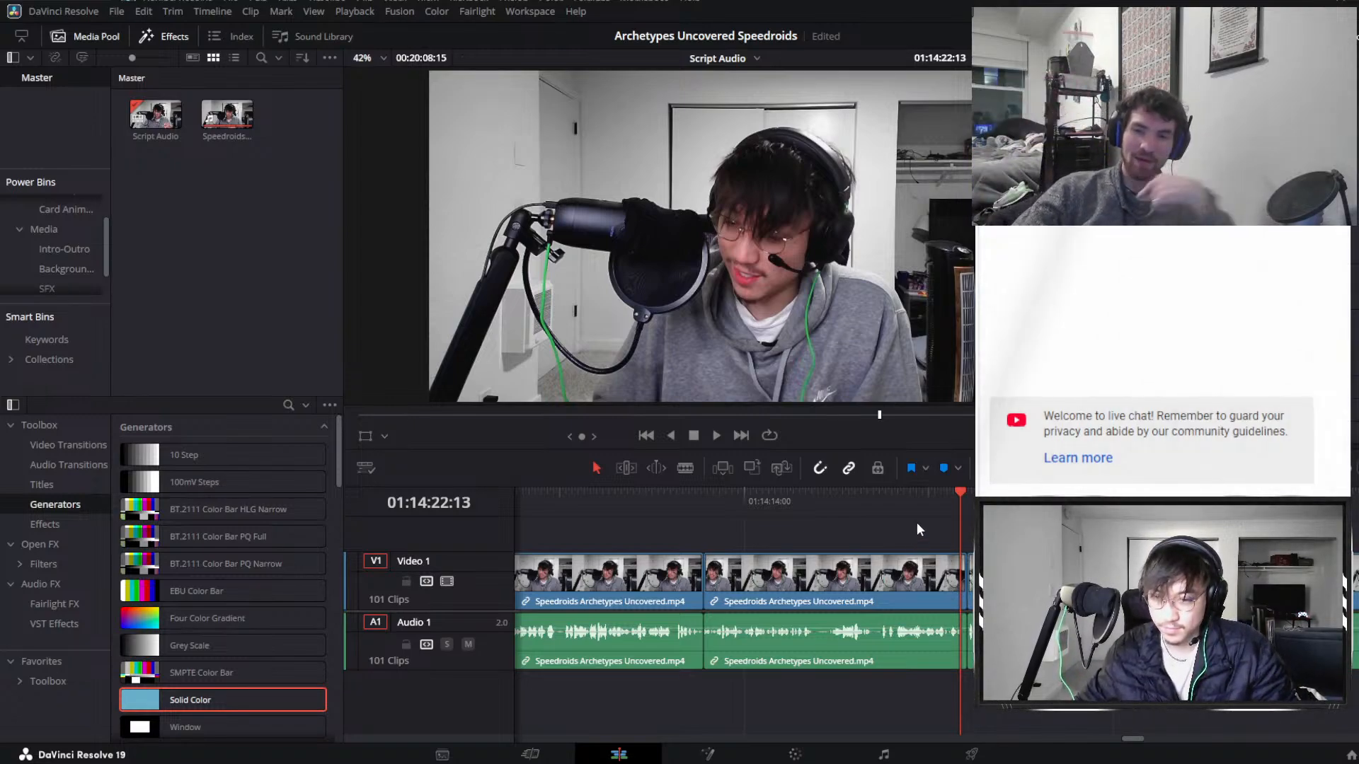
click(912, 499)
scroll(969, 524, right, 2)
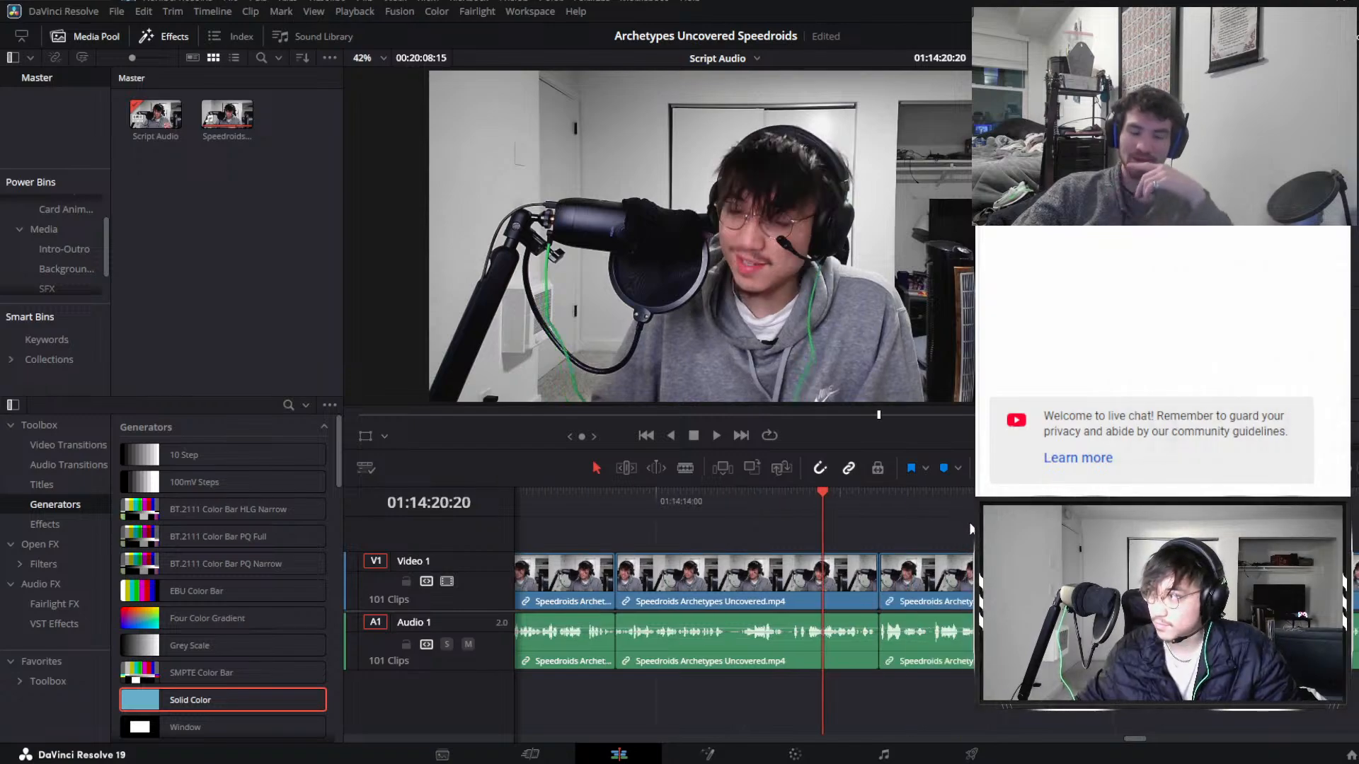
click(890, 542)
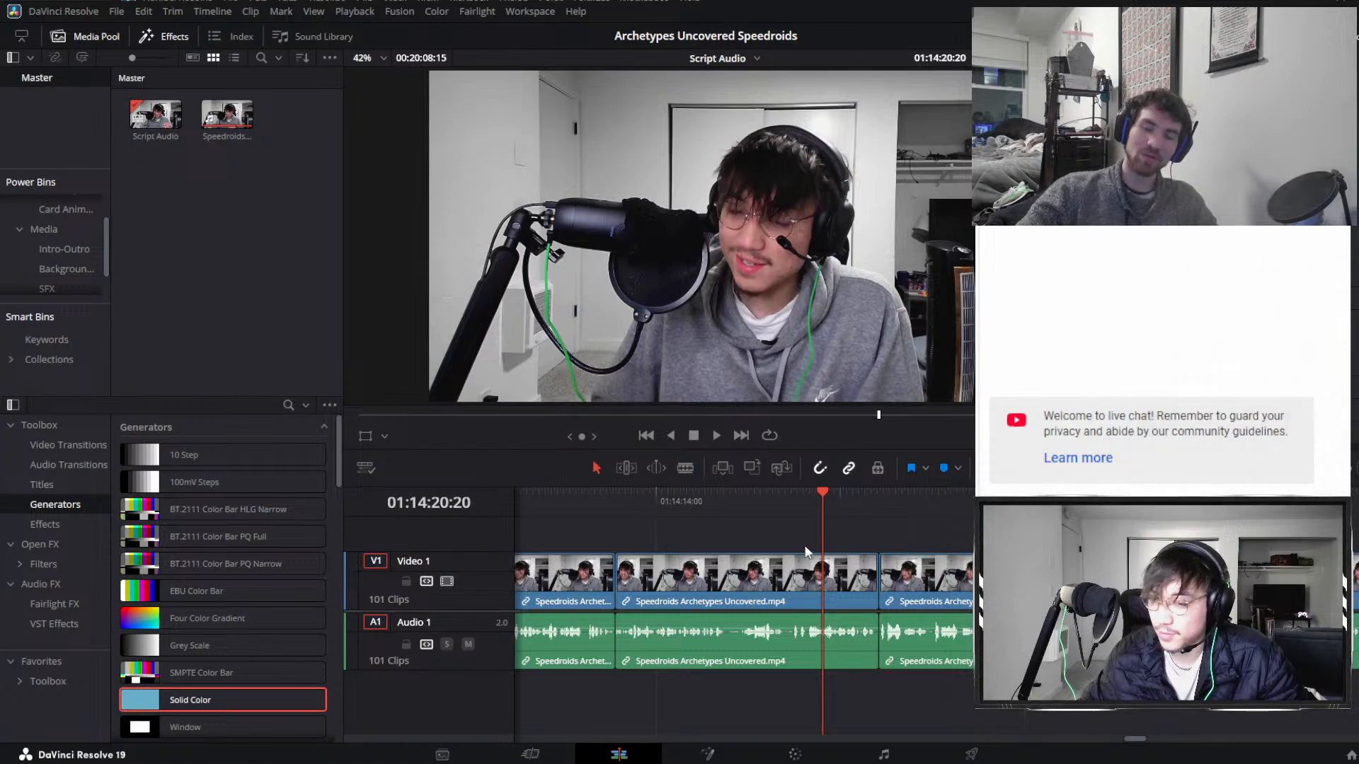
drag(828, 541, 885, 545)
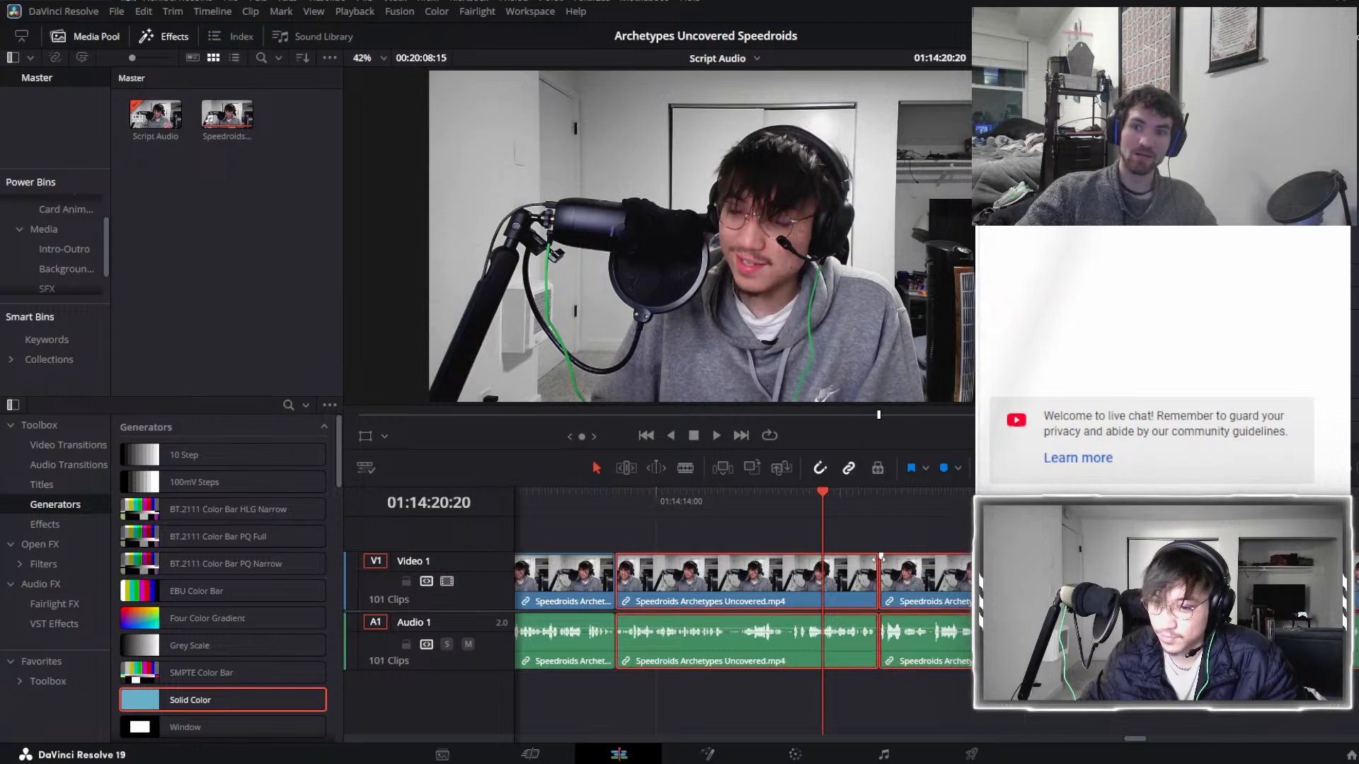
key(y)
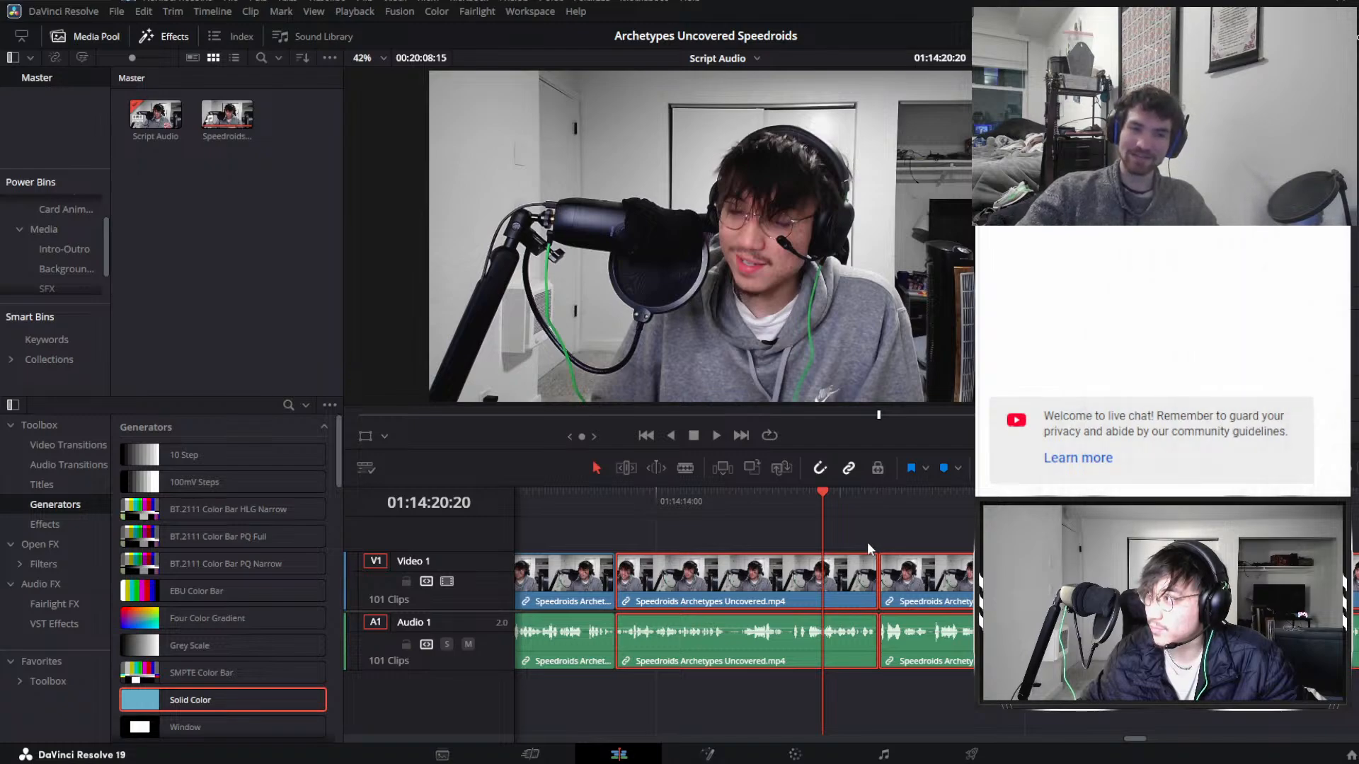
click(868, 537)
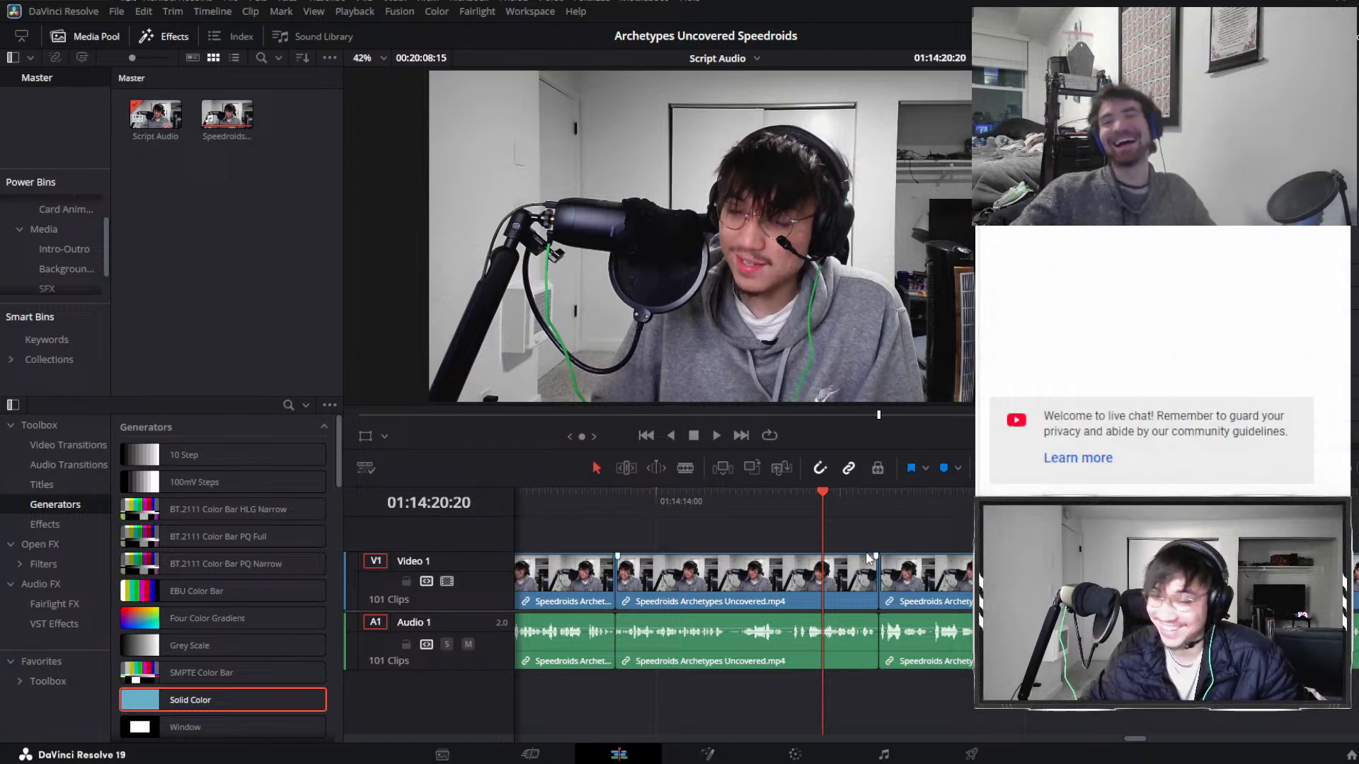
mouse_move(879, 527)
mouse_down()
mouse_move(950, 606)
mouse_move(873, 531)
mouse_up()
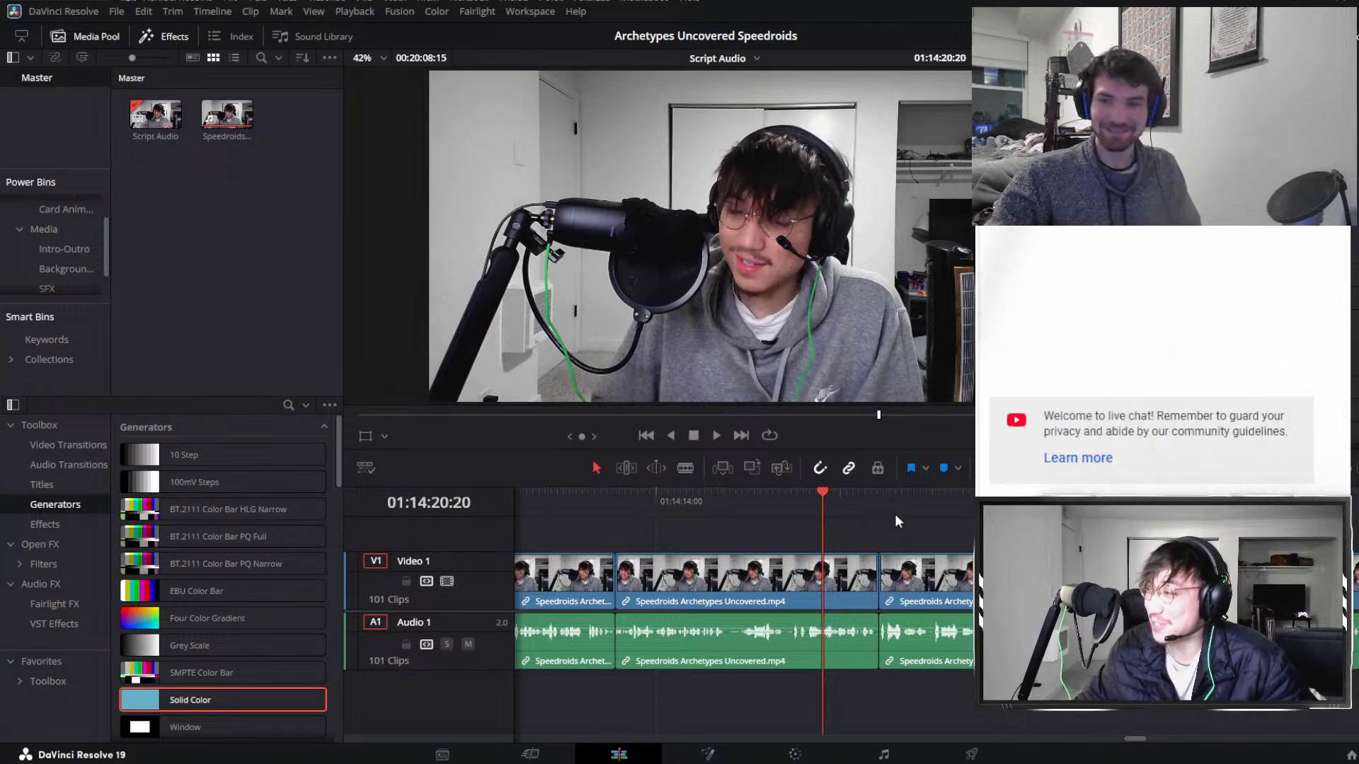
click(870, 516)
drag(847, 534, 913, 585)
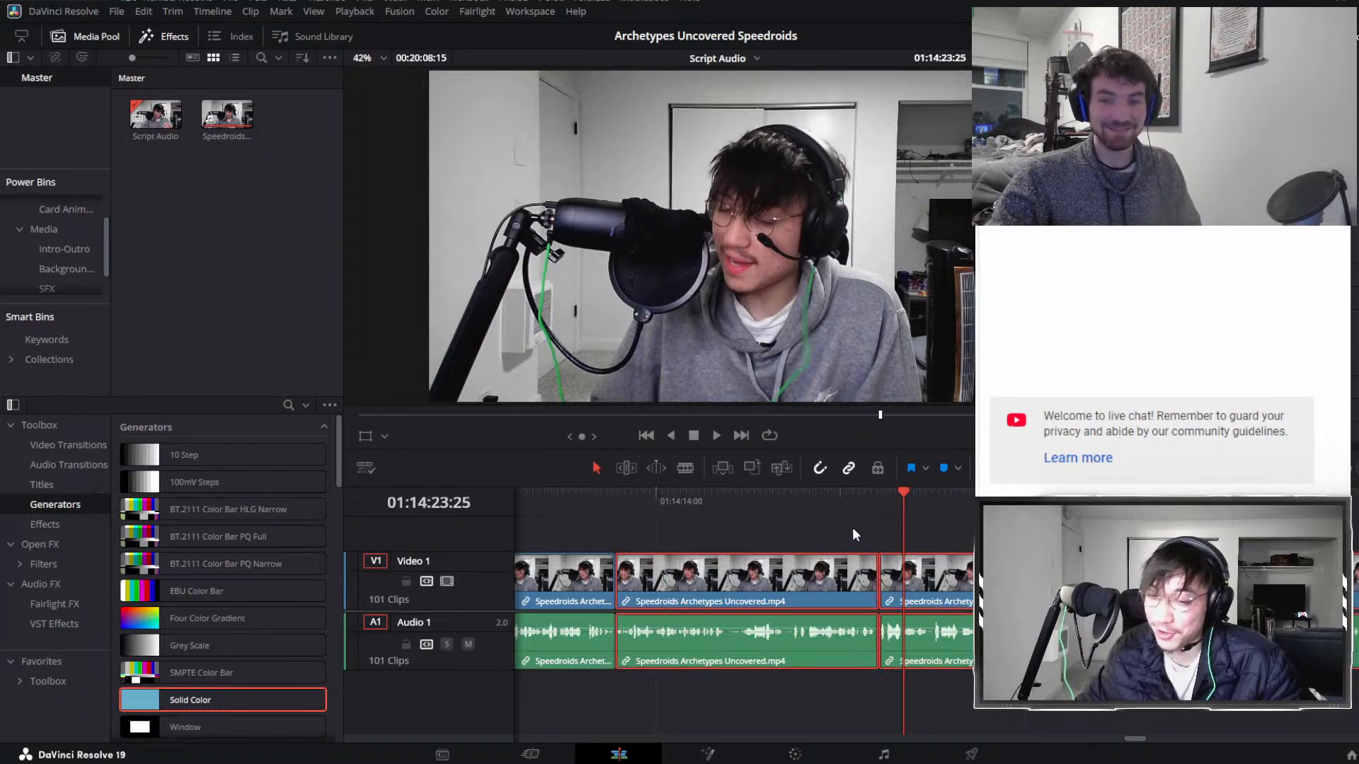
click(816, 540)
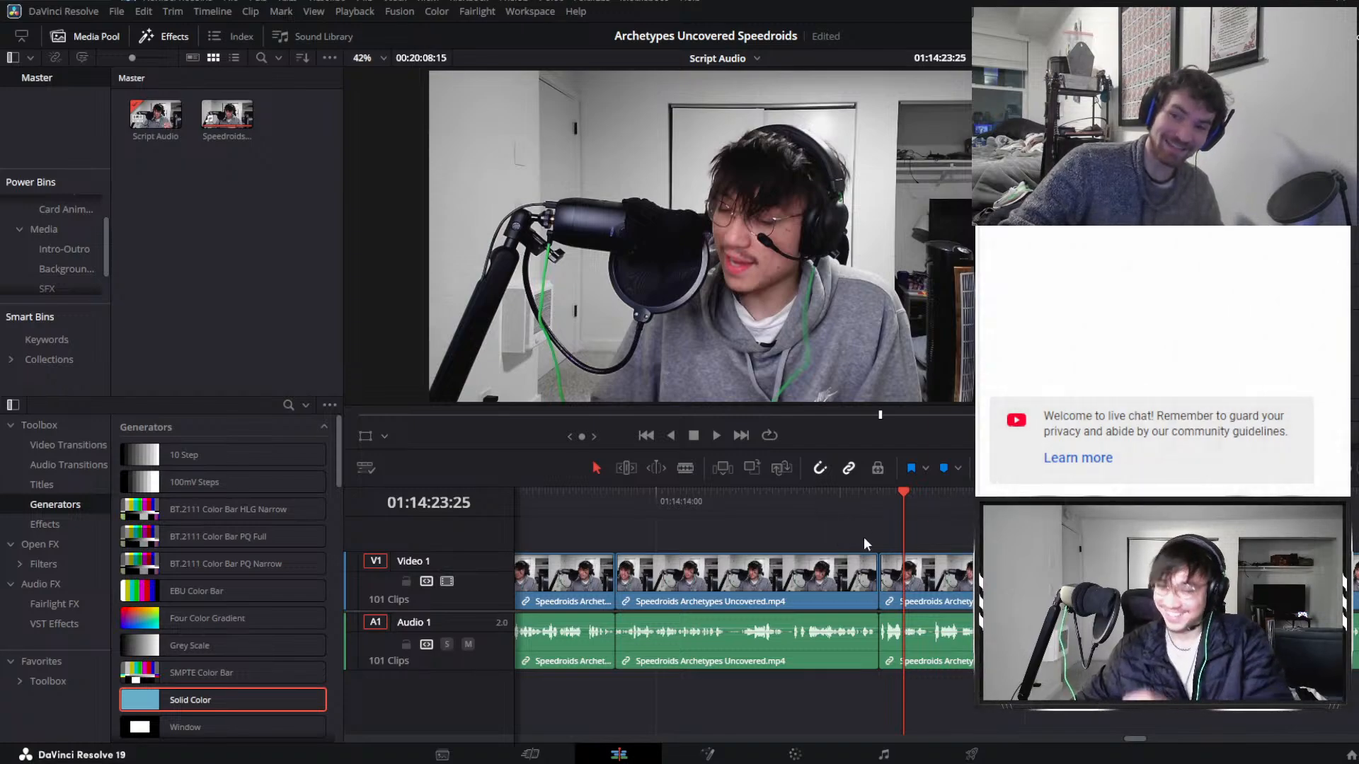
click(865, 544)
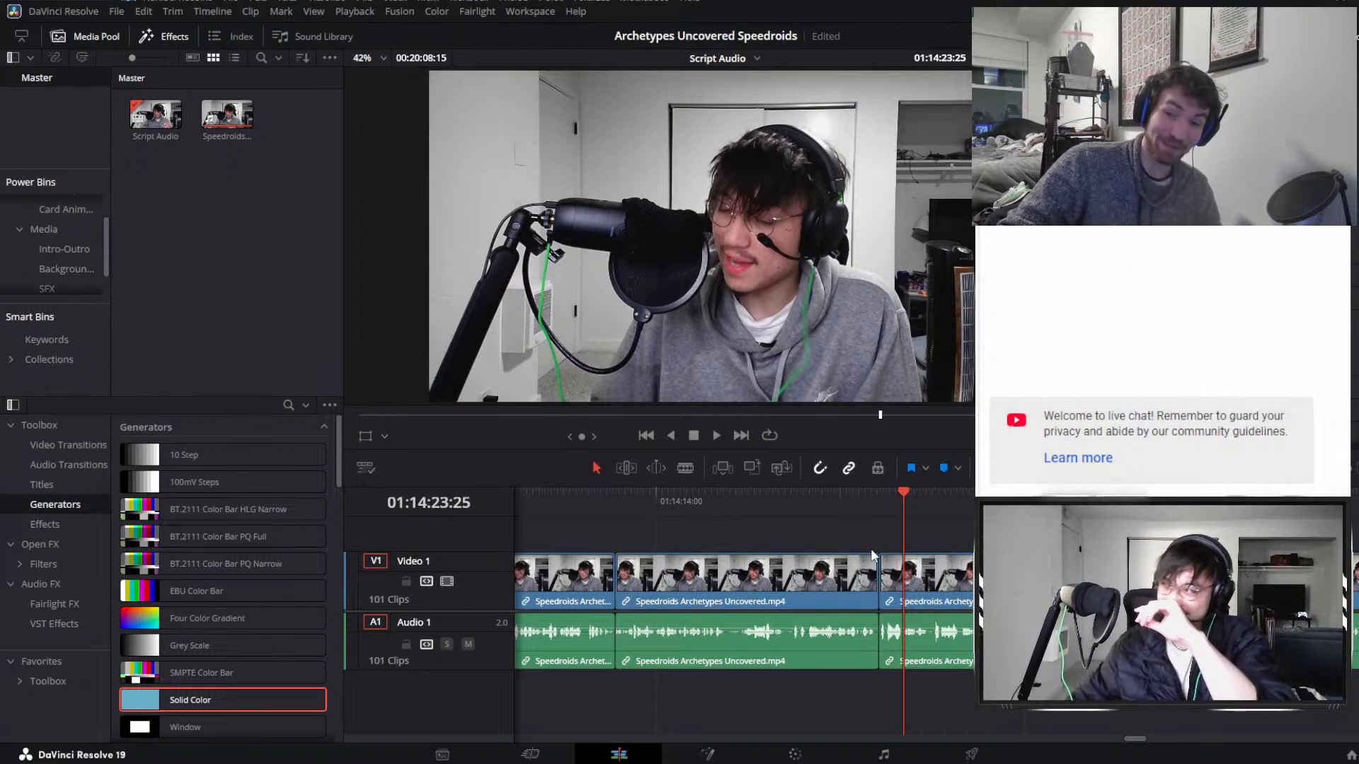
click(869, 570)
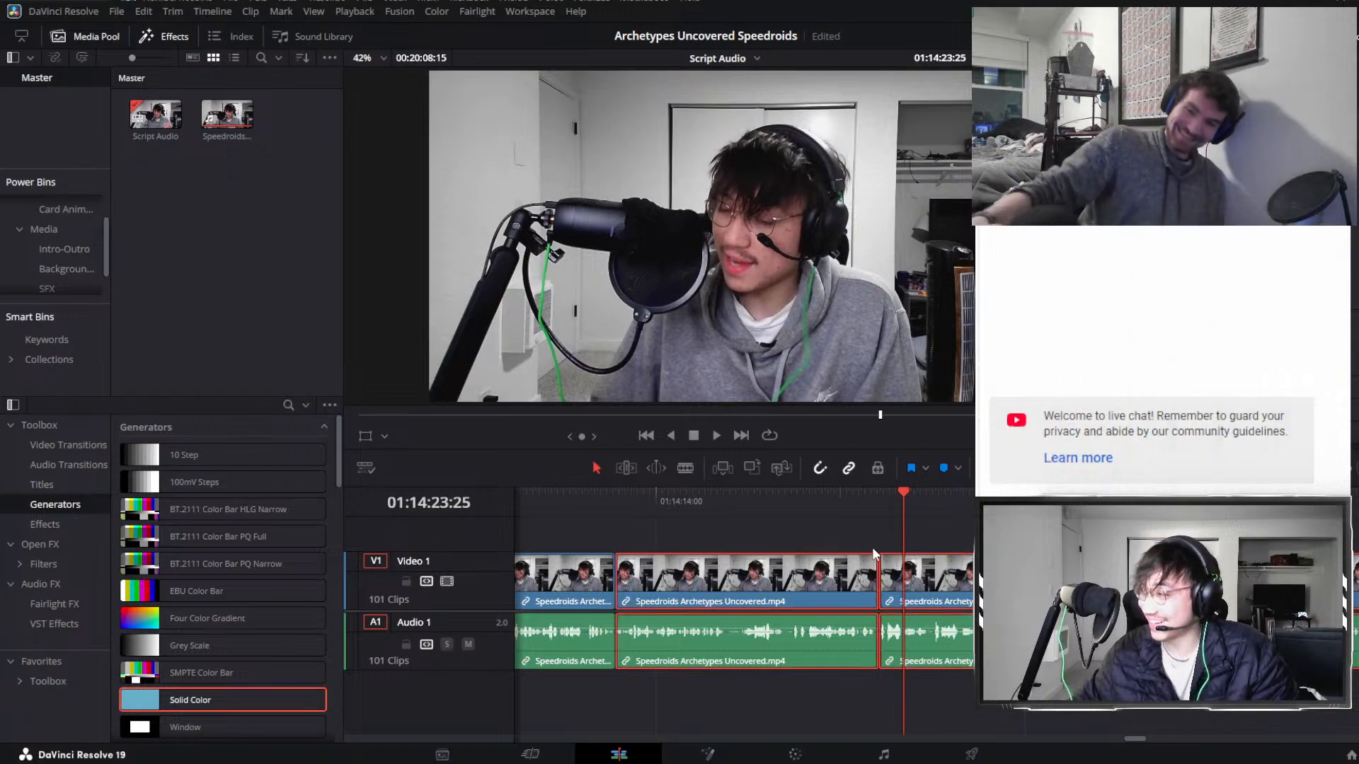
click(865, 527)
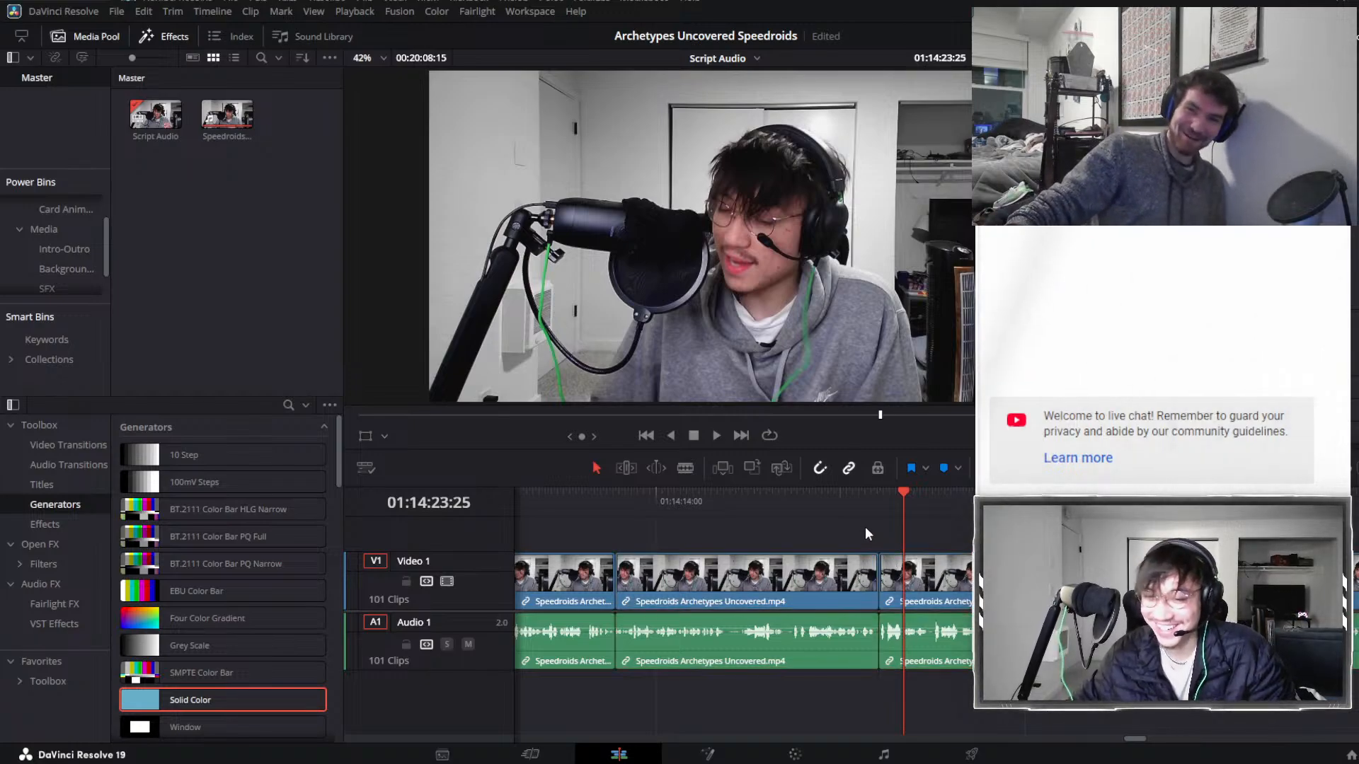
scroll(941, 556, up, 3)
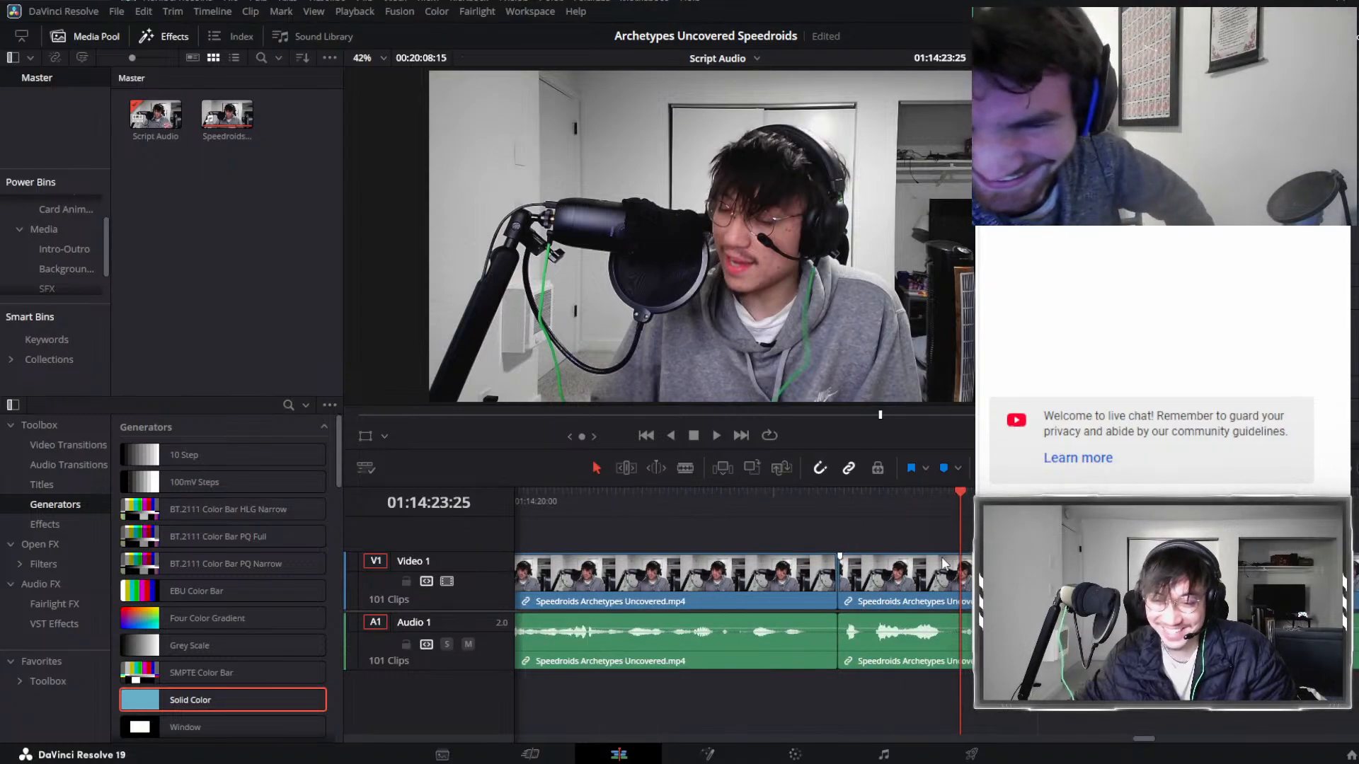
scroll(878, 568, up, 3)
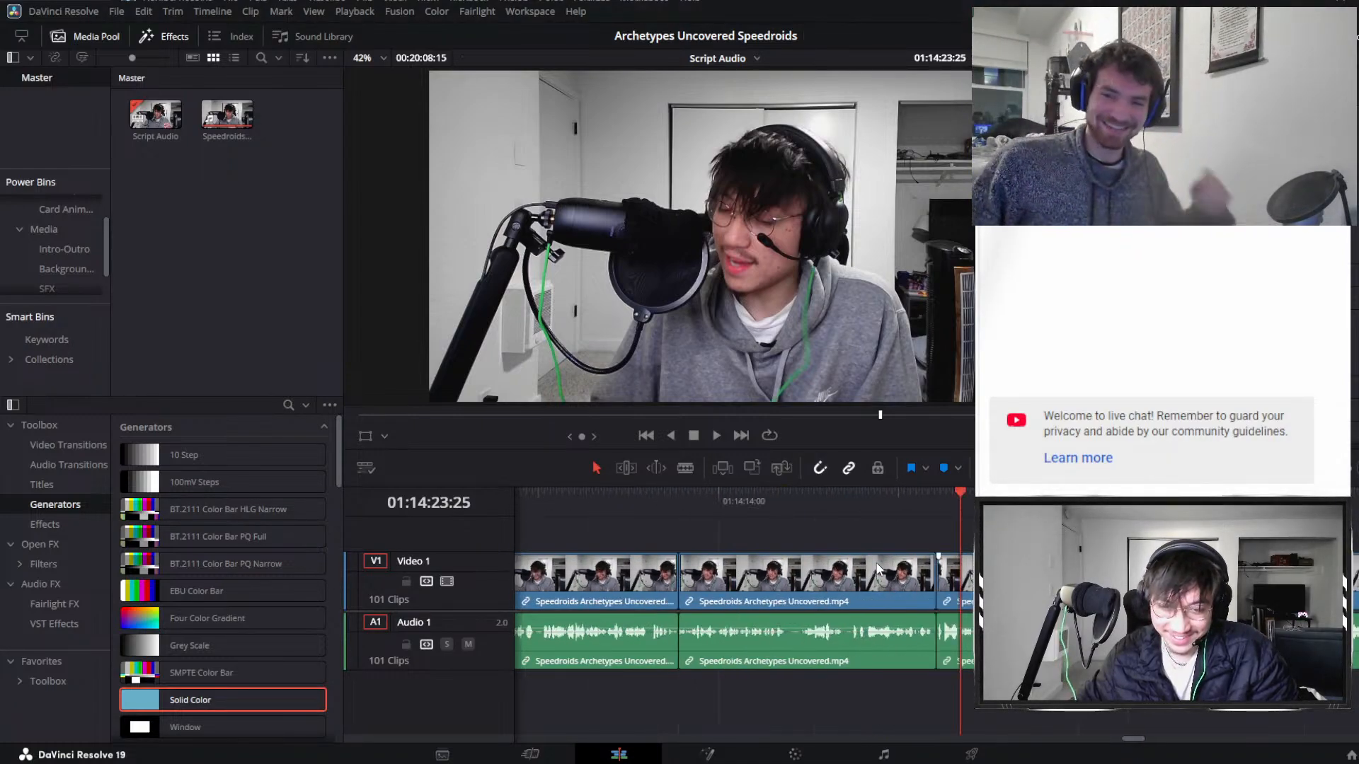
Replay the join at 01:14:22:29 up to 01:14:24:25 and return the playhead to 01:14:21:52.
click(738, 504)
drag(799, 530, 759, 589)
key(space)
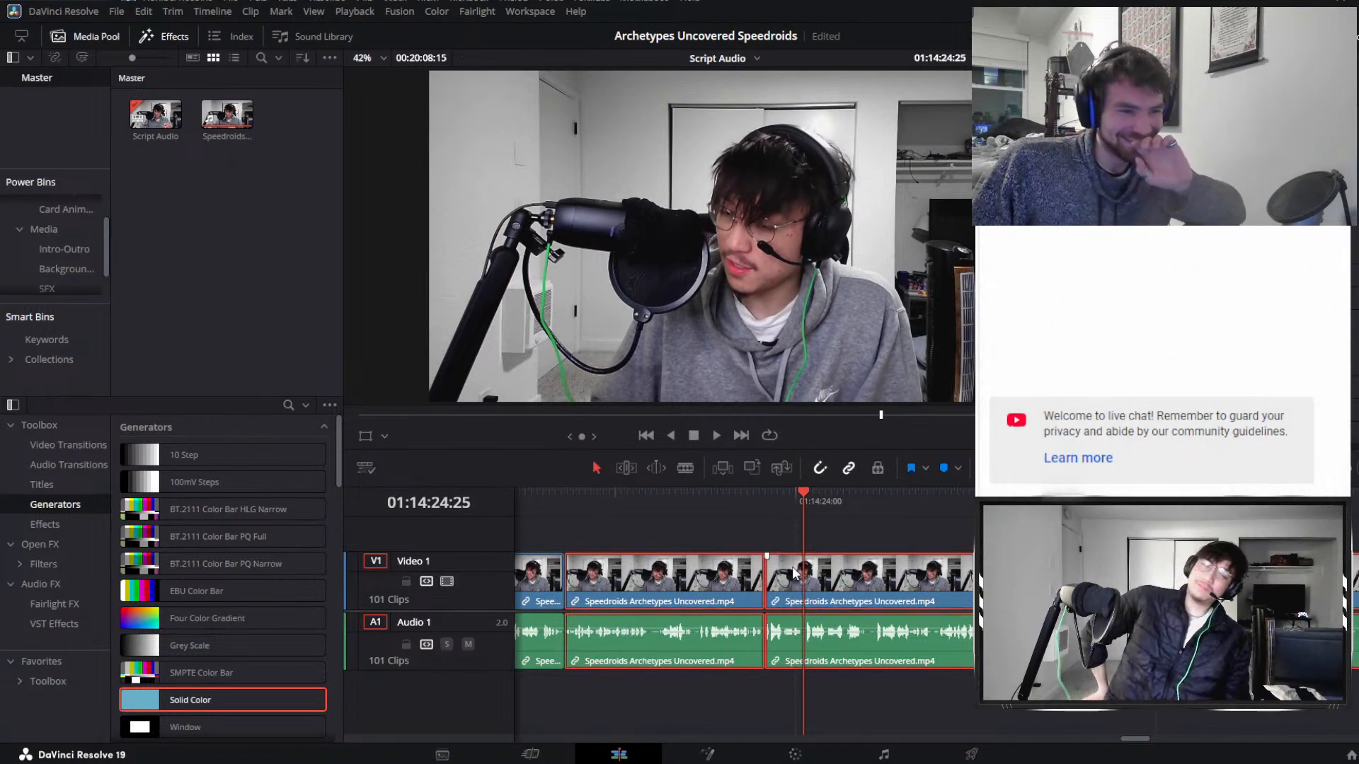
click(760, 498)
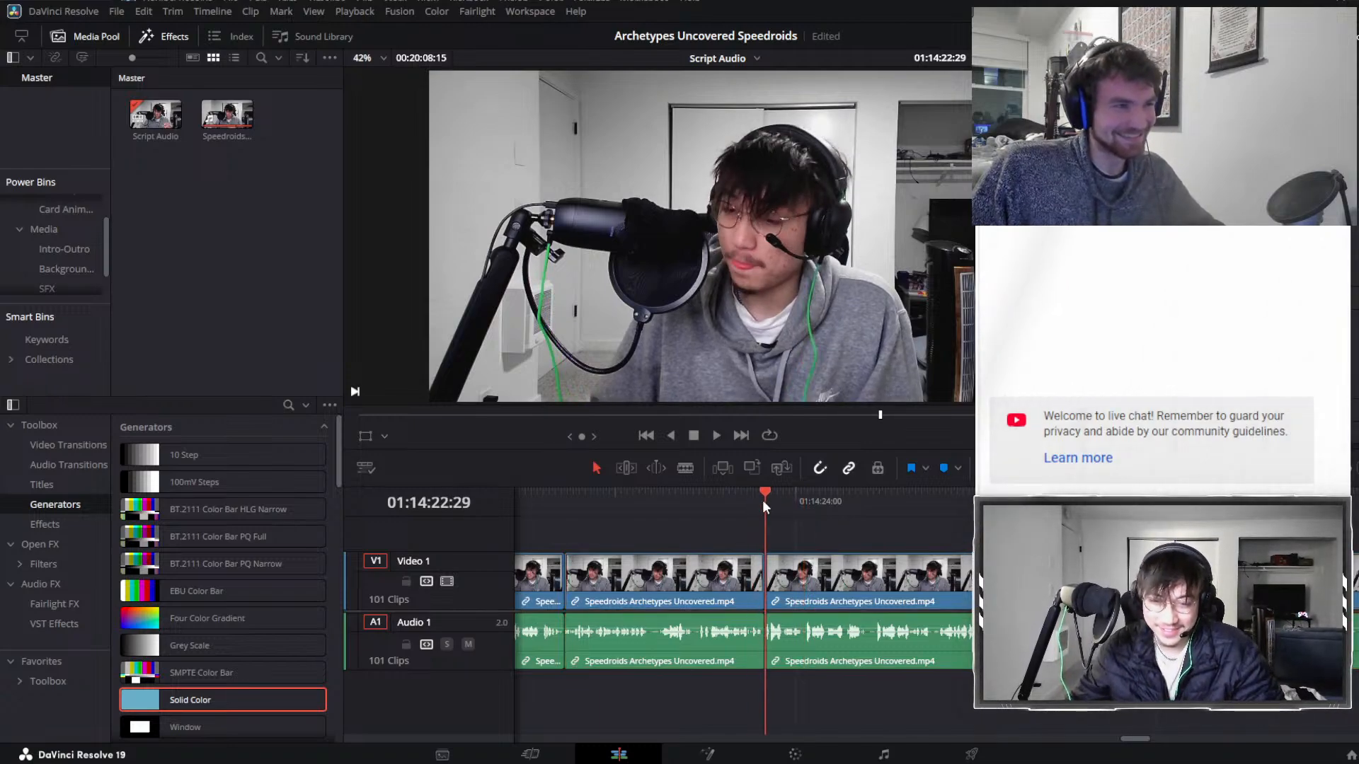
scroll(892, 527, up, 2)
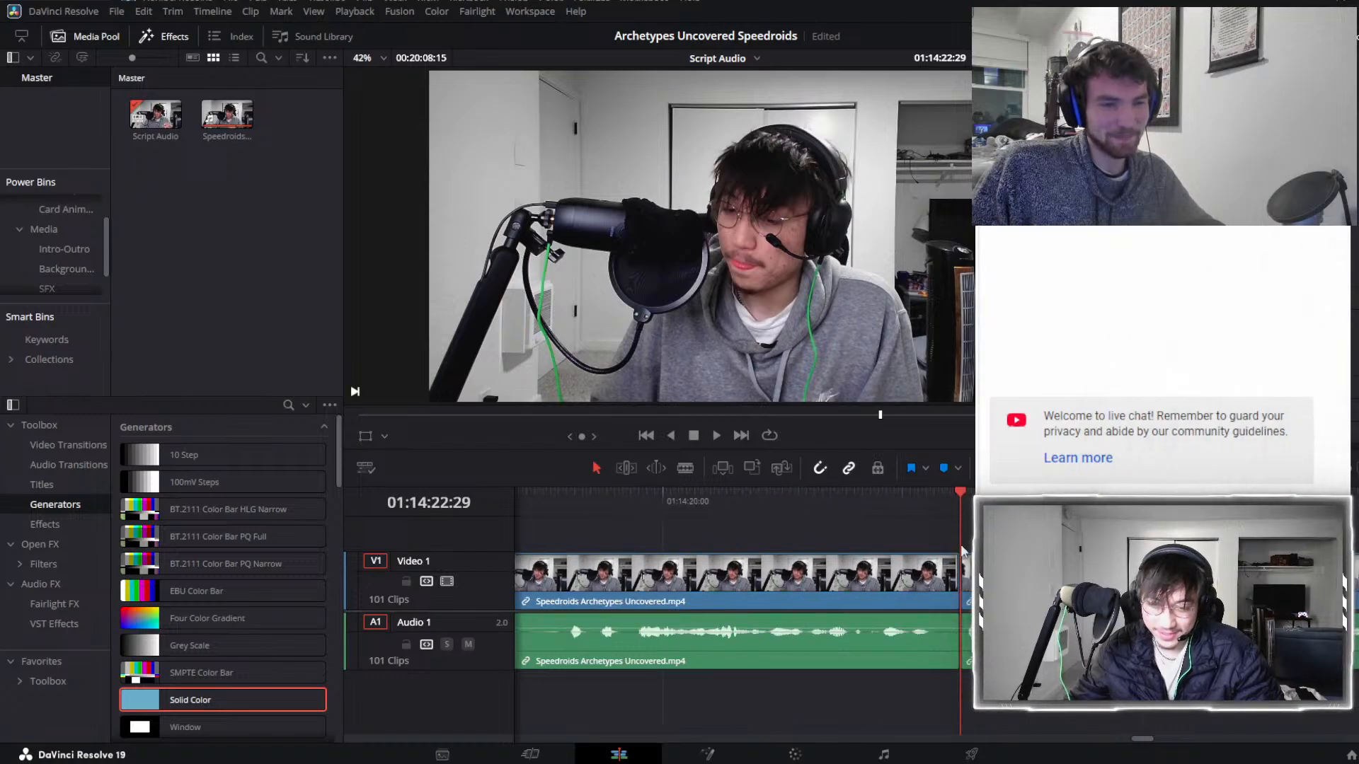
click(888, 500)
scroll(886, 499, down, 4)
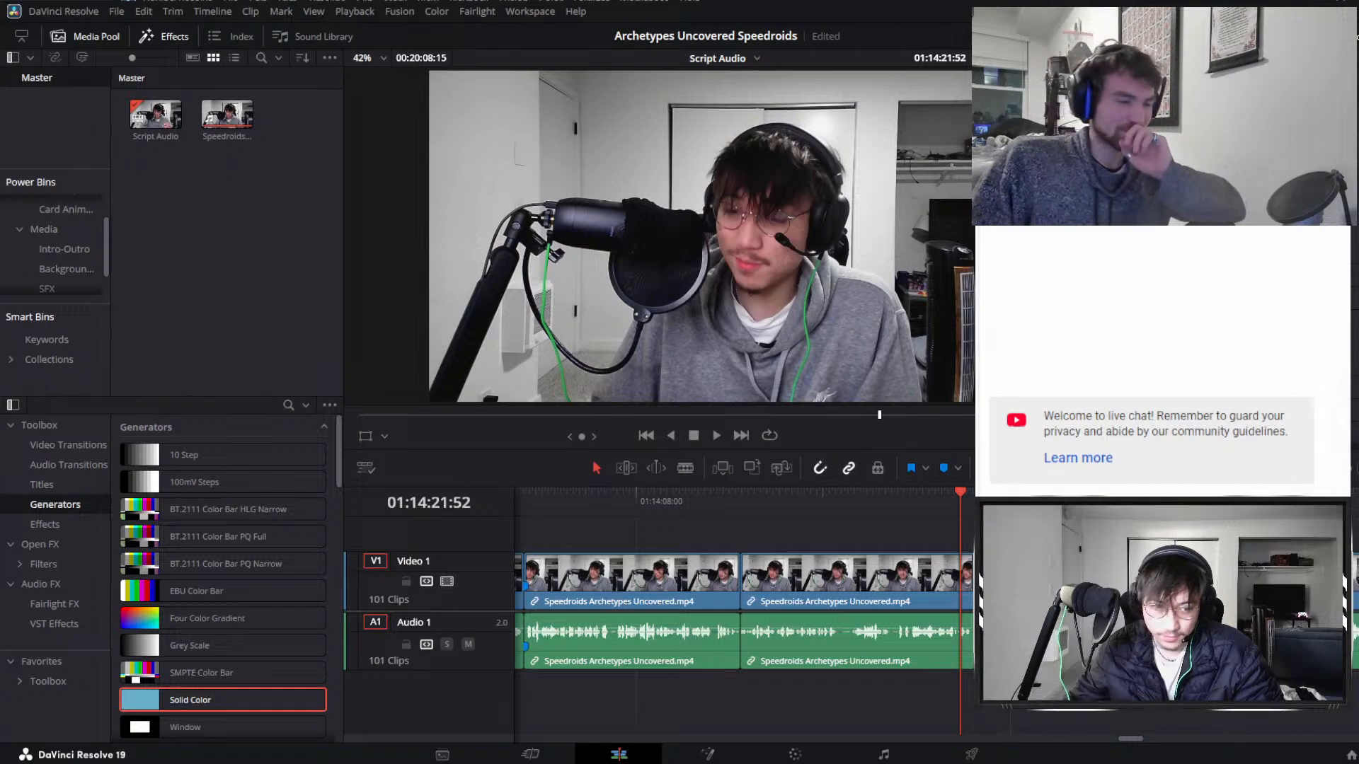
key(ctrl+minus)
key(ctrl+minus)
key(ctrl+equal)
key(ctrl+equal)
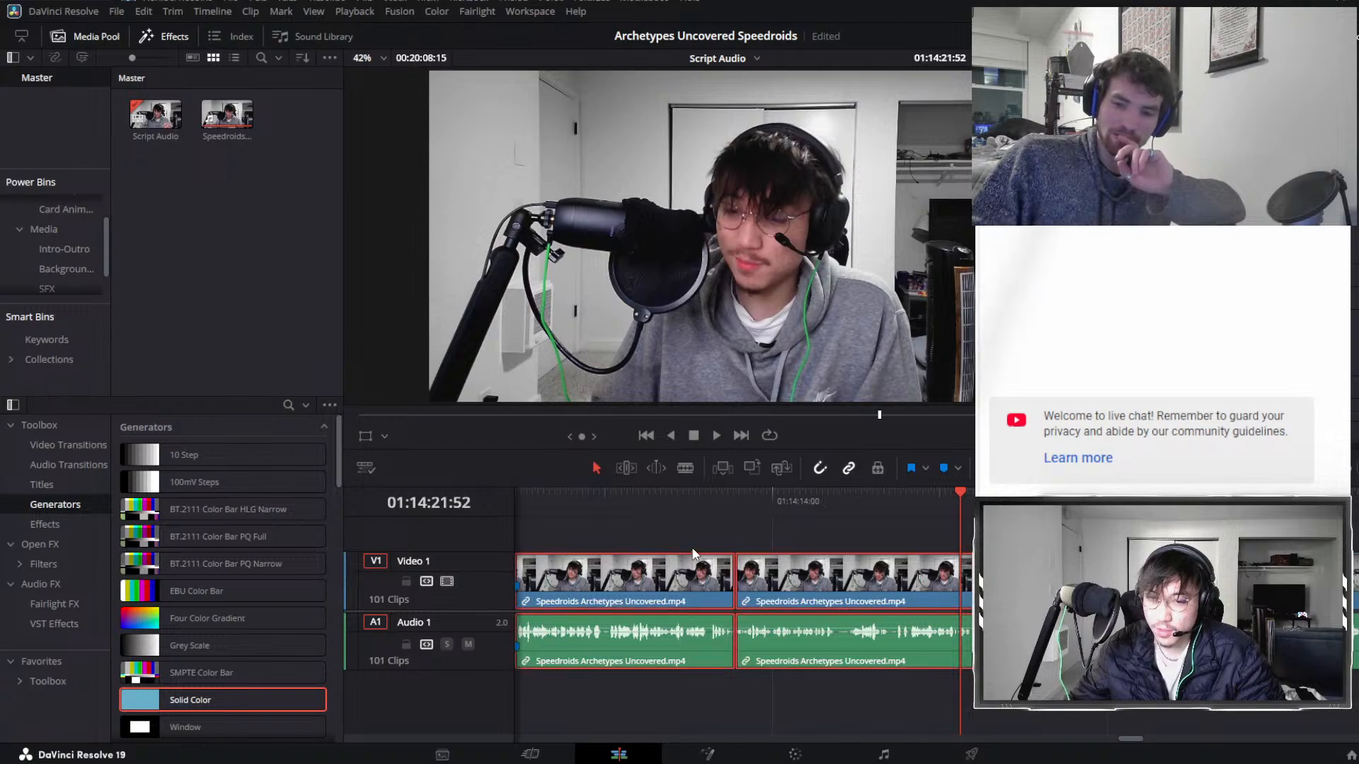
drag(694, 542, 973, 595)
drag(742, 520, 699, 525)
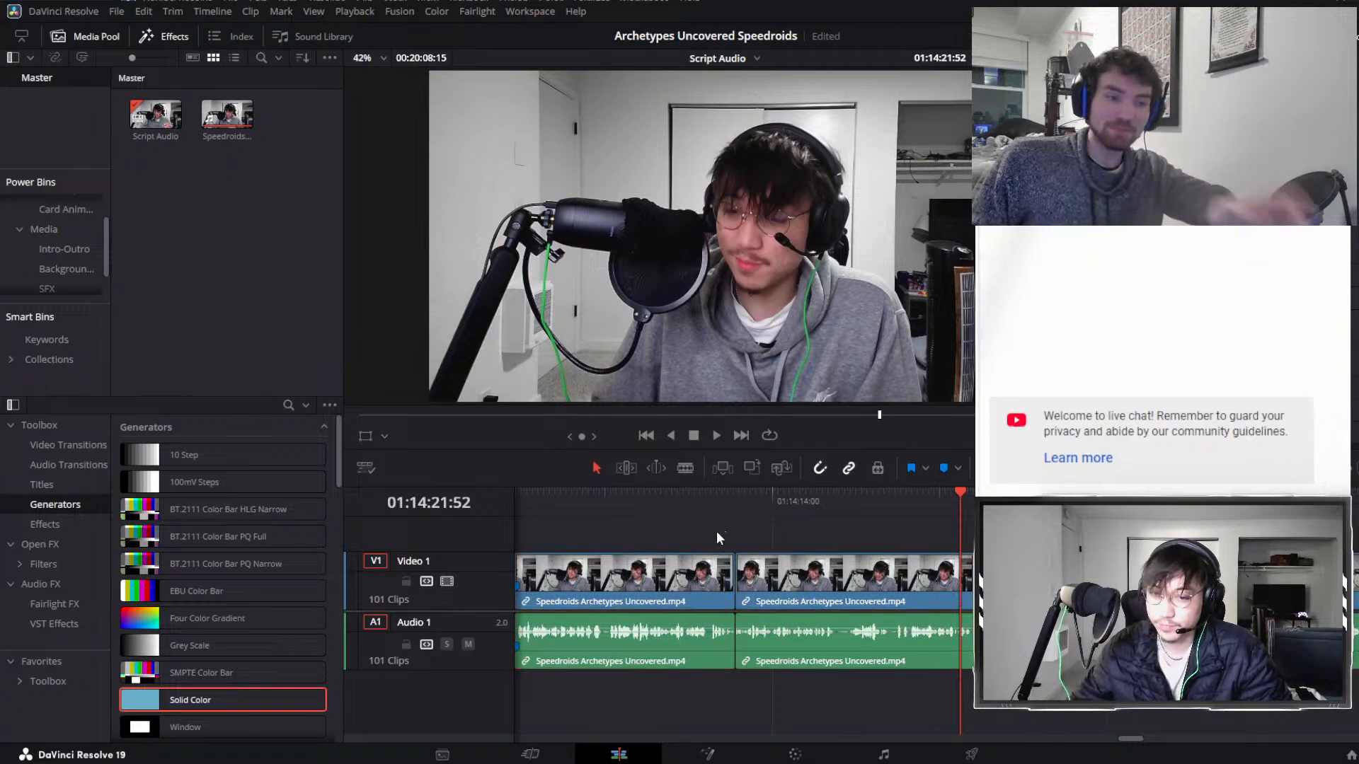
drag(716, 531, 805, 584)
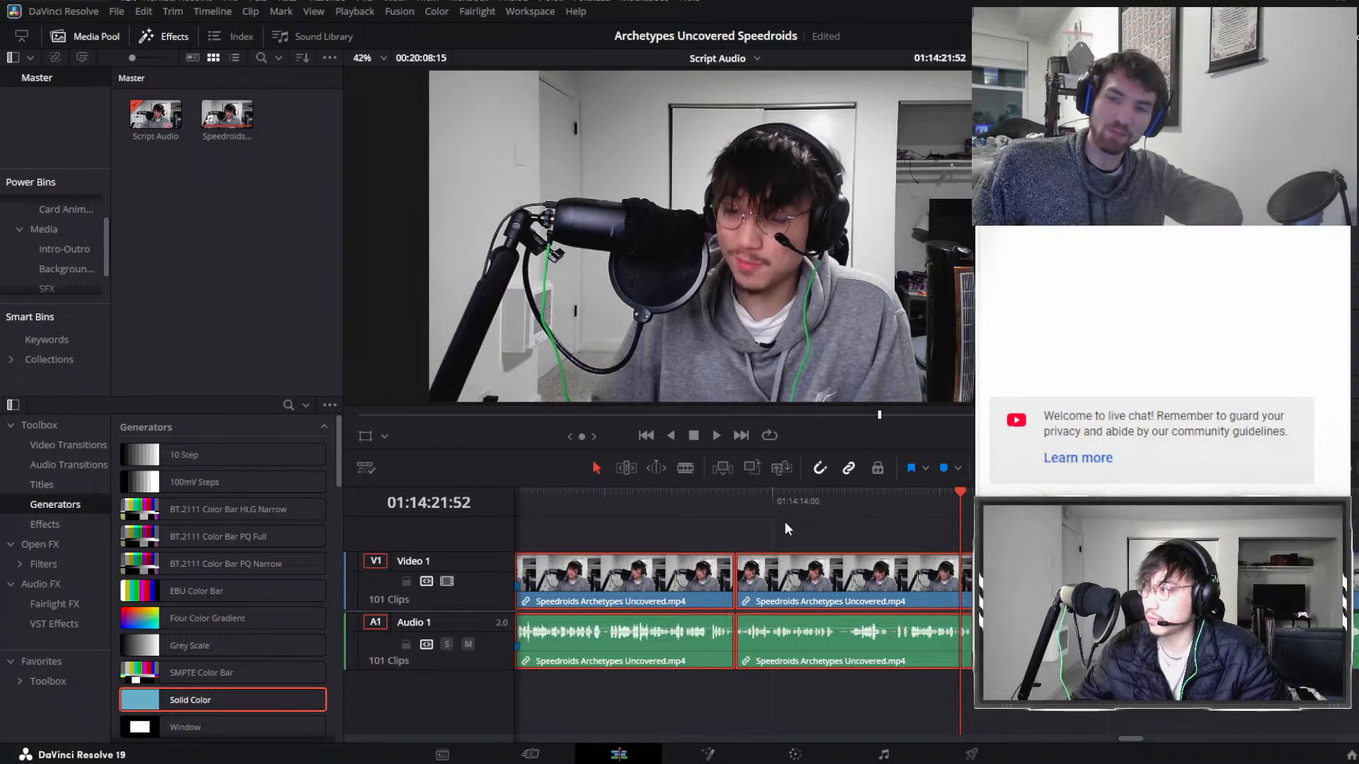
click(804, 509)
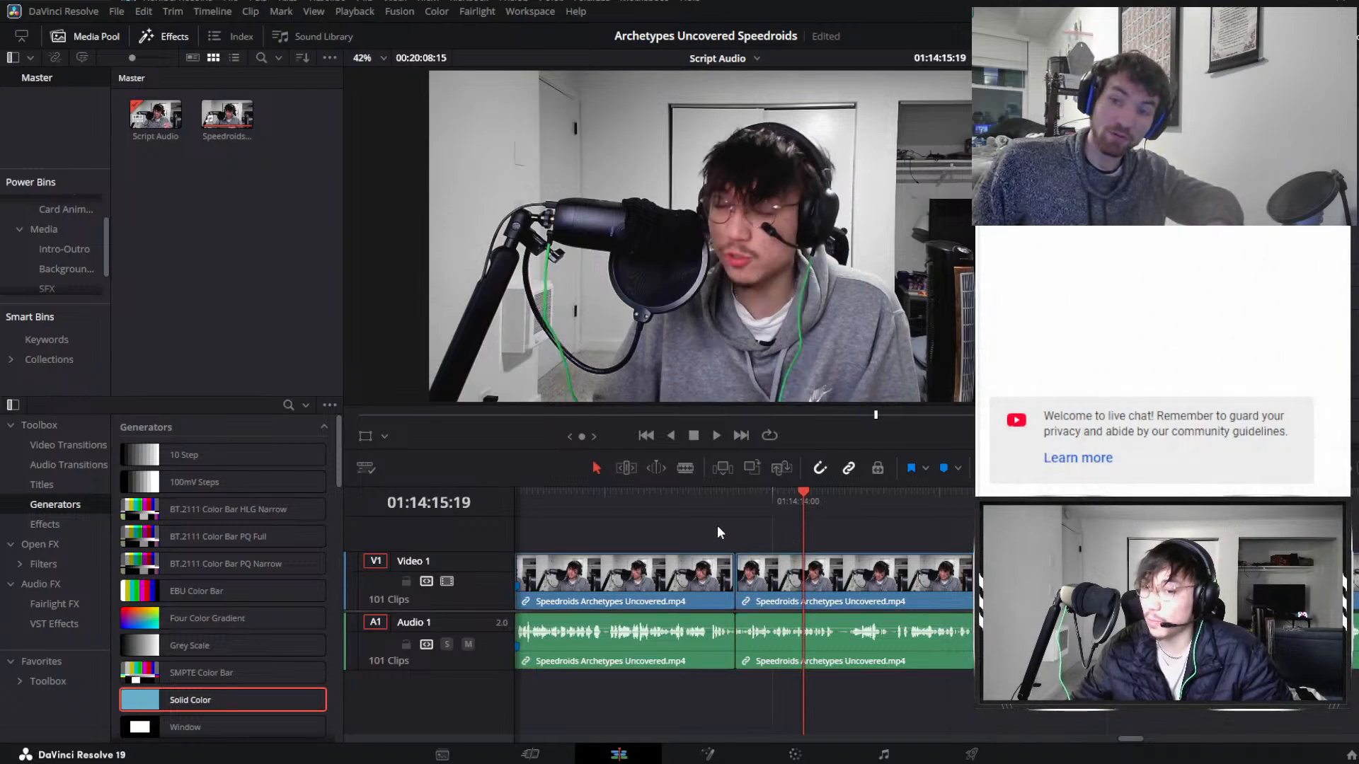
mouse_move(718, 527)
mouse_down()
mouse_move(755, 573)
mouse_move(717, 538)
mouse_up()
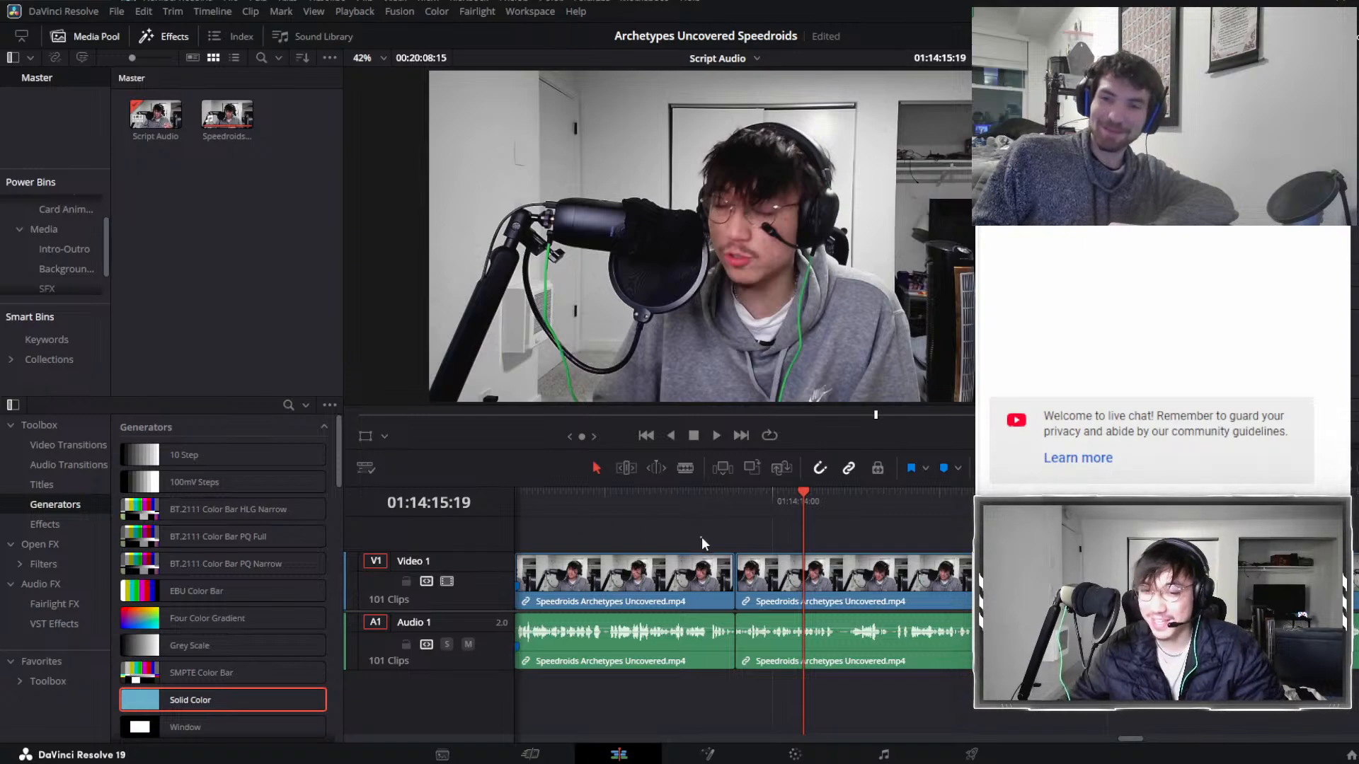
key(ctrl+a)
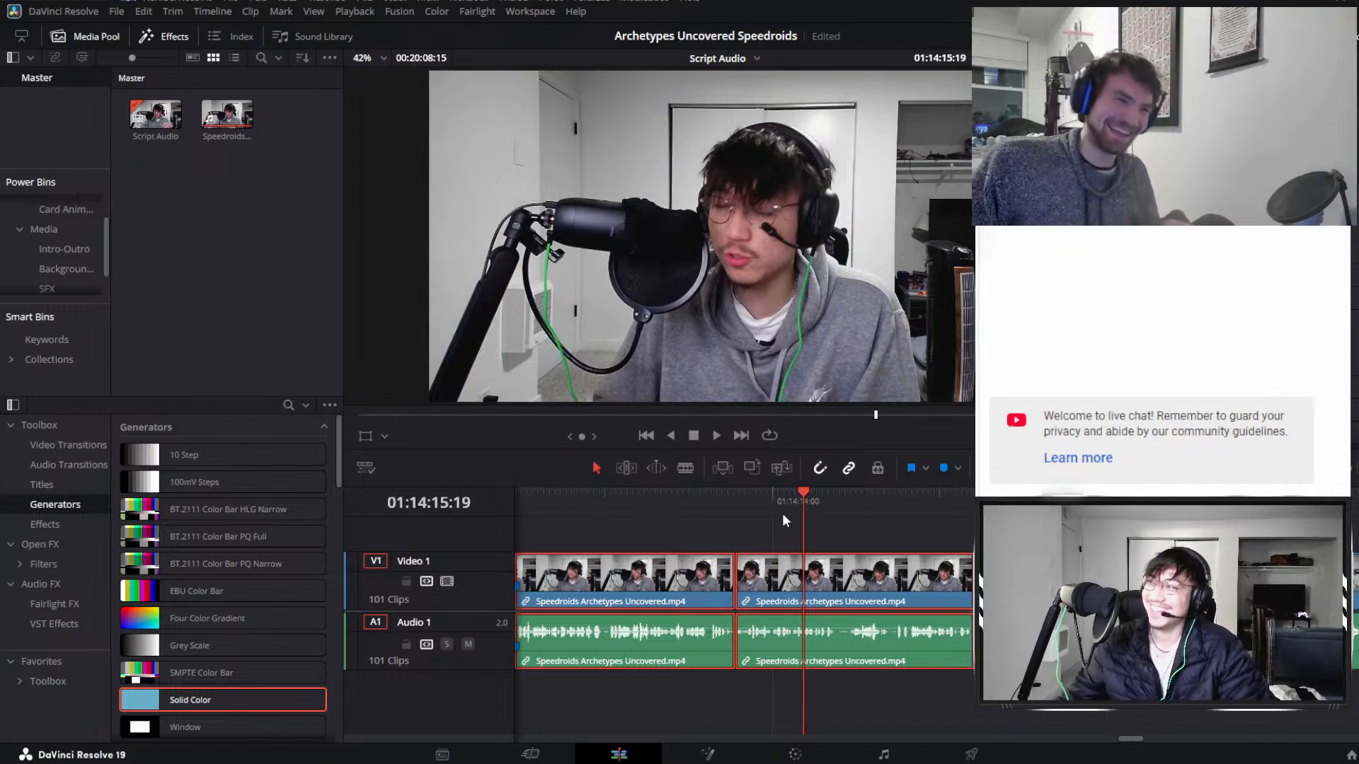
click(926, 533)
key(ctrl+minus)
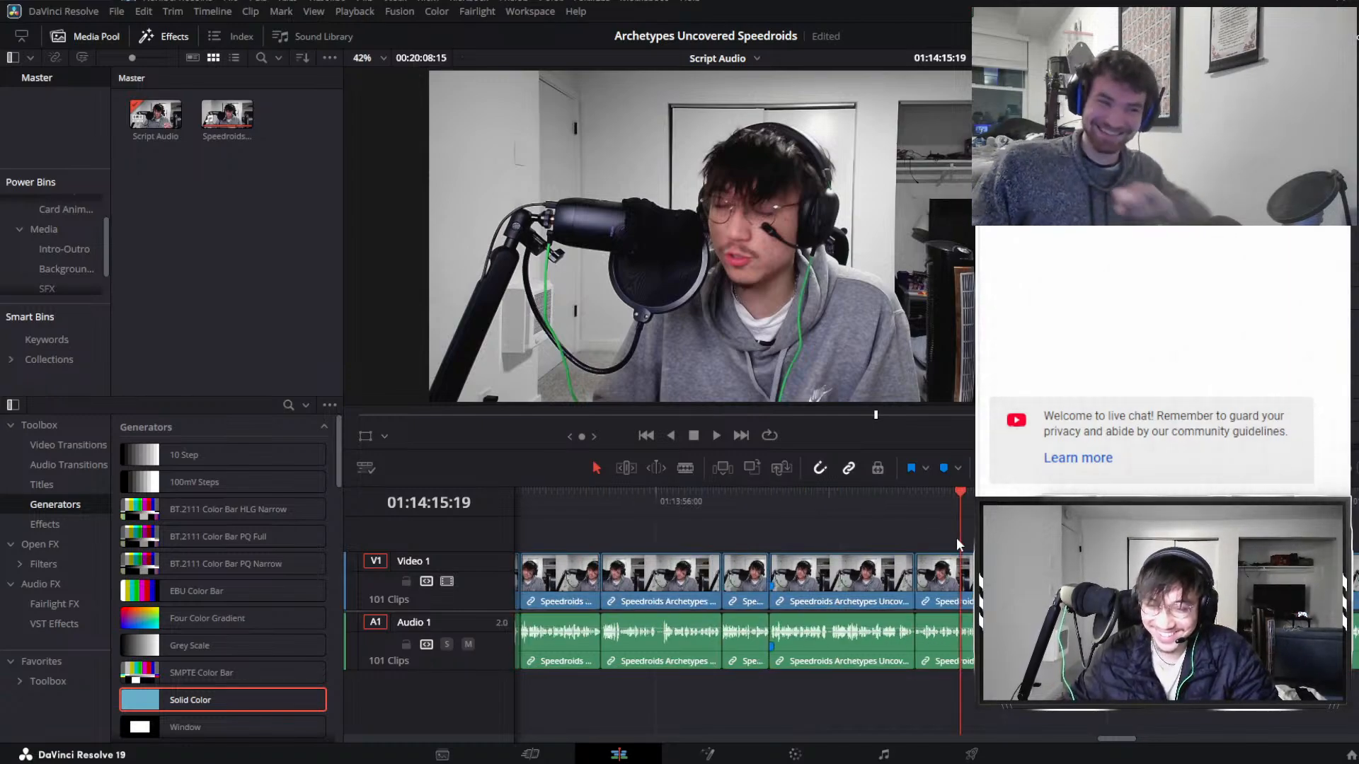
scroll(956, 537, right, 3)
key(ctrl+equal)
key(ctrl+equal)
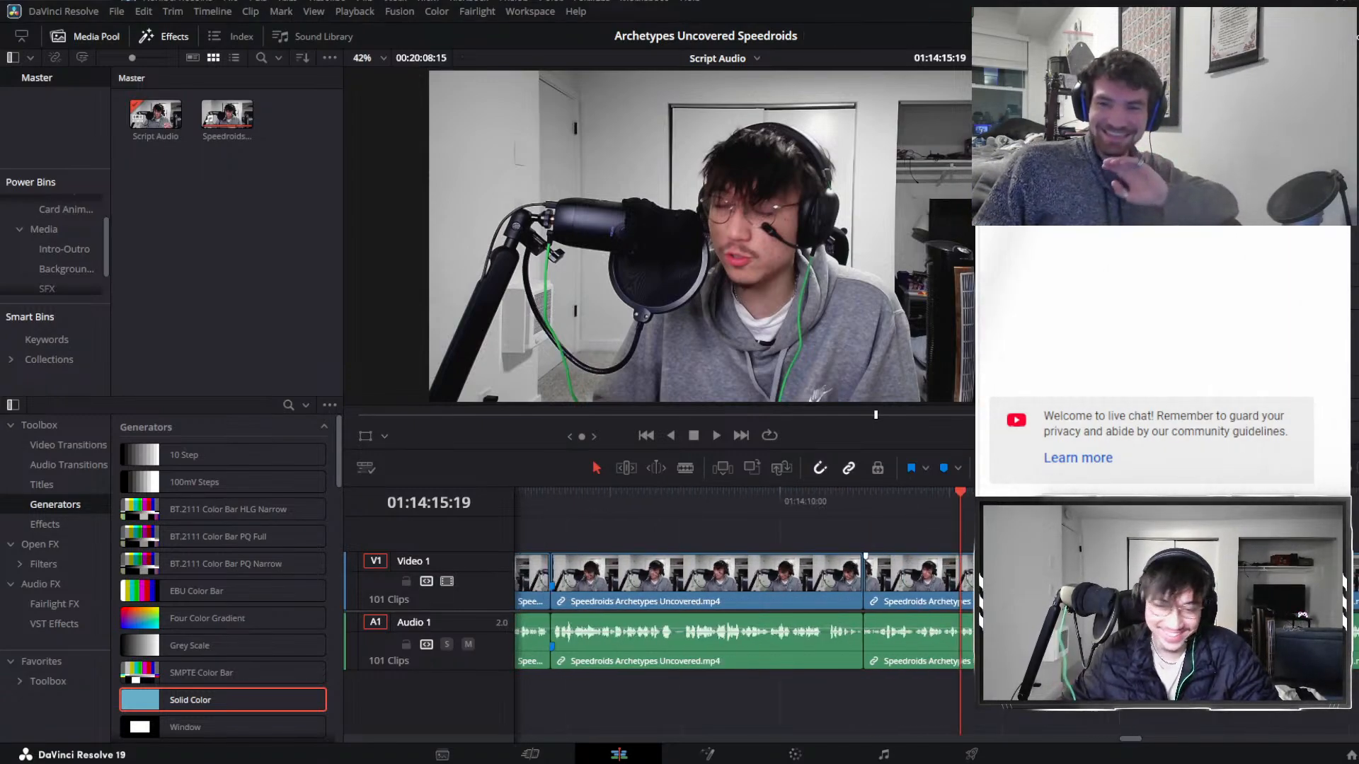
Scrub the pause from 01:14:17:22 back to 01:14:16:30 to find the cut point after the spoken phrase.
click(821, 503)
click(852, 511)
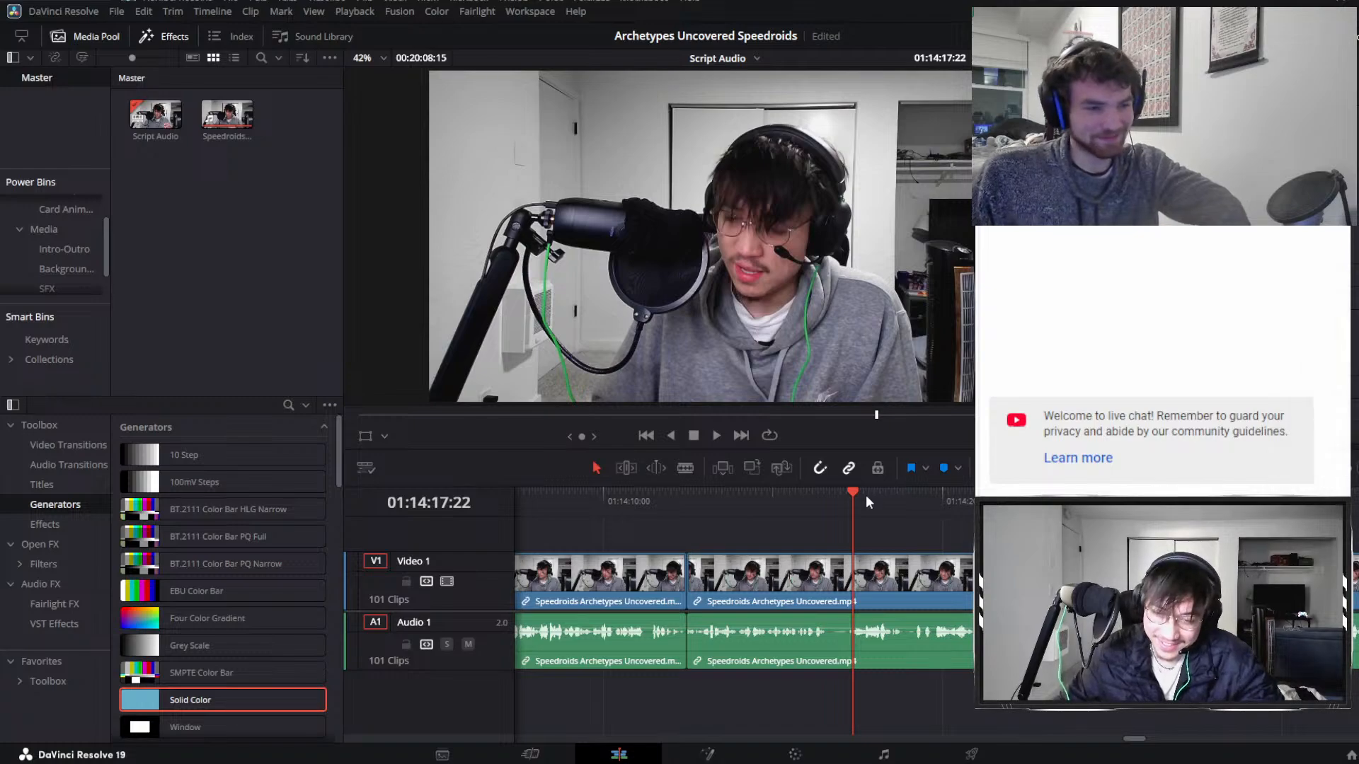
mouse_move(842, 508)
mouse_down()
mouse_move(831, 512)
mouse_move(862, 525)
mouse_move(970, 517)
mouse_move(834, 535)
mouse_move(871, 522)
mouse_move(848, 530)
mouse_up()
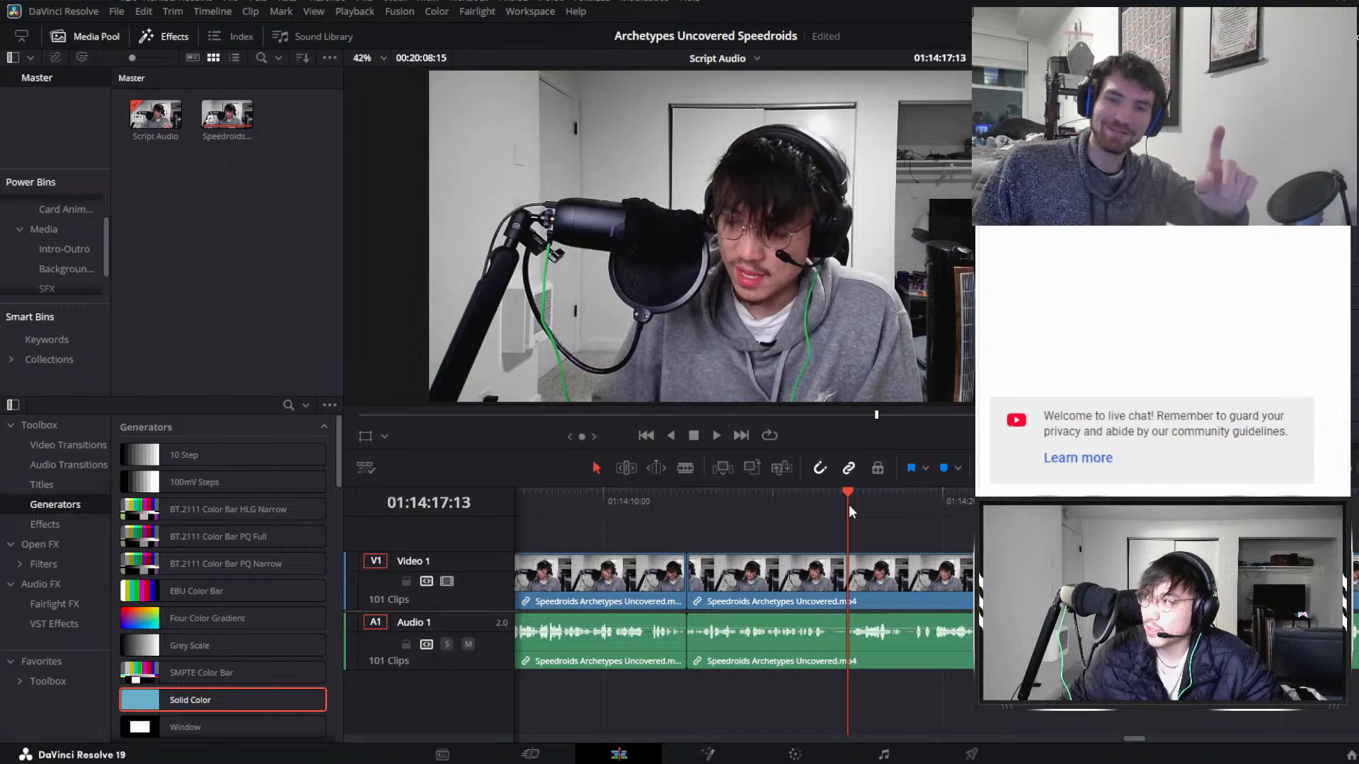
click(838, 502)
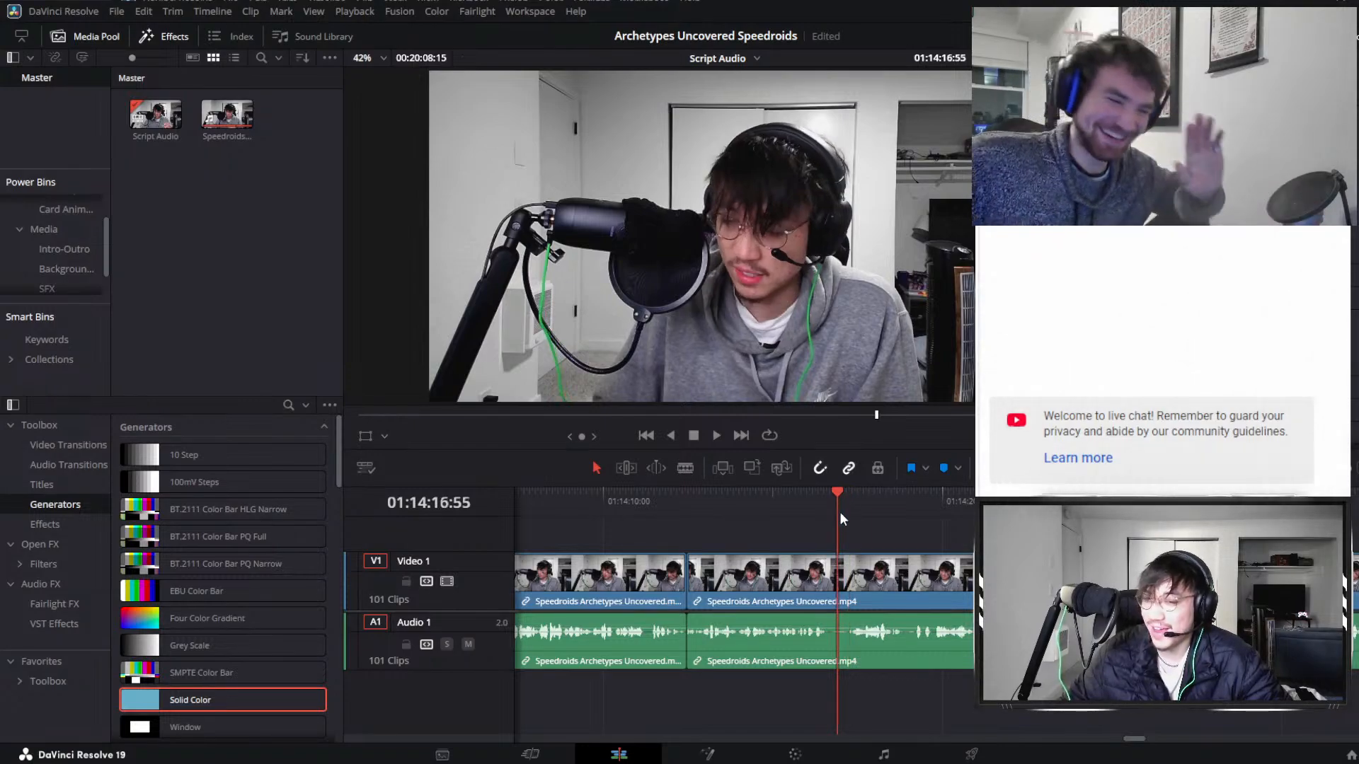
click(882, 564)
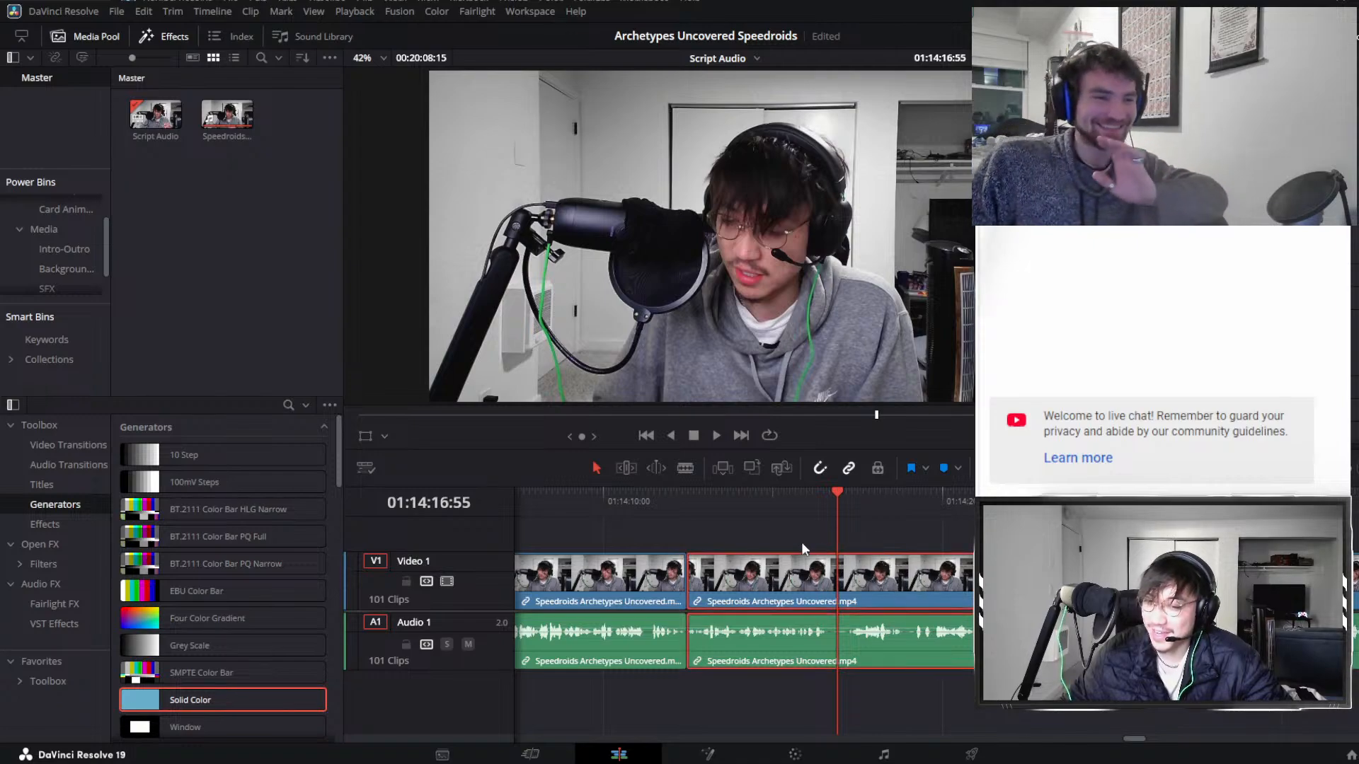
click(835, 513)
click(831, 507)
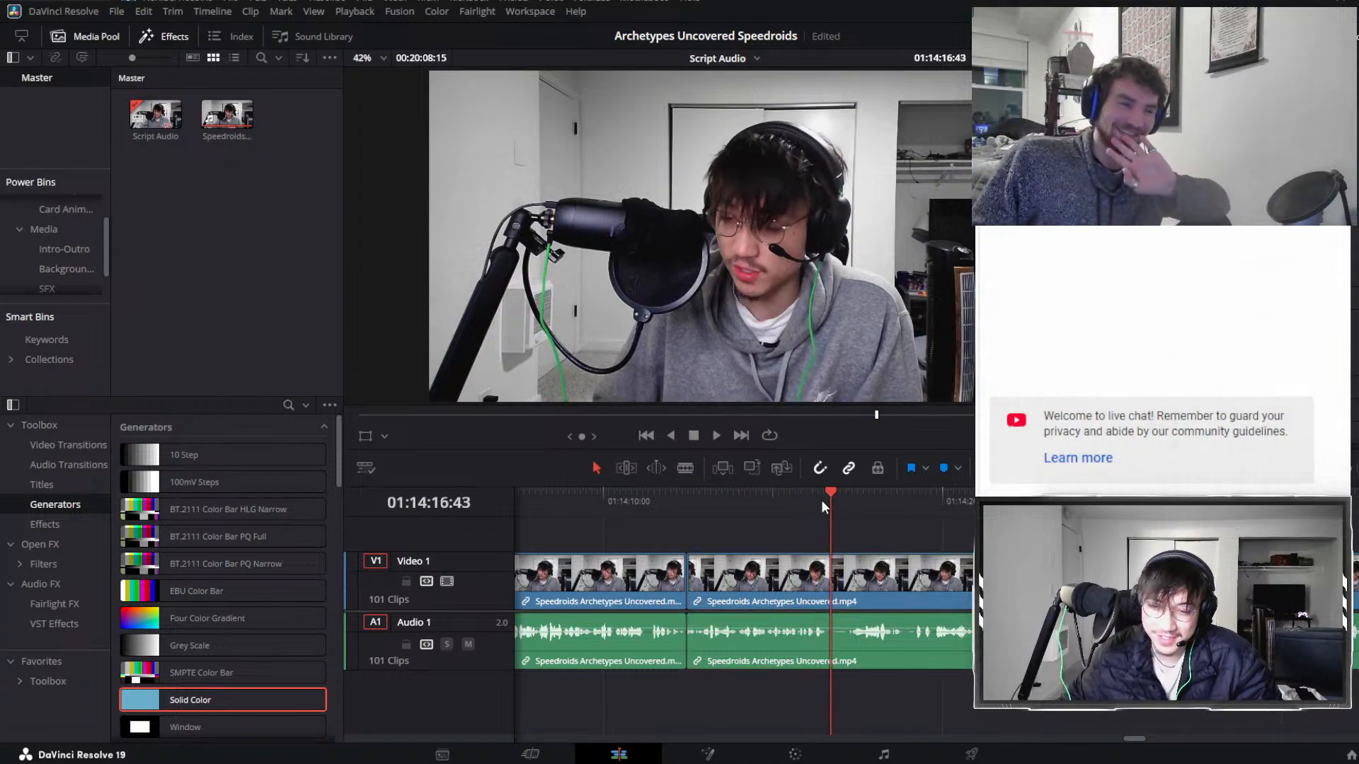
click(822, 501)
click(824, 505)
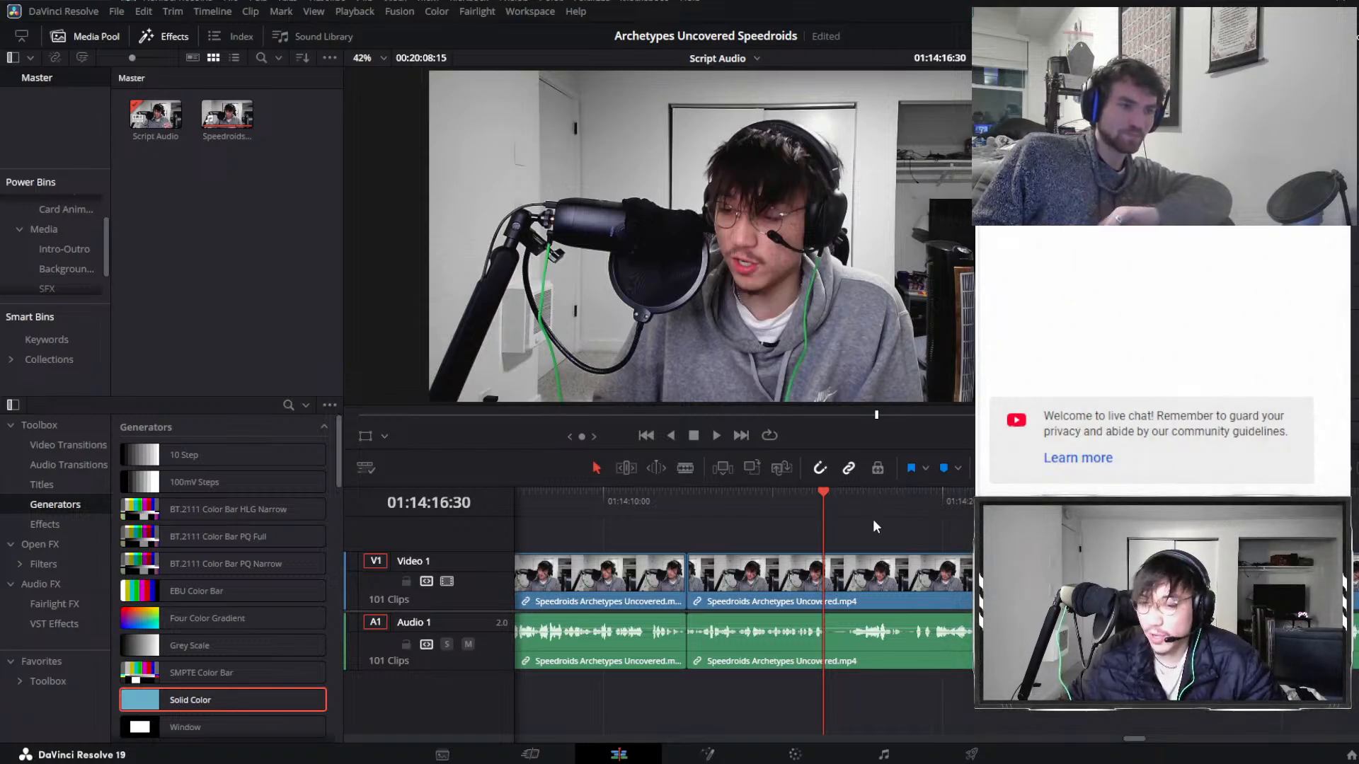
drag(872, 524, 887, 576)
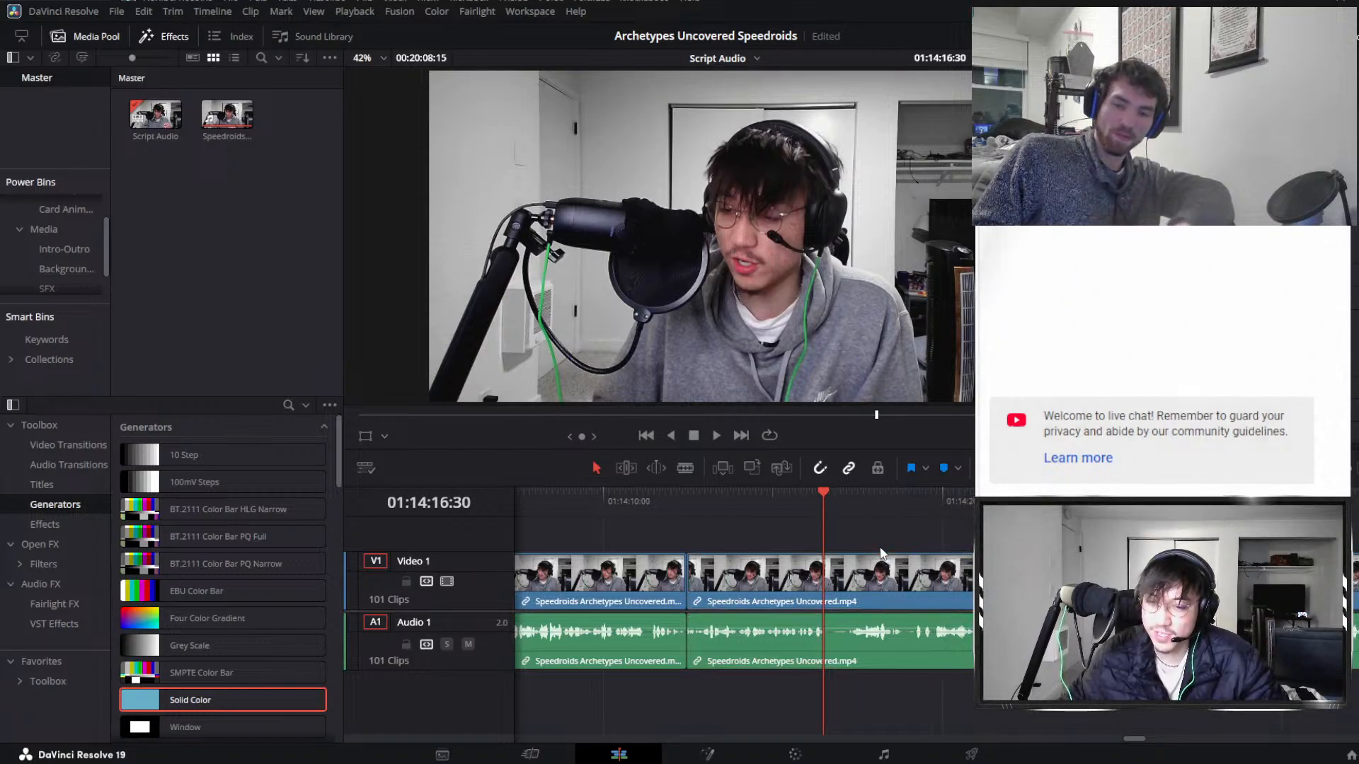
click(878, 584)
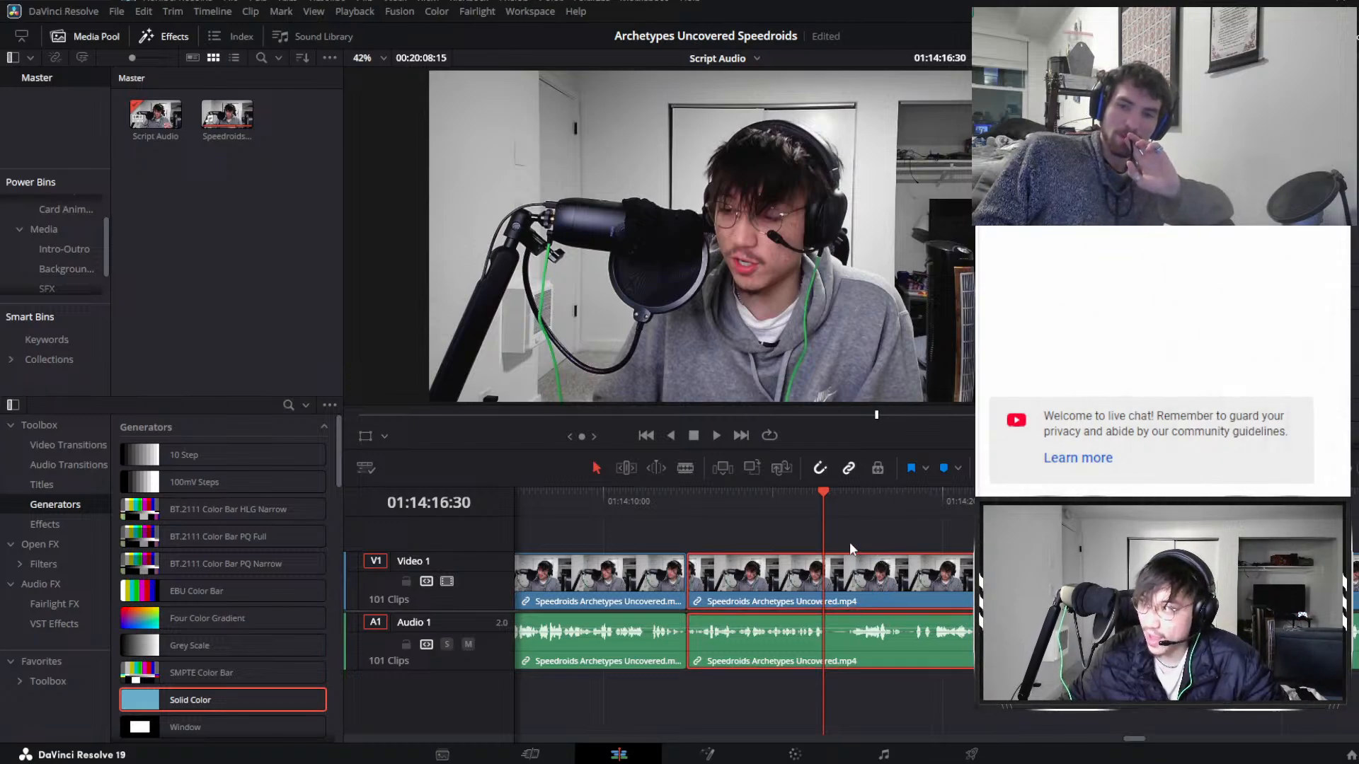
click(847, 705)
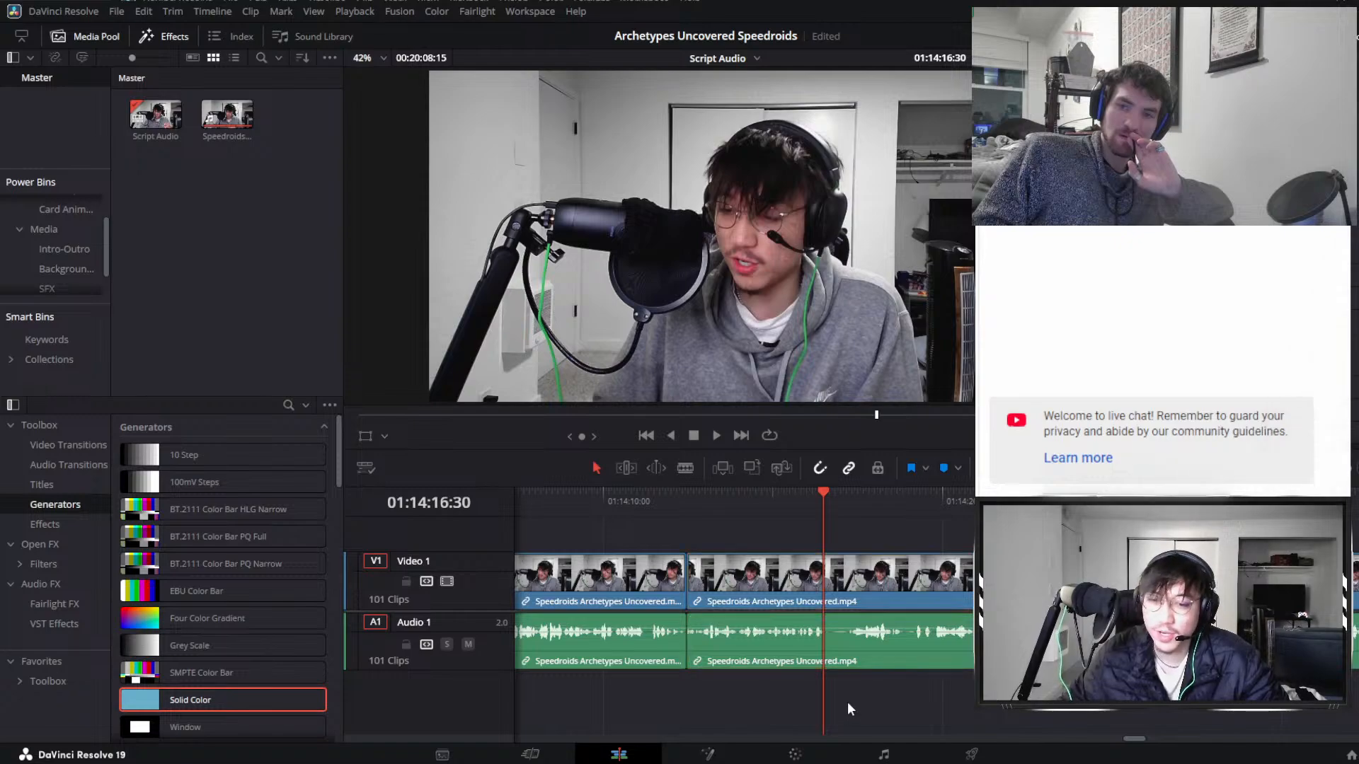
click(854, 651)
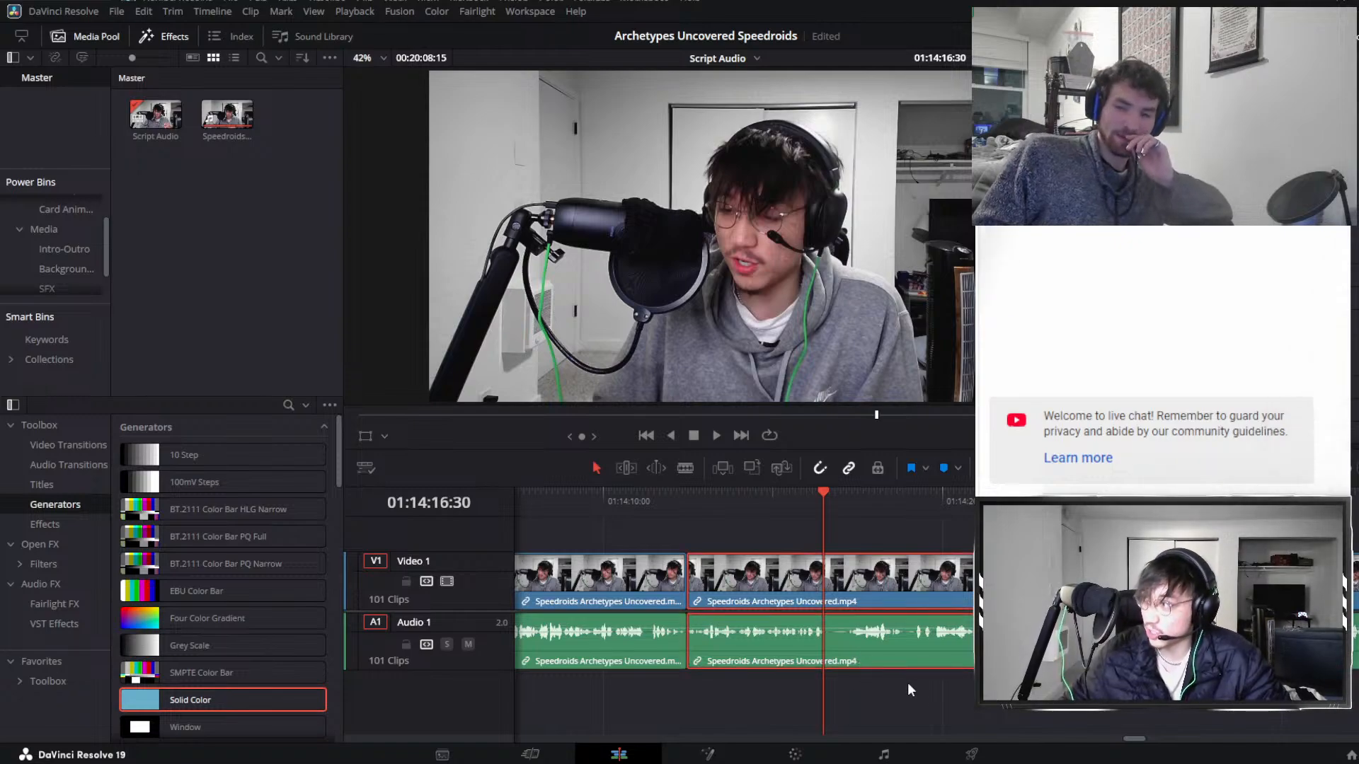
click(874, 686)
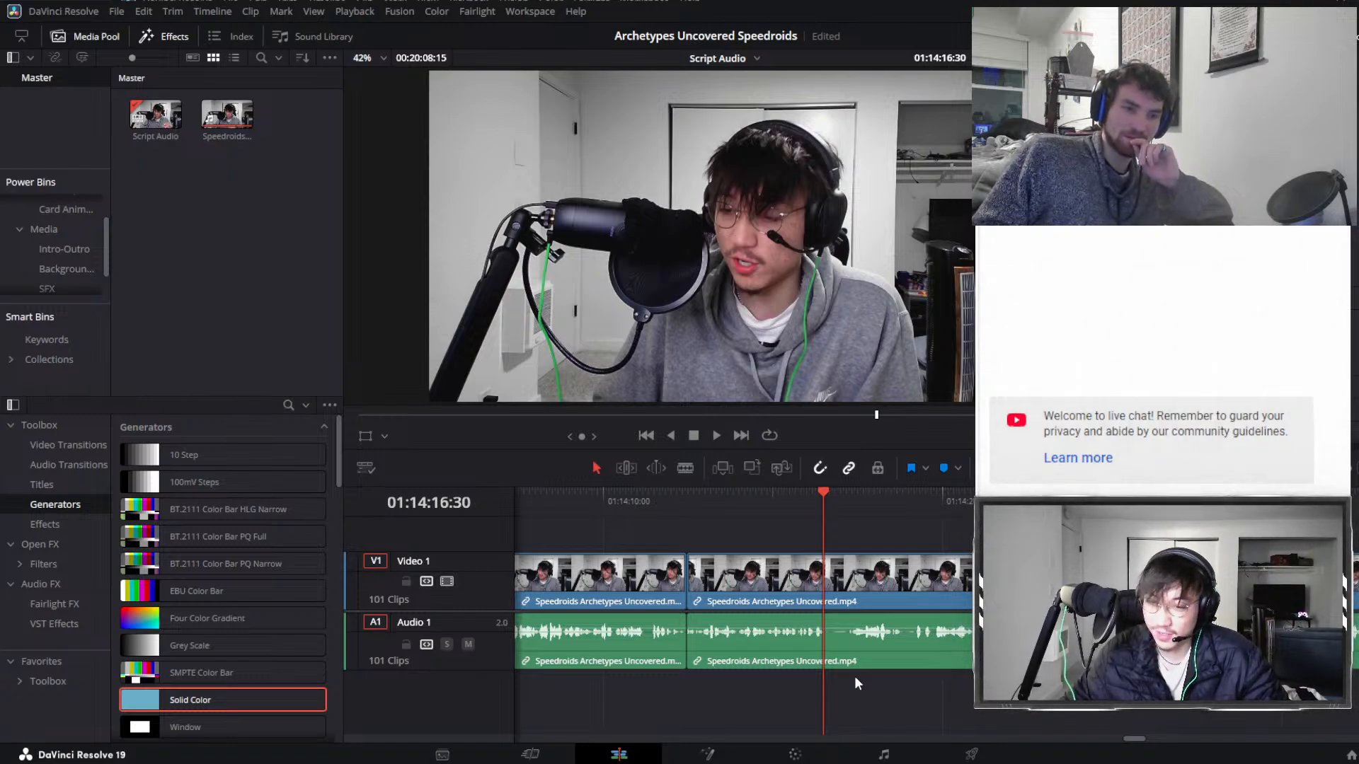
Split the clip at 01:14:16:35 and ripple-trim about 39 frames of pause from the start of the piece following it.
click(825, 492)
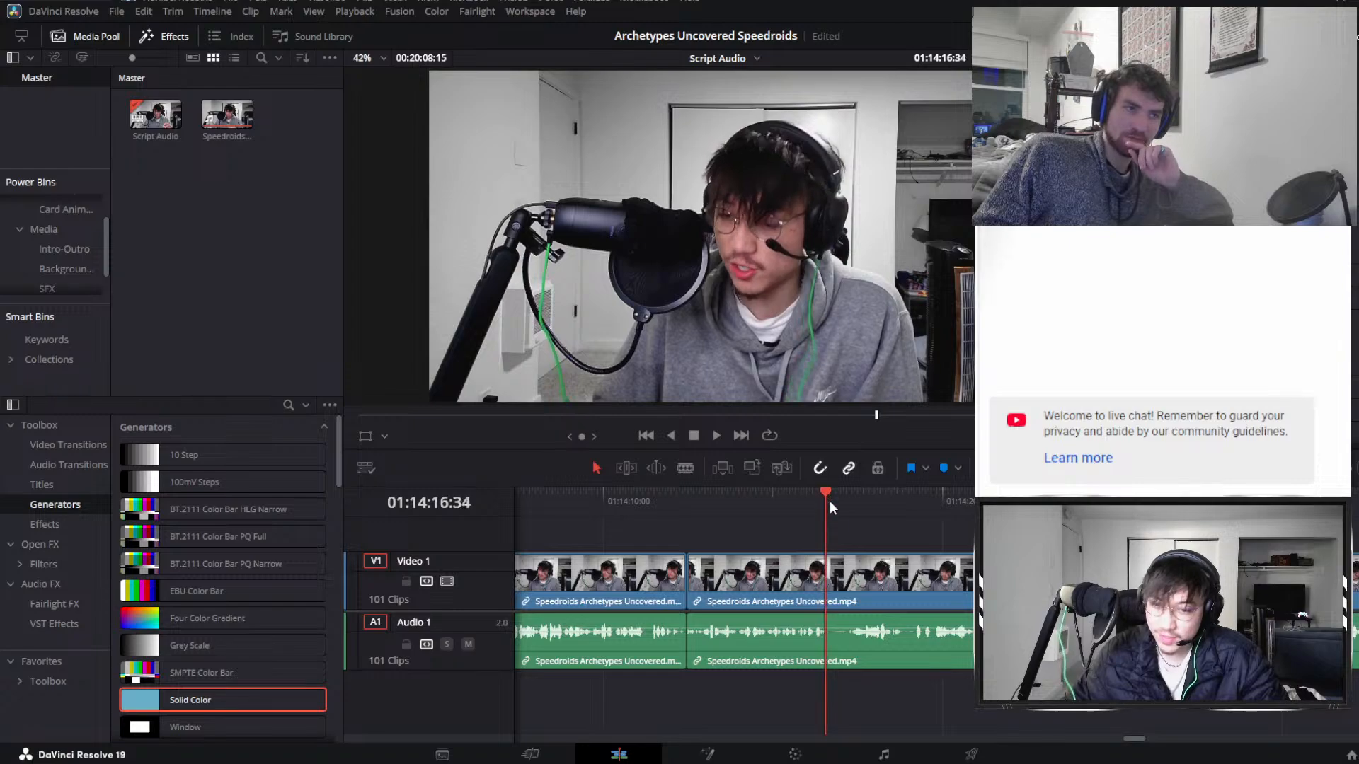
click(828, 506)
key(ctrl+b)
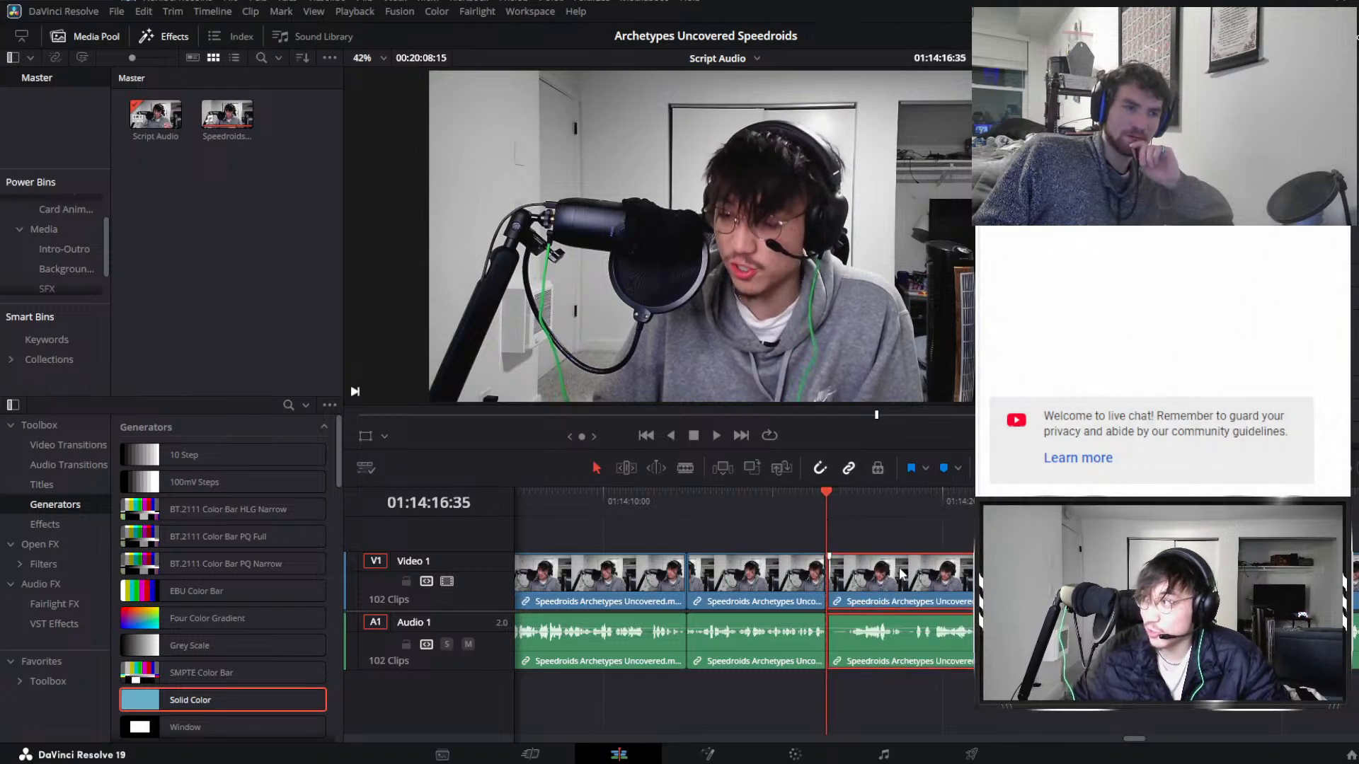
click(944, 534)
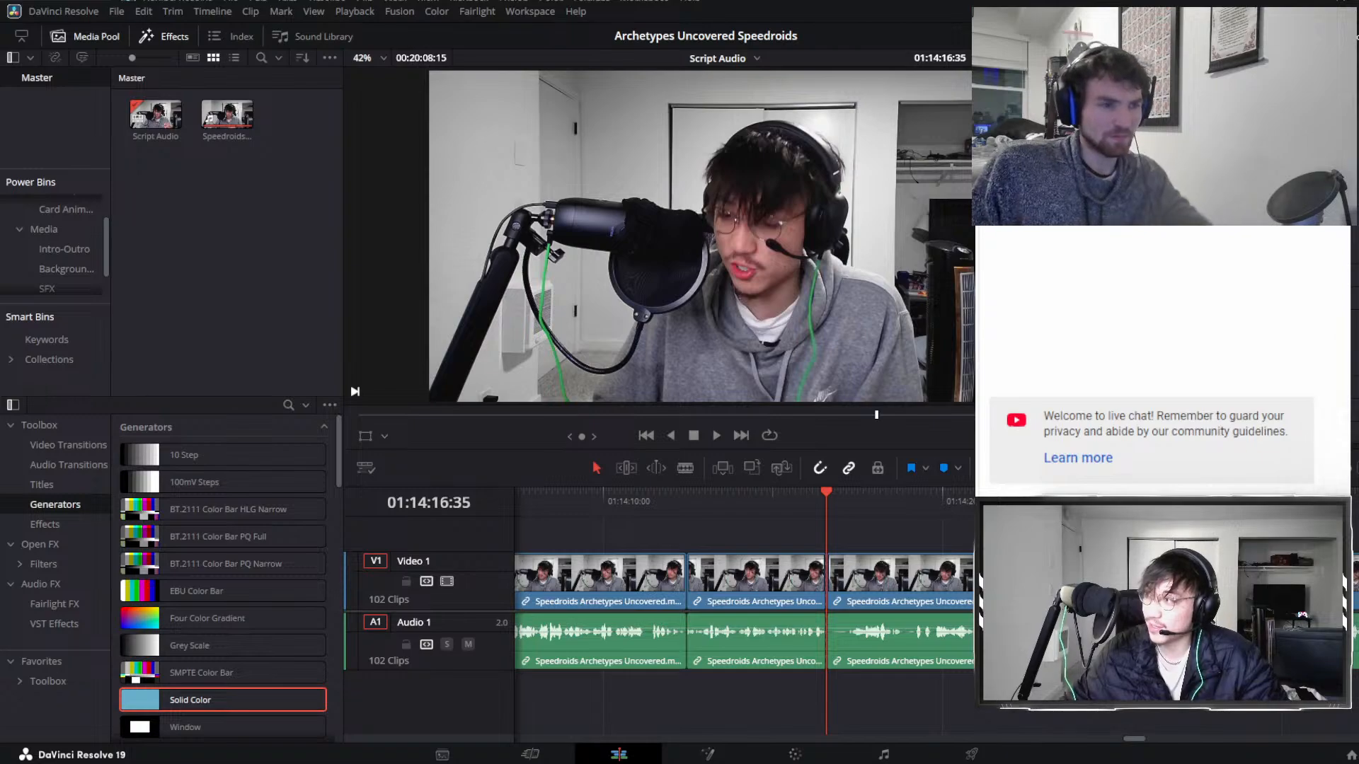
drag(854, 502, 813, 499)
Play across the new join at 01:14:16:35 and continue through the following join up to 01:14:23:05.
key(space)
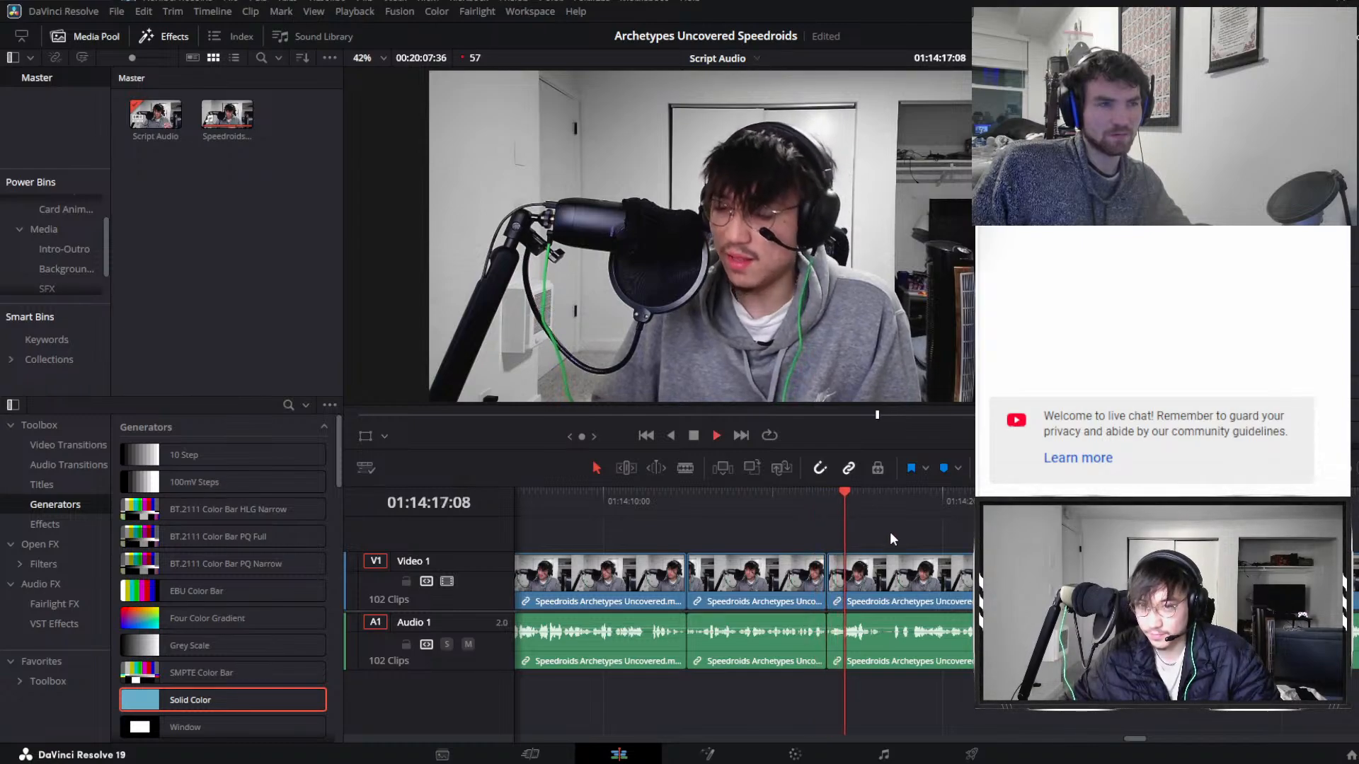
scroll(890, 532, right, 2)
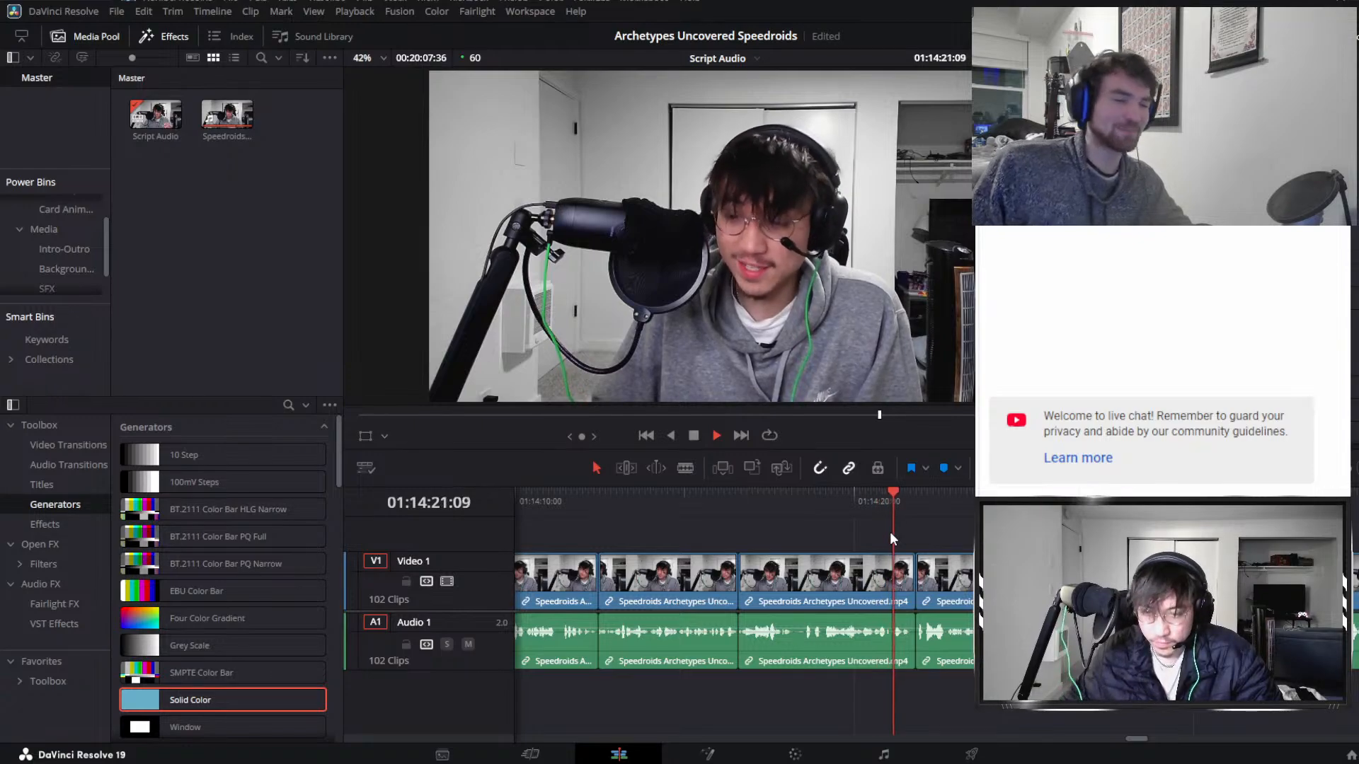
key(space)
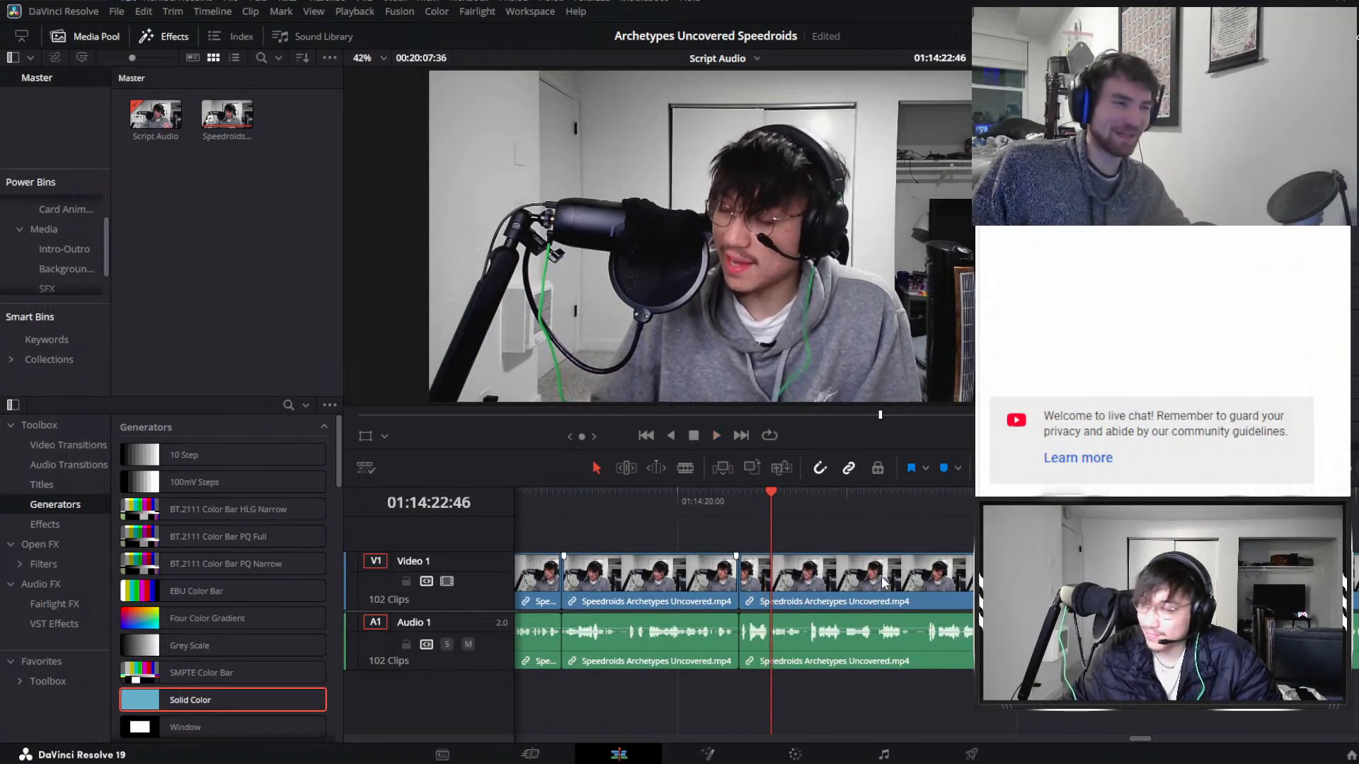
key(space)
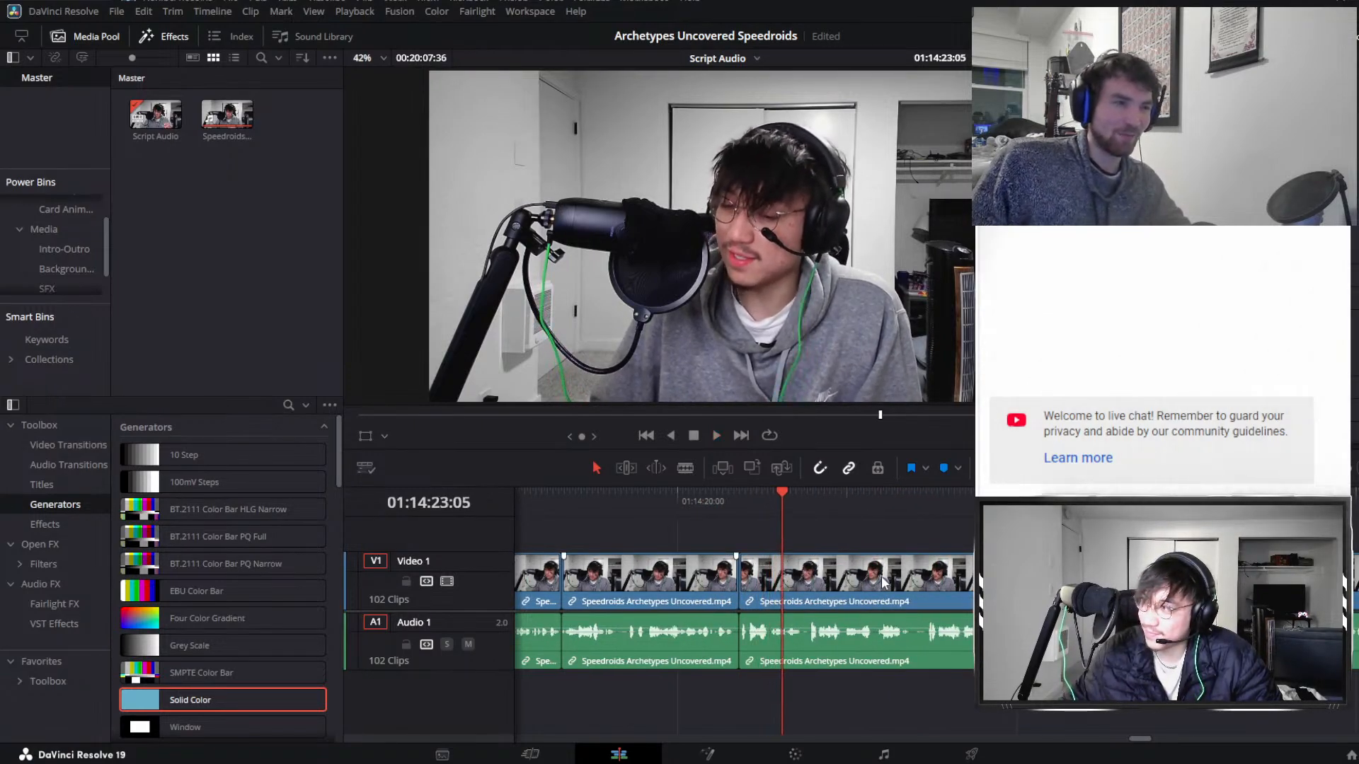
scroll(882, 580, right, 3)
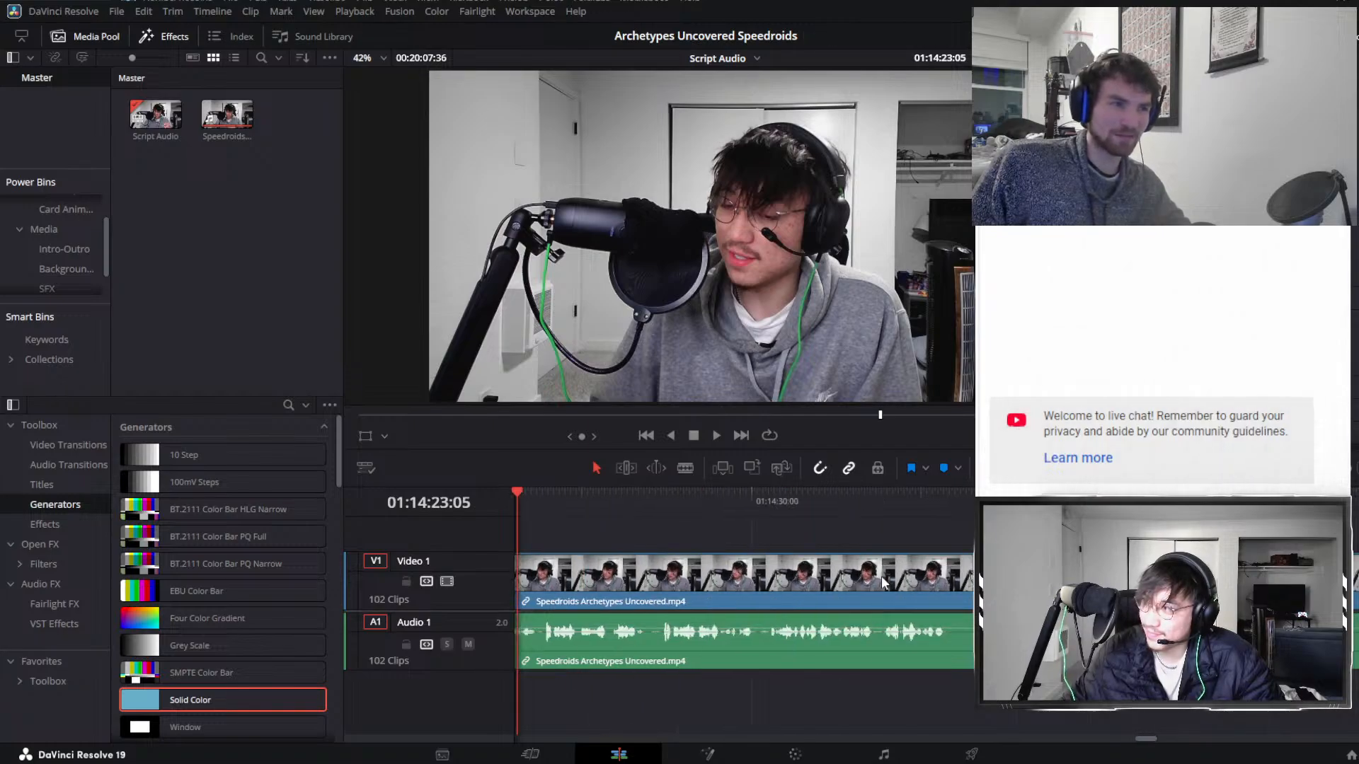
scroll(881, 576, left, 1)
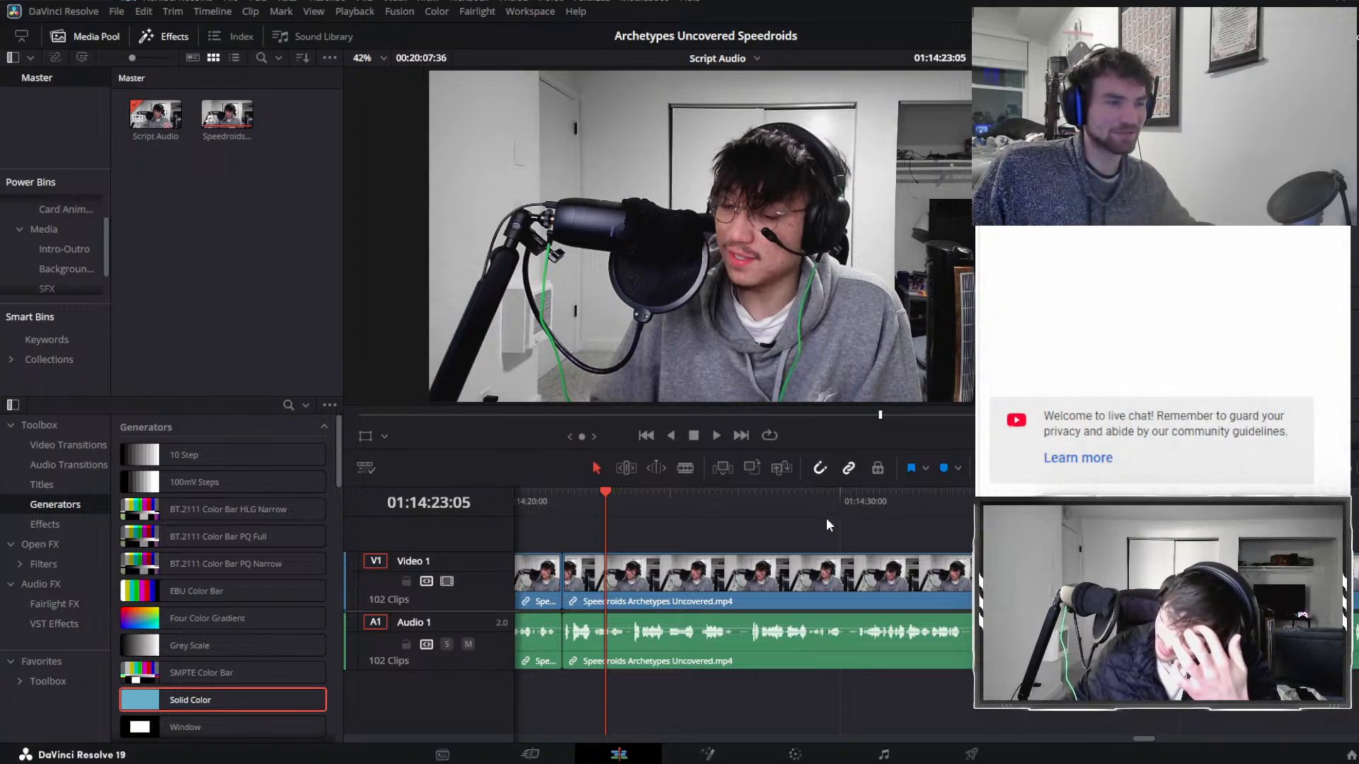
Play the footage from about 01:14:22 to 01:14:30:46 to check for mistakes and repeated takes.
click(568, 493)
key(space)
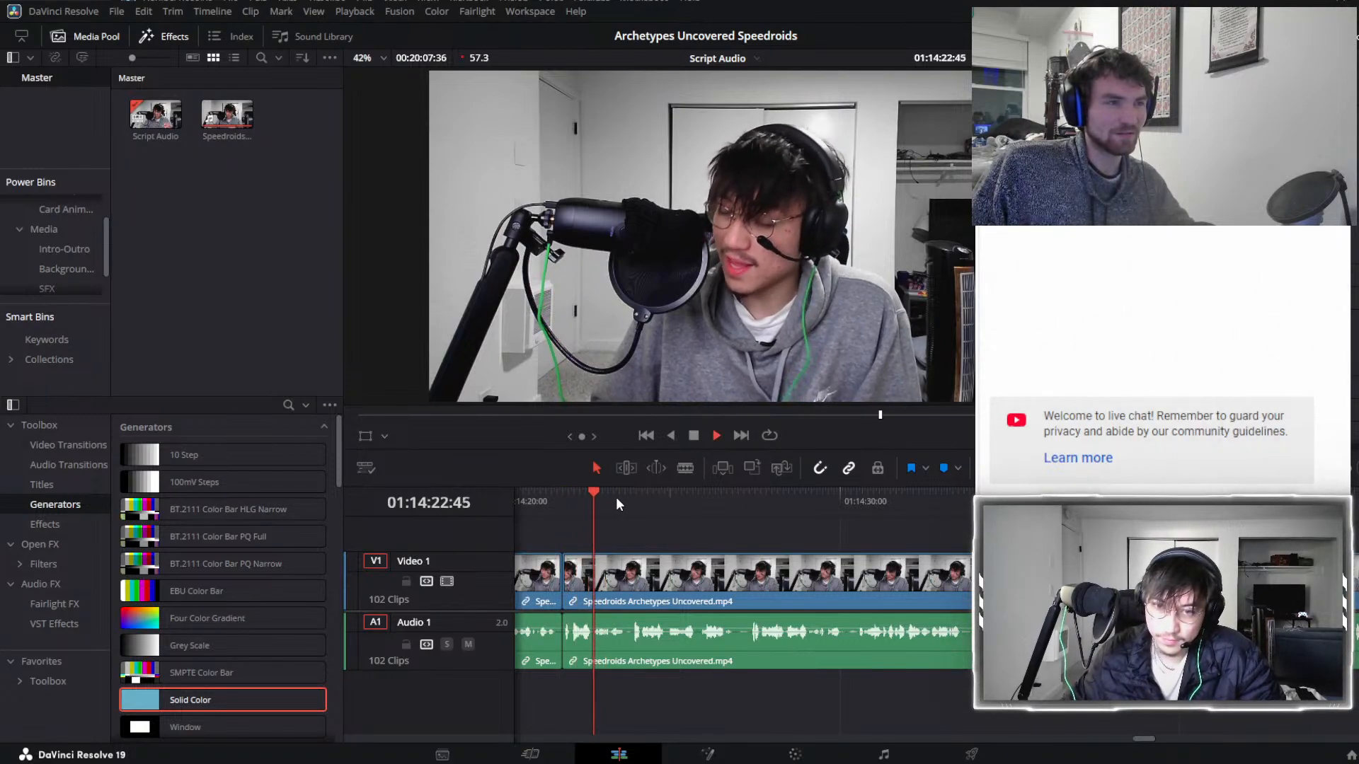
key(space)
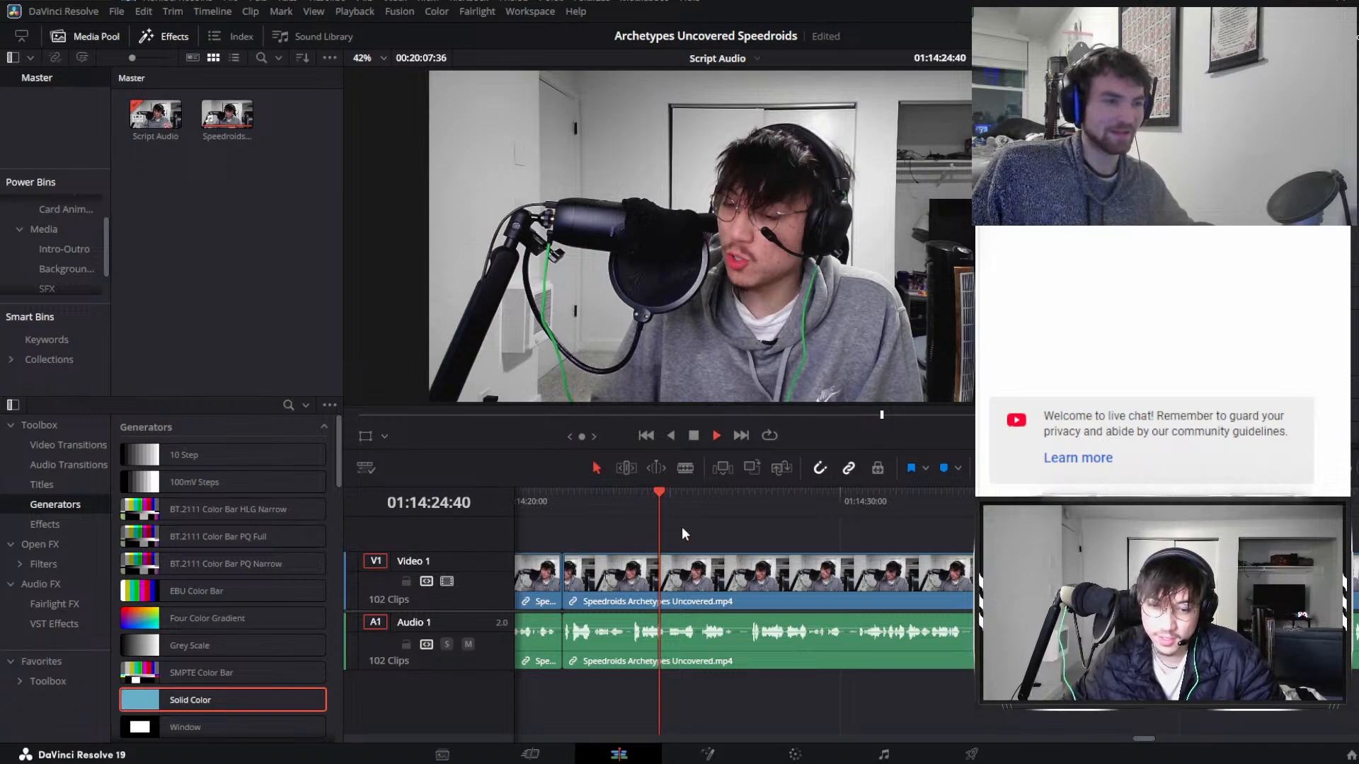
key(ctrl+minus)
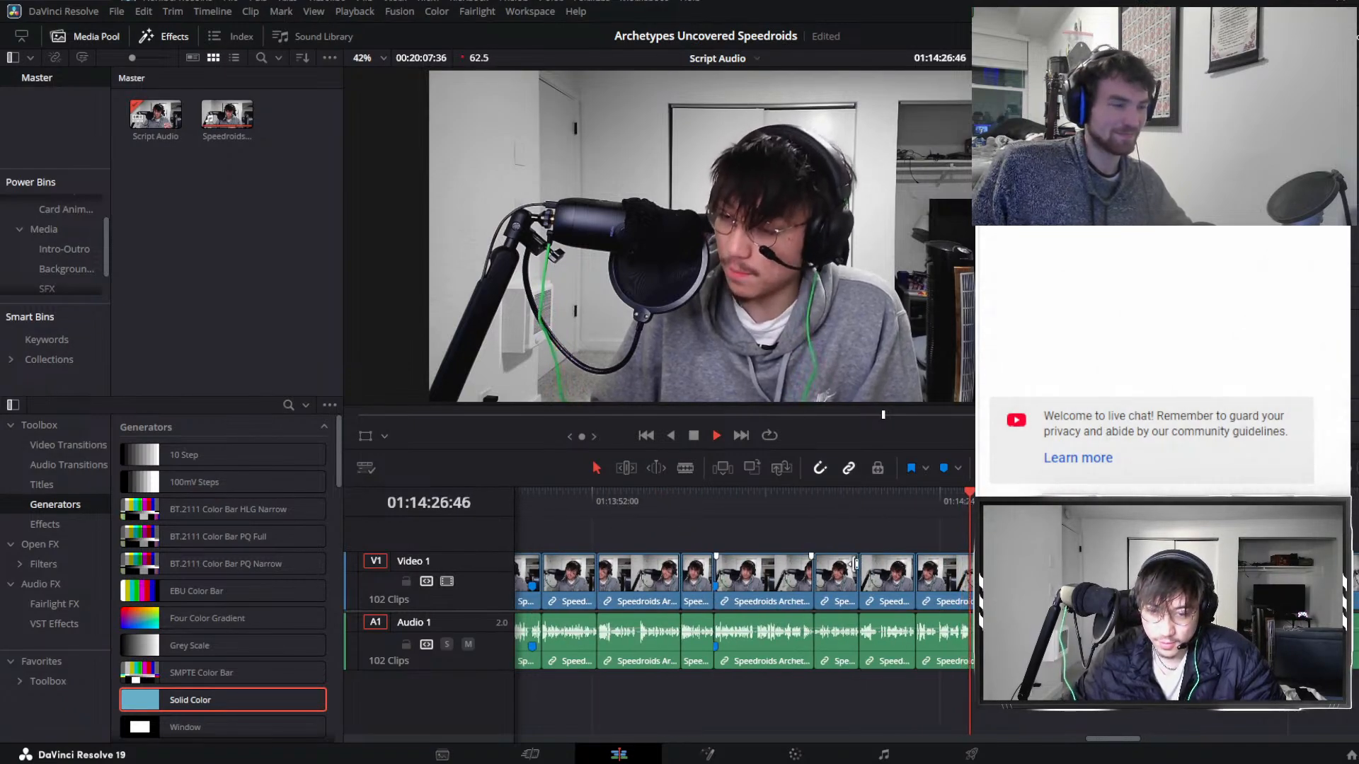
key(ctrl+equal)
key(ctrl+equal)
scroll(929, 583, right, 3)
click(925, 564)
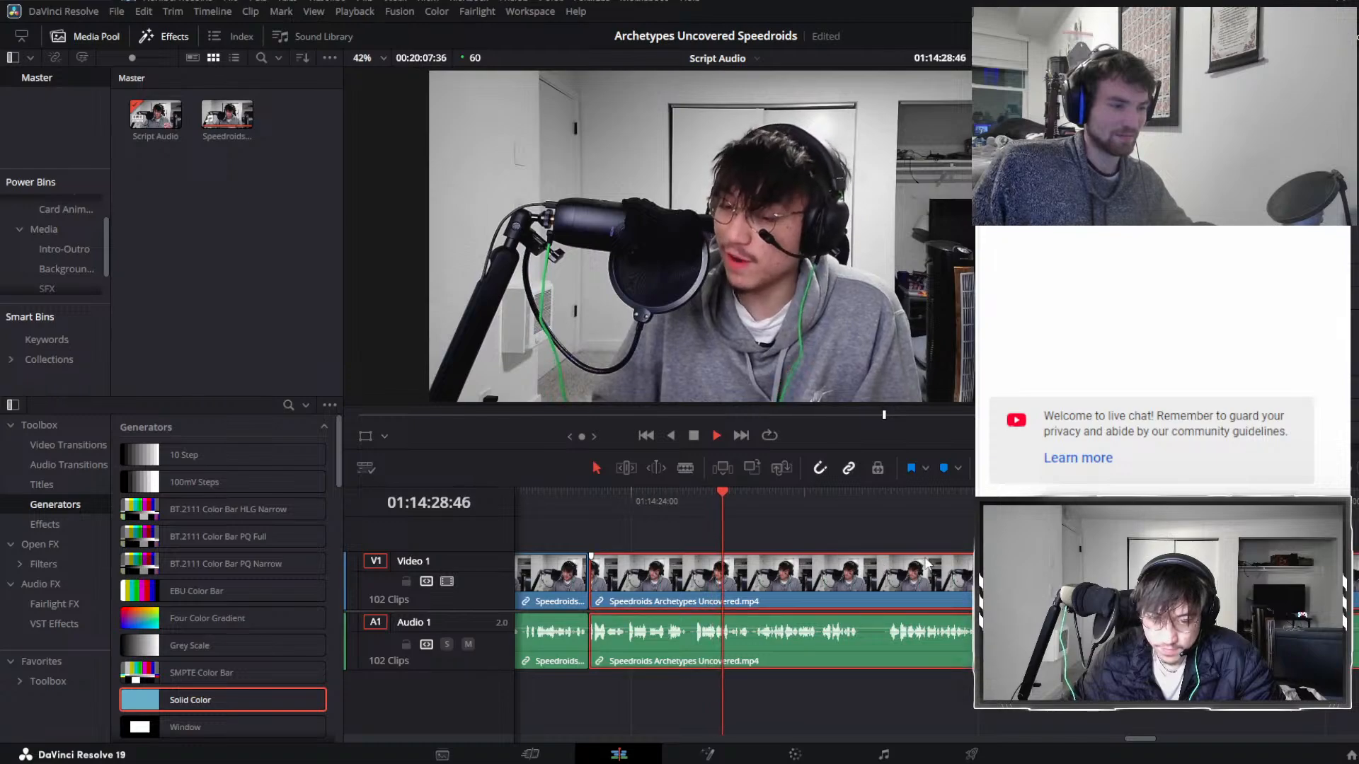
key(ctrl+equal)
scroll(921, 530, right, 2)
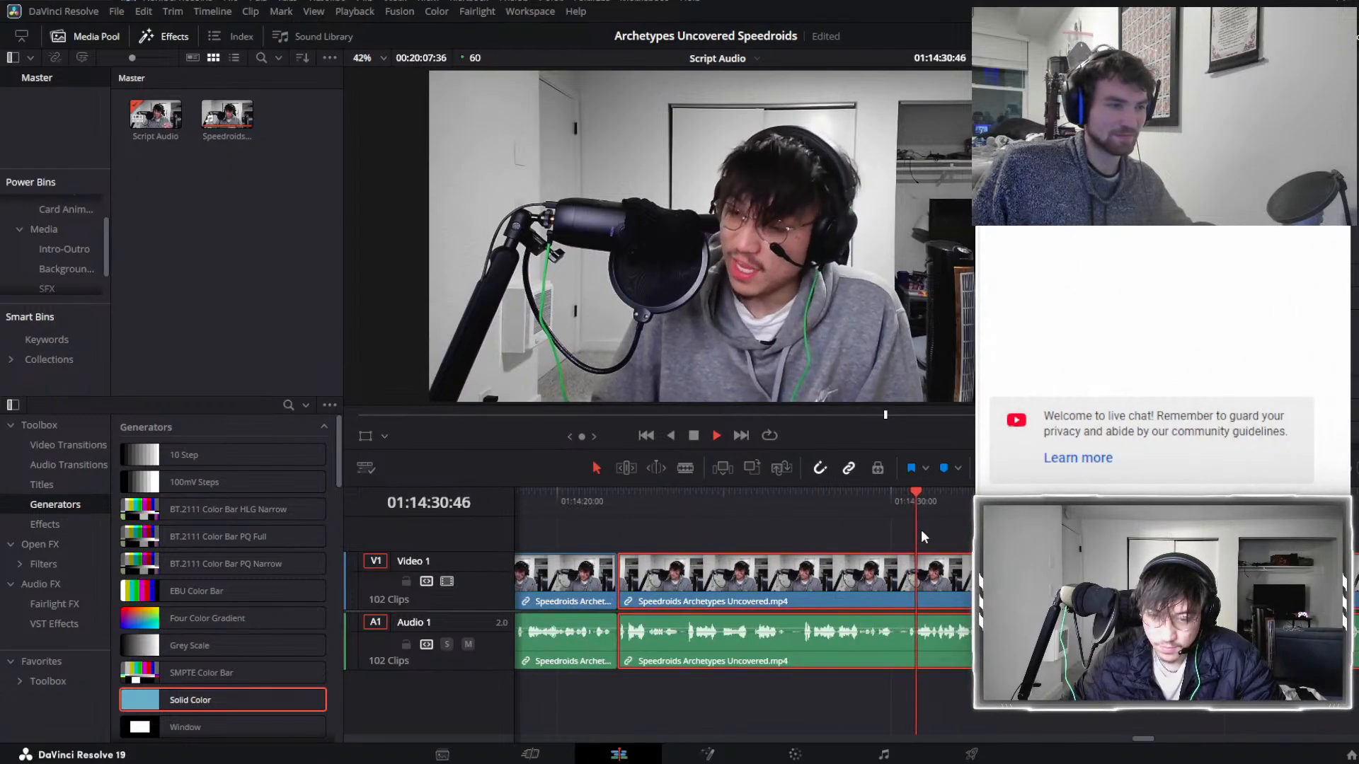
Split the clip at about 01:14:23:45 and at 01:14:27:25, and ripple-delete the repeated take between the cuts.
click(624, 492)
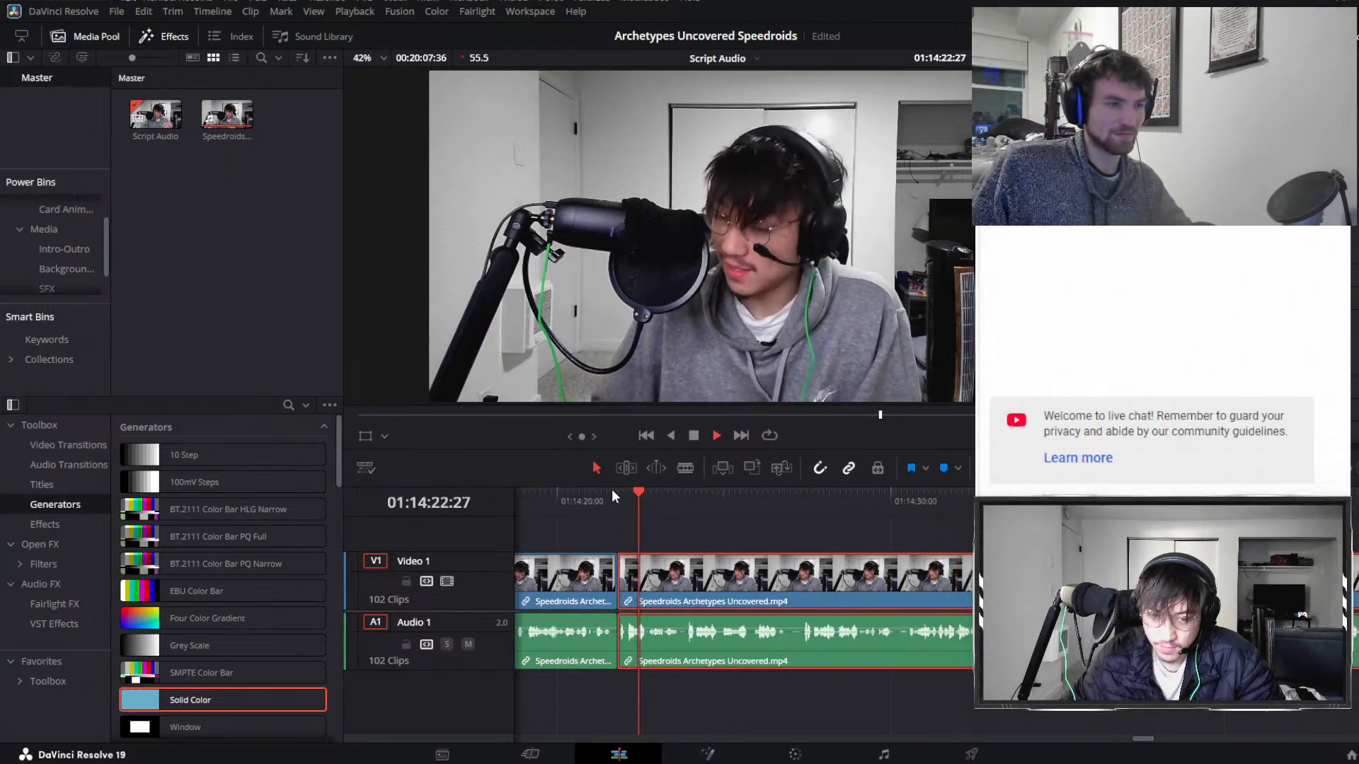
click(732, 531)
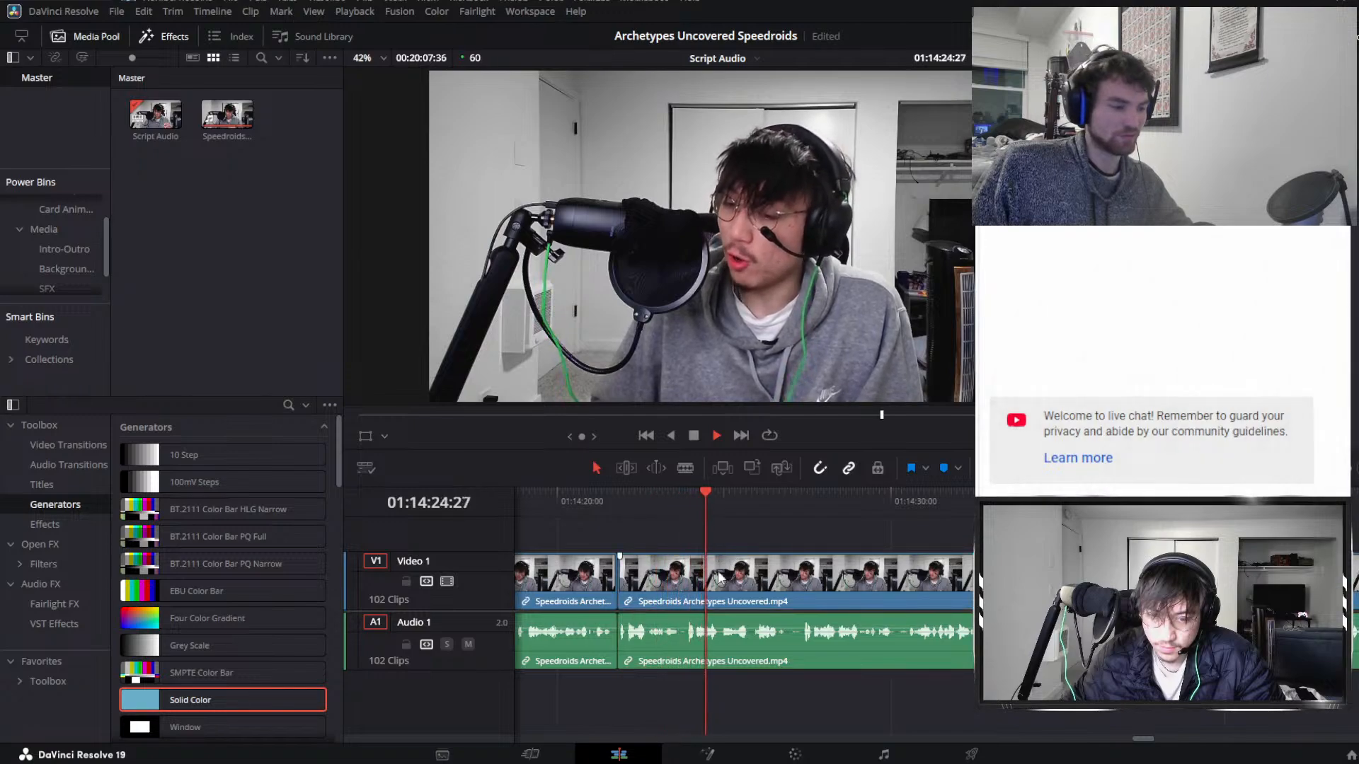
click(718, 576)
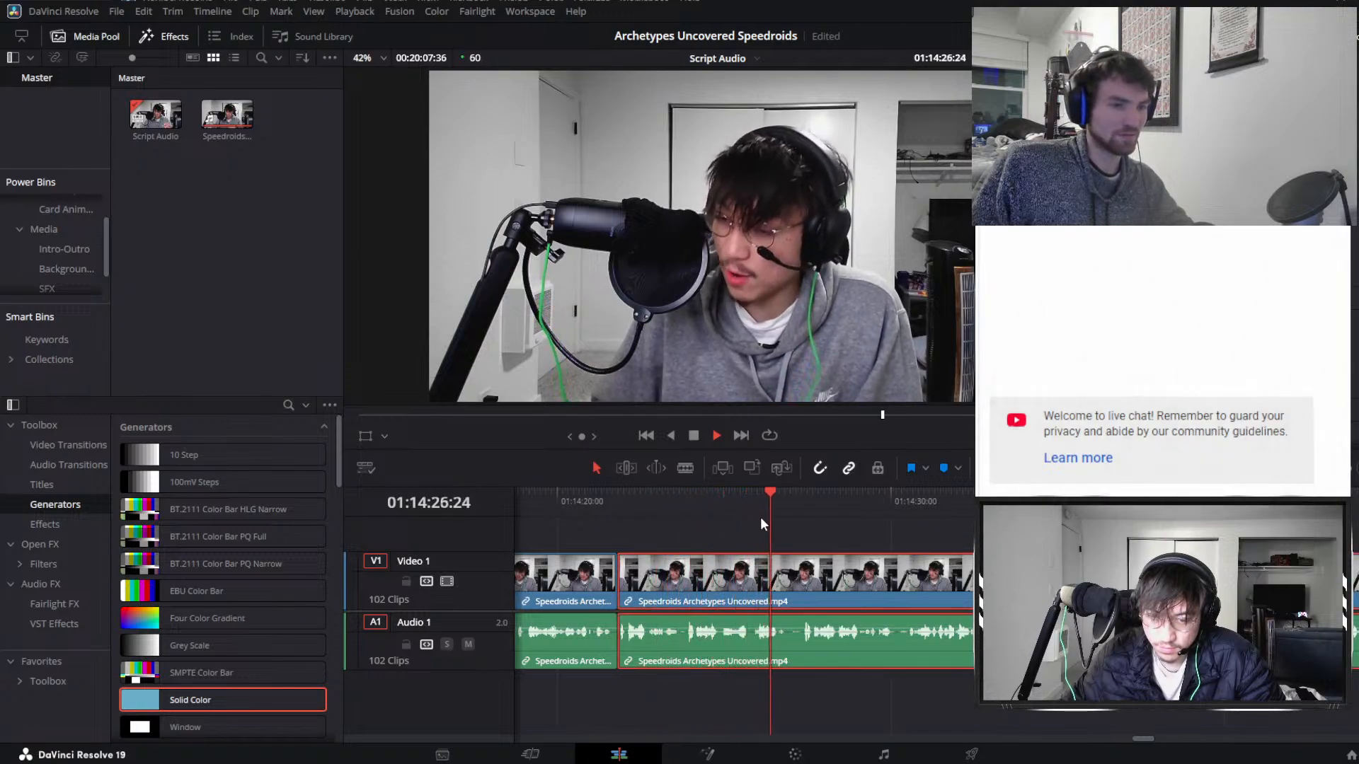
click(687, 495)
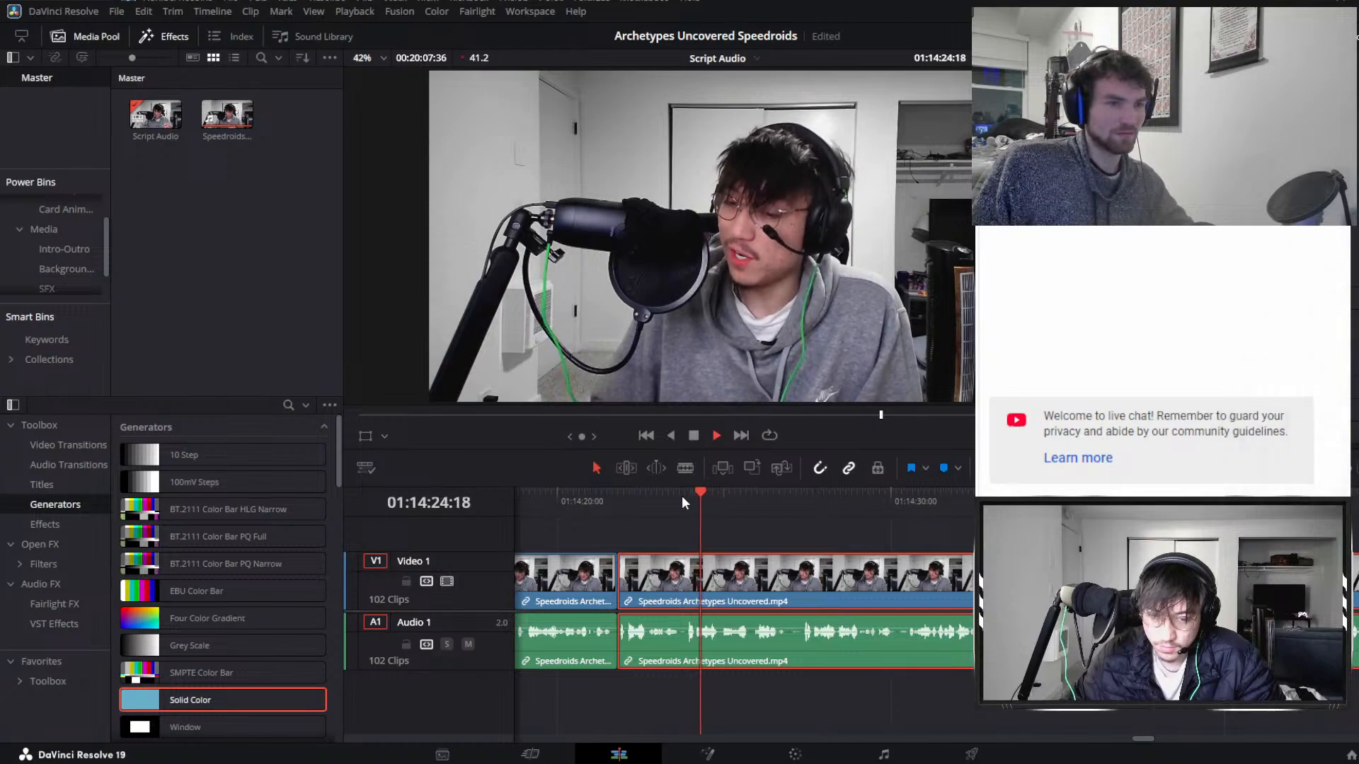
click(682, 496)
click(683, 497)
key(ctrl+b)
drag(682, 497, 805, 516)
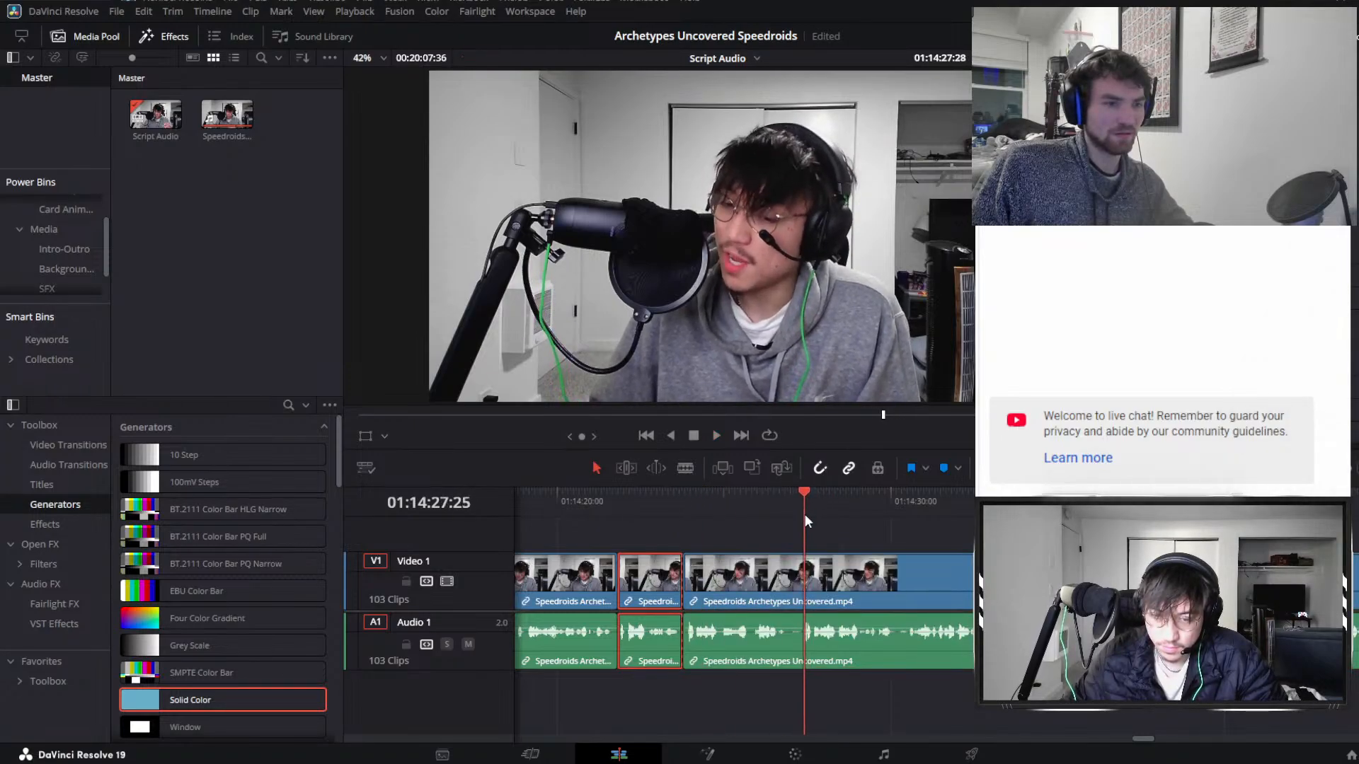
key(ctrl+b)
click(755, 588)
key(Delete)
Play across the new join from 01:14:23:14 and continue to about 01:14:31:12.
click(656, 515)
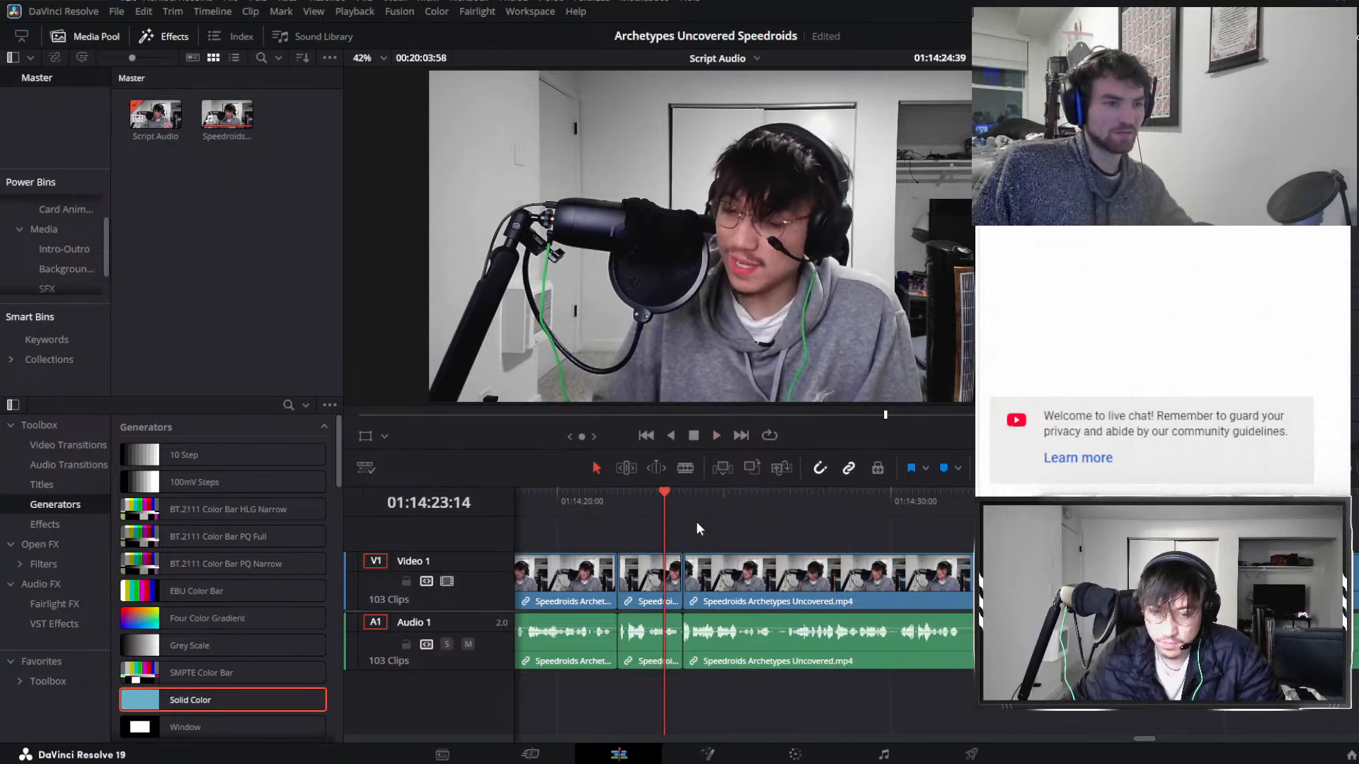
key(space)
click(791, 577)
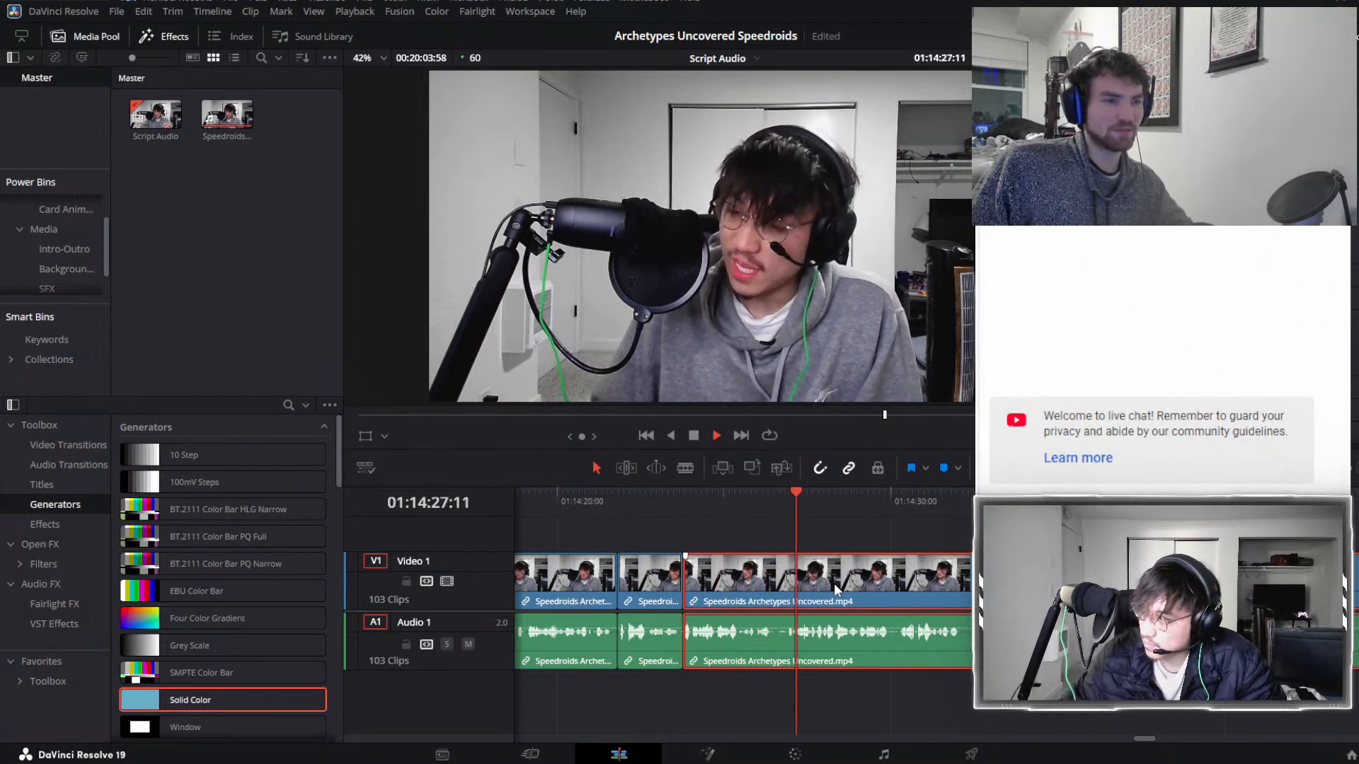
scroll(843, 580, right, 2)
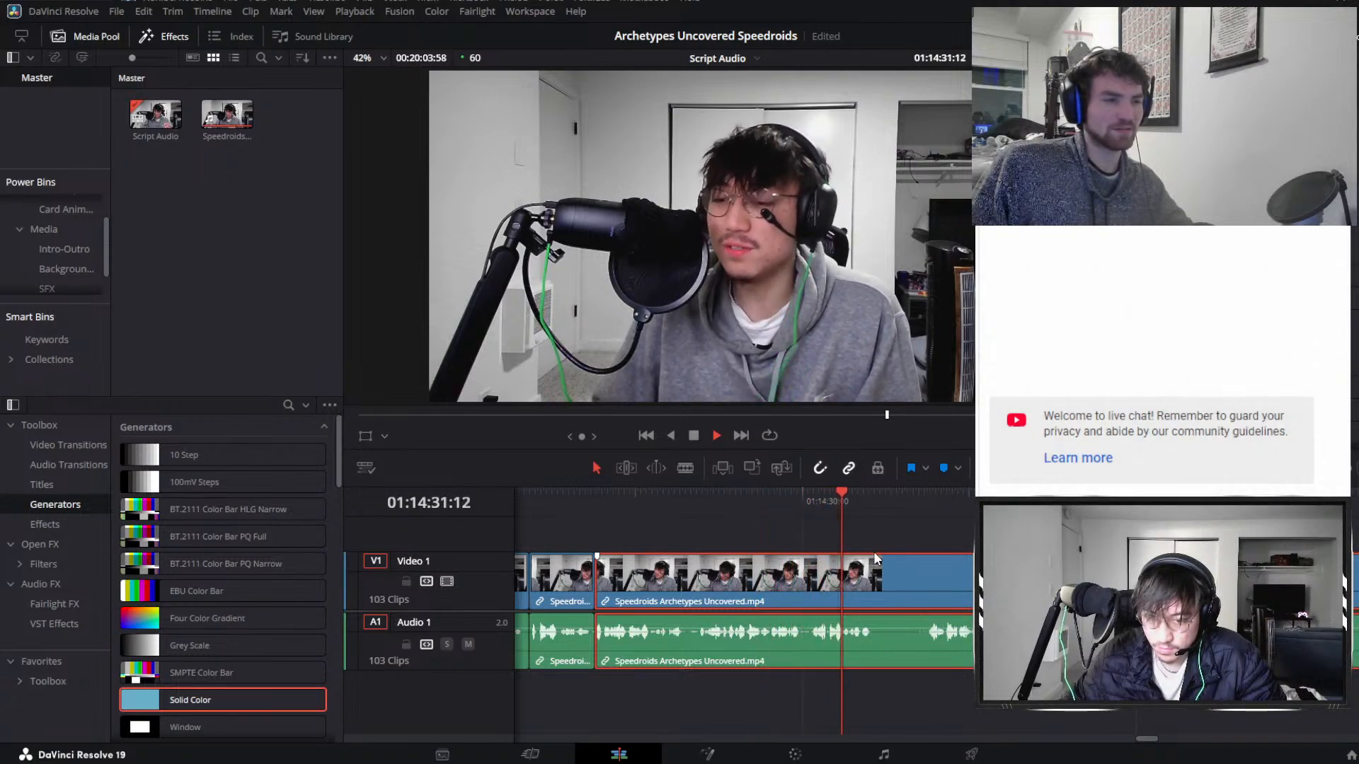
Split the clip at 01:14:32:09 and at about 01:14:33:45, and ripple-delete the pause between the cuts.
key(space)
key(ctrl+b)
click(923, 501)
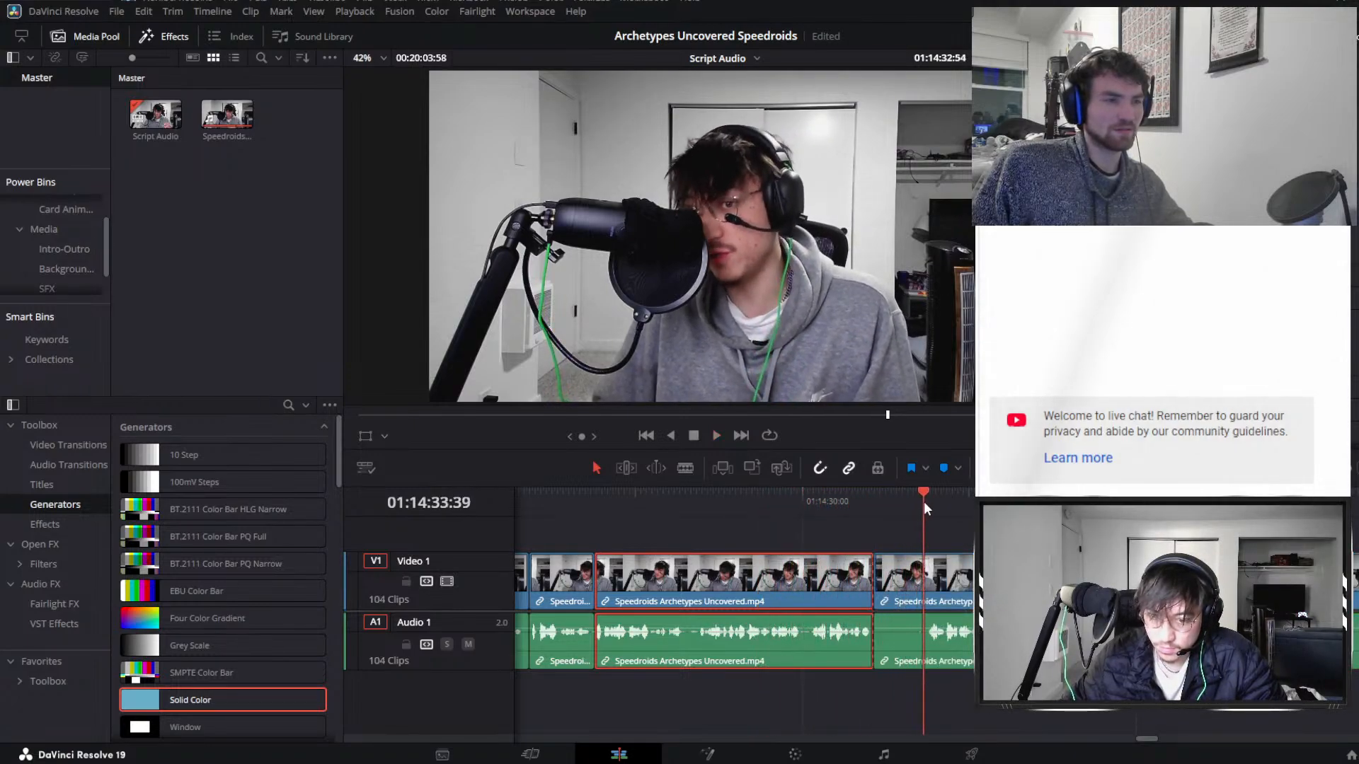
drag(924, 503, 928, 501)
key(ctrl+b)
click(898, 573)
key(Delete)
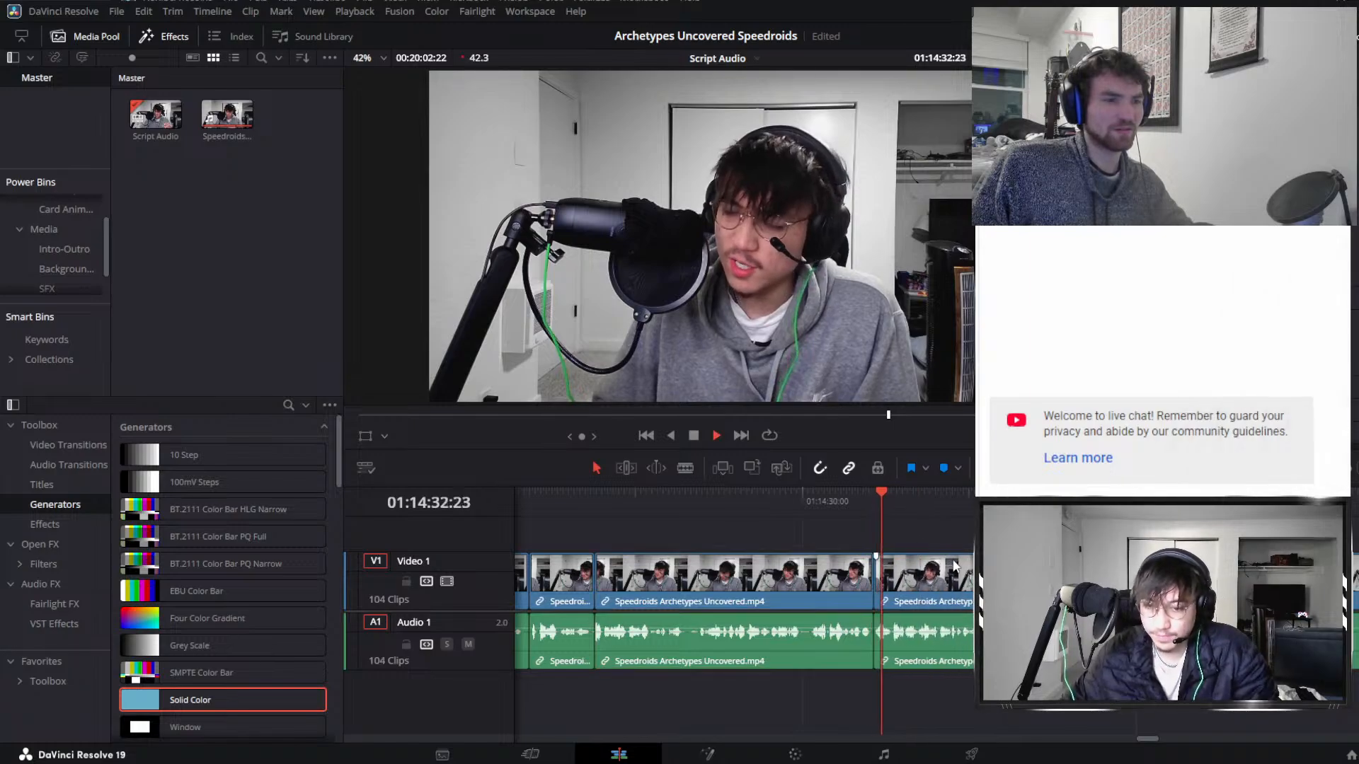
Play the start of the piece following the join and add a marker to that clip at 01:14:32:09.
scroll(953, 566, down, 5)
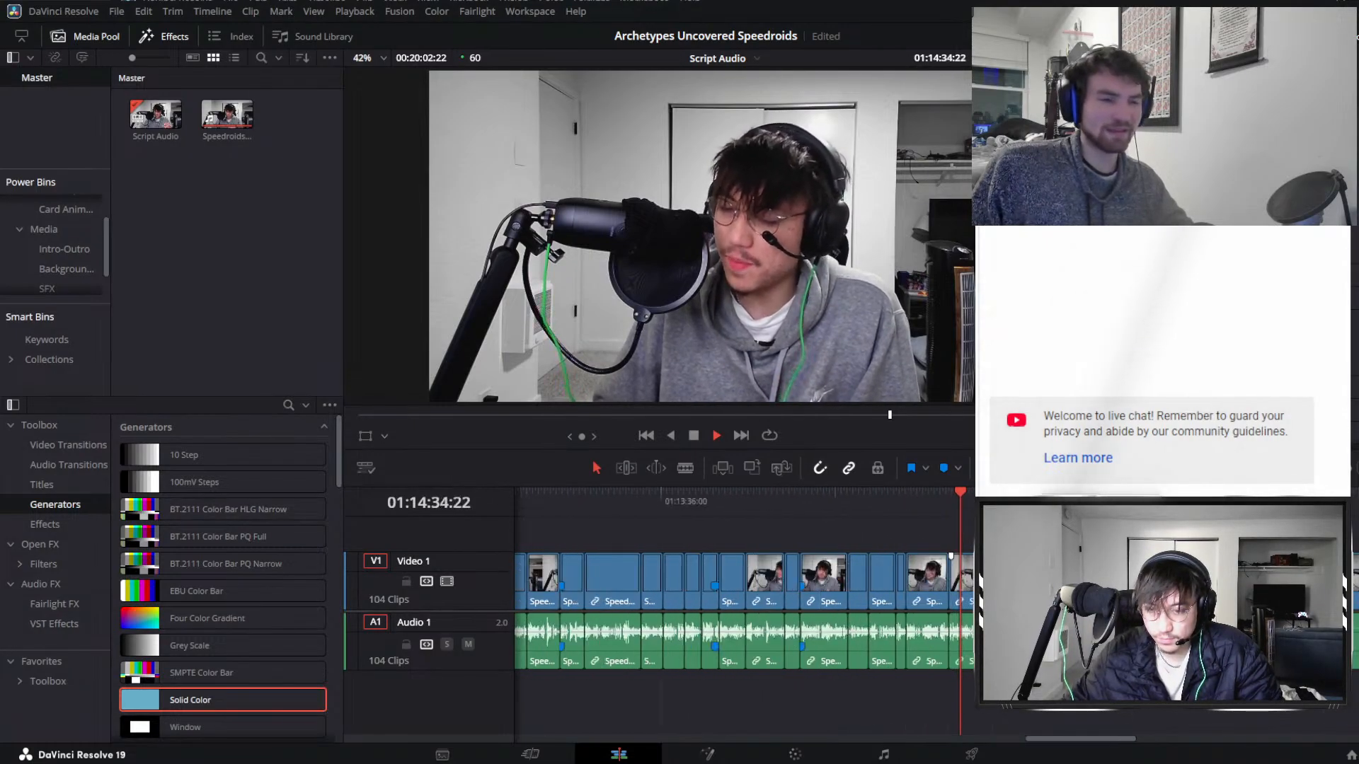
scroll(951, 559, up, 5)
key(space)
click(956, 577)
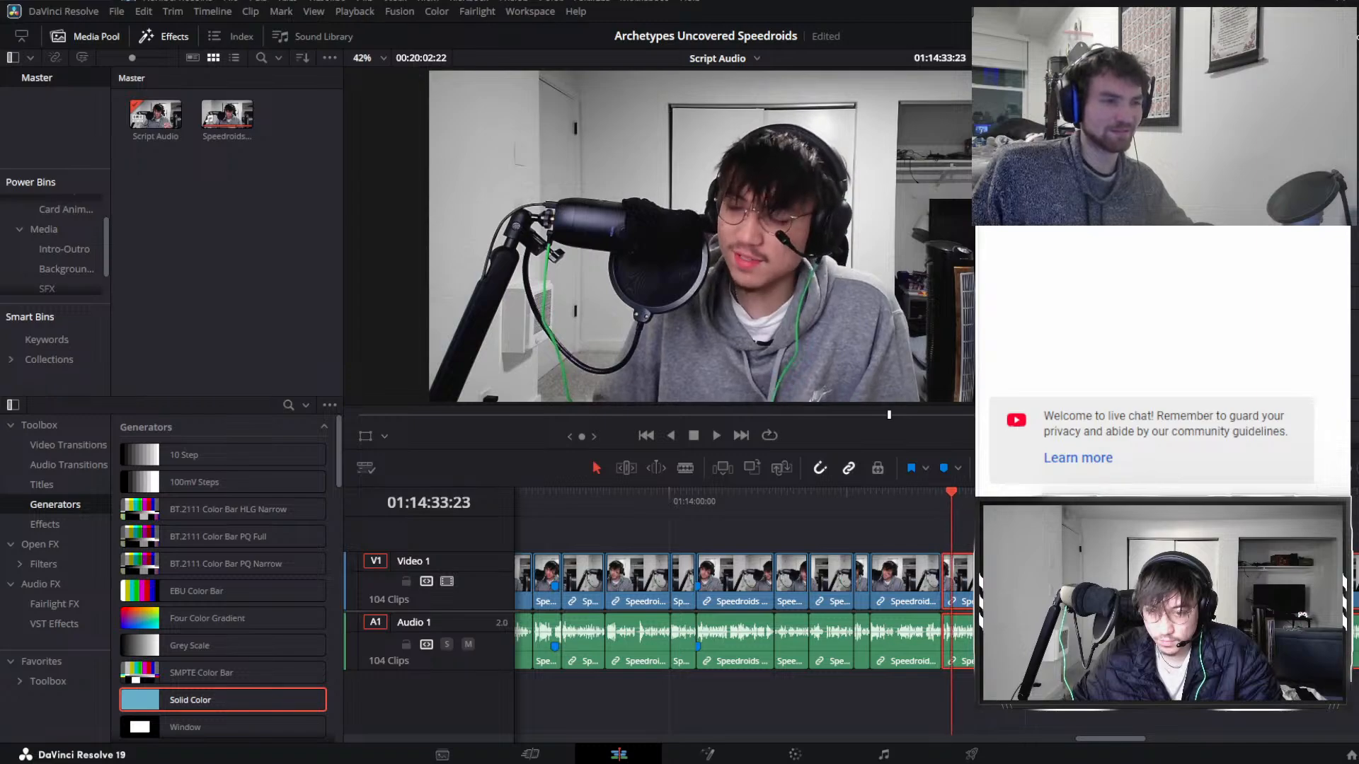
scroll(920, 501, up, 5)
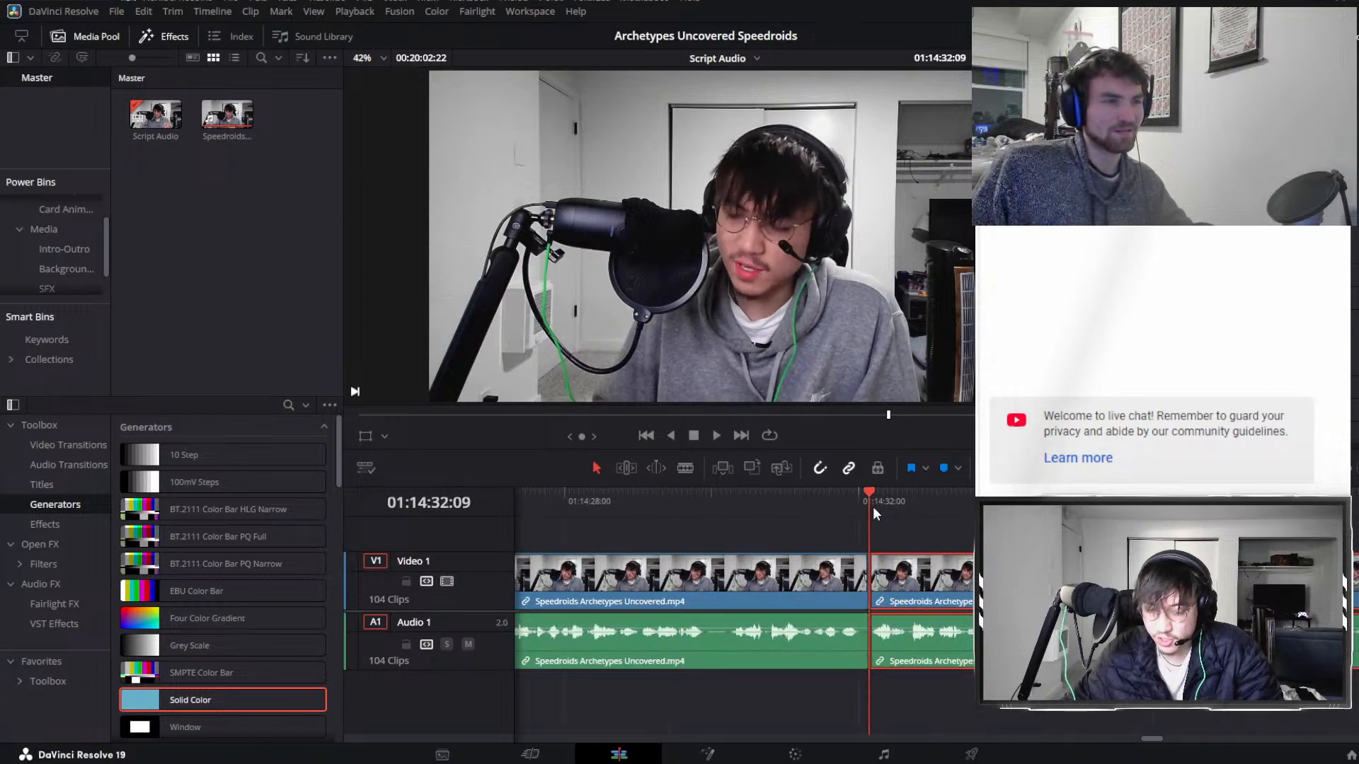
key(m)
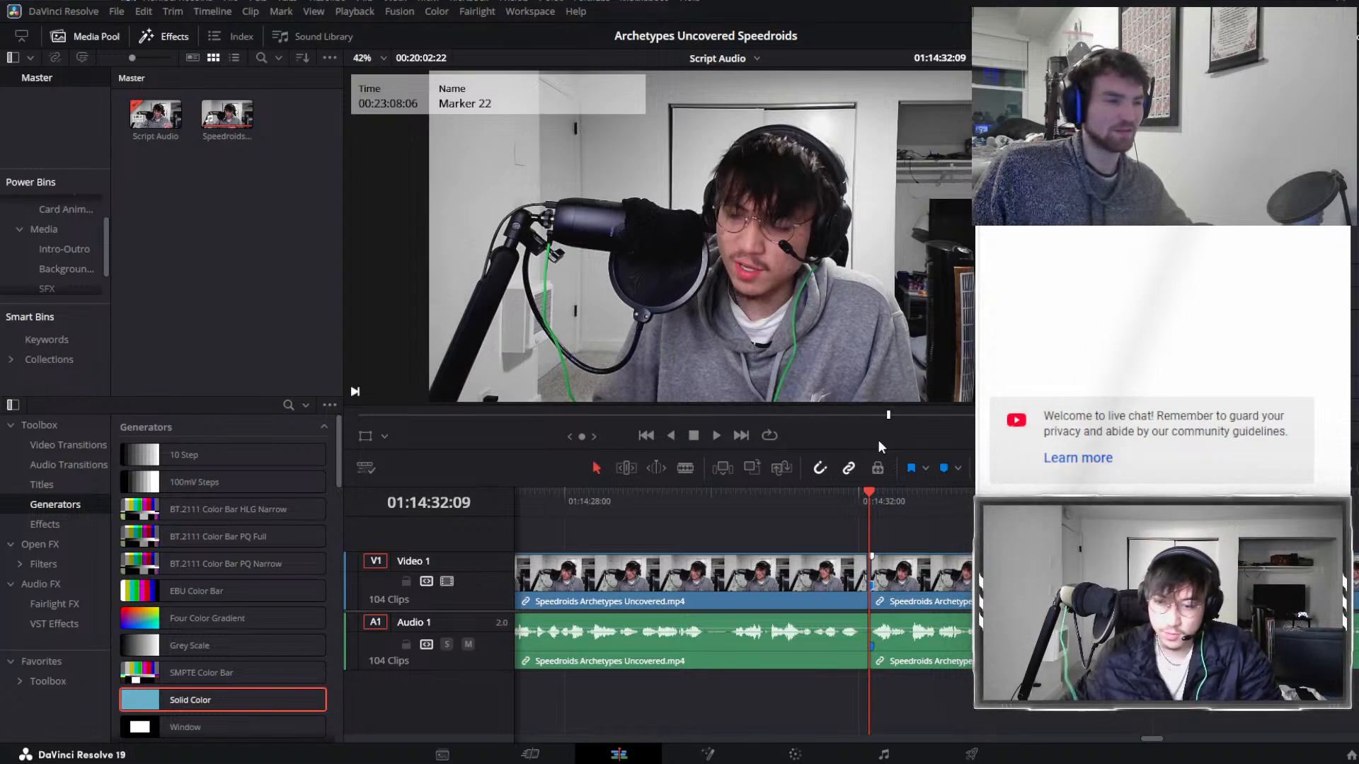
Play on from the marked clip start to about 01:14:41:51 to find where the usable speech ends.
key(space)
scroll(929, 533, down, 10)
scroll(881, 580, up, 10)
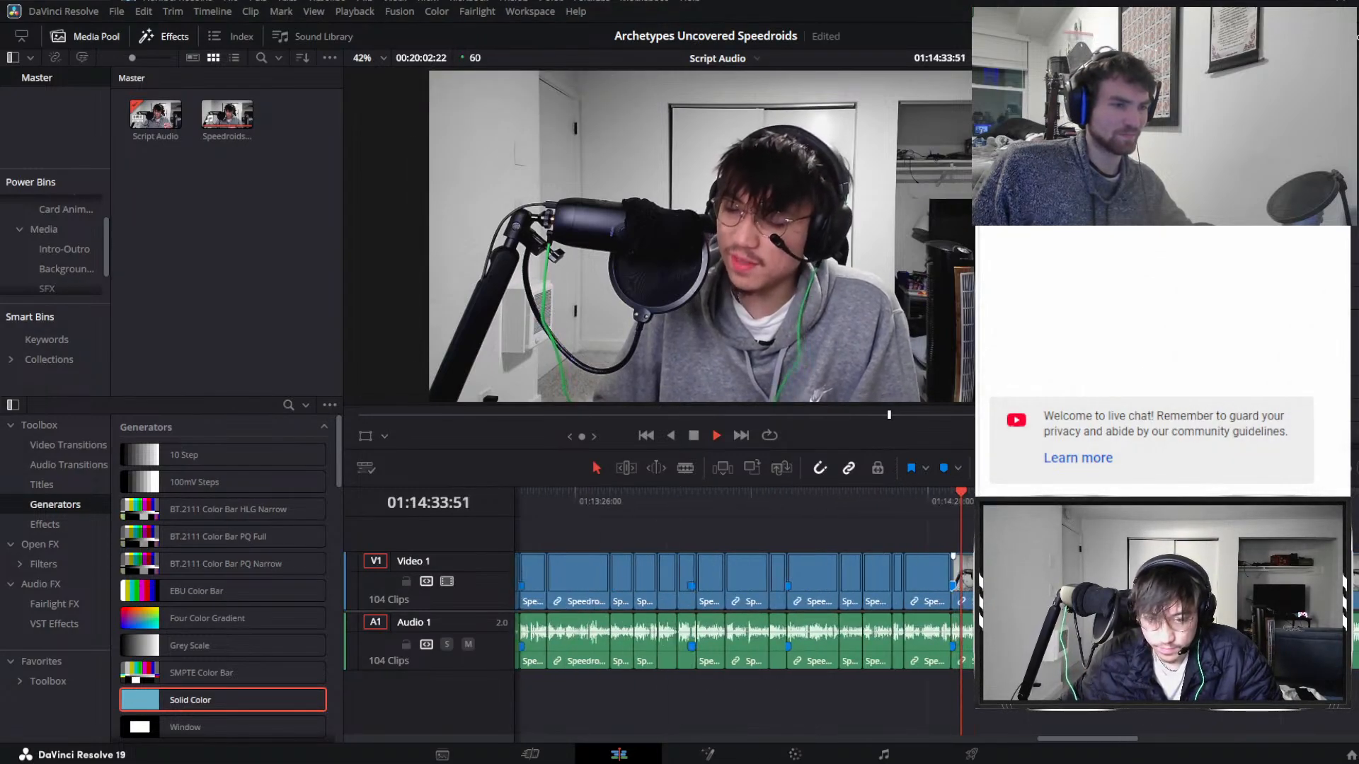
scroll(881, 581, up, 5)
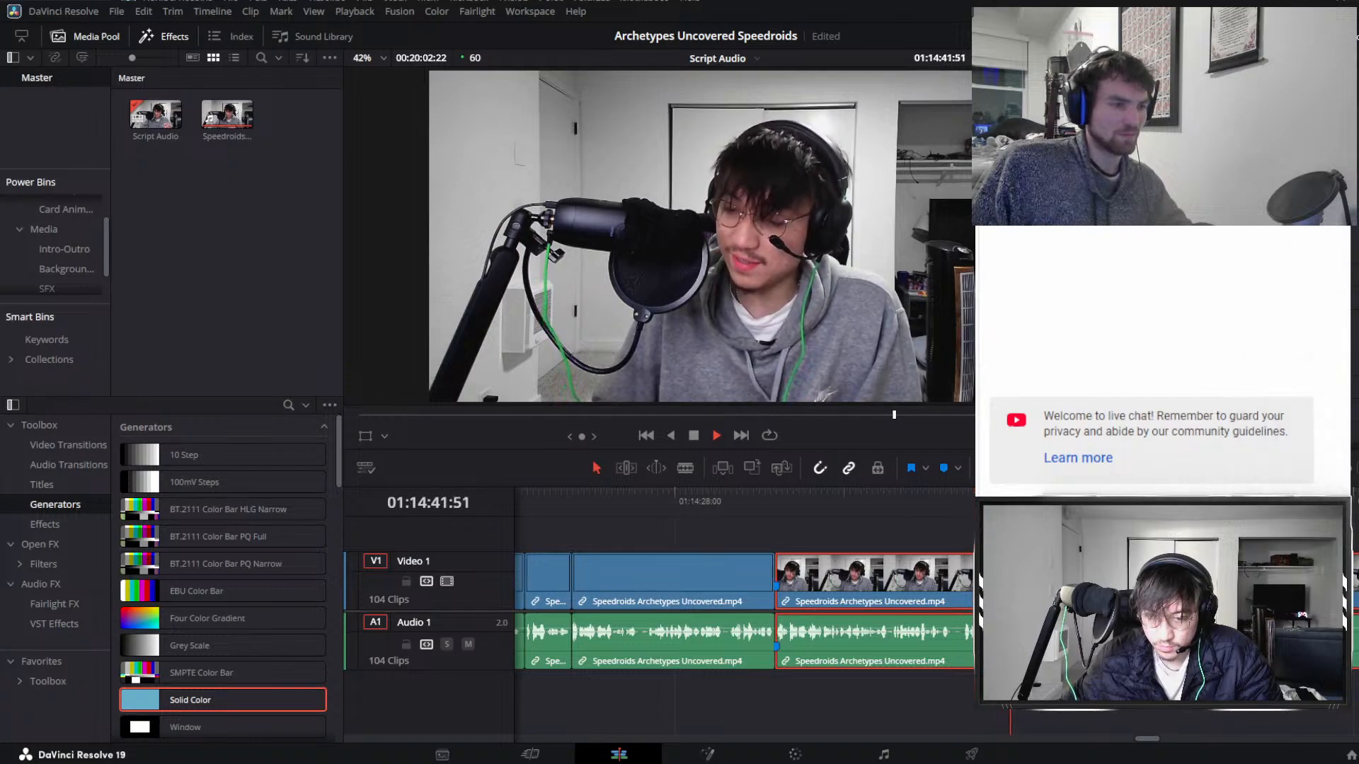
Split the marked clip at about 01:14:39 and again shortly before 01:15:10, and ripple-delete the roughly 30 seconds between the cuts.
click(949, 512)
click(949, 513)
key(ctrl+b)
key(space)
scroll(965, 580, down, 3)
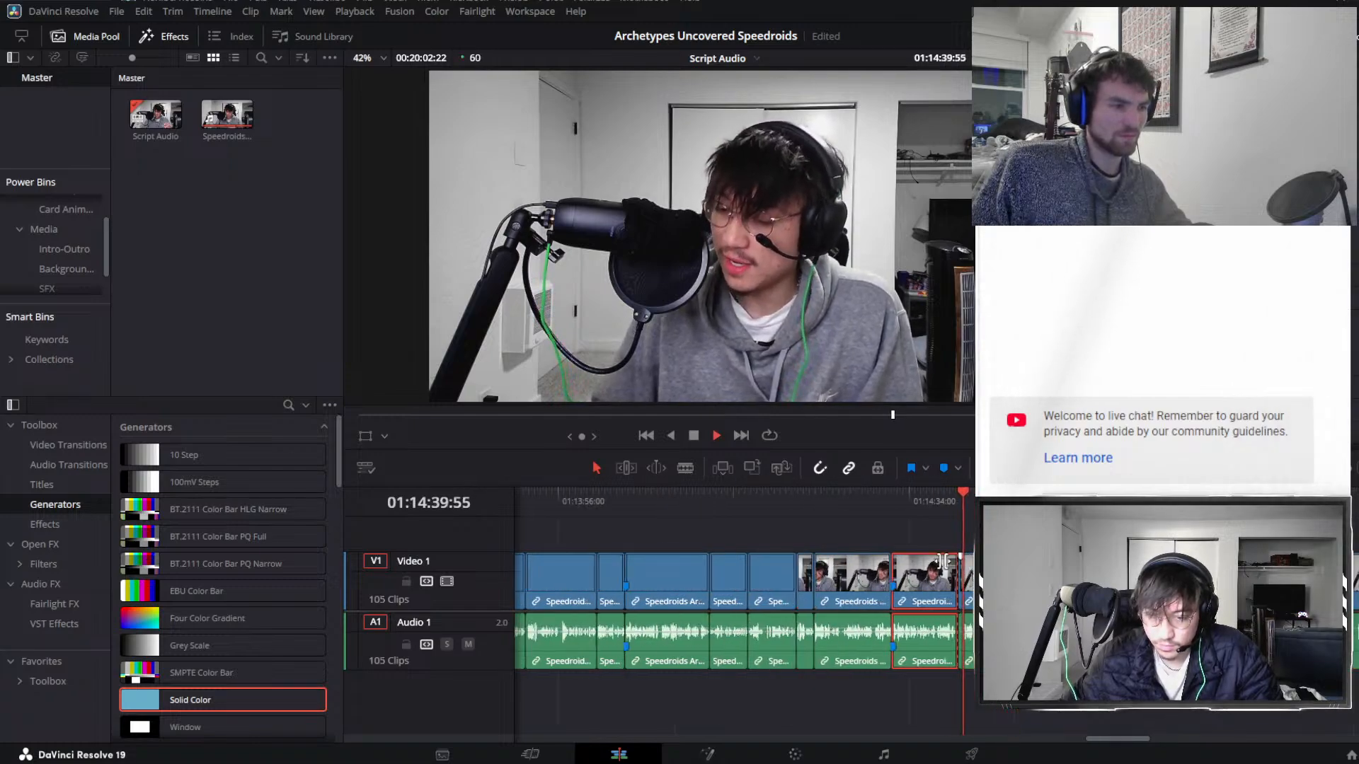
scroll(965, 580, right, 3)
click(1065, 503)
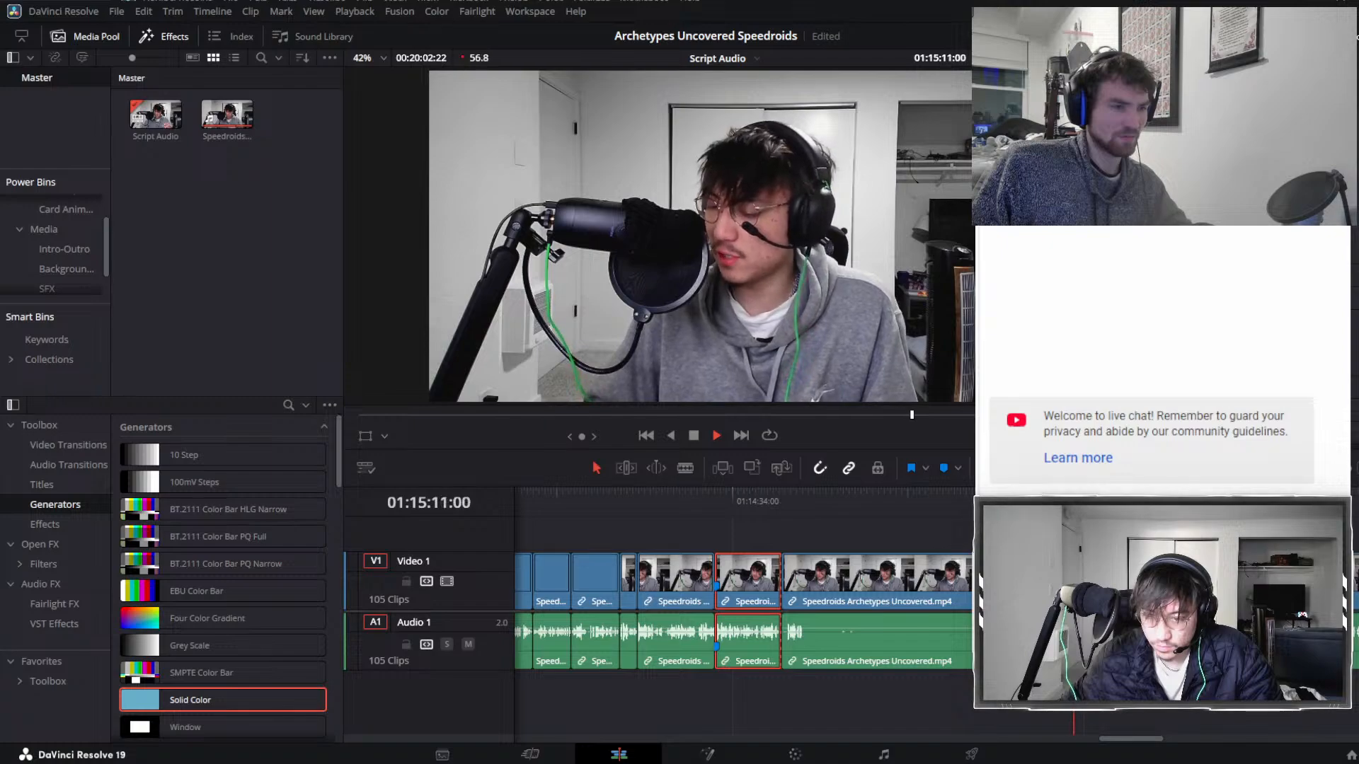
click(1058, 502)
key(space)
click(965, 580)
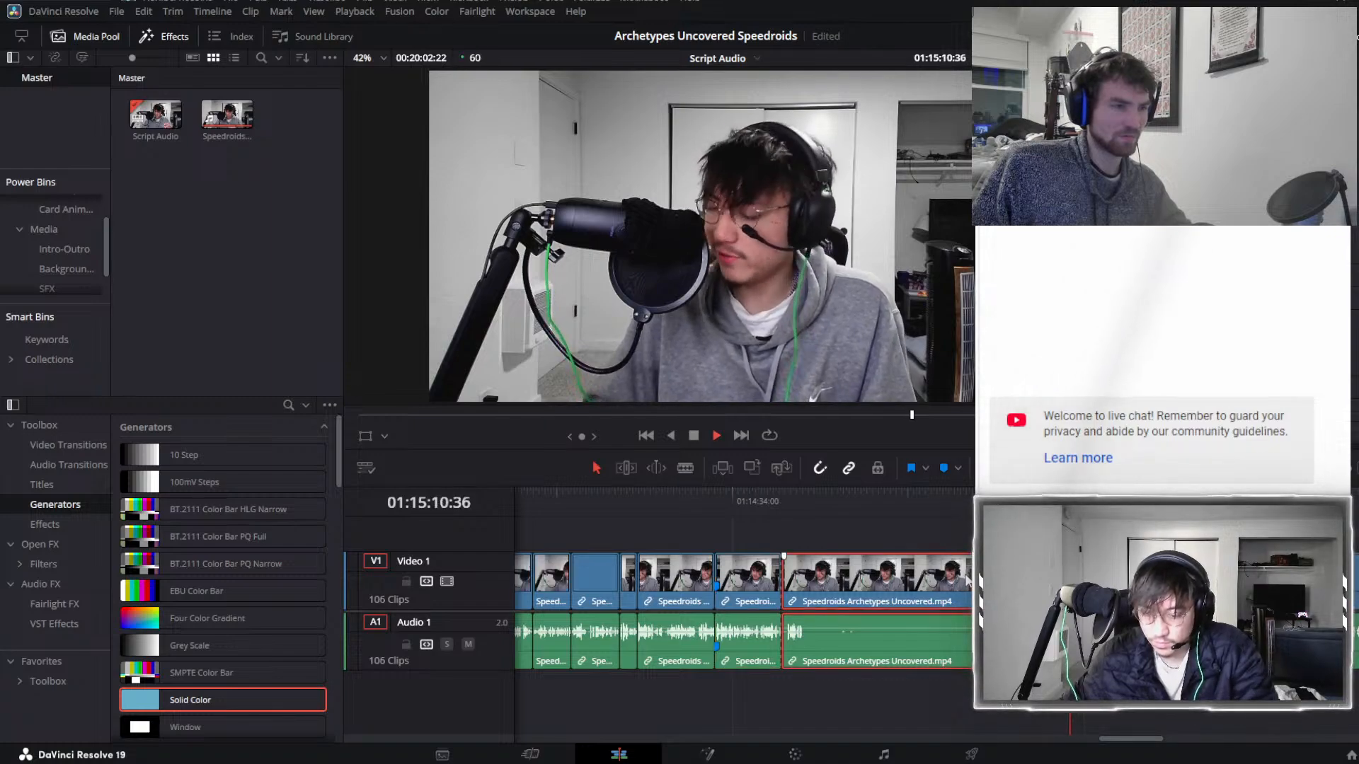
key(Delete)
Play across the join near 01:14:39 and ripple-trim about 12 frames from the start of the piece following it.
drag(781, 500, 773, 500)
key(space)
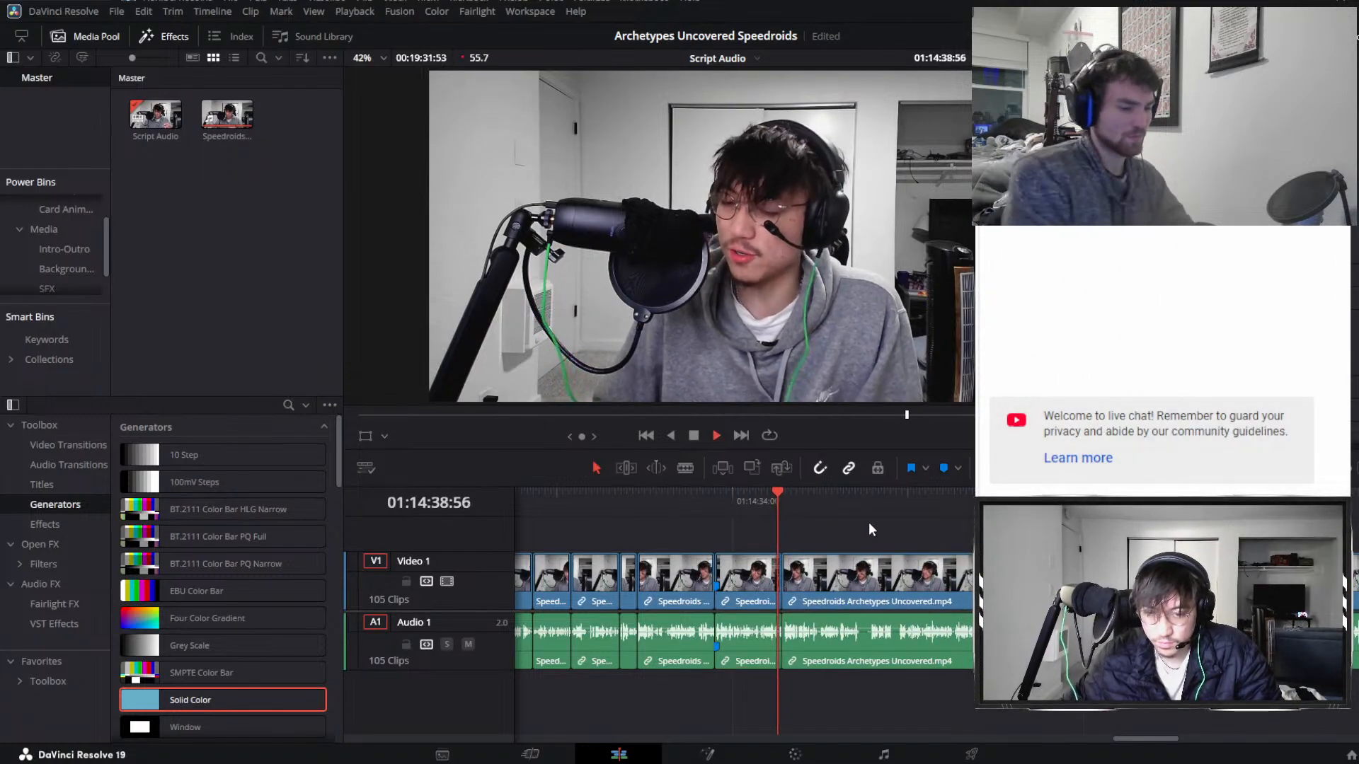
scroll(909, 566, up, 3)
scroll(920, 575, up, 4)
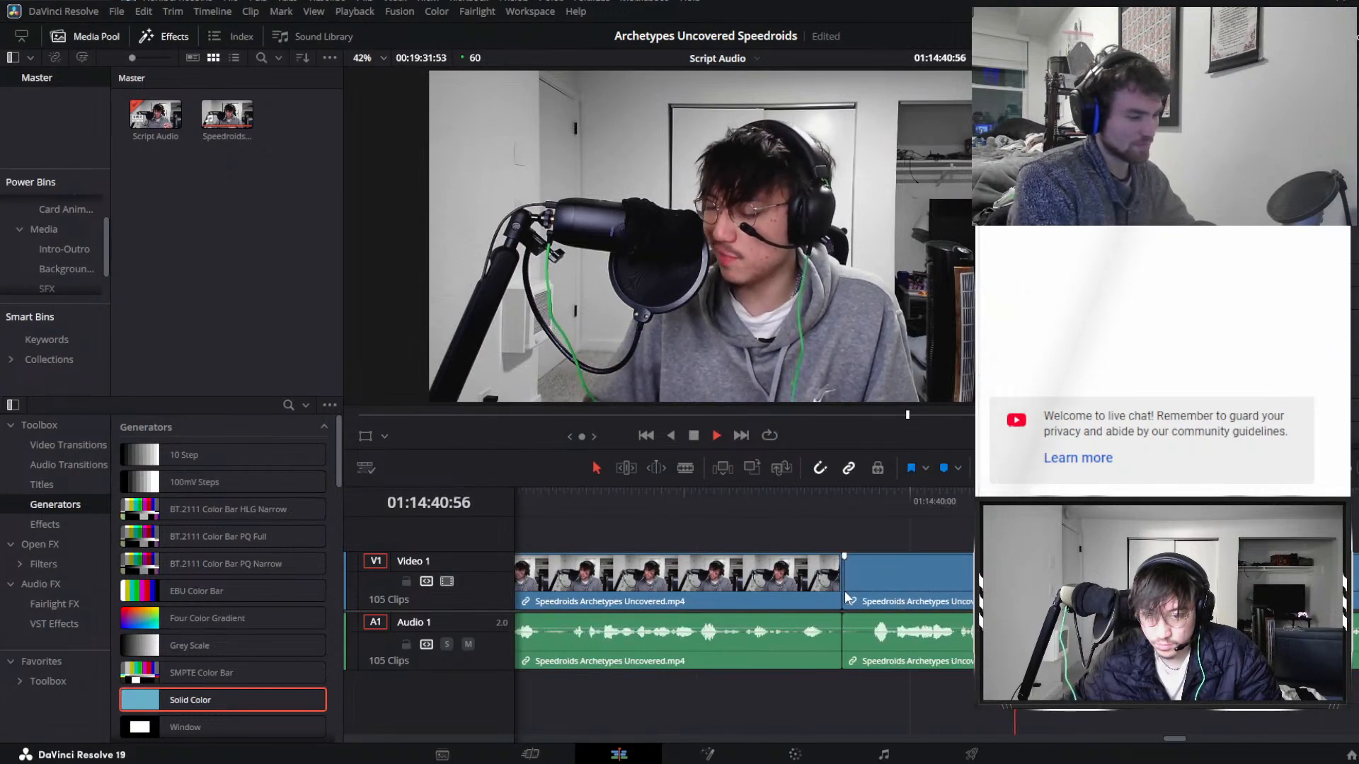
drag(845, 584, 876, 580)
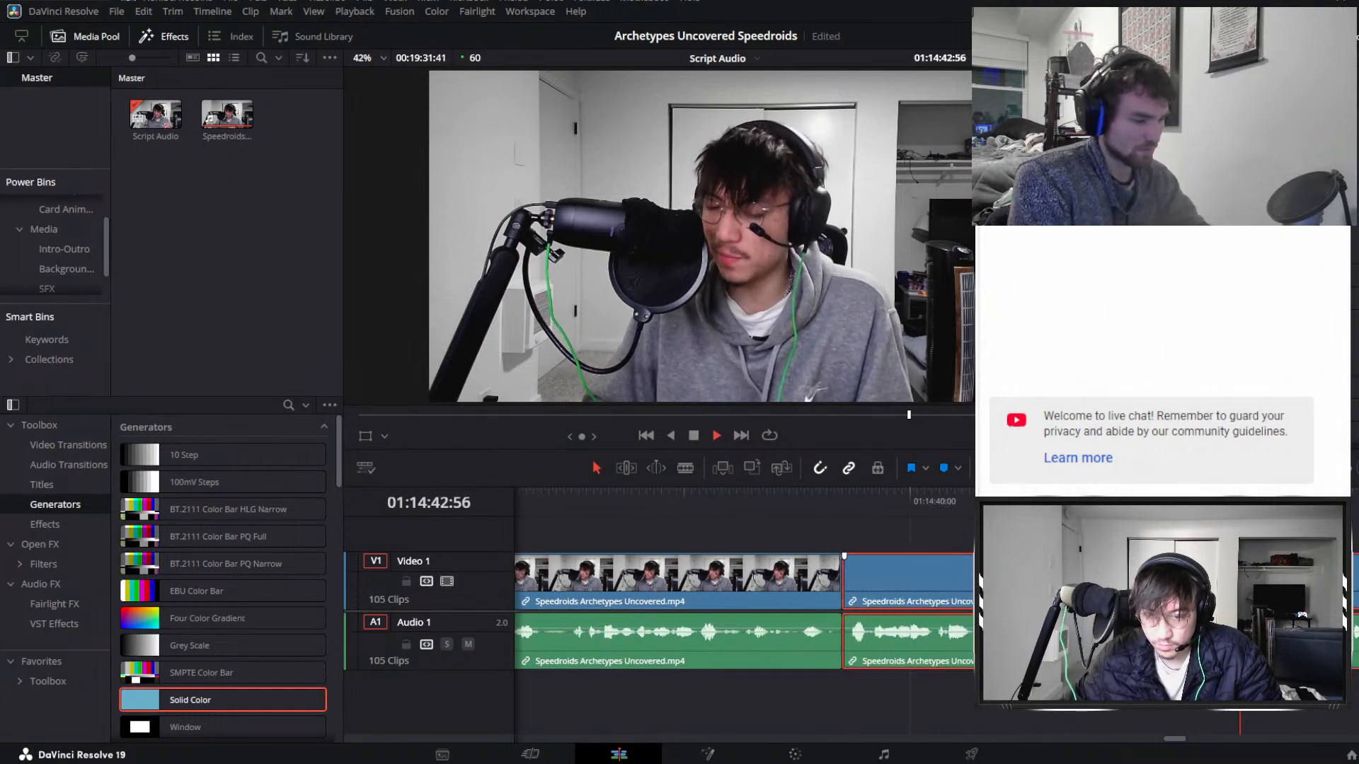
Continue playing through the trimmed piece and split it at about 01:14:47, where the spoken phrase ends.
scroll(894, 566, down, 6)
scroll(893, 556, right, 2)
scroll(920, 574, up, 1)
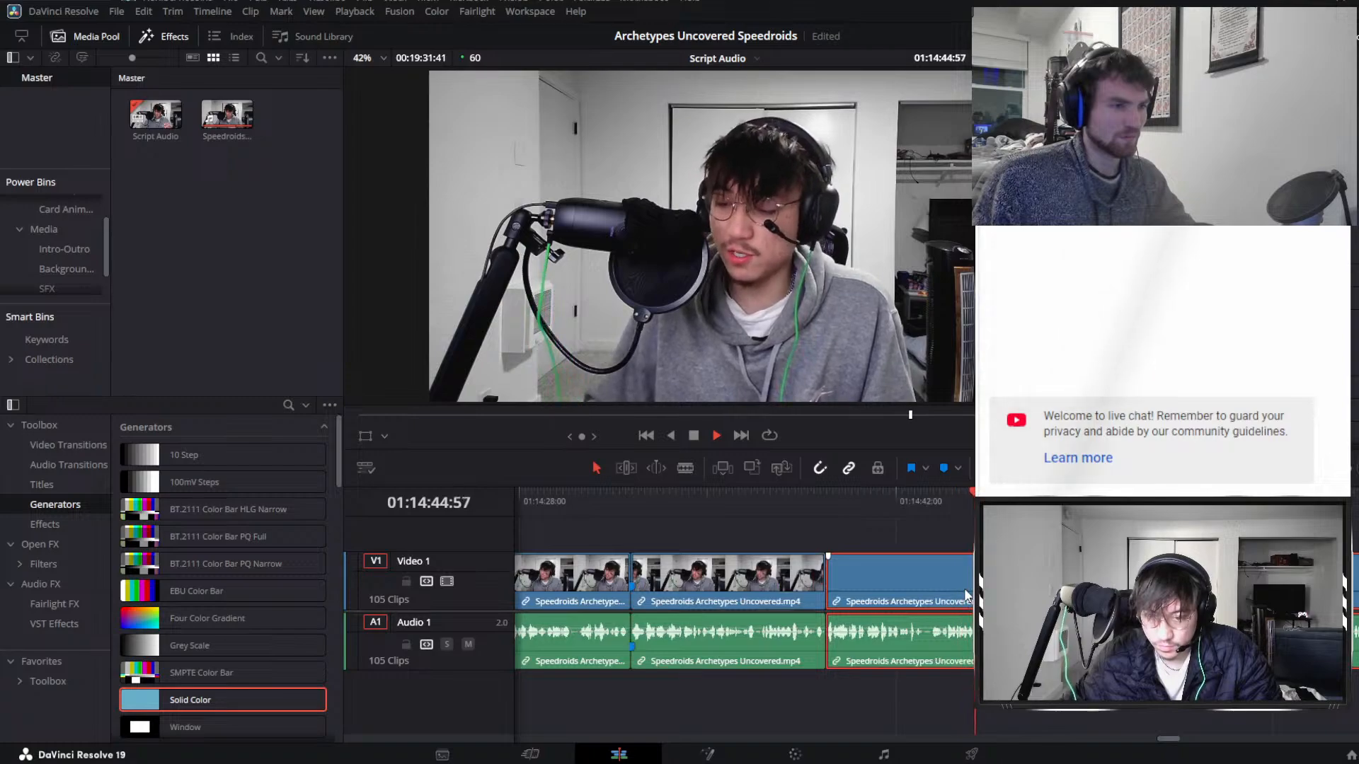
scroll(966, 597, up, 2)
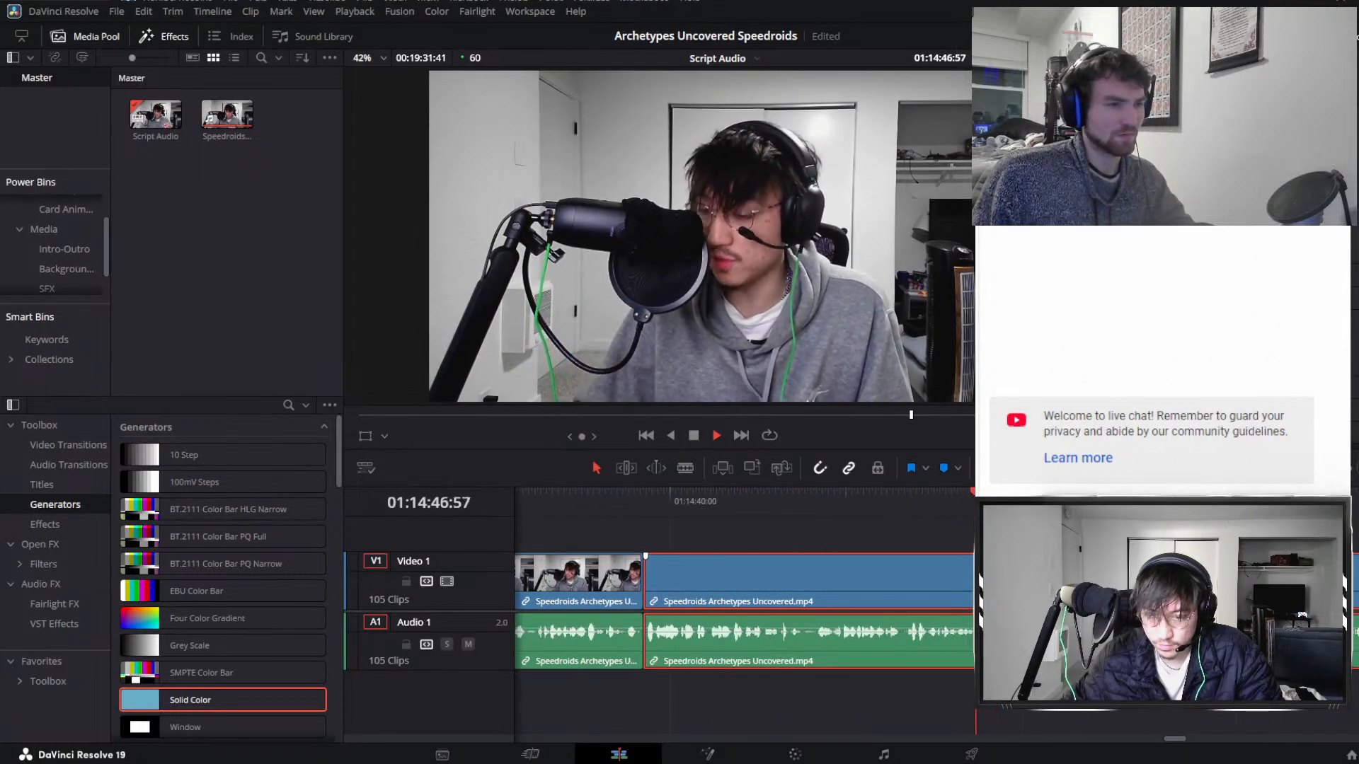
key(ctrl+b)
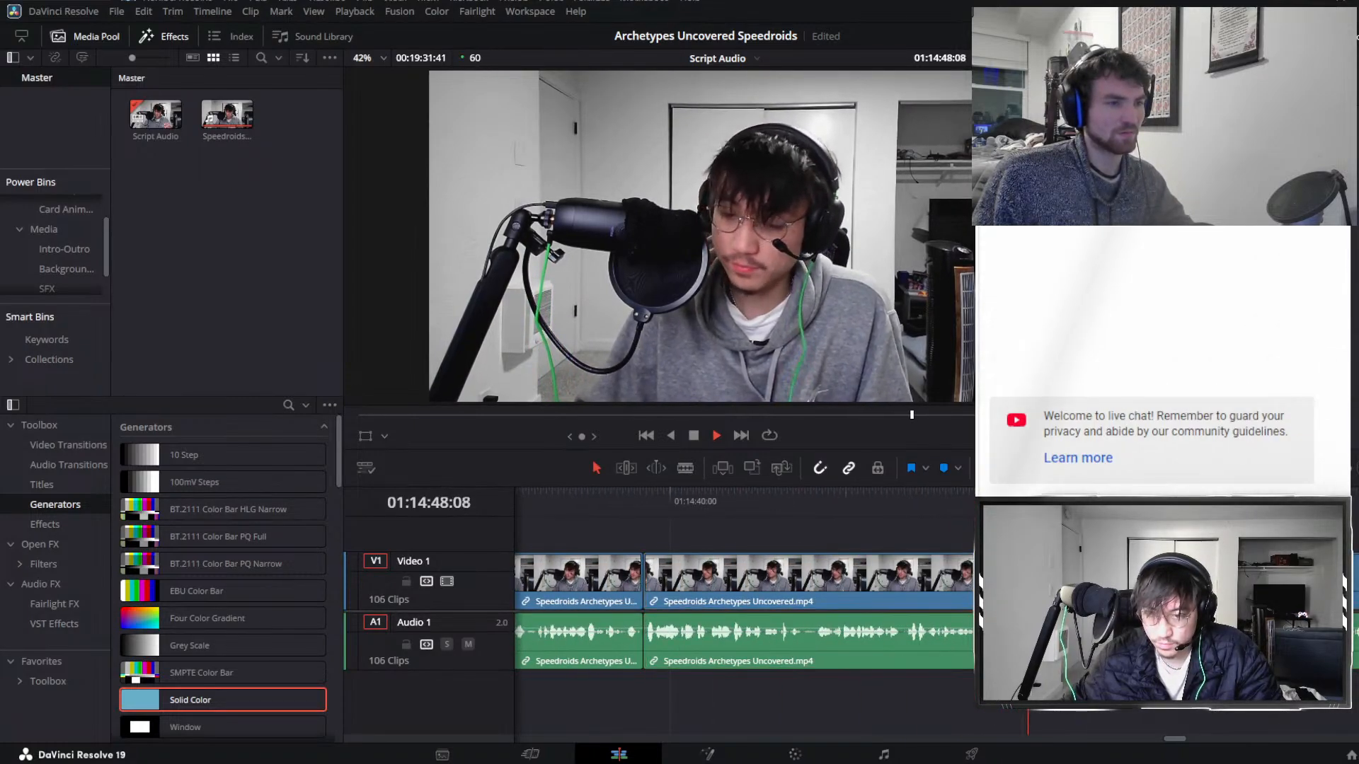
Review the footage after the 01:14:47 cut and split the clip at about 01:14:51:50, just before the next spoken phrase.
scroll(966, 536, down, 4)
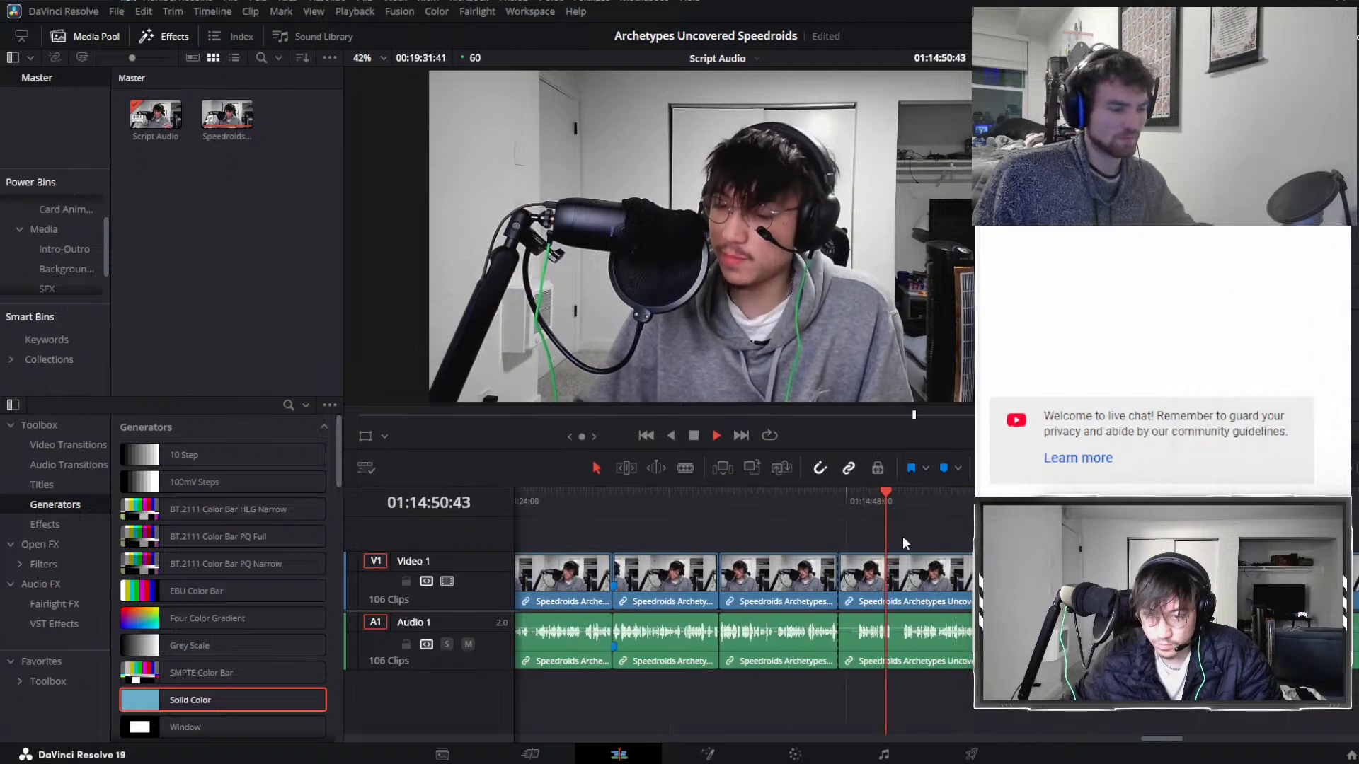
scroll(903, 501, up, 1)
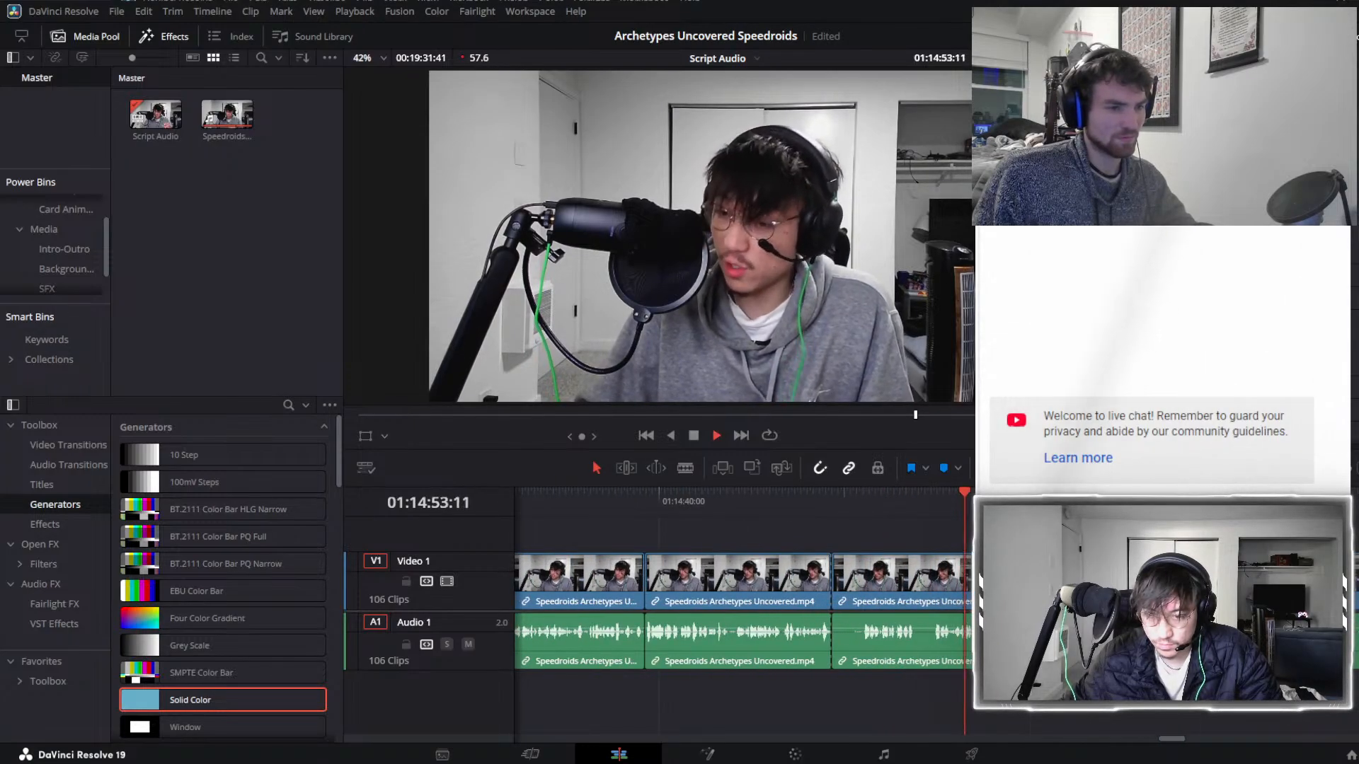
scroll(936, 581, up, 1)
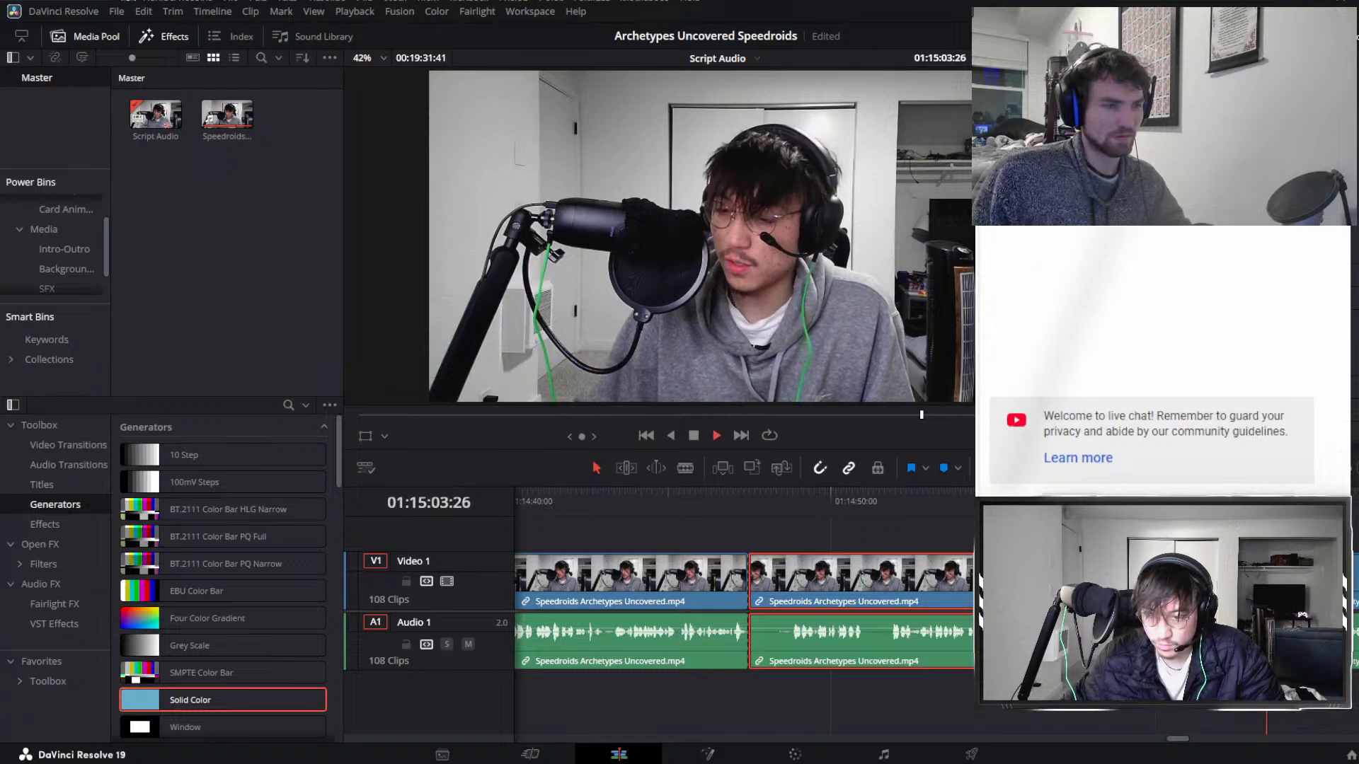
click(919, 541)
click(890, 512)
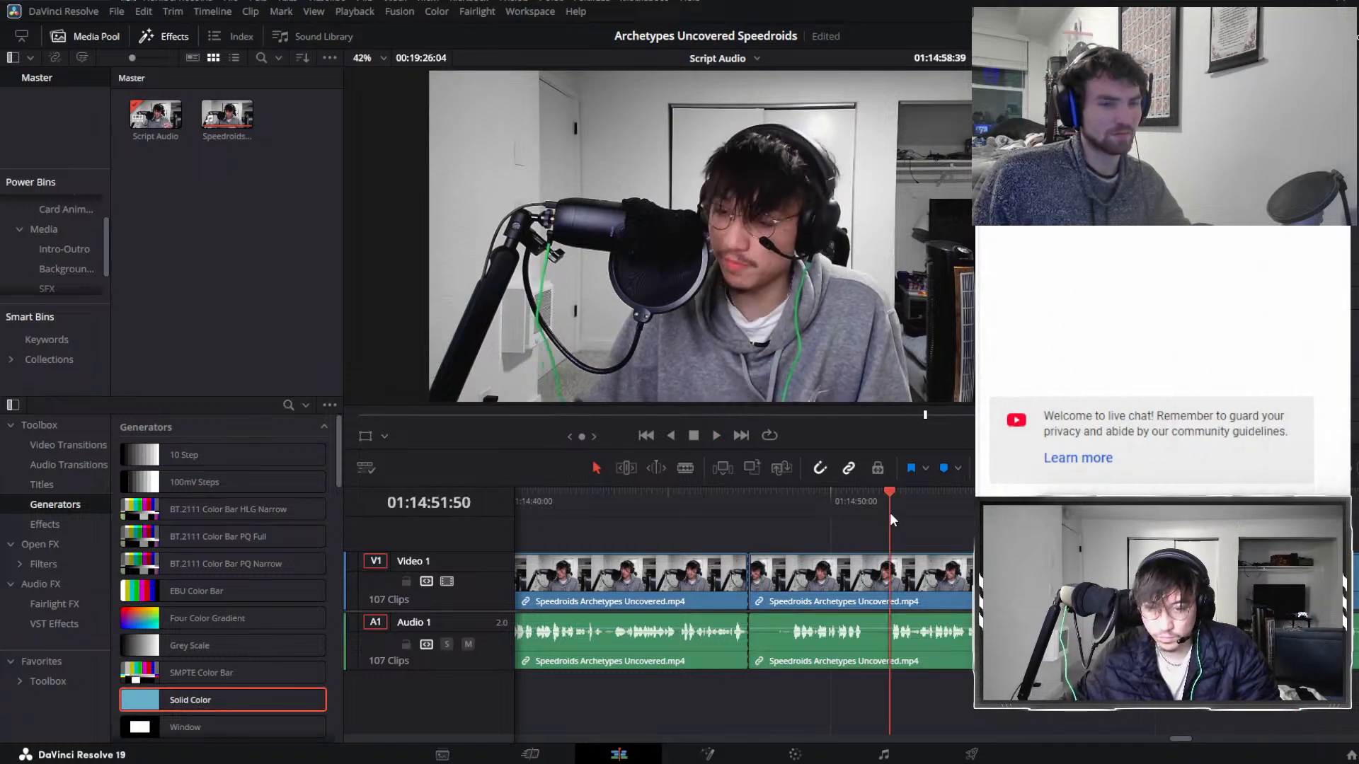
click(891, 503)
key(ctrl+b)
key(space)
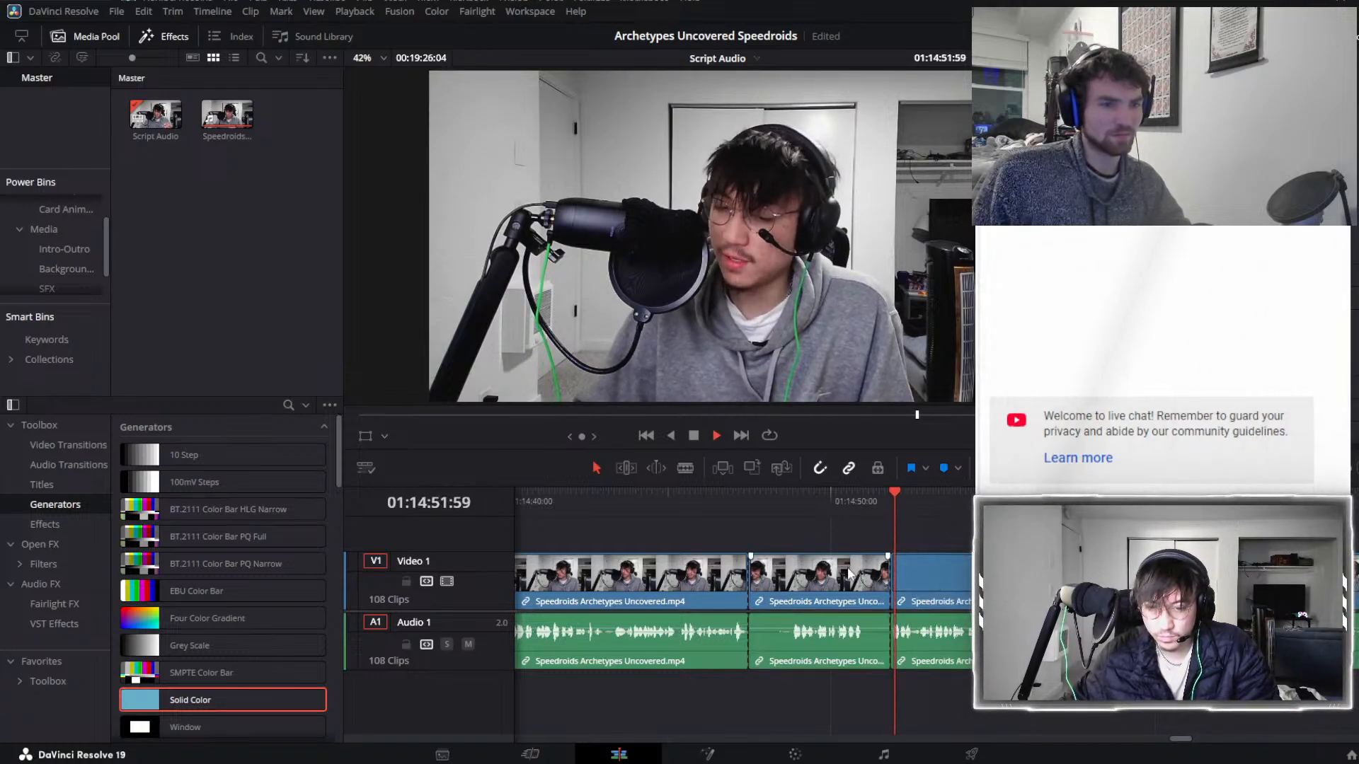
Ripple-delete the piece between the cuts at about 01:14:47 and 01:14:51:50, and play across the new join.
click(819, 580)
key(Delete)
click(742, 508)
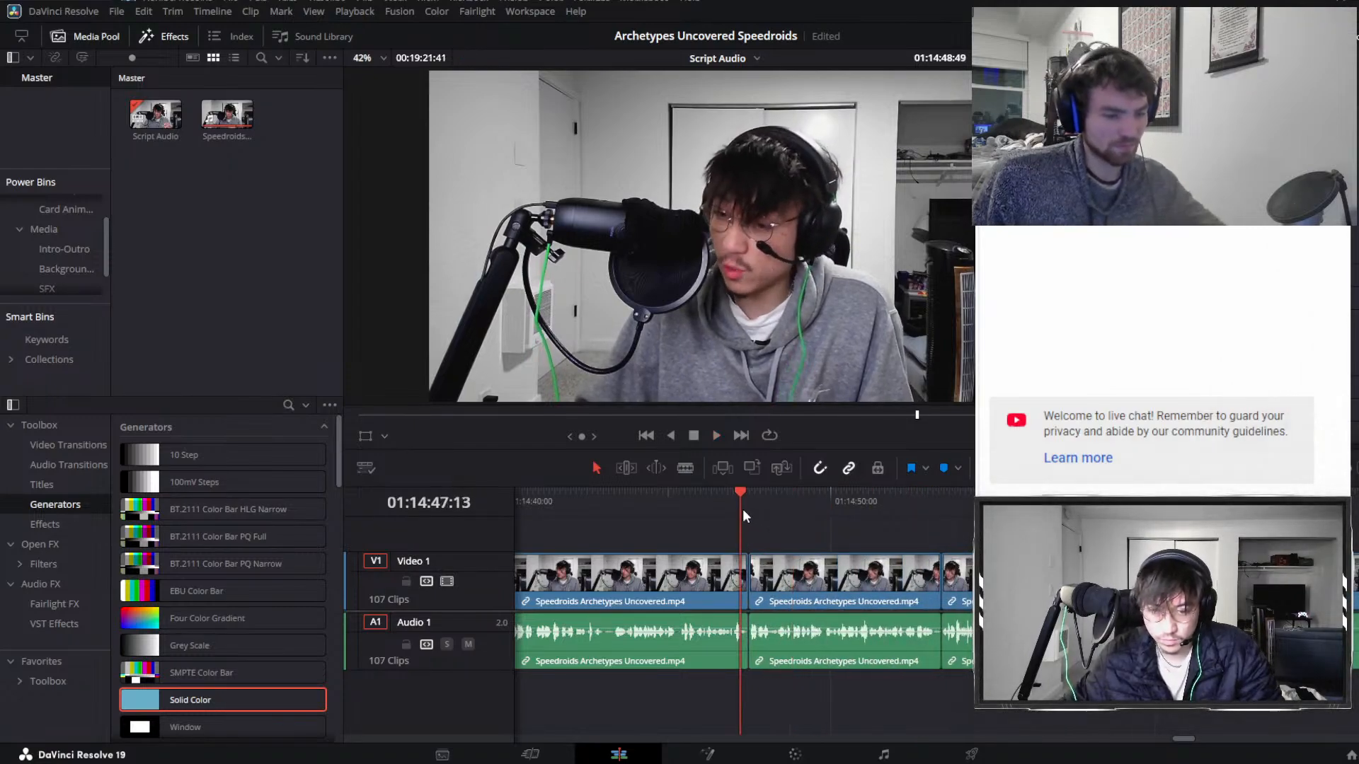
key(space)
Add a marker to the clip starting at 01:14:47:29, at its first frame.
key(ctrl+minus)
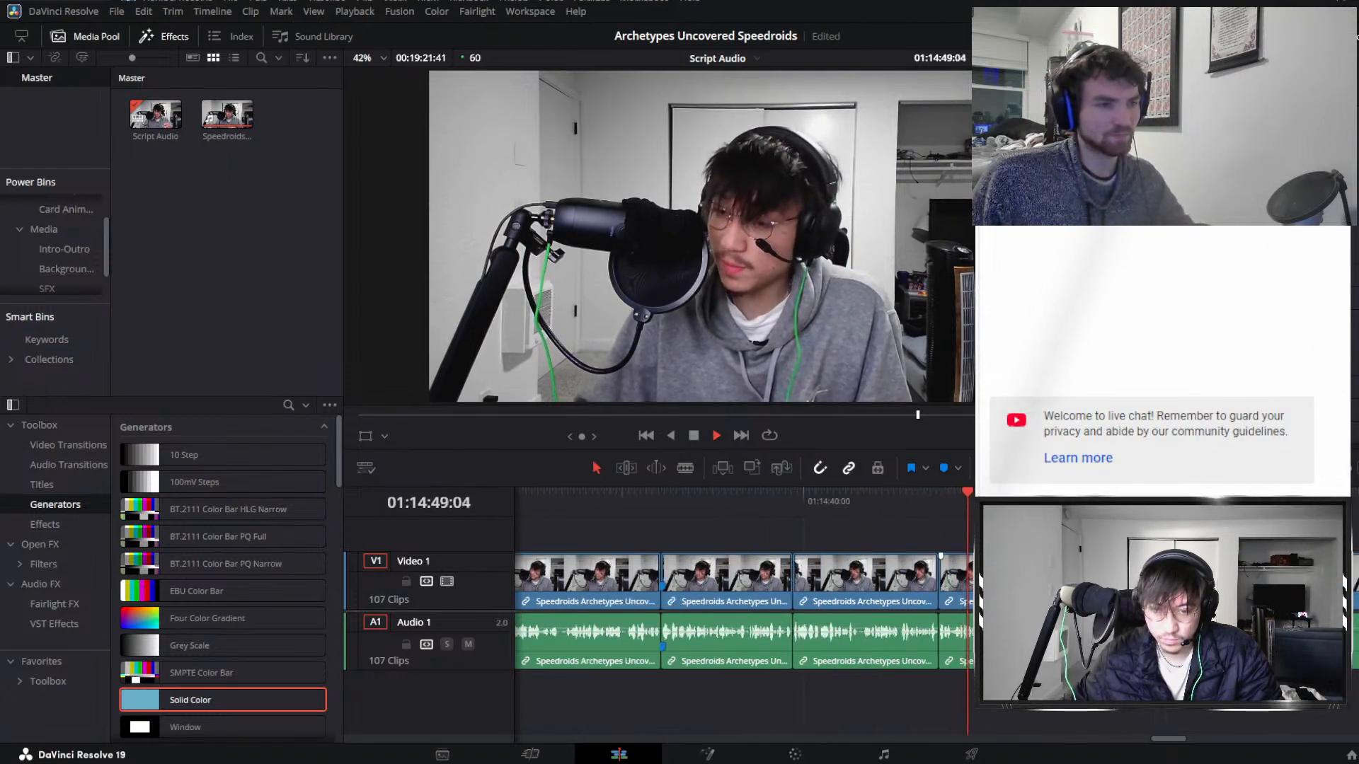
key(space)
key(Up)
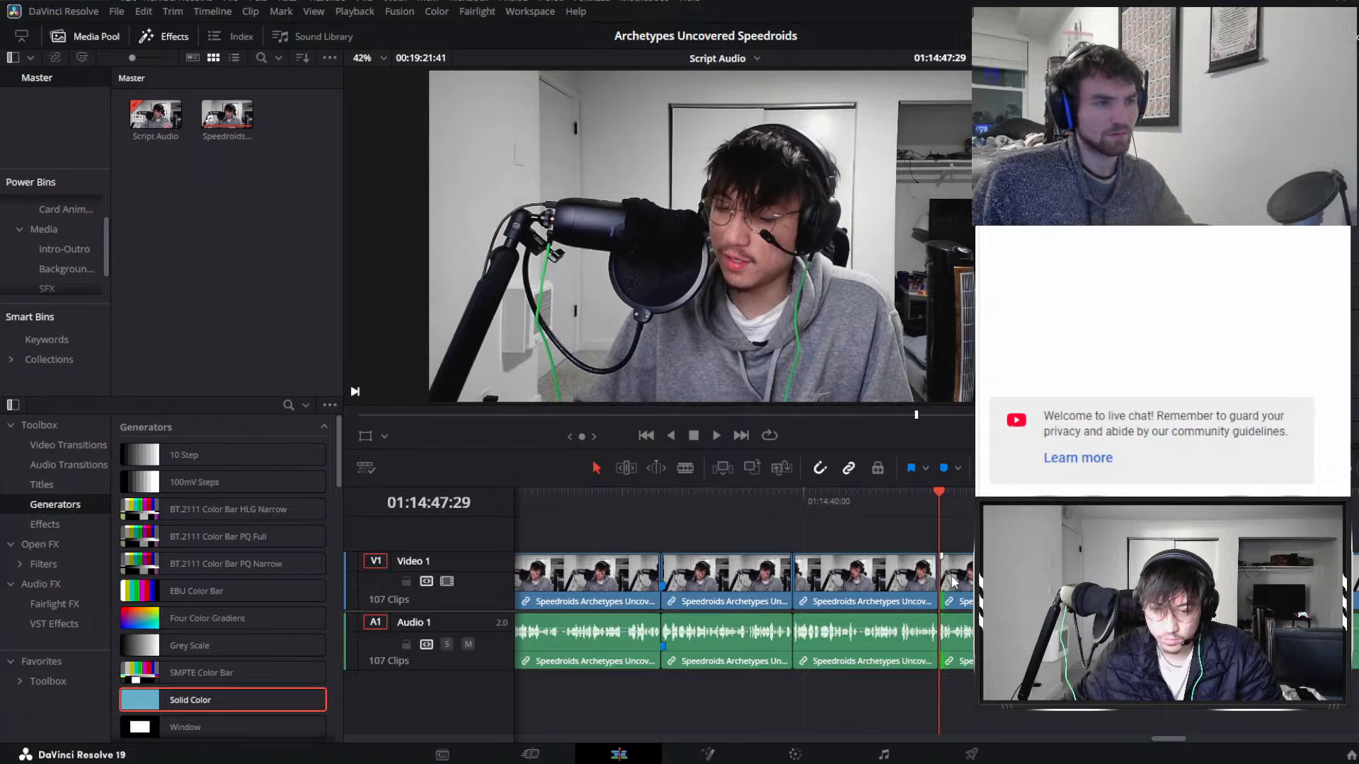
key(m)
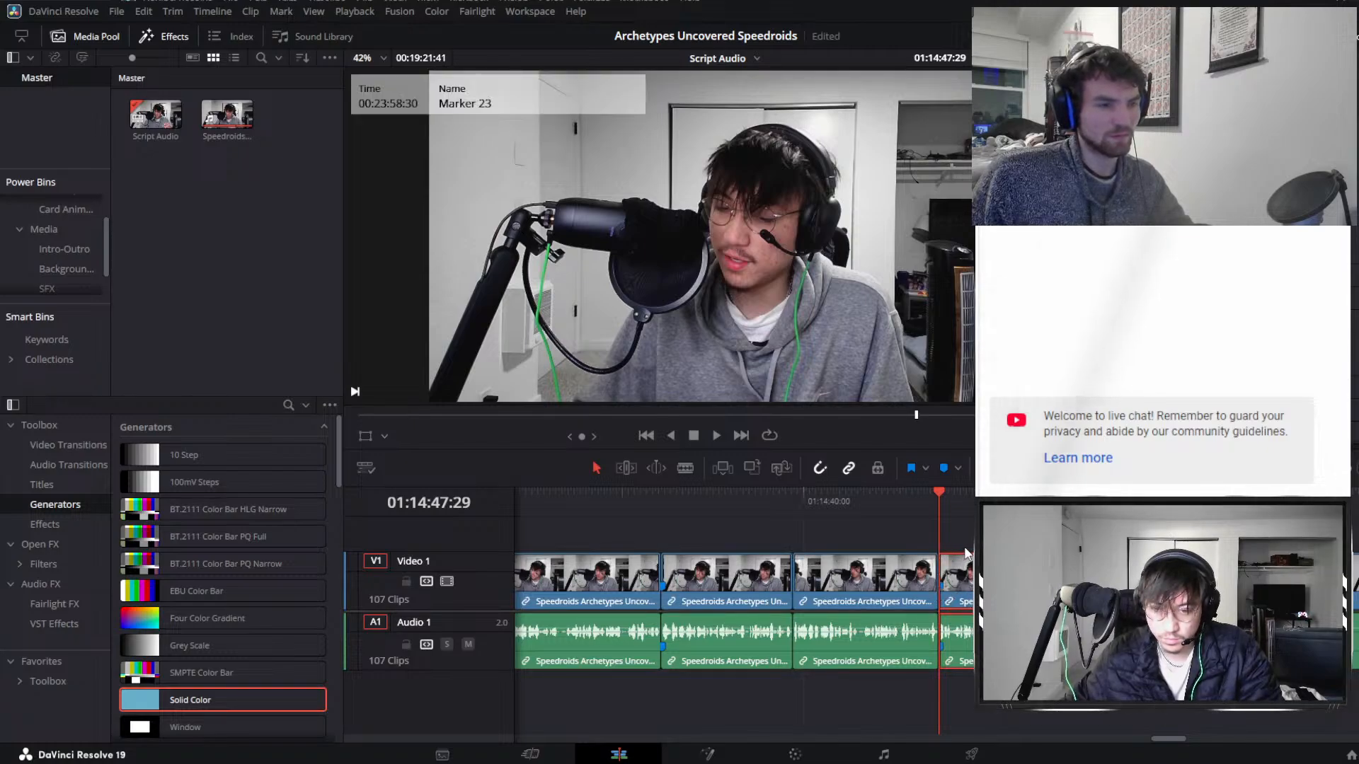
Play on from the marker, split the clip just before 01:15:00 and at 01:15:00:20, and ripple-delete the short pause between the cuts.
key(space)
key(ctrl+minus)
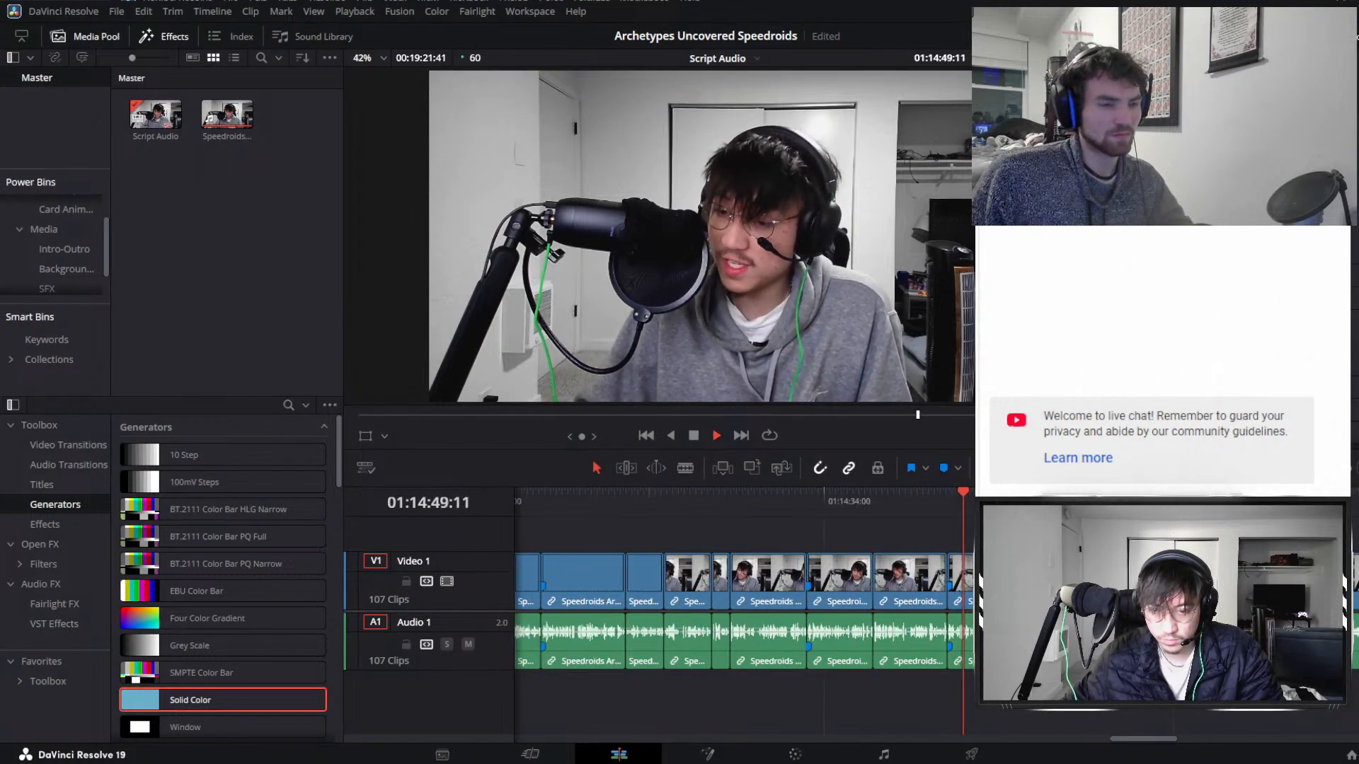
scroll(966, 537, down, 4)
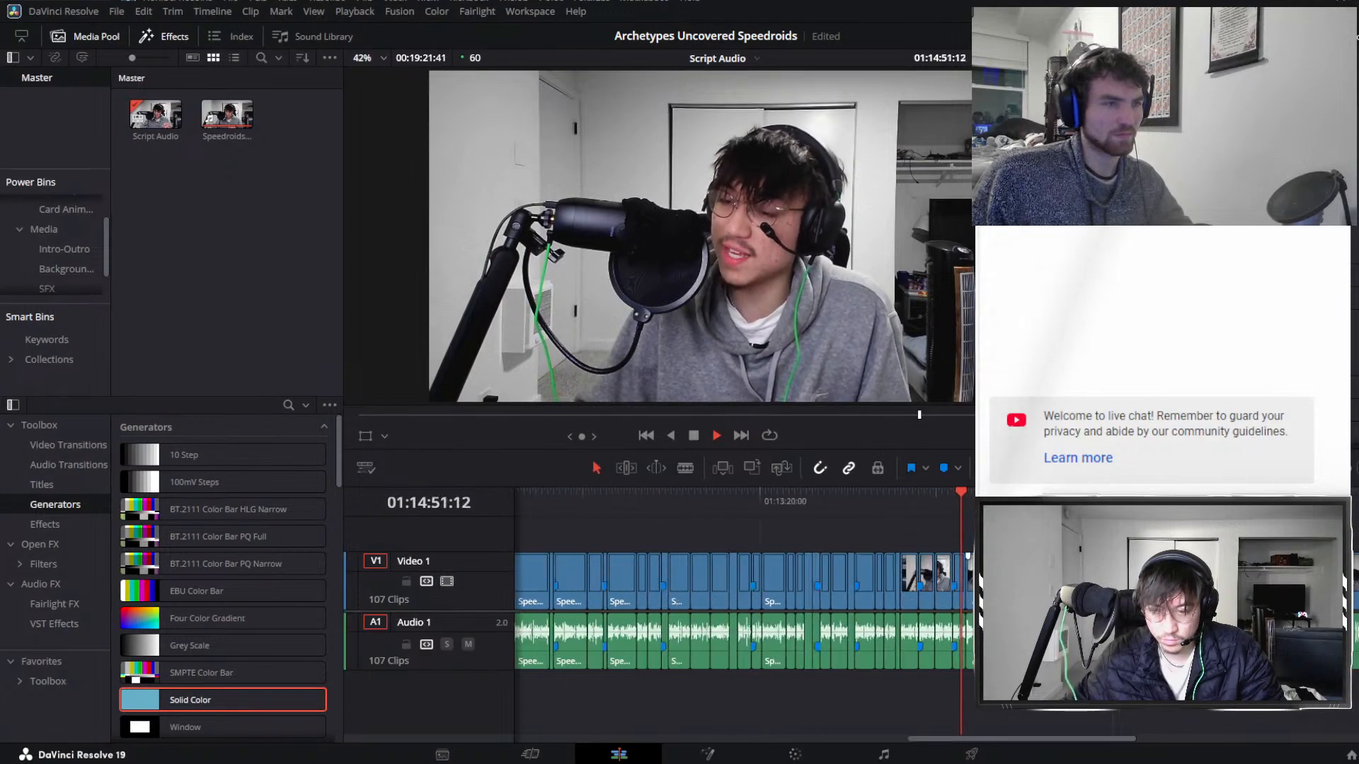
scroll(965, 537, up, 5)
scroll(965, 566, up, 2)
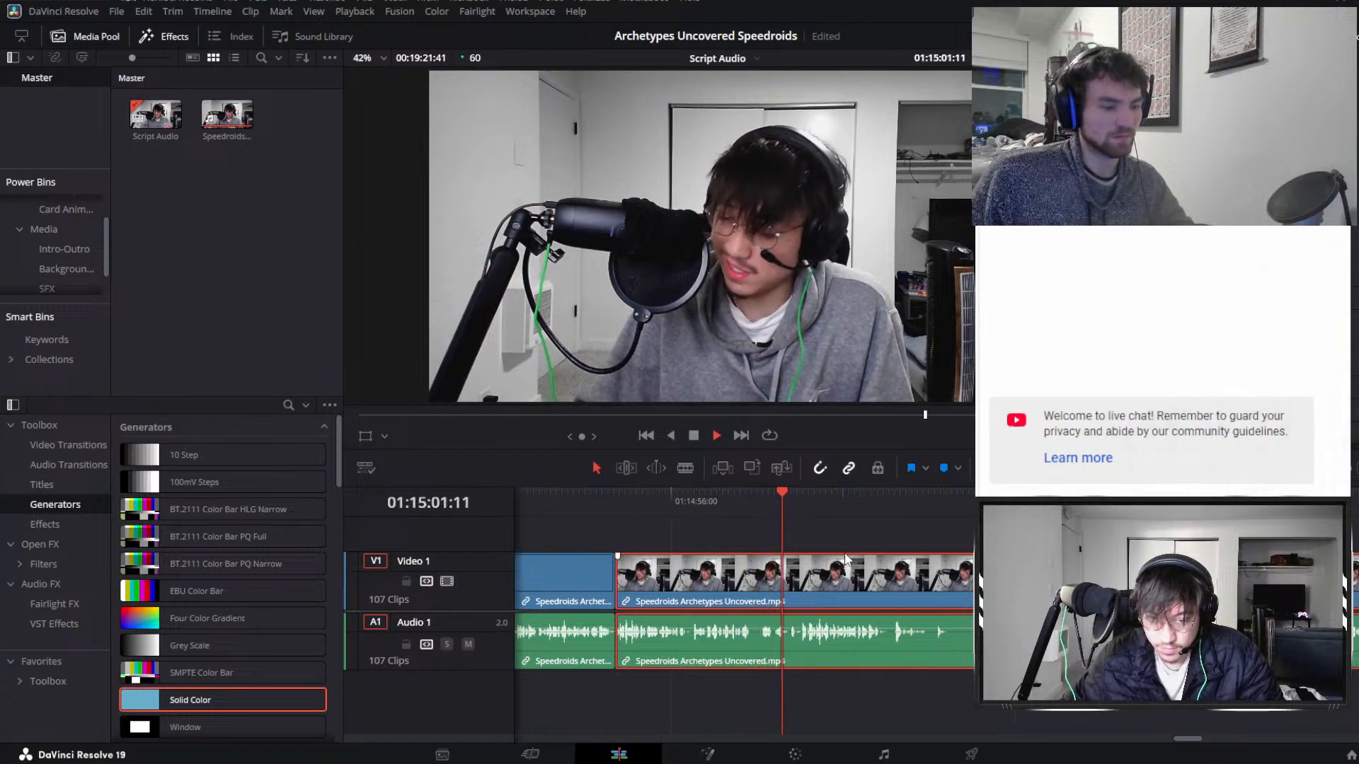
click(749, 499)
key(ctrl+b)
key(space)
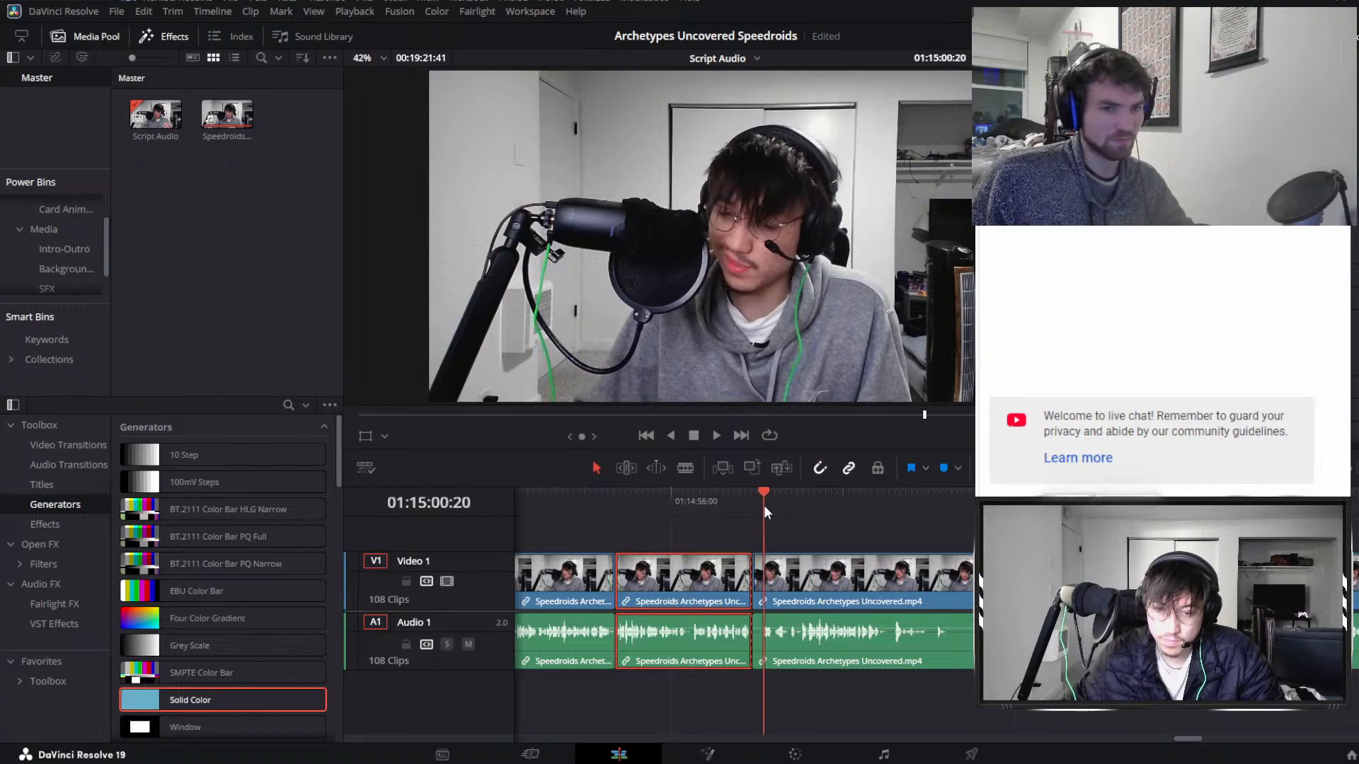
key(ctrl+b)
key(space)
click(757, 579)
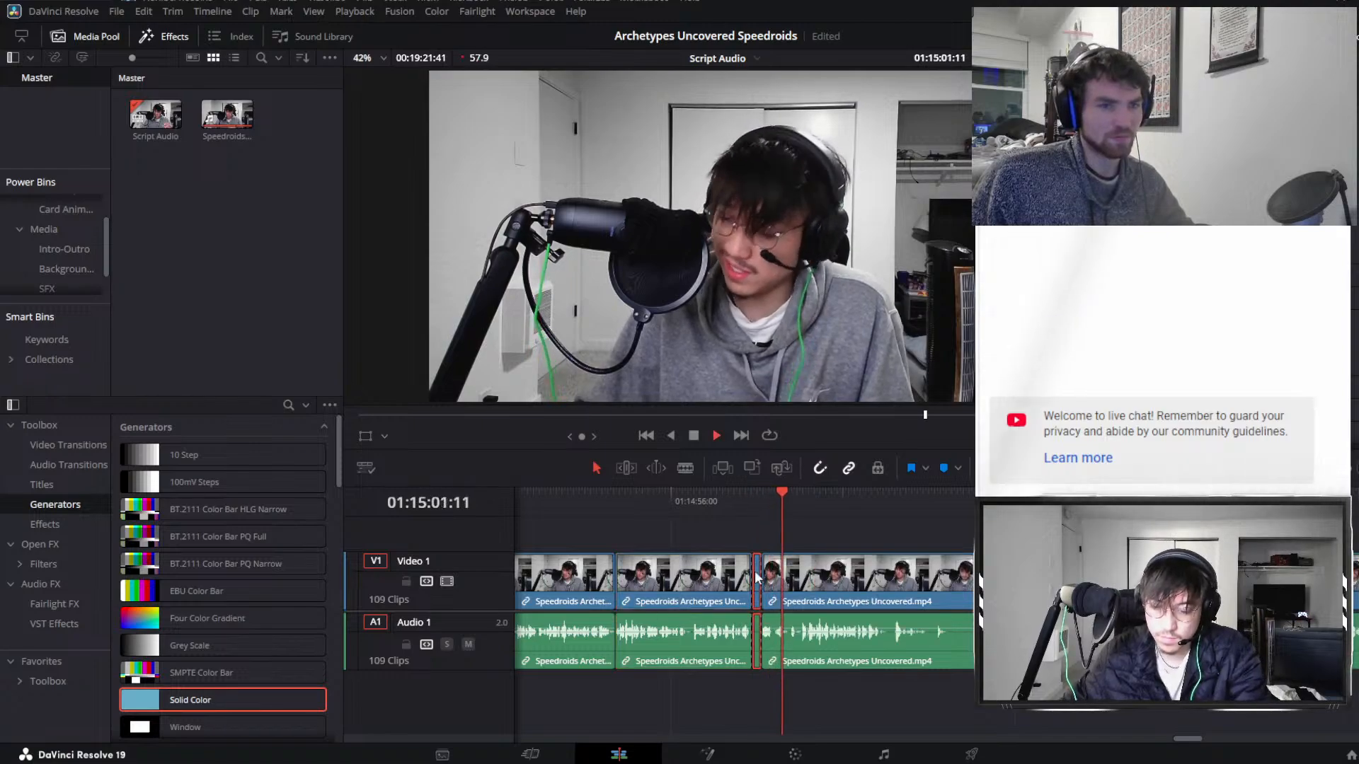
key(Delete)
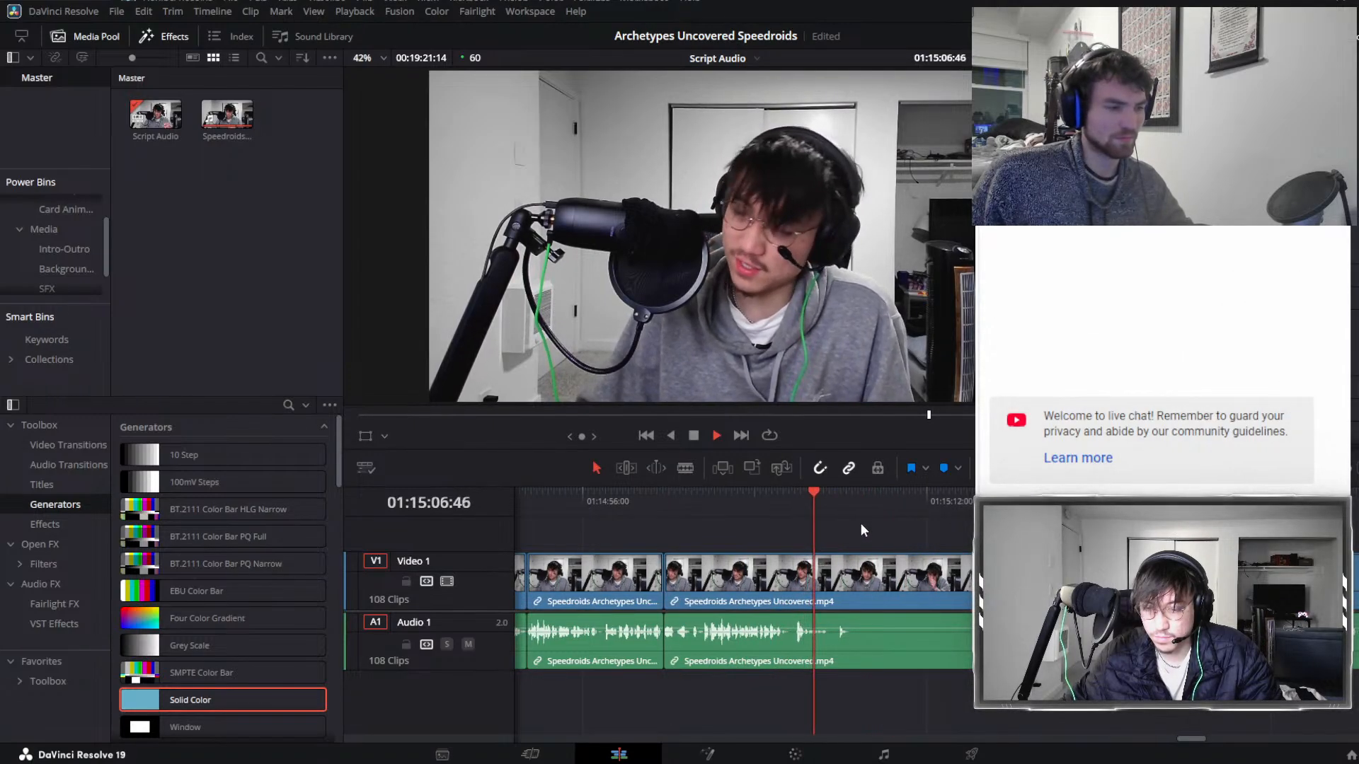
Split the clip near 01:15:07 and at 01:15:05:34, and ripple-delete about 24 frames of pause following the 01:15:05:34 cut.
key(space)
key(ctrl+b)
click(789, 501)
key(ctrl+b)
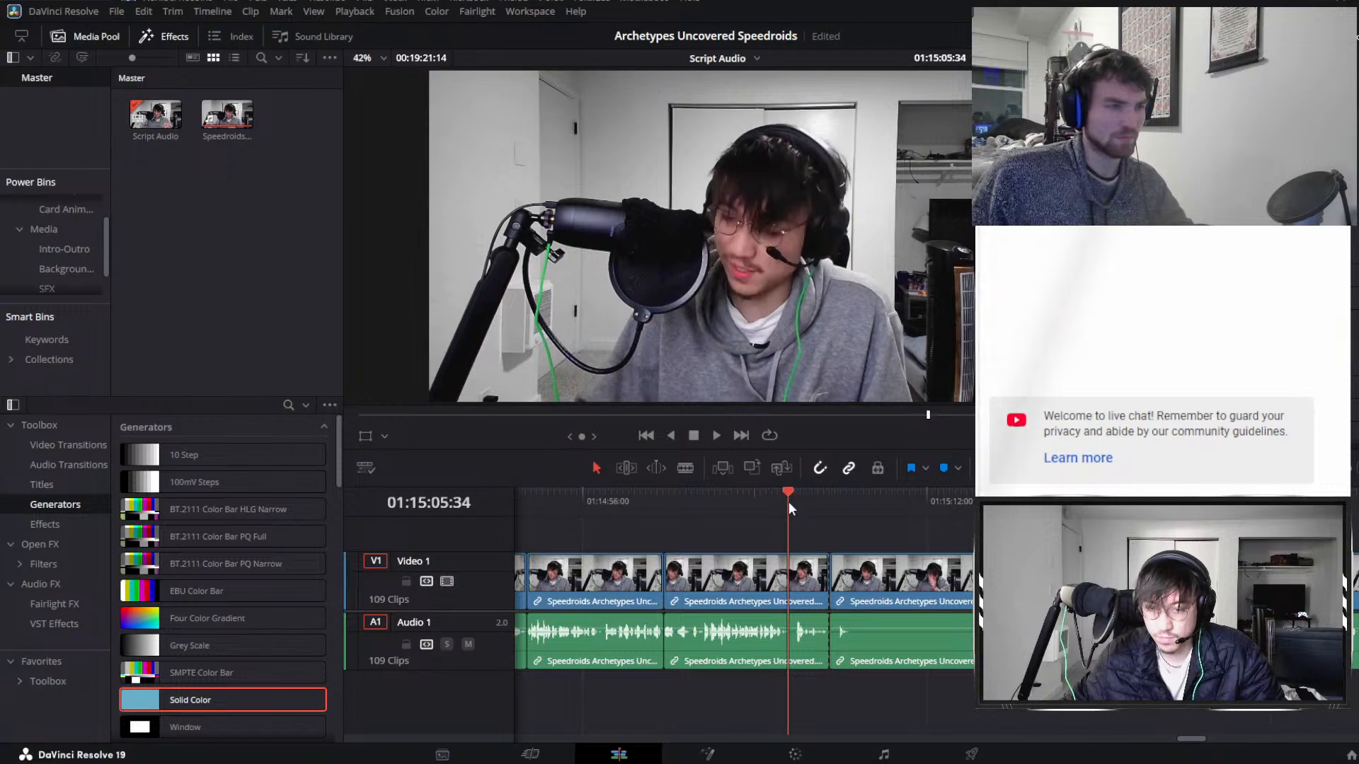
scroll(818, 520, up, 5)
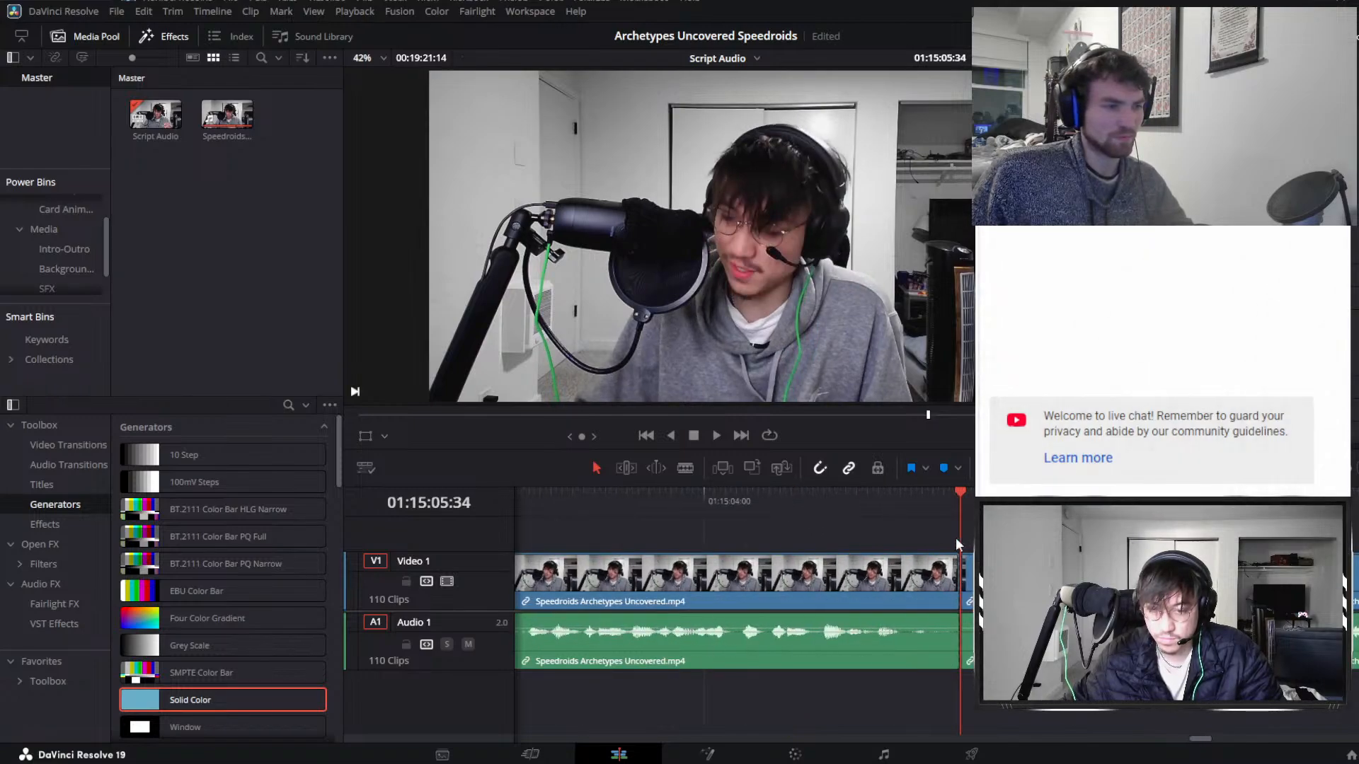
key(Delete)
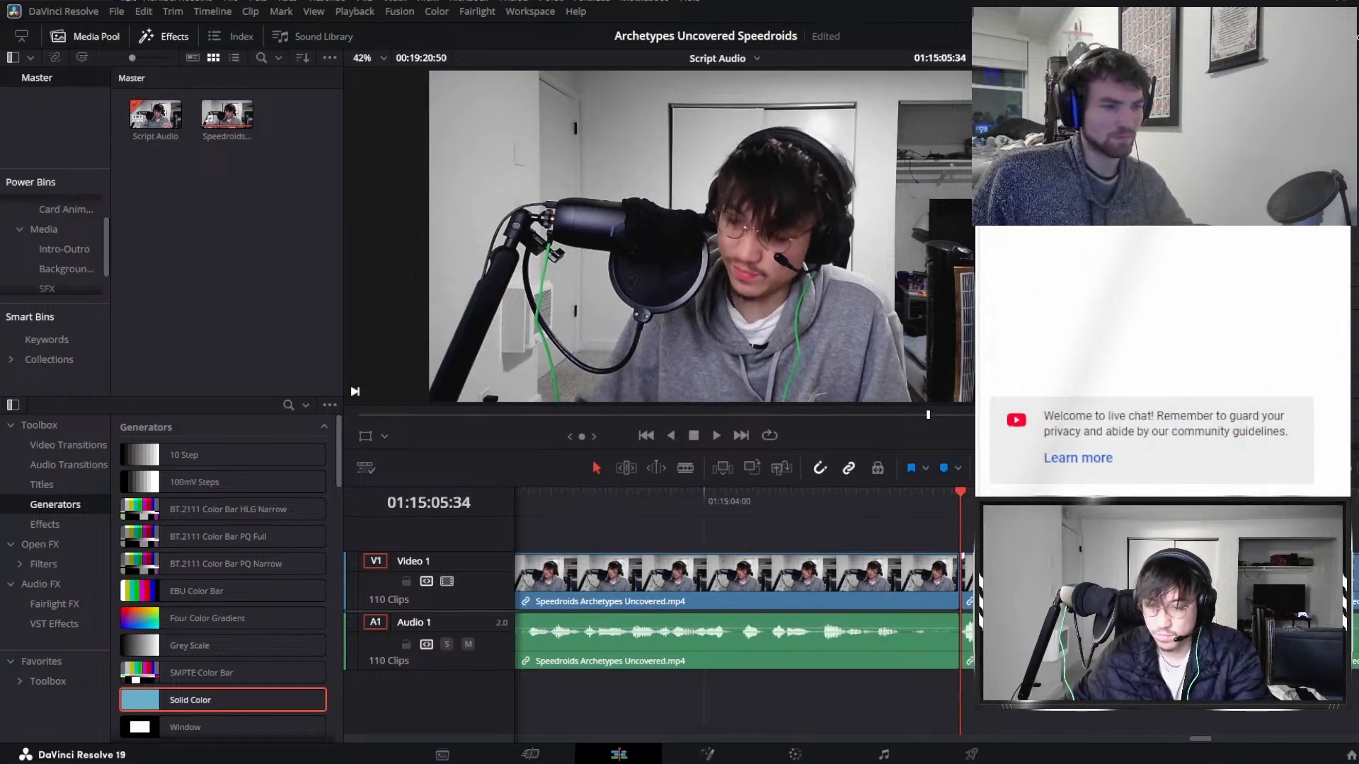
Review the footage from the 01:15:05:34 cut to about 01:15:19, then replay the spoken pieces leading up to 01:15:07.
key(space)
scroll(743, 608, down, 8)
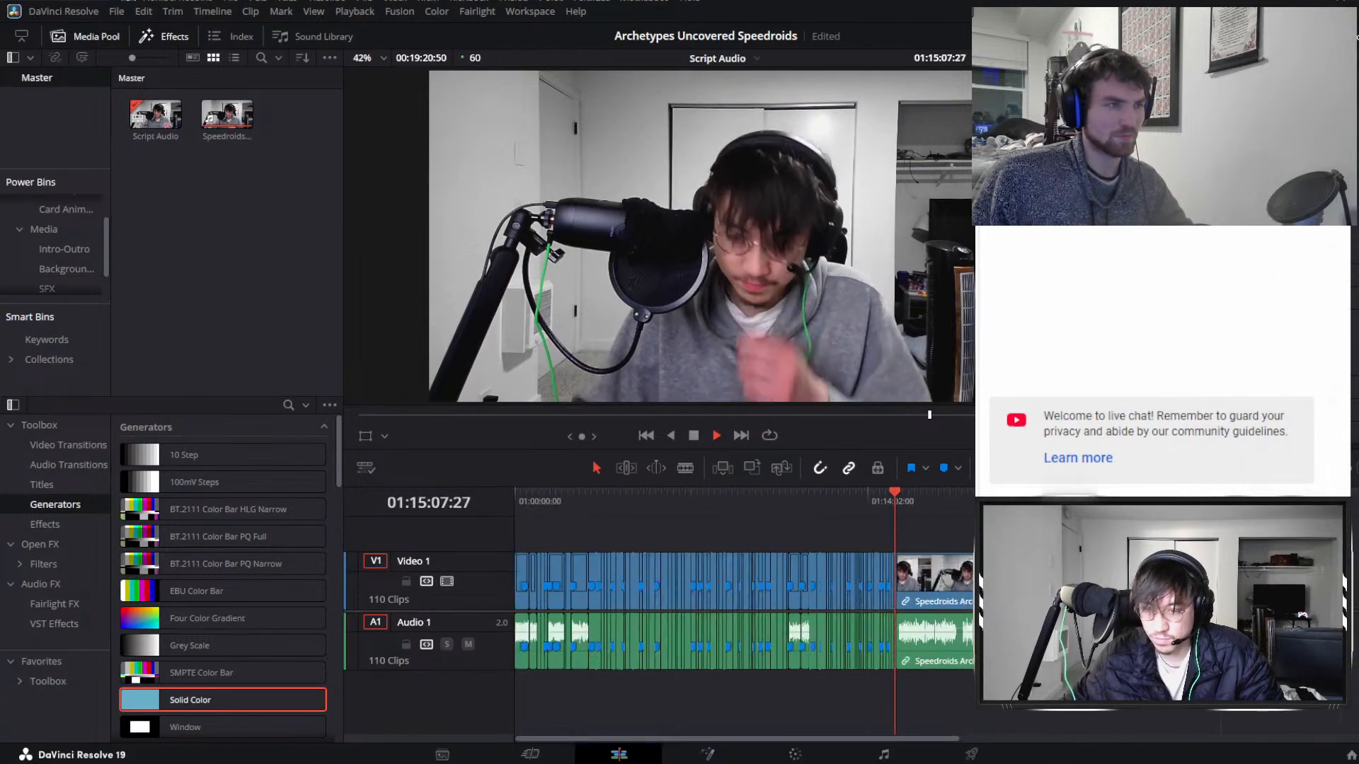
click(999, 501)
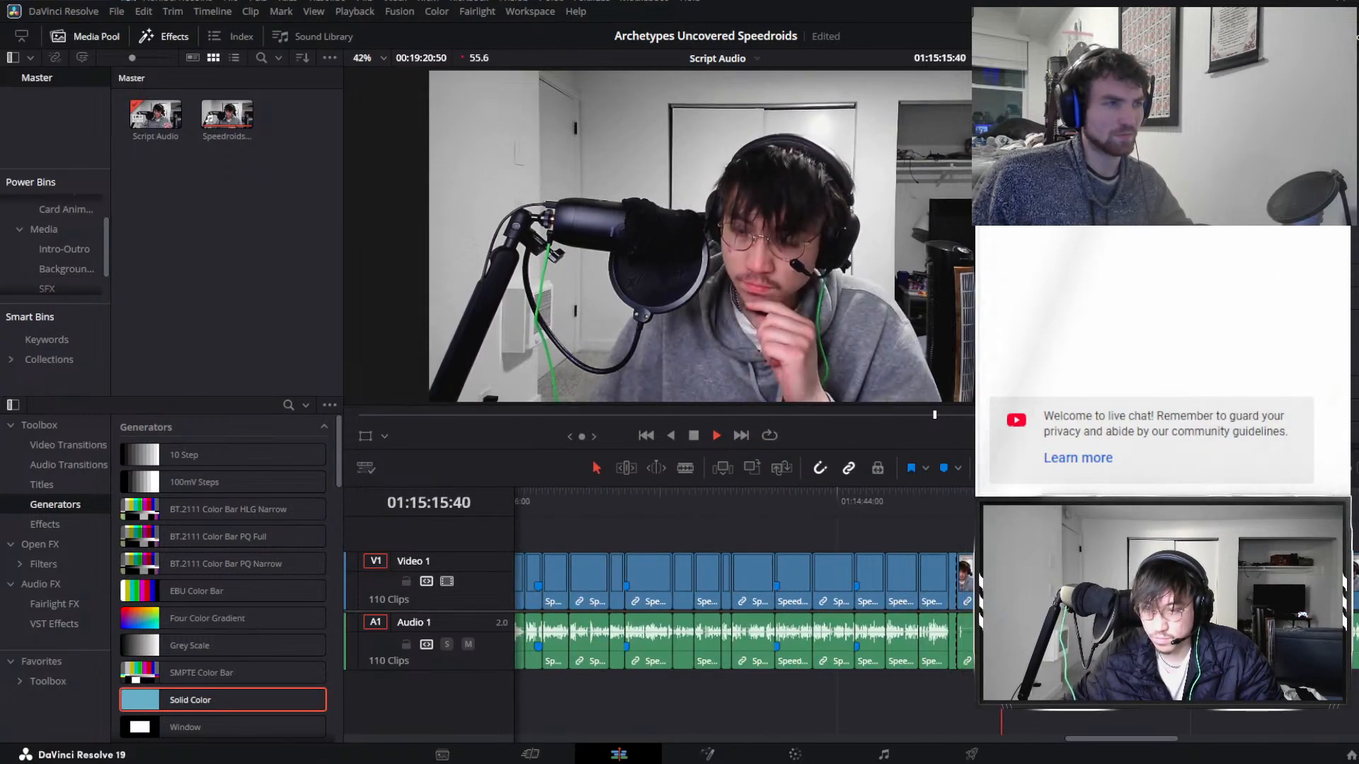
scroll(999, 581, up, 3)
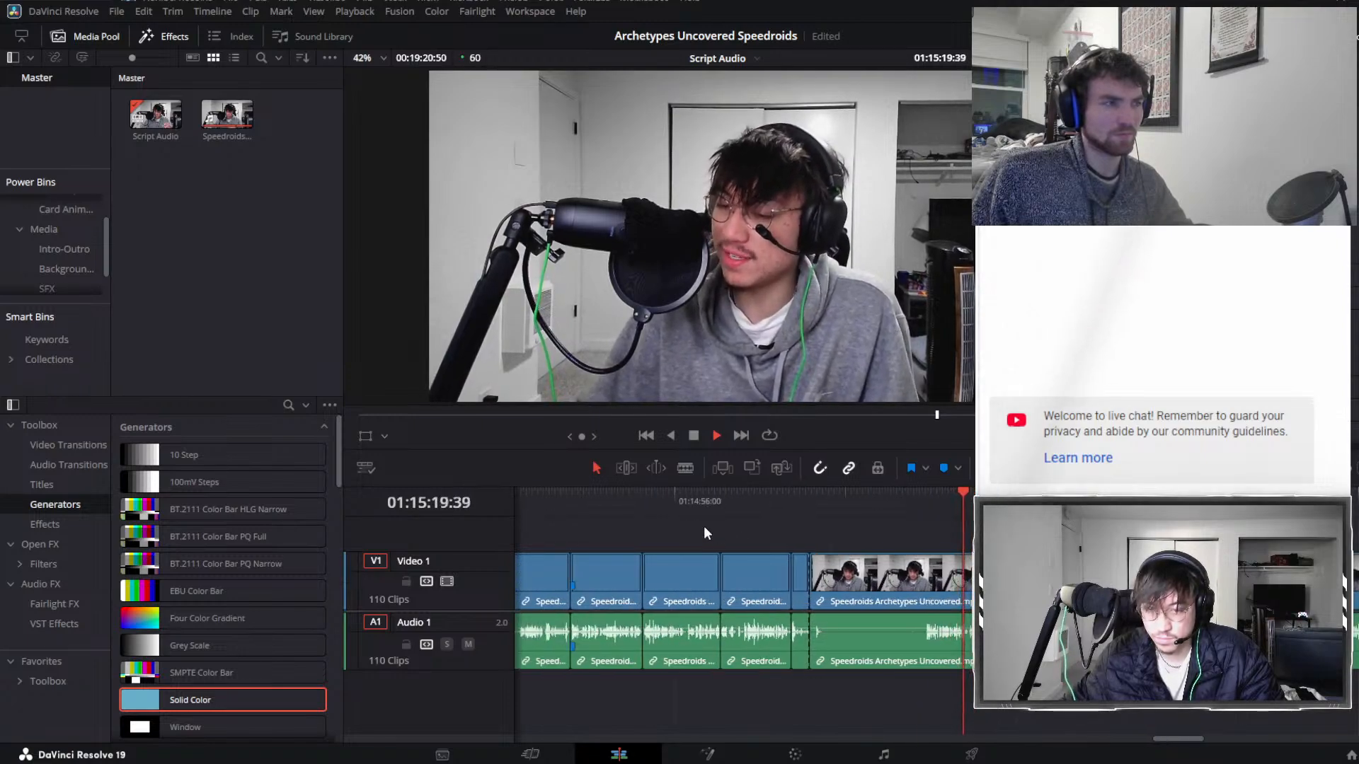
click(576, 500)
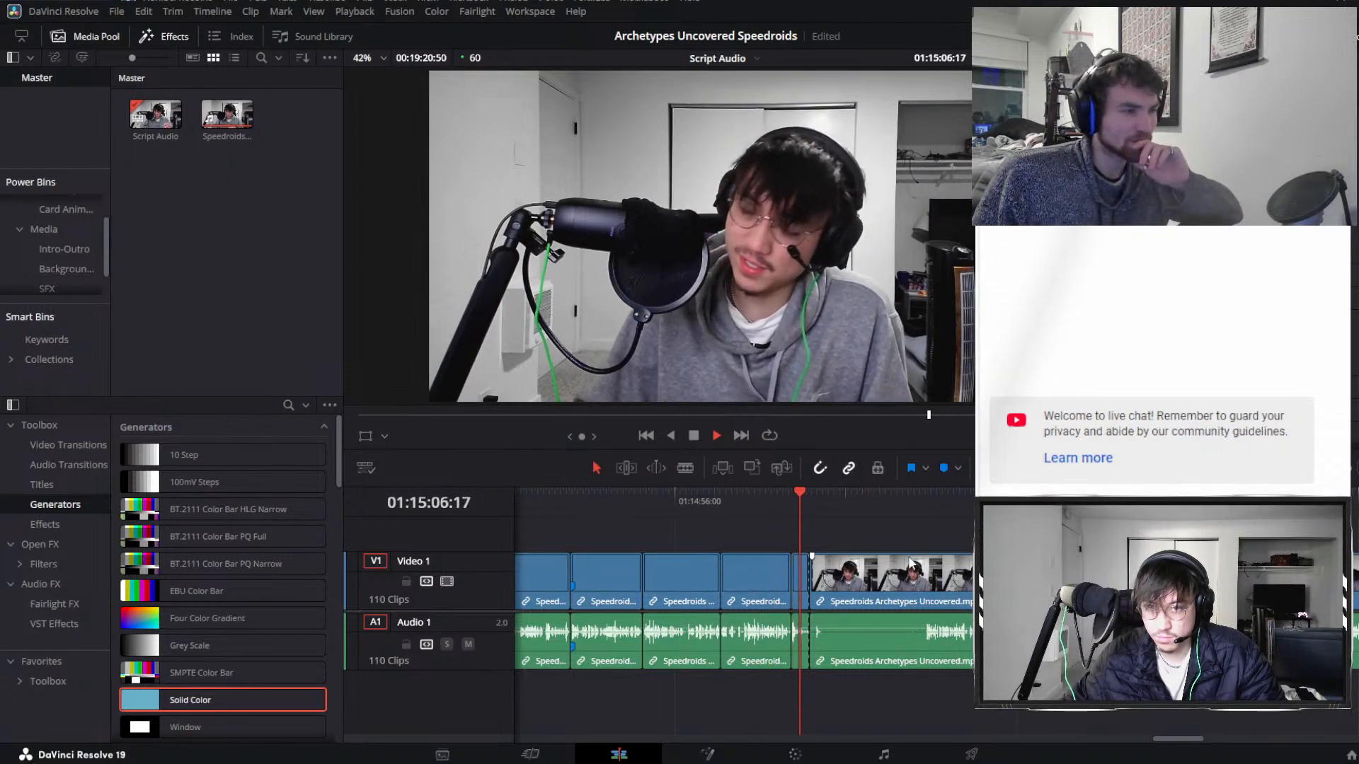
key(space)
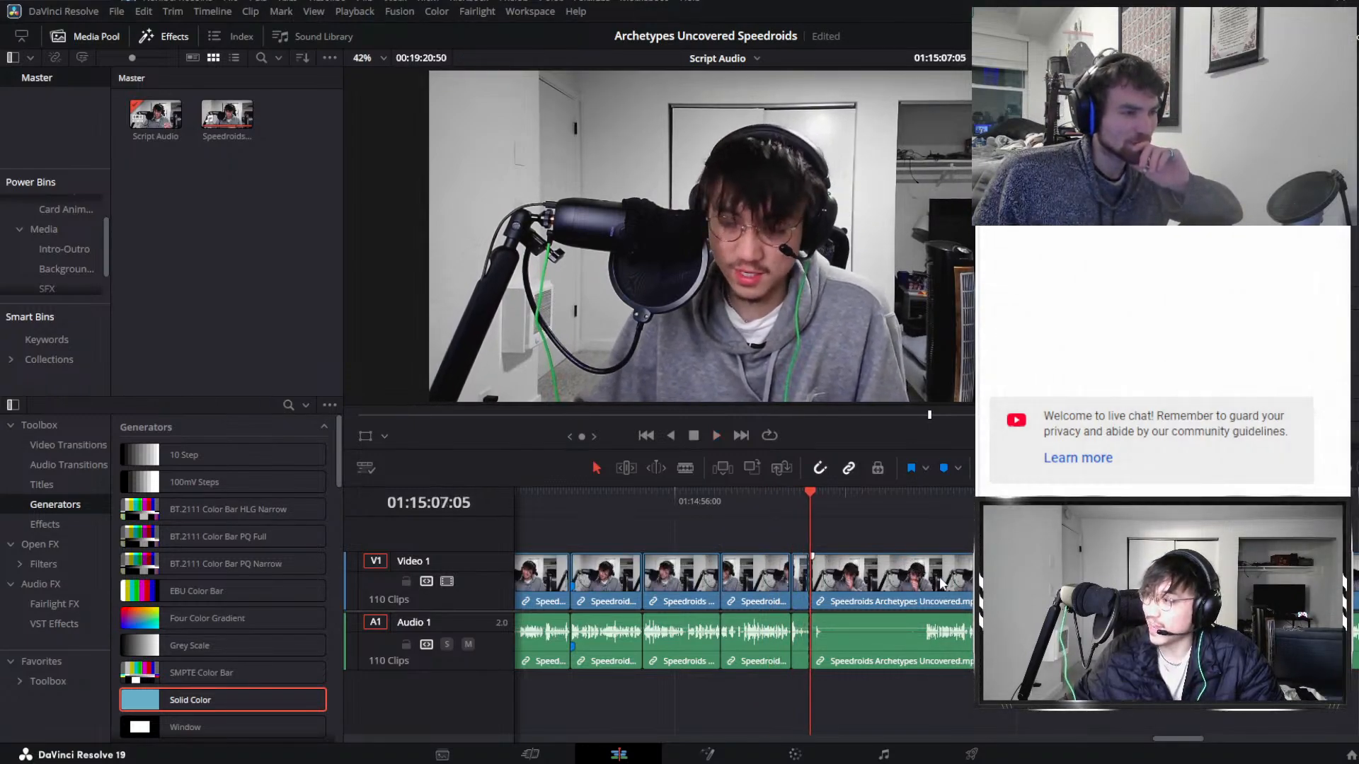
key(ctrl+minus)
key(ctrl+minus)
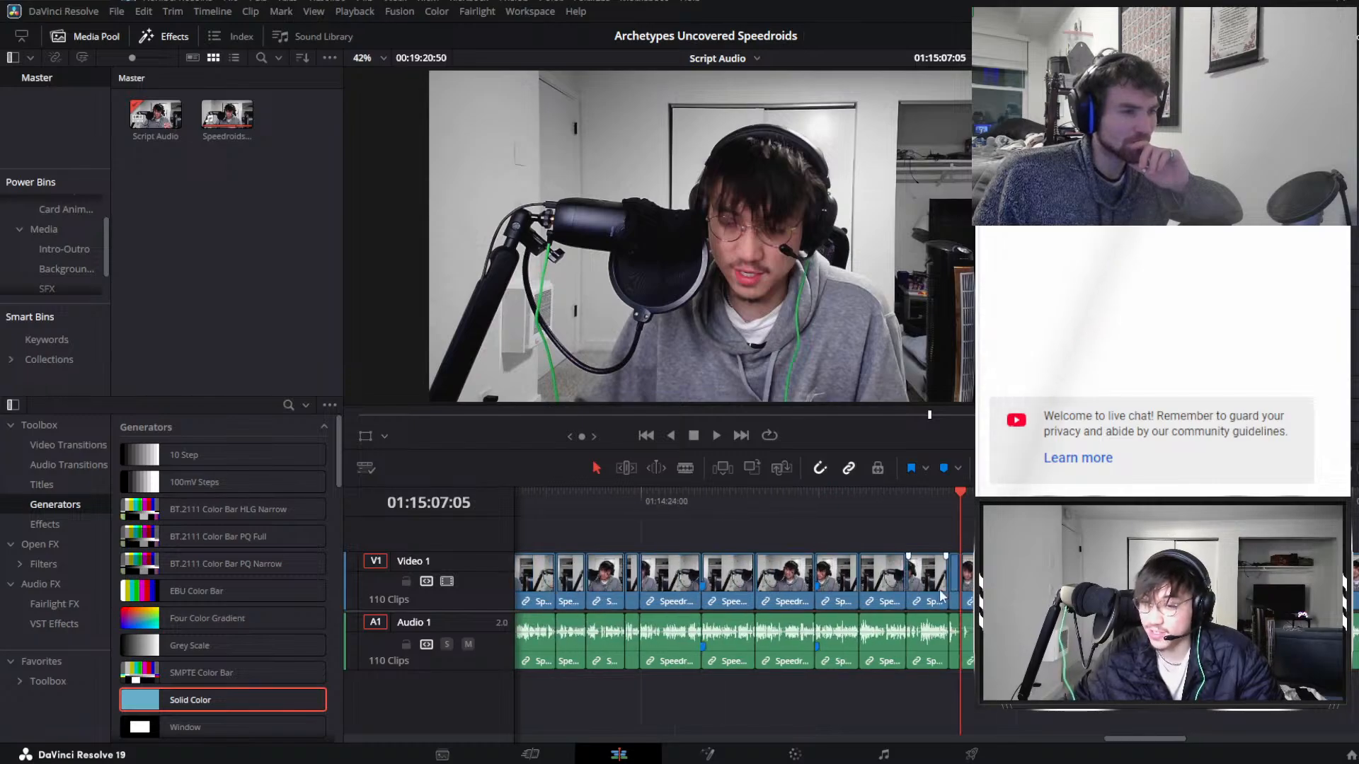
click(968, 577)
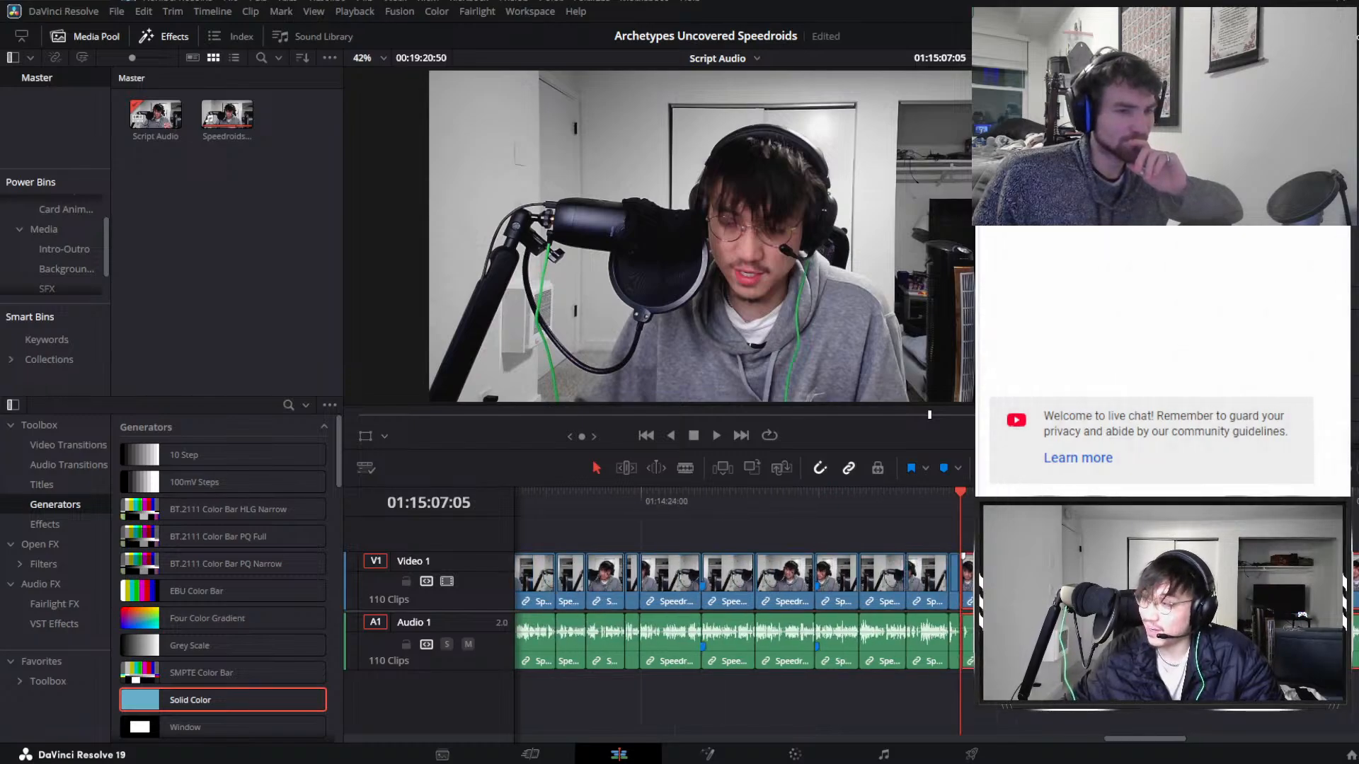
scroll(743, 608, right, 1)
key(ctrl+shift+a)
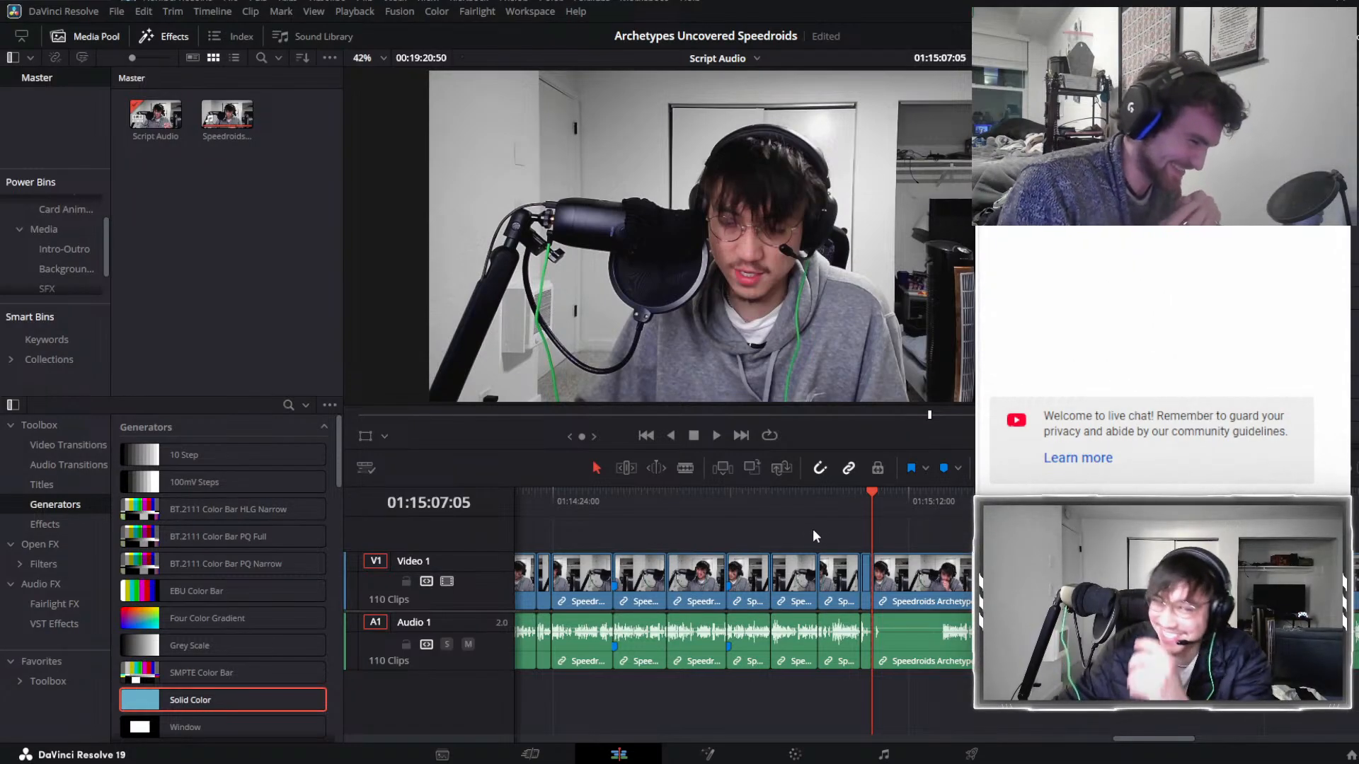
Play the take from about 01:15:17, split it at about 01:15:26 and 01:15:28:30, and ripple-delete the 2.5-second piece between the cuts.
click(943, 498)
key(space)
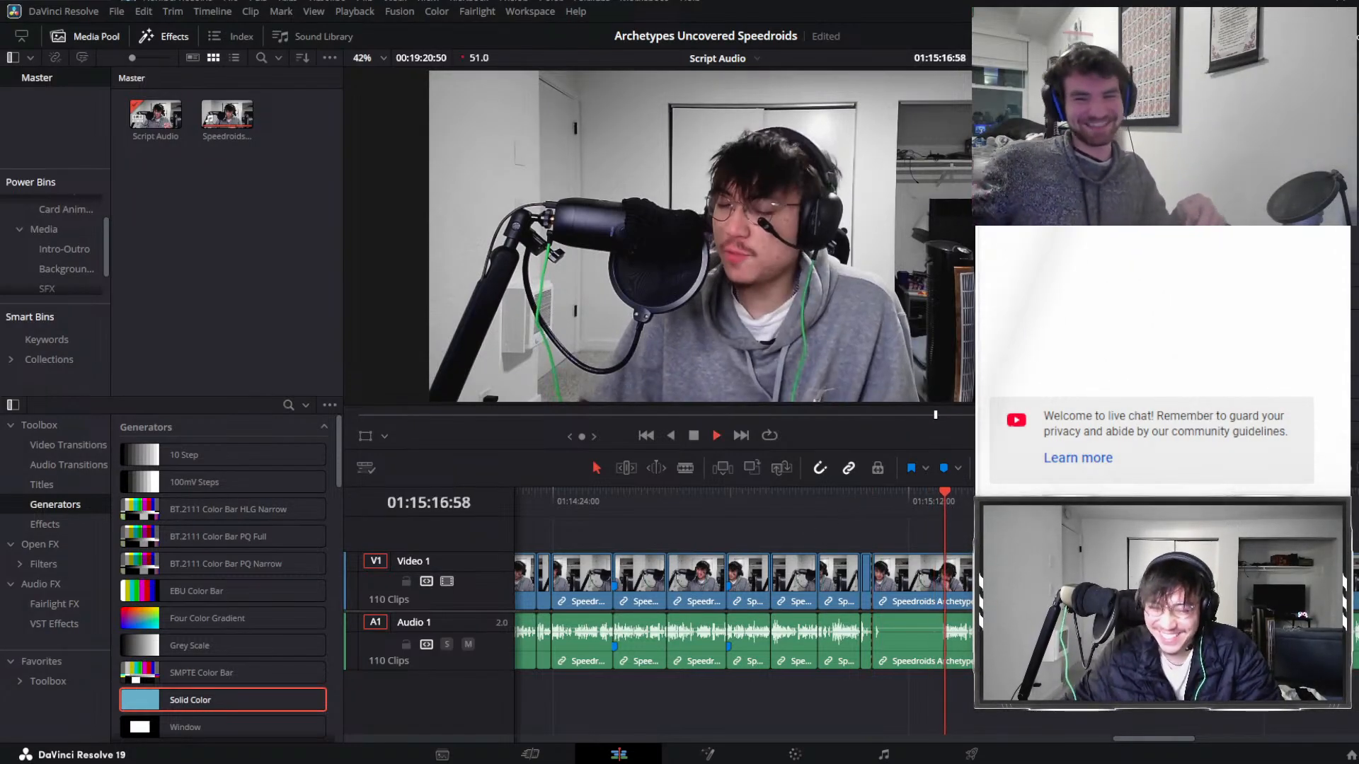
scroll(935, 563, down, 2)
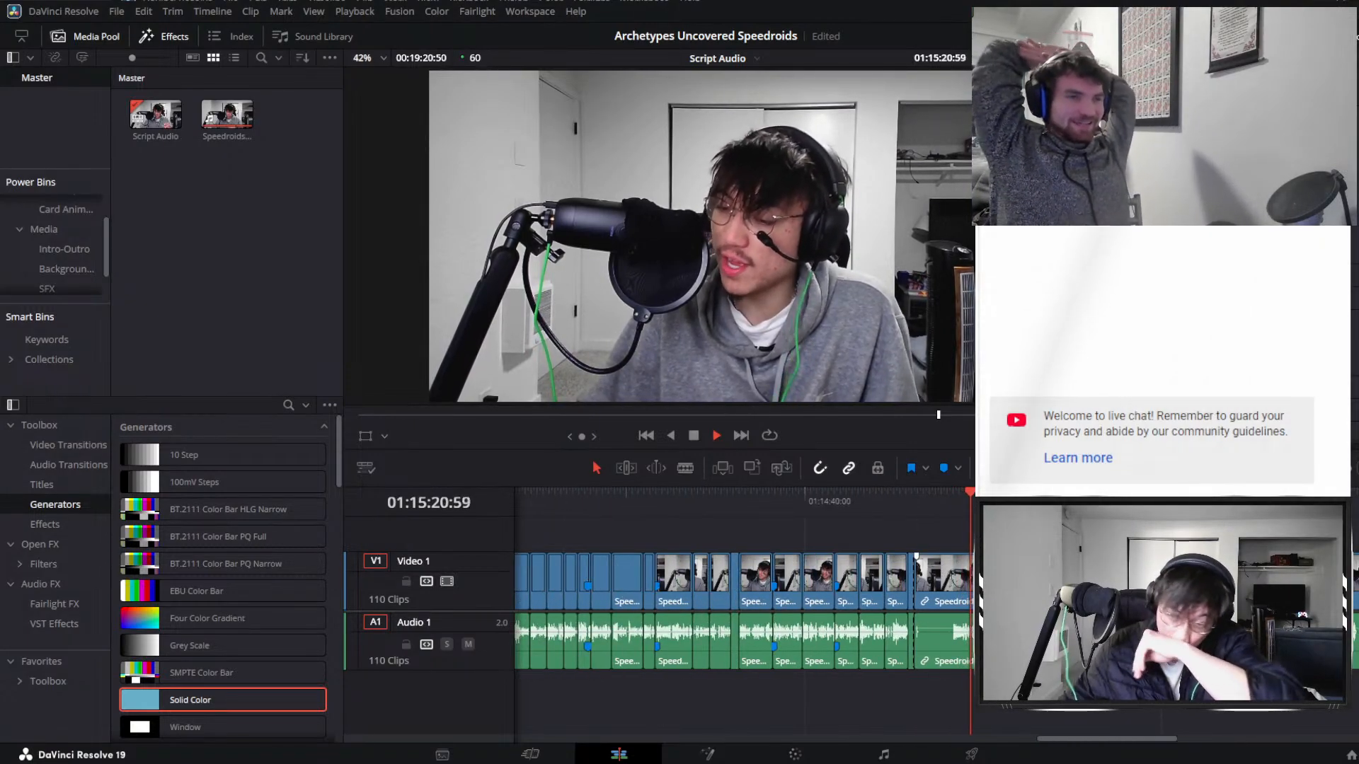
scroll(944, 580, up, 1)
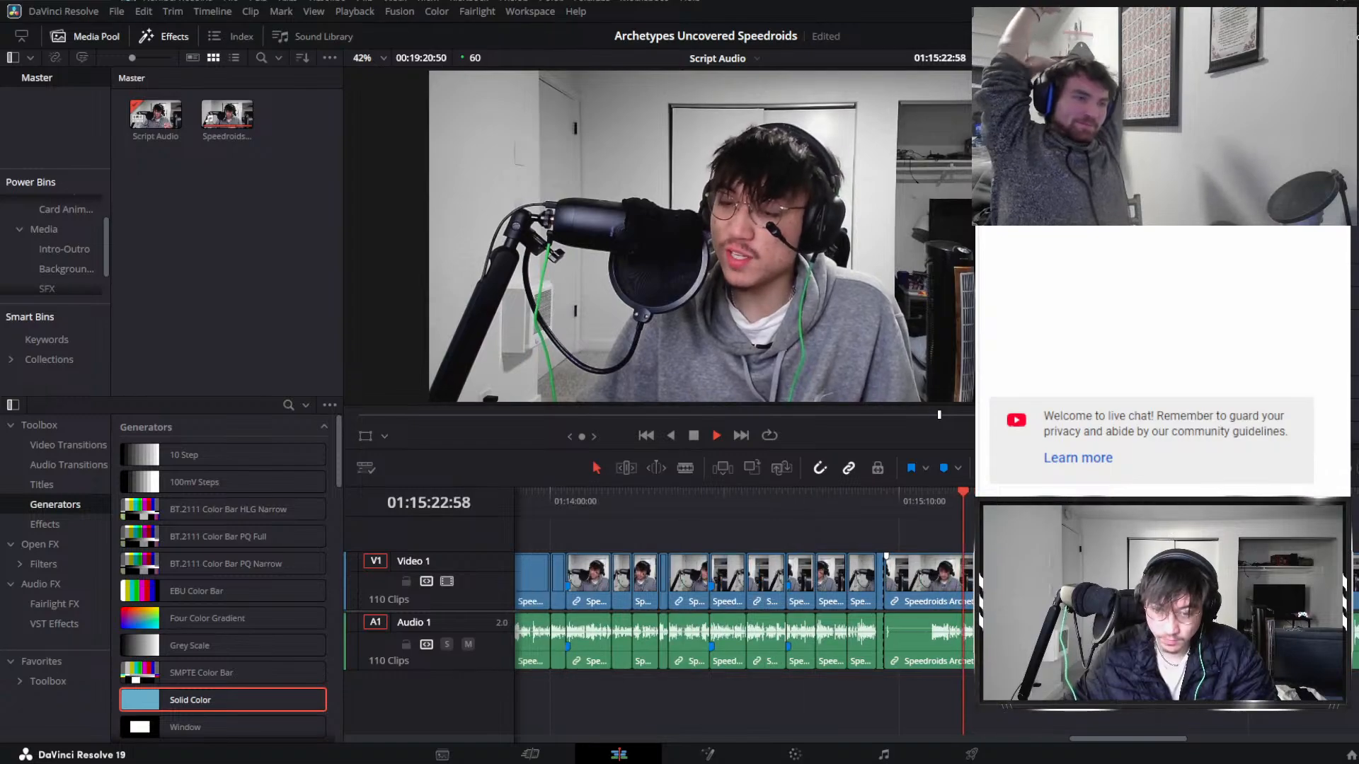
scroll(944, 581, down, 1)
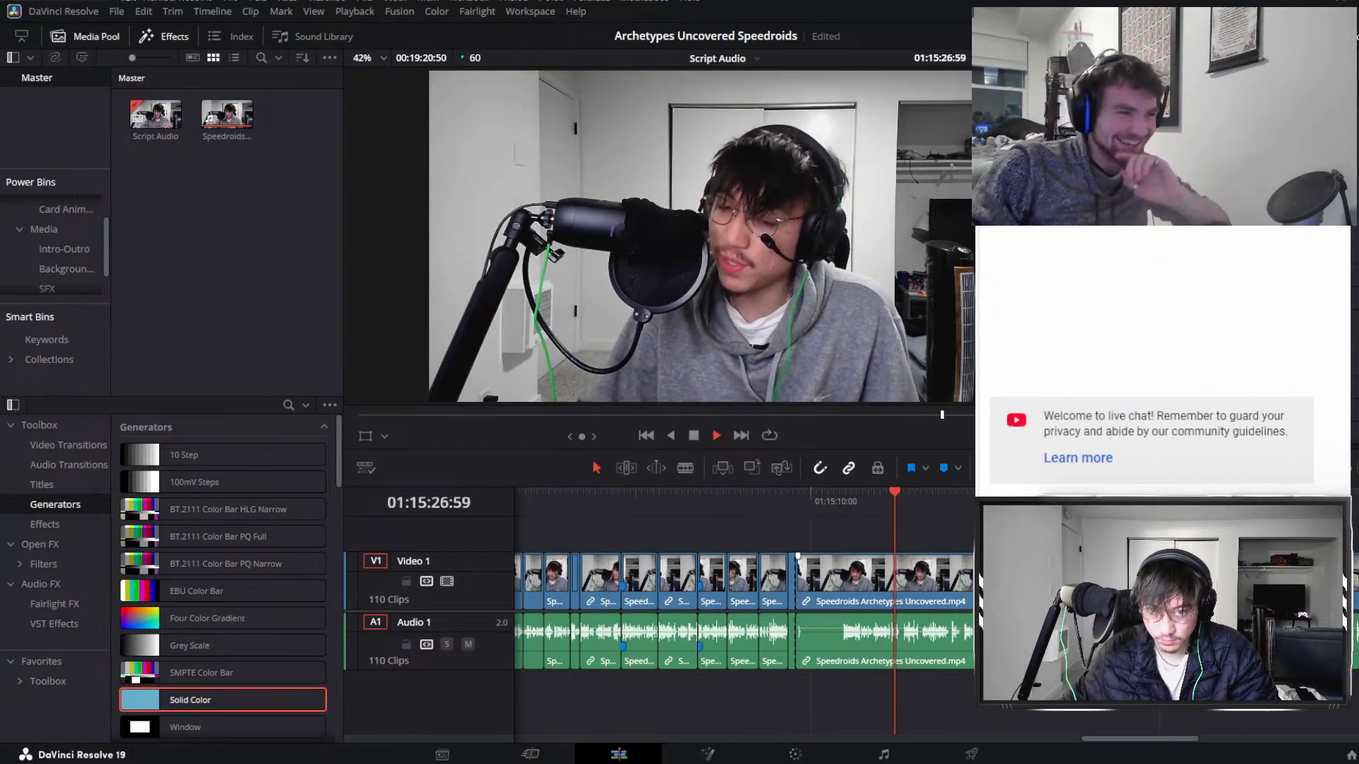
scroll(914, 533, up, 3)
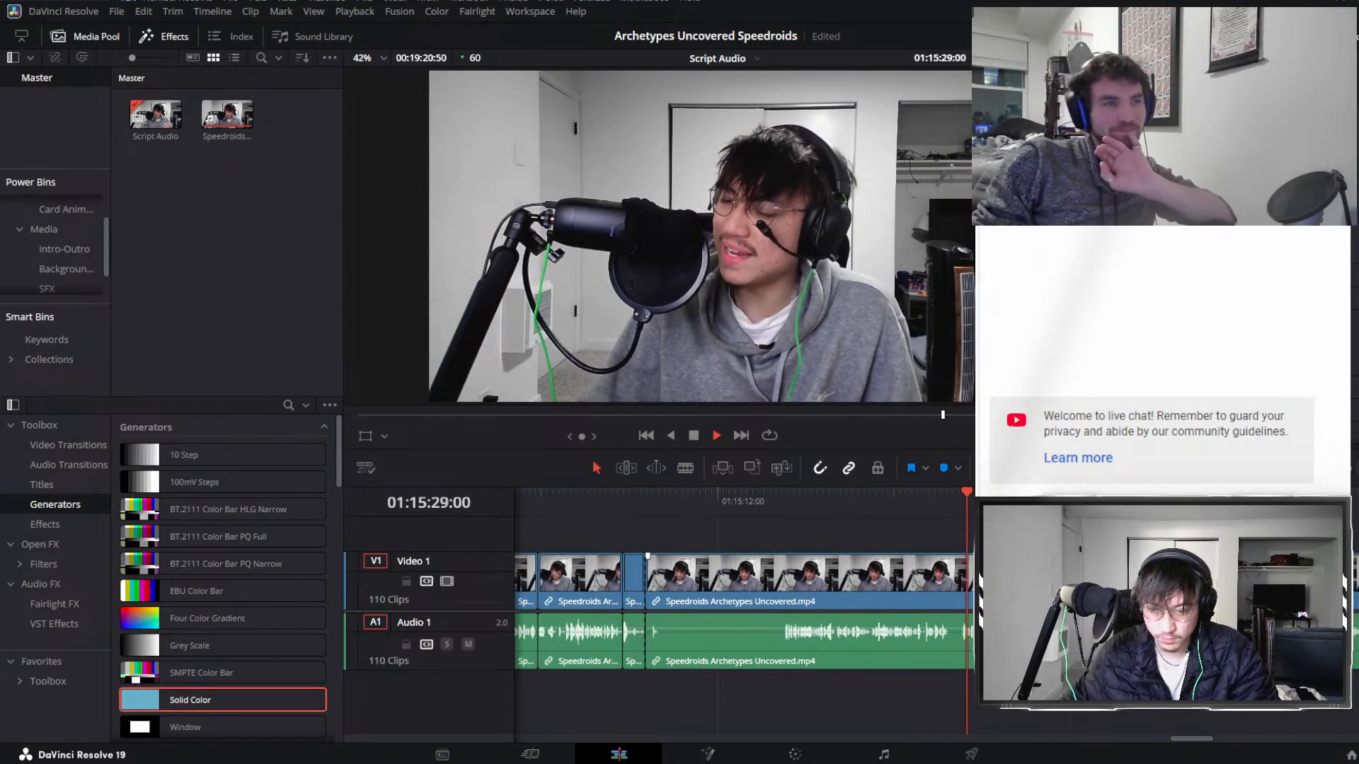
drag(912, 503, 961, 503)
key(ctrl+b)
key(ctrl+b)
click(933, 602)
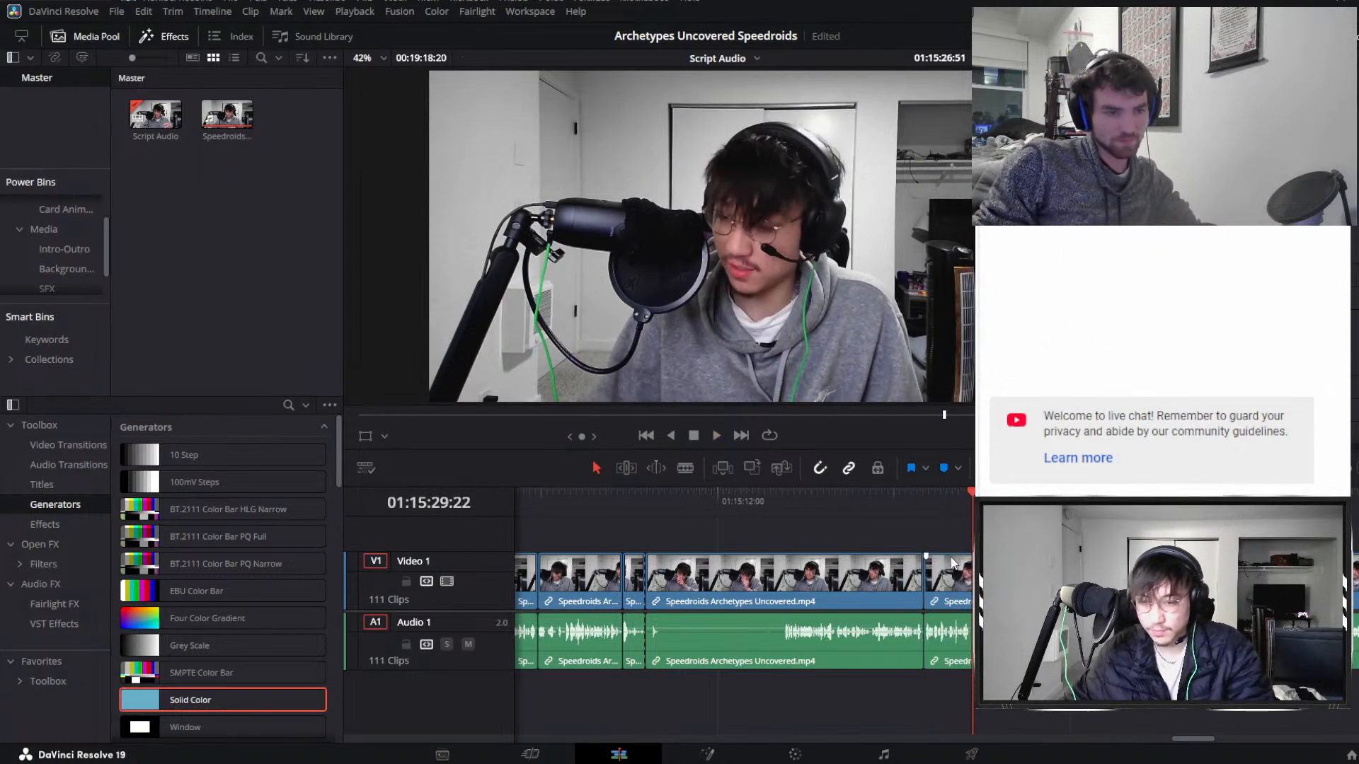
Split at about 01:15:29:15 and ripple-delete about 42 frames there, then split again at 01:15:36:31, where the phrase ends.
click(967, 497)
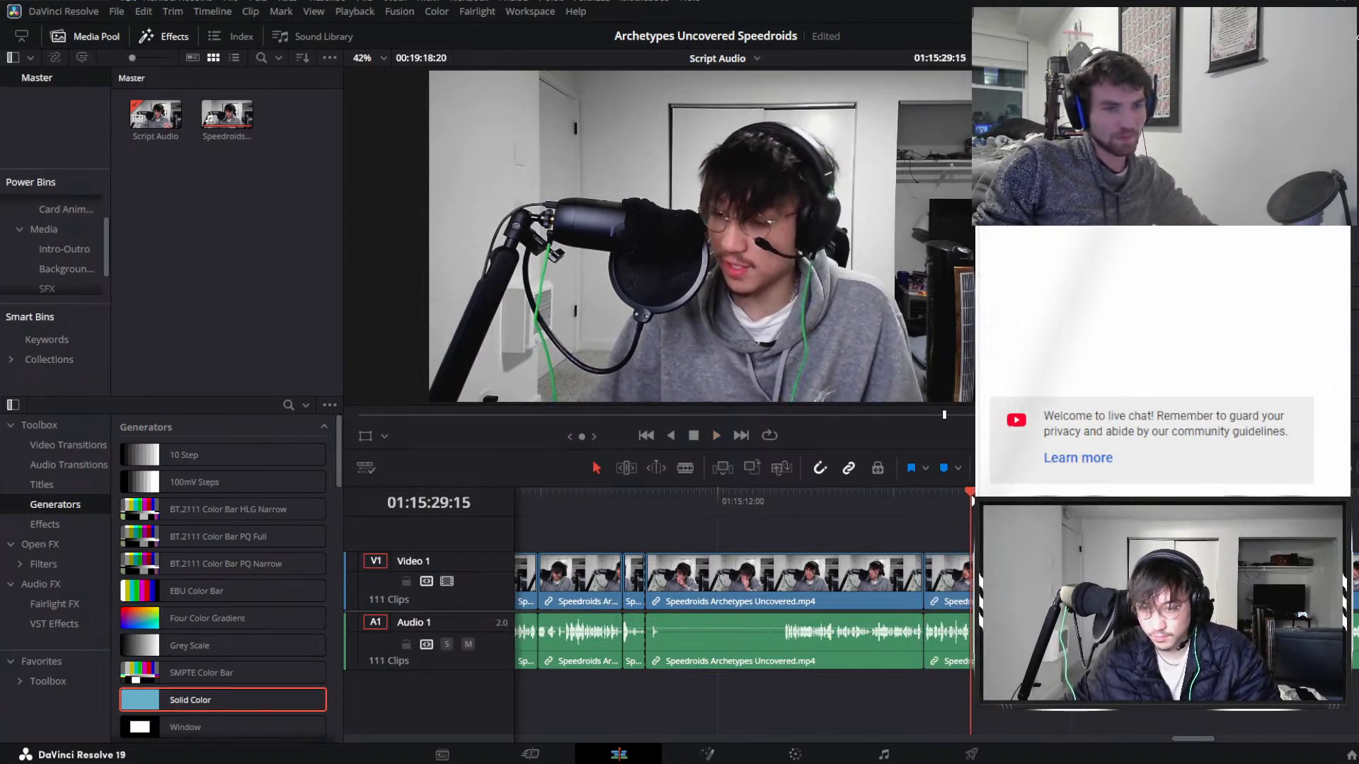
key(ctrl+b)
drag(969, 497, 980, 497)
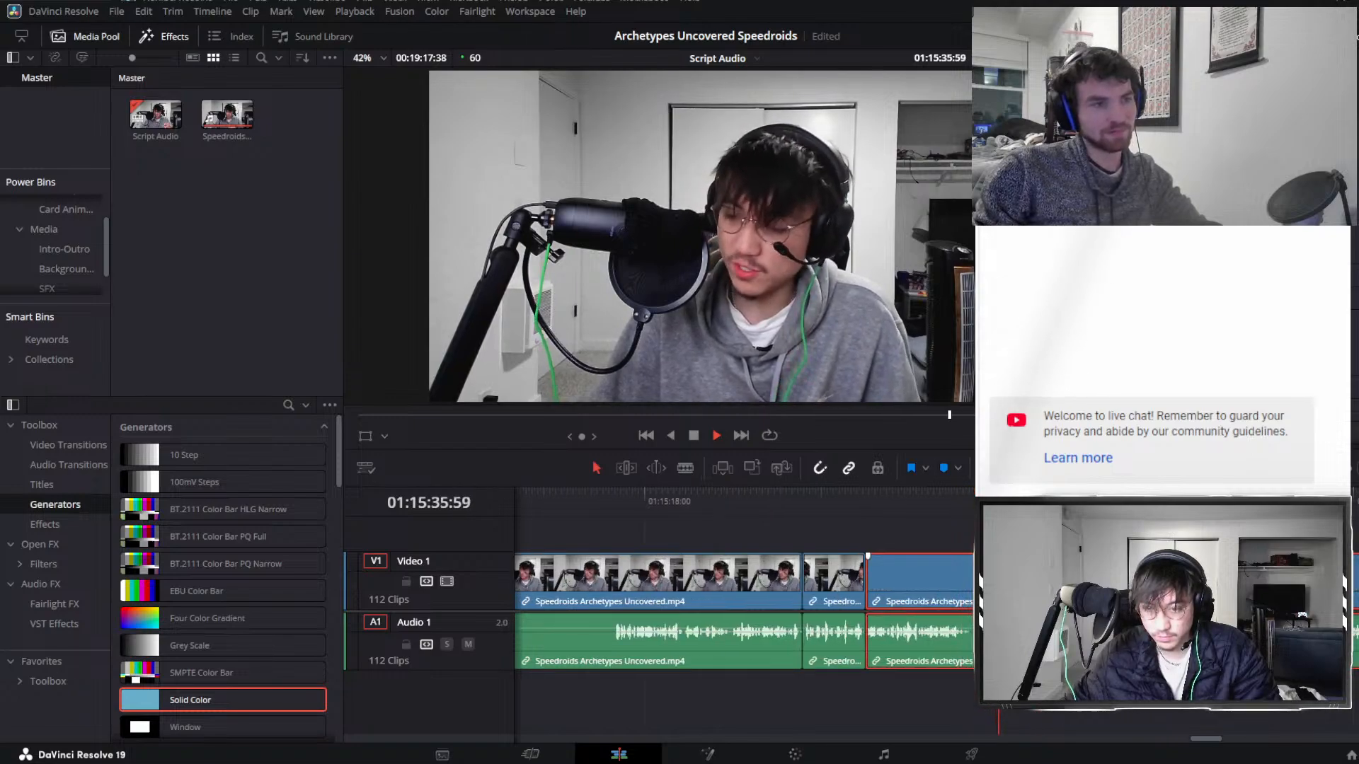
key(space)
key(ctrl+b)
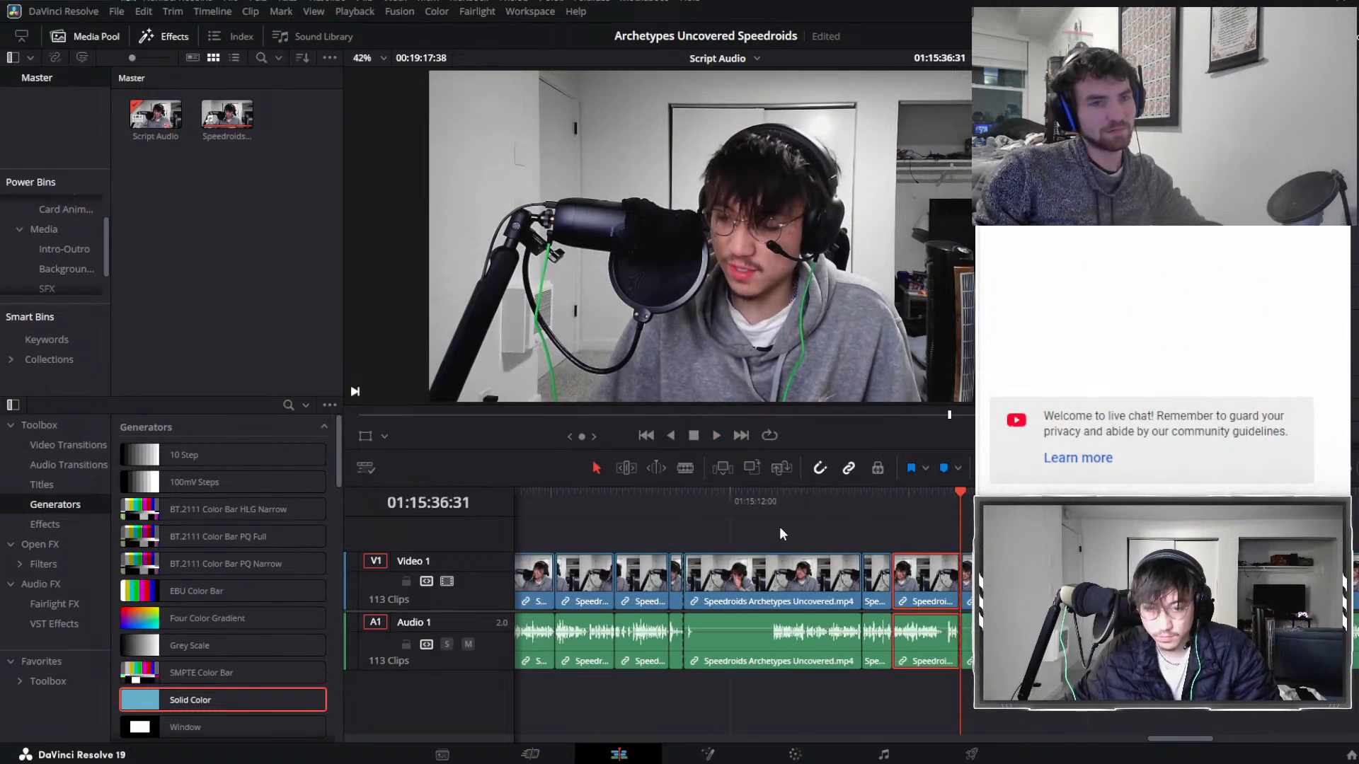
Replay the take from about 01:15:17, try ripple-deleting the two pieces between about 01:15:07 and 01:15:29, and play across the join.
click(775, 494)
key(space)
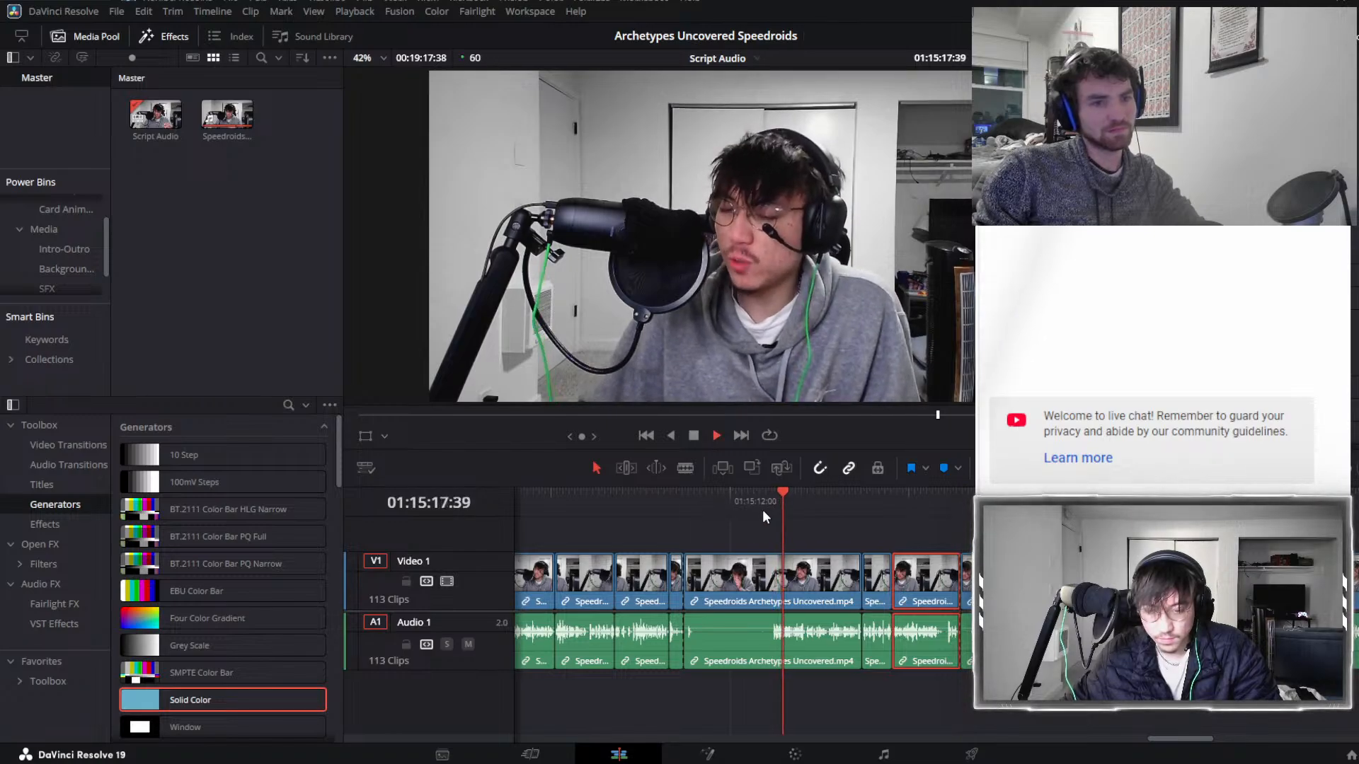
drag(783, 495, 862, 495)
drag(796, 534, 869, 607)
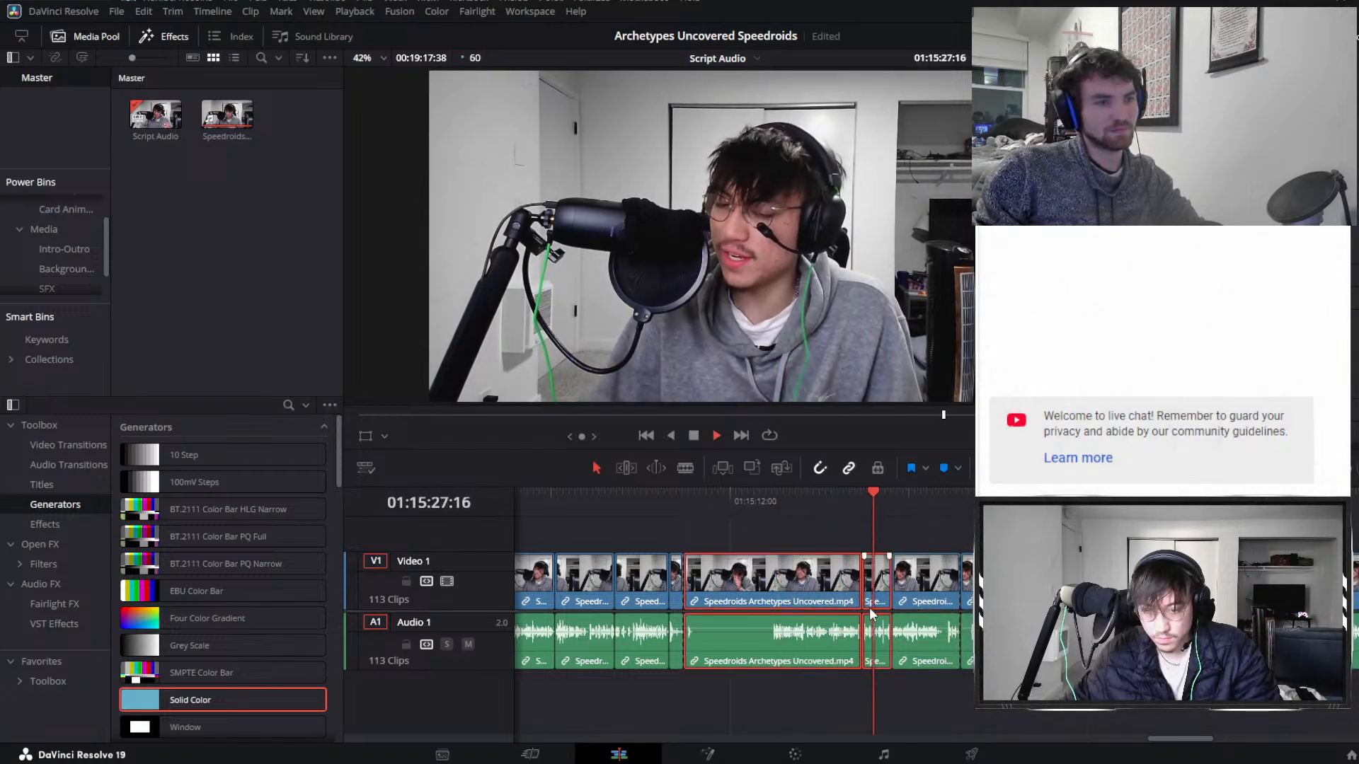
key(Delete)
click(681, 508)
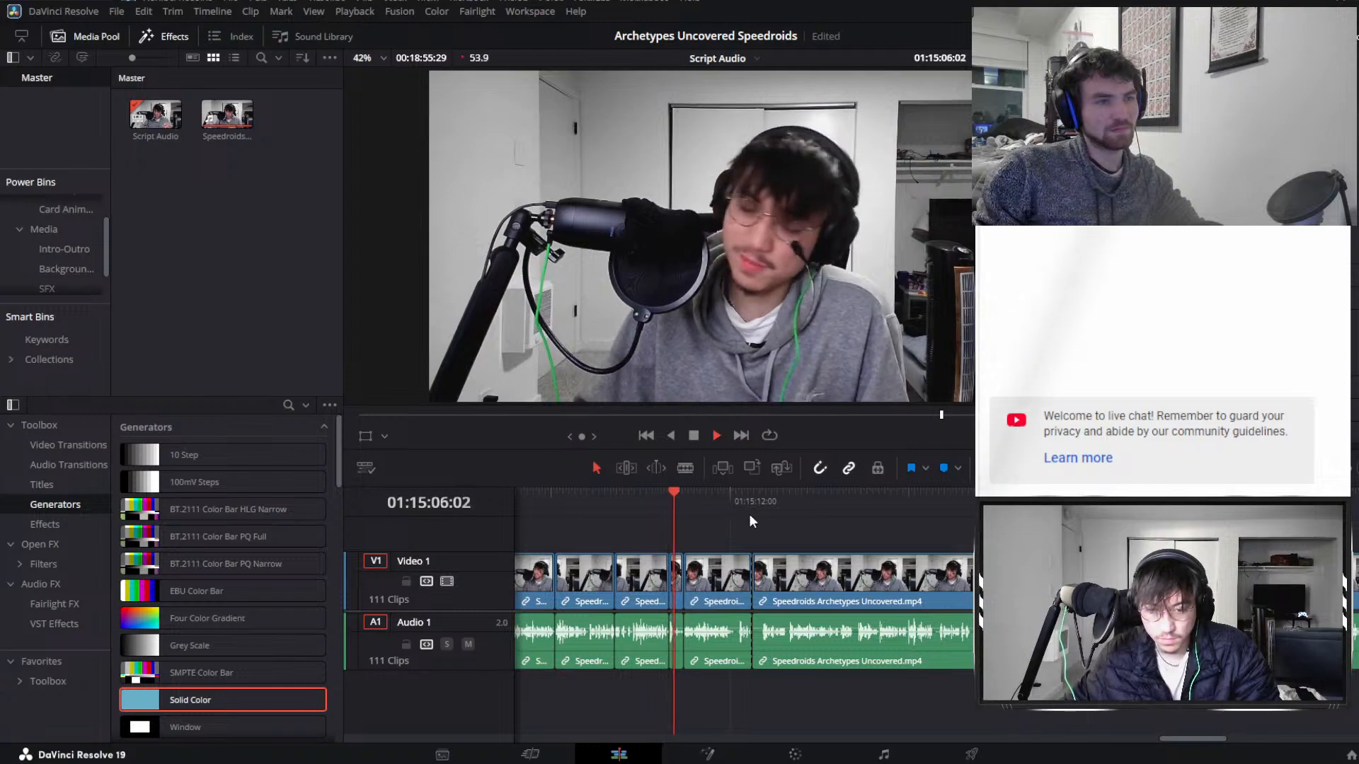
key(ctrl+equal)
key(ctrl+equal)
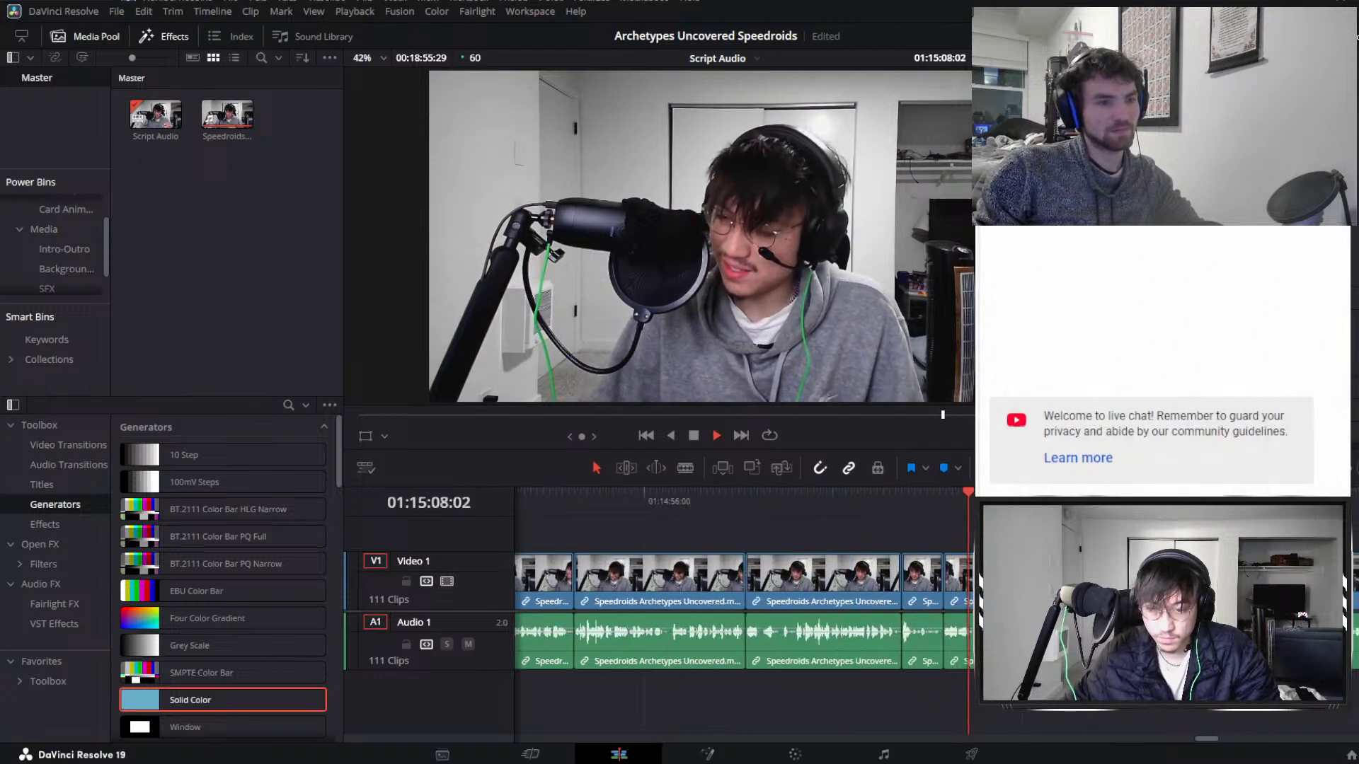
Undo the ripple deletion of the two pieces between about 01:15:07 and 01:15:29.
key(ctrl+z)
key(ctrl+z)
key(ctrl+minus)
key(ctrl+minus)
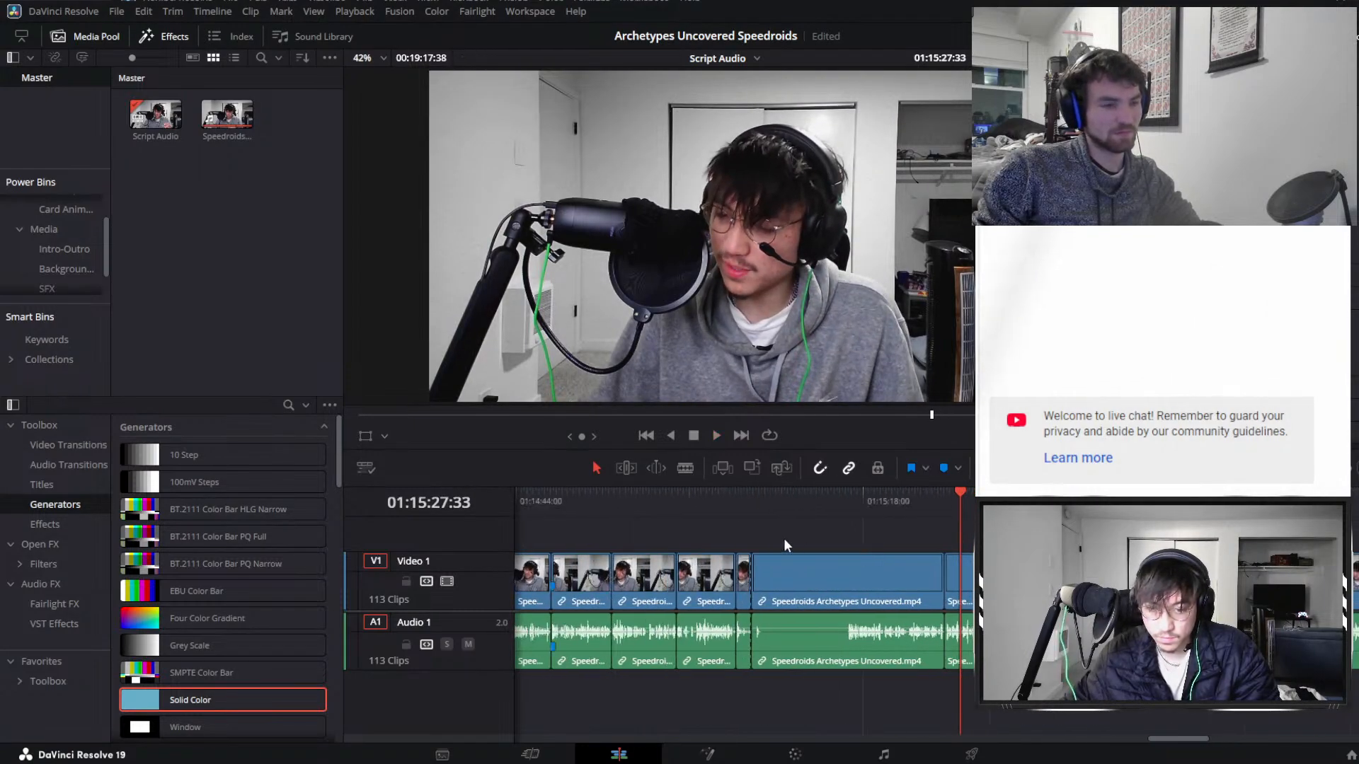
Ripple-delete the six pieces of earlier takes between 01:14:47:29 and 01:15:29:15, and play the footage from about 01:14:54.
drag(585, 535, 950, 644)
key(Delete)
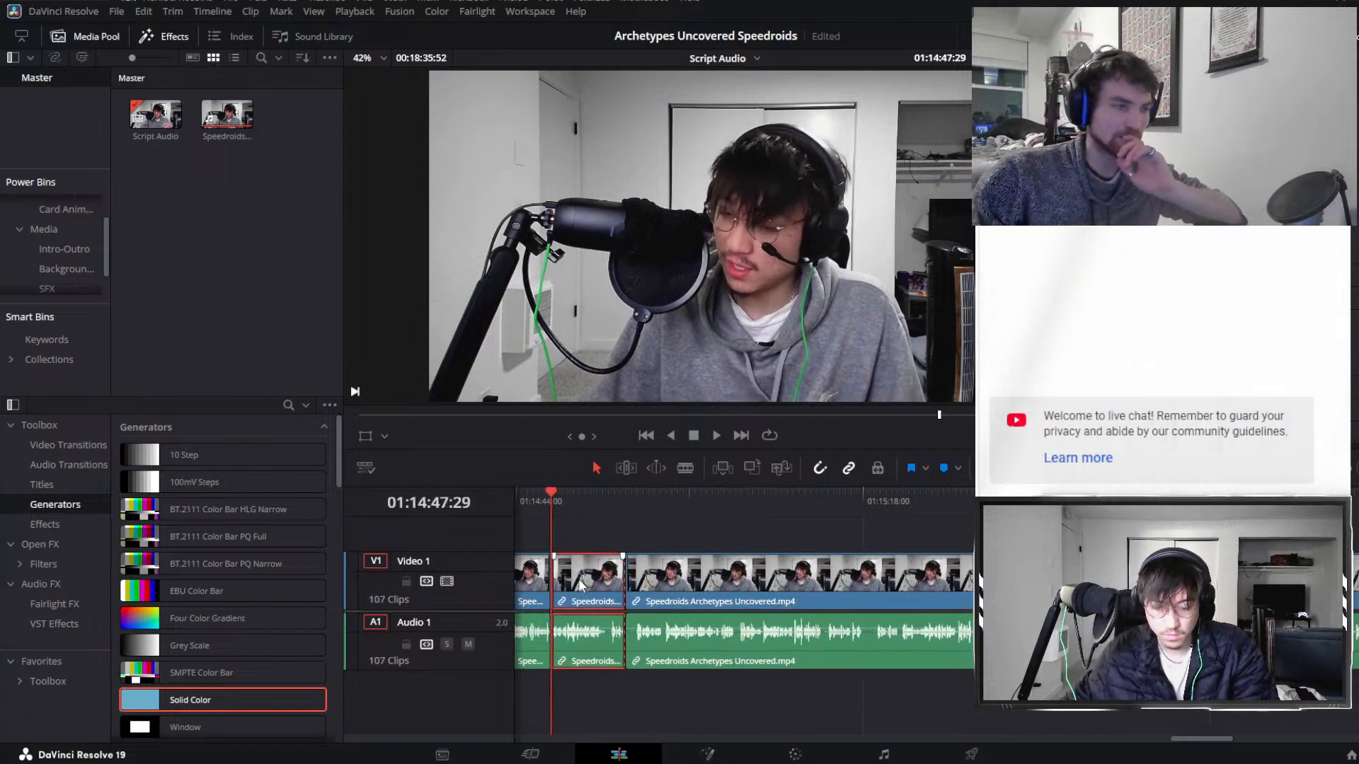
click(623, 499)
key(space)
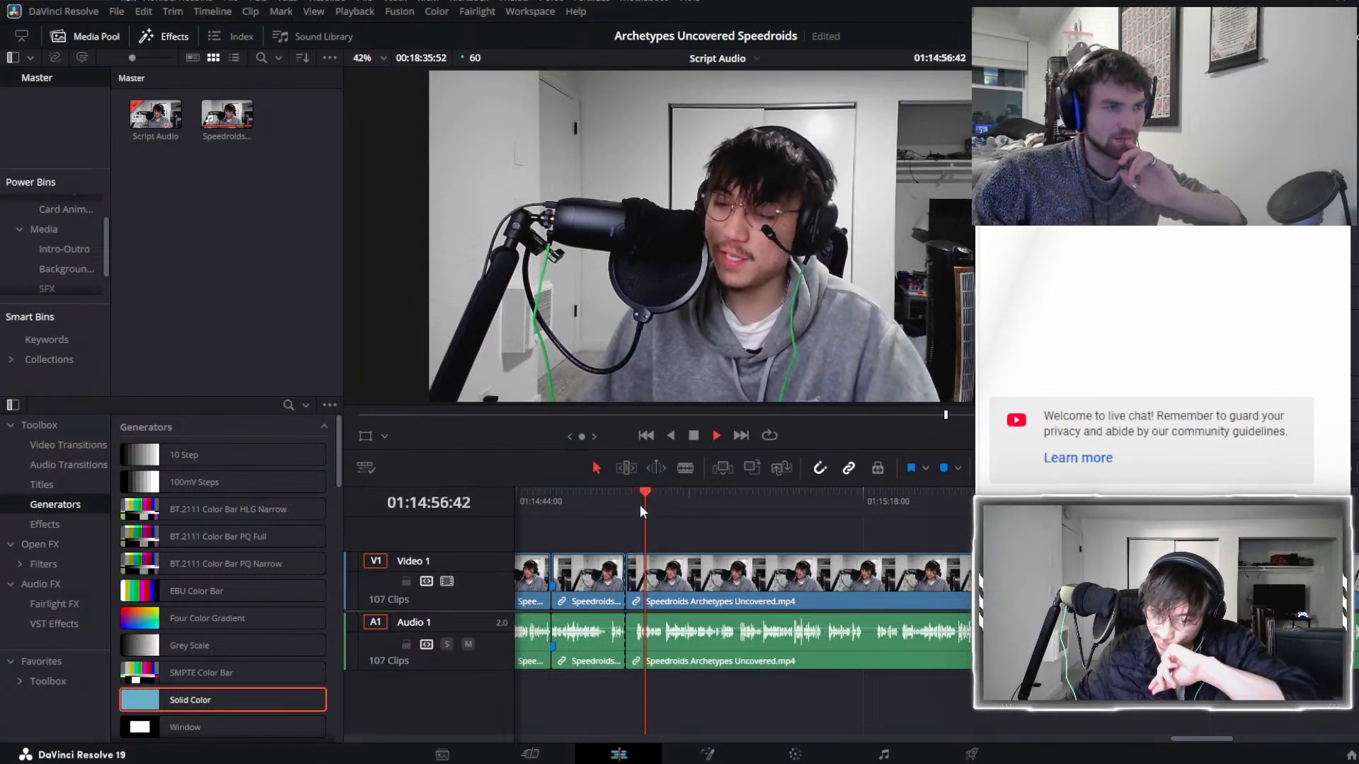
Split at about 01:14:58:38 and ripple-delete the nearly four-second piece between 01:14:54:45 and that cut.
scroll(897, 603, up, 2)
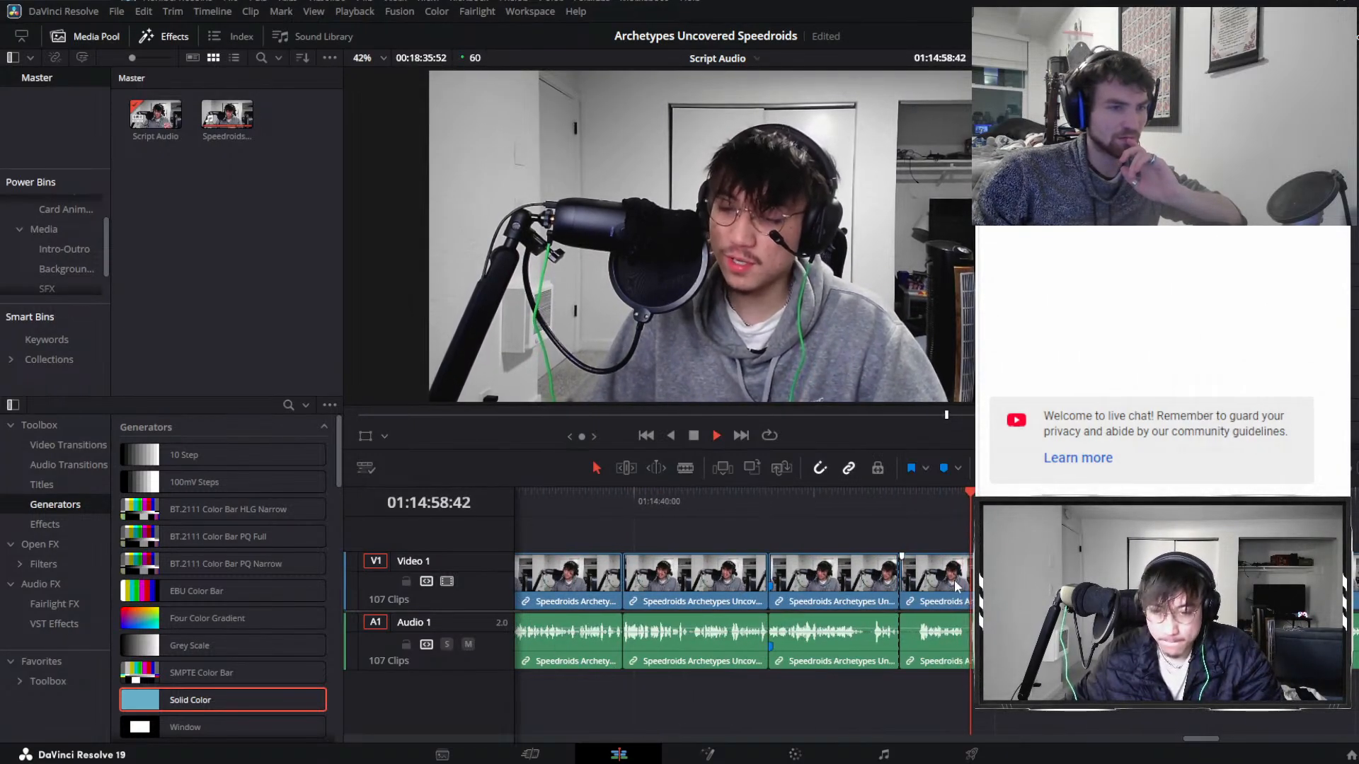
scroll(956, 586, up, 3)
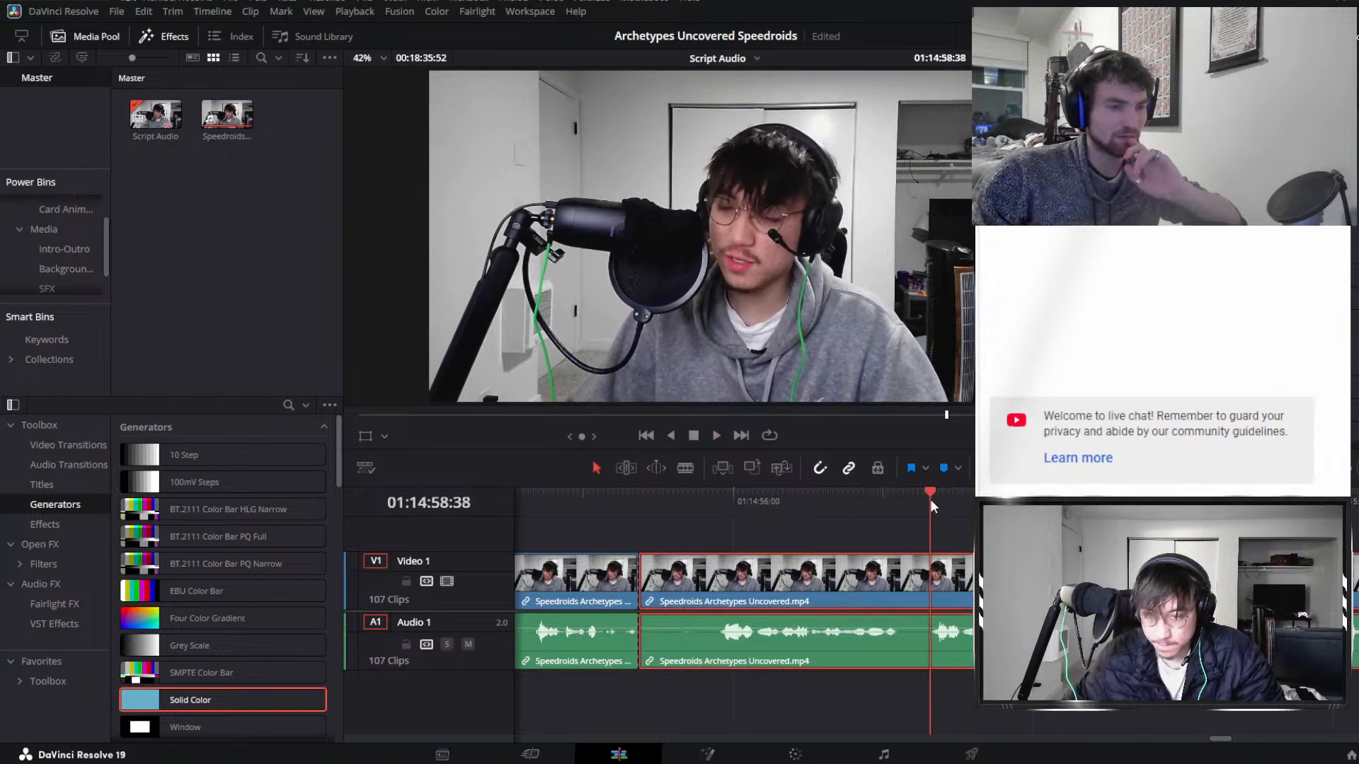
key(End)
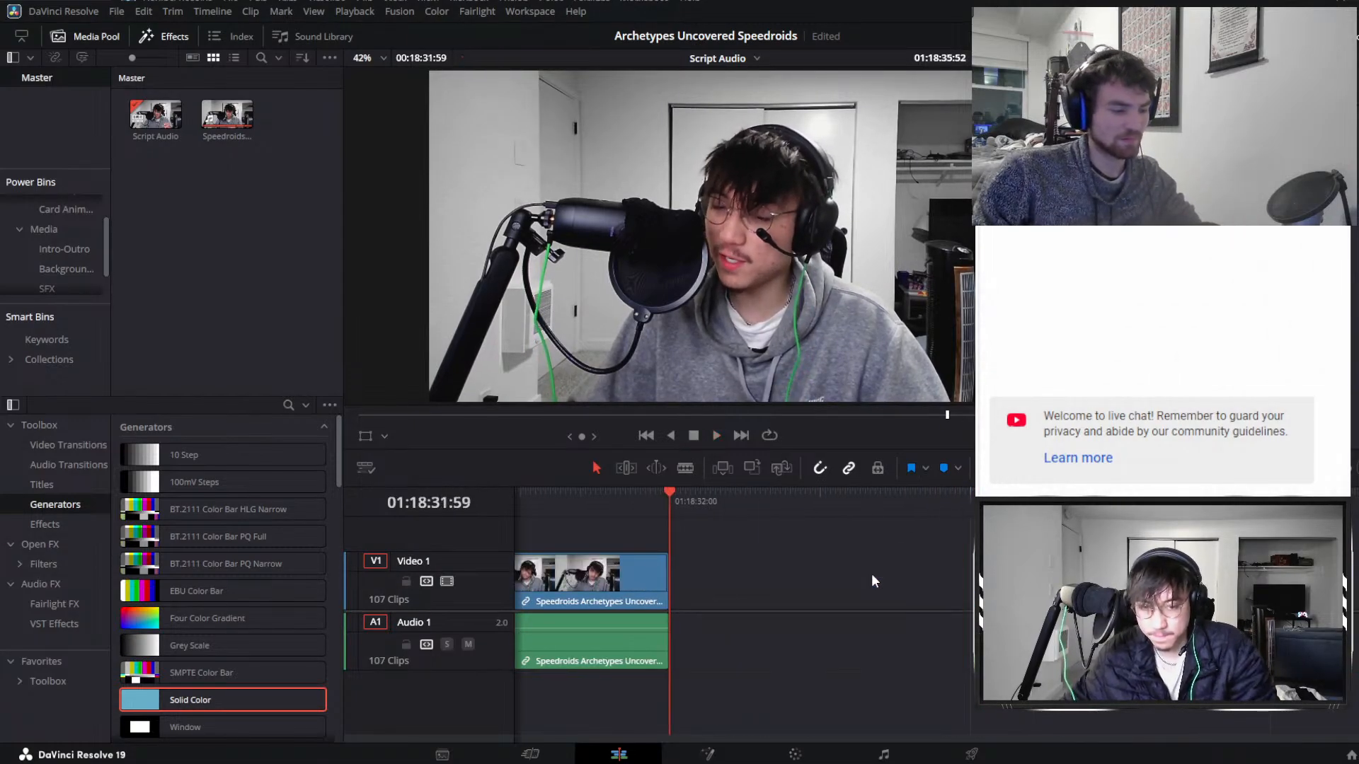
key(ctrl+z)
scroll(777, 592, down, 8)
scroll(761, 577, up, 4)
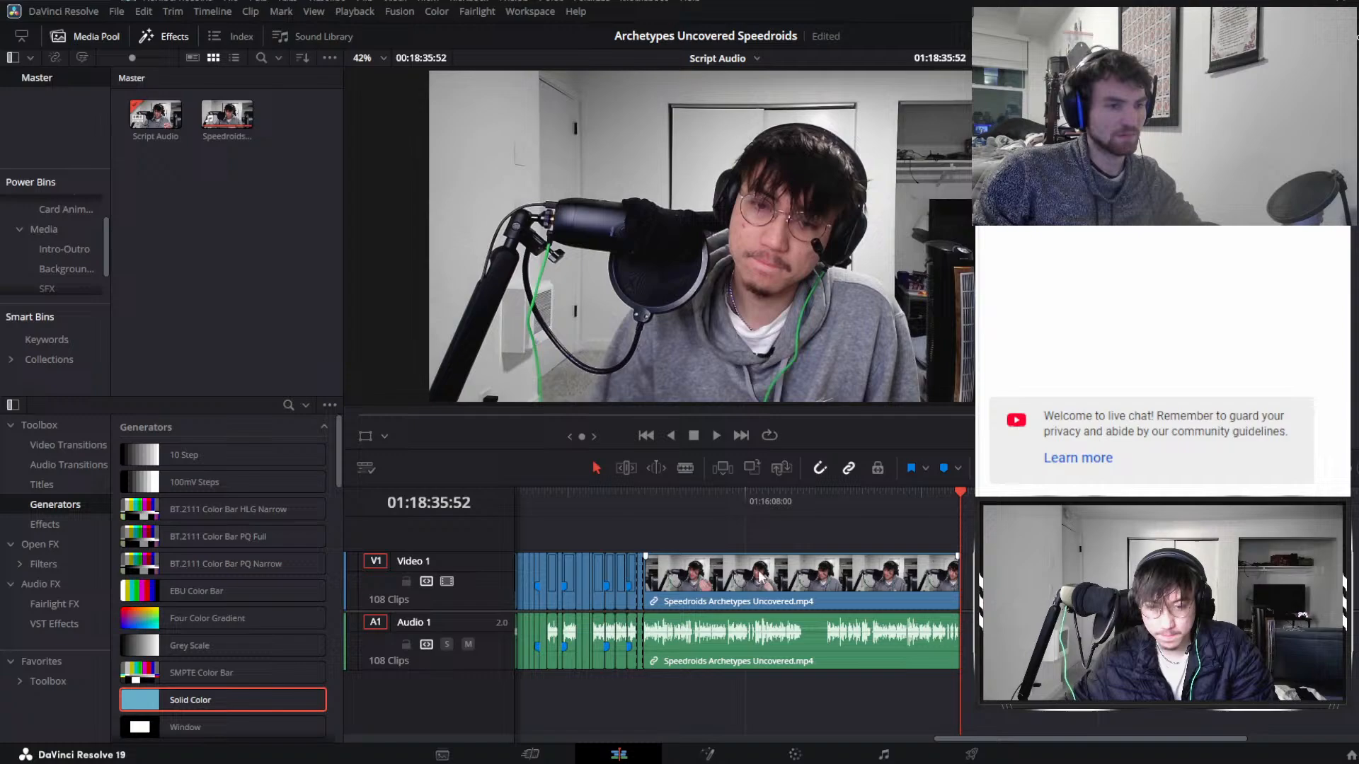
click(647, 511)
scroll(786, 559, up, 4)
click(950, 602)
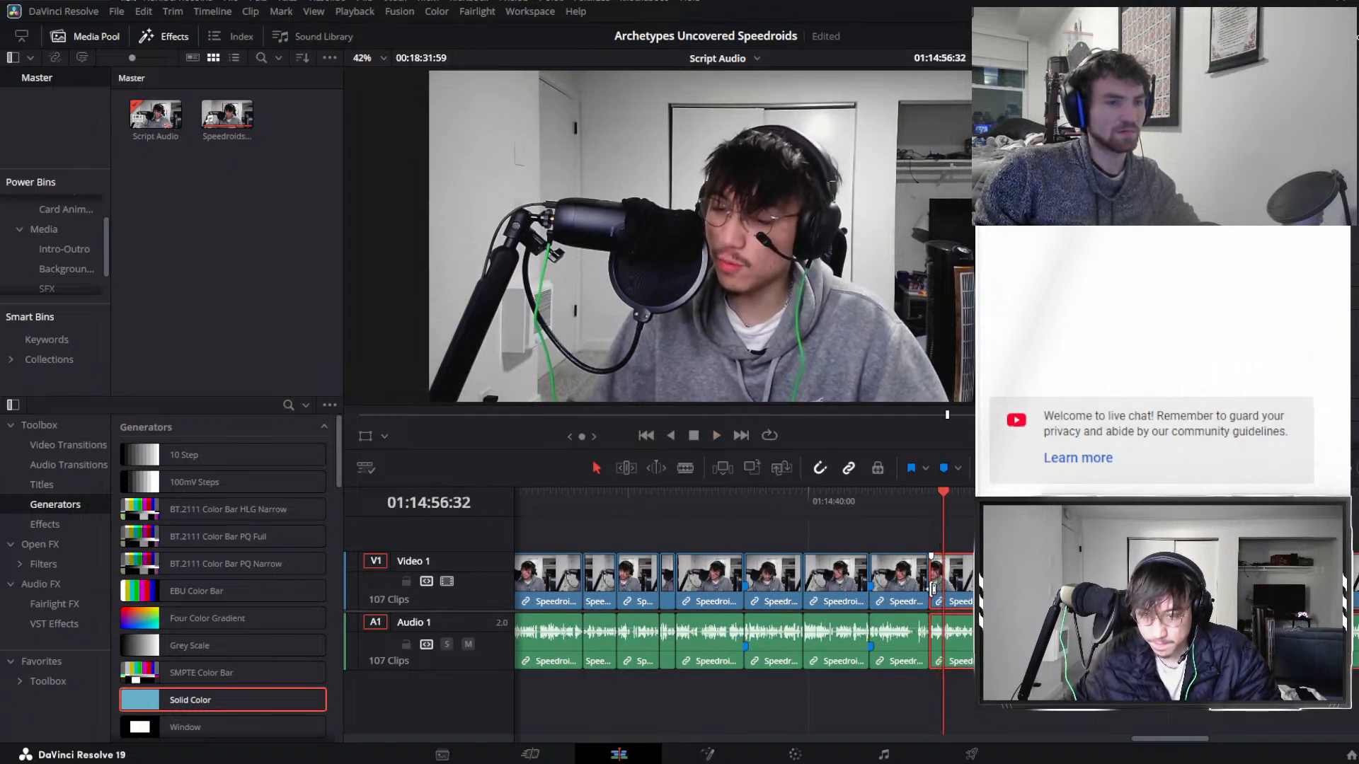
Play across the join from 01:14:54:52, split at 01:14:59:56 and about 01:15:01:54, and ripple-delete the two-second piece between the cuts.
click(927, 501)
key(space)
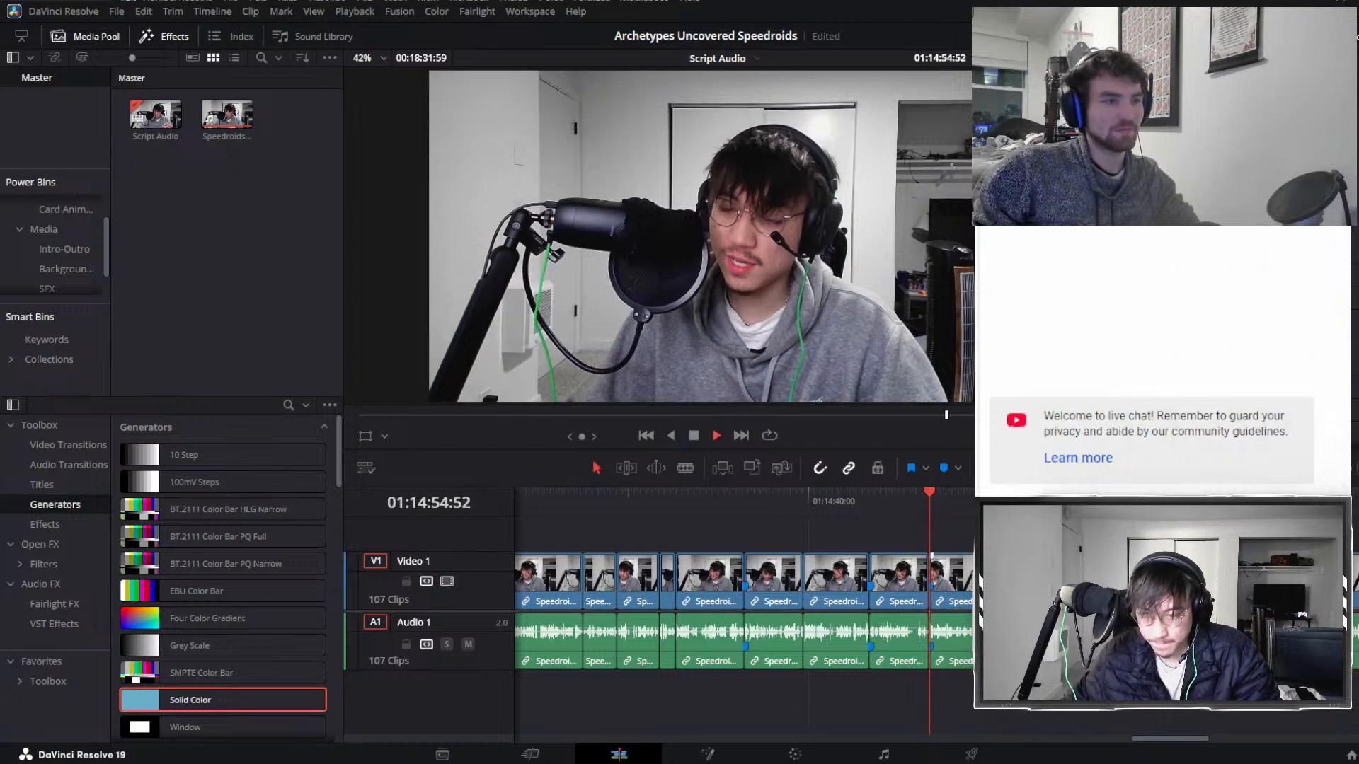
scroll(954, 566, down, 6)
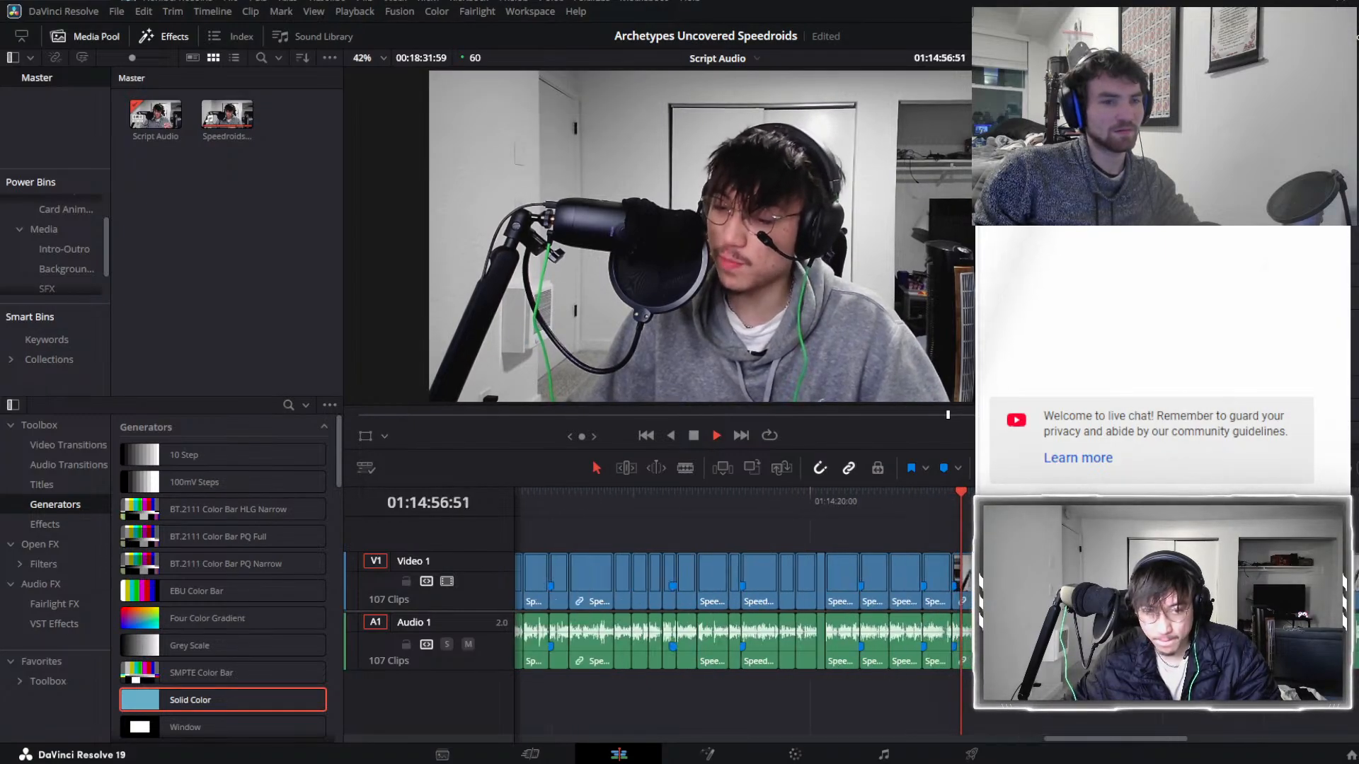
scroll(954, 566, up, 6)
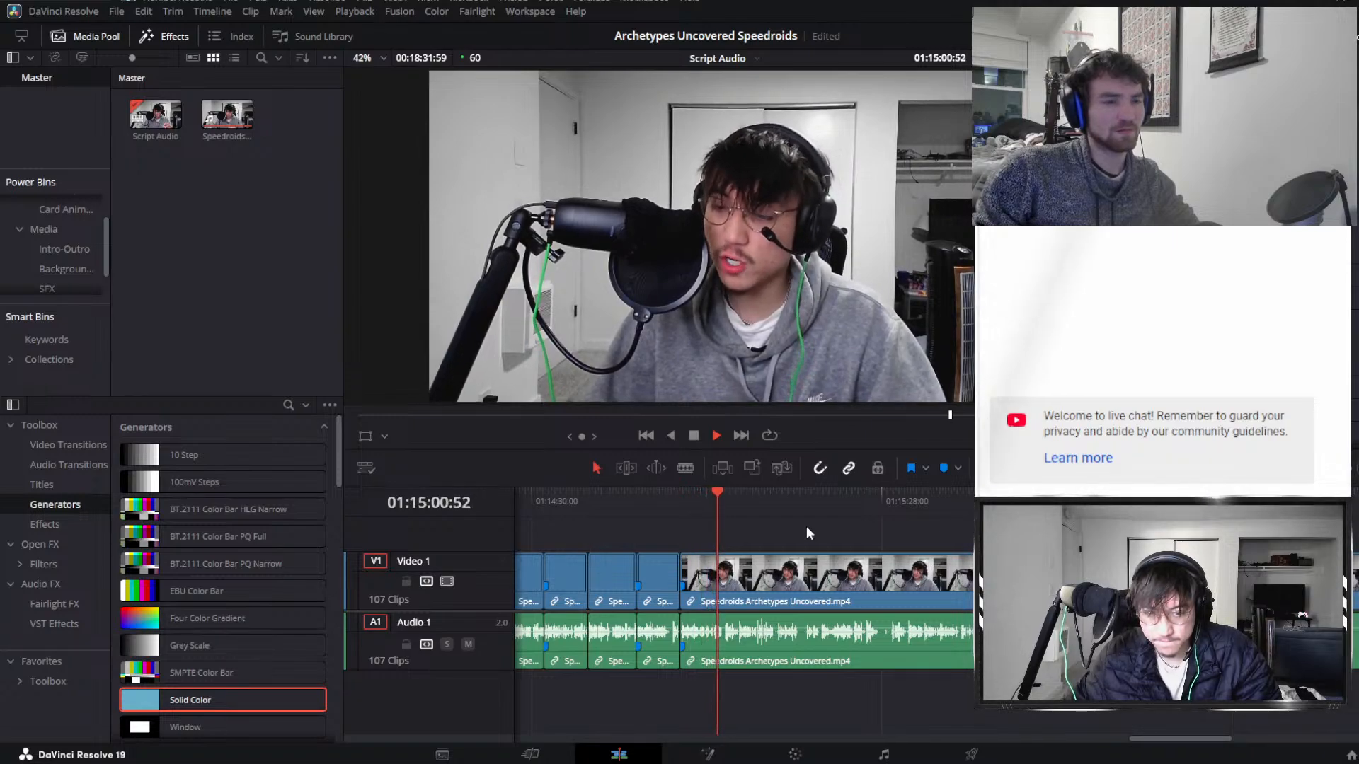
scroll(806, 525, up, 3)
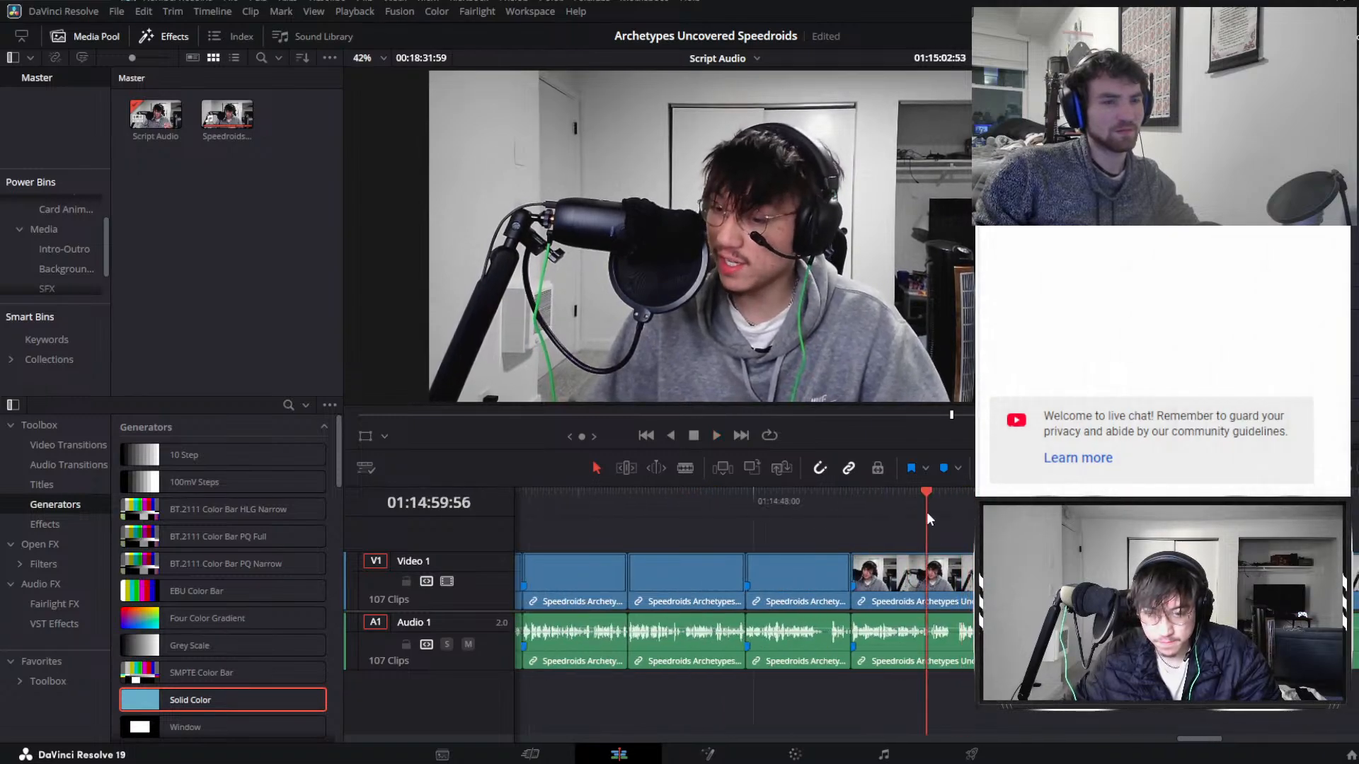
key(ctrl+b)
scroll(941, 510, up, 3)
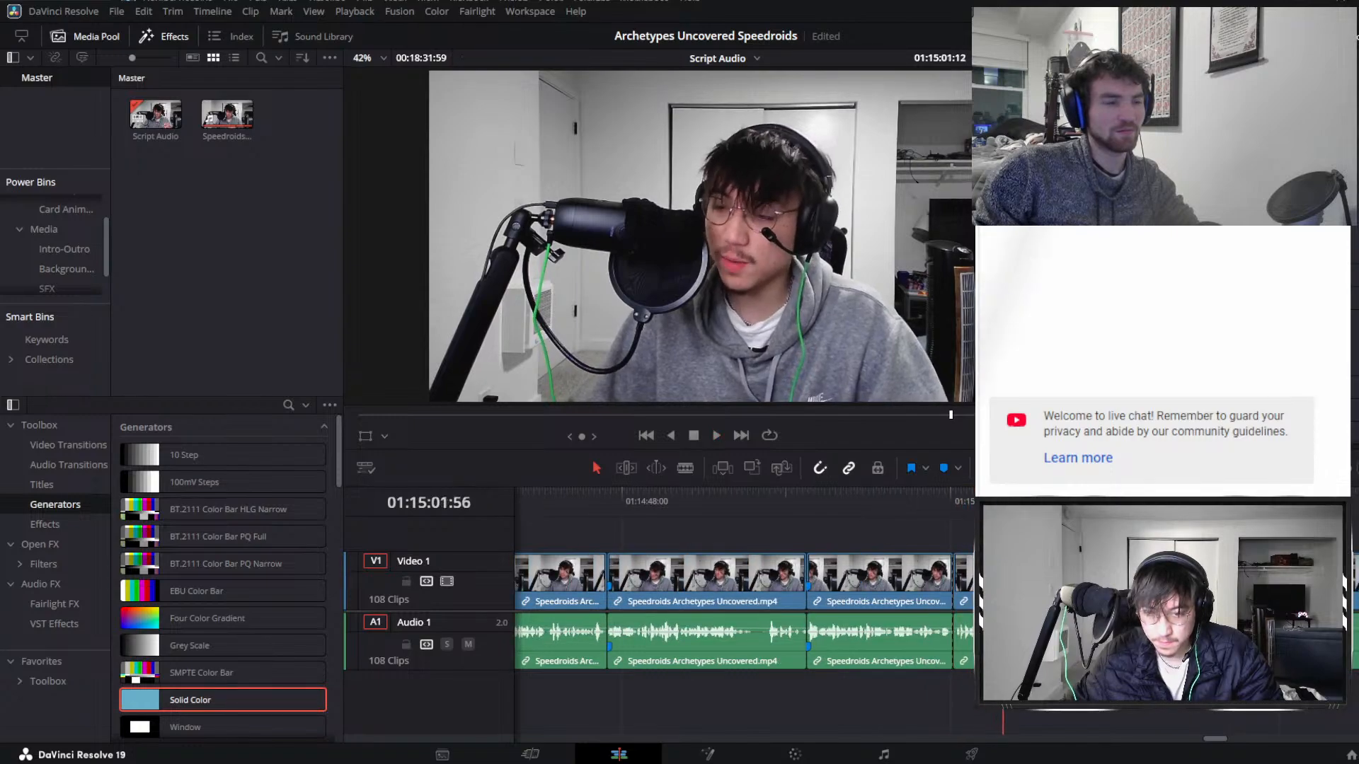
key(space)
key(ctrl+b)
click(982, 581)
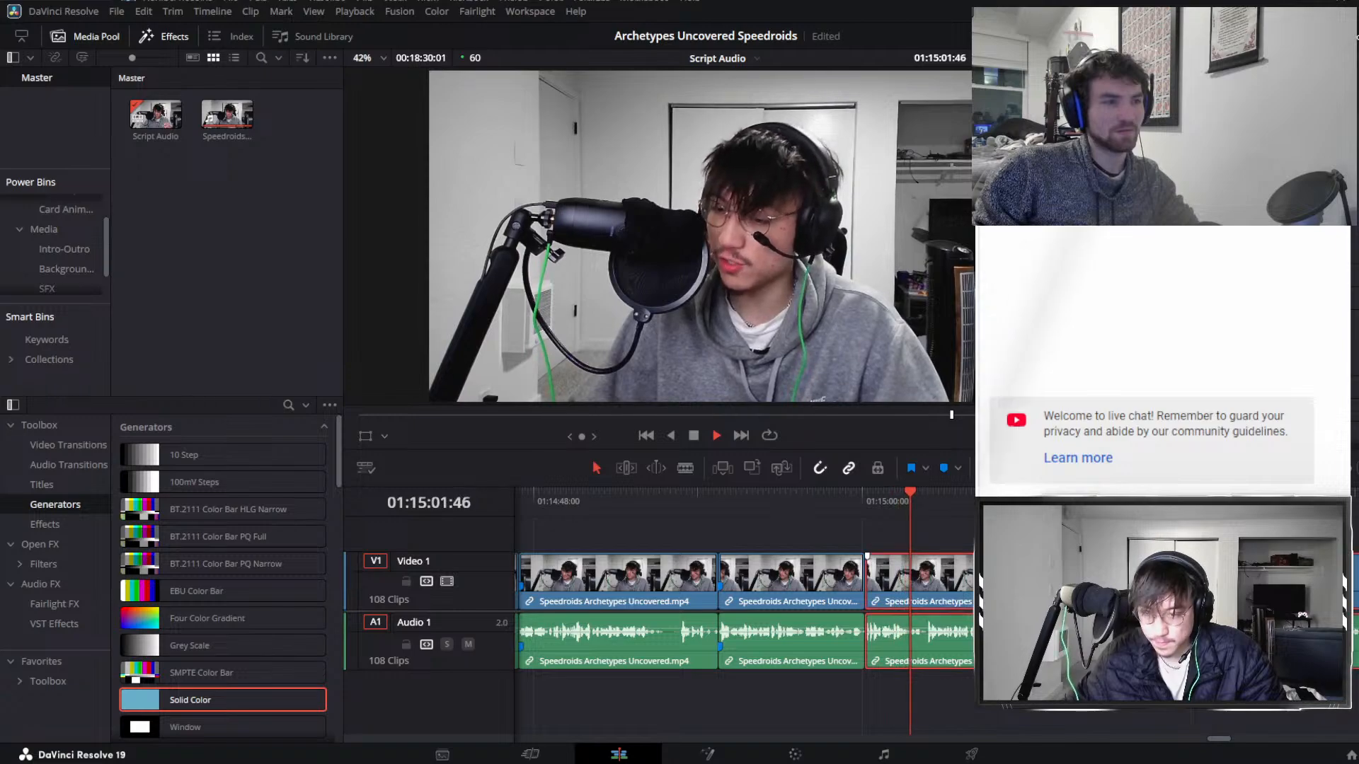
Play on to about 01:15:08, split at 01:15:08:04 and about 45 frames further on, and ripple-delete the short piece between the cuts.
key(space)
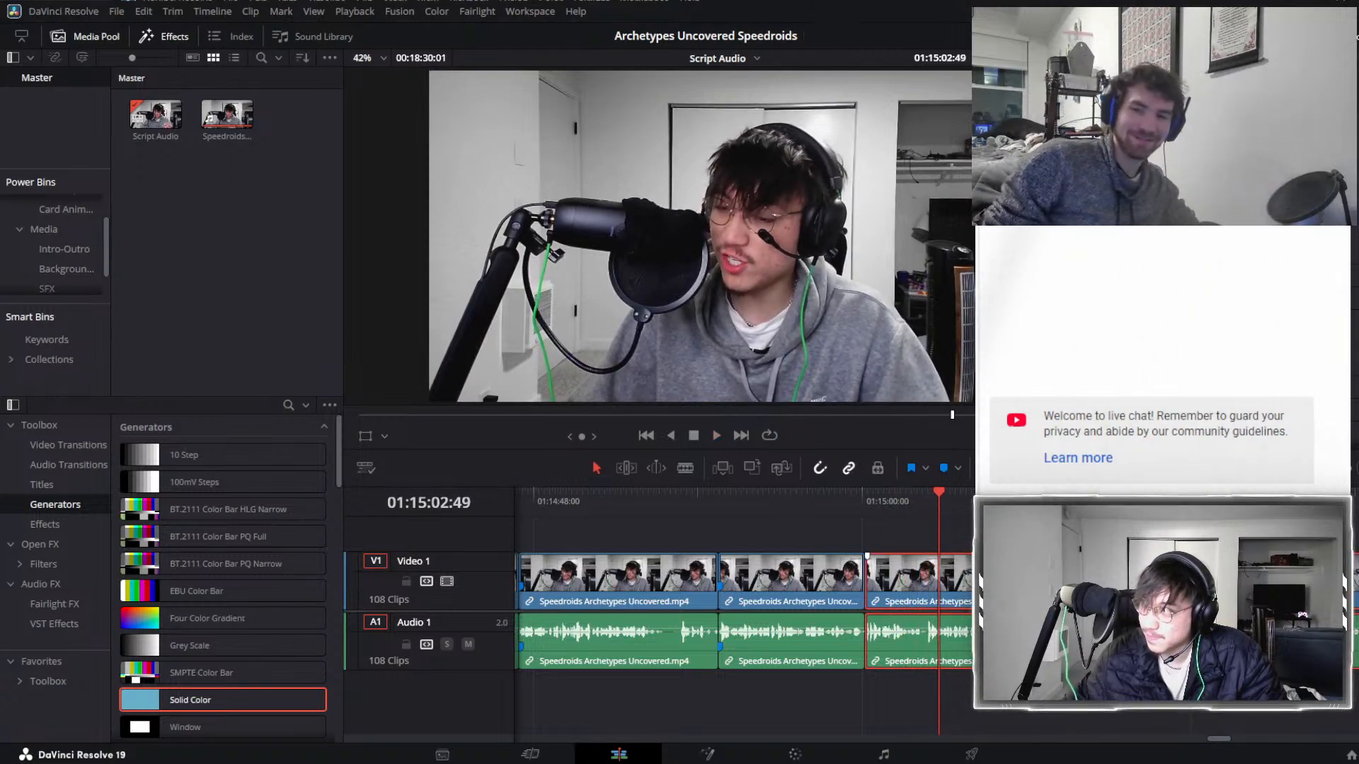
key(space)
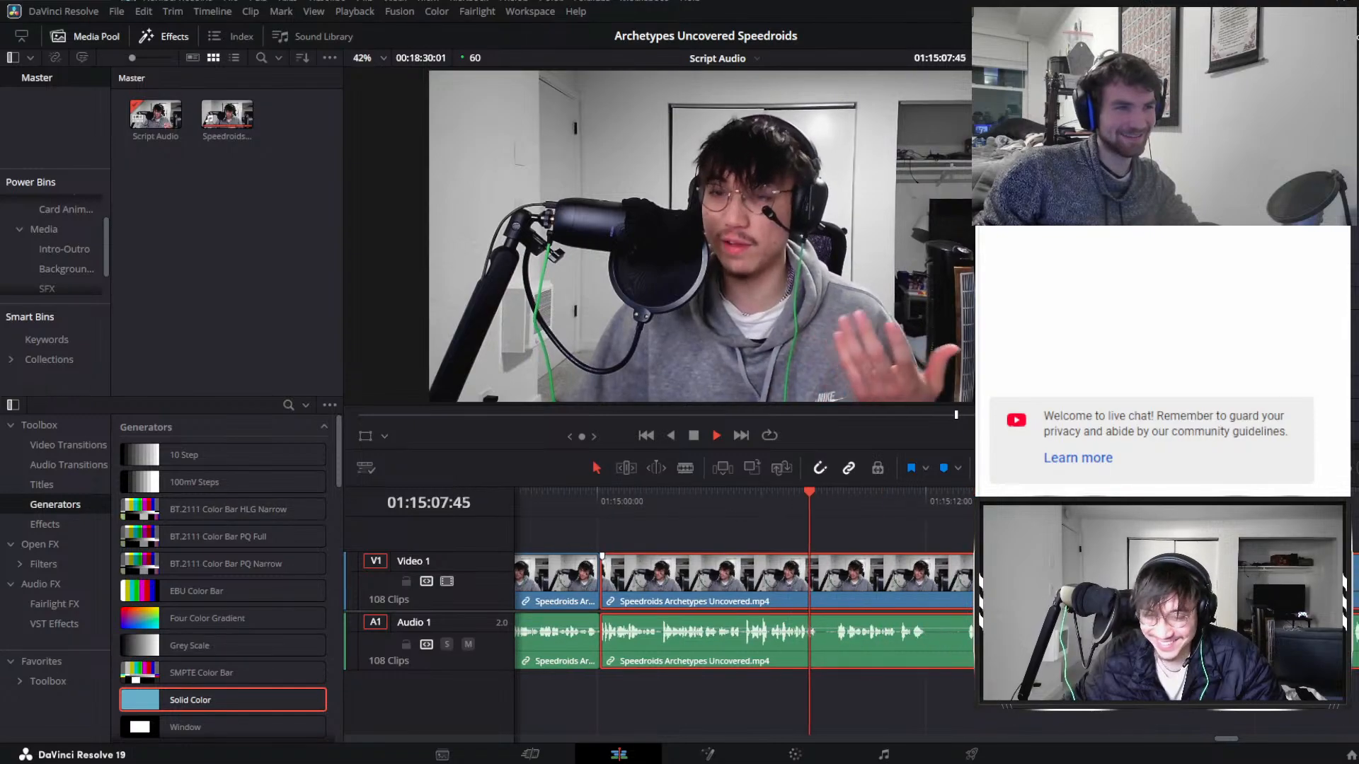
click(817, 501)
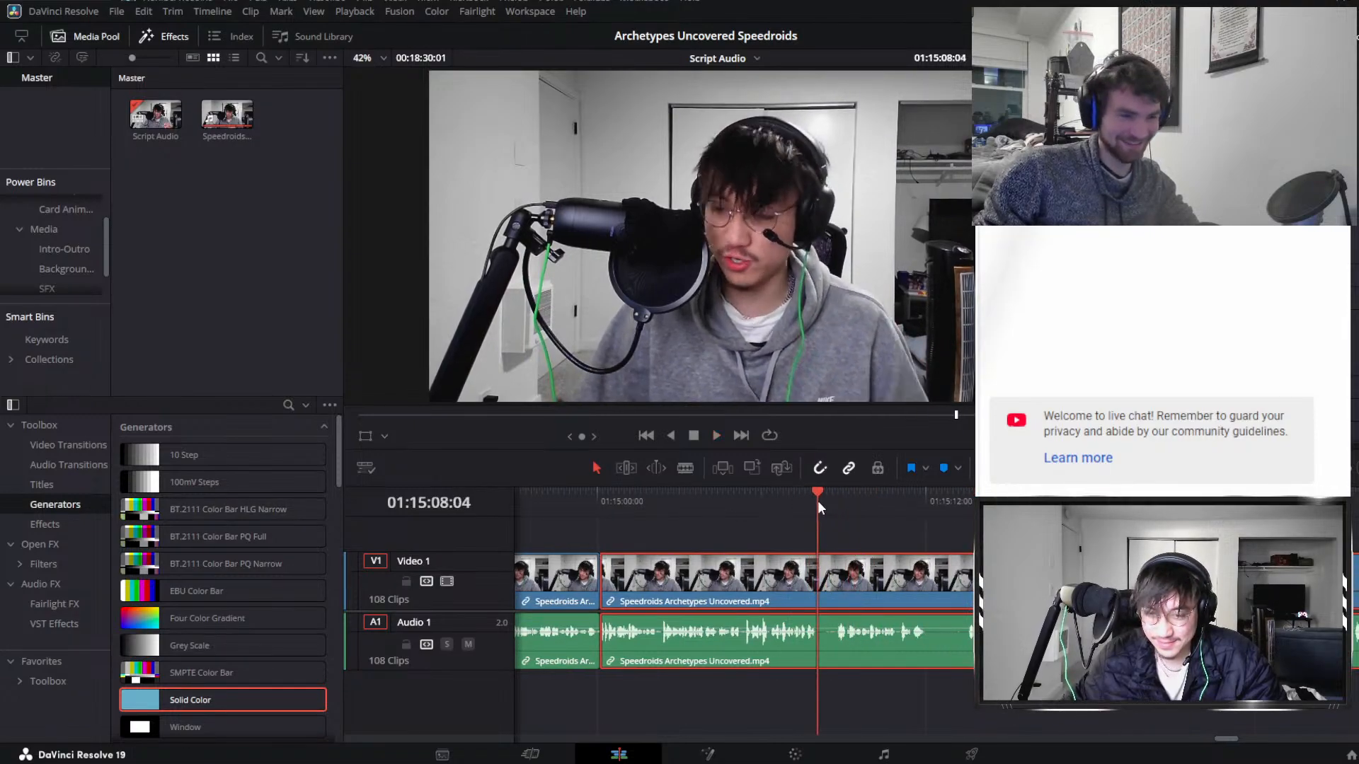
key(ctrl+b)
click(838, 507)
key(ctrl+b)
click(832, 574)
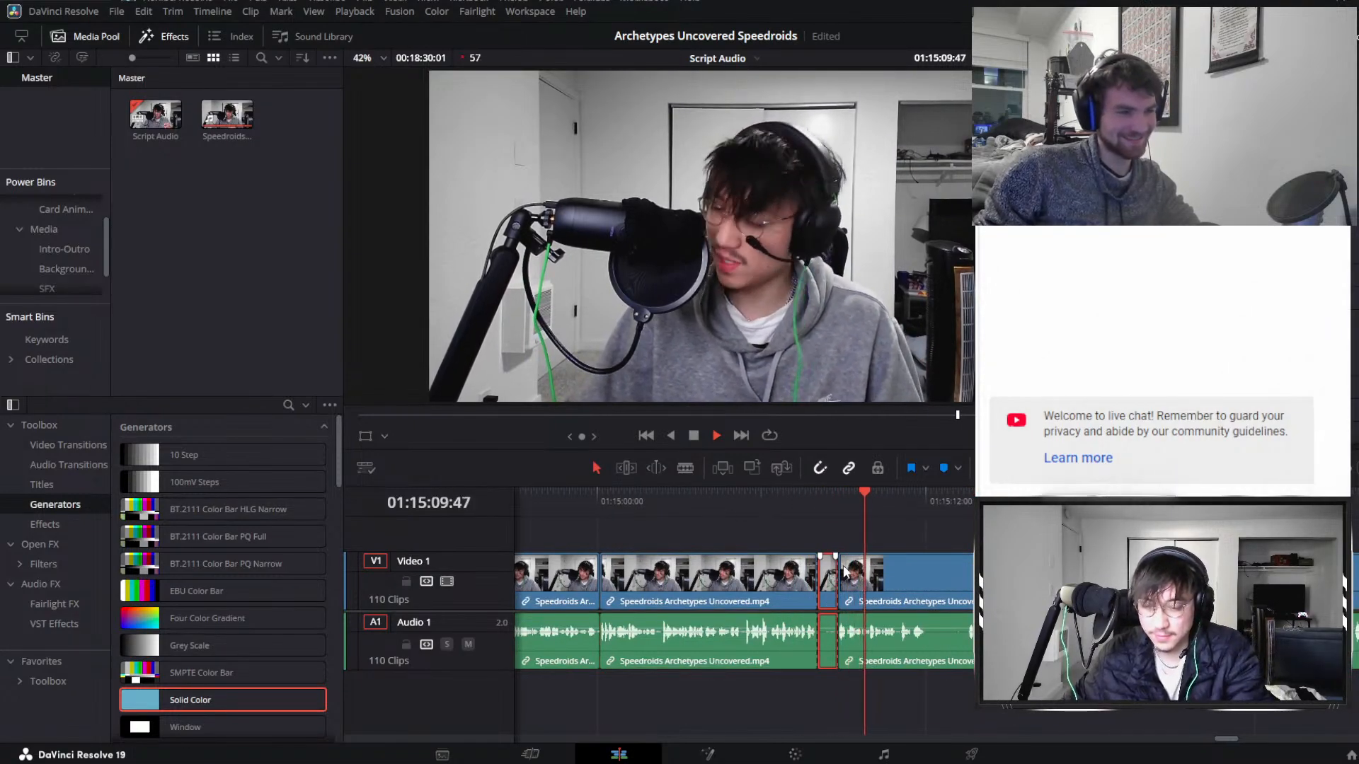
key(BackSpace)
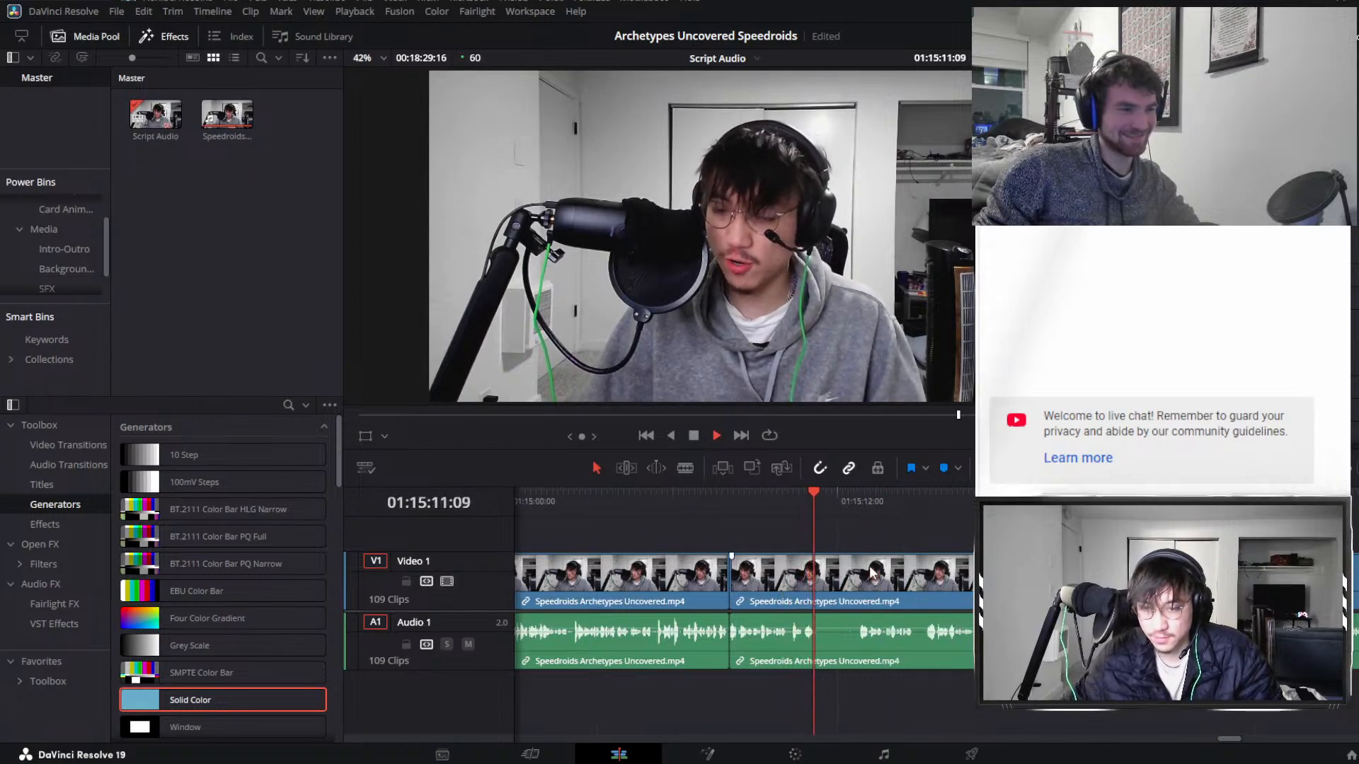
Play the following take, split where it ends at about 01:15:15, and ripple-delete the seven-second piece from 01:15:08:04 to that cut.
click(864, 511)
drag(864, 511, 715, 505)
drag(834, 499, 924, 494)
key(space)
key(ctrl+b)
key(space)
click(855, 563)
key(Delete)
Play across the new join at 01:15:08:04, starting from about 01:15:07, to check how the takes connect.
click(704, 504)
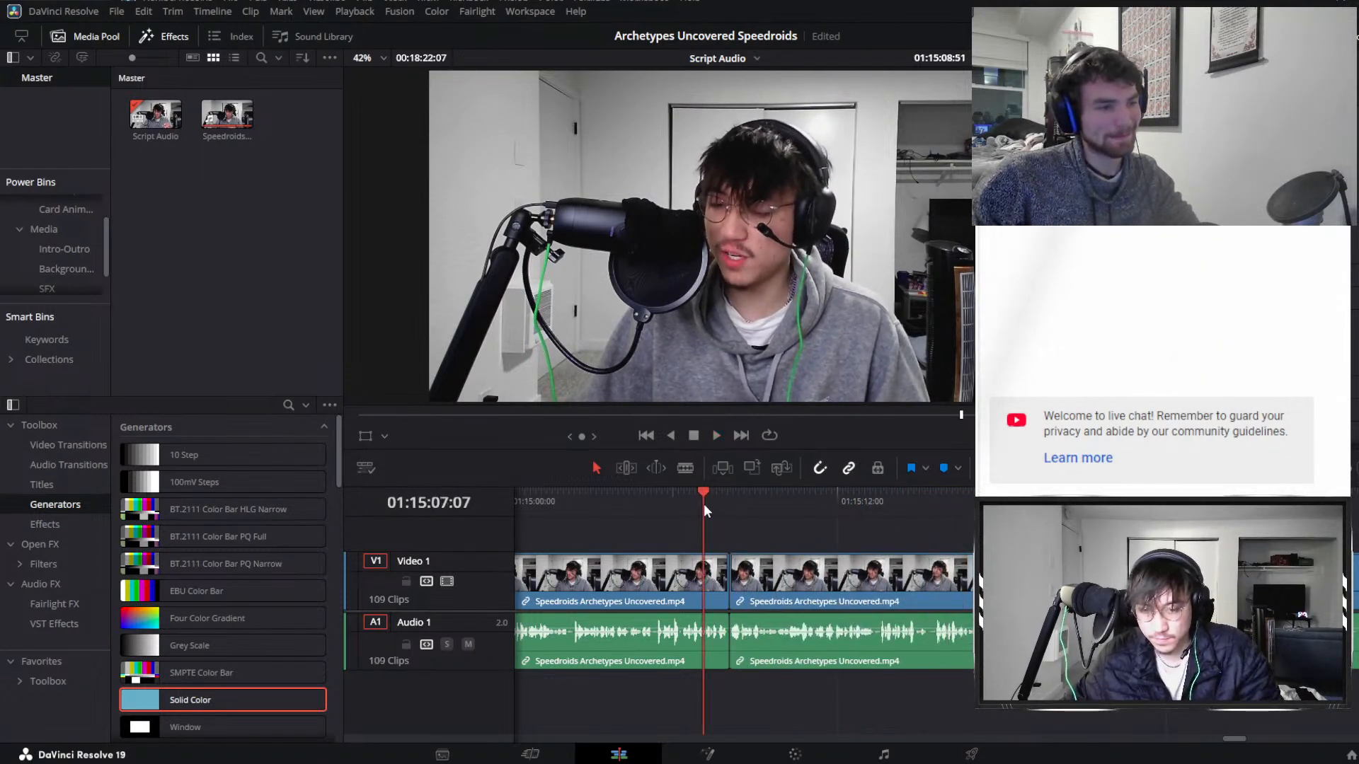
key(space)
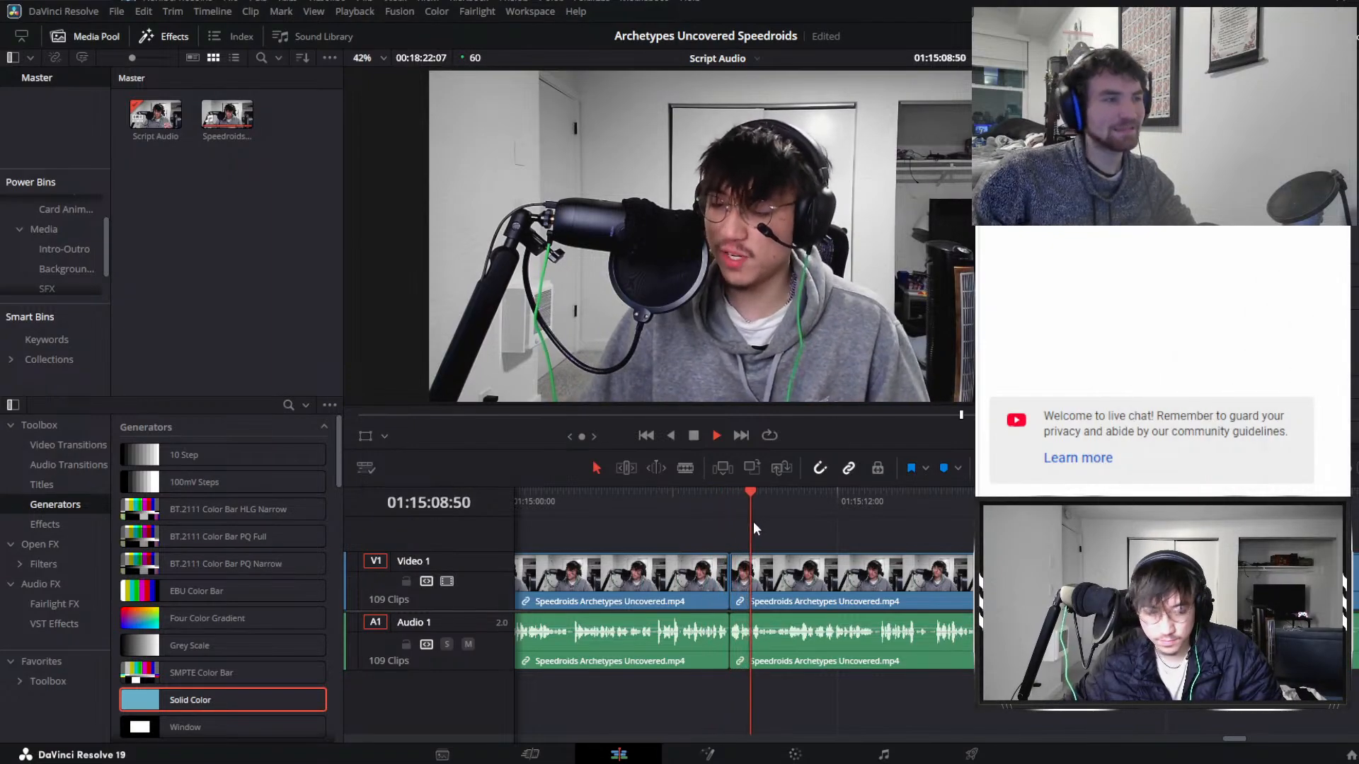
key(space)
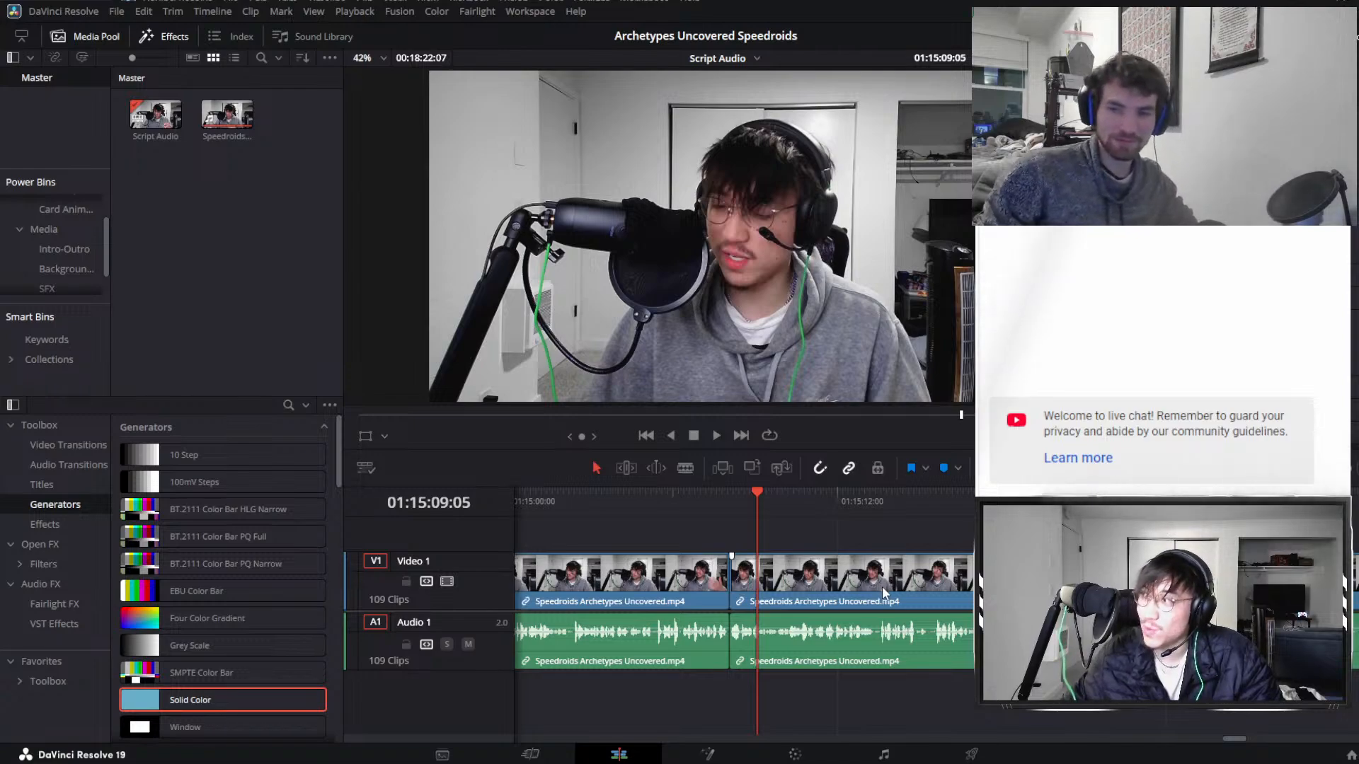
scroll(858, 598, up, 2)
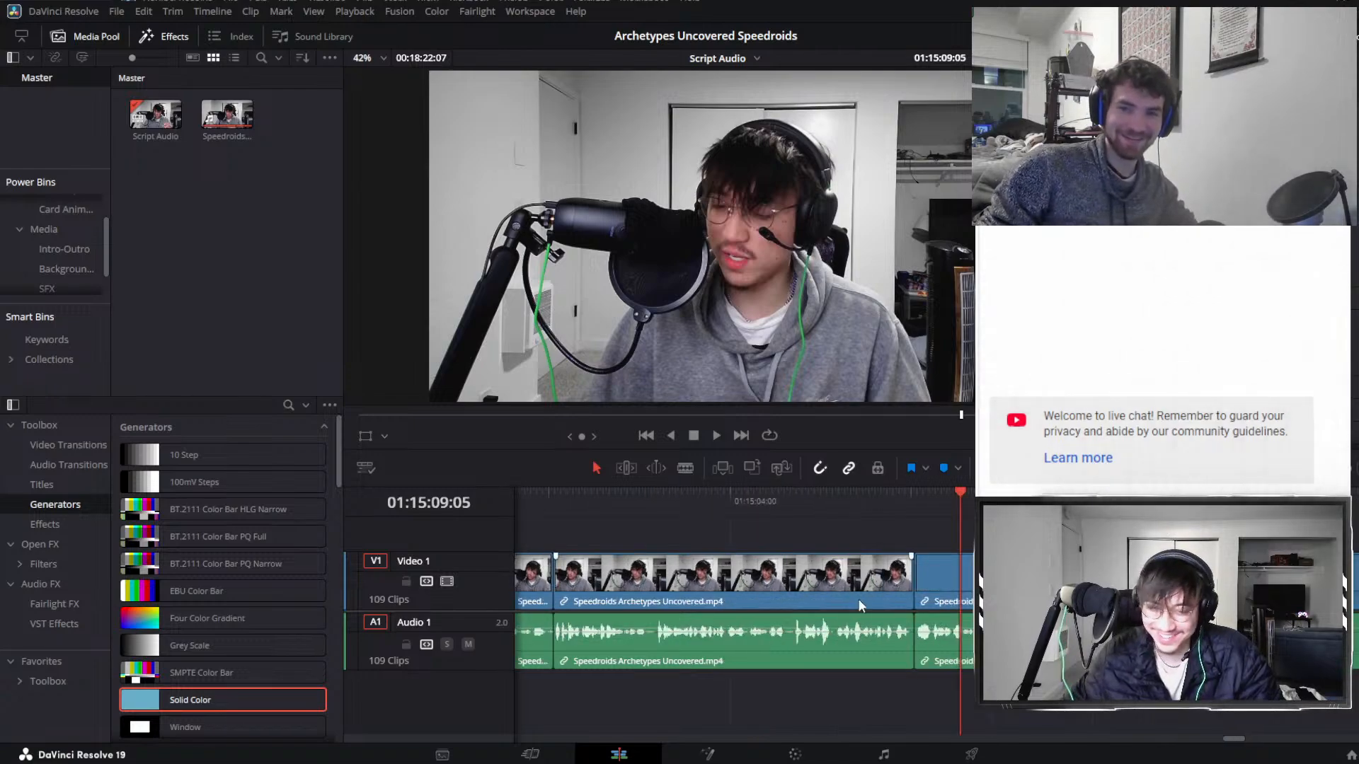
click(904, 509)
click(886, 514)
key(space)
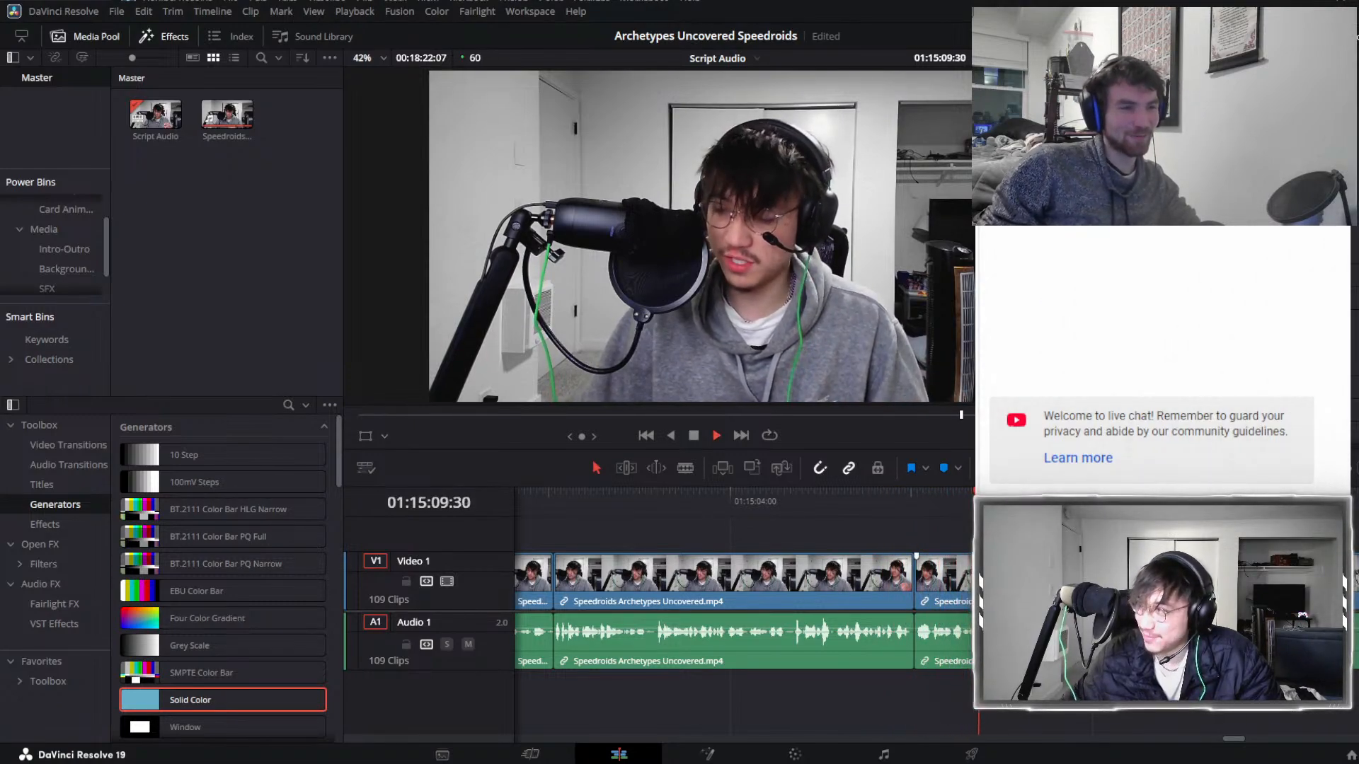
key(space)
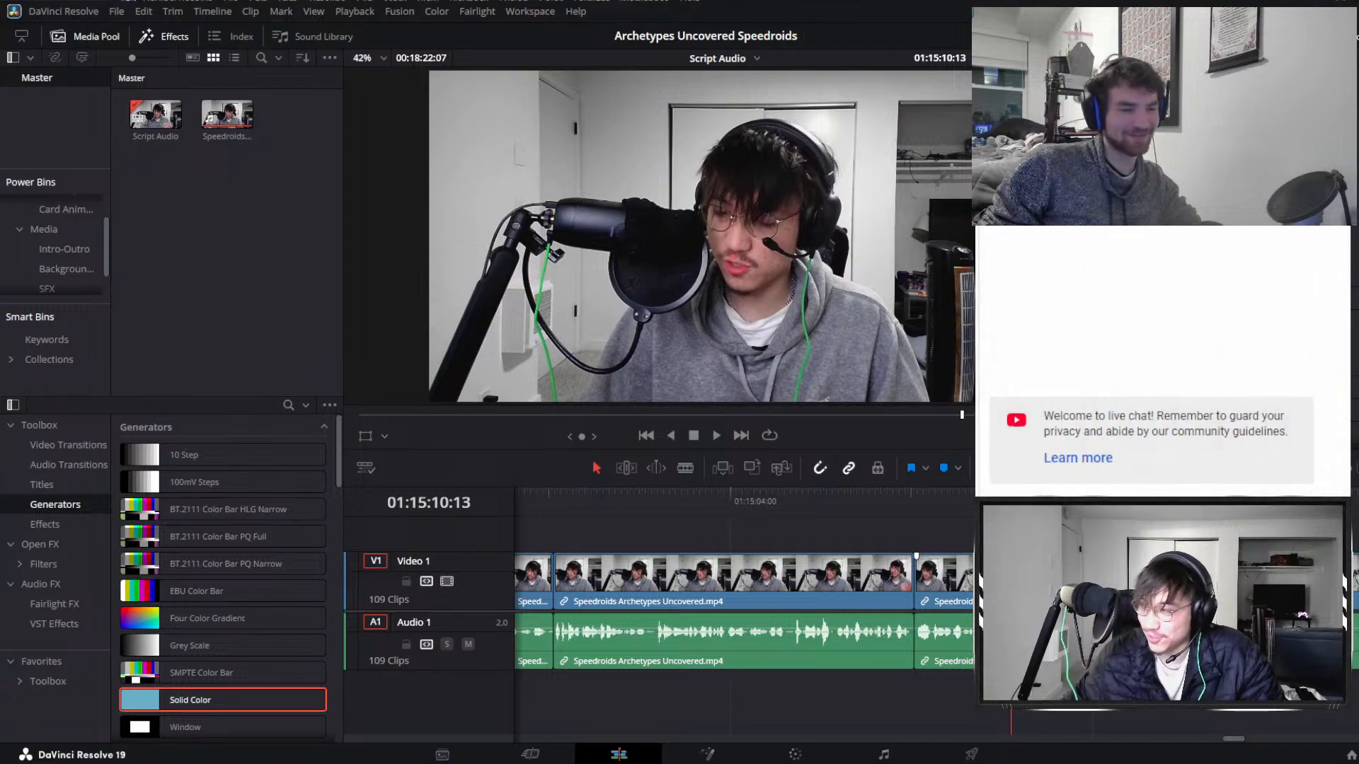
Play on from 01:15:10:13, split at about 01:15:17:26 and 01:15:19:41, and ripple-delete the piece between the cuts.
key(space)
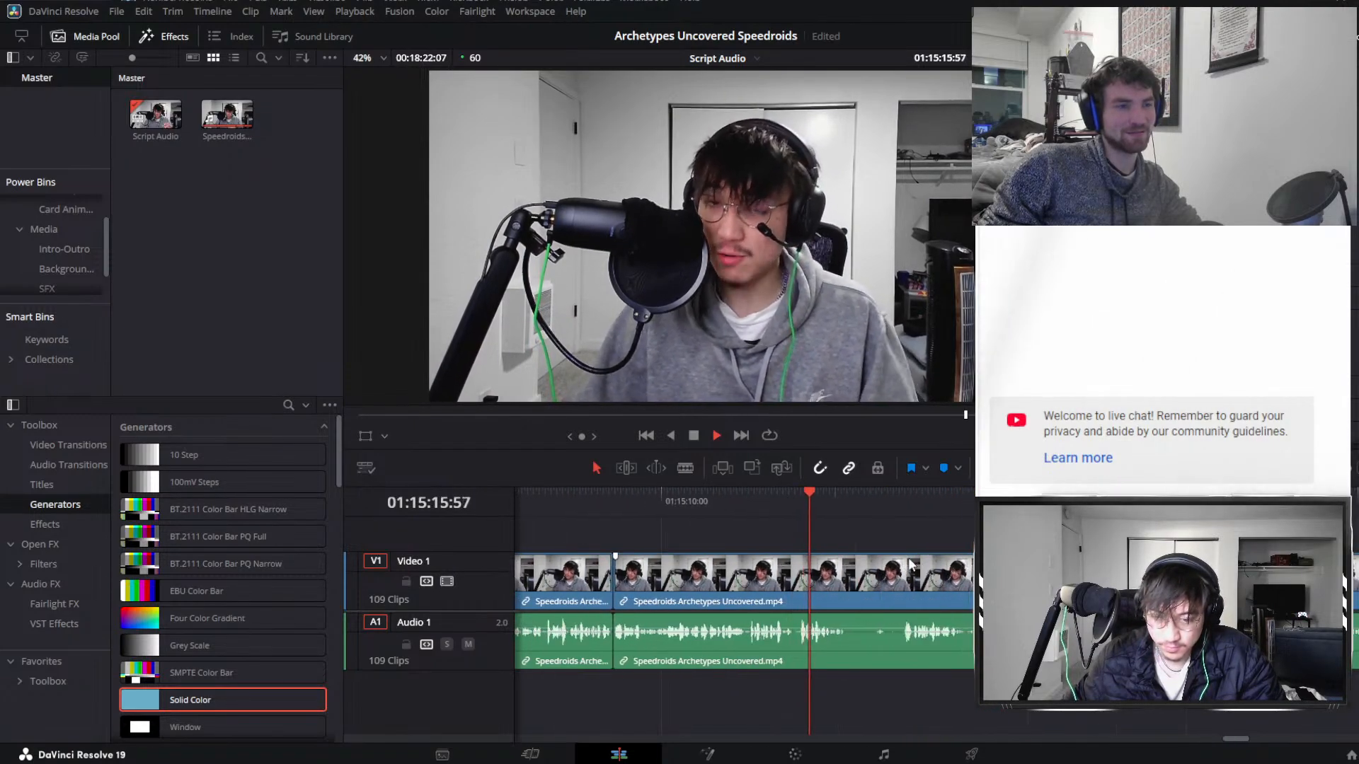
key(ctrl+=)
click(927, 564)
key(space)
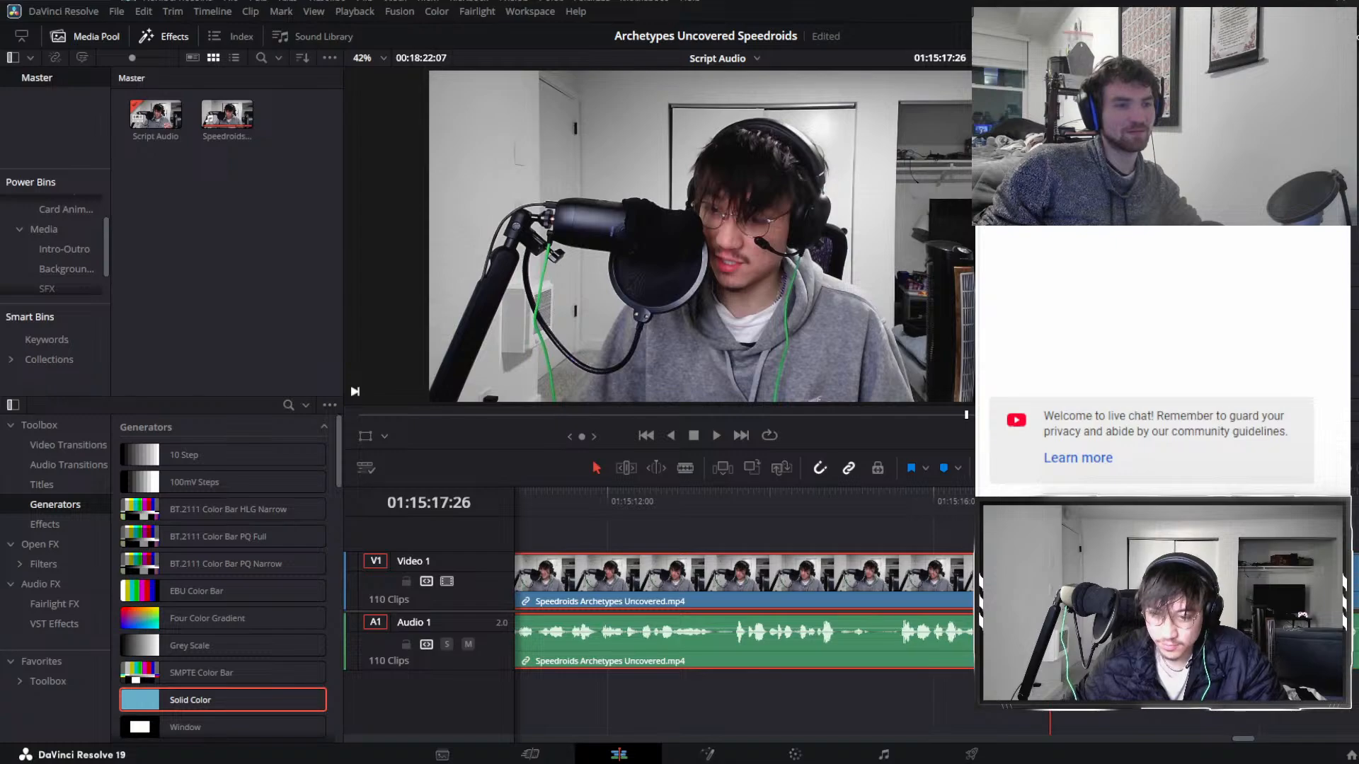
key(ctrl+minus)
key(ctrl+=)
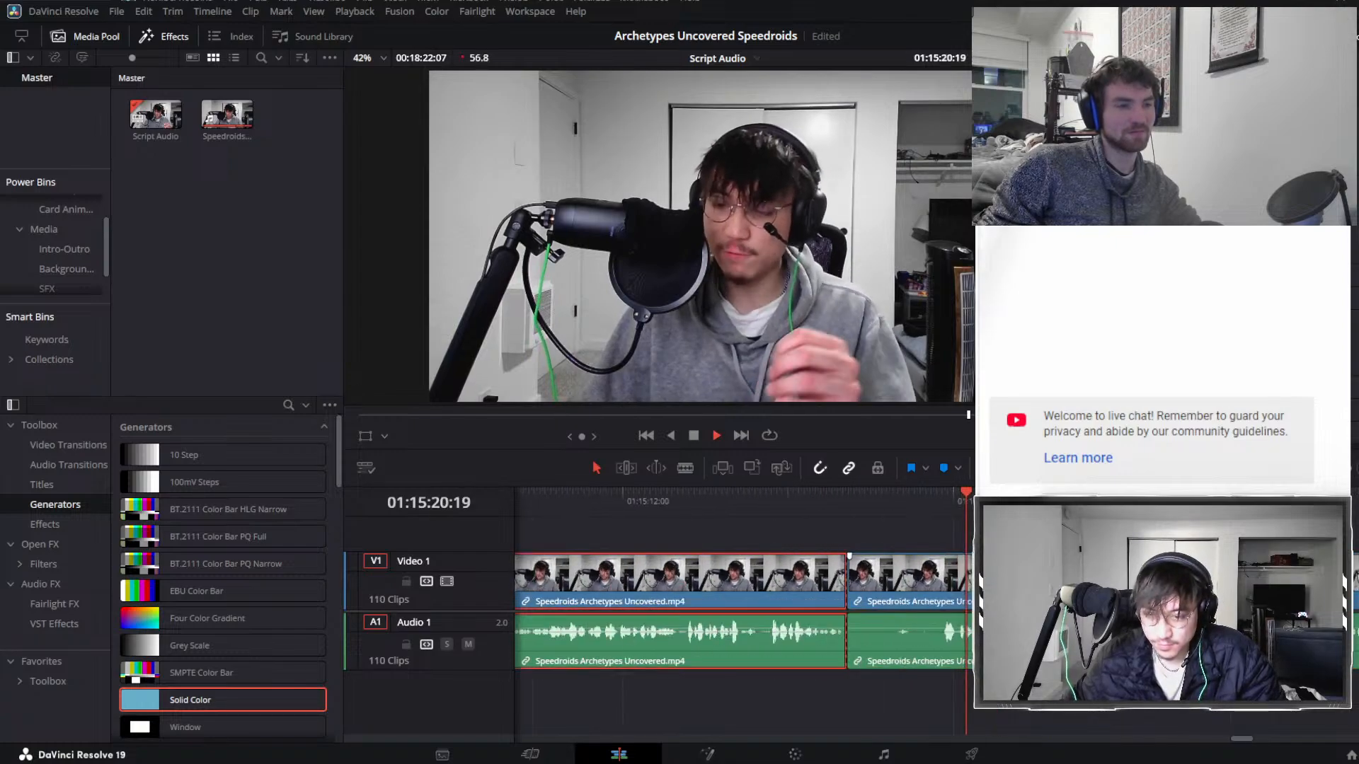
click(851, 502)
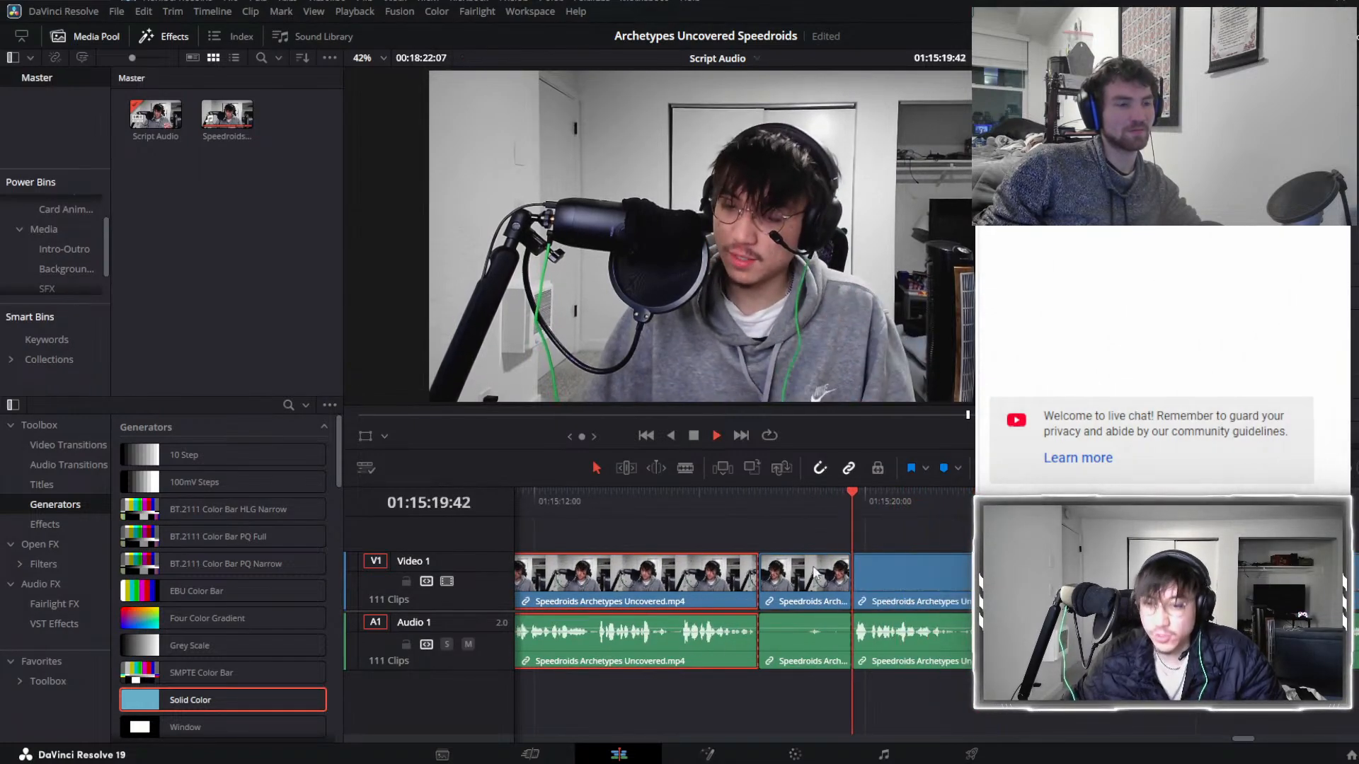
key(ctrl+shift+[)
Play the remaining take from about 01:15:17:33 to check the join after the last deletion.
key(ctrl+minus)
key(ctrl+minus)
key(ctrl+minus)
key(ctrl+minus)
key(ctrl+minus)
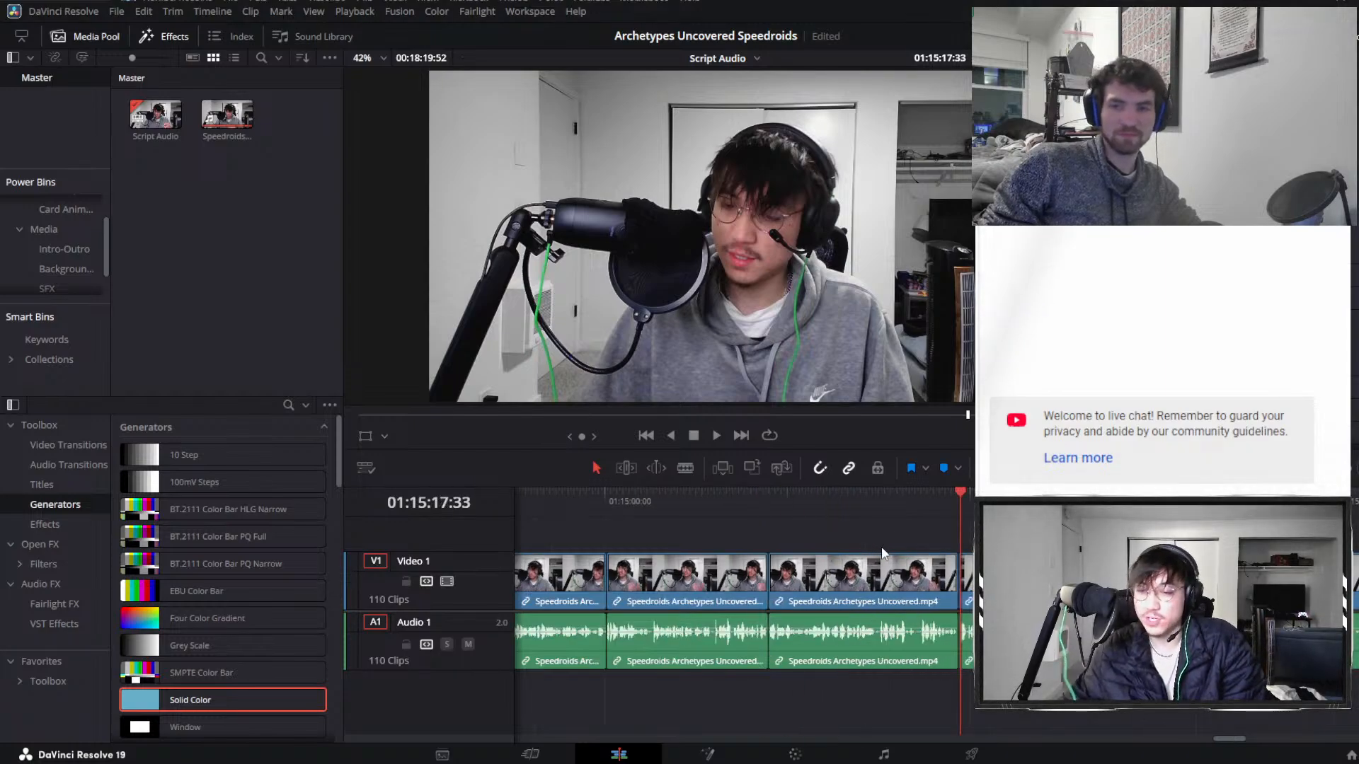
key(ctrl+=)
key(ctrl+=)
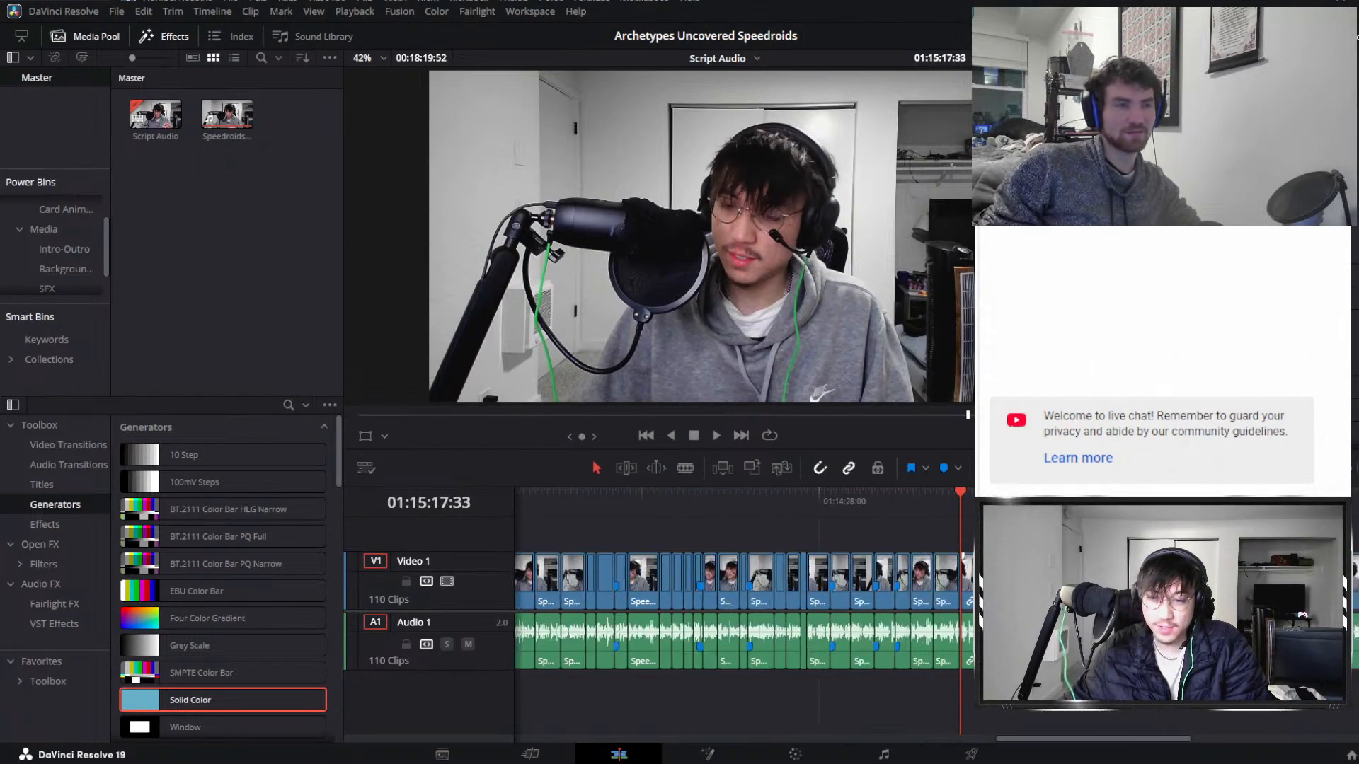
key(ctrl+=)
key(ctrl+=)
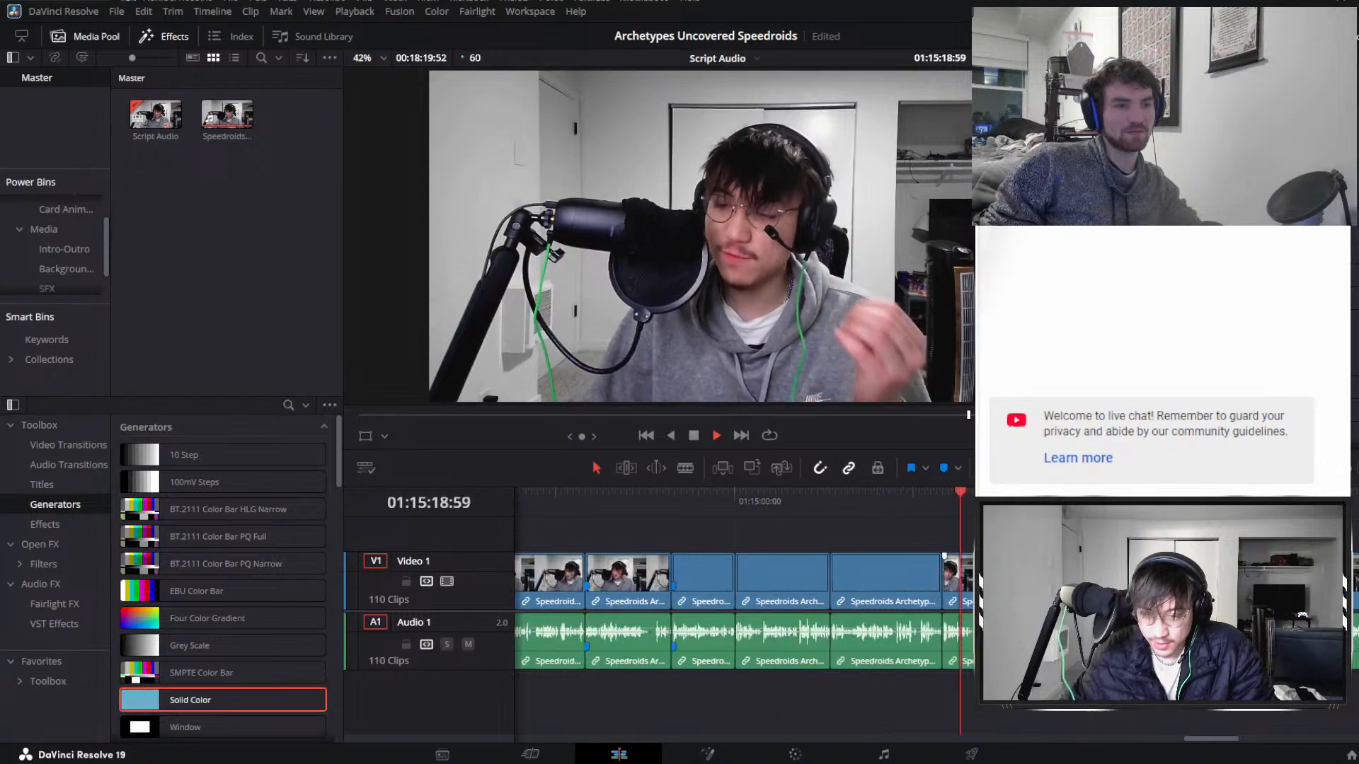
scroll(744, 580, right, 3)
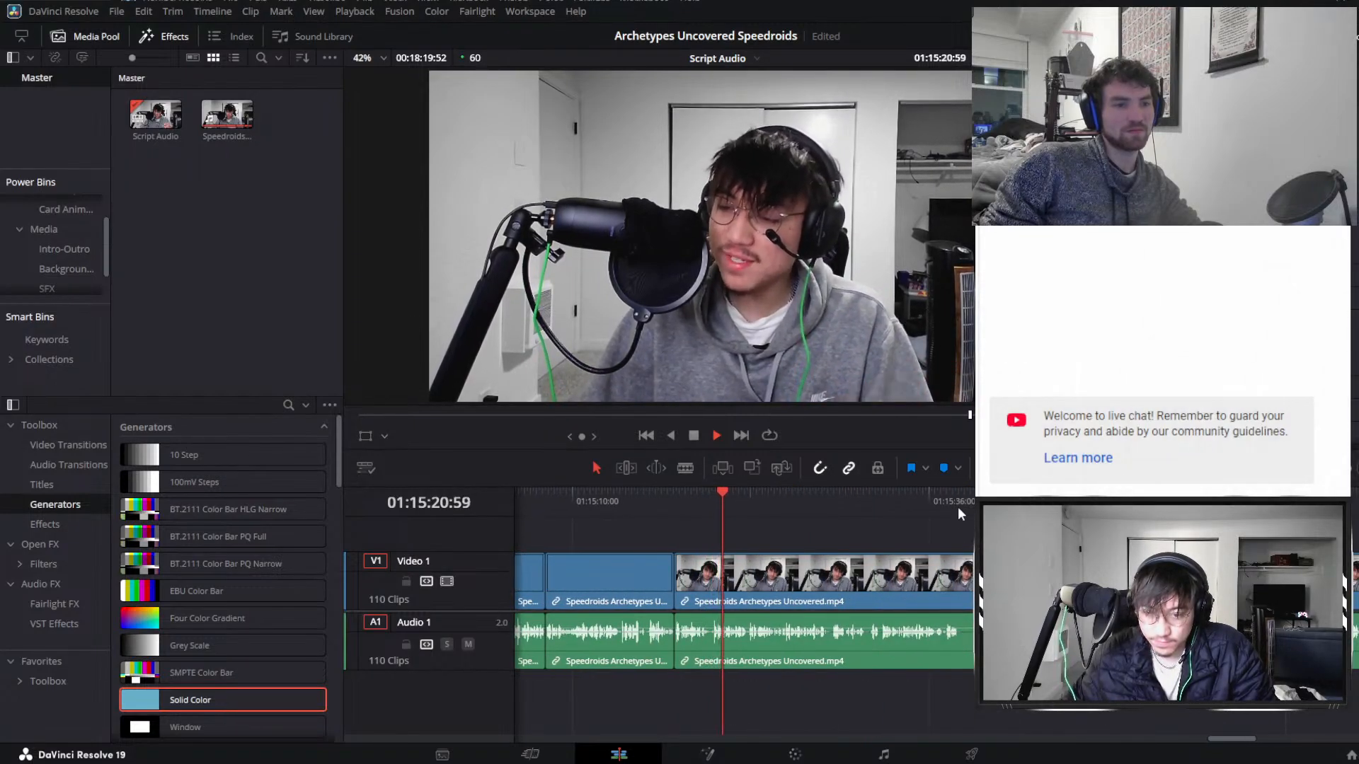
Play the take from about 01:15:23, split at about 01:15:37 and 01:15:40, and ripple-delete the piece between the cuts.
click(932, 511)
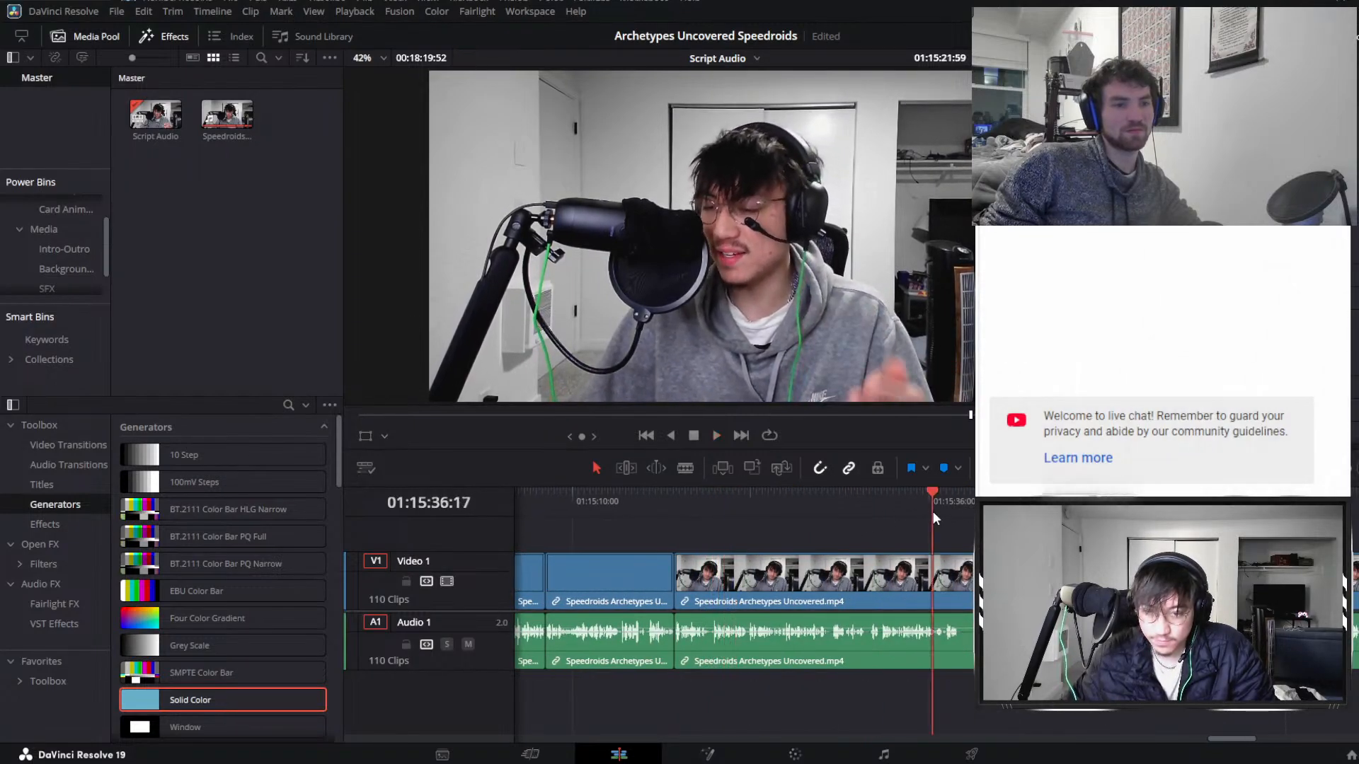
click(777, 516)
click(742, 510)
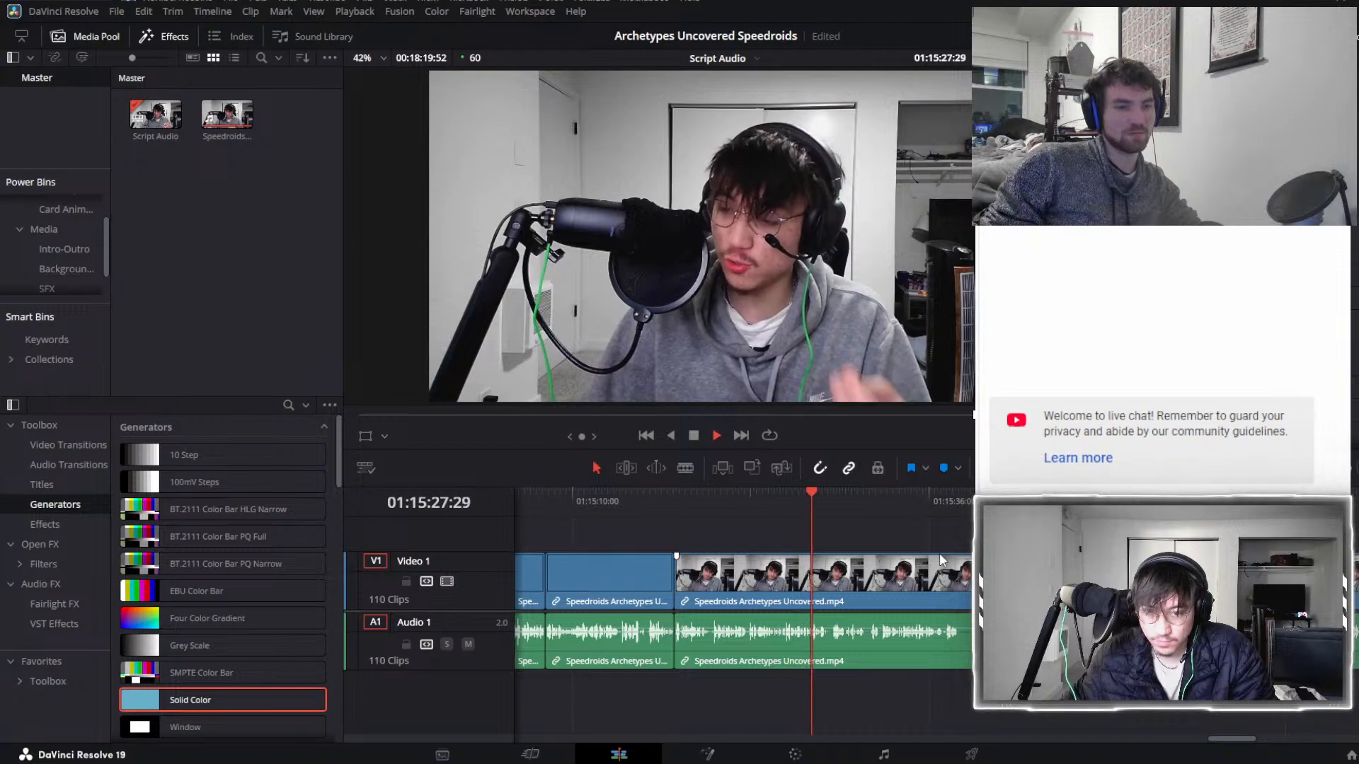
click(852, 572)
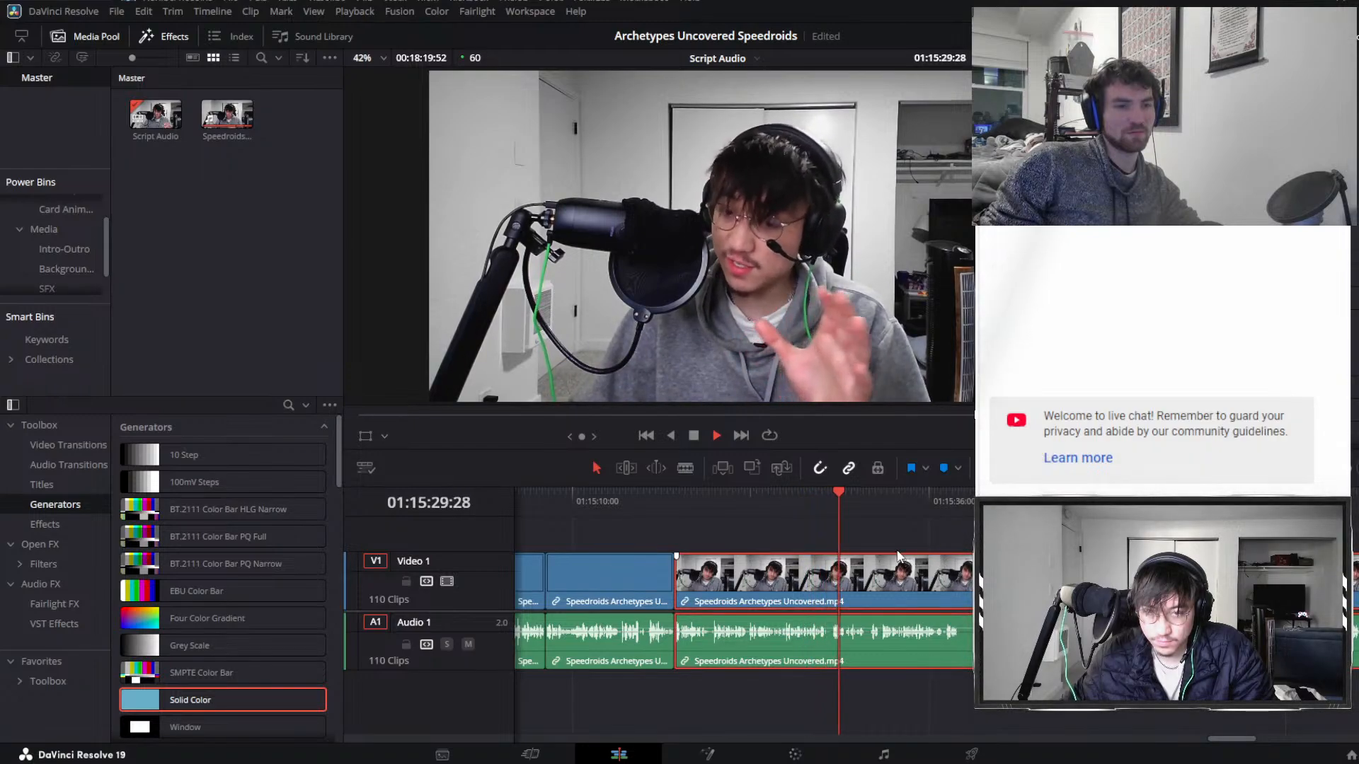
scroll(900, 552, up, 2)
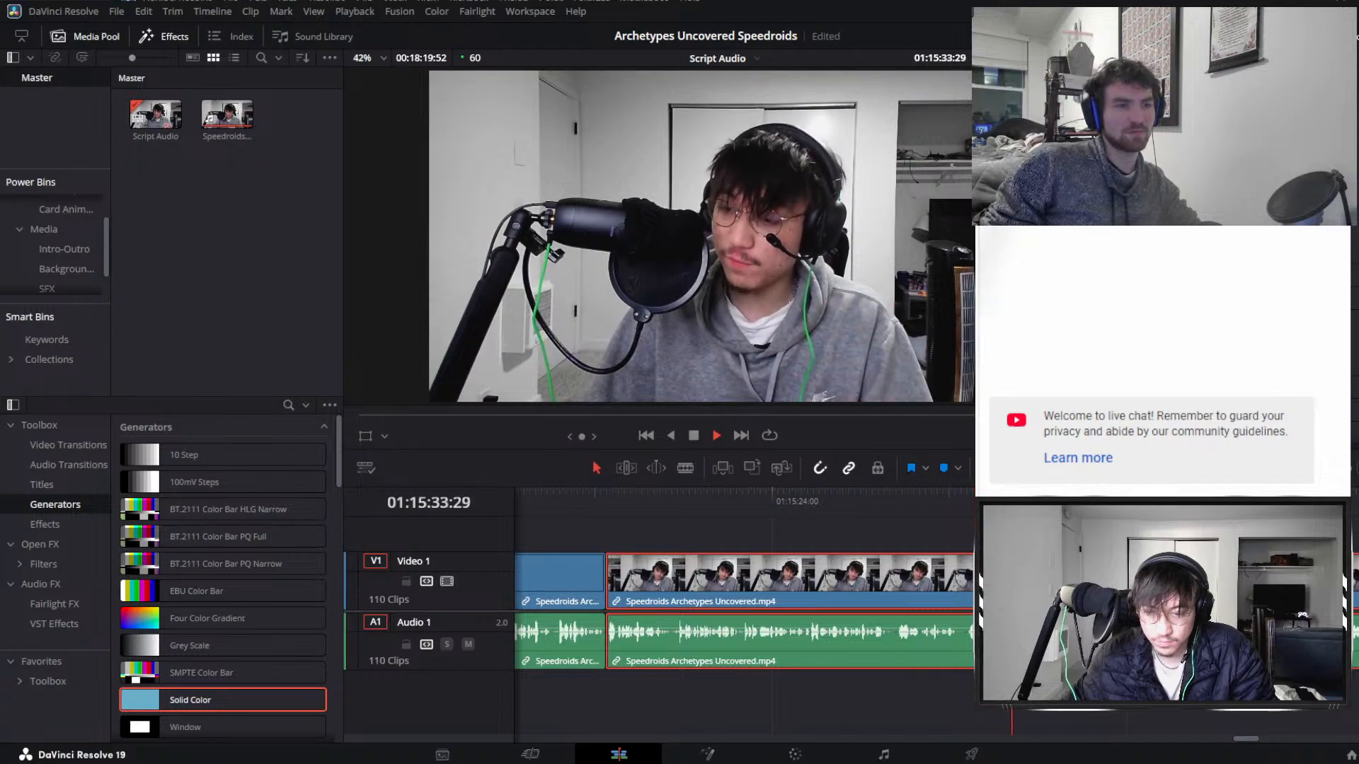
scroll(951, 528, right, 2)
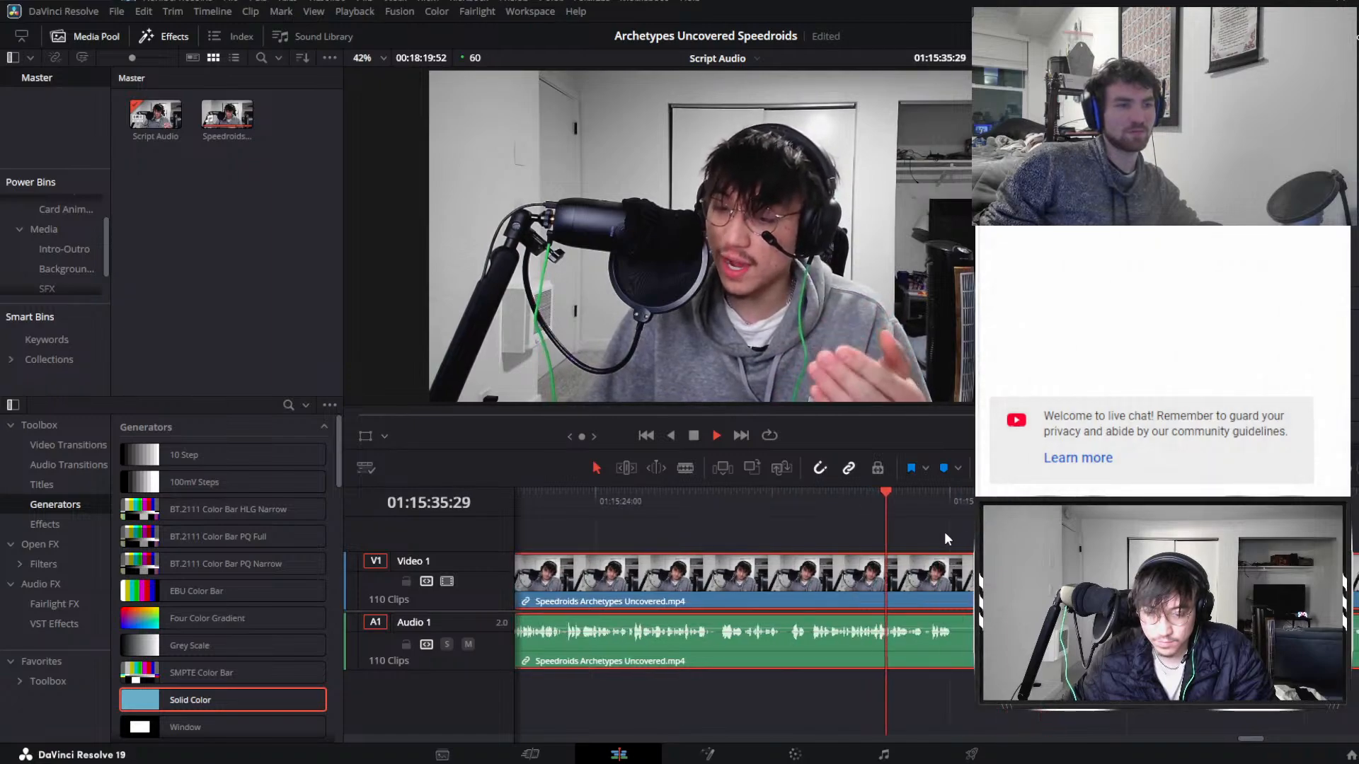
scroll(922, 524, right, 1)
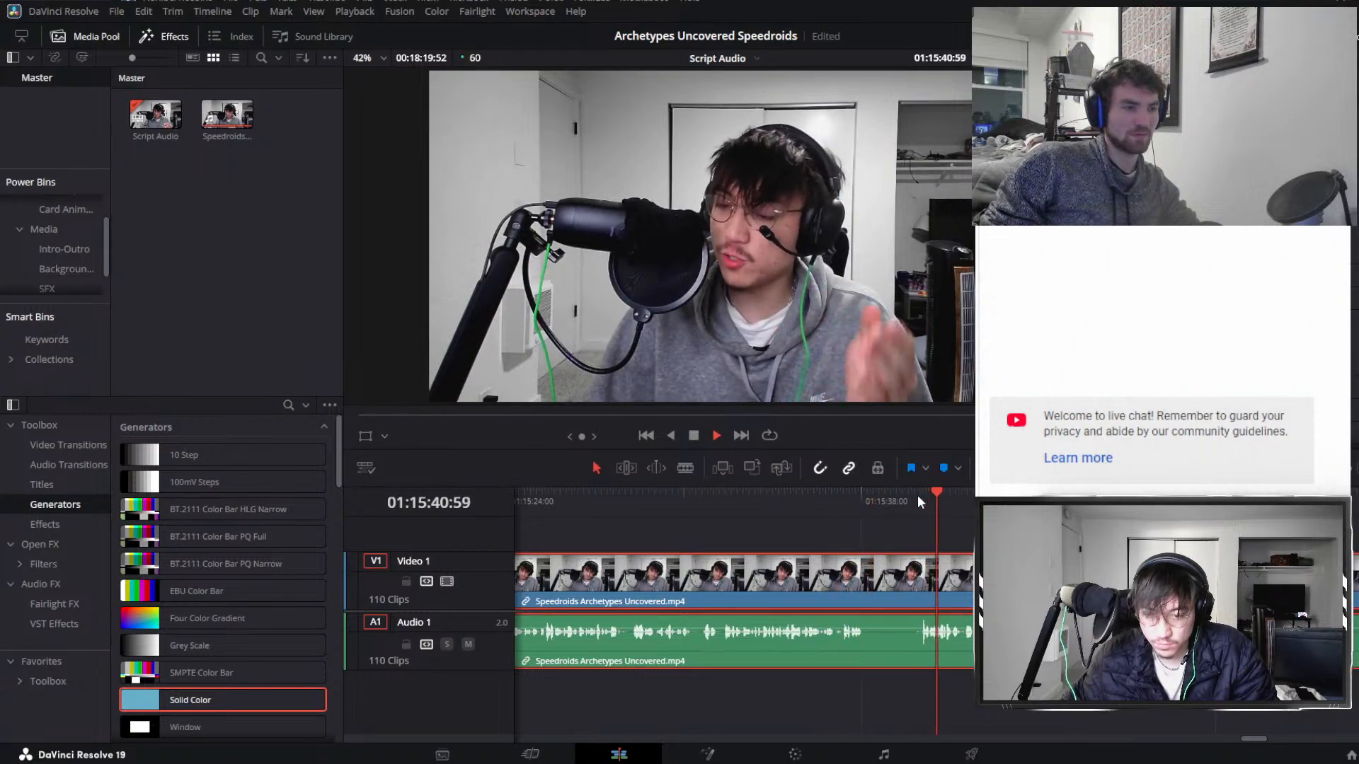
mouse_move(918, 496)
mouse_down()
mouse_move(835, 503)
mouse_move(920, 513)
mouse_up()
key(ctrl+b)
key(ctrl+b)
key(space)
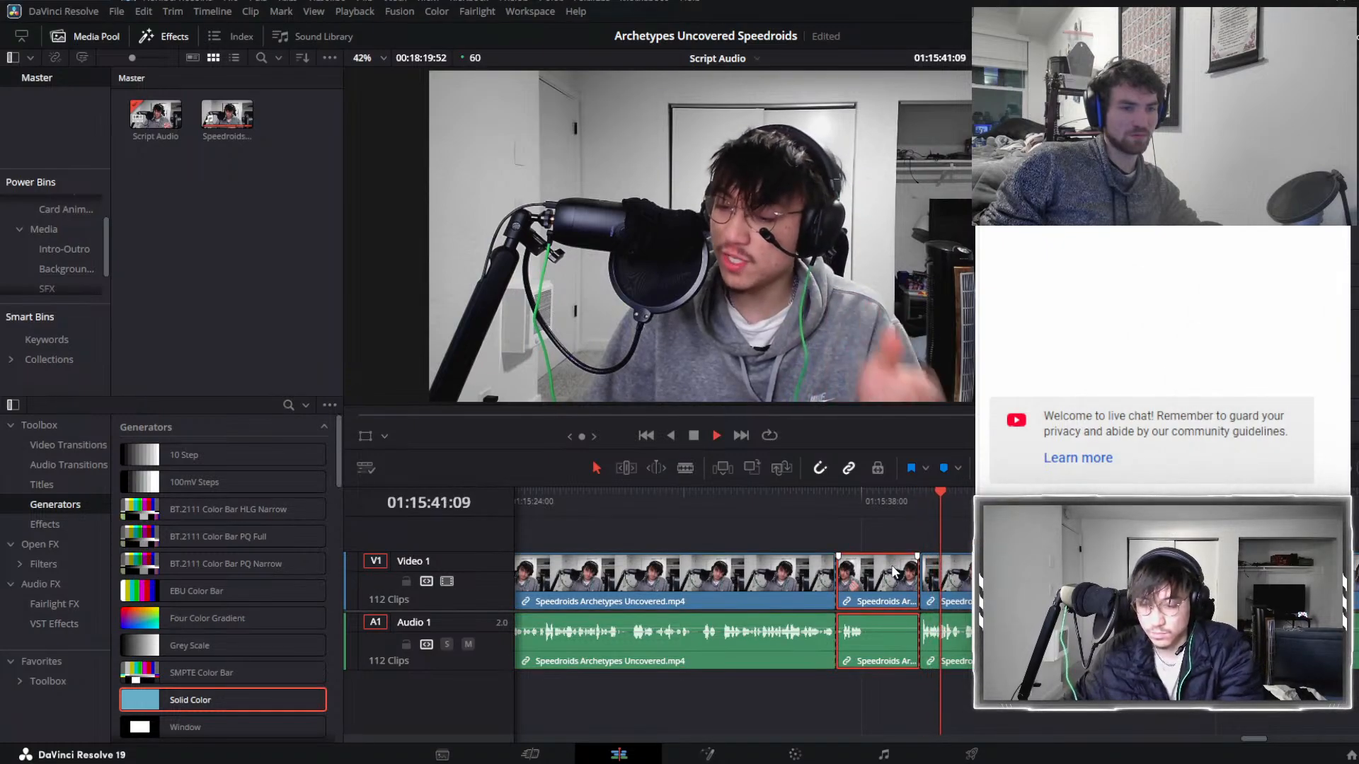
key(Delete)
Play on from the new join, ripple-delete the piece between cuts at 01:15:49:37 and 01:15:55:16, and save the project.
click(860, 495)
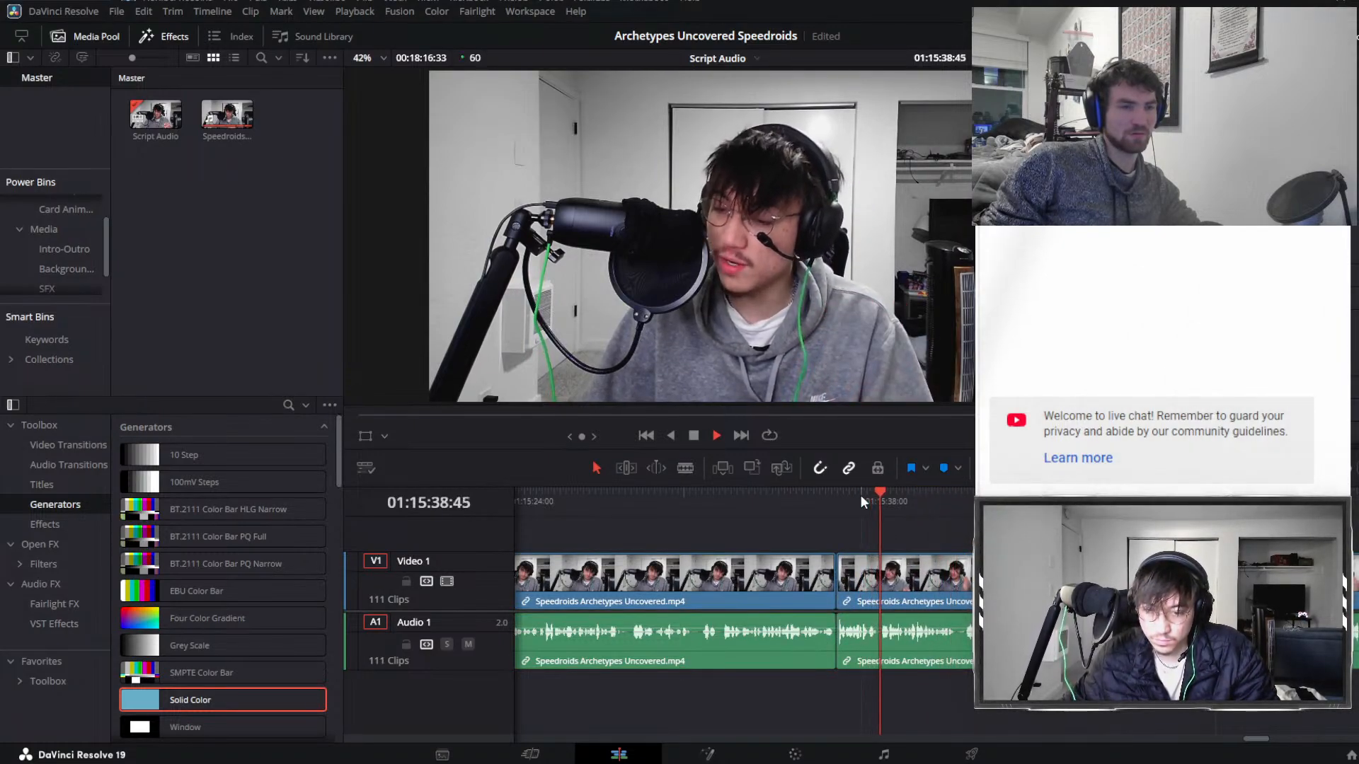
click(960, 557)
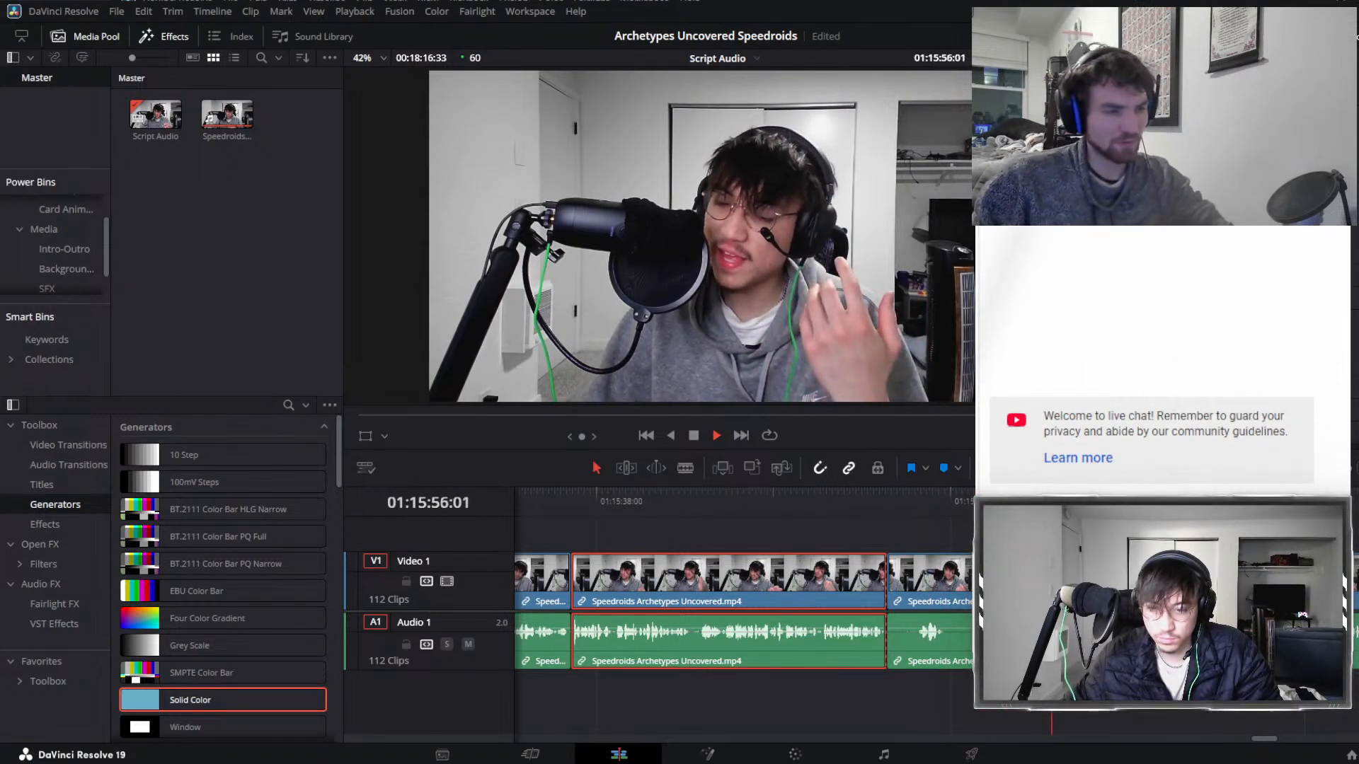
key(space)
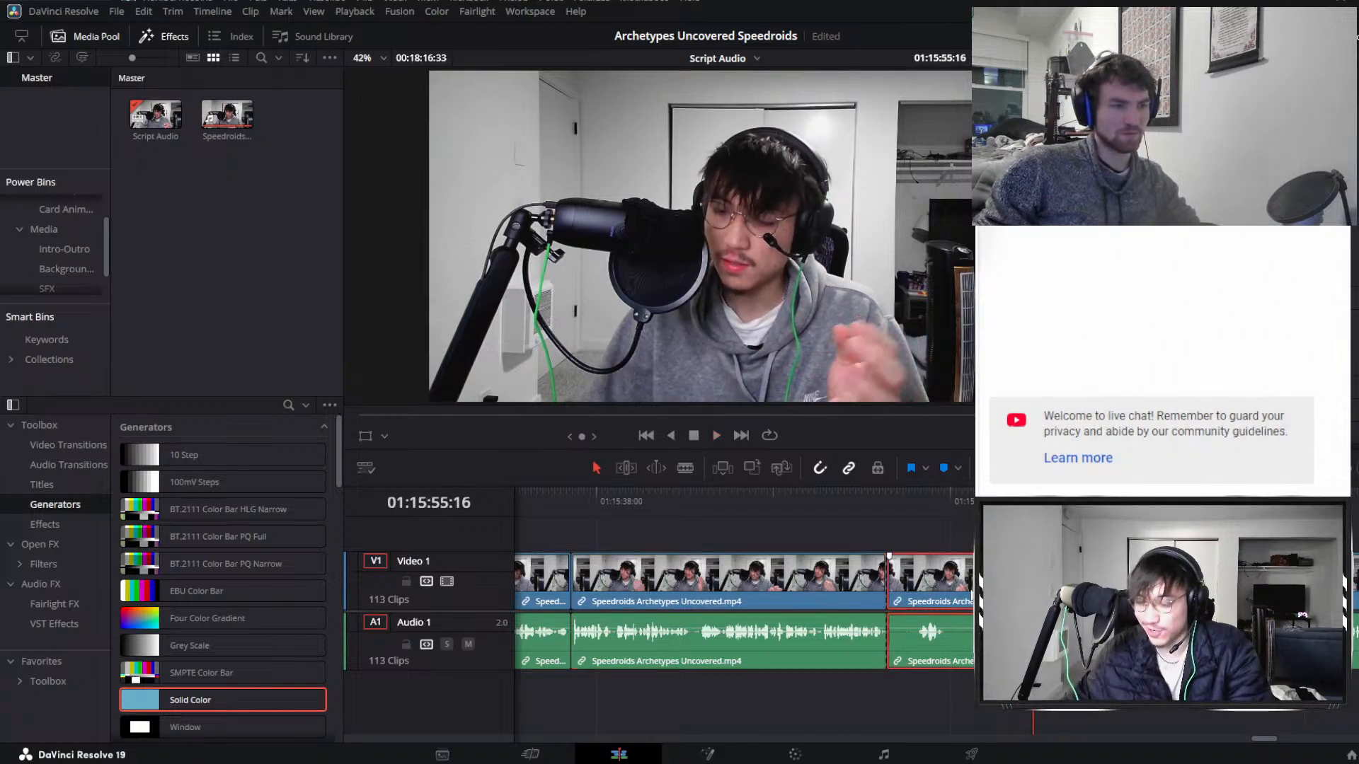
key(ctrl+s)
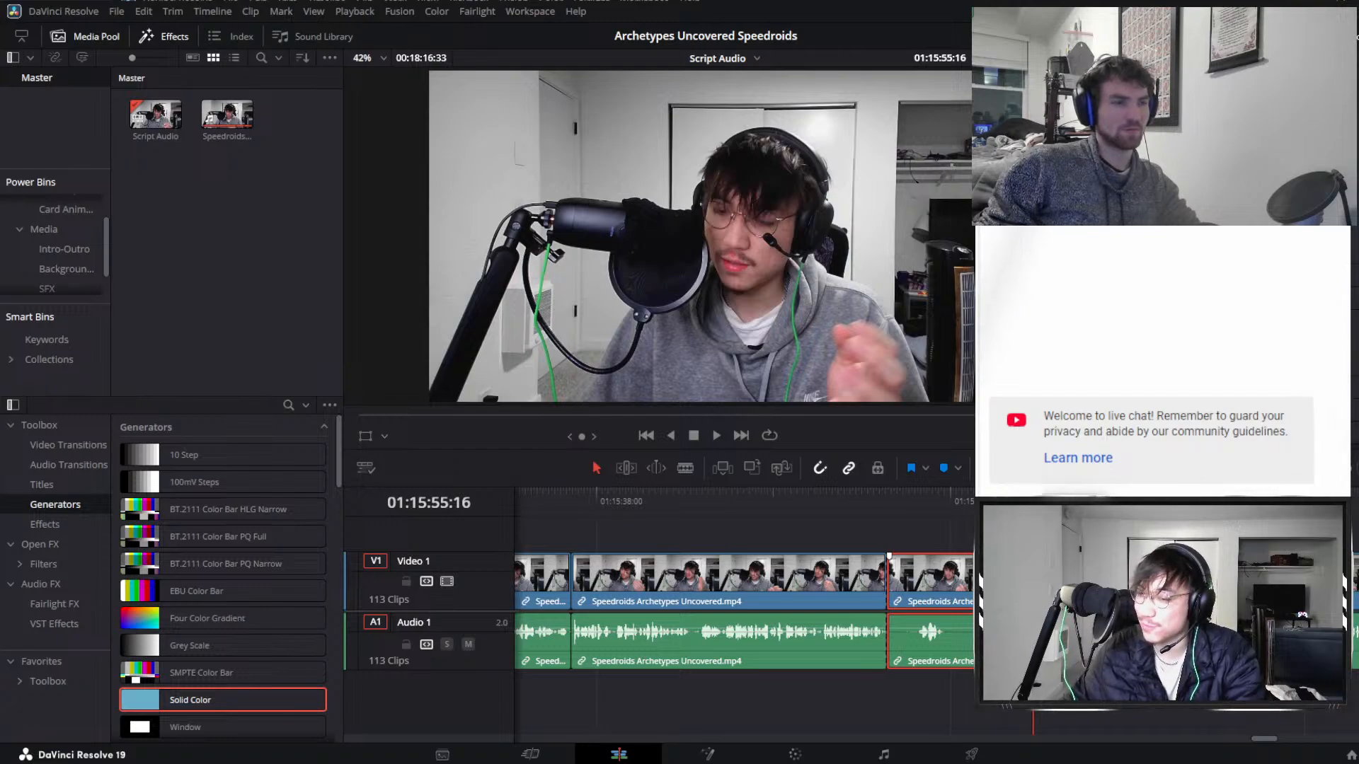
key(Delete)
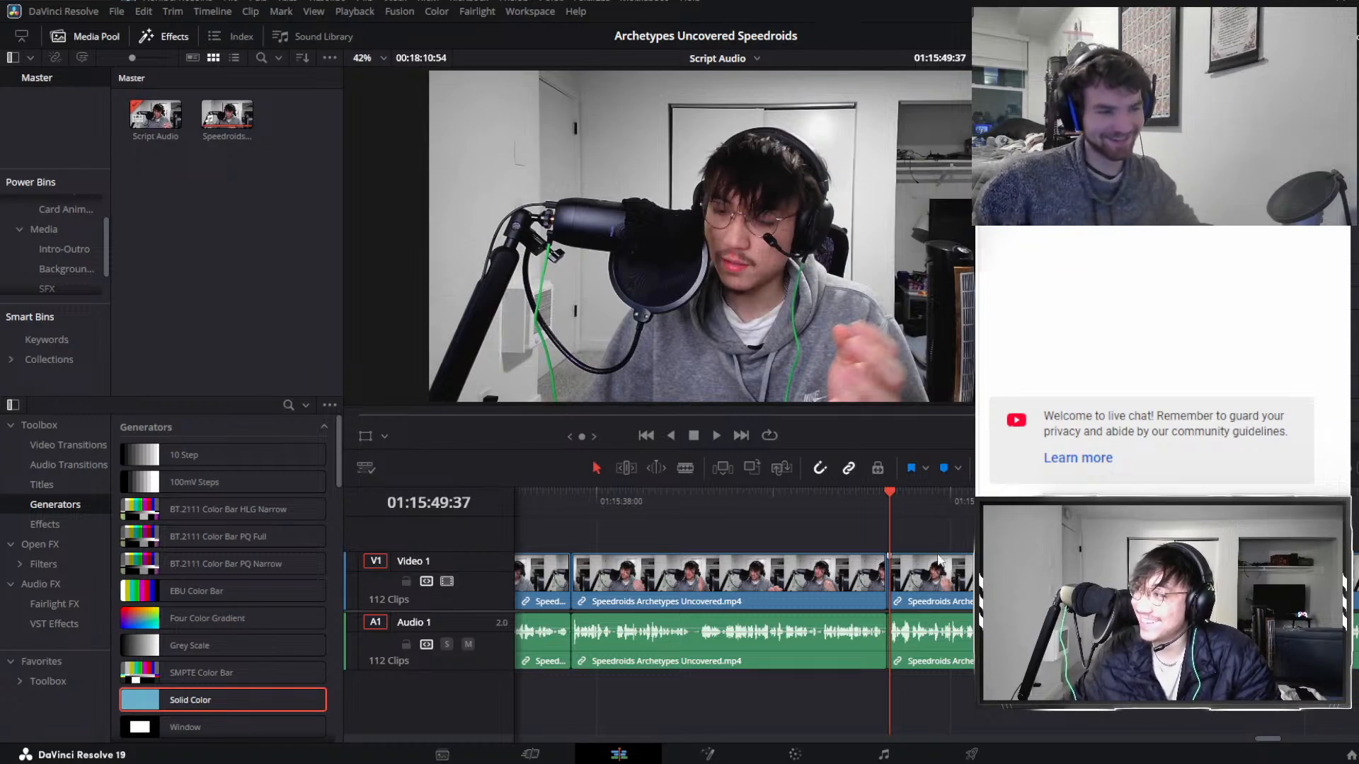
Play across the join at 01:15:49:37 and place a marker at about 01:15:49:31 where the next take starts.
key(space)
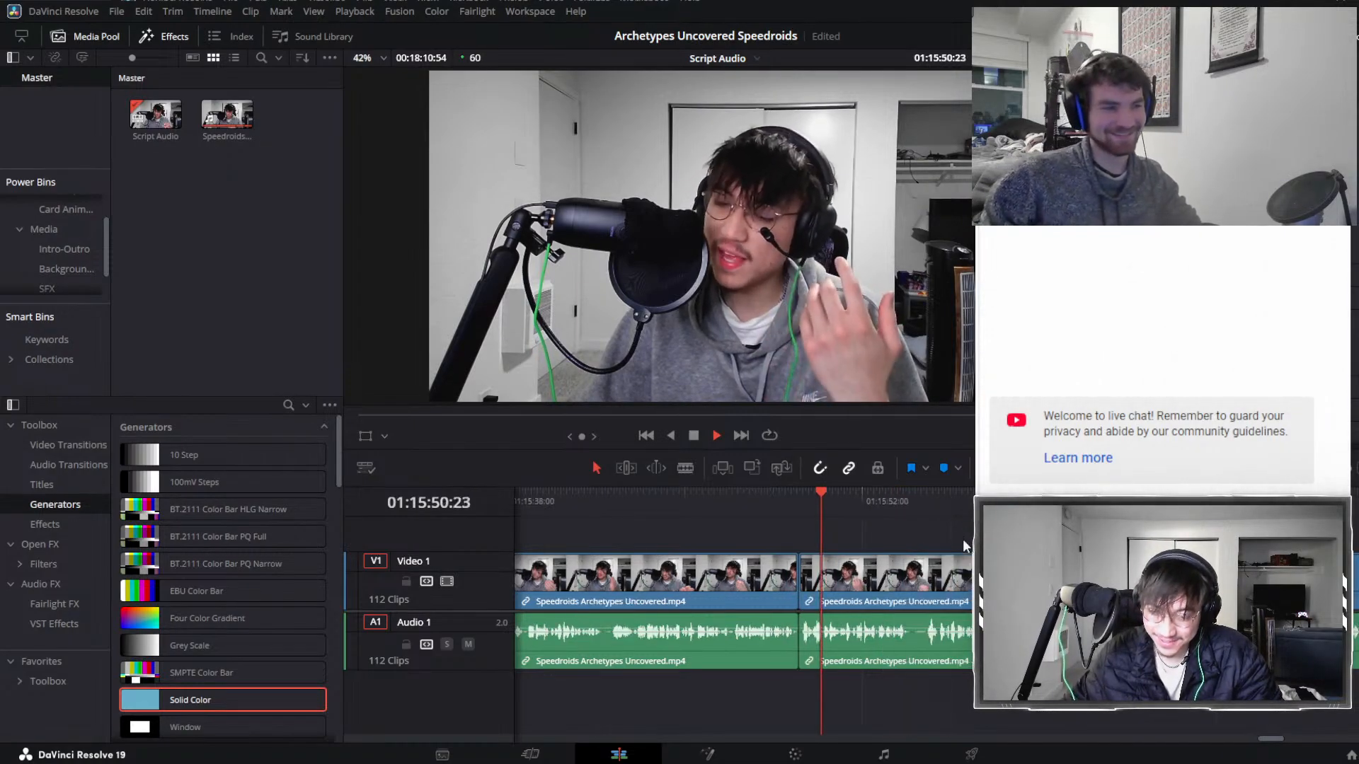
drag(820, 488, 812, 492)
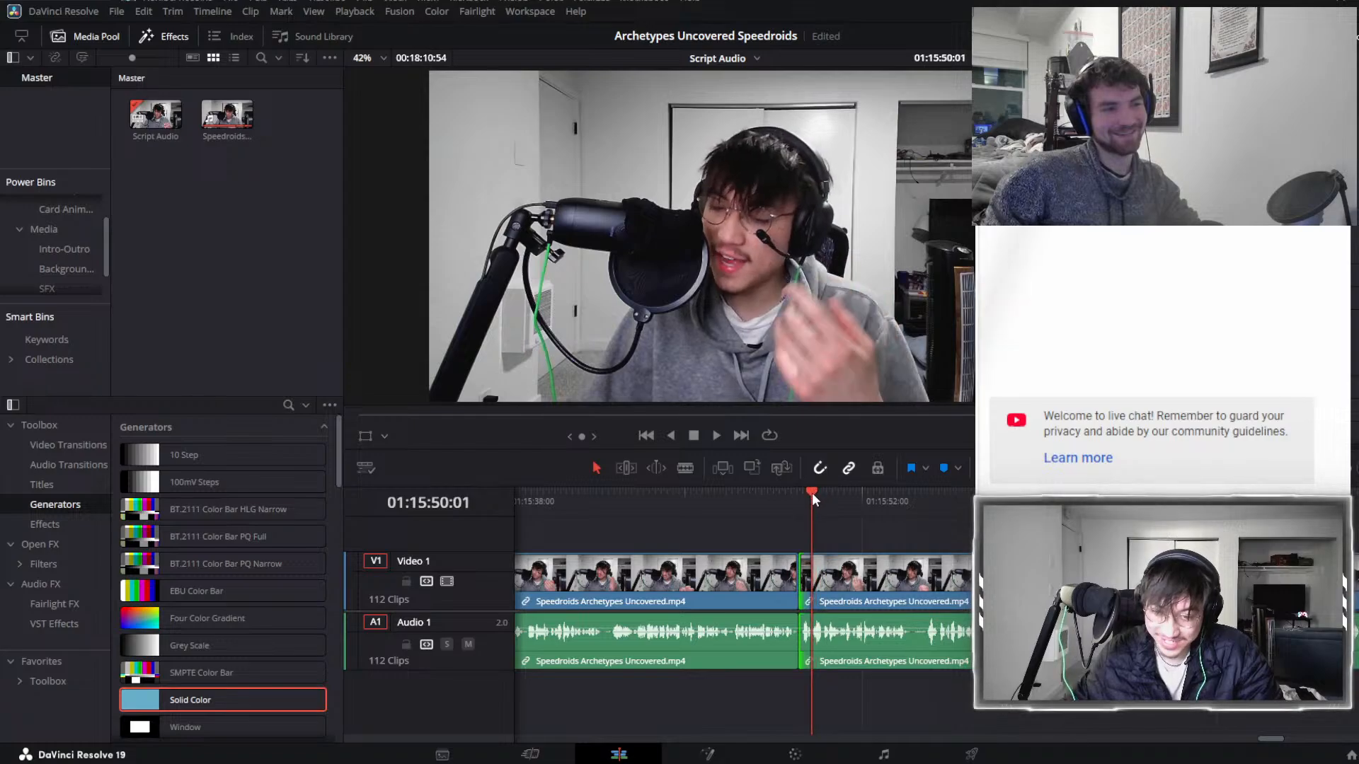
click(804, 495)
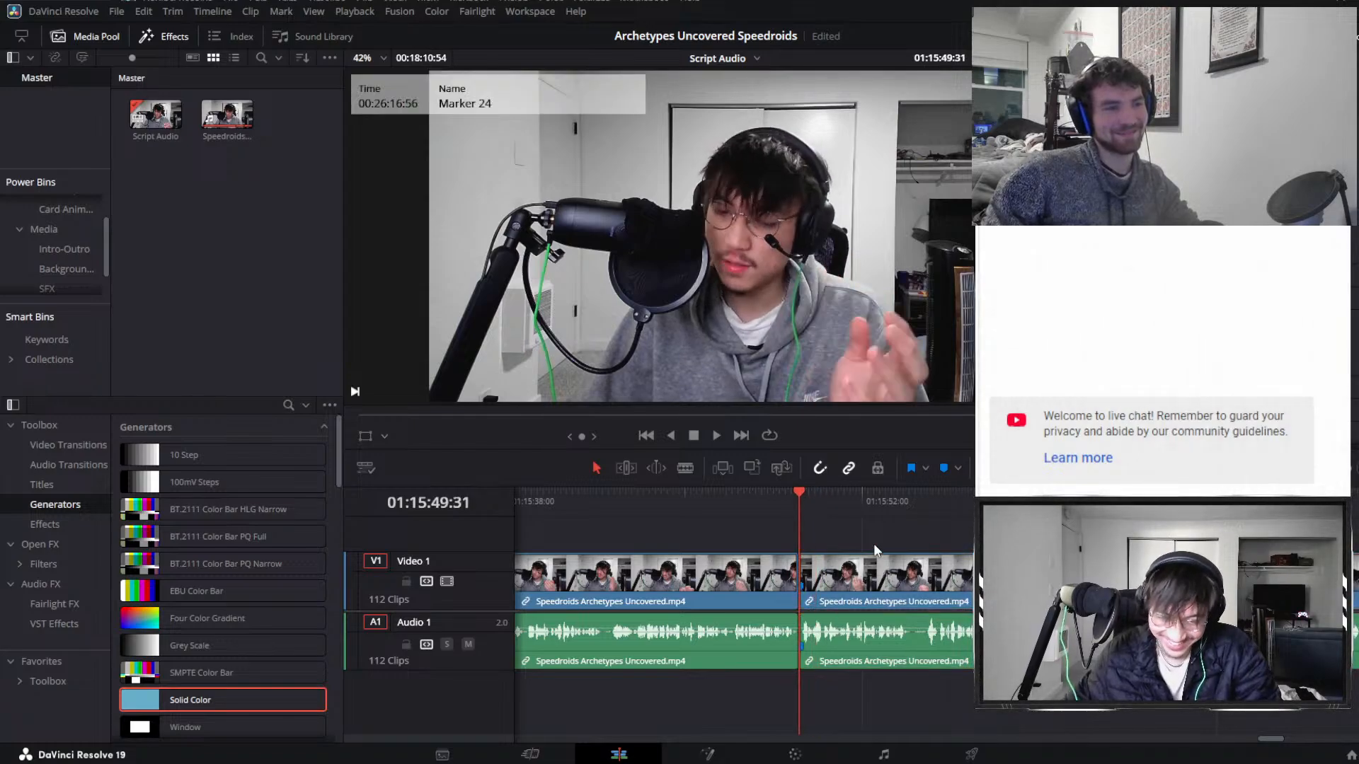
Go back to the start of the earlier take at 01:15:19:21 and place a marker there.
key(space)
key(ctrl+minus)
key(ctrl+minus)
key(ctrl+minus)
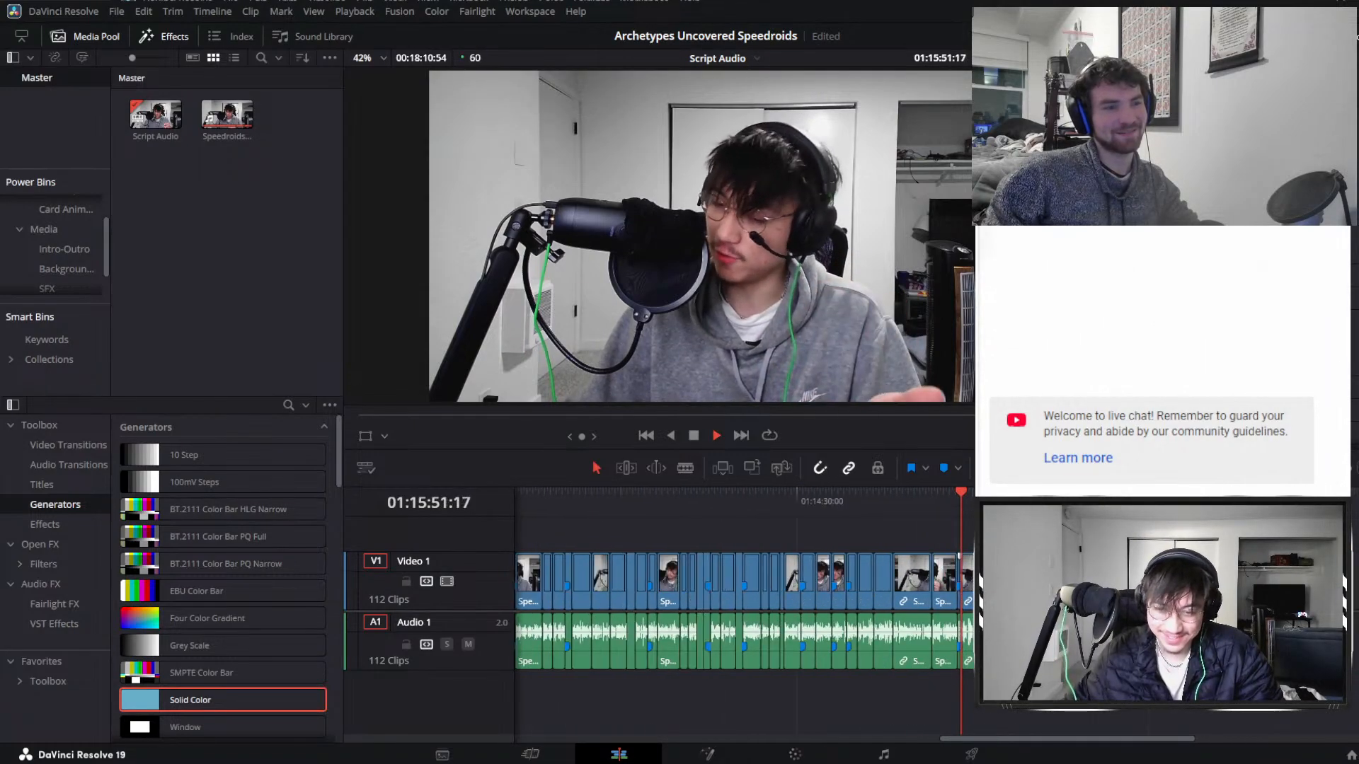
key(ctrl+plus)
key(ctrl+plus)
click(800, 506)
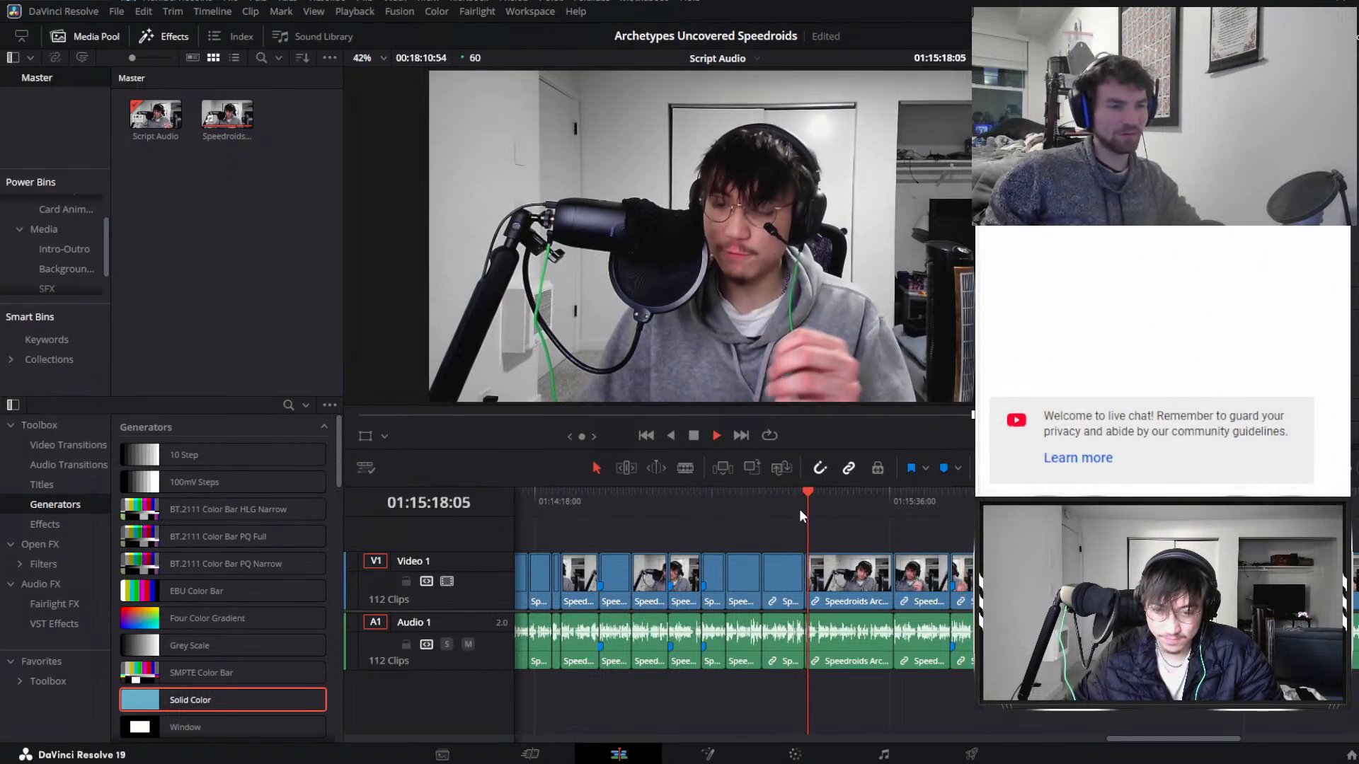
drag(800, 510, 813, 527)
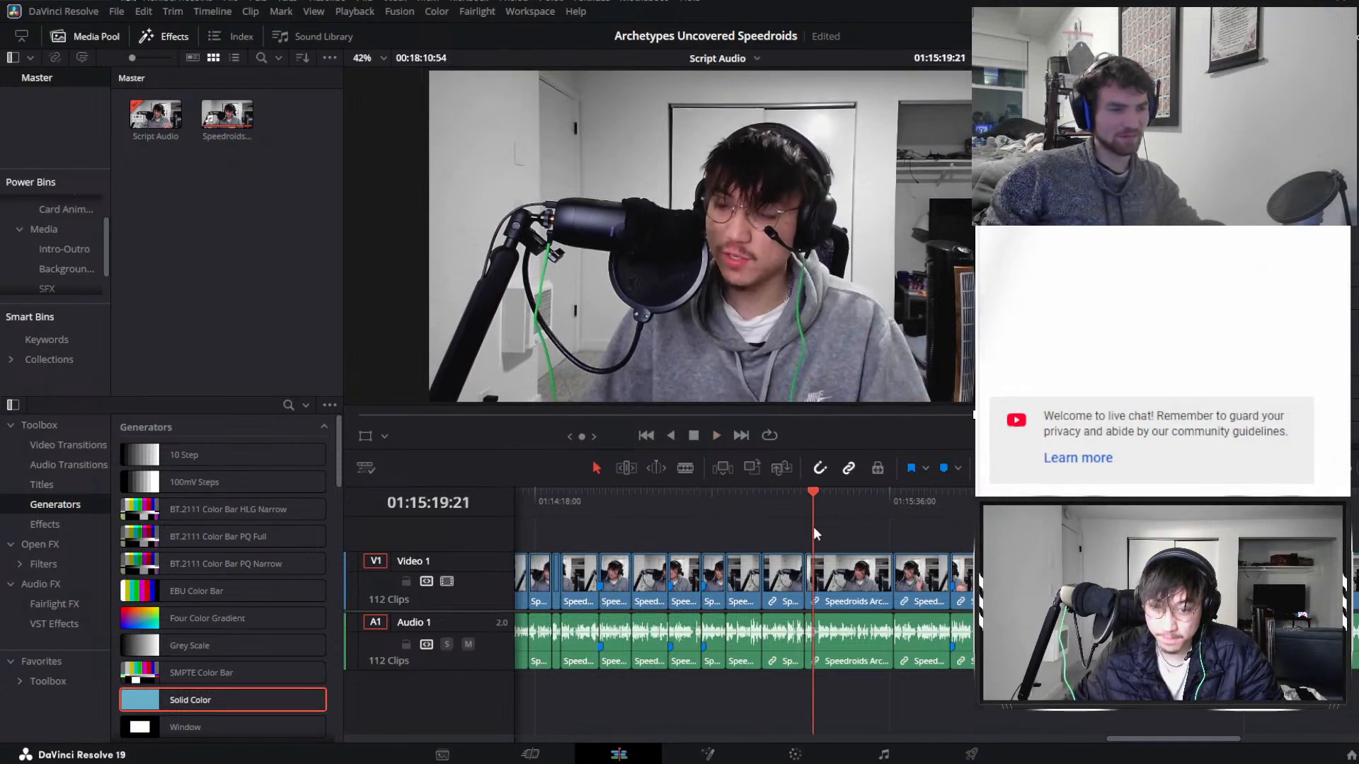
key(m)
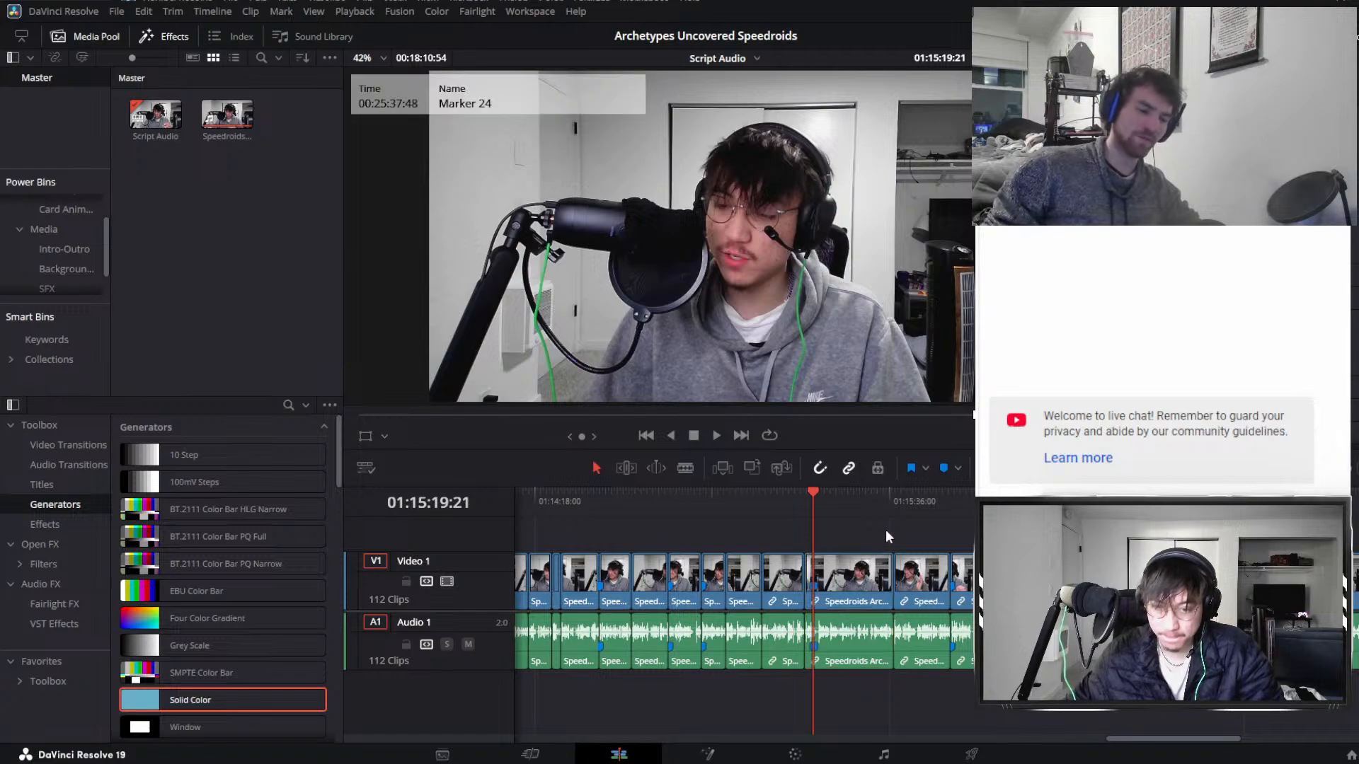
Play the marked take from 01:15:19:21 to review its content.
key(ctrl+minus)
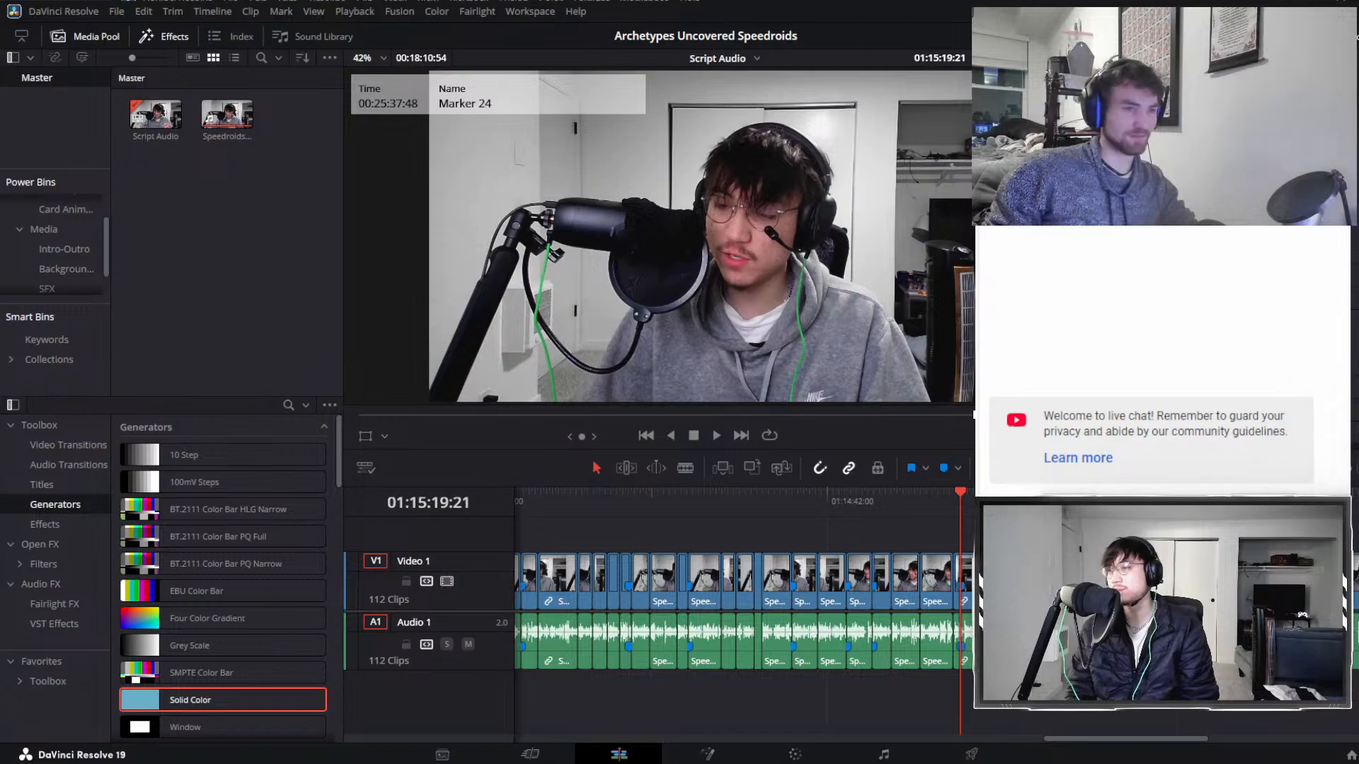
key(space)
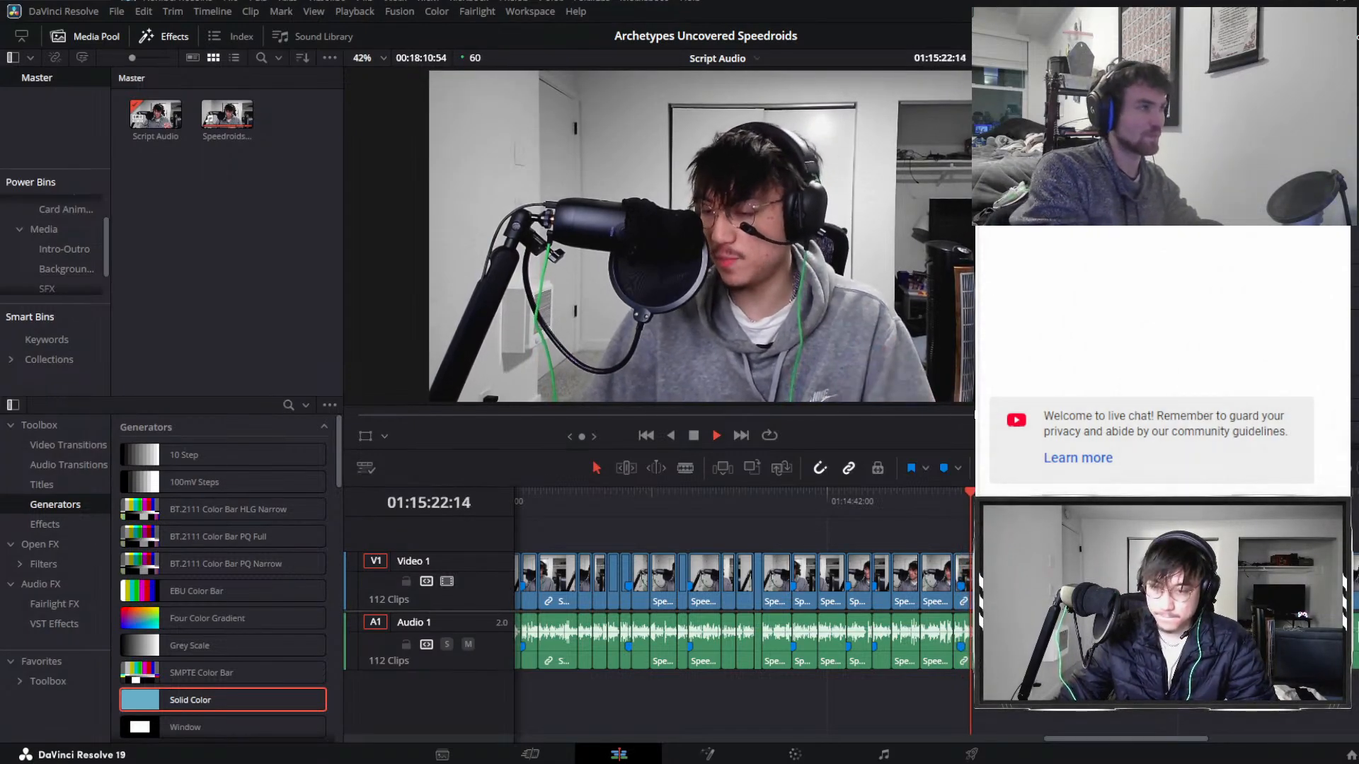
key(ctrl+minus)
key(ctrl+equal)
key(ctrl+equal)
scroll(944, 542, right, 1)
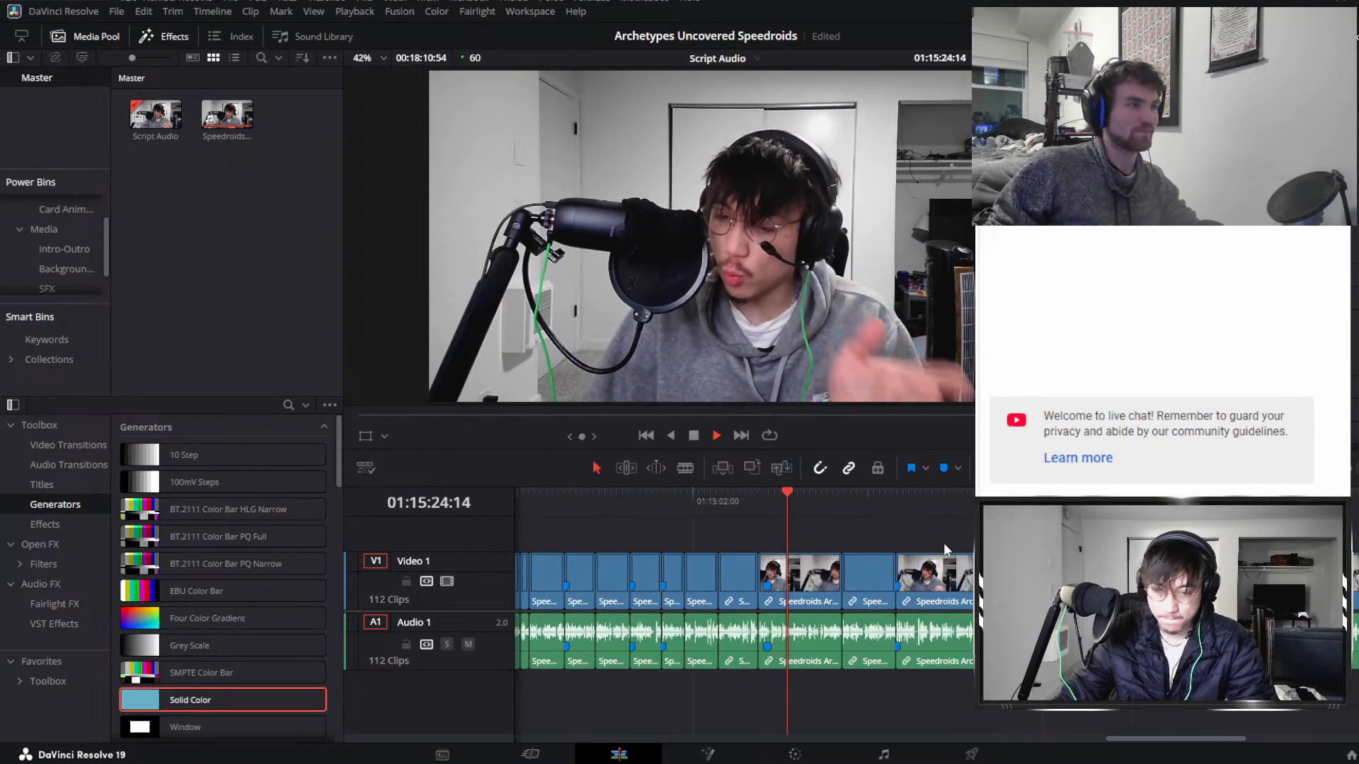
key(ctrl+equal)
Play on from 01:15:54:17, split at about 01:15:54 and 01:15:57, and ripple-delete the piece between the cuts.
click(813, 511)
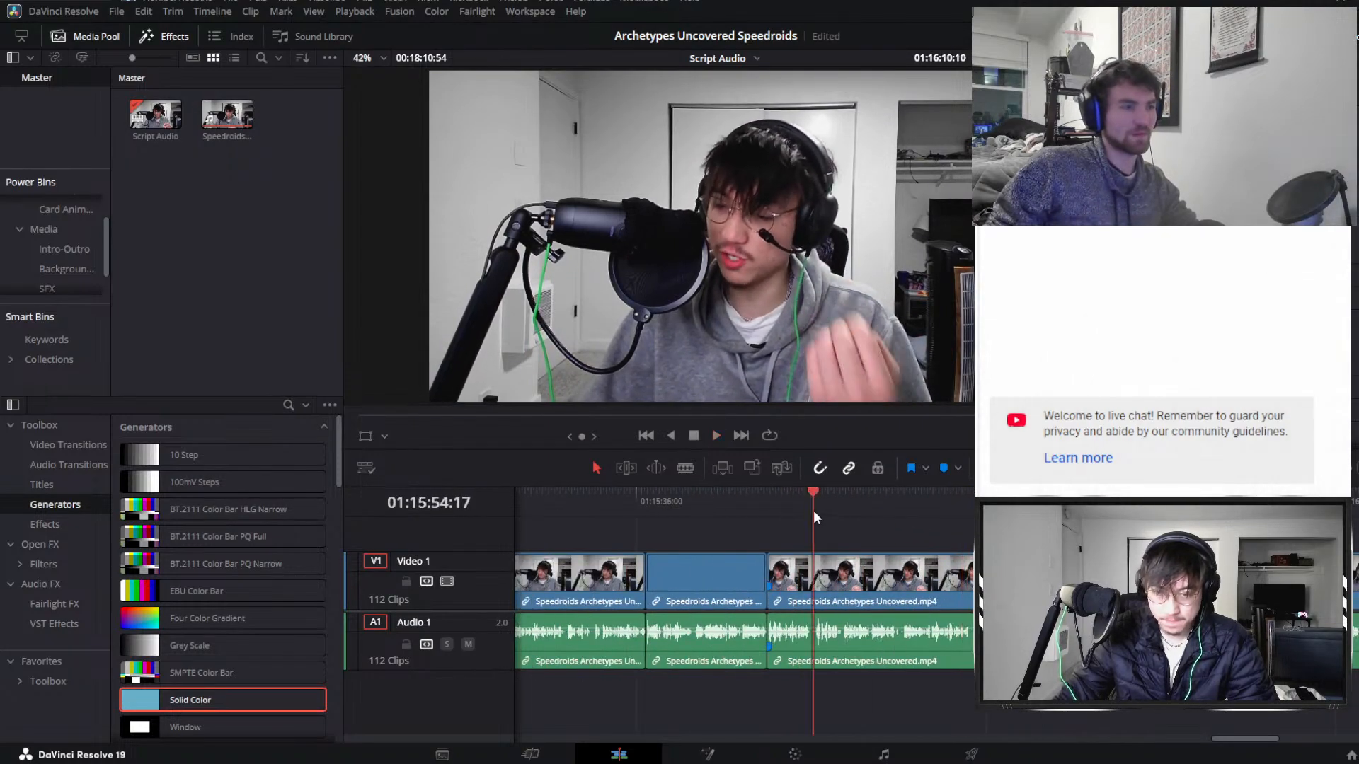
key(ctrl+equal)
key(ctrl+equal)
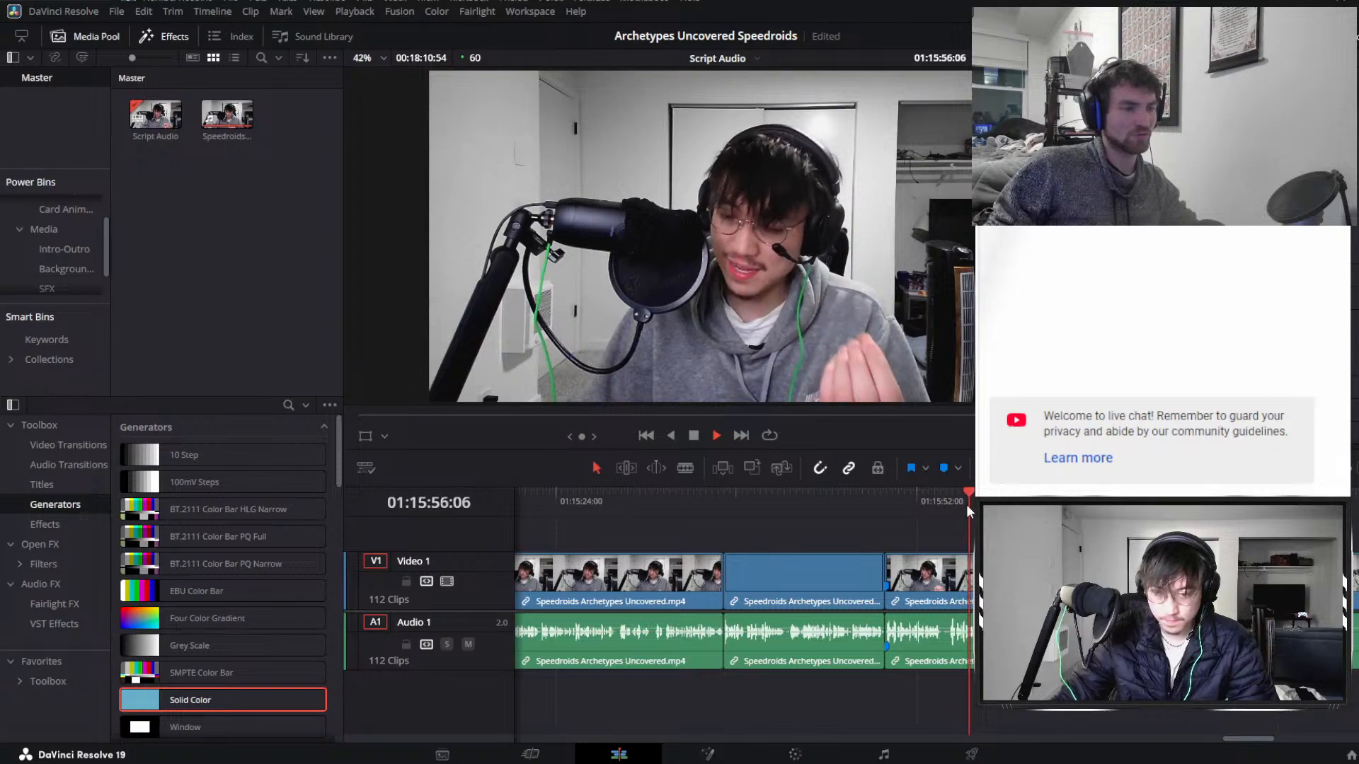
click(964, 564)
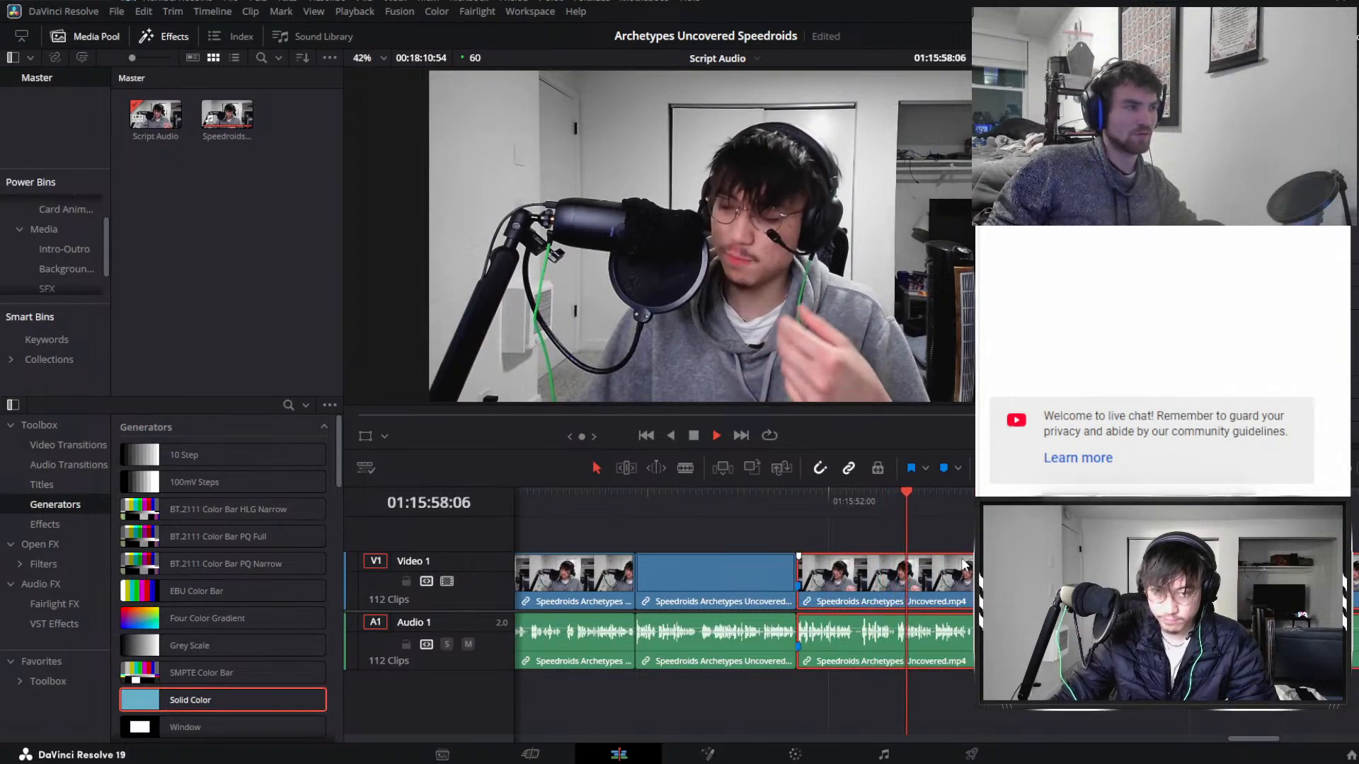
key(ctrl+equal)
key(ctrl+equal)
click(846, 514)
key(ctrl+b)
drag(870, 511, 936, 512)
key(ctrl+b)
key(space)
click(908, 572)
key(Delete)
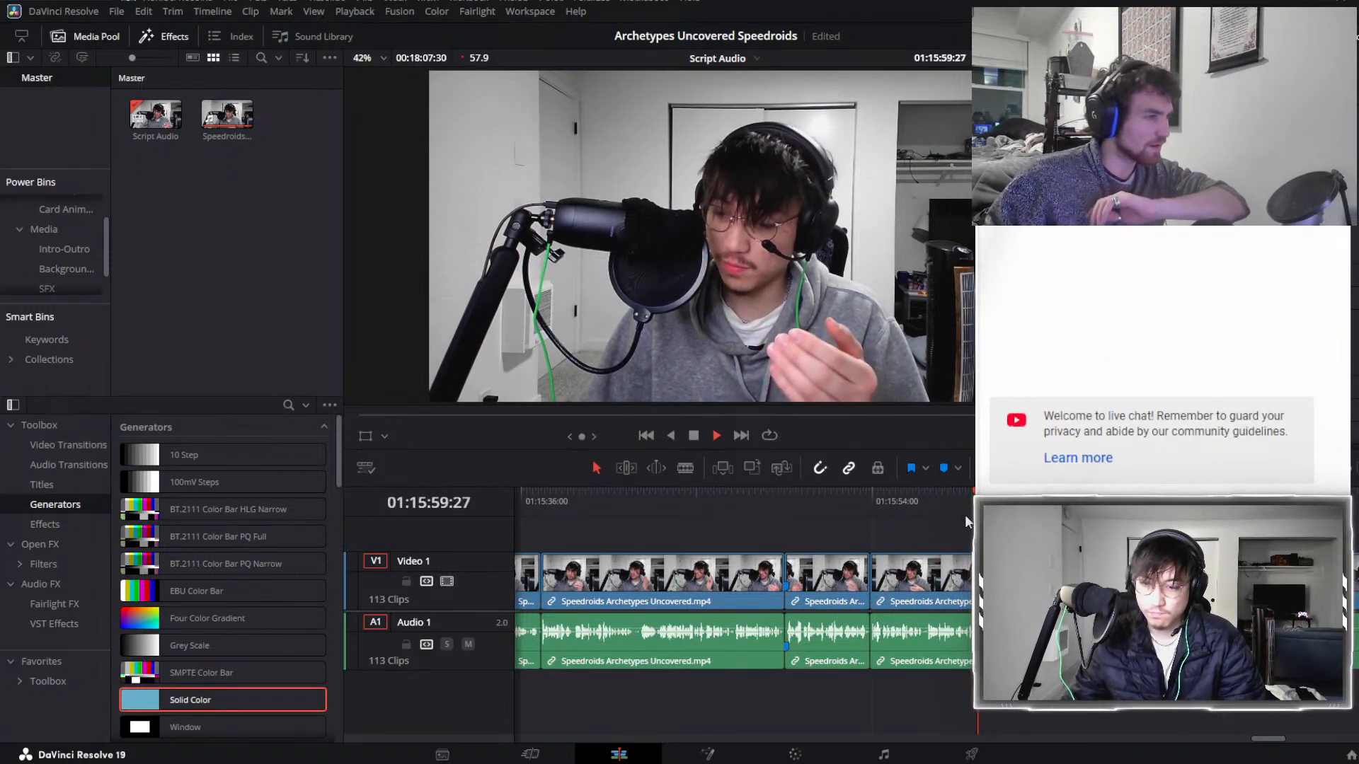
Split the following clip at 01:15:56:42 and 01:16:00:01 and ripple-delete the piece between the cuts.
click(928, 493)
drag(928, 491, 925, 494)
key(ctrl+b)
click(989, 494)
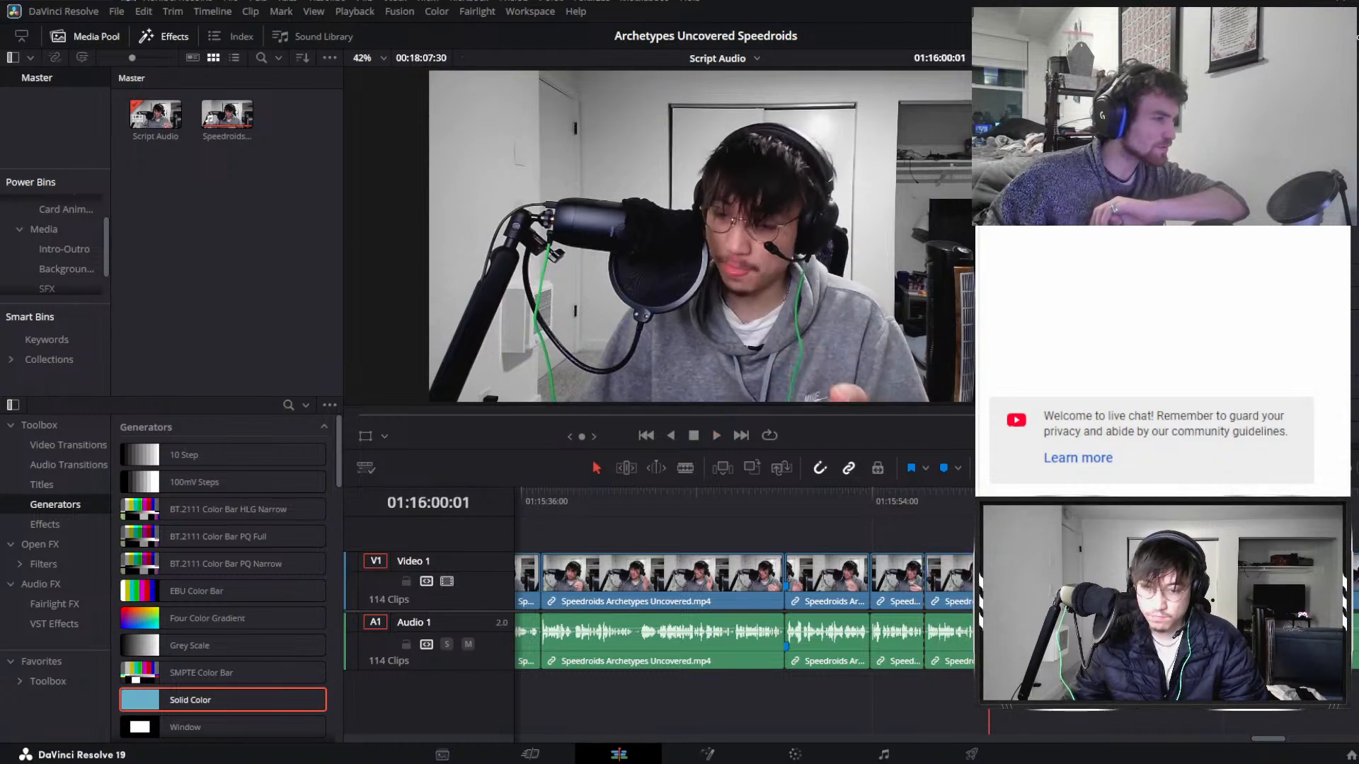
key(ctrl+b)
key(space)
click(971, 564)
key(Delete)
Play from about 01:15:55:18 across the join at 01:15:56:42 to check how the takes connect.
click(898, 506)
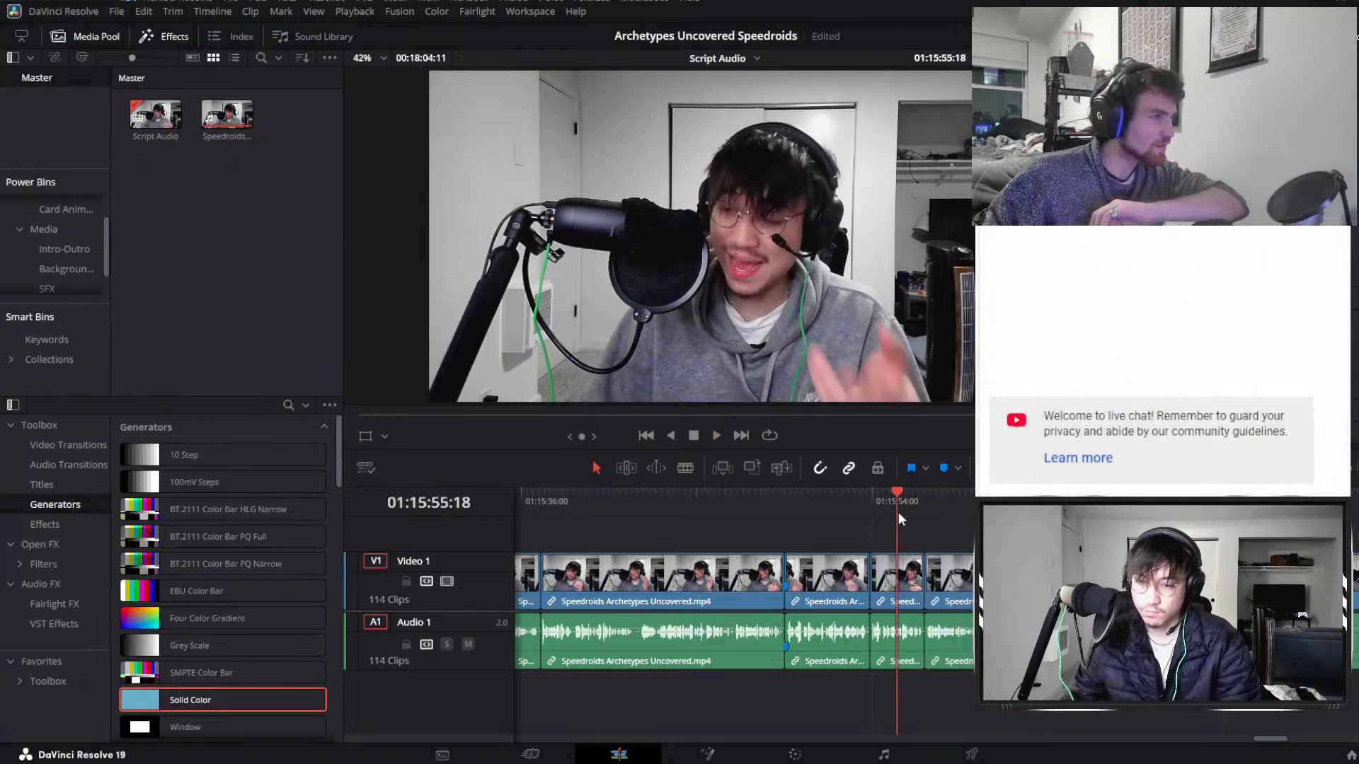
scroll(743, 611, left, 1)
scroll(743, 612, up, 3)
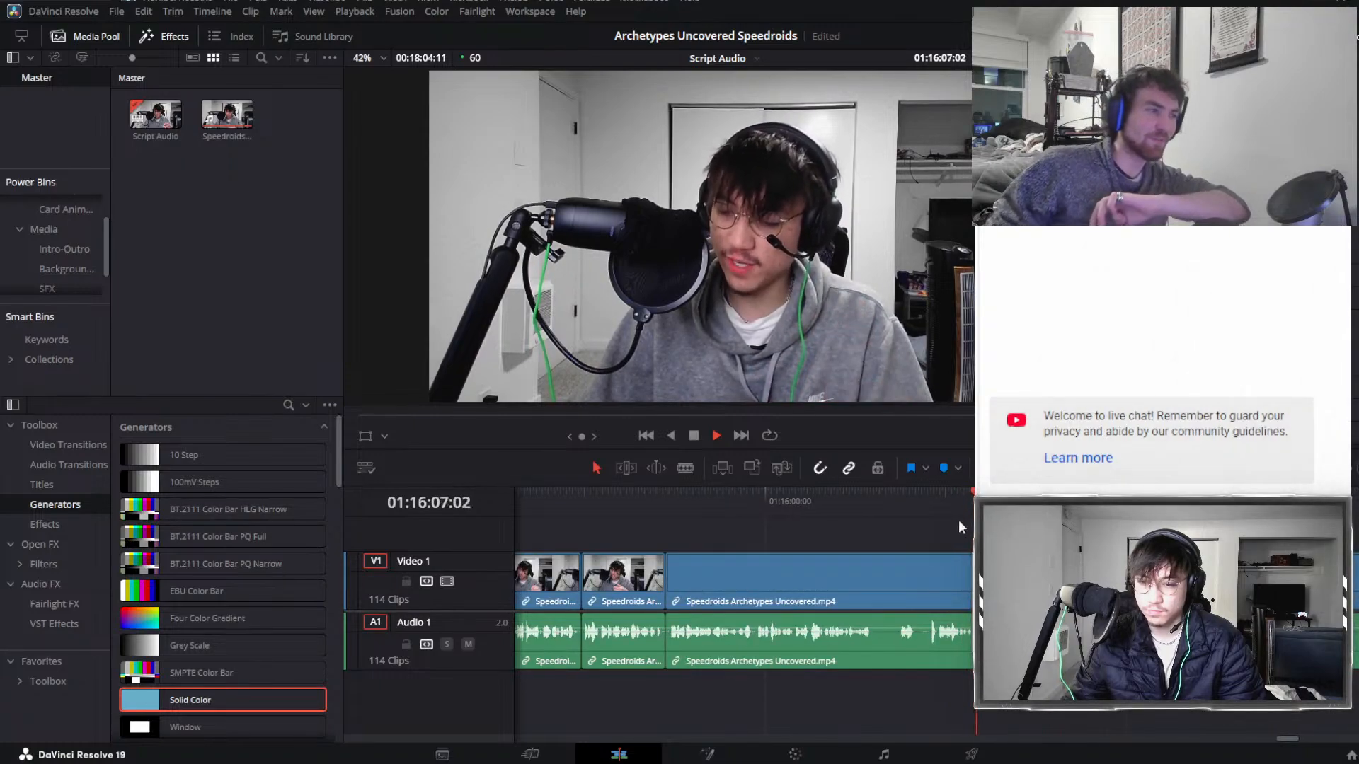
key(space)
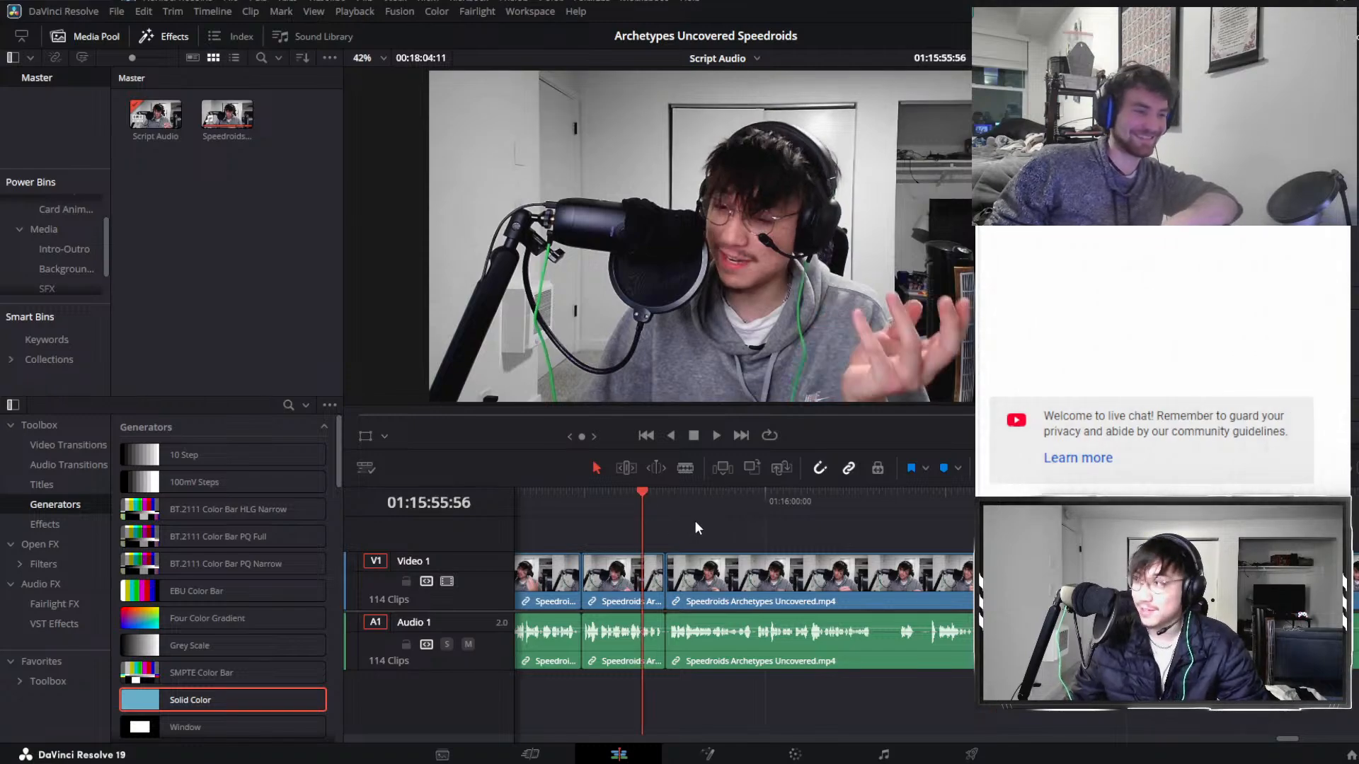
key(space)
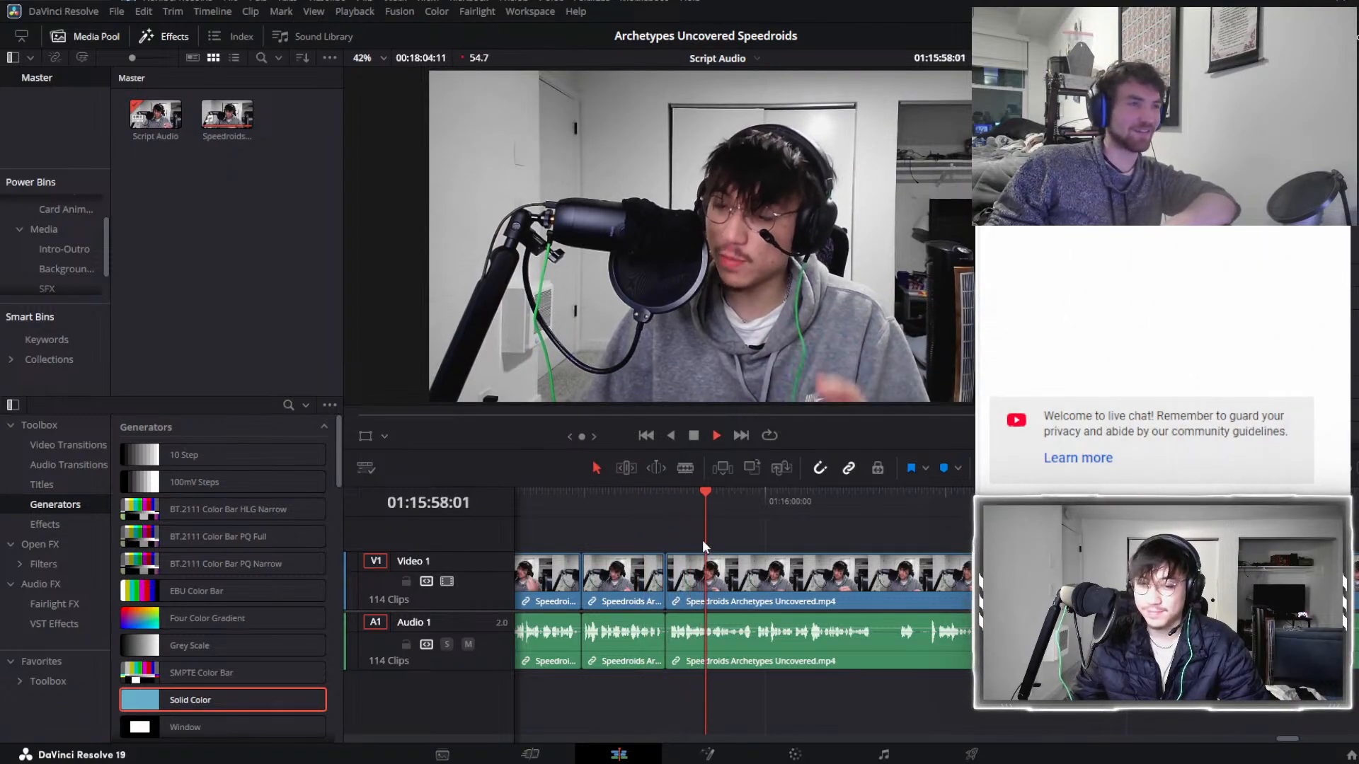
Split the next take at 01:16:03:35 and ripple-delete the piece of about four seconds that follows the cut.
click(778, 572)
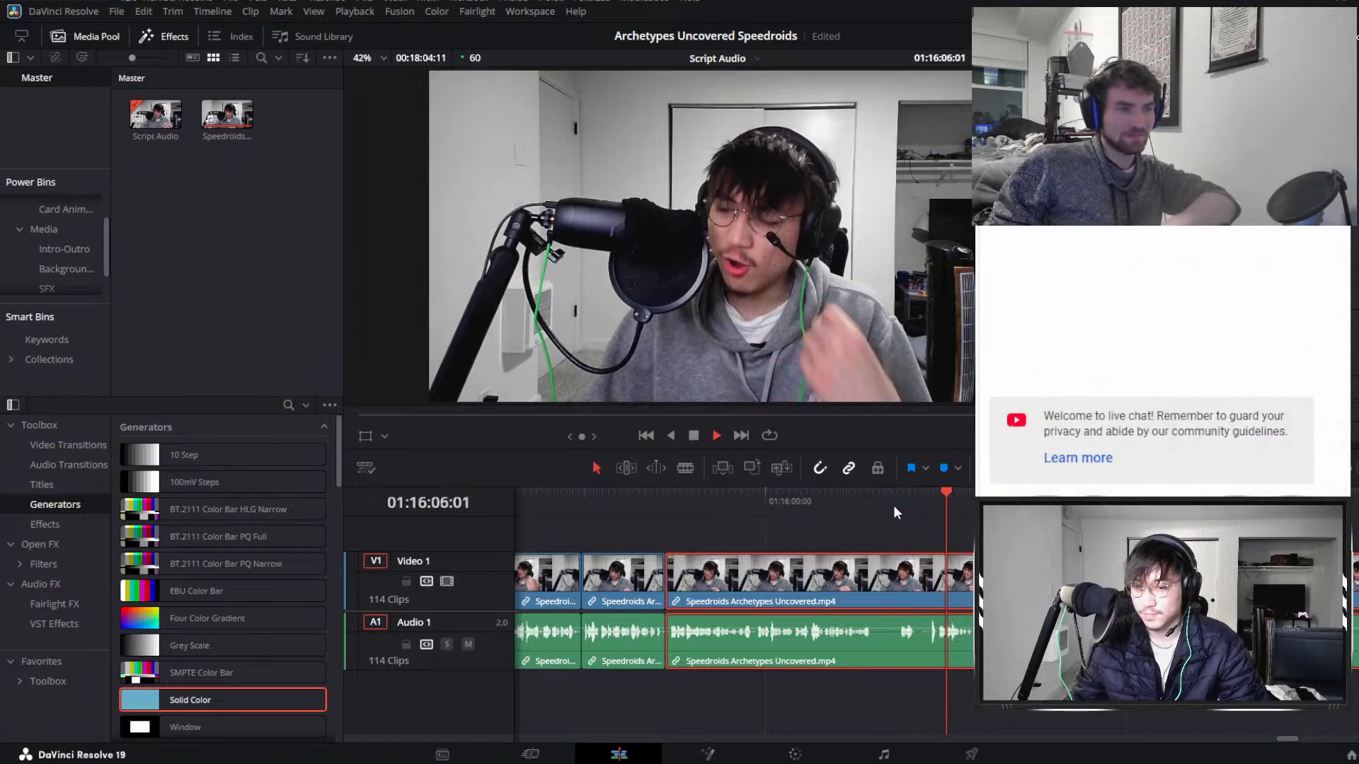
click(668, 498)
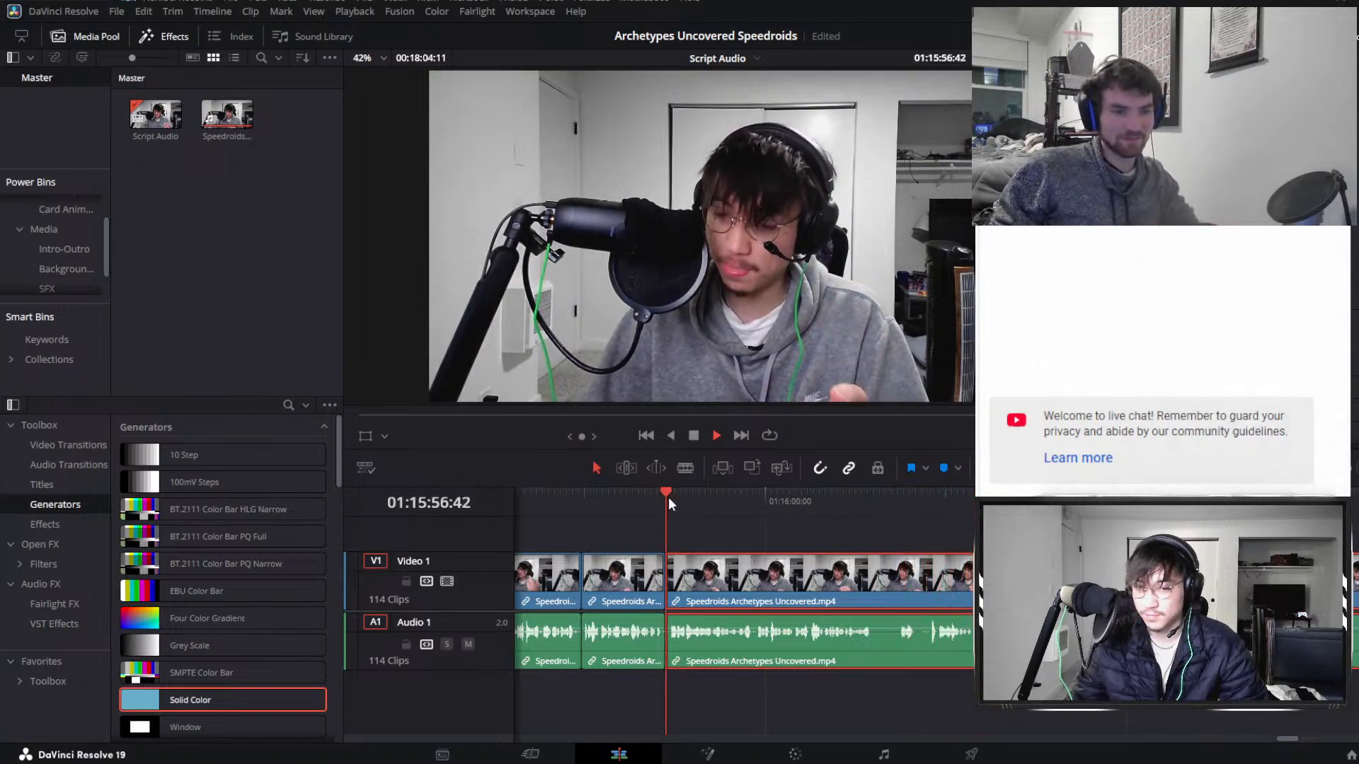
drag(677, 495, 873, 533)
key(ctrl+b)
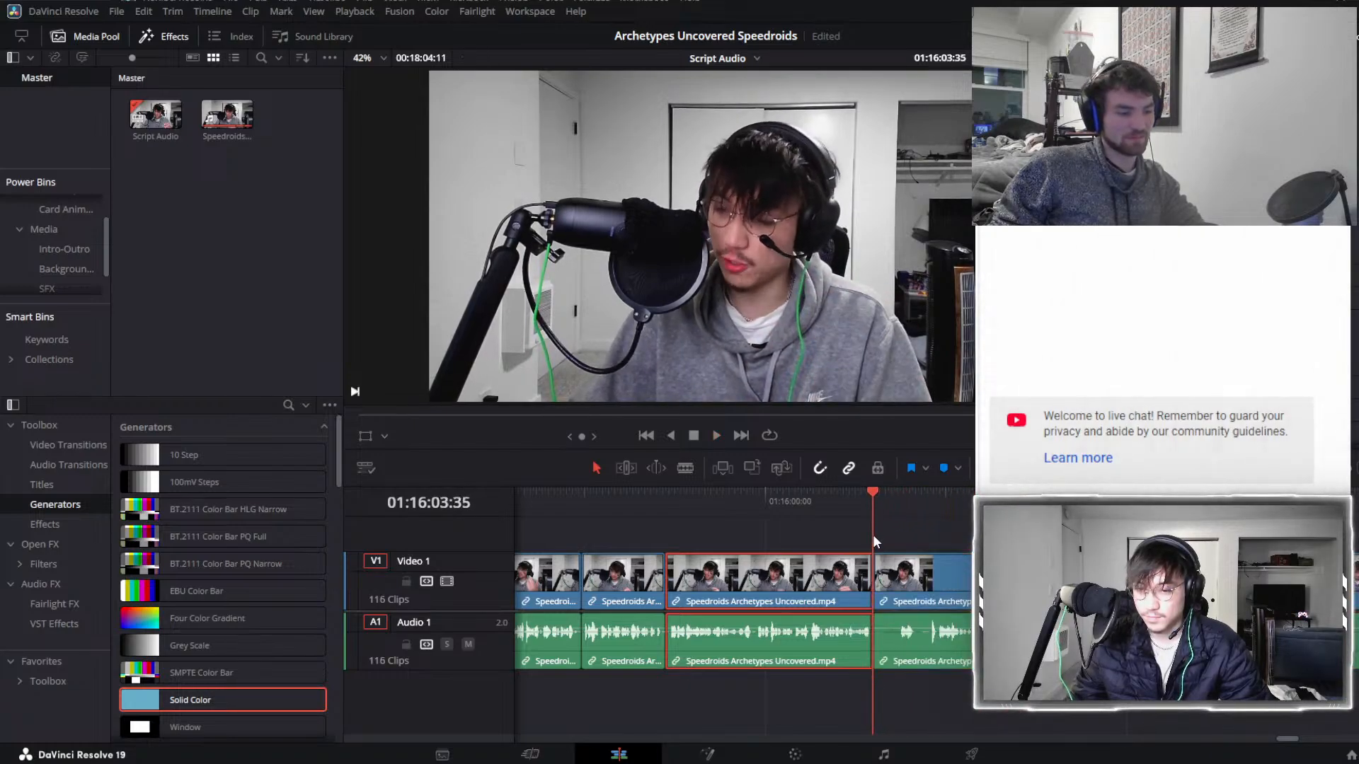
key(space)
key(Delete)
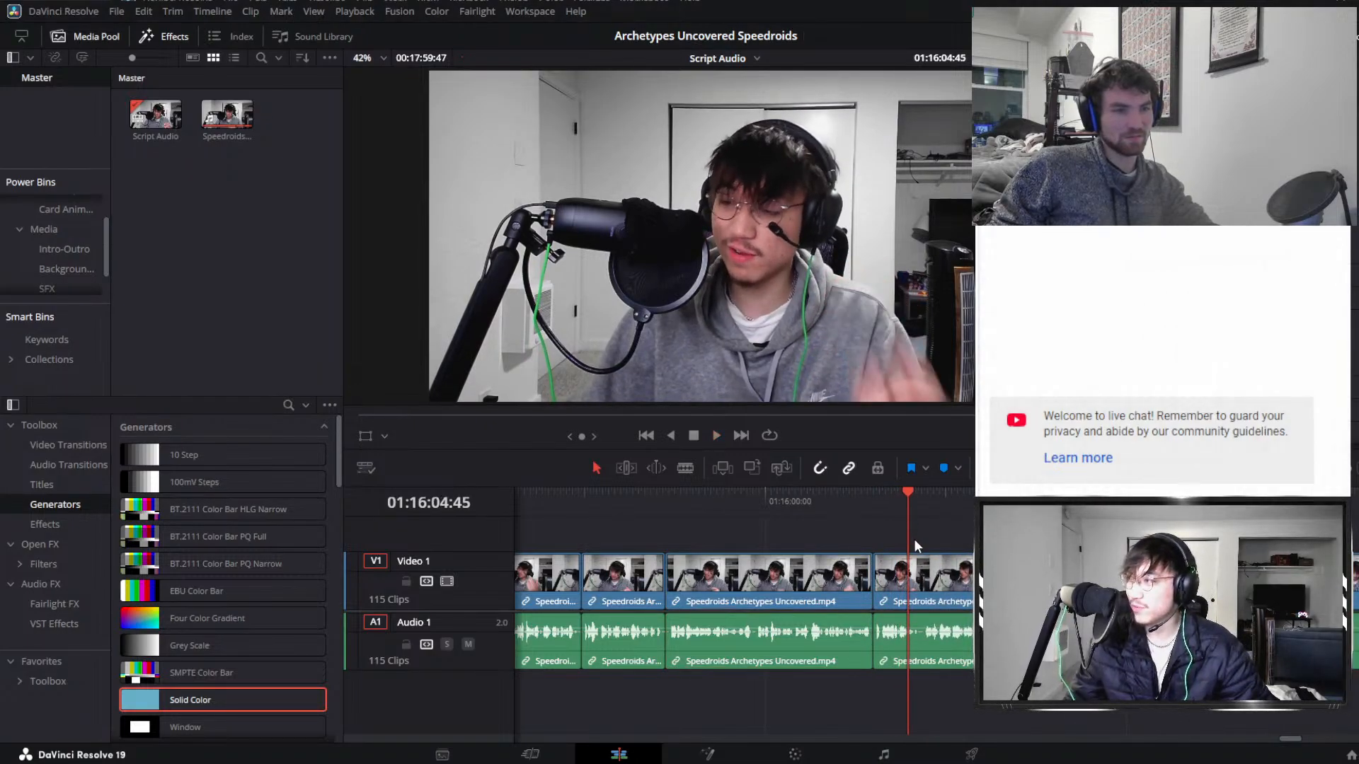
Play on from 01:16:03:09, split the take at 01:16:28:45 and ripple-delete the 25-second piece back to the cut at 01:16:03:35.
click(856, 540)
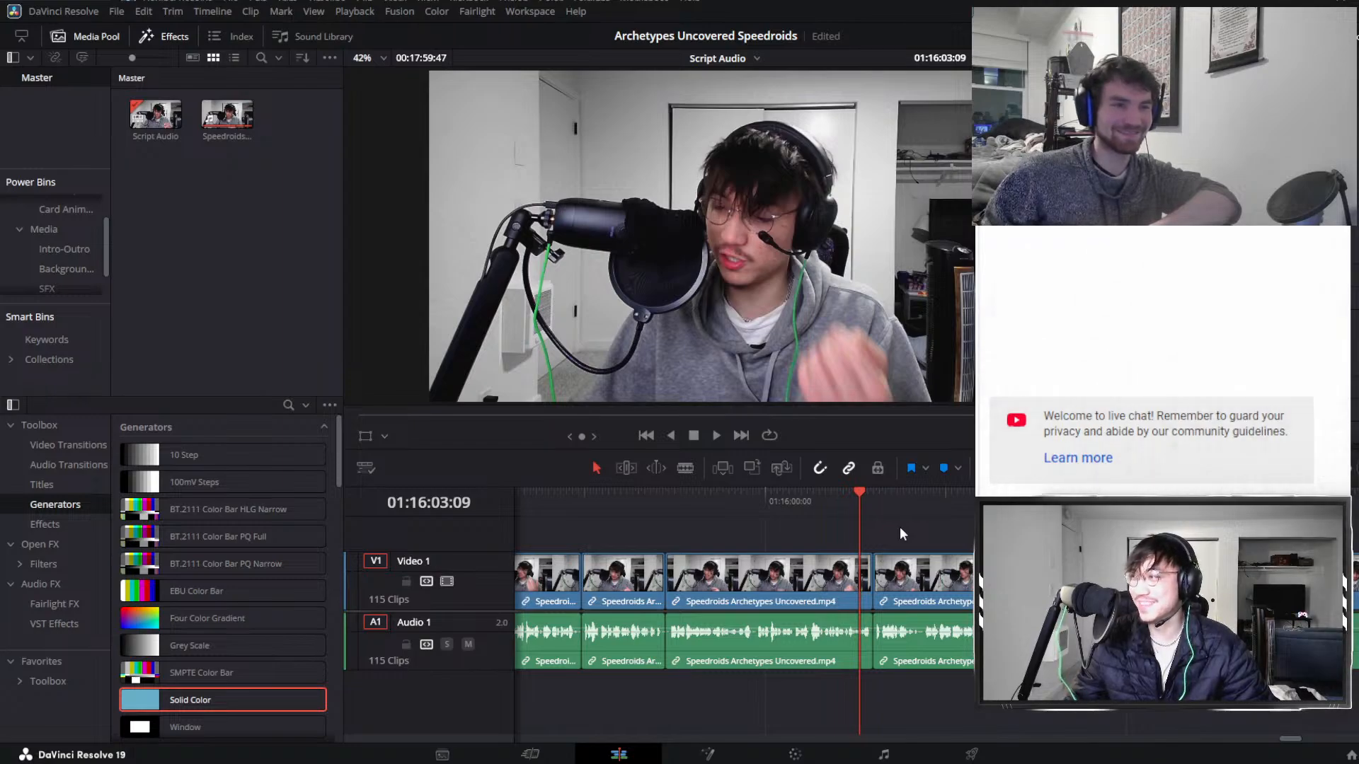
key(space)
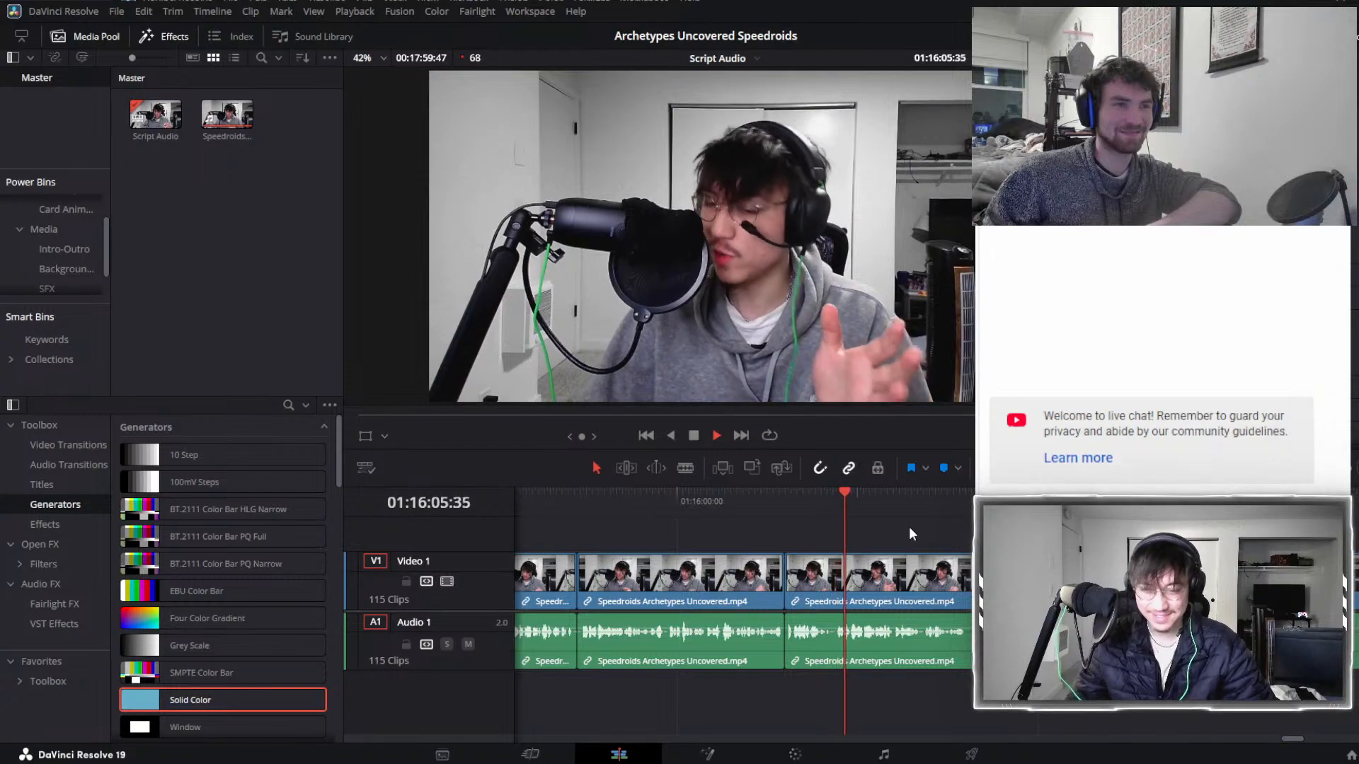
key(ctrl+minus)
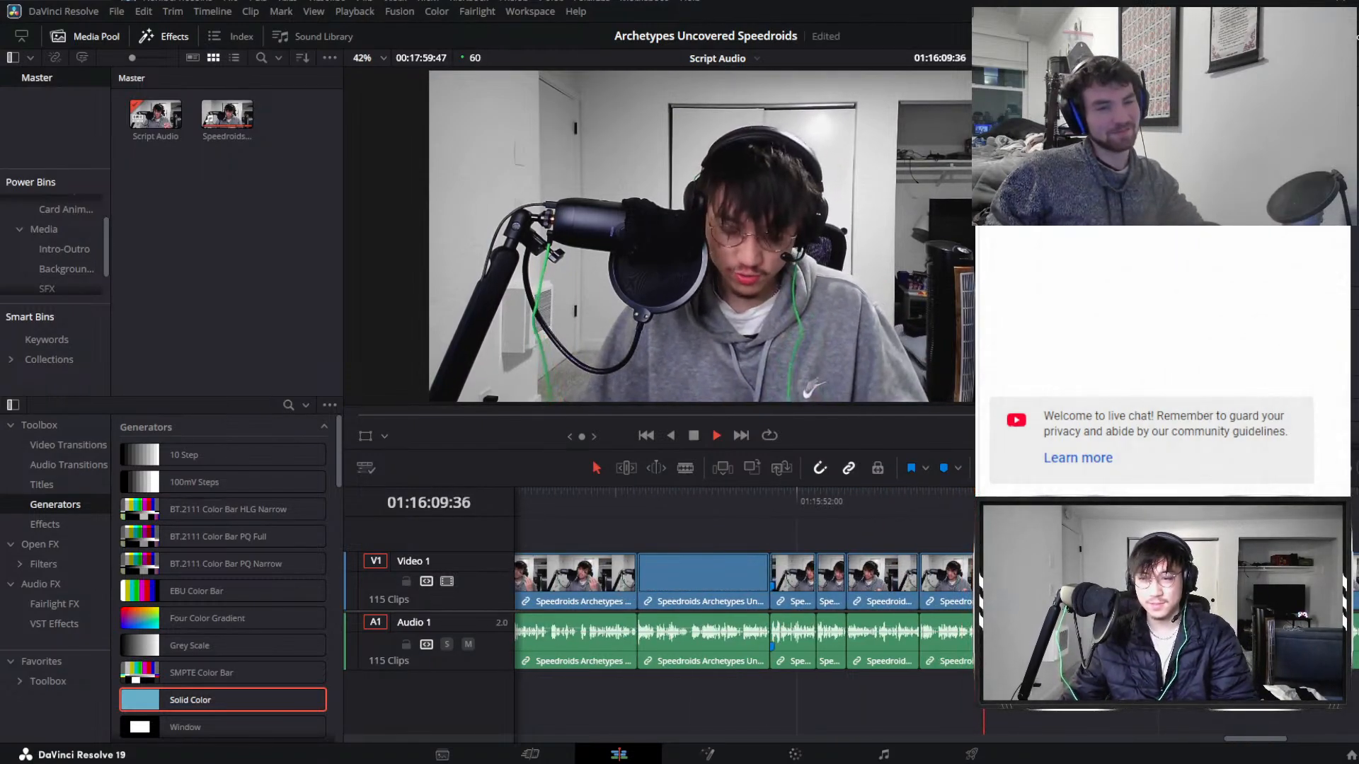
click(1174, 502)
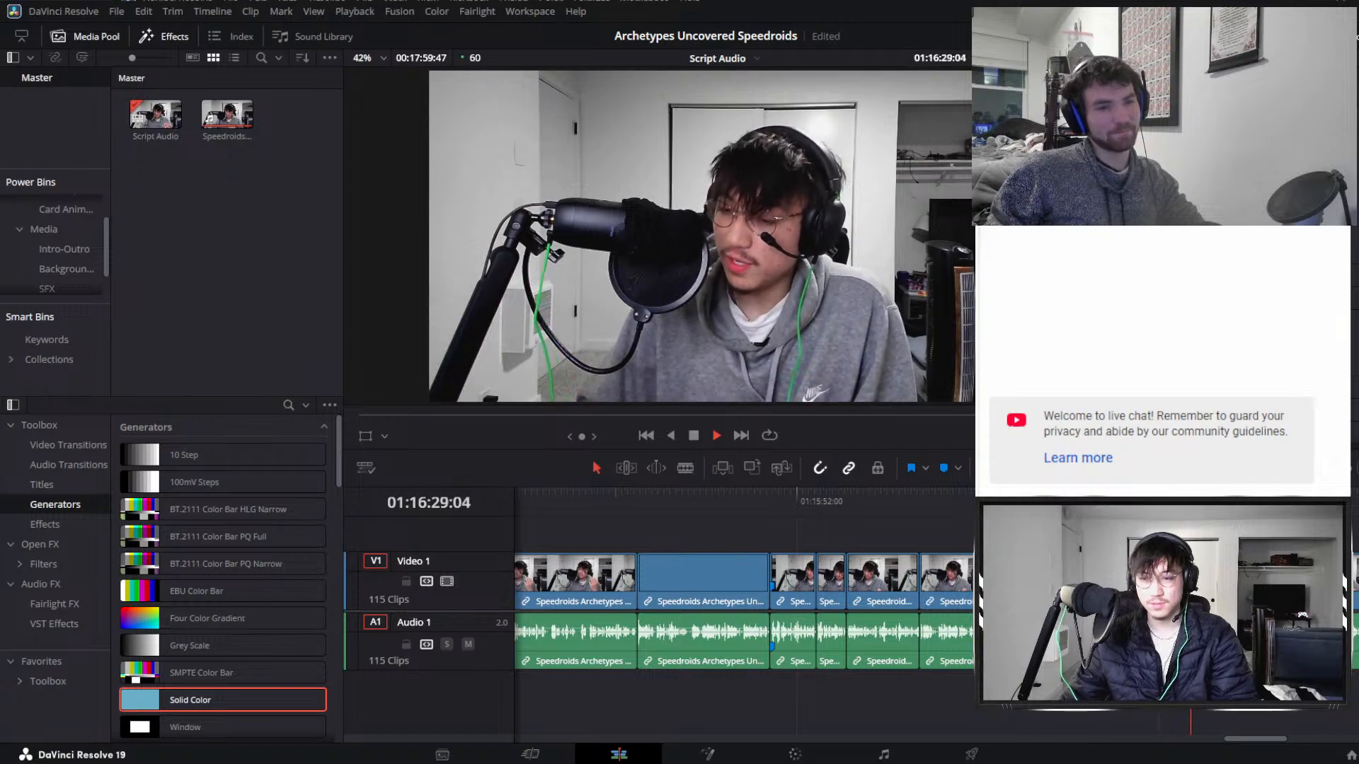
key(space)
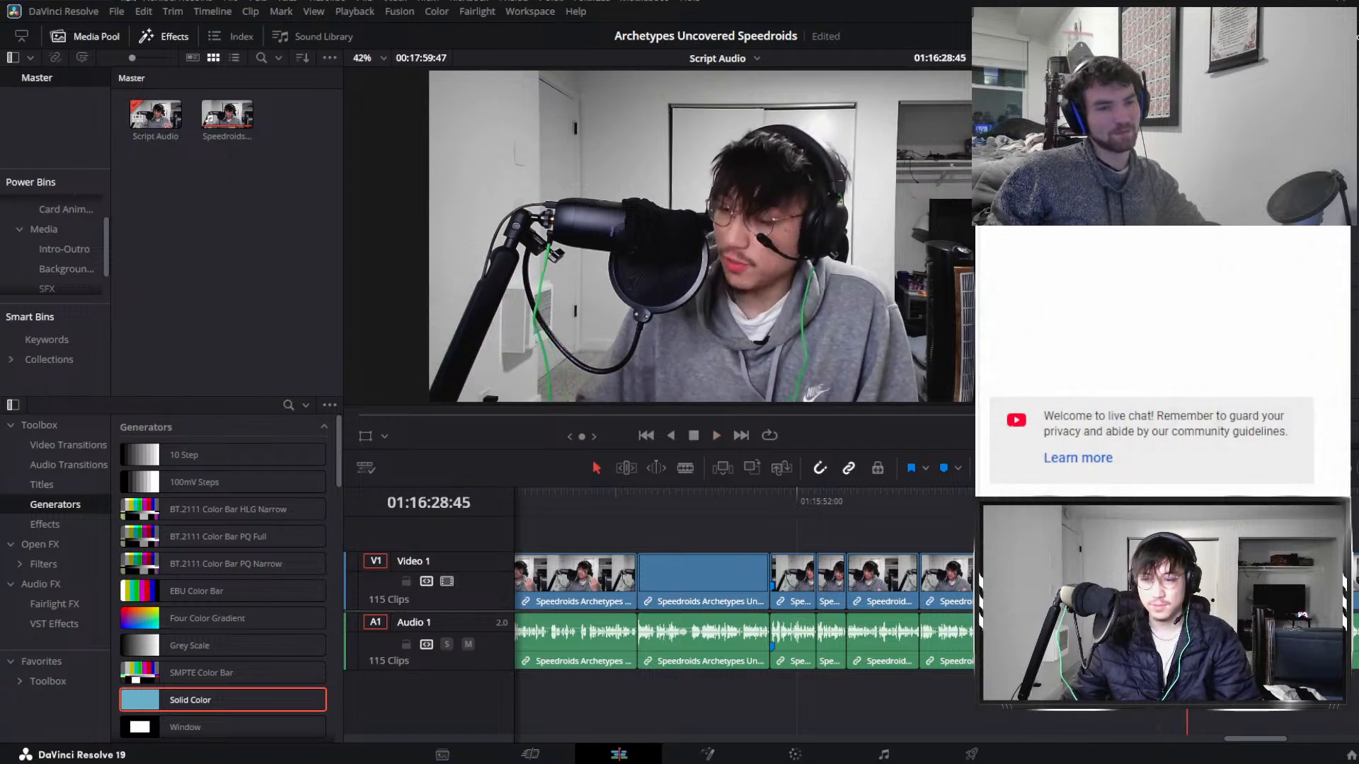
key(Delete)
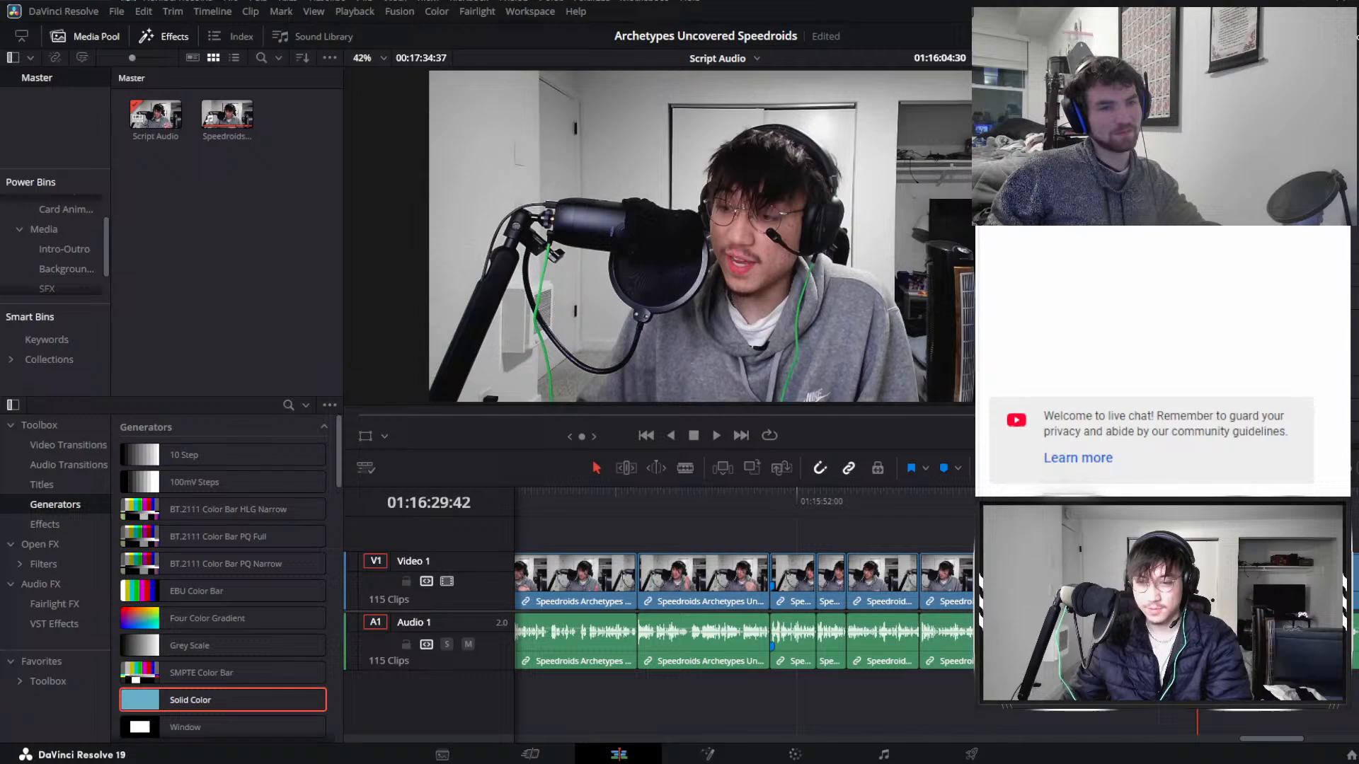
Play the following take, split it at about 01:16:16:00 and 01:16:16:49, and ripple-delete the short piece between the cuts.
click(933, 520)
key(space)
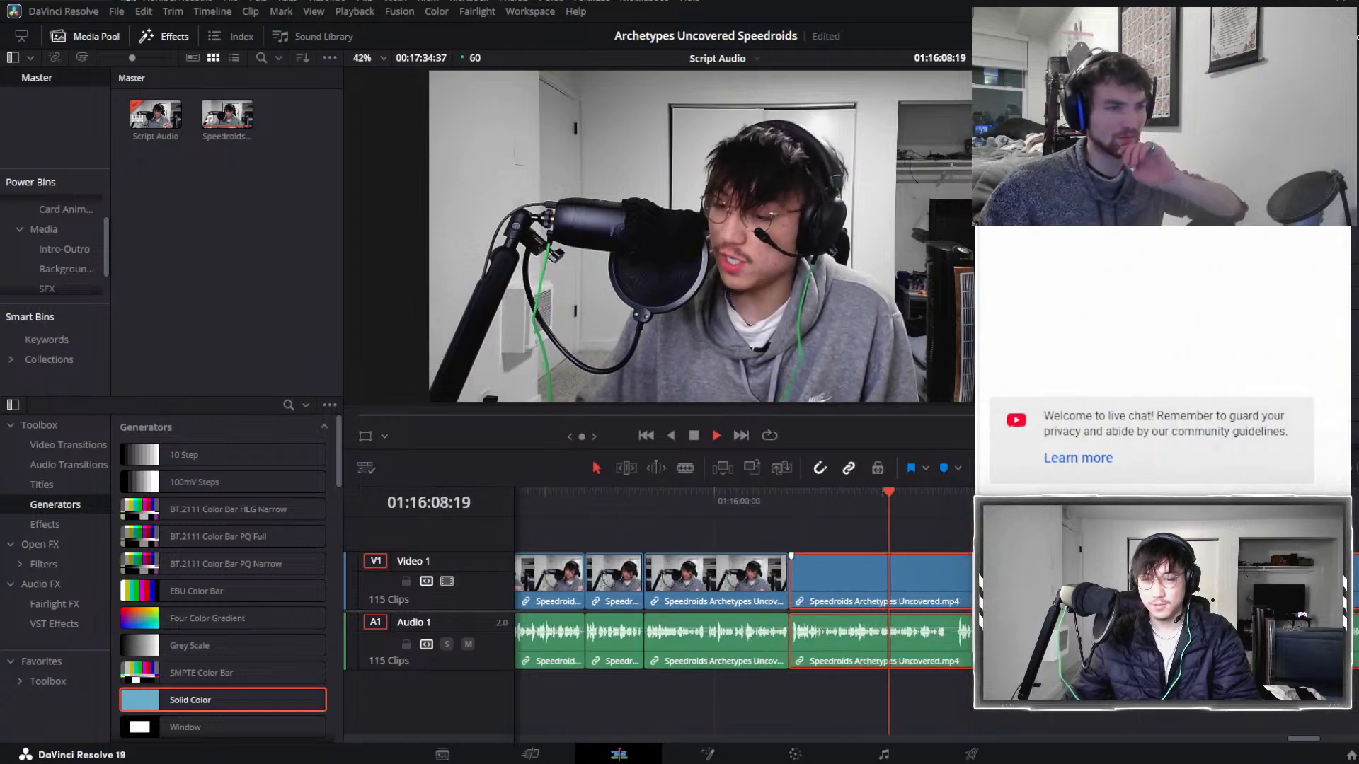
key(ctrl+minus)
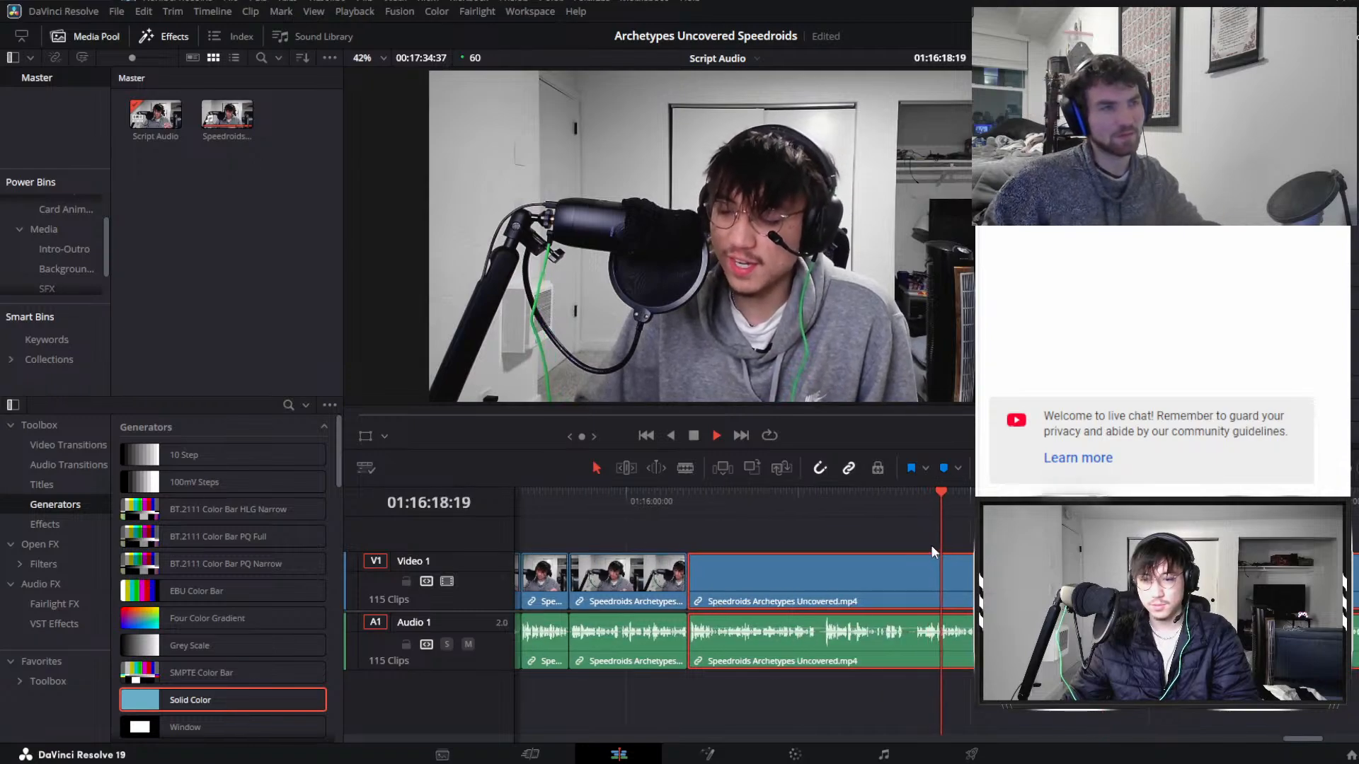
scroll(846, 562, down, 2)
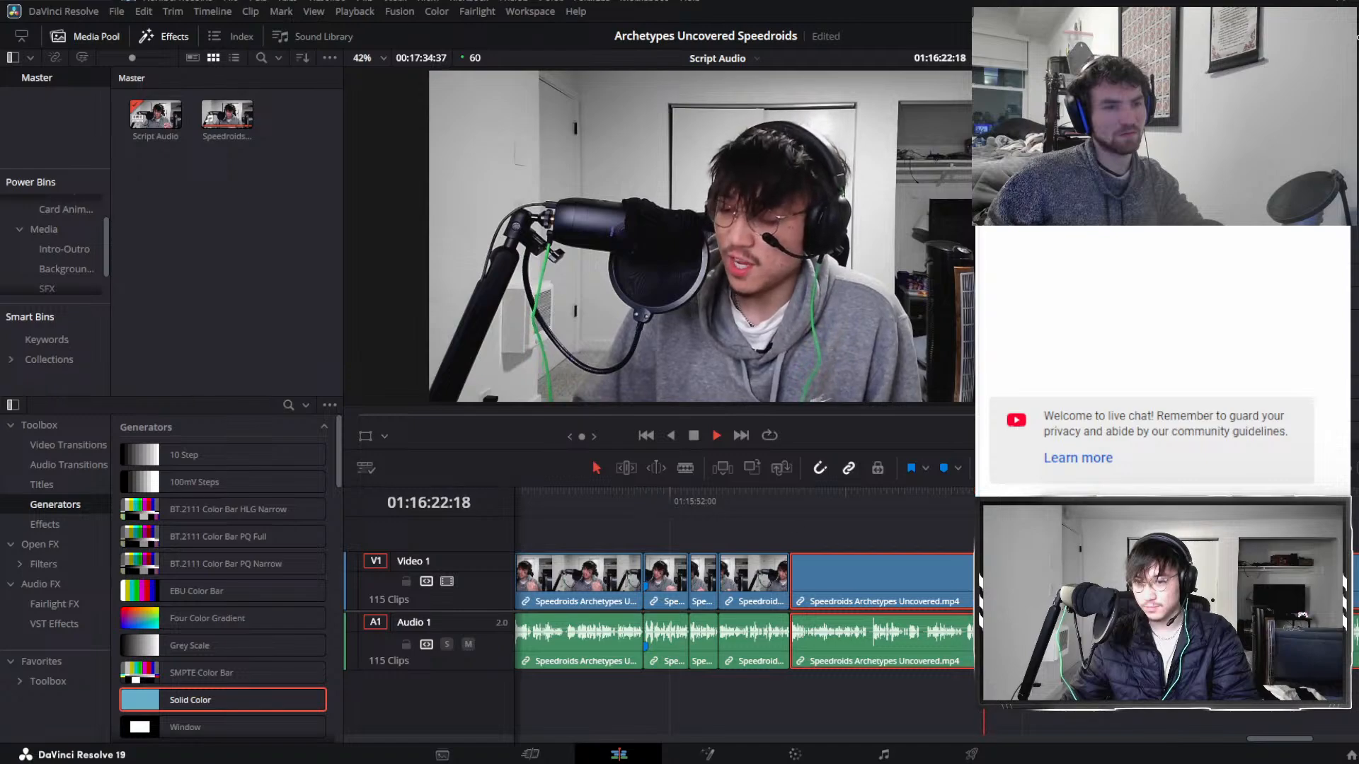
scroll(921, 545, up, 3)
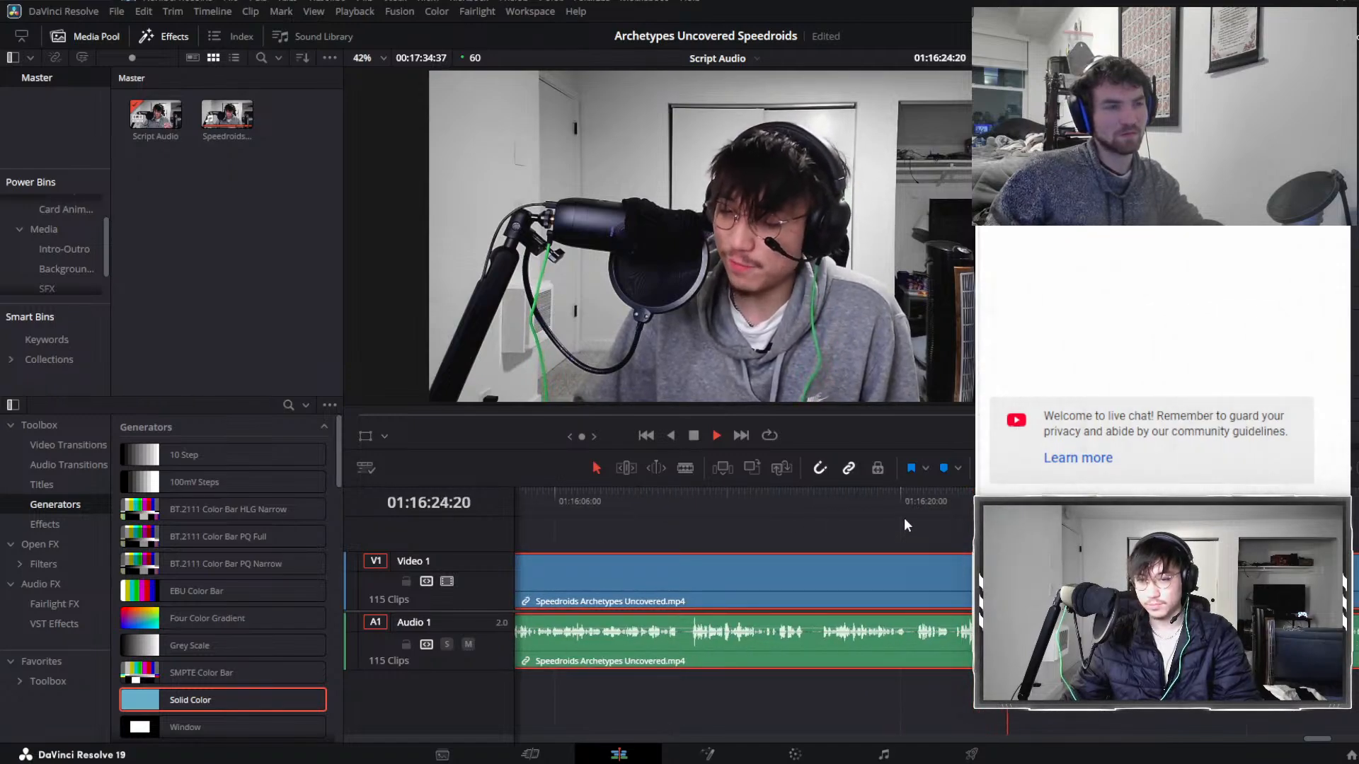
click(802, 512)
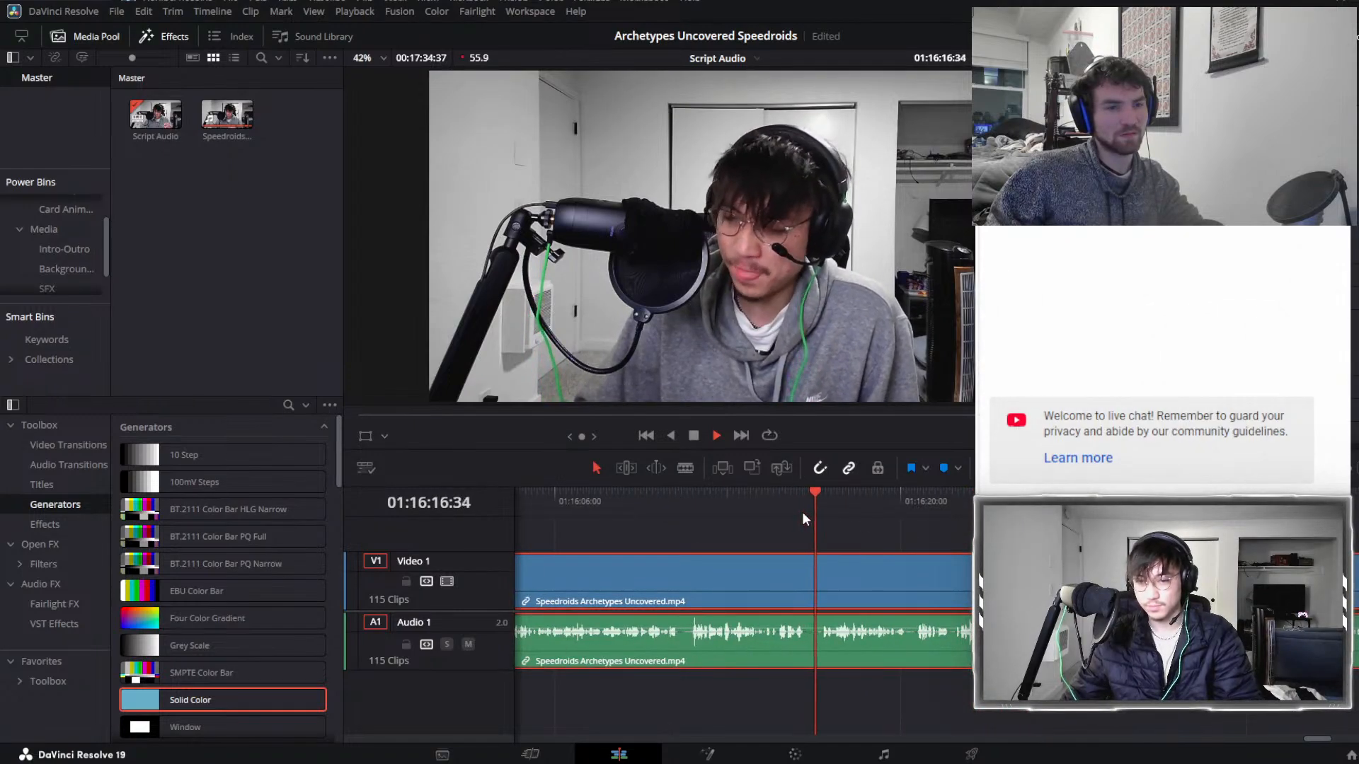
click(802, 512)
key(ctrl+b)
click(822, 517)
key(ctrl+b)
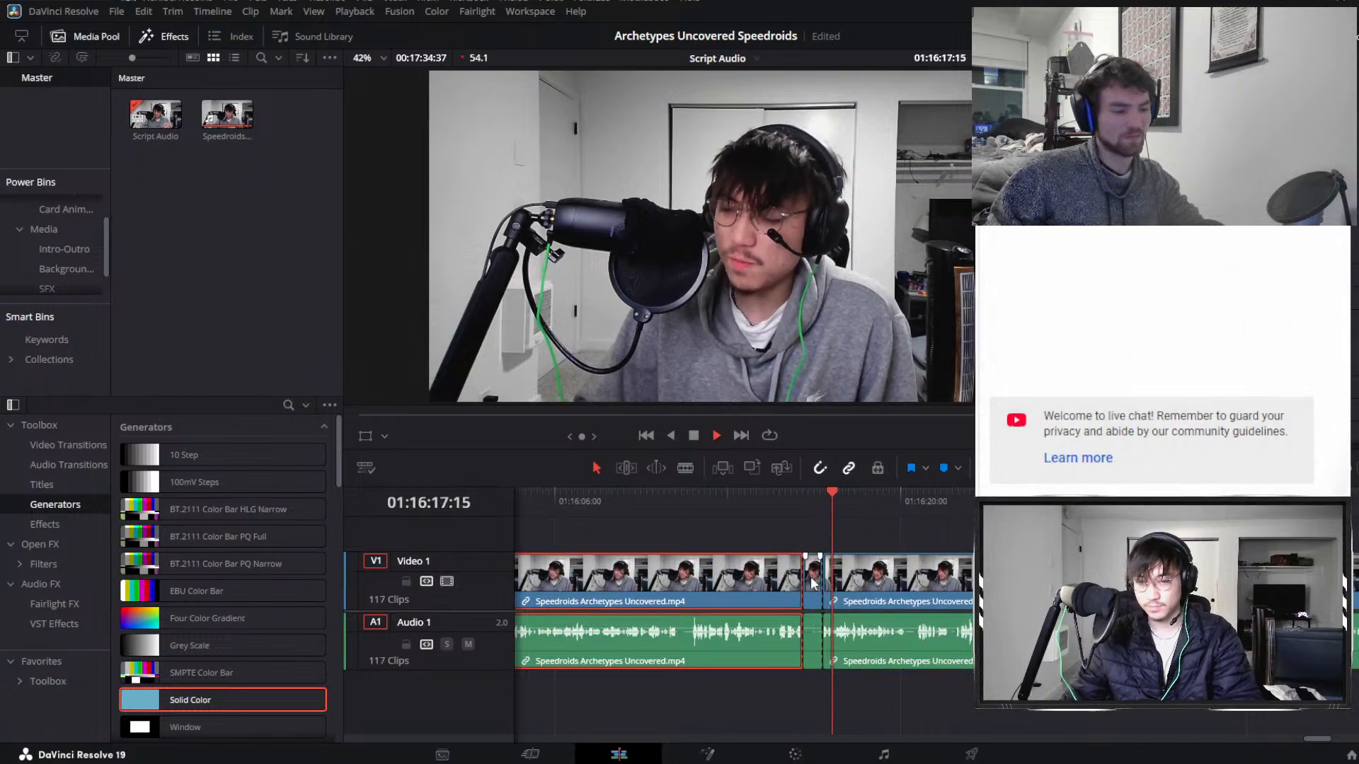
click(812, 582)
key(Delete)
Play from about 01:15:50 through the recent joins to about 01:16:21 to check how the takes connect.
scroll(715, 523, down, 3)
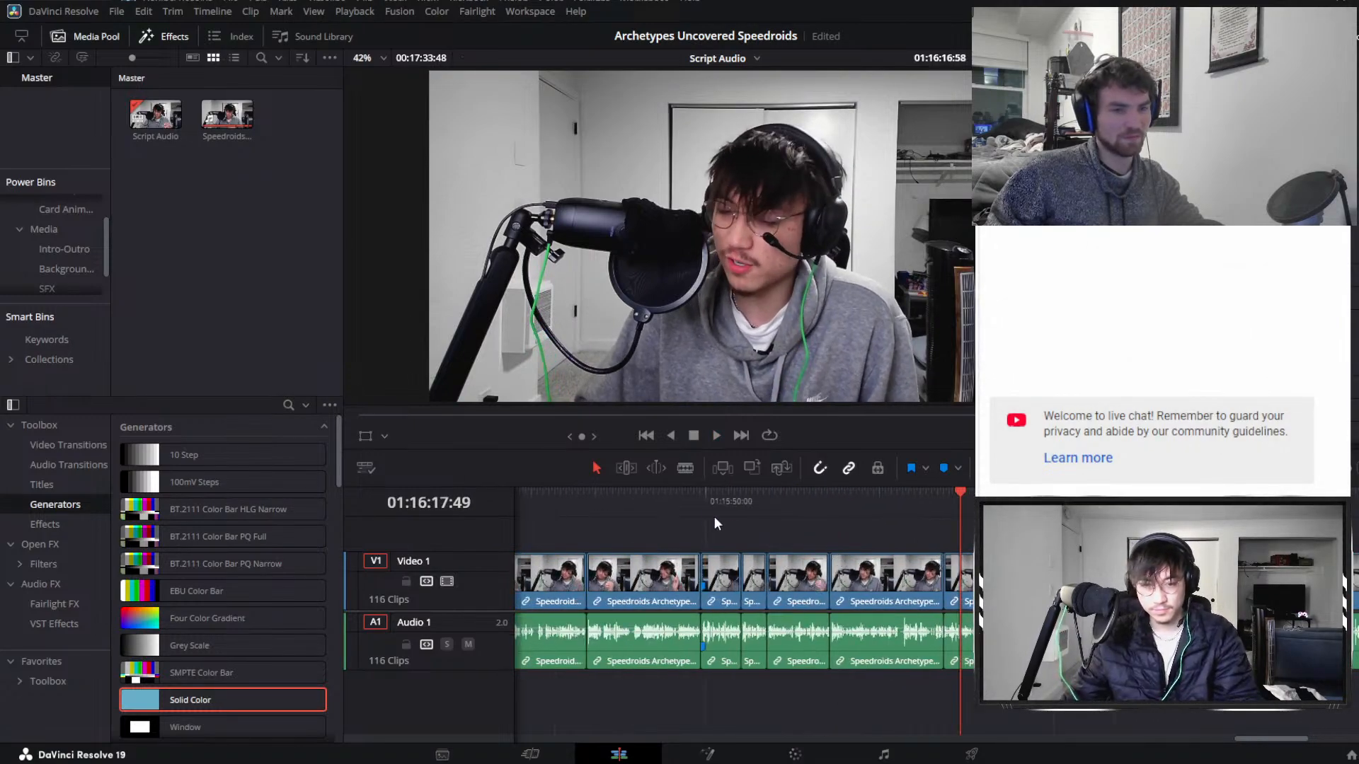
click(703, 512)
key(space)
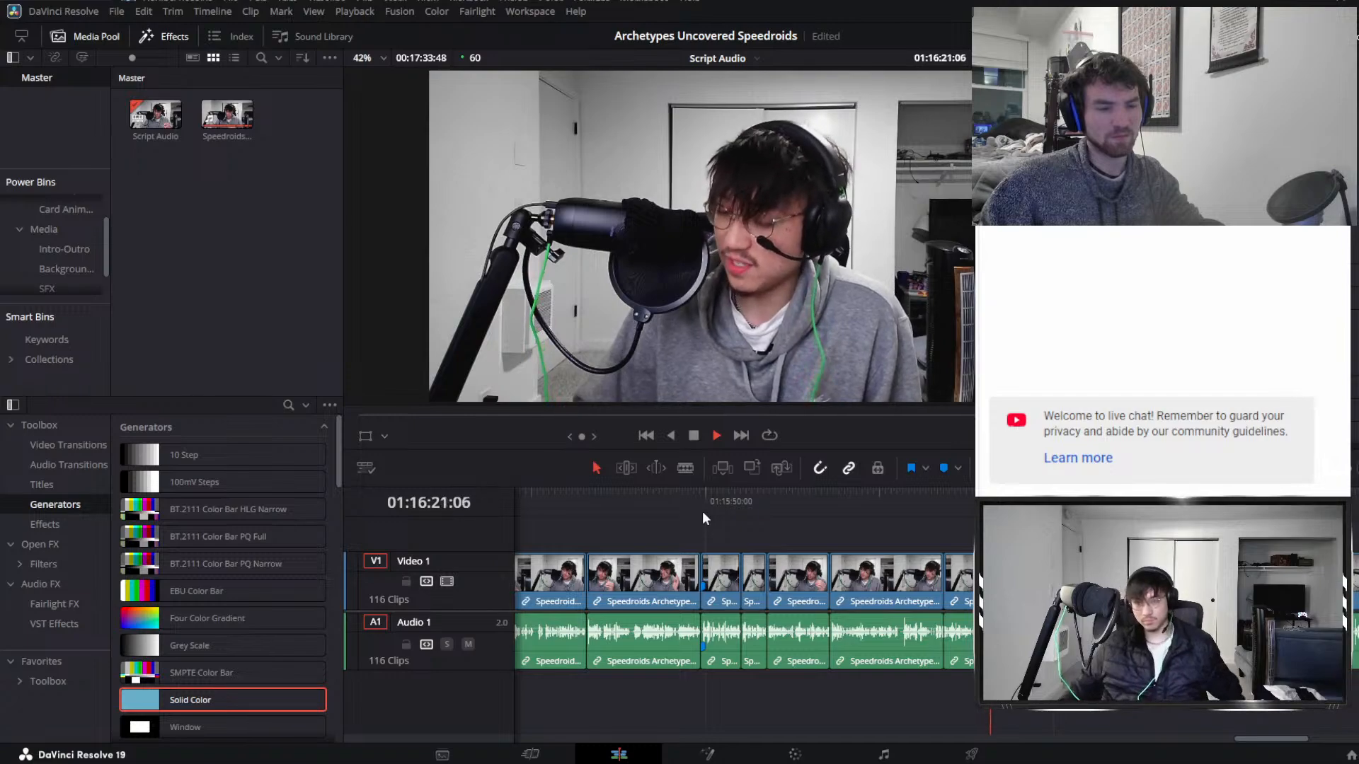
Split the clip at about 01:16:19:22 and 01:16:19:50 and ripple-delete the short piece between the cuts.
scroll(744, 613, up, 3)
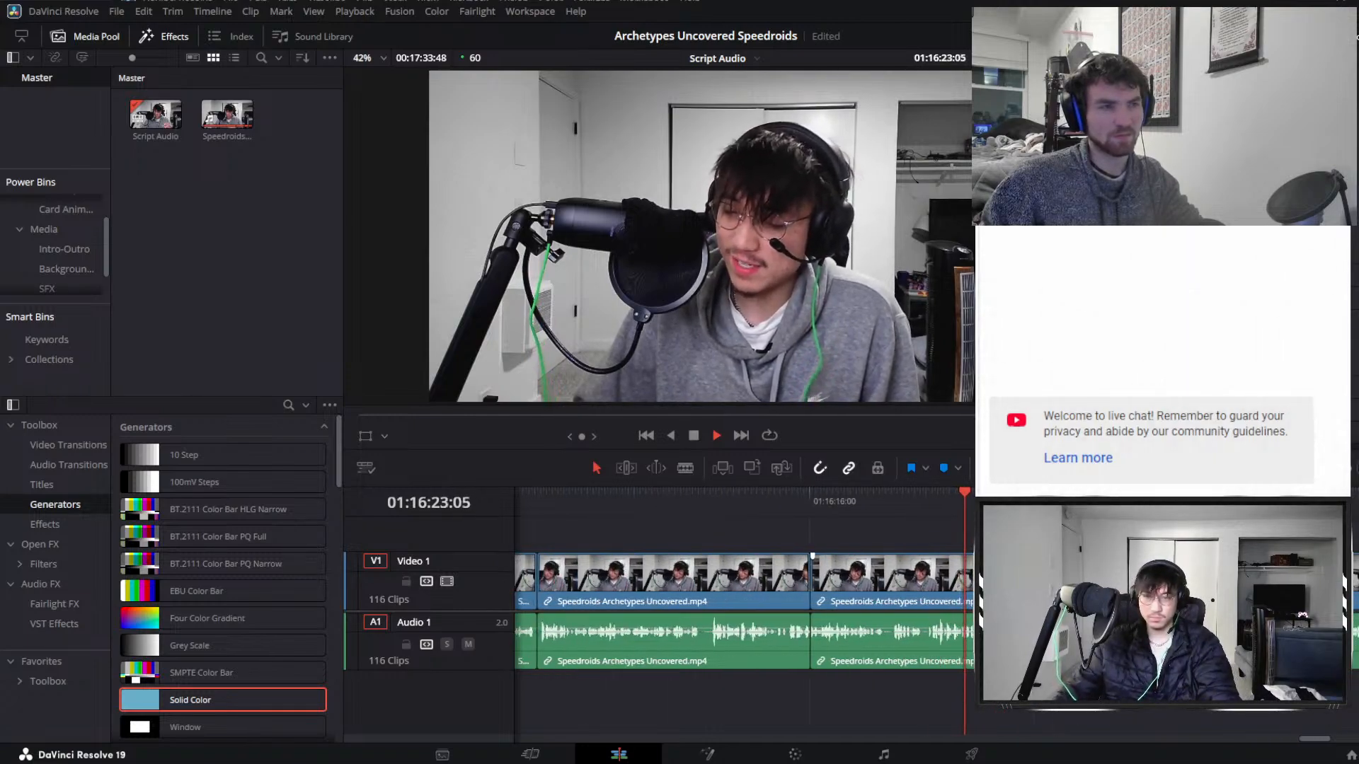
scroll(883, 583, up, 3)
drag(808, 511, 816, 521)
key(ctrl+b)
key(ctrl+b)
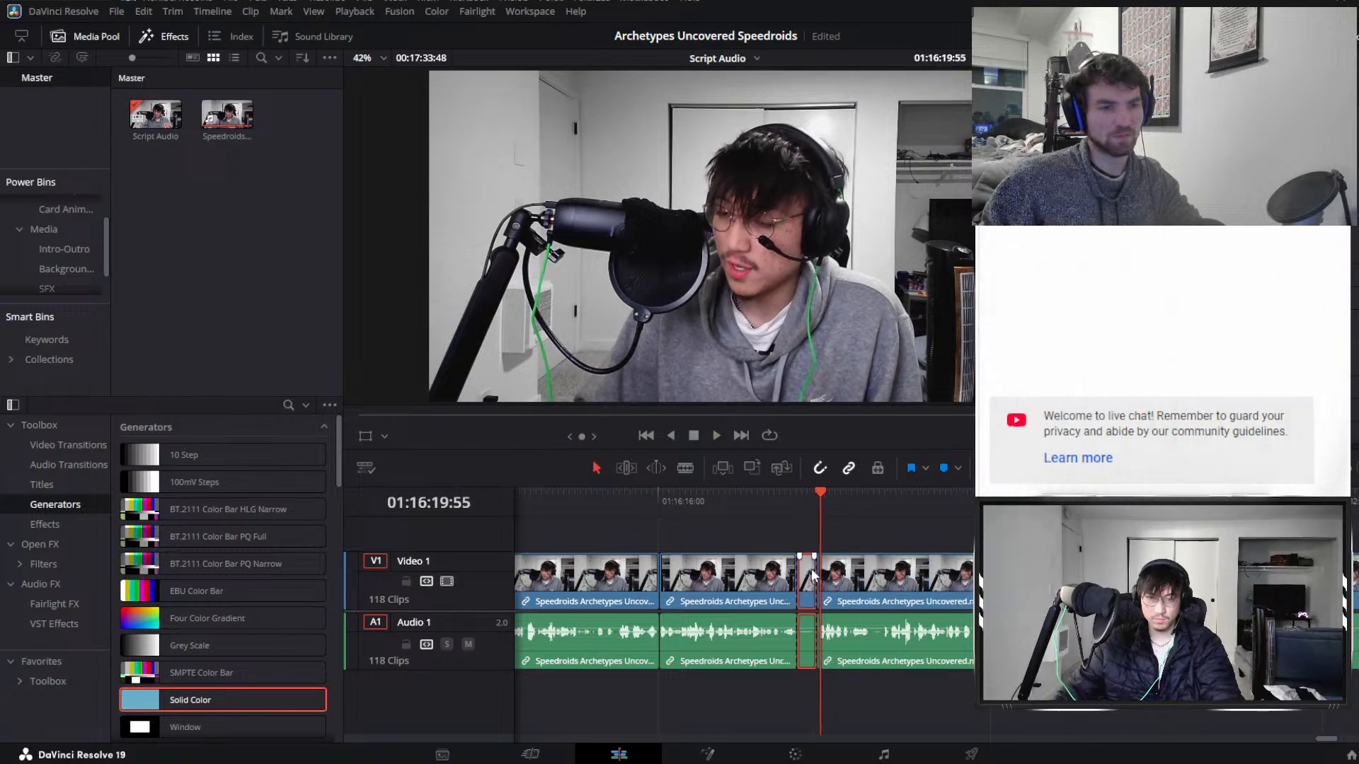
click(805, 565)
key(Delete)
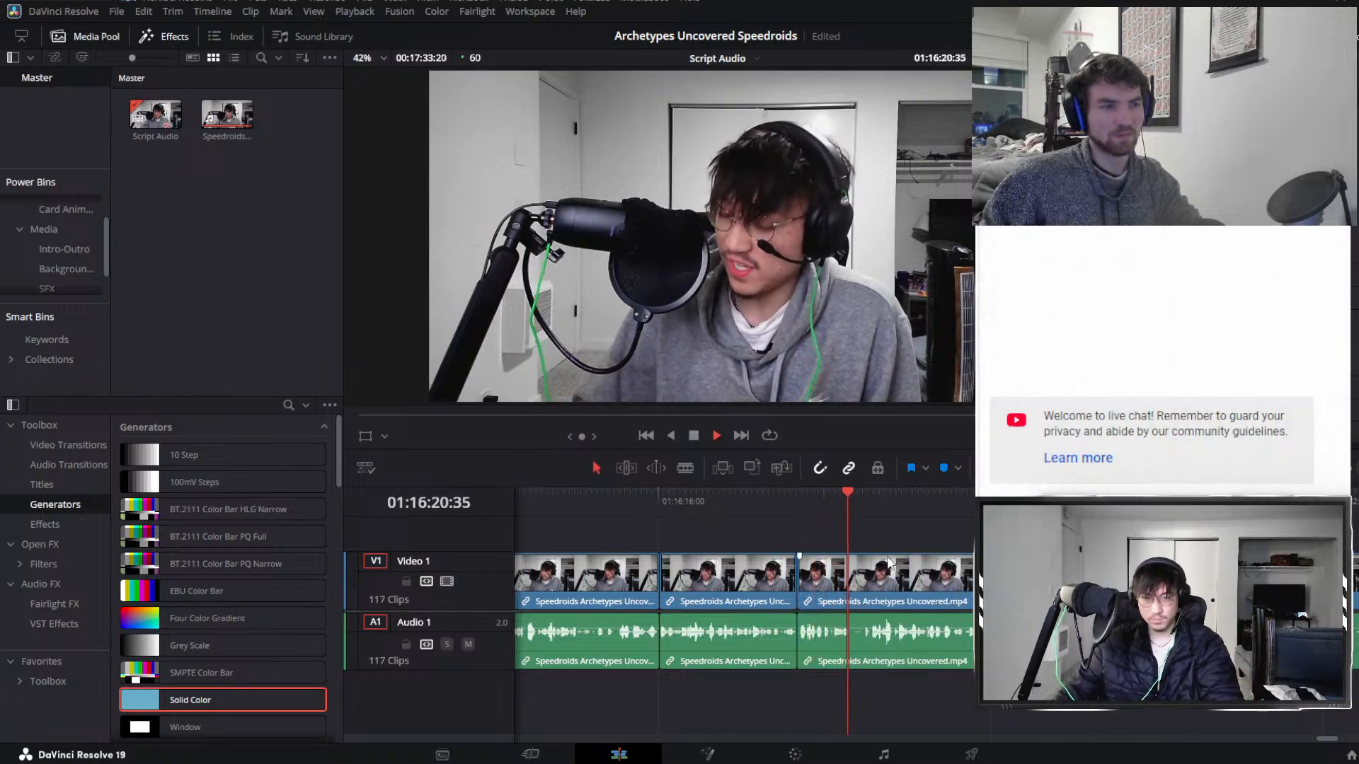
Split the next clip at about 01:16:20:36 and 01:16:20:57 and ripple-delete the short piece between the cuts.
key(space)
click(884, 513)
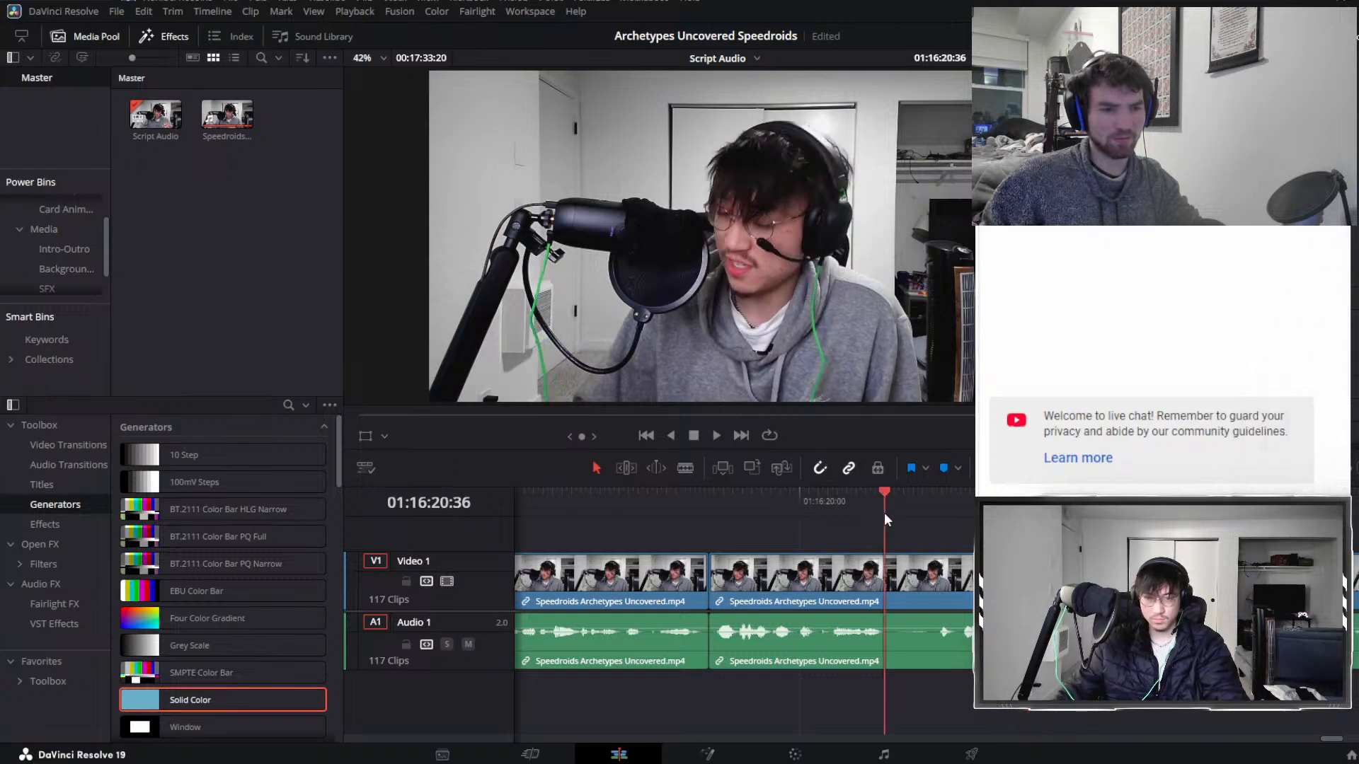
drag(885, 513, 937, 516)
key(ctrl+b)
key(ctrl+b)
click(911, 566)
key(space)
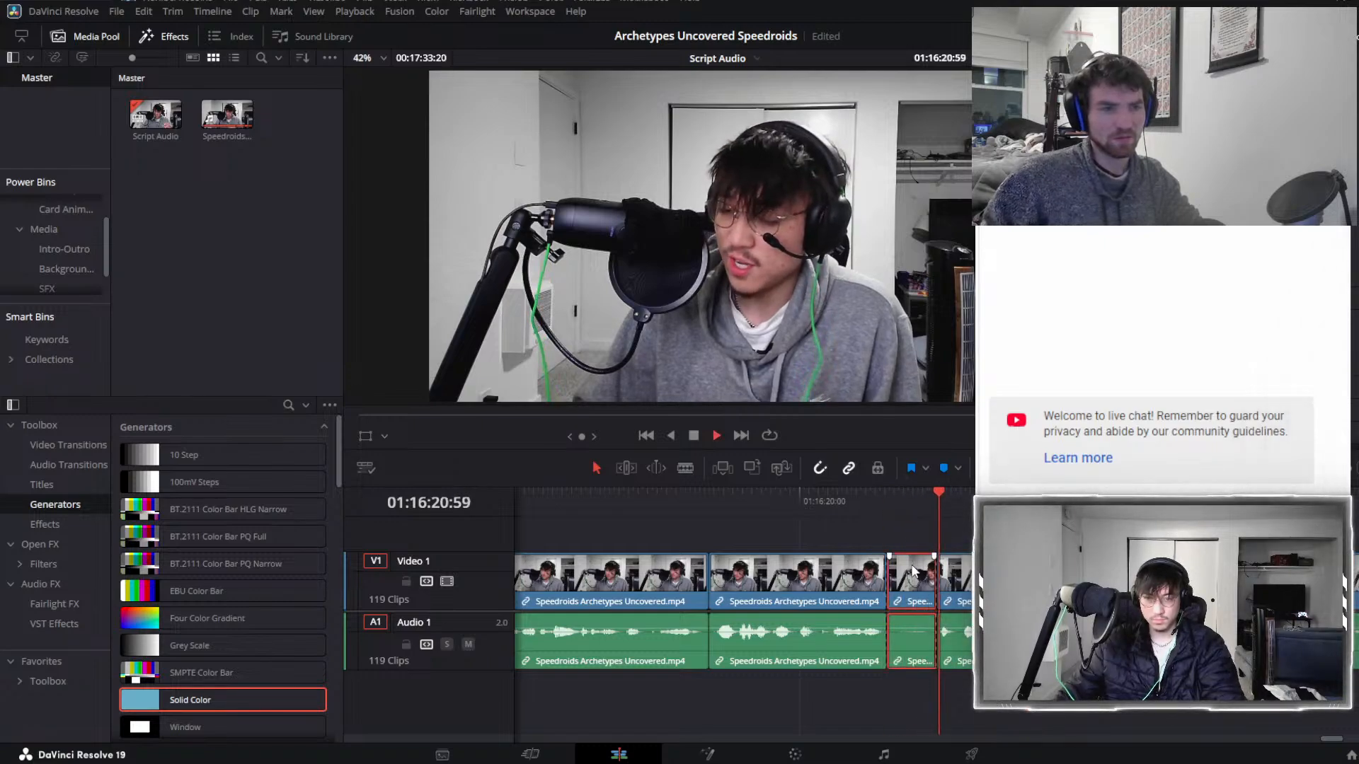
key(space)
key(Delete)
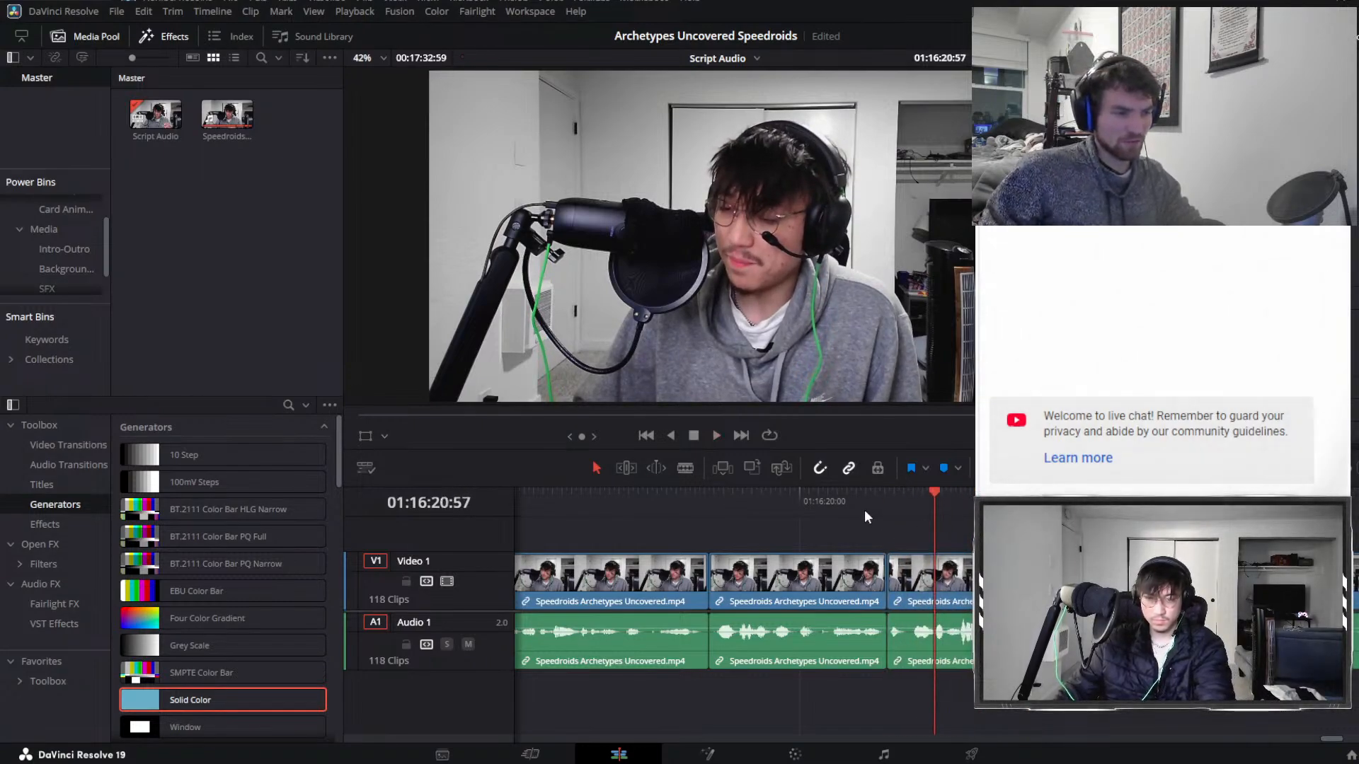
Try splitting at 01:16:20:47 and 01:16:21:42, ripple-deleting the piece between, and replaying the join.
click(866, 511)
click(911, 505)
key(ctrl+b)
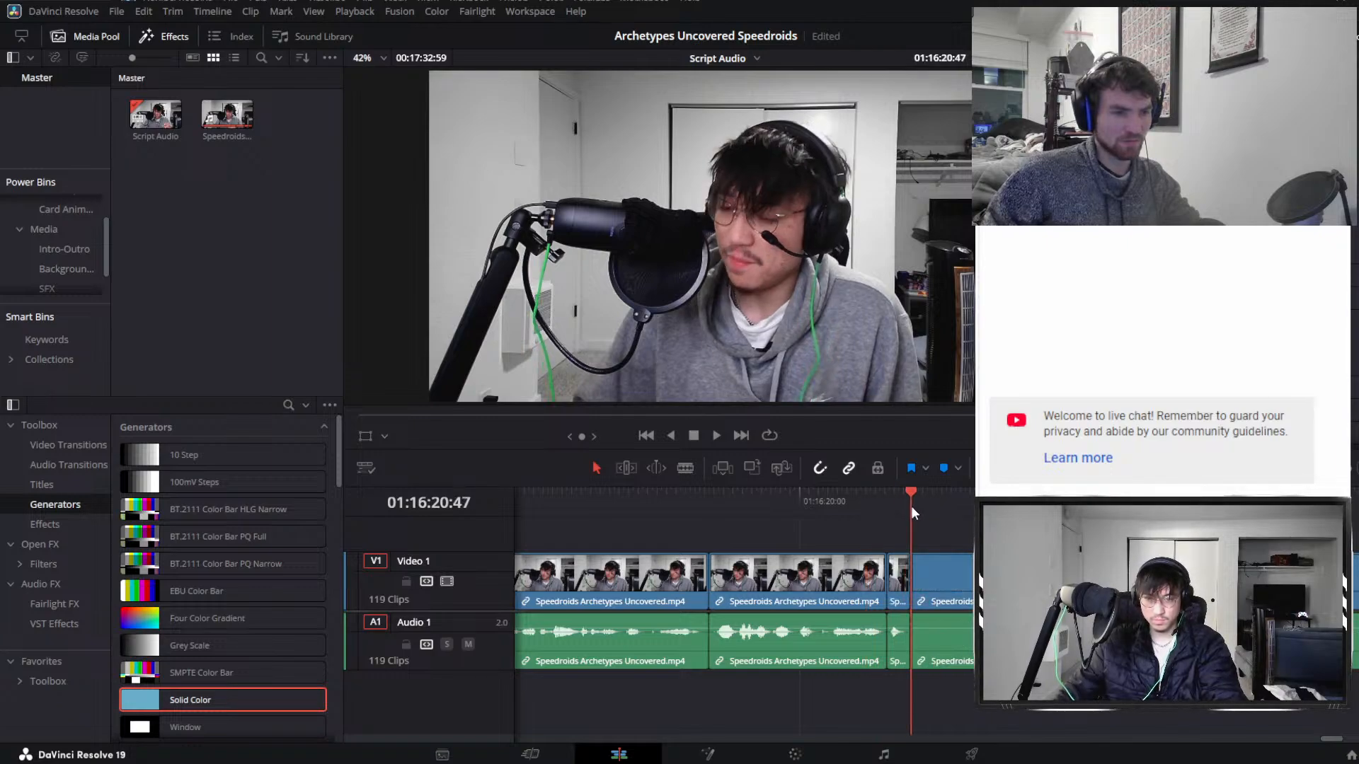
key(space)
key(space)
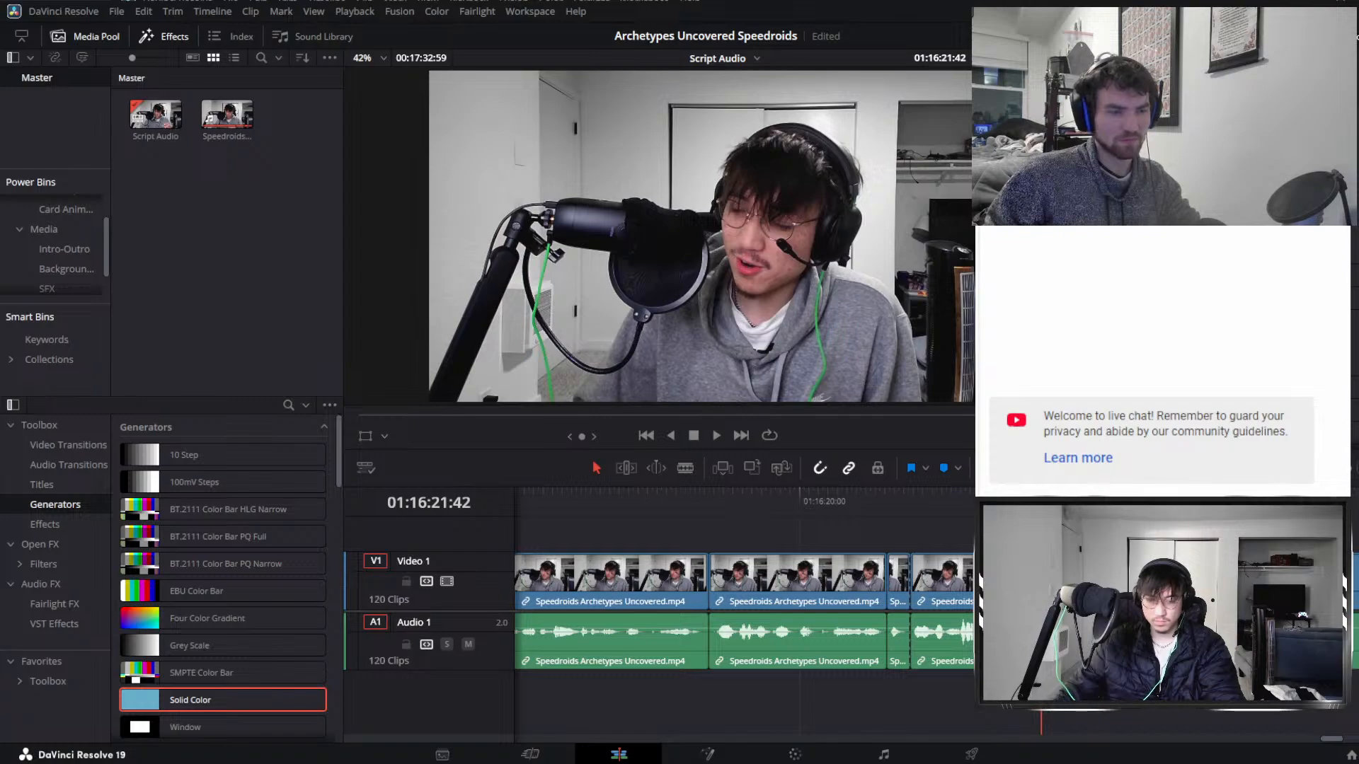
click(868, 510)
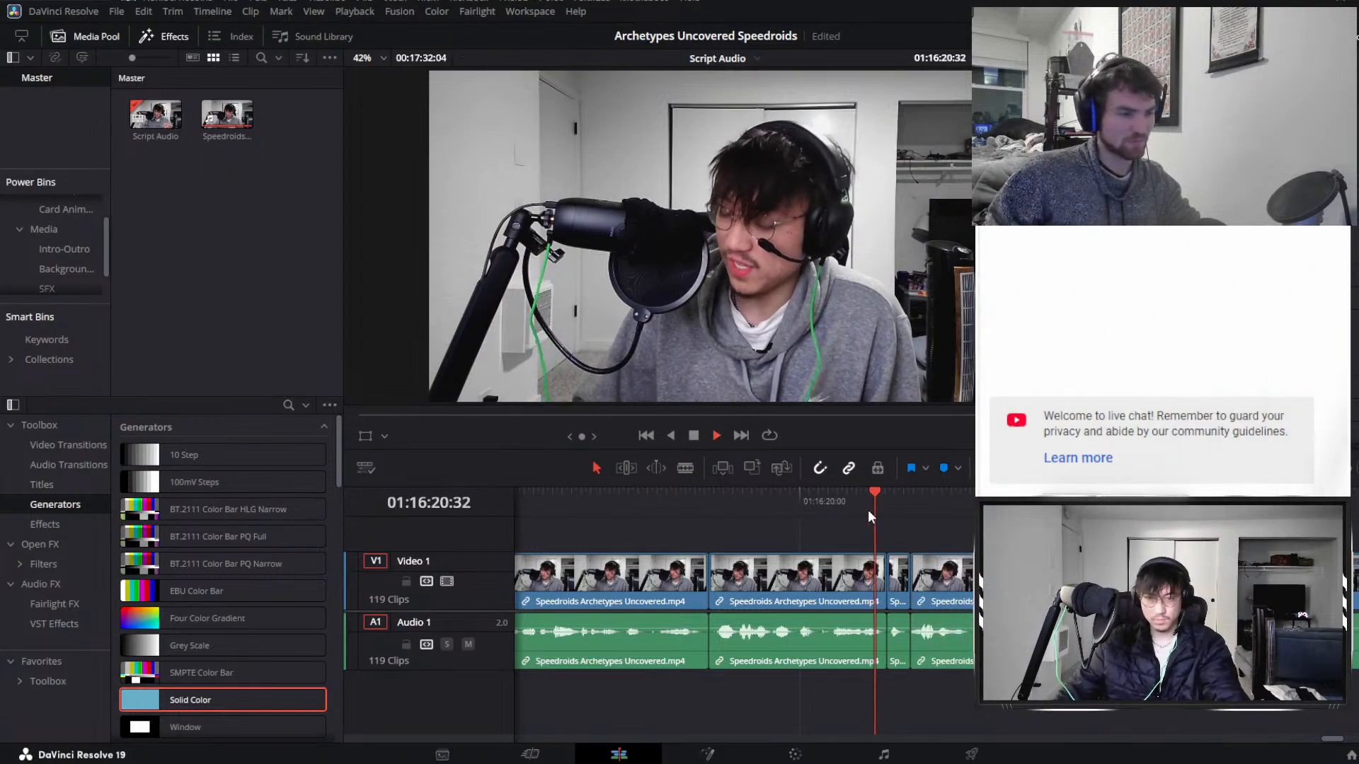
click(872, 501)
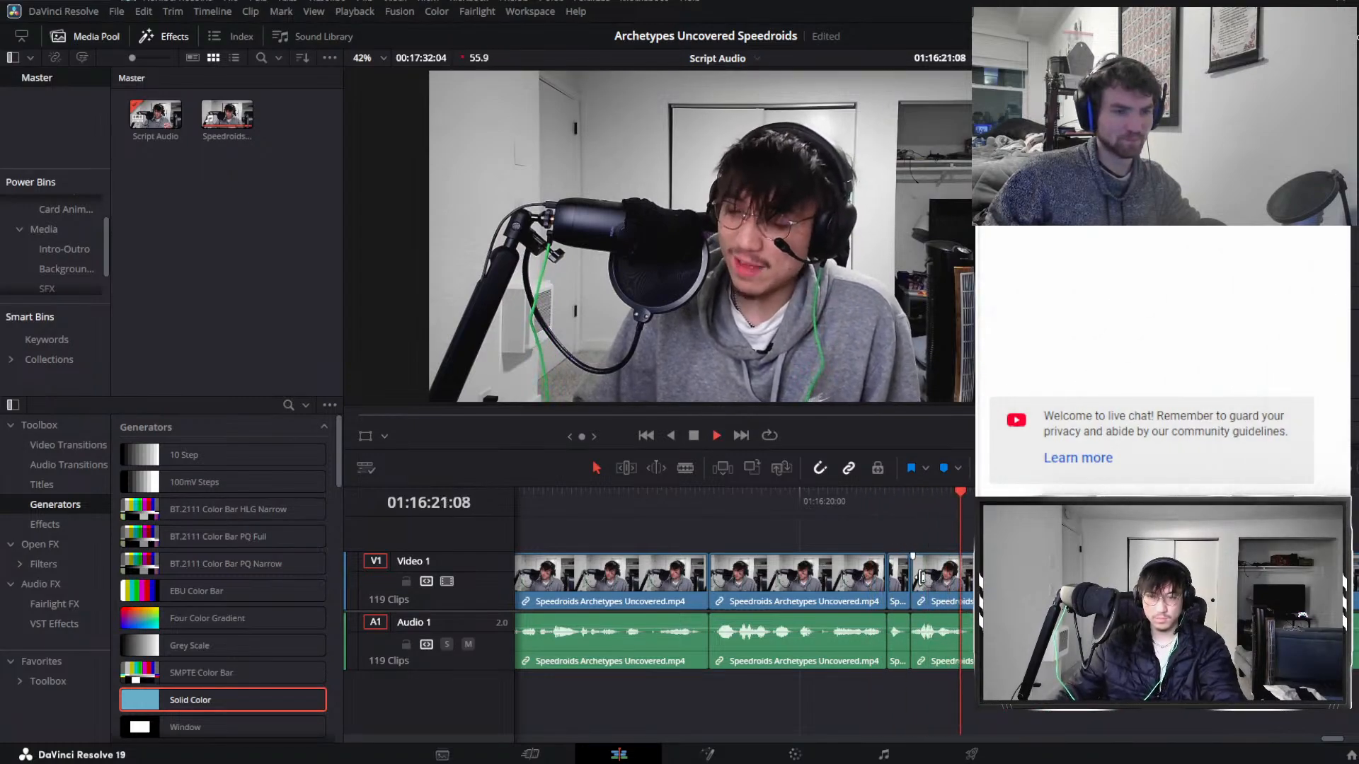
Undo the last ripple delete and its splits after 01:16:20:47 and play the restored section.
key(space)
key(ctrl+z)
key(ctrl+z)
key(space)
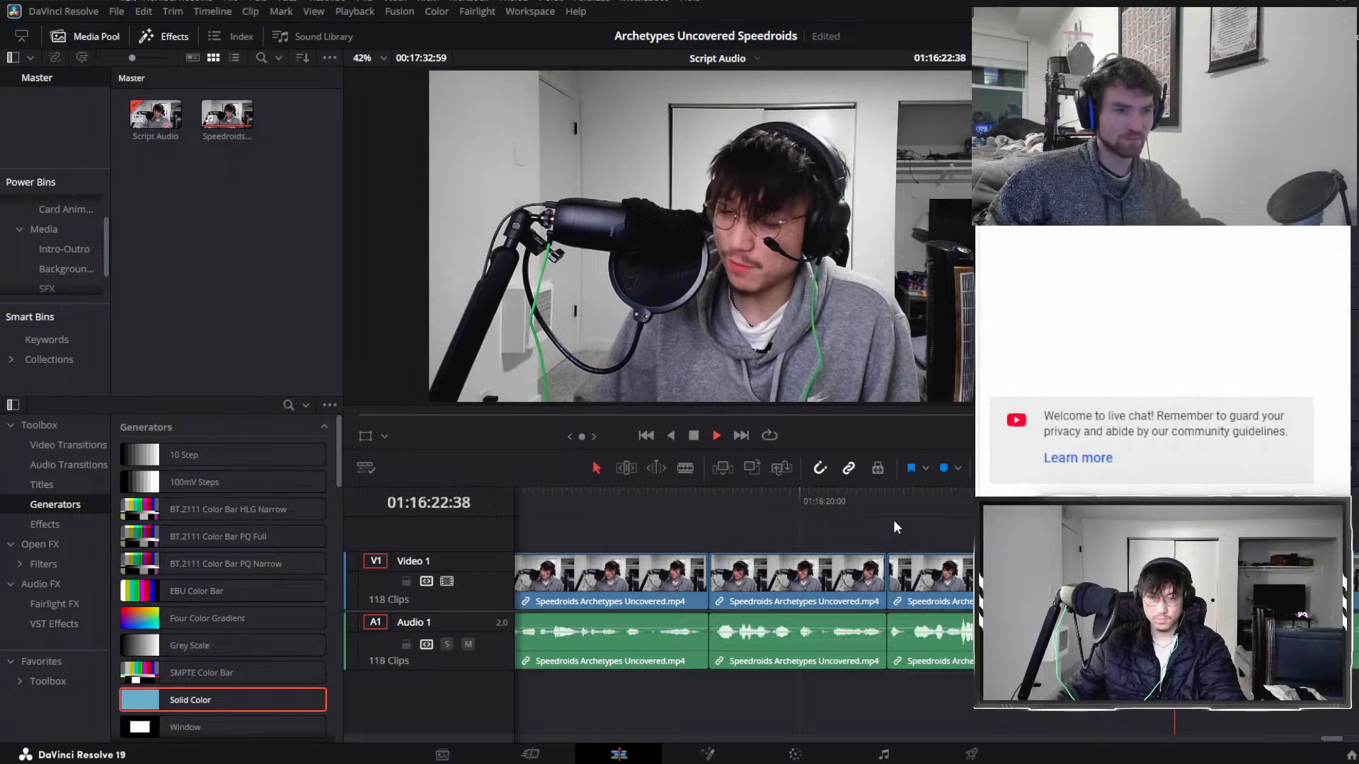
Replay from about 01:16:20 and split the take at 01:16:24:06.
click(861, 510)
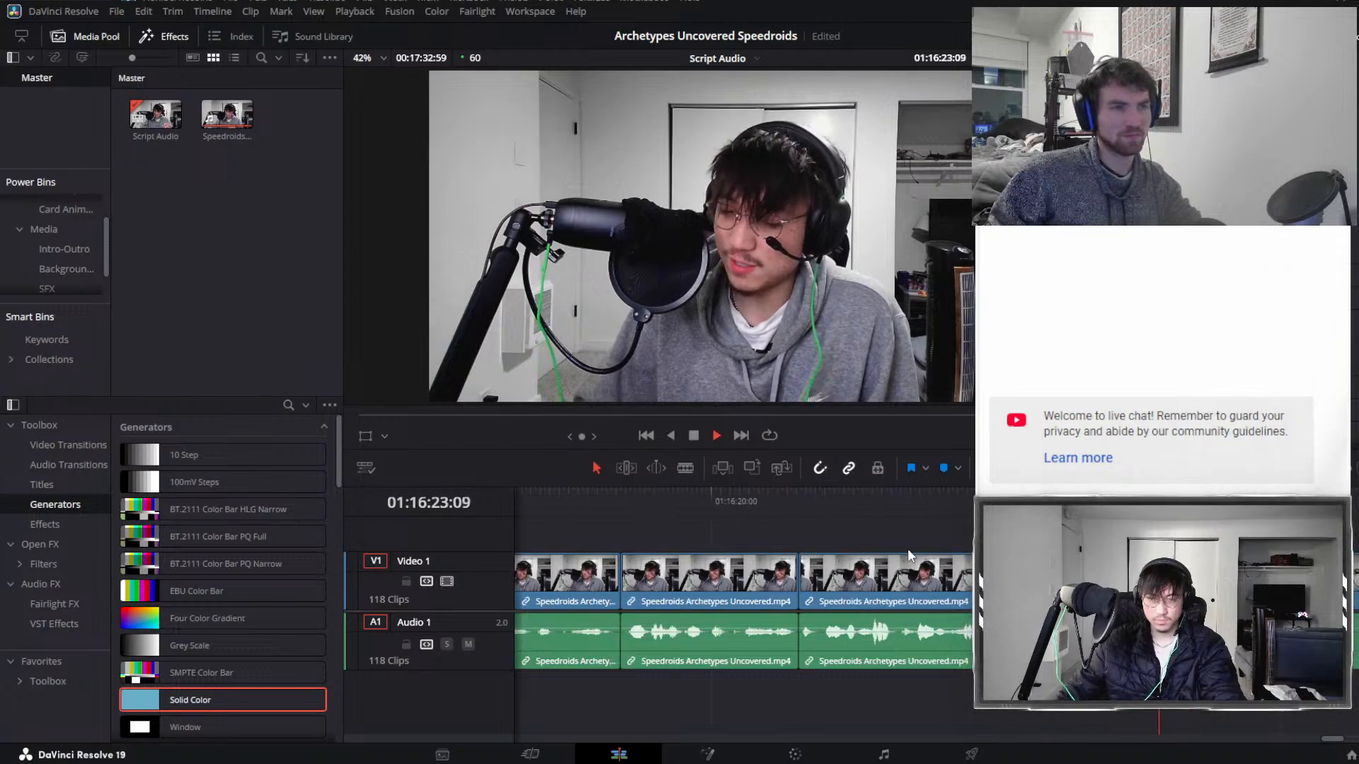
scroll(907, 549, right, 3)
click(906, 580)
key(space)
key(ctrl+b)
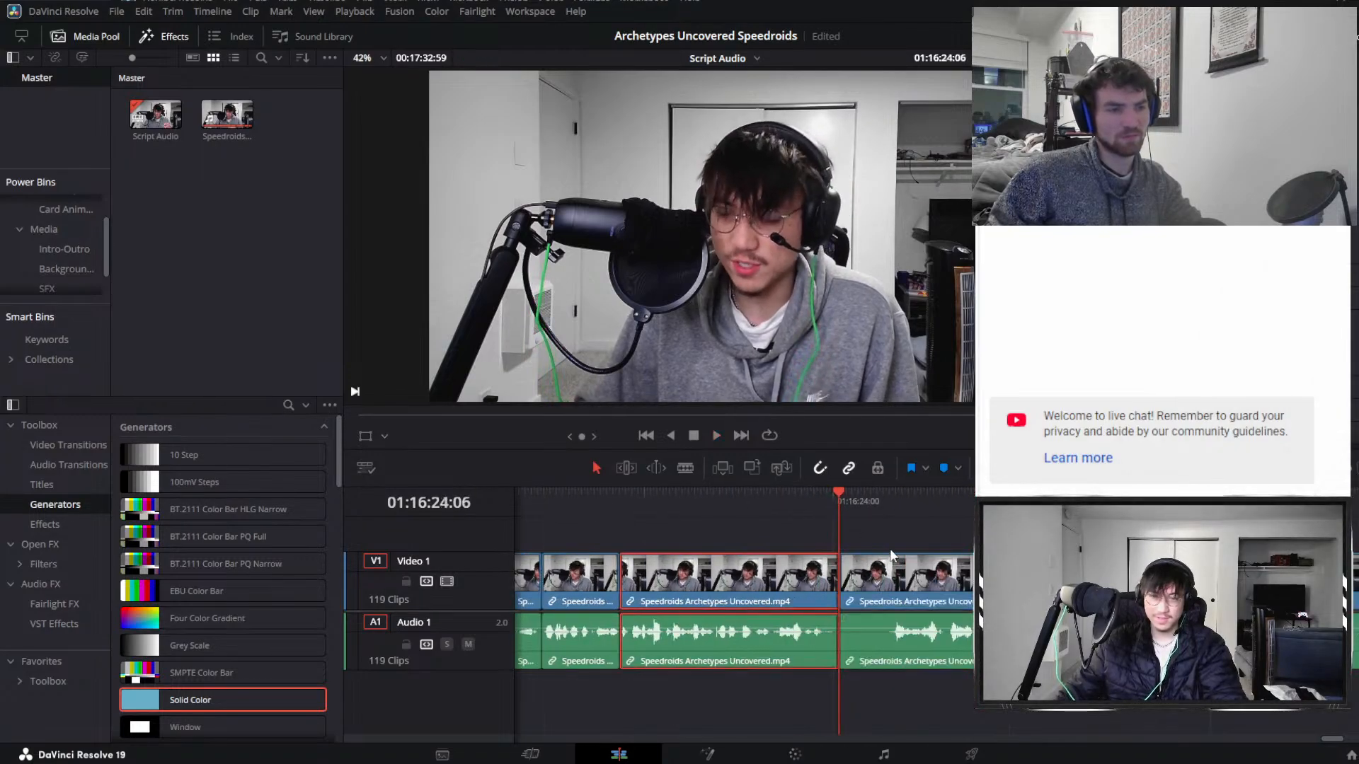
Play on to about 01:16:27, split at about 01:16:24:55 and ripple-delete the piece back to the cut at 01:16:24:06.
key(space)
scroll(913, 587, down, 3)
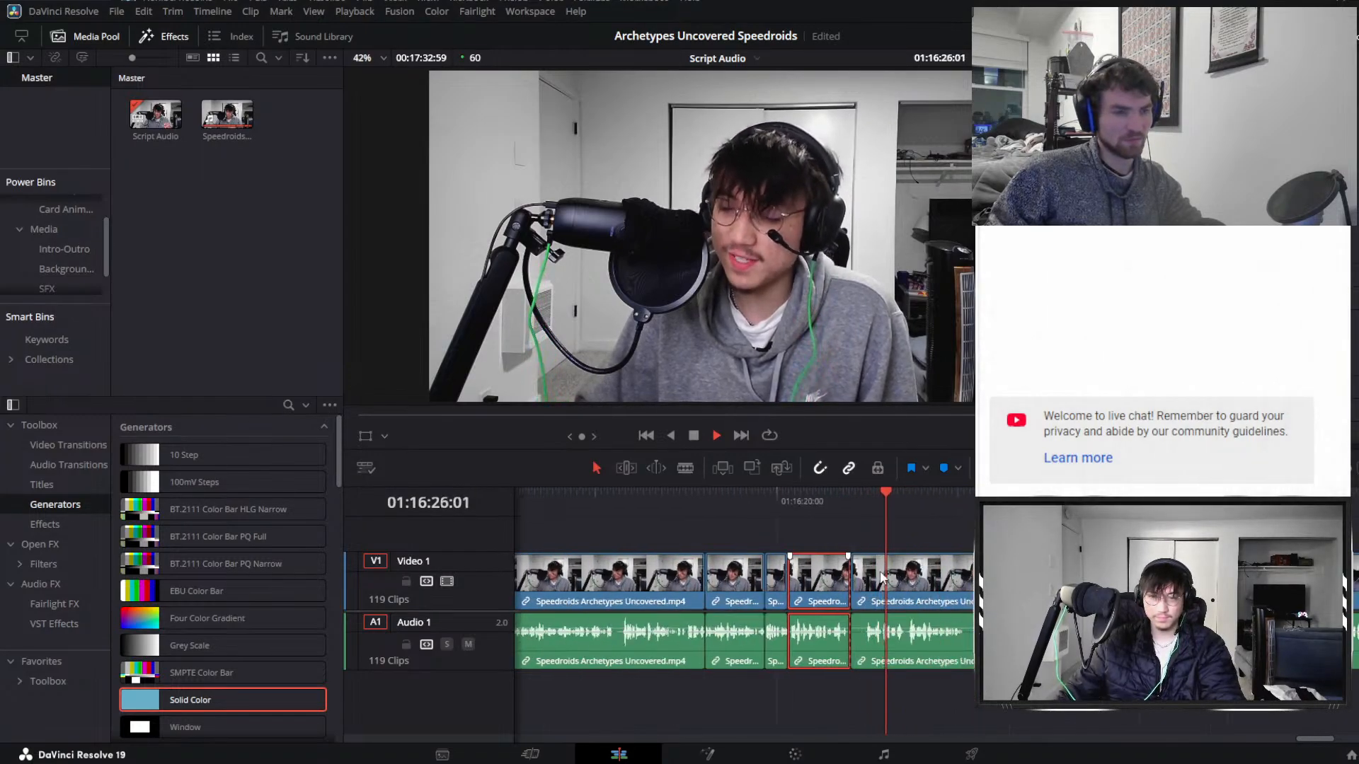
scroll(925, 599, up, 2)
key(space)
click(875, 593)
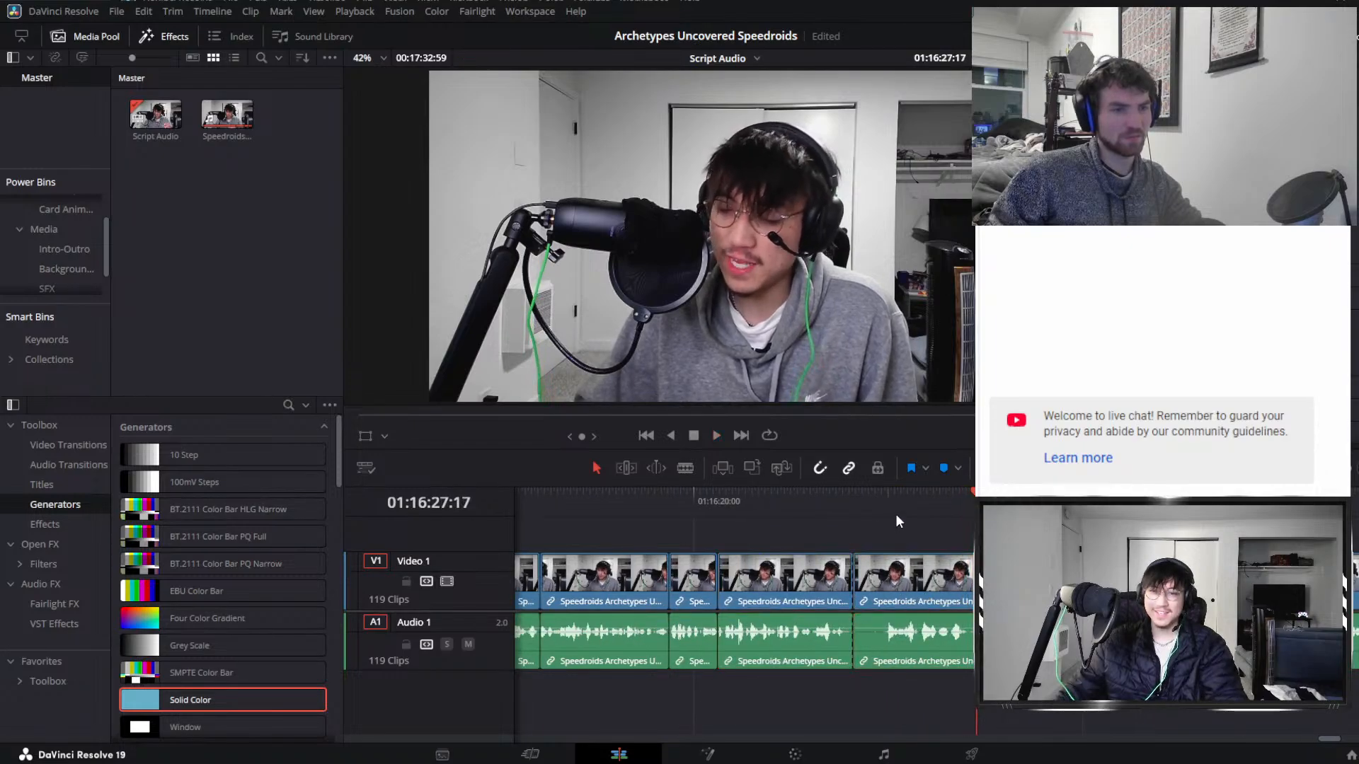
drag(895, 501, 884, 507)
key(ctrl+b)
click(862, 586)
key(Delete)
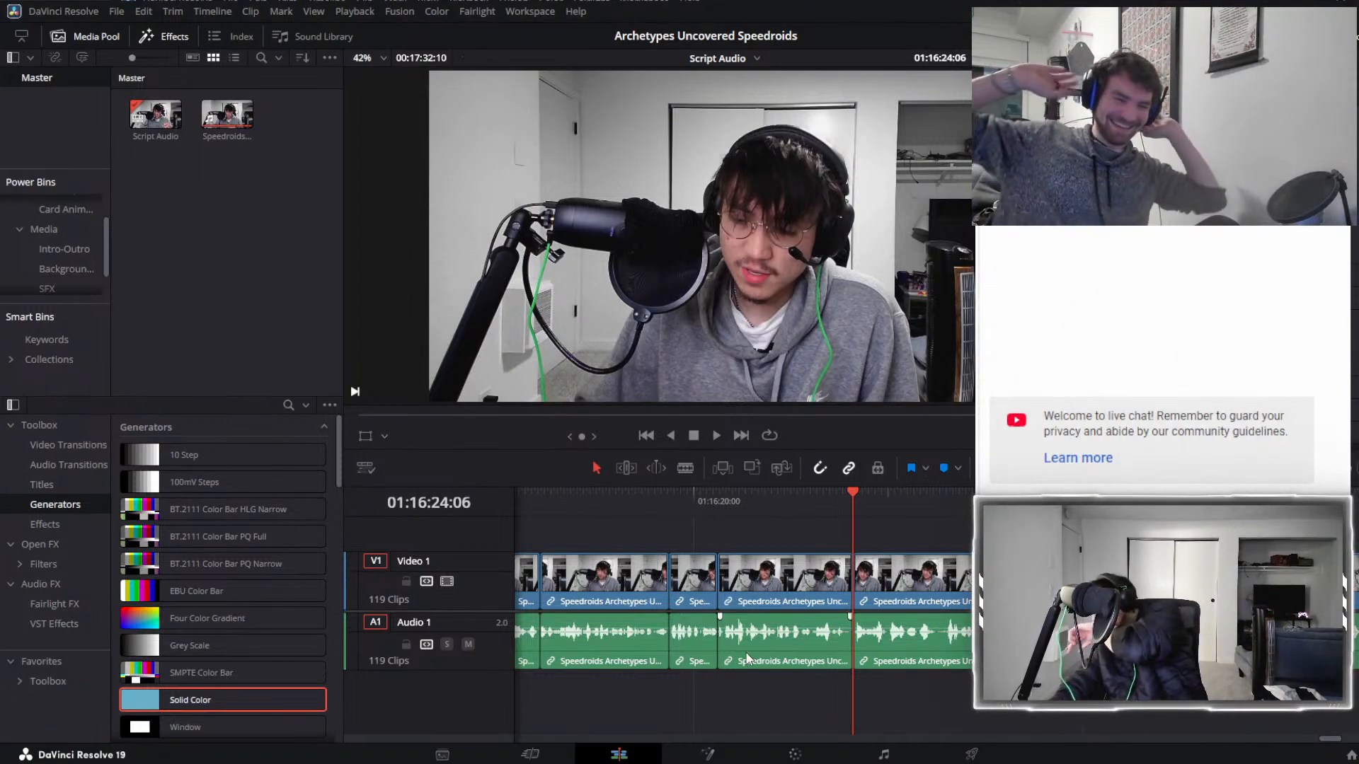
Play from the join at 01:16:24:06 to about 01:16:30:32 to check the cut and the rest of the take.
key(space)
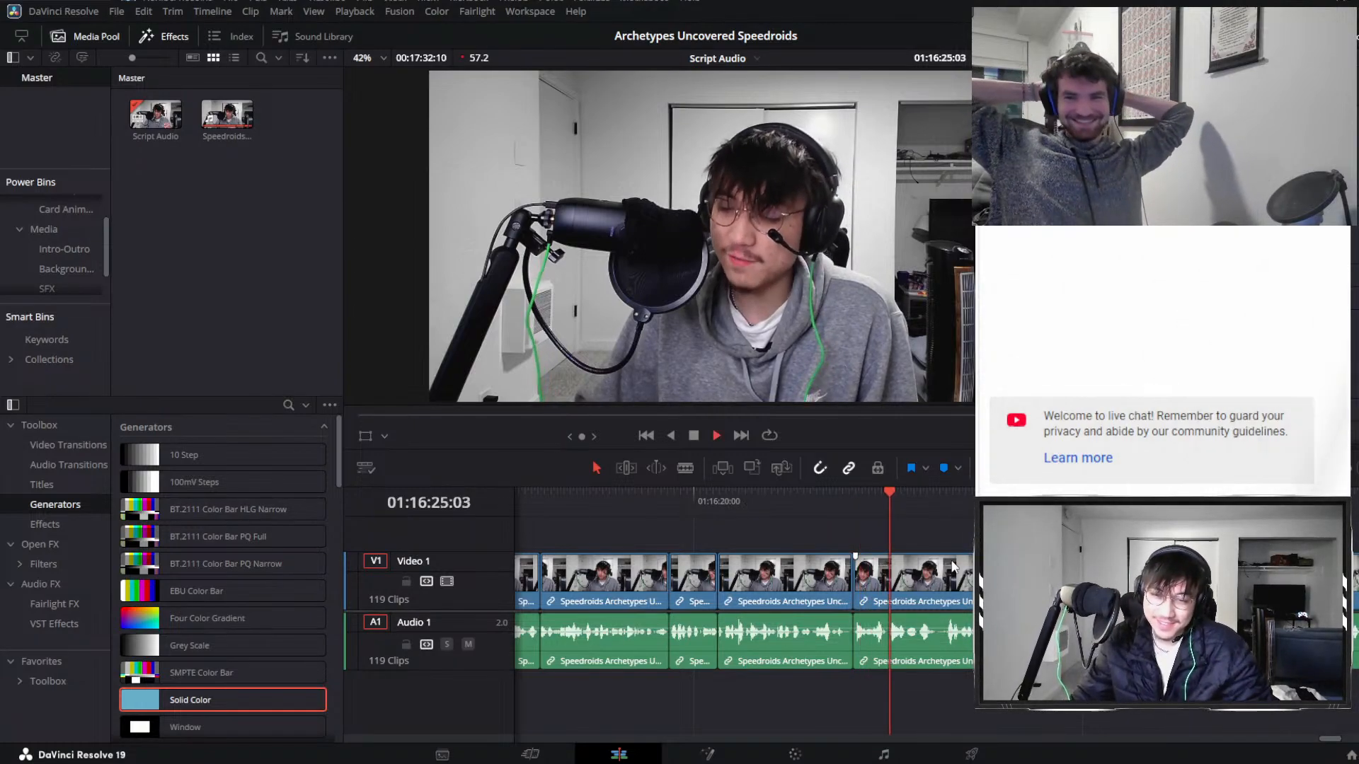
key(space)
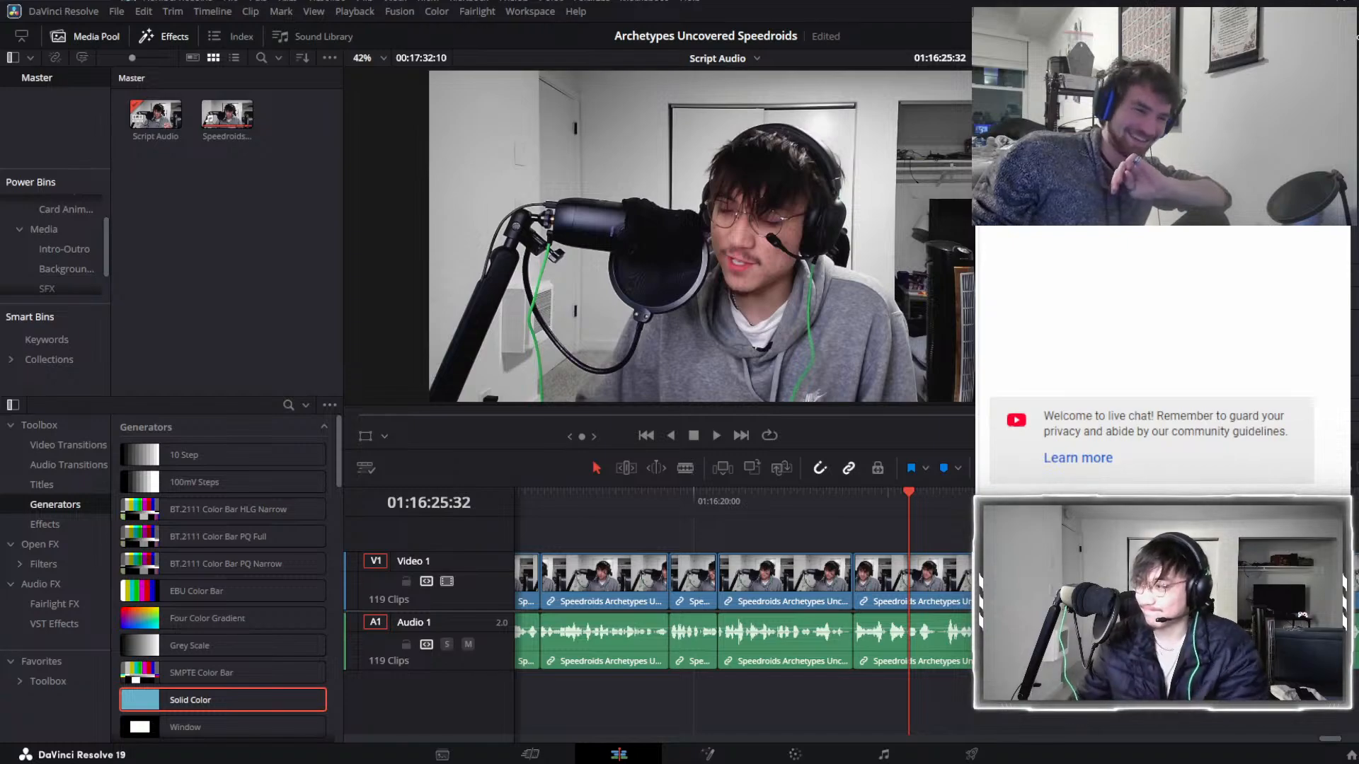
key(space)
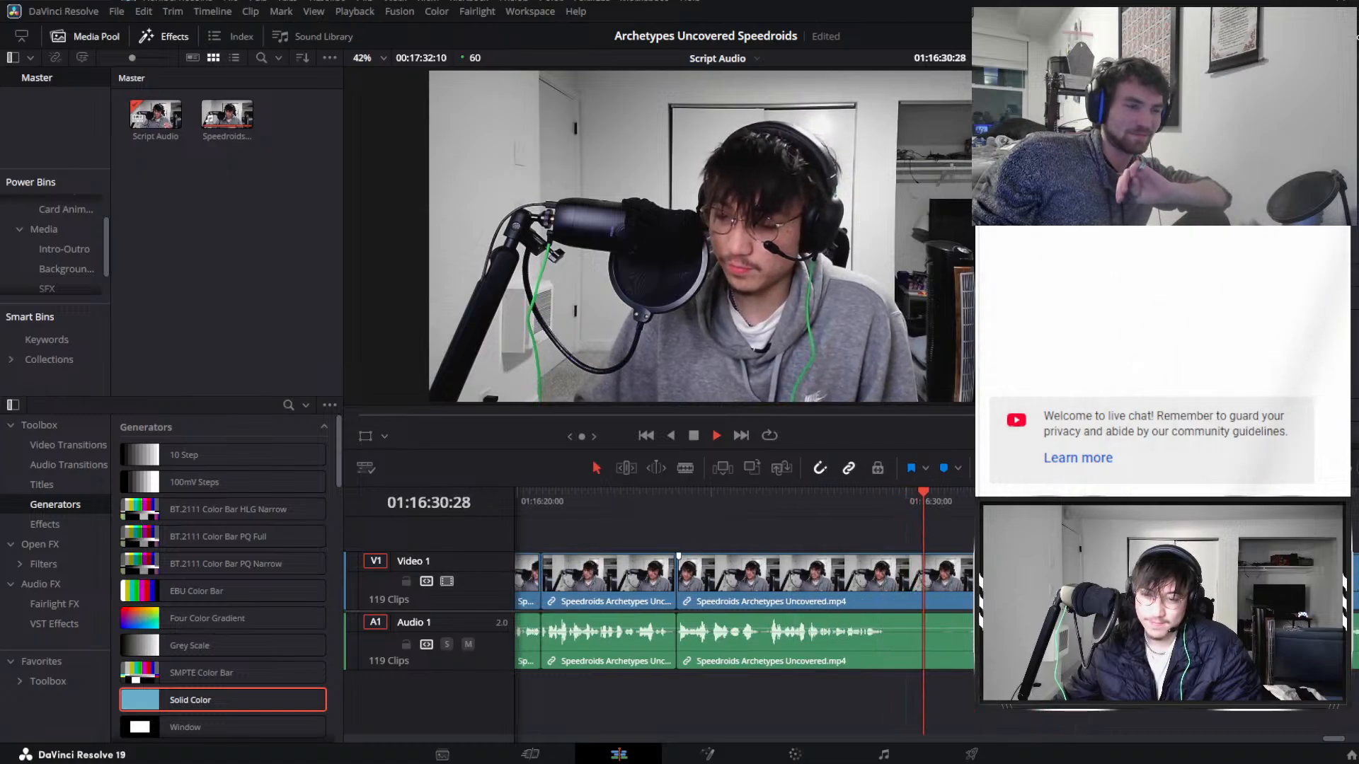
key(space)
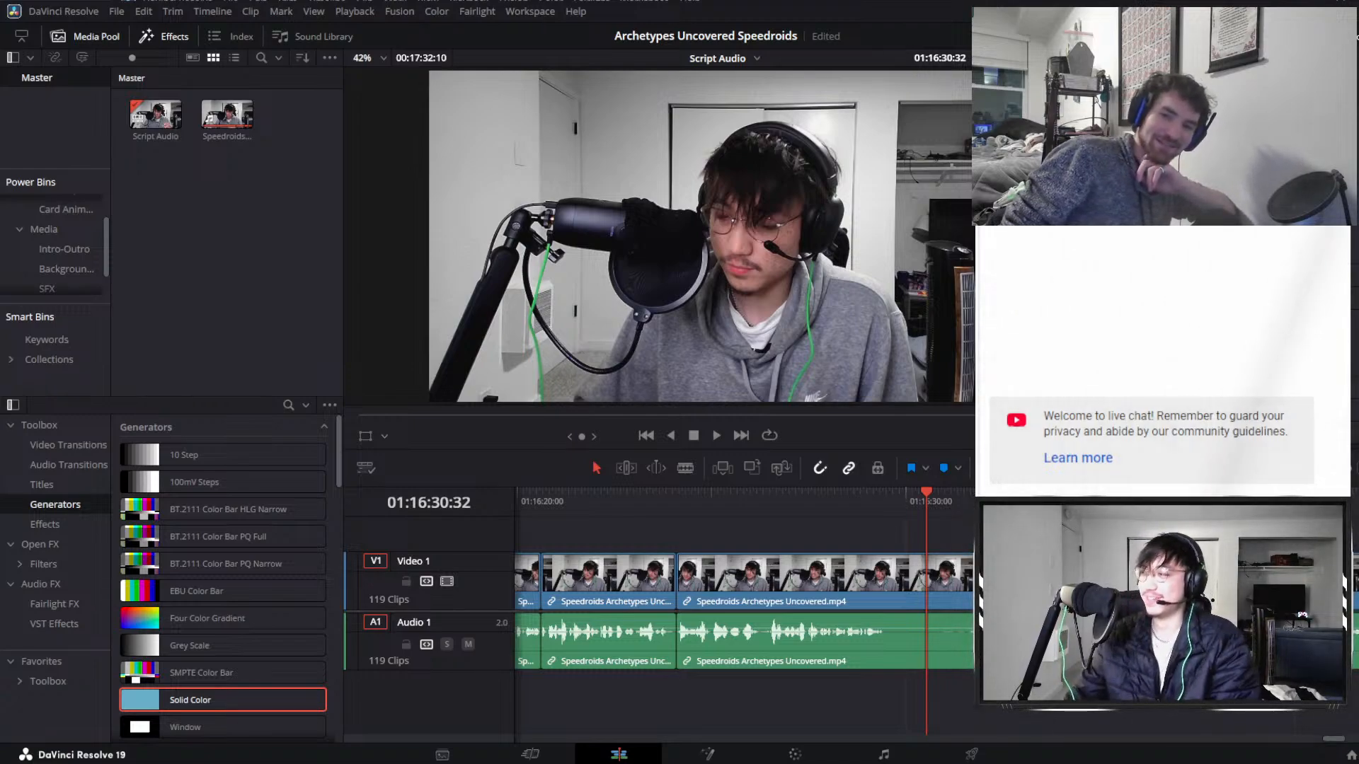
Split the take at about 01:16:29 and 01:16:31 and ripple-delete the silent piece between the cuts.
mouse_move(885, 497)
mouse_down()
mouse_move(895, 490)
mouse_move(885, 497)
mouse_up()
key(ctrl+b)
click(984, 497)
drag(985, 499, 969, 504)
key(ctrl+b)
key(space)
click(939, 590)
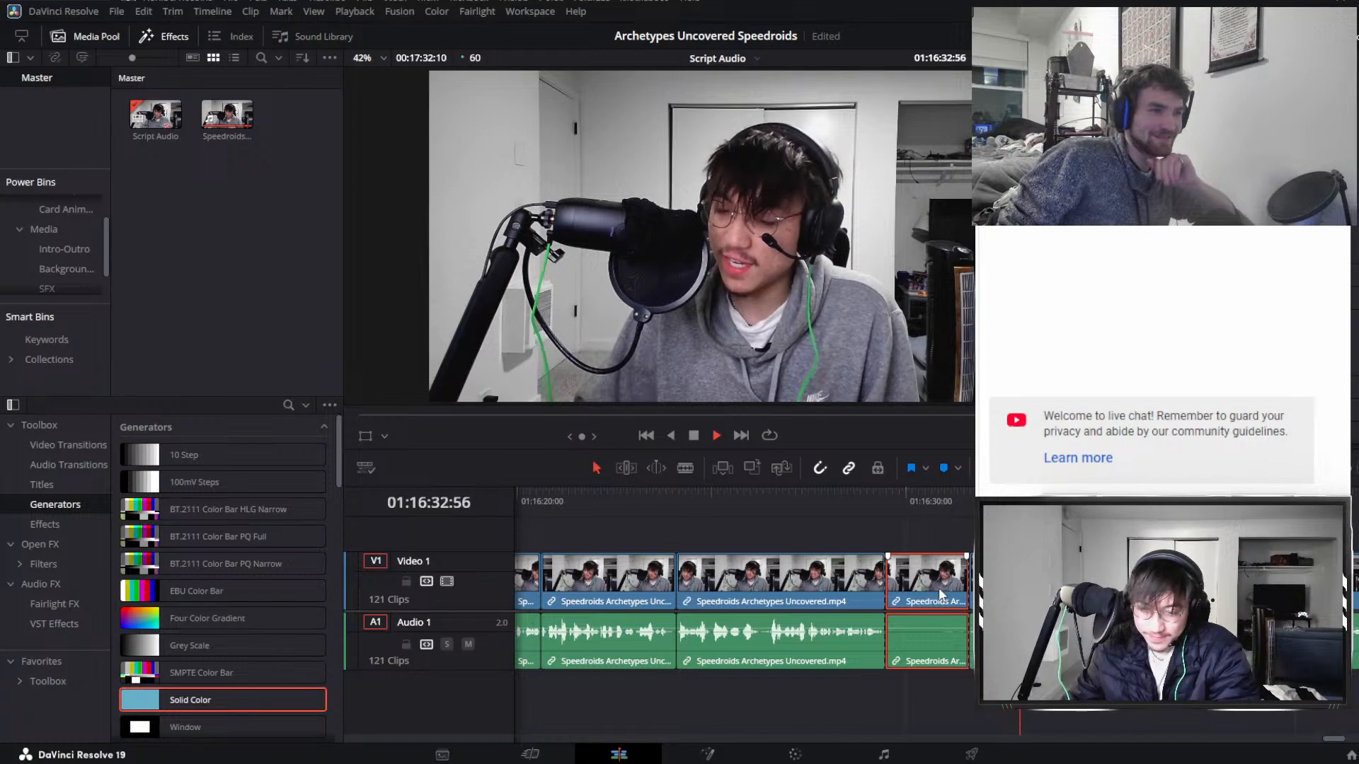
key(Delete)
Add a marker to the clip at 01:16:29:42, just after the join, and start playback from there.
drag(891, 512, 894, 507)
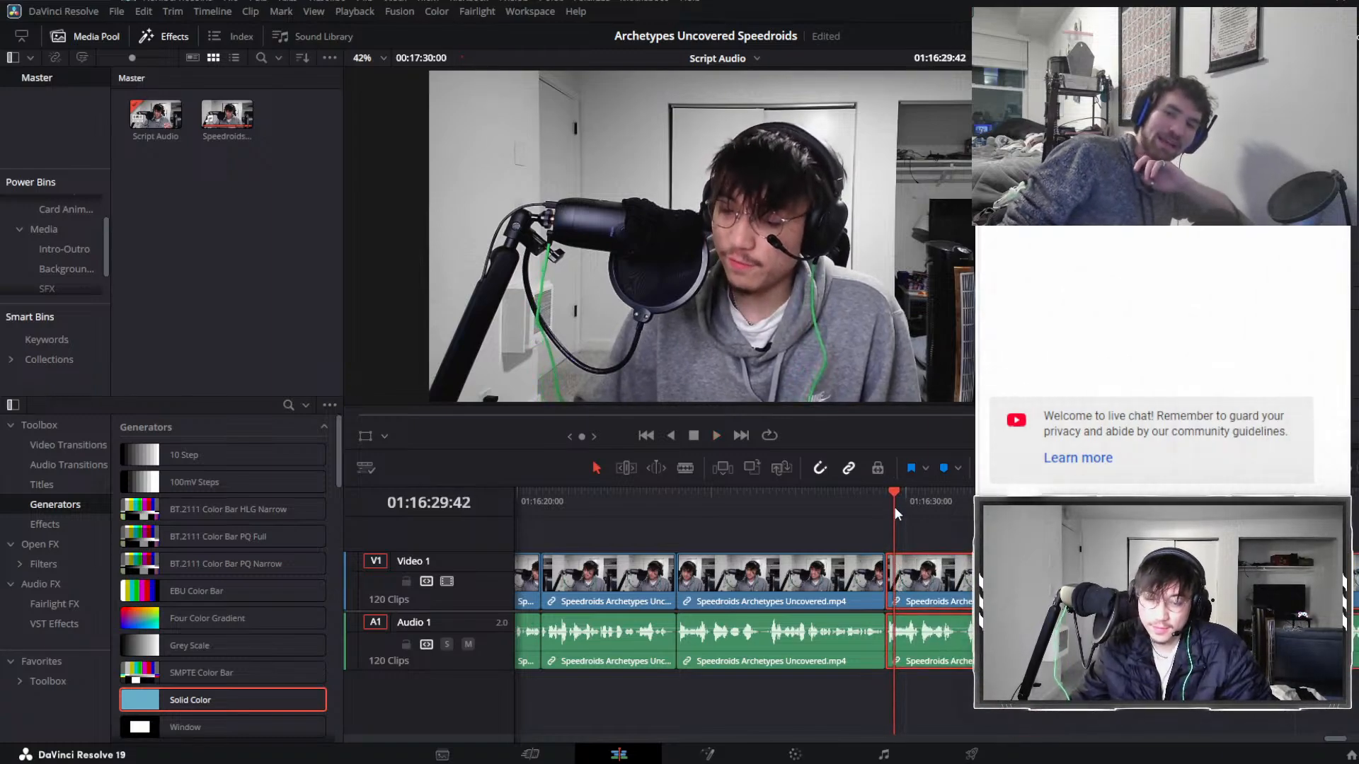
key(m)
key(space)
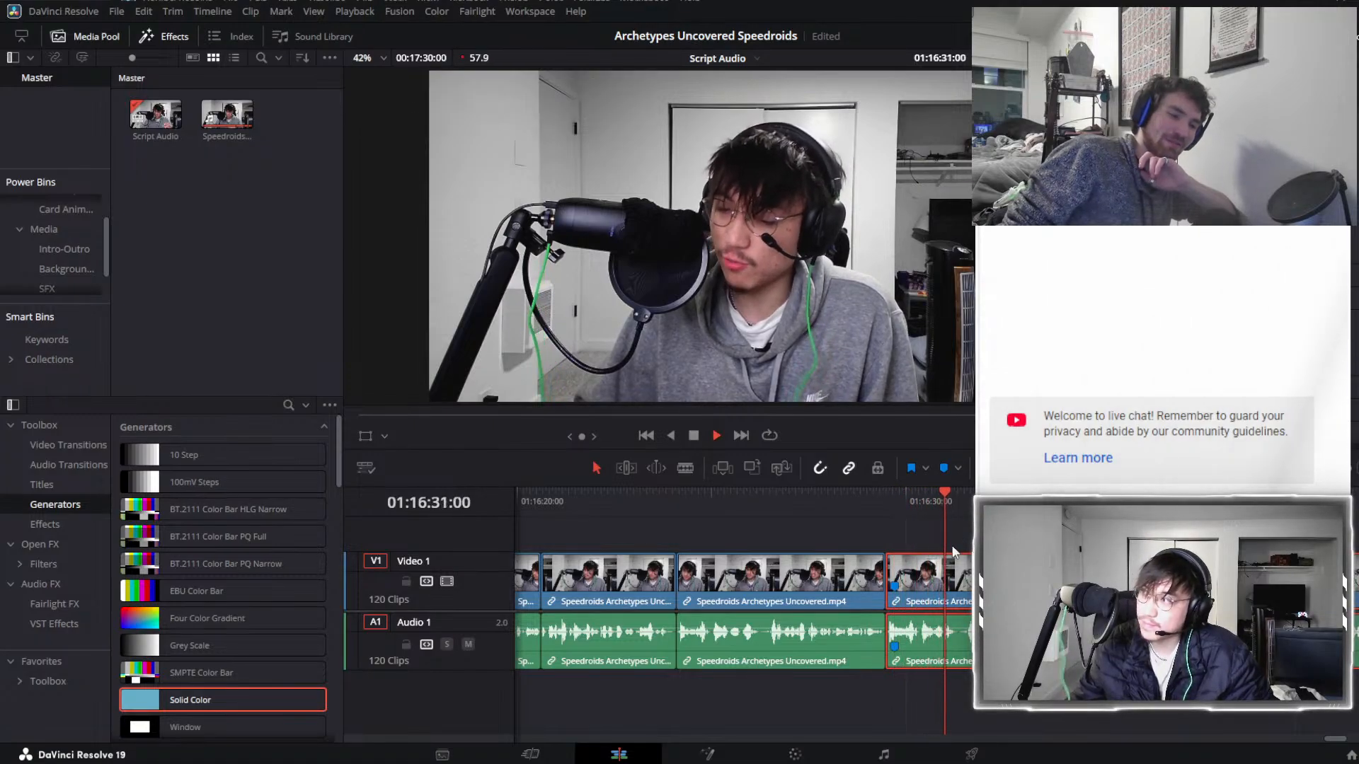
Look over the cut clips around the marker and play the take on to 01:16:35:07.
scroll(955, 552, down, 2)
scroll(743, 613, right, 1)
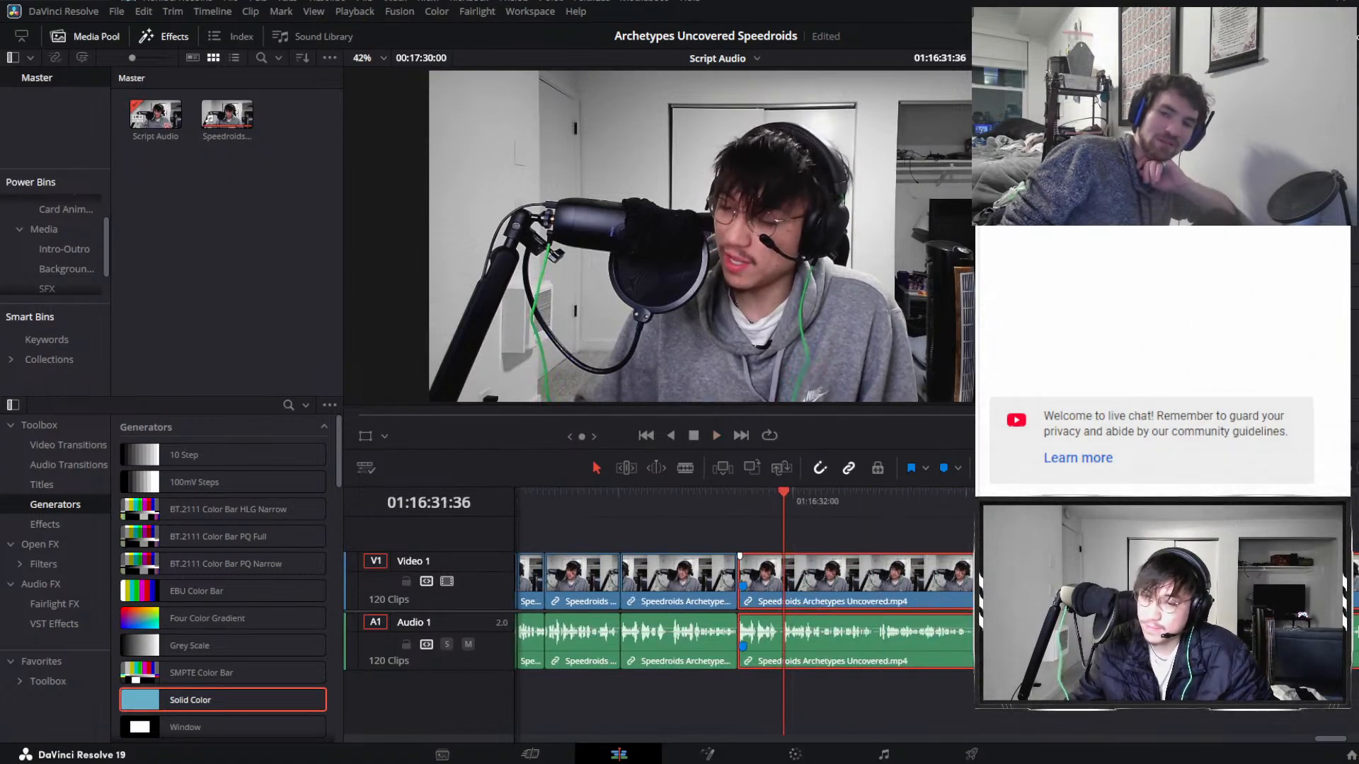
scroll(743, 612, down, 4)
scroll(744, 612, up, 3)
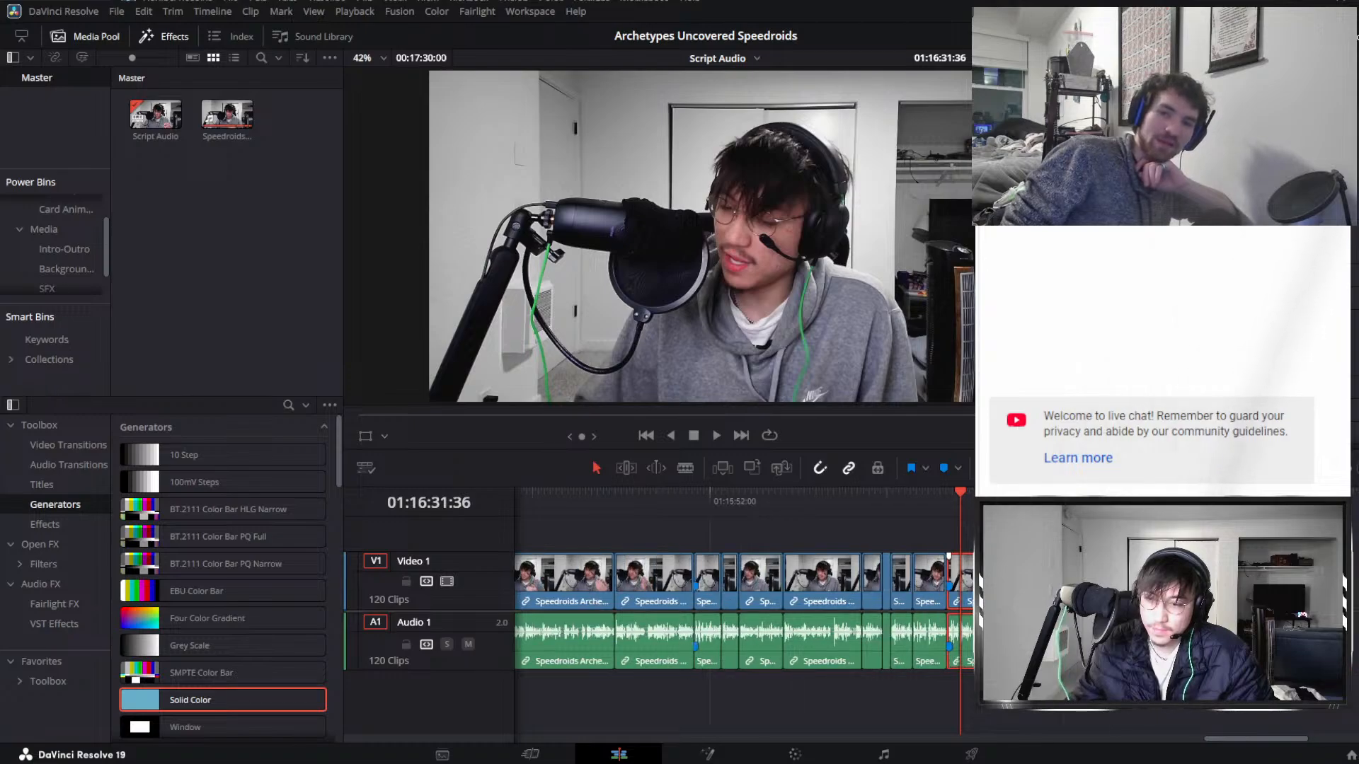
scroll(743, 612, up, 2)
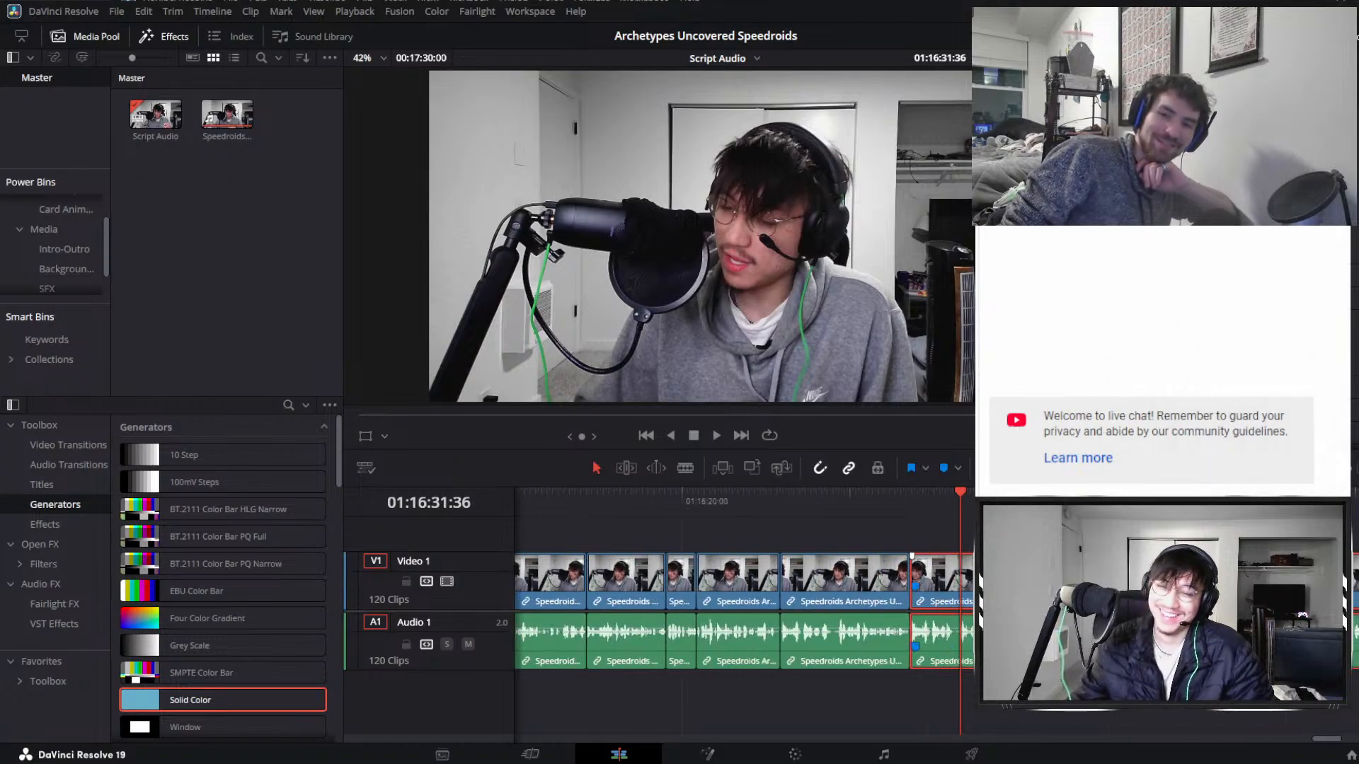
key(space)
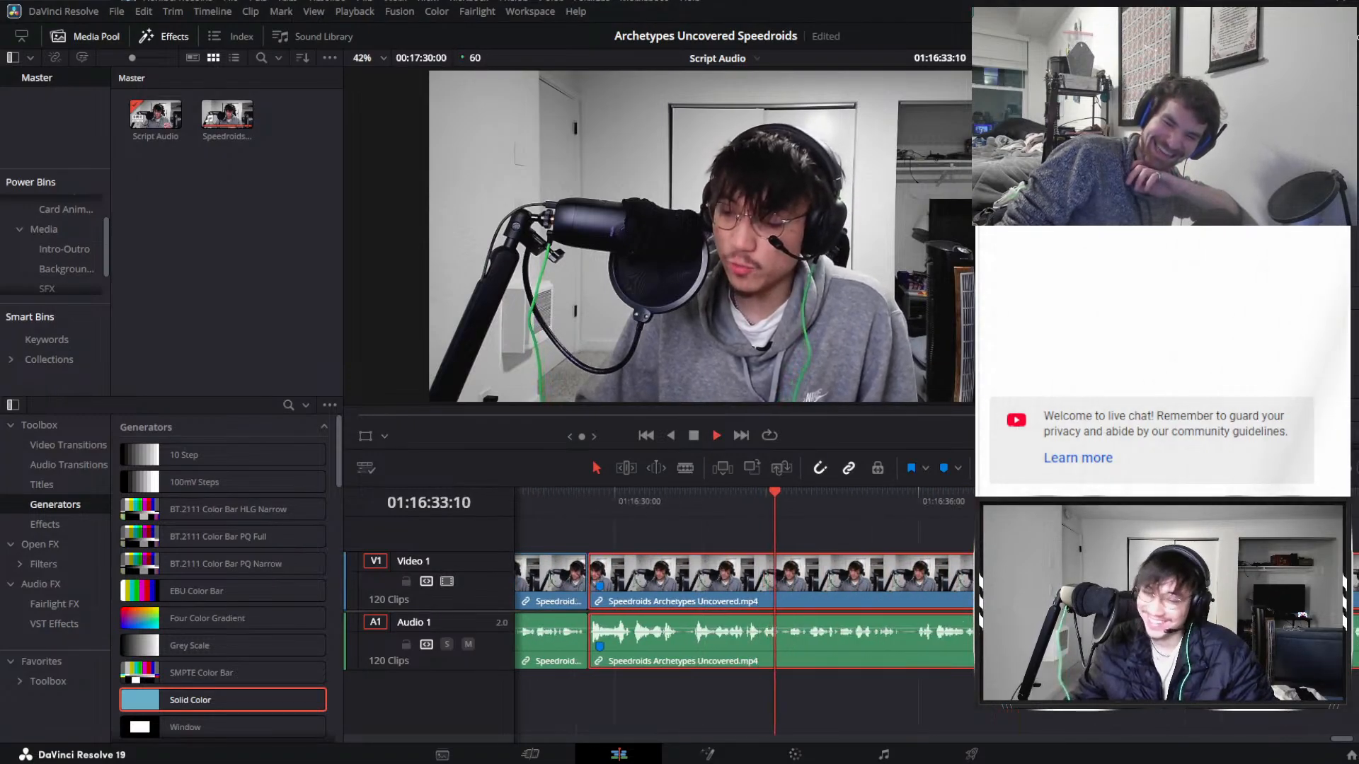
key(space)
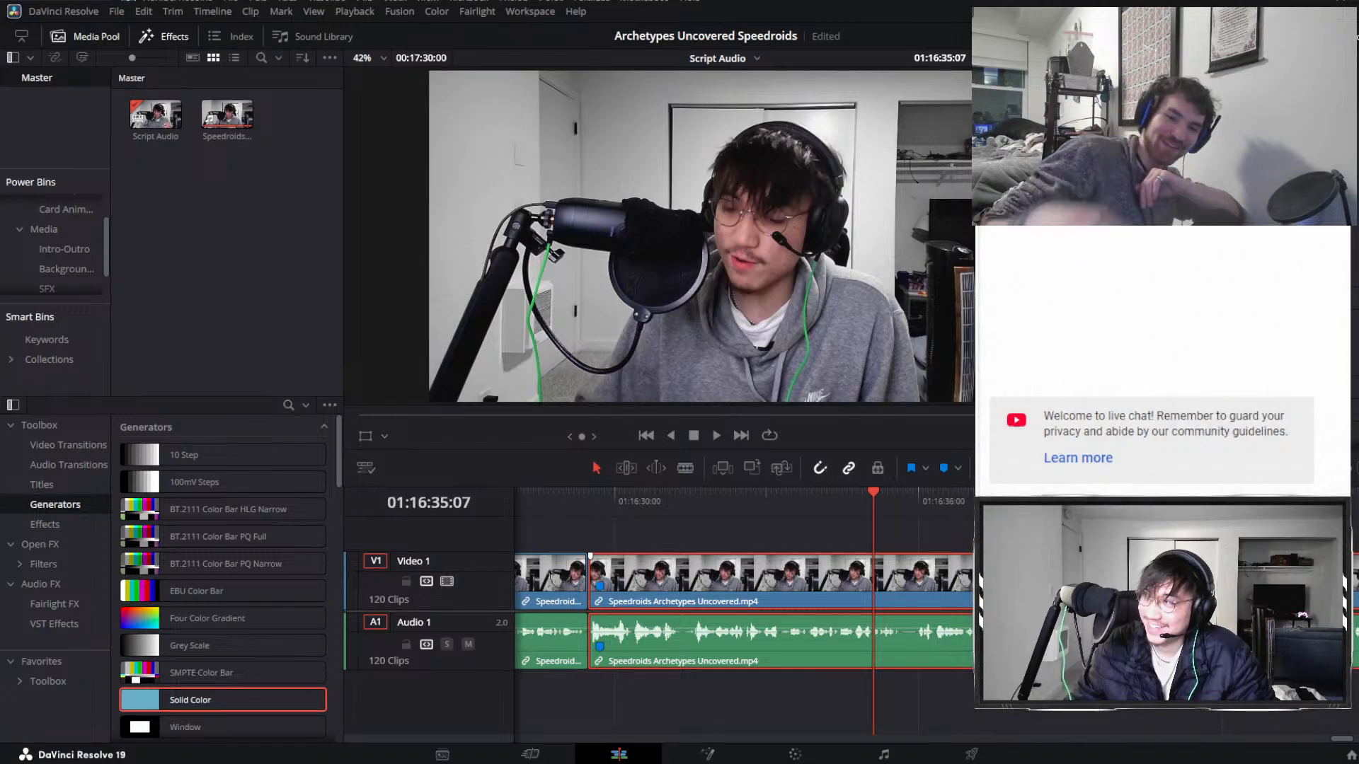
Replay the take from 01:16:35:52 to listen to the phrase around 01:16:36.
click(839, 674)
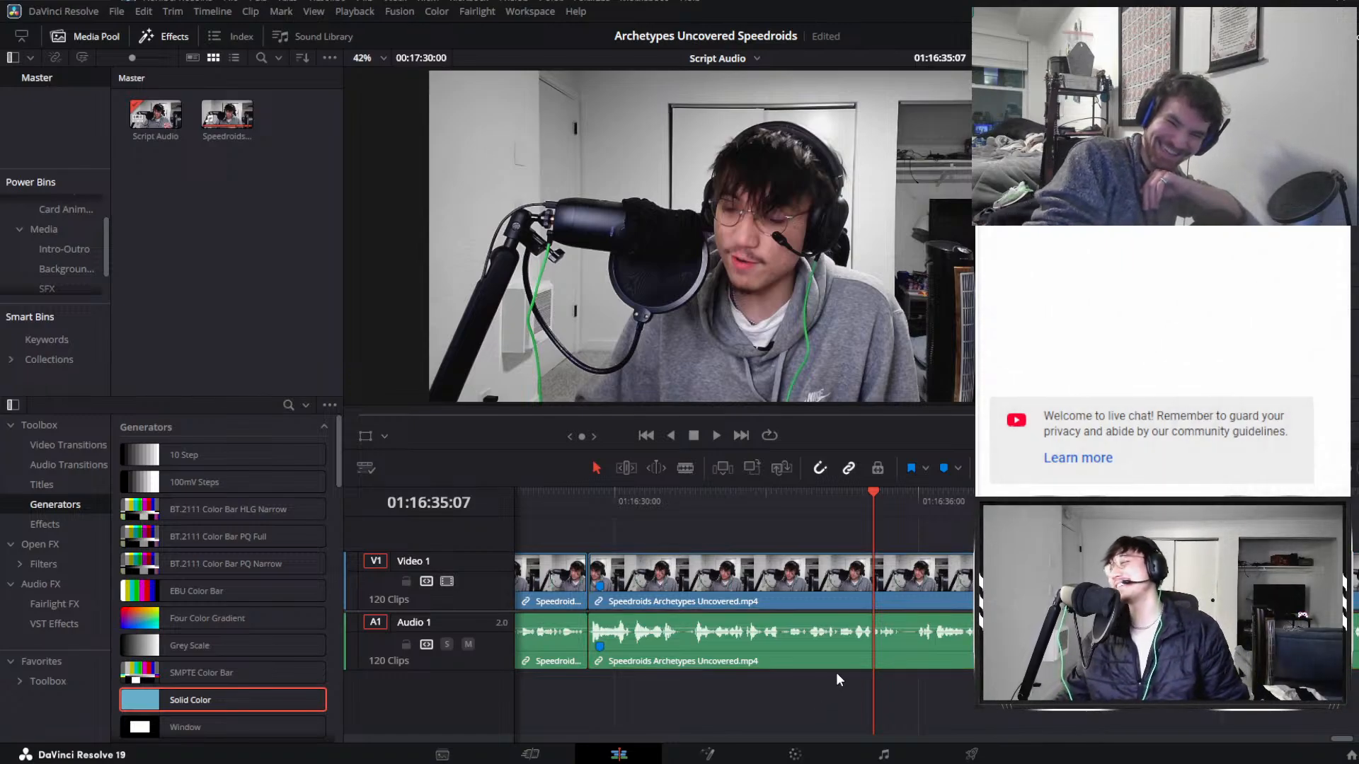
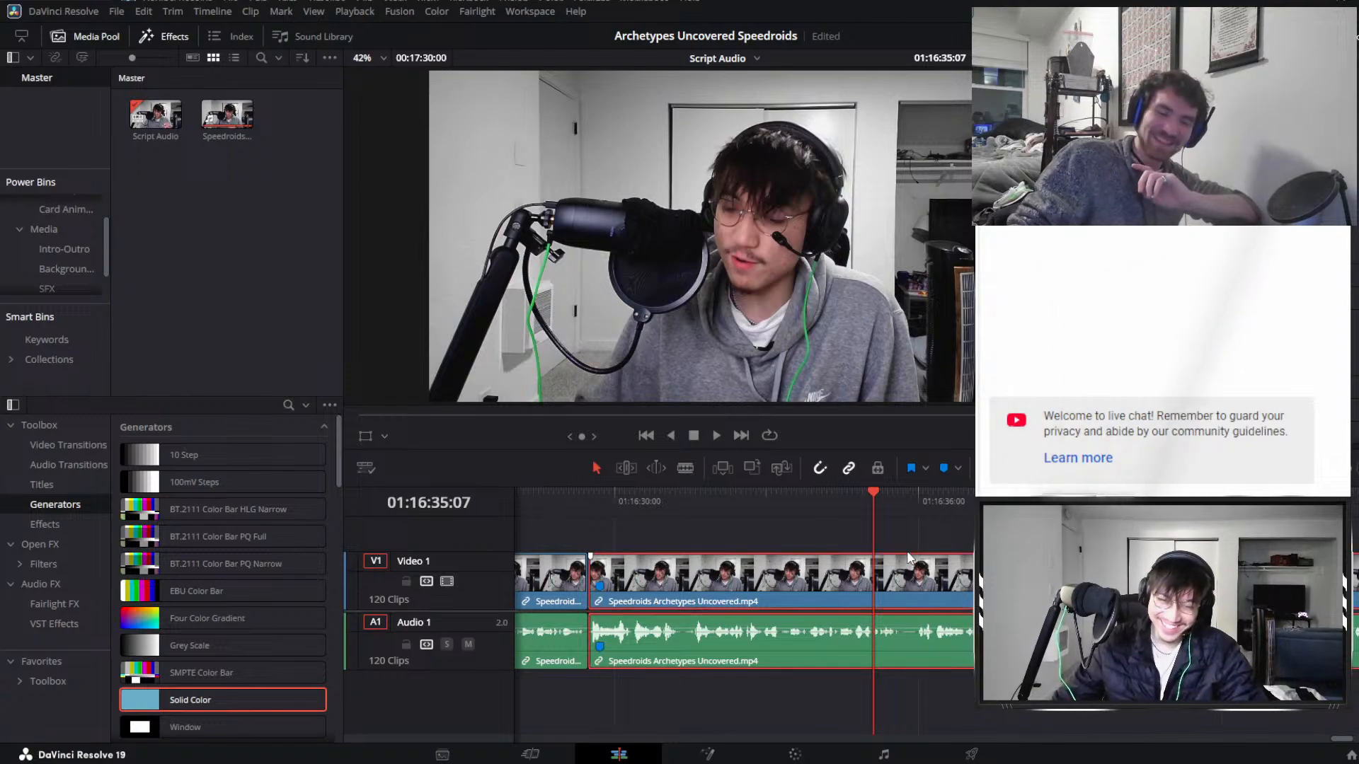
click(940, 554)
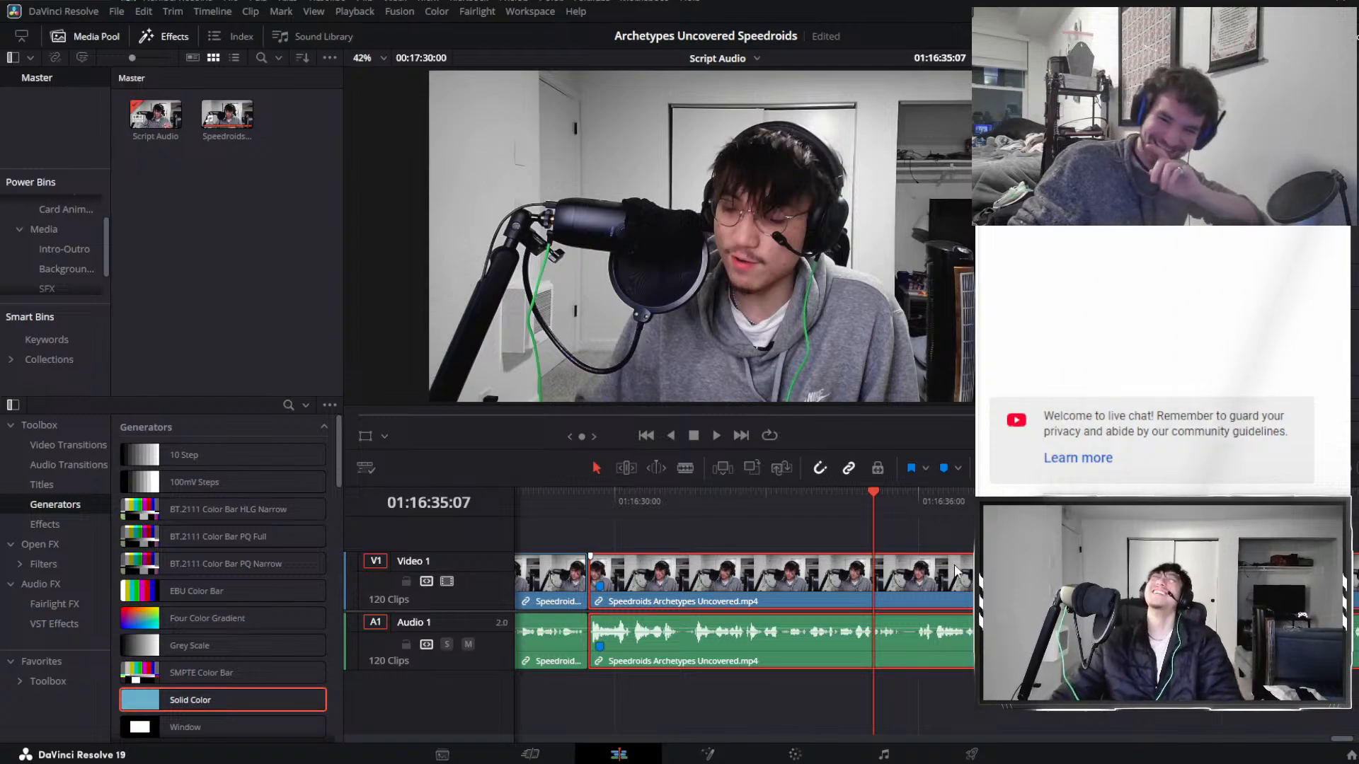
click(964, 515)
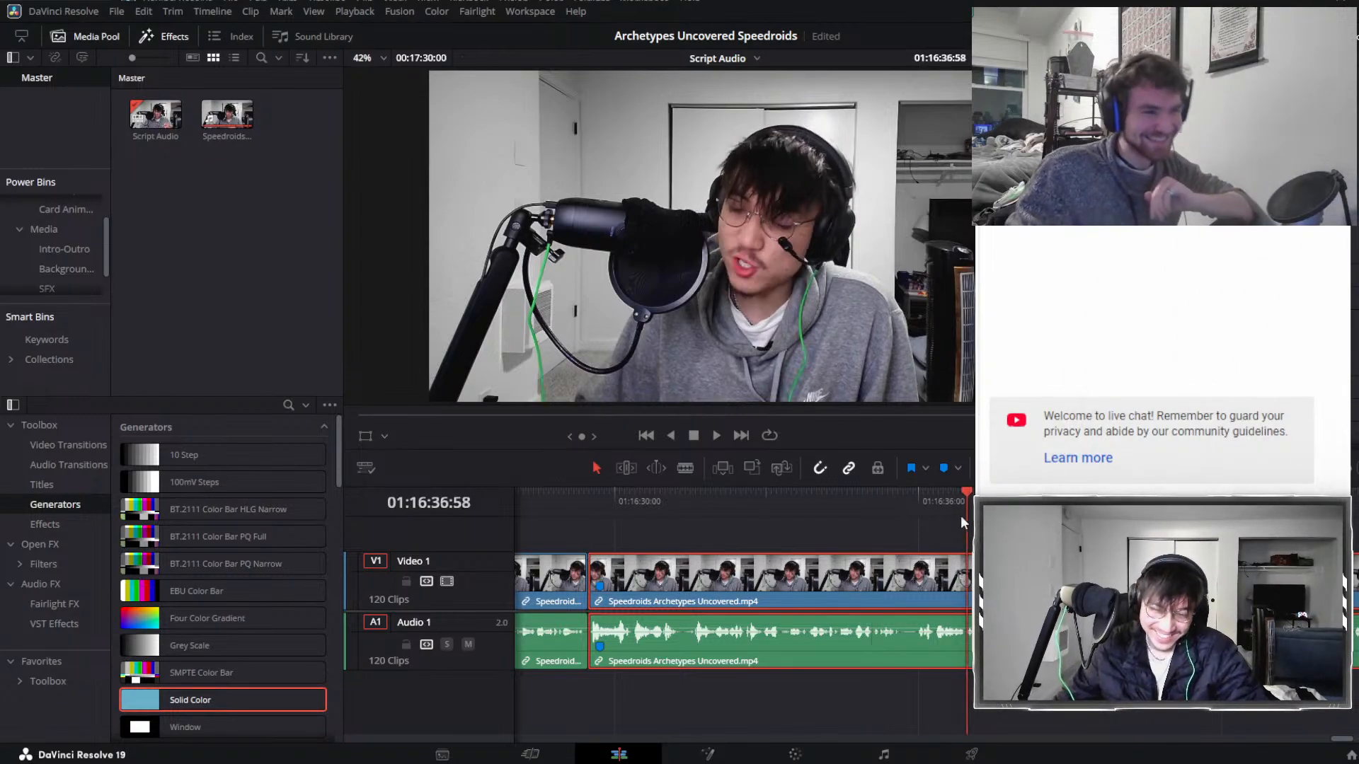
click(911, 503)
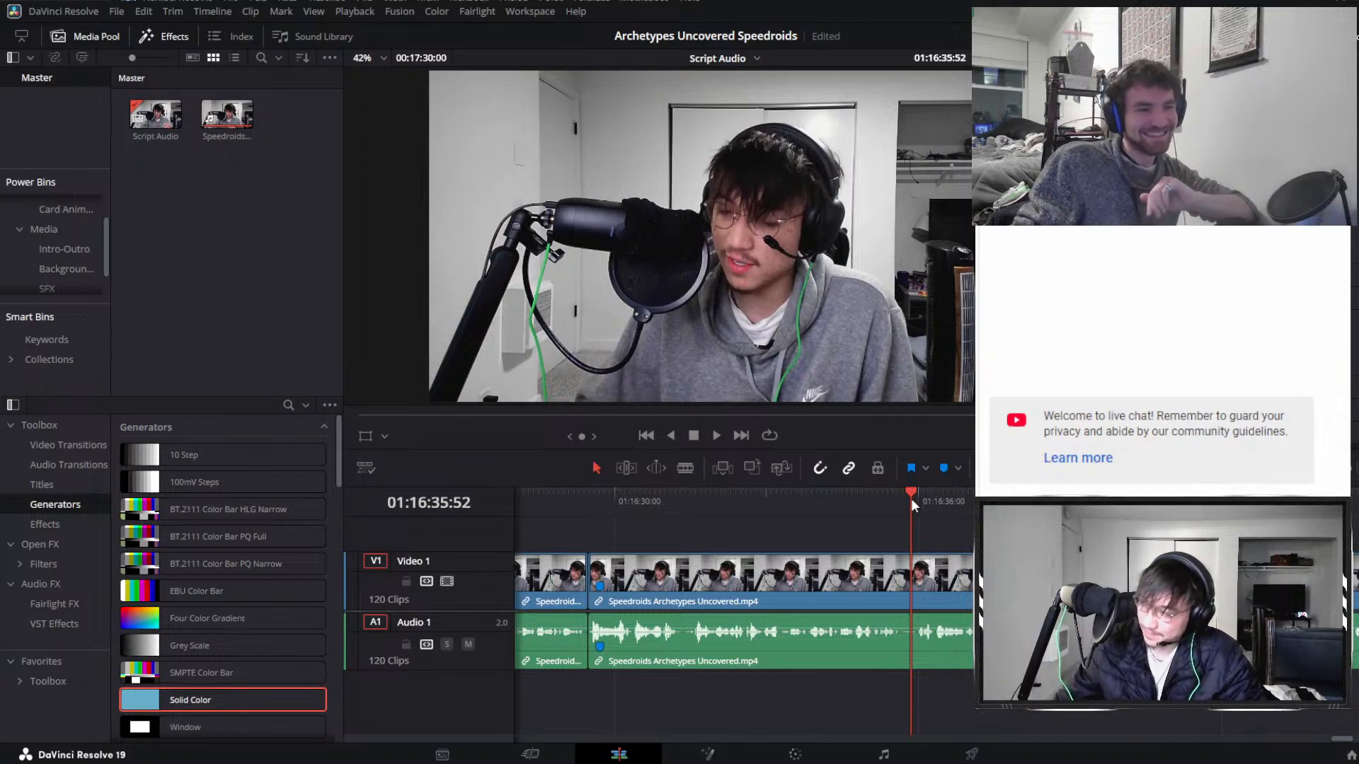
key(space)
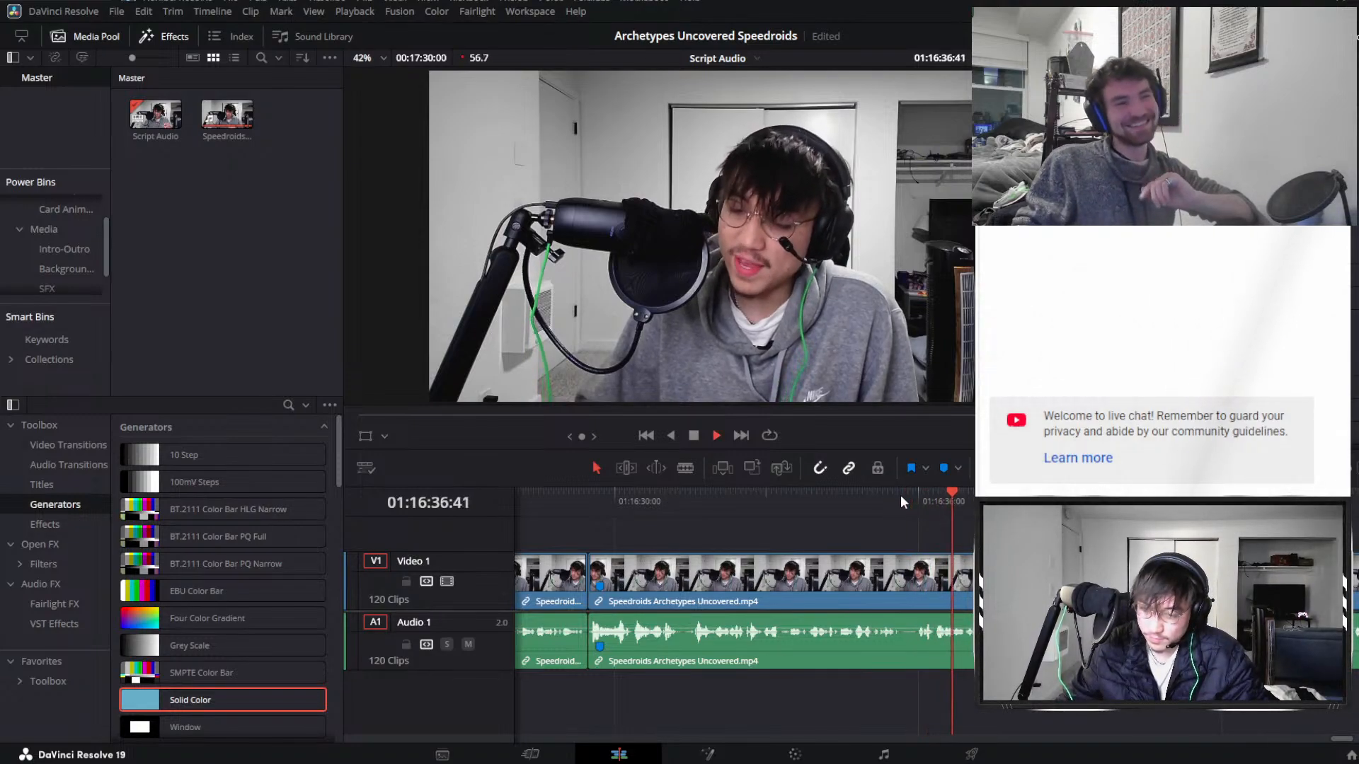
Replay the take from about 01:16:31 and listen through to about 01:16:53 for mistakes.
click(673, 501)
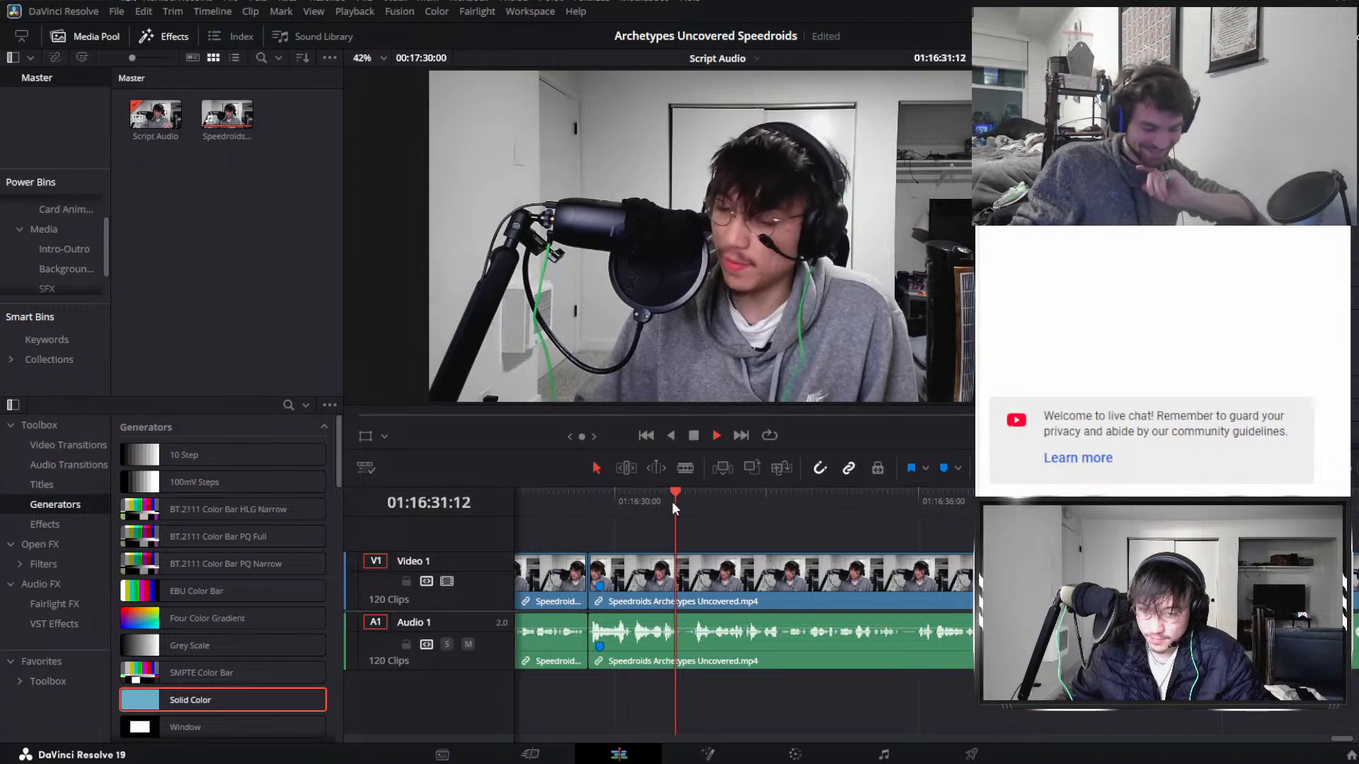
click(941, 556)
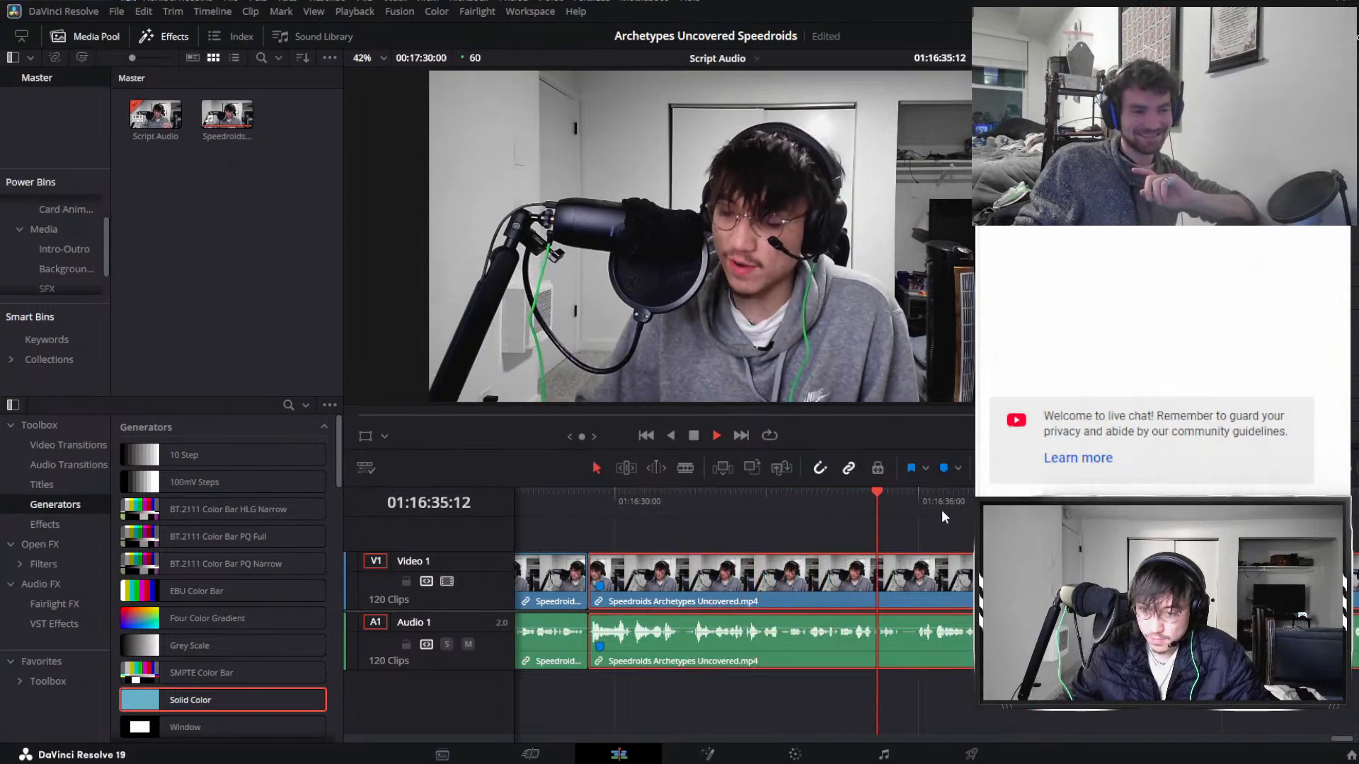
scroll(944, 527, down, 5)
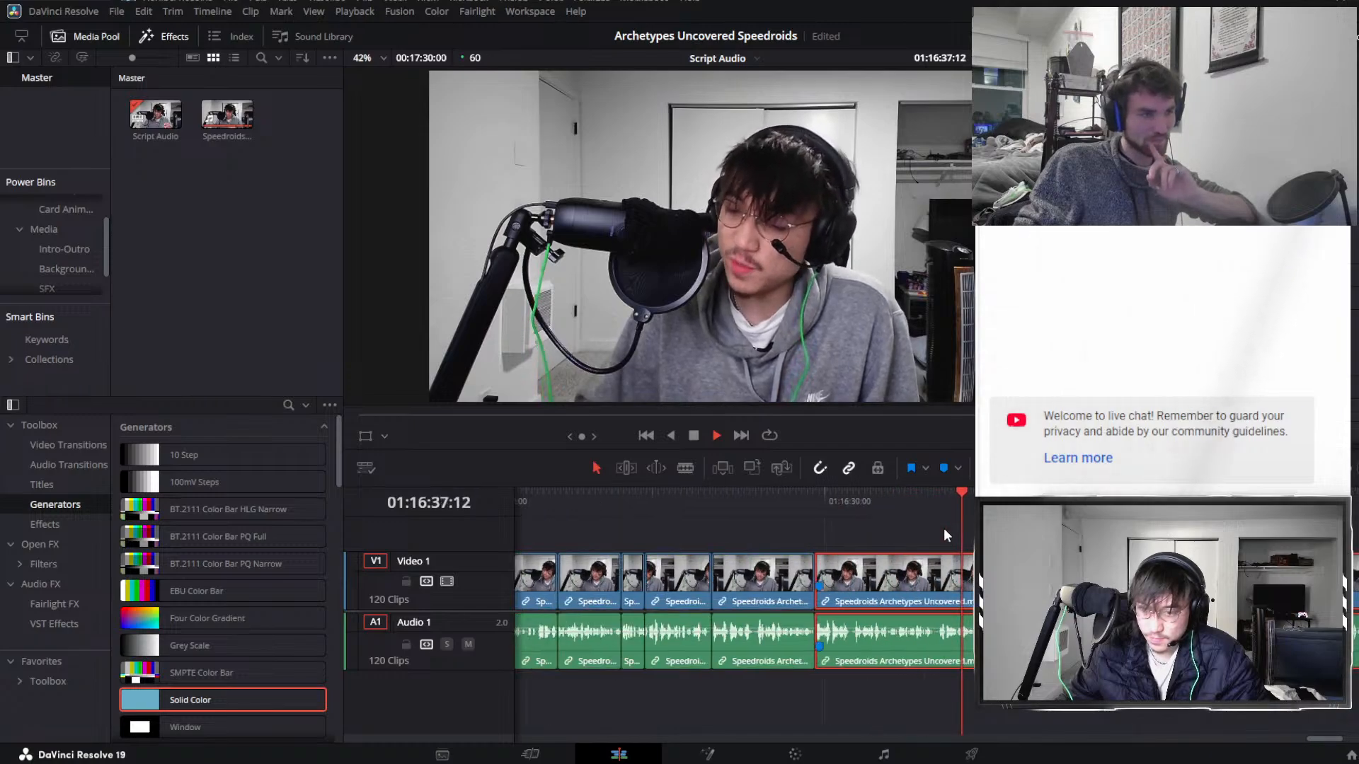
scroll(962, 542, up, 3)
scroll(743, 578, up, 1)
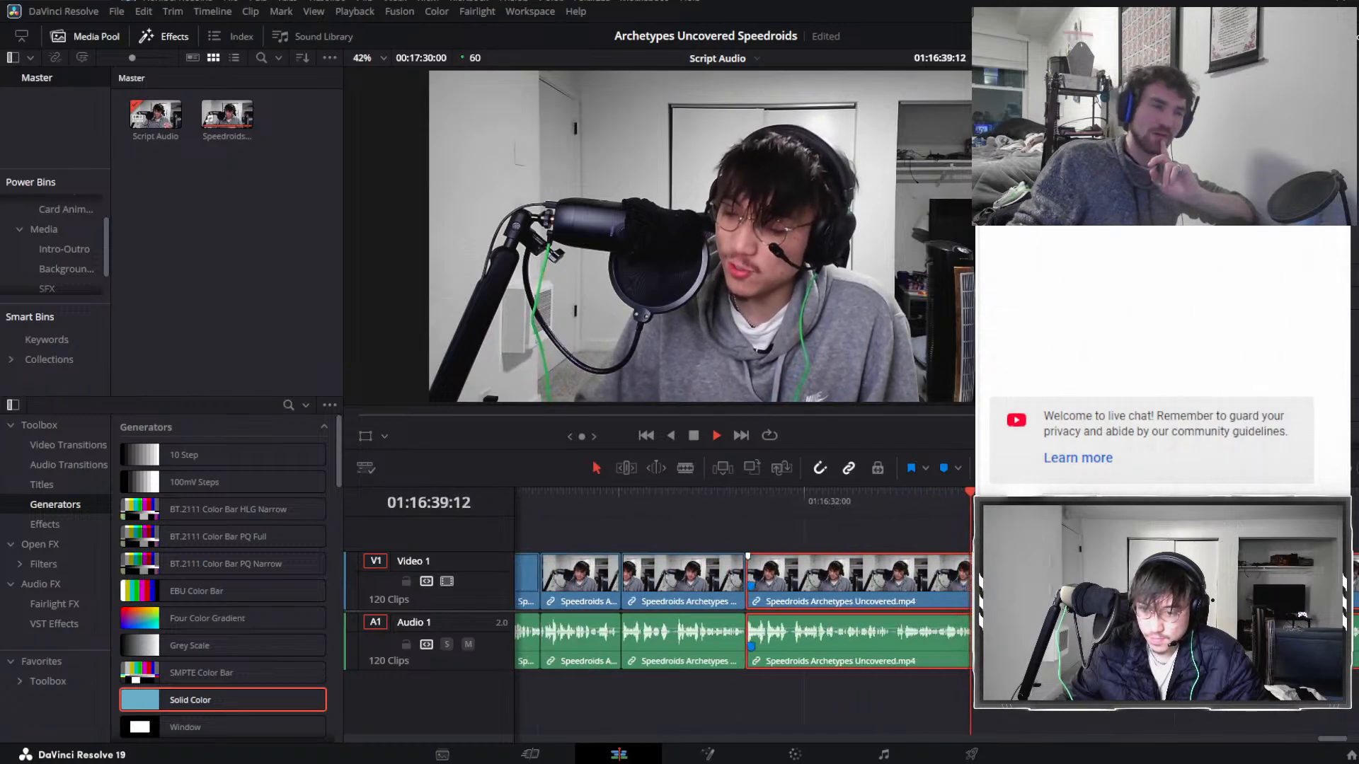
scroll(743, 579, right, 1)
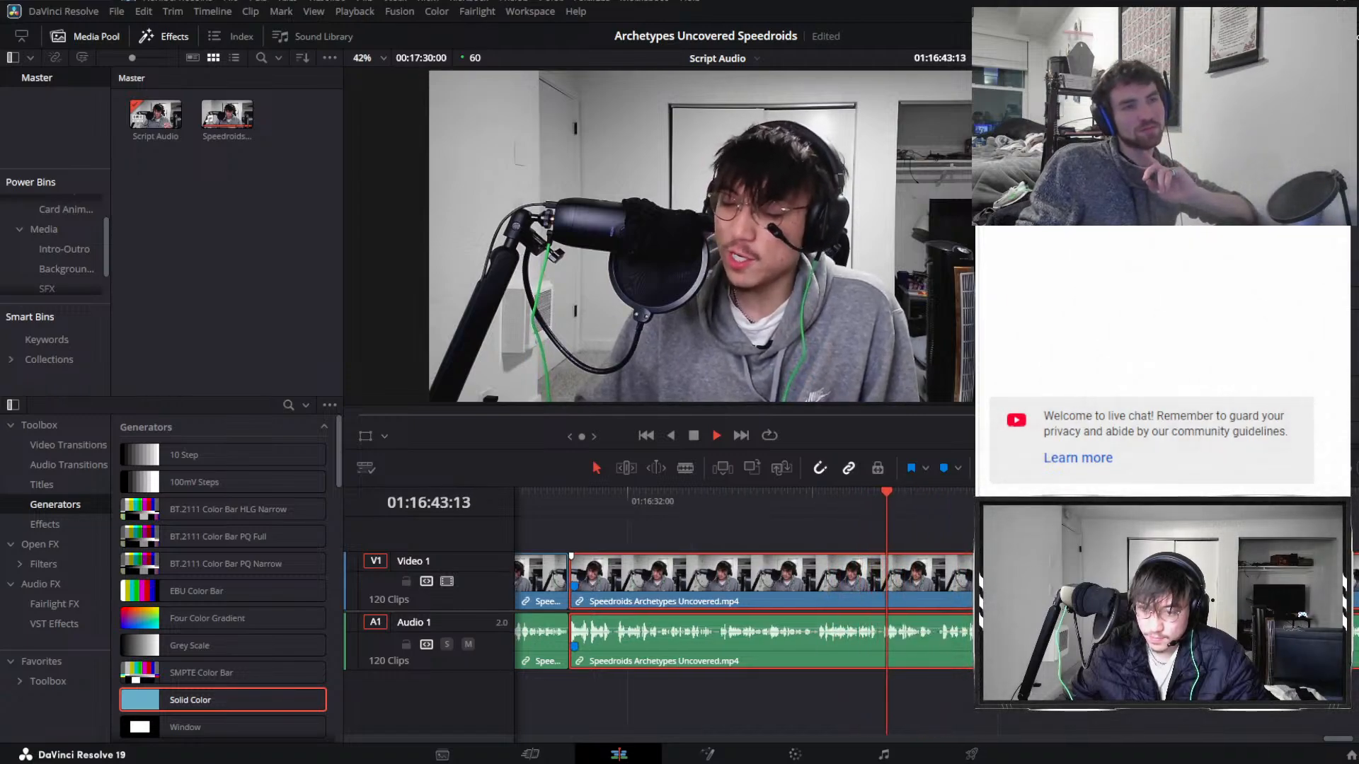
scroll(833, 537, right, 2)
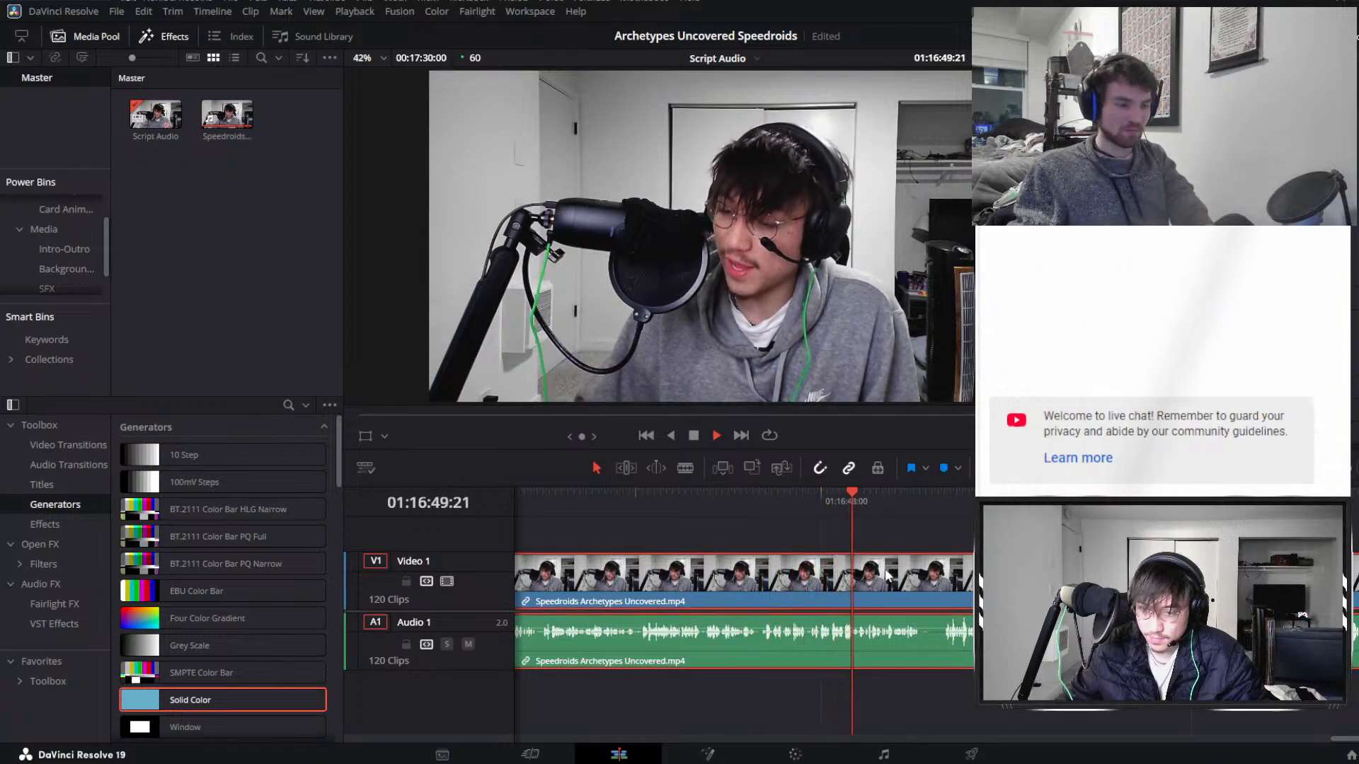
scroll(828, 562, right, 2)
click(828, 563)
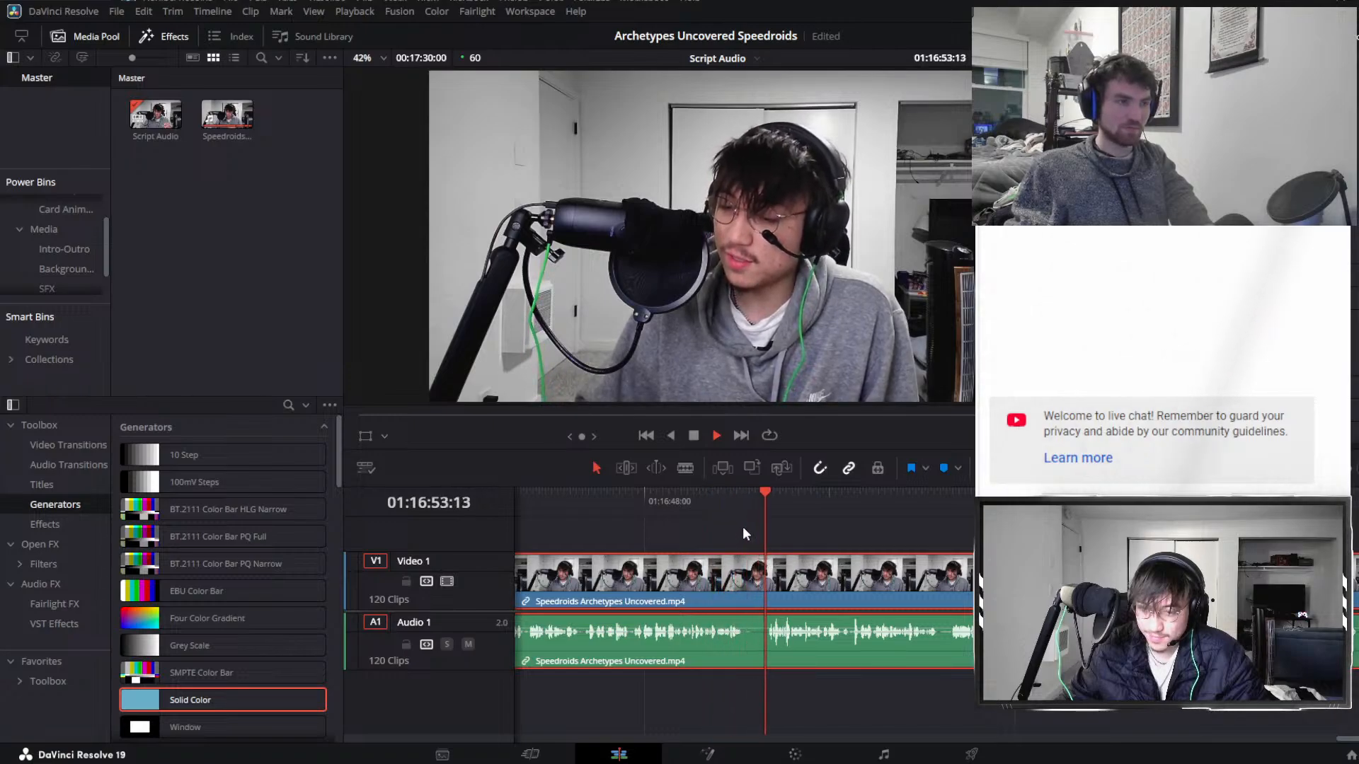
Split the take at about 01:16:49 and at 01:16:53:01, and ripple-delete the piece between the cuts.
scroll(742, 527, up, 2)
click(795, 515)
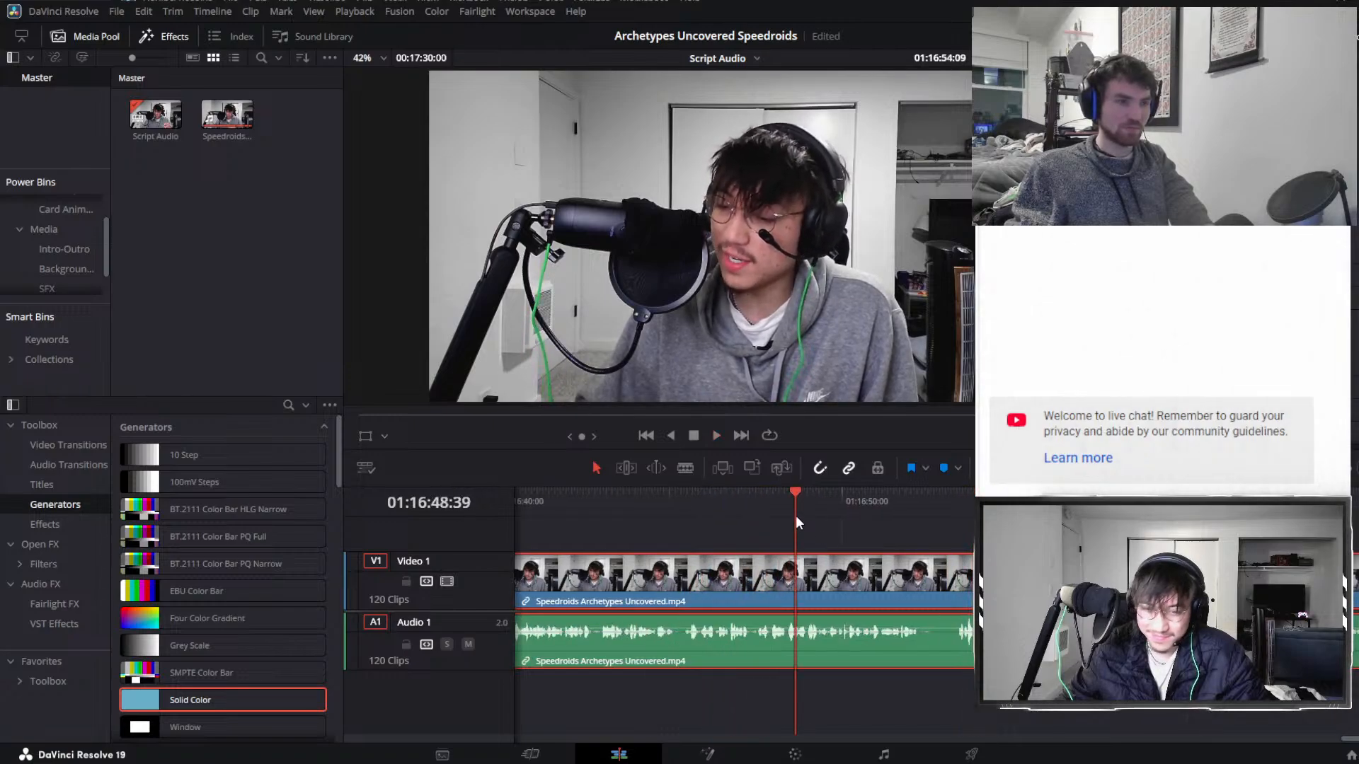
click(838, 499)
key(space)
key(ctrl+b)
click(946, 502)
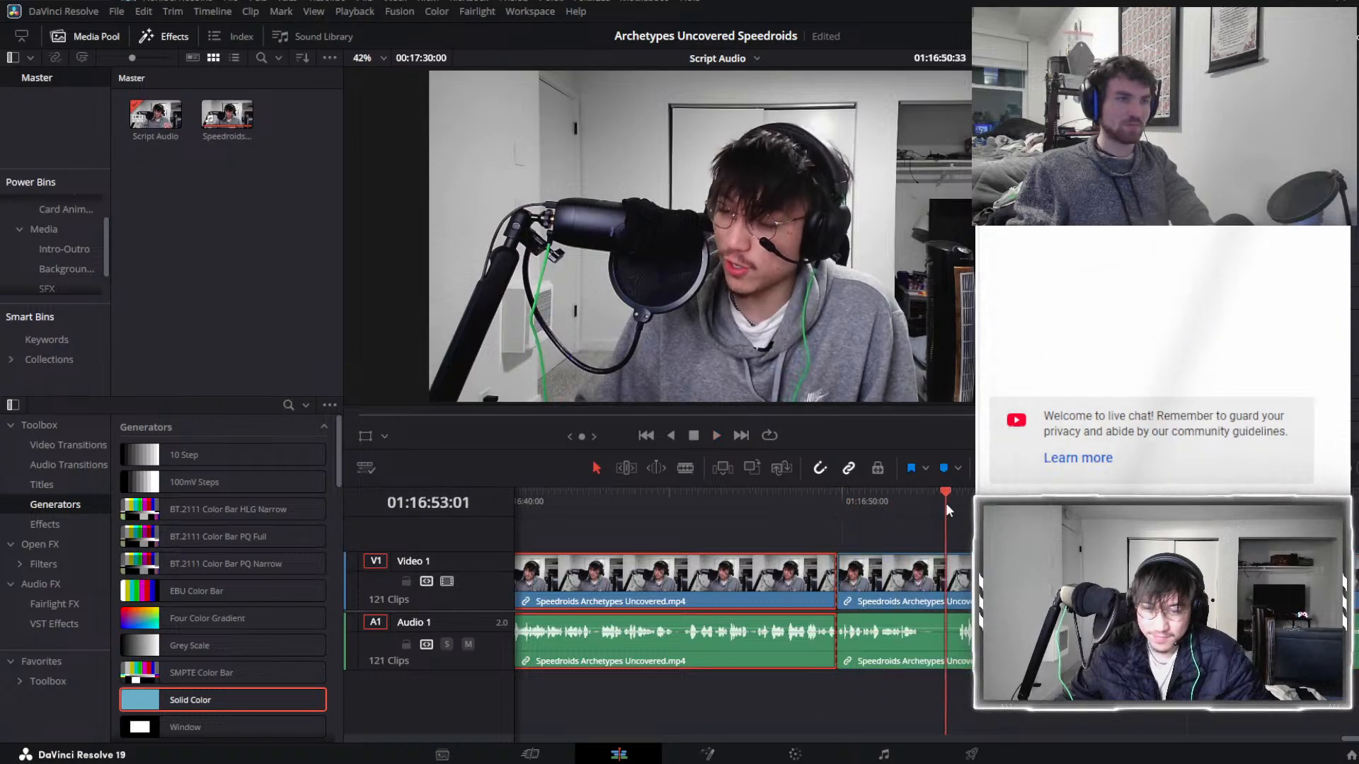
key(space)
key(ctrl+b)
click(906, 582)
key(Delete)
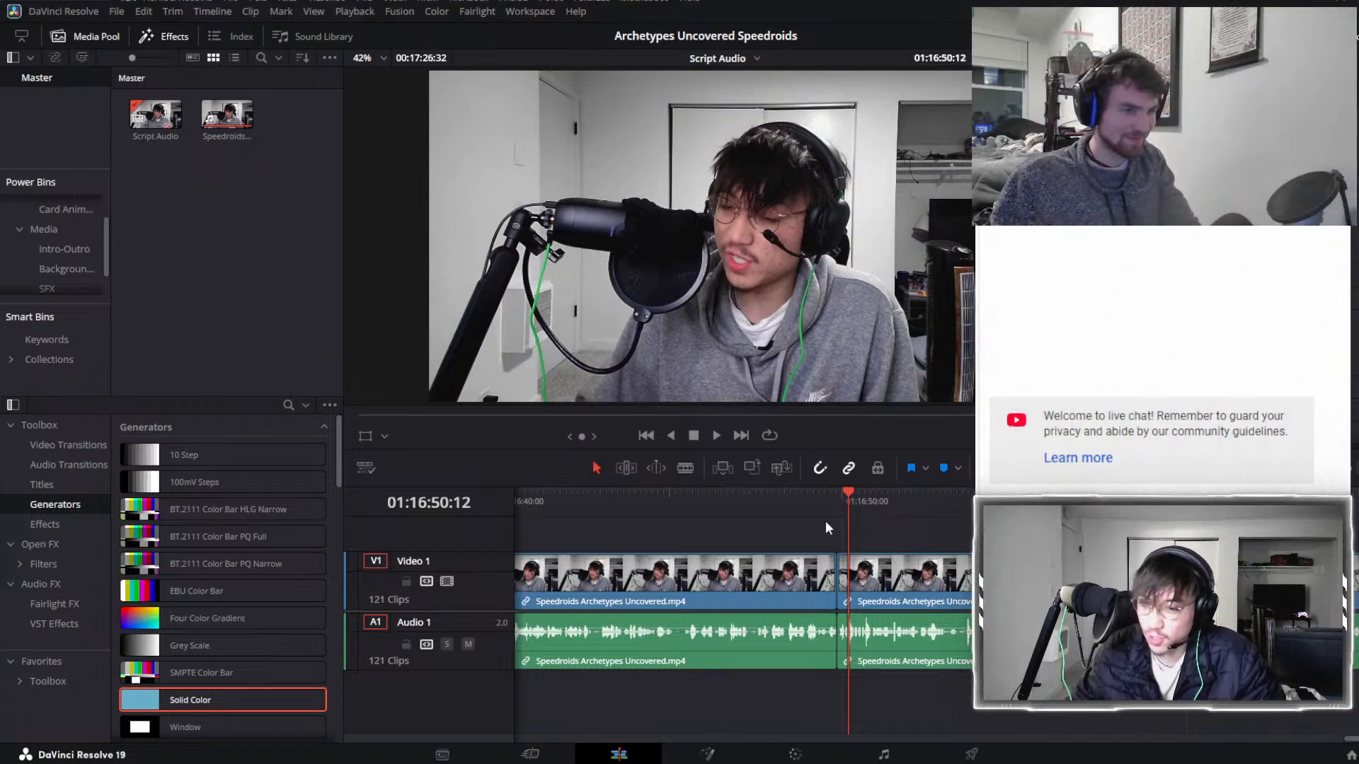
Play from just before the join at about 01:16:49 to about 01:17:05 to check the cut and following speech.
click(834, 505)
key(space)
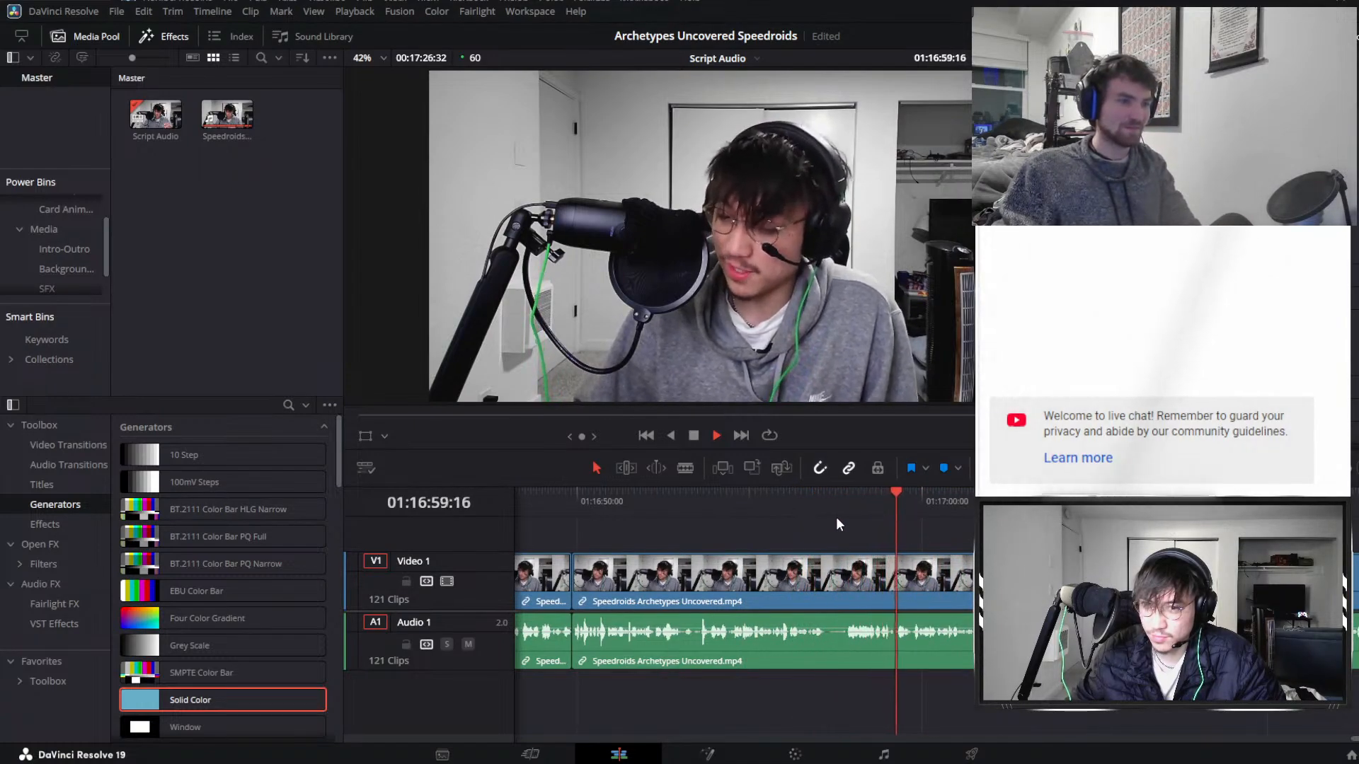
click(872, 568)
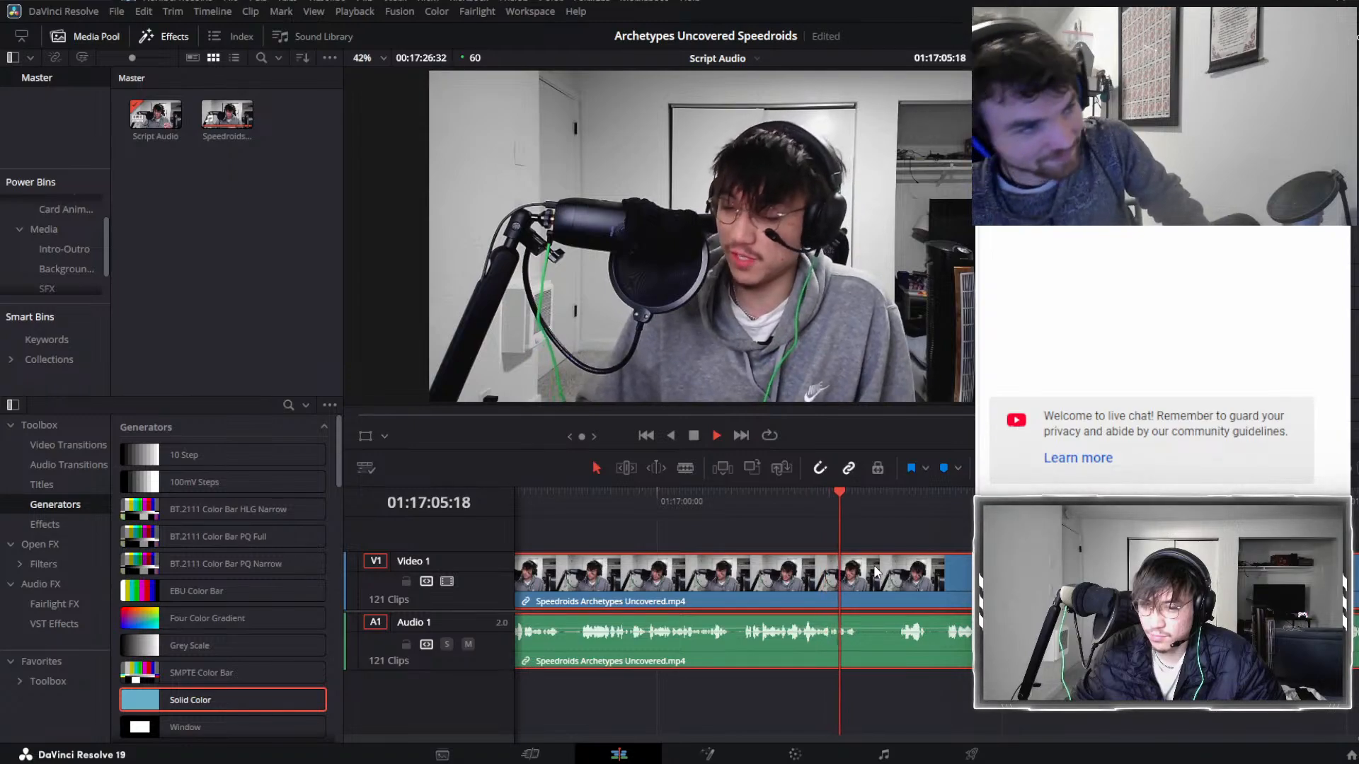
Split the Speedroids Archetypes Uncovered clip on the video and audio tracks at about 01:17:06.
click(854, 501)
key(ctrl+b)
key(space)
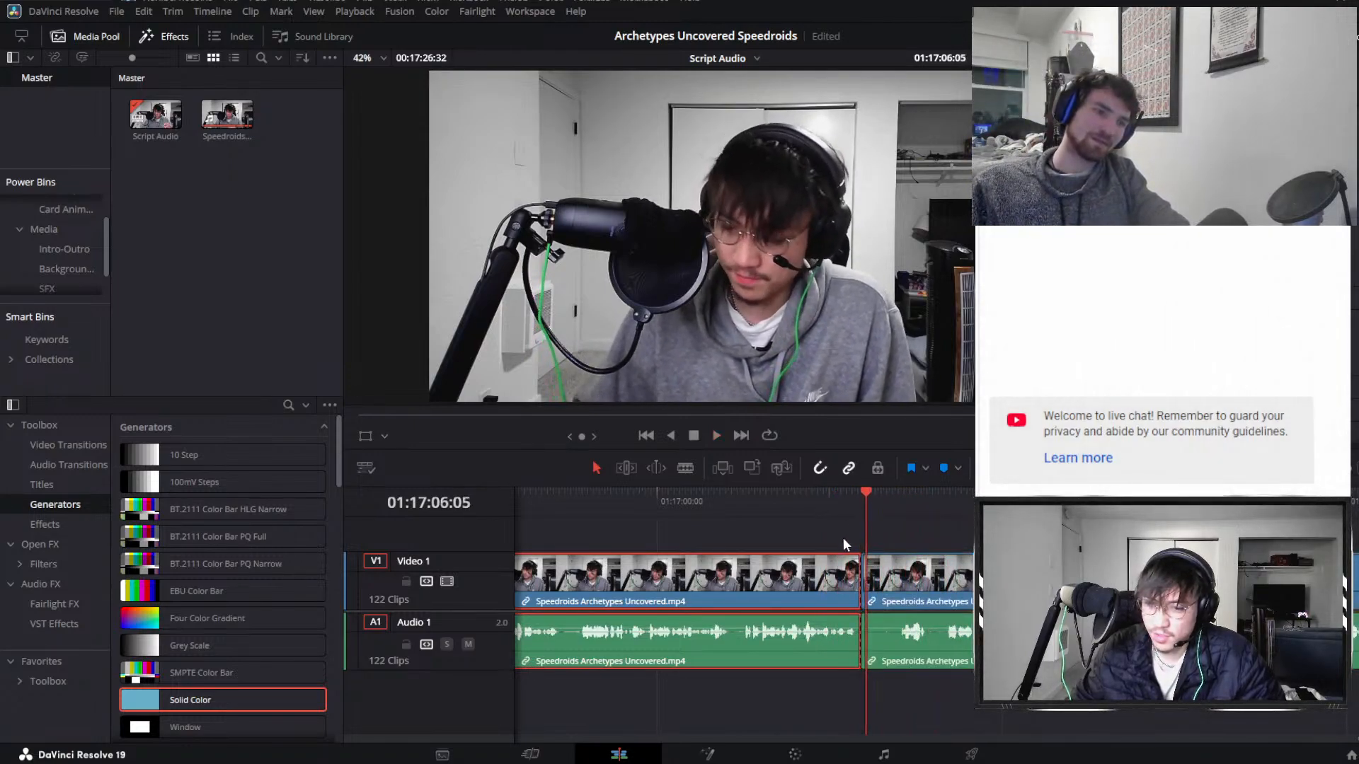
Return the playhead to the marker at 01:16:29:42 and save the project.
scroll(874, 547, down, 3)
drag(708, 520, 599, 510)
key(space)
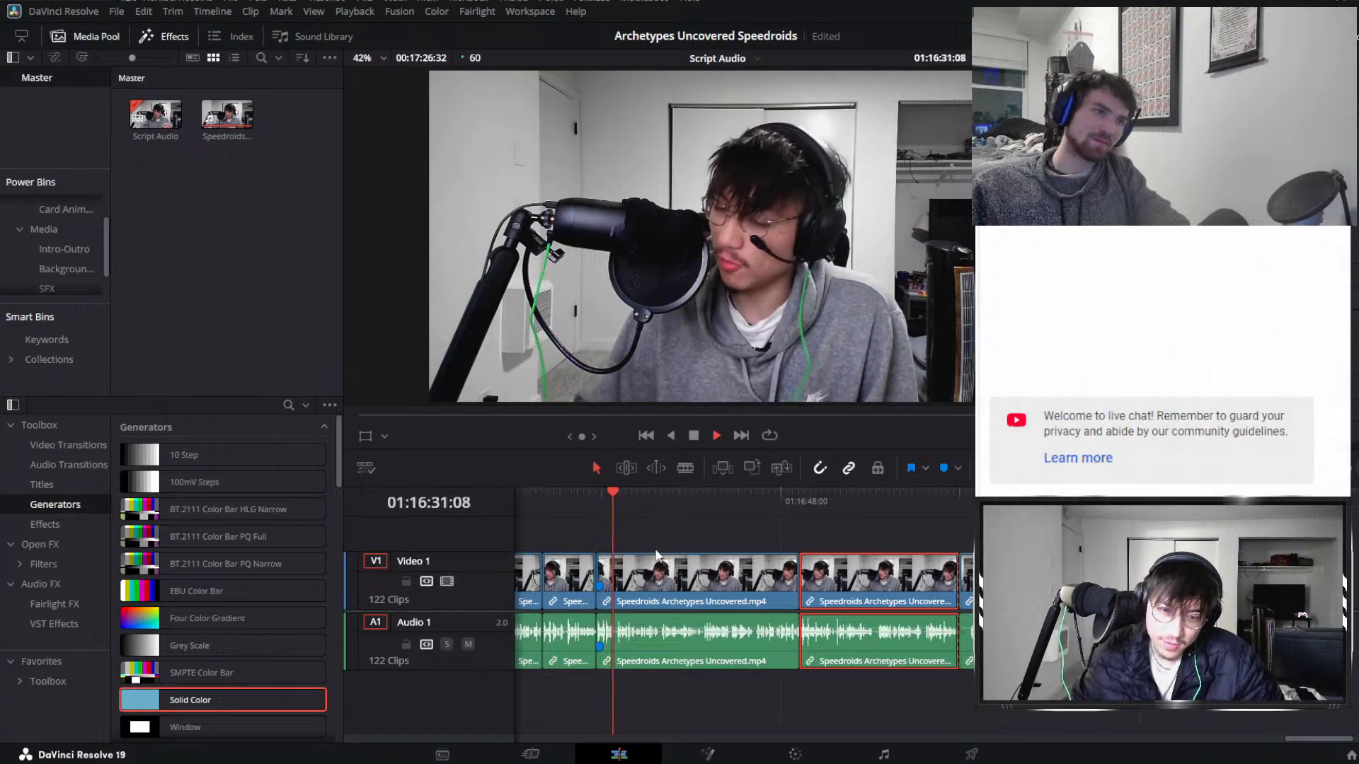
click(602, 501)
key(ctrl+s)
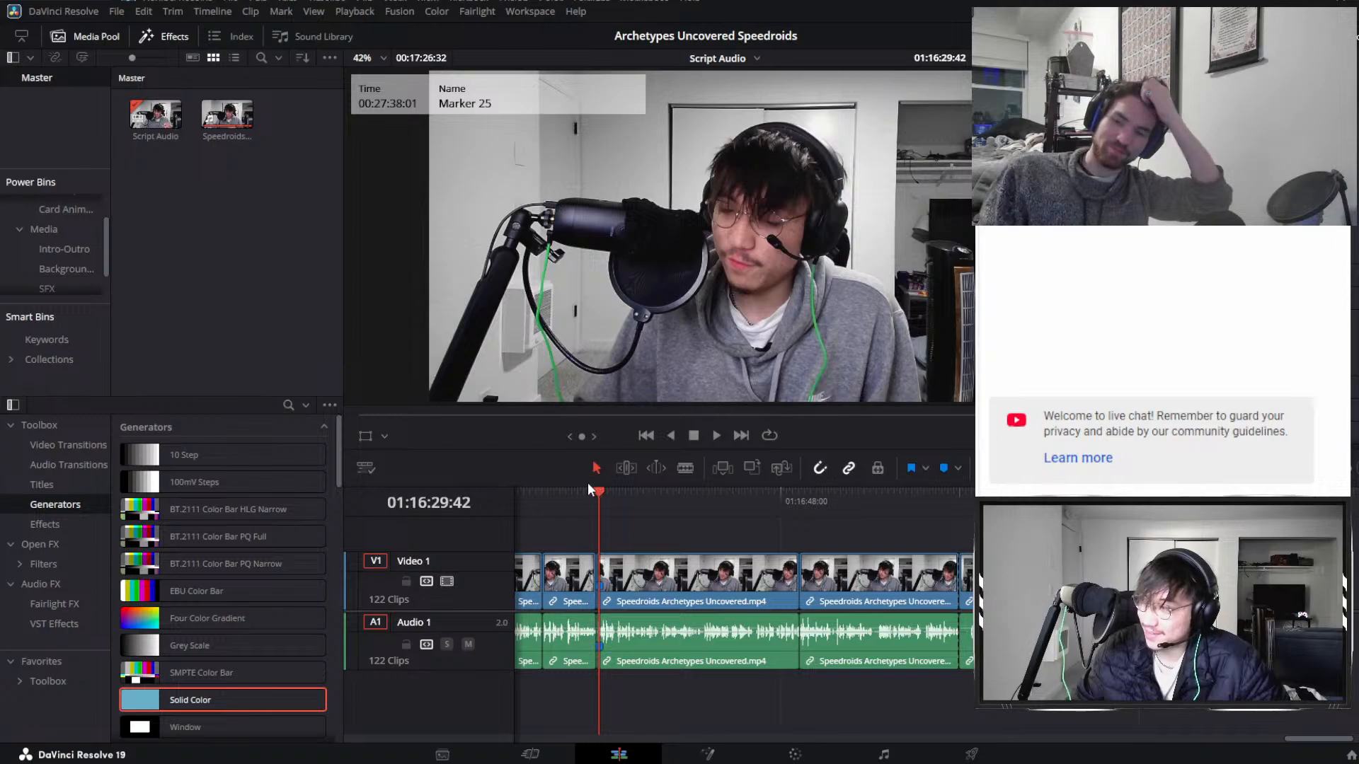
Play back the narration from the marker through the cut at about 01:17:06 and into the clip after it.
key(space)
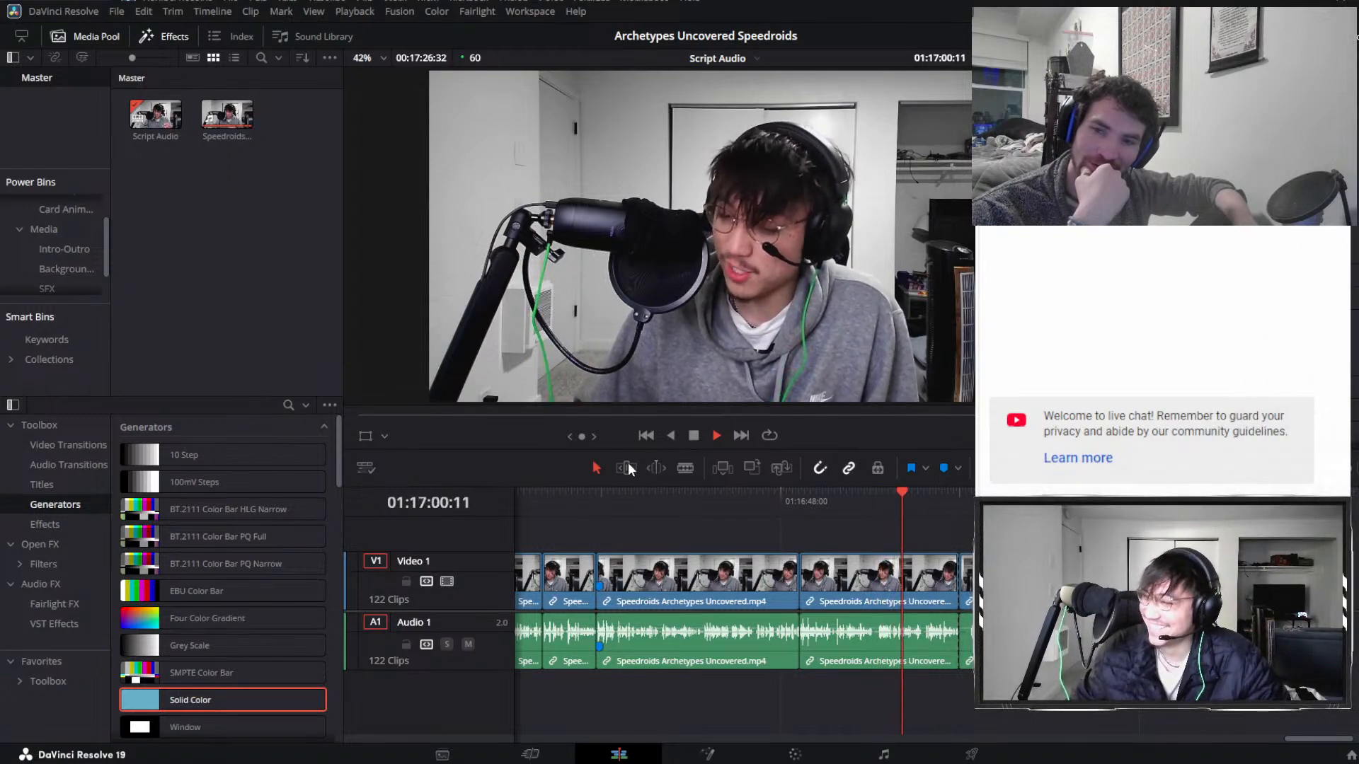
click(695, 435)
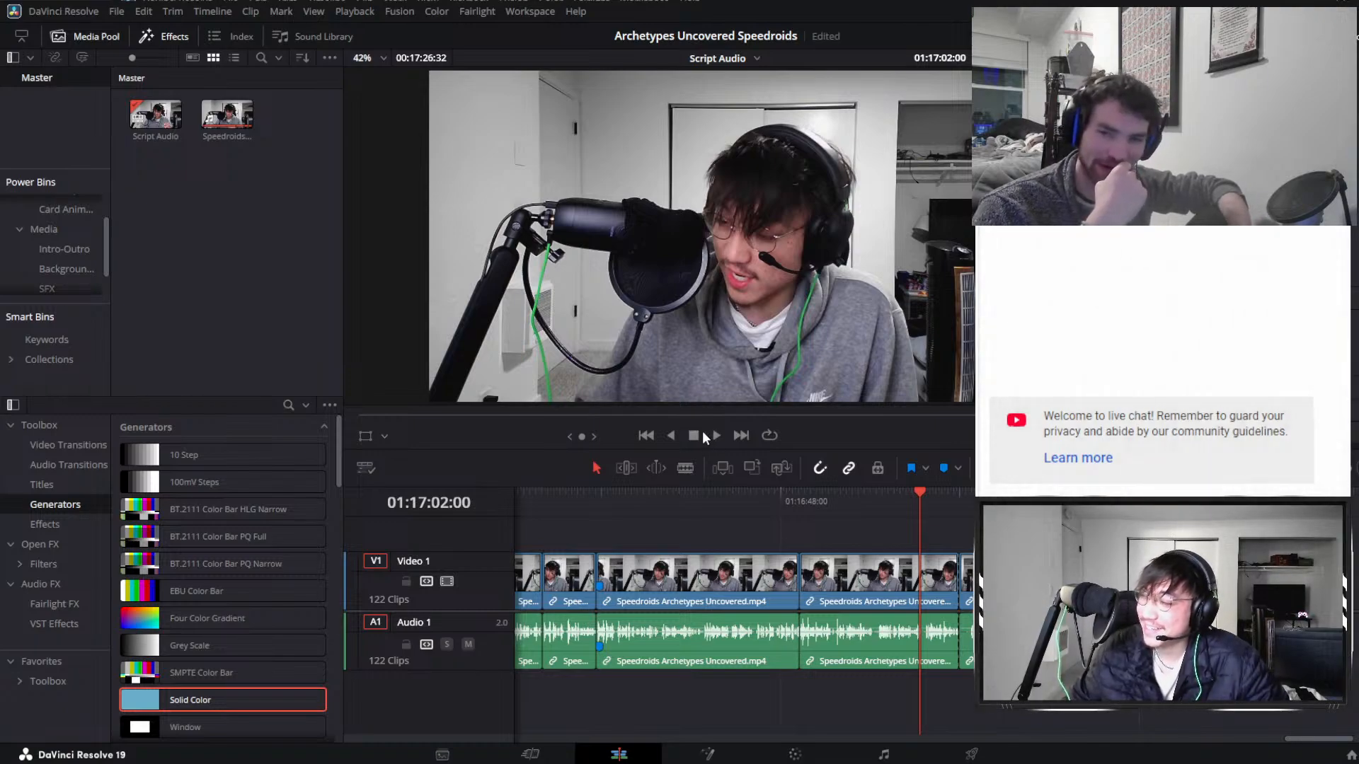
click(757, 504)
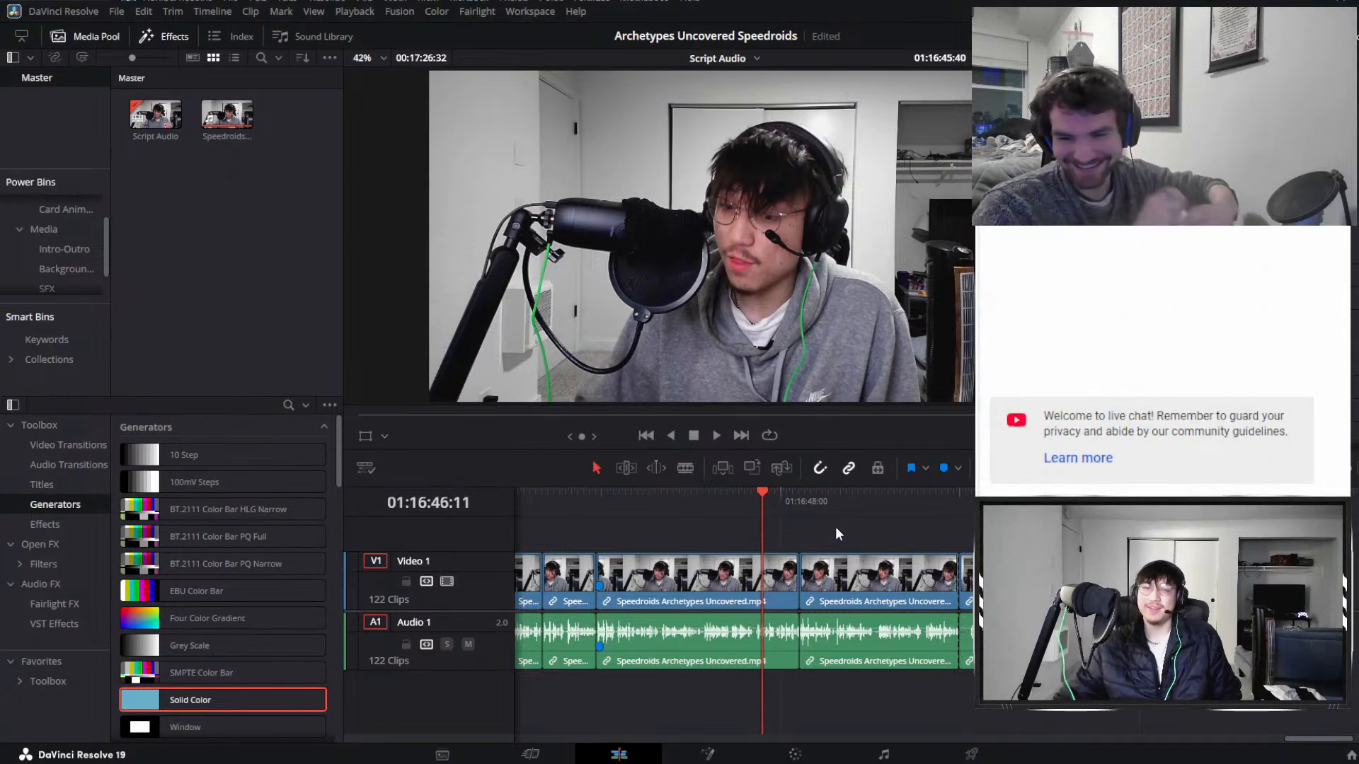
click(677, 500)
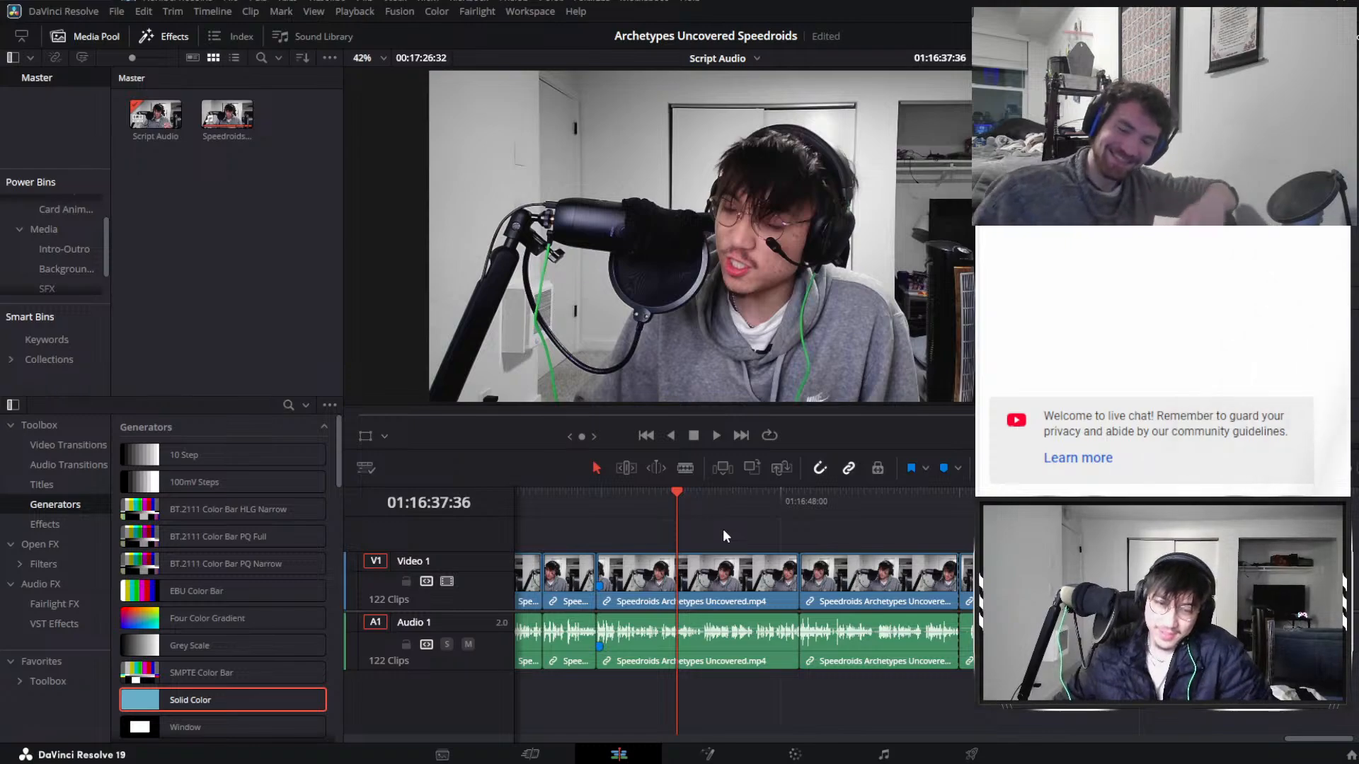
click(796, 500)
key(space)
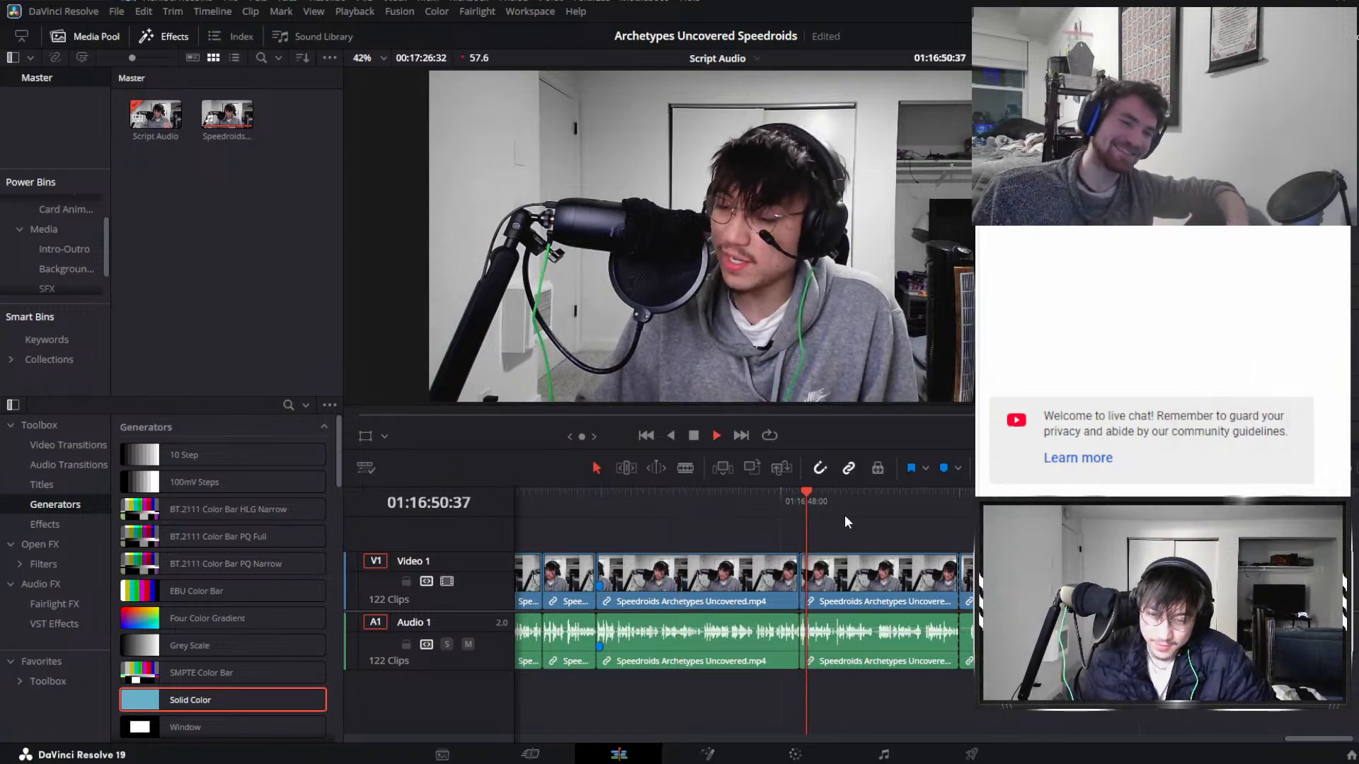
drag(844, 515, 962, 510)
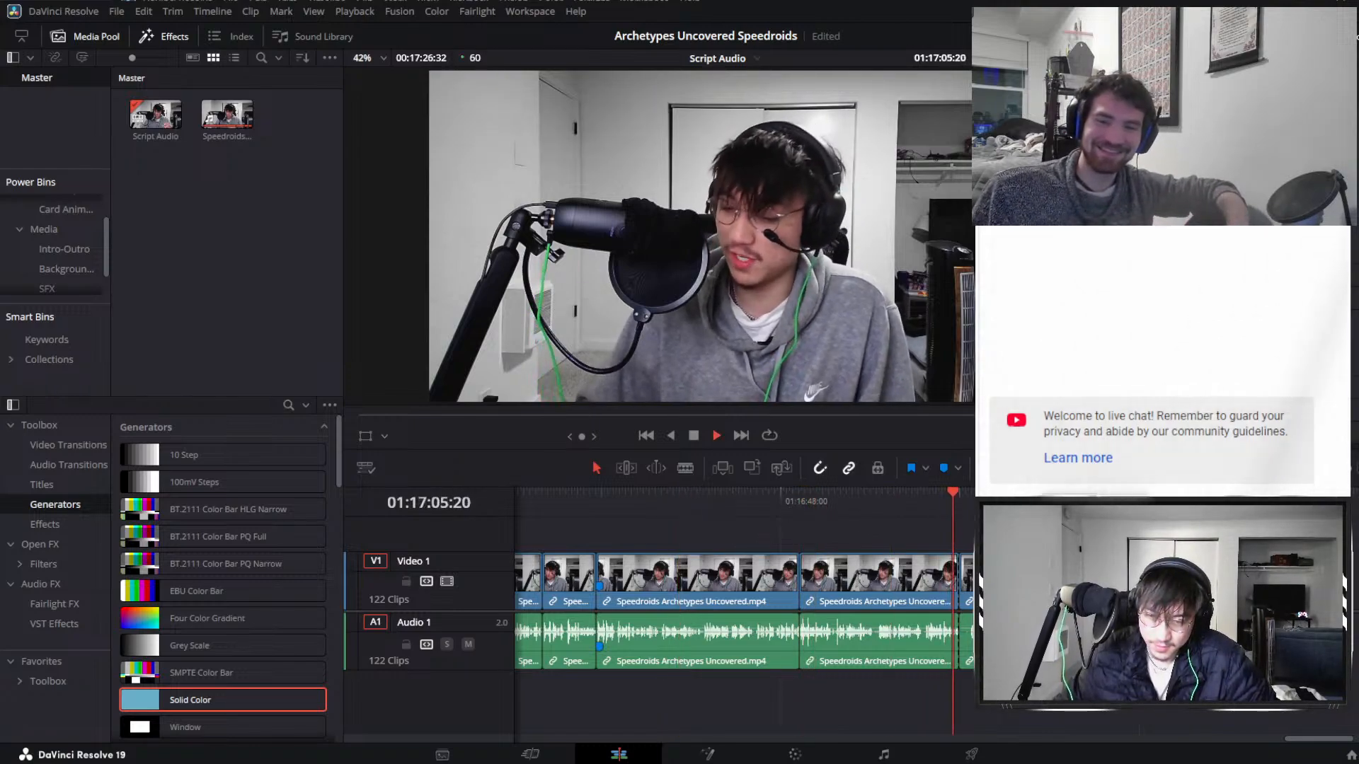
scroll(962, 511, up, 4)
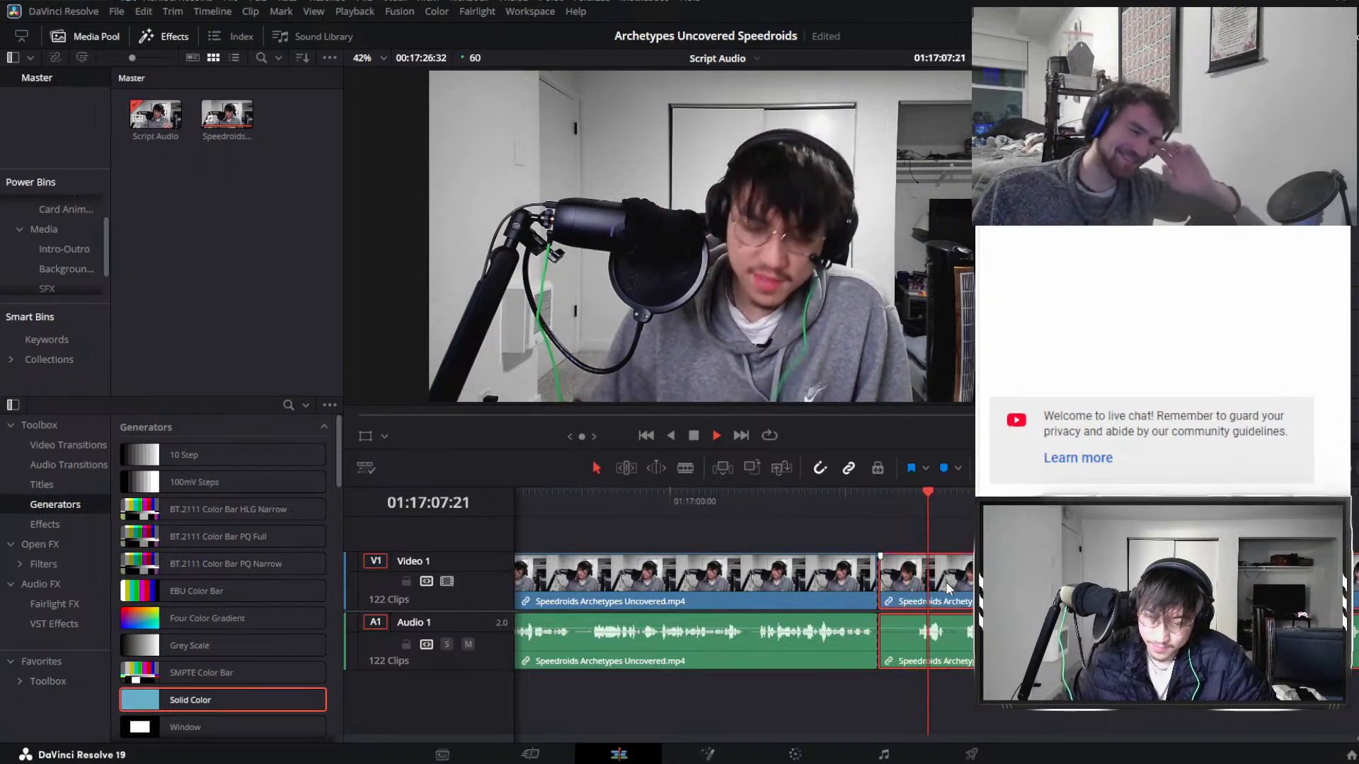
scroll(943, 581, up, 3)
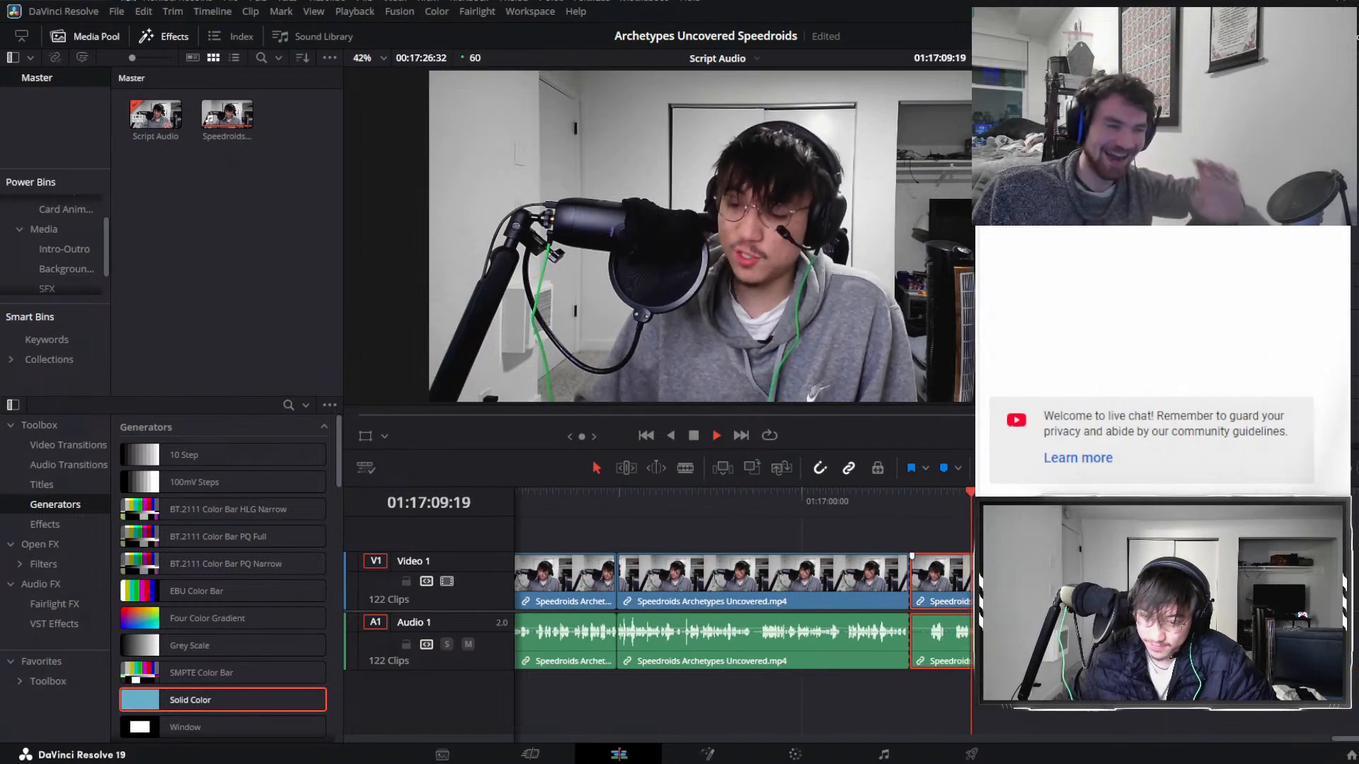
scroll(743, 609, down, 2)
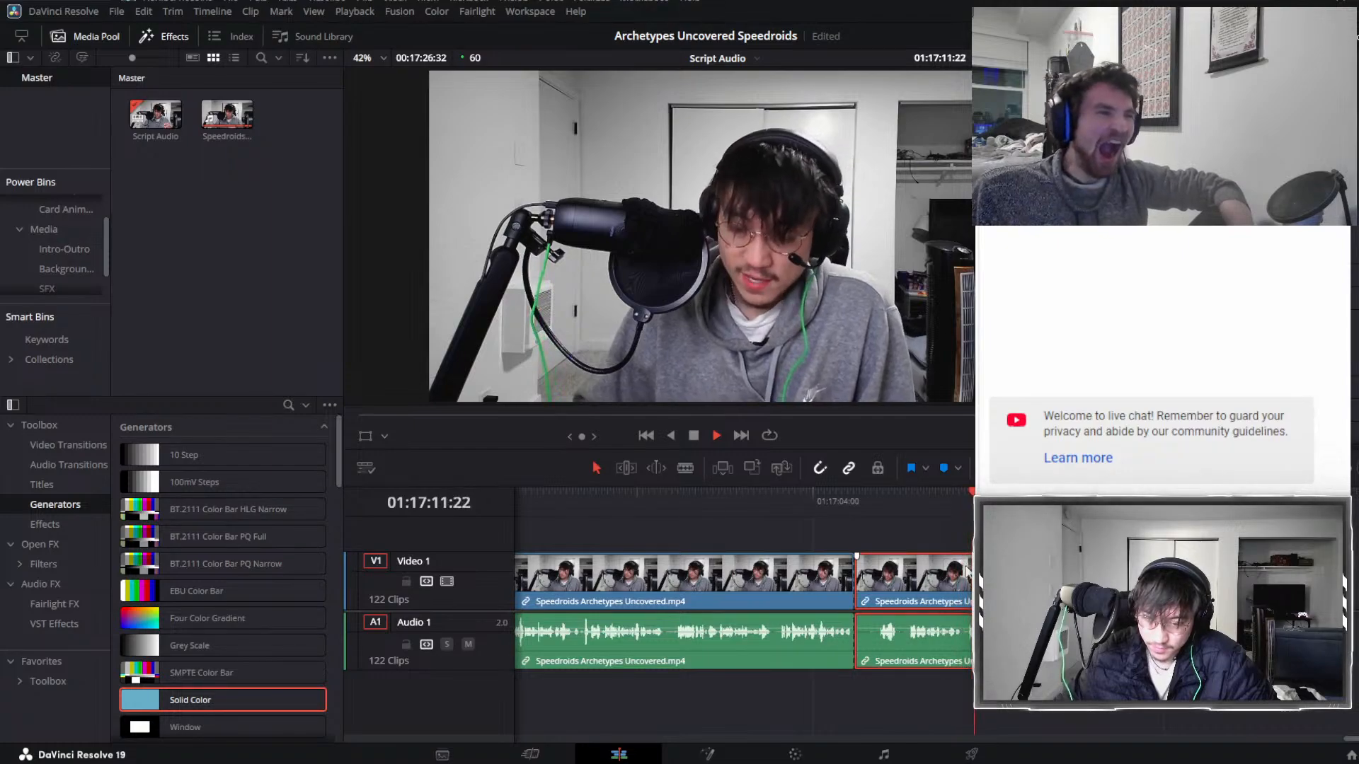
drag(967, 570, 791, 543)
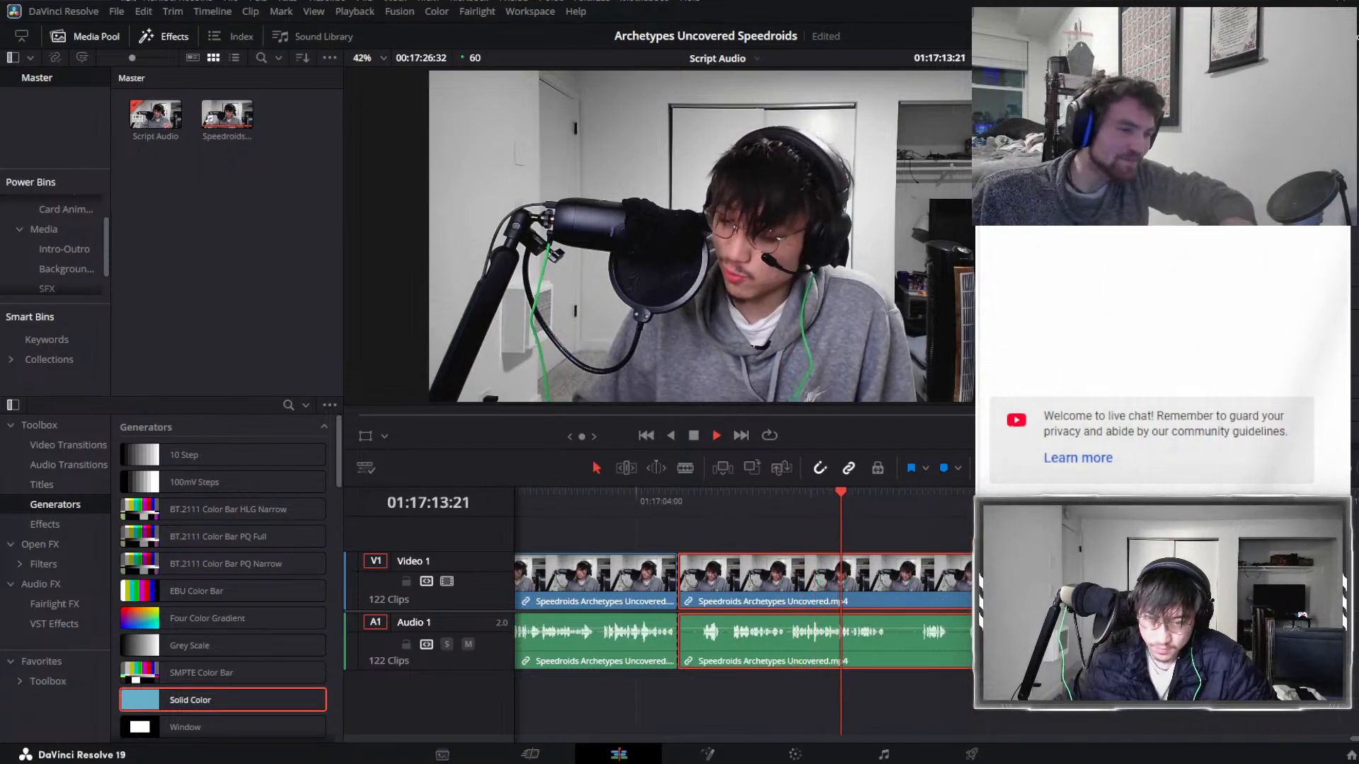
Trim the start of the clip after the cut to 01:17:07:05, ripple delete the gap before it and replay the join.
drag(715, 507, 703, 510)
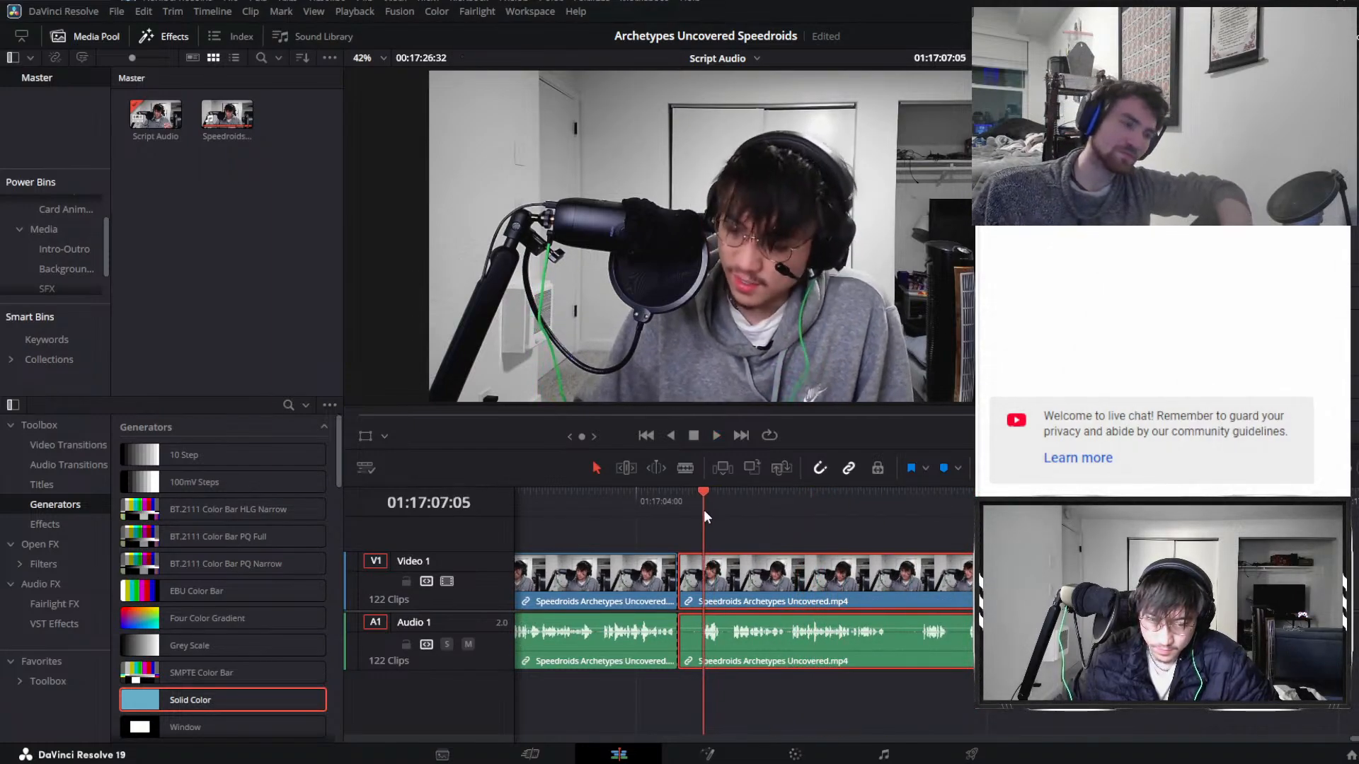
key(shift+[)
key(space)
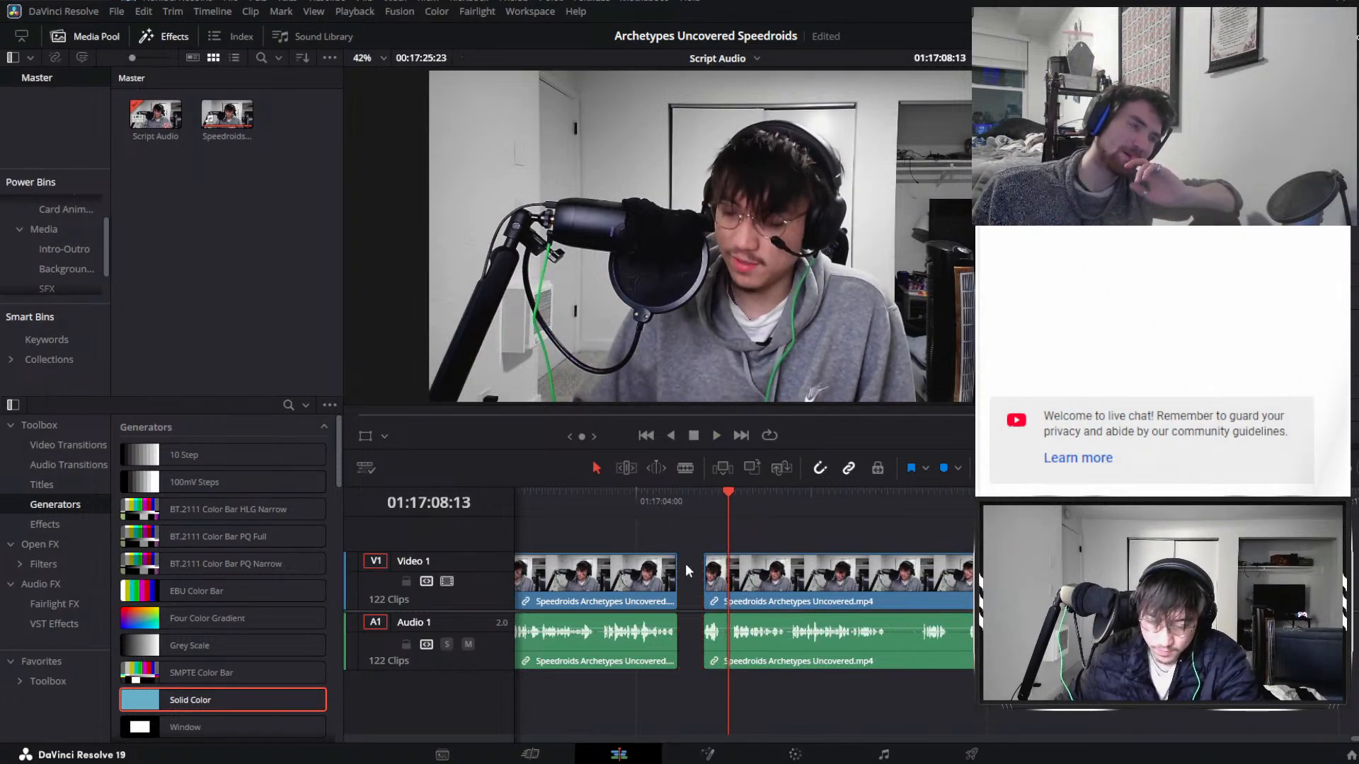
click(685, 563)
key(BackSpace)
click(673, 504)
key(space)
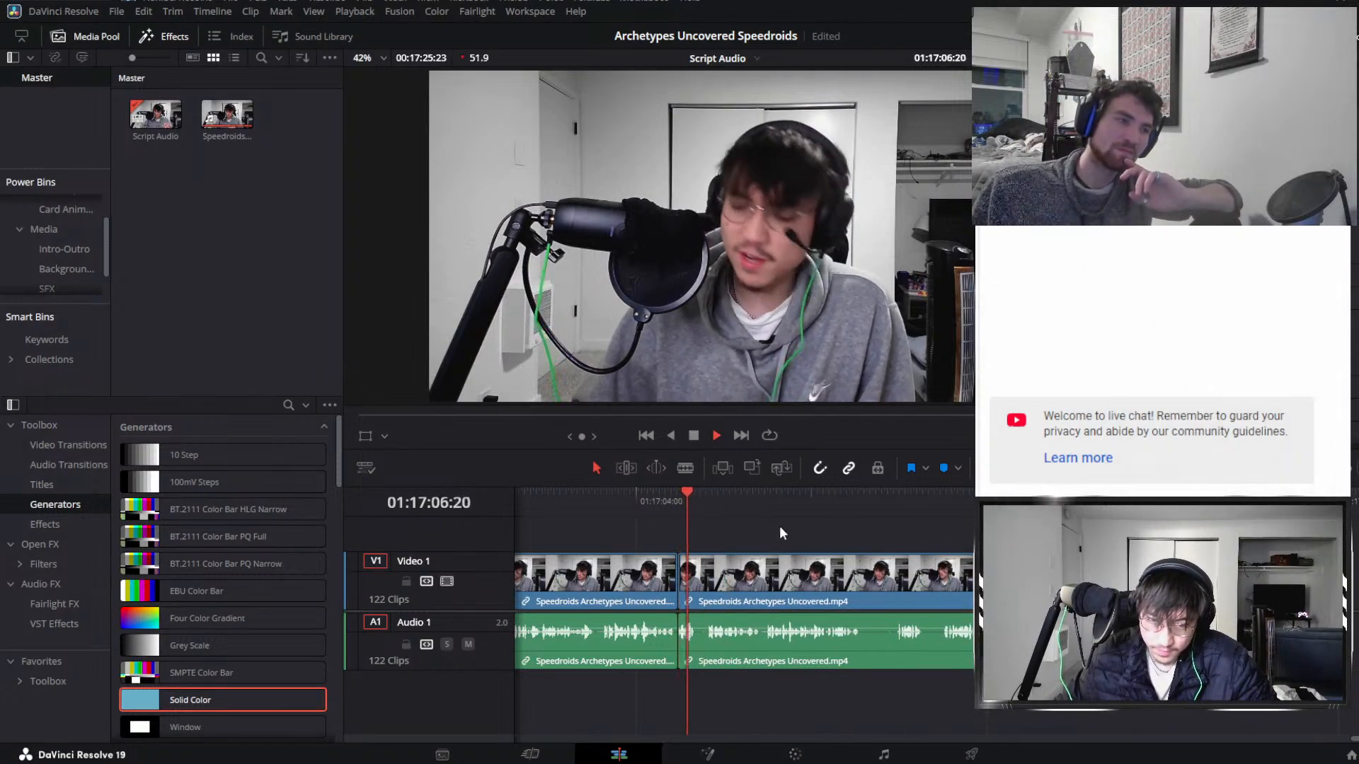
Split the trimmed clip at about 01:17:06:42 and cut out the short piece right after it, leaving no gap.
key(ctrl+=)
click(984, 583)
key(space)
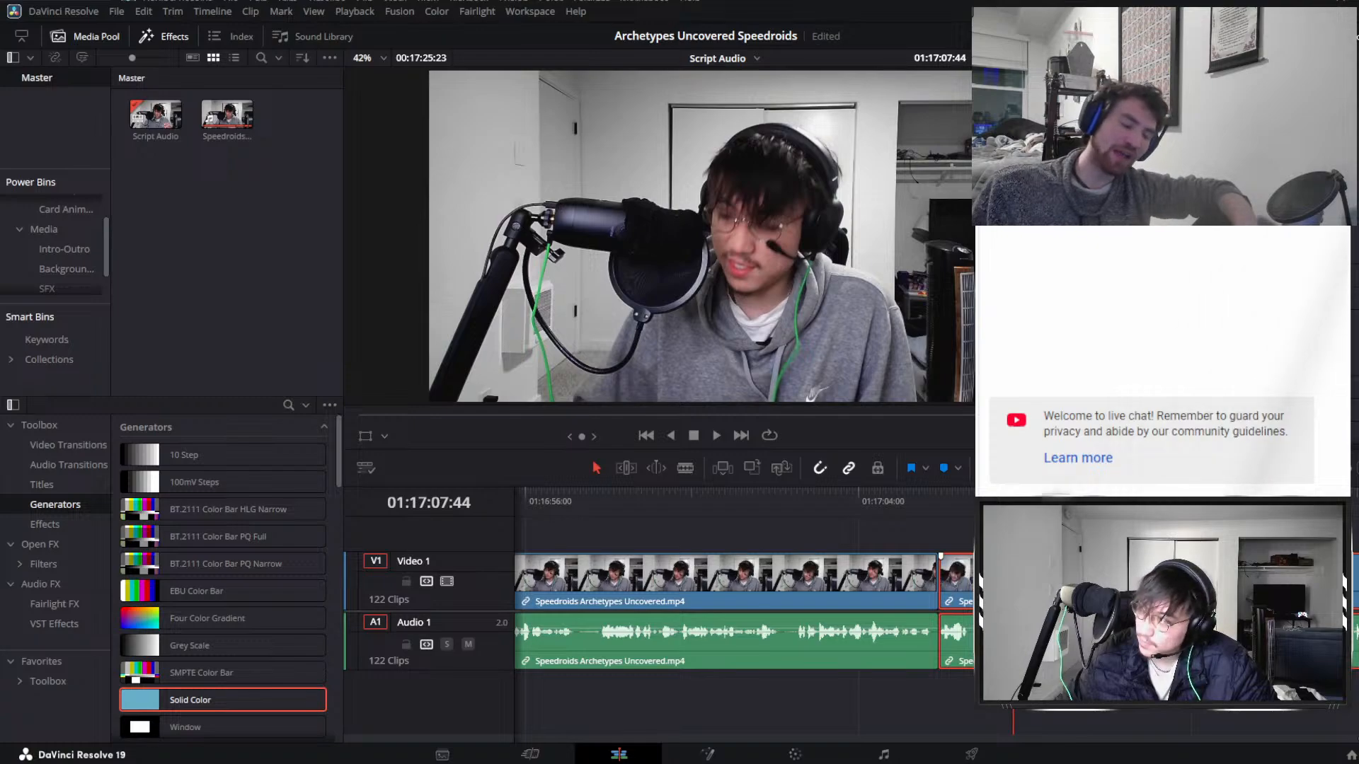
click(976, 501)
key(Left)
key(Left)
key(Left)
key(Left)
key(Left)
key(Left)
key(Left)
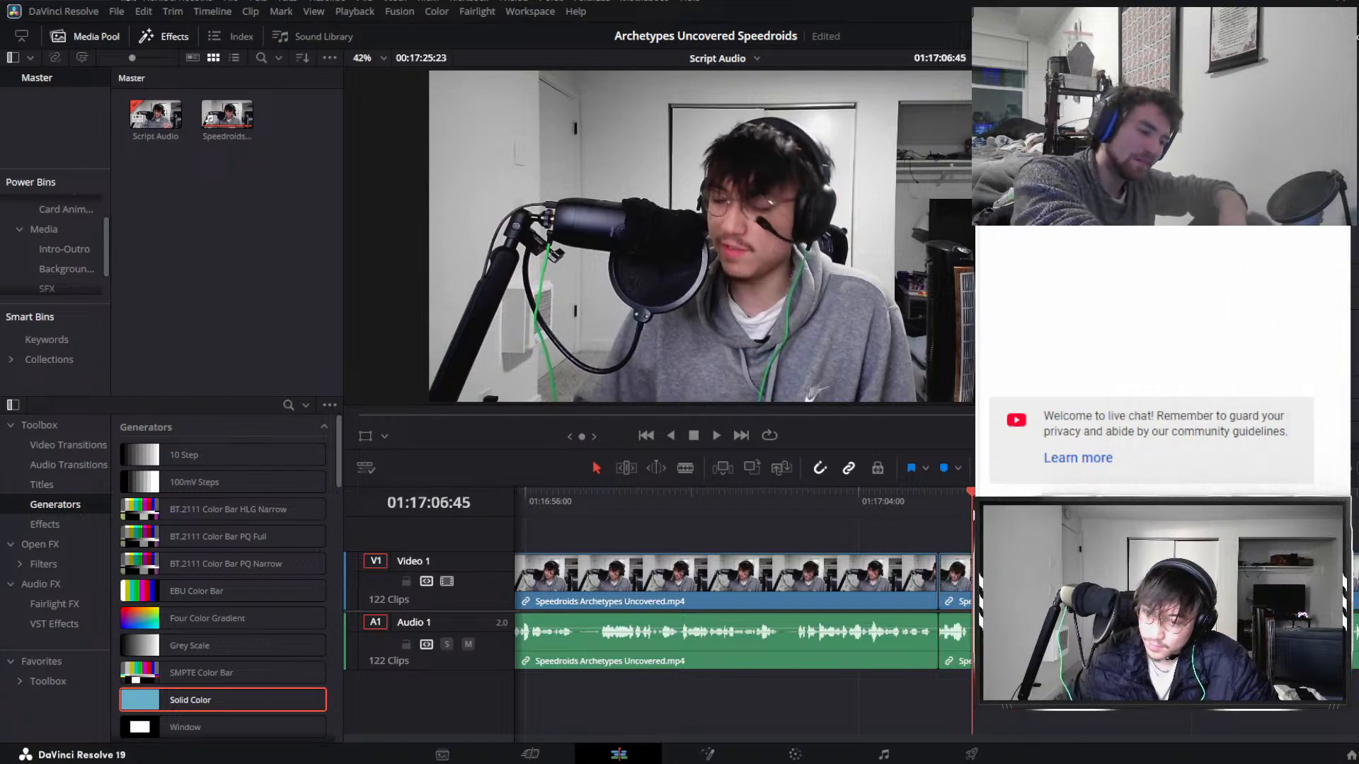
key(ctrl+b)
key(space)
key(space)
key(ctrl+b)
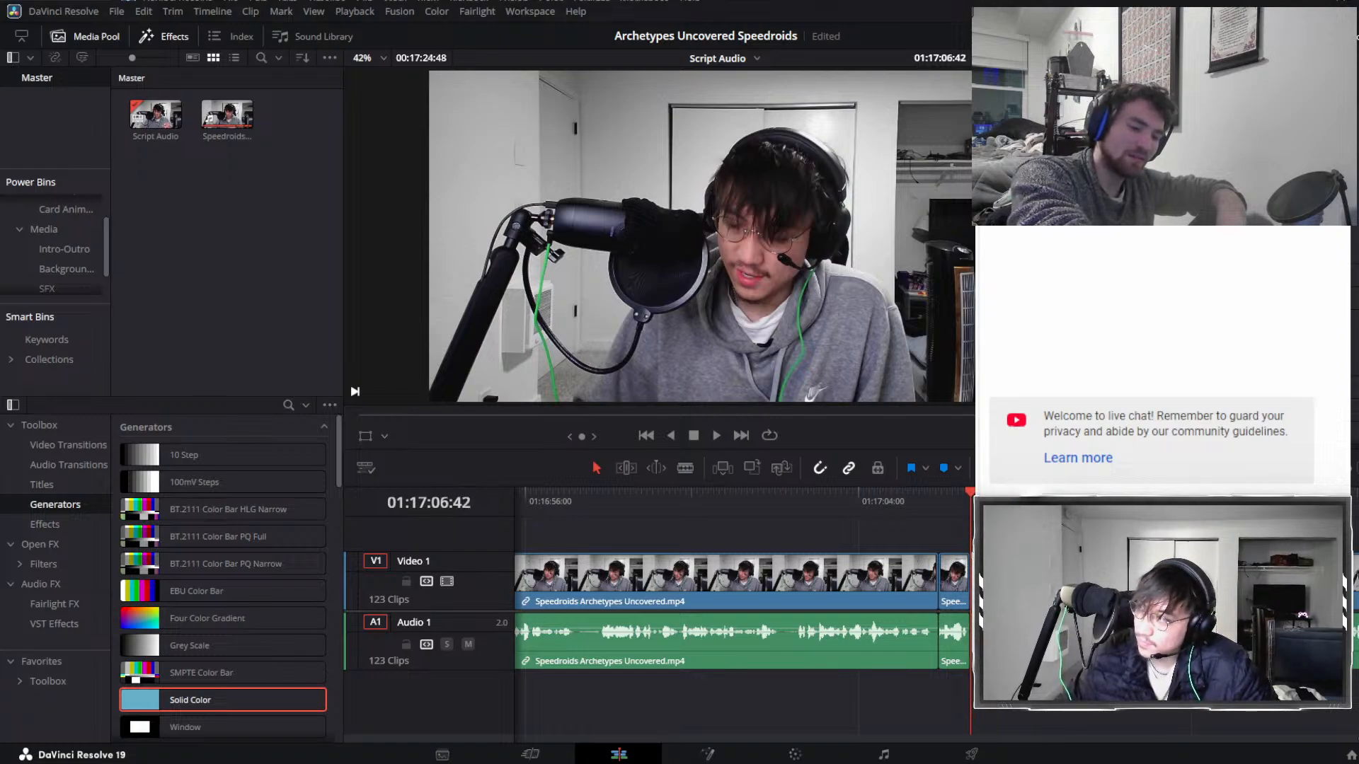
Replay the short fragment, cut away the opening portion of the clip after it, and close the gap.
scroll(743, 610, down, 2)
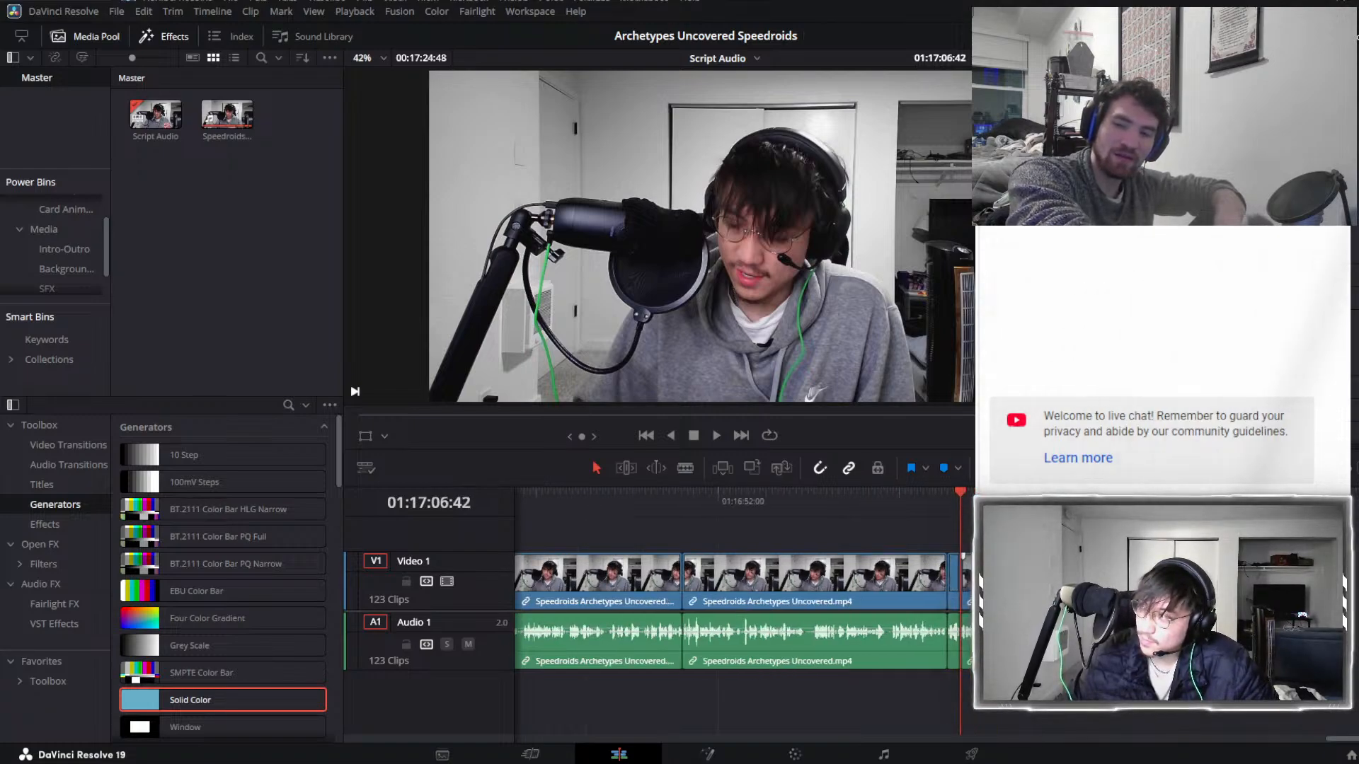
scroll(743, 610, right, 1)
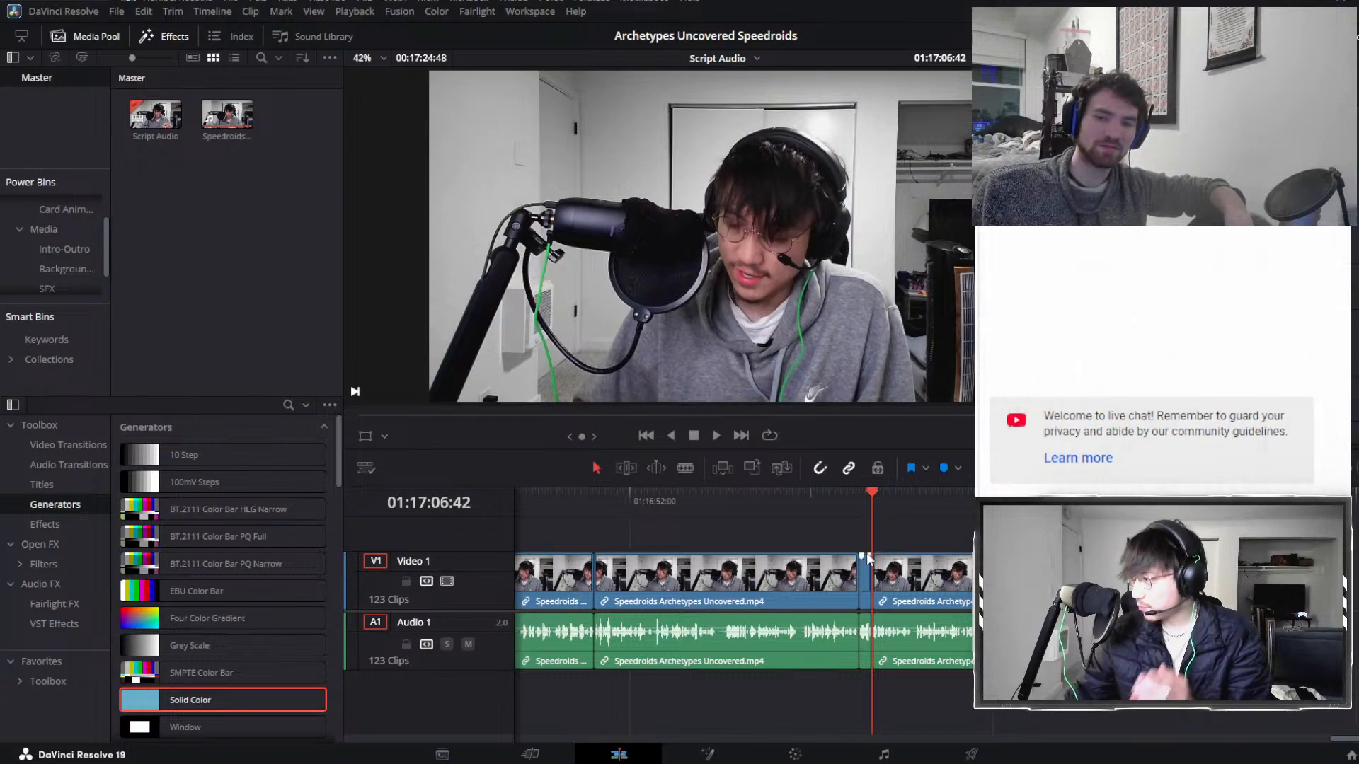
click(859, 499)
key(space)
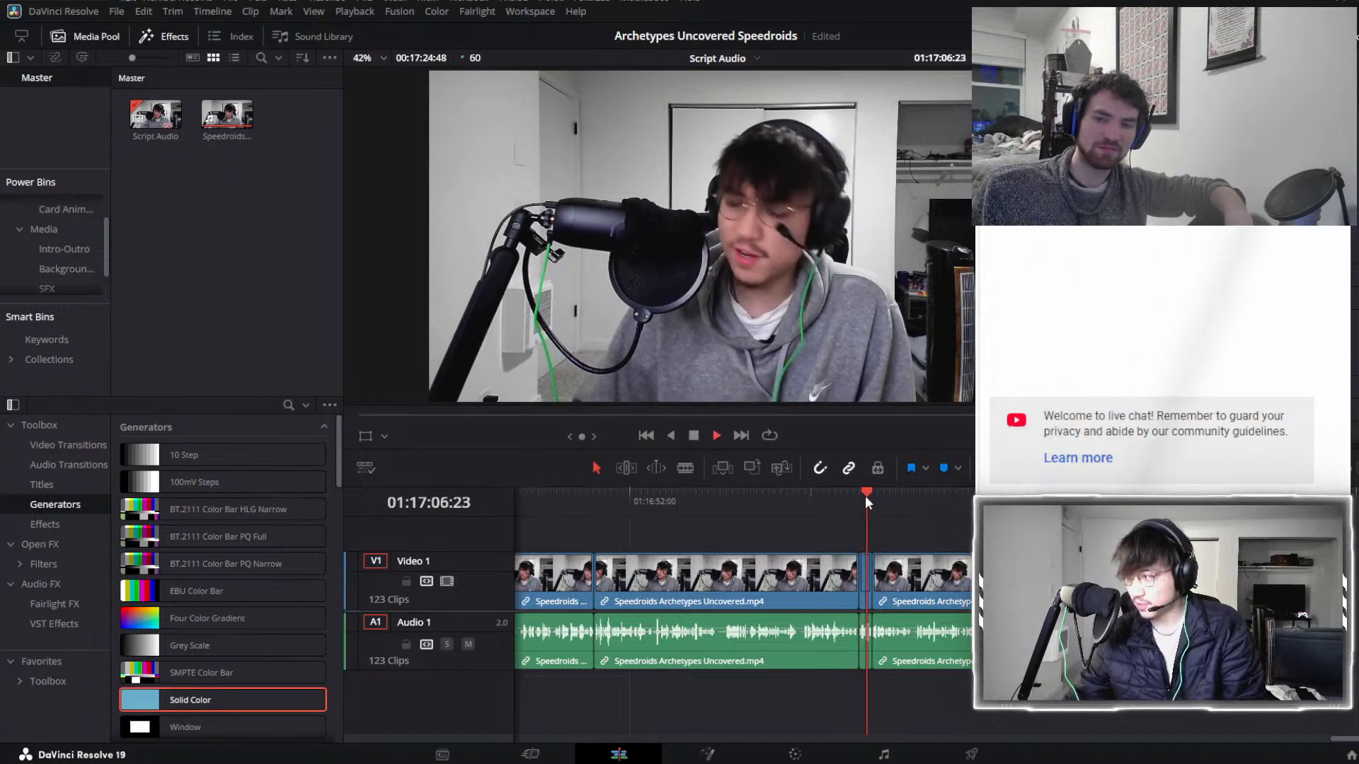
key(space)
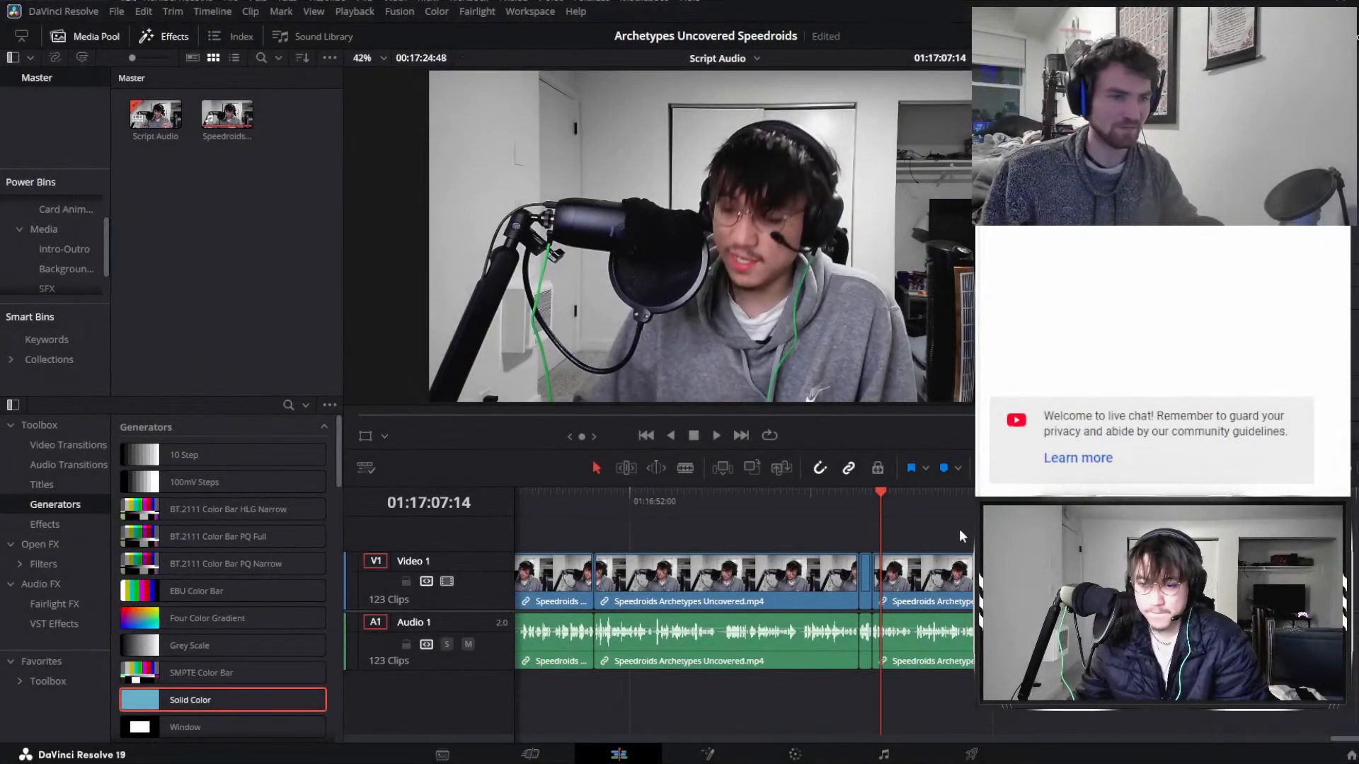
click(905, 503)
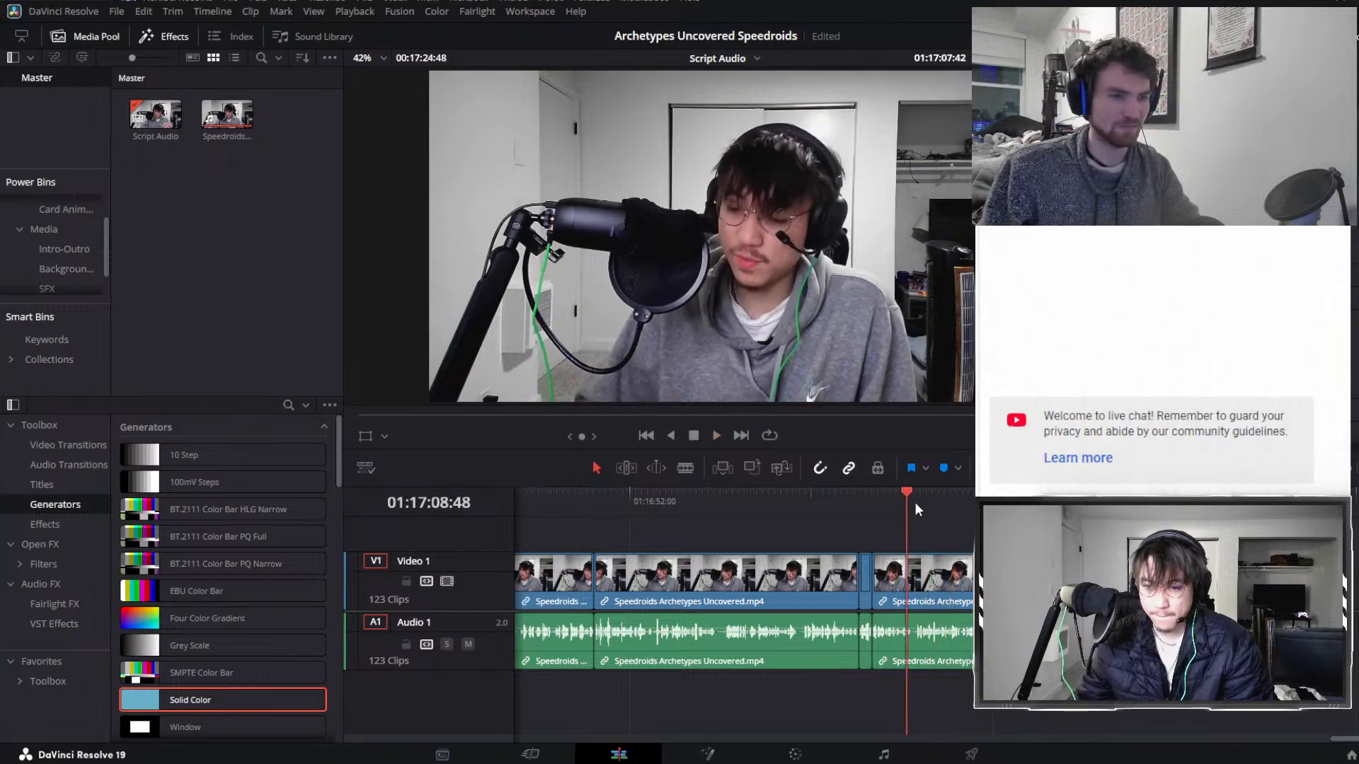
key(space)
key(ctrl+b)
click(907, 566)
key(Delete)
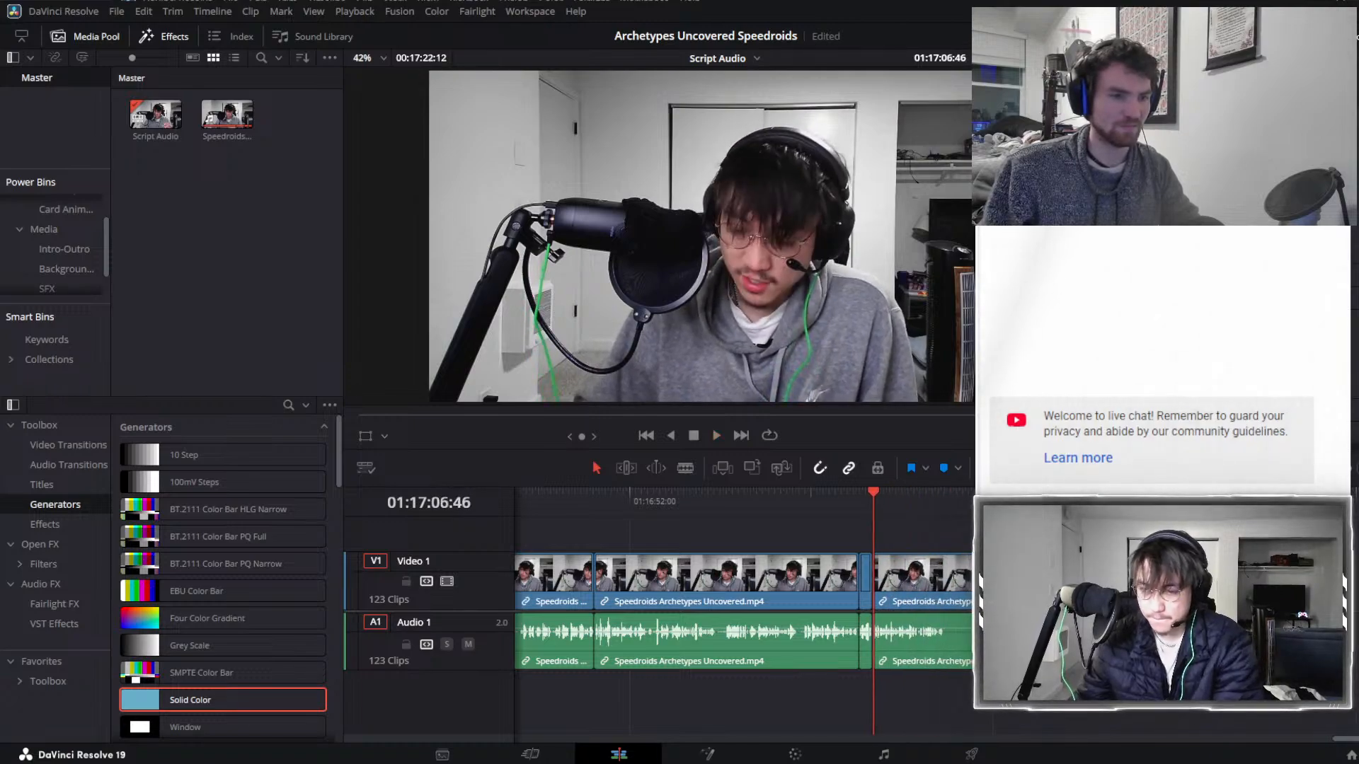
drag(922, 566, 985, 566)
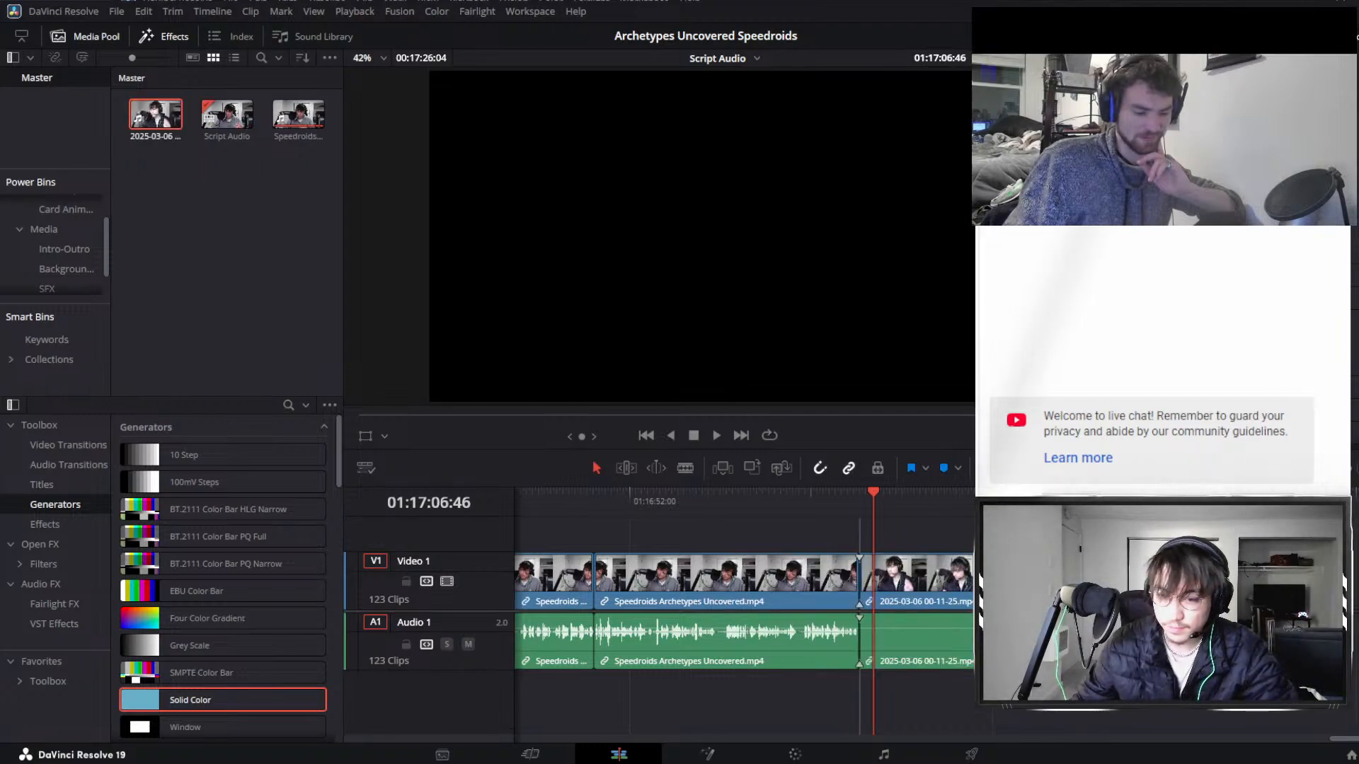
key(space)
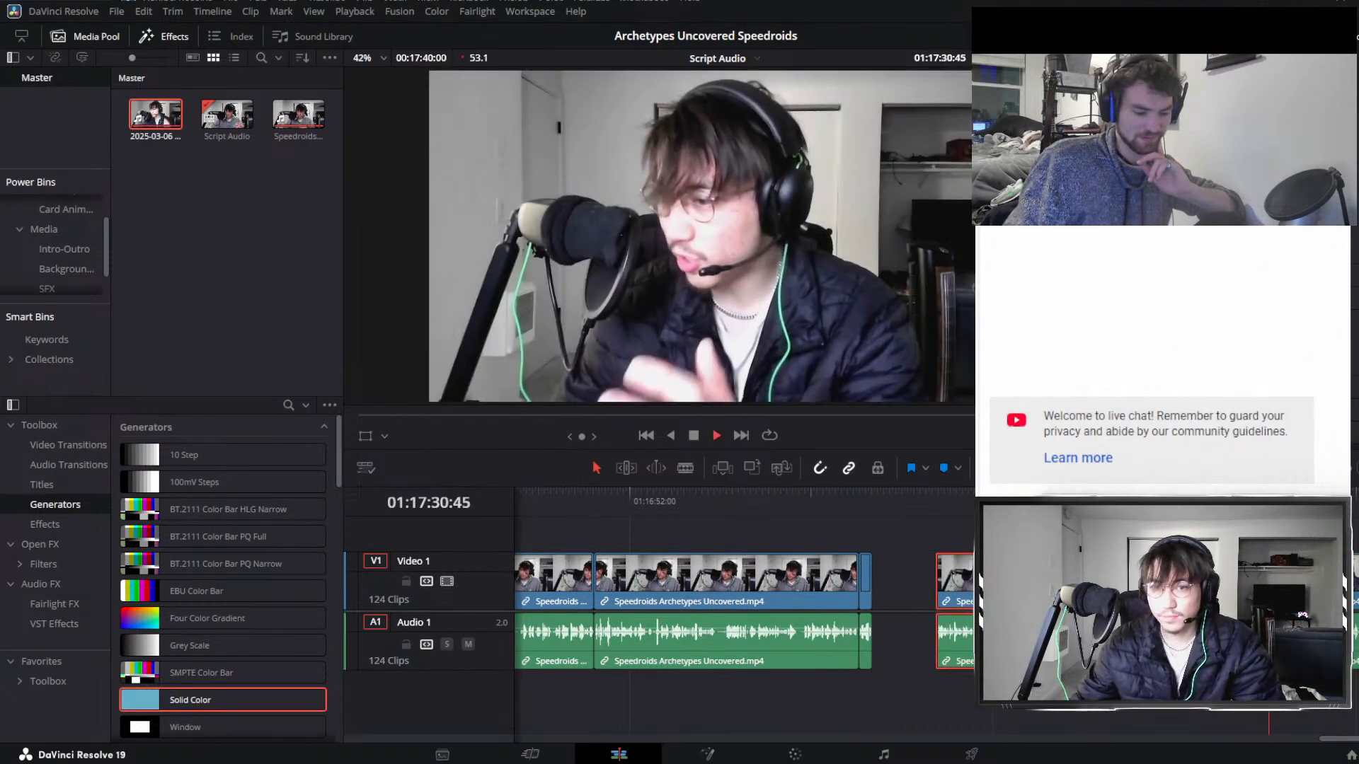
scroll(743, 611, right, 3)
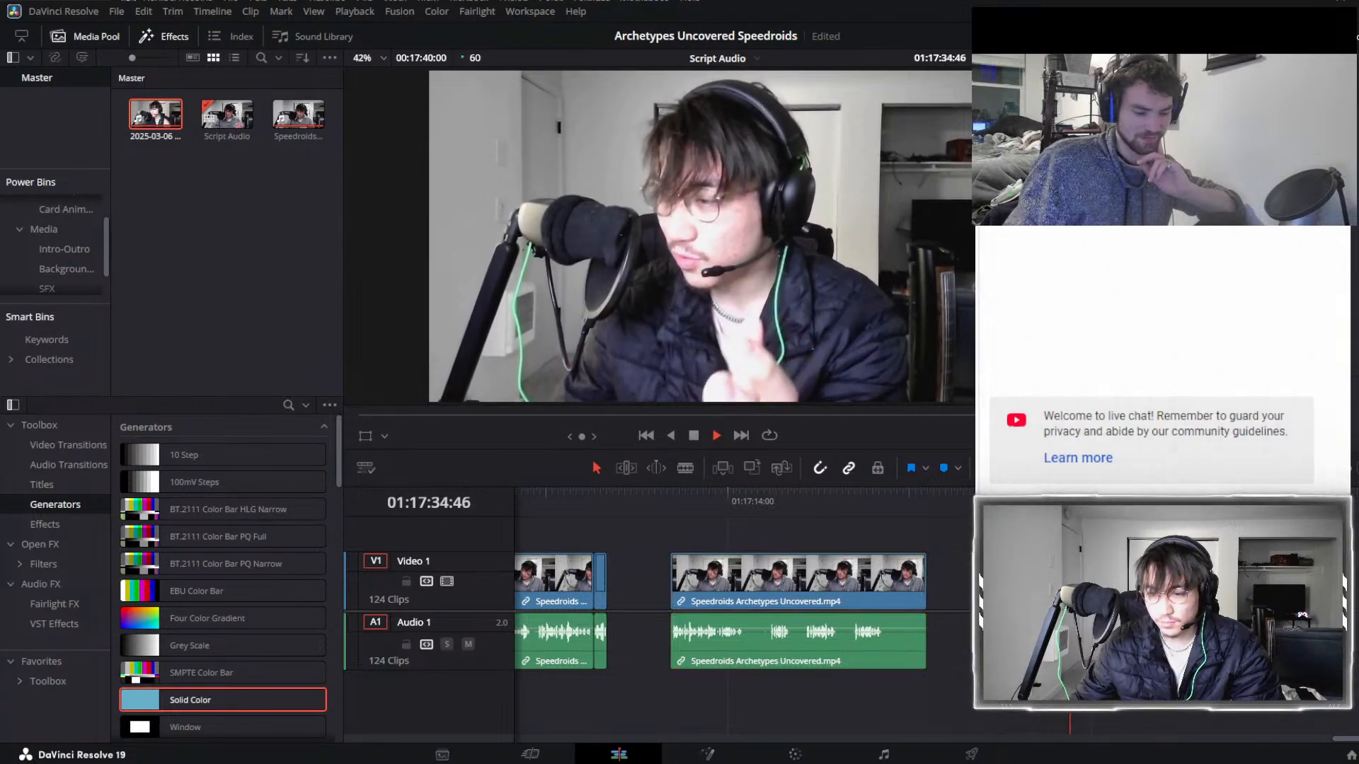
key(space)
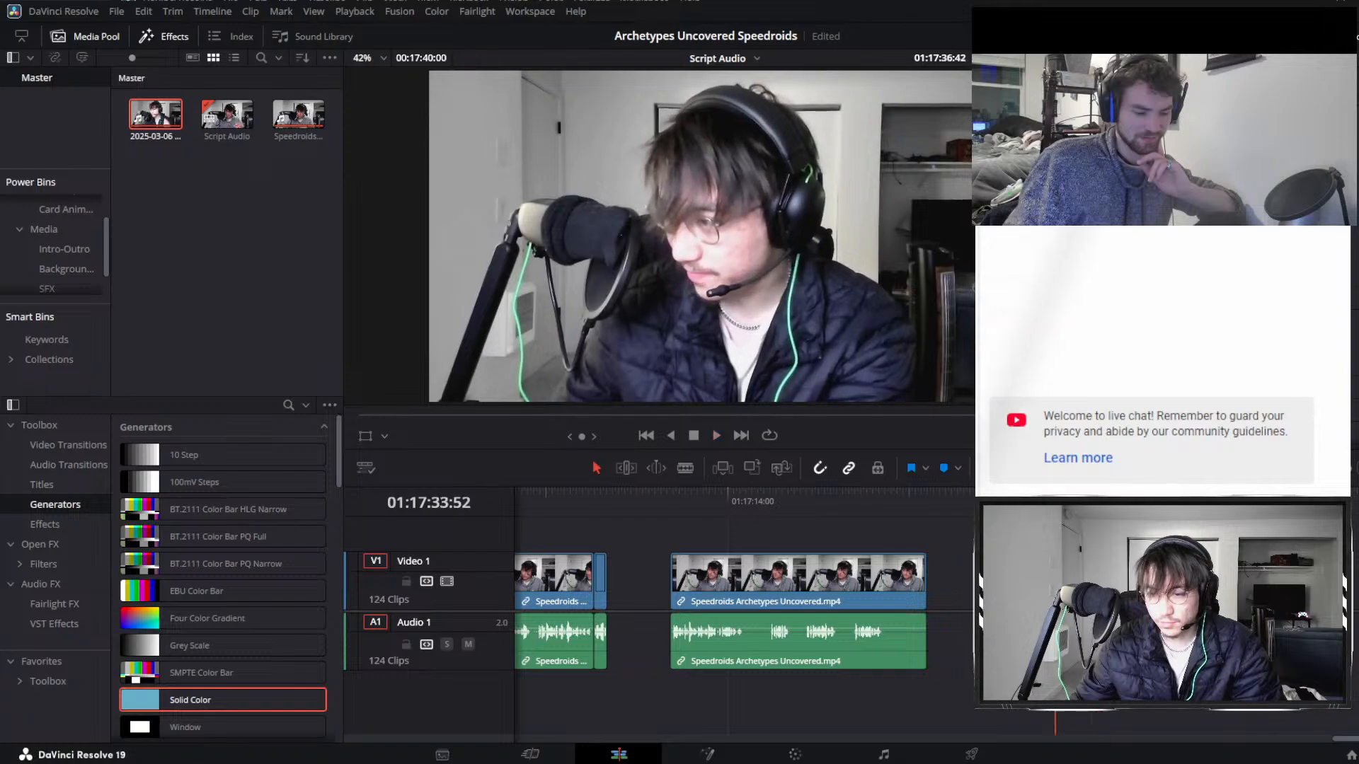
key(ctrl+b)
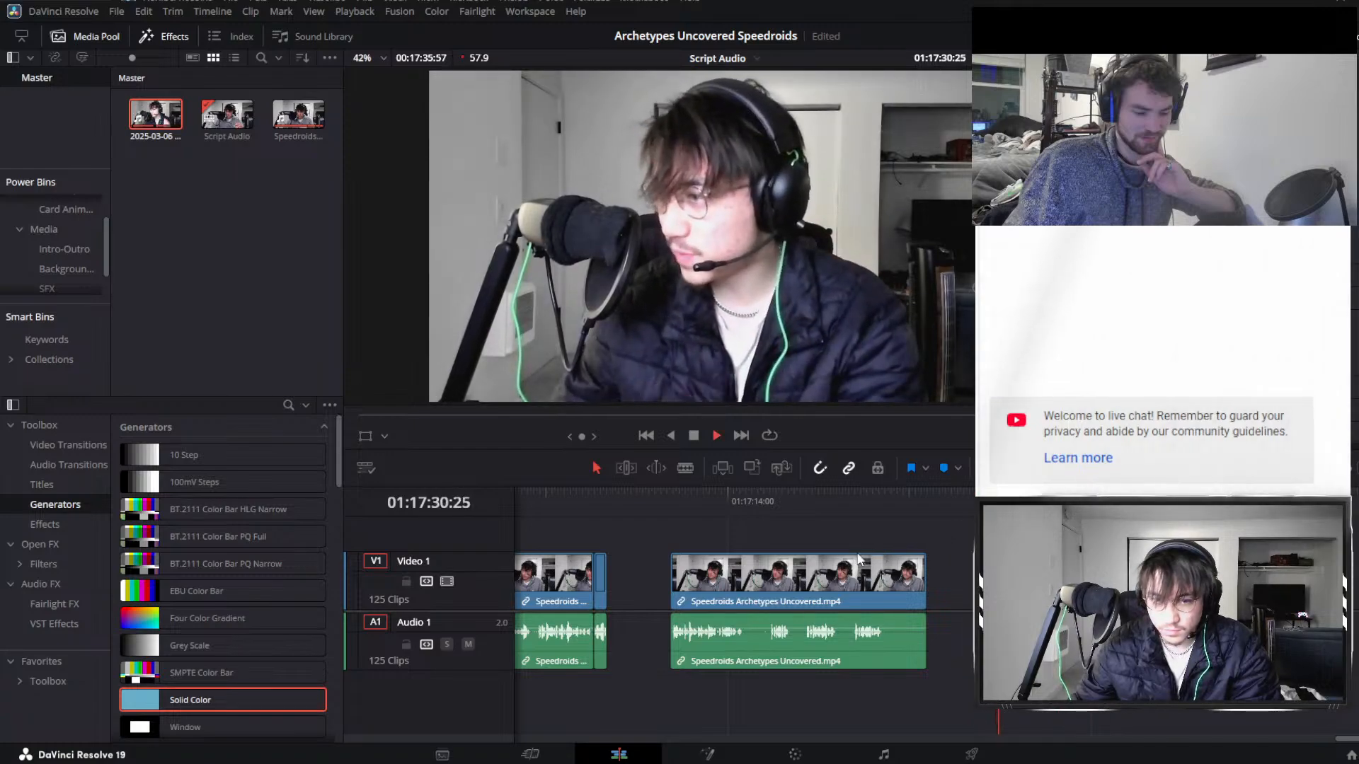
Shift the last Speedroids clip to start at about 01:17:14 and place both pieces of the new recording before it.
key(space)
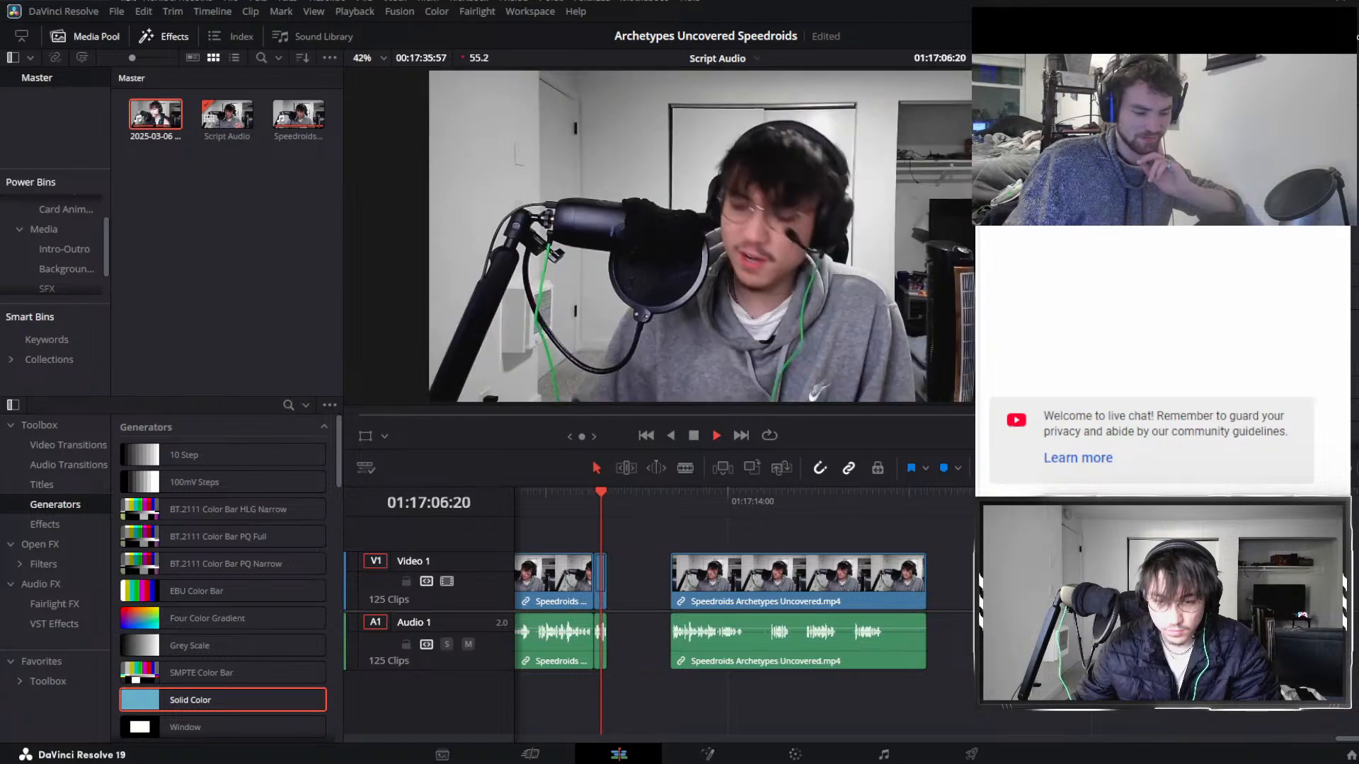
key(ctrl+z)
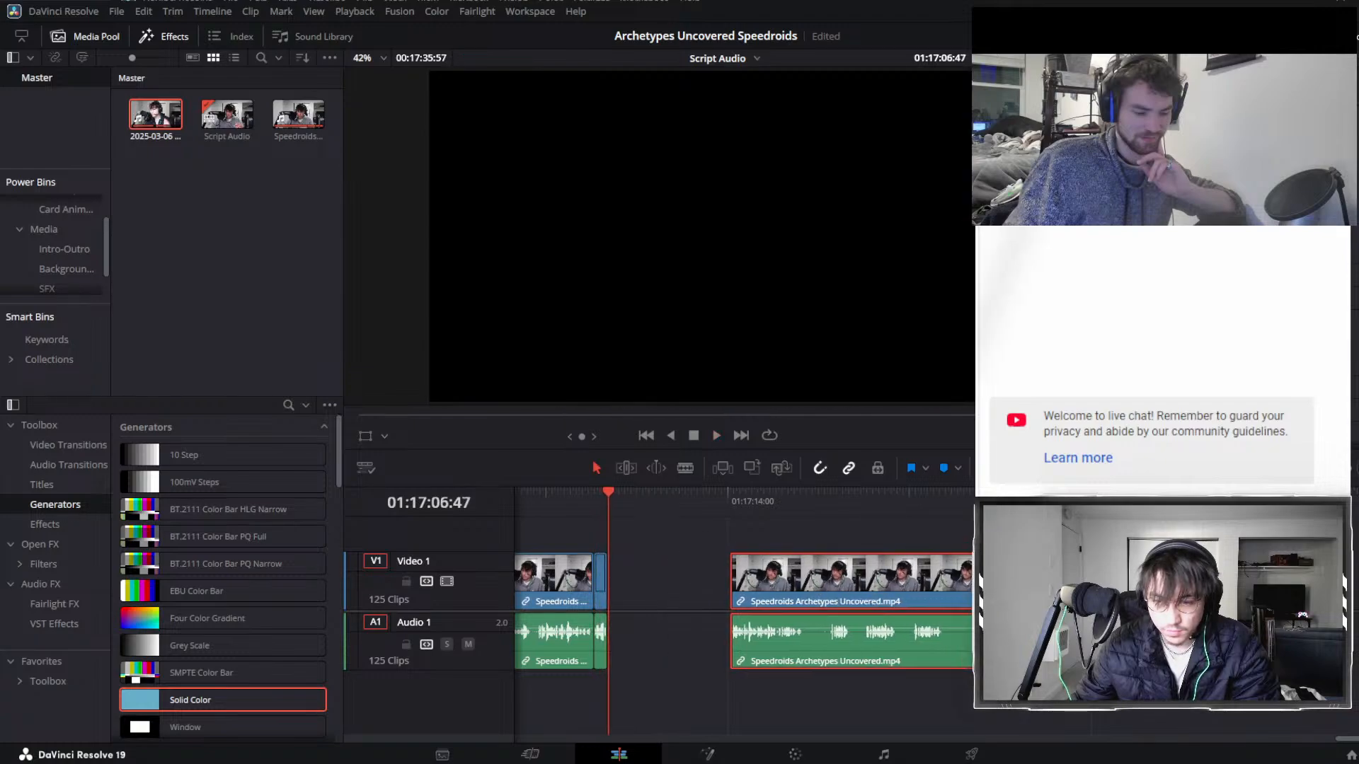
key(ctrl+z)
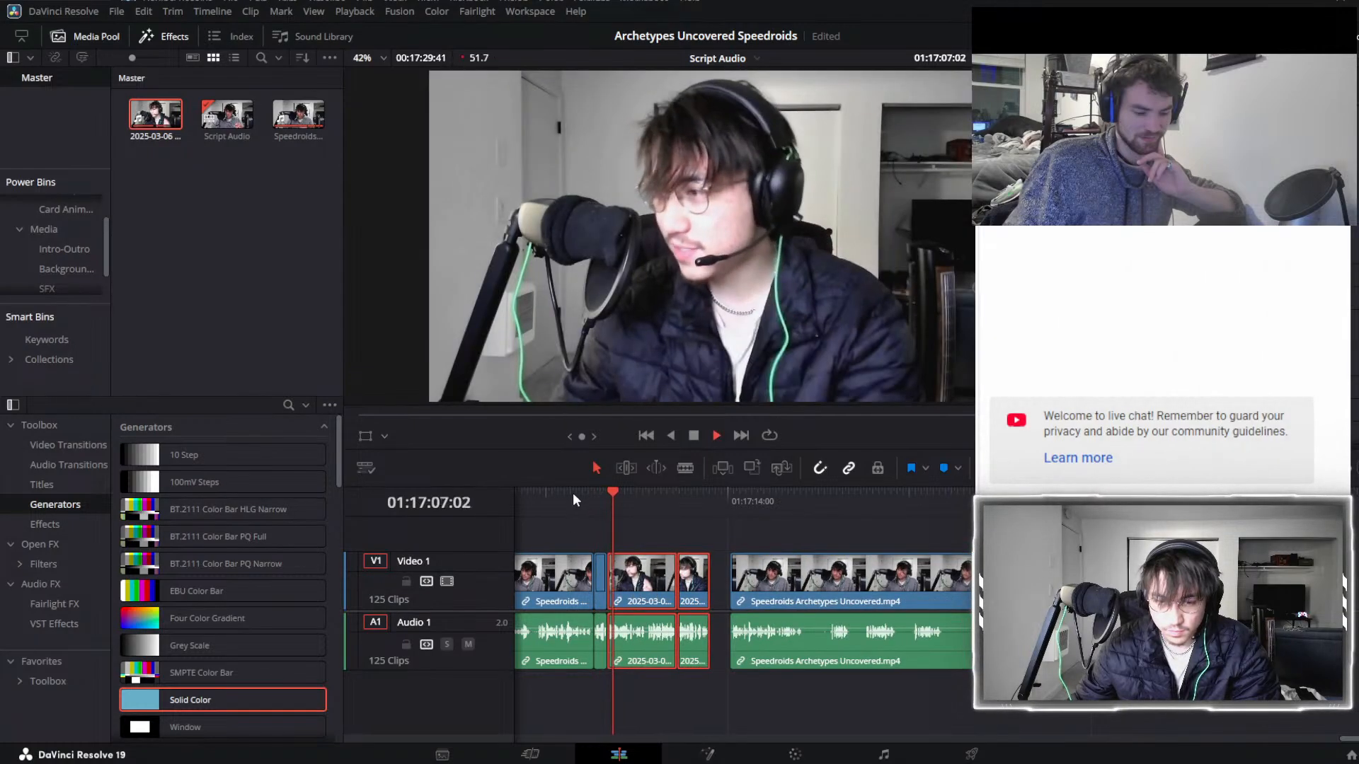
Play back the inserted recording and move the last Speedroids clip earlier so it butts against the recording's end.
click(591, 490)
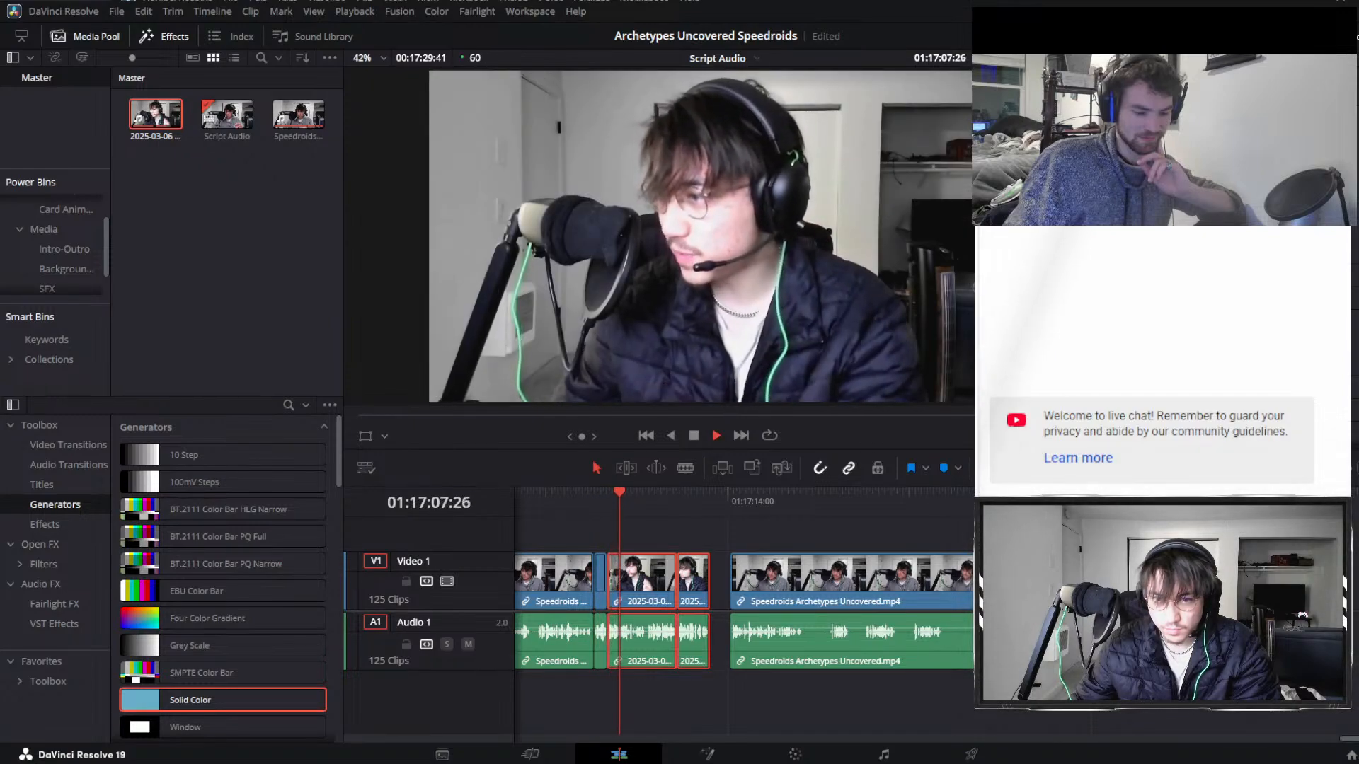
drag(901, 576, 880, 576)
key(ctrl+shift+a)
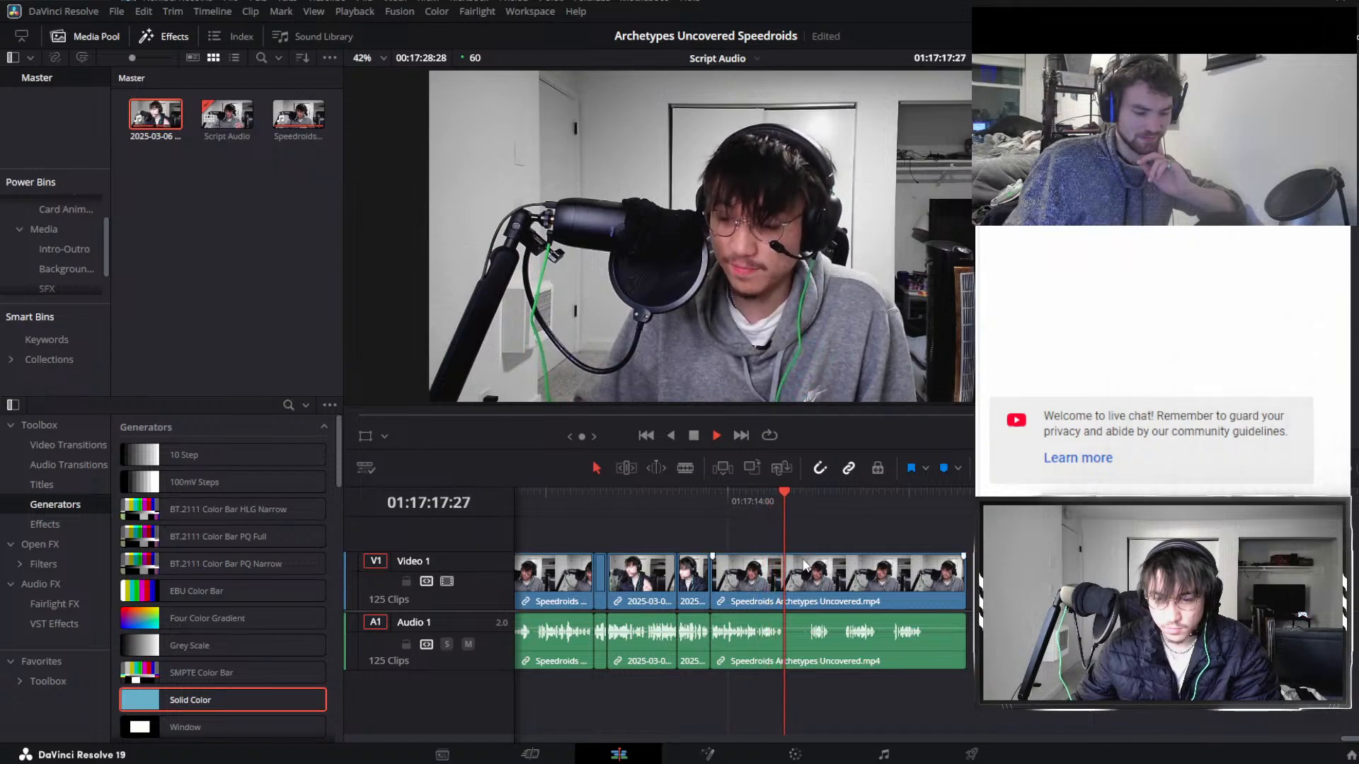
Cut out the section of the last Speedroids clip between about 01:17:15:43 and 01:17:23:55 and close the gap.
click(753, 501)
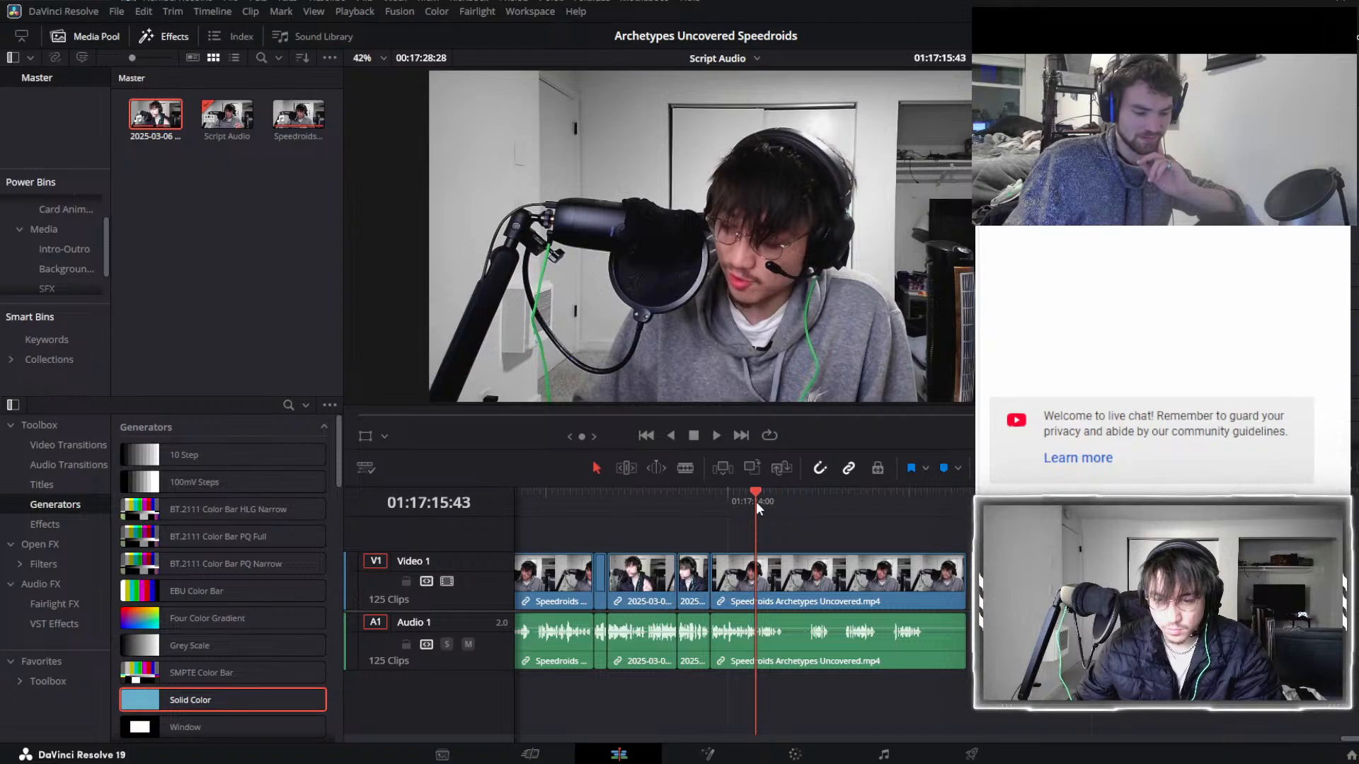
key(ctrl+b)
click(854, 504)
click(890, 505)
key(space)
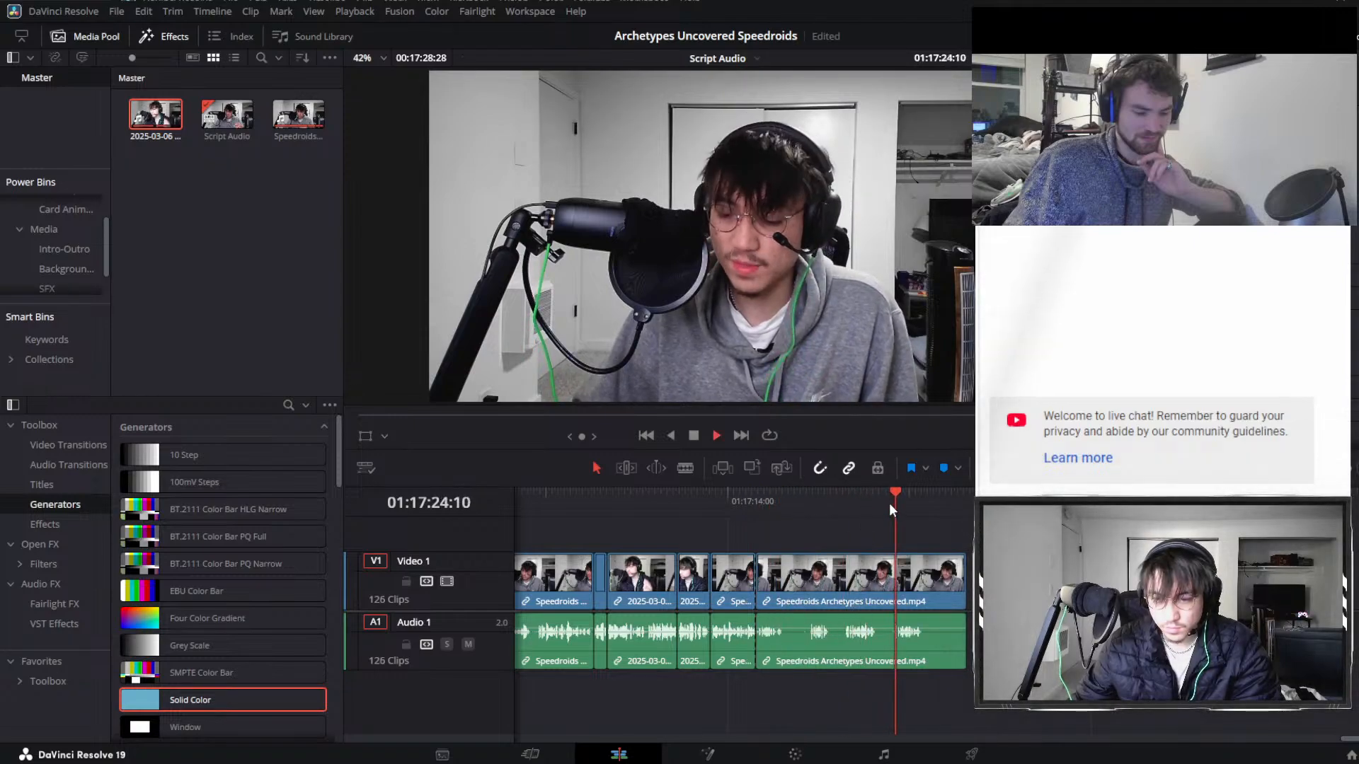
drag(889, 503, 890, 500)
key(ctrl+b)
click(821, 594)
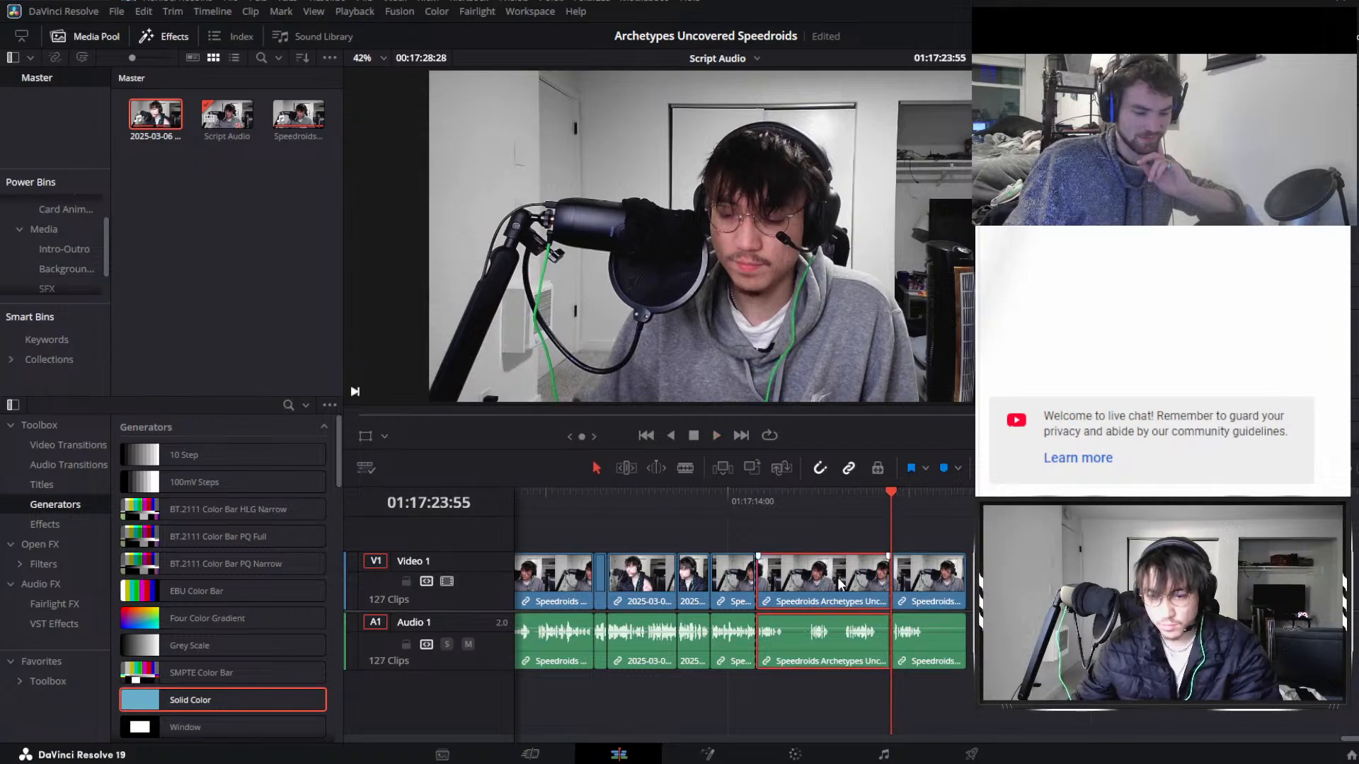
key(Delete)
Play the remaining tail of the narration and trim the last clip's end back to about 01:17:17:40.
key(space)
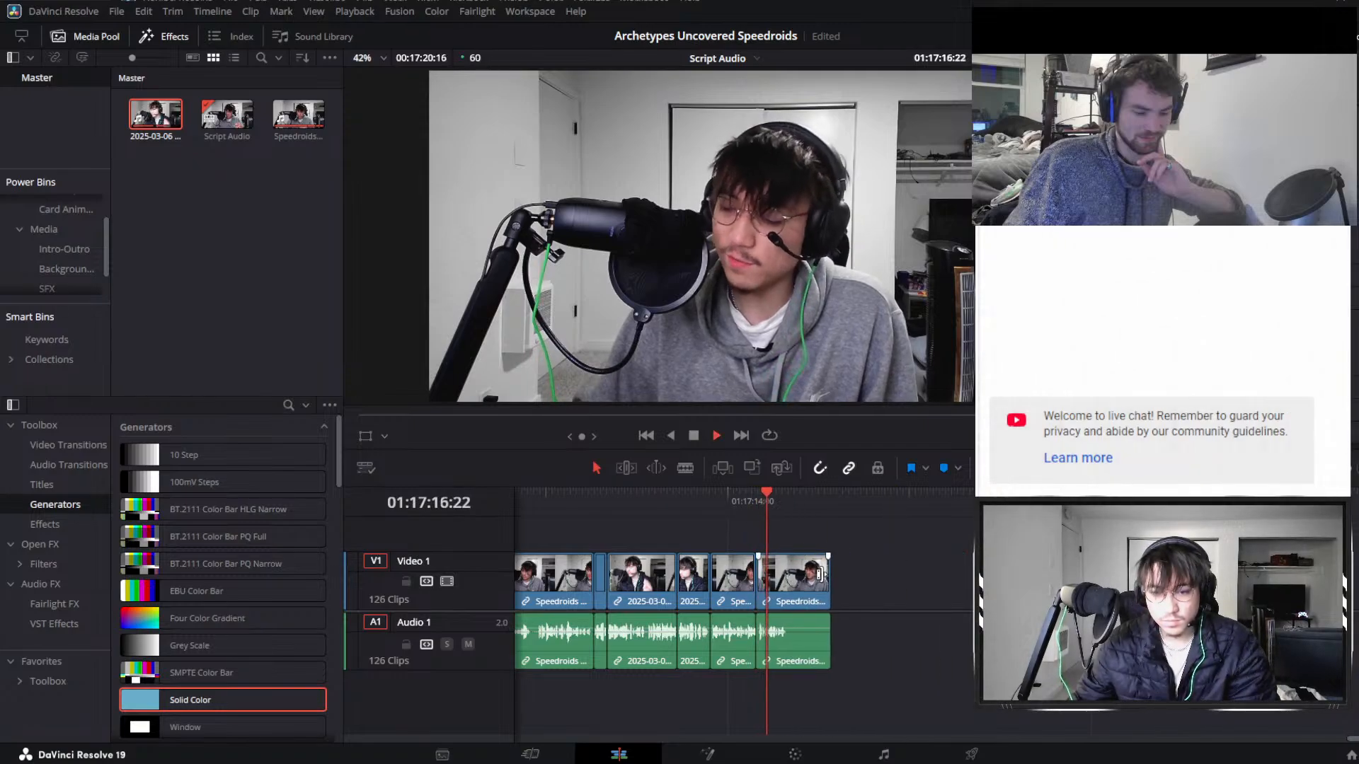
drag(823, 580, 786, 581)
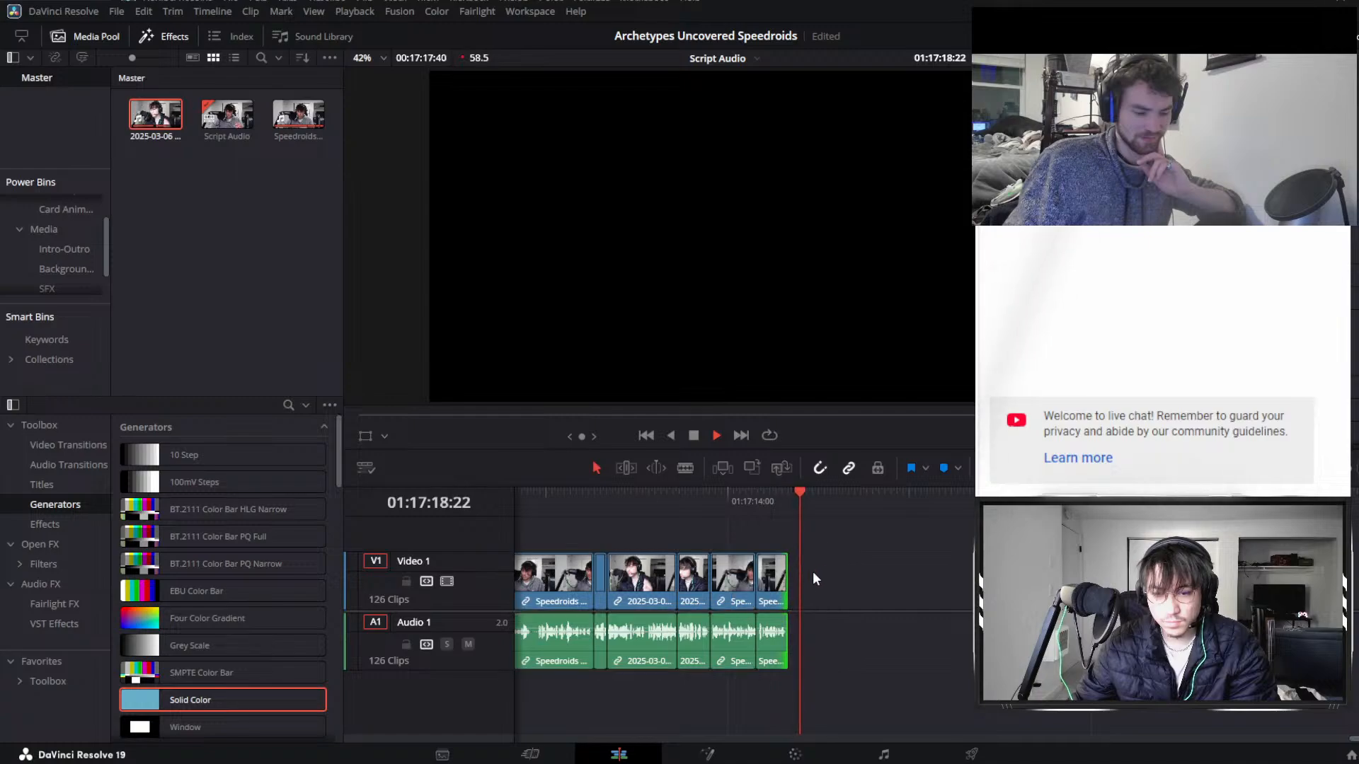
scroll(877, 565, down, 5)
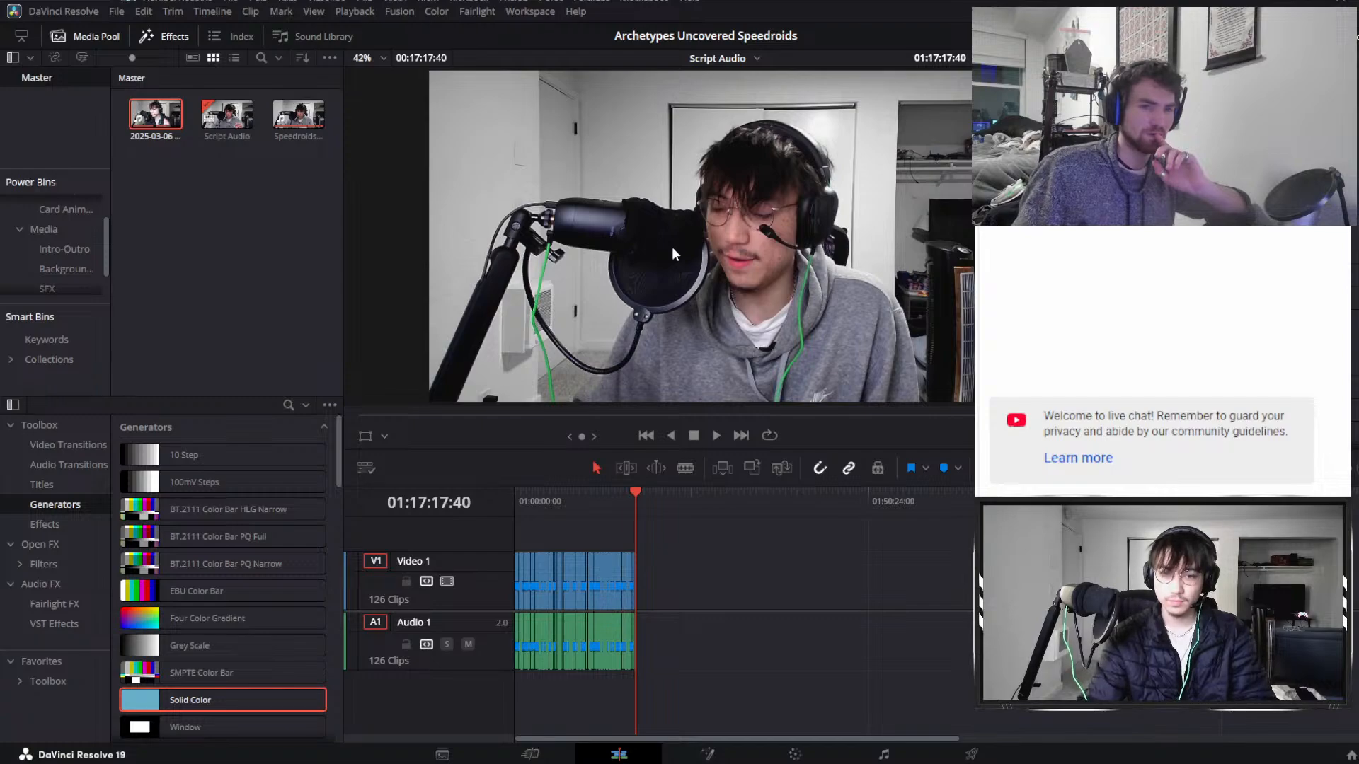
Create a new timeline named Main and place the Script Audio timeline at its start.
key(Return)
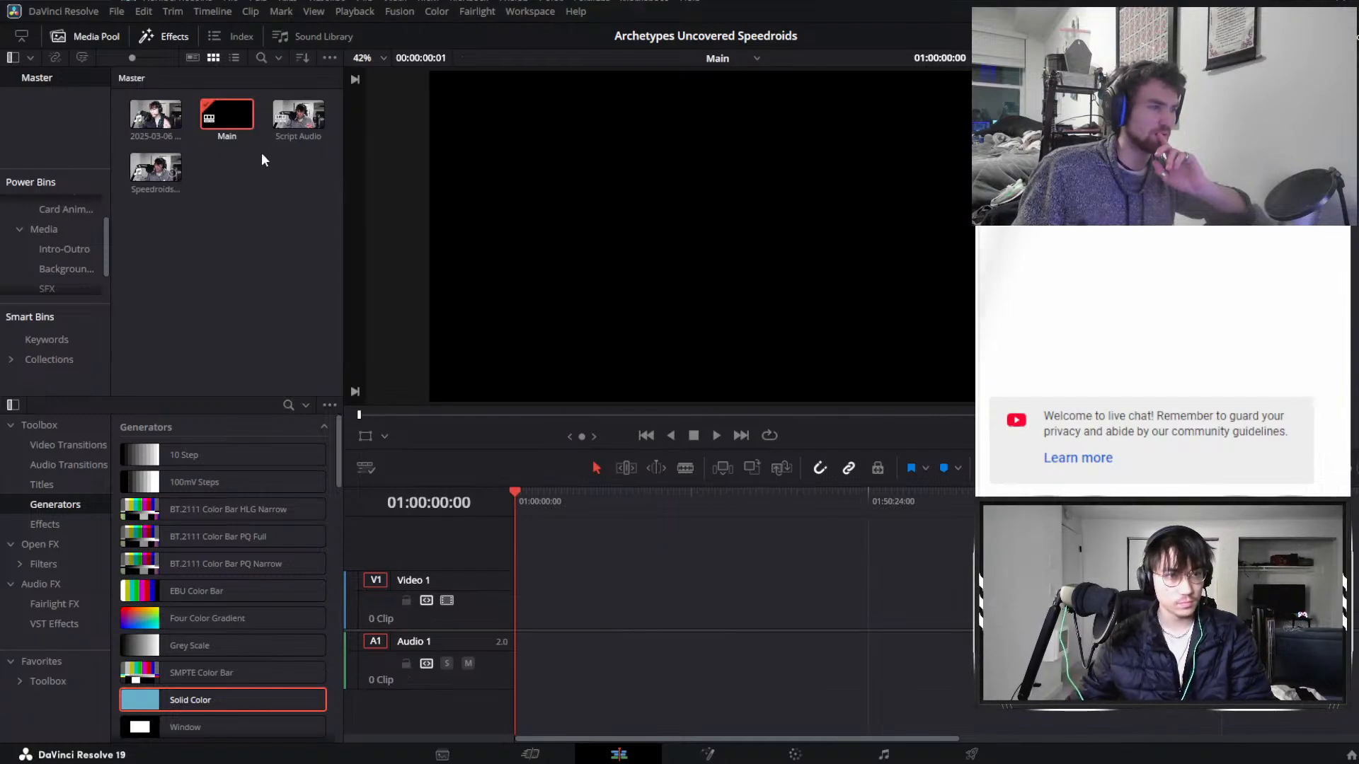
drag(298, 114, 505, 613)
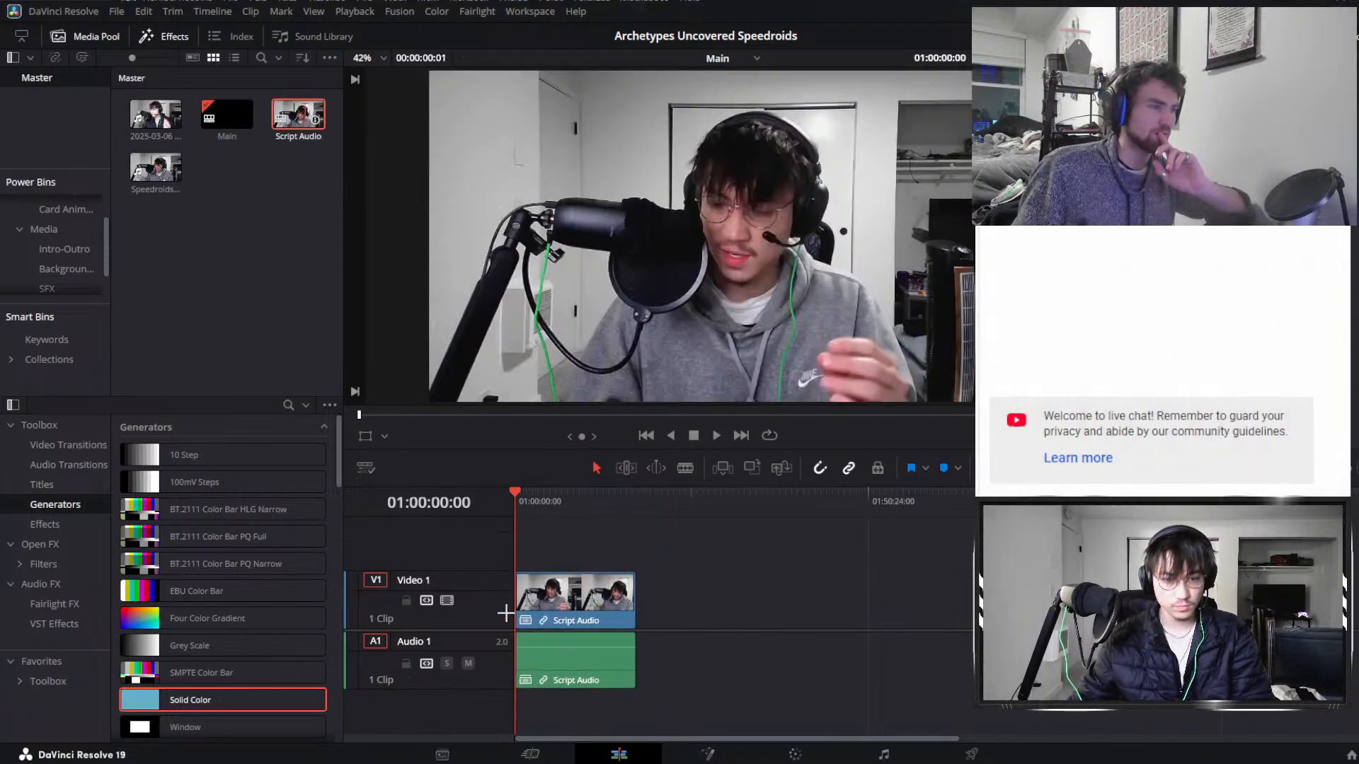
scroll(587, 538, up, 3)
scroll(593, 541, down, 4)
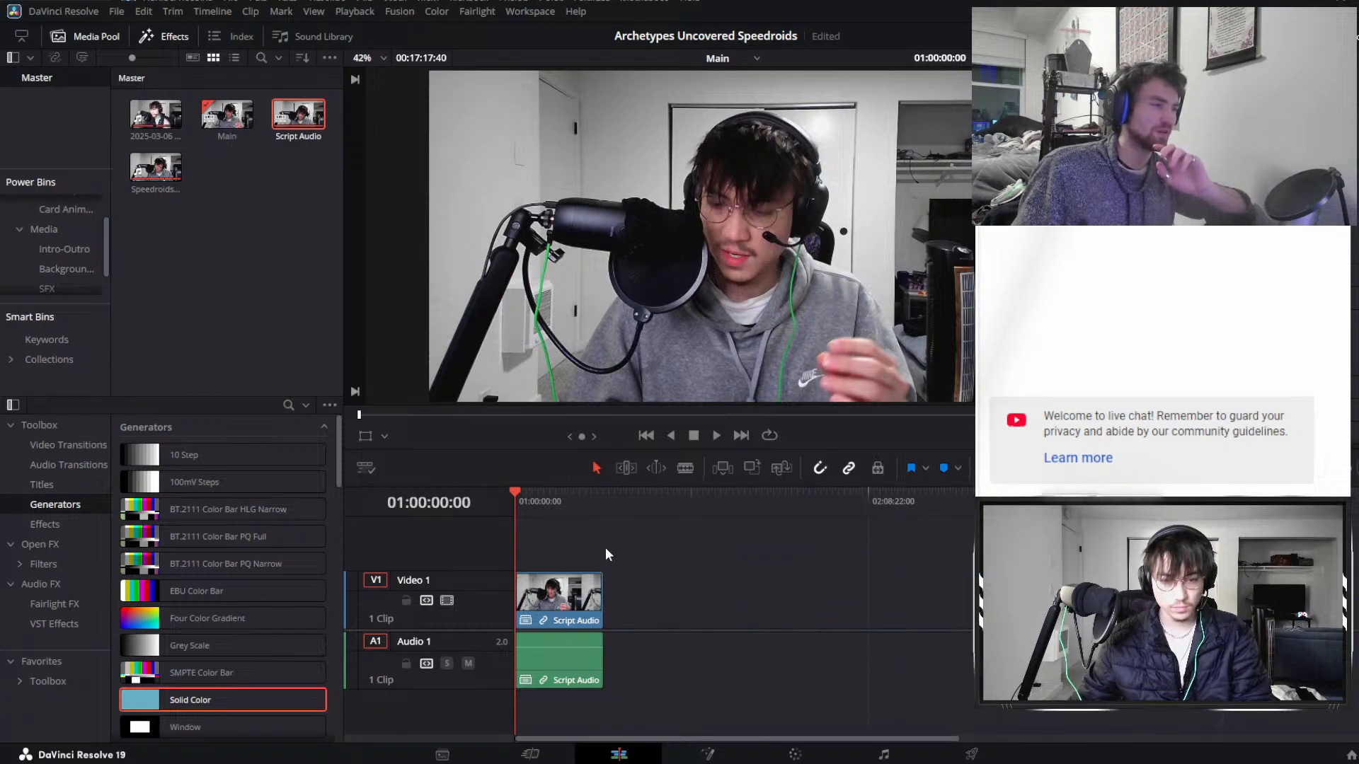
Delete only the video part of the Script Audio clip and play back the beginning of its audio.
alt+click(569, 590)
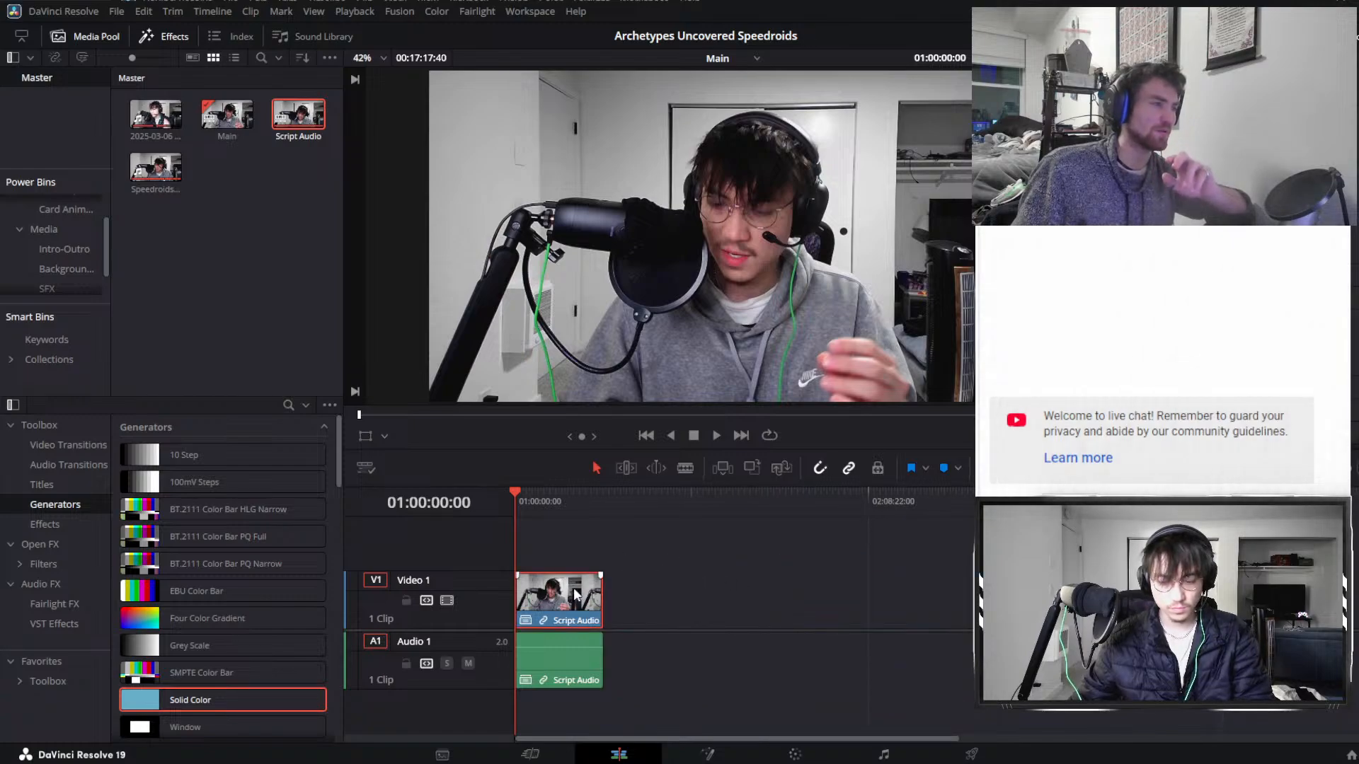
key(Delete)
key(space)
scroll(601, 570, up, 3)
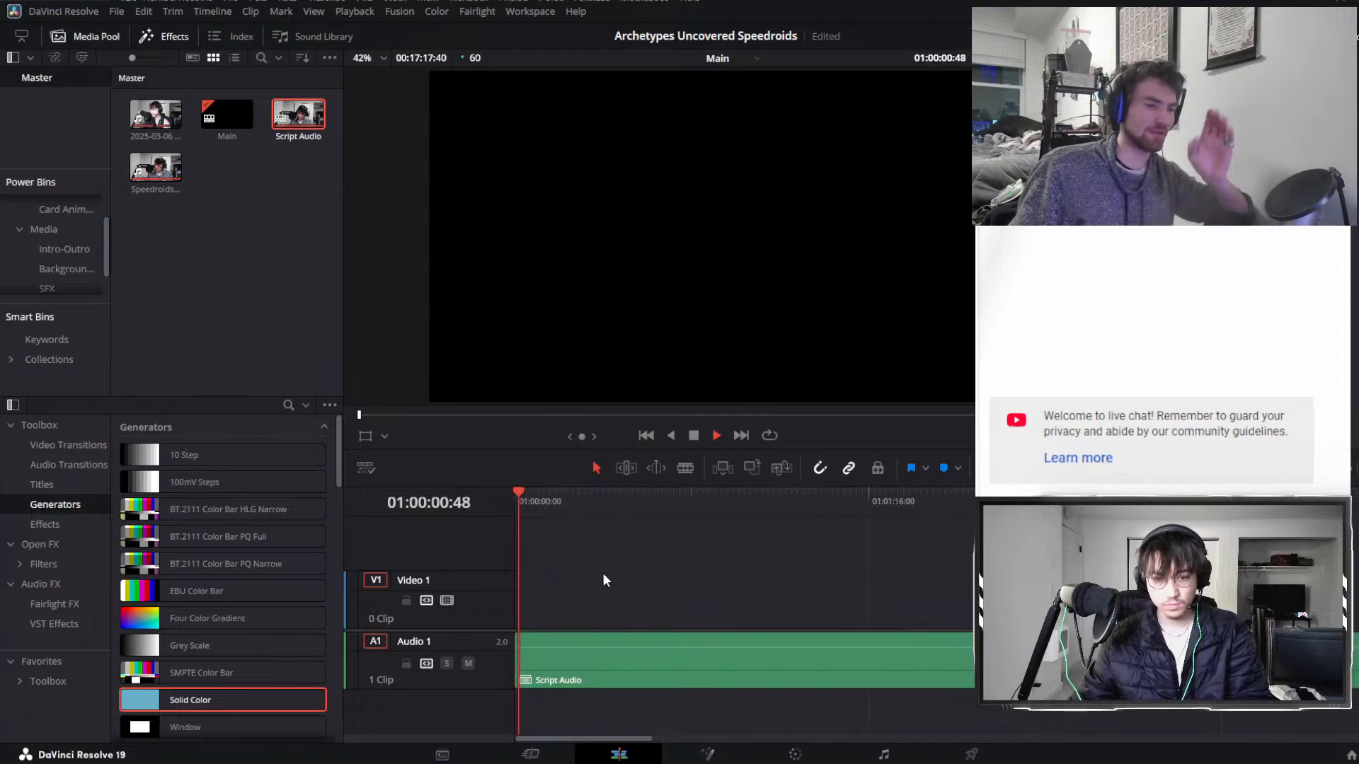
scroll(593, 556, down, 4)
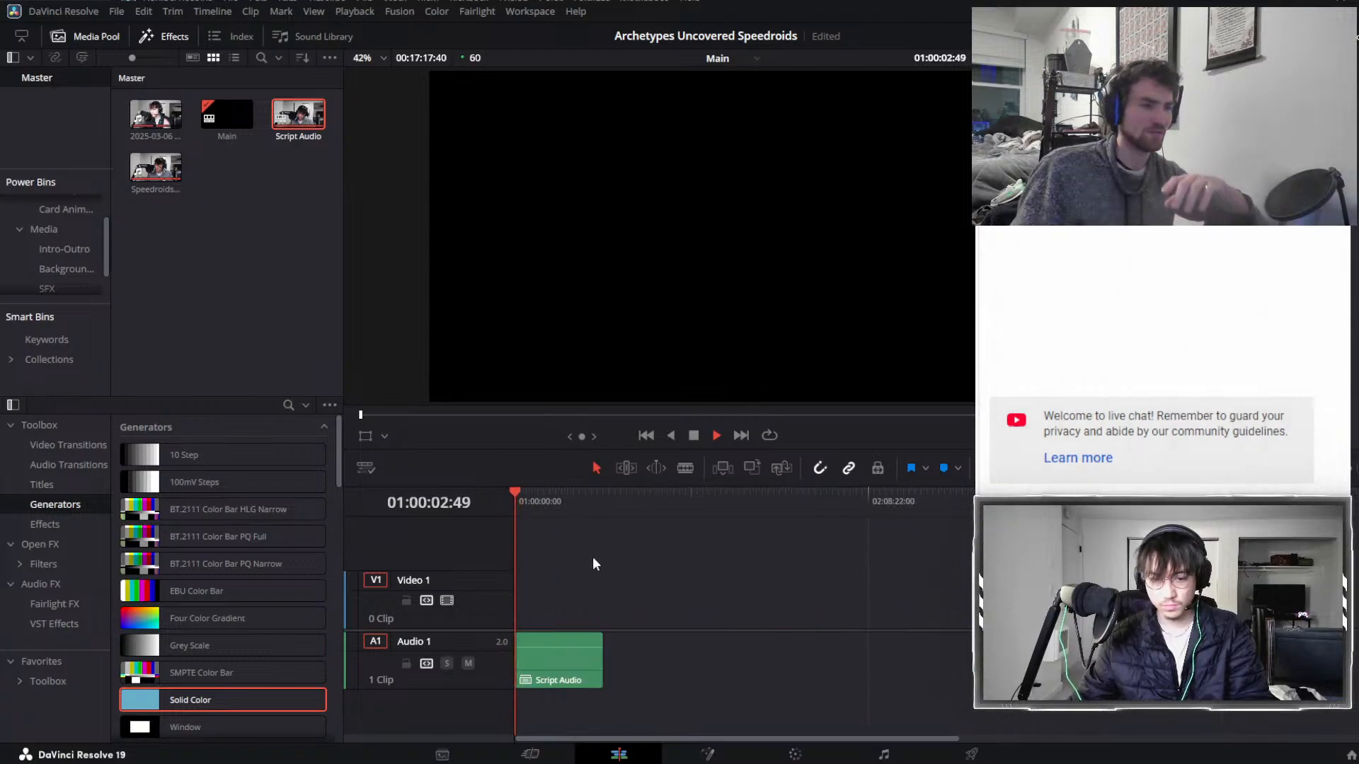
scroll(593, 556, up, 3)
scroll(637, 701, down, 4)
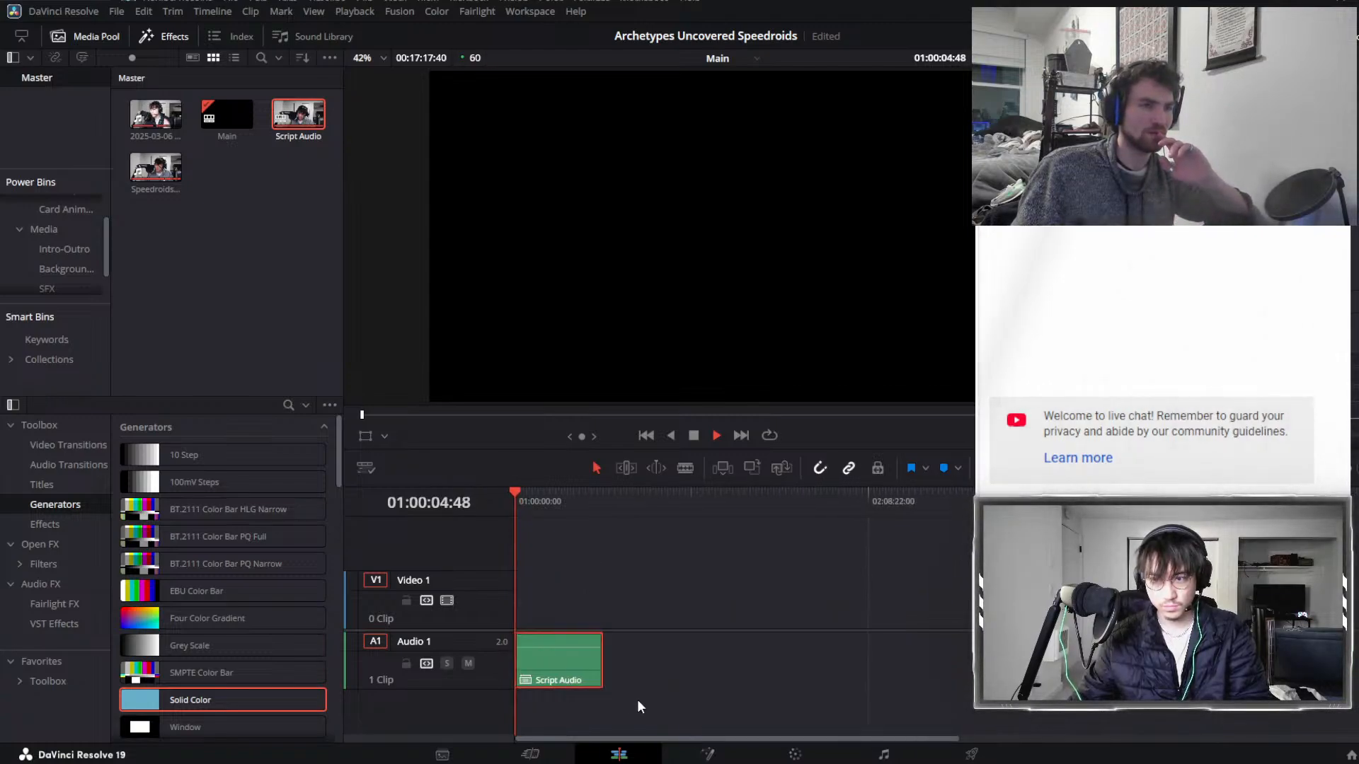
scroll(637, 701, up, 4)
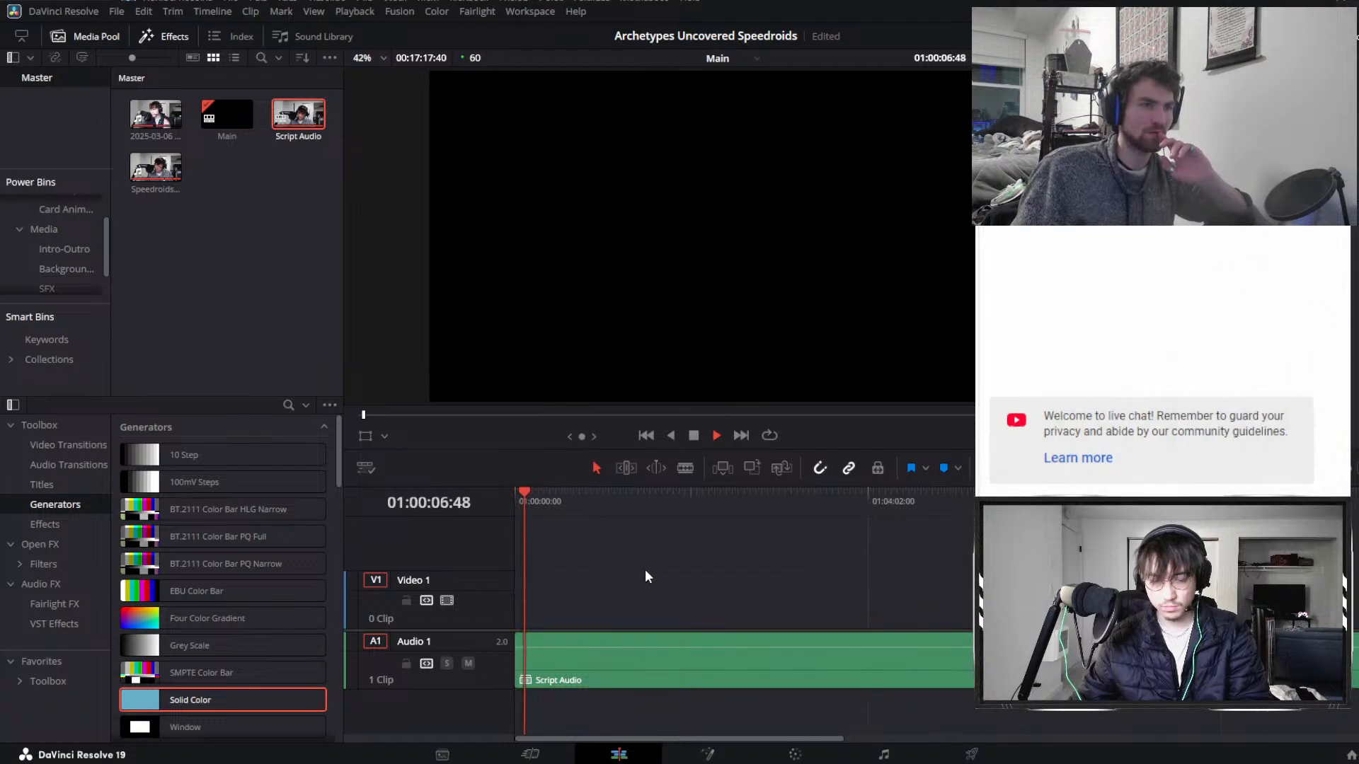
key(space)
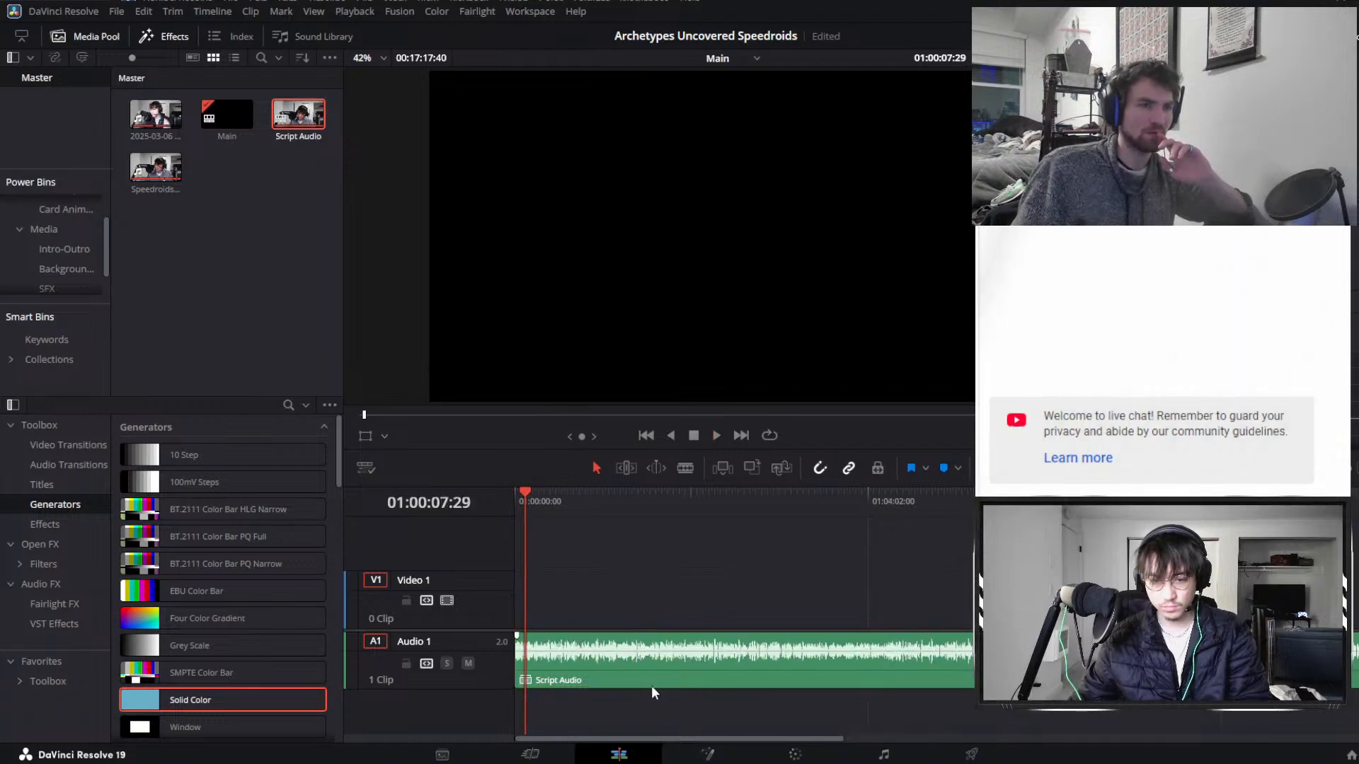
scroll(652, 685, down, 2)
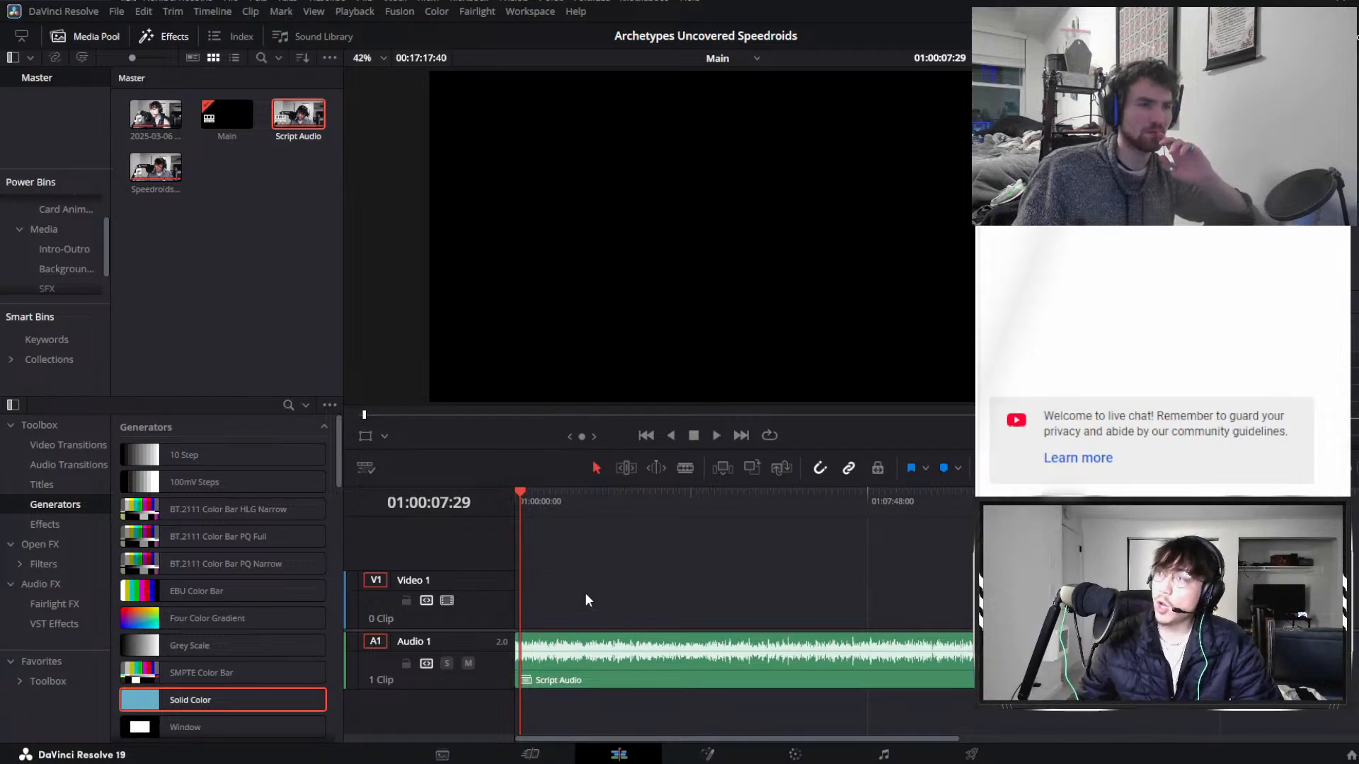
Try the Grain.mp4 background at the start of a second video track, preview it, and remove it.
click(77, 269)
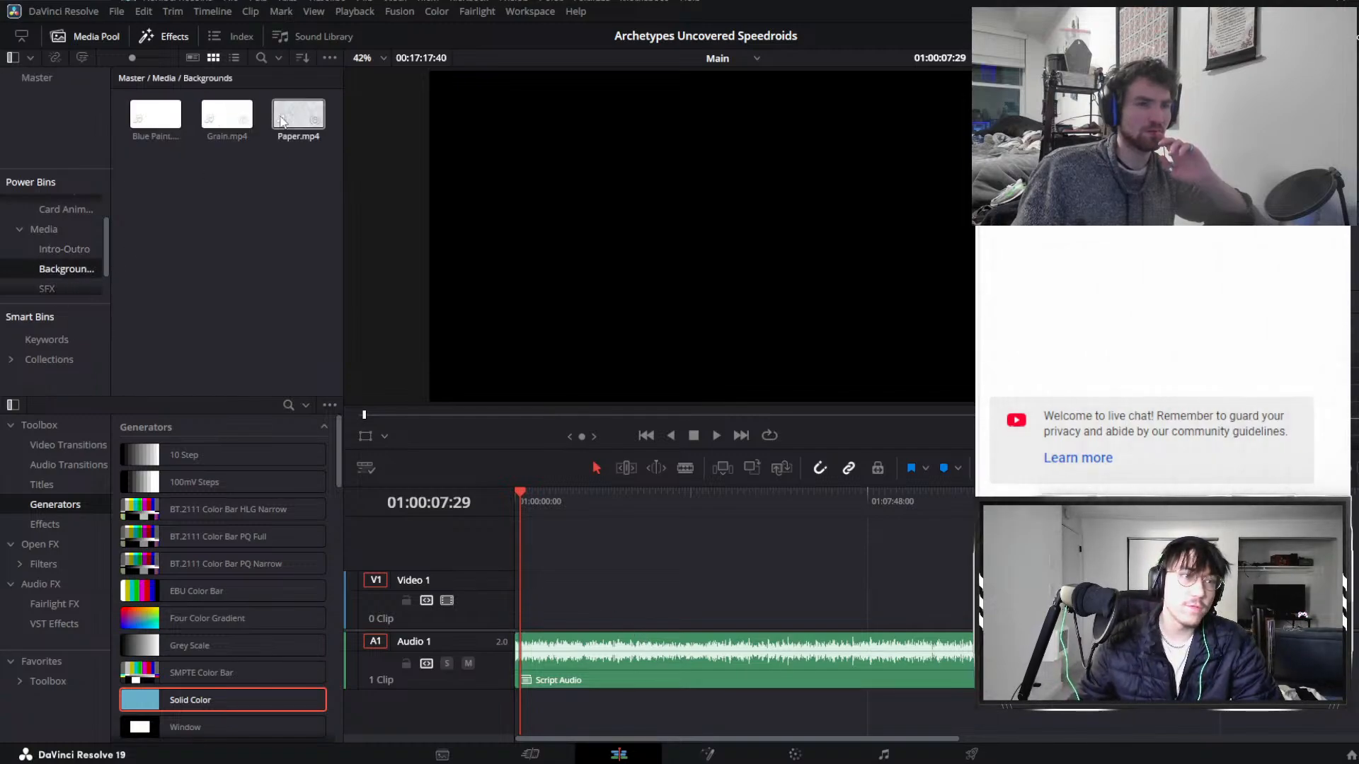
drag(228, 119, 515, 554)
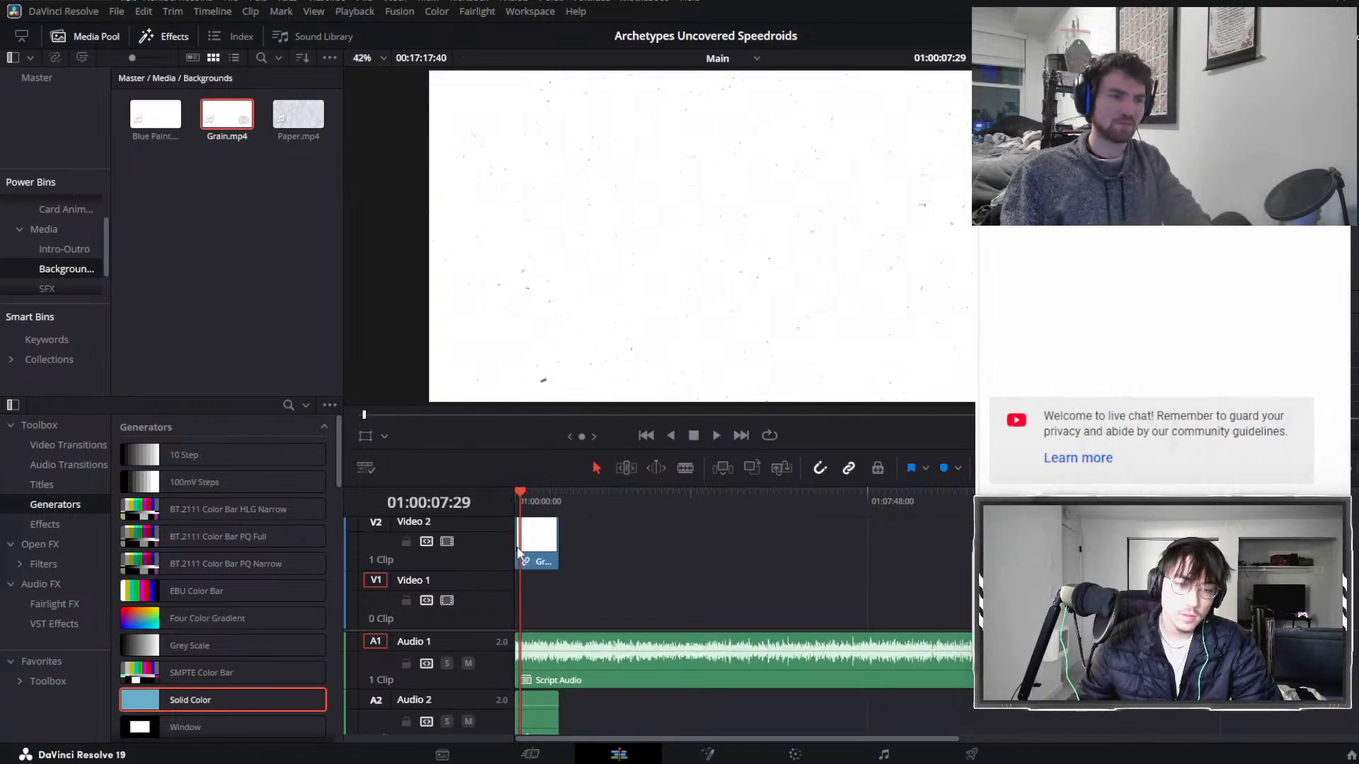
key(space)
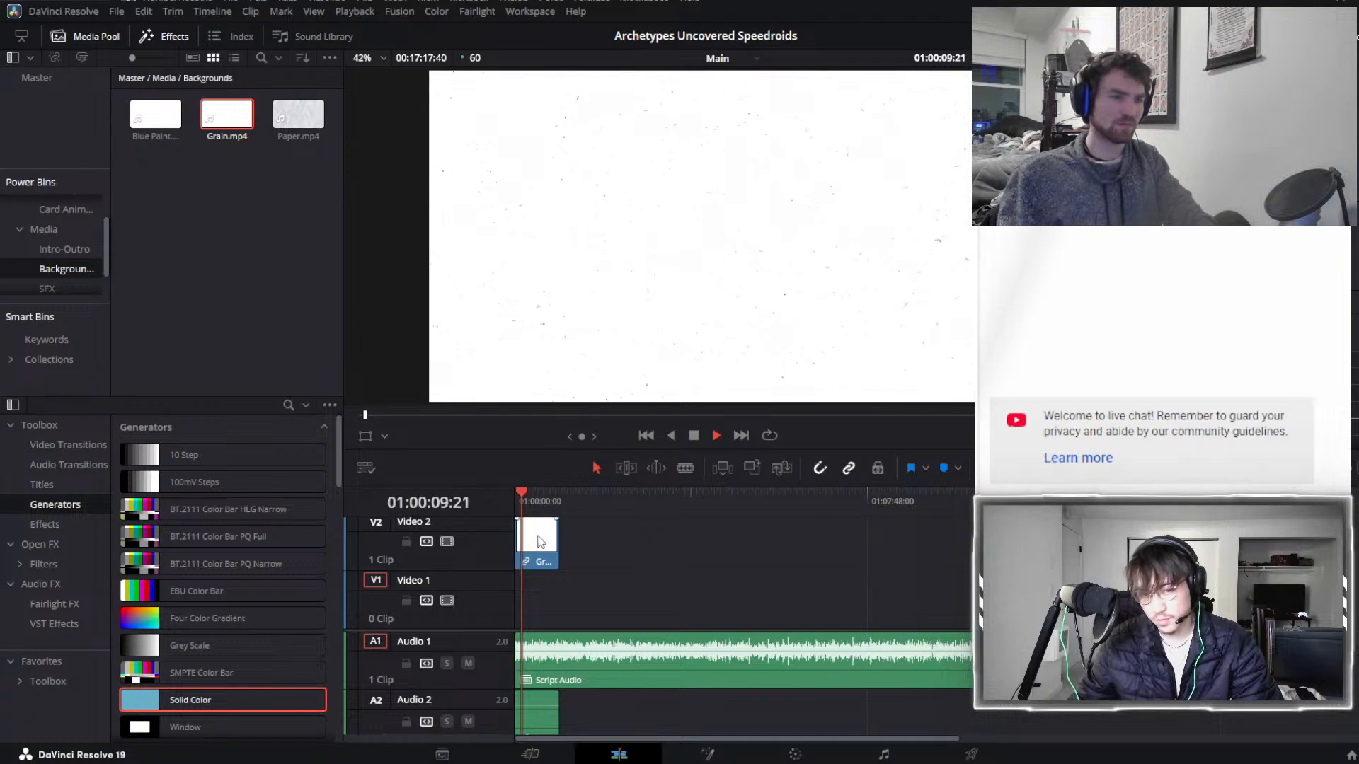
key(space)
key(Delete)
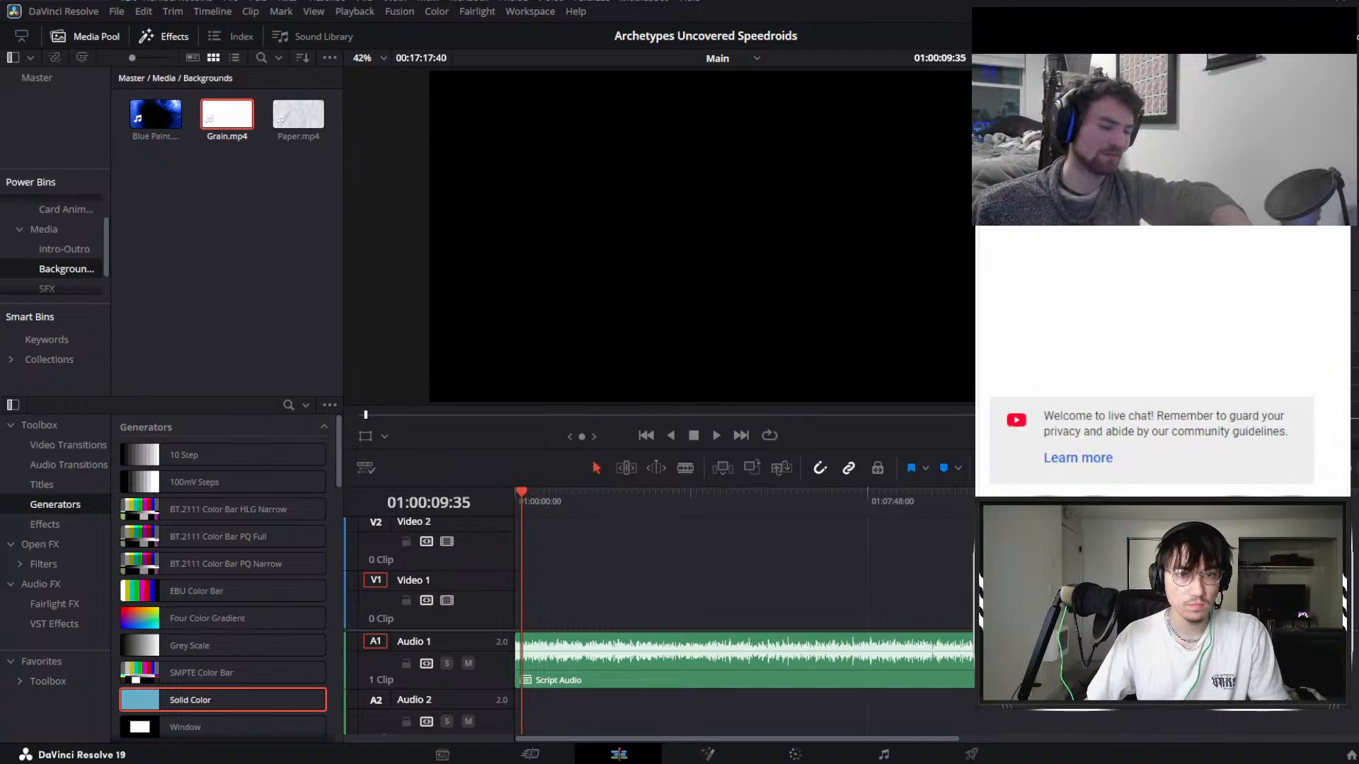
Return to the beginning of the Main timeline and shift the Script Audio clip later to open space before it.
drag(522, 496, 501, 495)
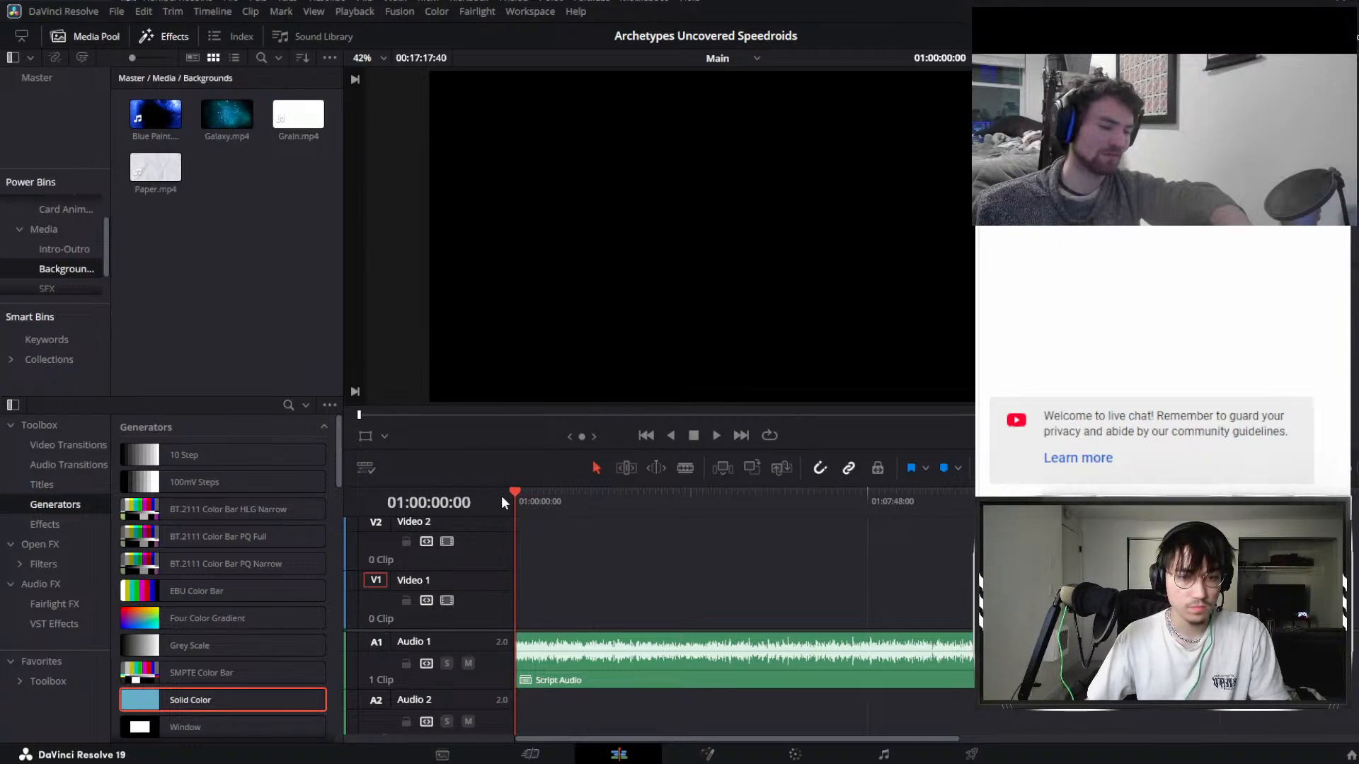
key(space)
key(space)
scroll(614, 625, down, 5)
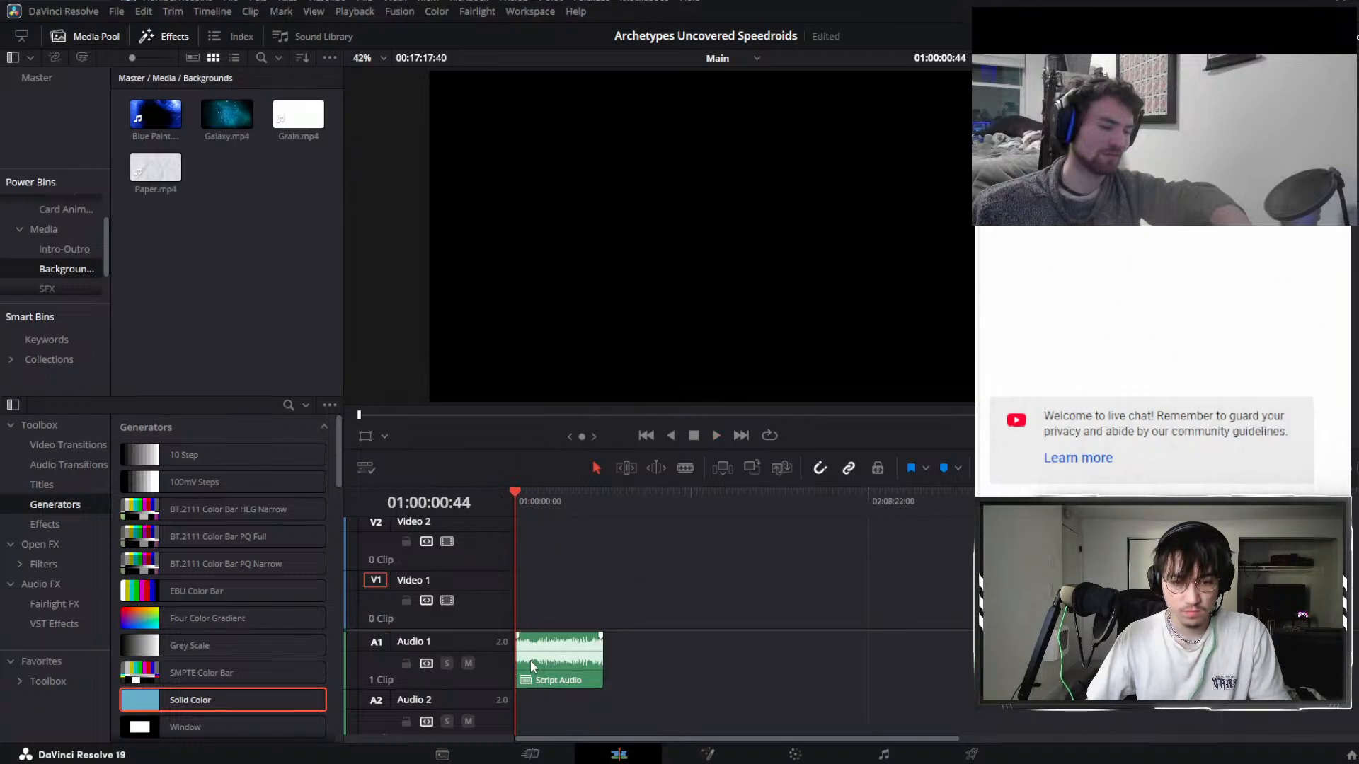
drag(575, 658, 601, 655)
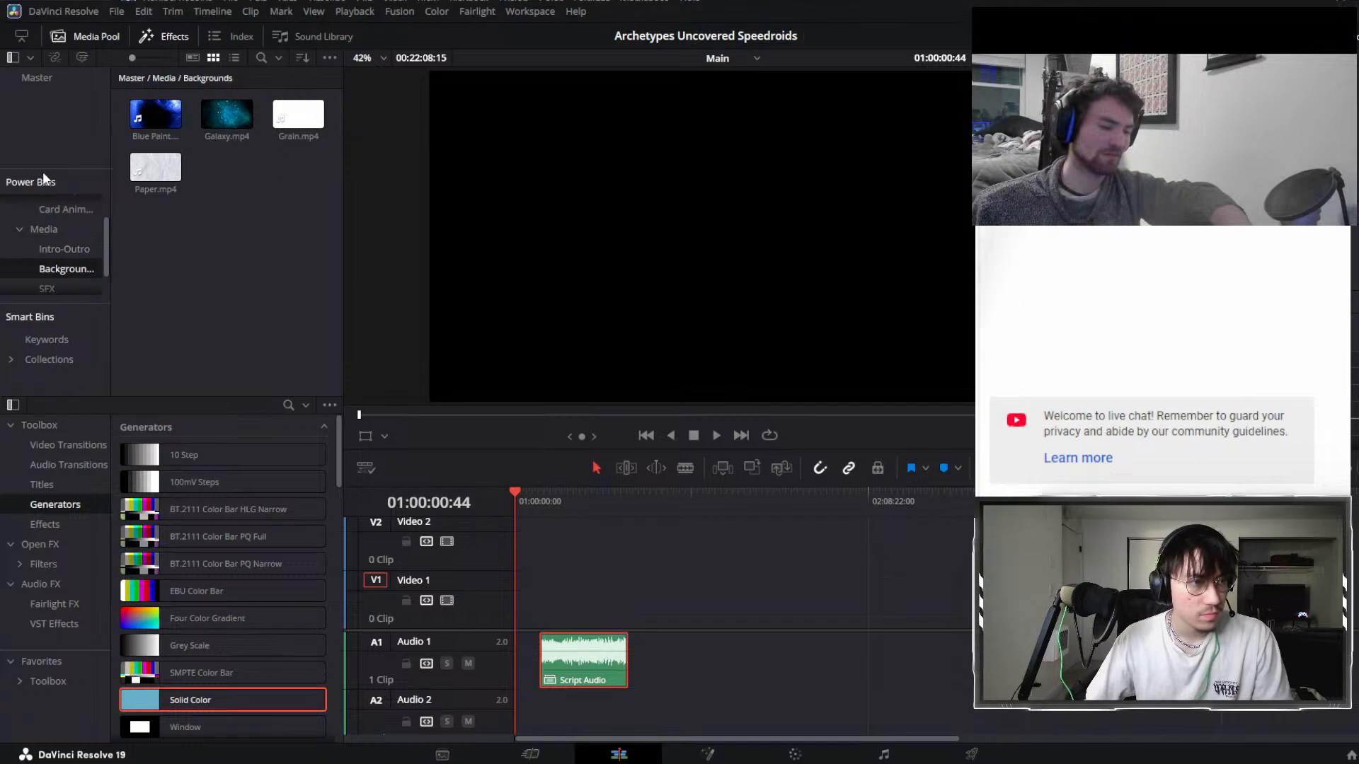
Add Archetypes Uncovered Intro.mp4 from the Intro-Outro bin near the start of Video 1 and move Script Audio against its end.
scroll(55, 212, down, 1)
click(57, 210)
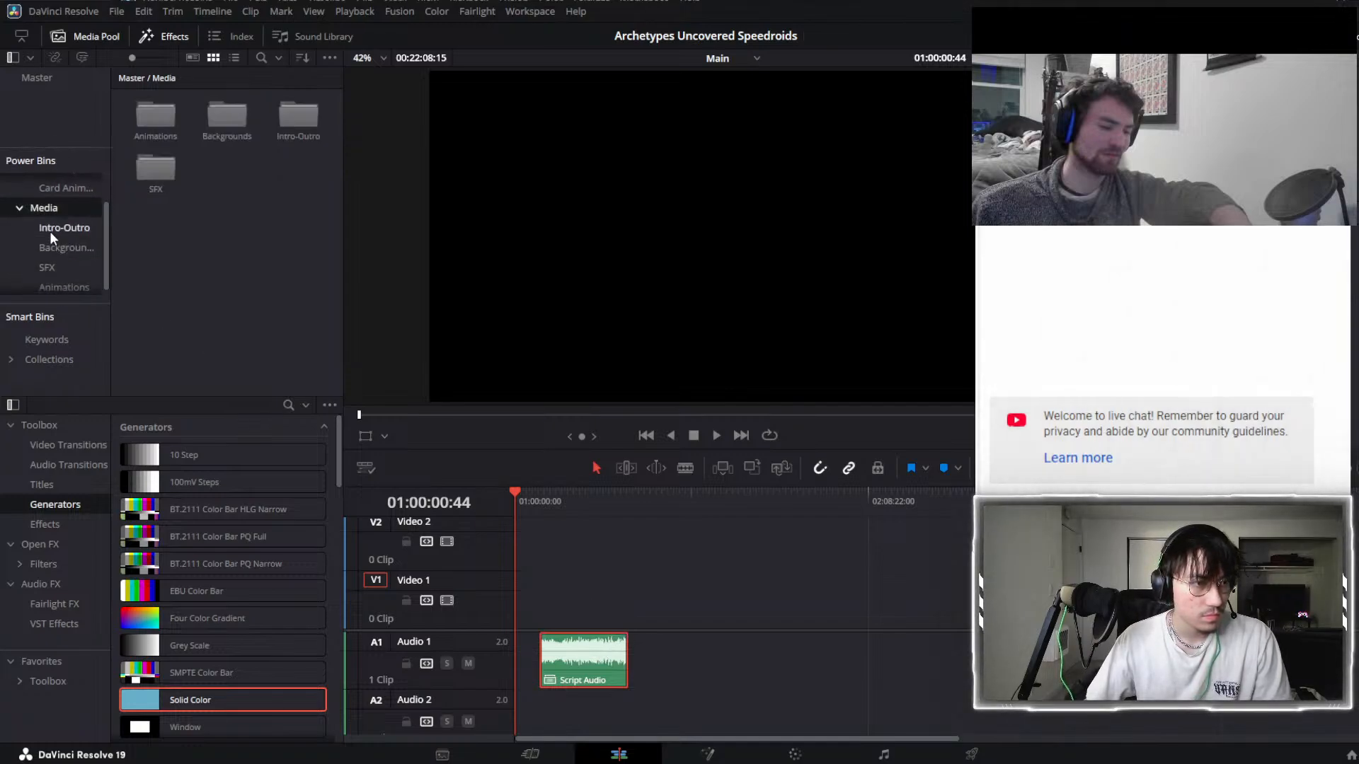
click(50, 231)
drag(150, 125, 516, 607)
drag(571, 644, 539, 666)
scroll(526, 635, up, 12)
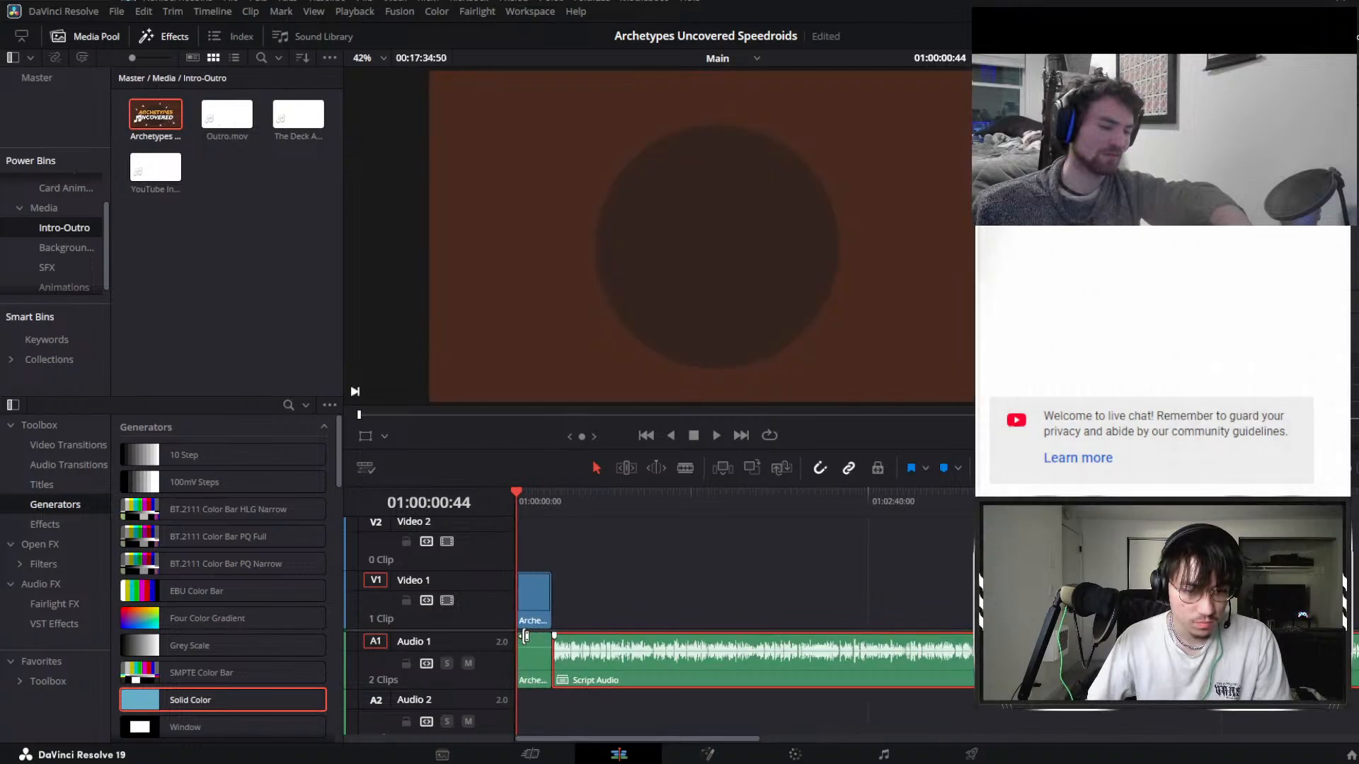
Try to shift the intro and Script Audio clips together to the very start of the timeline.
key(ctrl+a)
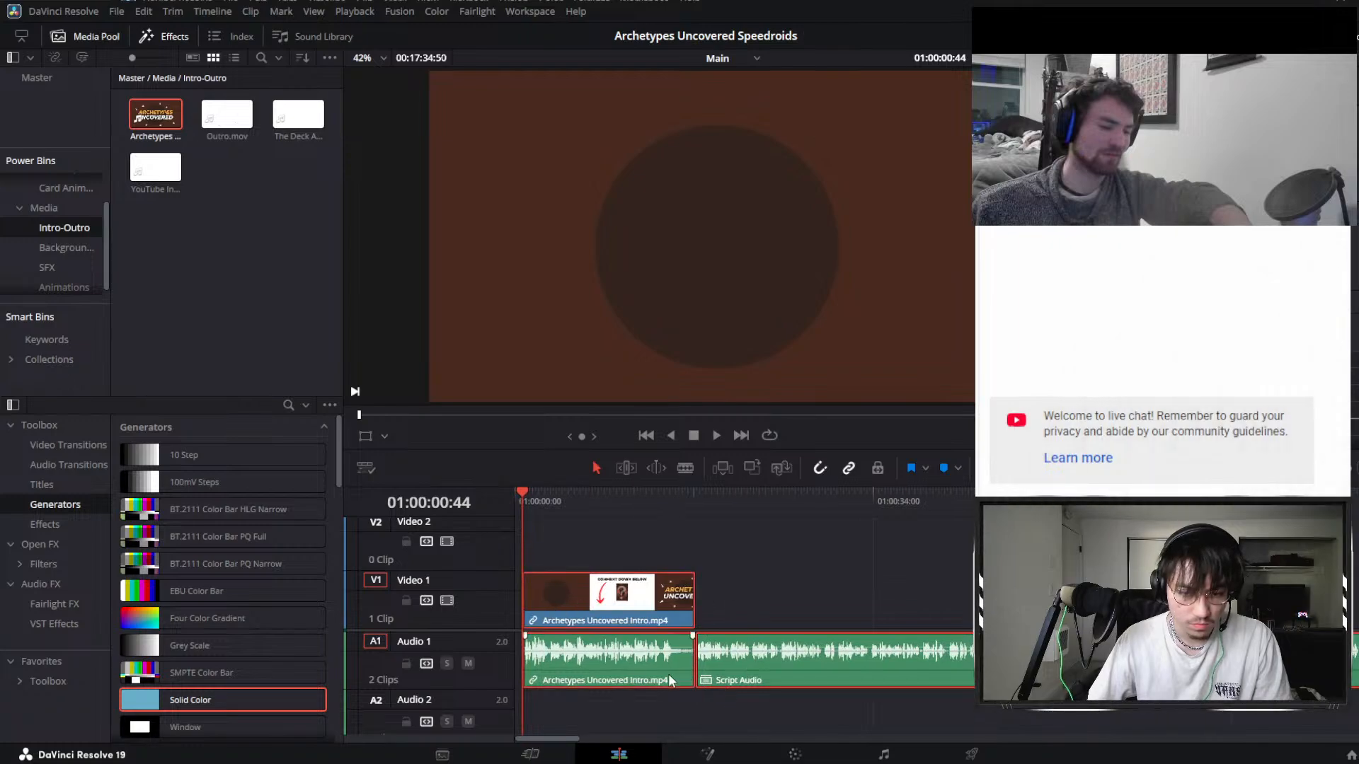
drag(668, 674, 546, 672)
click(621, 709)
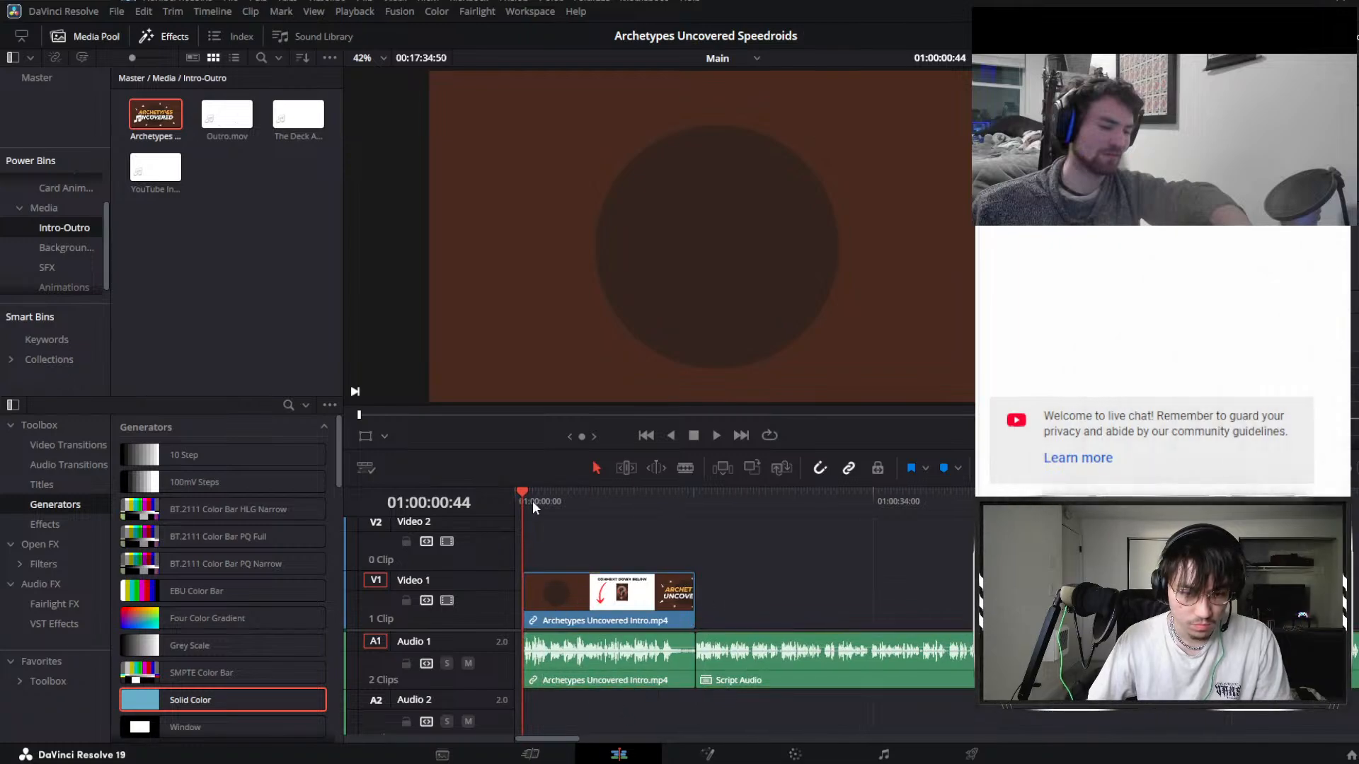
Check the opening playback and move the Archetypes Uncovered Intro clip to start at 01:00:00:00.
drag(532, 499, 465, 516)
key(space)
key(space)
drag(556, 595, 532, 606)
key(Home)
key(space)
key(ctrl+equal)
key(ctrl+equal)
key(ctrl+minus)
drag(613, 595, 563, 596)
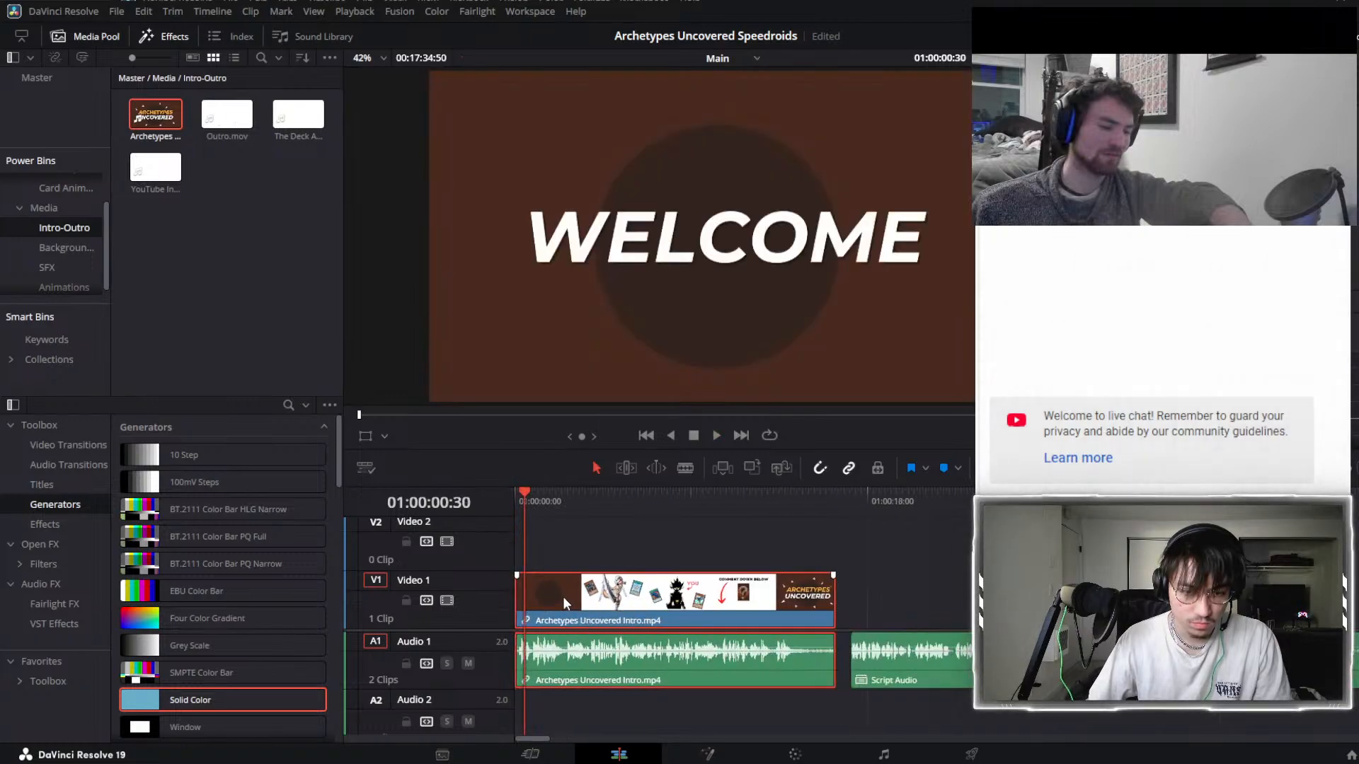
Play from the start and move the Script Audio clip 44 frames earlier so it butts against the intro's end.
drag(524, 490, 515, 490)
key(space)
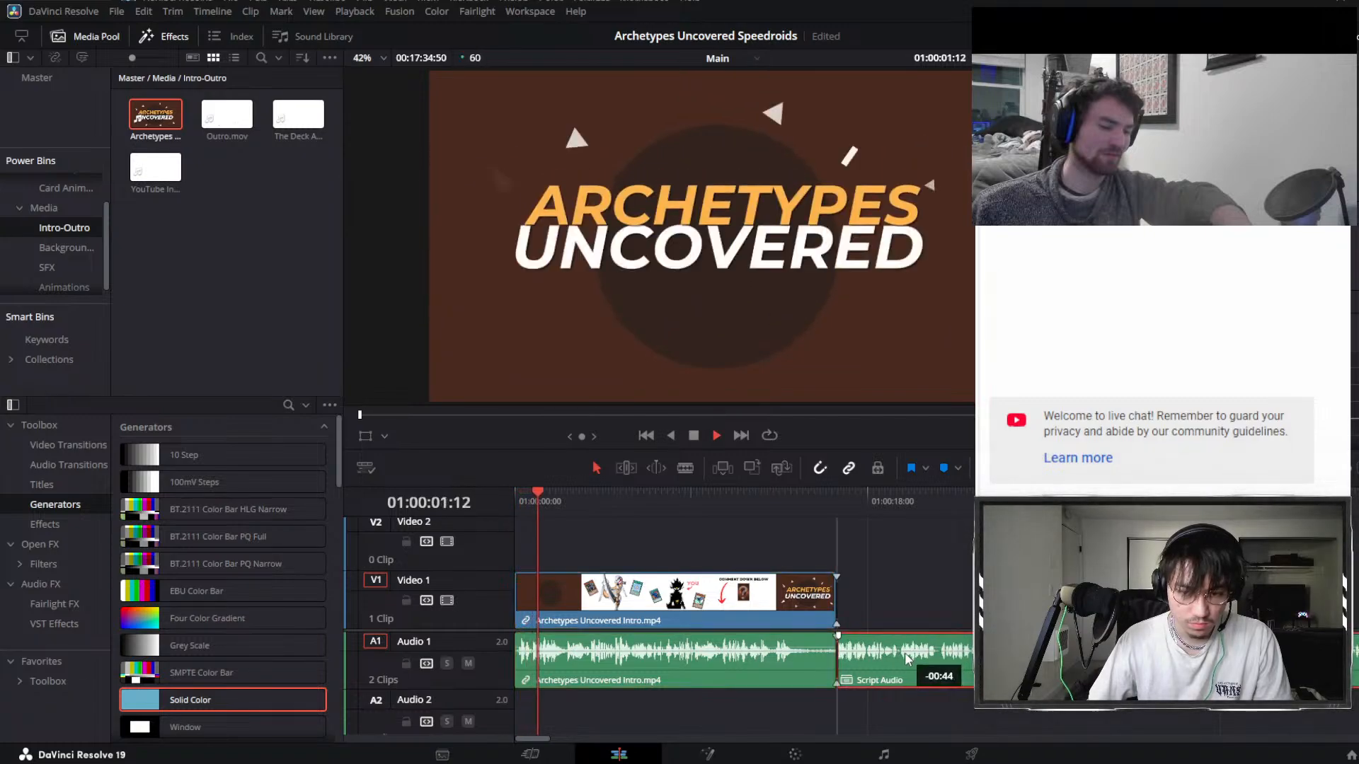
key(ctrl+minus)
key(ctrl+minus)
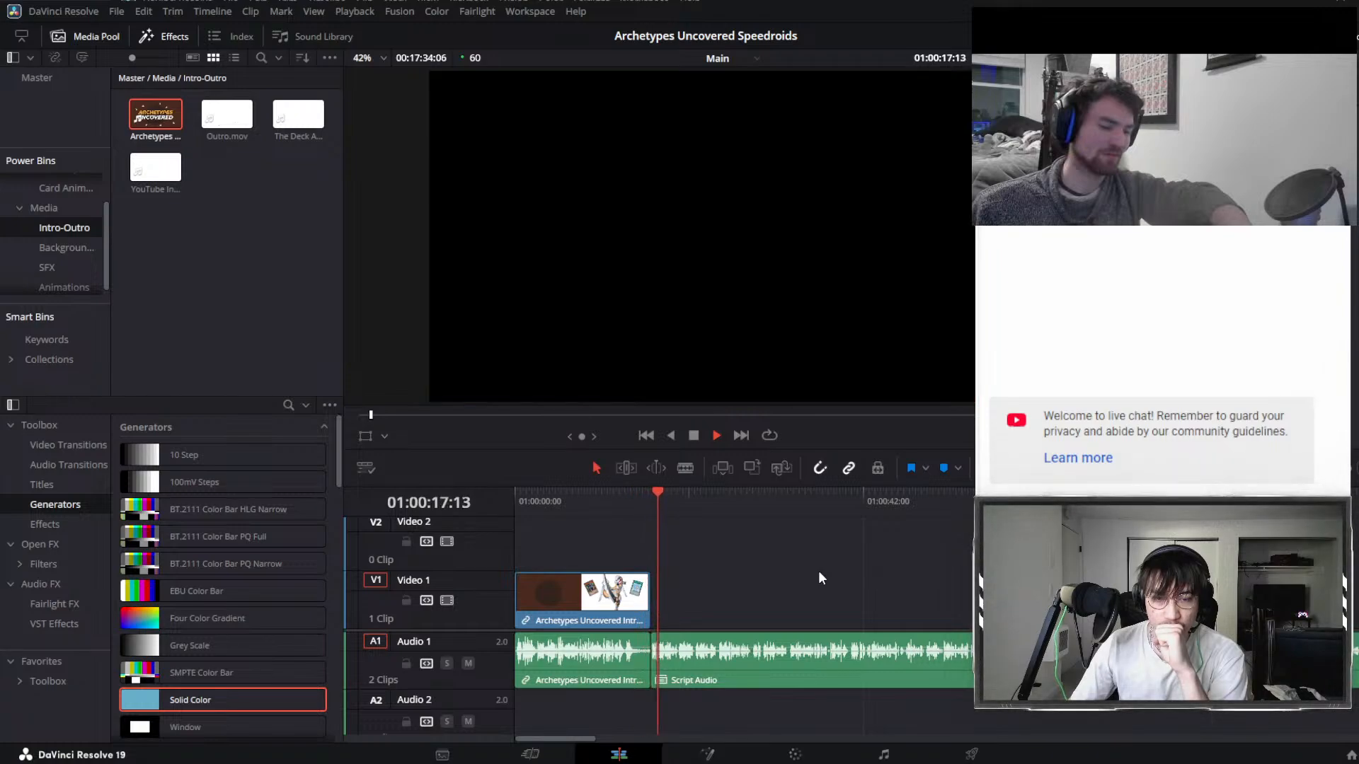
Review the end of the intro and place the Galaxy.mp4 background on Video 1 after it, starting at about 01:00:17.
click(265, 252)
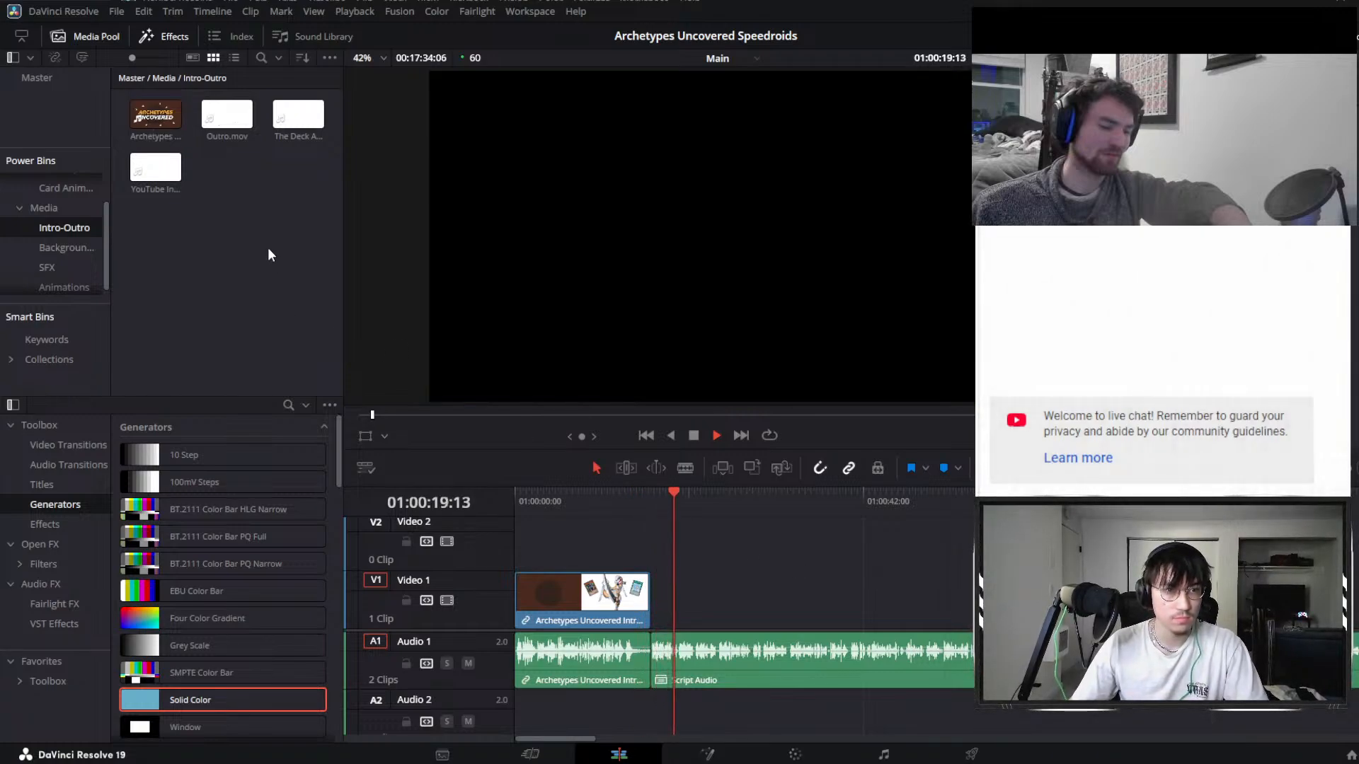
click(57, 244)
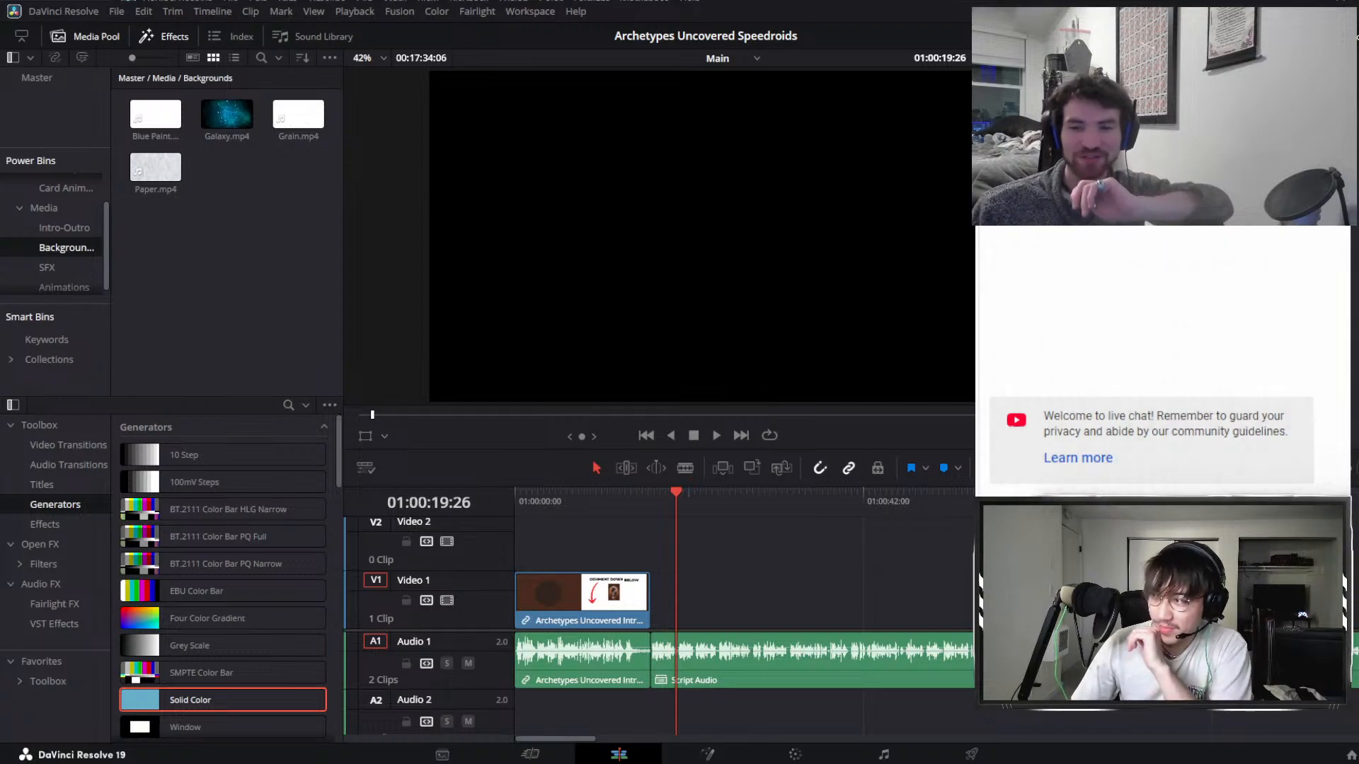
click(521, 504)
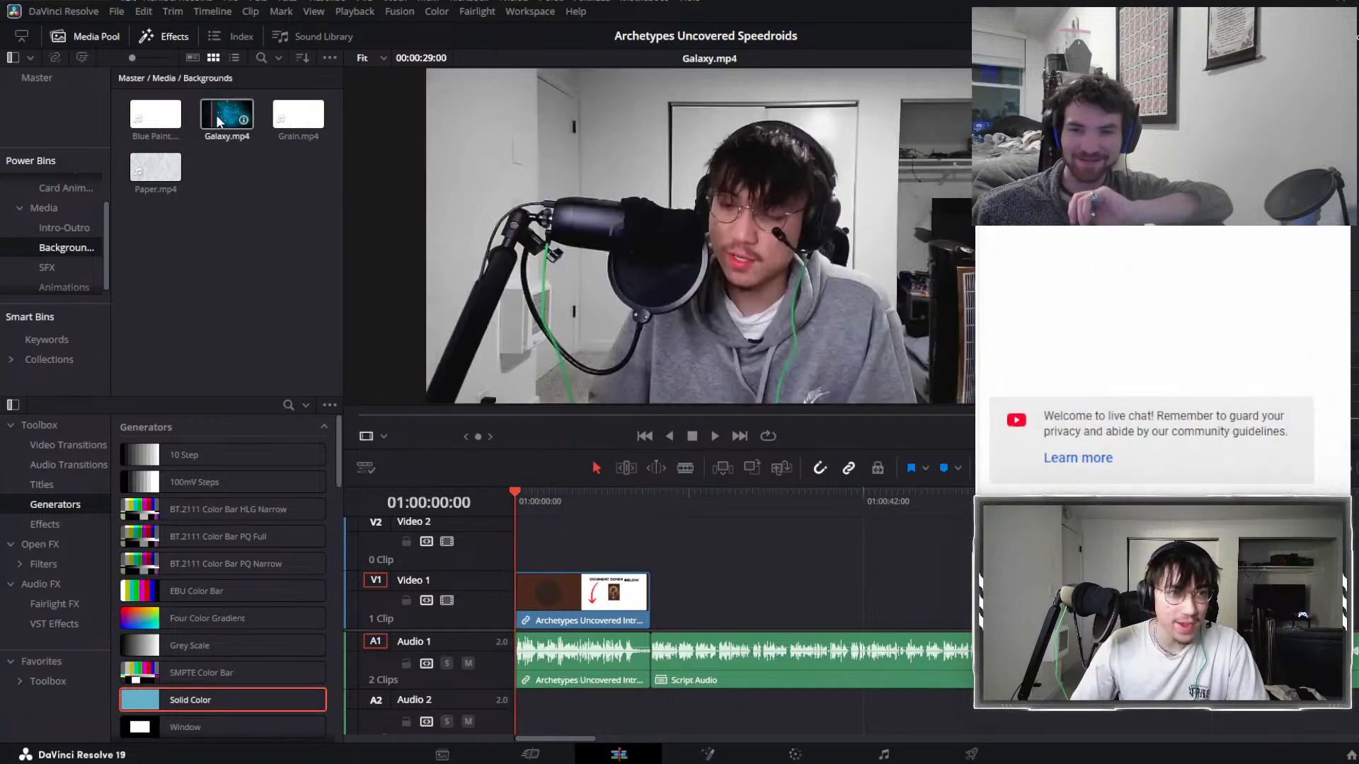
click(638, 500)
key(space)
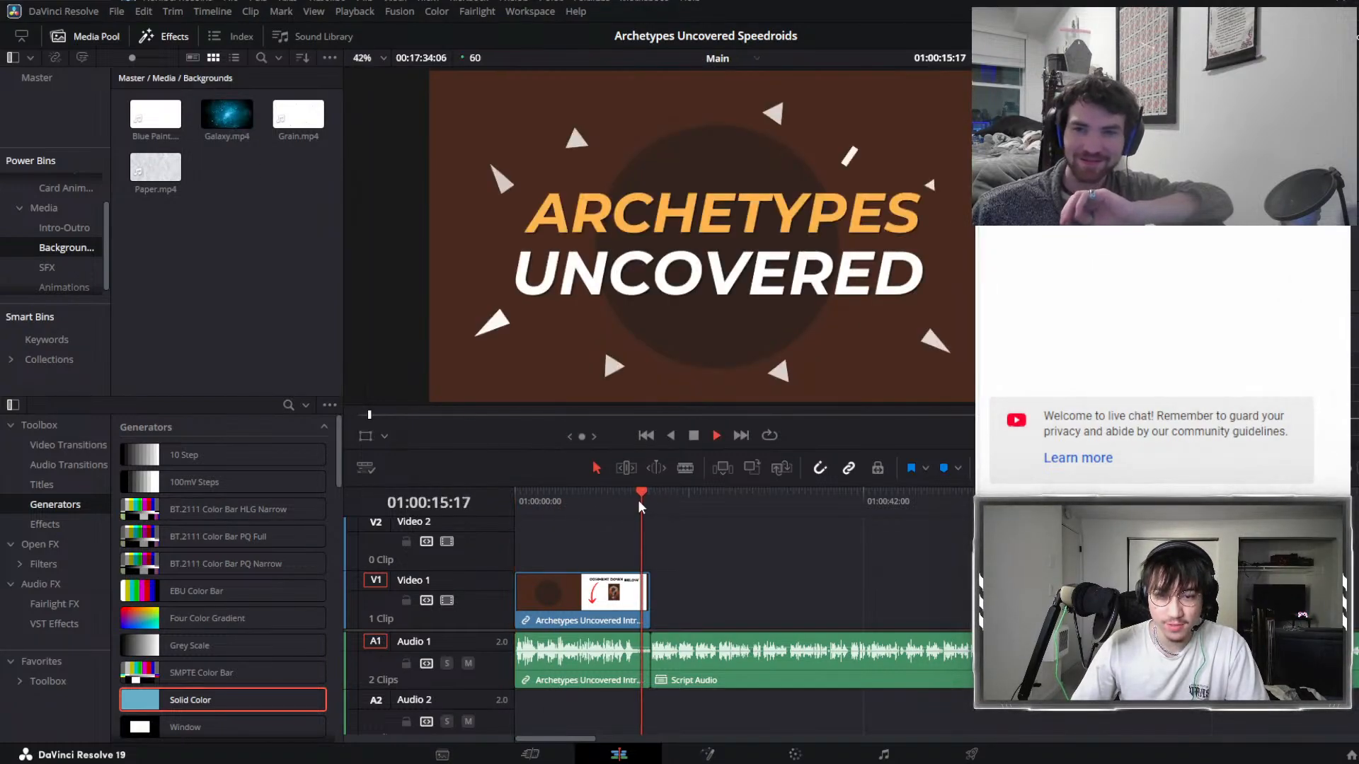
drag(228, 115, 685, 591)
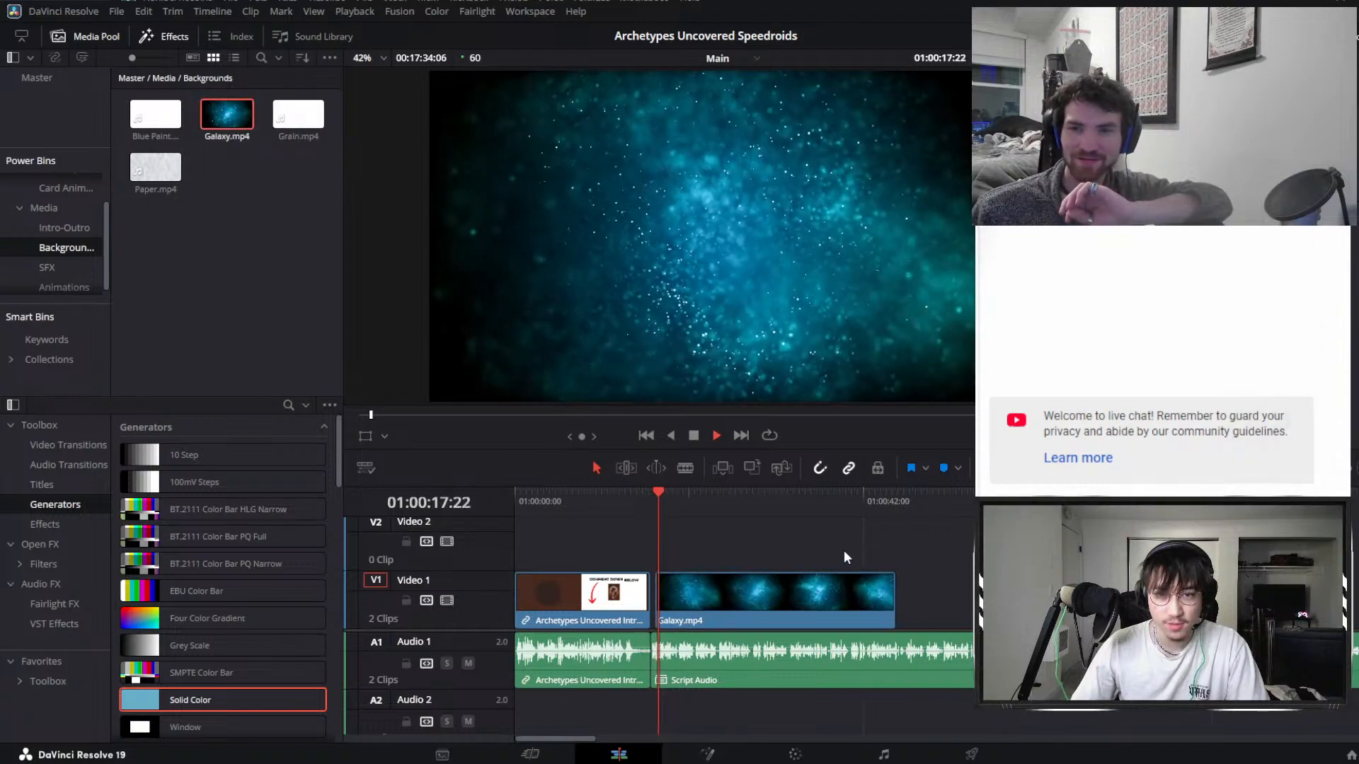
Delete the Galaxy.mp4 background, try Grain.mp4 on Video 2 from the intro's end, play it and remove it.
click(777, 583)
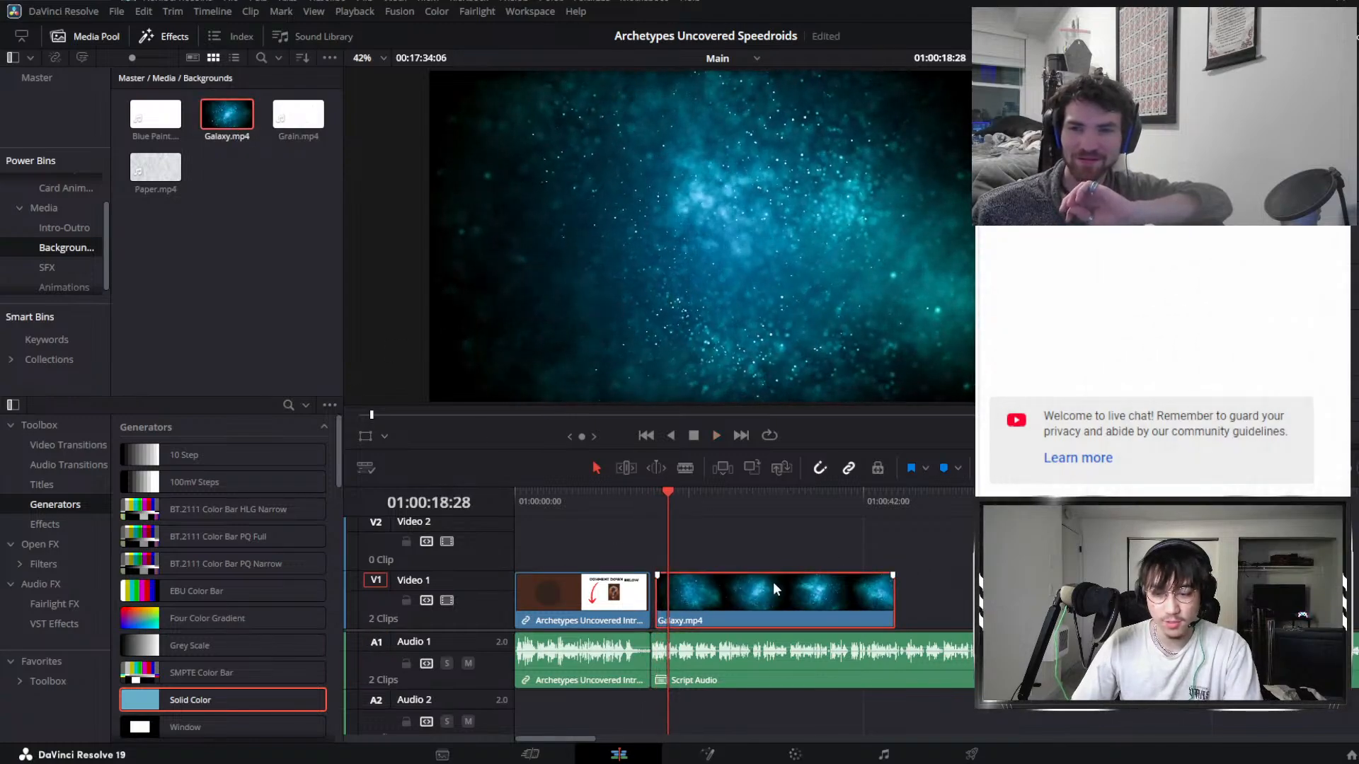
key(Delete)
drag(294, 119, 648, 560)
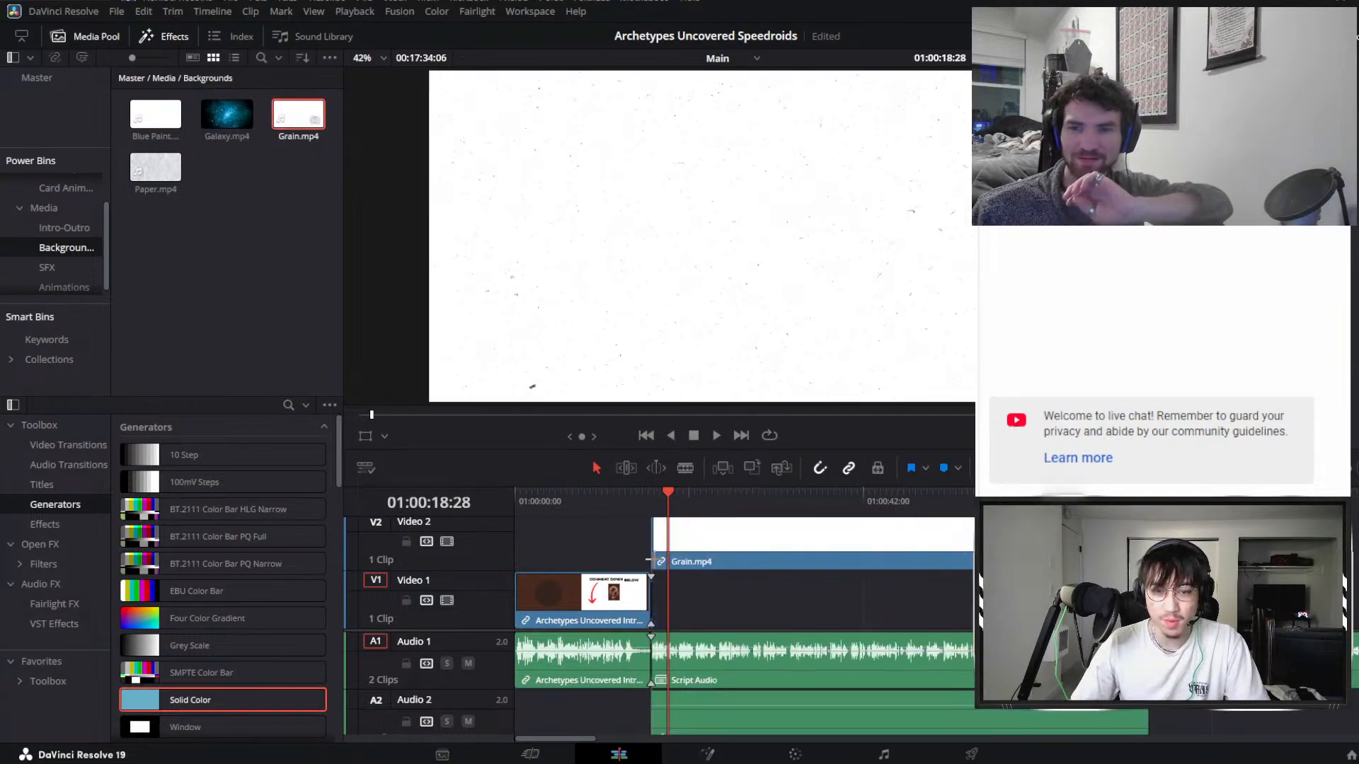
key(space)
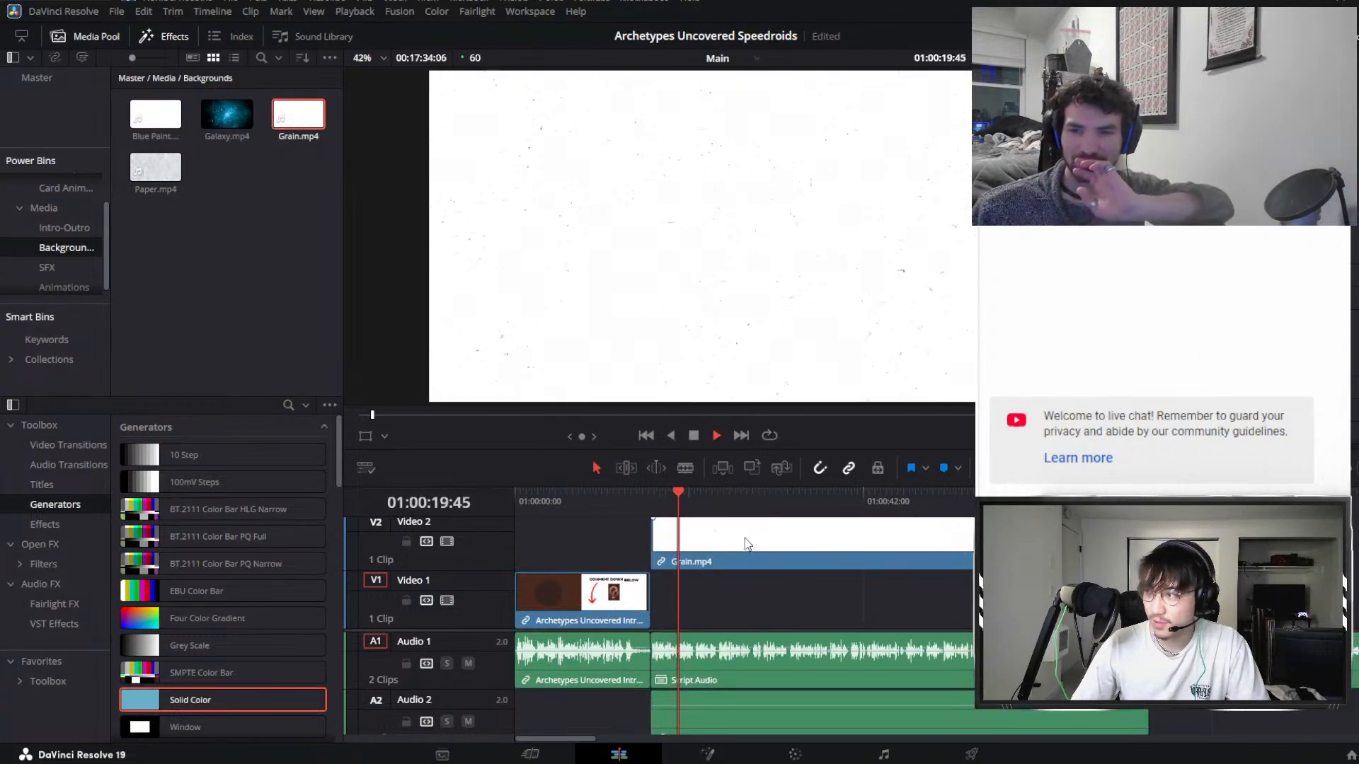
key(Delete)
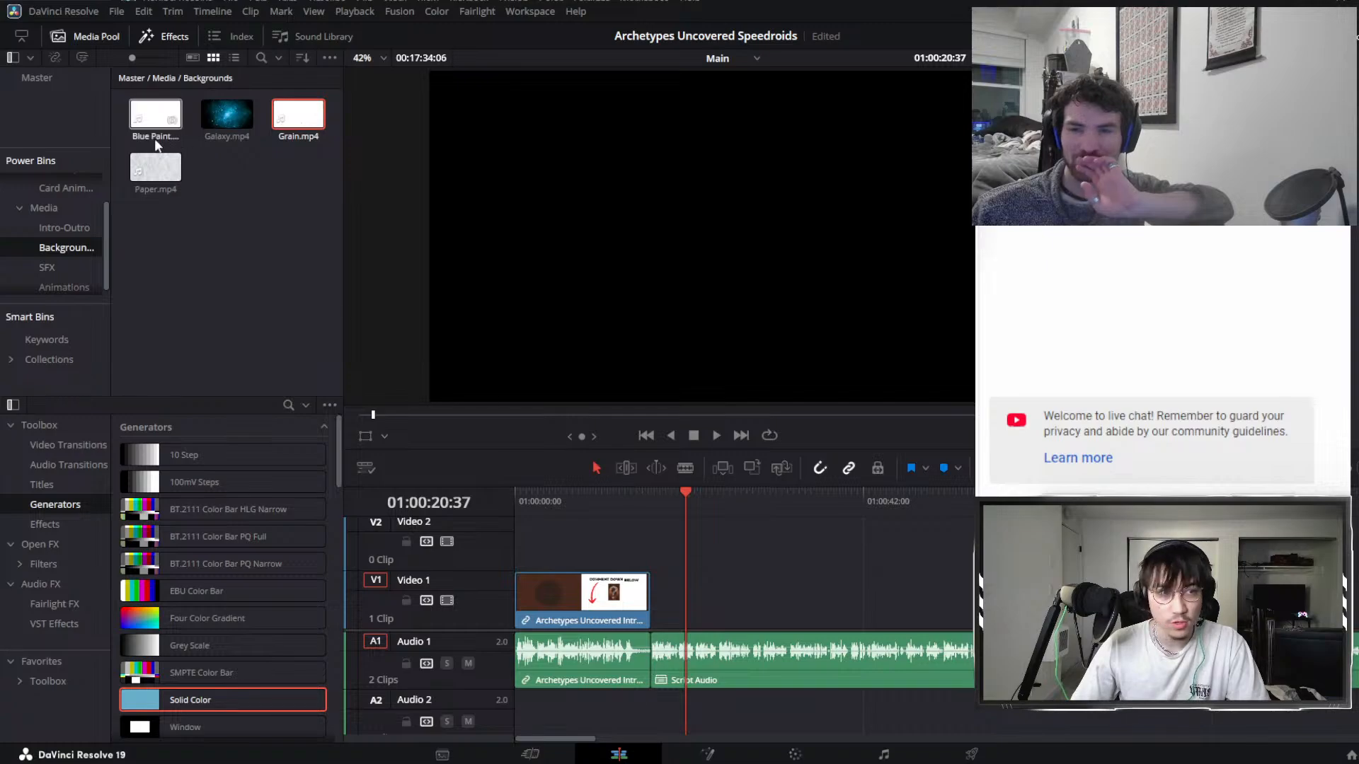
Try Paper.mp4 on Video 2 after the intro, undo it, and preview the other background clips from the bin.
drag(156, 167, 722, 541)
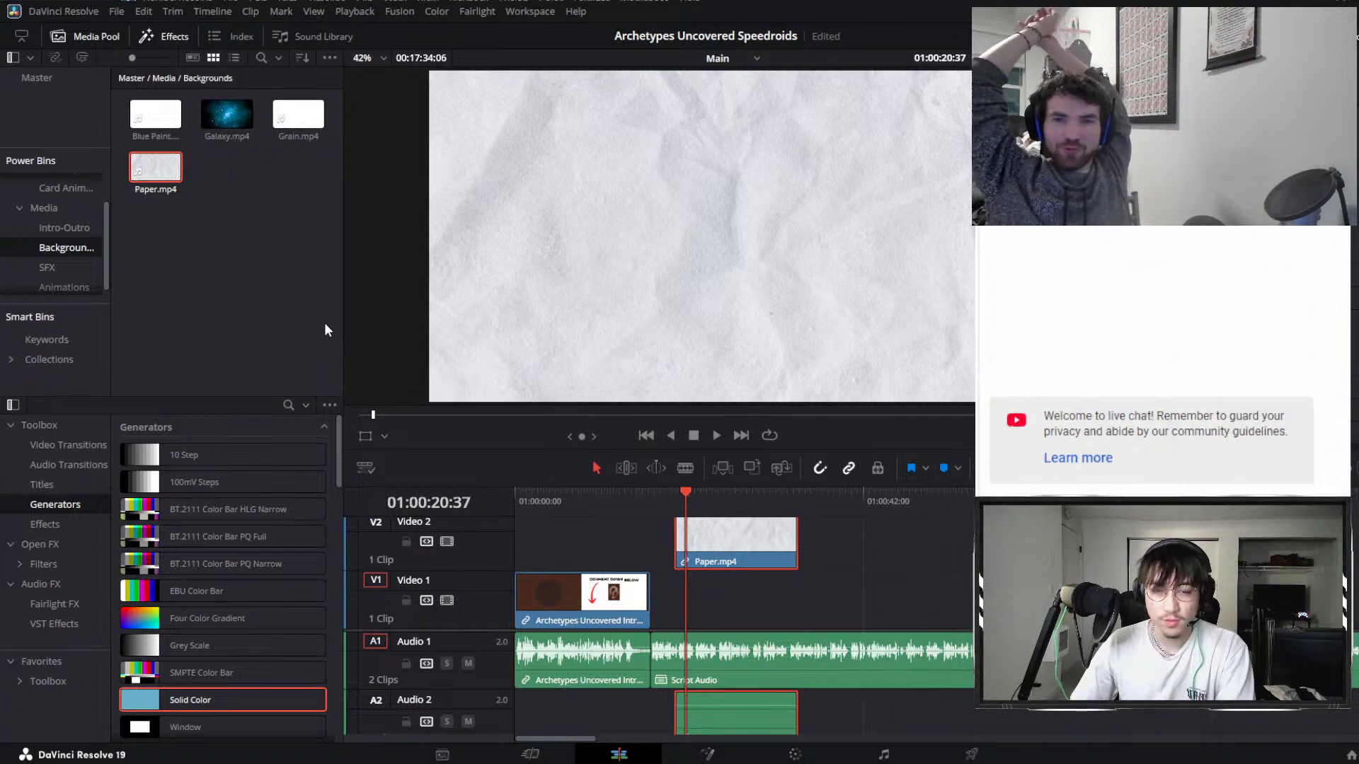
key(ctrl+z)
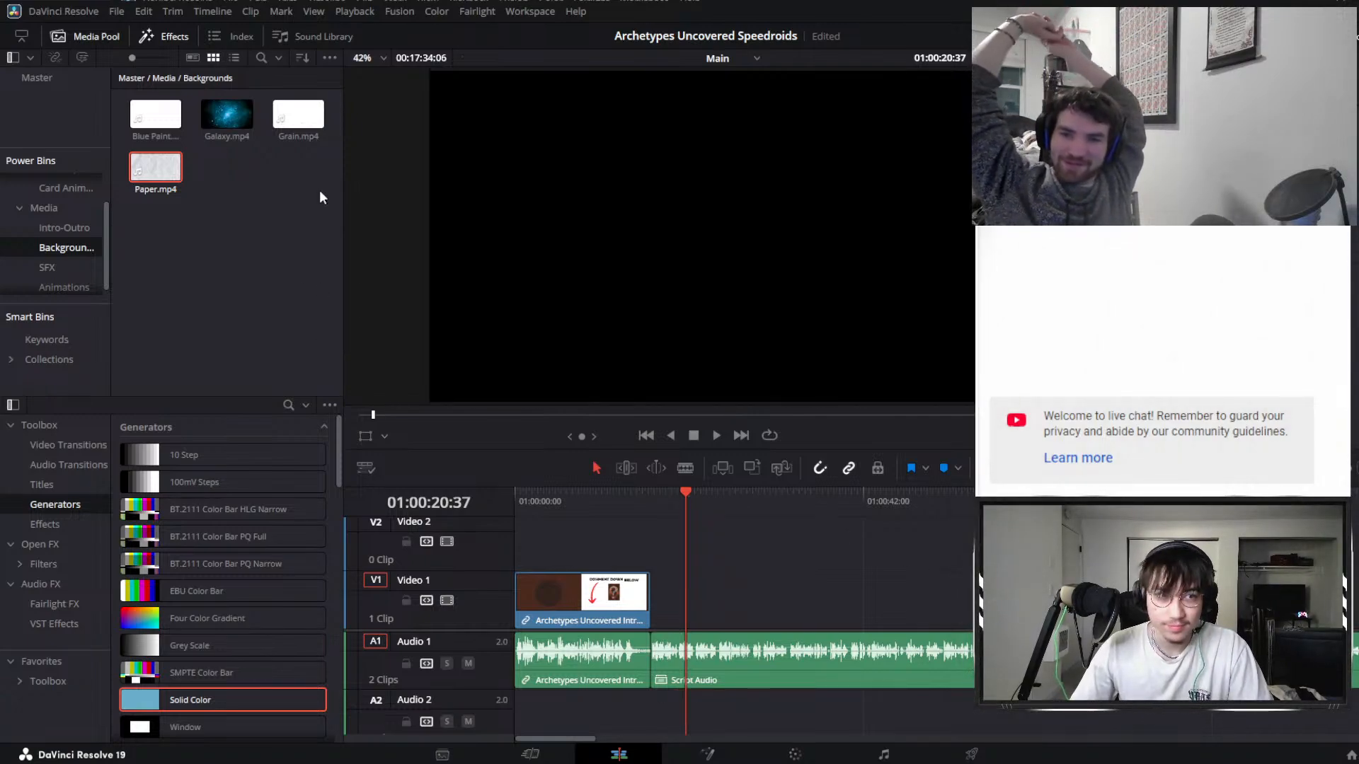
click(227, 114)
click(298, 120)
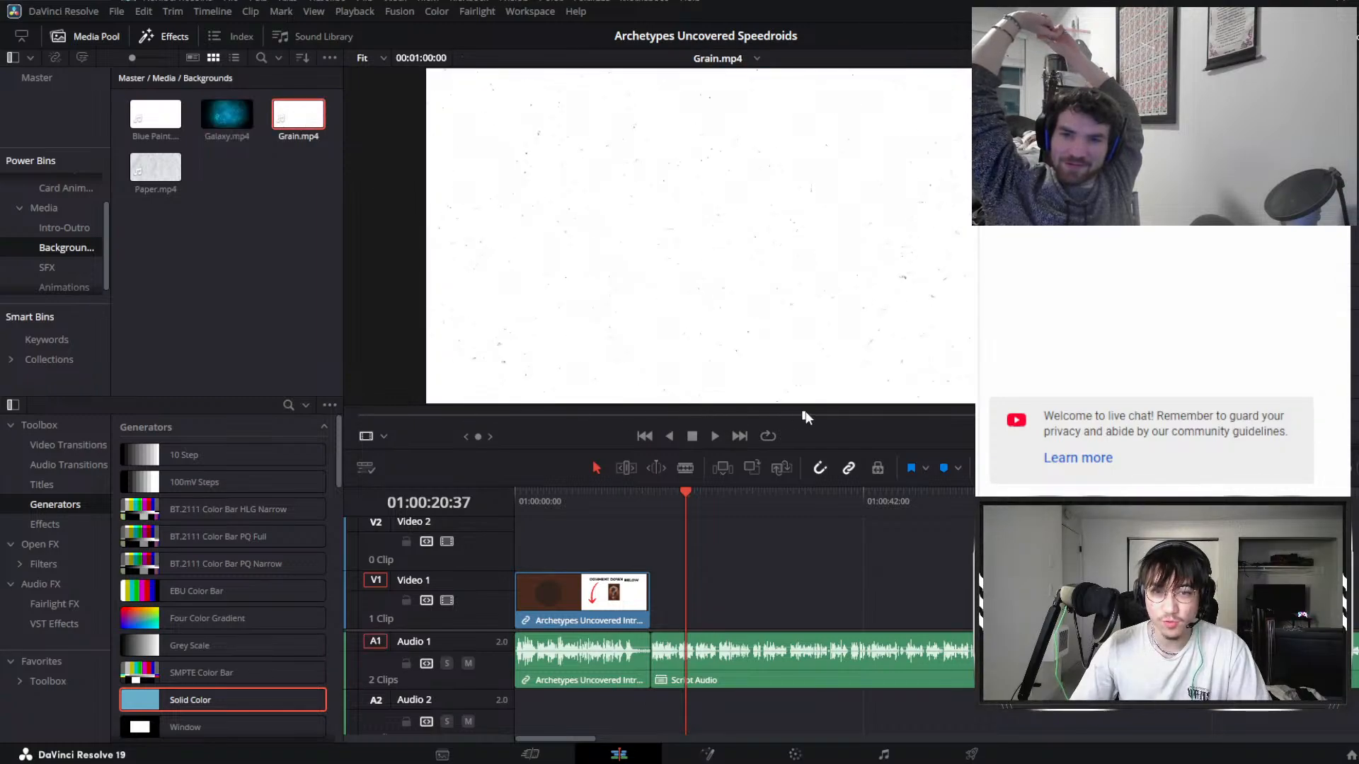
click(161, 167)
click(227, 114)
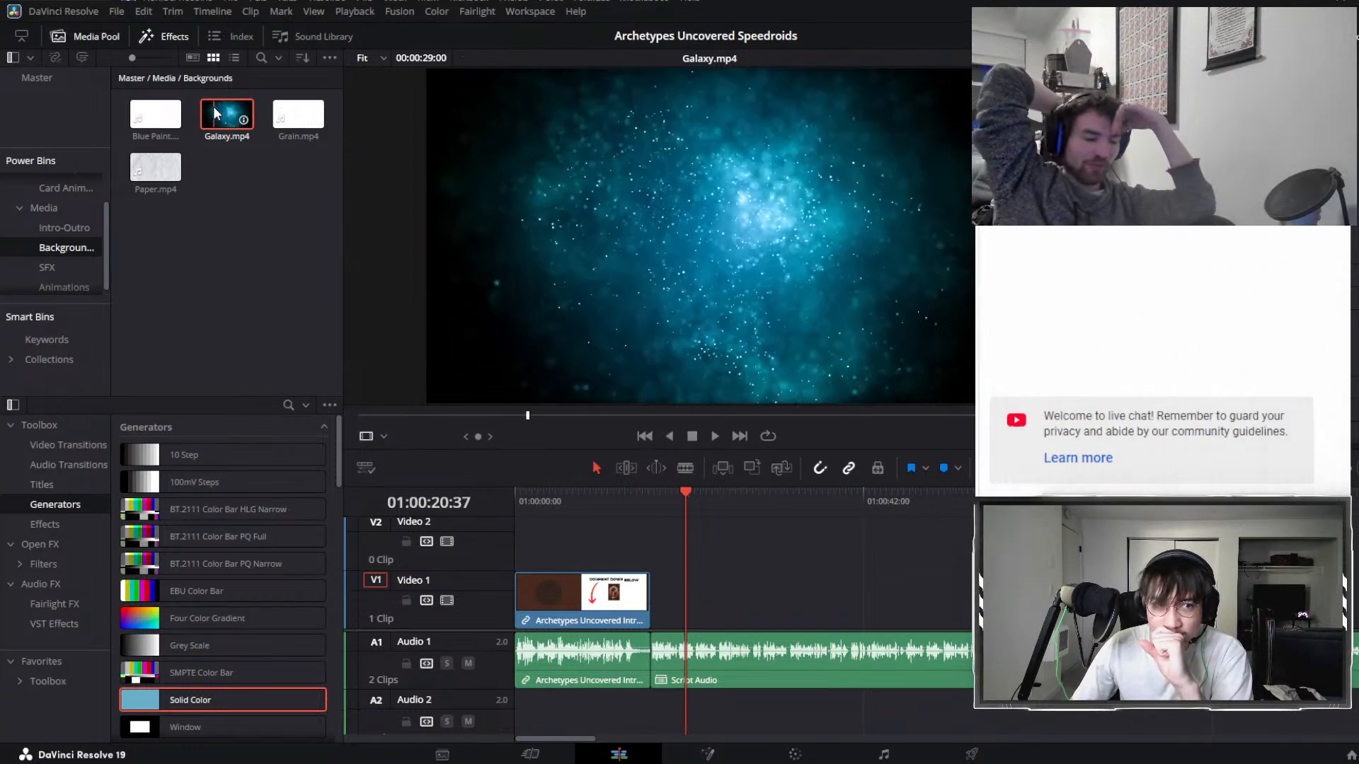
Place Galaxy.mp4 on Video 1 directly at the intro's end and duplicate it into four back-to-back clips.
drag(214, 106, 759, 598)
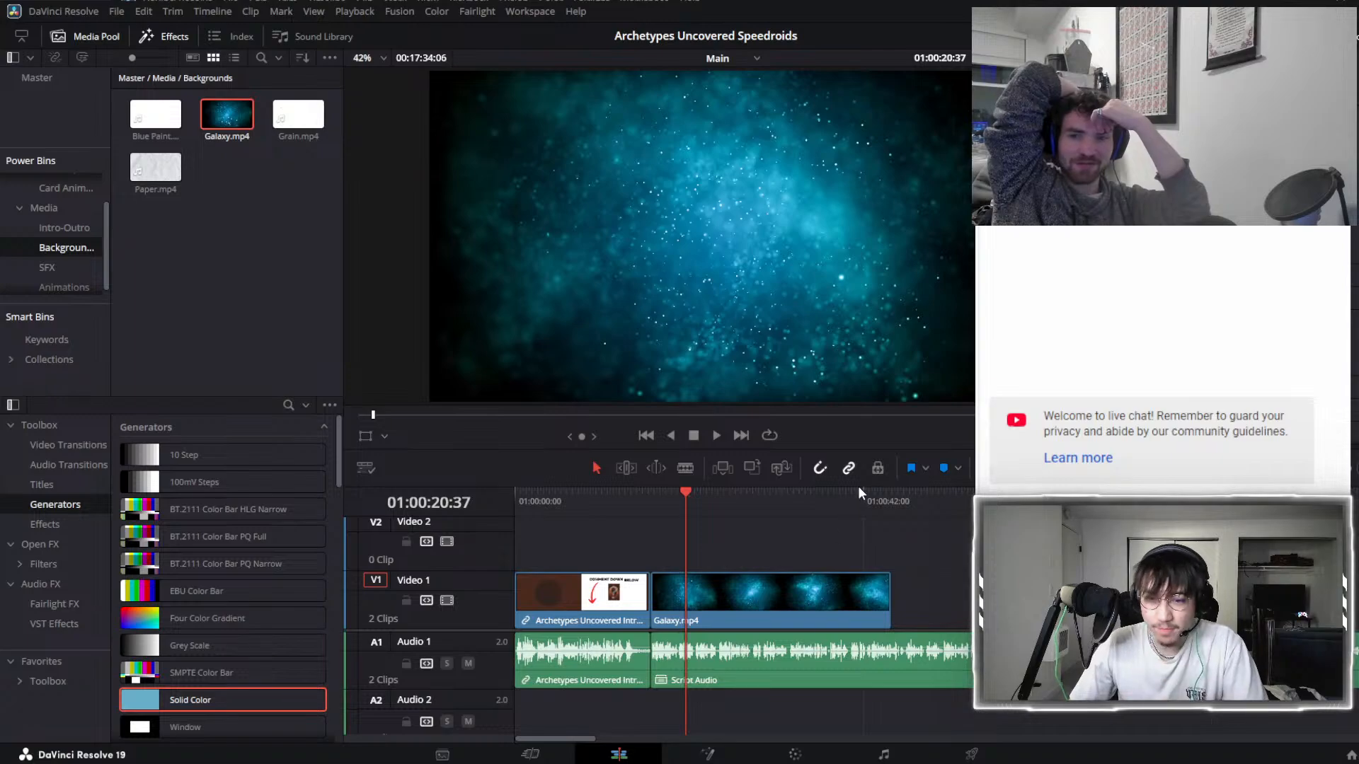
click(872, 492)
alt+drag(846, 585, 1128, 600)
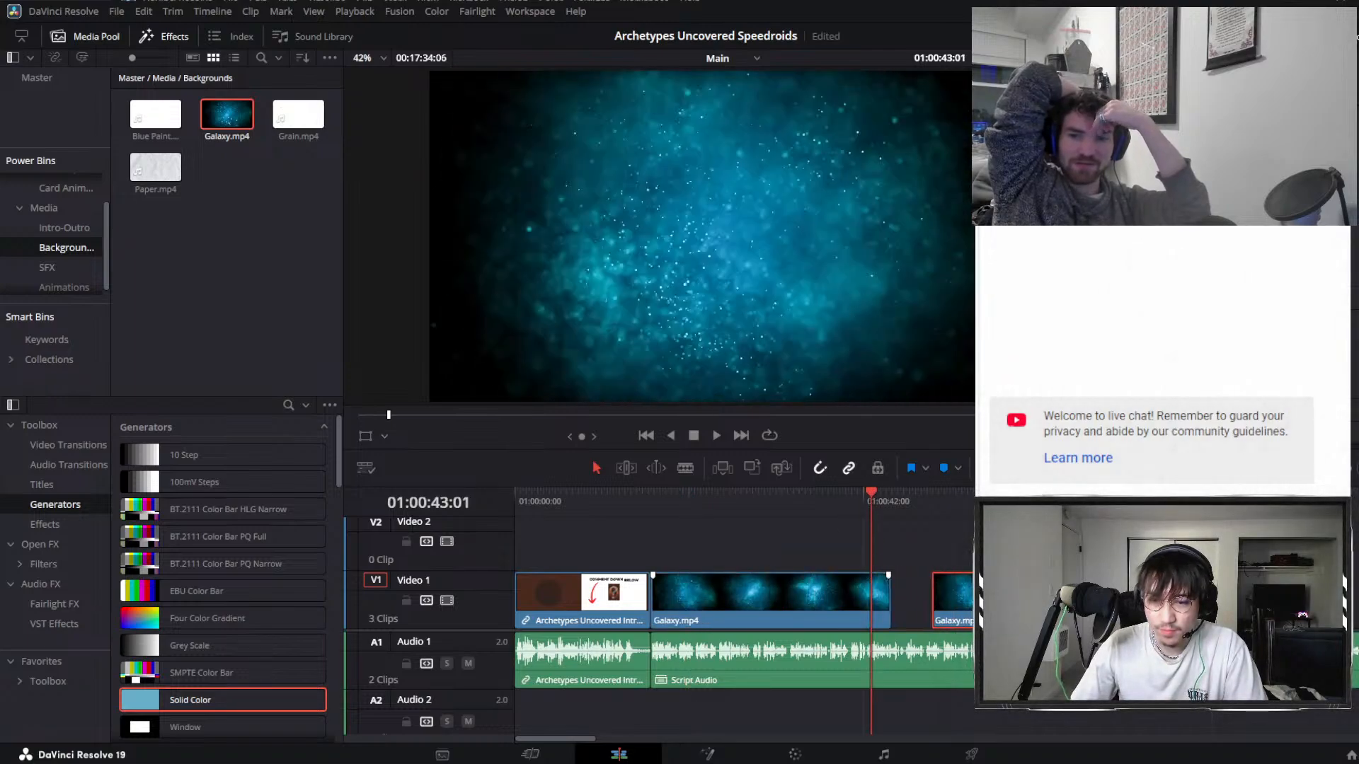
key(space)
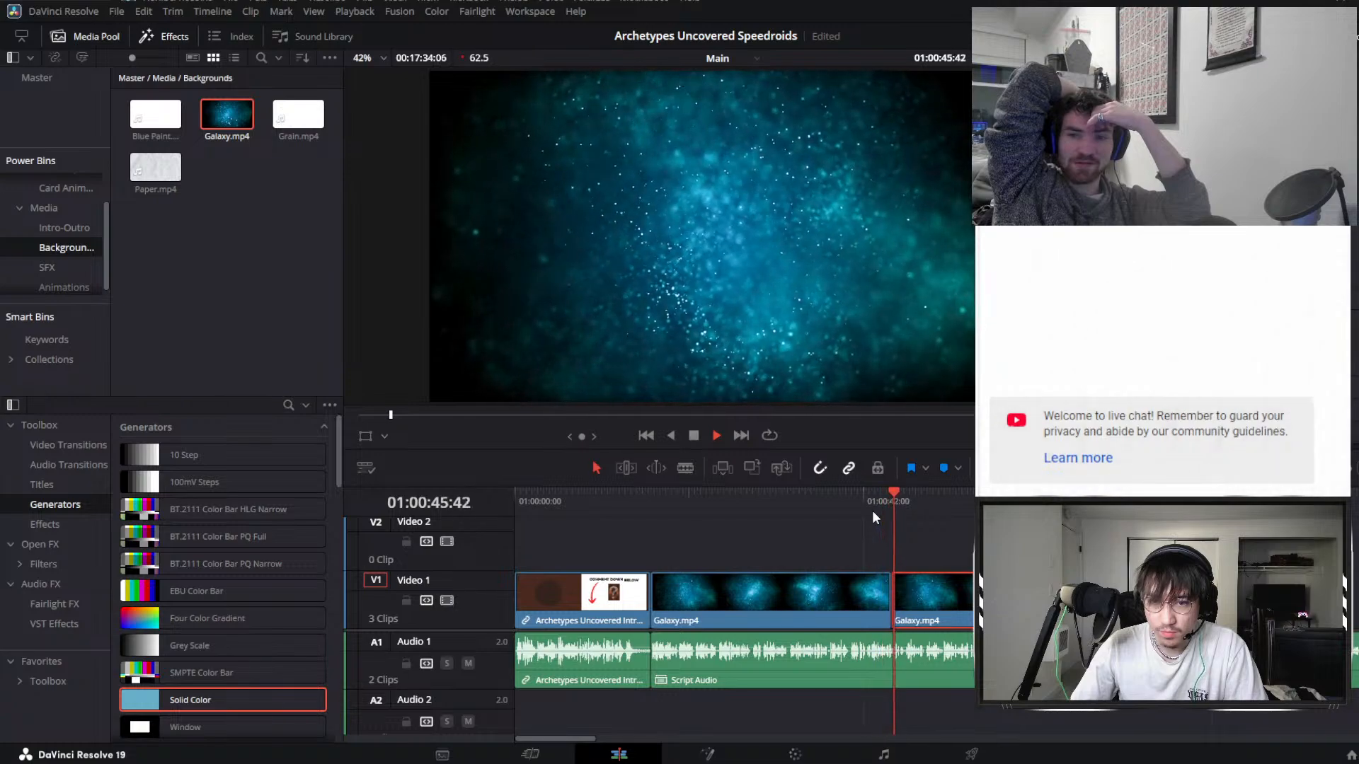
key(ctrl+minus)
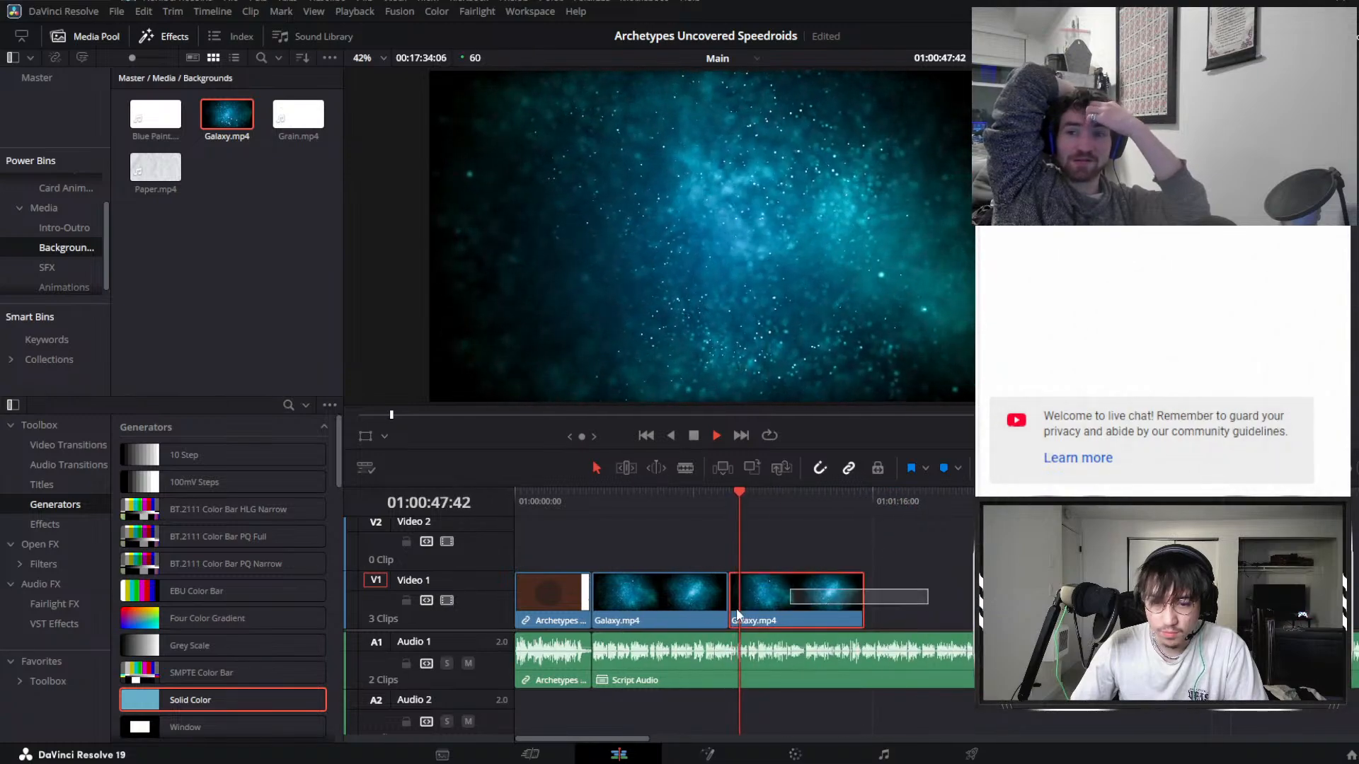
alt+drag(814, 600, 950, 597)
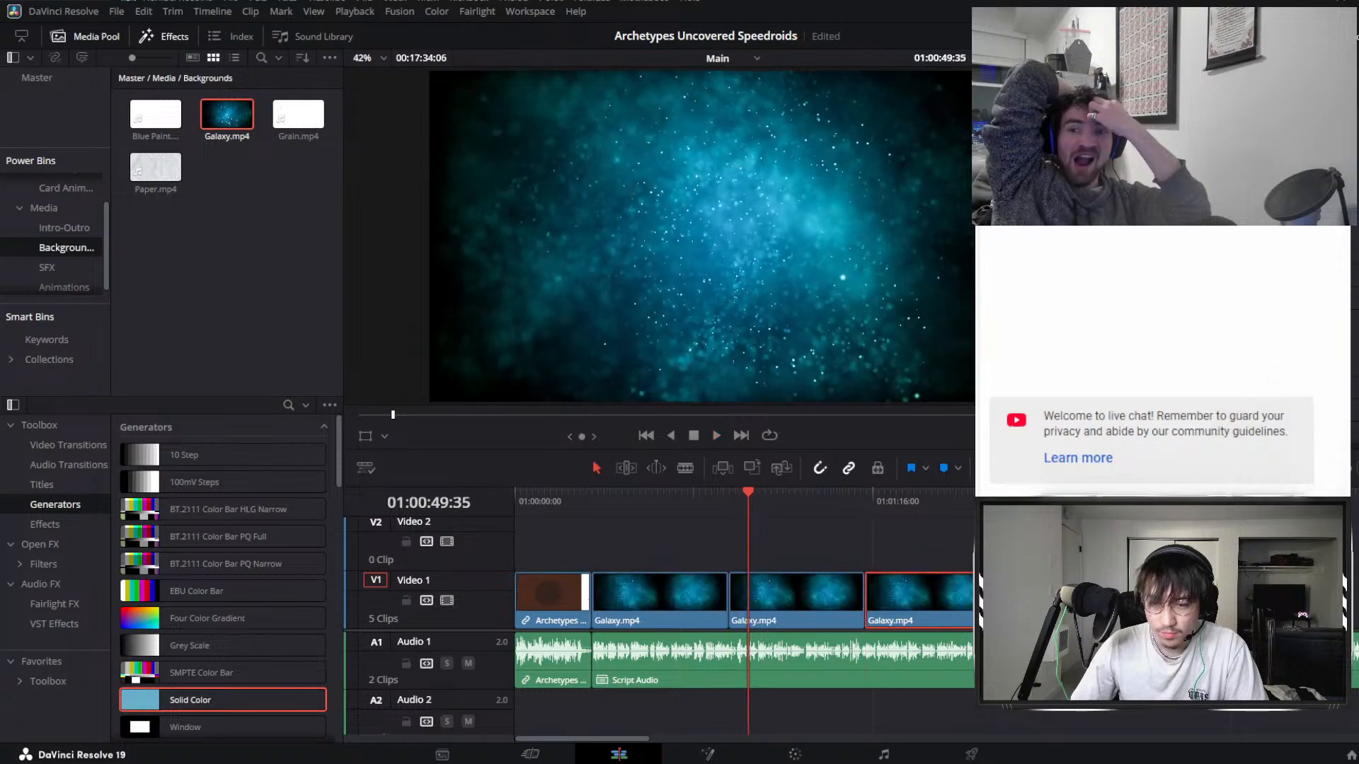
Check the timeline's full extent and play it from 01:00:00:00 through the intro into the Galaxy background.
scroll(950, 597, right, 2)
scroll(928, 536, down, 5)
scroll(910, 544, up, 3)
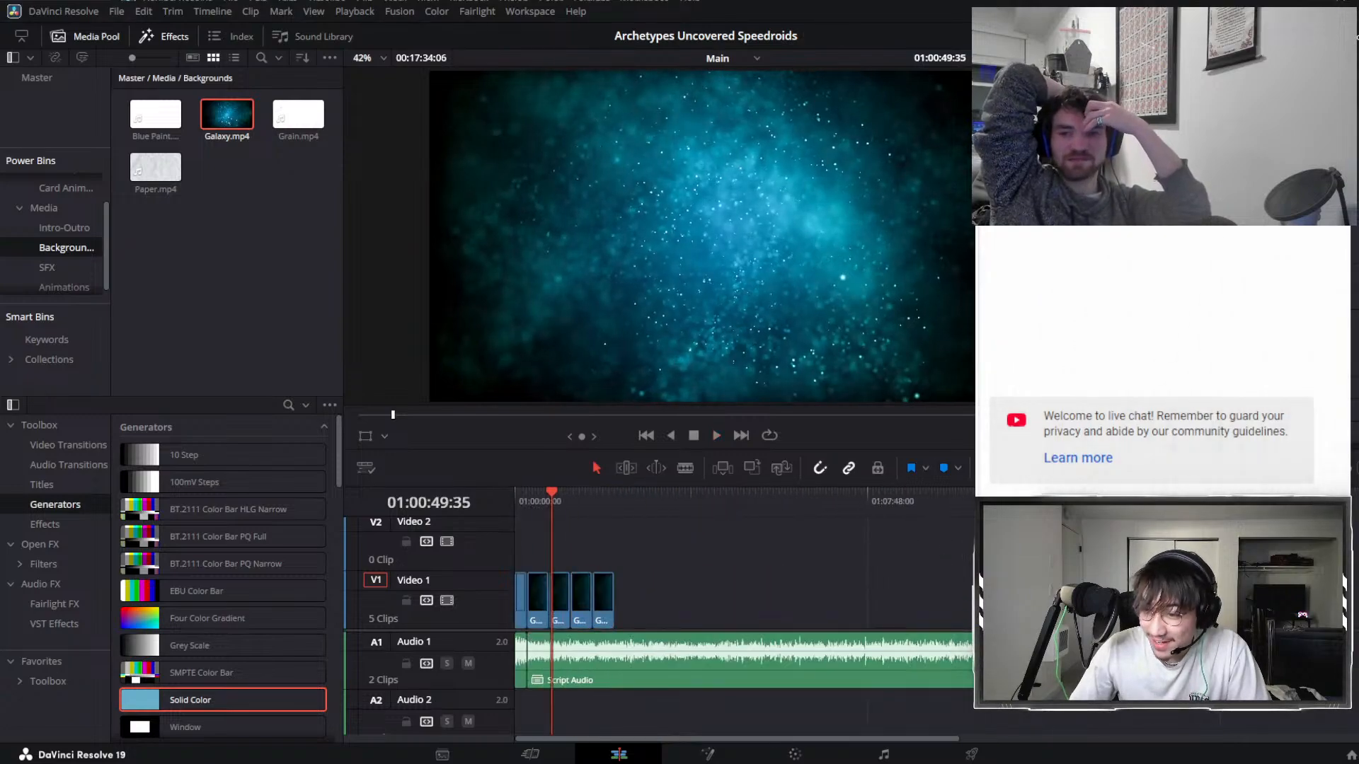
click(1295, 499)
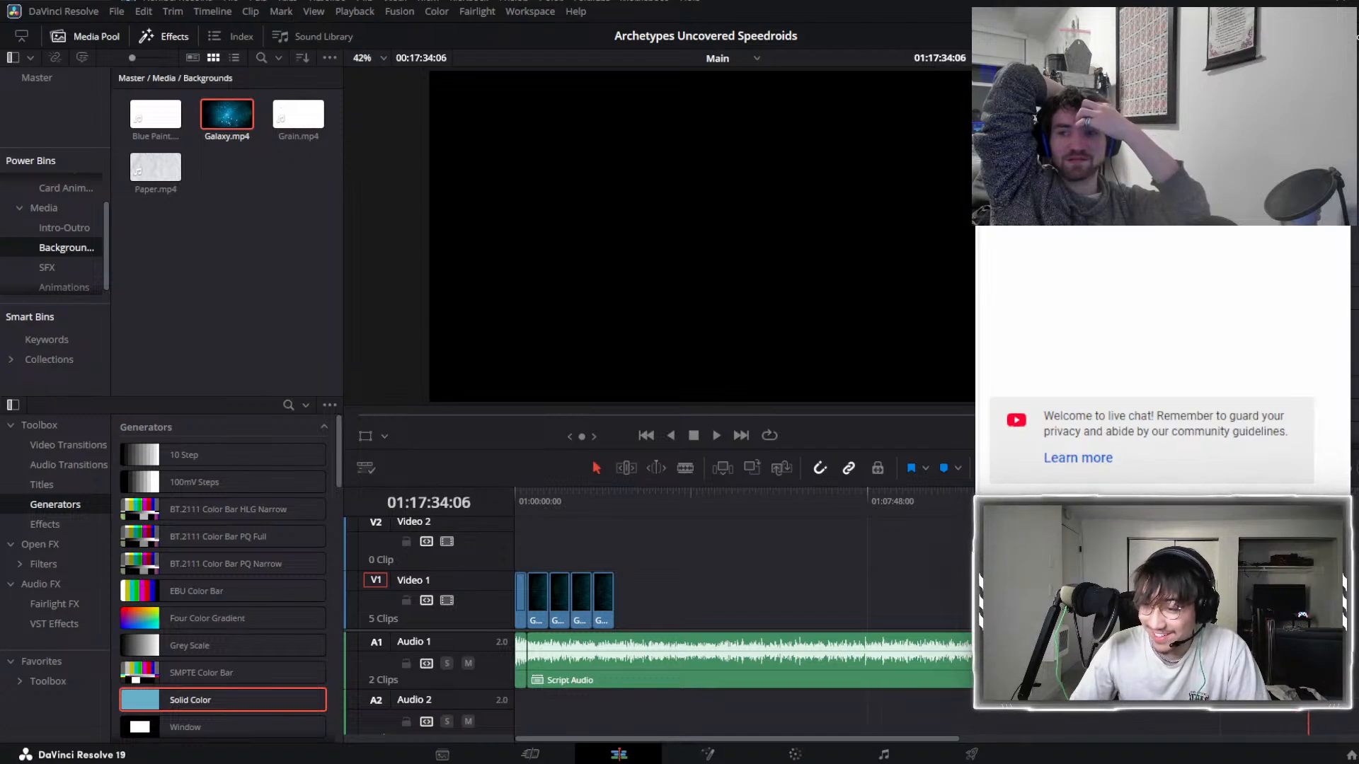
drag(1308, 499, 404, 620)
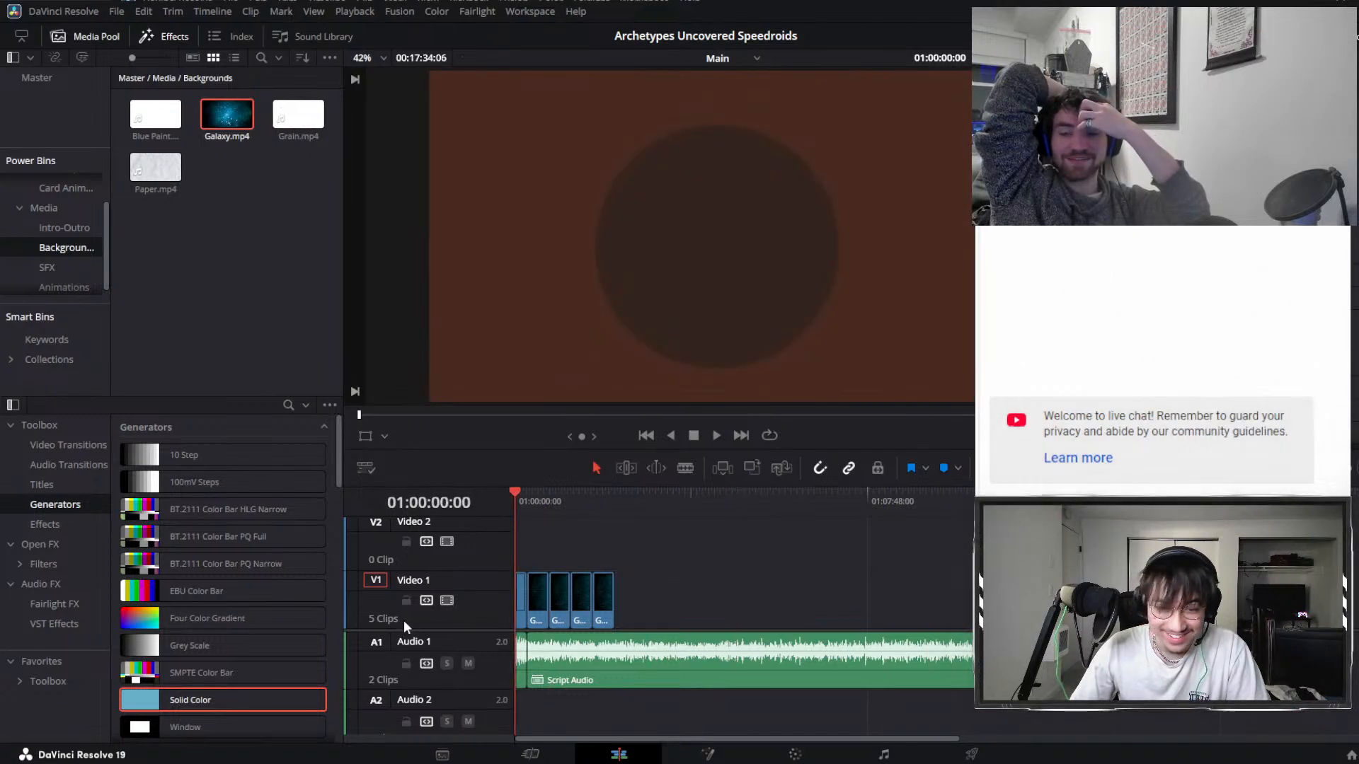
key(space)
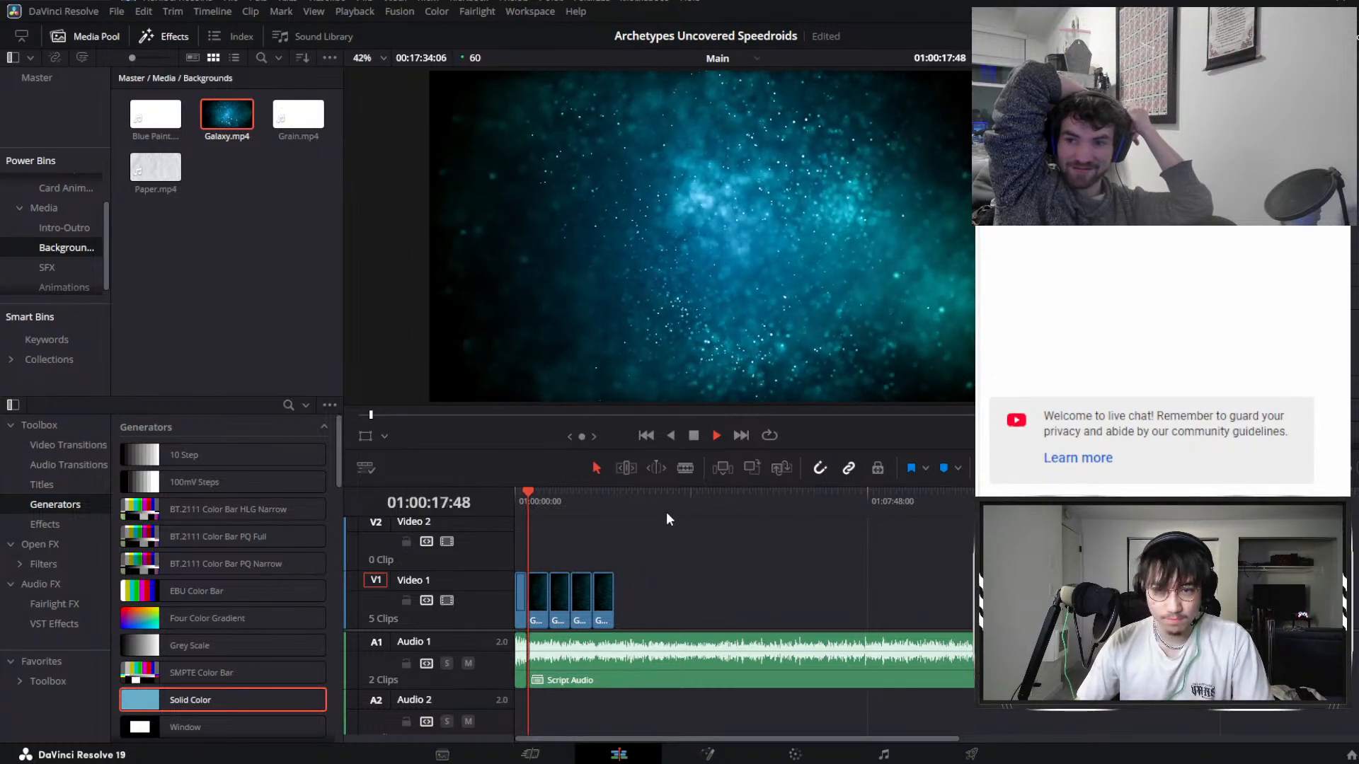
scroll(739, 528, up, 5)
key(space)
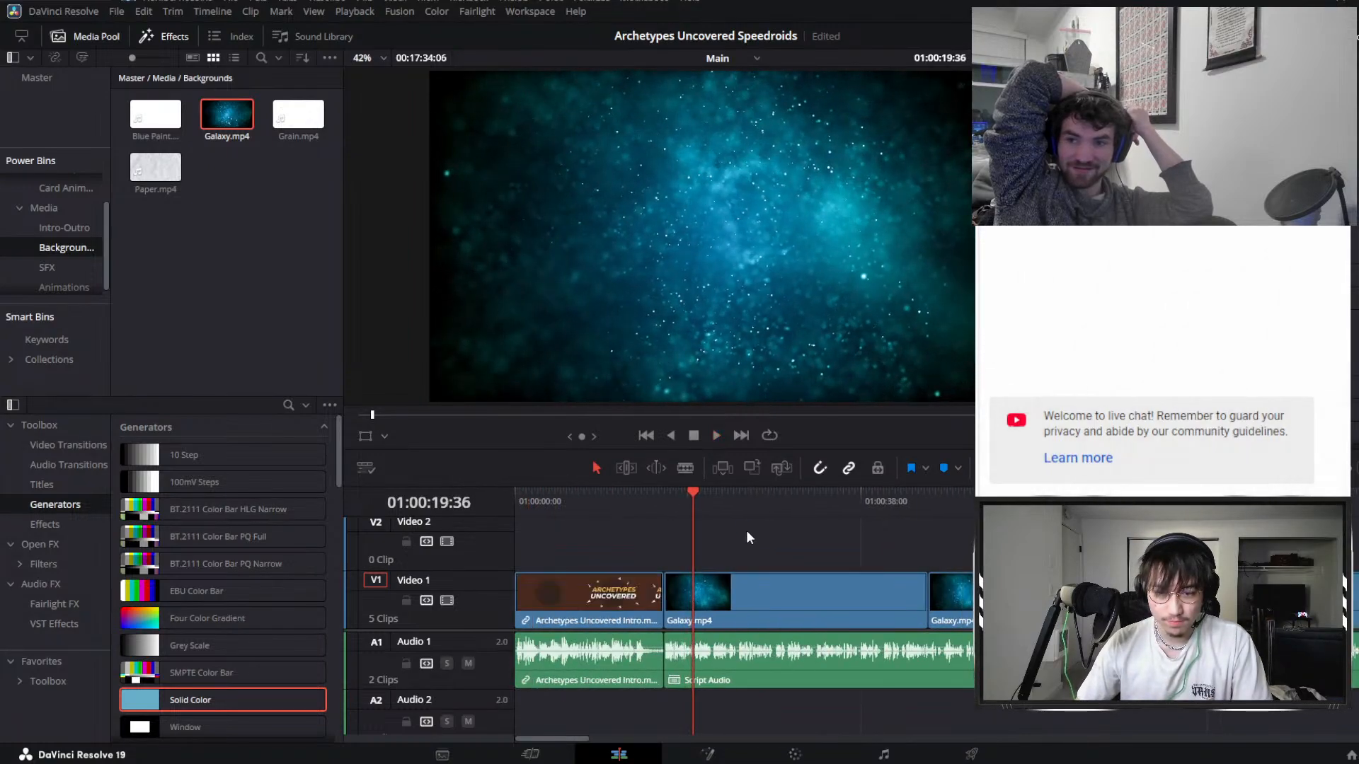
Replay the cut from the intro to the first Galaxy.mp4 clip.
scroll(750, 530, up, 1)
drag(714, 505, 751, 531)
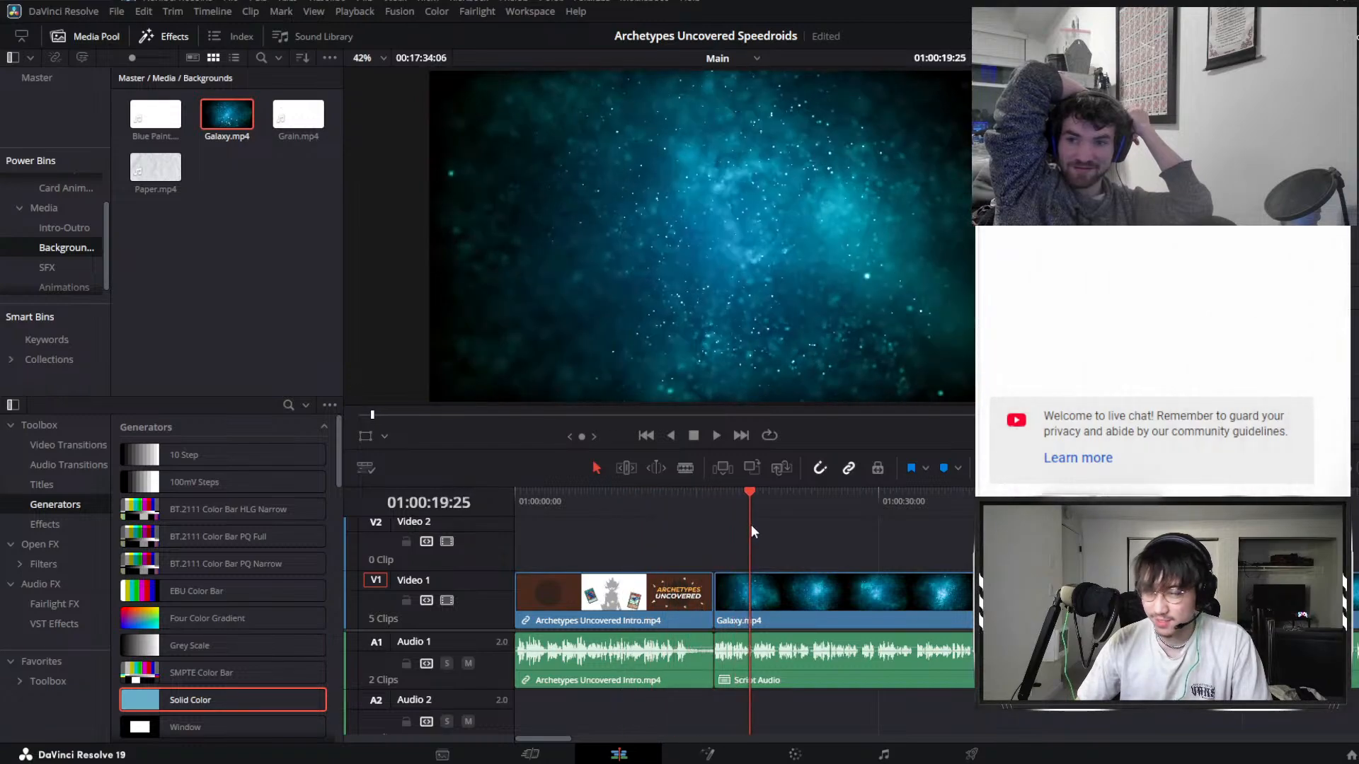
scroll(804, 532, down, 2)
scroll(804, 532, up, 2)
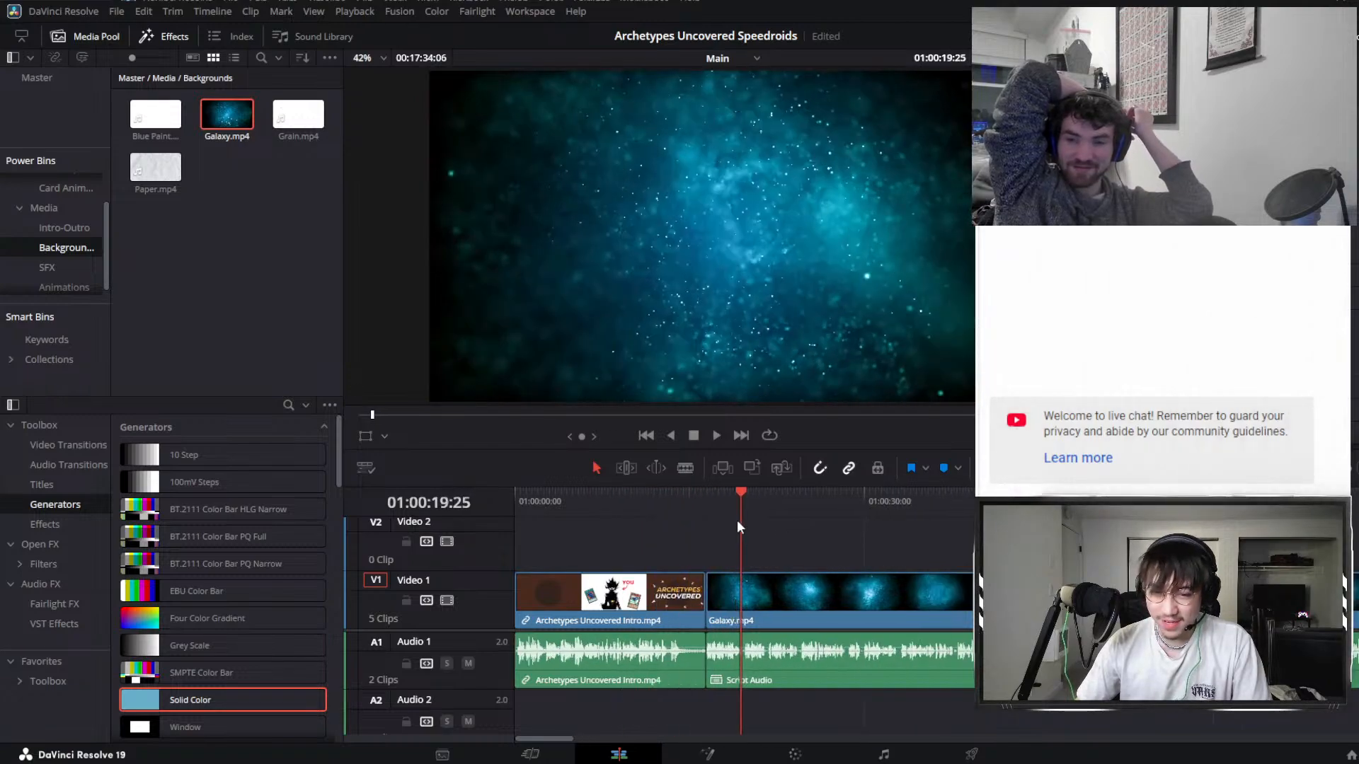
click(690, 503)
key(space)
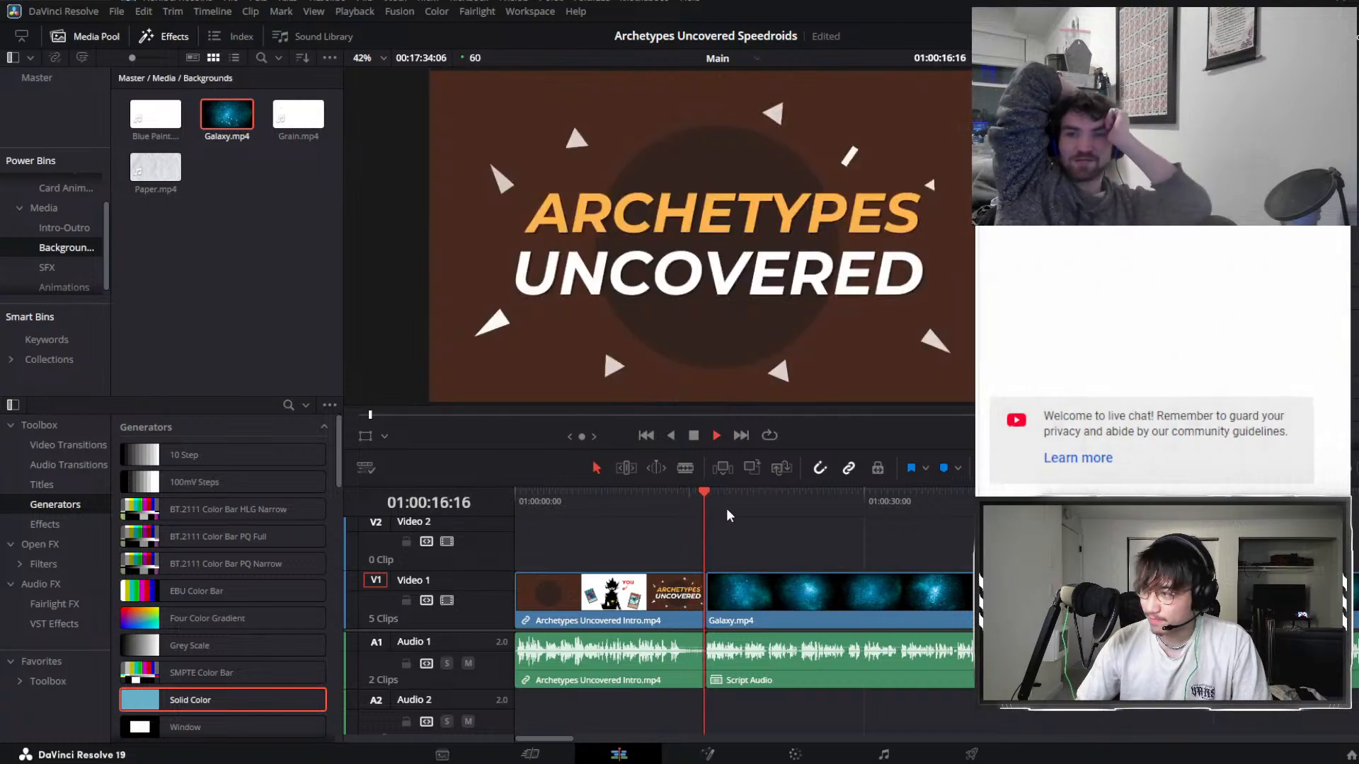
key(space)
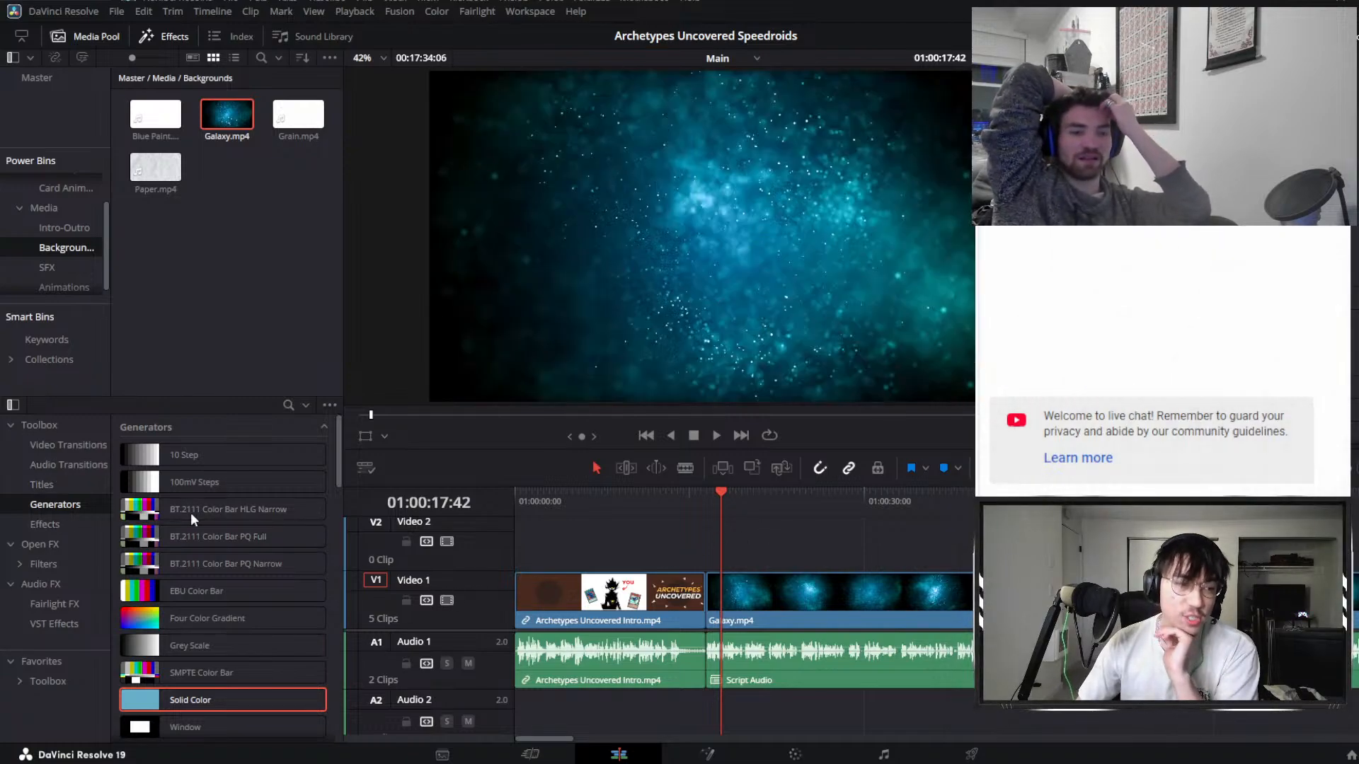
Try to apply the favorite Block Glitch and Cross Dissolve transitions at the cut between the intro and the first Galaxy.mp4 clip.
drag(718, 499, 707, 498)
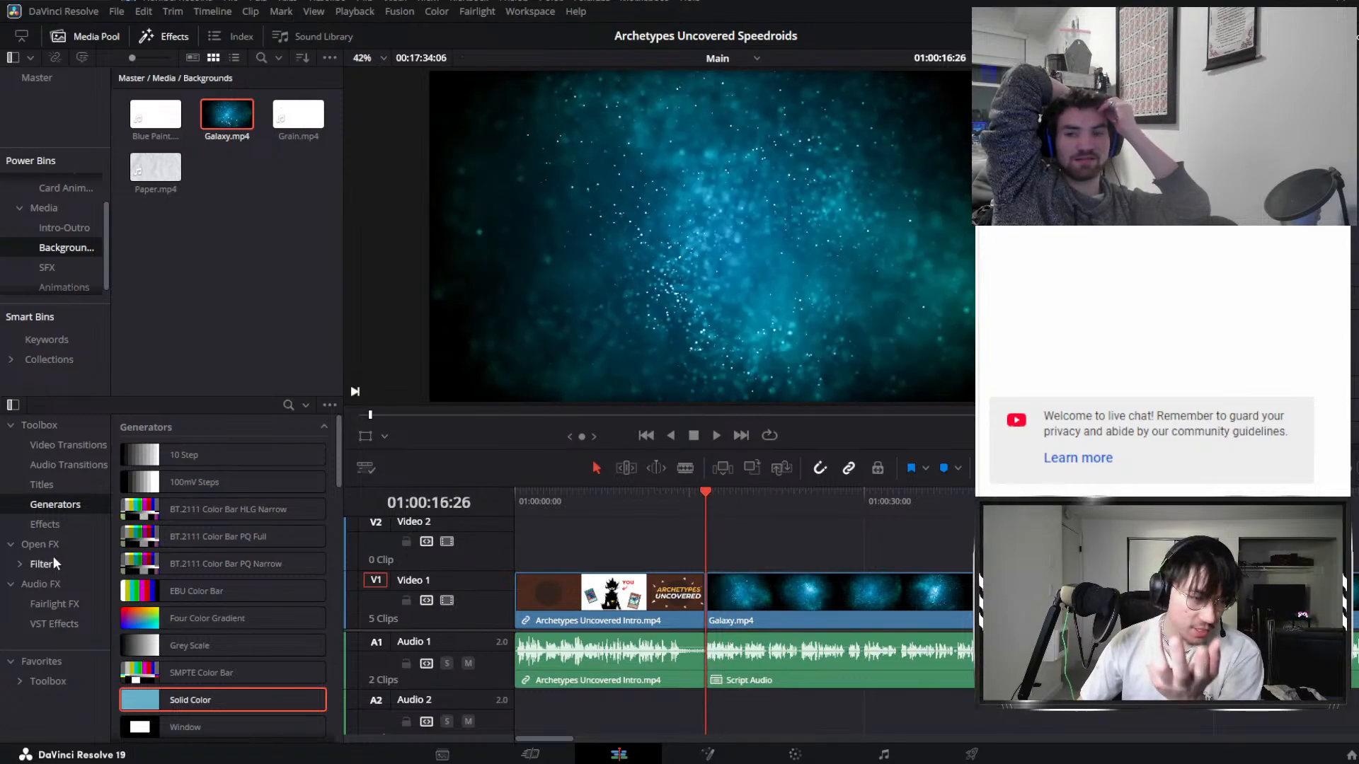
click(62, 658)
click(62, 659)
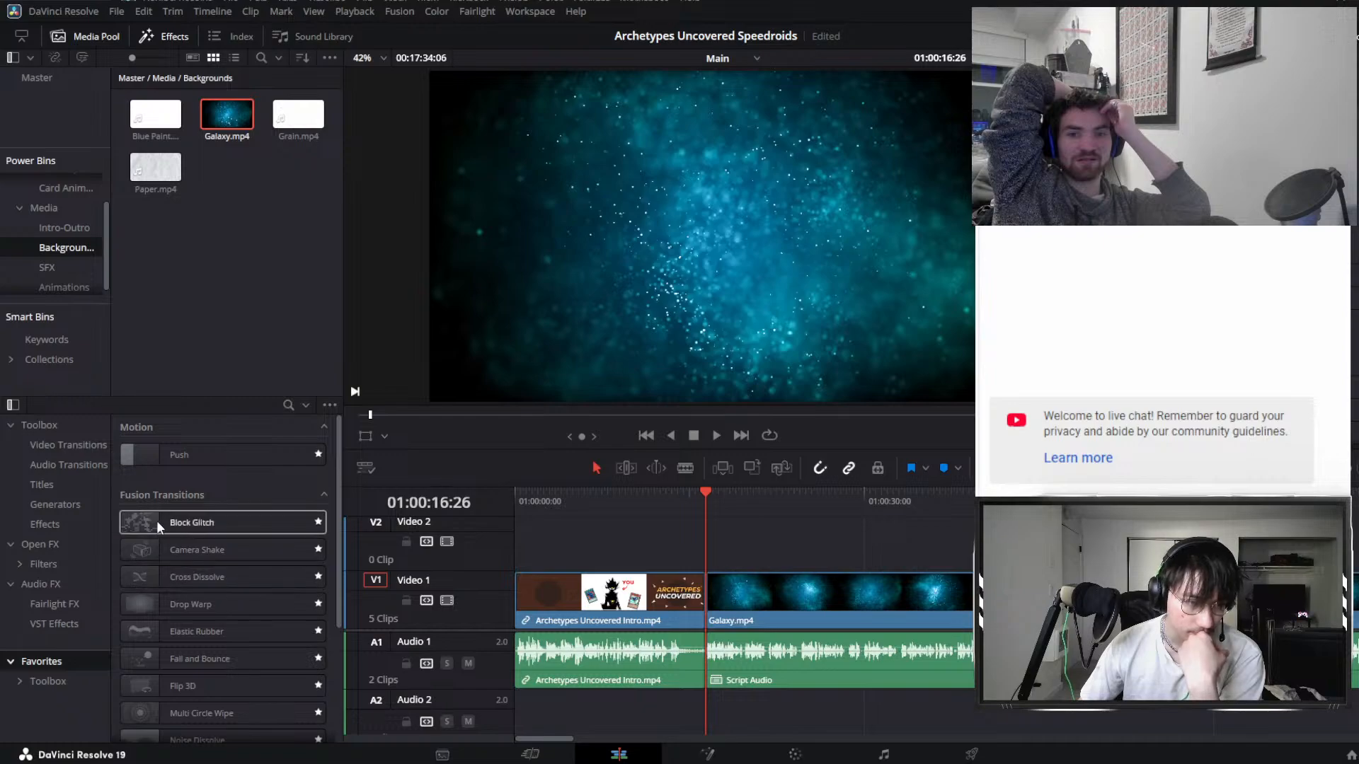
drag(164, 522, 711, 612)
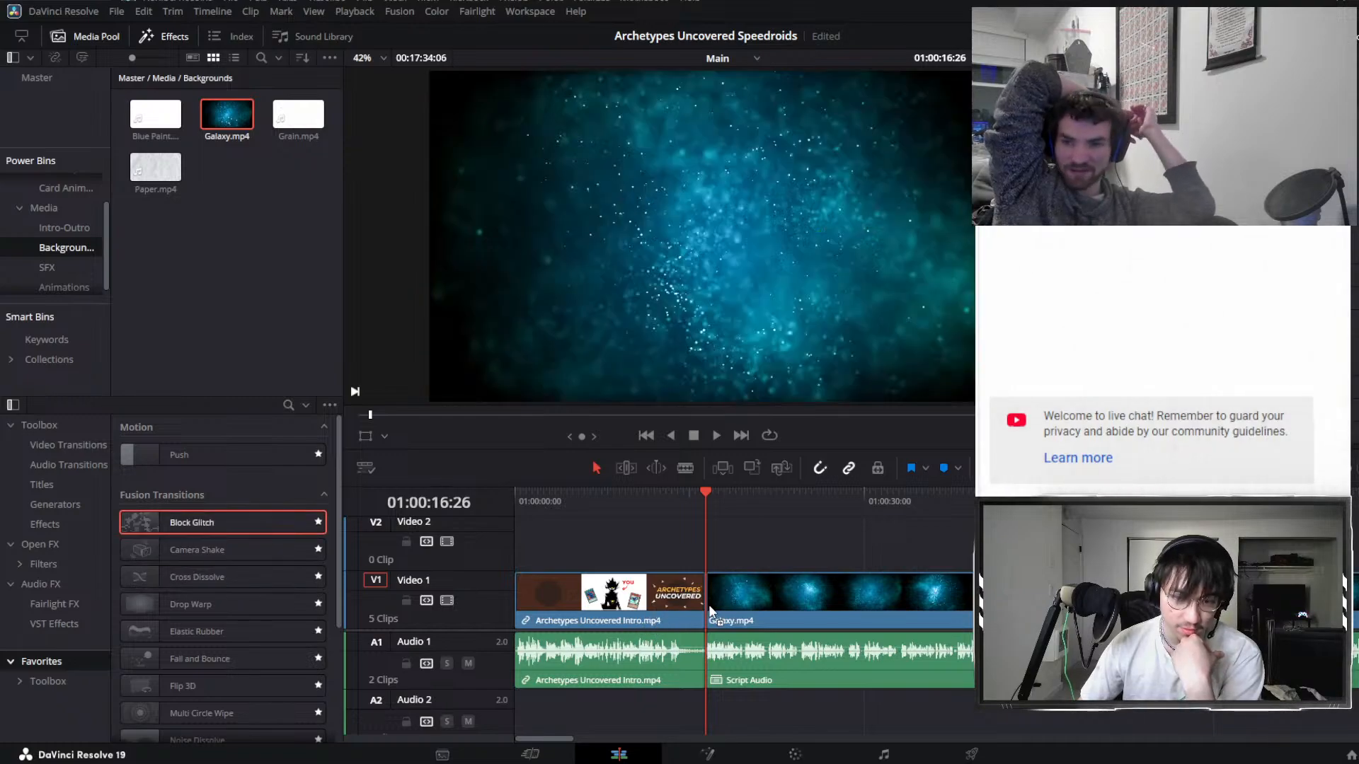
scroll(722, 589, up, 5)
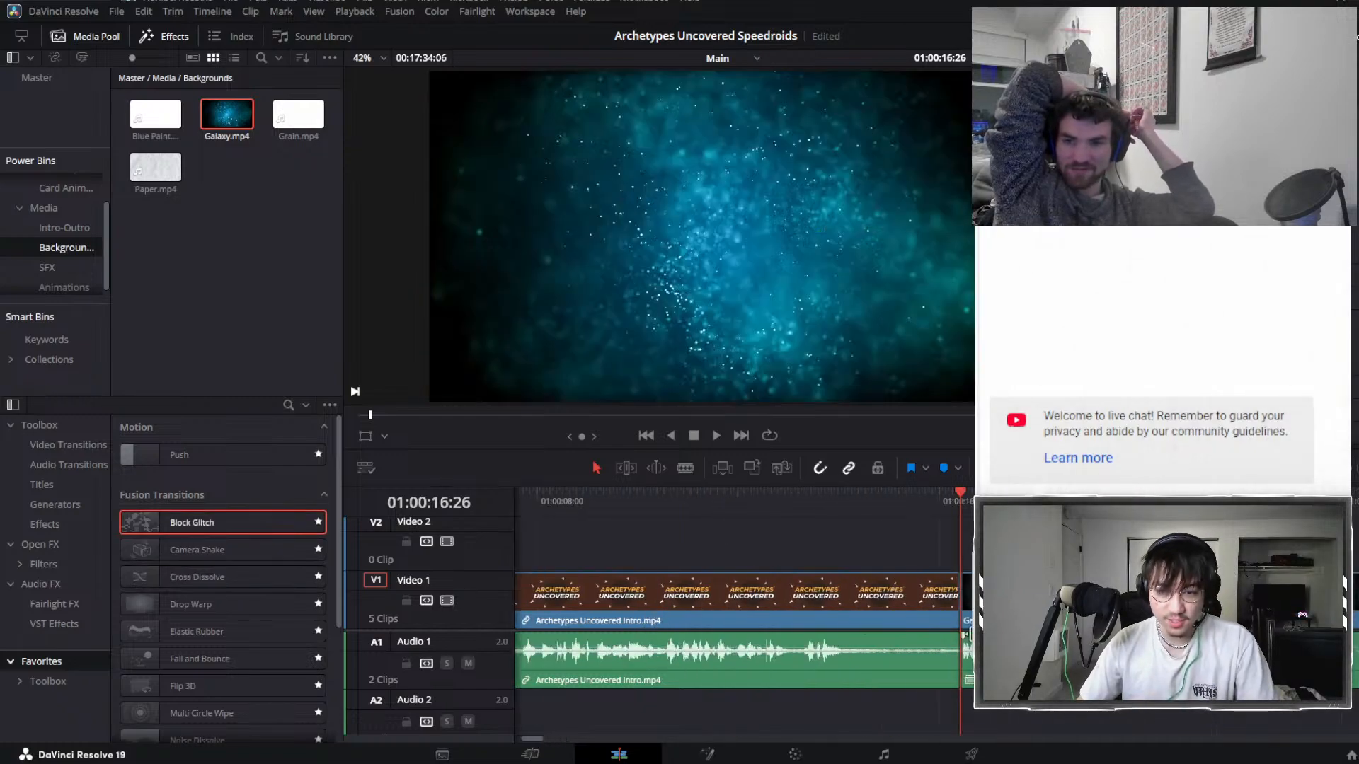
drag(145, 520, 962, 624)
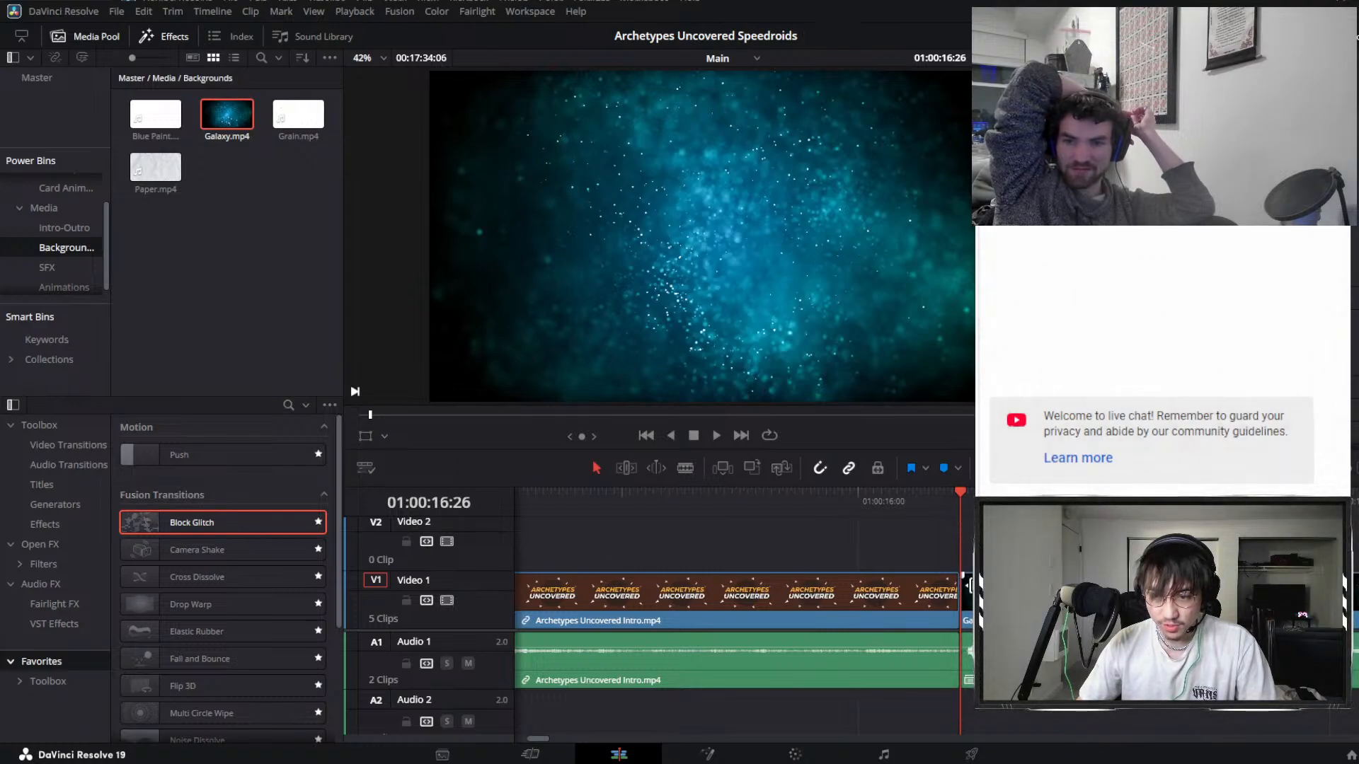
drag(183, 579, 962, 622)
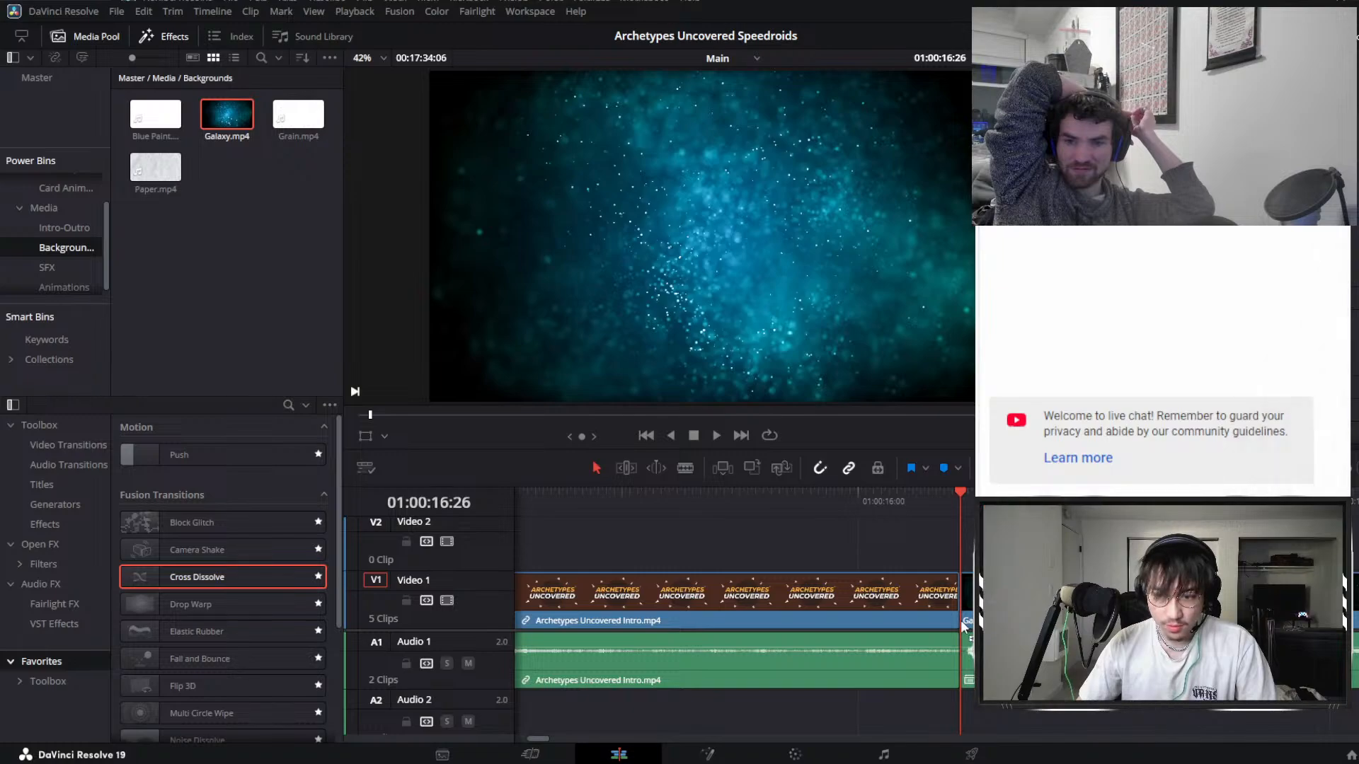
drag(168, 532, 968, 601)
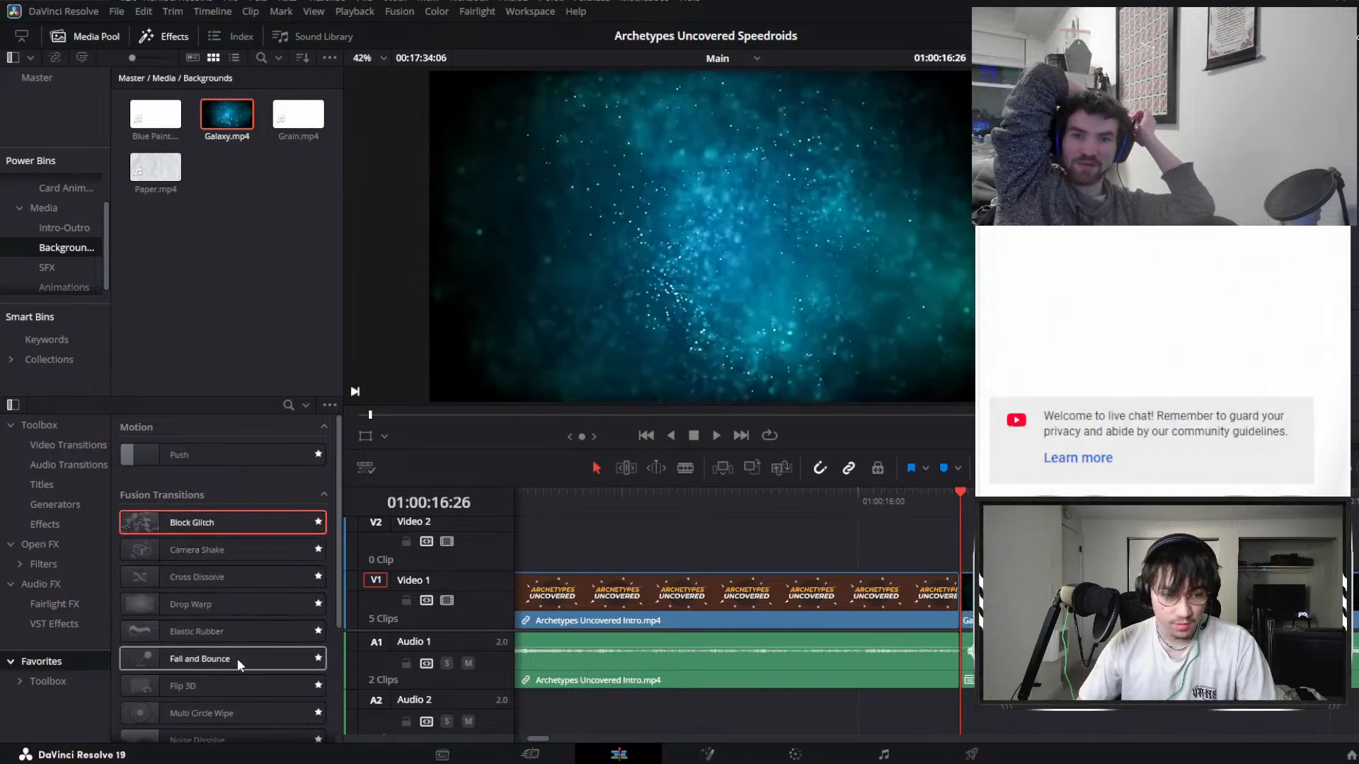
Try to apply the Paint On and Multi Circle Wipe transitions at the cut between the intro and Galaxy.mp4.
click(185, 659)
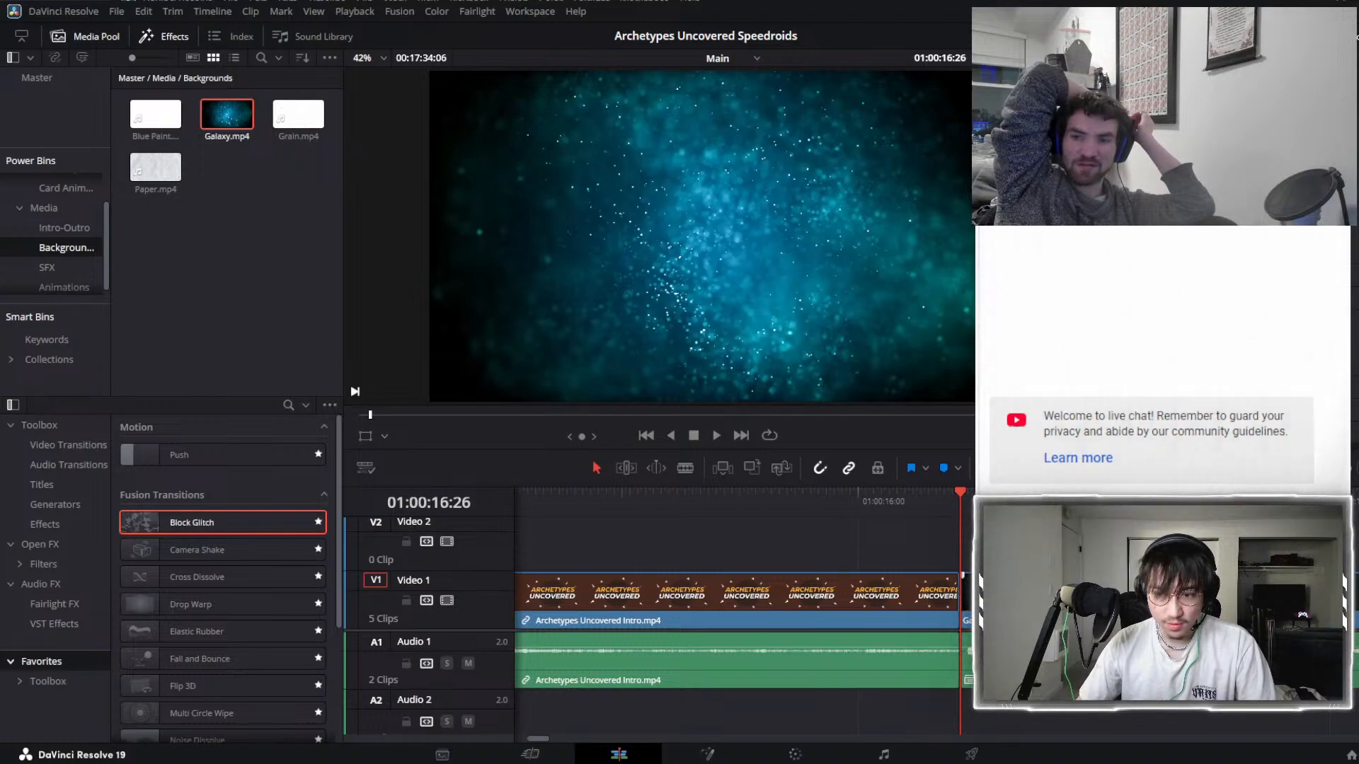
scroll(964, 611, down, 2)
scroll(218, 613, down, 3)
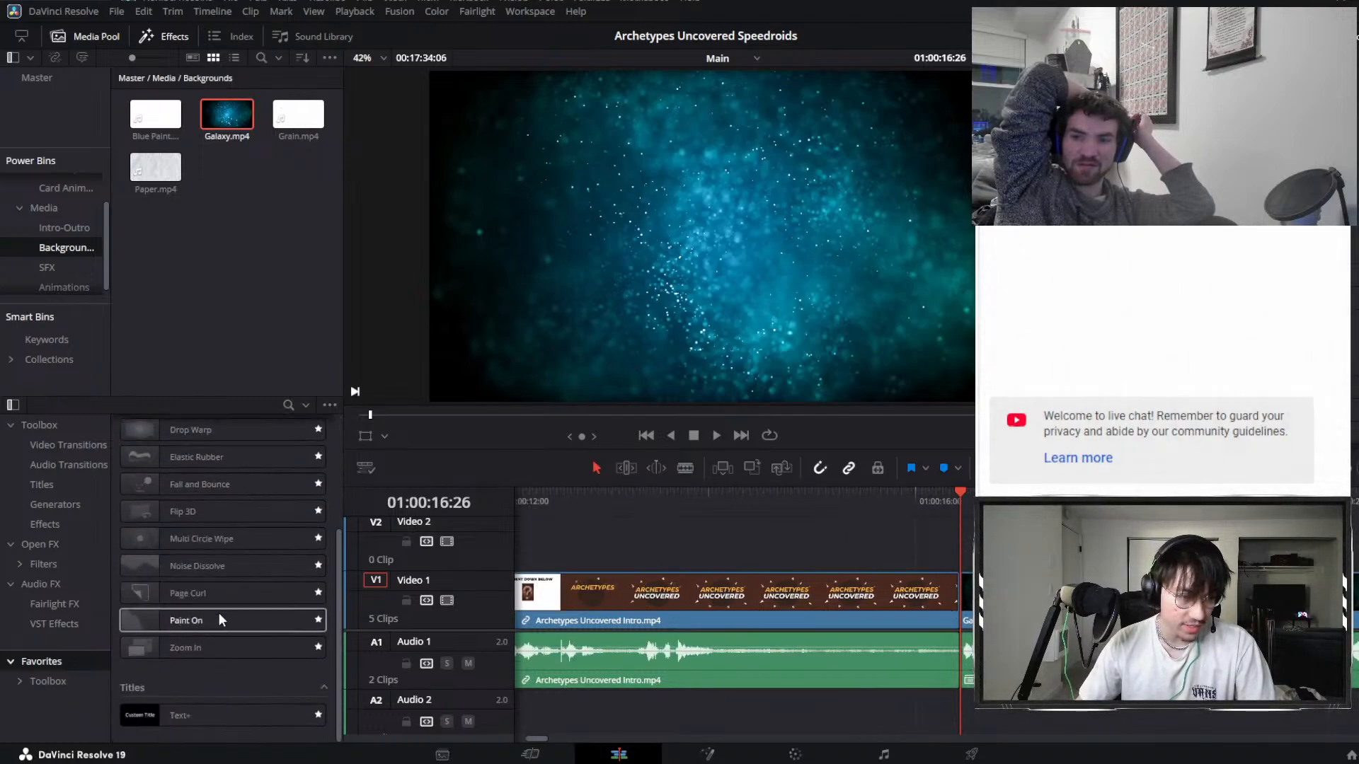
drag(148, 620, 886, 642)
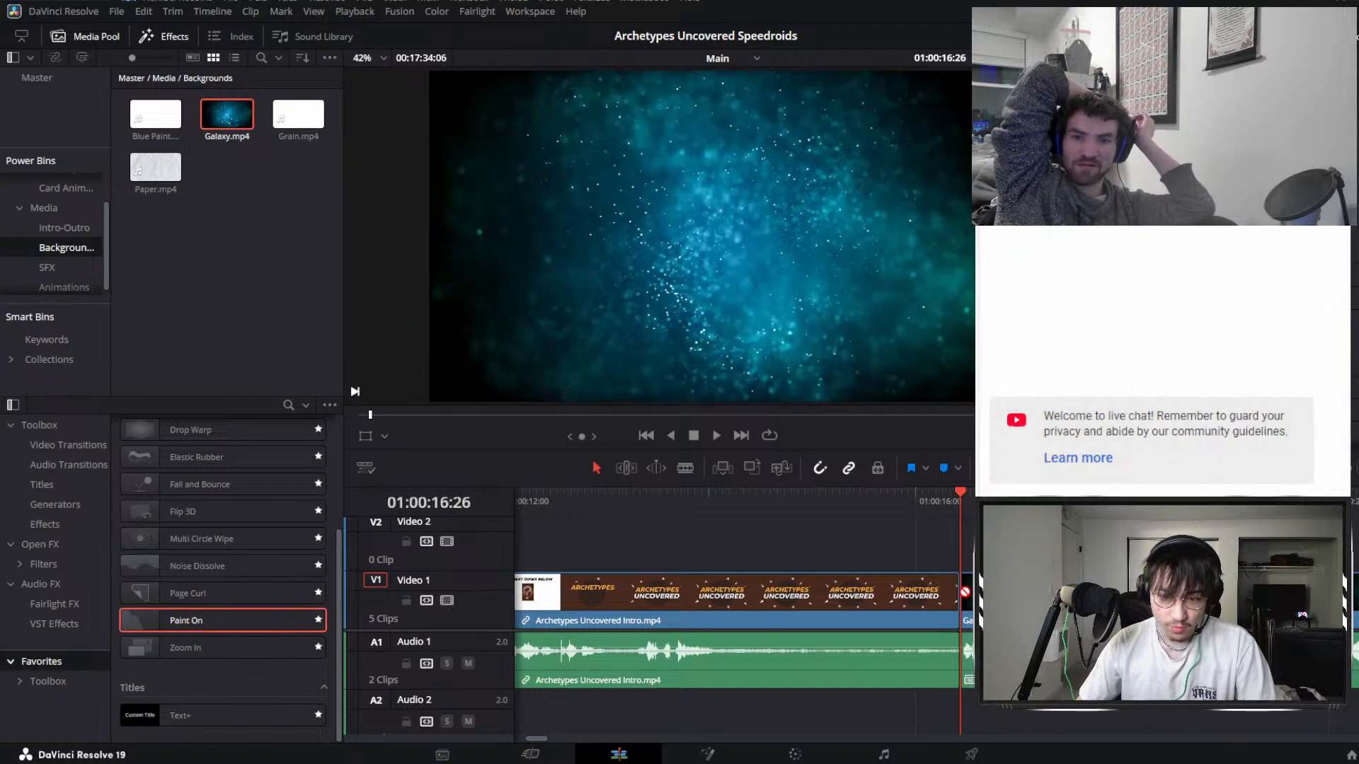
drag(955, 635, 967, 575)
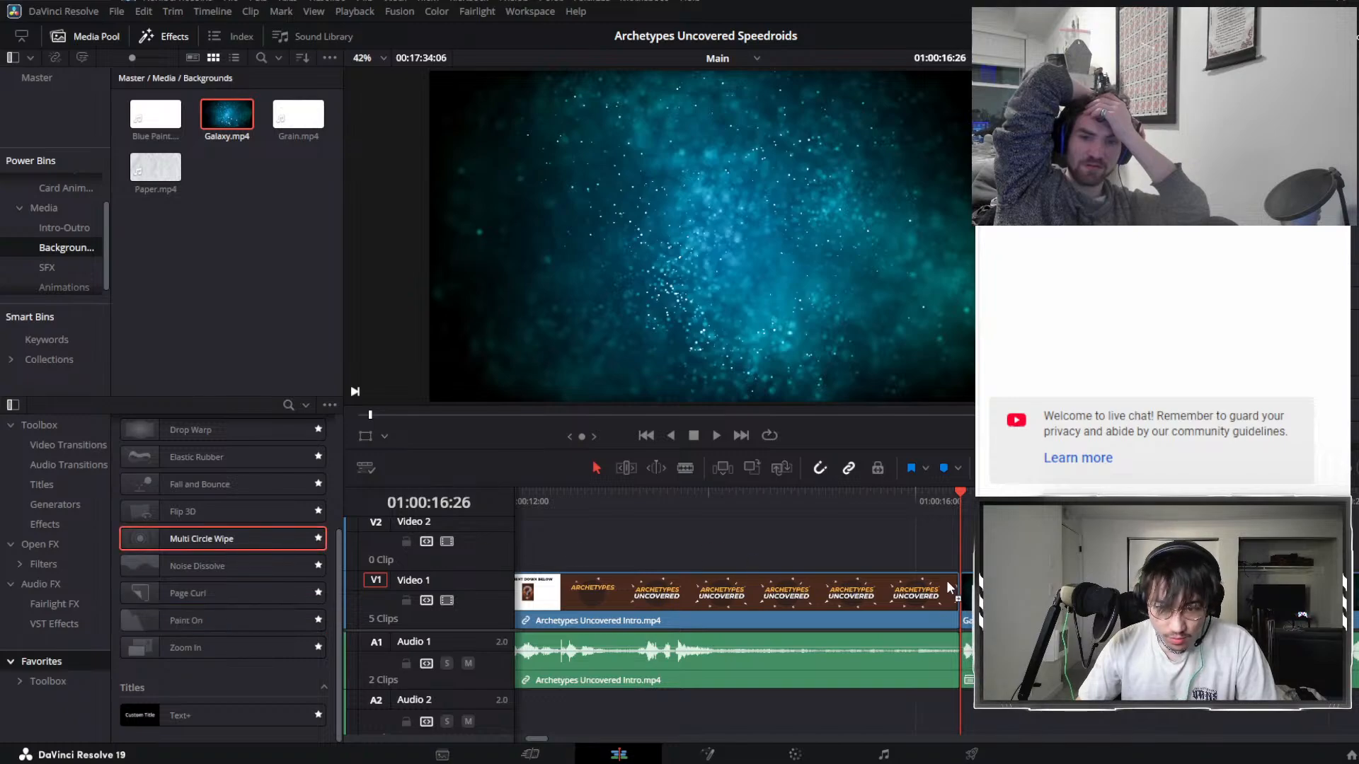
scroll(489, 592, left, 5)
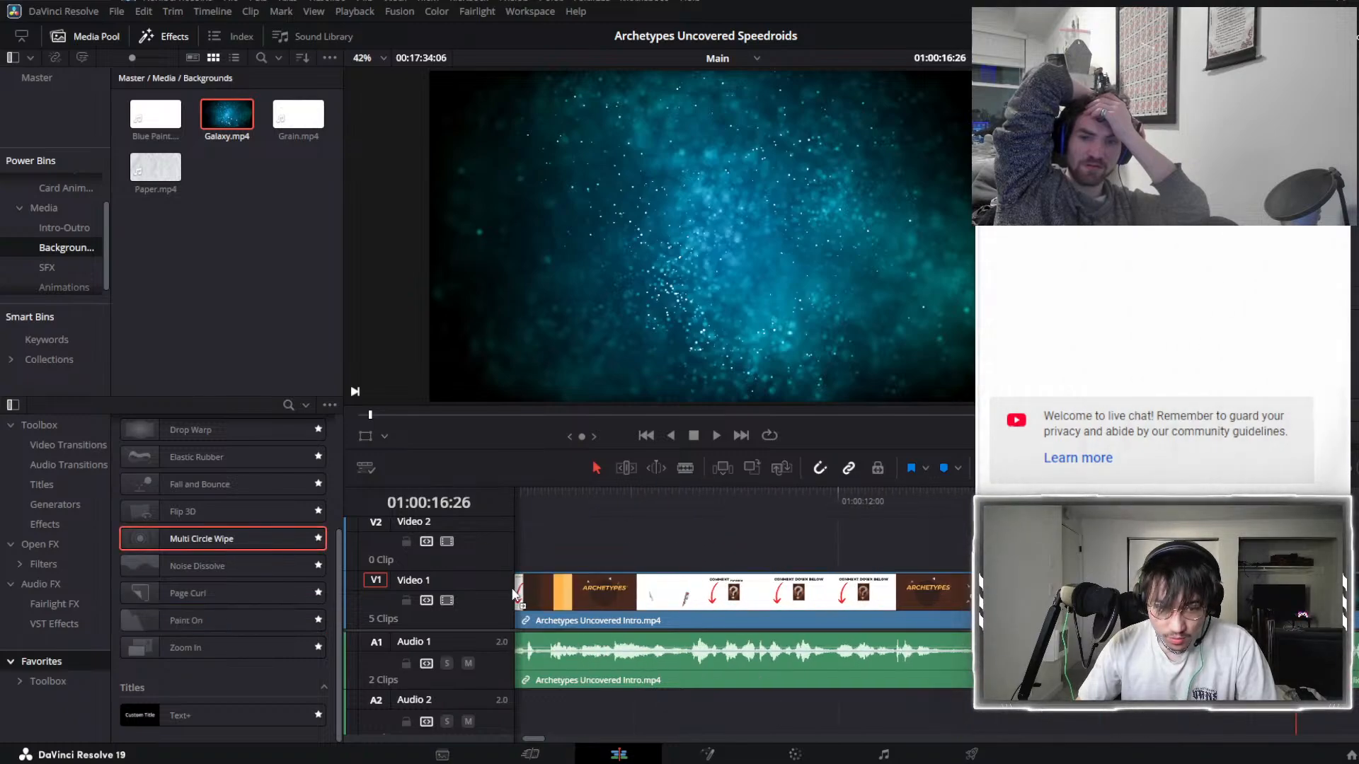
key(shift+z)
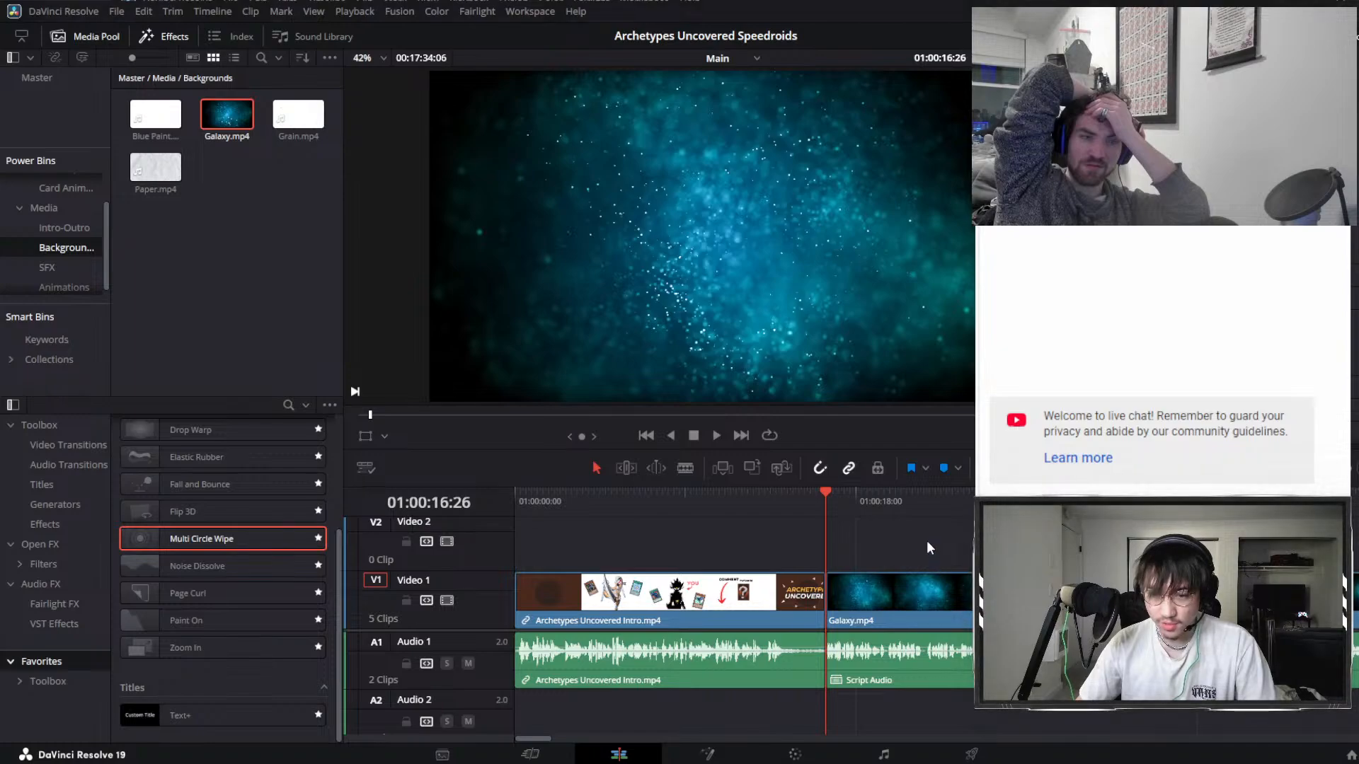
Try to apply the favorite Block Glitch transition at the end of the intro clip where Galaxy.mp4 begins.
key(ctrl+equal)
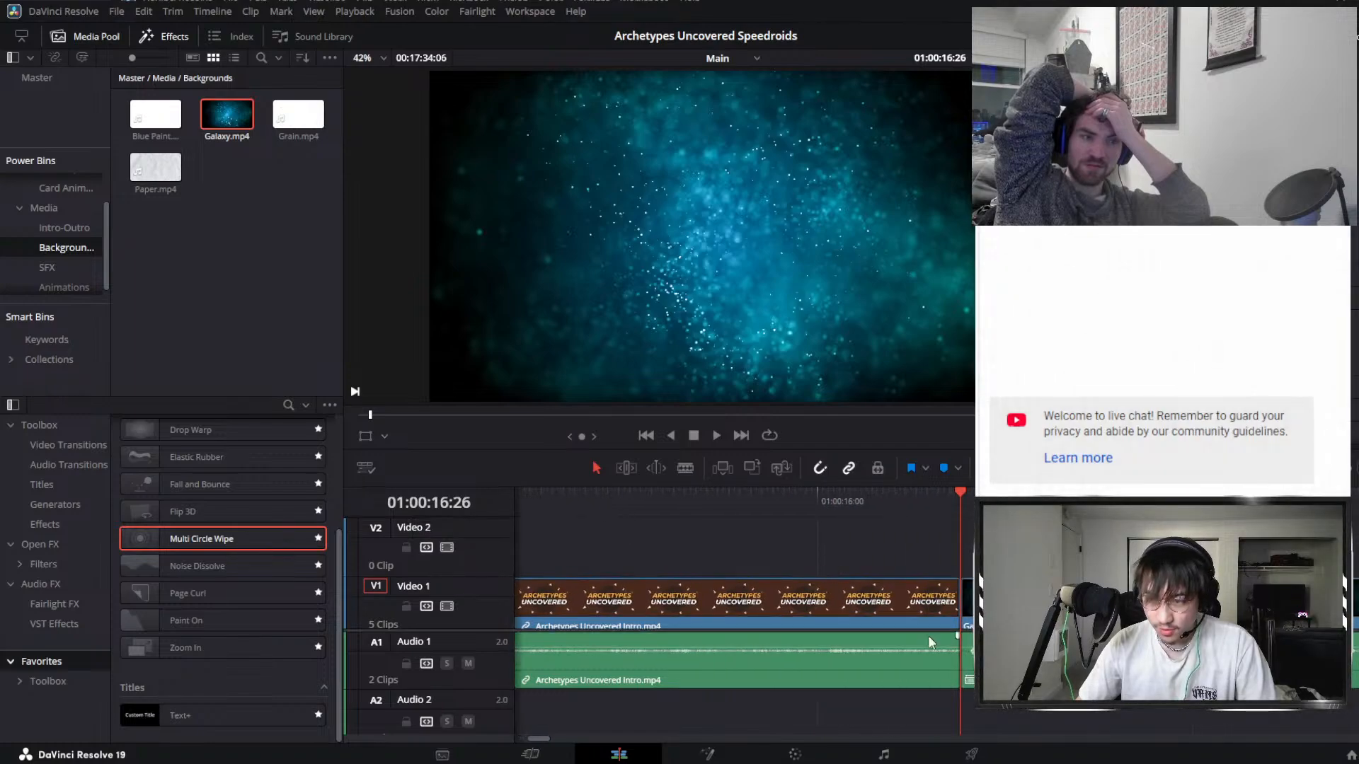
scroll(212, 545, up, 5)
drag(171, 521, 961, 578)
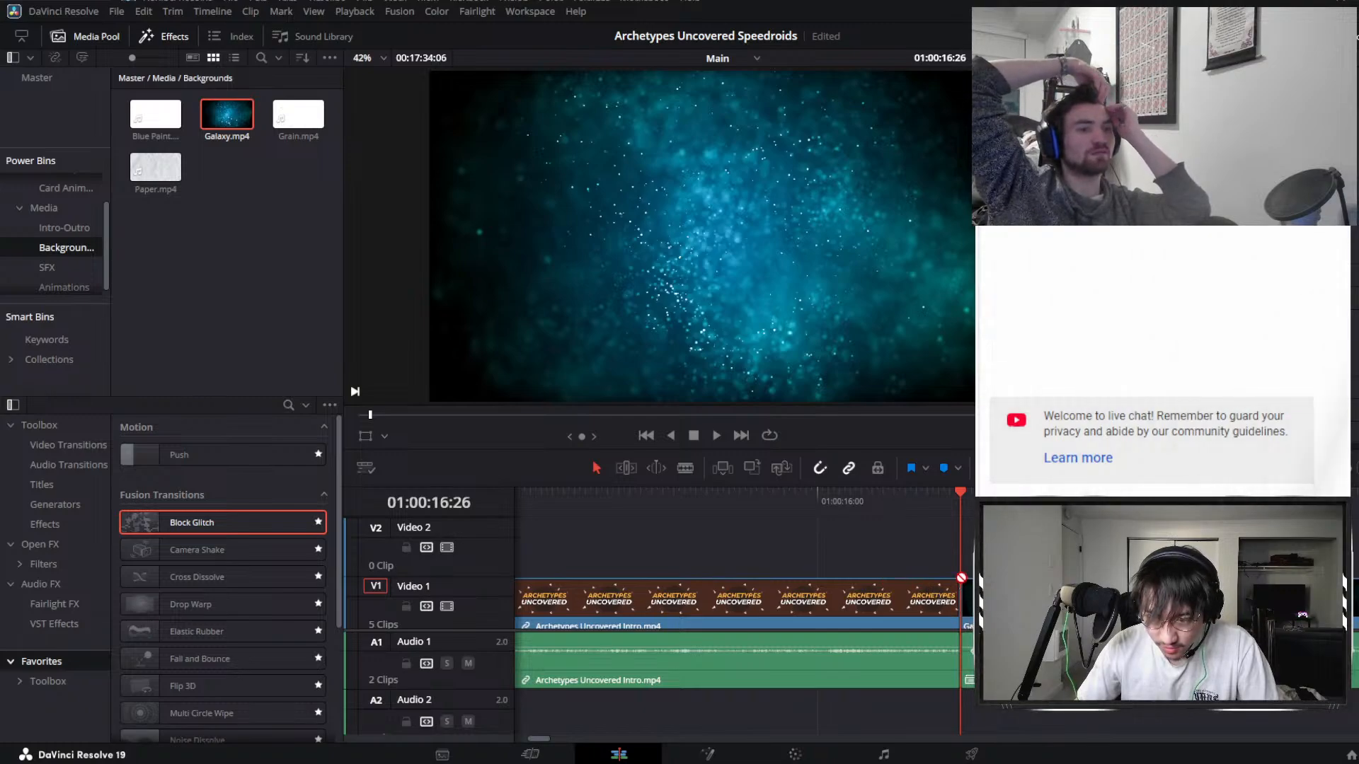
drag(944, 630, 961, 632)
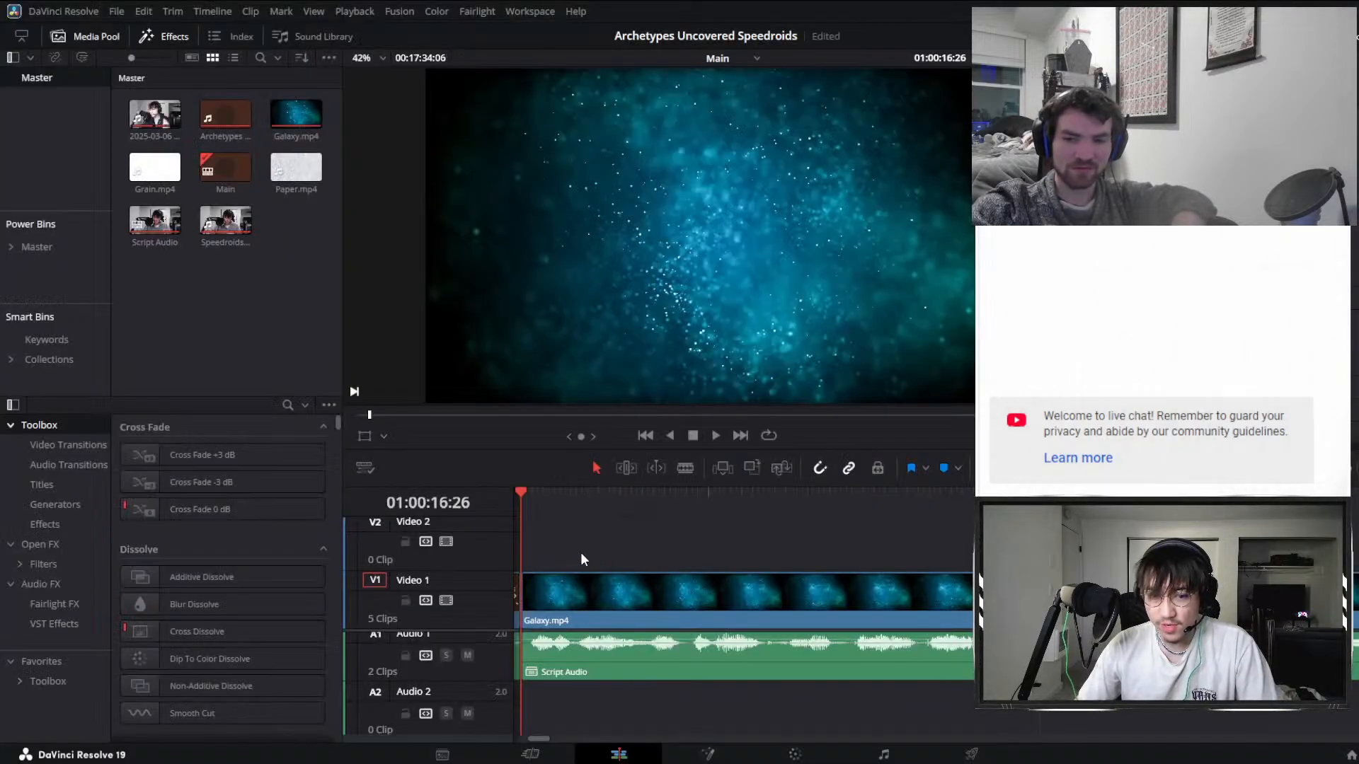
Play the first Galaxy.mp4 clip from its start at 01:00:16:26.
key(space)
scroll(677, 560, down, 2)
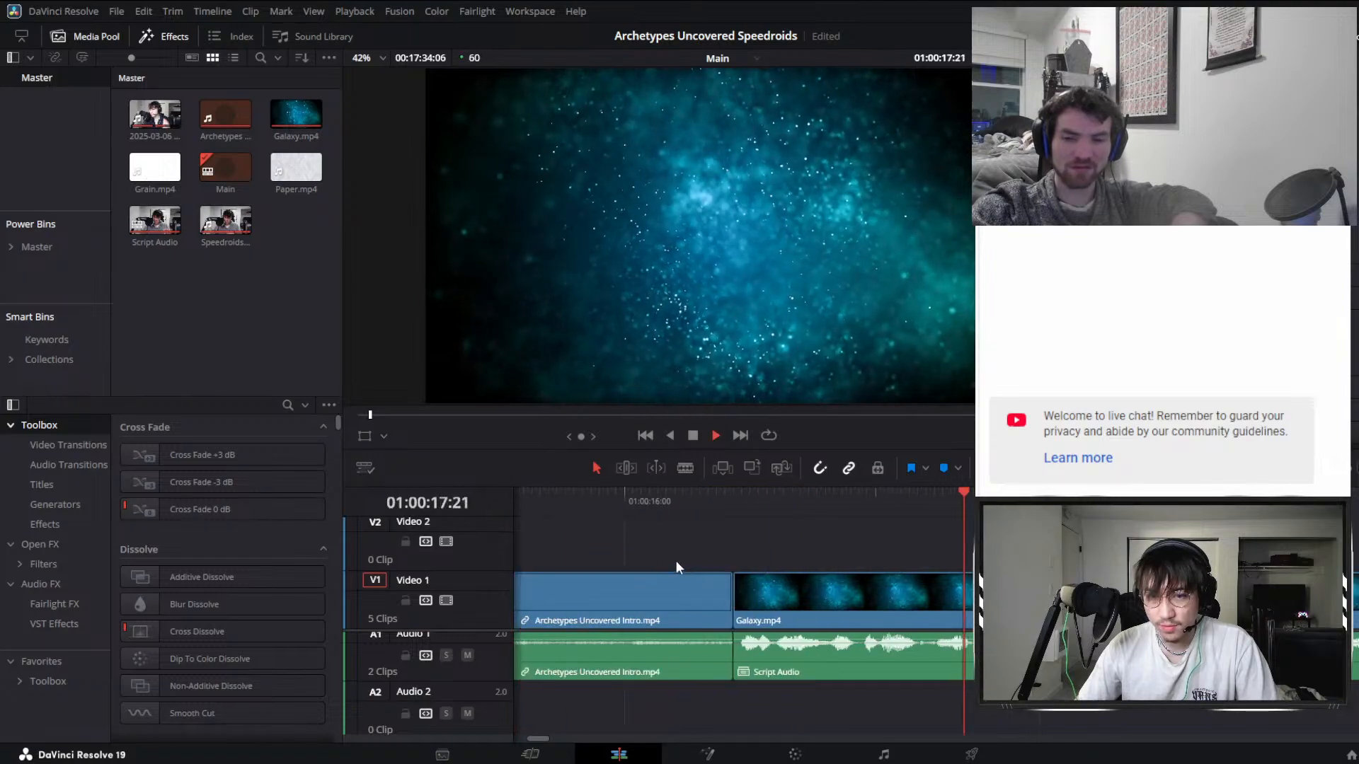
scroll(789, 540, down, 1)
key(space)
click(948, 604)
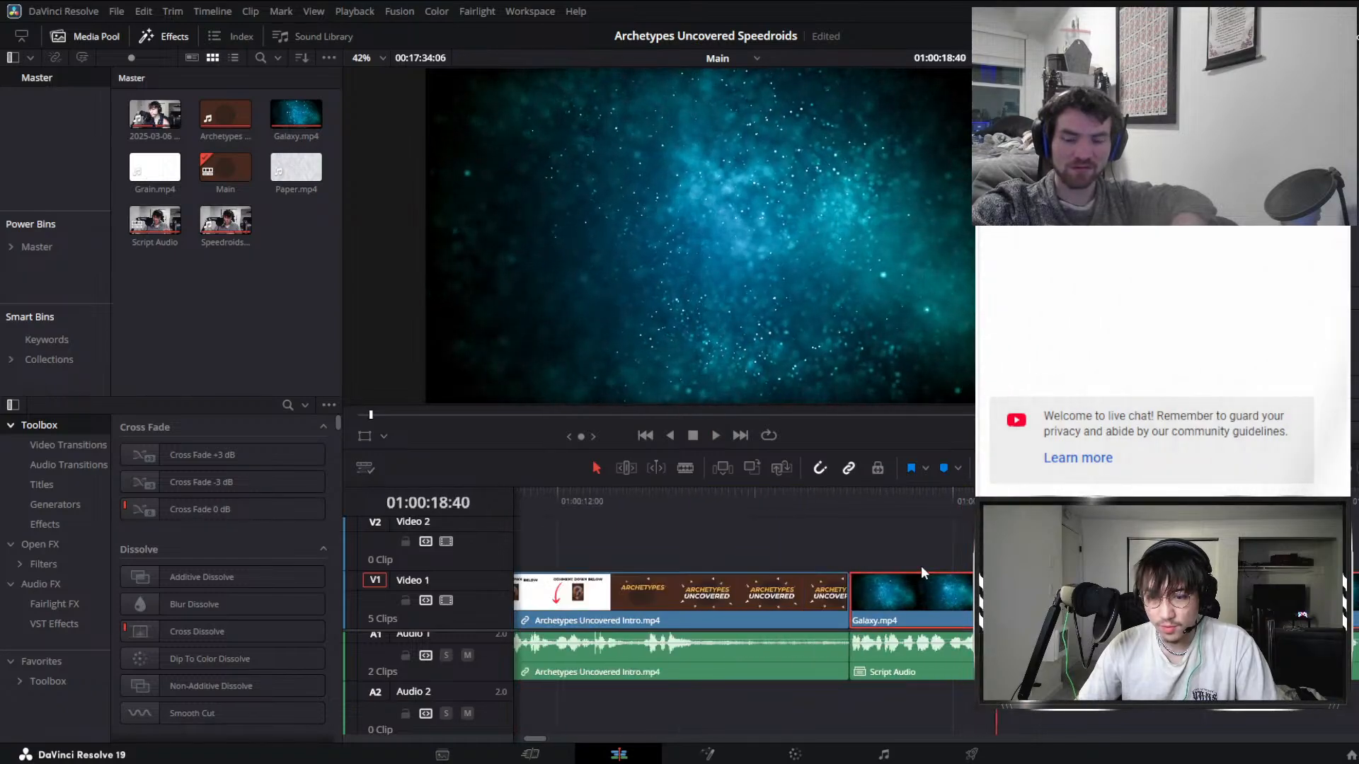
scroll(918, 564, down, 2)
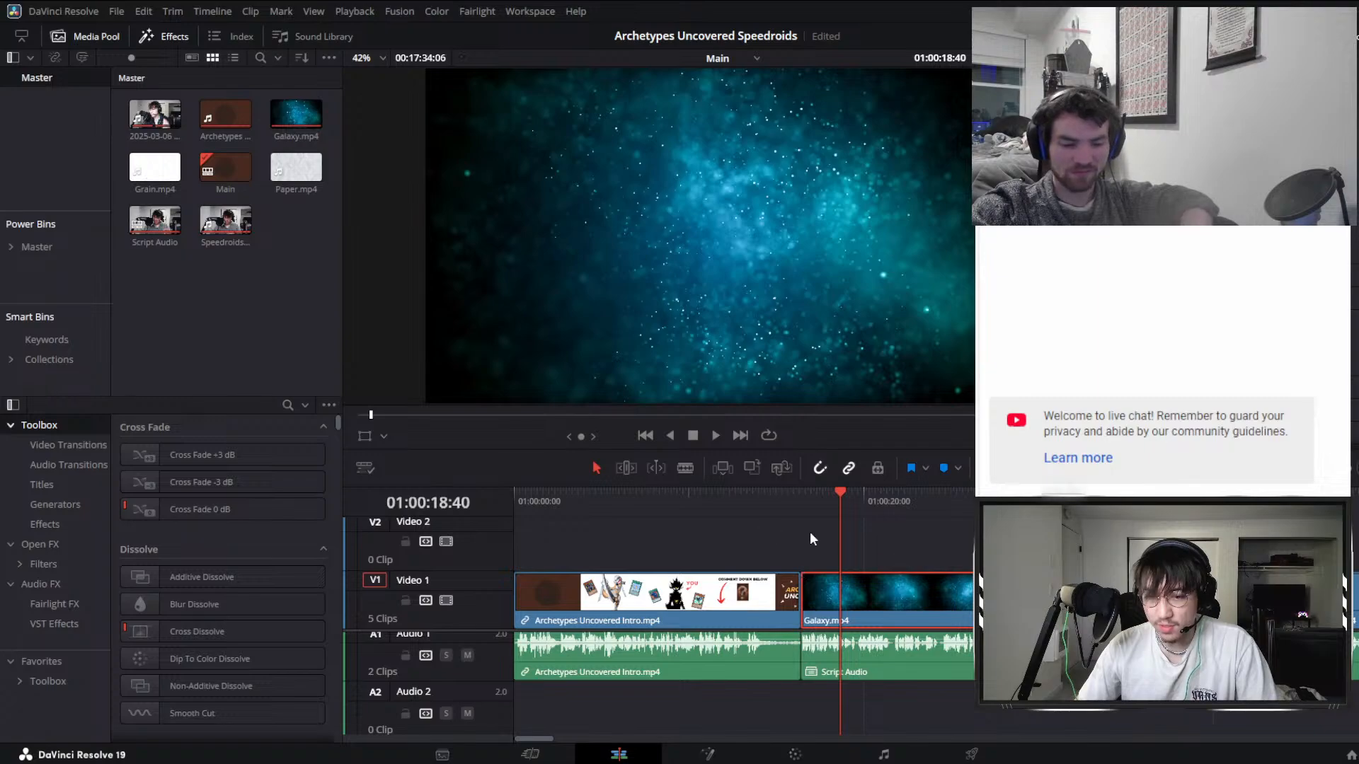
scroll(814, 532, down, 1)
Replay the end of the intro through its cut into the Galaxy.mp4 background.
drag(749, 508, 687, 516)
key(space)
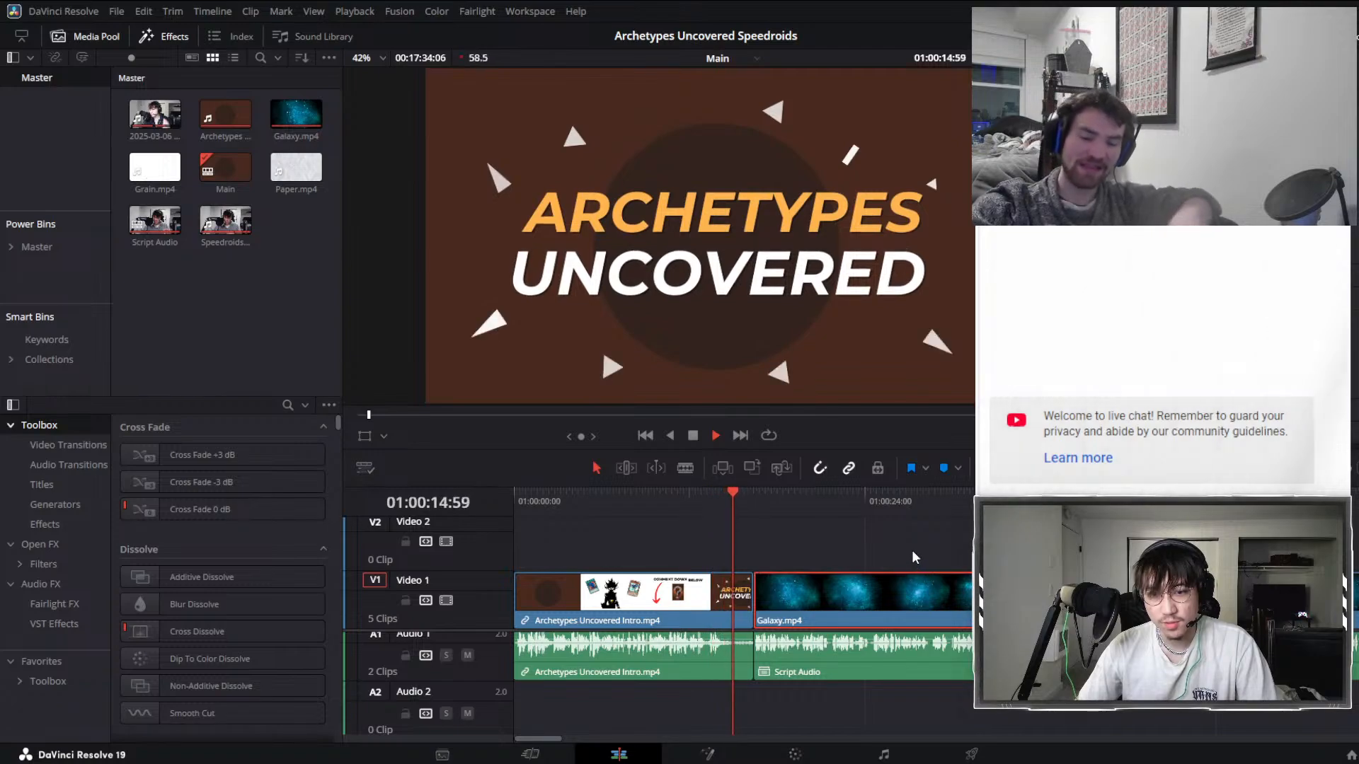
scroll(902, 552, right, 1)
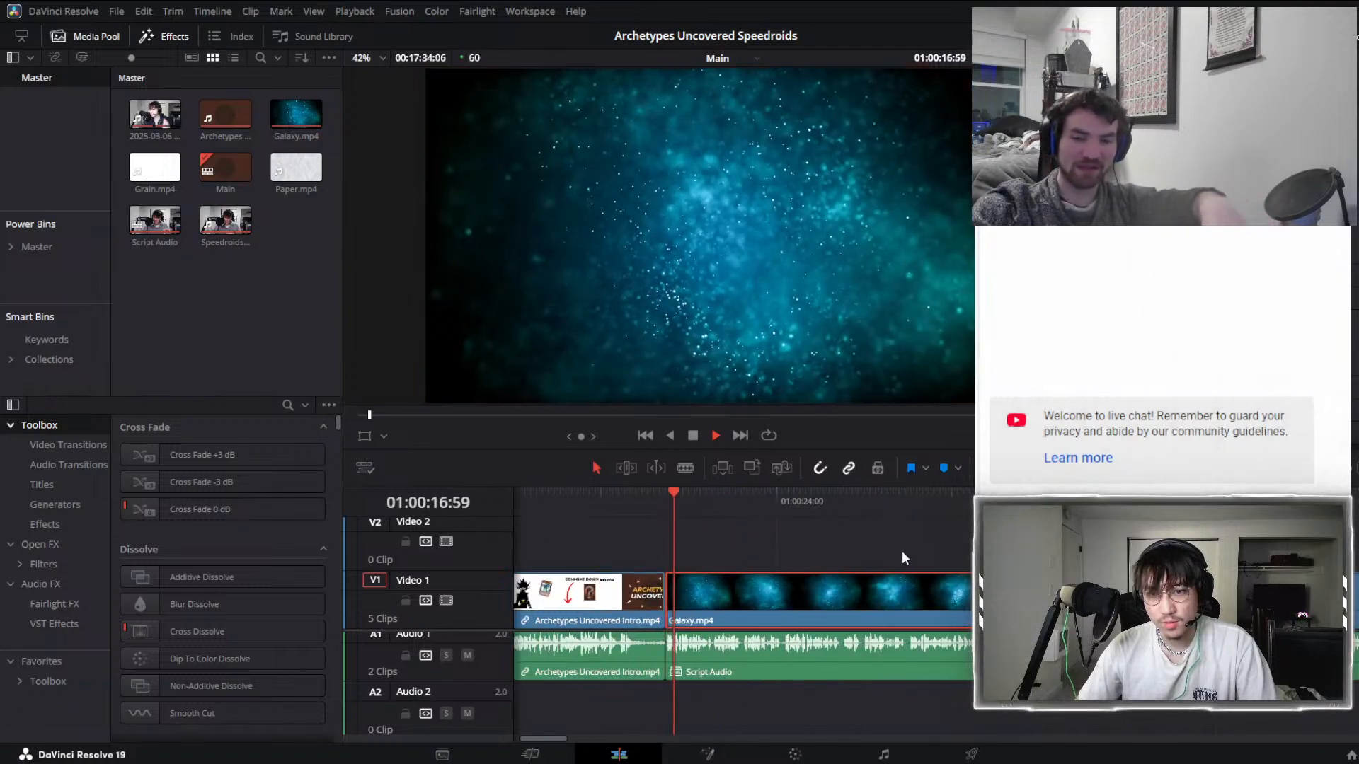
key(space)
scroll(881, 551, down, 2)
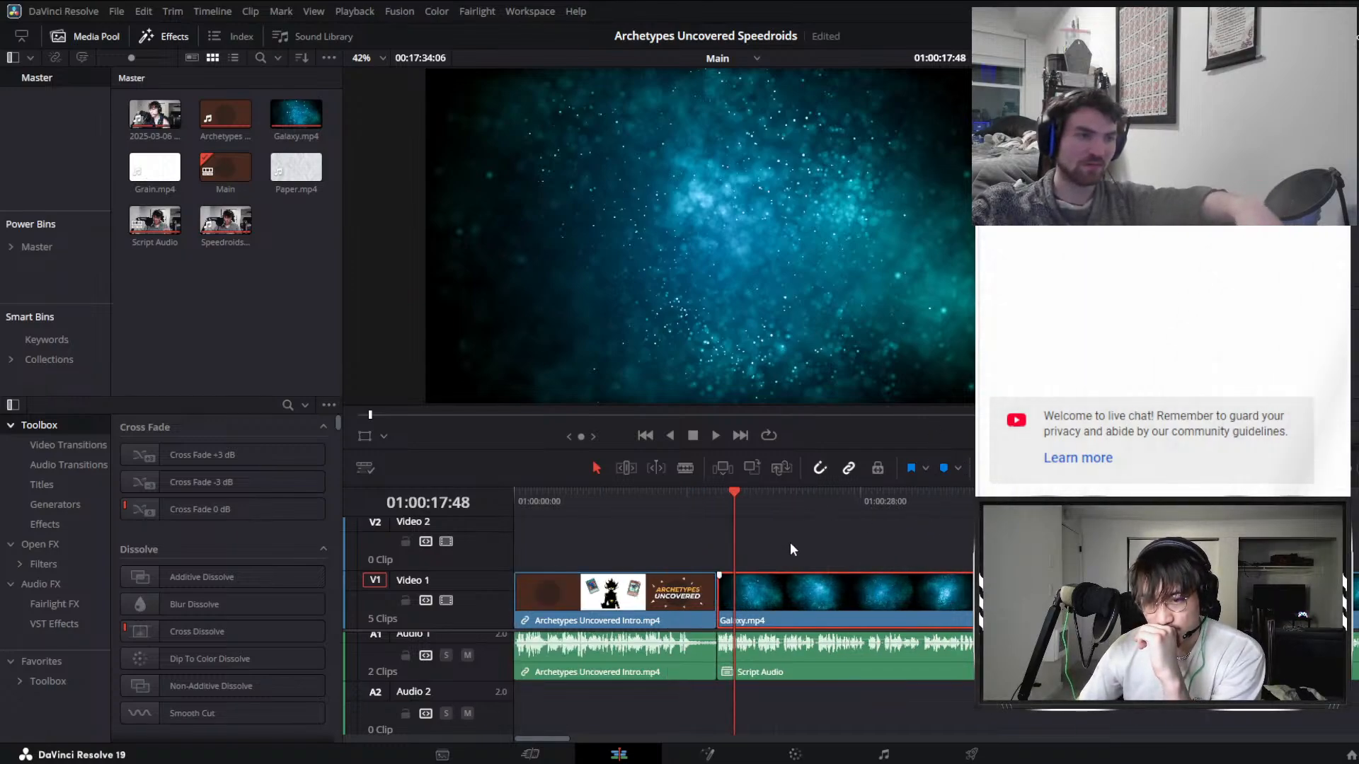
key(space)
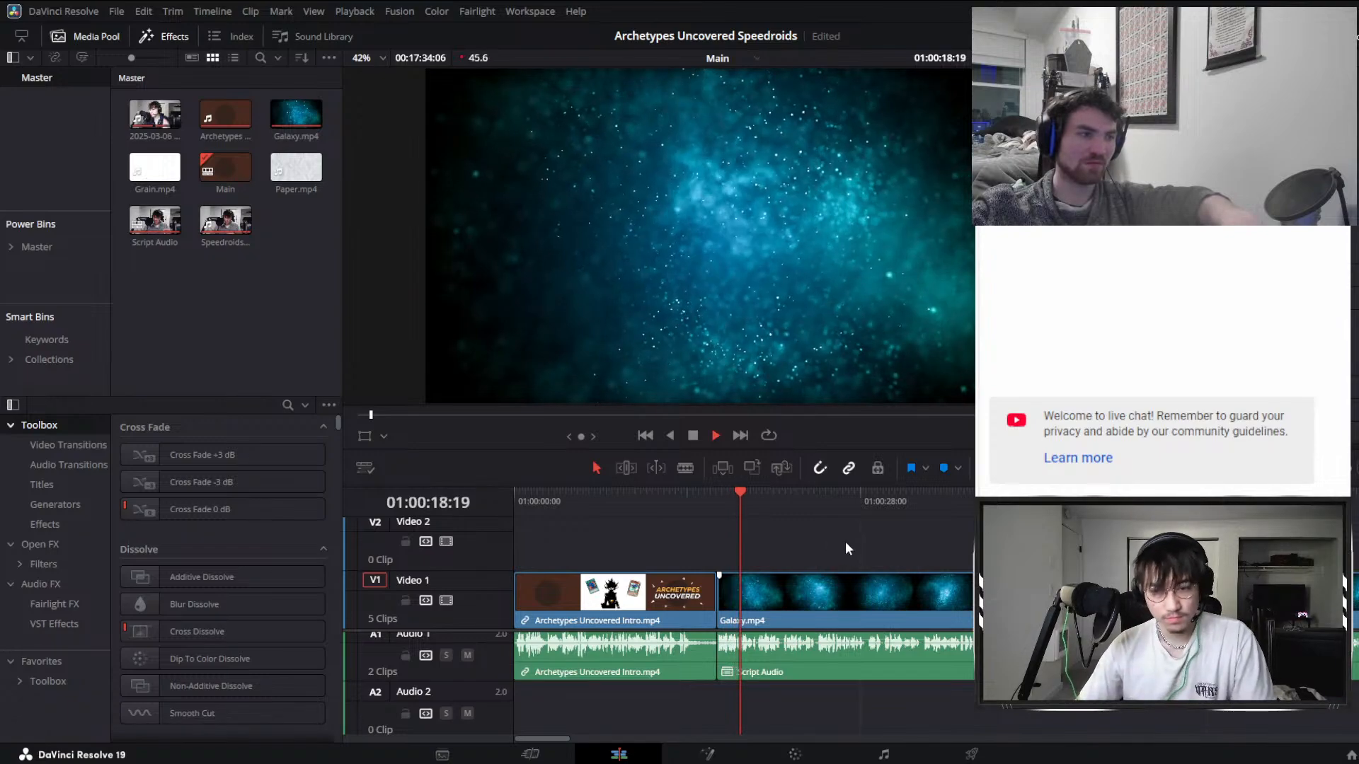
scroll(845, 541, down, 1)
key(space)
Delete all the Galaxy.mp4 clips after the intro on Video 1 and save the project.
drag(829, 532, 950, 602)
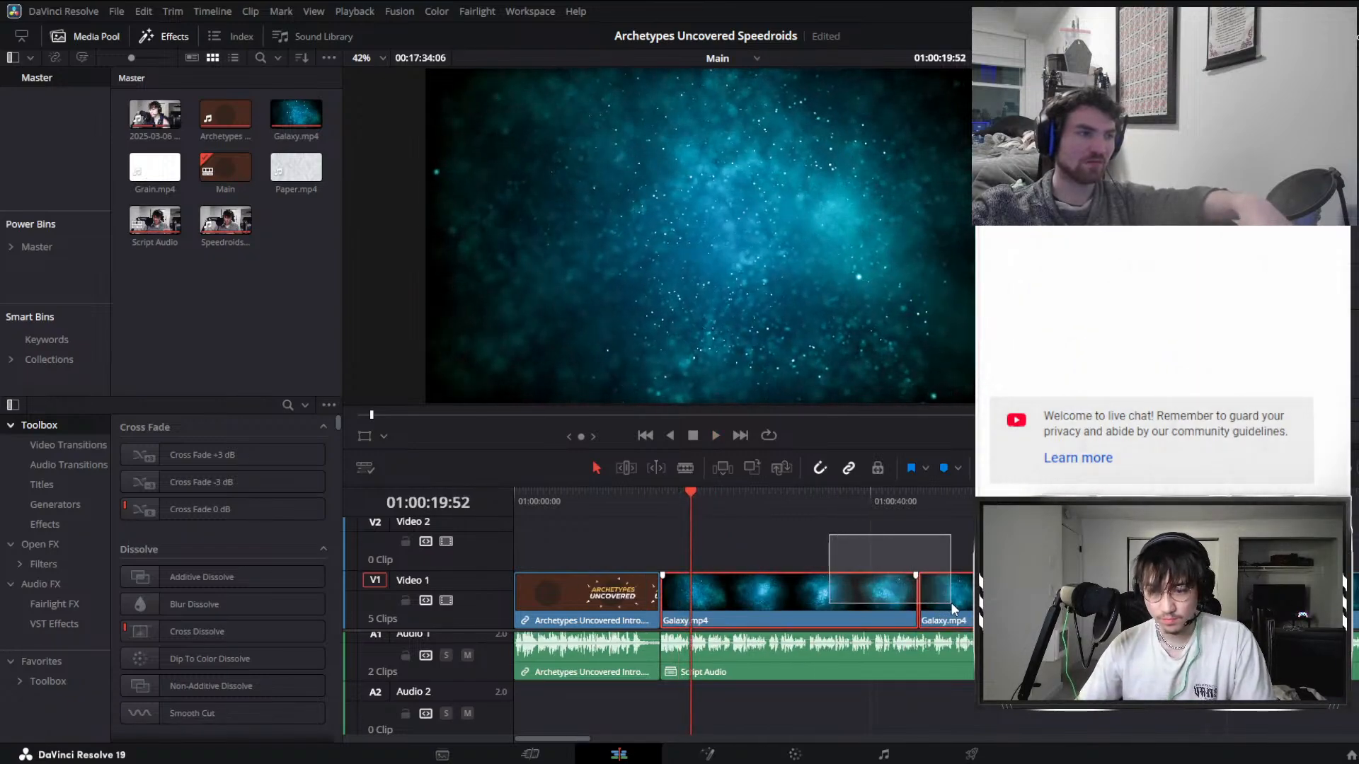
scroll(950, 580, down, 2)
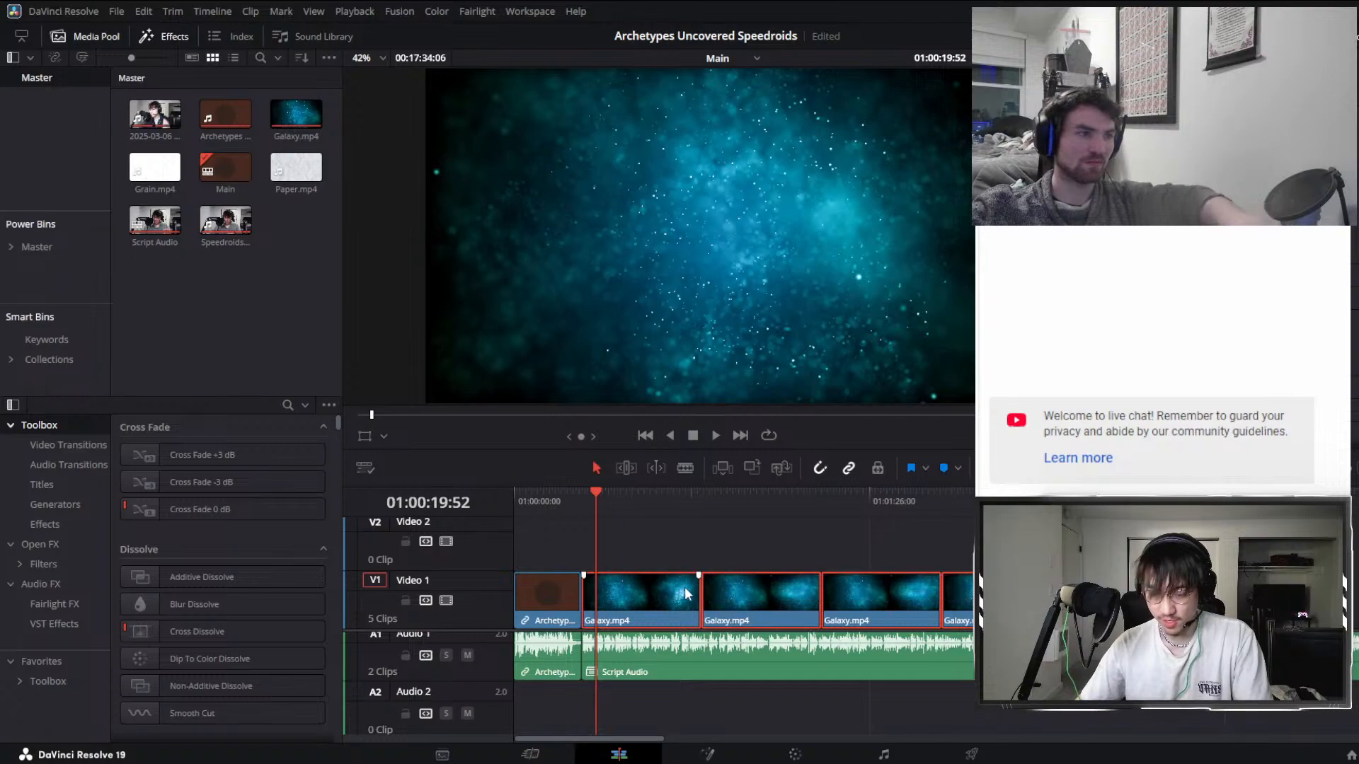
key(Delete)
key(ctrl+z)
drag(971, 565, 669, 593)
key(BackSpace)
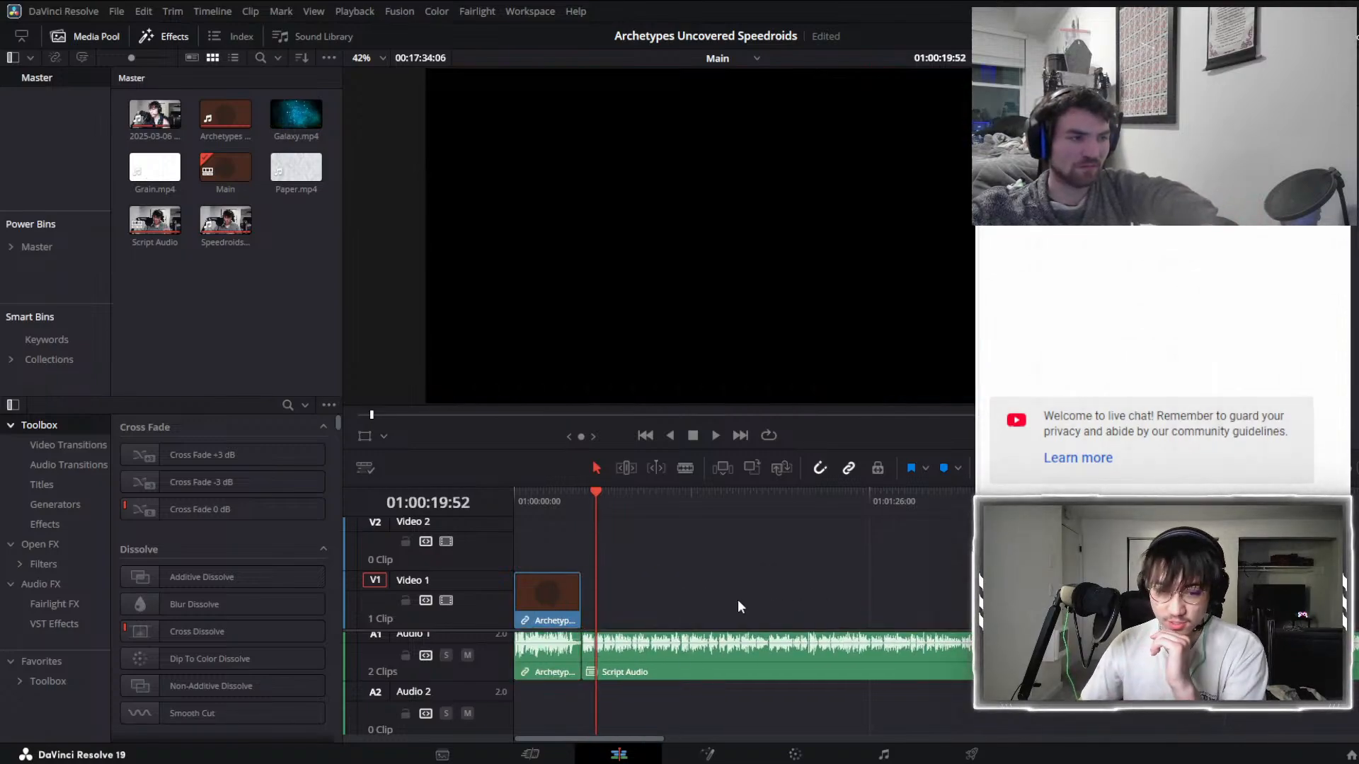
key(ctrl+s)
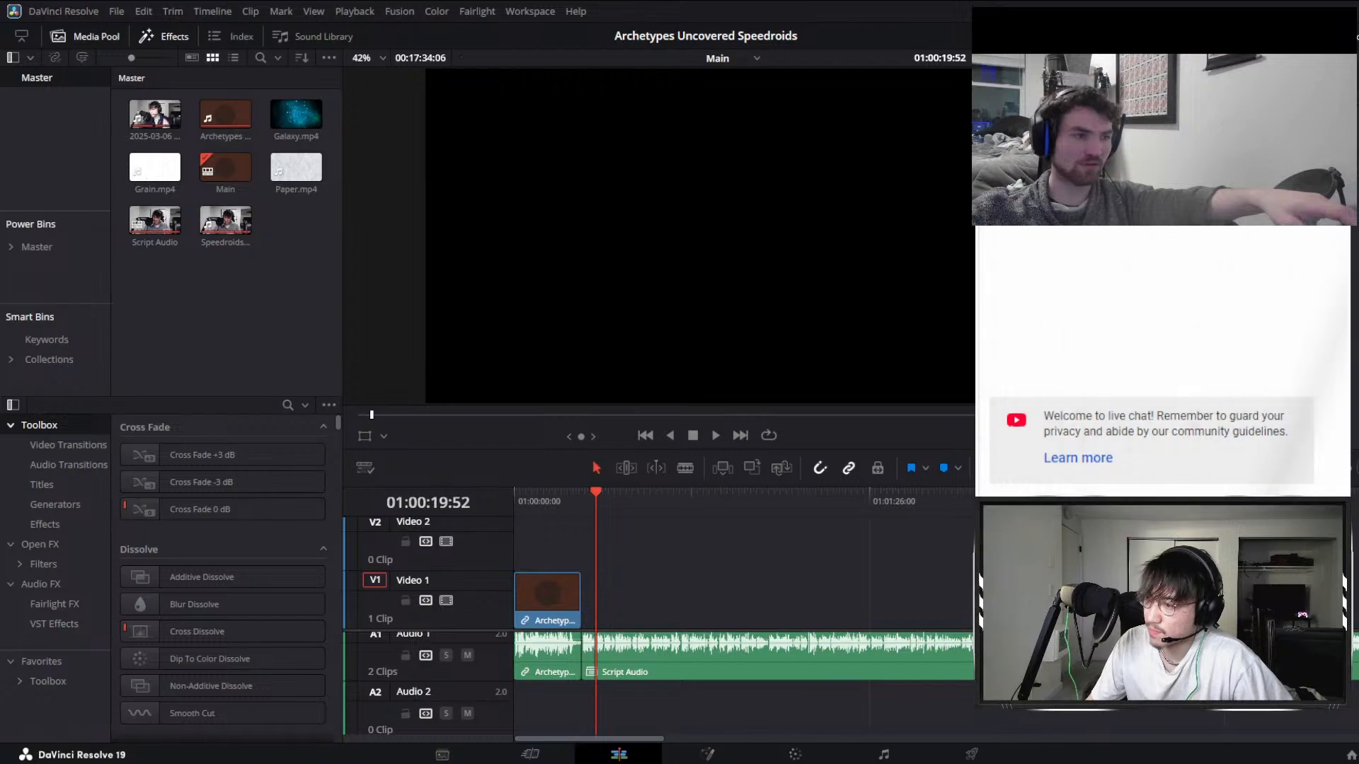
Place Grain.mp4 on Video 1 directly after the intro and delete its audio from Audio 2.
drag(154, 167, 577, 557)
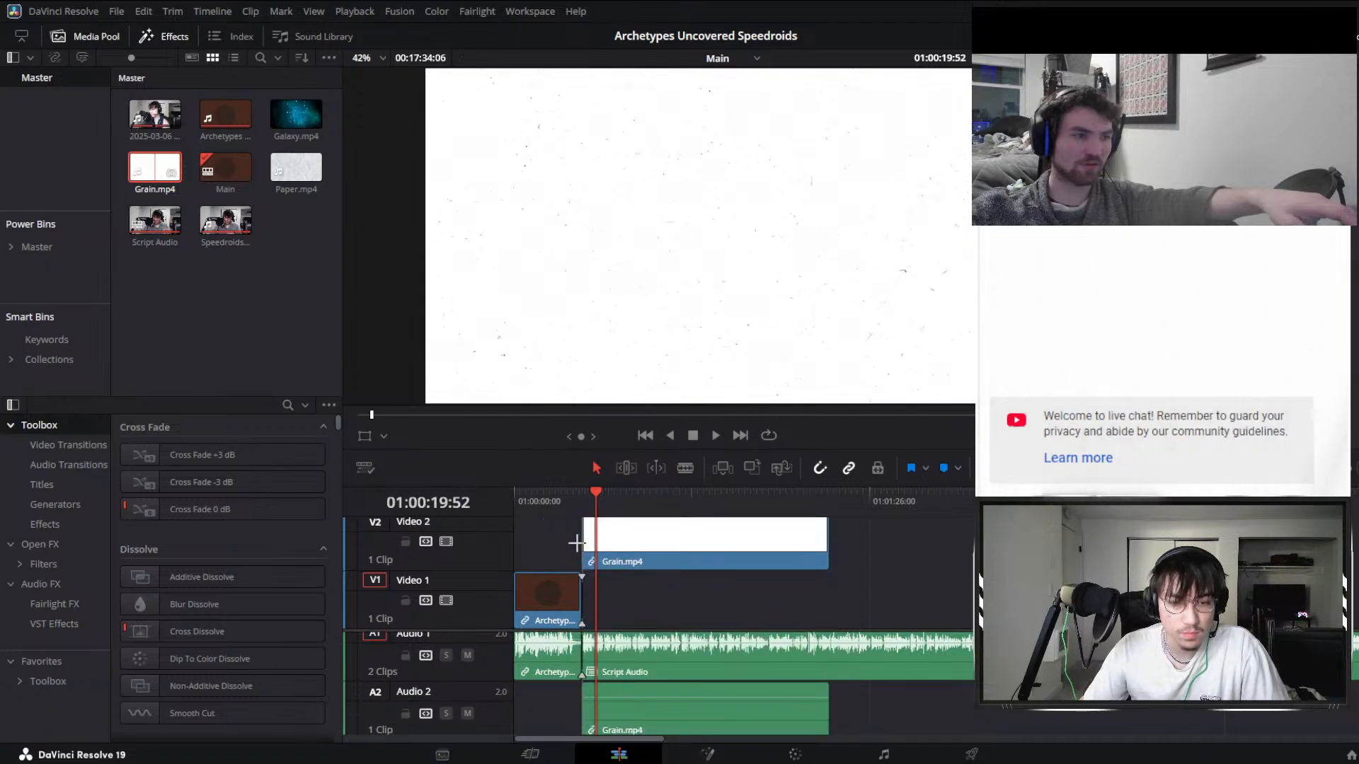
drag(809, 715, 816, 715)
key(Delete)
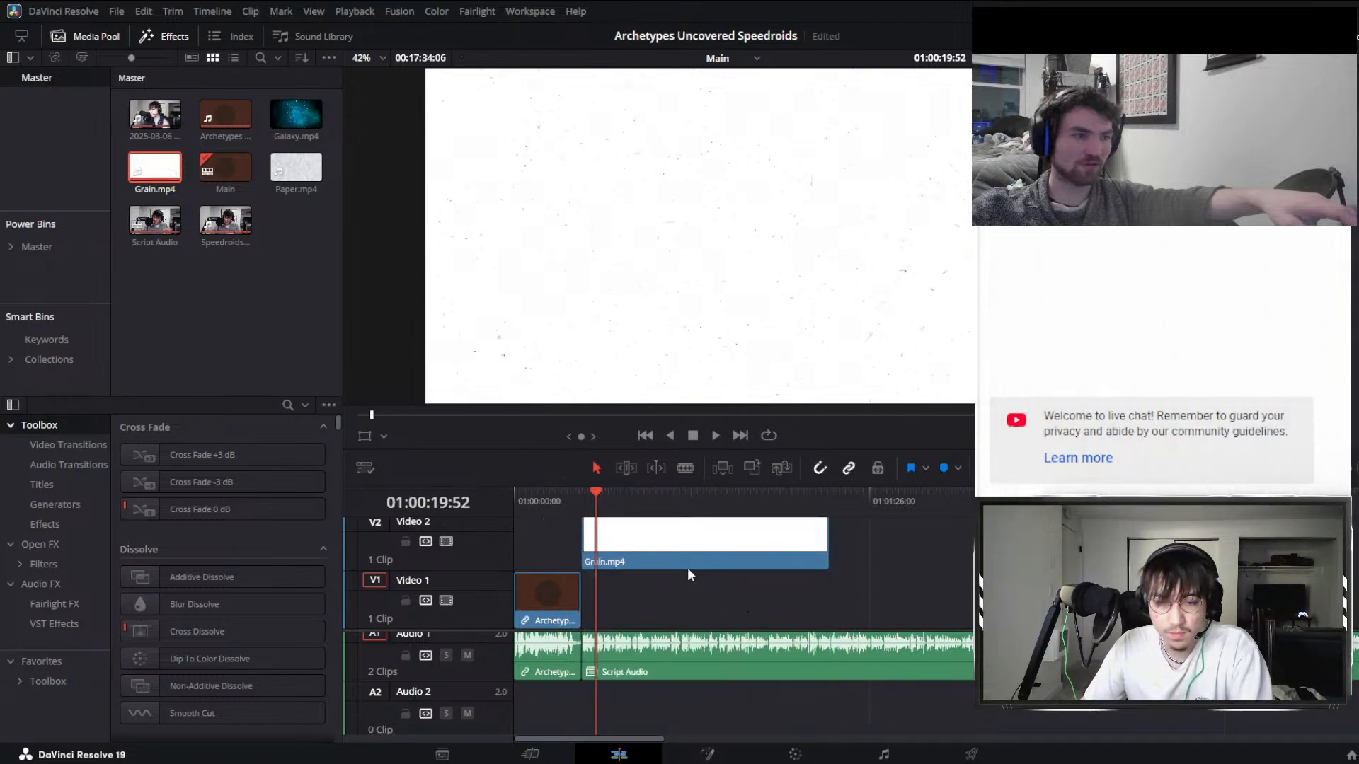
drag(686, 568, 696, 594)
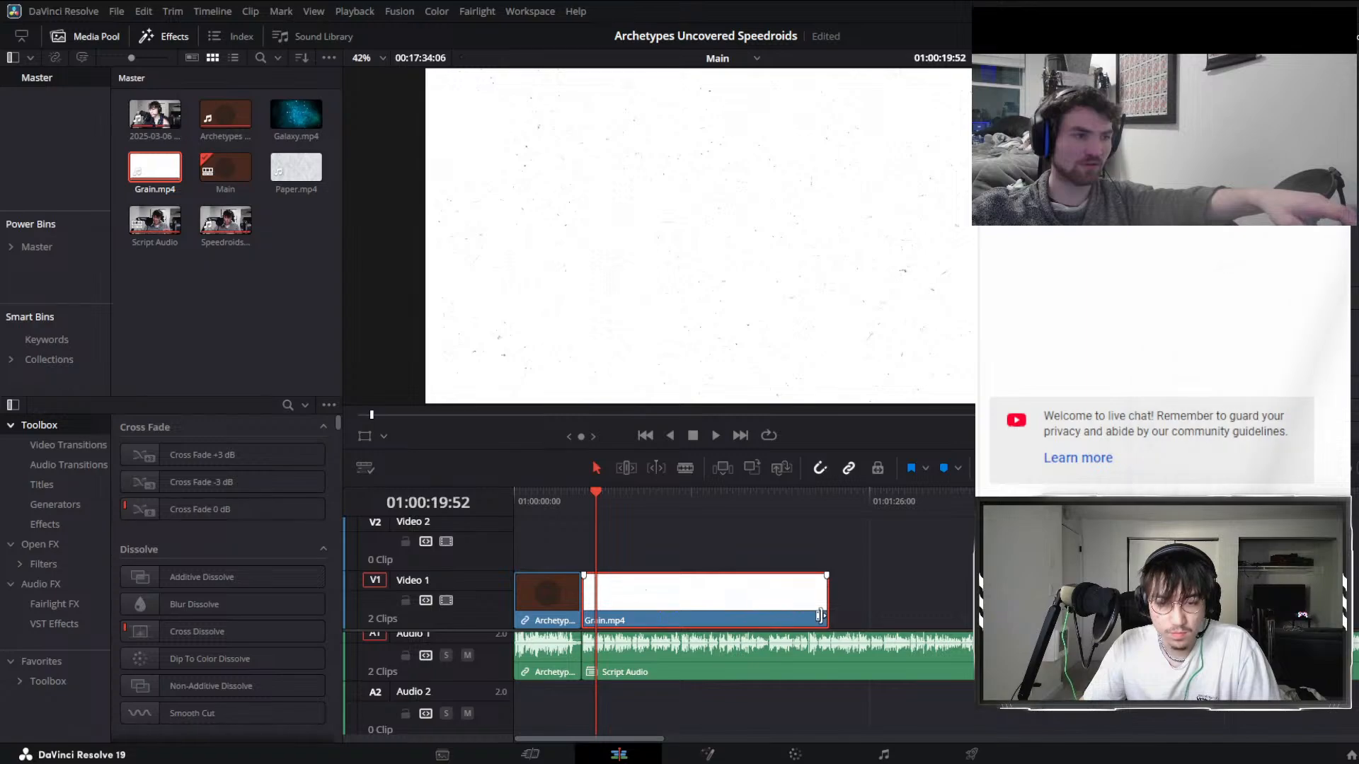
click(836, 613)
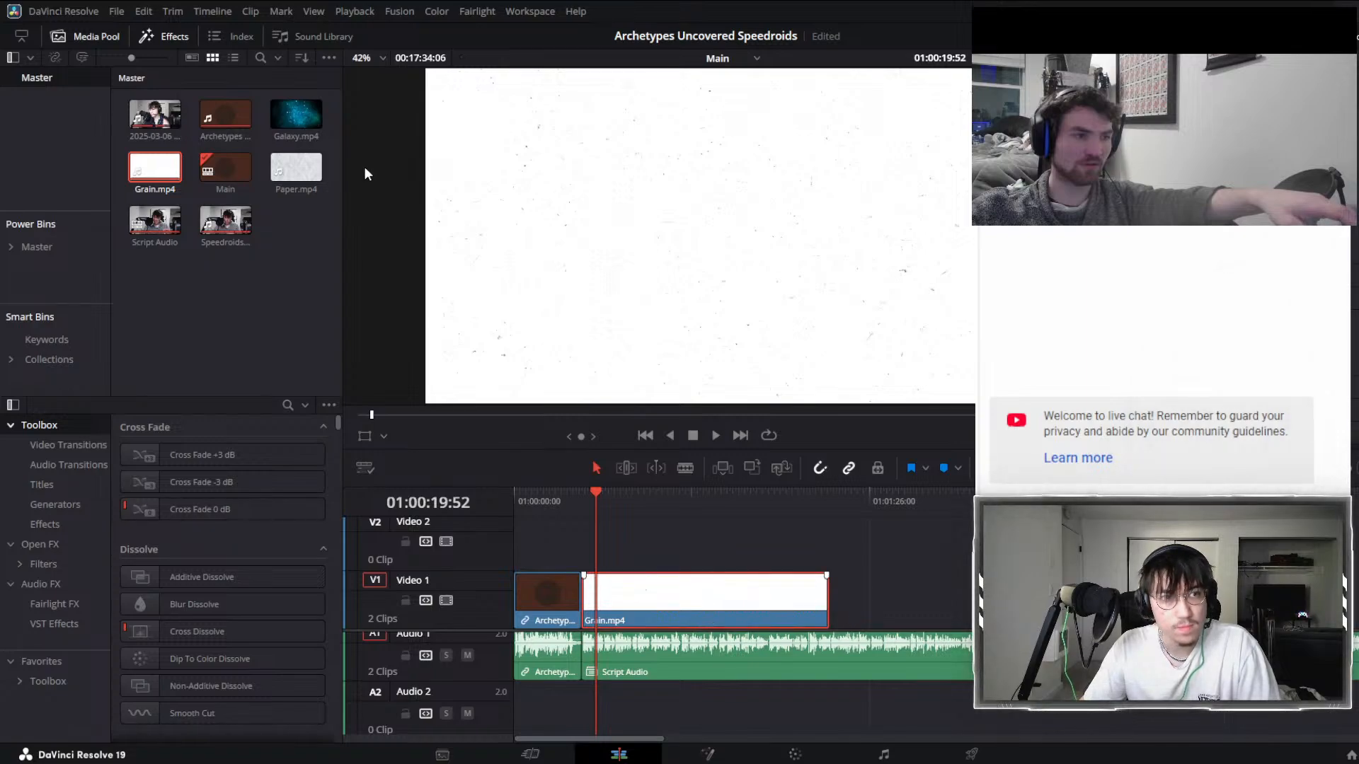
In Fusion, add an Invert Color node between MediaIn1 and MediaOut1 of the Grain.mp4 clip.
key(shift+5)
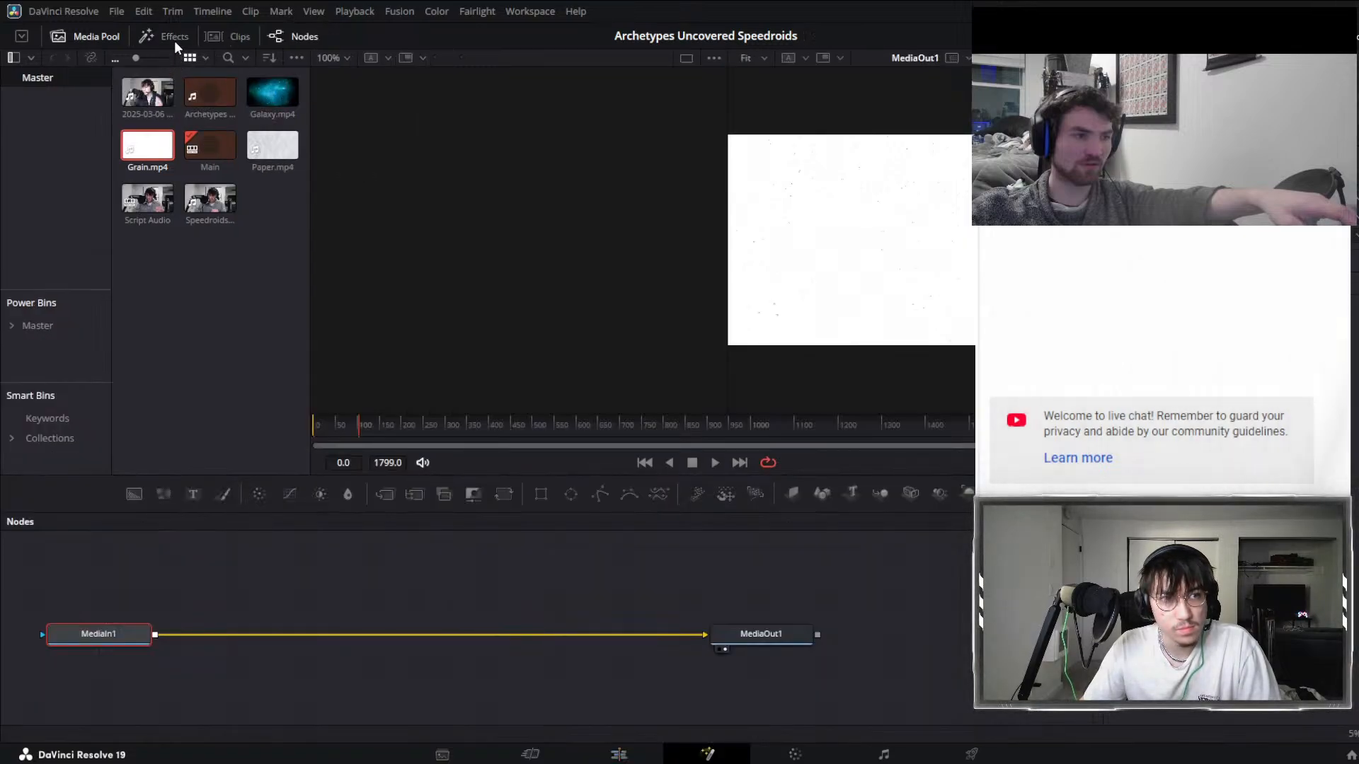
click(173, 37)
click(266, 58)
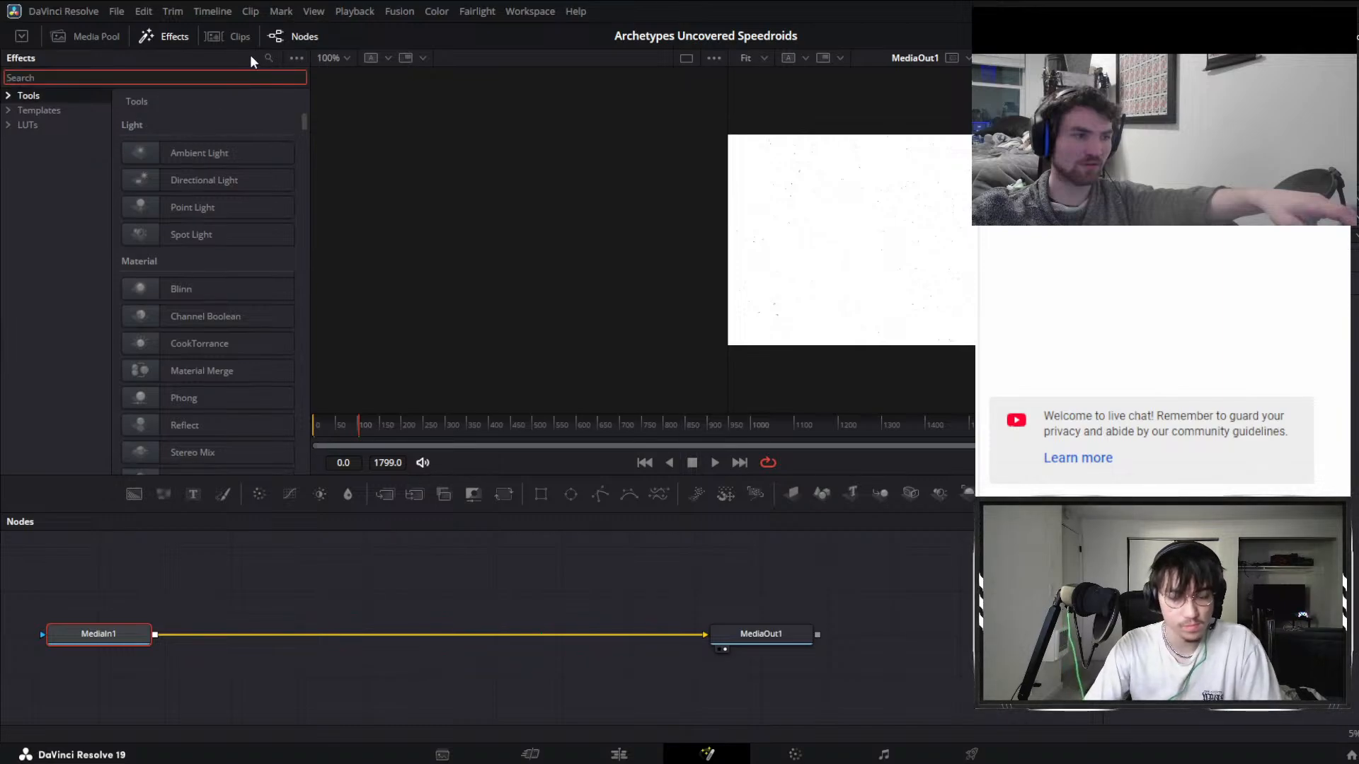
text(invert)
drag(213, 129, 409, 632)
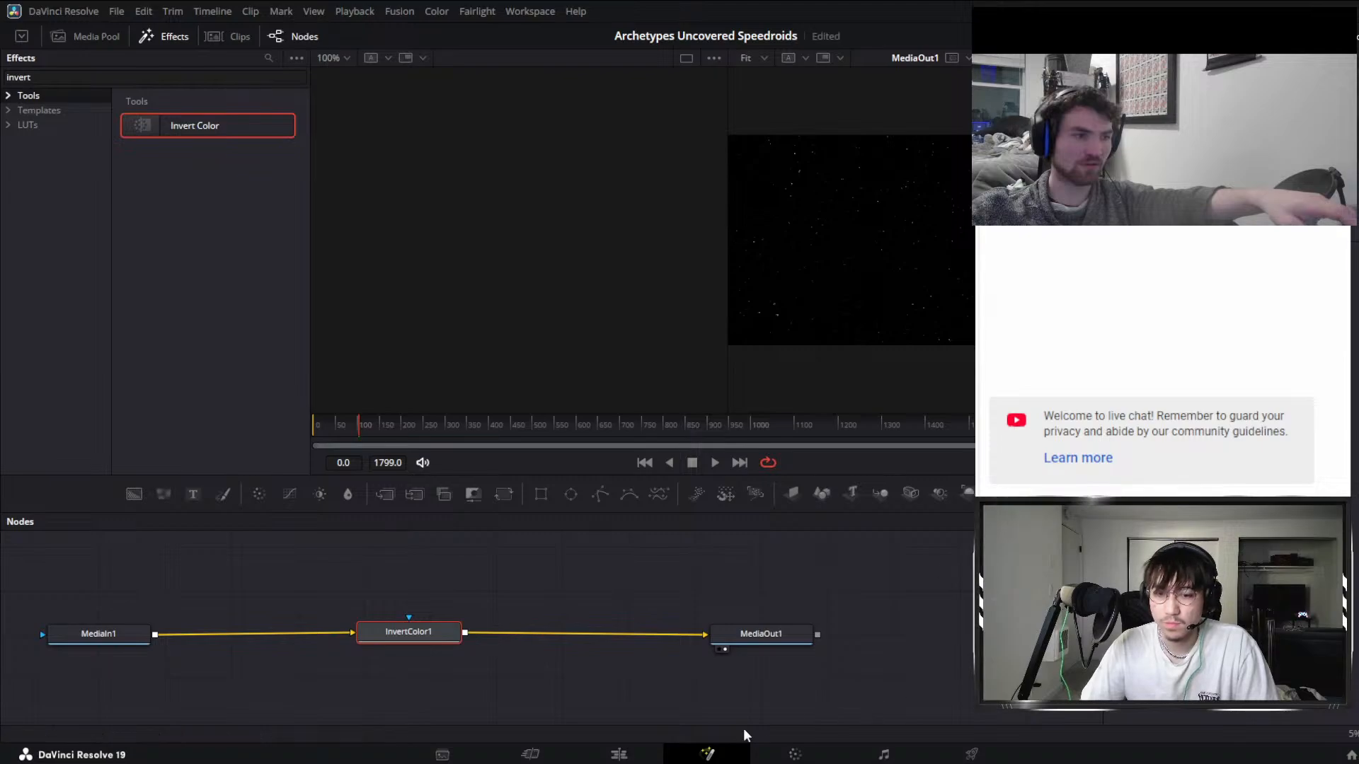
Return to the Edit page and play the end of the intro into the inverted Grain.mp4 clip.
click(618, 755)
drag(583, 511, 569, 504)
key(space)
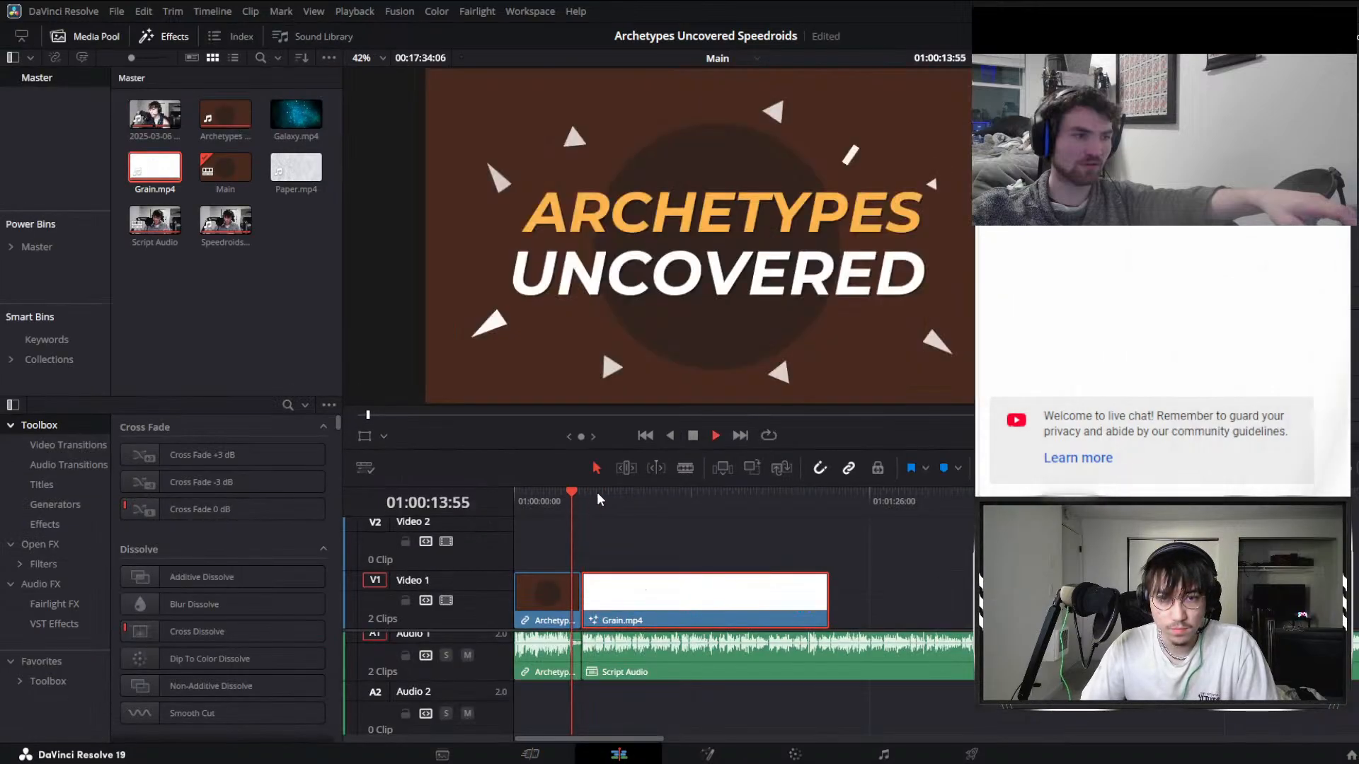
scroll(665, 542, up, 5)
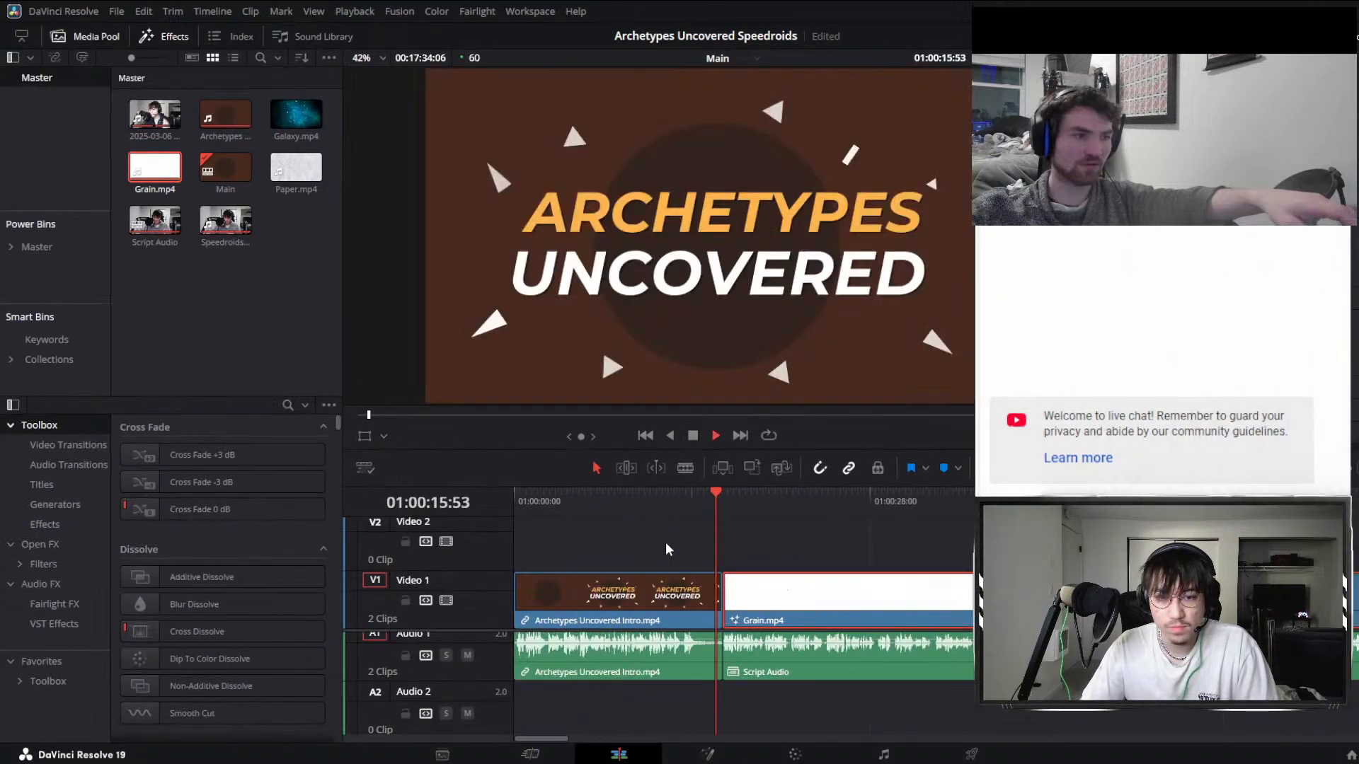
scroll(848, 555, up, 3)
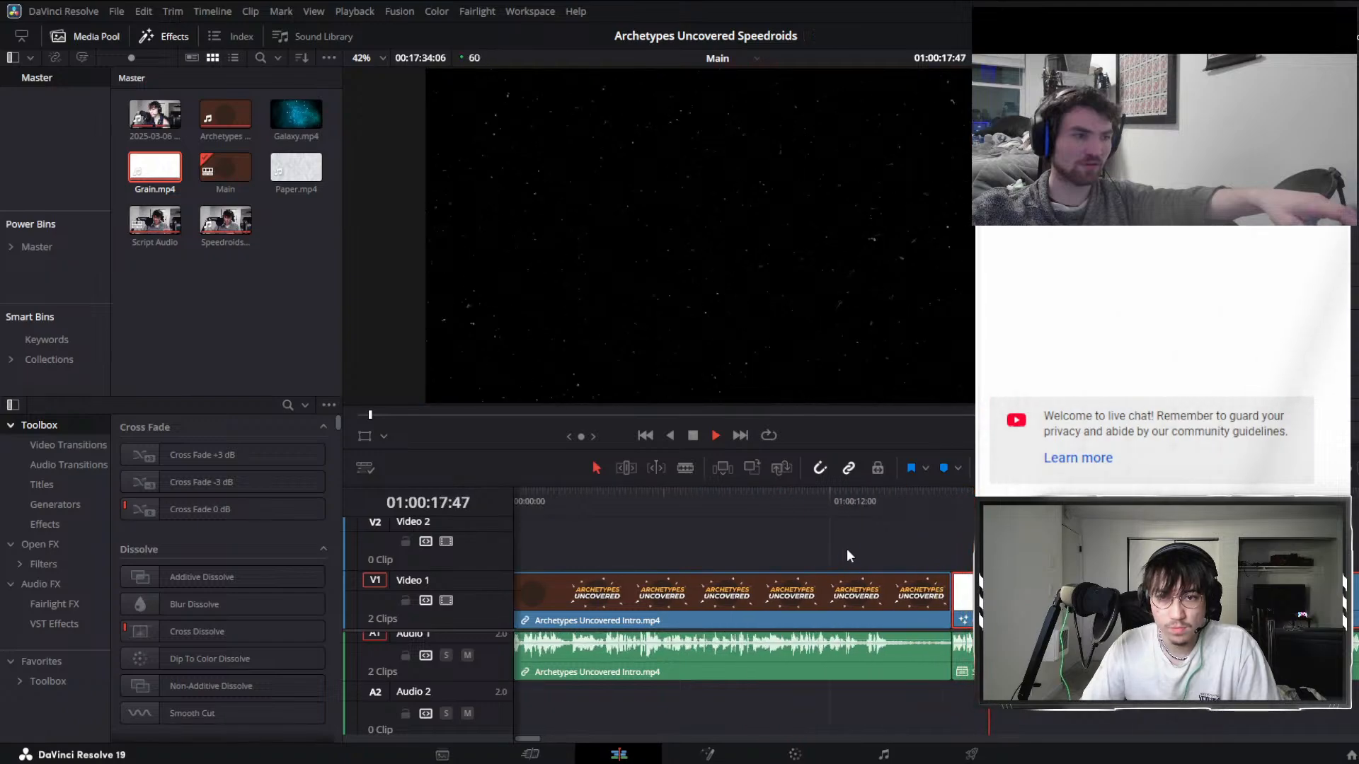
scroll(846, 549, down, 4)
key(space)
Change the speed of the Grain.mp4 clip and play it from 01:00:18:46 to check its motion.
key(shift+5)
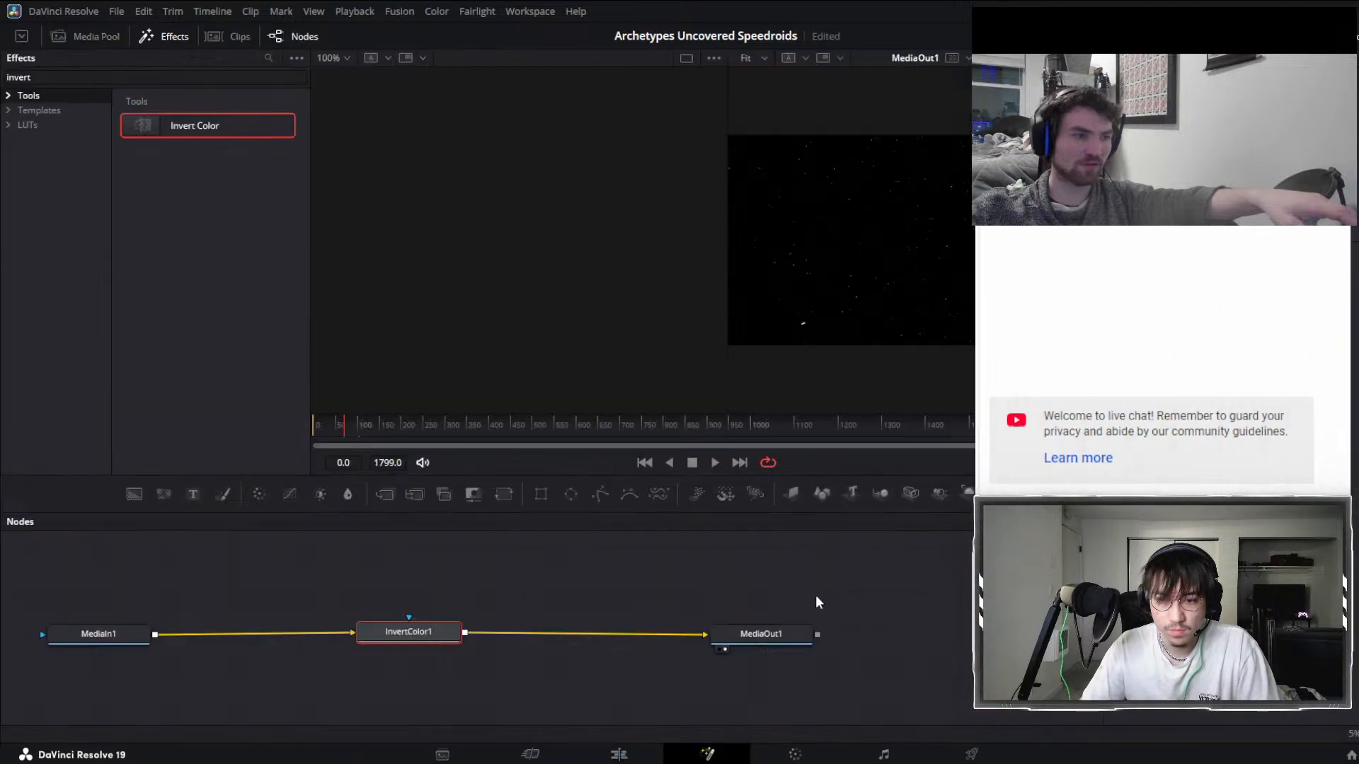
click(618, 754)
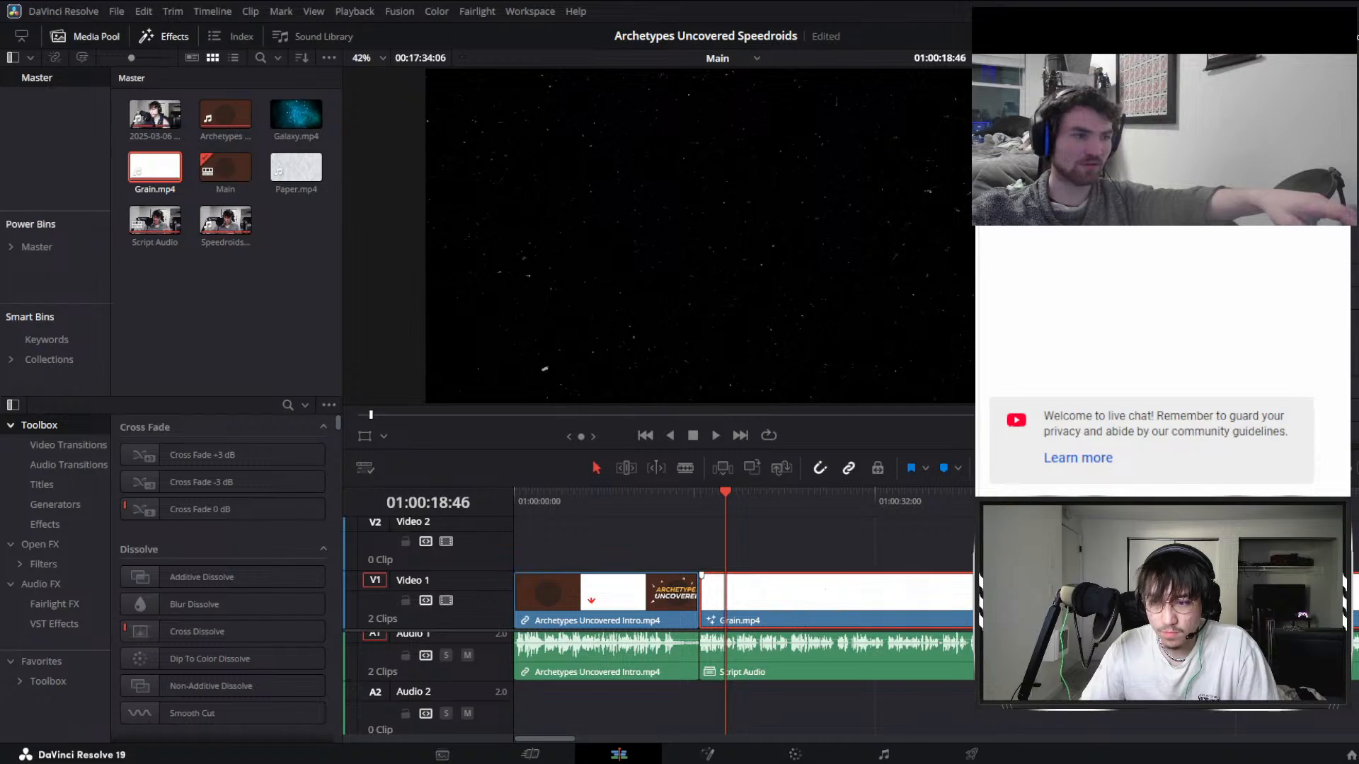
key(space)
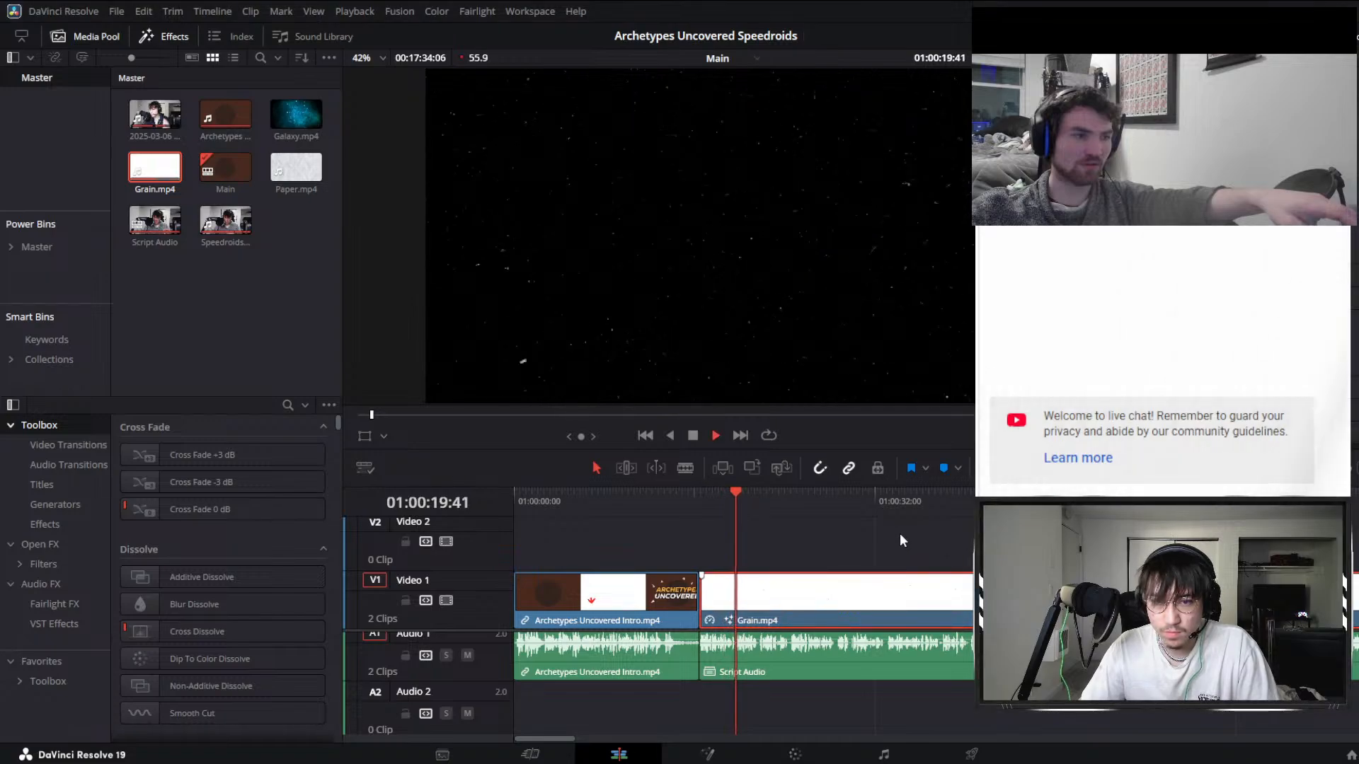
key(space)
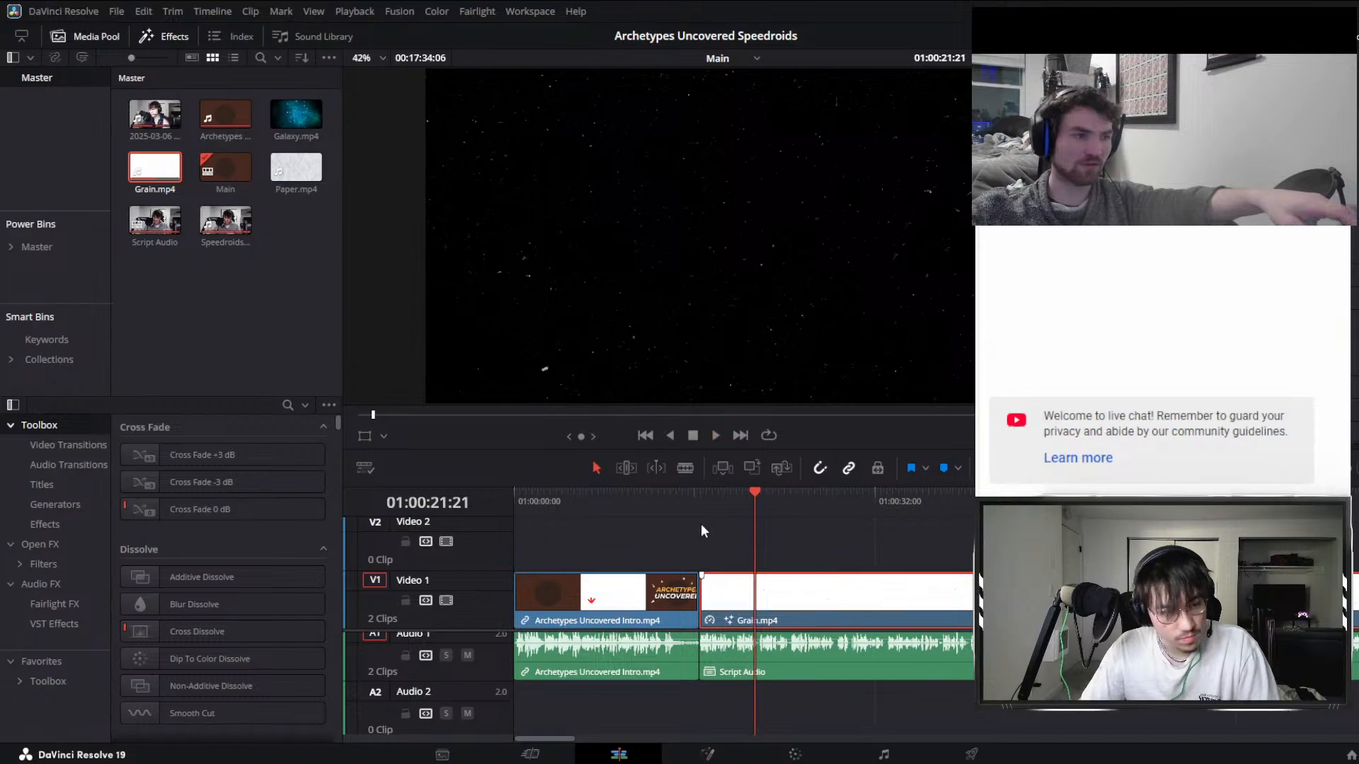
Try to apply the favorite Block Glitch transition at the cut between the intro and Grain.mp4.
click(701, 564)
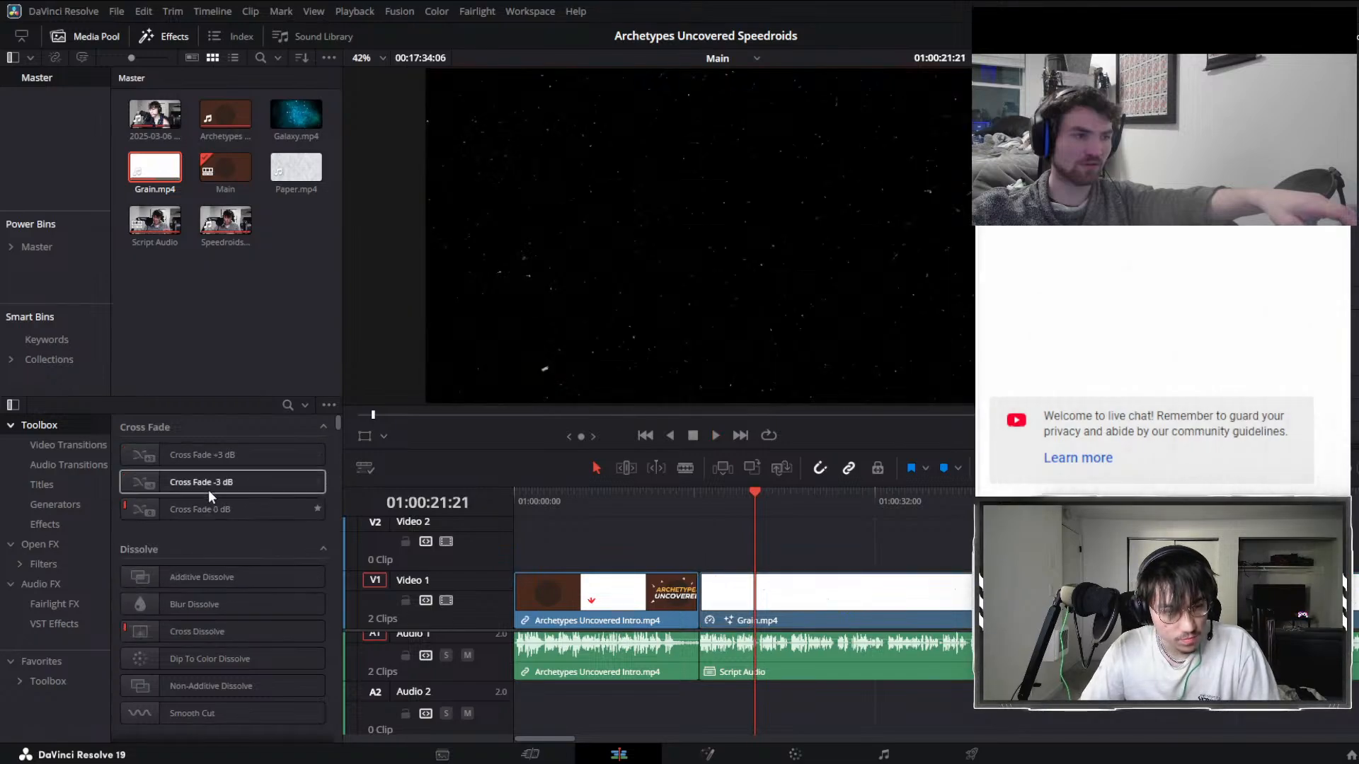
scroll(228, 581, down, 10)
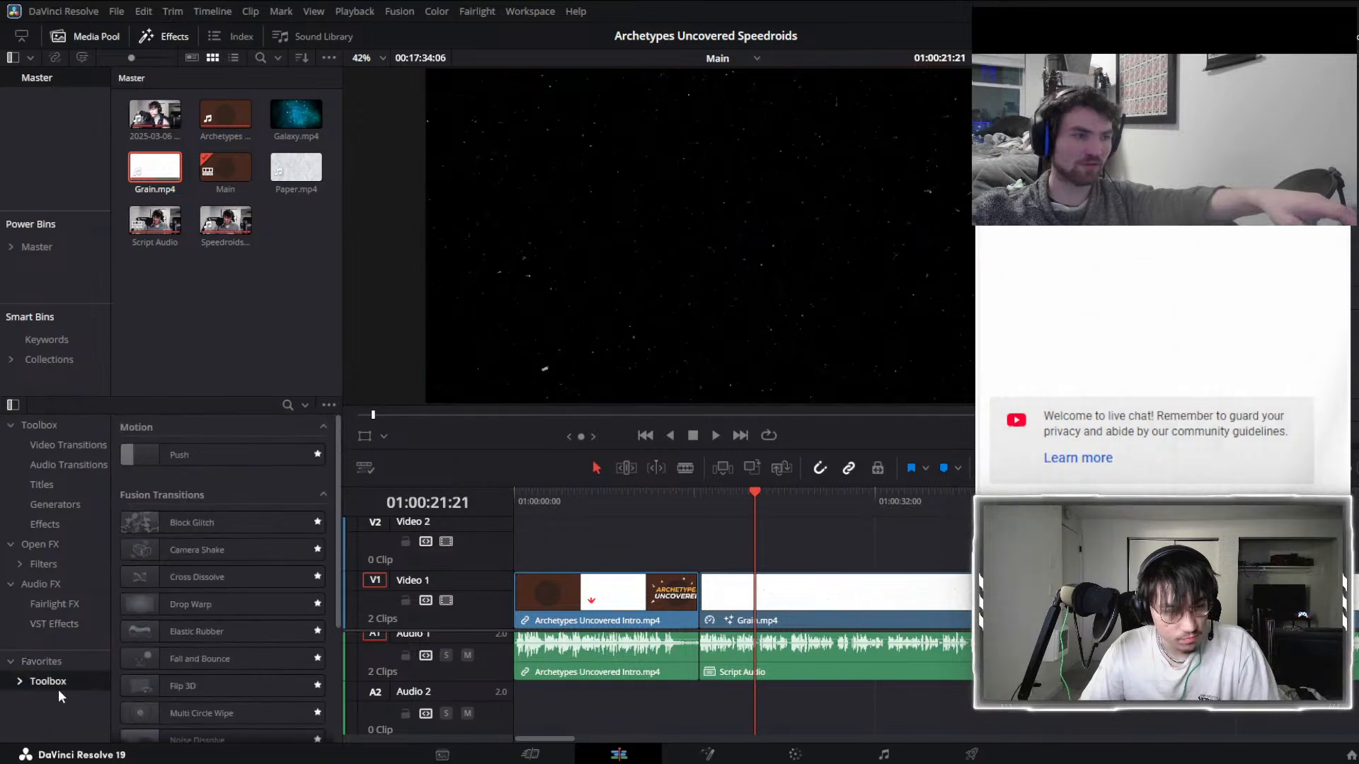
drag(195, 517, 682, 582)
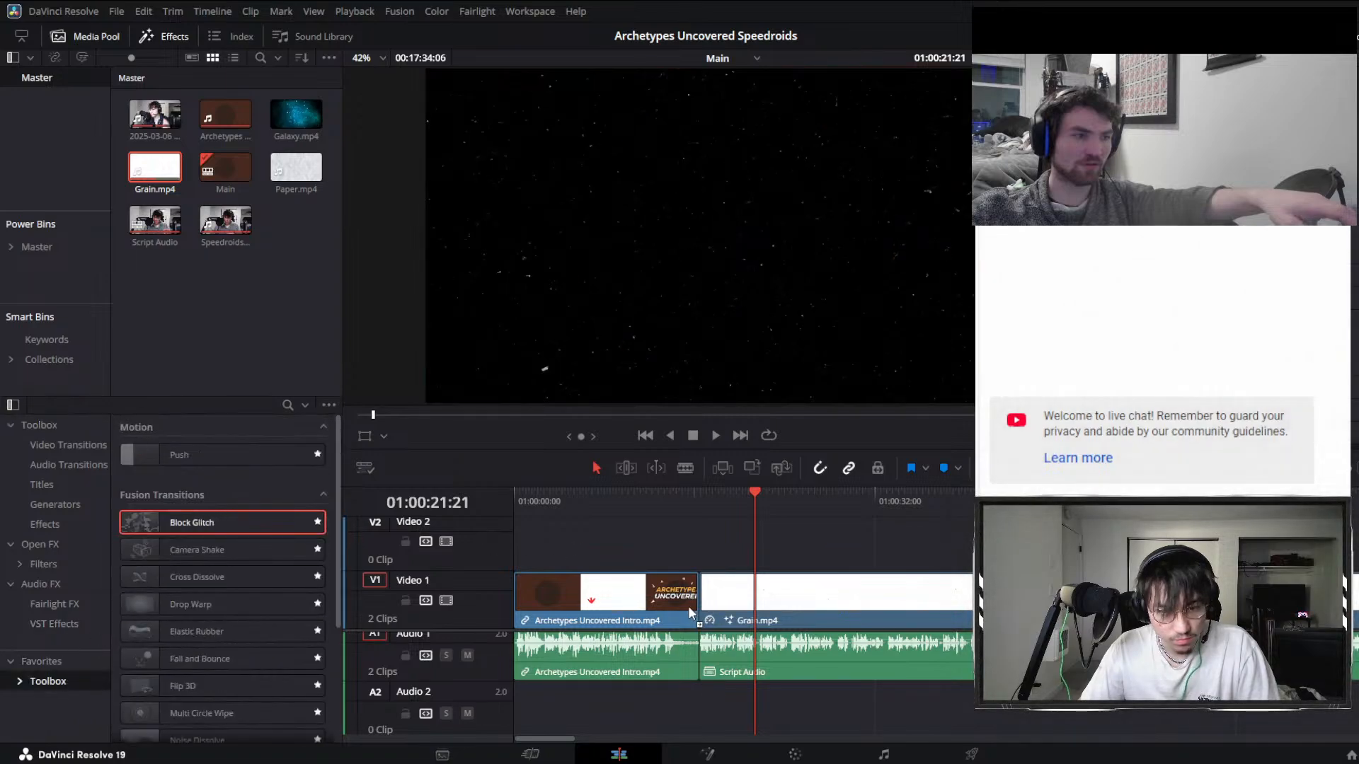
click(51, 663)
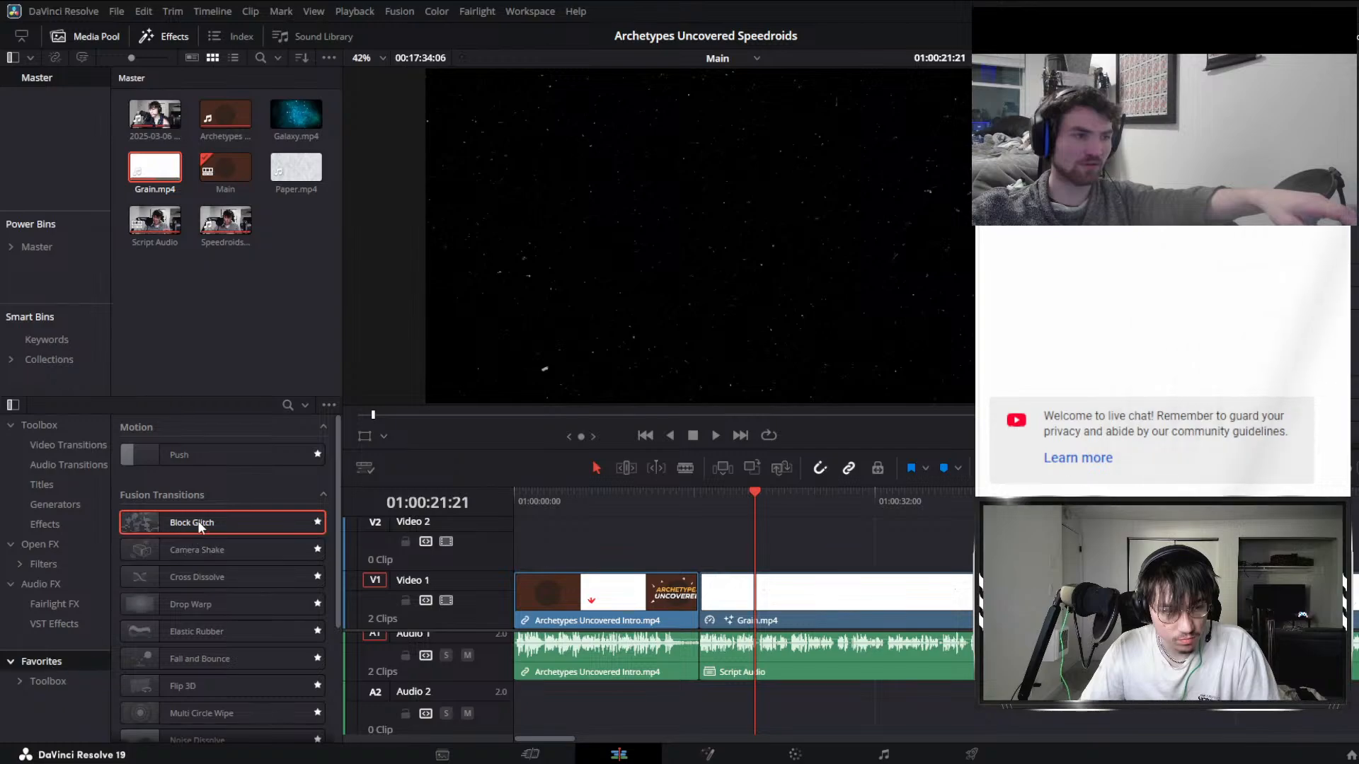
drag(704, 639, 701, 590)
scroll(701, 590, up, 6)
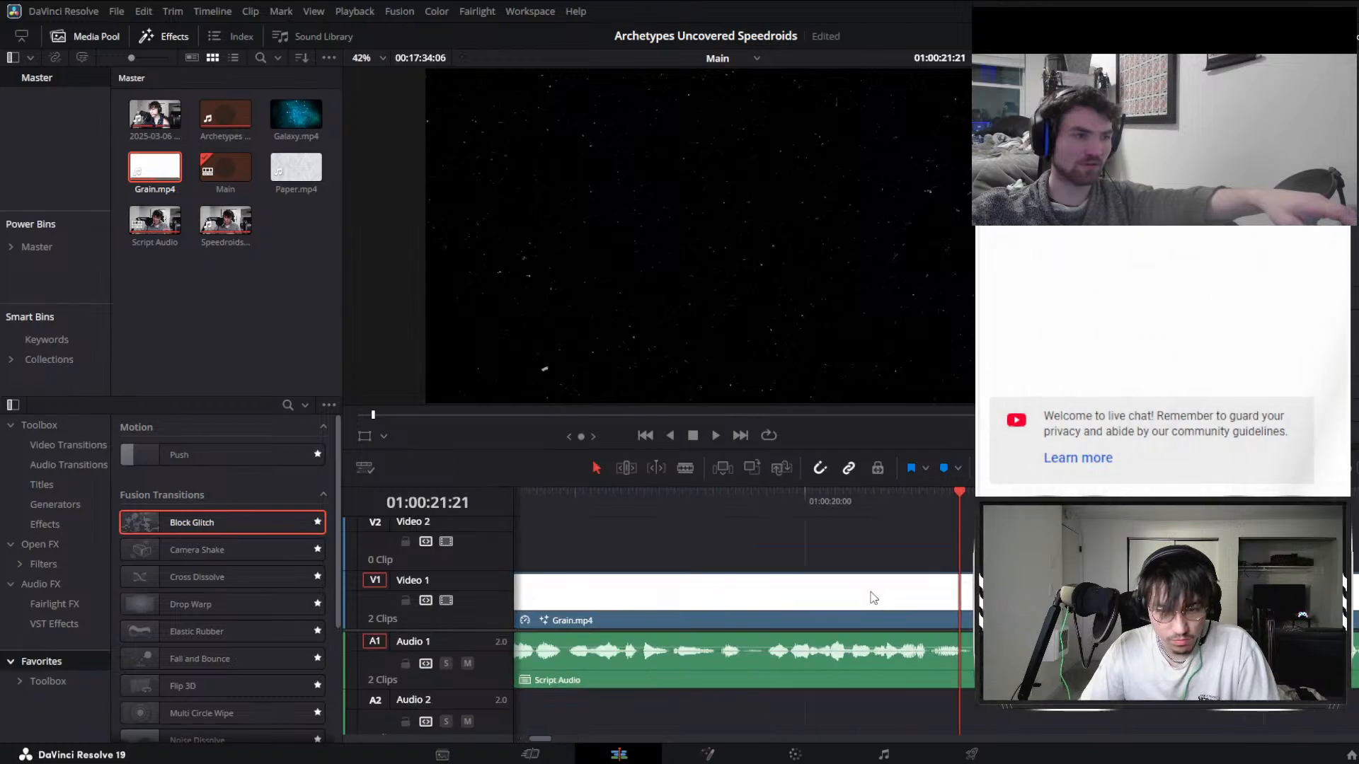
Play the cut from the end of the intro into the Grain.mp4 background.
scroll(616, 559, down, 6)
click(789, 509)
key(space)
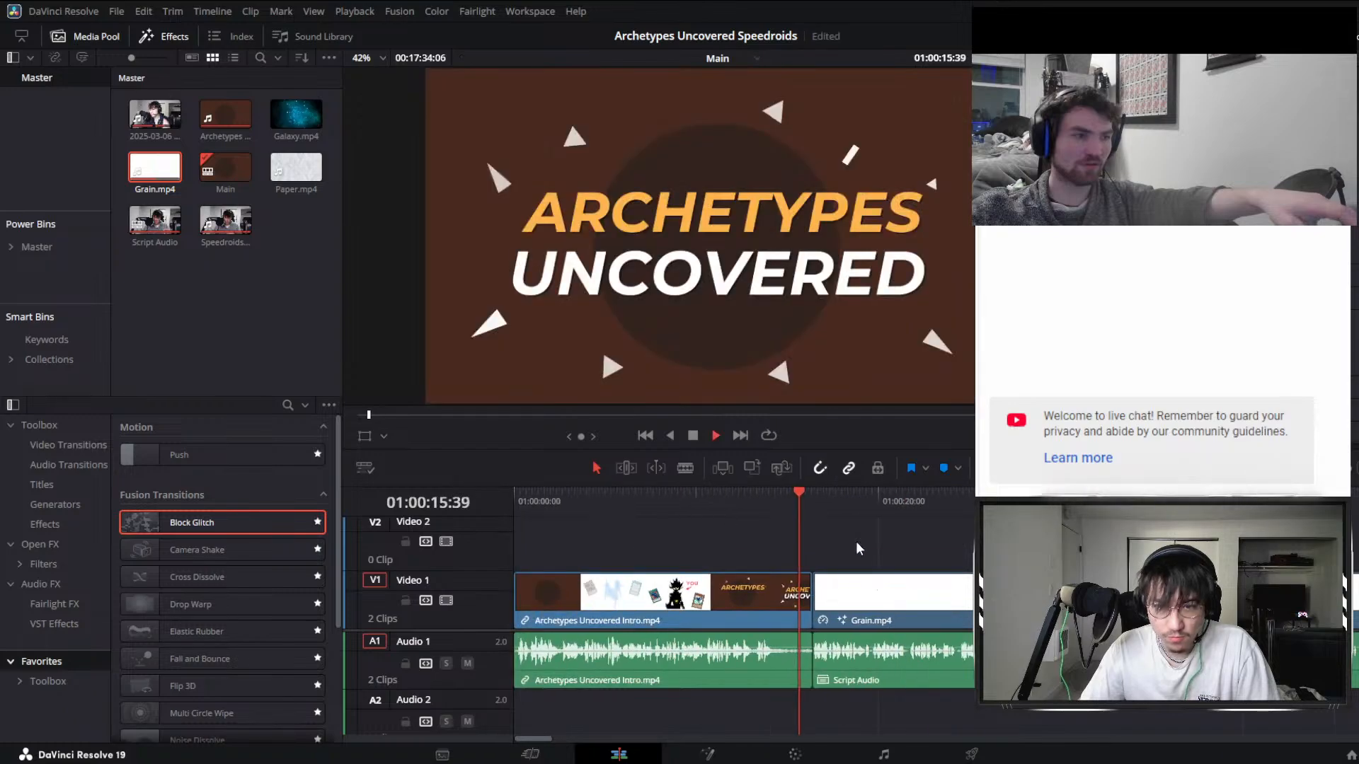
scroll(867, 556, up, 4)
key(space)
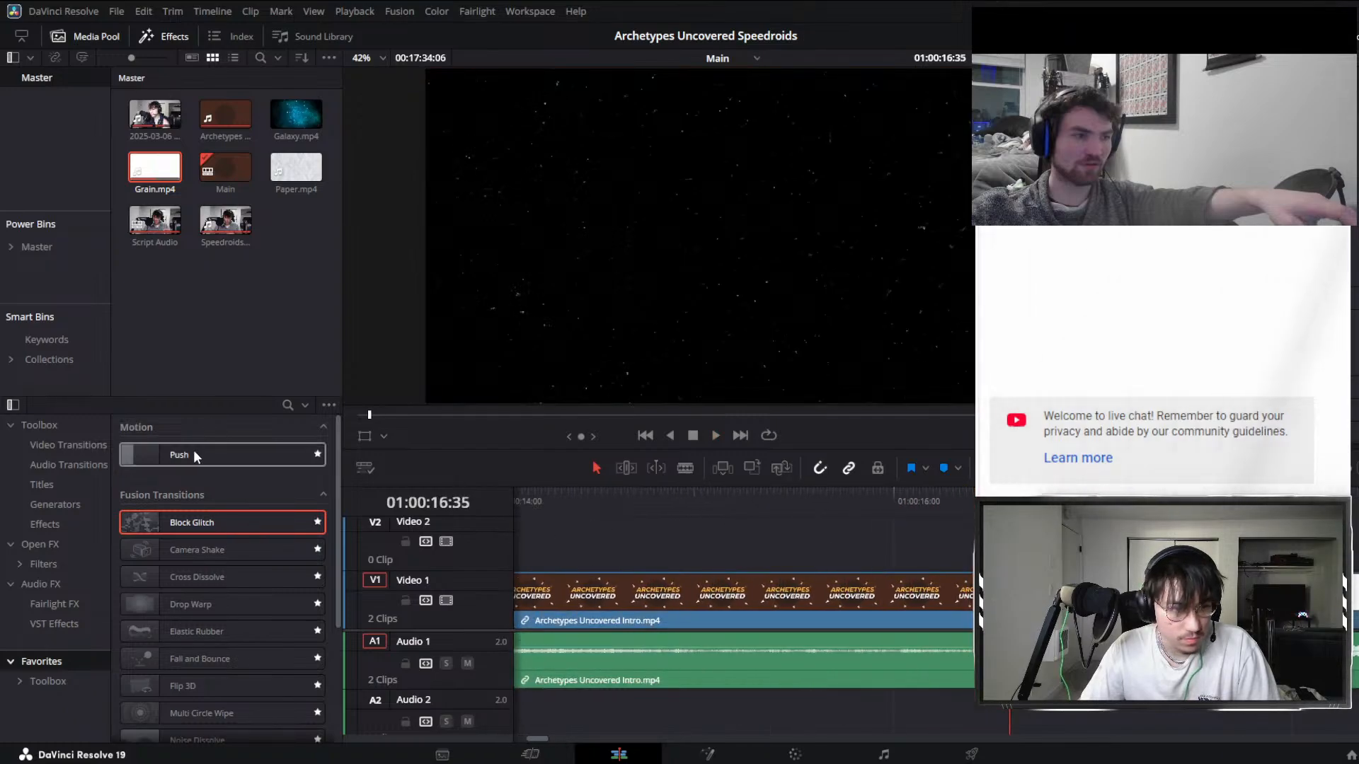
Try to apply the Push and Additive Dissolve video transitions at the cut between the intro and Grain.mp4.
drag(193, 453, 957, 551)
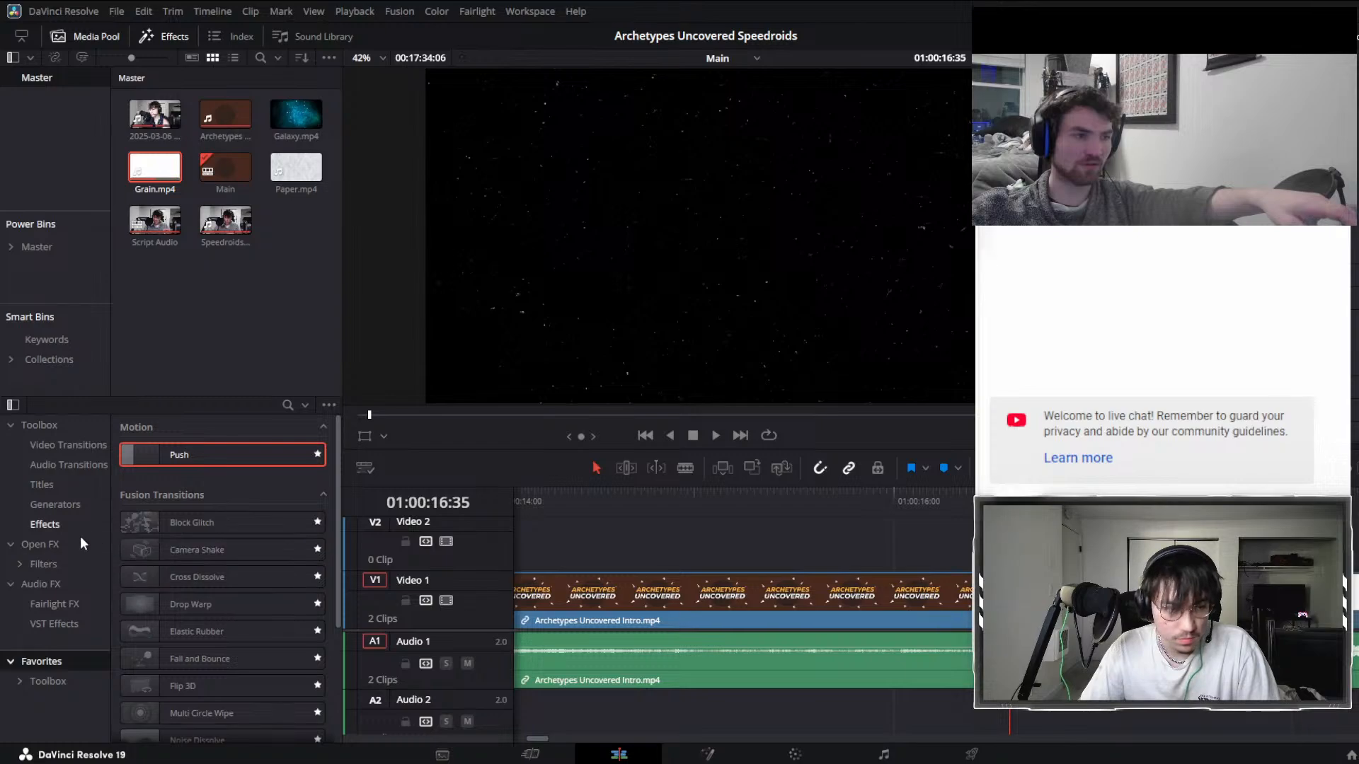
click(61, 445)
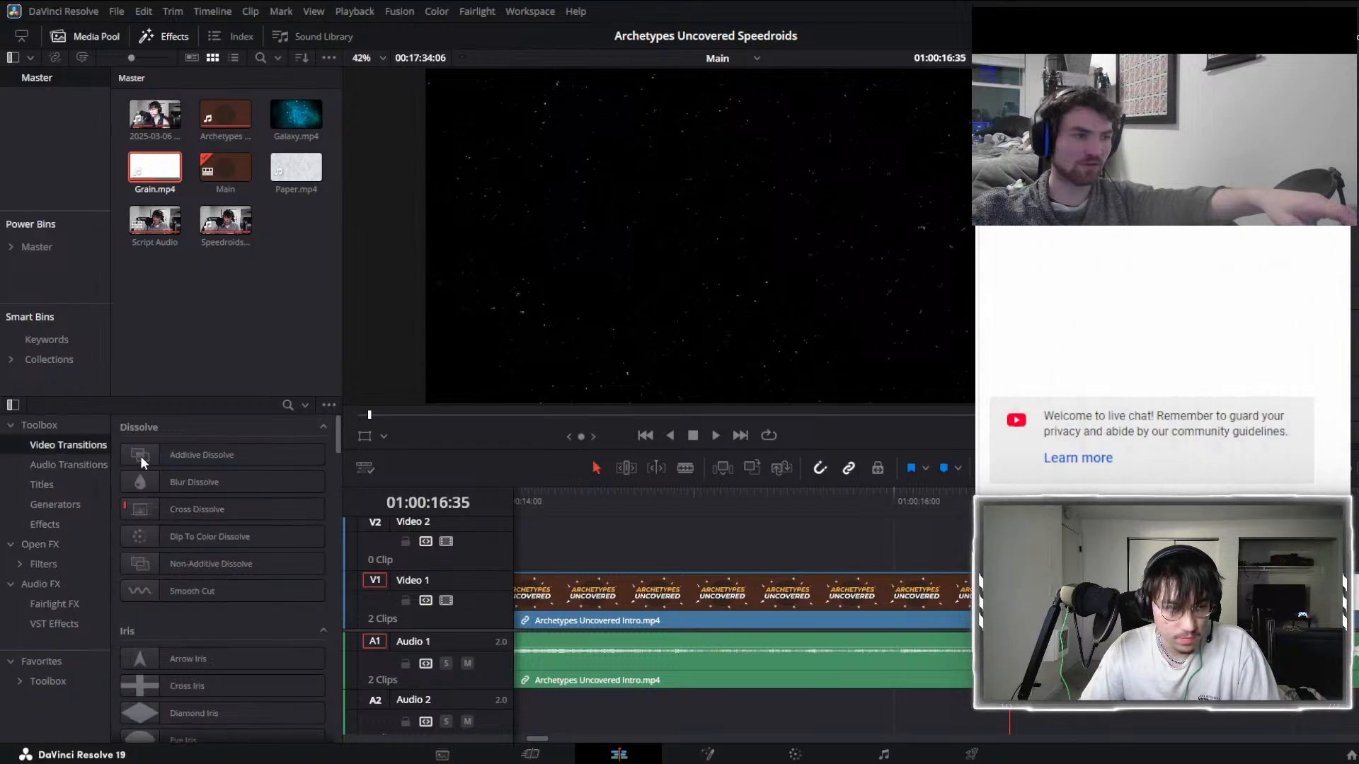
click(140, 456)
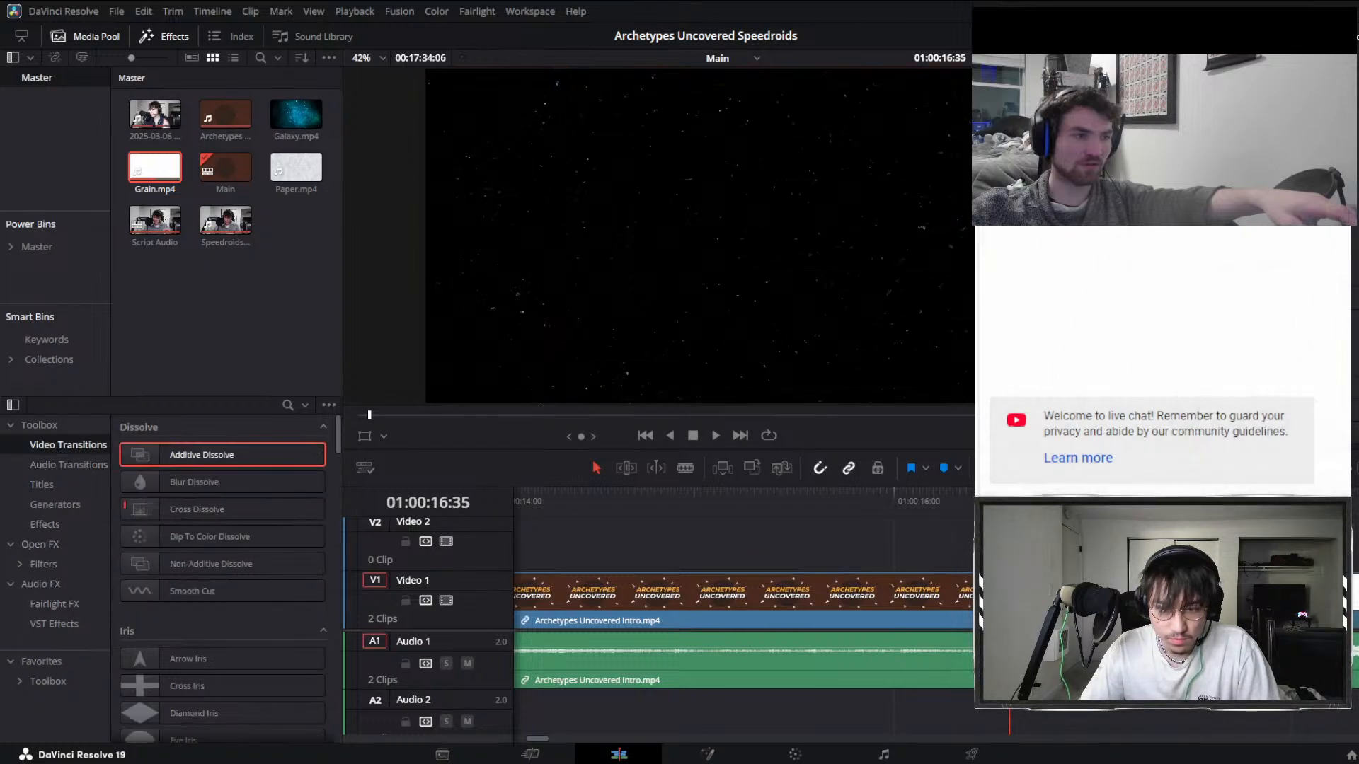
drag(970, 609, 971, 587)
click(968, 594)
scroll(968, 594, up, 6)
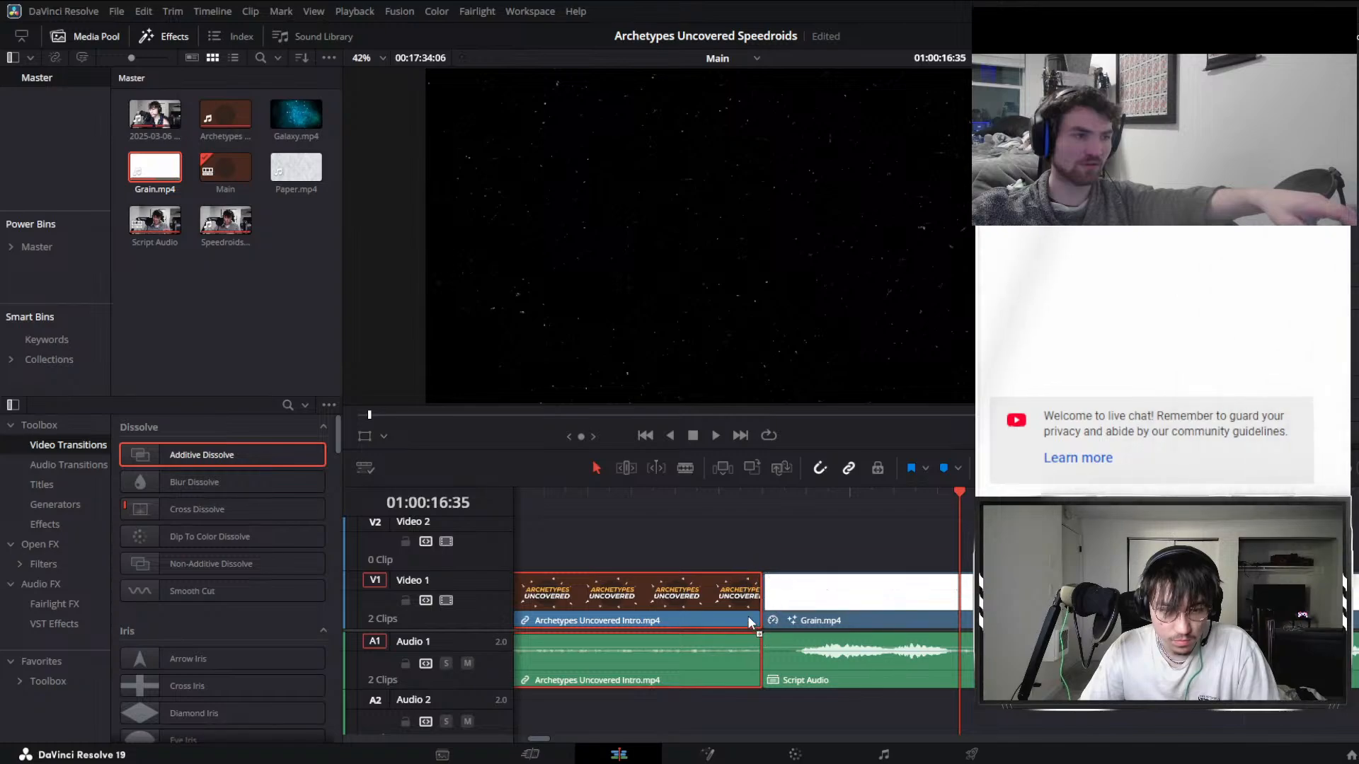
click(788, 583)
click(719, 508)
key(space)
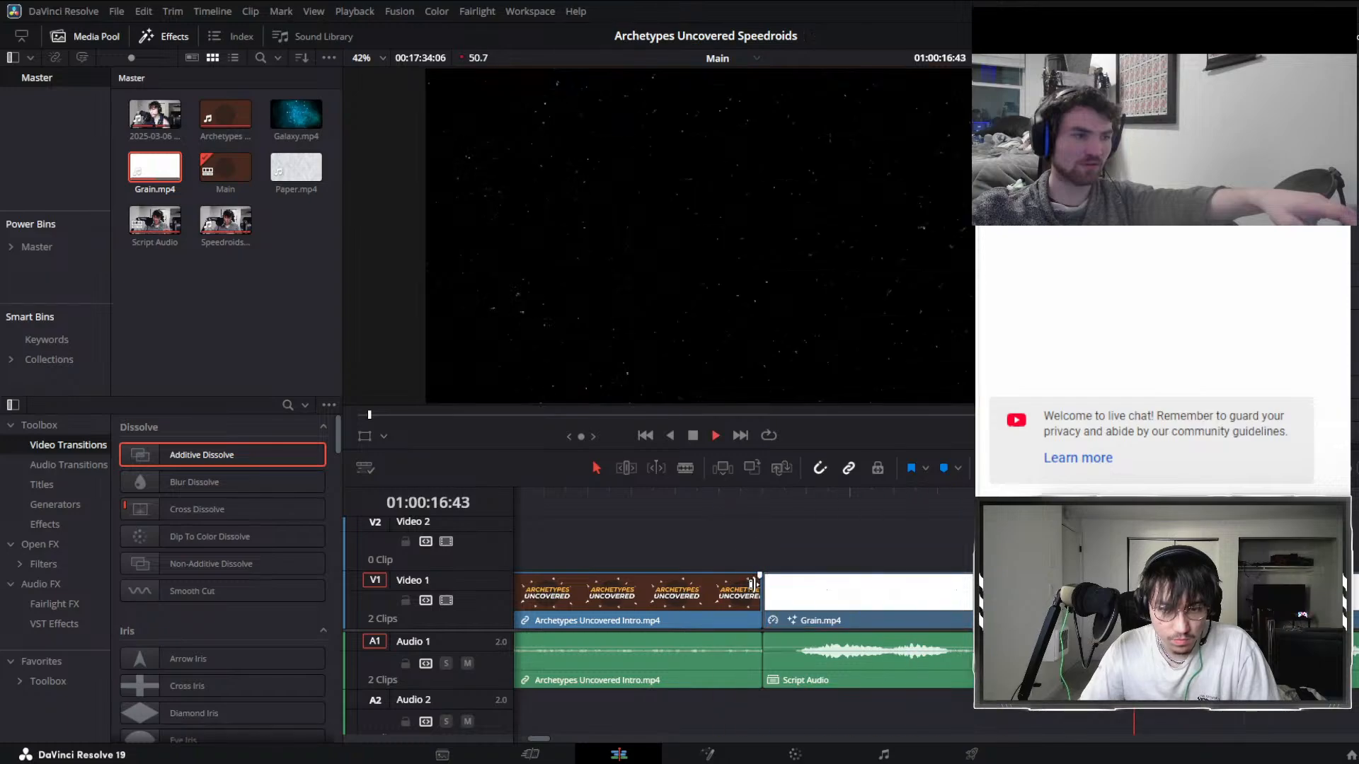
key(space)
click(764, 593)
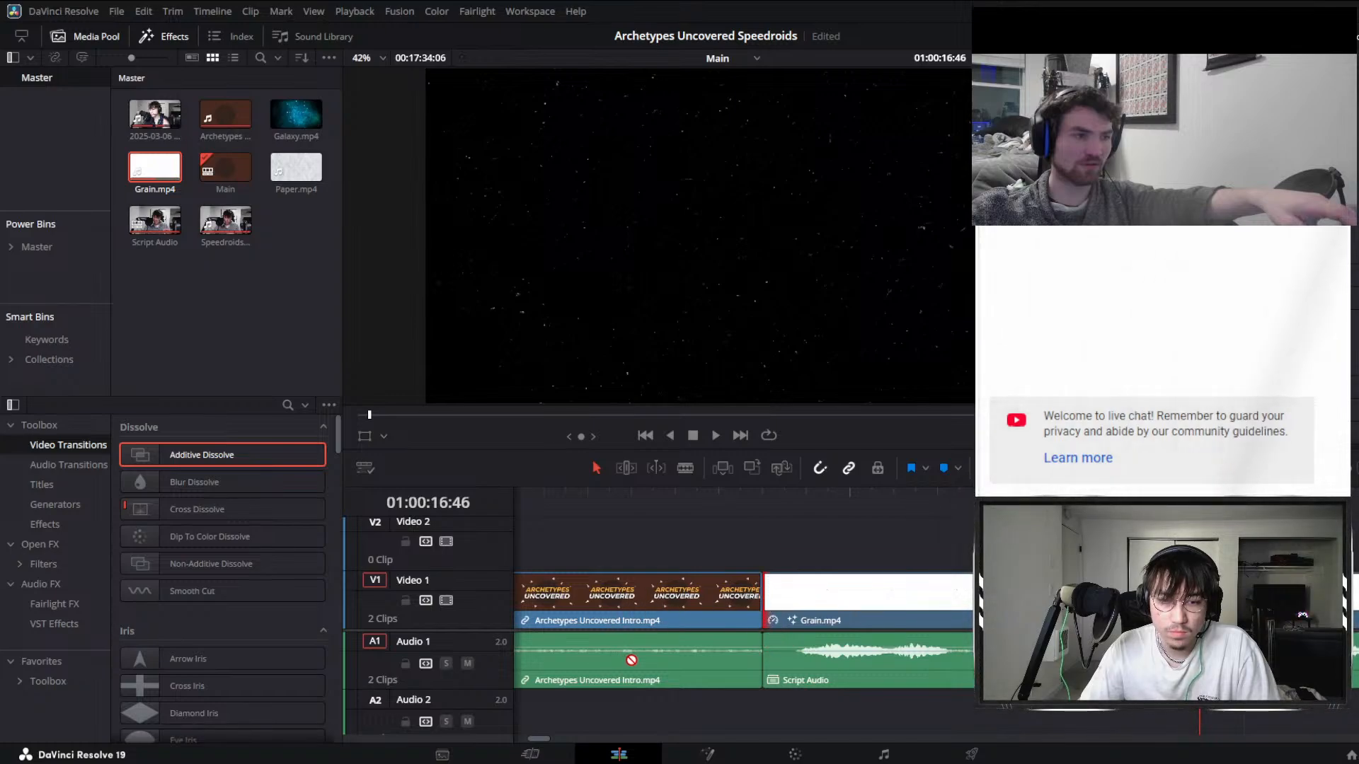
Play the transition area from the intro into Grain.mp4, replaying it from earlier points in the intro.
click(738, 496)
key(space)
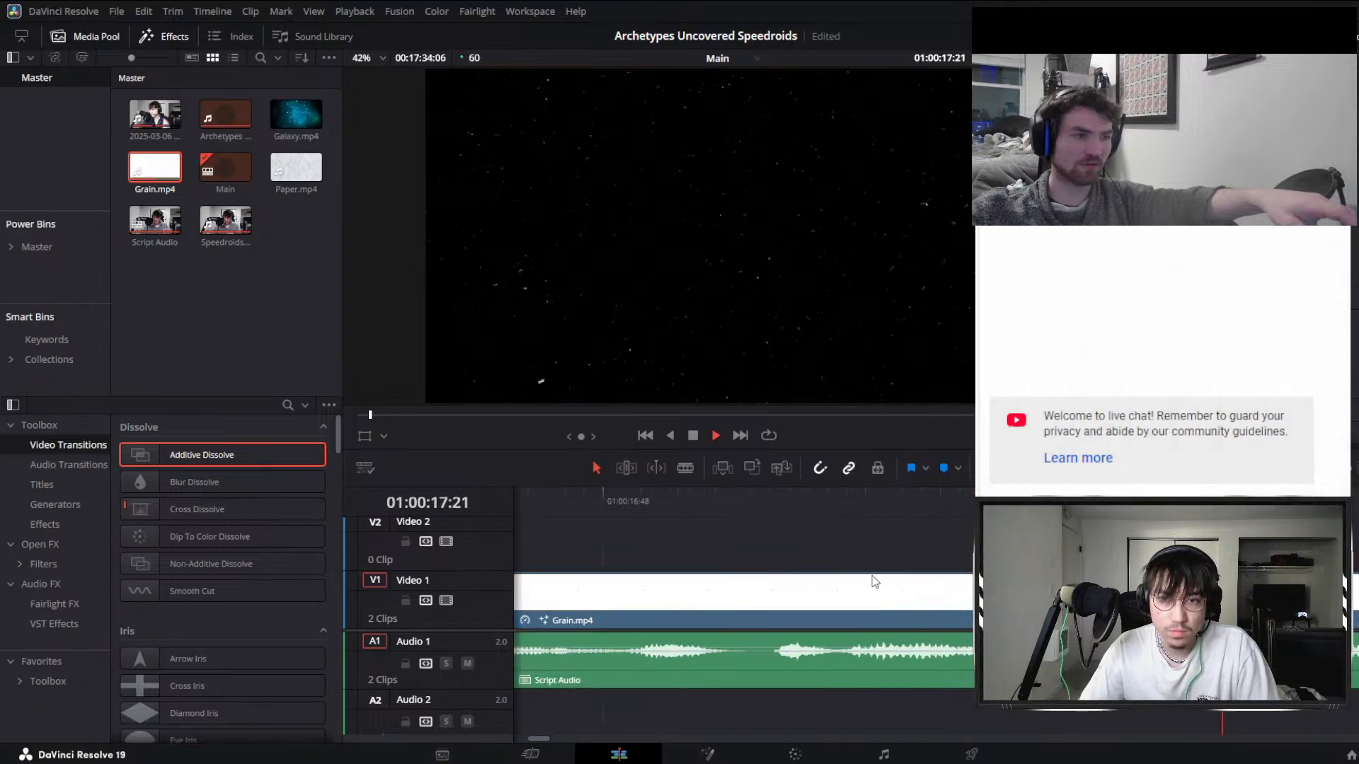
scroll(879, 572, down, 5)
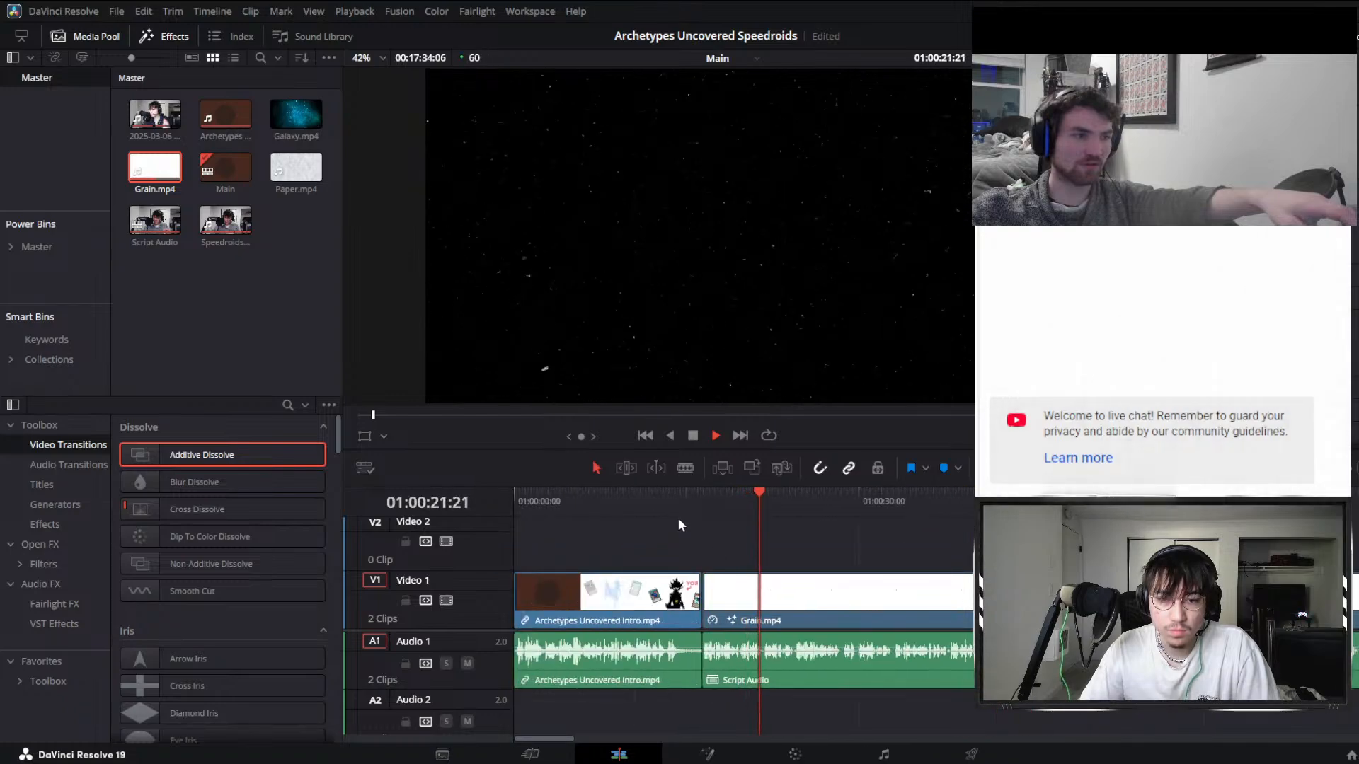
click(576, 499)
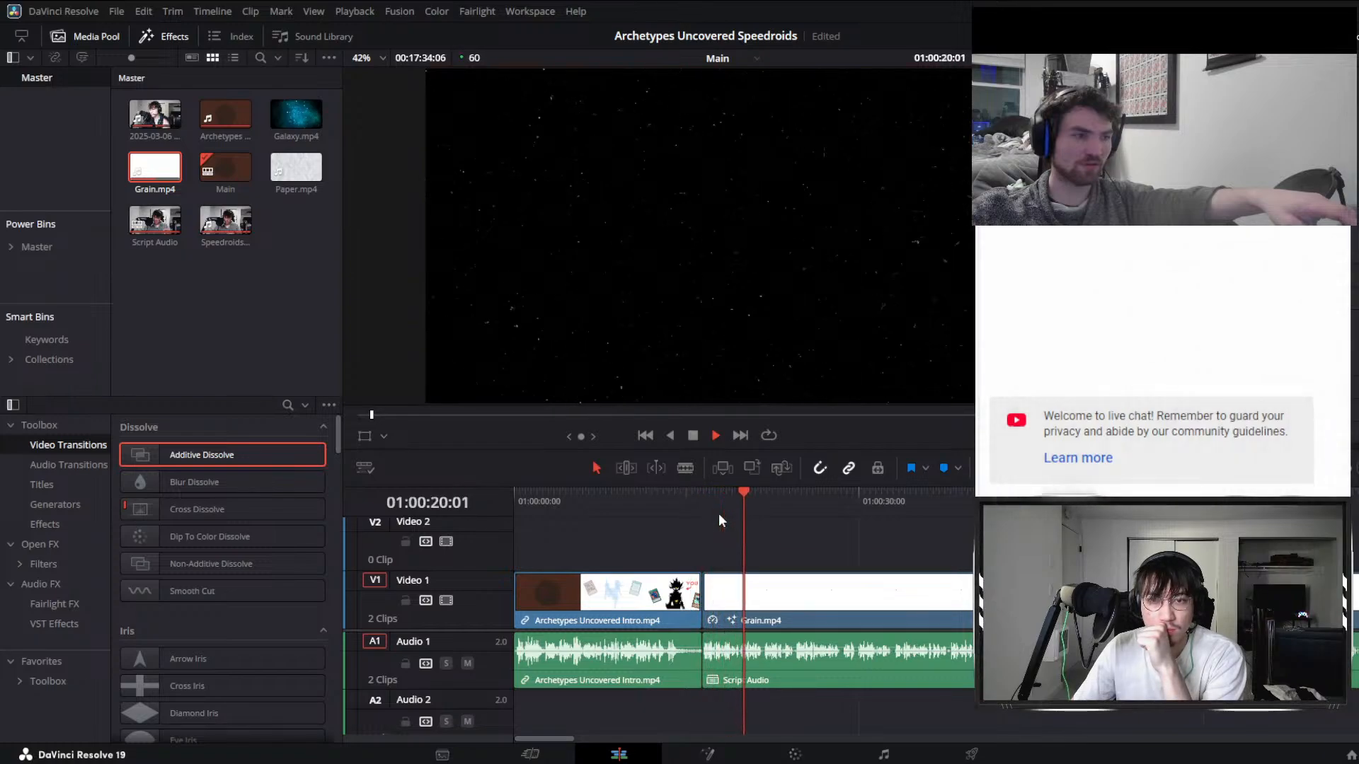
click(553, 504)
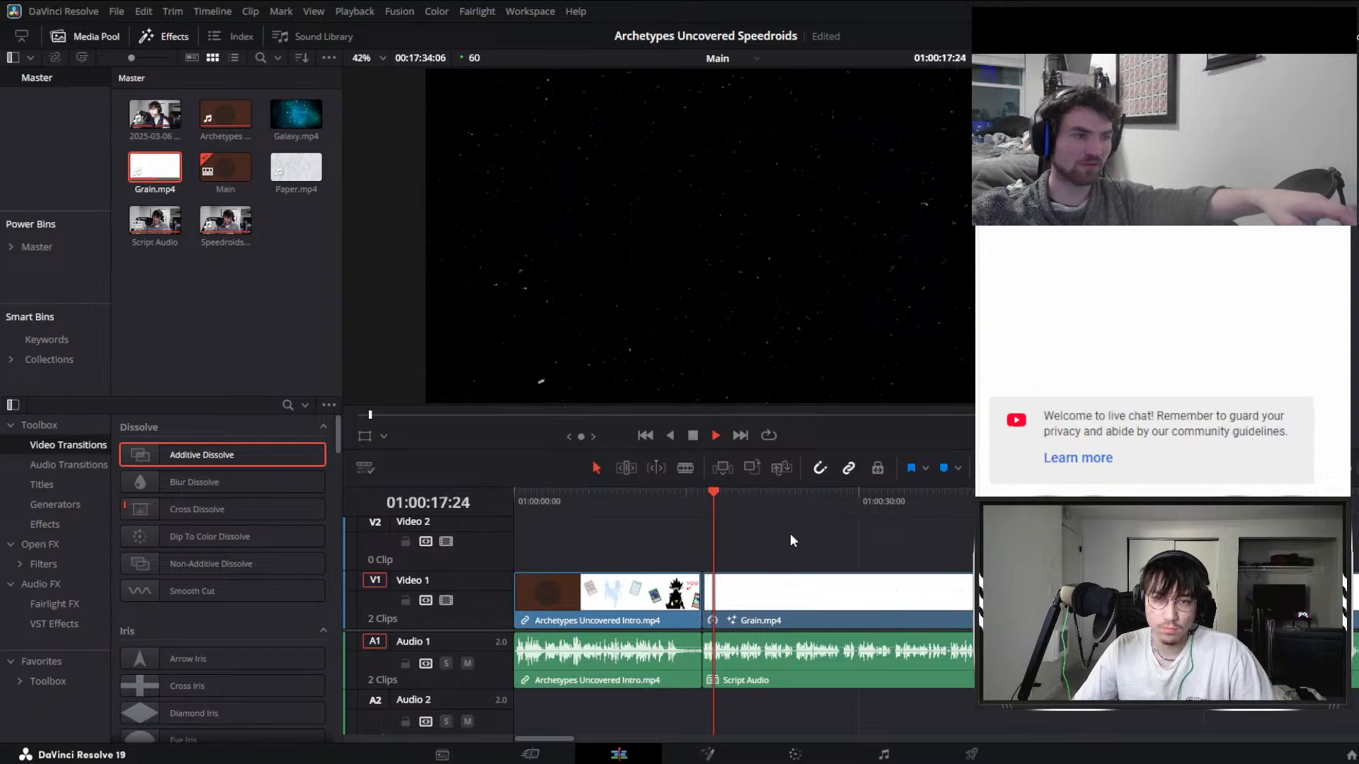
key(space)
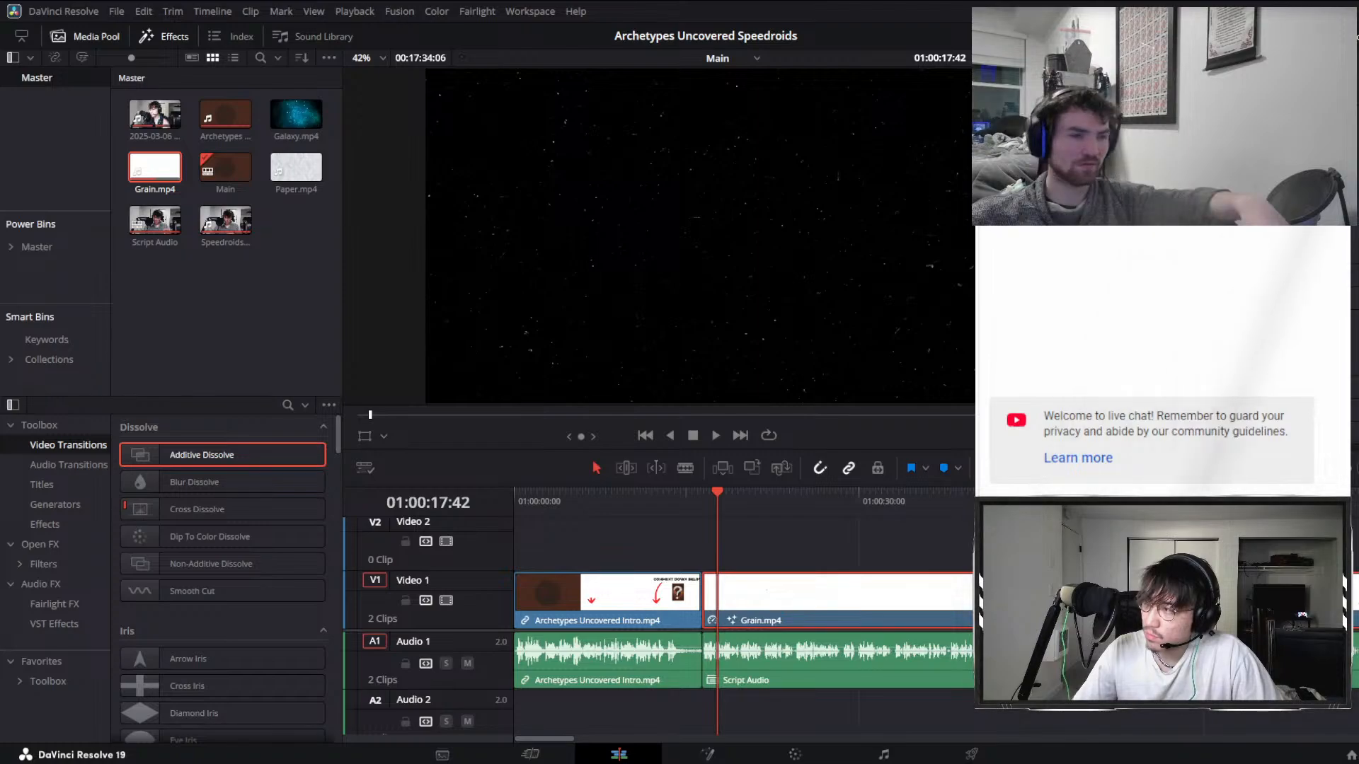
With the playhead at 01:00:16:26, try to apply Cross Dissolve and Non-Additive Dissolve at the cut between the intro and Grain.mp4.
drag(627, 499, 694, 523)
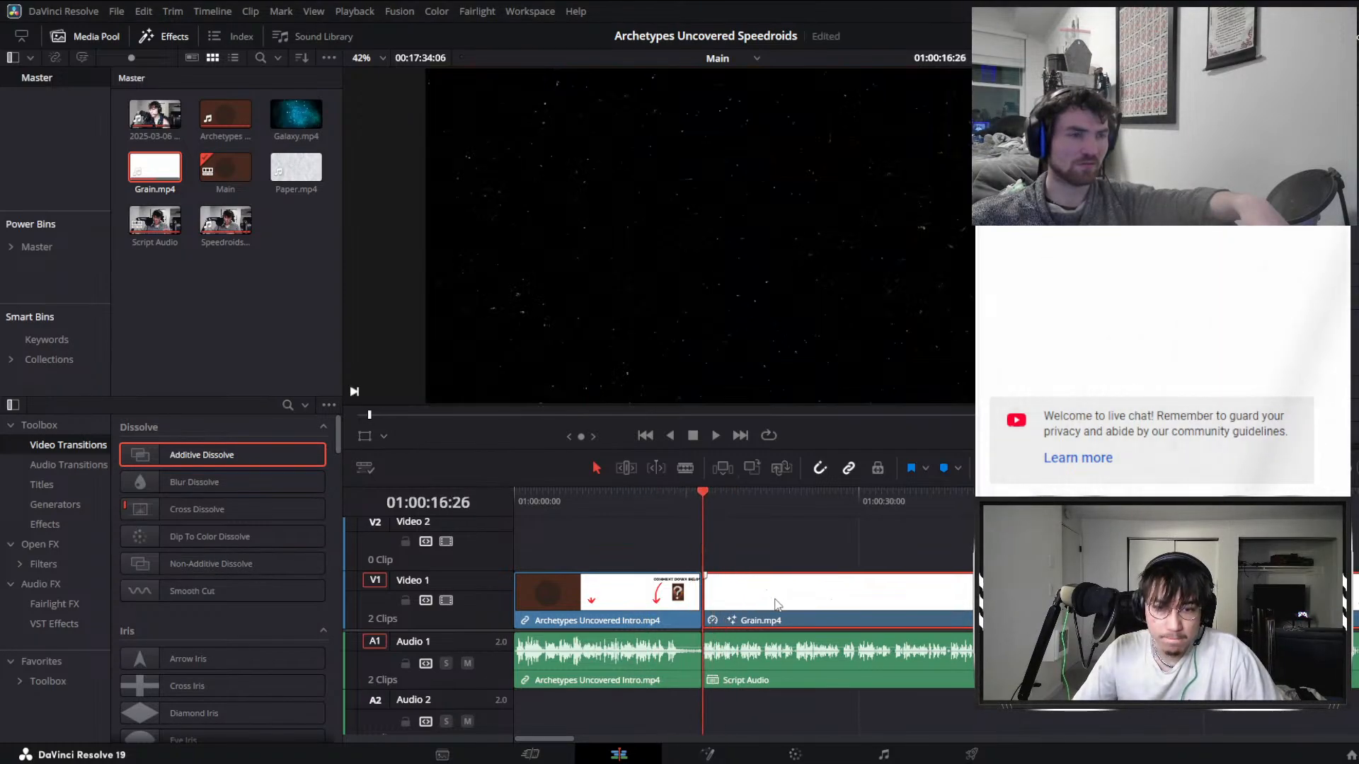
scroll(600, 568, up, 2)
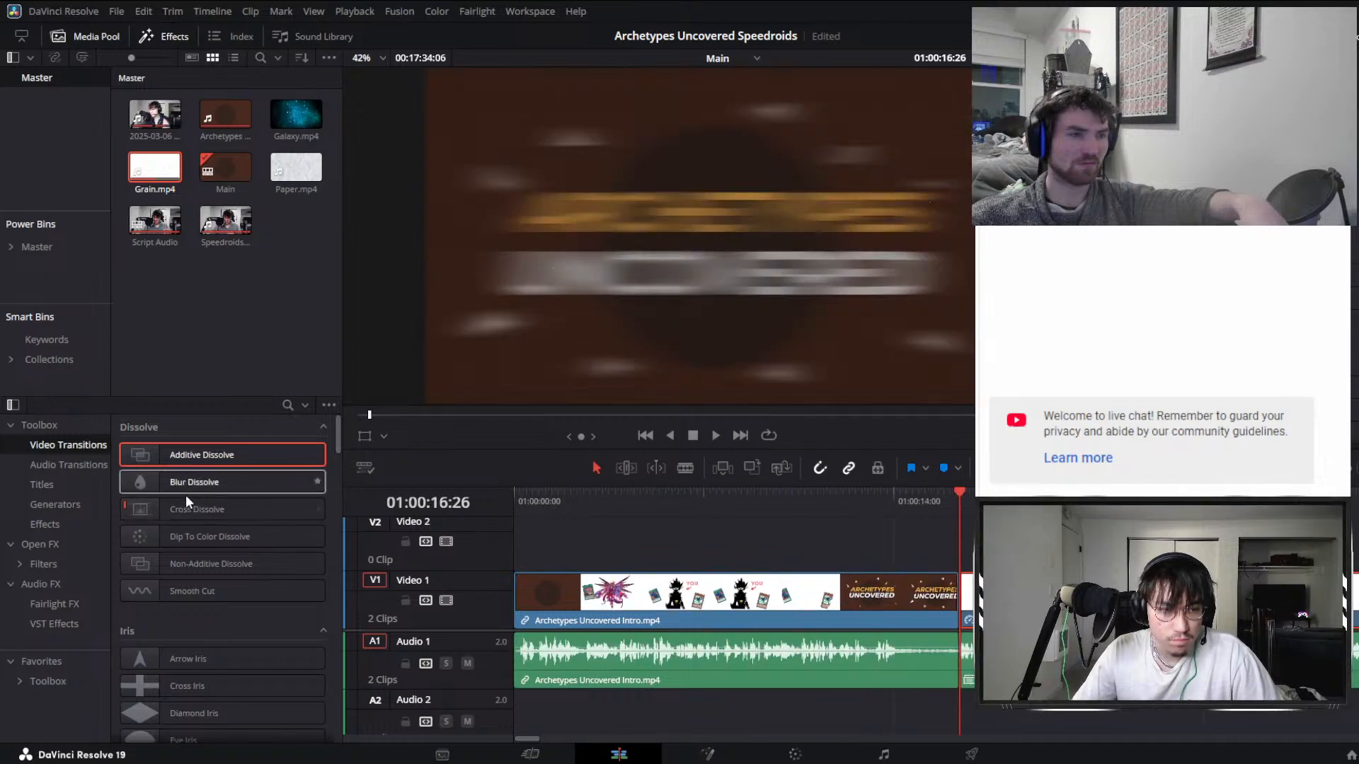
drag(141, 509, 966, 646)
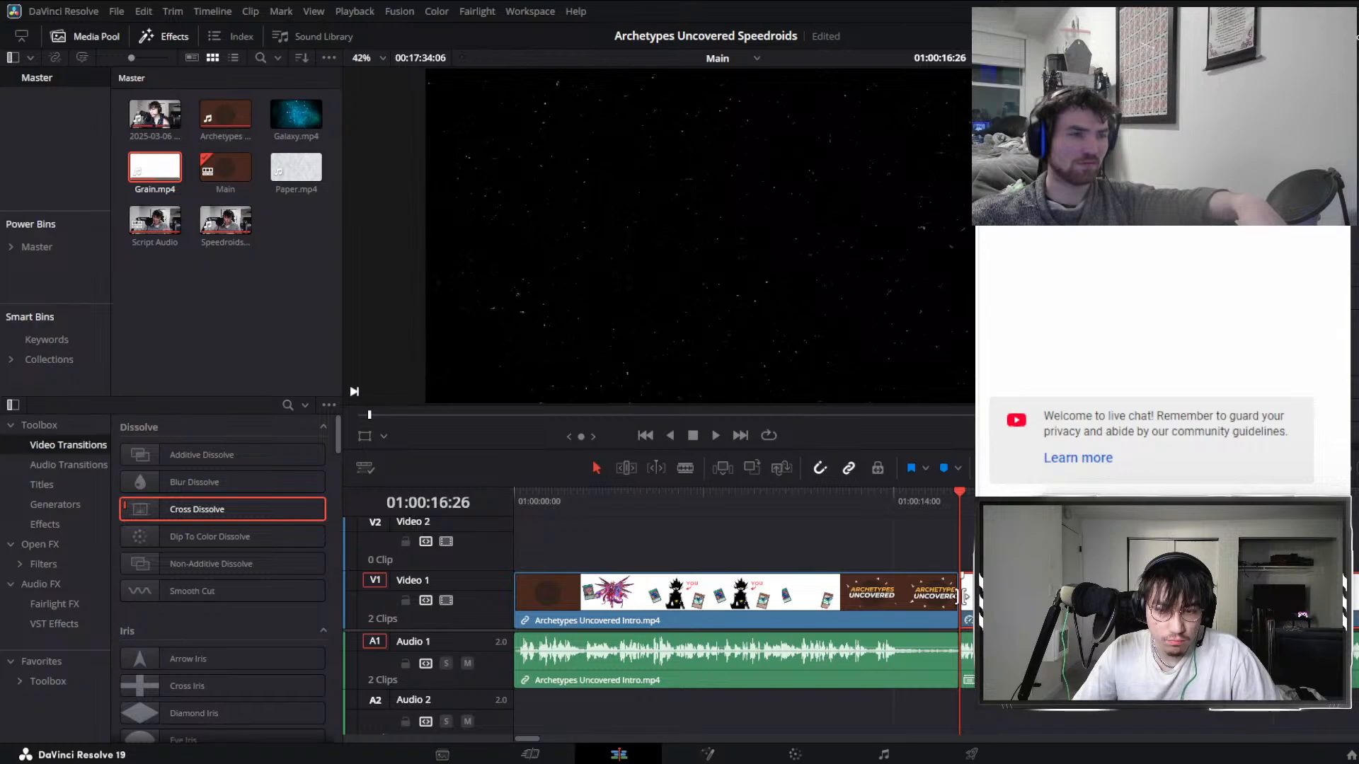
scroll(967, 598, up, 5)
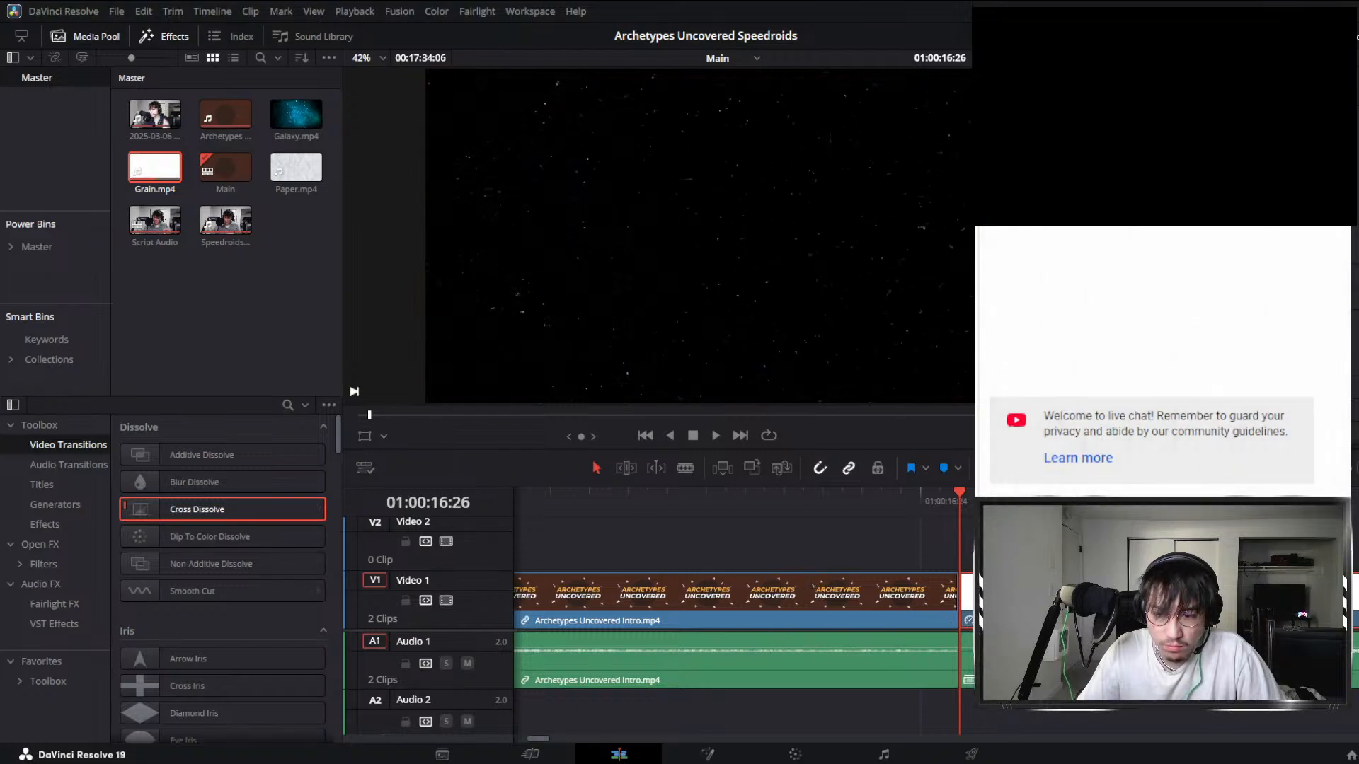
scroll(494, 576, up, 1)
scroll(825, 621, down, 2)
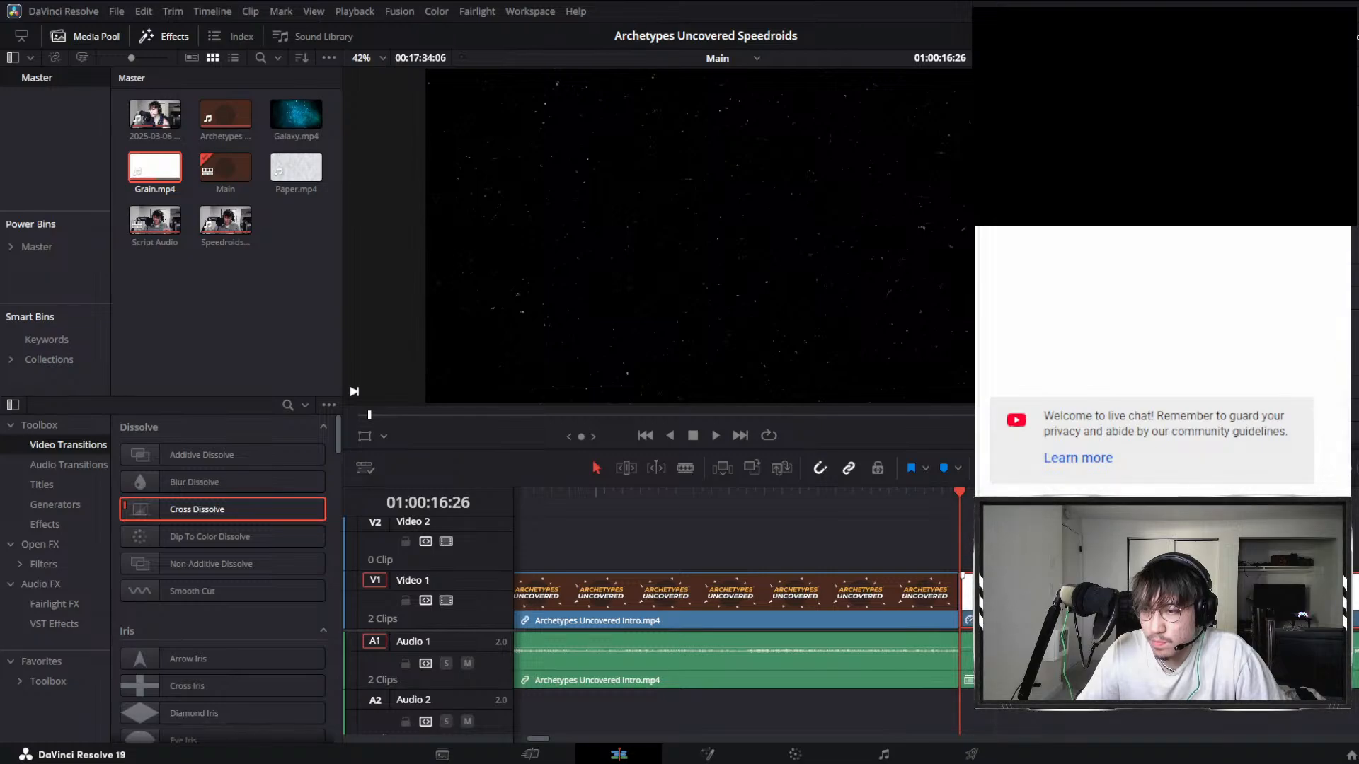
double_click(197, 509)
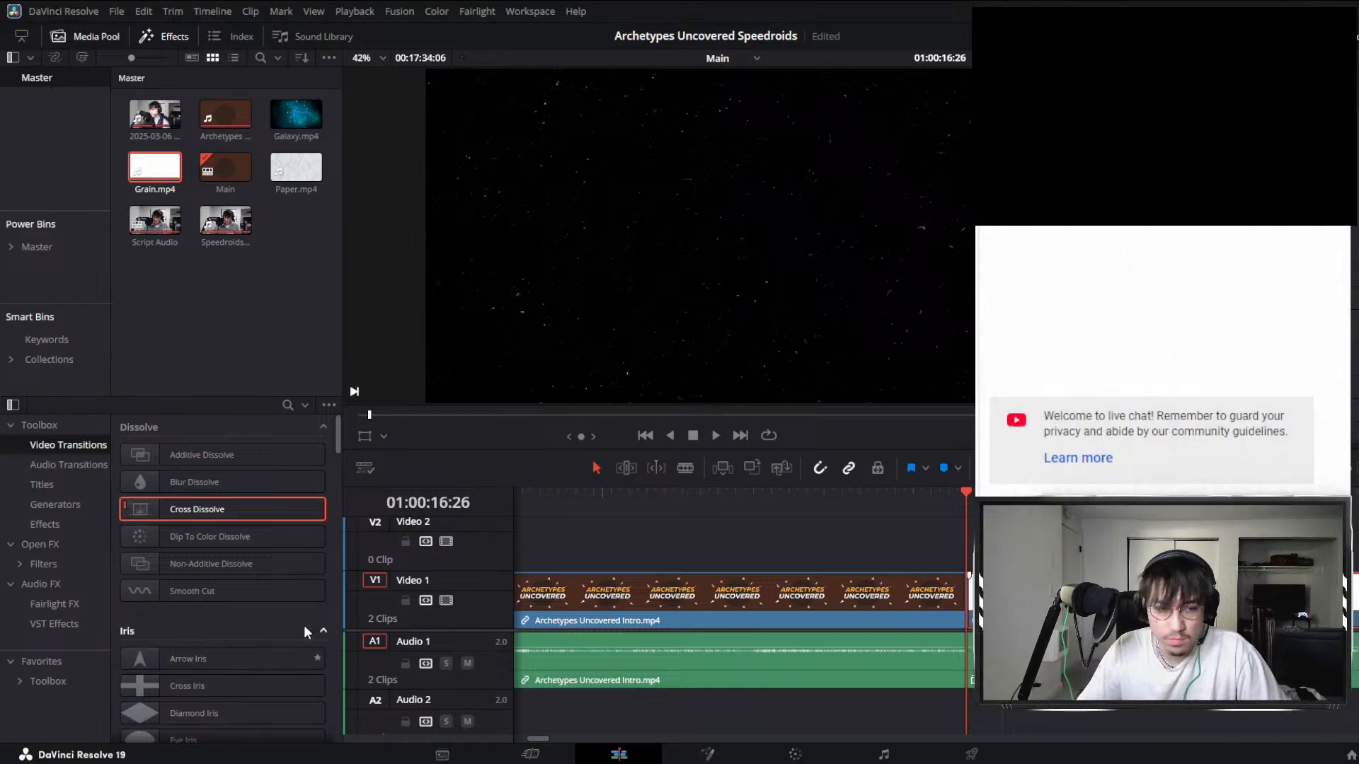
drag(453, 552, 958, 630)
click(940, 600)
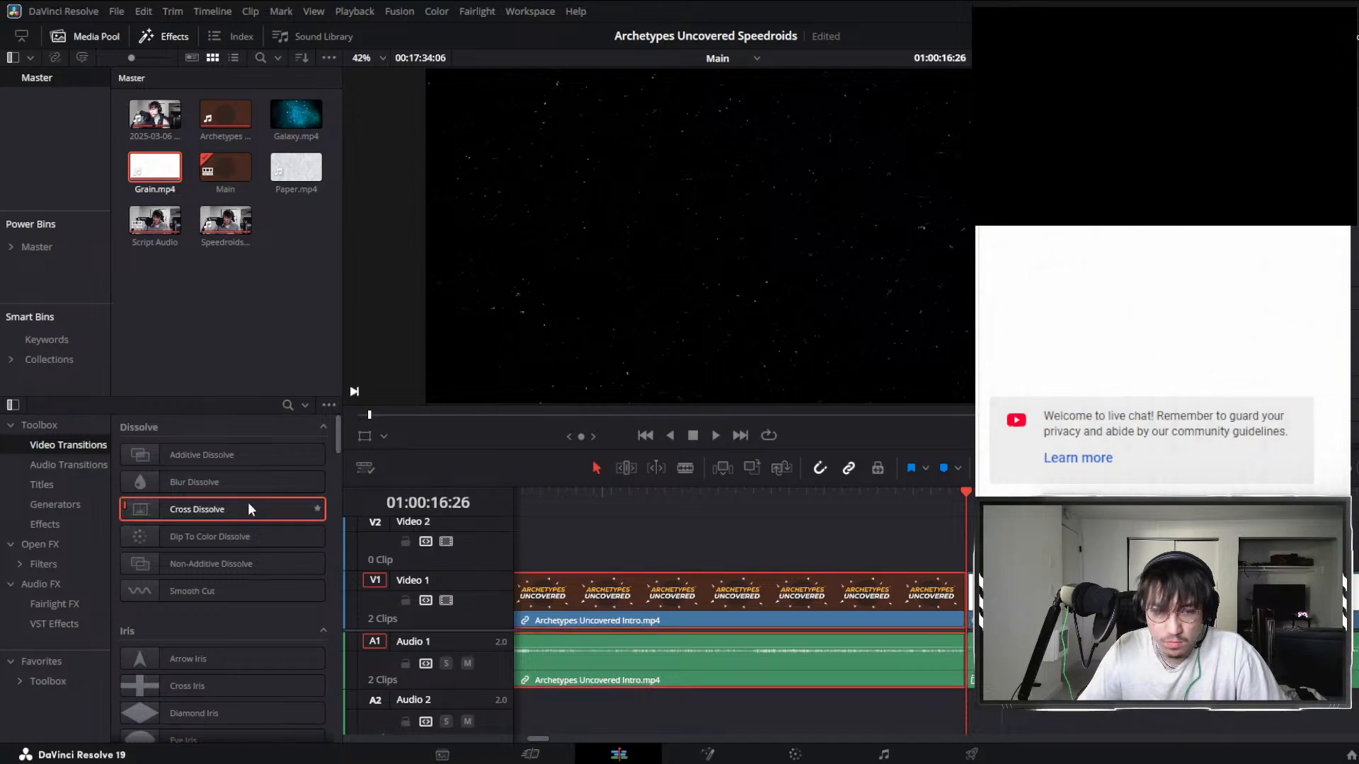
drag(259, 563, 260, 560)
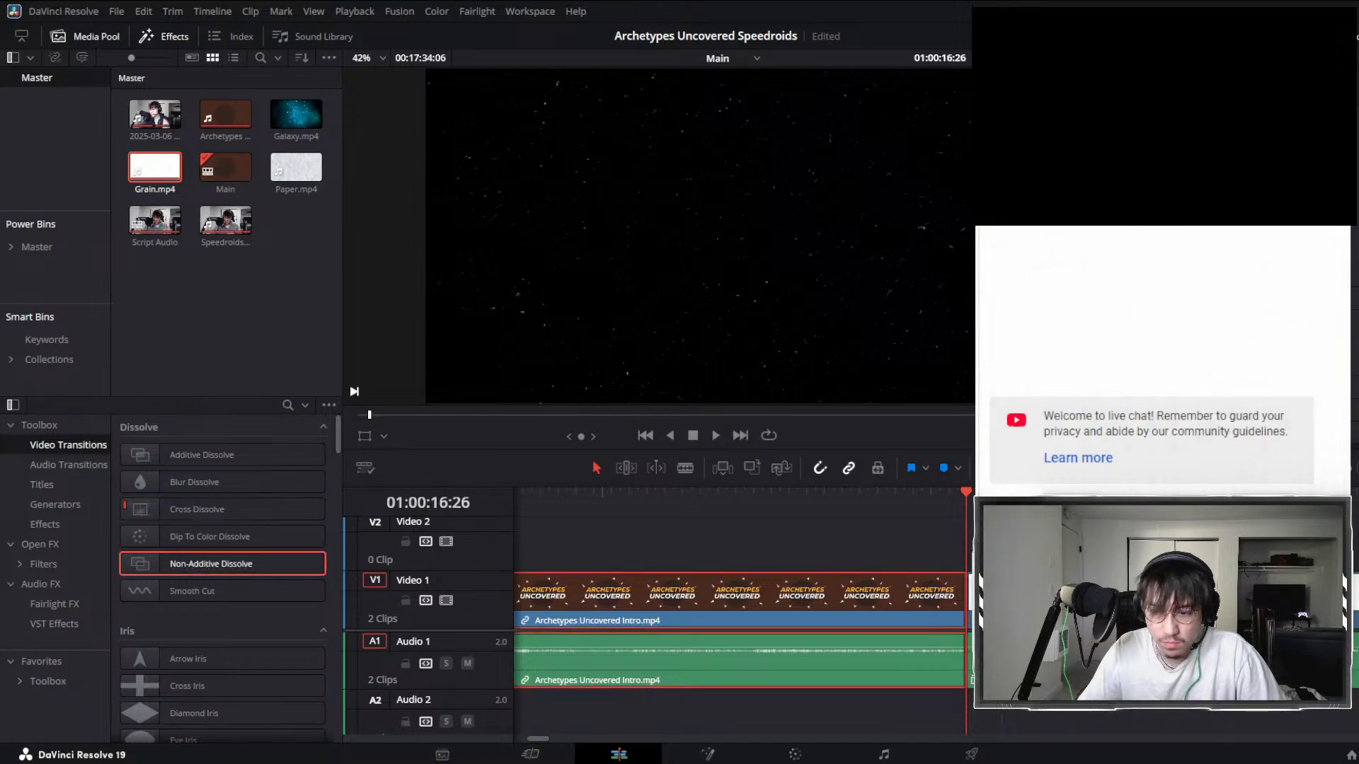
Apply an Additive Dissolve to the start of Grain.mp4 and play it from the end of the intro.
click(240, 455)
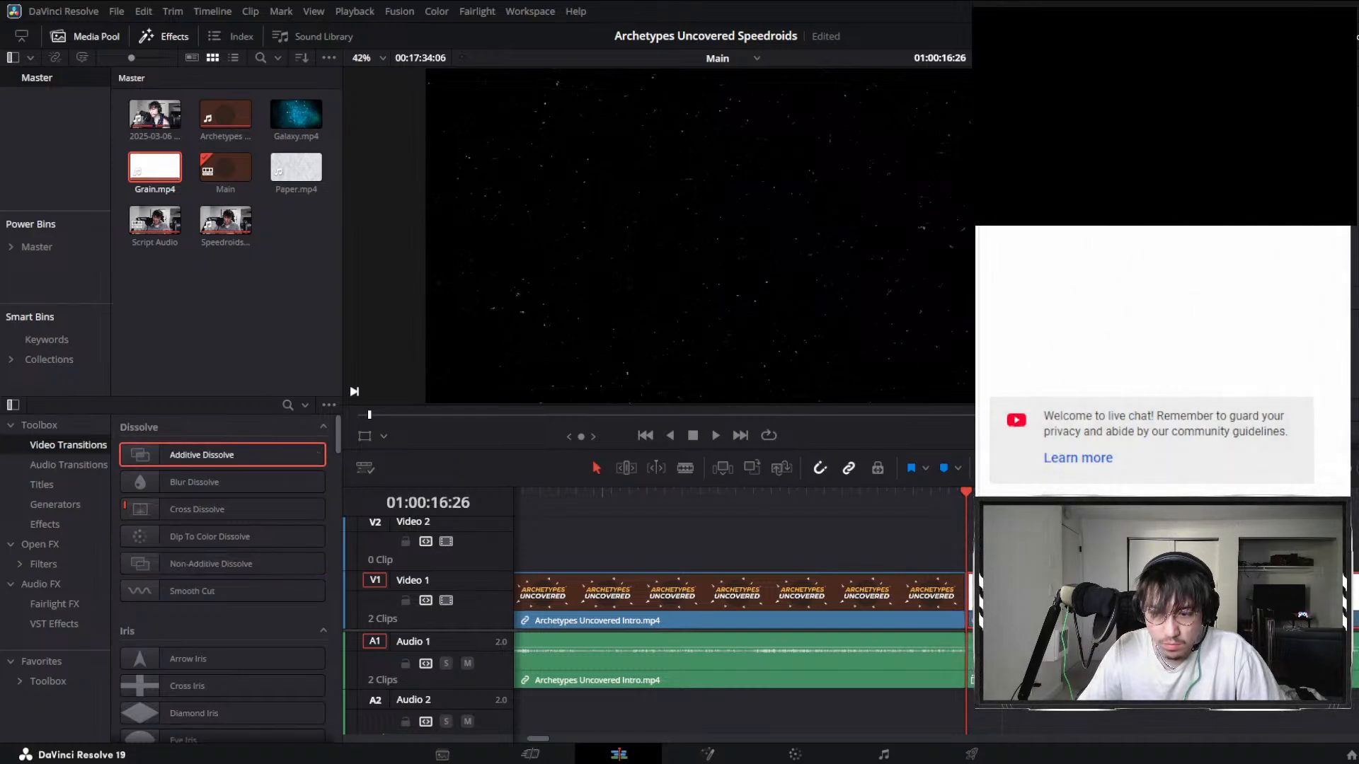
key(ctrl+s)
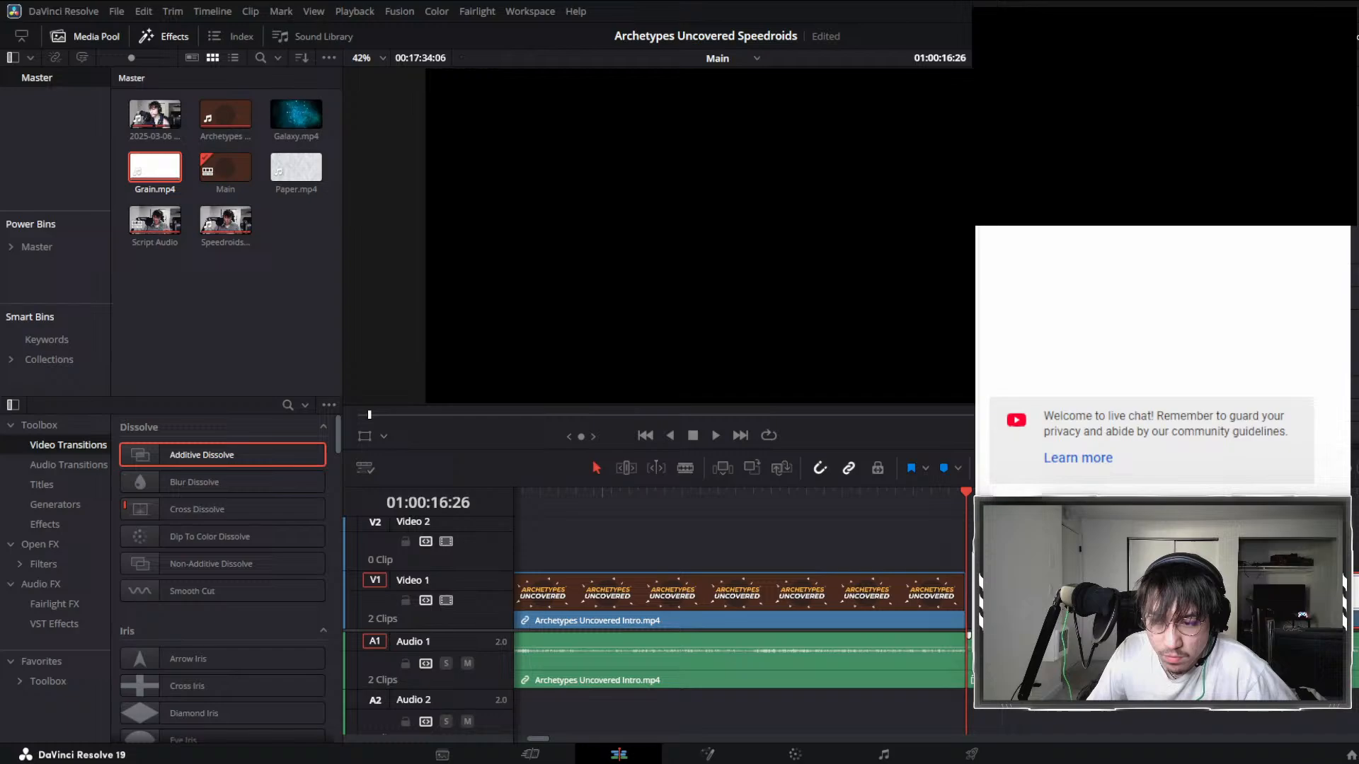
drag(202, 455, 966, 593)
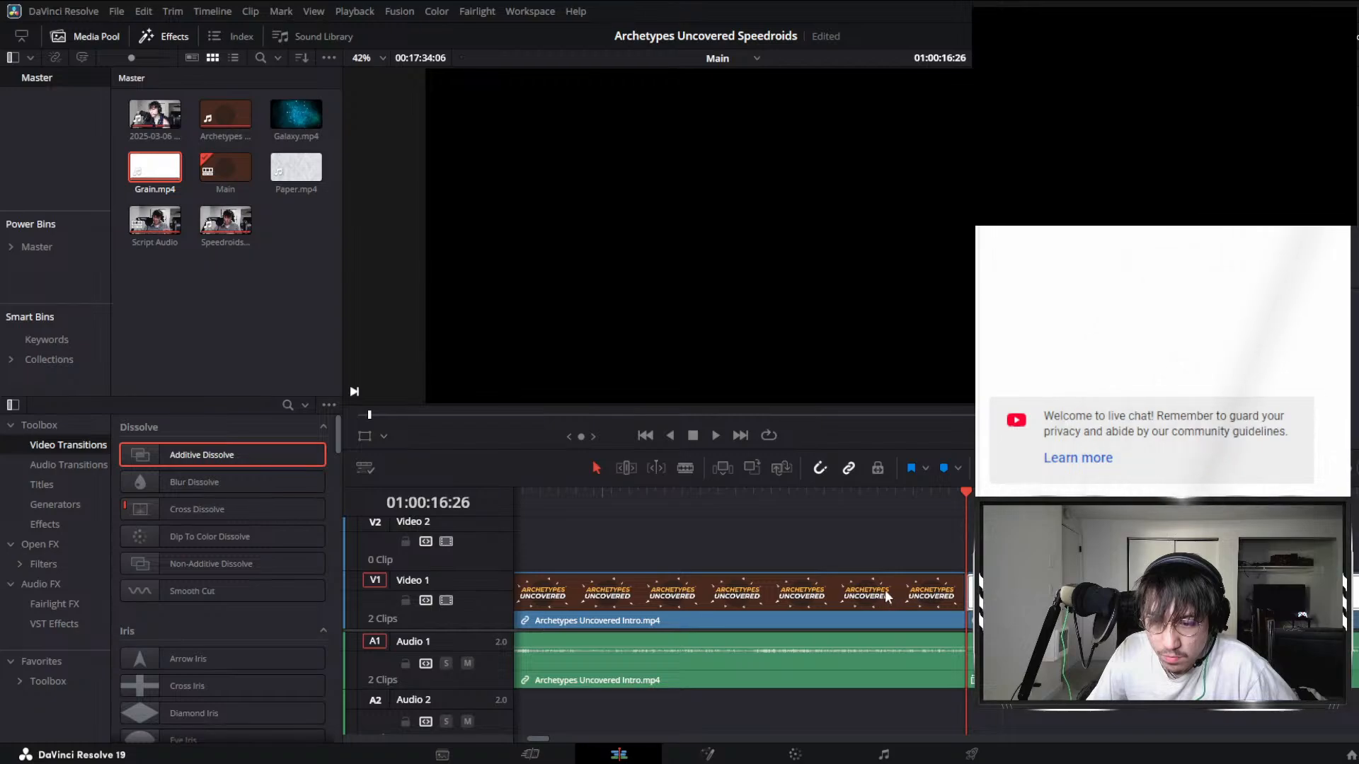
click(942, 508)
key(space)
key(space)
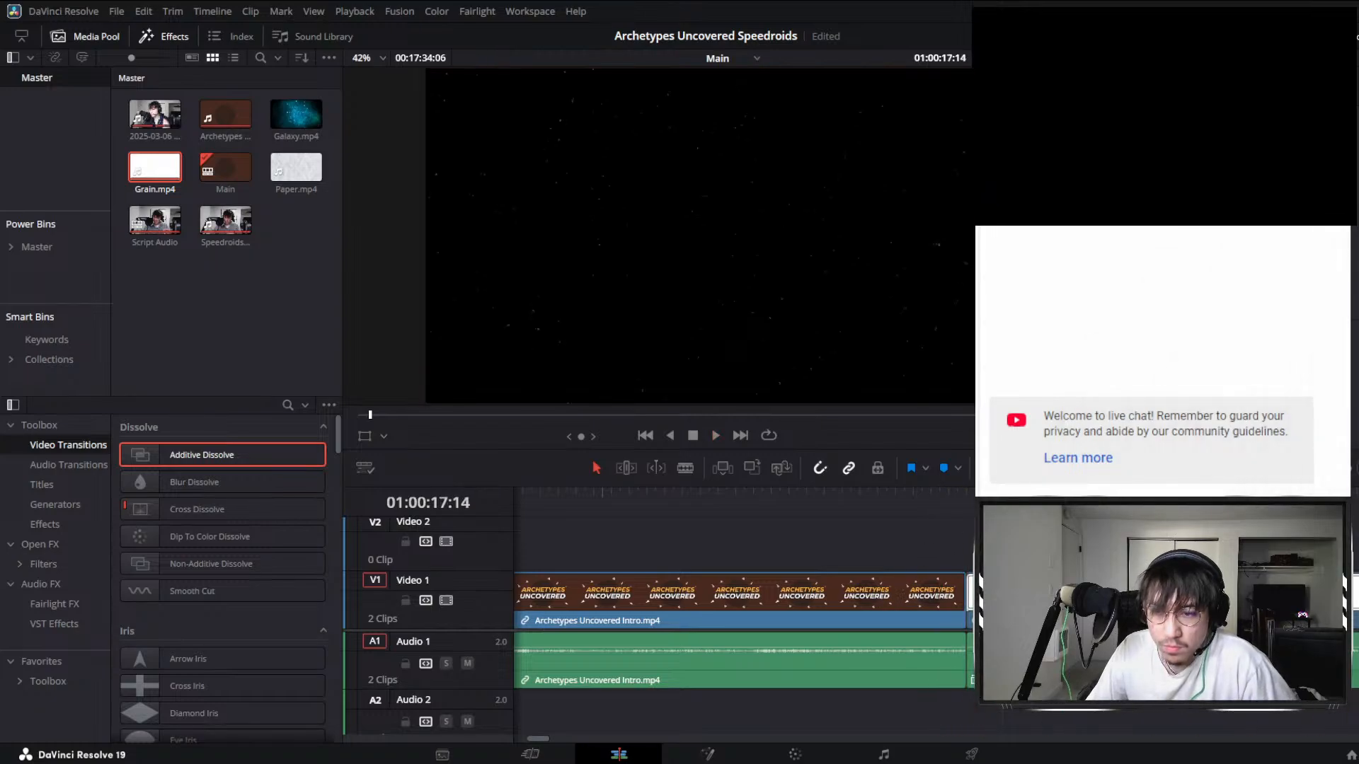
Remove the Additive Dissolve from the start of Grain.mp4 and shift the clip slightly away from the intro, saving the project.
scroll(969, 542, right, 3)
click(826, 600)
key(BackSpace)
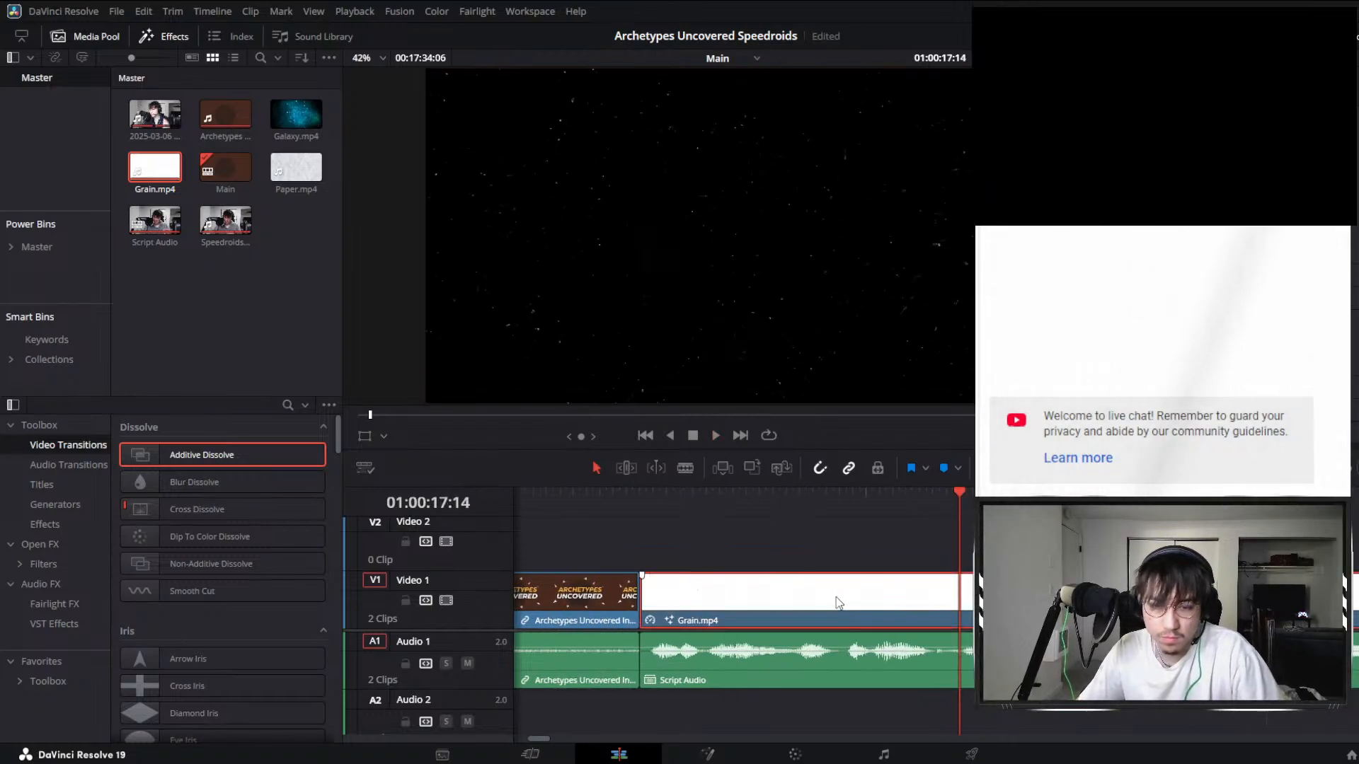
drag(837, 601, 851, 601)
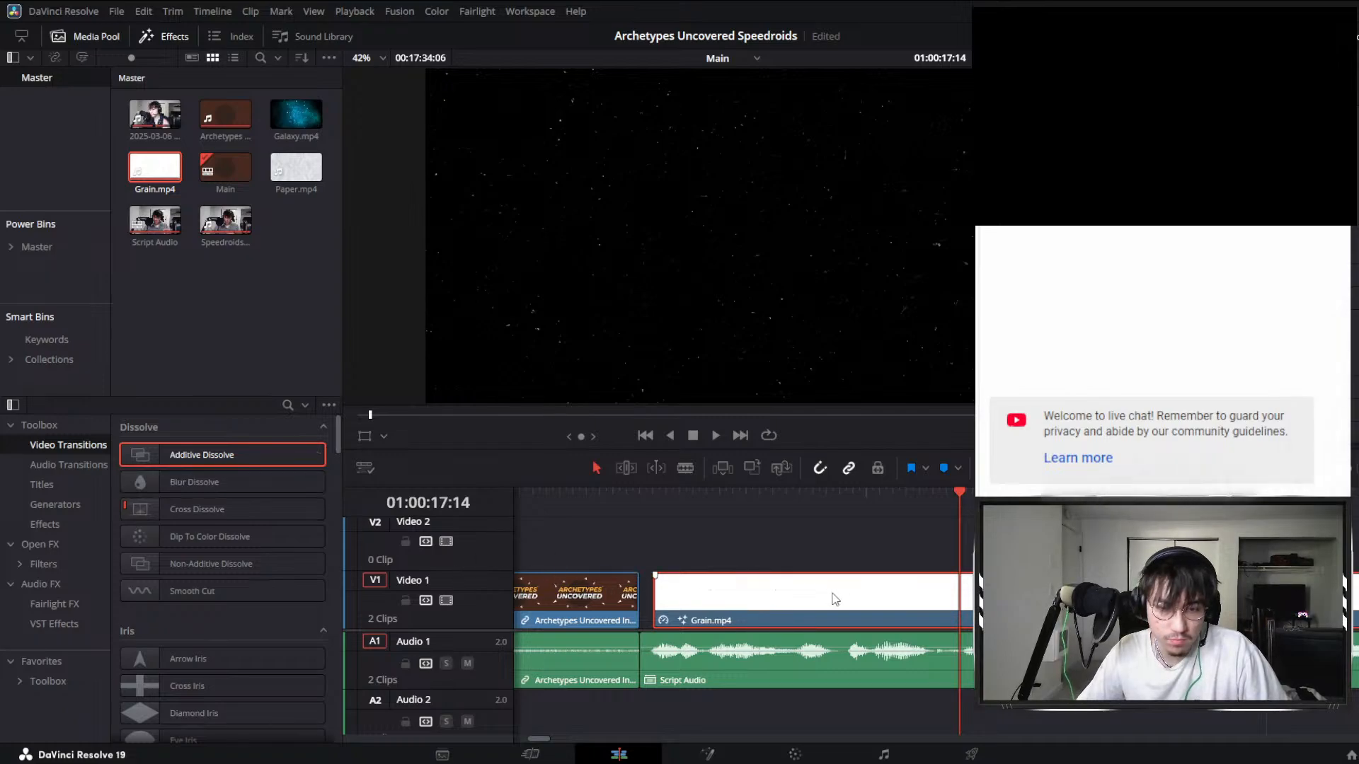
key(ctrl+s)
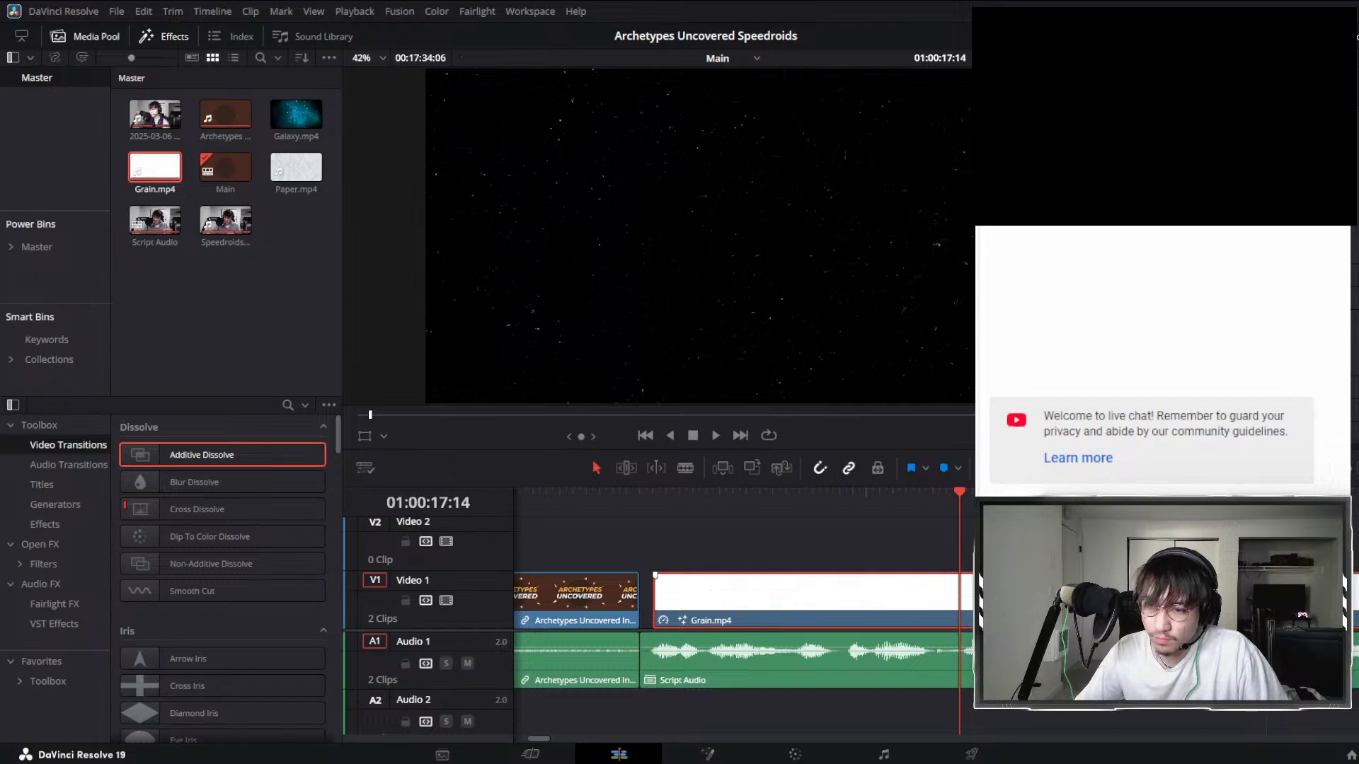
Close the gap between the intro and Grain.mp4 and apply the favorite Block Glitch transition to the start of Grain.mp4.
drag(211, 487, 240, 459)
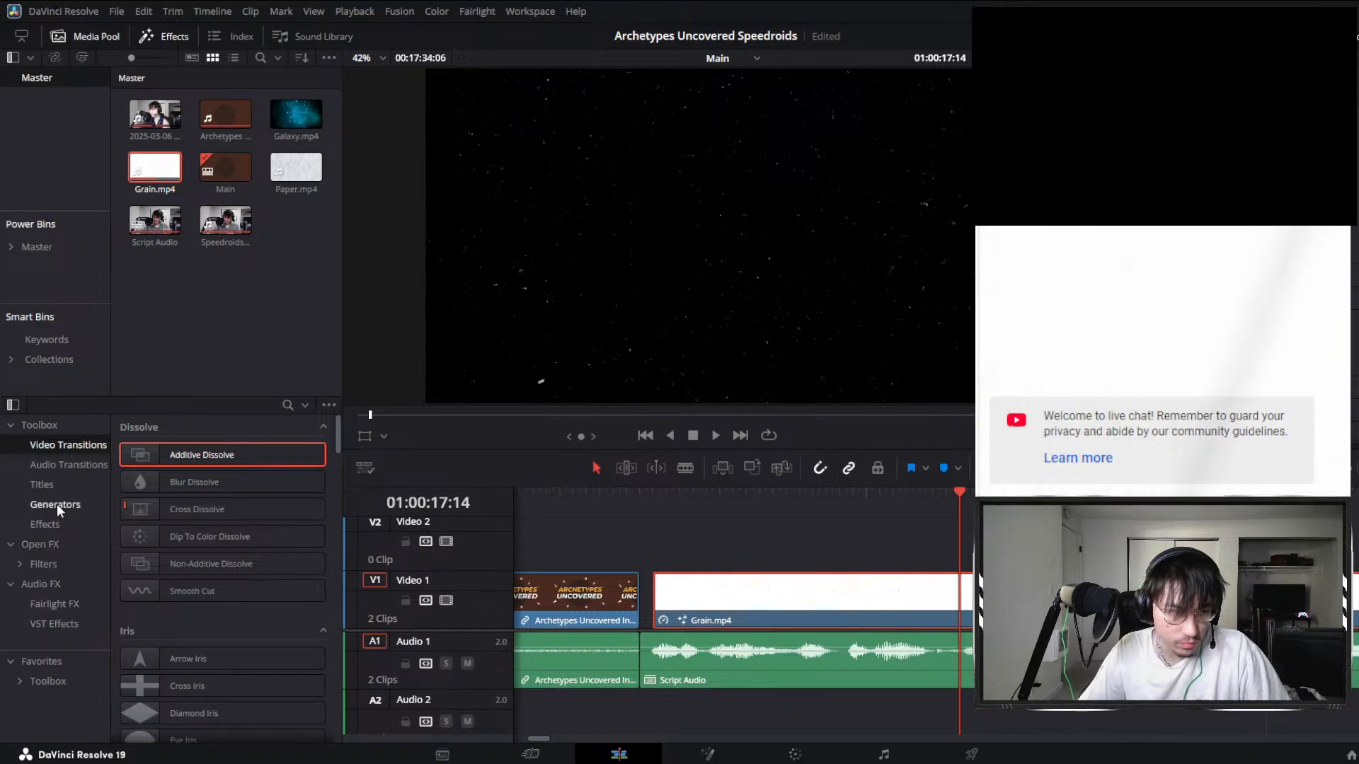
click(44, 660)
drag(213, 522, 678, 613)
Play from the end of the intro through the Block Glitch transition on Grain.mp4 and inspect the transition.
click(601, 493)
key(space)
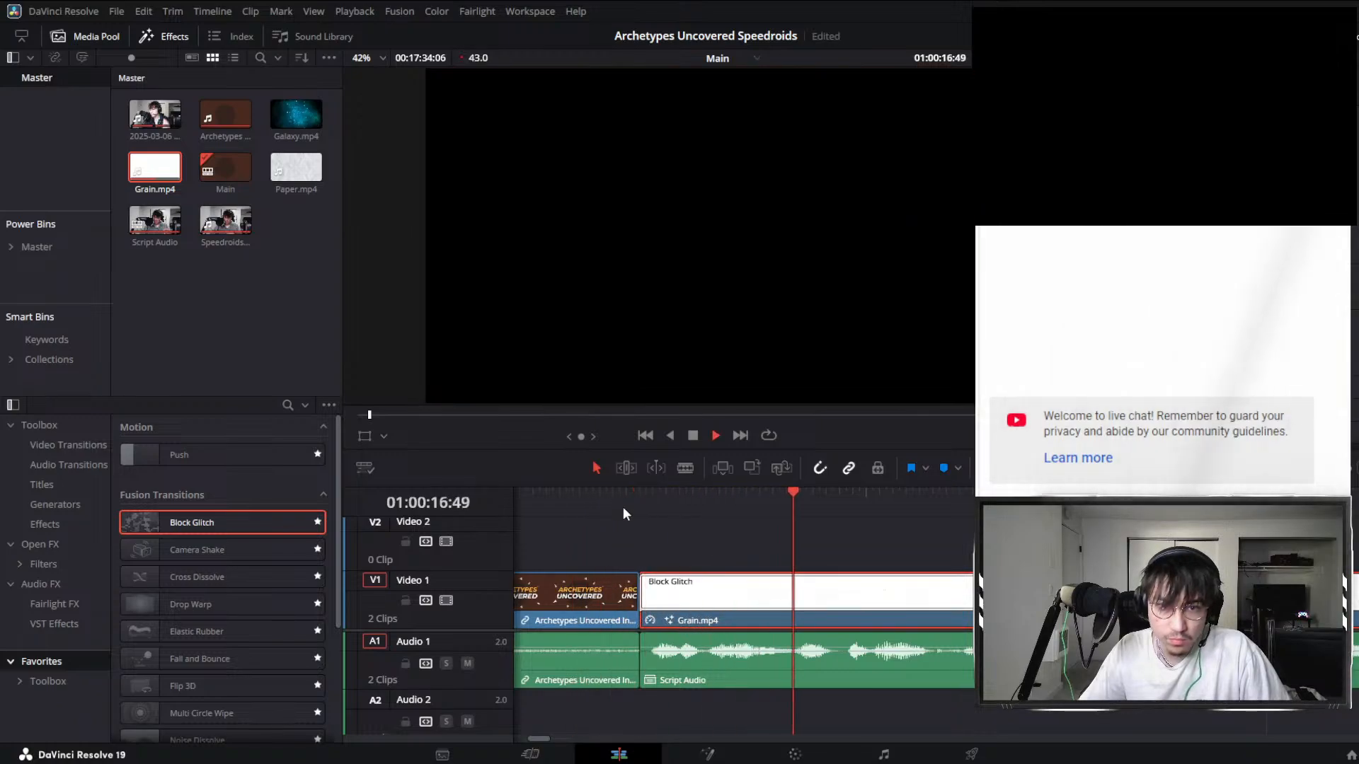
click(758, 586)
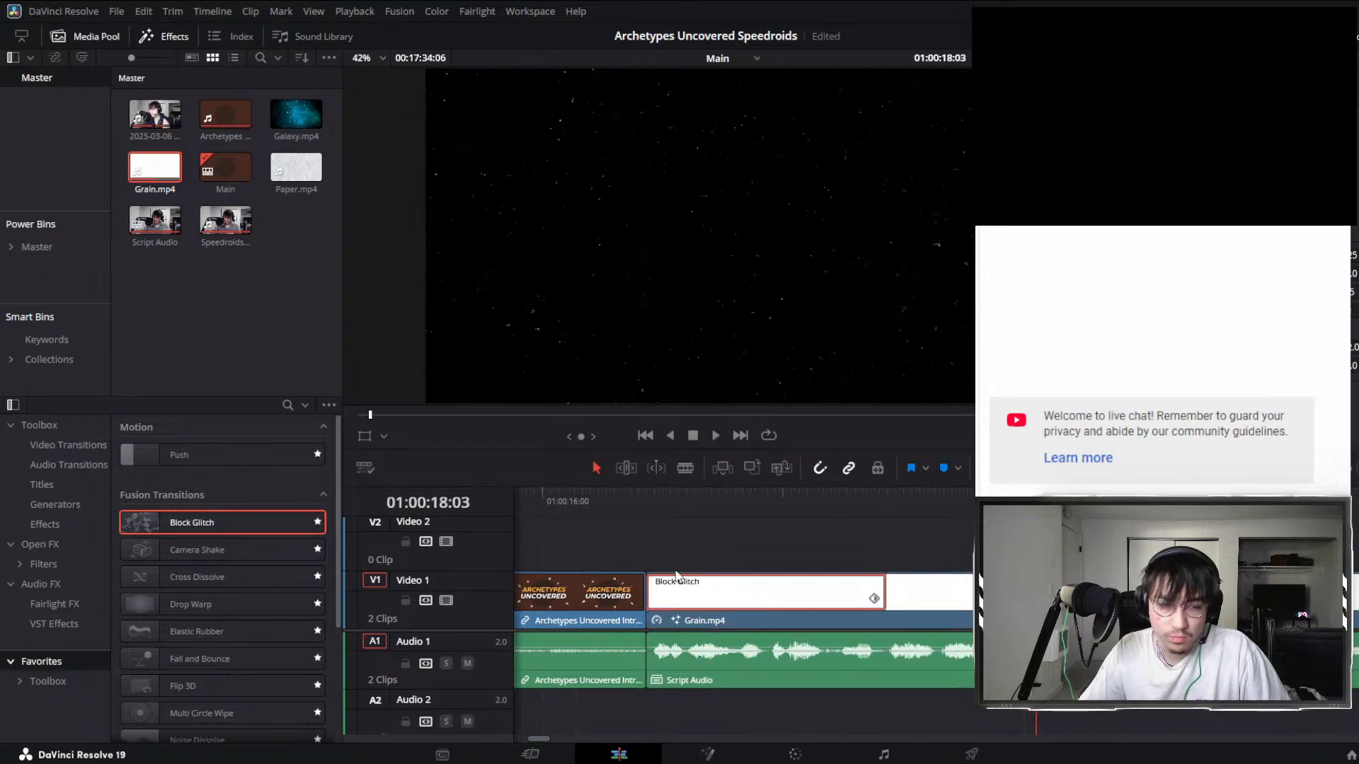
click(984, 660)
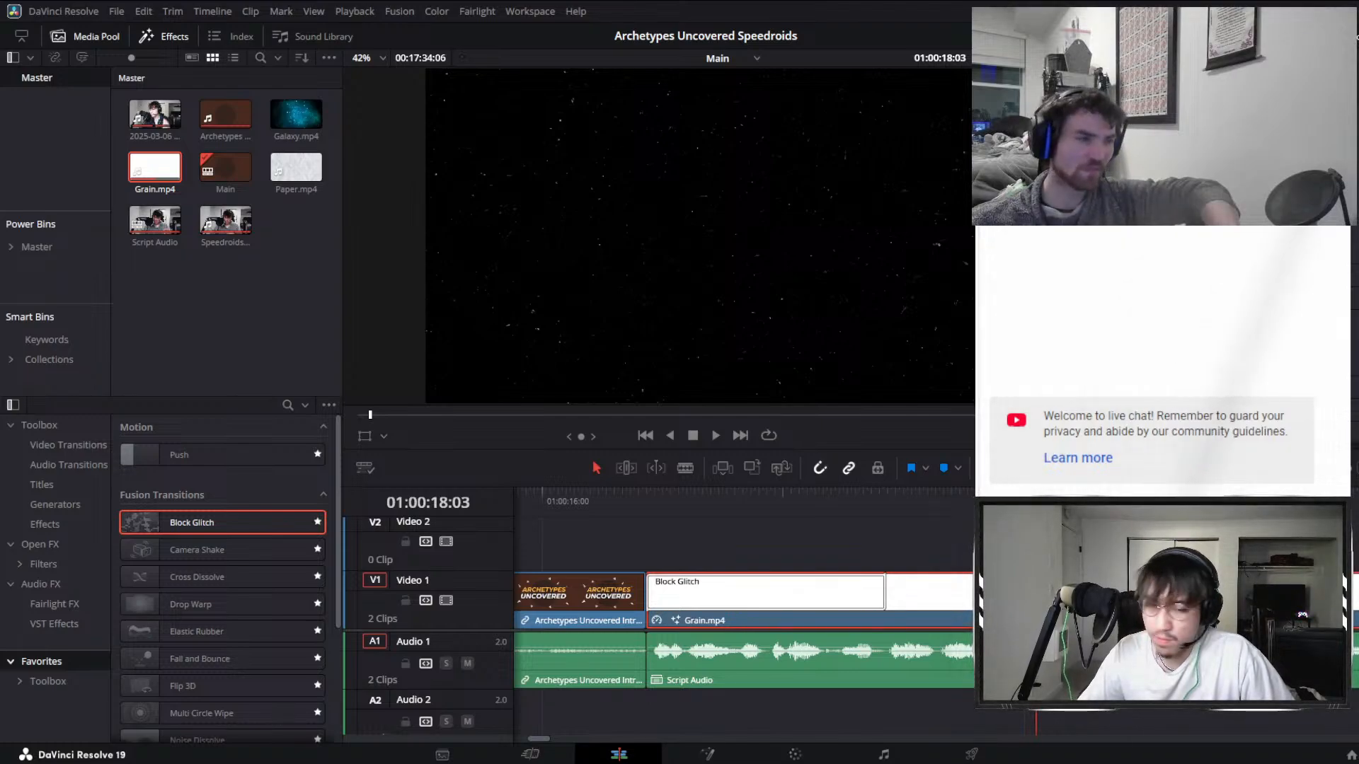
click(608, 502)
key(space)
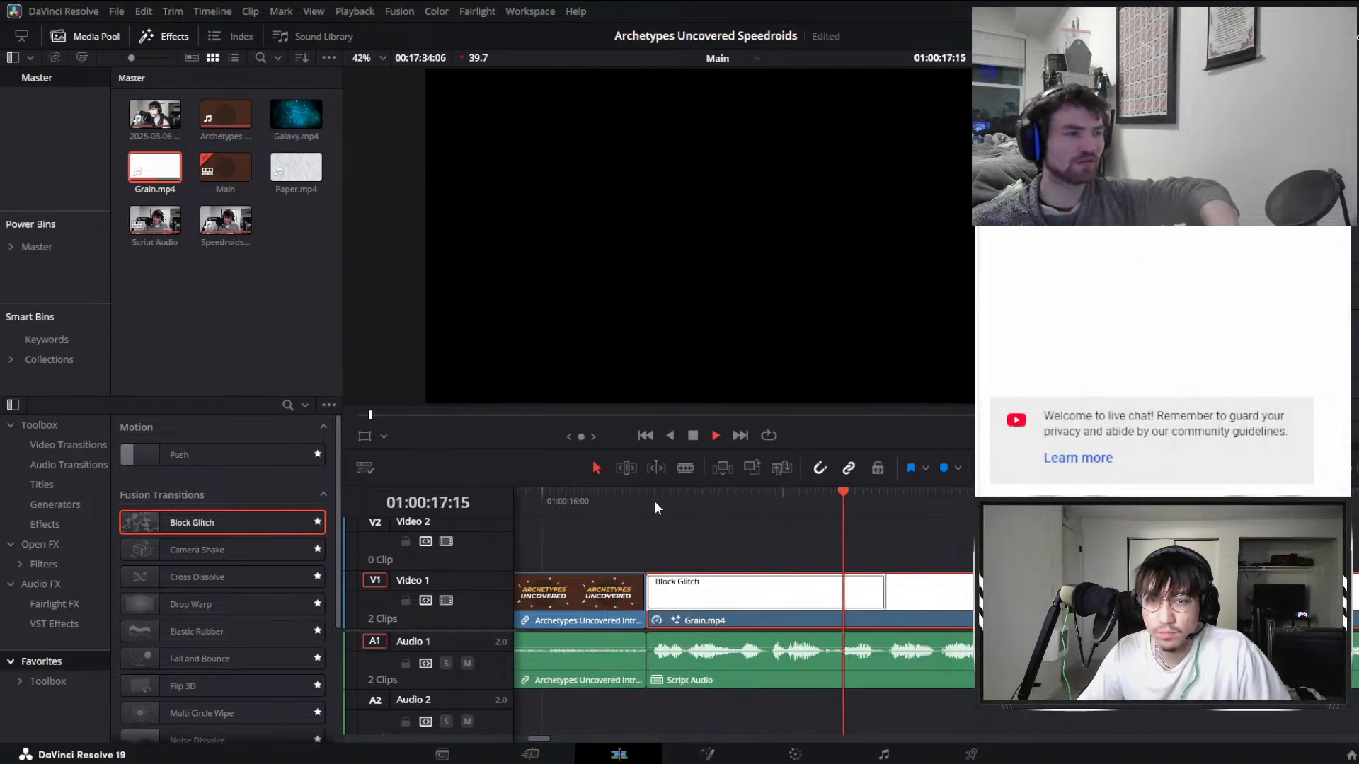
key(space)
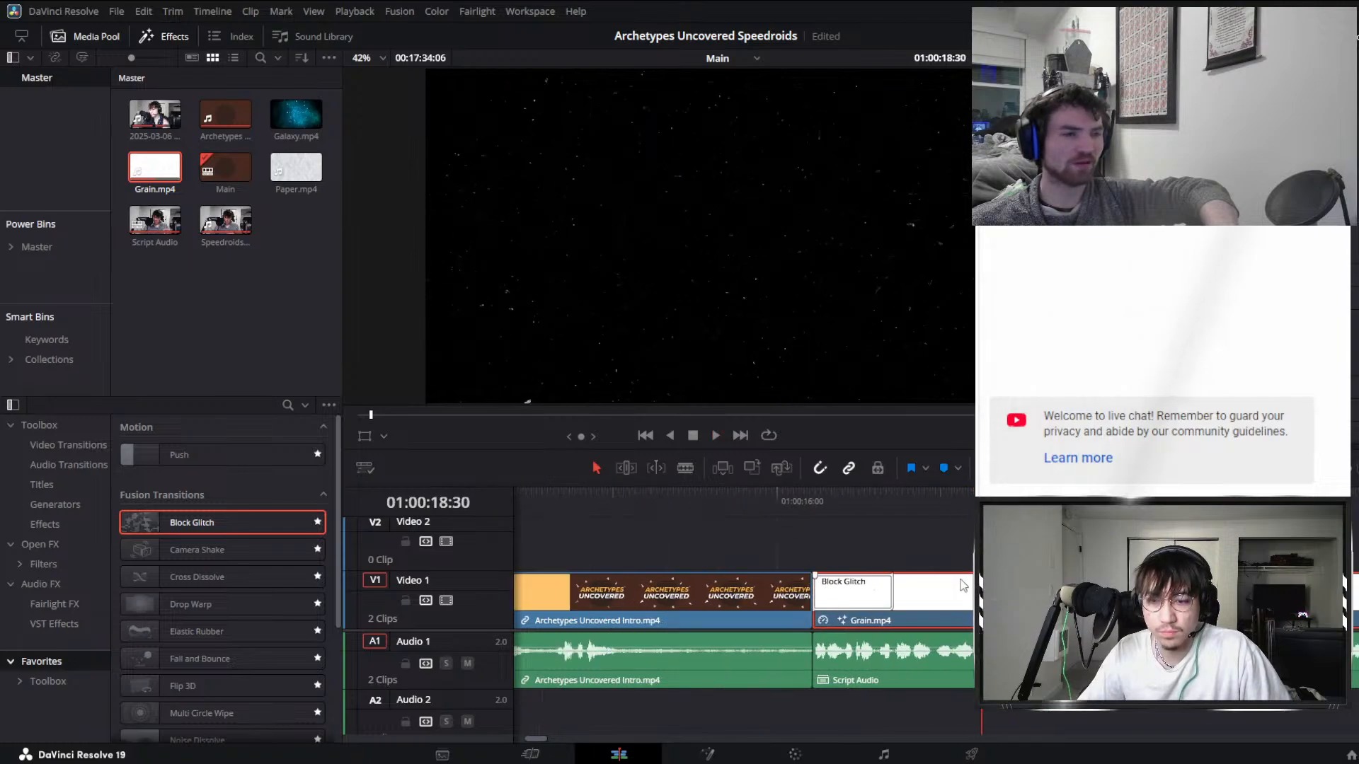
Open the Grain.mp4 composition in Fusion, detach InvertColor1 from MediaIn1 and MediaOut1, and save the project.
key(shift+5)
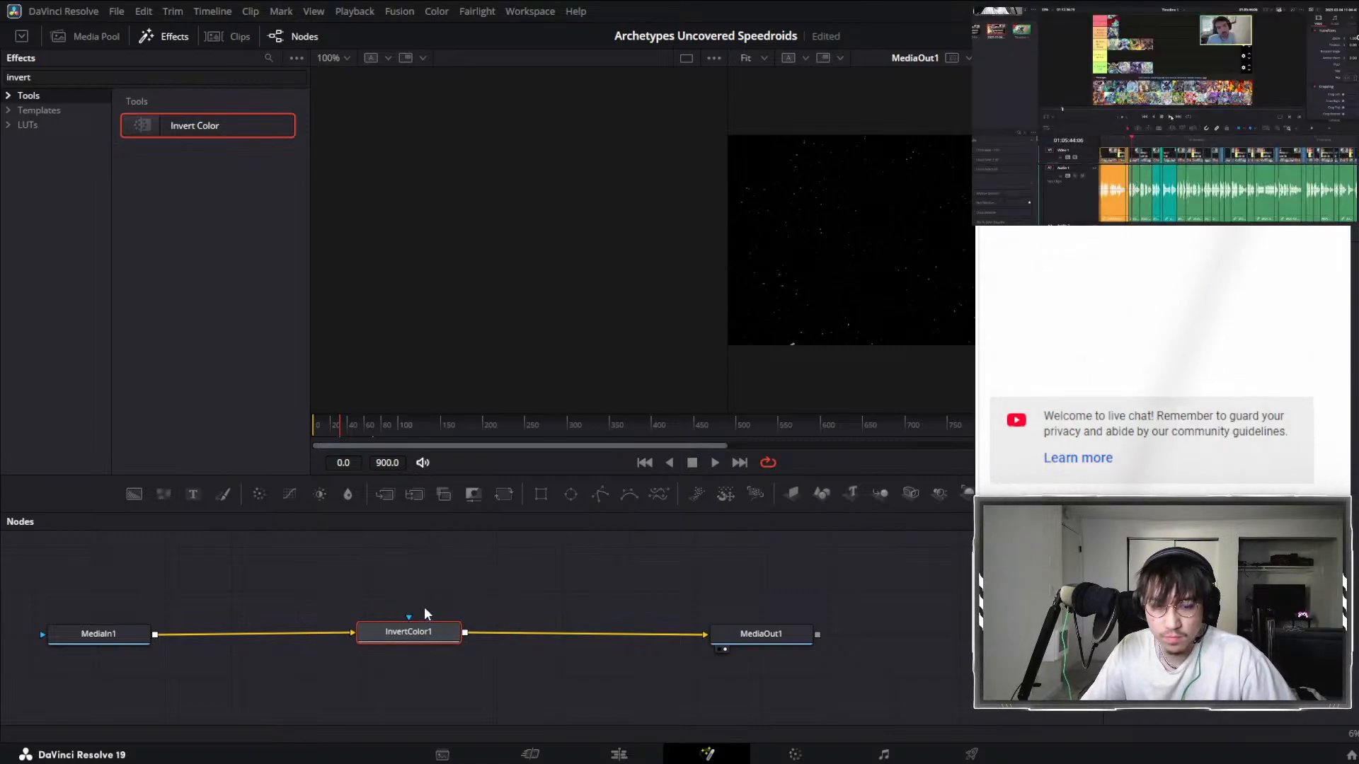
drag(428, 627, 696, 639)
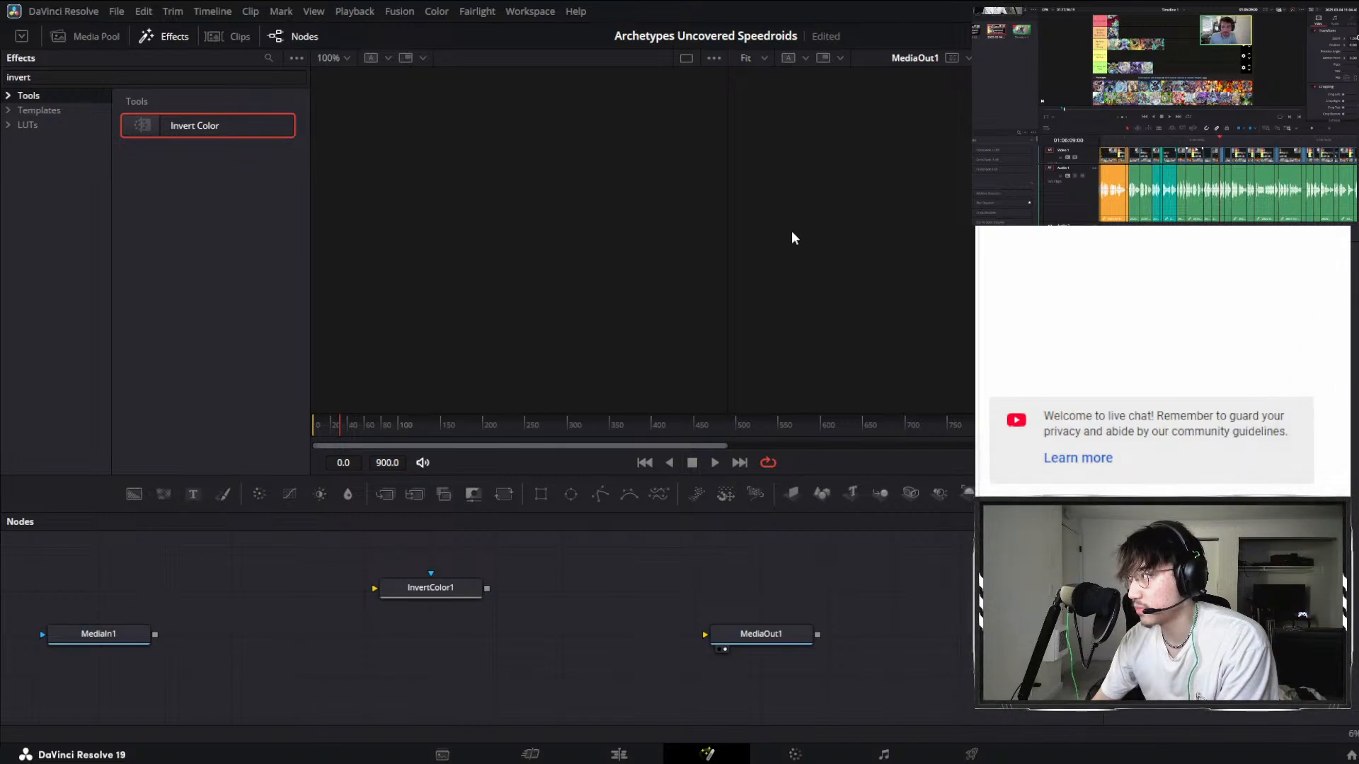
key(ctrl+s)
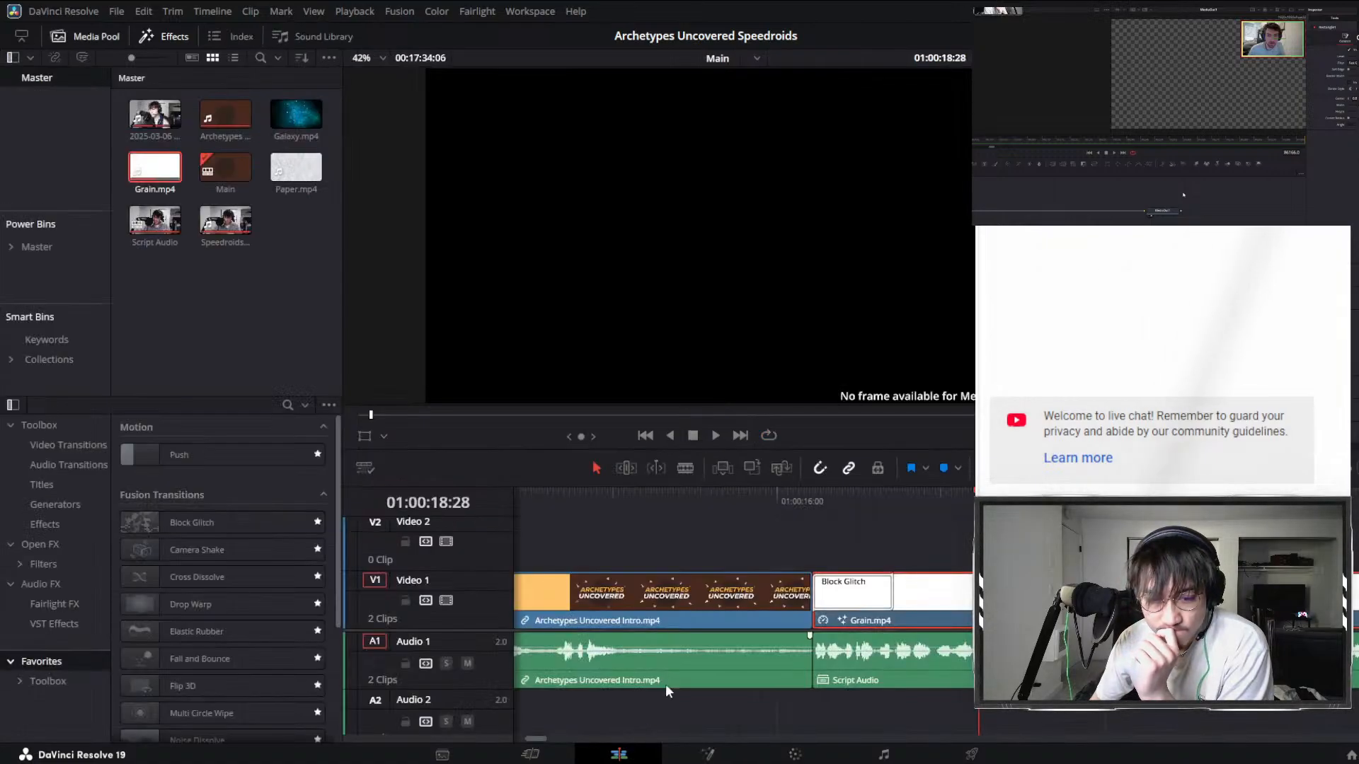
Return to the Main timeline and play repeatedly from the end of the intro into Grain.mp4 to inspect the picture.
key(shift+4)
click(775, 512)
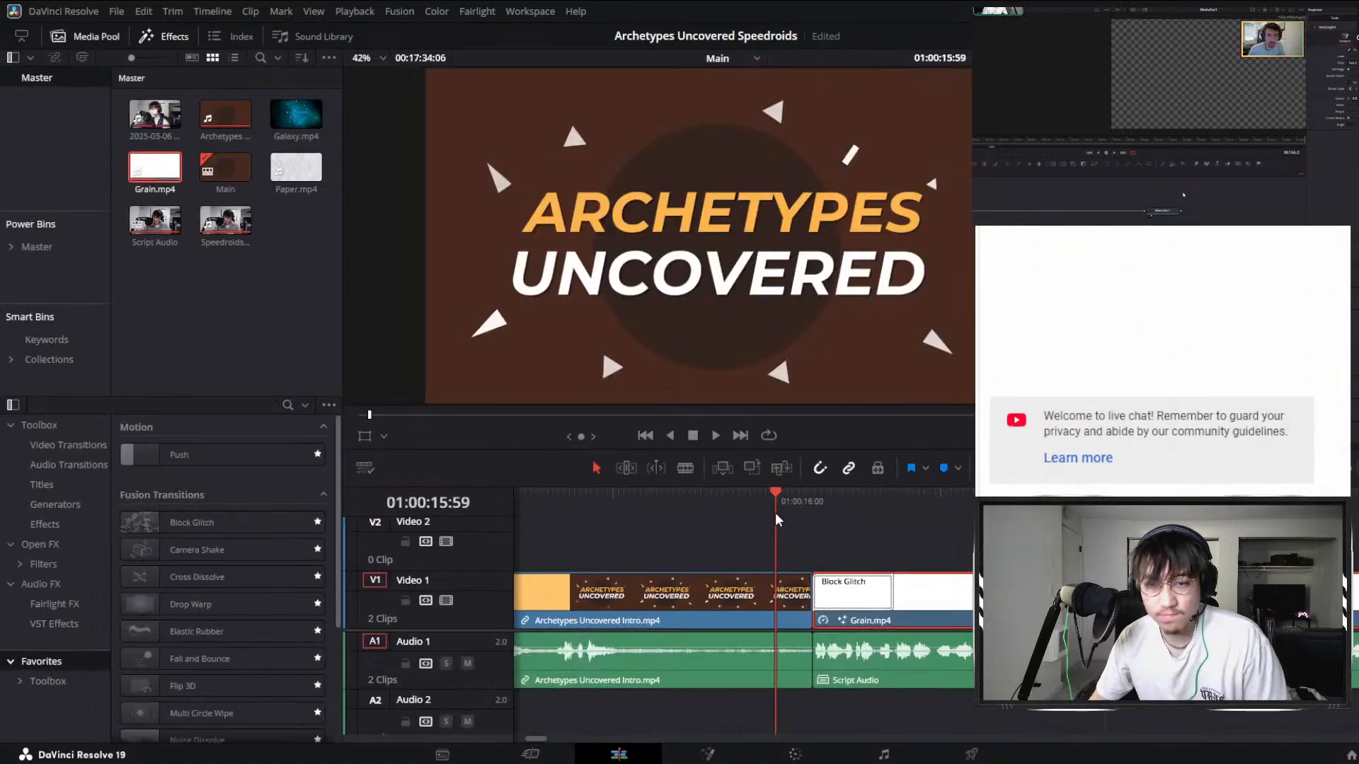
key(space)
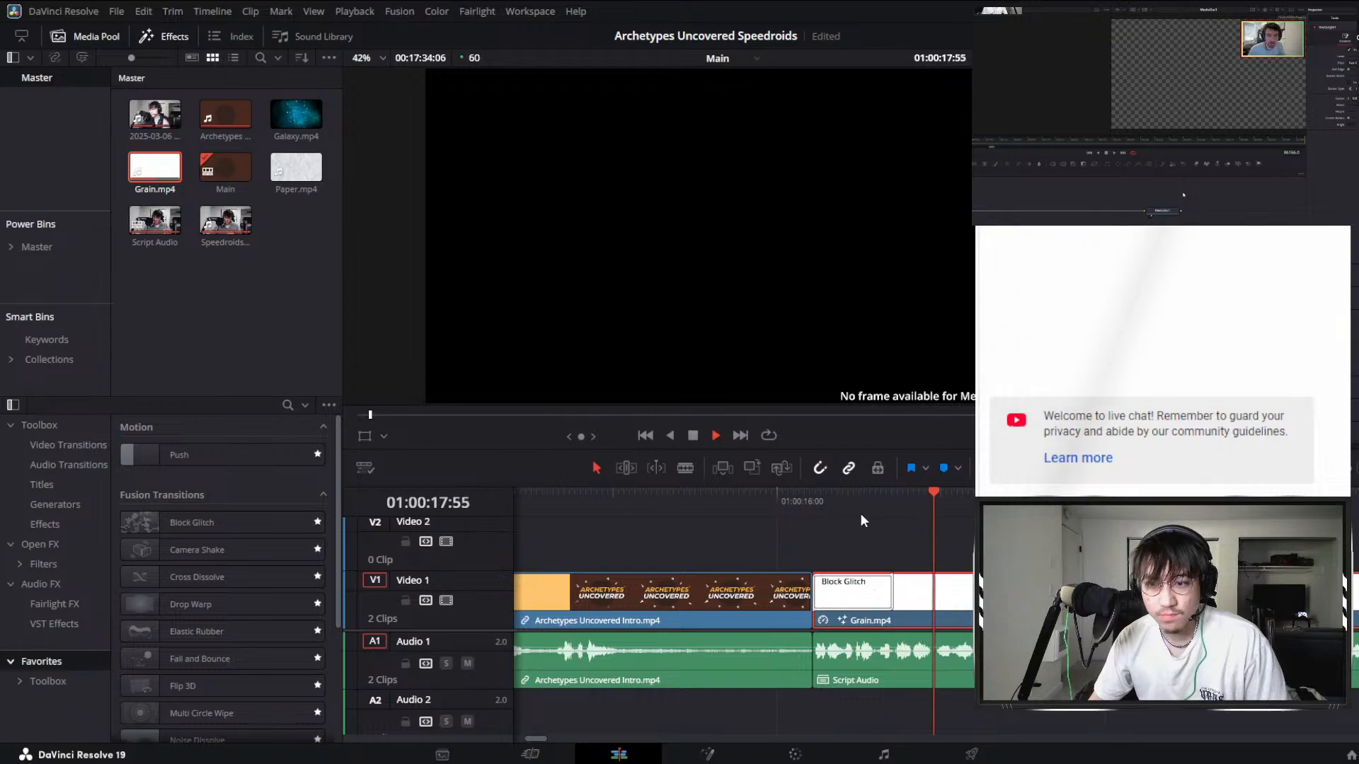
key(space)
scroll(885, 538, down, 4)
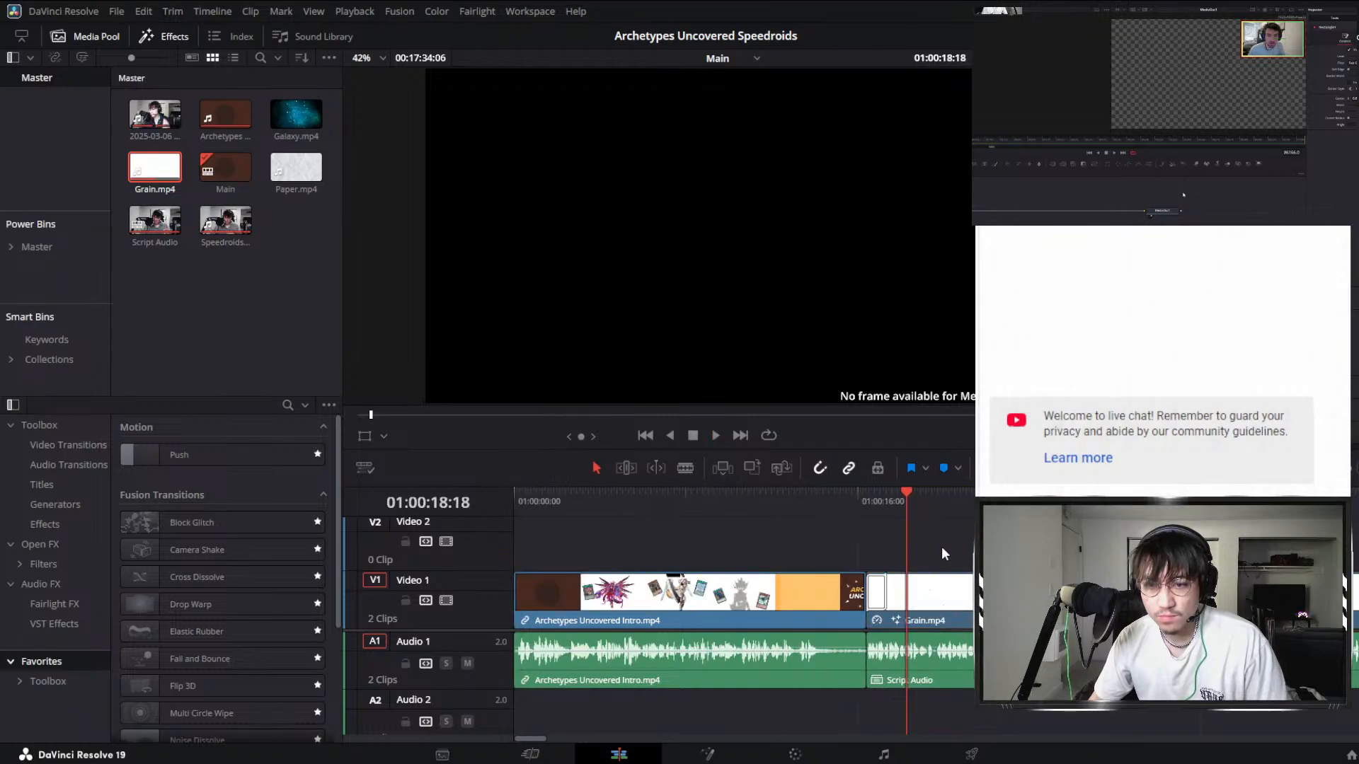
key(space)
scroll(941, 542, down, 3)
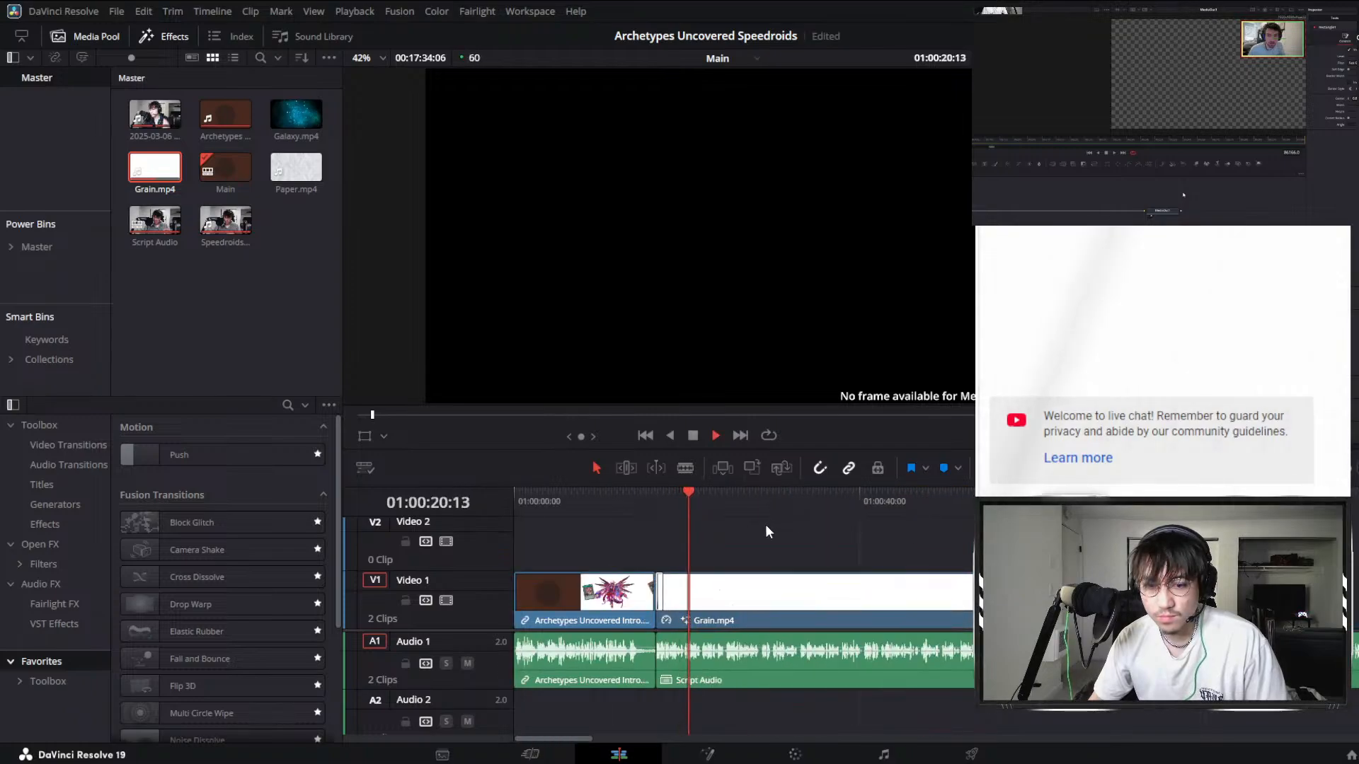
click(770, 615)
key(space)
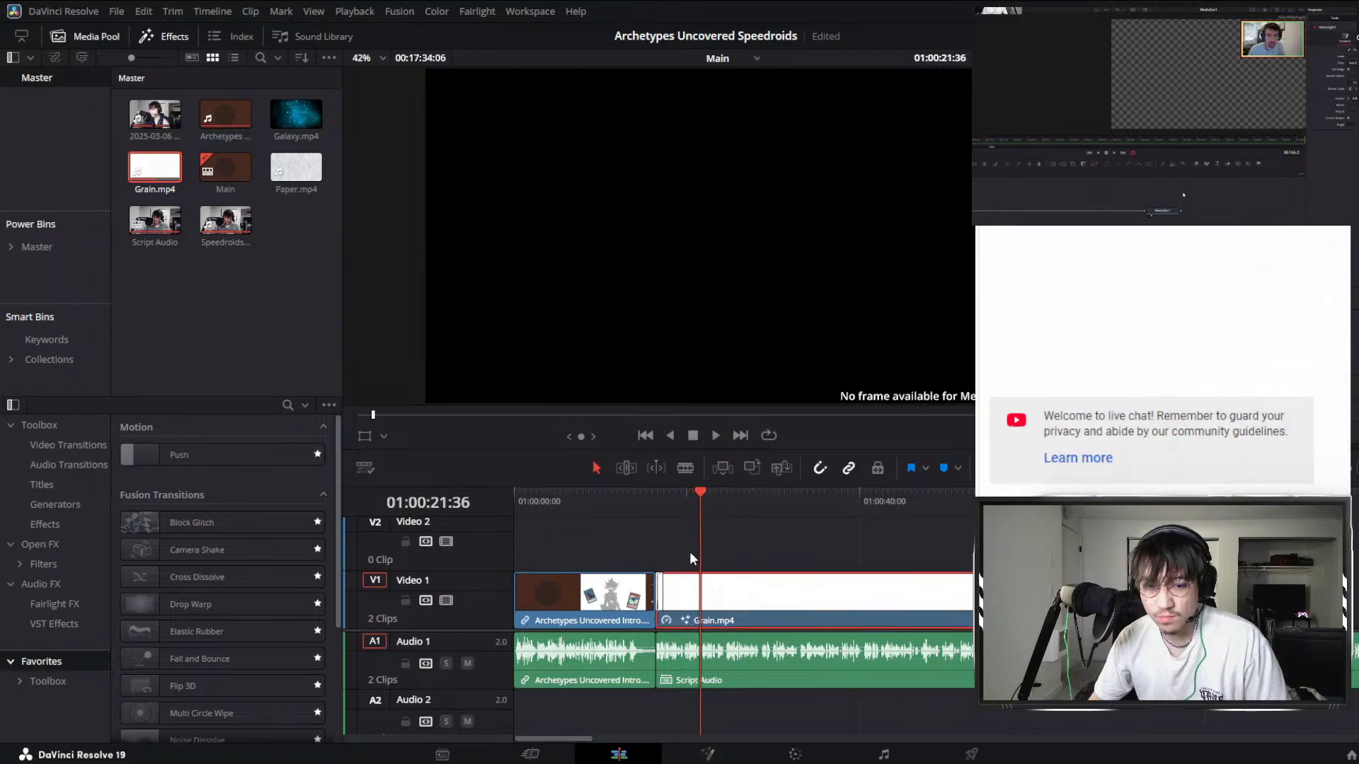
click(637, 506)
key(space)
scroll(824, 523, up, 2)
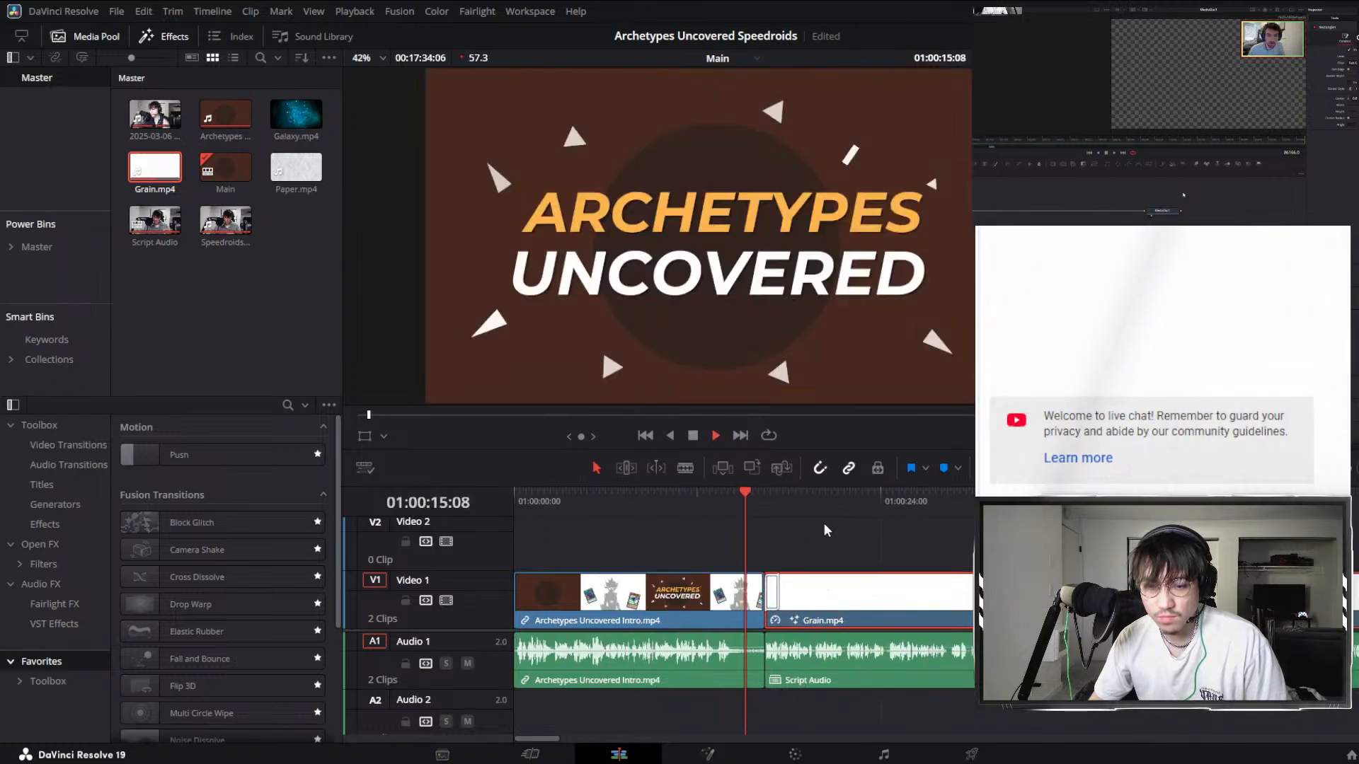
key(space)
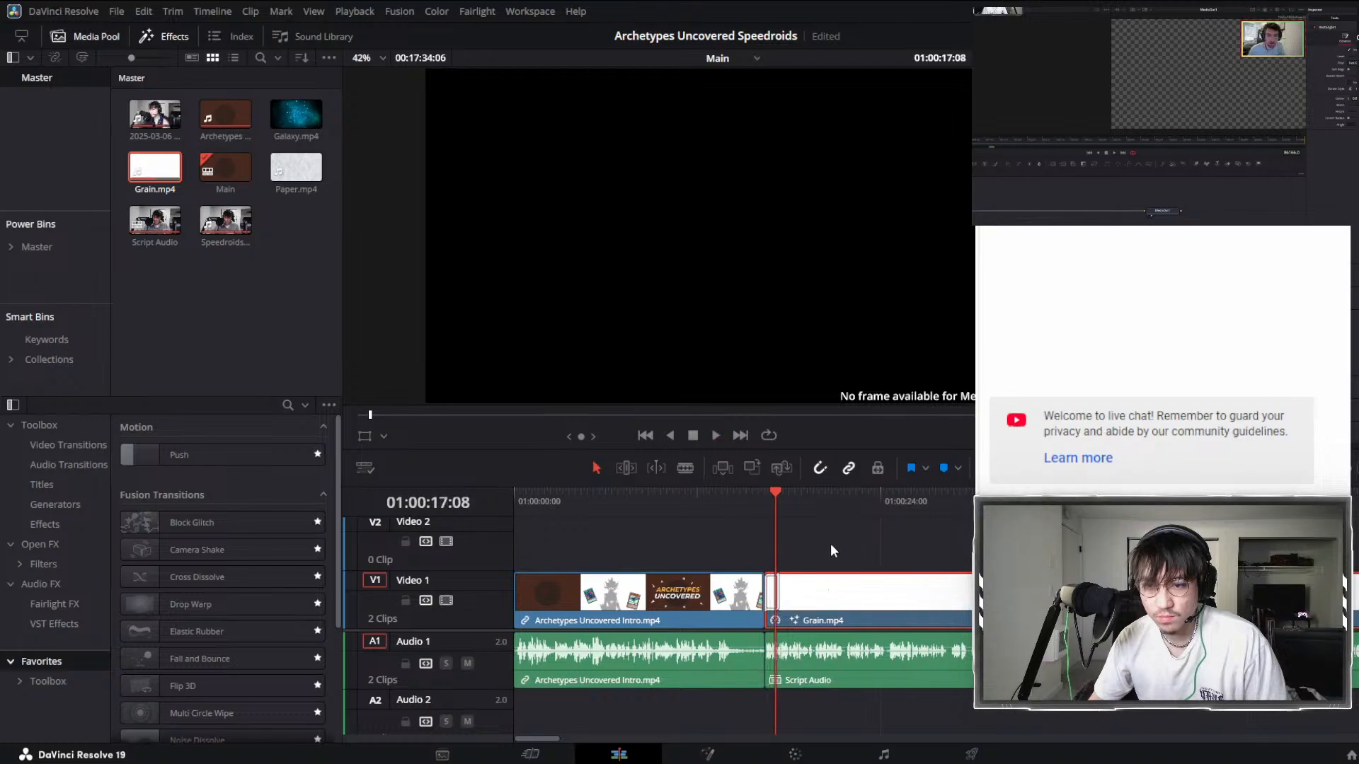
Remove the Block Glitch transition from the start of Grain.mp4 and save the project.
double_click(840, 578)
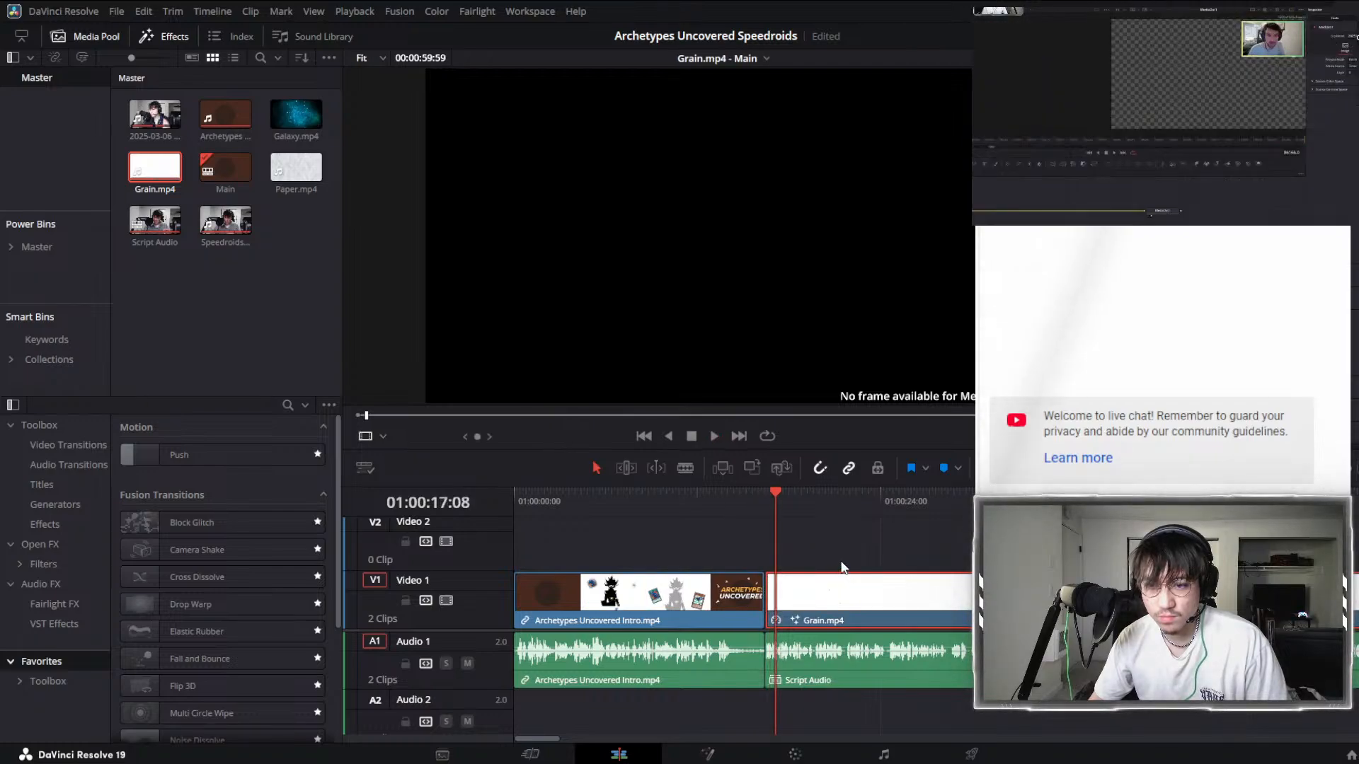
click(848, 544)
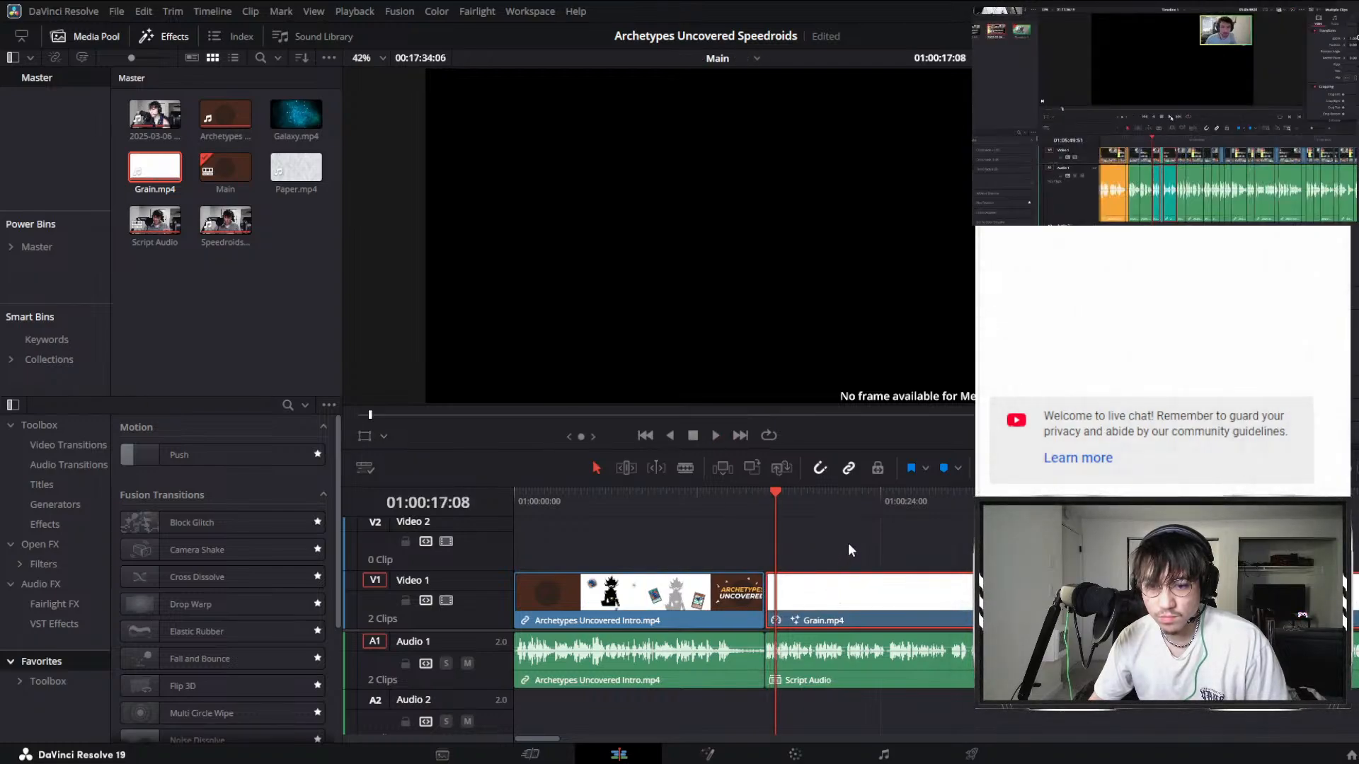
key(ctrl+z)
key(ctrl+z)
key(ctrl+z)
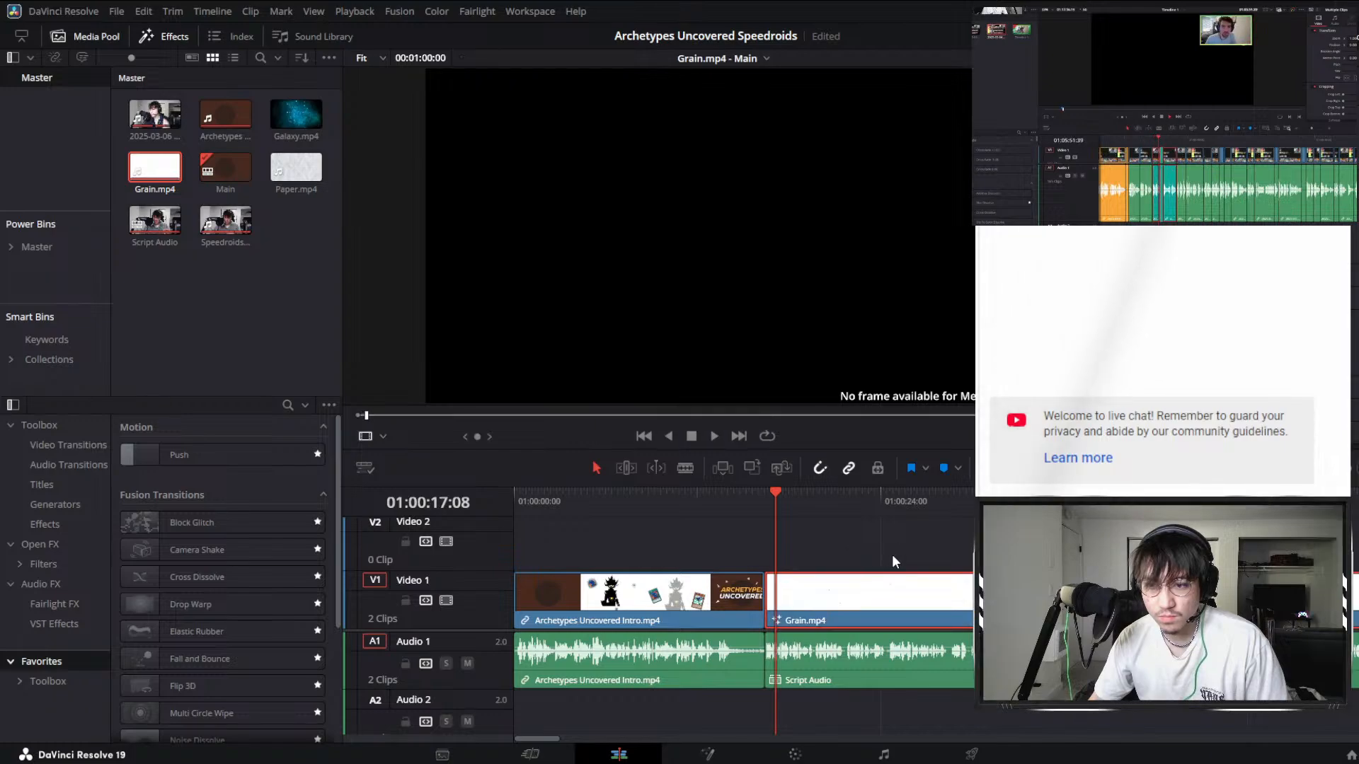
key(ctrl+shift+z)
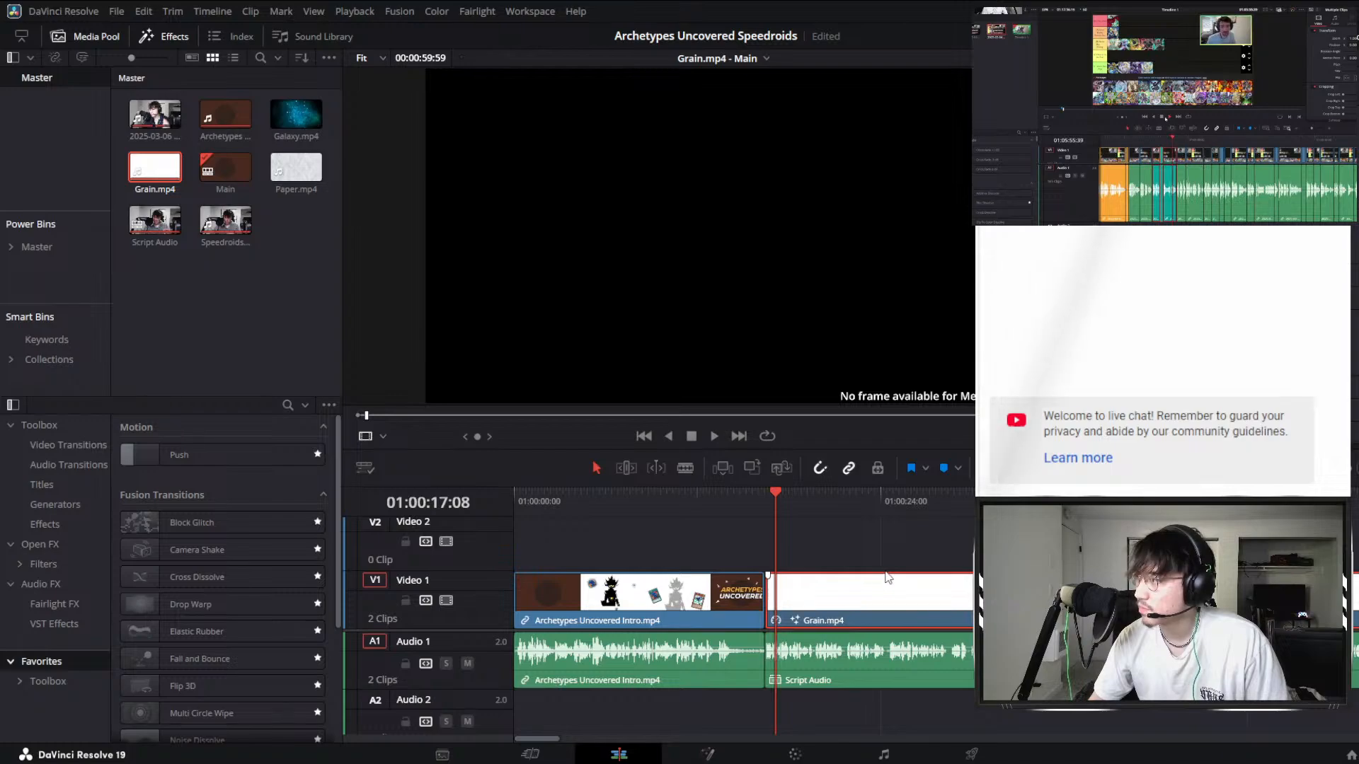
key(ctrl+s)
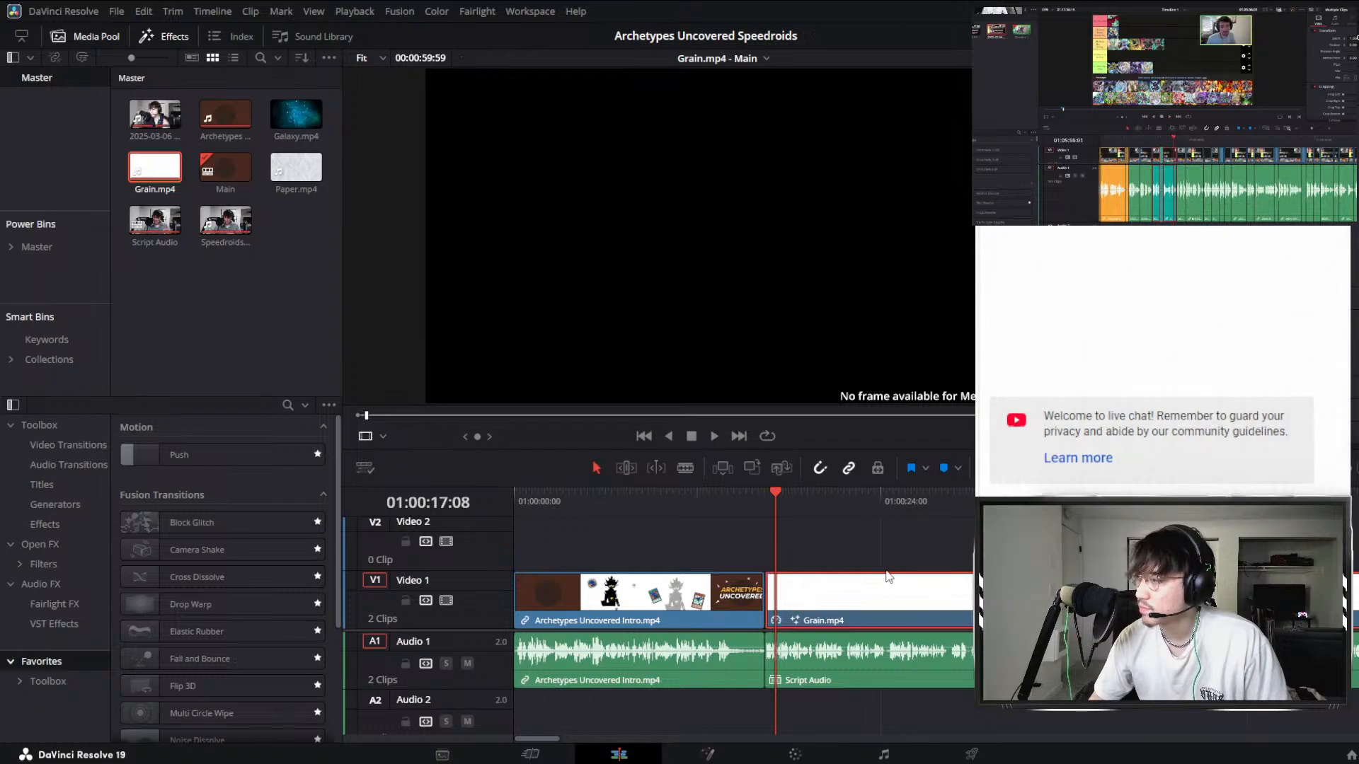
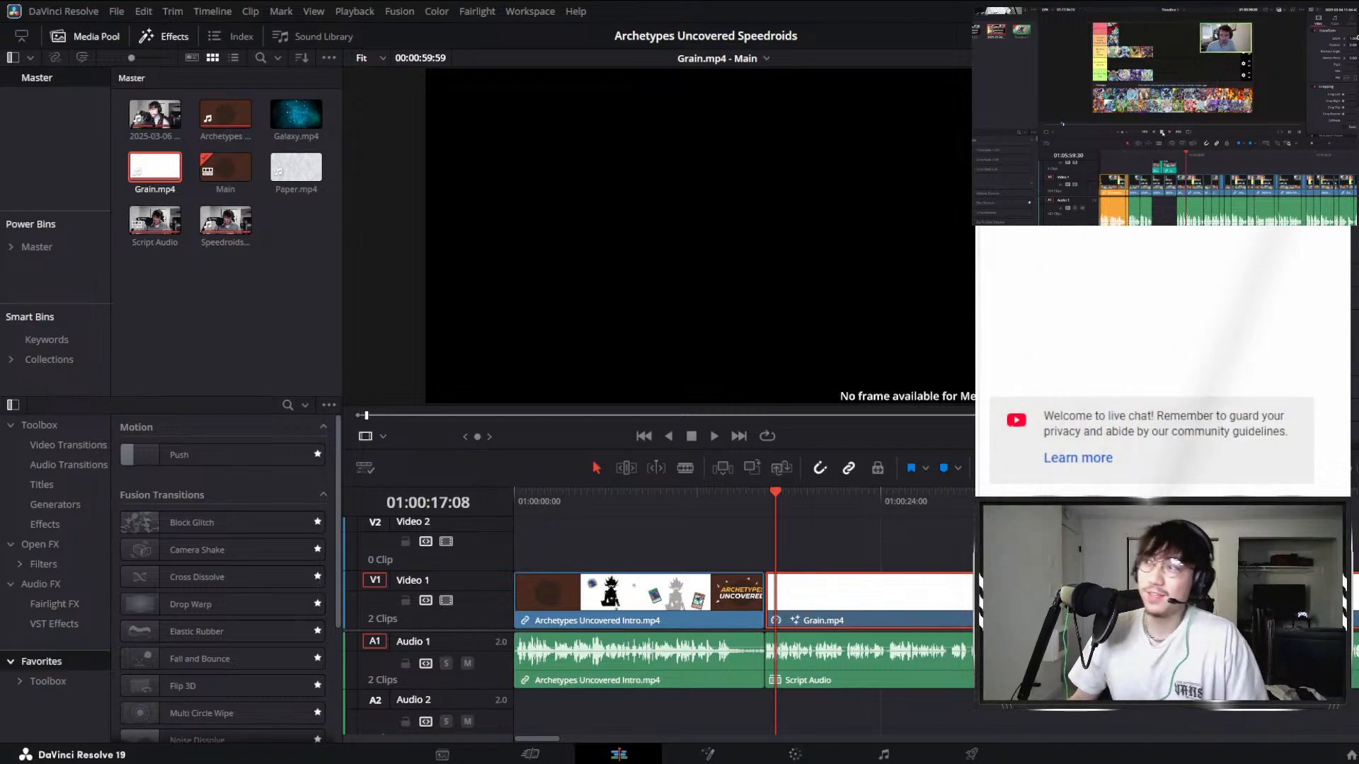
Connect MediaIn1 directly to MediaOut1 in the Grain.mp4 Fusion composition and return to the Main timeline.
click(776, 510)
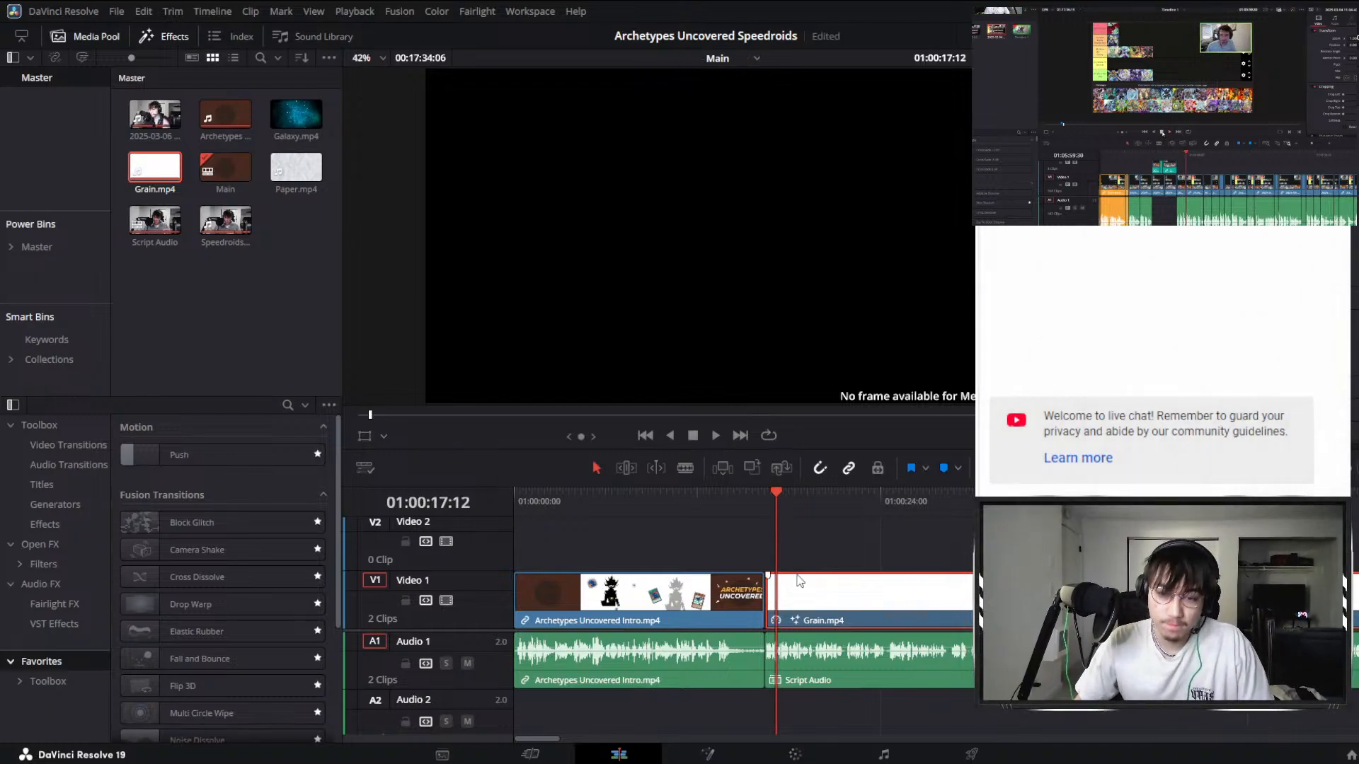
key(shift+5)
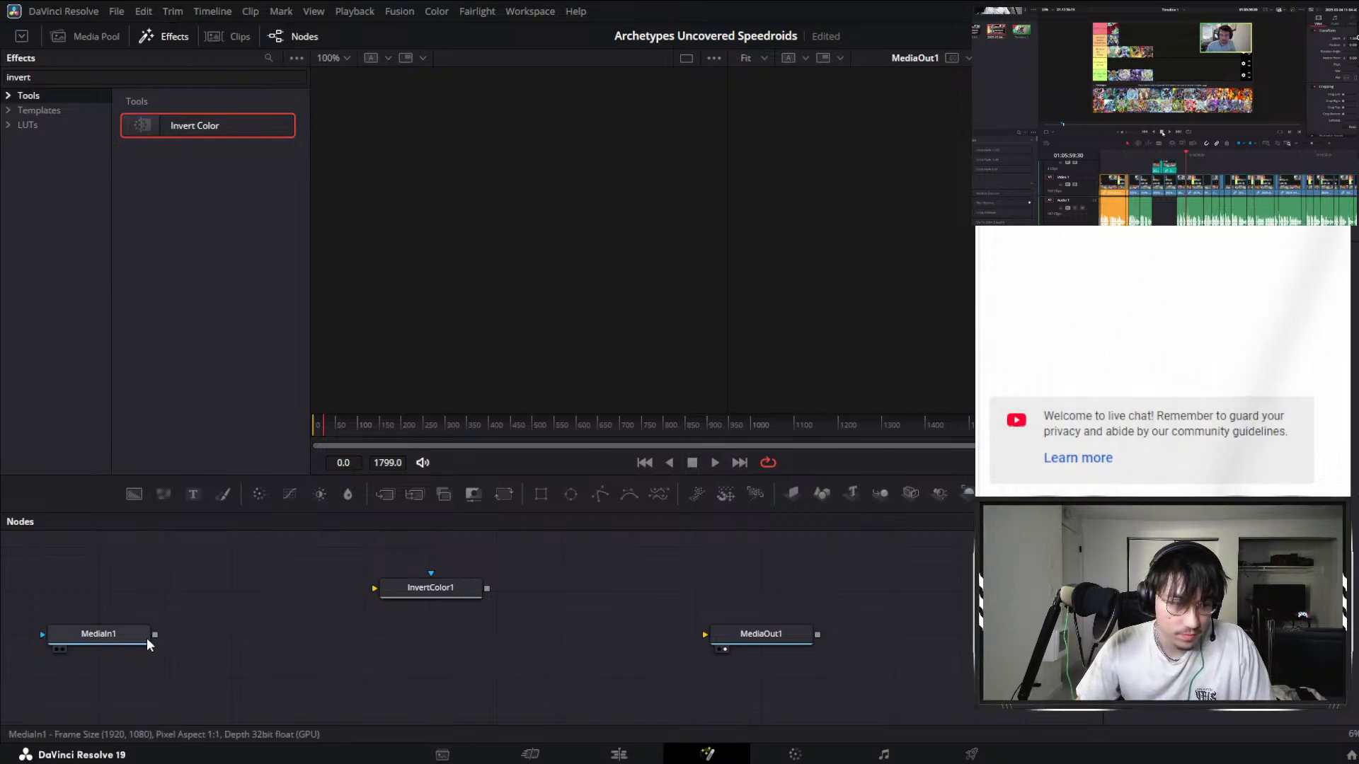
drag(155, 635, 738, 641)
click(634, 759)
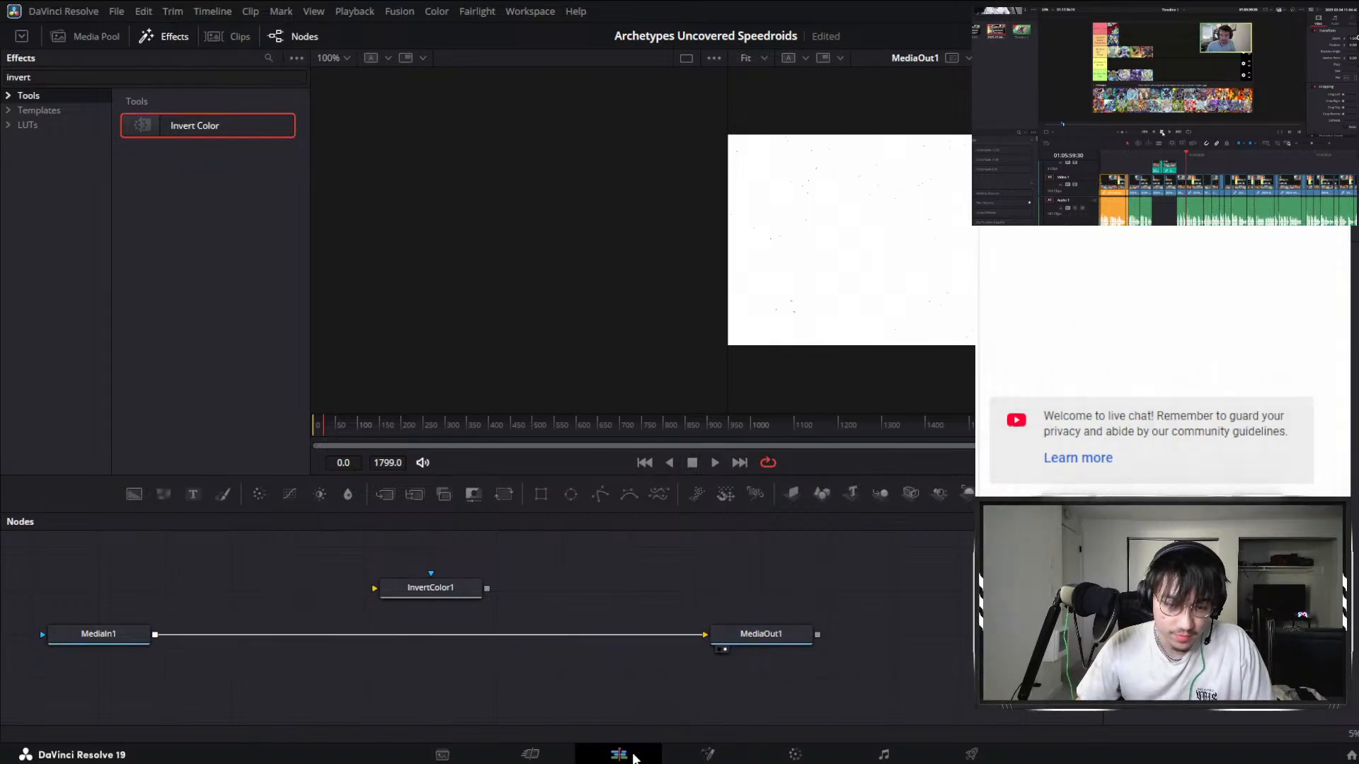
Play from the end of the intro into Grain.mp4 and shift the clip slightly away from the intro.
click(734, 505)
key(space)
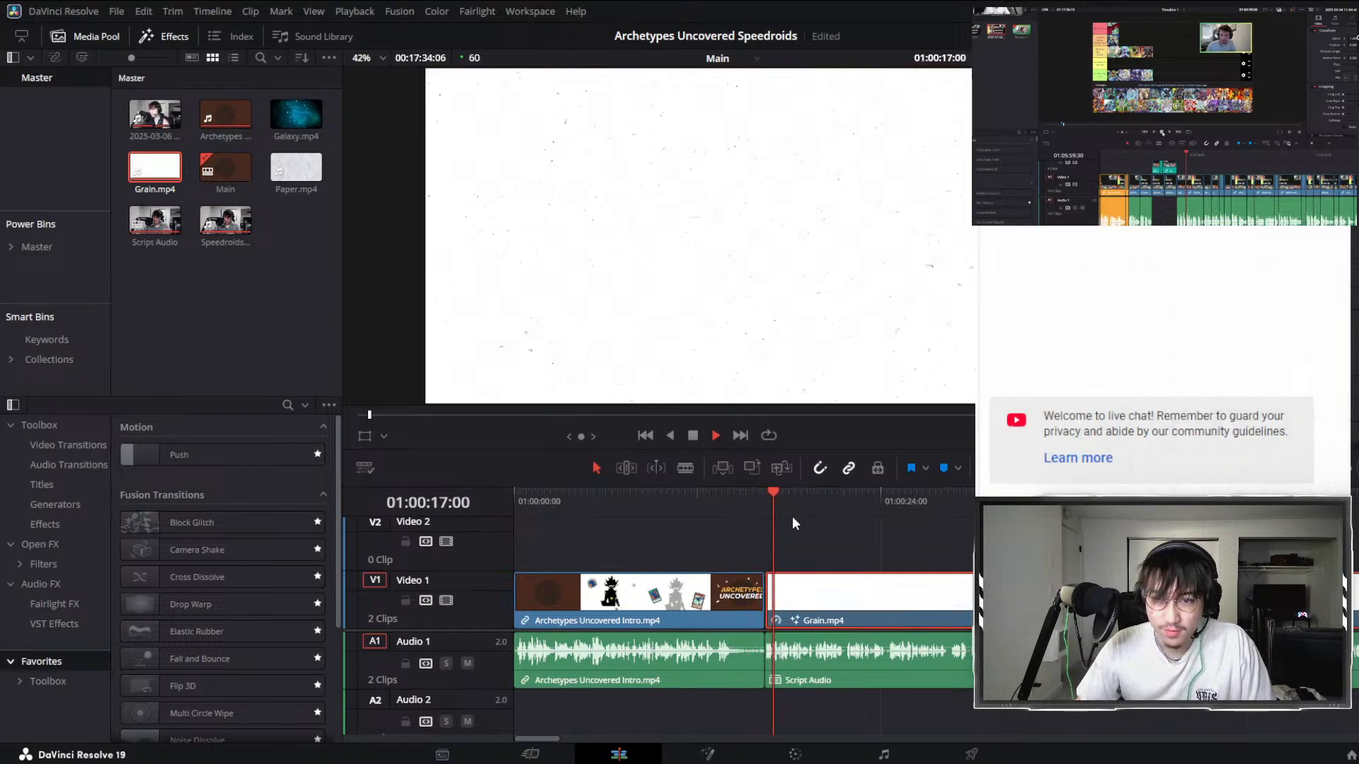
key(space)
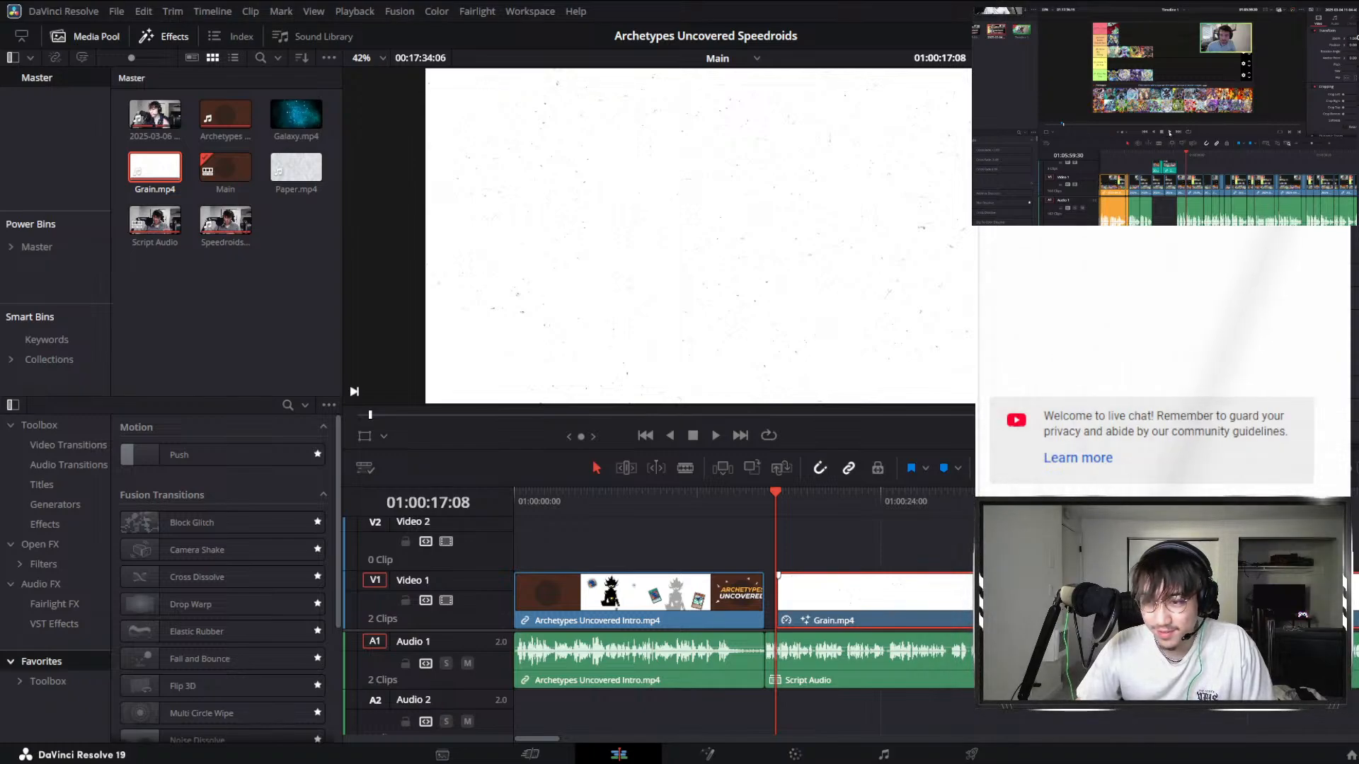
text(0000)
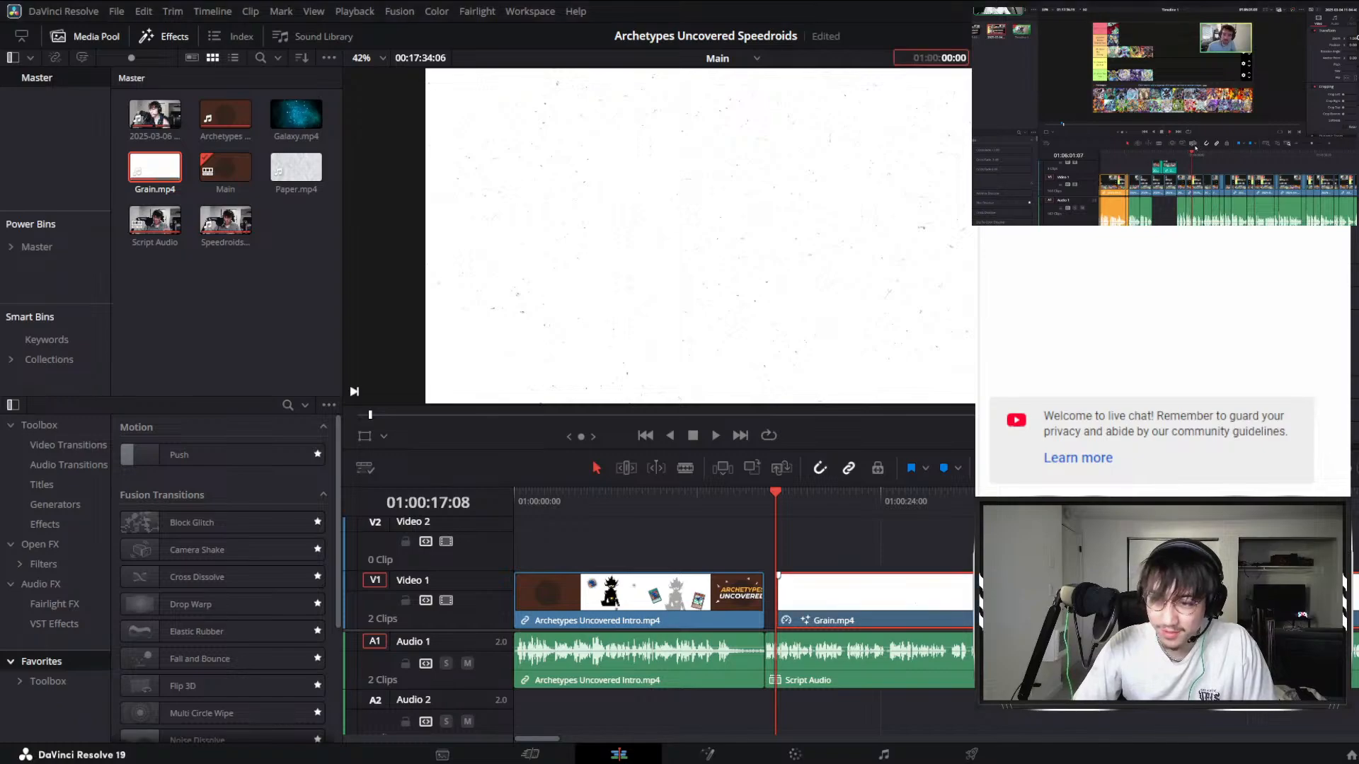
key(Escape)
key(space)
key(space)
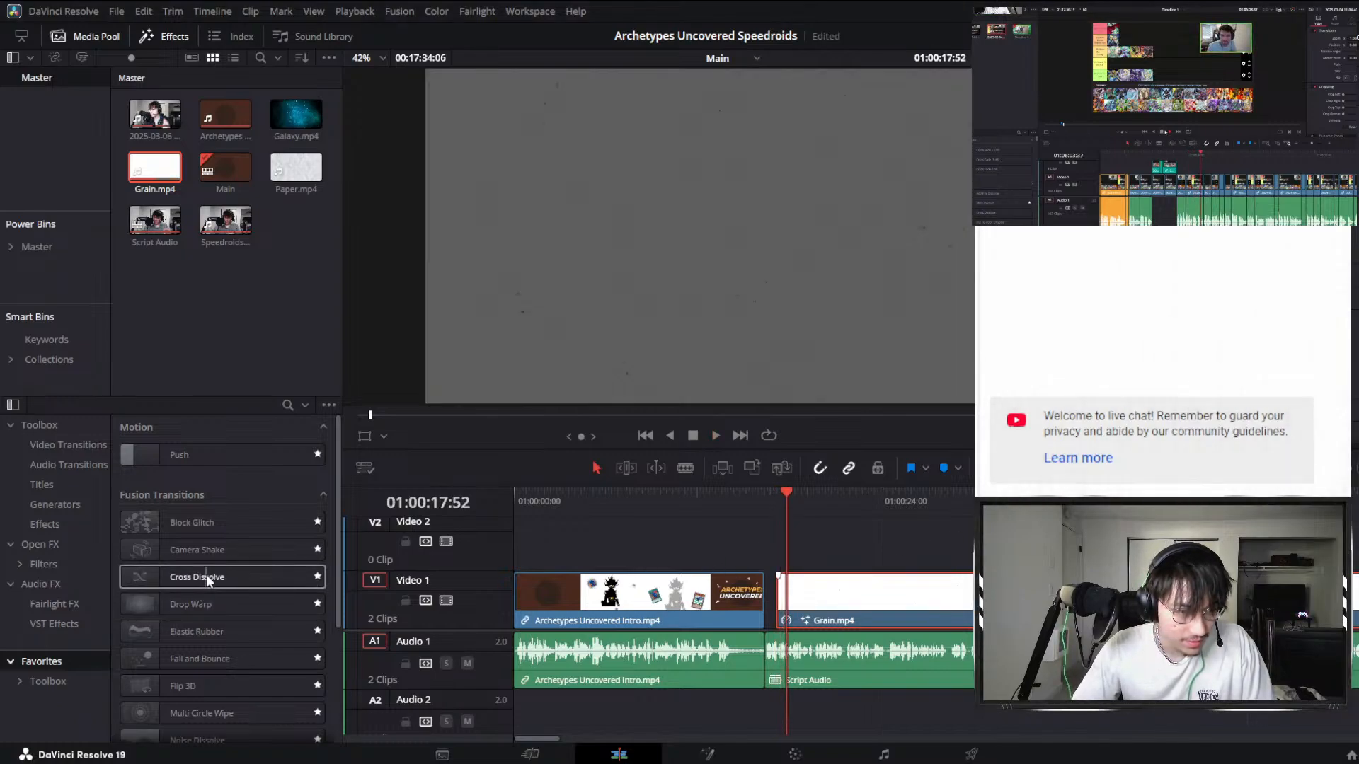
Apply the favorite Noise Dissolve transition to the start of Grain.mp4 on Video 1.
scroll(205, 576, down, 3)
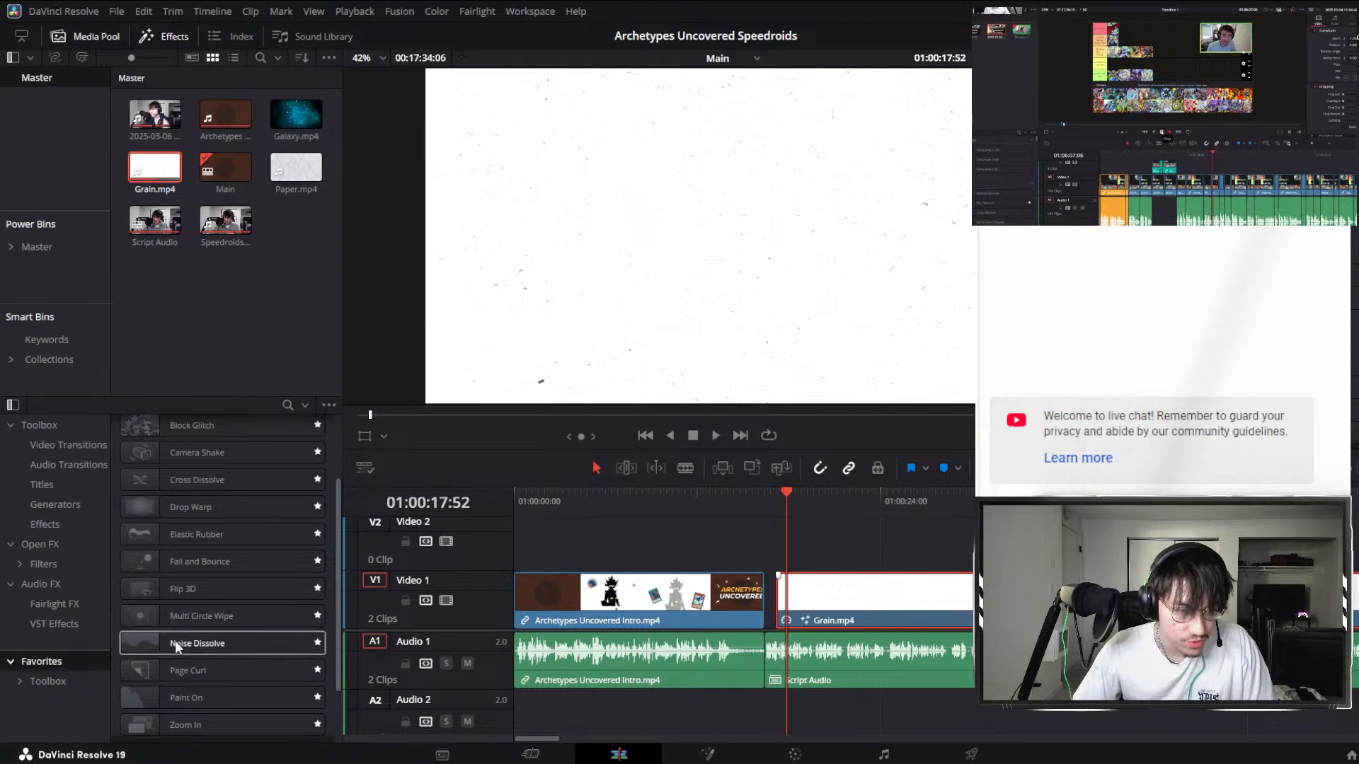
scroll(172, 681, down, 2)
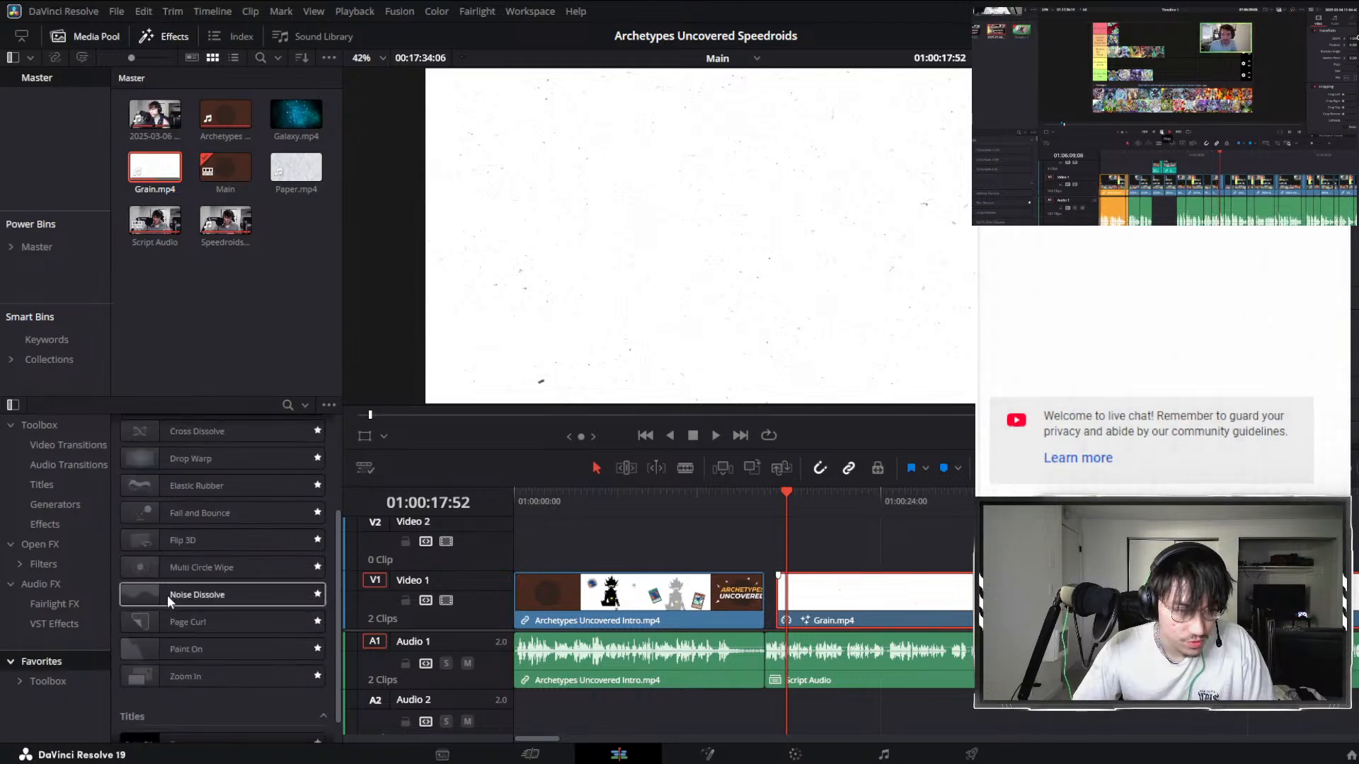
drag(800, 599, 792, 601)
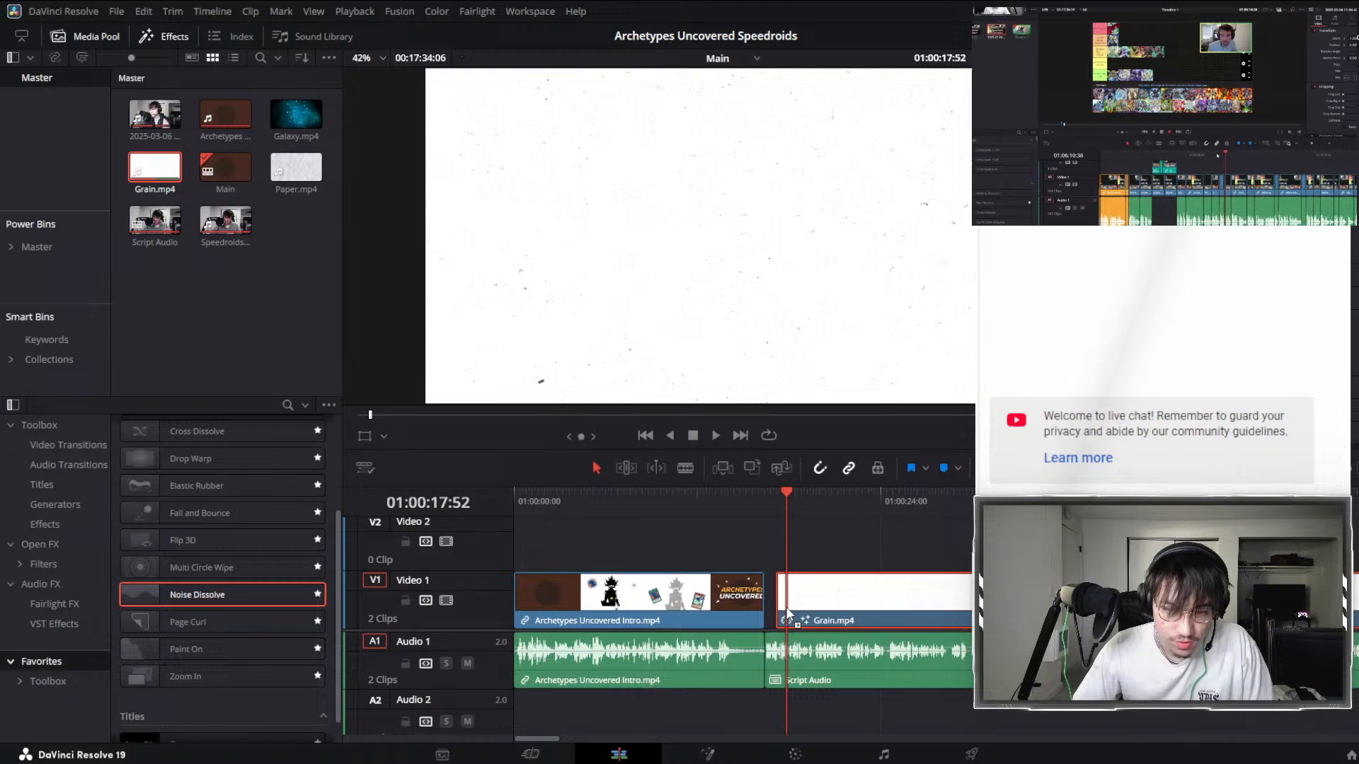
drag(787, 613, 800, 591)
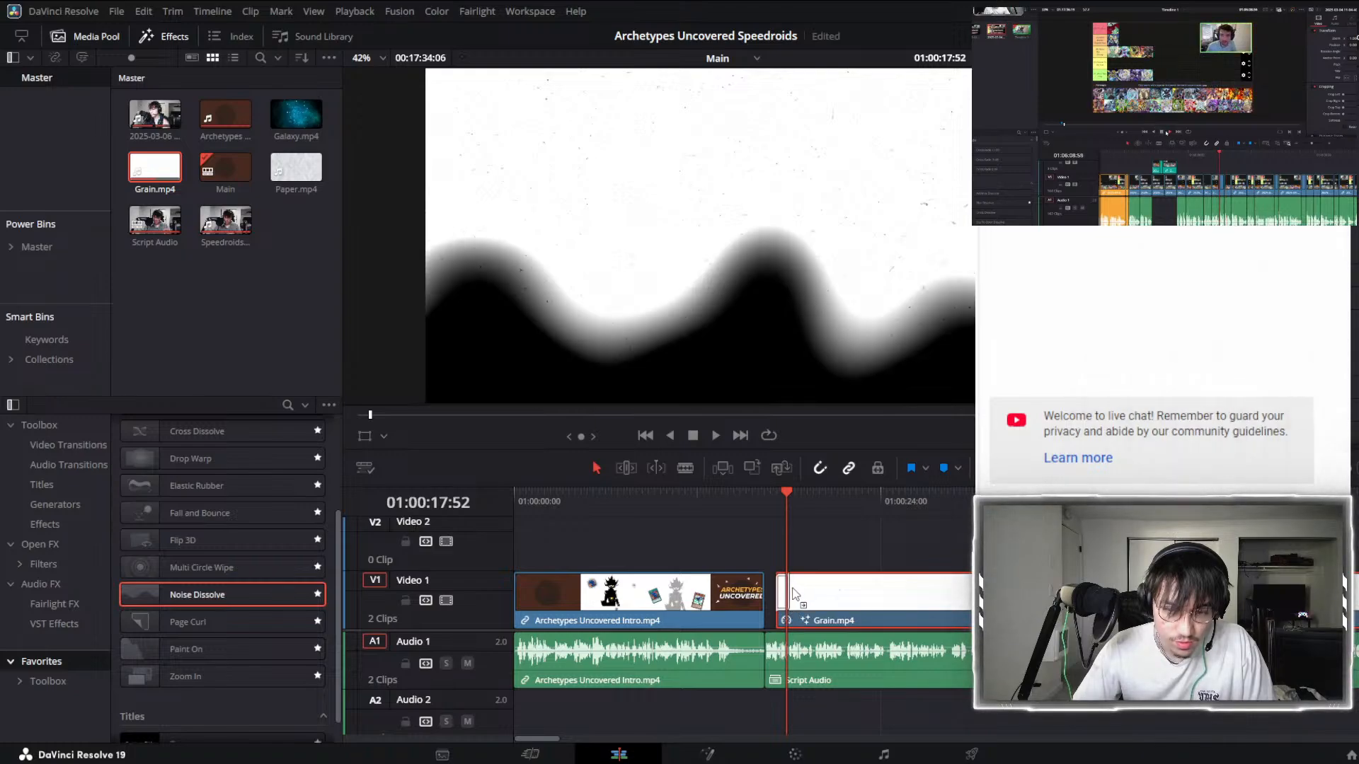
Play the Noise Dissolve, move Grain.mp4 back against the end of the intro, and replay the cut.
click(778, 510)
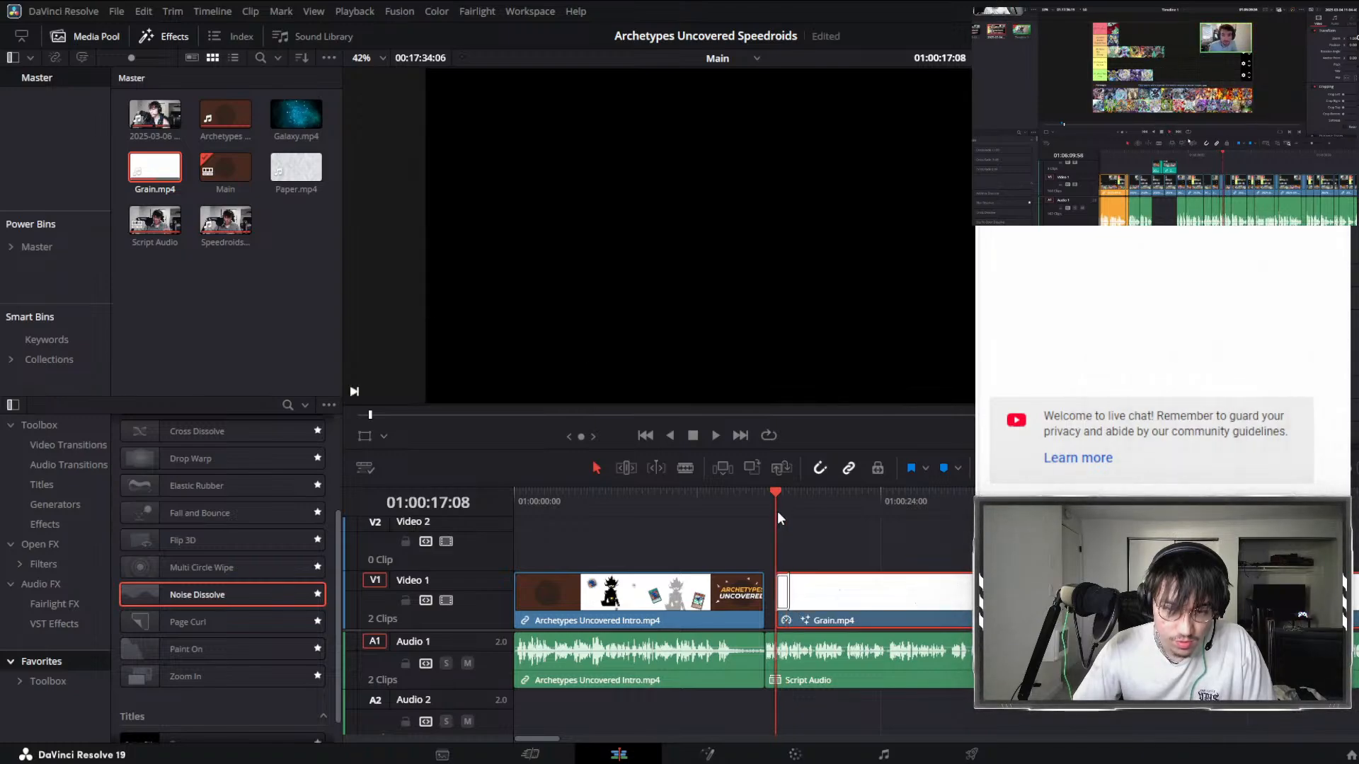
key(space)
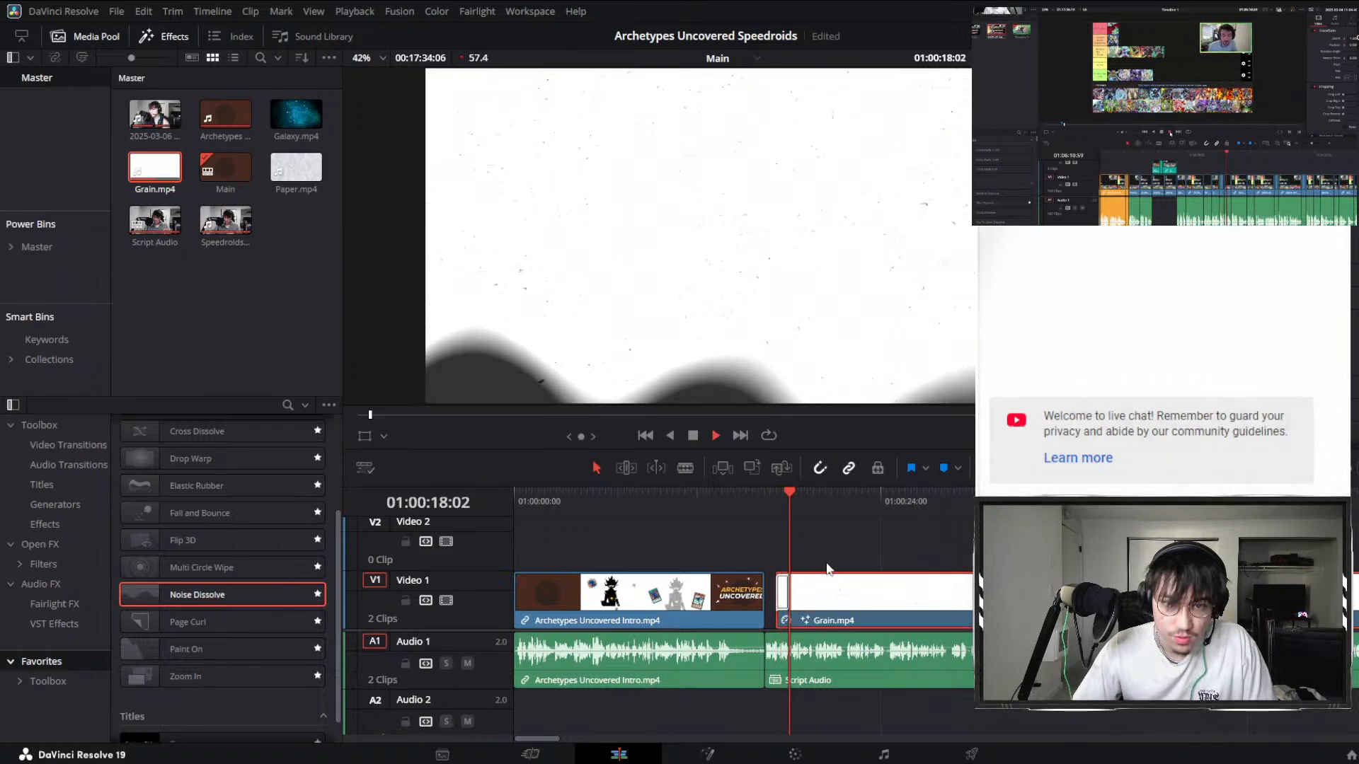
drag(822, 588, 811, 590)
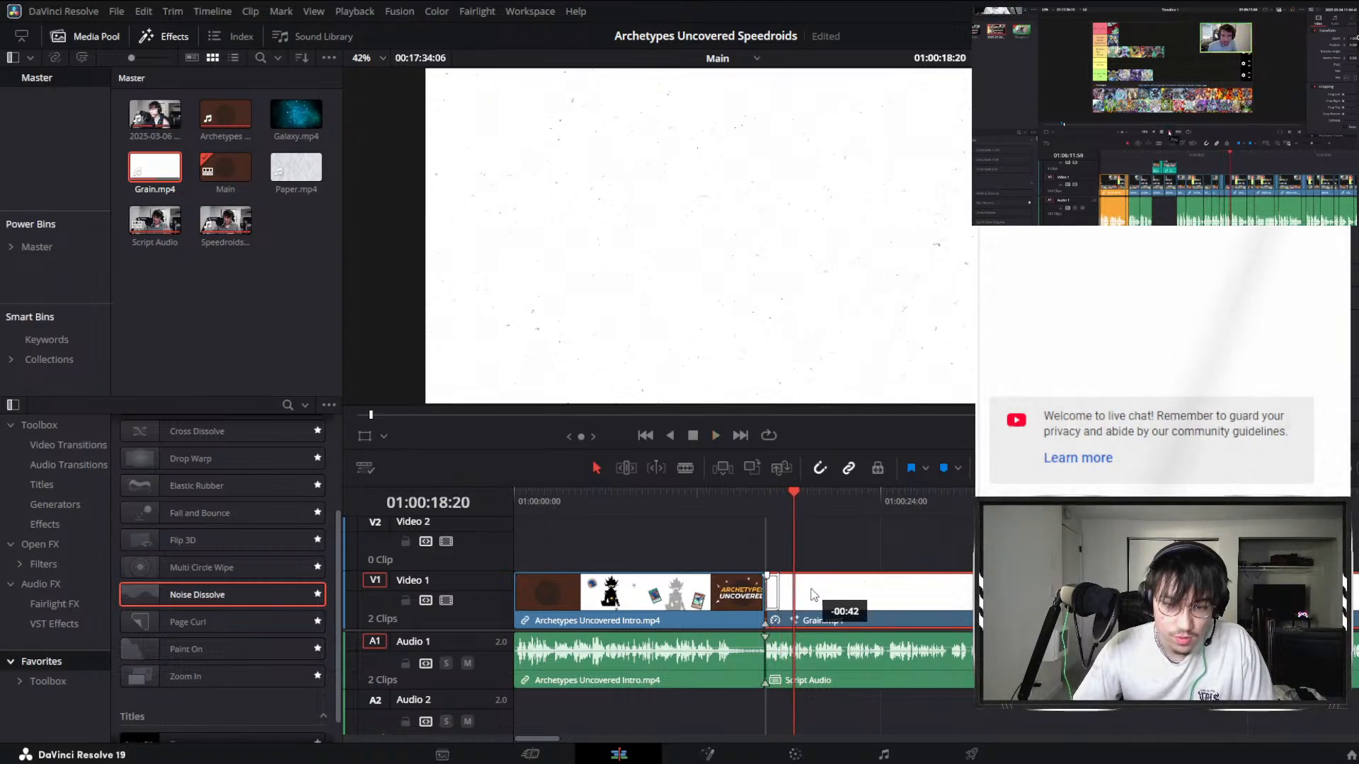
click(753, 502)
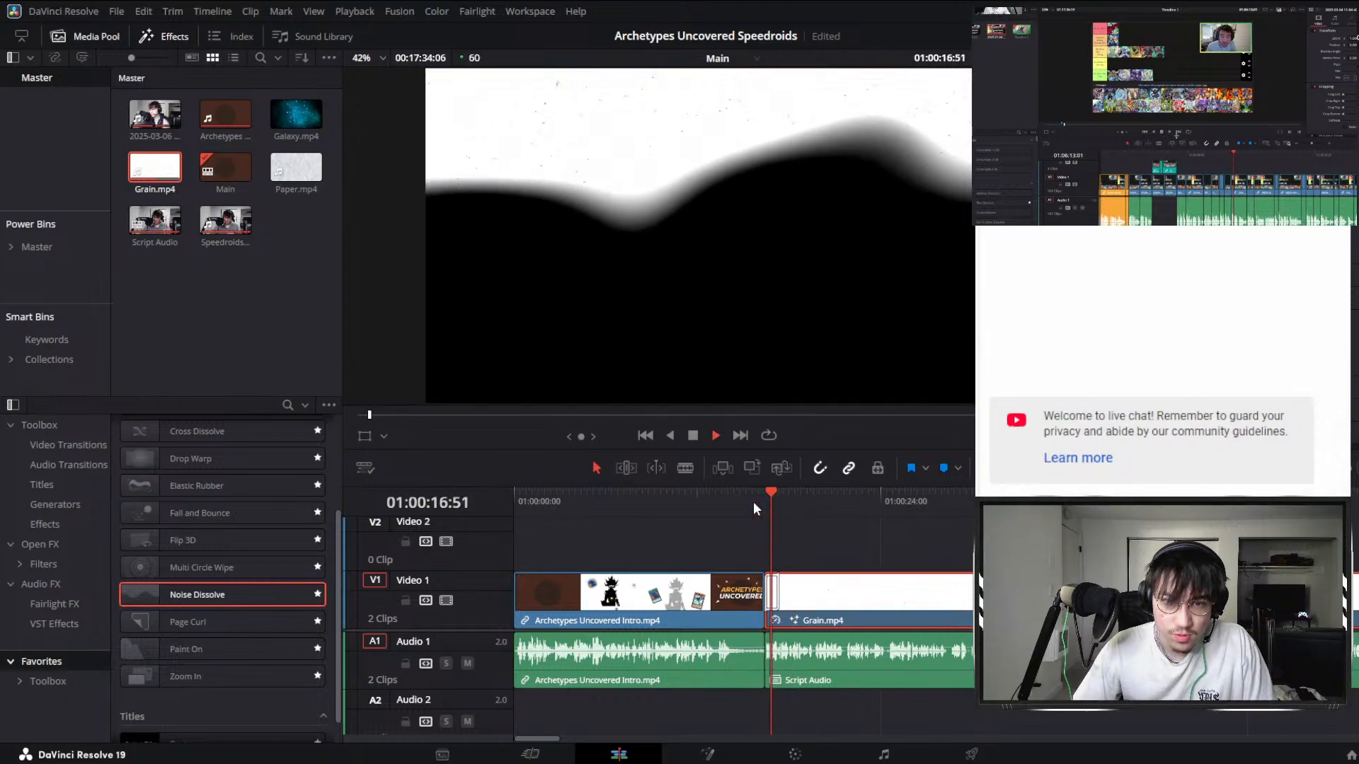
Move Grain.mp4 up to Video 2, about 46 frames earlier so it overlaps the intro's end, and play the transition.
drag(804, 578, 792, 521)
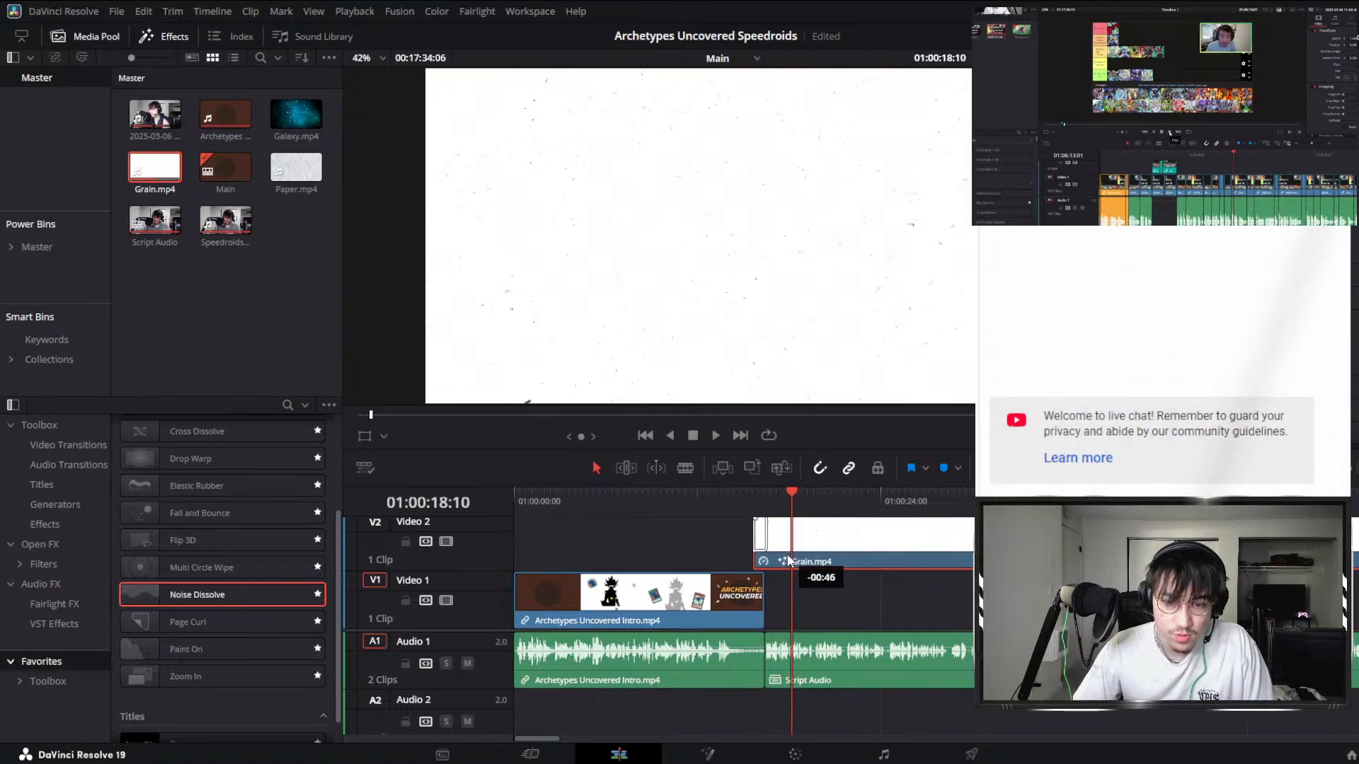
click(750, 498)
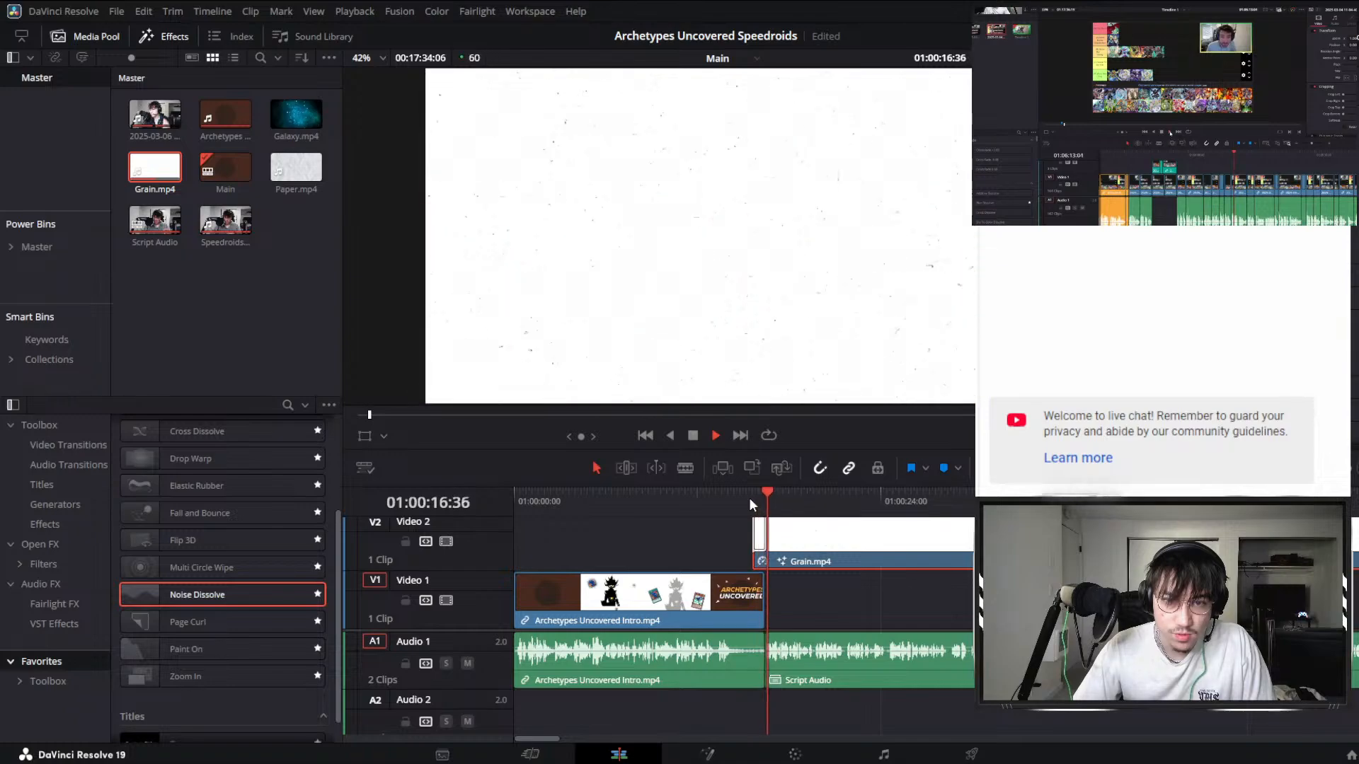
scroll(774, 541, up, 2)
scroll(774, 540, up, 2)
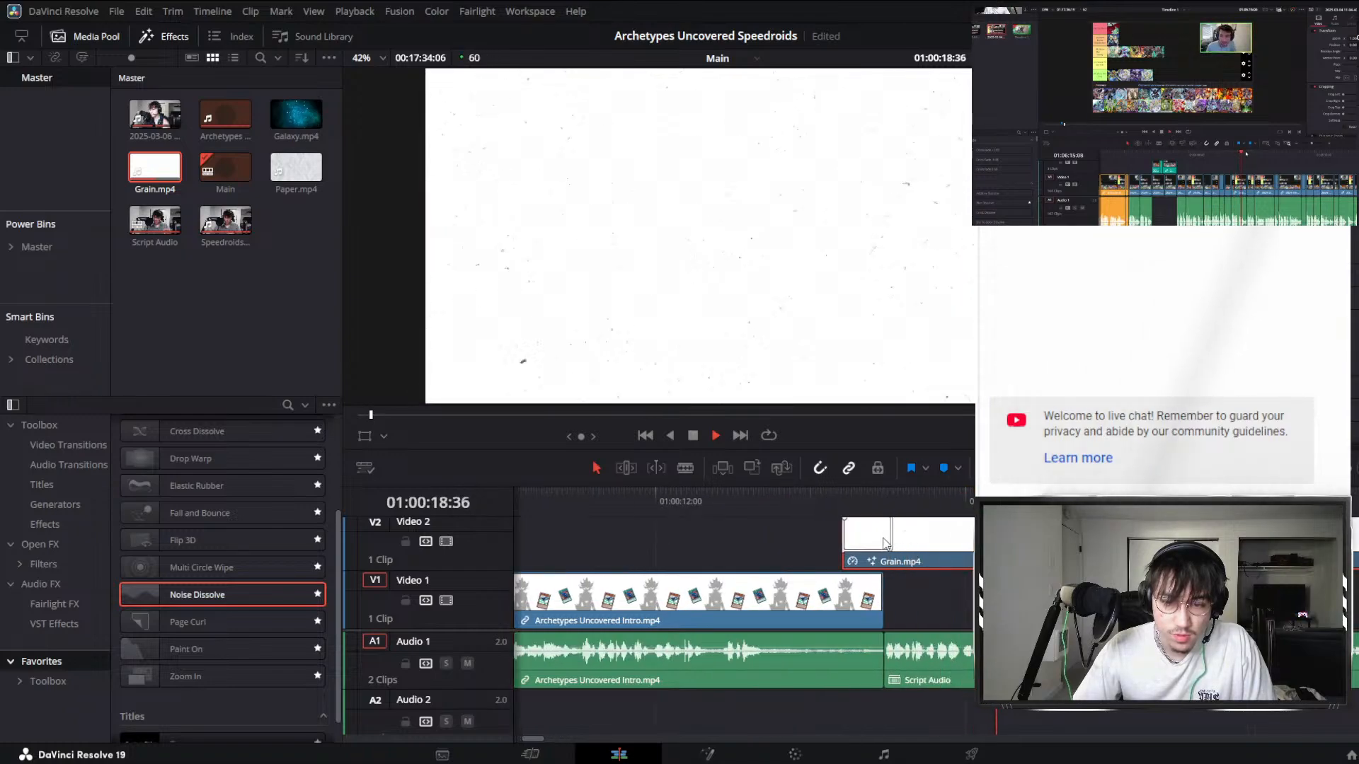
key(space)
click(842, 495)
key(space)
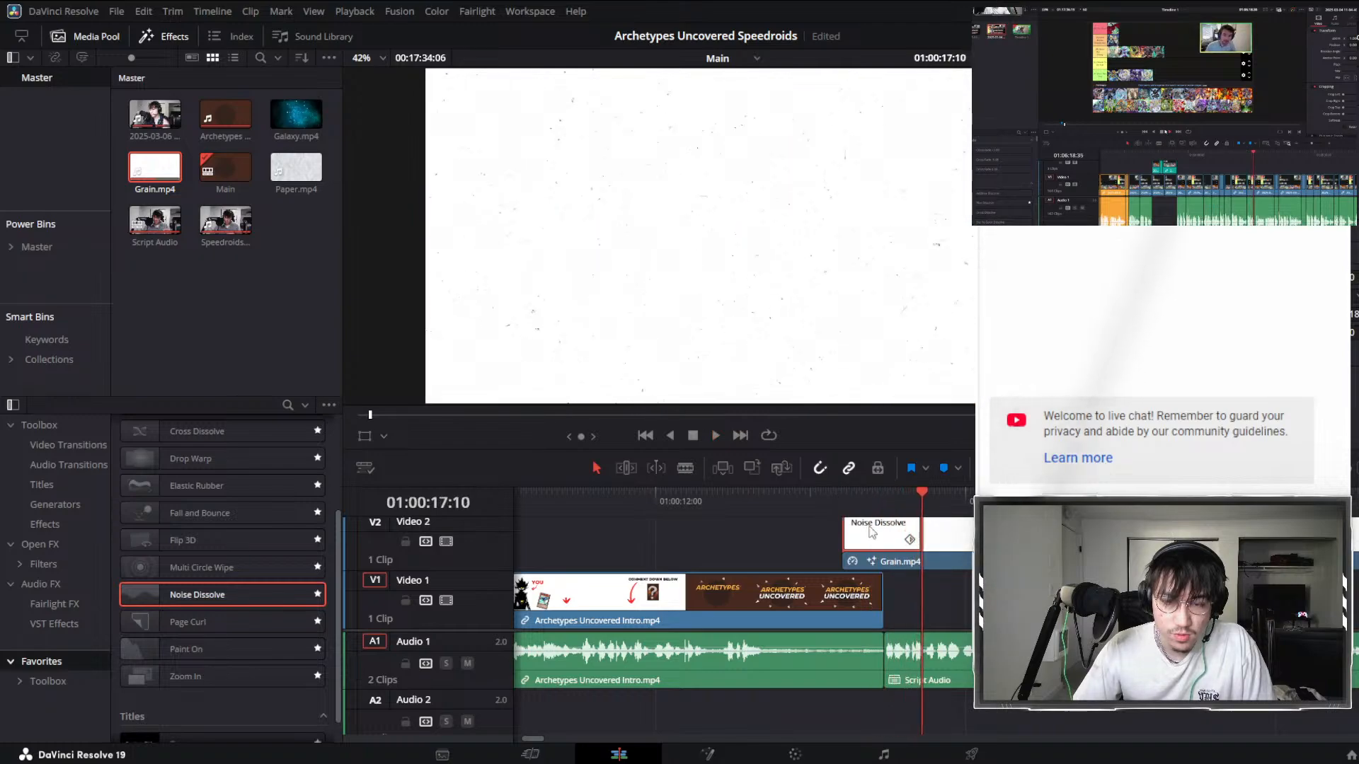
Shorten the Noise Dissolve at the start of Grain.mp4 to end with the intro clip, and replay the transition.
drag(919, 535, 875, 532)
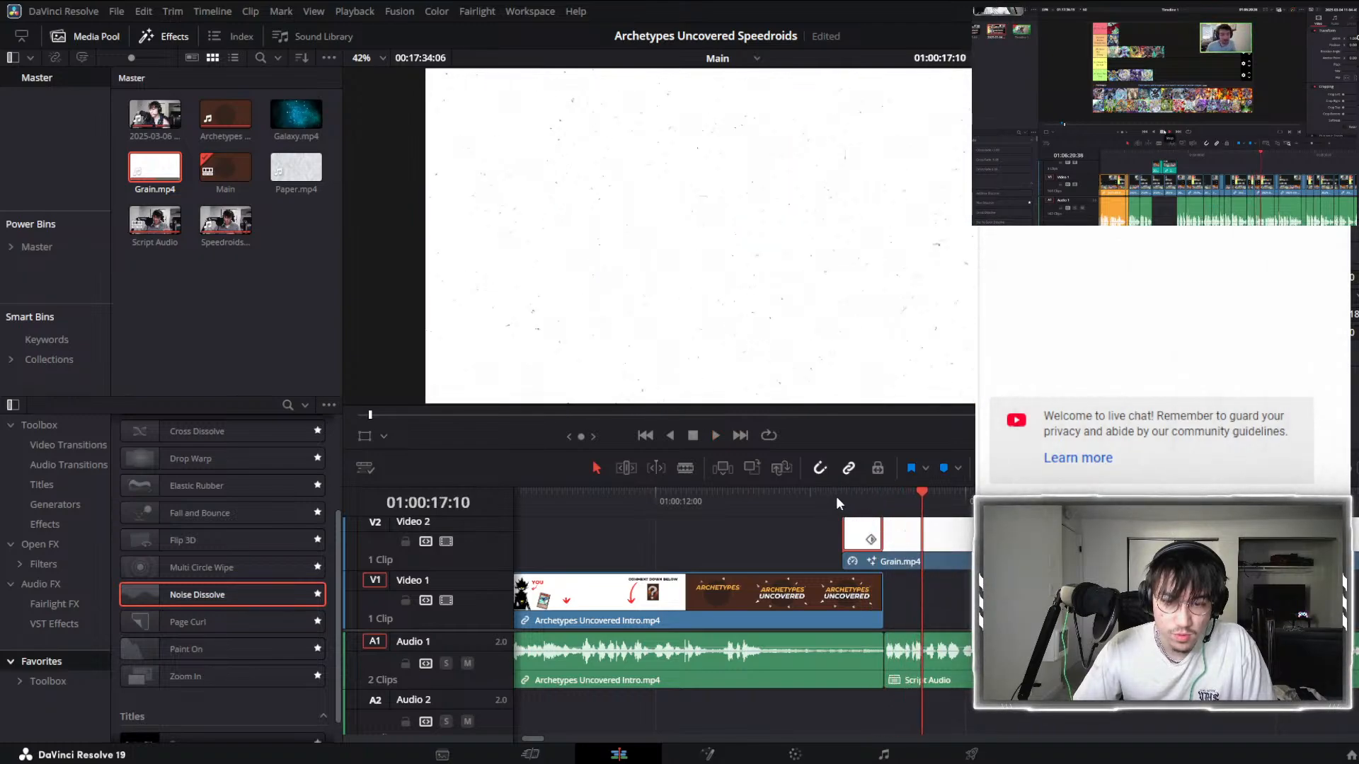
click(835, 495)
key(space)
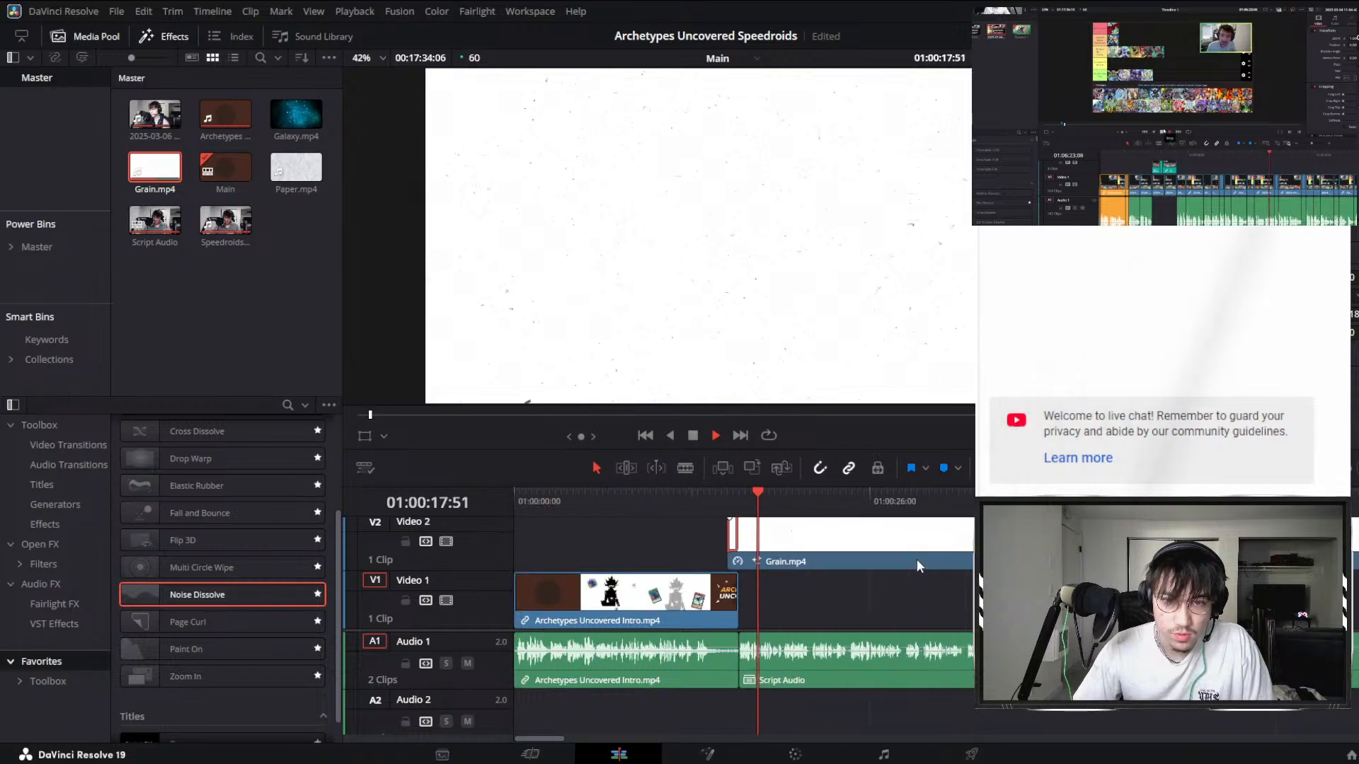
scroll(700, 509, down, 4)
click(698, 494)
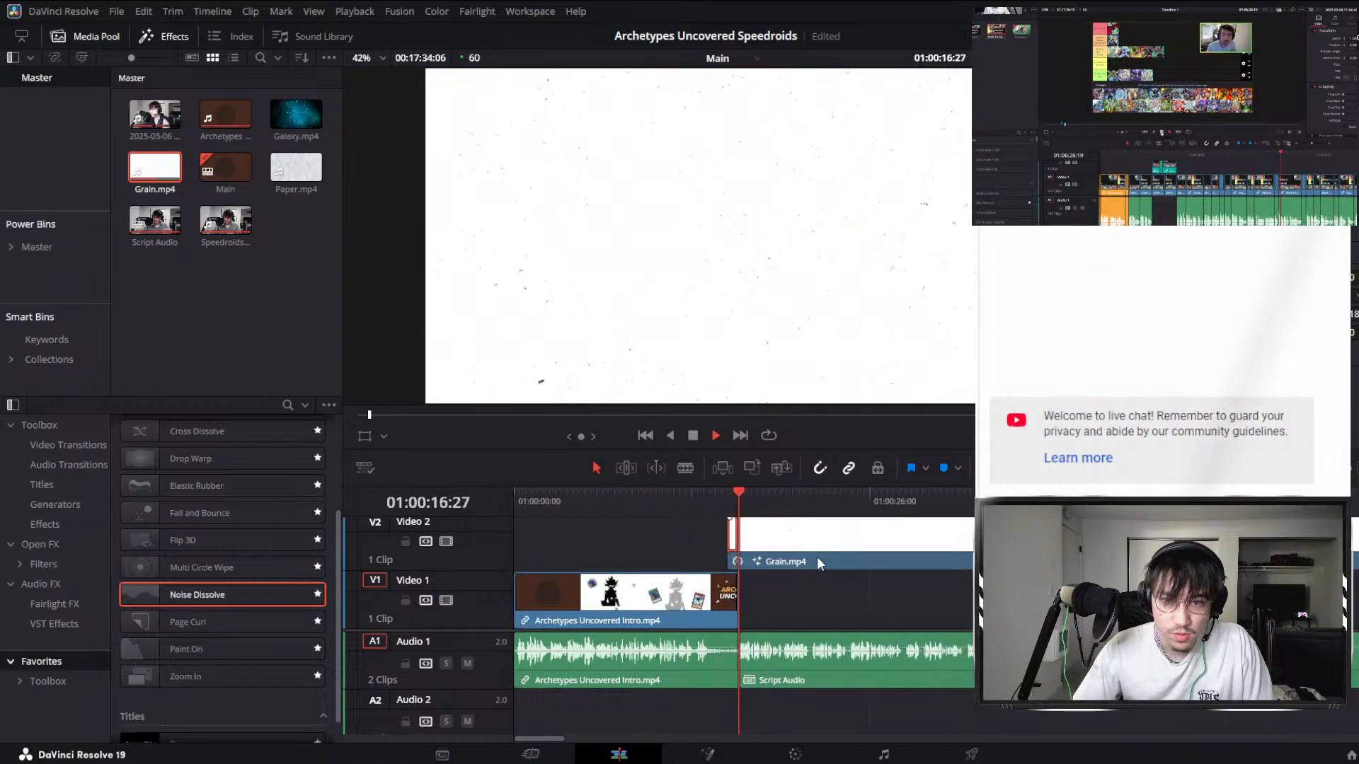
Stop playback and split Grain.mp4 on Video 2 at 01:00:16:52, shortly after the intro's end.
key(space)
scroll(780, 550, up, 2)
scroll(781, 550, up, 1)
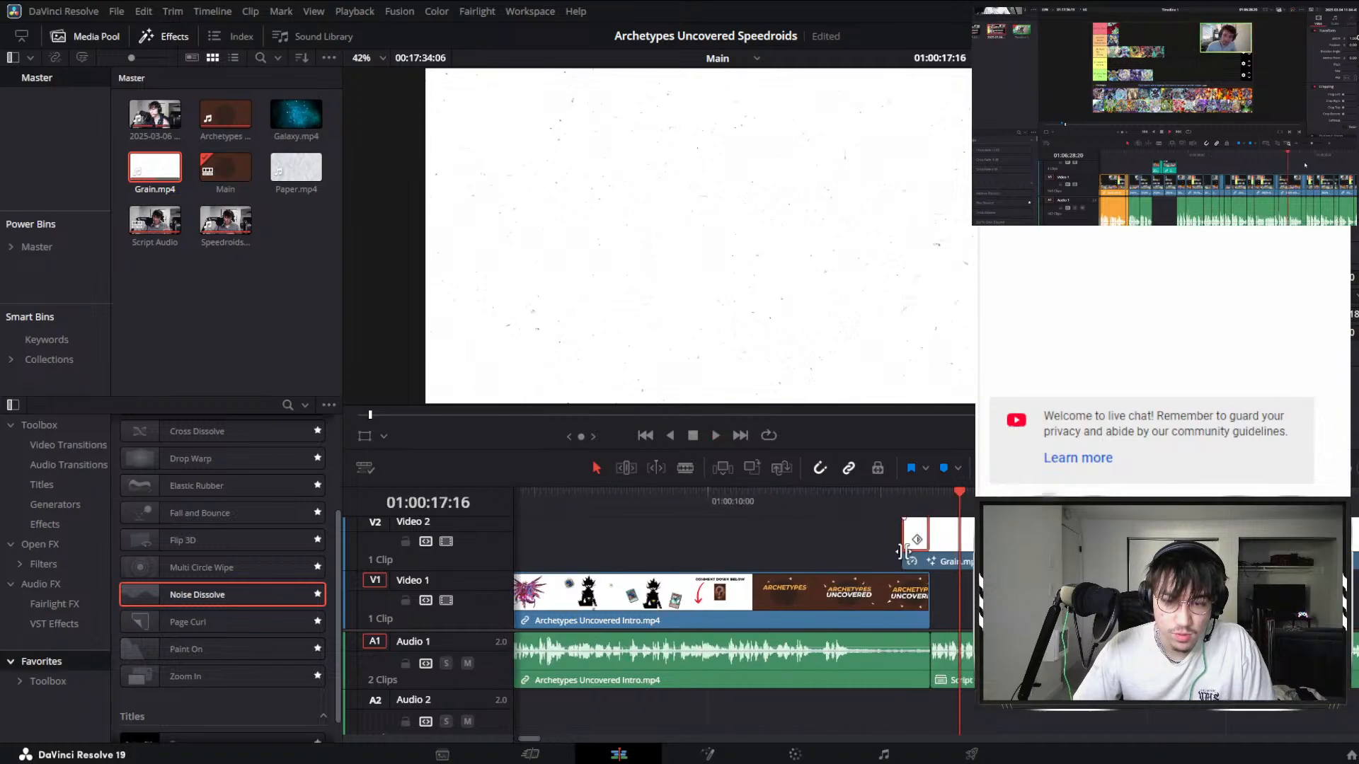
scroll(904, 552, right, 2)
click(776, 543)
click(770, 494)
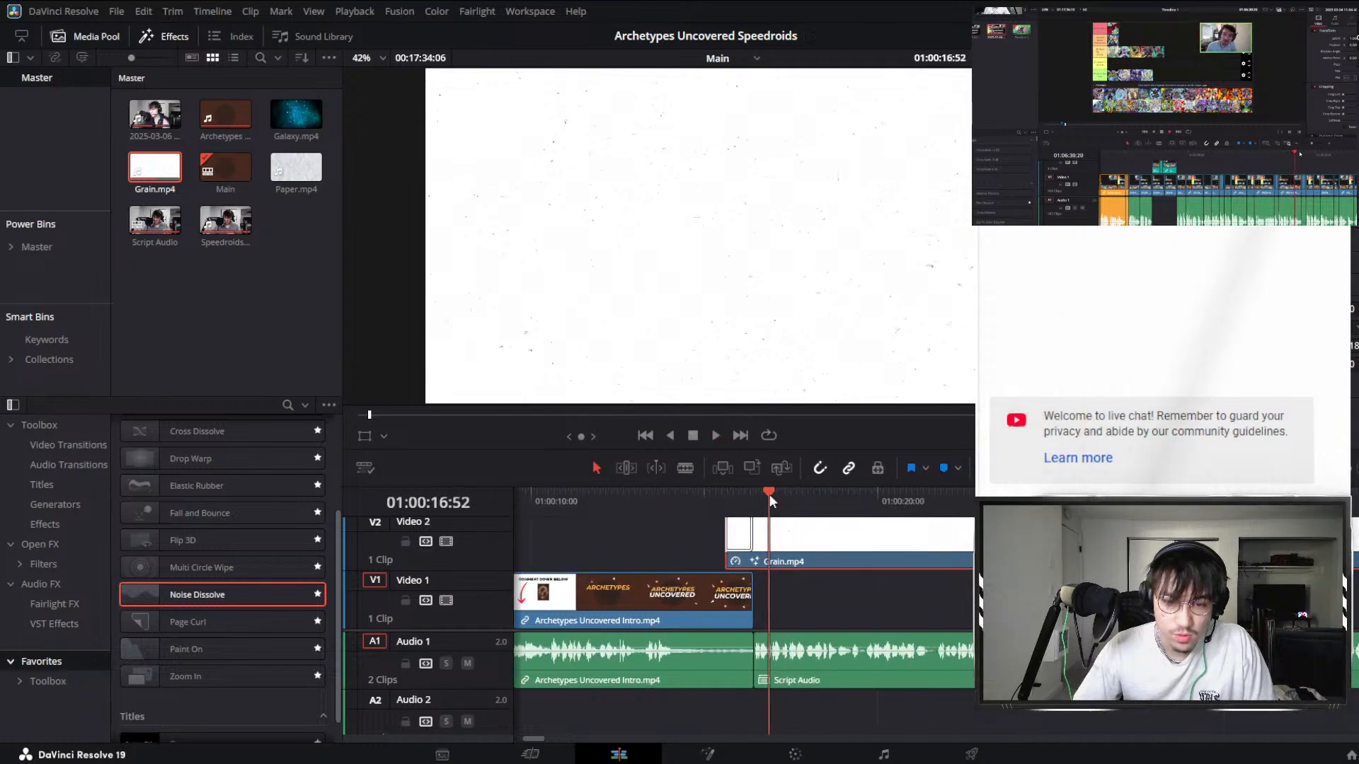
key(ctrl+b)
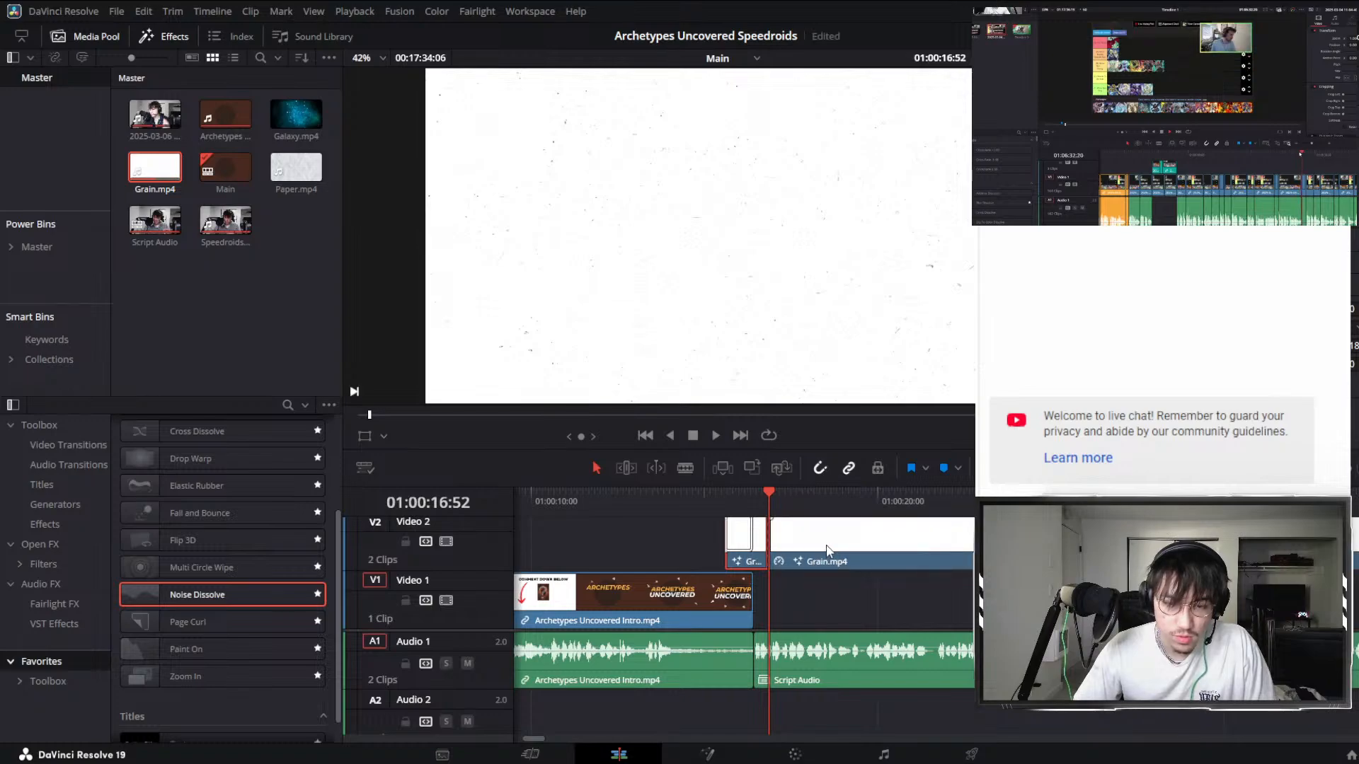
Move the later Grain.mp4 part to Video 1 against the intro, and end the Video 2 piece slightly past the intro without its Noise Dissolve.
drag(794, 554, 753, 593)
scroll(765, 543, up, 6)
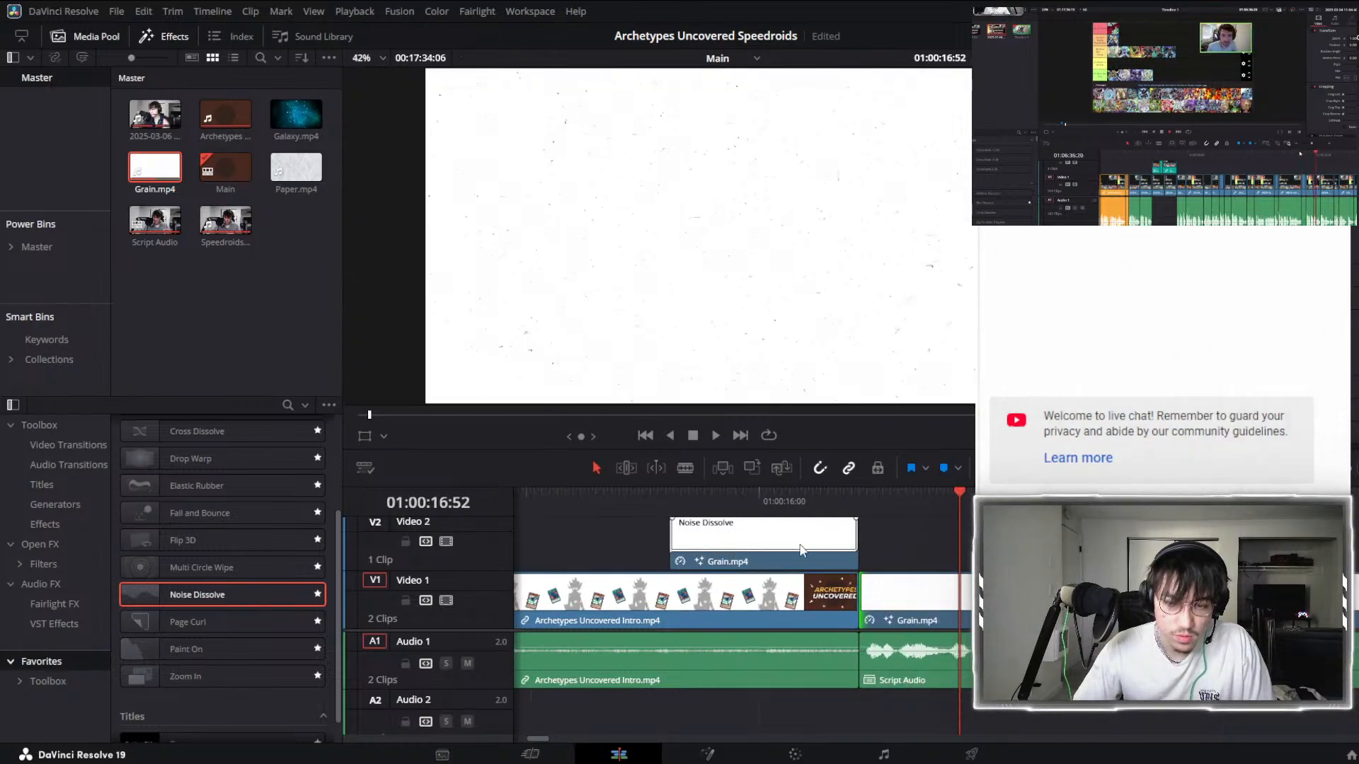
click(834, 546)
drag(854, 561, 873, 561)
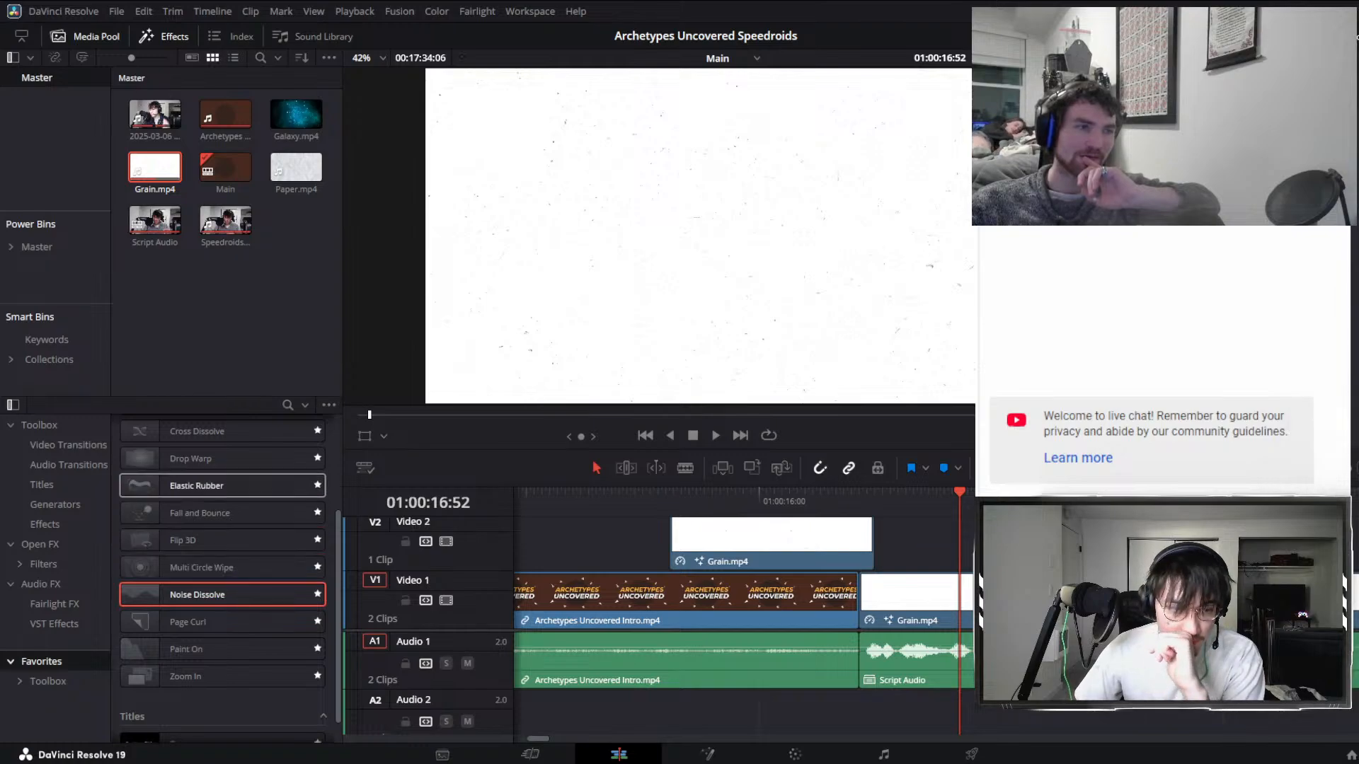
Try the Block Glitch transition across the whole Grain.mp4 piece on Video 2, play it, and undo it.
click(176, 485)
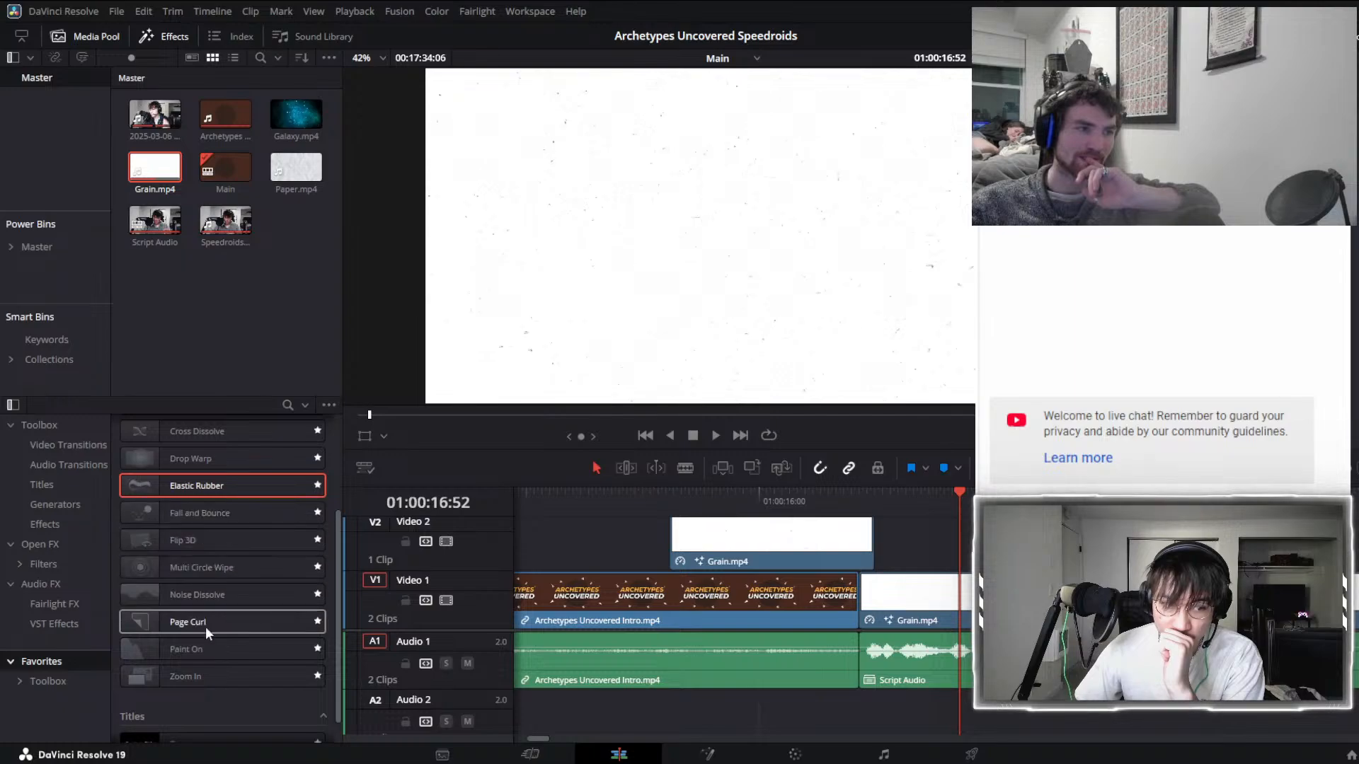
scroll(189, 636, up, 3)
drag(177, 473, 860, 555)
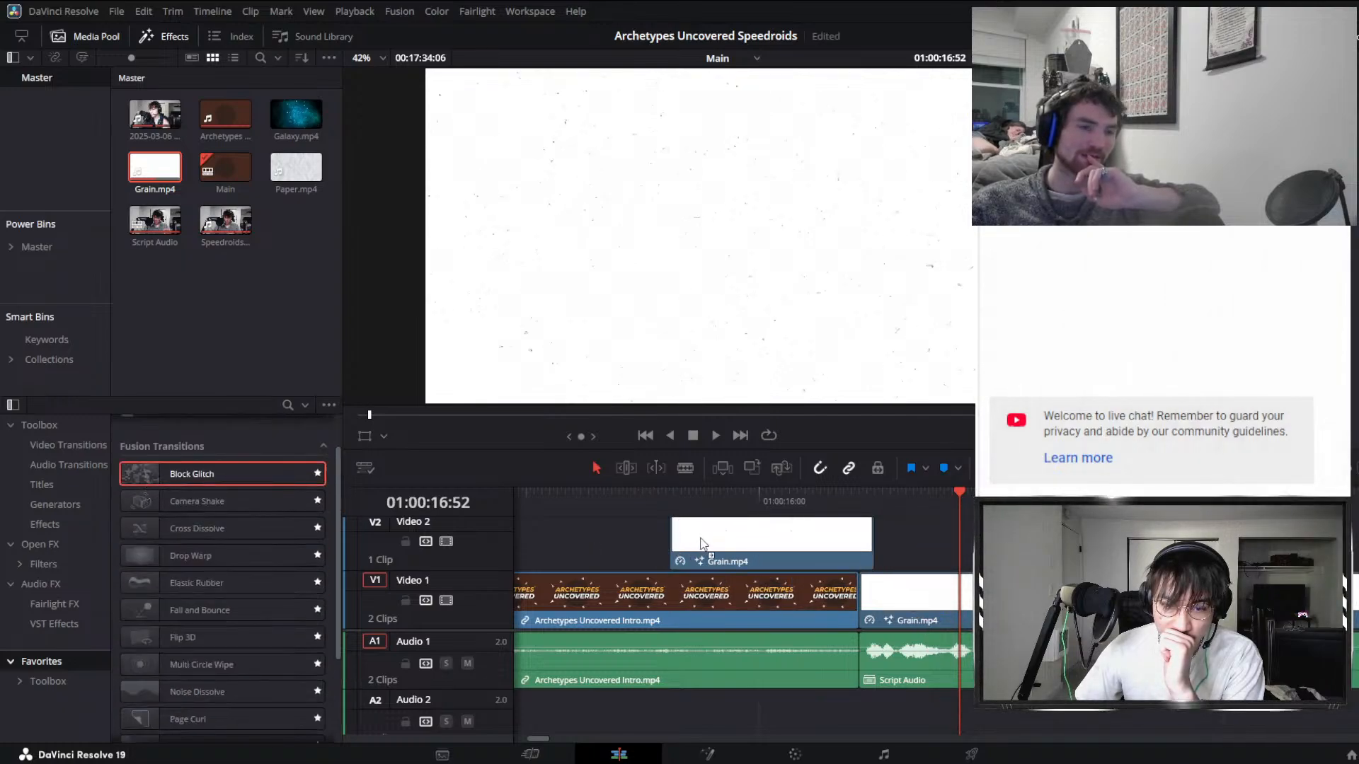
drag(694, 550, 872, 535)
click(674, 494)
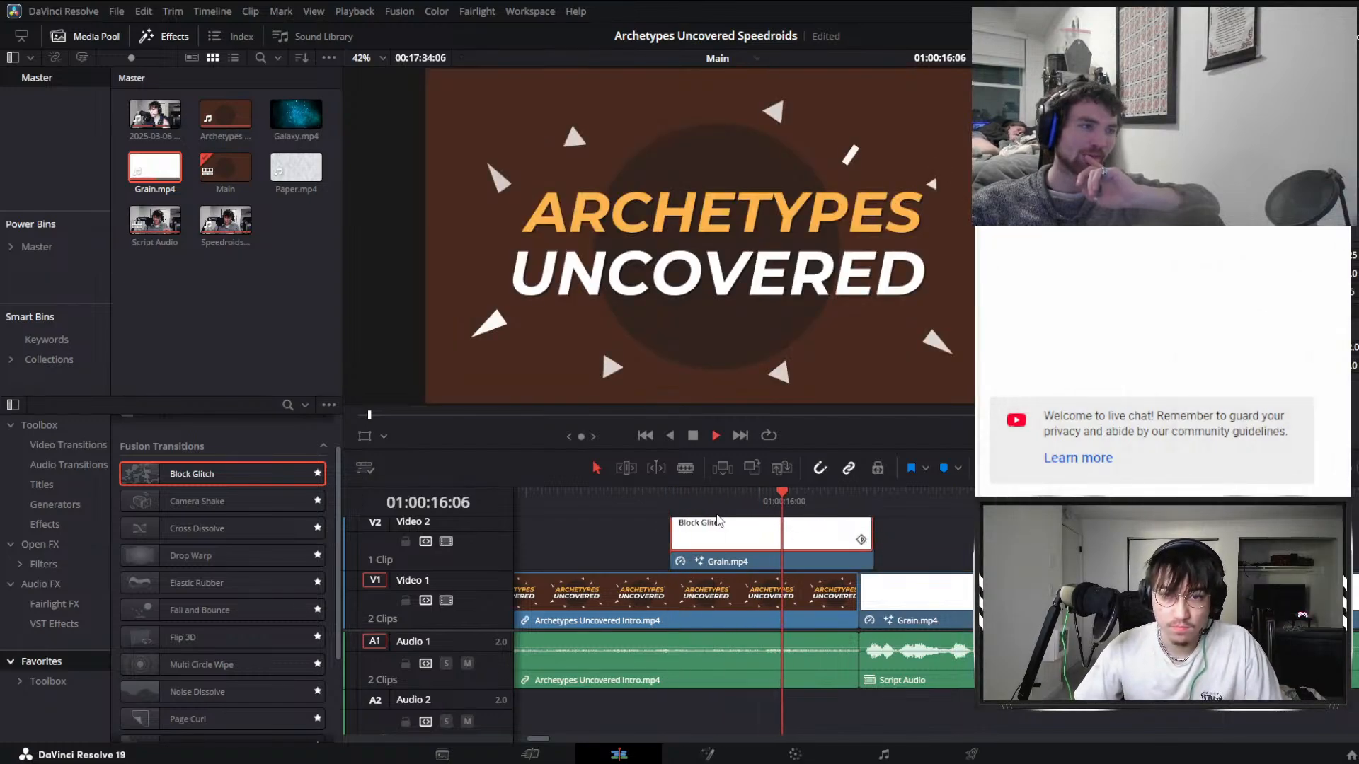
key(space)
key(ctrl+z)
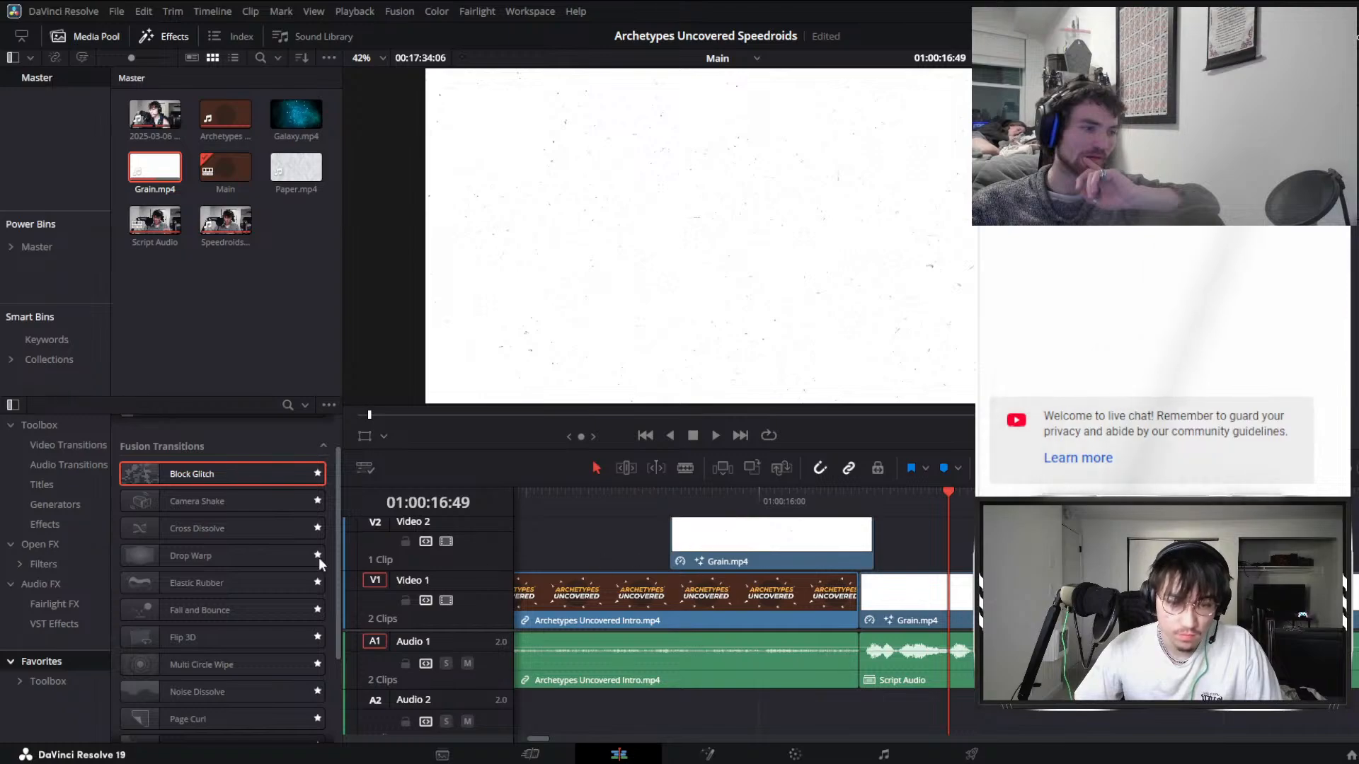
Try the Page Curl transition across the whole Grain.mp4 piece on Video 2, play it, and remove it.
scroll(188, 528, down, 2)
scroll(198, 559, down, 3)
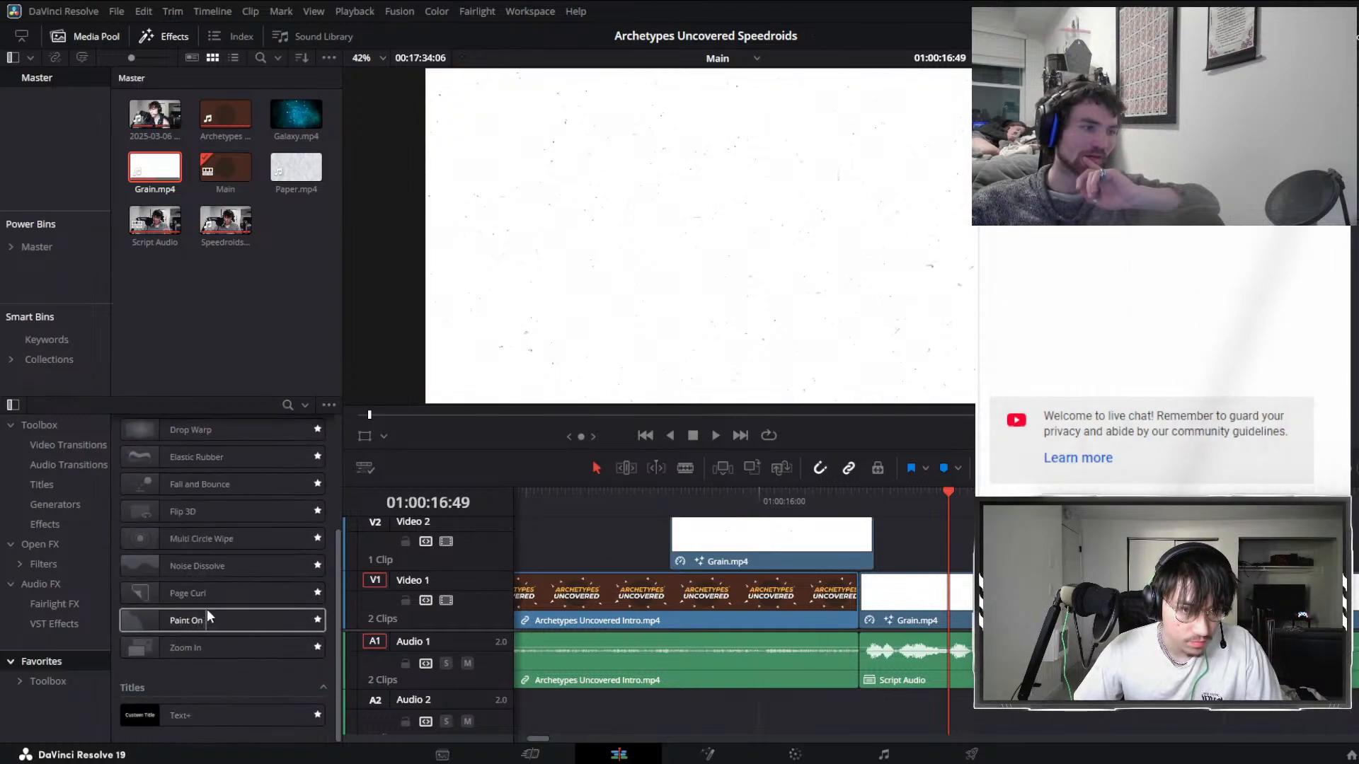
drag(146, 593, 732, 575)
drag(800, 548, 869, 543)
drag(704, 497, 671, 494)
key(space)
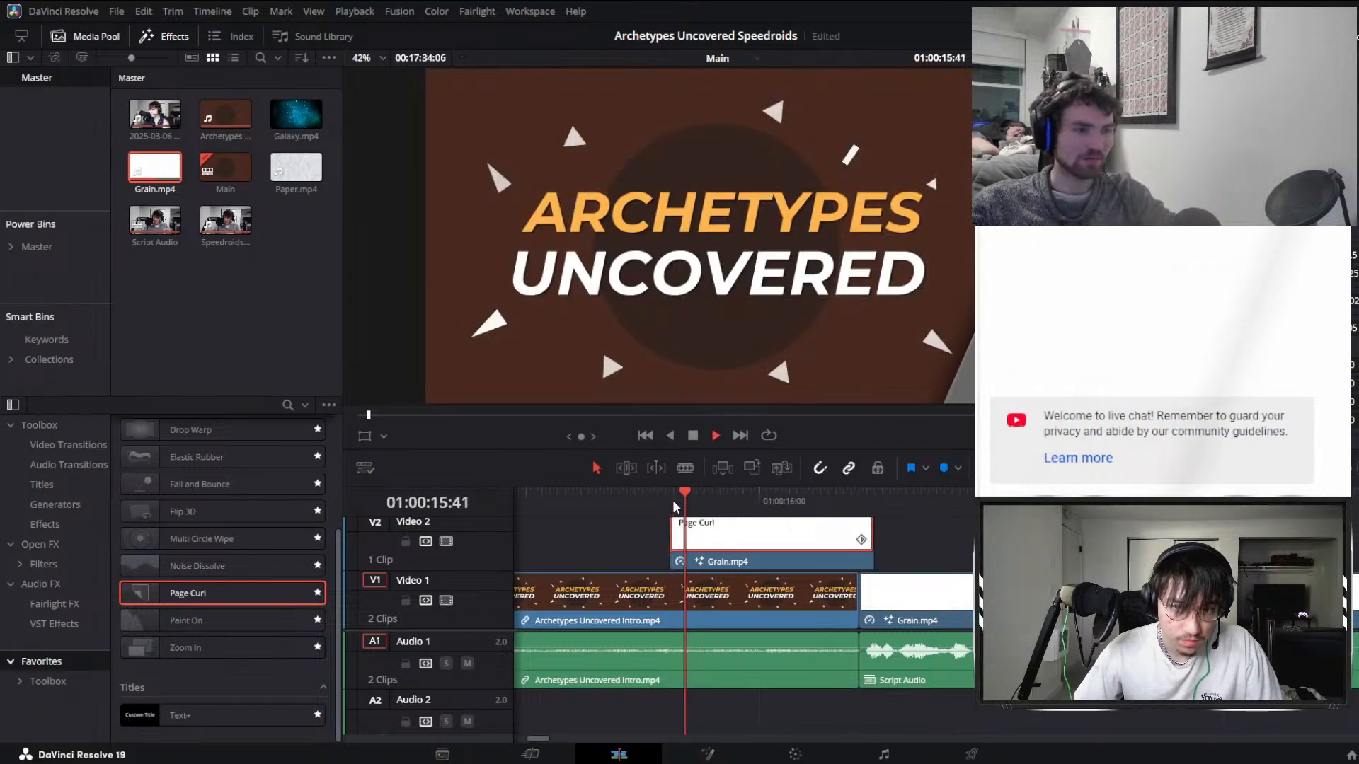
click(675, 501)
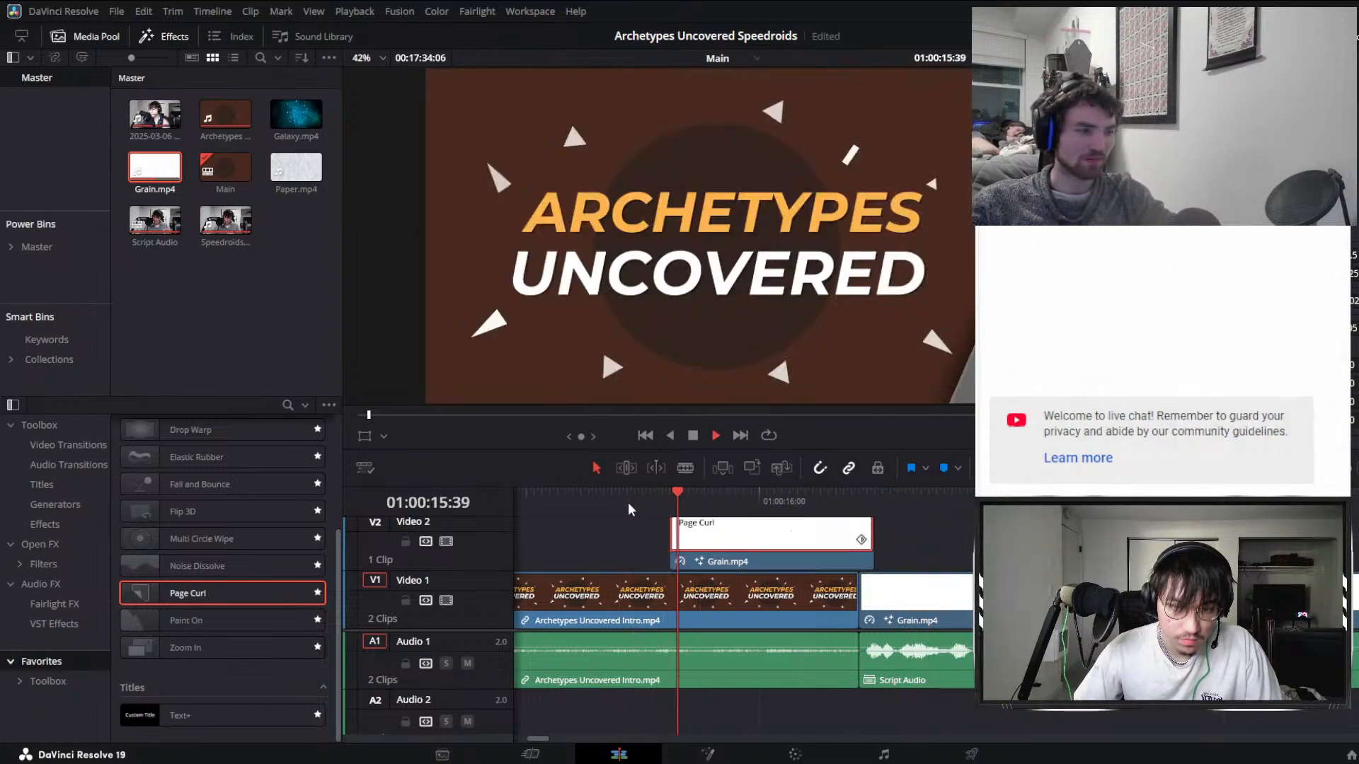
key(space)
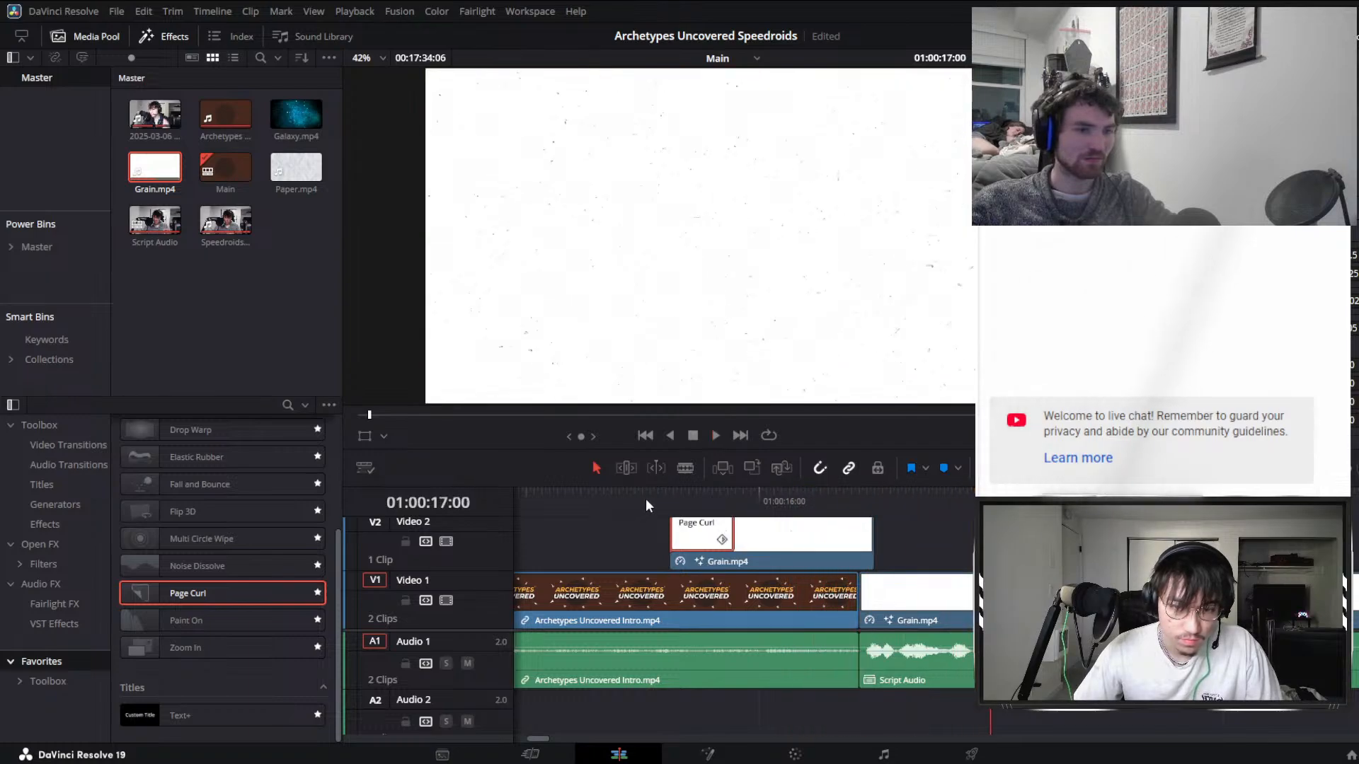
key(Delete)
Play the change from the intro to the Grain.mp4 piece on Video 2 without a transition.
scroll(204, 568, up, 3)
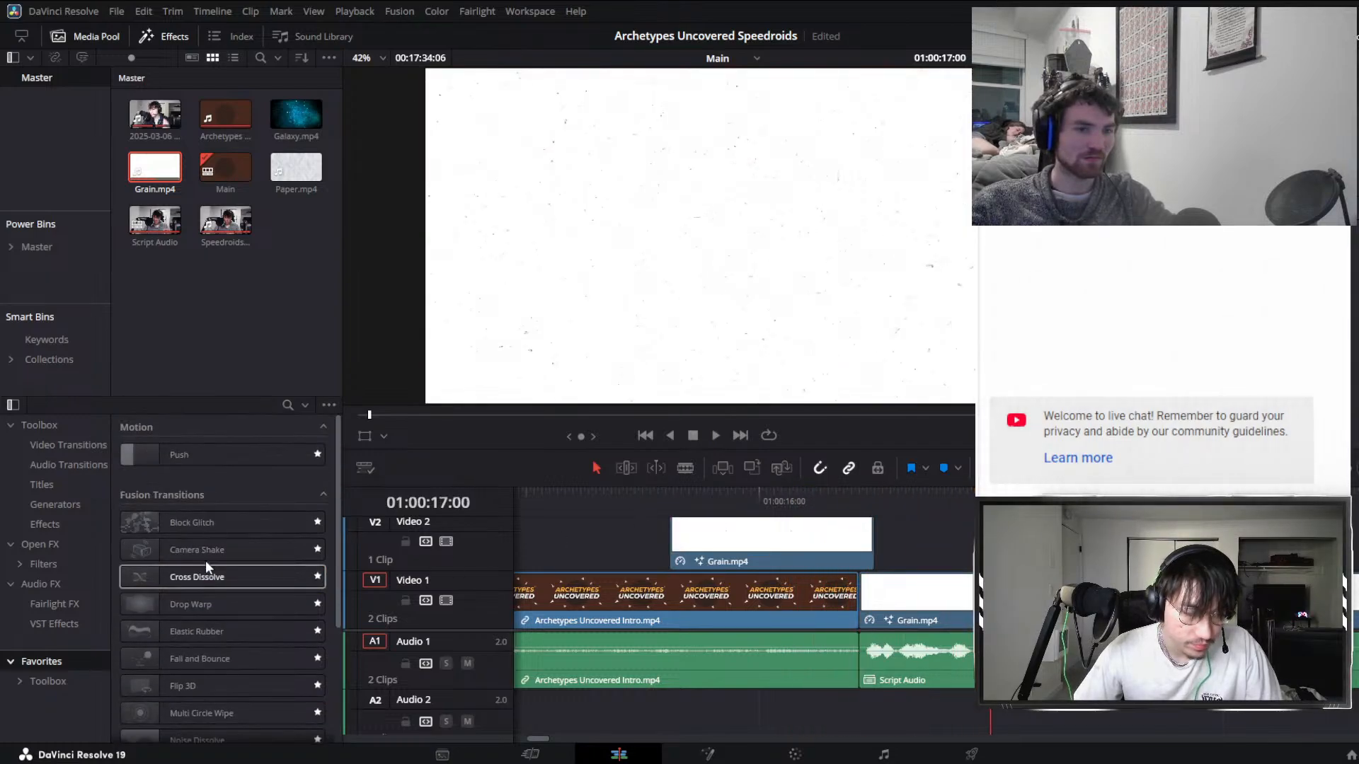
click(632, 499)
key(space)
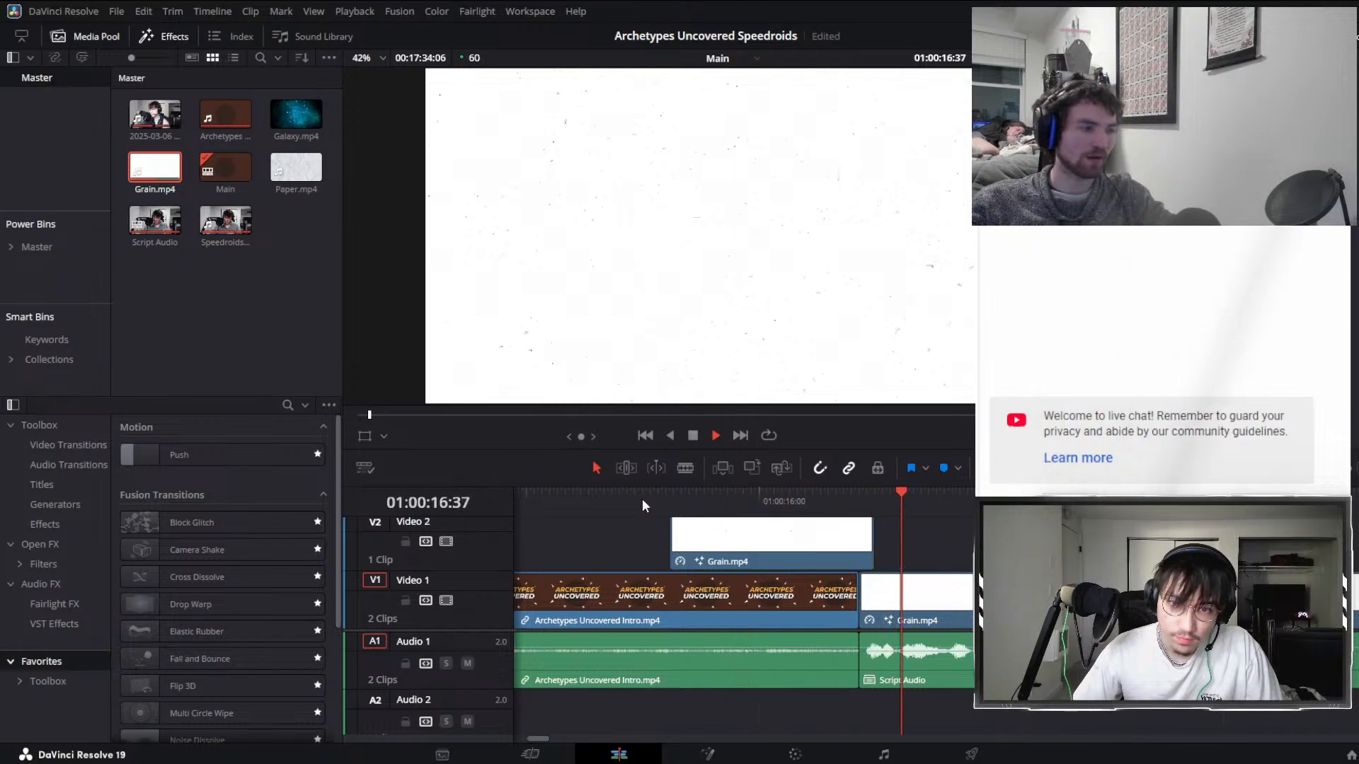
key(space)
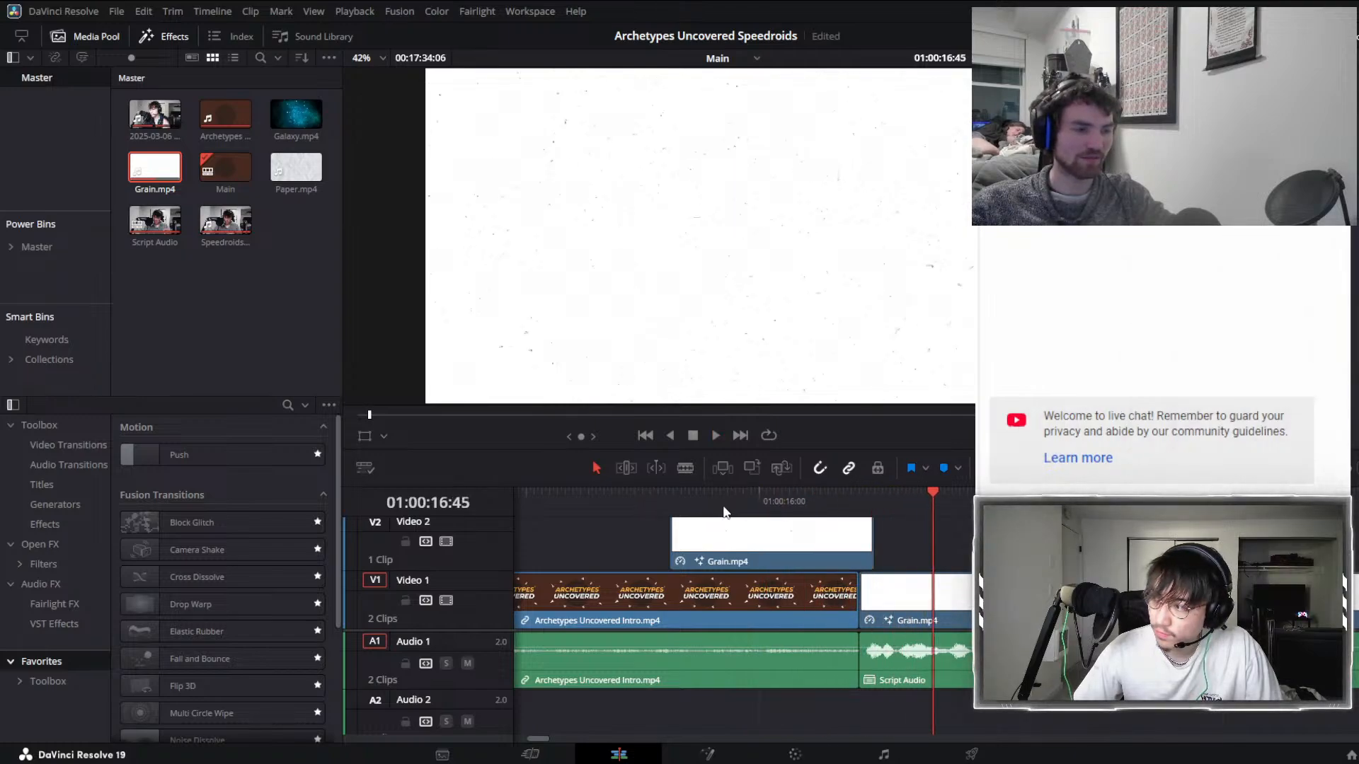
Try the Camera Shake transition across the whole Grain.mp4 piece on Video 2, play it, and remove it.
scroll(282, 566, down, 3)
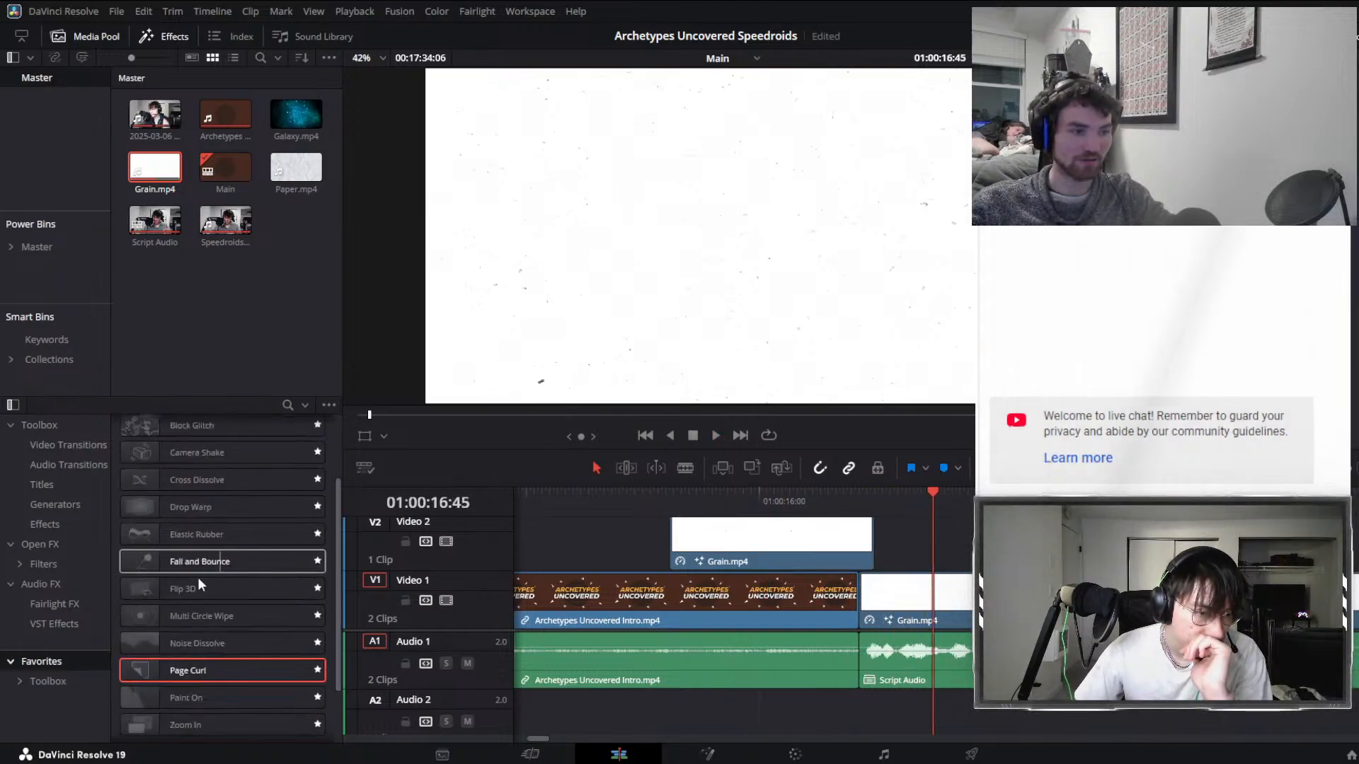
scroll(205, 584, down, 2)
scroll(170, 575, up, 3)
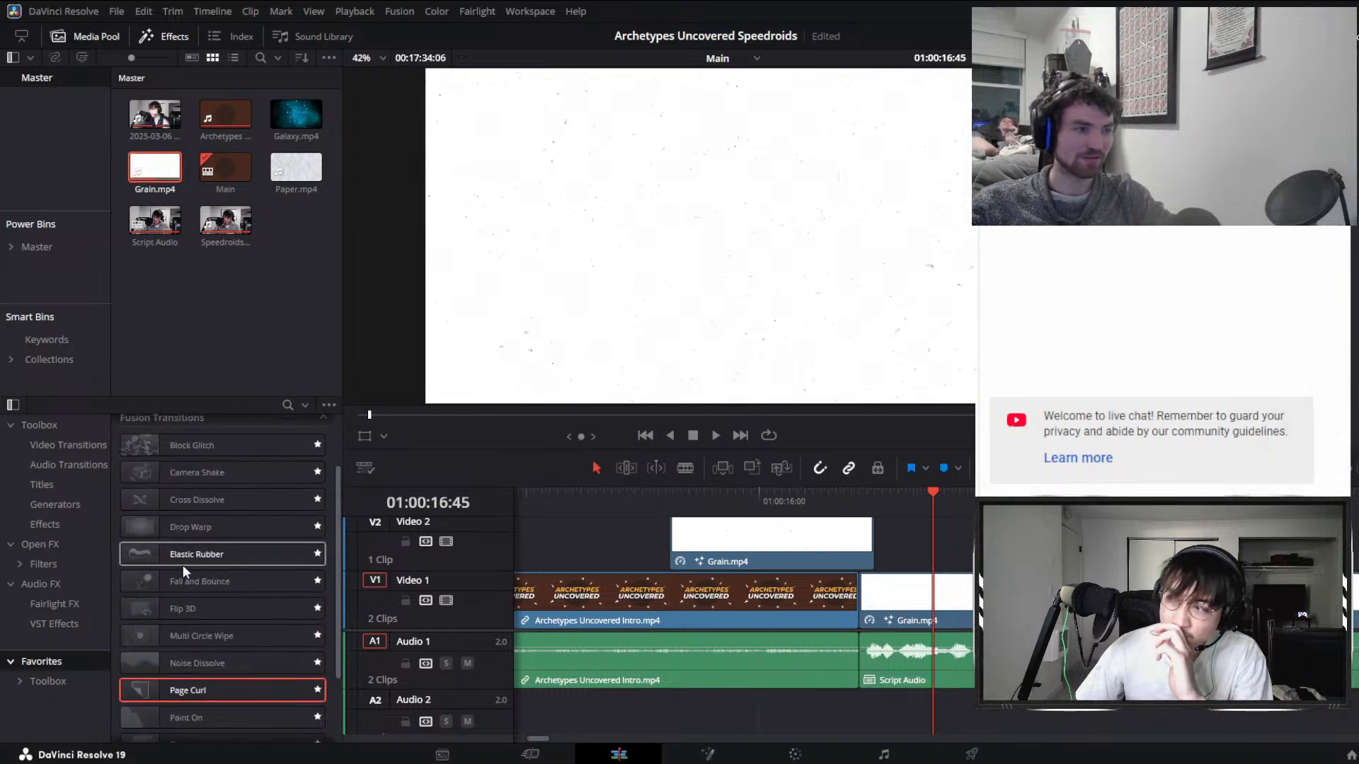
scroll(185, 563, up, 2)
click(220, 548)
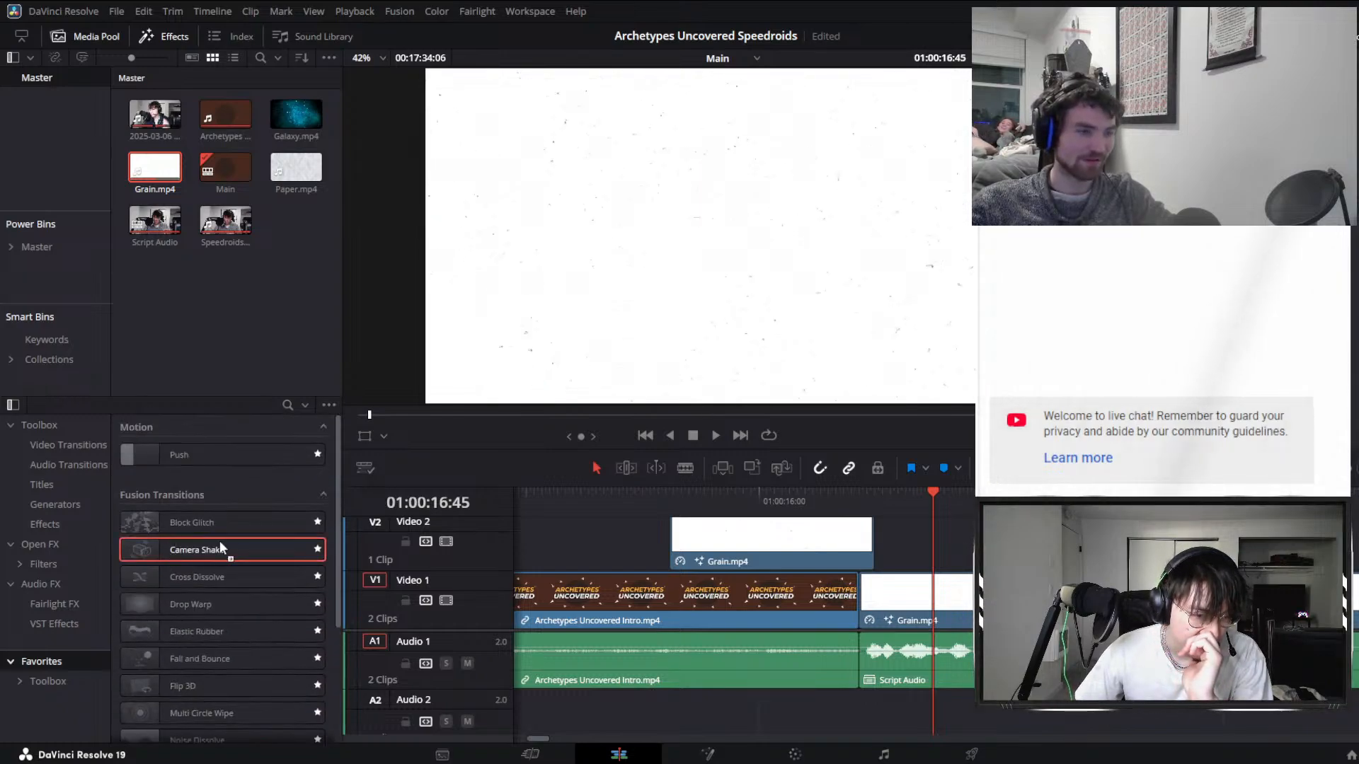
drag(220, 548, 807, 549)
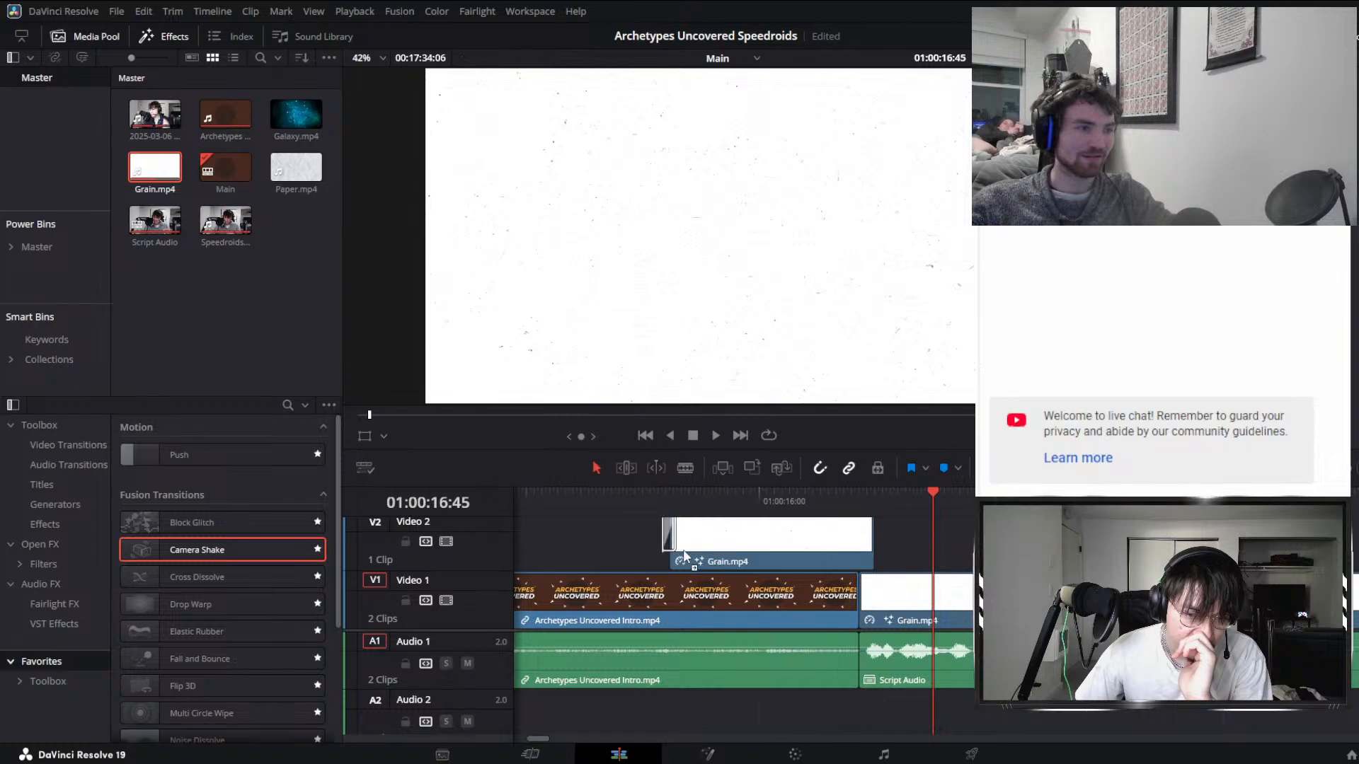
drag(733, 531, 736, 532)
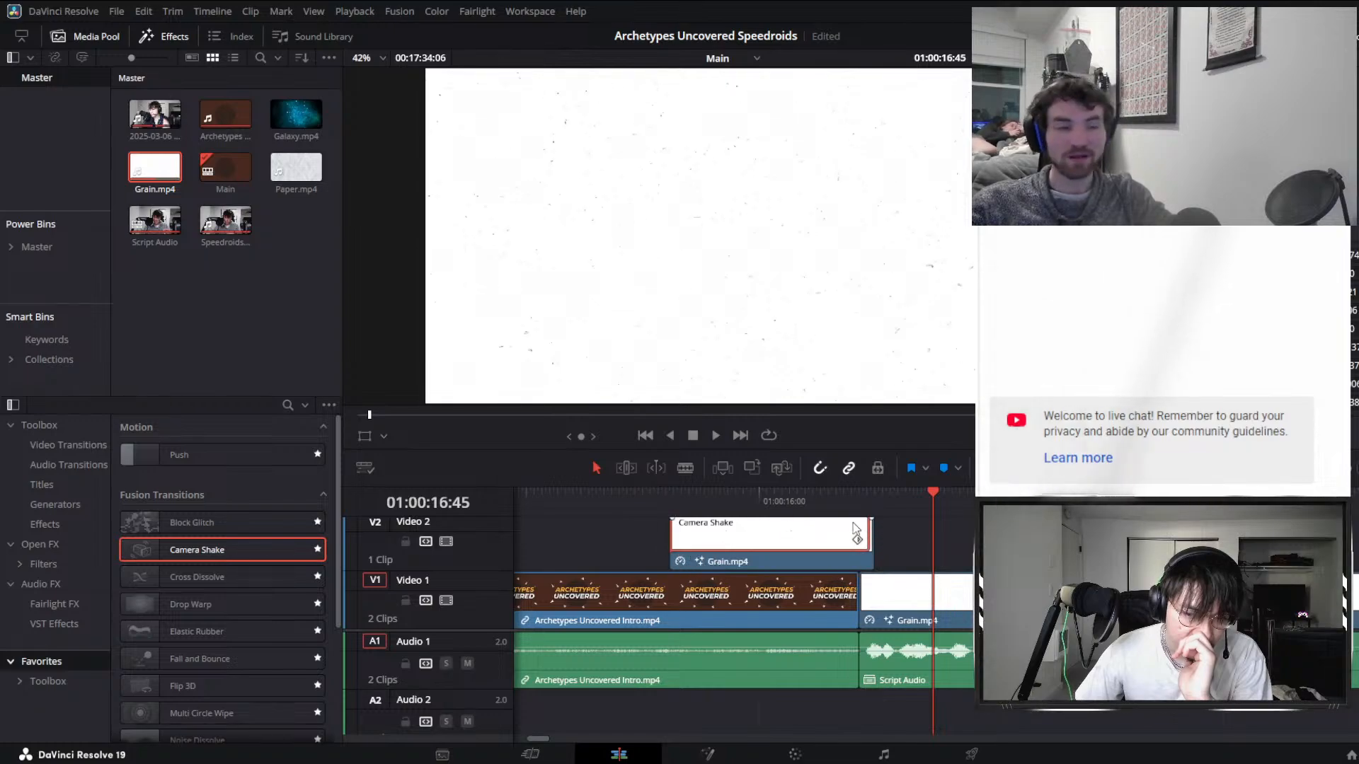
click(639, 495)
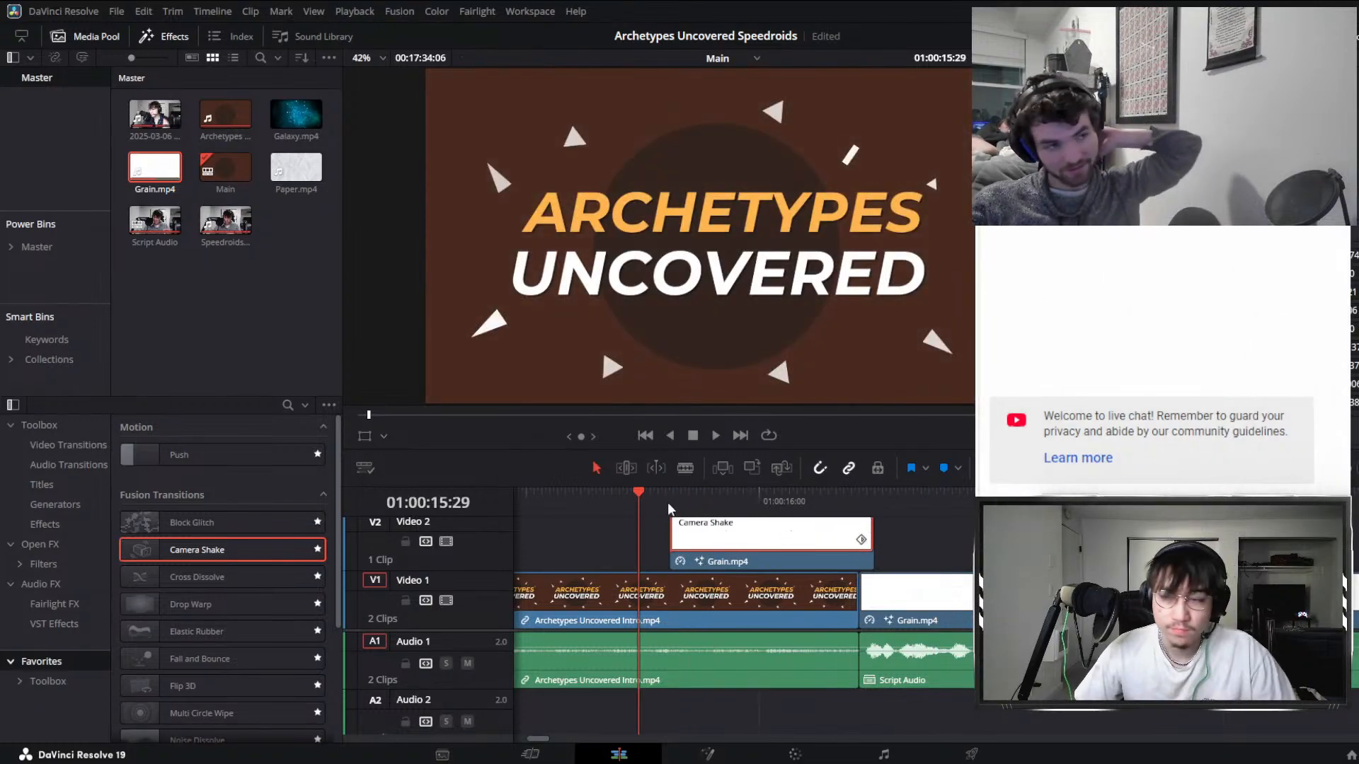
key(space)
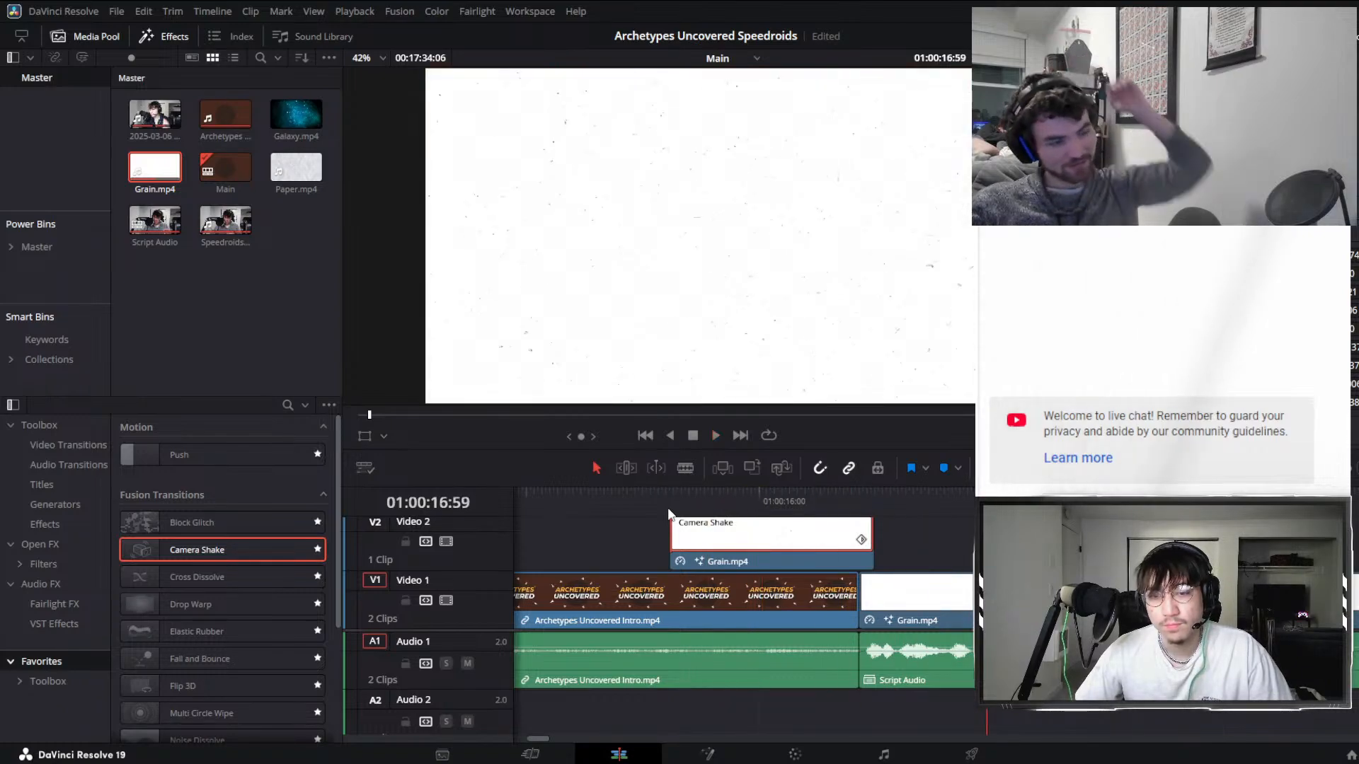
drag(870, 543, 734, 544)
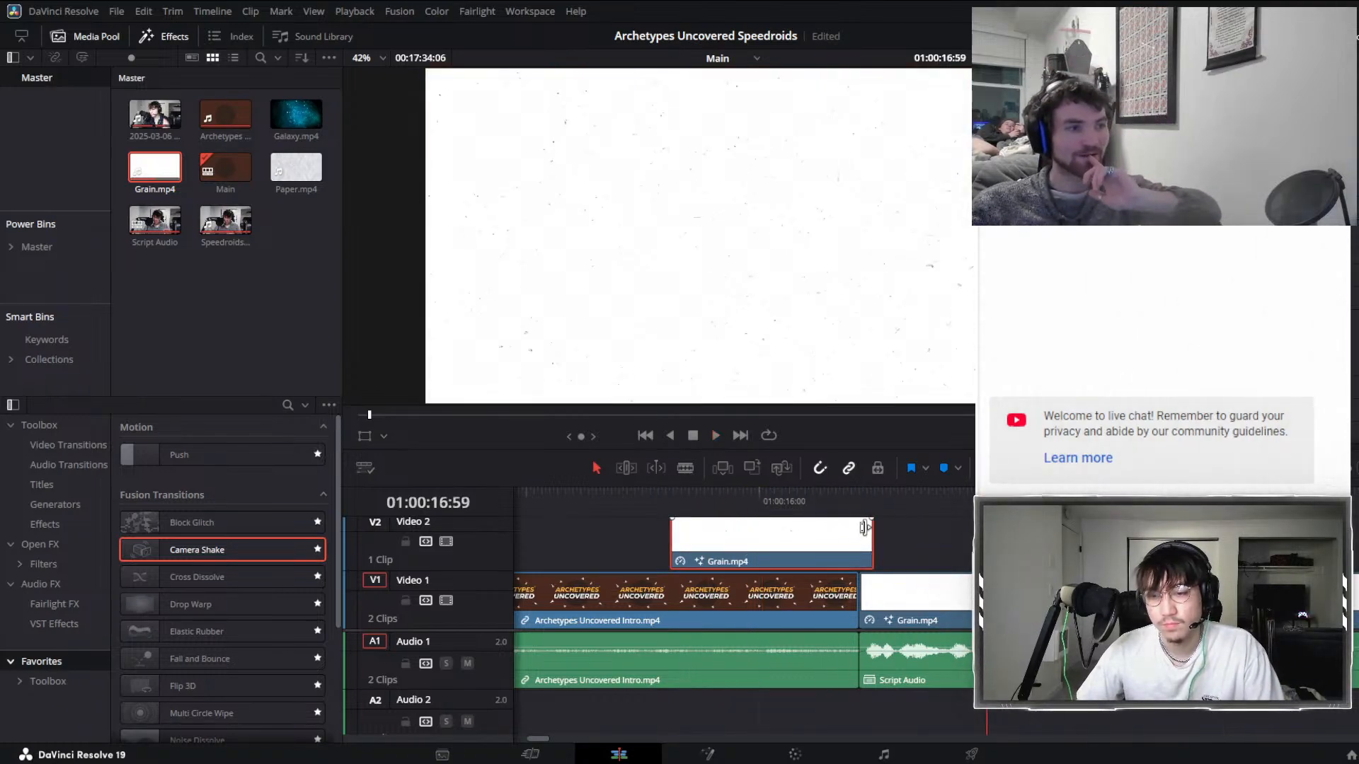
Delete the short Grain.mp4 piece from Video 2 and play the plain cut from the intro to Grain.mp4 on Video 1.
key(Delete)
click(732, 496)
scroll(856, 546, left, 3)
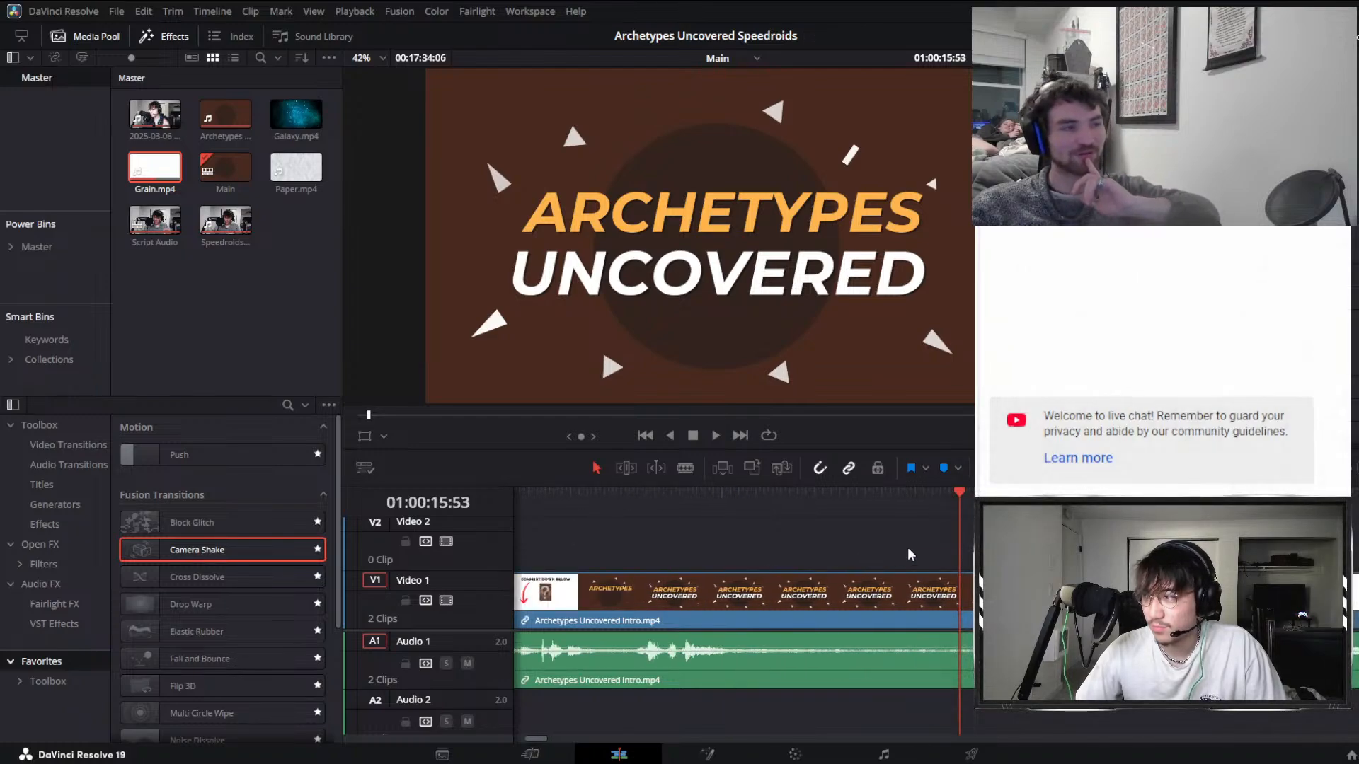
key(space)
scroll(910, 554, down, 4)
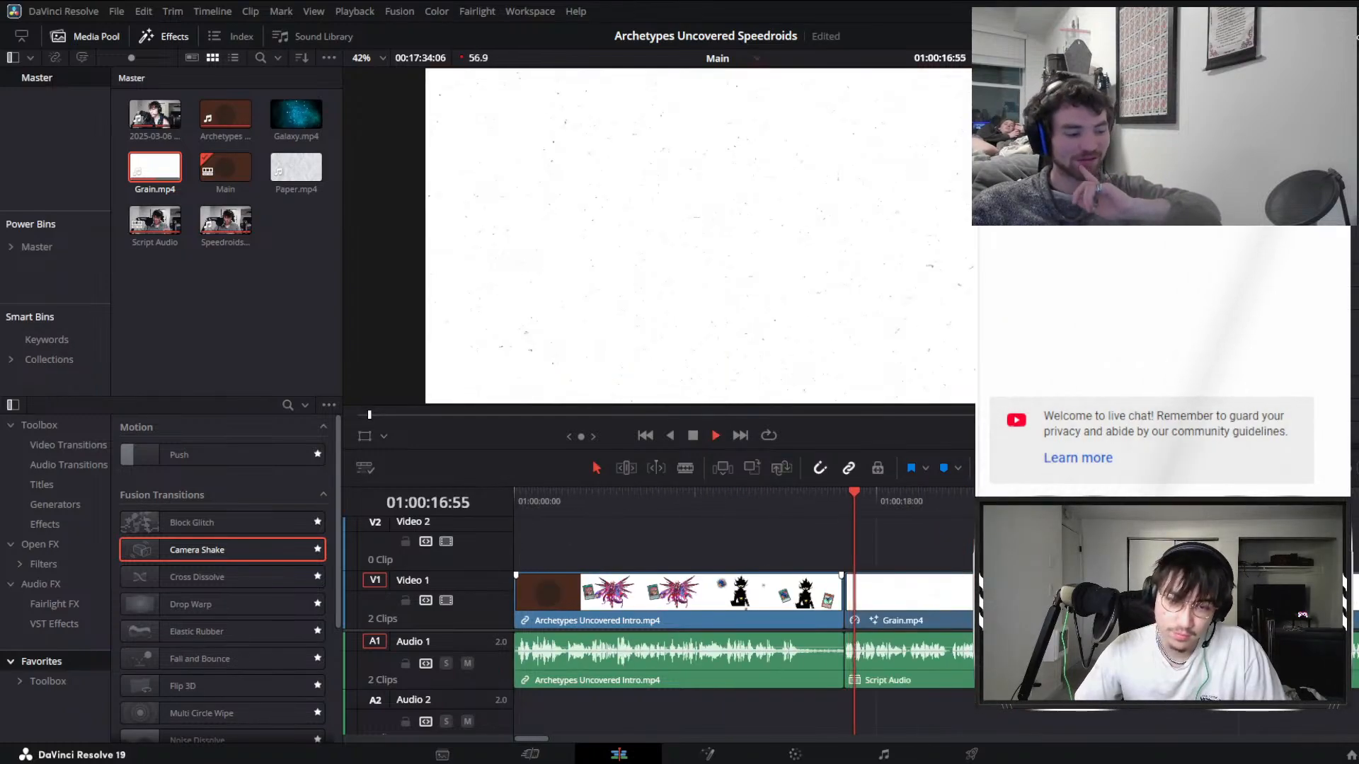
key(space)
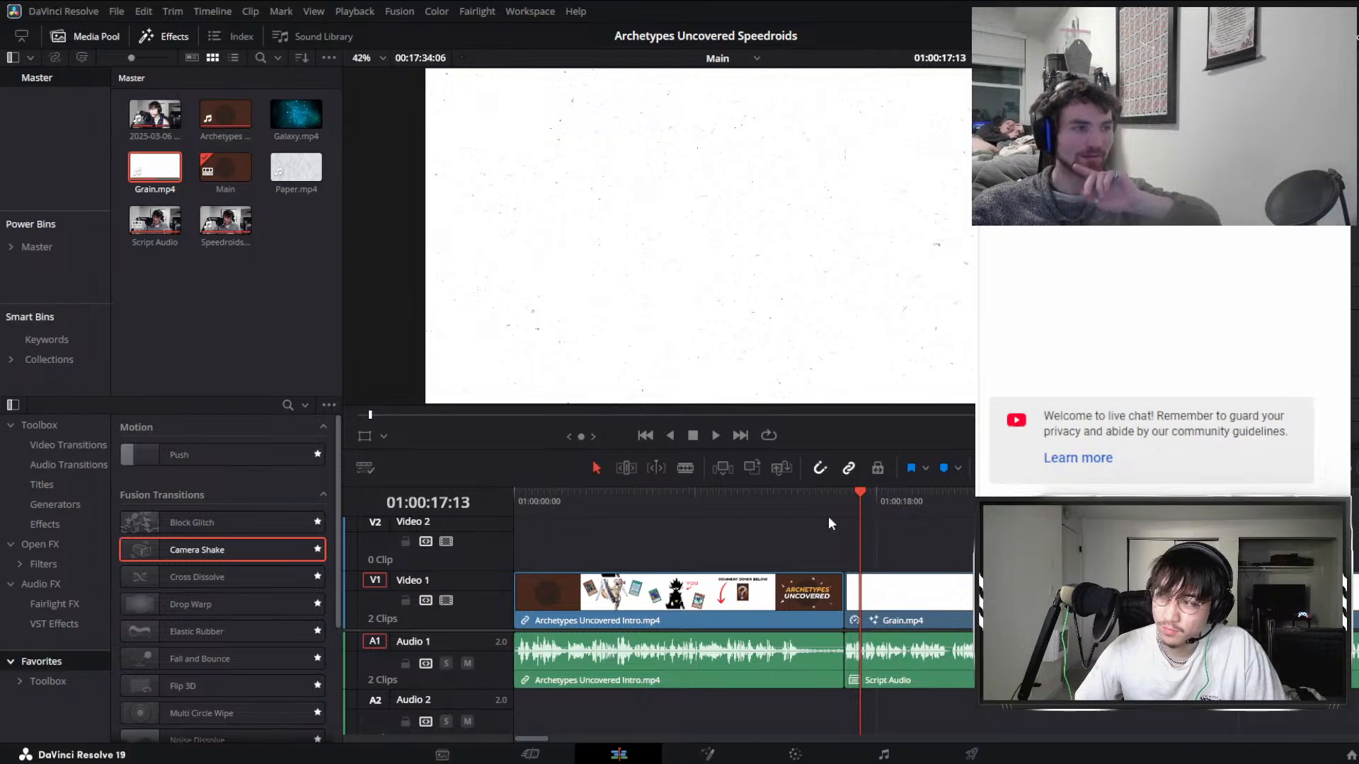
Try to apply the favorite Push transition to the cut between the intro and Grain.mp4 on Video 1.
scroll(239, 640, down, 3)
scroll(197, 639, up, 3)
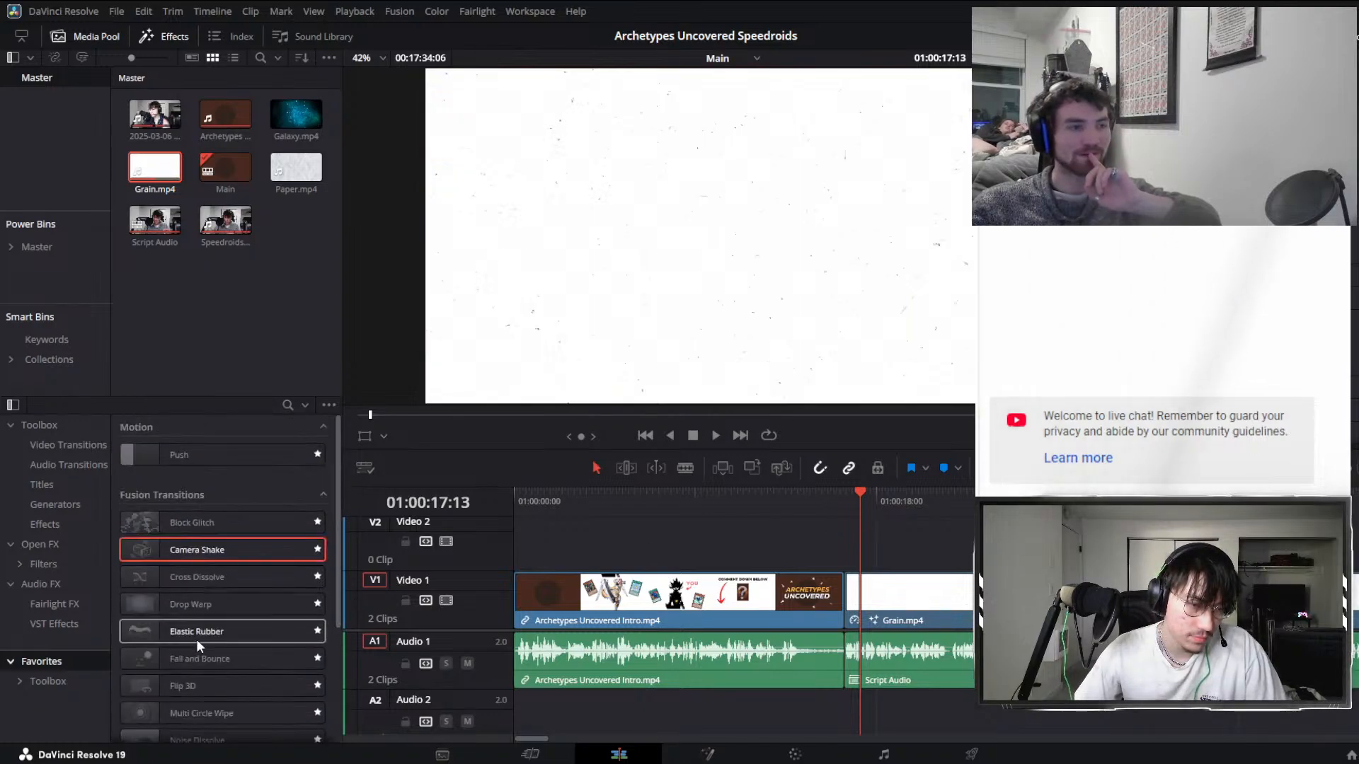
scroll(151, 542, down, 2)
scroll(155, 541, up, 2)
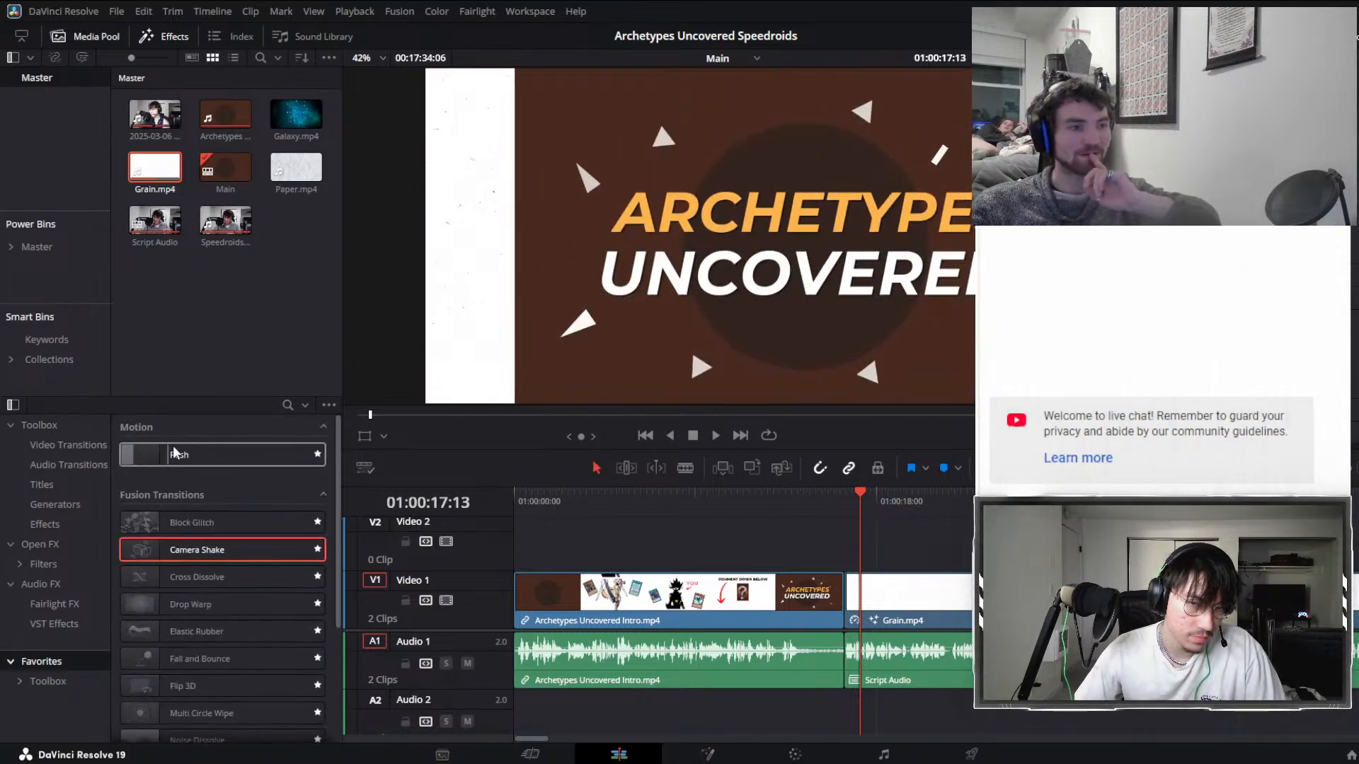
drag(145, 454, 372, 492)
drag(848, 595, 844, 595)
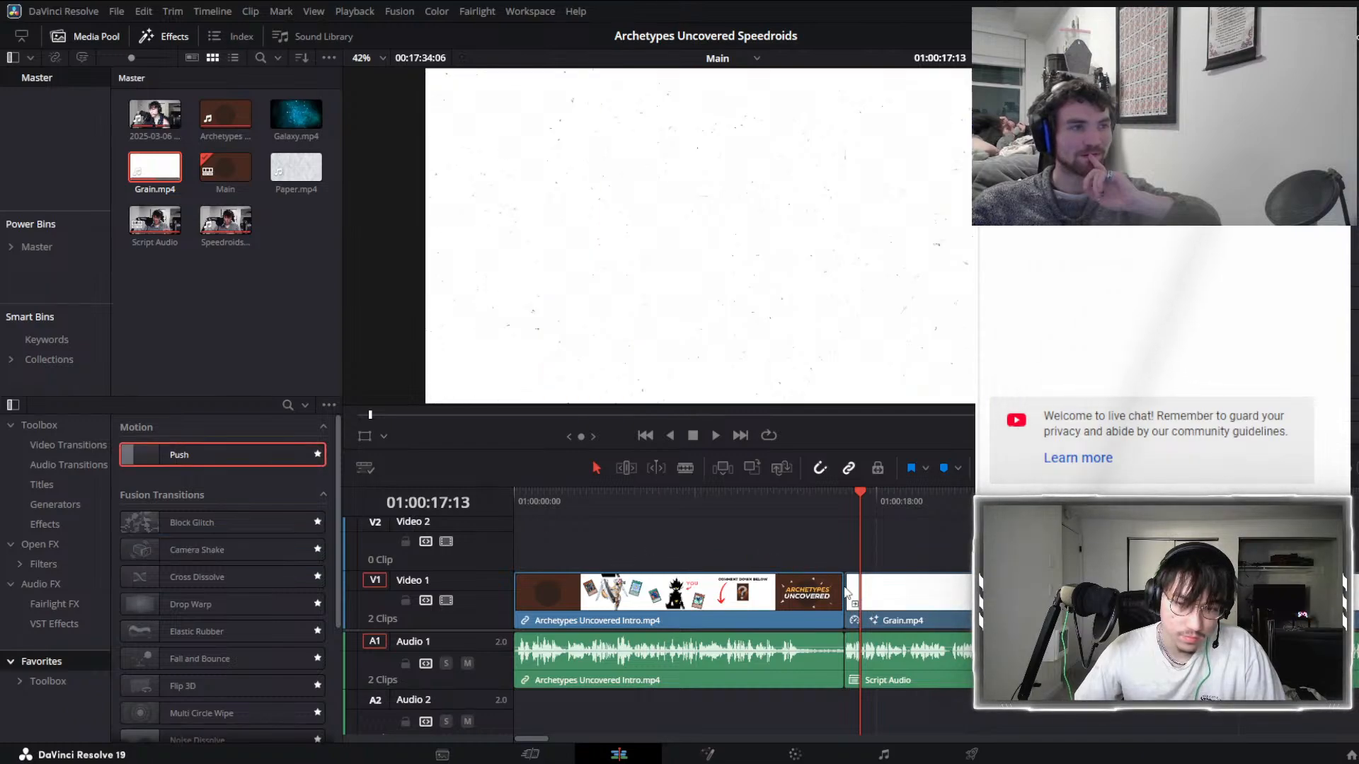
Restore the deleted Grain.mp4 piece on Video 2 and apply the Push transition to its start.
key(ctrl+z)
key(ctrl+z)
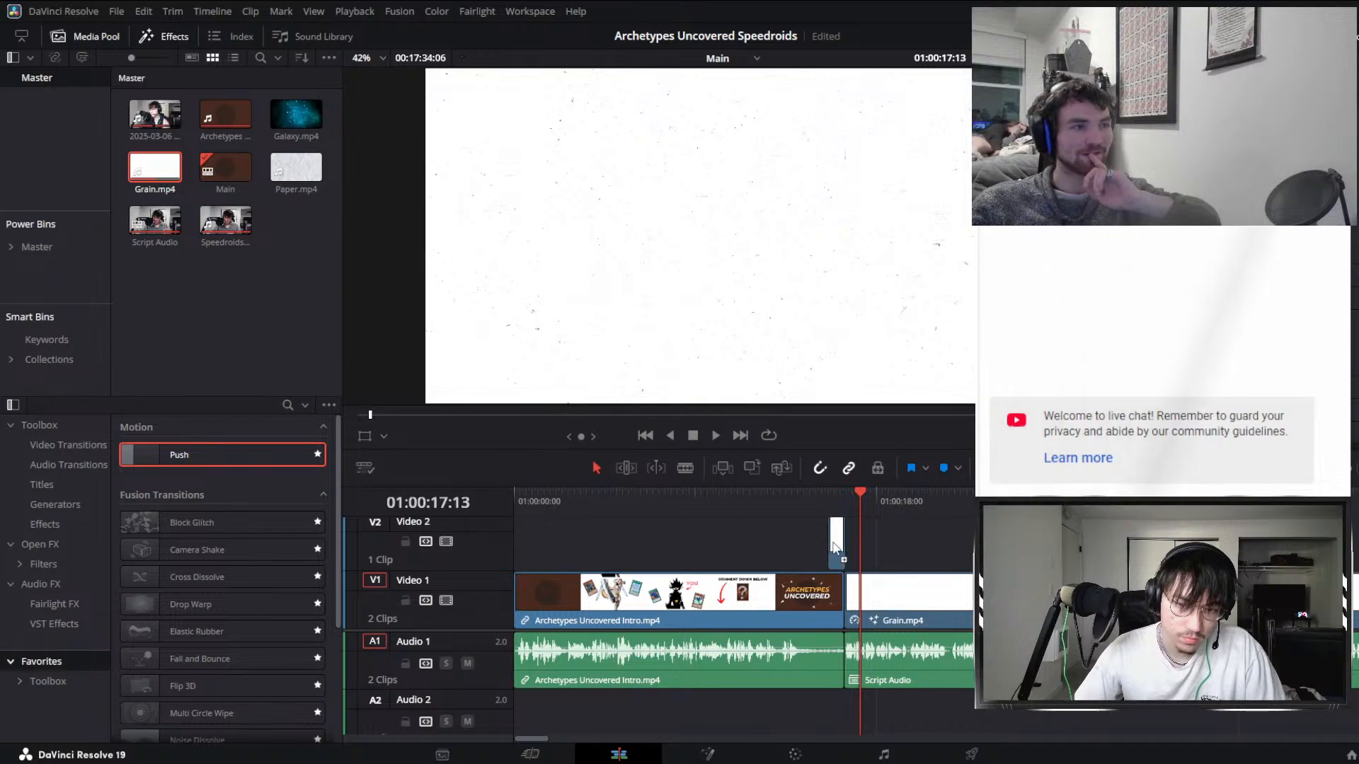
scroll(821, 557, up, 3)
scroll(870, 559, up, 2)
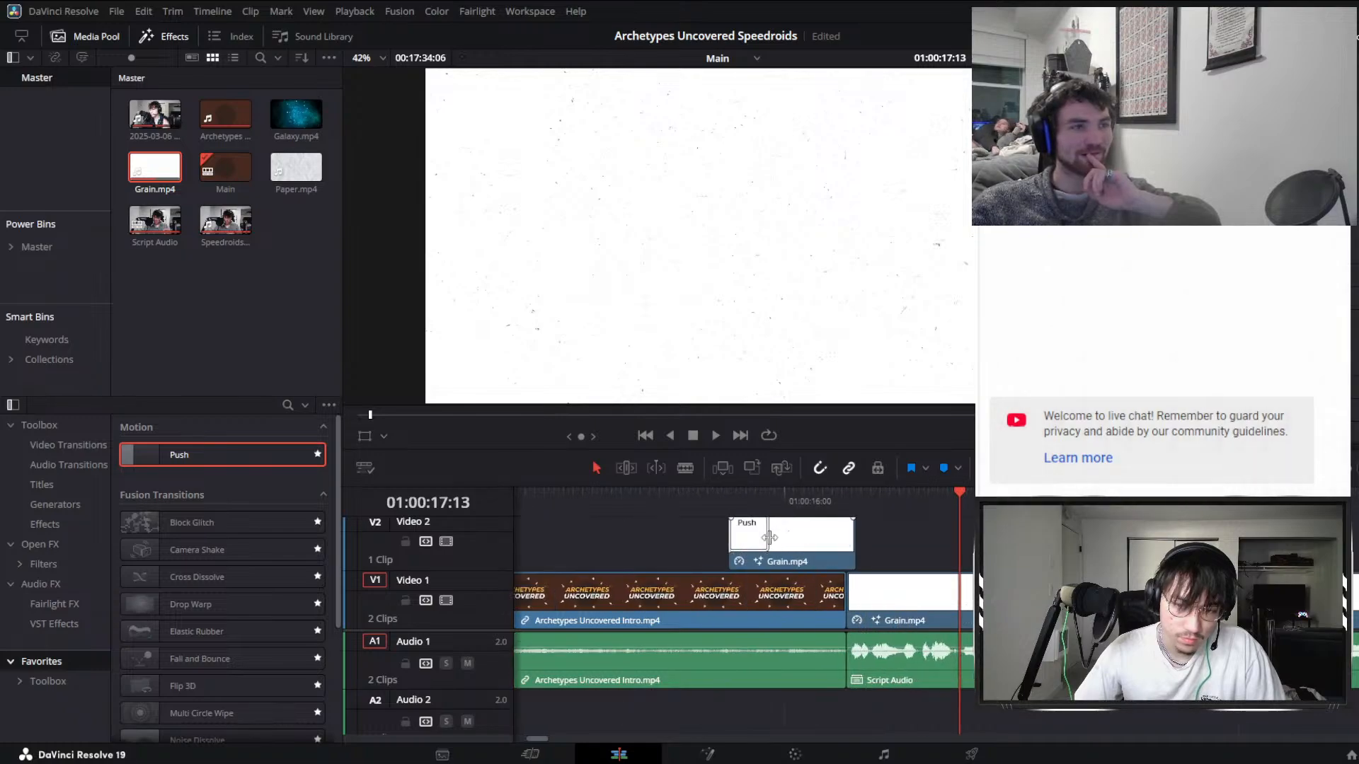
Lengthen the Push on the Video 2 Grain.mp4 piece to the intro's end, and play the transition.
click(729, 493)
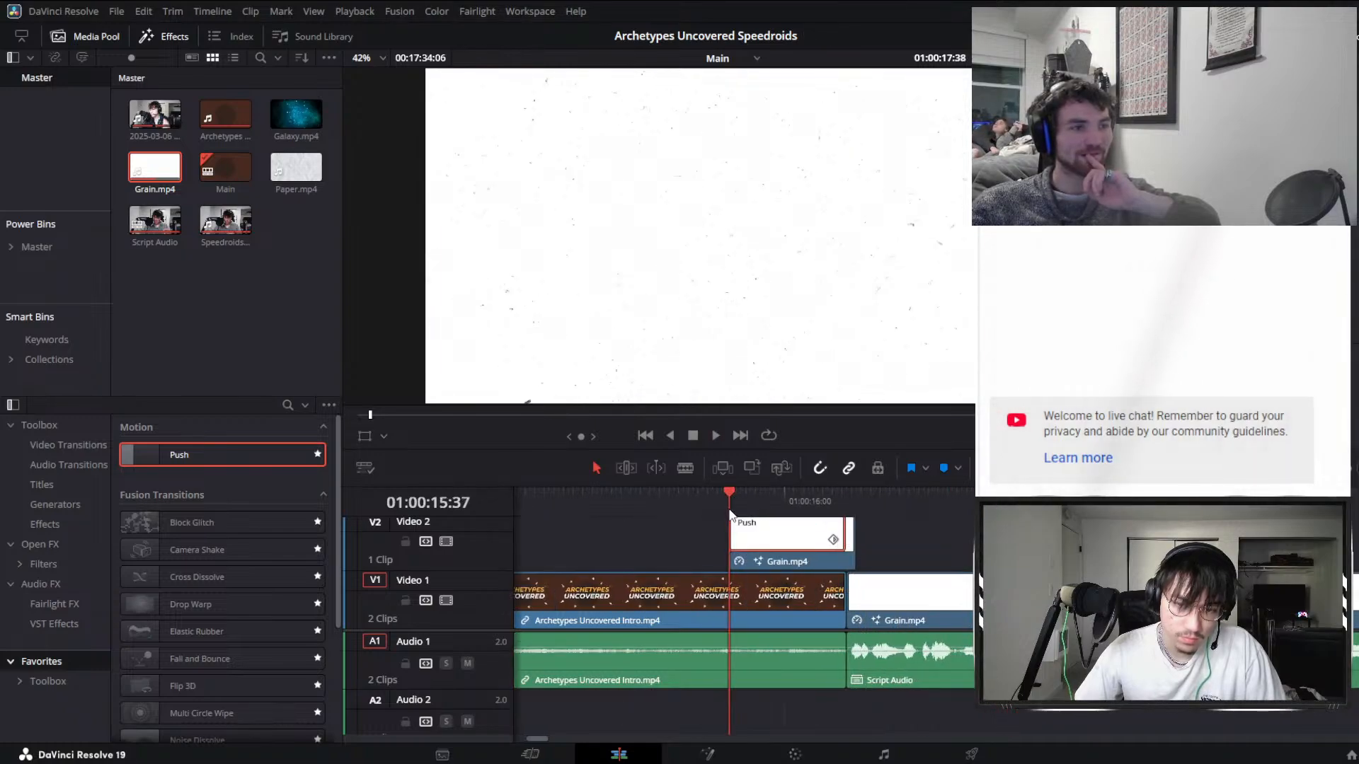
key(space)
click(668, 498)
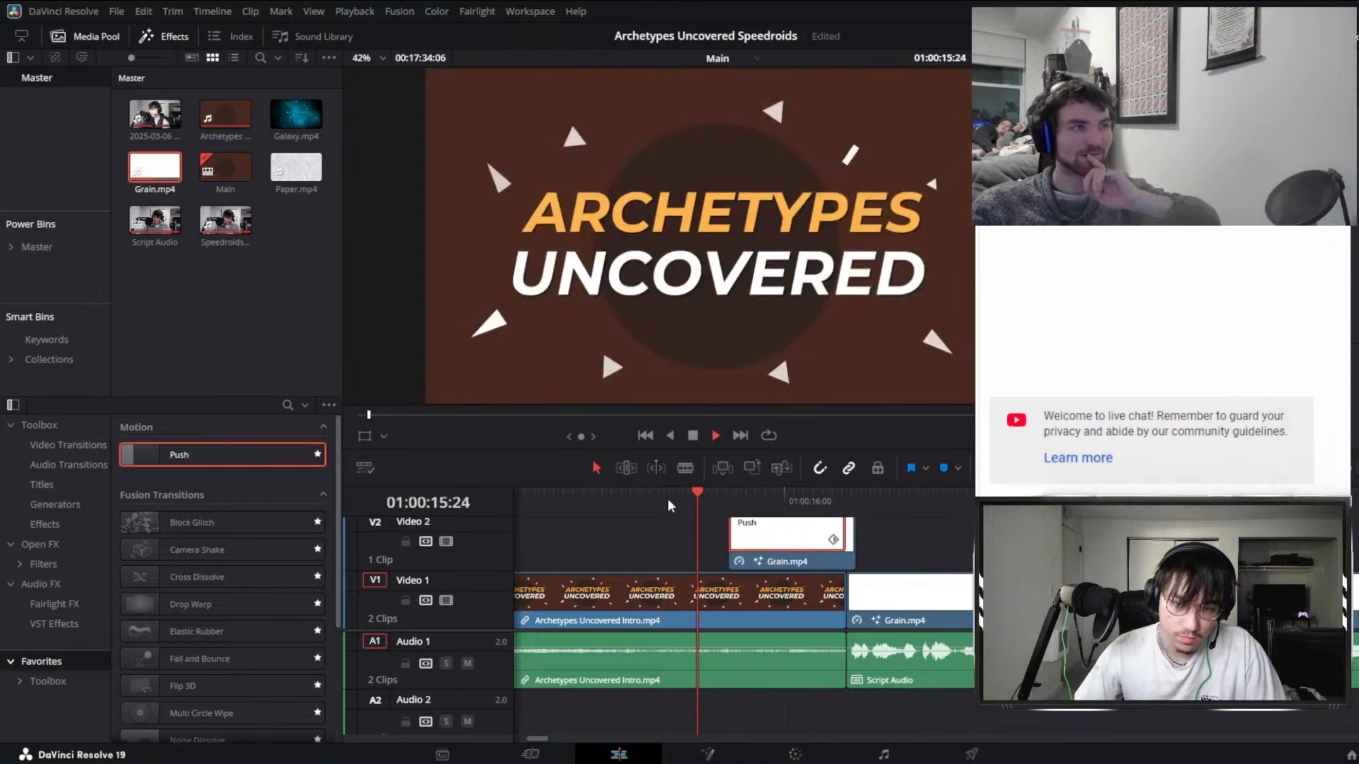
scroll(669, 498, down, 6)
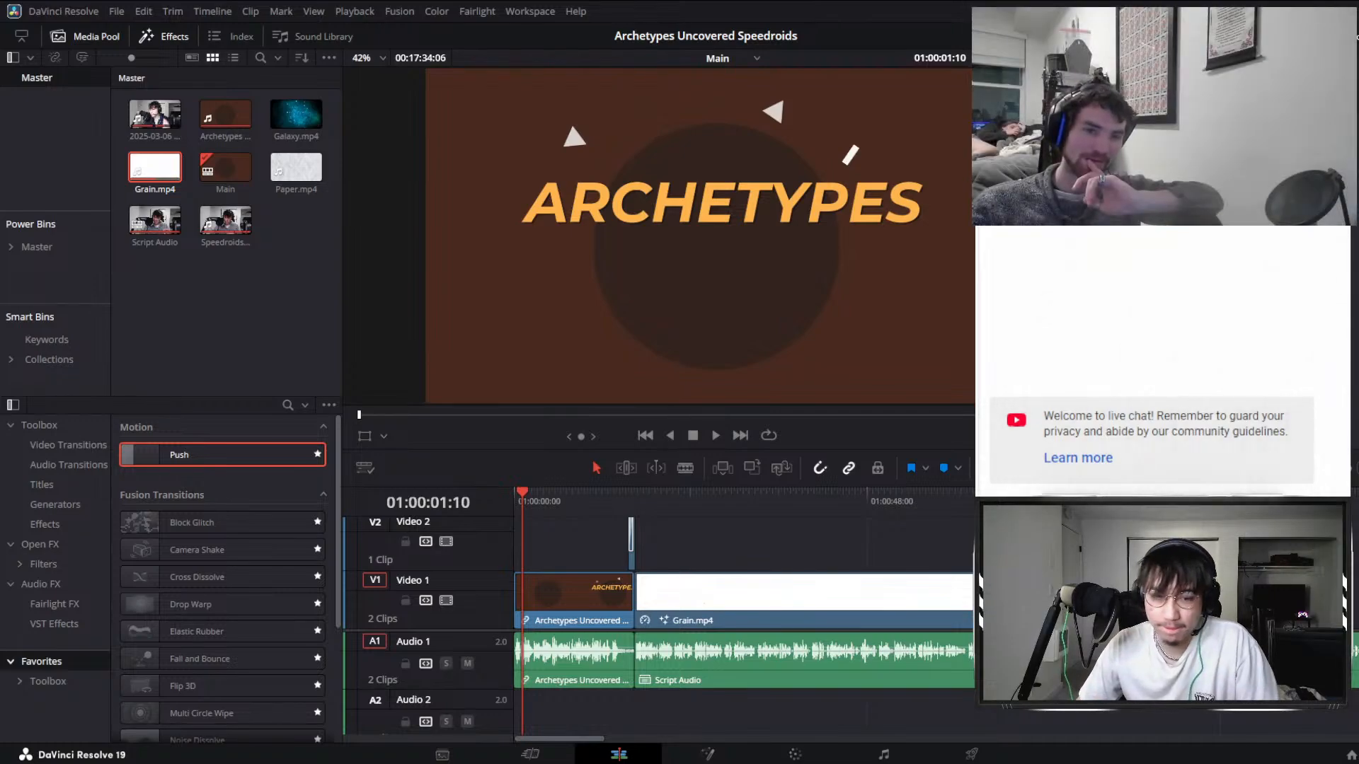
Play the Main timeline from its start through the Push transition into the Grain background.
key(Home)
key(space)
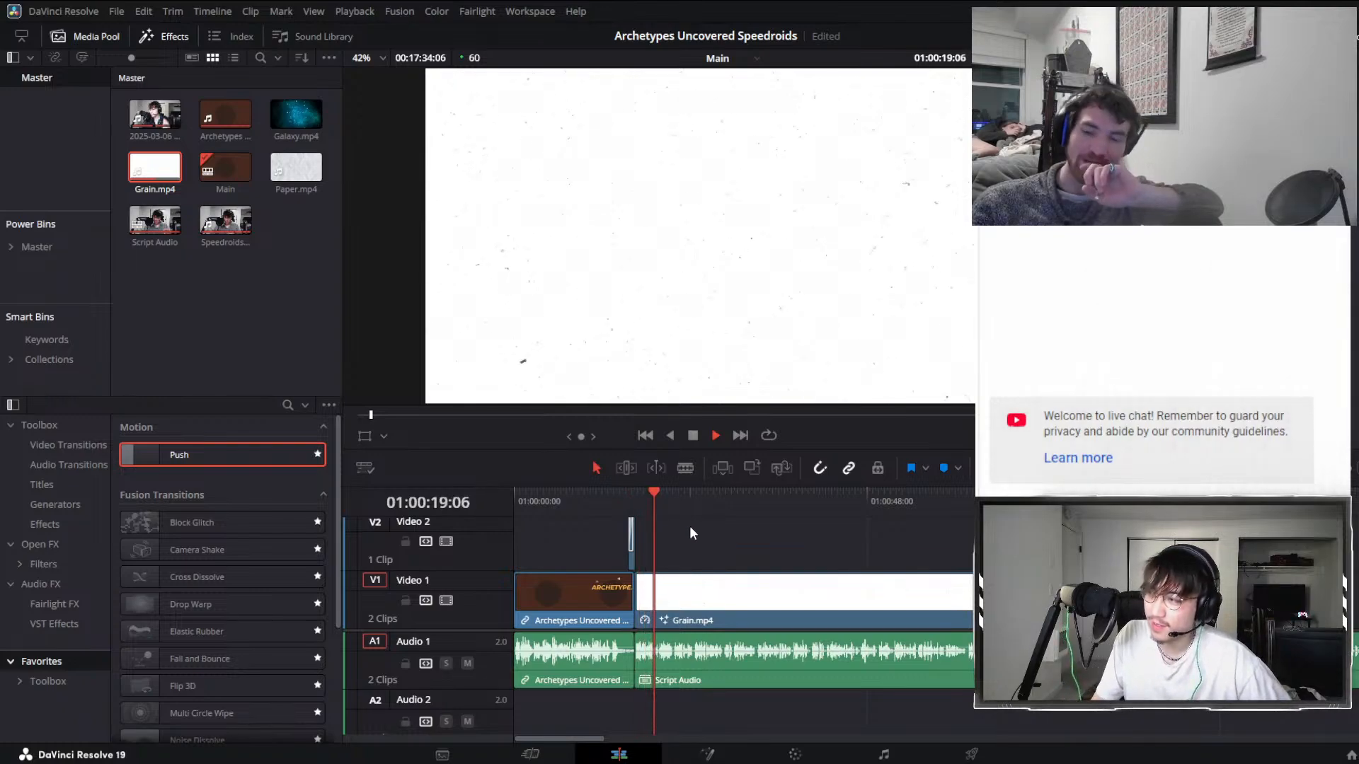
key(space)
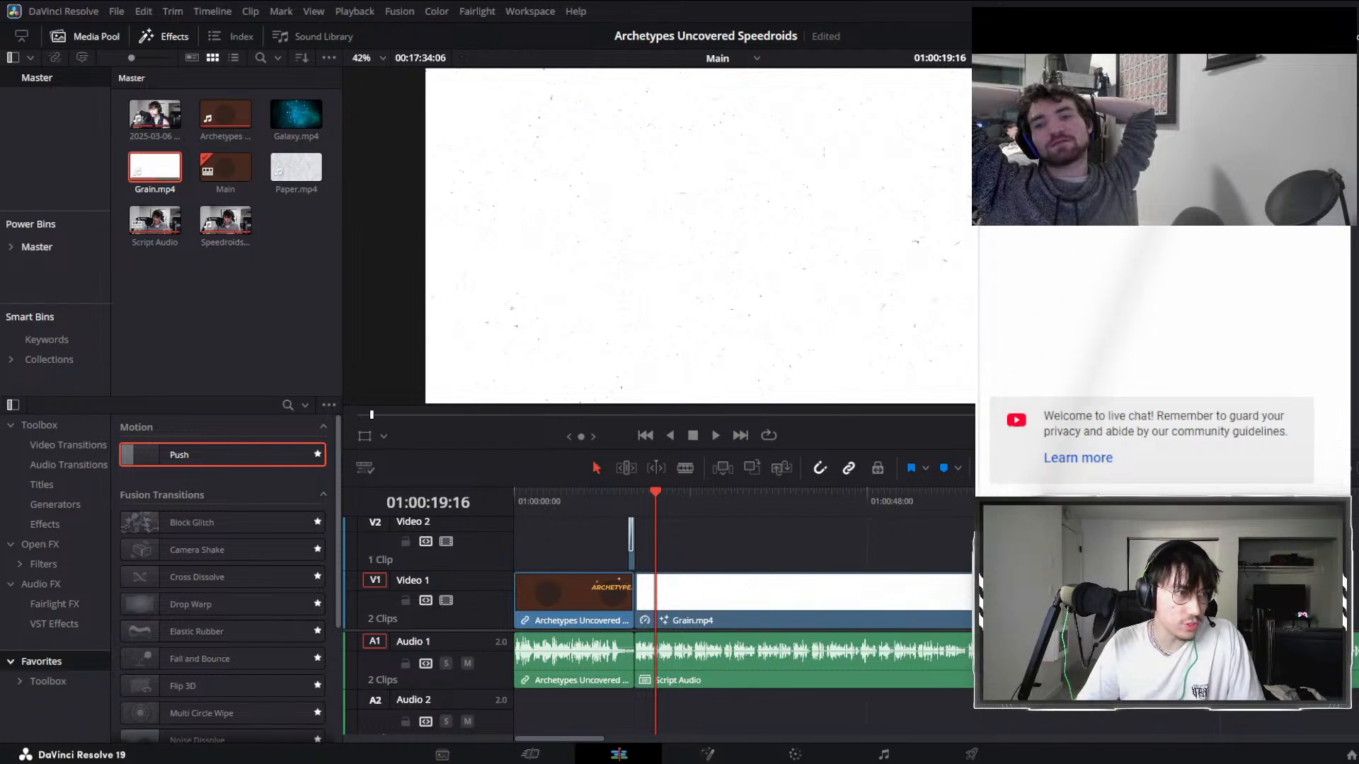
Look through the Backgrounds power bin for an alternative background, including Blue Paint.mp4.
click(11, 247)
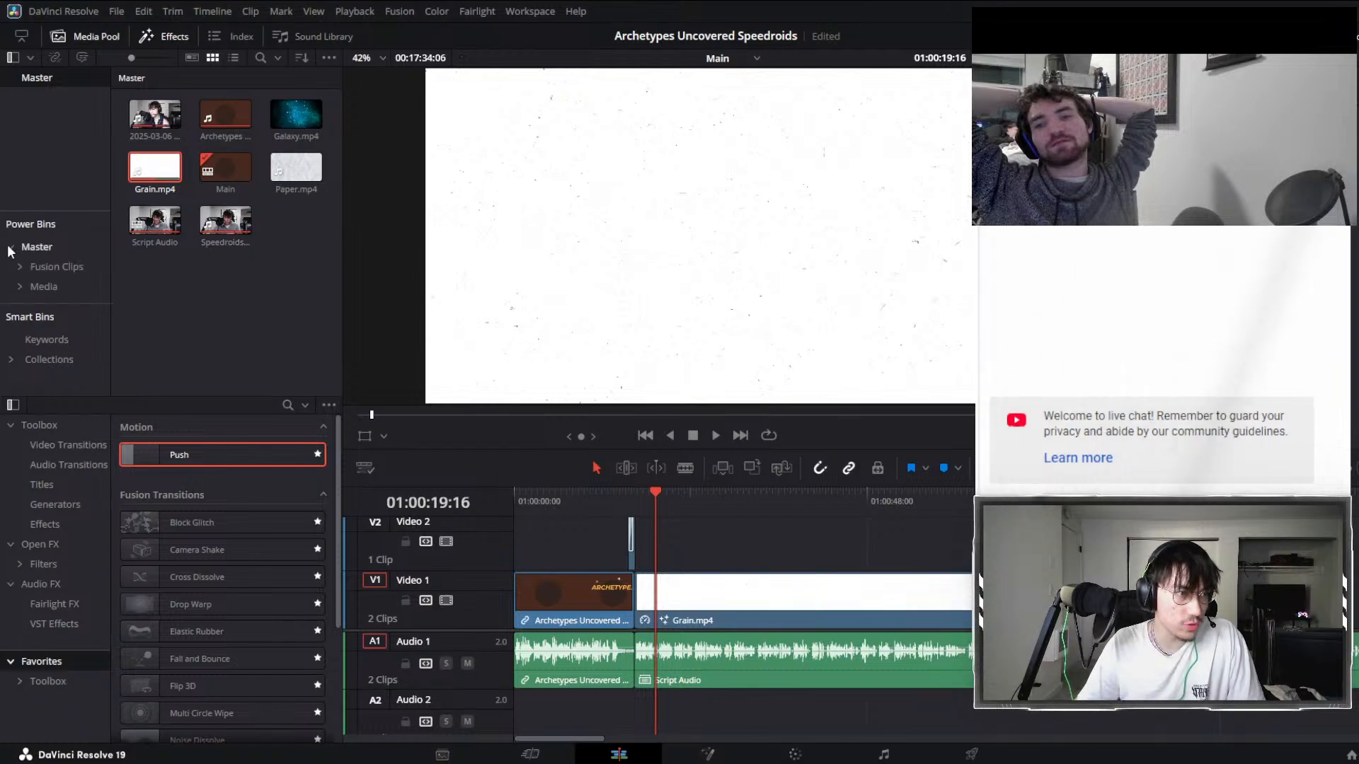
click(20, 283)
double_click(222, 115)
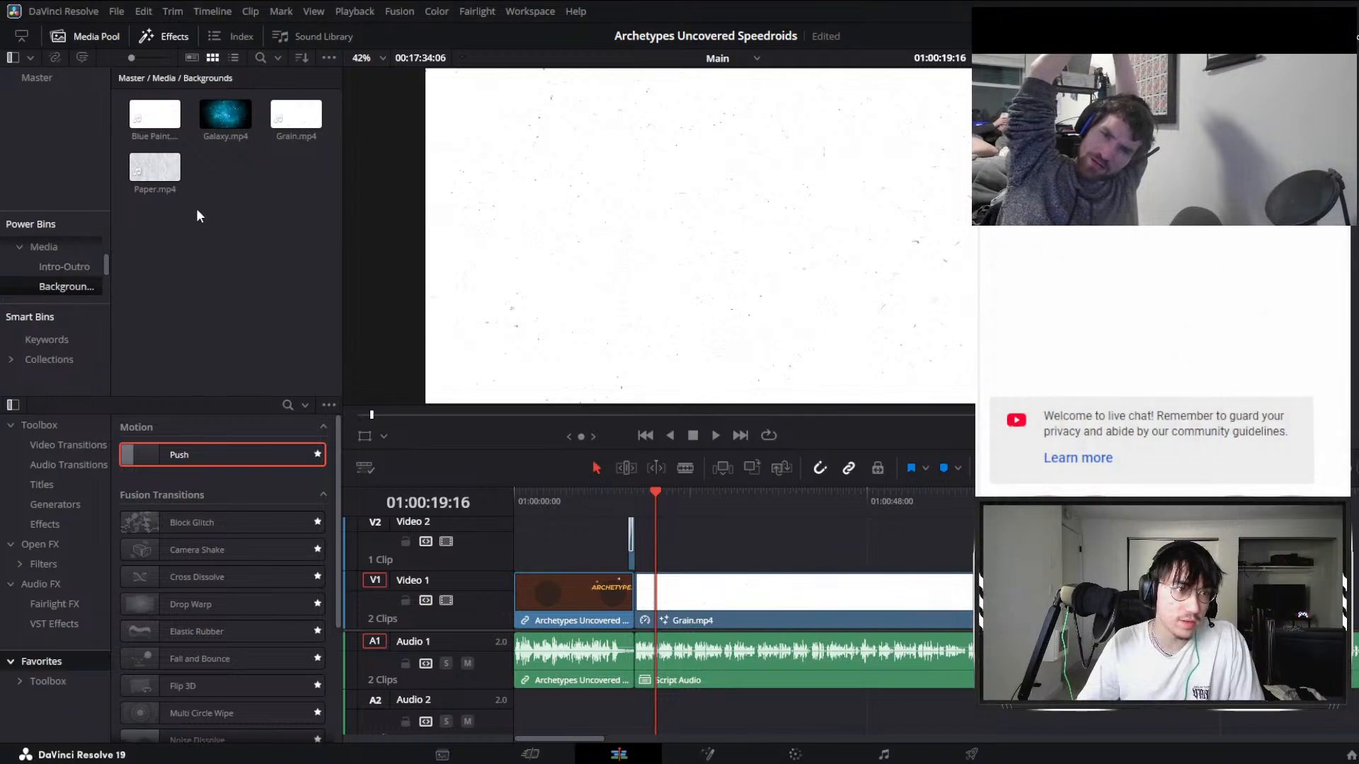
click(168, 120)
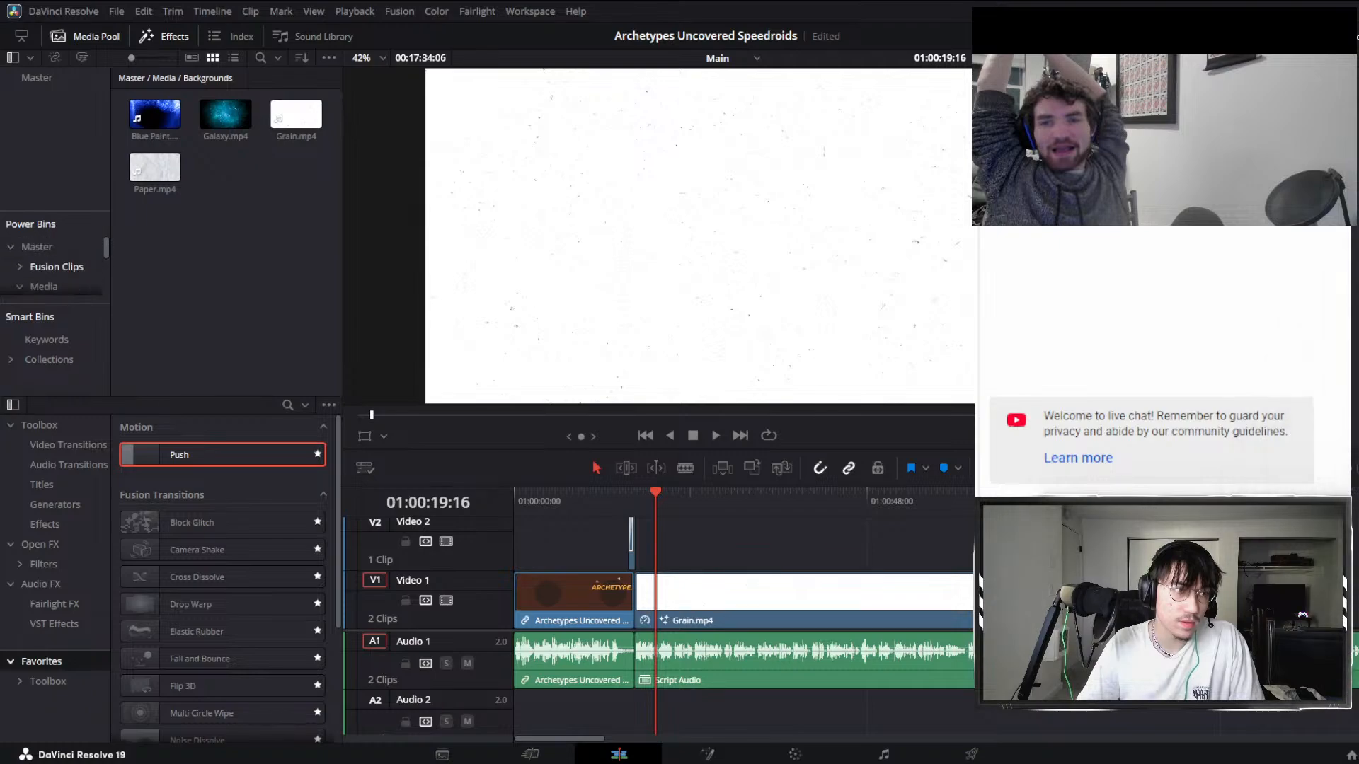
click(44, 248)
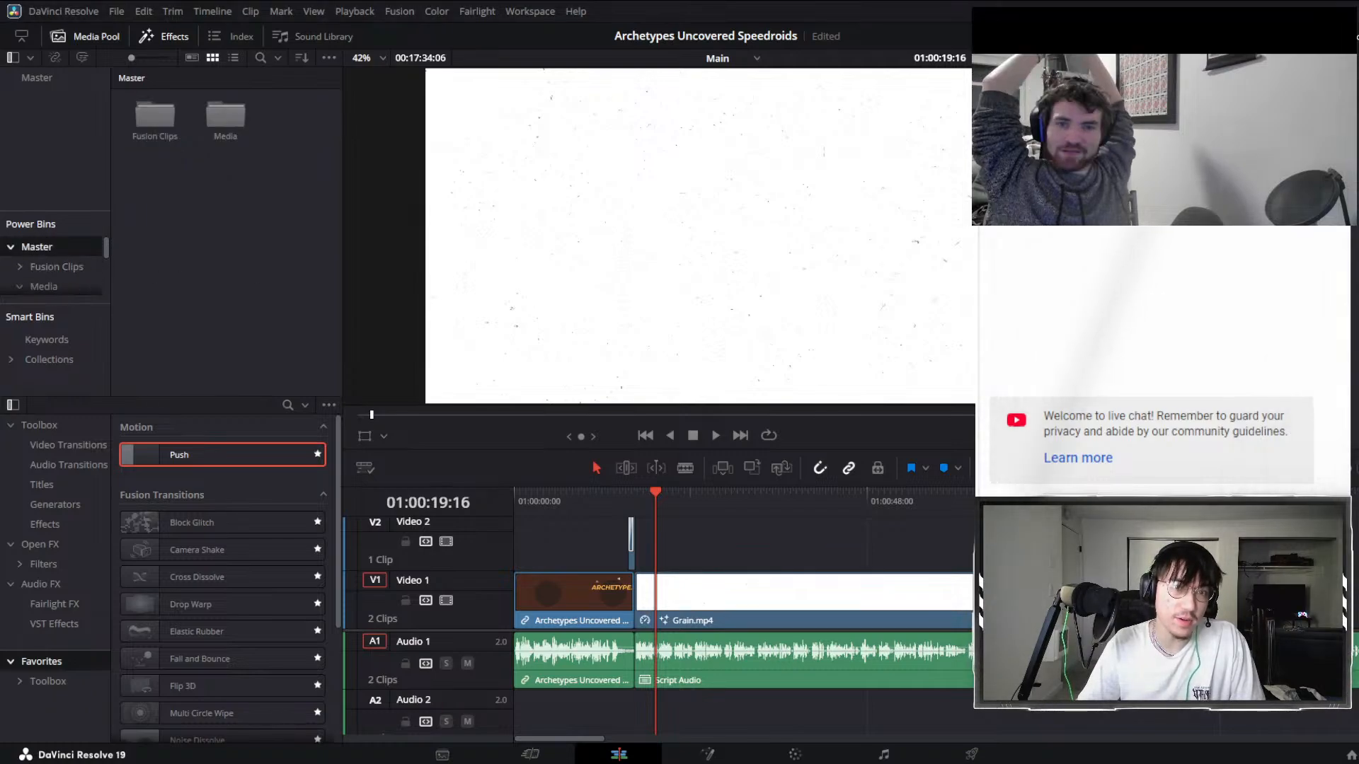
click(66, 86)
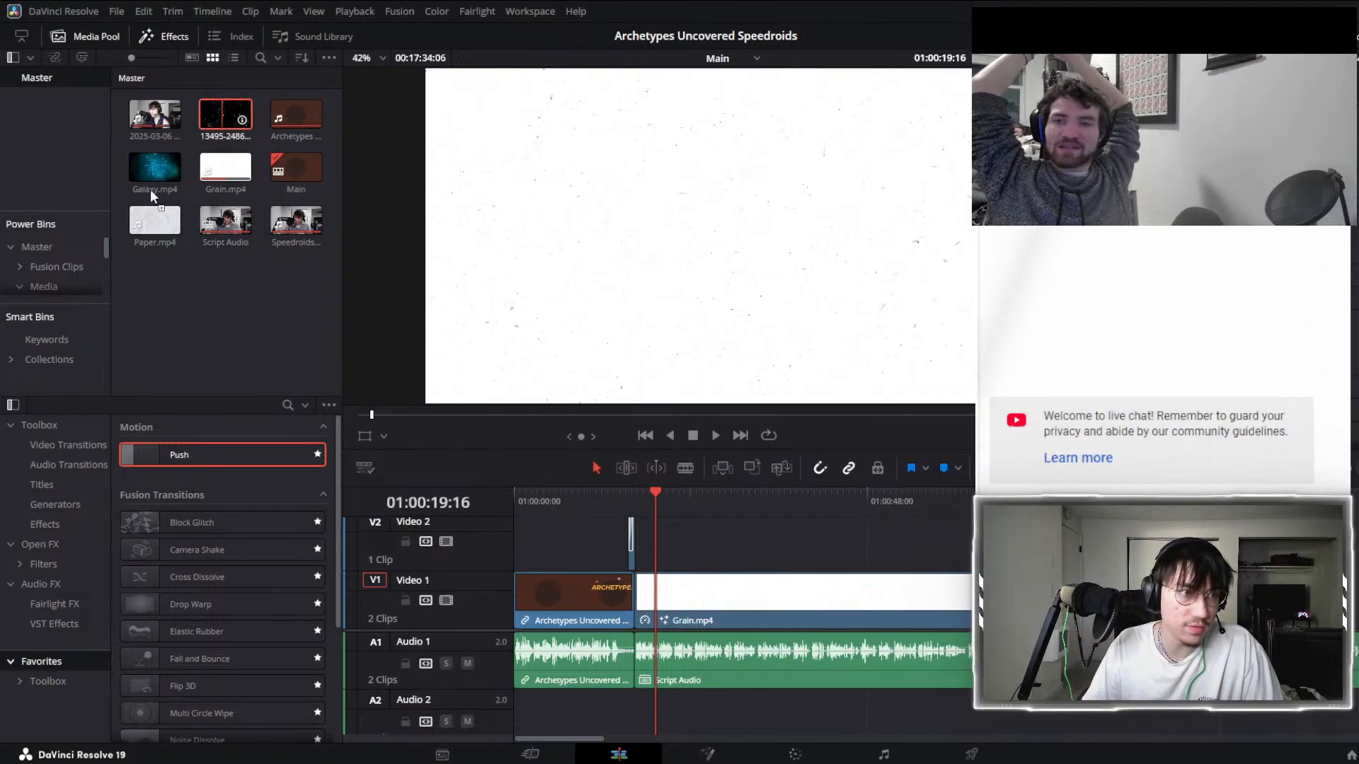
click(46, 283)
click(145, 113)
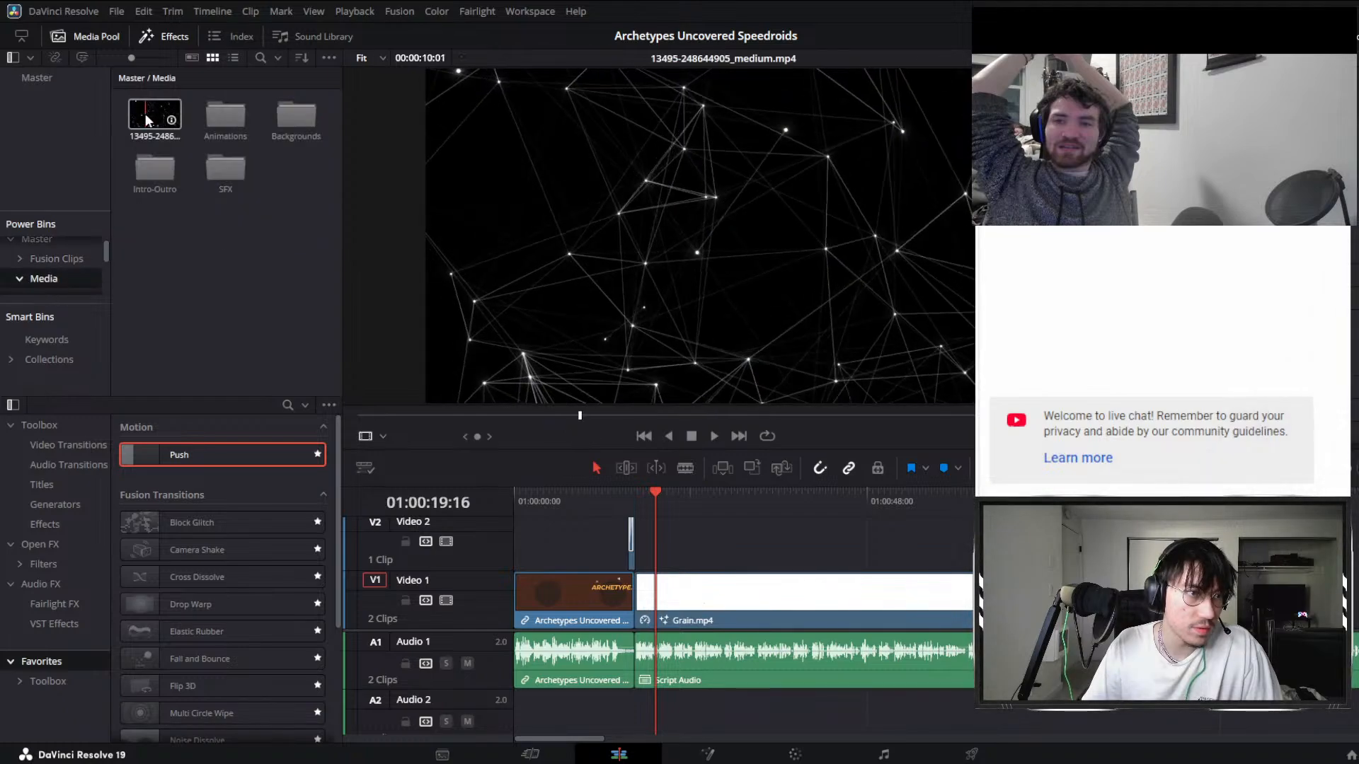
double_click(289, 121)
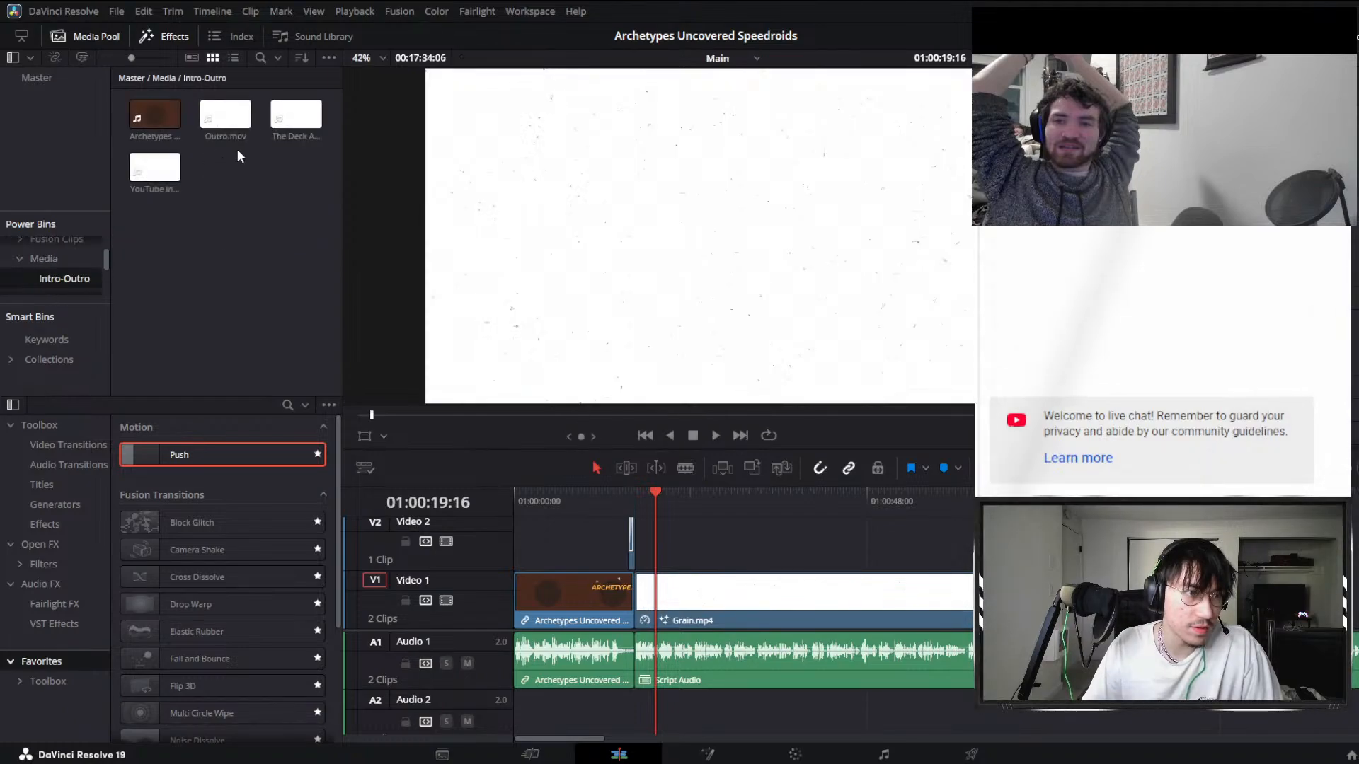
click(80, 261)
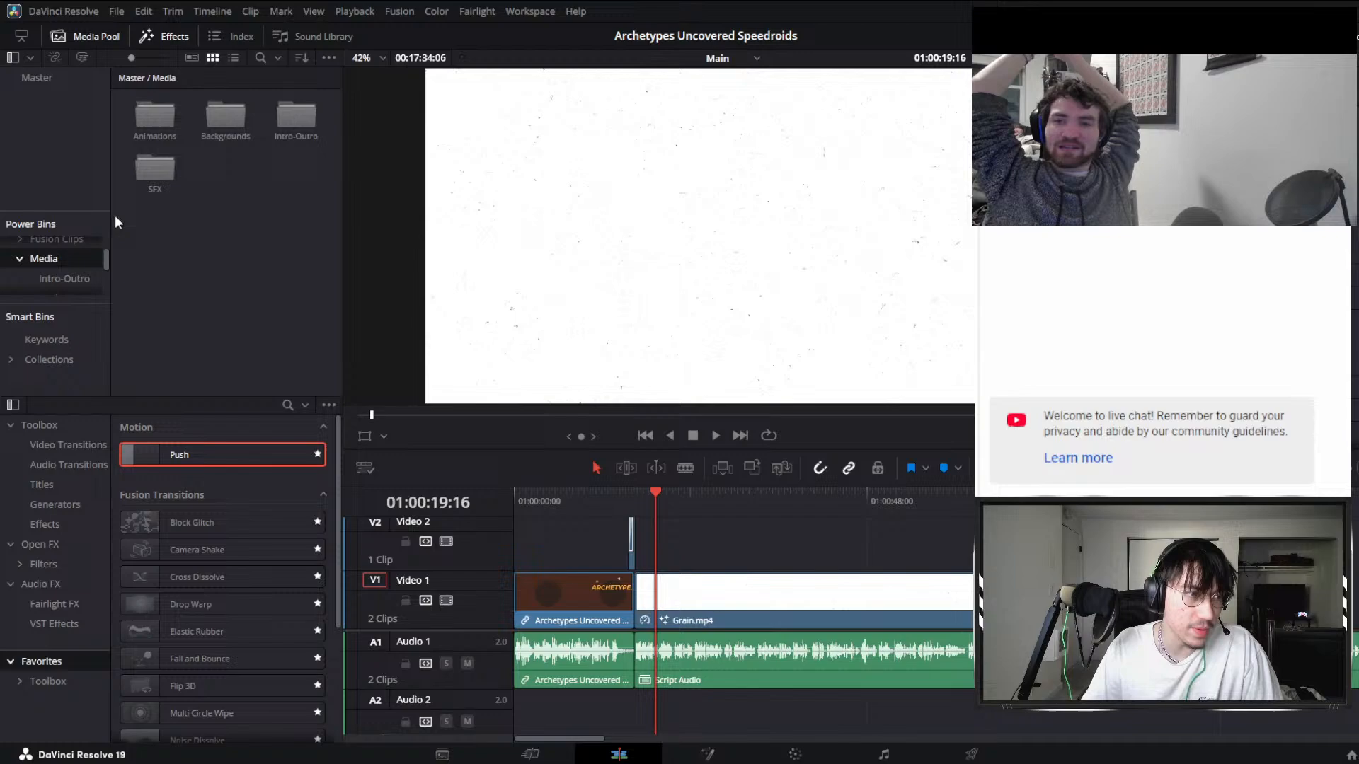
double_click(226, 119)
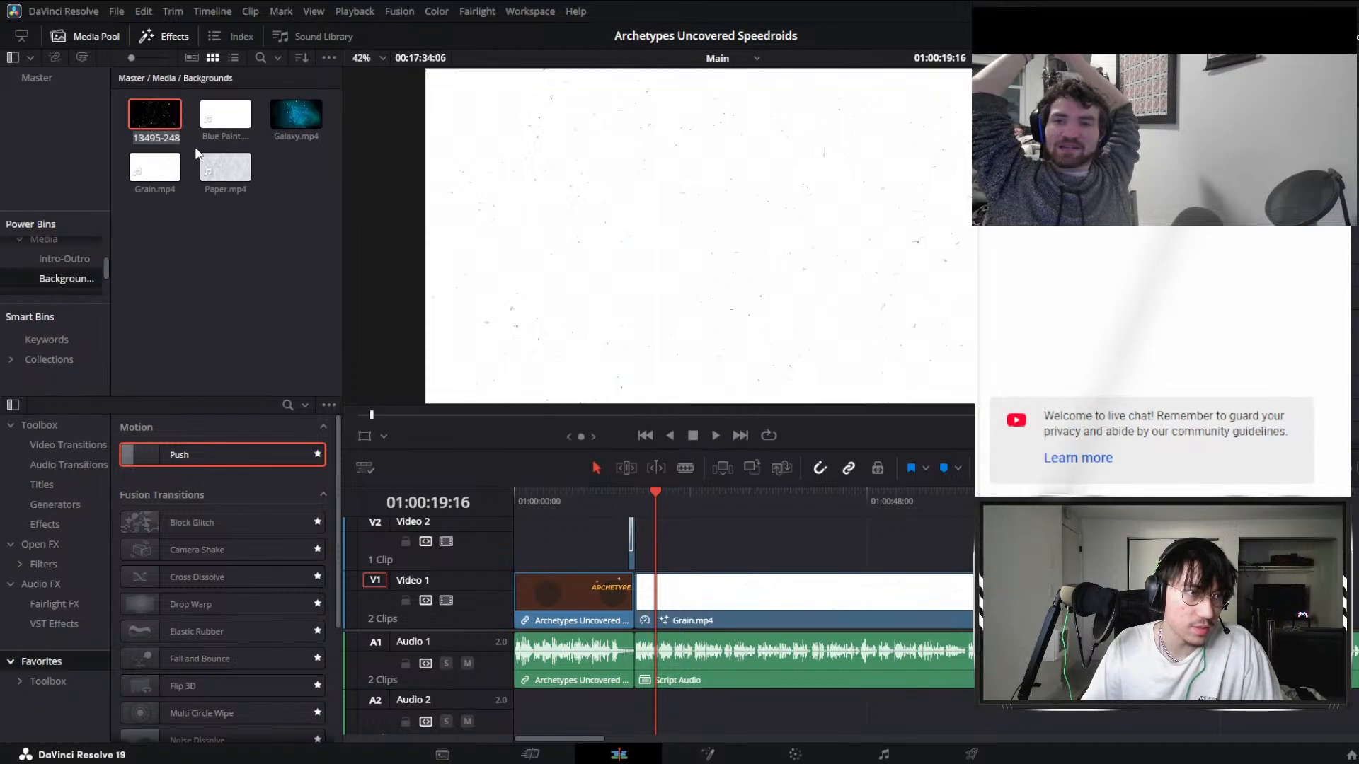
text(Nodes)
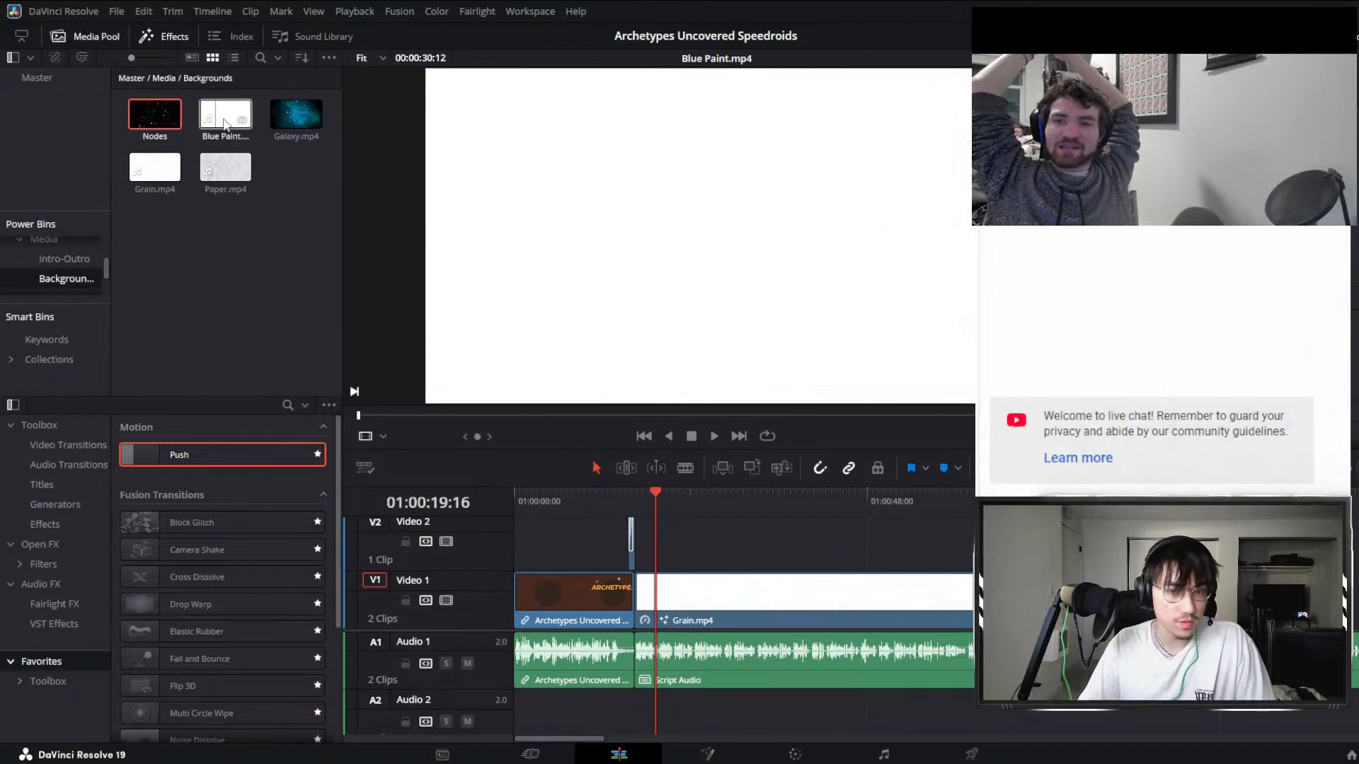
Replace Grain.mp4 on Video 1 with the Nodes clip placed directly after the intro, and play it.
drag(787, 596, 312, 354)
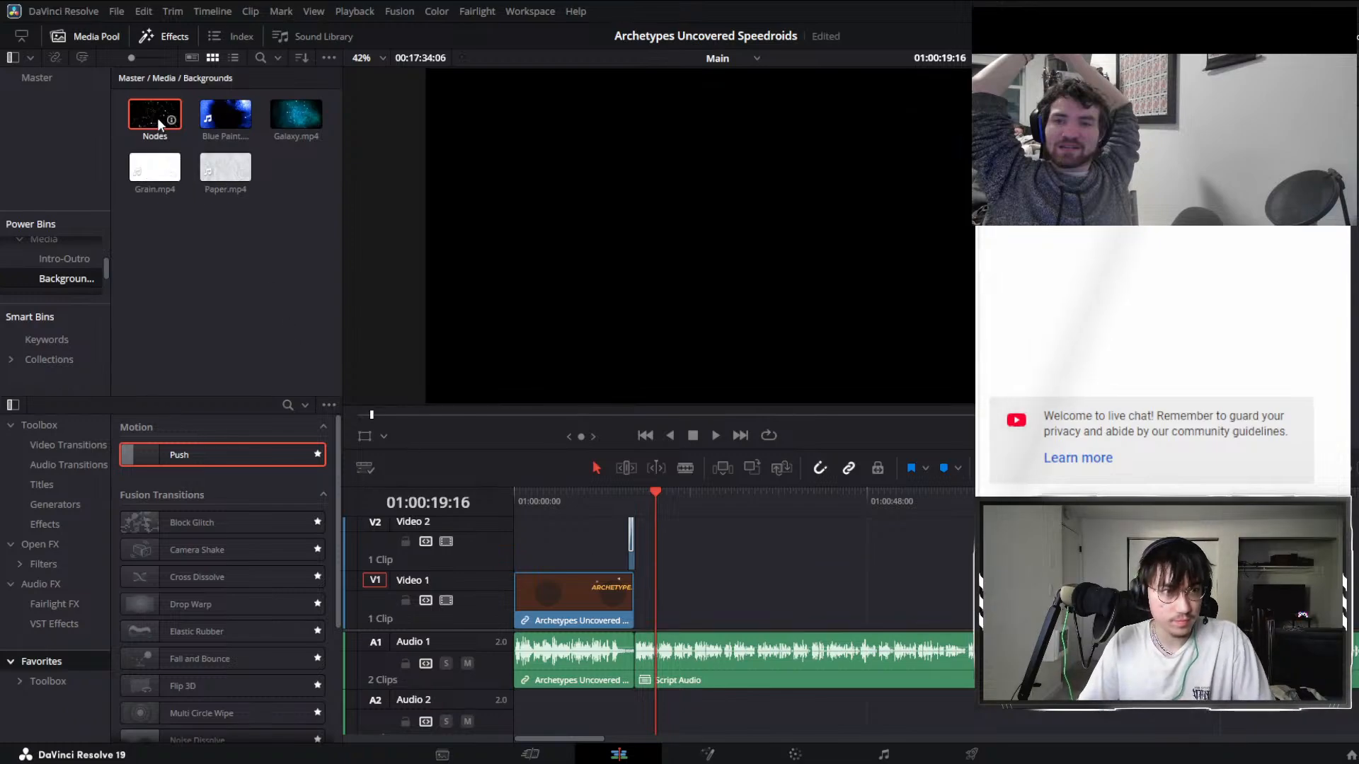
drag(157, 118, 641, 600)
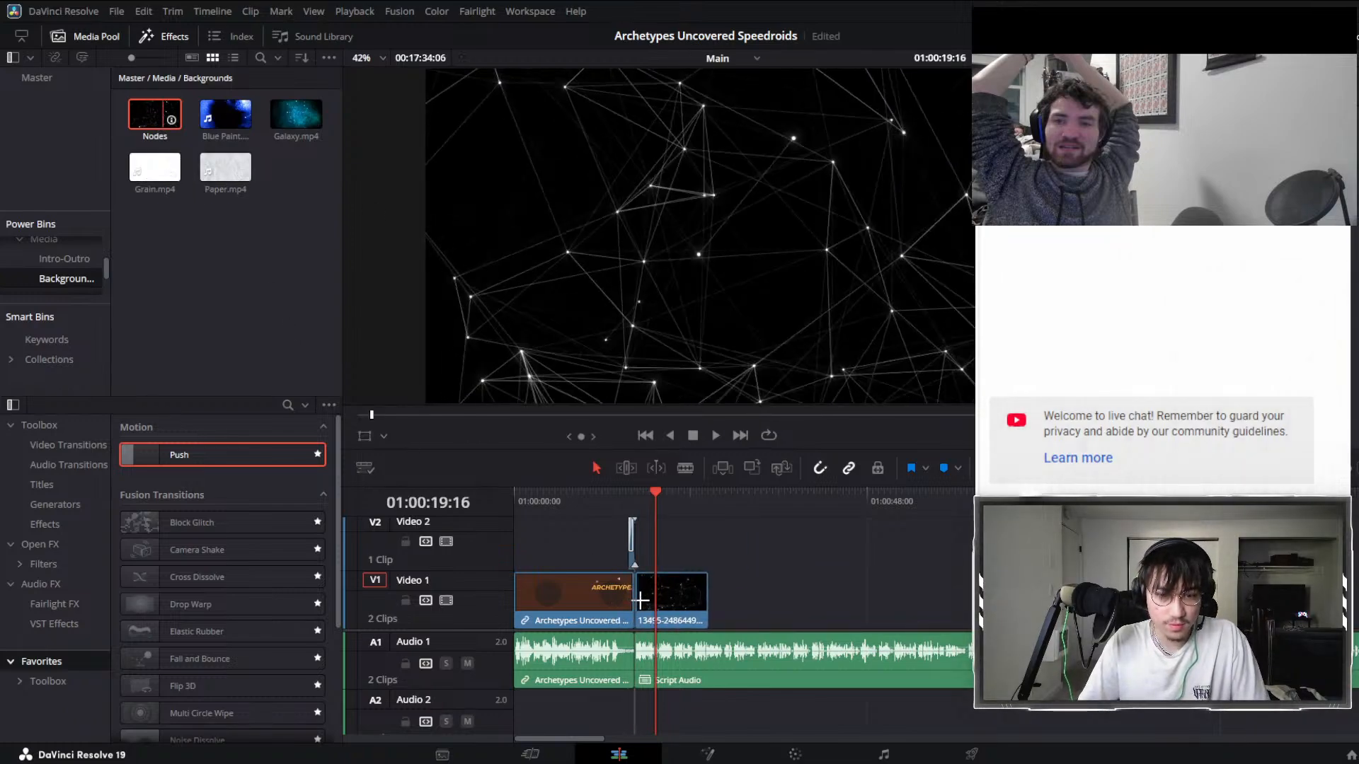
key(space)
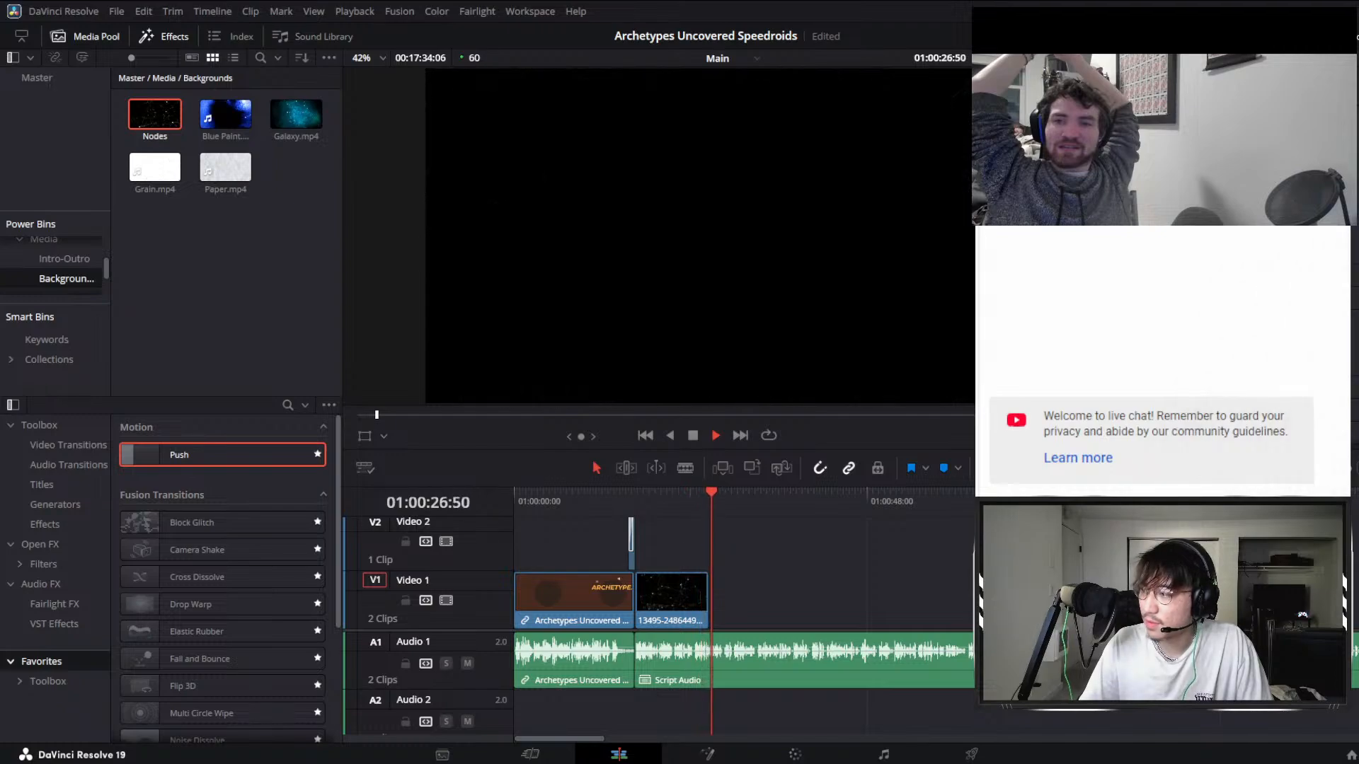
click(650, 493)
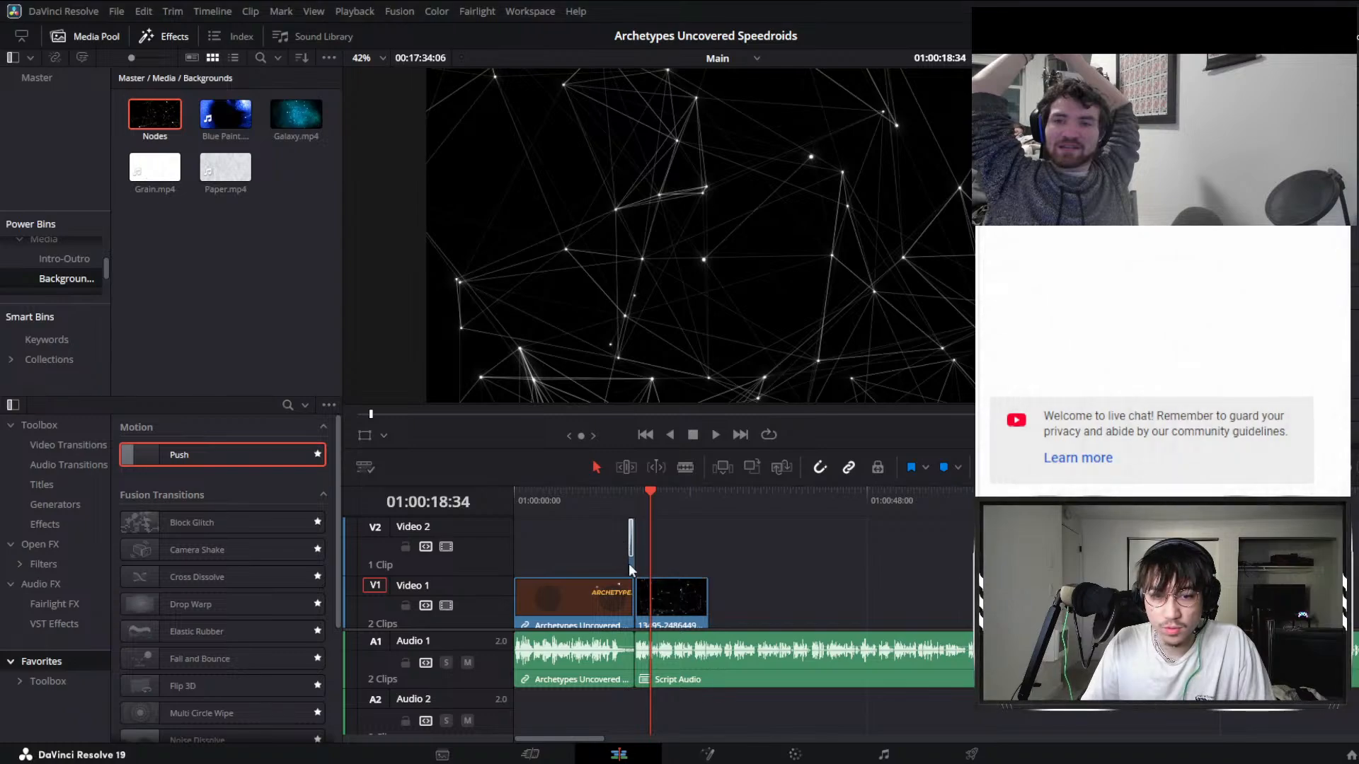
scroll(651, 556, up, 5)
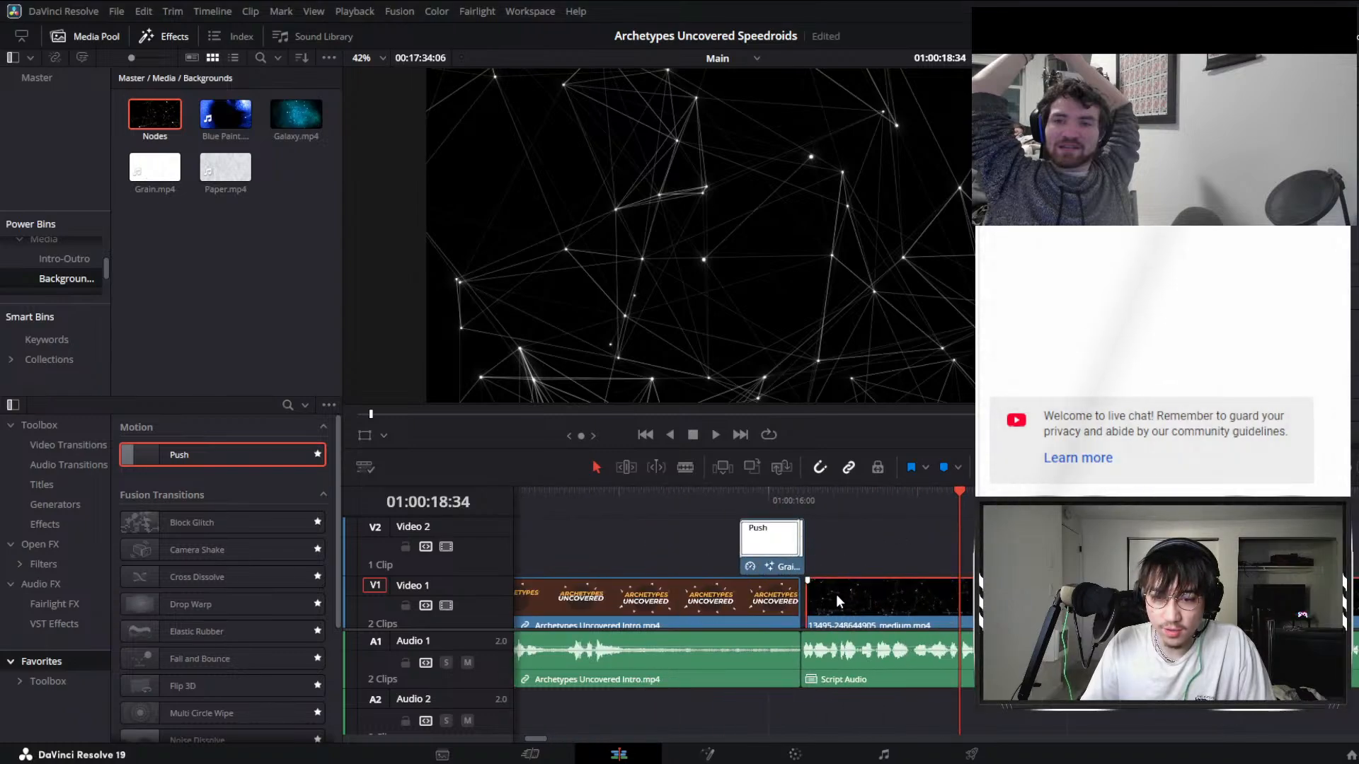
key(space)
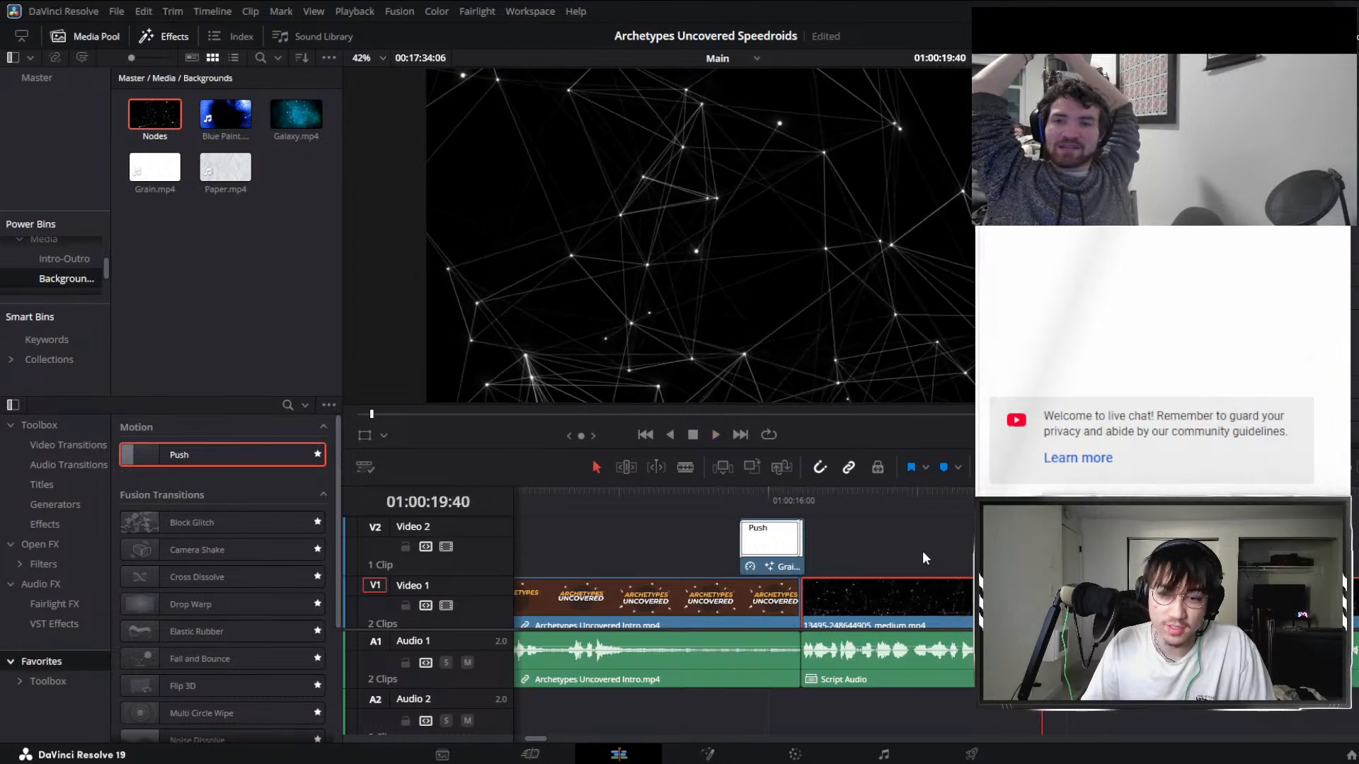
Insert an Invert Color node between MediaIn1 and MediaOut1 in the Nodes clip's Fusion composition, then return to the edit timeline.
key(shift+5)
click(268, 58)
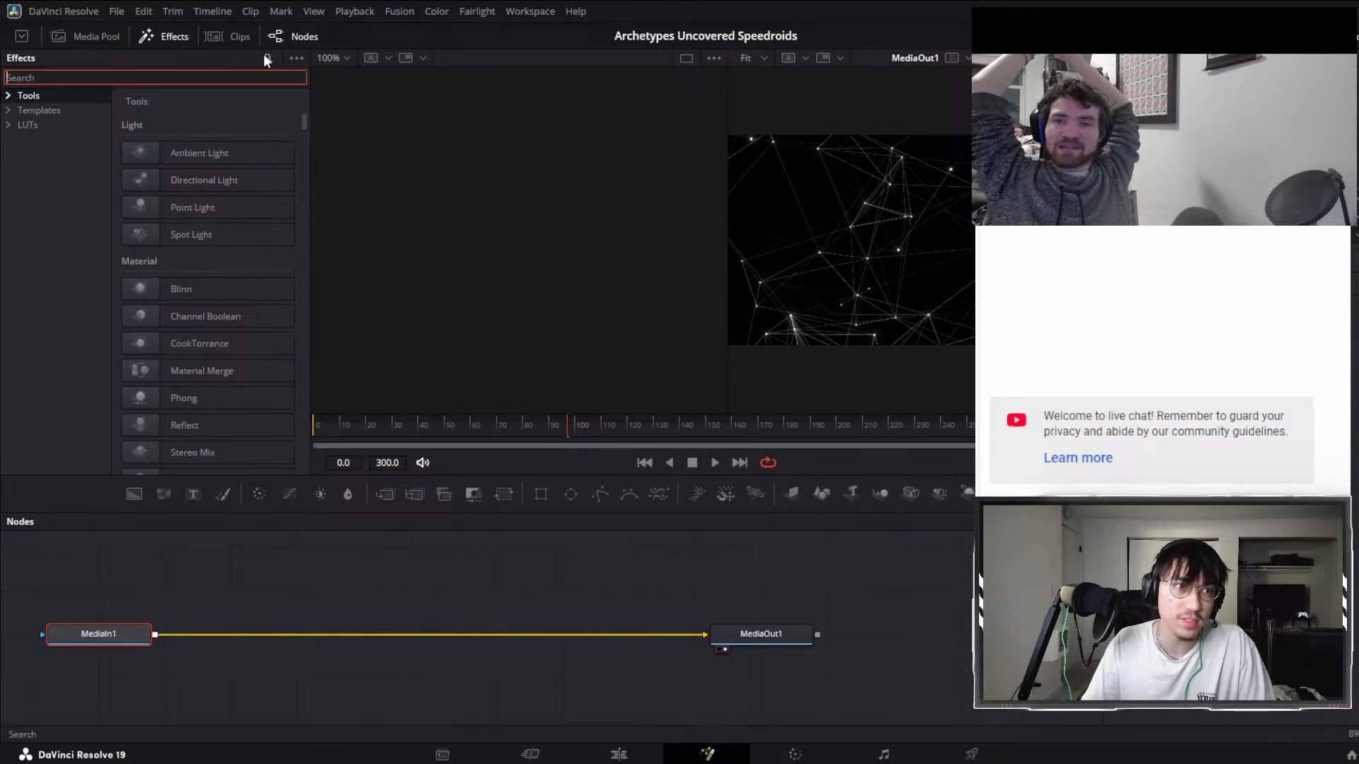
text(invert)
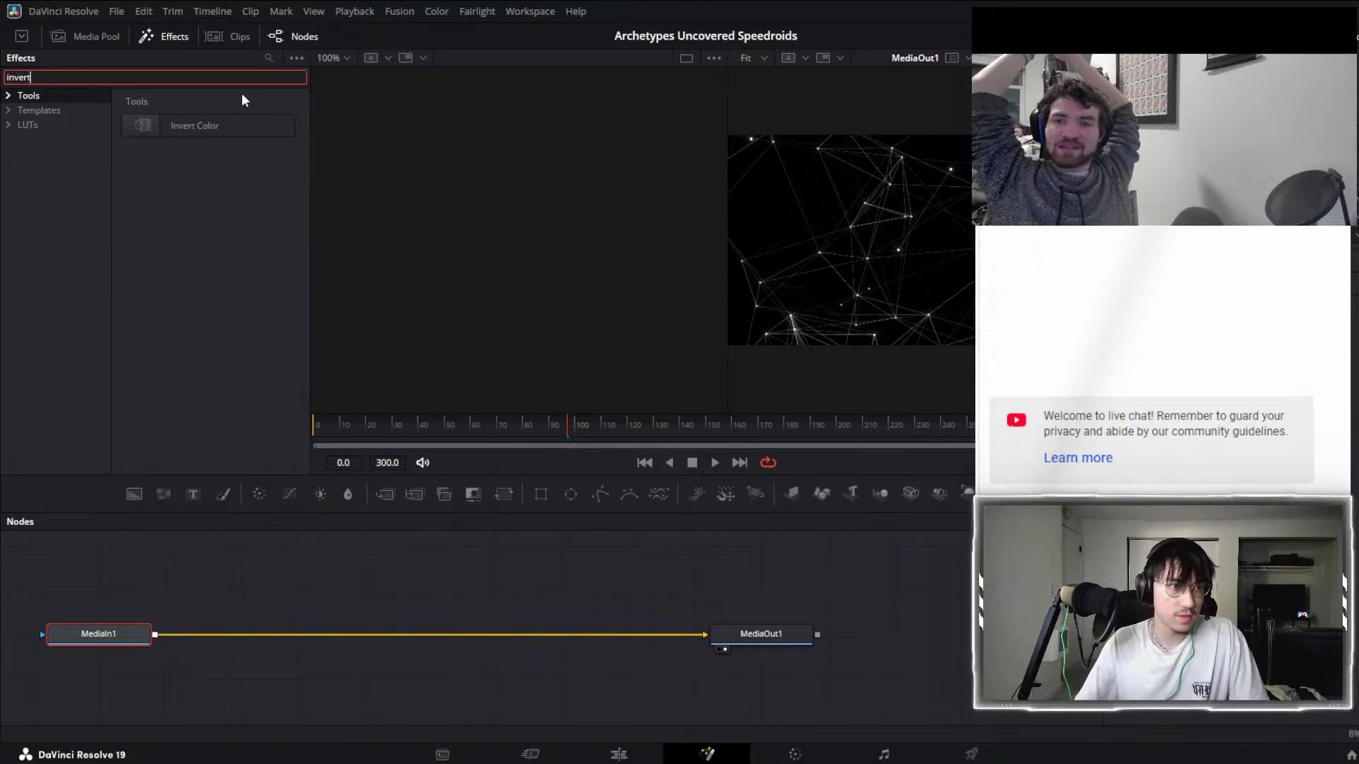
drag(227, 126, 400, 630)
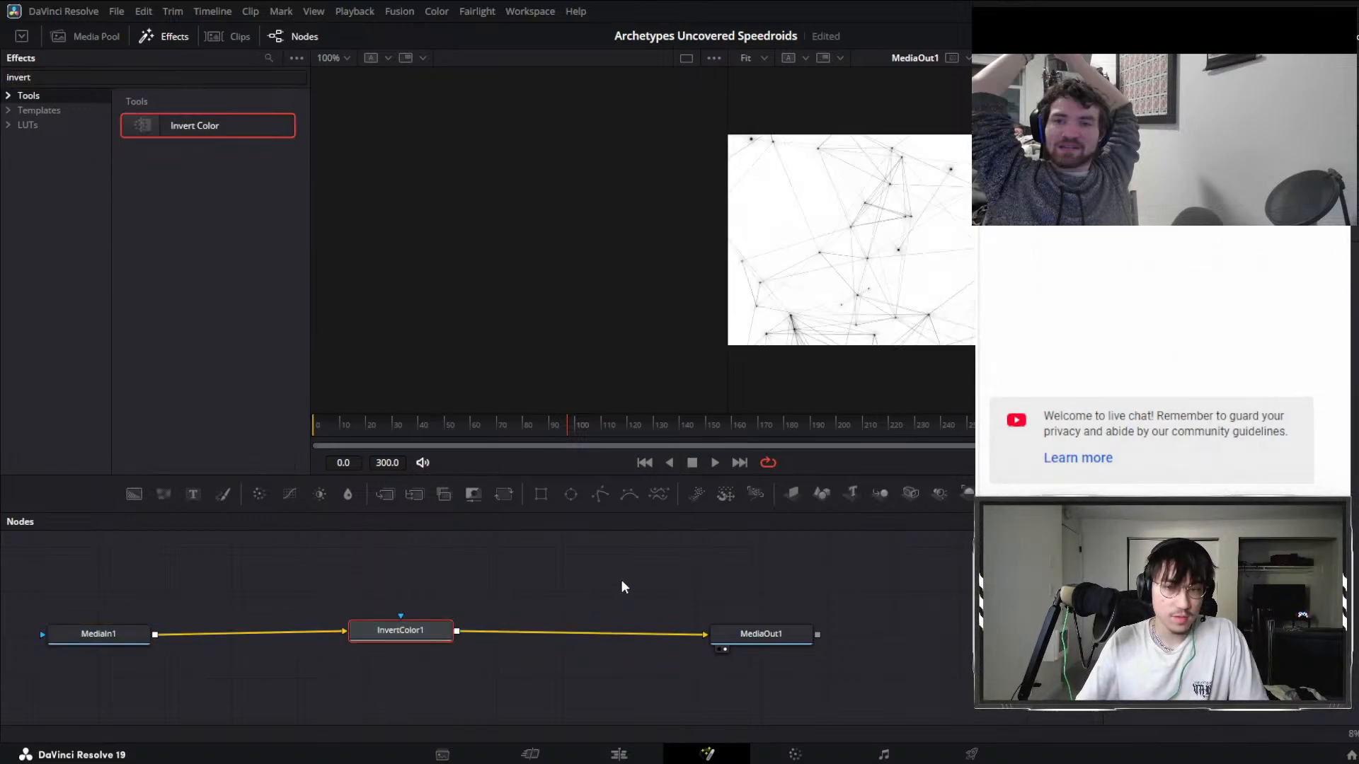
click(621, 754)
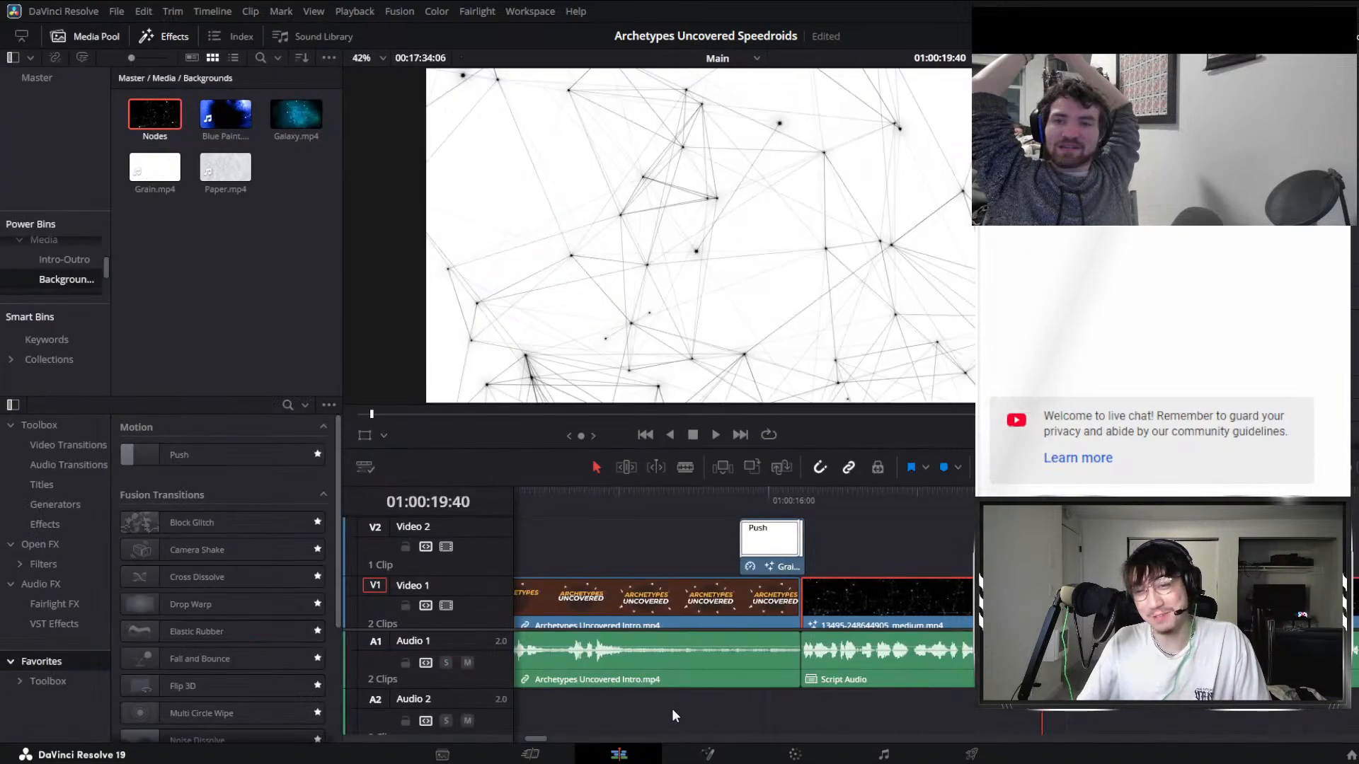
Play the color-inverted Nodes background after the intro to check its look and motion.
click(809, 501)
key(space)
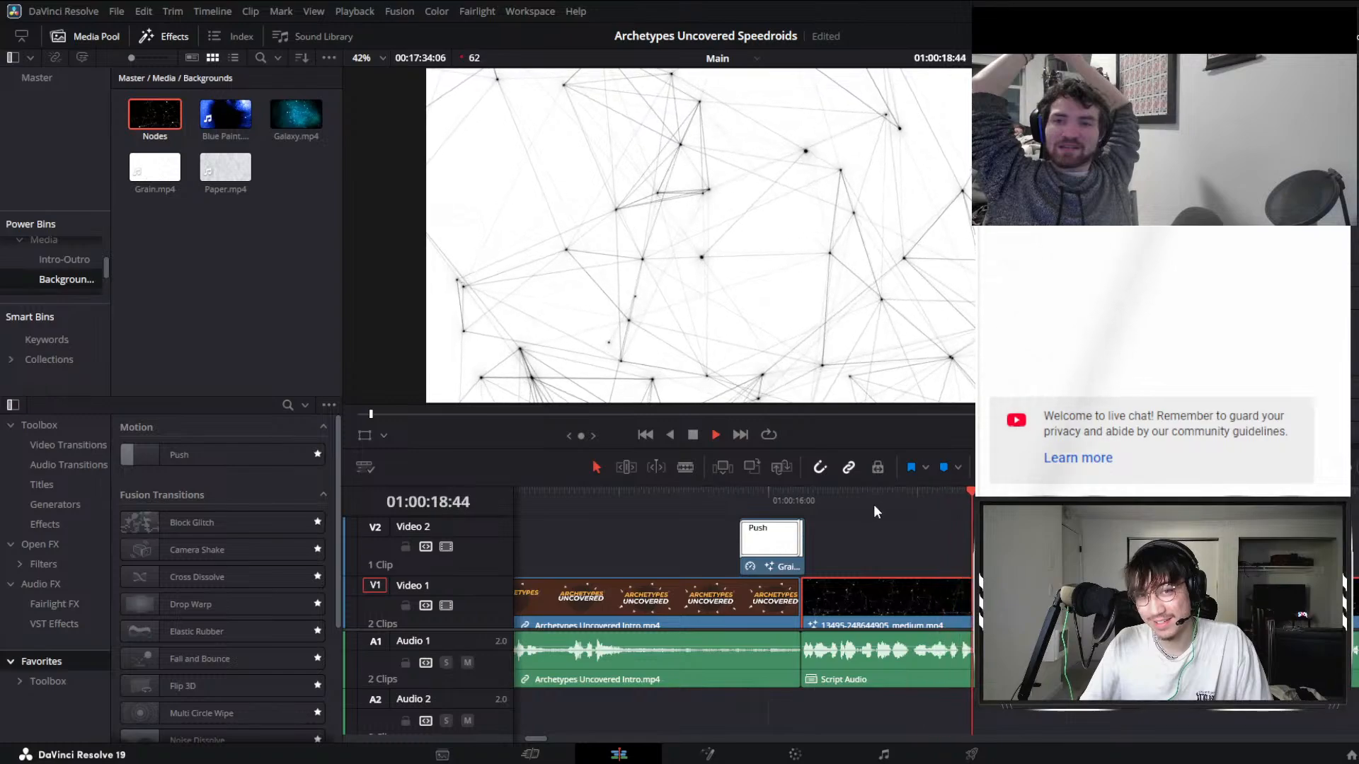
key(space)
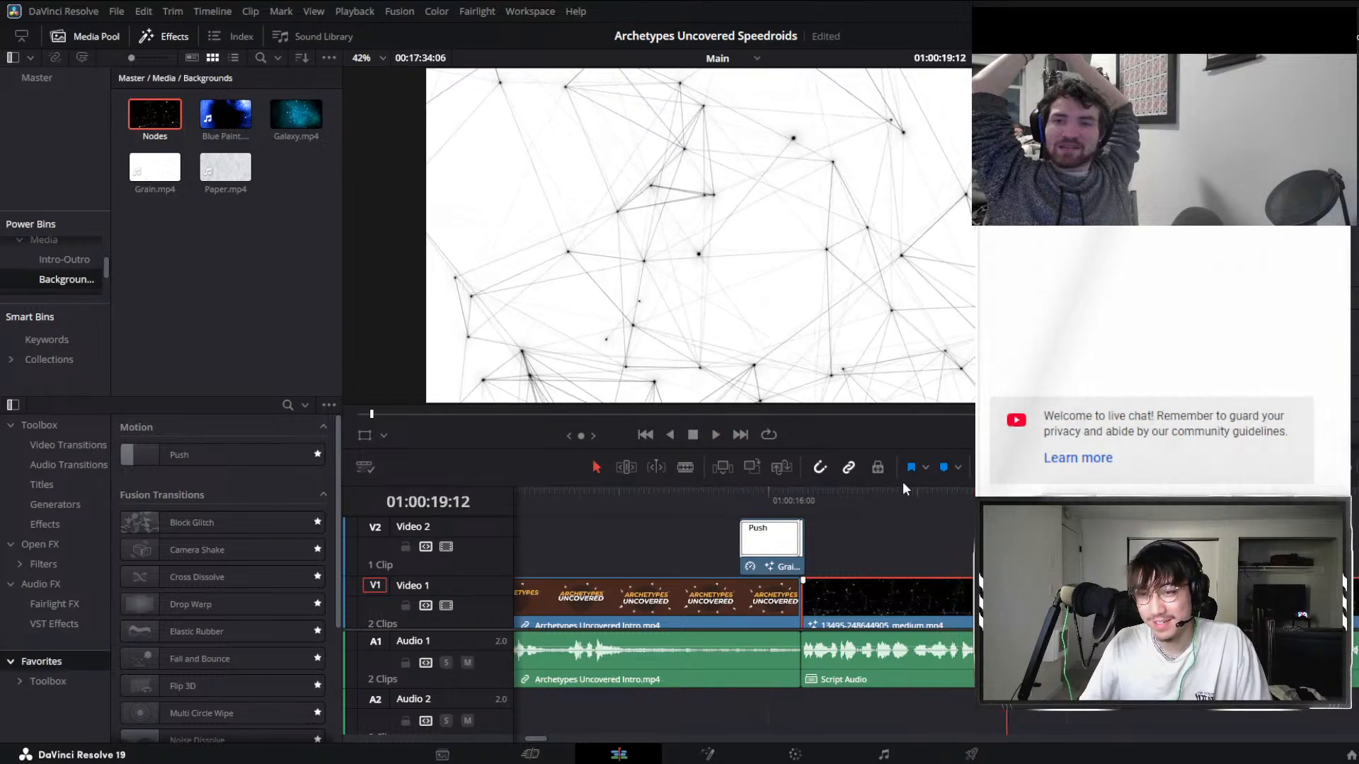
click(854, 572)
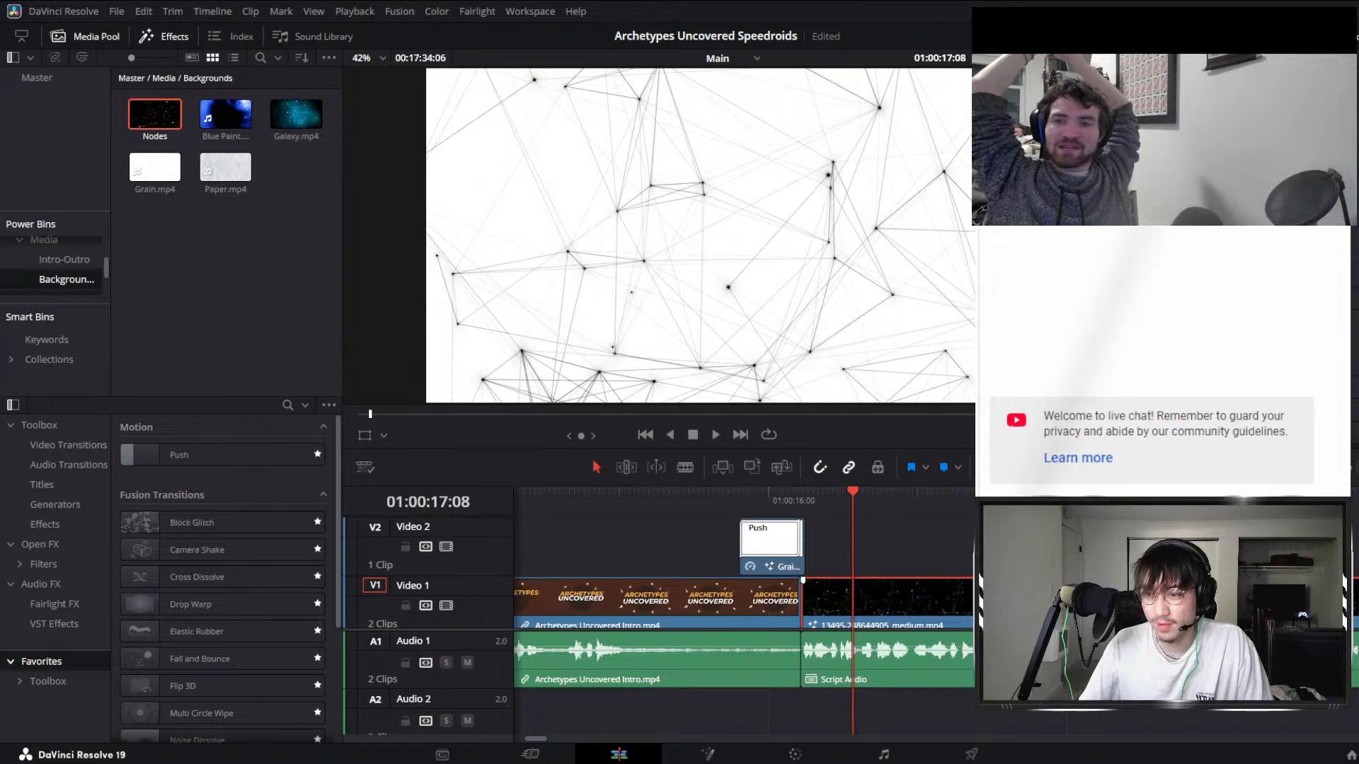
key(space)
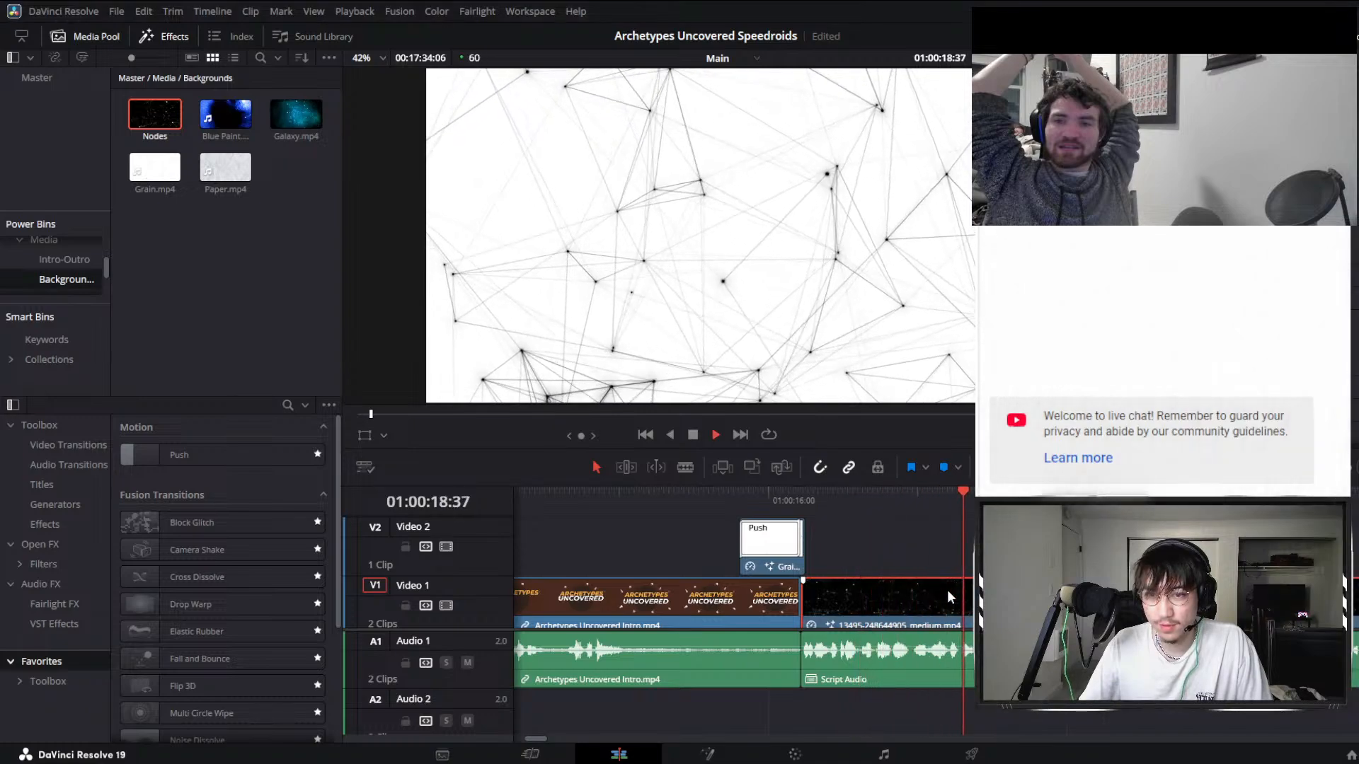
key(space)
key(space)
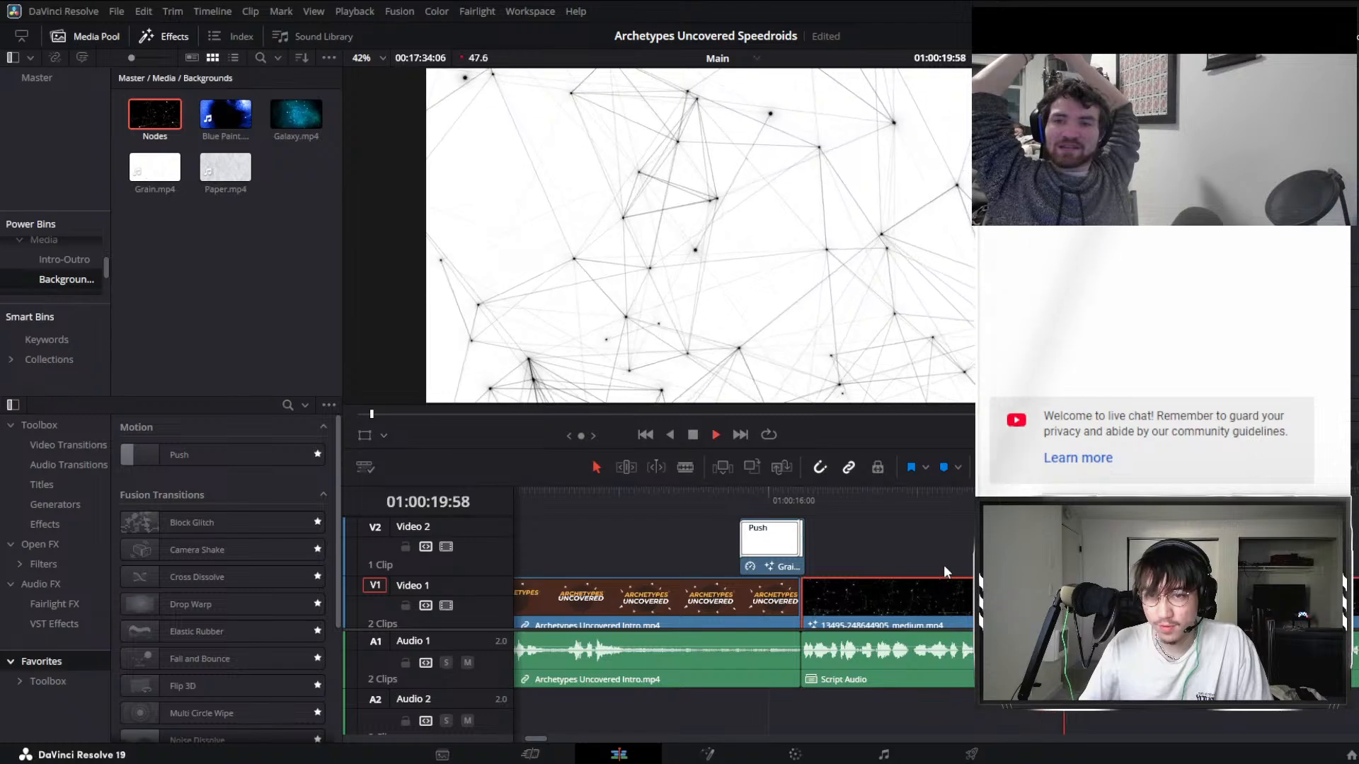
Delete the short Grain.mp4 piece with its Push transition from Video 2 and stop the playback.
scroll(873, 549, down, 5)
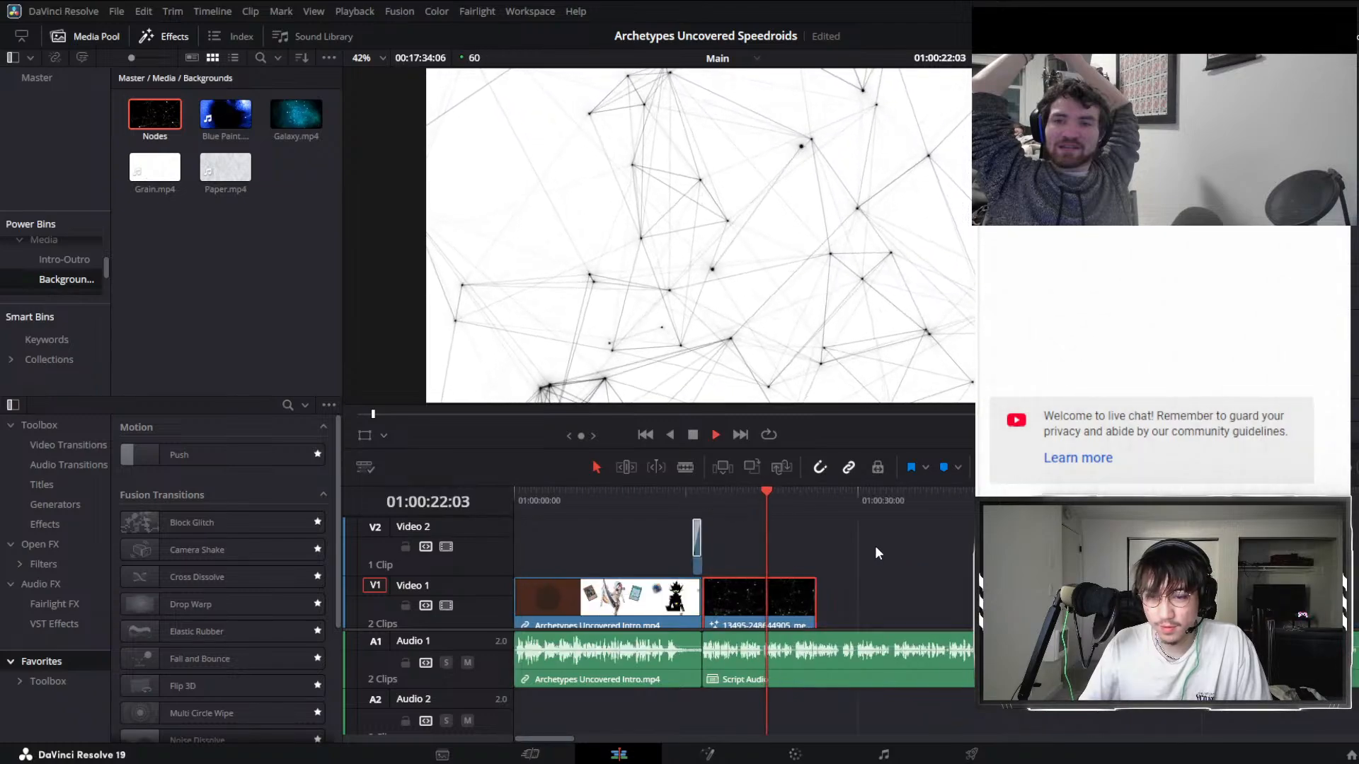
click(696, 562)
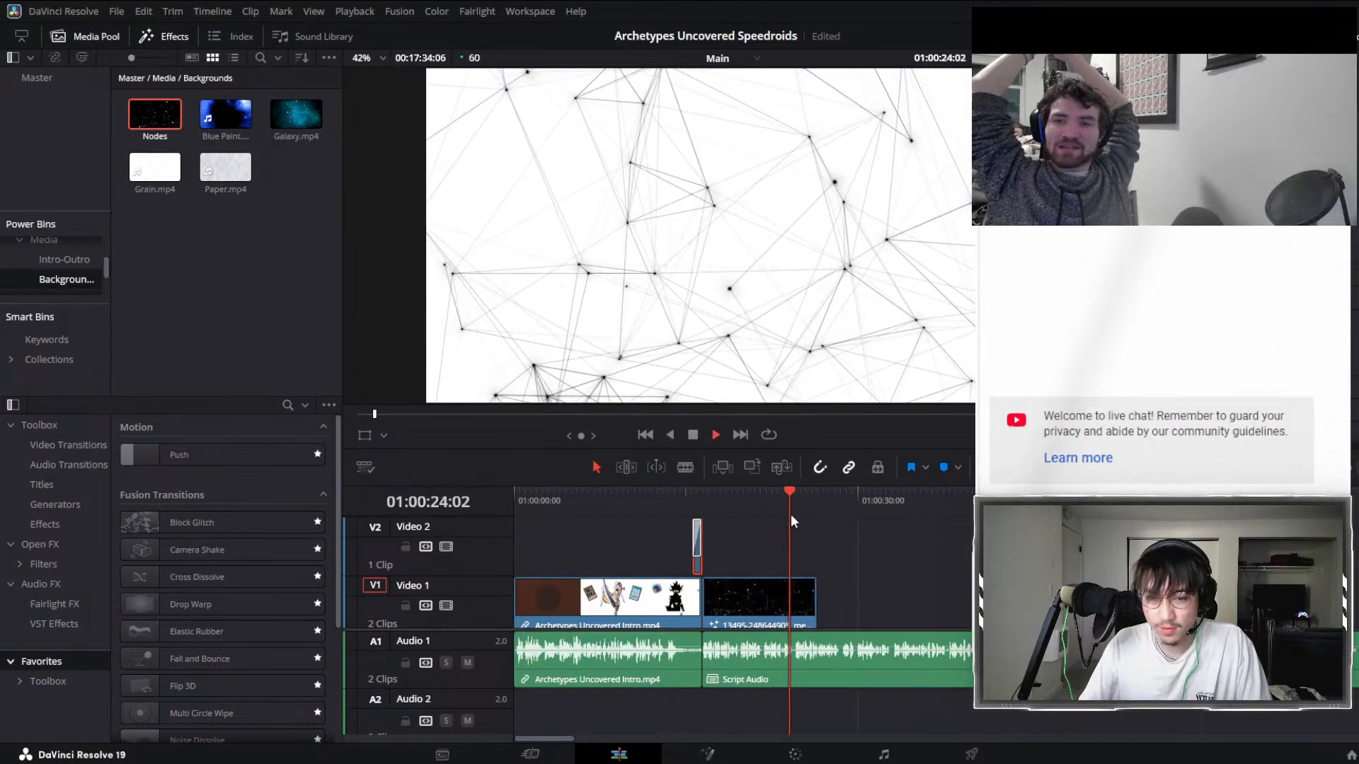
key(Delete)
scroll(852, 549, up, 5)
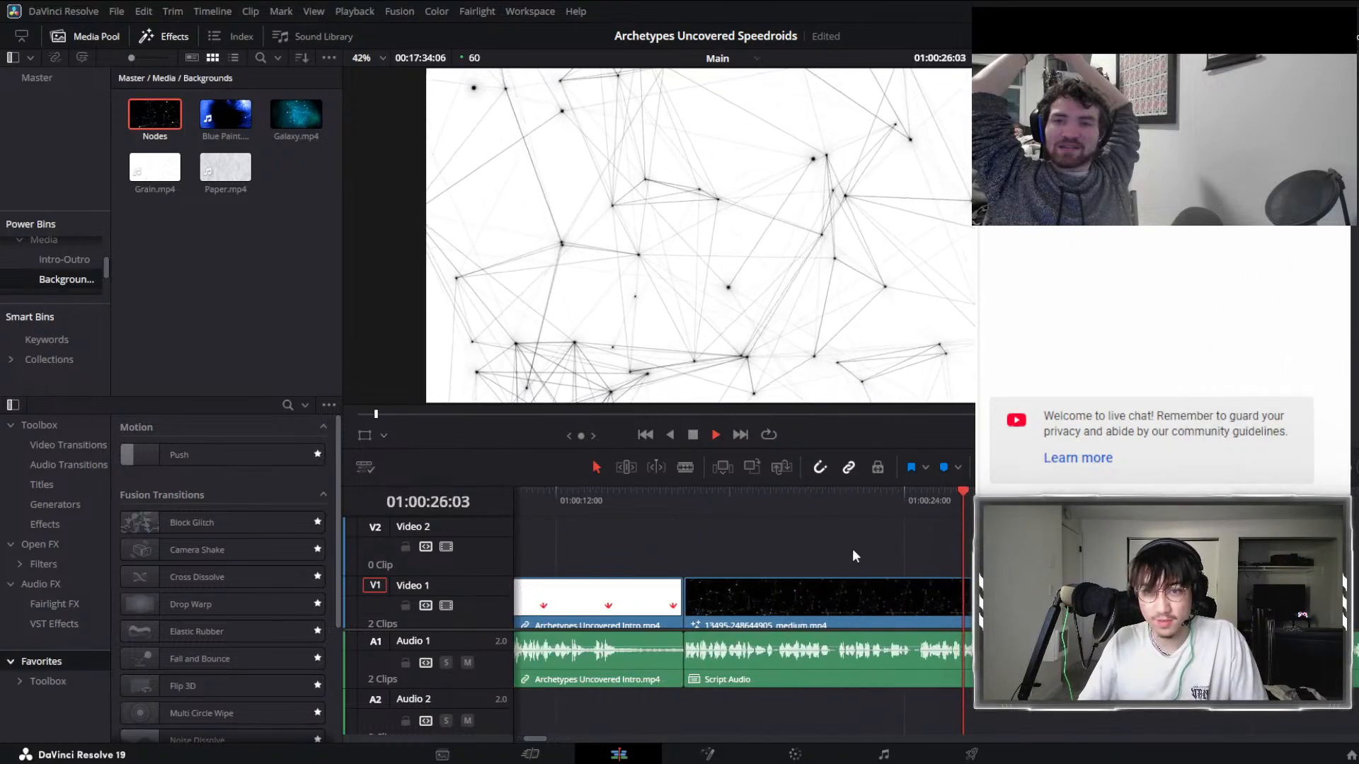
key(space)
Cut a short piece off the start of the Nodes clip at 01:00:16:36 and place it on Video 2 over the intro's end.
scroll(831, 549, down, 3)
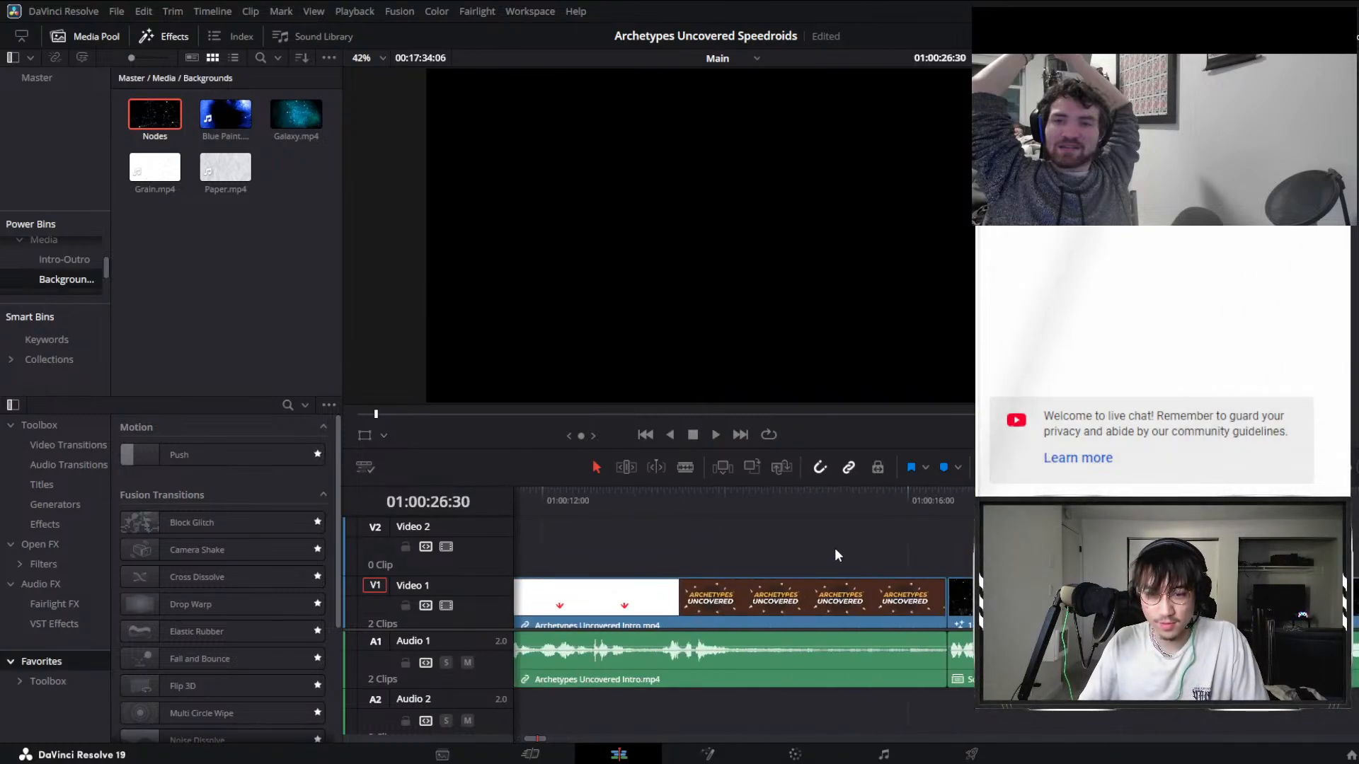
click(610, 596)
click(583, 496)
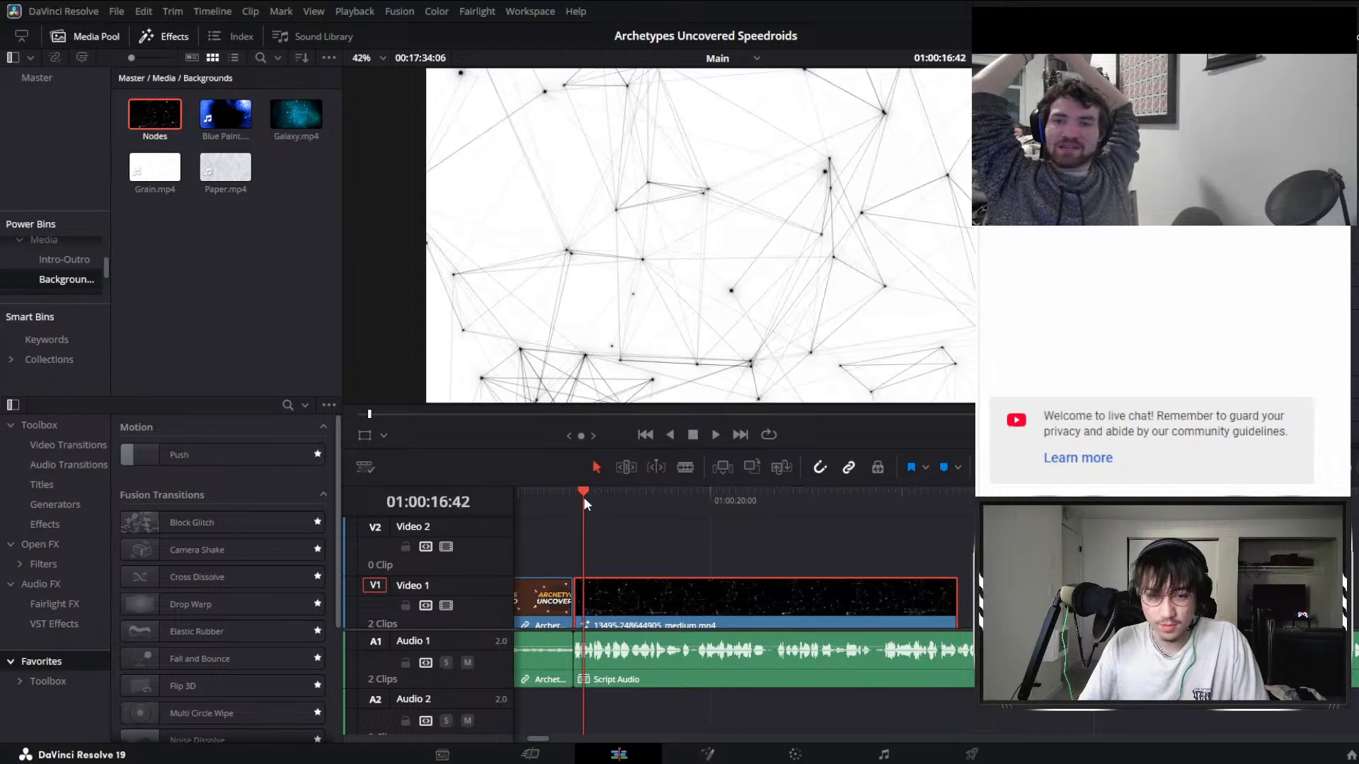
drag(182, 453, 942, 496)
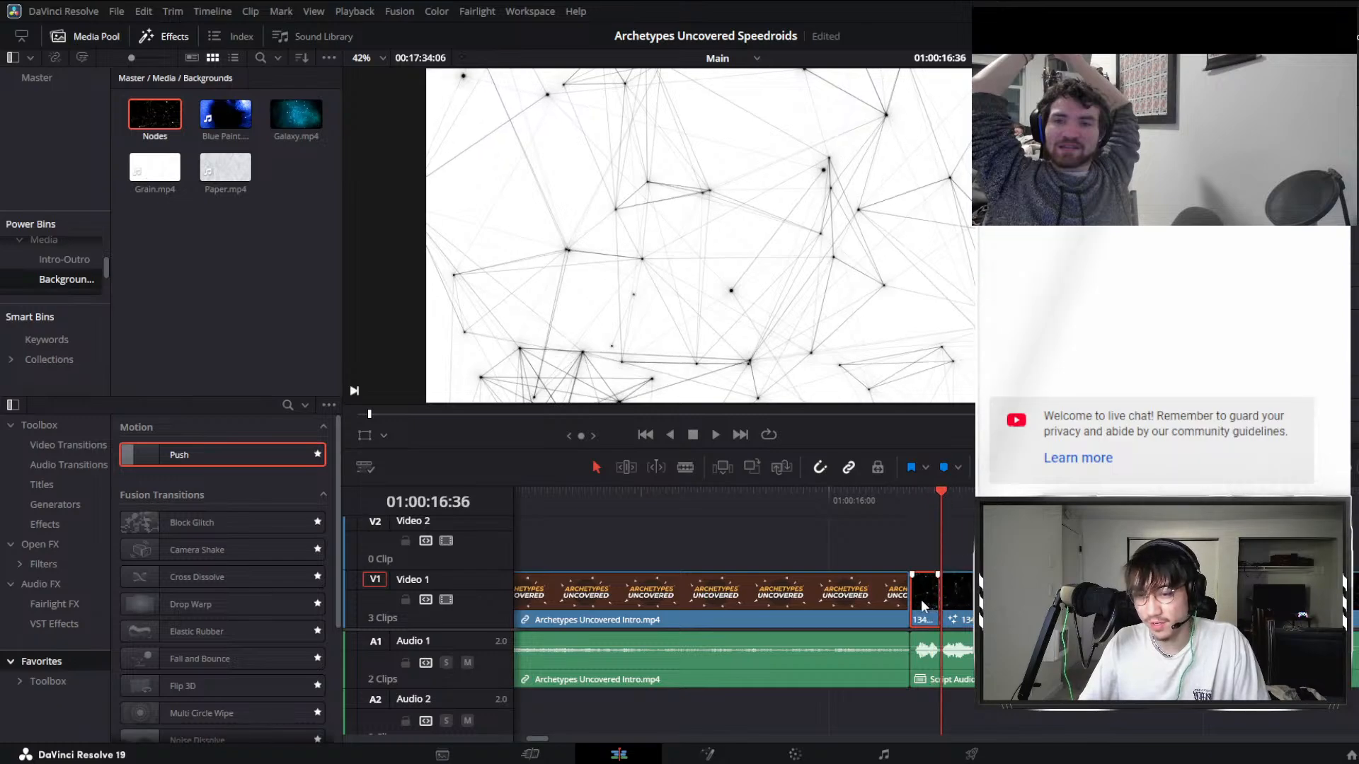
drag(928, 614, 968, 614)
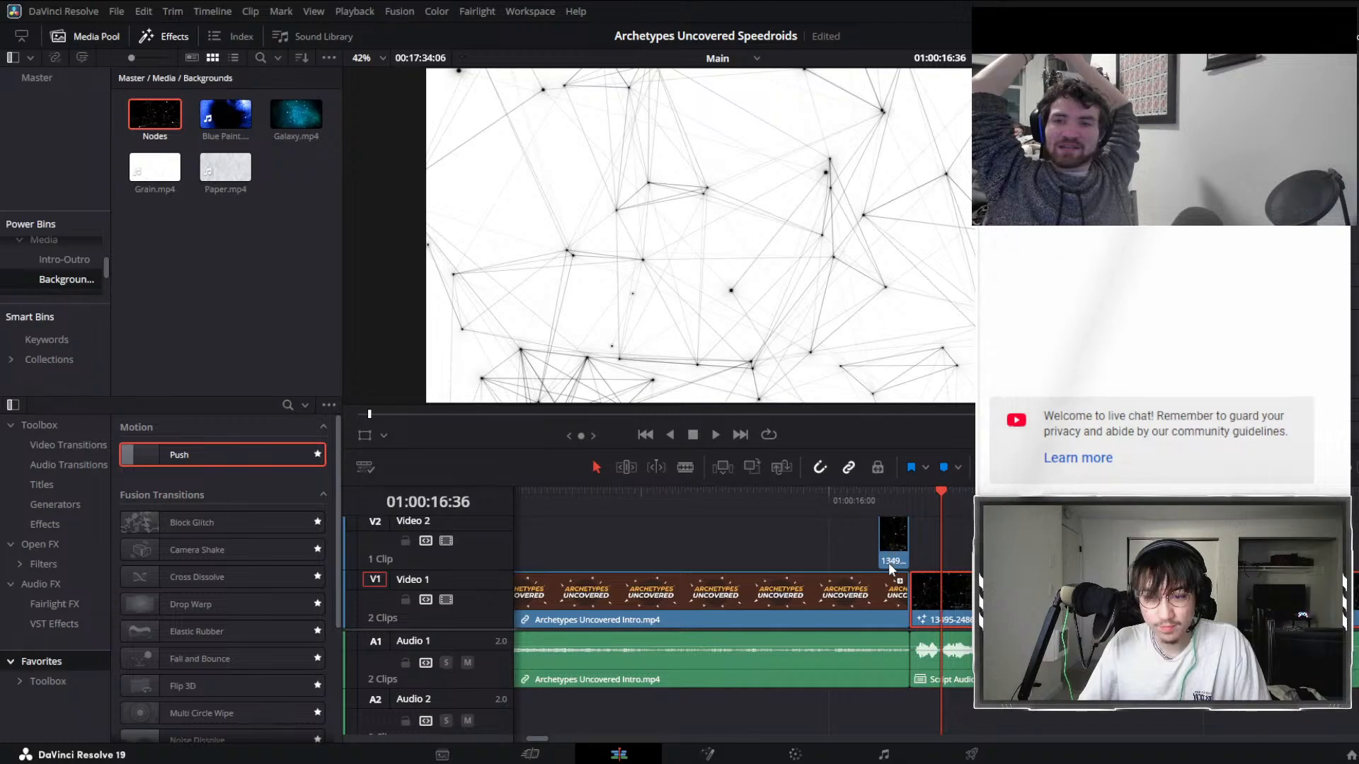
Apply the Push transition across the whole Nodes piece on Video 2 and set the playhead just before it.
scroll(898, 546, up, 2)
drag(846, 548, 935, 547)
drag(730, 500, 883, 546)
click(827, 490)
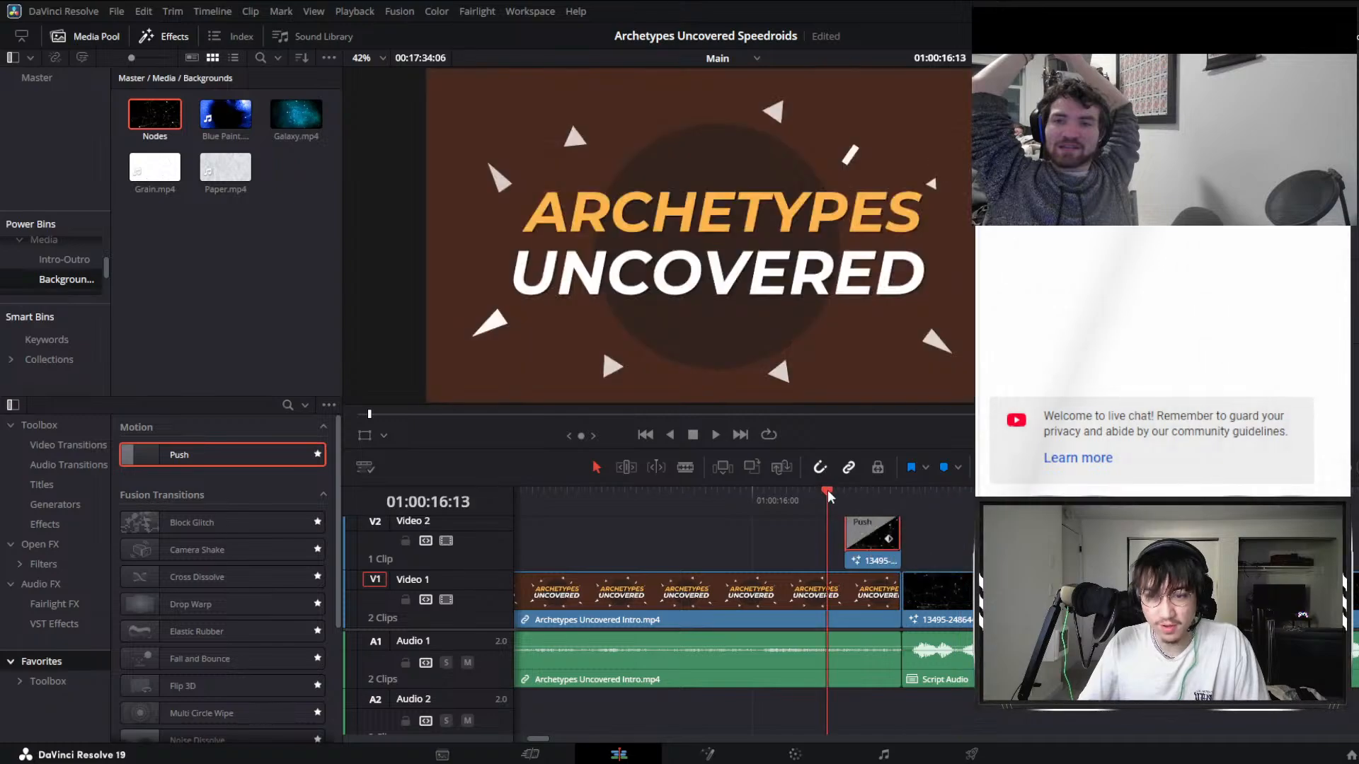
Extend the end of the Nodes piece on Video 2 slightly past the intro's end and replay the Push transition.
key(space)
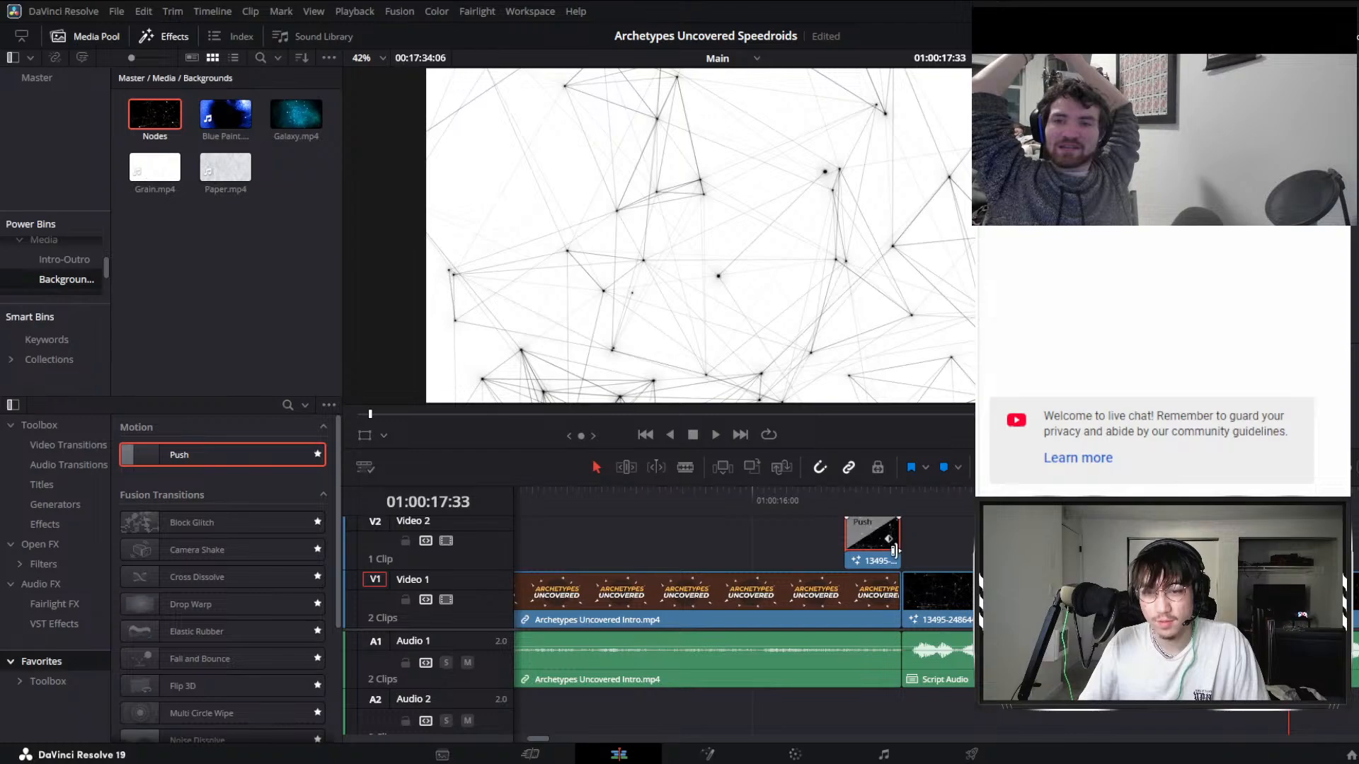
drag(904, 556, 928, 555)
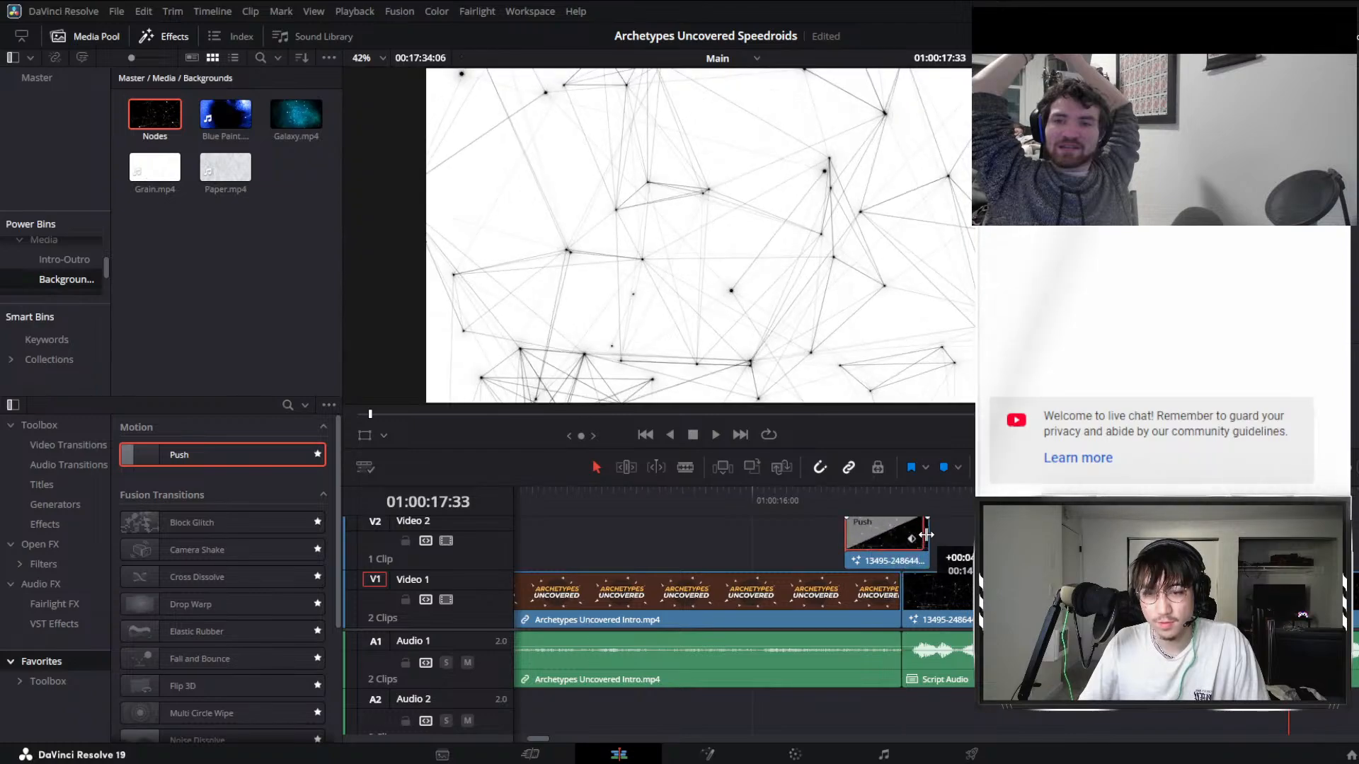
click(831, 492)
key(space)
key(space)
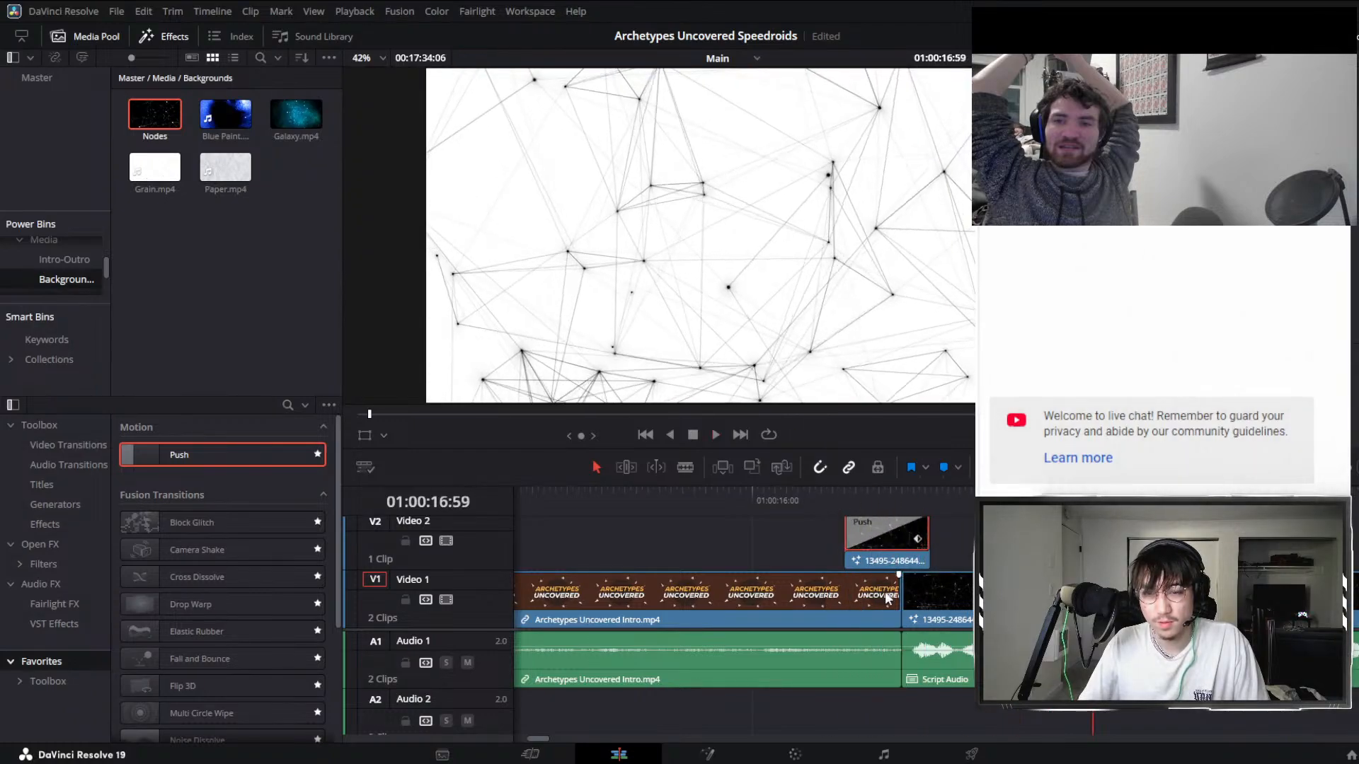
Lengthen the Video 2 Nodes piece further, move the start of the Video 1 Nodes clip away from the intro, and replay the Push.
drag(909, 593, 971, 557)
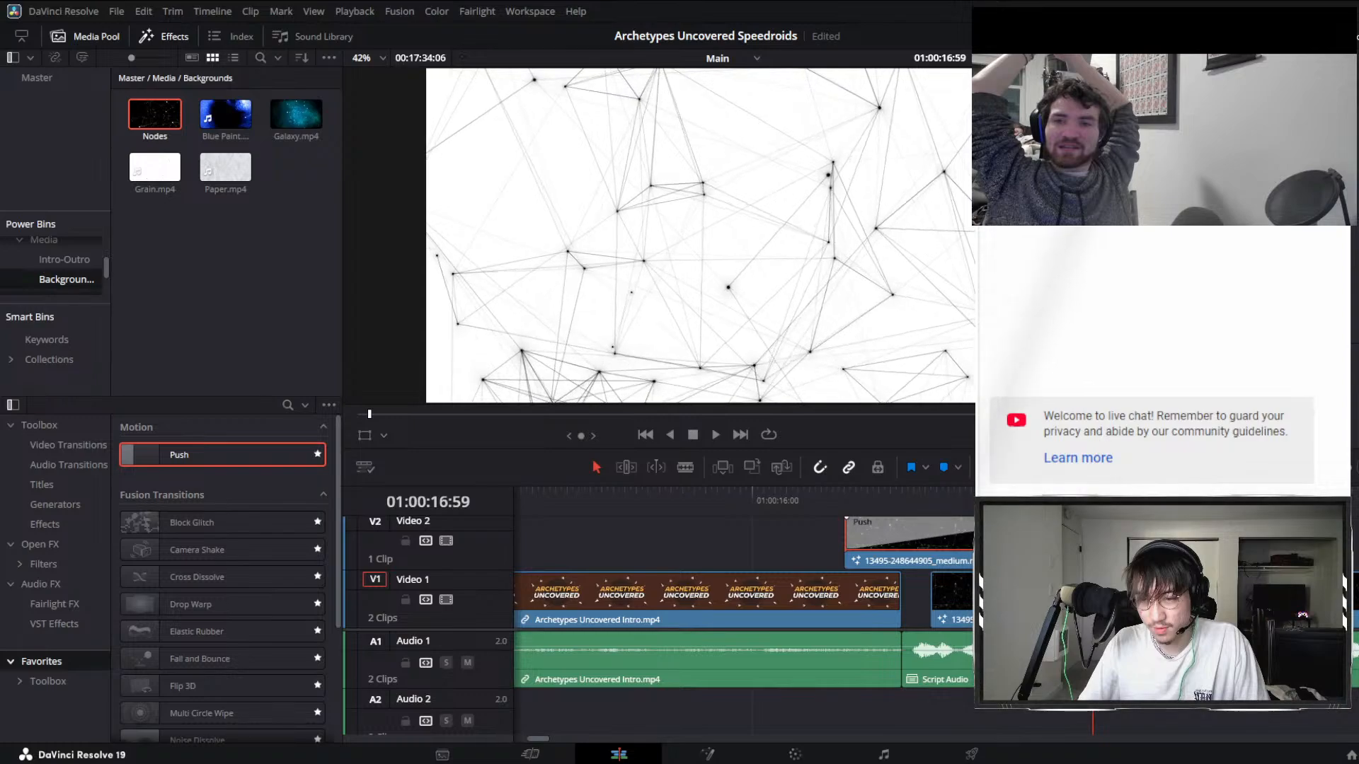
click(821, 488)
key(space)
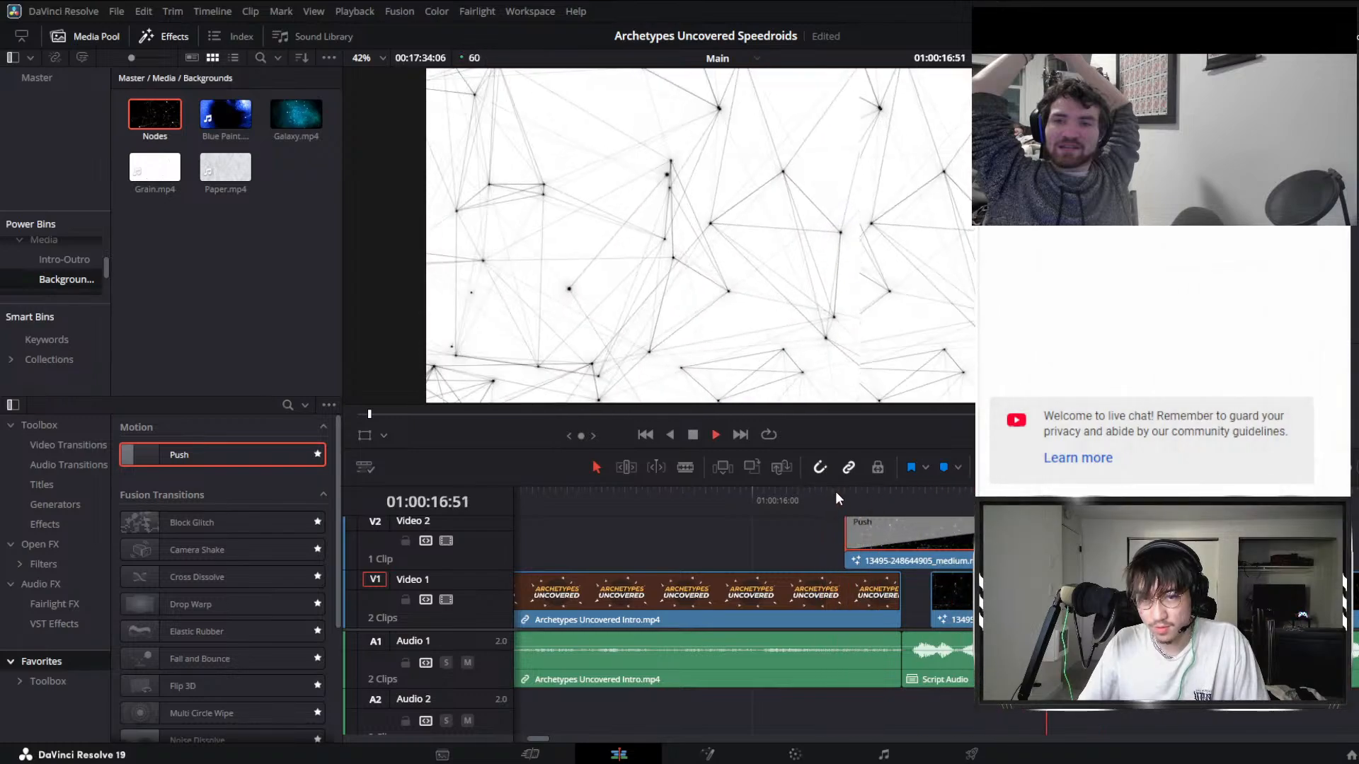
key(space)
Restore the Video 1 Nodes start to the intro's end, slide the longer Video 2 piece earlier over the intro, and replay it.
drag(962, 593, 906, 594)
drag(990, 567, 796, 563)
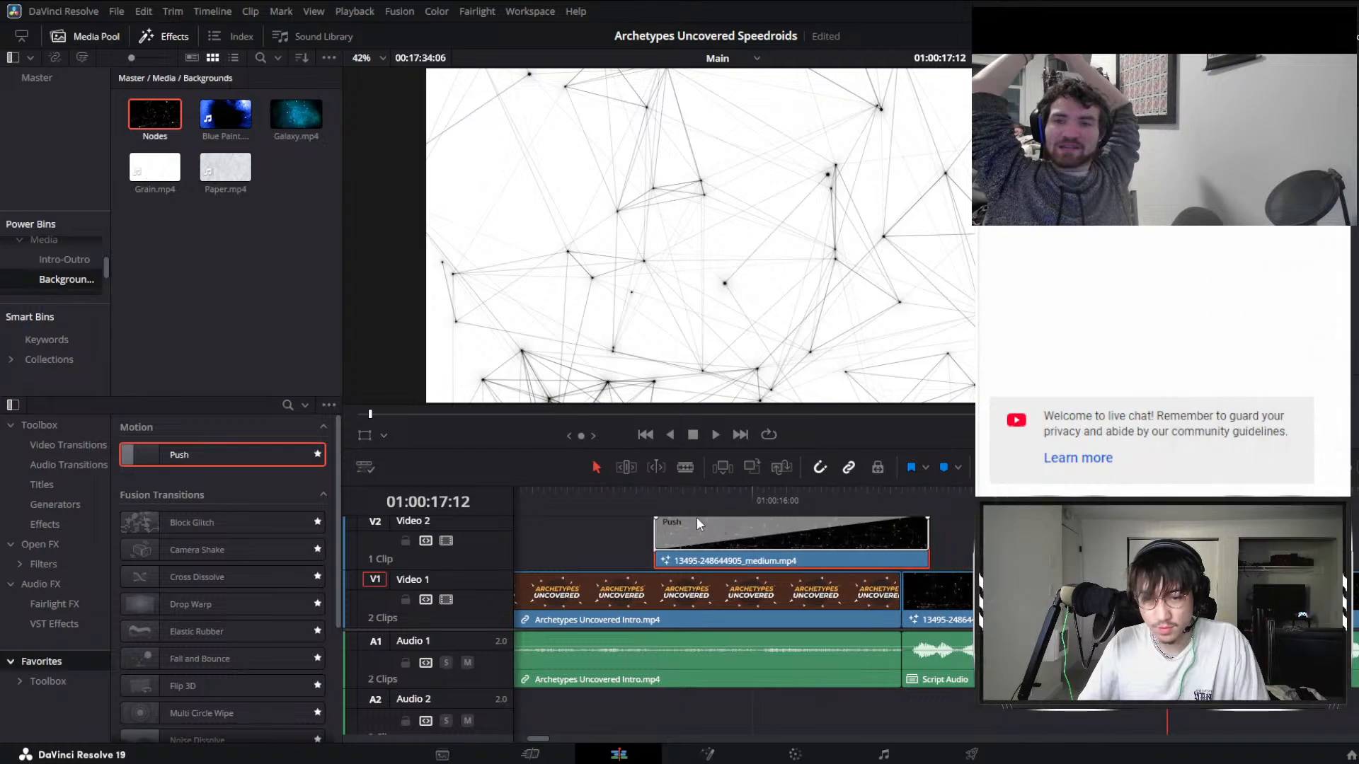
click(666, 504)
key(space)
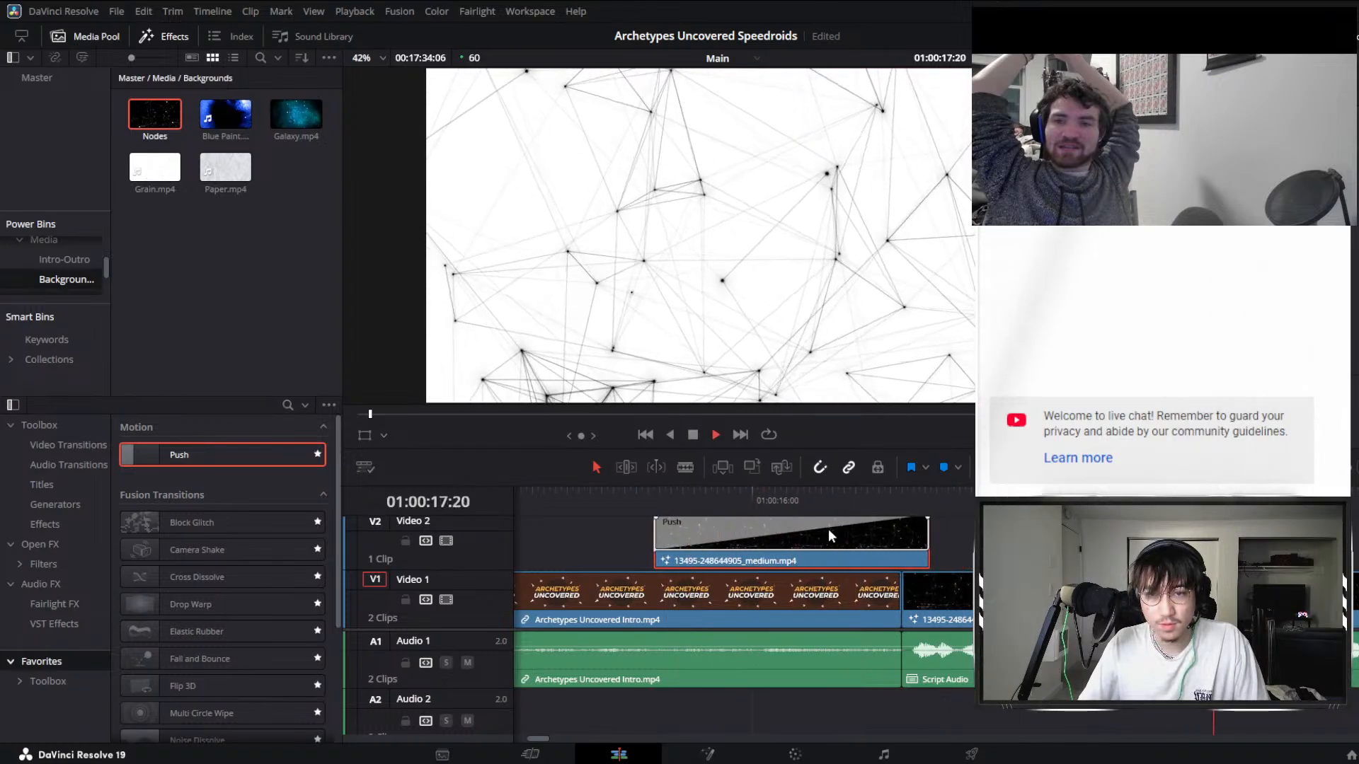
click(582, 499)
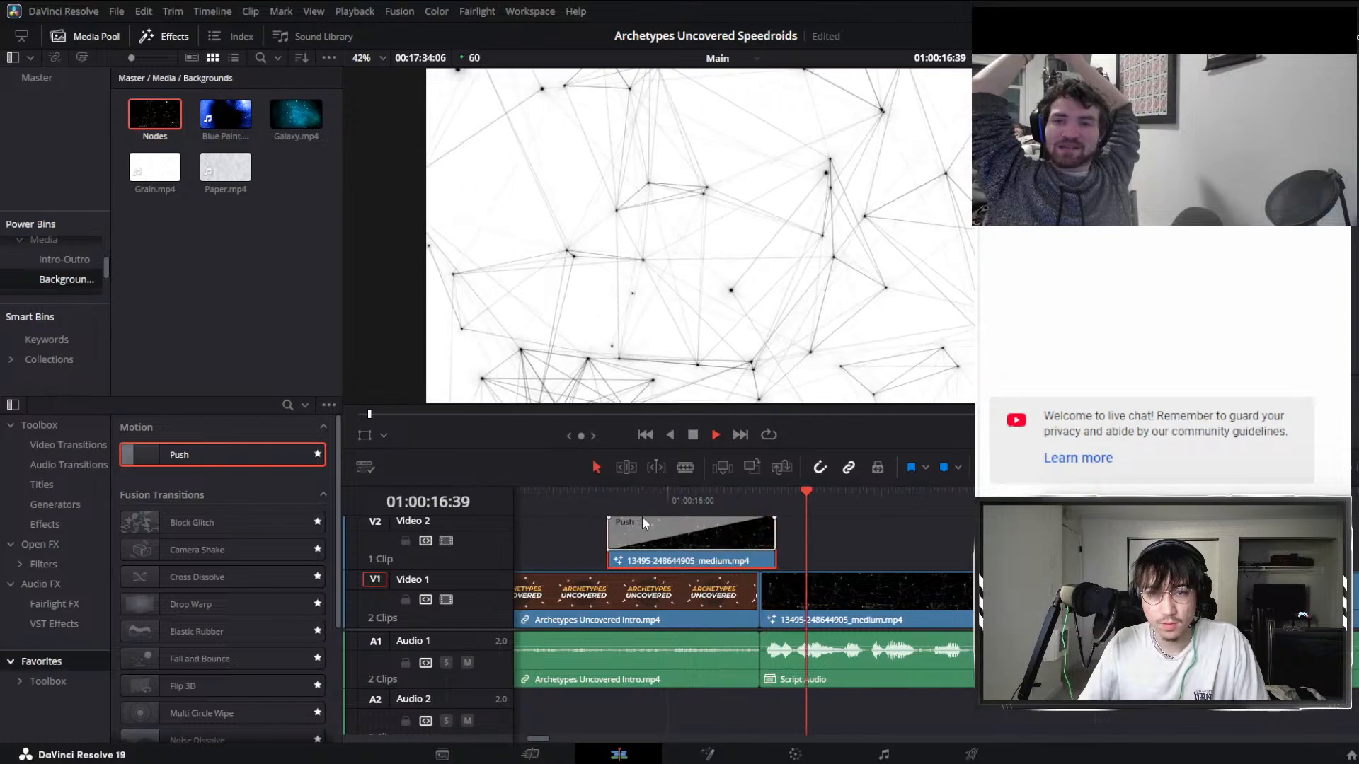
Play through the inverted Nodes background after the Push to check how the intro leads into it.
scroll(782, 525, down, 3)
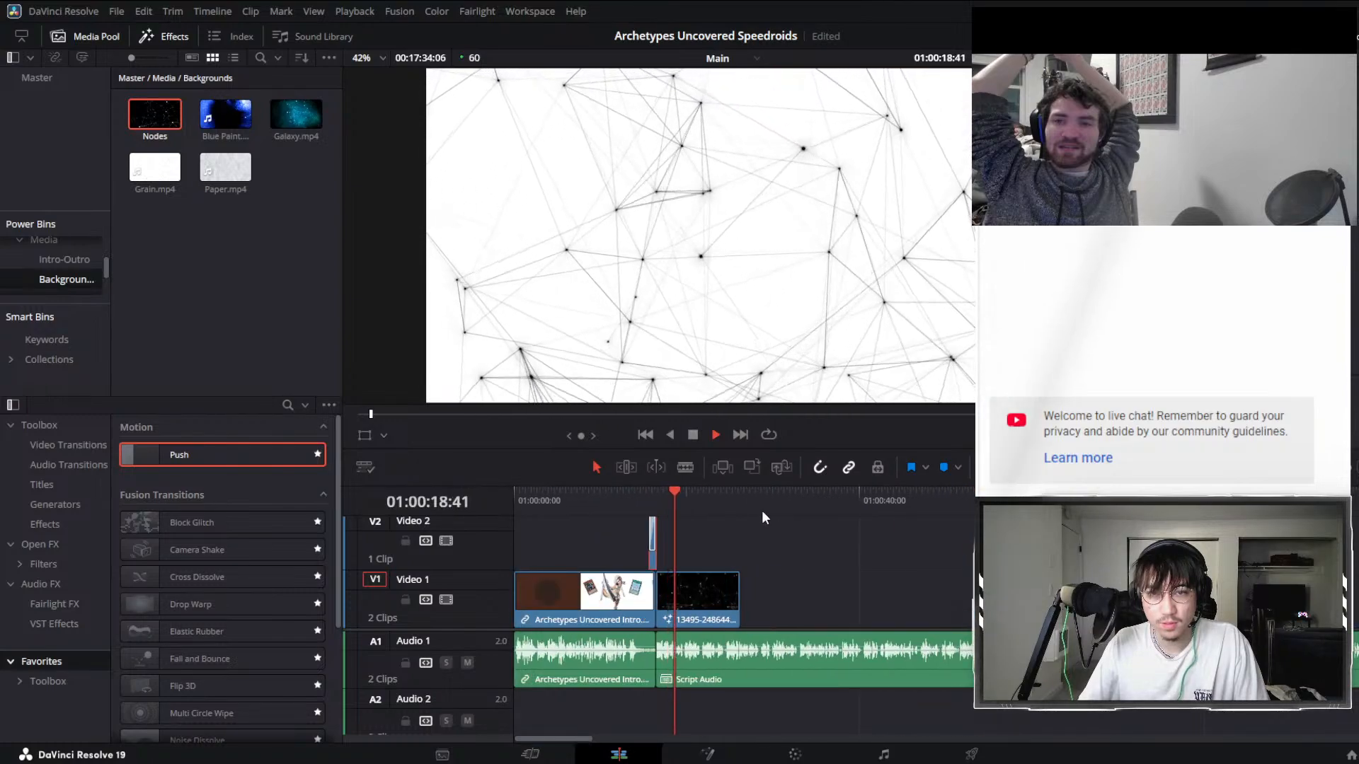
scroll(728, 511, up, 2)
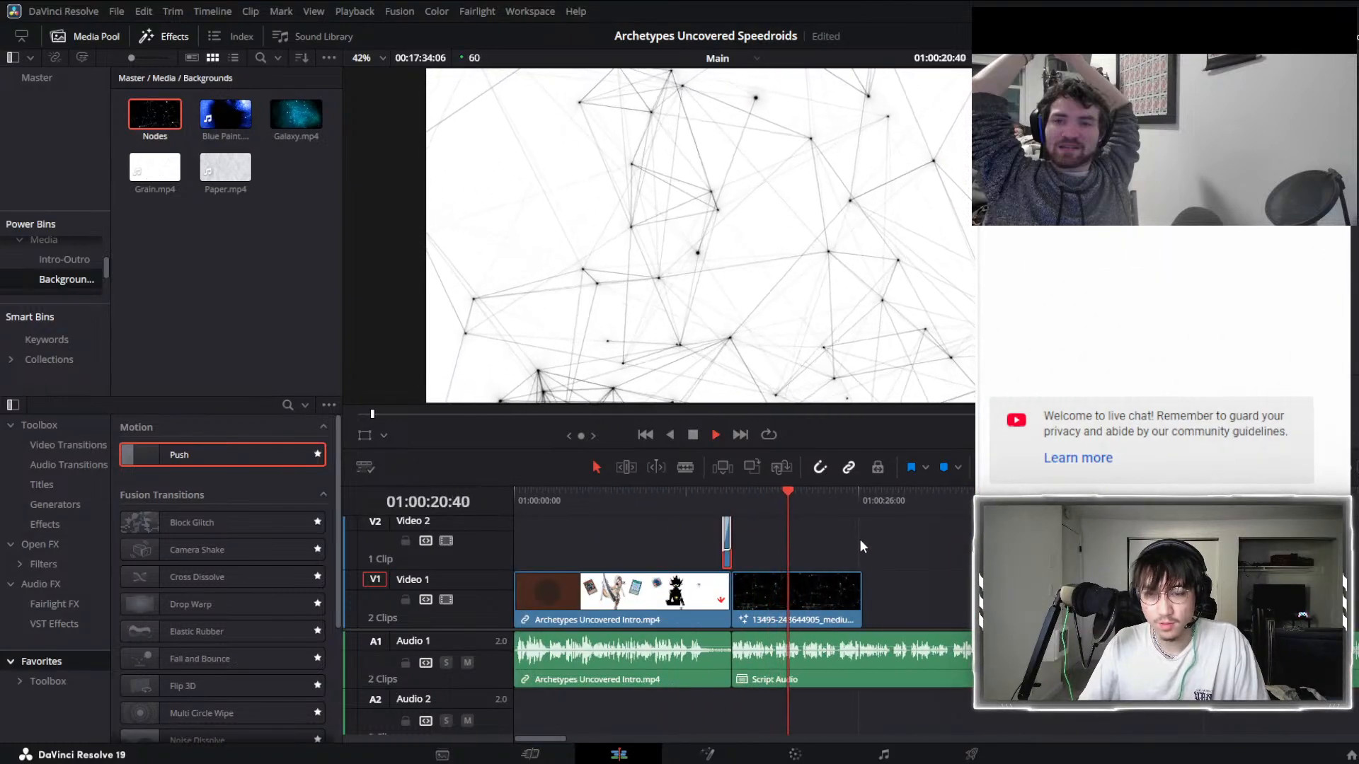
click(958, 554)
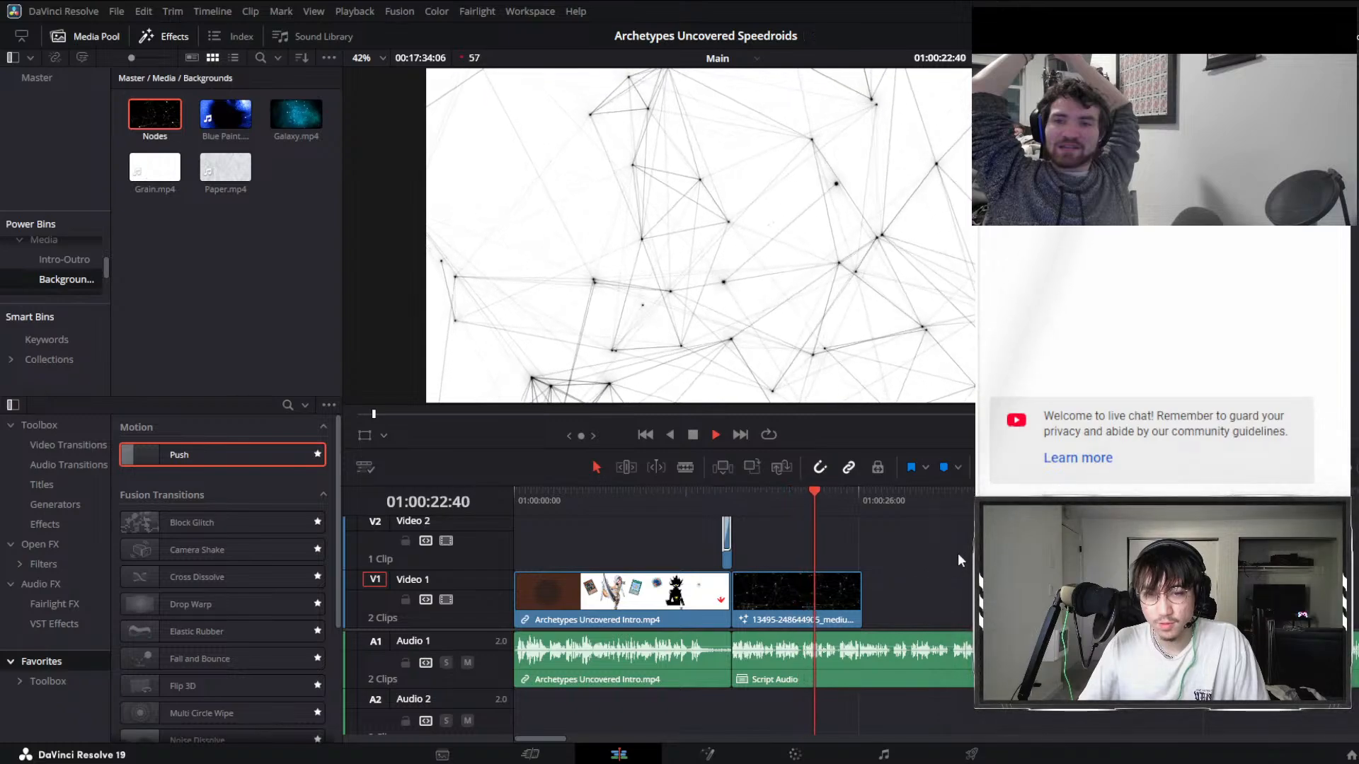
click(700, 496)
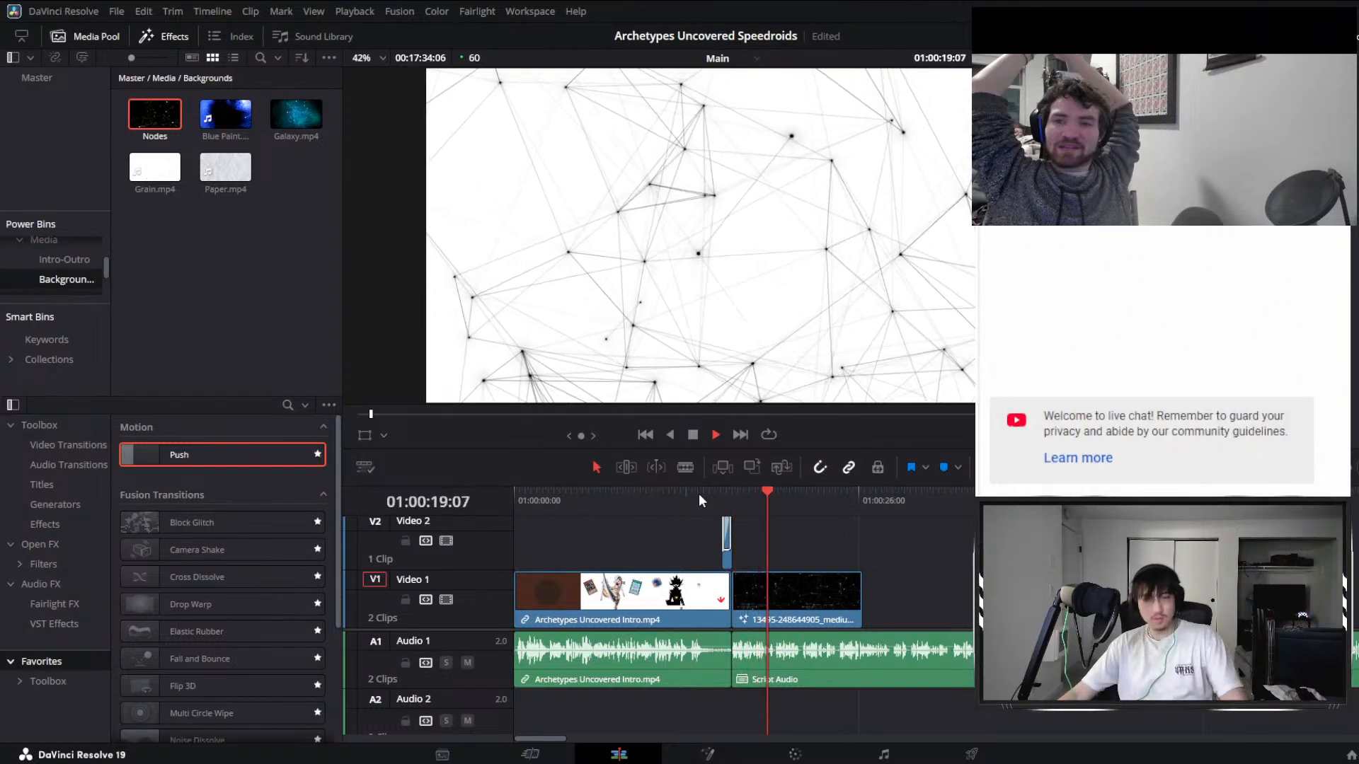
key(space)
Replace the Push on the Video 2 Nodes piece with a Multi Circle Wipe spanning the whole piece.
scroll(790, 555, up, 5)
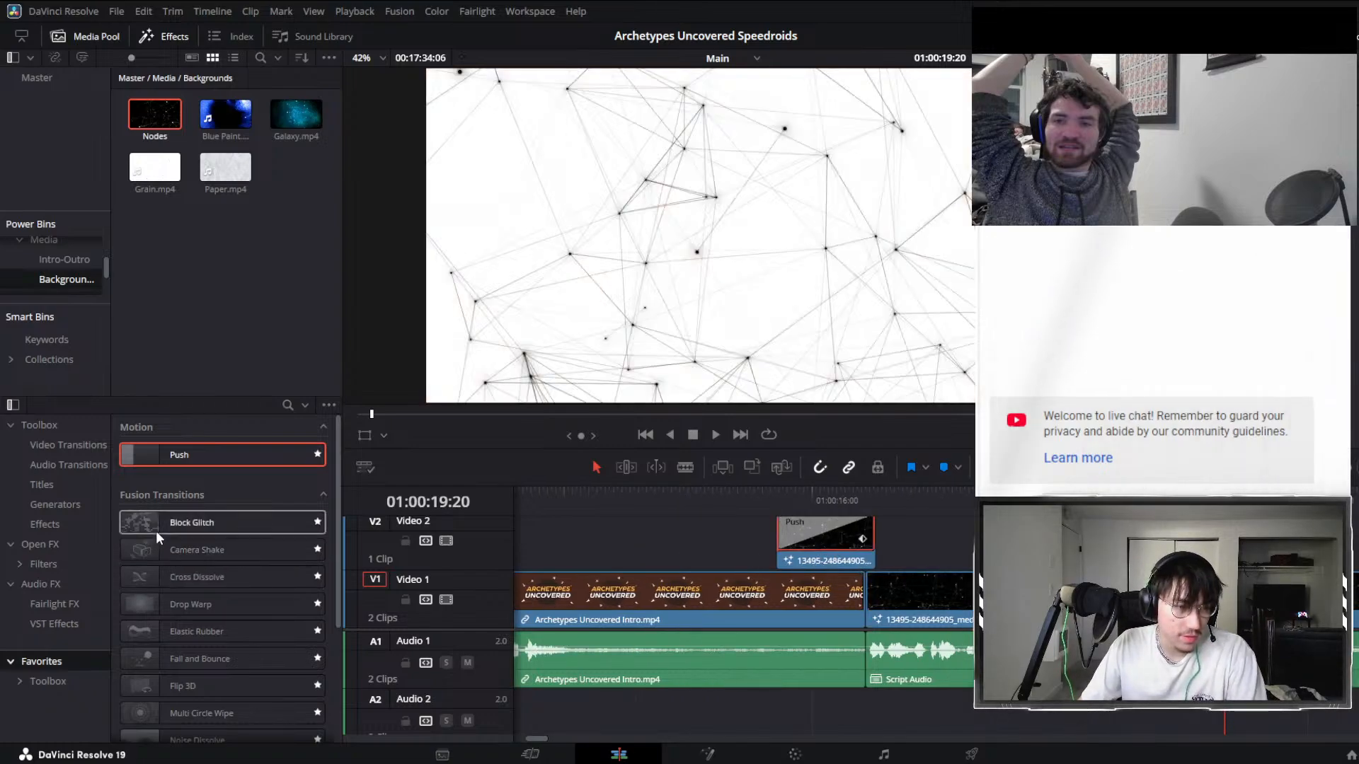
scroll(211, 545, down, 4)
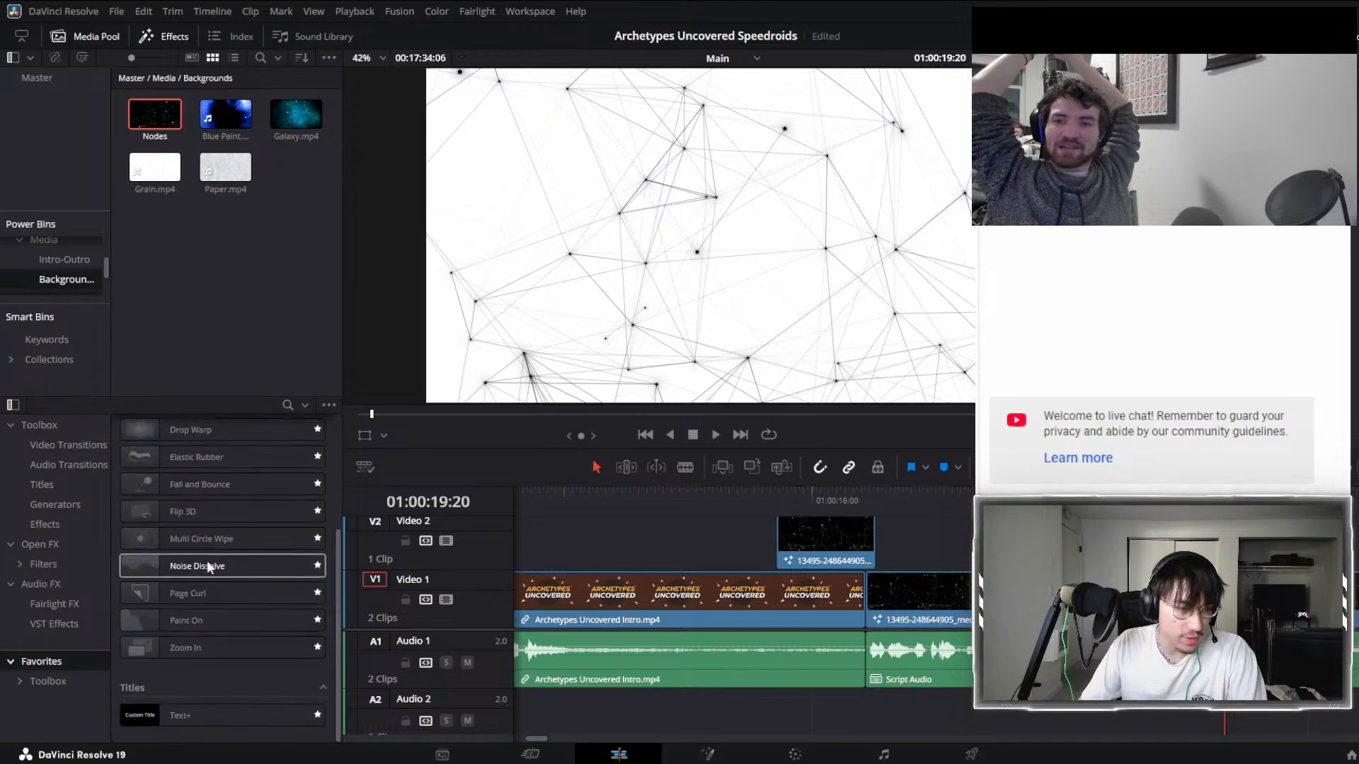
drag(152, 534, 377, 525)
drag(836, 537, 800, 539)
click(783, 491)
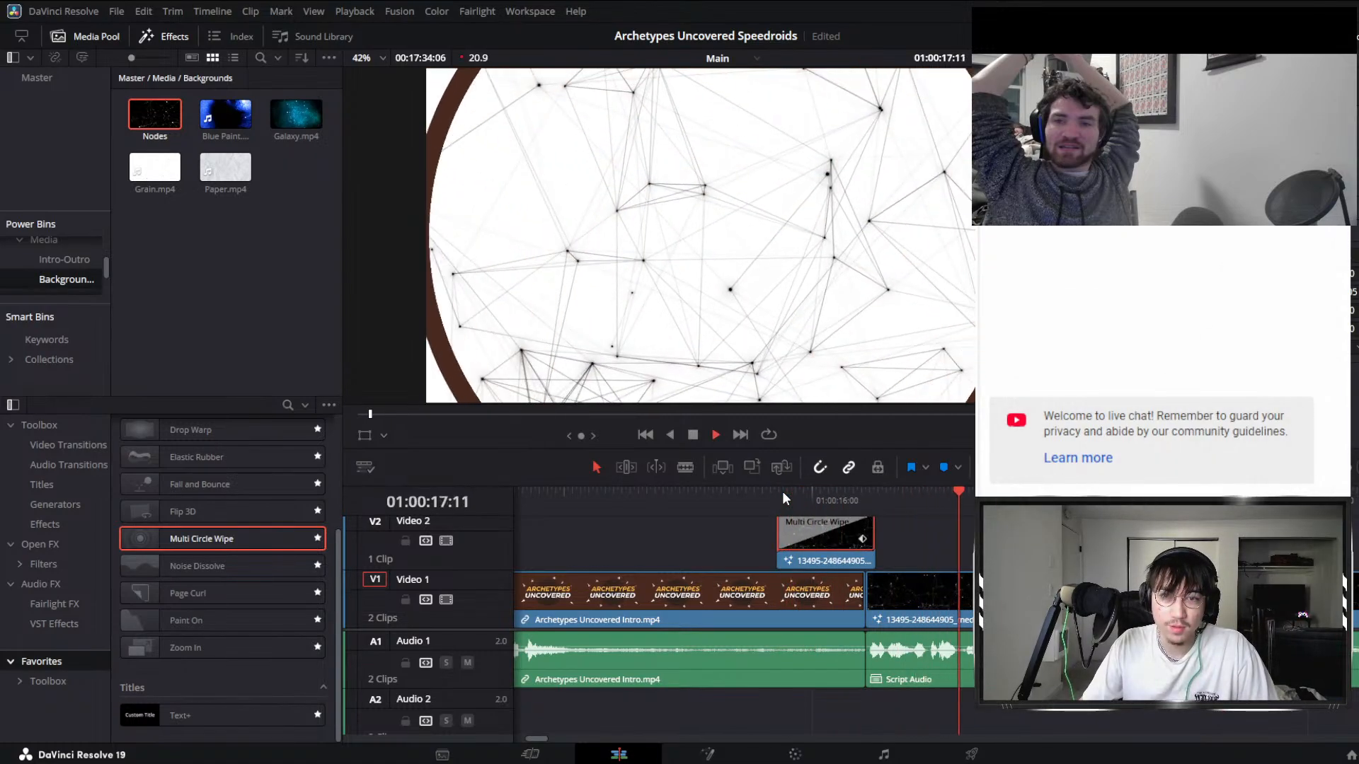
Replay the end of the intro several times to judge the Multi Circle Wipe into the Nodes background.
click(774, 491)
key(space)
click(774, 490)
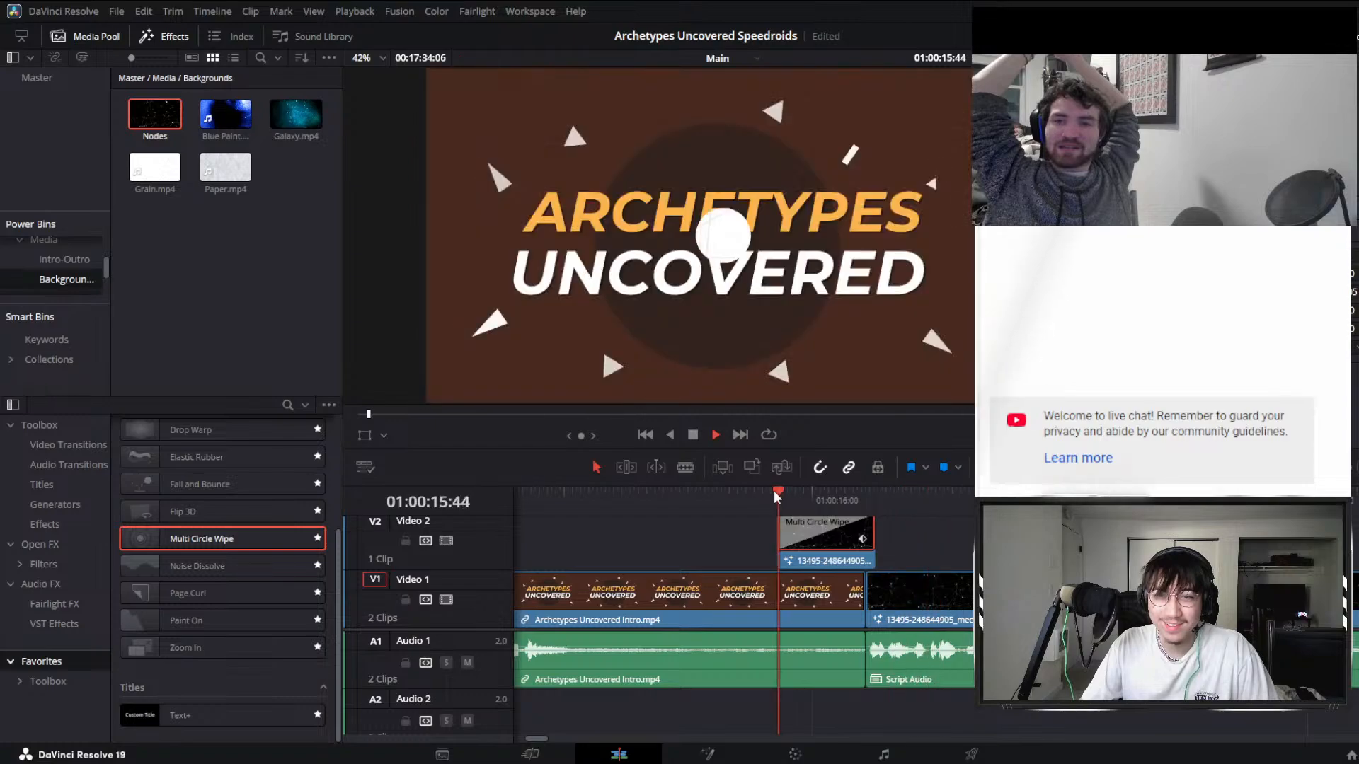
key(space)
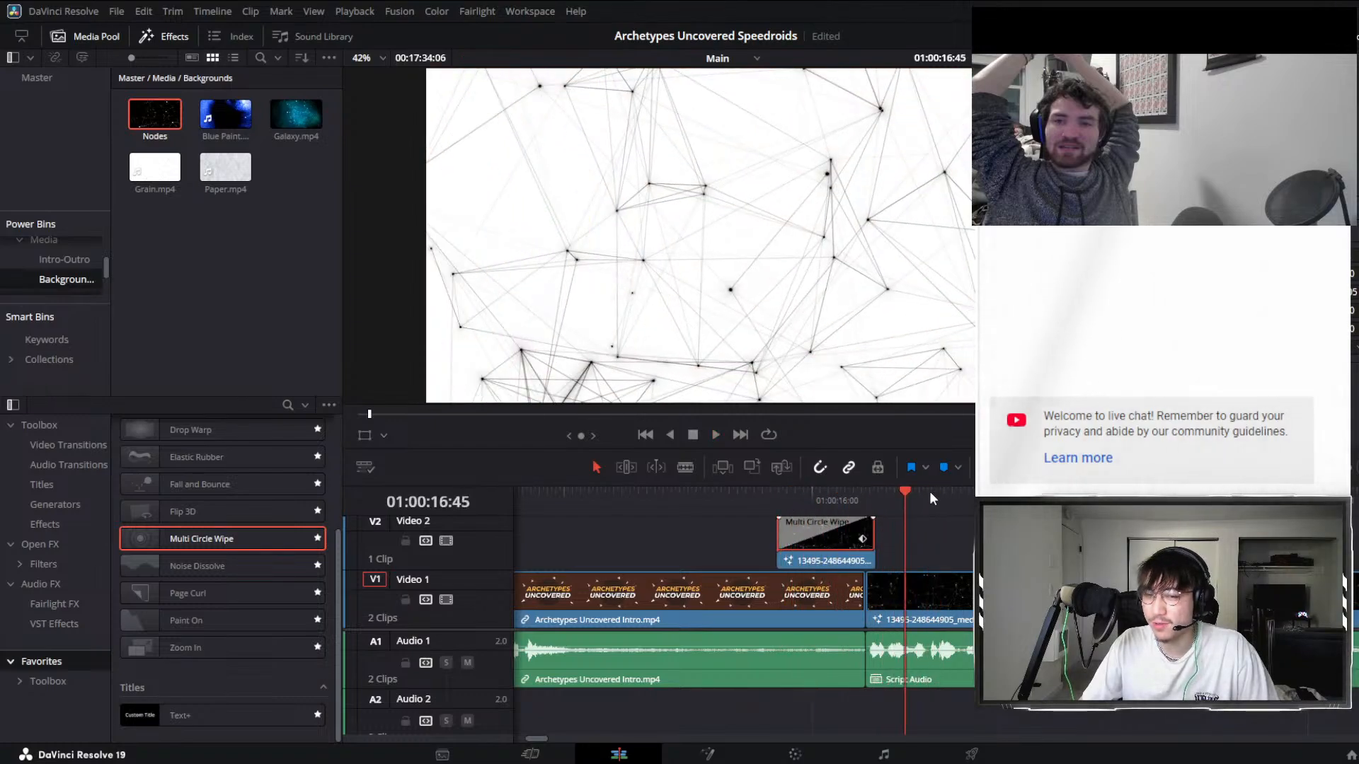
click(784, 495)
key(space)
click(742, 493)
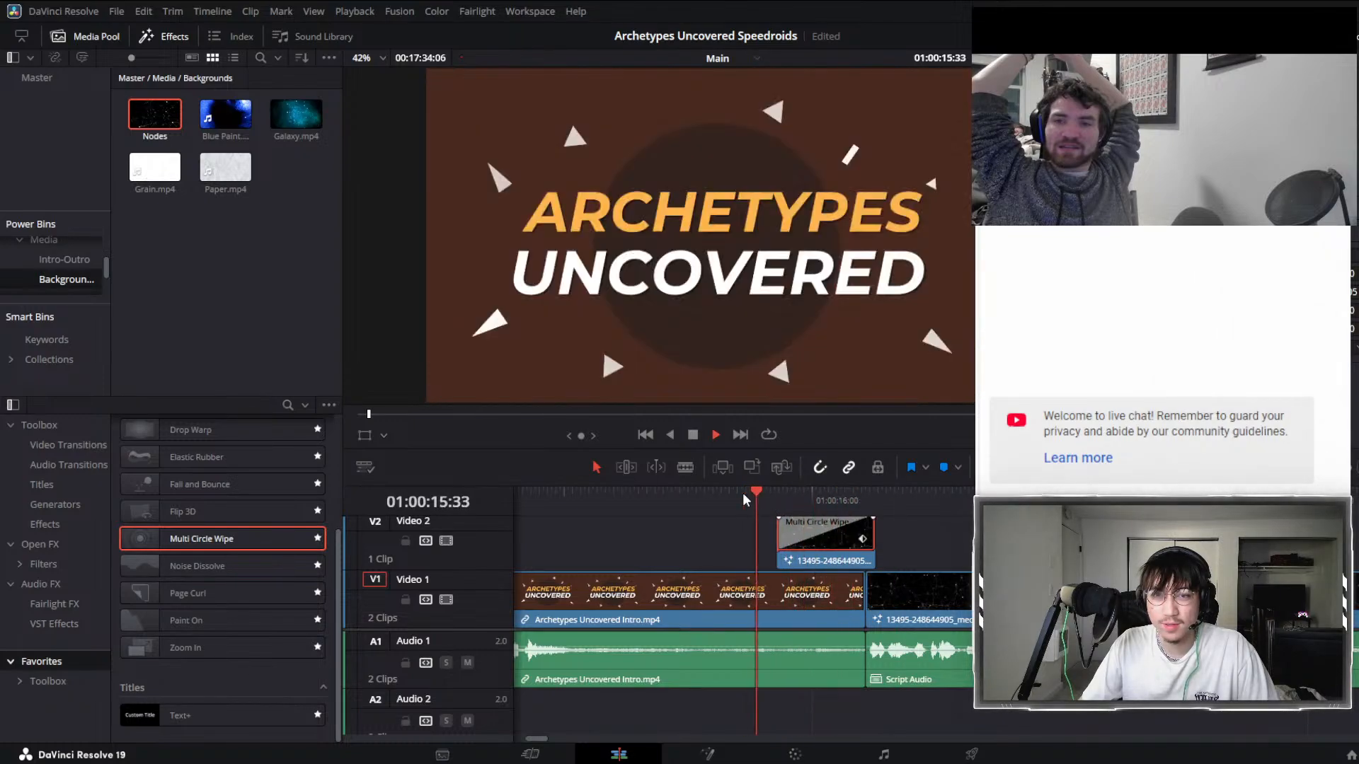
click(743, 492)
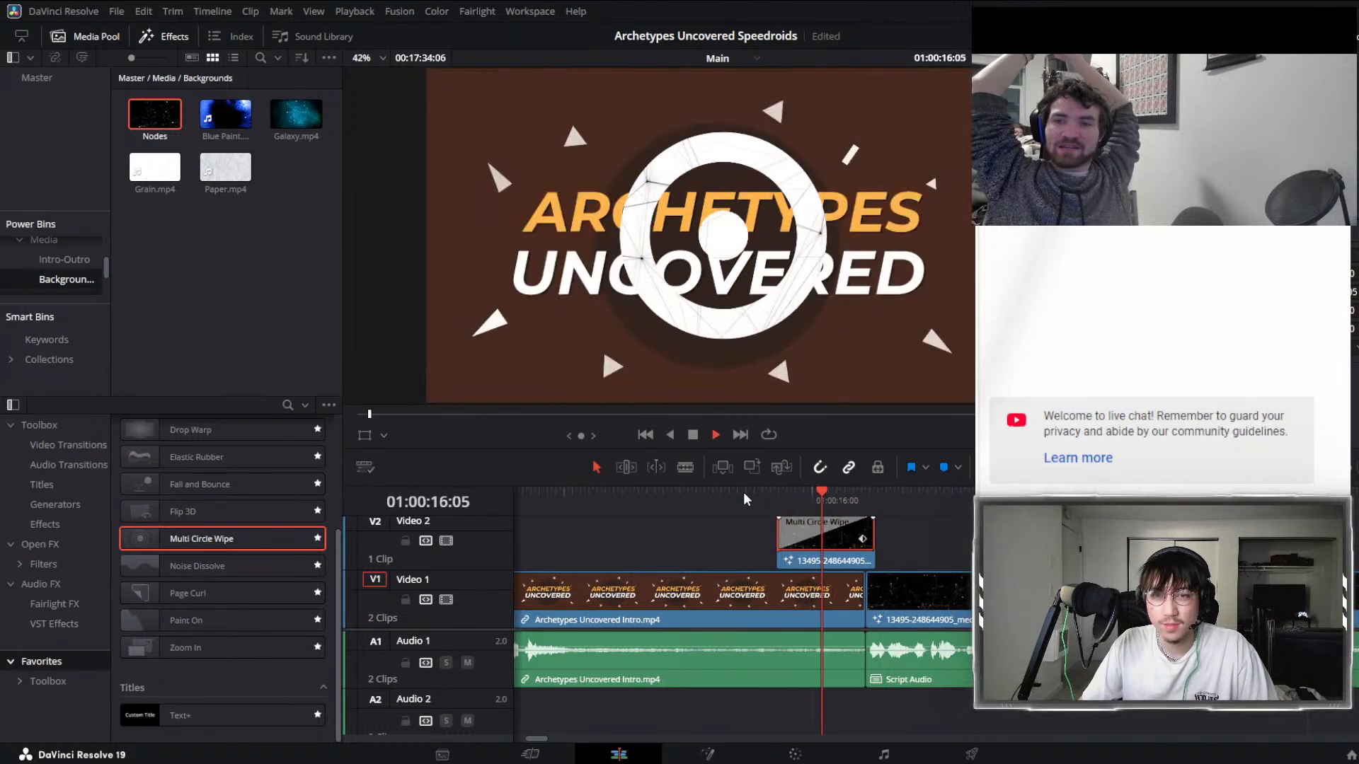
key(space)
Trim the Video 1 Nodes start to the end of the Video 2 piece and replace the Multi Circle Wipe with Drop Warp.
drag(871, 592, 877, 563)
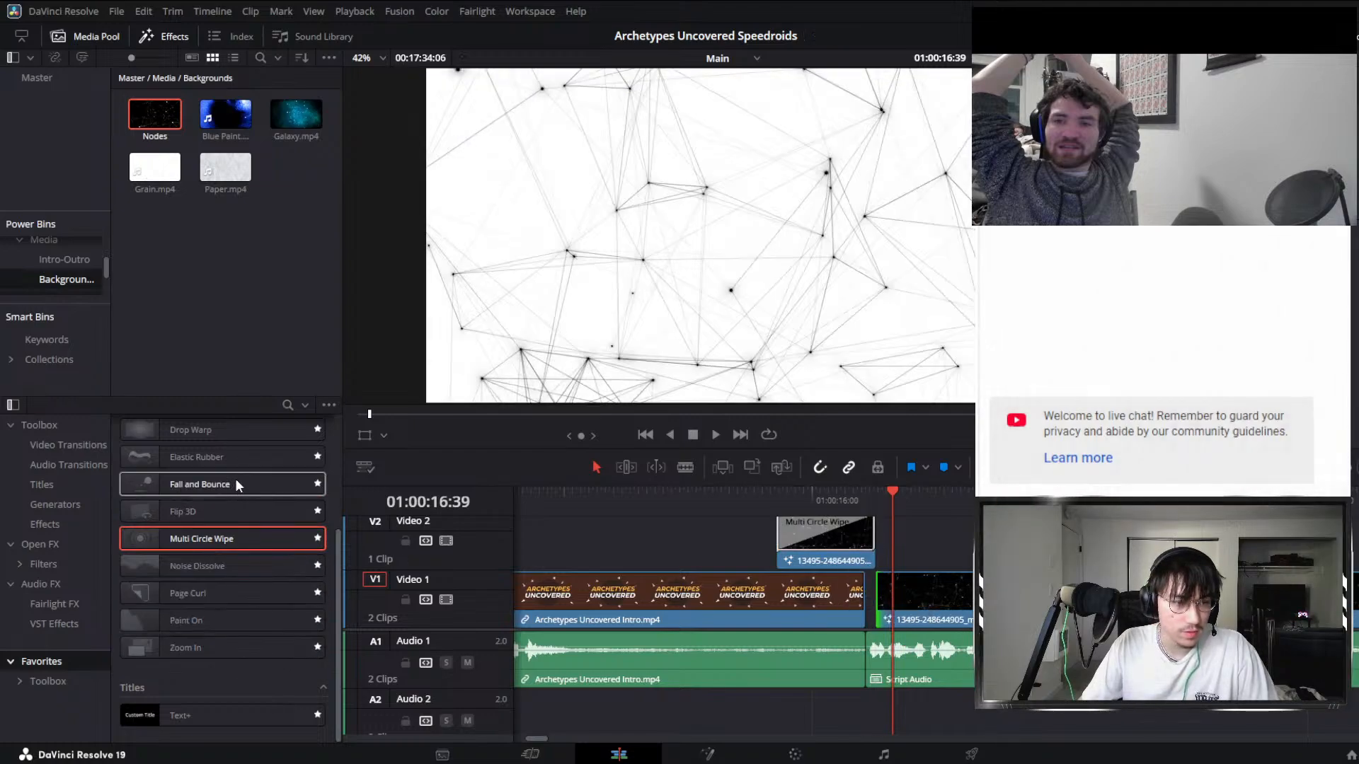
scroll(240, 481, up, 1)
drag(205, 479, 815, 529)
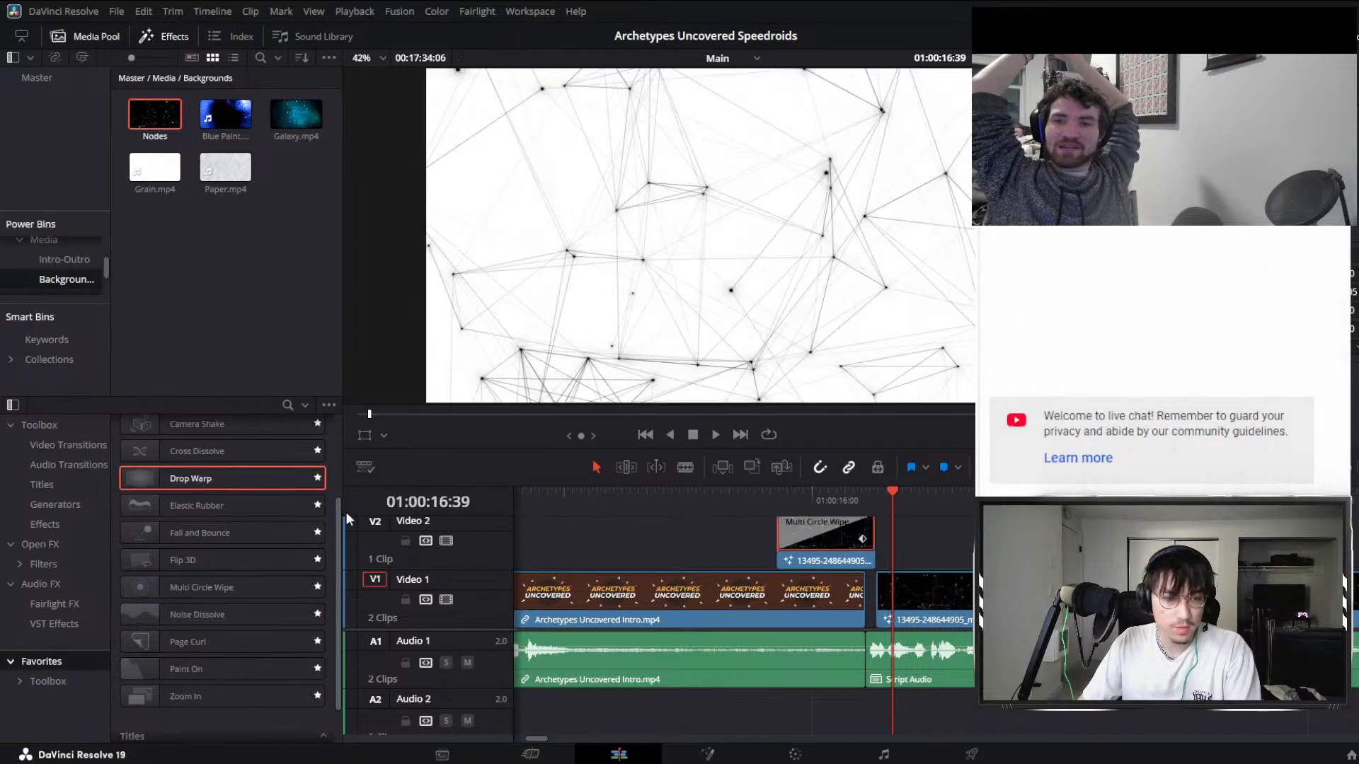
key(BackSpace)
drag(223, 478, 798, 544)
click(784, 495)
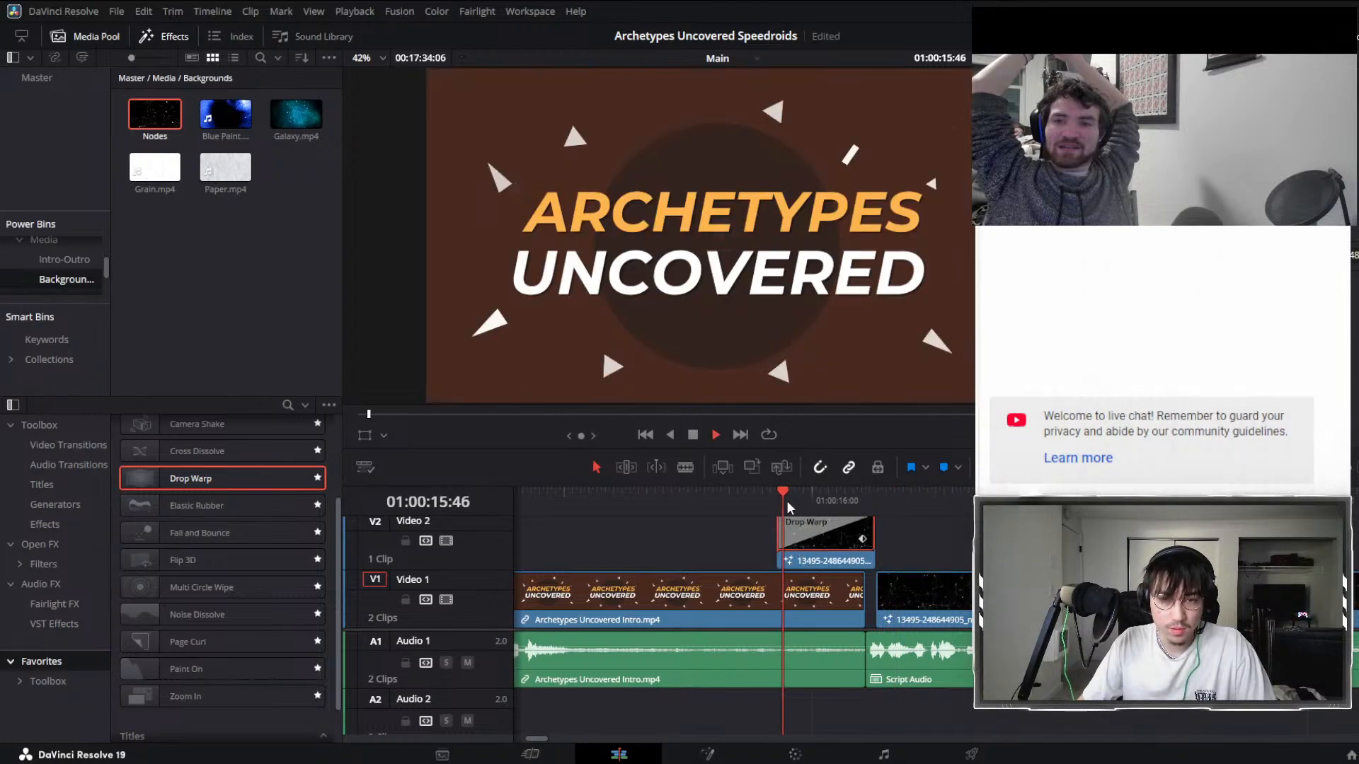
Replay the intro's end to check the Drop Warp transition into the Nodes background.
key(space)
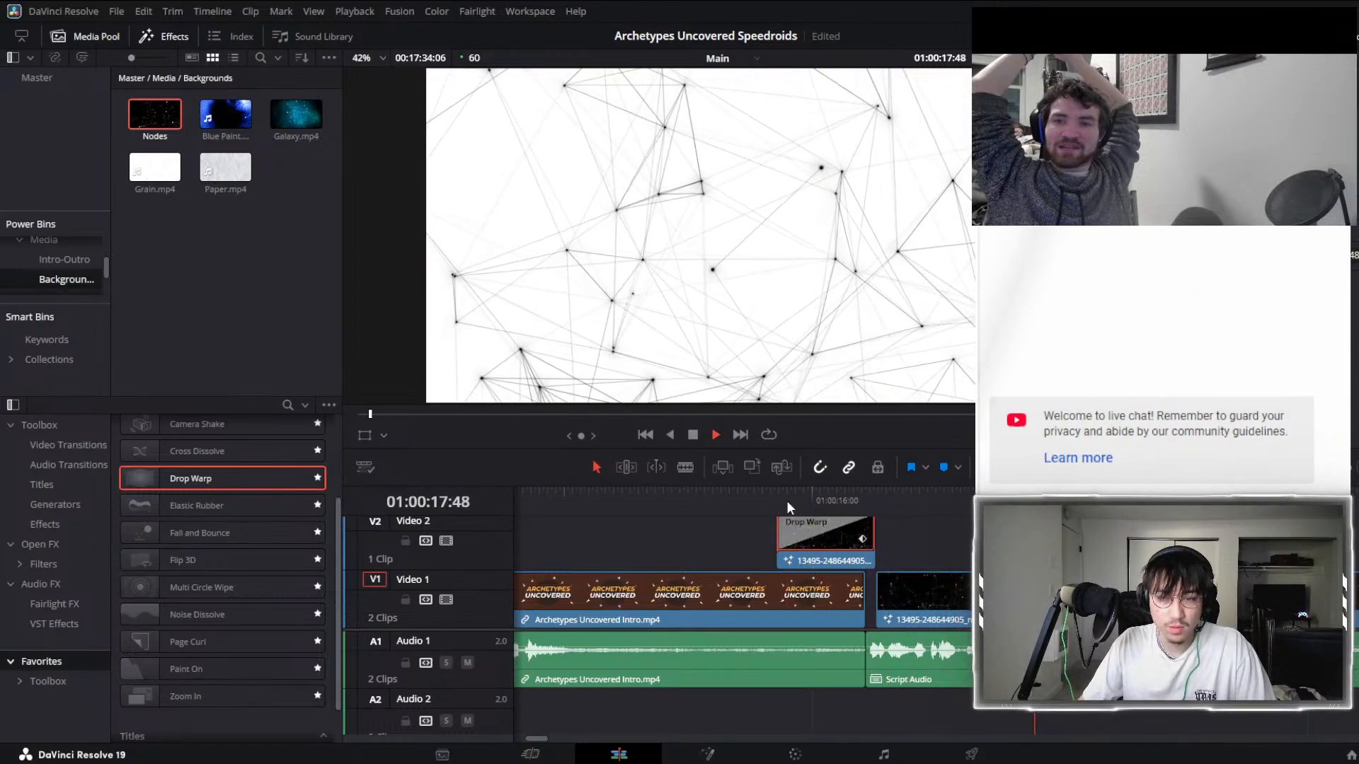
click(771, 508)
click(748, 505)
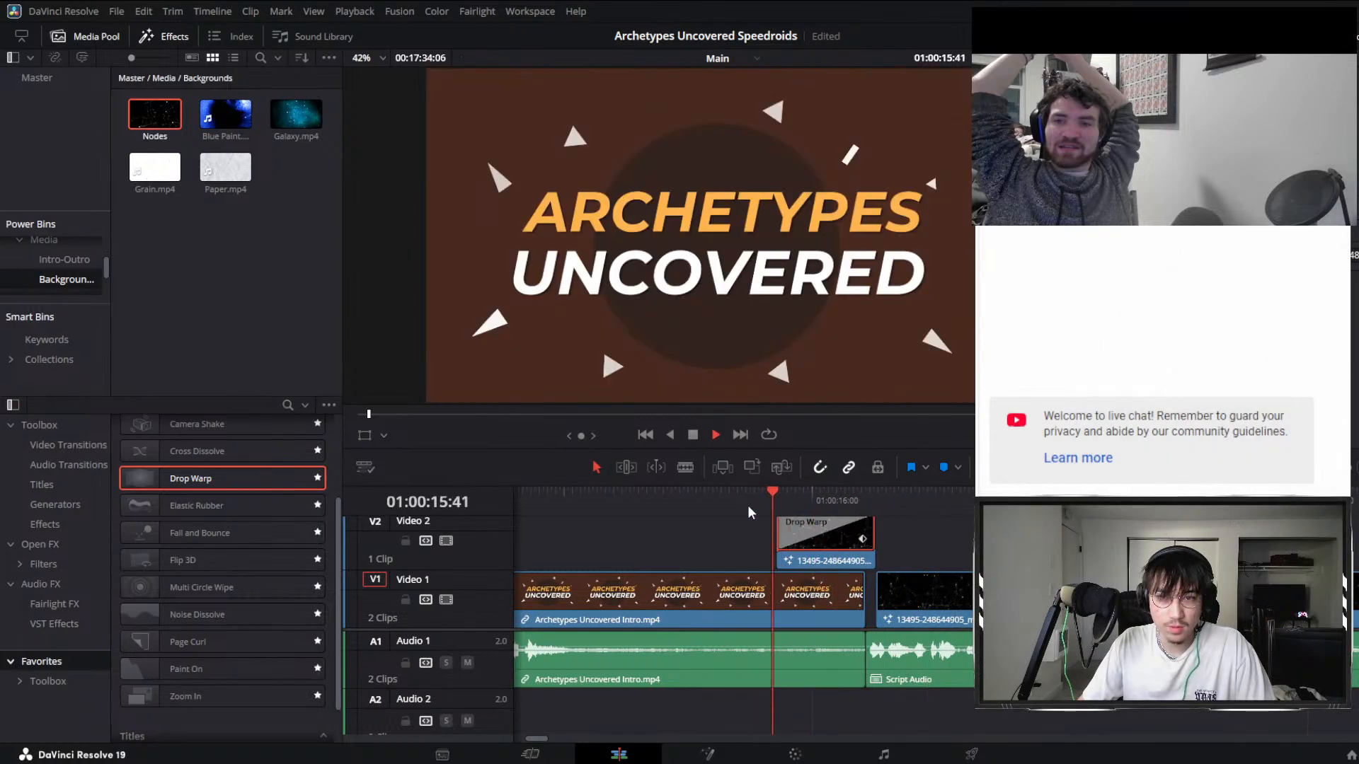
click(754, 506)
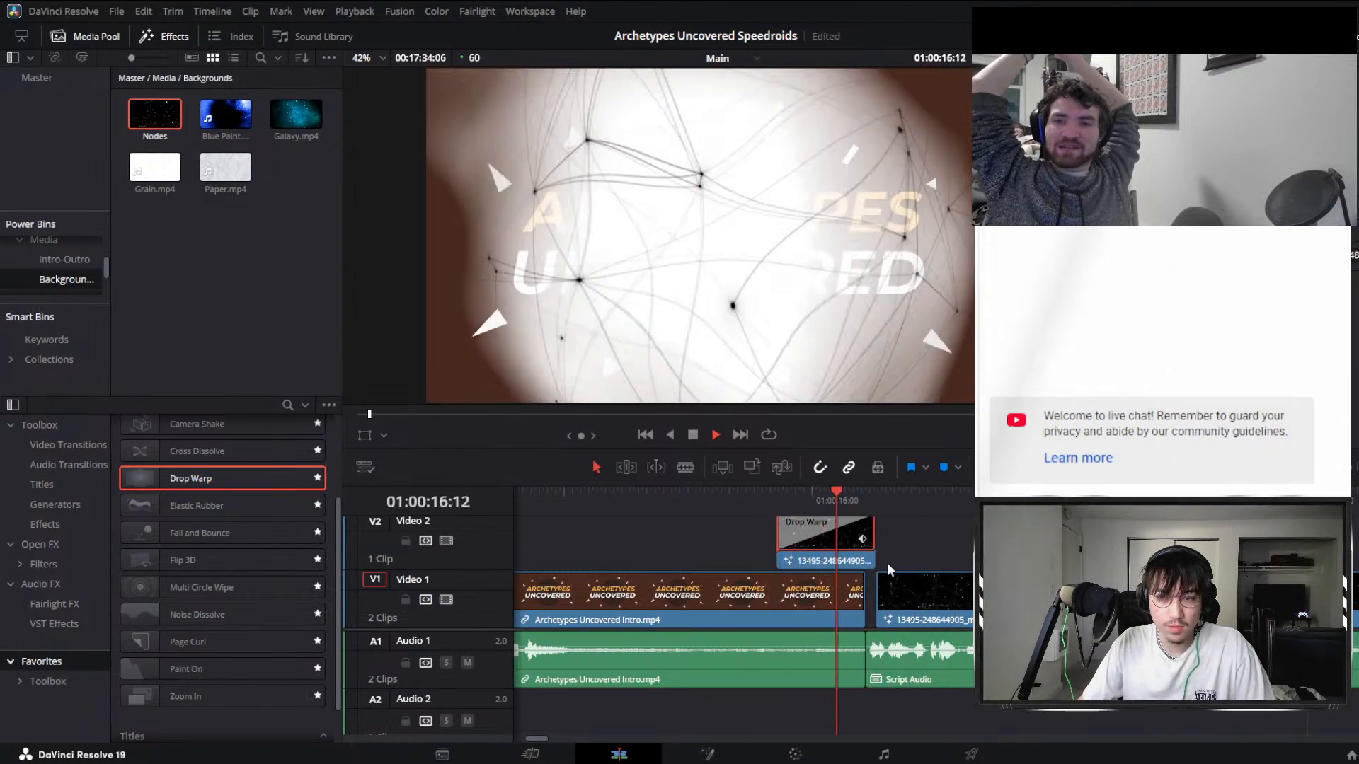
key(space)
Lengthen the Video 2 Nodes piece slightly, then pull its end back to the start of the Video 1 Nodes clip.
drag(874, 566, 877, 580)
key(space)
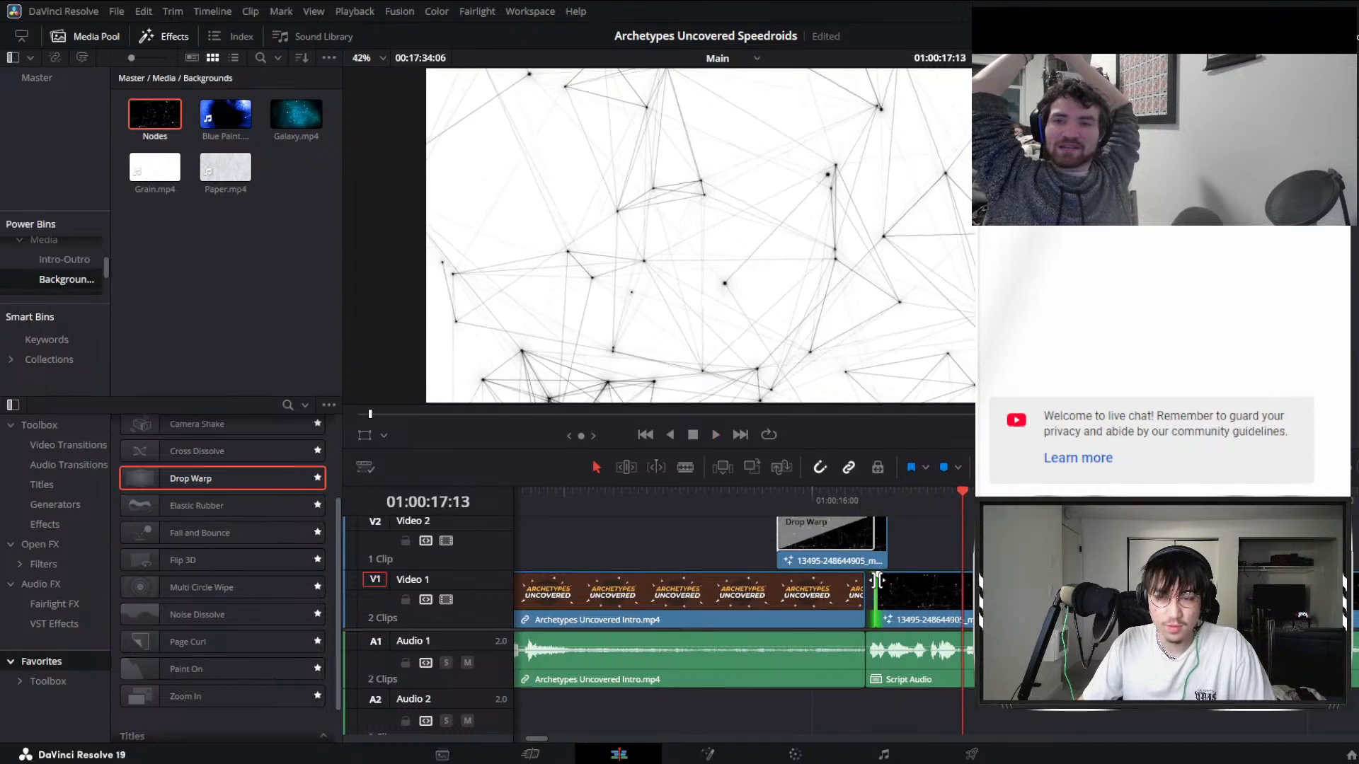
drag(880, 508, 875, 545)
With the playhead at 01:00:16:26, slide the Drop Warp piece slightly earlier and extend the Video 1 Nodes start to the intro's end.
click(868, 492)
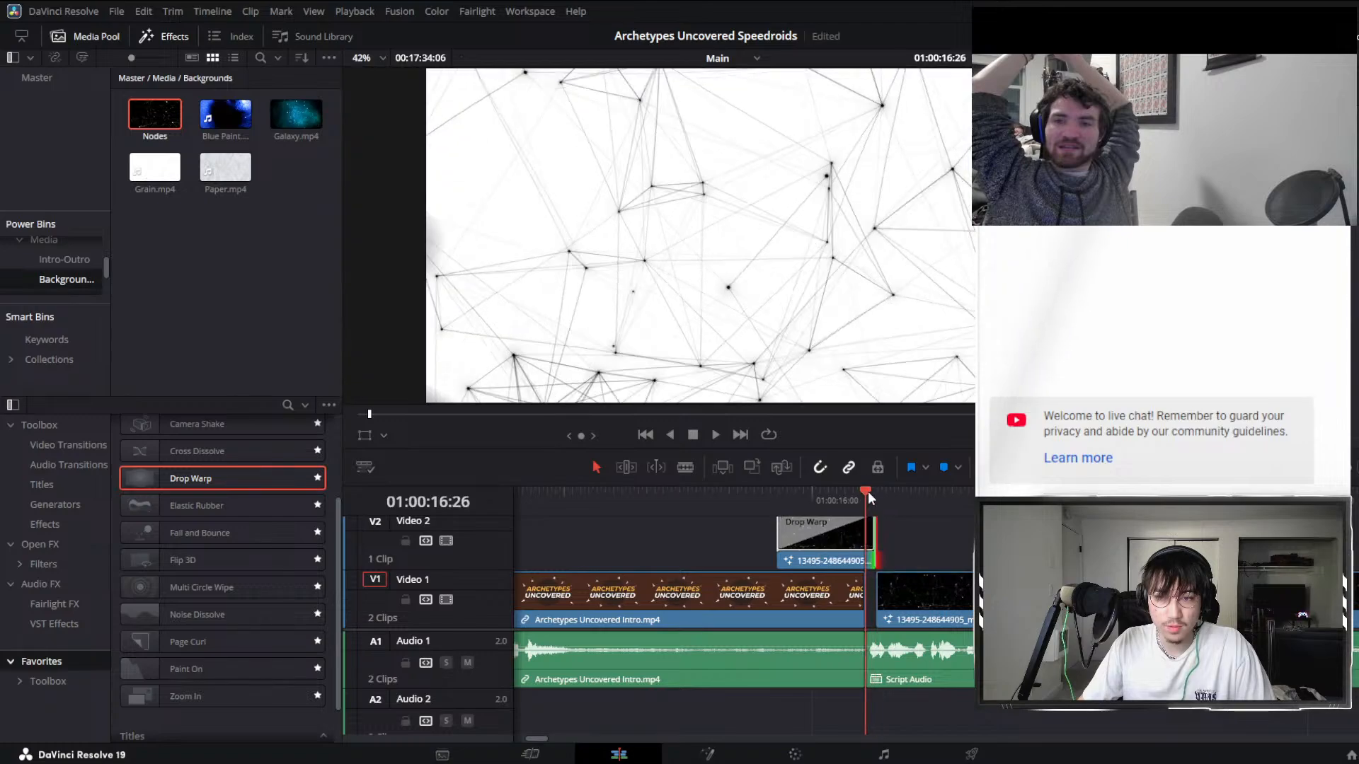
drag(868, 493, 869, 493)
scroll(890, 560, up, 5)
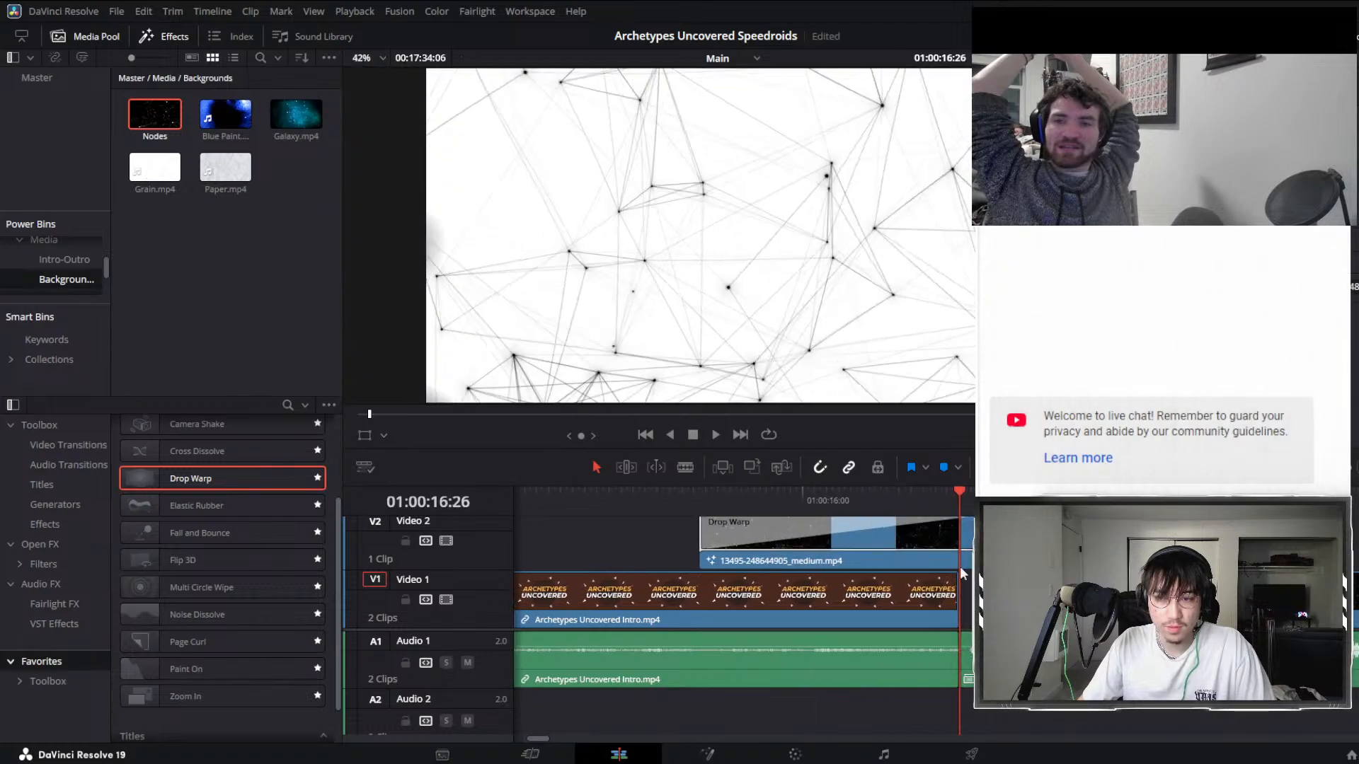
drag(960, 569, 955, 570)
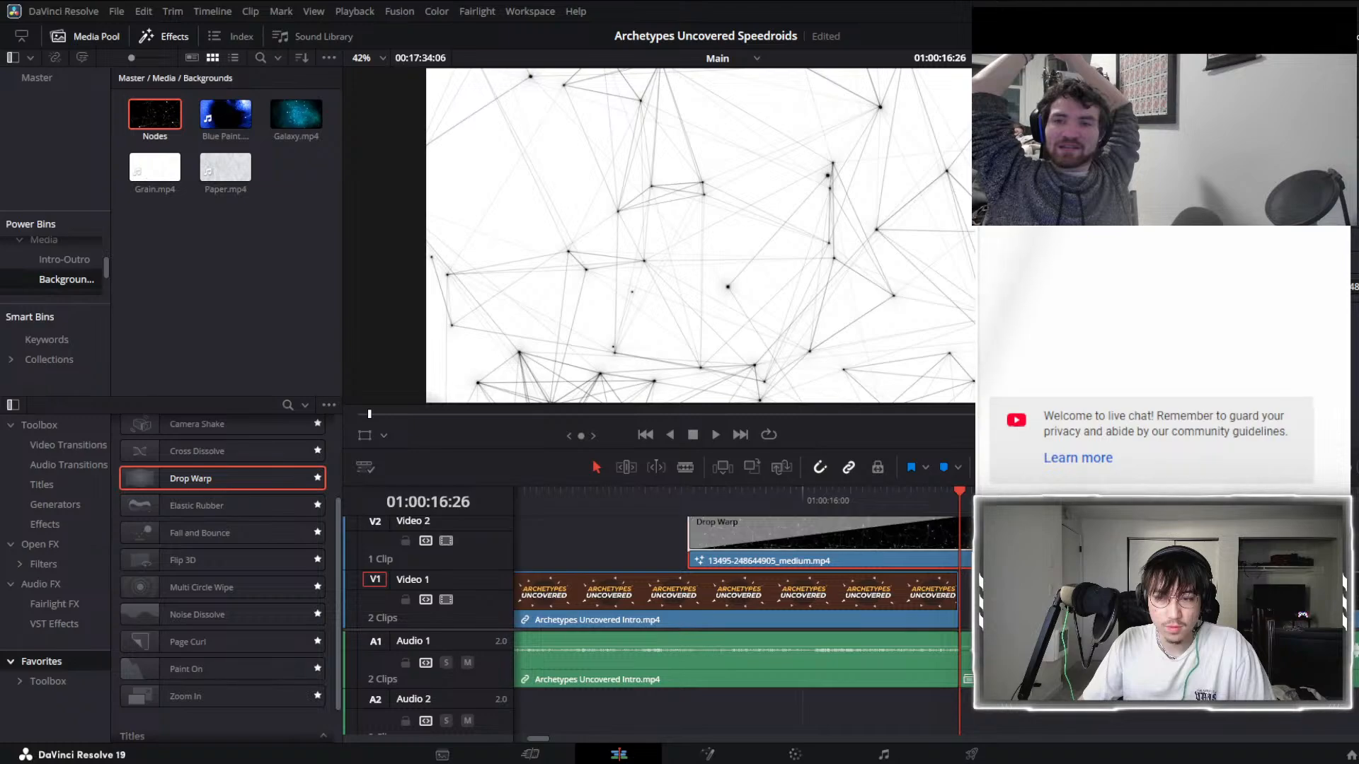
key(space)
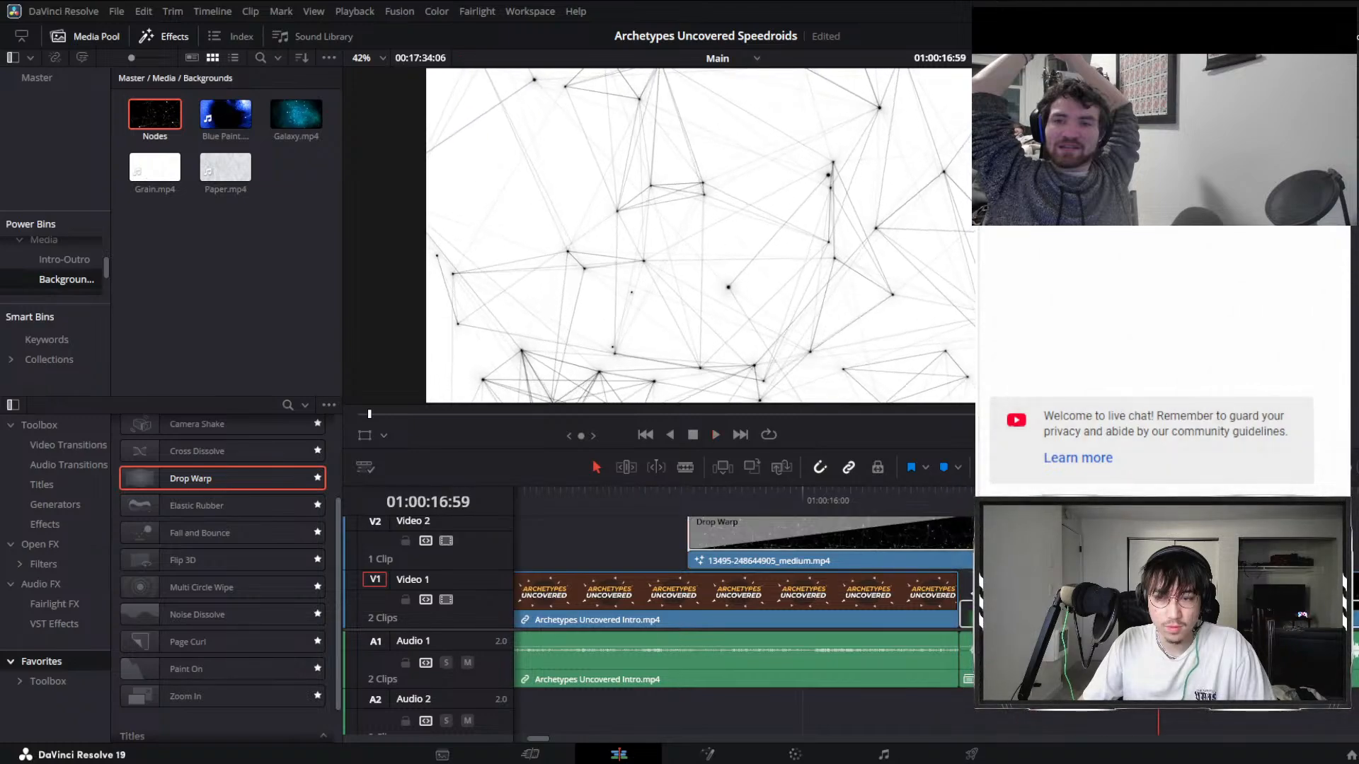
drag(971, 594, 967, 595)
Replay the adjusted Drop Warp over the intro's end to check its timing against the Script Audio.
click(736, 504)
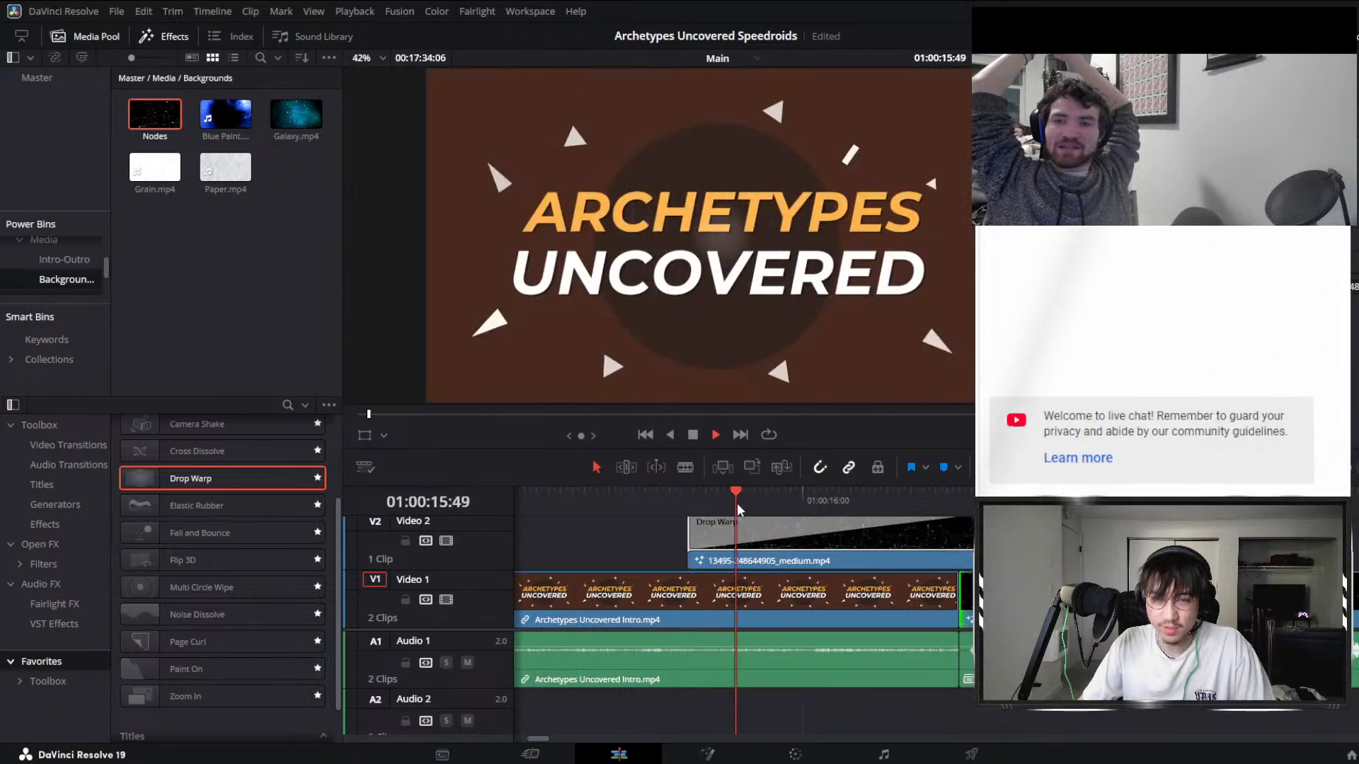
key(space)
click(623, 494)
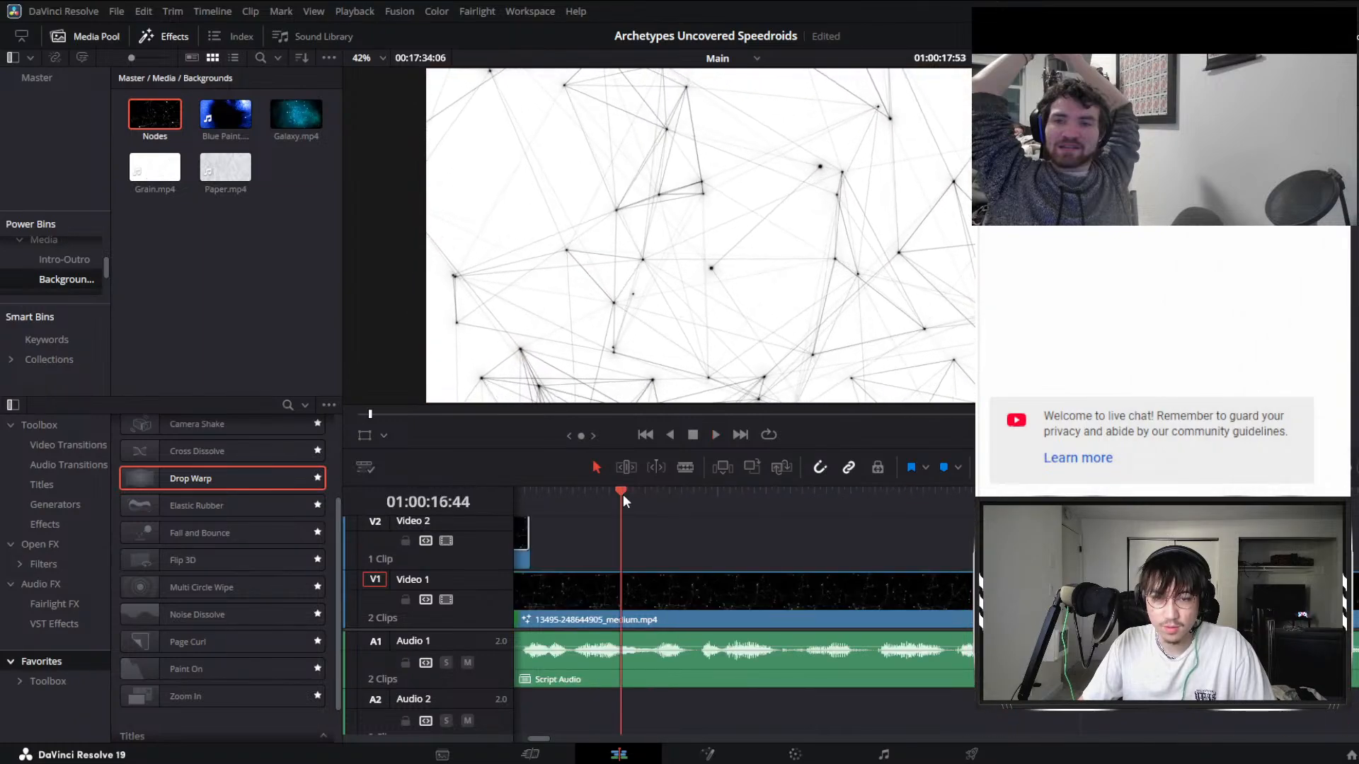
alt+scroll(704, 537, down, 2)
click(640, 499)
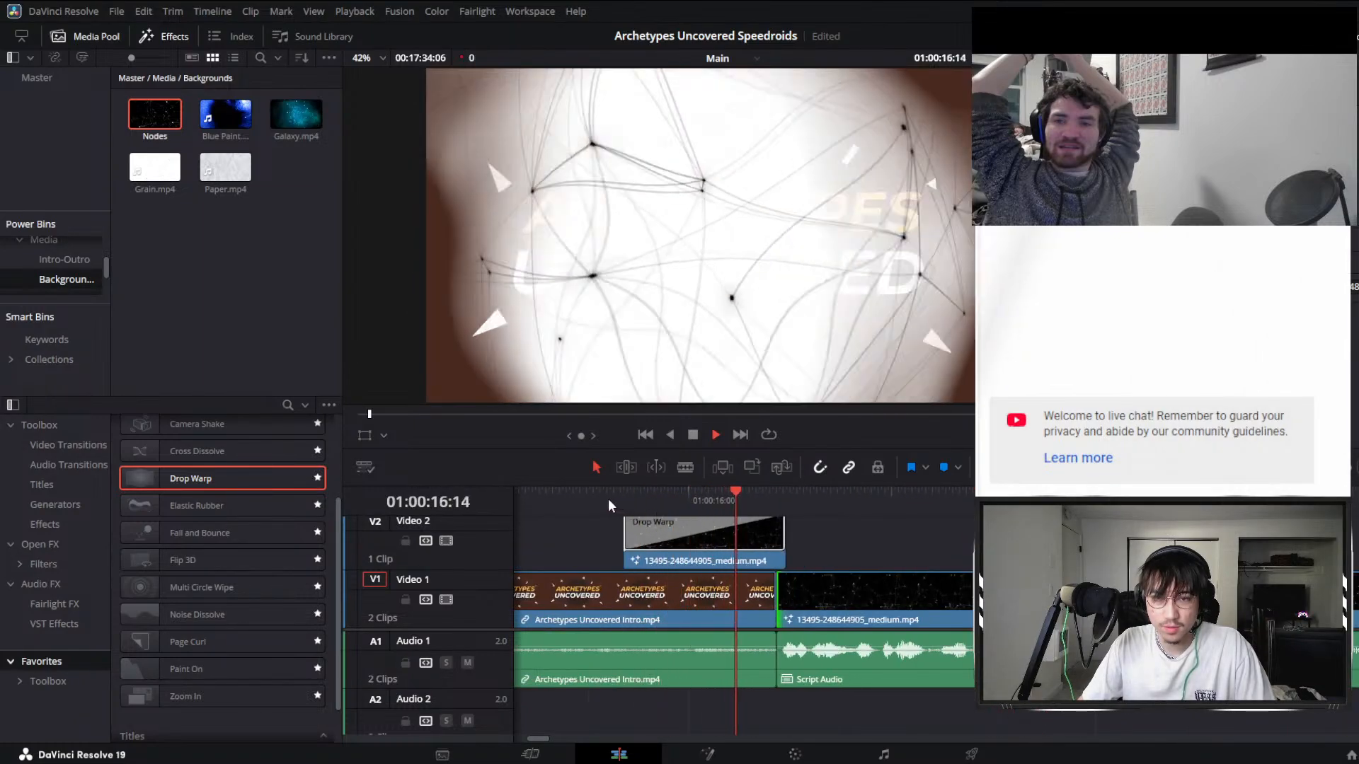
key(space)
Undo the Drop Warp and clip adjustments back to the Multi Circle Wipe, and set the playhead just before it.
drag(826, 571, 854, 567)
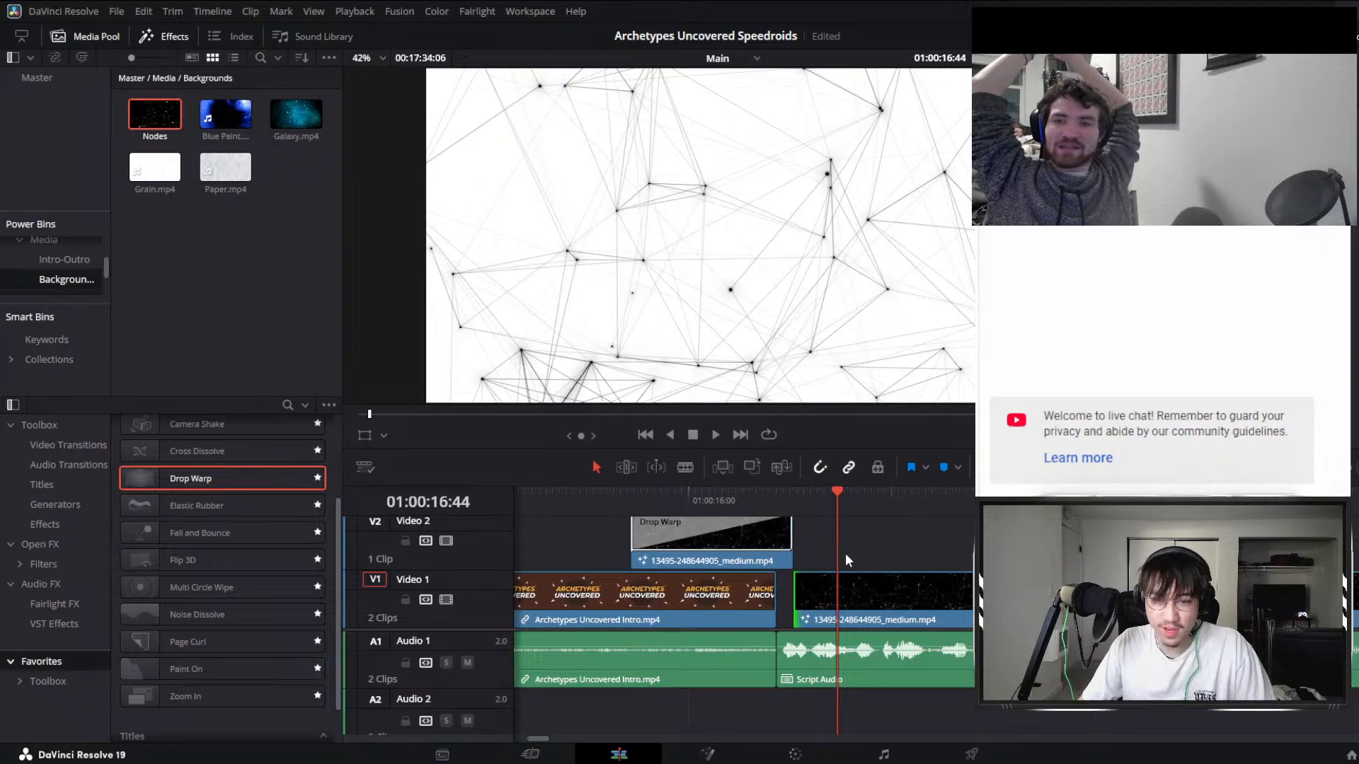
key(ctrl+z)
key(ctrl+z)
click(601, 494)
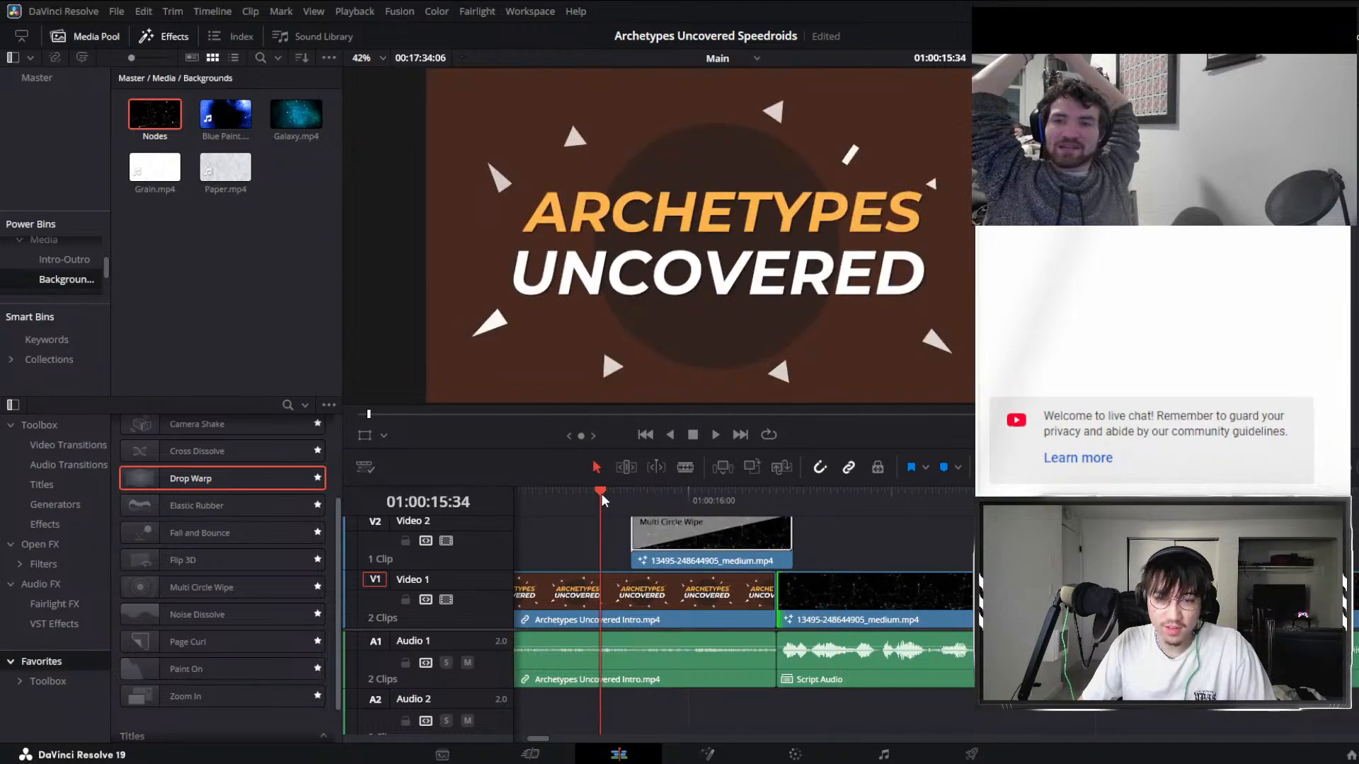
Replay the Multi Circle Wipe over the intro's end and park the playhead at the cut at 01:00:16:26.
key(space)
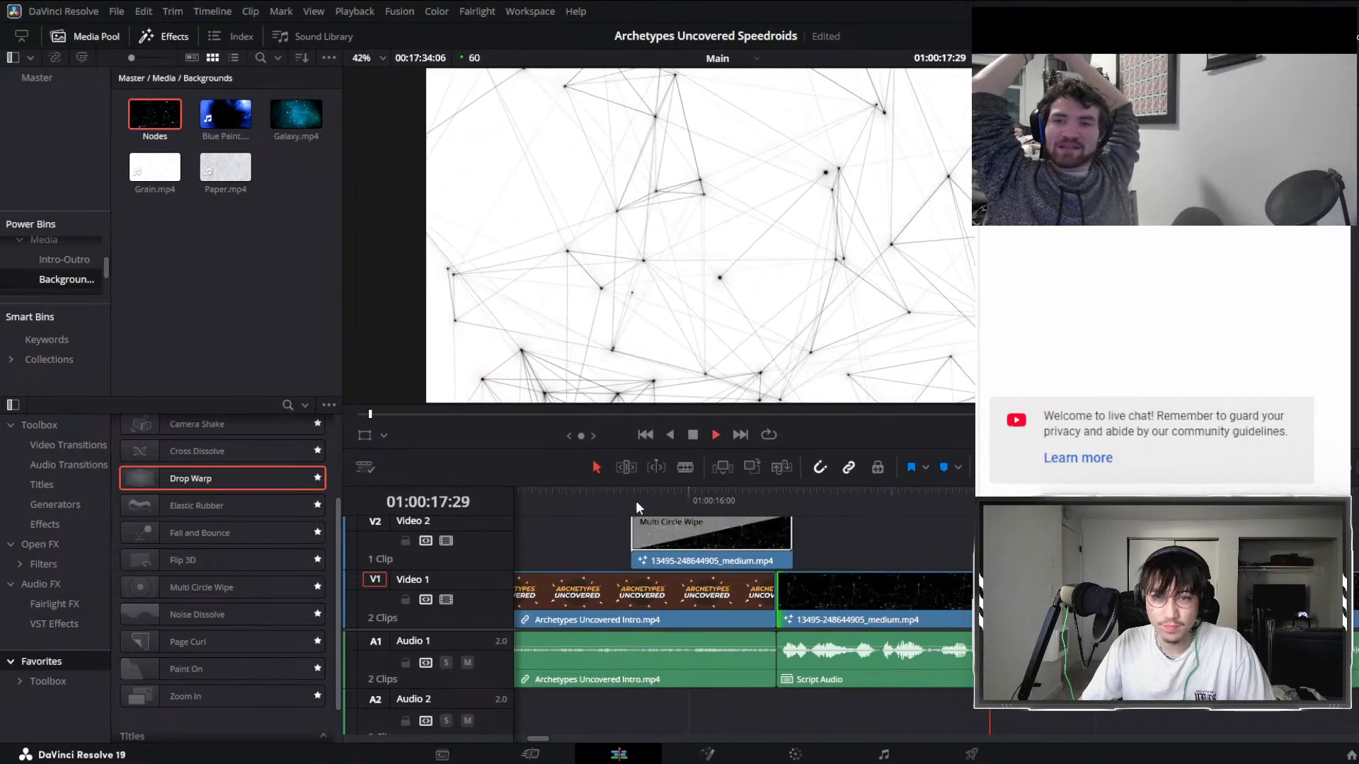
click(715, 499)
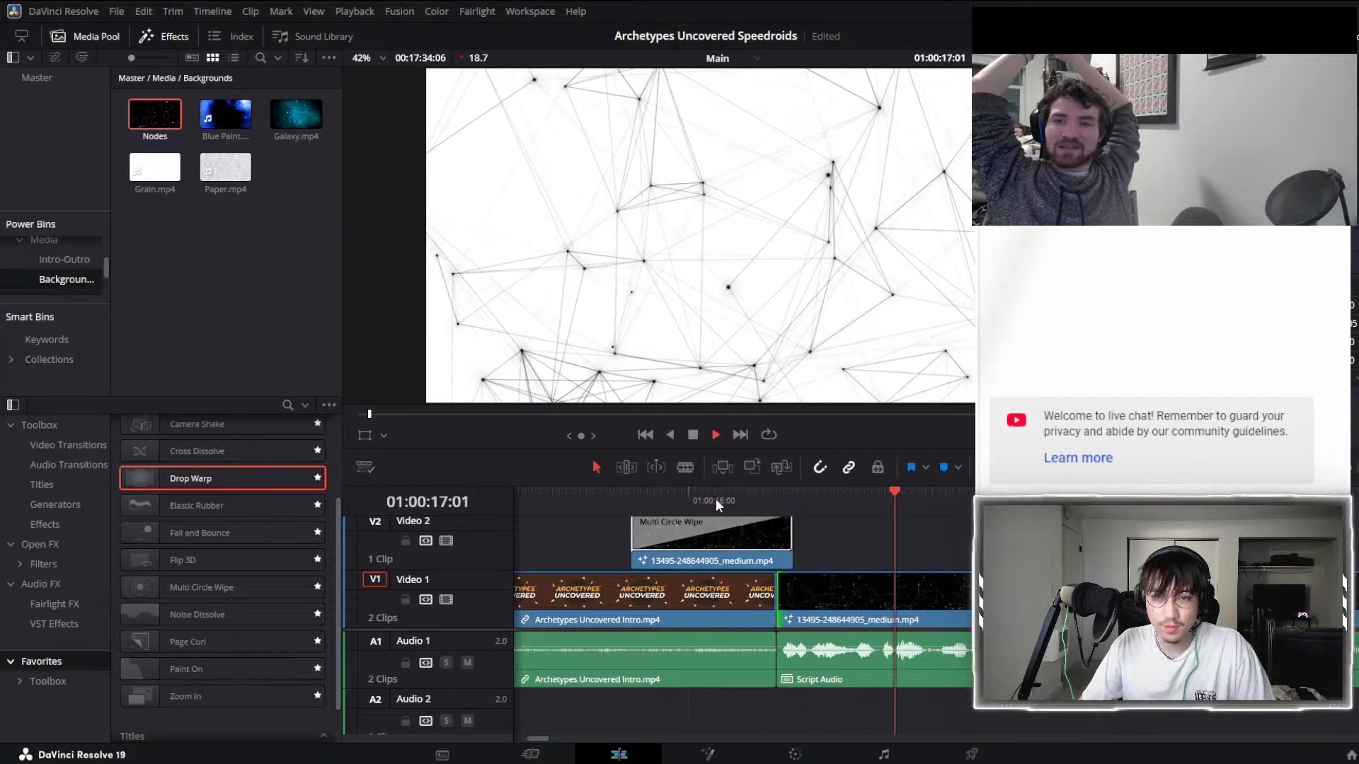
drag(716, 498, 782, 514)
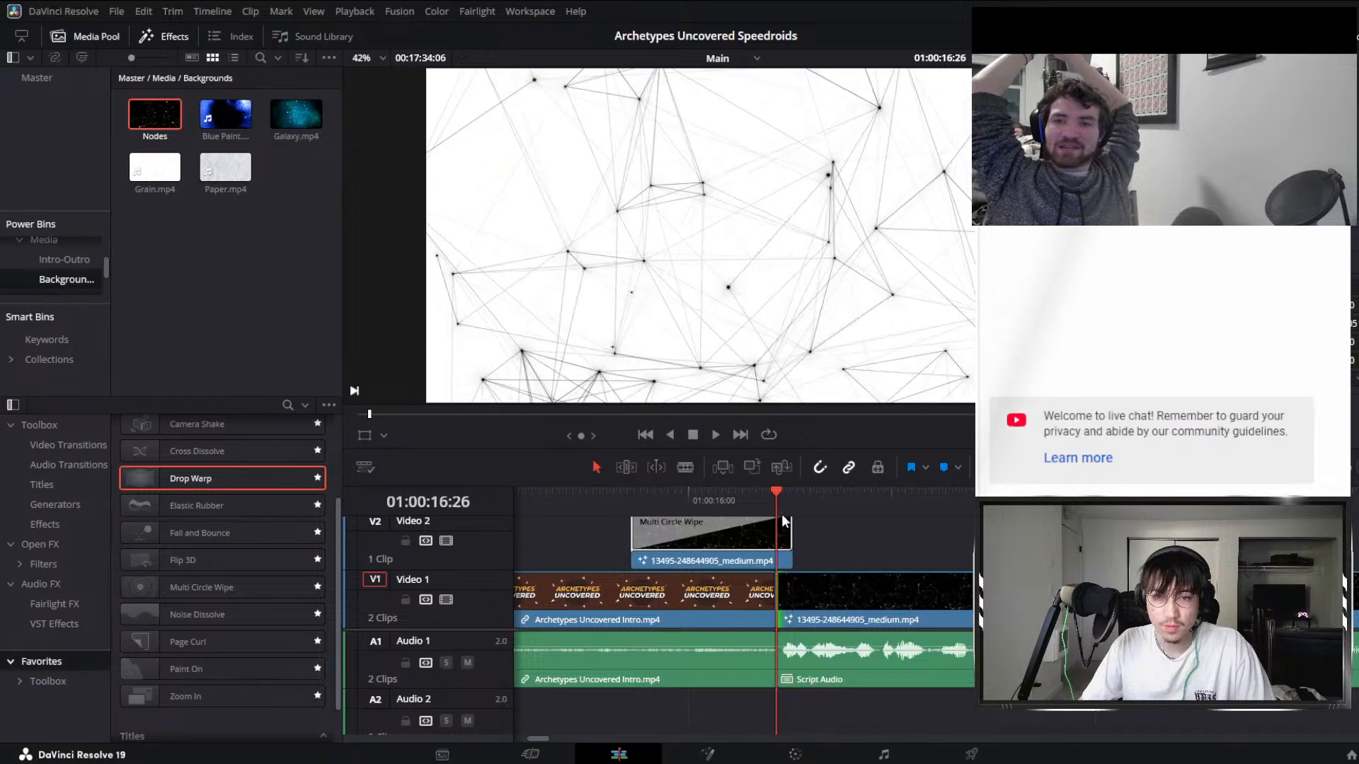
Trim the start of the Video 1 Nodes clip to the end of the Multi Circle Wipe piece on Video 2.
click(774, 543)
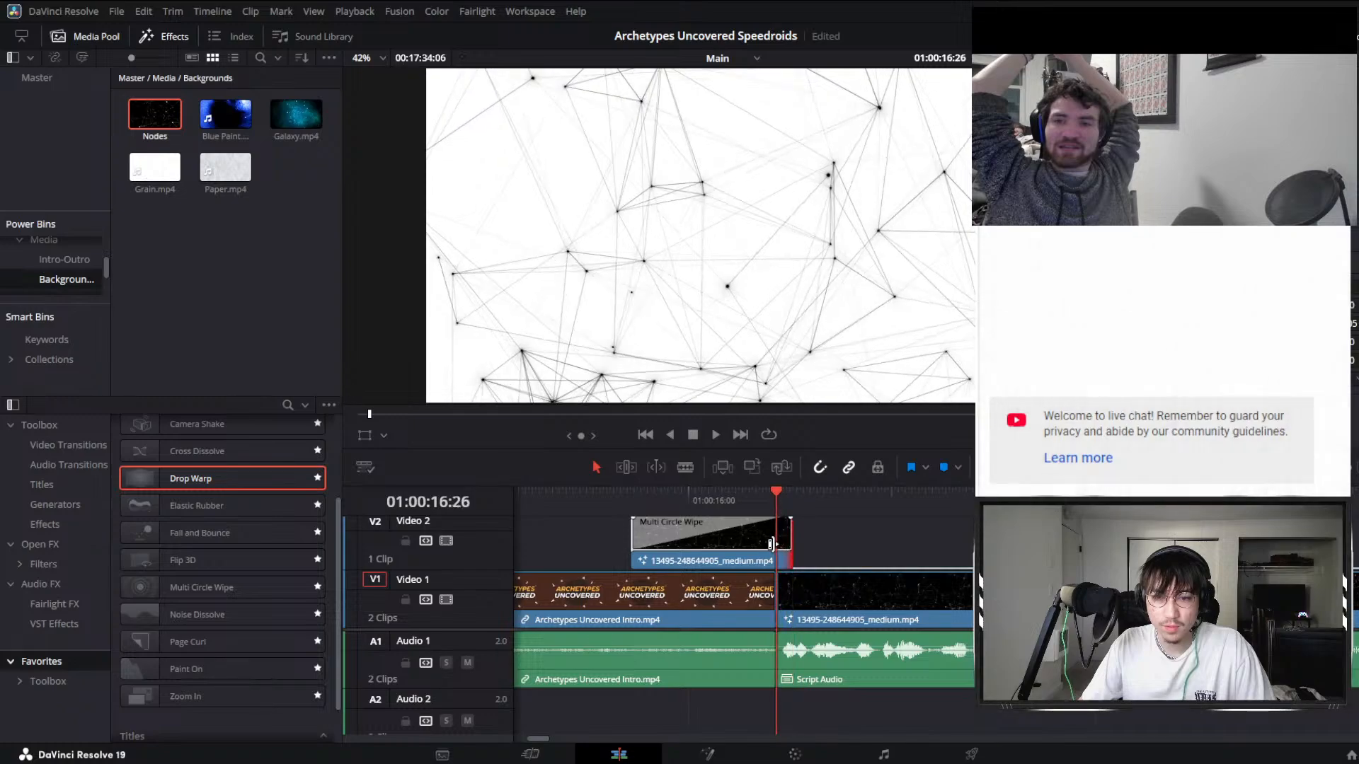
scroll(783, 561, up, 3)
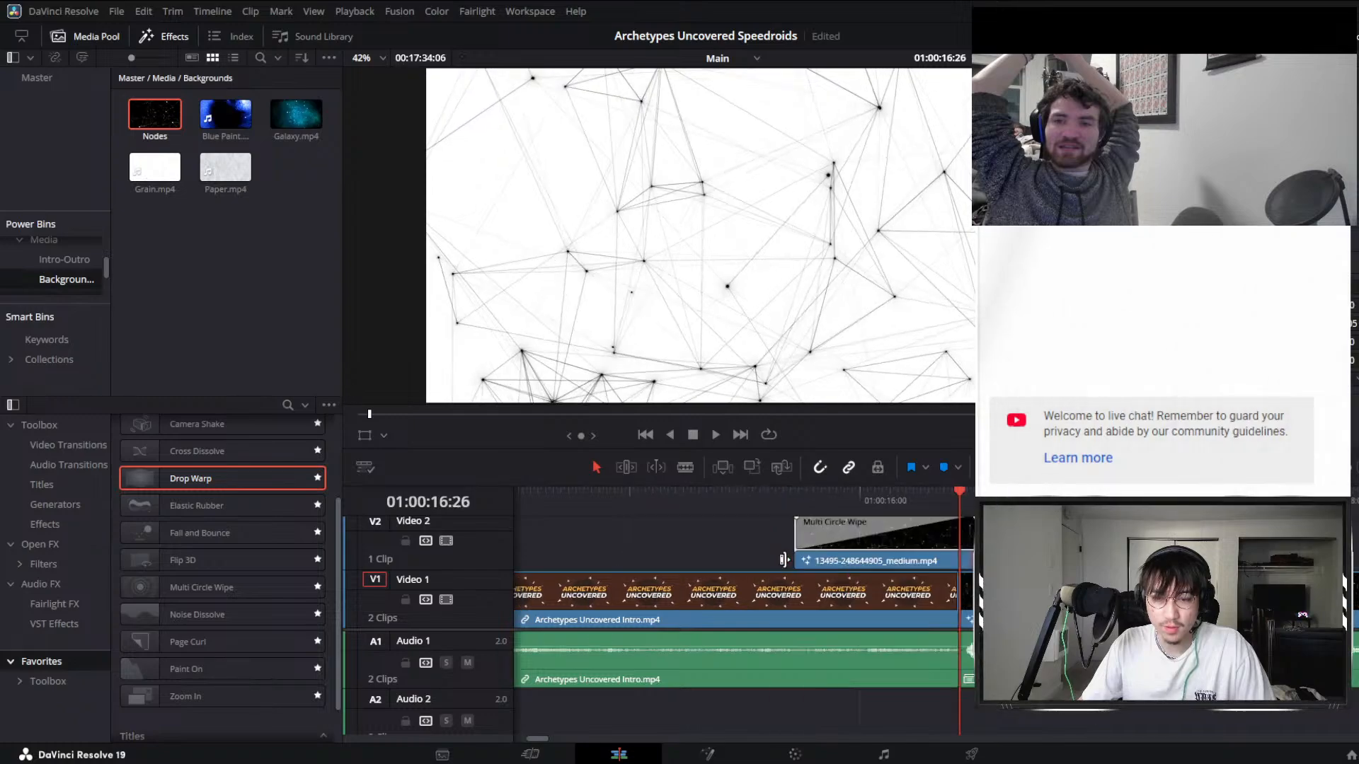
click(964, 594)
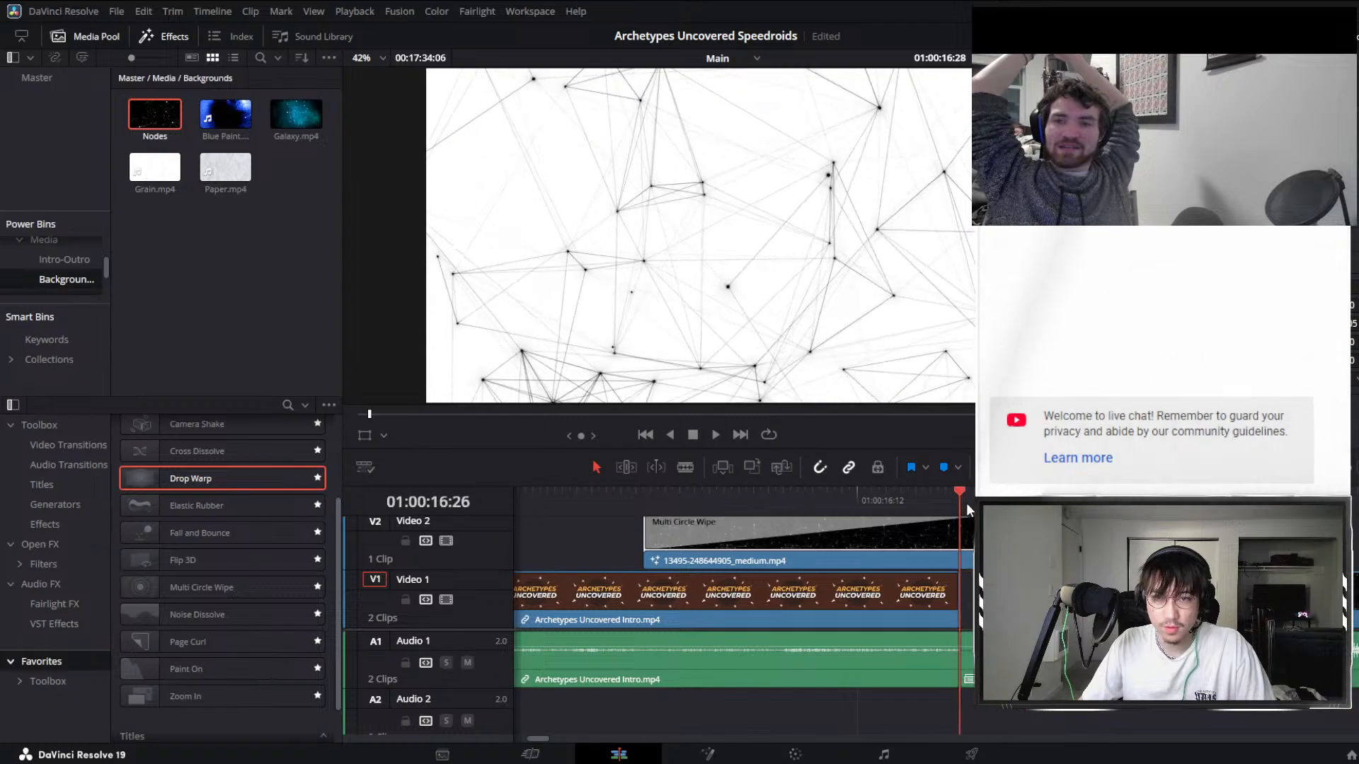
drag(967, 505, 996, 505)
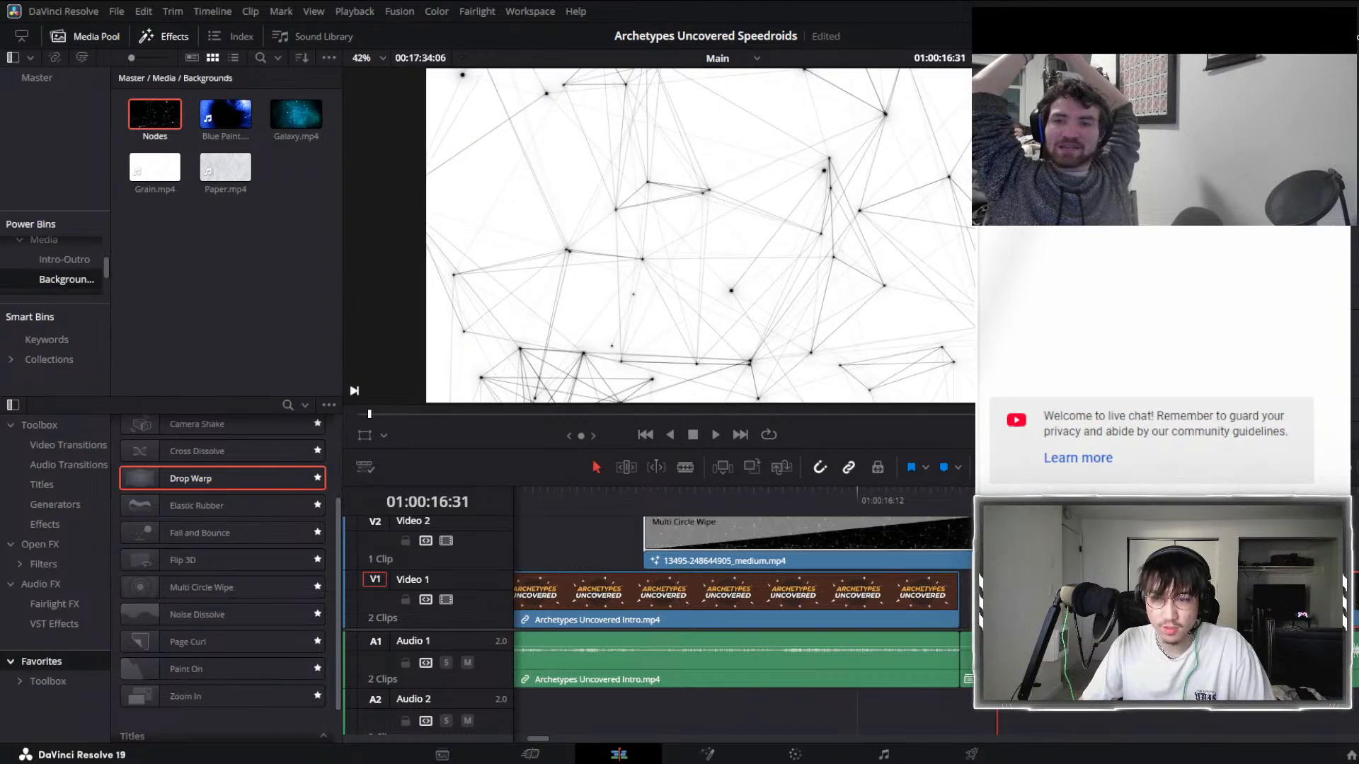
Step and play through the frames where the Video 2 wipe piece hands over to the Video 1 Nodes clip.
key(Left)
key(Left)
drag(982, 496, 1195, 498)
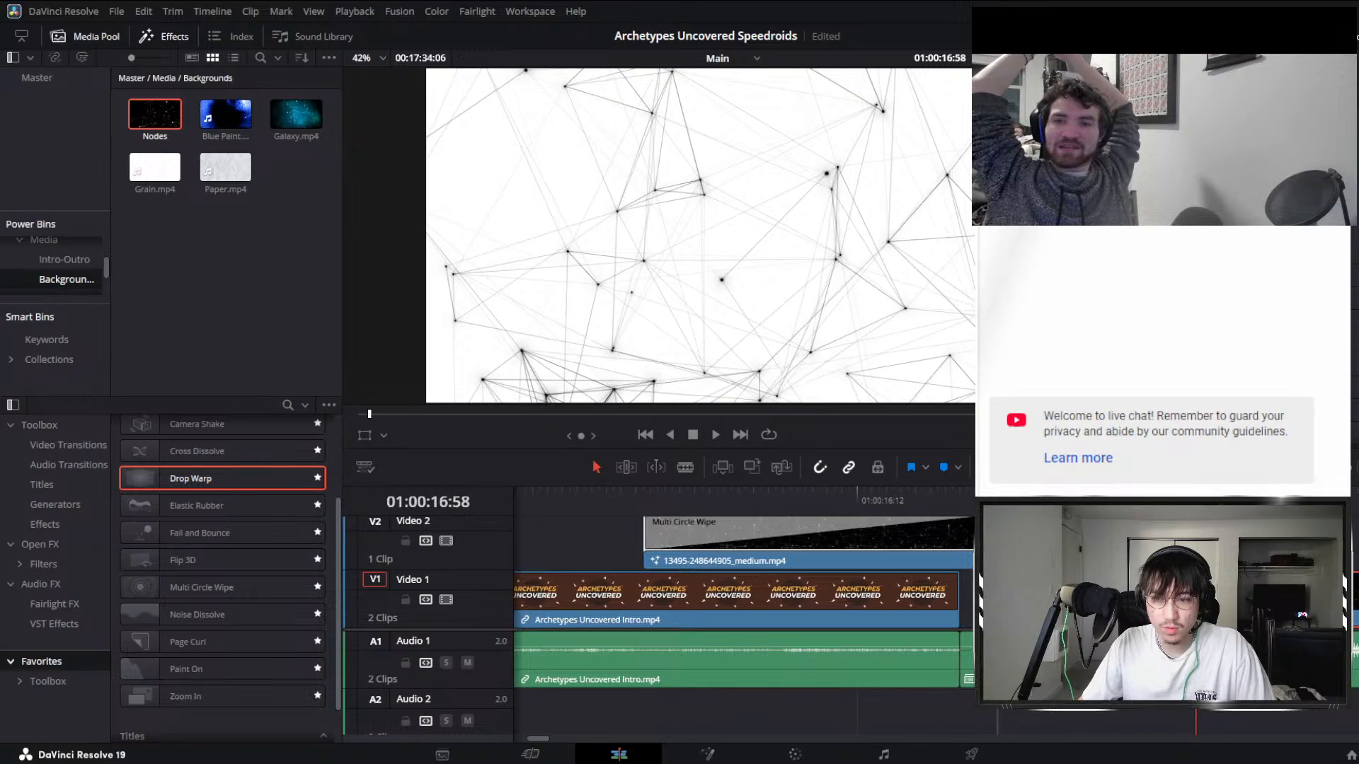
drag(968, 500, 997, 500)
key(Left)
key(Left)
key(Left)
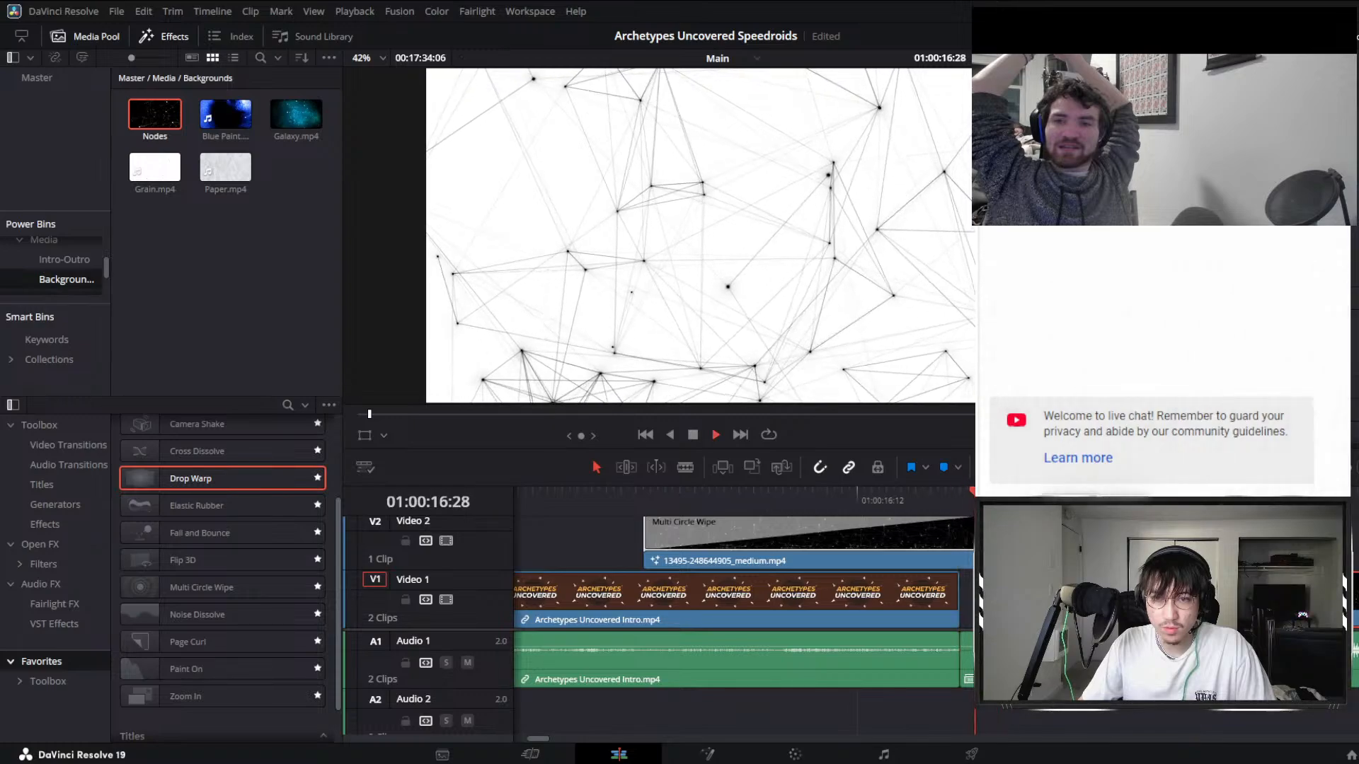
key(space)
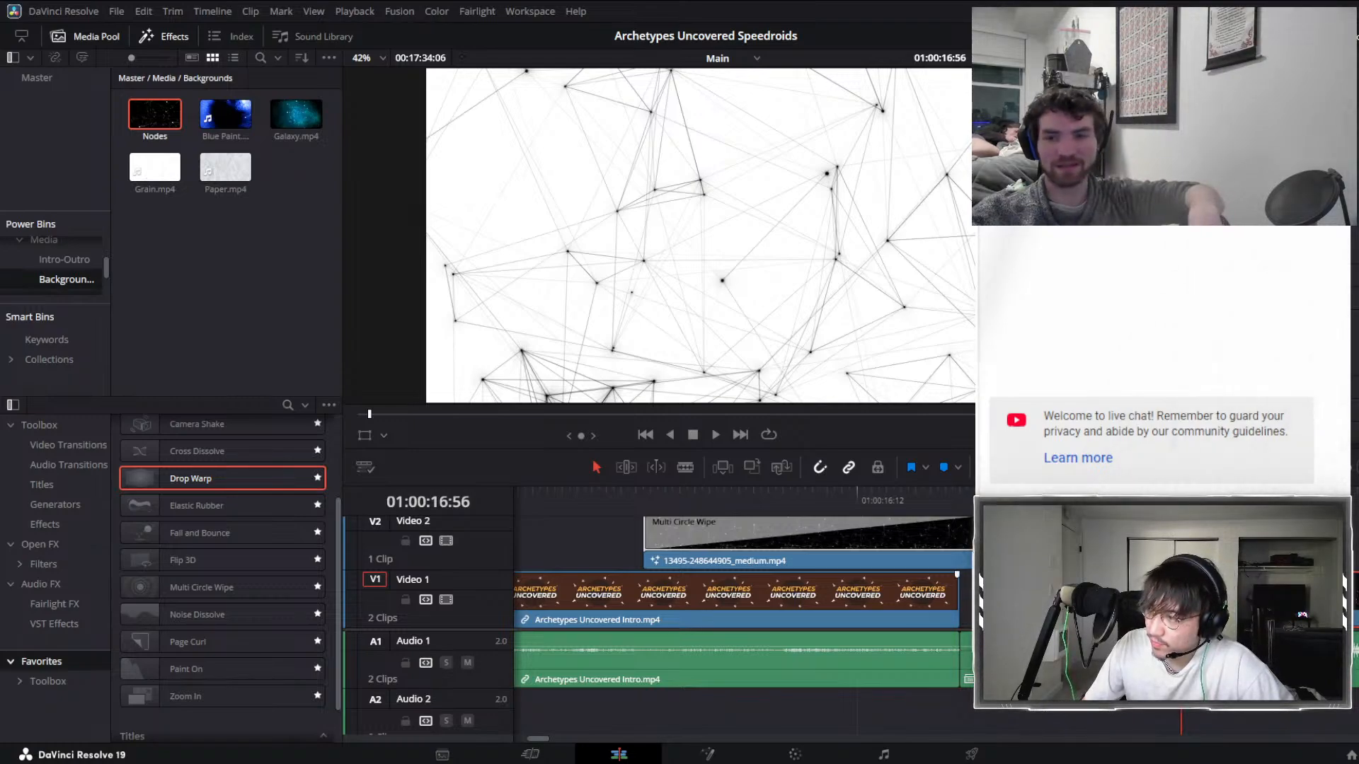
Replay and scrub the Multi Circle Wipe from about 01:00:16:00 to check the join with the Nodes background and Script Audio.
key(ctrl+minus)
key(ctrl+minus)
key(ctrl+minus)
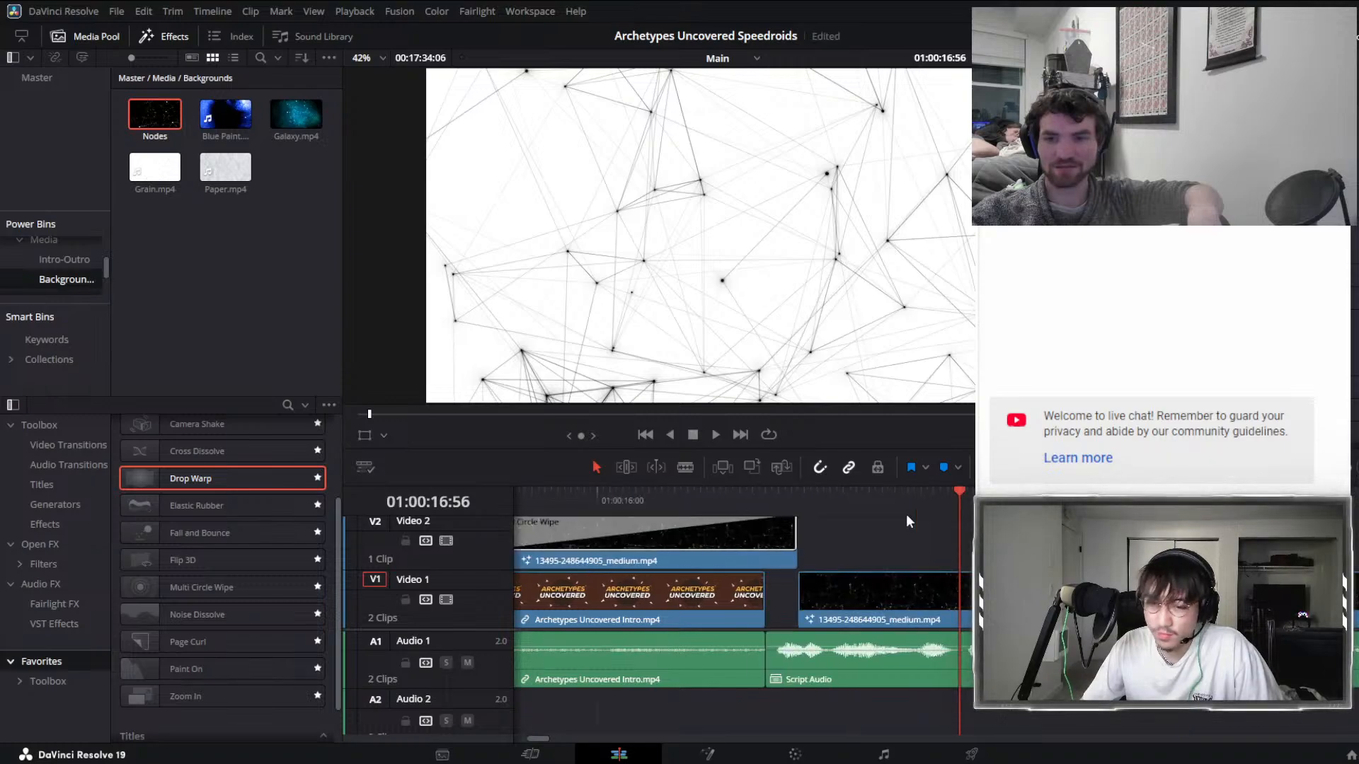
click(592, 495)
key(space)
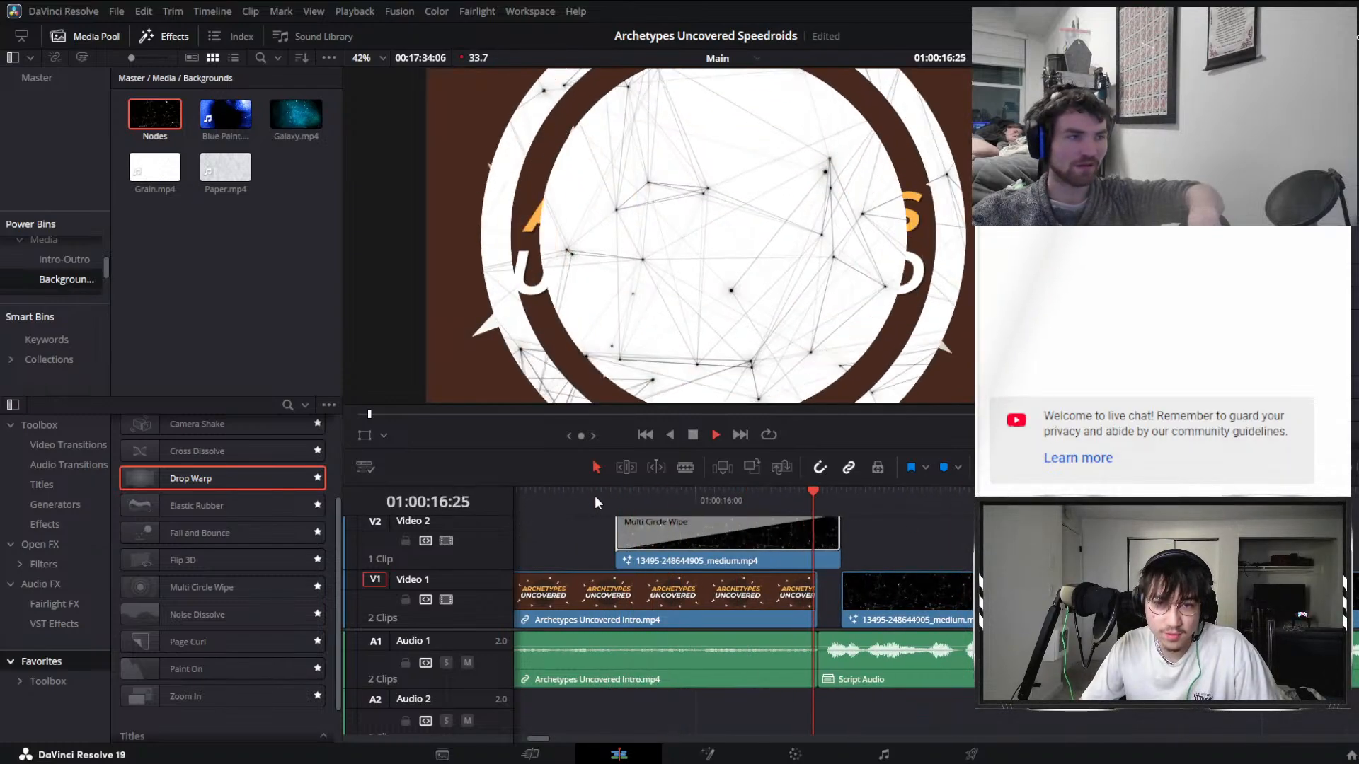
click(835, 499)
click(830, 495)
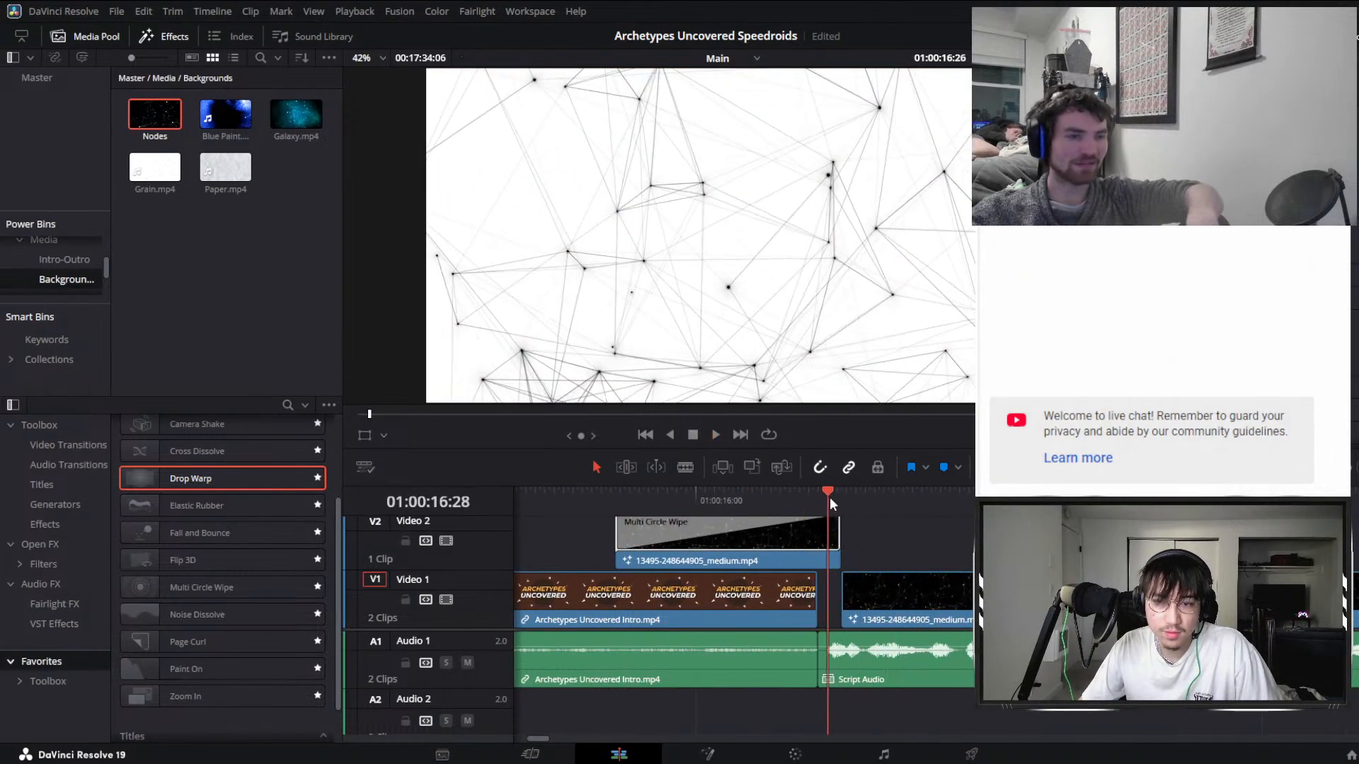
click(724, 492)
drag(723, 488, 869, 521)
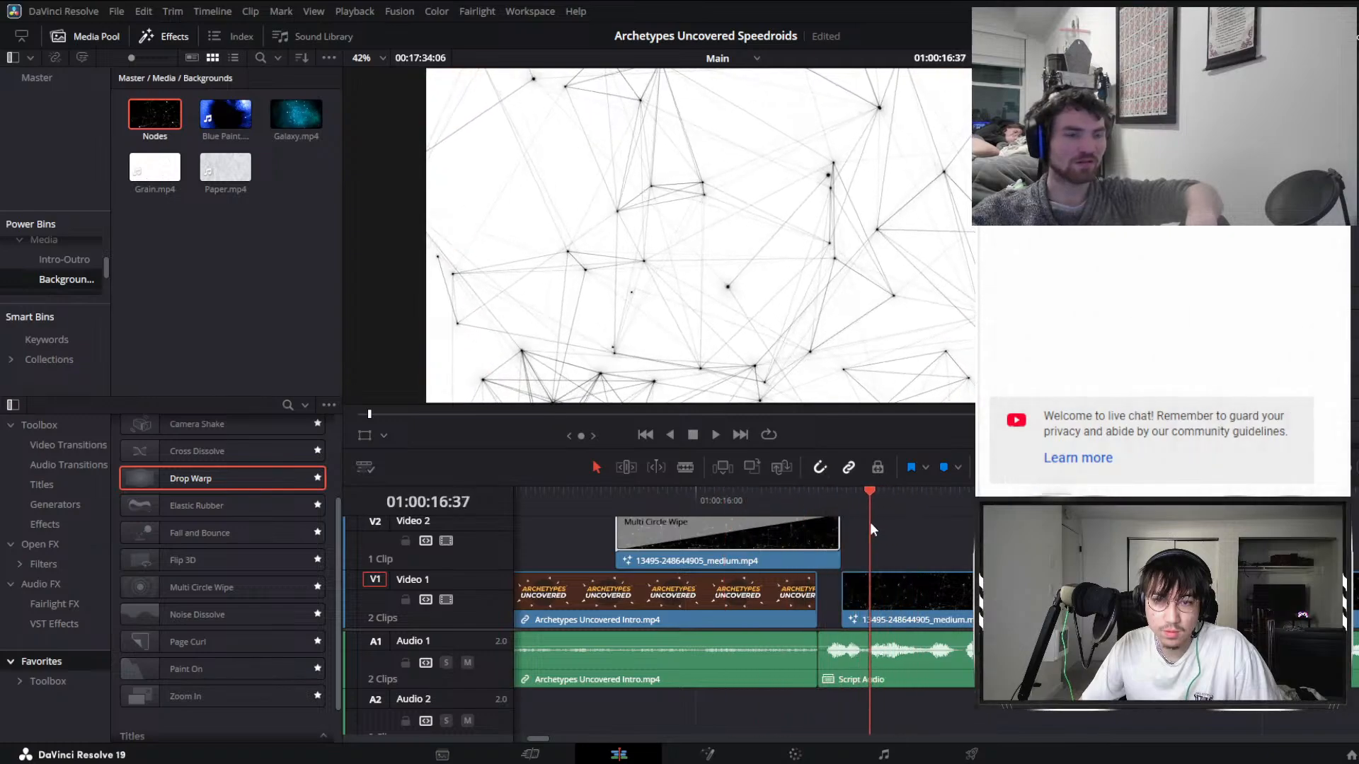
key(space)
Try the Video 1 Nodes clip on Video 2, return it to Video 1, and replay the join.
scroll(884, 581, down, 2)
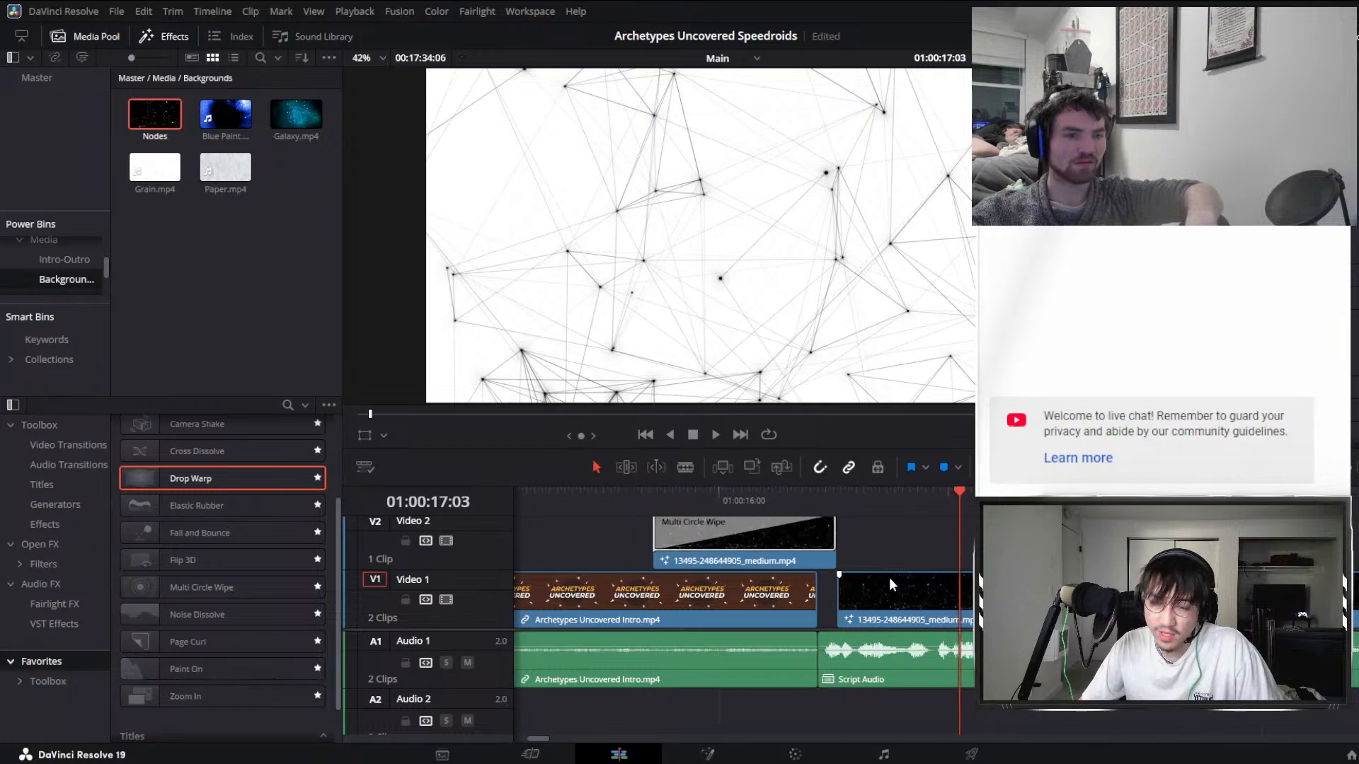
drag(850, 592, 889, 606)
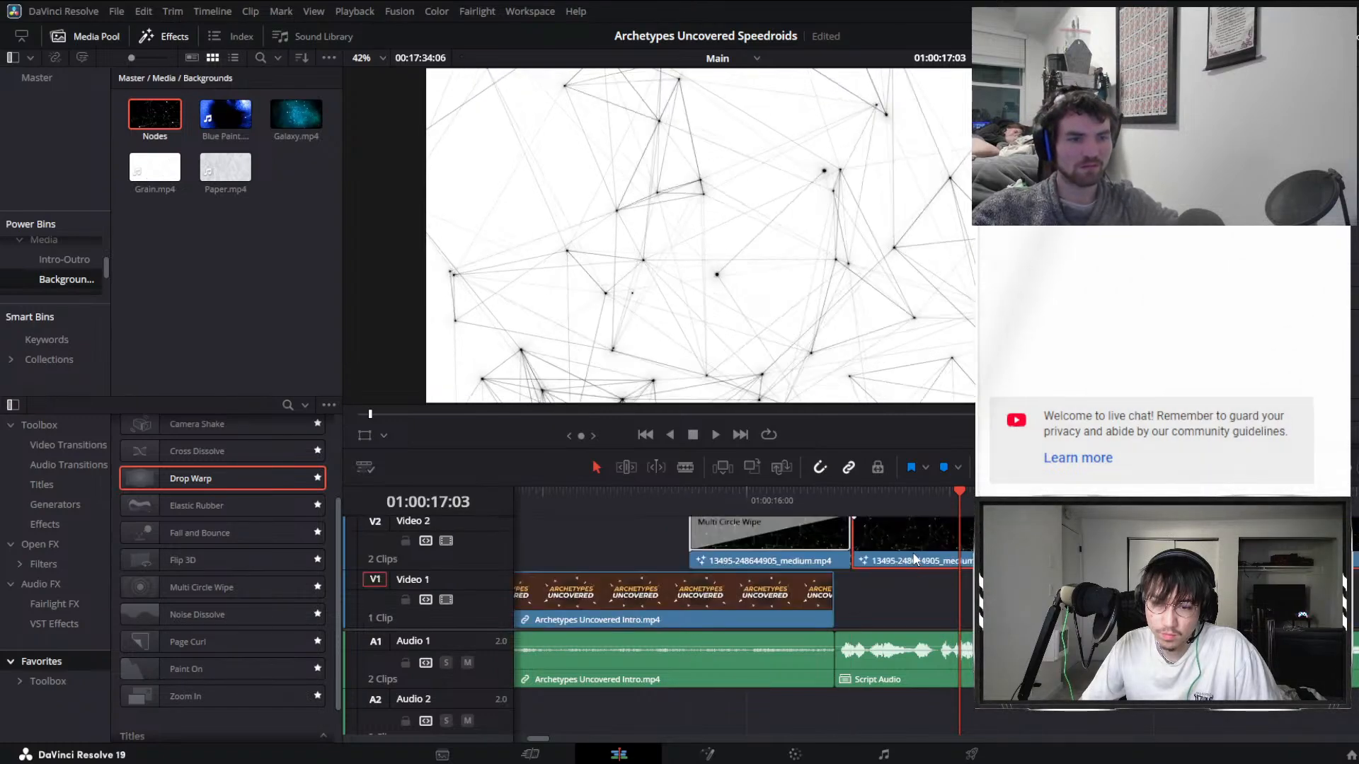
click(821, 492)
key(space)
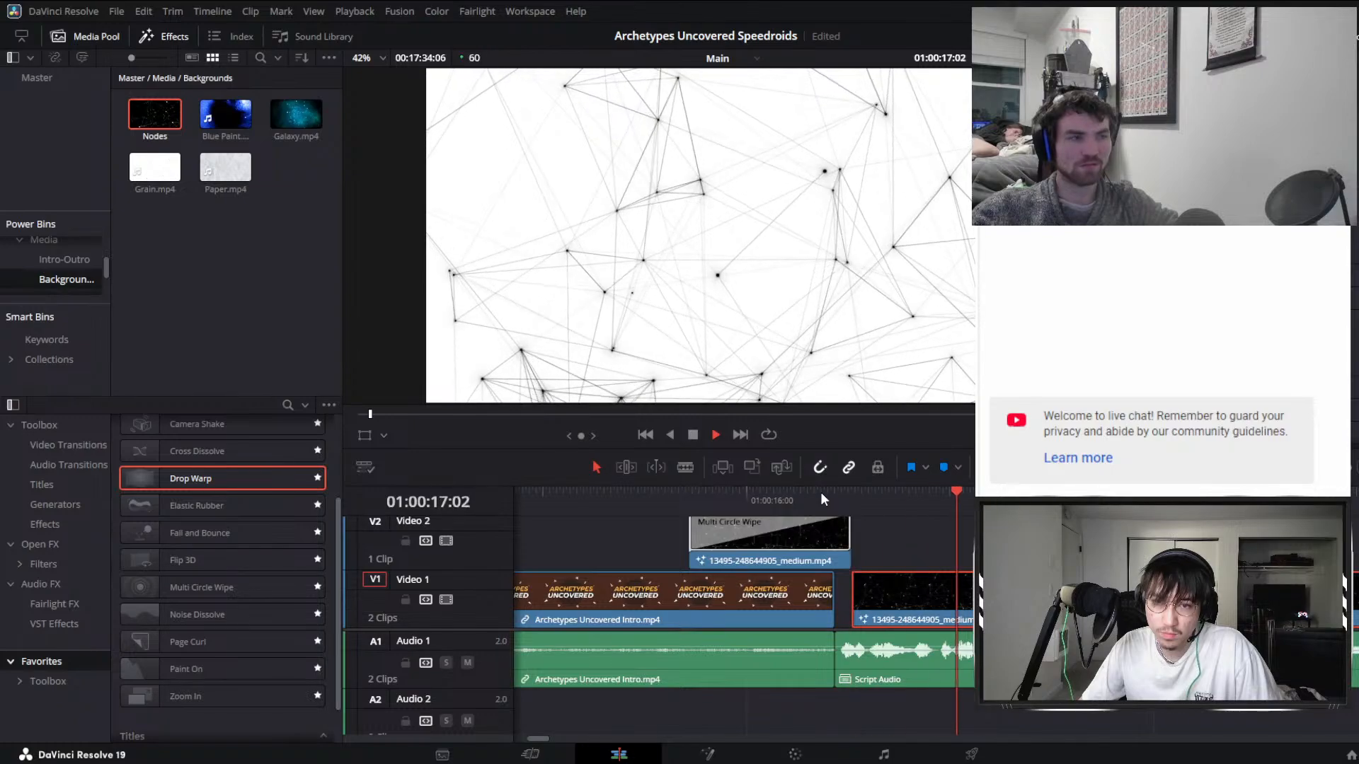
click(765, 490)
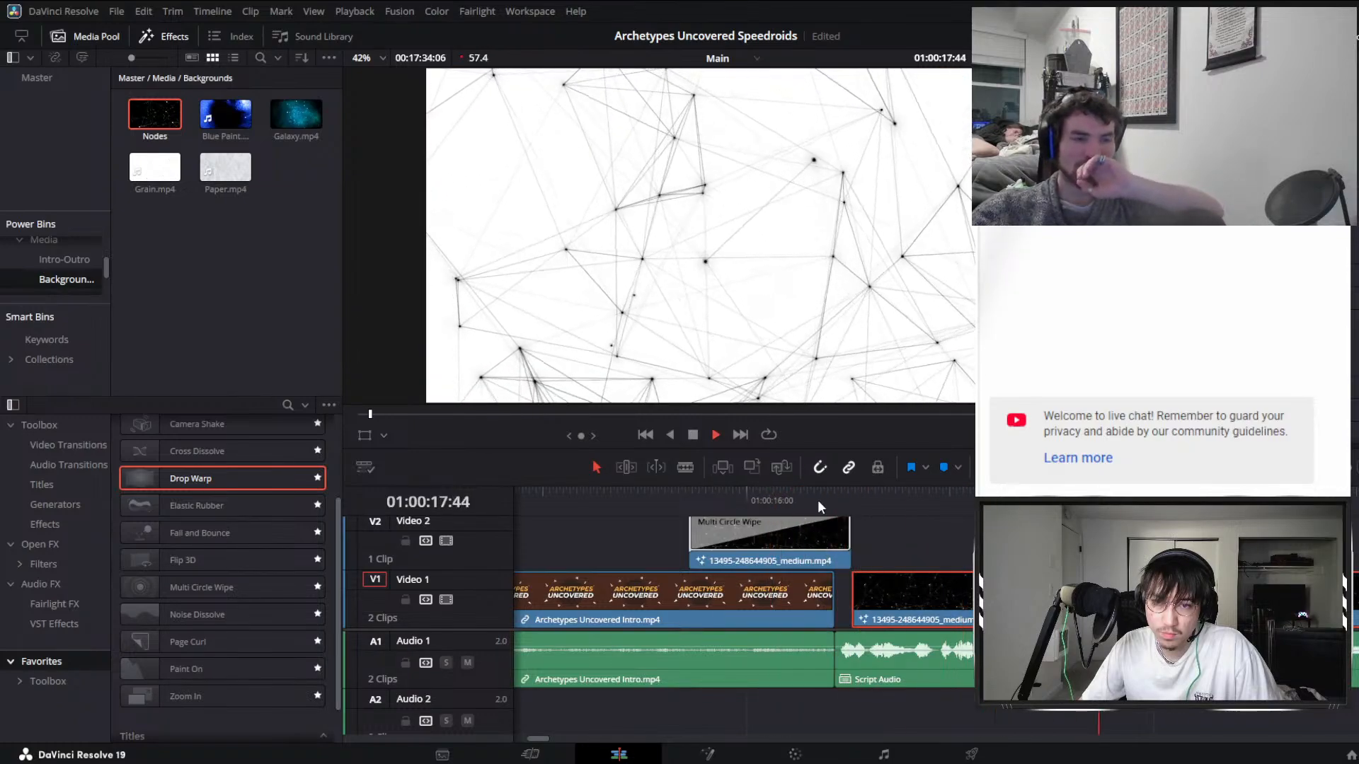
drag(821, 491, 873, 499)
key(space)
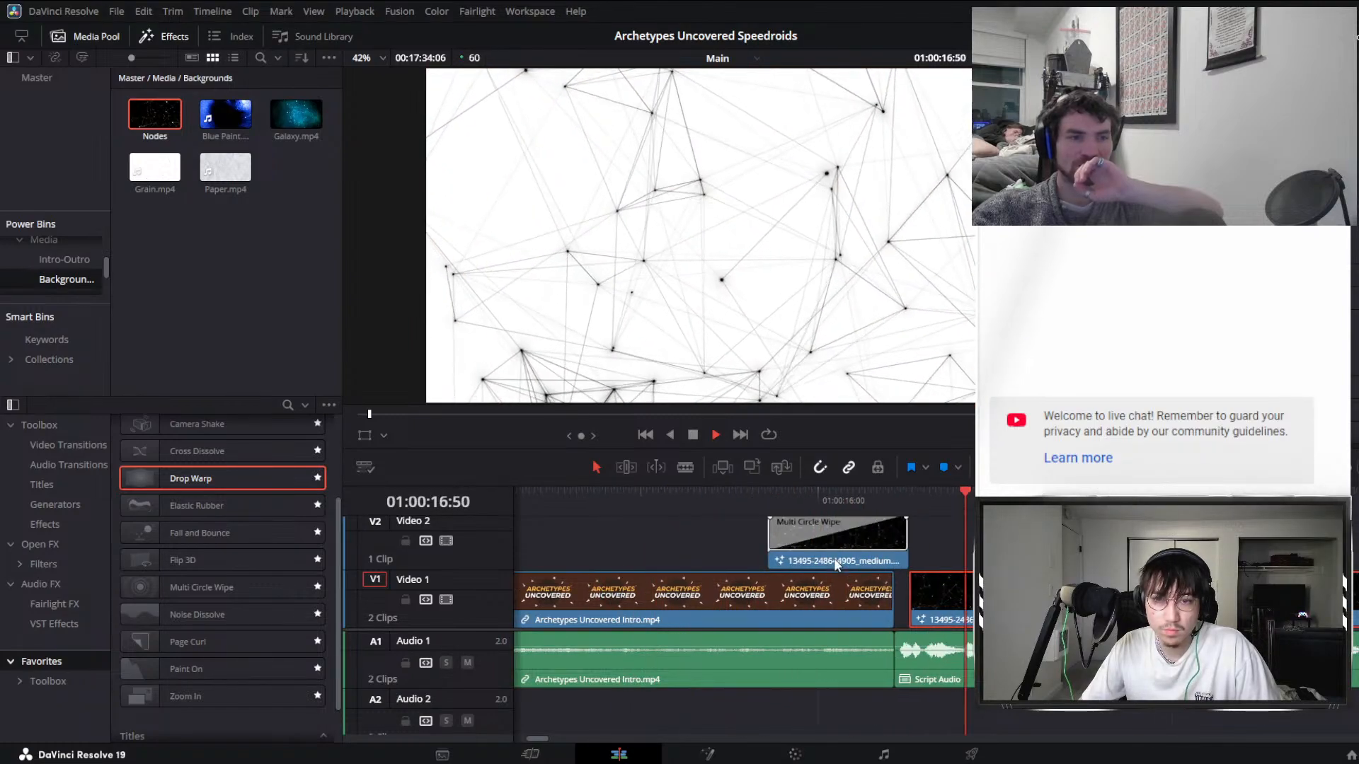
Duplicate the Video 1 Nodes clip twice so three copies run end to end after the intro.
scroll(847, 553, down, 5)
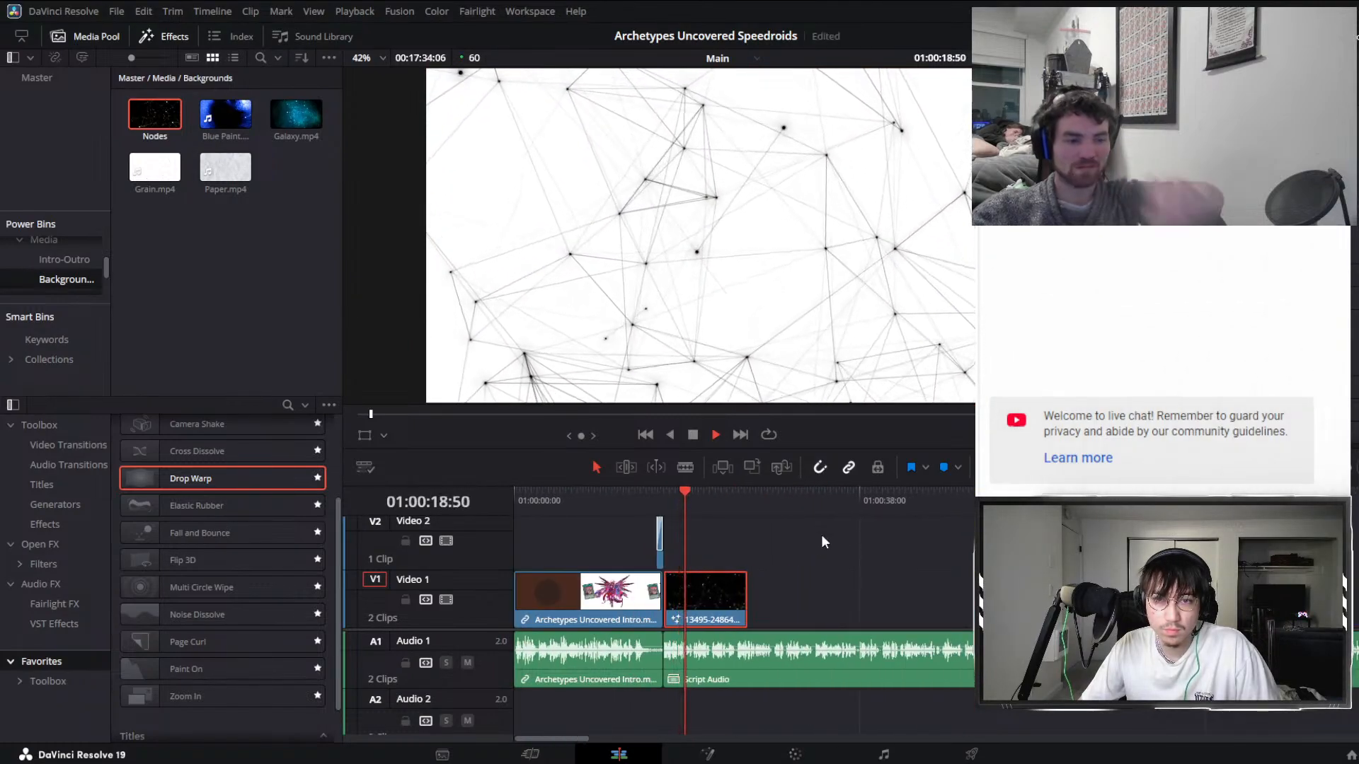
click(810, 552)
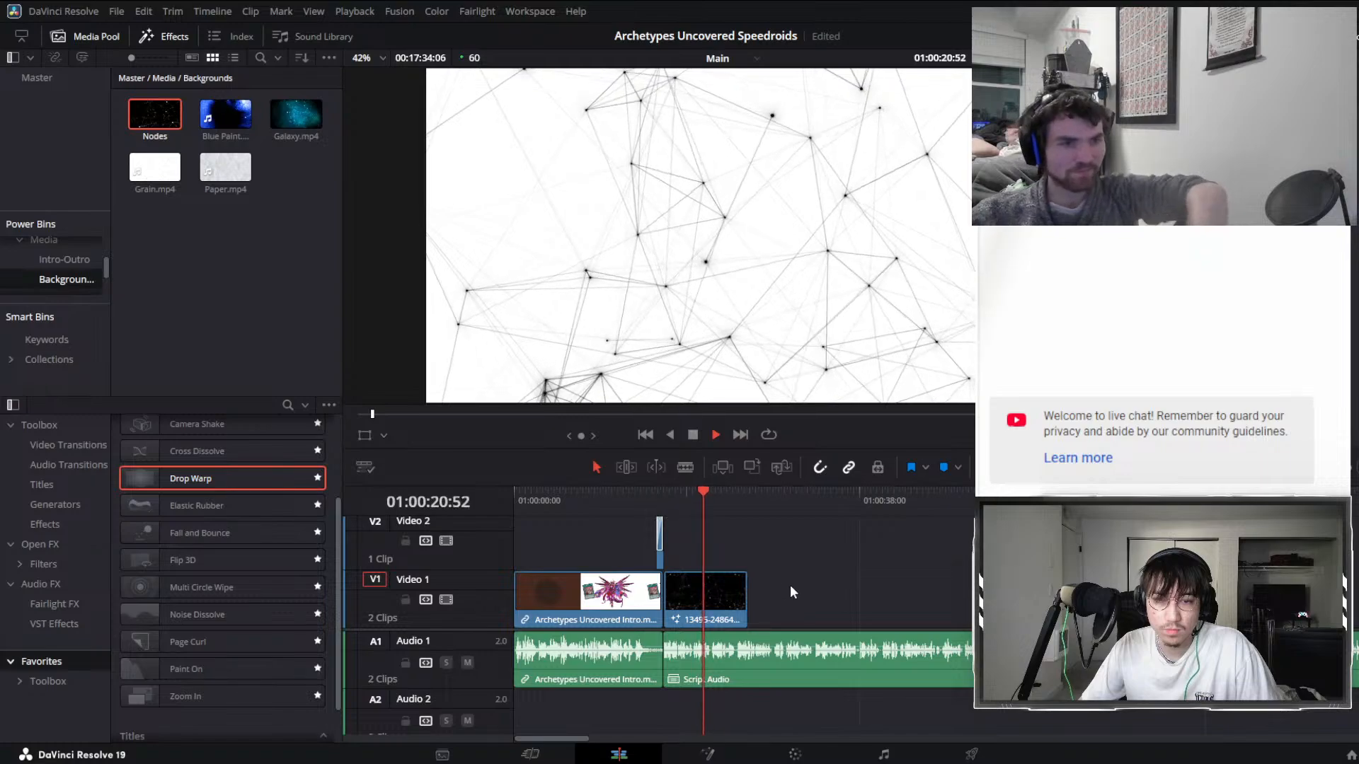
scroll(790, 586, up, 2)
drag(797, 599, 828, 600)
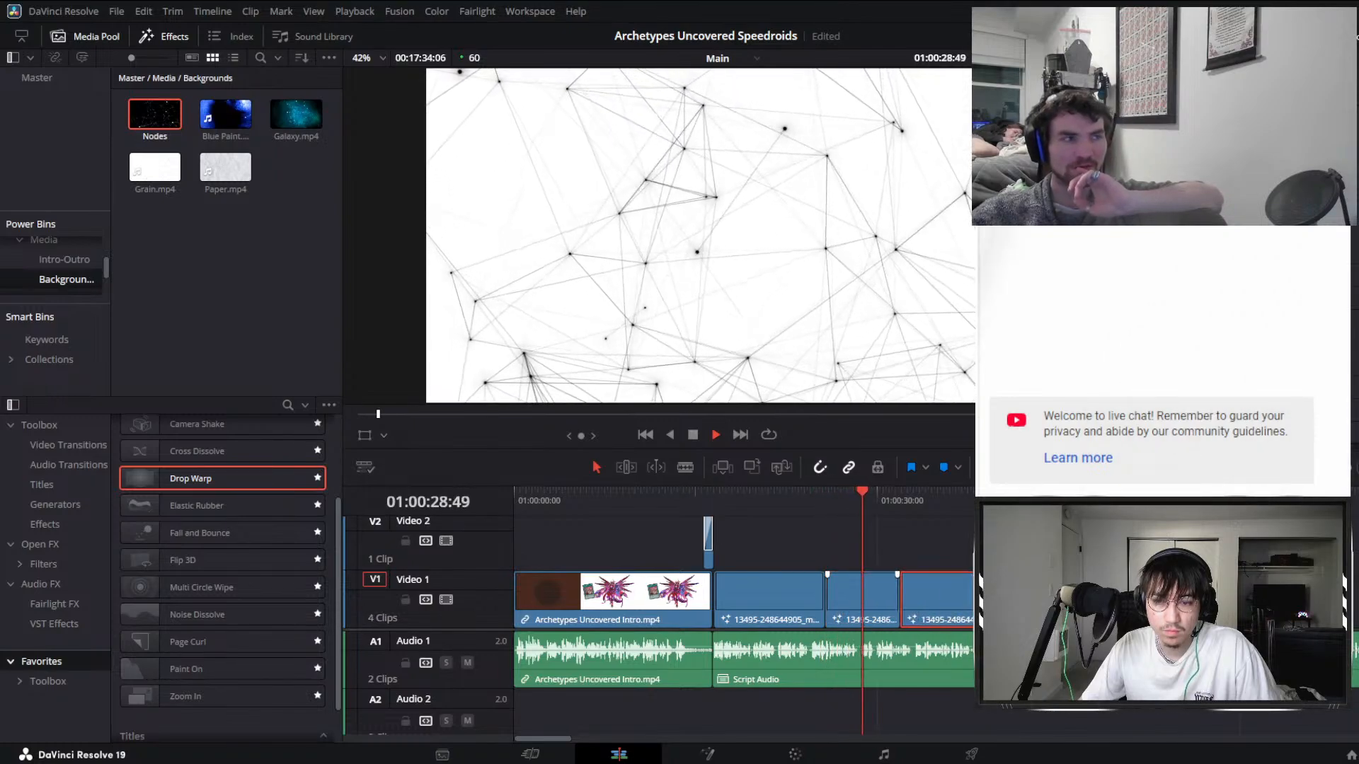
Duplicate the Nodes copies in groups until nine Nodes clips run end to end on Video 1.
scroll(938, 579, down, 2)
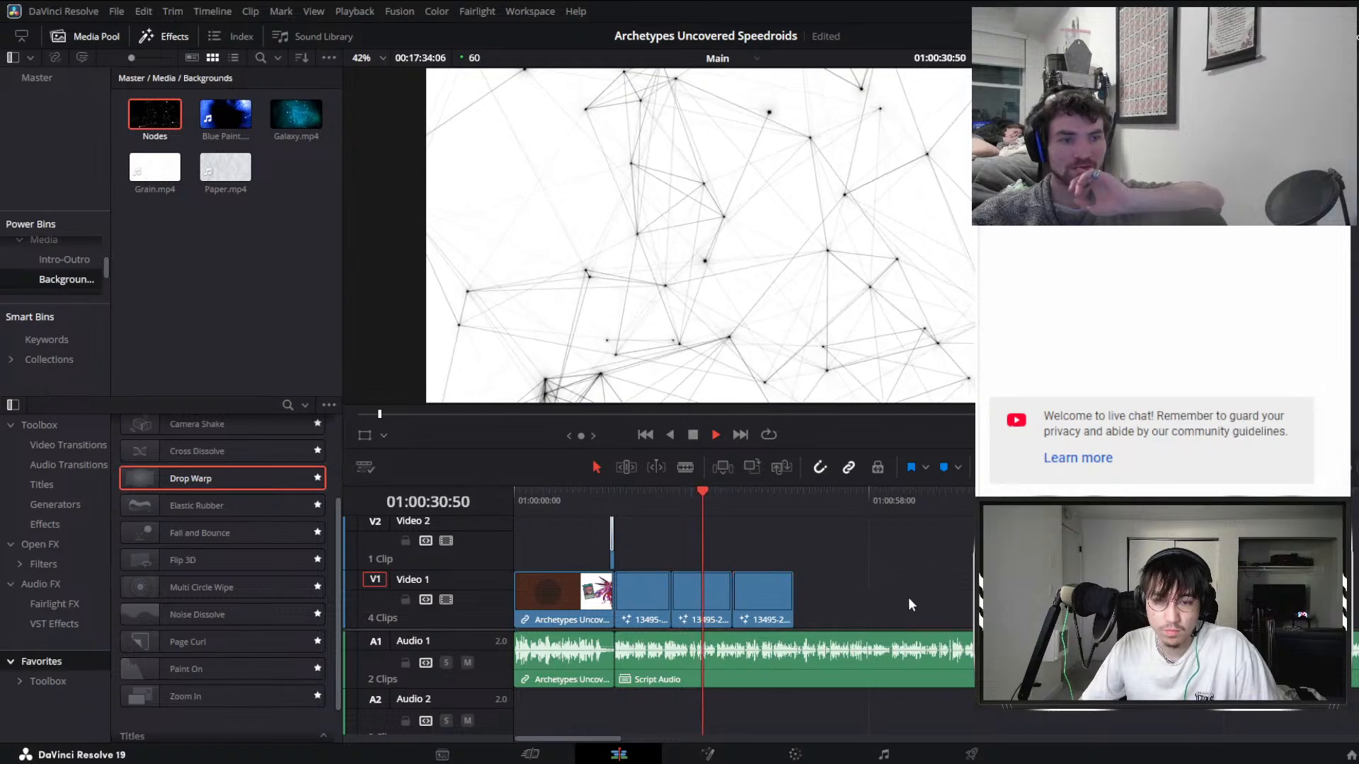
scroll(847, 593, down, 1)
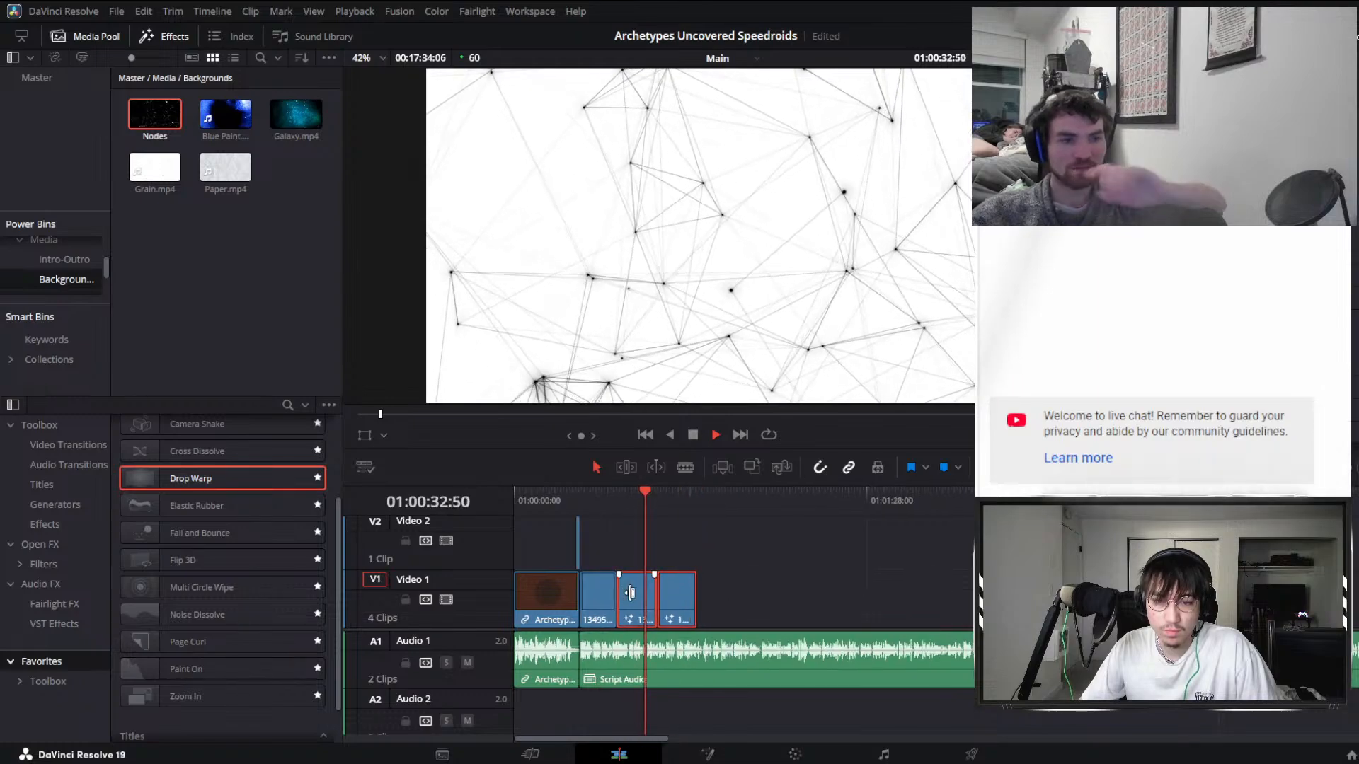
drag(630, 593, 719, 592)
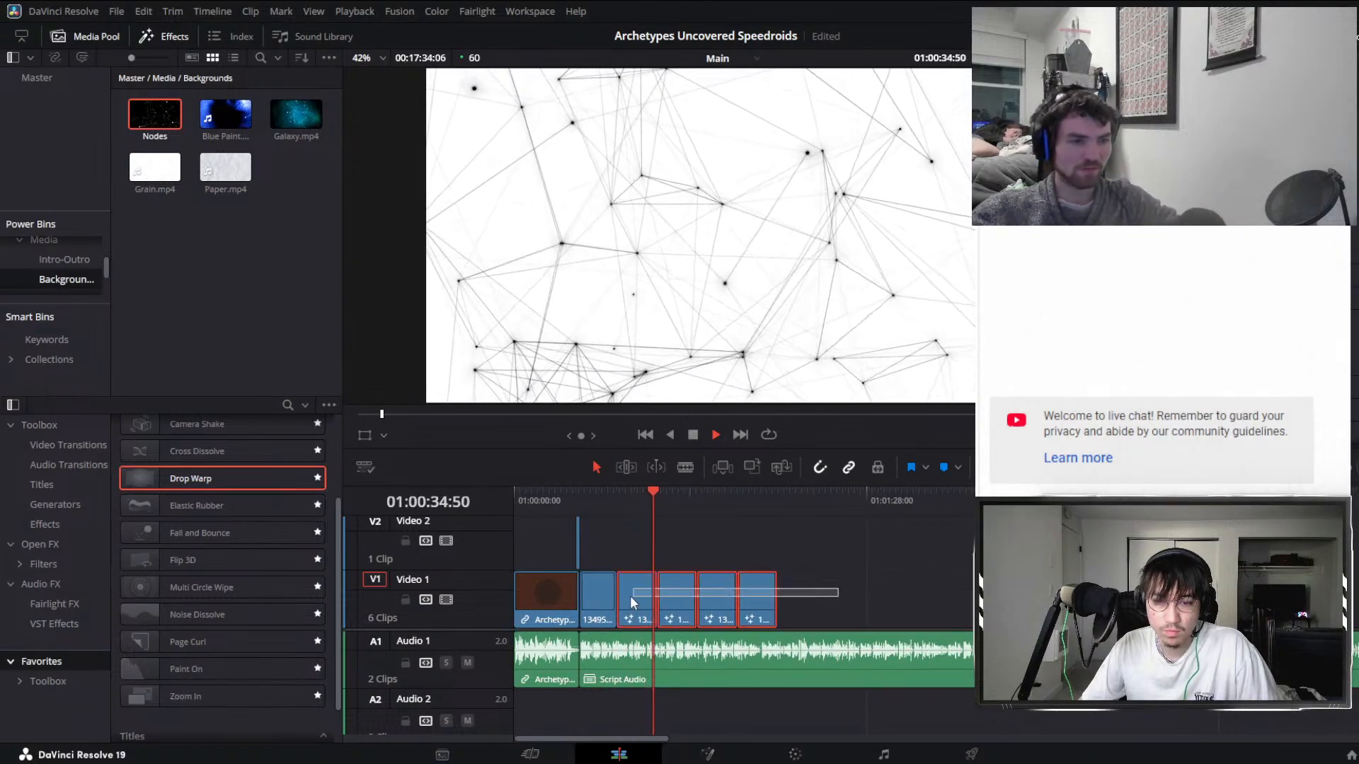
drag(630, 596, 801, 592)
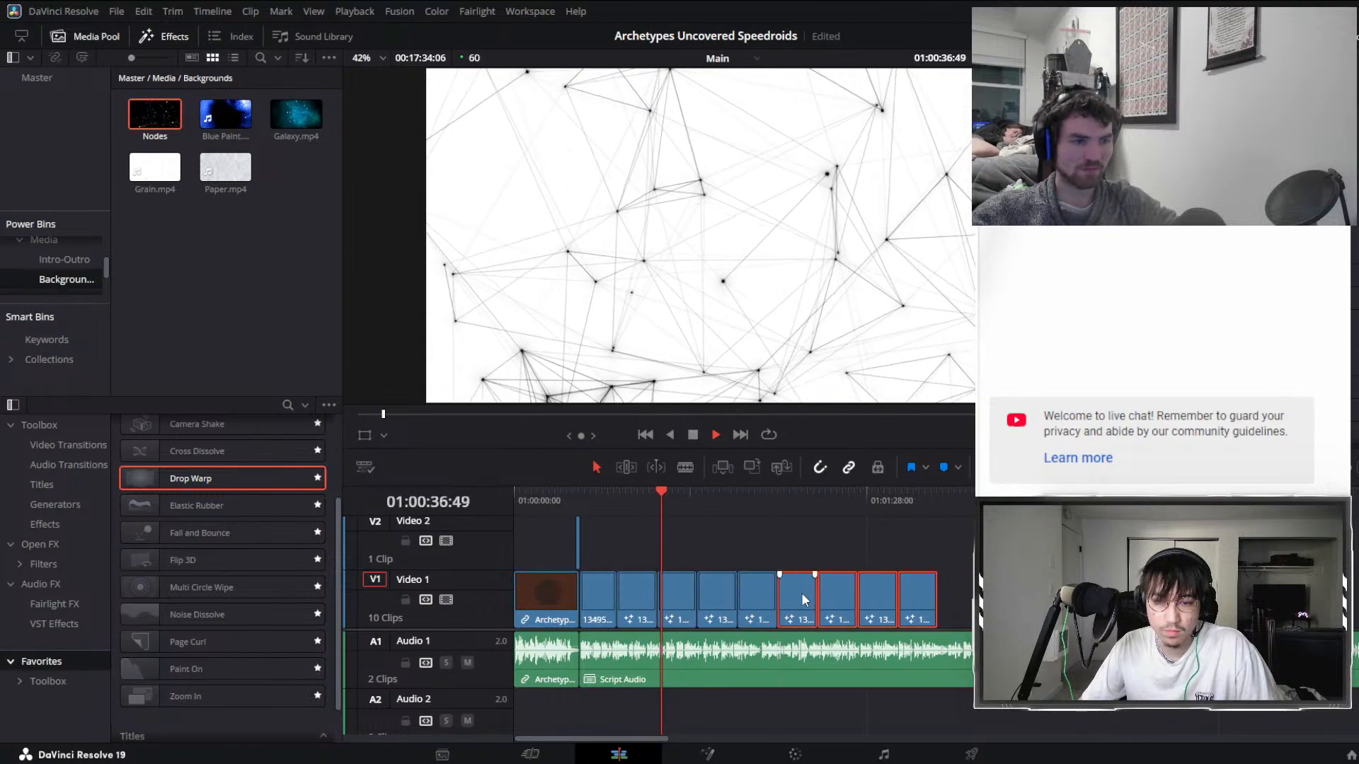
click(703, 532)
Play the repeated Nodes background across the joins between its copies, stopping at 01:00:39:59.
click(647, 495)
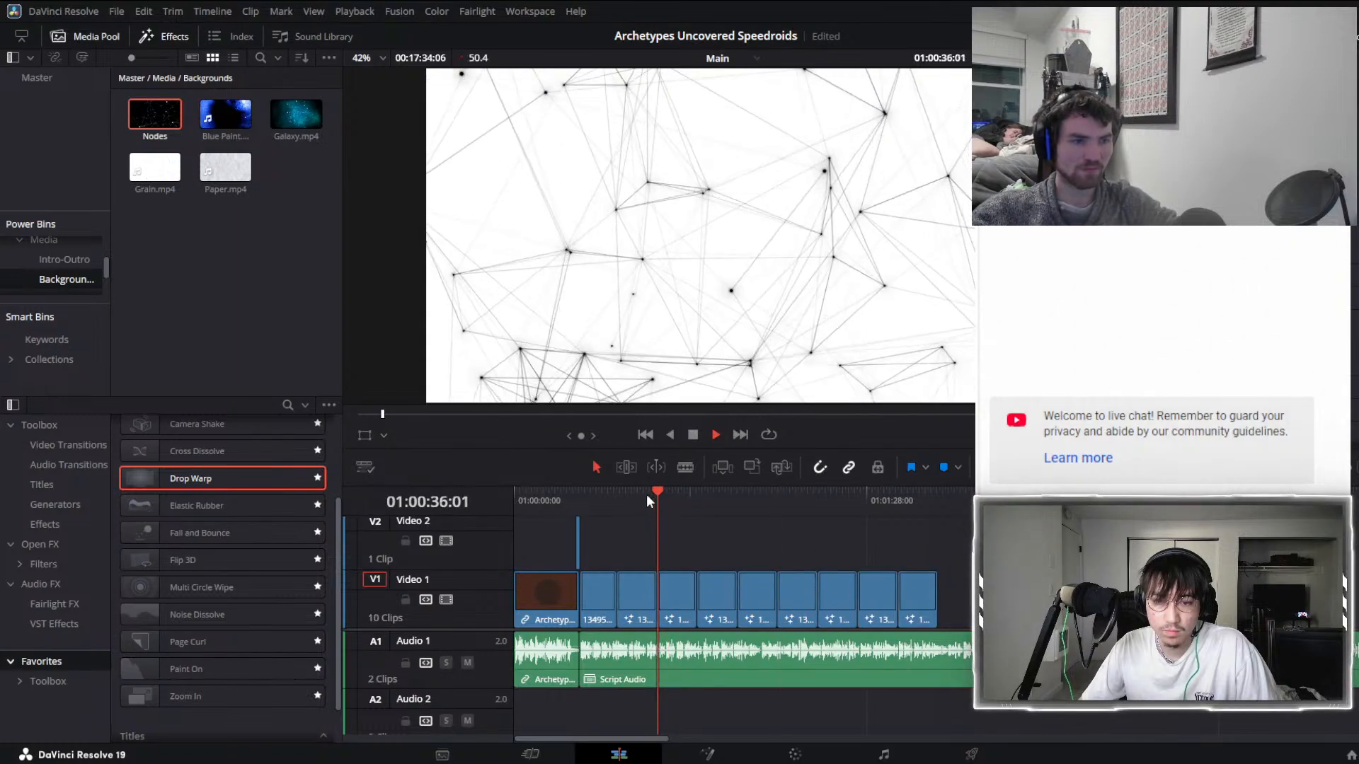
click(647, 493)
scroll(711, 521, up, 1)
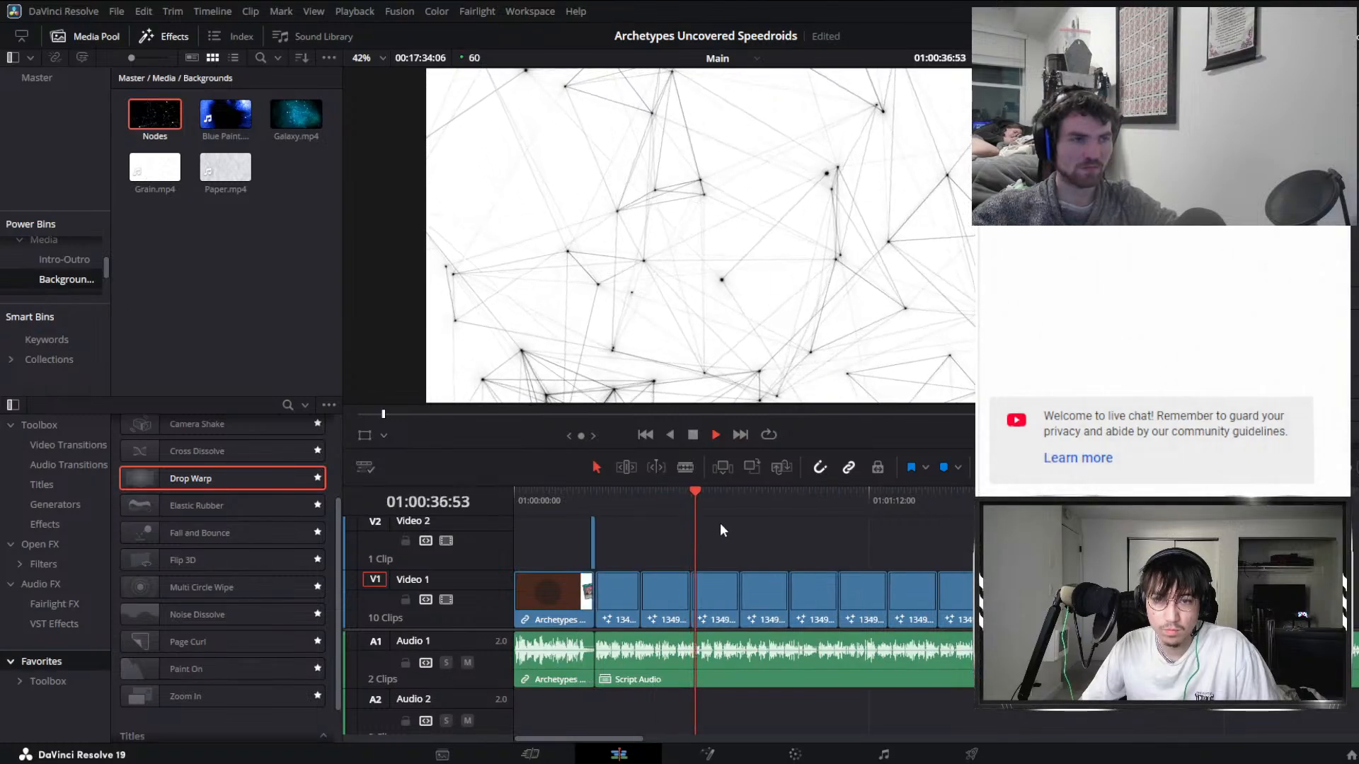
scroll(751, 571, down, 5)
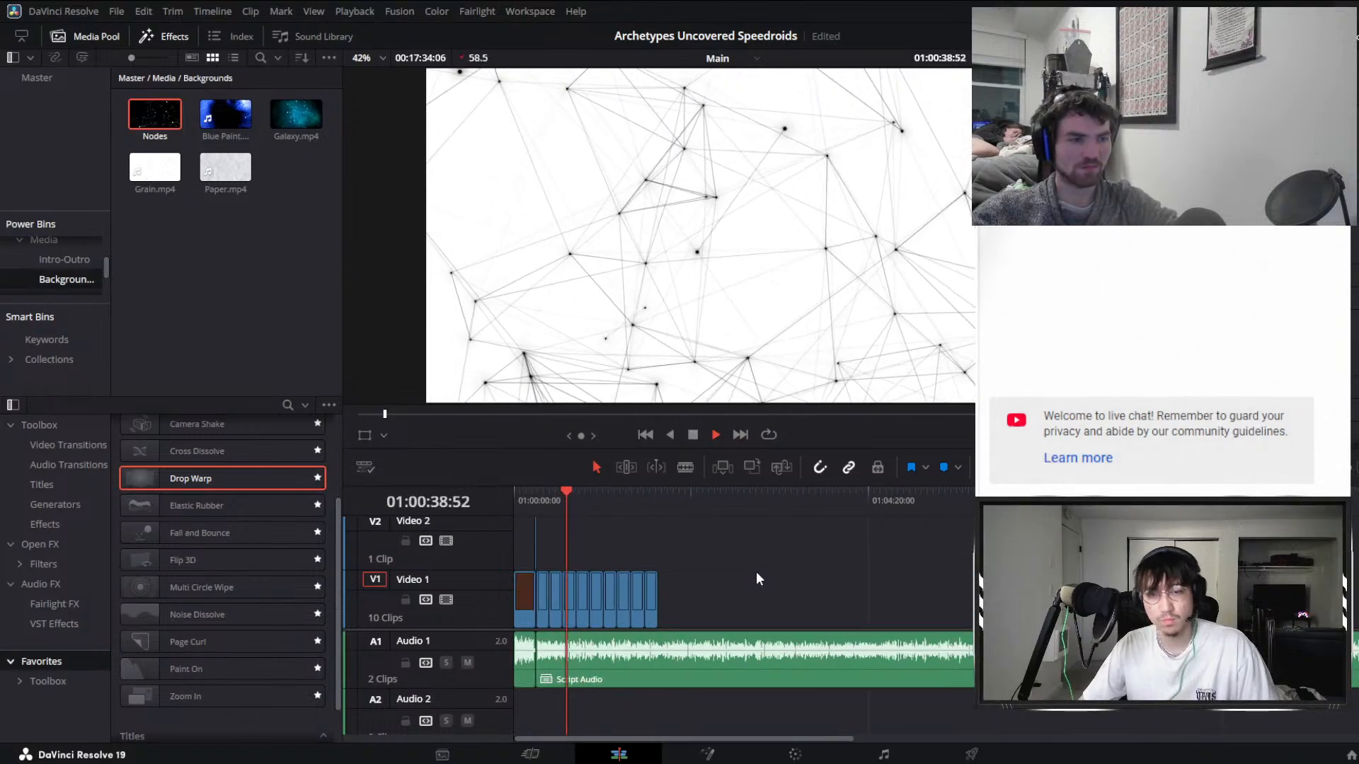
key(space)
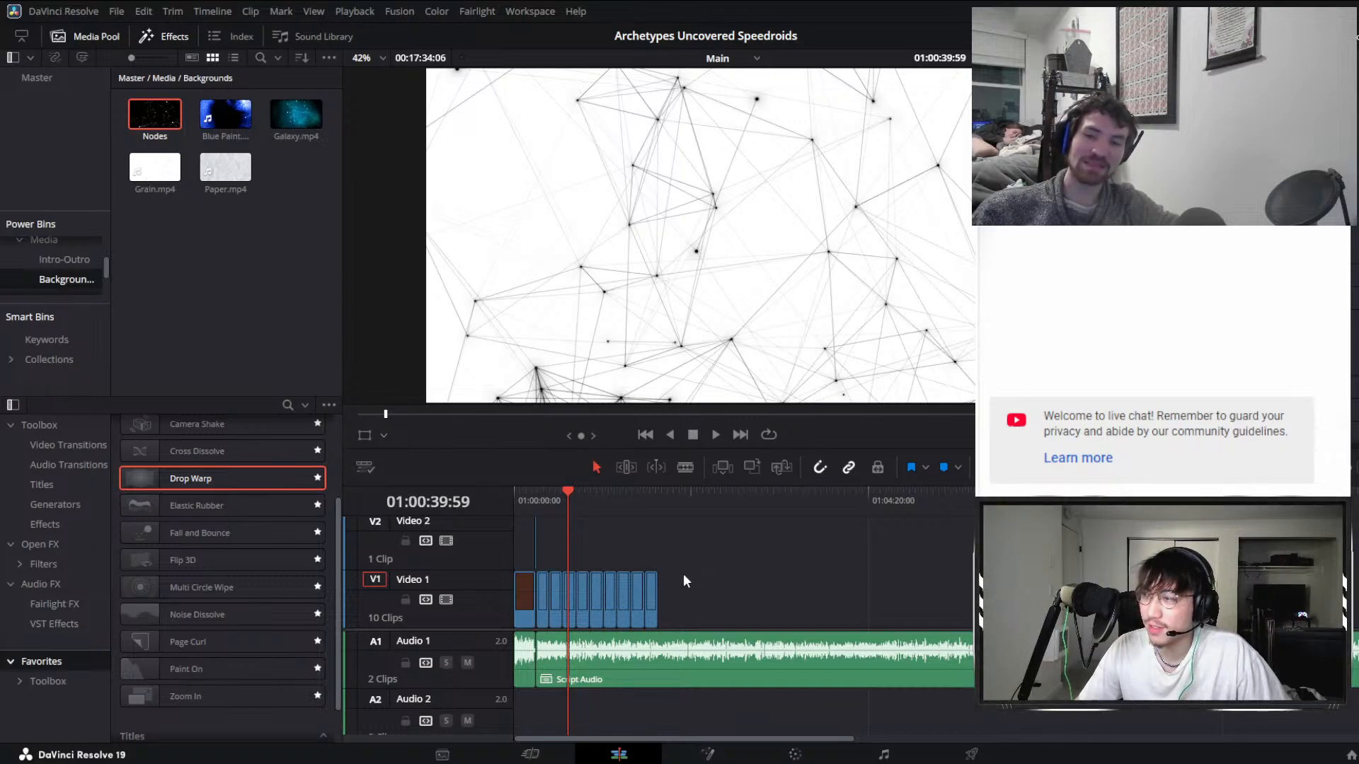
Duplicate groups of the Video 1 Nodes clips until the track holds 33 clips running end to end.
scroll(637, 562, up, 4)
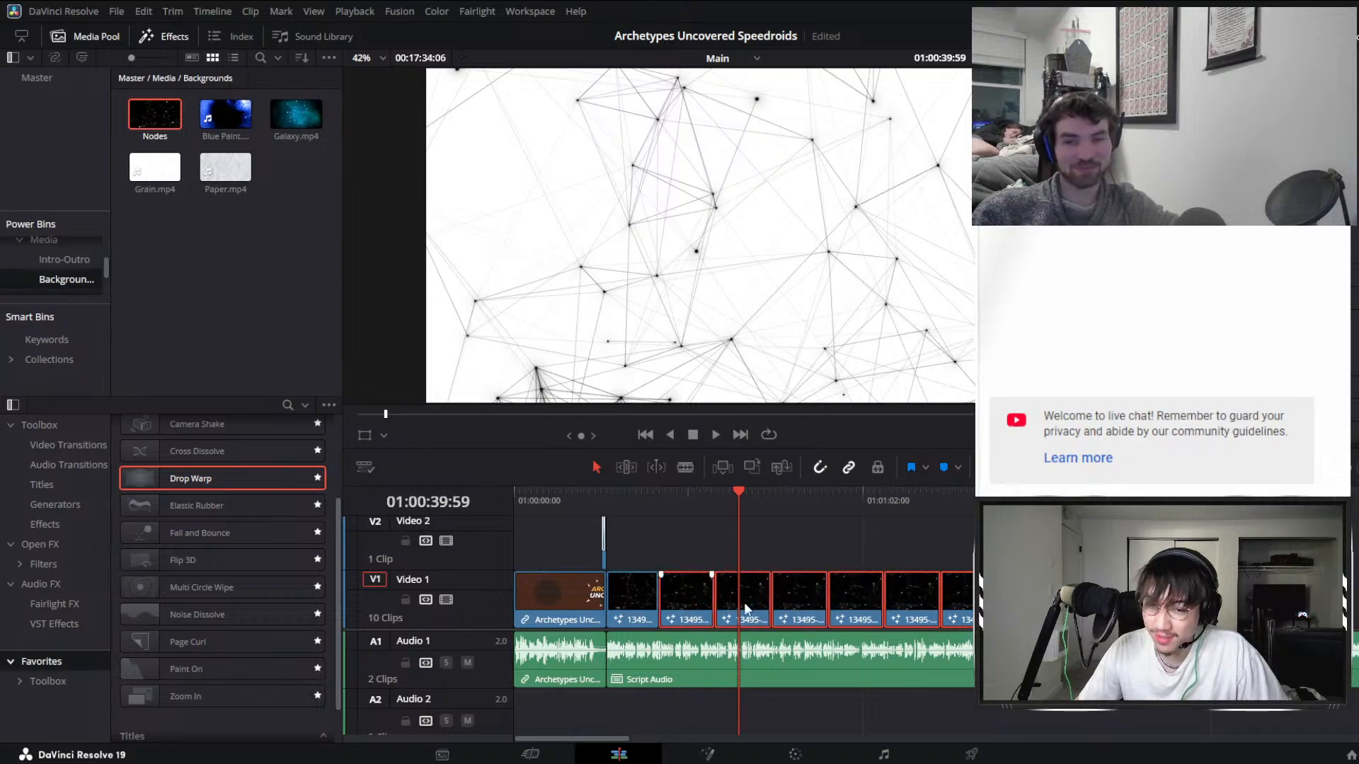
alt+drag(745, 609, 1196, 609)
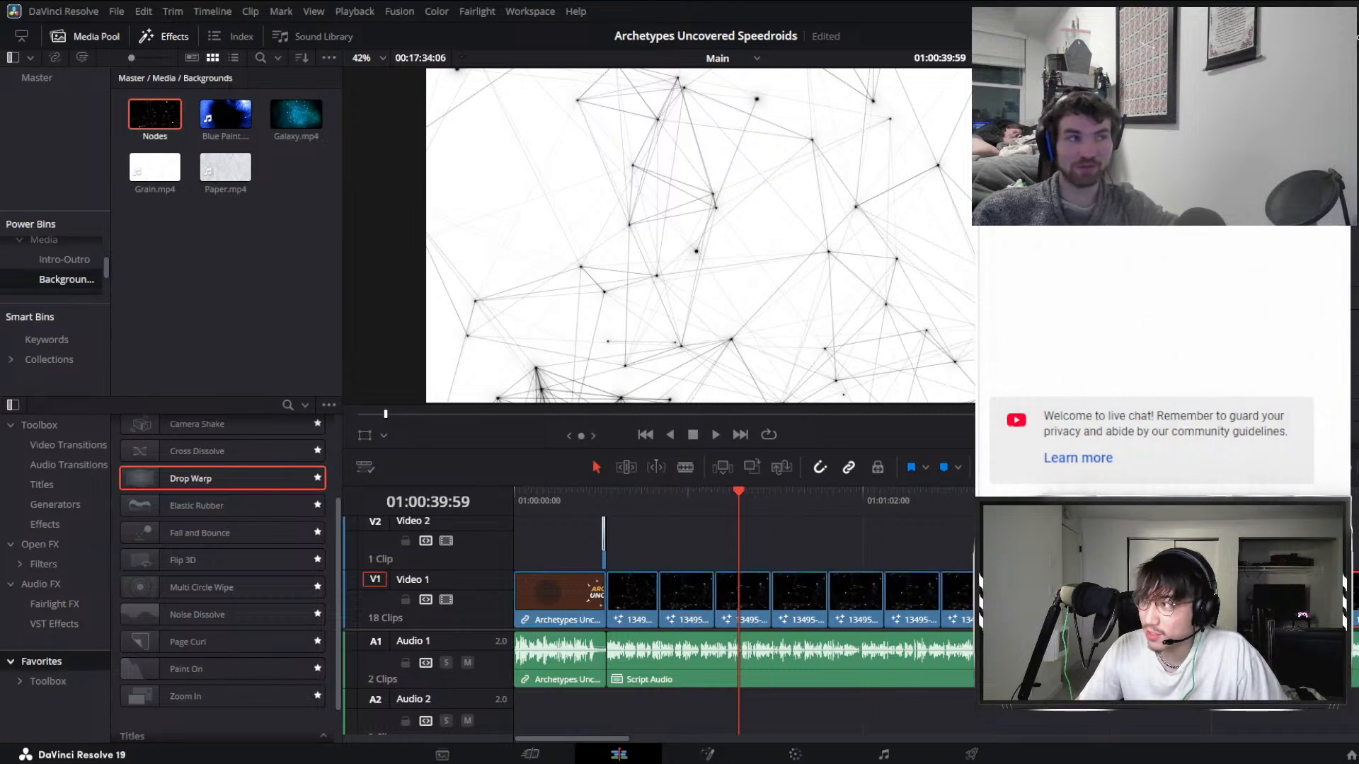
scroll(743, 601, down, 2)
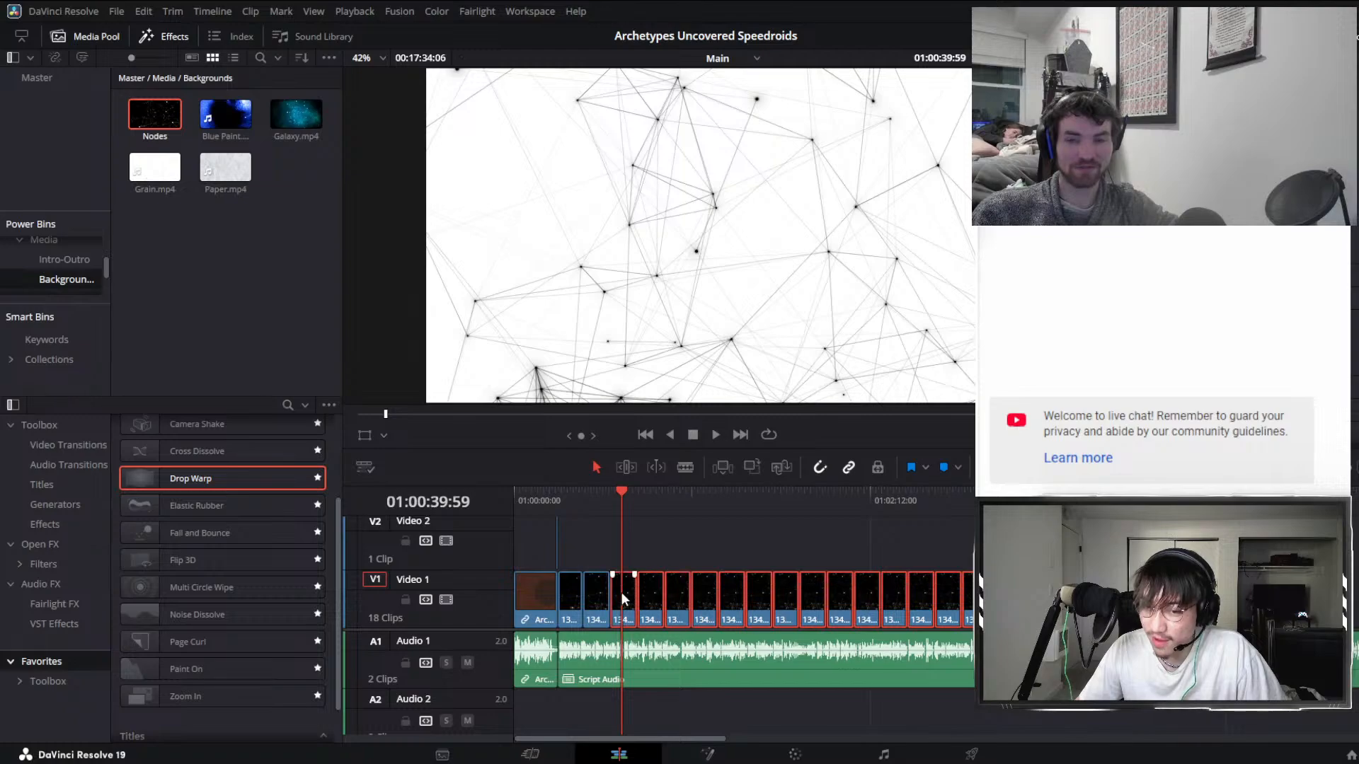
alt+drag(622, 599, 1028, 600)
scroll(950, 614, down, 5)
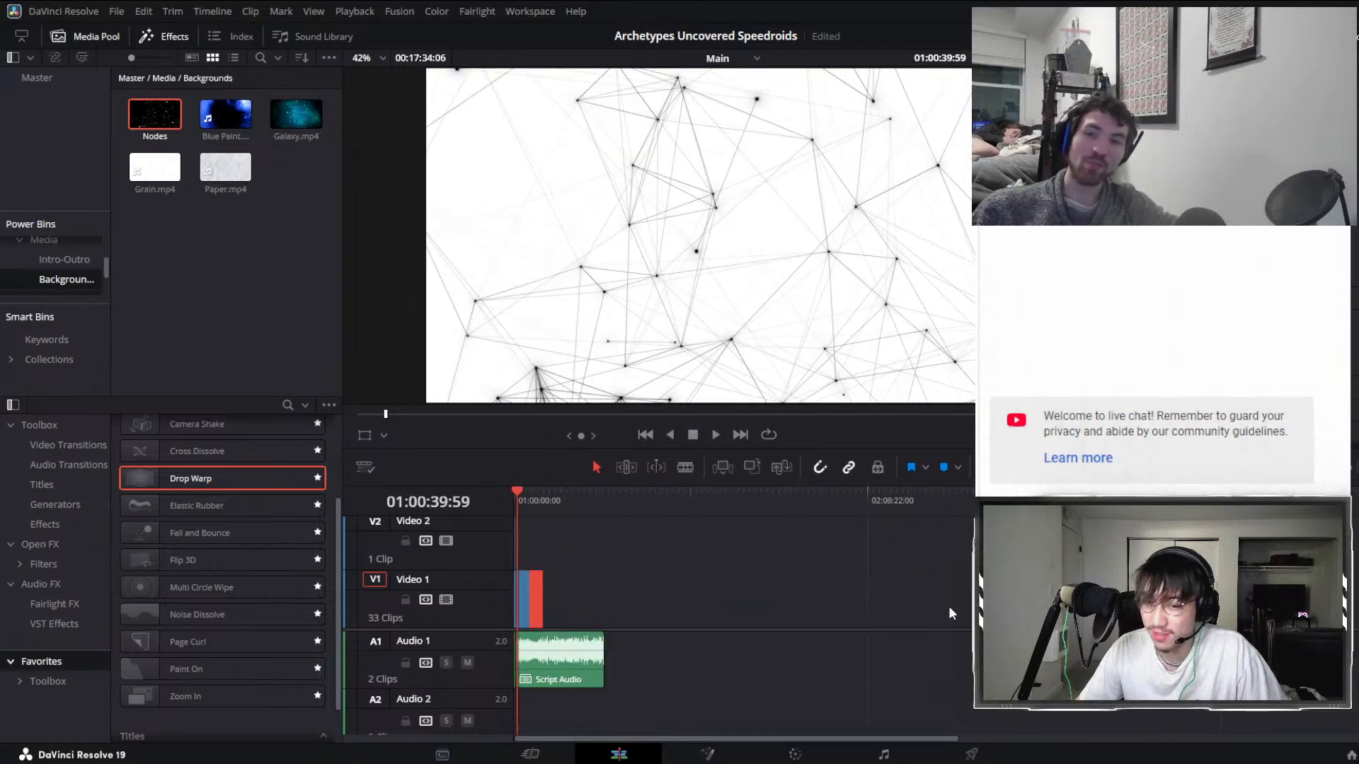
Duplicate larger groups of Nodes clips on Video 1 until the background runs past the end of the Script Audio.
scroll(737, 583, up, 5)
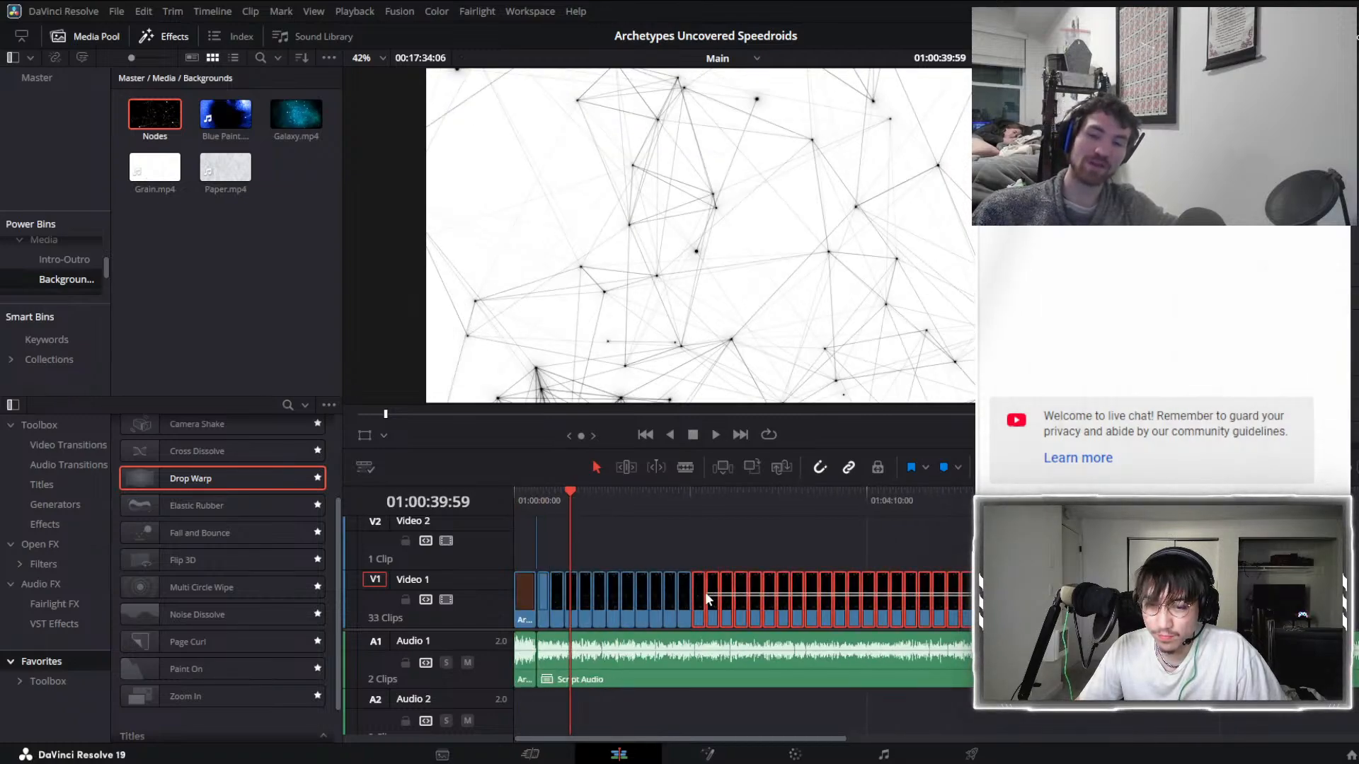
drag(705, 593, 957, 596)
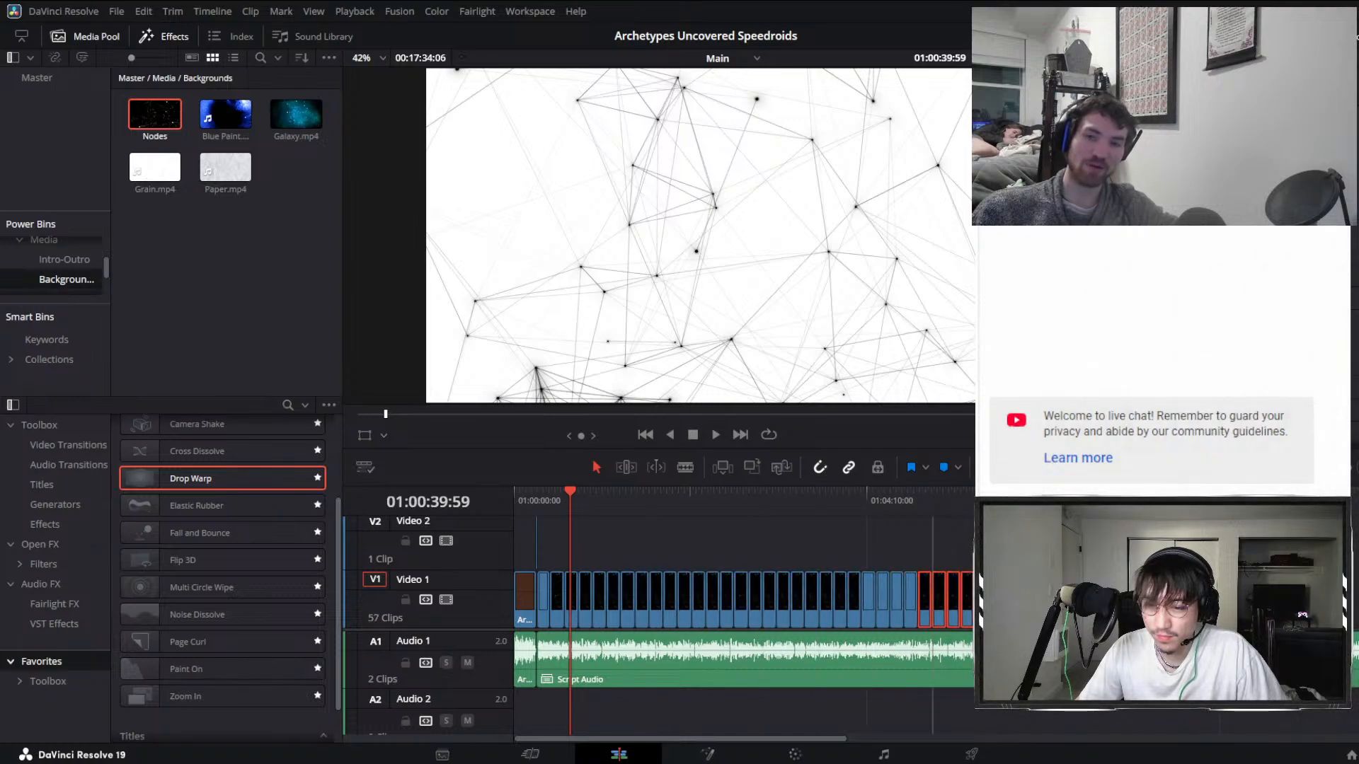
scroll(737, 597, down, 5)
scroll(737, 596, up, 5)
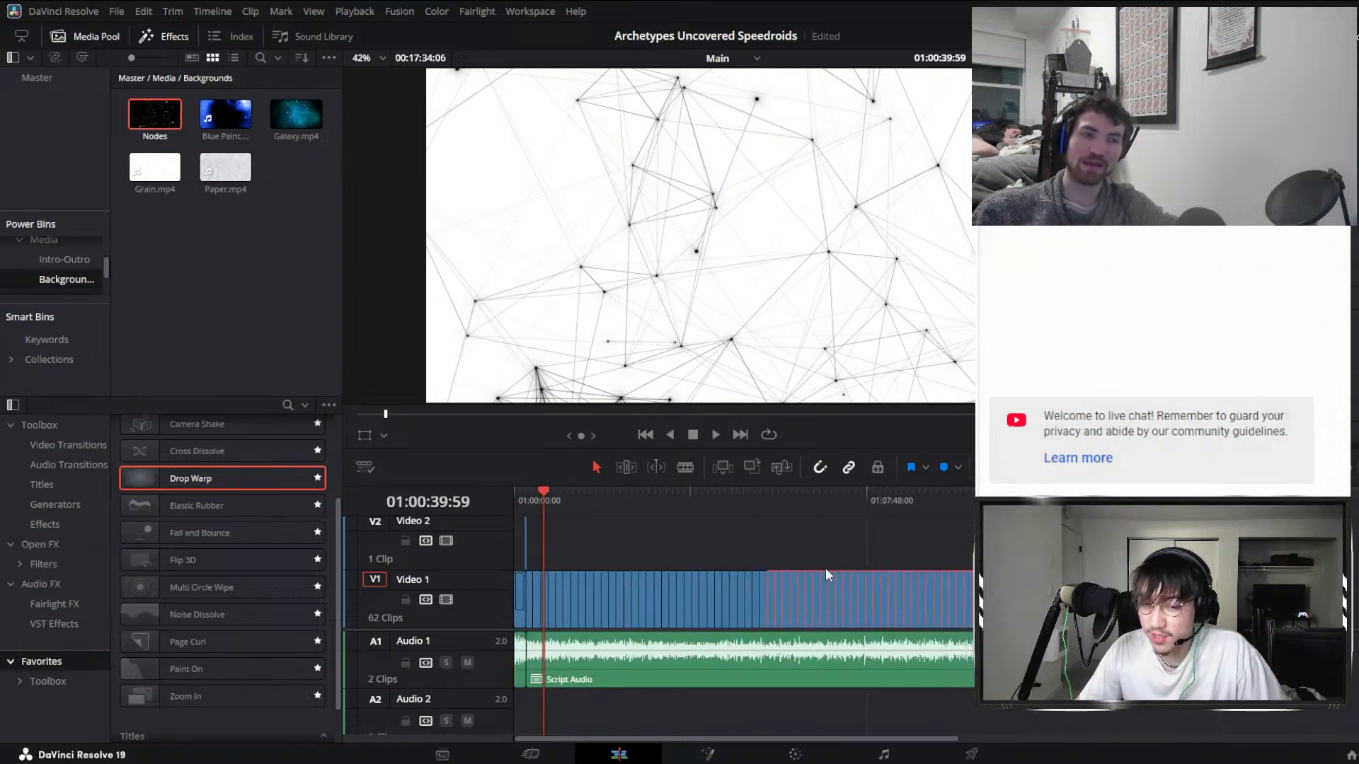
drag(962, 585, 1005, 588)
scroll(773, 564, down, 5)
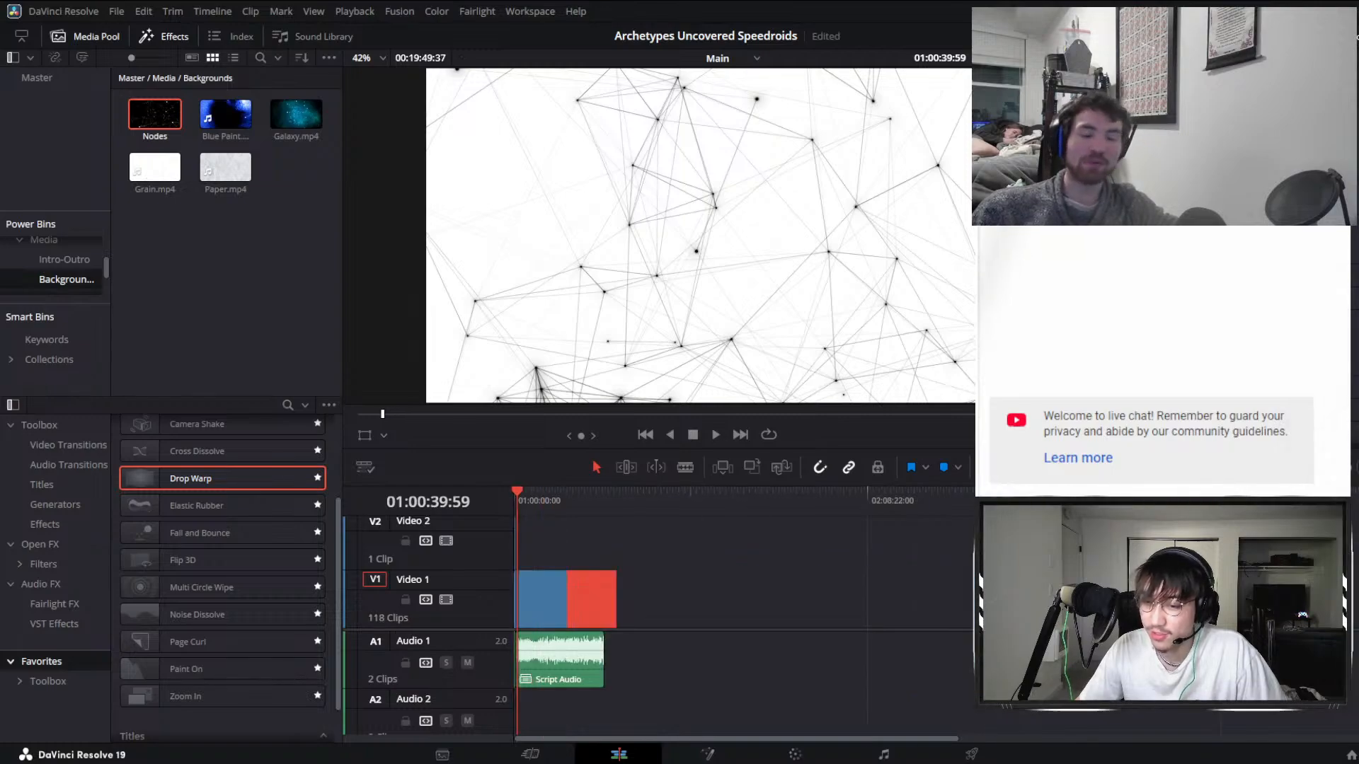
Delete the surplus selected Nodes copies that lie beyond the end of the Script Audio on Video 1.
scroll(774, 564, up, 7)
scroll(876, 564, down, 2)
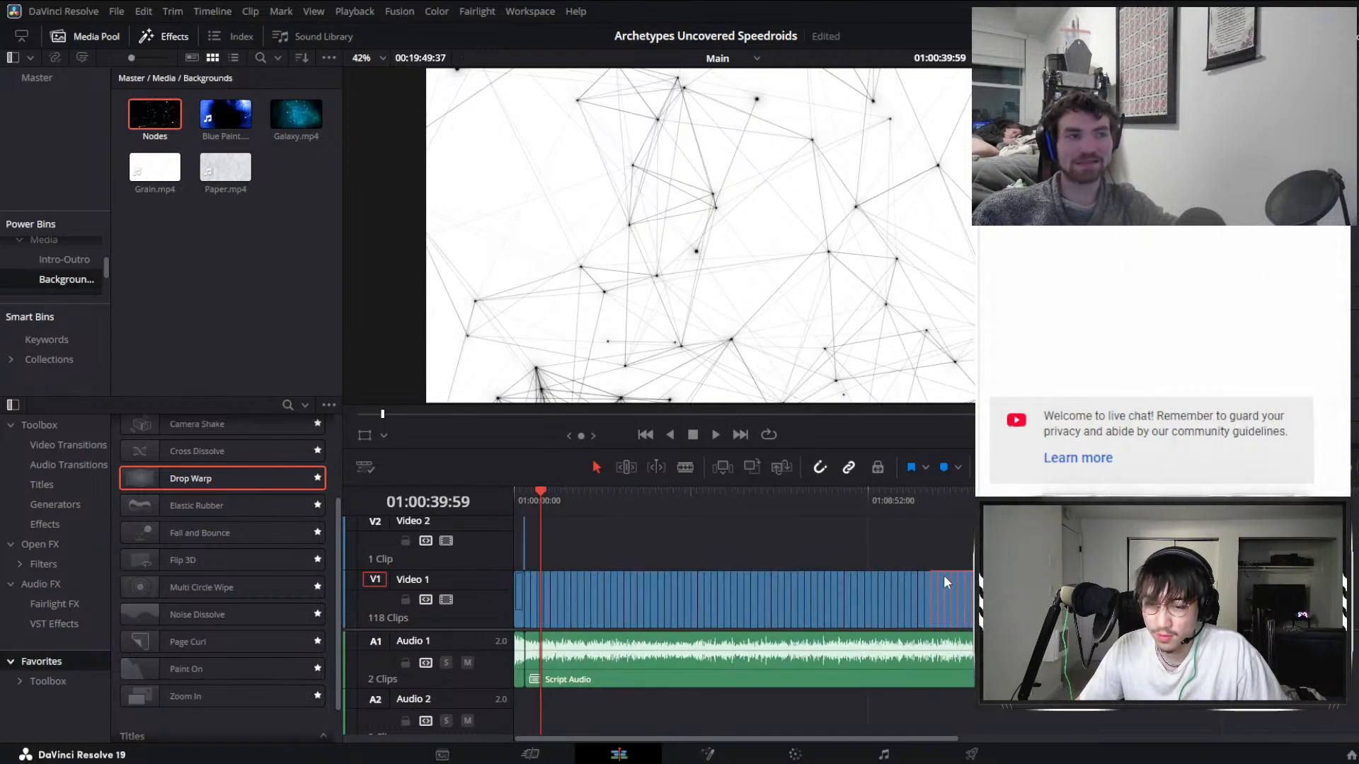
click(929, 511)
scroll(928, 514, up, 3)
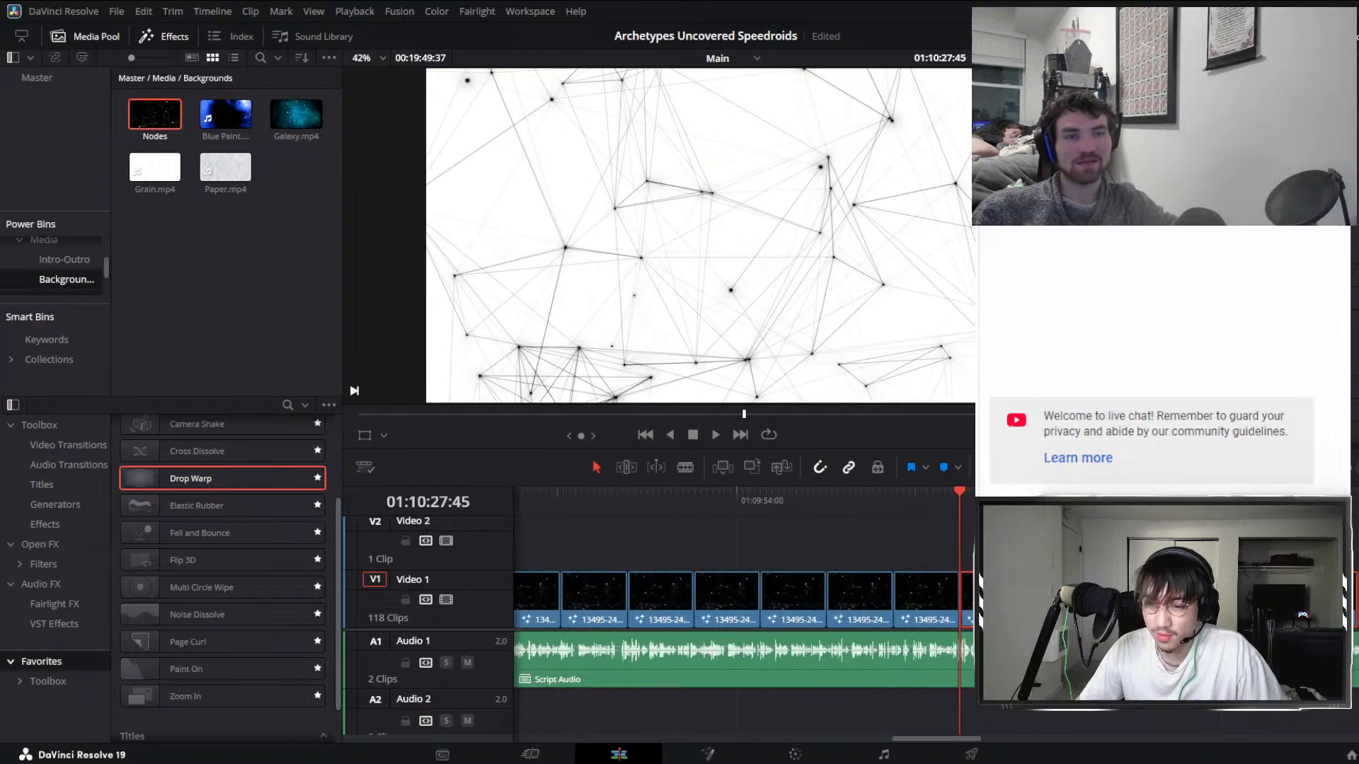
scroll(914, 588, down, 5)
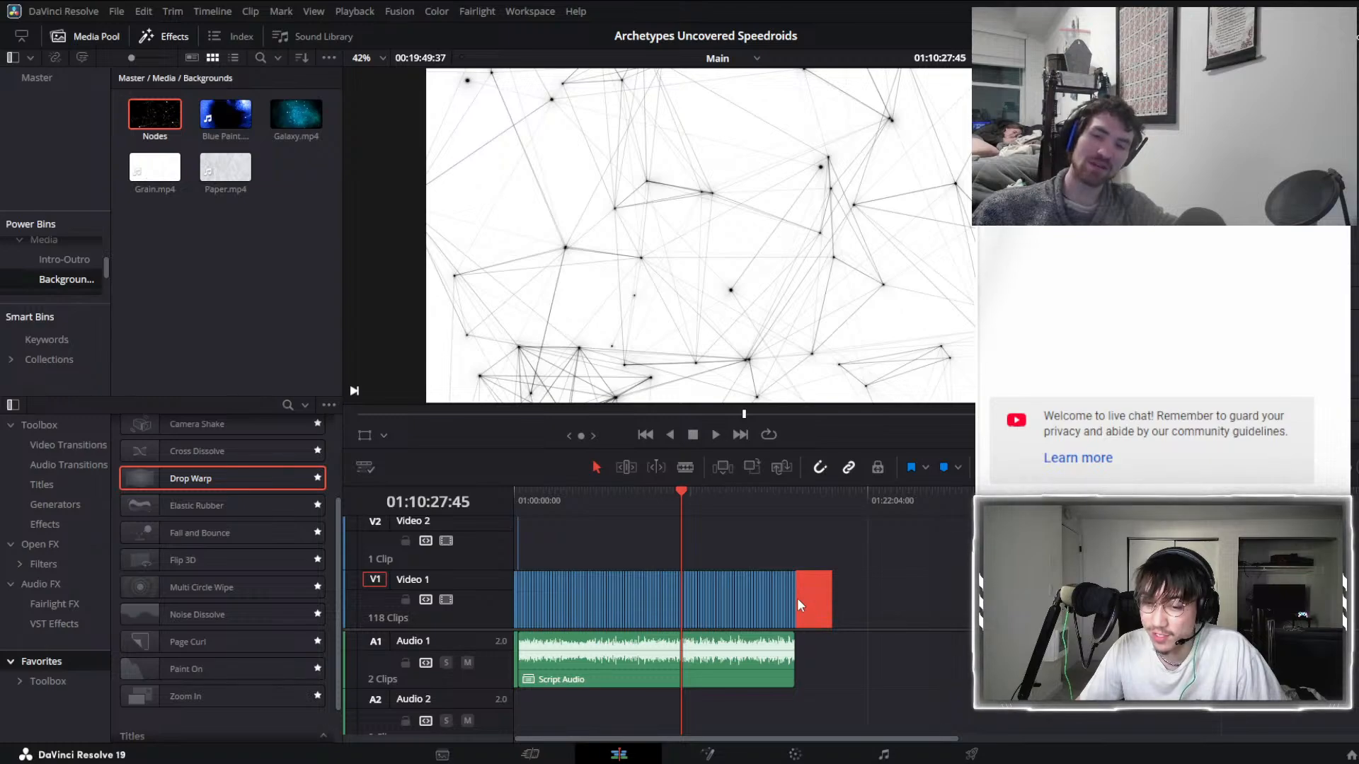
scroll(933, 575, up, 4)
scroll(944, 579, right, 5)
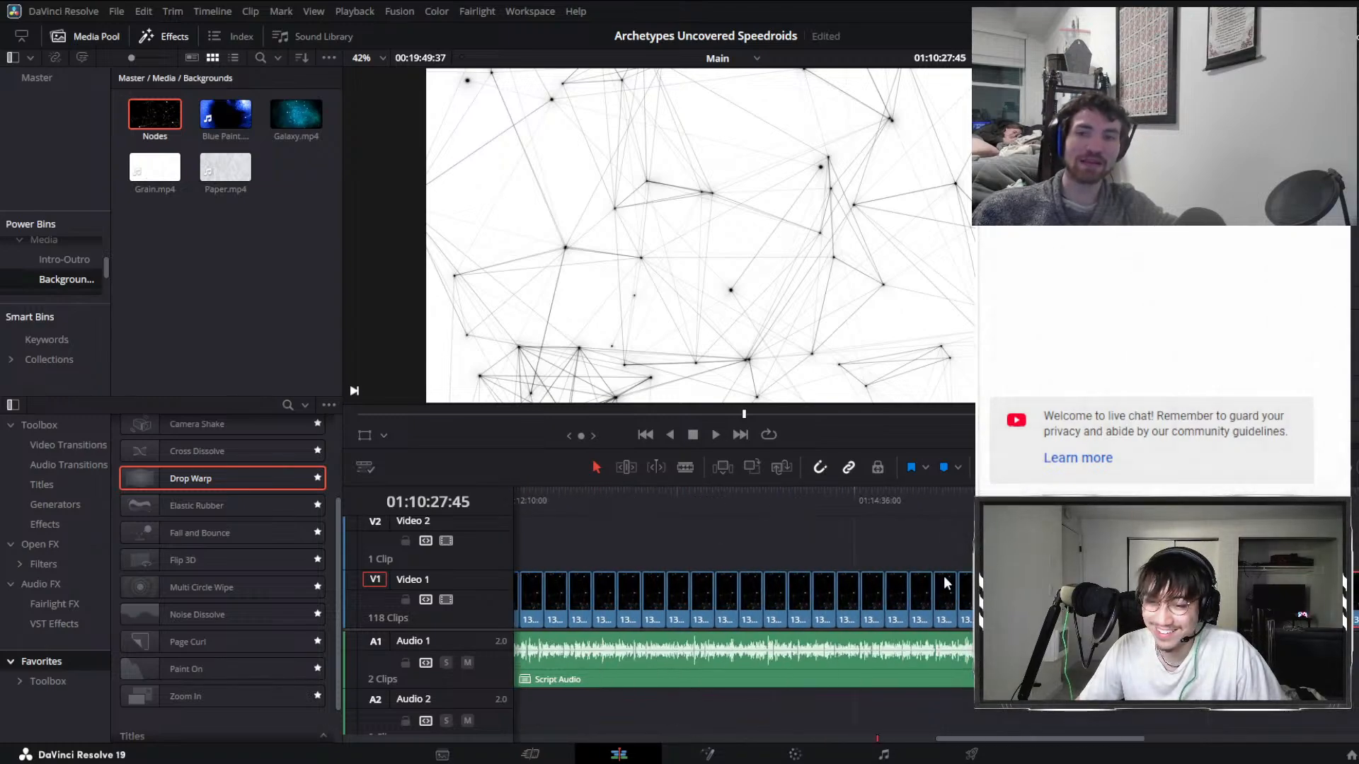
key(Delete)
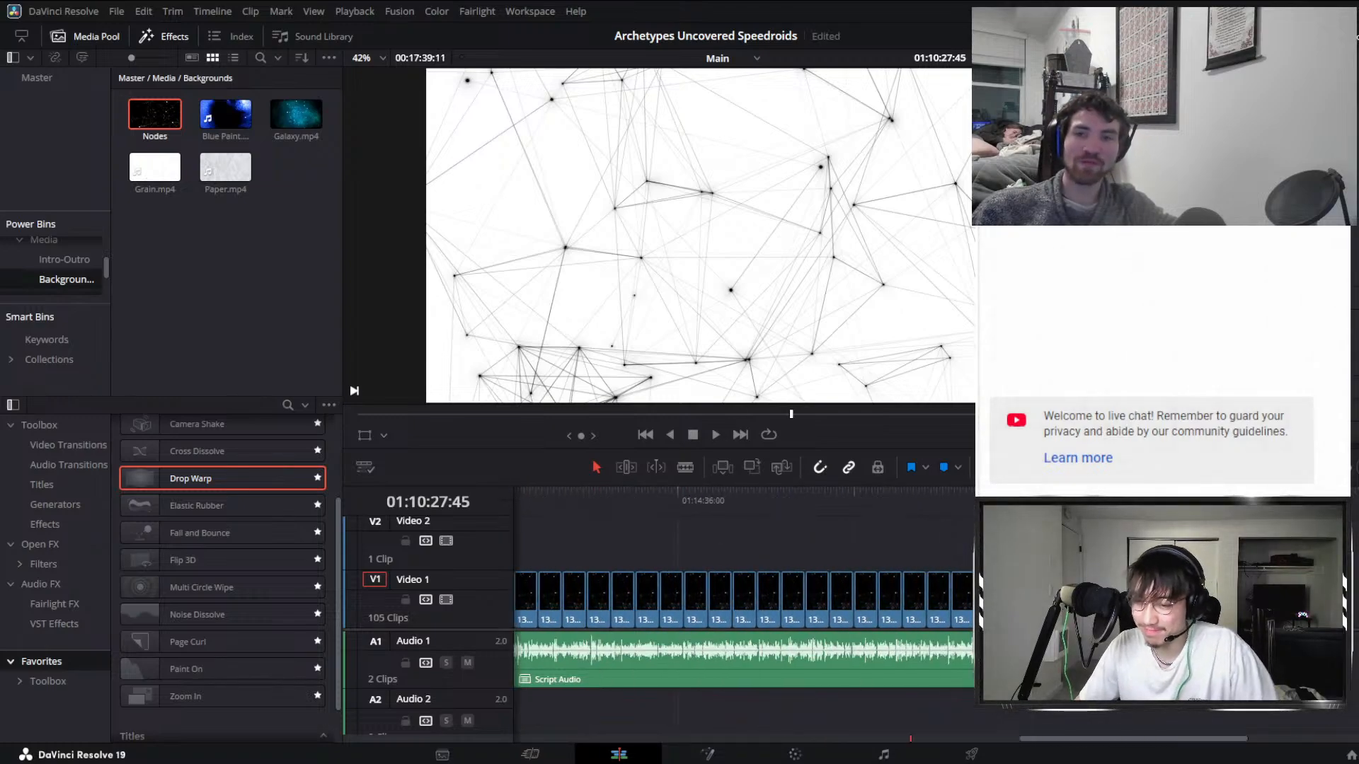
scroll(958, 576, down, 5)
scroll(672, 535, up, 4)
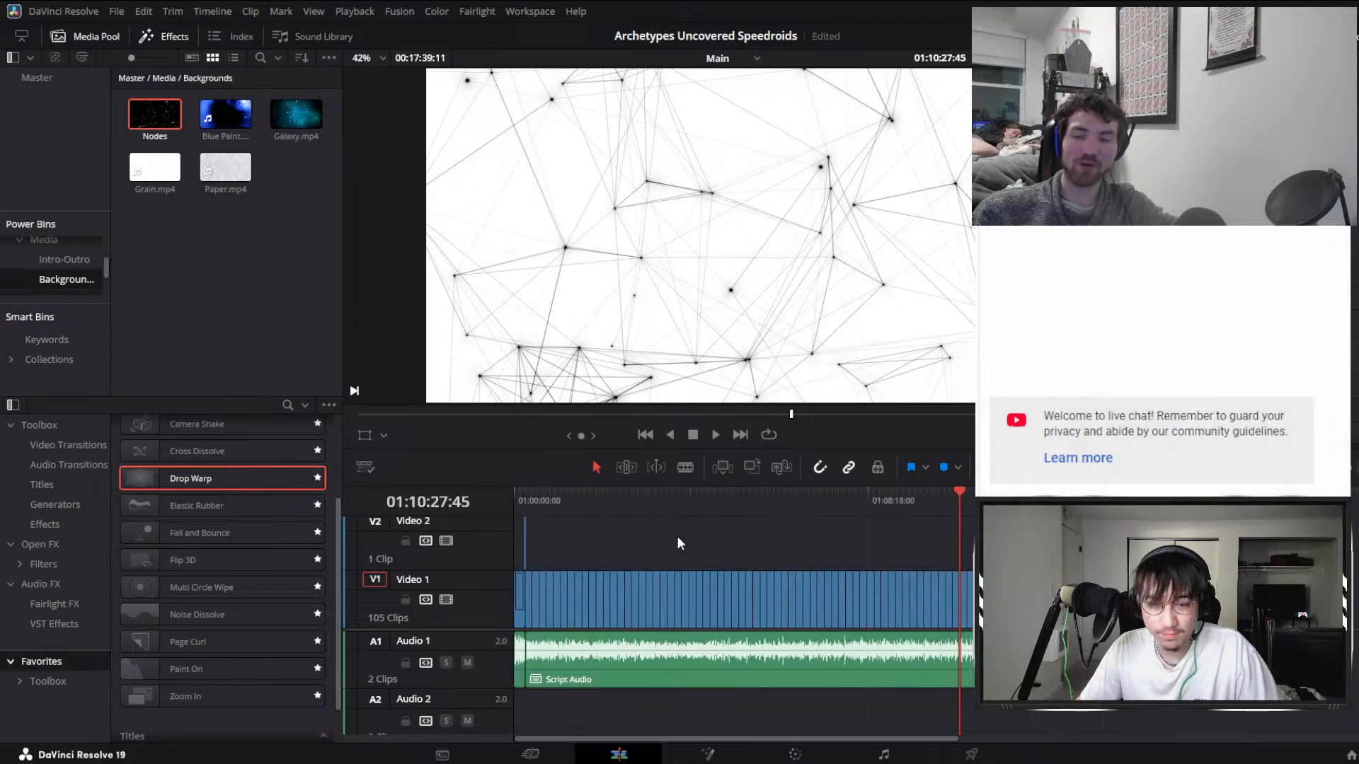
Play the transition from the intro to the Nodes background, starting around 01:00:15:43.
key(Home)
scroll(537, 524, up, 3)
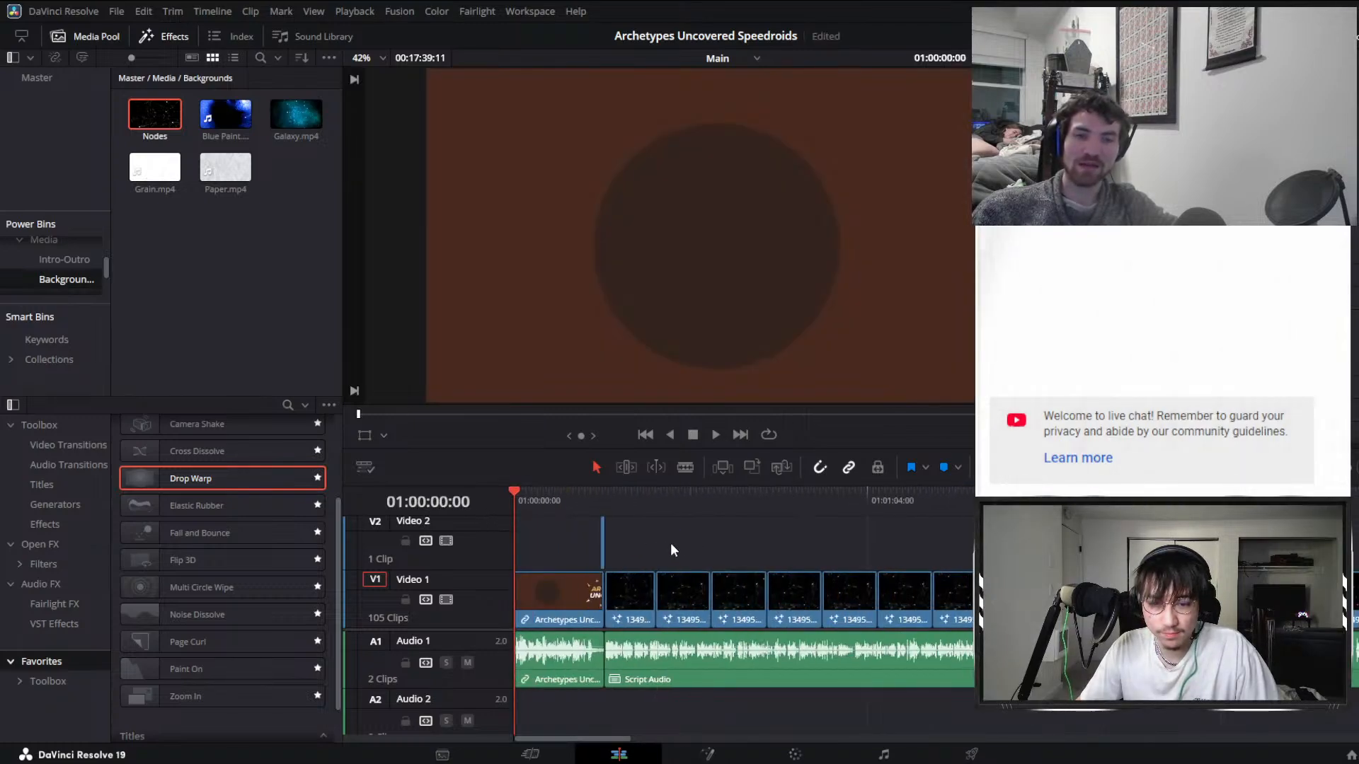
click(590, 494)
drag(592, 494, 599, 495)
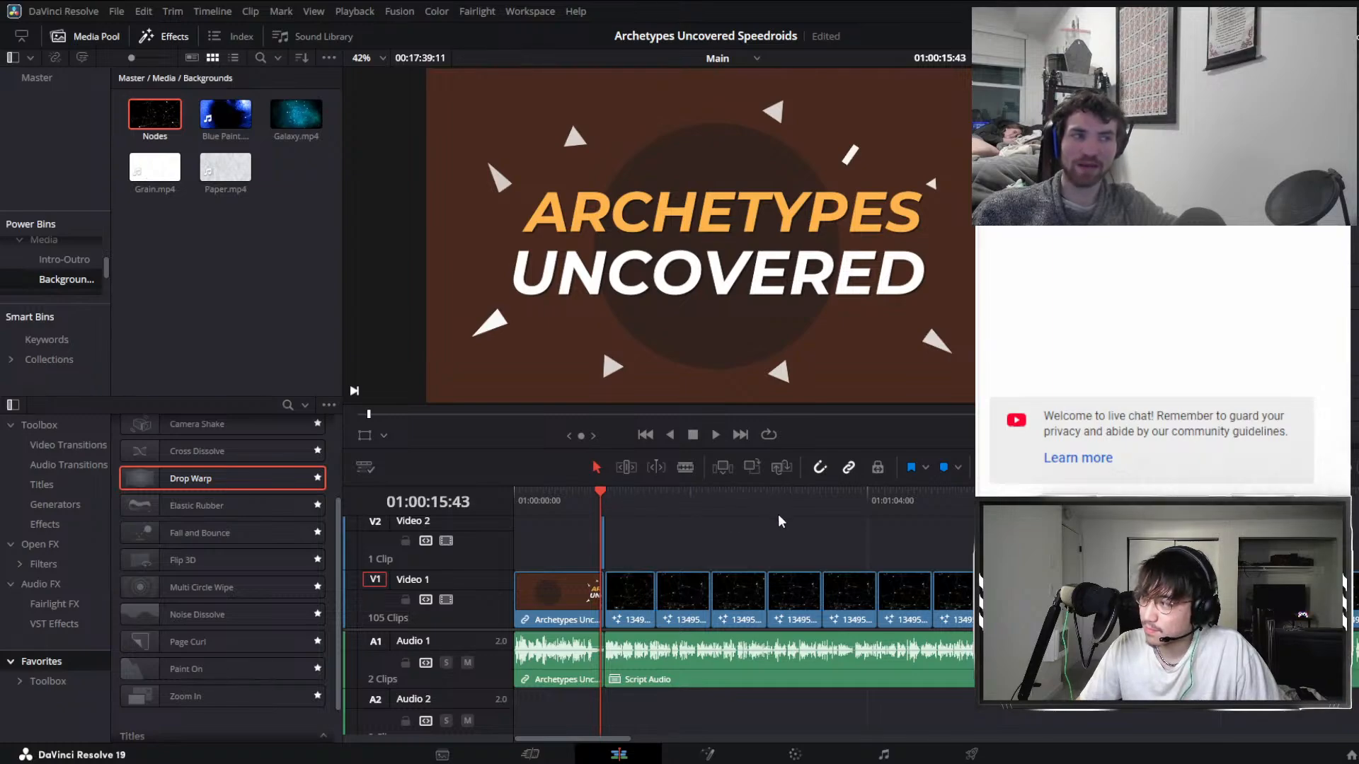
key(space)
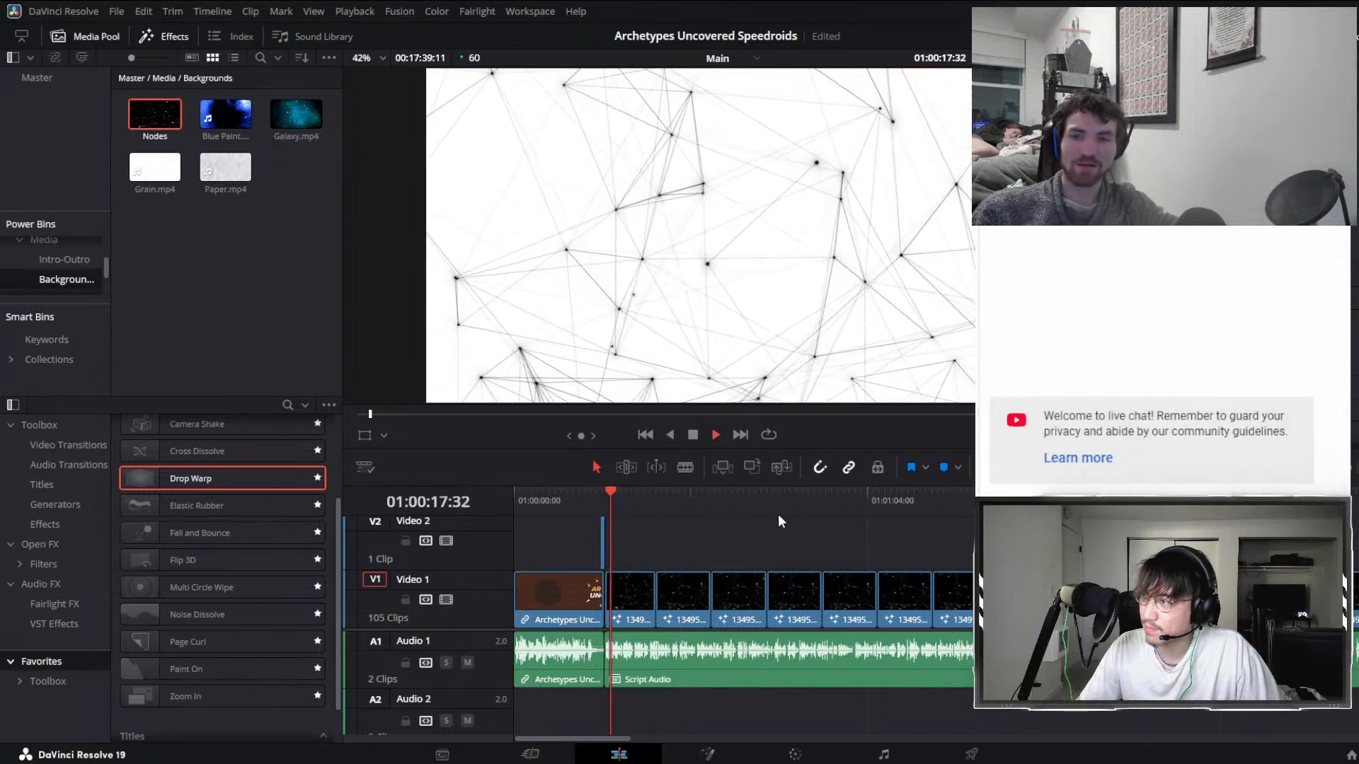
click(603, 500)
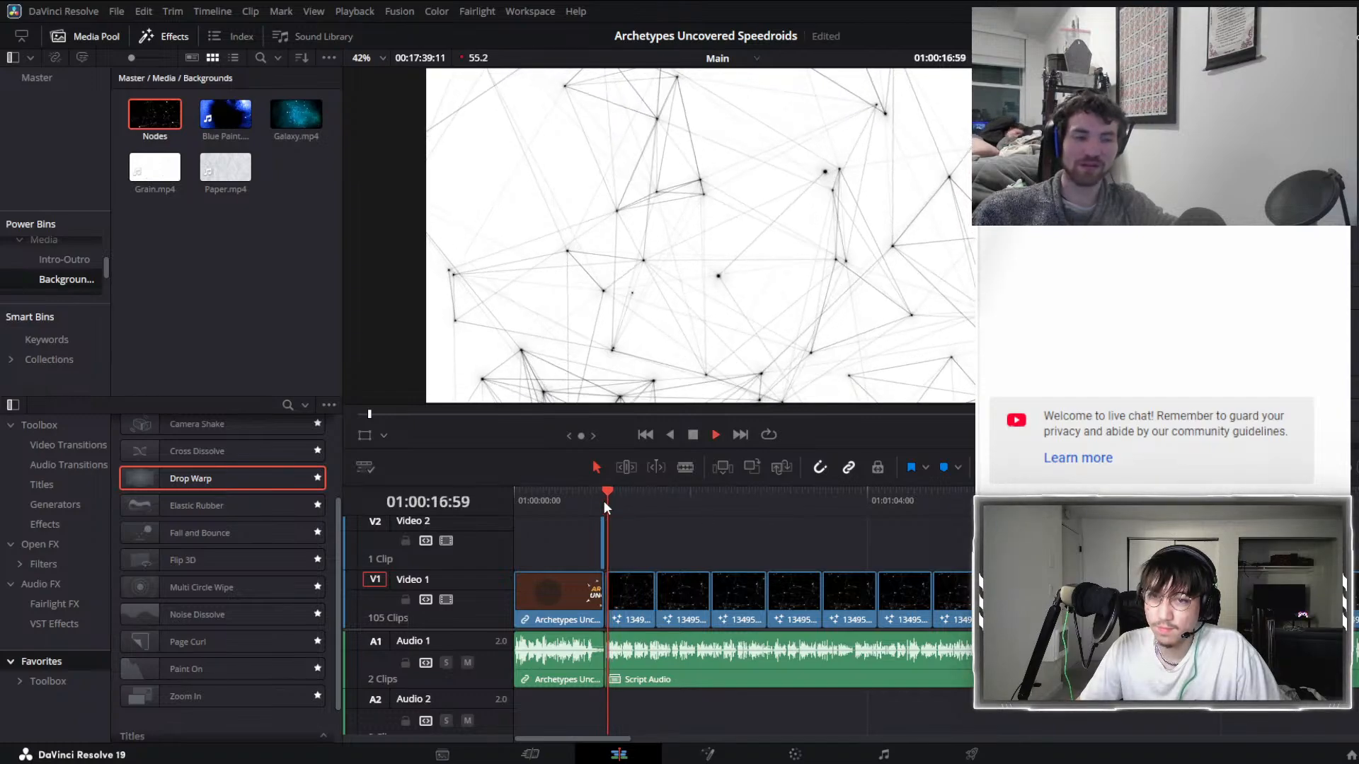
key(space)
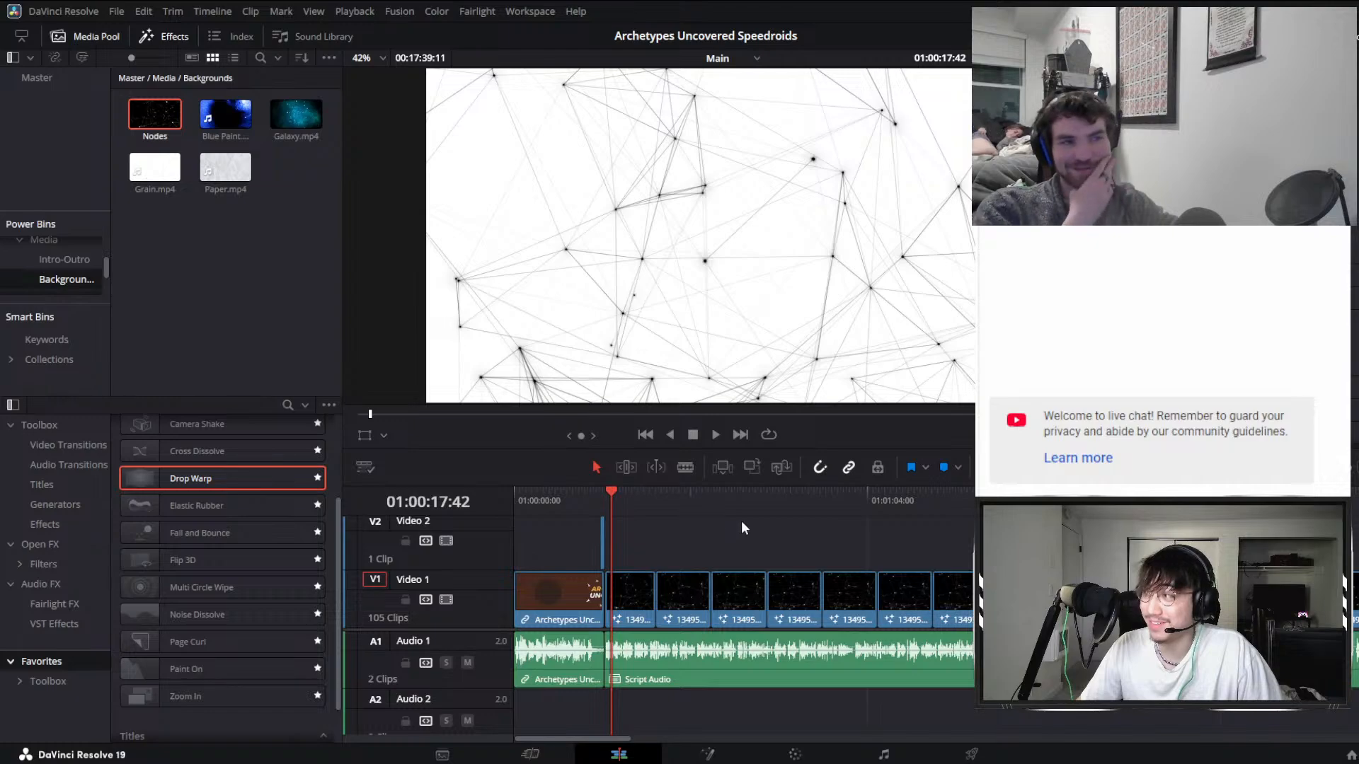
Trim the last Nodes clip on Video 1 to the end of the Script Audio.
scroll(799, 525, down, 1)
scroll(796, 532, down, 8)
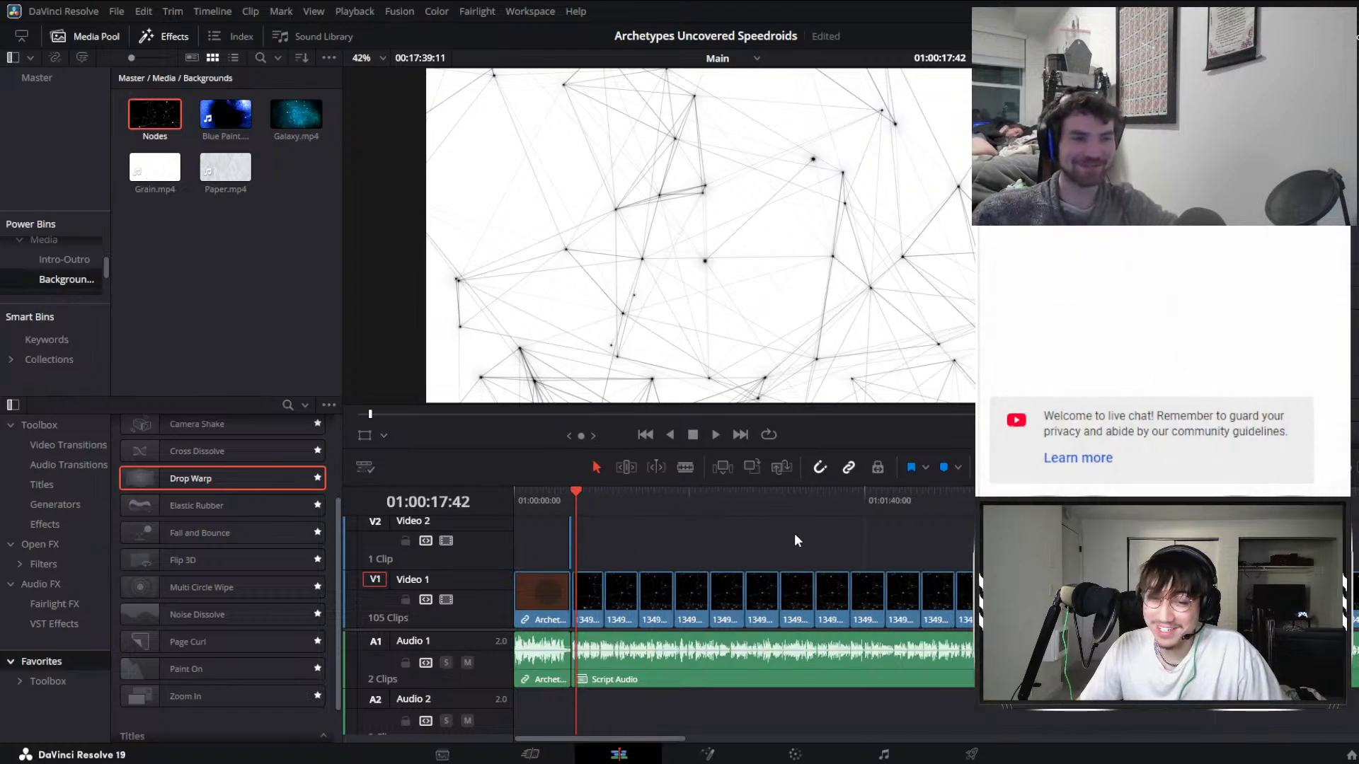
click(830, 500)
scroll(935, 576, up, 9)
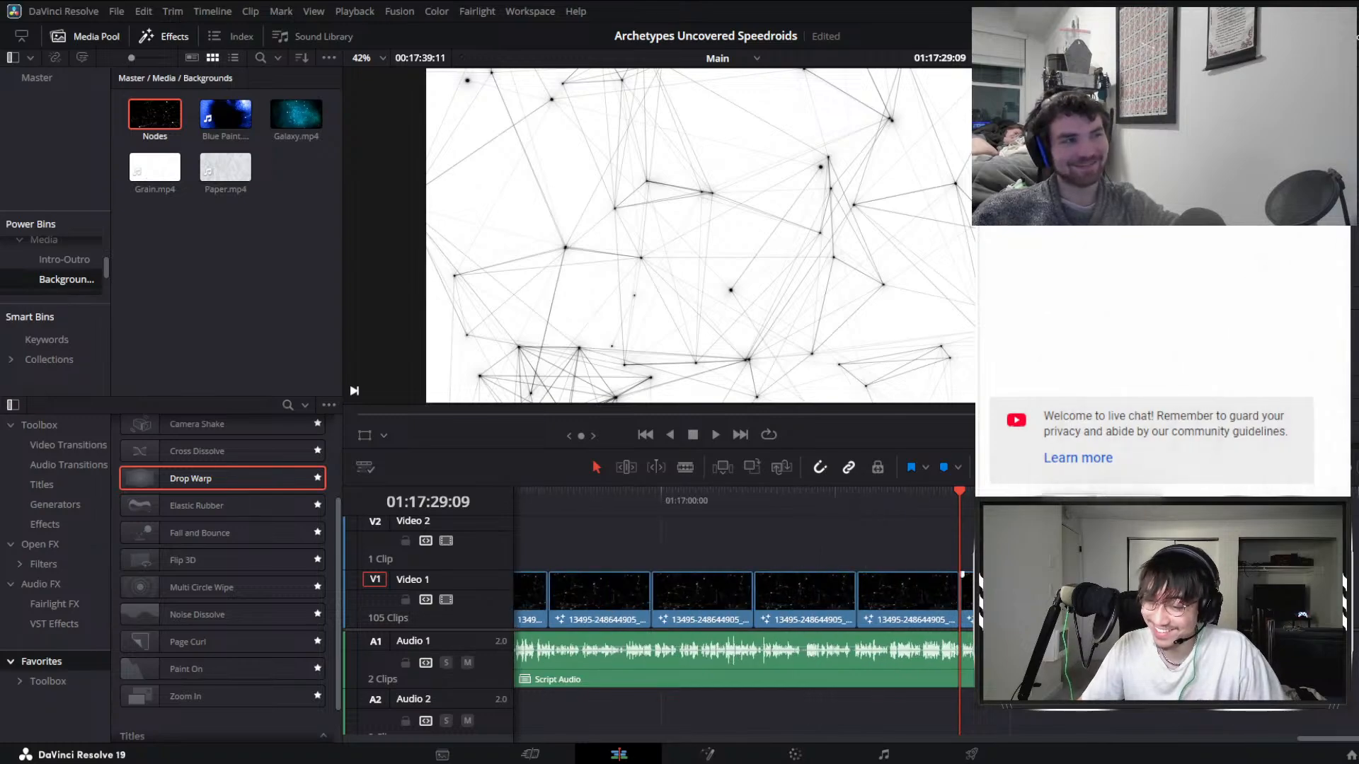
scroll(961, 574, down, 2)
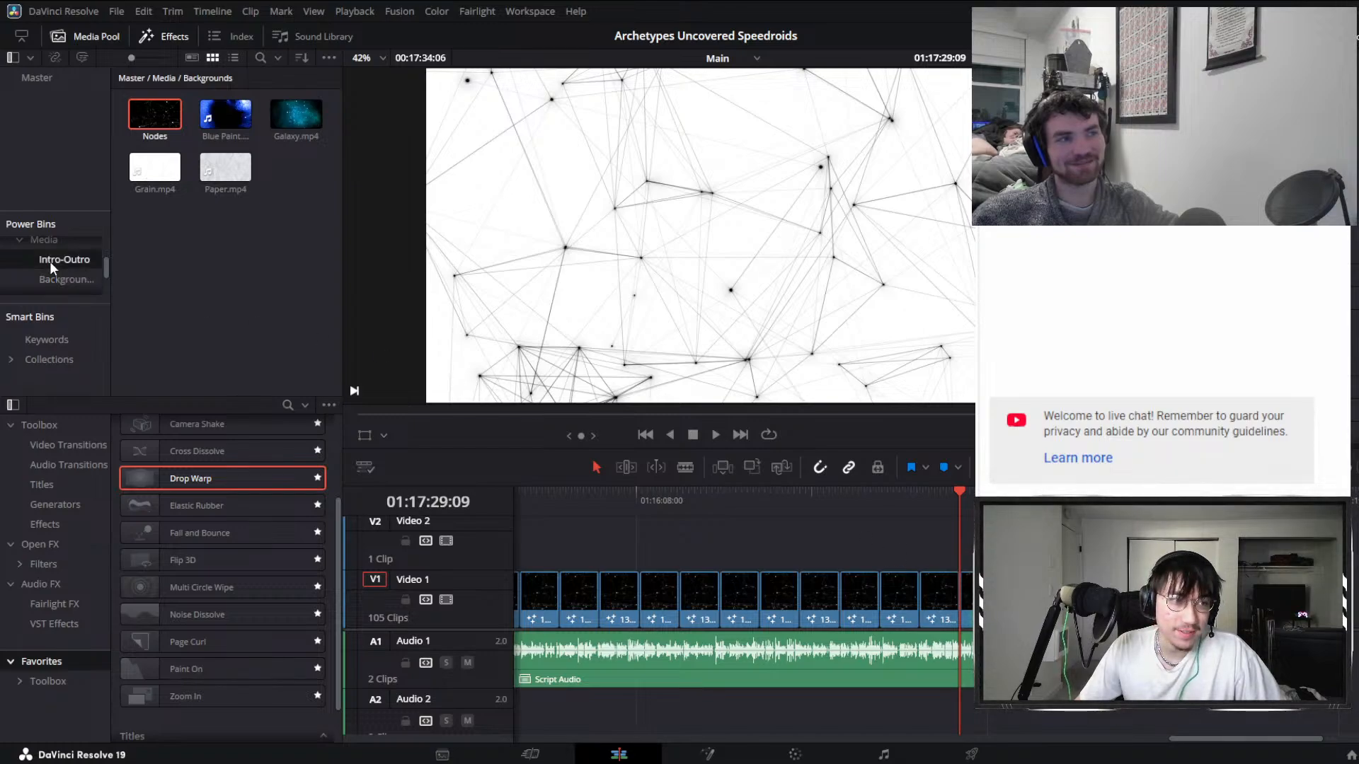
Add Outro.mov from the Intro-Outro bin after the last Nodes clip and play across the join.
drag(226, 122, 990, 595)
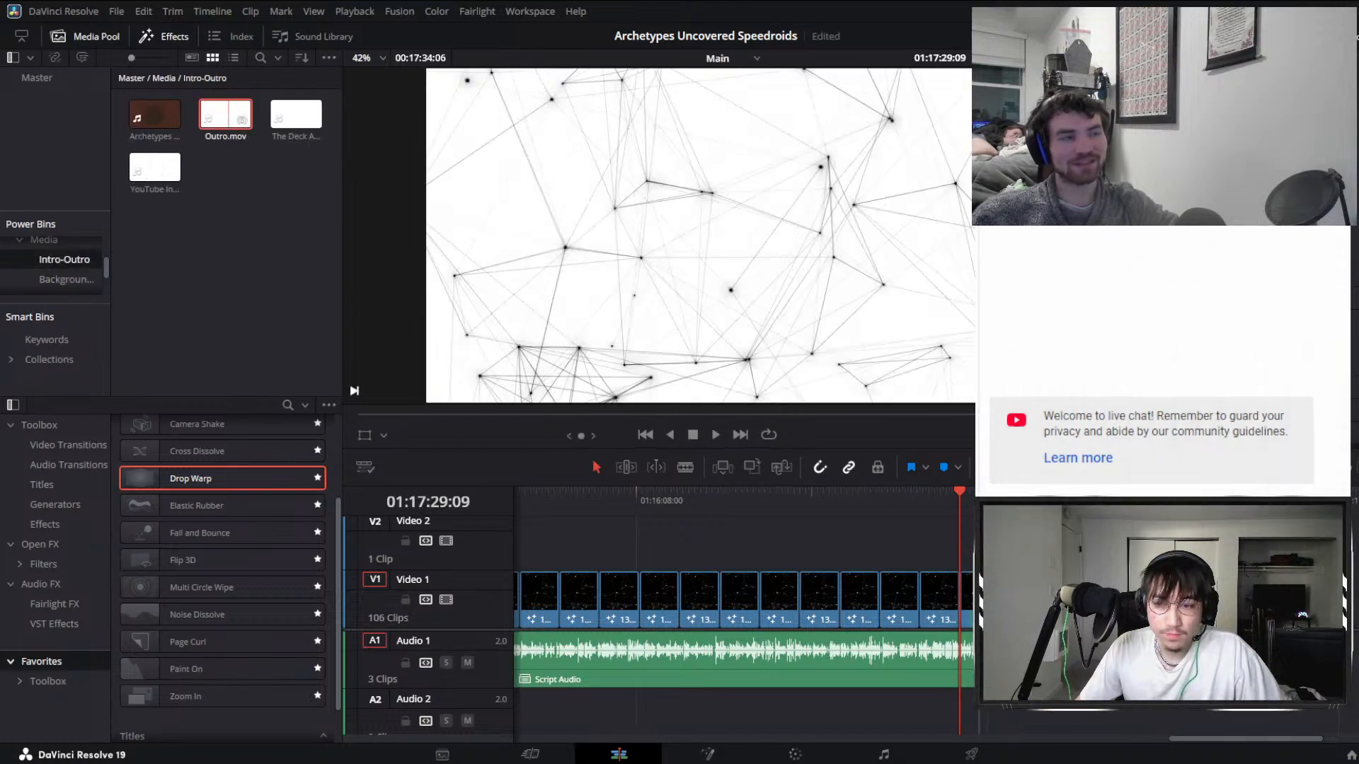
key(space)
key(ctrl+=)
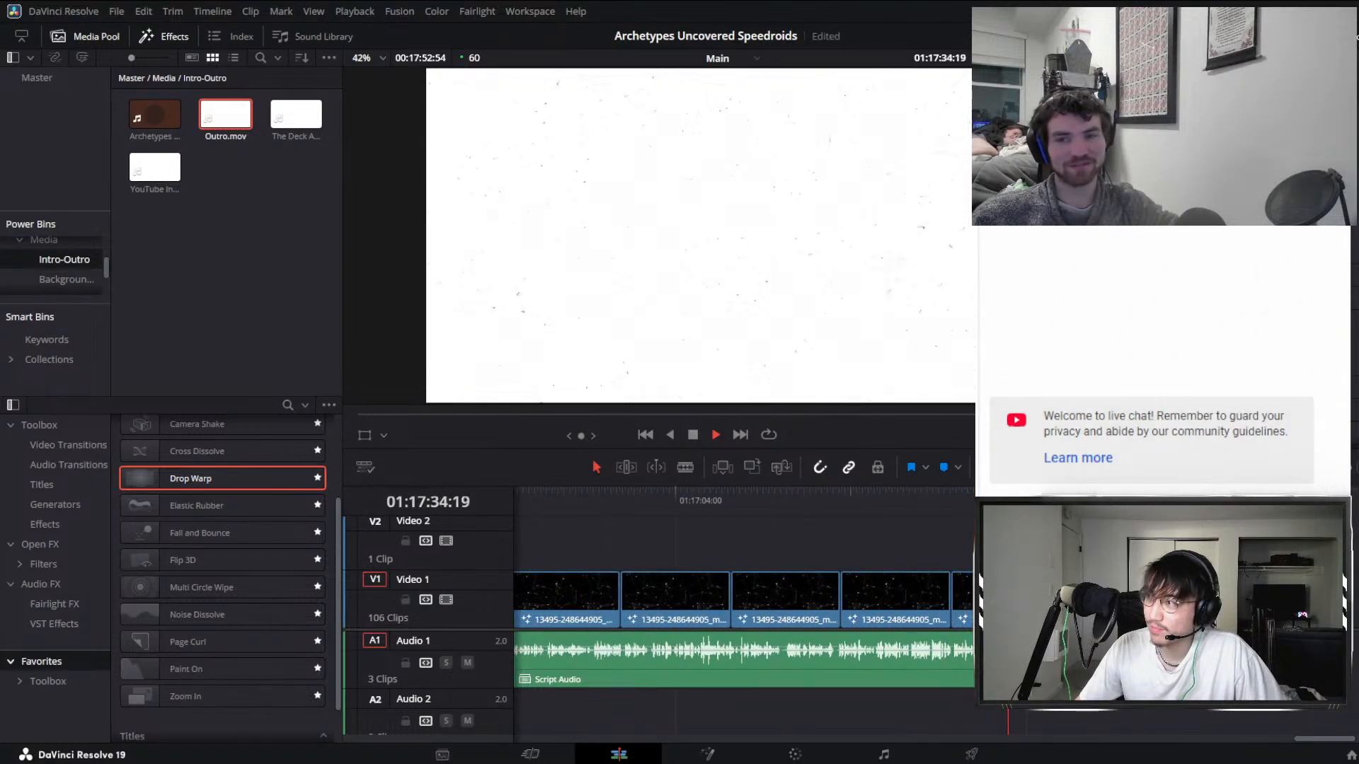
key(space)
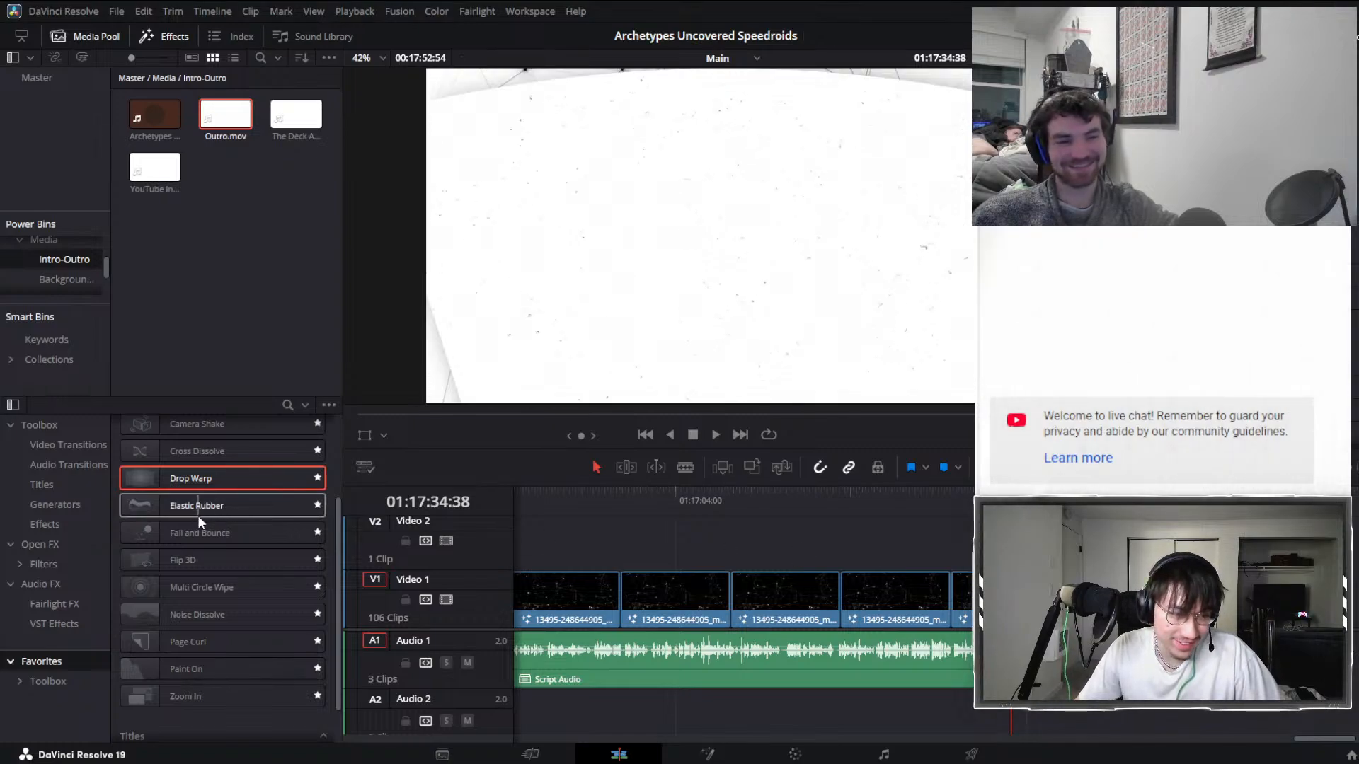
Apply the Noise Dissolve transition between the last Nodes clip and Outro.mov, and play it through.
scroll(197, 515, up, 2)
click(163, 661)
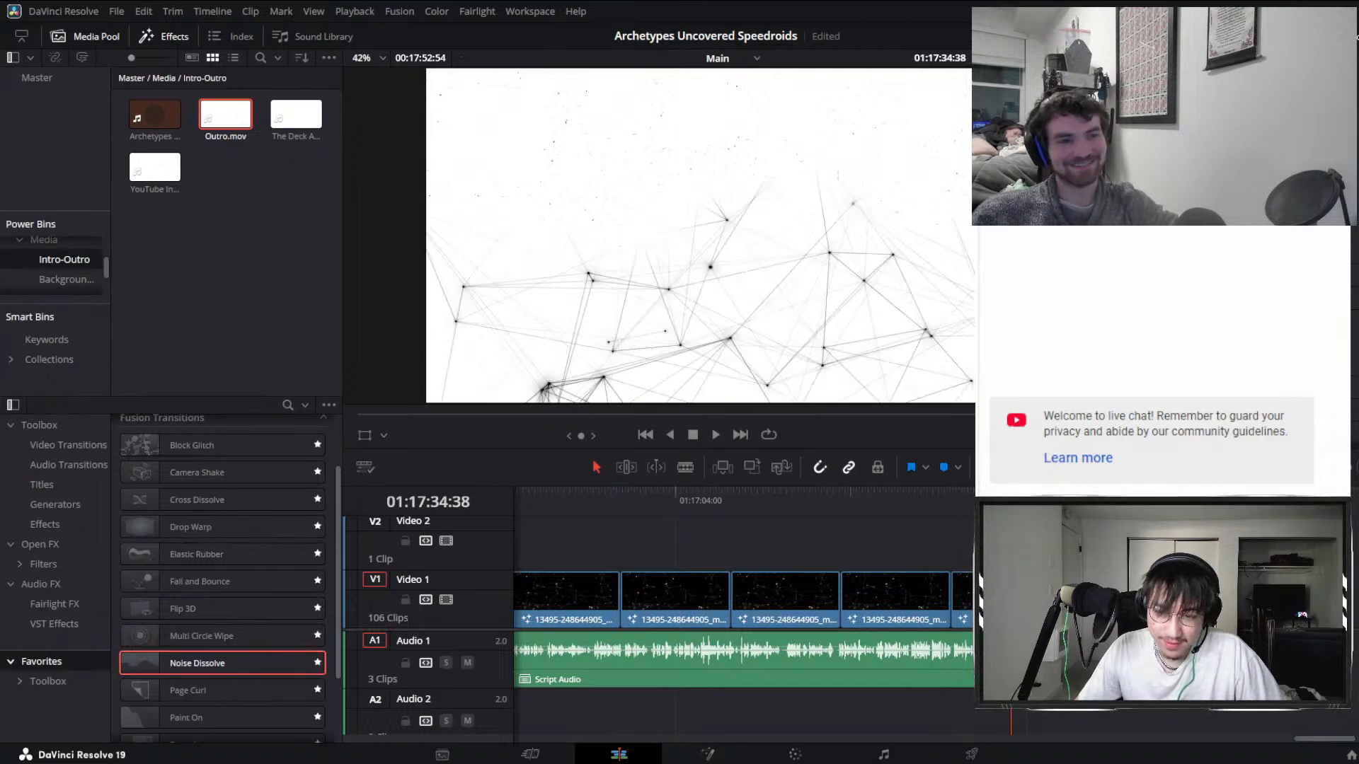
key(space)
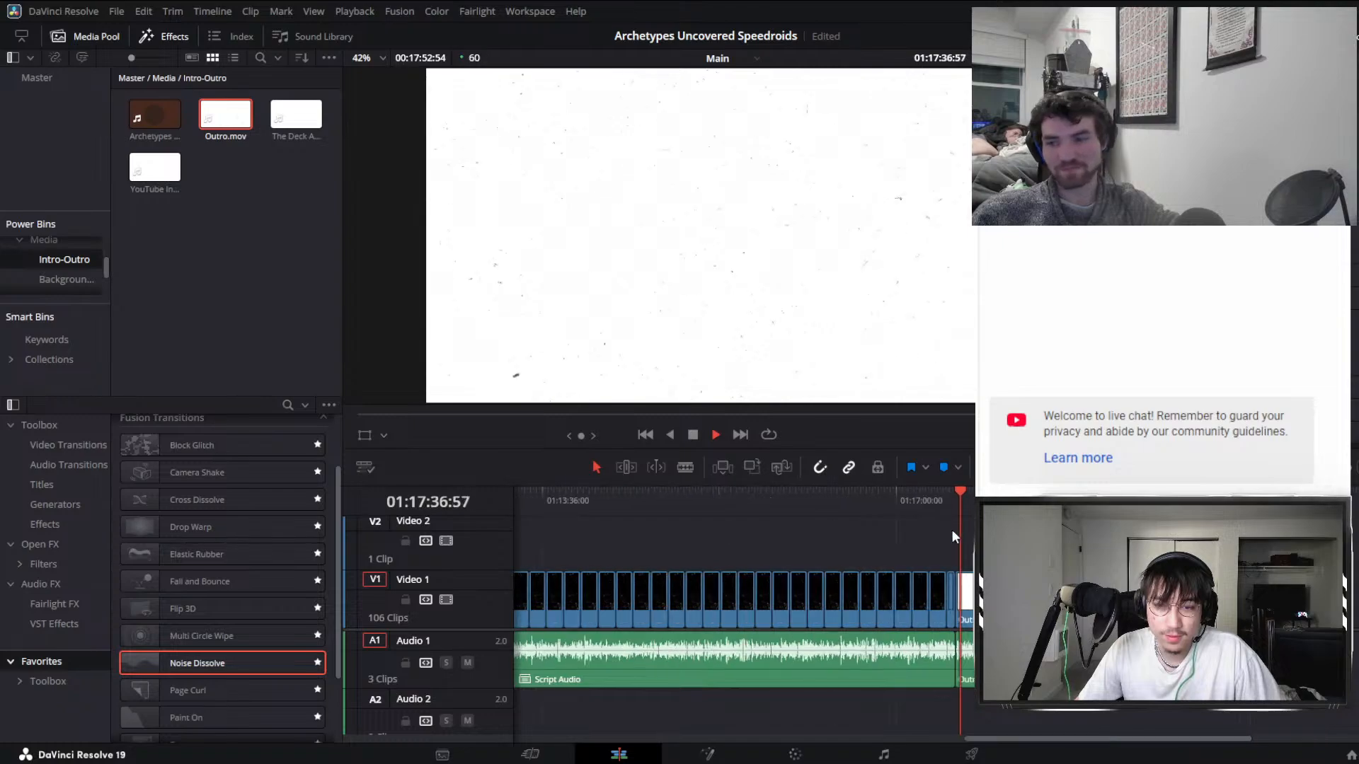
key(shift+z)
key(space)
key(shift+z)
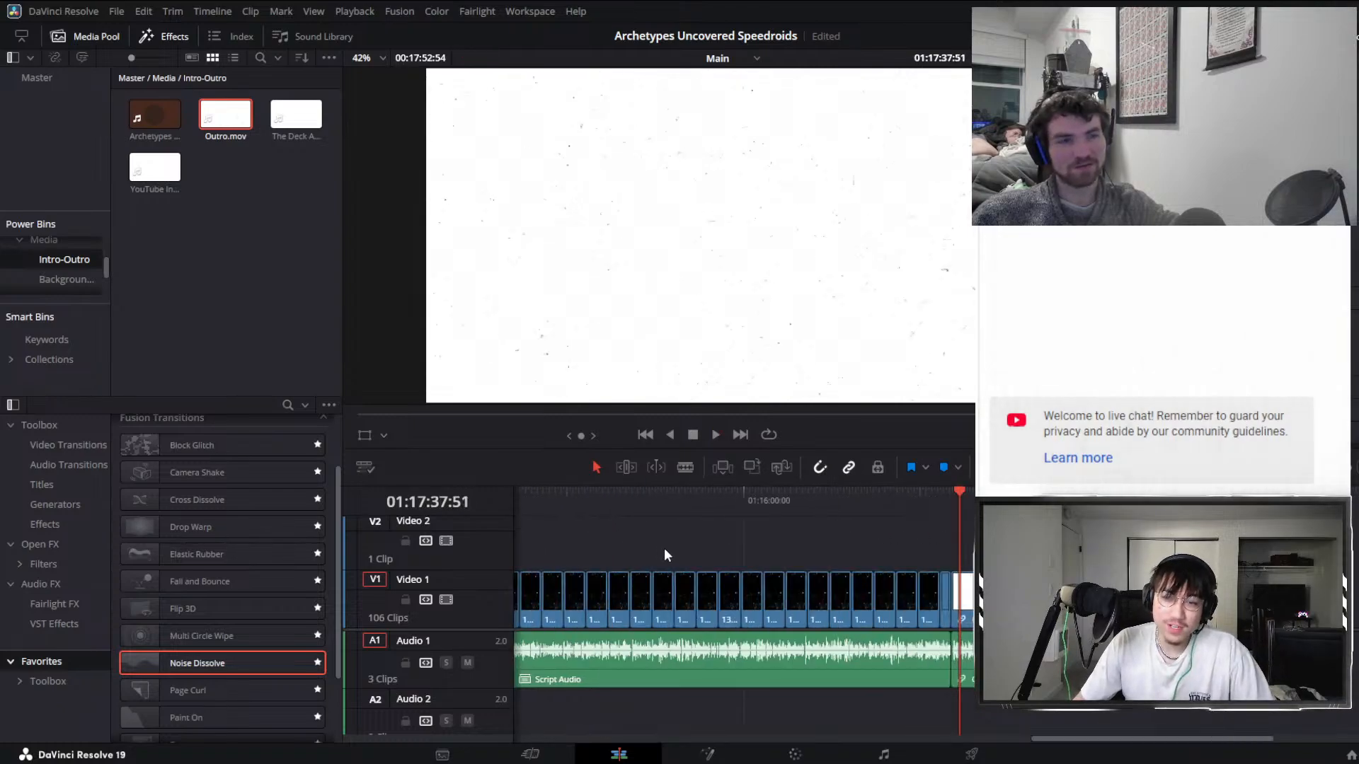
Return to the beginning of the timeline and play the first Nodes clip after the intro from 01:00:16:26.
scroll(708, 569, left, 5)
scroll(773, 599, down, 6)
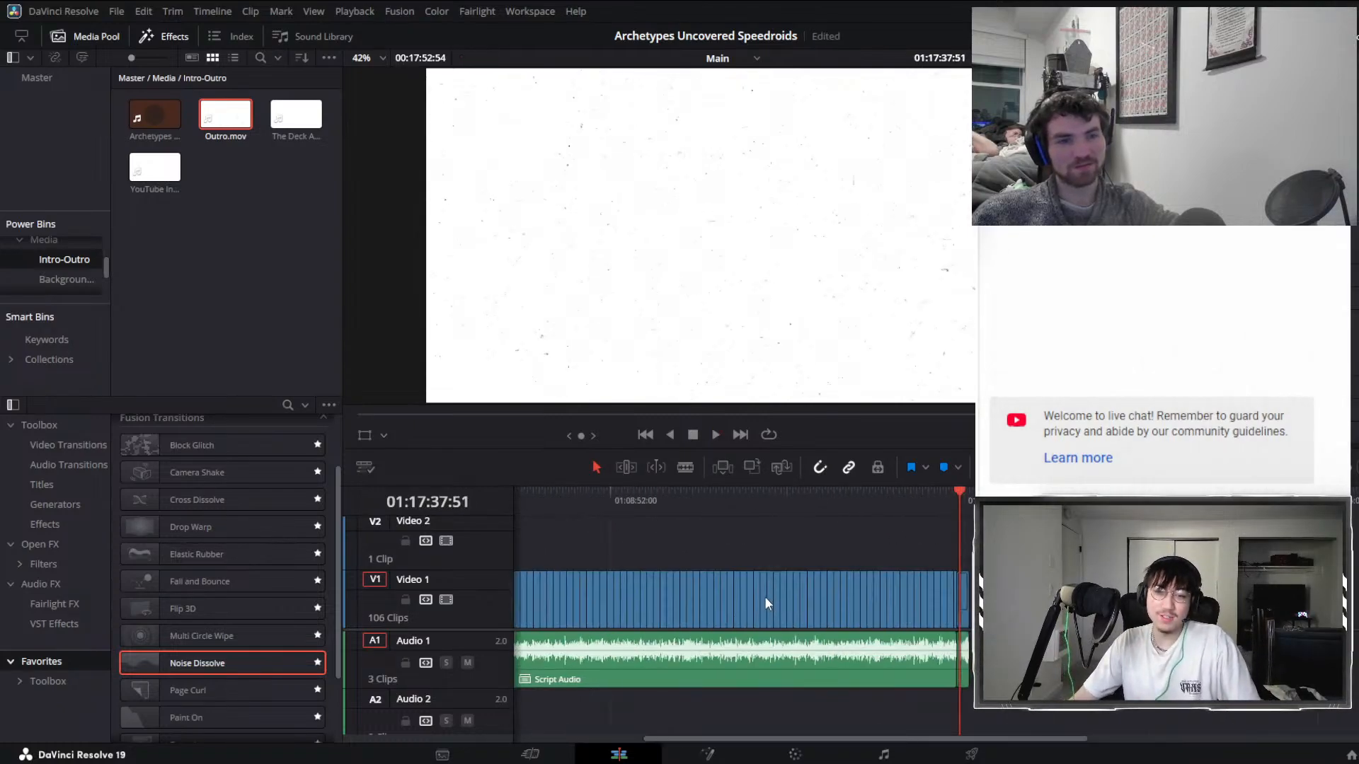
drag(535, 507, 514, 510)
scroll(577, 533, up, 6)
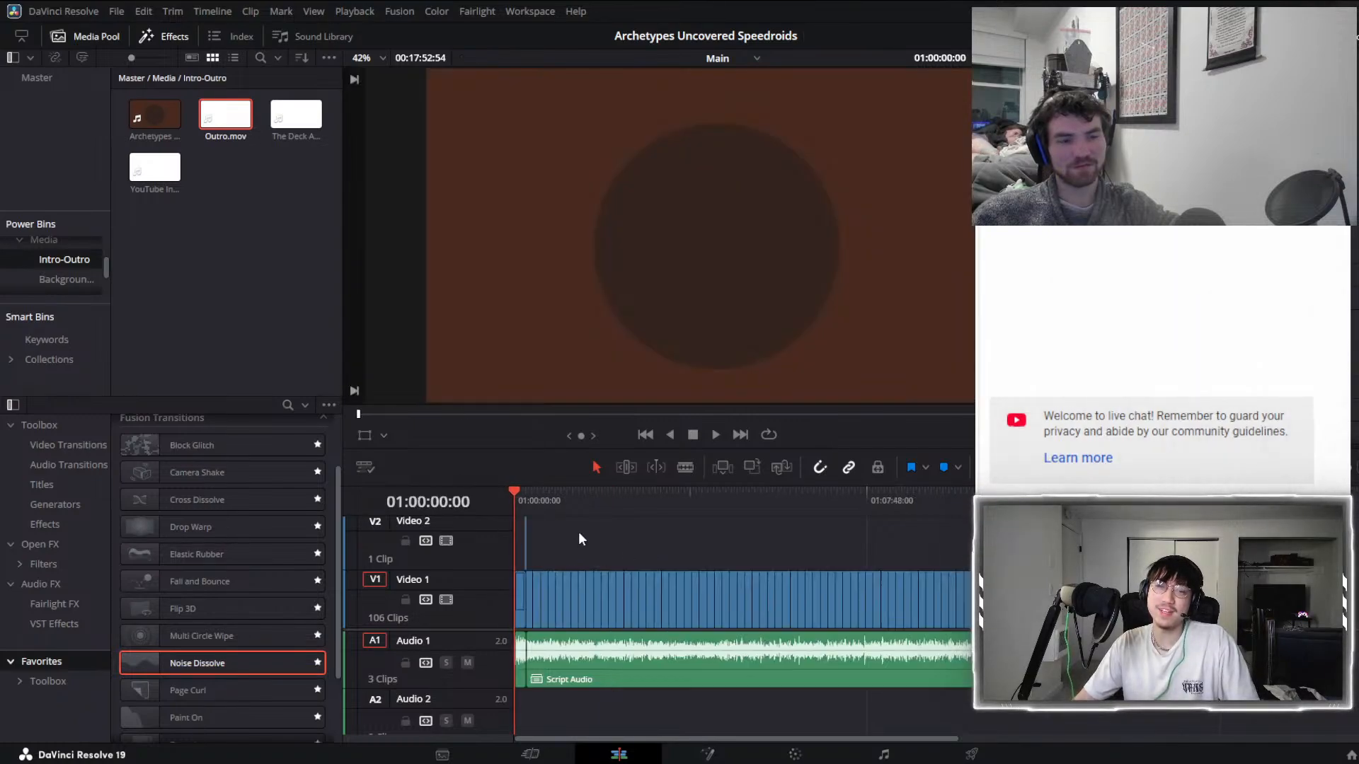
click(577, 496)
click(590, 501)
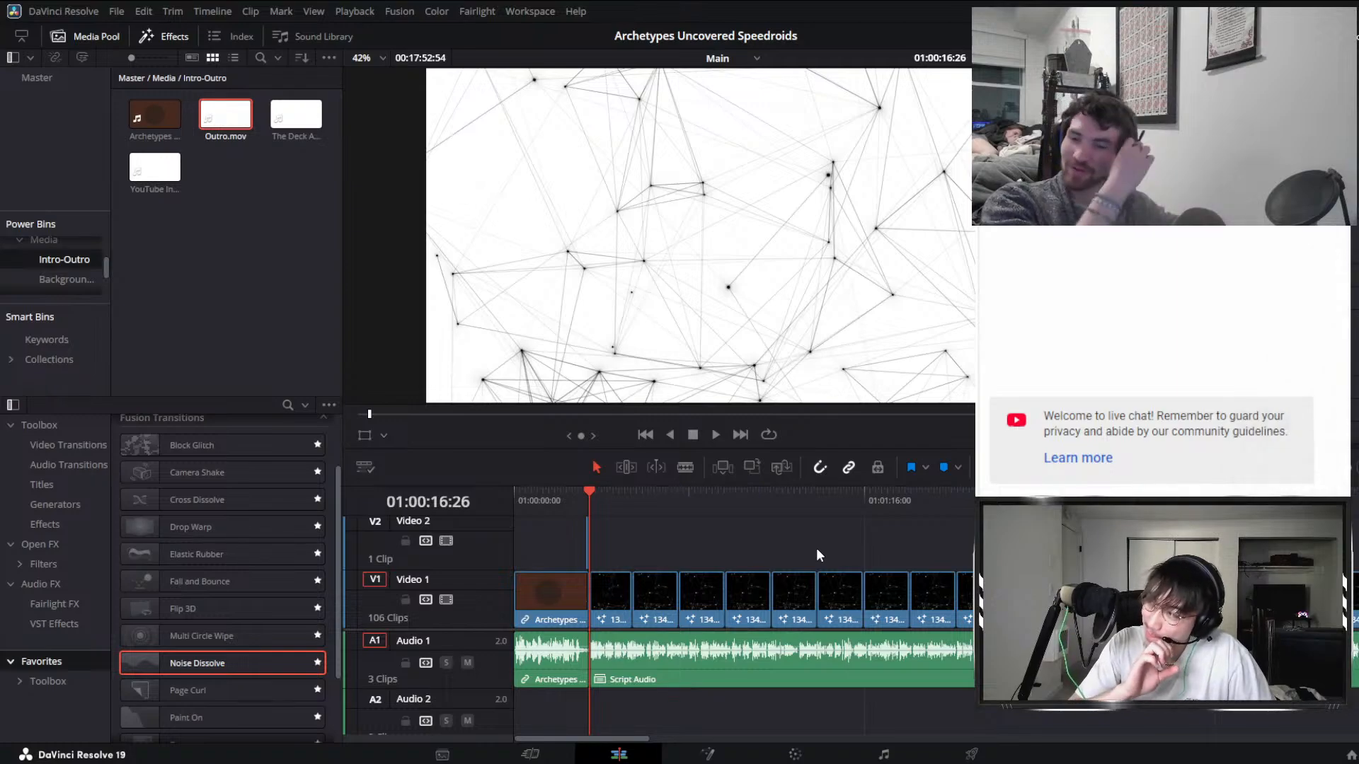
key(space)
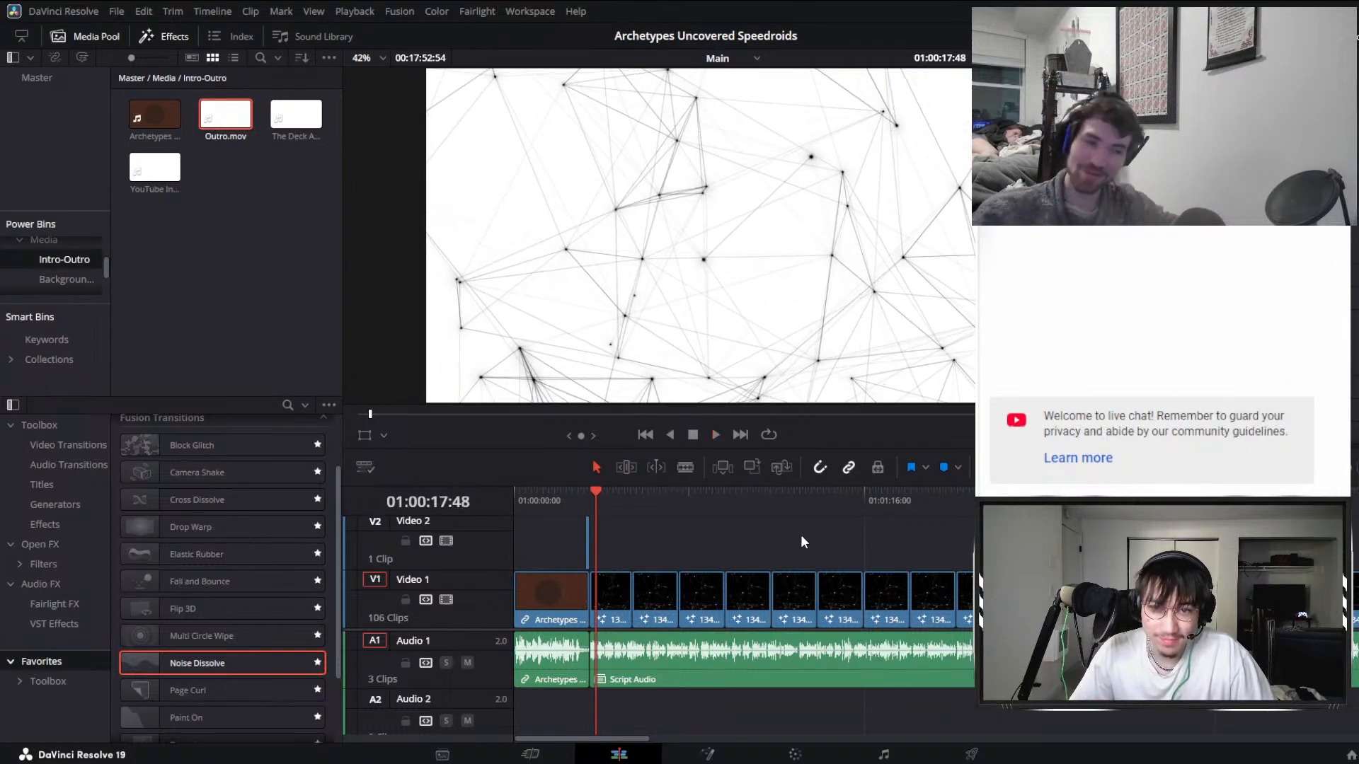
key(ctrl+=)
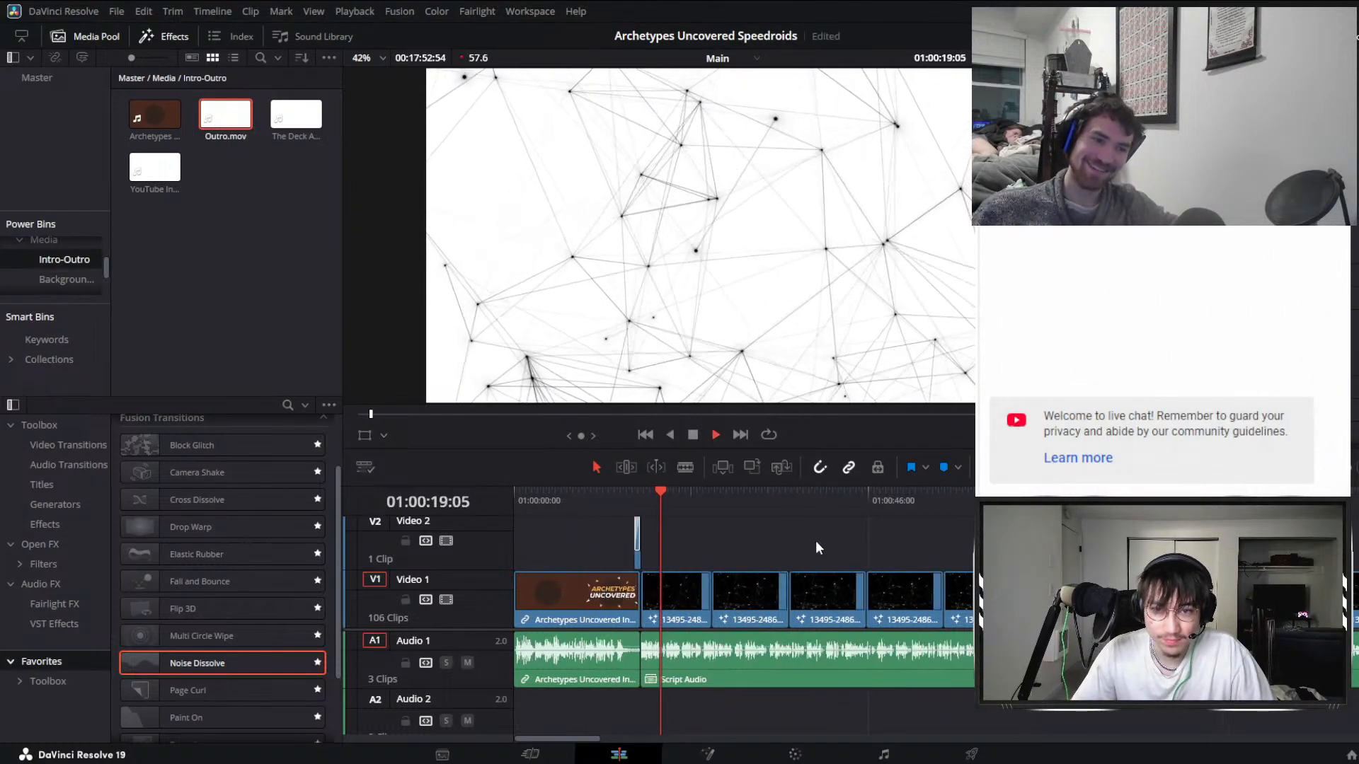
key(space)
Replay the intro from near the timeline's start through the transition into the Nodes background.
drag(545, 499, 482, 496)
key(space)
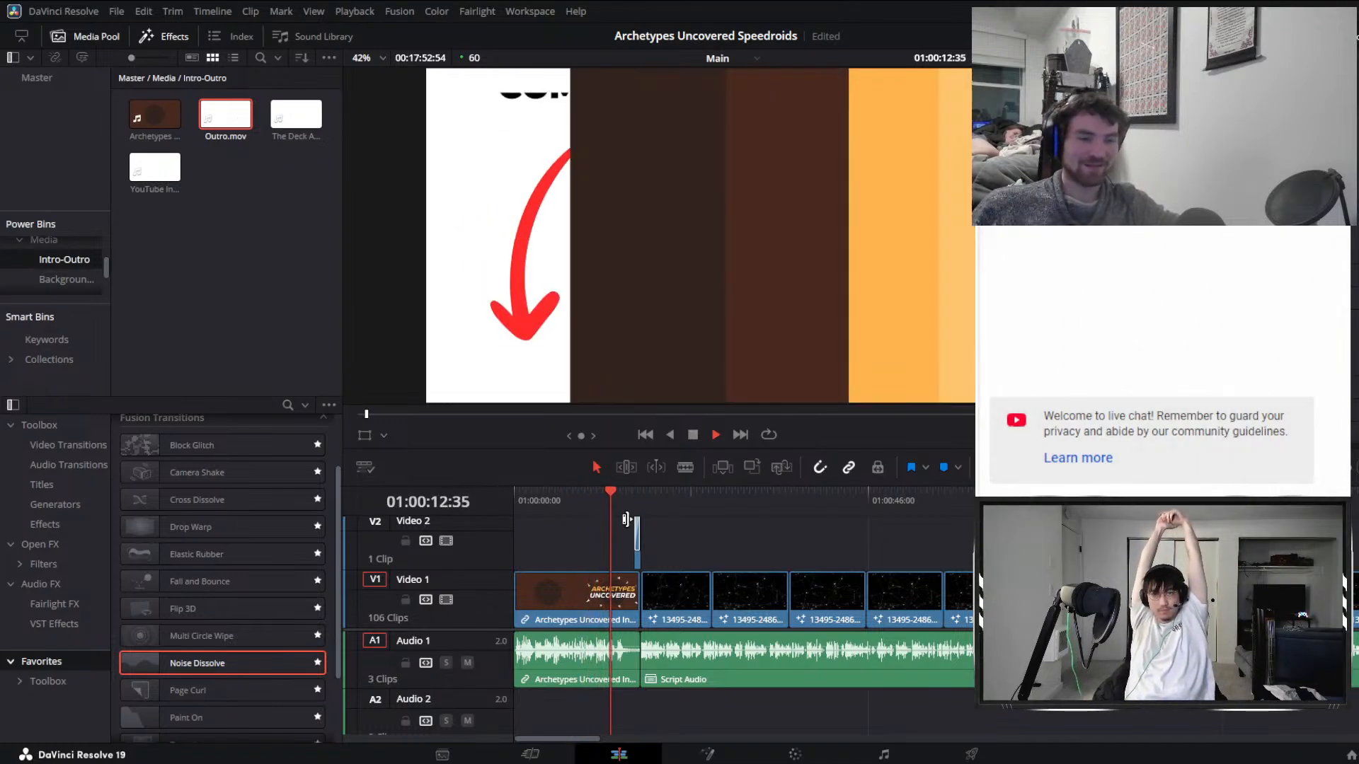
key(space)
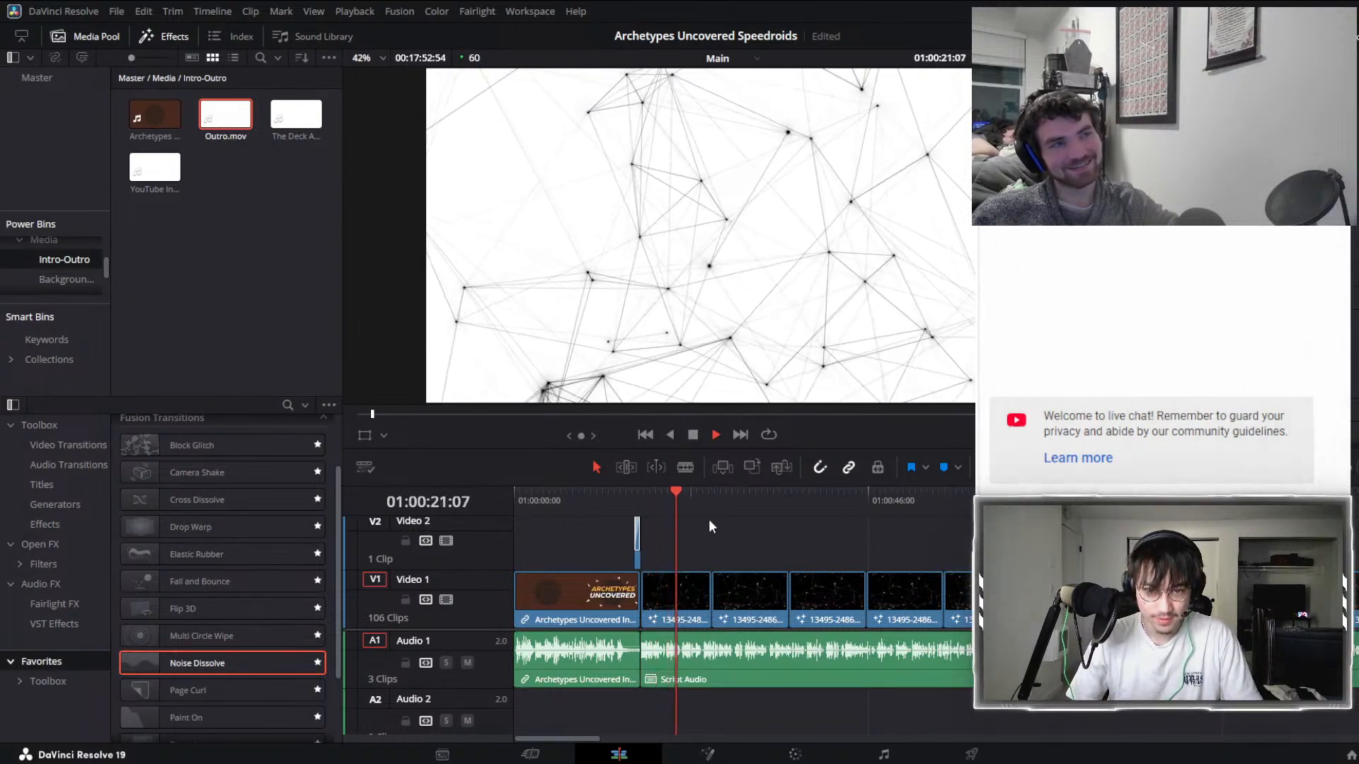
Replay the Script Audio over the first Nodes clip from 01:00:18:21 to locate the cue for the first card image.
key(space)
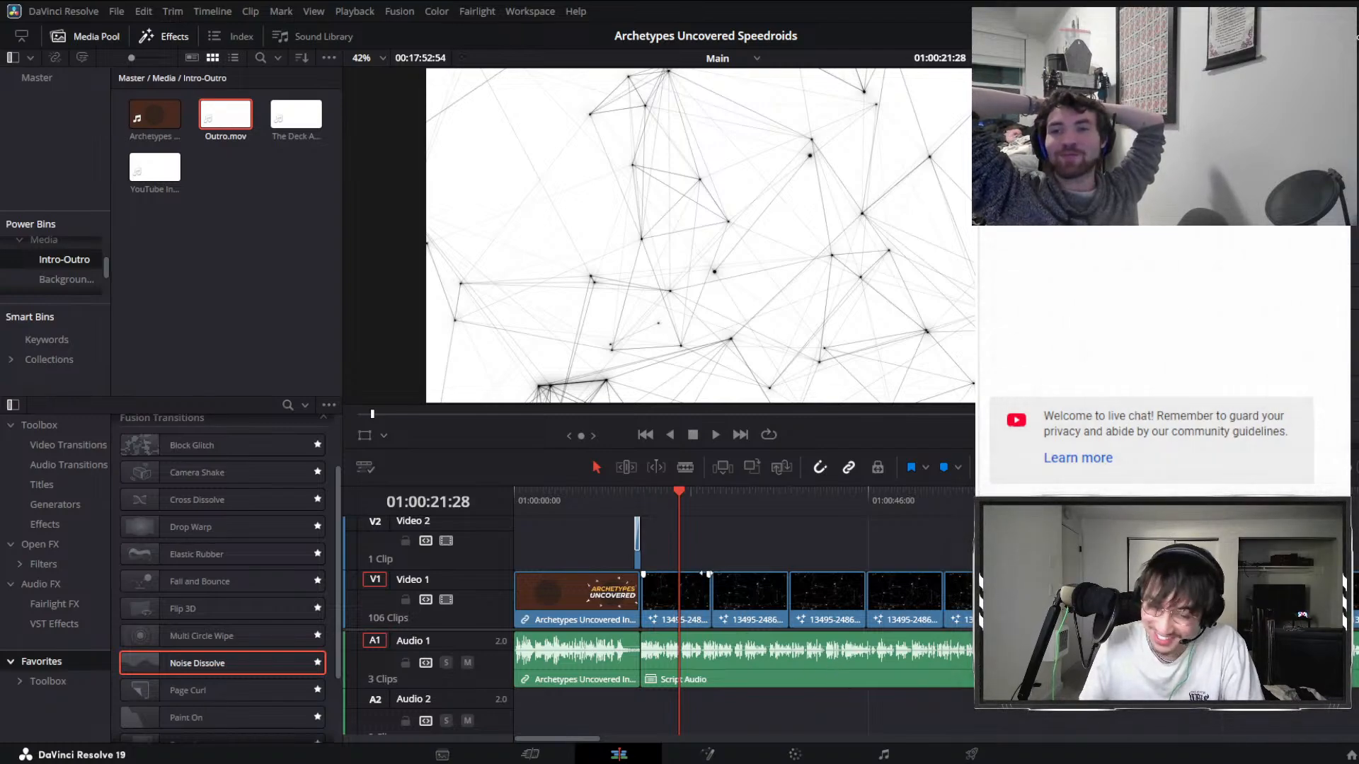
click(655, 499)
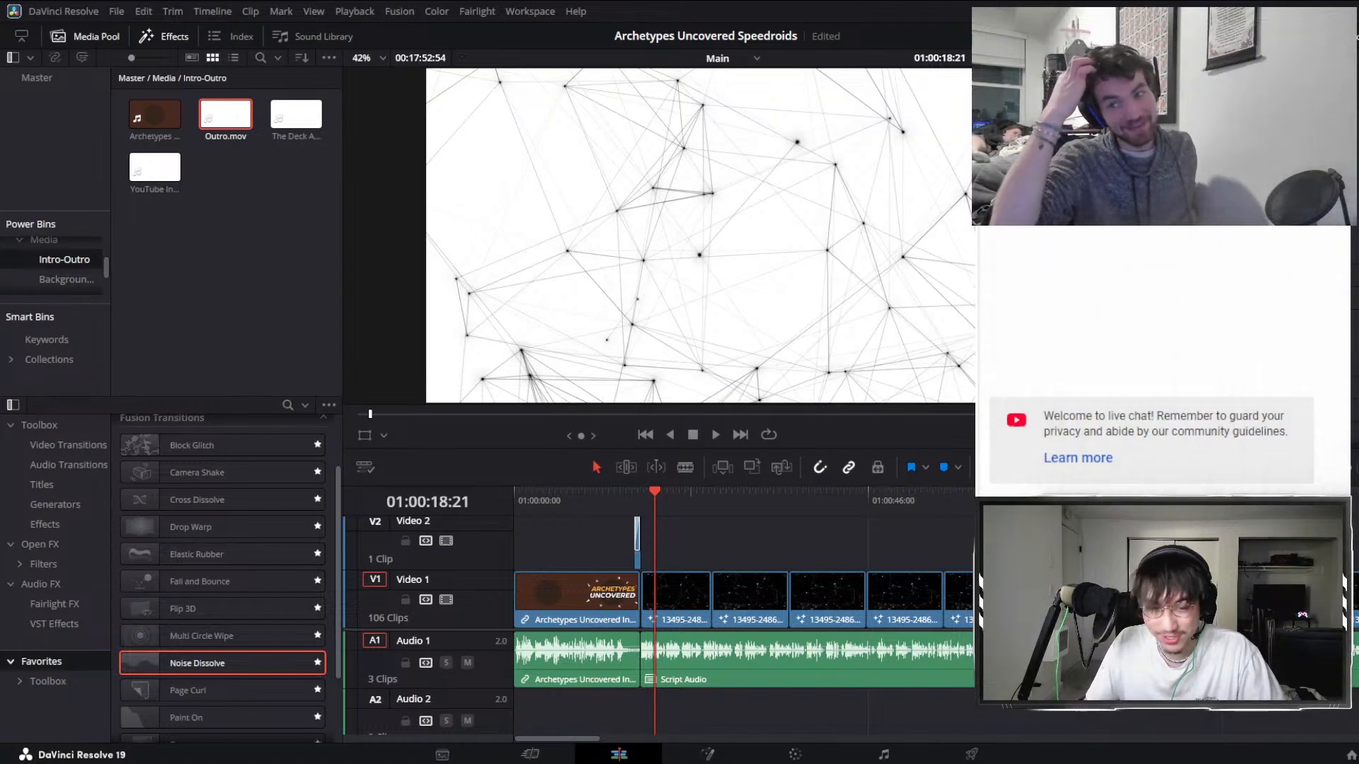
key(space)
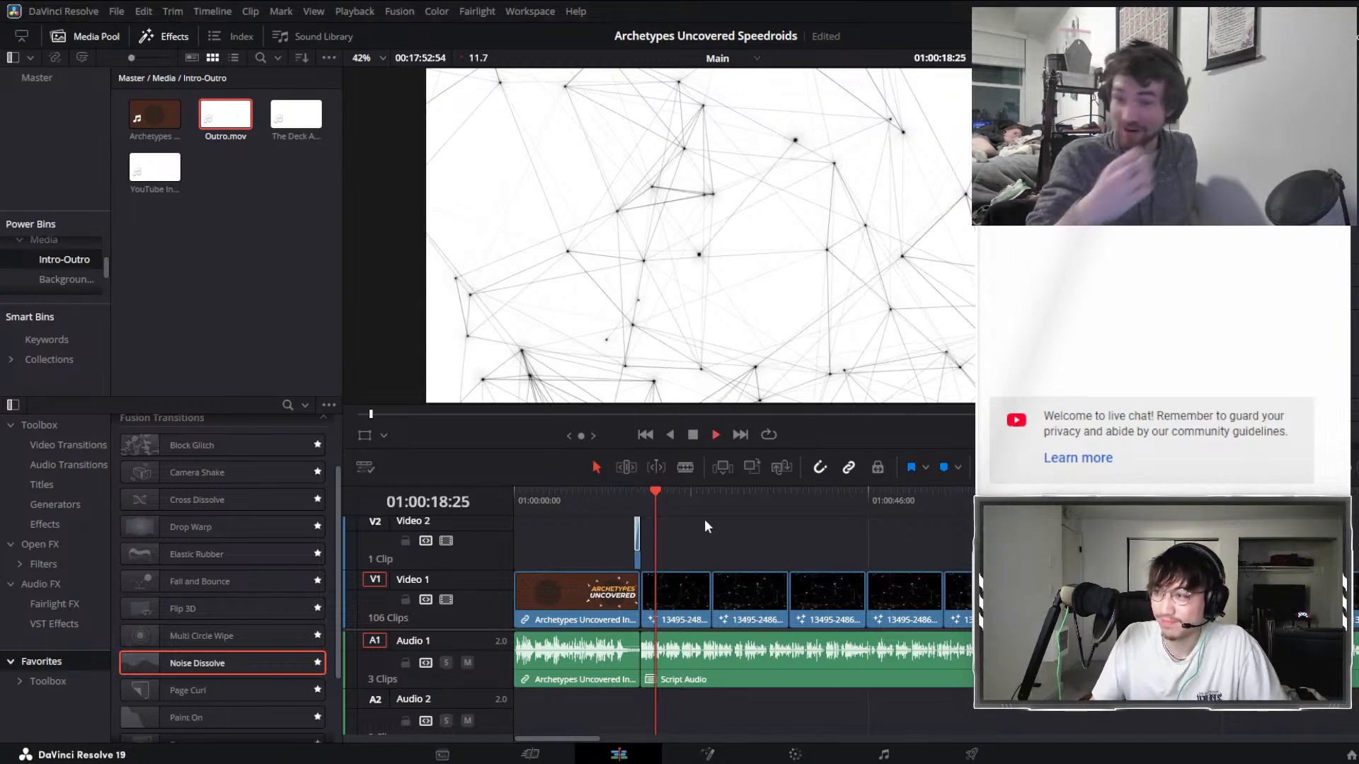
key(space)
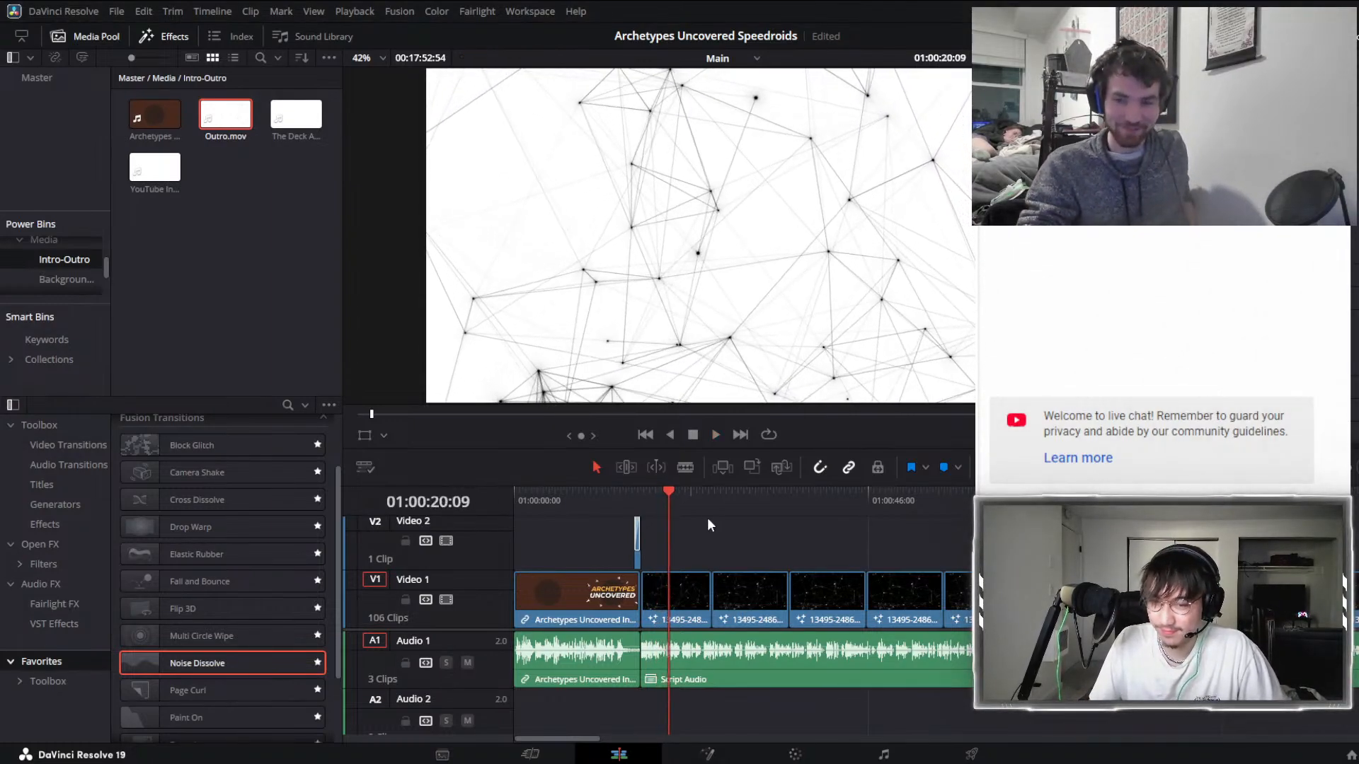
scroll(771, 528, up, 4)
scroll(894, 532, right, 2)
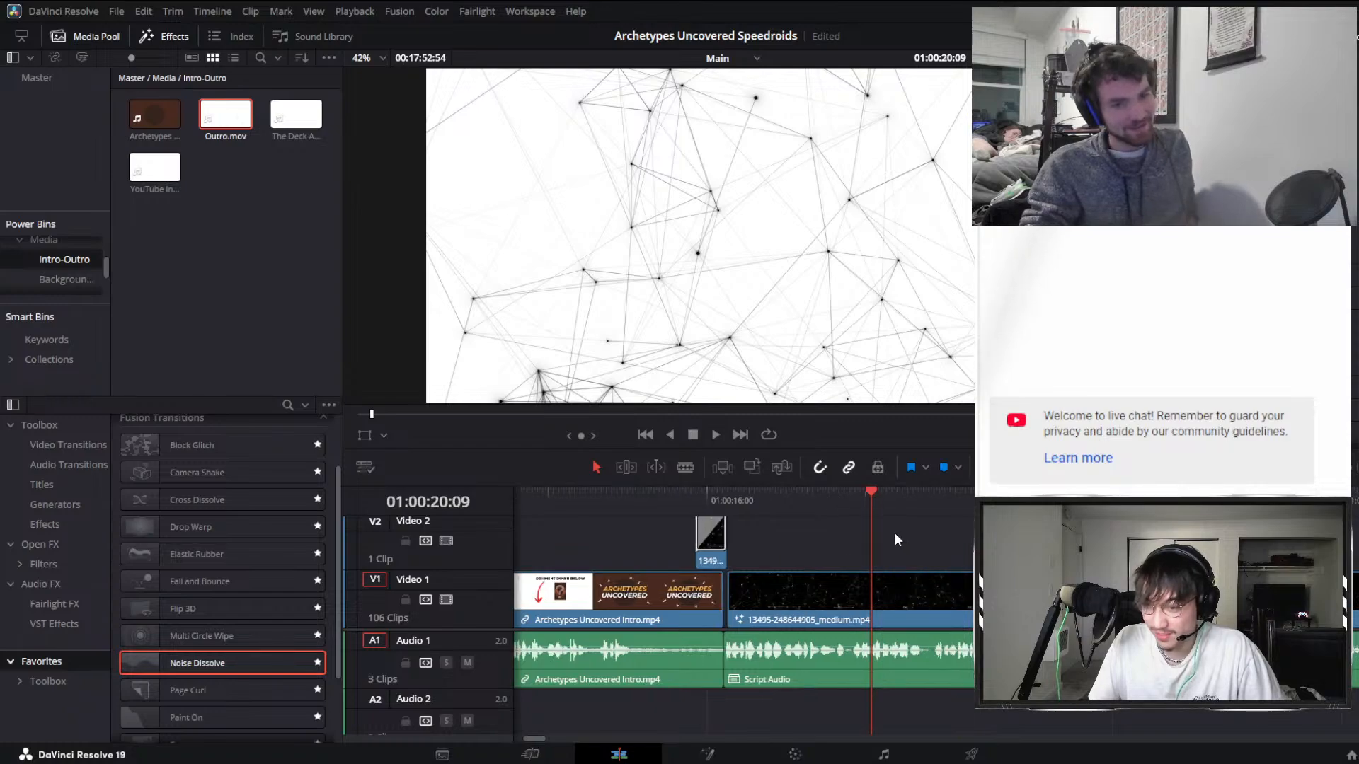
key(space)
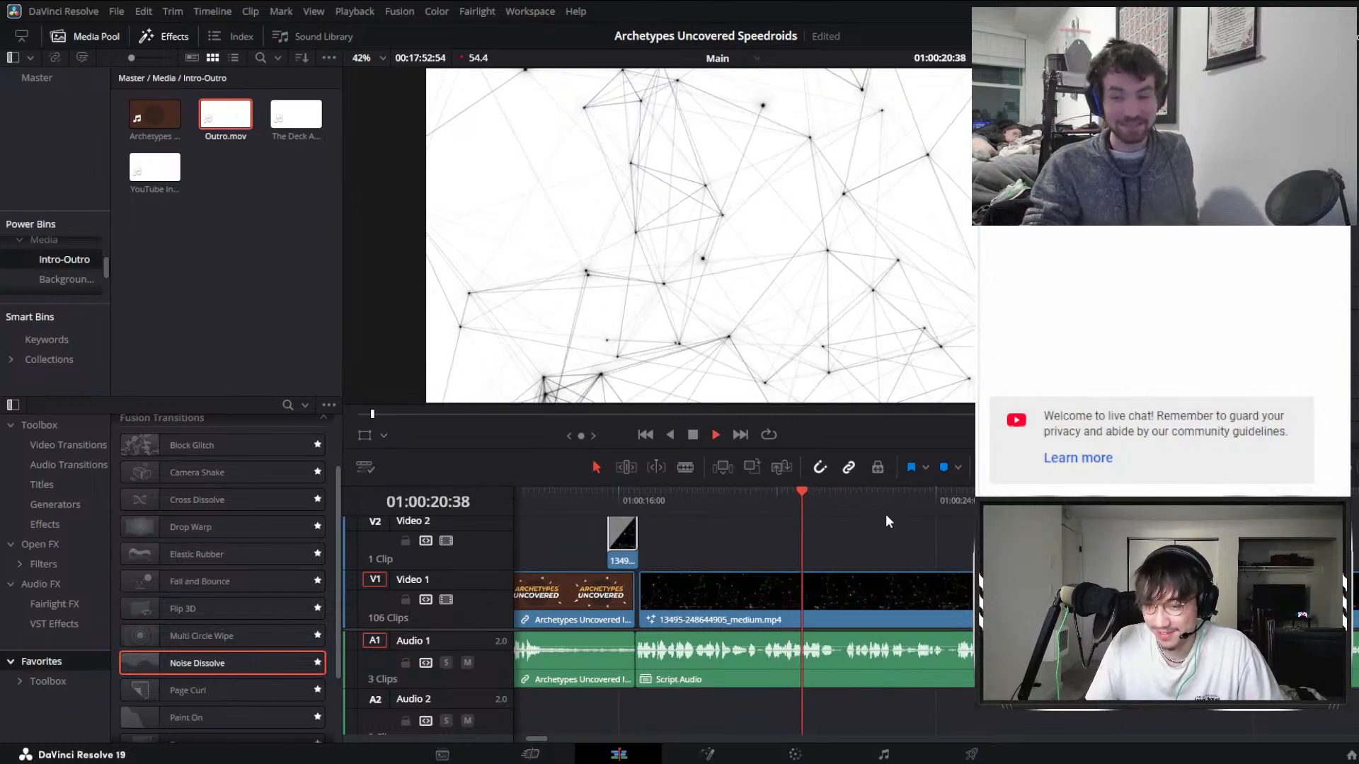
key(space)
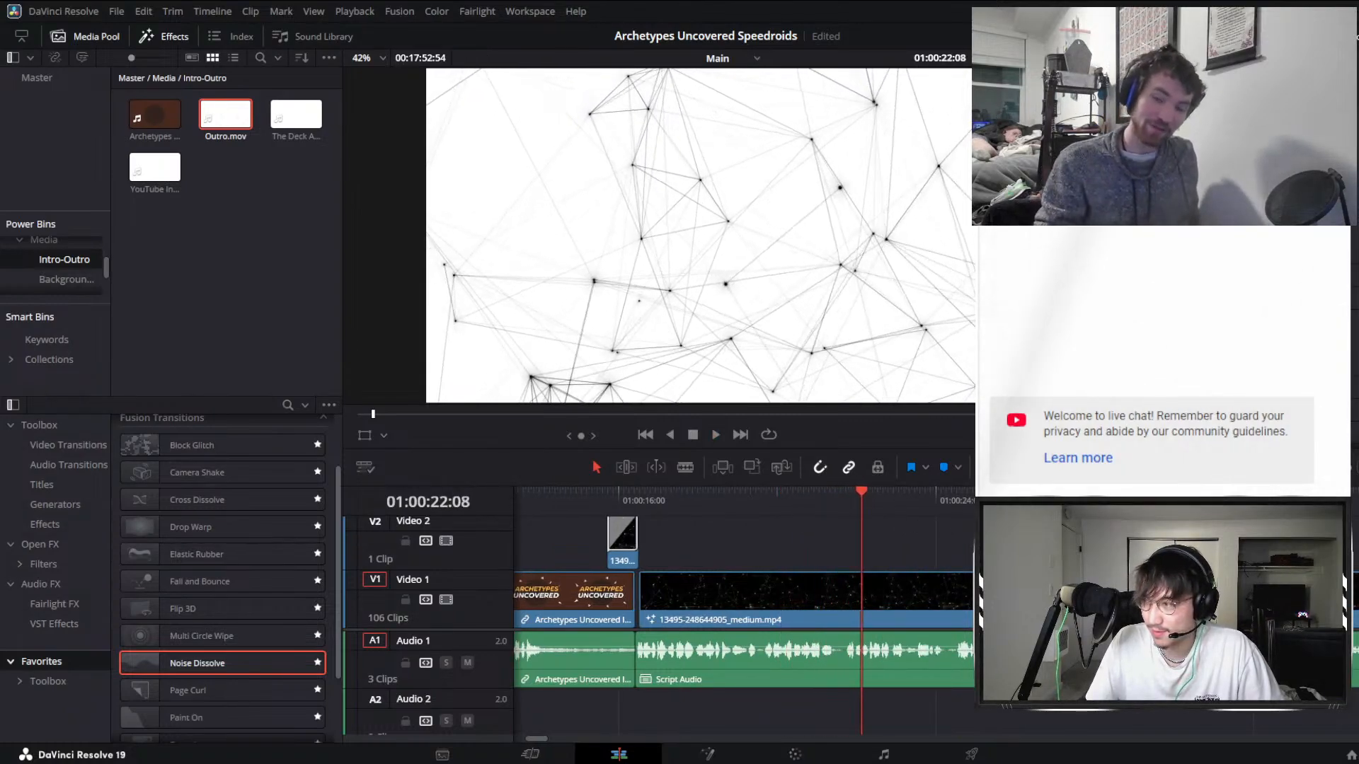
Place Speedroid Terrortop Card.jpg on Video 2 above the first Nodes clip at about 01:00:21:35, and play across its start from 01:00:21:01.
drag(943, 573, 843, 544)
click(818, 501)
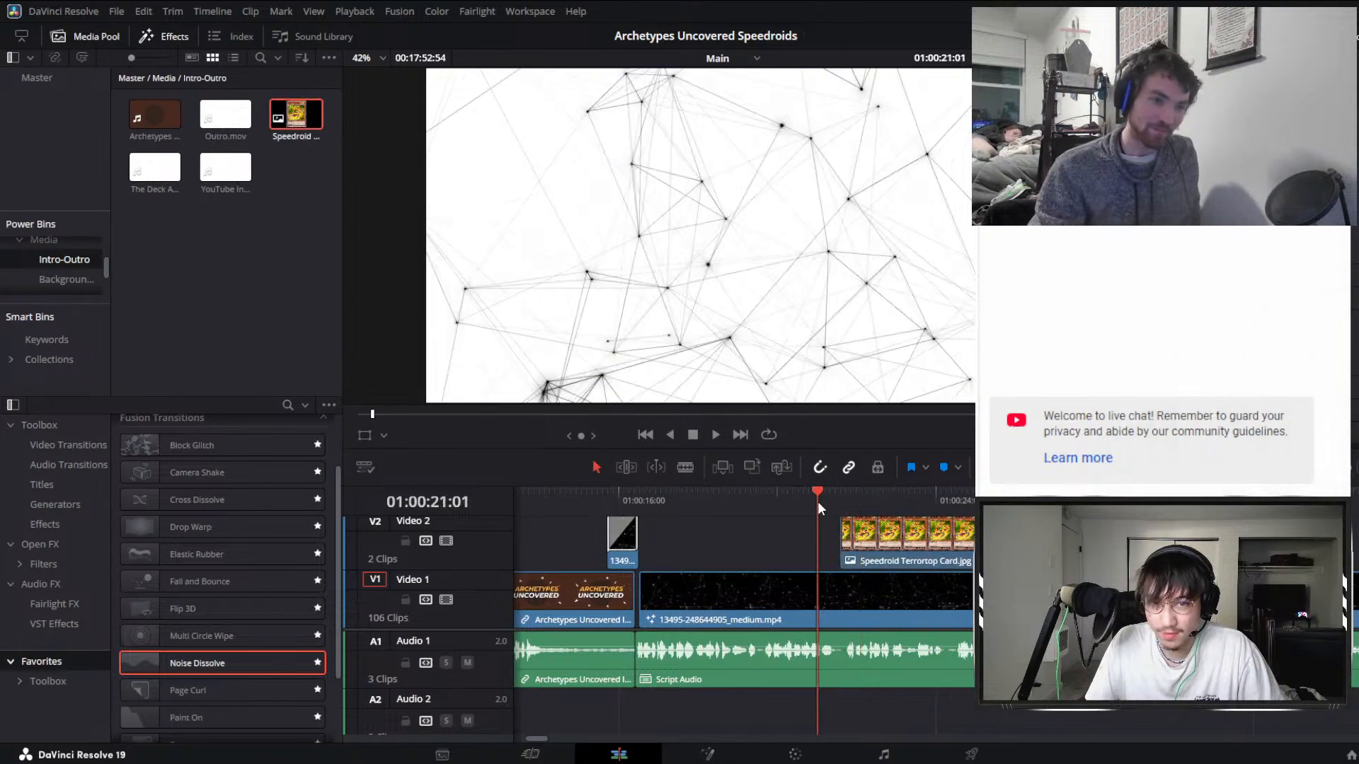
key(space)
key(space)
click(873, 531)
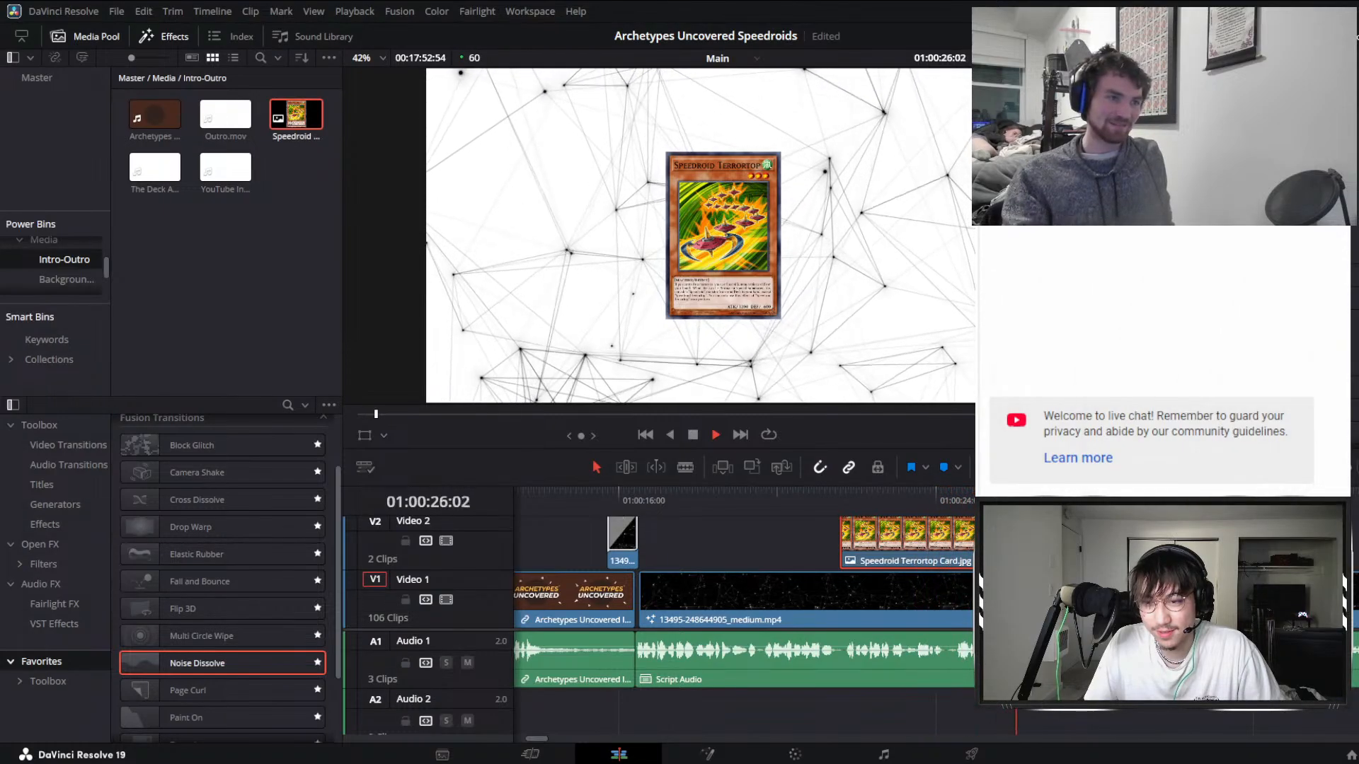
Extend the end of the Speedroid Terrortop card clip on Video 2 past the start of the third Nodes clip.
key(space)
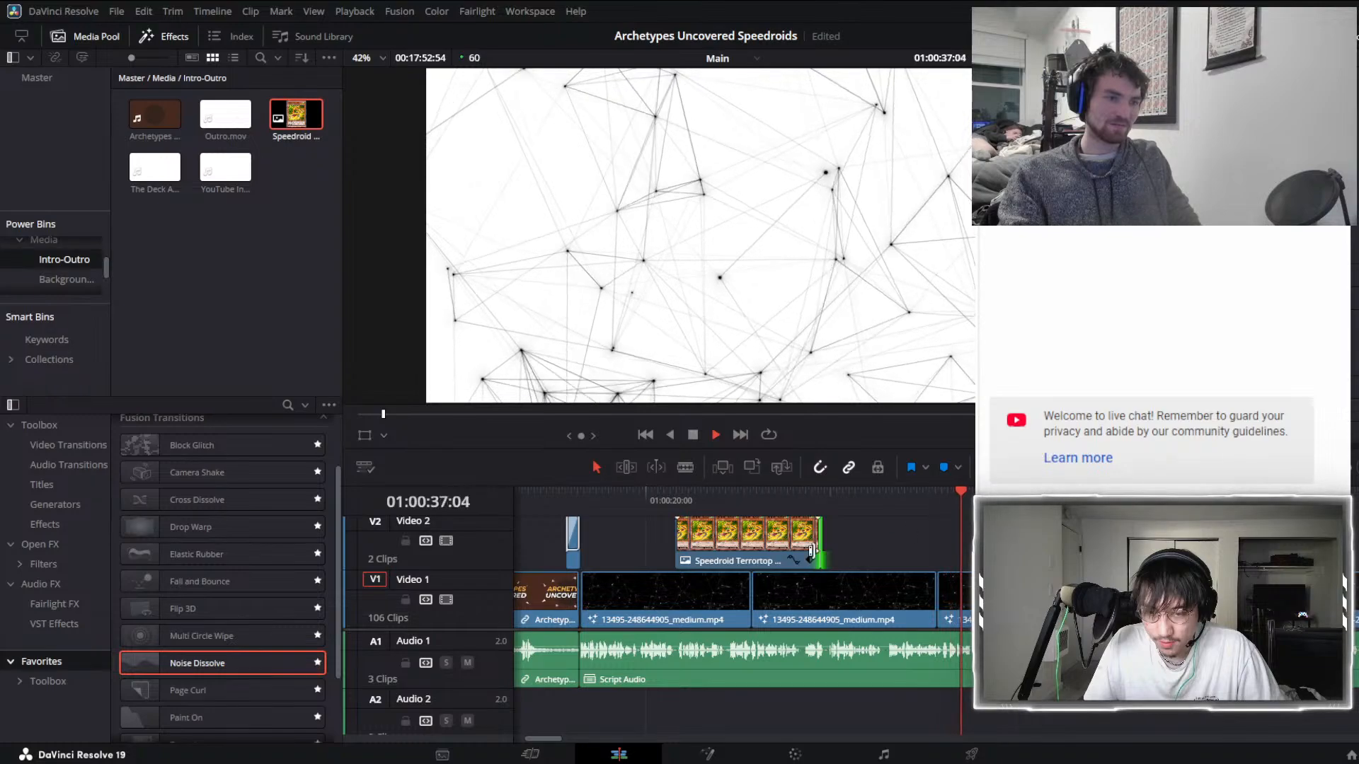
drag(821, 538, 991, 538)
key(space)
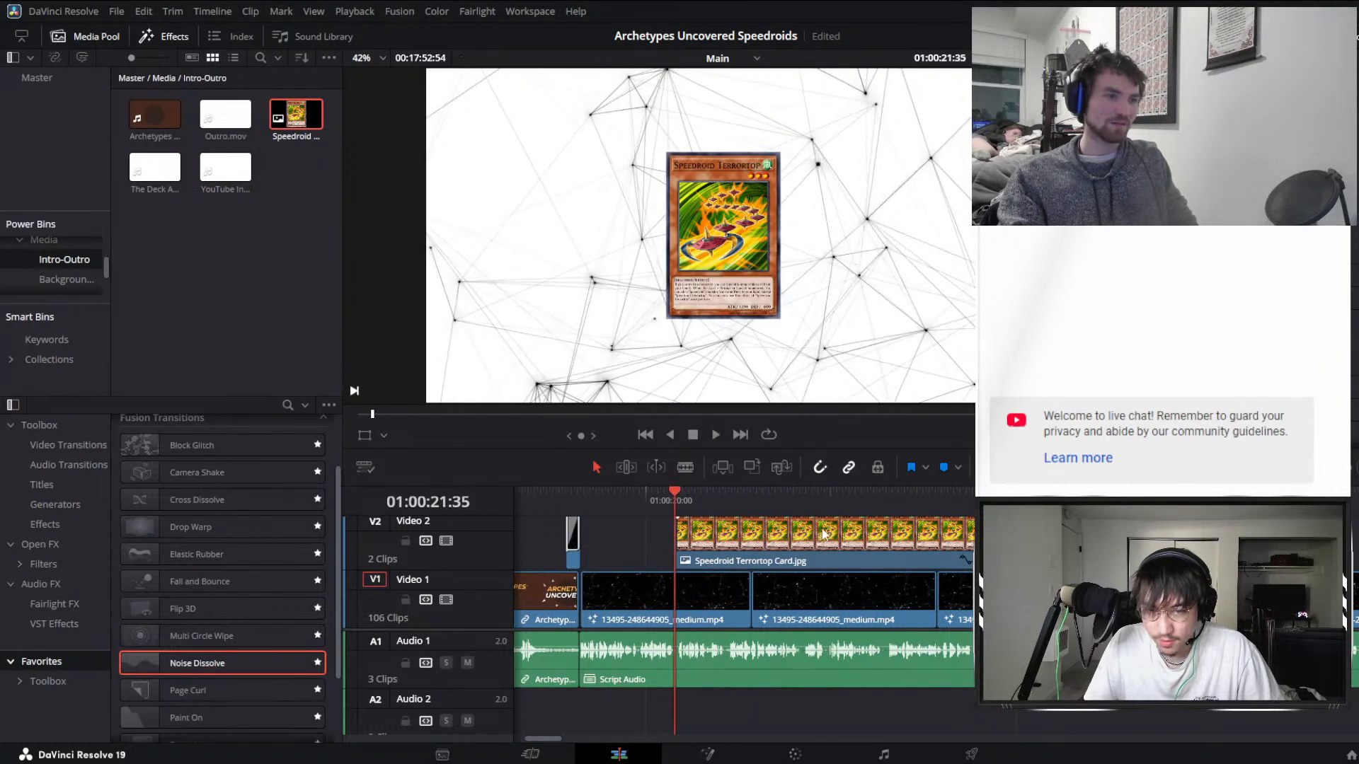
Play the Script Audio under the Speedroid Terrortop card clip and review its timing from the card's start.
key(space)
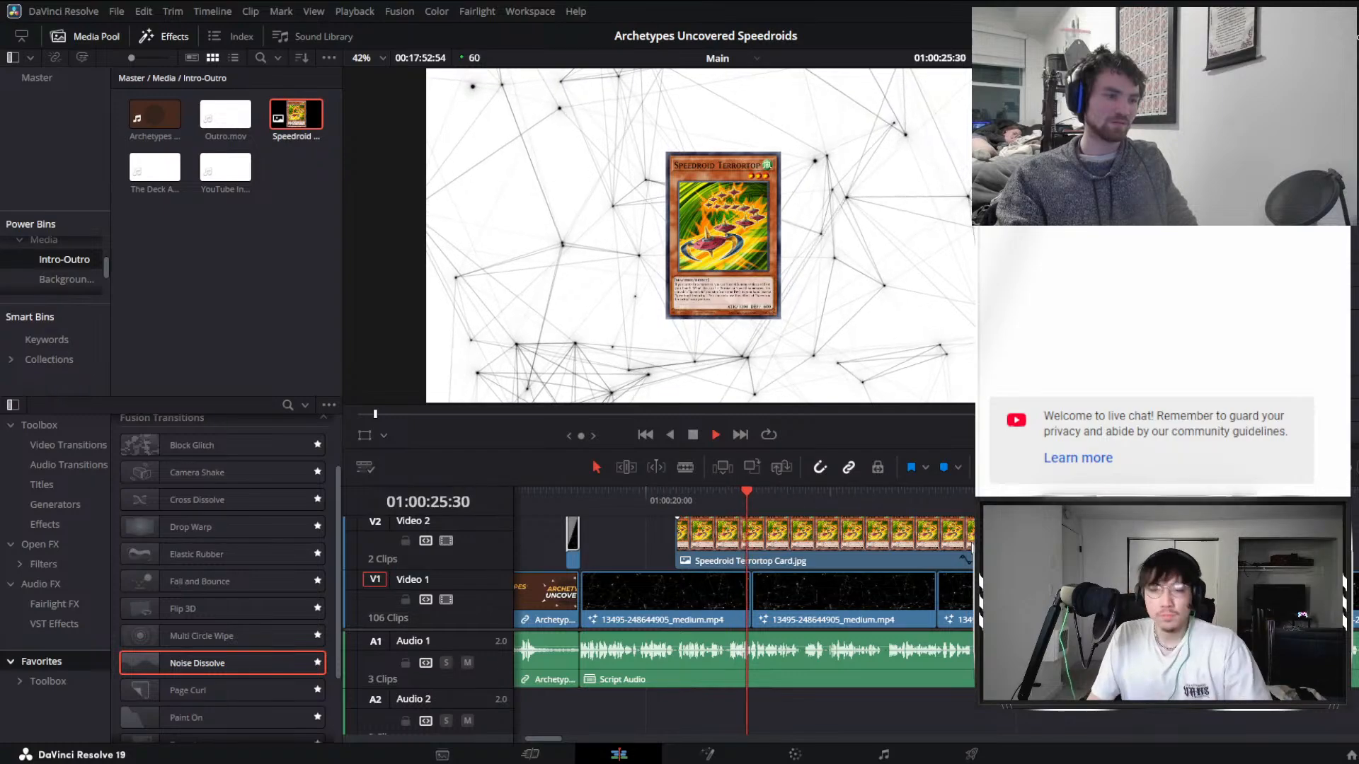
key(space)
key(alt+l)
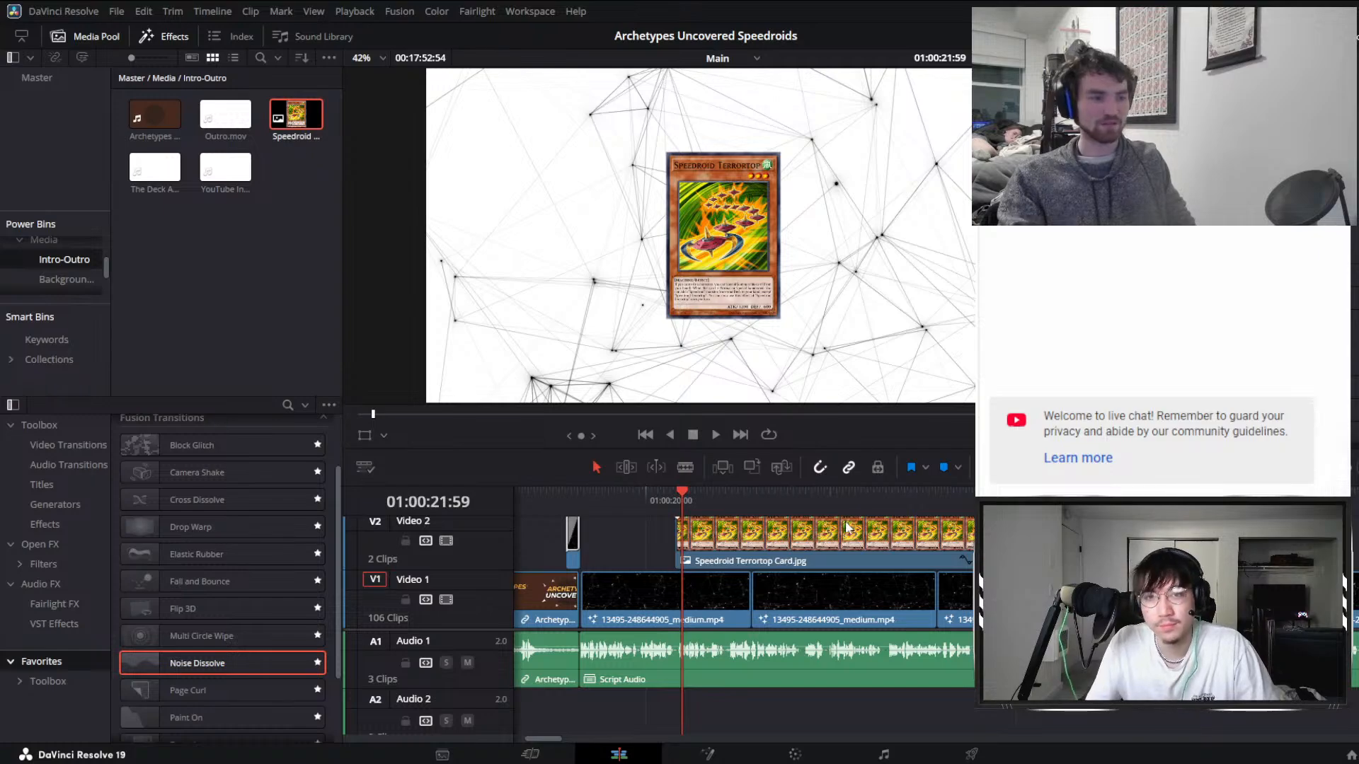
click(641, 499)
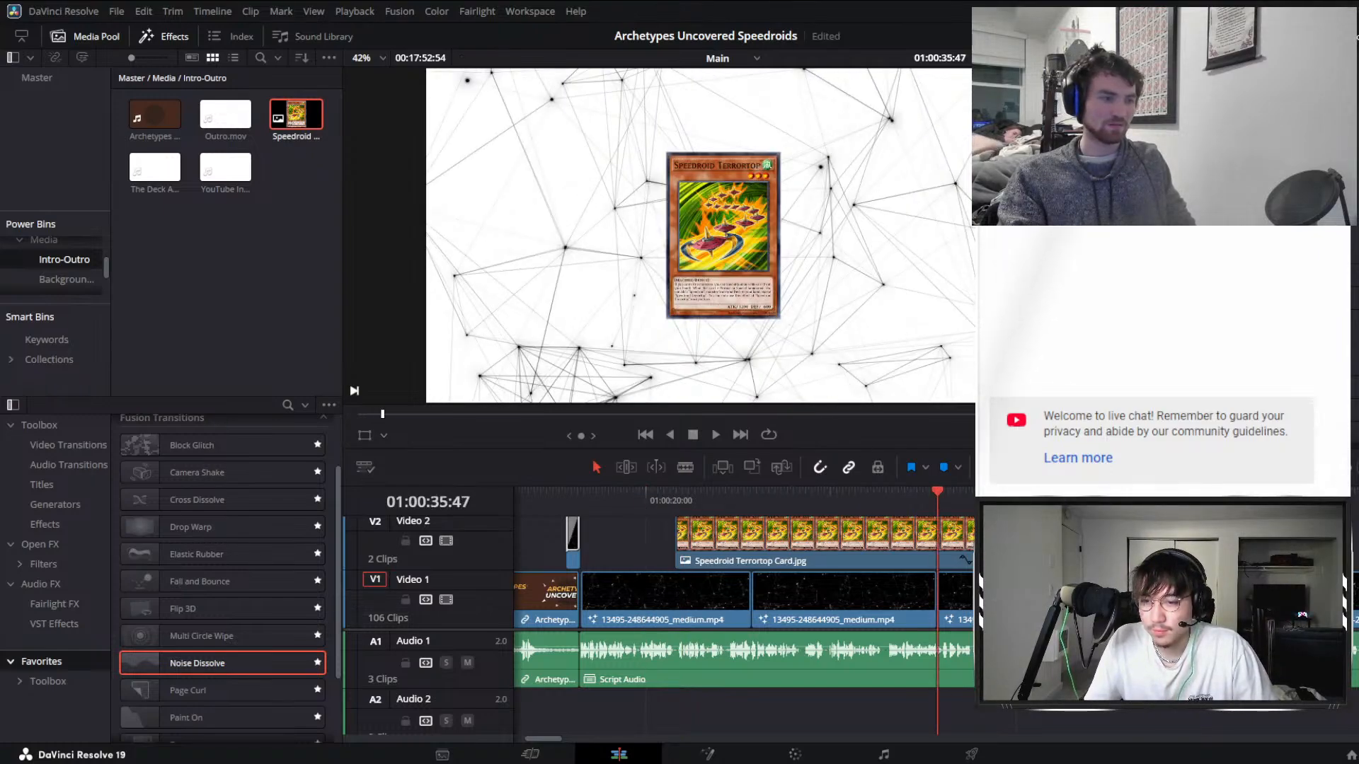